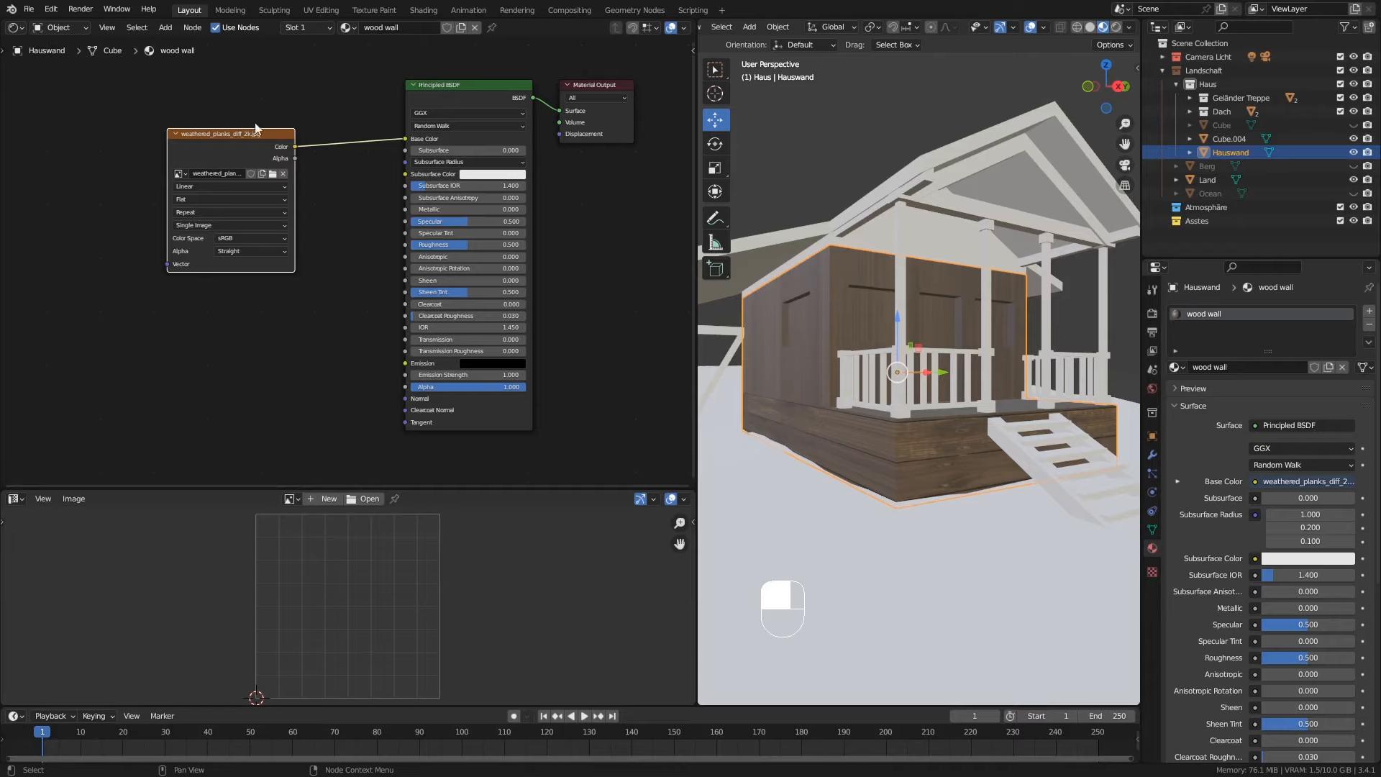
# Step: Replace the wood wall material's image texture node with a Principled Texture Setup using all four weathered_planks maps from Texturen\Holz\textures
pyautogui.middleClick(214, 141)
pyautogui.press('Delete')
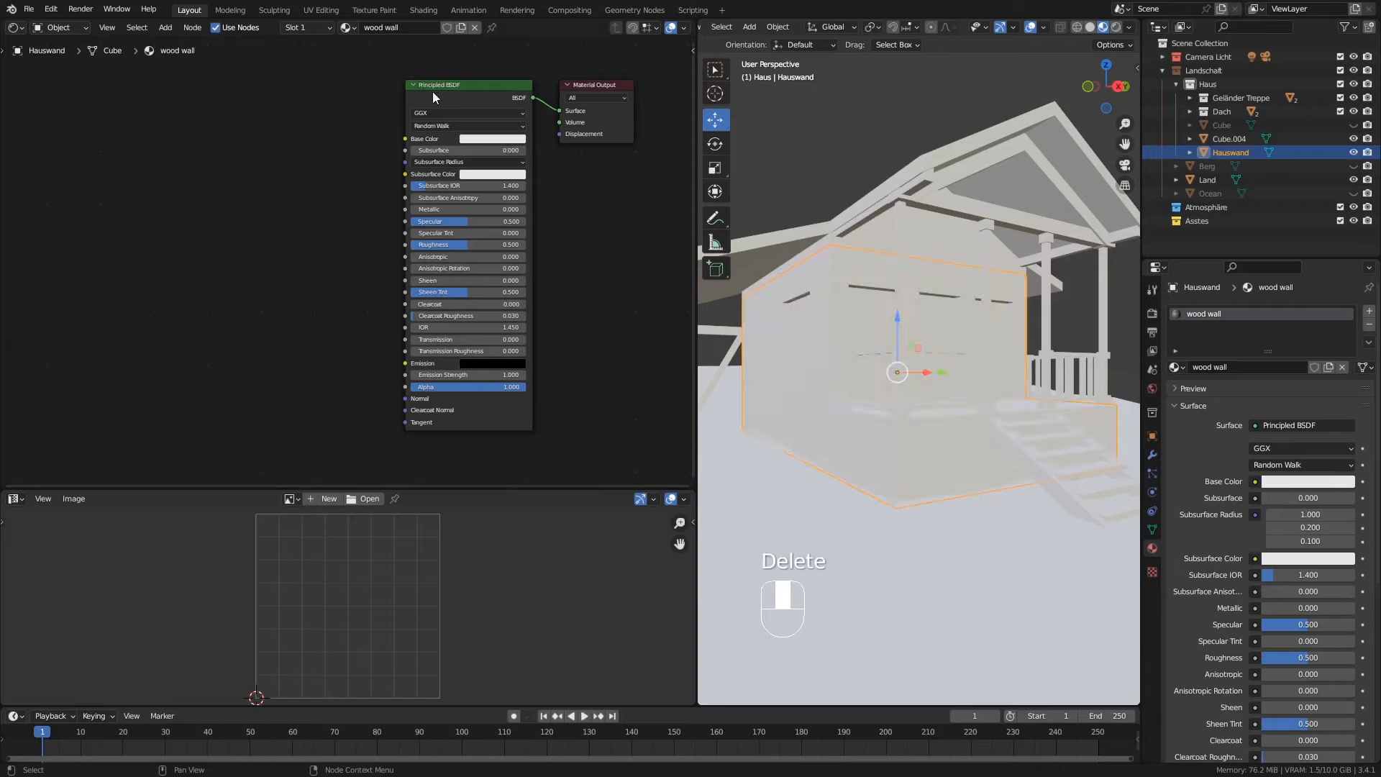
pyautogui.click(453, 91)
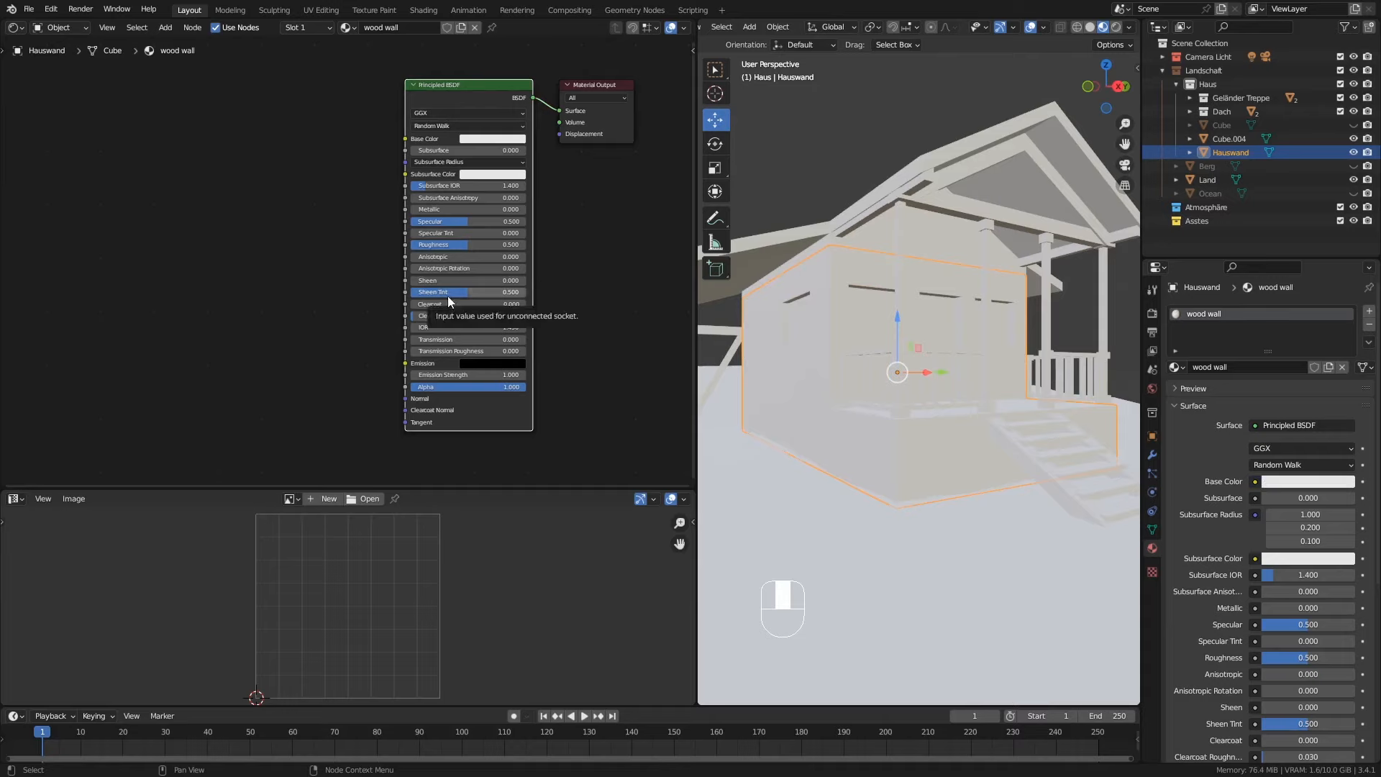
pyautogui.hotkey('ctrl', 'shift', 't')
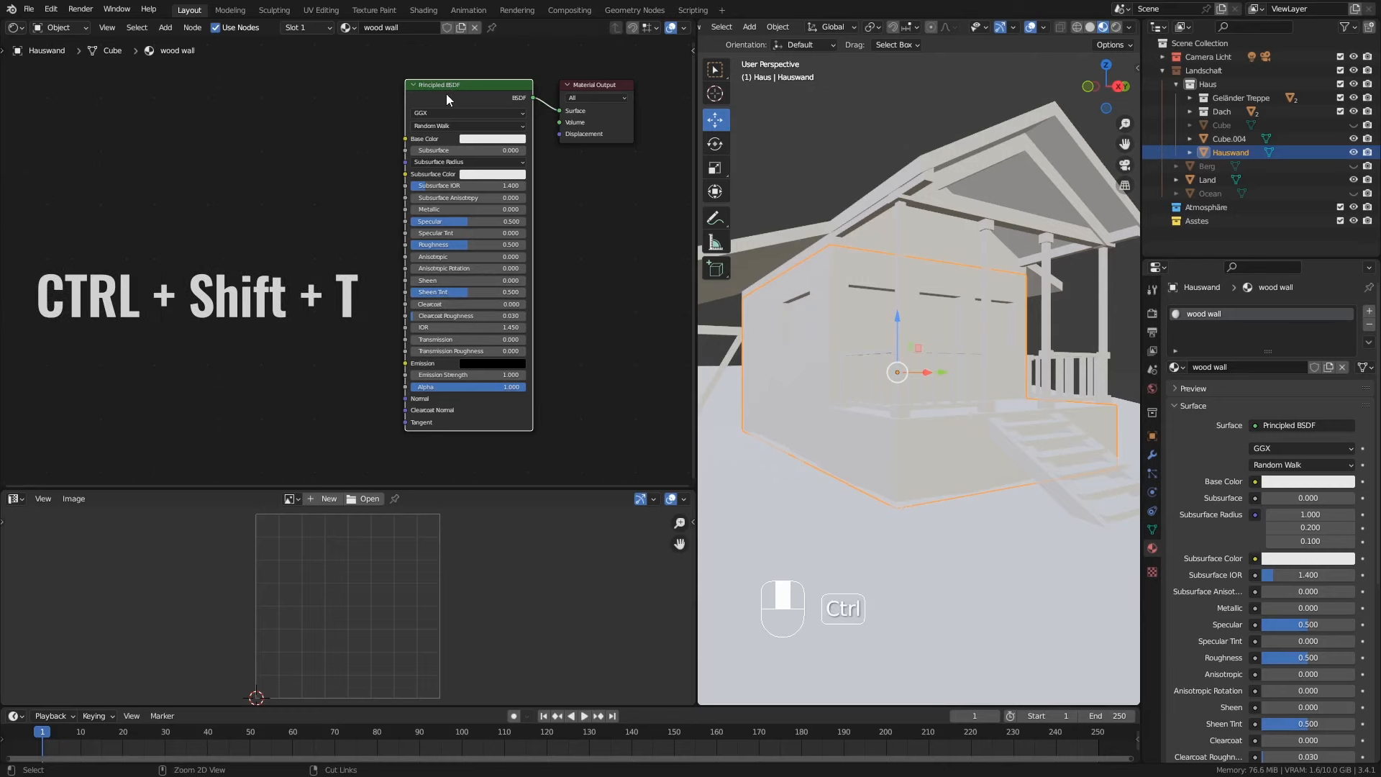
pyautogui.hotkey('ctrl', 'shift', 't')
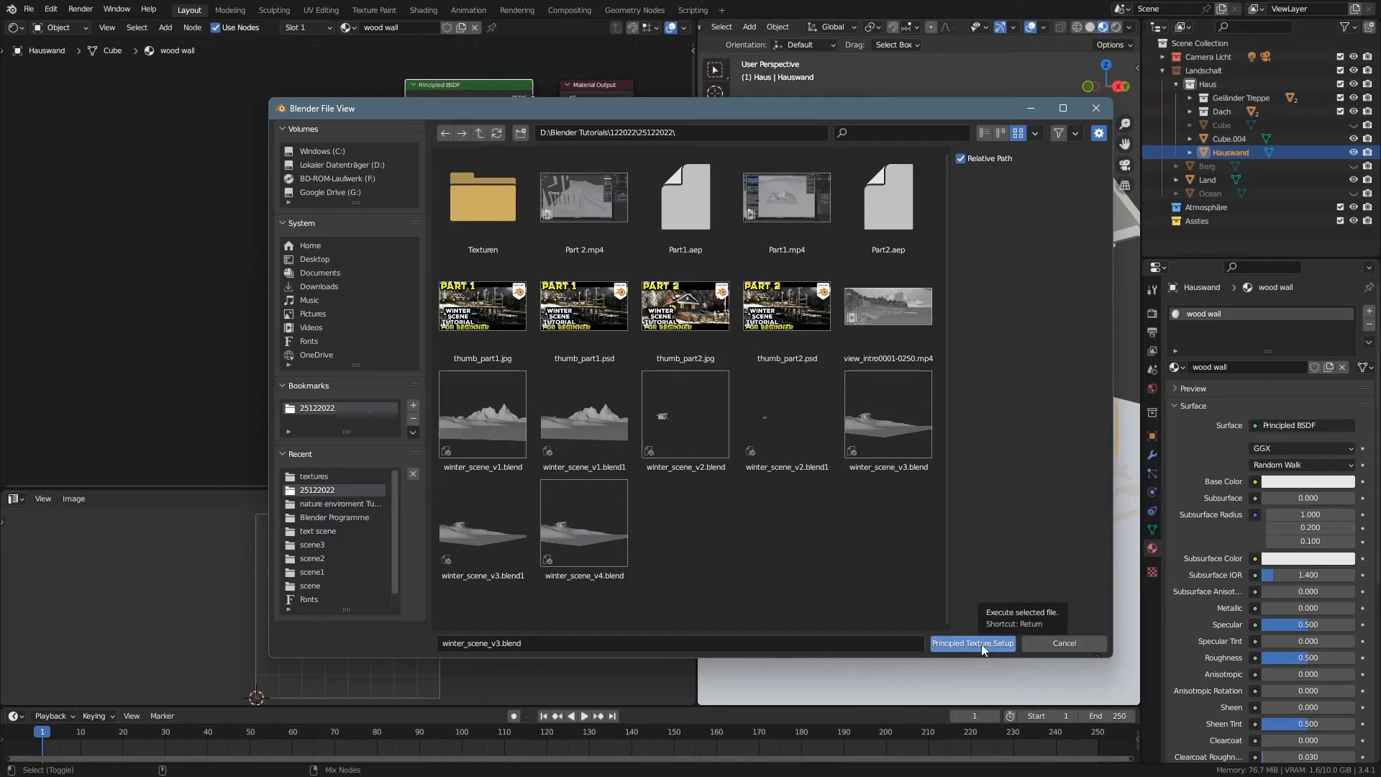
pyautogui.click(494, 201)
pyautogui.click(486, 212)
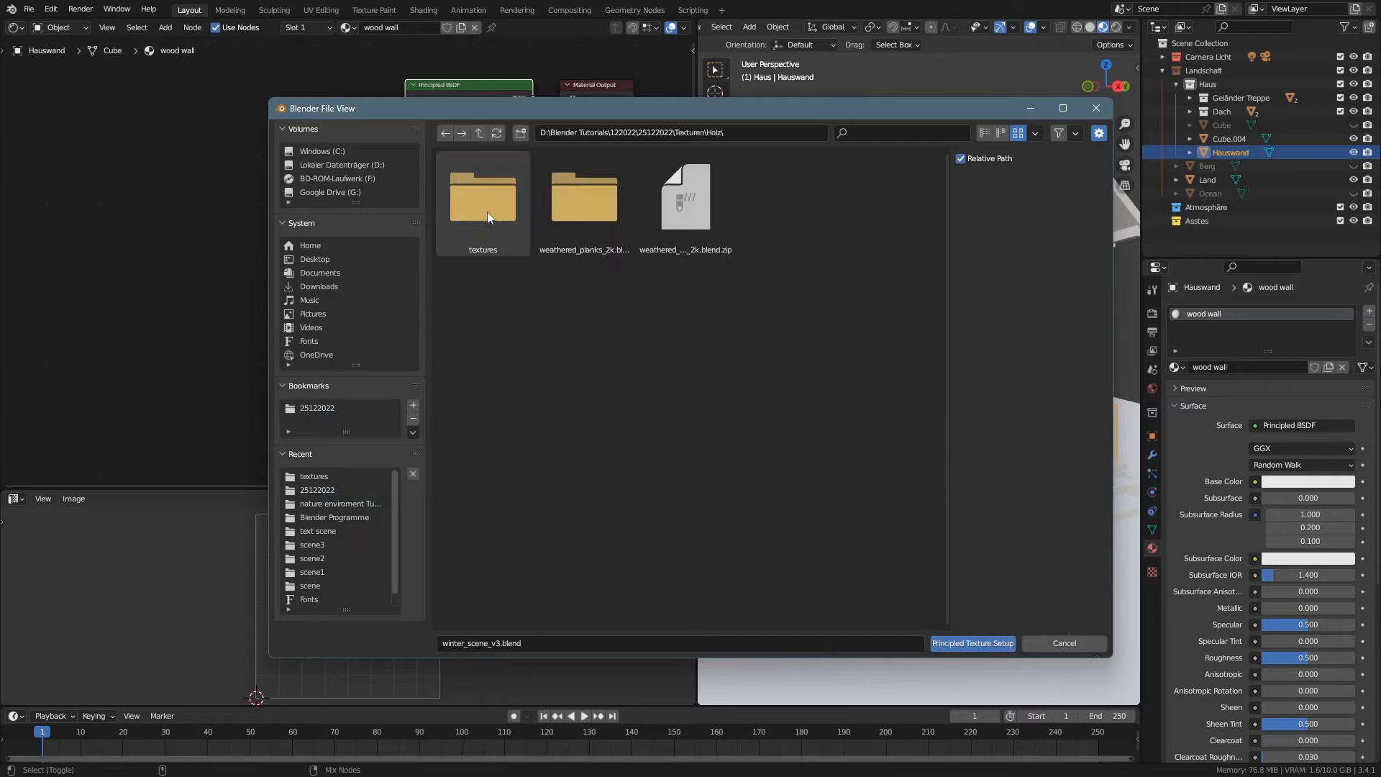
pyautogui.click(485, 210)
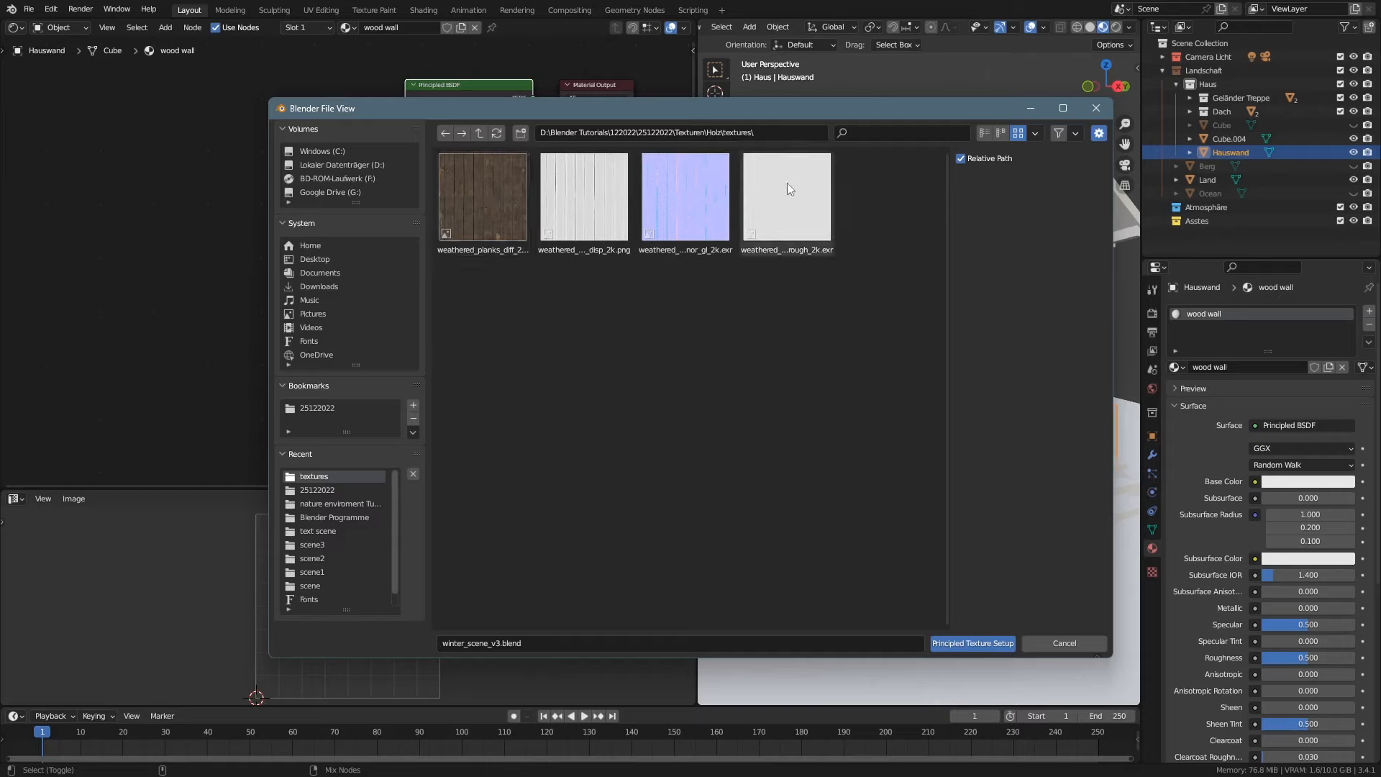
pyautogui.moveTo(797, 306); pyautogui.dragTo(480, 180)
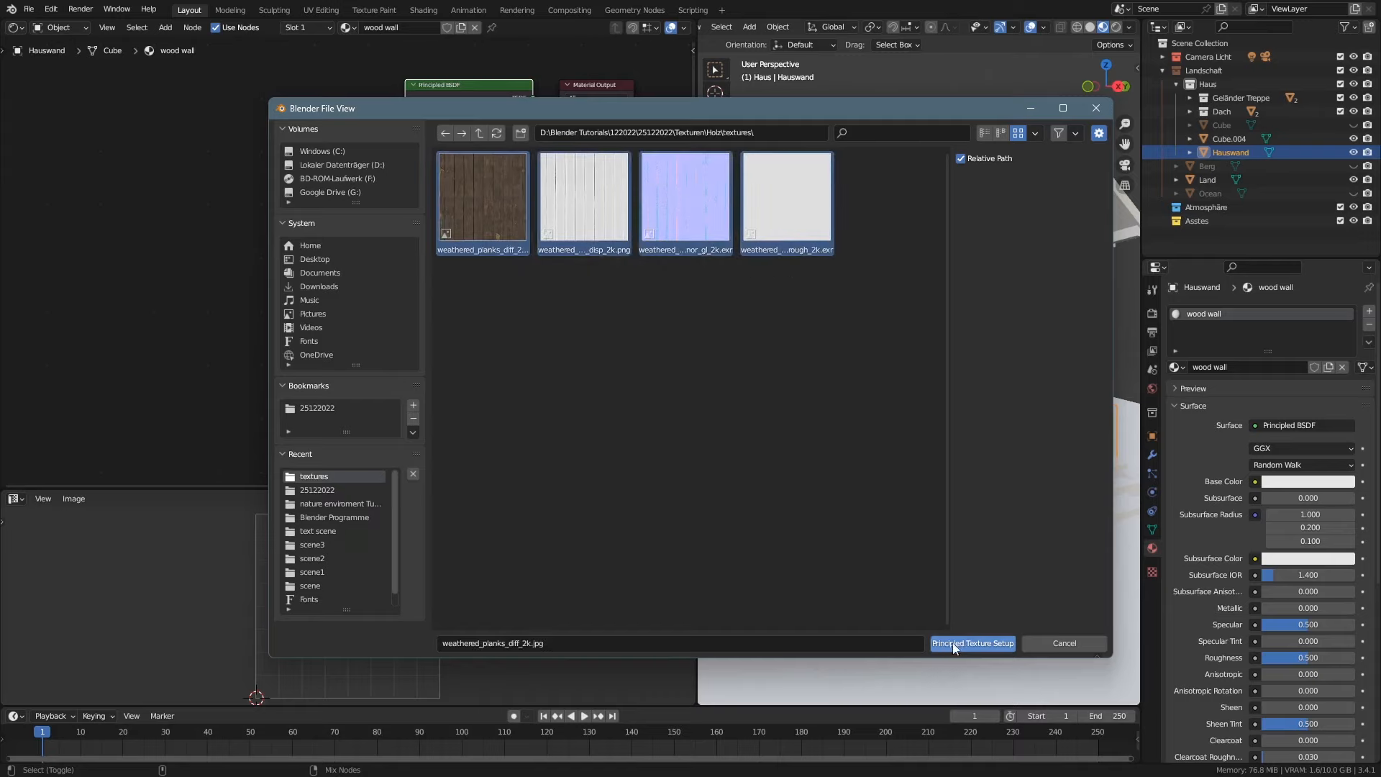
pyautogui.click(993, 641)
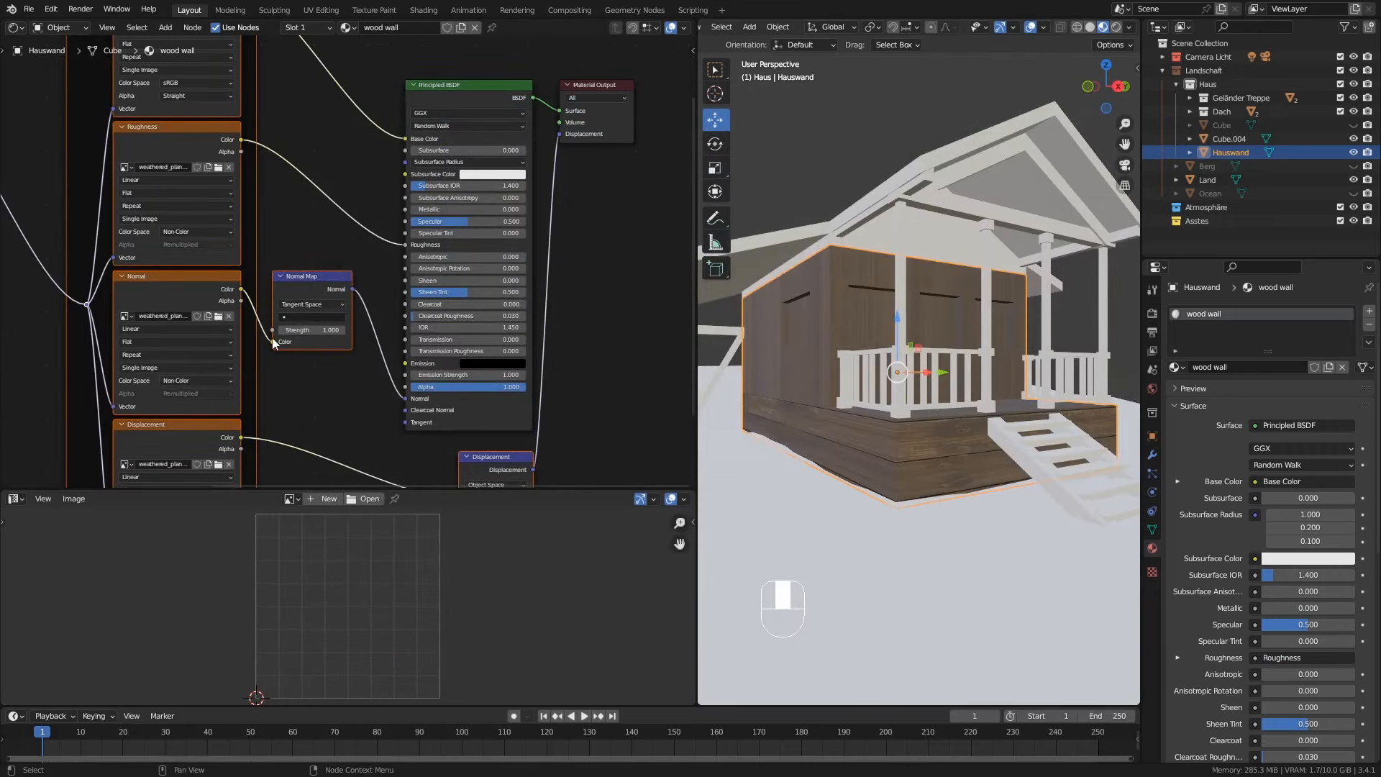
# Step: Examine the whole generated node network and how the wood texture lies on the house walls
pyautogui.scroll(-1, 271, 338)
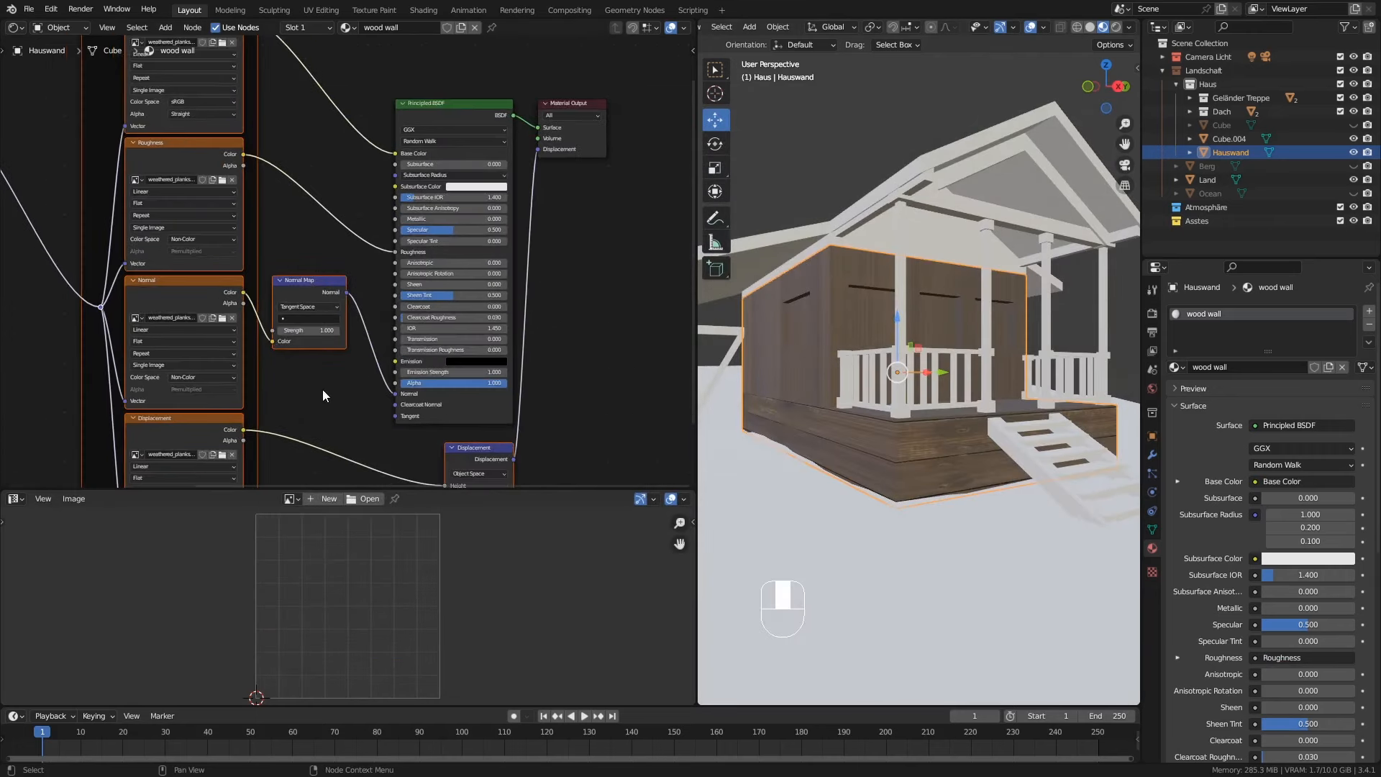
pyautogui.scroll(-3, 275, 335)
pyautogui.scroll(-1, 288, 279)
pyautogui.moveTo(279, 279); pyautogui.dragTo(329, 265, button='middle')
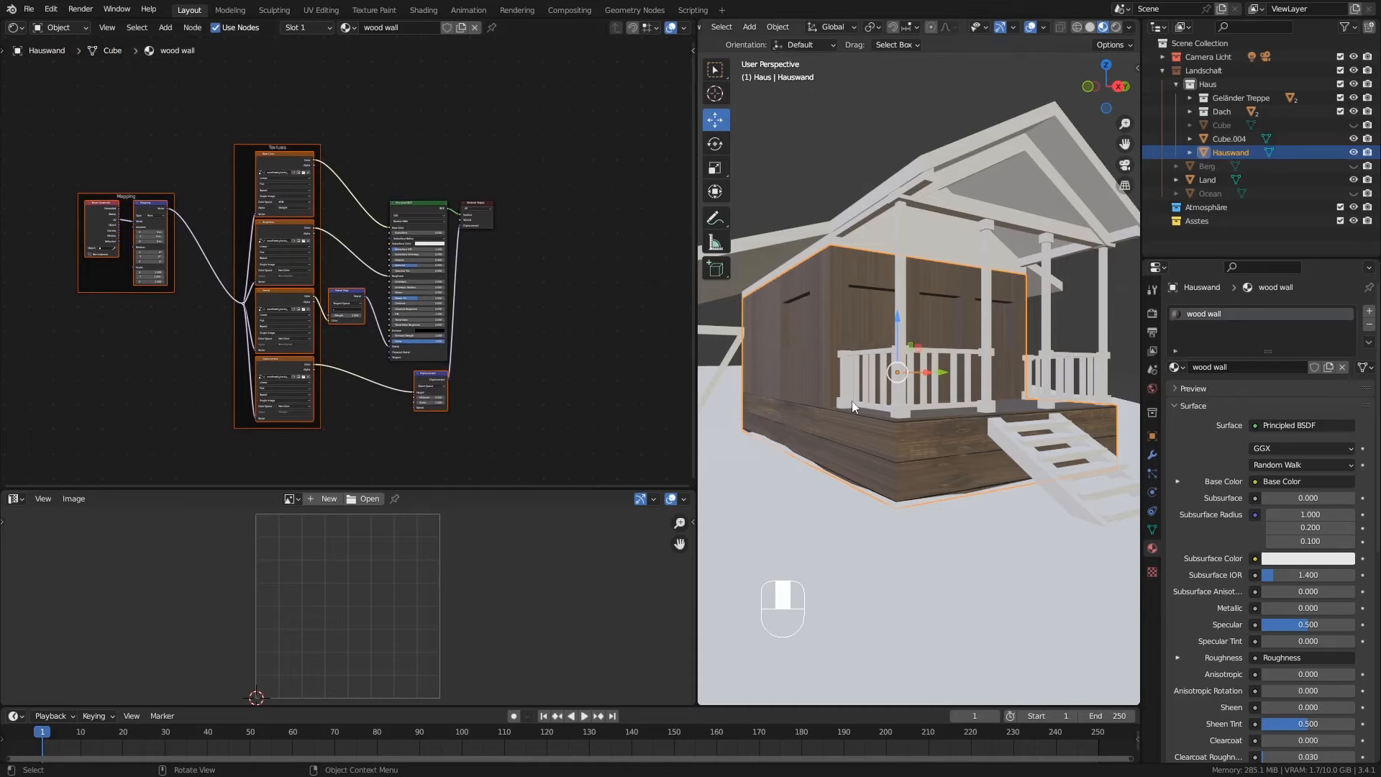
pyautogui.moveTo(826, 399)
pyautogui.mouseDown(button='middle')
pyautogui.moveTo(858, 395)
pyautogui.moveTo(844, 399)
pyautogui.mouseUp(button='middle')
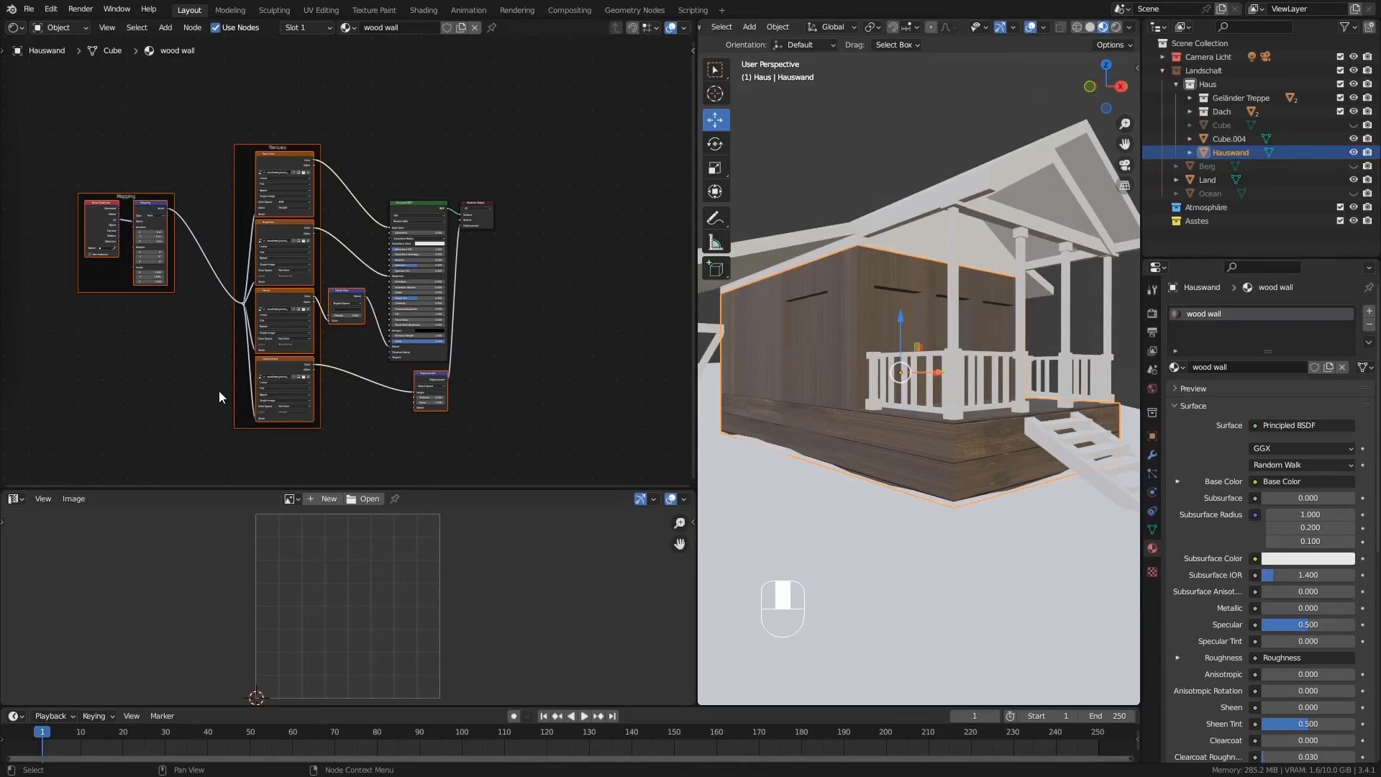
pyautogui.moveTo(886, 450)
pyautogui.mouseDown(button='middle')
pyautogui.moveTo(762, 443)
pyautogui.moveTo(895, 440)
pyautogui.mouseUp(button='middle')
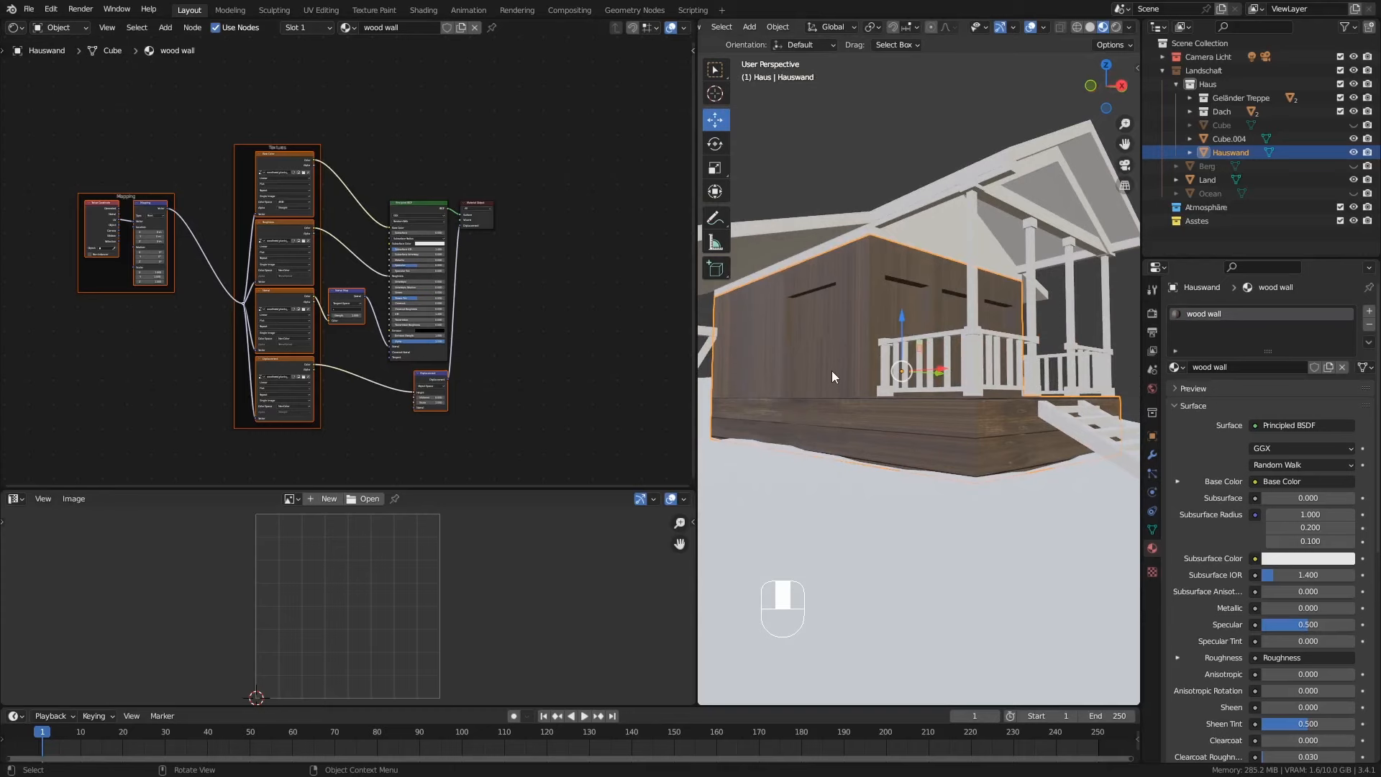
pyautogui.moveTo(850, 381); pyautogui.dragTo(837, 330, button='middle')
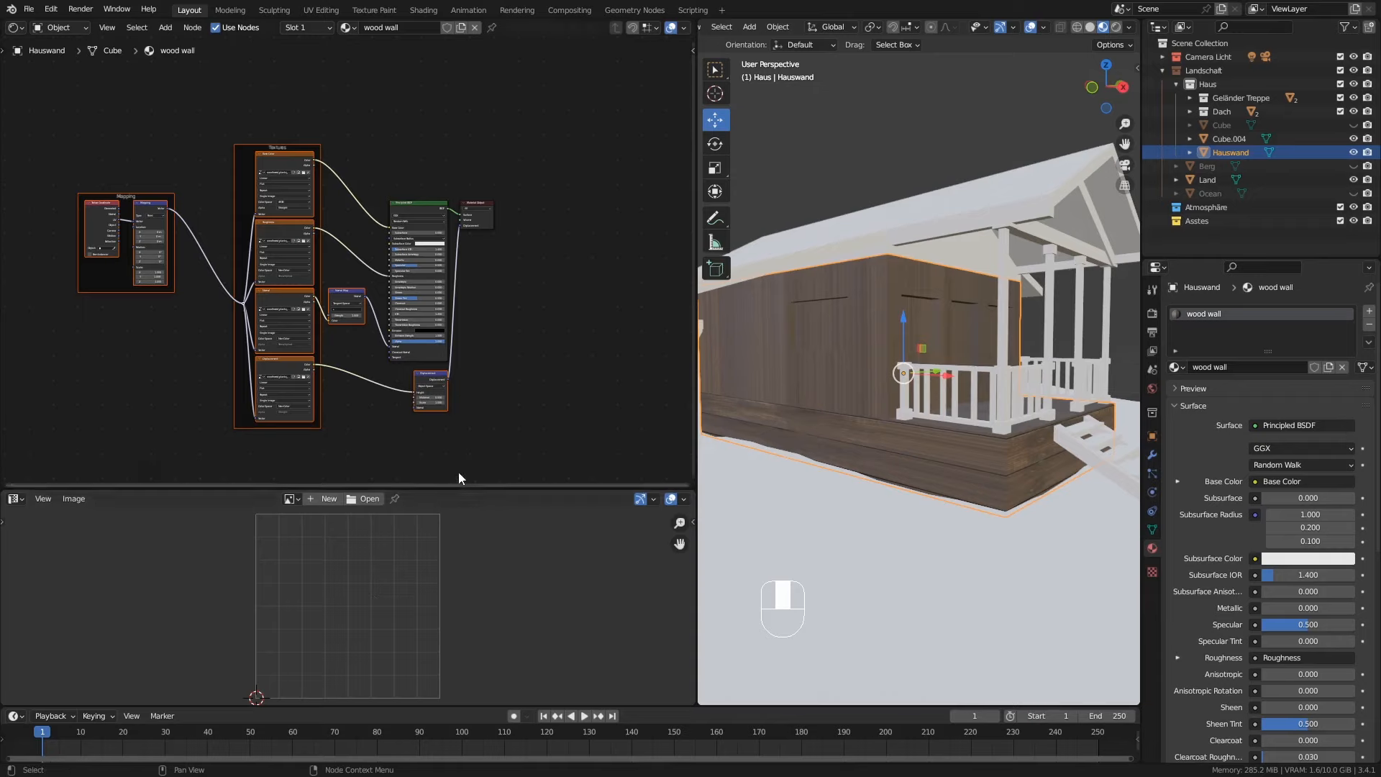
# Step: Enlarge the UV editor and display the Hauswand mesh's UVs in Edit Mode over the weathered_planks_diff_2k texture
pyautogui.moveTo(468, 489); pyautogui.dragTo(472, 274)
pyautogui.moveTo(922, 383); pyautogui.dragTo(916, 421, button='middle')
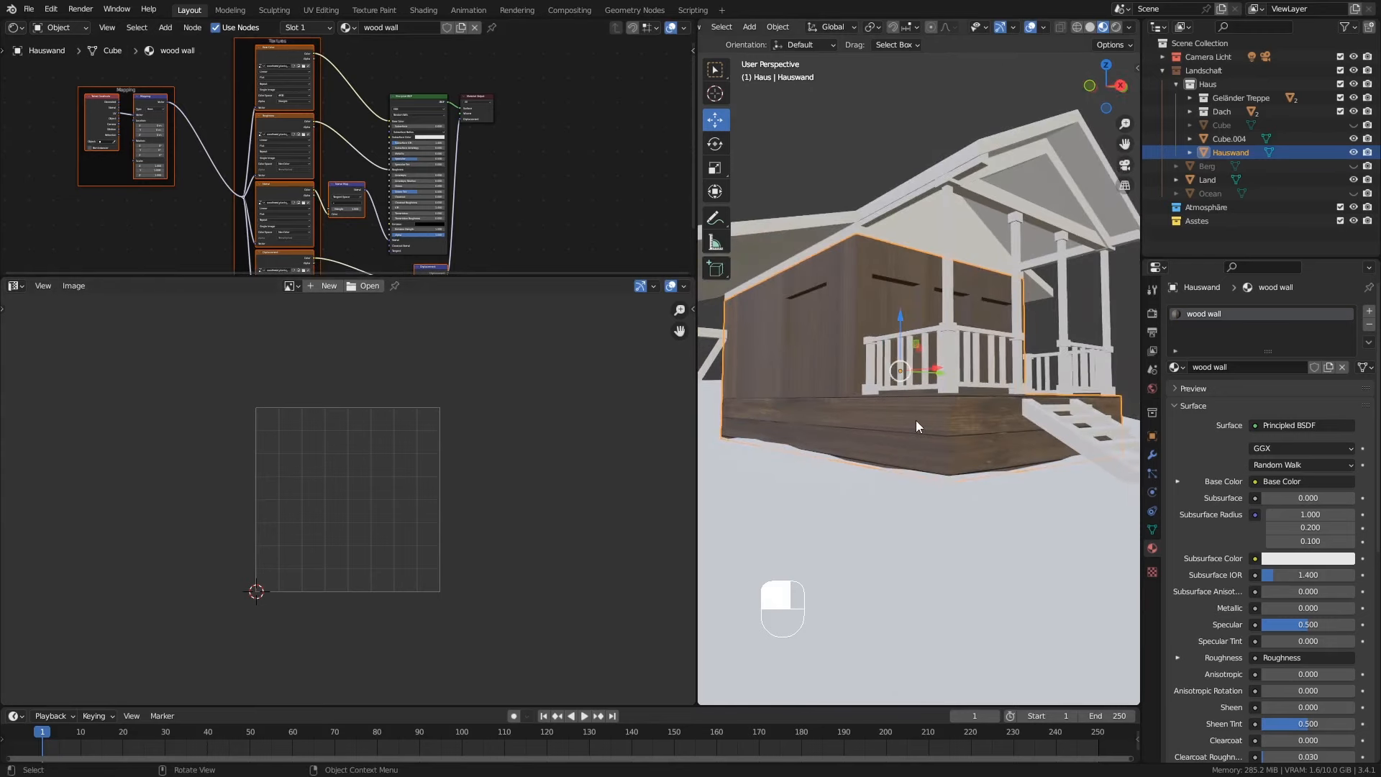
pyautogui.press('Tab')
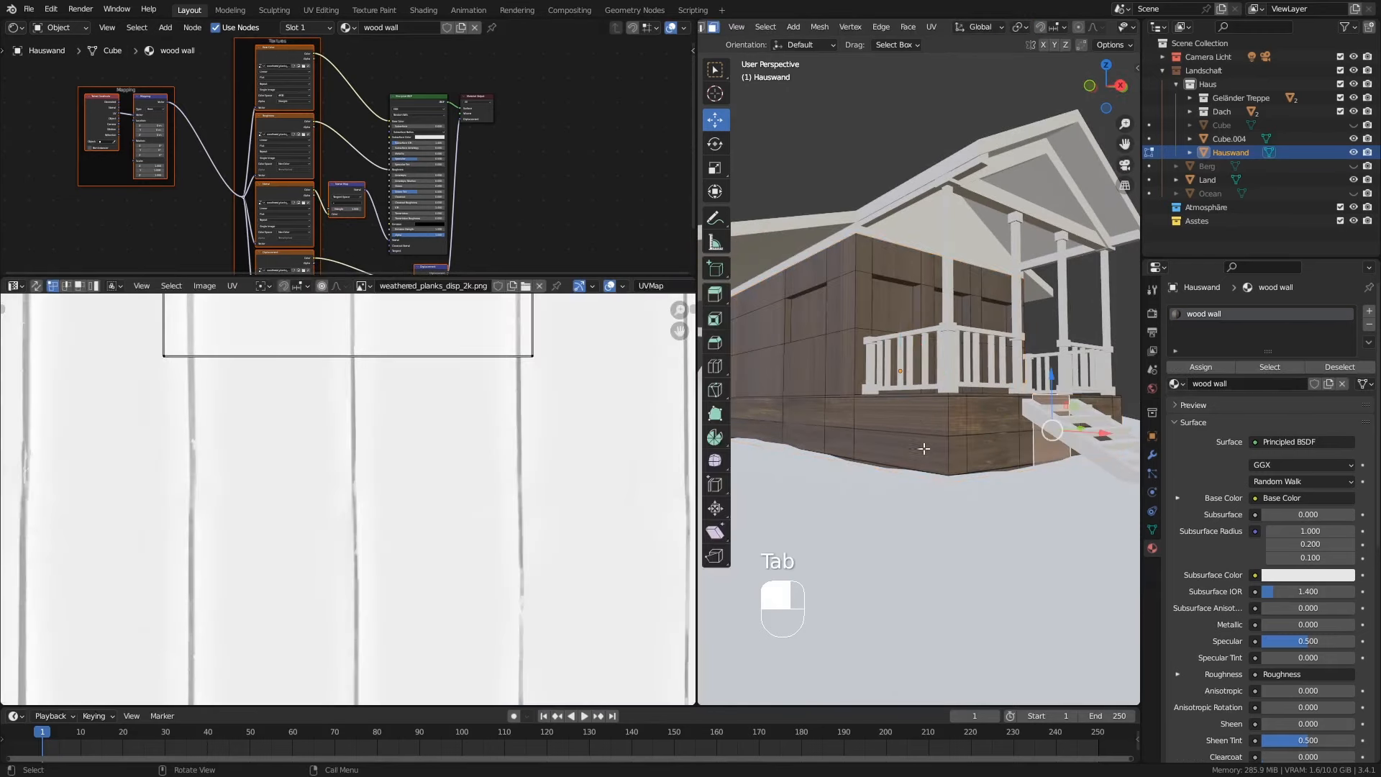
pyautogui.scroll(-2, 389, 420)
pyautogui.keyDown('ctrl'); pyautogui.moveTo(381, 431); pyautogui.dragTo(390, 588, button='middle'); pyautogui.keyUp('ctrl')
pyautogui.keyDown('shift'); pyautogui.moveTo(430, 492); pyautogui.dragTo(413, 530, button='middle'); pyautogui.keyUp('shift')
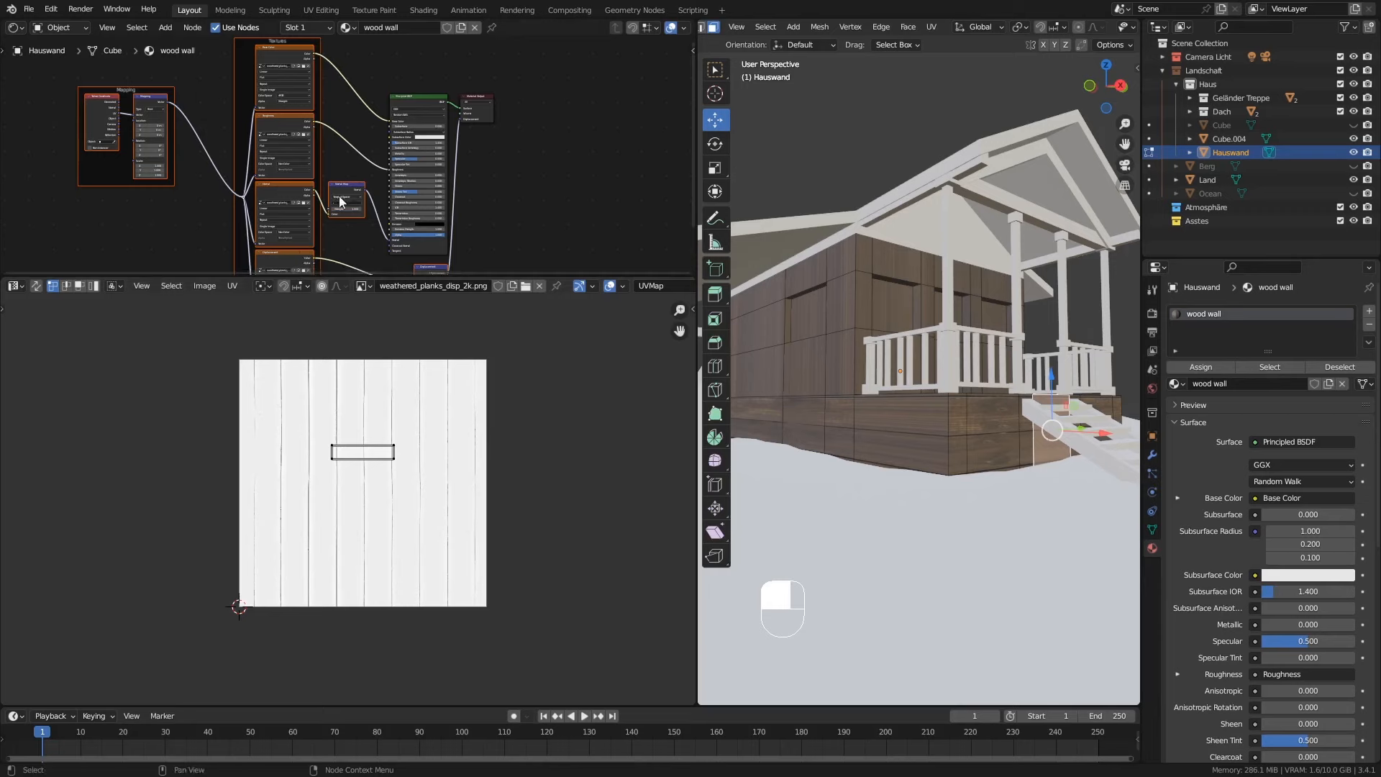
pyautogui.click(289, 51)
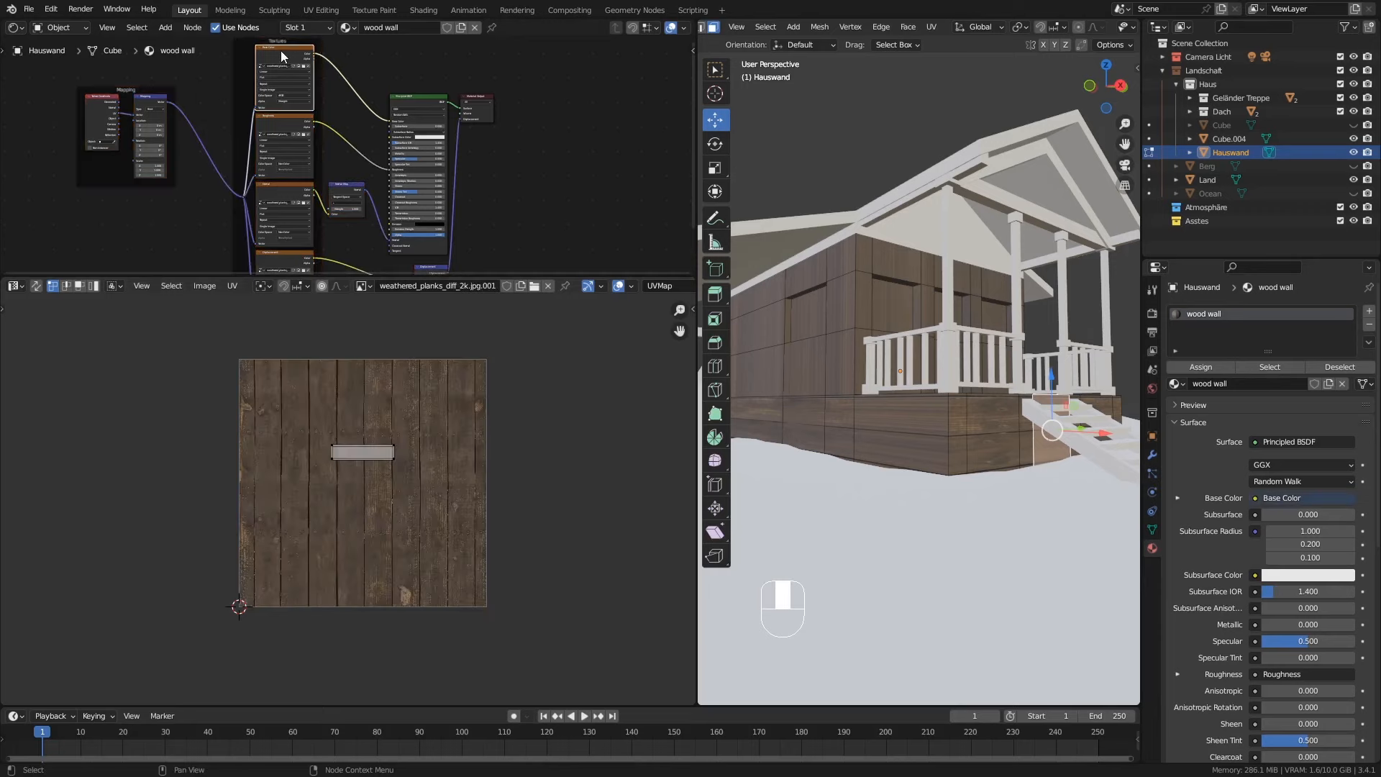
pyautogui.click(282, 51)
# Step: Unwrap all faces of the Hauswand mesh with Cube Projection
pyautogui.moveTo(901, 406); pyautogui.dragTo(898, 382, button='middle')
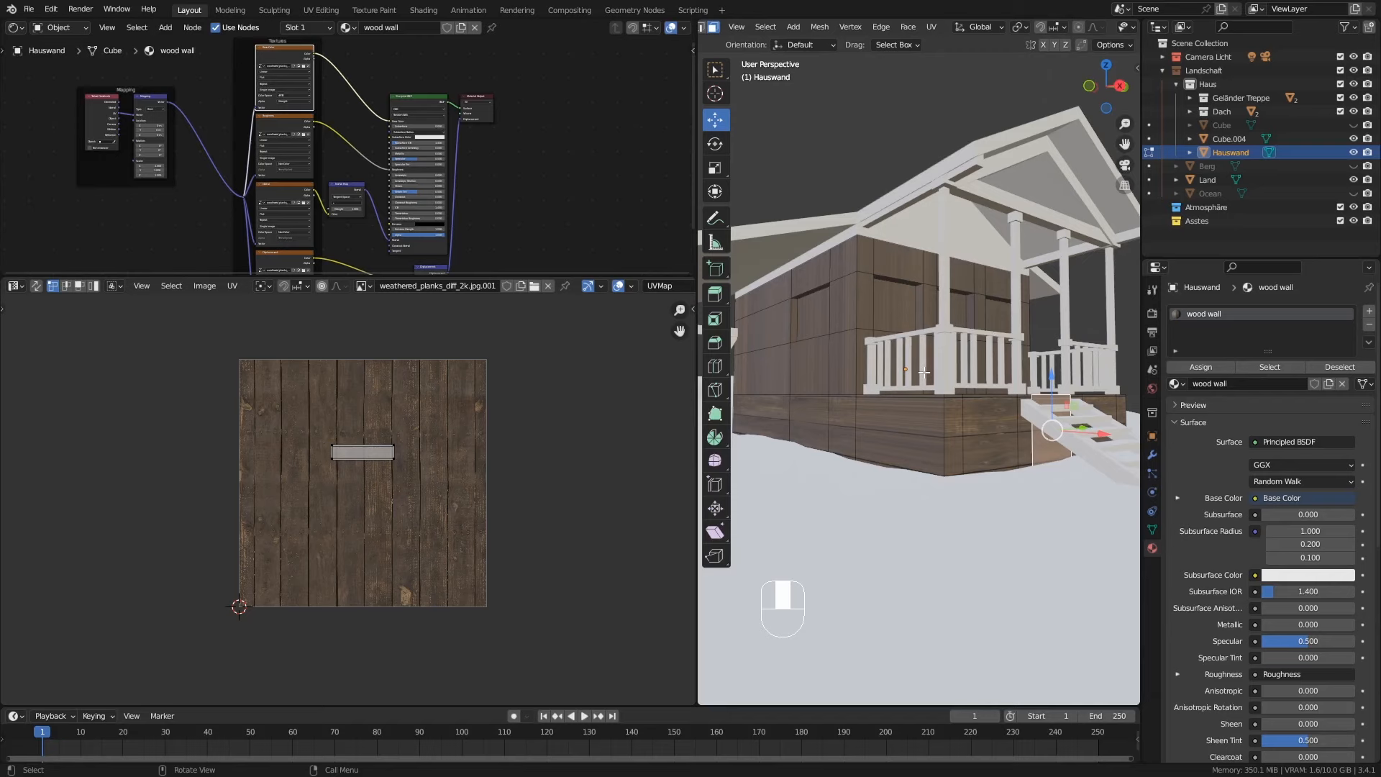
pyautogui.press('a')
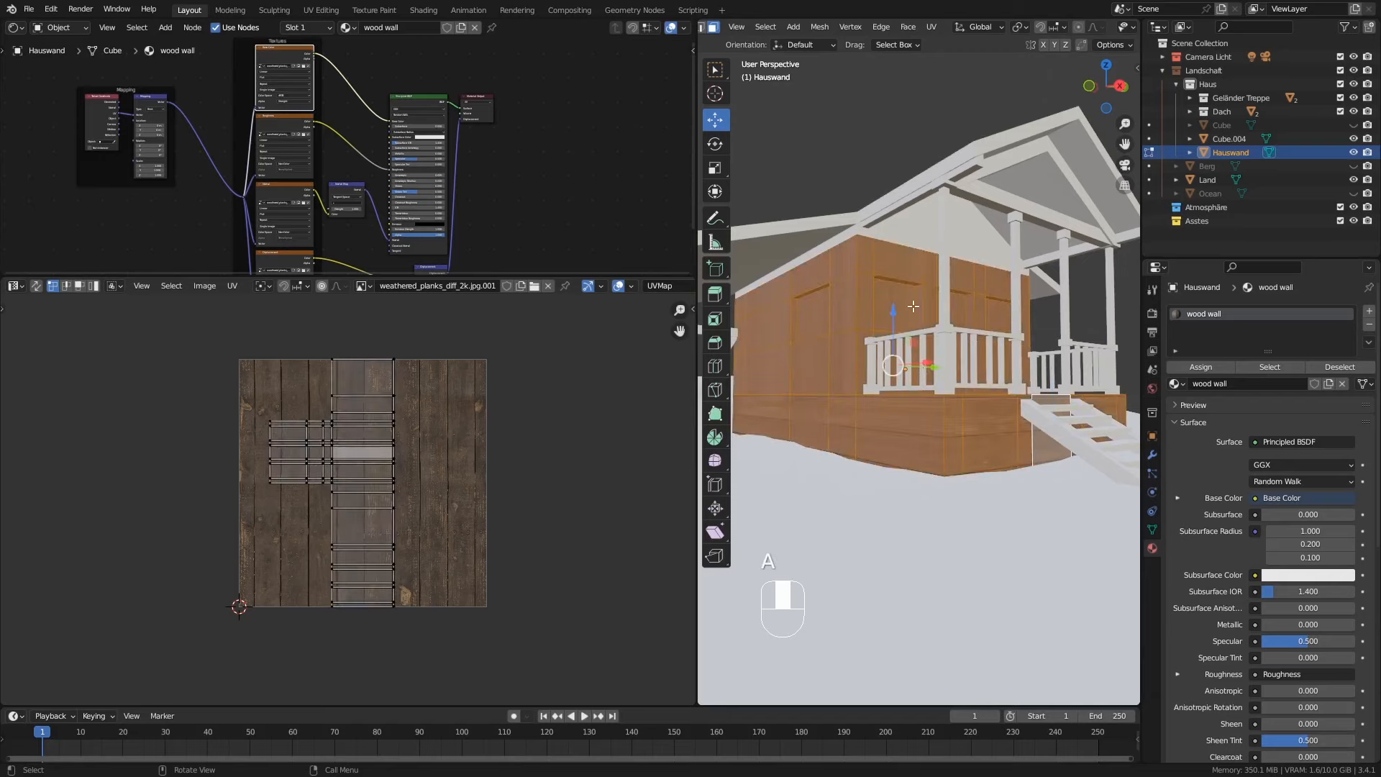
pyautogui.press('u')
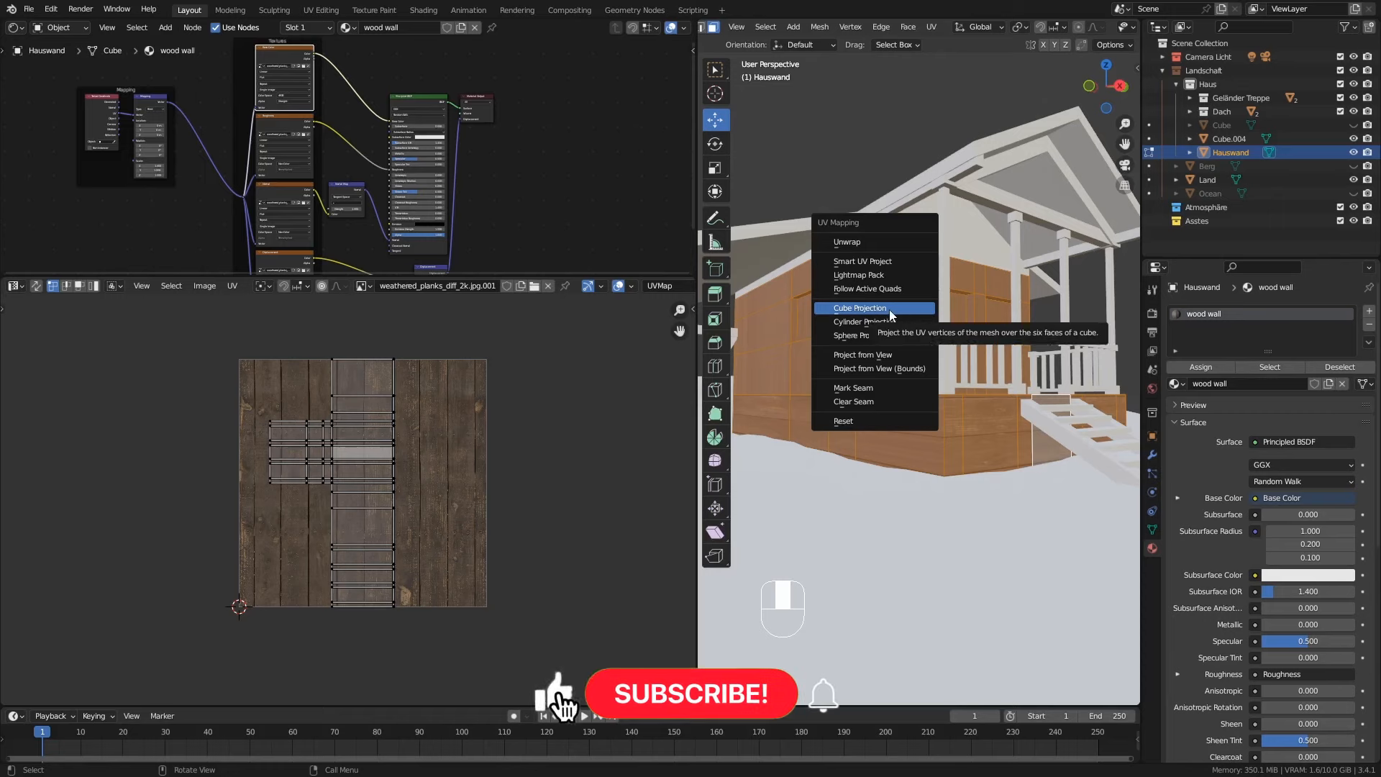
pyautogui.click(889, 309)
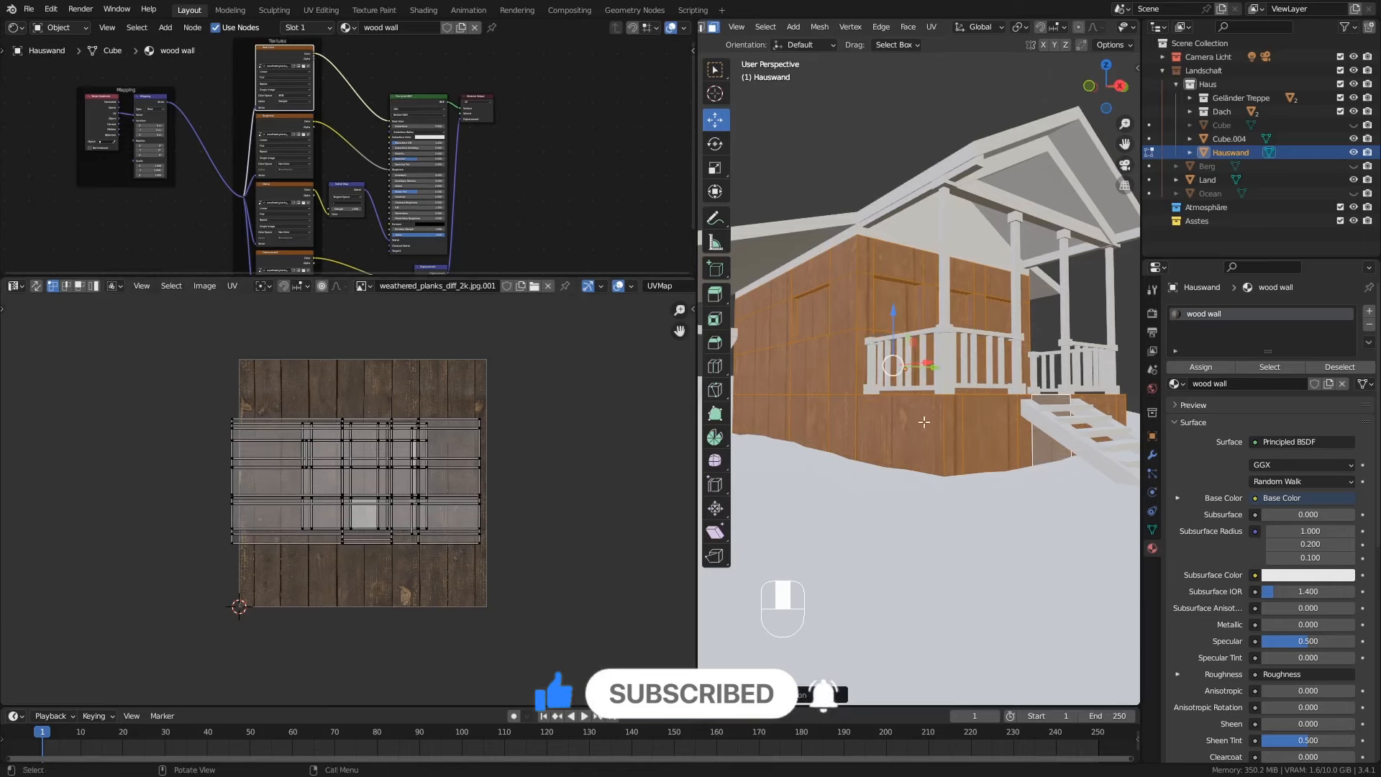
pyautogui.moveTo(922, 422)
pyautogui.mouseDown(button='middle')
pyautogui.moveTo(836, 422)
pyautogui.moveTo(937, 432)
pyautogui.mouseUp(button='middle')
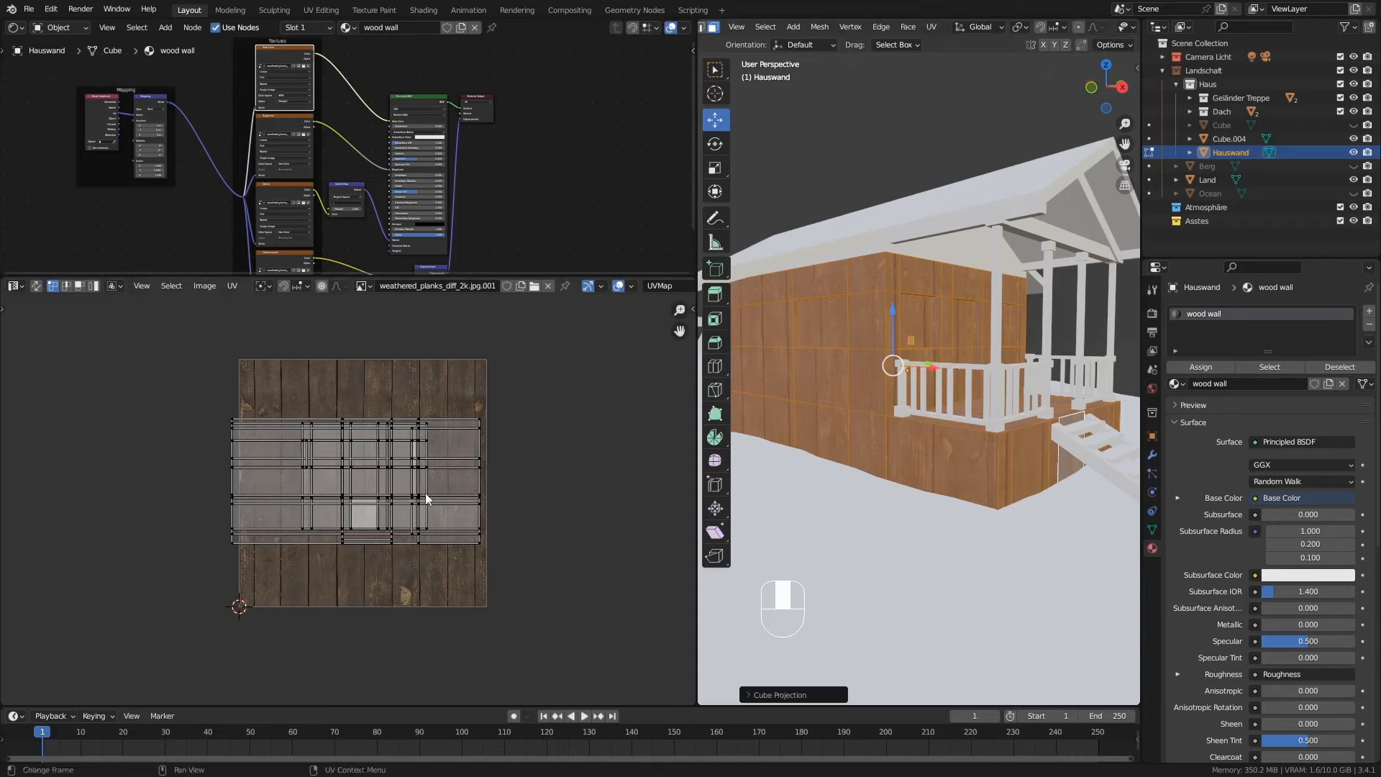
# Step: Rotate all of the wall's UVs by 90° so the planks run horizontally
pyautogui.press('a')
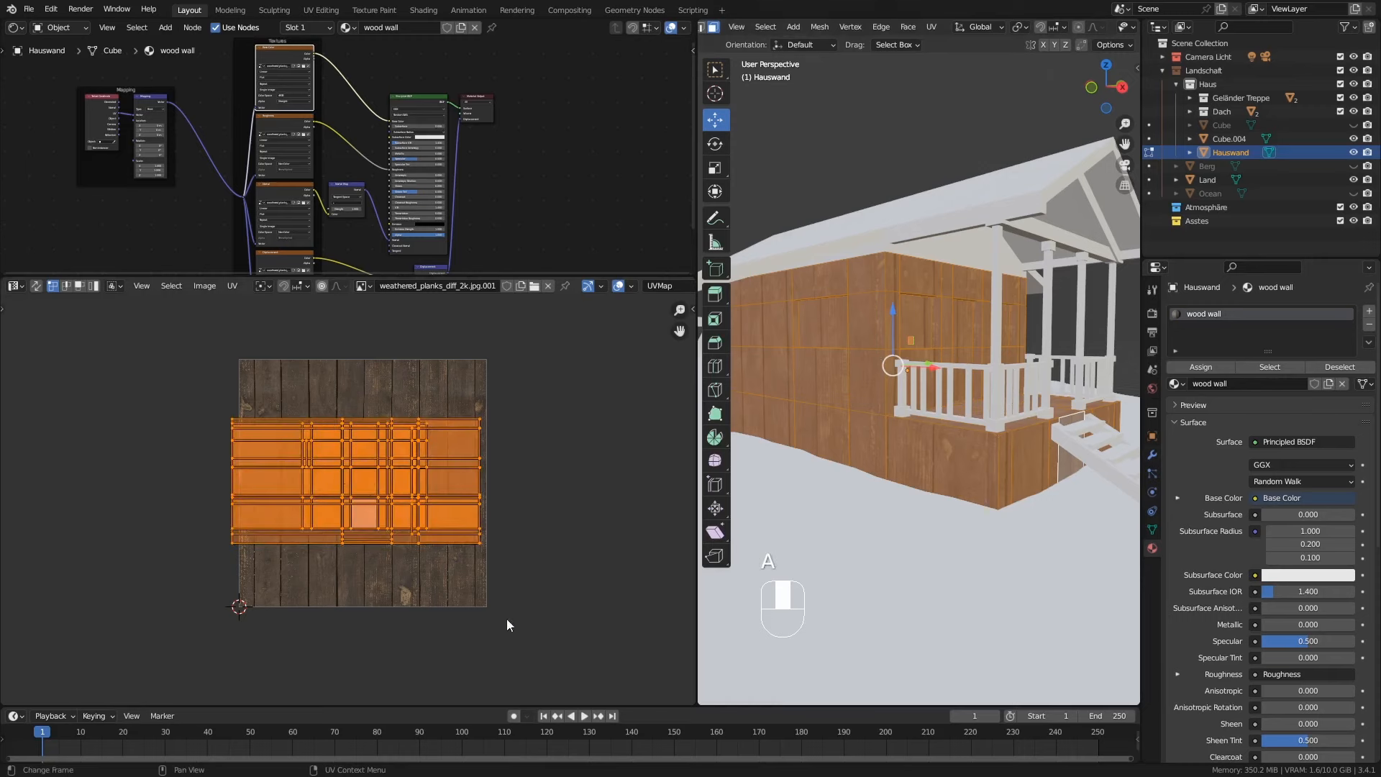
pyautogui.press('r')
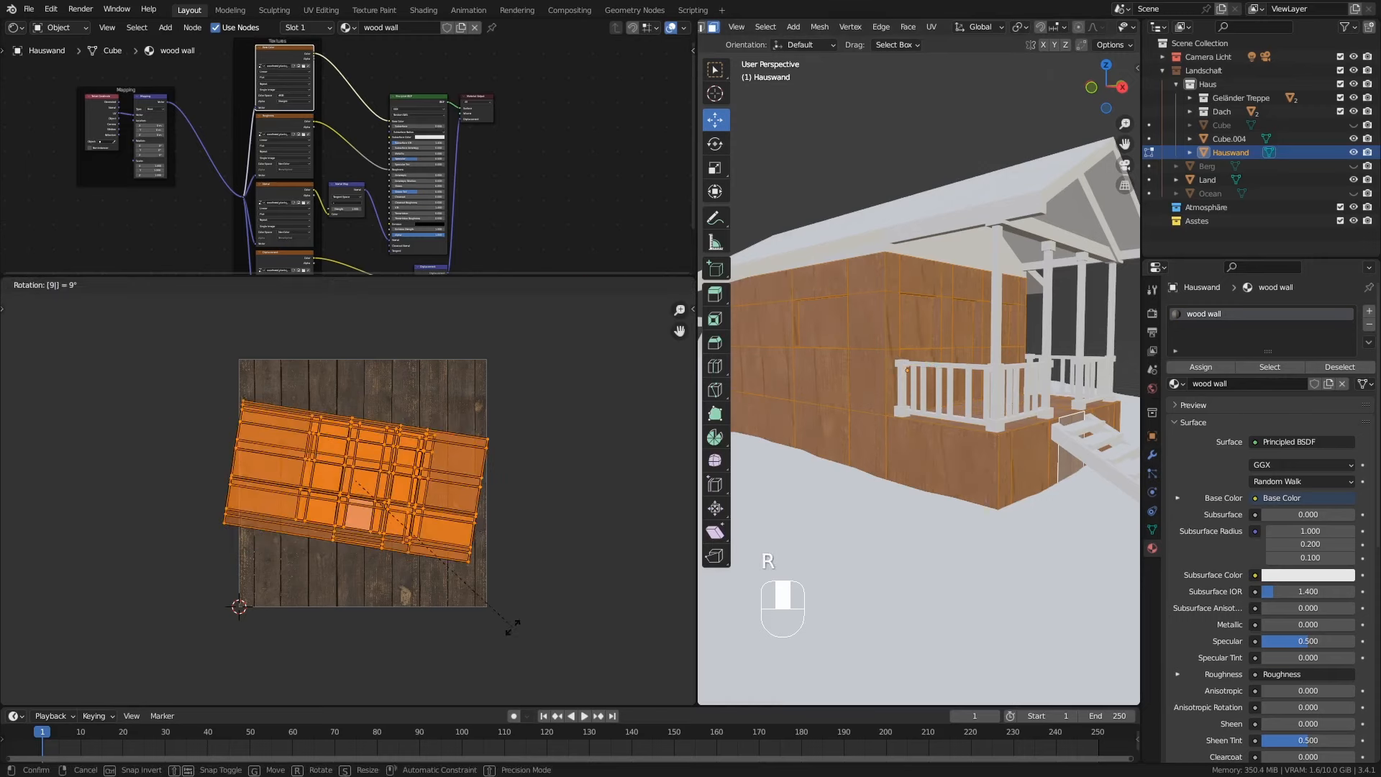
pyautogui.click(512, 627)
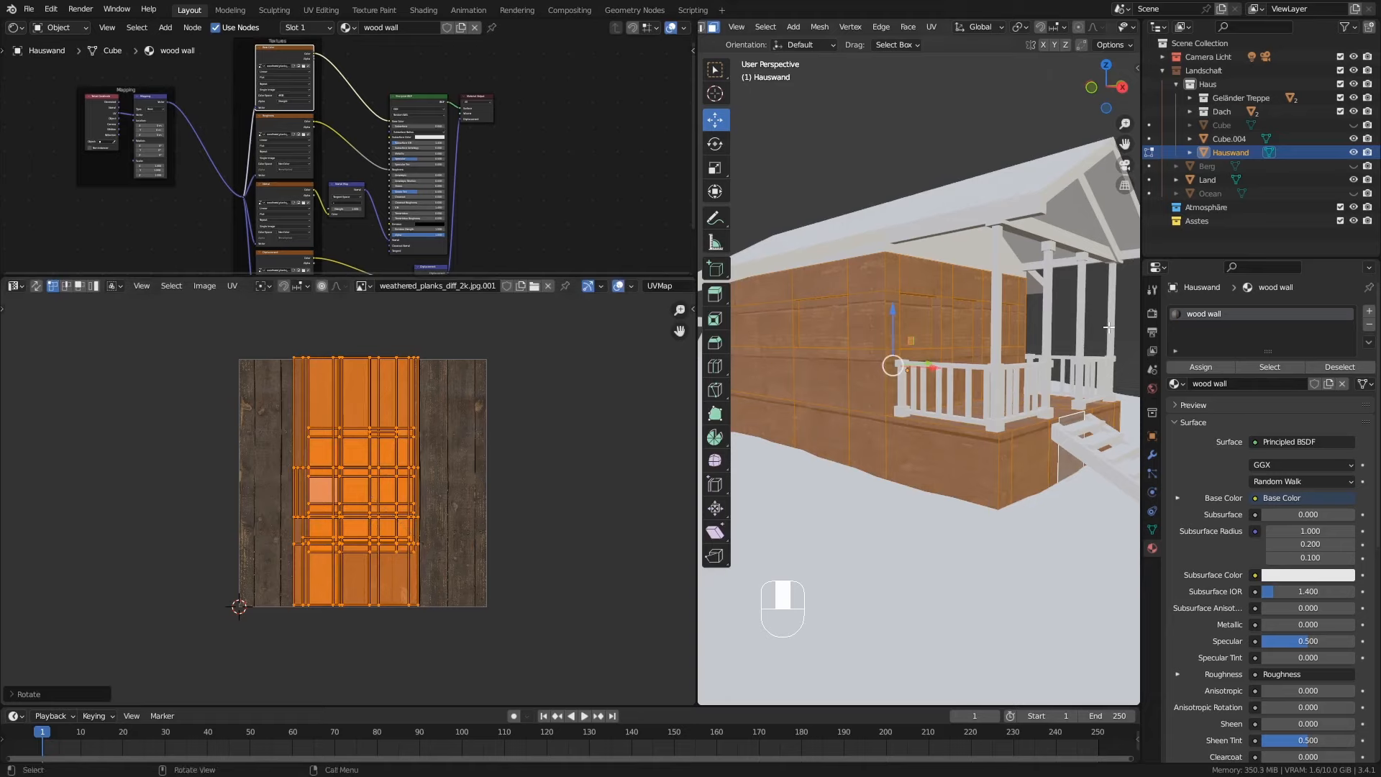
pyautogui.moveTo(958, 422)
pyautogui.mouseDown(button='middle')
pyautogui.moveTo(935, 421)
pyautogui.moveTo(967, 421)
pyautogui.moveTo(935, 420)
pyautogui.moveTo(948, 418)
pyautogui.mouseUp(button='middle')
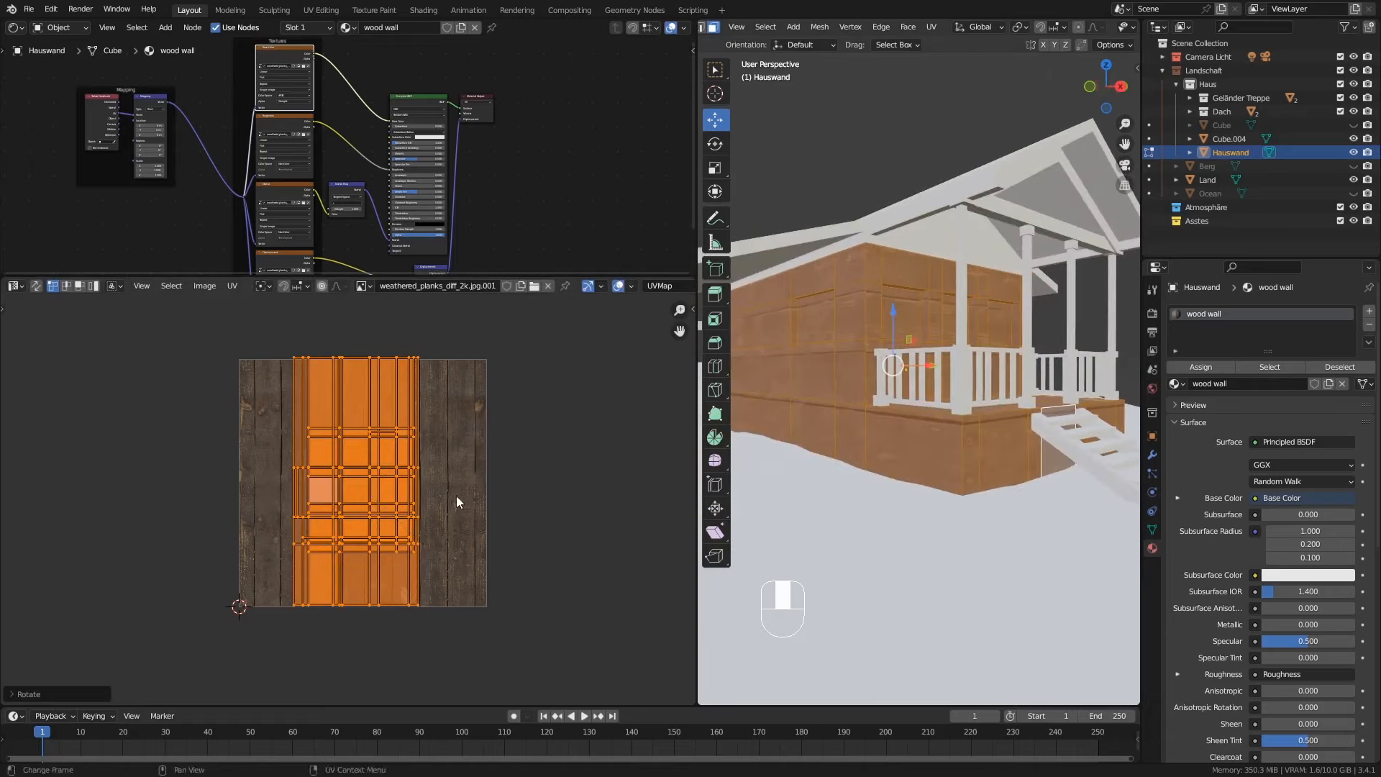
# Step: Scale all of the wall's UVs up uniformly by a factor of about 3.44
pyautogui.press('s')
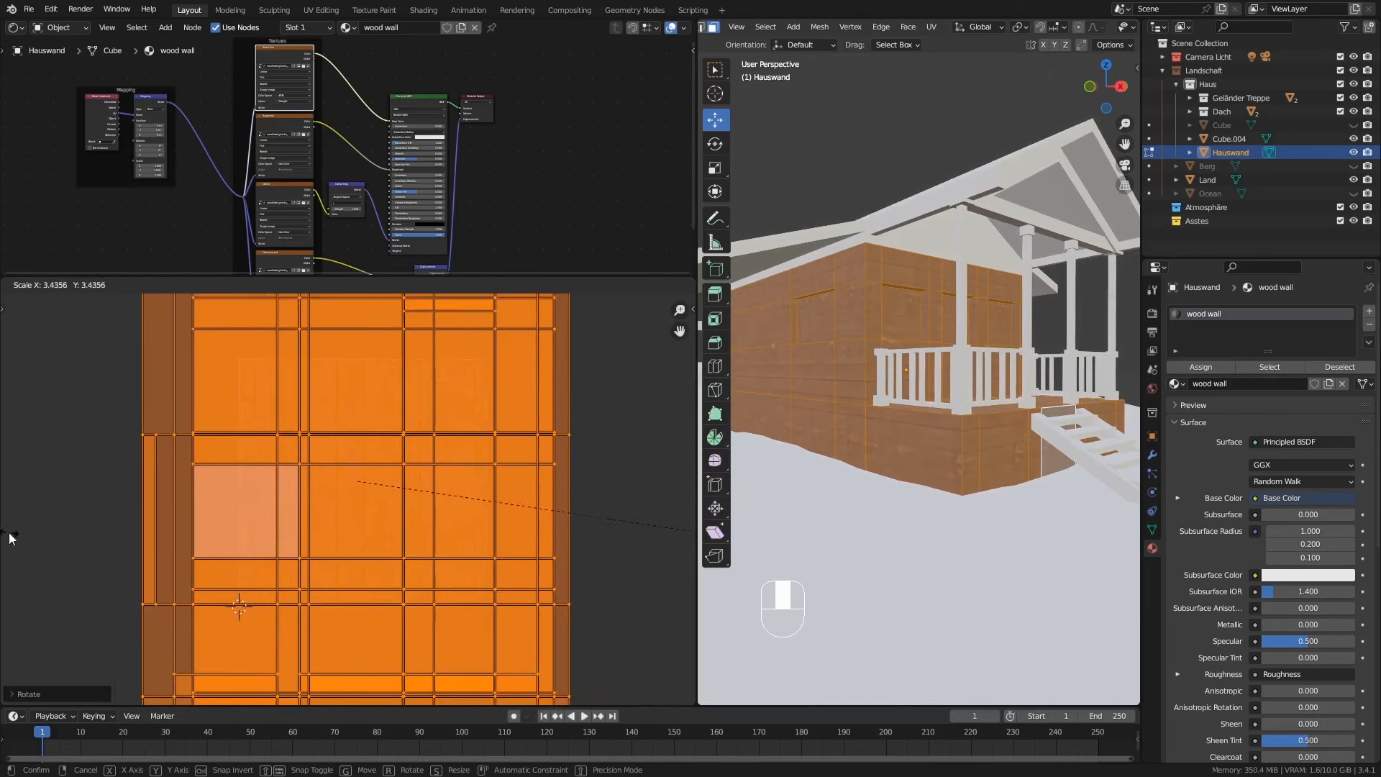
pyautogui.click(357, 311)
pyautogui.moveTo(833, 451)
pyautogui.mouseDown(button='middle')
pyautogui.moveTo(856, 449)
pyautogui.moveTo(843, 446)
pyautogui.mouseUp(button='middle')
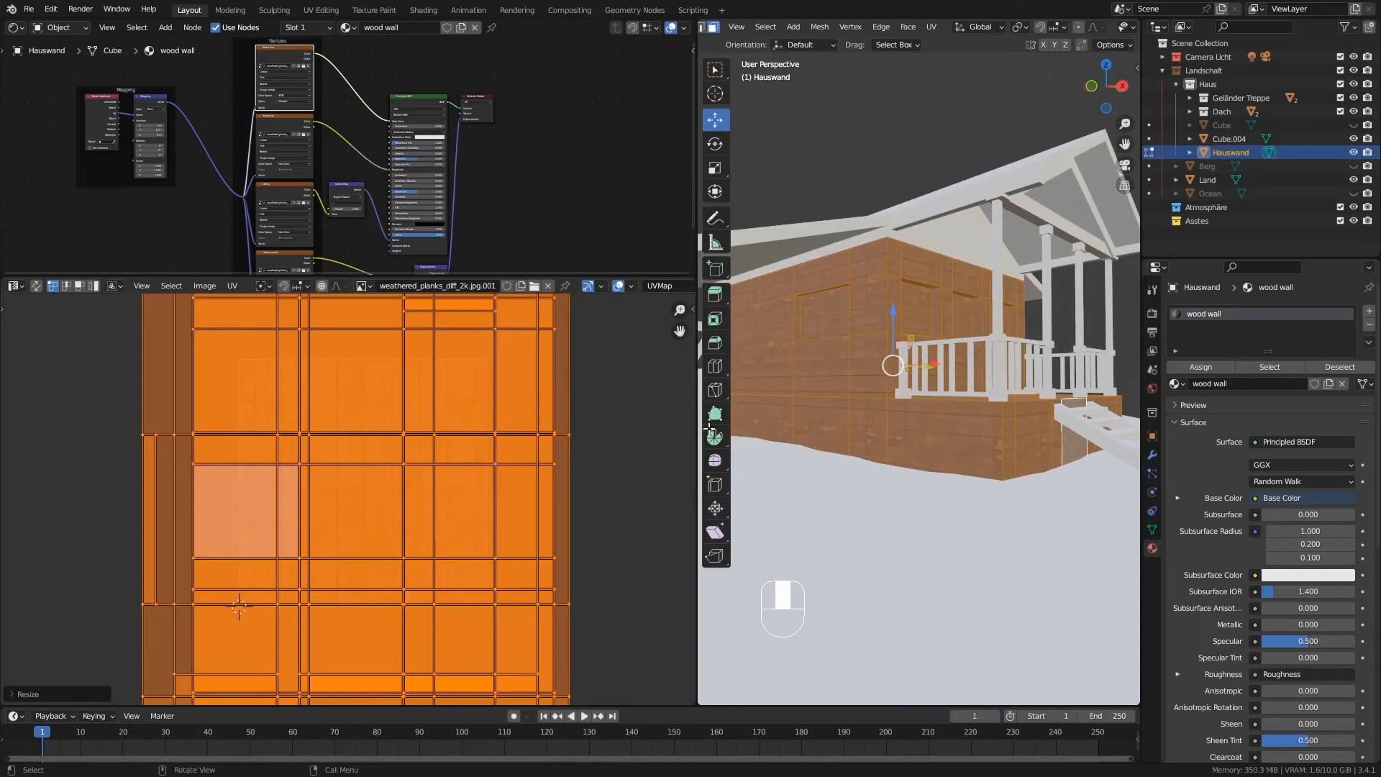
# Step: Scale the wall's UVs along Y to a little over half their height, return to Object Mode and inspect the planks up close
pyautogui.scroll(-6, 532, 417)
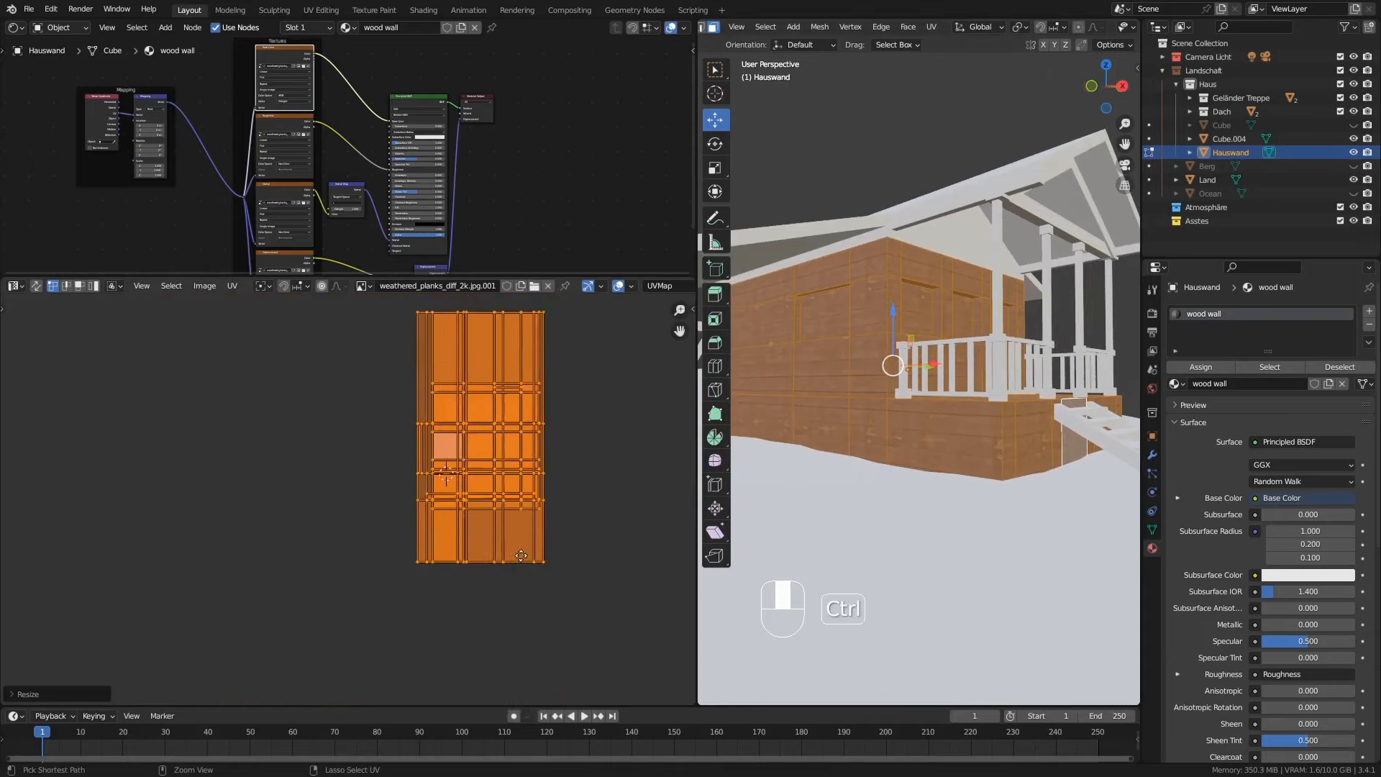
pyautogui.moveTo(558, 452); pyautogui.dragTo(452, 477, button='middle')
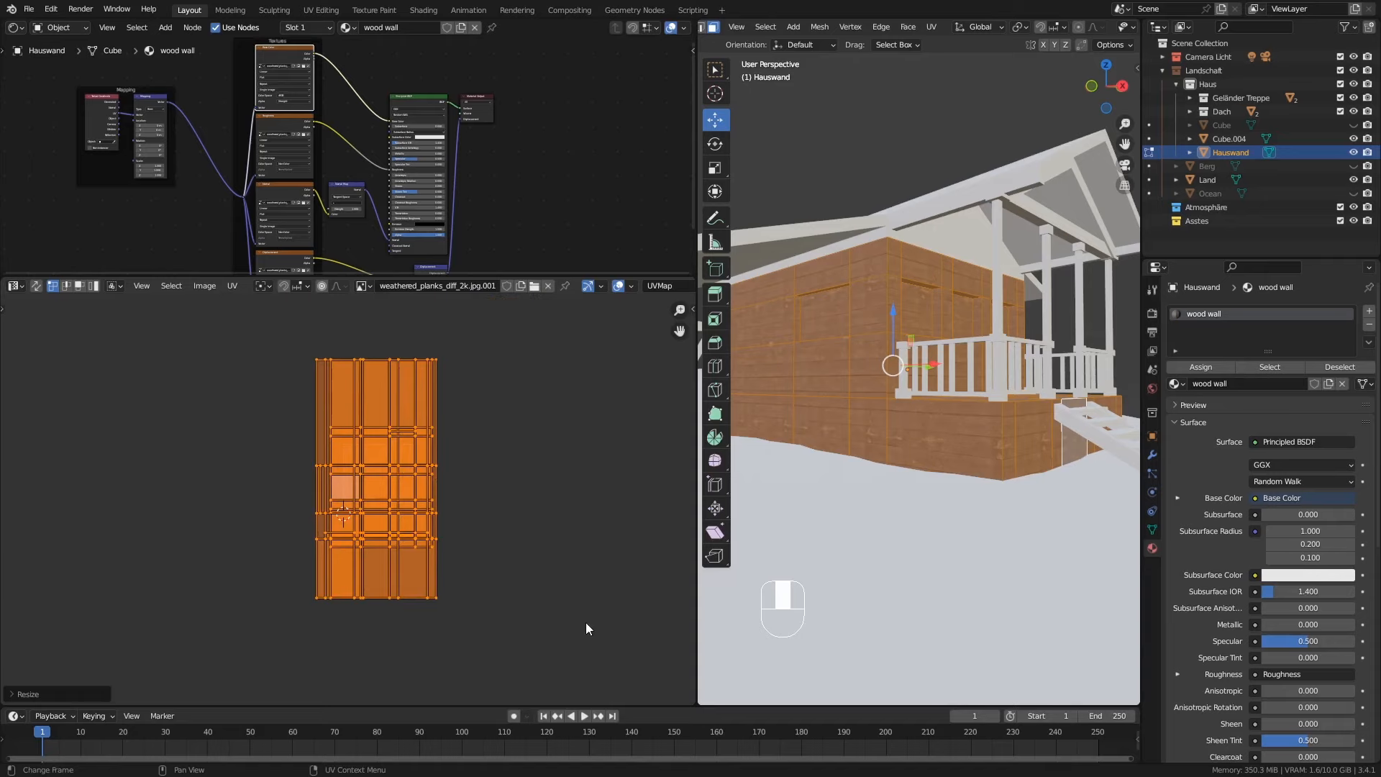
pyautogui.press('s')
pyautogui.press('y')
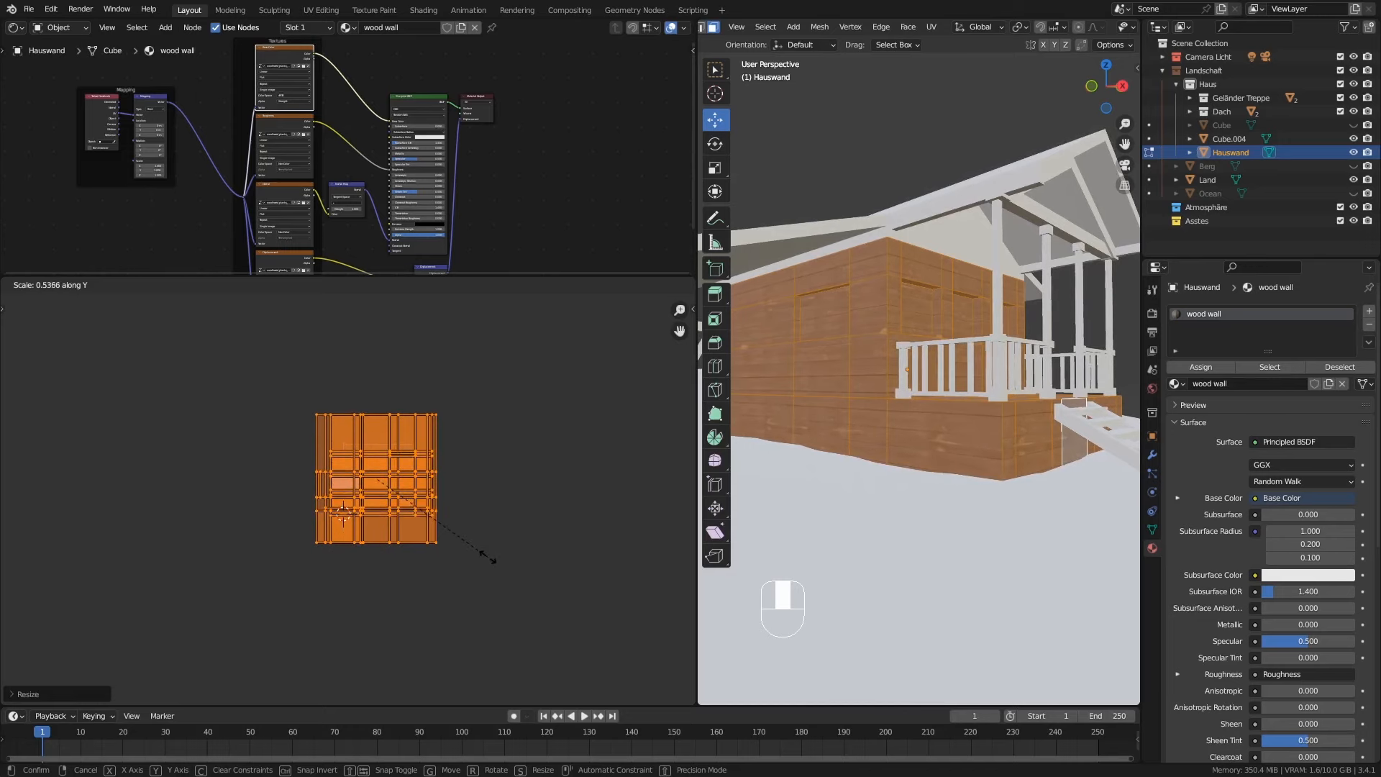
pyautogui.click(498, 570)
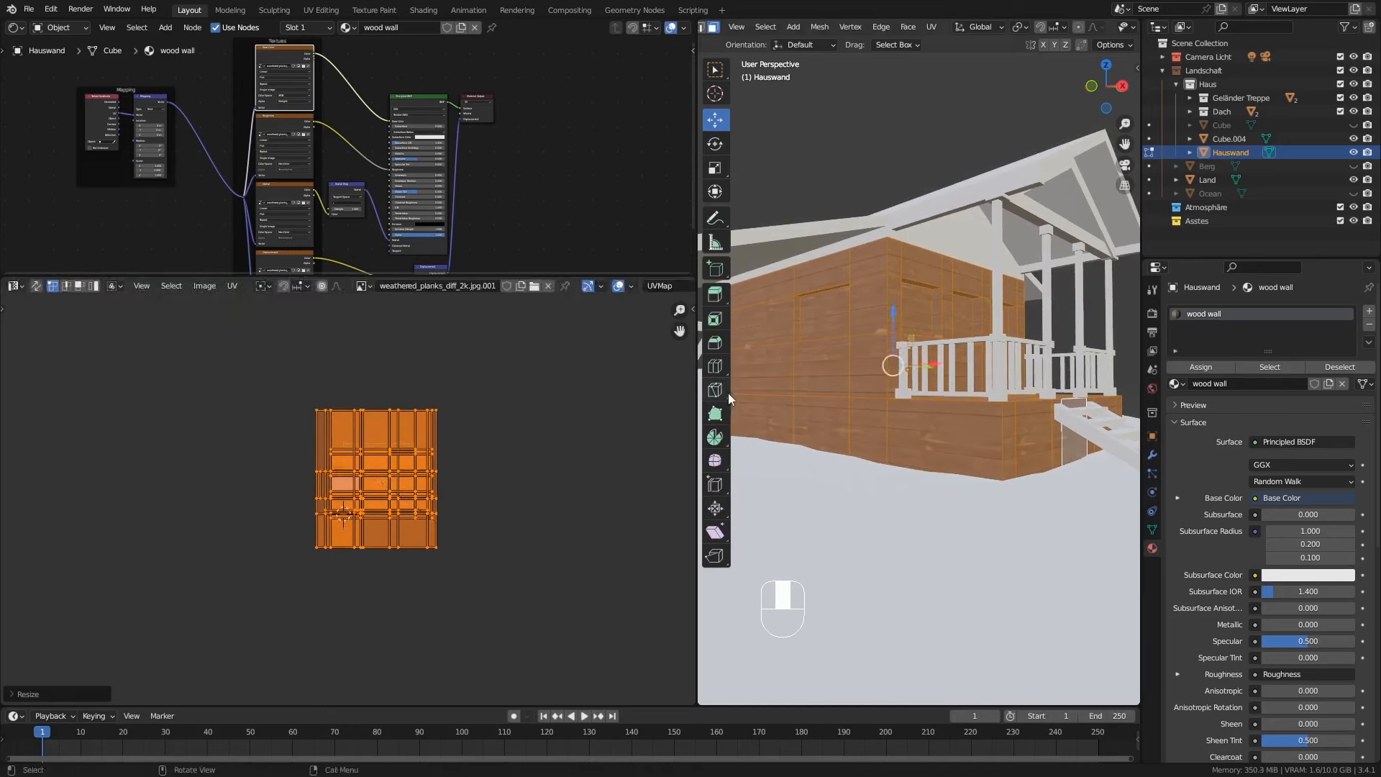
pyautogui.press('Tab')
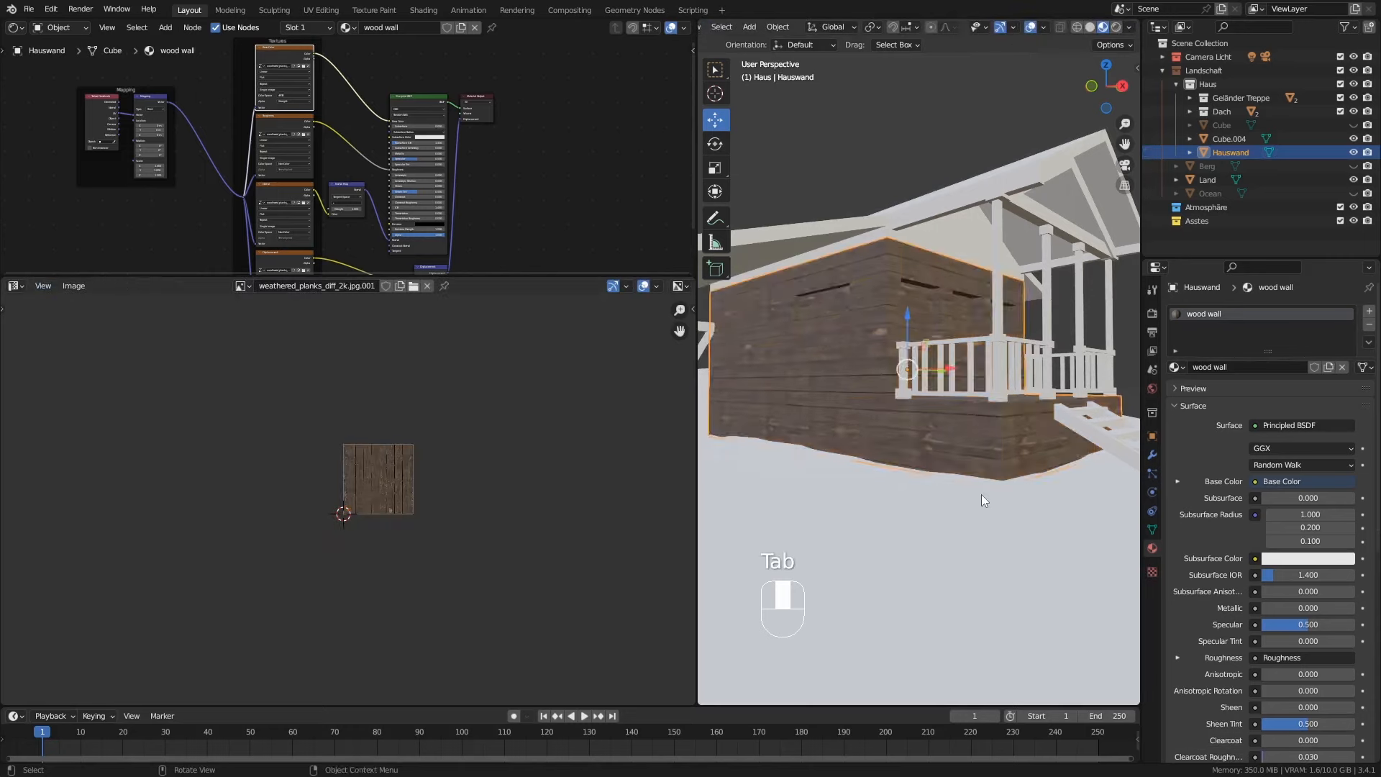
pyautogui.moveTo(977, 495); pyautogui.dragTo(957, 523, button='middle')
pyautogui.moveTo(789, 330); pyautogui.dragTo(881, 426, button='middle')
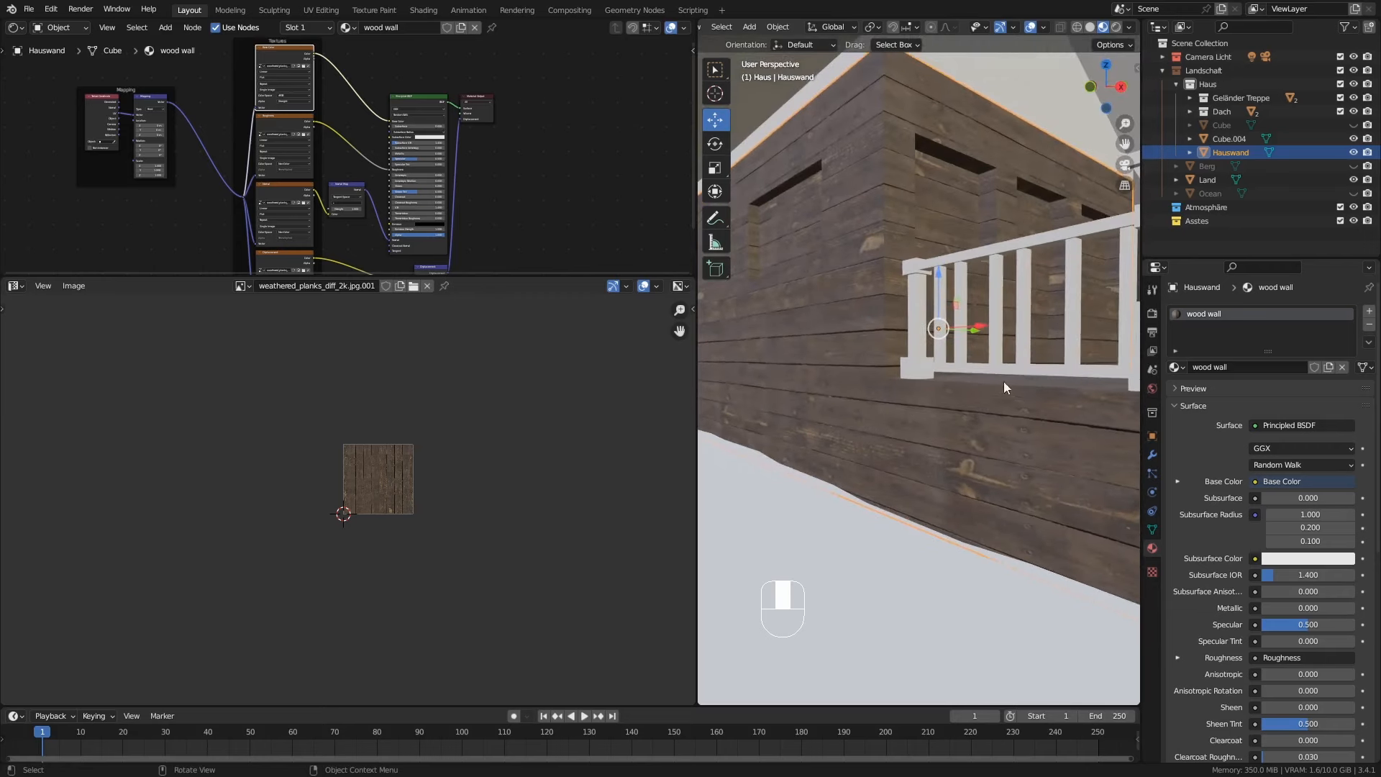
pyautogui.moveTo(1004, 388); pyautogui.dragTo(1005, 398, button='middle')
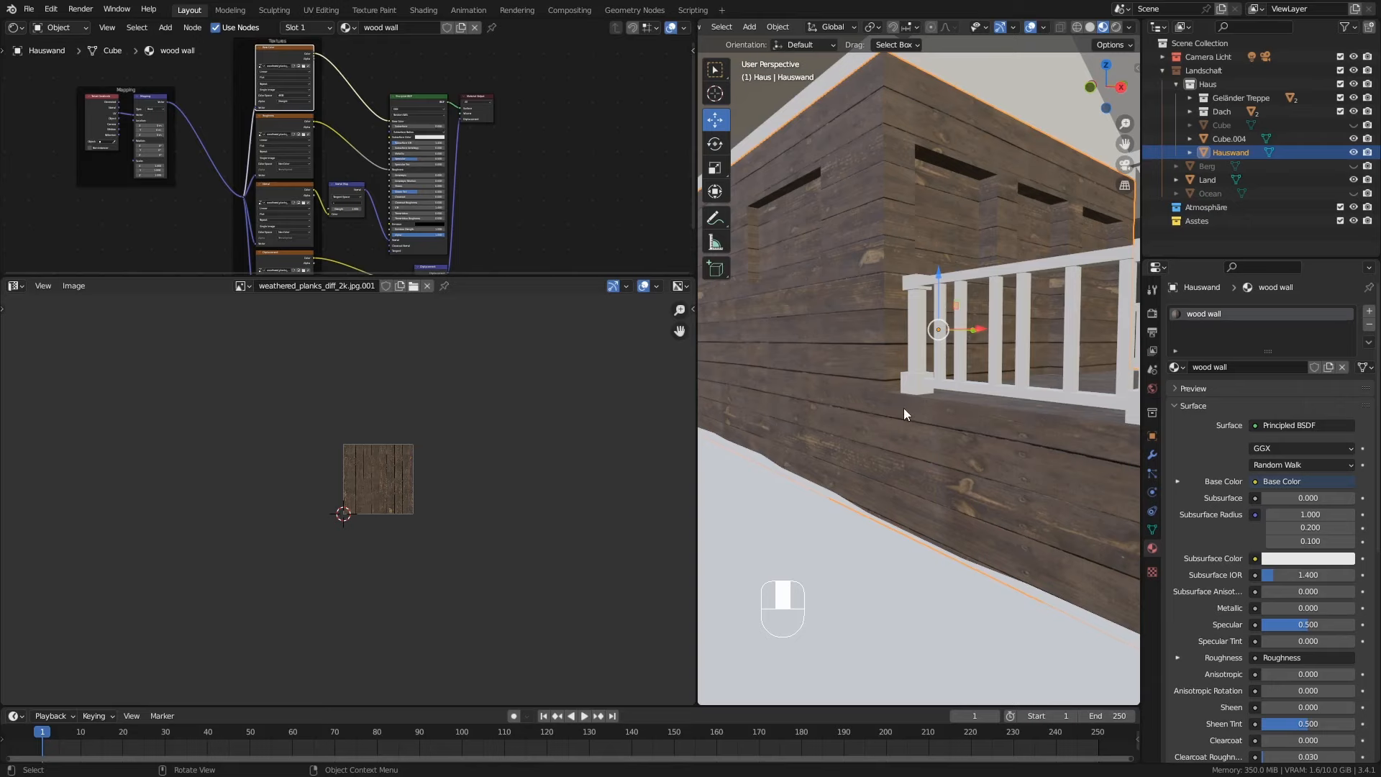
# Step: Shift all of the wall's UVs by about 0.04 in X and -0.14 in Y, then inspect the planks in Object Mode
pyautogui.press('Tab')
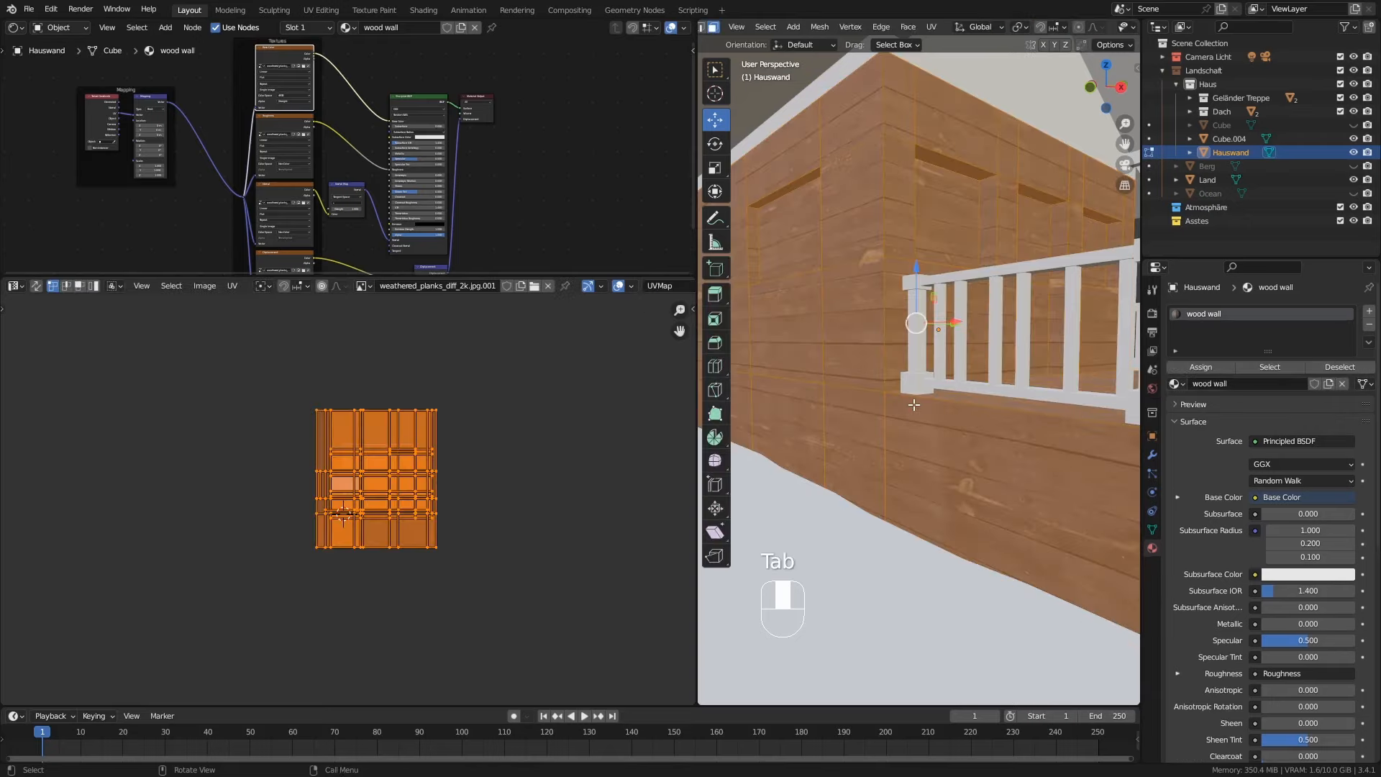
pyautogui.press('a')
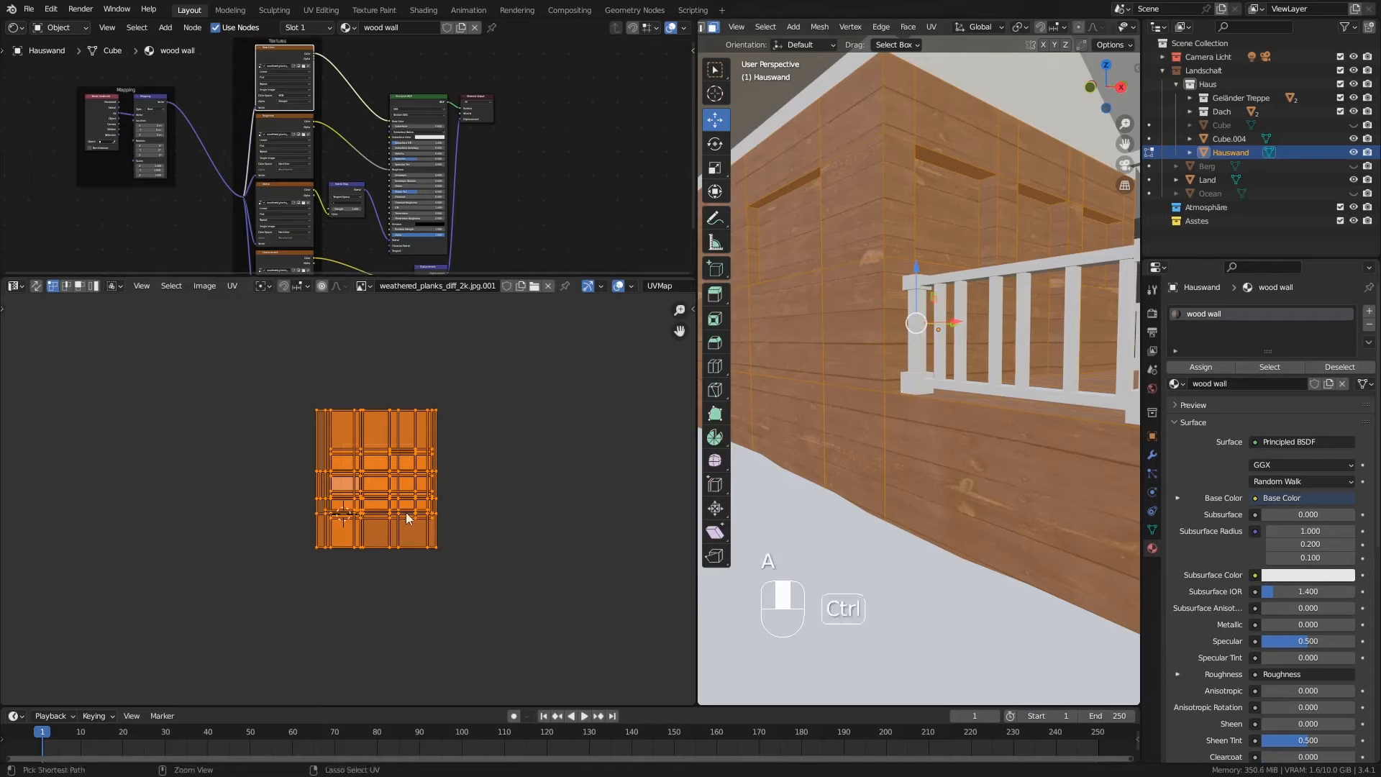
pyautogui.keyDown('ctrl'); pyautogui.moveTo(407, 513); pyautogui.dragTo(398, 453, button='middle'); pyautogui.keyUp('ctrl')
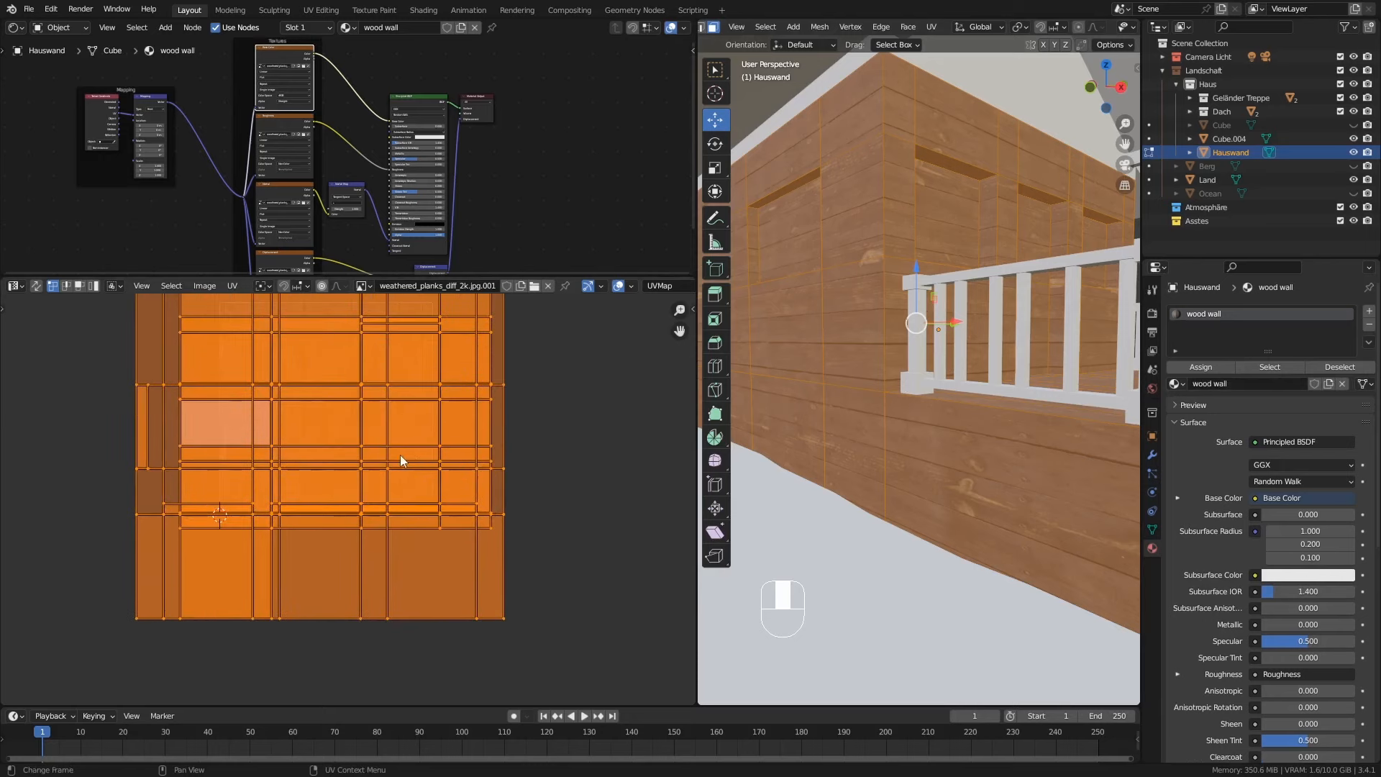
pyautogui.press('g')
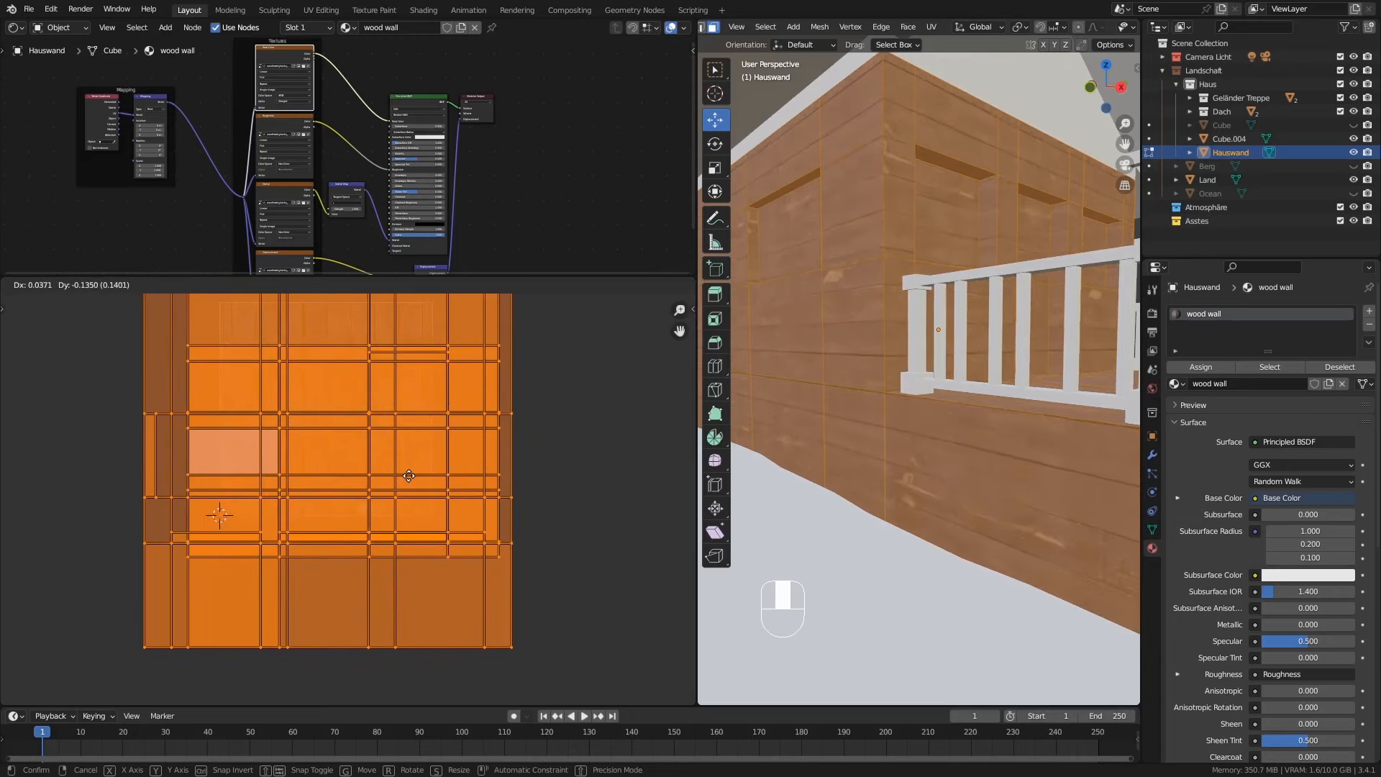
pyautogui.press('shift')
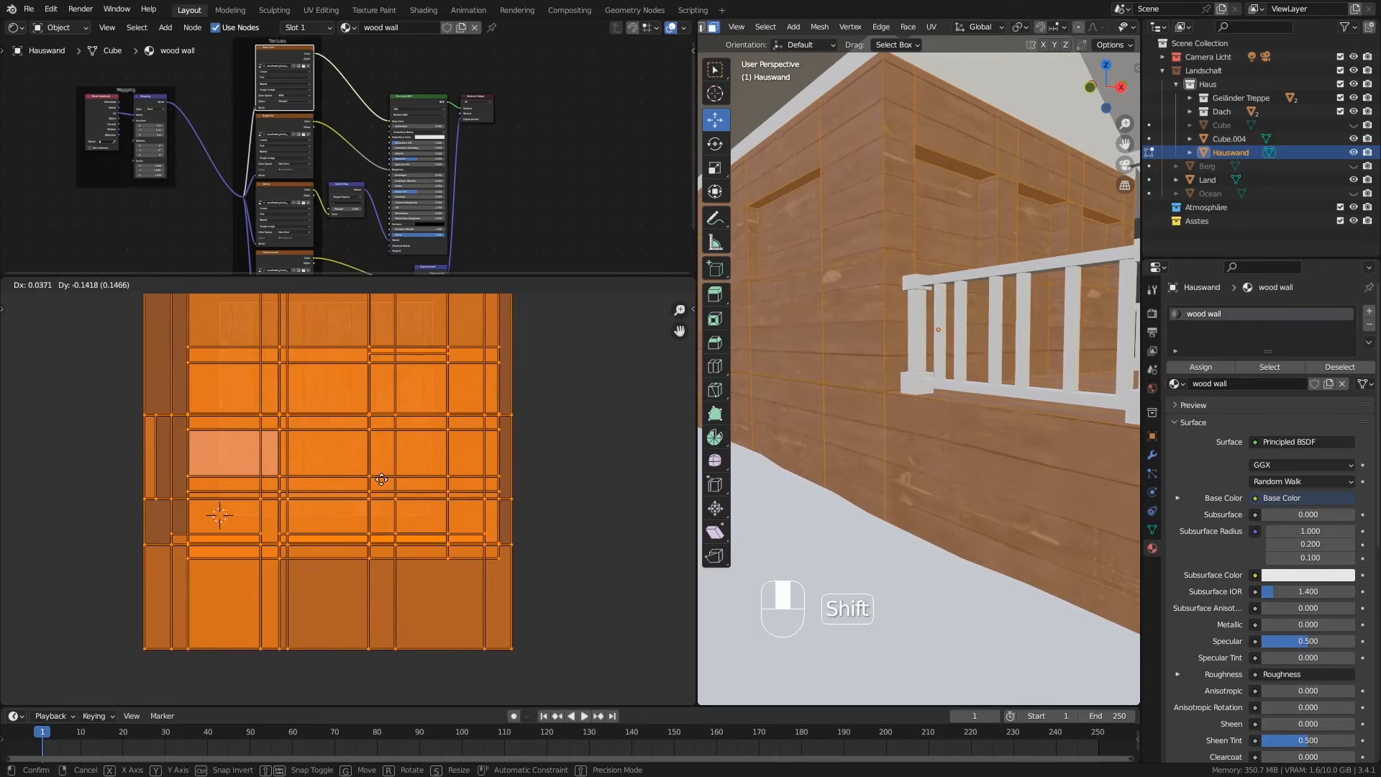
pyautogui.click(372, 479)
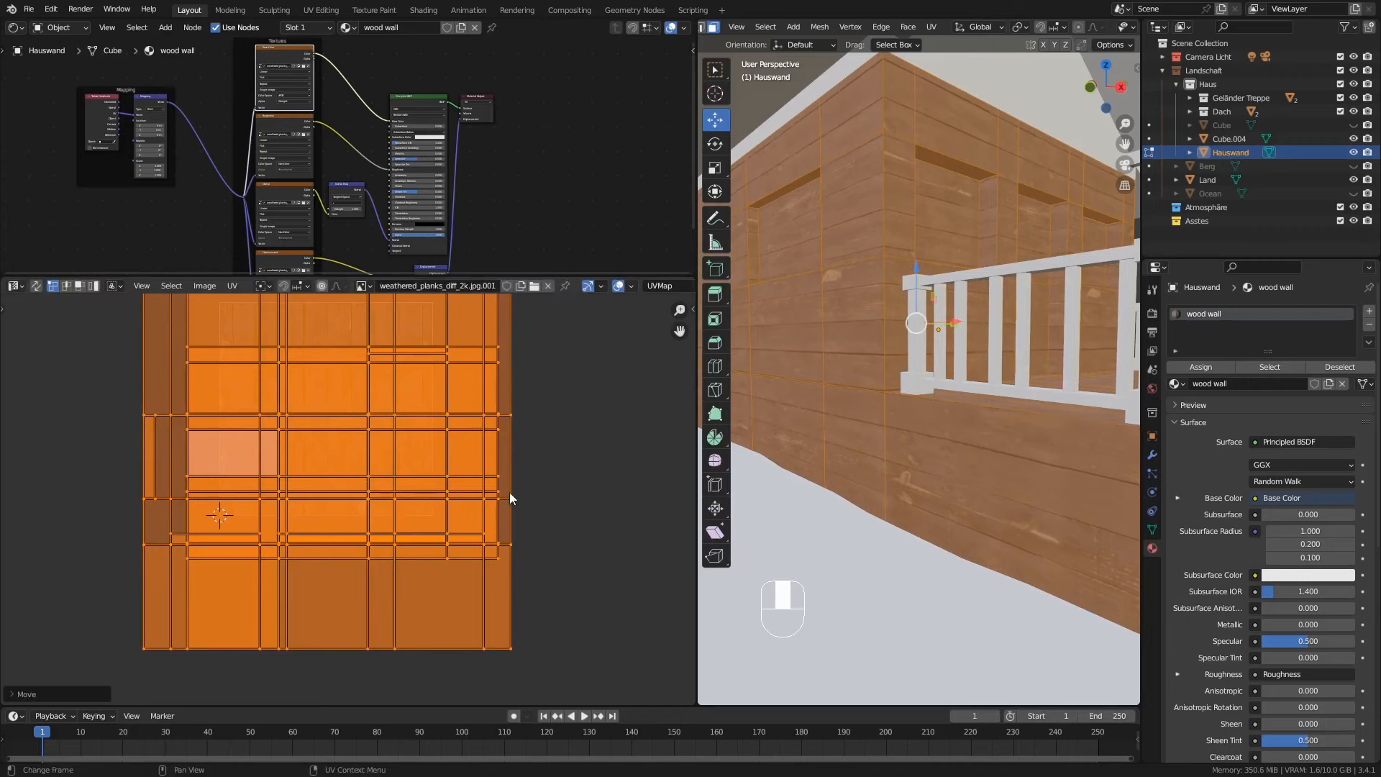
pyautogui.press('Tab')
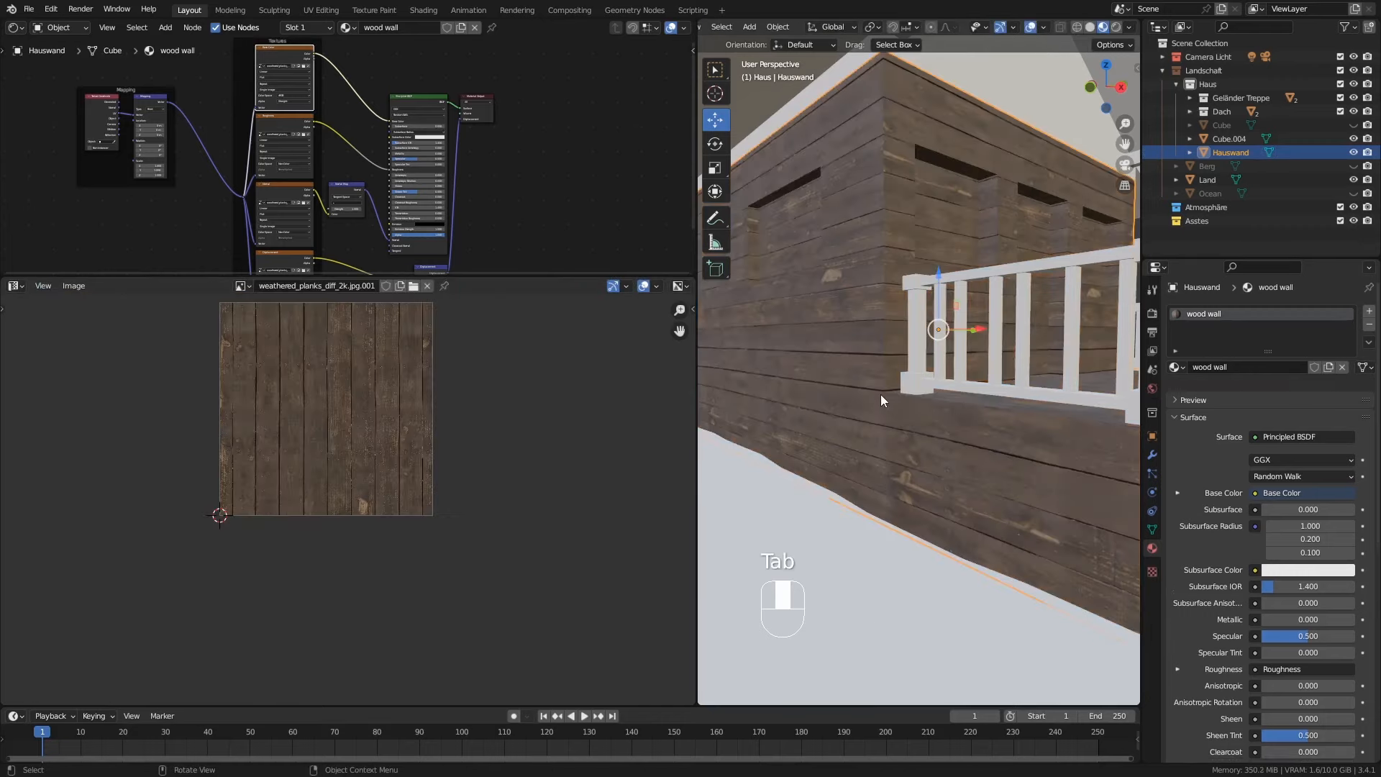
pyautogui.moveTo(875, 391); pyautogui.dragTo(889, 409, button='middle')
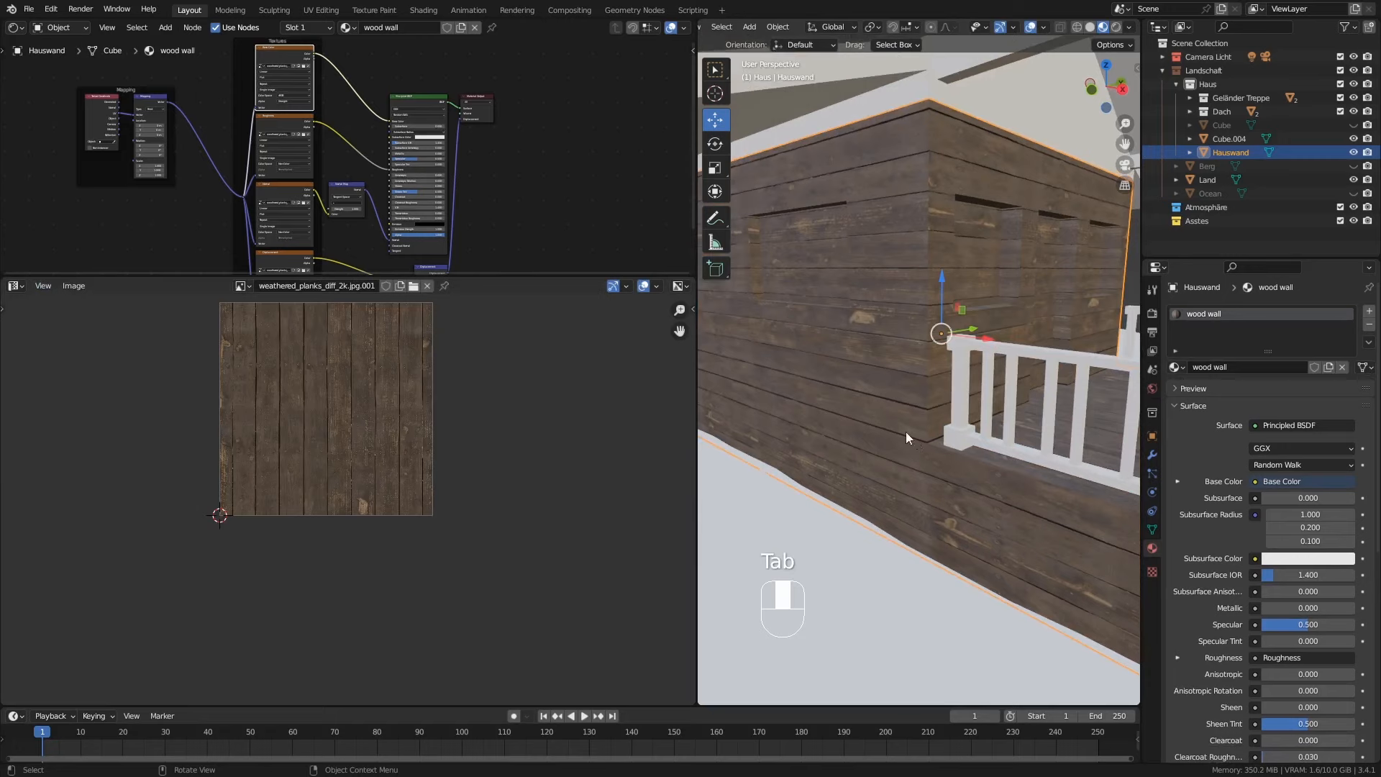
pyautogui.moveTo(931, 433); pyautogui.dragTo(915, 467, button='middle')
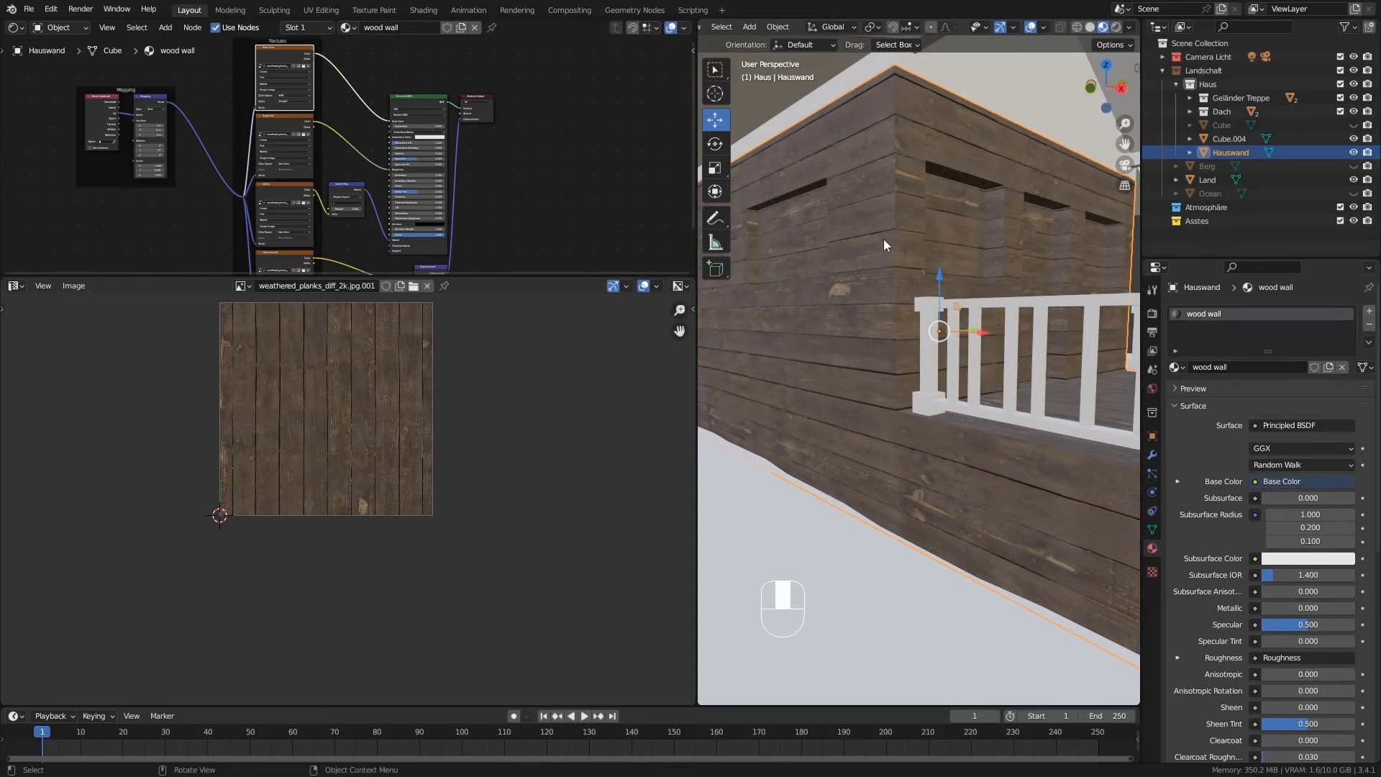
# Step: Stretch all of the wall's UVs along X by roughly a quarter to narrow the boards
pyautogui.press('Tab')
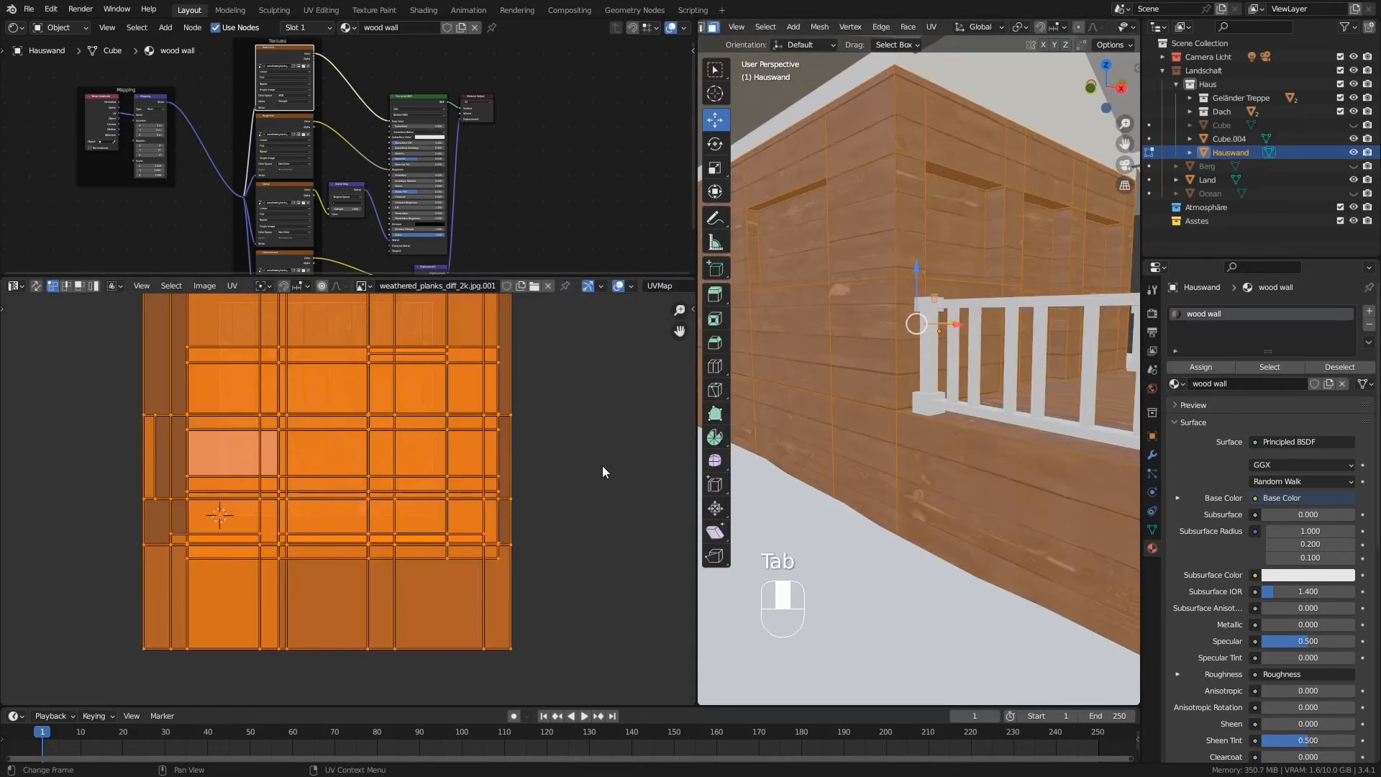
pyautogui.press('s')
pyautogui.press('x')
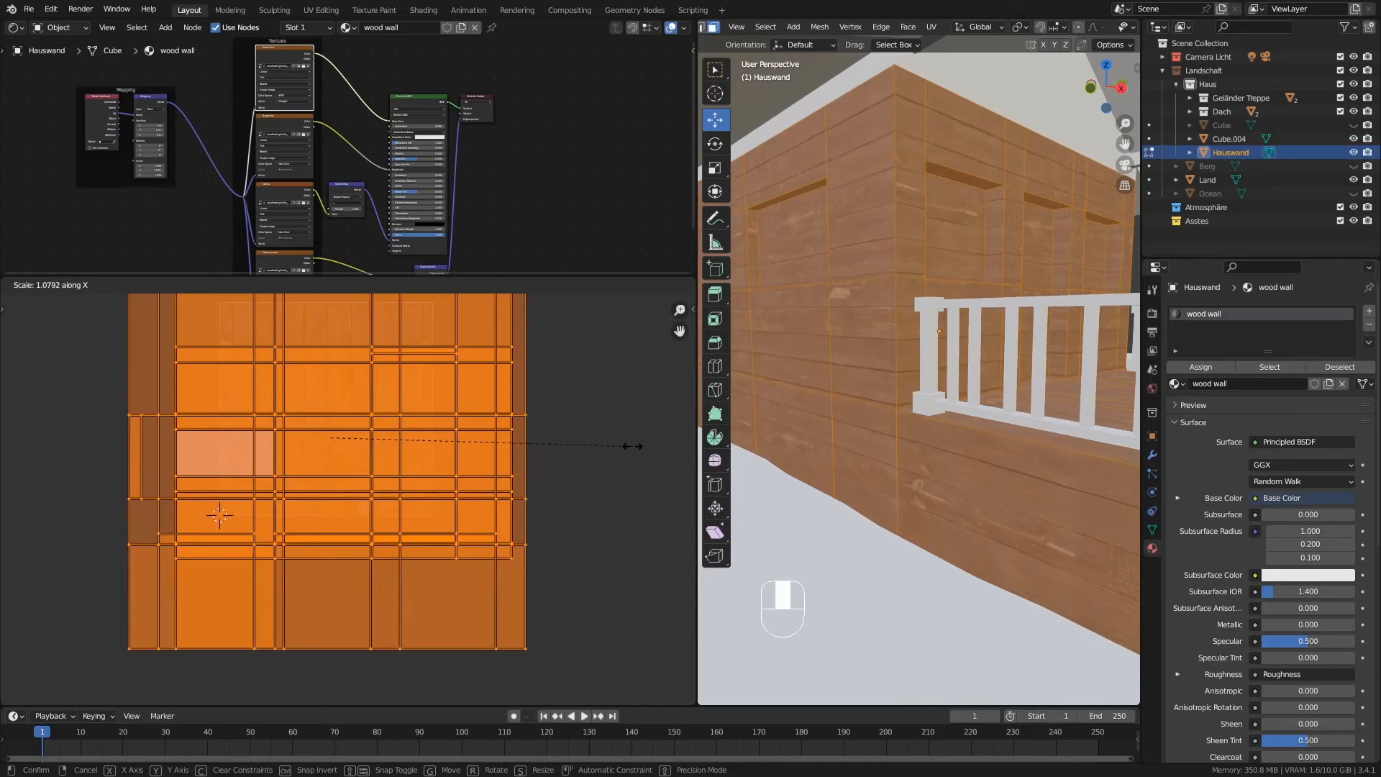
pyautogui.click(685, 452)
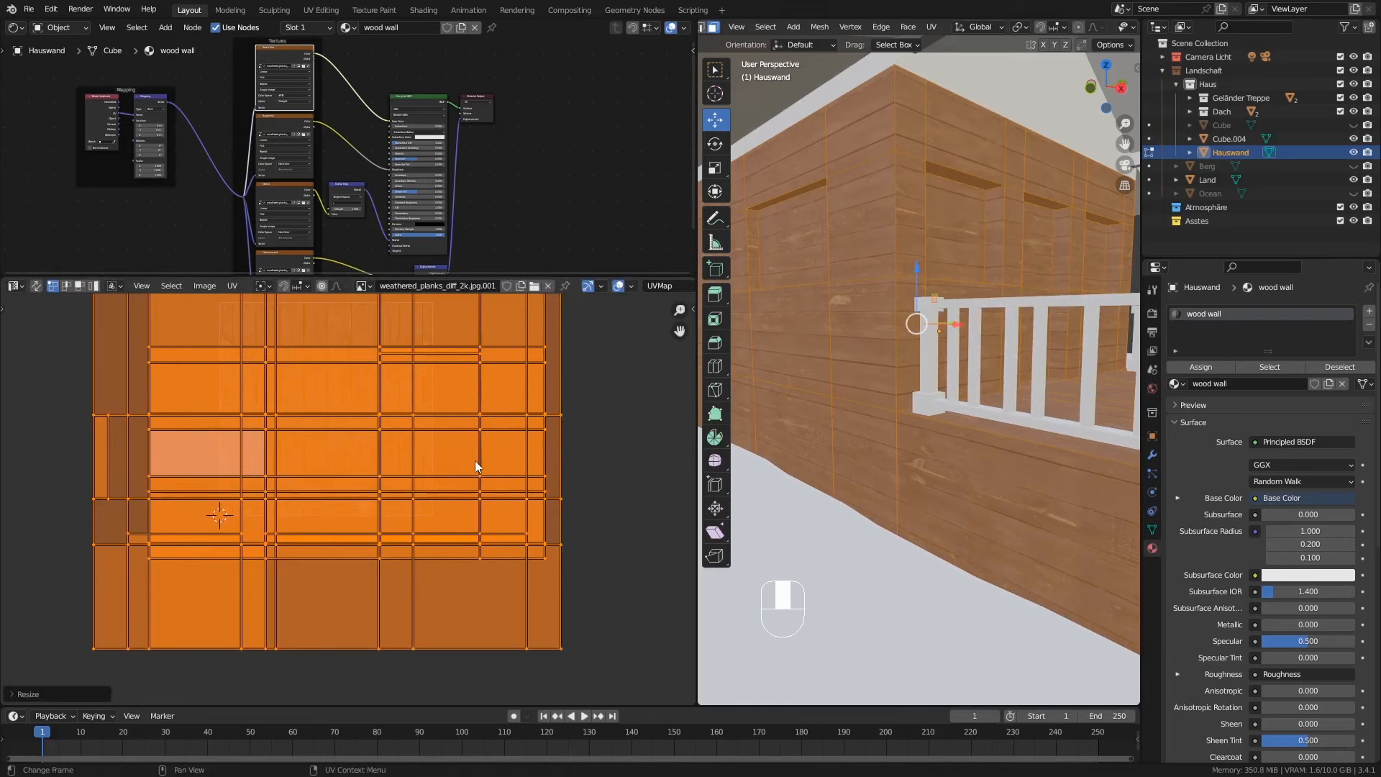
# Step: Nudge all of the wall's UVs slightly in negative X, return to Object Mode and inspect the boards around the window recesses
pyautogui.press('g')
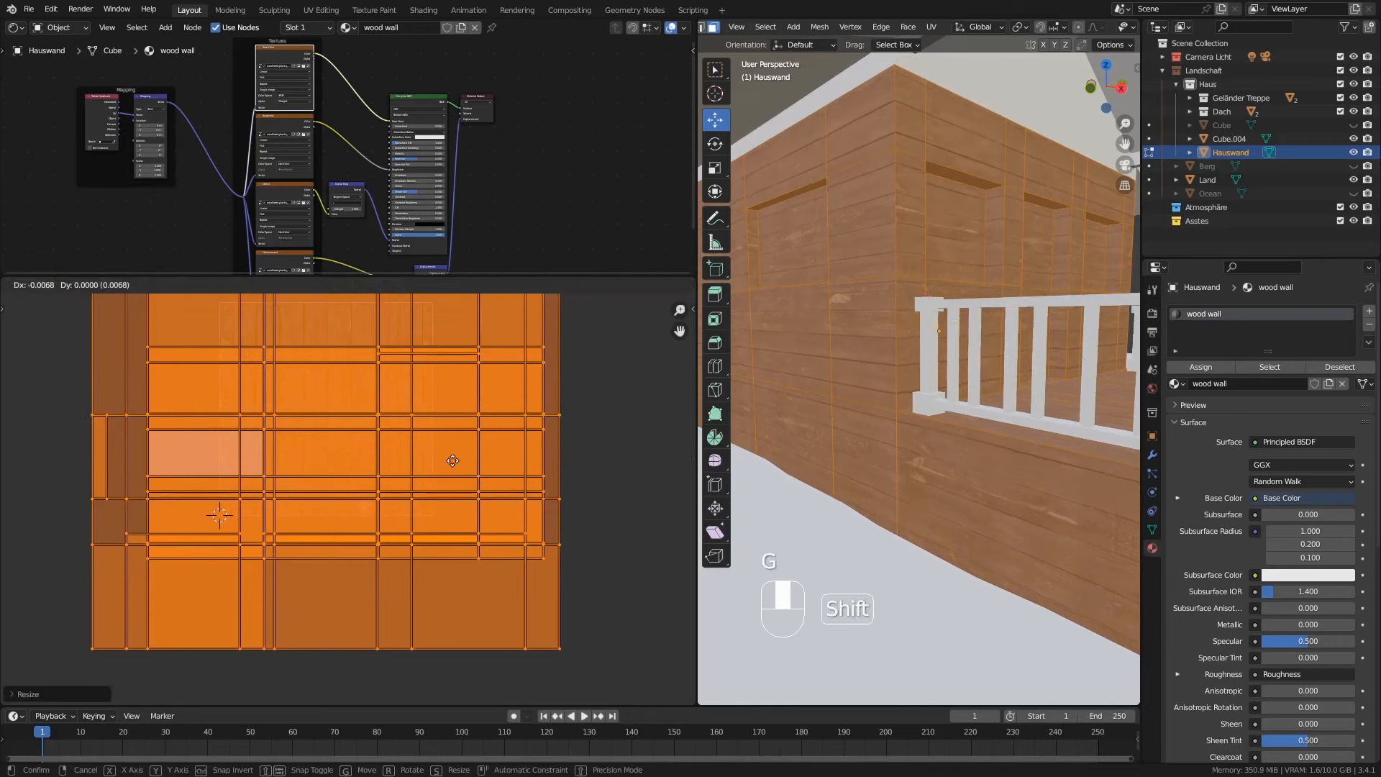
pyautogui.click(367, 464)
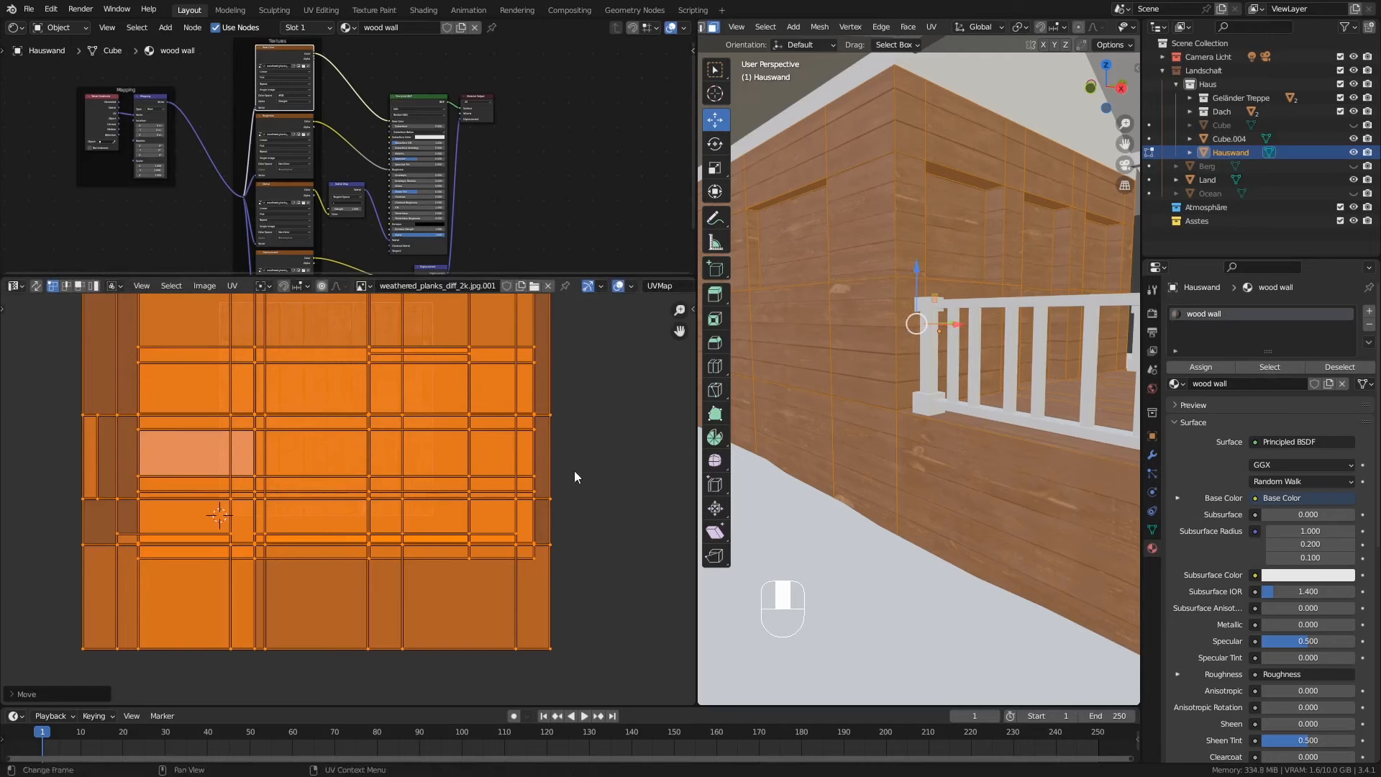
pyautogui.press('Tab')
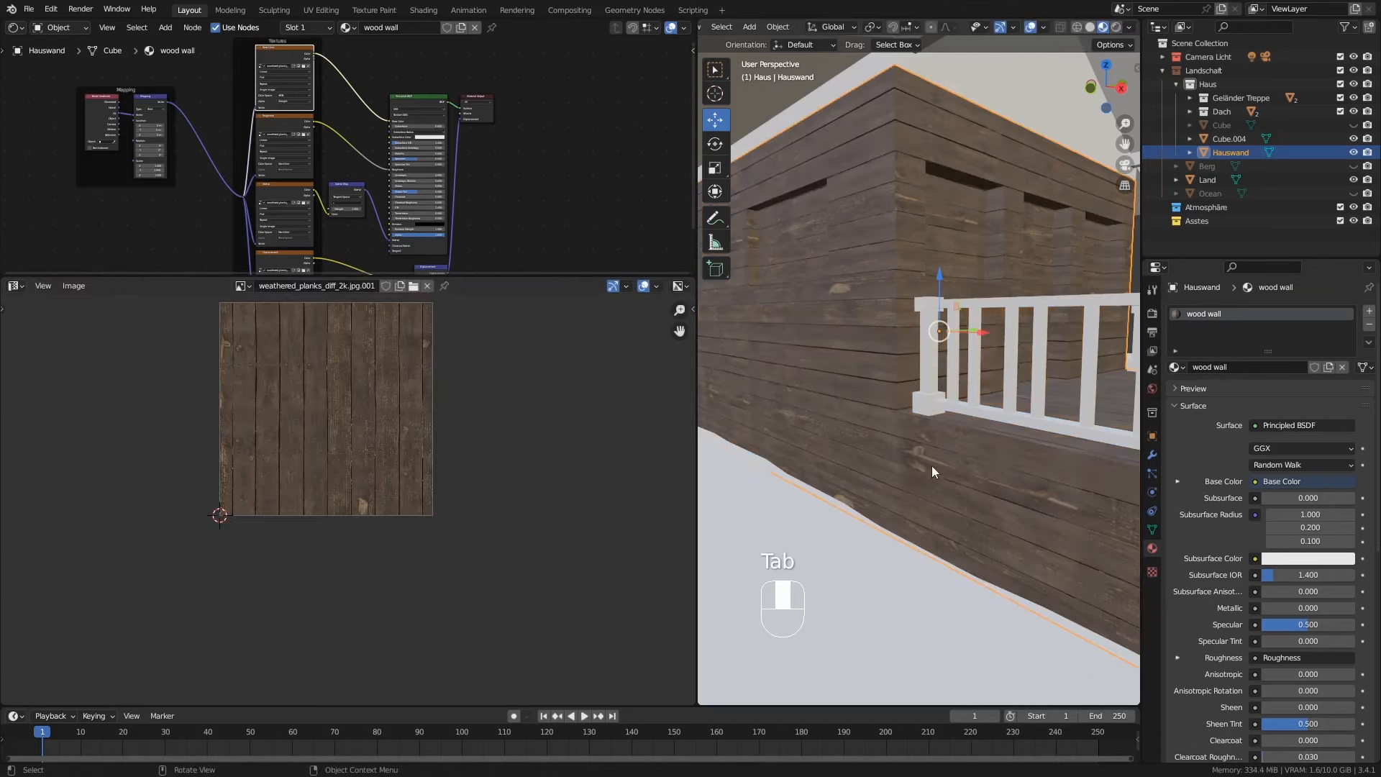
pyautogui.scroll(-8, 931, 465)
pyautogui.moveTo(917, 455); pyautogui.dragTo(914, 420, button='middle')
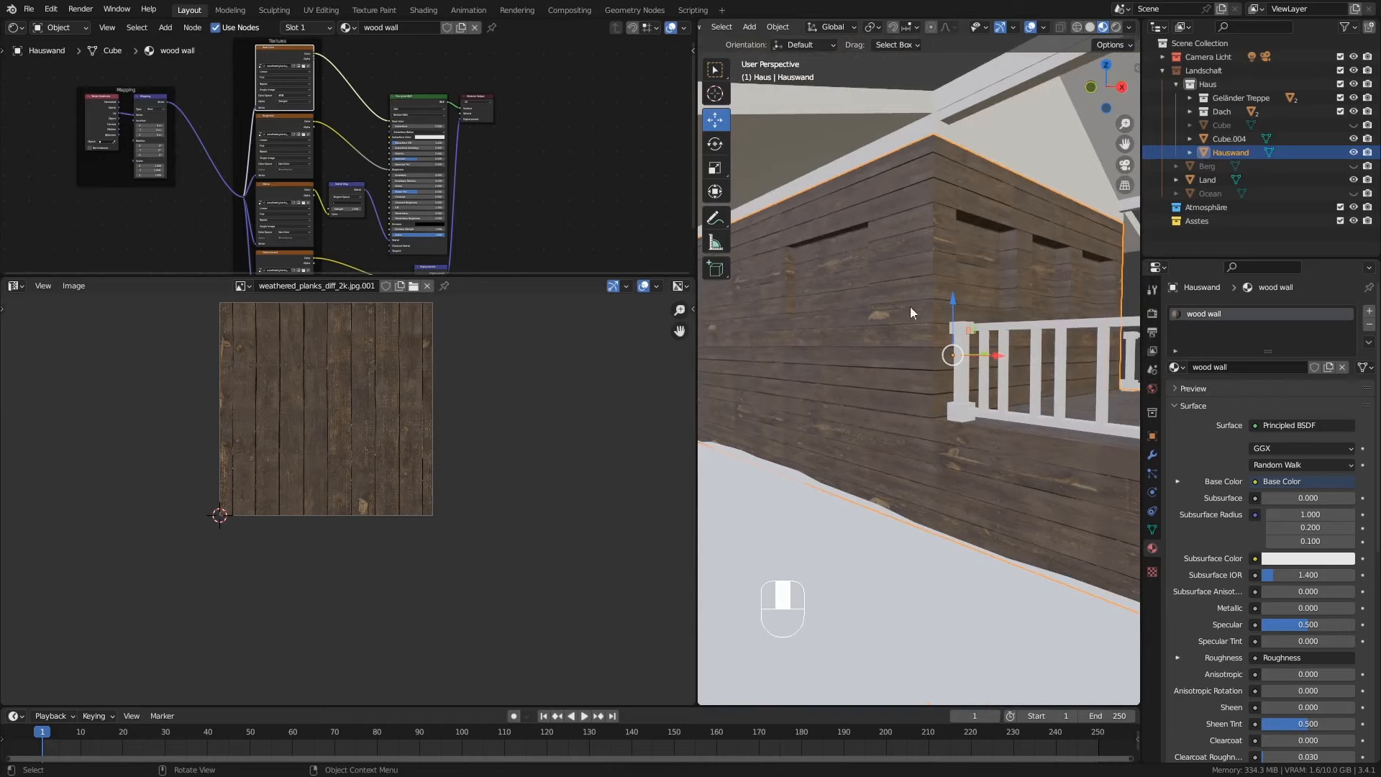
pyautogui.moveTo(943, 413); pyautogui.dragTo(929, 416, button='middle')
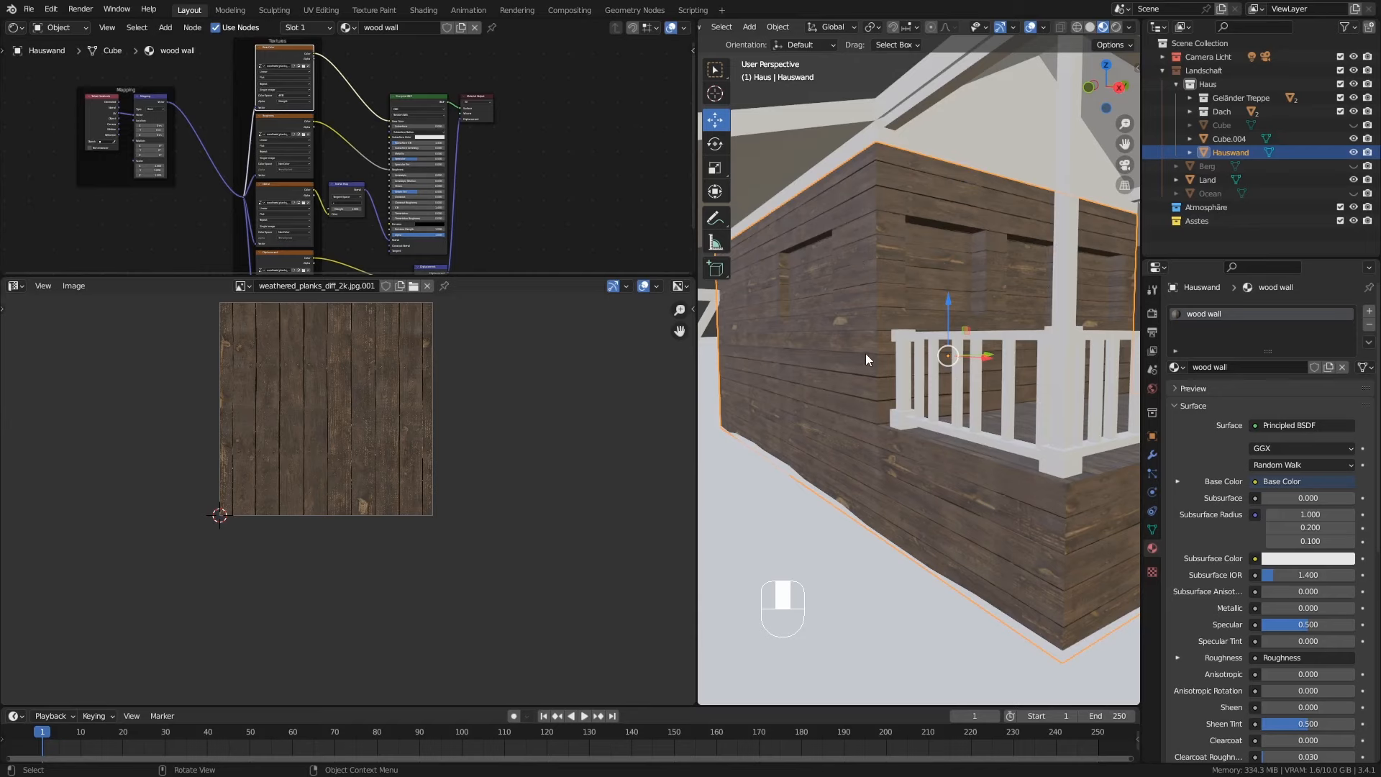
pyautogui.moveTo(866, 352); pyautogui.dragTo(999, 291, button='middle')
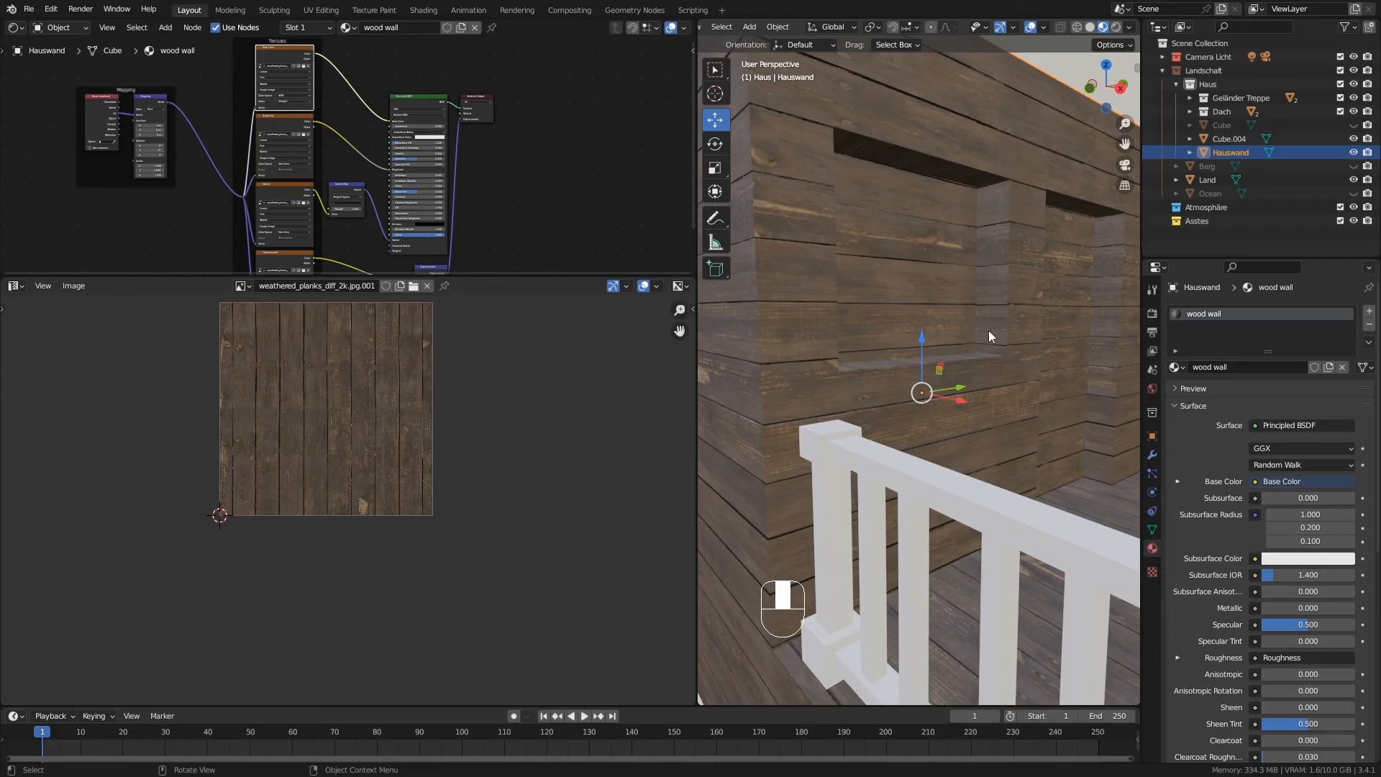
# Step: Select only the two vertical side faces of the window recess beside the railing in Edit Mode
pyautogui.press('Tab')
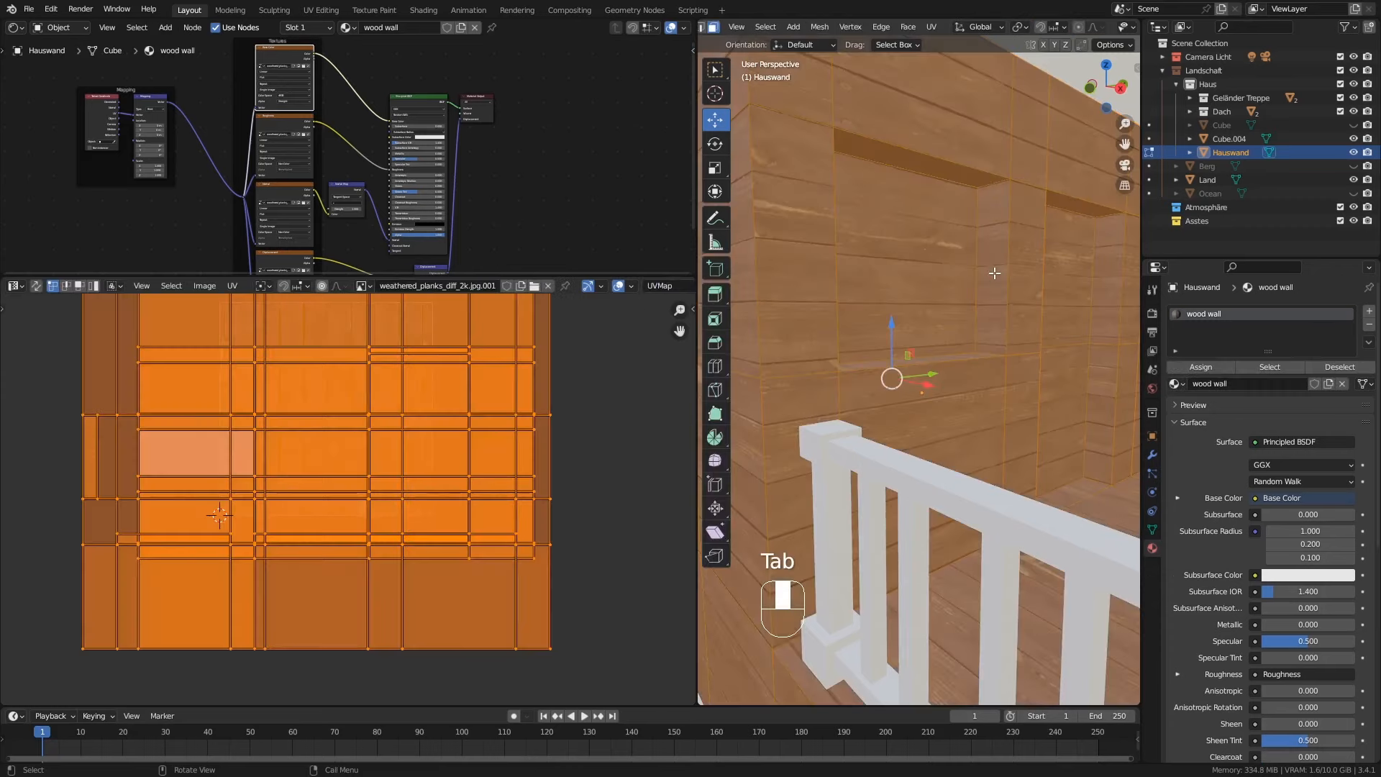
pyautogui.click(993, 273)
pyautogui.moveTo(994, 272); pyautogui.dragTo(883, 273, button='middle')
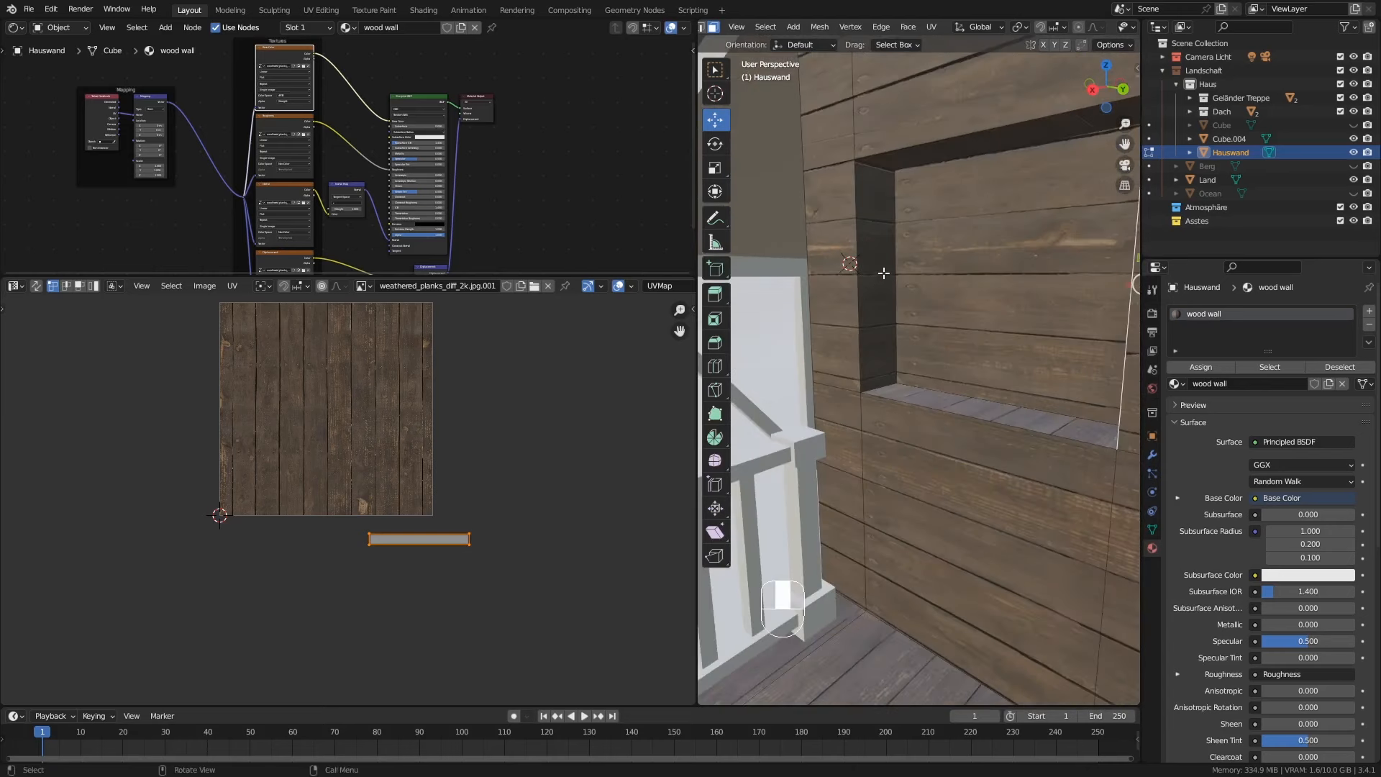
pyautogui.keyDown('shift'); pyautogui.click(879, 252); pyautogui.keyUp('shift')
pyautogui.moveTo(917, 334)
pyautogui.mouseDown(button='middle')
pyautogui.moveTo(1002, 341)
pyautogui.moveTo(929, 341)
pyautogui.mouseUp(button='middle')
pyautogui.keyDown('ctrl'); pyautogui.moveTo(468, 527); pyautogui.dragTo(421, 515, button='middle'); pyautogui.keyUp('ctrl')
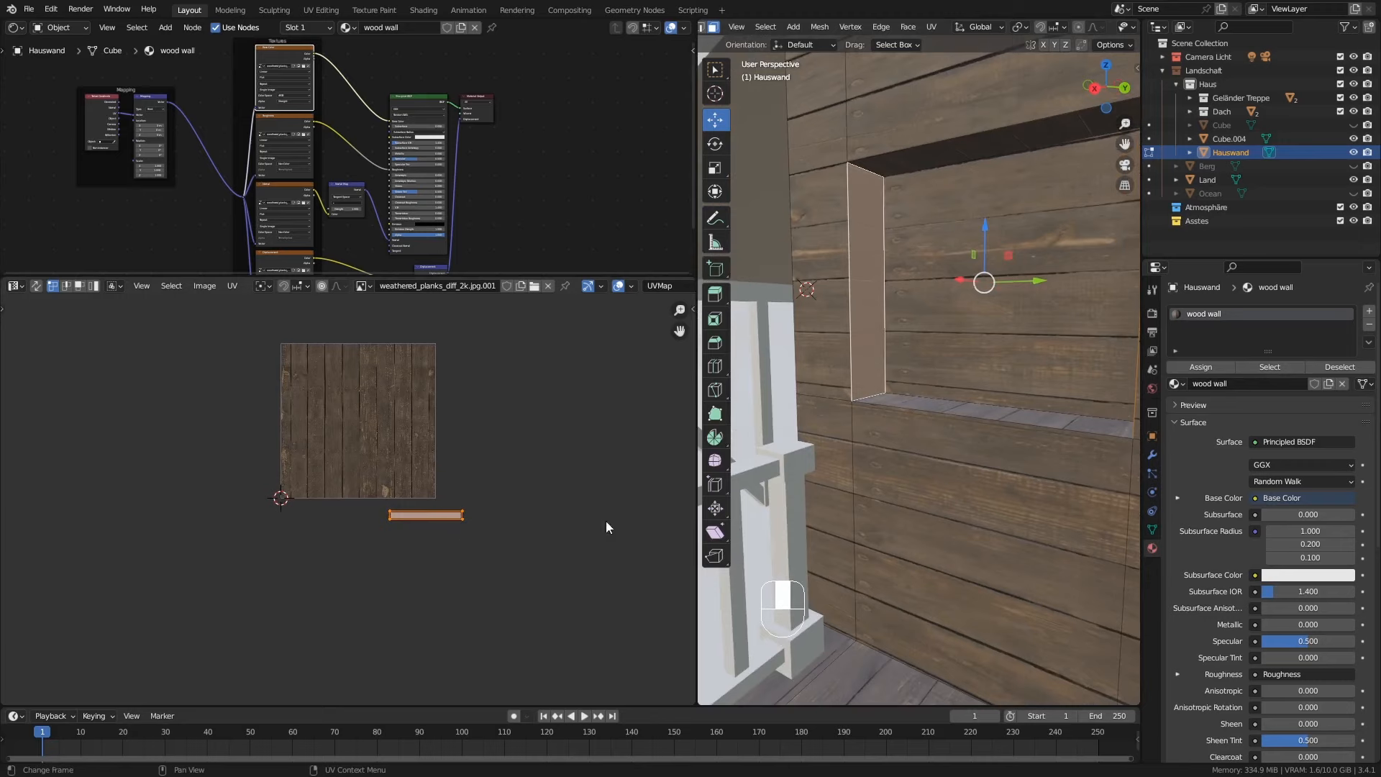
# Step: Move the UVs of the two recess side faces onto the lower middle of the plank texture
pyautogui.press('g')
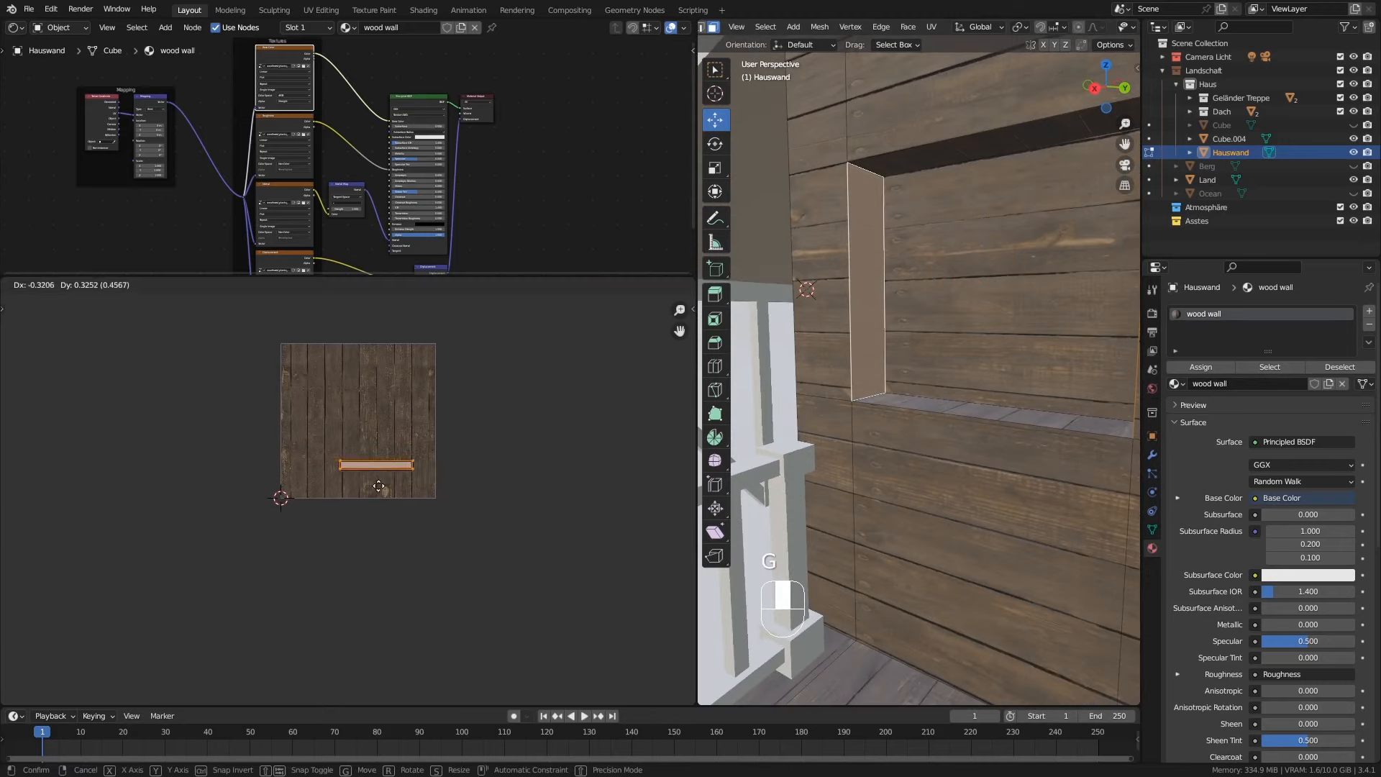
pyautogui.click(379, 472)
pyautogui.moveTo(1011, 431); pyautogui.dragTo(1101, 432, button='middle')
pyautogui.press('g')
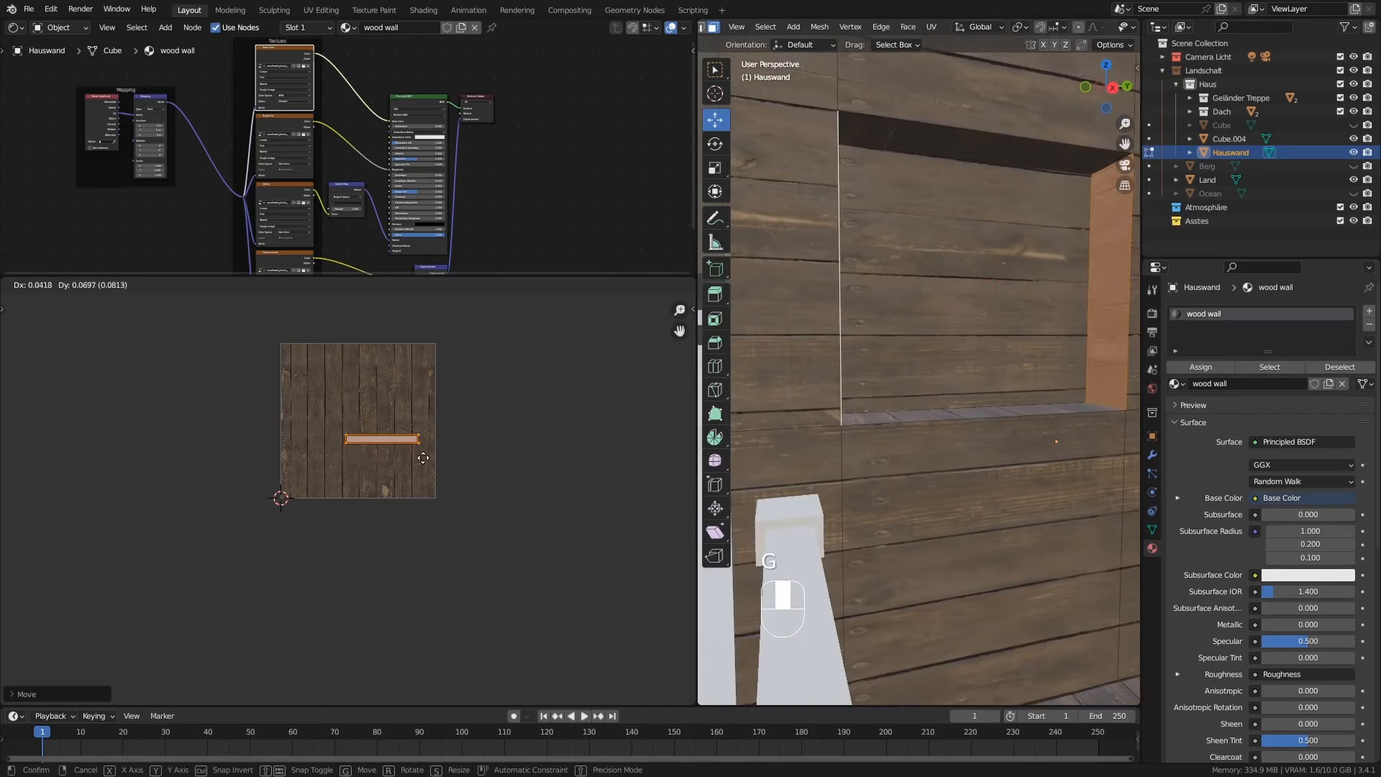
pyautogui.click(417, 467)
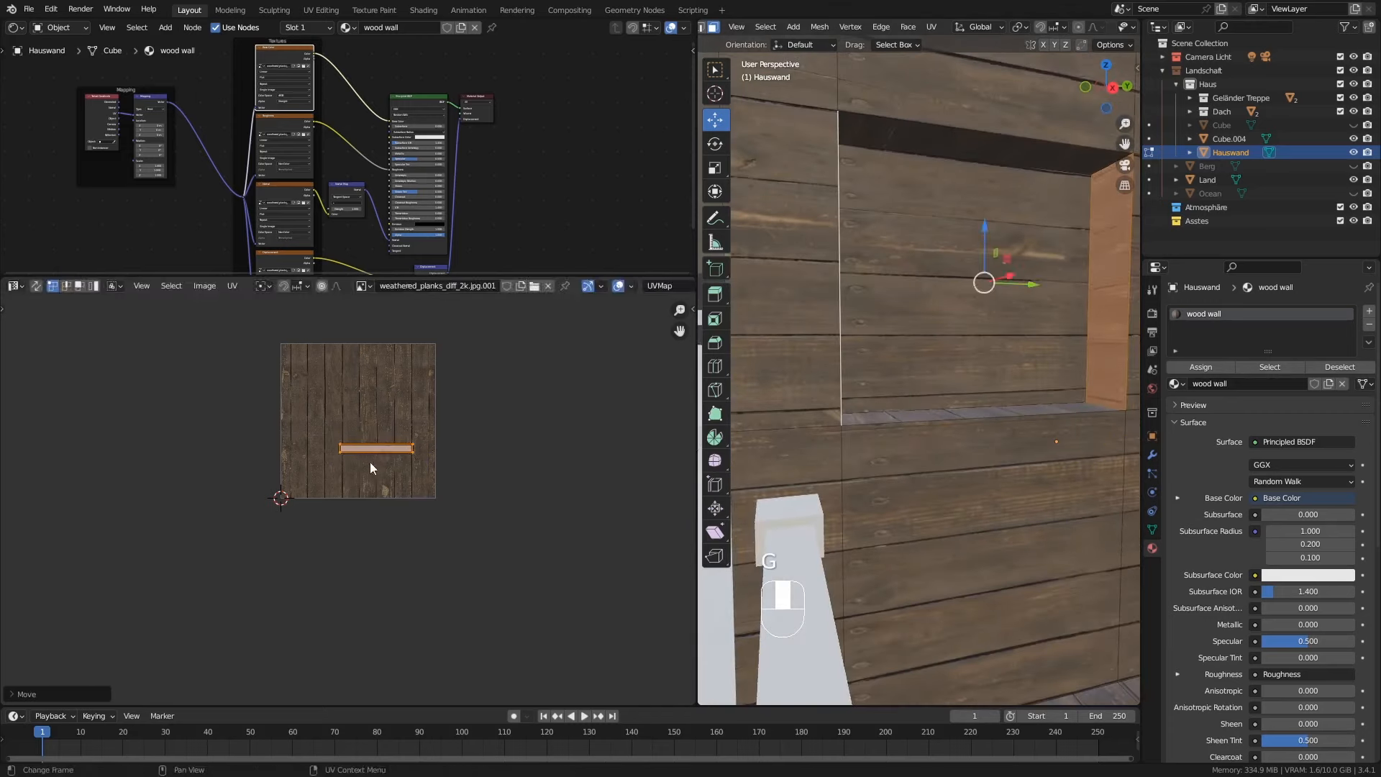
# Step: Rotate the recess side faces' UVs by 90° and centre them on a single vertical plank of the texture
pyautogui.press('r')
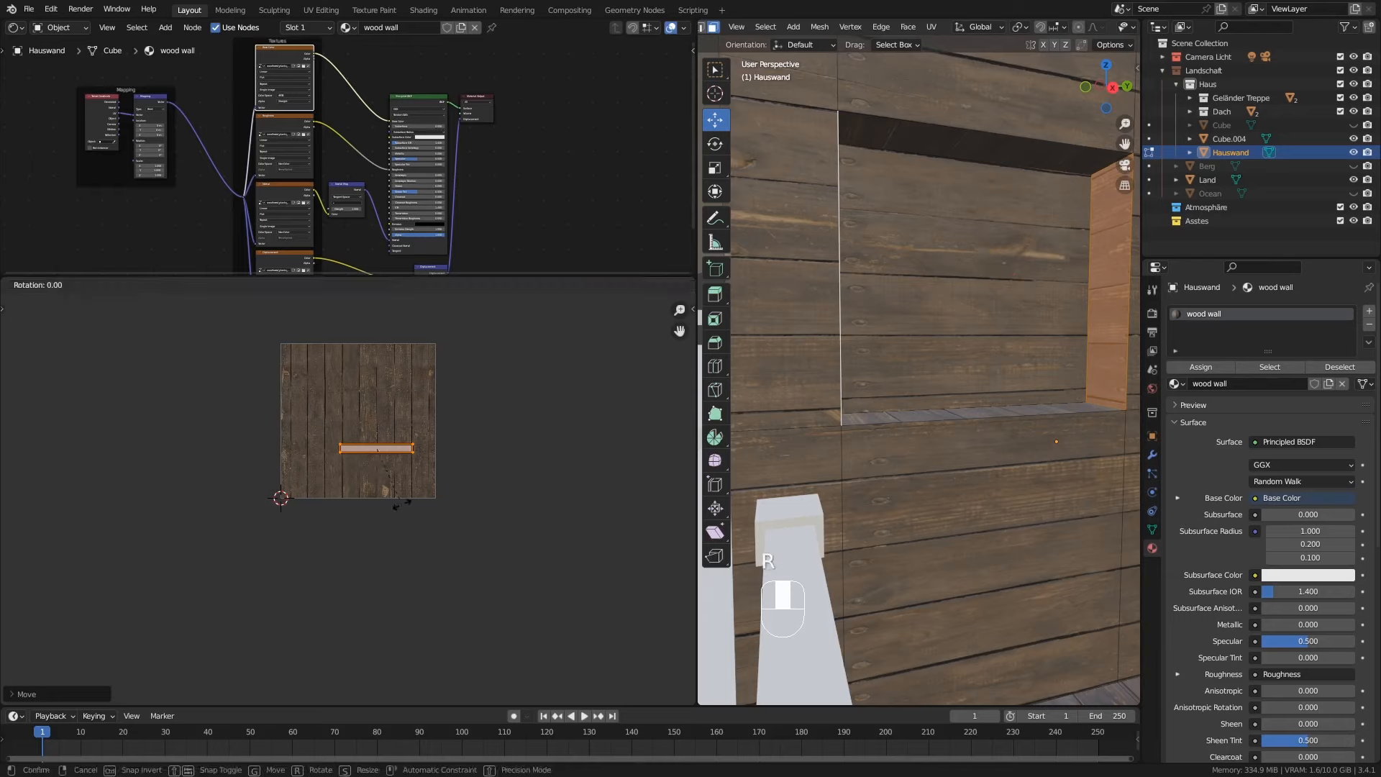
pyautogui.click(401, 509)
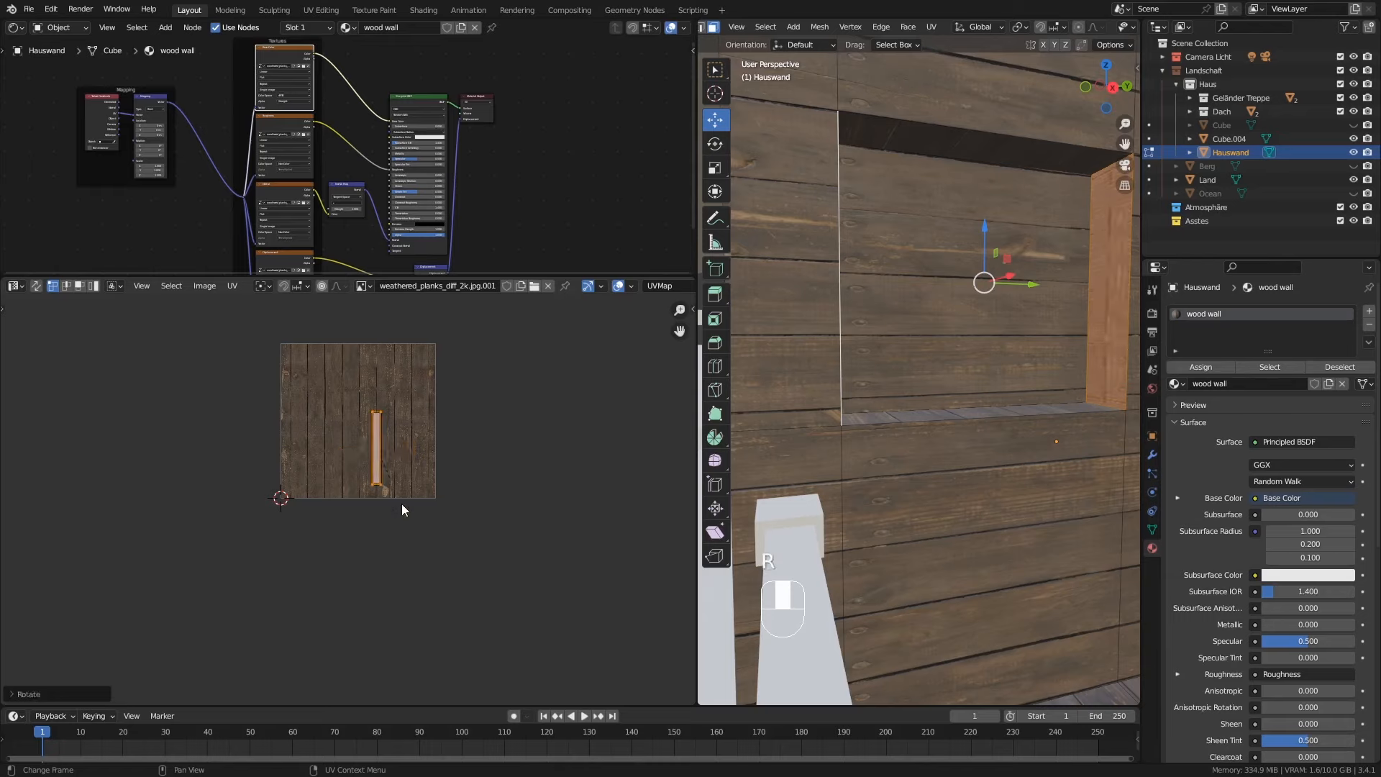
pyautogui.moveTo(975, 362); pyautogui.dragTo(946, 350, button='middle')
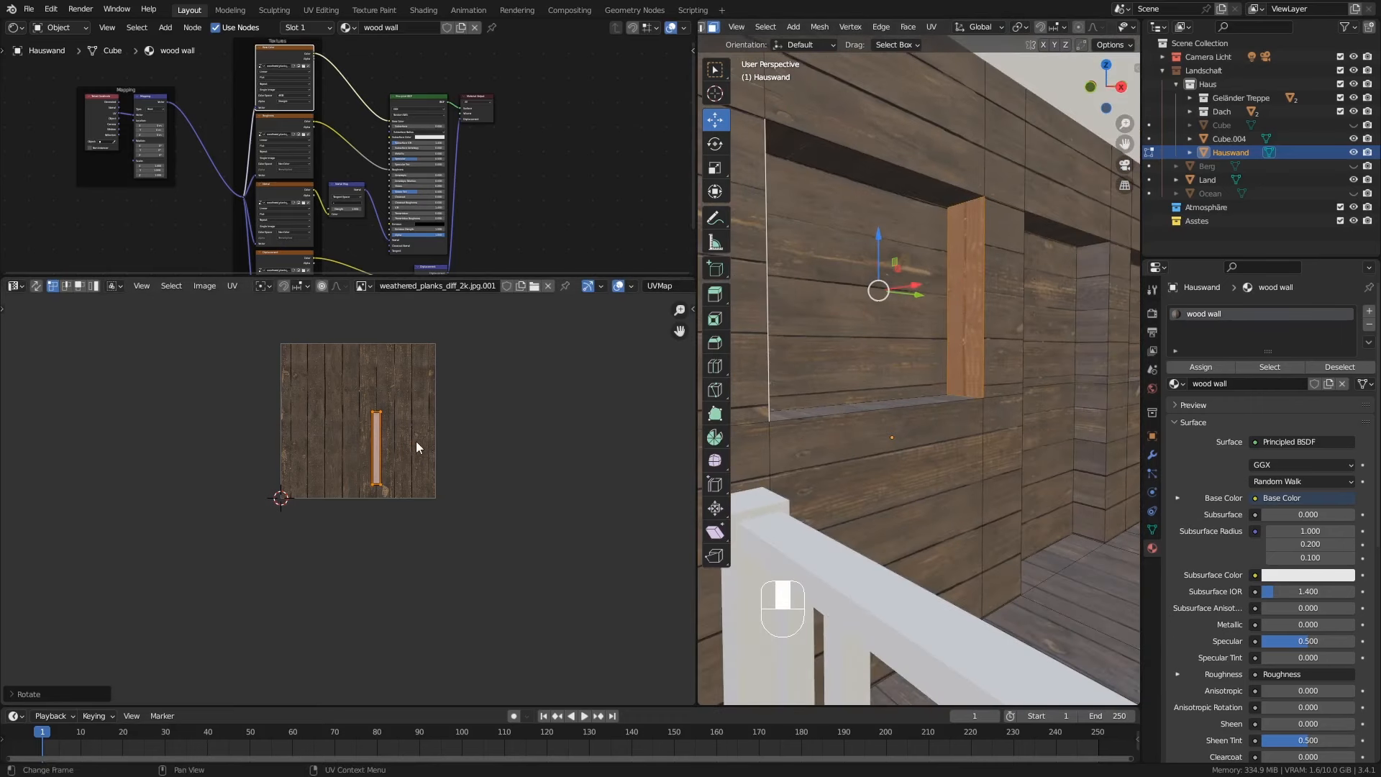
pyautogui.keyDown('ctrl'); pyautogui.moveTo(416, 442); pyautogui.dragTo(410, 541, button='middle'); pyautogui.keyUp('ctrl')
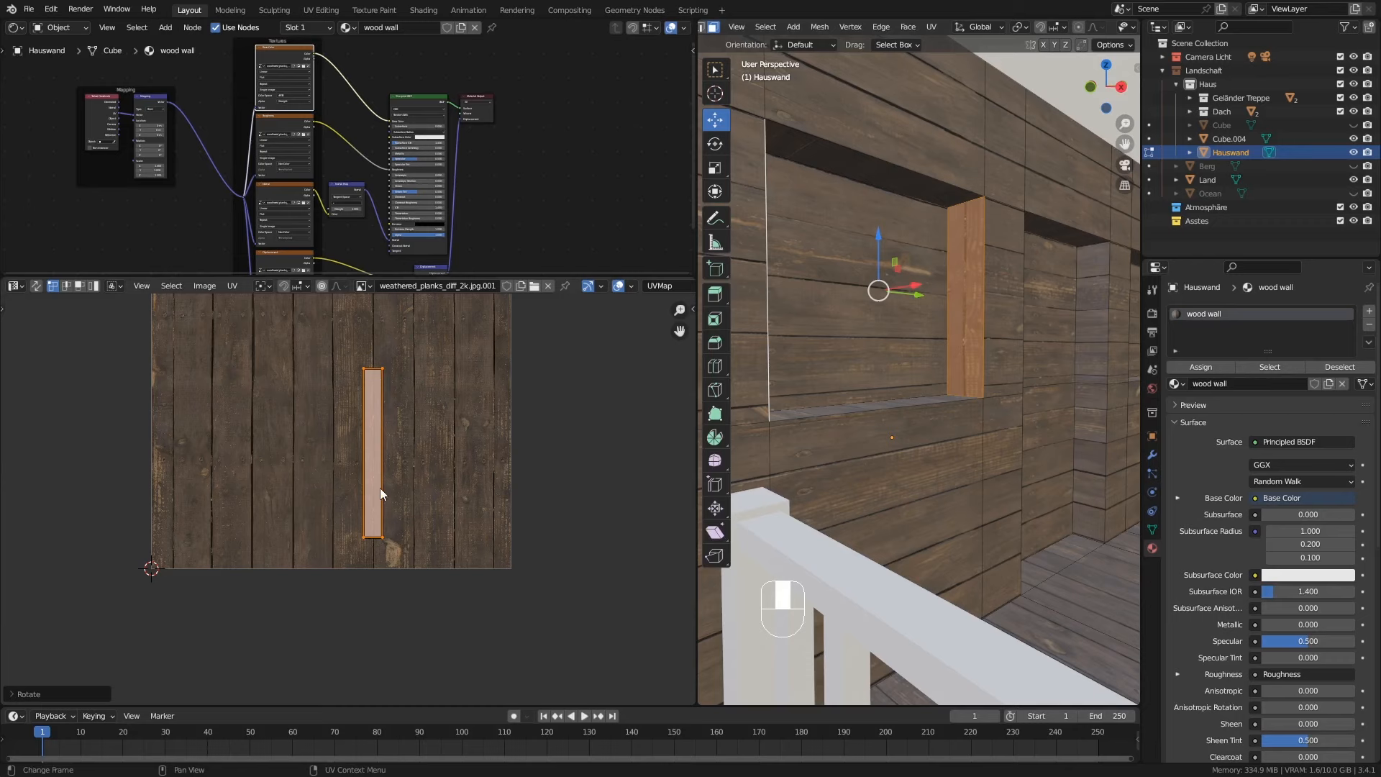
pyautogui.press('g')
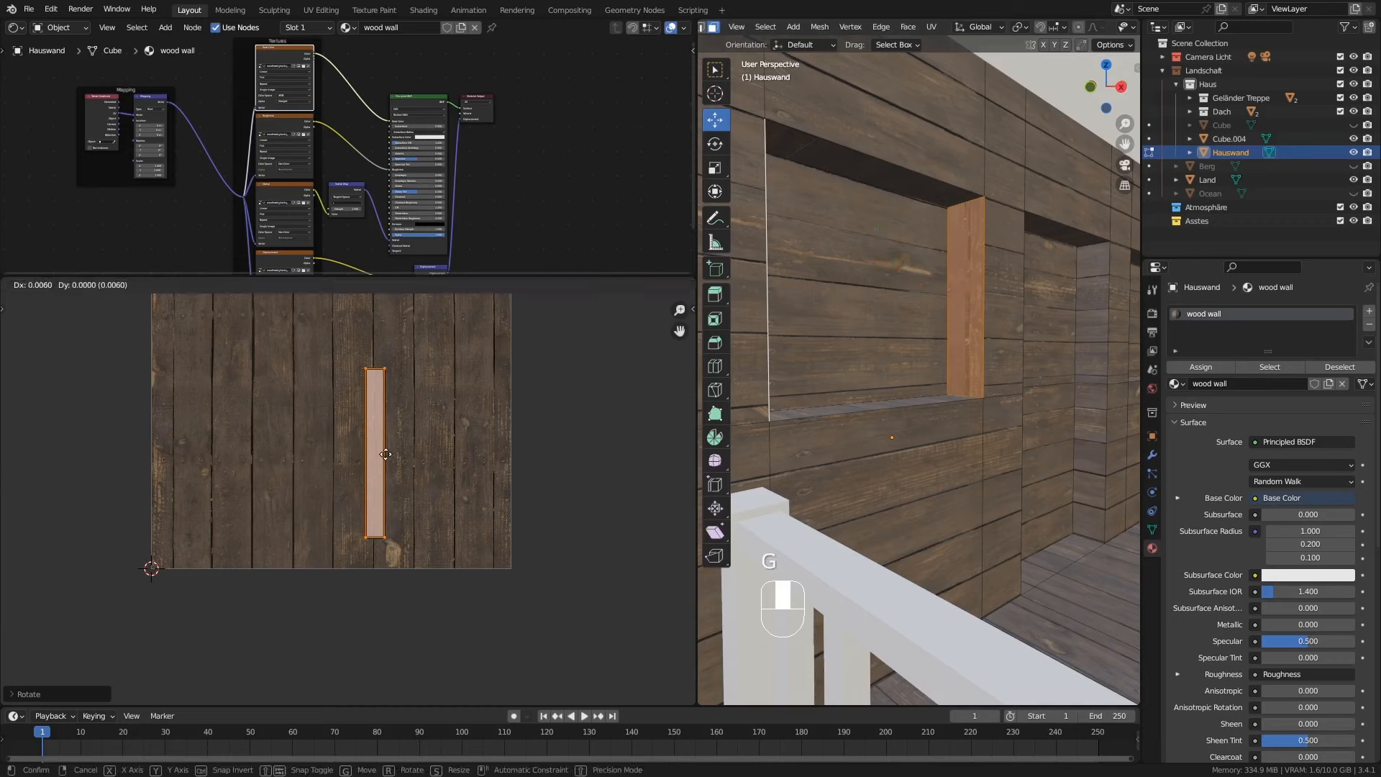
pyautogui.click(405, 454)
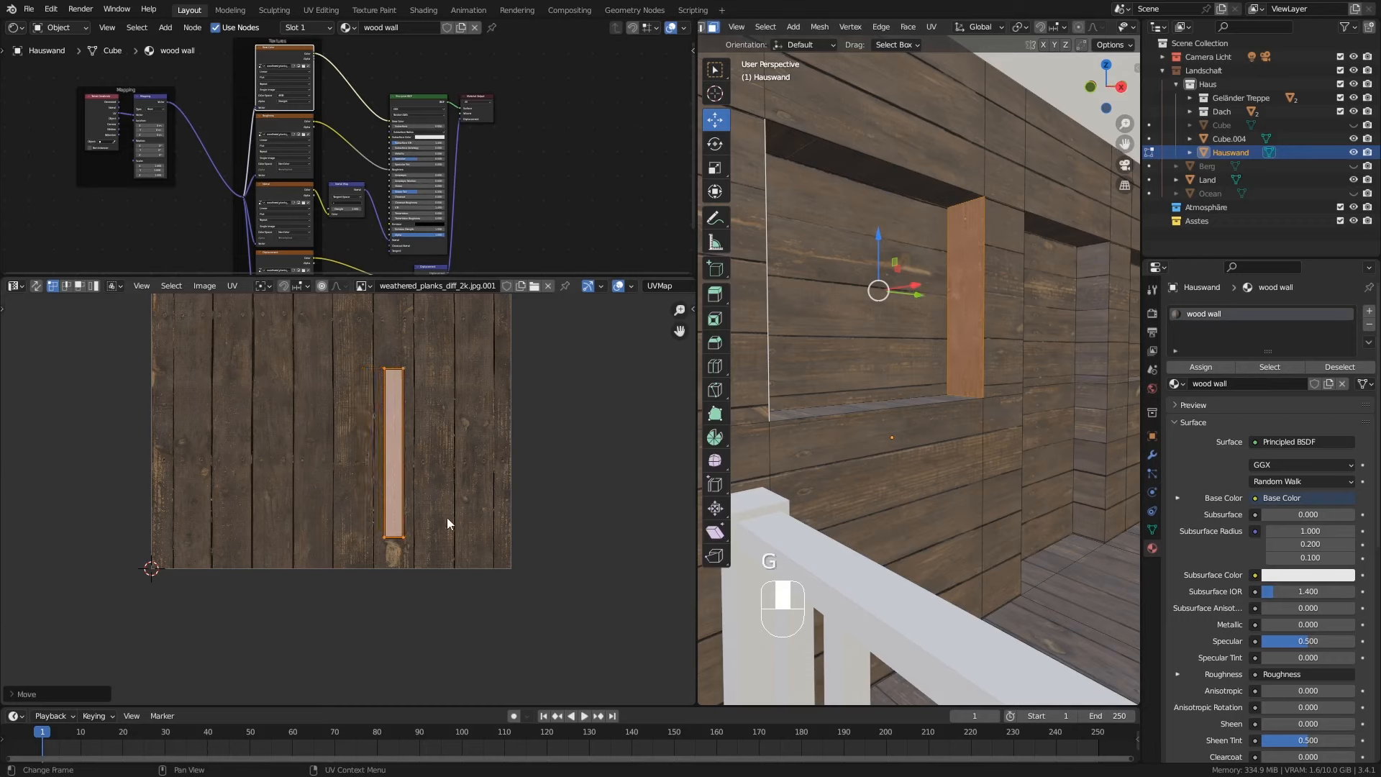
# Step: Enlarge the recess side faces' UVs and widen them about 1.54 times along X to fill one plank's width
pyautogui.press('s')
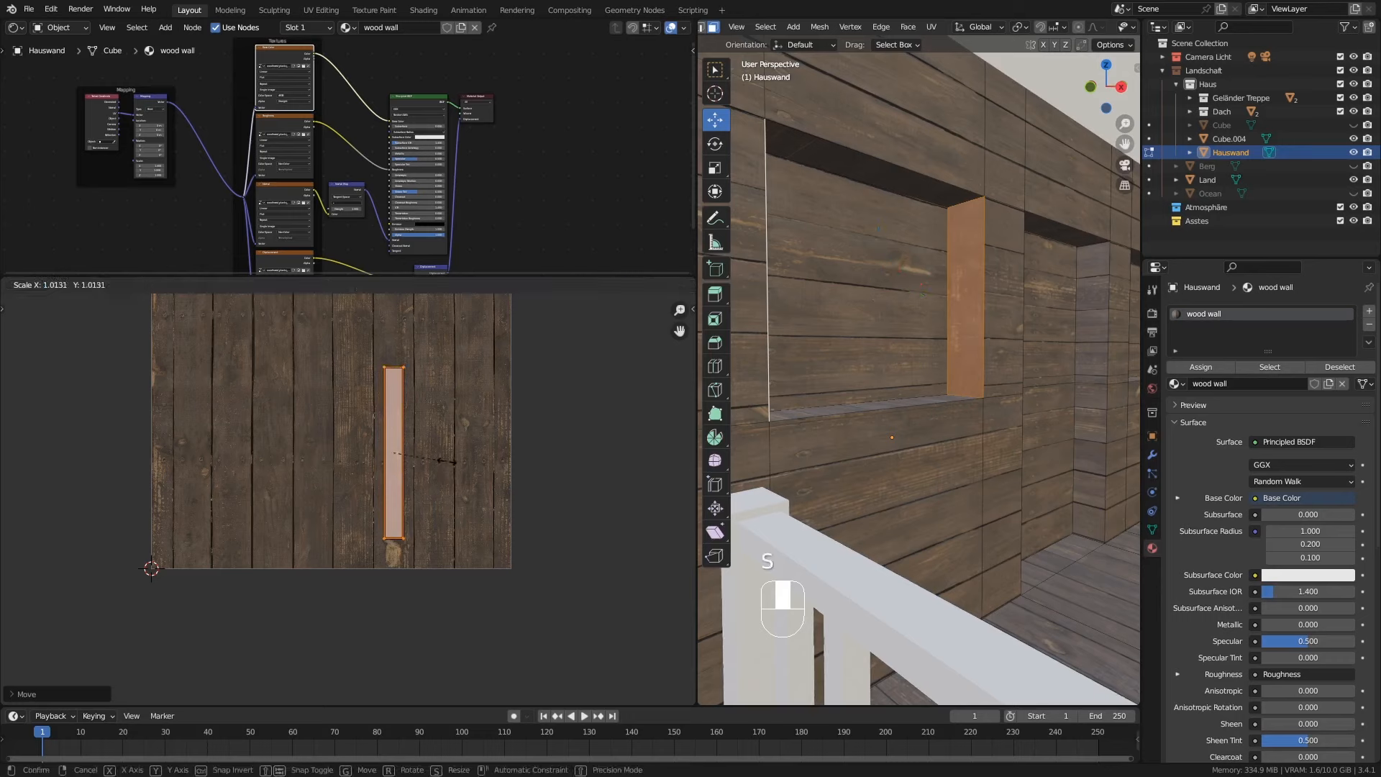
pyautogui.click(458, 453)
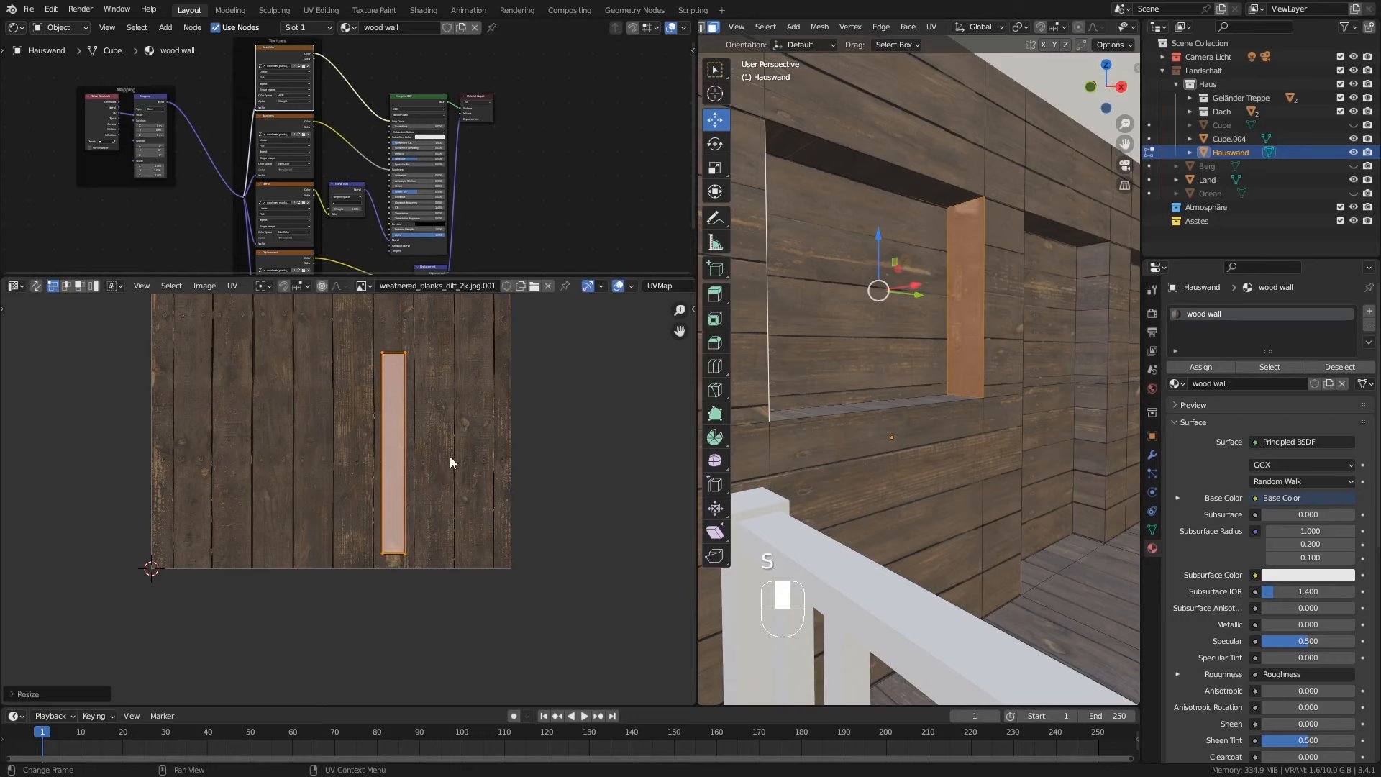
pyautogui.press('s')
pyautogui.press('x')
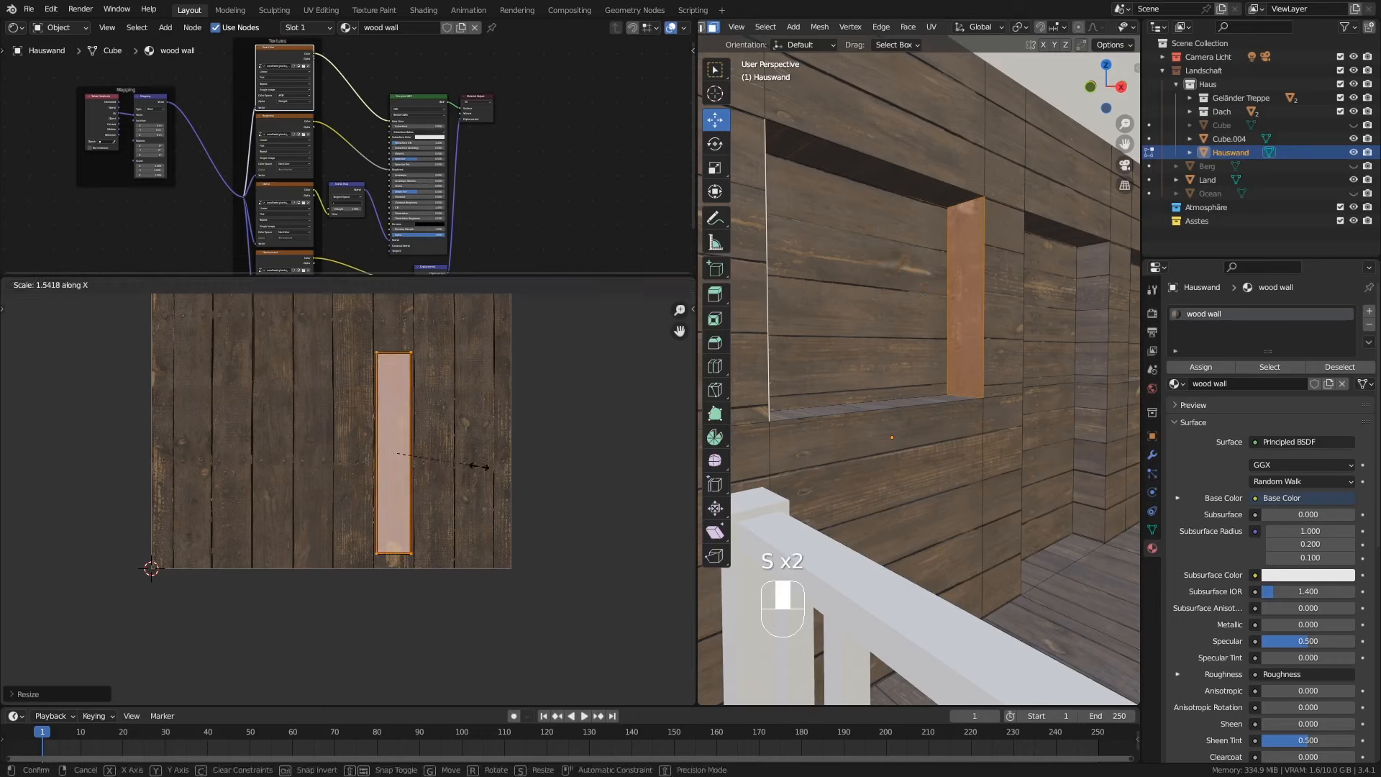
pyautogui.click(478, 466)
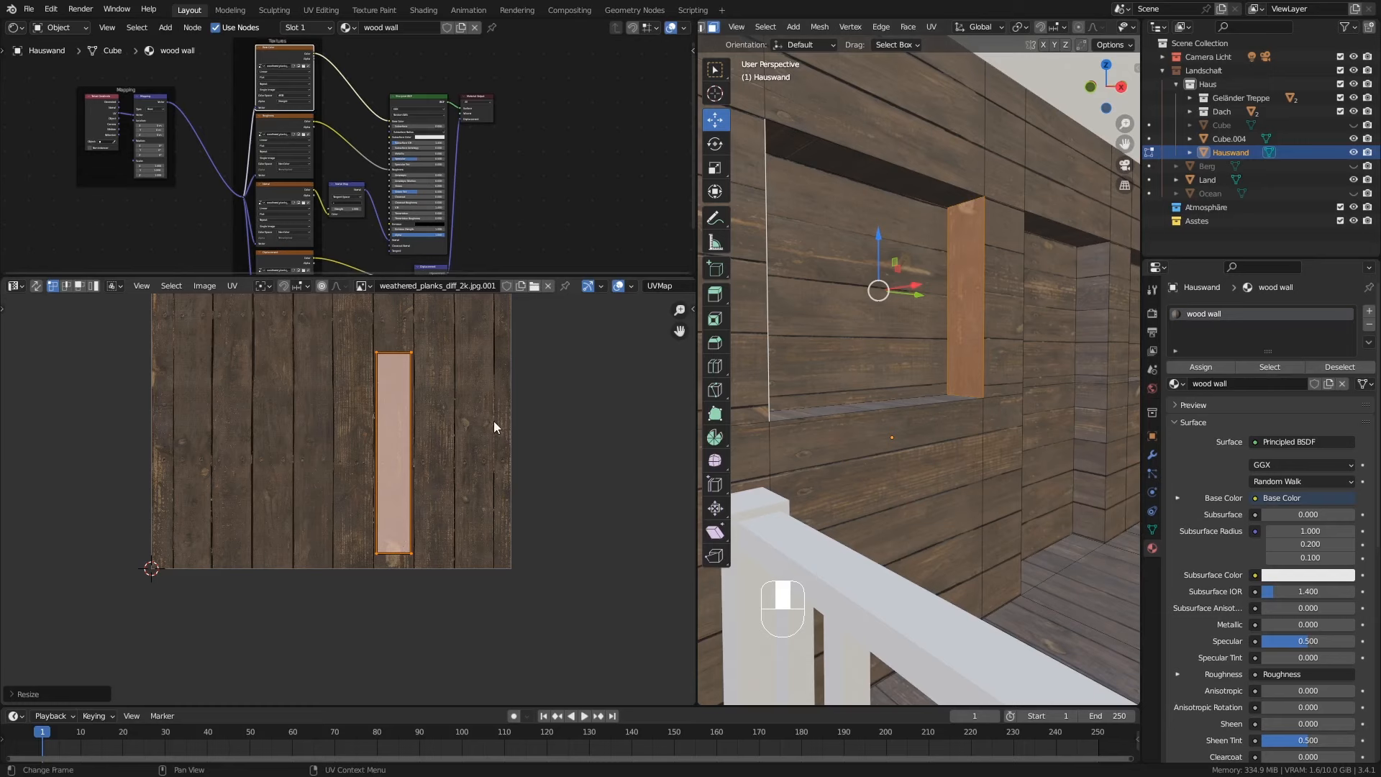
# Step: Shift the recess side faces' UVs slightly up along Y, clear of the knot in the plank, and return to Object Mode
pyautogui.press('g')
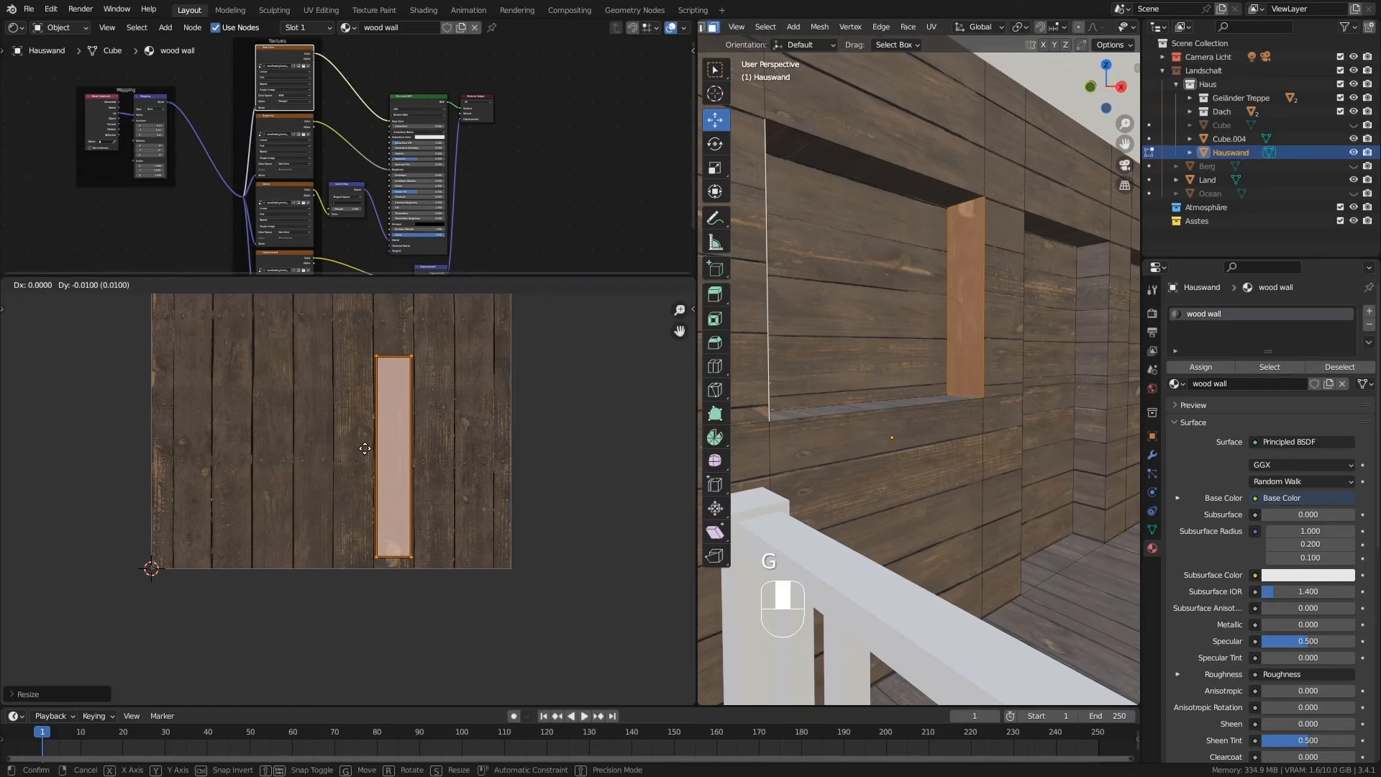
pyautogui.press('y')
pyautogui.click(368, 432)
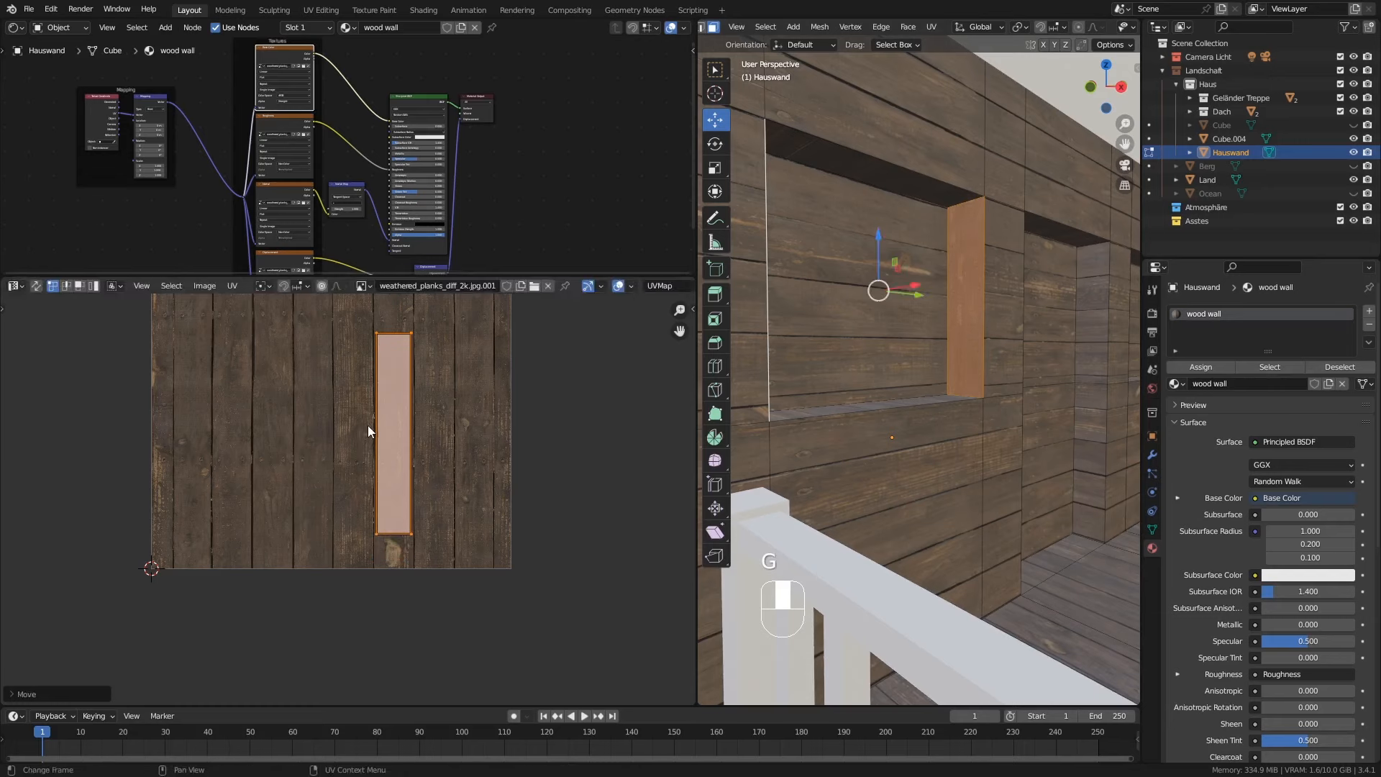
pyautogui.press('Tab')
# Step: Examine the plank texture on the cabin's walls, window recesses and porch base from several angles
pyautogui.moveTo(957, 412); pyautogui.dragTo(941, 473, button='middle')
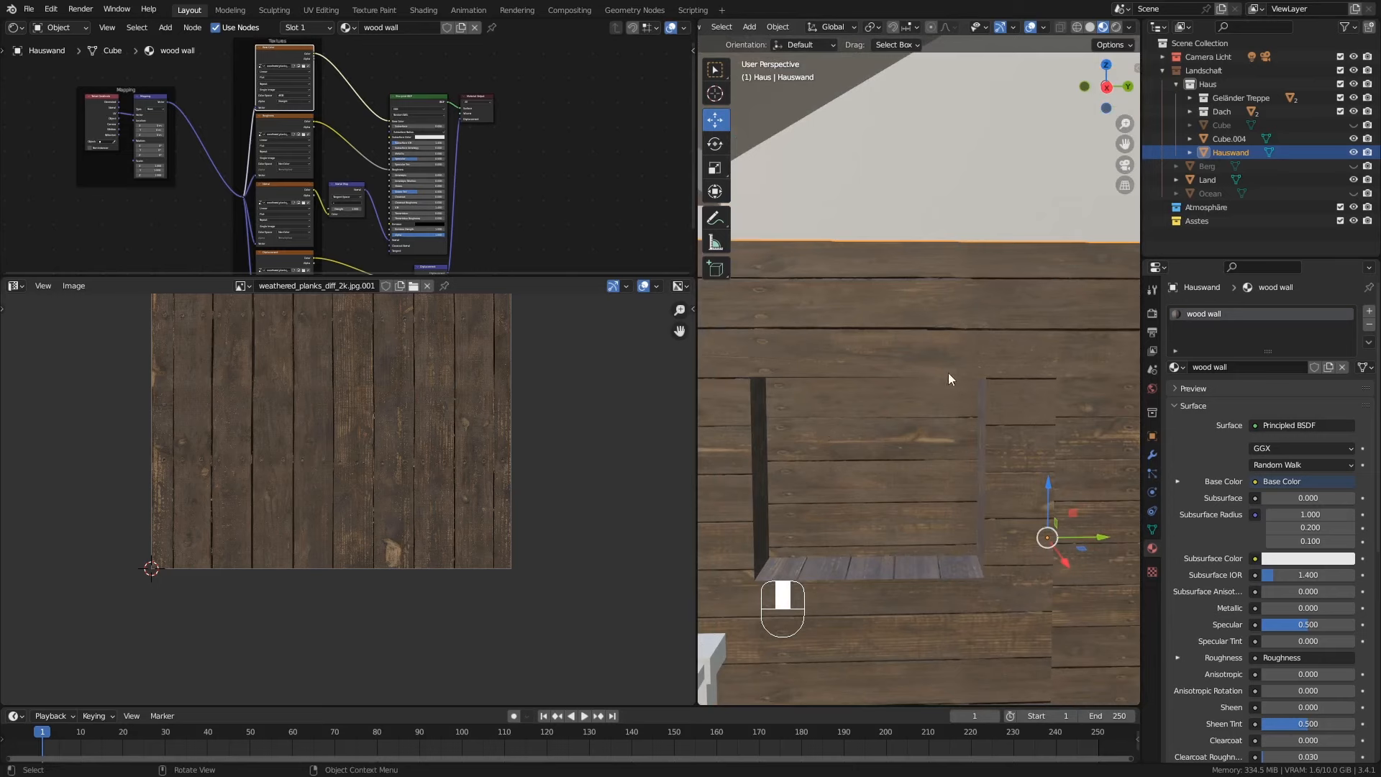
pyautogui.keyDown('shift'); pyautogui.moveTo(935, 490); pyautogui.dragTo(951, 430, button='middle'); pyautogui.keyUp('shift')
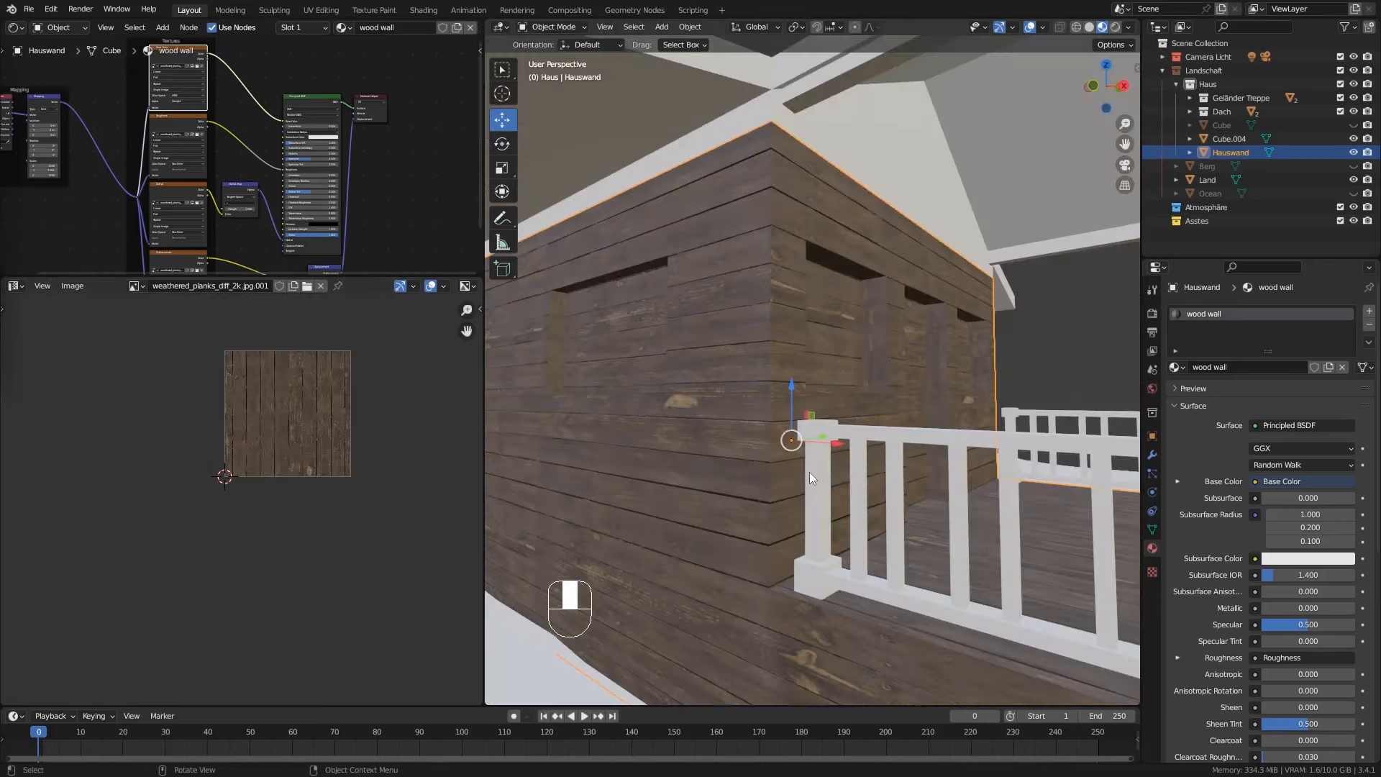
pyautogui.moveTo(809, 472); pyautogui.dragTo(795, 493, button='middle')
pyautogui.moveTo(817, 350); pyautogui.dragTo(991, 333, button='middle')
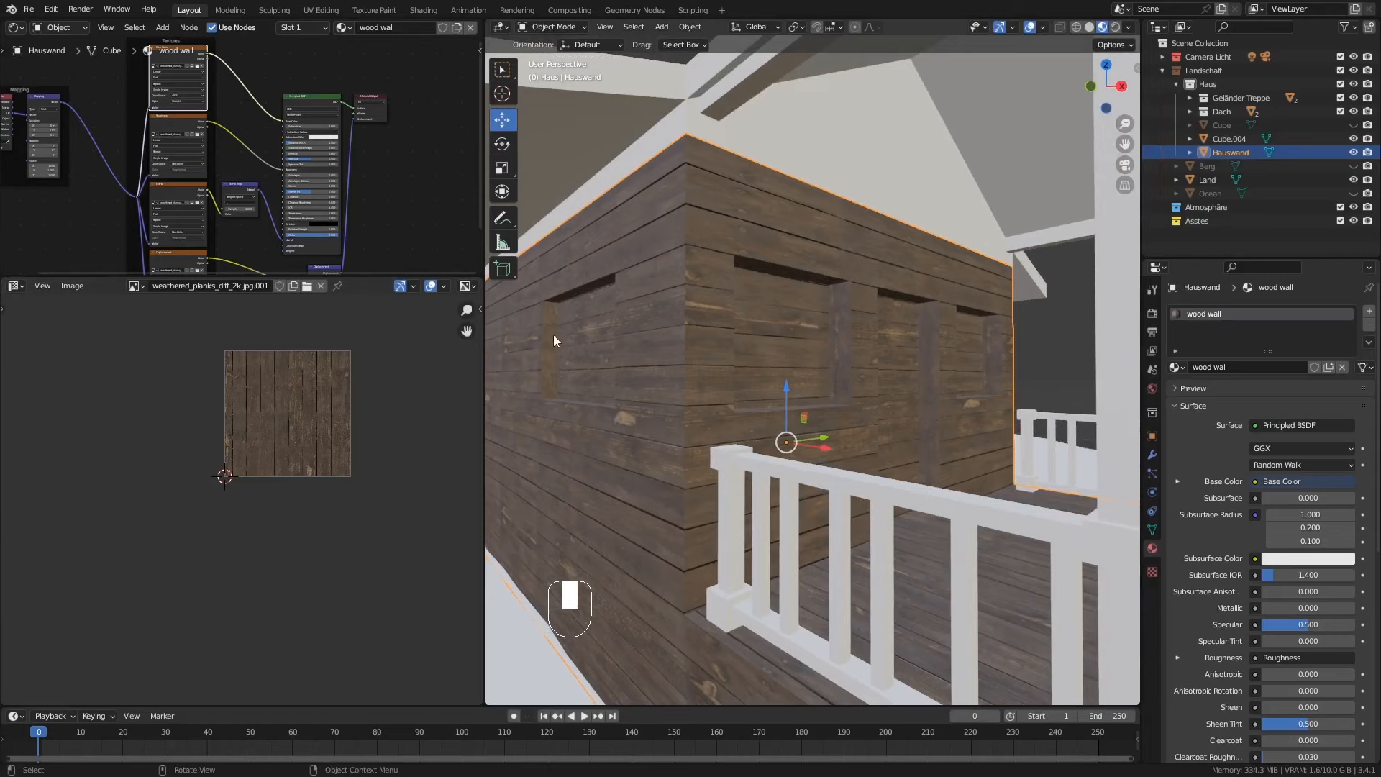
pyautogui.moveTo(548, 329); pyautogui.dragTo(741, 406, button='middle')
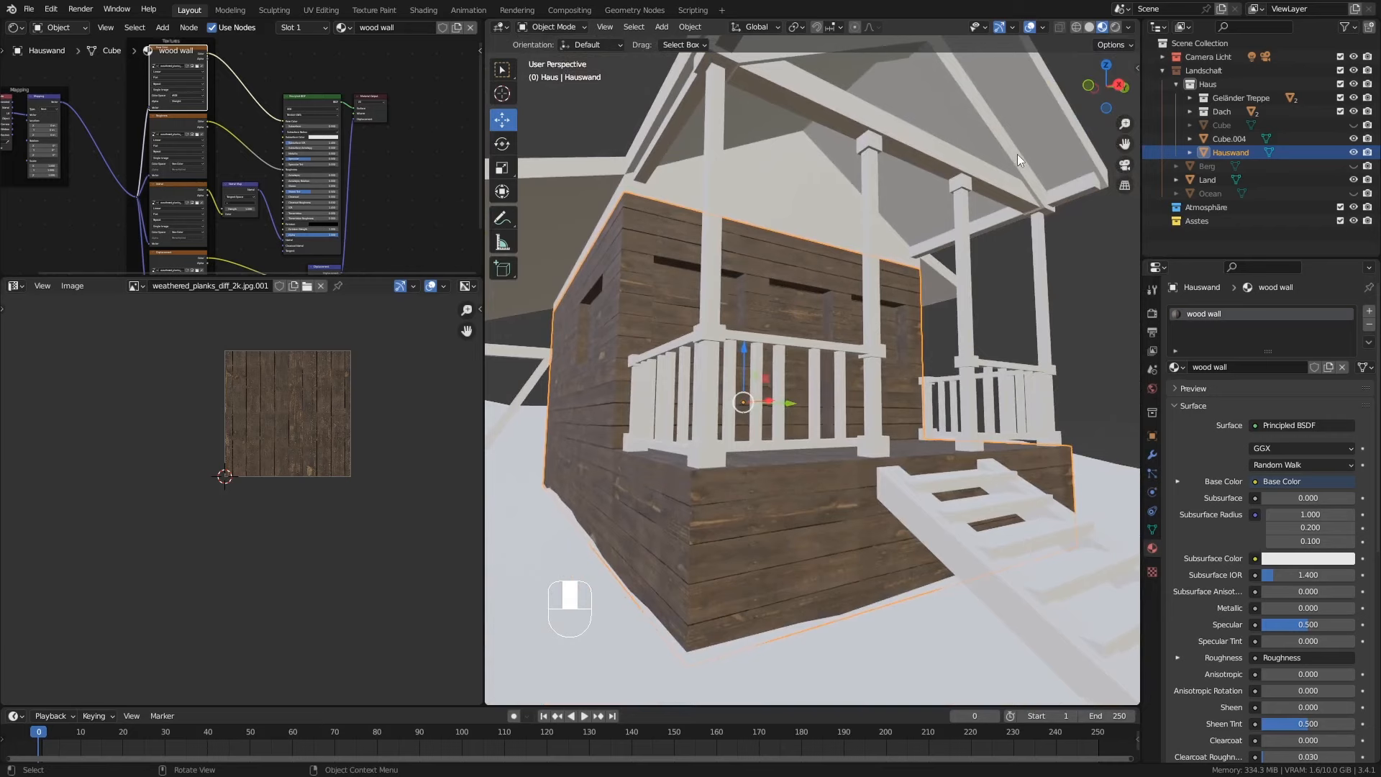
pyautogui.scroll(5, 715, 252)
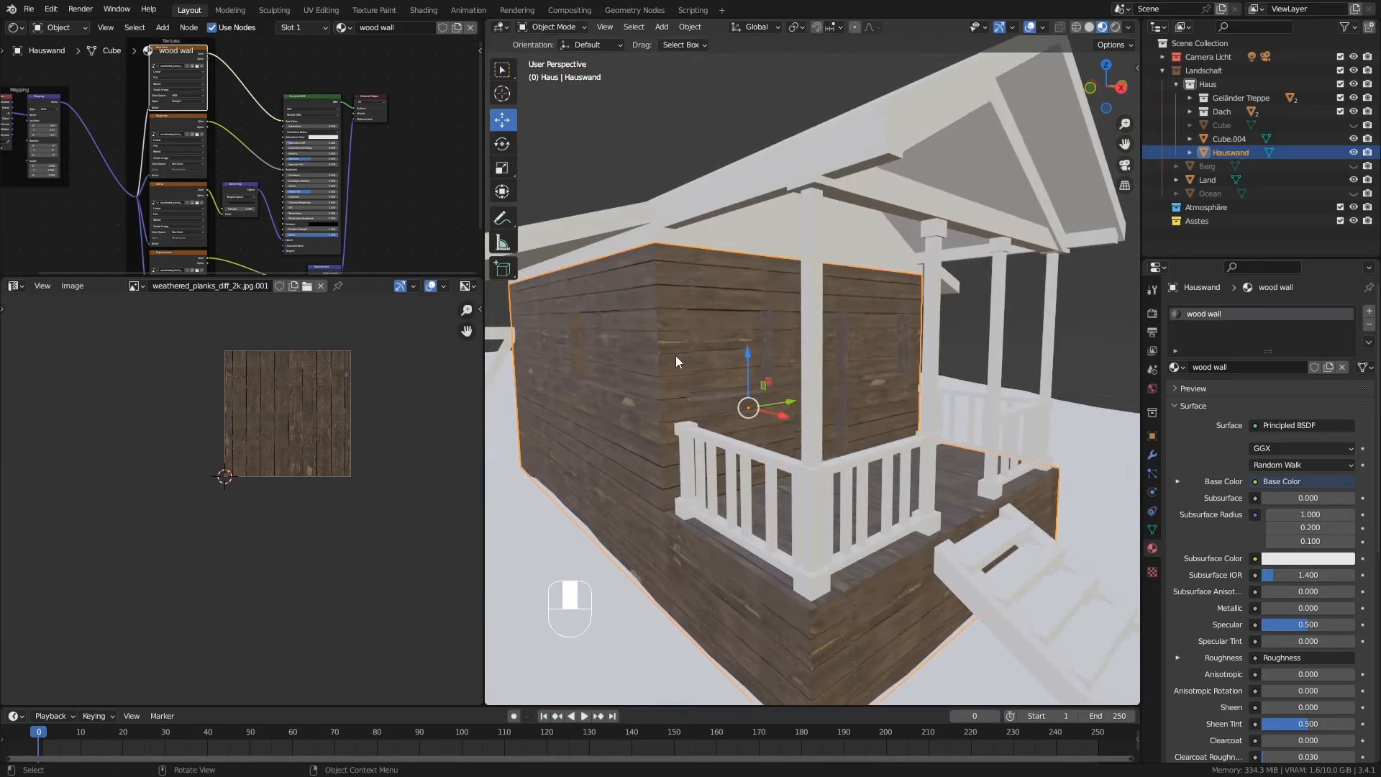
pyautogui.moveTo(679, 360); pyautogui.dragTo(732, 418, button='middle')
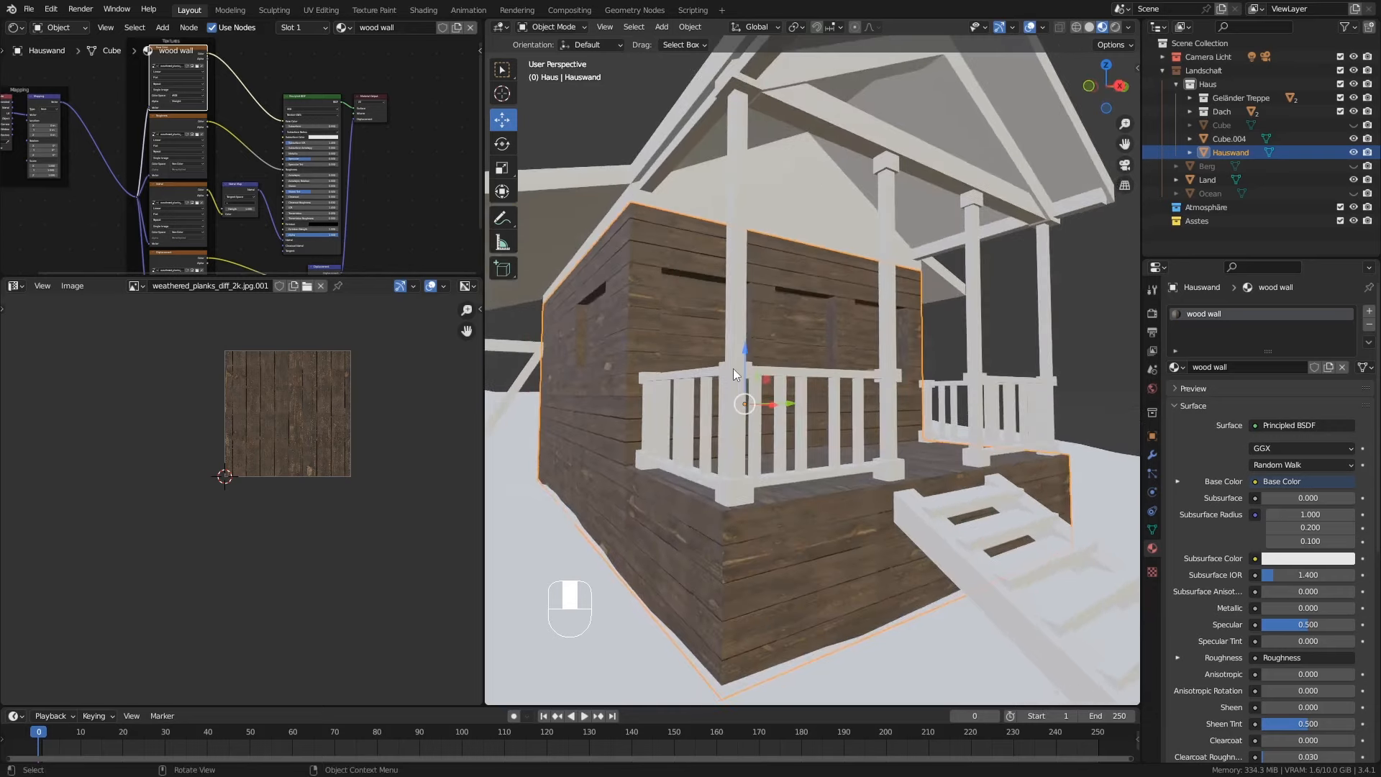
pyautogui.keyDown('shift'); pyautogui.moveTo(732, 368); pyautogui.dragTo(736, 374, button='middle'); pyautogui.keyUp('shift')
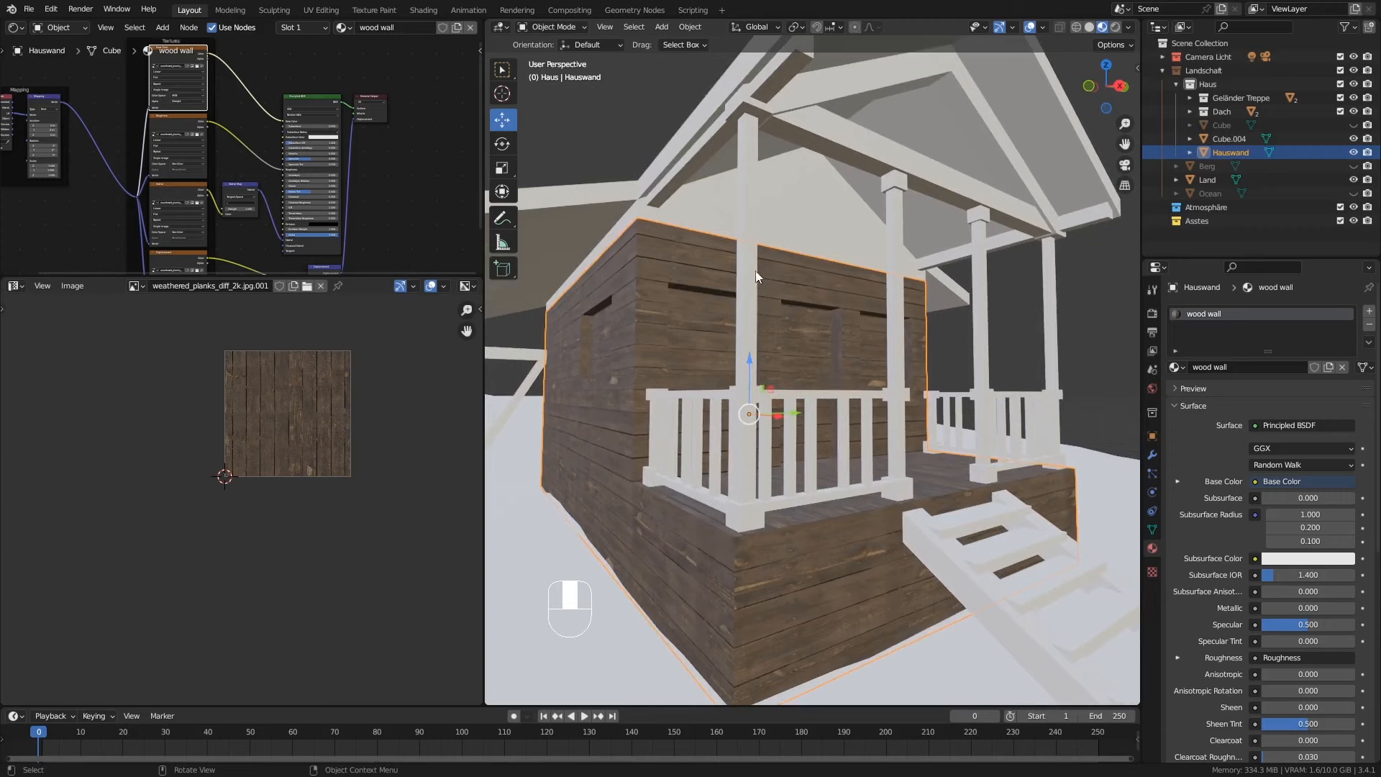
# Step: Select all faces of the porch railing and stair stringer object in Edit Mode and show its Mirror modifier settings
pyautogui.click(754, 243)
pyautogui.moveTo(738, 335); pyautogui.dragTo(743, 287, button='middle')
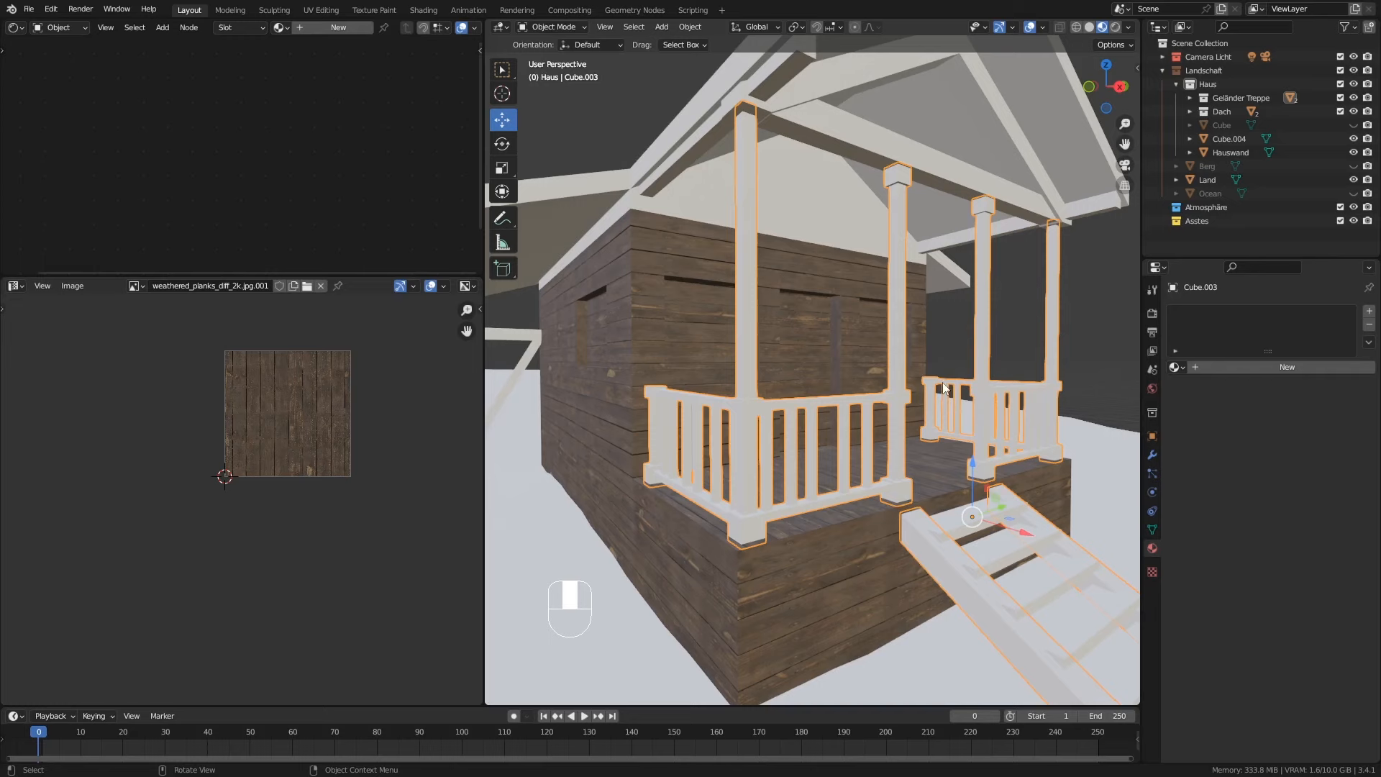
pyautogui.press('Tab')
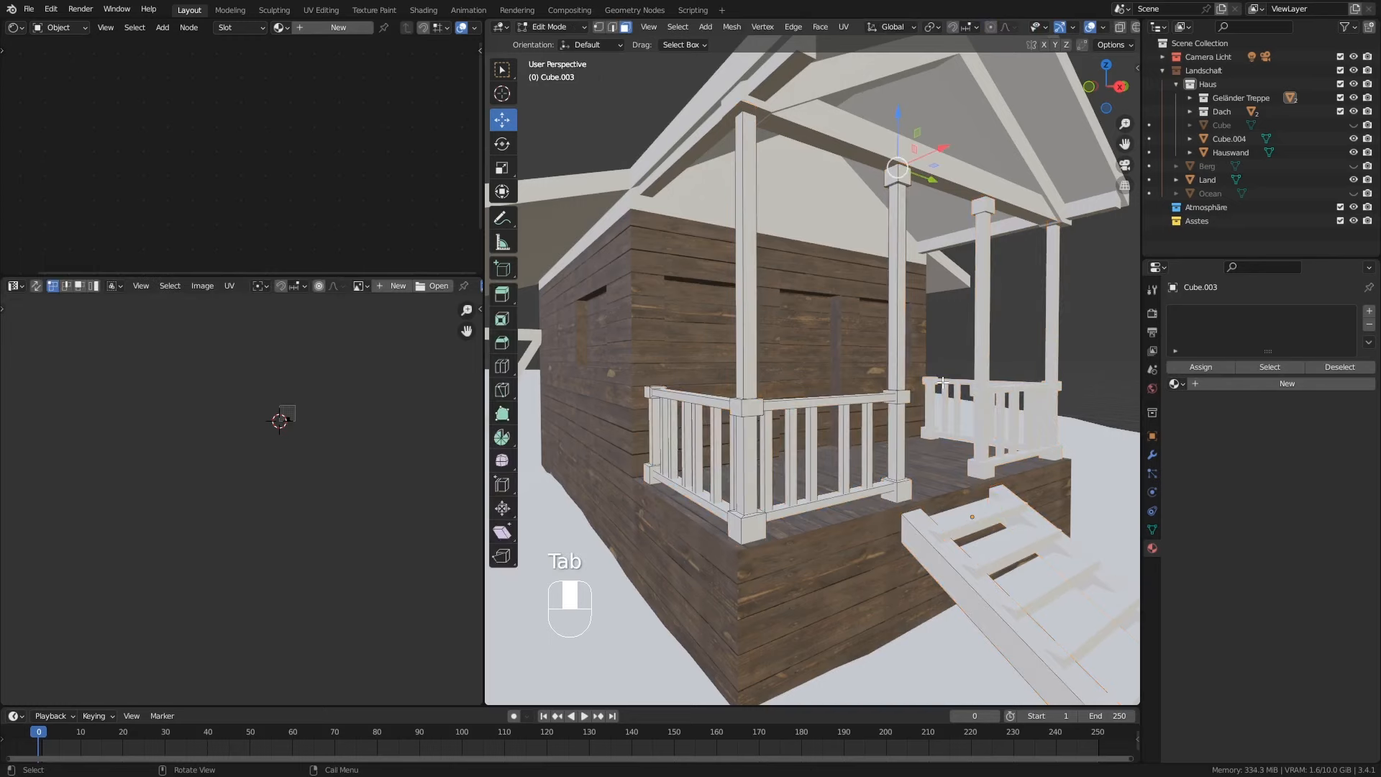
pyautogui.press('a')
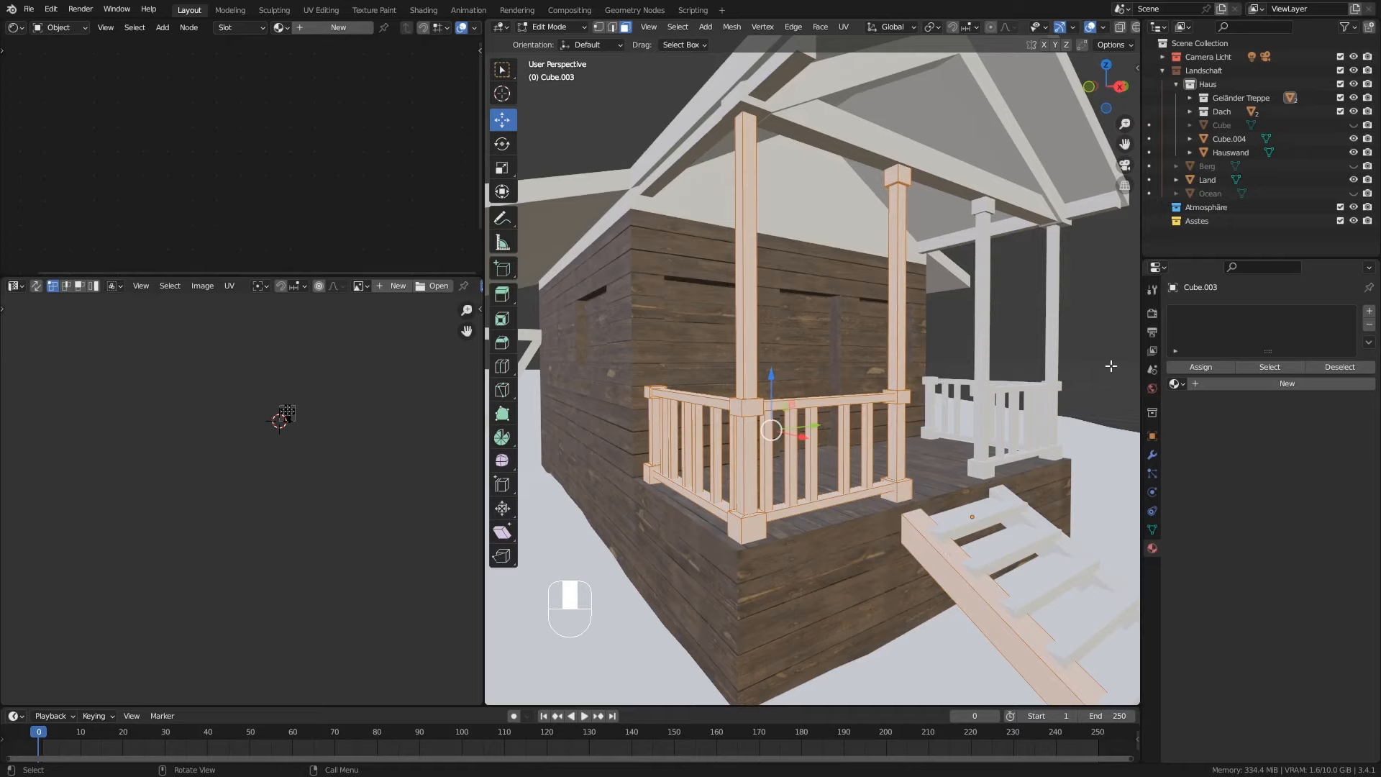
pyautogui.click(1153, 455)
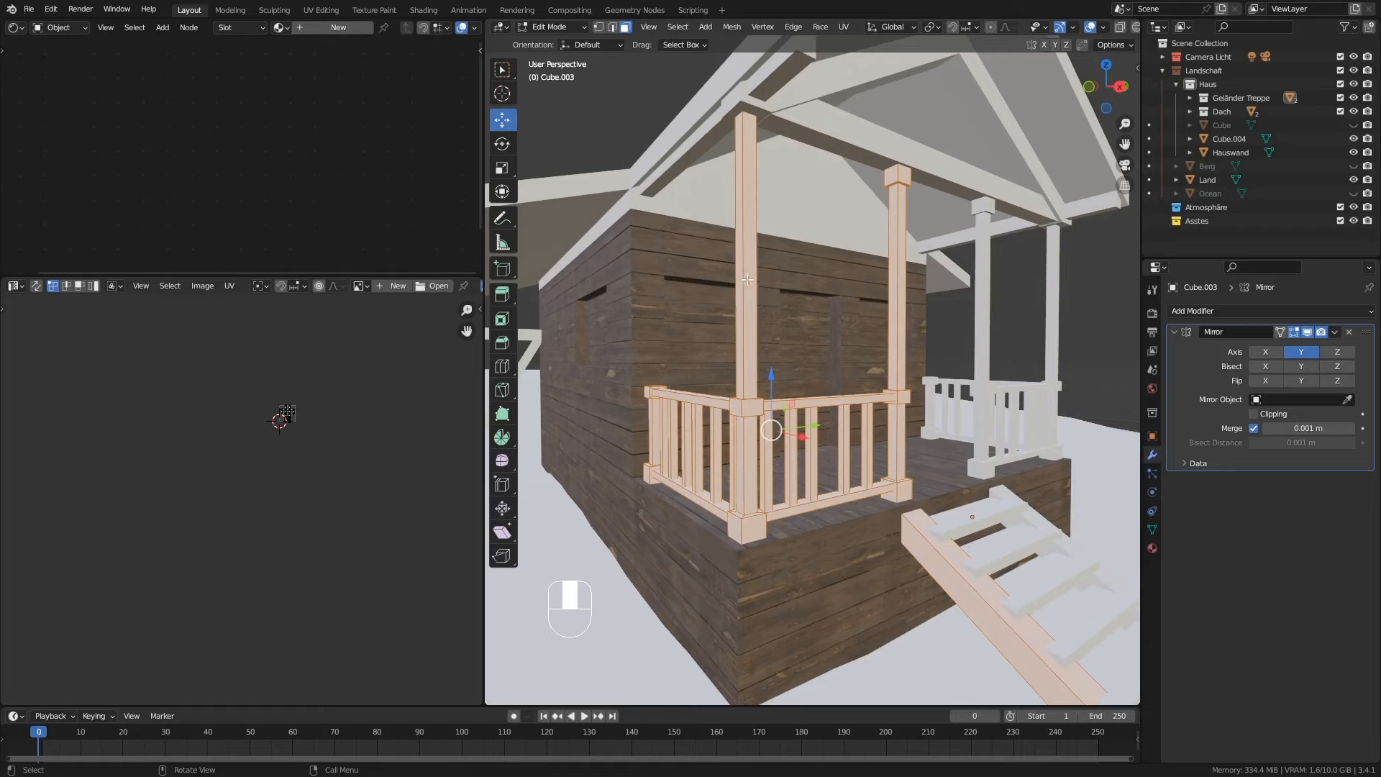
# Step: Unwrap the whole railing mesh with Cube Projection and return to Object Mode
pyautogui.press('a')
pyautogui.press('u')
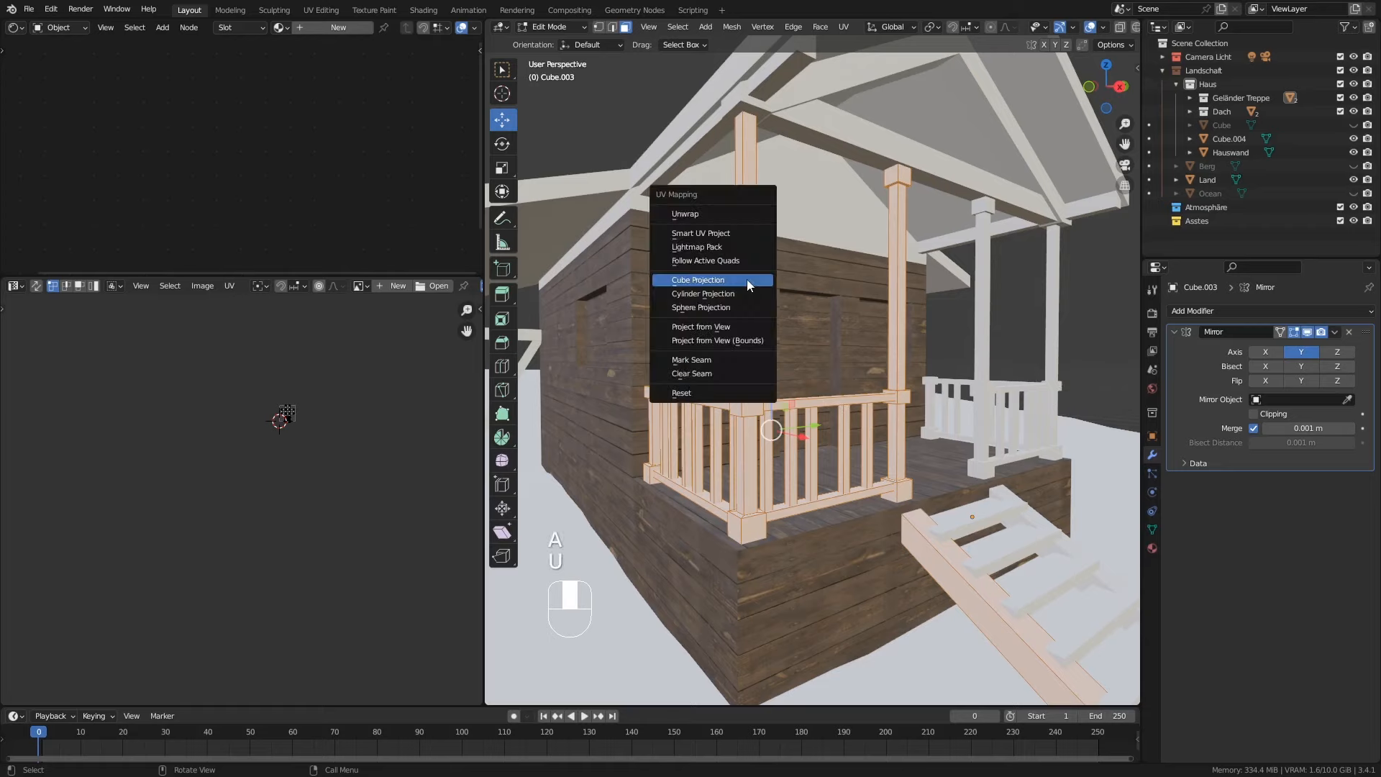
pyautogui.click(747, 280)
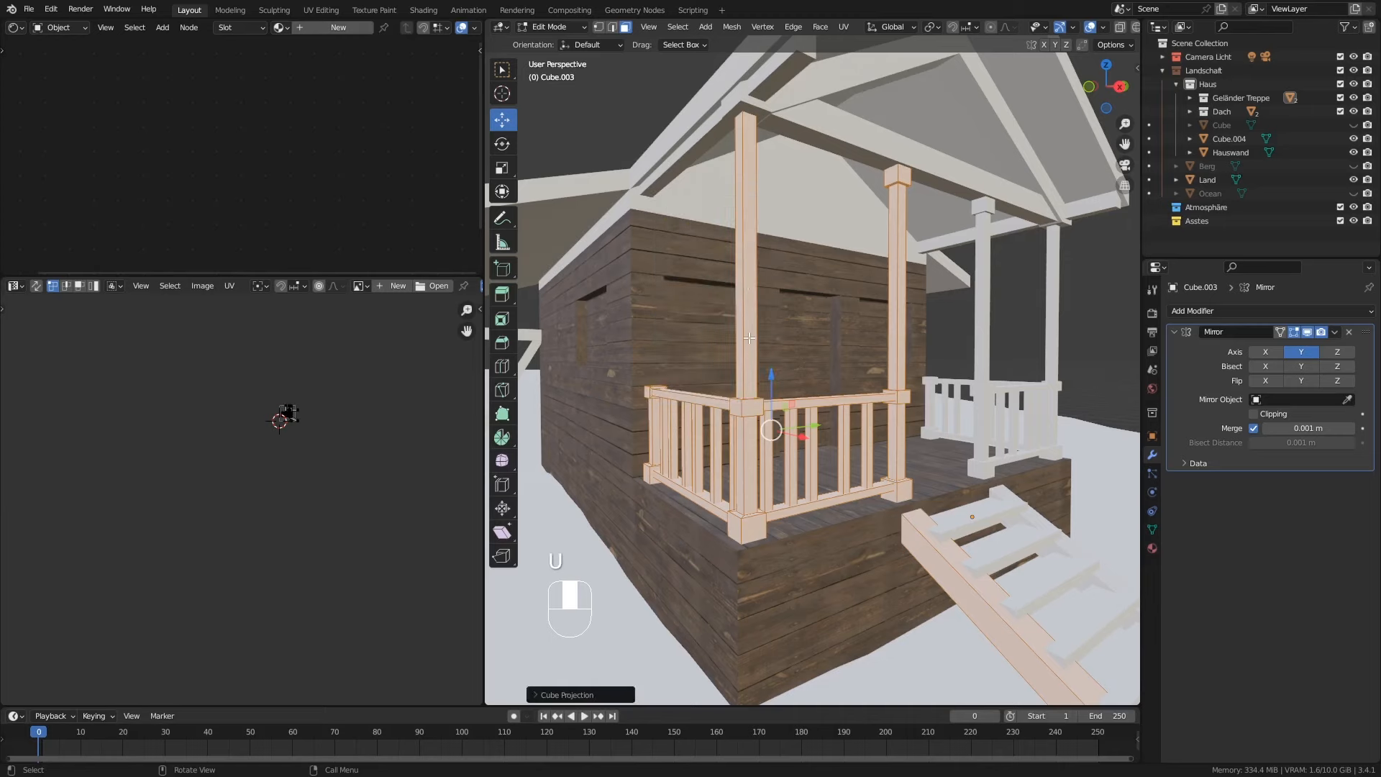
pyautogui.press('Tab')
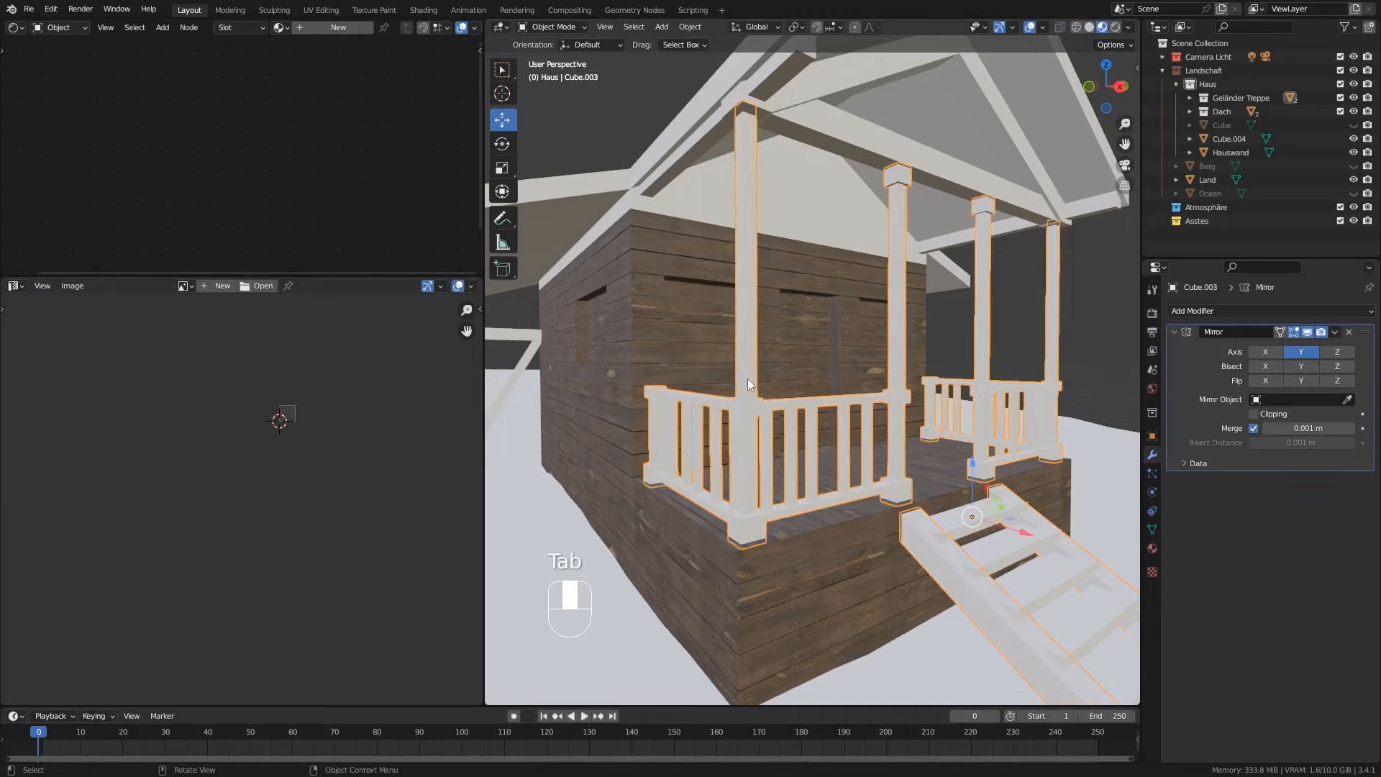
# Step: Assign the existing "wood wall" material to the porch railing and stair stringer object
pyautogui.moveTo(761, 407); pyautogui.dragTo(776, 413, button='middle')
pyautogui.click(1154, 546)
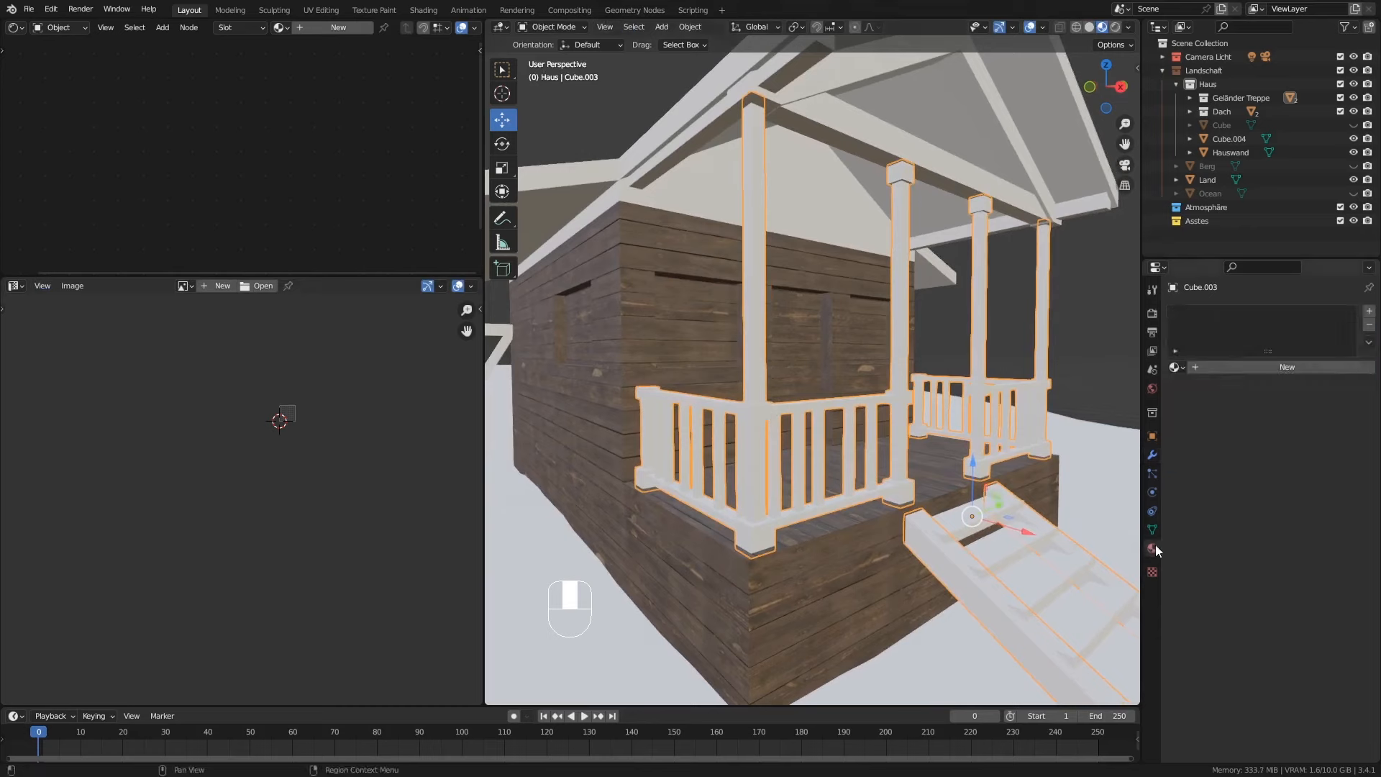
pyautogui.click(1176, 368)
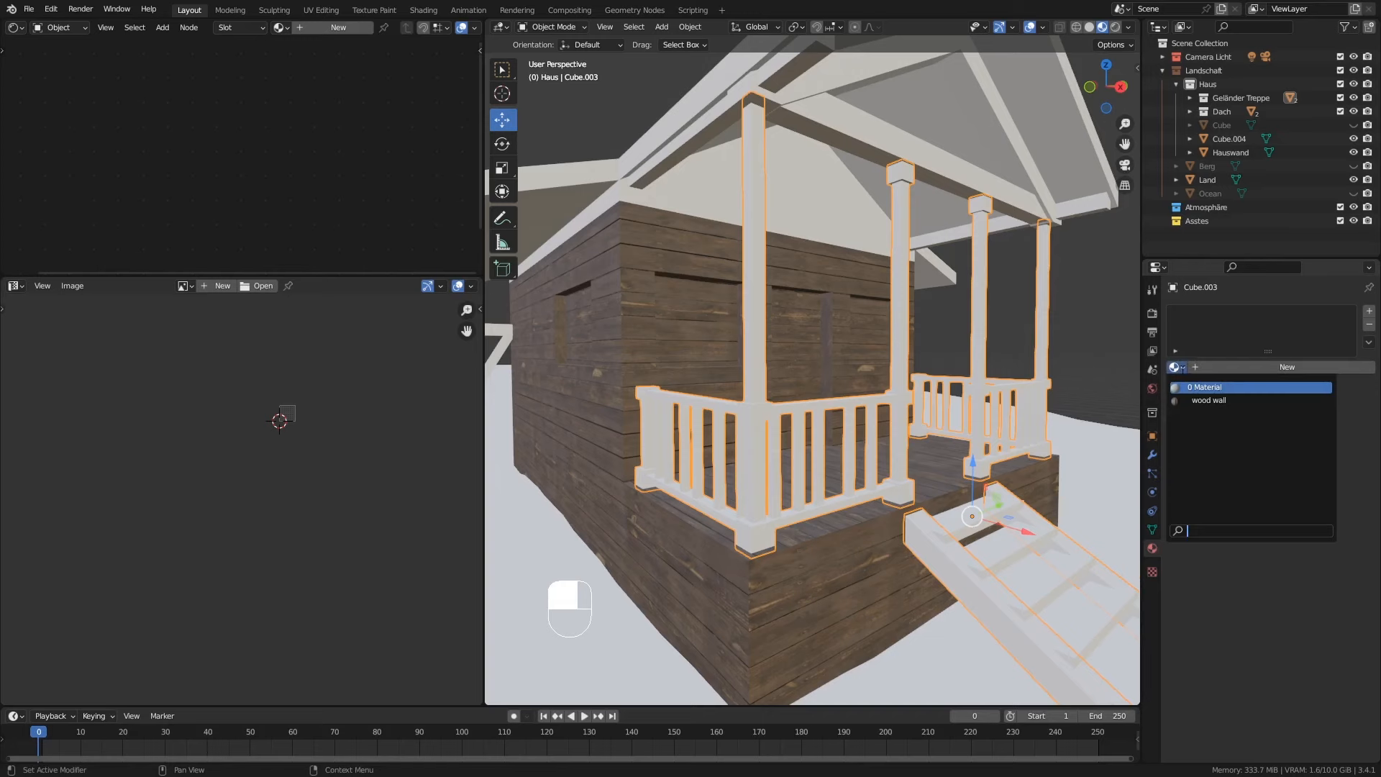
pyautogui.click(1246, 400)
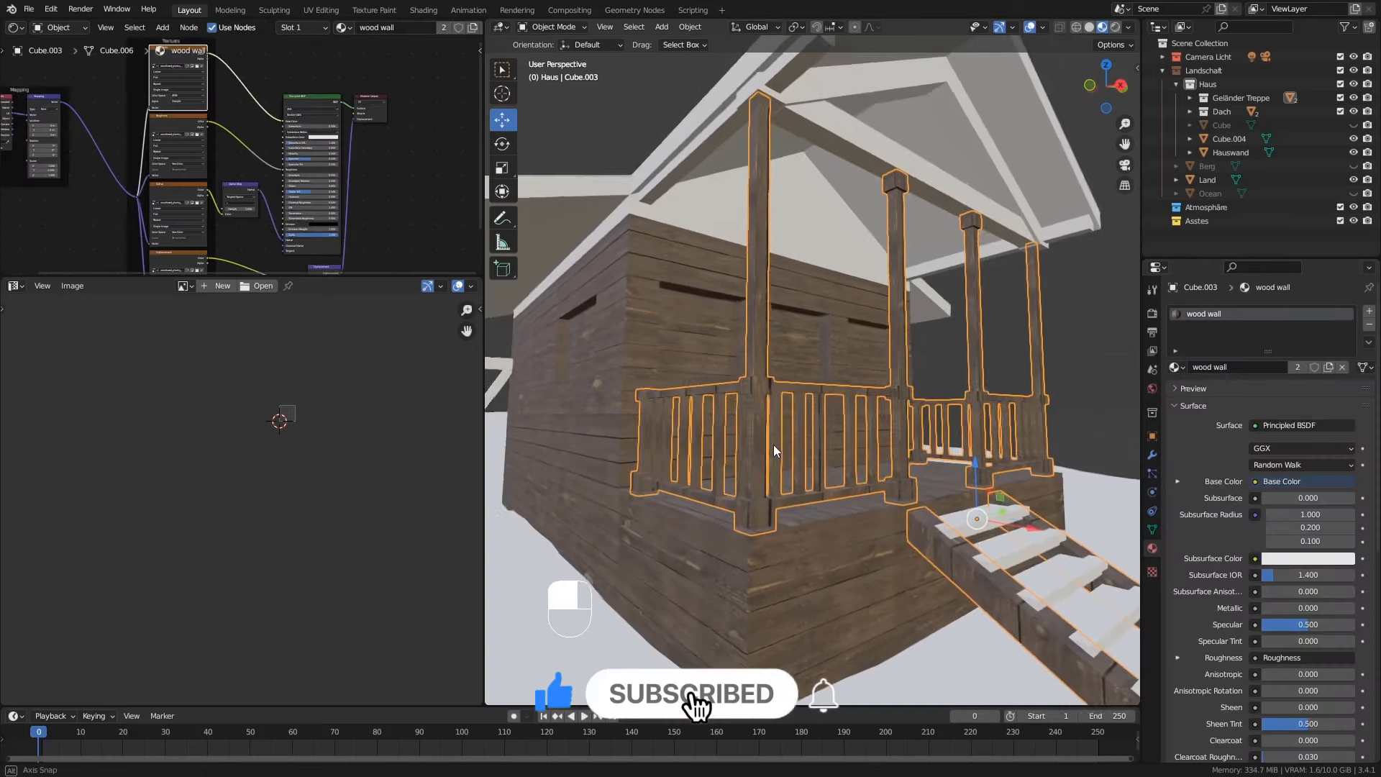
# Step: Select only the face loop around the top handrail beside the house wall in Edit Mode
pyautogui.moveTo(774, 445); pyautogui.dragTo(765, 380, button='middle')
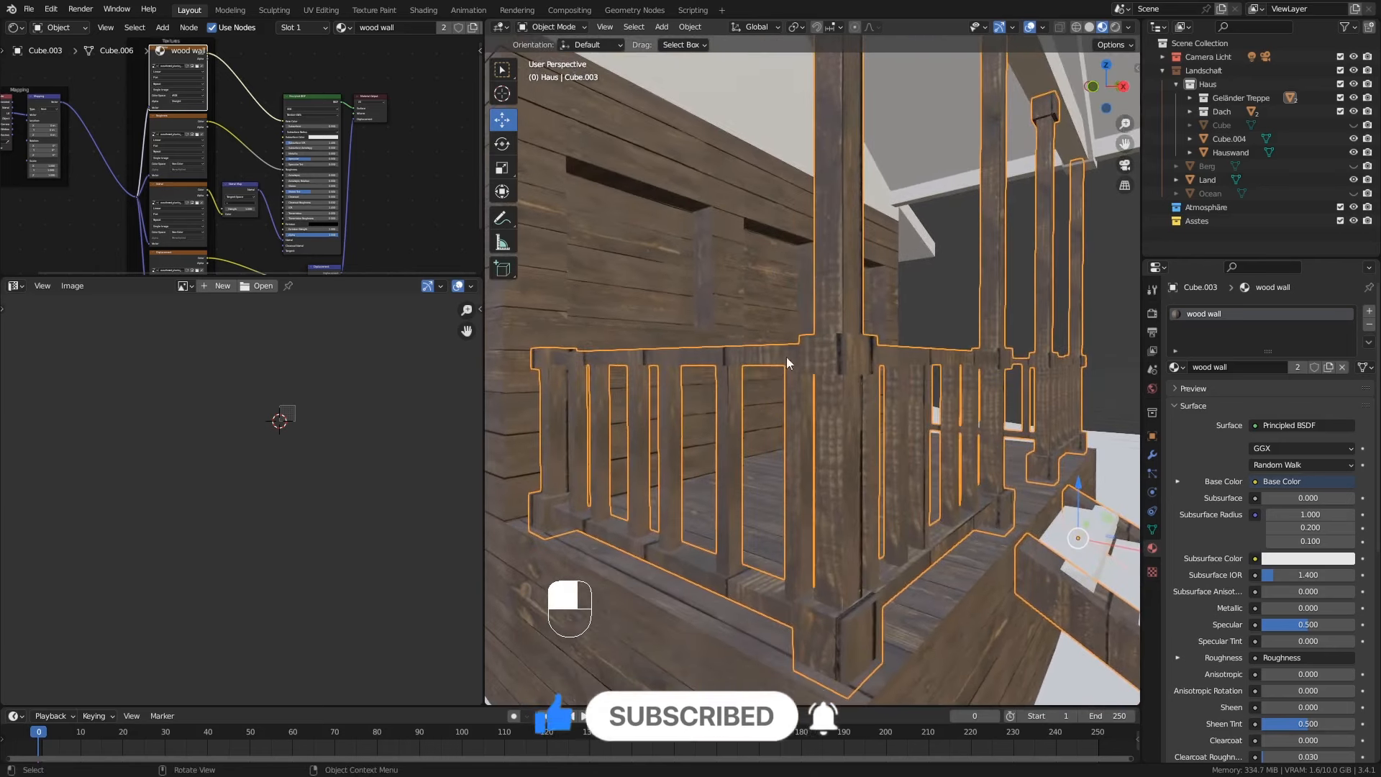
pyautogui.press('Tab')
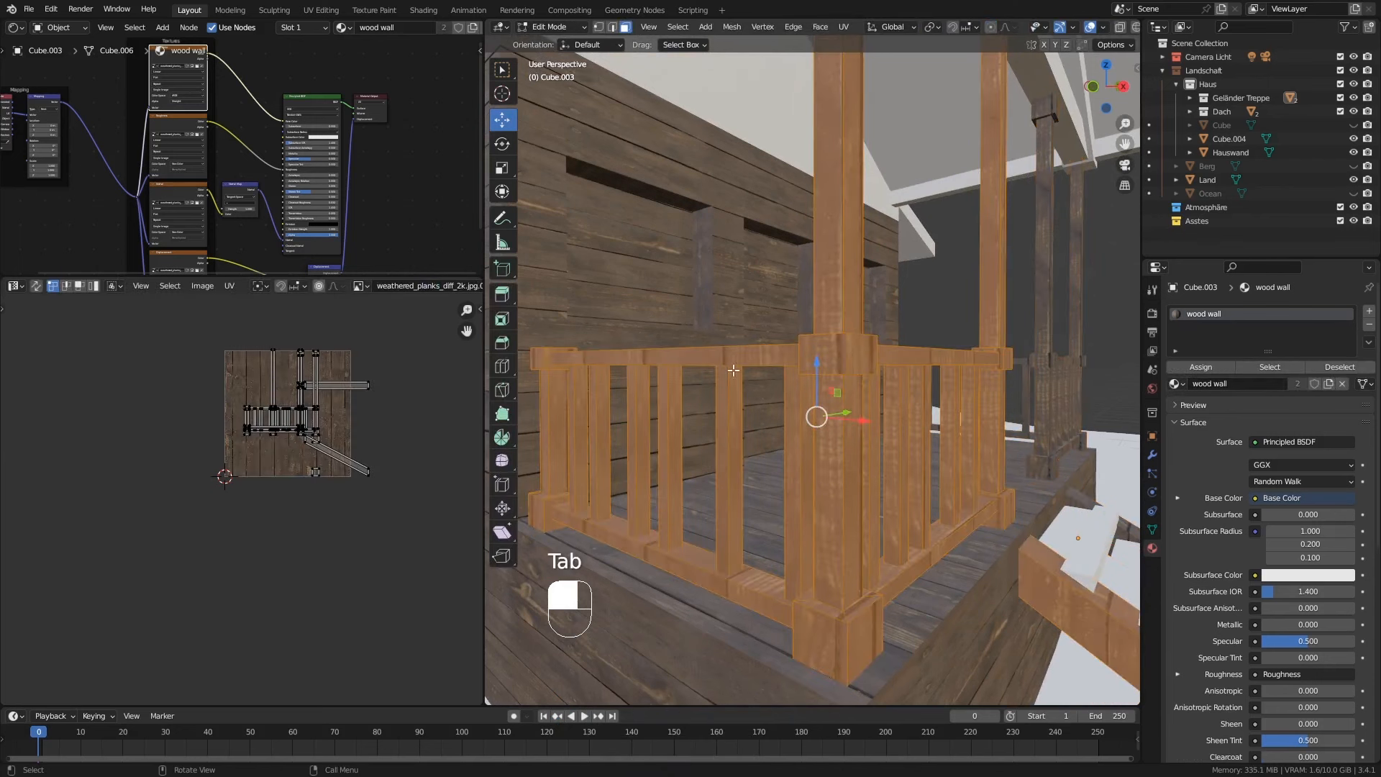
pyautogui.moveTo(732, 370); pyautogui.dragTo(697, 357, button='middle')
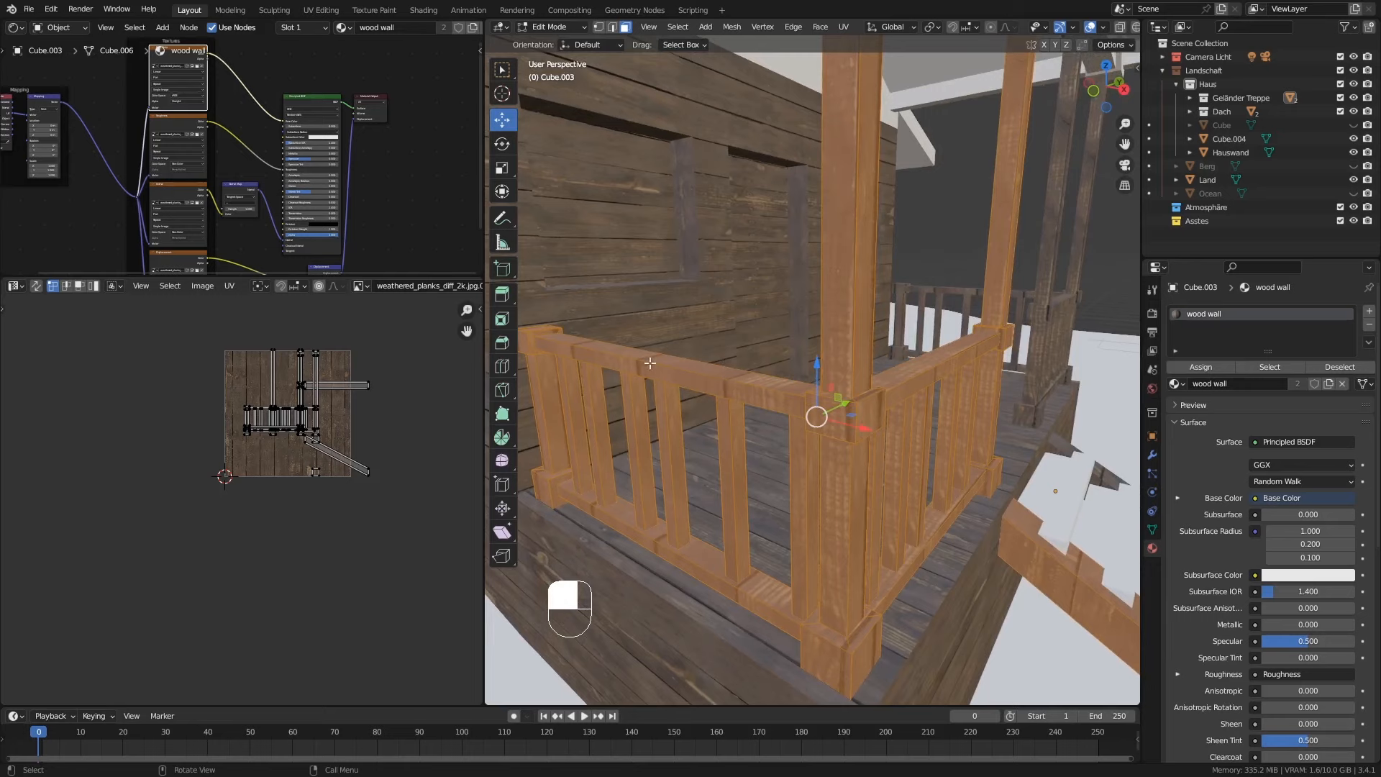
pyautogui.press('alt')
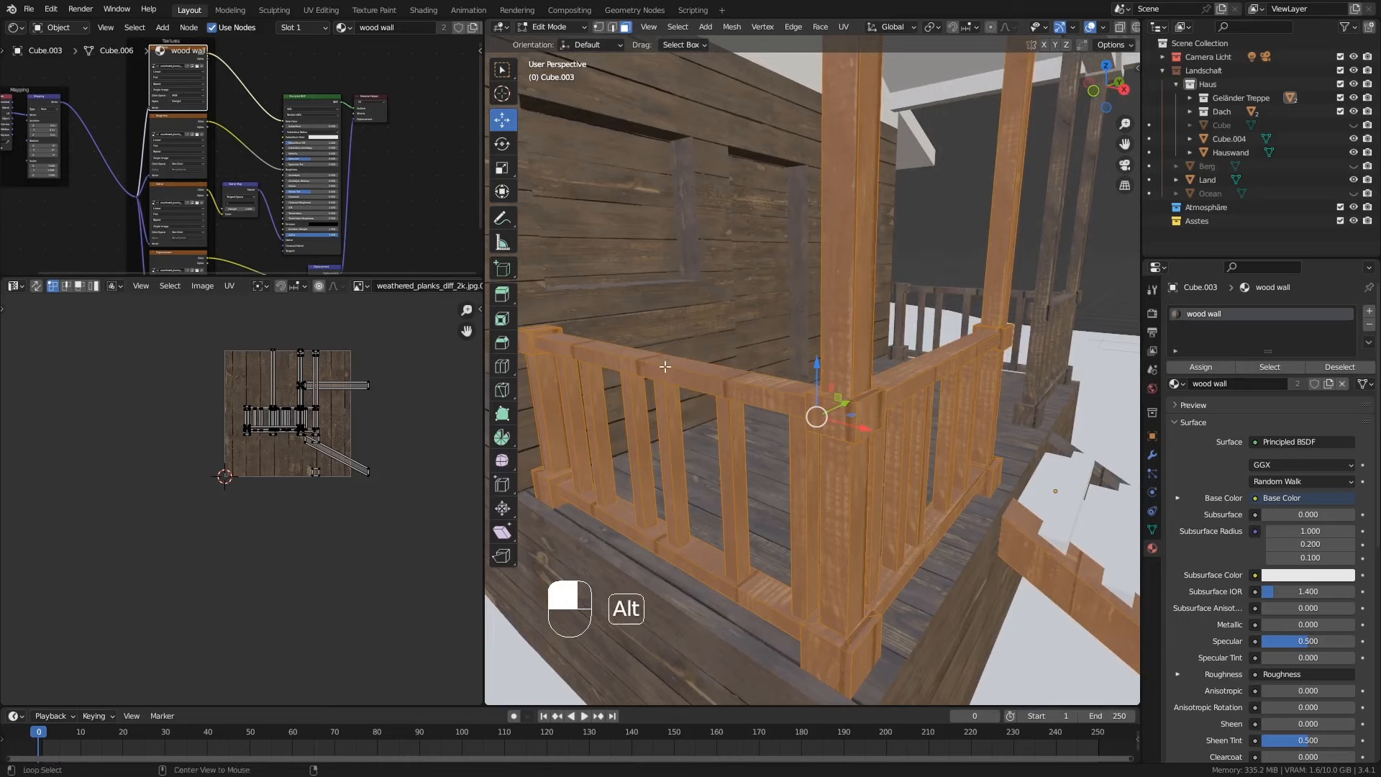
pyautogui.keyDown('alt'); pyautogui.click(664, 367); pyautogui.keyUp('alt')
pyautogui.moveTo(664, 363); pyautogui.dragTo(702, 370, button='middle')
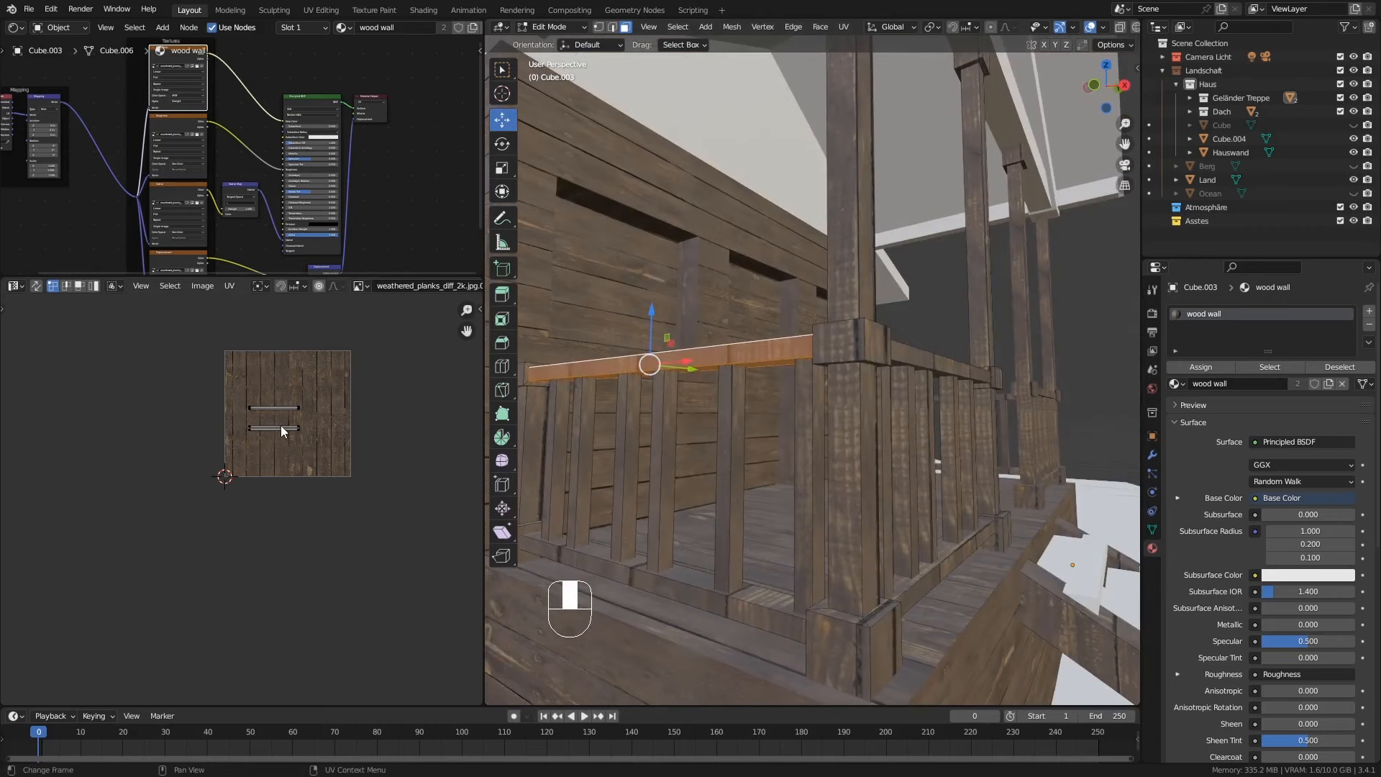
# Step: Rotate the top handrail's UVs by 90°, scale them up about 2.5 times and check the railing in Object Mode
pyautogui.moveTo(266, 419)
pyautogui.keyDown('ctrl'); pyautogui.mouseDown(button='middle')
pyautogui.moveTo(295, 361)
pyautogui.moveTo(269, 419)
pyautogui.mouseUp(button='middle'); pyautogui.keyUp('ctrl')
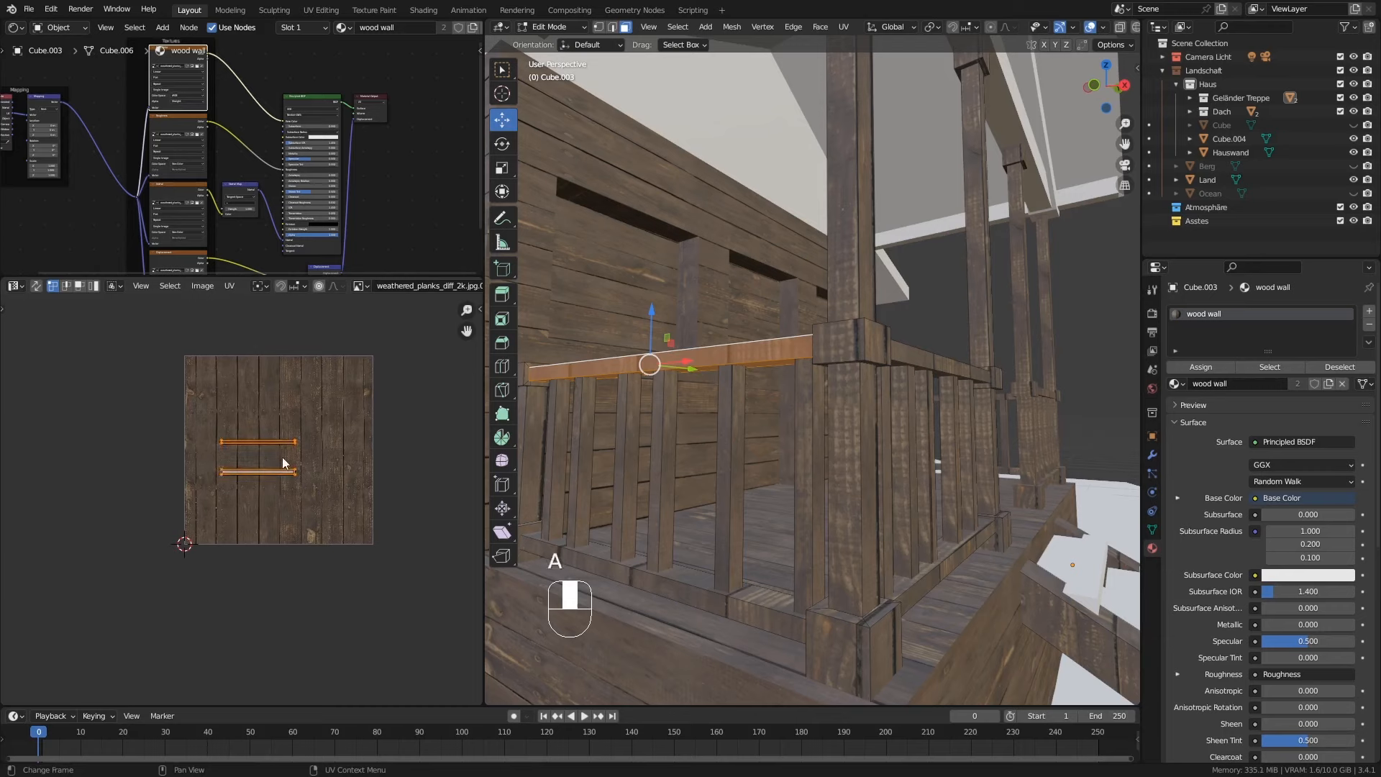
pyautogui.write('r90')
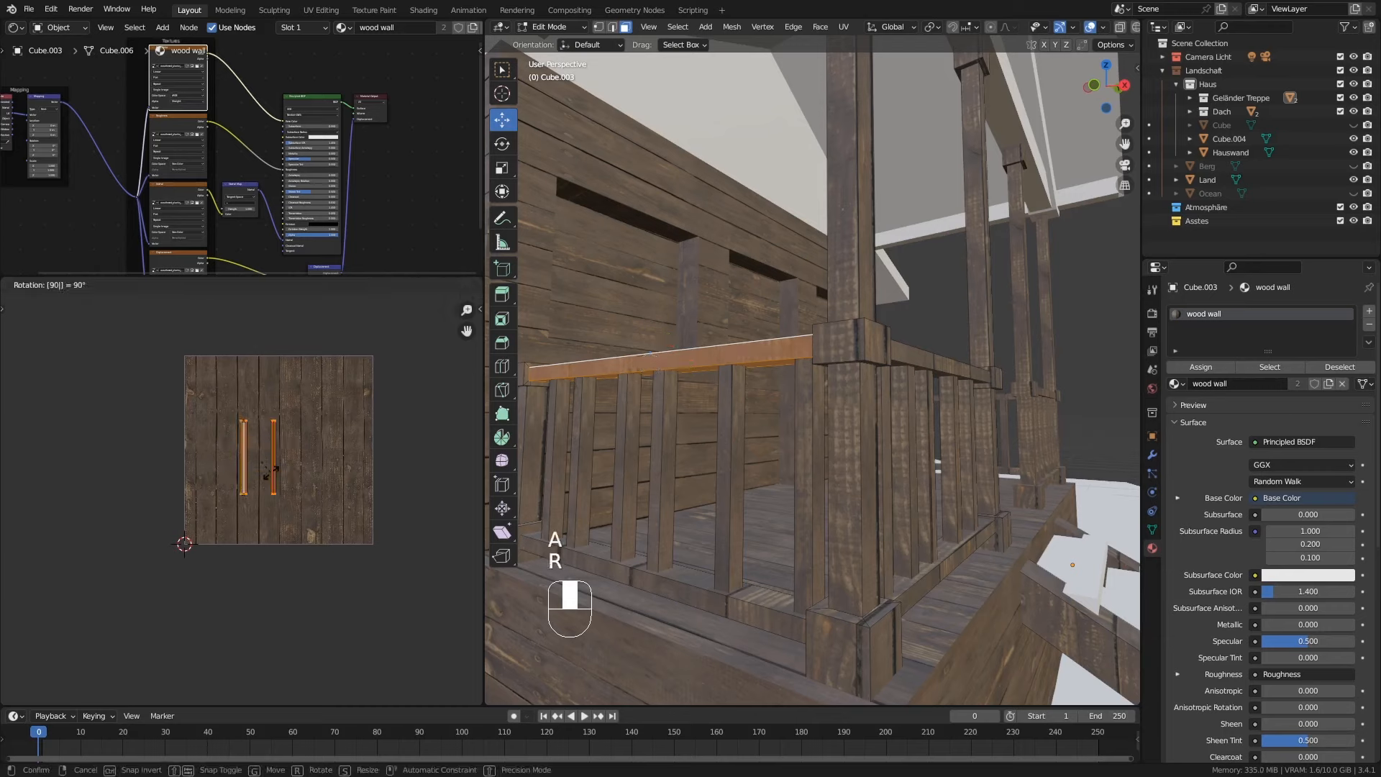
pyautogui.click(271, 473)
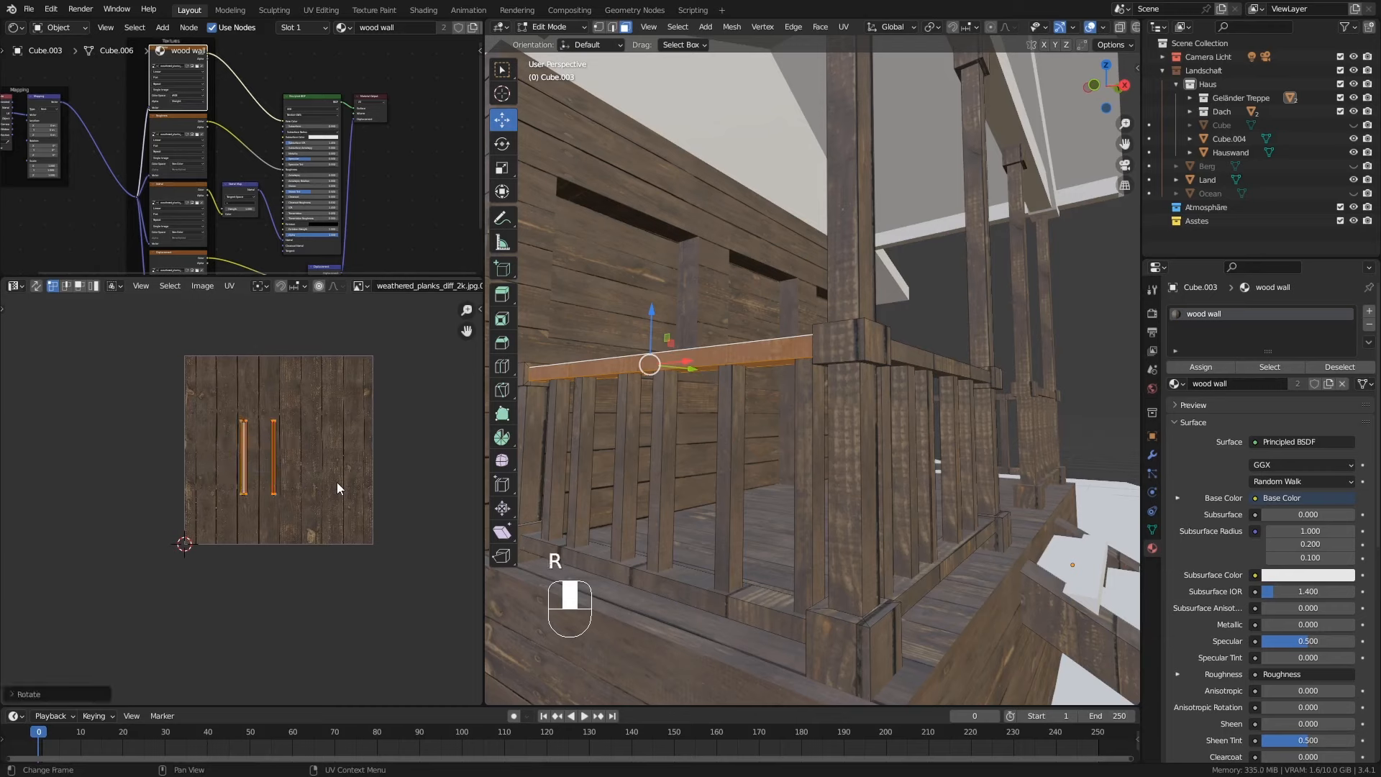
pyautogui.press('s')
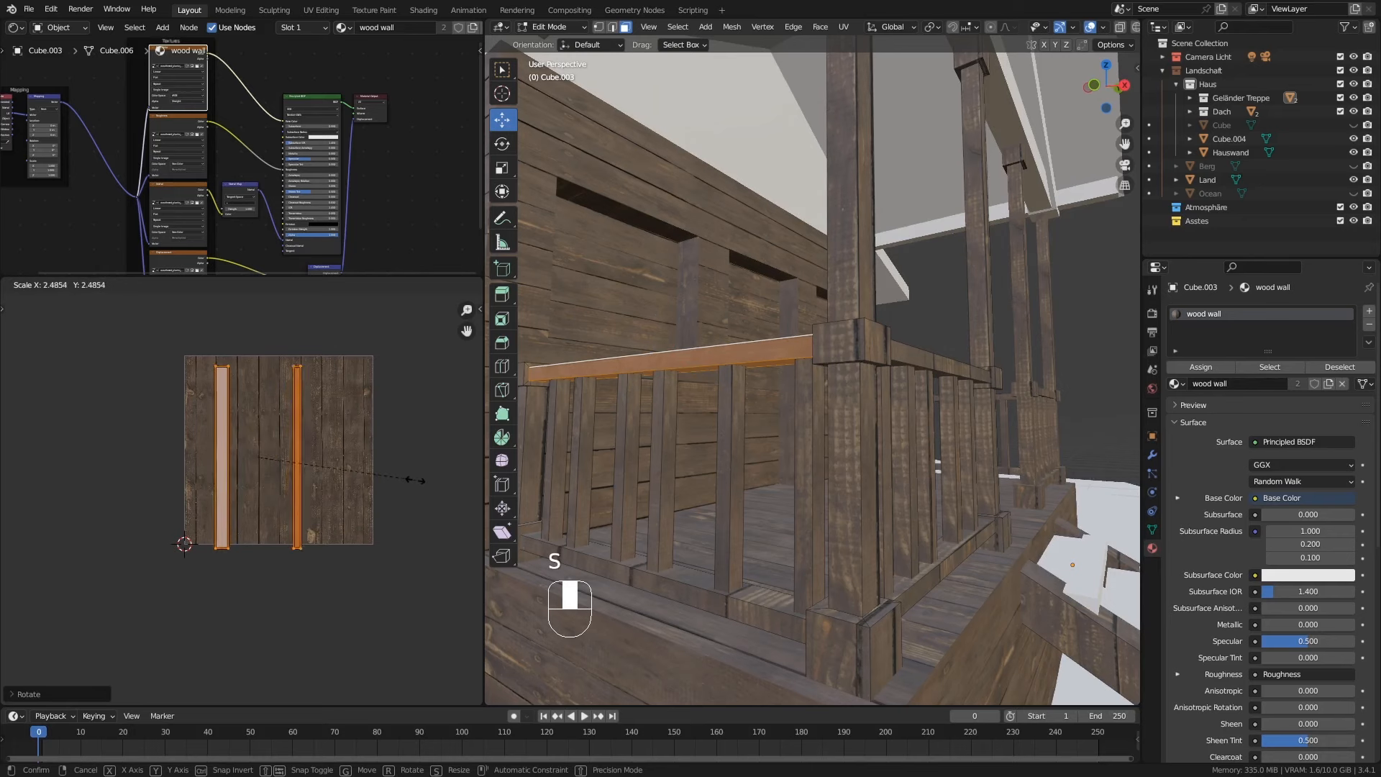
pyautogui.click(421, 496)
pyautogui.press('Tab')
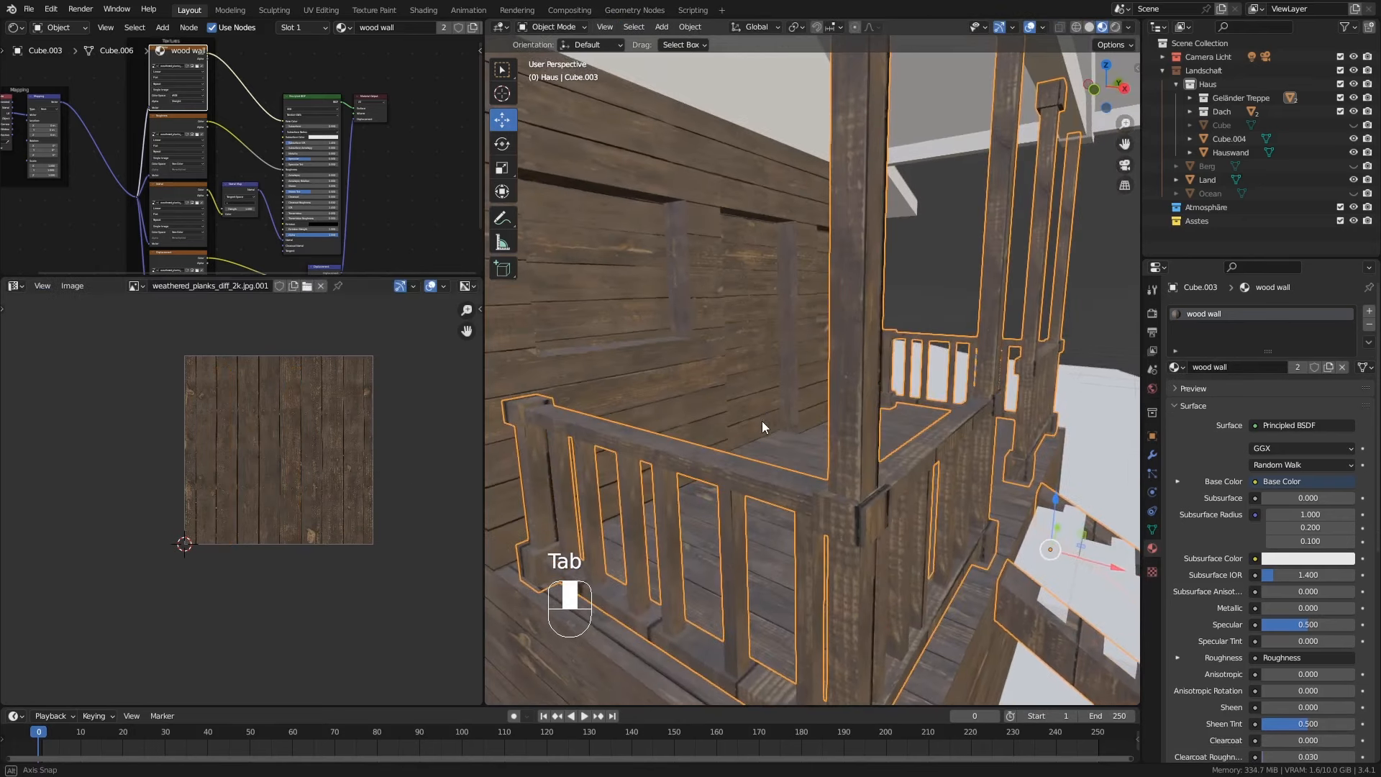
pyautogui.moveTo(762, 420); pyautogui.dragTo(669, 541, button='middle')
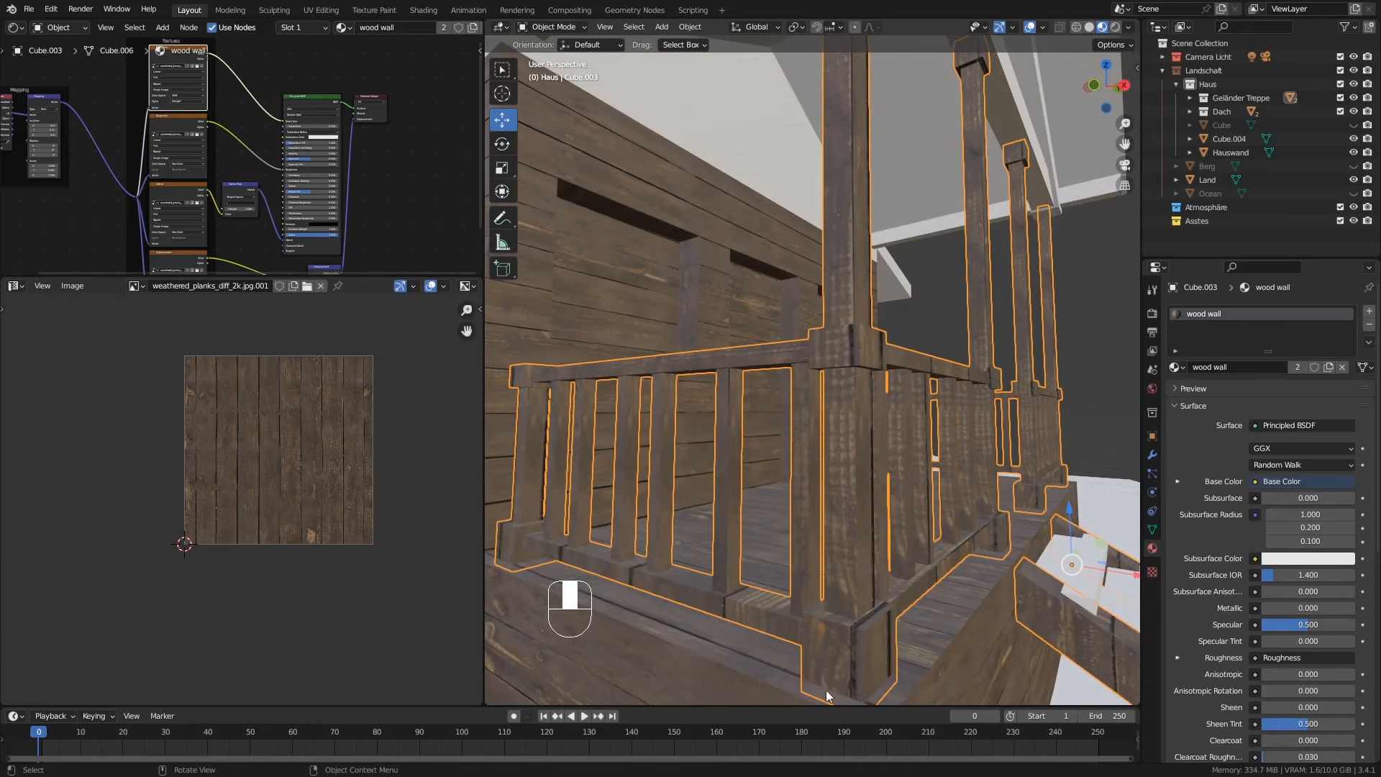
pyautogui.moveTo(875, 532); pyautogui.dragTo(719, 584, button='middle')
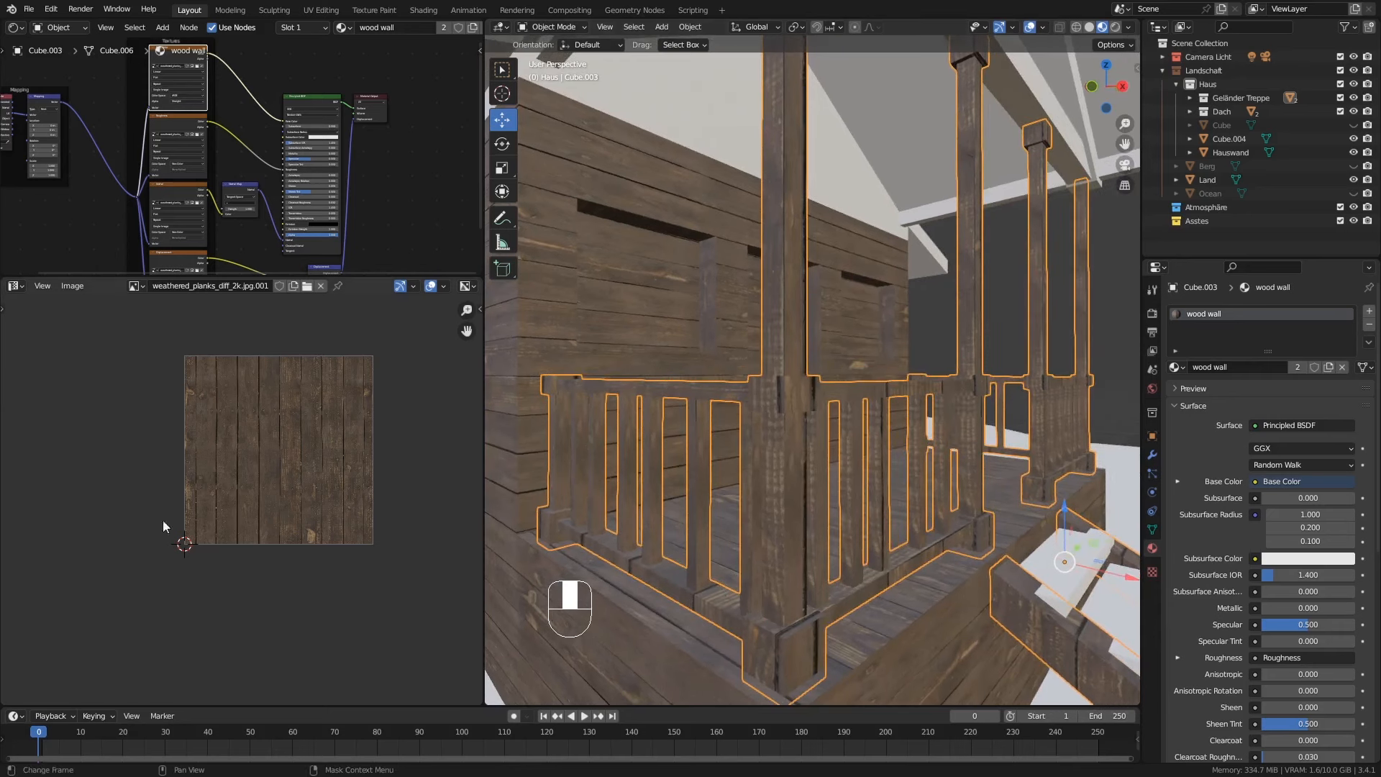
# Step: Select the lower rail's face loop beside the house wall and reposition its UVs along the vertical planks
pyautogui.moveTo(626, 374); pyautogui.dragTo(599, 359, button='middle')
pyautogui.press('Tab')
pyautogui.keyDown('shift'); pyautogui.moveTo(724, 372); pyautogui.dragTo(796, 302, button='middle'); pyautogui.keyUp('shift')
pyautogui.press('super')
pyautogui.press('super')
pyautogui.keyDown('alt'); pyautogui.click(697, 499); pyautogui.keyUp('alt')
pyautogui.scroll(1, 325, 461)
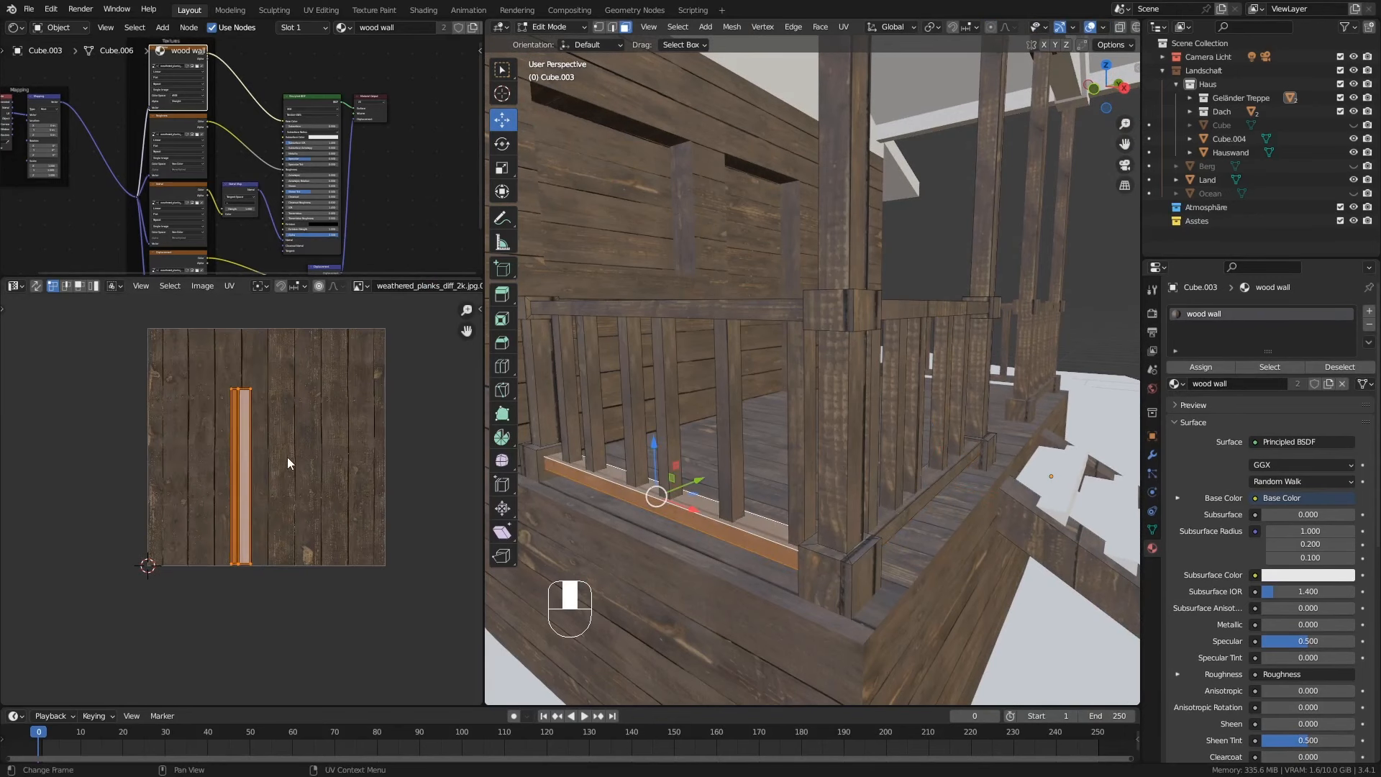
pyautogui.press('g')
pyautogui.click(303, 441)
# Step: Select the face loop around the front top handrail and rotate its crosswise UV islands by 90° to match the plank direction
pyautogui.moveTo(971, 558); pyautogui.dragTo(928, 572, button='middle')
pyautogui.keyDown('alt'); pyautogui.click(872, 343); pyautogui.keyUp('alt')
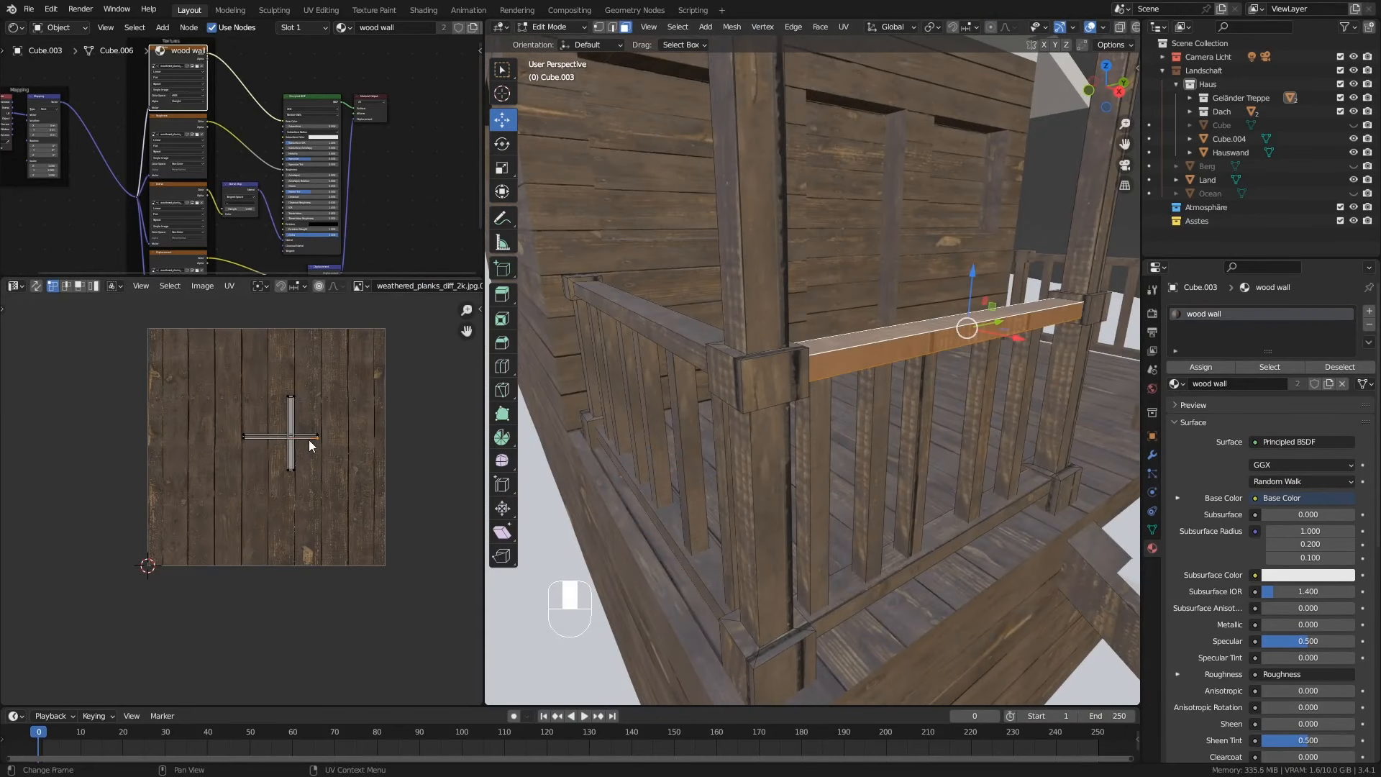
pyautogui.press('l')
pyautogui.press('l')
pyautogui.press('l')
pyautogui.write('r90')
pyautogui.click(311, 439)
pyautogui.write('l')
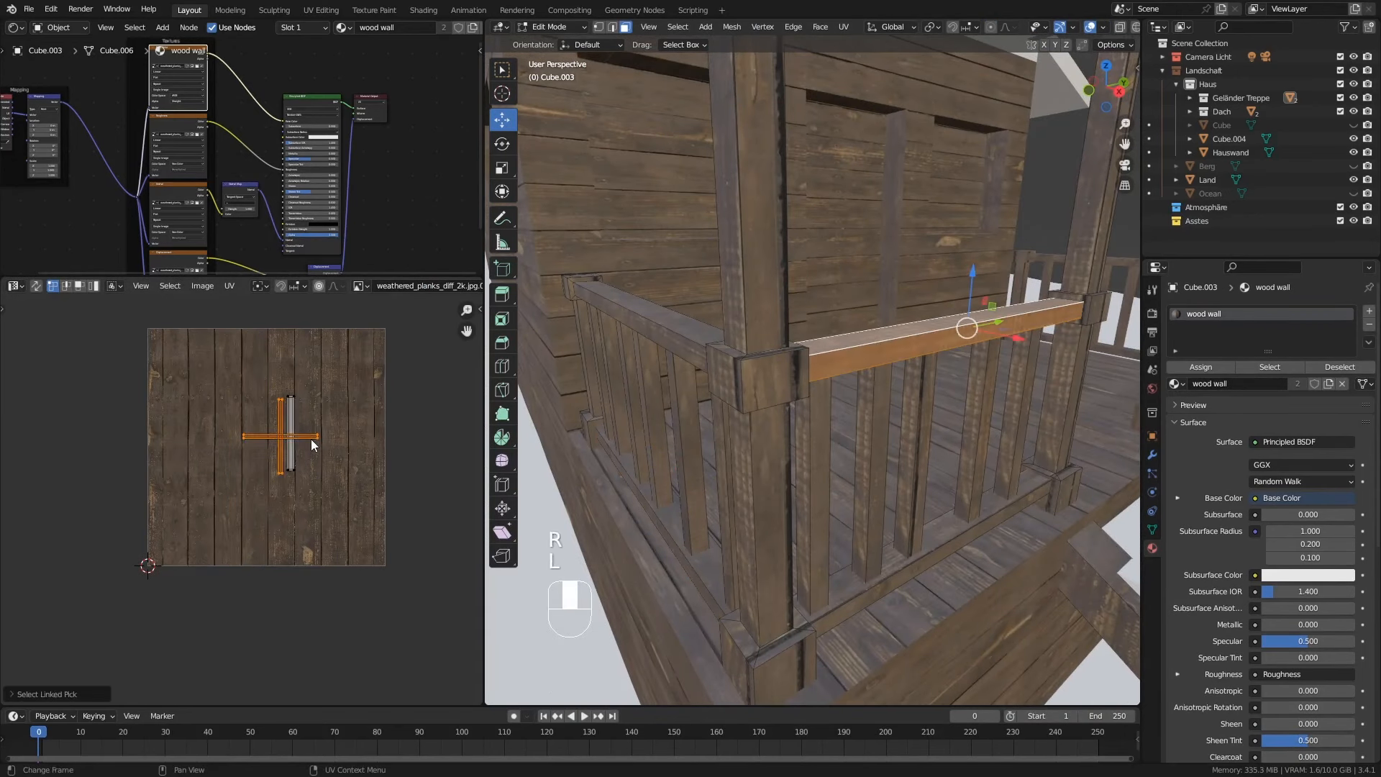
pyautogui.write('r90')
pyautogui.click(314, 440)
pyautogui.click(314, 440)
pyautogui.write('lr90')
pyautogui.click(314, 440)
# Step: Scale up all of the front handrail's UVs and reposition them on the plank texture
pyautogui.press('a')
pyautogui.press('s')
pyautogui.click(361, 427)
pyautogui.press('g')
pyautogui.click(318, 437)
# Step: Reposition and enlarge the UVs of the top faces around the corner post's upper collar to fit one plank
pyautogui.moveTo(948, 544); pyautogui.dragTo(870, 345, button='middle')
pyautogui.click(861, 425)
pyautogui.scroll(3, 372, 494)
pyautogui.press('a')
pyautogui.press('g')
pyautogui.click(354, 464)
pyautogui.press('s')
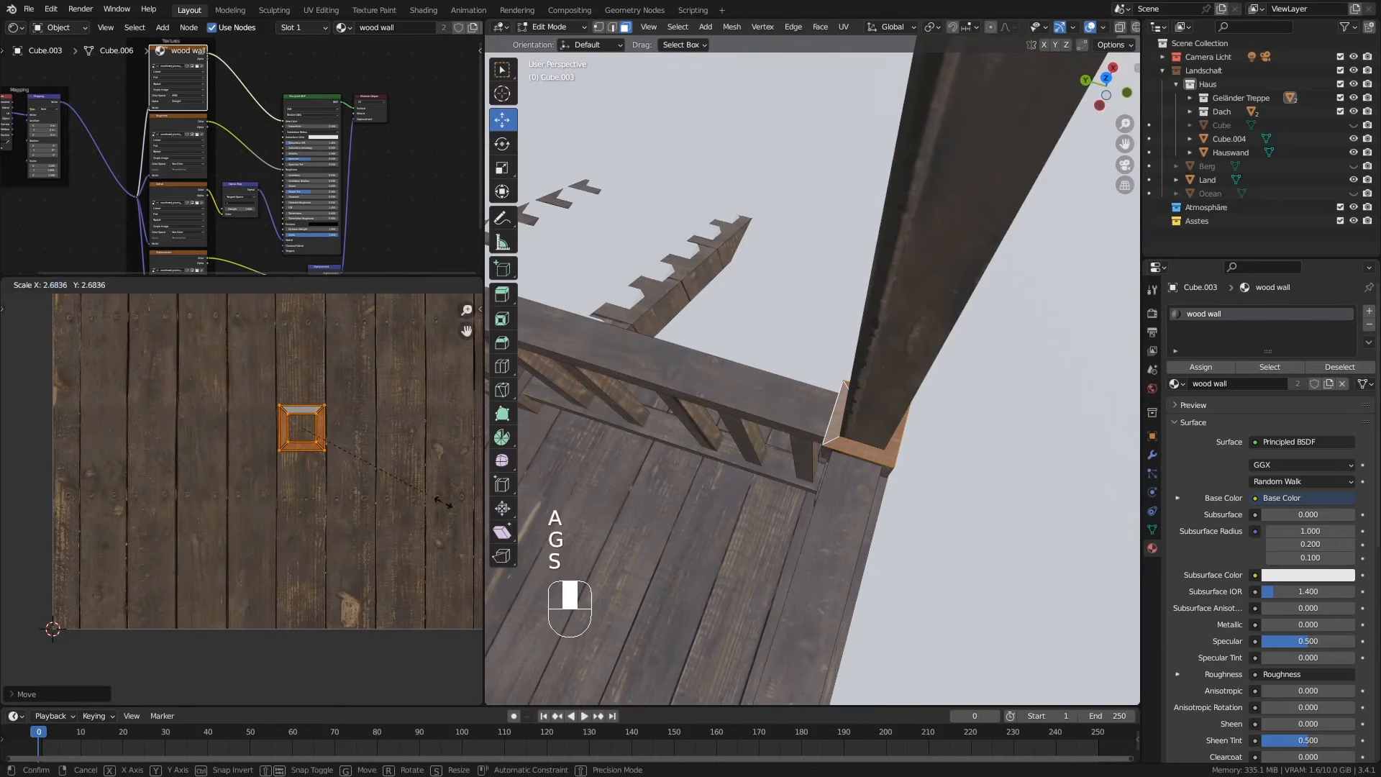
pyautogui.click(357, 466)
# Step: Enlarge the UVs of the outer side face on the corner post's upper collar and fit them within a single plank
pyautogui.moveTo(949, 489); pyautogui.dragTo(813, 432, button='middle')
pyautogui.click(895, 459)
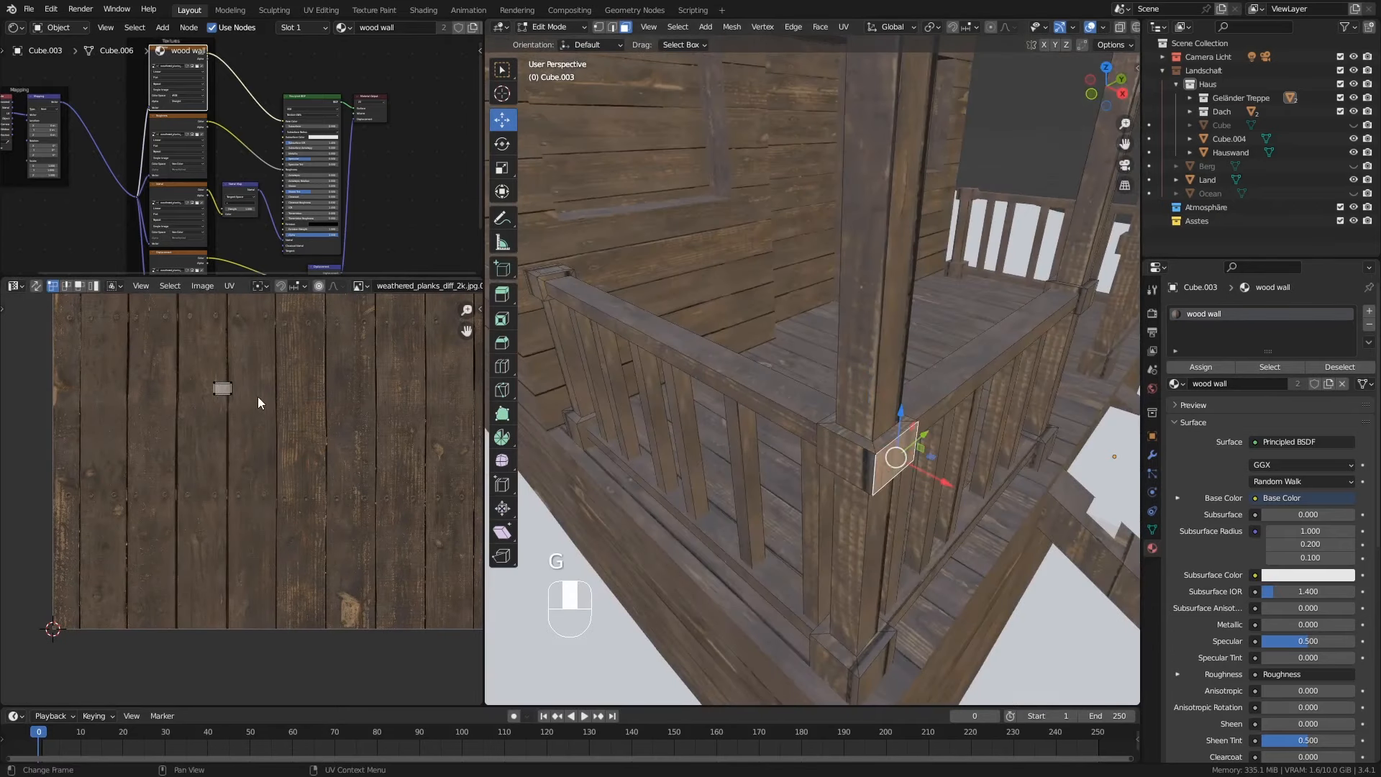
pyautogui.press('a')
pyautogui.press('s')
pyautogui.click(360, 410)
pyautogui.press('g')
pyautogui.click(391, 453)
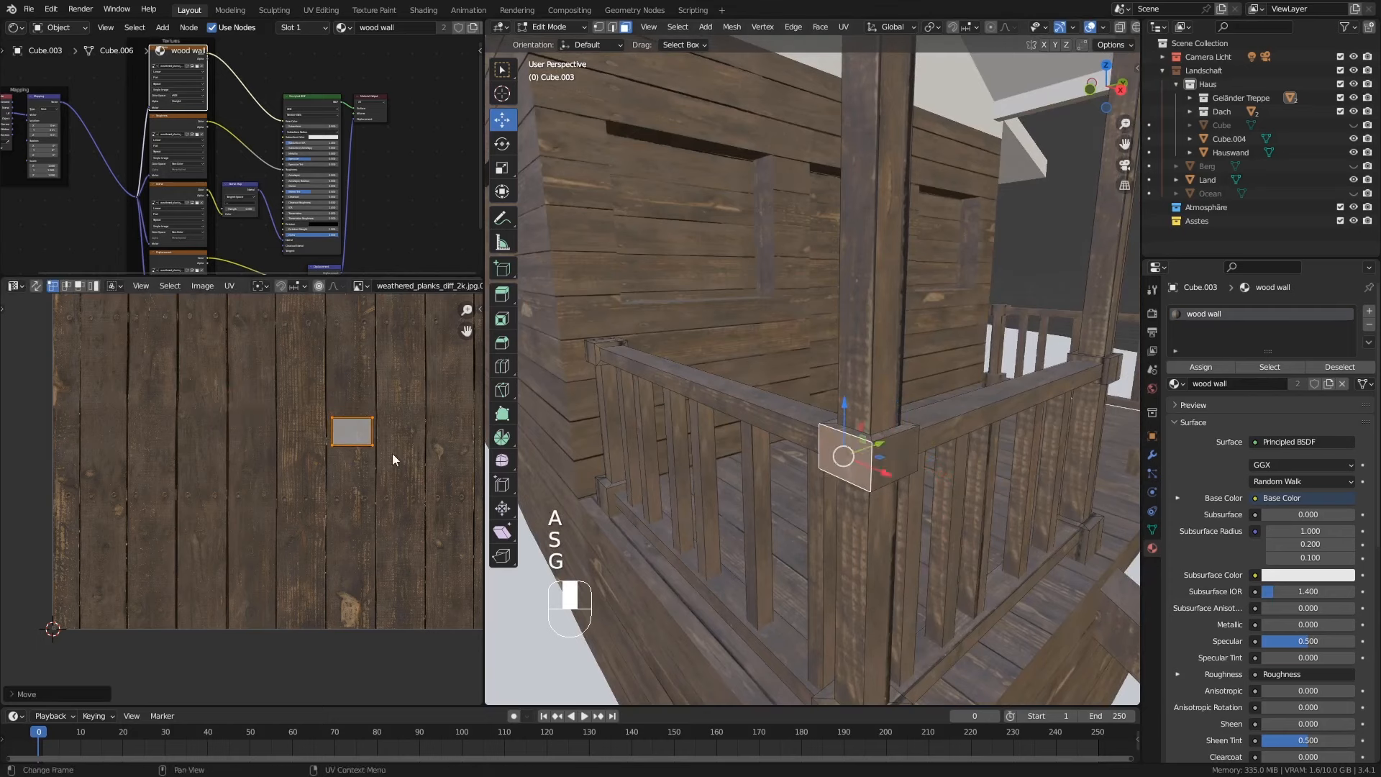
# Step: Enlarge and reposition the UVs of the upper collar's inner faces behind the corner post, then return to Object Mode
pyautogui.moveTo(907, 482); pyautogui.dragTo(719, 460, button='middle')
pyautogui.click(859, 441)
pyautogui.moveTo(840, 430); pyautogui.dragTo(847, 446, button='middle')
pyautogui.click(847, 446)
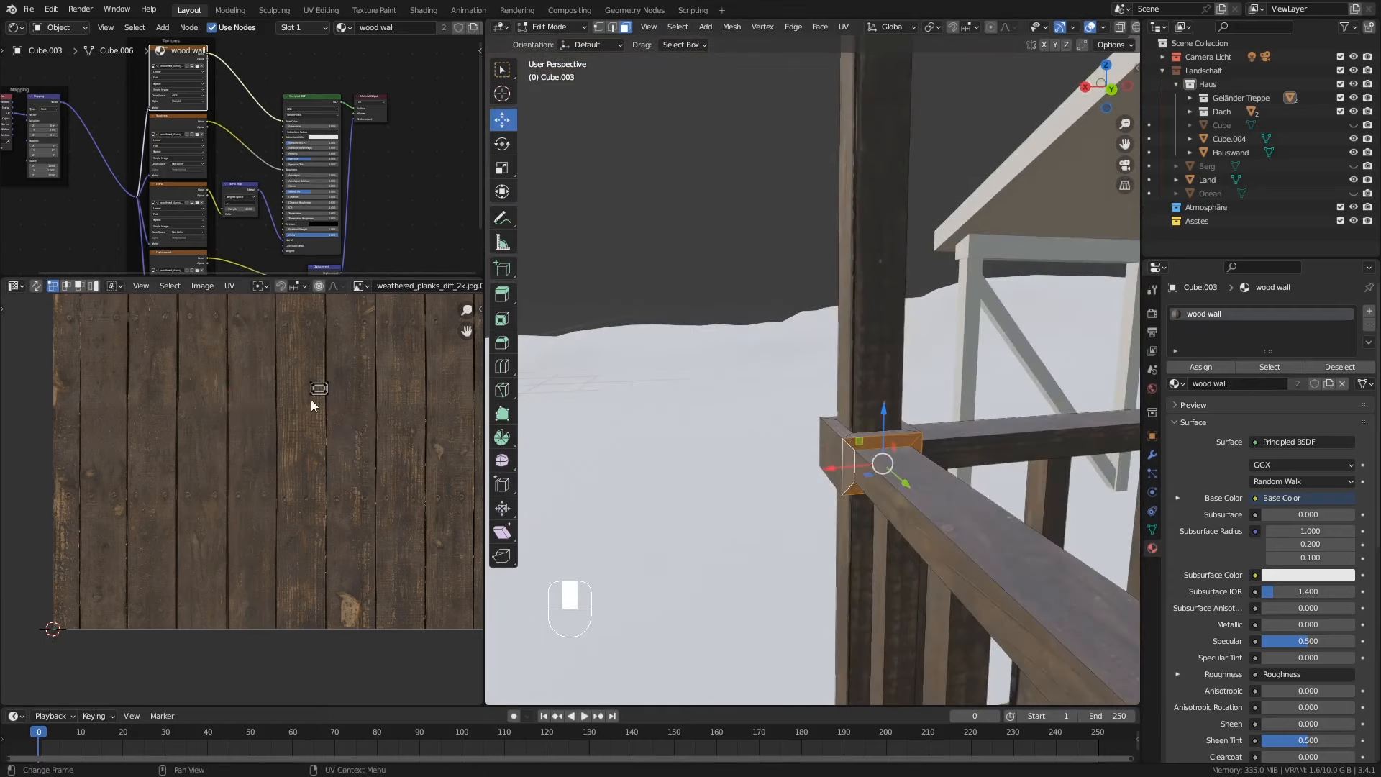
pyautogui.press('a')
pyautogui.press('s')
pyautogui.click(368, 446)
pyautogui.press('g')
pyautogui.click(397, 489)
pyautogui.press('Tab')
# Step: Scale up the UVs of the side faces on the corner post's lower collar and check them in Object Mode
pyautogui.moveTo(748, 504); pyautogui.dragTo(942, 611, button='middle')
pyautogui.press('Tab')
pyautogui.click(899, 564)
pyautogui.press('a')
pyautogui.press('s')
pyautogui.click(364, 565)
pyautogui.press('Tab')
# Step: Select the sloped face loop on top of the corner post's lower collar, enlarge its UVs and place them on one plank
pyautogui.press('Tab')
pyautogui.keyDown('alt'); pyautogui.click(933, 545); pyautogui.keyUp('alt')
pyautogui.press('a')
pyautogui.press('s')
pyautogui.click(376, 498)
pyautogui.press('g')
pyautogui.click(406, 491)
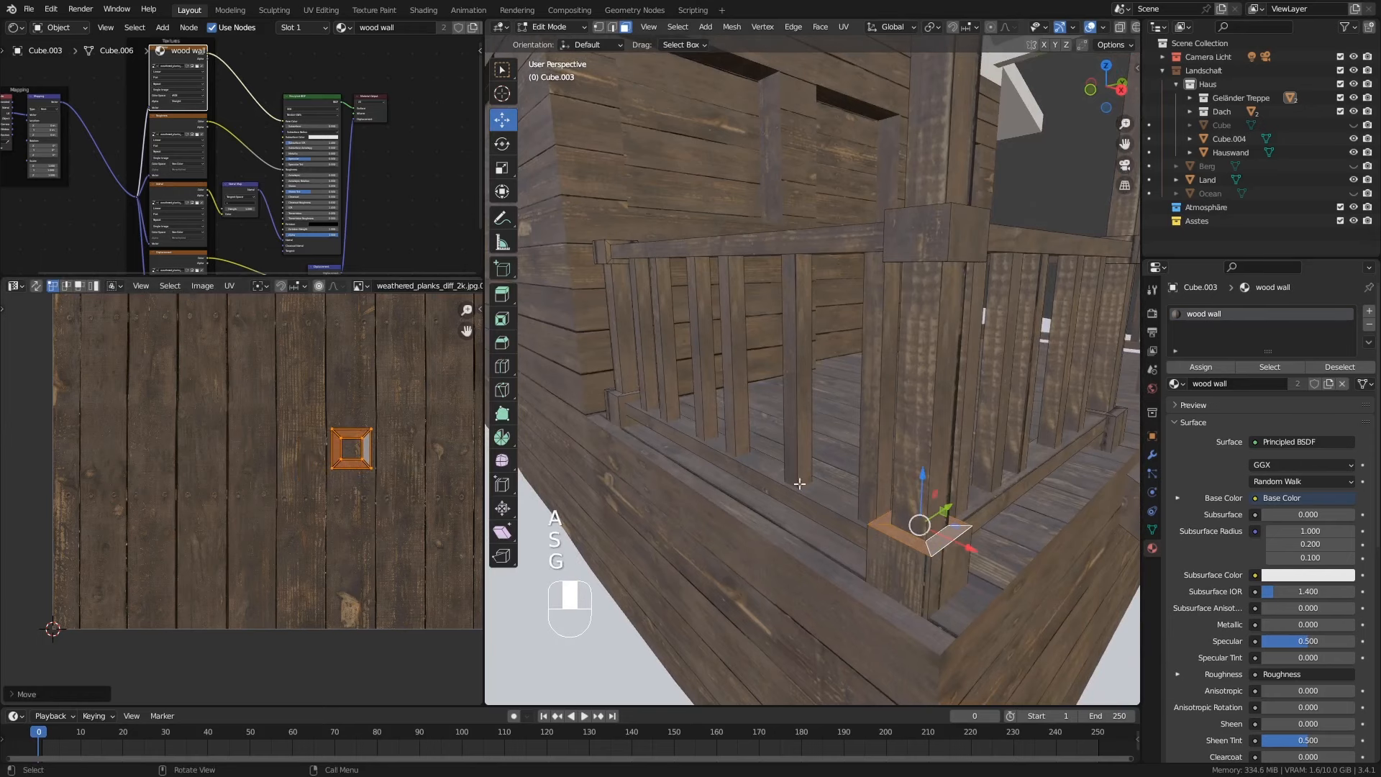
# Step: Scale up the UVs of the side face loop on the wall-side post's lower collar
pyautogui.moveTo(626, 489); pyautogui.dragTo(791, 497, button='middle')
pyautogui.keyDown('alt'); pyautogui.click(691, 462); pyautogui.keyUp('alt')
pyautogui.press('a')
pyautogui.press('s')
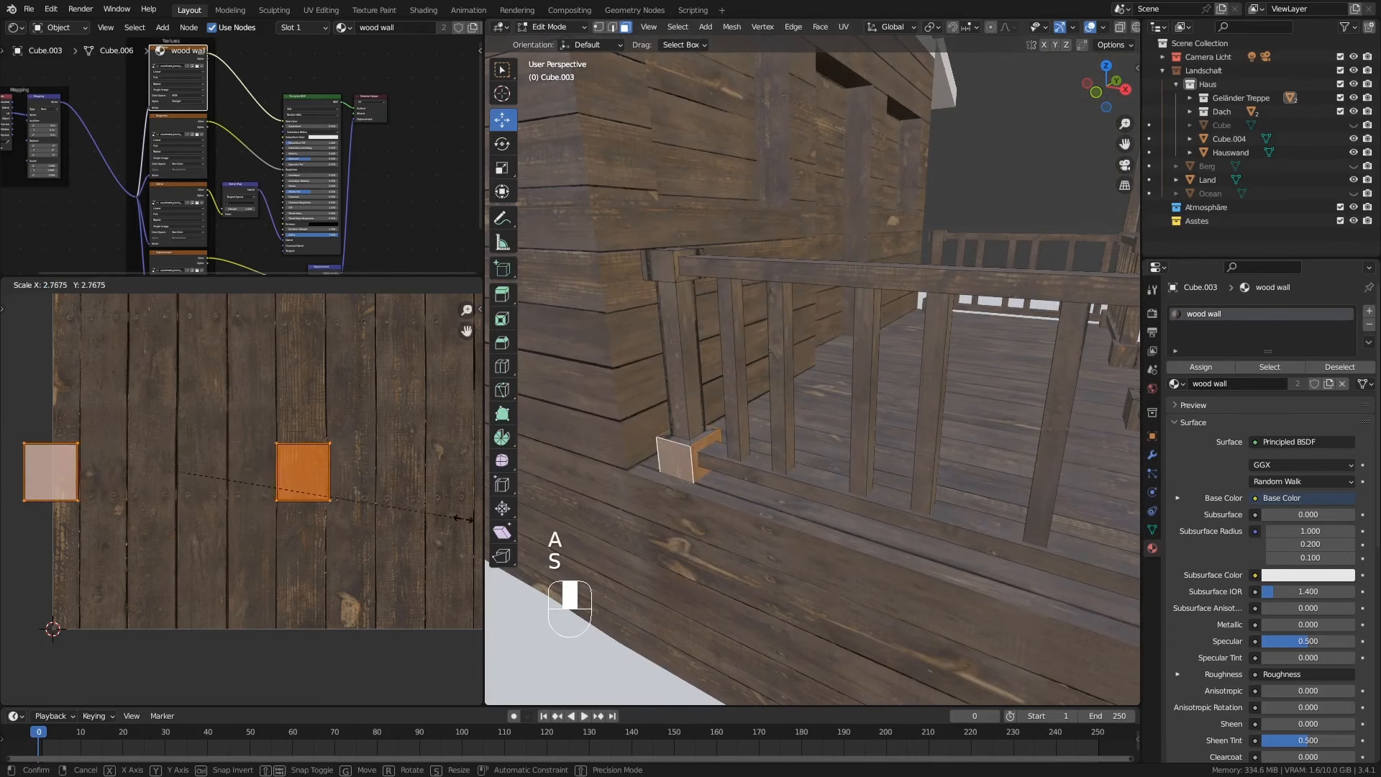
pyautogui.click(360, 492)
pyautogui.press('Tab')
# Step: Enlarge the UVs of the top face loop on the wall-side post's lower collar and move them across the planks
pyautogui.press('Tab')
pyautogui.keyDown('alt'); pyautogui.click(697, 438); pyautogui.keyUp('alt')
pyautogui.press('a')
pyautogui.press('s')
pyautogui.click(255, 497)
pyautogui.press('g')
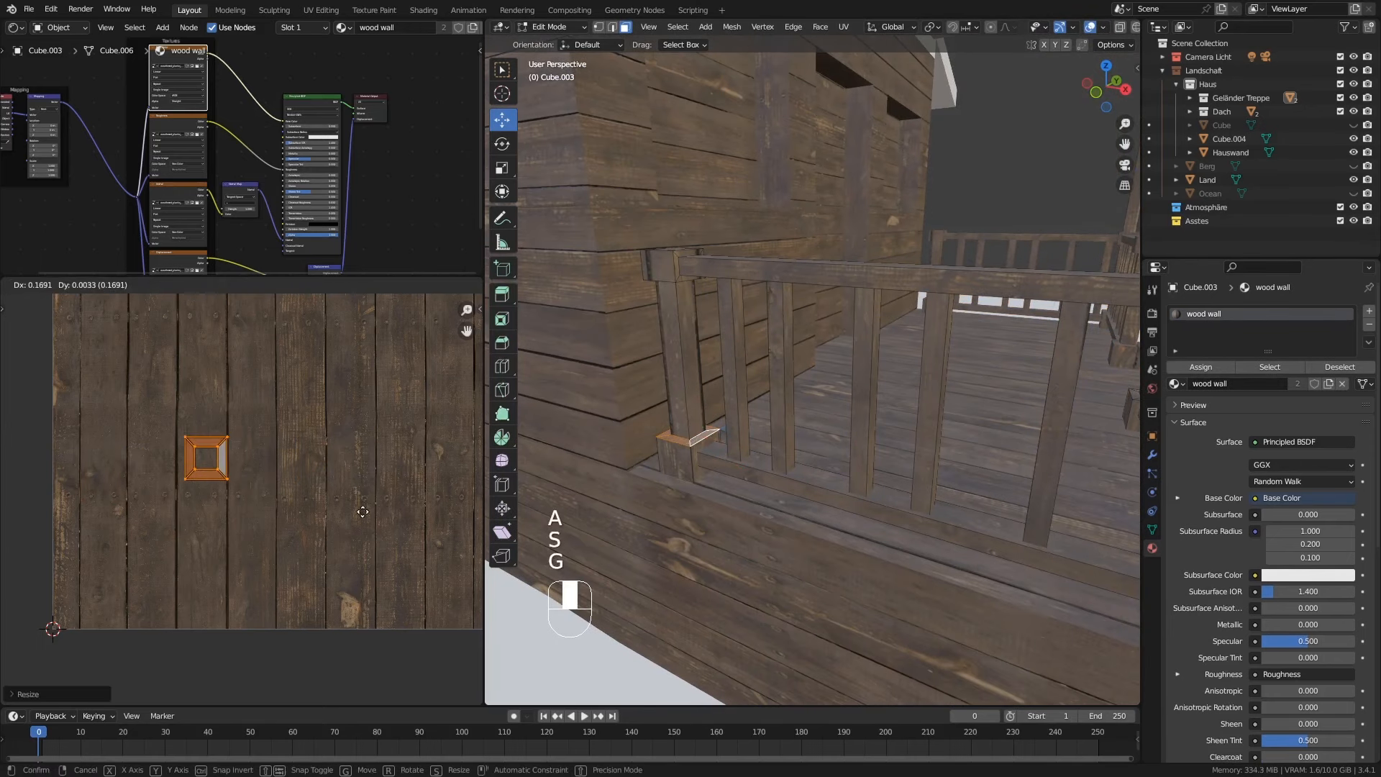
pyautogui.click(358, 509)
# Step: Scale up the UVs of the wall-side post's shaft and check the result in Object Mode
pyautogui.keyDown('alt'); pyautogui.click(679, 353); pyautogui.keyUp('alt')
pyautogui.press('a')
pyautogui.press('s')
pyautogui.click(454, 459)
pyautogui.press('Tab')
# Step: Select the top of the wall-side post's cap with its surrounding faces, then enlarge and reposition their UVs
pyautogui.press('Tab')
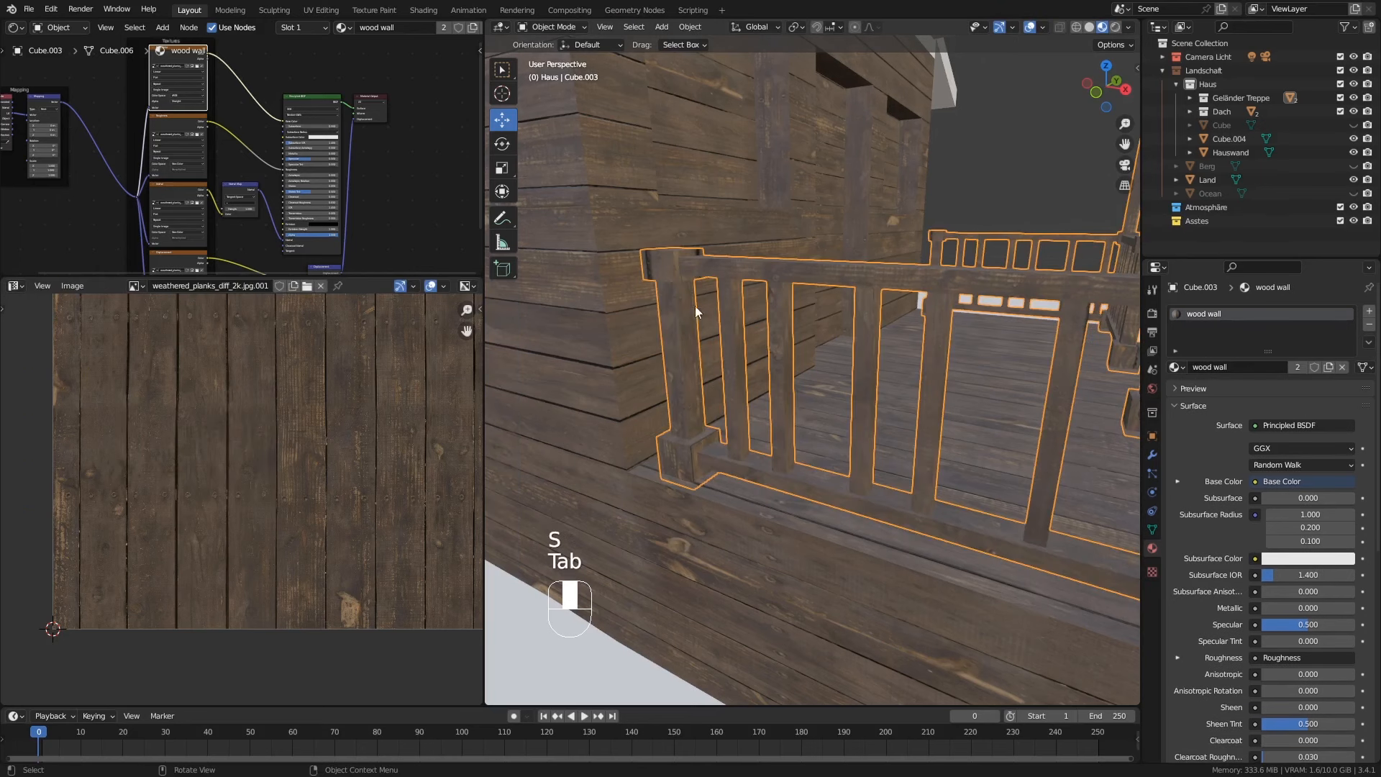
pyautogui.moveTo(695, 305)
pyautogui.mouseDown(button='middle')
pyautogui.moveTo(684, 330)
pyautogui.moveTo(682, 310)
pyautogui.mouseUp(button='middle')
pyautogui.click(681, 290)
pyautogui.press('ctrl+KP_Add')
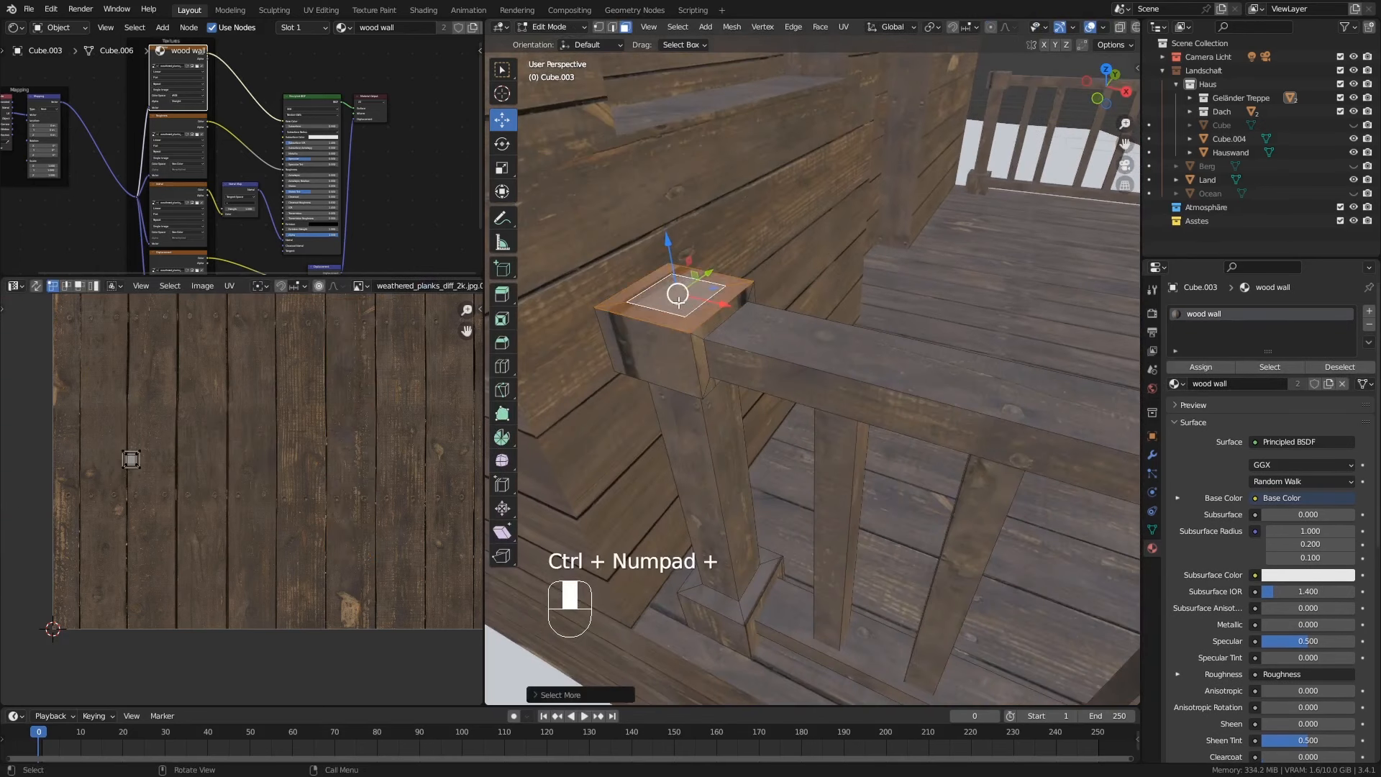
pyautogui.press('a')
pyautogui.press('s')
pyautogui.click(255, 442)
pyautogui.press('g')
pyautogui.click(213, 550)
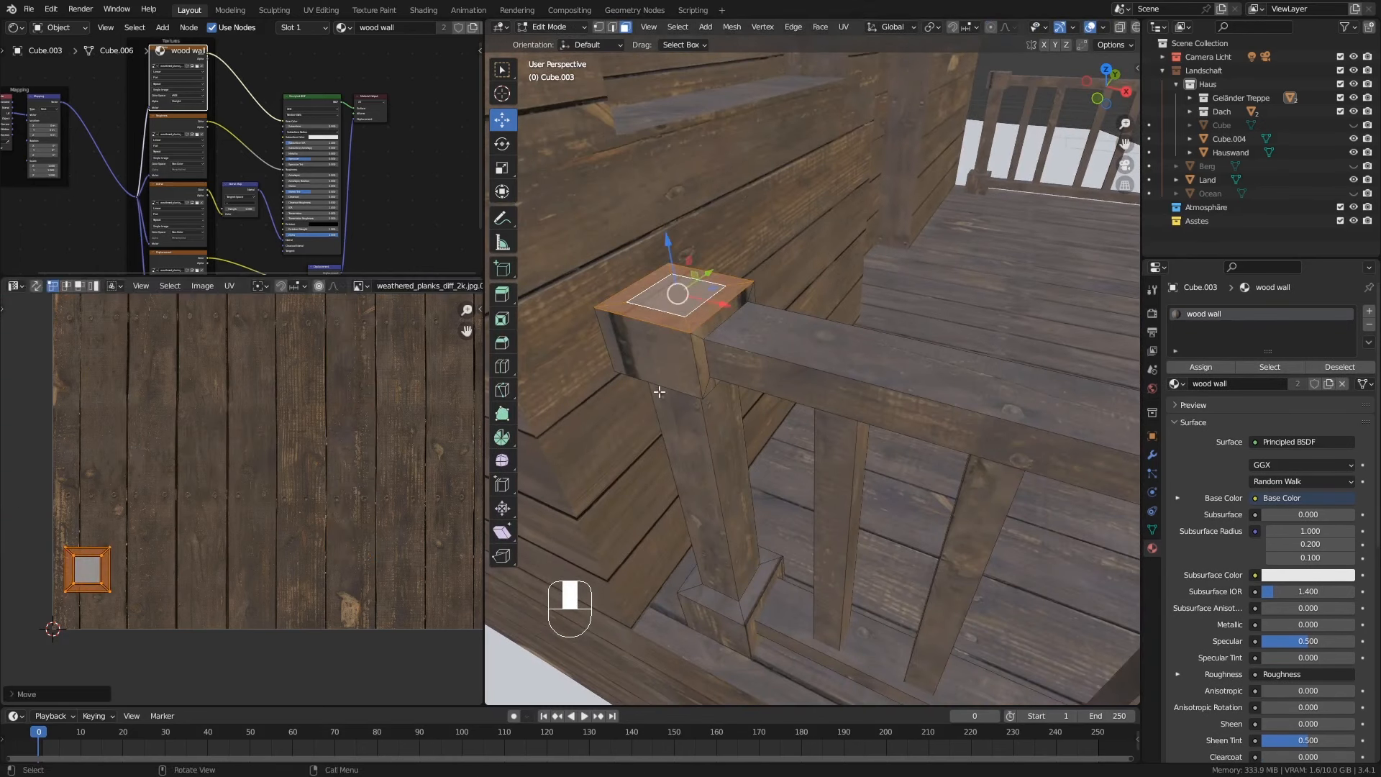
# Step: Move the cap top's UVs onto a different plank, fine-tune their scale and check the cap in Object Mode
pyautogui.press('Tab')
pyautogui.press('Tab')
pyautogui.press('g')
pyautogui.click(339, 480)
pyautogui.press('s')
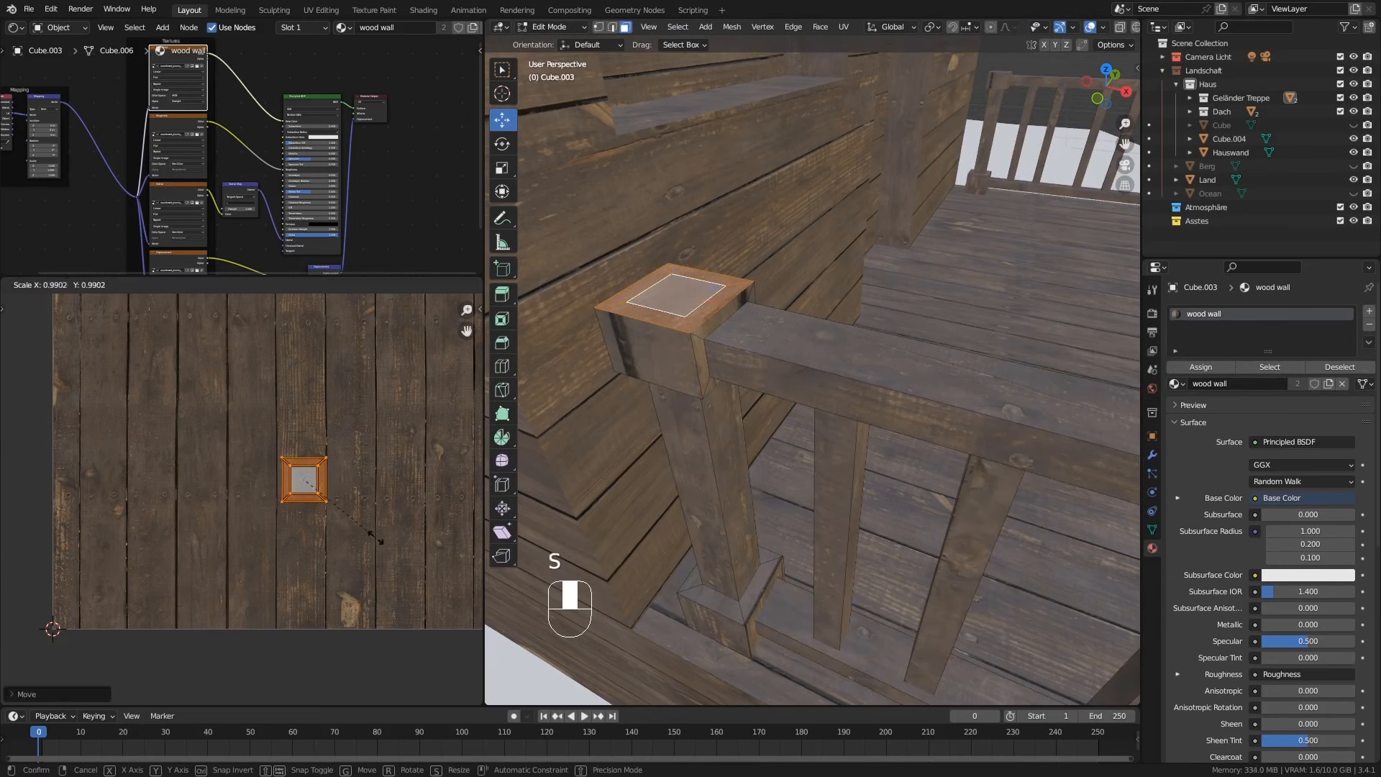
pyautogui.click(336, 480)
pyautogui.press('Tab')
# Step: Enlarge the UVs of the cap's outer side face on the wall-side post and fit them within a single plank
pyautogui.press('Tab')
pyautogui.click(666, 354)
pyautogui.press('a')
pyautogui.press('s')
pyautogui.click(207, 410)
pyautogui.press('g')
pyautogui.click(223, 422)
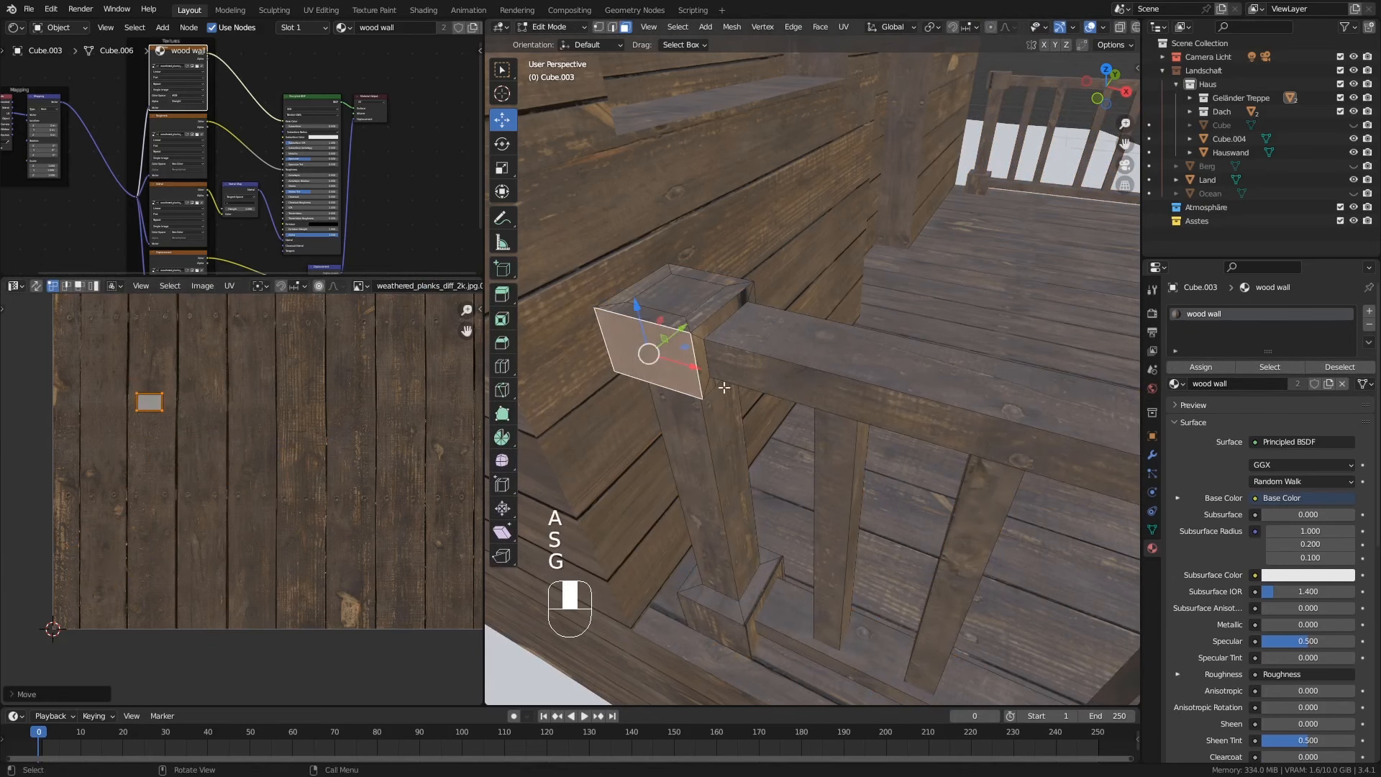
# Step: Select the cap's remaining handrail-side face loop, enlarge and reposition its UVs, and check it in Object Mode
pyautogui.keyDown('alt'); pyautogui.click(698, 337); pyautogui.keyUp('alt')
pyautogui.press('a')
pyautogui.press('s')
pyautogui.click(302, 418)
pyautogui.press('g')
pyautogui.click(331, 452)
pyautogui.press('Tab')
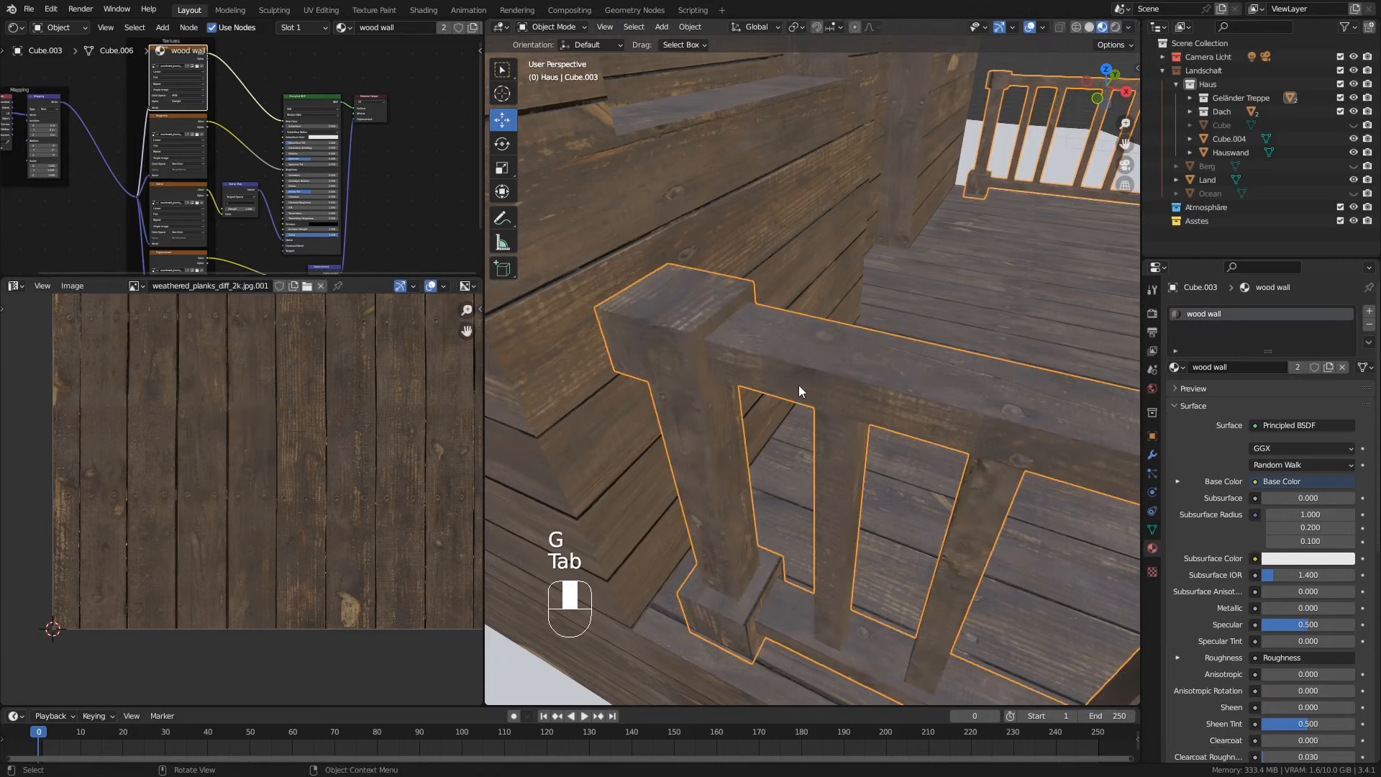
# Step: Shift the UVs of the two balusters nearest the house wall onto different parts of the plank texture
pyautogui.press('Tab')
pyautogui.scroll(-4, 812, 532)
pyautogui.moveTo(811, 532); pyautogui.dragTo(820, 410, button='middle')
pyautogui.scroll(-2, 780, 417)
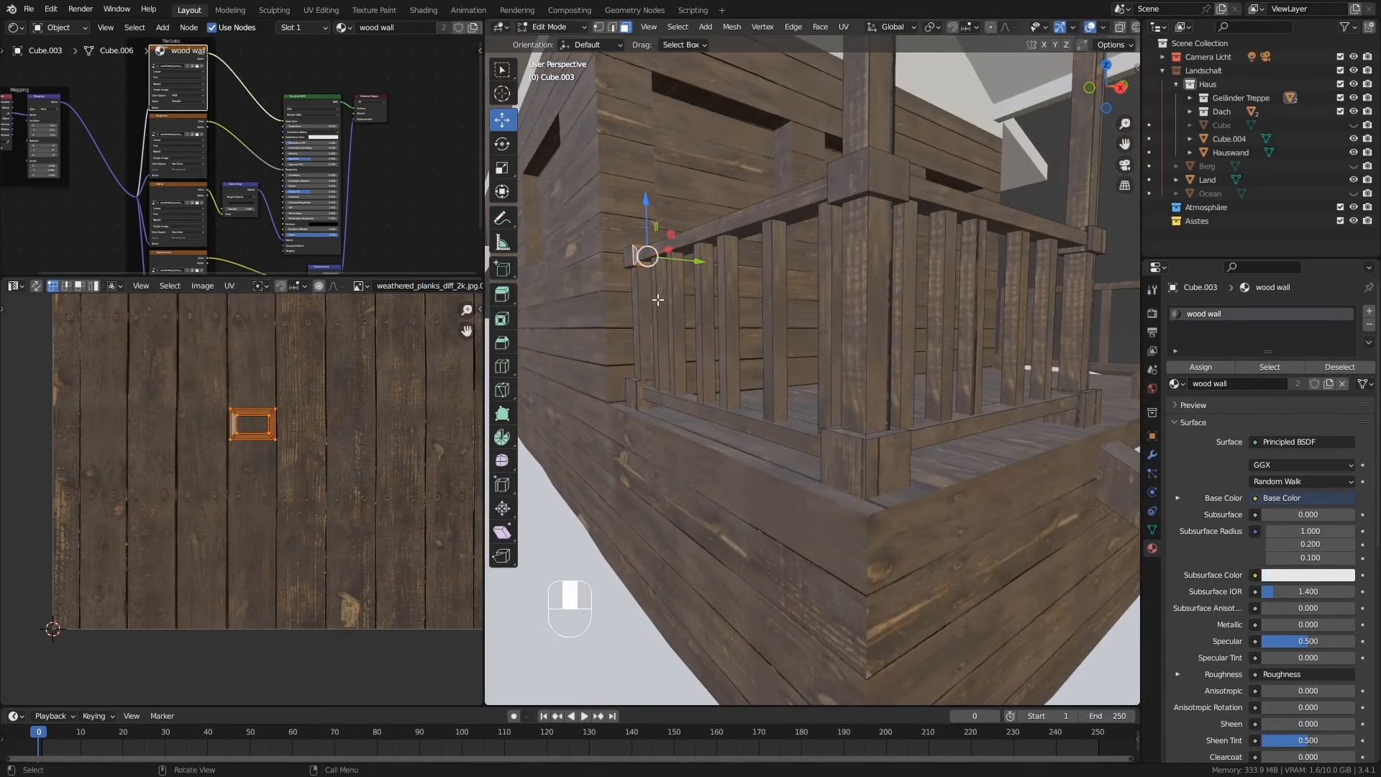
pyautogui.keyDown('alt'); pyautogui.click(656, 302); pyautogui.keyUp('alt')
pyautogui.press('a')
pyautogui.press('g')
pyautogui.click(296, 460)
pyautogui.keyDown('alt'); pyautogui.click(674, 310); pyautogui.keyUp('alt')
pyautogui.press('a')
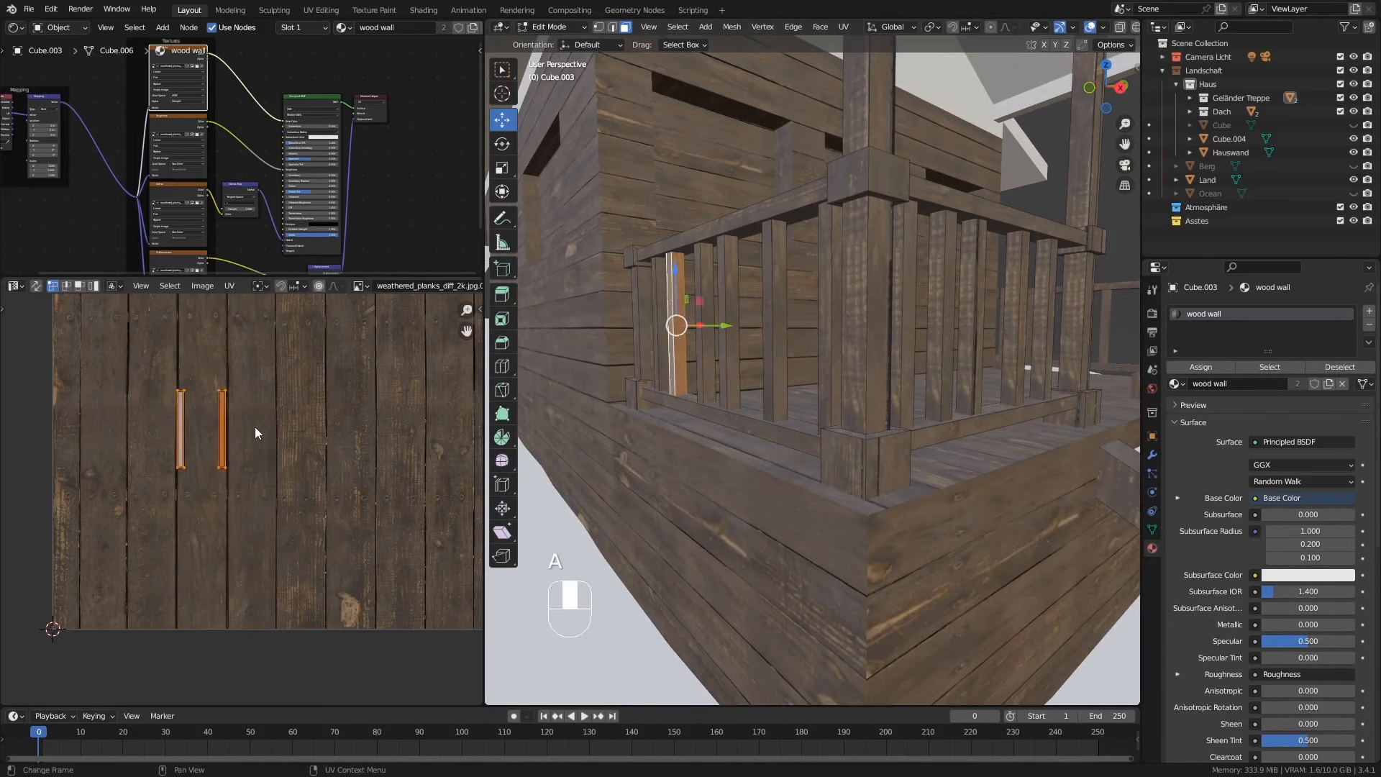
pyautogui.press('g')
pyautogui.click(323, 430)
# Step: Scale the UVs of the next baluster between the wall-side post and the corner post
pyautogui.keyDown('alt'); pyautogui.click(726, 311); pyautogui.keyUp('alt')
pyautogui.press('a')
pyautogui.press('s')
pyautogui.click(309, 366)
# Step: Enlarge the UVs of the wall-side railing's baluster nearest the corner post and move them to other planks
pyautogui.keyDown('alt'); pyautogui.click(766, 291); pyautogui.keyUp('alt')
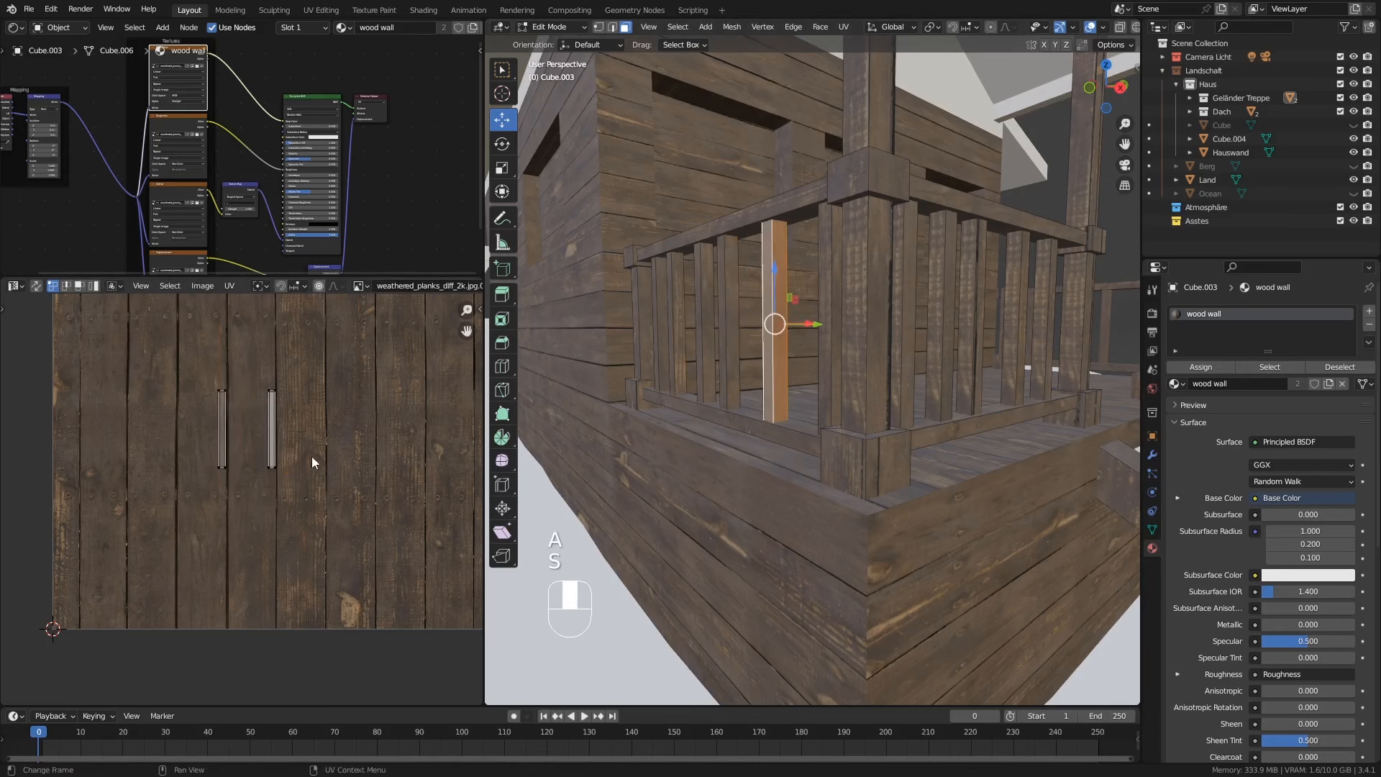
pyautogui.press('a')
pyautogui.press('s')
pyautogui.click(375, 399)
pyautogui.press('g')
pyautogui.click(465, 419)
pyautogui.press('Tab')
pyautogui.press('Tab')
# Step: Enlarge and reposition the UVs of the front railing's baluster farthest from the corner post
pyautogui.keyDown('shift'); pyautogui.moveTo(781, 337); pyautogui.dragTo(679, 361, button='middle'); pyautogui.keyUp('shift')
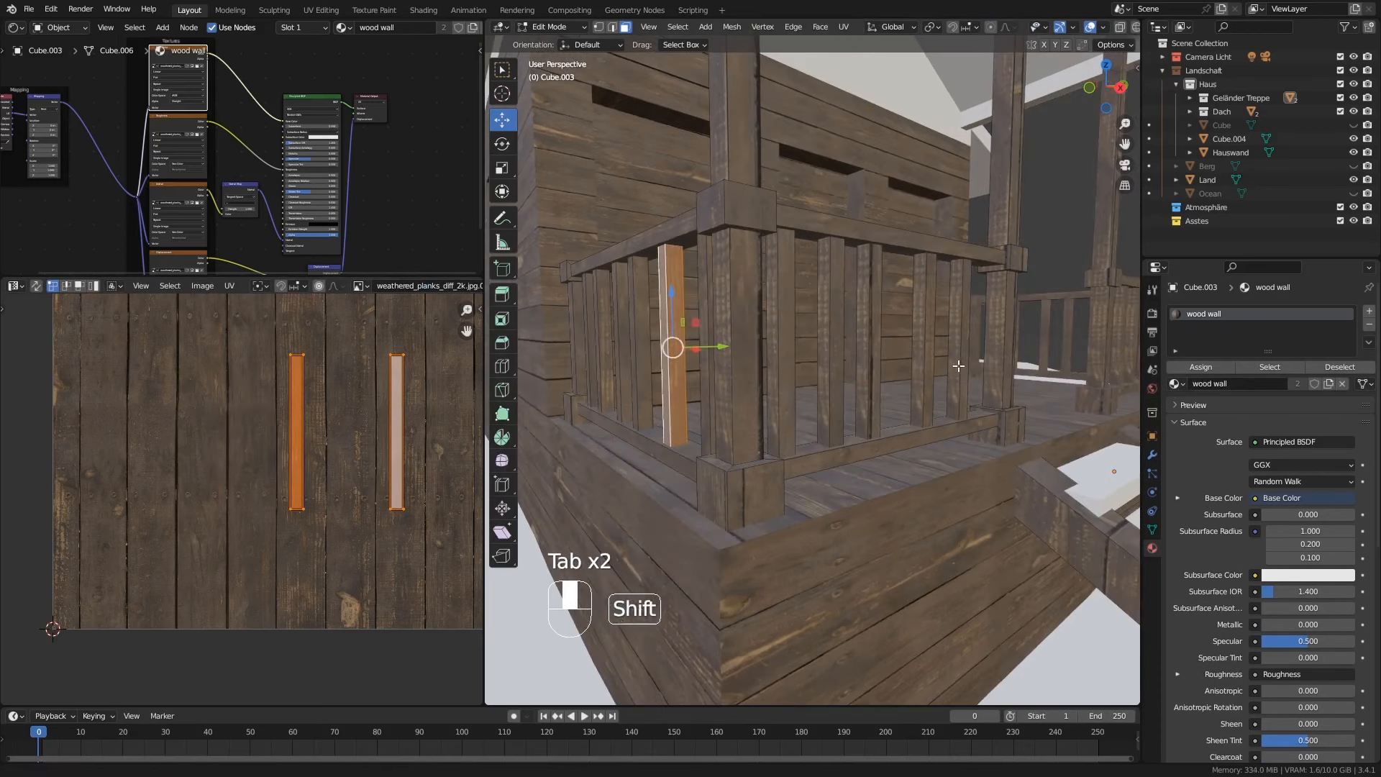
pyautogui.keyDown('alt'); pyautogui.click(965, 330); pyautogui.keyUp('alt')
pyautogui.press('a')
pyautogui.press('s')
pyautogui.click(389, 391)
pyautogui.press('g')
pyautogui.click(238, 422)
# Step: Enlarge the UVs of the front railing's second-farthest baluster from the corner post and move them across the planks
pyautogui.keyDown('alt'); pyautogui.click(924, 337); pyautogui.keyUp('alt')
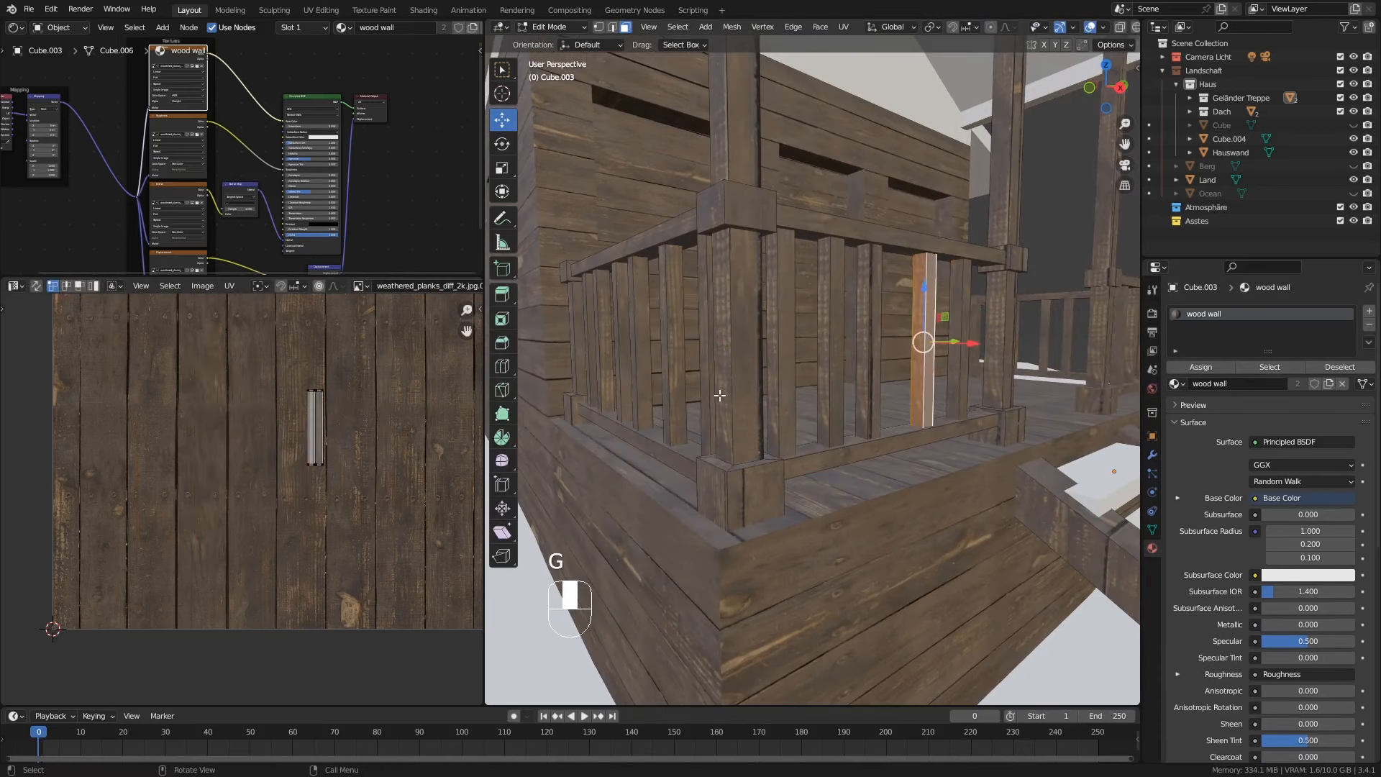
pyautogui.press('a')
pyautogui.press('s')
pyautogui.click(97, 362)
pyautogui.press('g')
pyautogui.click(17, 397)
# Step: Enlarge the UVs of the front railing's second baluster from the corner post to about twice their size
pyautogui.keyDown('alt'); pyautogui.click(835, 317); pyautogui.keyUp('alt')
pyautogui.press('a')
pyautogui.press('s')
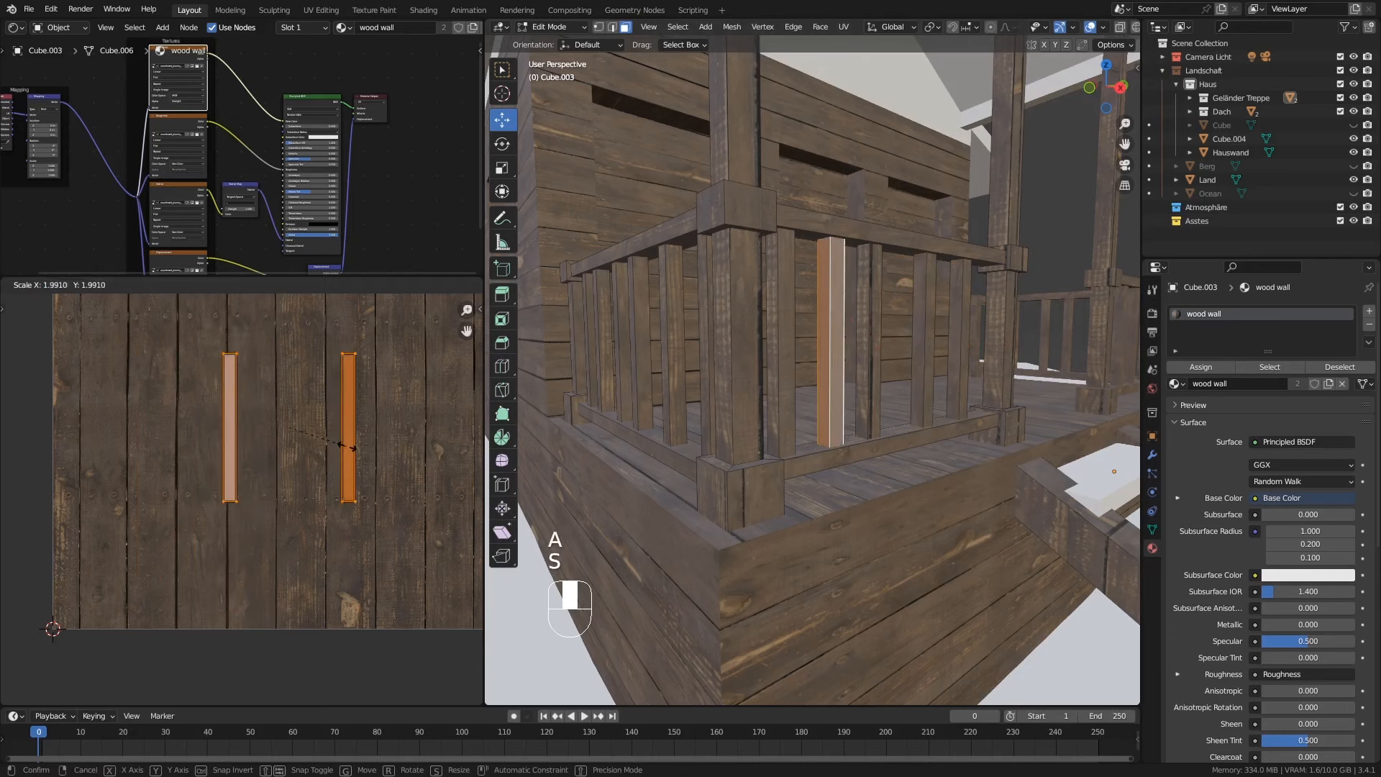
pyautogui.click(417, 421)
pyautogui.press('Tab')
pyautogui.press('Tab')
# Step: Enlarge the UVs of the front railing's baluster nearest the corner post
pyautogui.keyDown('alt'); pyautogui.click(776, 312); pyautogui.keyUp('alt')
pyautogui.press('a')
pyautogui.press('s')
pyautogui.click(403, 410)
pyautogui.press('Tab')
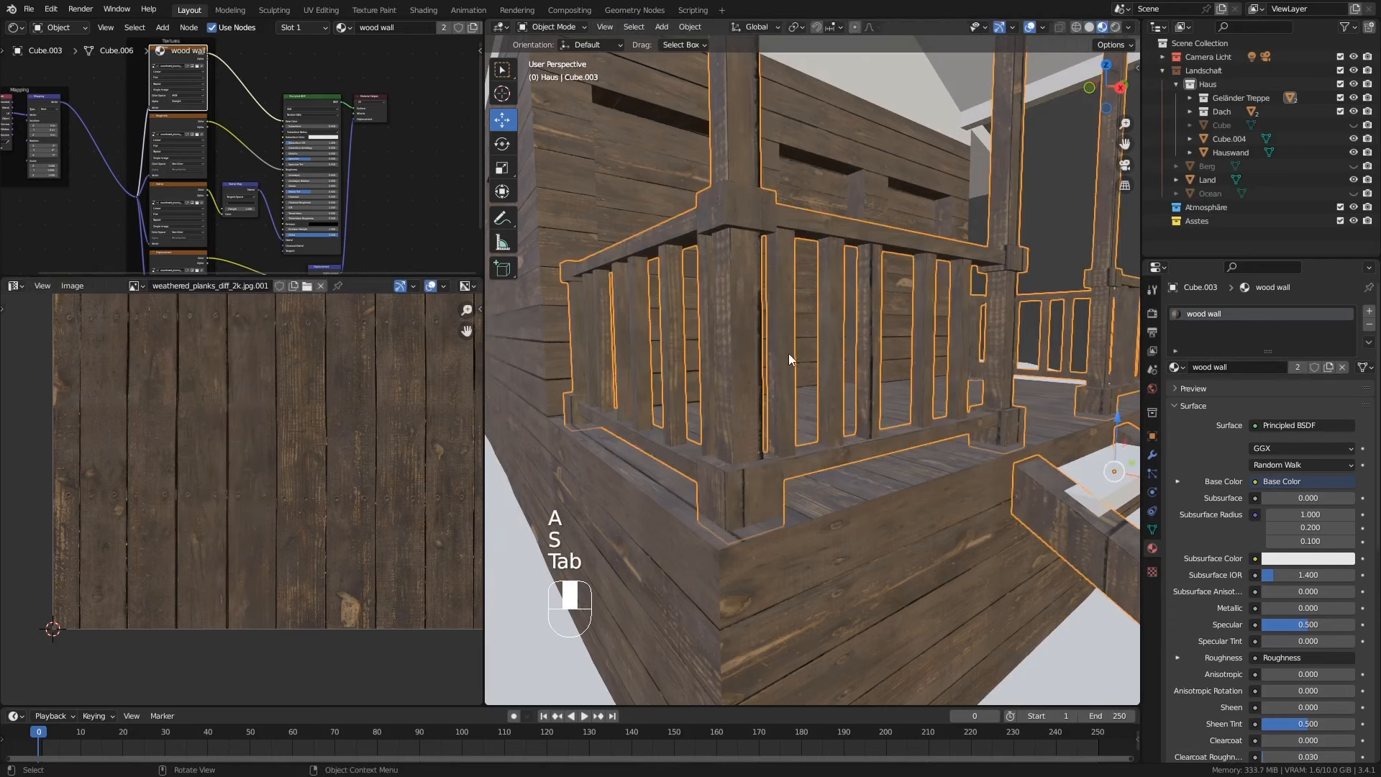
# Step: Move the UVs of the cap block on the porch post beside the stairs down the planks and enlarge them
pyautogui.keyDown('ctrl'); pyautogui.moveTo(788, 353); pyautogui.dragTo(769, 399, button='middle'); pyautogui.keyUp('ctrl')
pyautogui.moveTo(770, 400); pyautogui.dragTo(854, 112, button='middle')
pyautogui.press('Tab')
pyautogui.keyDown('alt'); pyautogui.click(829, 110); pyautogui.keyUp('alt')
pyautogui.scroll(-3, 351, 525)
pyautogui.press('a')
pyautogui.press('g')
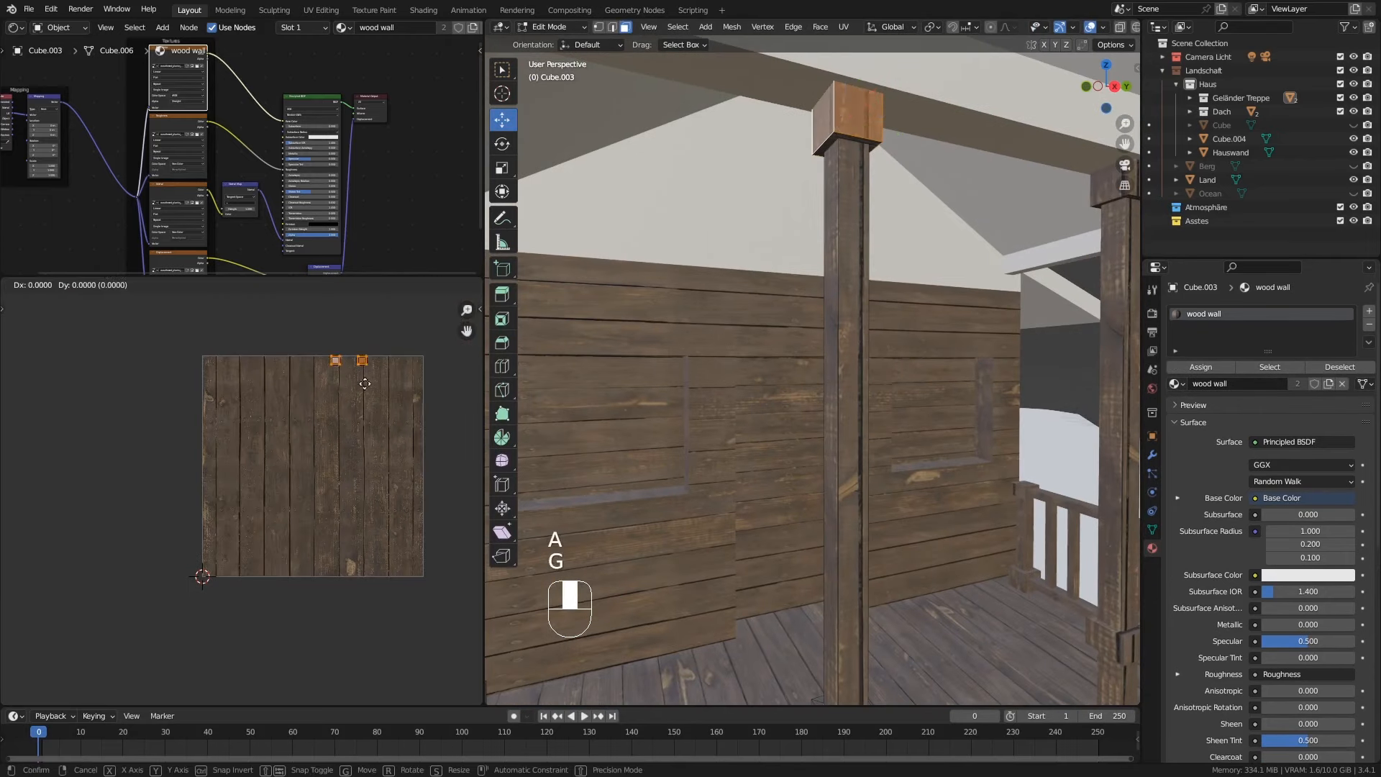
pyautogui.click(349, 482)
pyautogui.press('s')
pyautogui.click(417, 505)
pyautogui.press('Tab')
pyautogui.press('Tab')
# Step: Enlarge the UVs of the upper shaft of the post beside the stairs and shift them across the planks
pyautogui.keyDown('alt'); pyautogui.click(824, 328); pyautogui.keyUp('alt')
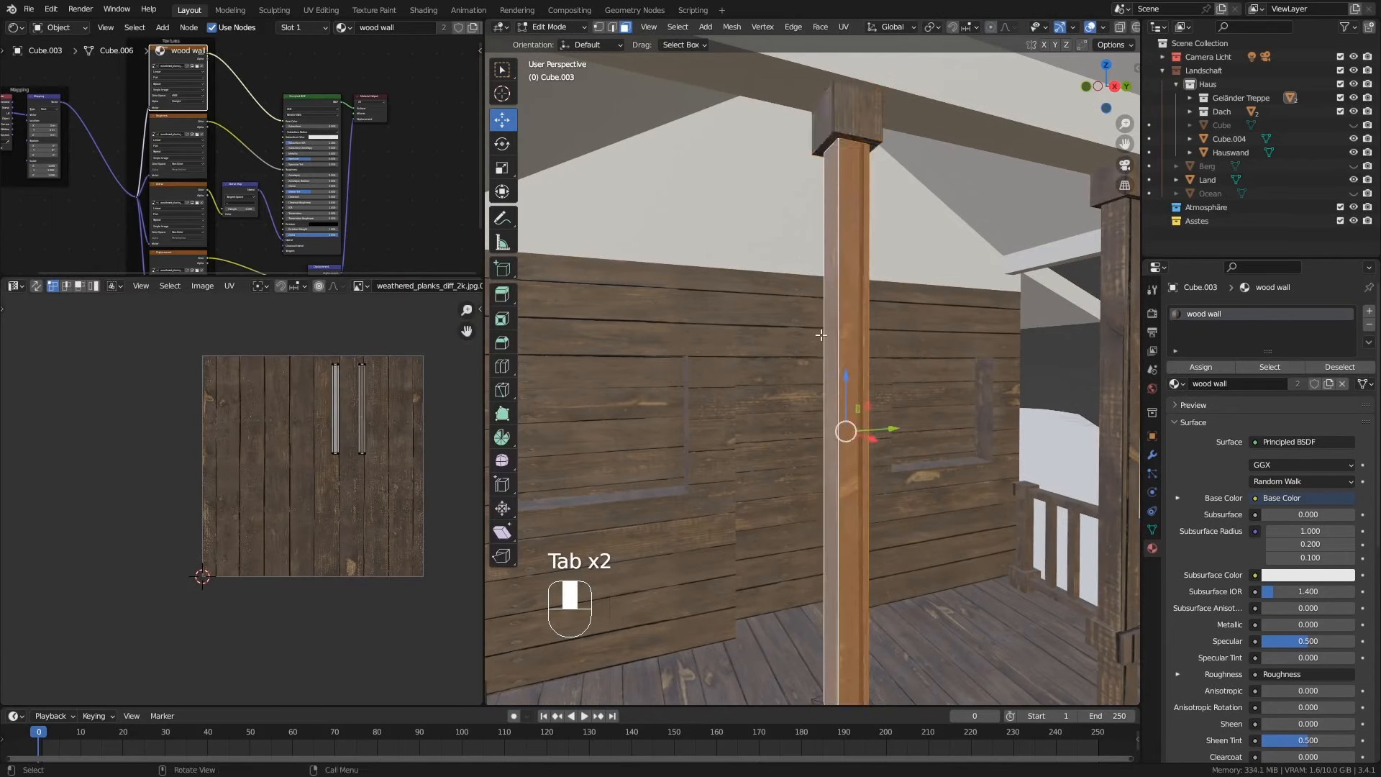
pyautogui.keyDown('shift'); pyautogui.moveTo(812, 490); pyautogui.dragTo(804, 324, button='middle'); pyautogui.keyUp('shift')
pyautogui.press('s')
pyautogui.click(414, 397)
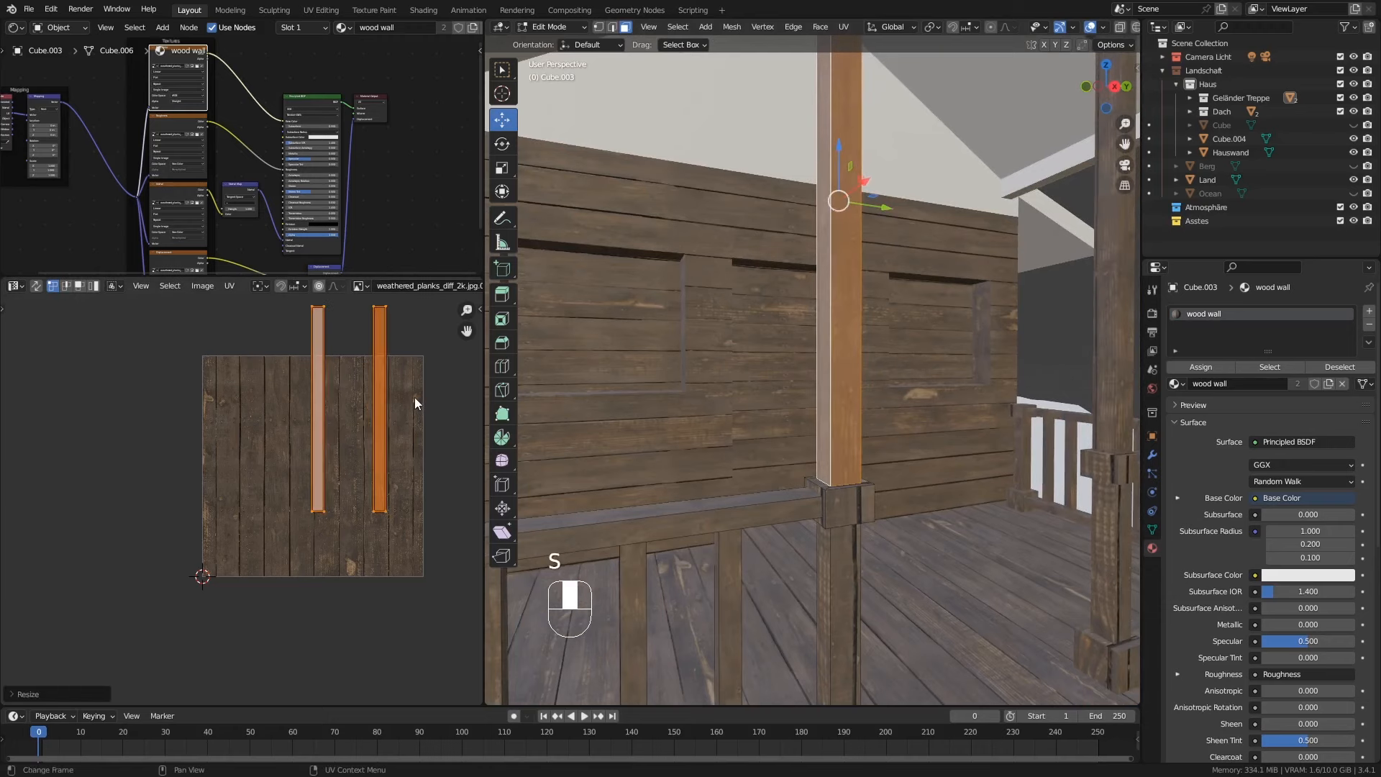
pyautogui.press('g')
pyautogui.click(372, 460)
pyautogui.press('Tab')
# Step: Enlarge and reposition the UVs of the side faces of the collar block where the railing meets the post
pyautogui.moveTo(827, 346); pyautogui.dragTo(862, 348, button='middle')
pyautogui.scroll(-3, 861, 343)
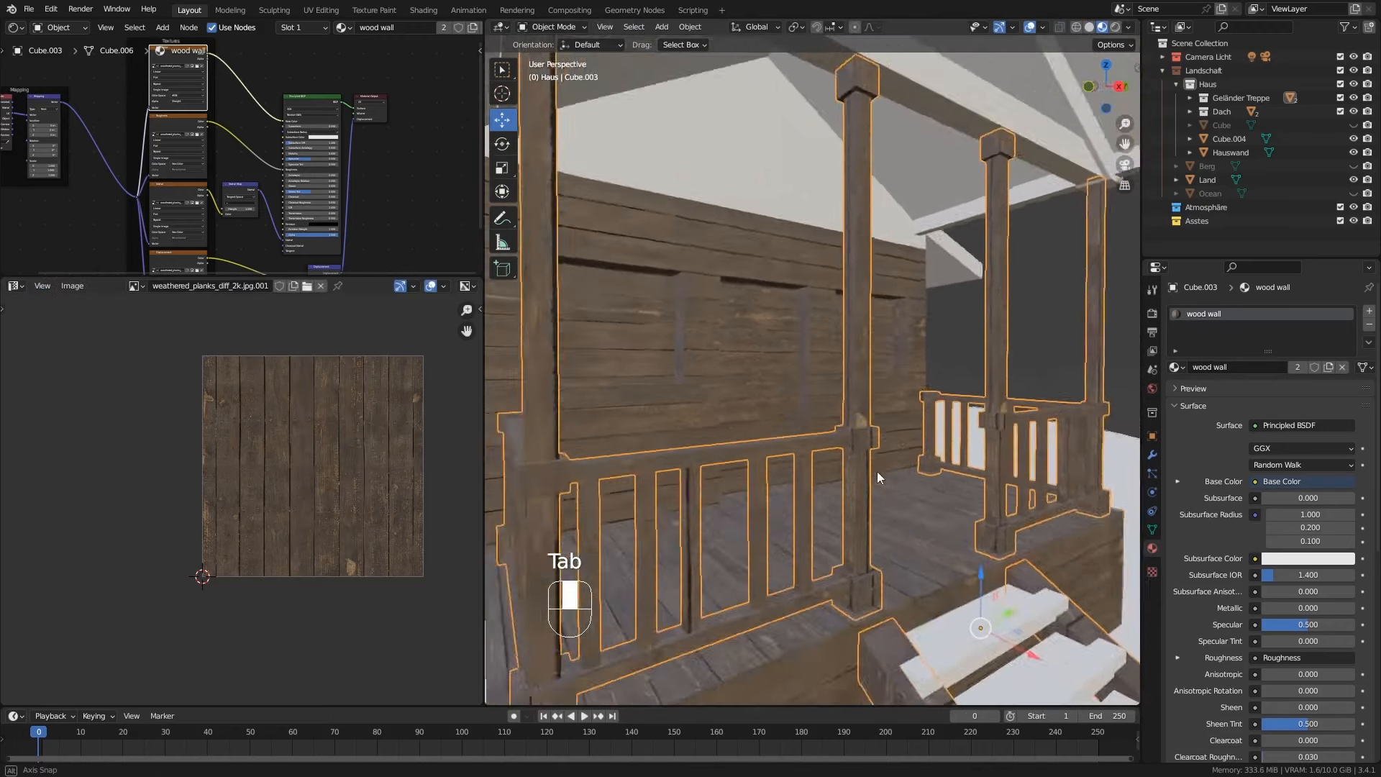
pyautogui.moveTo(877, 471); pyautogui.dragTo(799, 461, button='middle')
pyautogui.press('Tab')
pyautogui.scroll(4, 891, 461)
pyautogui.keyDown('shift'); pyautogui.moveTo(913, 489); pyautogui.dragTo(748, 417, button='middle'); pyautogui.keyUp('shift')
pyautogui.click(815, 356)
pyautogui.press('KP_Decimal')
pyautogui.moveTo(709, 418); pyautogui.dragTo(889, 379, button='middle')
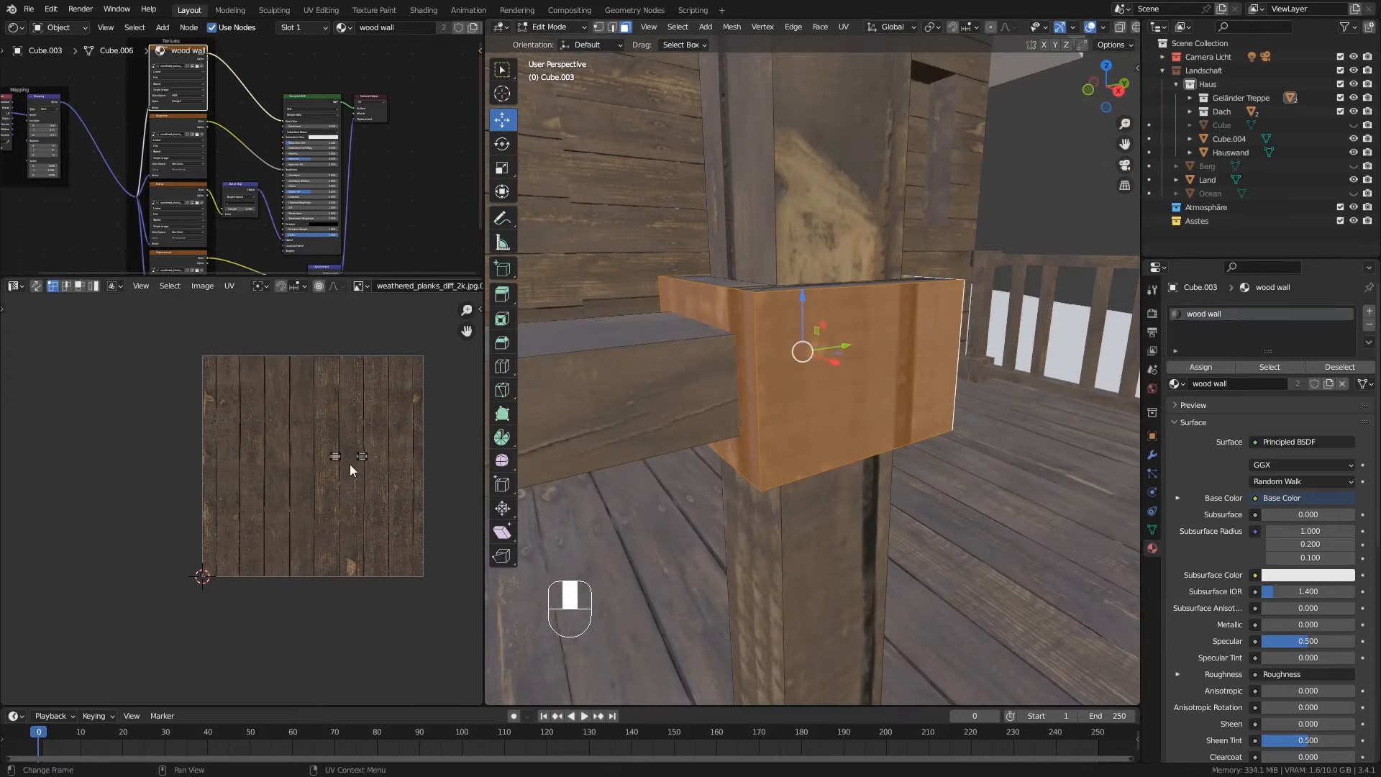
pyautogui.press('a')
pyautogui.press('s')
pyautogui.click(297, 487)
pyautogui.keyDown('ctrl'); pyautogui.moveTo(297, 487); pyautogui.dragTo(297, 485, button='middle'); pyautogui.keyUp('ctrl')
pyautogui.scroll(2, 297, 485)
pyautogui.press('g')
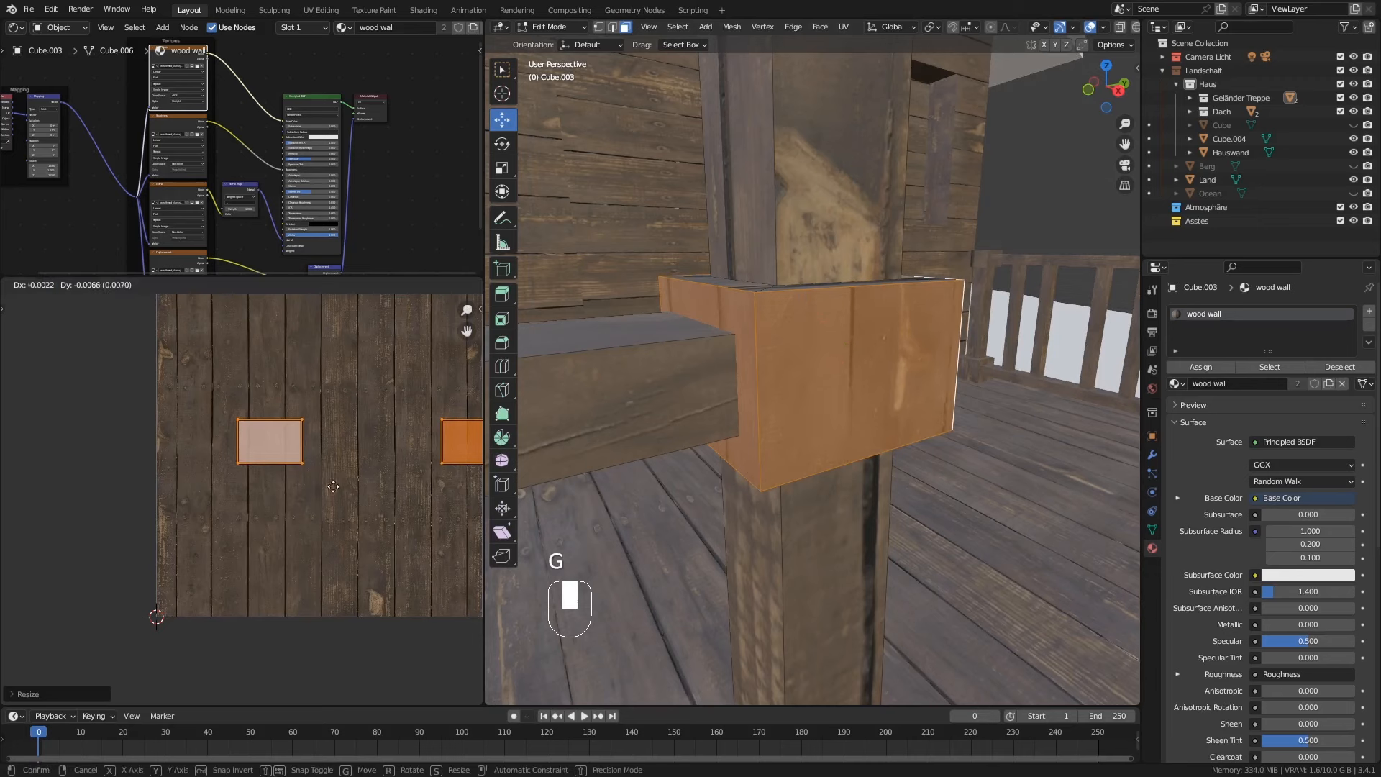
pyautogui.click(404, 554)
pyautogui.press('s')
pyautogui.click(389, 548)
pyautogui.press('Tab')
pyautogui.press('Tab')
# Step: Select the collar block's top faces around the post, then enlarge their UVs and move them to another plank area
pyautogui.keyDown('ctrl'); pyautogui.moveTo(813, 403); pyautogui.dragTo(817, 474, button='middle'); pyautogui.keyUp('ctrl')
pyautogui.moveTo(816, 402); pyautogui.dragTo(835, 460, button='middle')
pyautogui.click(838, 357)
pyautogui.keyDown('shift'); pyautogui.click(744, 351); pyautogui.keyUp('shift')
pyautogui.moveTo(935, 367); pyautogui.dragTo(809, 379, button='middle')
pyautogui.keyDown('shift'); pyautogui.click(823, 400); pyautogui.keyUp('shift')
pyautogui.keyDown('shift'); pyautogui.click(901, 381); pyautogui.keyUp('shift')
pyautogui.moveTo(901, 381); pyautogui.dragTo(853, 380, button='middle')
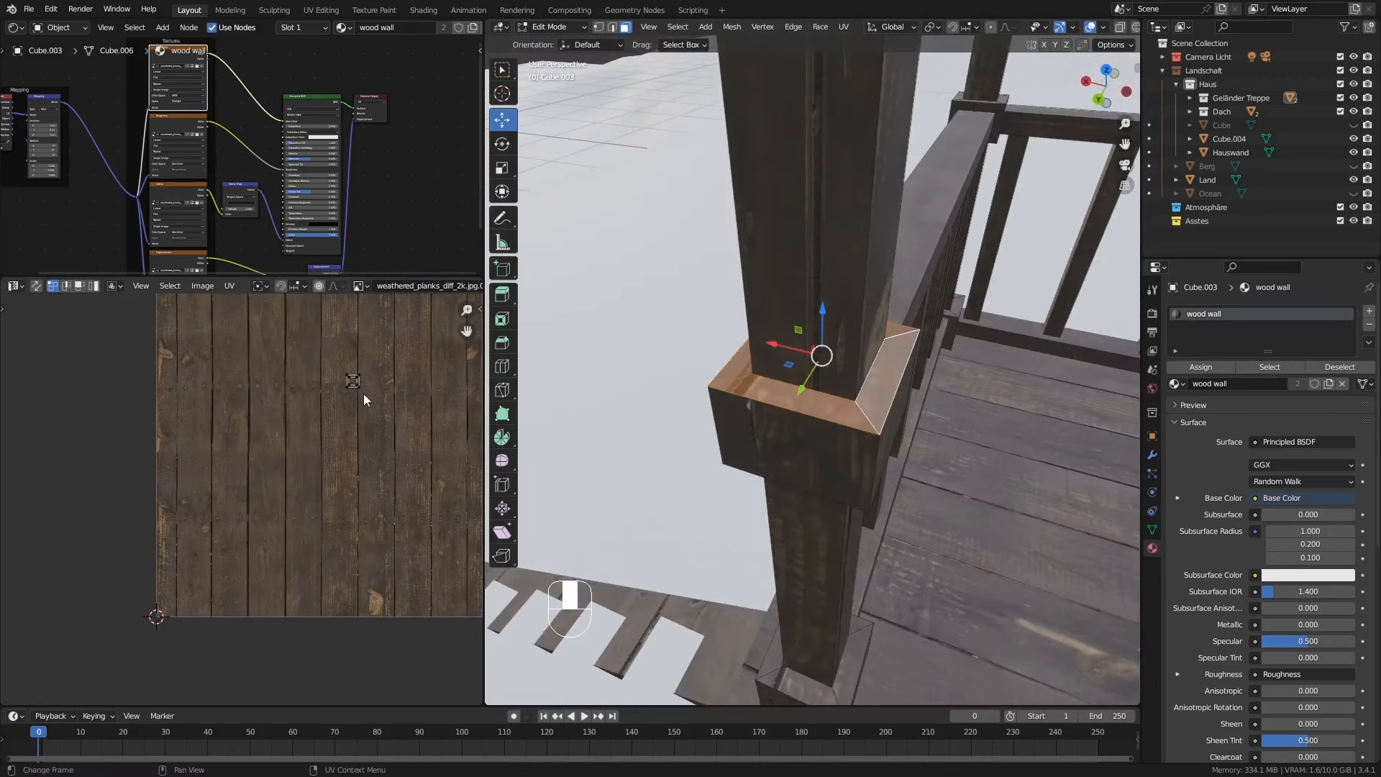
pyautogui.press('a')
pyautogui.press('s')
pyautogui.click(390, 407)
pyautogui.press('g')
pyautogui.click(304, 428)
pyautogui.press('Tab')
pyautogui.press('Tab')
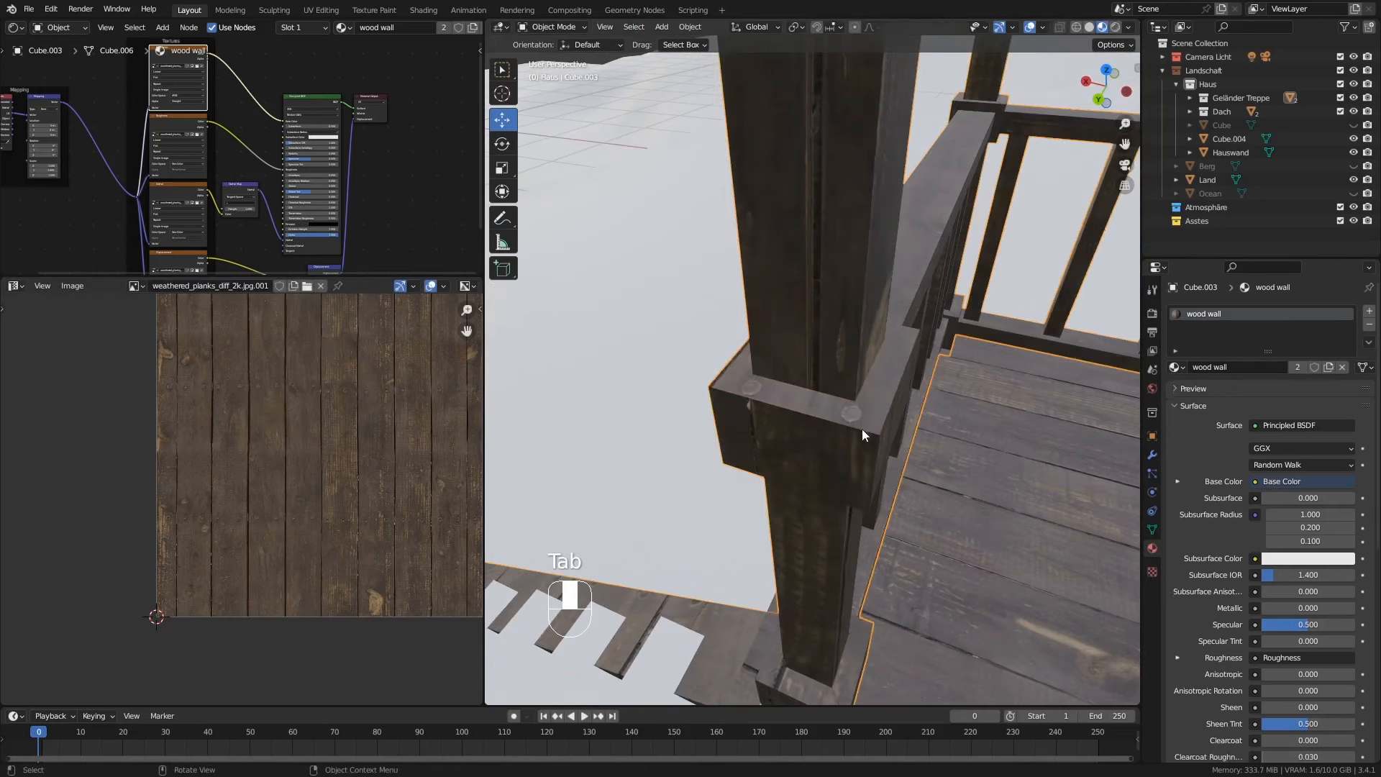
# Step: Enlarge the UVs of the collar block's underside faces and move them to another part of the planks
pyautogui.moveTo(866, 434); pyautogui.dragTo(903, 342, button='middle')
pyautogui.keyDown('alt'); pyautogui.click(791, 344); pyautogui.keyUp('alt')
pyautogui.press('a')
pyautogui.press('s')
pyautogui.click(419, 439)
pyautogui.press('g')
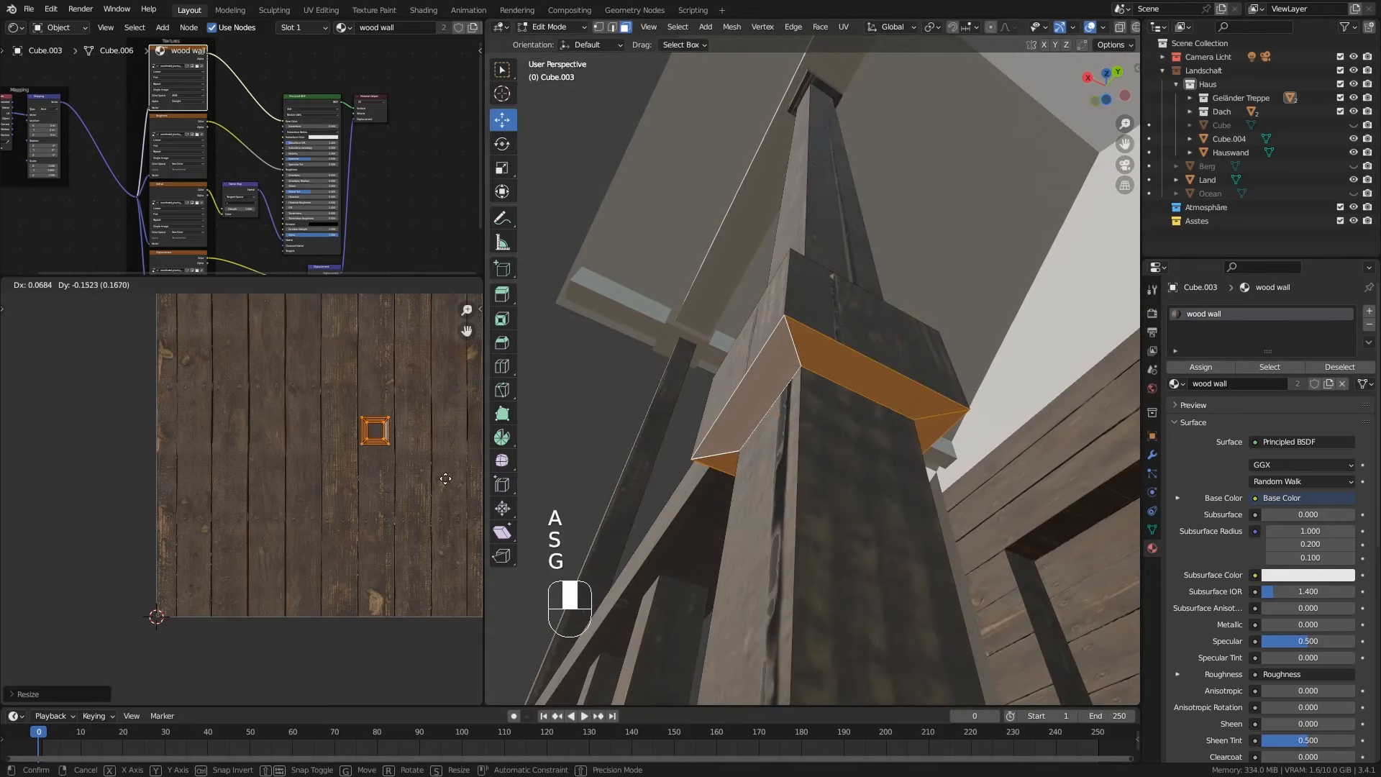
pyautogui.click(443, 489)
pyautogui.press('Tab')
pyautogui.press('Tab')
# Step: Enlarge the UVs of the top faces of the post's base block and move them to other planks
pyautogui.moveTo(856, 425); pyautogui.dragTo(874, 575, button='middle')
pyautogui.keyDown('ctrl'); pyautogui.moveTo(873, 575); pyautogui.dragTo(855, 546, button='middle'); pyautogui.keyUp('ctrl')
pyautogui.click(842, 507)
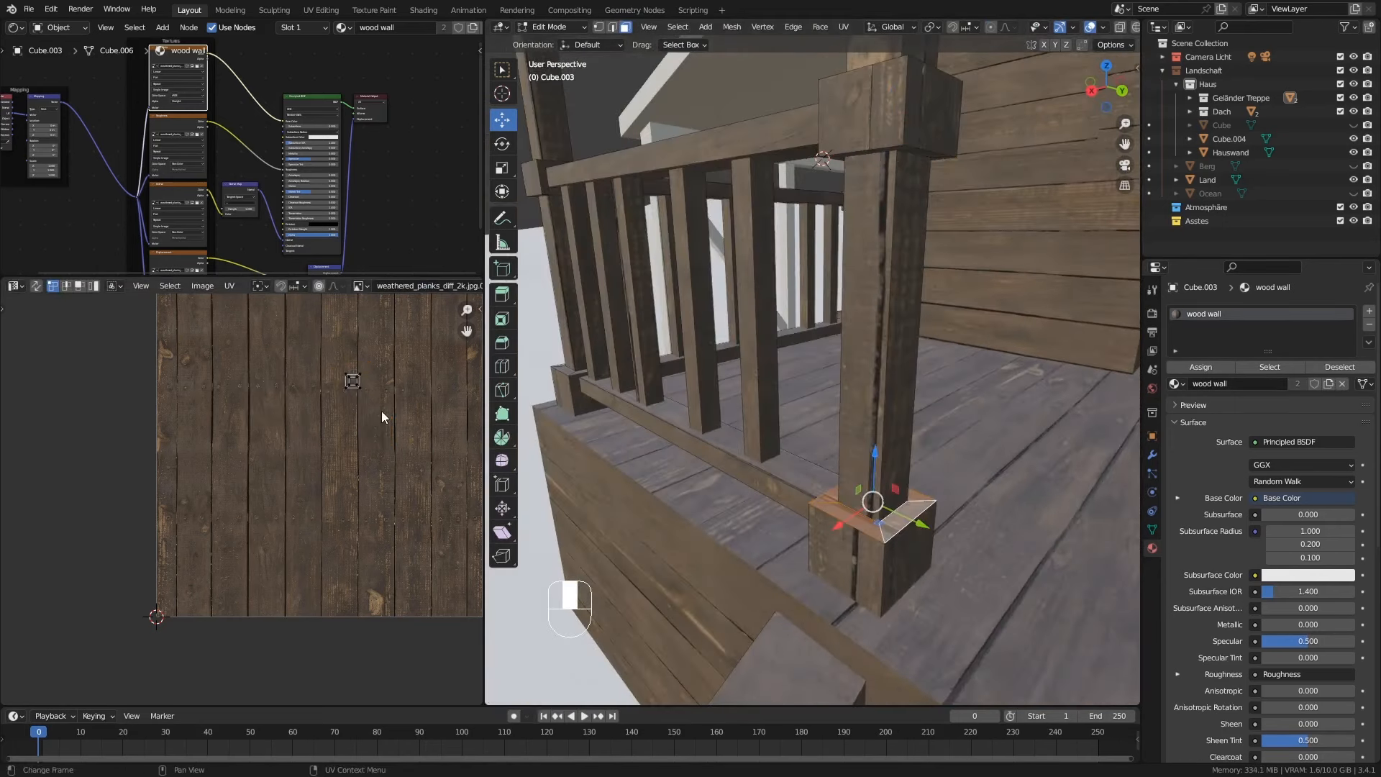
pyautogui.press('a')
pyautogui.press('s')
pyautogui.click(378, 406)
pyautogui.press('g')
pyautogui.click(316, 535)
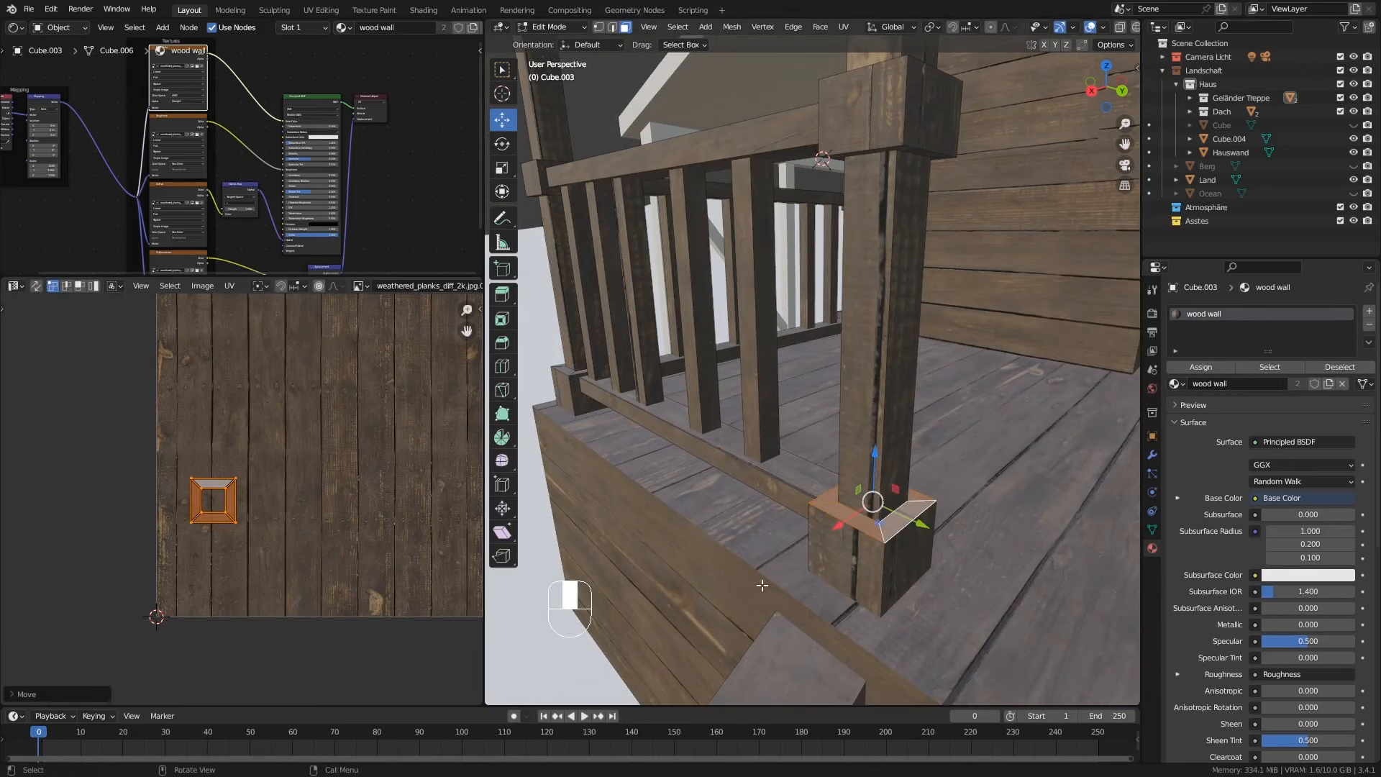
pyautogui.press('Tab')
pyautogui.press('Tab')
# Step: Examine the textured porch railing and posts from several angles
pyautogui.moveTo(887, 581); pyautogui.dragTo(856, 529, button='middle')
pyautogui.keyDown('ctrl'); pyautogui.moveTo(856, 528); pyautogui.dragTo(856, 349, button='middle'); pyautogui.keyUp('ctrl')
pyautogui.keyDown('ctrl'); pyautogui.moveTo(856, 349); pyautogui.dragTo(863, 315, button='middle'); pyautogui.keyUp('ctrl')
pyautogui.press('Tab')
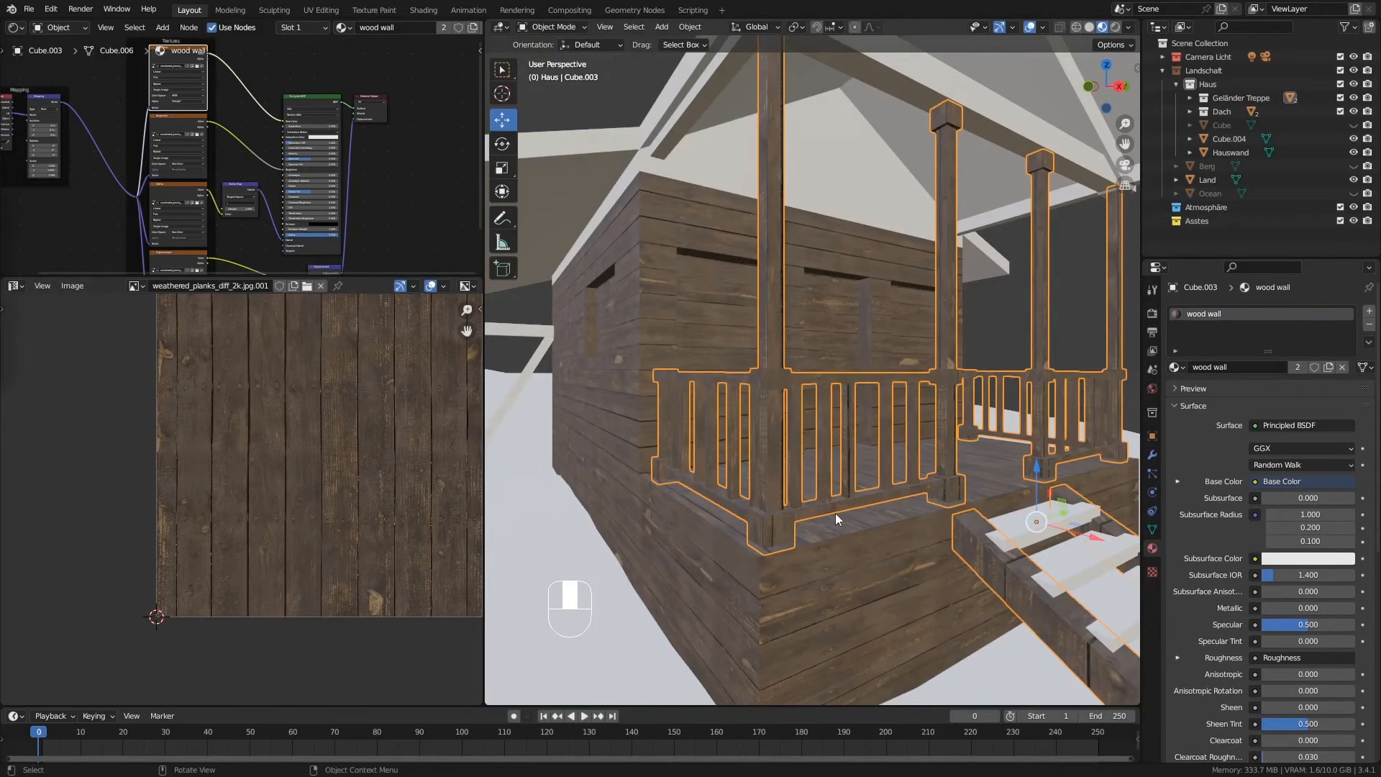
pyautogui.moveTo(835, 513)
pyautogui.mouseDown(button='middle')
pyautogui.moveTo(822, 511)
pyautogui.moveTo(849, 504)
pyautogui.mouseUp(button='middle')
pyautogui.keyDown('ctrl'); pyautogui.moveTo(849, 503); pyautogui.dragTo(809, 318, button='middle'); pyautogui.keyUp('ctrl')
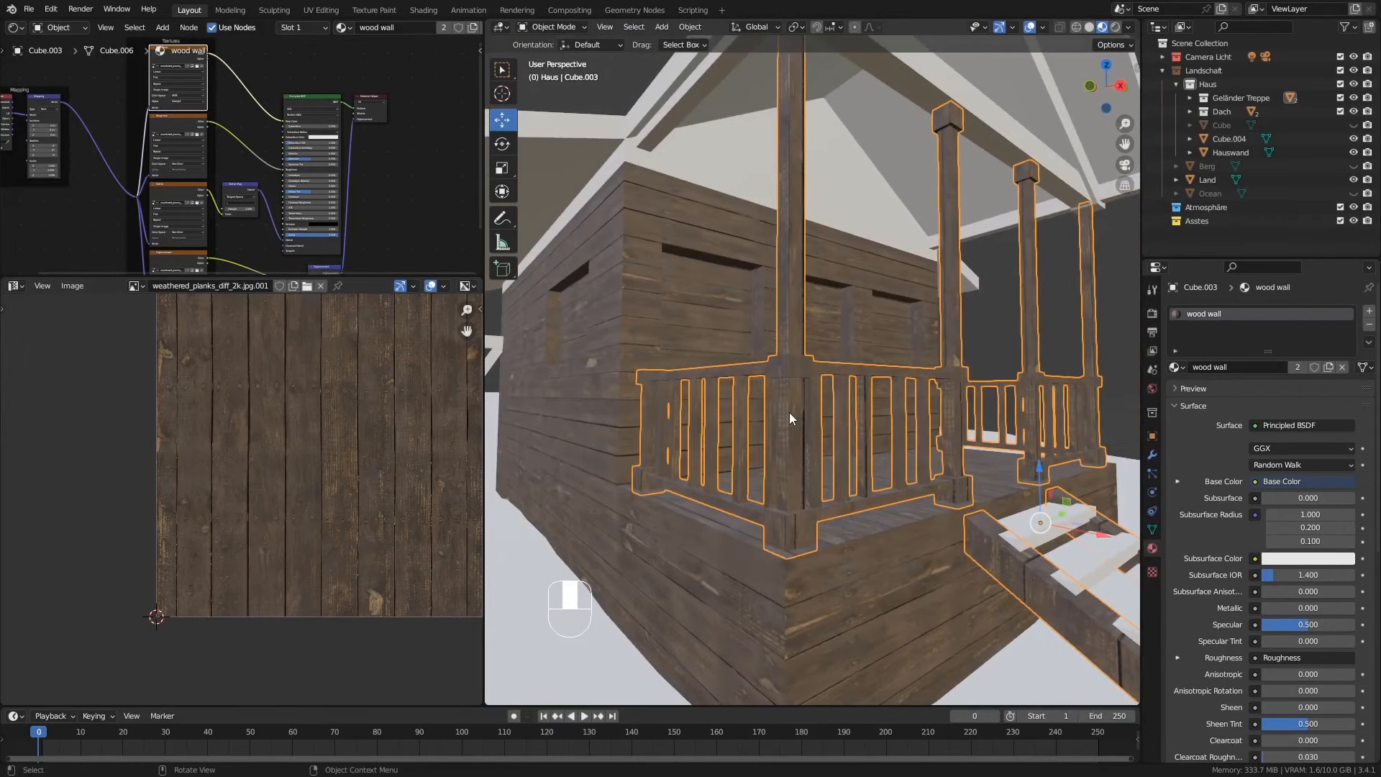
pyautogui.moveTo(903, 485)
pyautogui.mouseDown(button='middle')
pyautogui.moveTo(874, 505)
pyautogui.moveTo(961, 482)
pyautogui.moveTo(912, 532)
pyautogui.moveTo(848, 519)
pyautogui.moveTo(919, 499)
pyautogui.moveTo(860, 417)
pyautogui.moveTo(902, 480)
pyautogui.mouseUp(button='middle')
# Step: Move one diagonal side-face UV island of the near stair stringer onto the planks and rotate it upright
pyautogui.press('Tab')
pyautogui.keyDown('alt'); pyautogui.click(902, 479); pyautogui.keyUp('alt')
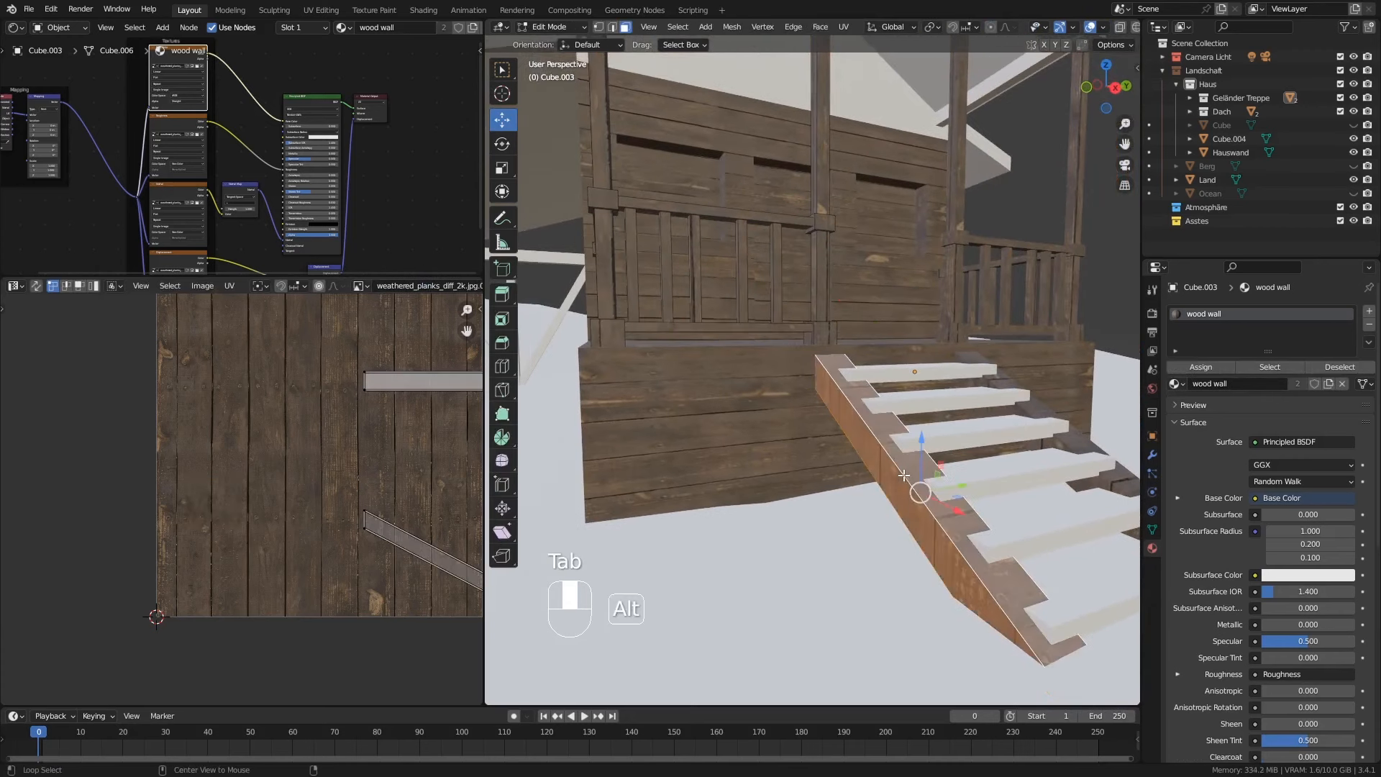
pyautogui.keyDown('shift'); pyautogui.moveTo(403, 444); pyautogui.dragTo(286, 411, button='middle'); pyautogui.keyUp('shift')
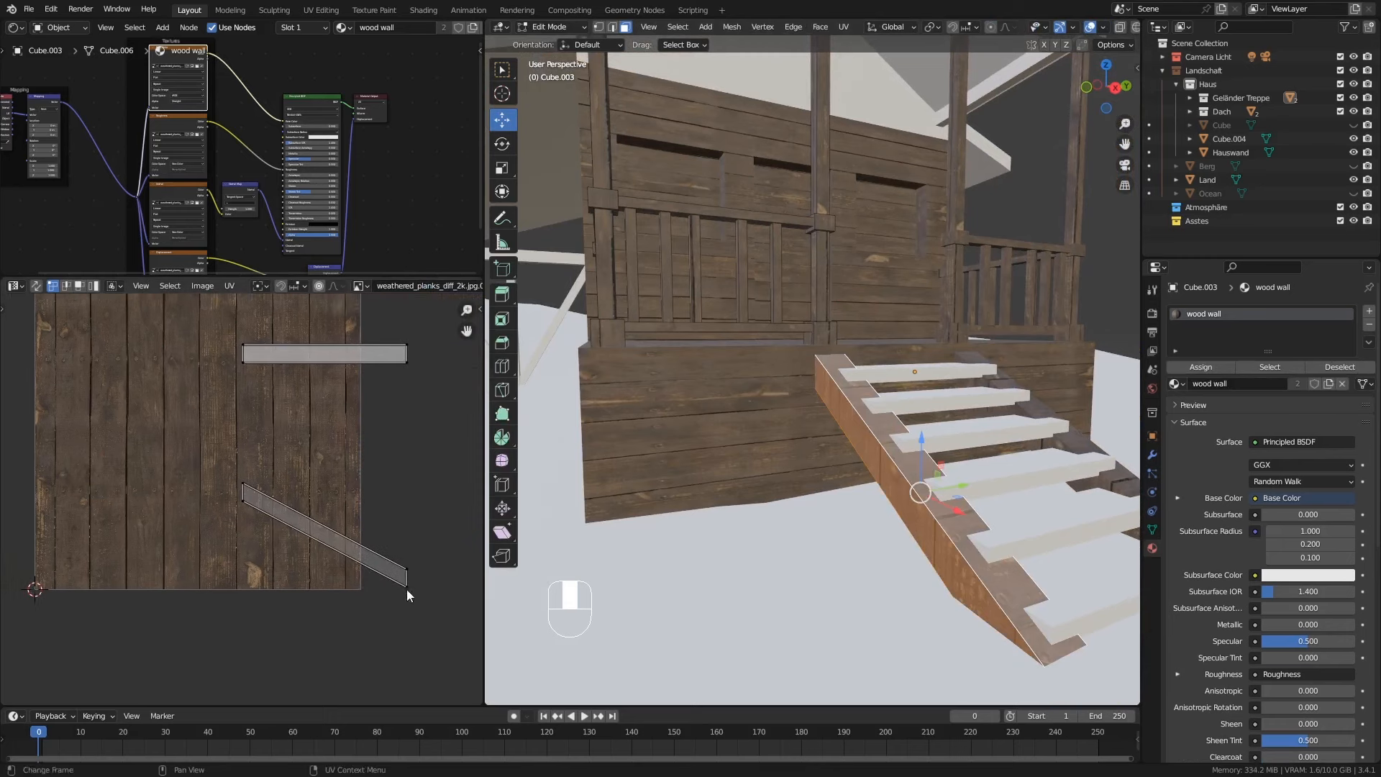
pyautogui.press('l')
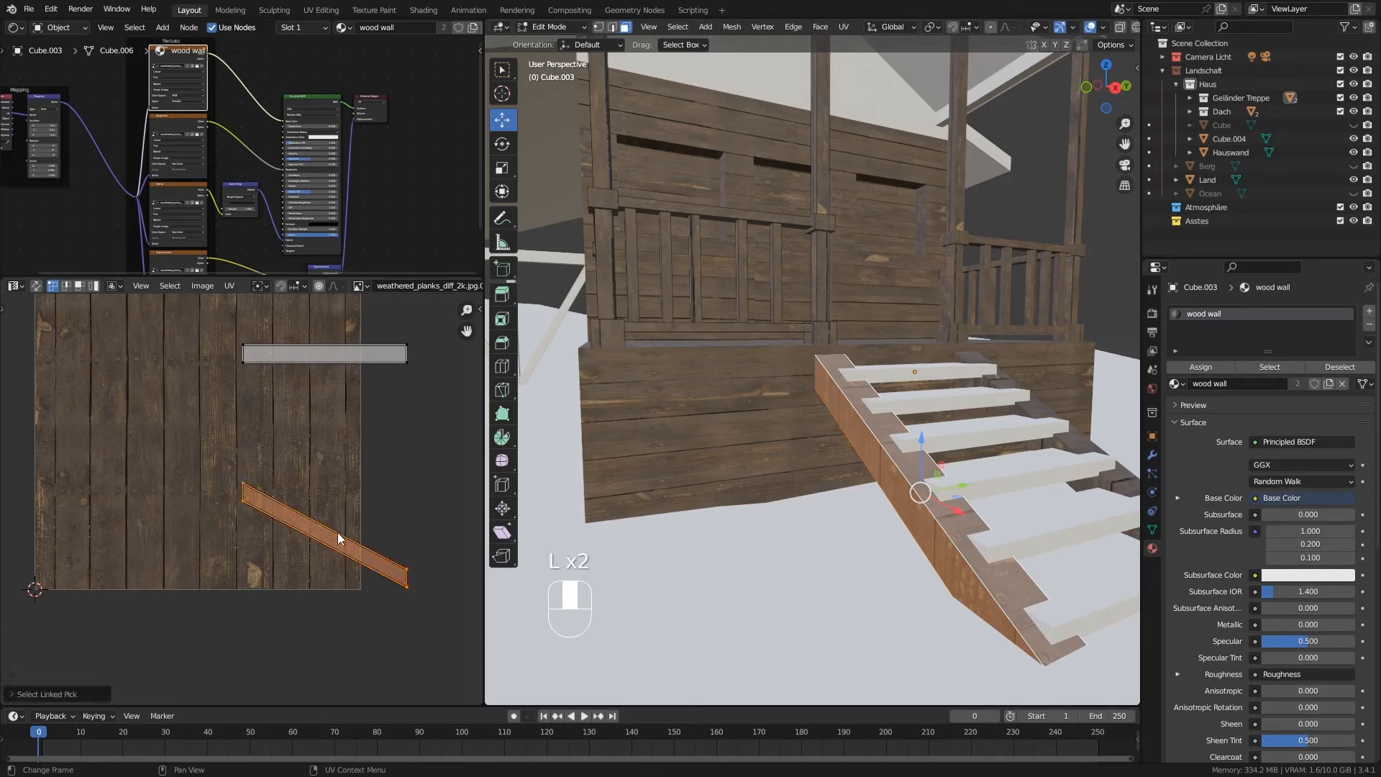
pyautogui.press('g')
pyautogui.click(160, 442)
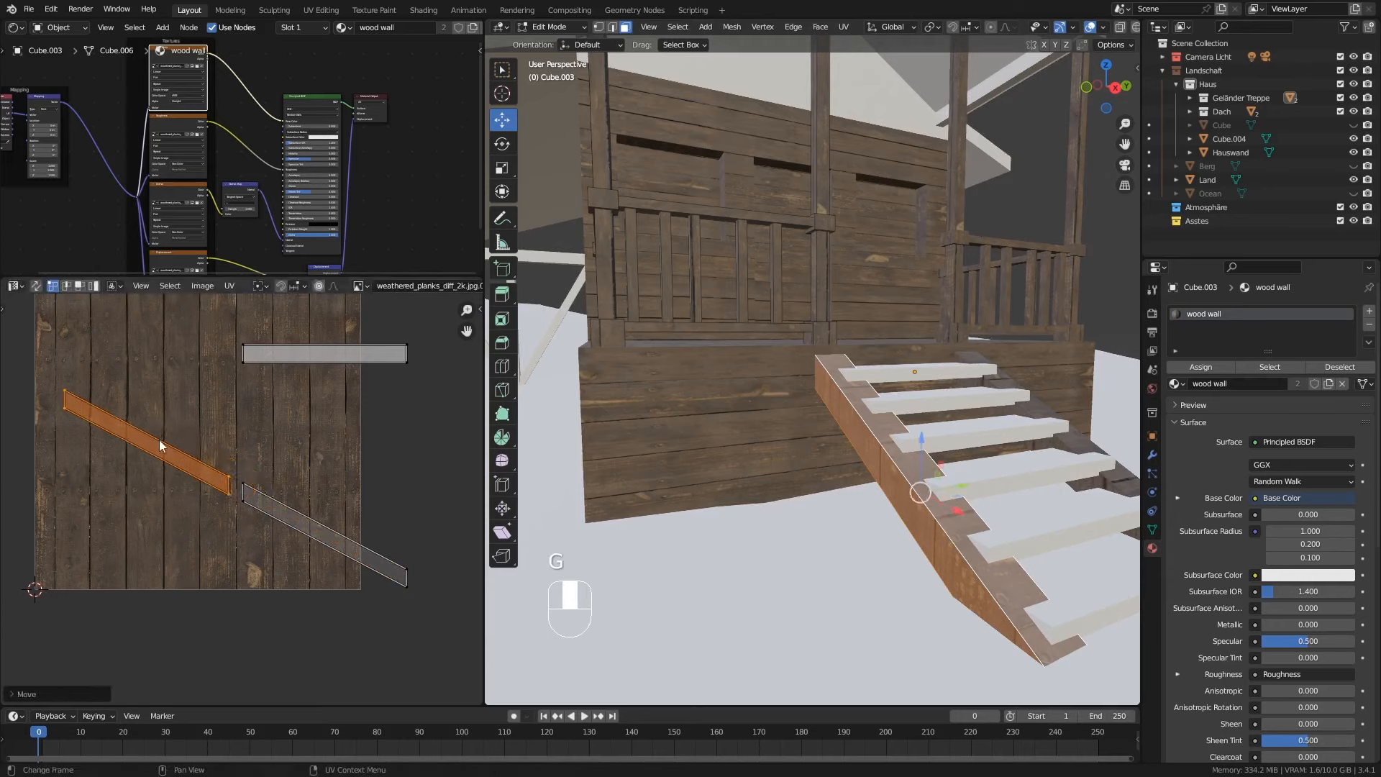
pyautogui.press('r')
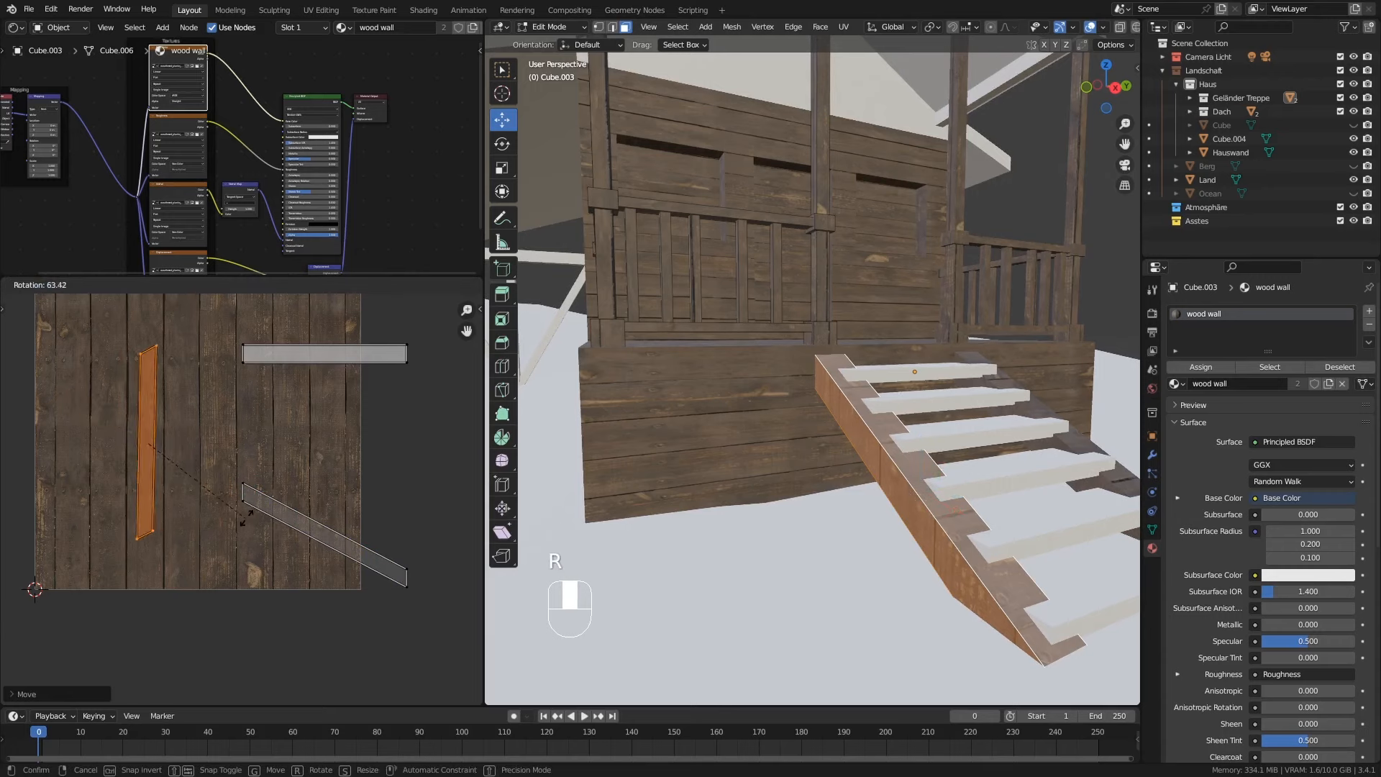
pyautogui.click(248, 512)
# Step: Rotate the stringer's other diagonal side-face UV island about 60 degrees upright and move it onto the planks
pyautogui.click(252, 503)
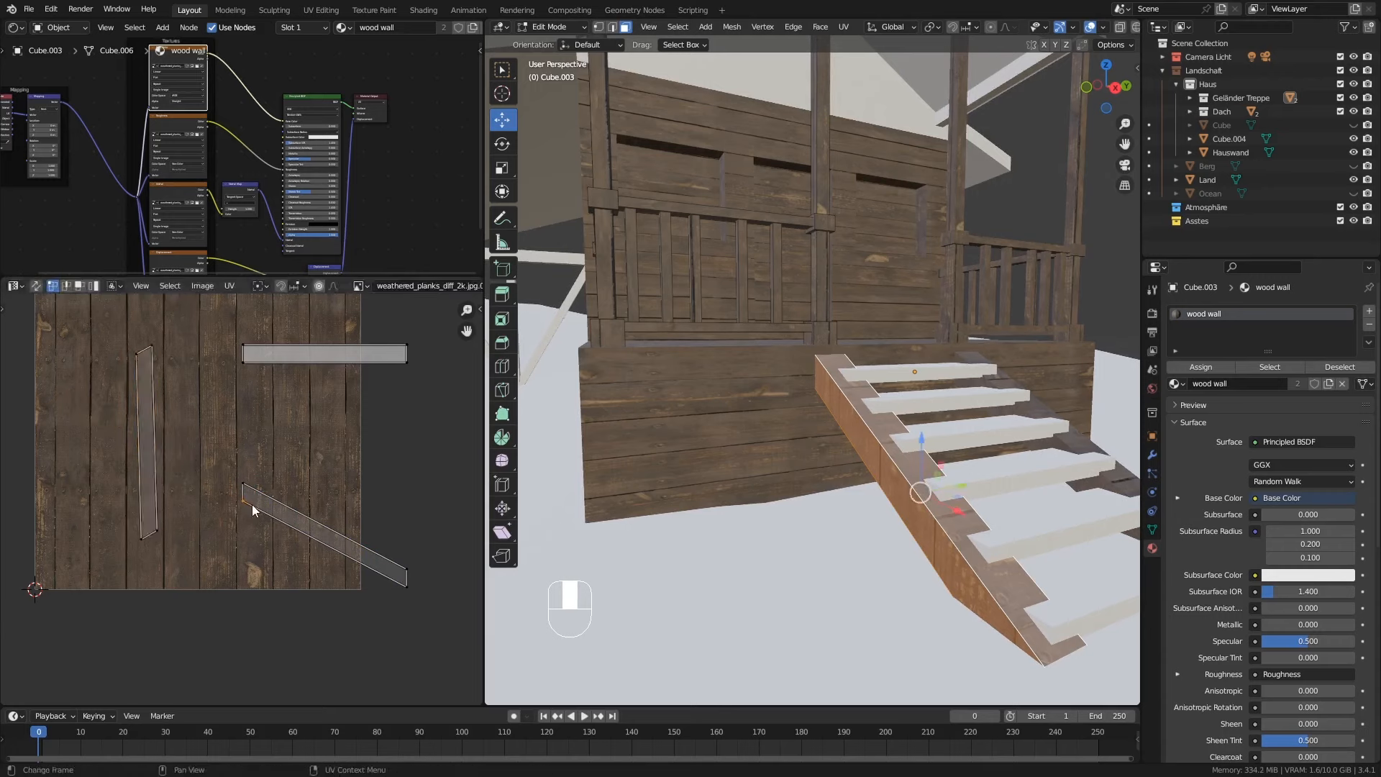
pyautogui.press('l')
pyautogui.press('r')
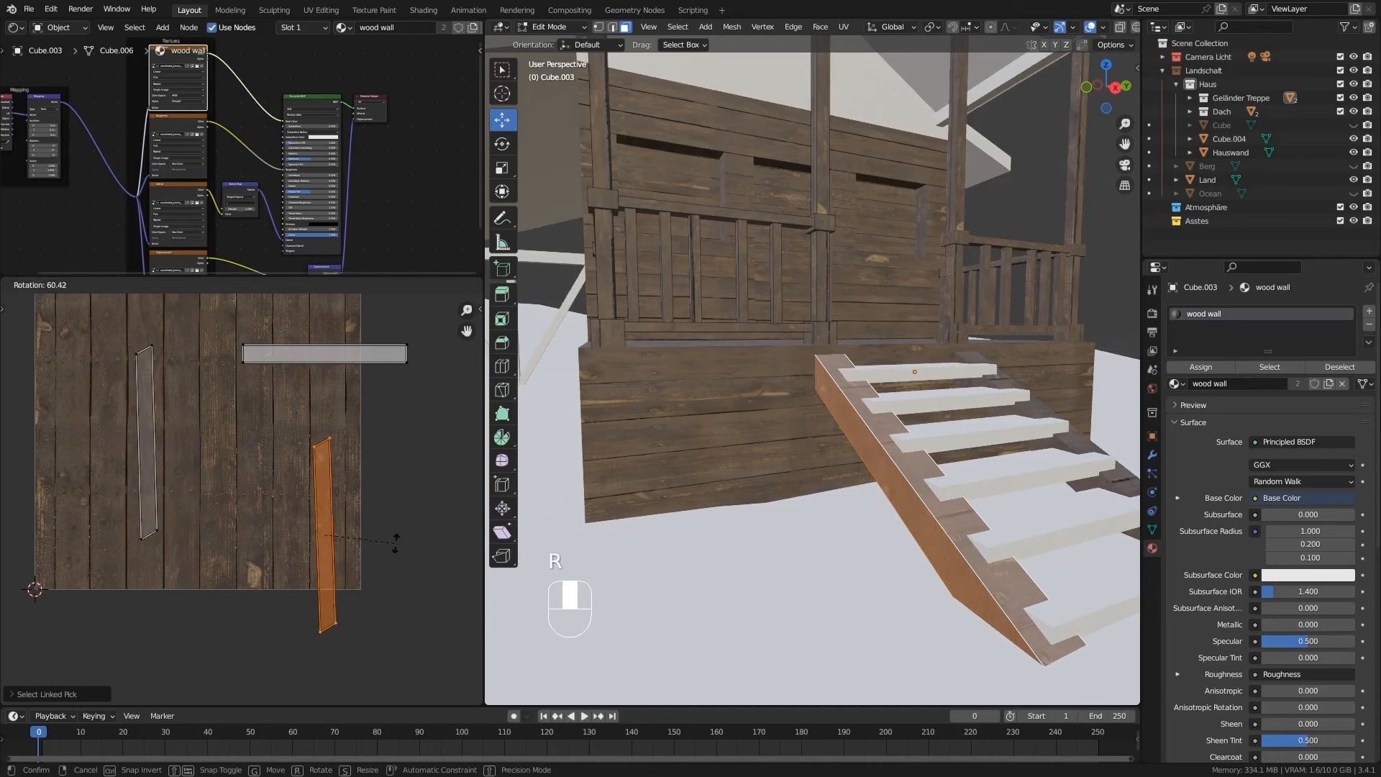
pyautogui.click(395, 543)
pyautogui.press('g')
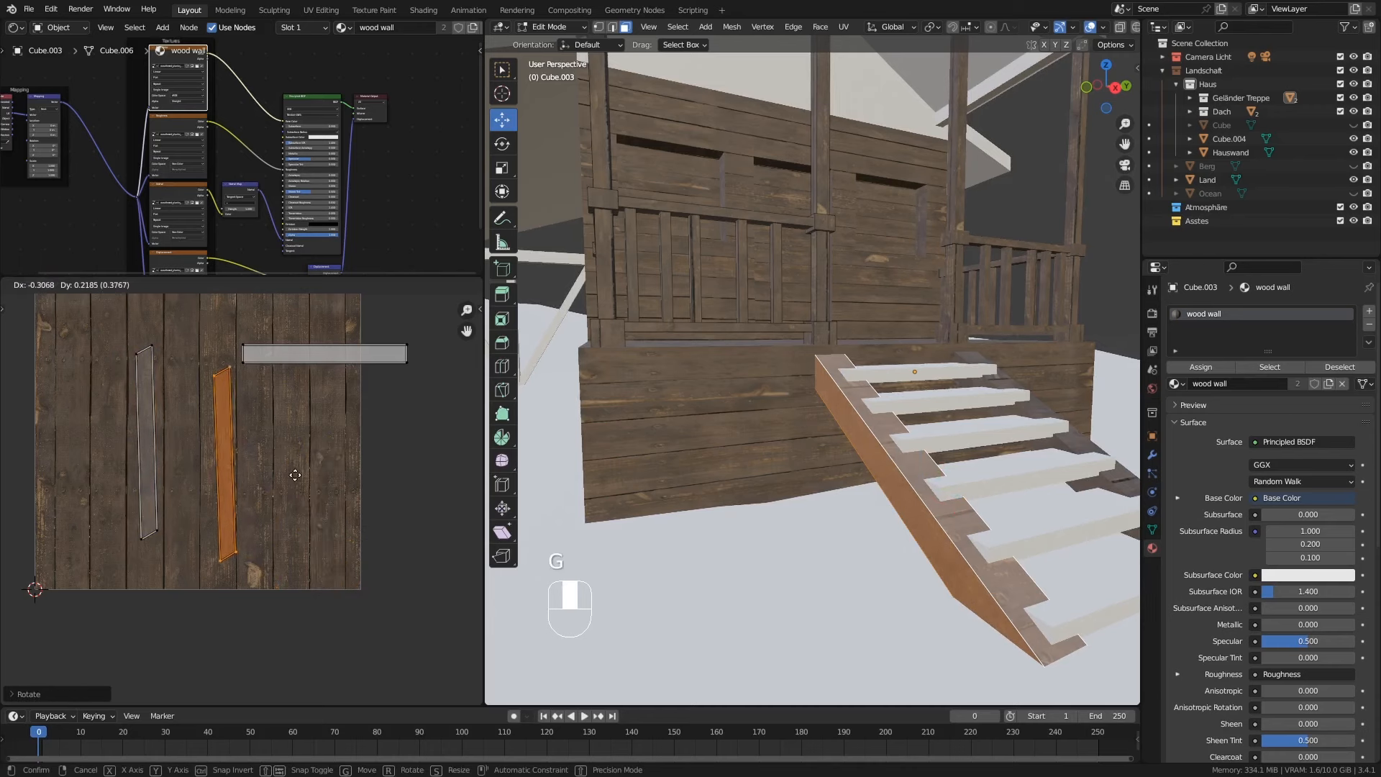
pyautogui.click(291, 480)
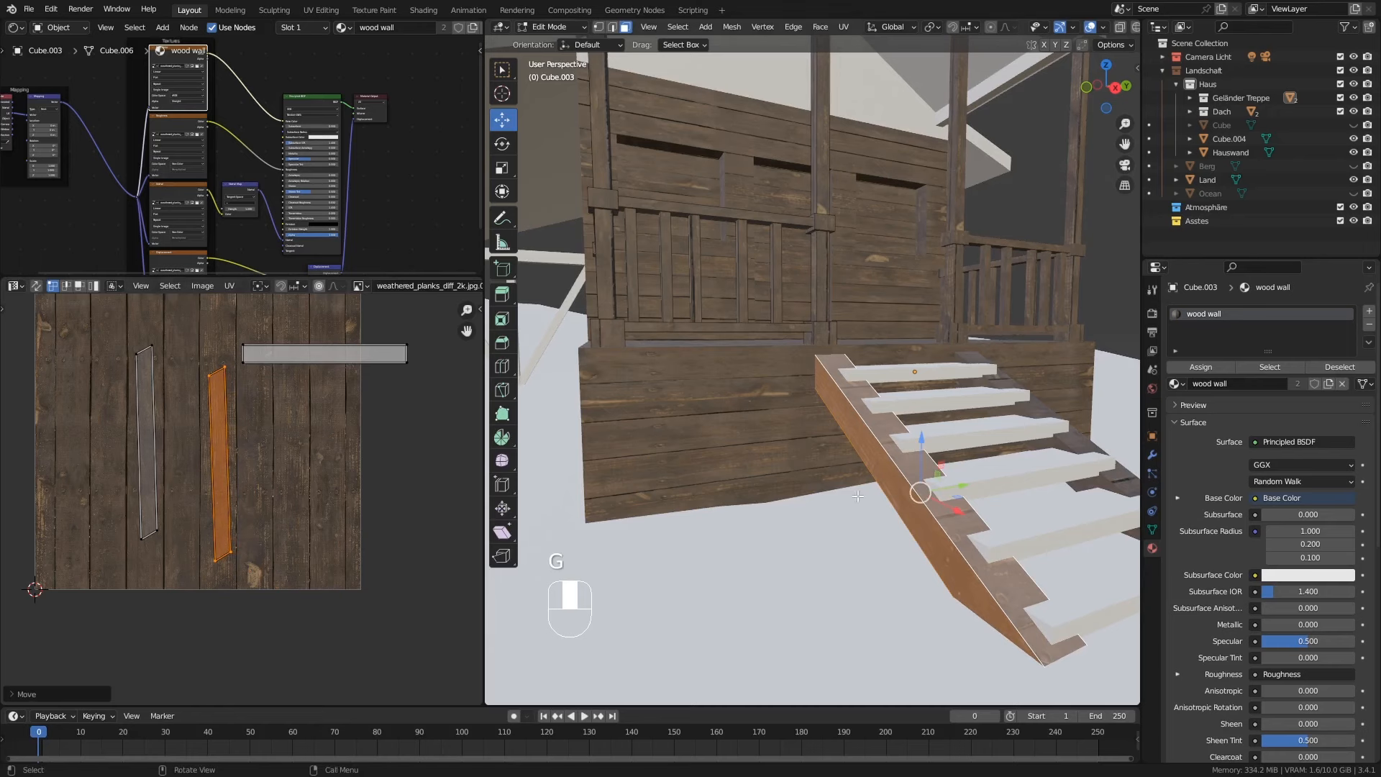
pyautogui.press('Tab')
pyautogui.press('Tab')
# Step: Rotate the UVs of the stringer's top face a quarter turn to follow the grain and move them onto the planks
pyautogui.click(873, 411)
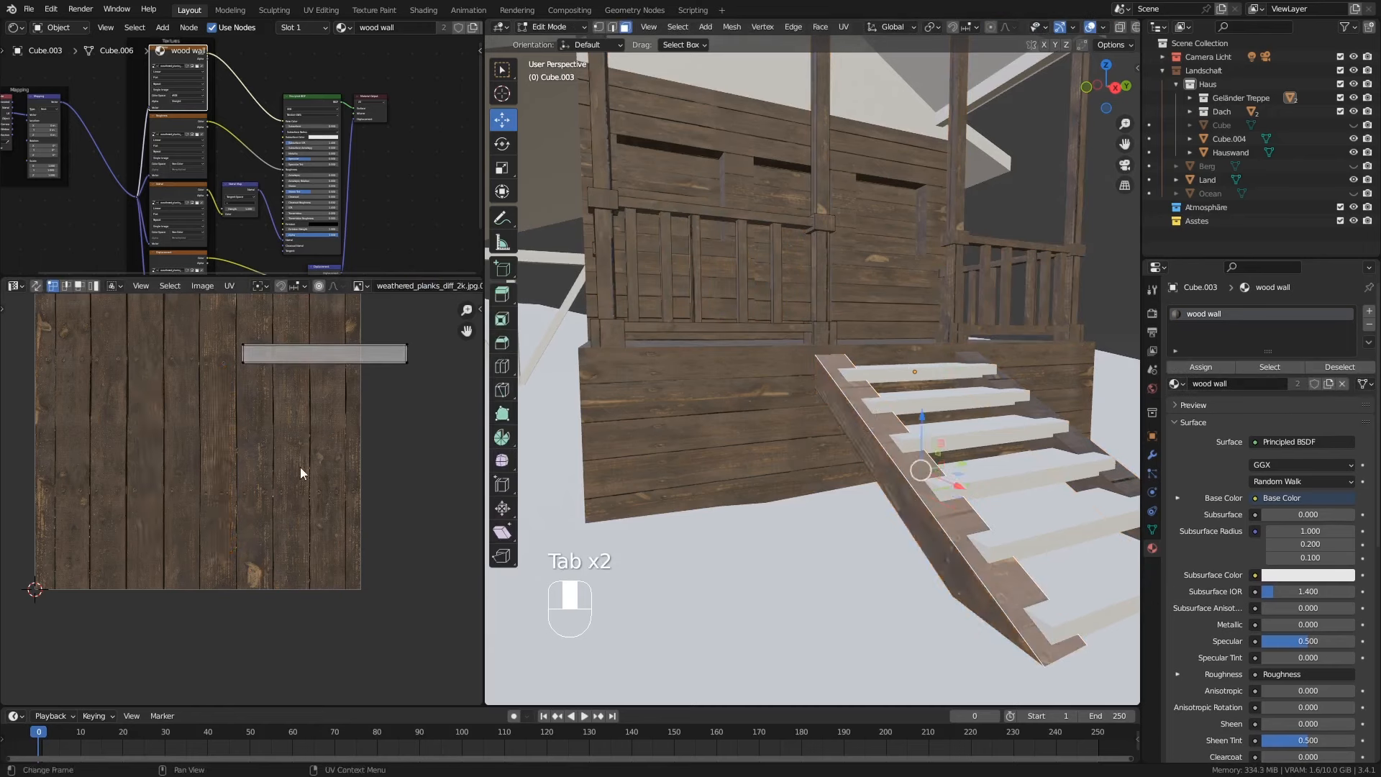
pyautogui.press('a')
pyautogui.press('r')
pyautogui.click(356, 352)
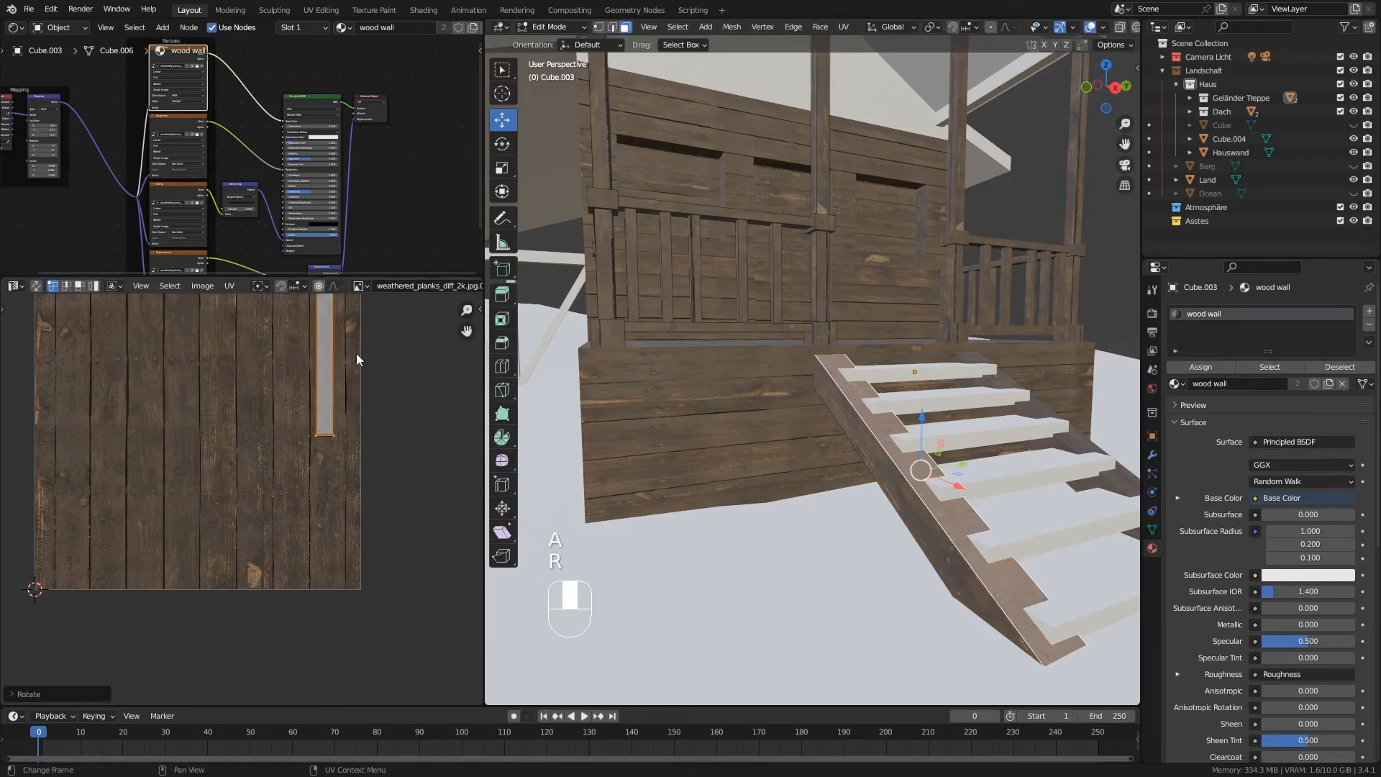
pyautogui.press('g')
pyautogui.click(324, 566)
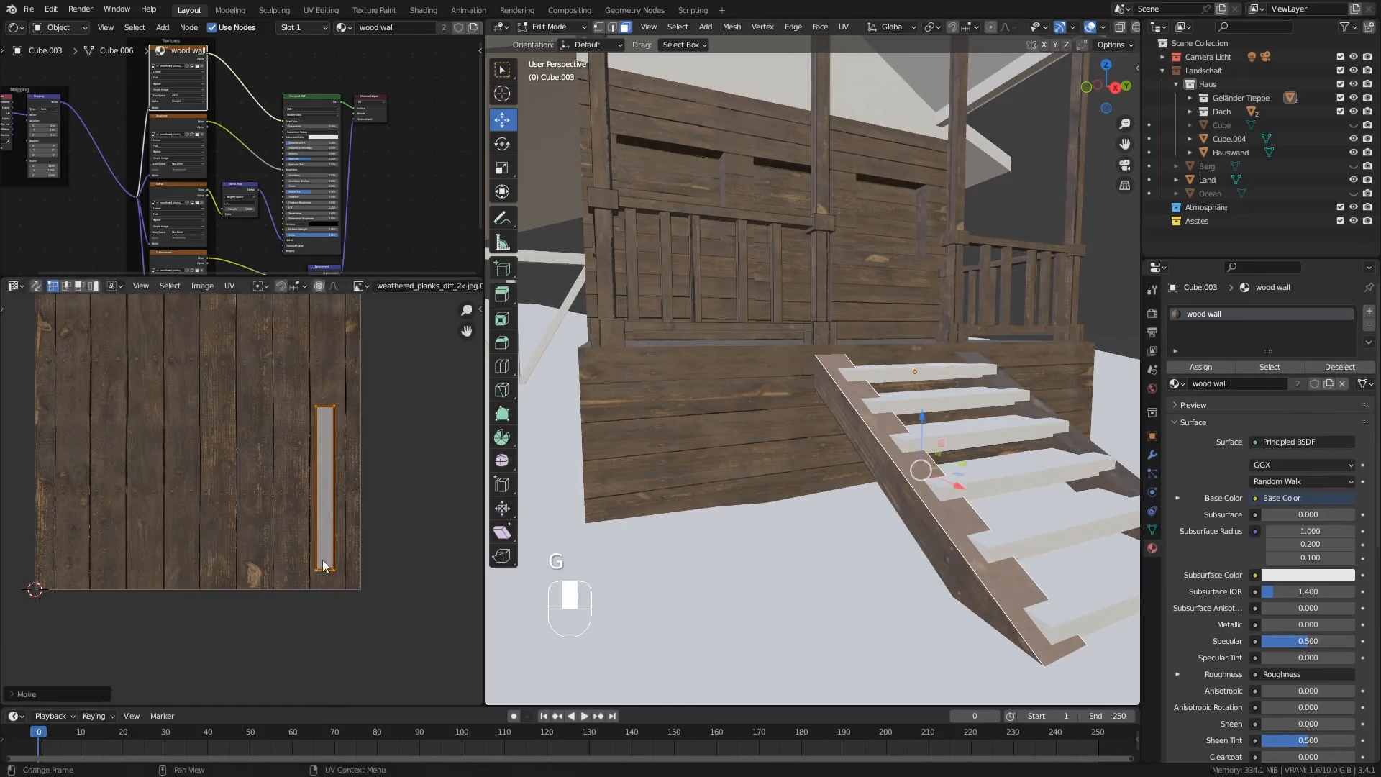
pyautogui.press('Tab')
# Step: Assign the existing "wood wall" material to the stair treads
pyautogui.moveTo(939, 532)
pyautogui.mouseDown(button='middle')
pyautogui.moveTo(965, 556)
pyautogui.moveTo(940, 551)
pyautogui.mouseUp(button='middle')
pyautogui.keyDown('shift'); pyautogui.moveTo(929, 457); pyautogui.dragTo(901, 423, button='middle'); pyautogui.keyUp('shift')
pyautogui.click(880, 366)
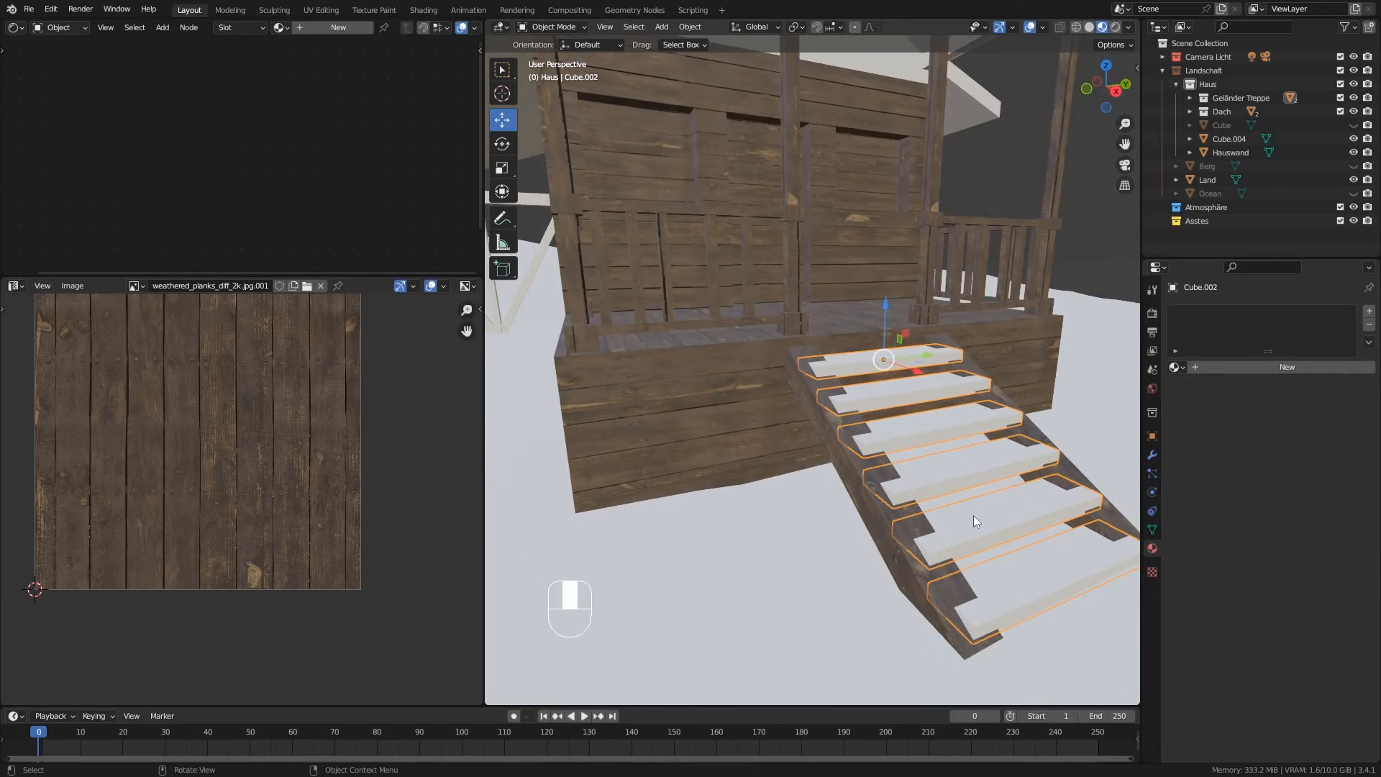
pyautogui.click(1151, 457)
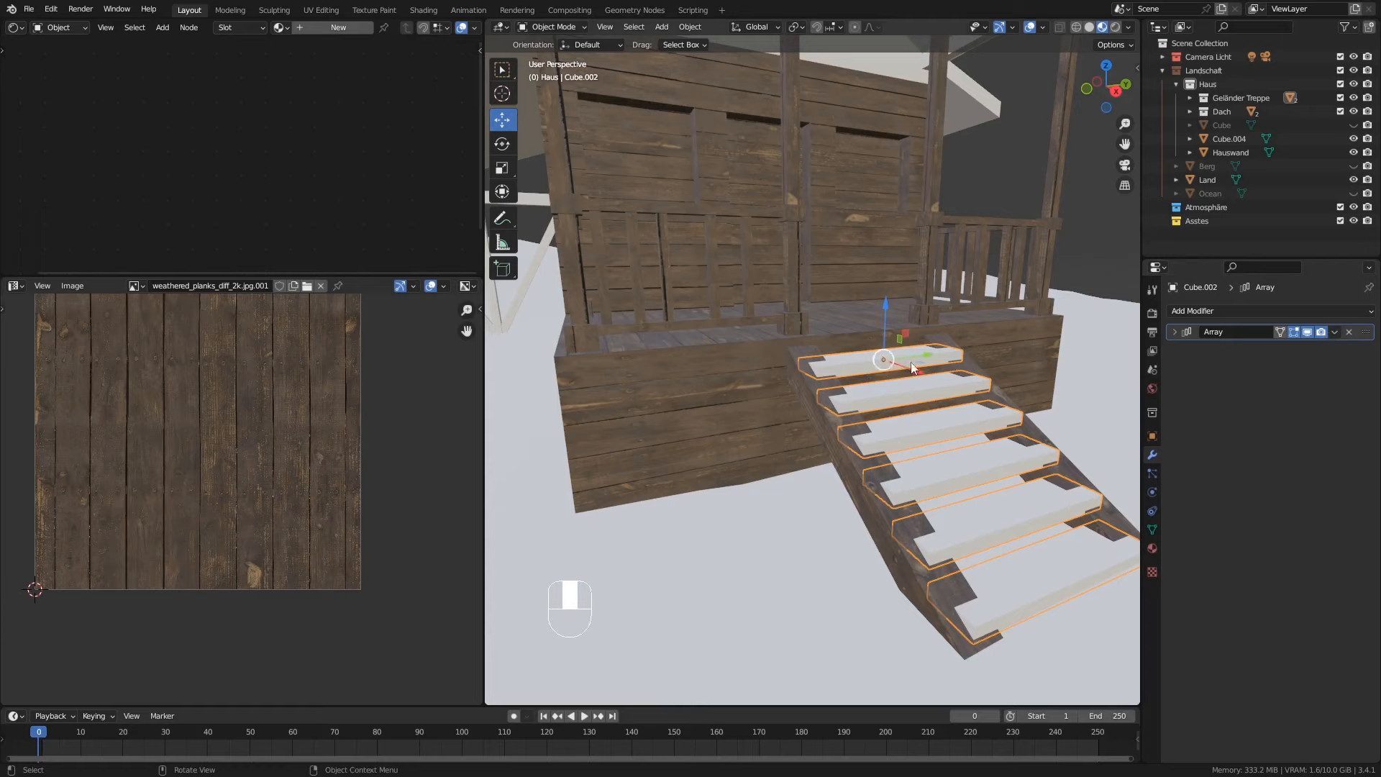
pyautogui.click(1152, 548)
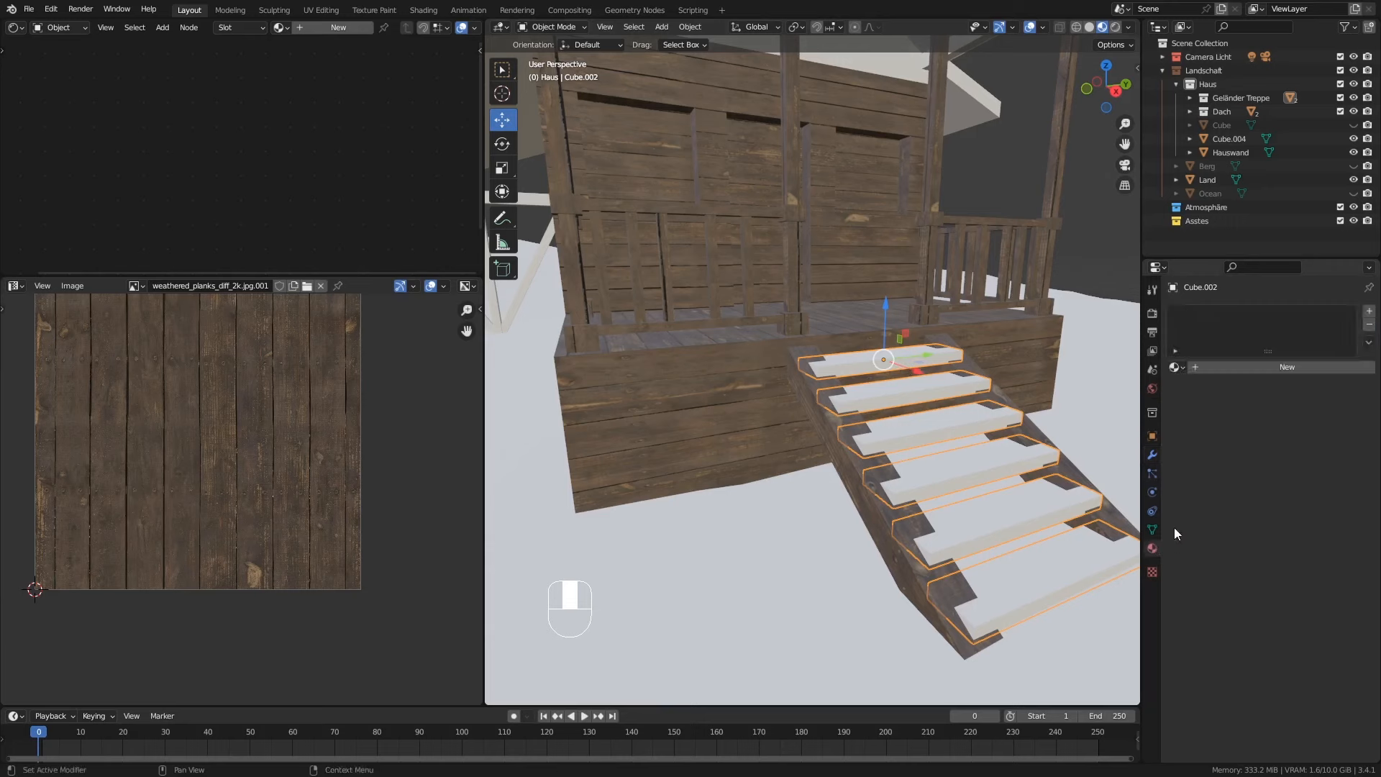
pyautogui.click(1175, 368)
pyautogui.click(1202, 404)
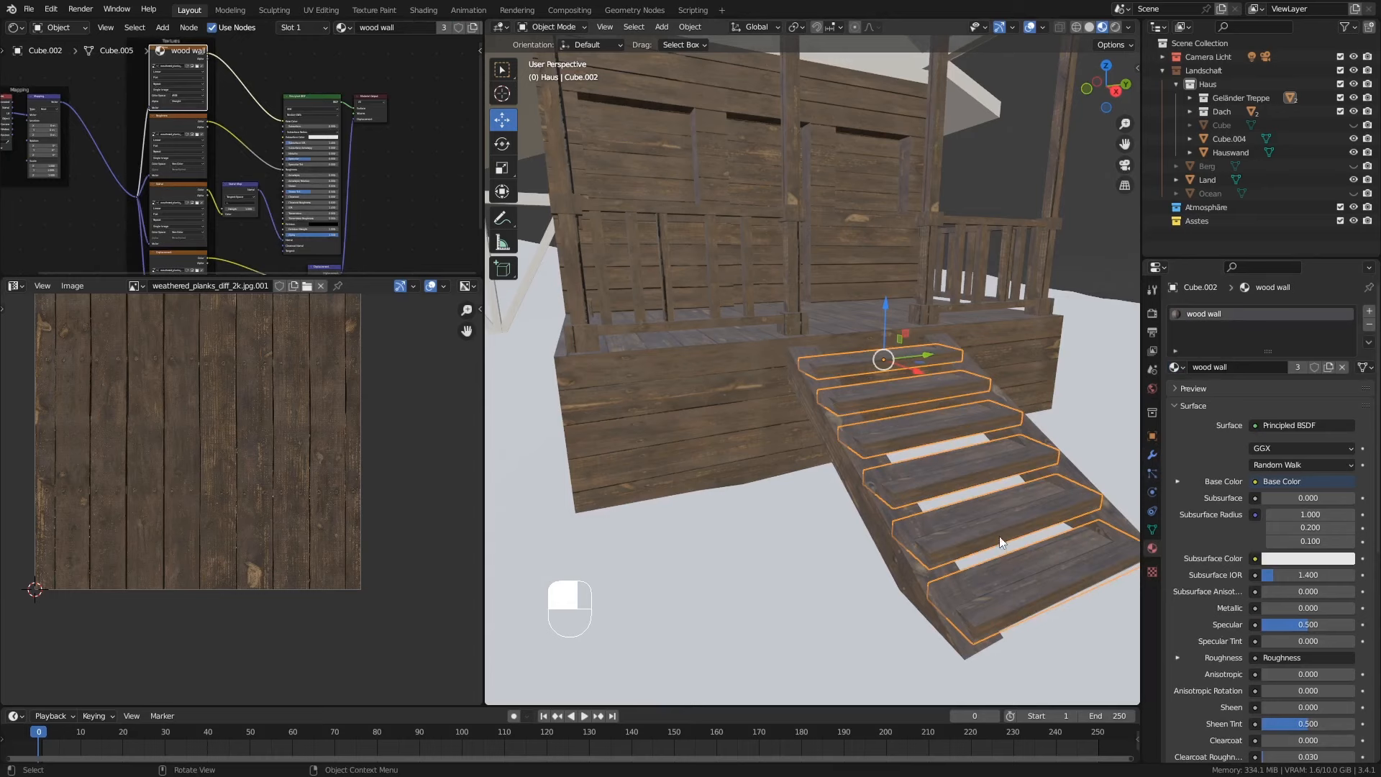
# Step: Apply the stair treads' Array modifier and enter Edit Mode on the treads
pyautogui.click(1152, 455)
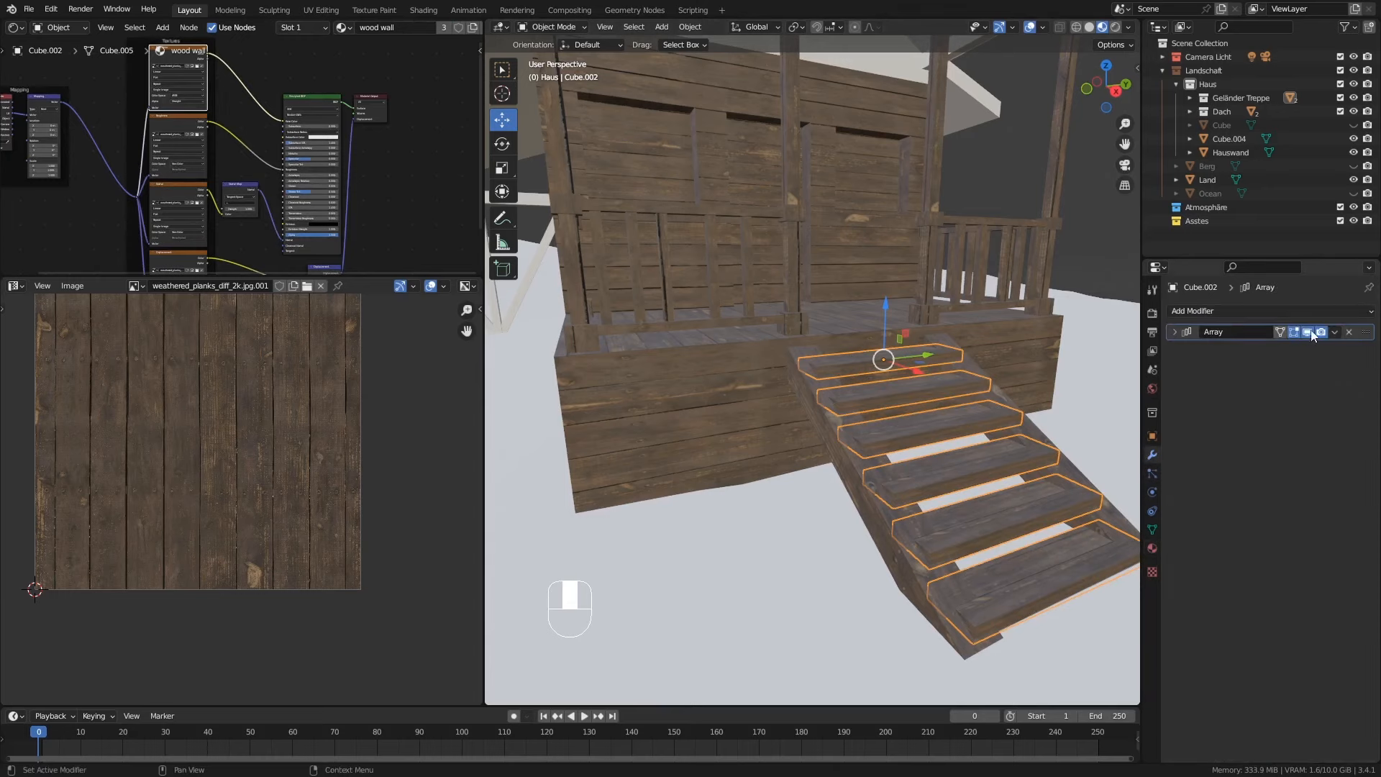
pyautogui.click(1330, 329)
pyautogui.click(1292, 347)
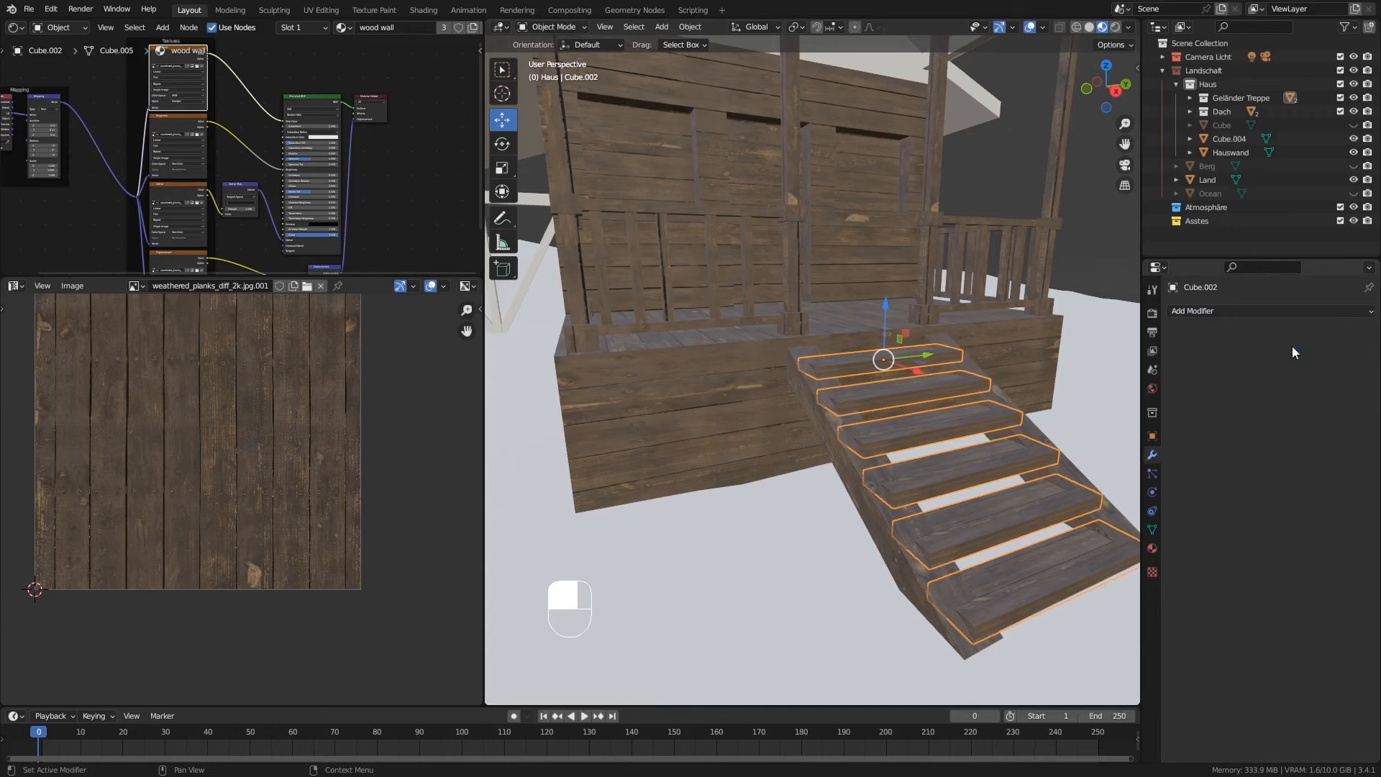
pyautogui.moveTo(958, 381)
pyautogui.mouseDown(button='middle')
pyautogui.moveTo(917, 391)
pyautogui.moveTo(942, 397)
pyautogui.mouseUp(button='middle')
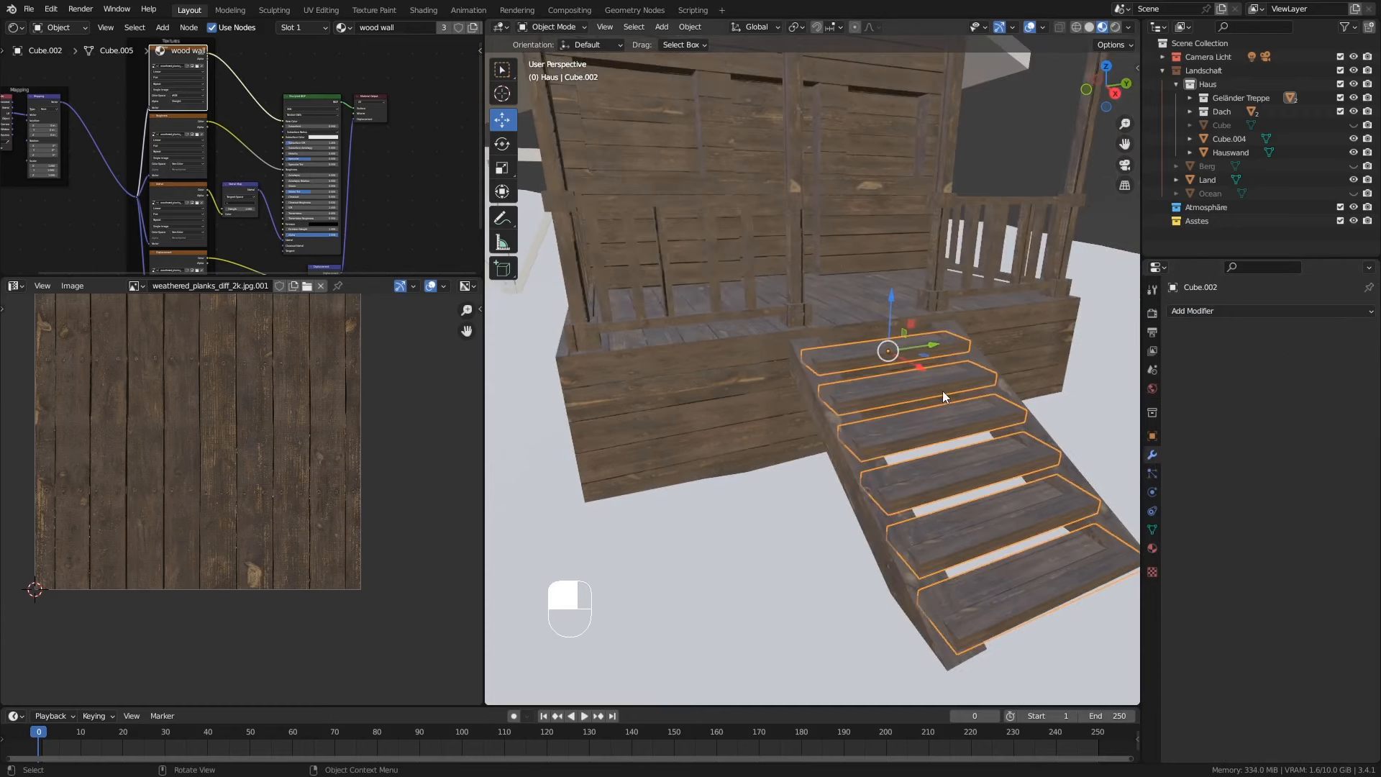
pyautogui.press('Tab')
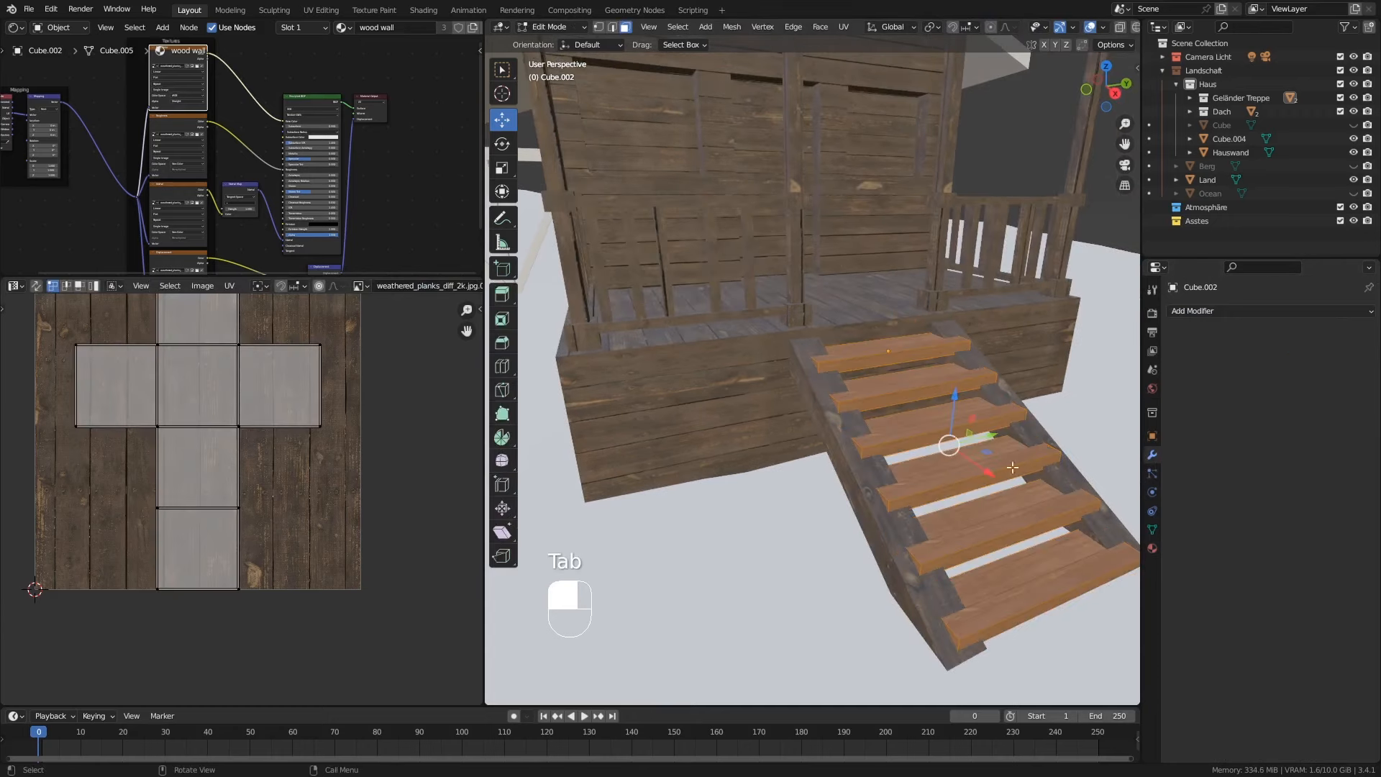
# Step: Unwrap all stair treads with Cube Projection
pyautogui.press('u')
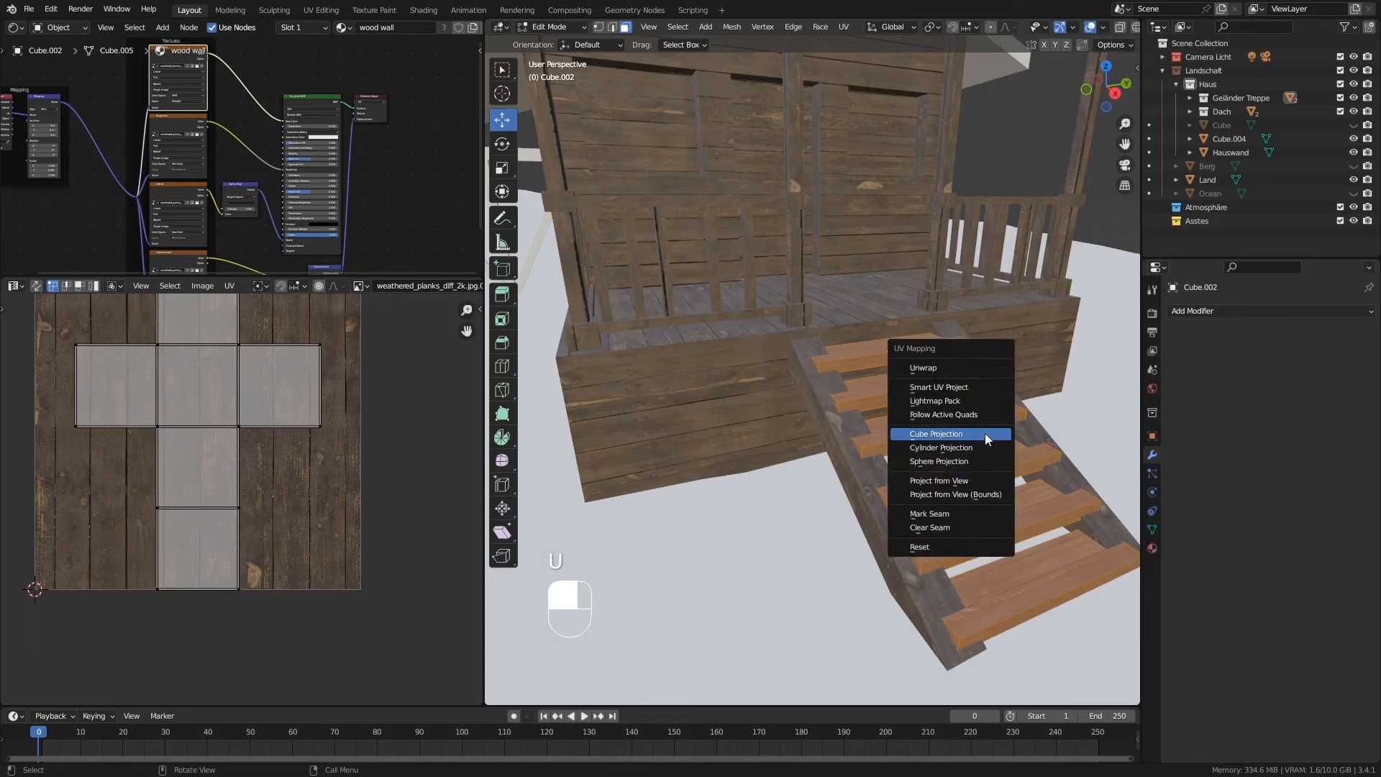
pyautogui.click(986, 433)
pyautogui.moveTo(996, 576); pyautogui.dragTo(1014, 601, button='middle')
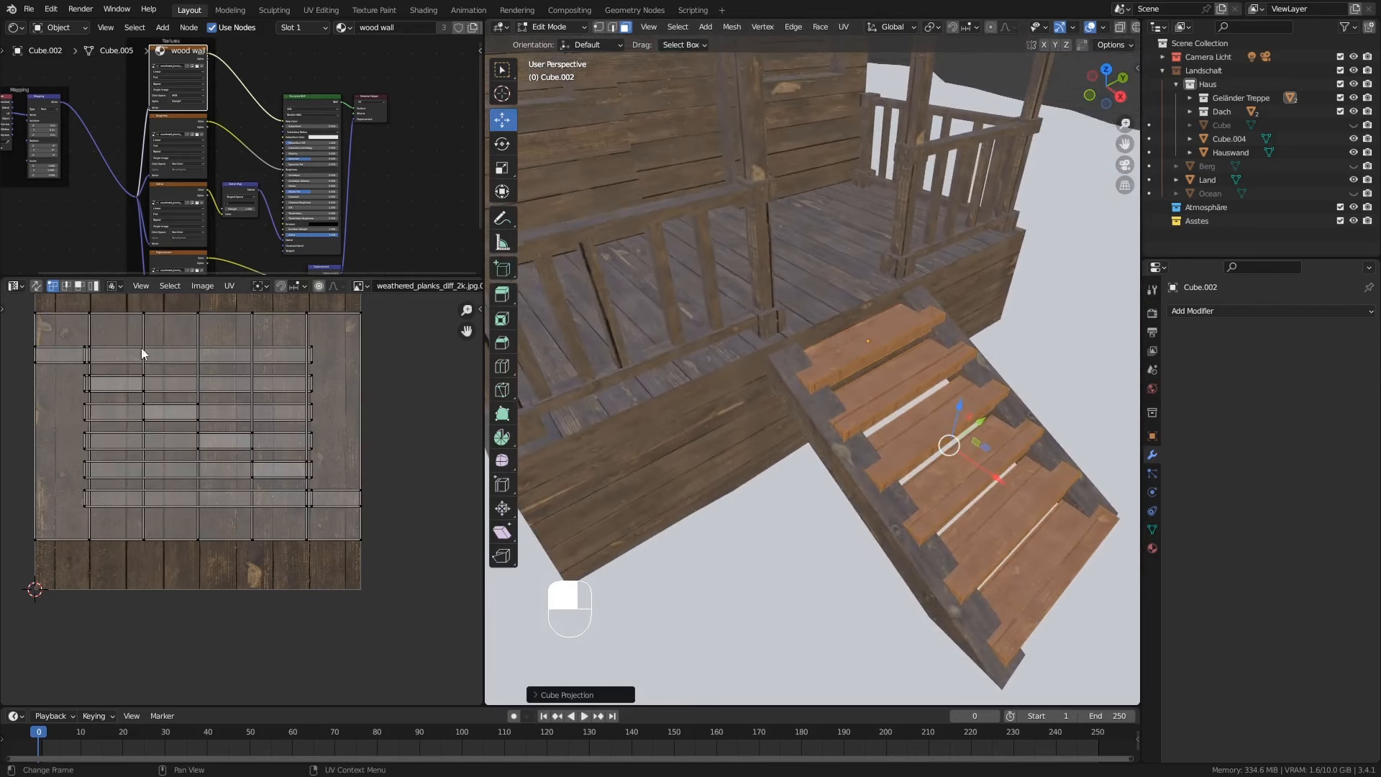
pyautogui.moveTo(945, 494); pyautogui.dragTo(921, 423, button='middle')
# Step: Select the front faces of all six stair treads and rotate their UVs 90 degrees to follow the plank grain
pyautogui.click(893, 355)
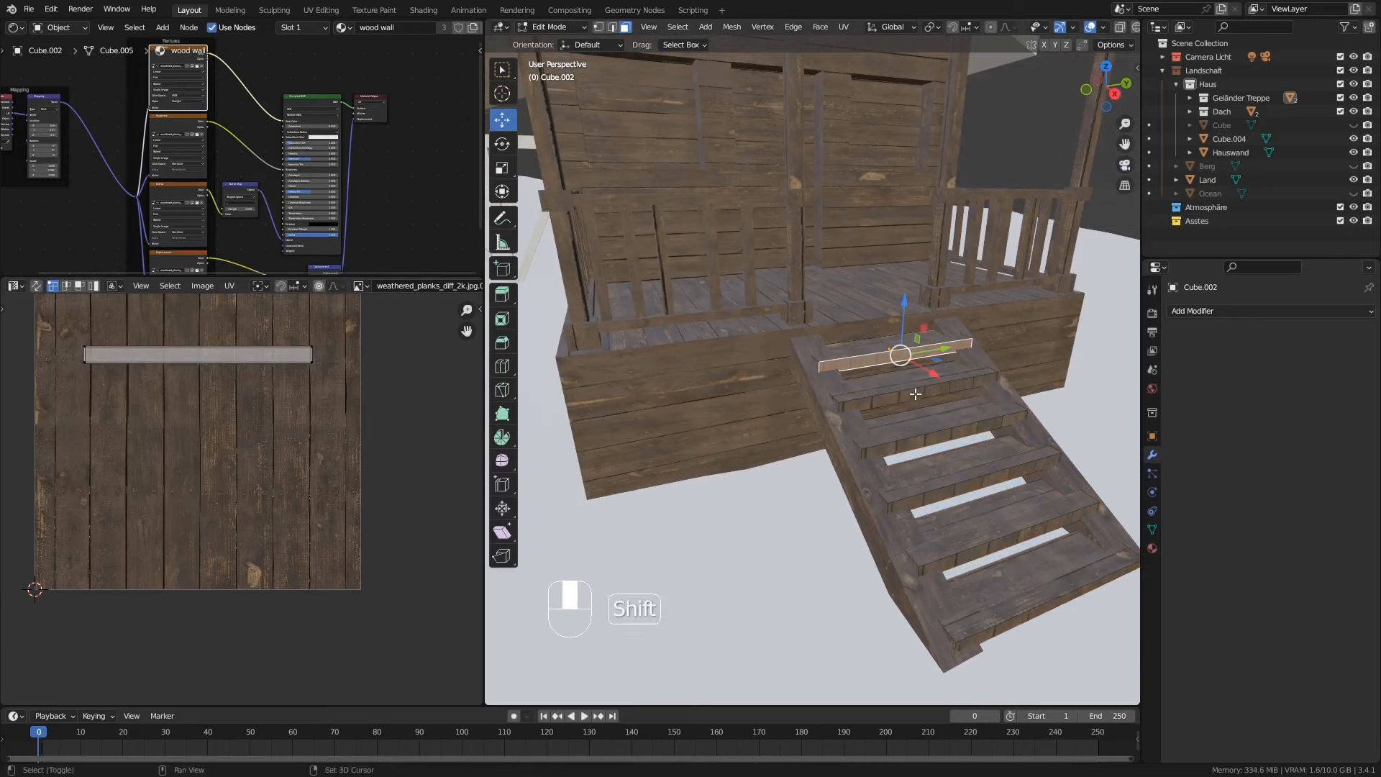
pyautogui.keyDown('shift'); pyautogui.click(915, 404); pyautogui.keyUp('shift')
pyautogui.keyDown('shift'); pyautogui.click(935, 436); pyautogui.keyUp('shift')
pyautogui.keyDown('shift'); pyautogui.click(965, 486); pyautogui.keyUp('shift')
pyautogui.keyDown('shift'); pyautogui.click(1003, 542); pyautogui.keyUp('shift')
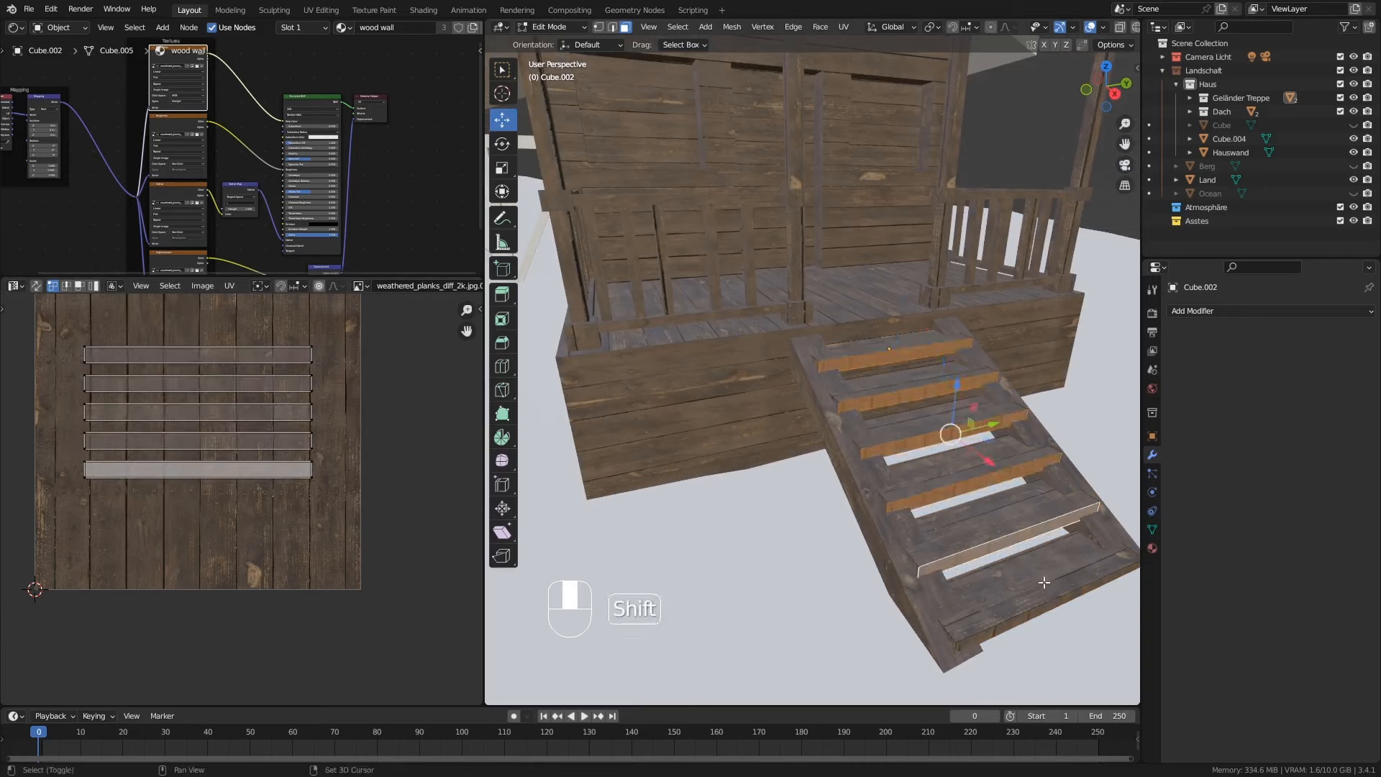
pyautogui.keyDown('shift'); pyautogui.click(1050, 604); pyautogui.keyUp('shift')
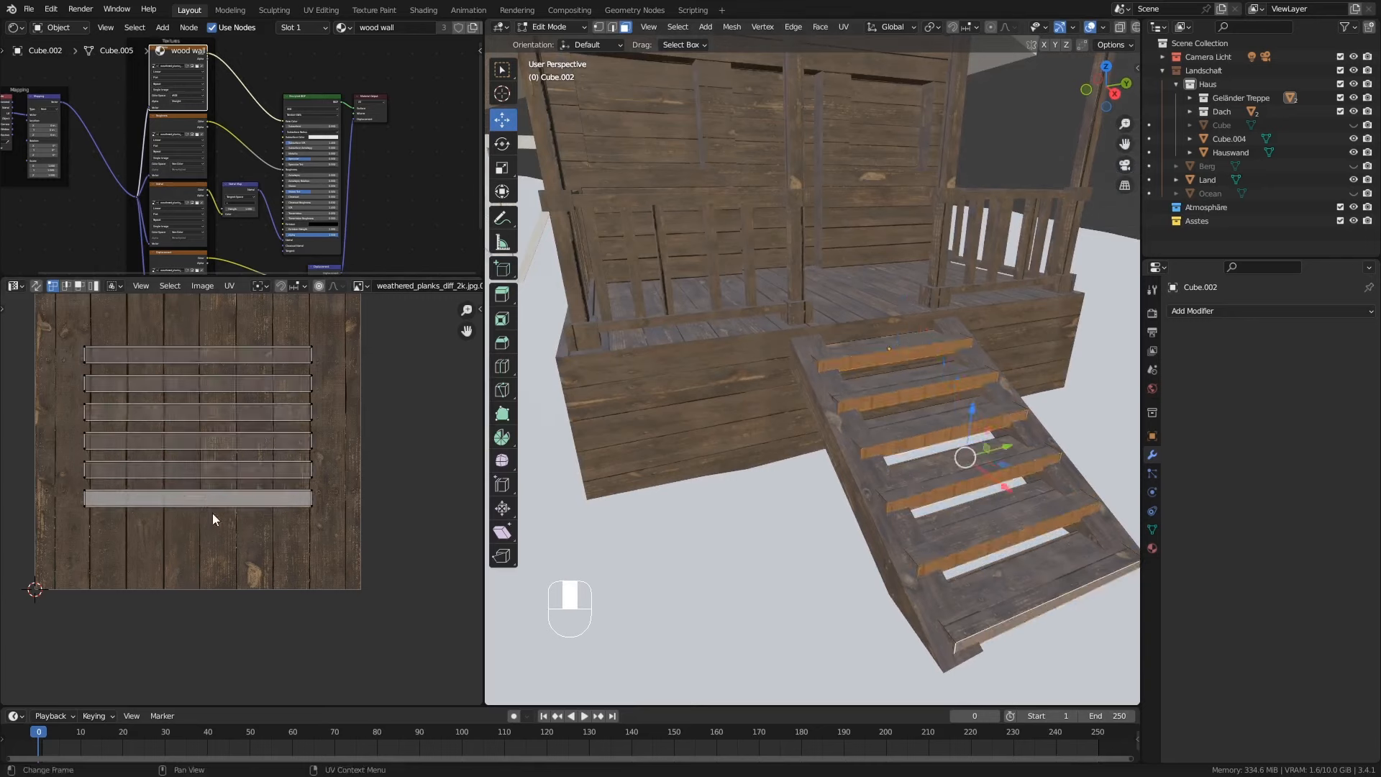
pyautogui.press('a')
pyautogui.press('r')
pyautogui.press('9')
pyautogui.press('0')
pyautogui.press('Return')
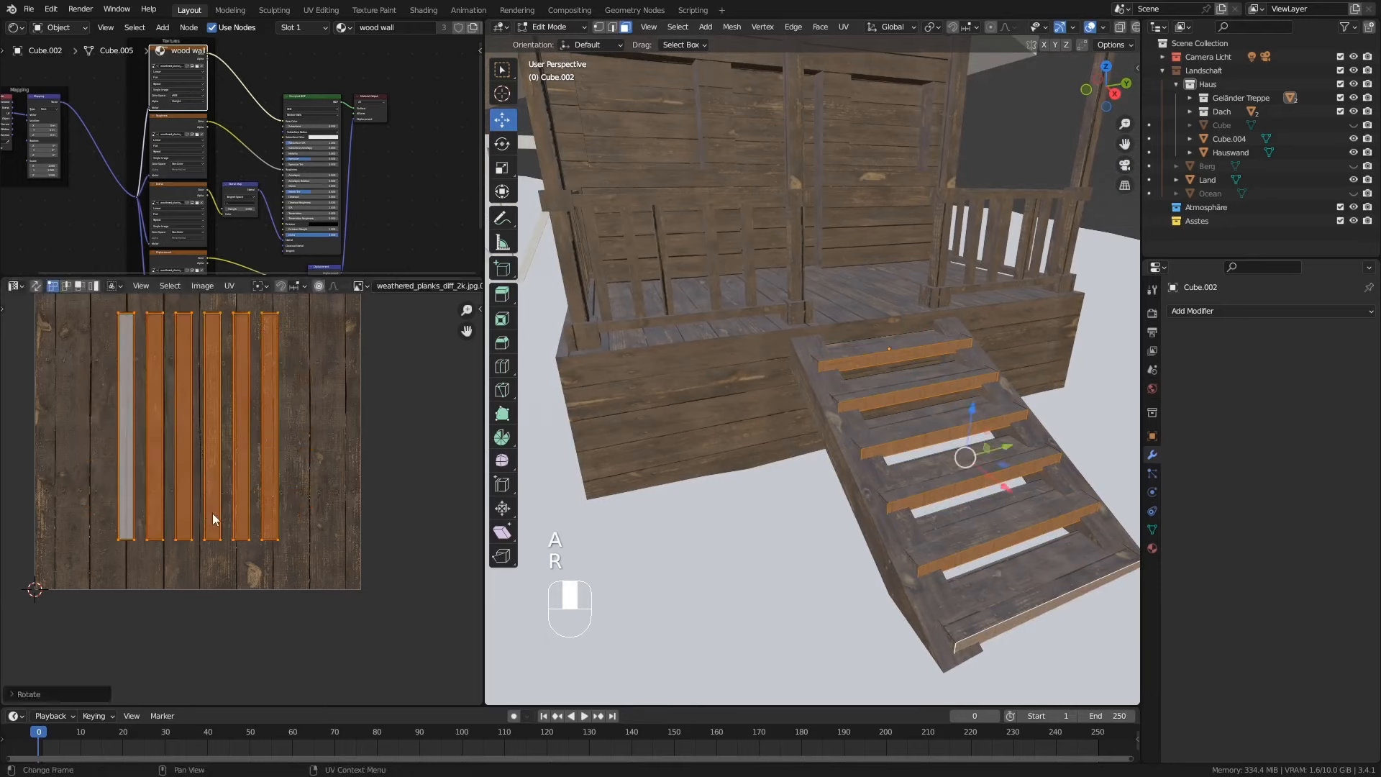
# Step: Shrink the tread-front UV islands, widen them along X, and return to Object Mode
pyautogui.press('s')
pyautogui.click(307, 545)
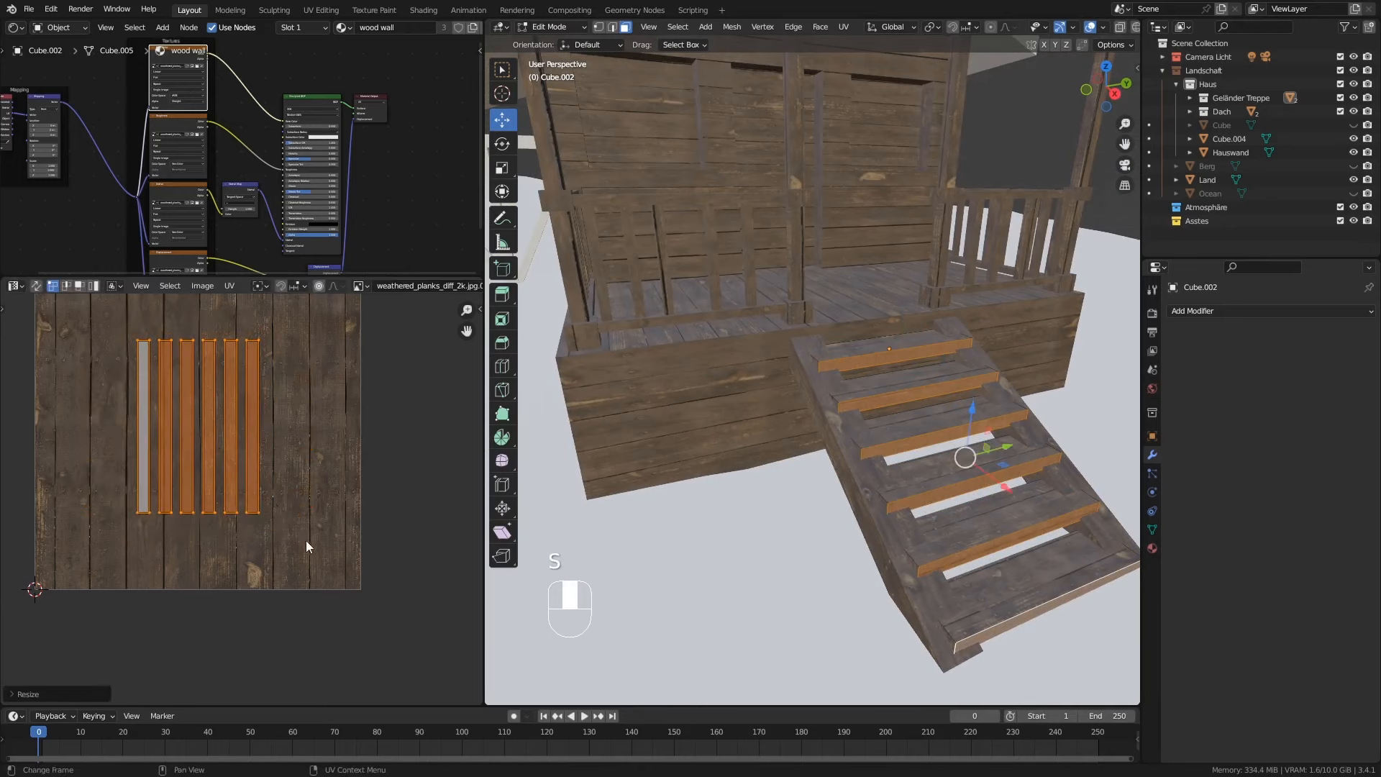
pyautogui.press('s')
pyautogui.press('x')
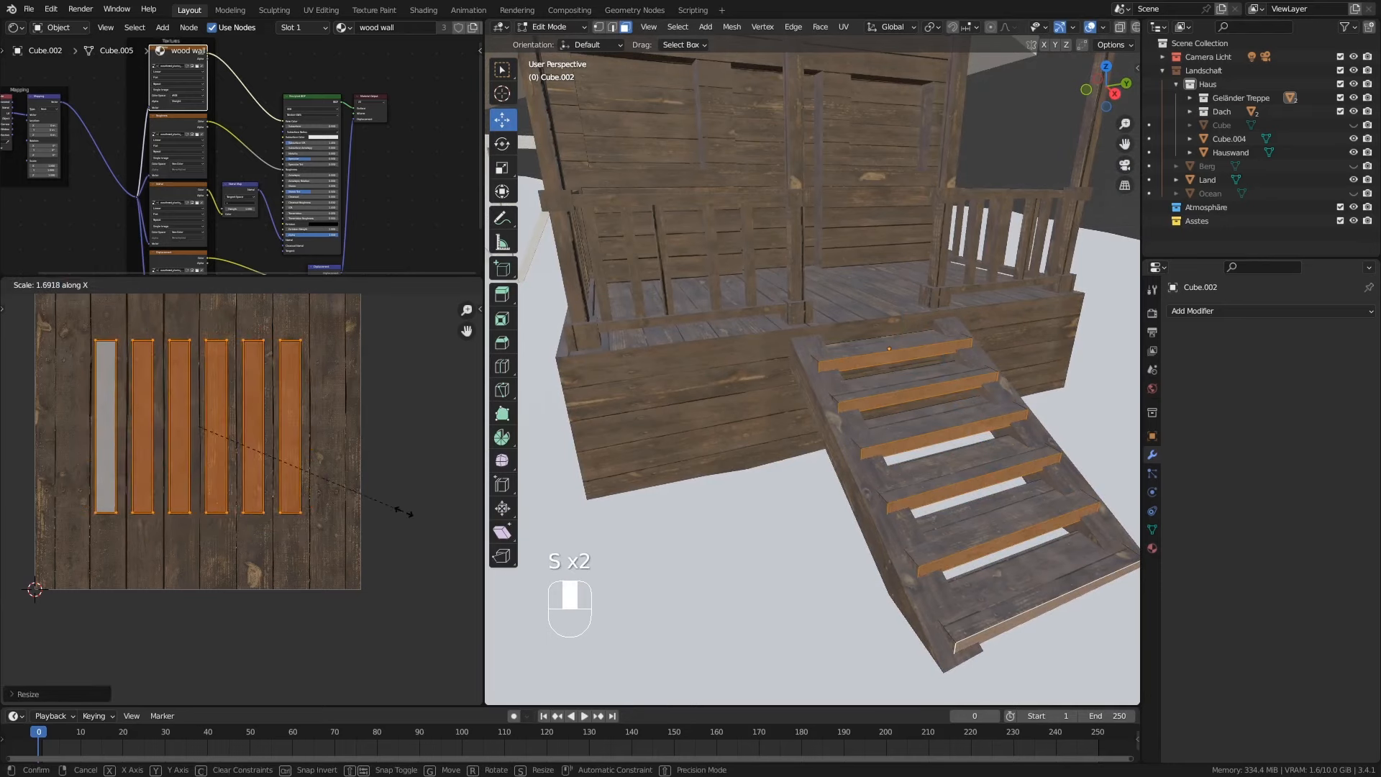
pyautogui.click(375, 503)
pyautogui.press('Tab')
# Step: Assign the existing "wood wall" material to the wooden support frame under the roof extension and enter Edit Mode on it
pyautogui.moveTo(1080, 536); pyautogui.dragTo(847, 309, button='middle')
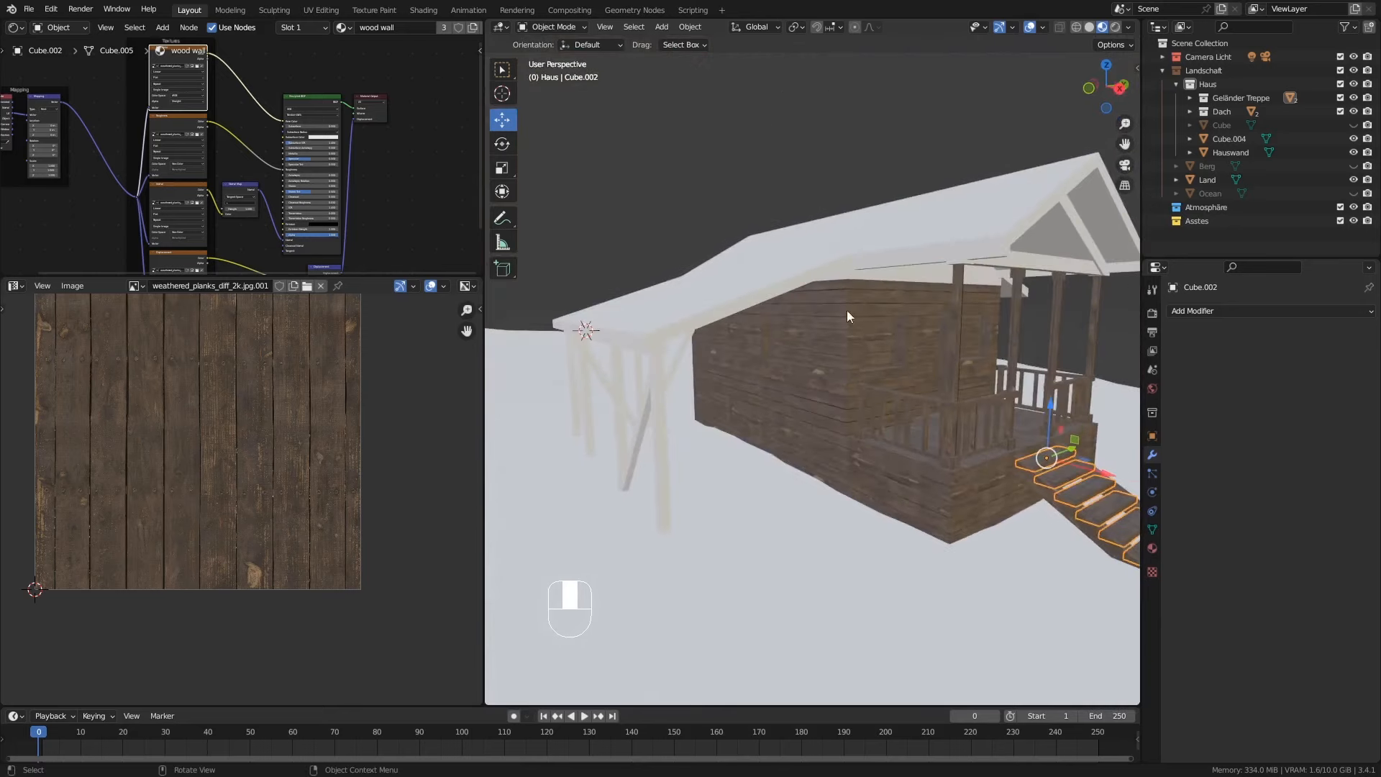
pyautogui.moveTo(971, 265); pyautogui.dragTo(883, 292, button='middle')
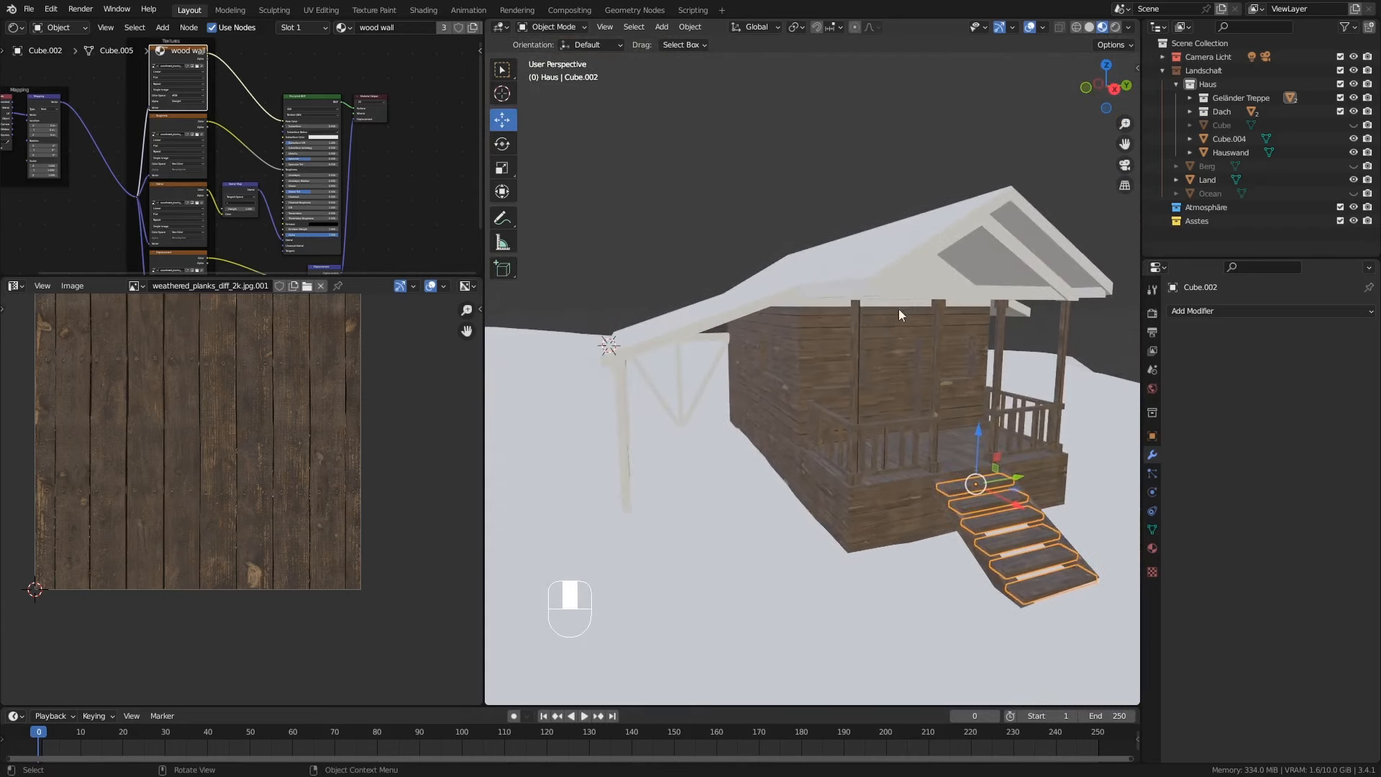
pyautogui.moveTo(910, 330); pyautogui.dragTo(749, 365, button='middle')
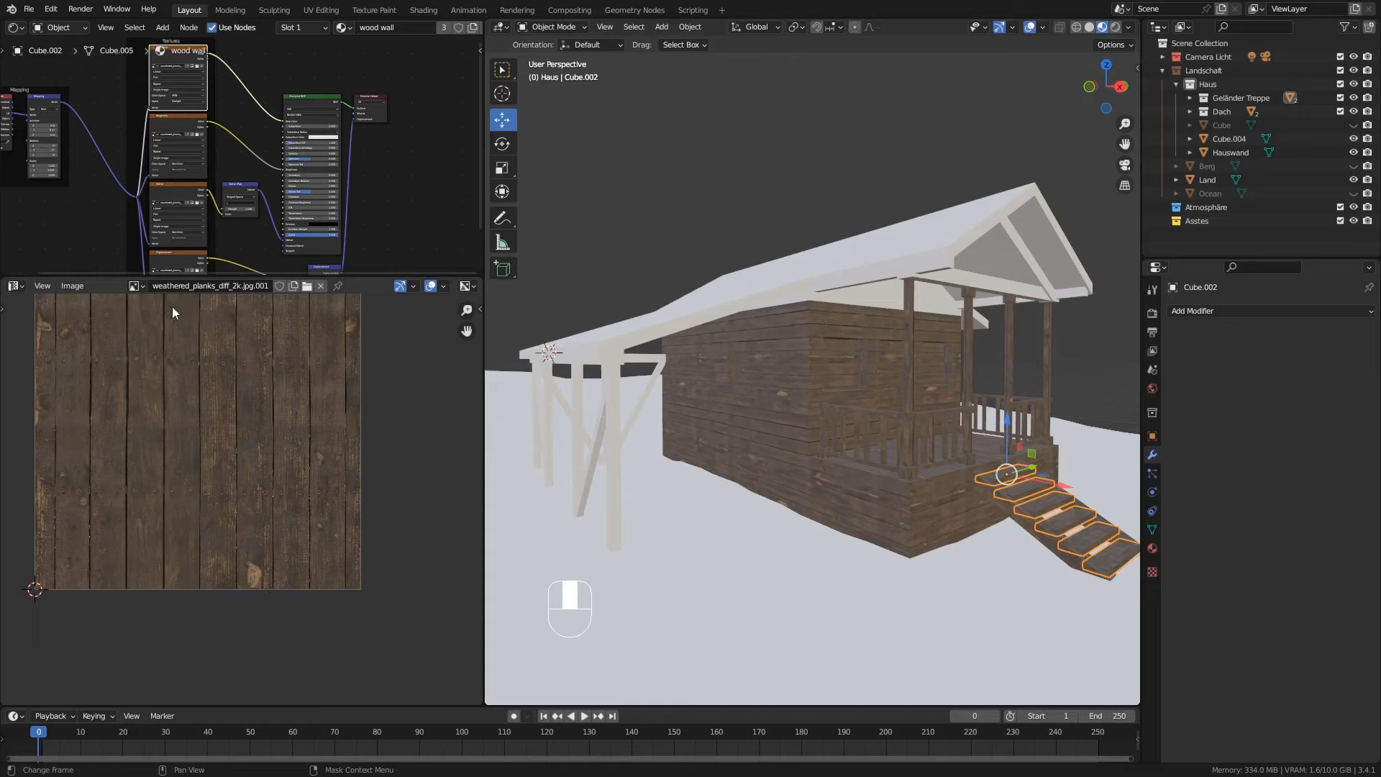
pyautogui.moveTo(661, 440); pyautogui.dragTo(735, 416, button='middle')
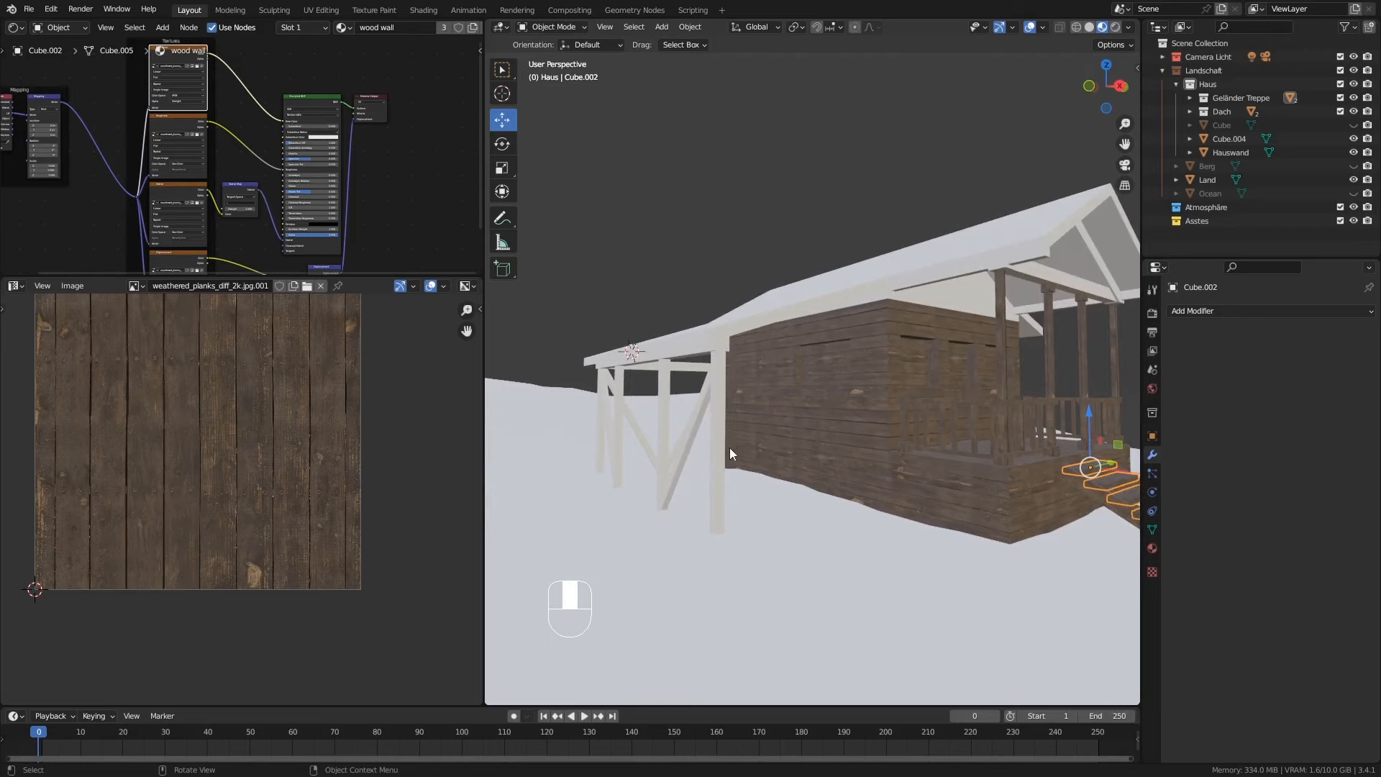
pyautogui.moveTo(735, 416)
pyautogui.mouseDown(button='middle')
pyautogui.moveTo(737, 528)
pyautogui.moveTo(758, 430)
pyautogui.mouseUp(button='middle')
pyautogui.click(758, 430)
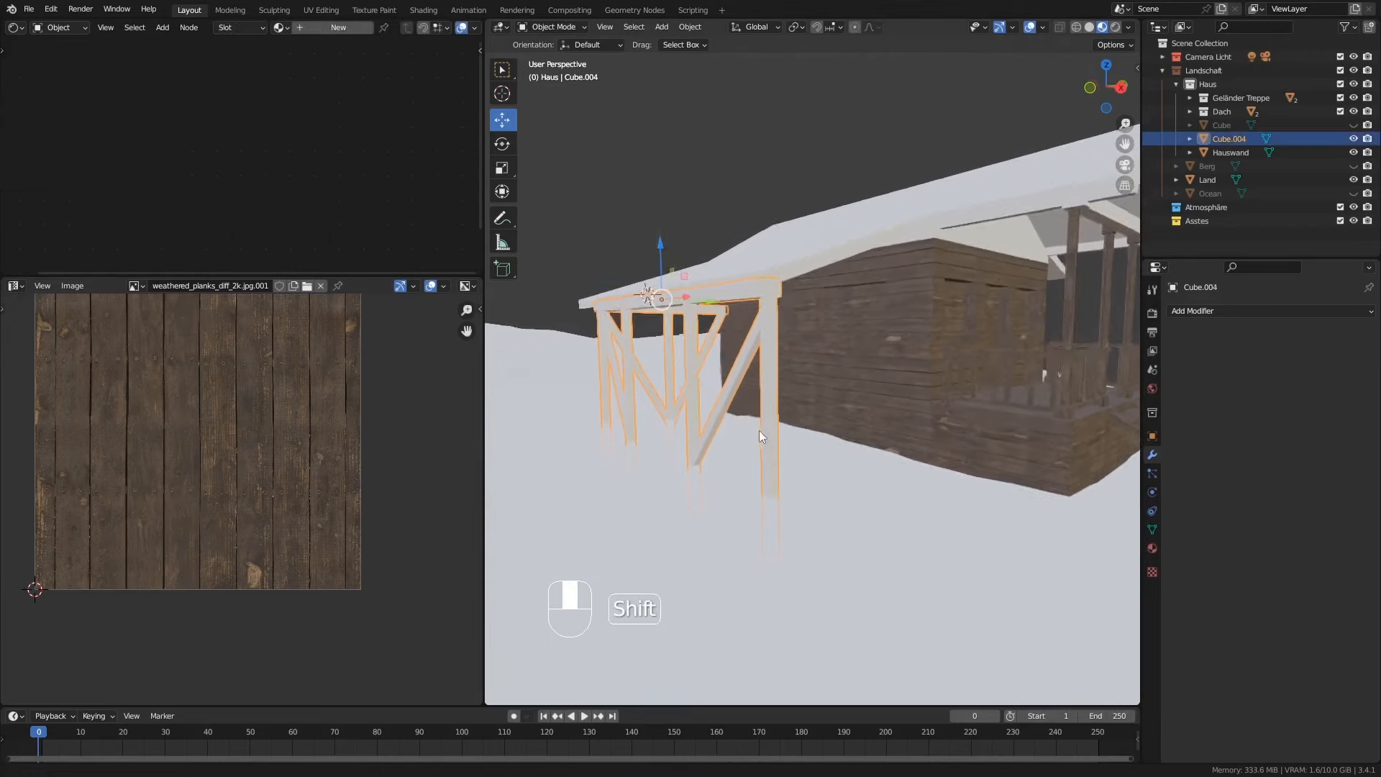
pyautogui.click(1152, 548)
pyautogui.press('Tab')
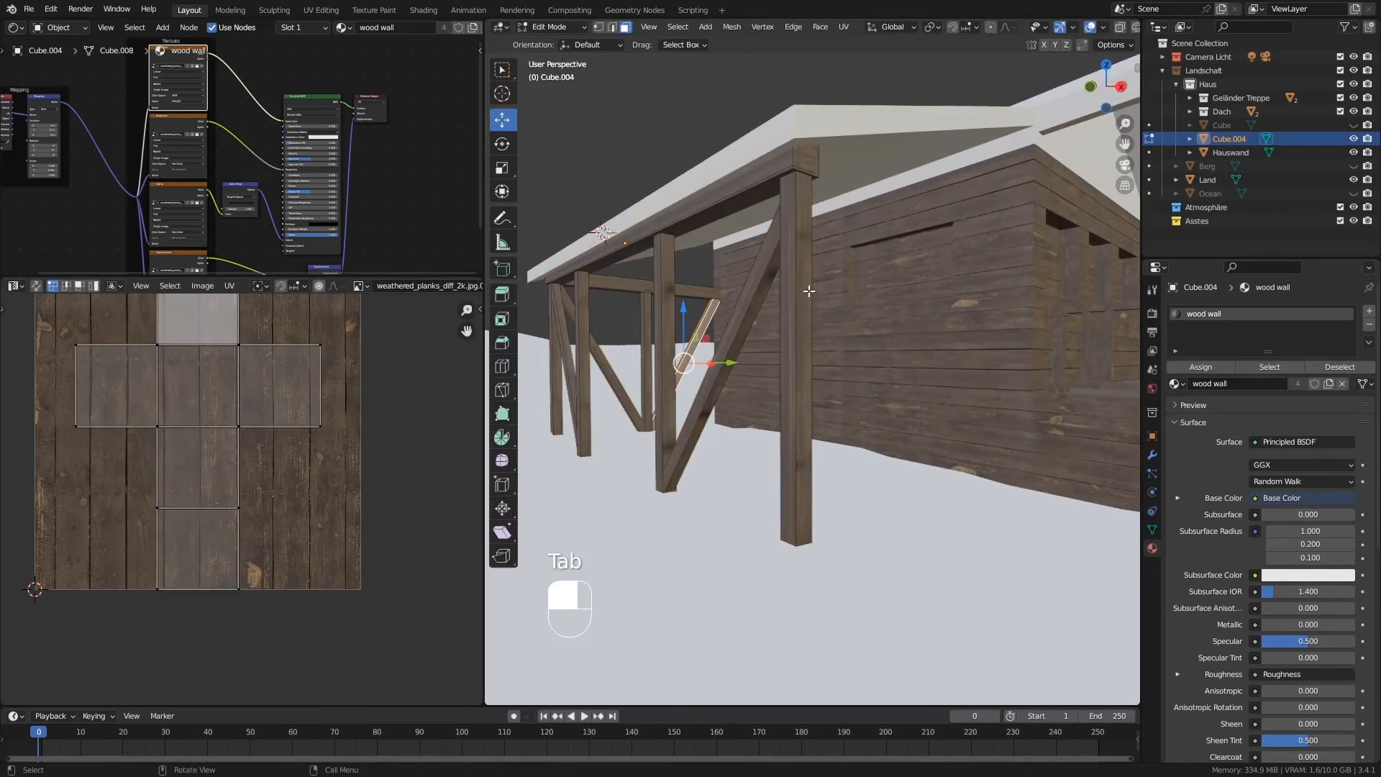
# Step: Unwrap the whole support frame with Cube Projection
pyautogui.click(791, 287)
pyautogui.press('a')
pyautogui.press('u')
pyautogui.click(788, 285)
# Step: Rotate the UVs of the long roof beam's outer side face 90 degrees and move them along the planks
pyautogui.moveTo(788, 286); pyautogui.dragTo(935, 284, button='middle')
pyautogui.click(755, 188)
pyautogui.write('ar90')
pyautogui.click(331, 456)
pyautogui.press('g')
pyautogui.click(320, 518)
# Step: Rotate the UV island of the roof beam's square end face and move it onto a single plank
pyautogui.click(765, 183)
pyautogui.press('a')
pyautogui.press('r')
pyautogui.press('g')
pyautogui.click(270, 512)
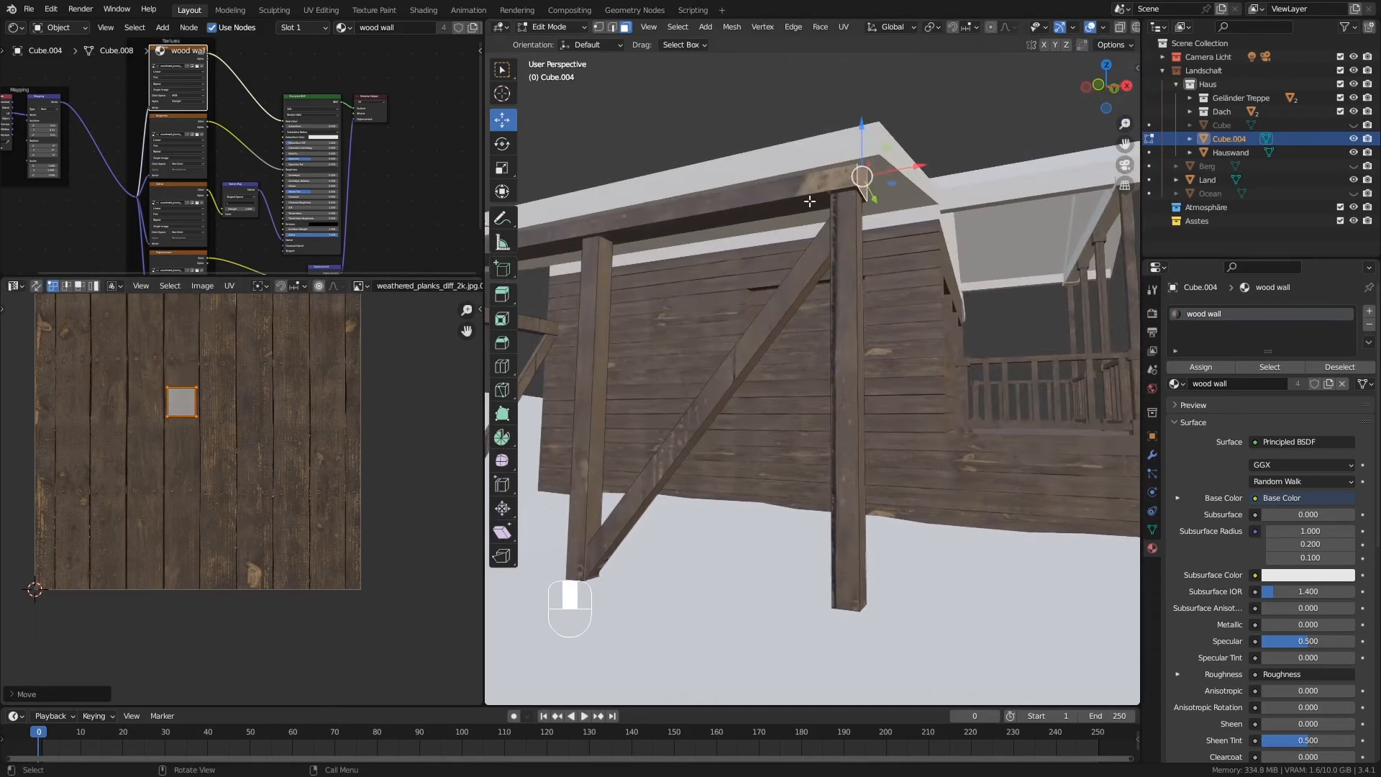
# Step: Enlarge the UV island of the long roof beam's outer side face and shorten it to about 0.92 along Y
pyautogui.click(811, 204)
pyautogui.moveTo(811, 203); pyautogui.dragTo(833, 244, button='middle')
pyautogui.moveTo(648, 374); pyautogui.dragTo(619, 393, button='middle')
pyautogui.scroll(-1, 284, 447)
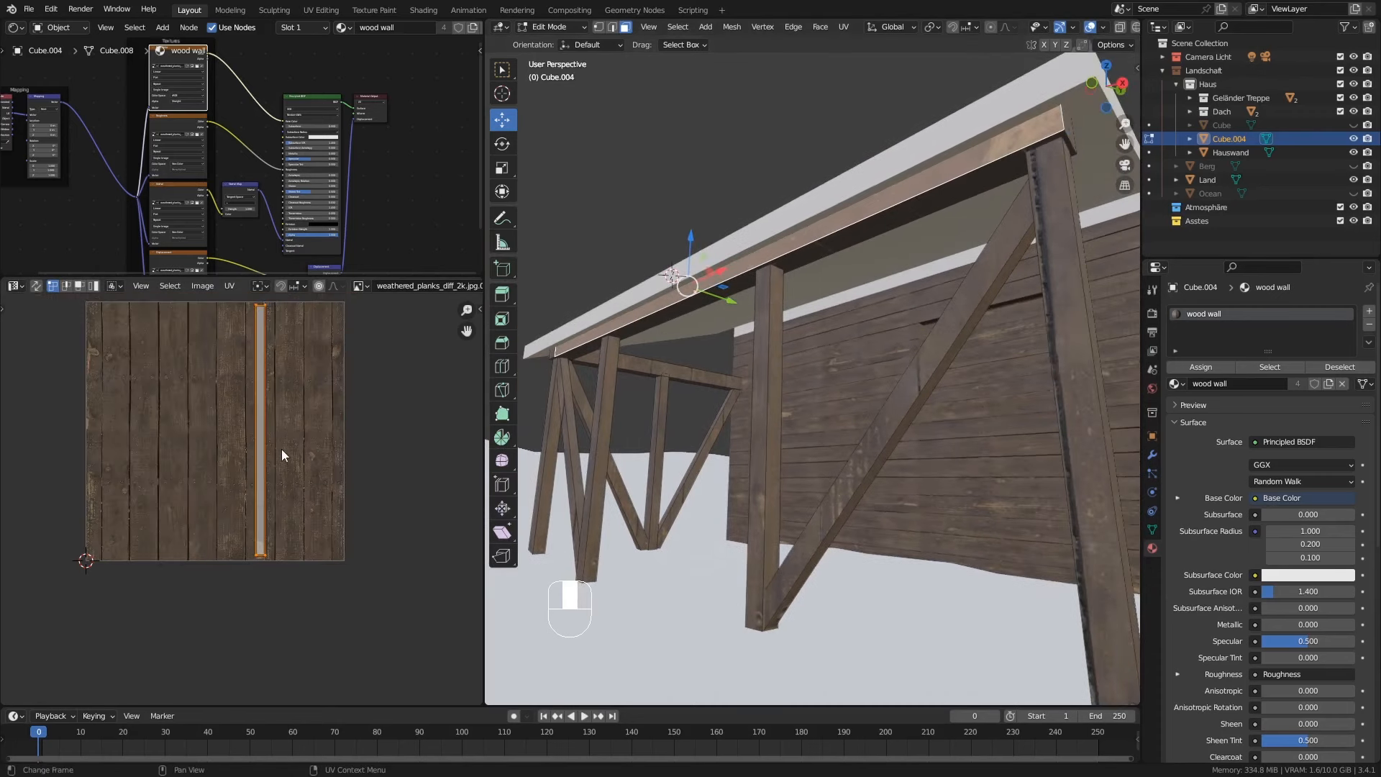
pyautogui.press('s')
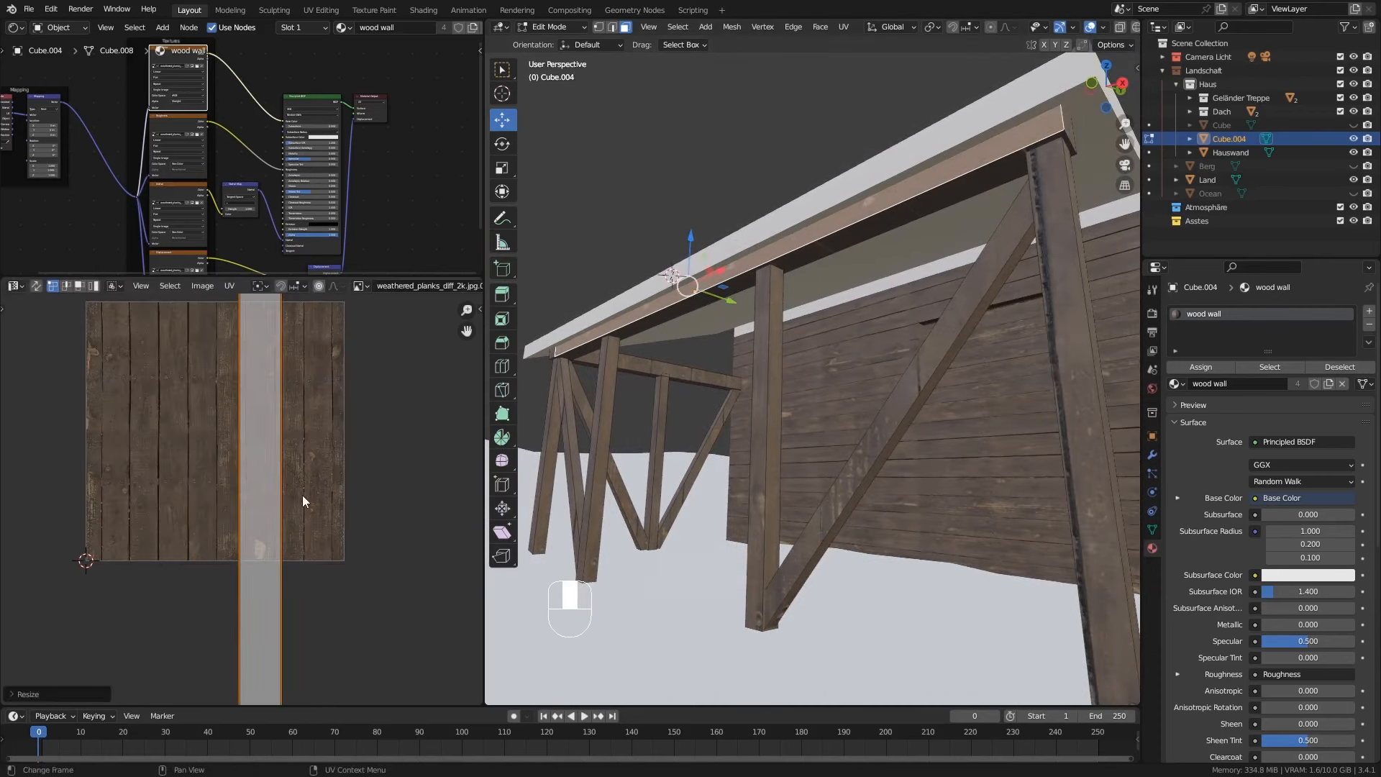
pyautogui.click(305, 503)
pyautogui.scroll(-4, 391, 619)
pyautogui.press('s')
pyautogui.press('y')
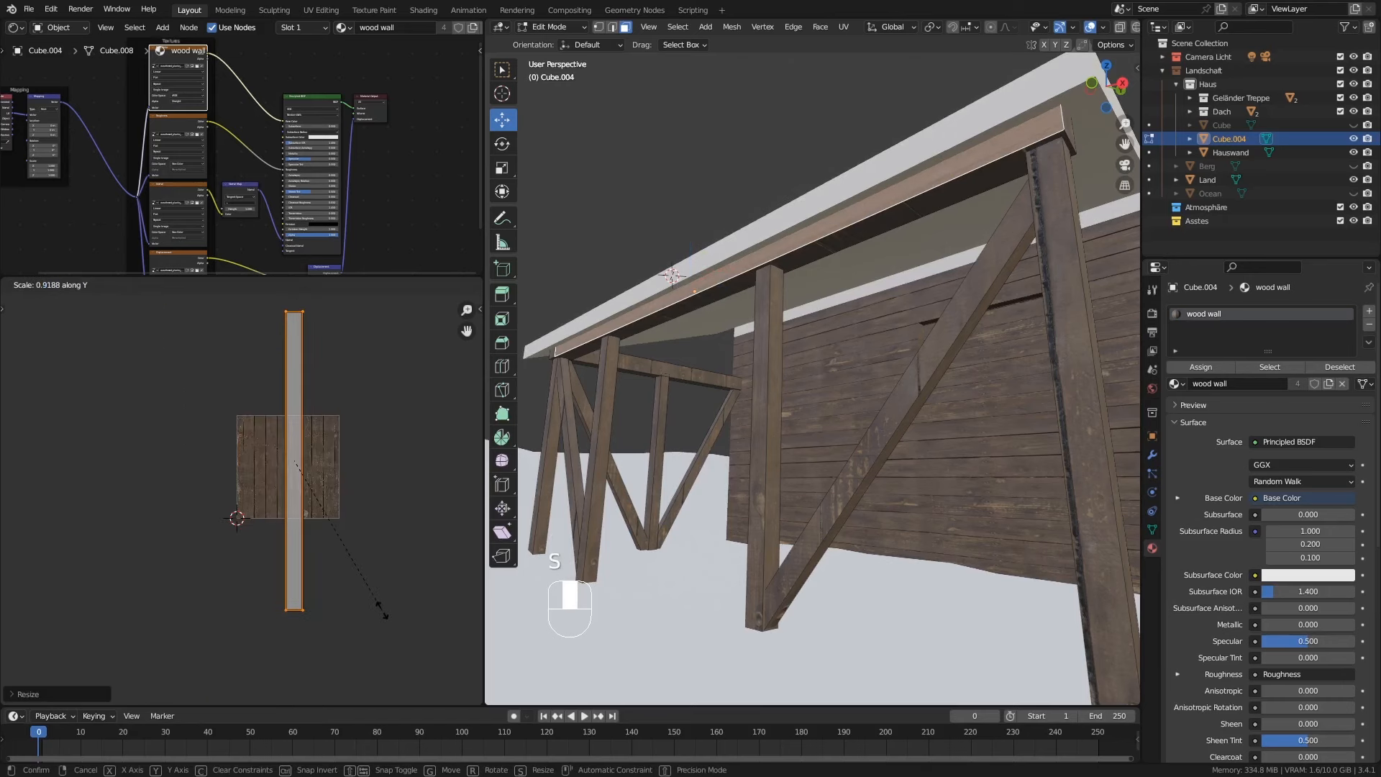
pyautogui.click(383, 610)
pyautogui.press('Tab')
pyautogui.moveTo(881, 291); pyautogui.dragTo(874, 321, button='middle')
pyautogui.press('Tab')
pyautogui.moveTo(1022, 398); pyautogui.dragTo(1029, 371, button='middle')
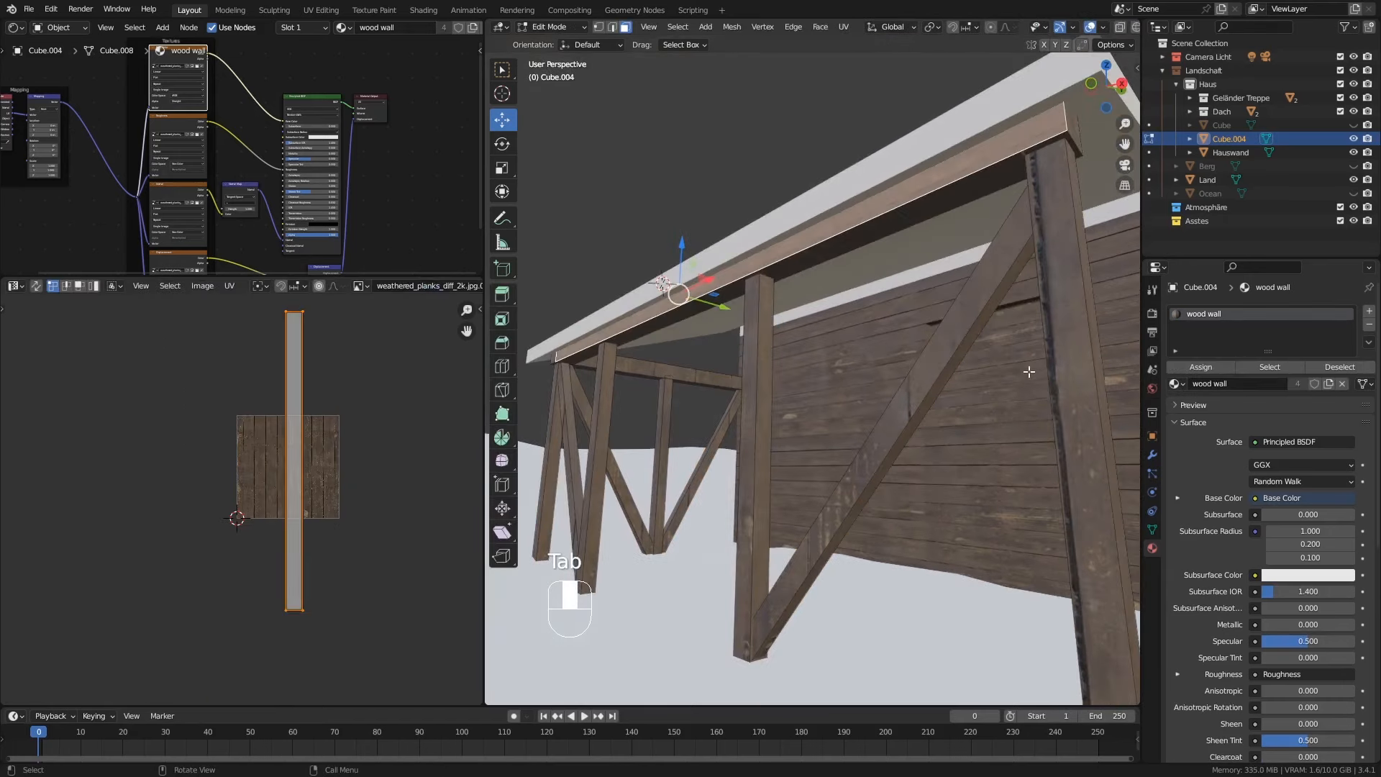
# Step: Rotate the near diagonal brace's outer-face UV island upright, move it onto the planks and enlarge it
pyautogui.click(899, 415)
pyautogui.scroll(2, 358, 472)
pyautogui.write('ar90')
pyautogui.rightClick(367, 473)
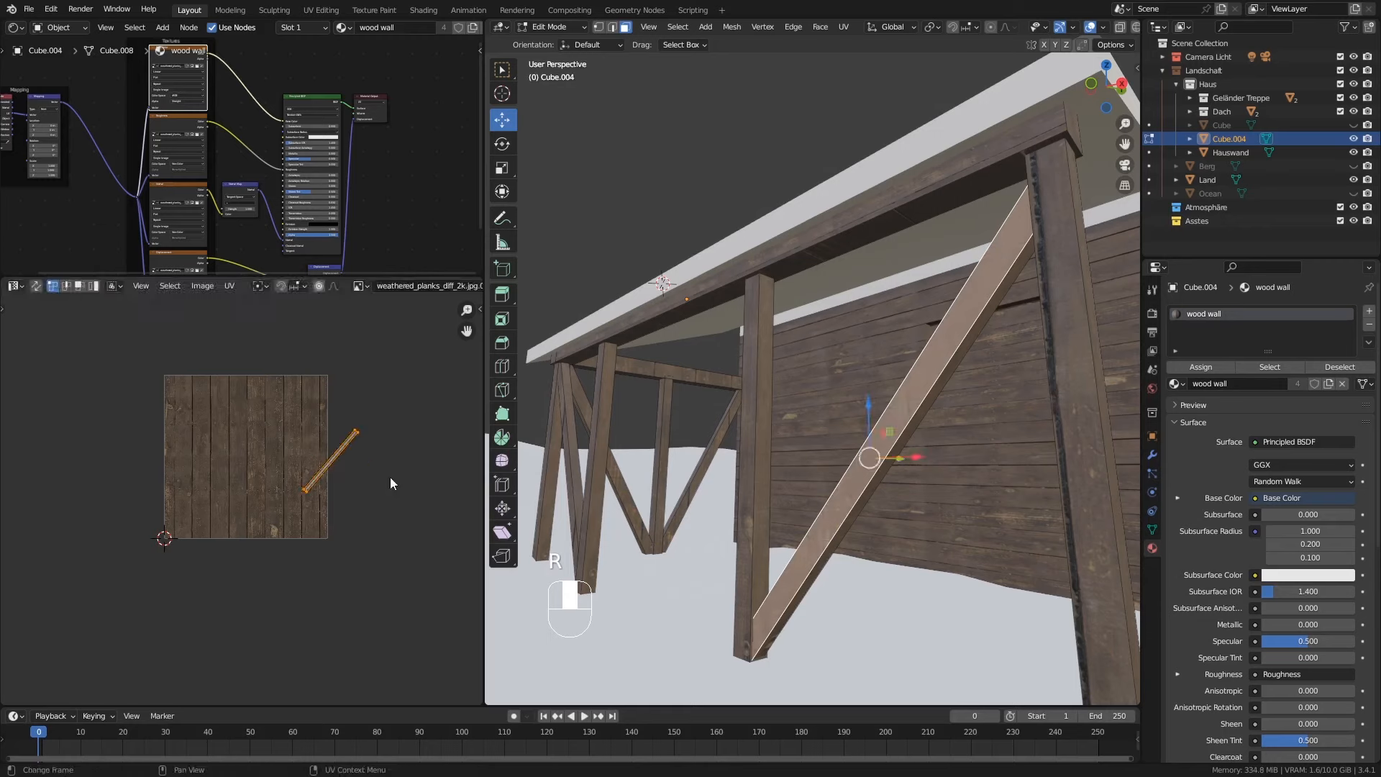
pyautogui.press('r')
pyautogui.click(393, 437)
pyautogui.press('g')
pyautogui.click(374, 456)
pyautogui.press('s')
pyautogui.click(388, 374)
# Step: Rotate the UV island of the same diagonal brace's inner face upright, move it onto the planks and scale it up
pyautogui.moveTo(956, 421); pyautogui.dragTo(812, 413, button='middle')
pyautogui.click(855, 393)
pyautogui.press('r')
pyautogui.click(355, 473)
pyautogui.press('g')
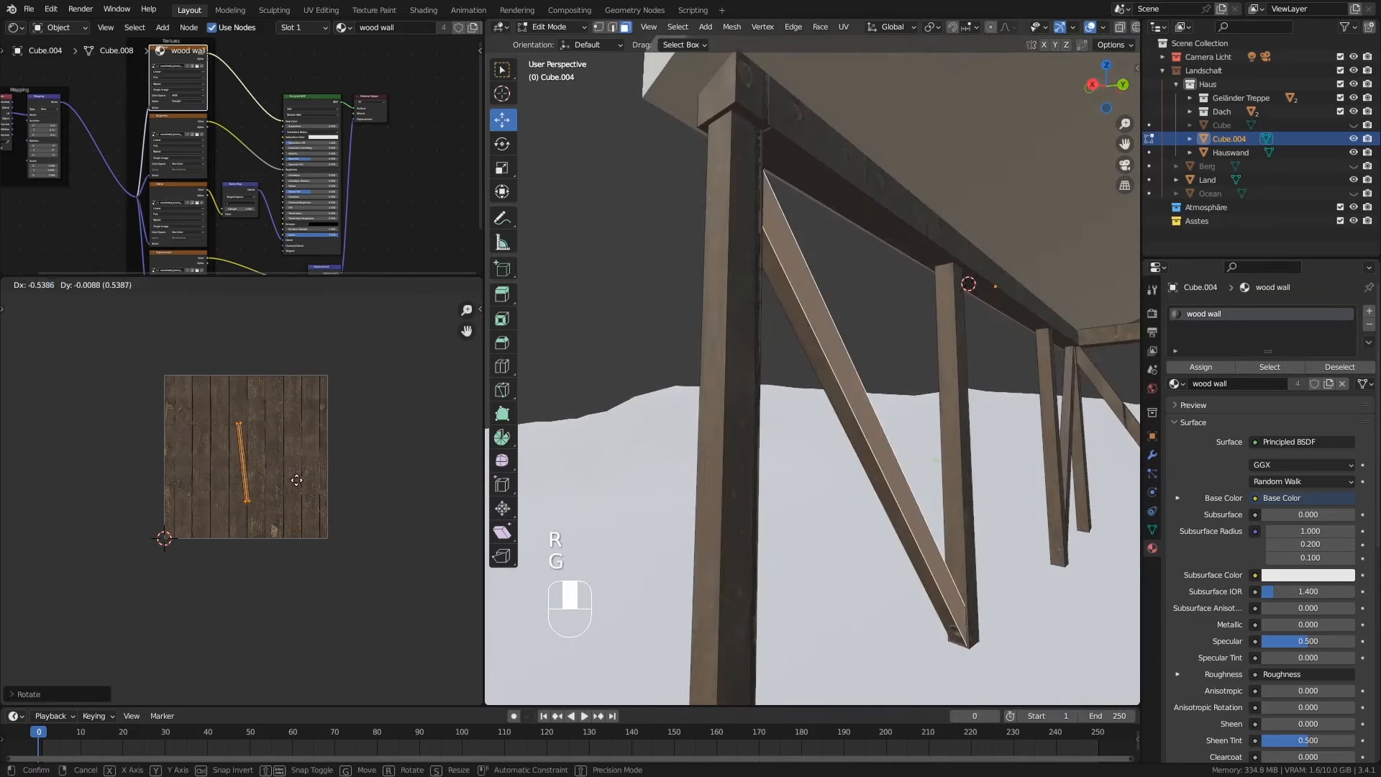
pyautogui.click(270, 472)
pyautogui.press('r')
pyautogui.click(394, 411)
pyautogui.press('s')
pyautogui.click(431, 399)
# Step: Rotate the UVs of the long beam's underside 90 degrees, move them onto one plank and enlarge them
pyautogui.moveTo(861, 401); pyautogui.dragTo(1000, 306, button='middle')
pyautogui.keyDown('shift'); pyautogui.moveTo(1000, 306); pyautogui.dragTo(827, 248, button='middle'); pyautogui.keyUp('shift')
pyautogui.click(856, 281)
pyautogui.write('ar90')
pyautogui.press('Return')
pyautogui.press('g')
pyautogui.click(247, 499)
pyautogui.press('s')
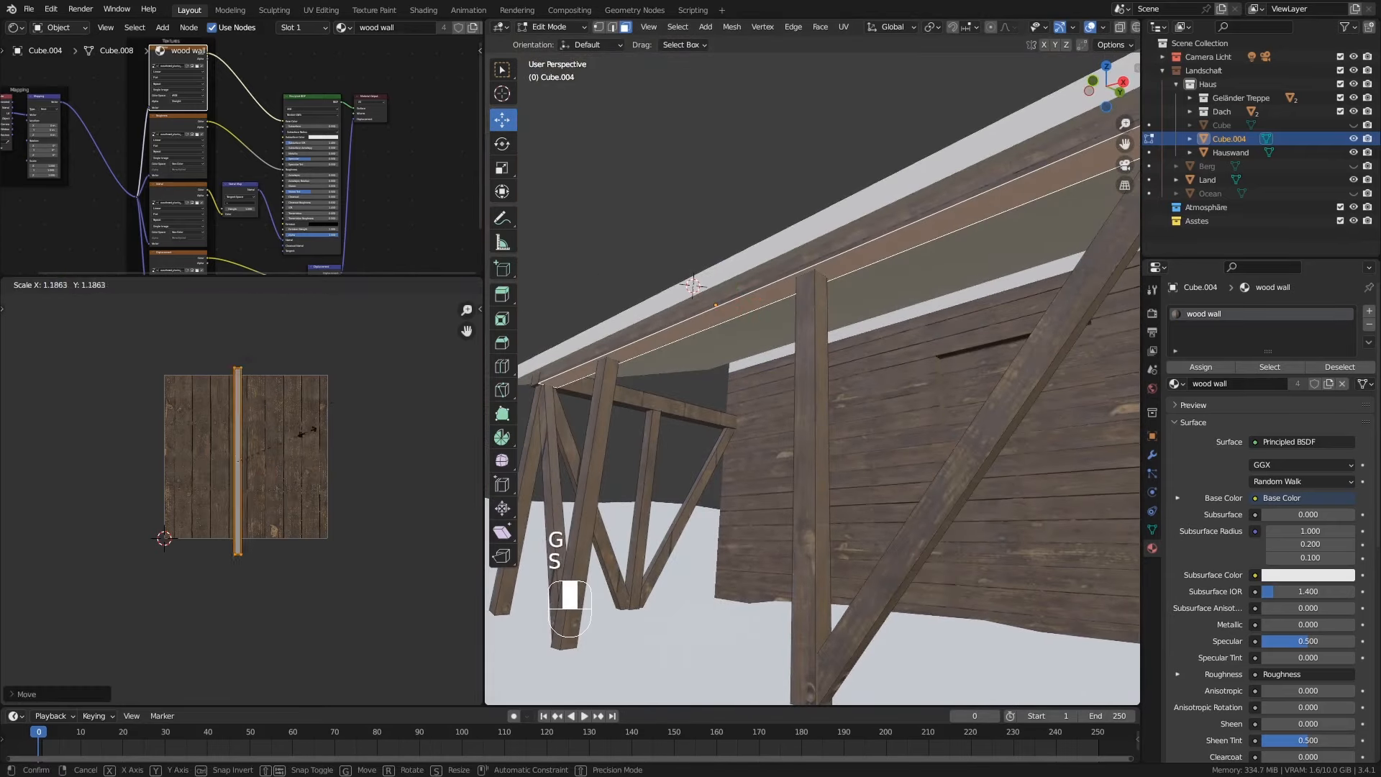
pyautogui.click(302, 438)
pyautogui.press('Tab')
pyautogui.press('Tab')
pyautogui.moveTo(630, 418); pyautogui.dragTo(661, 446, button='middle')
pyautogui.keyDown('ctrl'); pyautogui.moveTo(662, 446); pyautogui.dragTo(739, 416, button='middle'); pyautogui.keyUp('ctrl')
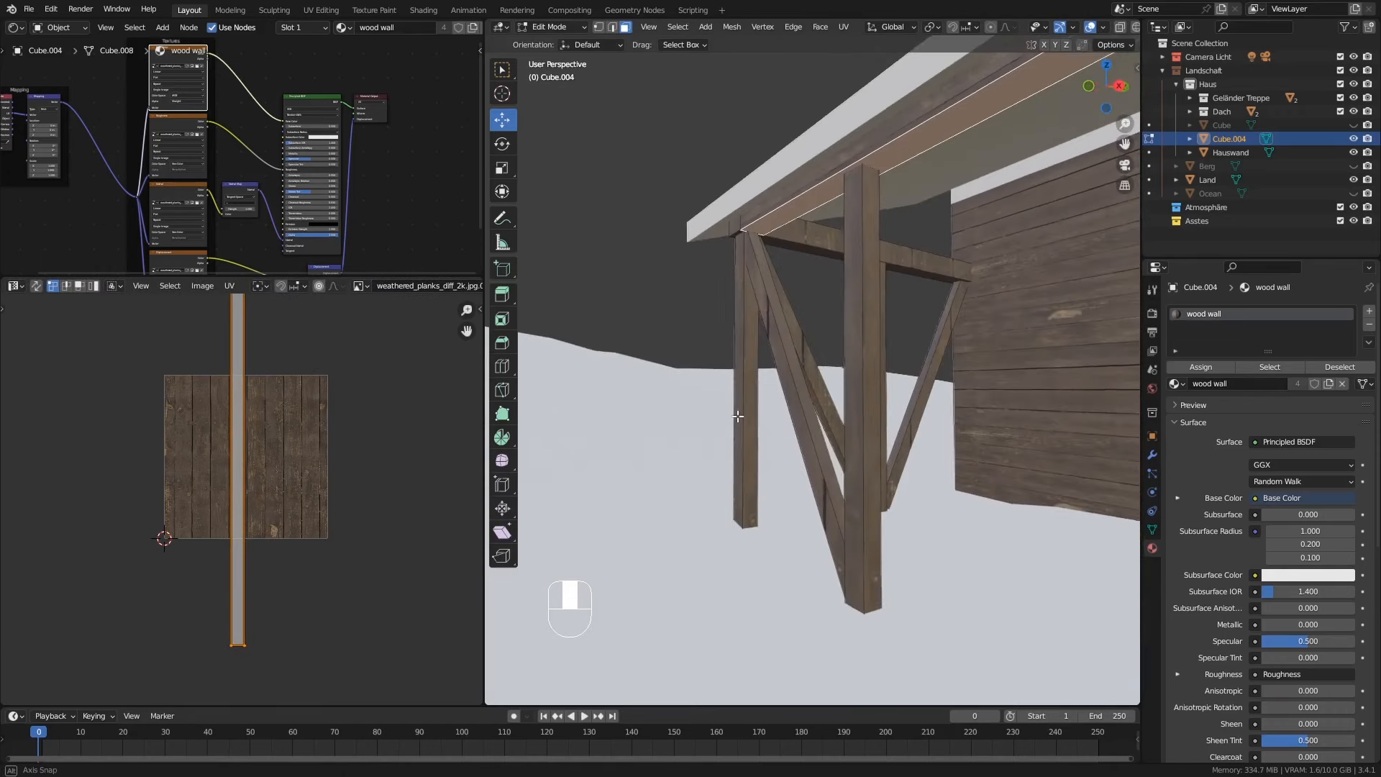
# Step: Align the UV island of the far-corner diagonal brace's outer face vertically with the planks, enlarging and repositioning it
pyautogui.click(851, 353)
pyautogui.moveTo(851, 352); pyautogui.dragTo(692, 335, button='middle')
pyautogui.click(692, 335)
pyautogui.press('a')
pyautogui.press('r')
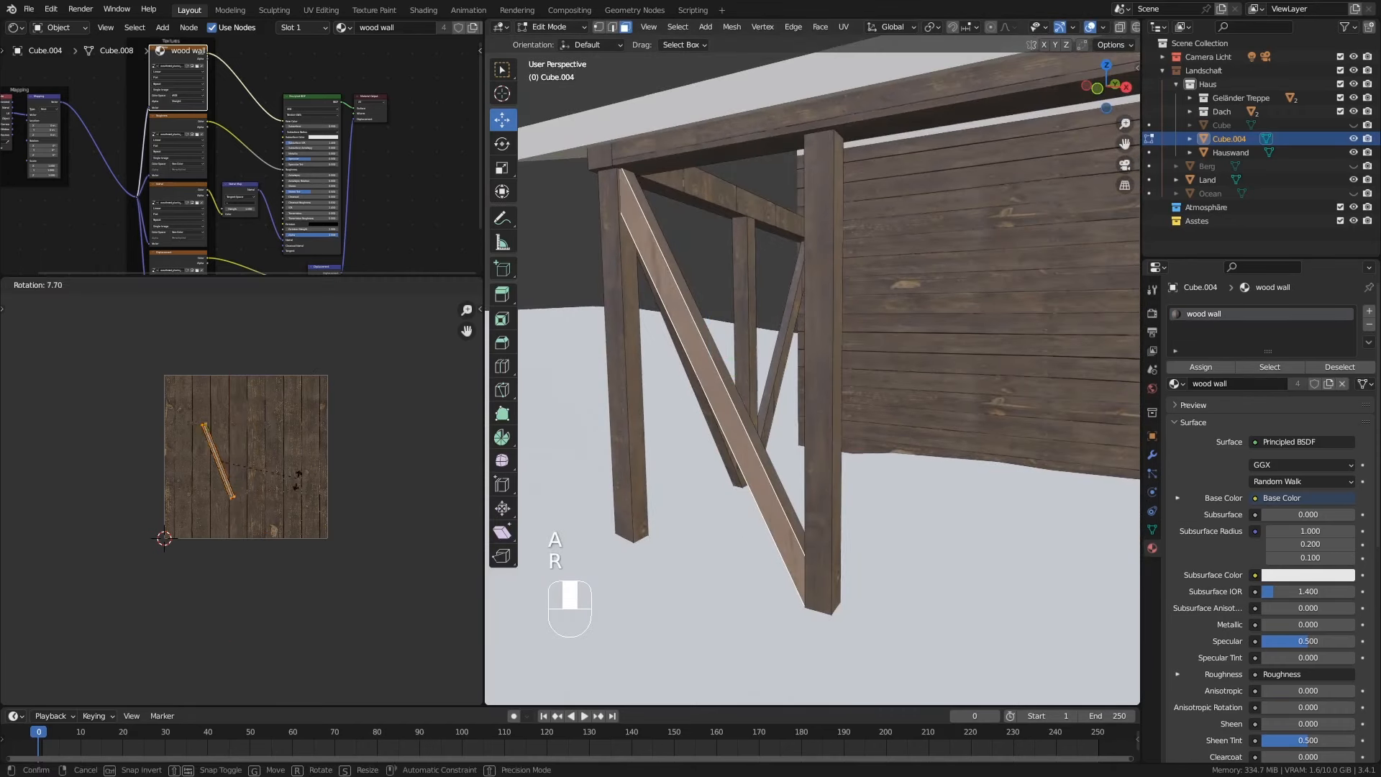
pyautogui.click(290, 509)
pyautogui.press('s')
pyautogui.click(321, 384)
pyautogui.press('g')
pyautogui.click(323, 384)
# Step: Rotate the UV island of the far-corner brace's inner face upright, scale it up and move it onto one plank
pyautogui.moveTo(928, 320); pyautogui.dragTo(746, 317, button='middle')
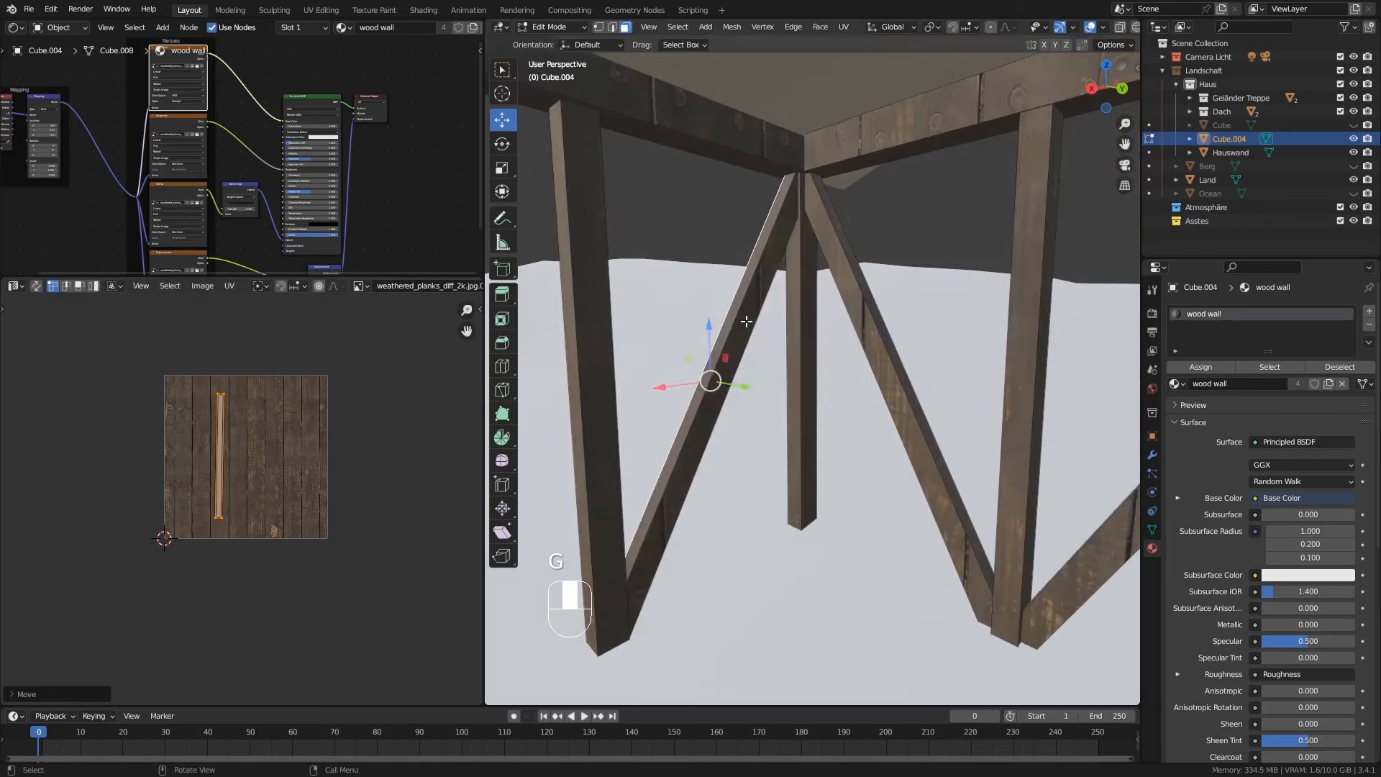
pyautogui.click(746, 317)
pyautogui.press('a')
pyautogui.press('r')
pyautogui.click(290, 473)
pyautogui.press('s')
pyautogui.click(345, 478)
pyautogui.press('g')
# Step: Rotate the inner-face UV island of the adjoining brace at the same corner upright, then move and enlarge it
pyautogui.moveTo(837, 371); pyautogui.dragTo(859, 365, button='middle')
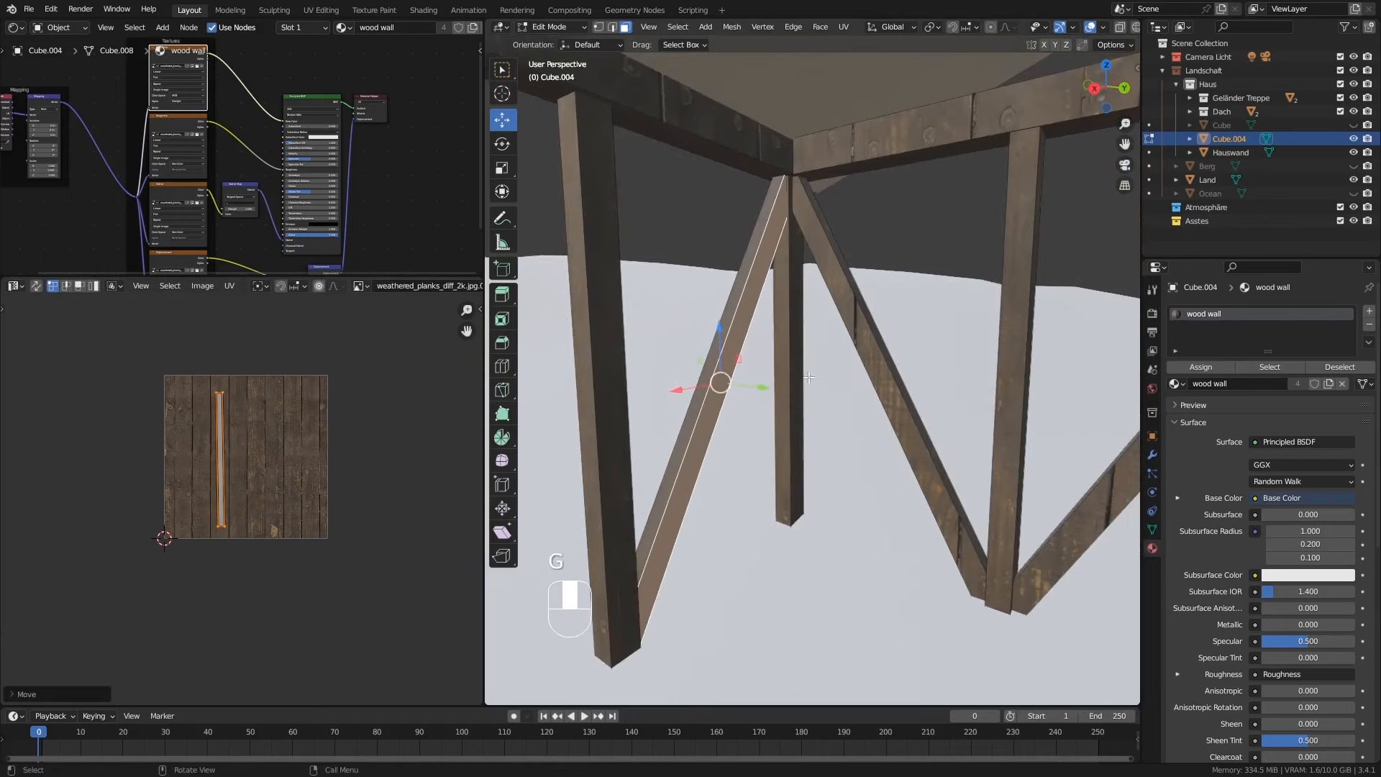
pyautogui.click(863, 356)
pyautogui.press('a')
pyautogui.press('r')
pyautogui.click(358, 512)
pyautogui.press('g')
pyautogui.click(290, 513)
pyautogui.press('s')
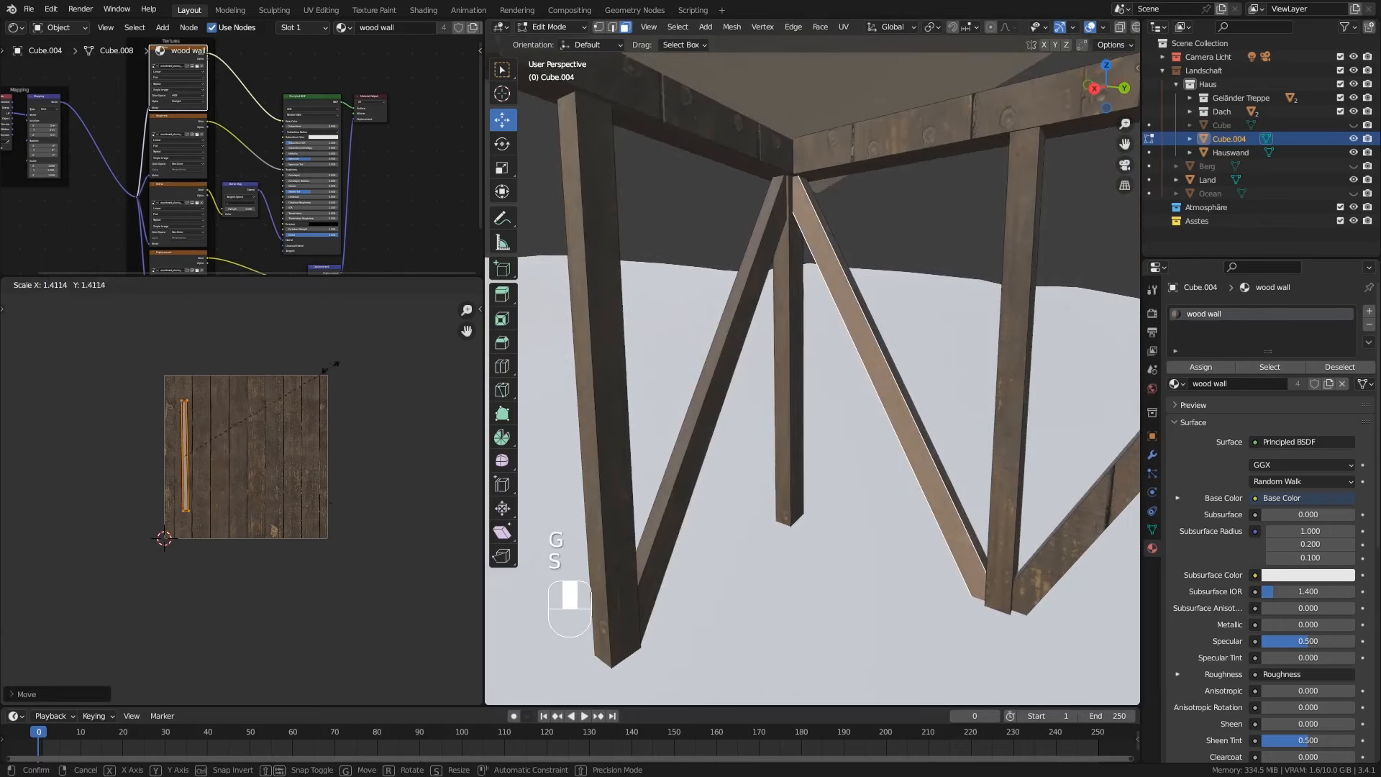
pyautogui.click(359, 342)
# Step: Rotate the inner-face UV island of the brace beyond the middle post upright and enlarge it along the planks
pyautogui.keyDown('shift'); pyautogui.moveTo(1040, 488); pyautogui.dragTo(935, 477, button='middle'); pyautogui.keyUp('shift')
pyautogui.click(967, 485)
pyautogui.press('a')
pyautogui.press('r')
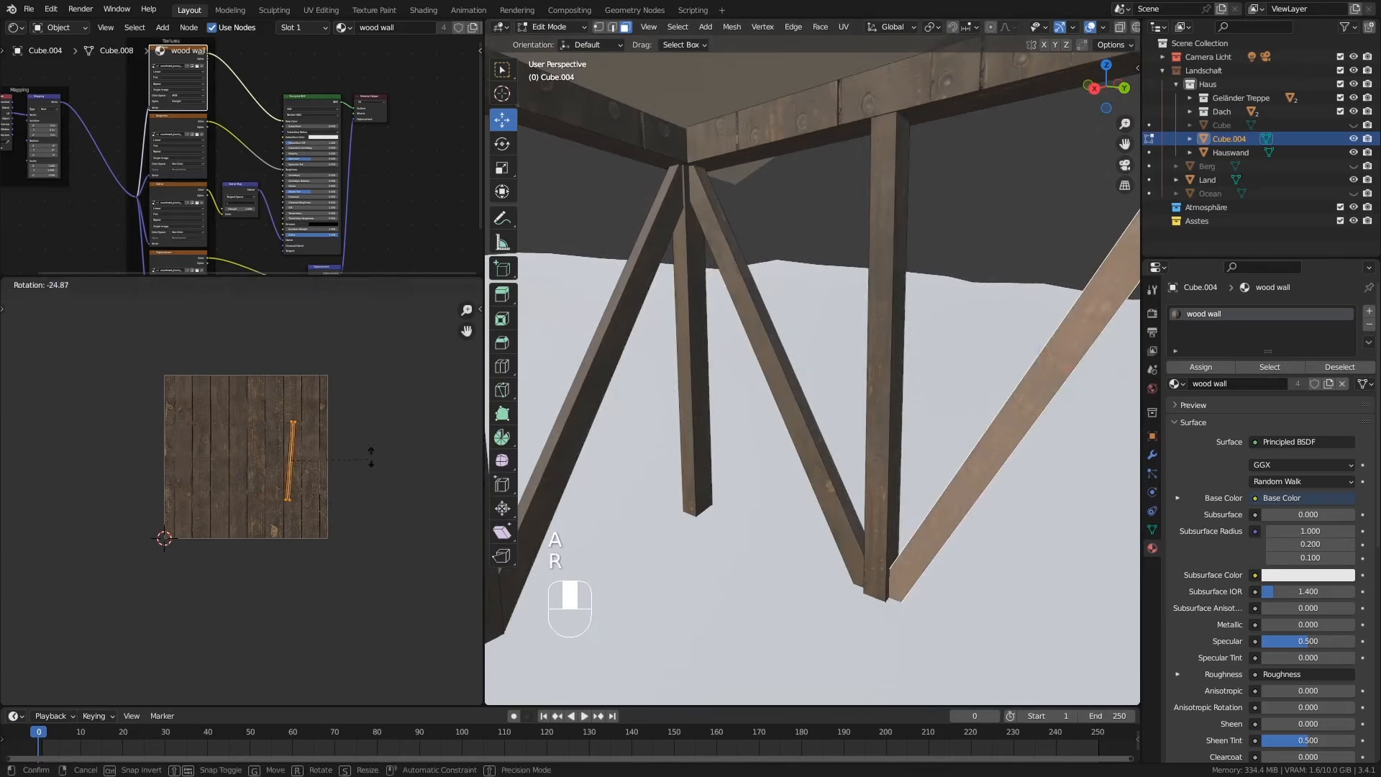
pyautogui.click(365, 453)
pyautogui.press('s')
pyautogui.click(404, 476)
pyautogui.press('Tab')
pyautogui.press('Tab')
# Step: Rotate the UVs of the short cross beam's faces 90 degrees to follow the grain and enlarge them
pyautogui.moveTo(662, 502); pyautogui.dragTo(1114, 436, button='middle')
pyautogui.keyDown('shift'); pyautogui.moveTo(1115, 436); pyautogui.dragTo(779, 385, button='middle'); pyautogui.keyUp('shift')
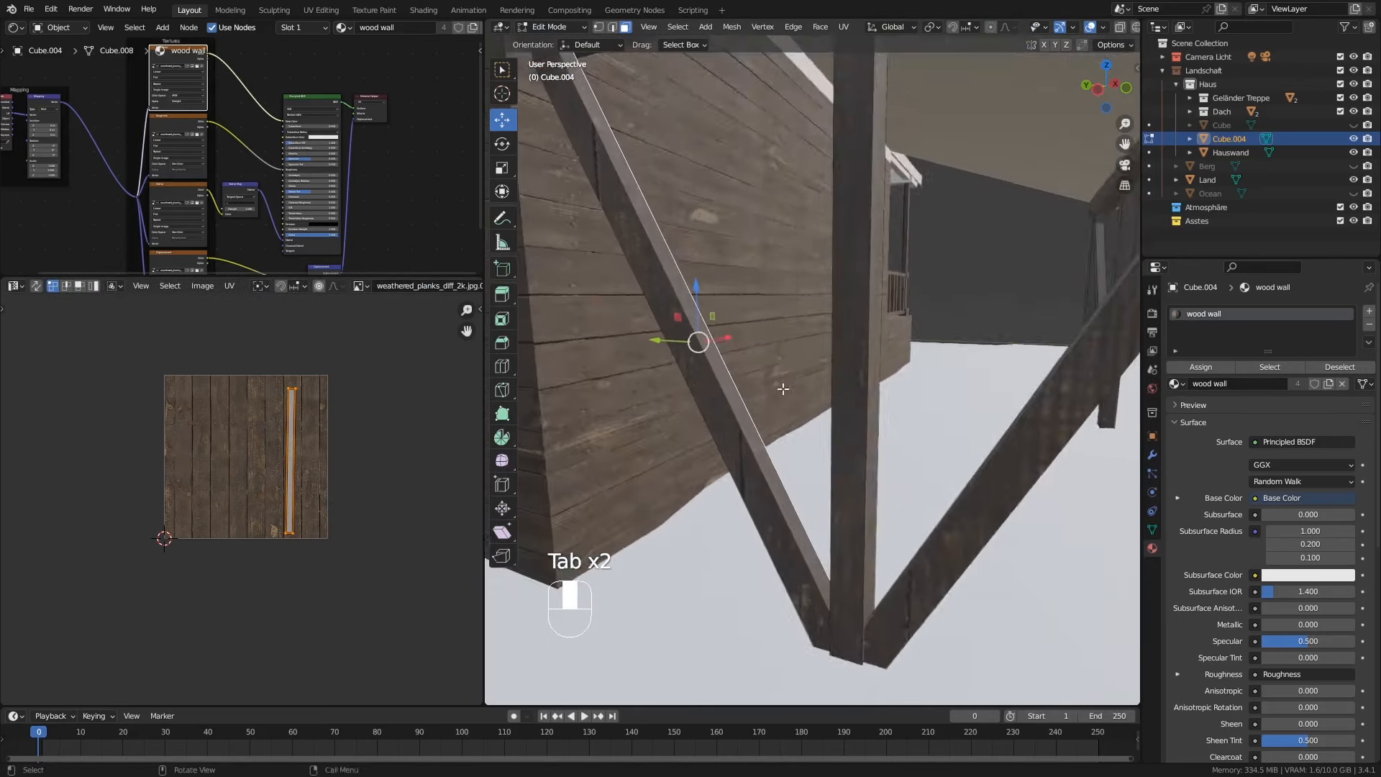
pyautogui.scroll(-3, 780, 386)
pyautogui.click(848, 142)
pyautogui.moveTo(849, 143); pyautogui.dragTo(924, 248, button='middle')
pyautogui.keyDown('shift'); pyautogui.click(867, 124); pyautogui.keyUp('shift')
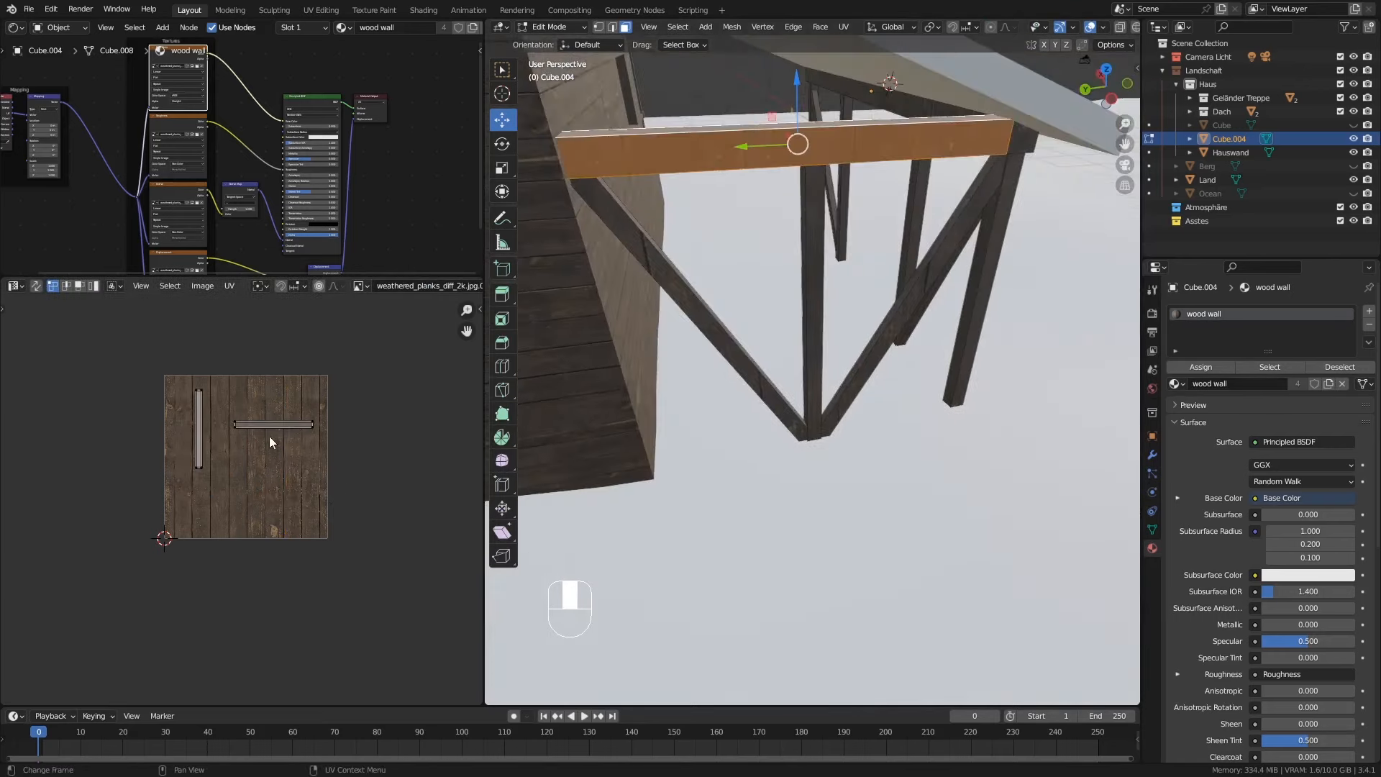
pyautogui.press('r')
pyautogui.press('9')
pyautogui.press('0')
pyautogui.click(308, 439)
pyautogui.press('a')
pyautogui.press('s')
pyautogui.click(381, 363)
pyautogui.moveTo(909, 344); pyautogui.dragTo(834, 285, button='middle')
pyautogui.press('Tab')
pyautogui.press('Tab')
# Step: Rotate the outer-face UV island of the brace nearest the cabin wall upright, enlarge it and move it onto the planks
pyautogui.click(722, 335)
pyautogui.press('a')
pyautogui.press('r')
pyautogui.click(374, 495)
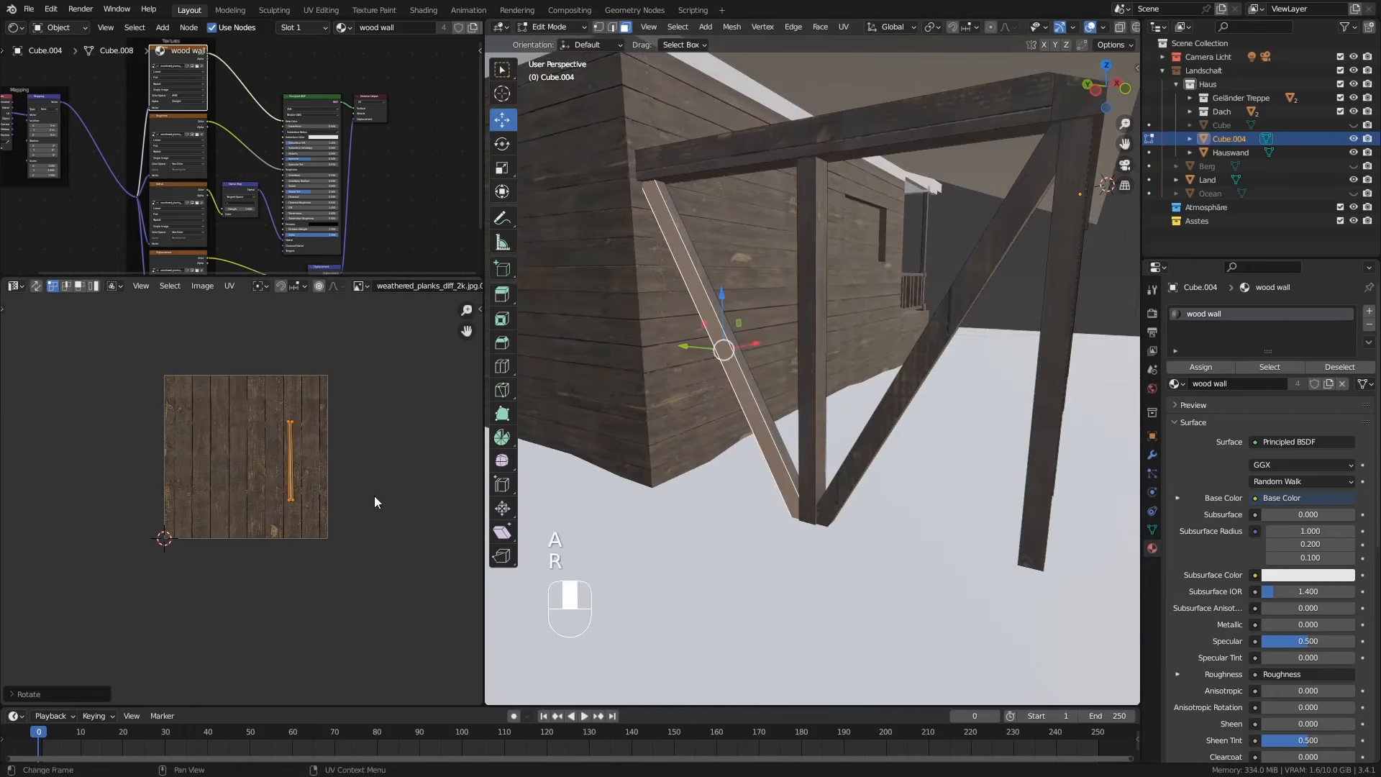
pyautogui.press('s')
pyautogui.click(377, 447)
pyautogui.press('s')
pyautogui.click(415, 451)
pyautogui.press('g')
pyautogui.click(312, 454)
# Step: Rotate the outer-face UV island of the brace between the middle and corner posts upright and move it onto a plank
pyautogui.click(940, 329)
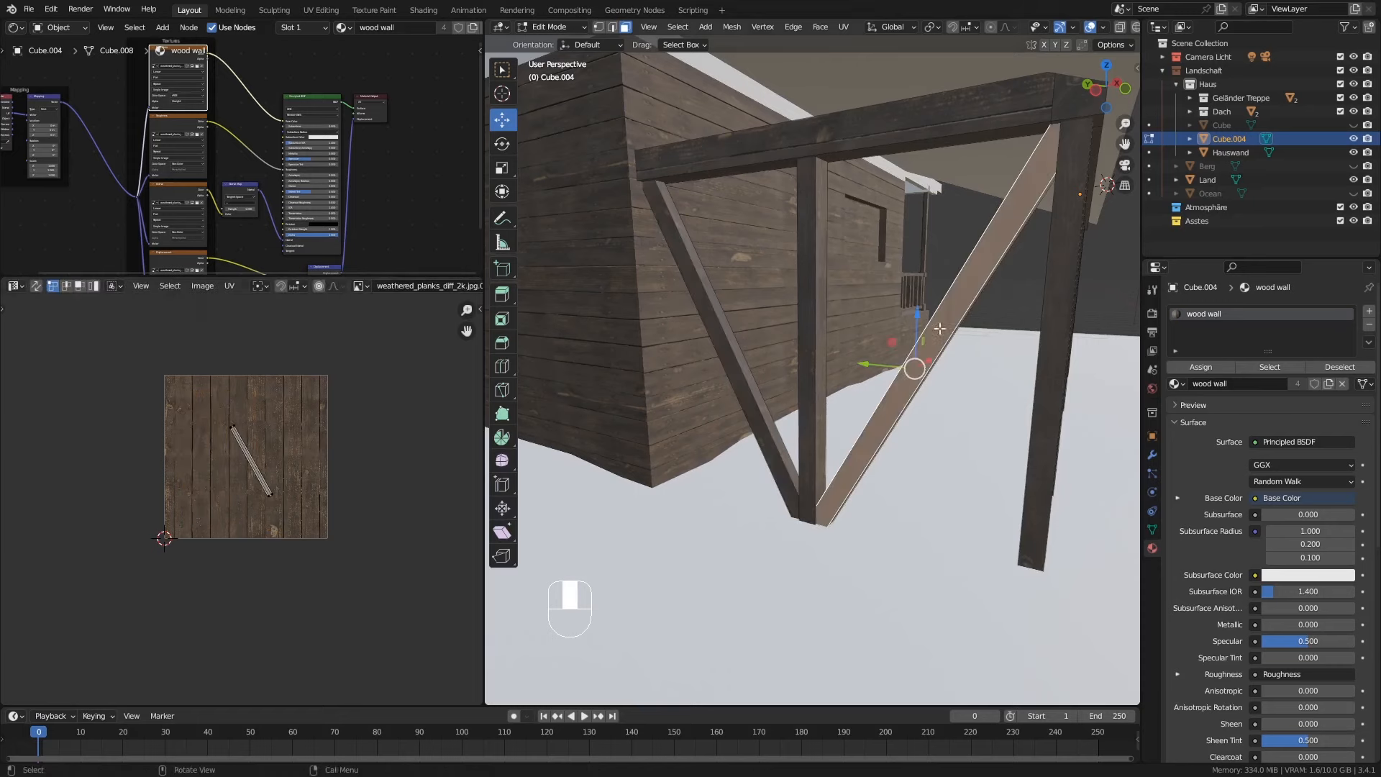
pyautogui.press('a')
pyautogui.press('r')
pyautogui.click(400, 629)
pyautogui.press('g')
pyautogui.click(368, 546)
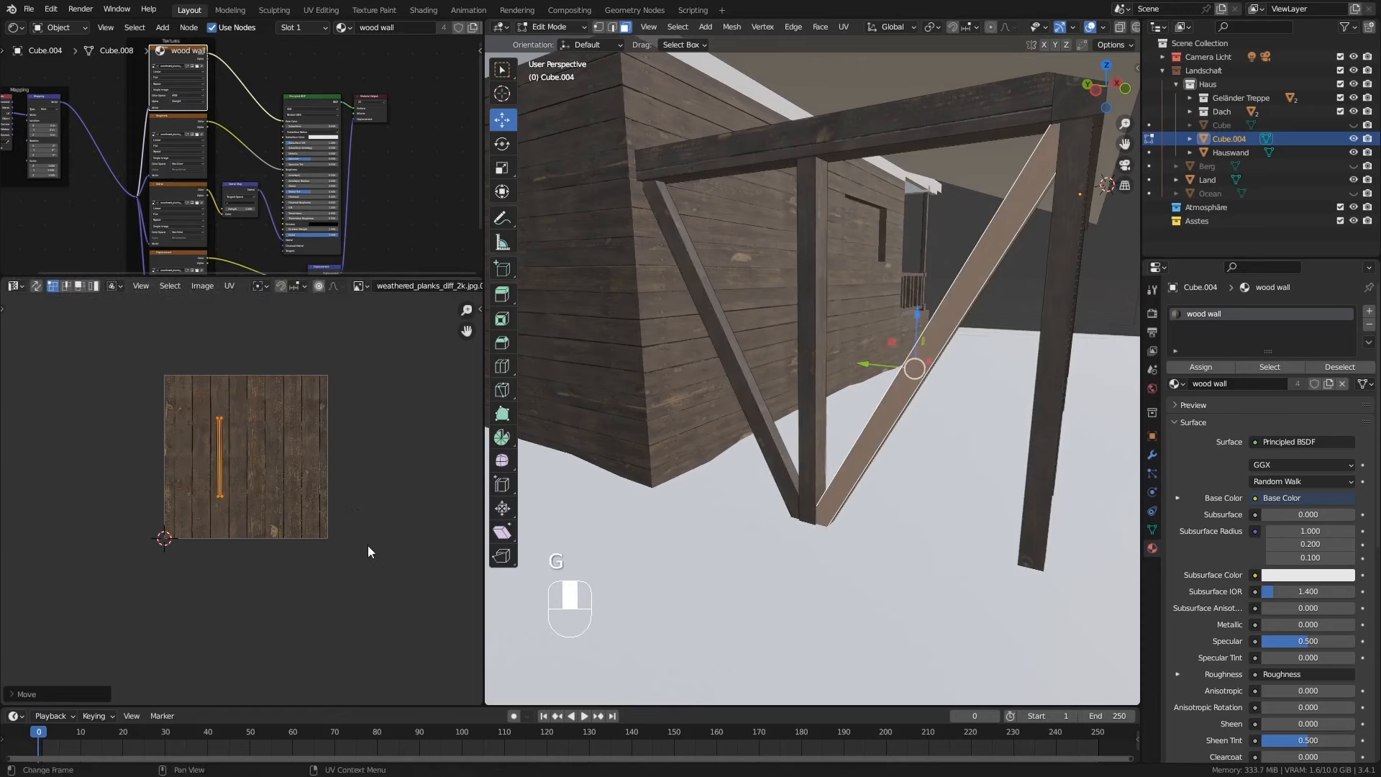
# Step: Enlarge the outer-face UV island of the brace between the middle and corner posts
pyautogui.press('s')
pyautogui.click(420, 353)
pyautogui.press('Tab')
# Step: Move the UVs of the corner post's and the post nearest the rear's outer faces onto the planks and enlarge them
pyautogui.moveTo(748, 389); pyautogui.dragTo(806, 377, button='middle')
pyautogui.press('Tab')
pyautogui.click(760, 316)
pyautogui.keyDown('shift'); pyautogui.click(856, 324); pyautogui.keyUp('shift')
pyautogui.press('a')
pyautogui.press('g')
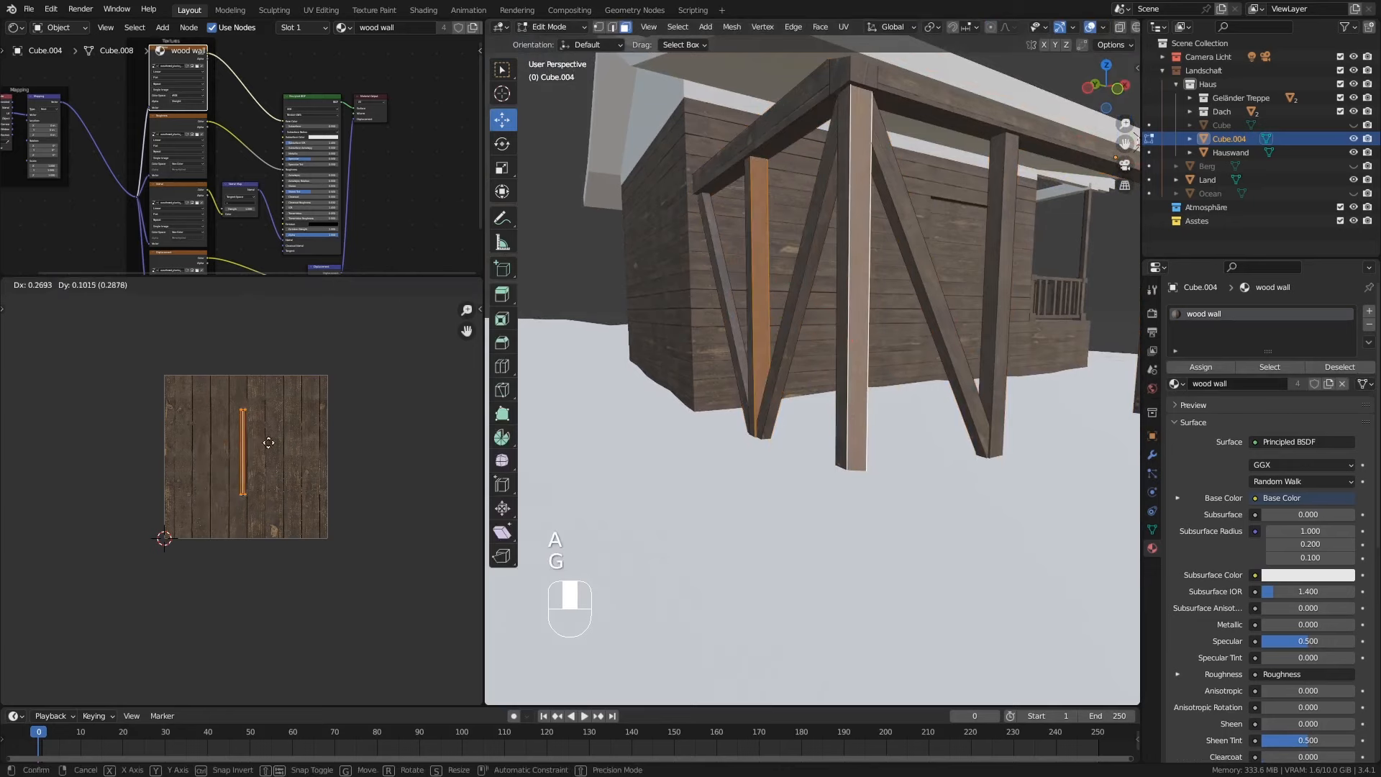
pyautogui.click(282, 437)
pyautogui.press('s')
pyautogui.click(329, 375)
pyautogui.press('g')
pyautogui.click(397, 423)
pyautogui.press('Tab')
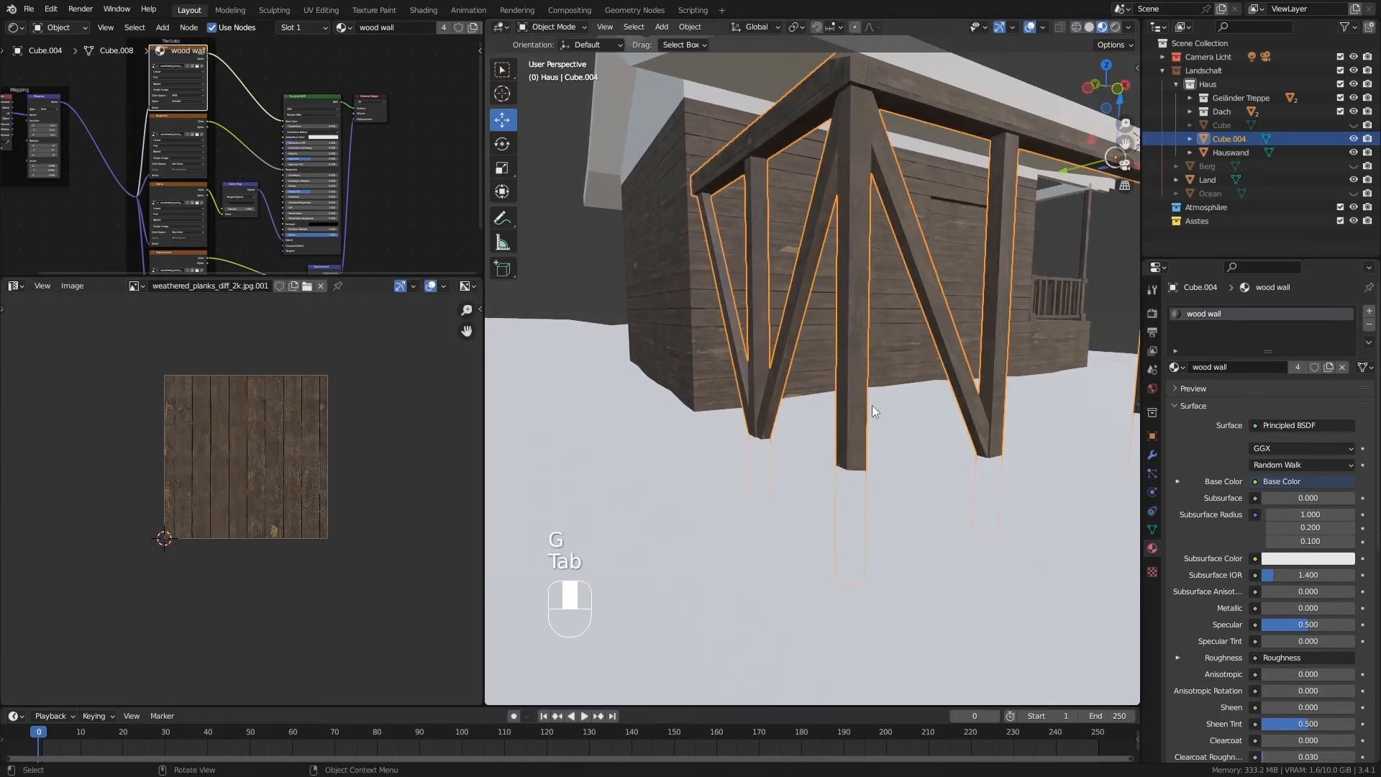
# Step: Assign the existing wood wall material to the cabin roof
pyautogui.keyDown('shift'); pyautogui.moveTo(871, 407); pyautogui.dragTo(518, 518, button='middle'); pyautogui.keyUp('shift')
pyautogui.click(877, 272)
pyautogui.moveTo(878, 272); pyautogui.dragTo(898, 268, button='middle')
pyautogui.click(1178, 367)
pyautogui.click(1211, 400)
# Step: Unwrap all faces of the roof and scale their UVs on the plank texture
pyautogui.keyDown('shift'); pyautogui.moveTo(805, 295); pyautogui.dragTo(823, 322, button='middle'); pyautogui.keyUp('shift')
pyautogui.press('Tab')
pyautogui.press('a')
pyautogui.press('u')
pyautogui.click(808, 252)
pyautogui.press('a')
pyautogui.press('s')
pyautogui.click(430, 487)
pyautogui.press('Tab')
# Step: Rotate the UV island of the lean-to roof's front sloping edge upright and position it on the planks
pyautogui.moveTo(780, 437); pyautogui.dragTo(823, 306, button='middle')
pyautogui.press('Tab')
pyautogui.click(823, 305)
pyautogui.press('r')
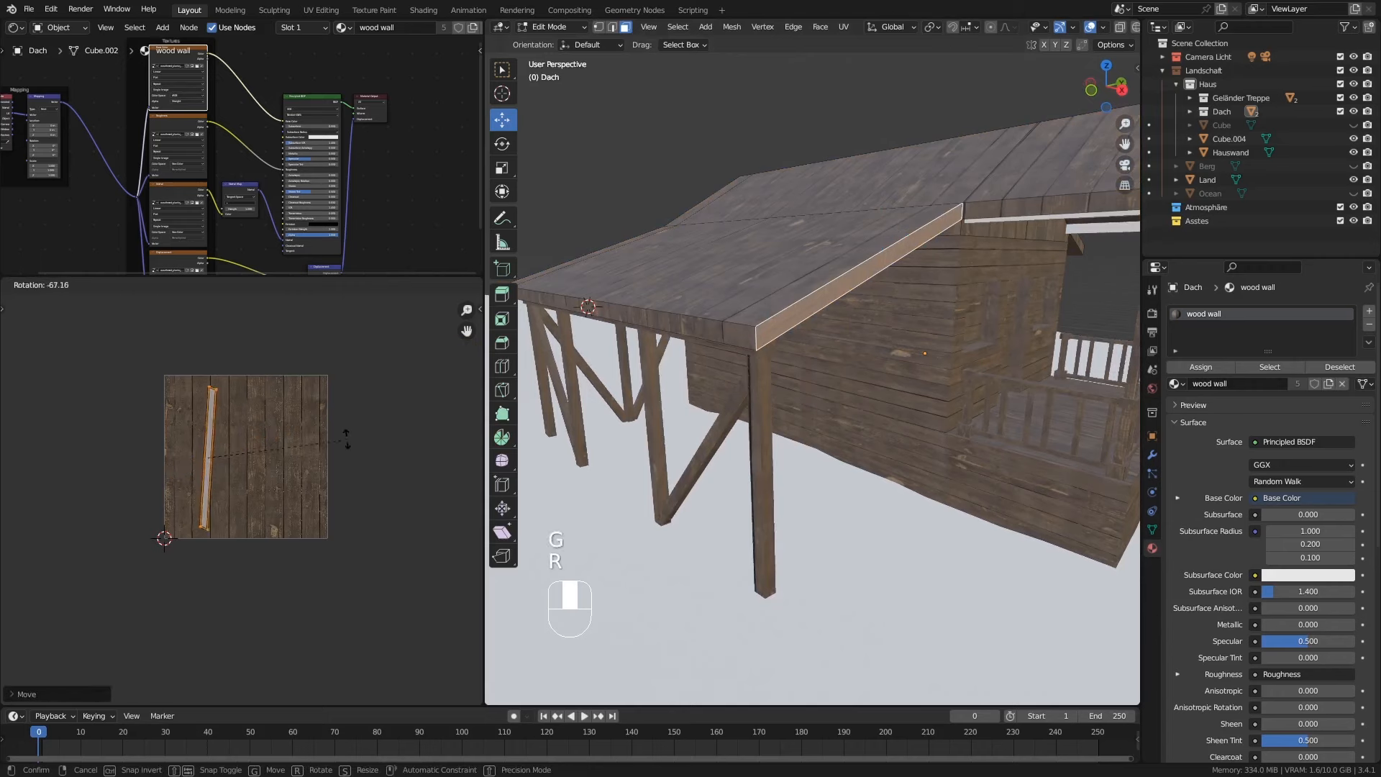
pyautogui.click(263, 475)
pyautogui.press('g')
pyautogui.click(255, 481)
# Step: Enlarge the UV island of the lean-to roof's front sloping edge and stretch it along X
pyautogui.press('s')
pyautogui.click(279, 406)
pyautogui.press('s')
pyautogui.press('x')
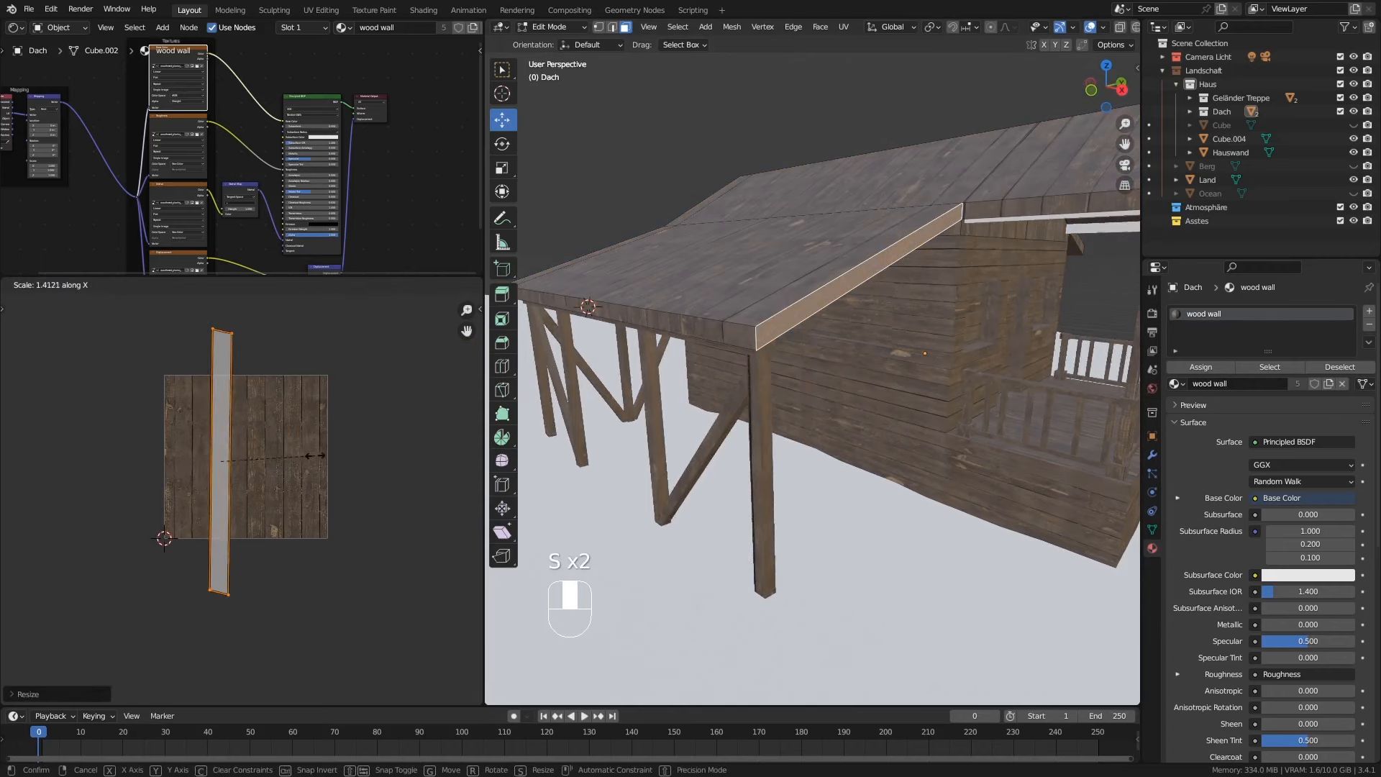
pyautogui.click(316, 374)
pyautogui.press('Tab')
# Step: Select the four sloping edge faces at the rear of the roof and examine their UV layout
pyautogui.moveTo(852, 341); pyautogui.dragTo(1036, 316, button='middle')
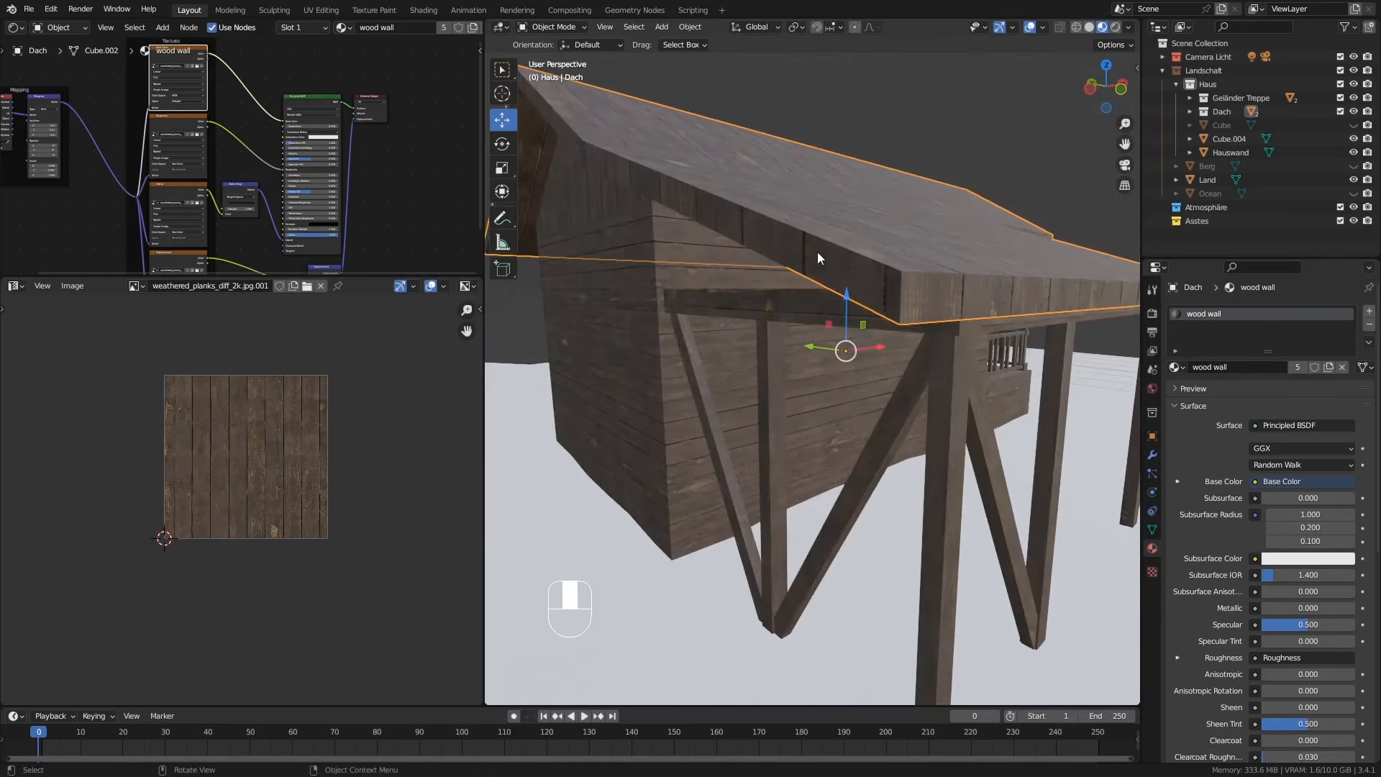
pyautogui.press('Tab')
pyautogui.moveTo(792, 299); pyautogui.dragTo(827, 298, button='middle')
pyautogui.click(556, 241)
pyautogui.keyDown('shift'); pyautogui.click(627, 182); pyautogui.keyUp('shift')
pyautogui.keyDown('shift'); pyautogui.click(725, 166); pyautogui.keyUp('shift')
pyautogui.keyDown('shift'); pyautogui.click(848, 231); pyautogui.keyUp('shift')
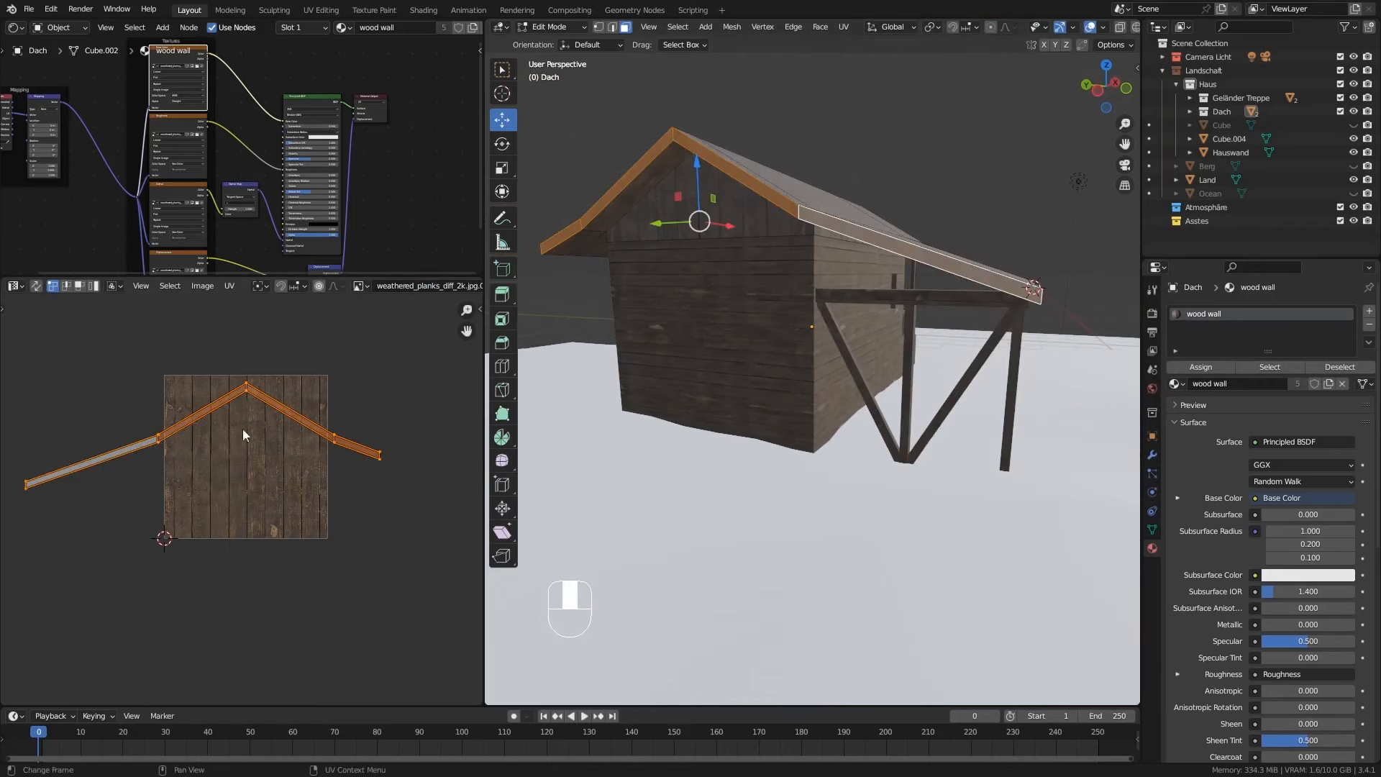
pyautogui.keyDown('shift'); pyautogui.moveTo(337, 457); pyautogui.dragTo(371, 495, button='middle'); pyautogui.keyUp('shift')
pyautogui.keyDown('shift'); pyautogui.moveTo(279, 488); pyautogui.dragTo(270, 472, button='middle'); pyautogui.keyUp('shift')
# Step: Move the UV island of the lean-to roof's rear sloping edge onto the planks and rotate it along the grain
pyautogui.click(837, 241)
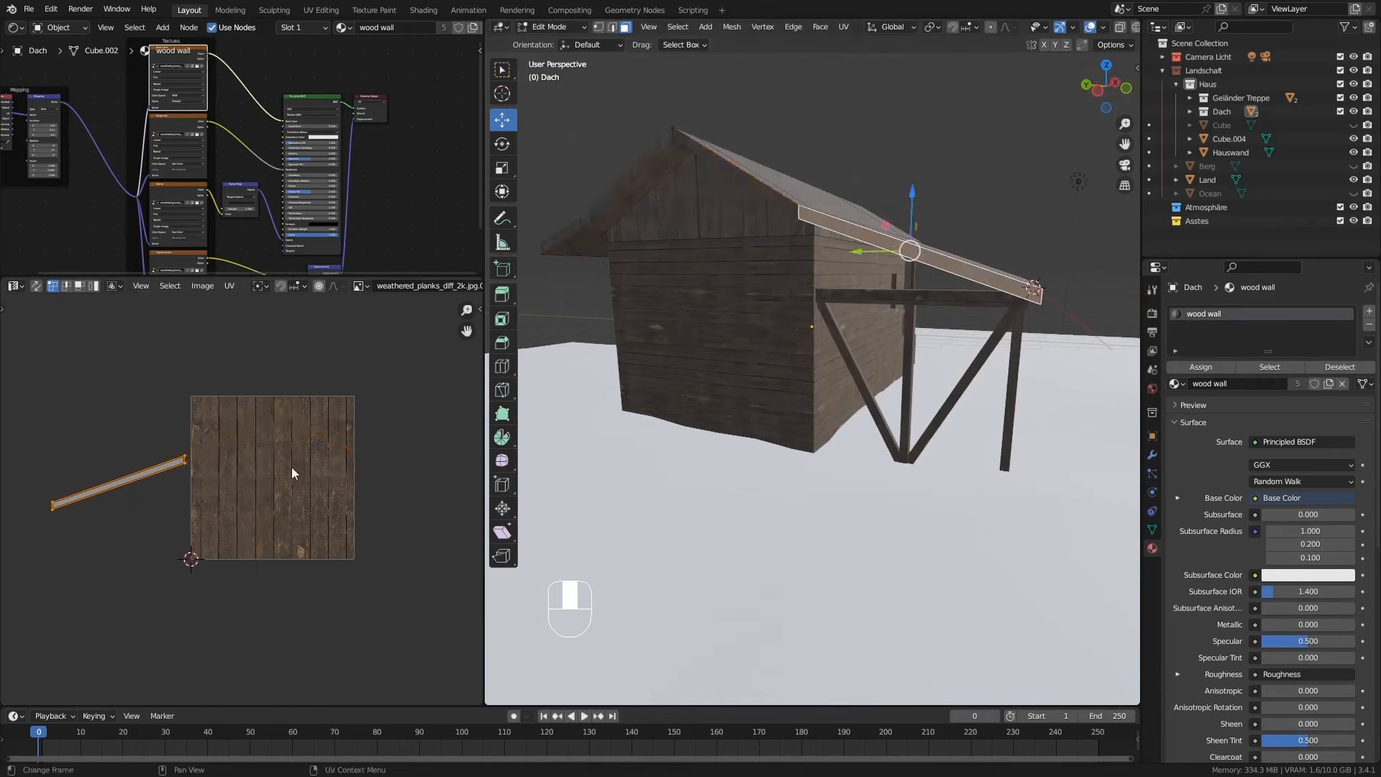
pyautogui.press('g')
pyautogui.click(317, 505)
pyautogui.press('r')
pyautogui.click(330, 430)
# Step: Rotate the UV island of the rear gable edge on the lean-to side along the grain and move it onto a plank
pyautogui.click(764, 194)
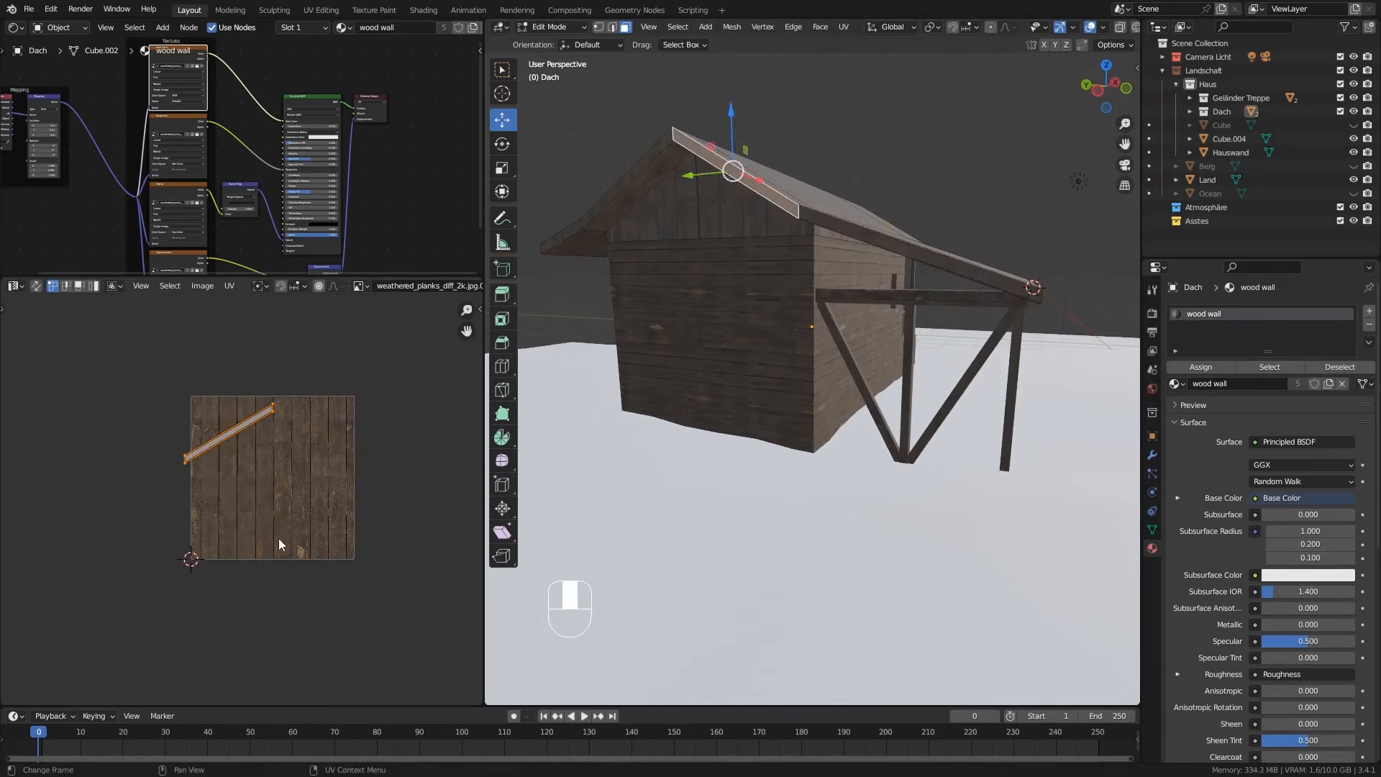
pyautogui.press('r')
pyautogui.click(312, 441)
pyautogui.press('g')
pyautogui.click(330, 483)
# Step: Rotate the UV island of the rear gable edge opposite the lean-to upright and move it onto the planks
pyautogui.click(625, 181)
pyautogui.press('r')
pyautogui.click(382, 519)
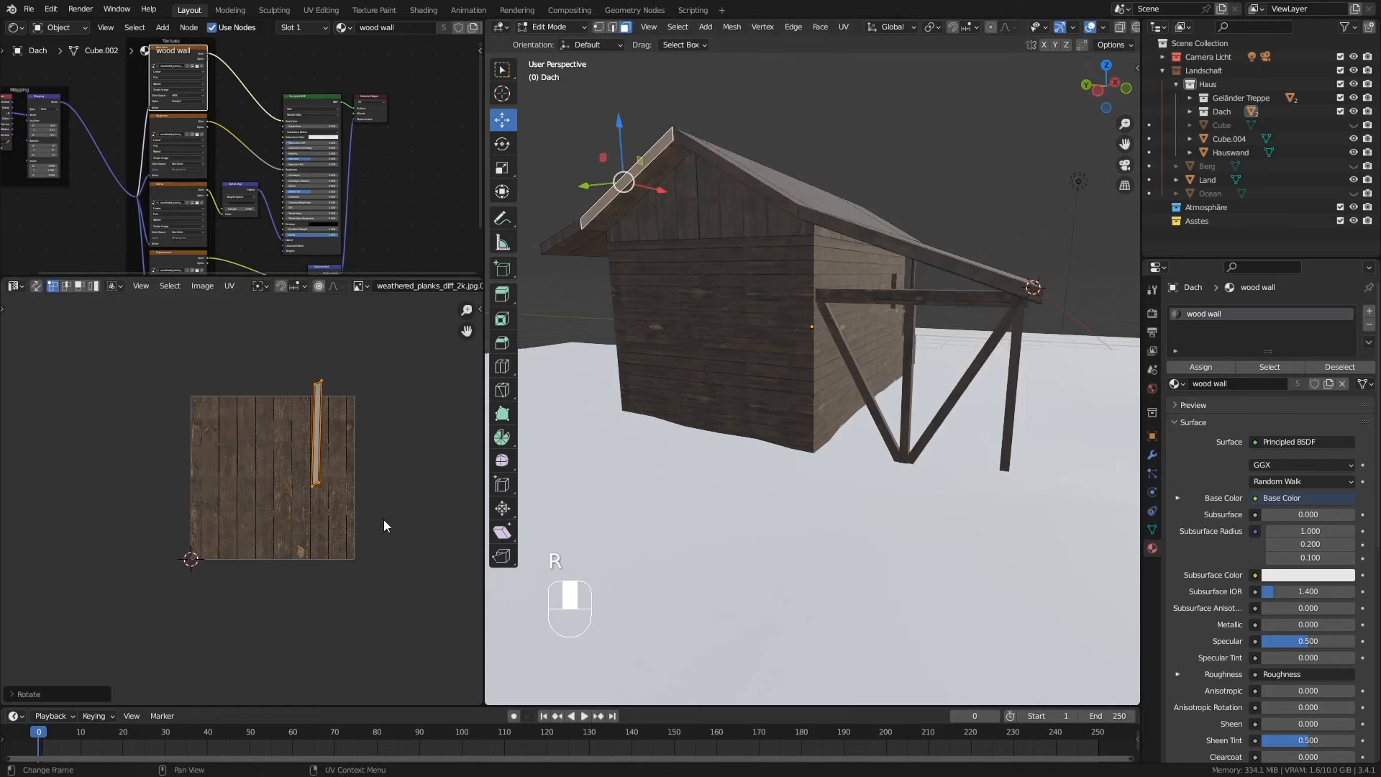
pyautogui.press('g')
pyautogui.click(379, 541)
pyautogui.keyDown('ctrl'); pyautogui.moveTo(379, 541); pyautogui.dragTo(380, 496, button='middle'); pyautogui.keyUp('ctrl')
# Step: Rotate the UV island of the short rear overhang edge opposite the lean-to upright and move it onto a plank
pyautogui.click(561, 239)
pyautogui.press('r')
pyautogui.click(381, 522)
pyautogui.press('g')
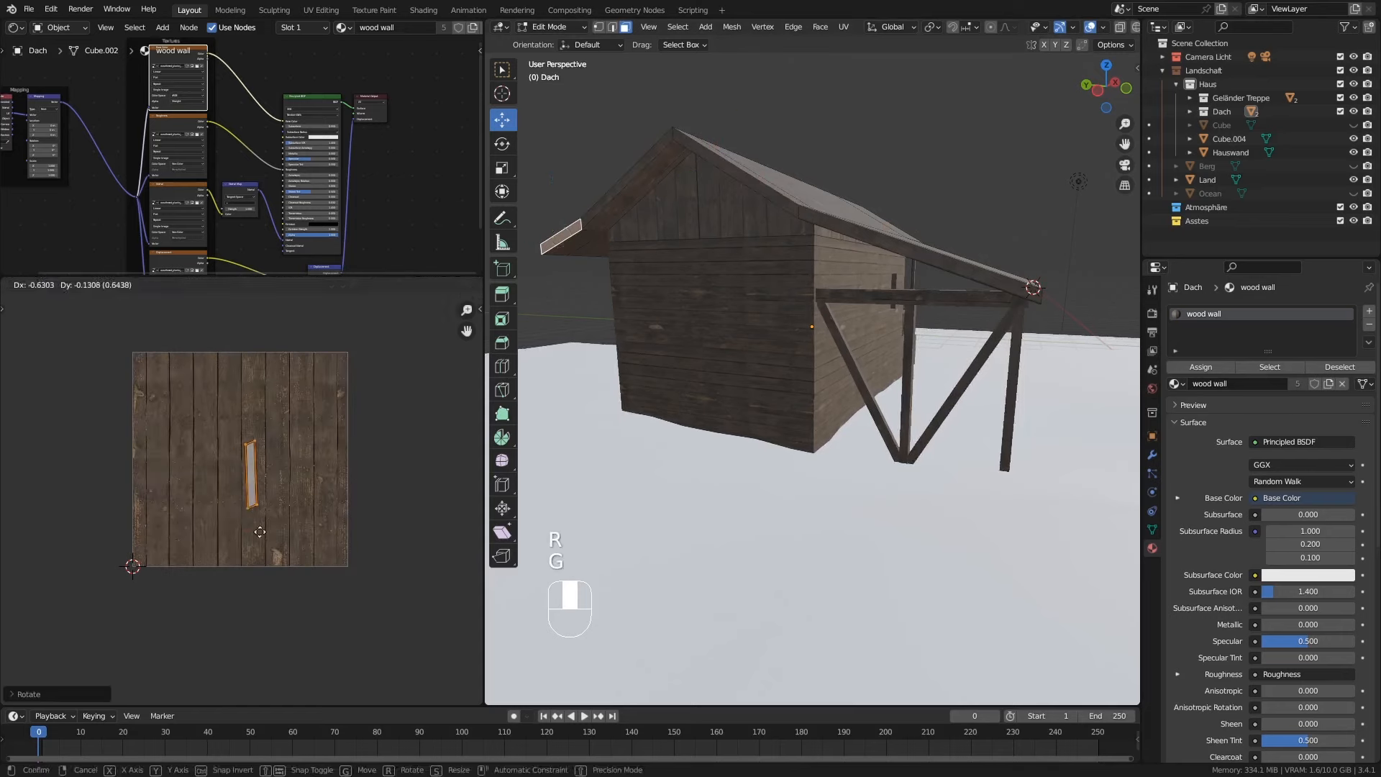
pyautogui.click(224, 558)
# Step: Enlarge the UVs of the two triangular faces of the rear gable wall
pyautogui.moveTo(880, 393); pyautogui.dragTo(888, 364, button='middle')
pyautogui.click(730, 188)
pyautogui.keyDown('shift'); pyautogui.click(648, 191); pyautogui.keyUp('shift')
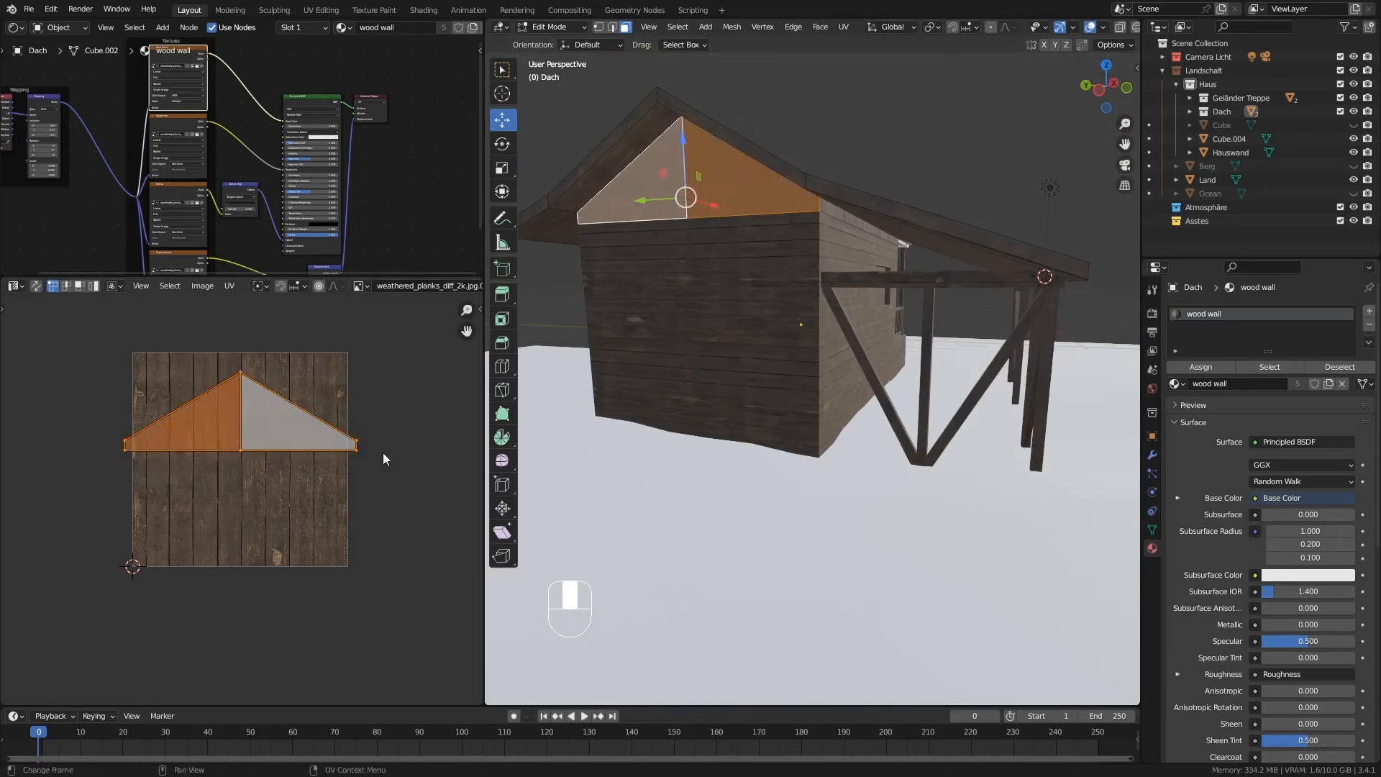
pyautogui.press('s')
pyautogui.click(461, 513)
pyautogui.press('Tab')
# Step: Rotate the UV island of the front gable edge opposite the lean-to to follow the plank grain
pyautogui.press('Tab')
pyautogui.moveTo(796, 237); pyautogui.dragTo(702, 216, button='middle')
pyautogui.moveTo(1078, 331); pyautogui.dragTo(928, 396, button='middle')
pyautogui.moveTo(928, 395); pyautogui.dragTo(797, 364, button='middle')
pyautogui.moveTo(904, 281); pyautogui.dragTo(953, 291, button='middle')
pyautogui.click(993, 254)
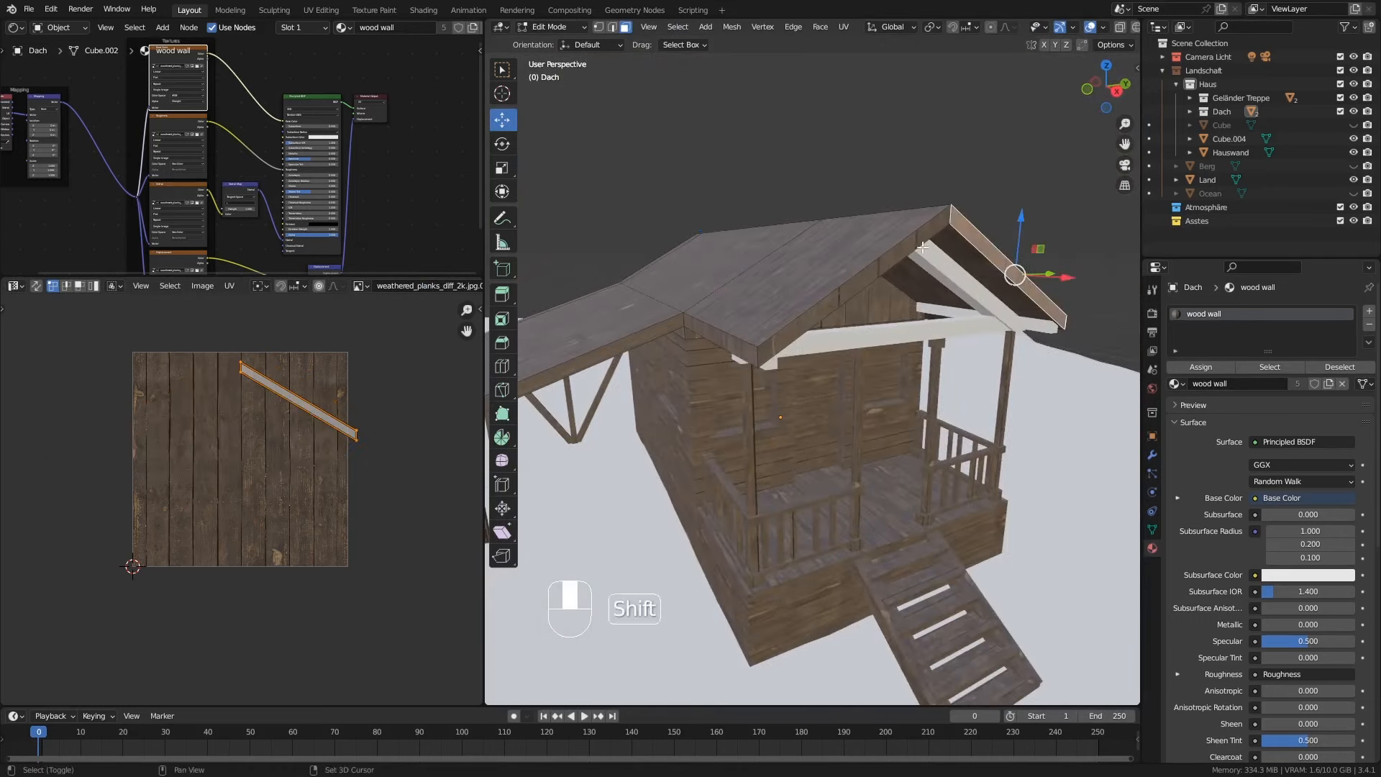
pyautogui.press('r')
pyautogui.click(364, 473)
pyautogui.press('Tab')
# Step: Assign the existing wood wall material to the porch roof frame
pyautogui.click(927, 333)
pyautogui.press('Tab')
pyautogui.moveTo(741, 320); pyautogui.dragTo(889, 338, button='middle')
pyautogui.press('Tab')
pyautogui.click(1177, 368)
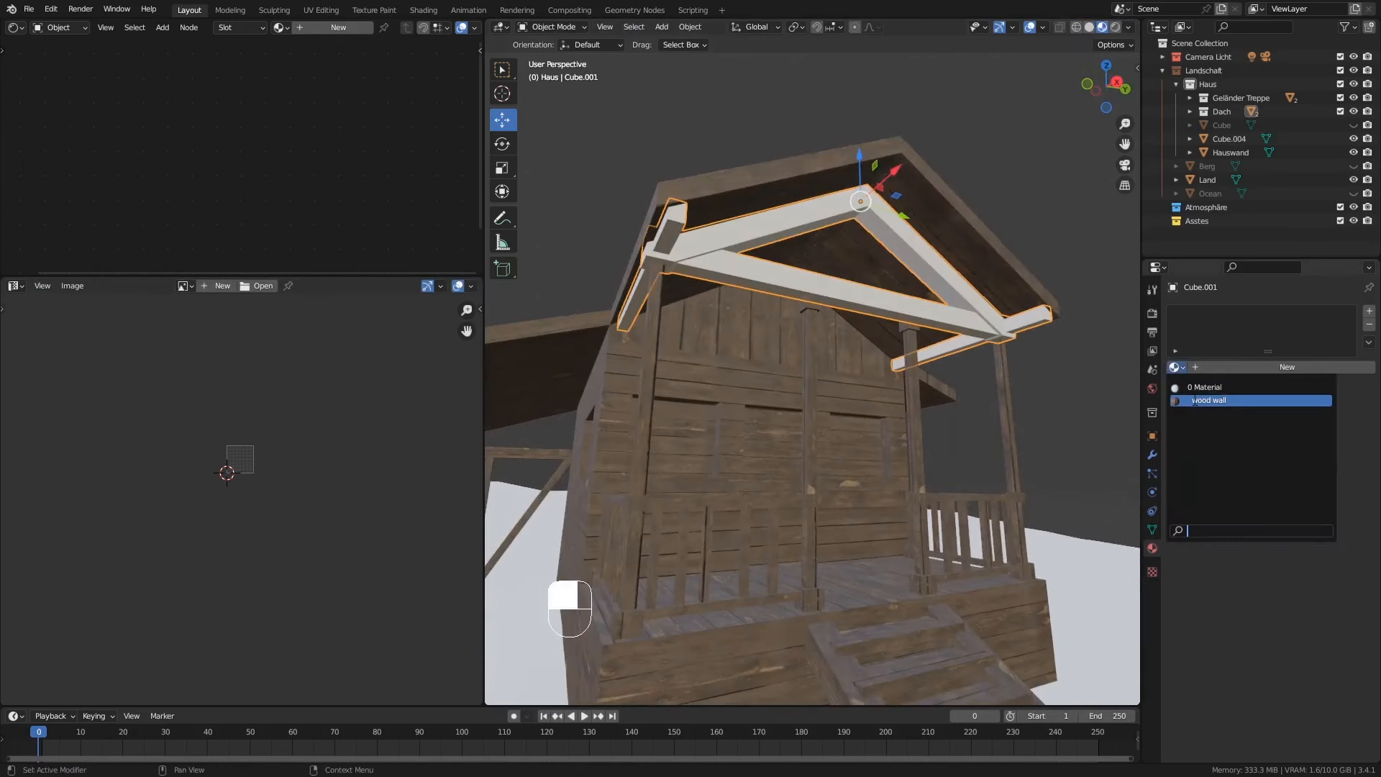
pyautogui.click(1194, 400)
# Step: Unwrap all faces of the porch roof frame
pyautogui.moveTo(683, 352); pyautogui.dragTo(719, 327, button='middle')
pyautogui.press('Tab')
pyautogui.click(669, 272)
pyautogui.moveTo(669, 272); pyautogui.dragTo(689, 297, button='middle')
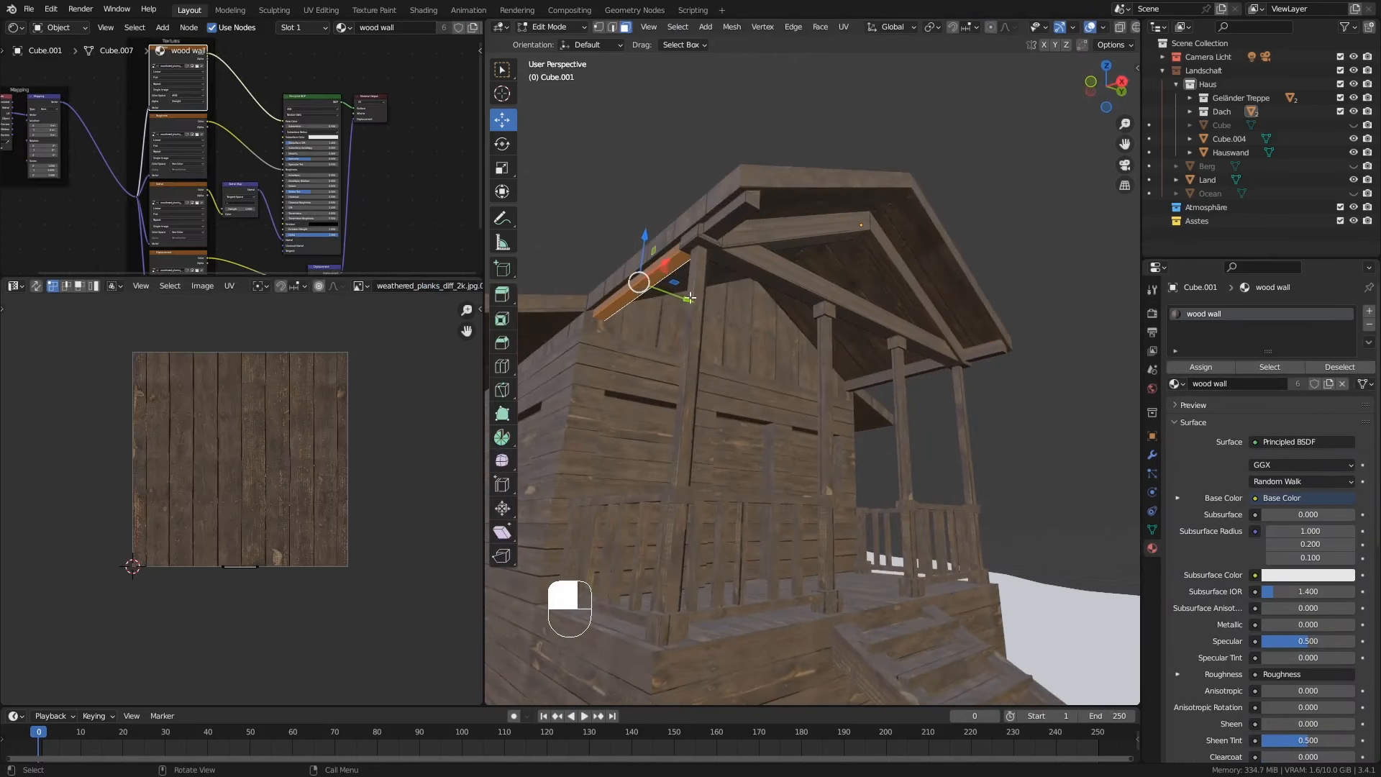
pyautogui.press('a')
pyautogui.press('u')
pyautogui.click(820, 232)
# Step: Rotate the UV islands of the porch frame's horizontal cross beam by 90 degrees to align with the grain
pyautogui.moveTo(777, 280); pyautogui.dragTo(805, 302, button='middle')
pyautogui.keyDown('alt'); pyautogui.click(791, 279); pyautogui.keyUp('alt')
pyautogui.write('lr90')
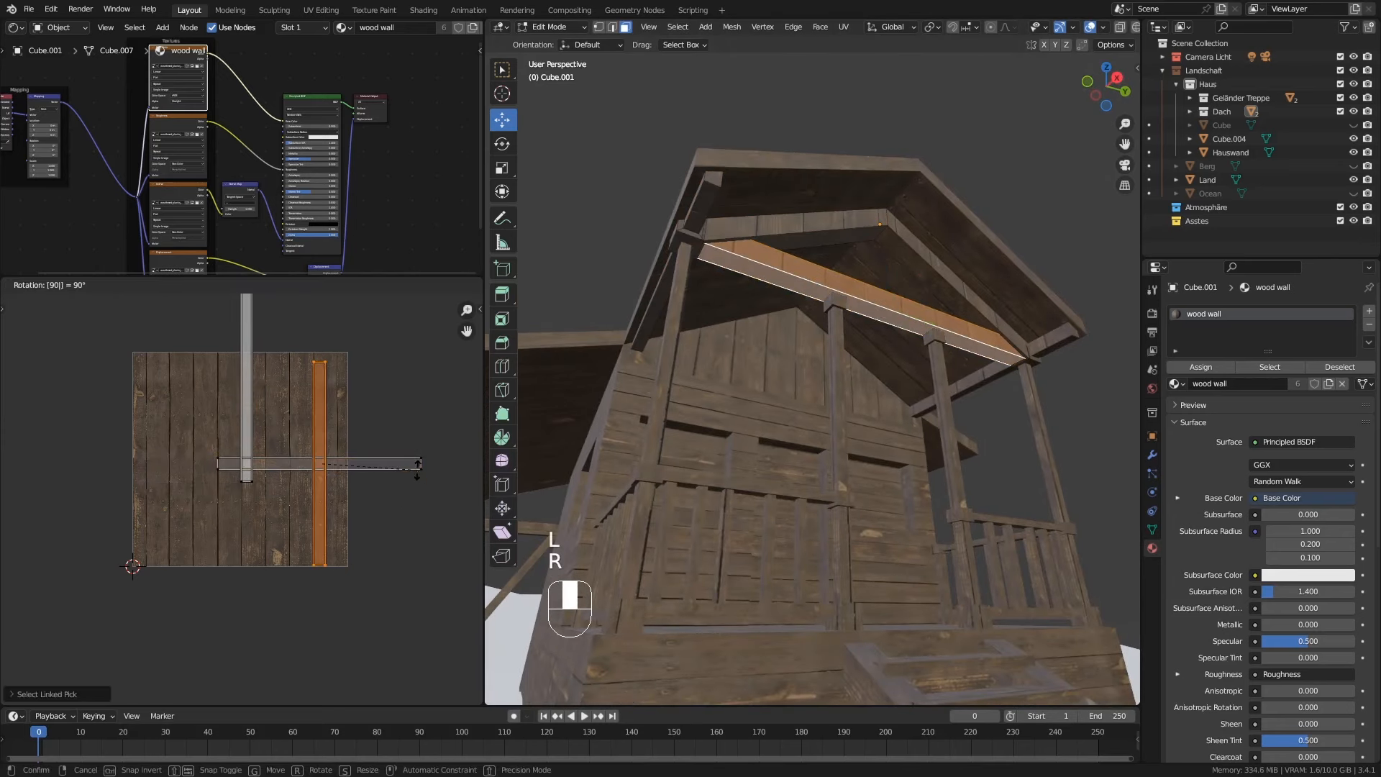
pyautogui.press('Return')
pyautogui.click(416, 469)
pyautogui.write('lr90')
pyautogui.press('Return')
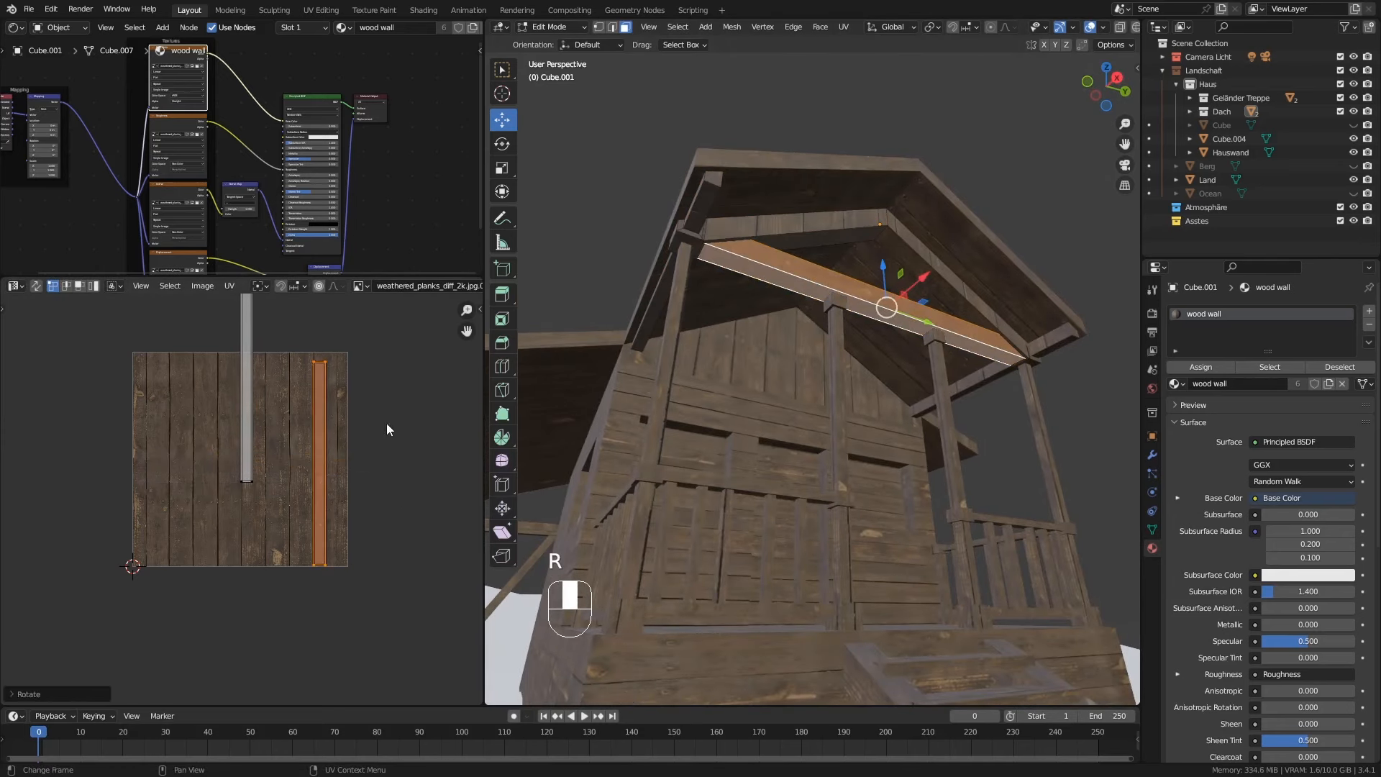
# Step: Rotate the UVs of two more porch roof frame faces by 90 degrees and rescale them
pyautogui.moveTo(344, 452); pyautogui.dragTo(342, 489, button='middle')
pyautogui.moveTo(719, 345); pyautogui.dragTo(827, 316, button='middle')
pyautogui.click(799, 183)
pyautogui.keyDown('ctrl'); pyautogui.moveTo(777, 302); pyautogui.dragTo(777, 274, button='middle'); pyautogui.keyUp('ctrl')
pyautogui.moveTo(690, 273); pyautogui.dragTo(820, 432, button='middle')
pyautogui.keyDown('shift'); pyautogui.click(691, 229); pyautogui.keyUp('shift')
pyautogui.write('ar90')
pyautogui.press('Return')
pyautogui.press('s')
pyautogui.click(290, 536)
pyautogui.scroll(-5, 881, 248)
pyautogui.press('Tab')
pyautogui.moveTo(531, 450); pyautogui.dragTo(814, 416, button='middle')
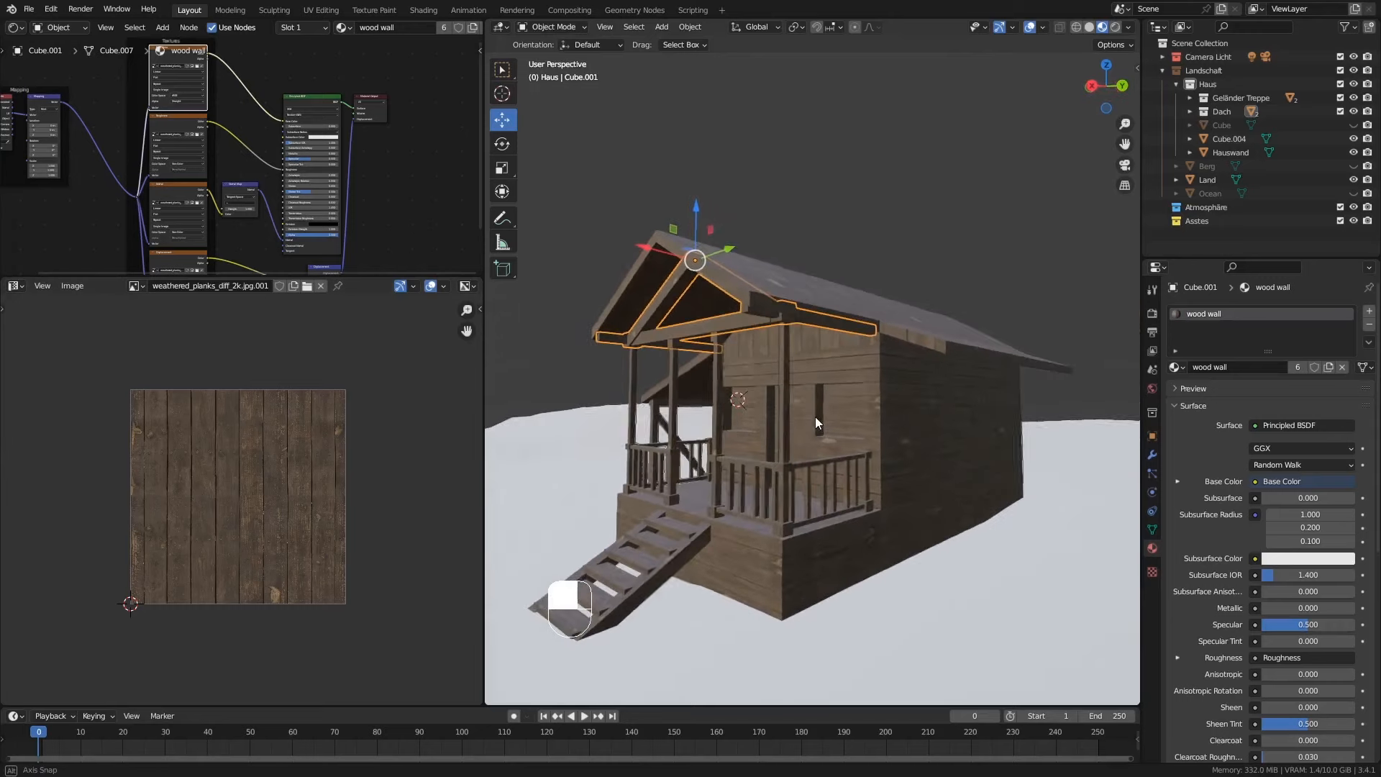
# Step: Move the UV island of the front overhang edge opposite the lean-to onto the planks and rotate it along the grain
pyautogui.click(922, 335)
pyautogui.moveTo(922, 336); pyautogui.dragTo(921, 365, button='middle')
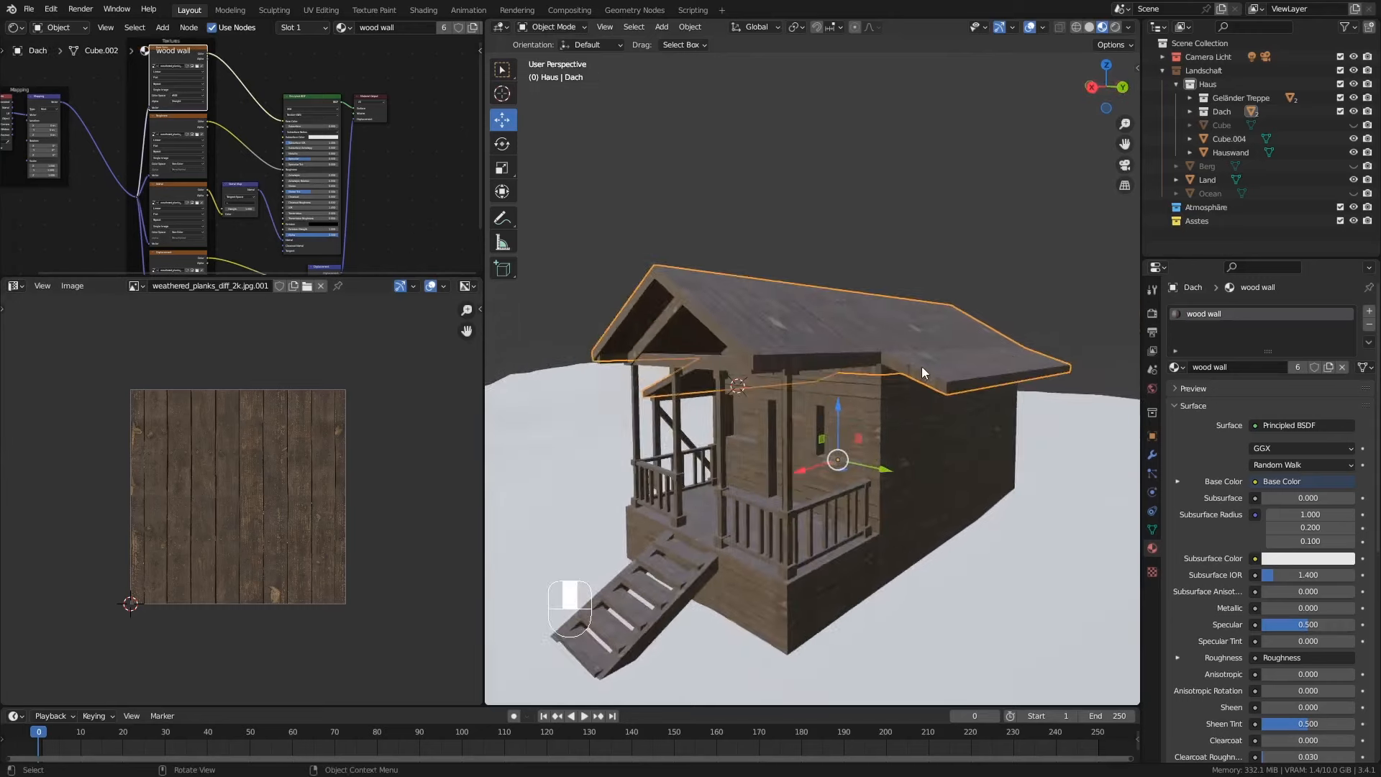
pyautogui.press('Tab')
pyautogui.click(911, 370)
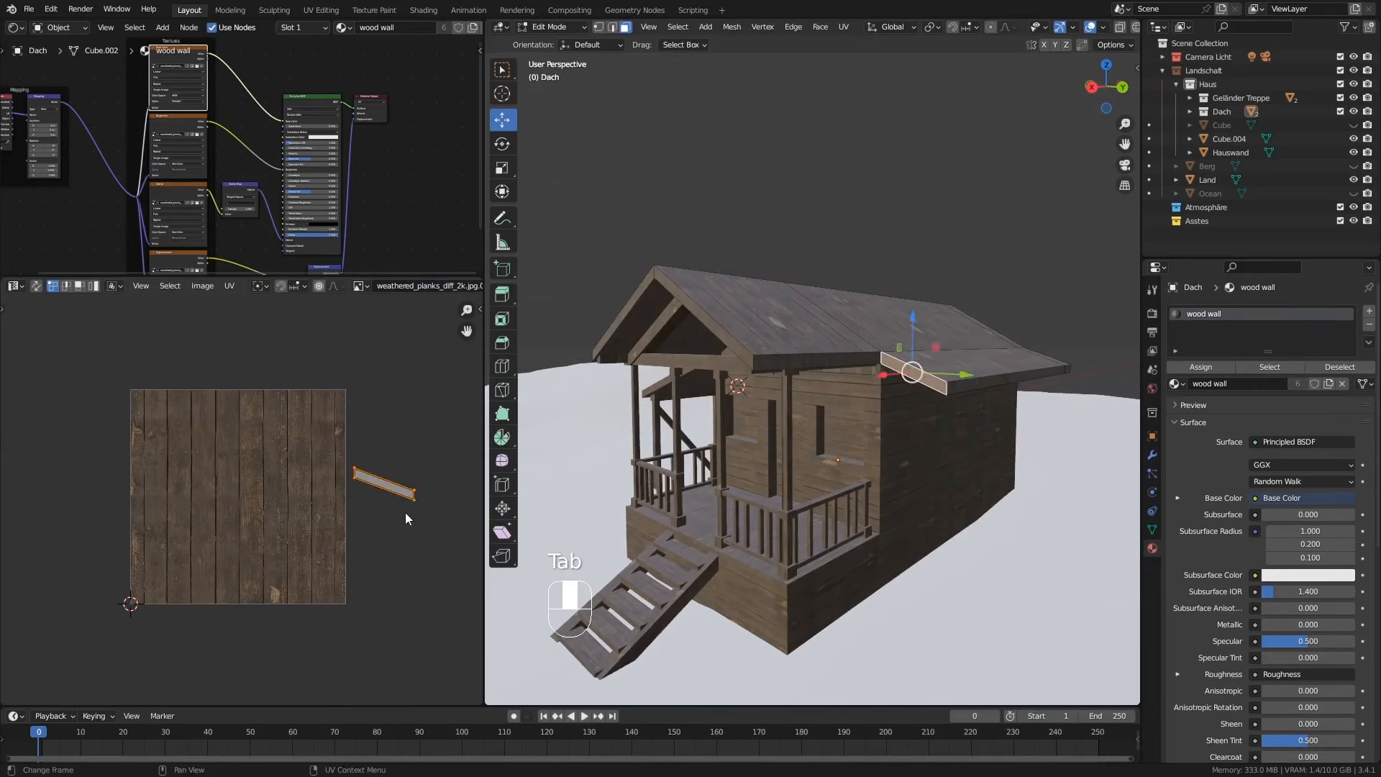
pyautogui.press('g')
pyautogui.click(302, 525)
pyautogui.press('r')
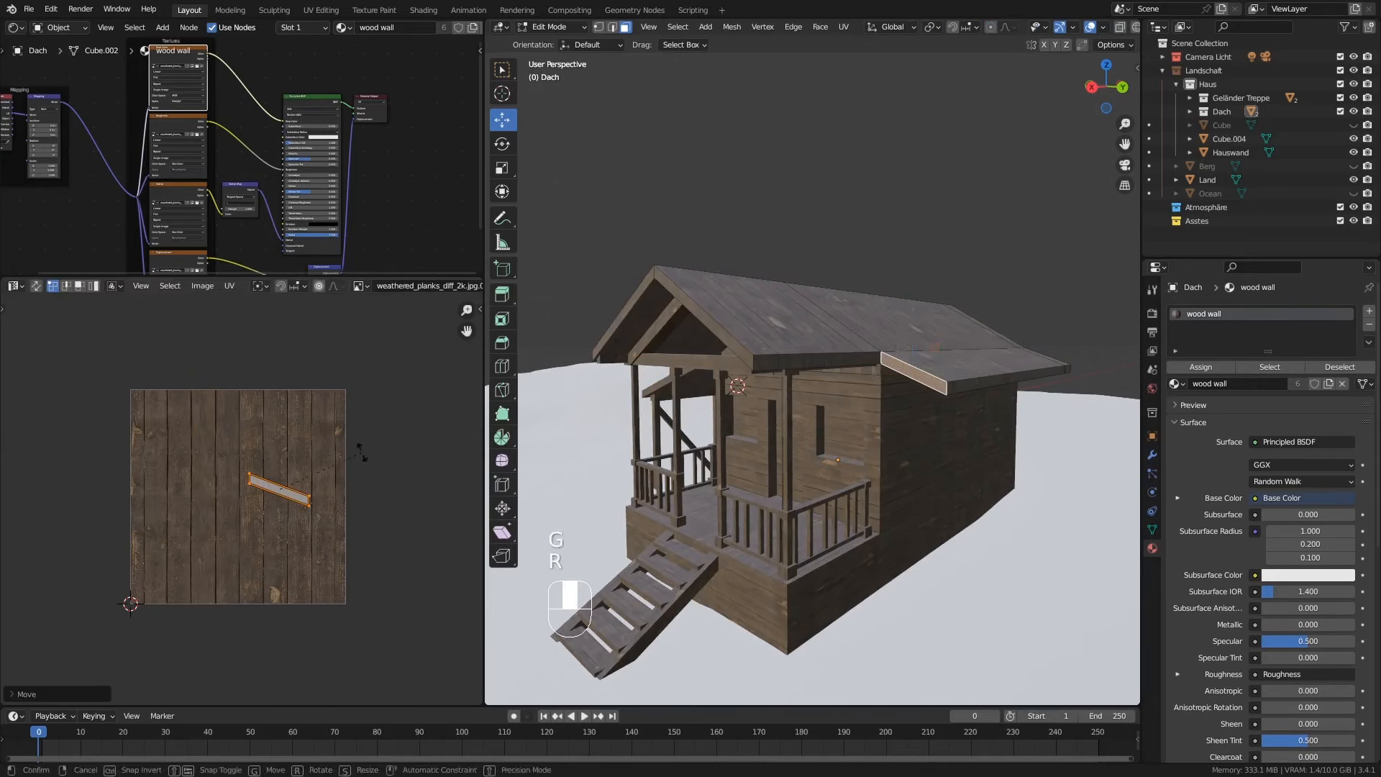
pyautogui.click(329, 533)
pyautogui.press('Tab')
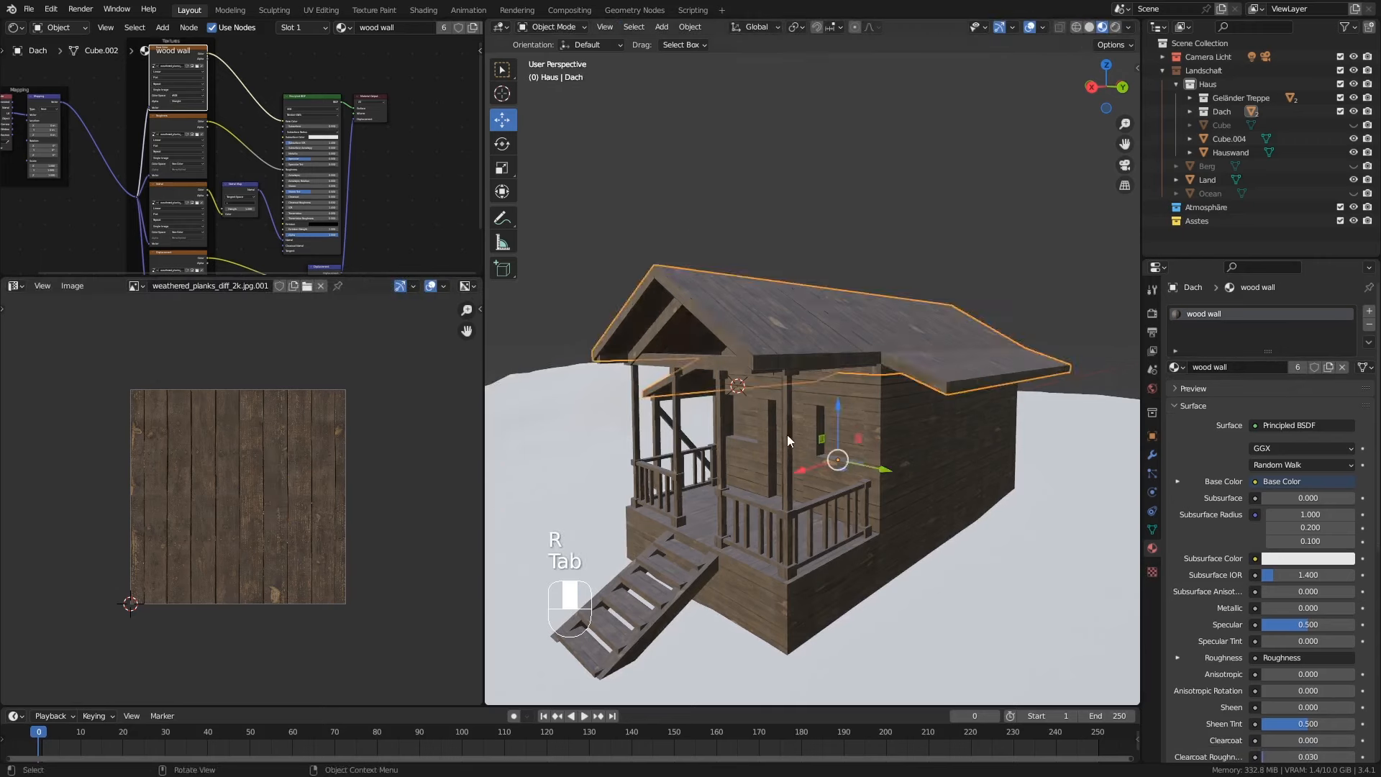
# Step: Inspect the textured cabin in rendered shading and return to material preview
pyautogui.moveTo(786, 435); pyautogui.dragTo(864, 353, button='middle')
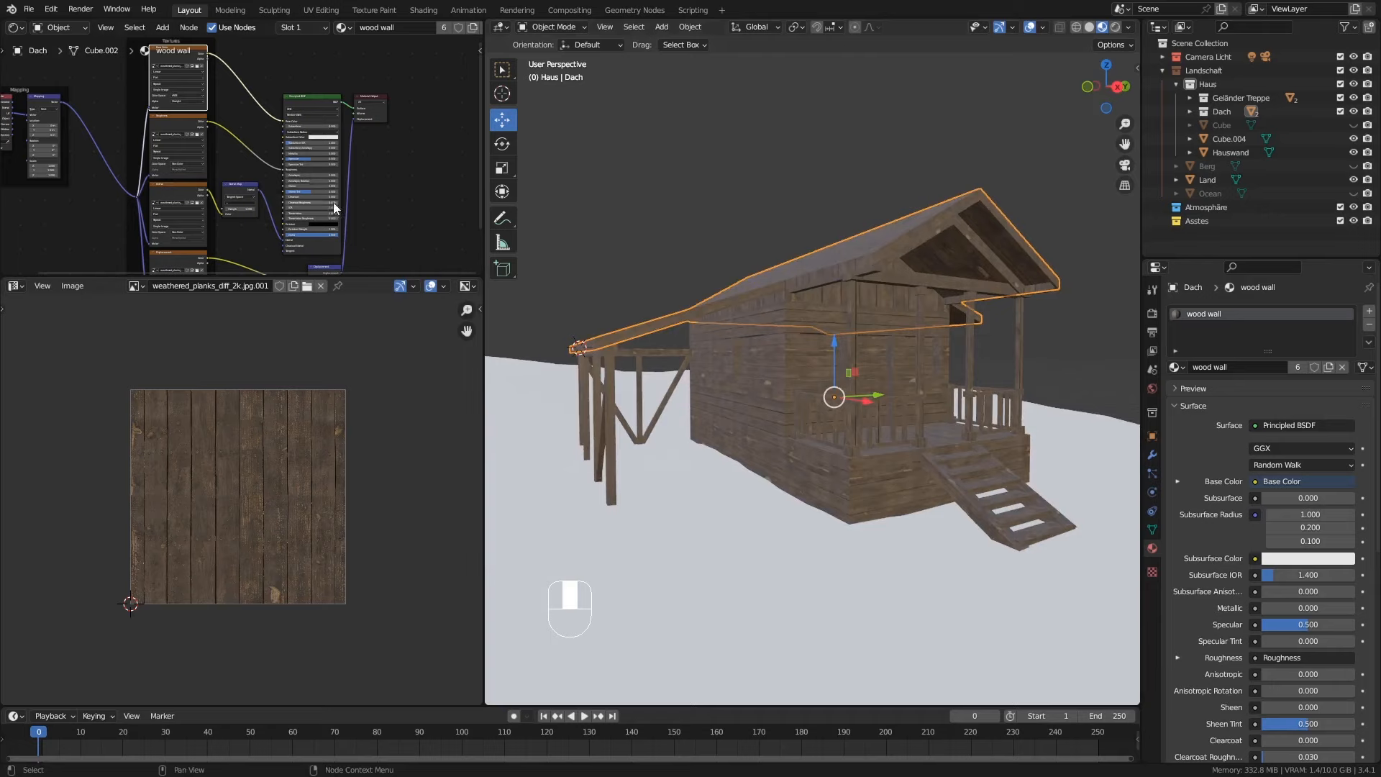
pyautogui.moveTo(810, 305); pyautogui.dragTo(787, 336, button='middle')
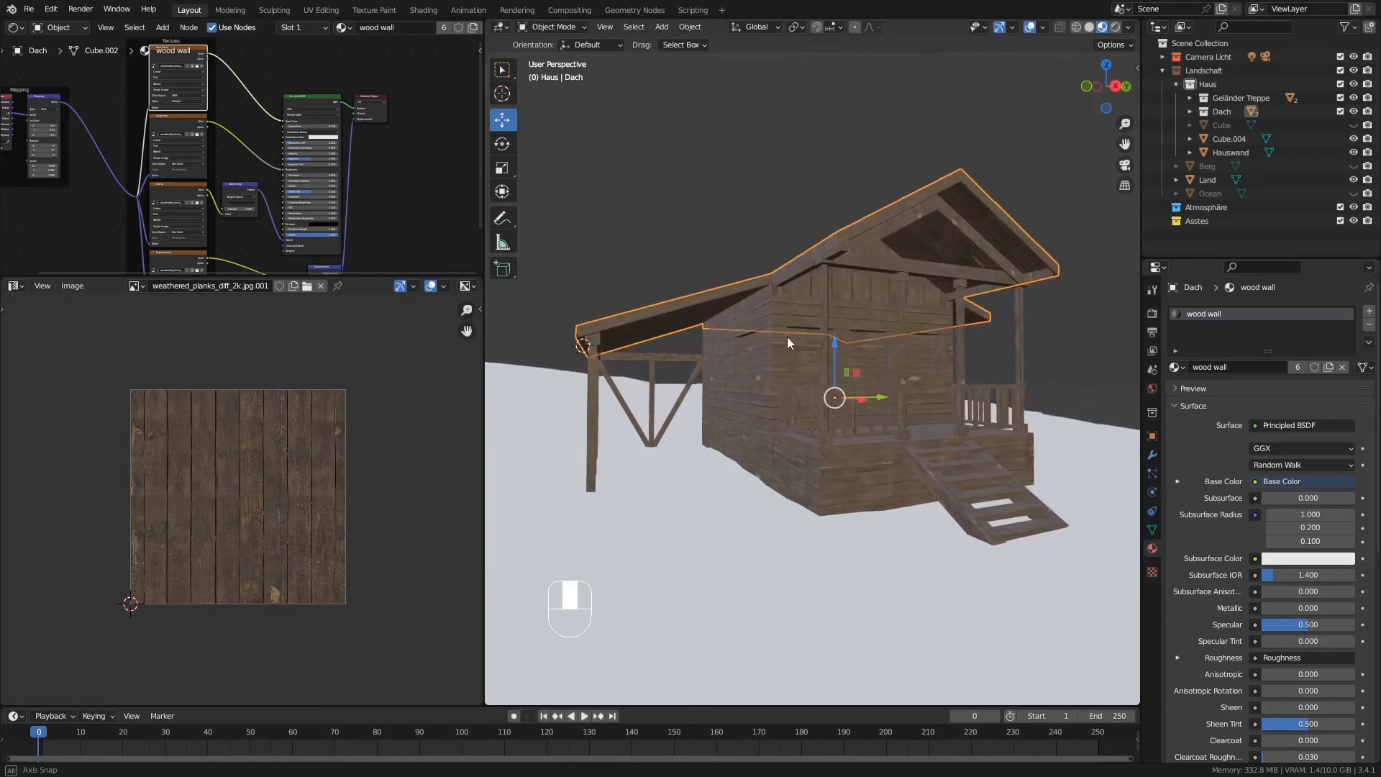
pyautogui.click(1116, 28)
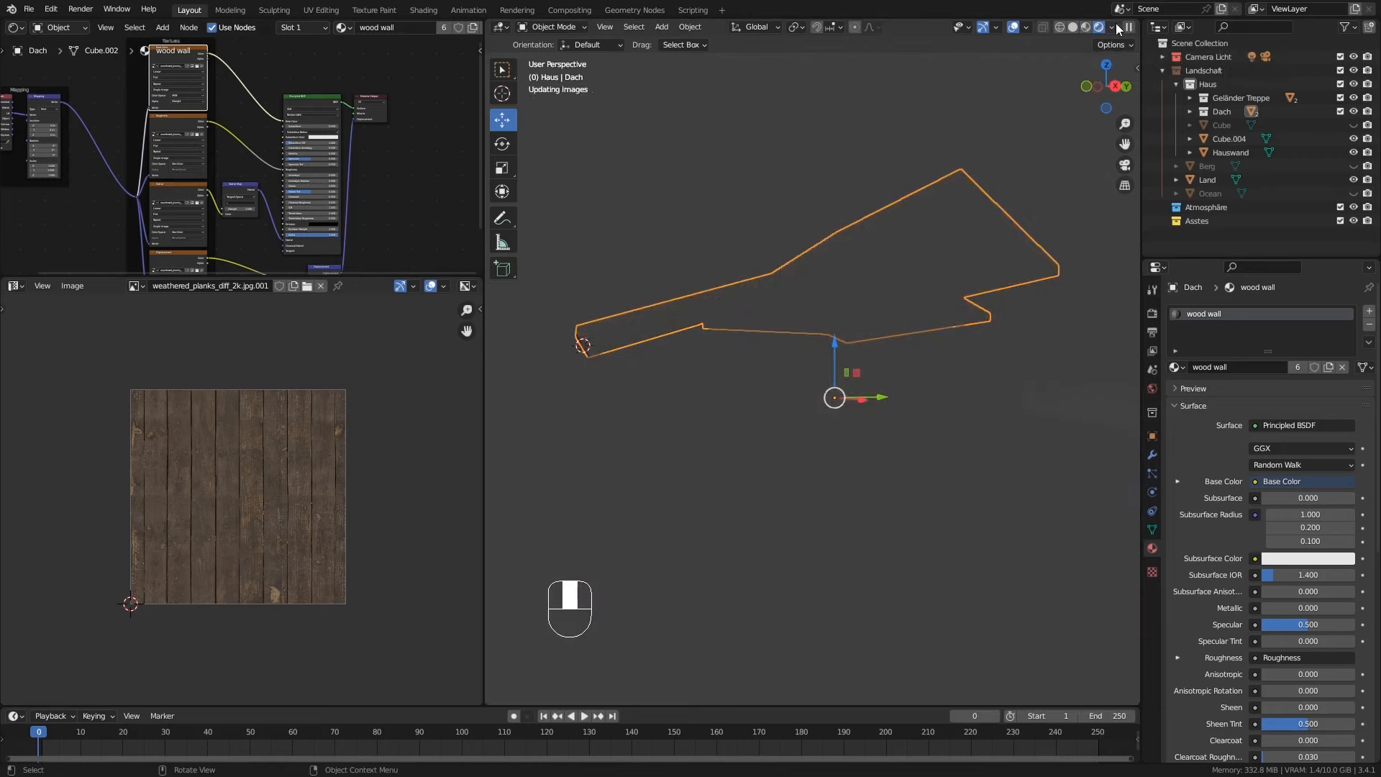
pyautogui.moveTo(900, 395); pyautogui.dragTo(883, 411, button='middle')
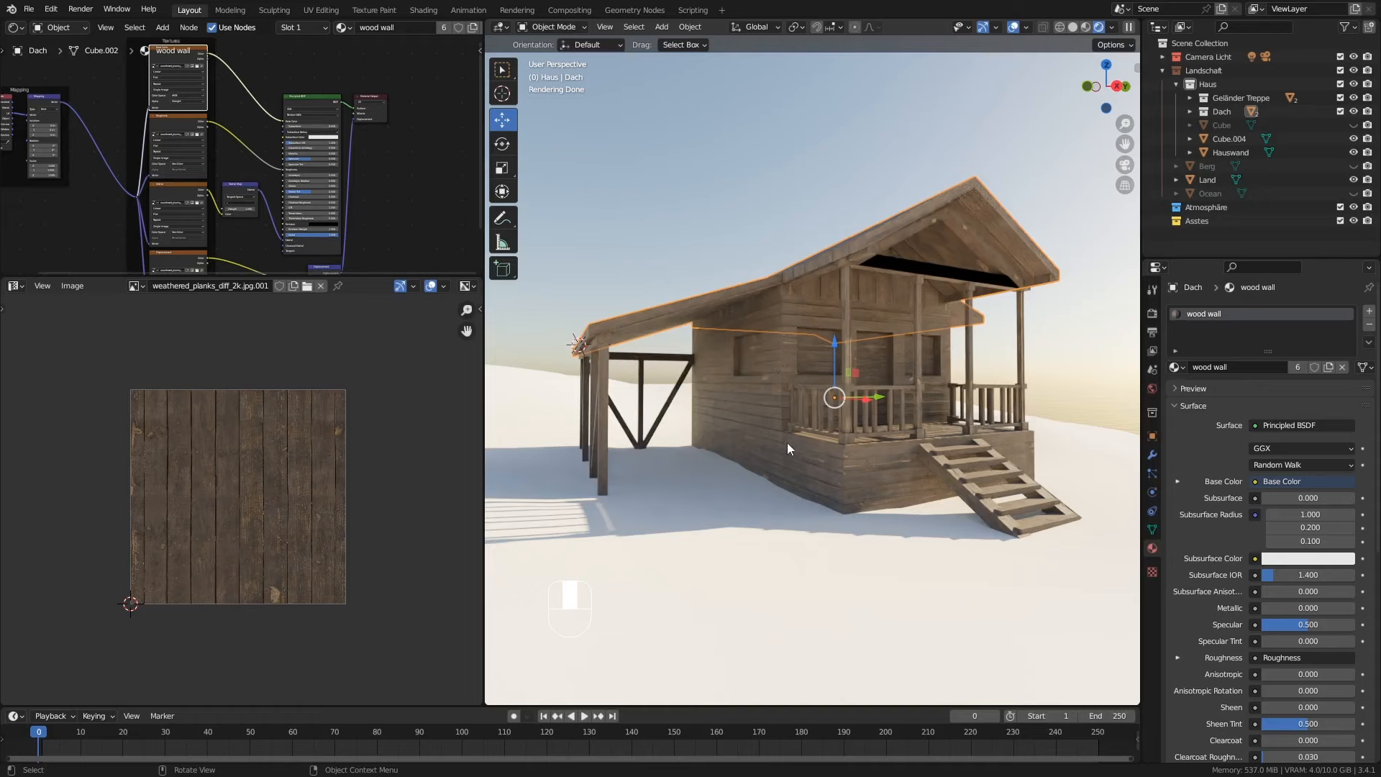
pyautogui.moveTo(776, 400); pyautogui.dragTo(784, 405, button='middle')
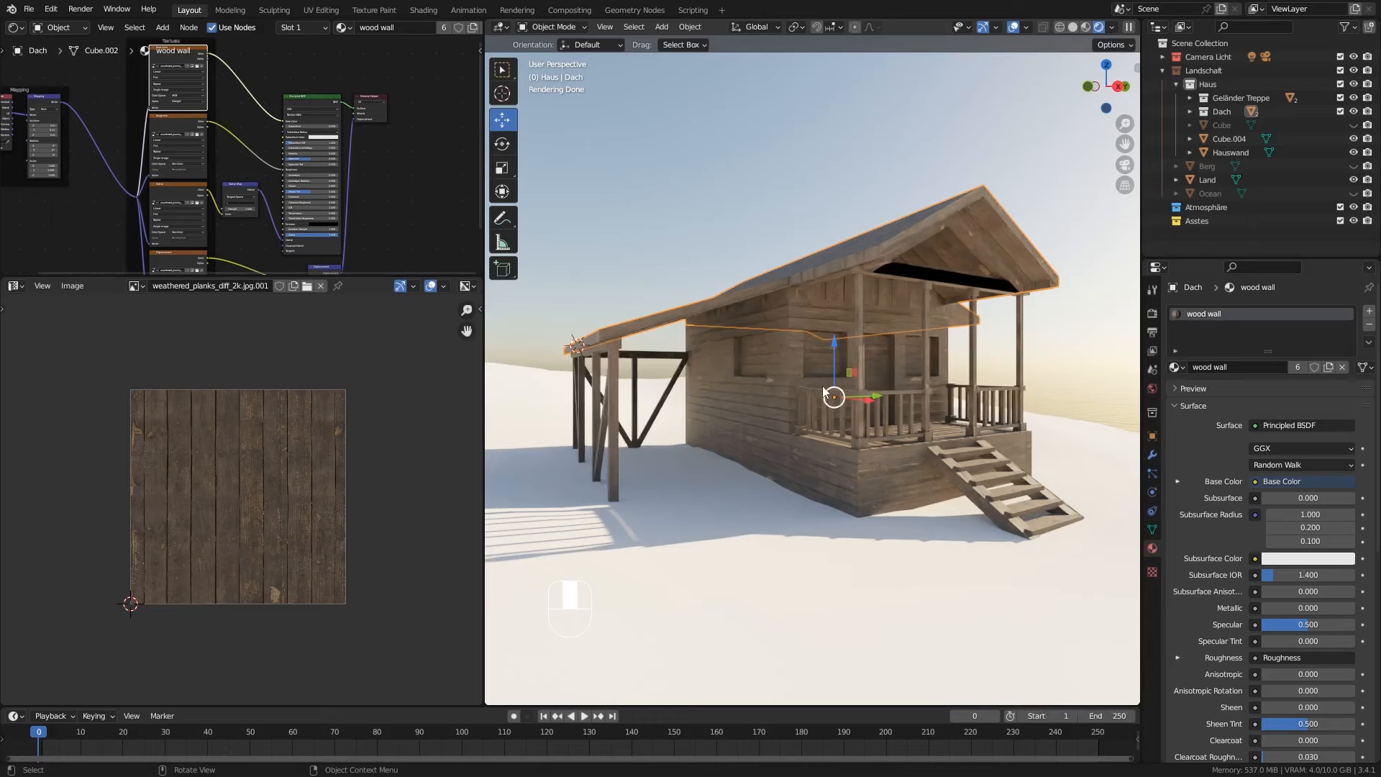
pyautogui.click(1085, 28)
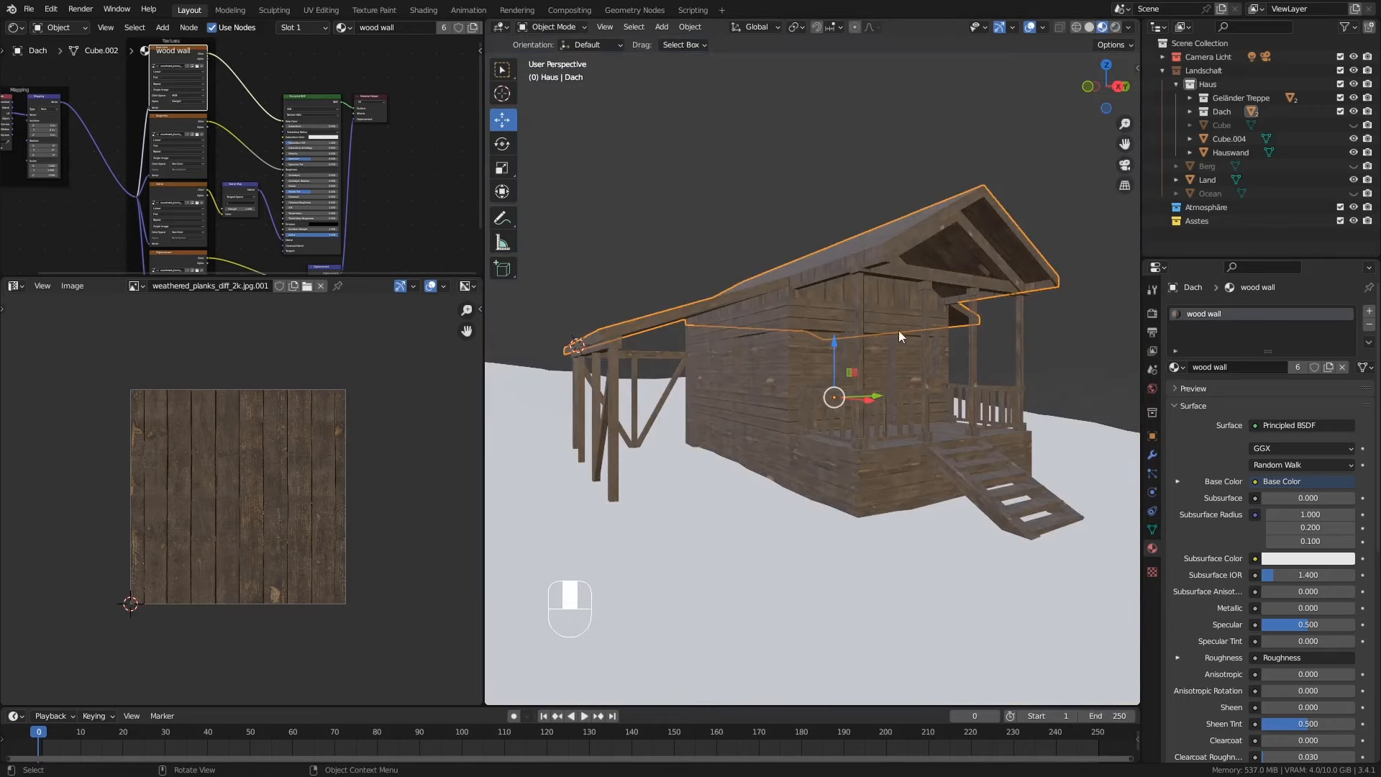
# Step: Display the scene in solid shading and select the cabin wall object
pyautogui.click(1089, 27)
pyautogui.scroll(1, 919, 169)
pyautogui.click(942, 289)
pyautogui.click(780, 384)
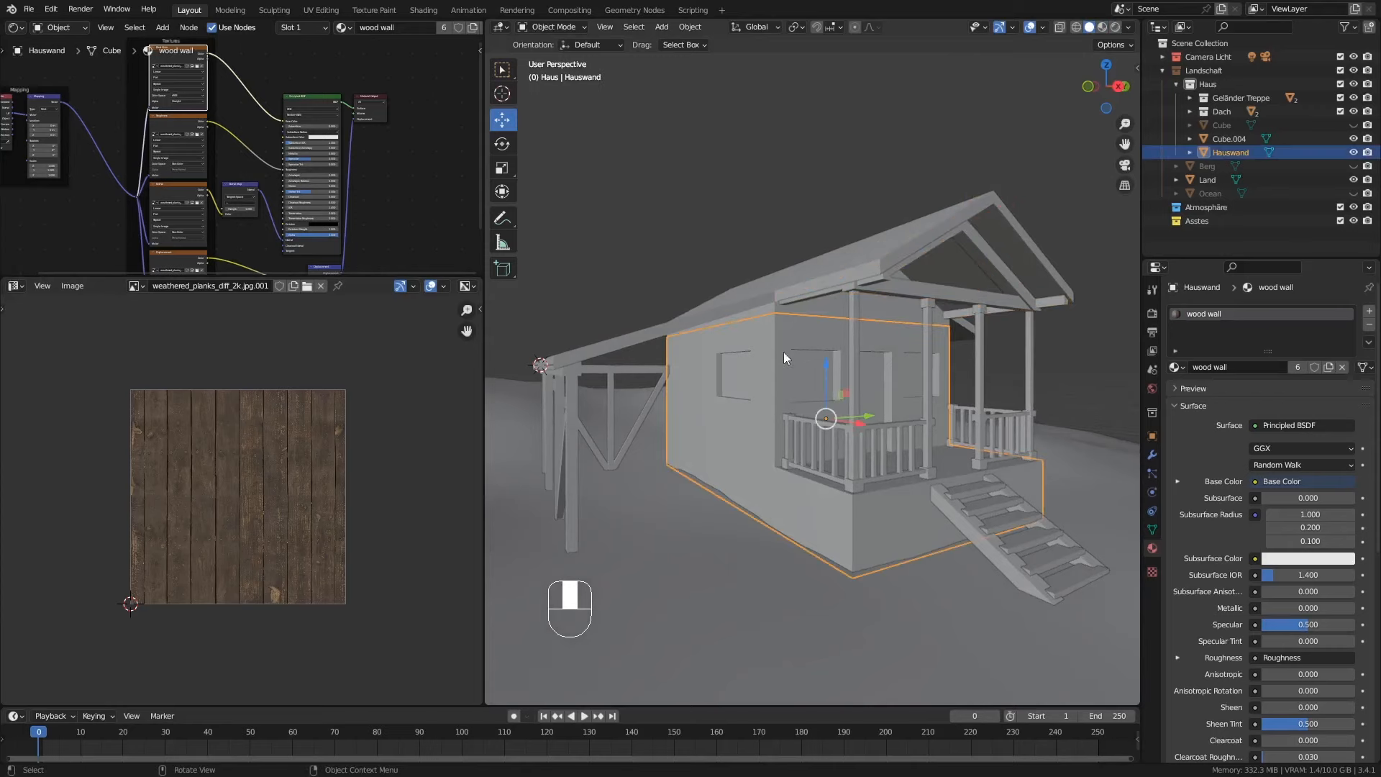
pyautogui.keyDown('shift'); pyautogui.moveTo(780, 405); pyautogui.dragTo(758, 385, button='middle'); pyautogui.keyUp('shift')
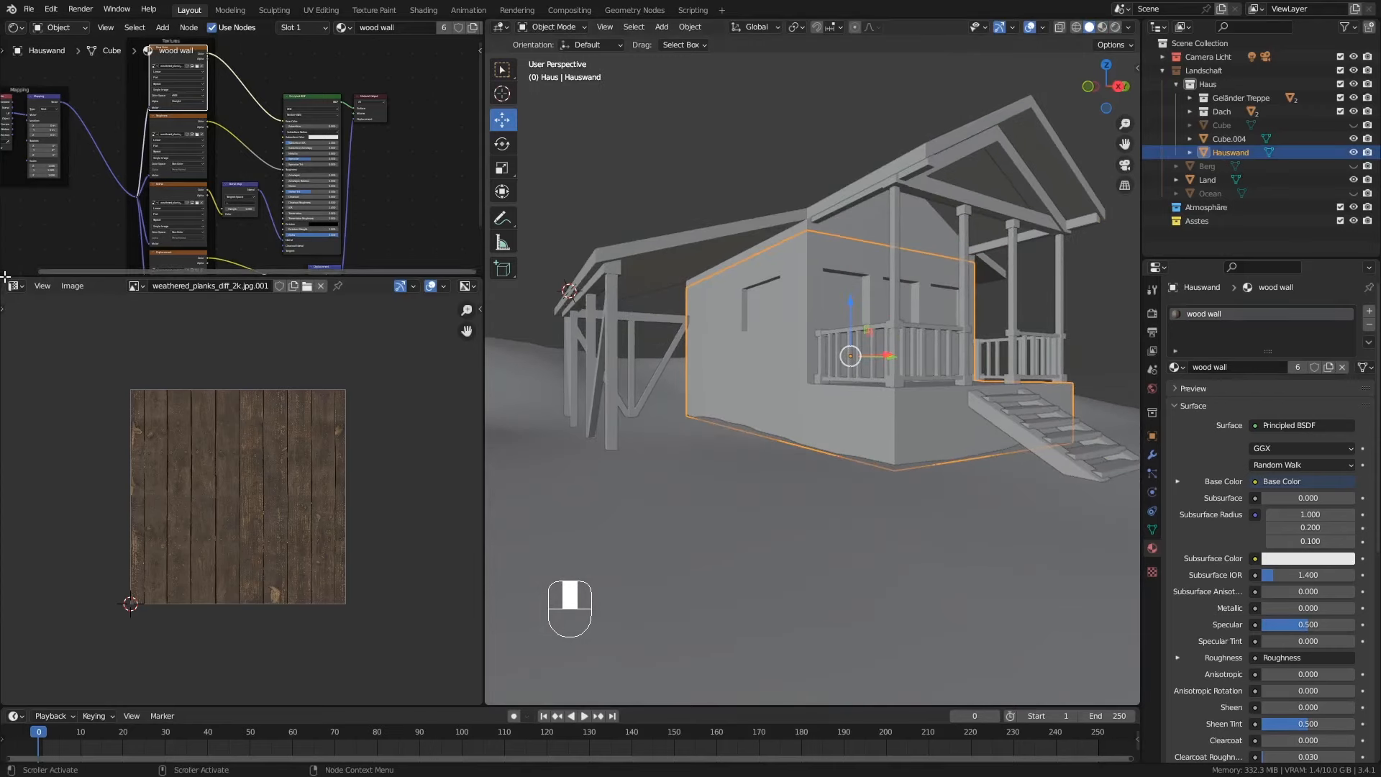
# Step: Replace the image editor area with the expanded node editor and widen it for the wall material's nodes
pyautogui.moveTo(4, 281); pyautogui.dragTo(50, 431)
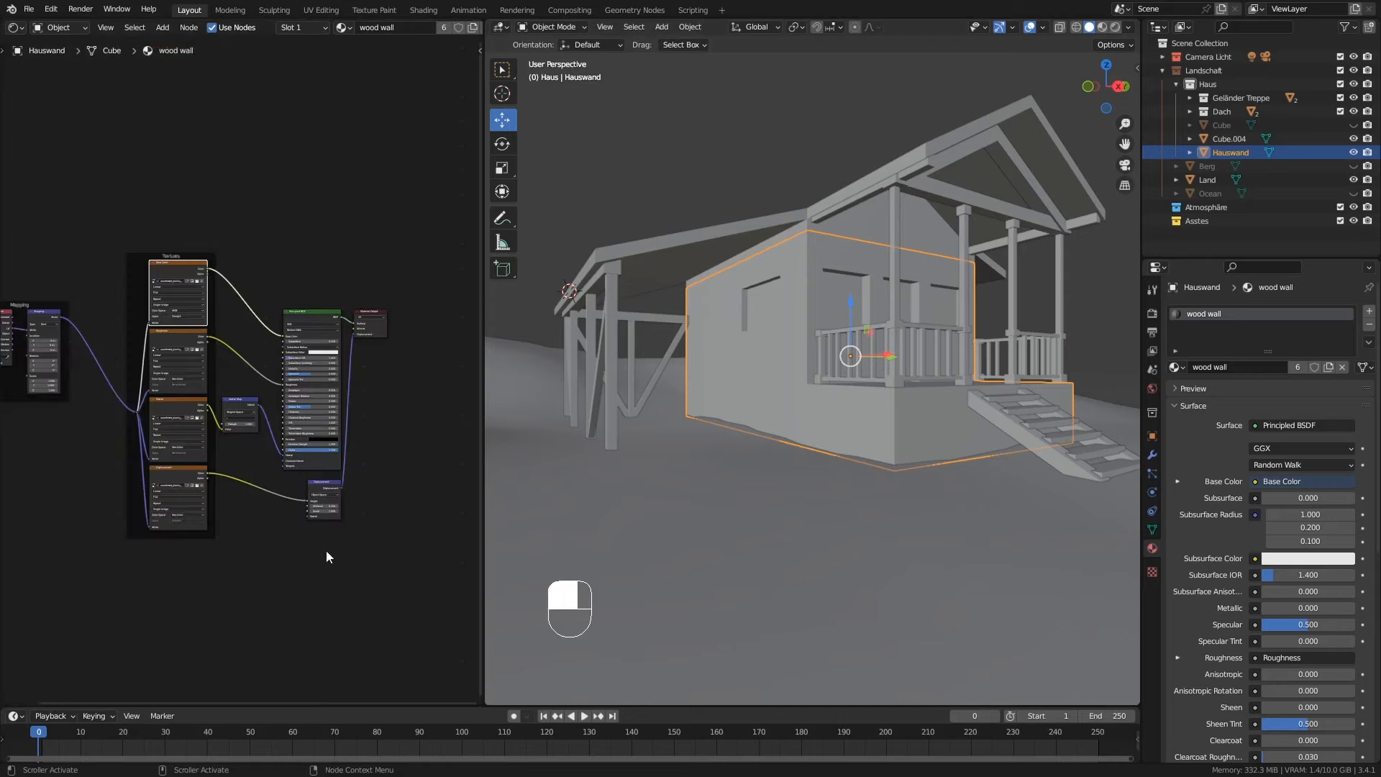
pyautogui.moveTo(482, 353); pyautogui.dragTo(708, 345)
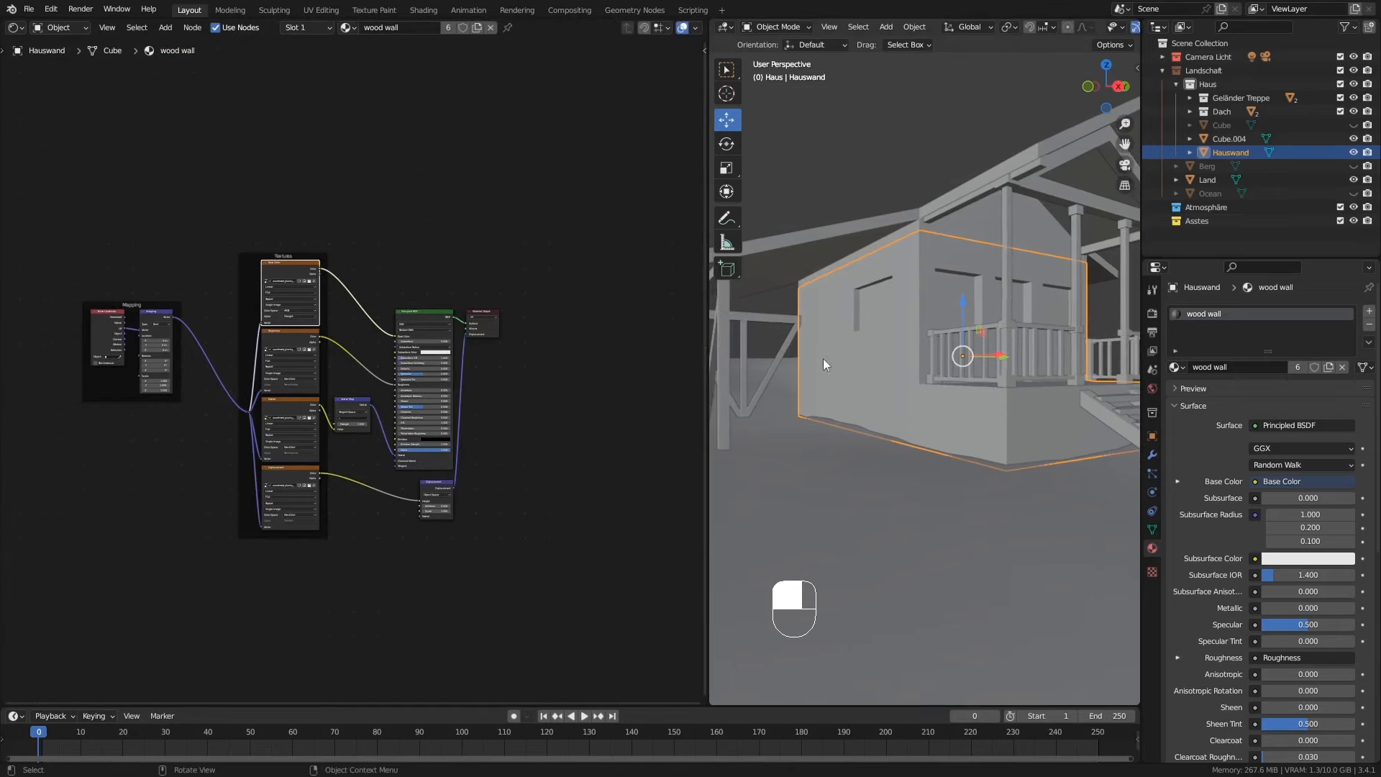
pyautogui.keyDown('shift'); pyautogui.moveTo(960, 386); pyautogui.dragTo(951, 398, button='middle'); pyautogui.keyUp('shift')
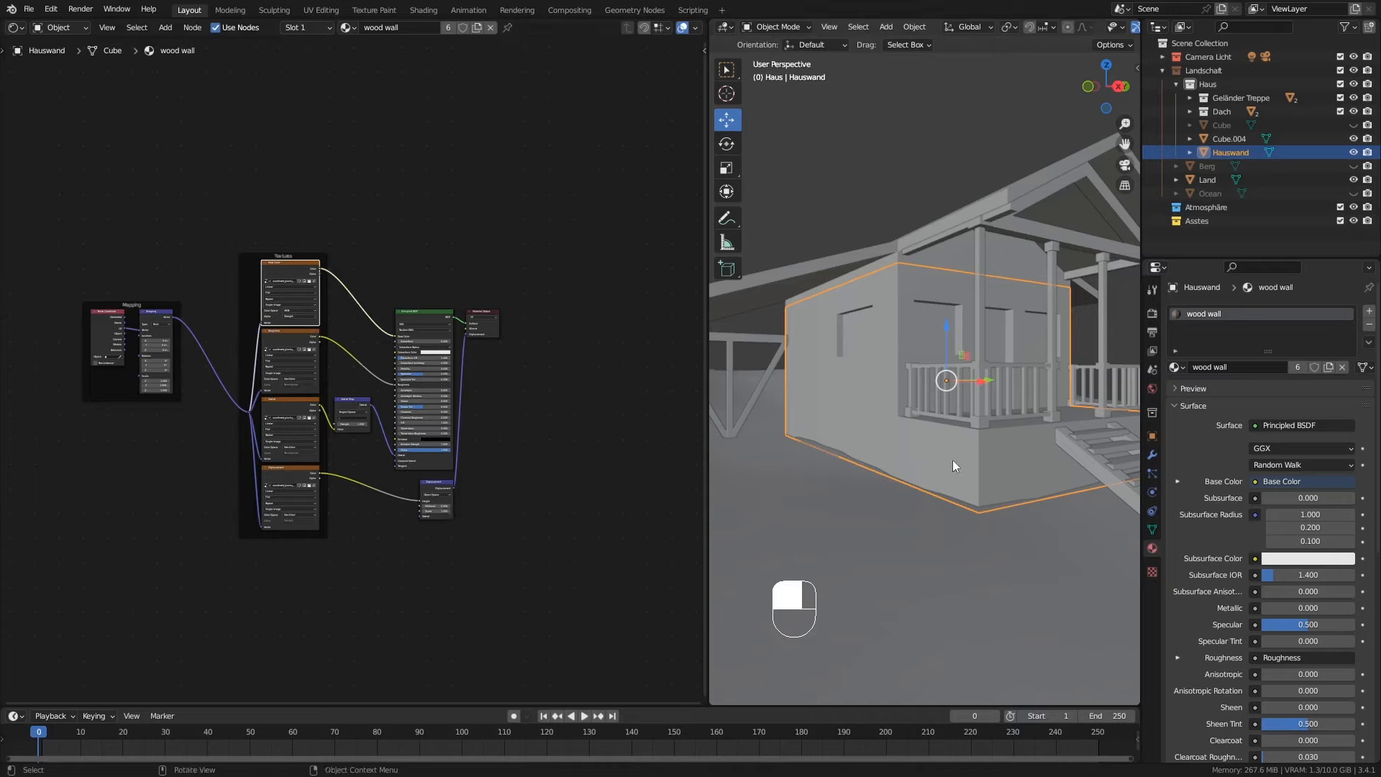
# Step: Add a color attribute named "house wall" to the cabin wall mesh
pyautogui.click(1152, 529)
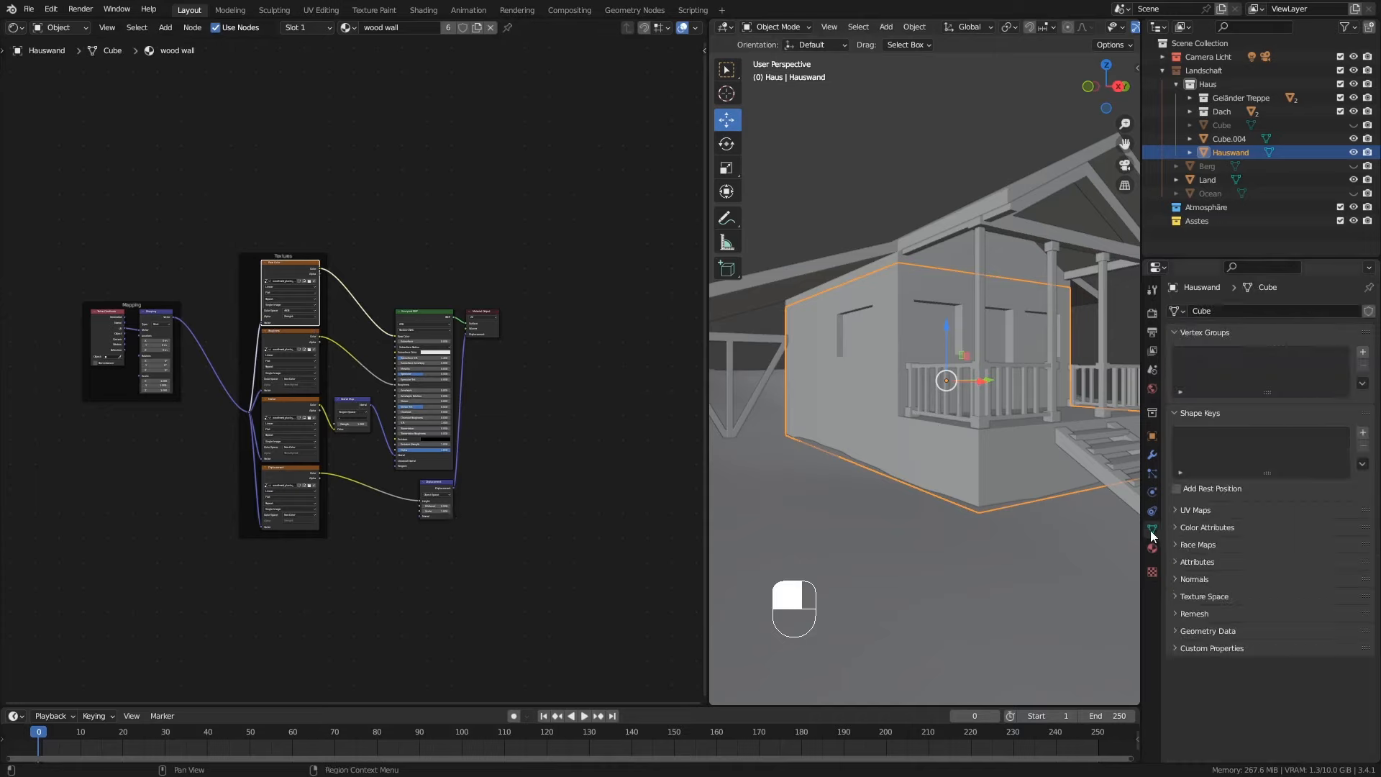
pyautogui.click(1207, 529)
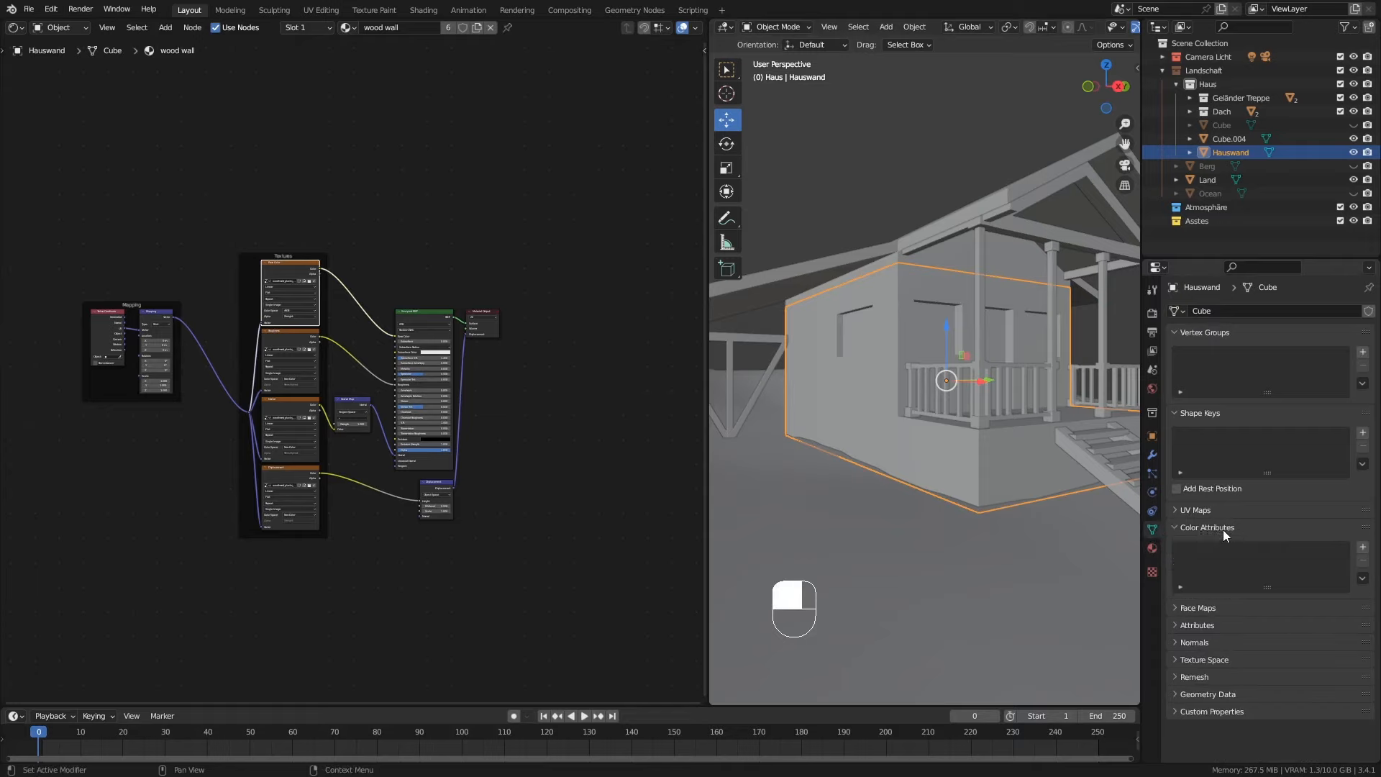
pyautogui.click(1363, 548)
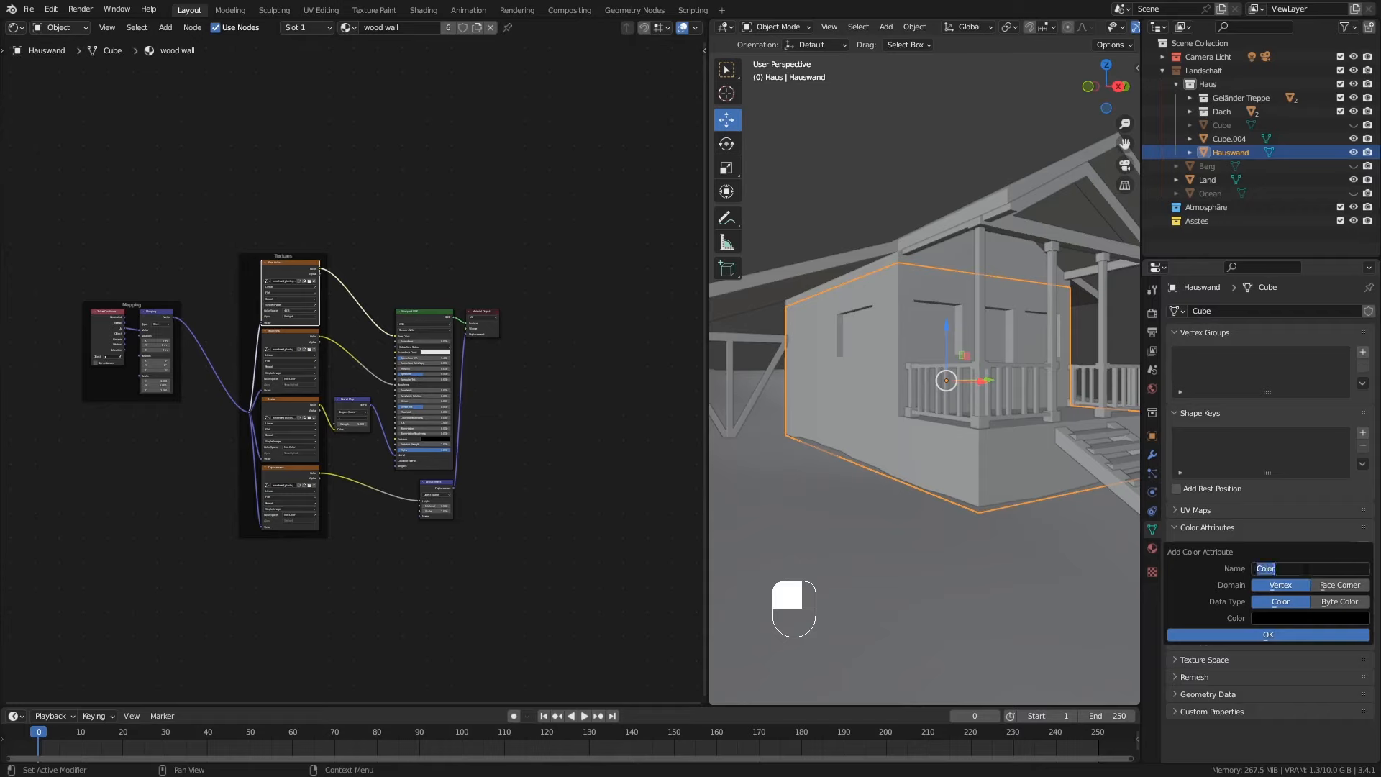
pyautogui.write('house wall')
pyautogui.click(1301, 634)
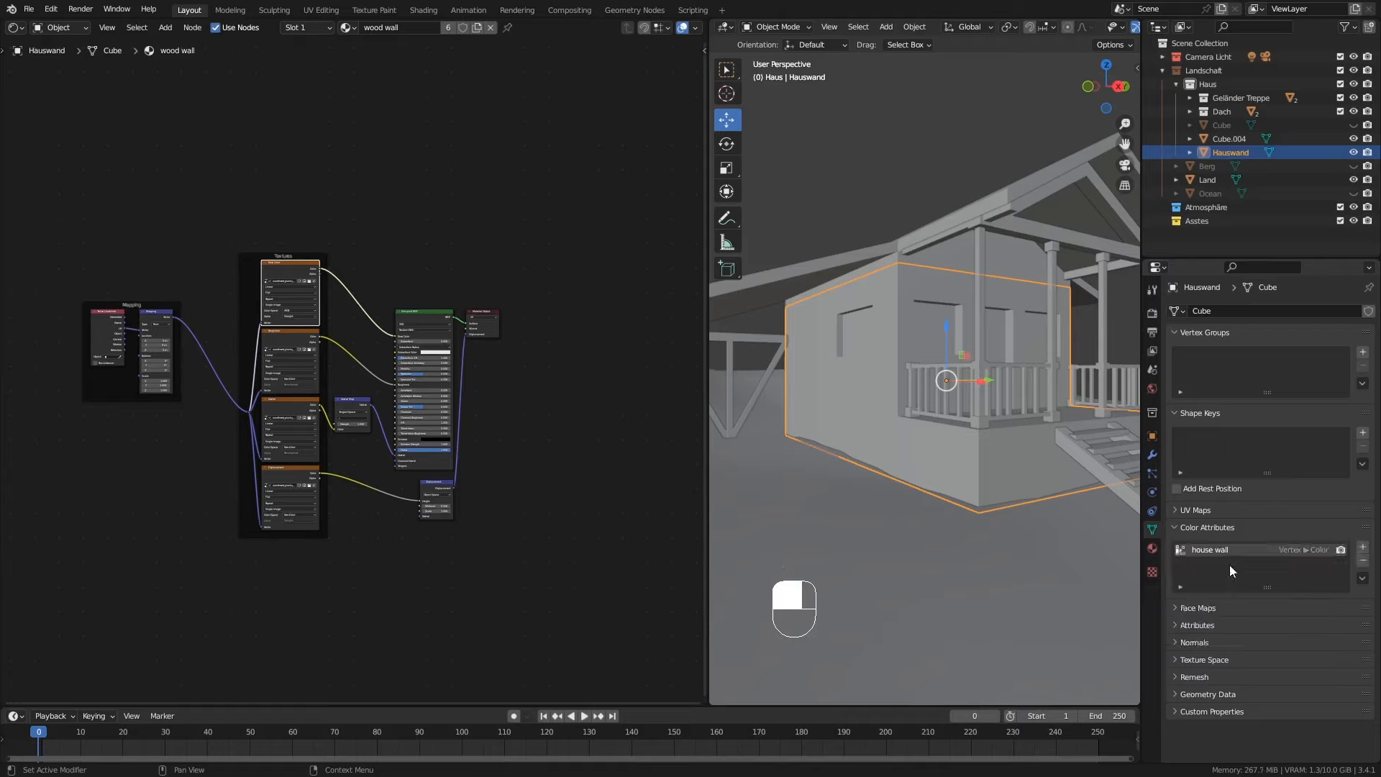
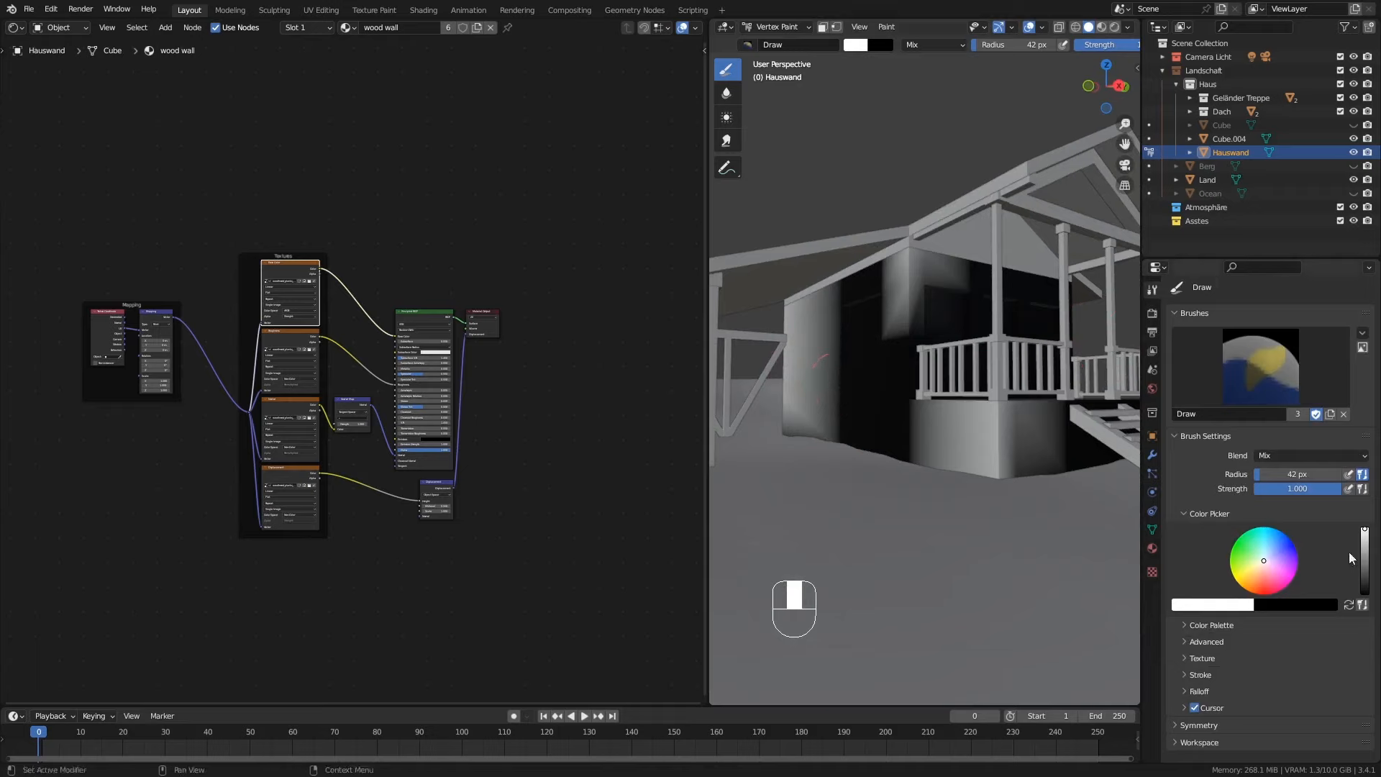
# Step: Set the vertex paint brush to black with a 55 px radius and darken the far edge of the cabin's side wall
pyautogui.moveTo(1364, 532); pyautogui.dragTo(1364, 591)
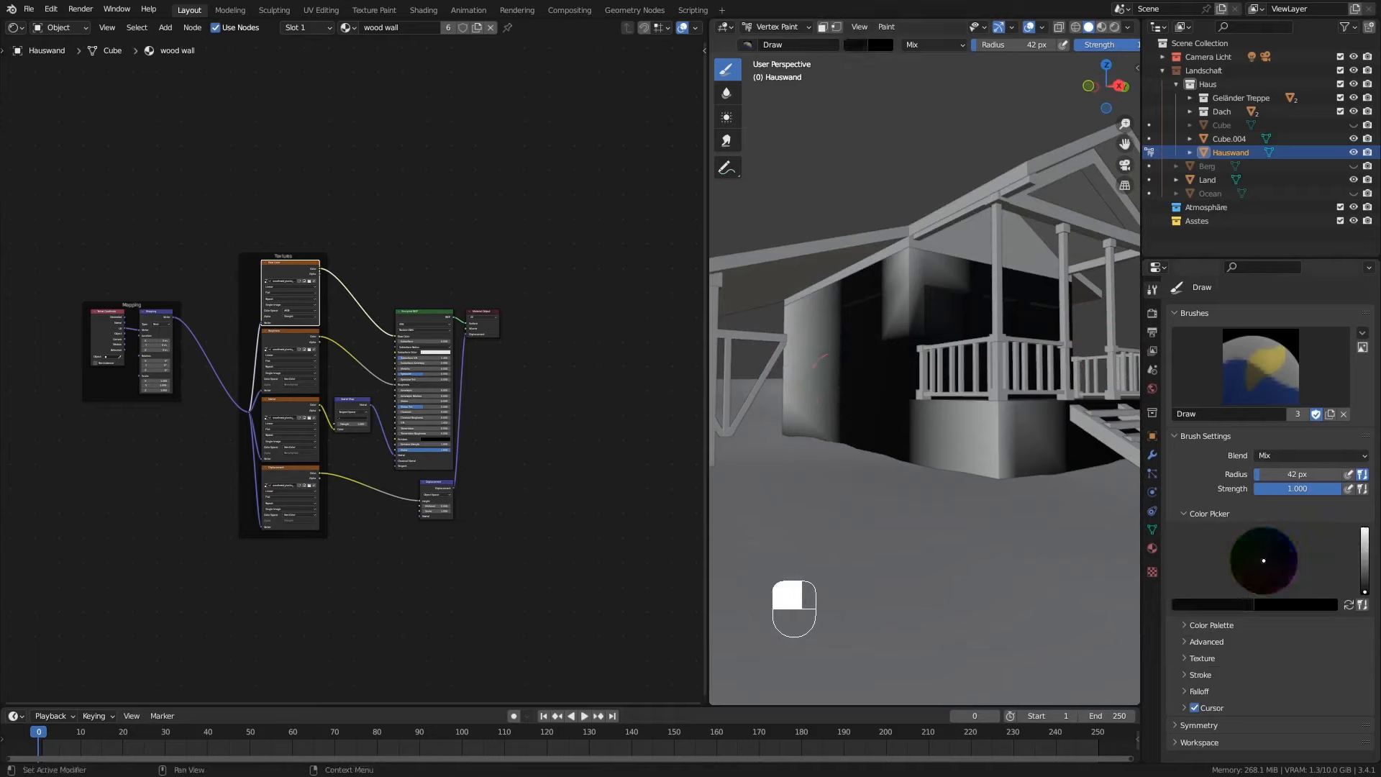
pyautogui.moveTo(810, 398)
pyautogui.mouseDown(button='middle')
pyautogui.moveTo(827, 392)
pyautogui.moveTo(791, 345)
pyautogui.moveTo(824, 338)
pyautogui.mouseUp(button='middle')
pyautogui.press('f')
pyautogui.click(843, 338)
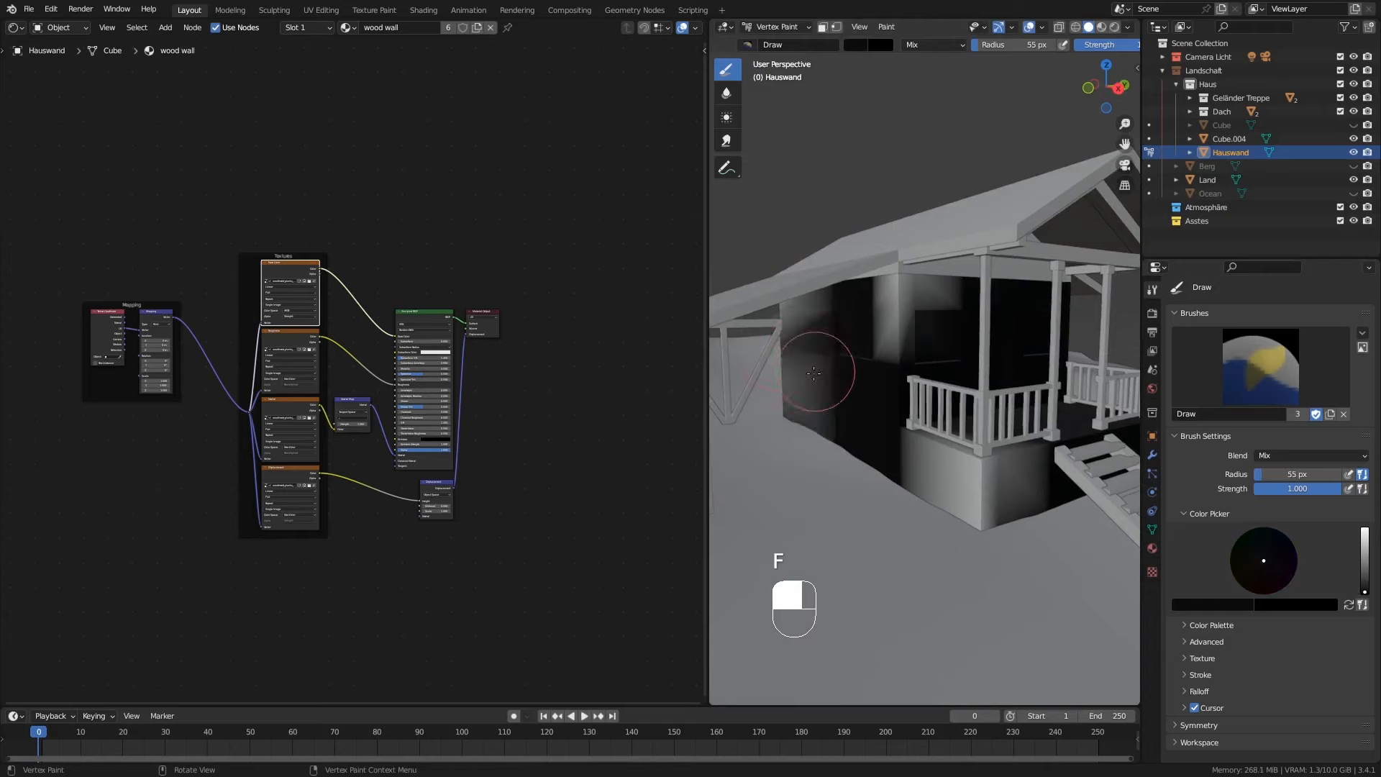
pyautogui.moveTo(805, 403); pyautogui.dragTo(813, 476, button='middle')
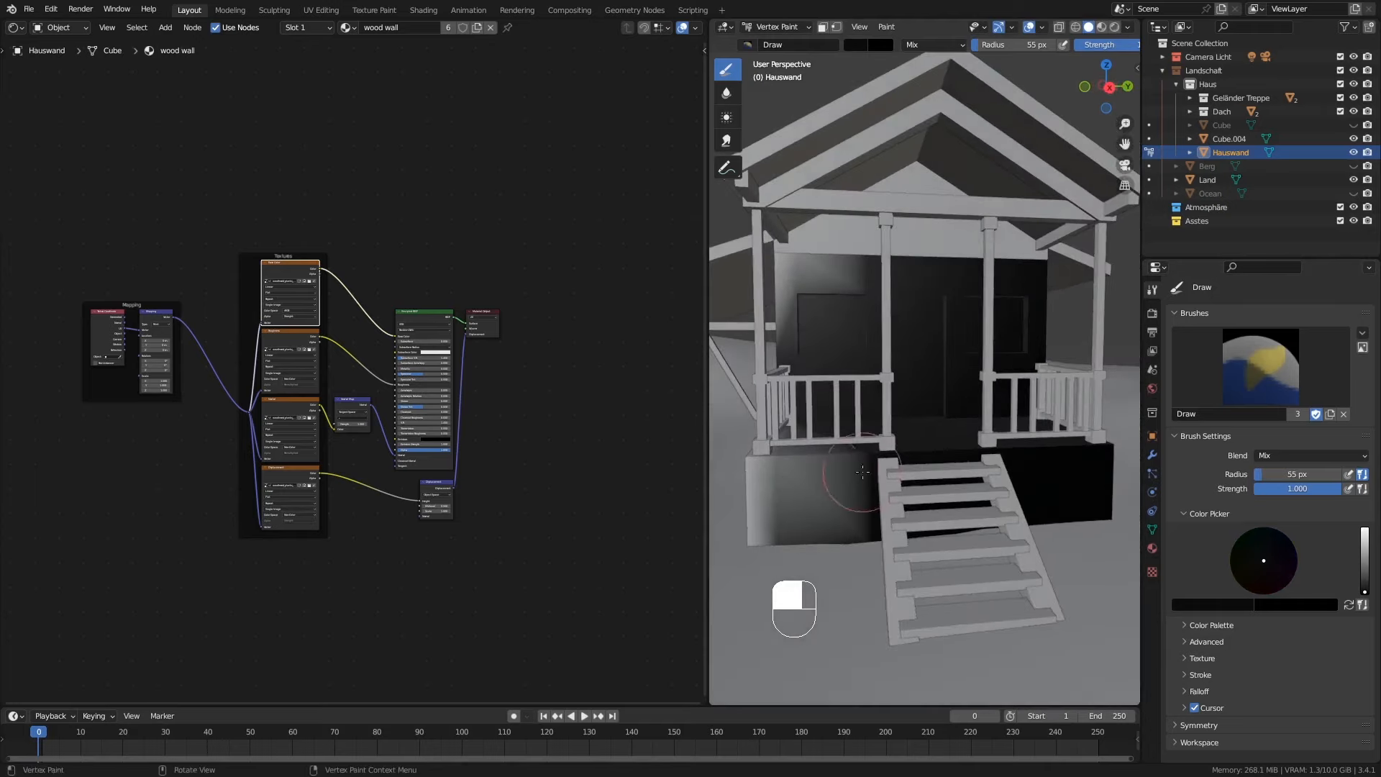
# Step: Switch the brush to white and paint the porch base corner and wall on the unpainted side of the stairs
pyautogui.moveTo(1366, 554); pyautogui.dragTo(1365, 530)
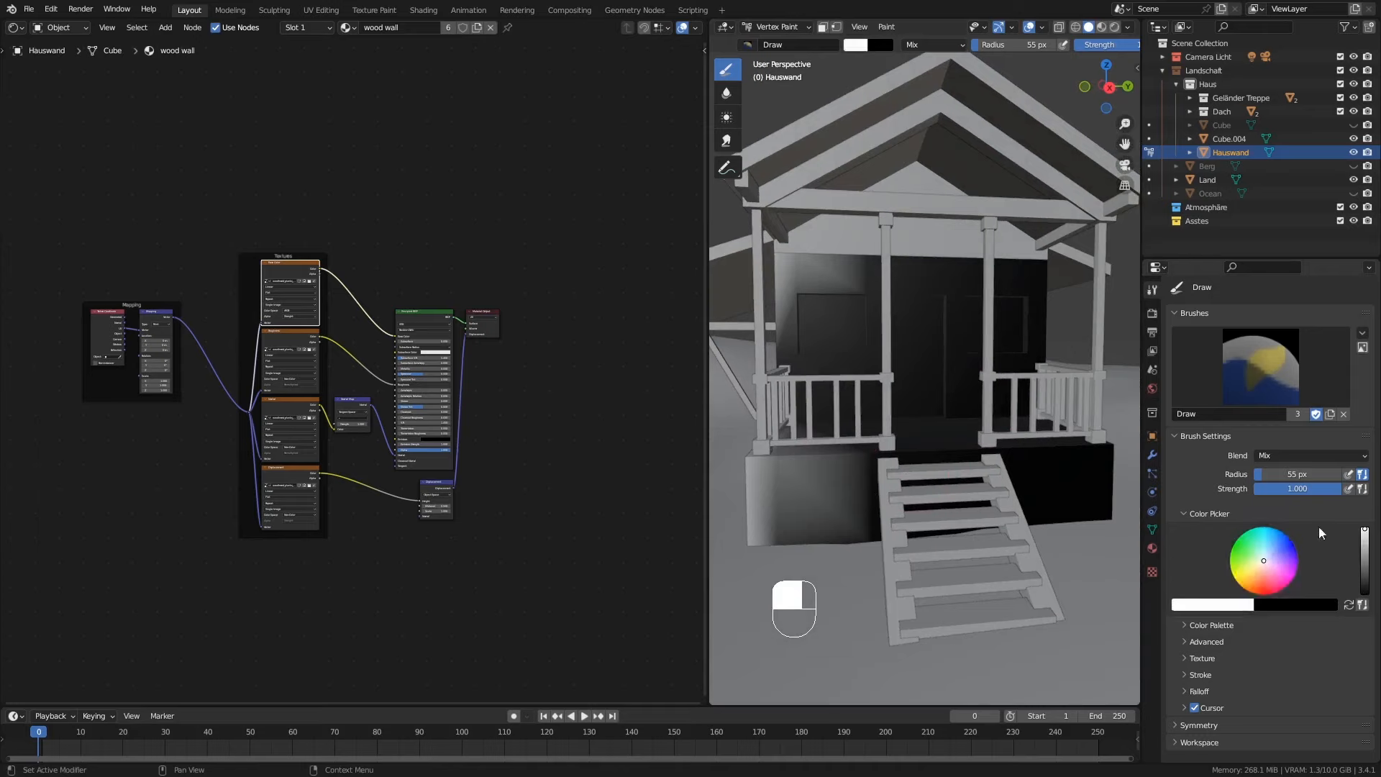
pyautogui.moveTo(1059, 496); pyautogui.dragTo(936, 489, button='middle')
pyautogui.moveTo(937, 489)
pyautogui.mouseDown()
pyautogui.moveTo(917, 514)
pyautogui.moveTo(899, 497)
pyautogui.moveTo(918, 528)
pyautogui.moveTo(929, 460)
pyautogui.mouseUp()
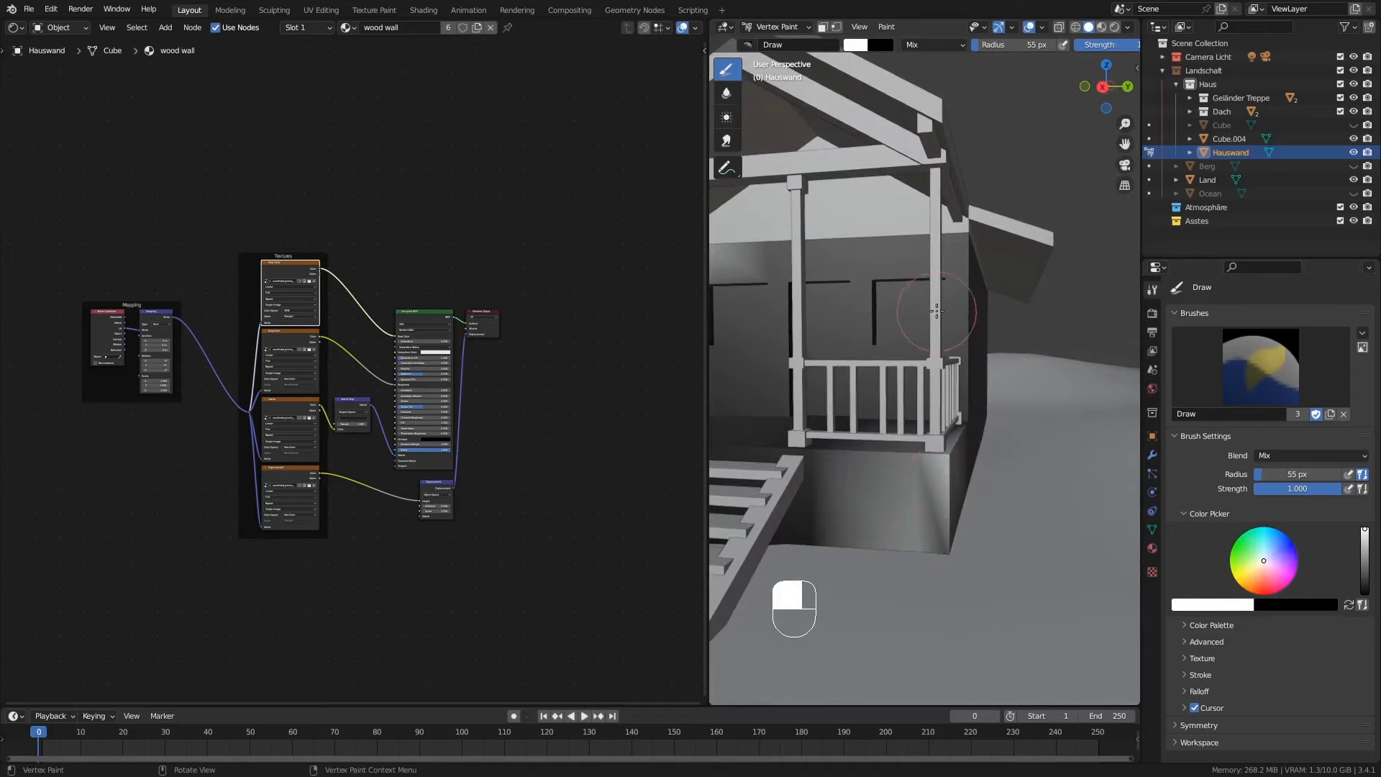
pyautogui.moveTo(948, 277); pyautogui.dragTo(955, 260)
pyautogui.moveTo(917, 337)
pyautogui.mouseDown(button='middle')
pyautogui.moveTo(965, 342)
pyautogui.moveTo(963, 325)
pyautogui.moveTo(928, 388)
pyautogui.moveTo(883, 423)
pyautogui.moveTo(956, 370)
pyautogui.moveTo(951, 357)
pyautogui.mouseUp(button='middle')
pyautogui.moveTo(881, 409); pyautogui.dragTo(947, 380)
pyautogui.moveTo(951, 353); pyautogui.dragTo(972, 369, button='middle')
# Step: Switch the brush to black and paint over the white area on the porch floor behind the stairs
pyautogui.moveTo(1365, 550); pyautogui.dragTo(1365, 595)
pyautogui.moveTo(886, 339); pyautogui.dragTo(820, 338, button='middle')
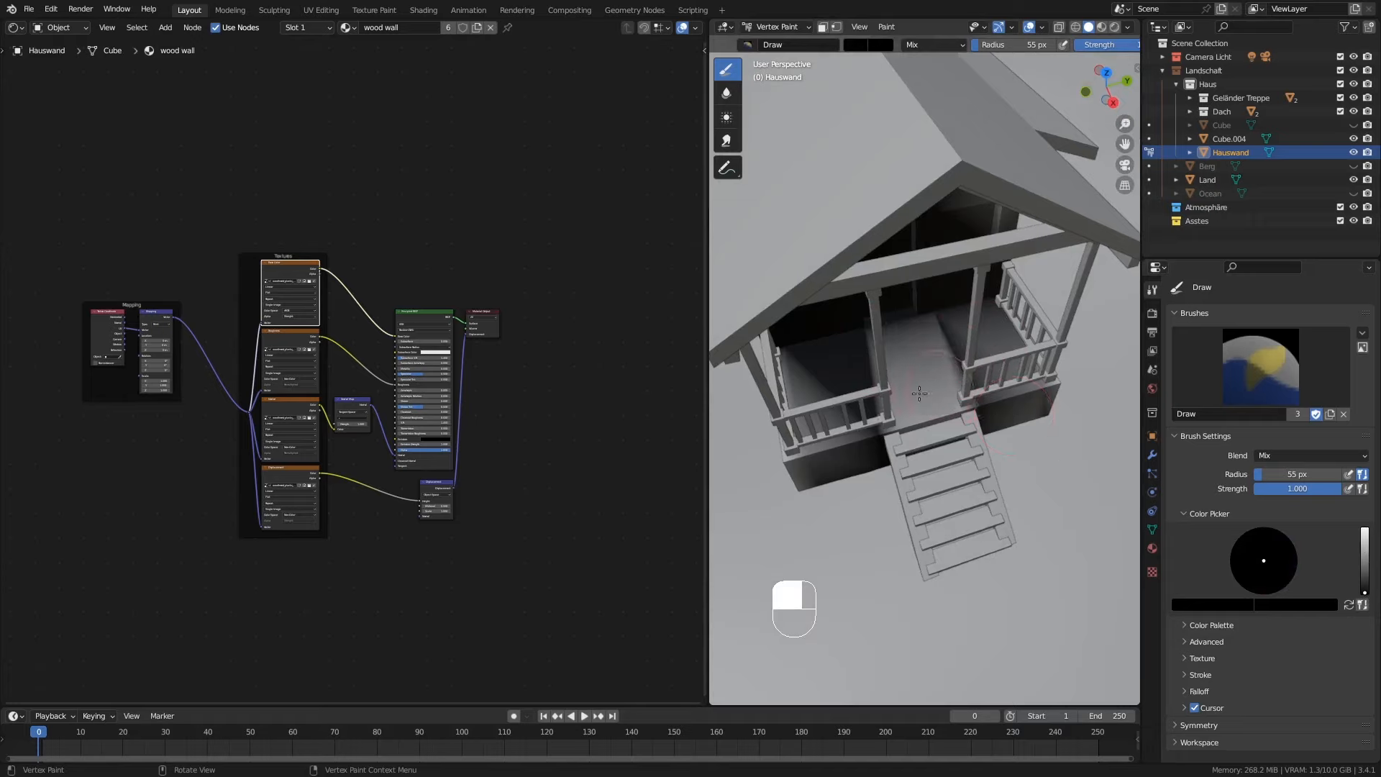
pyautogui.moveTo(965, 402); pyautogui.dragTo(908, 348)
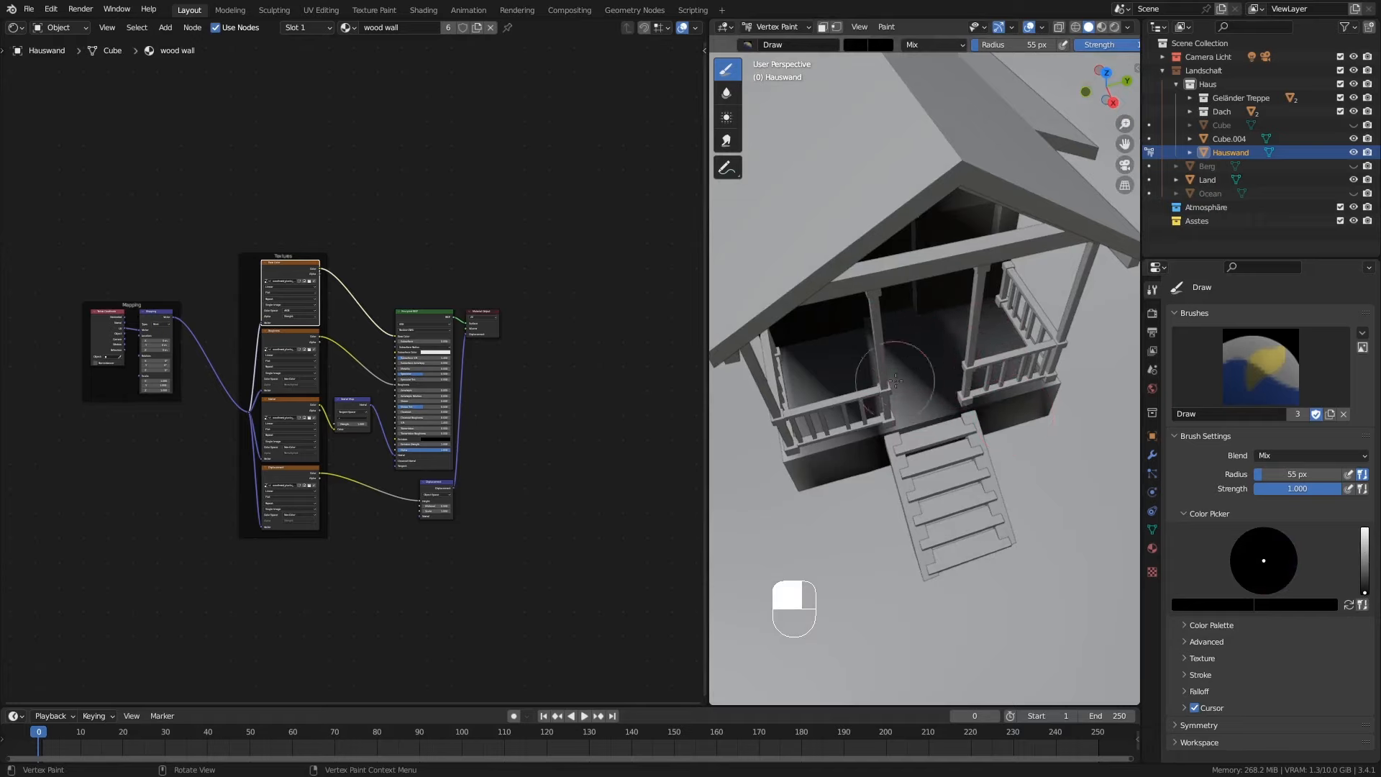
pyautogui.moveTo(905, 417); pyautogui.dragTo(916, 324, button='middle')
pyautogui.keyDown('shift'); pyautogui.moveTo(838, 341); pyautogui.dragTo(949, 335, button='middle'); pyautogui.keyUp('shift')
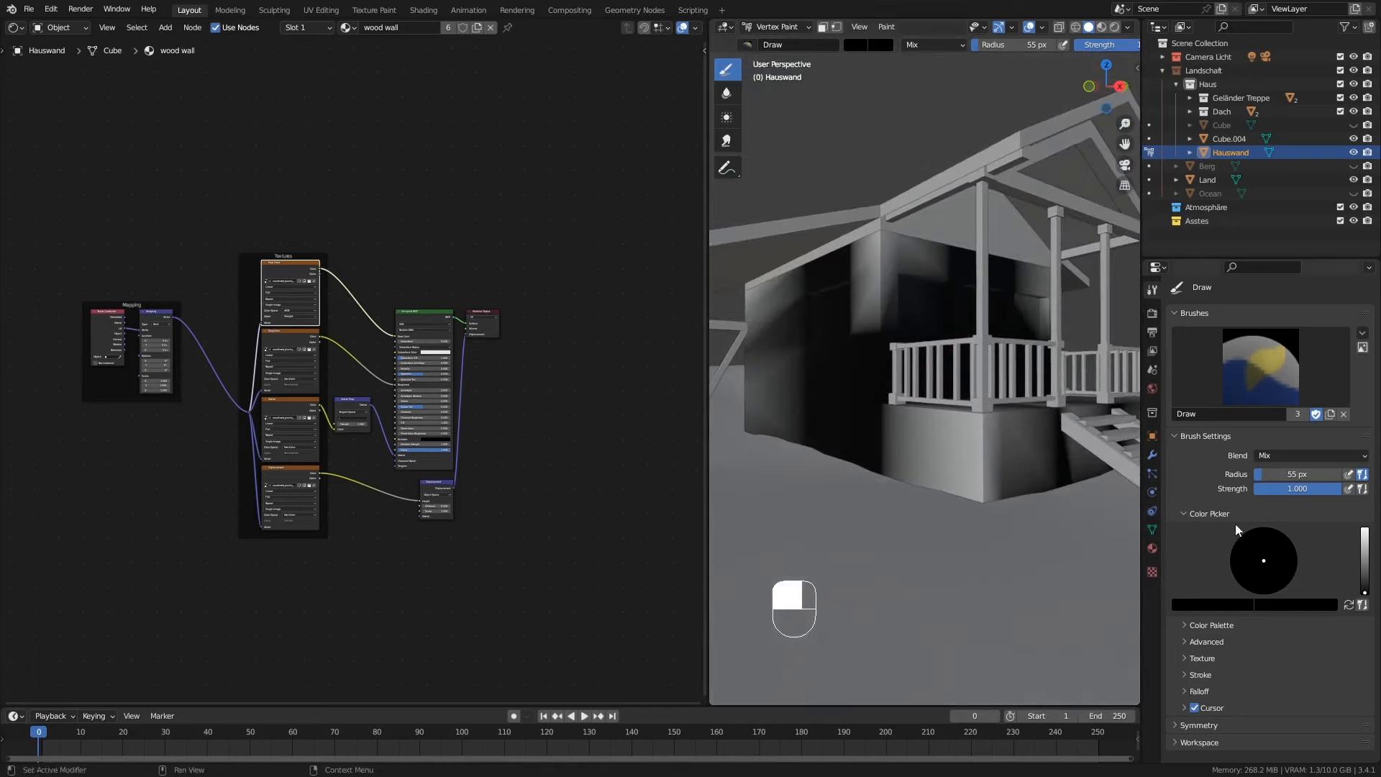
# Step: Set the brush back to white and lighten the cabin's side wall near the front corner
pyautogui.click(1361, 536)
pyautogui.moveTo(829, 375); pyautogui.dragTo(849, 385, button='middle')
pyautogui.moveTo(1013, 448)
pyautogui.mouseDown(button='middle')
pyautogui.moveTo(979, 444)
pyautogui.moveTo(993, 451)
pyautogui.mouseUp(button='middle')
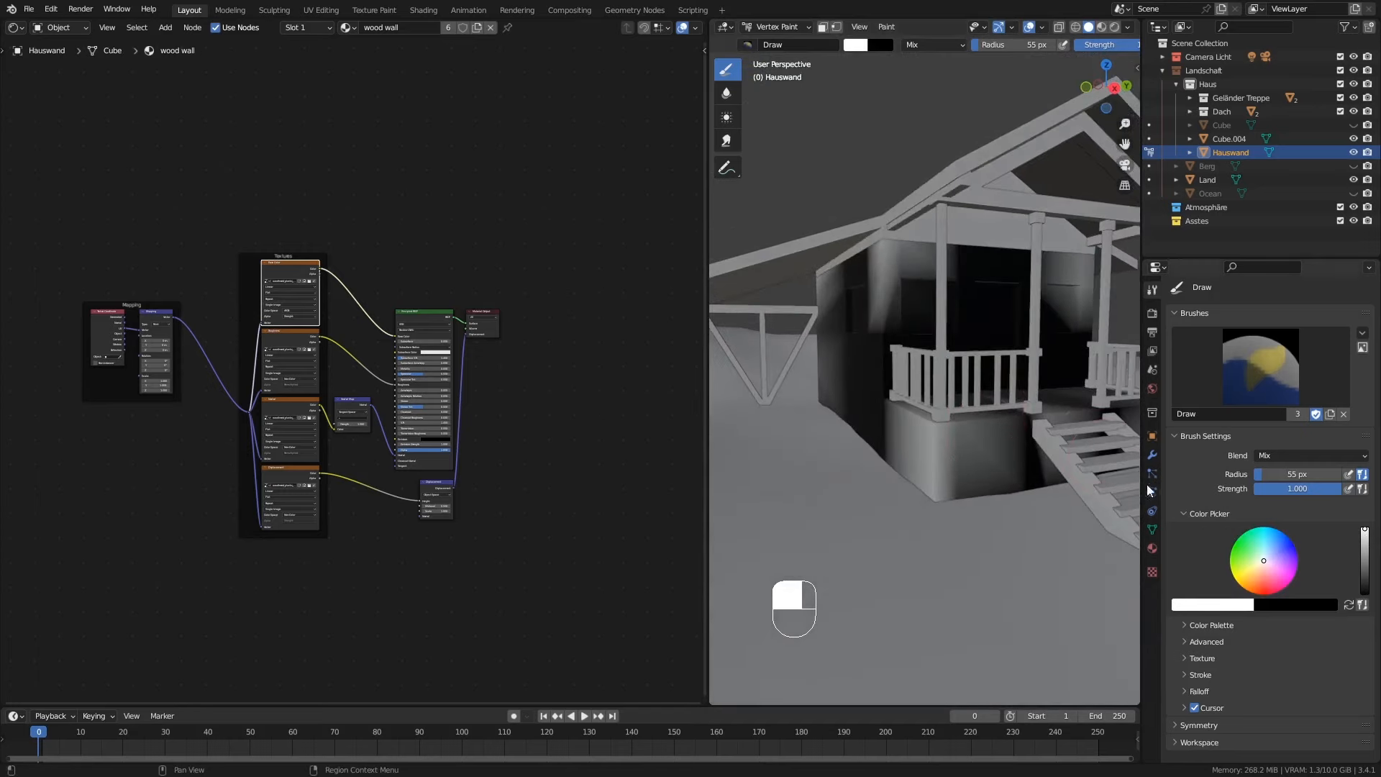
# Step: Display the wall's color attributes and return from Vertex Paint to Object Mode
pyautogui.click(1152, 529)
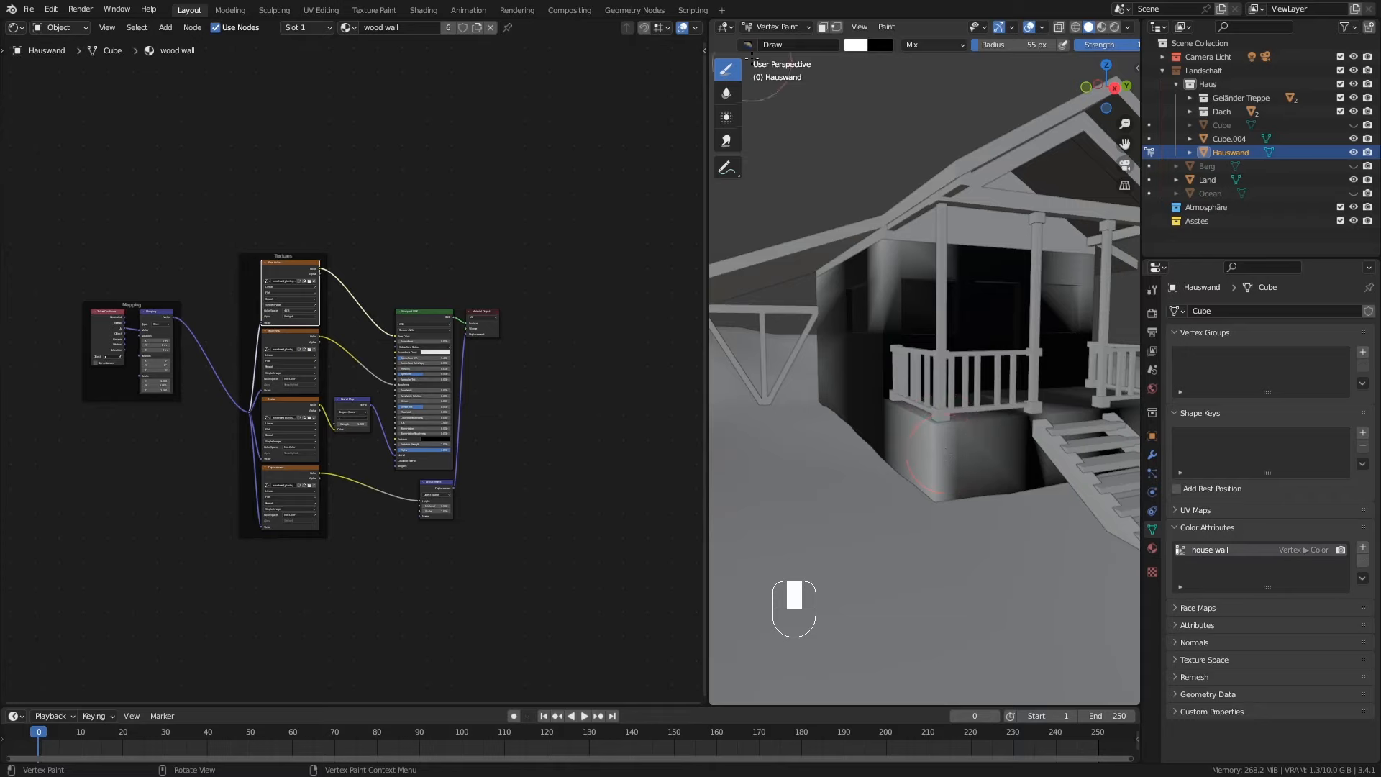
pyautogui.click(765, 26)
pyautogui.click(775, 42)
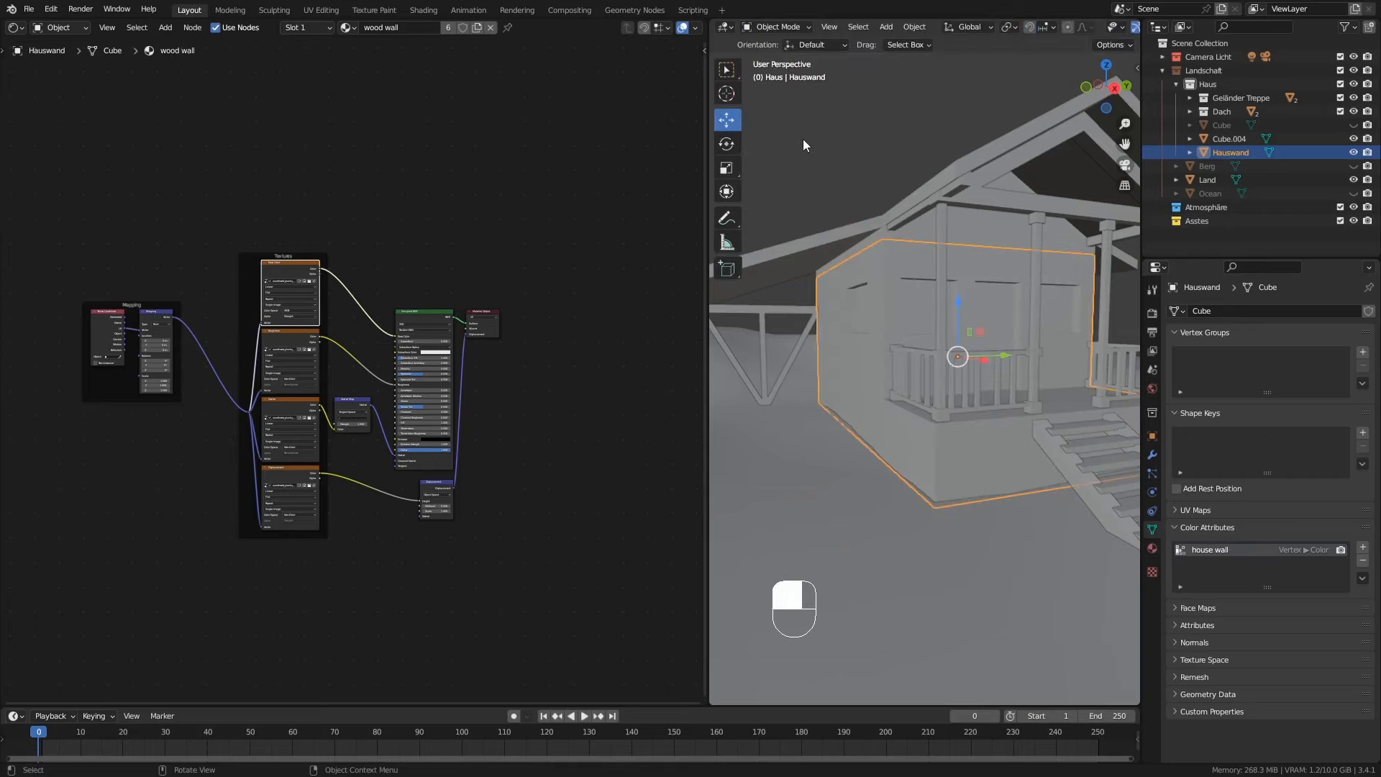
pyautogui.moveTo(891, 499); pyautogui.dragTo(705, 482, button='middle')
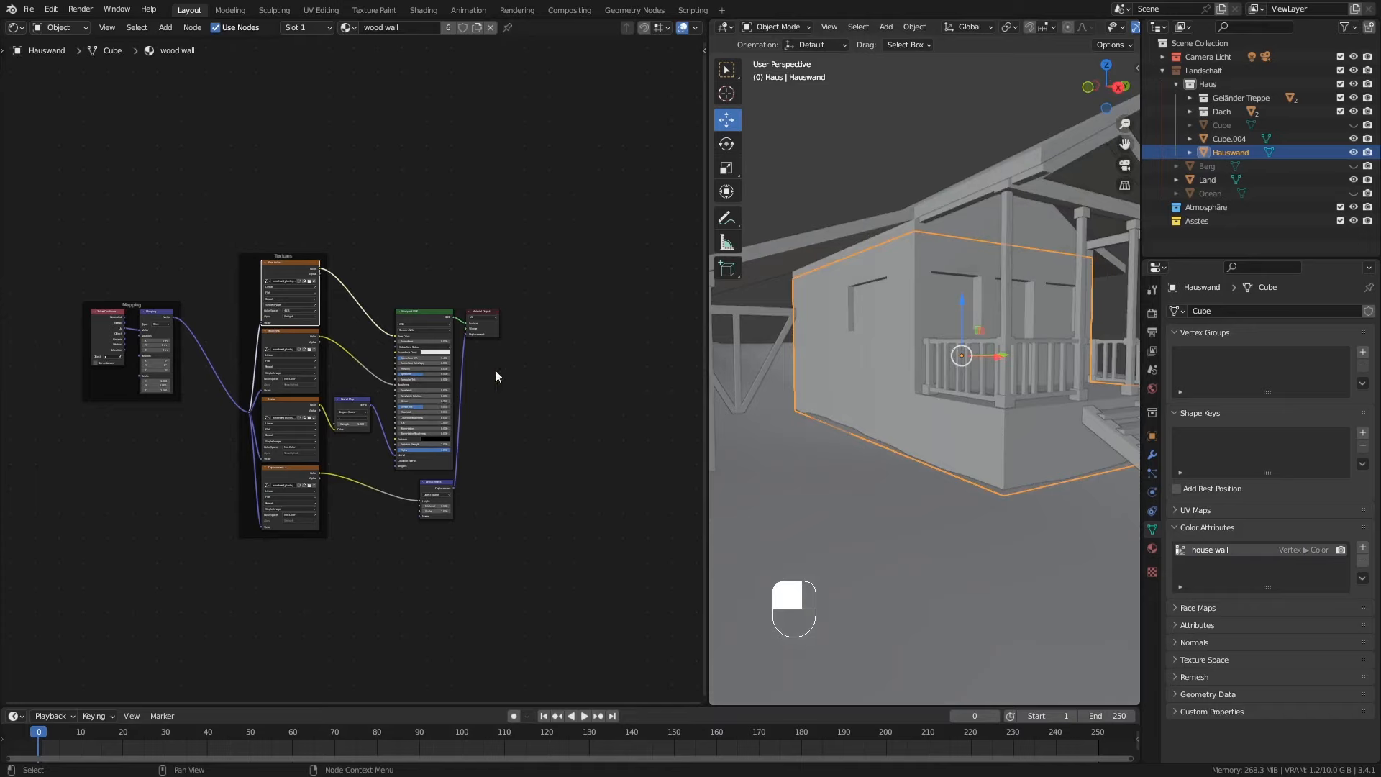
# Step: Duplicate the complete wood texture node setup below the original and move the Material Output farther out, between both setups
pyautogui.moveTo(494, 331); pyautogui.dragTo(648, 328)
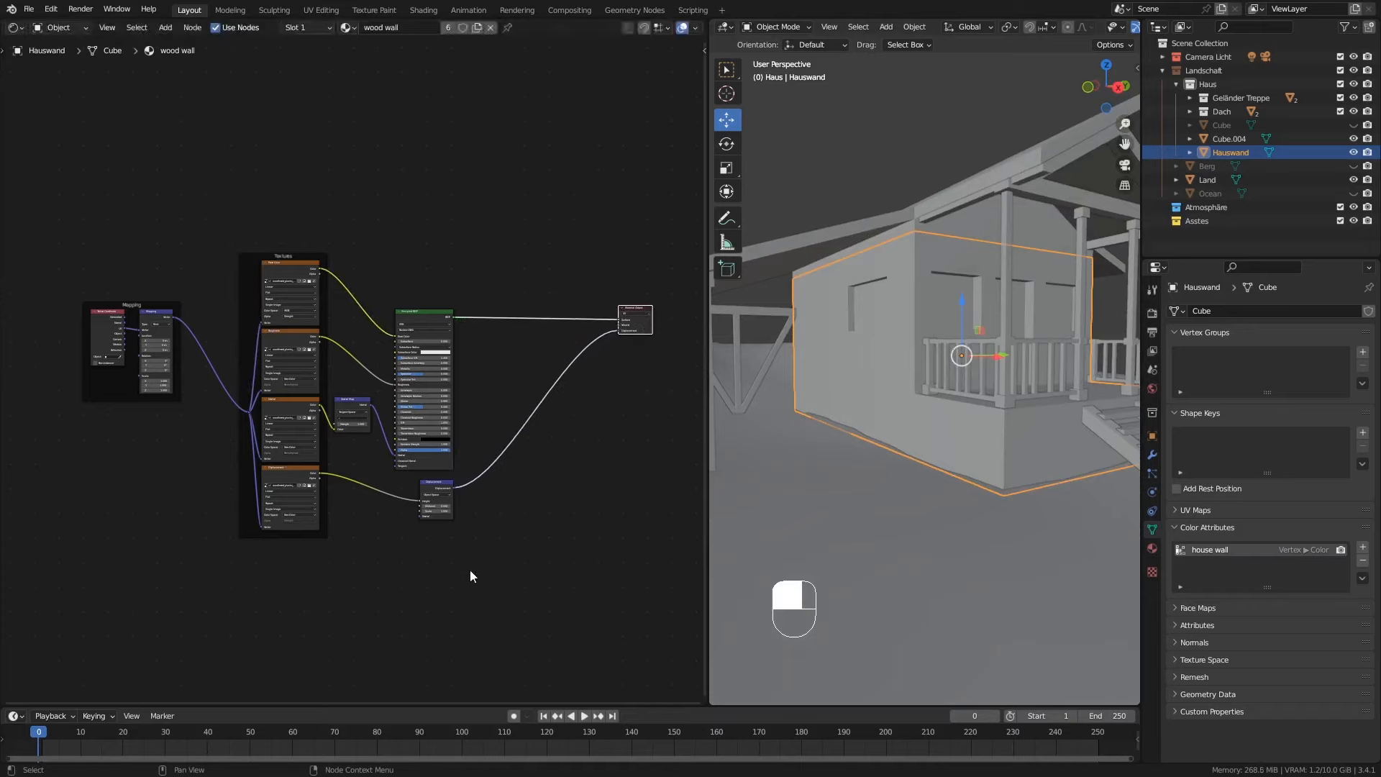
pyautogui.moveTo(470, 570); pyautogui.dragTo(80, 244)
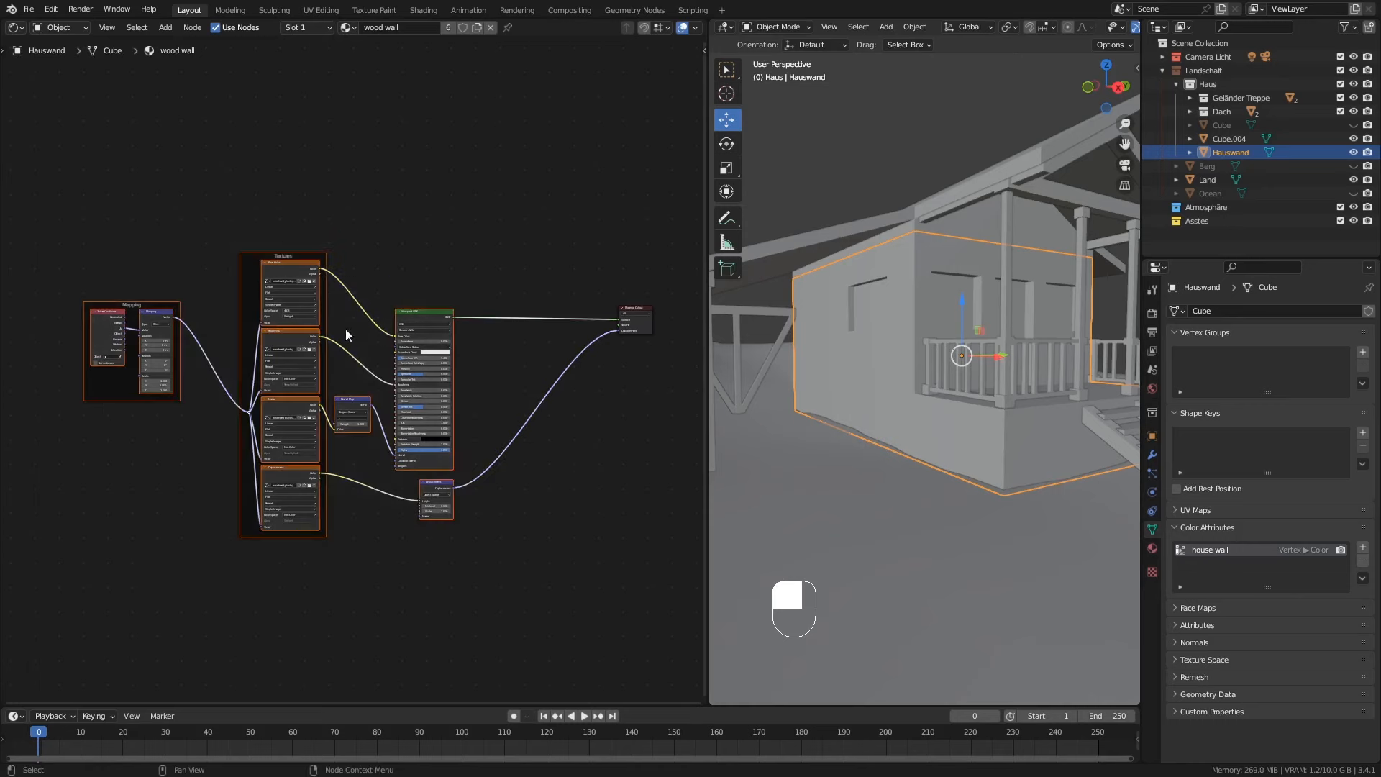
pyautogui.hotkey('shift', 'd')
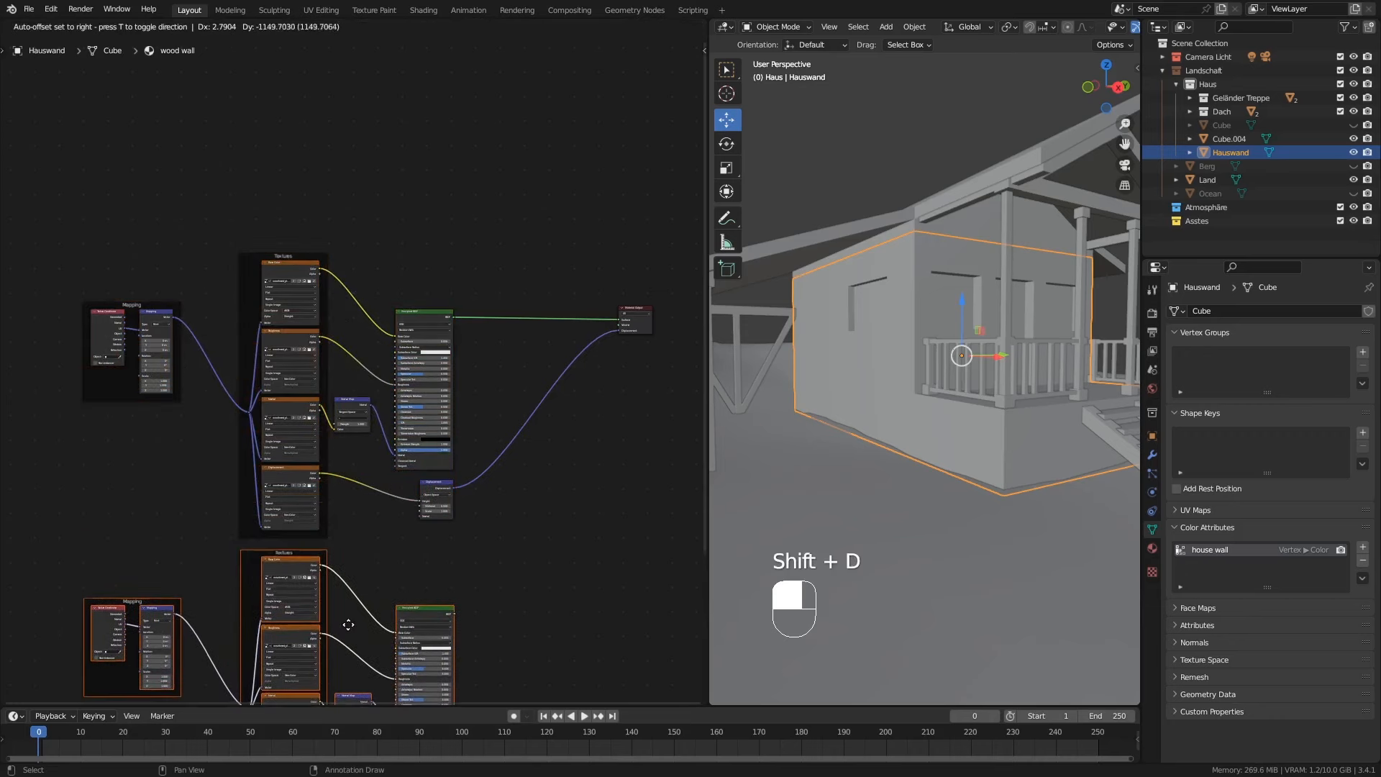
pyautogui.click(451, 610)
pyautogui.moveTo(488, 524); pyautogui.dragTo(450, 368, button='middle')
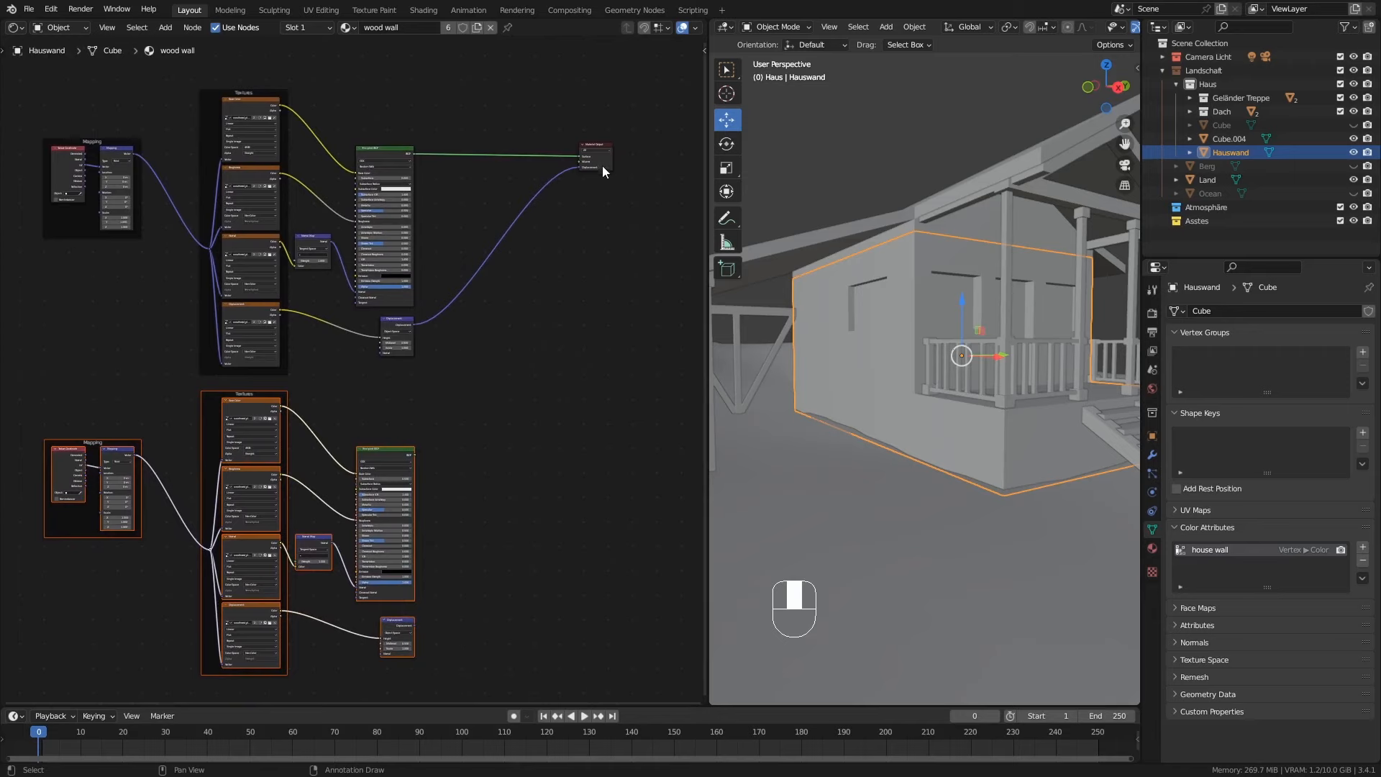
pyautogui.moveTo(602, 165); pyautogui.dragTo(657, 319)
pyautogui.moveTo(417, 462); pyautogui.dragTo(500, 393, button='middle')
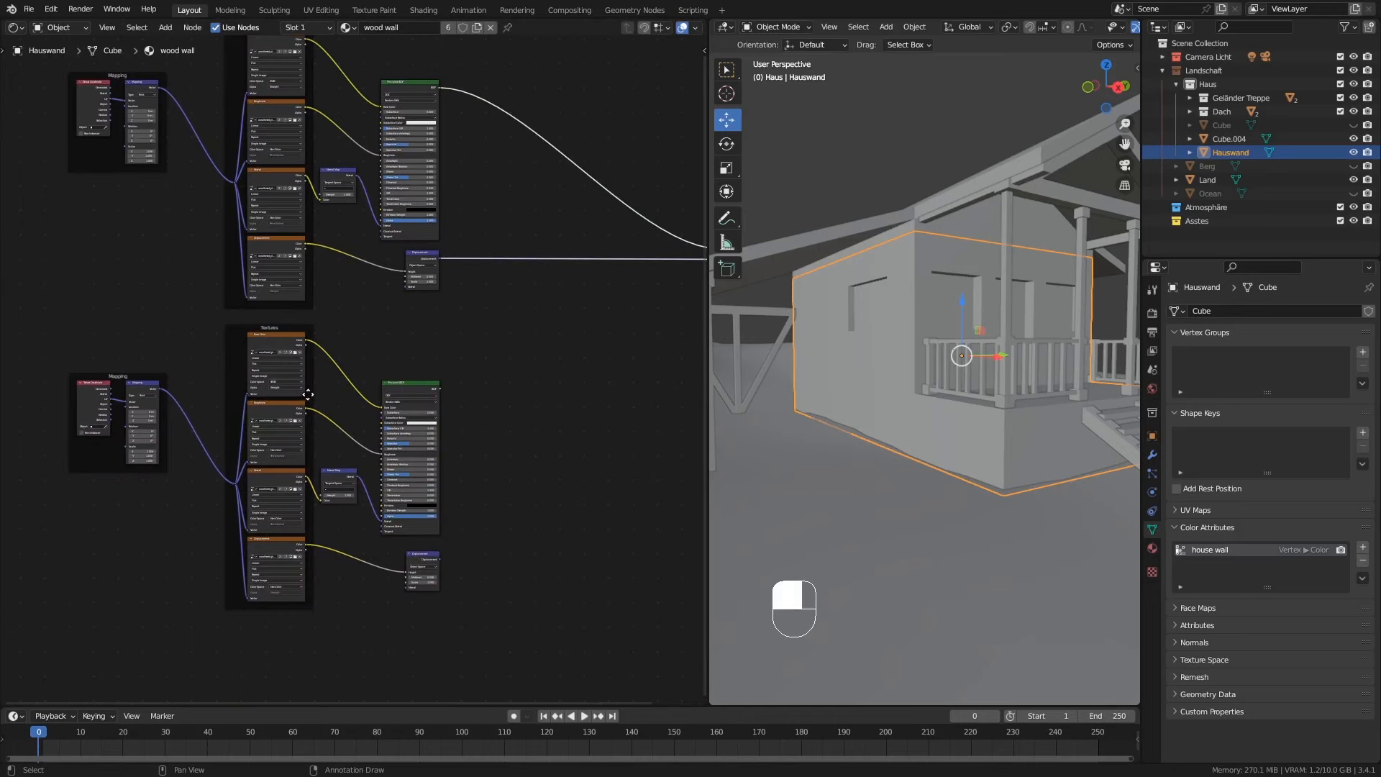
# Step: Insert a Mix Color node between the duplicate's Base Color texture and Principled BSDF, with color B set to black
pyautogui.keyDown('ctrl'); pyautogui.moveTo(347, 388); pyautogui.dragTo(353, 310, button='middle'); pyautogui.keyUp('ctrl')
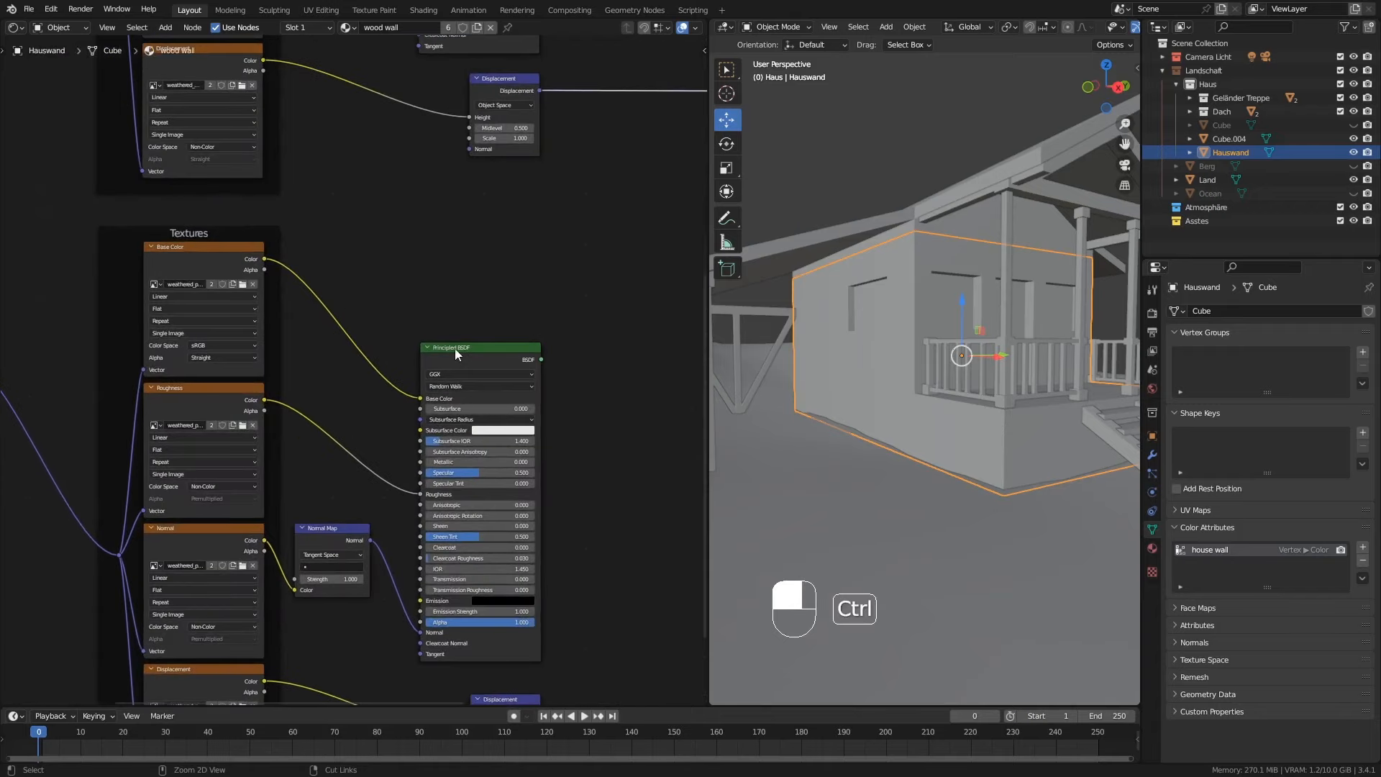
pyautogui.moveTo(454, 348); pyautogui.dragTo(516, 336)
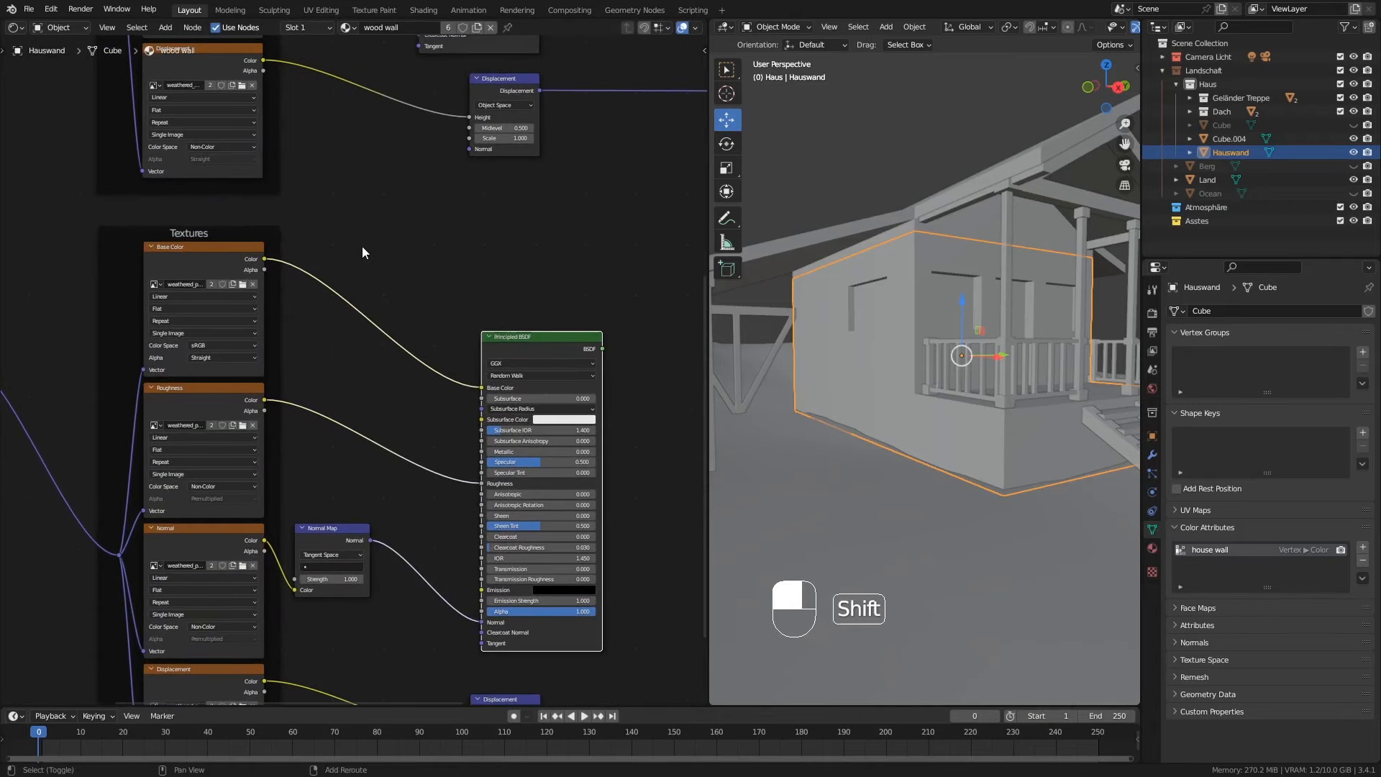
pyautogui.hotkey('shift', 'a')
pyautogui.moveTo(361, 247)
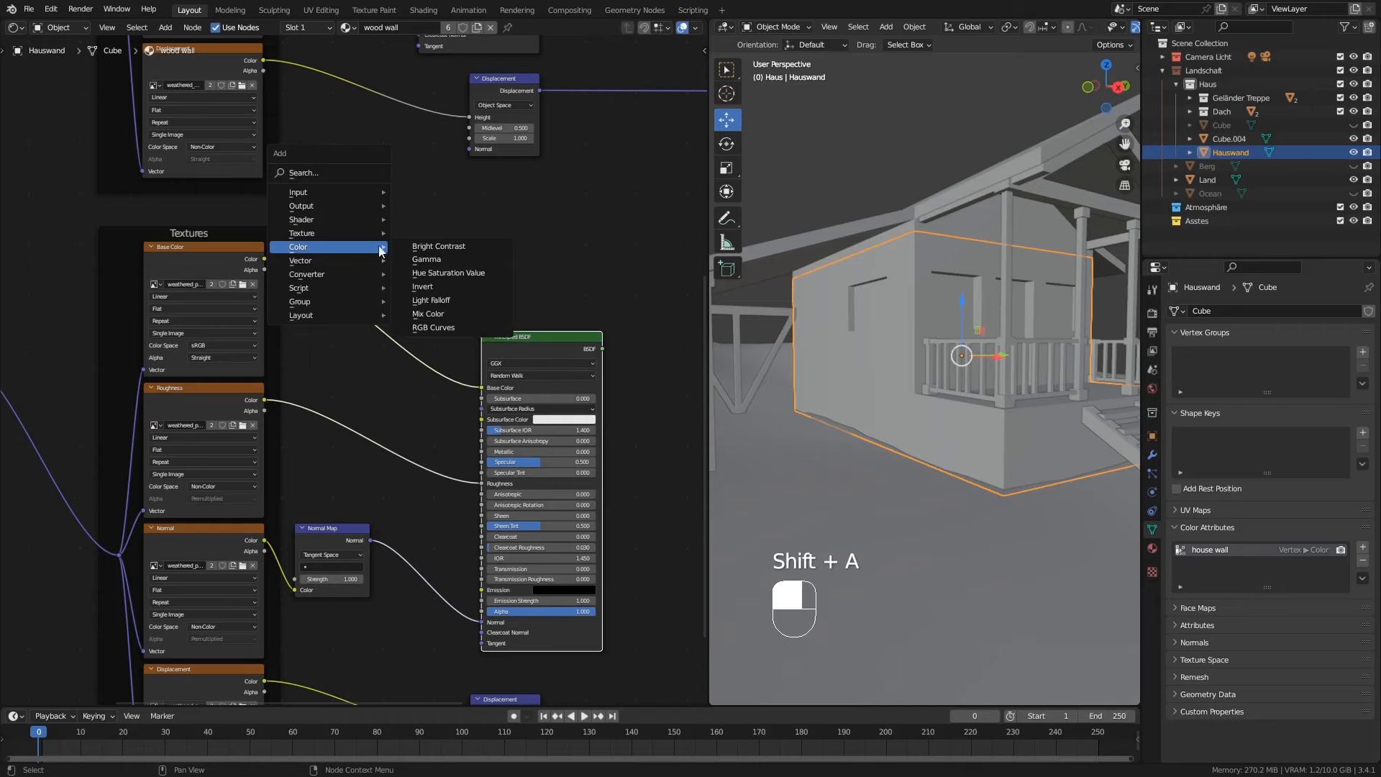
pyautogui.click(427, 314)
pyautogui.click(386, 282)
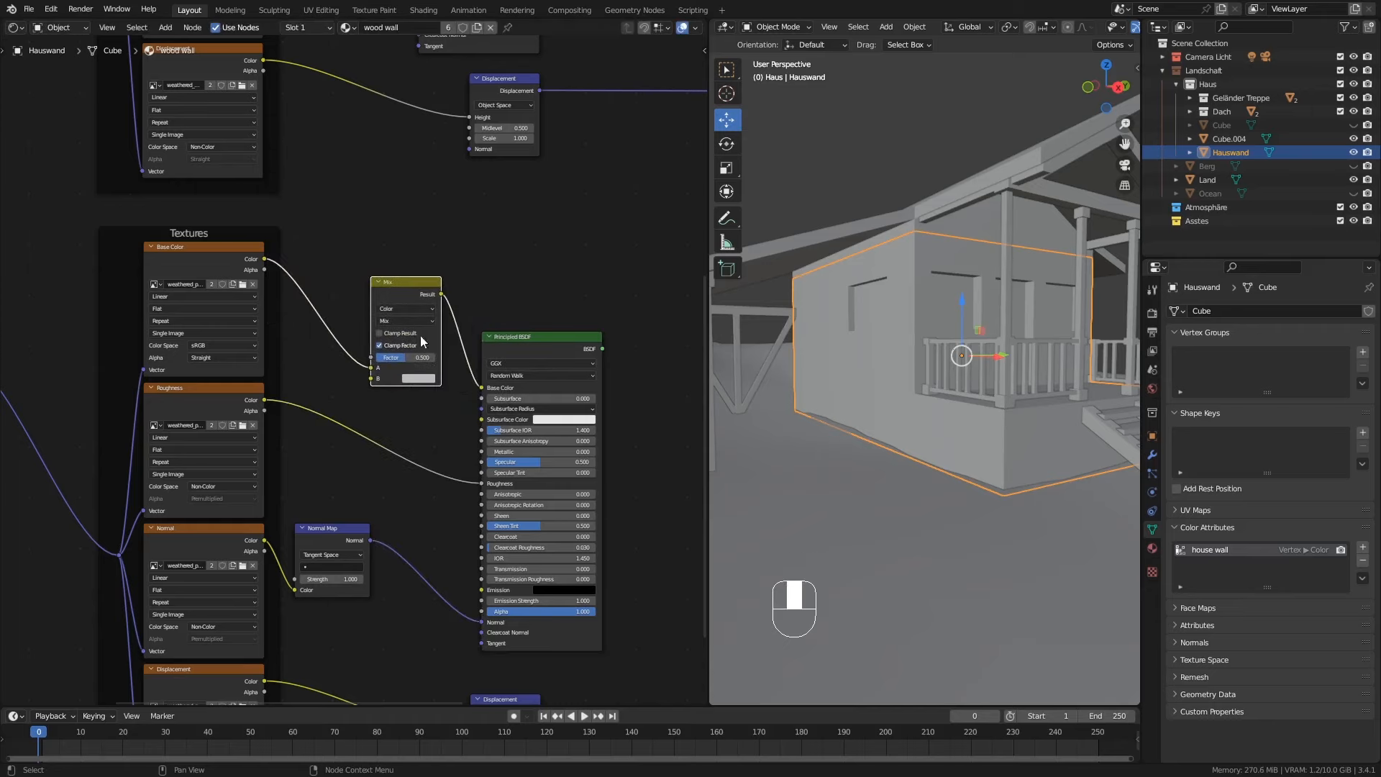
pyautogui.click(418, 379)
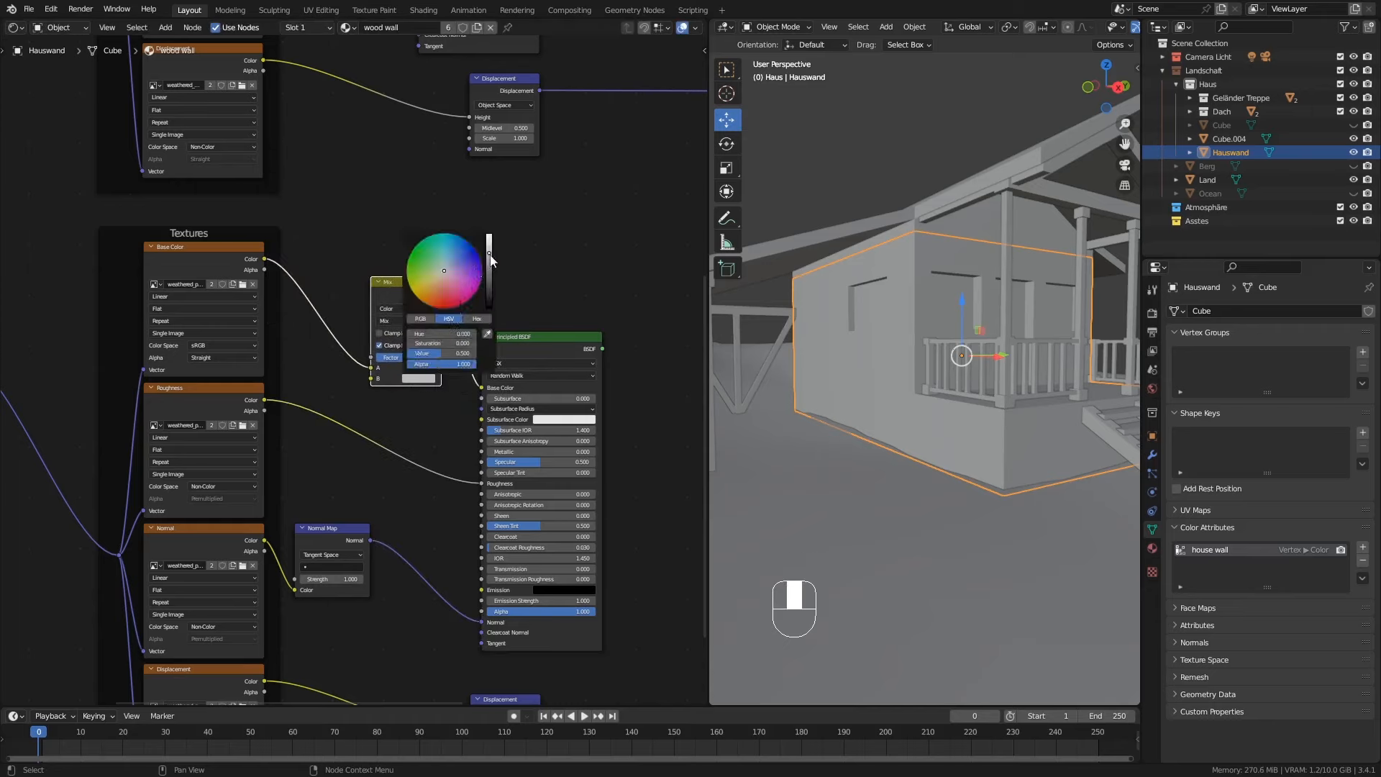
pyautogui.moveTo(490, 259); pyautogui.dragTo(491, 310)
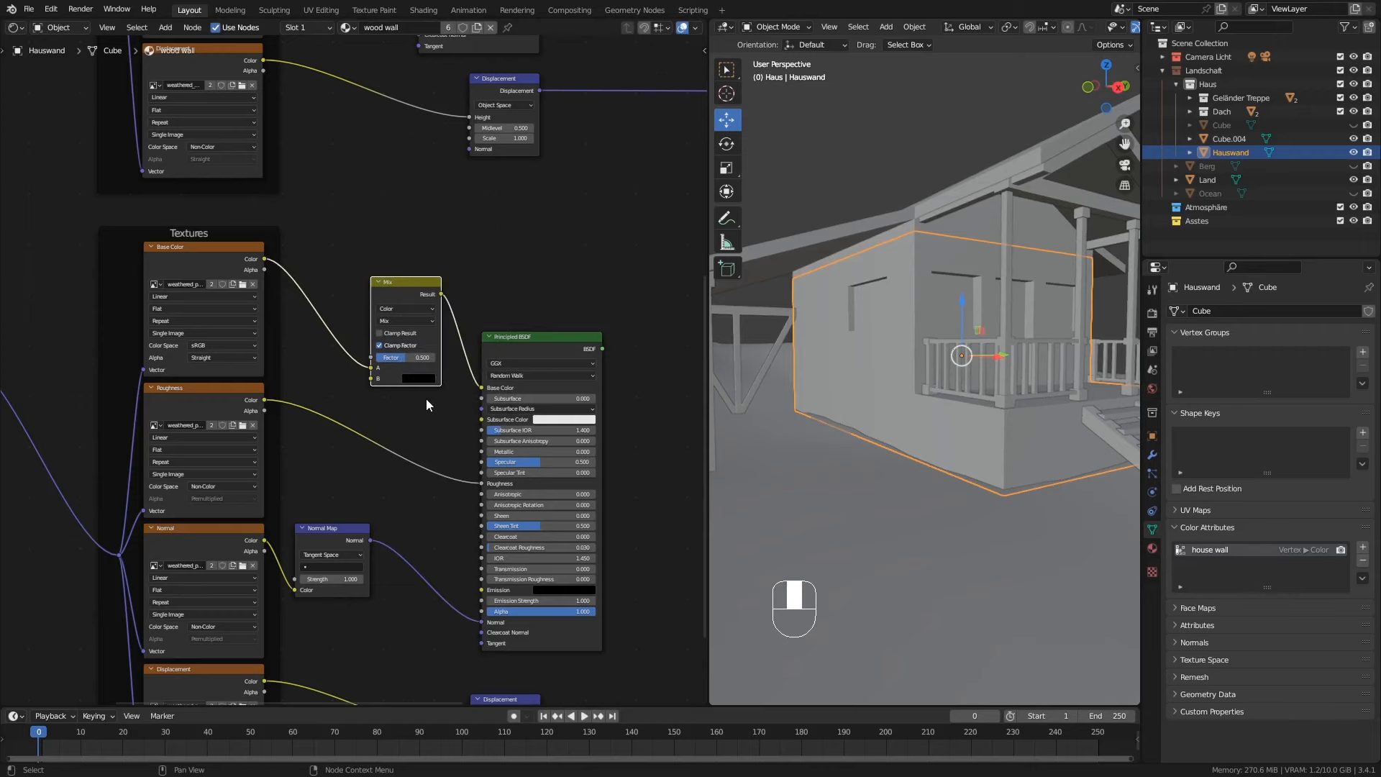
# Step: Insert a Mix Shader before the Material Output and connect the duplicate's Principled BSDF to its second shader input
pyautogui.keyDown('ctrl'); pyautogui.moveTo(469, 271); pyautogui.dragTo(368, 195, button='middle'); pyautogui.keyUp('ctrl')
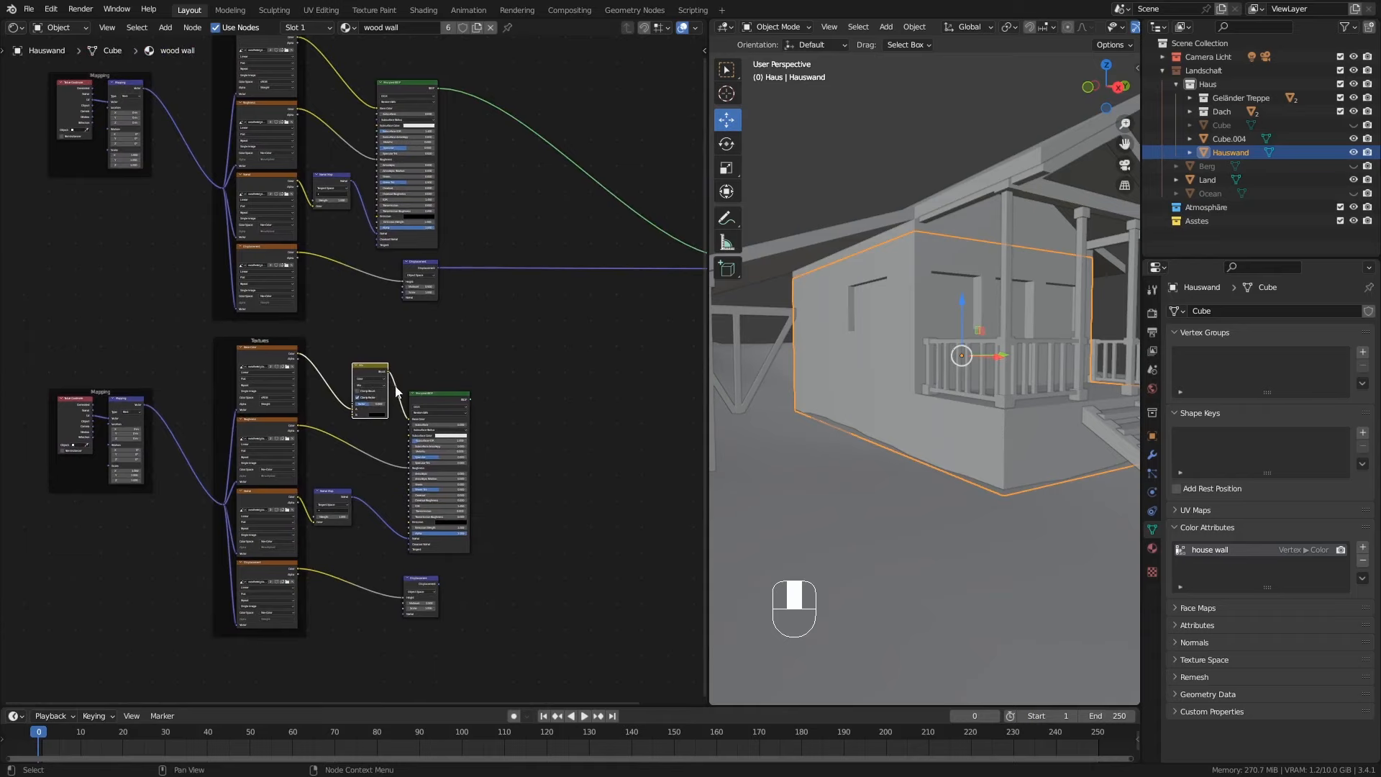
pyautogui.moveTo(540, 314); pyautogui.dragTo(355, 406, button='middle')
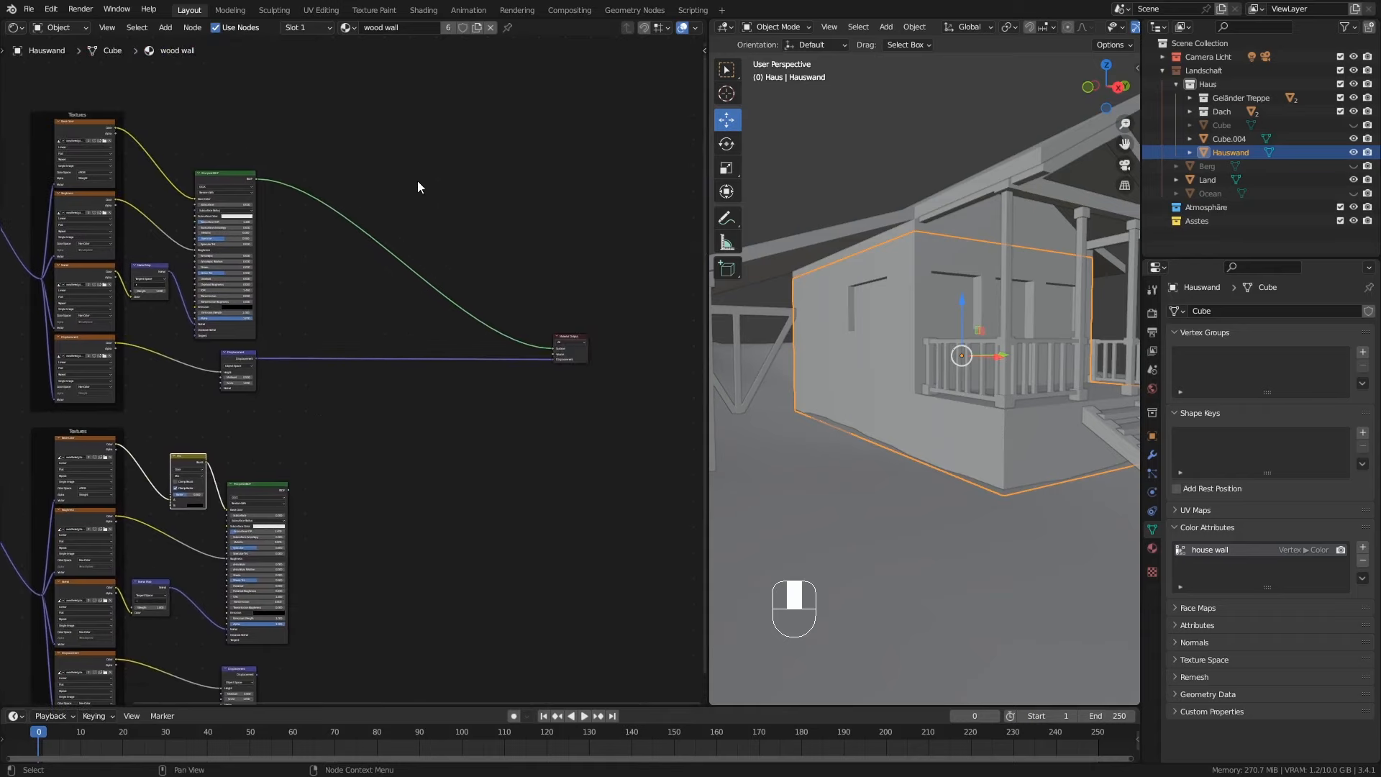
pyautogui.hotkey('shift', 'a')
pyautogui.moveTo(437, 206)
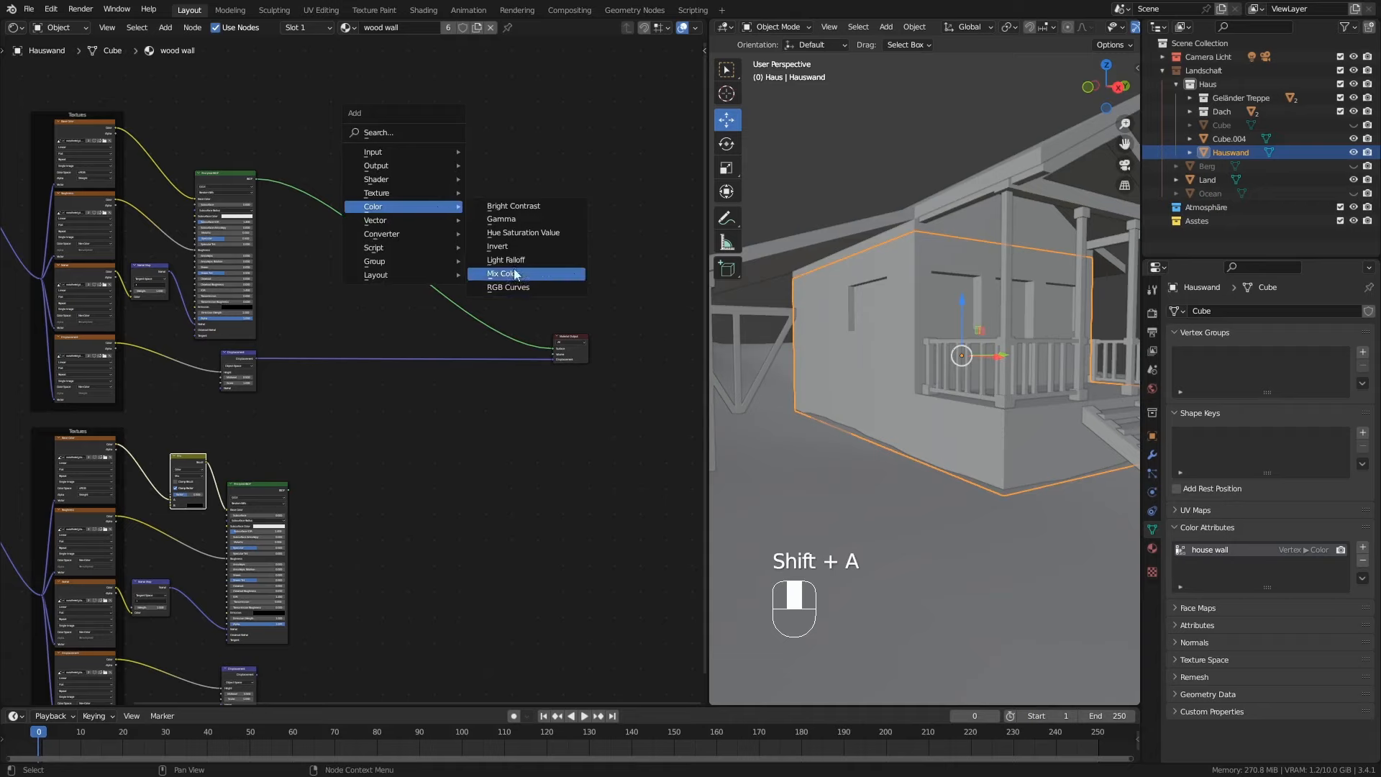
pyautogui.moveTo(386, 183)
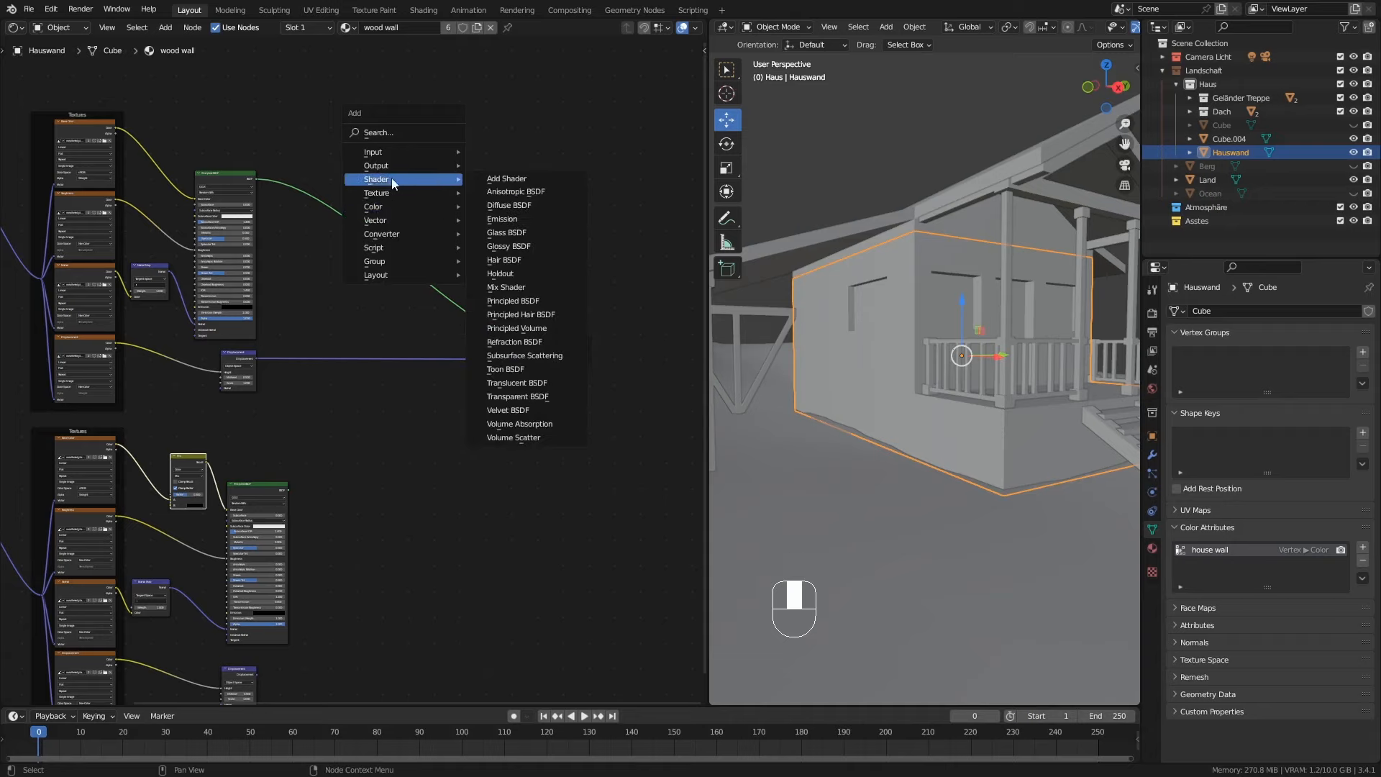
pyautogui.click(524, 287)
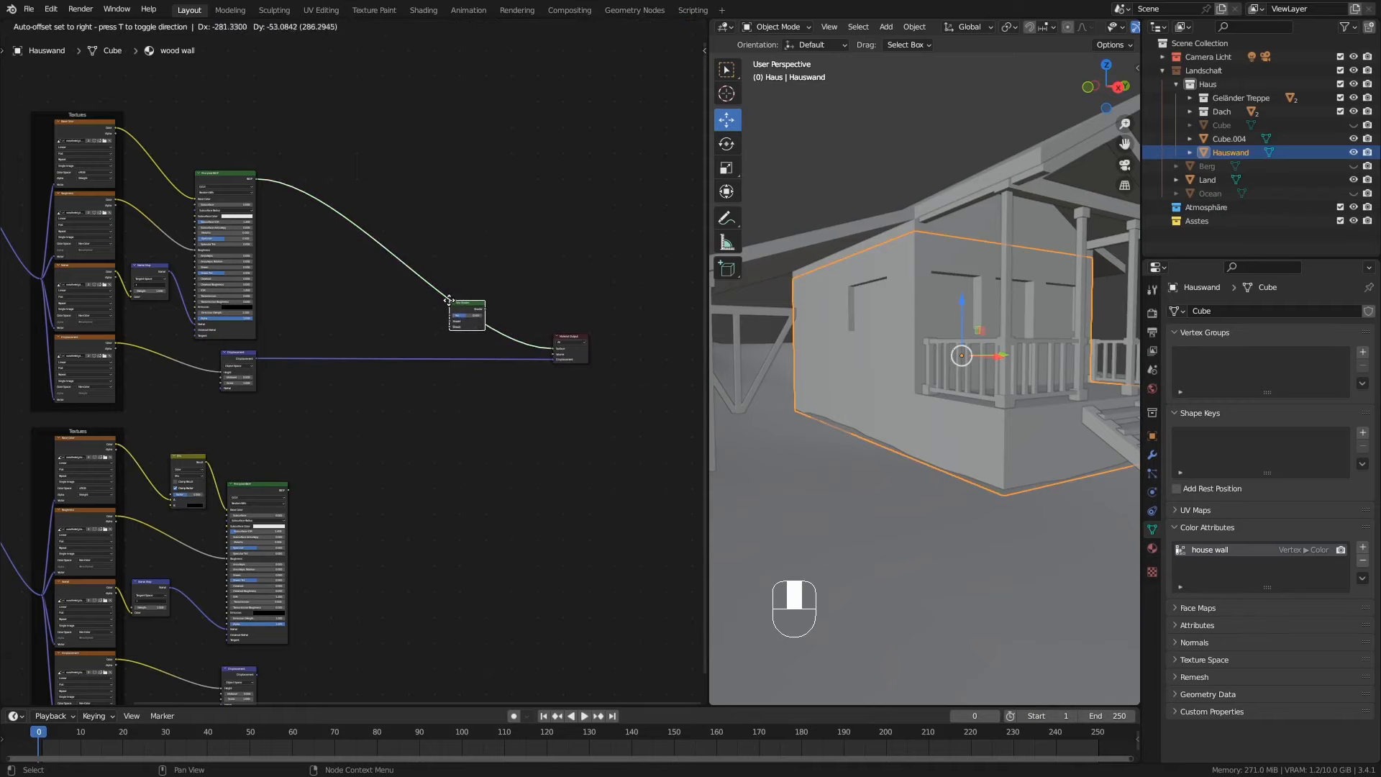
pyautogui.click(458, 302)
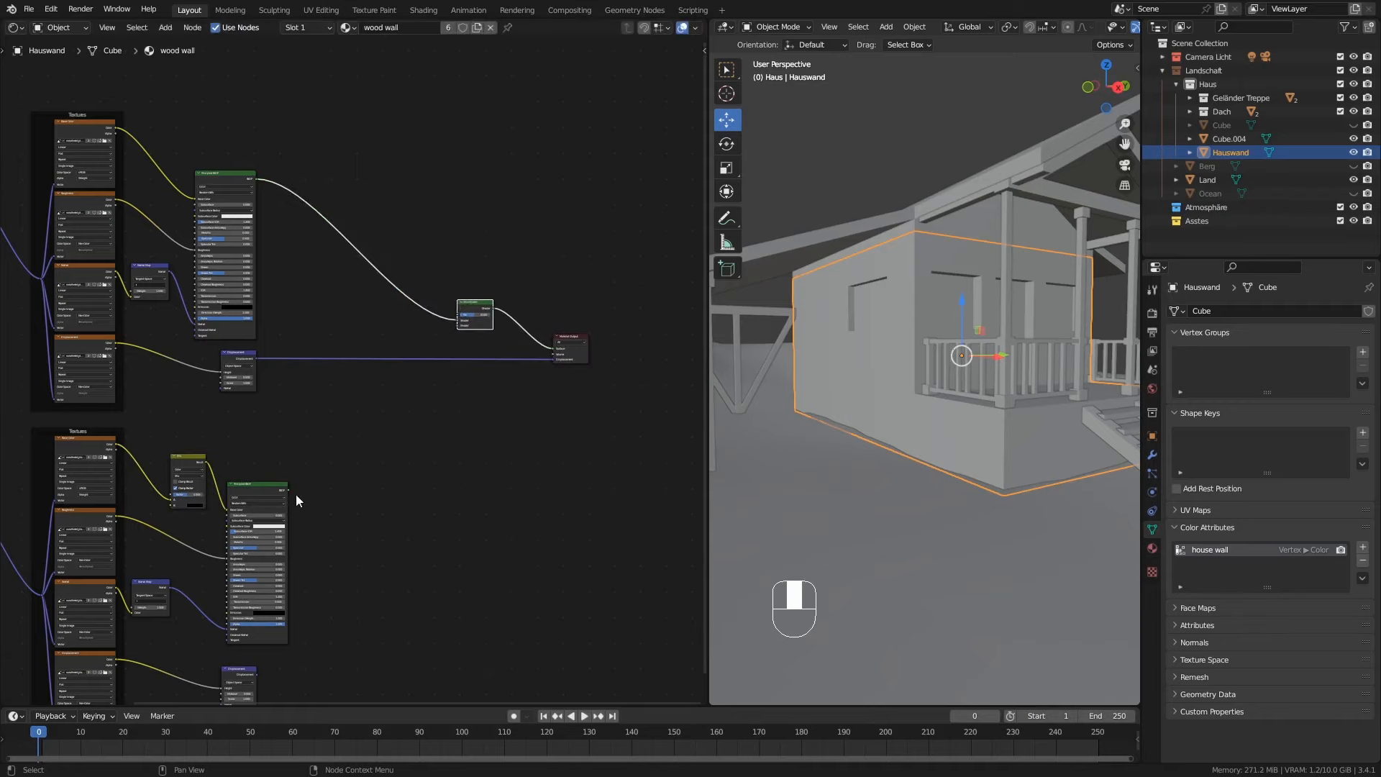
pyautogui.moveTo(287, 489); pyautogui.dragTo(459, 323)
pyautogui.scroll(2, 472, 310)
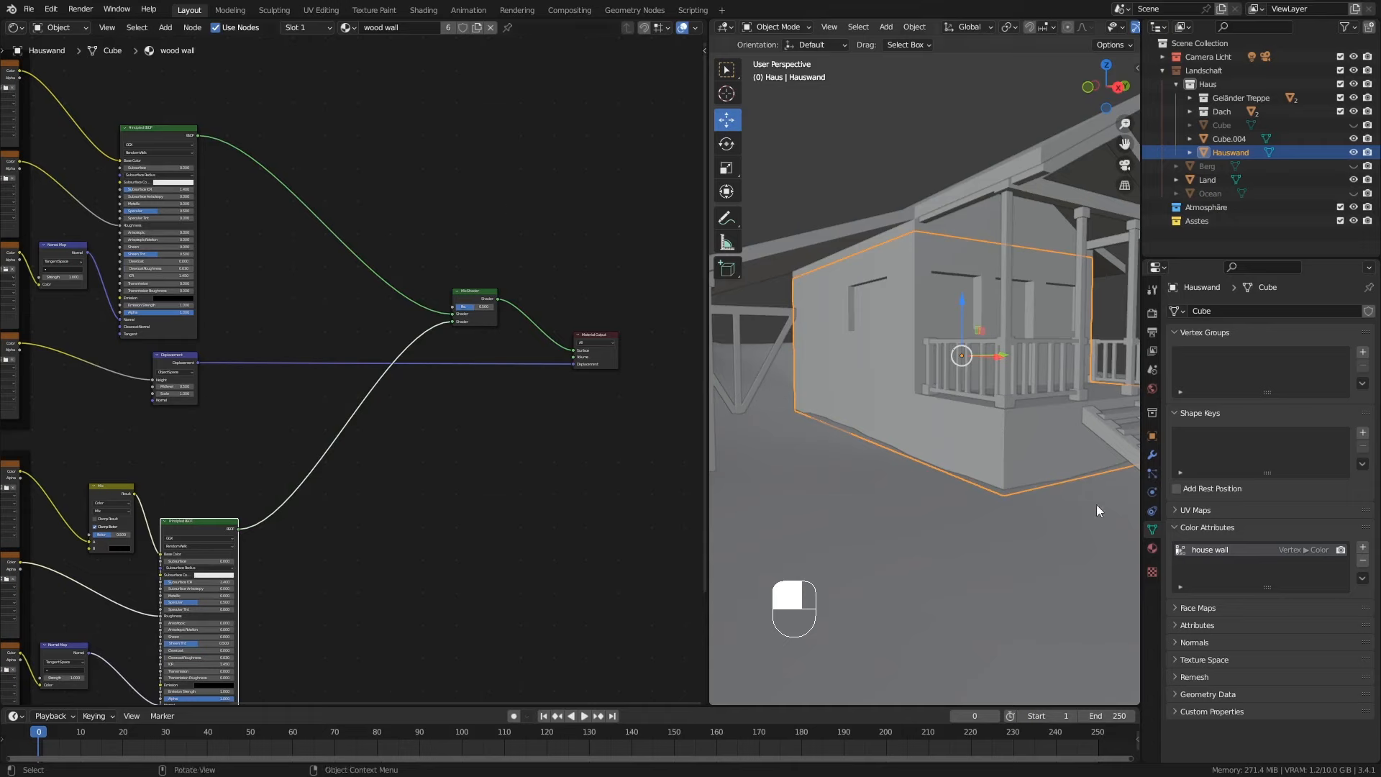
# Step: Add an Attribute node above the Mix Shader and connect its Color output to the shader's Fac input
pyautogui.click(324, 104)
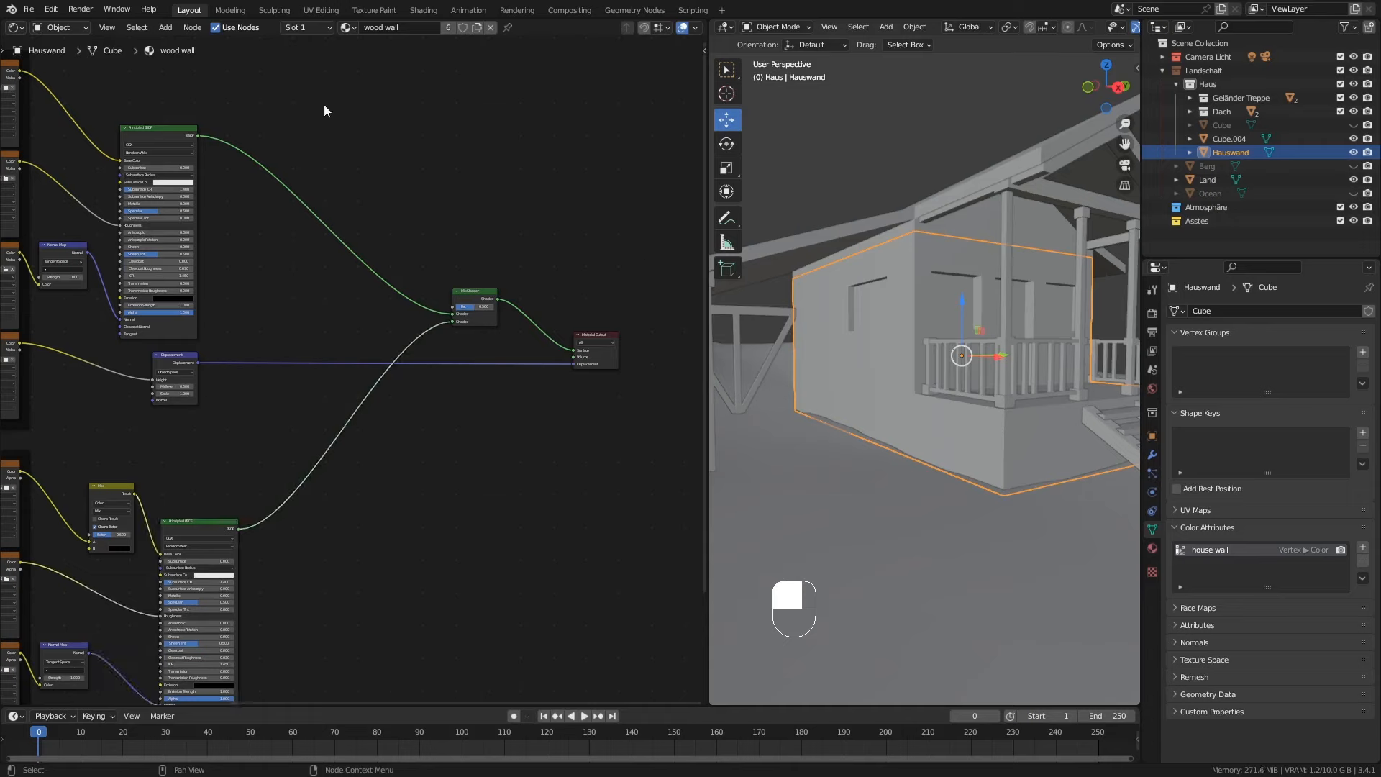
pyautogui.hotkey('shift', 'a')
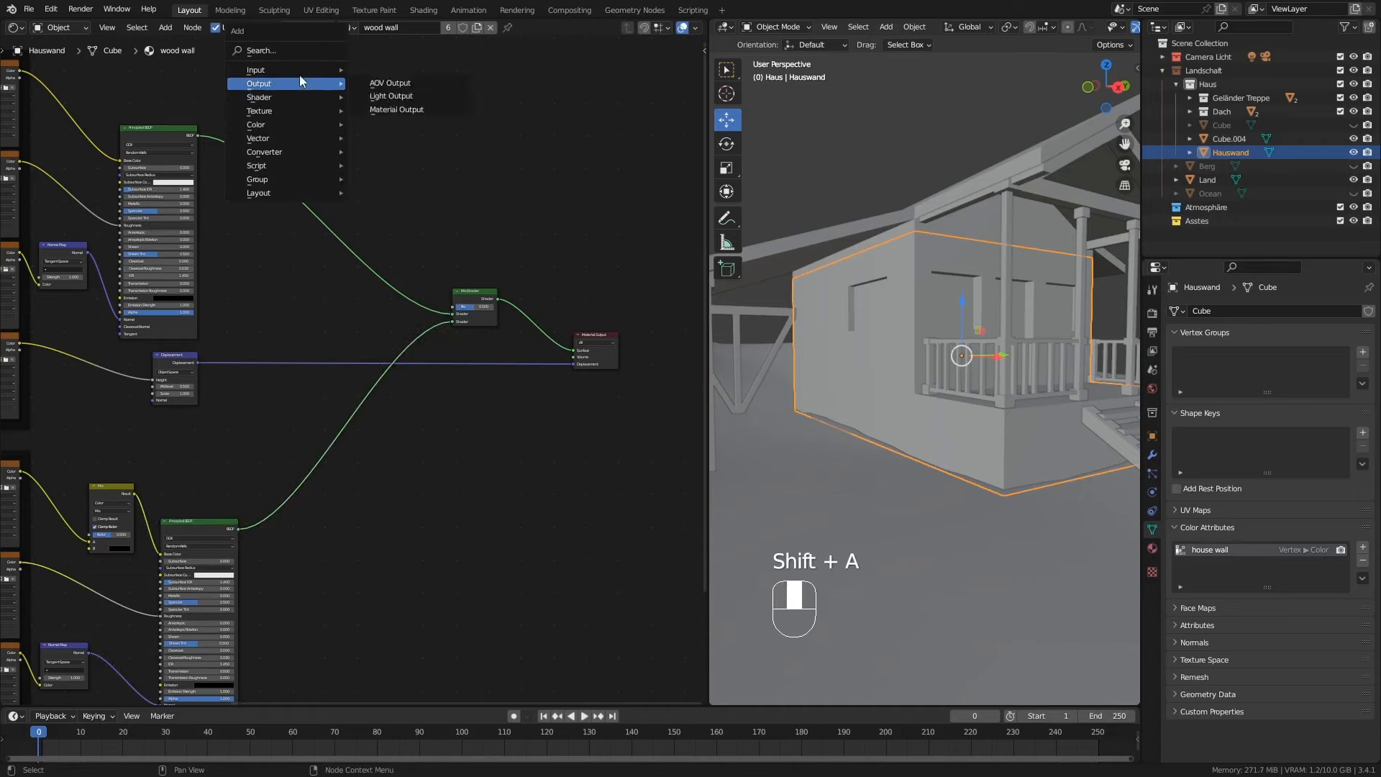
pyautogui.moveTo(276, 71)
pyautogui.click(386, 101)
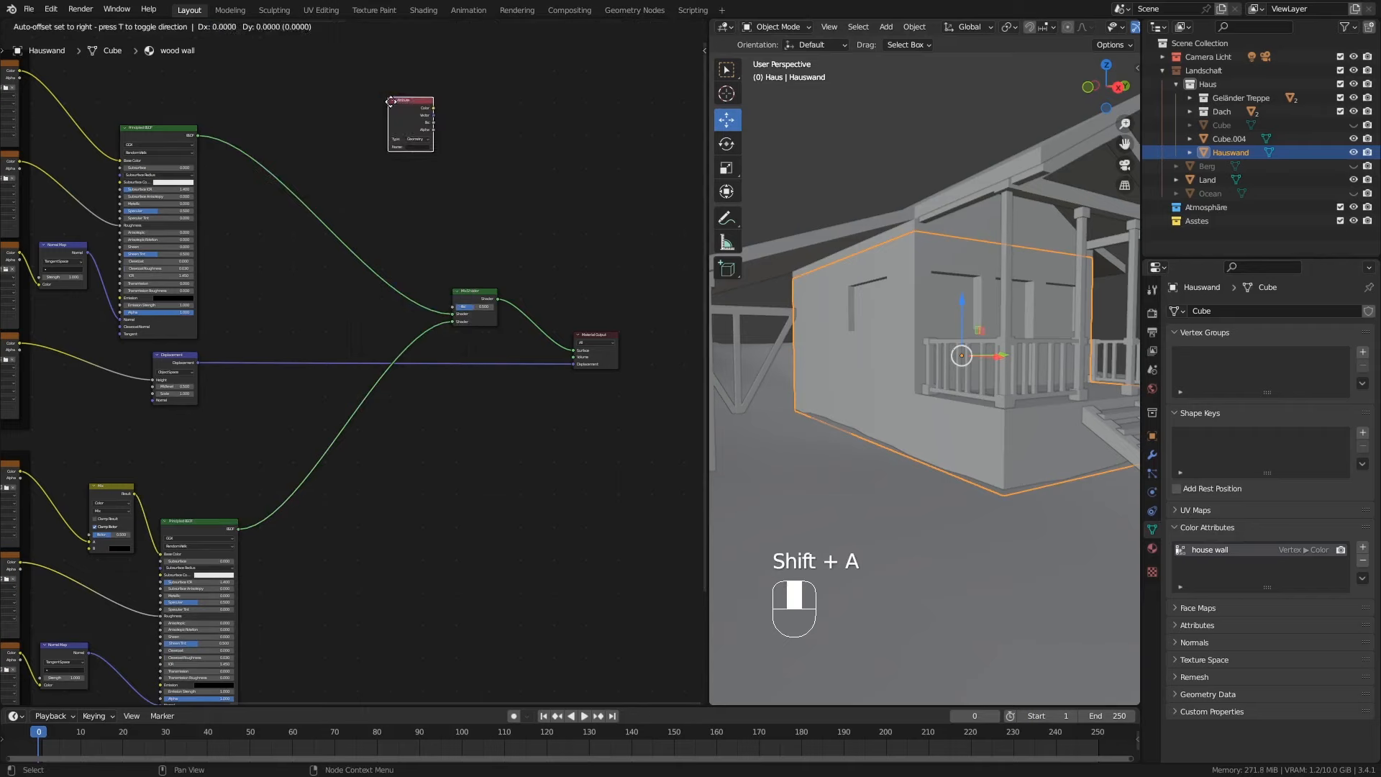
pyautogui.click(372, 197)
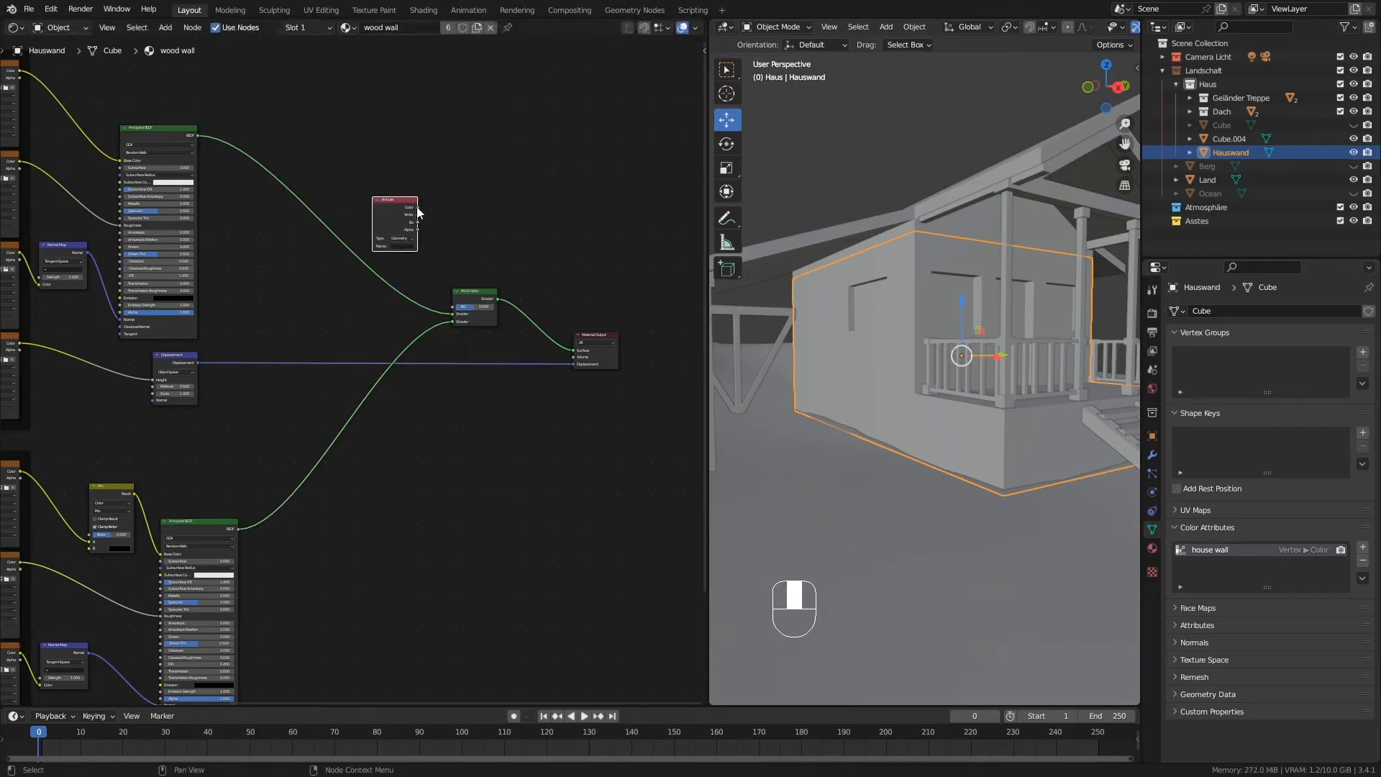
pyautogui.moveTo(418, 208); pyautogui.dragTo(451, 309)
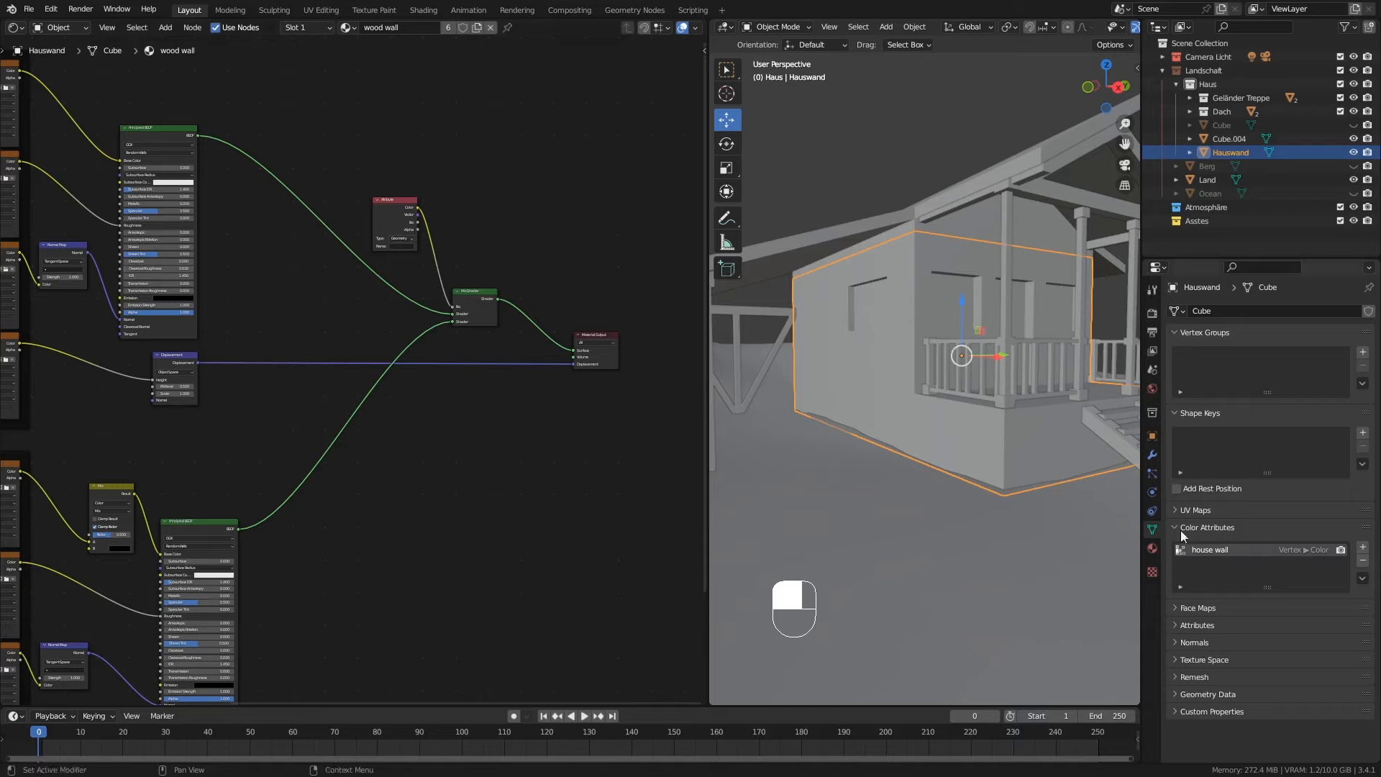
# Step: Copy the color attribute's name "house wall" into the Attribute node's Name field
pyautogui.doubleClick(1208, 551)
pyautogui.press('ctrl')
pyautogui.click(405, 250)
pyautogui.click(398, 246)
pyautogui.press('ctrl')
pyautogui.press('ctrl')
pyautogui.keyDown('ctrl'); pyautogui.moveTo(416, 273); pyautogui.dragTo(406, 219, button='middle'); pyautogui.keyUp('ctrl')
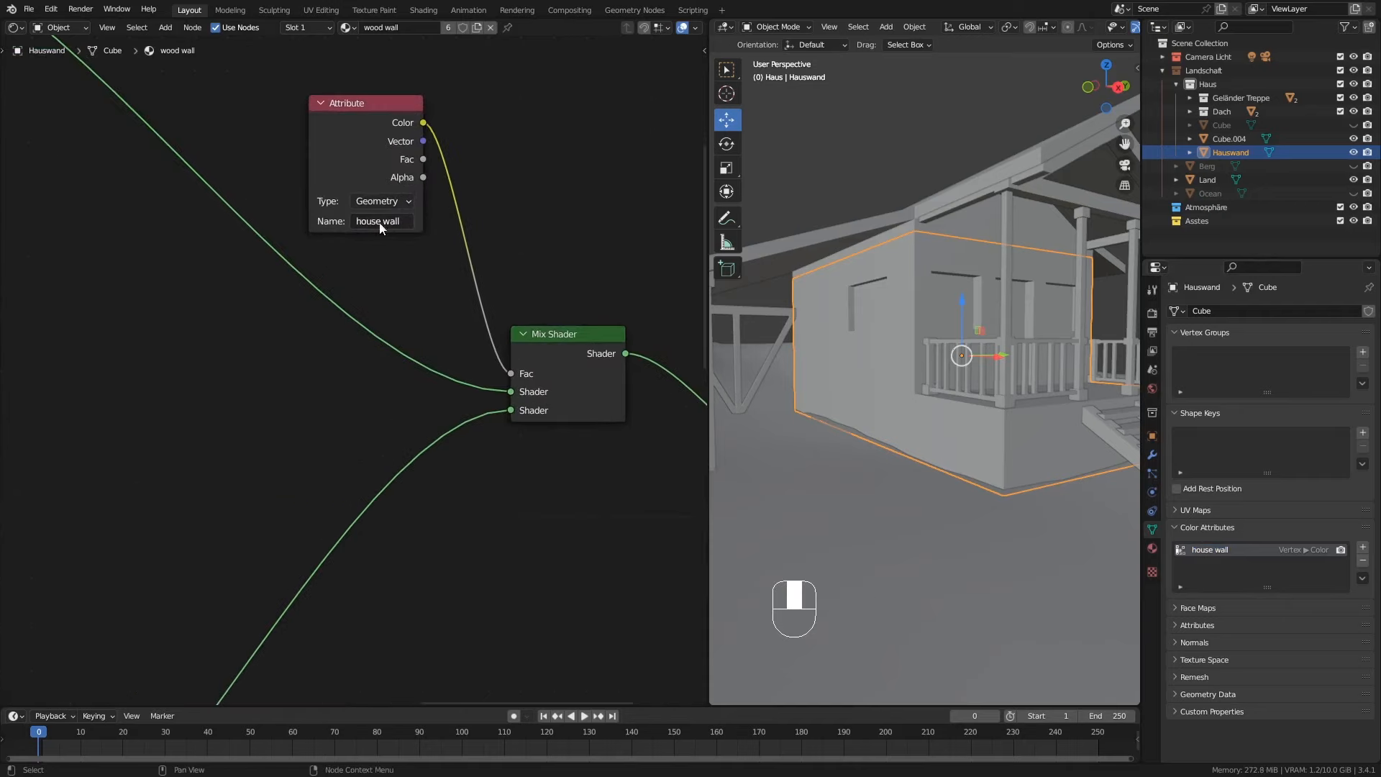
pyautogui.keyDown('ctrl'); pyautogui.moveTo(533, 284); pyautogui.dragTo(541, 464, button='middle'); pyautogui.keyUp('ctrl')
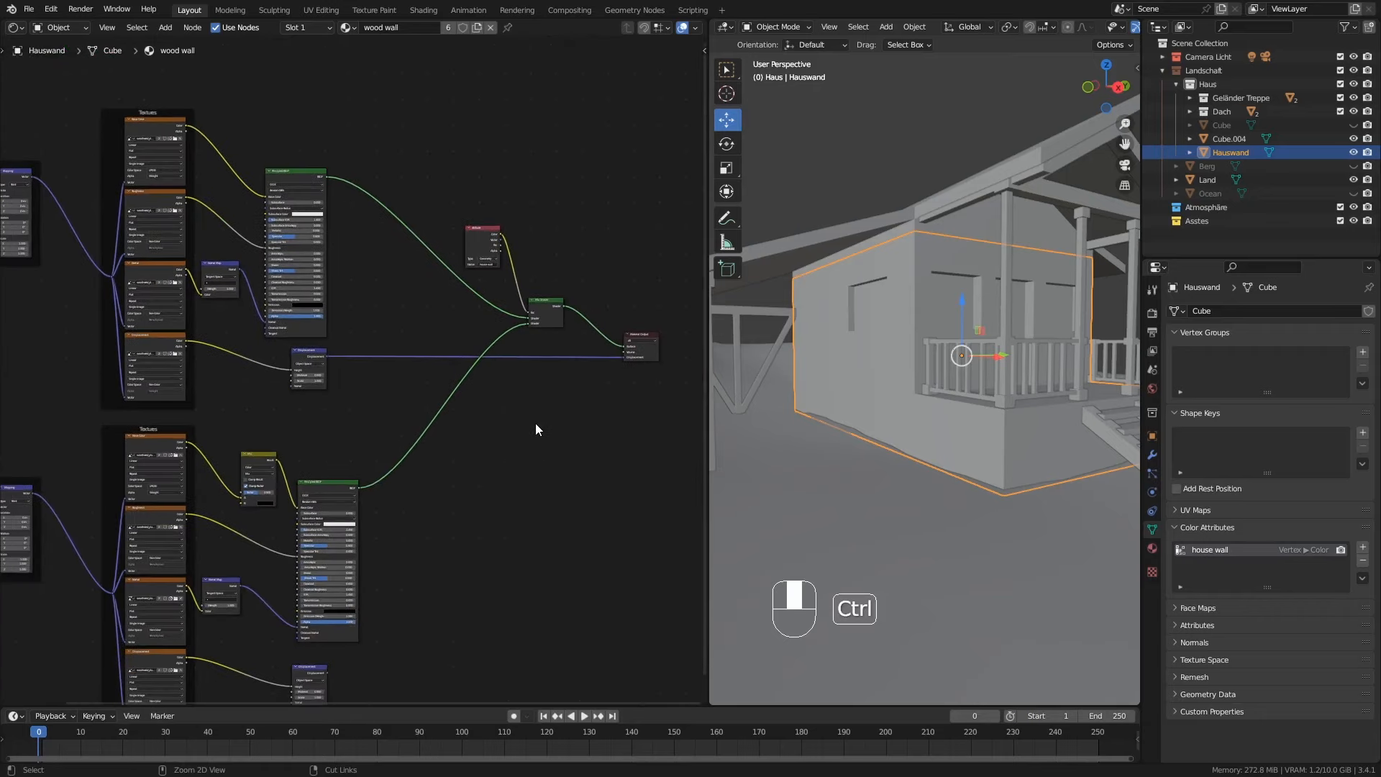
# Step: Preview the cabin in rendered shading and move the Attribute node slightly farther from the Mix Shader
pyautogui.moveTo(986, 361); pyautogui.dragTo(970, 352, button='middle')
pyautogui.keyDown('ctrl'); pyautogui.moveTo(964, 300); pyautogui.dragTo(969, 325, button='middle'); pyautogui.keyUp('ctrl')
pyautogui.keyDown('shift'); pyautogui.moveTo(1006, 275); pyautogui.dragTo(928, 300, button='middle'); pyautogui.keyUp('shift')
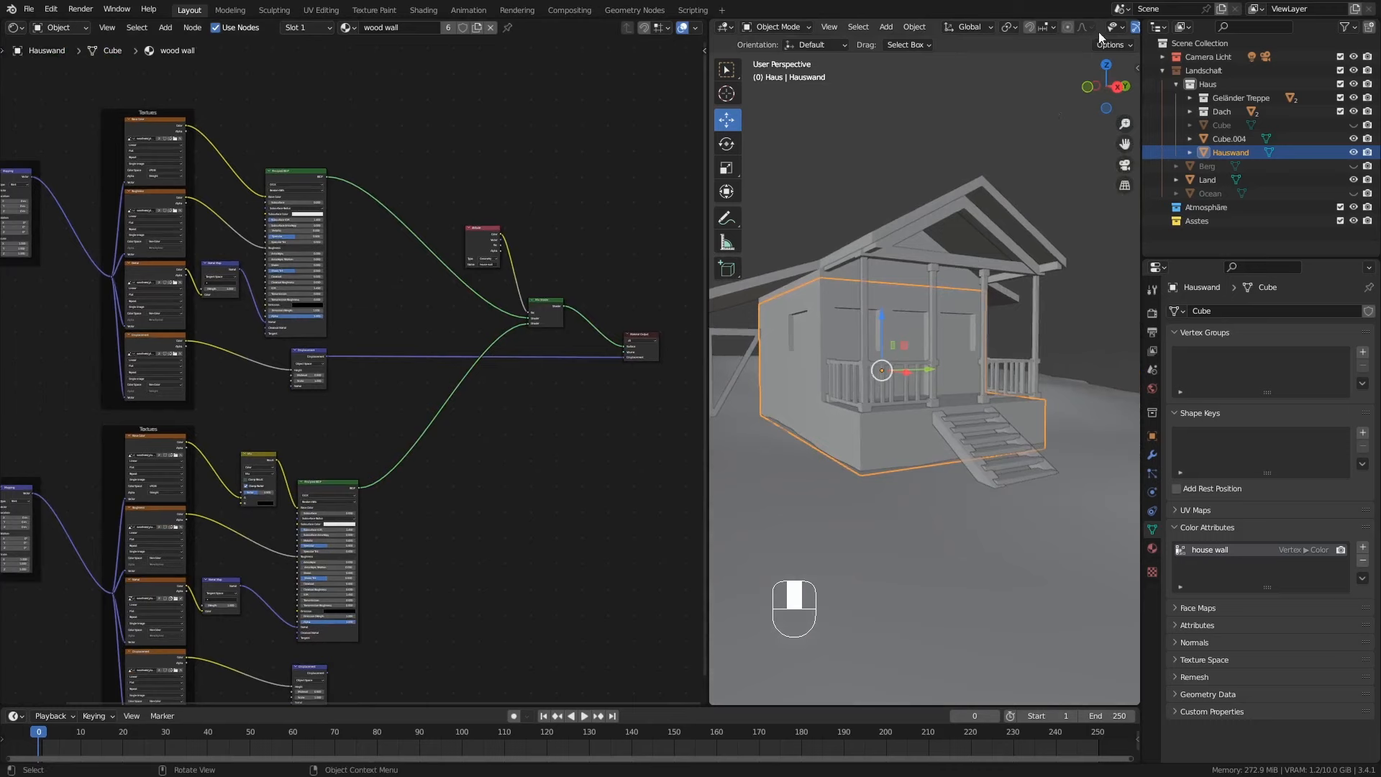
pyautogui.scroll(-5, 1099, 32)
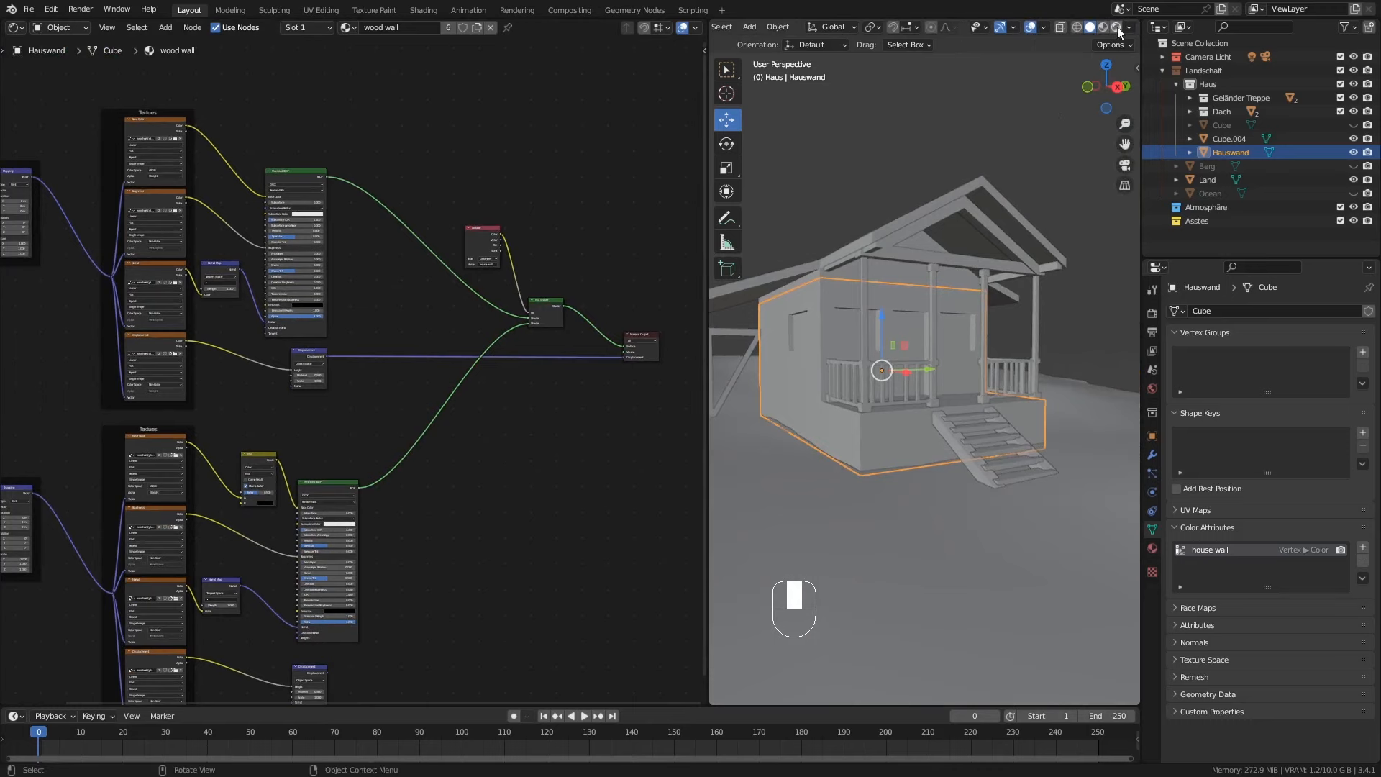
pyautogui.click(1117, 27)
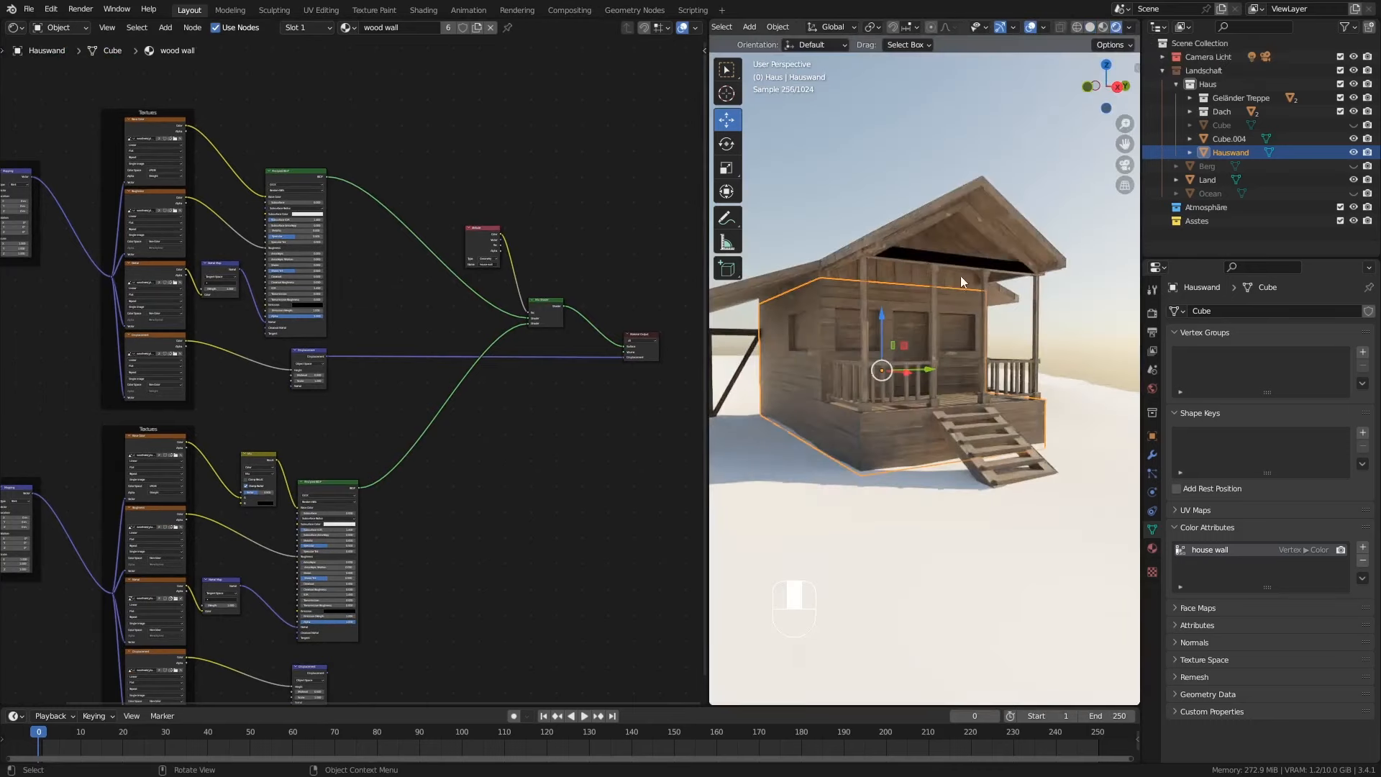
pyautogui.moveTo(814, 338); pyautogui.dragTo(830, 335, button='middle')
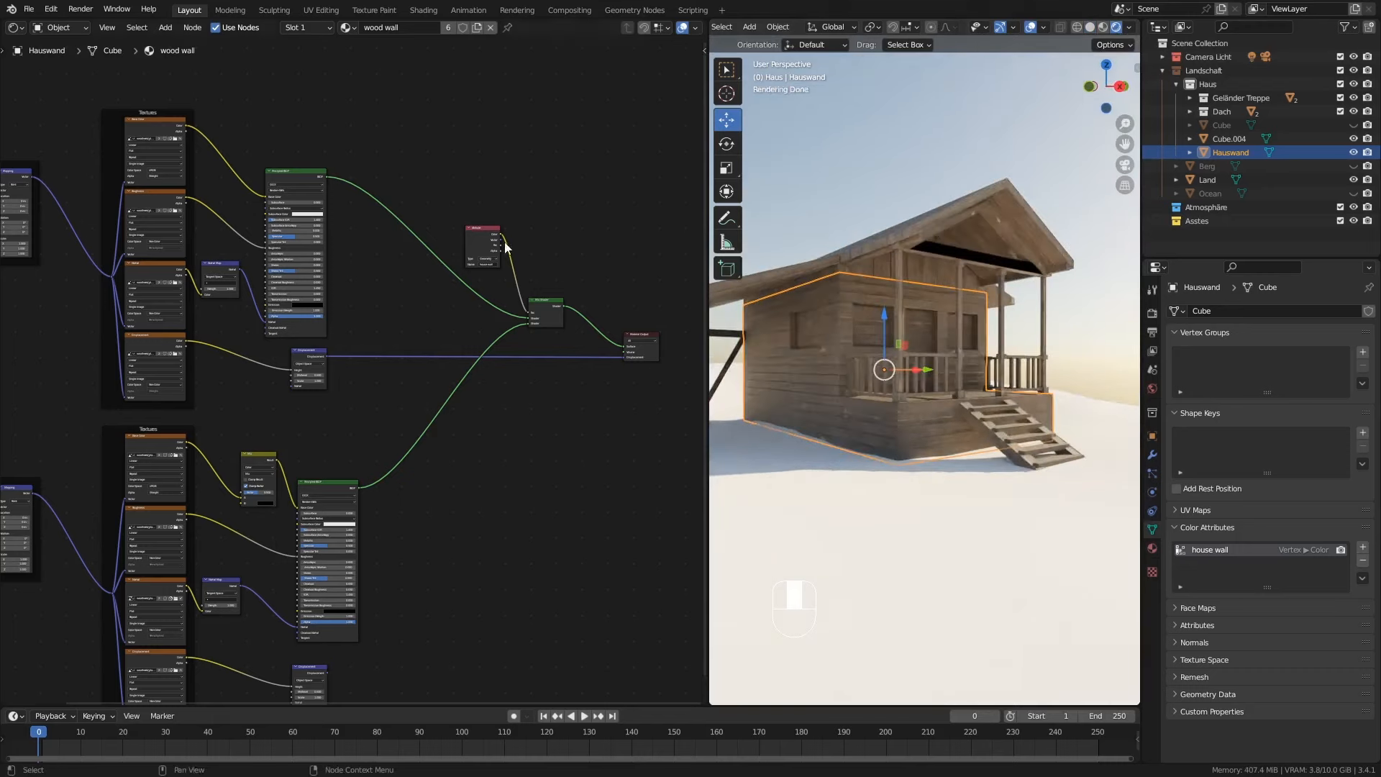
pyautogui.moveTo(482, 247); pyautogui.dragTo(454, 222)
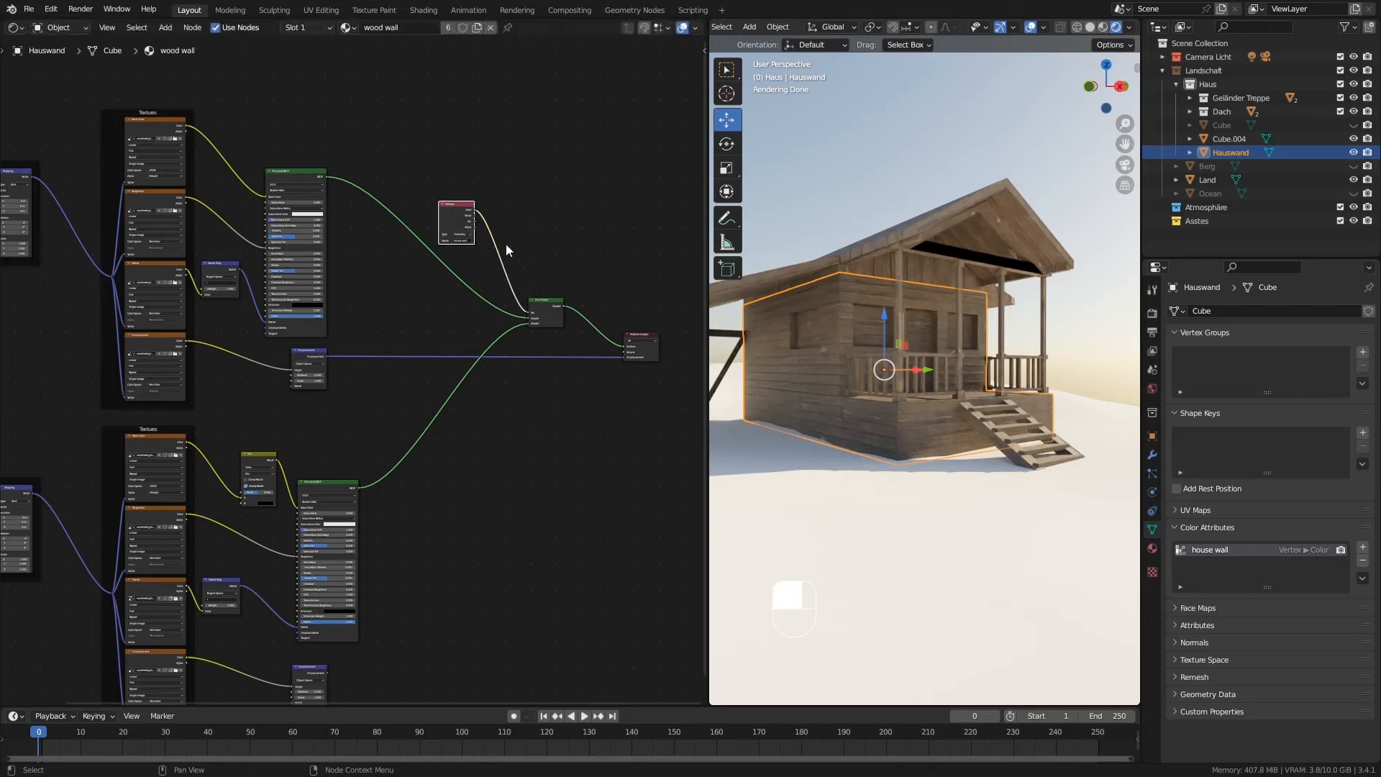
# Step: Unplug the duplicate's Base Color texture from the Mix node and reconnect it to input A
pyautogui.moveTo(916, 394)
pyautogui.mouseDown(button='middle')
pyautogui.moveTo(895, 410)
pyautogui.moveTo(905, 405)
pyautogui.mouseUp(button='middle')
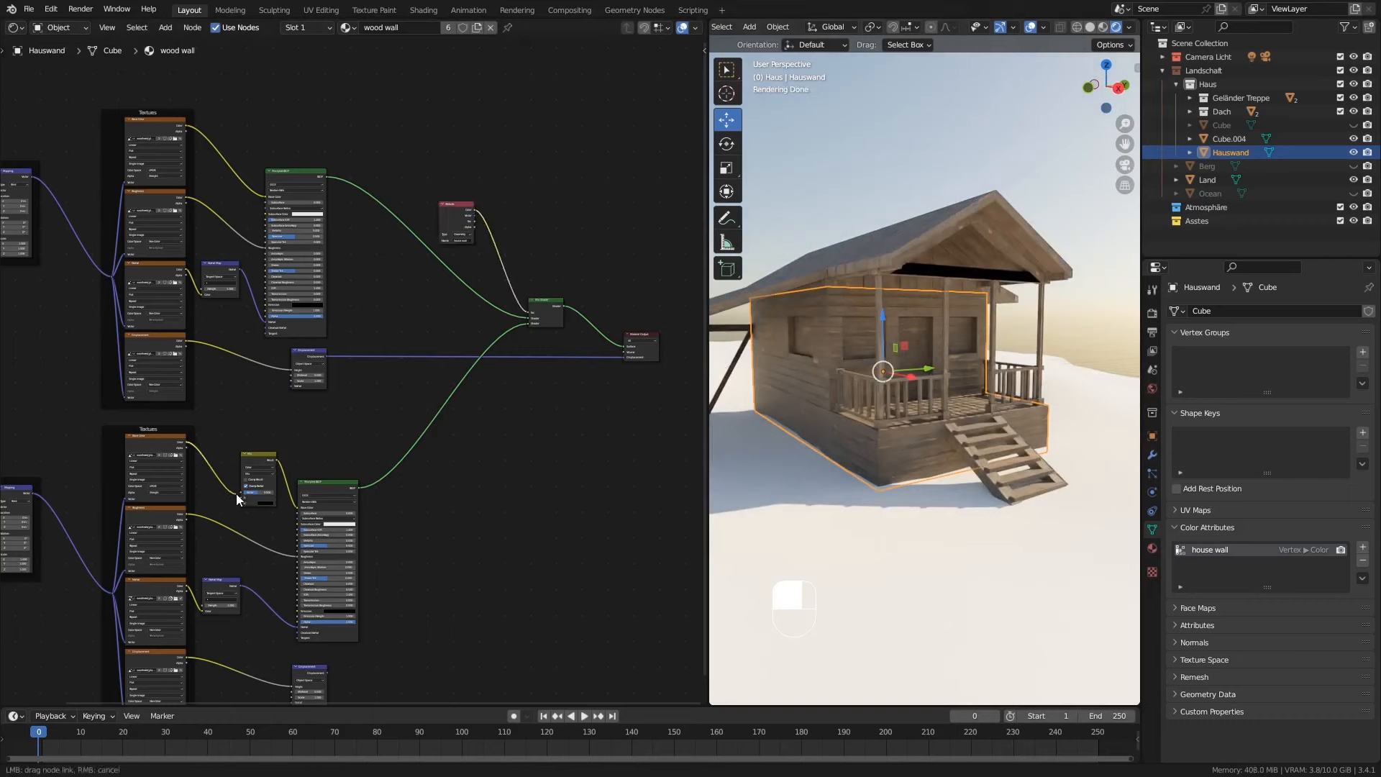
pyautogui.moveTo(236, 493); pyautogui.dragTo(223, 488)
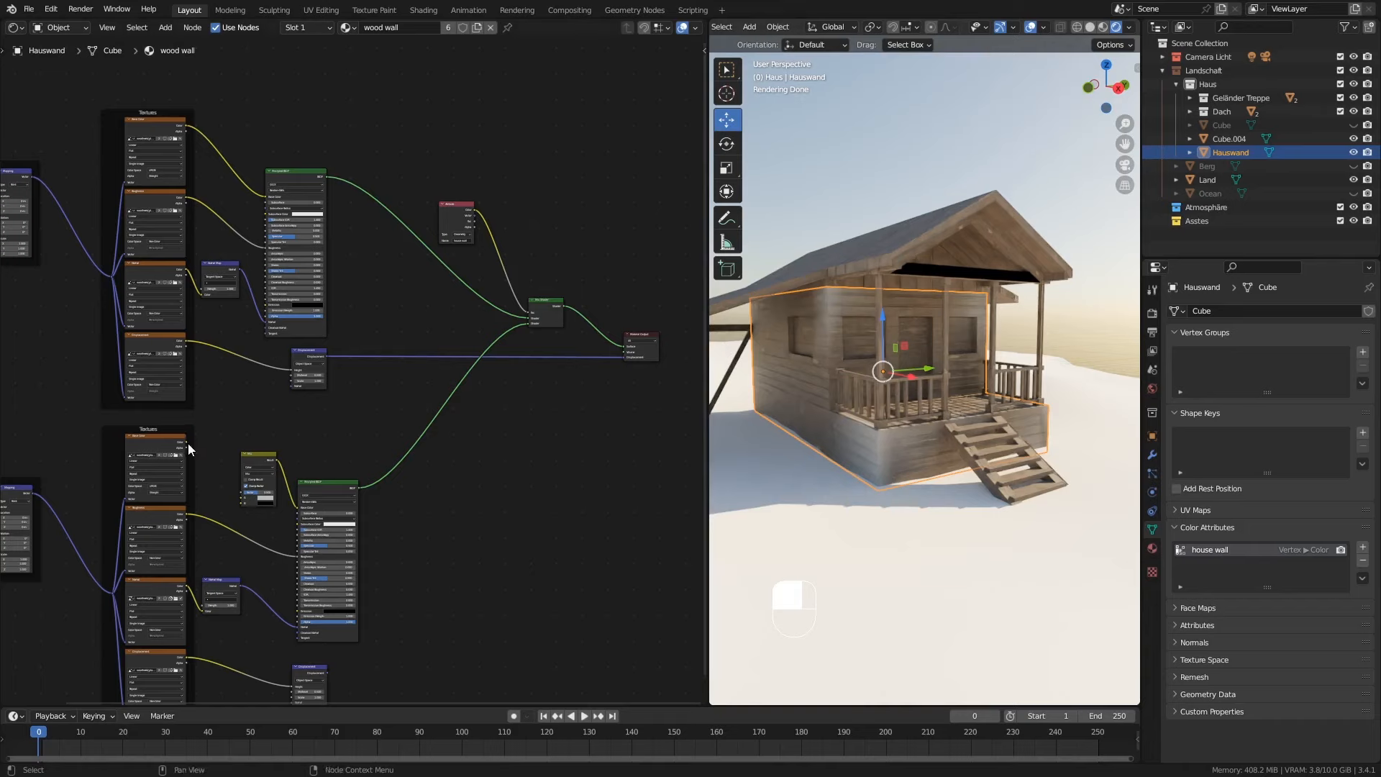
pyautogui.moveTo(186, 443); pyautogui.dragTo(248, 505)
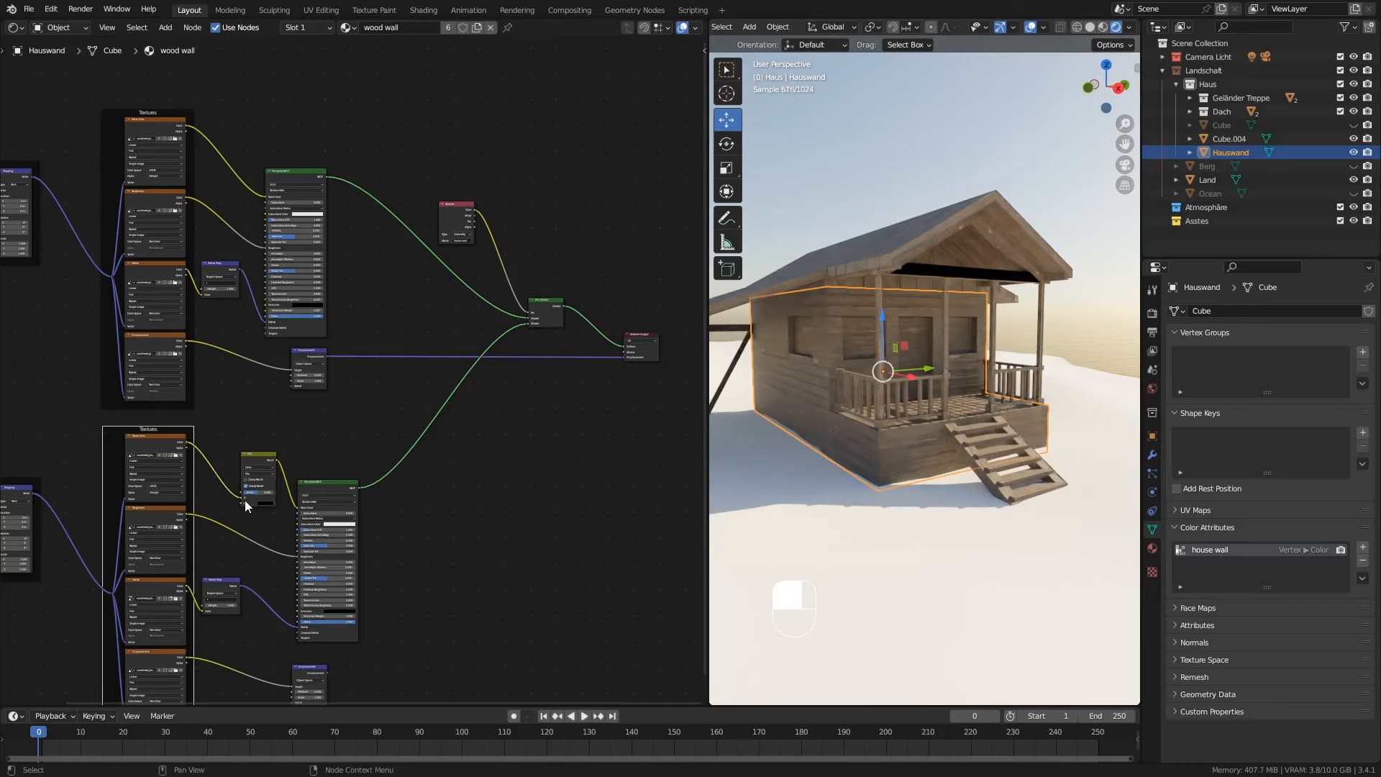
# Step: Set the factor of the duplicate's color Mix node to 1.000 and check the wall in the render
pyautogui.keyDown('ctrl'); pyautogui.moveTo(253, 498); pyautogui.dragTo(260, 429, button='middle'); pyautogui.keyUp('ctrl')
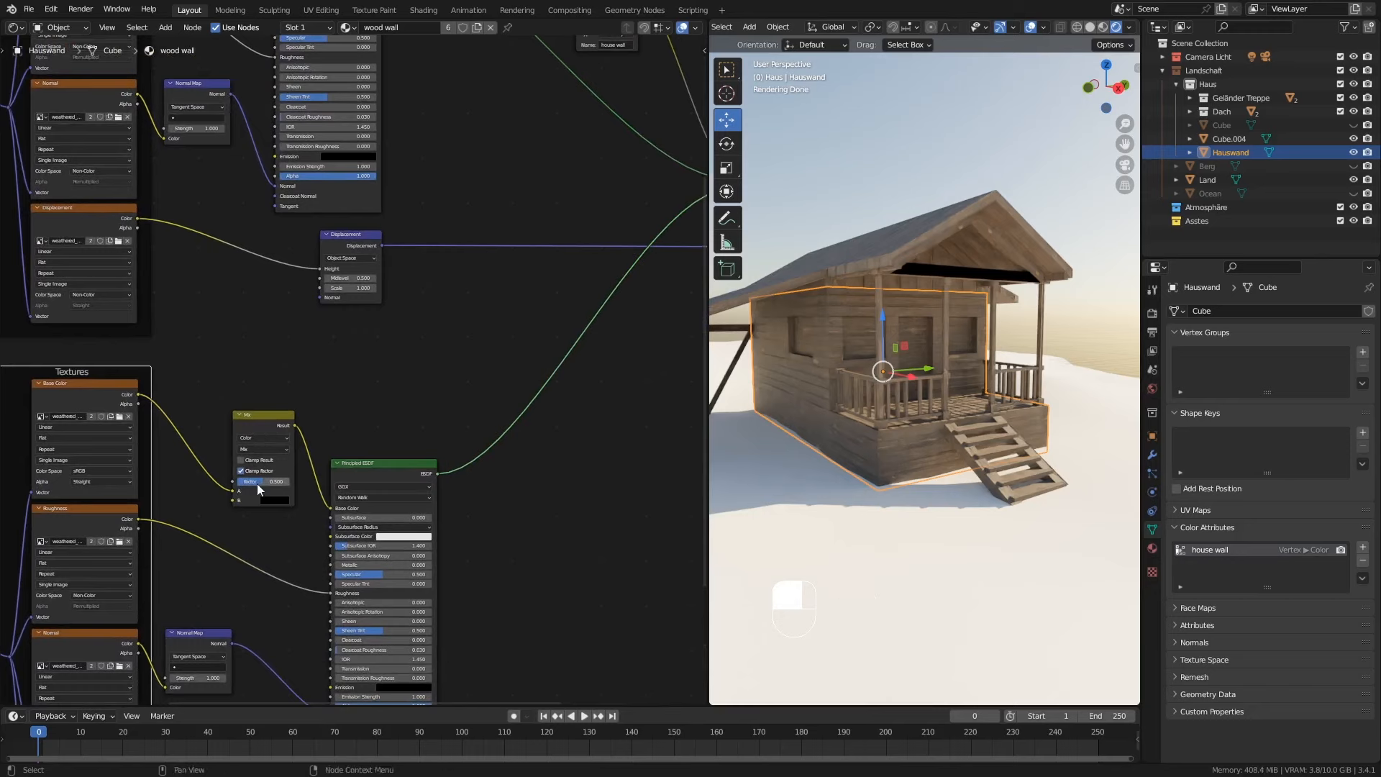
pyautogui.moveTo(266, 488); pyautogui.dragTo(274, 481)
pyautogui.moveTo(903, 475); pyautogui.dragTo(971, 434, button='middle')
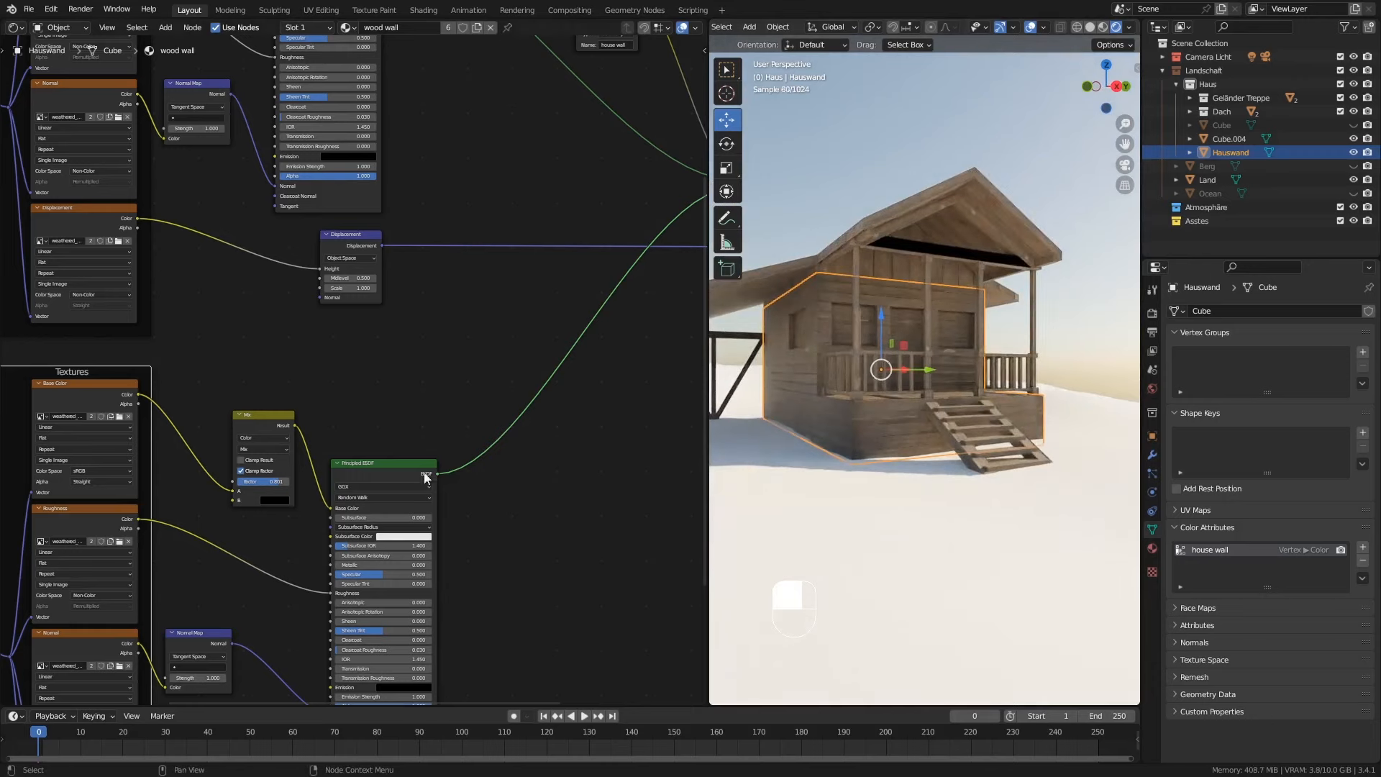
pyautogui.moveTo(265, 481); pyautogui.dragTo(310, 481)
pyautogui.moveTo(796, 420); pyautogui.dragTo(878, 331, button='middle')
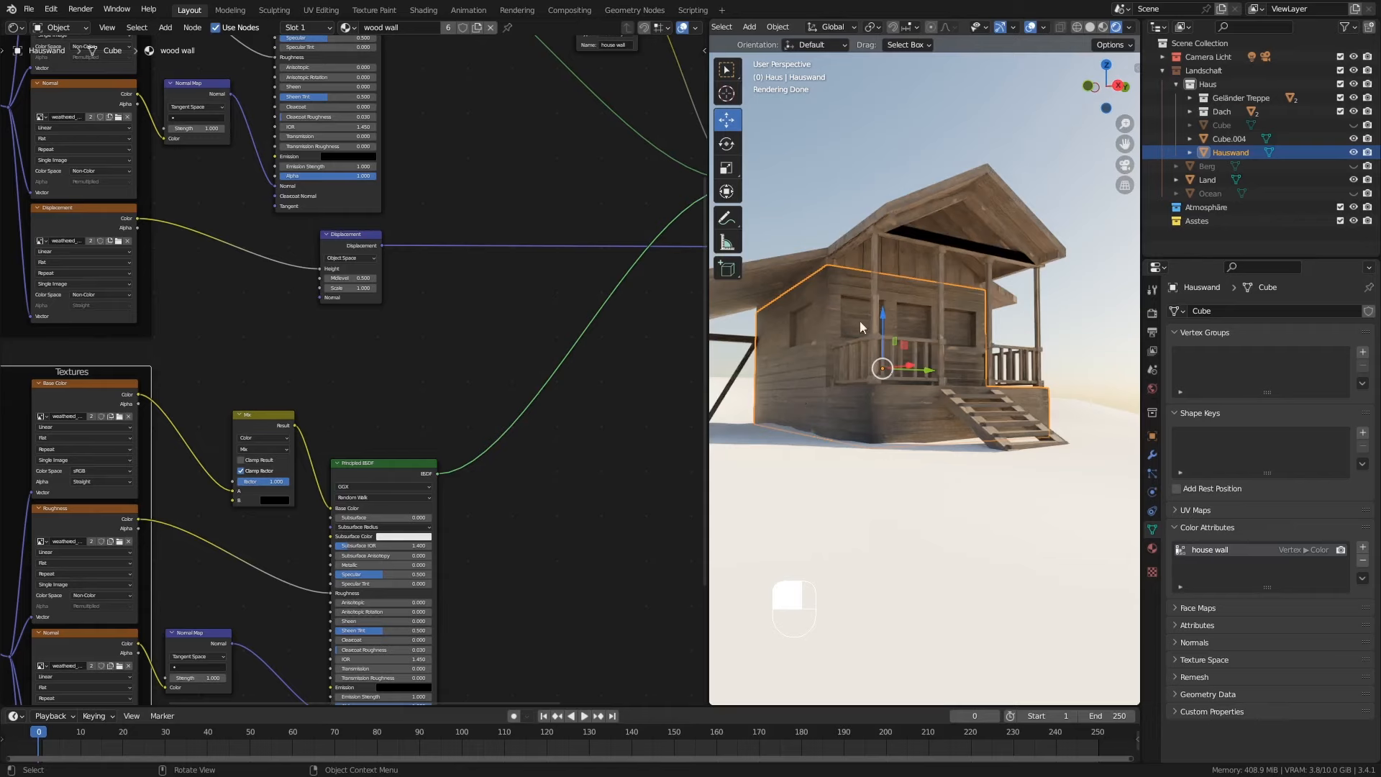
# Step: Return the viewport to solid shading and open the roof object (Dach) in Edit Mode
pyautogui.click(1091, 27)
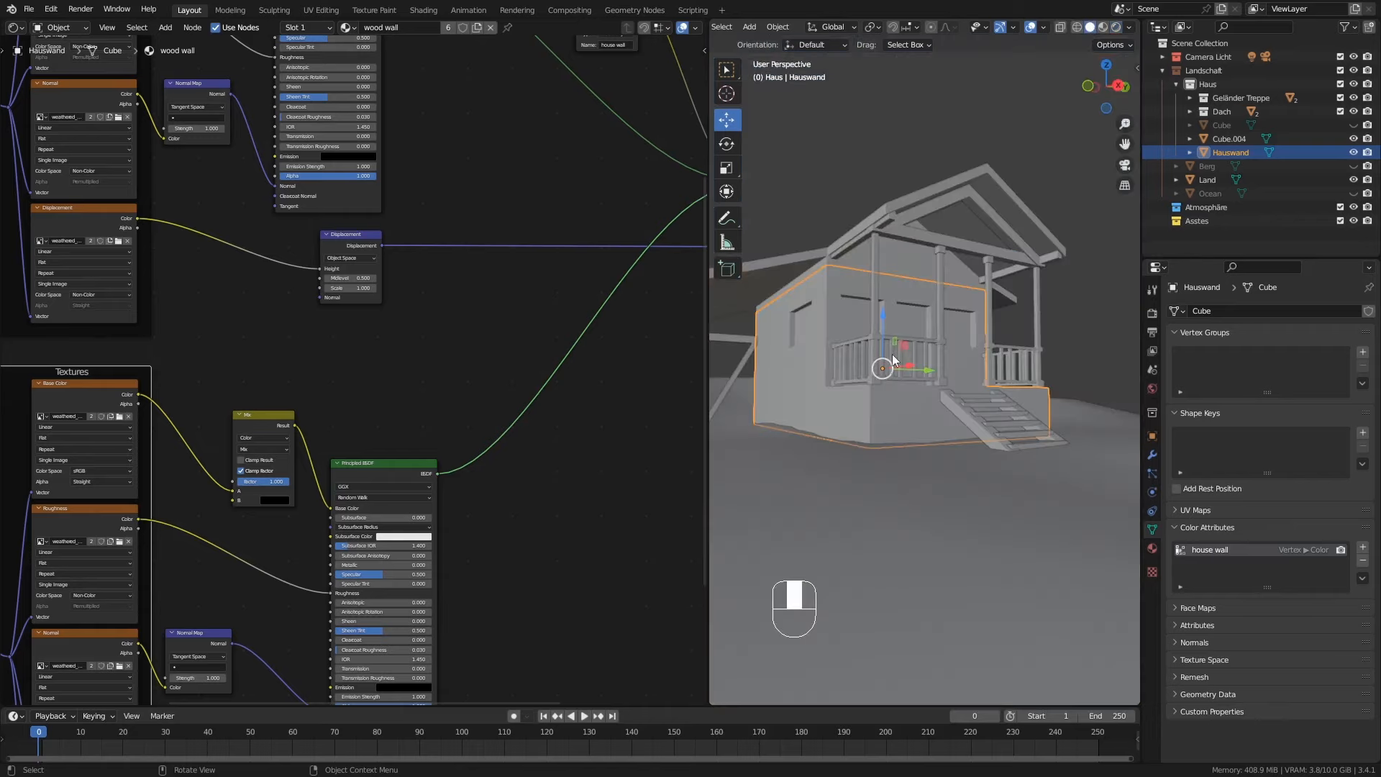
pyautogui.moveTo(891, 360)
pyautogui.mouseDown(button='middle')
pyautogui.moveTo(906, 375)
pyautogui.moveTo(873, 408)
pyautogui.mouseUp(button='middle')
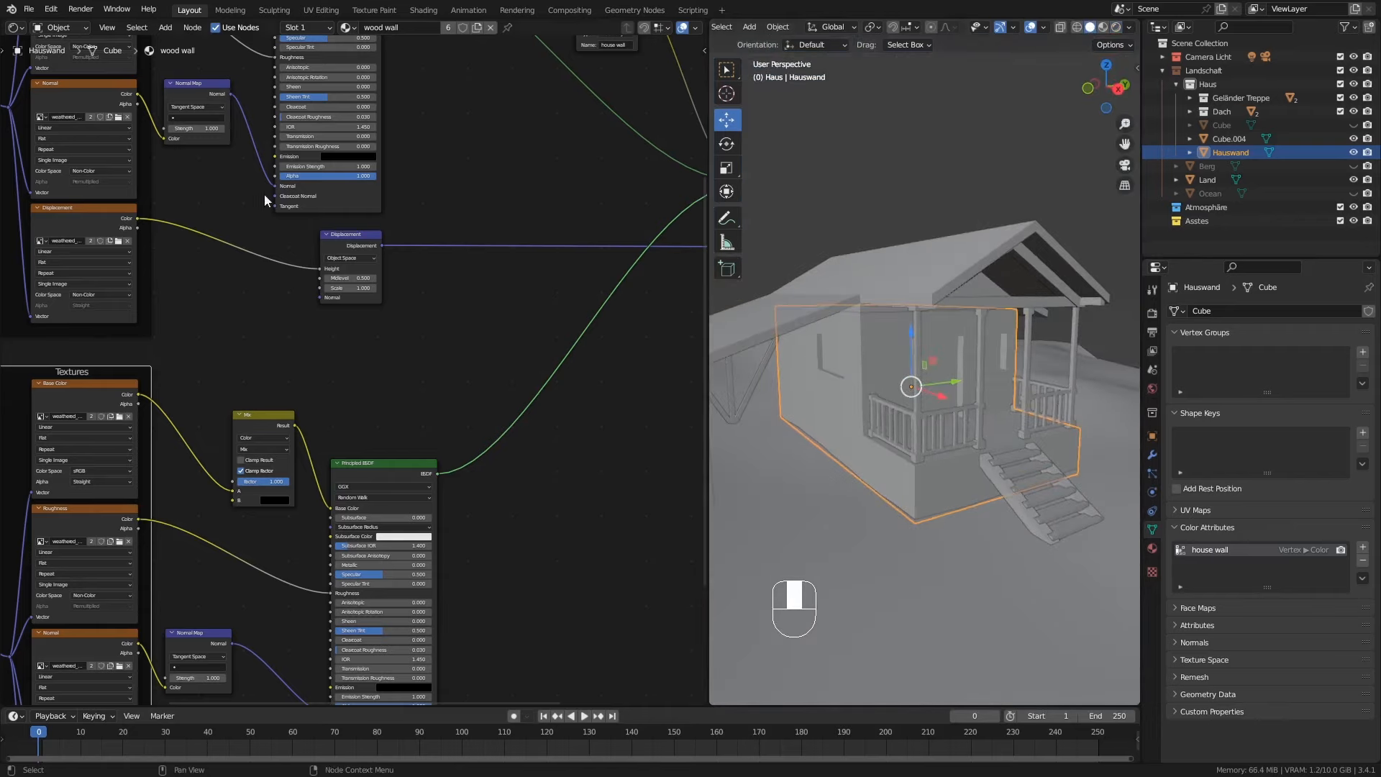
pyautogui.moveTo(727, 378); pyautogui.dragTo(827, 391, button='middle')
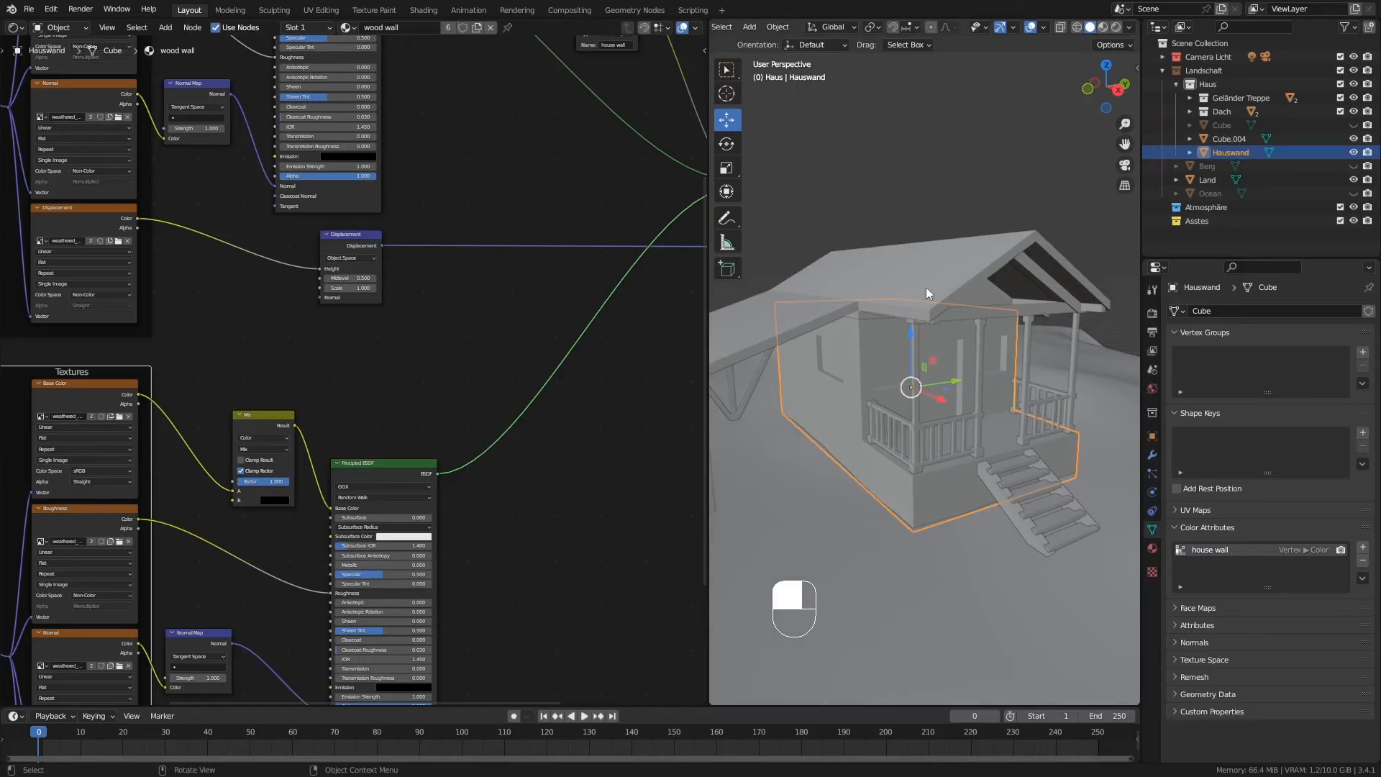
pyautogui.click(1002, 492)
pyautogui.click(909, 239)
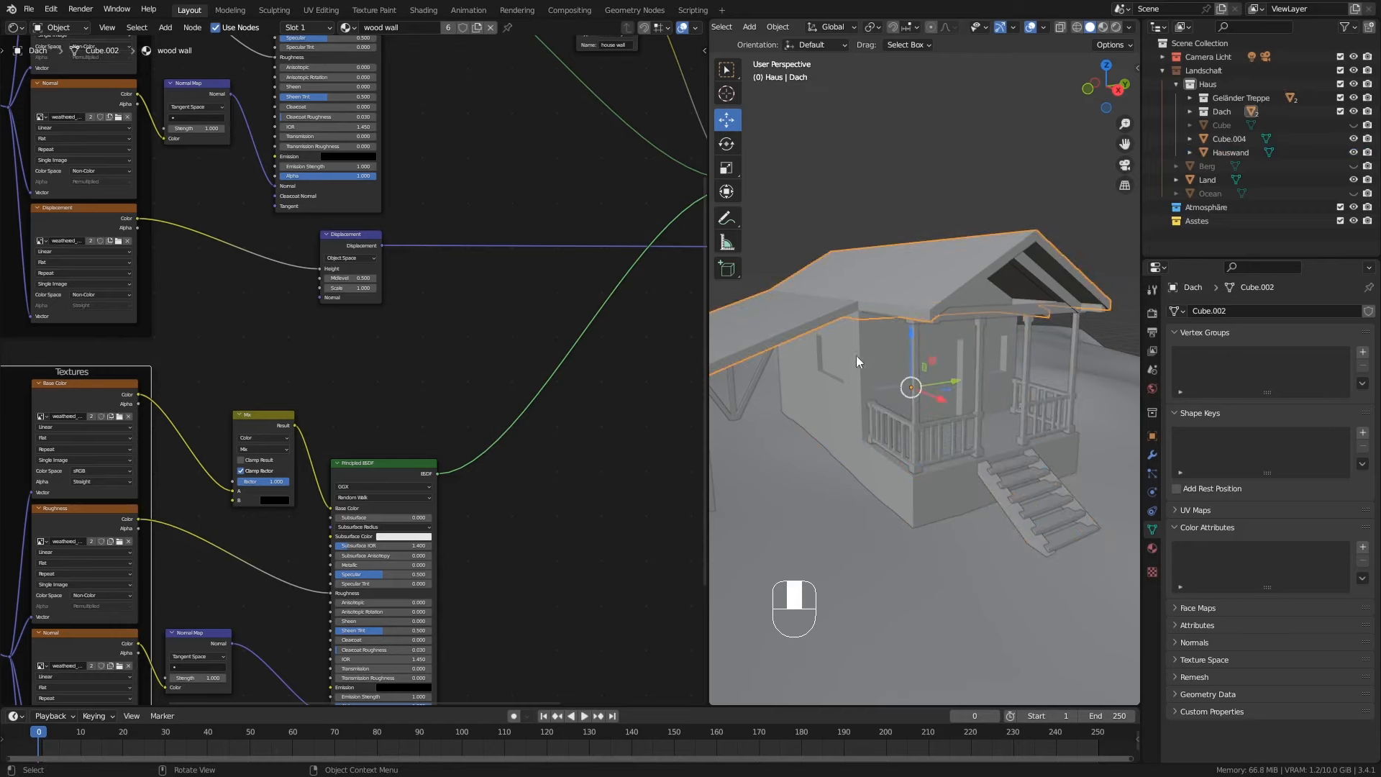
pyautogui.moveTo(856, 355); pyautogui.dragTo(880, 407, button='middle')
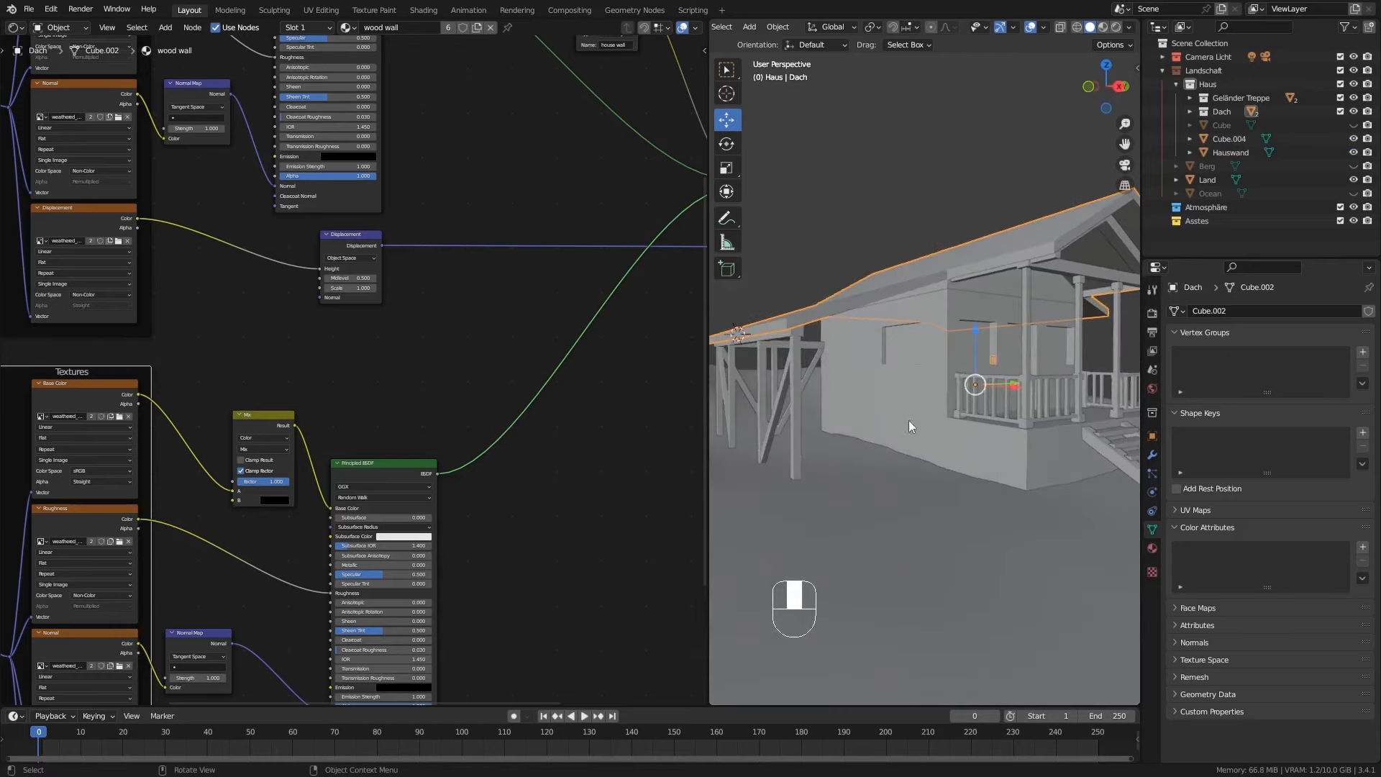
pyautogui.moveTo(911, 399); pyautogui.dragTo(912, 392, button='middle')
pyautogui.moveTo(869, 332); pyautogui.dragTo(924, 330, button='middle')
pyautogui.press('Tab')
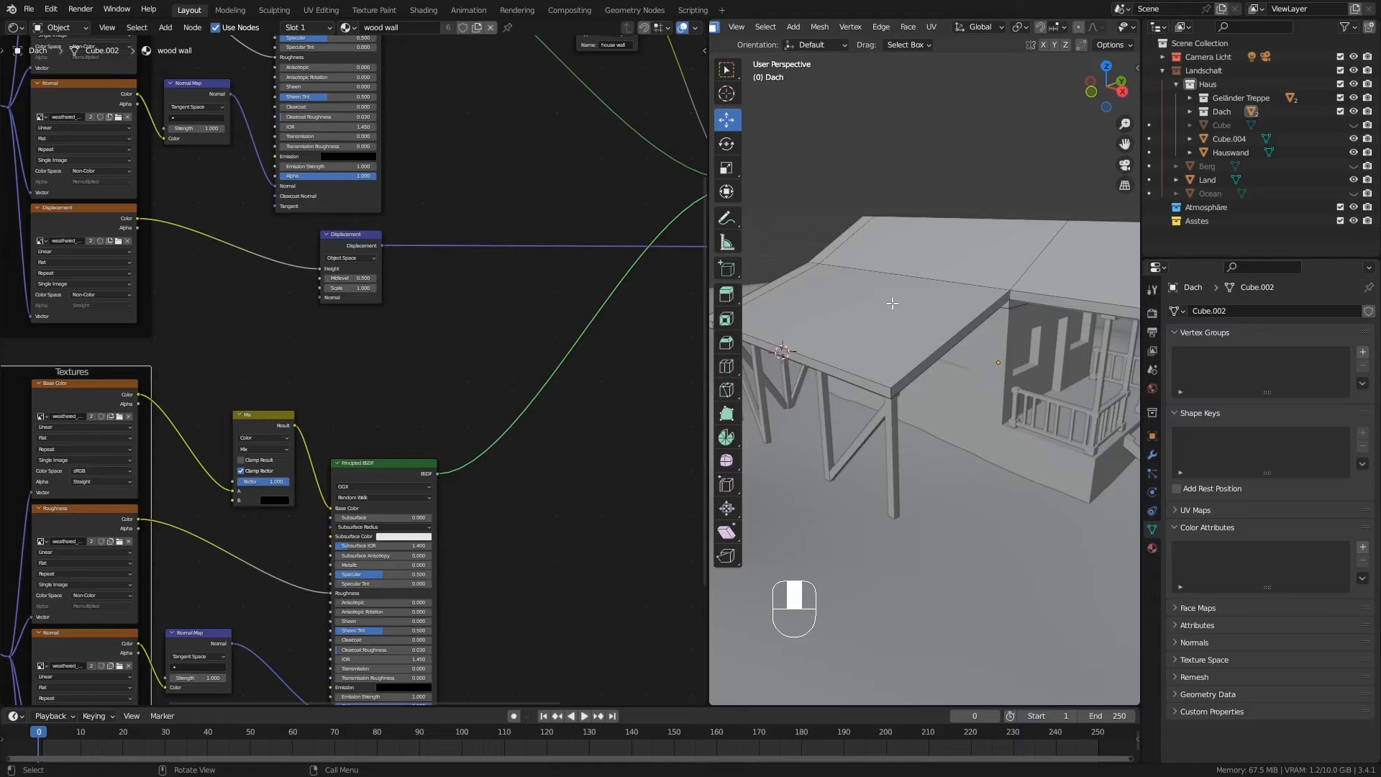
# Step: Add a single loop cut across the lower roof slope and slide it close to the eave edge
pyautogui.moveTo(893, 305); pyautogui.dragTo(883, 305, button='middle')
pyautogui.keyDown('shift'); pyautogui.moveTo(882, 388); pyautogui.dragTo(913, 261, button='middle'); pyautogui.keyUp('shift')
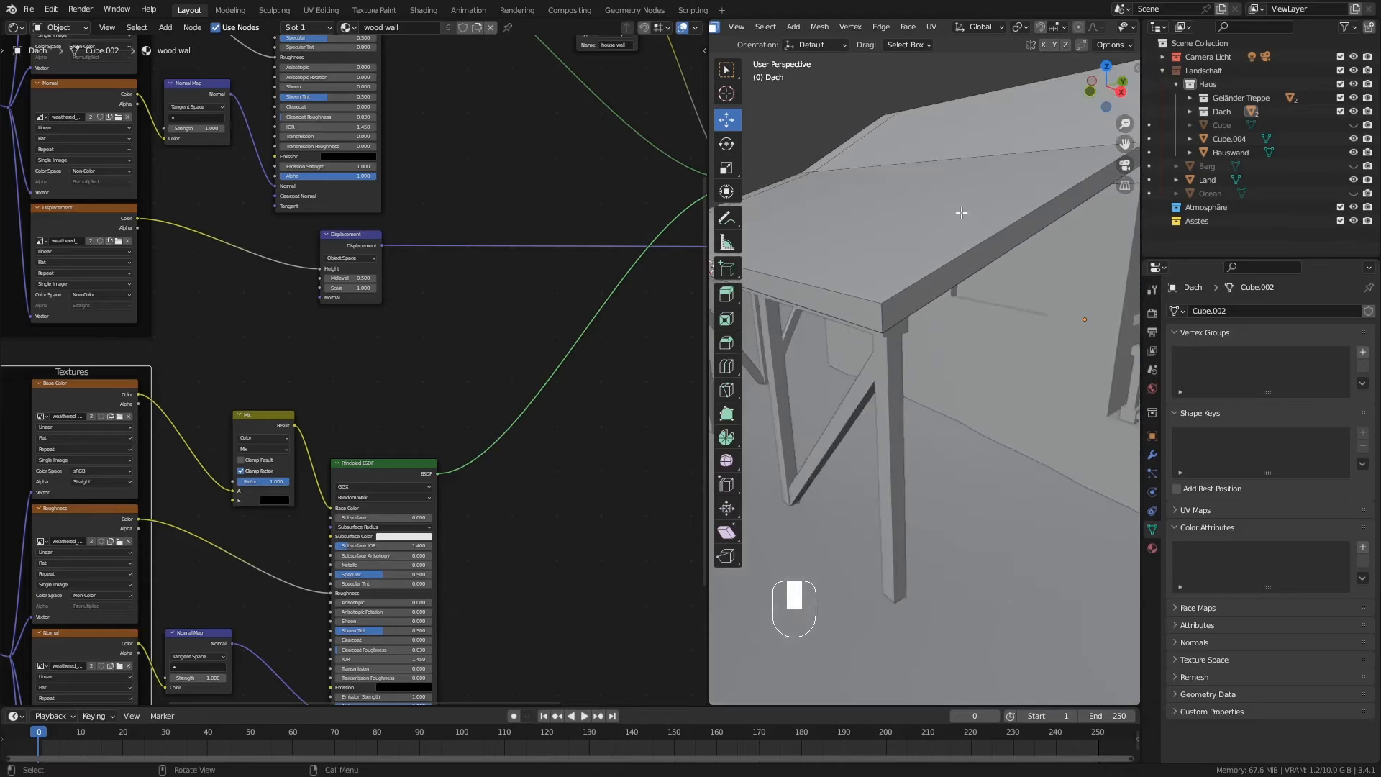
pyautogui.hotkey('ctrl', 'r')
pyautogui.scroll(2, 961, 213)
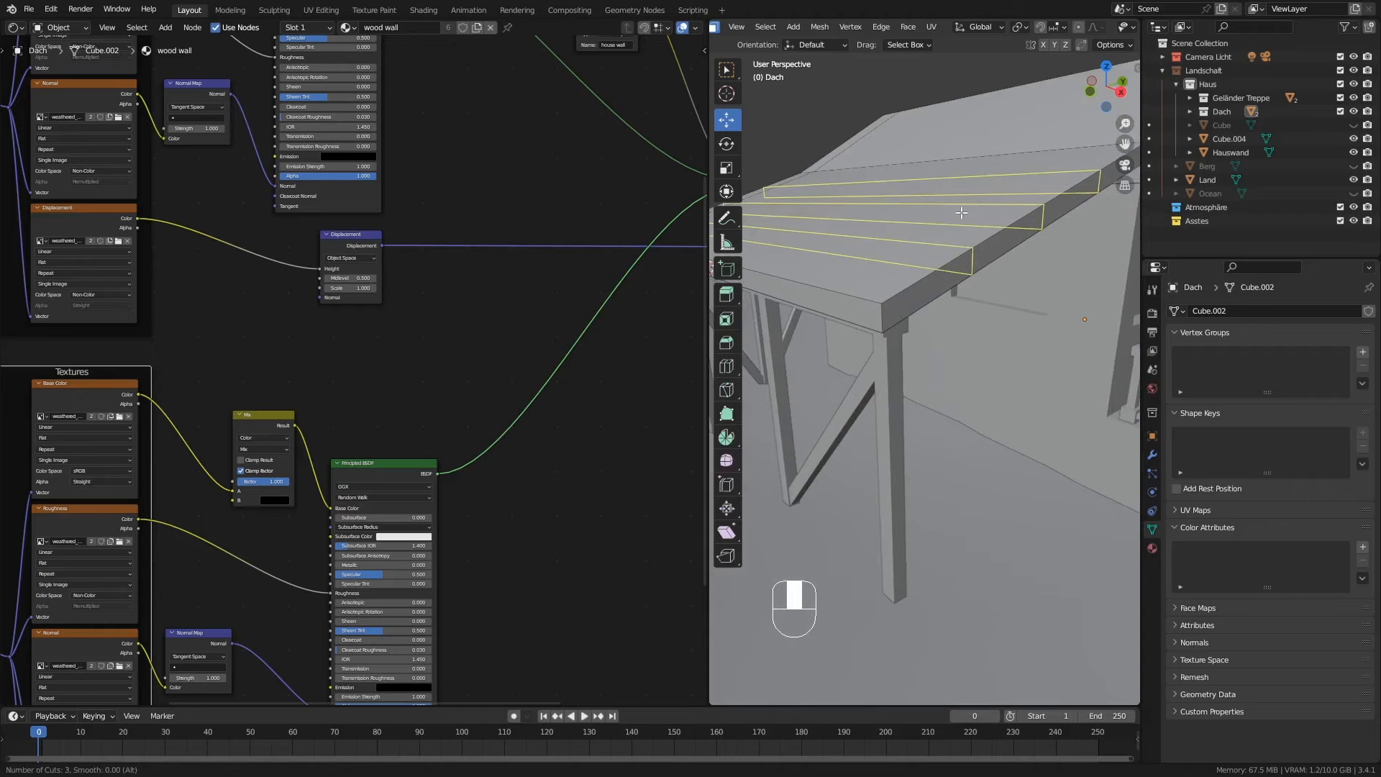
pyautogui.scroll(-1, 962, 212)
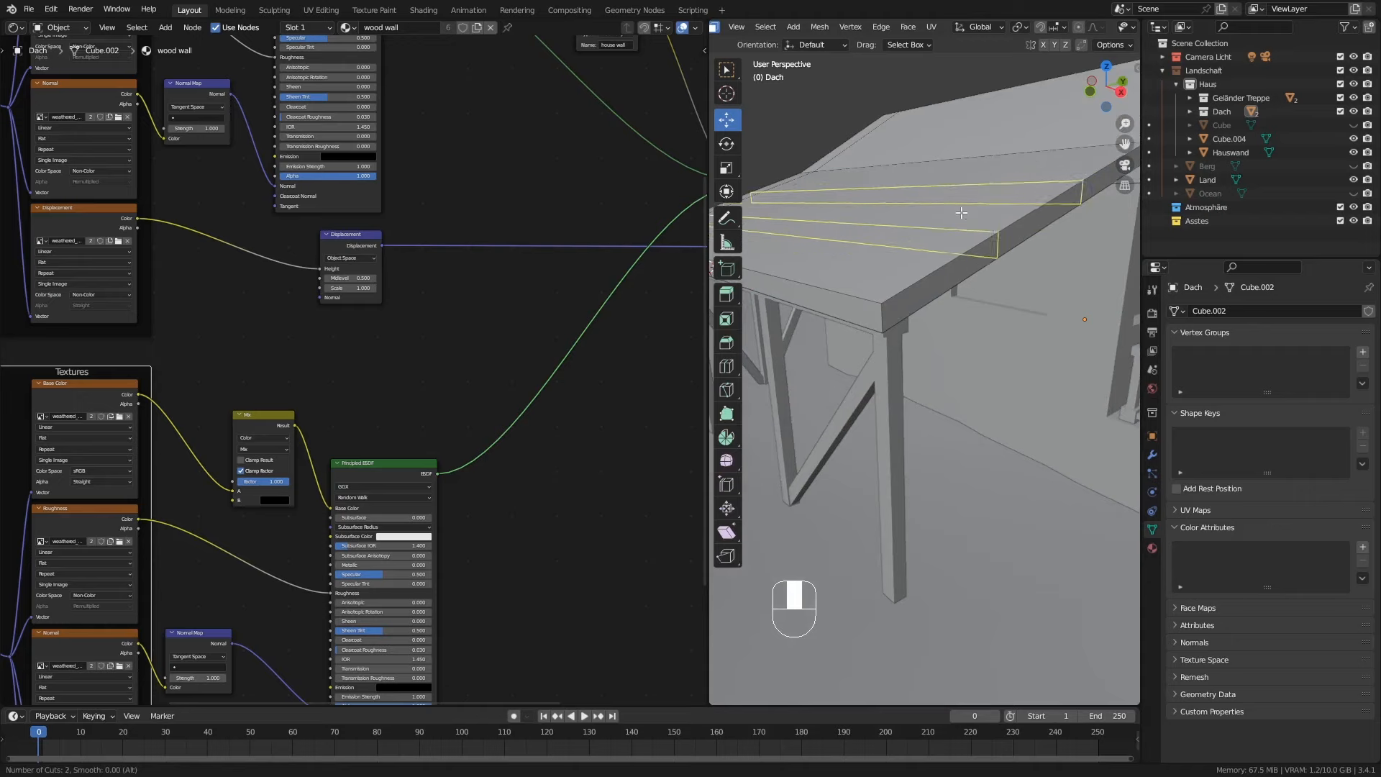
pyautogui.click(962, 213)
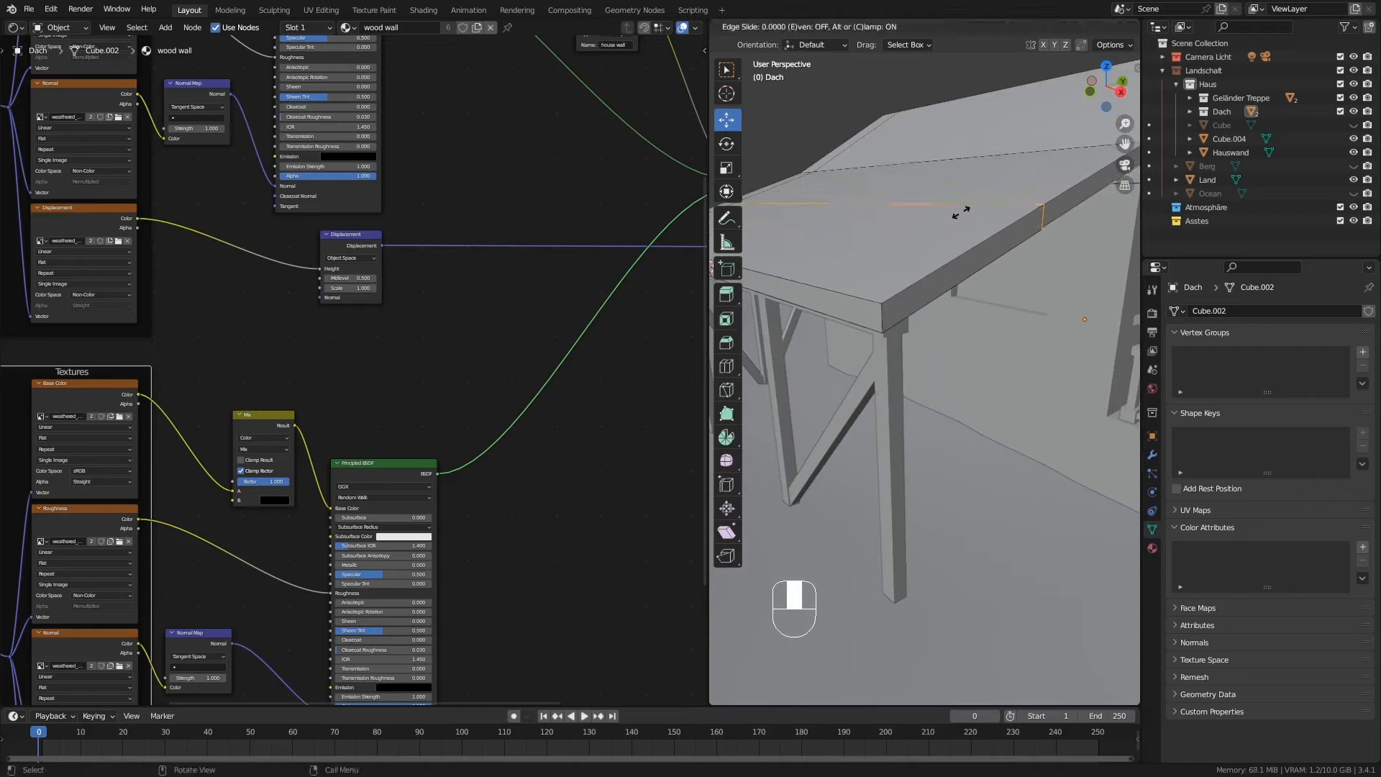
pyautogui.click(853, 286)
pyautogui.moveTo(852, 286); pyautogui.dragTo(921, 297, button='middle')
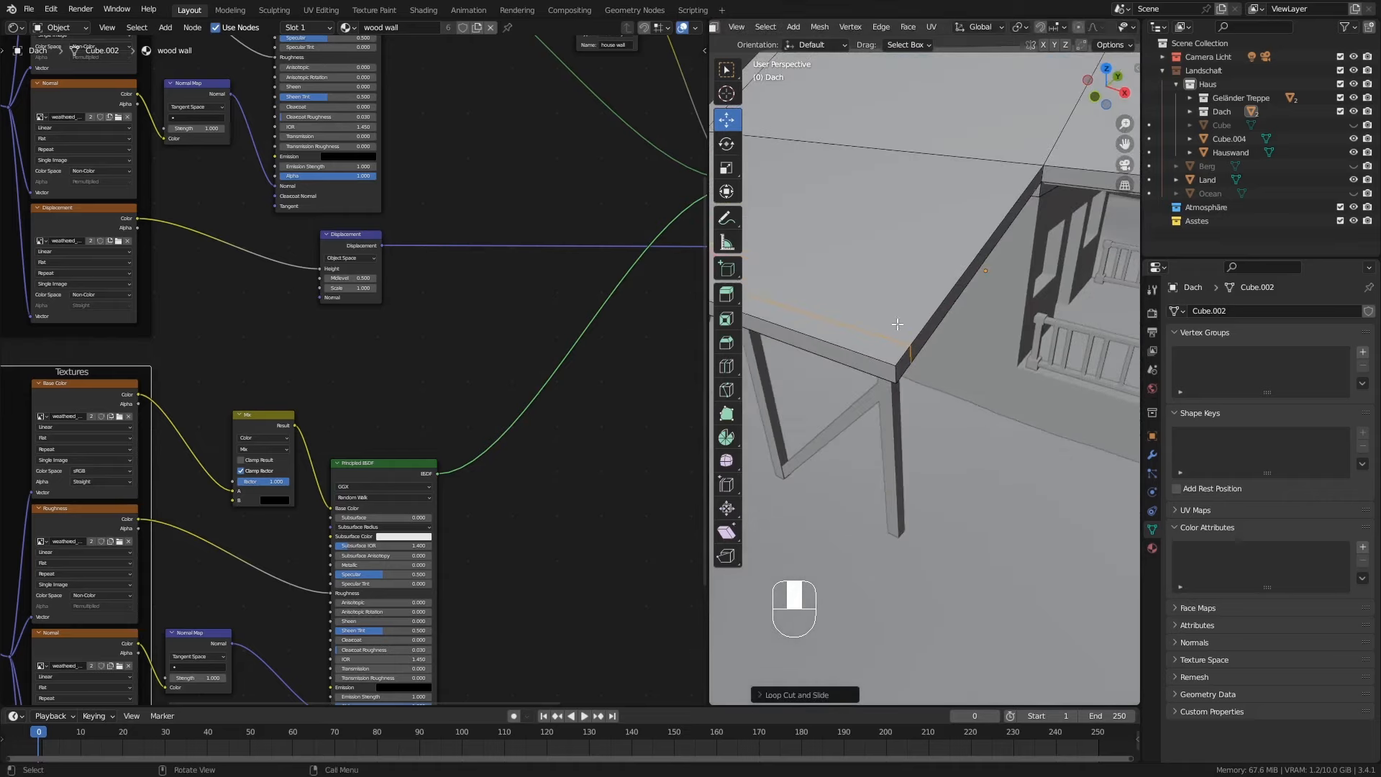
# Step: Add a perpendicular loop cut running up the roof and slide it close to the sloping side edge
pyautogui.hotkey('ctrl', 'r')
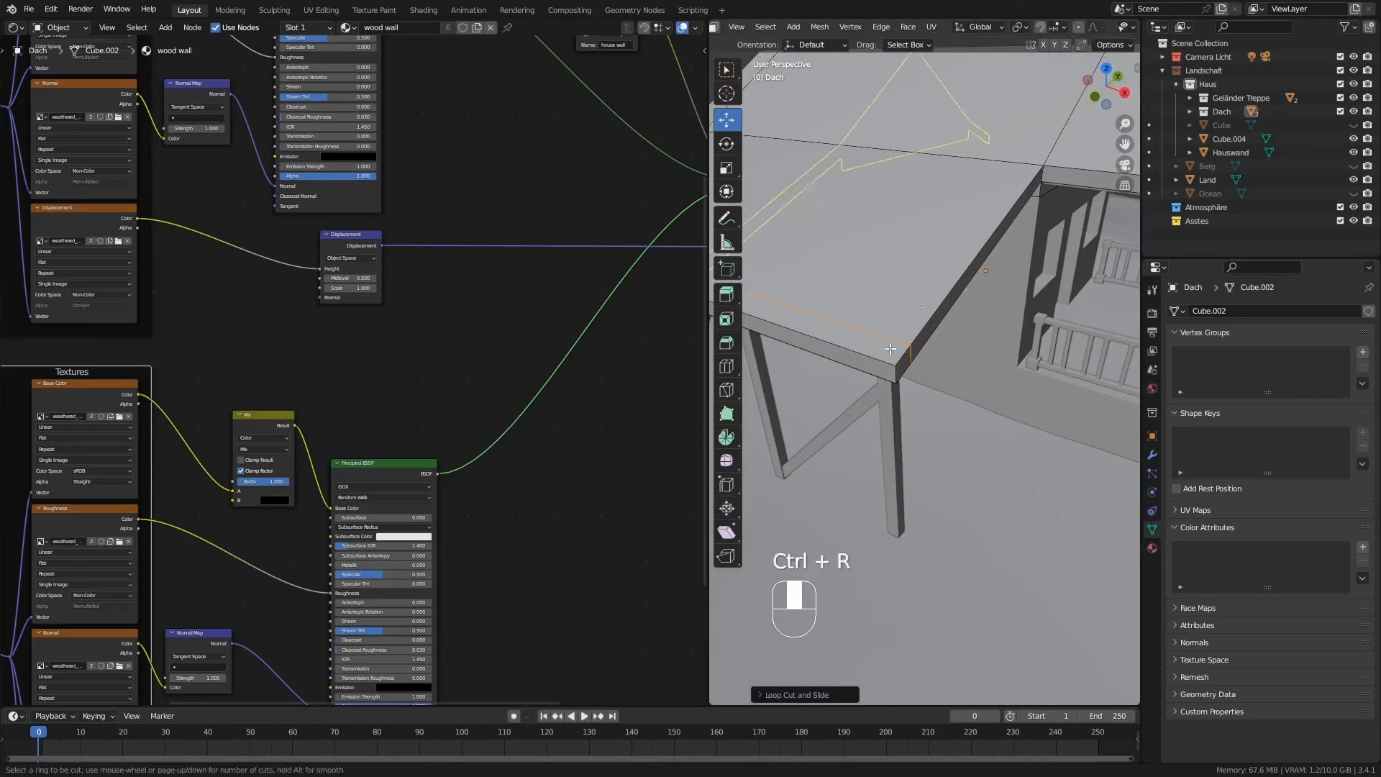
pyautogui.click(869, 355)
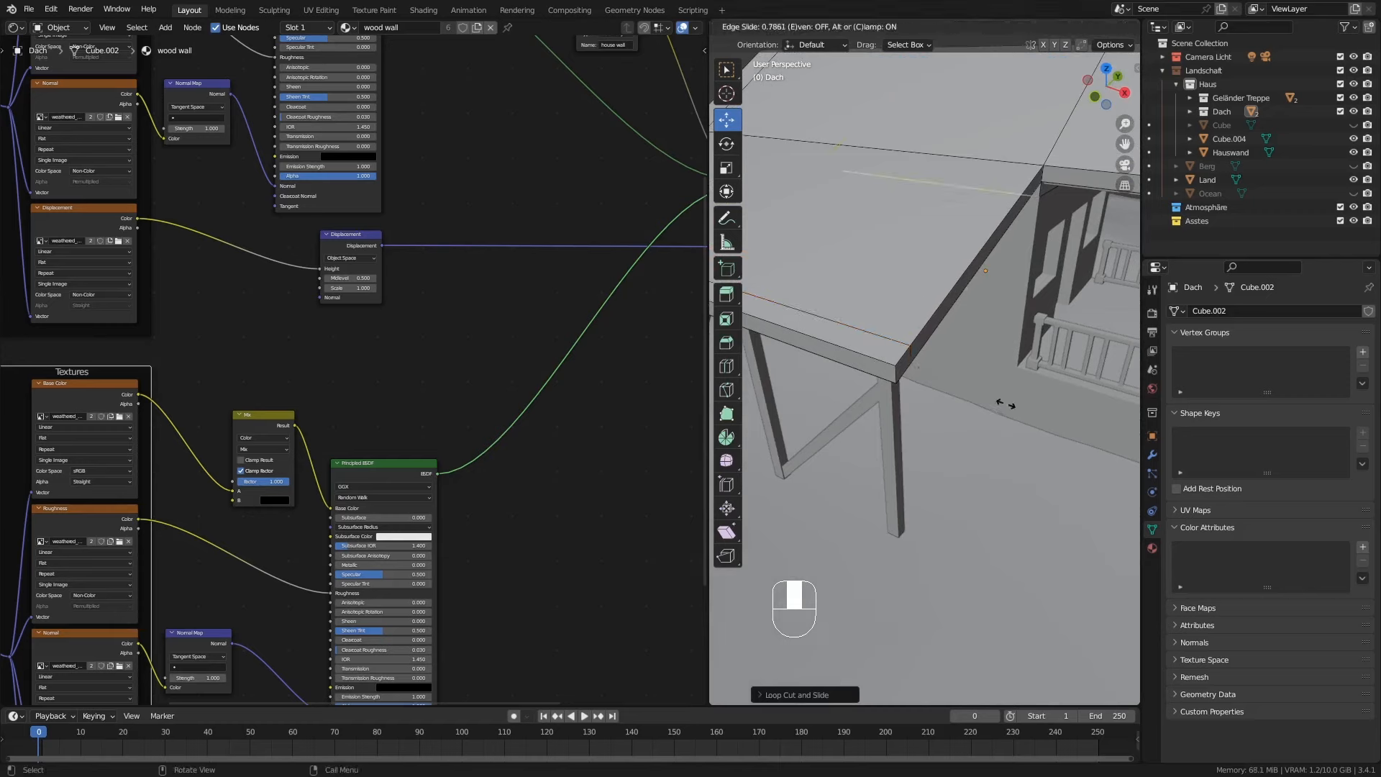
pyautogui.click(1028, 407)
pyautogui.moveTo(986, 410); pyautogui.dragTo(939, 388, button='middle')
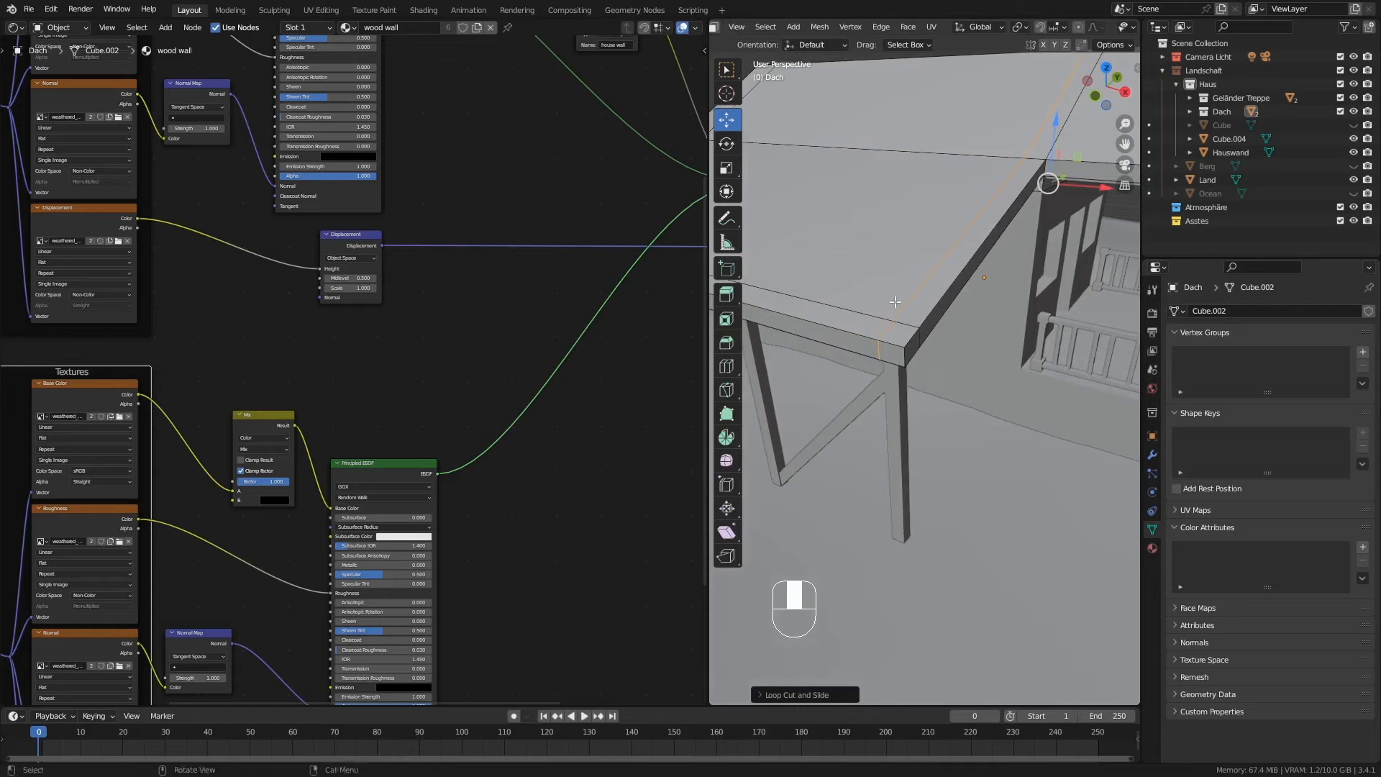
# Step: Add two more loop cuts near the roof corner, one beside the eave cut and one beside the side-edge cut
pyautogui.press('ctrl')
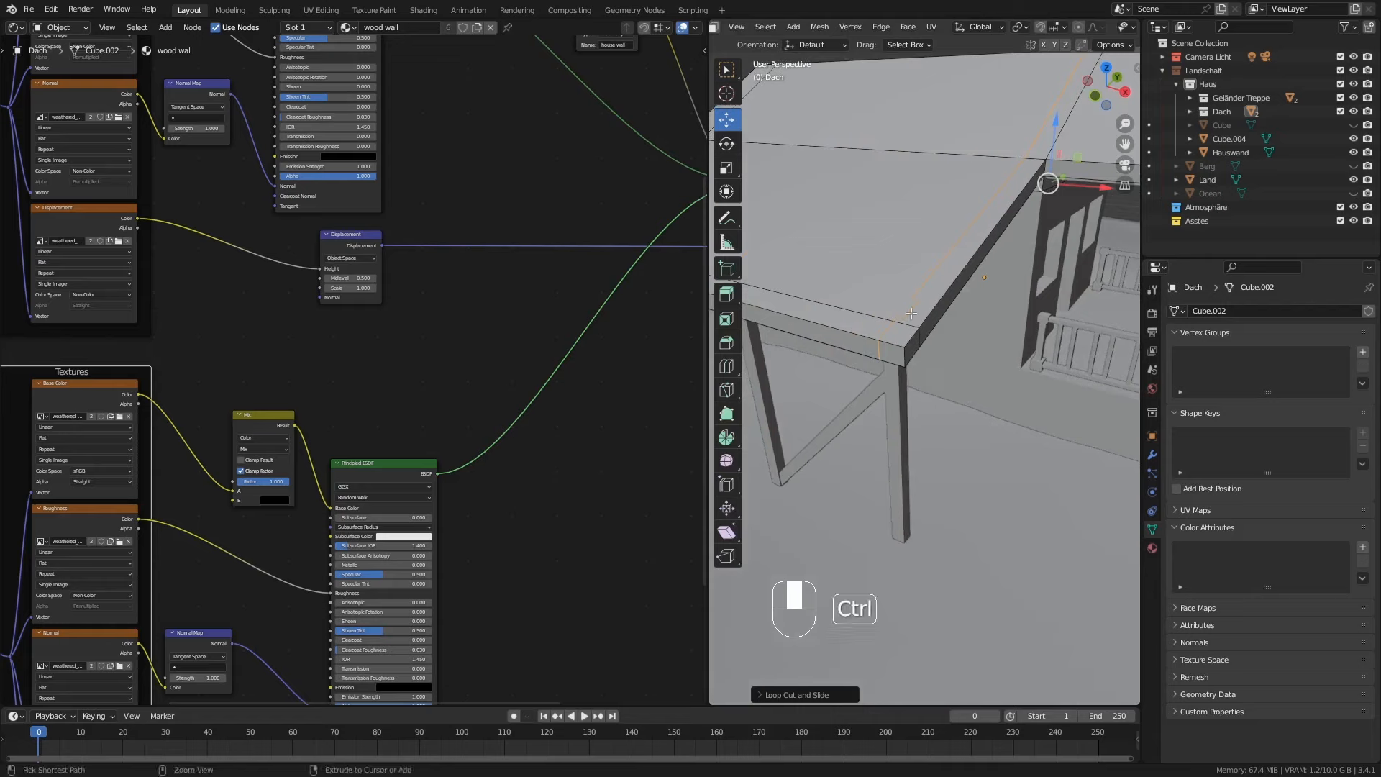
pyautogui.hotkey('ctrl', 'r')
pyautogui.click(909, 315)
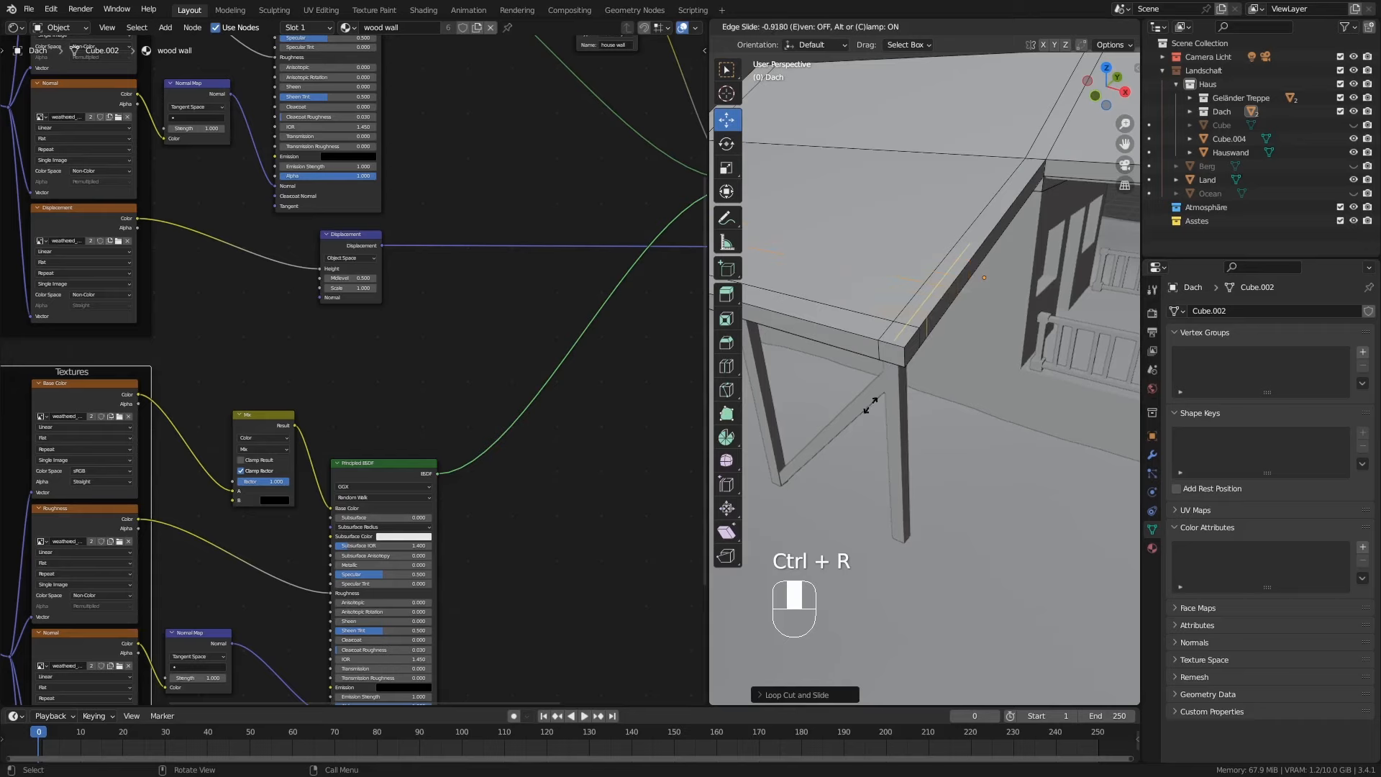
pyautogui.click(872, 399)
pyautogui.hotkey('ctrl', 'r')
pyautogui.click(869, 319)
pyautogui.click(1027, 367)
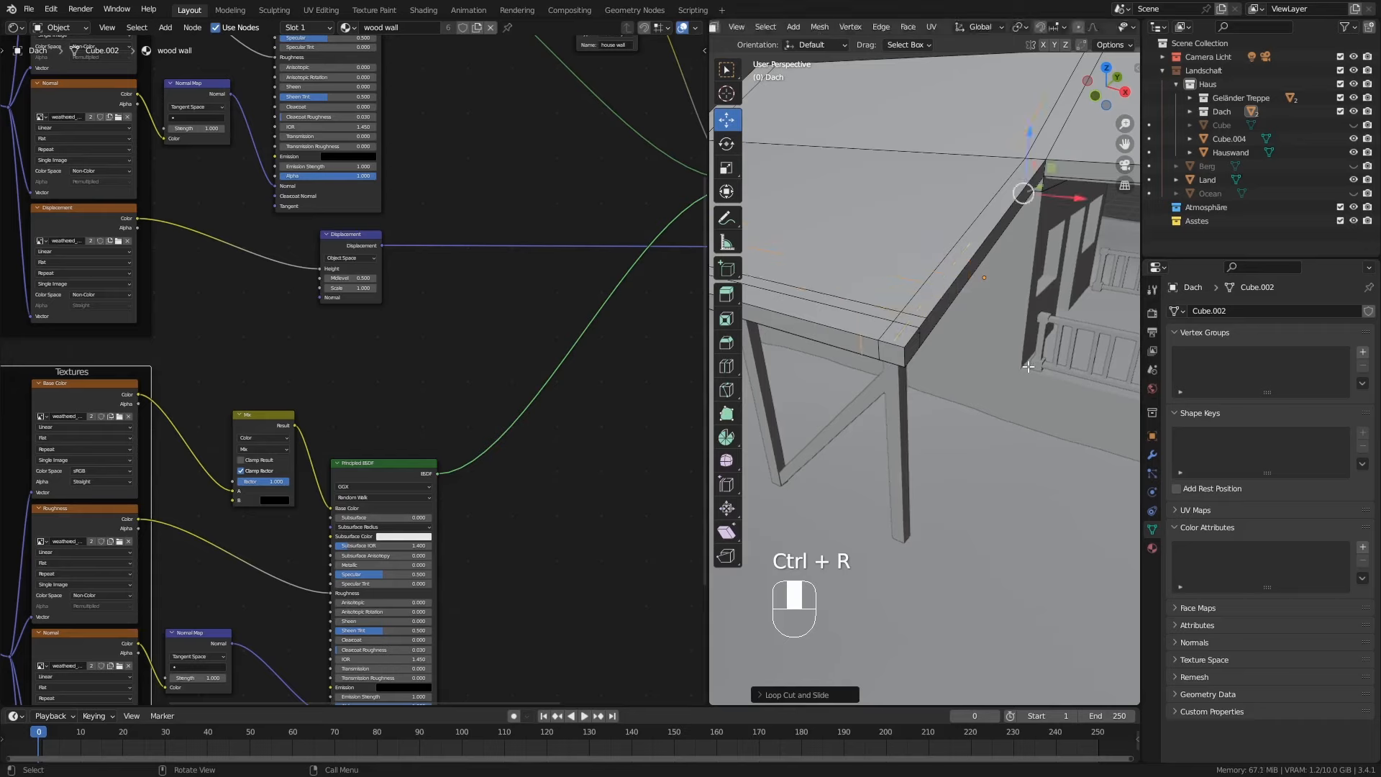
# Step: Add two loop cuts across the roof beside the crease between the two slopes, one on each side of it
pyautogui.moveTo(894, 334); pyautogui.dragTo(951, 255, button='middle')
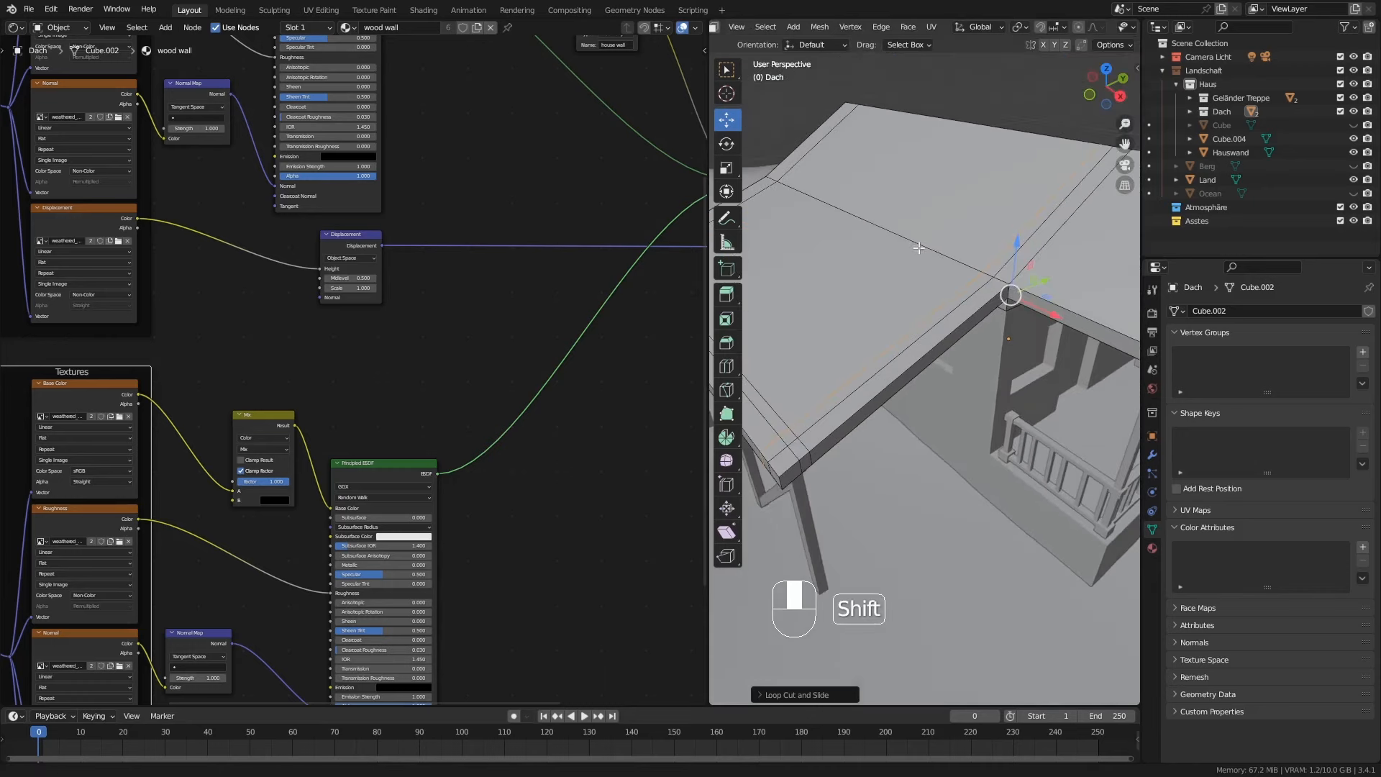
pyautogui.hotkey('ctrl', 'r')
pyautogui.click(982, 297)
pyautogui.click(1052, 246)
pyautogui.hotkey('ctrl', 'r')
pyautogui.click(1050, 253)
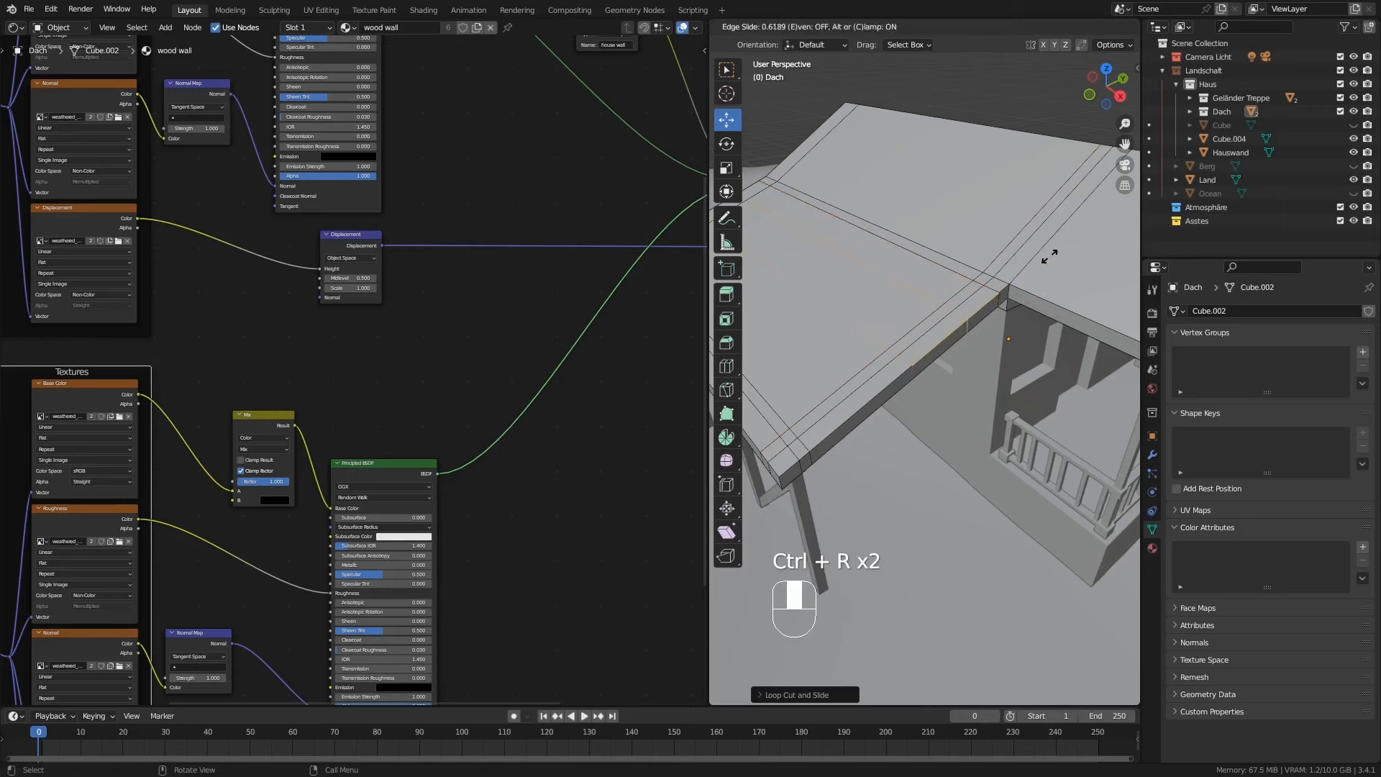
pyautogui.click(1072, 229)
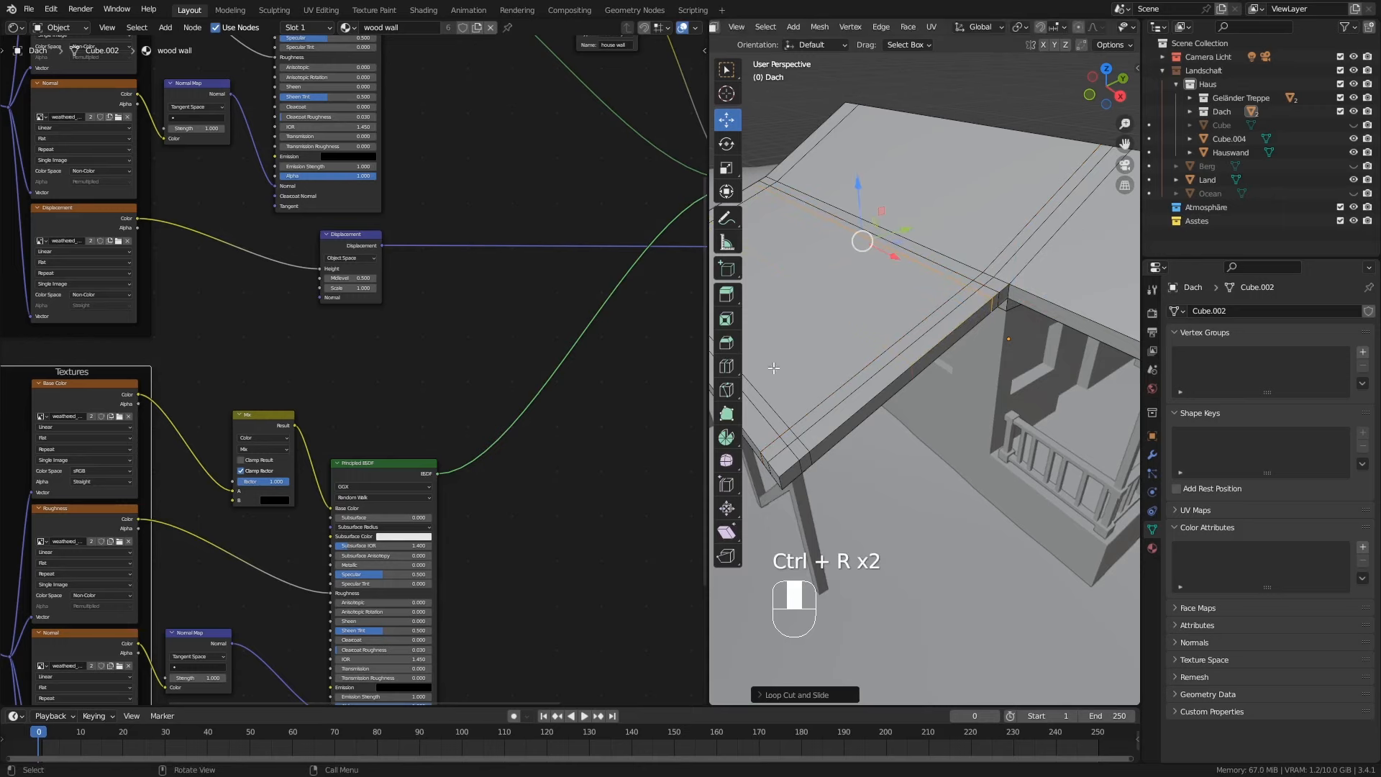
# Step: Add two more loop cuts running up the roof, tight beside the sloping side edge at the eave corner
pyautogui.moveTo(844, 367); pyautogui.dragTo(973, 350, button='middle')
pyautogui.keyDown('shift'); pyautogui.moveTo(845, 509); pyautogui.dragTo(919, 501, button='middle'); pyautogui.keyUp('shift')
pyautogui.moveTo(811, 288); pyautogui.dragTo(862, 343, button='middle')
pyautogui.keyDown('shift'); pyautogui.moveTo(942, 370); pyautogui.dragTo(897, 373, button='middle'); pyautogui.keyUp('shift')
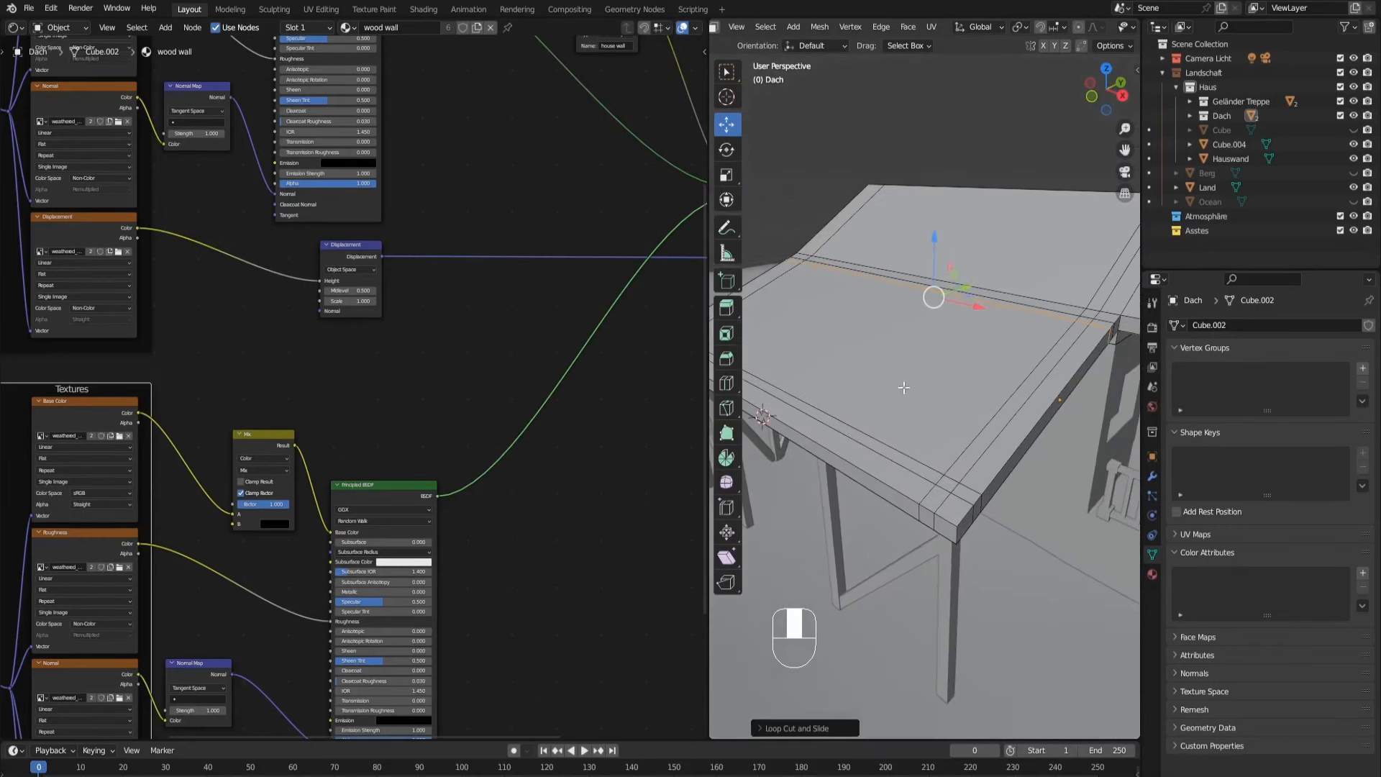
pyautogui.hotkey('ctrl', 'r')
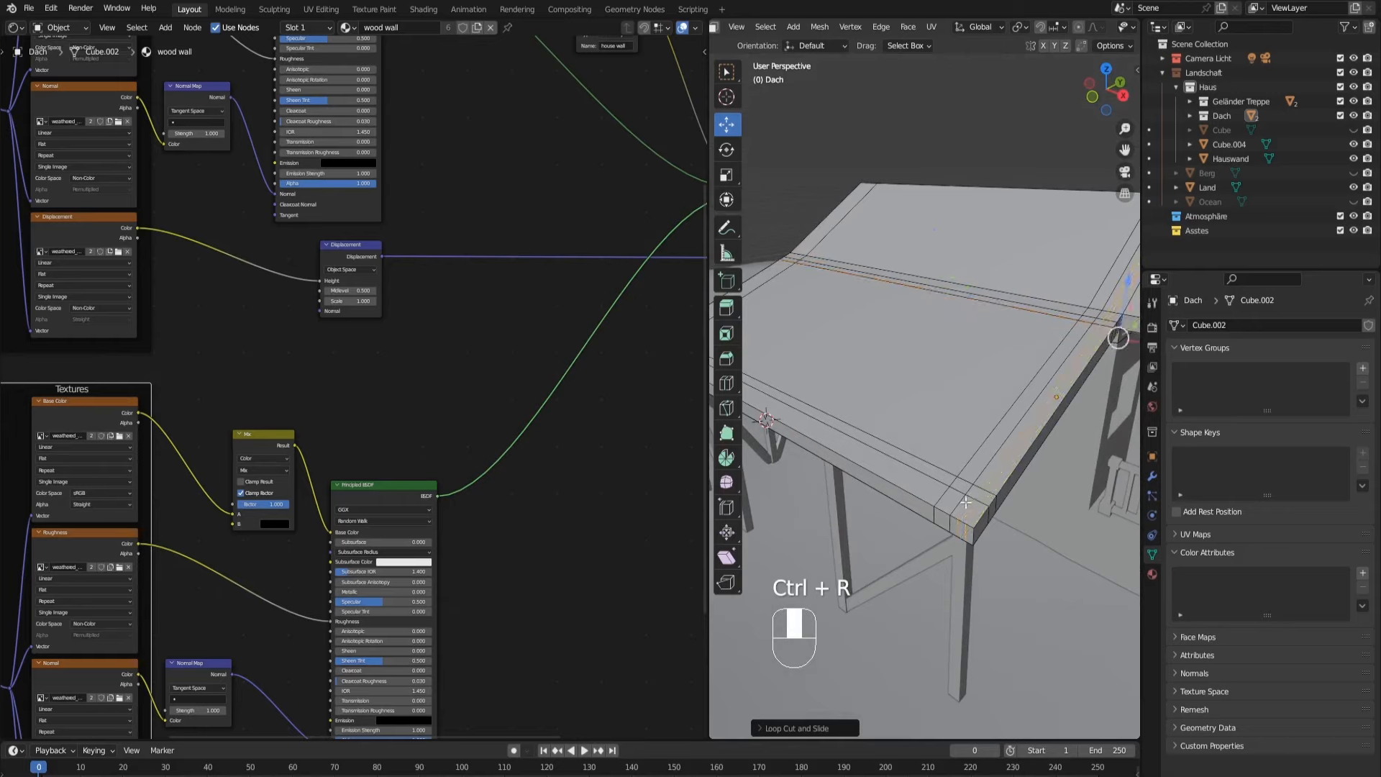
pyautogui.hotkey('ctrl', 'r')
pyautogui.click(982, 511)
# Step: Add a loop cut around the roof's thickness at the porch-side corner and slide it toward the upper edge
pyautogui.scroll(-2, 965, 509)
pyautogui.keyDown('shift'); pyautogui.moveTo(1065, 407); pyautogui.dragTo(1017, 445, button='middle'); pyautogui.keyUp('shift')
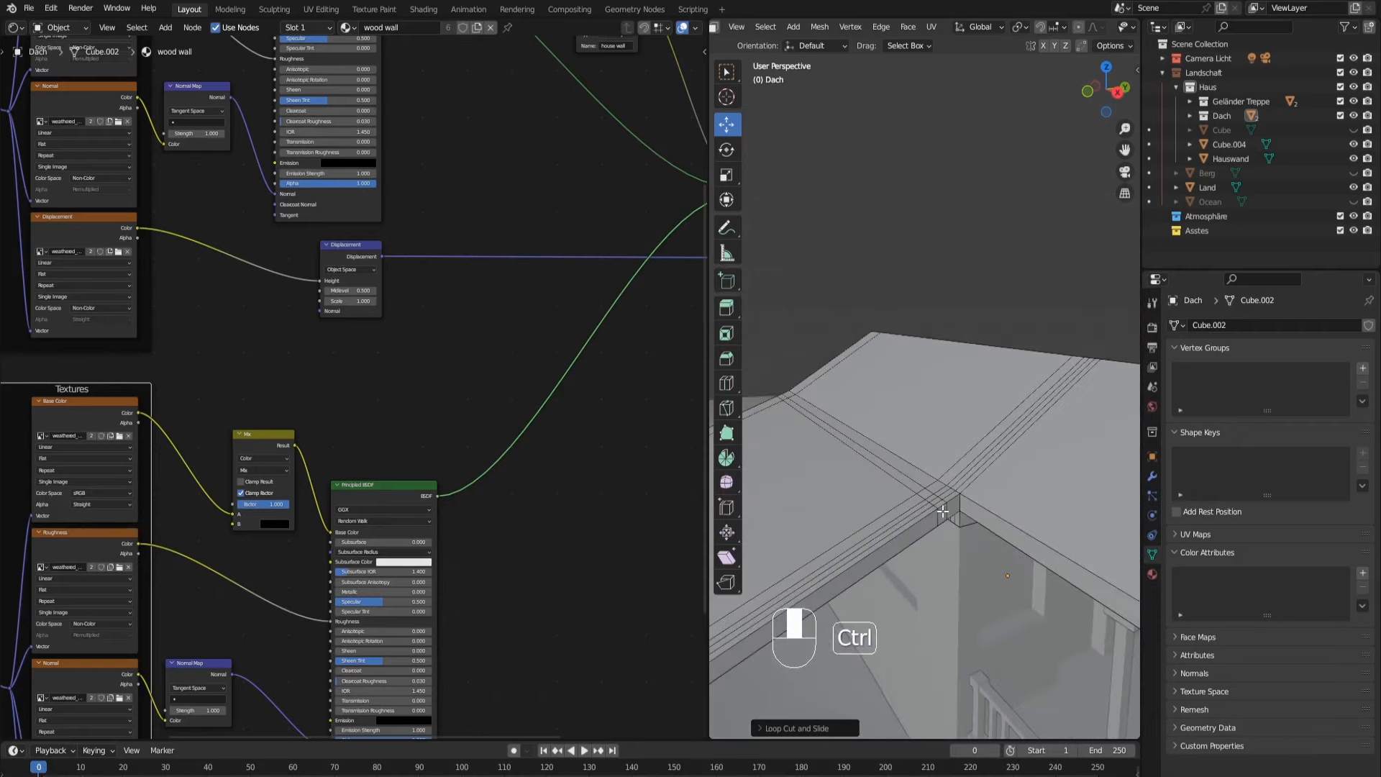
pyautogui.keyDown('ctrl'); pyautogui.moveTo(985, 505); pyautogui.dragTo(940, 476, button='middle'); pyautogui.keyUp('ctrl')
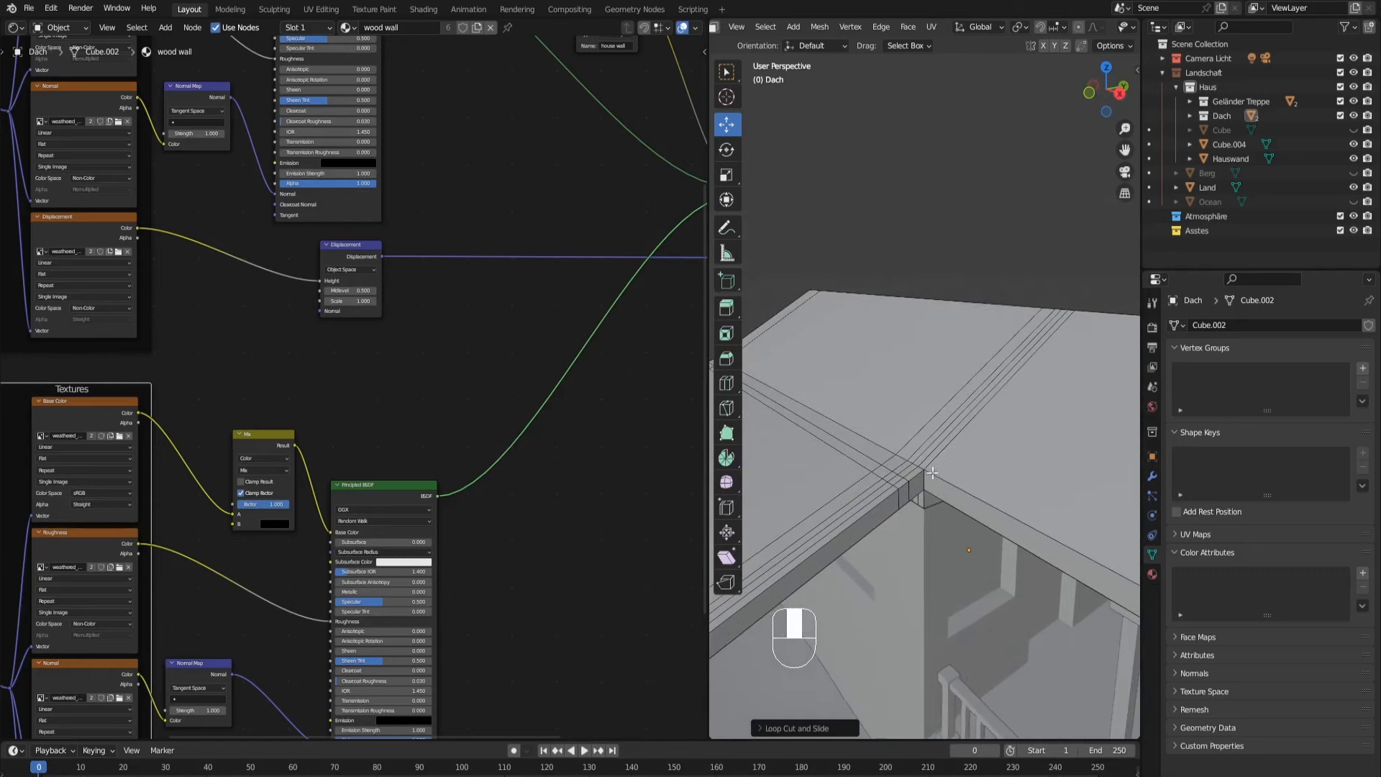
pyautogui.keyDown('shift'); pyautogui.moveTo(991, 513); pyautogui.dragTo(973, 493, button='middle'); pyautogui.keyUp('shift')
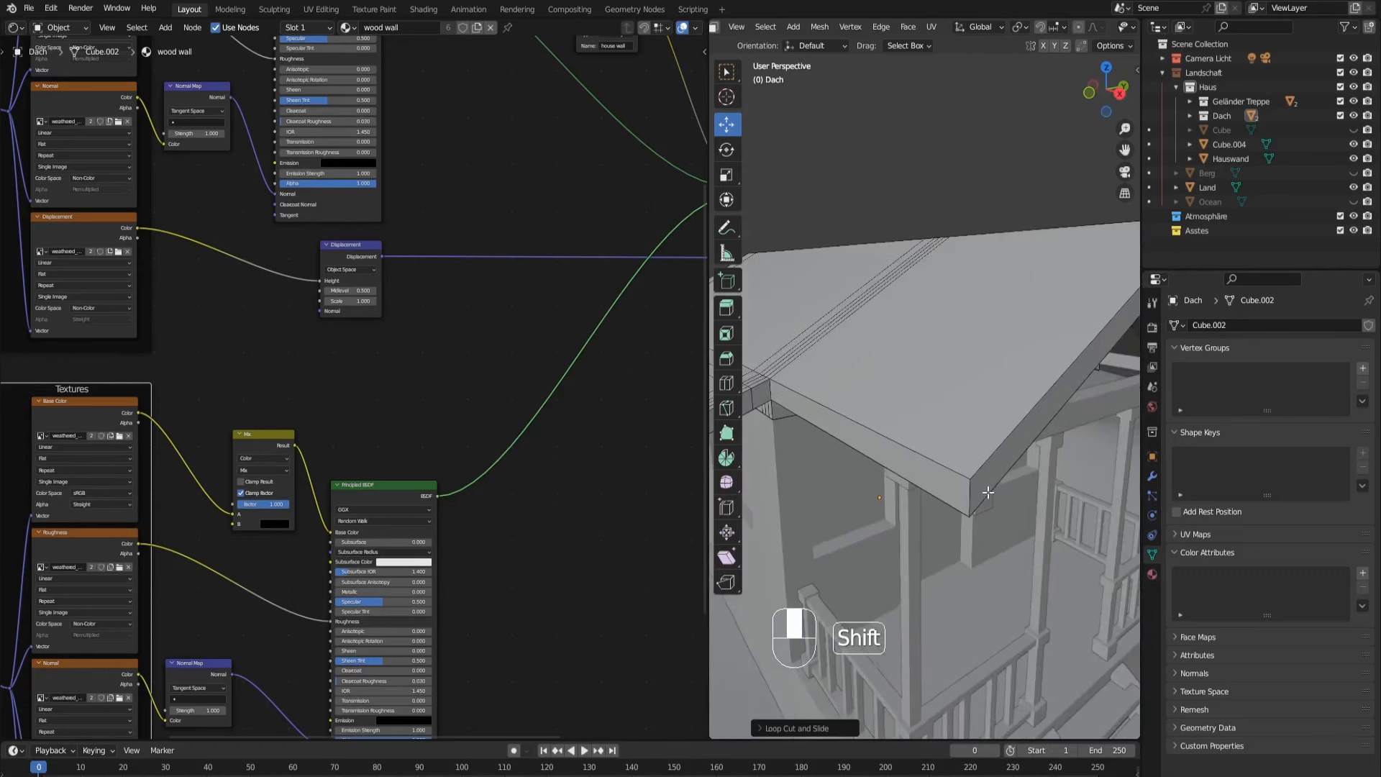
pyautogui.hotkey('ctrl', 'r')
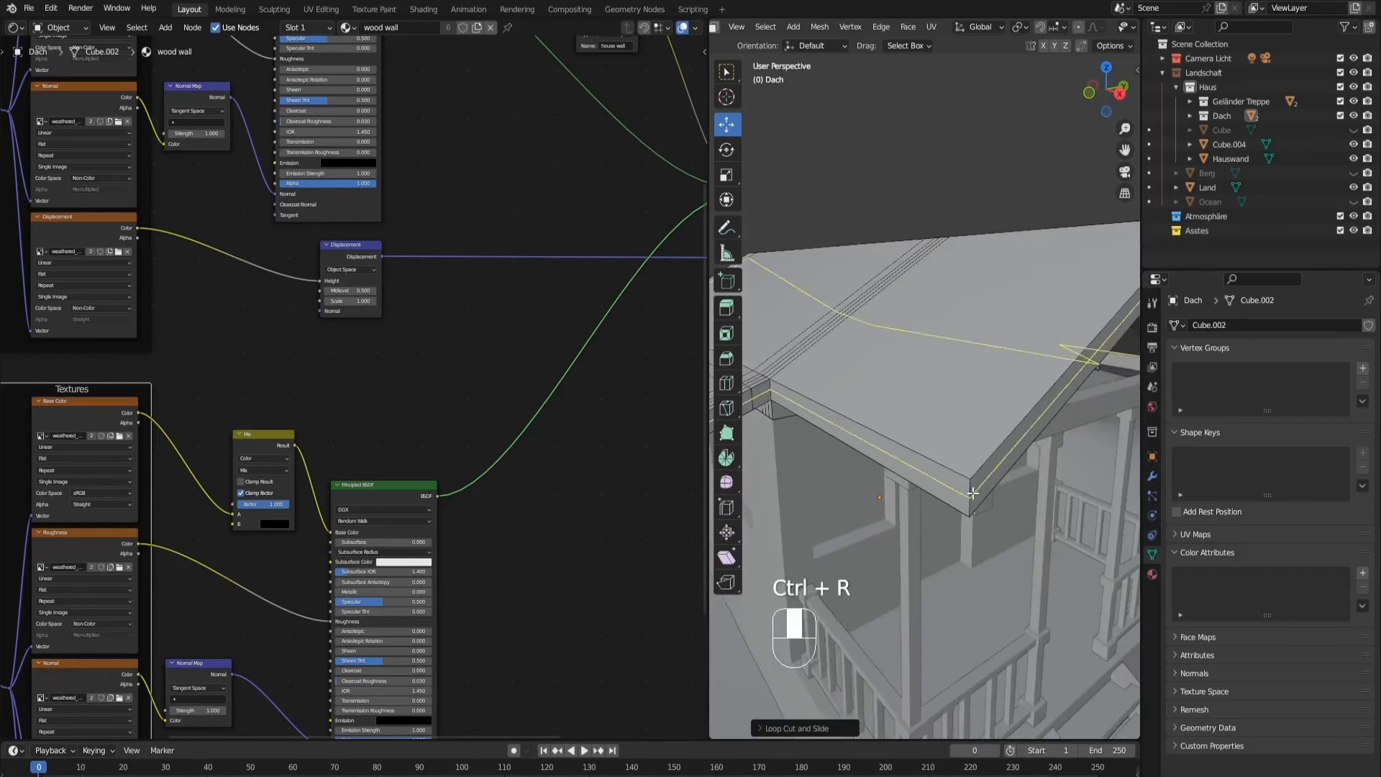
pyautogui.click(972, 493)
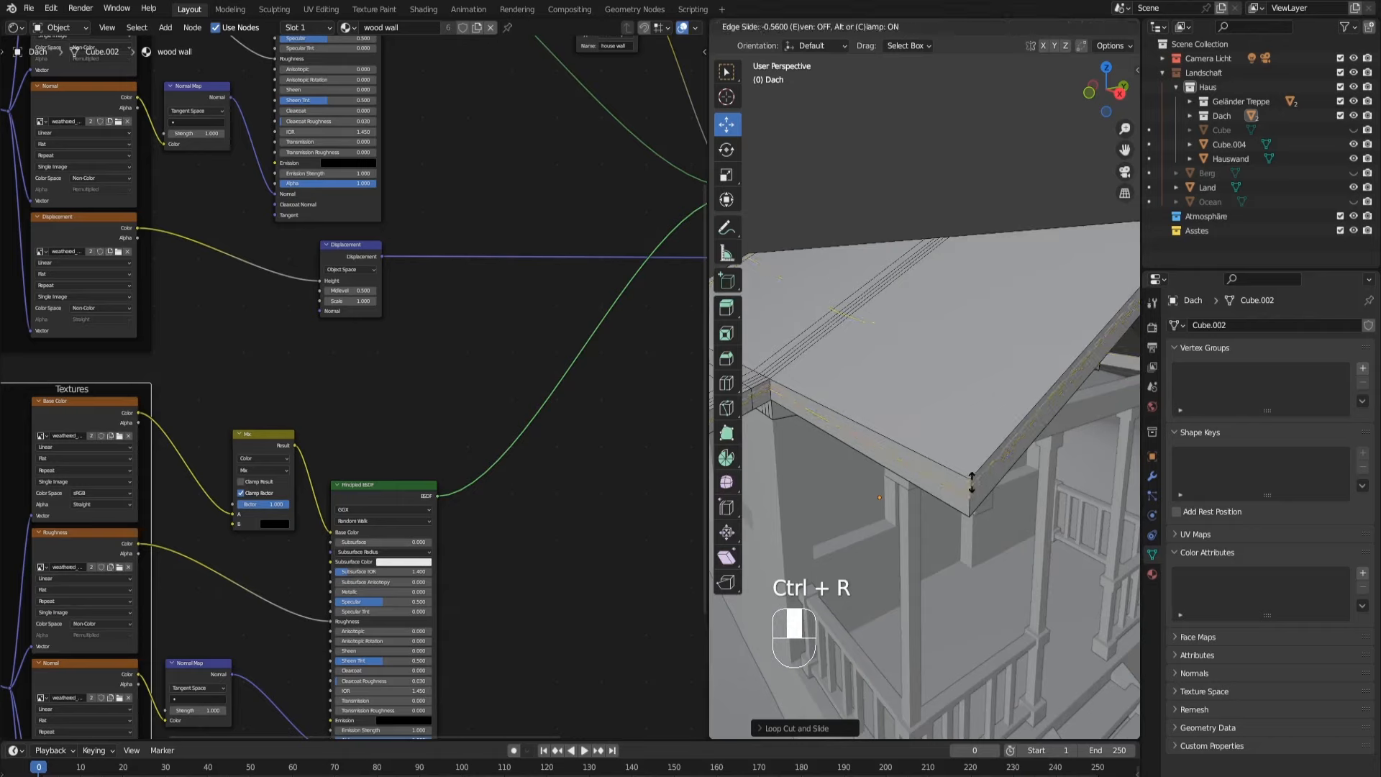
pyautogui.click(974, 471)
# Step: Add two loop cuts at the porch-side roof corner, one close to each of the two edges meeting there
pyautogui.hotkey('ctrl', 'r')
pyautogui.click(956, 496)
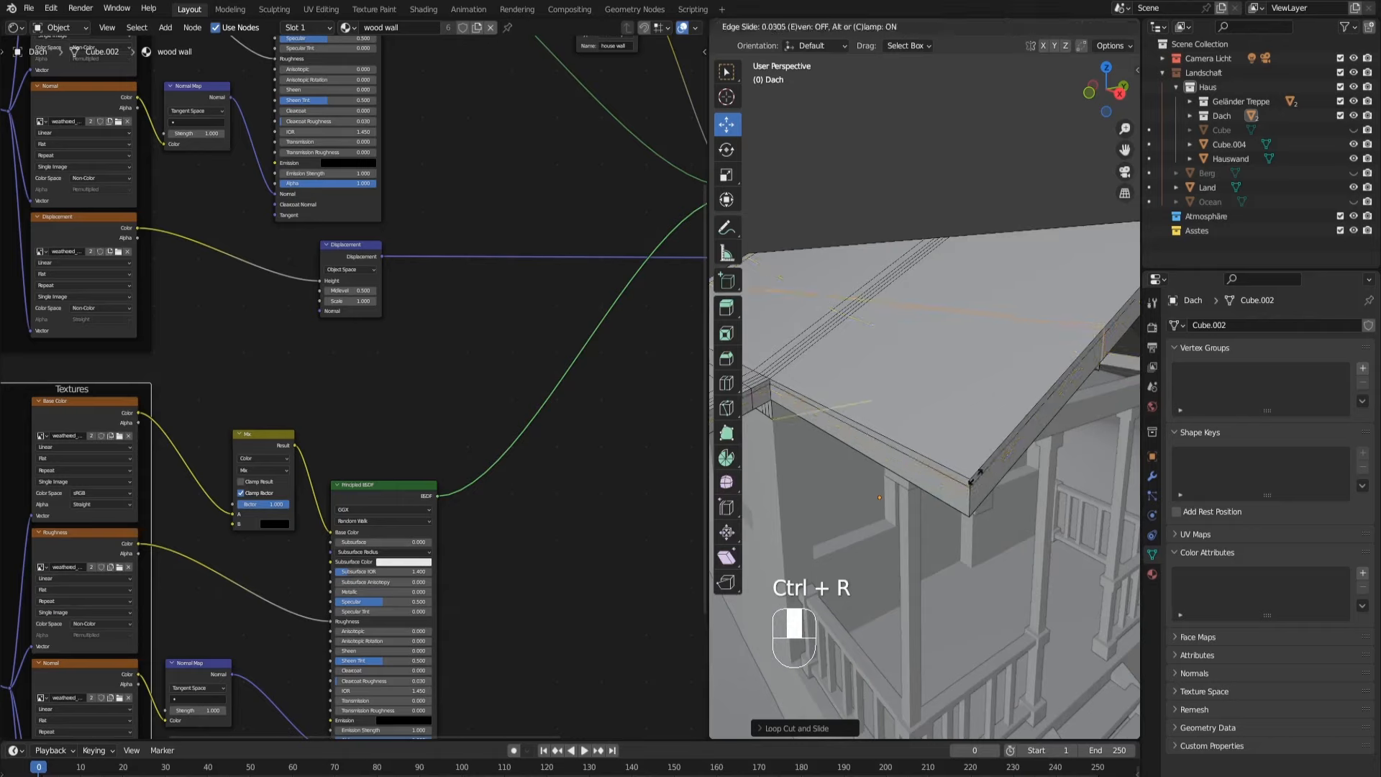
pyautogui.click(981, 485)
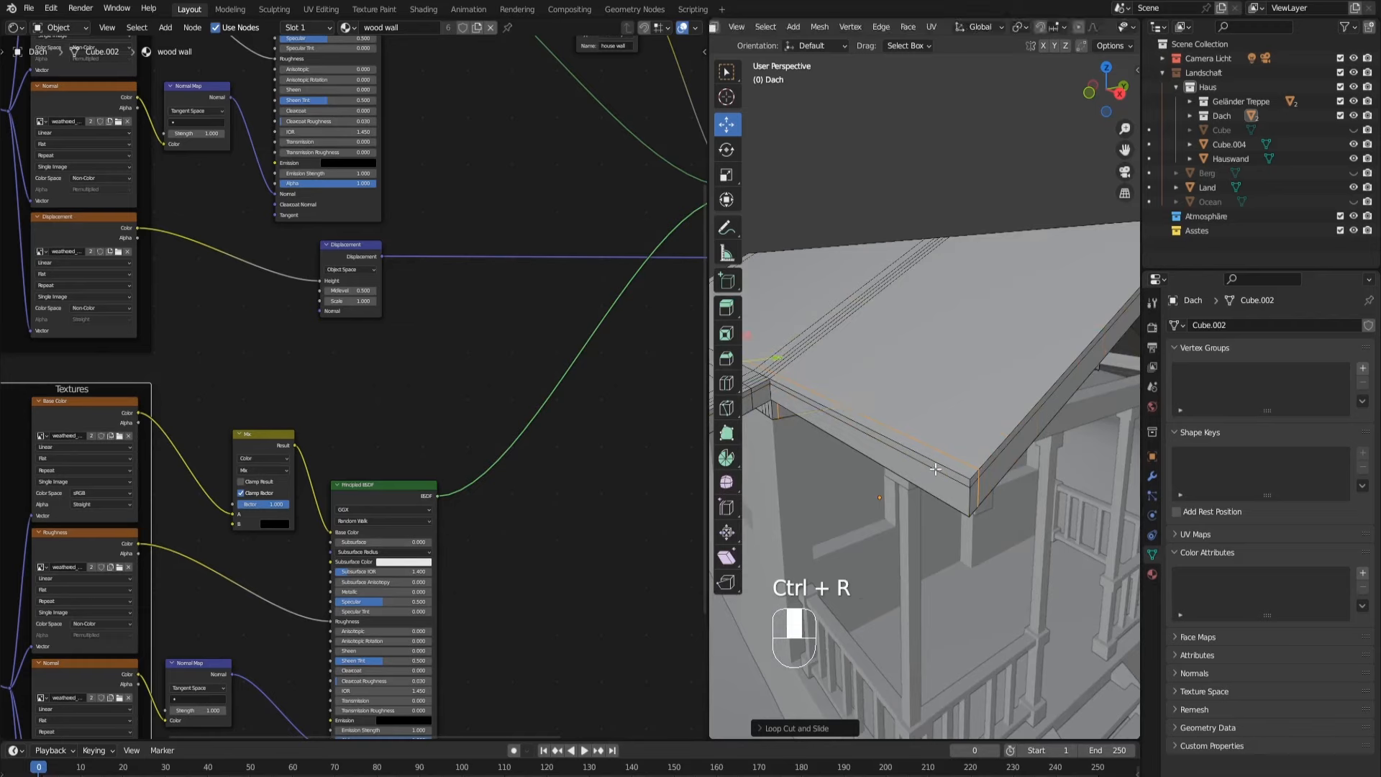
pyautogui.hotkey('ctrl', 'r')
pyautogui.click(980, 489)
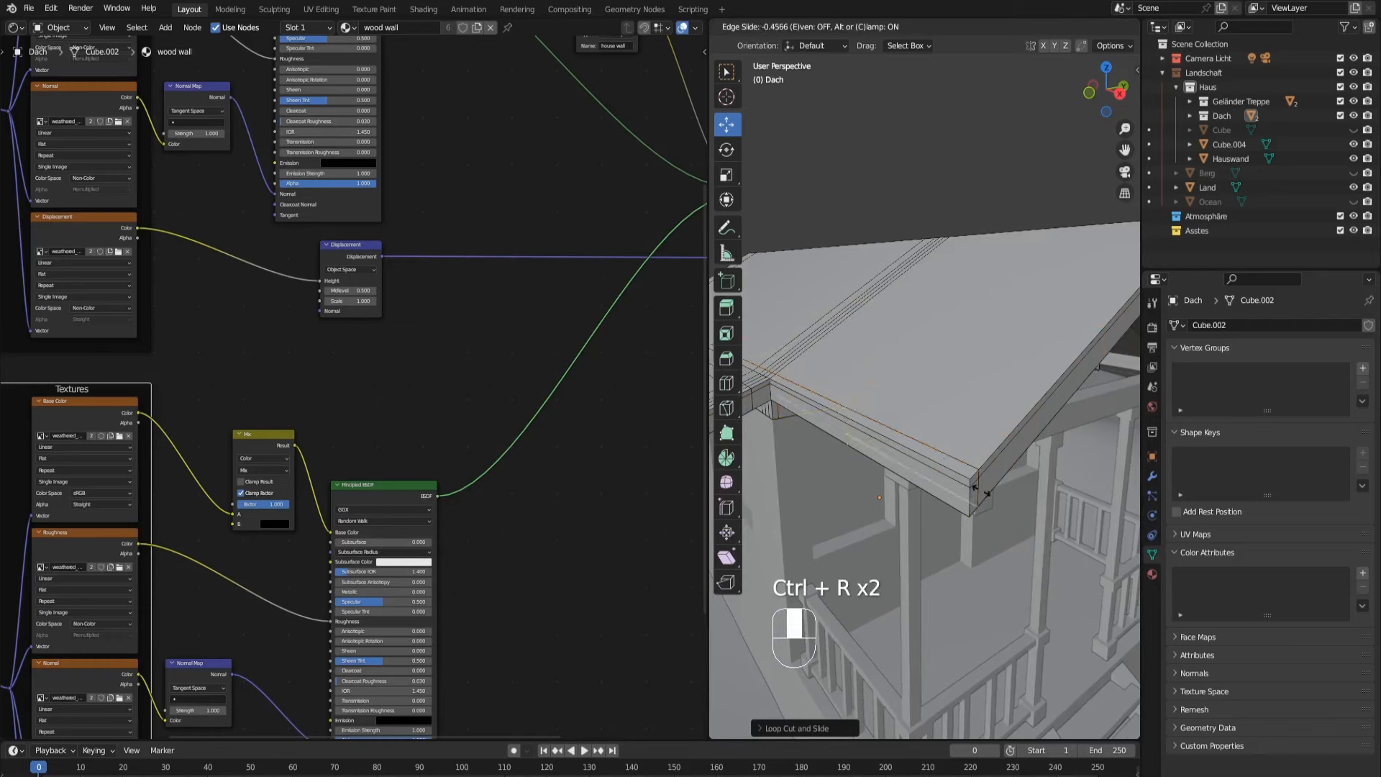
pyautogui.click(1024, 525)
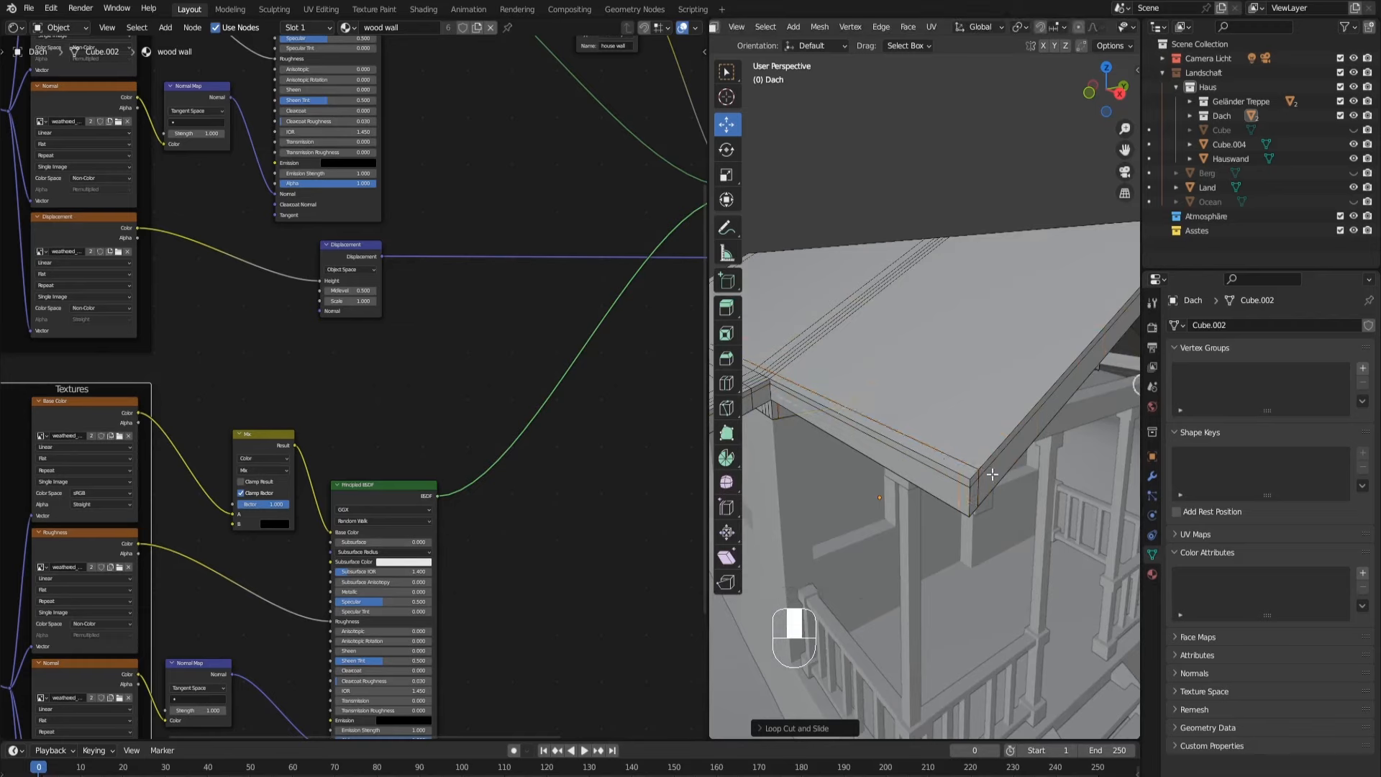
# Step: Bevel the loop beside the porch roof's far edge into a narrow multi-segment band, toggling Edit Mode to check it
pyautogui.moveTo(992, 474); pyautogui.dragTo(1012, 468, button='middle')
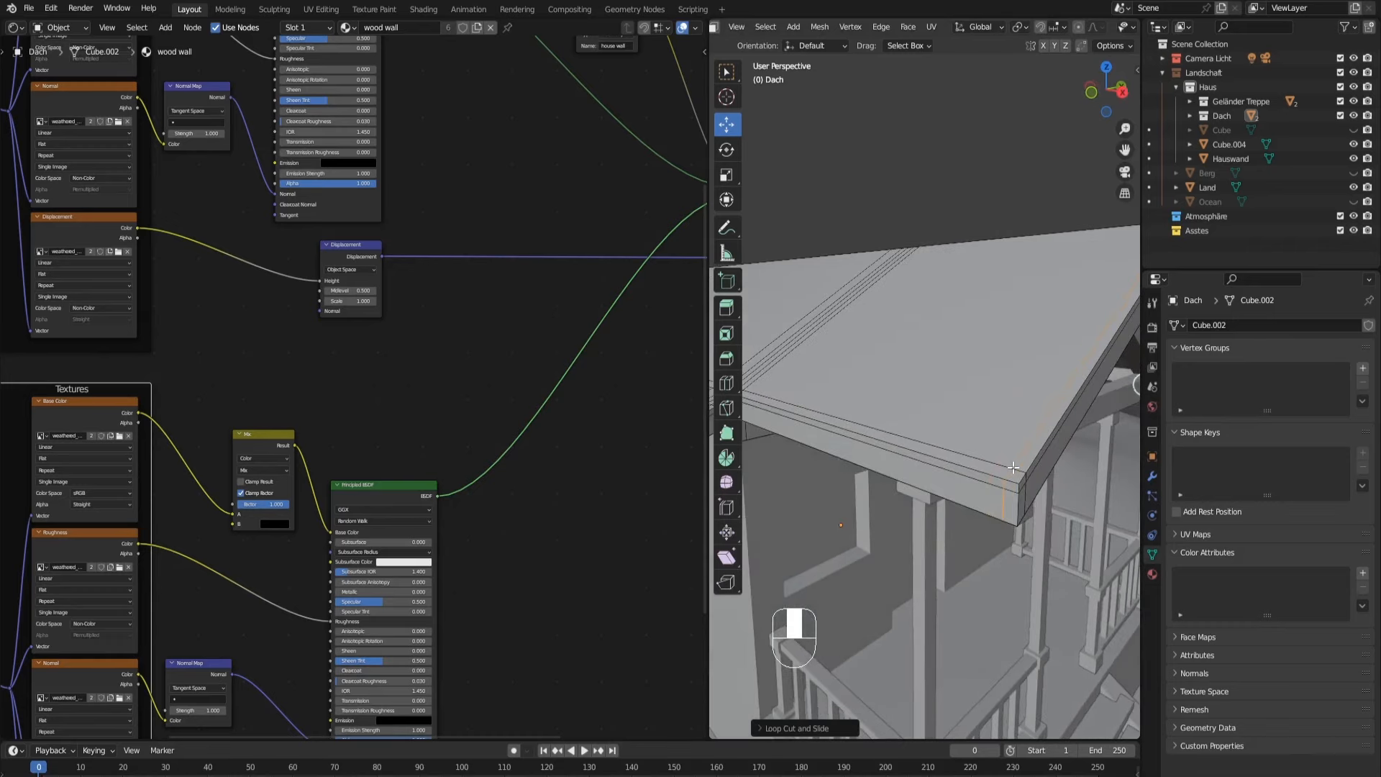
pyautogui.hotkey('ctrl', 'b')
pyautogui.scroll(4, 1037, 496)
pyautogui.scroll(-3, 1035, 494)
pyautogui.click(1034, 493)
pyautogui.scroll(3, 1021, 496)
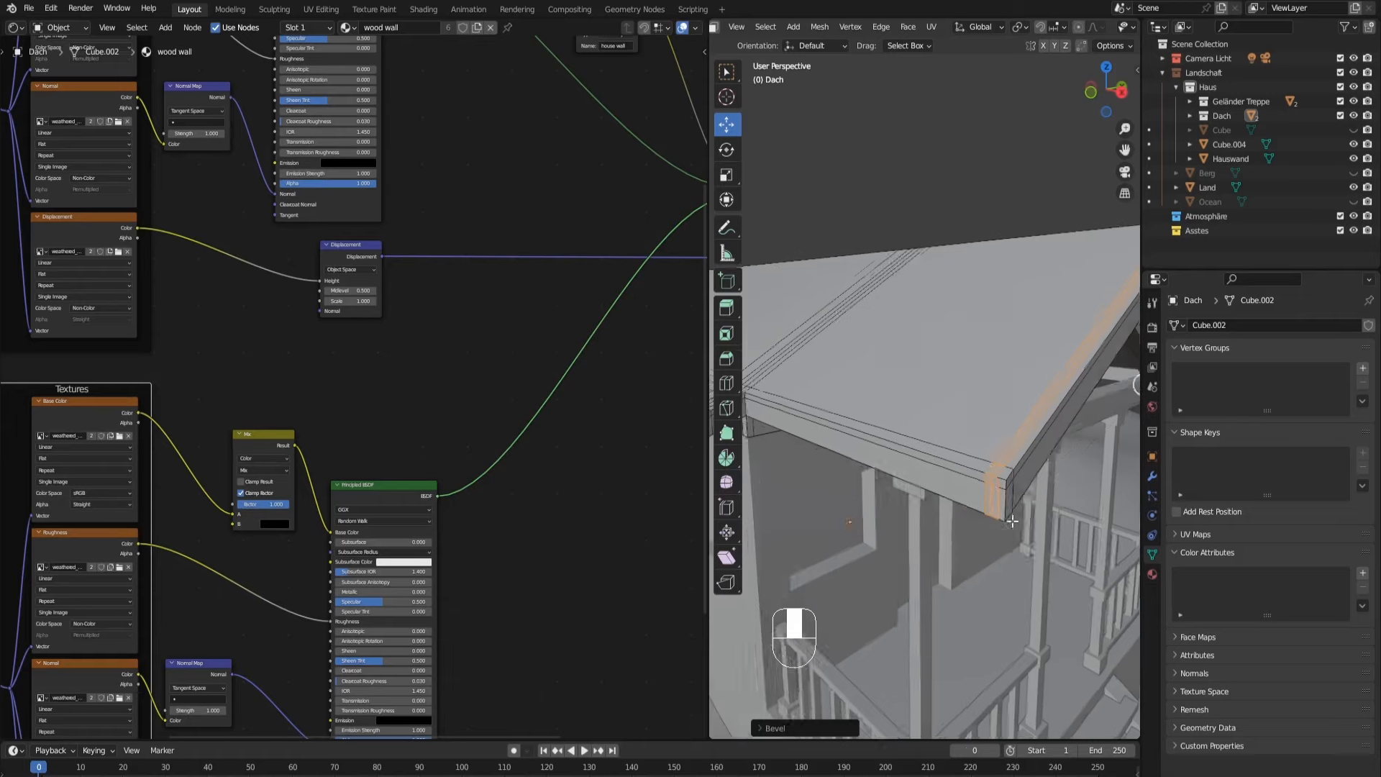
pyautogui.press('Tab')
pyautogui.press('Tab')
# Step: Add another loop cut parallel to the porch roof's near edge and bevel it into a narrow multi-segment band
pyautogui.moveTo(1012, 482); pyautogui.dragTo(1002, 473, button='middle')
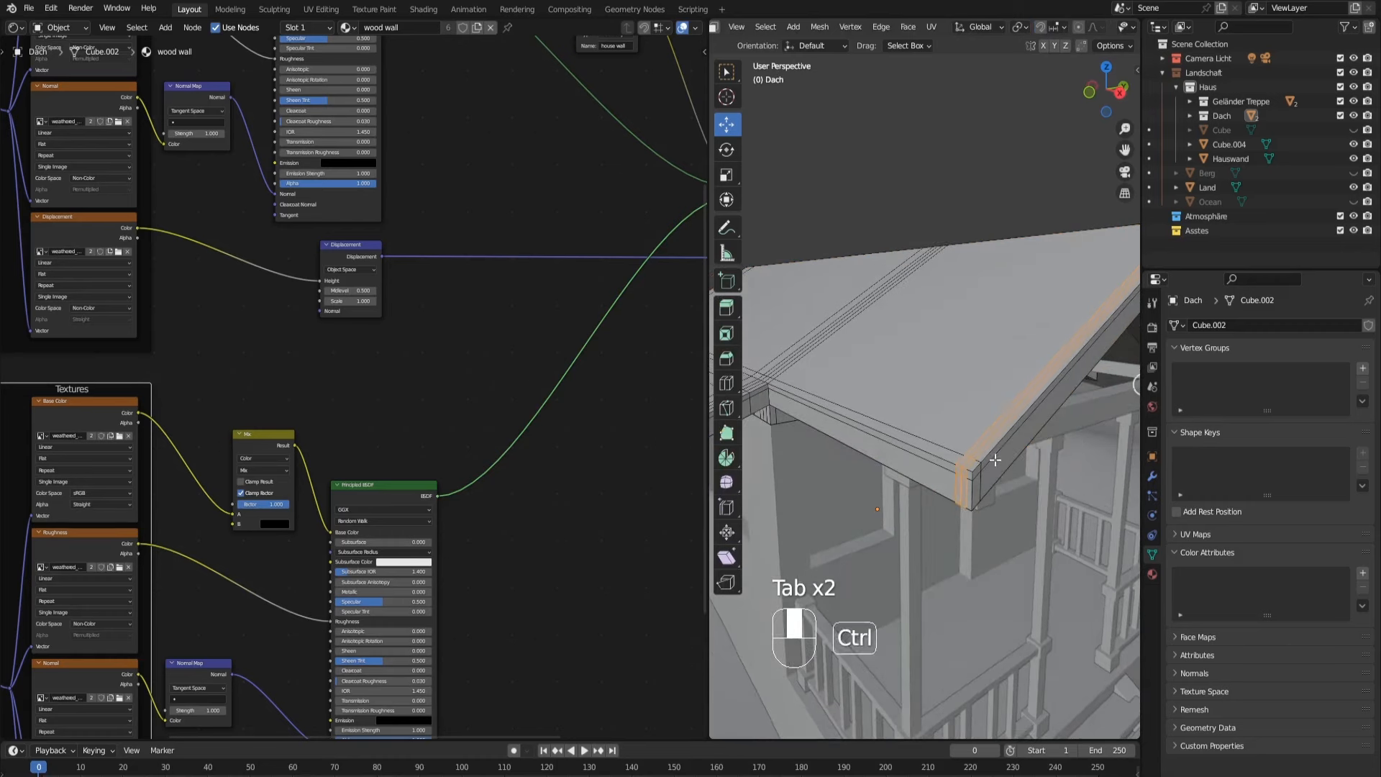
pyautogui.hotkey('ctrl', 'r')
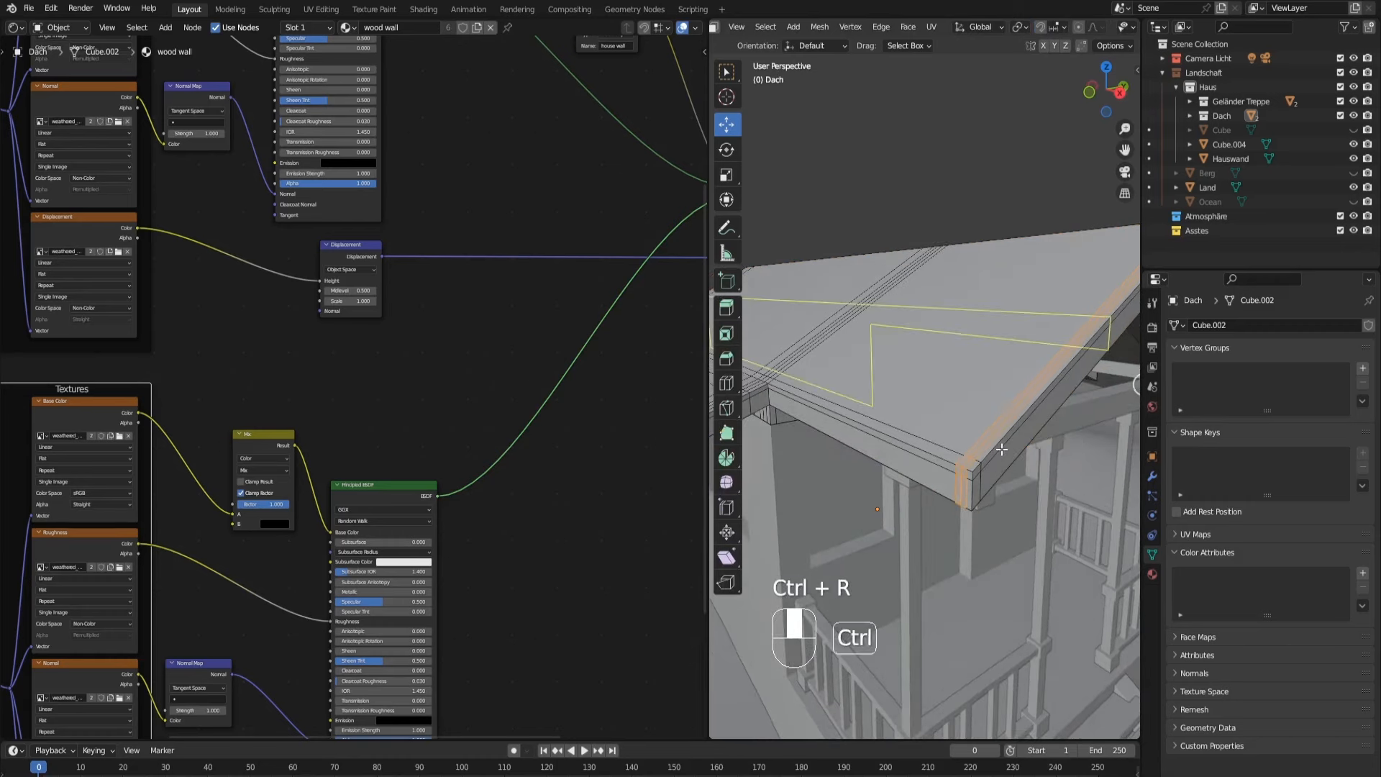
pyautogui.click(995, 456)
pyautogui.click(909, 559)
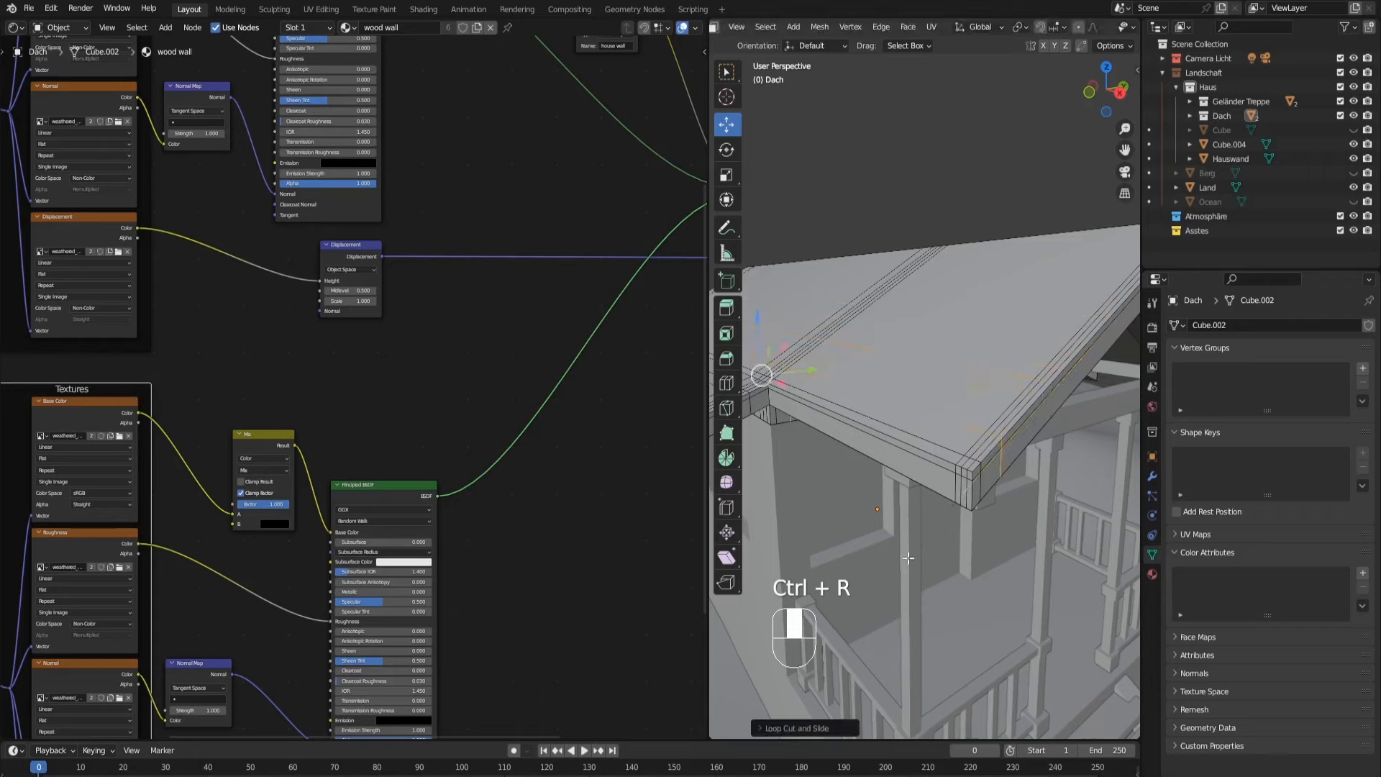
pyautogui.hotkey('ctrl', 'b')
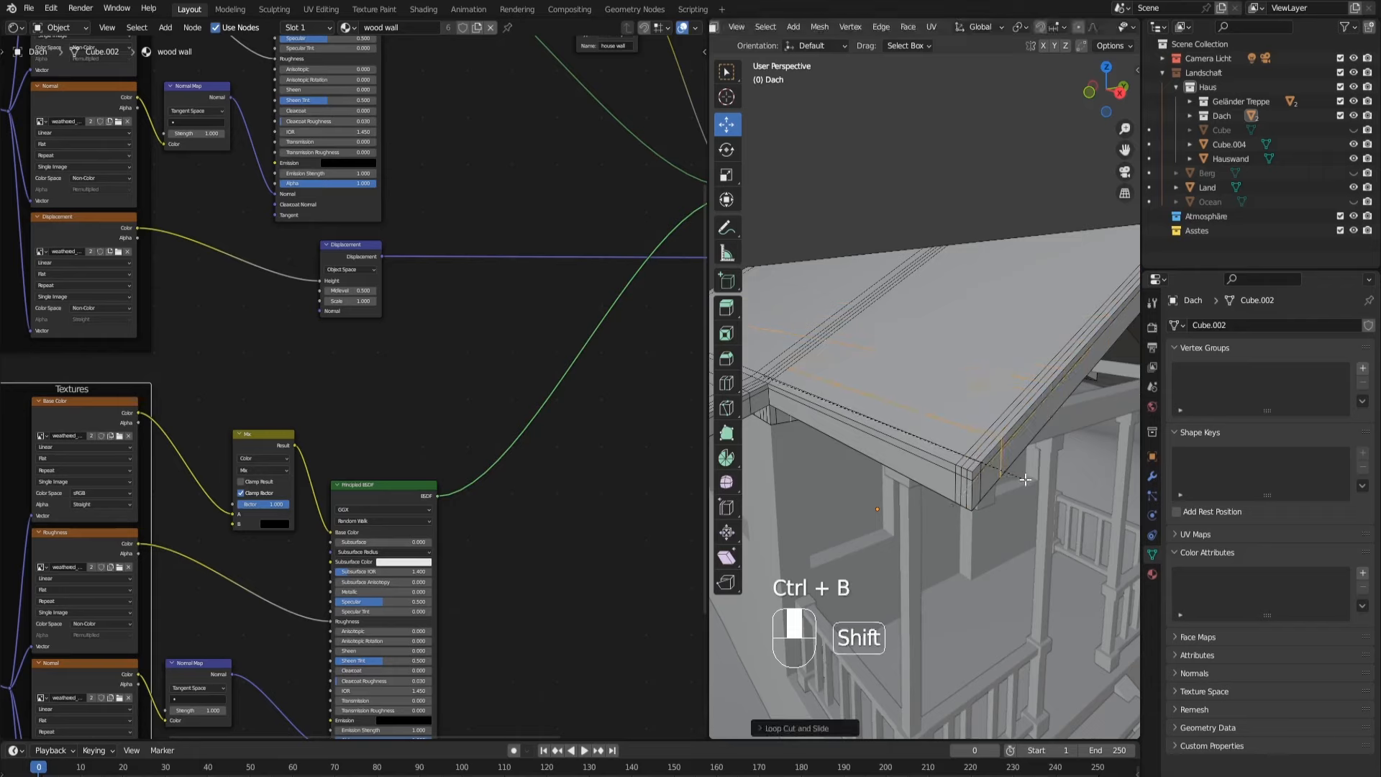
pyautogui.click(1004, 442)
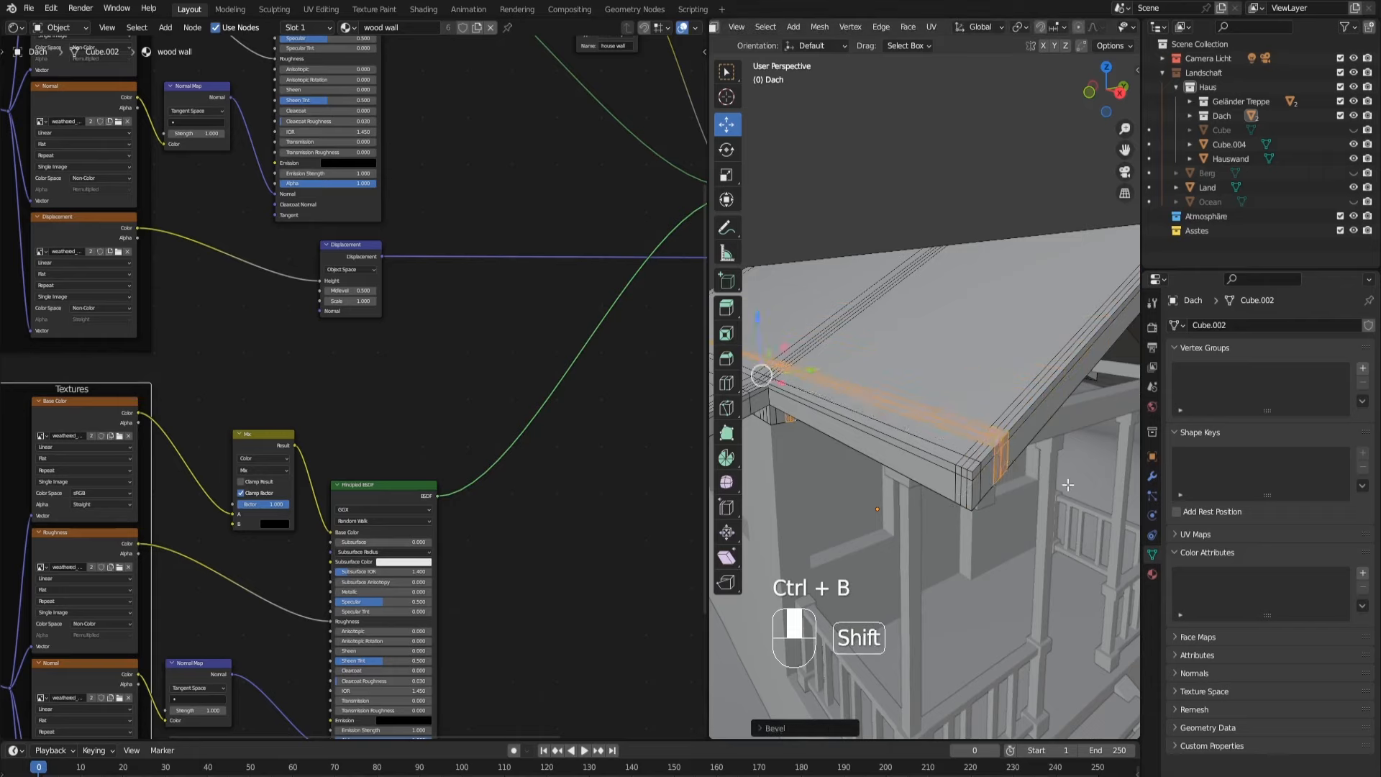
# Step: Finish editing the Dach roof mesh and open the support-beam mesh Cube.004 for editing, with its outer post in view
pyautogui.press('Tab')
pyautogui.keyDown('ctrl'); pyautogui.moveTo(951, 433); pyautogui.dragTo(986, 460, button='middle'); pyautogui.keyUp('ctrl')
pyautogui.moveTo(841, 463); pyautogui.dragTo(870, 408, button='middle')
pyautogui.click(851, 409)
pyautogui.press('Tab')
pyautogui.moveTo(870, 408)
pyautogui.mouseDown(button='middle')
pyautogui.moveTo(884, 403)
pyautogui.moveTo(869, 423)
pyautogui.mouseUp(button='middle')
pyautogui.keyDown('shift'); pyautogui.moveTo(860, 477); pyautogui.dragTo(945, 390, button='middle'); pyautogui.keyUp('shift')
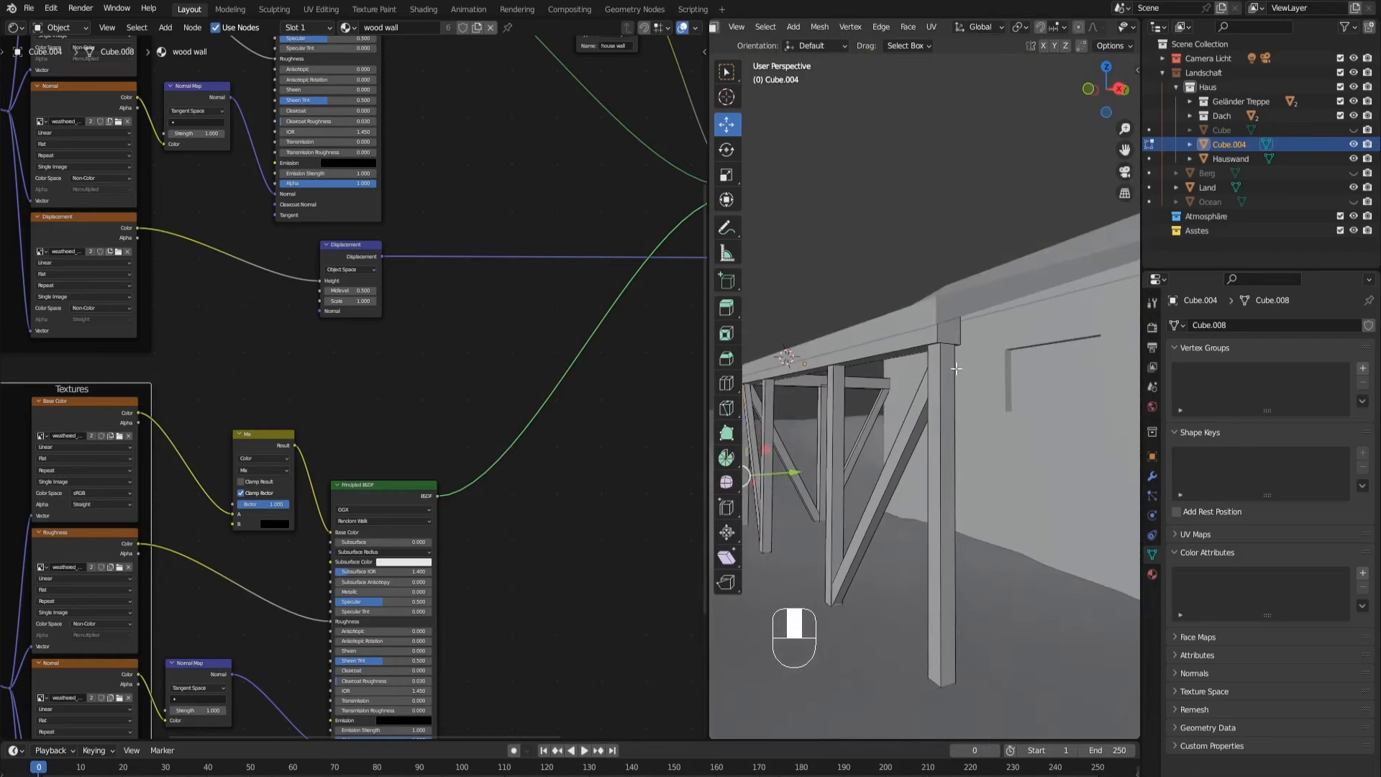
# Step: Add an edge loop around the lower part of the outer post and bevel it into several loops
pyautogui.hotkey('ctrl', 'r')
pyautogui.click(955, 513)
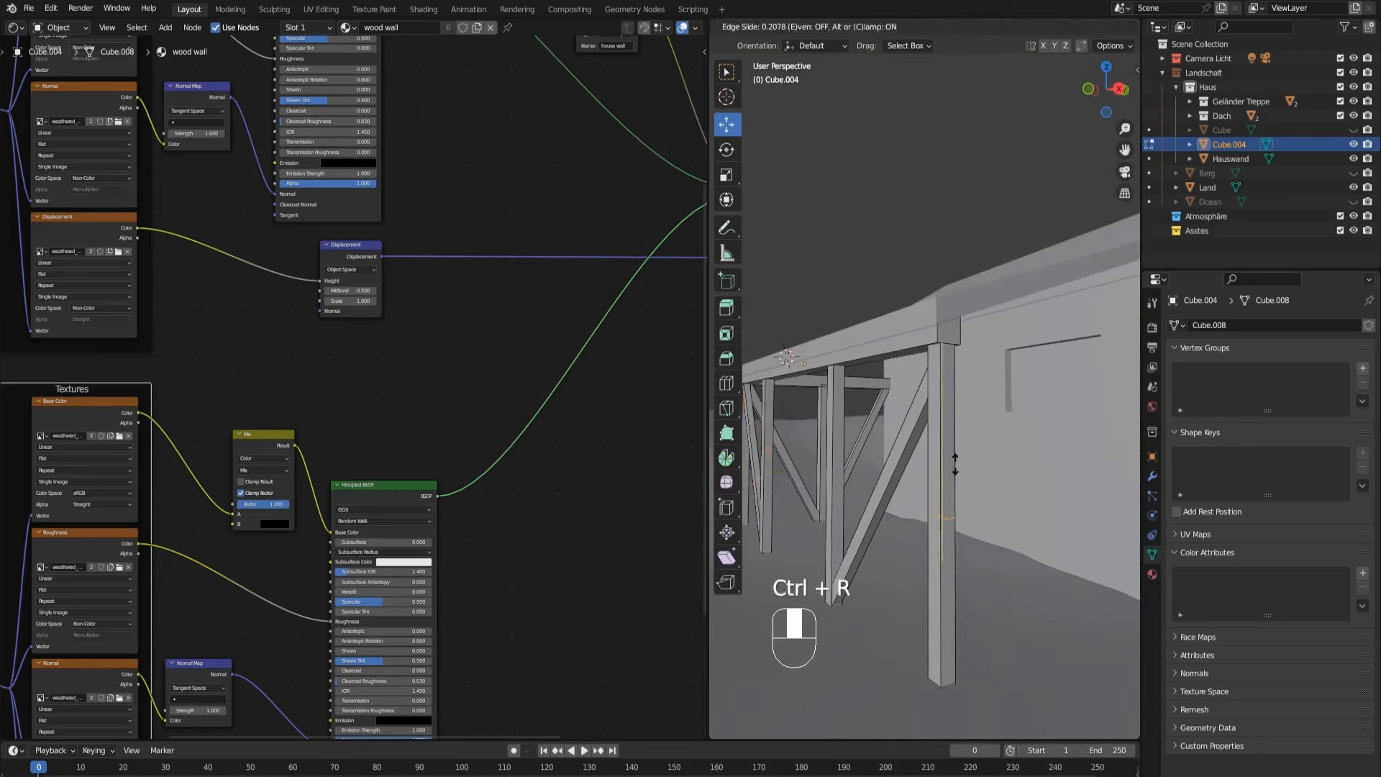
pyautogui.click(952, 532)
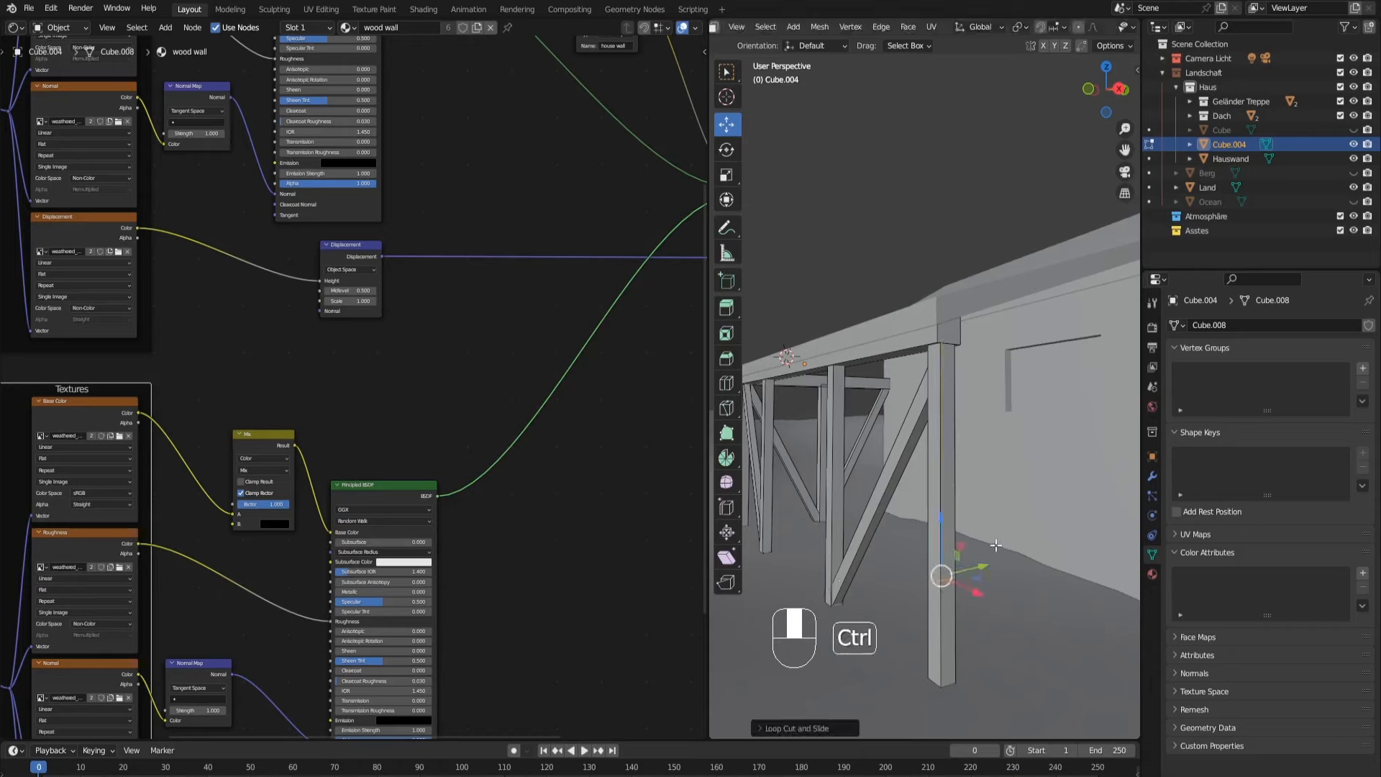
pyautogui.hotkey('ctrl', 'b')
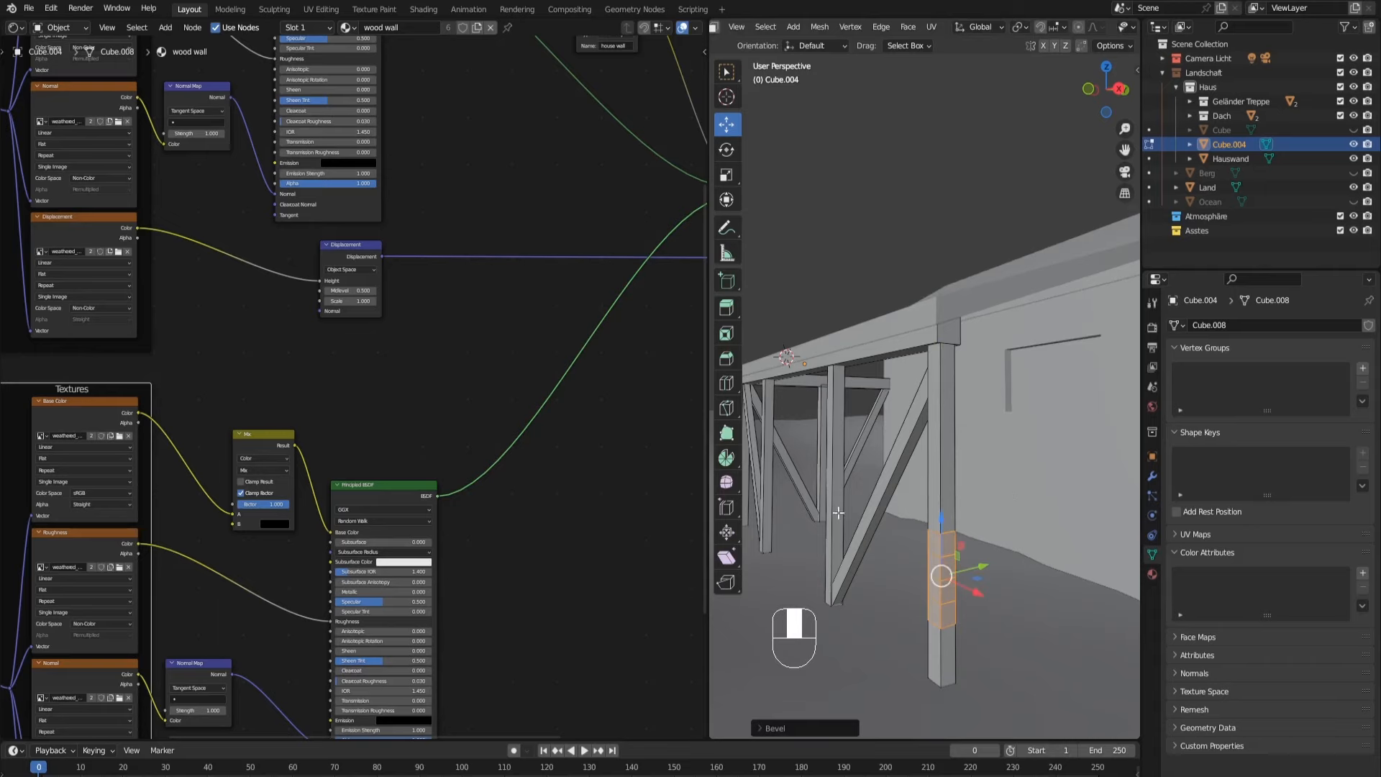
# Step: Add an edge loop around the diagonal brace beside the outer post and slide it to the brace's lower end
pyautogui.moveTo(838, 512); pyautogui.dragTo(870, 503, button='middle')
pyautogui.hotkey('ctrl', 'r')
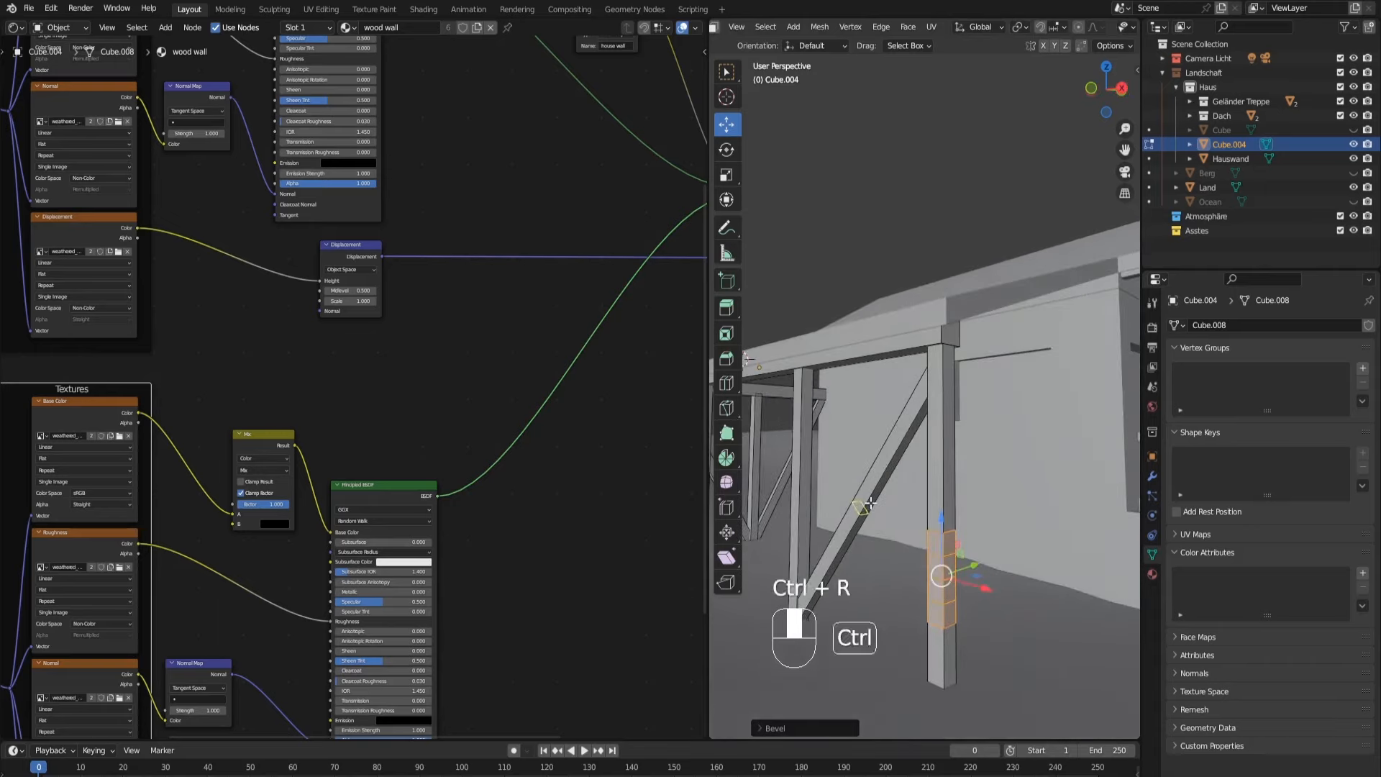
pyautogui.click(871, 503)
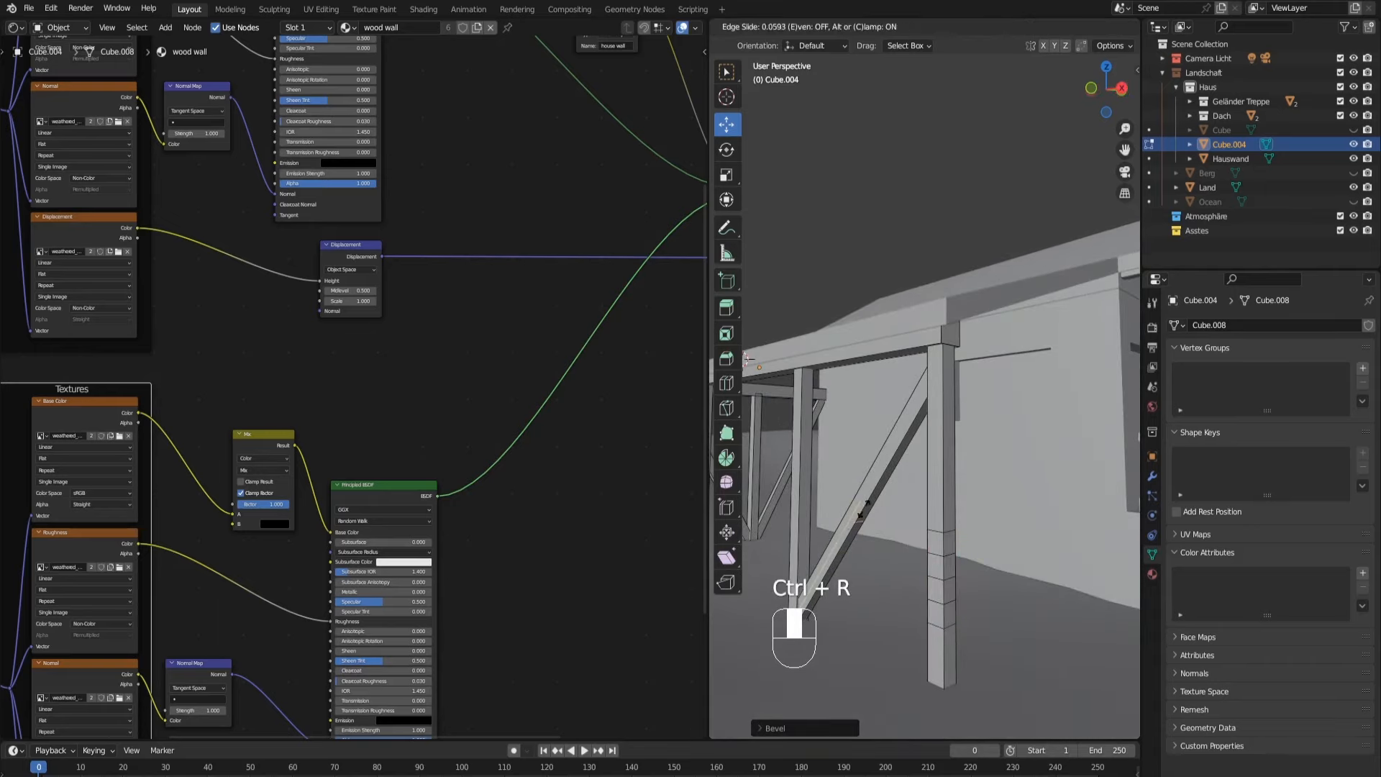
pyautogui.click(811, 587)
pyautogui.keyDown('shift'); pyautogui.moveTo(835, 571); pyautogui.dragTo(847, 432, button='middle'); pyautogui.keyUp('shift')
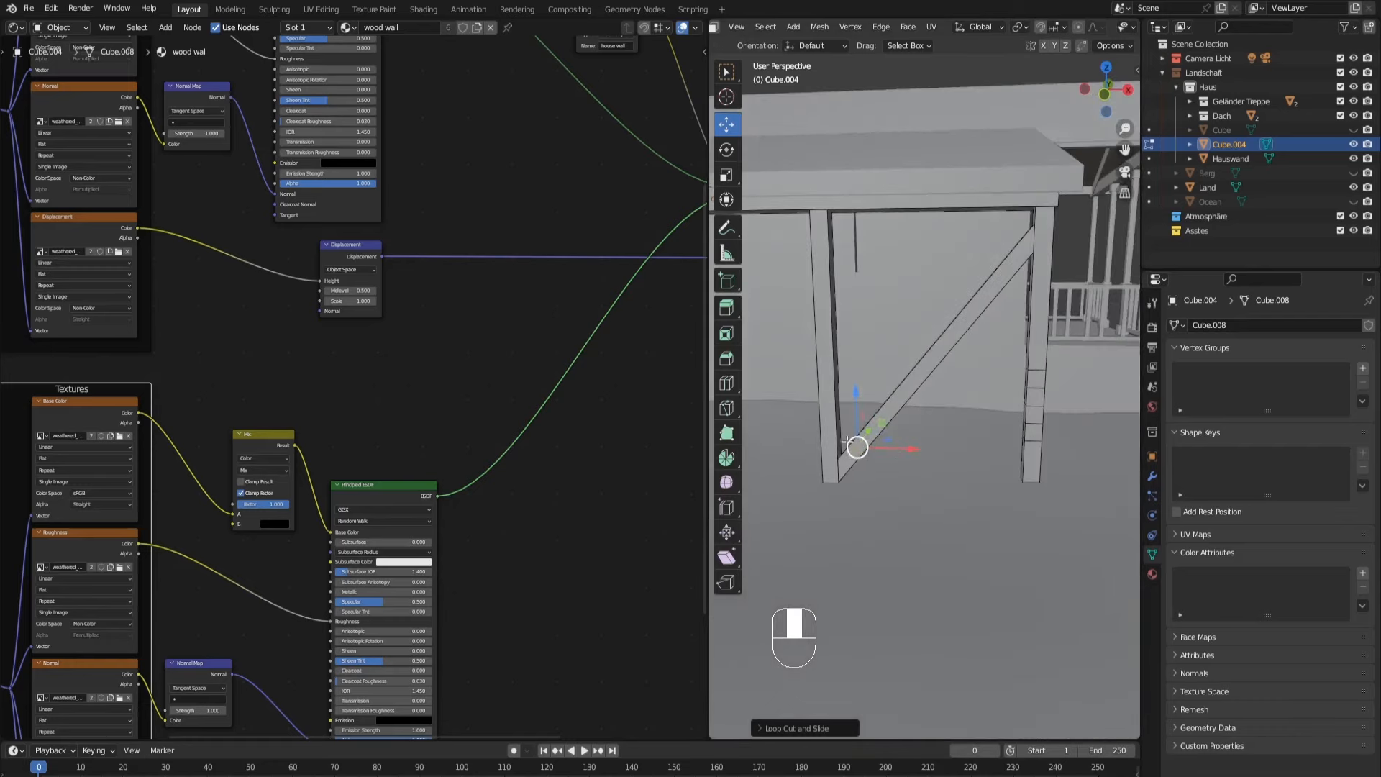
# Step: Add a second edge loop to the diagonal brace between its lower tip and the existing loop
pyautogui.moveTo(1042, 249); pyautogui.dragTo(1032, 228, button='middle')
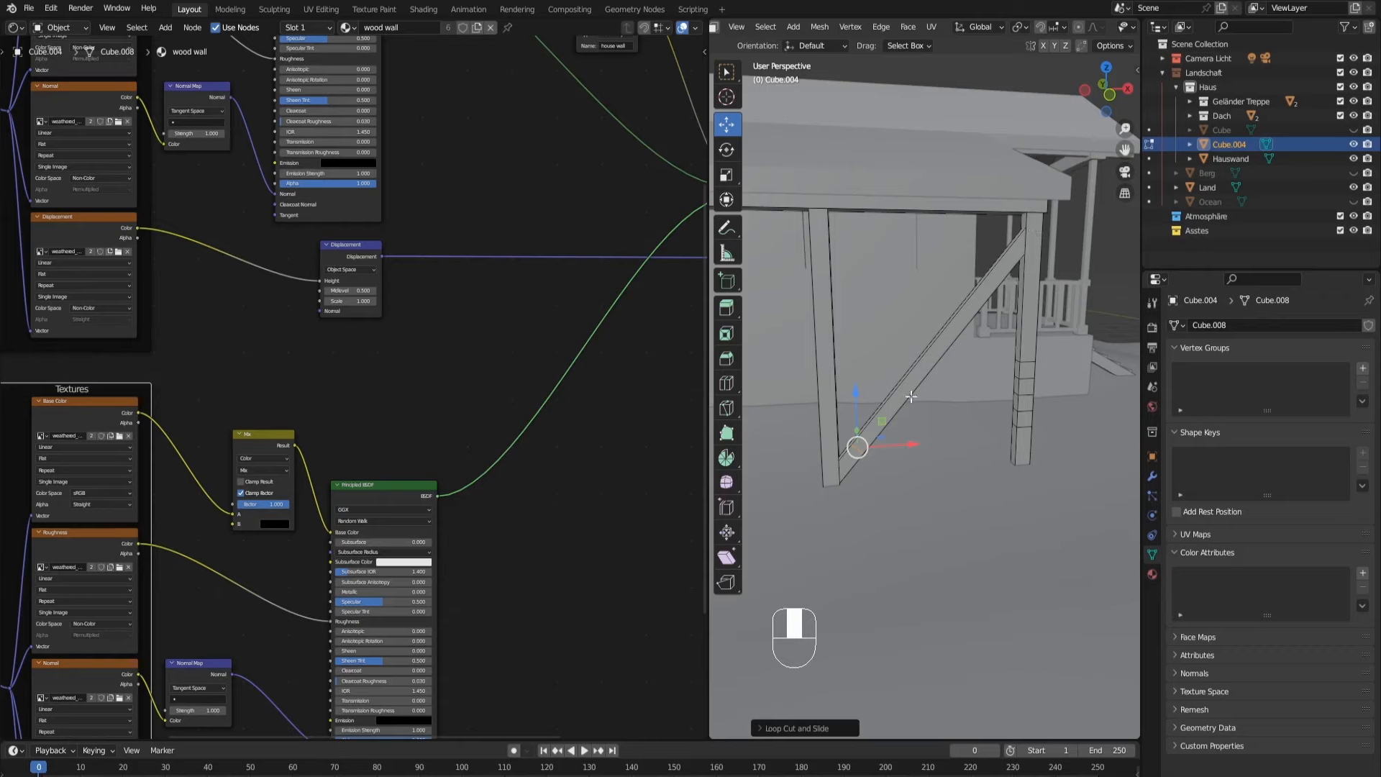
pyautogui.scroll(5, 911, 396)
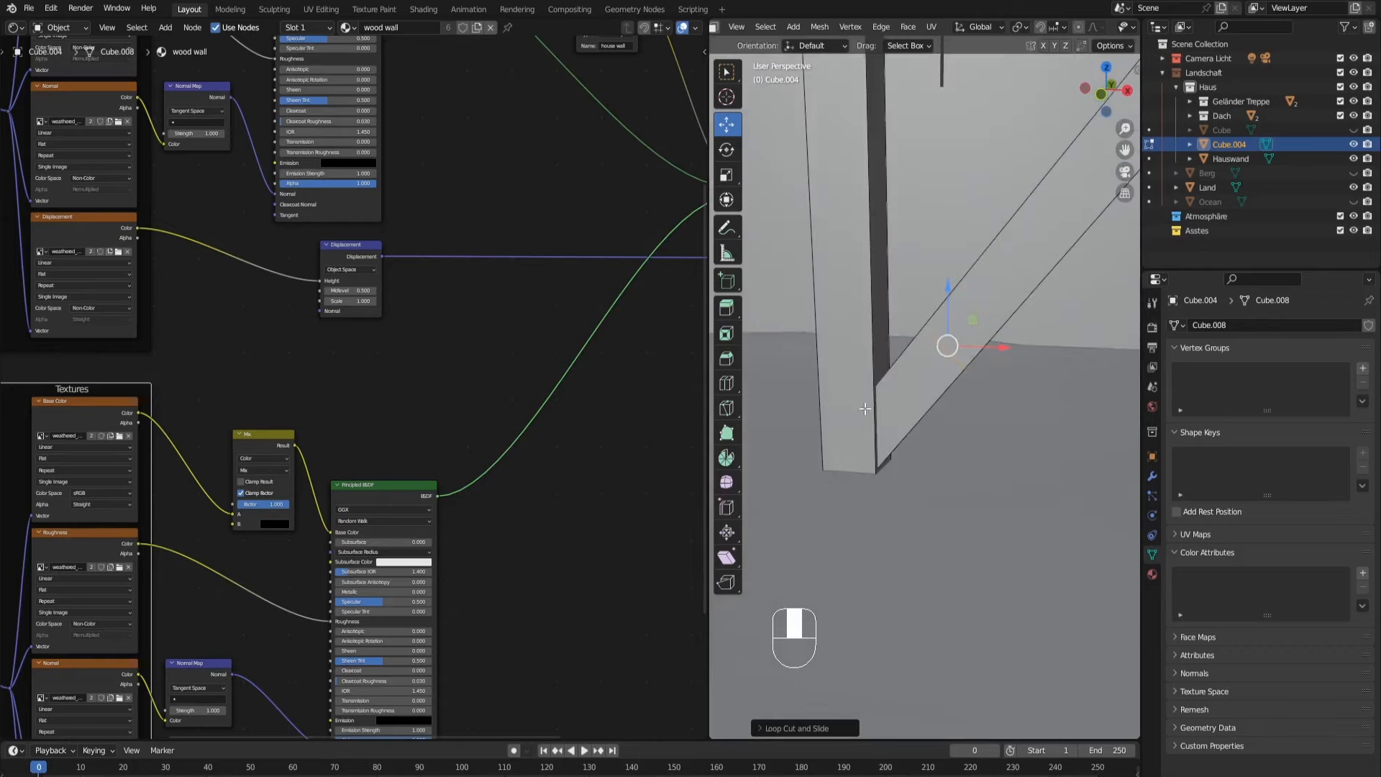
pyautogui.moveTo(865, 409); pyautogui.dragTo(877, 413, button='middle')
pyautogui.hotkey('ctrl', 'r')
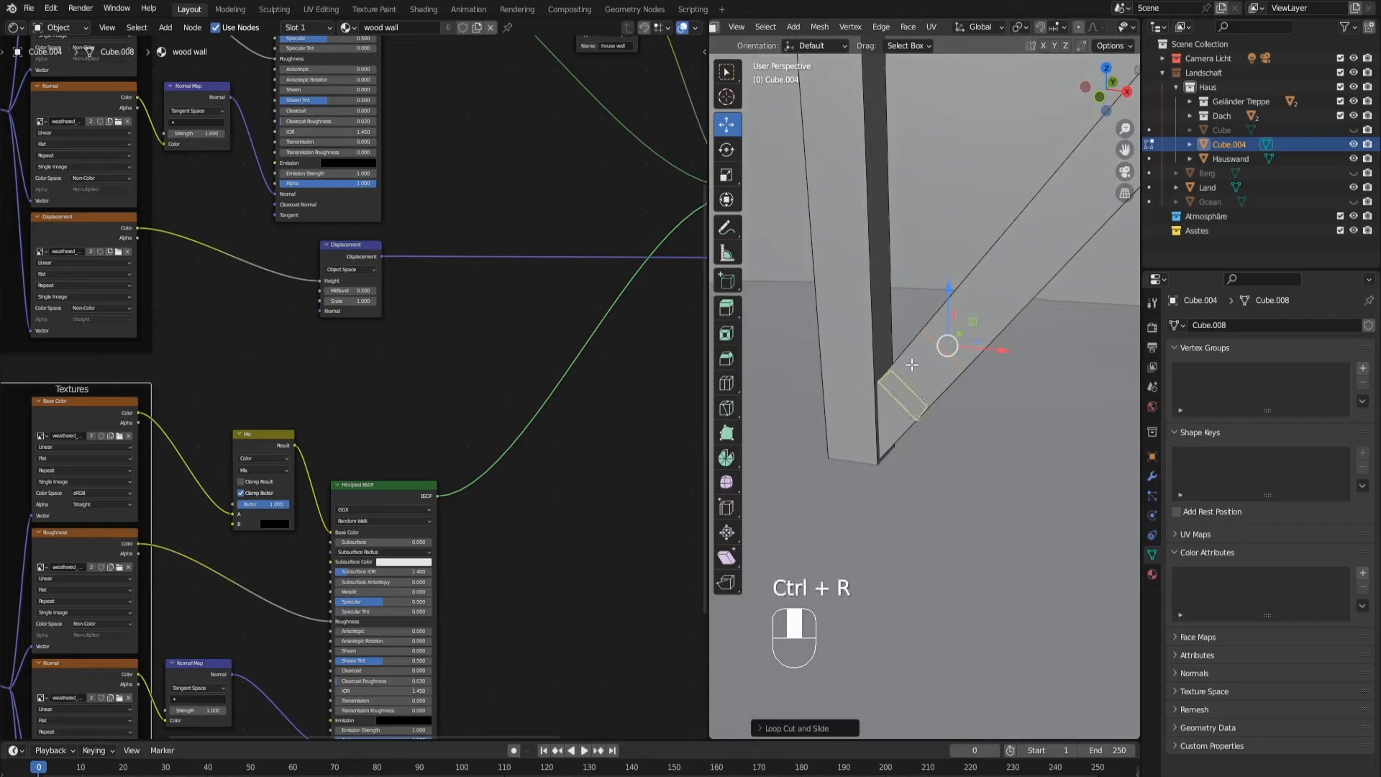
pyautogui.click(903, 388)
pyautogui.click(925, 342)
# Step: Add an edge loop near the foot of the post that meets the brace's lower end and bevel it
pyautogui.hotkey('ctrl', 'r')
pyautogui.click(866, 365)
pyautogui.click(871, 540)
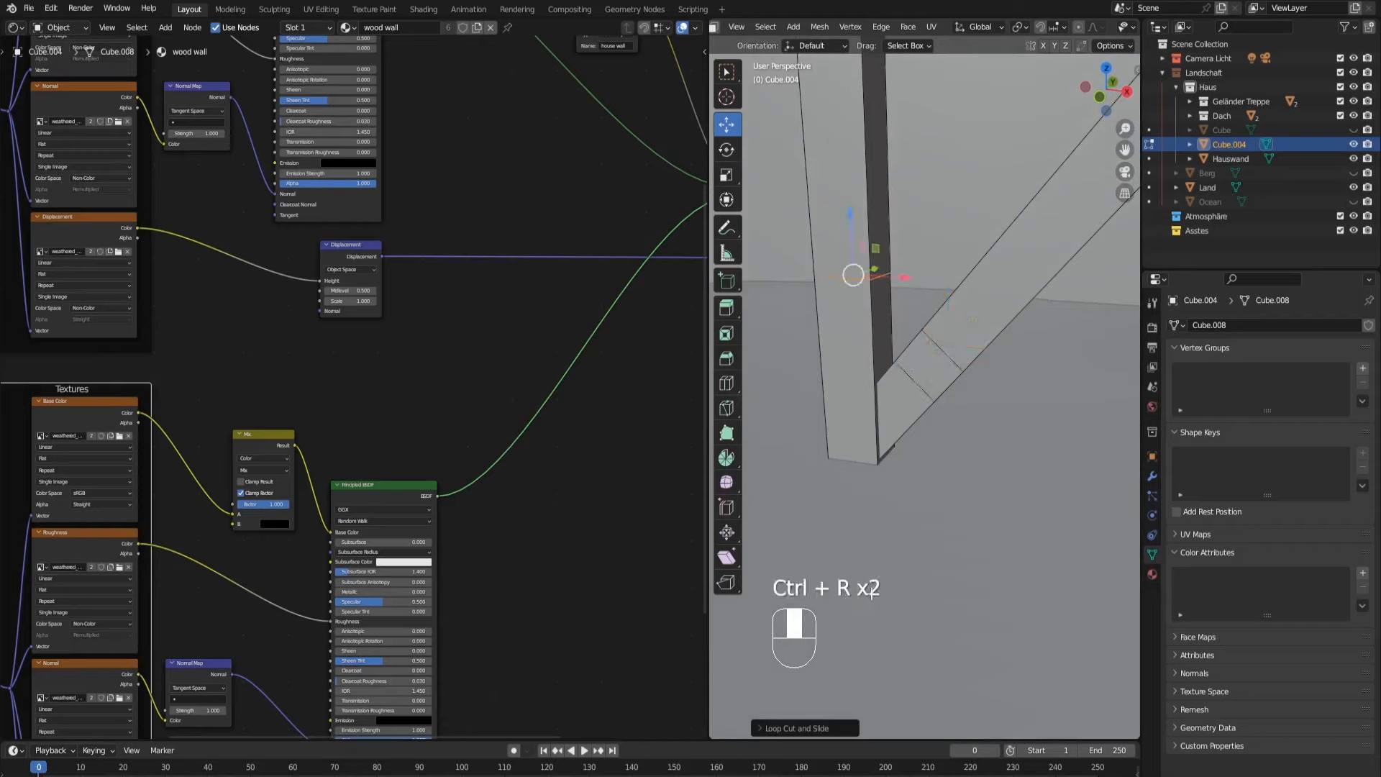
pyautogui.hotkey('ctrl', 'b')
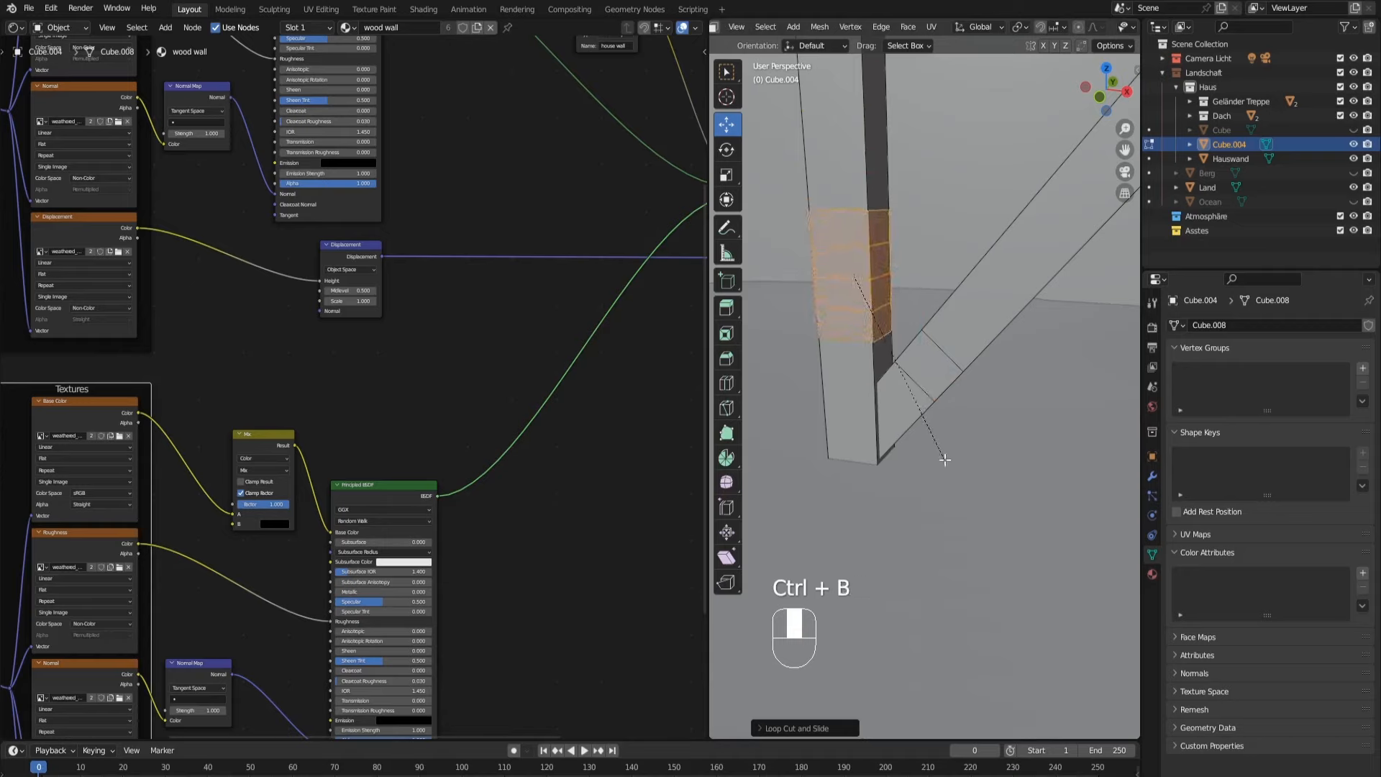
pyautogui.click(912, 353)
# Step: Add an edge loop just below the beam on the same inner post and bevel it into several loops
pyautogui.keyDown('ctrl'); pyautogui.moveTo(912, 353); pyautogui.dragTo(972, 285, button='middle'); pyautogui.keyUp('ctrl')
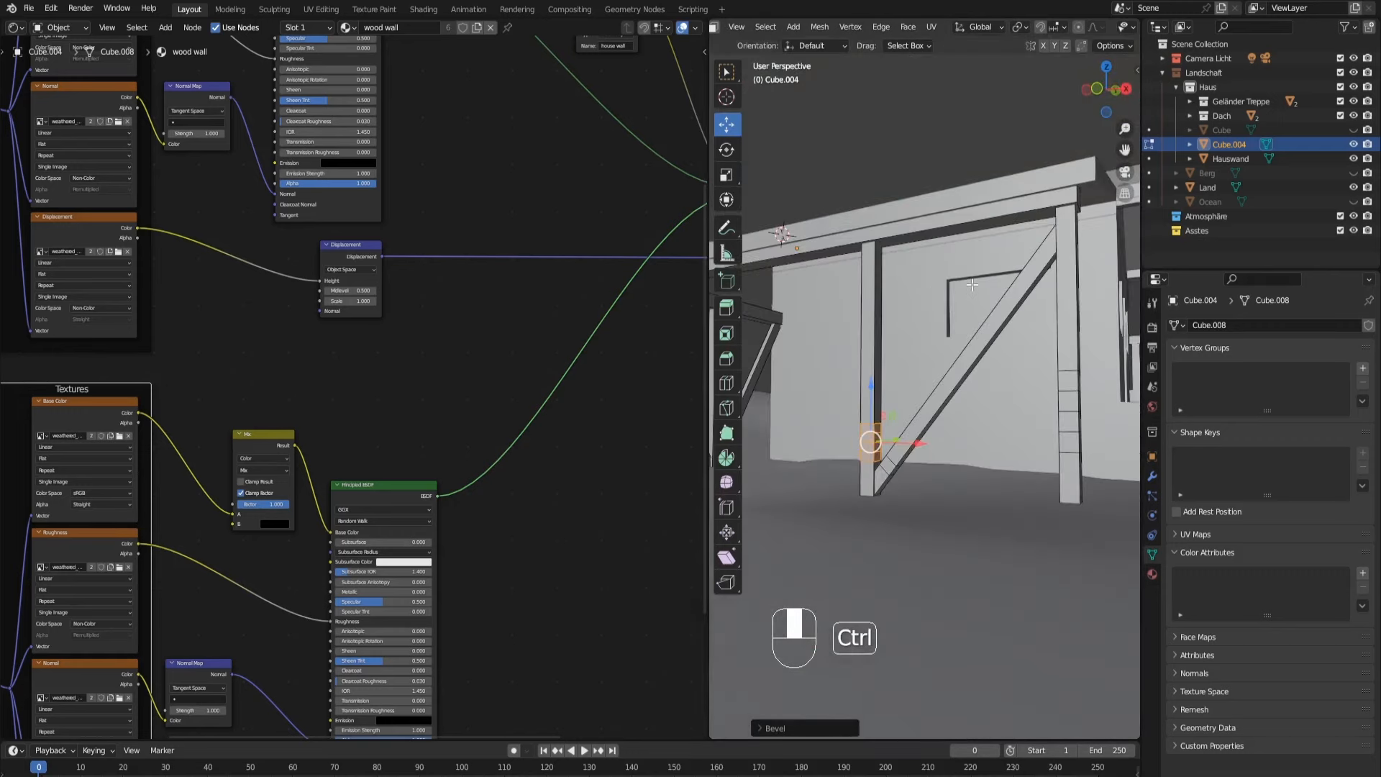
pyautogui.hotkey('ctrl', 'r')
pyautogui.click(874, 274)
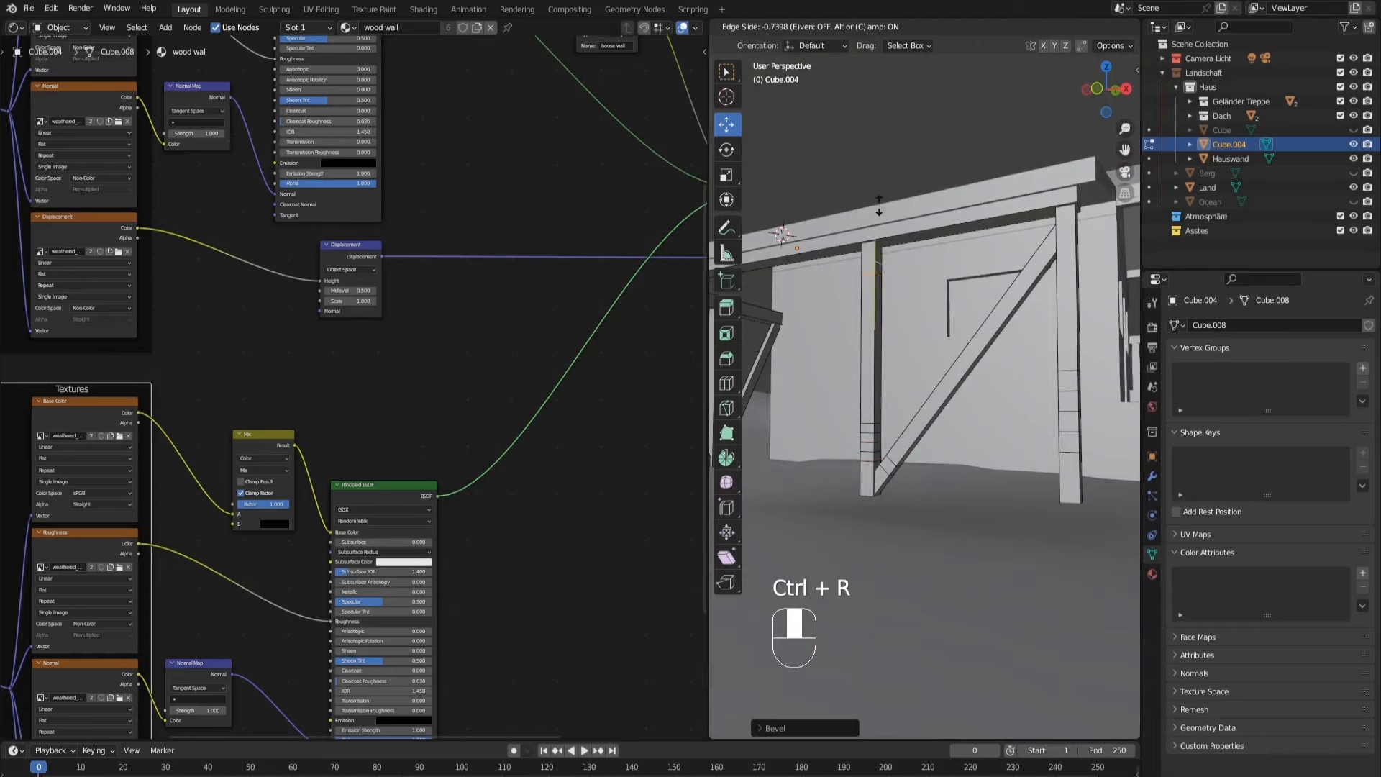
pyautogui.click(878, 205)
pyautogui.hotkey('ctrl', 'b')
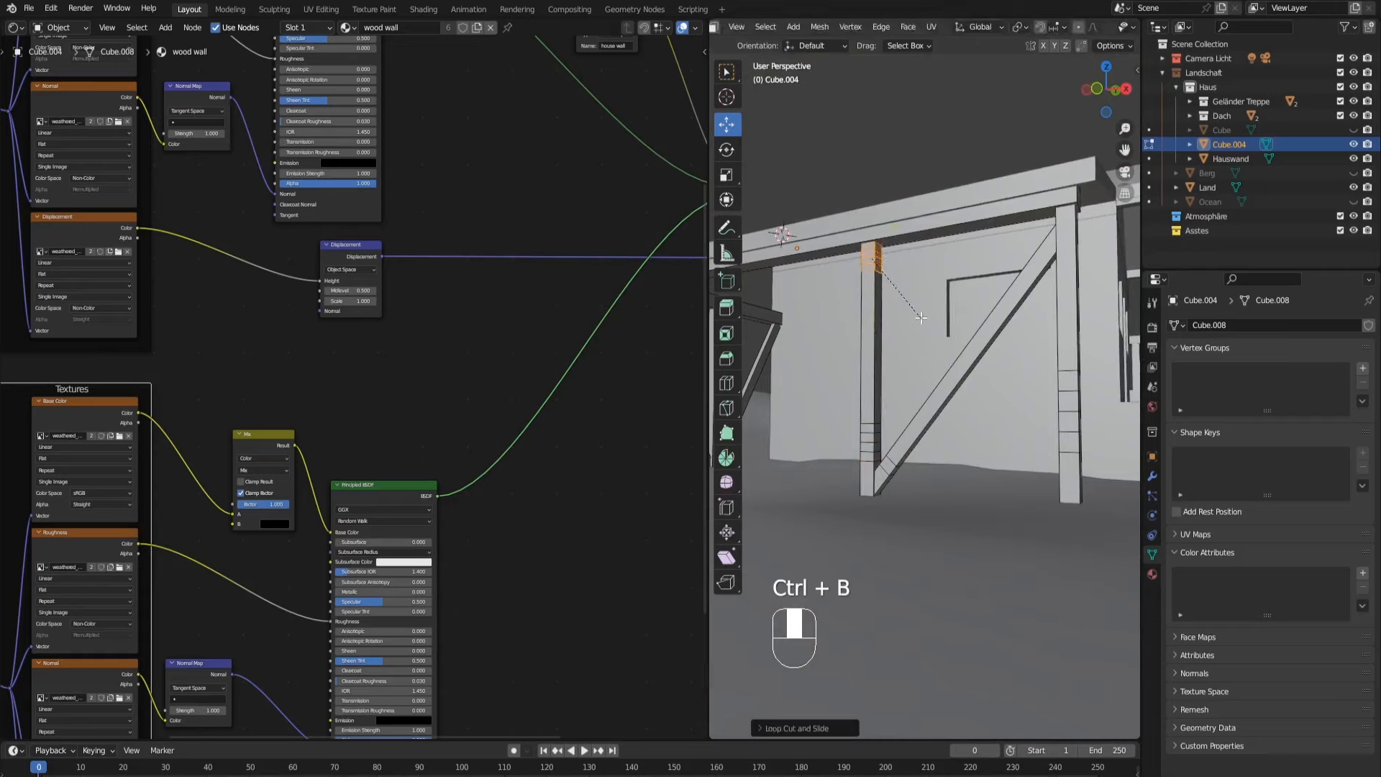
pyautogui.click(919, 313)
# Step: Add an edge loop at the upper end of the diagonal brace and bevel it
pyautogui.moveTo(976, 322); pyautogui.dragTo(1038, 328, button='middle')
pyautogui.hotkey('ctrl', 'r')
pyautogui.click(1039, 287)
pyautogui.click(1083, 207)
pyautogui.scroll(5, 1072, 291)
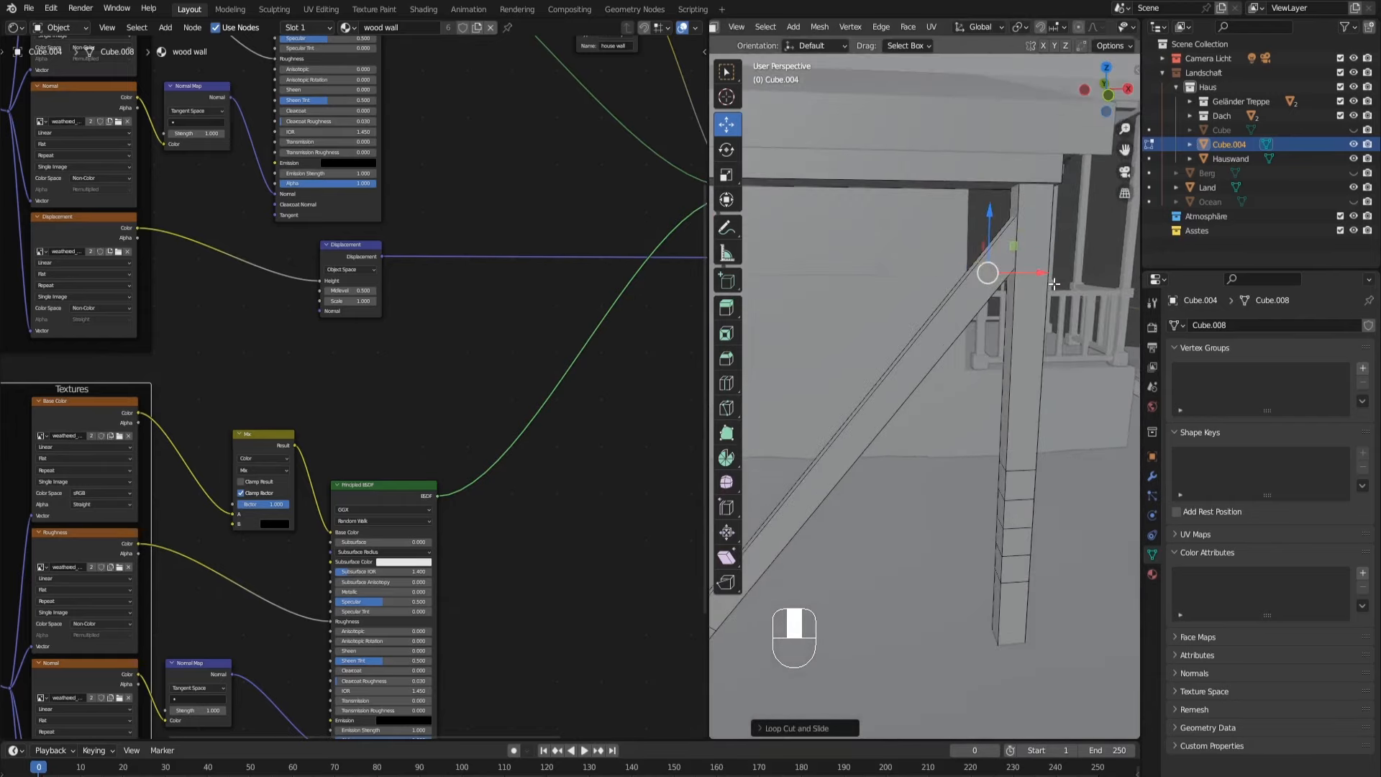
pyautogui.hotkey('ctrl', 'b')
pyautogui.click(1060, 311)
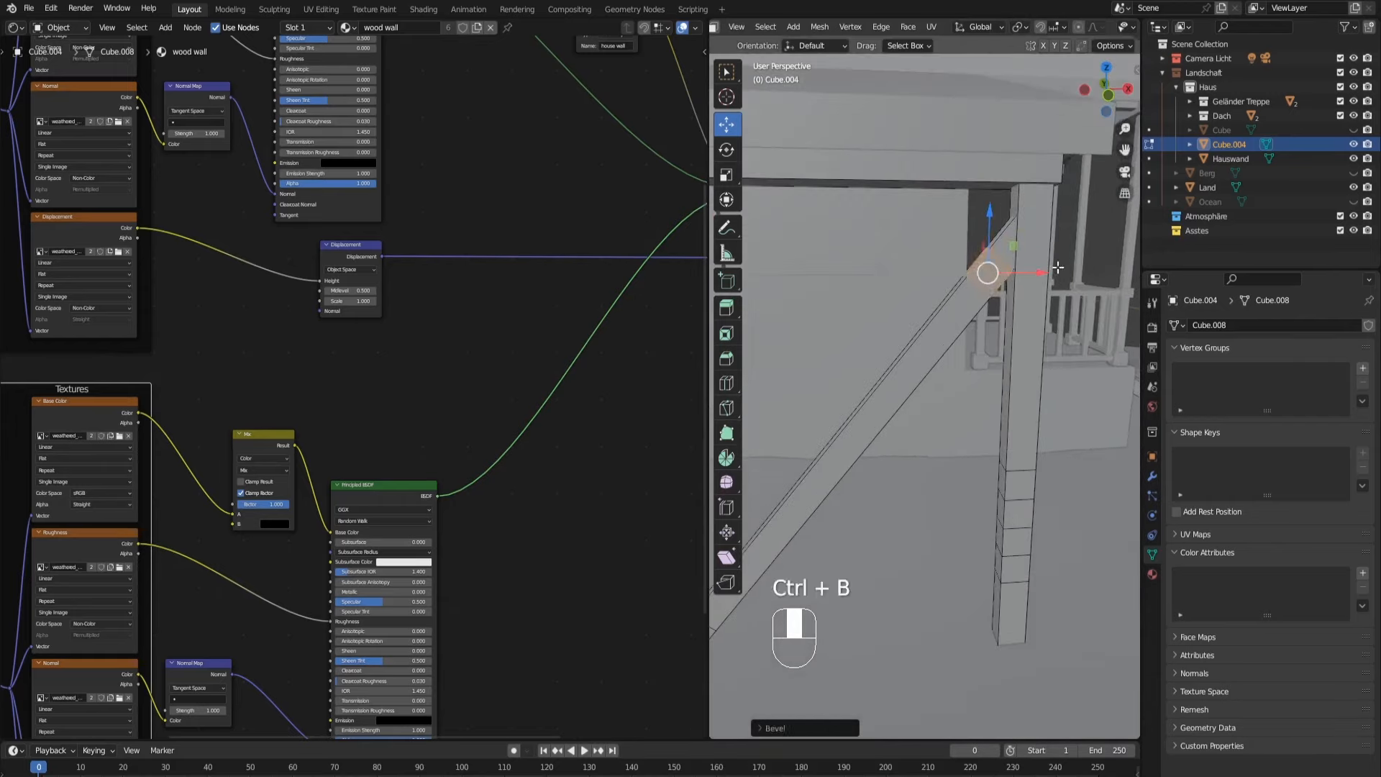
# Step: Add an edge loop at the top of the outer post under the beam and bevel it
pyautogui.moveTo(1057, 253); pyautogui.dragTo(1020, 202, button='middle')
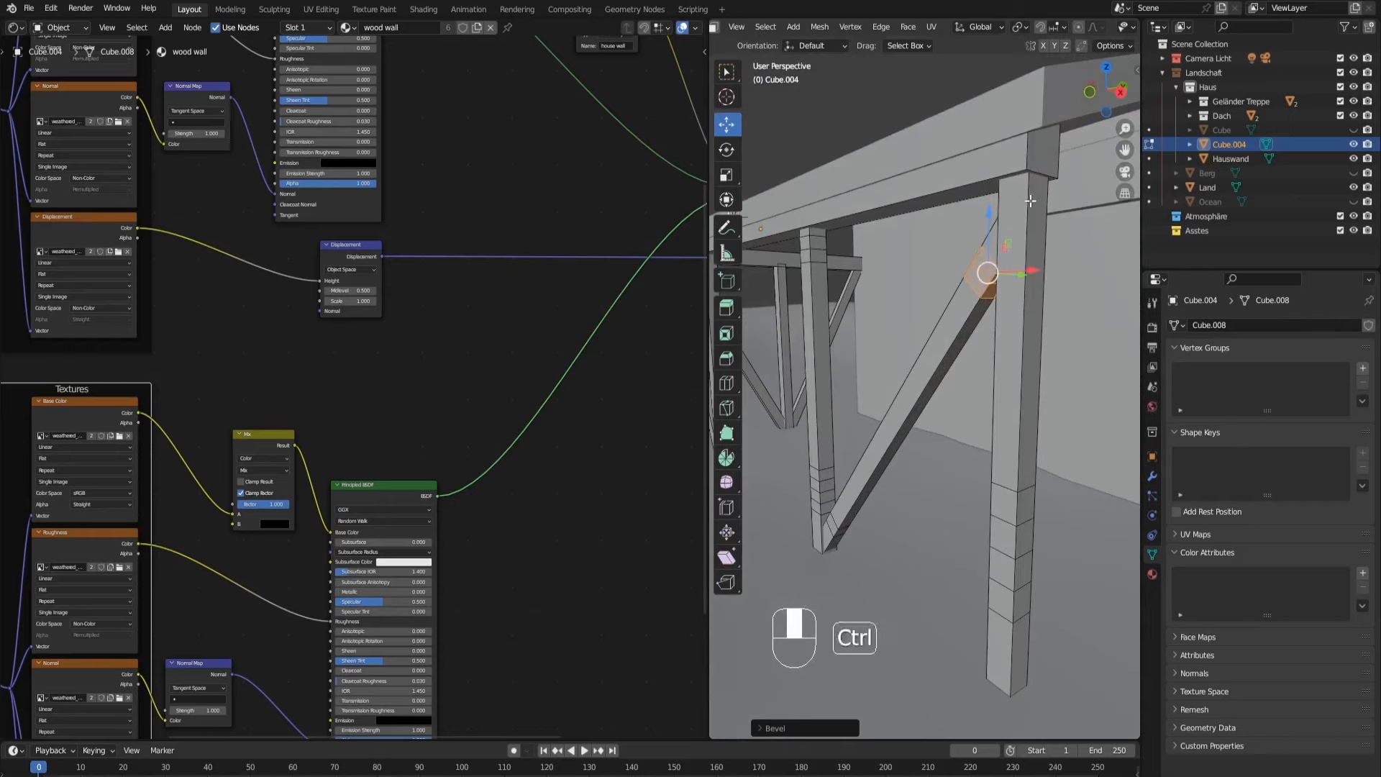
pyautogui.hotkey('ctrl', 'r')
pyautogui.click(1030, 197)
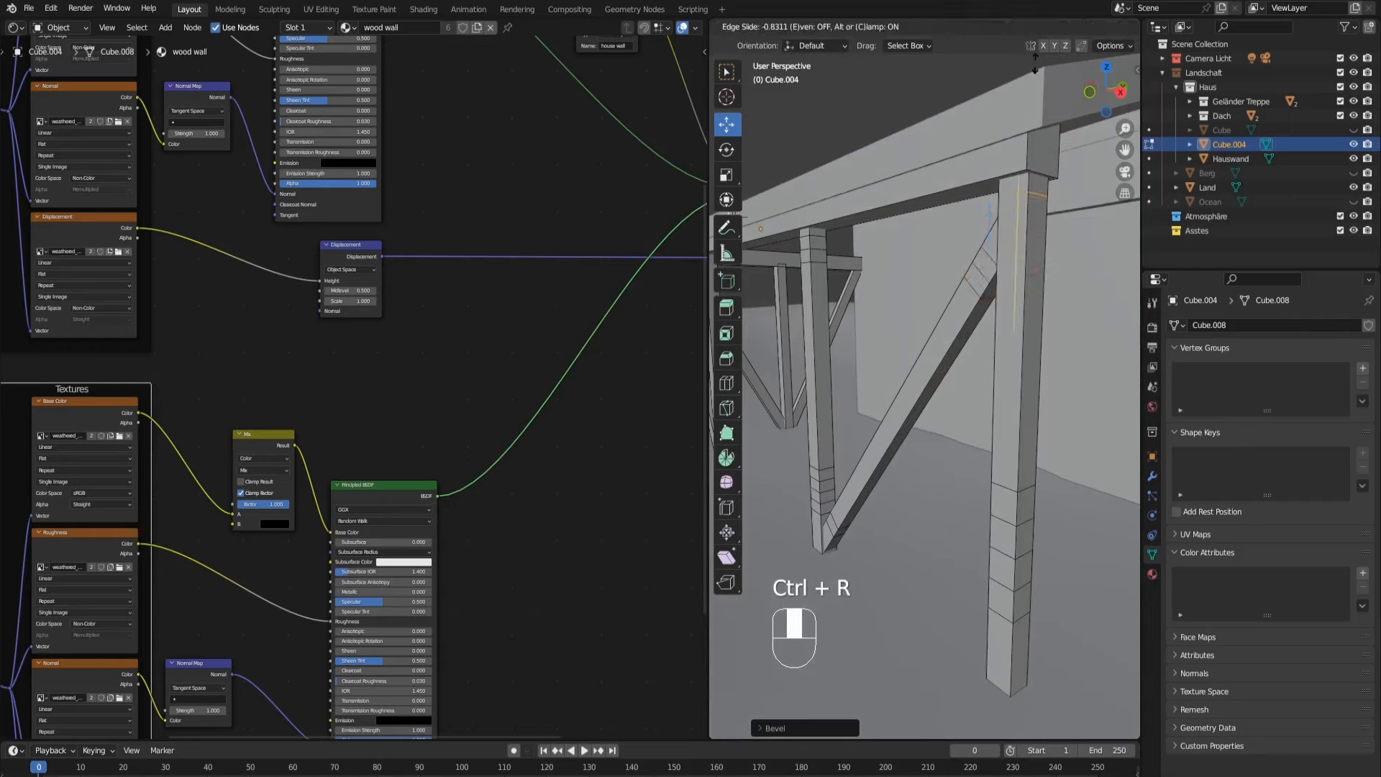
pyautogui.click(1020, 210)
pyautogui.hotkey('ctrl', 'b')
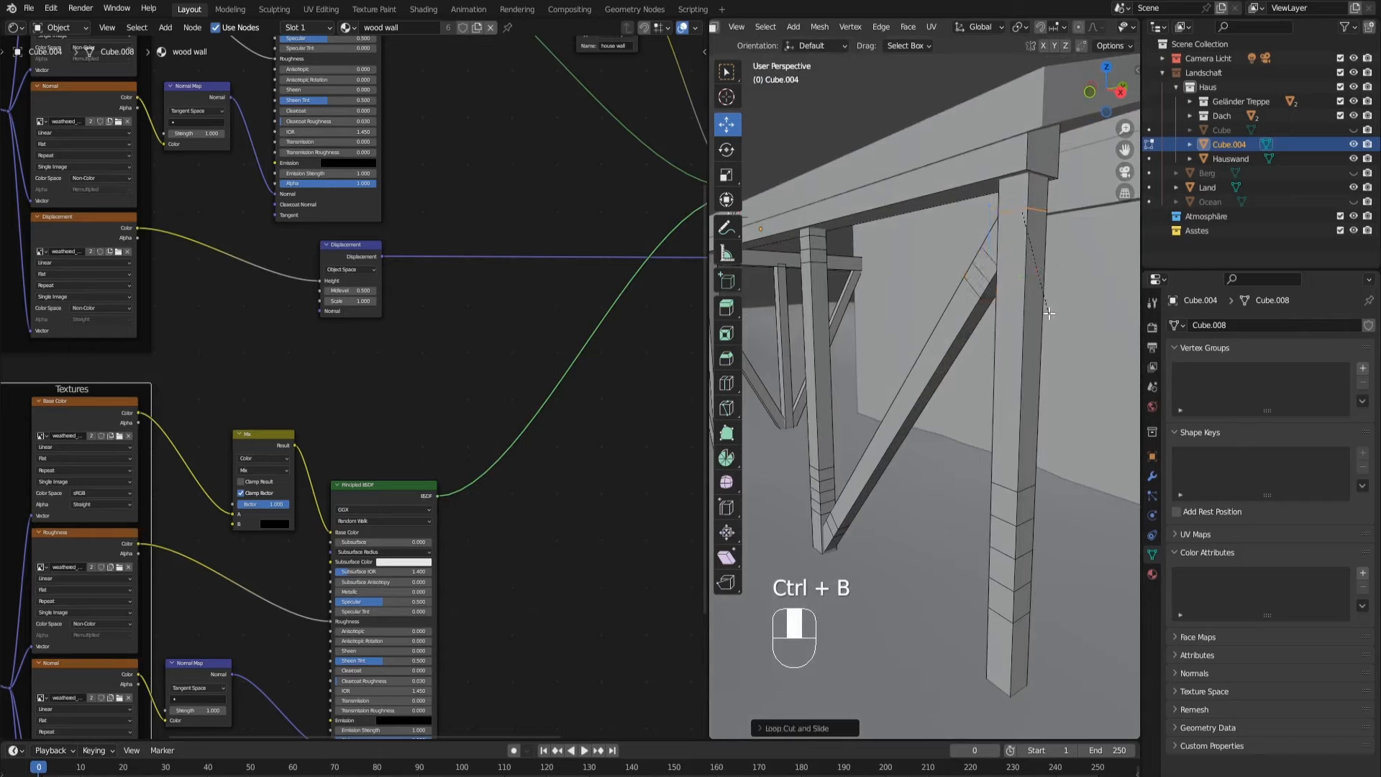
pyautogui.click(1044, 336)
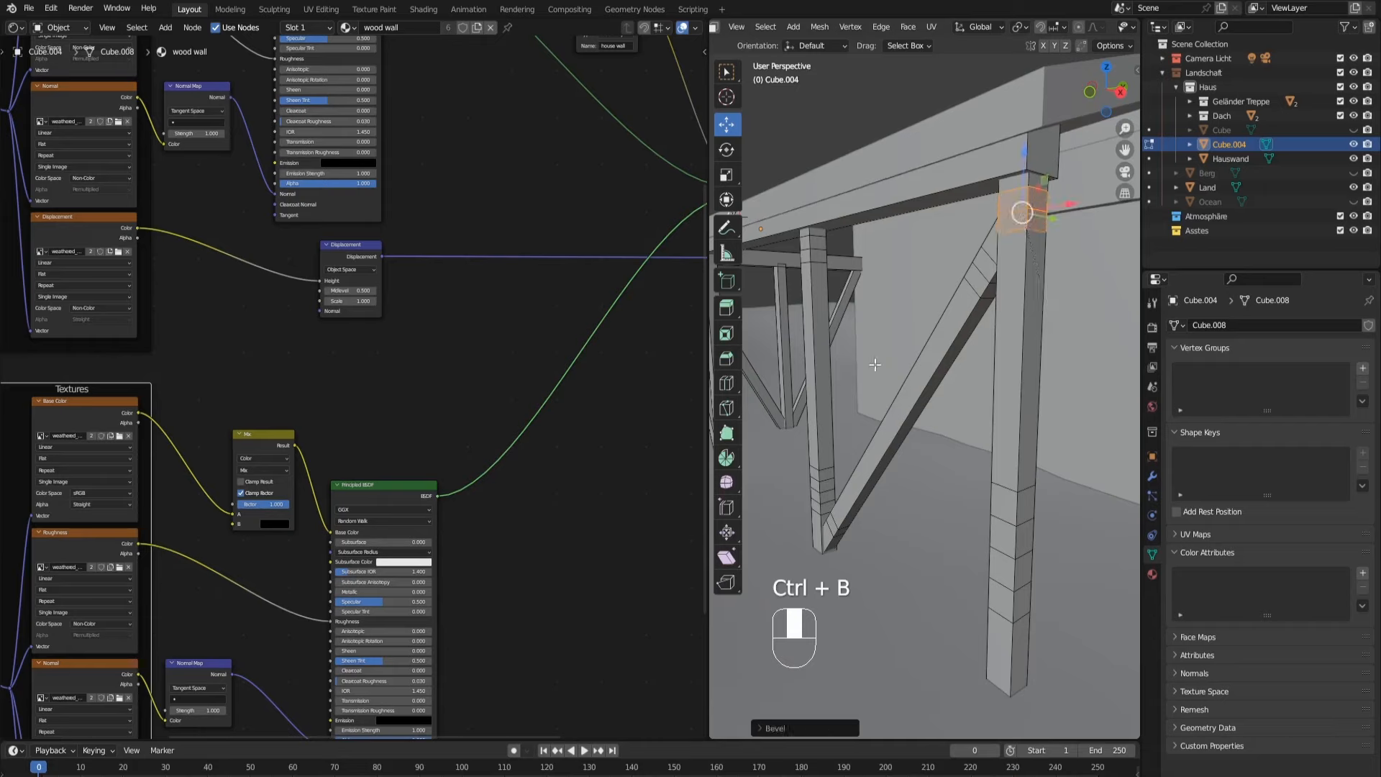
# Step: On the opposite end of the roof, add an edge loop at the top of the inner post and bevel it
pyautogui.hotkey('shift', 'c')
pyautogui.scroll(5, 879, 303)
pyautogui.keyDown('shift'); pyautogui.moveTo(880, 303); pyautogui.dragTo(915, 333, button='middle'); pyautogui.keyUp('shift')
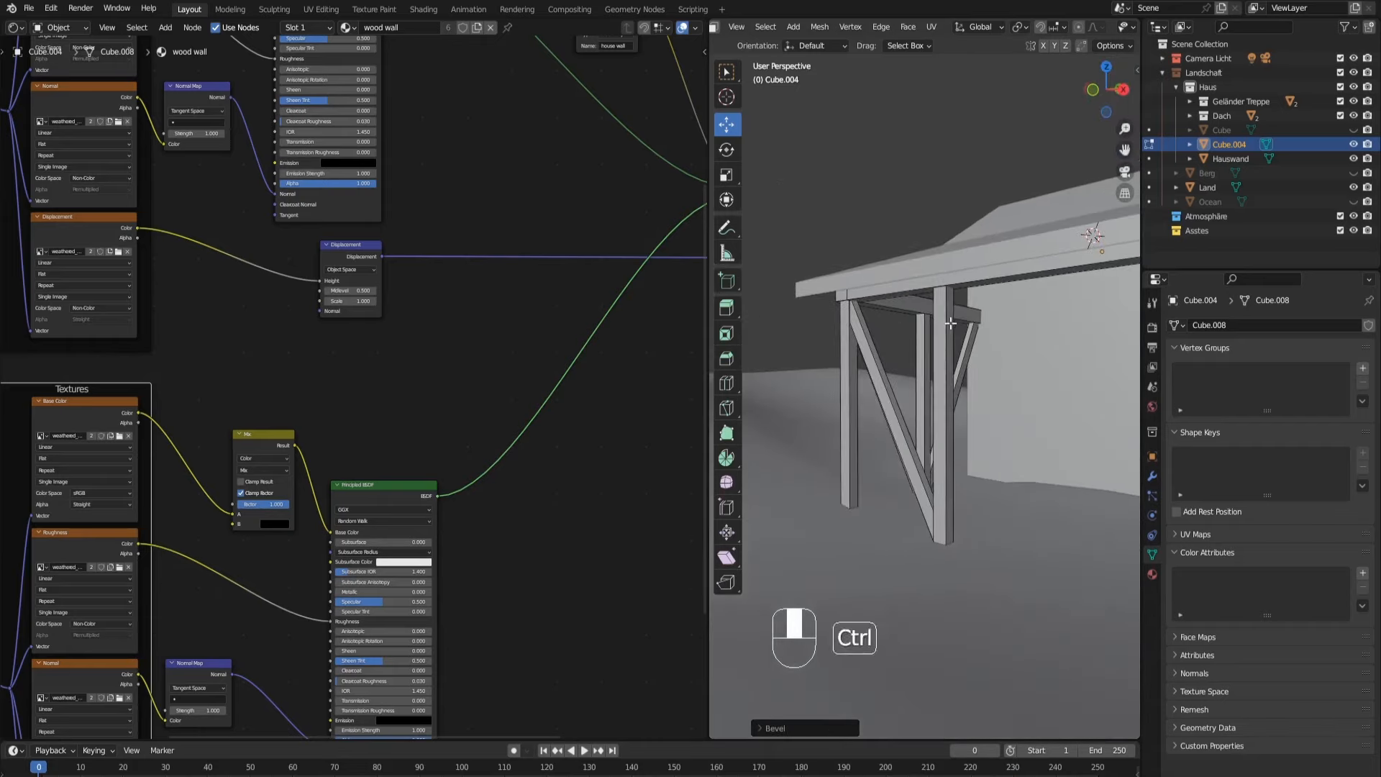
pyautogui.hotkey('ctrl', 'r')
pyautogui.click(948, 325)
pyautogui.click(943, 186)
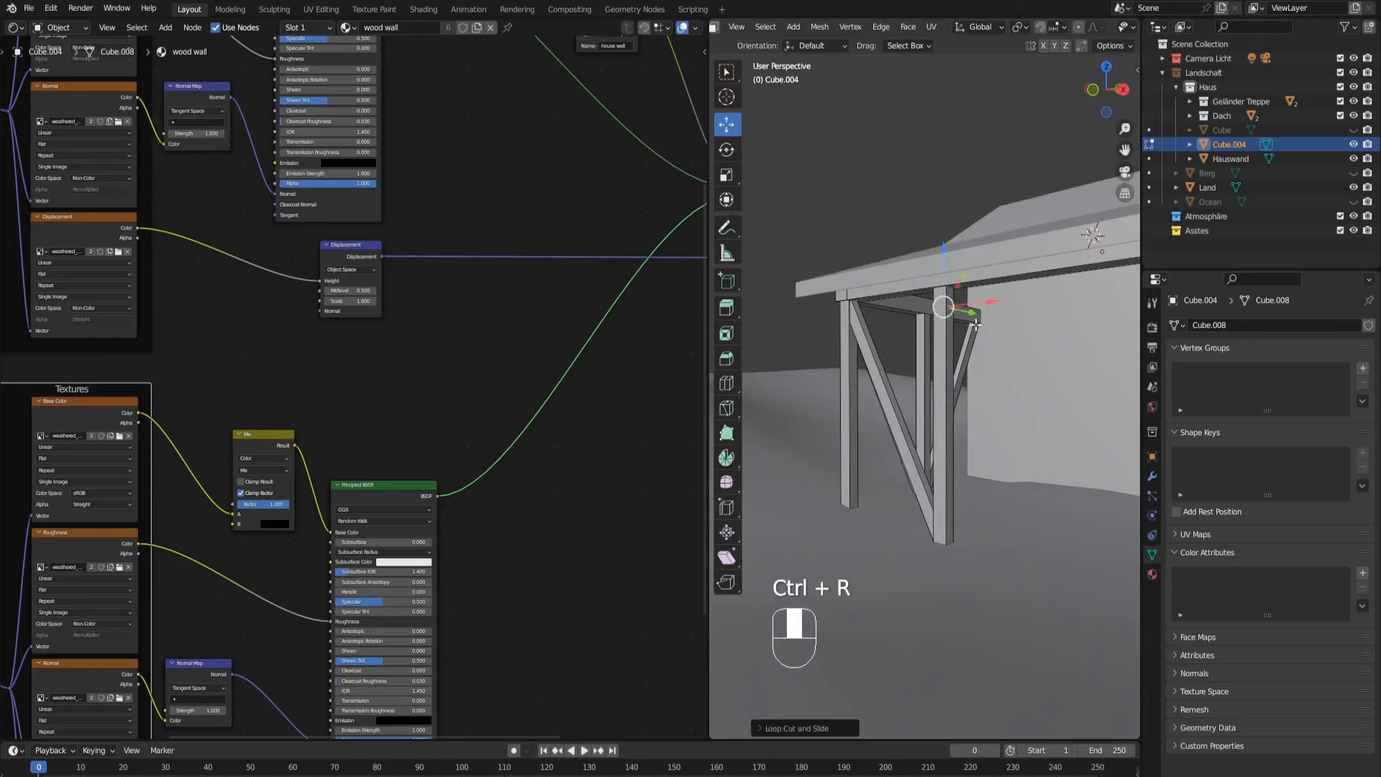
pyautogui.hotkey('ctrl', 'b')
pyautogui.click(989, 376)
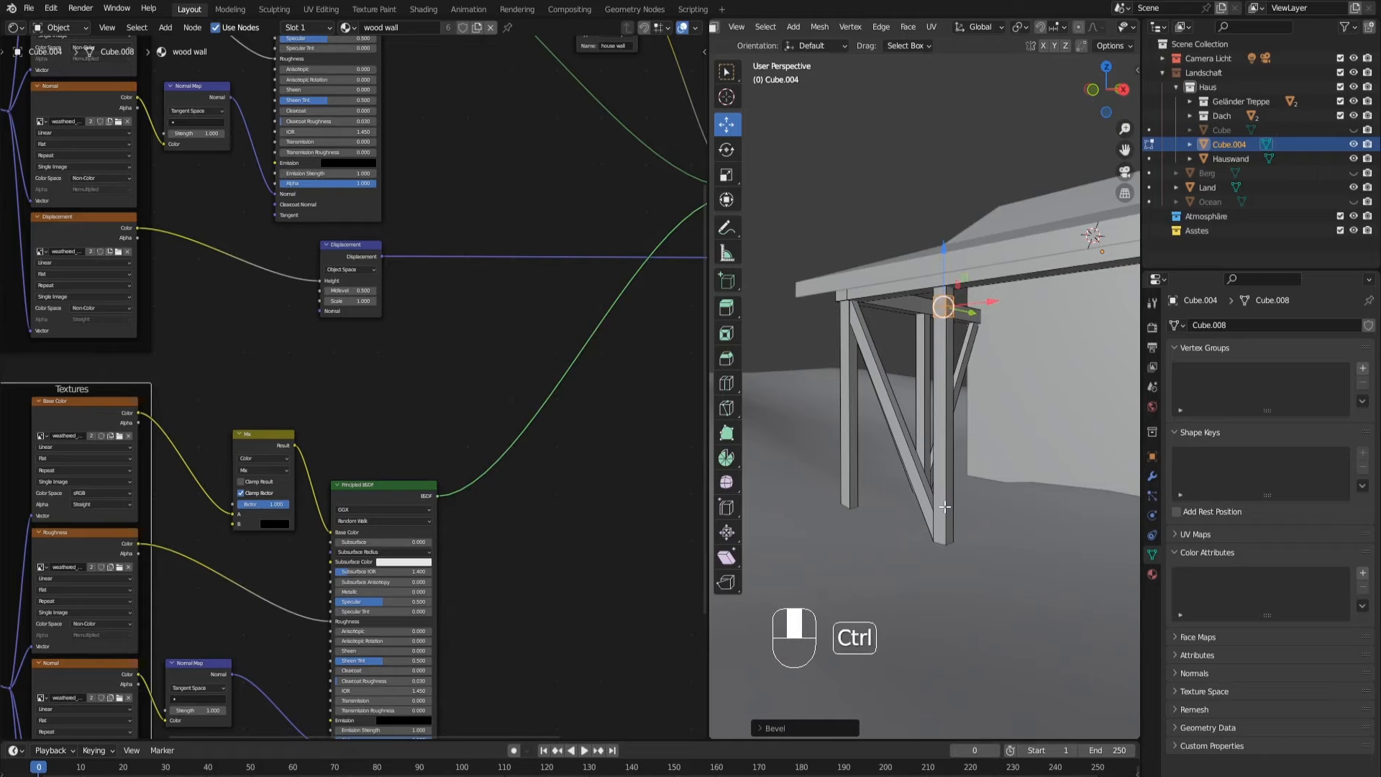
# Step: Add an edge loop near the foot of that opposite inner post and bevel it
pyautogui.hotkey('ctrl', 'r')
pyautogui.click(945, 506)
pyautogui.click(978, 545)
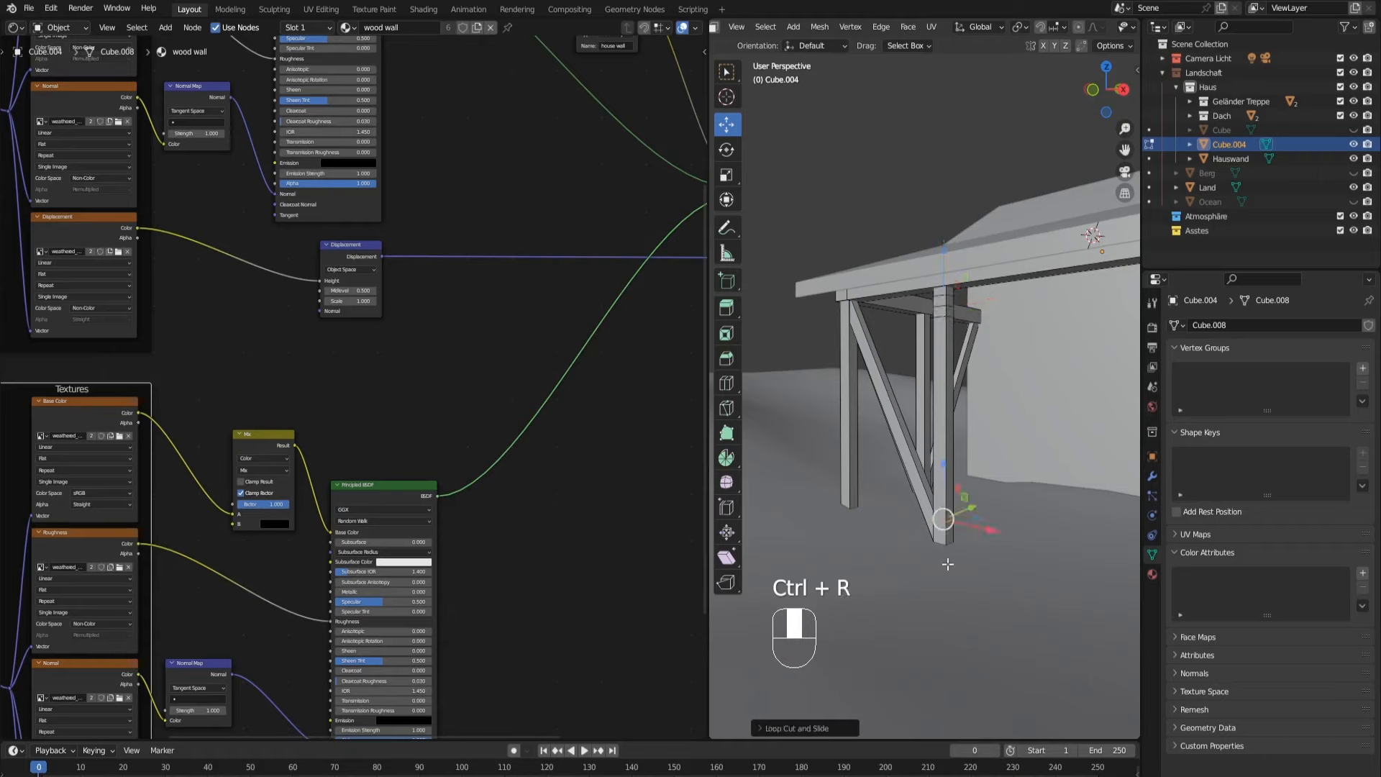
pyautogui.hotkey('ctrl', 'b')
pyautogui.click(989, 559)
# Step: Add an edge loop to the lower end of the opposite diagonal brace, beside the inner post's foot, and bevel it
pyautogui.moveTo(936, 495); pyautogui.dragTo(923, 498, button='middle')
pyautogui.hotkey('ctrl', 'r')
pyautogui.click(940, 515)
pyautogui.click(972, 573)
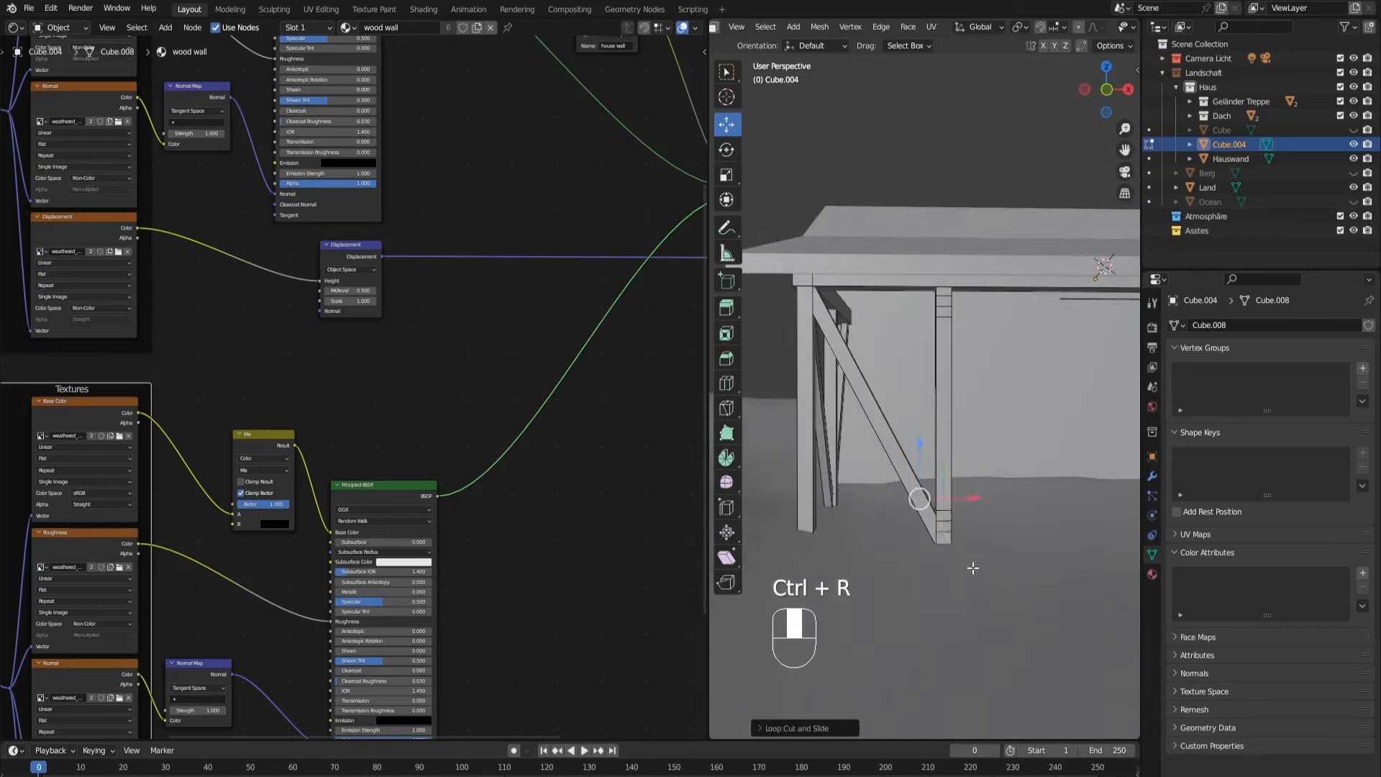
pyautogui.hotkey('ctrl', 'b')
pyautogui.click(945, 546)
pyautogui.hotkey('ctrl', 'r')
pyautogui.click(843, 332)
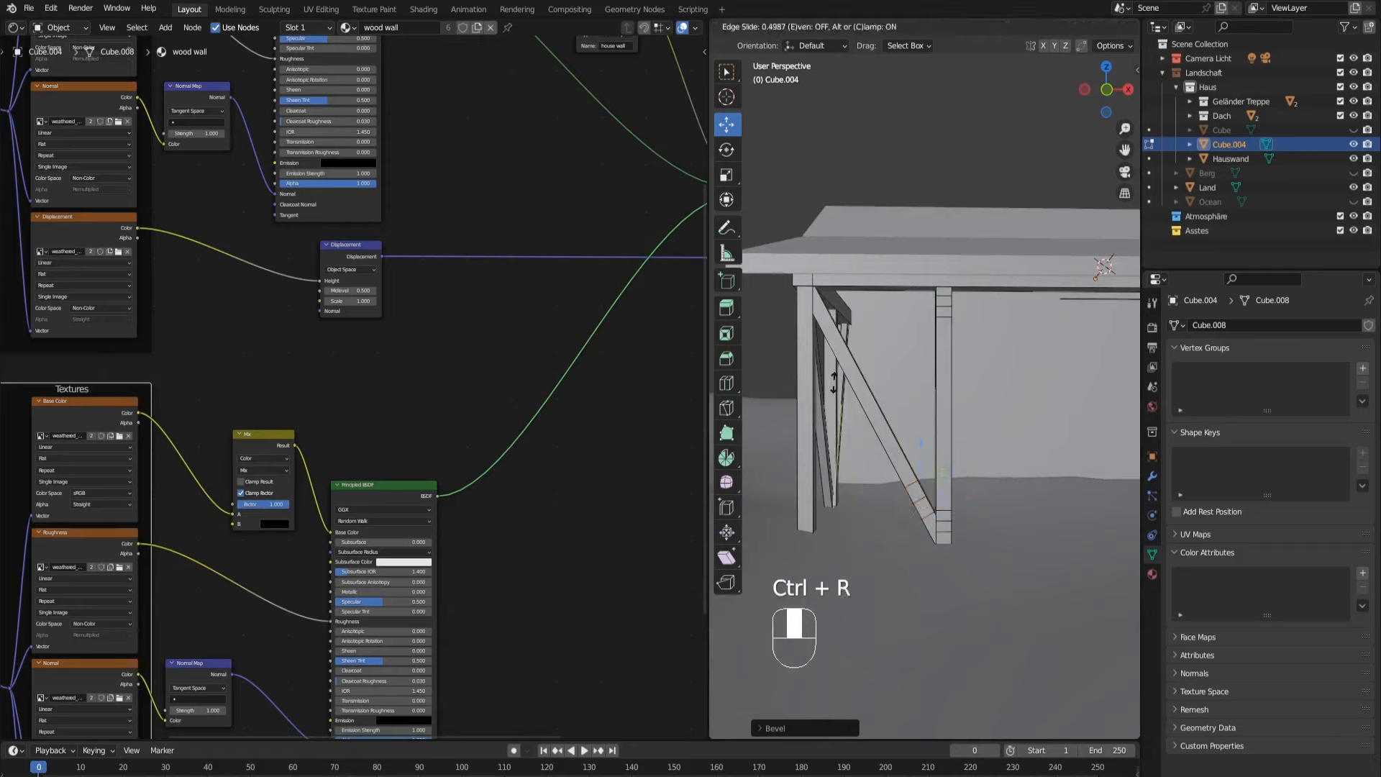
pyautogui.rightClick(851, 417)
pyautogui.moveTo(871, 440); pyautogui.dragTo(894, 442, button='middle')
pyautogui.hotkey('ctrl', 'z')
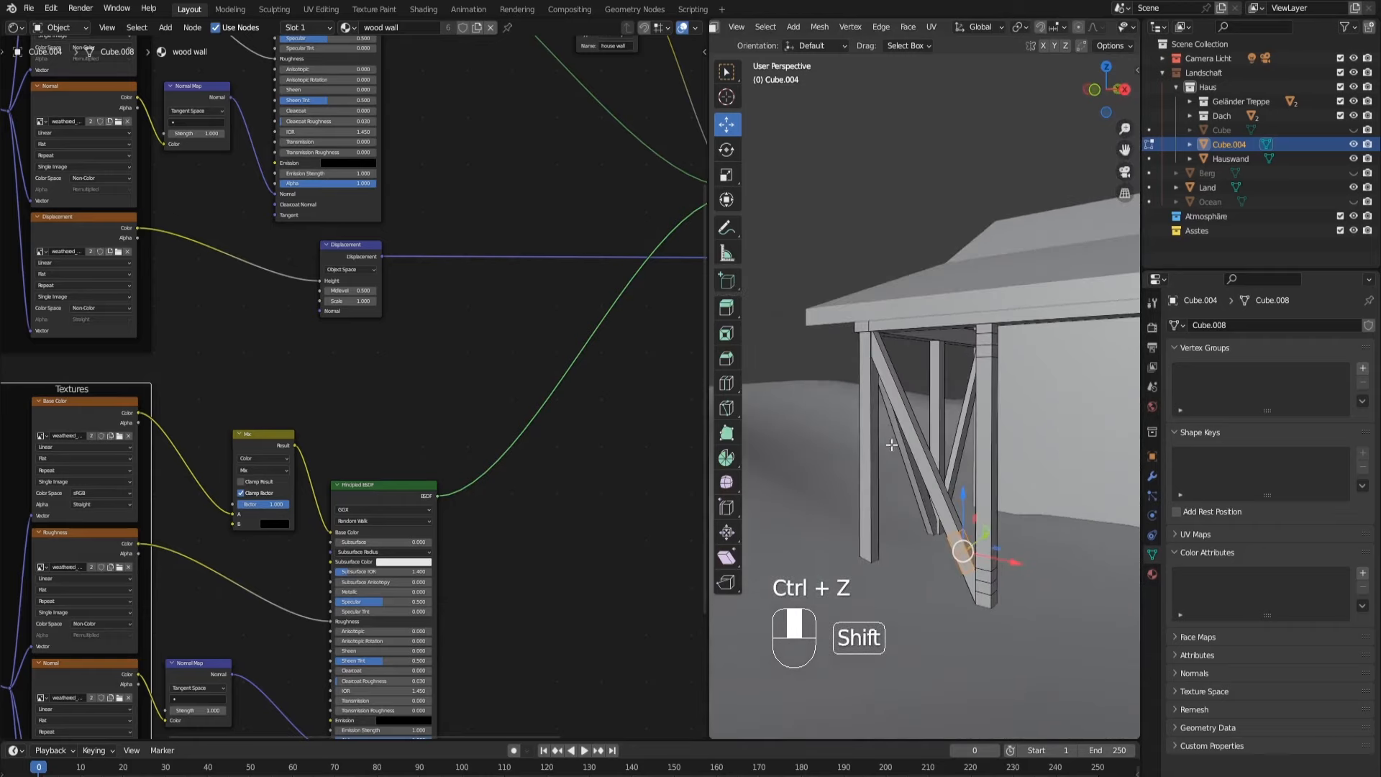
# Step: Add an edge loop to the upper end of the opposite diagonal brace and bevel it
pyautogui.keyDown('ctrl'); pyautogui.moveTo(899, 395); pyautogui.dragTo(898, 377, button='middle'); pyautogui.keyUp('ctrl')
pyautogui.hotkey('ctrl', 'r')
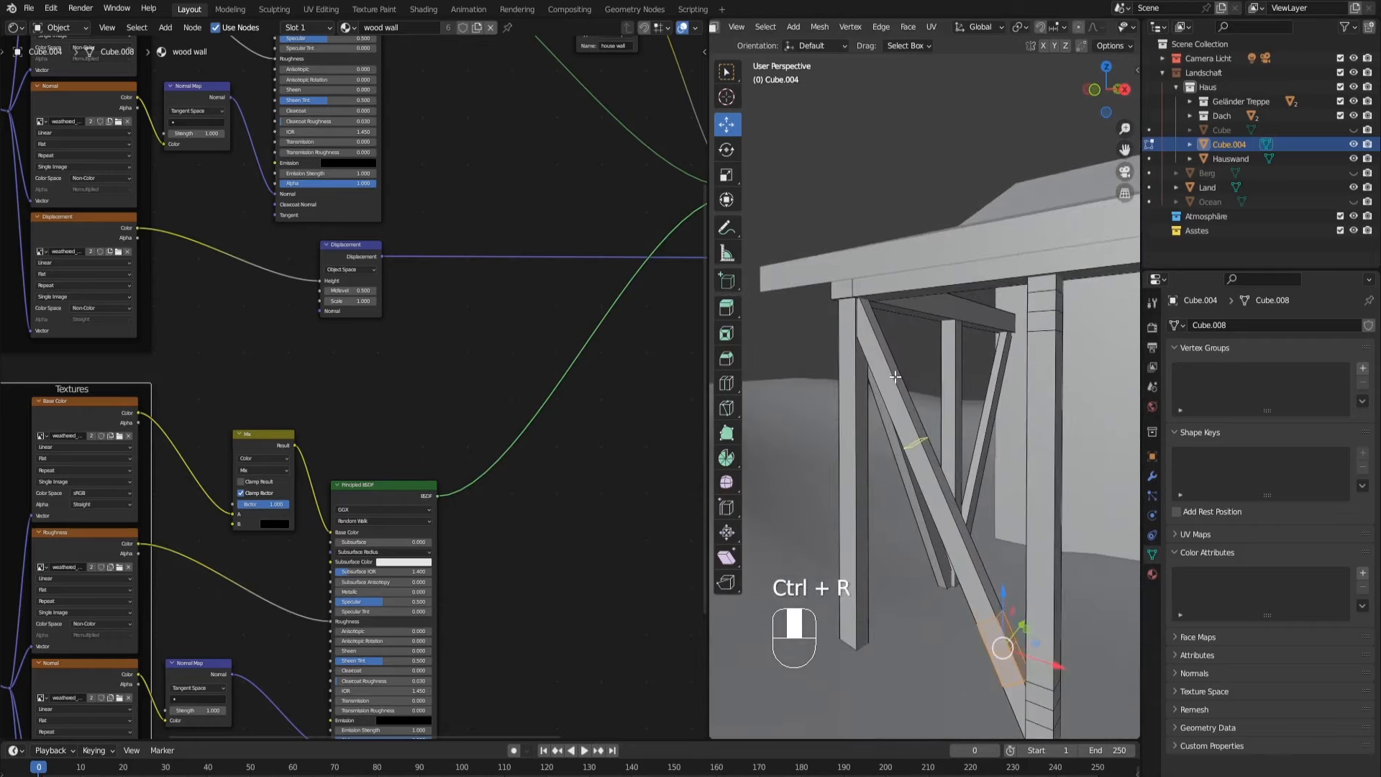
pyautogui.click(888, 368)
pyautogui.click(878, 354)
pyautogui.hotkey('ctrl', 'b')
pyautogui.click(876, 391)
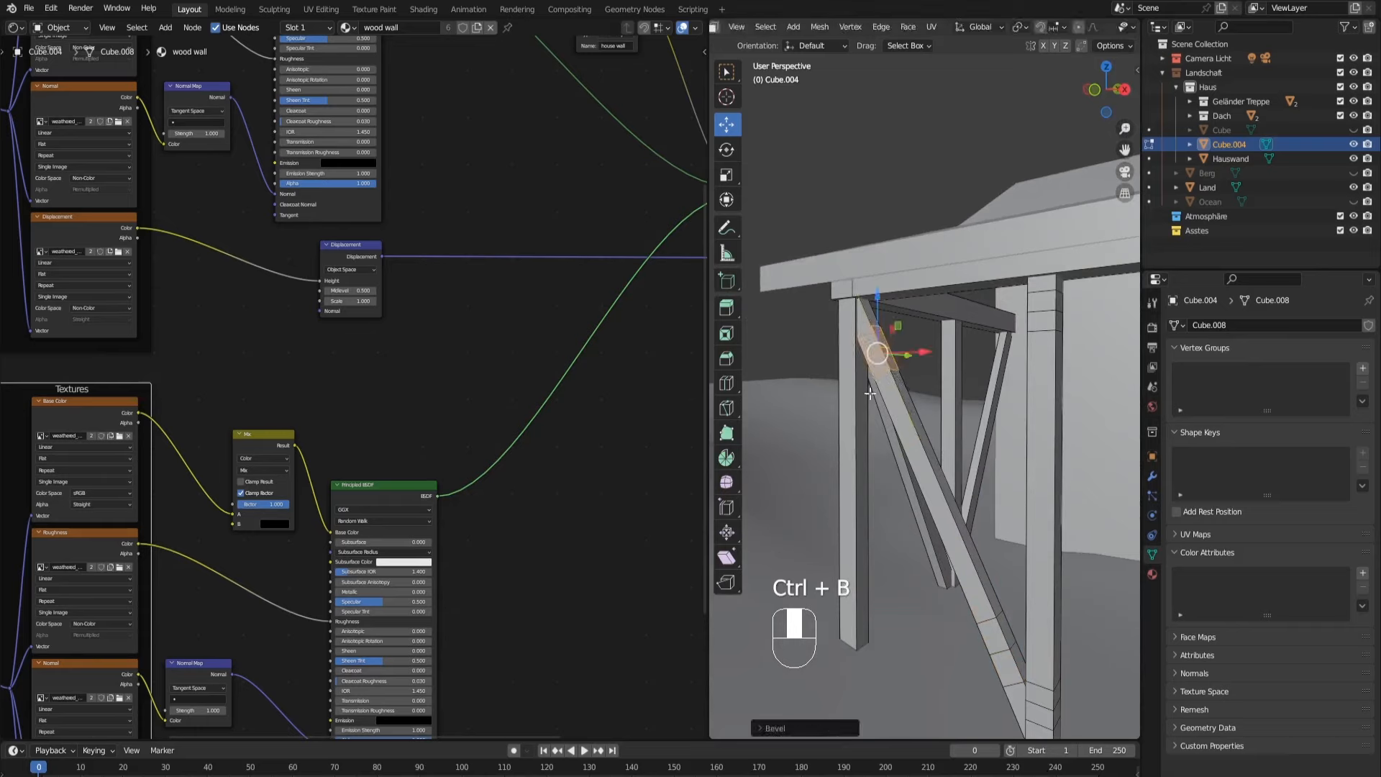
# Step: Add an edge loop near the foot of the opposite corner post and bevel it
pyautogui.press('ctrl')
pyautogui.hotkey('ctrl', 'r')
pyautogui.click(865, 448)
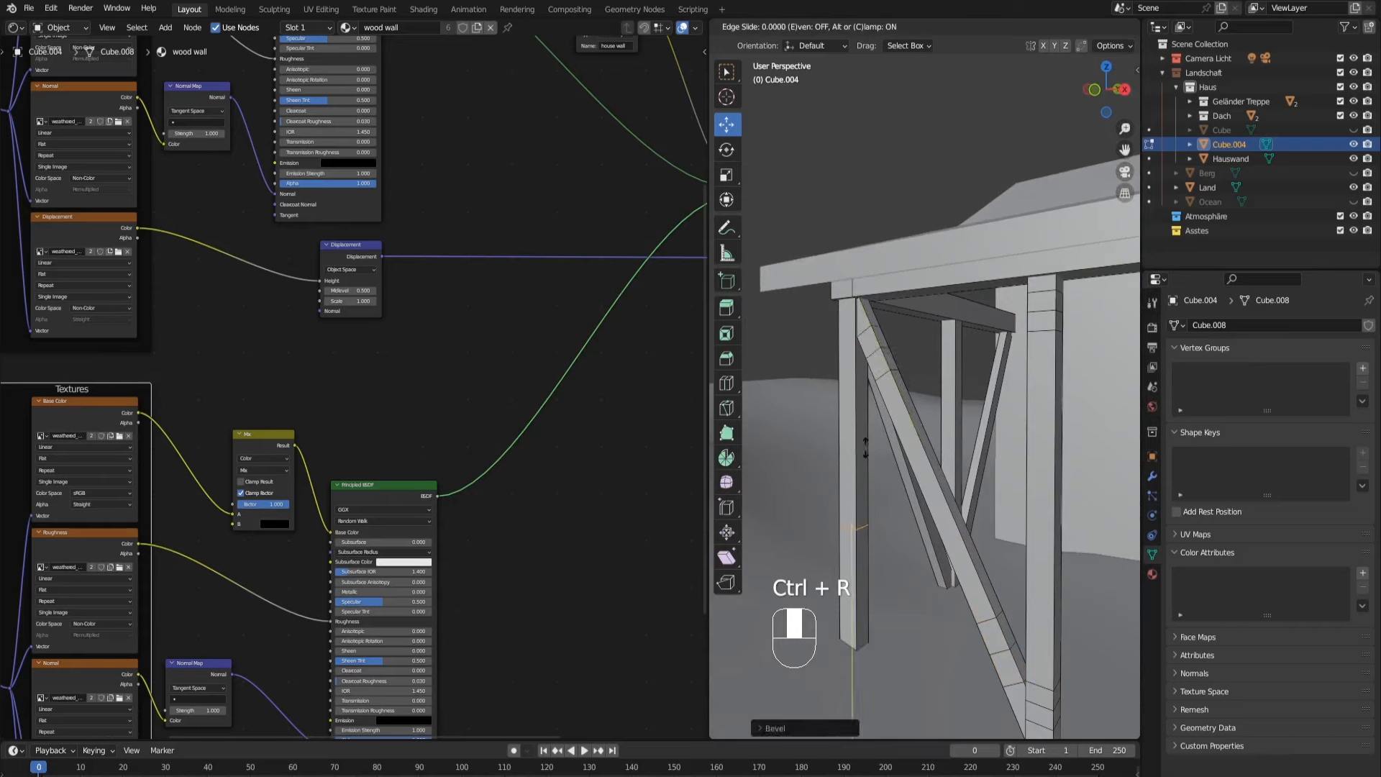
pyautogui.click(854, 520)
pyautogui.hotkey('ctrl', 'b')
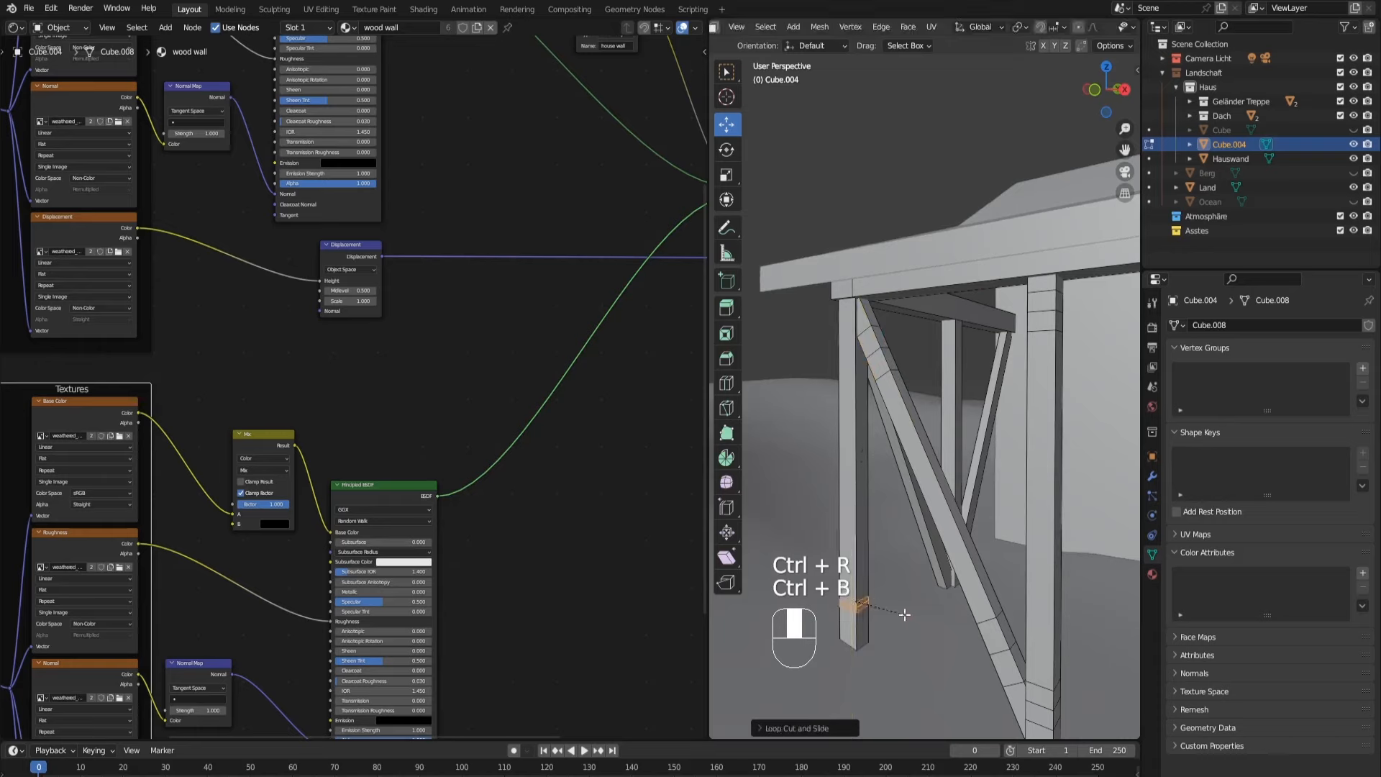
pyautogui.click(916, 630)
# Step: Add an edge loop near the top of the opposite corner post and bevel it
pyautogui.press('ctrl')
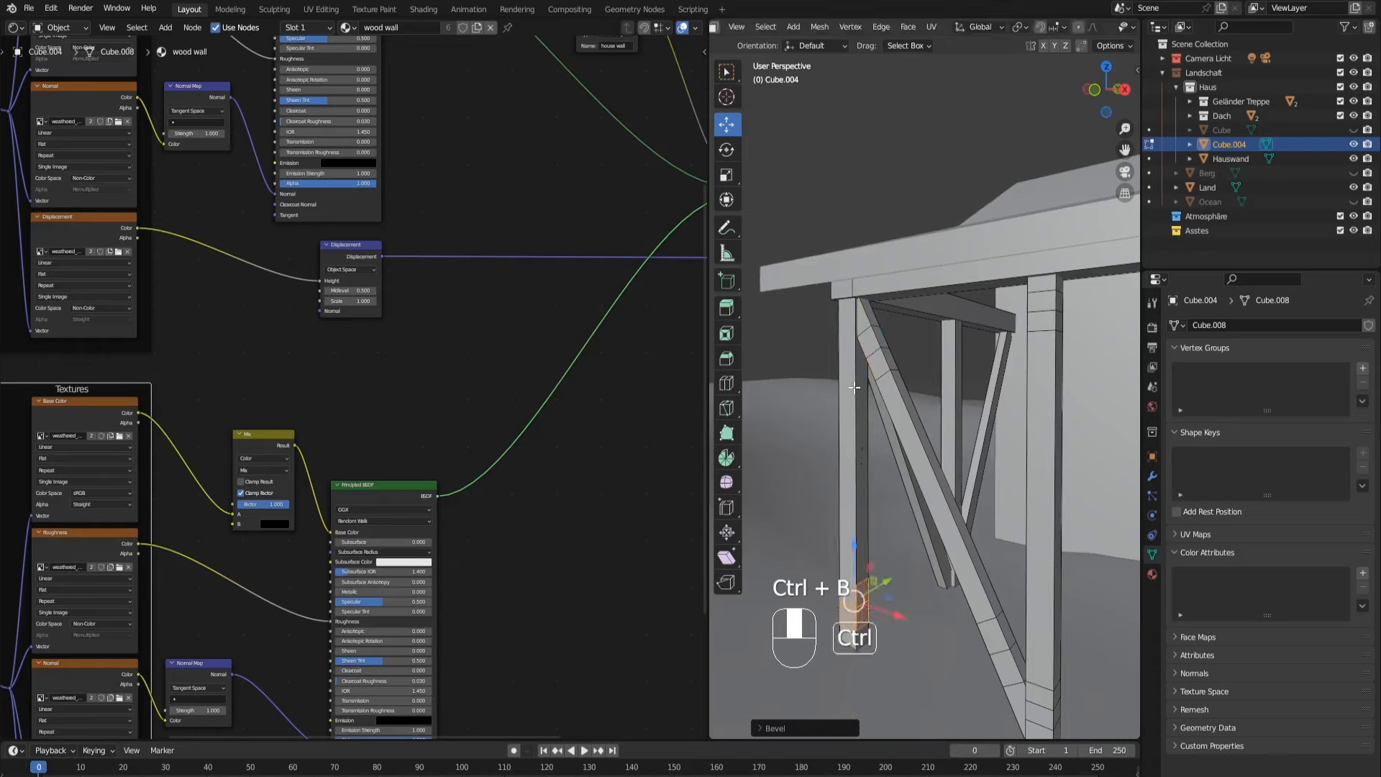
pyautogui.hotkey('ctrl', 'r')
pyautogui.click(853, 345)
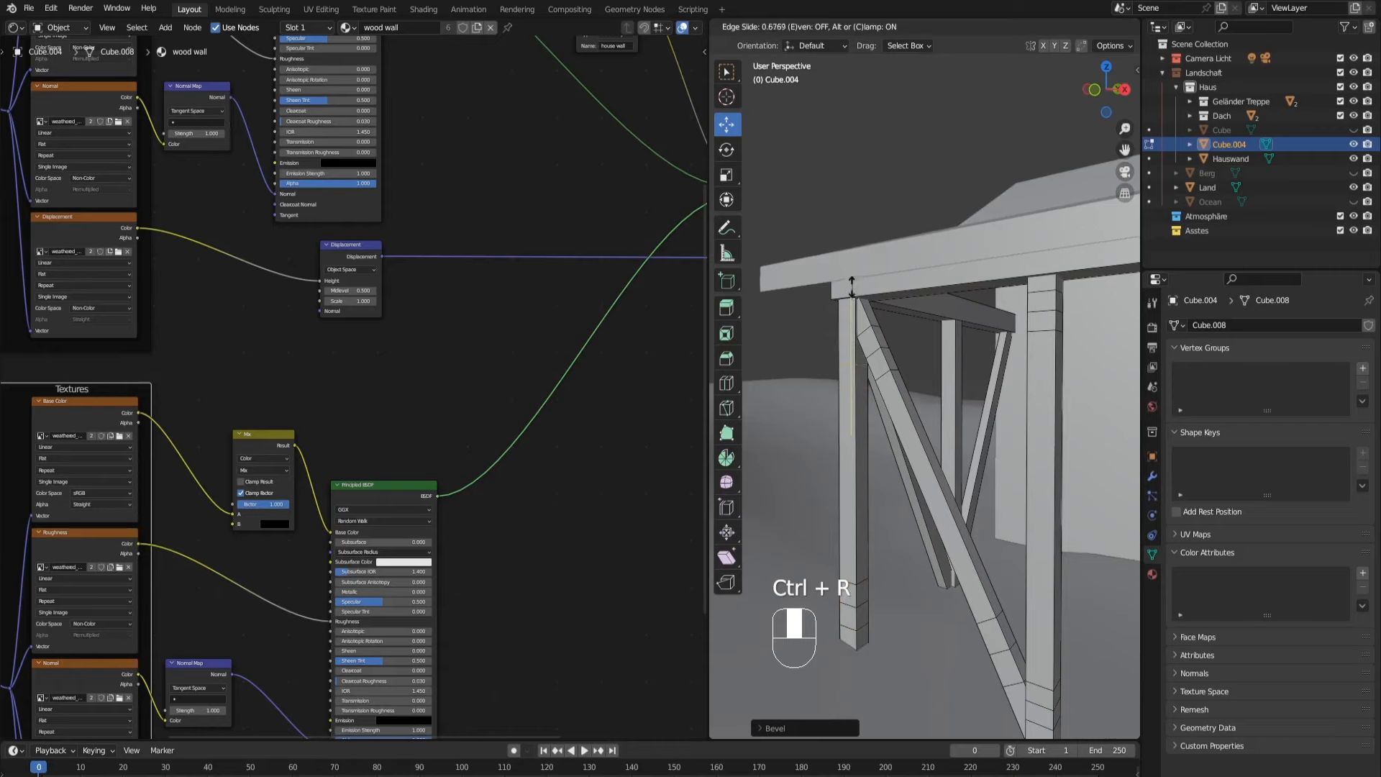
pyautogui.click(852, 287)
pyautogui.hotkey('ctrl', 'b')
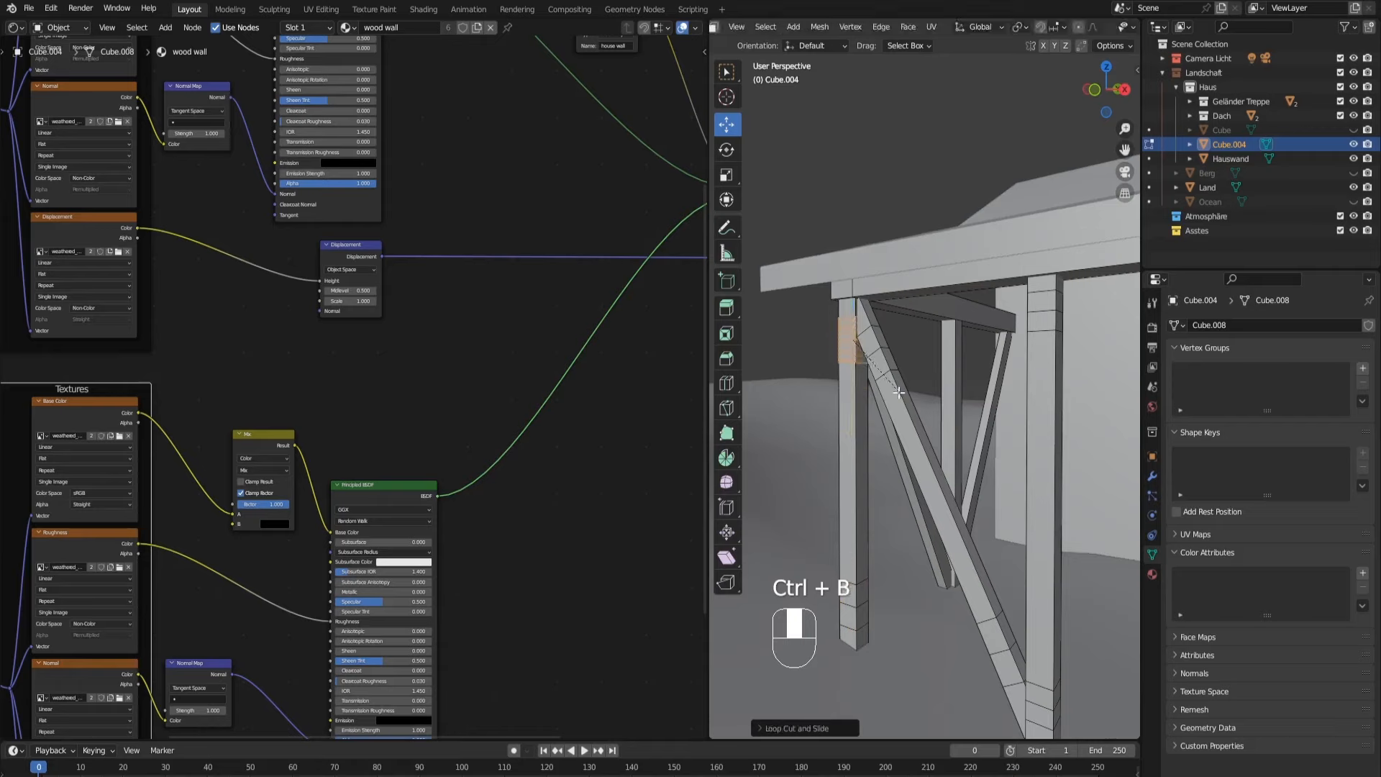
pyautogui.click(899, 392)
# Step: Add edge loops near the top and the foot of the middle post in the V-braced side frame
pyautogui.moveTo(898, 392); pyautogui.dragTo(1065, 420, button='middle')
pyautogui.keyDown('shift'); pyautogui.moveTo(915, 417); pyautogui.dragTo(979, 400, button='middle'); pyautogui.keyUp('shift')
pyautogui.keyDown('shift'); pyautogui.moveTo(835, 403); pyautogui.dragTo(944, 329, button='middle'); pyautogui.keyUp('shift')
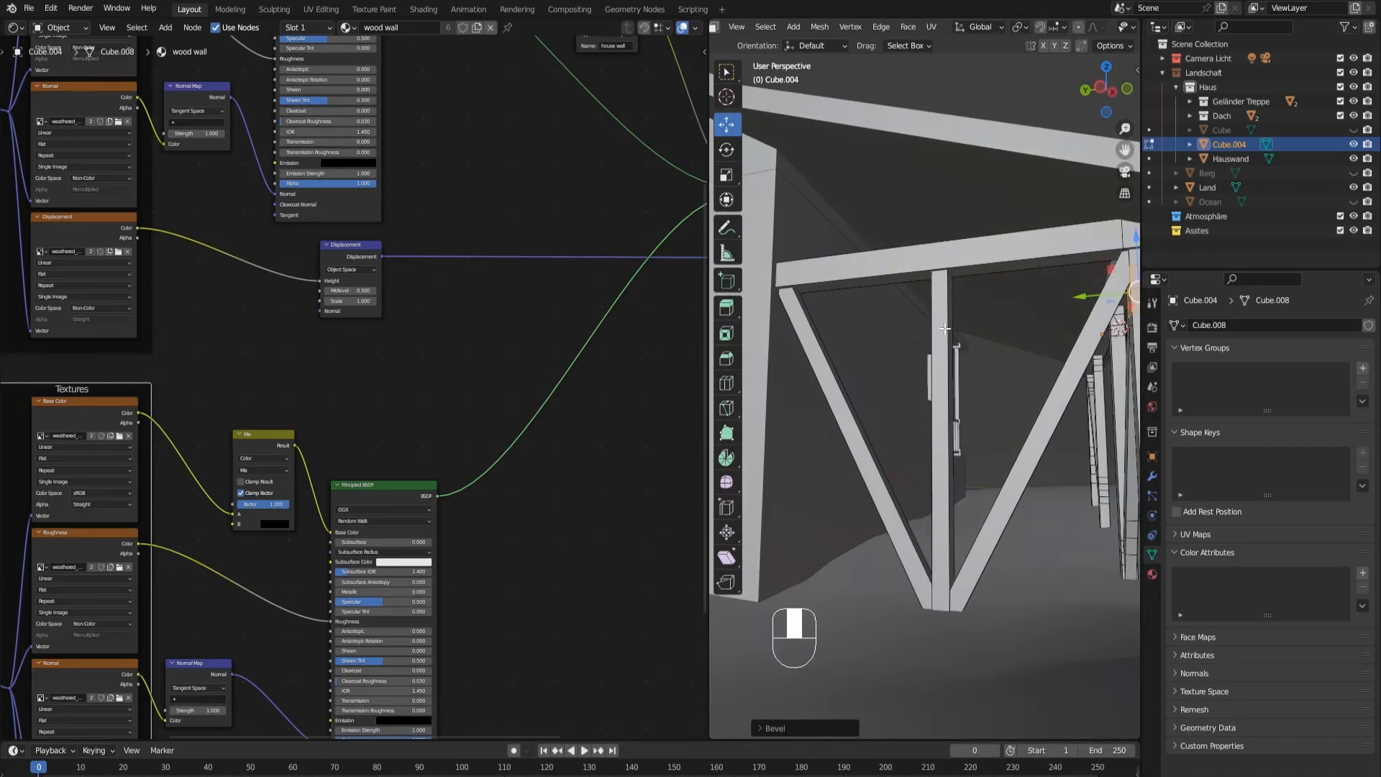
pyautogui.hotkey('ctrl', 'r')
pyautogui.click(944, 328)
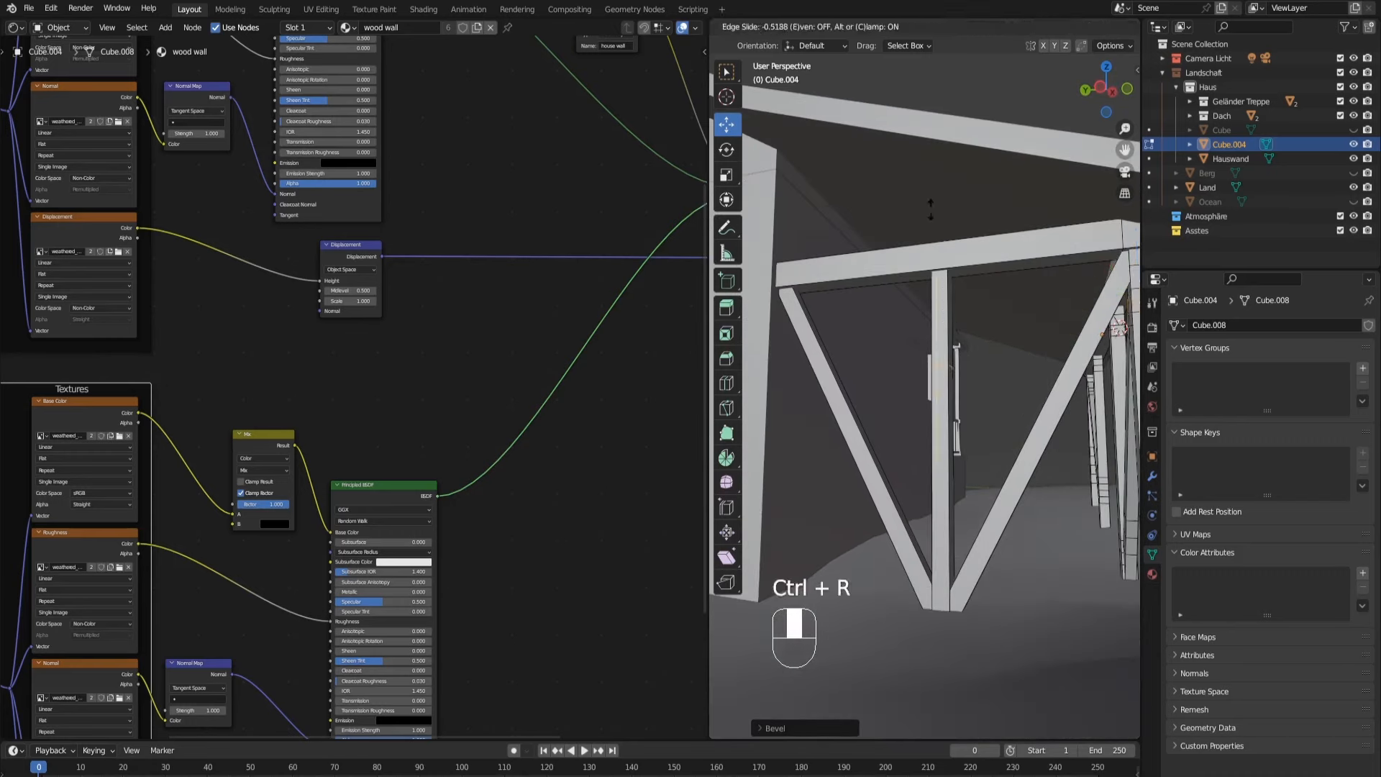
pyautogui.click(929, 138)
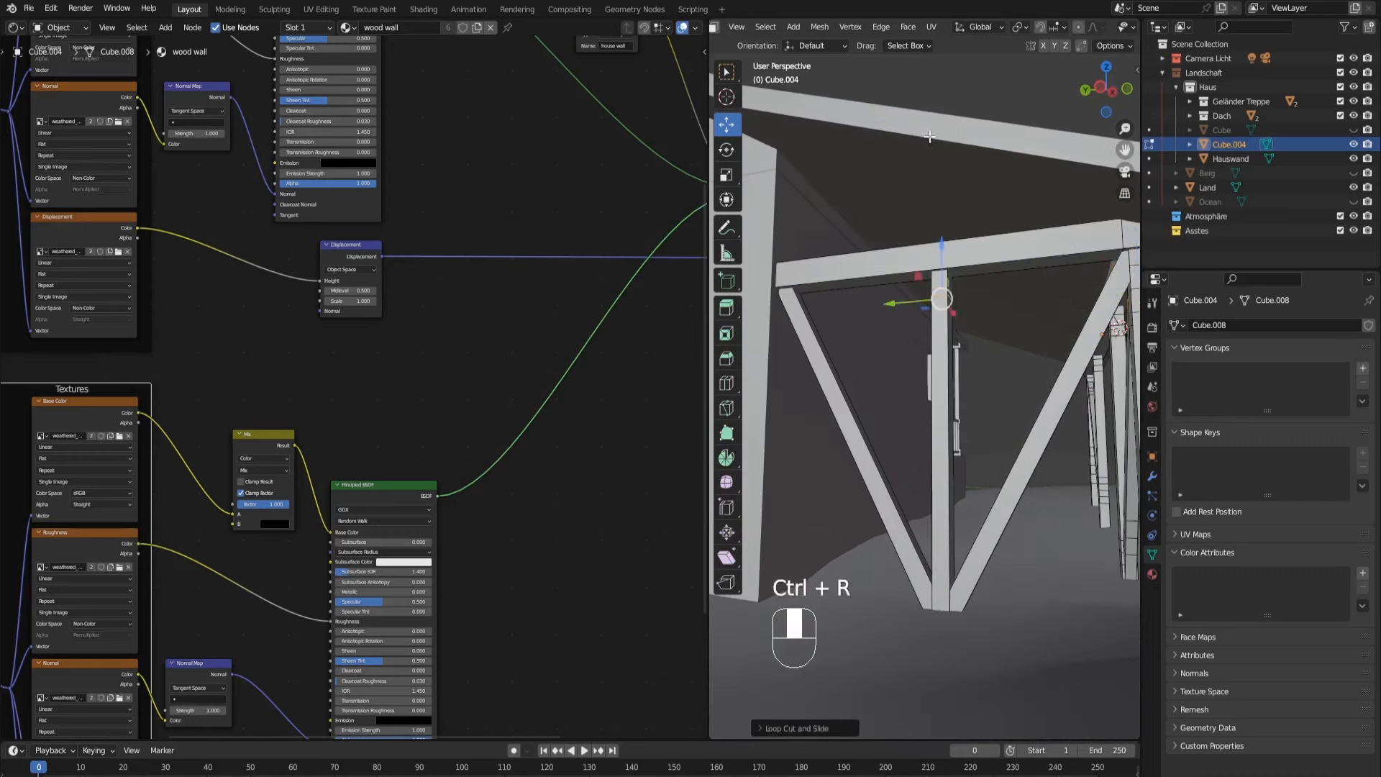
pyautogui.hotkey('ctrl', 'r')
pyautogui.click(951, 507)
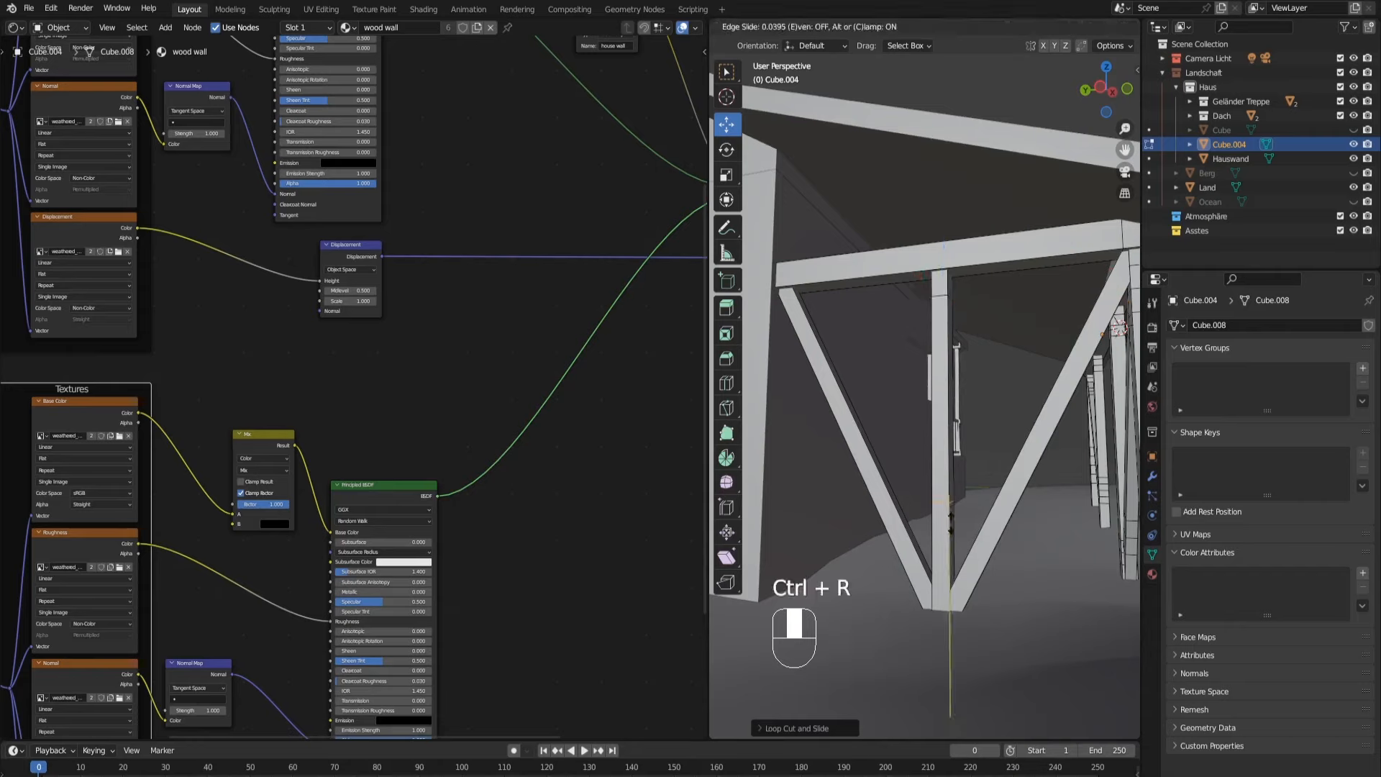
pyautogui.click(949, 586)
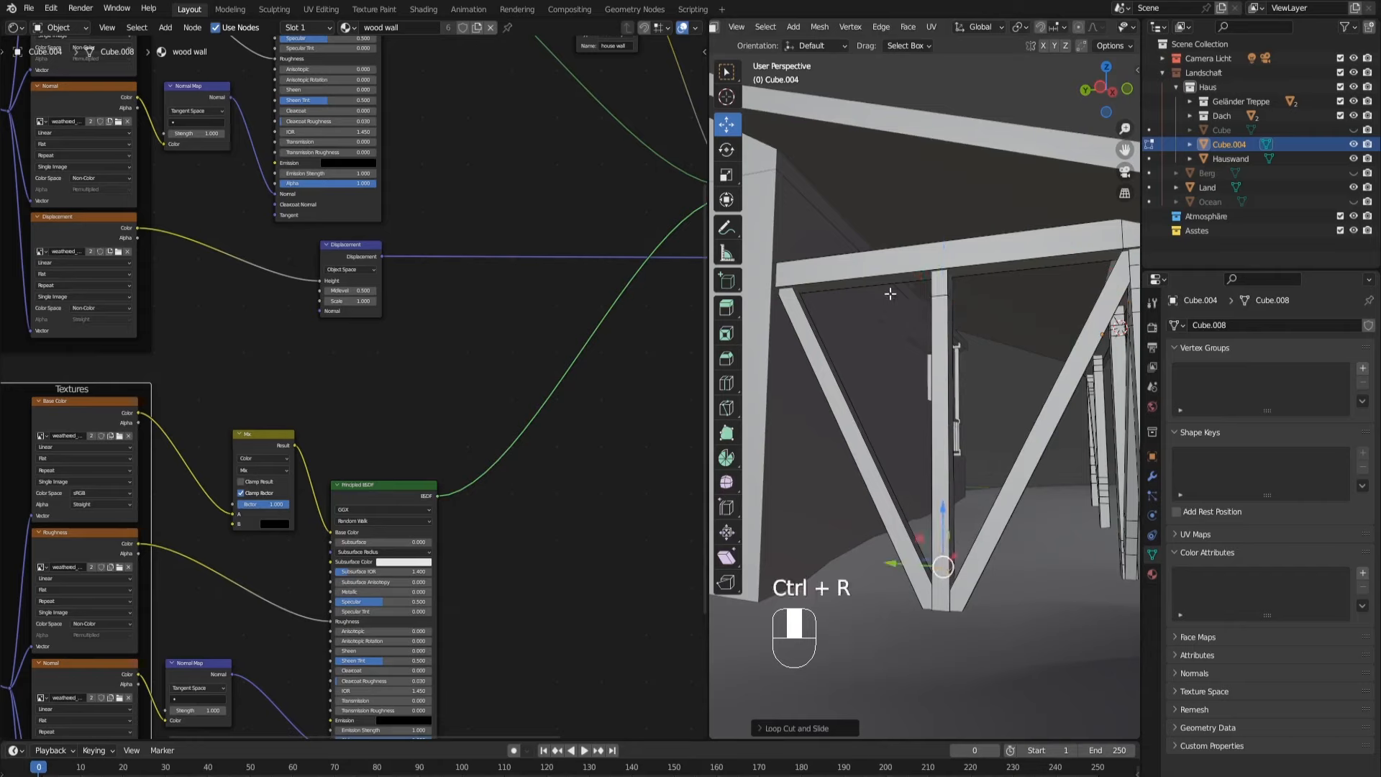
# Step: Add edge loops near the upper and lower ends of the side frame's diagonal brace farther from the corner post
pyautogui.hotkey('ctrl', 'r')
pyautogui.click(798, 284)
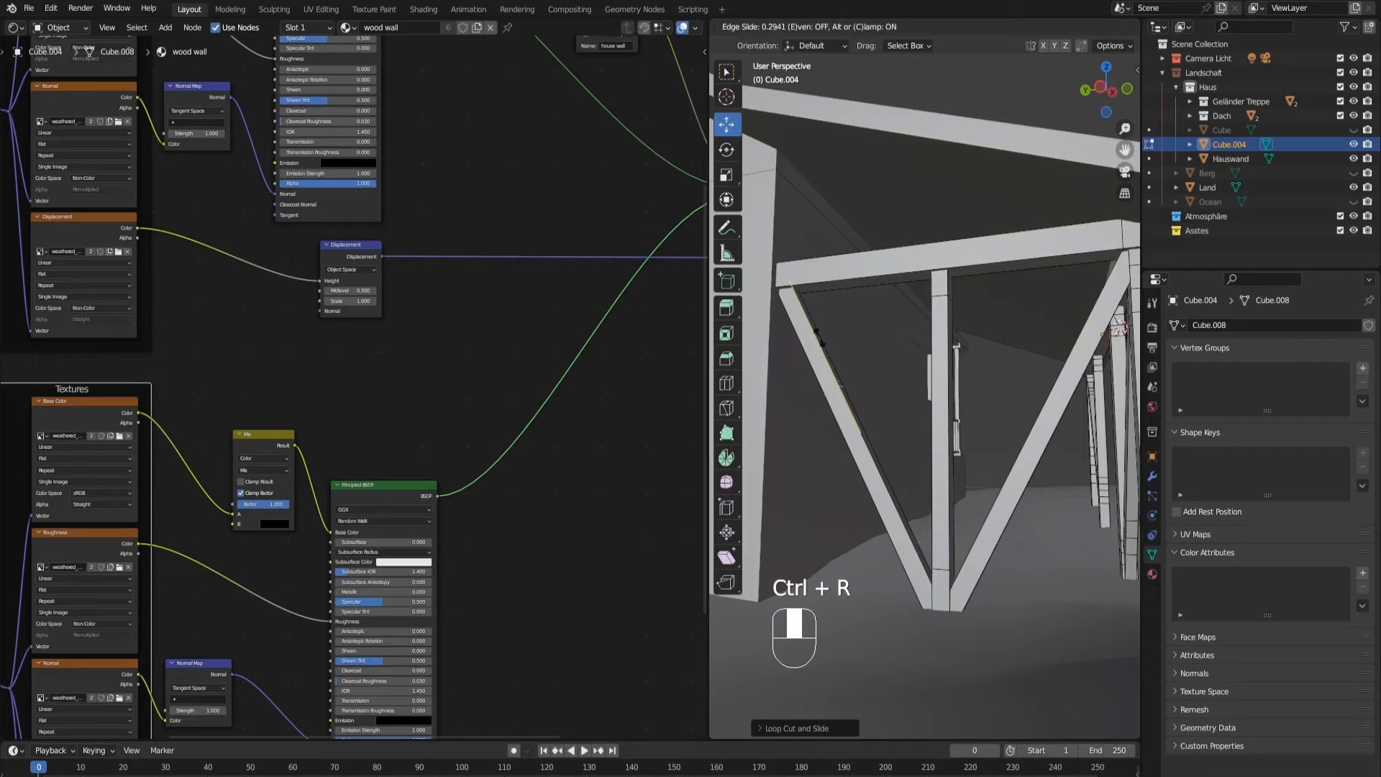
pyautogui.click(788, 262)
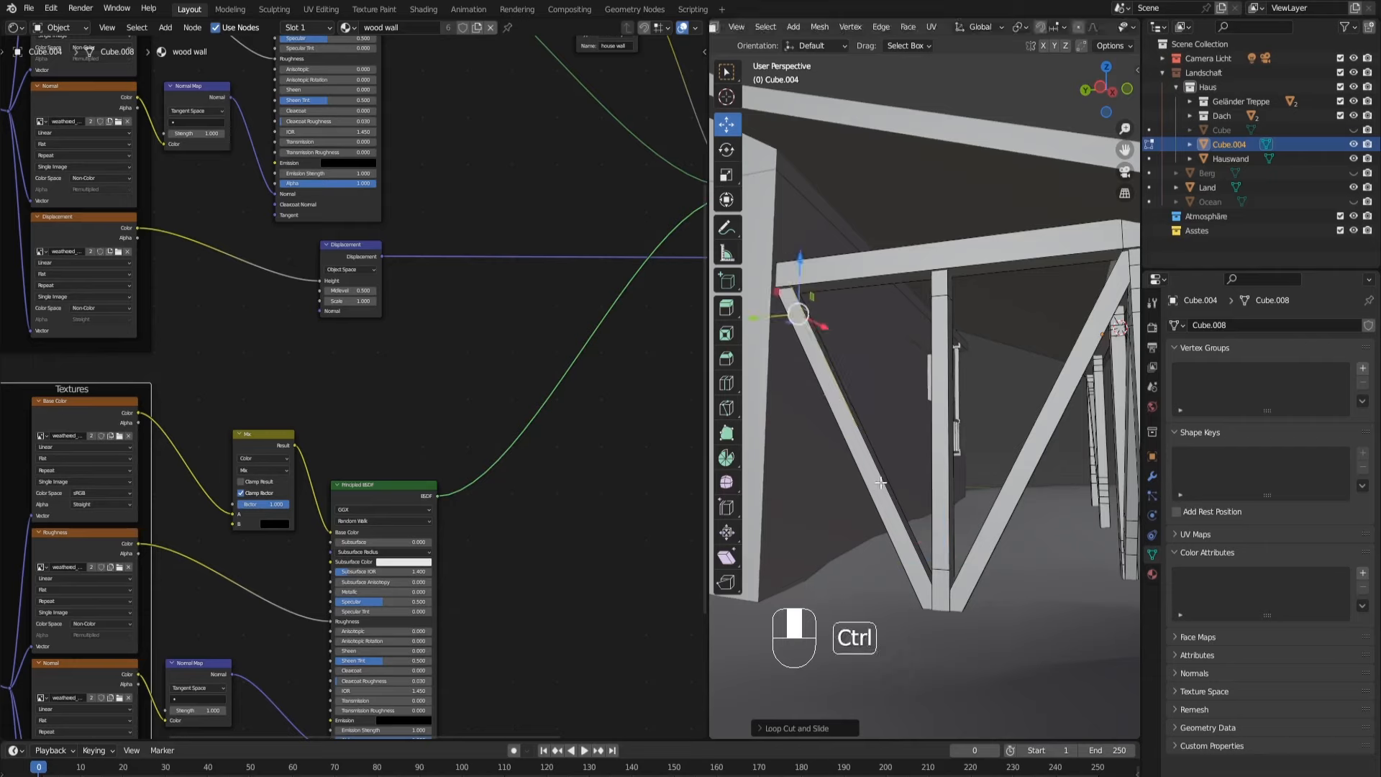
pyautogui.hotkey('ctrl', 'r')
pyautogui.click(879, 480)
pyautogui.click(879, 480)
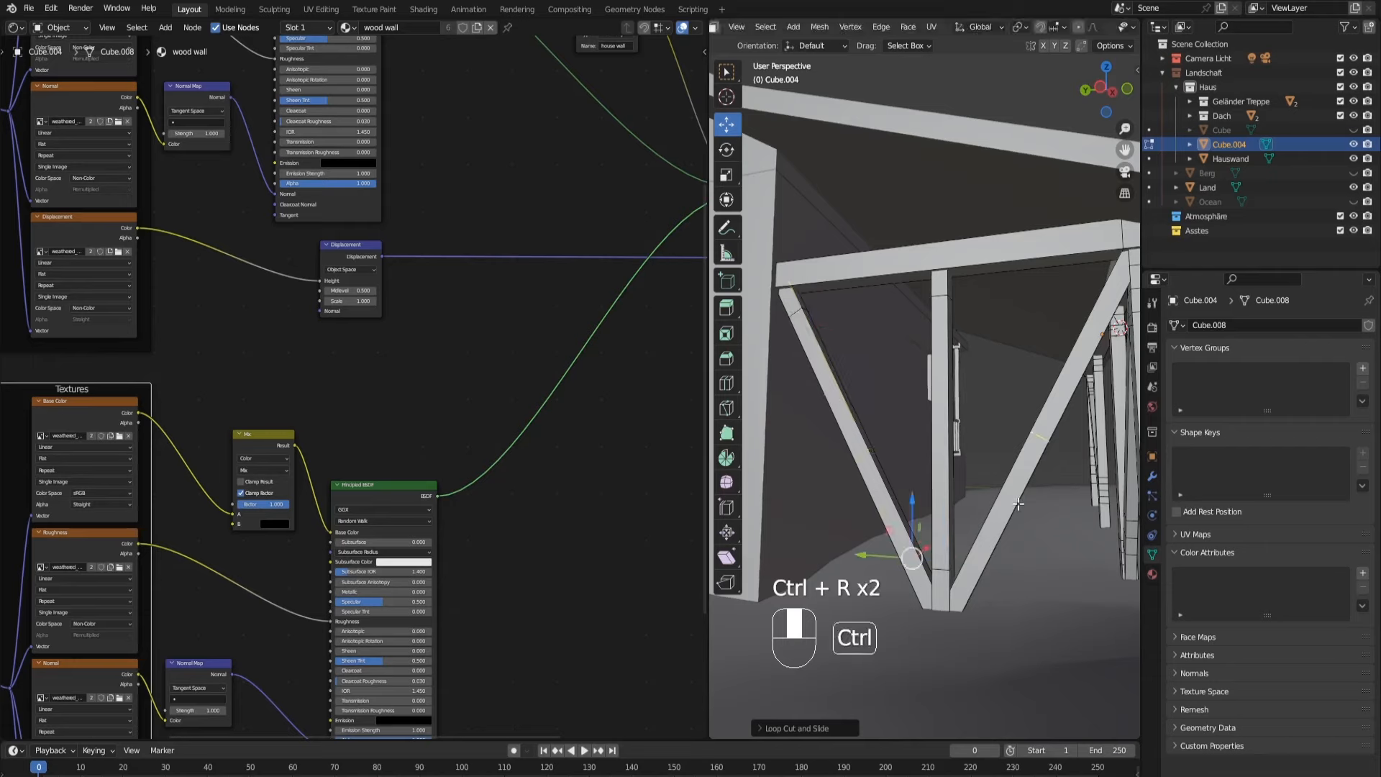
# Step: Add edge loops near the lower and upper ends of the side frame's diagonal brace that meets the corner post
pyautogui.click(1018, 503)
pyautogui.click(962, 627)
pyautogui.hotkey('ctrl', 'r')
pyautogui.click(1072, 327)
pyautogui.click(1107, 341)
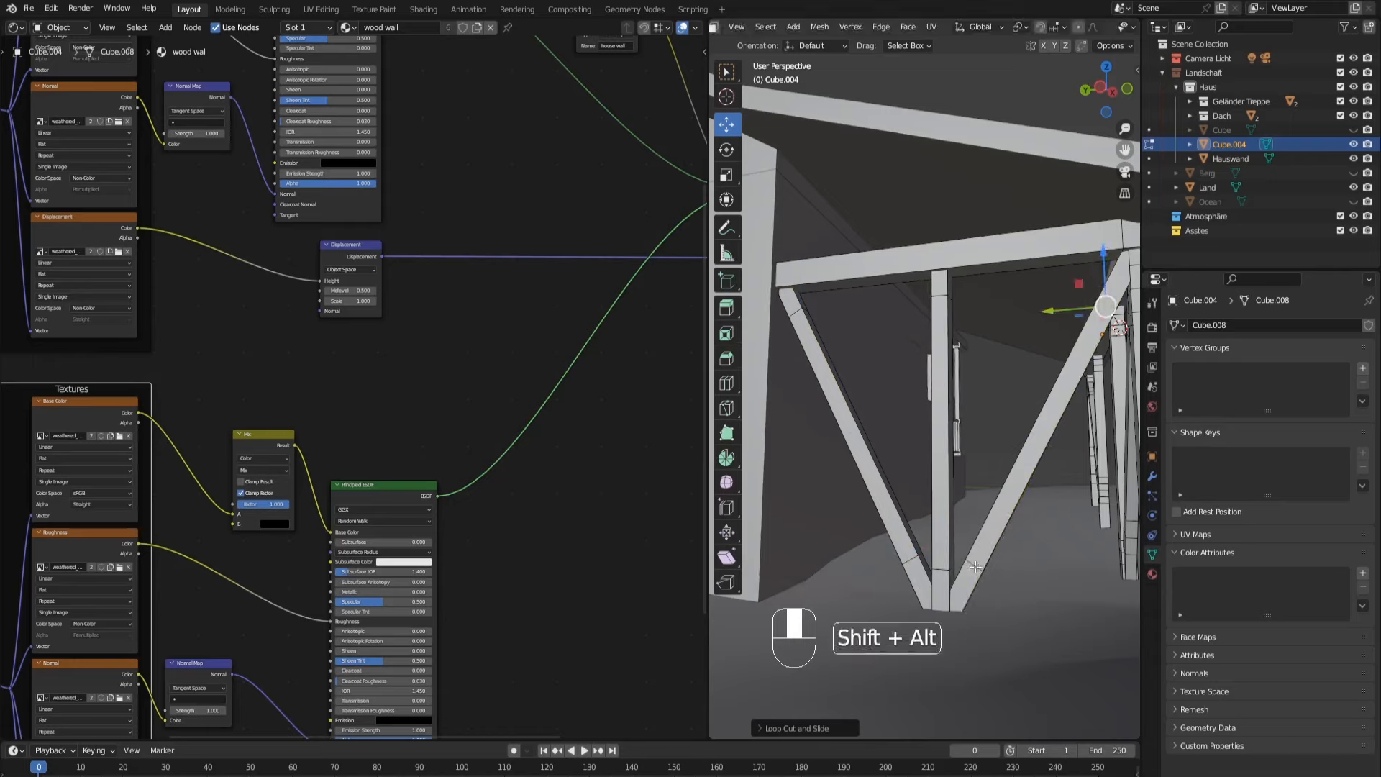
# Step: Select all six new edge loops on the side frame's middle post and two braces, and bevel them together
pyautogui.keyDown('alt'); pyautogui.keyDown('shift'); pyautogui.click(929, 571); pyautogui.keyUp('shift'); pyautogui.keyUp('alt')
pyautogui.keyDown('alt'); pyautogui.keyDown('shift'); pyautogui.click(909, 560); pyautogui.keyUp('shift'); pyautogui.keyUp('alt')
pyautogui.keyDown('alt'); pyautogui.keyDown('shift'); pyautogui.click(937, 566); pyautogui.keyUp('shift'); pyautogui.keyUp('alt')
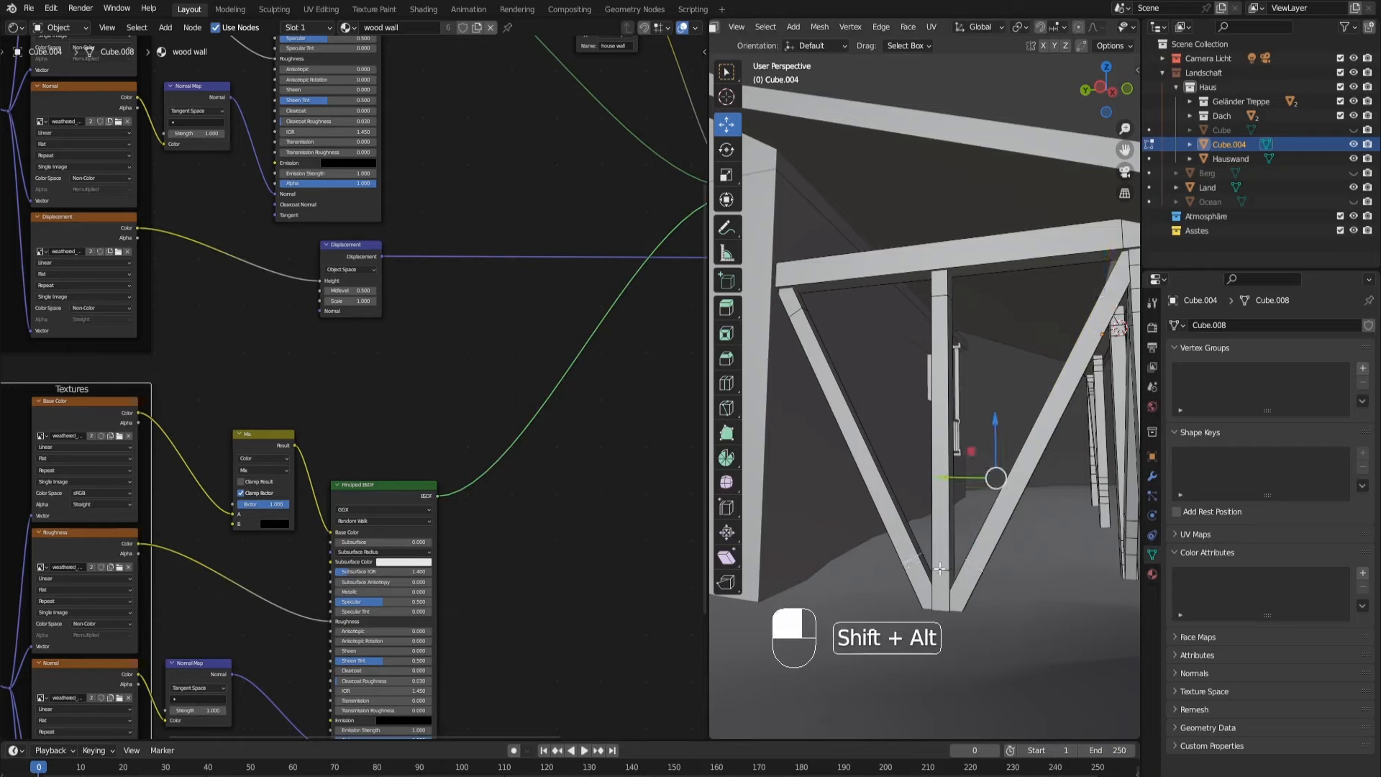
pyautogui.keyDown('alt'); pyautogui.keyDown('shift'); pyautogui.click(935, 296); pyautogui.keyUp('shift'); pyautogui.keyUp('alt')
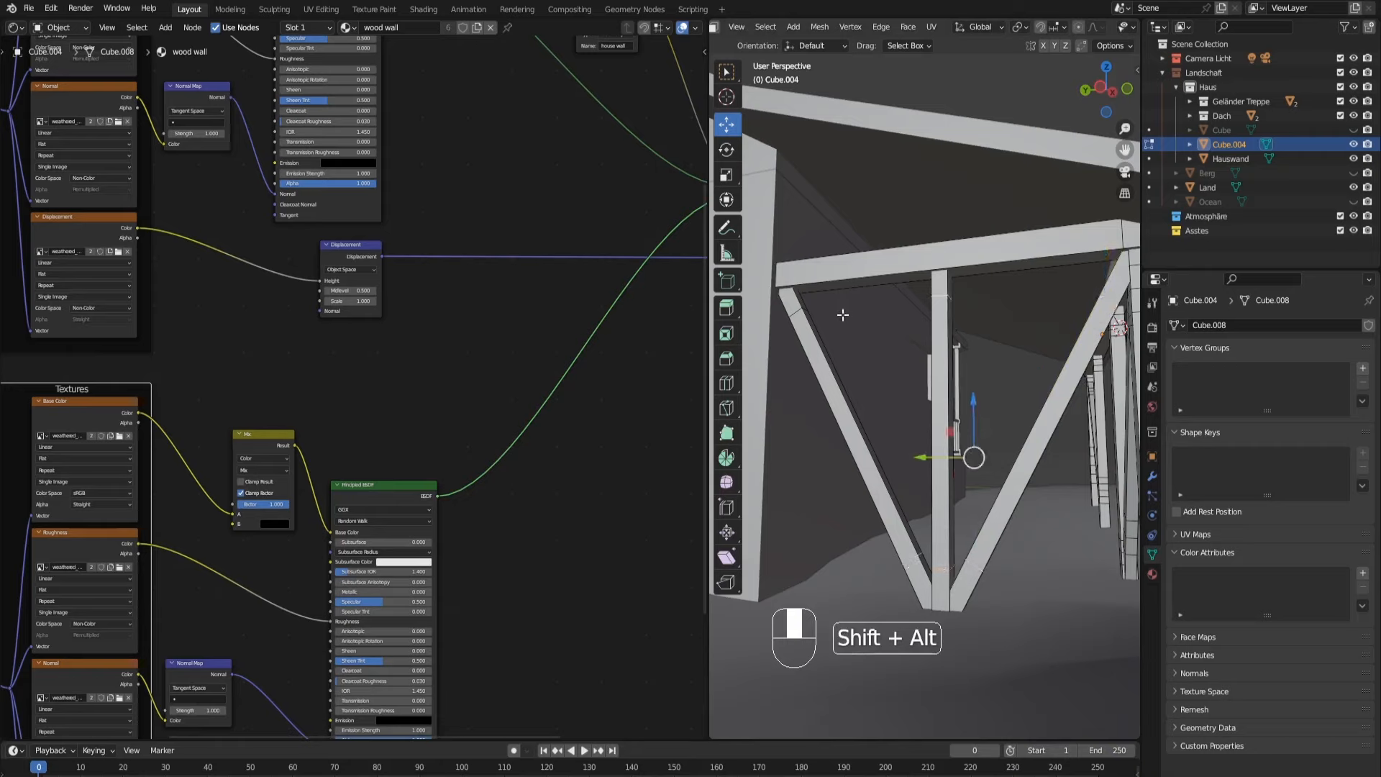
pyautogui.keyDown('alt'); pyautogui.keyDown('shift'); pyautogui.click(866, 383); pyautogui.keyUp('shift'); pyautogui.keyUp('alt')
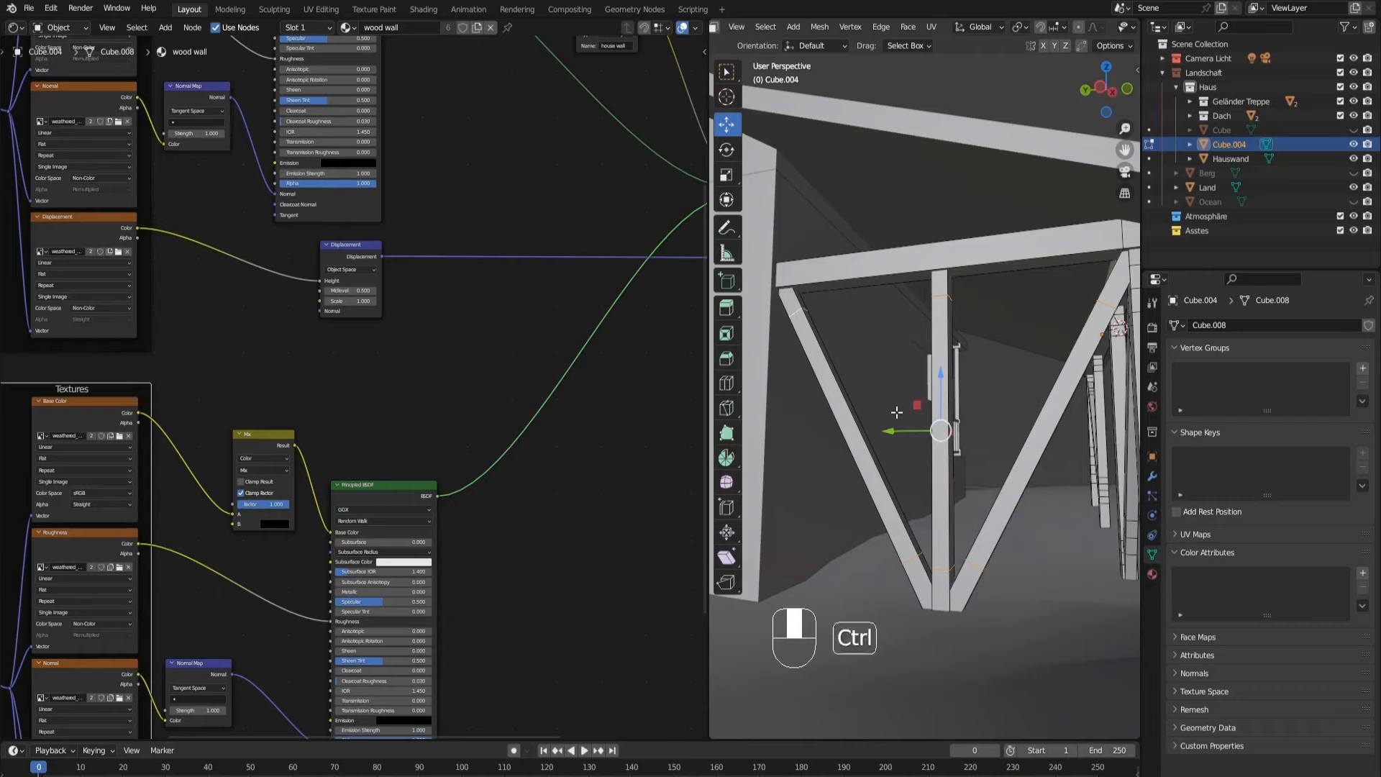
pyautogui.hotkey('ctrl', 'b')
pyautogui.press('shift')
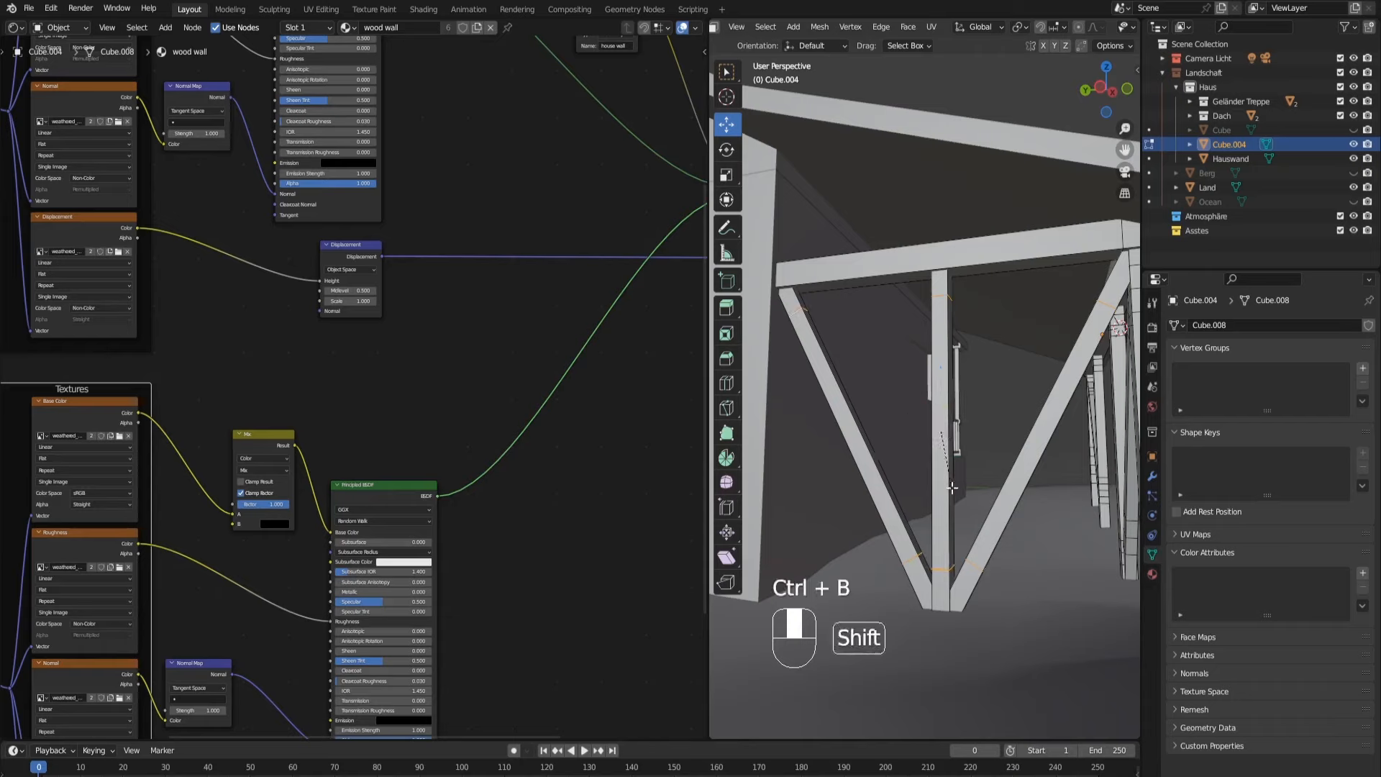
pyautogui.click(972, 486)
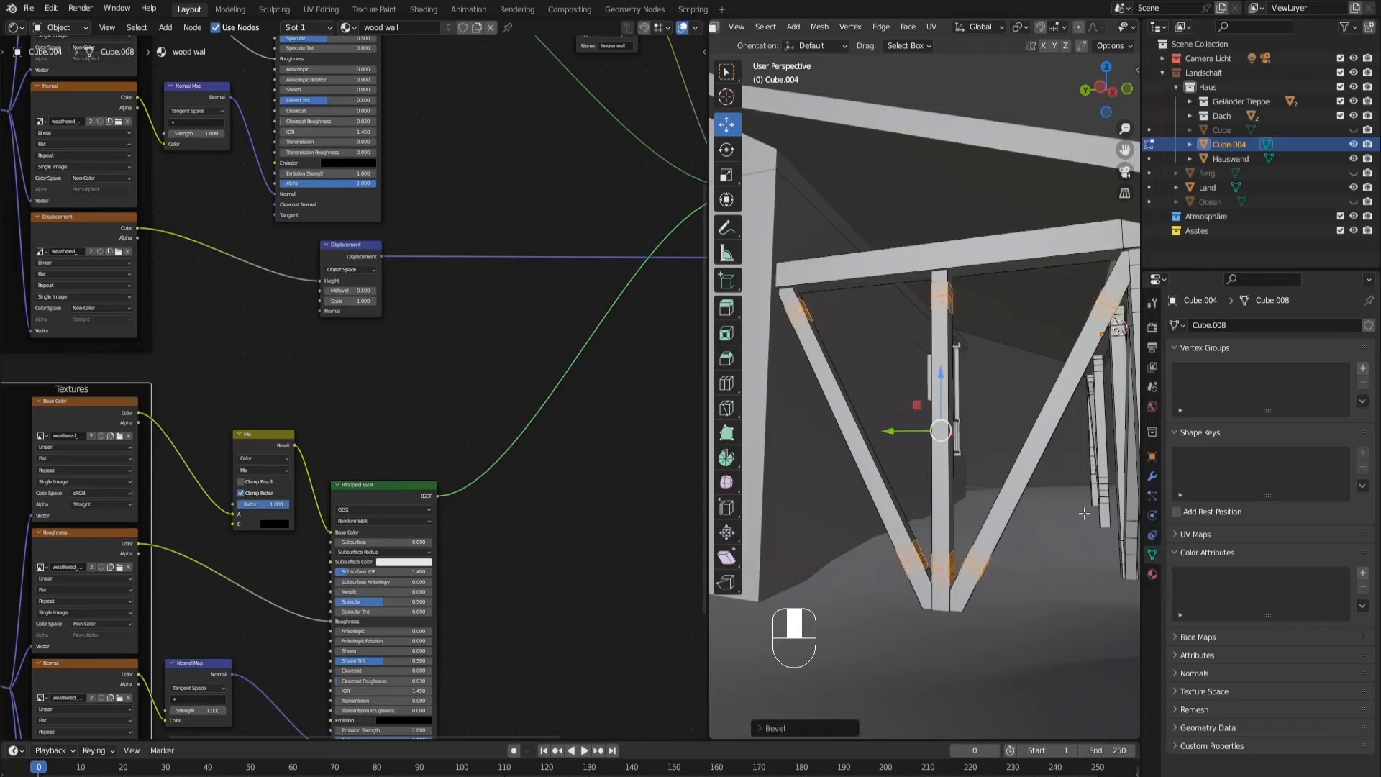
# Step: Add an edge loop to the long horizontal beam close to this corner post and bevel it
pyautogui.moveTo(1085, 514); pyautogui.dragTo(811, 311, button='middle')
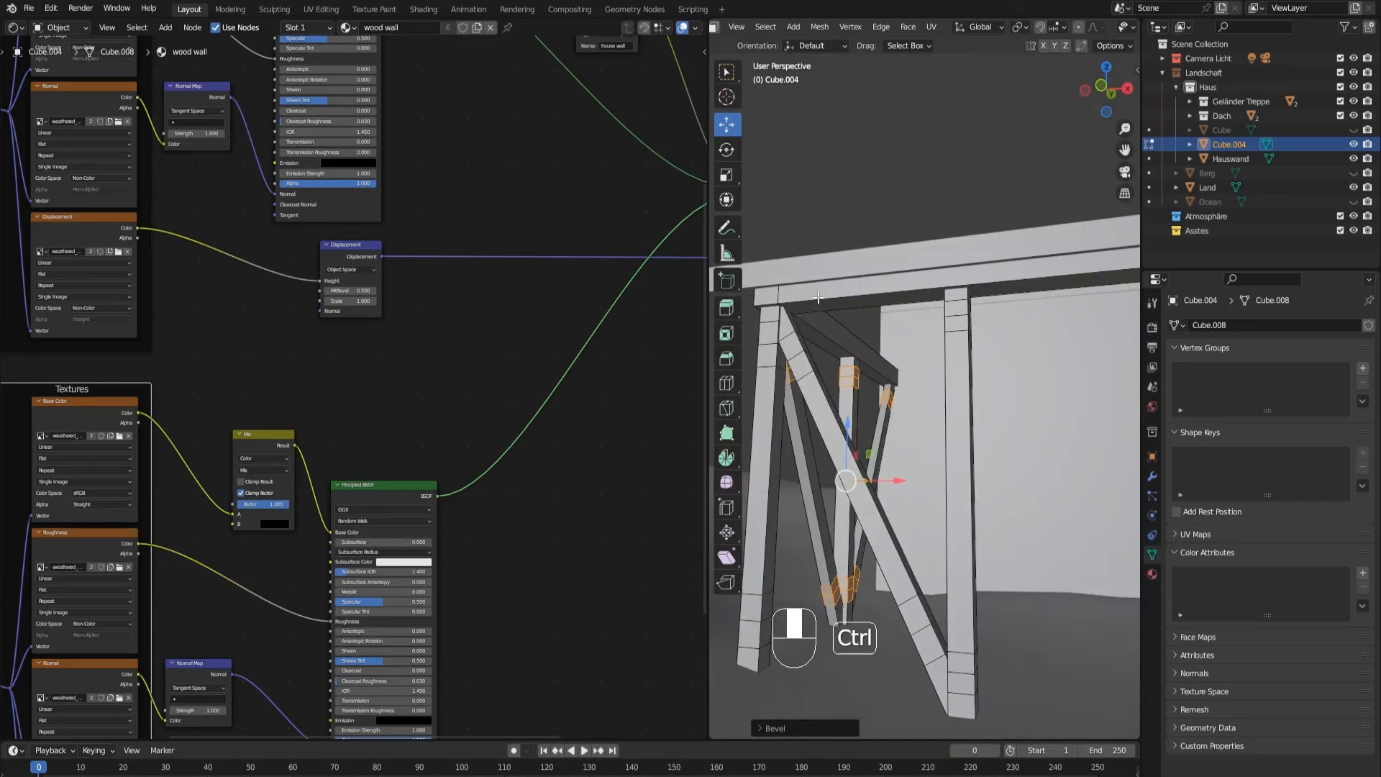
pyautogui.hotkey('ctrl', 'r')
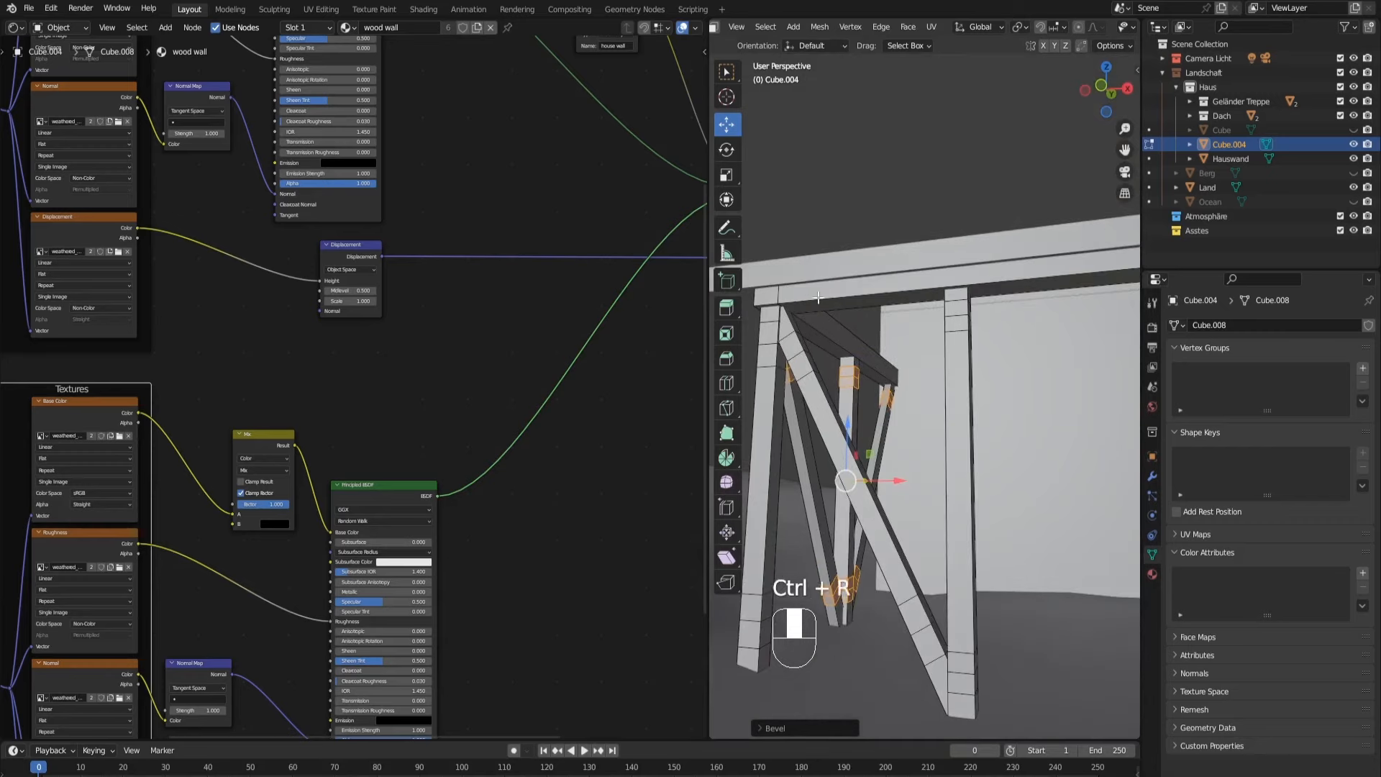
pyautogui.click(1052, 274)
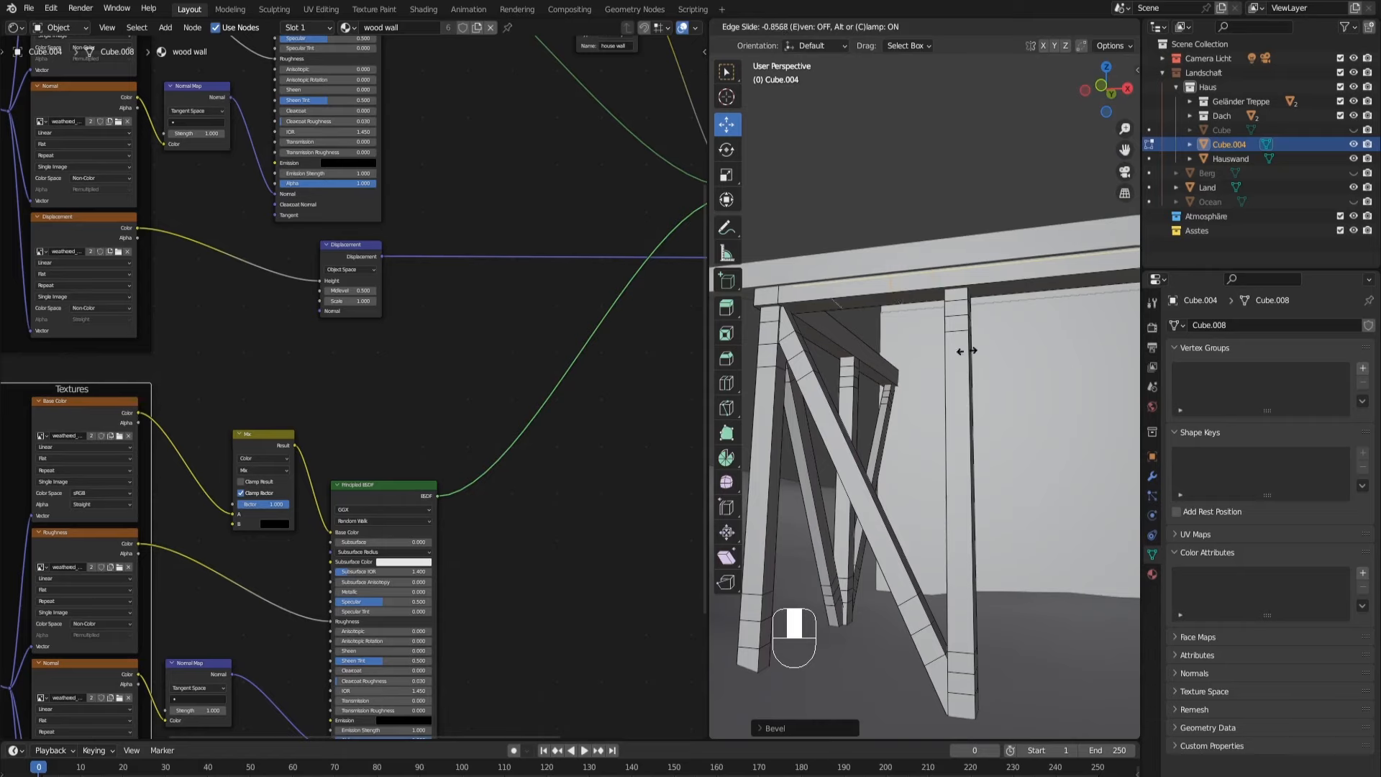
pyautogui.click(917, 342)
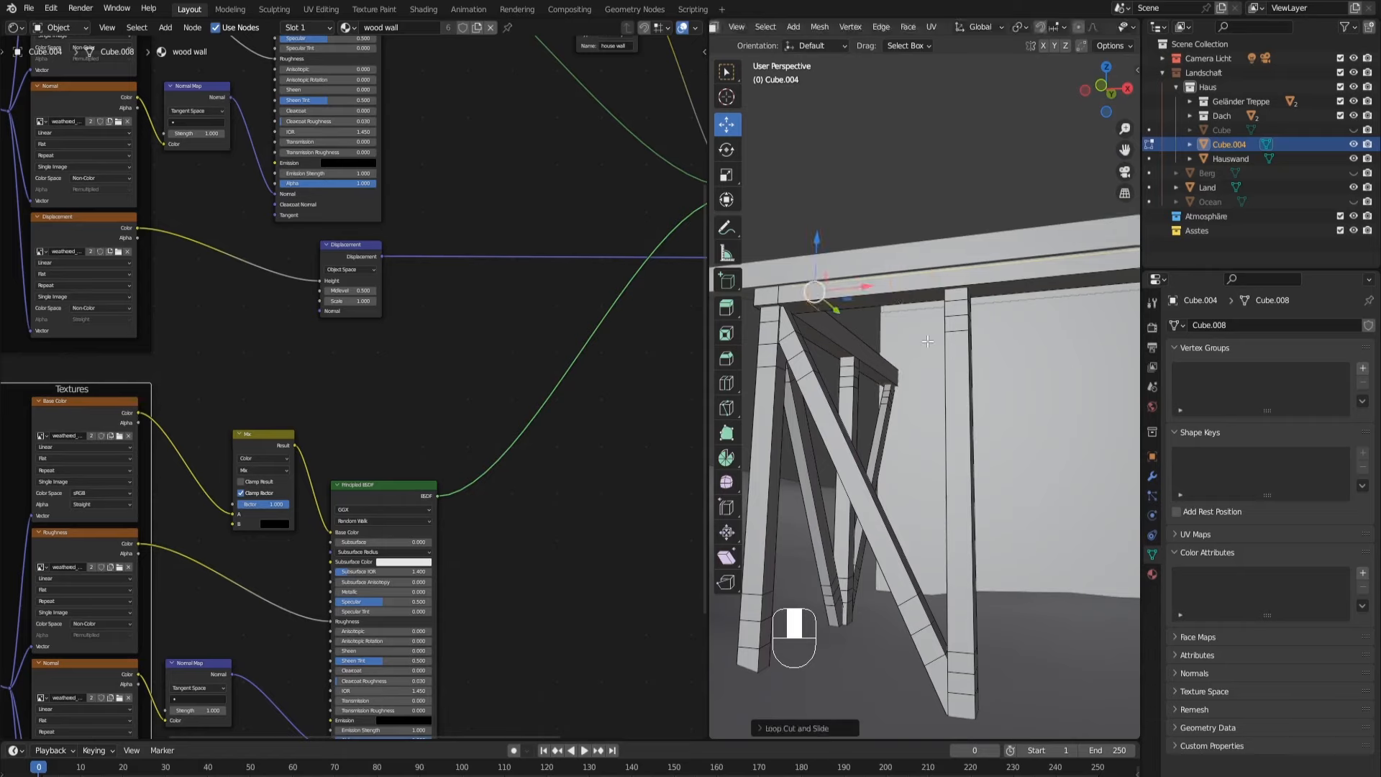
pyautogui.hotkey('ctrl', 'b')
pyautogui.click(965, 391)
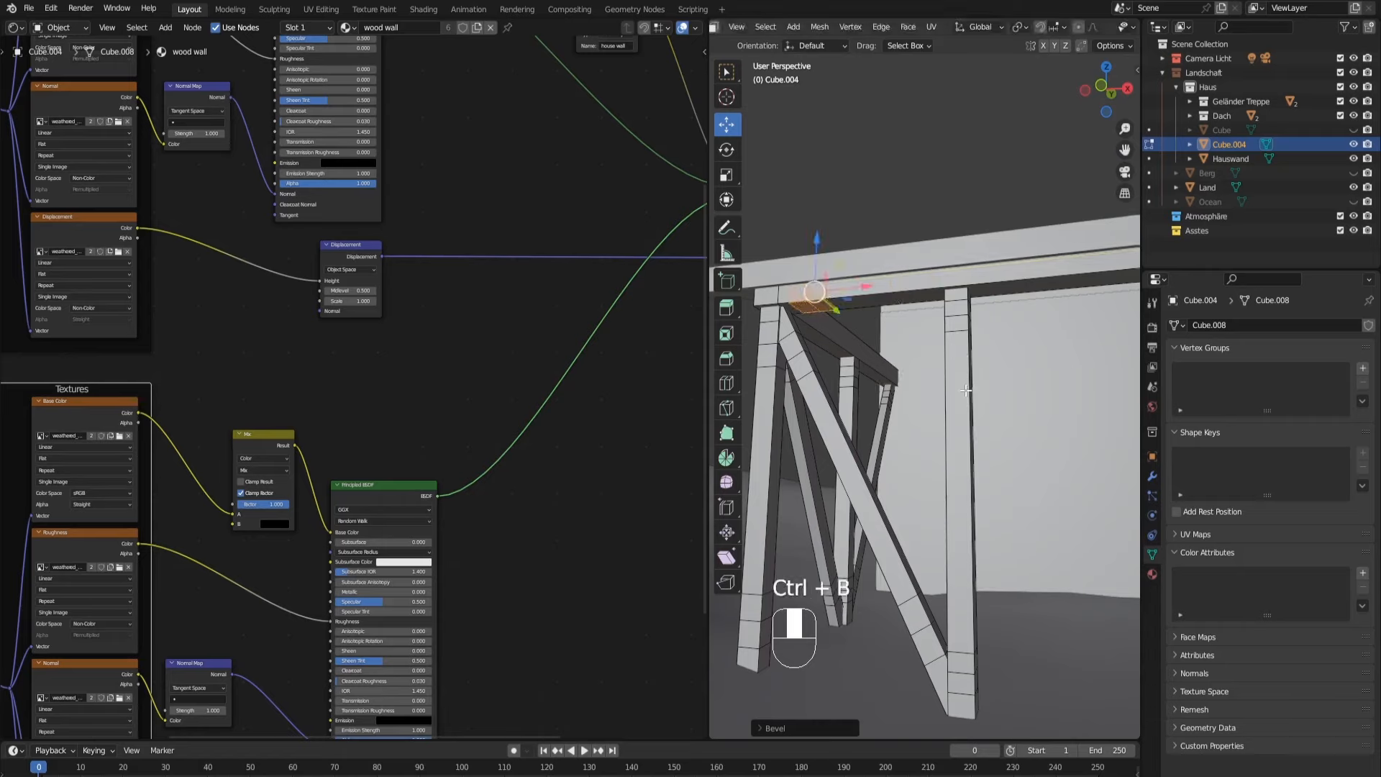
# Step: Add an edge loop near the other end of the long horizontal beam, beside its corner post, and bevel it
pyautogui.scroll(-3, 1011, 406)
pyautogui.keyDown('shift'); pyautogui.moveTo(1011, 406); pyautogui.dragTo(719, 395, button='middle'); pyautogui.keyUp('shift')
pyautogui.moveTo(1023, 383); pyautogui.dragTo(1005, 251, button='middle')
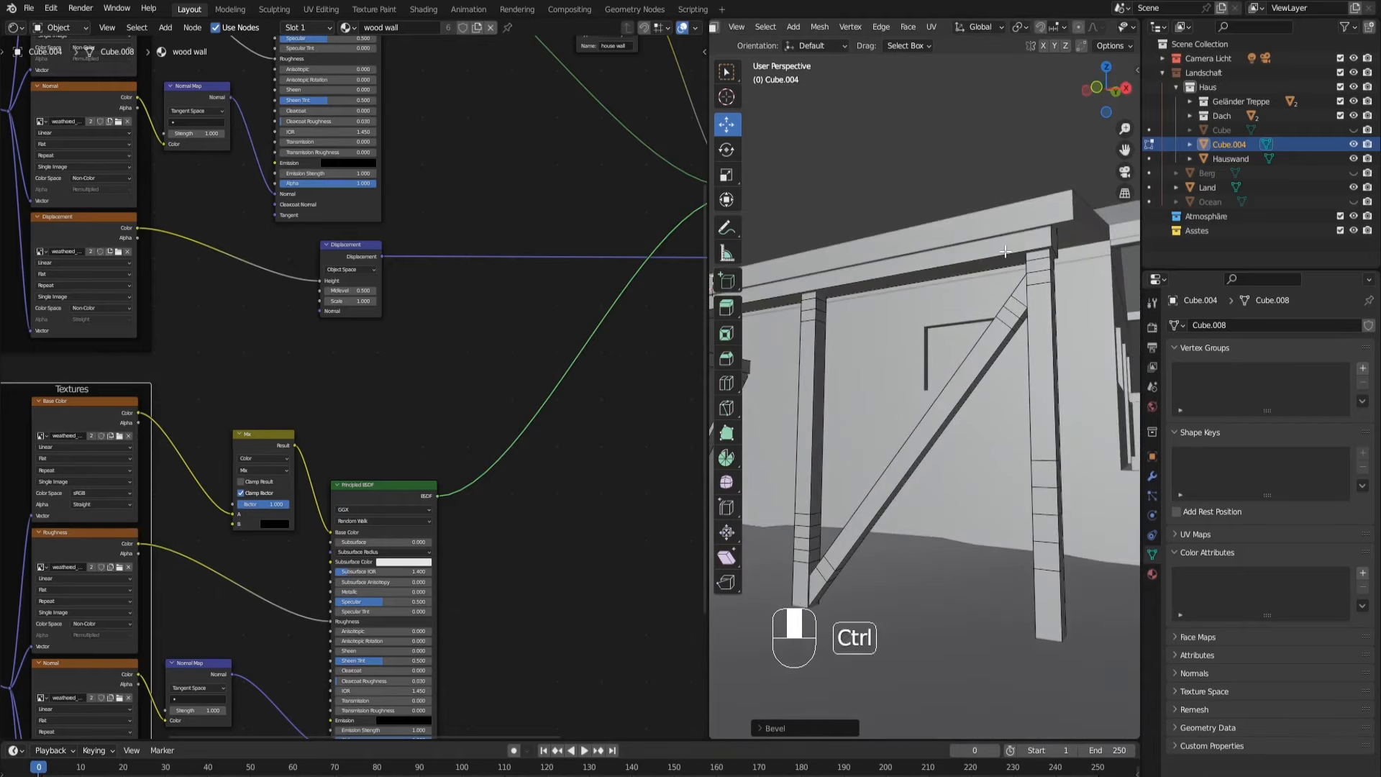
pyautogui.hotkey('ctrl', 'r')
pyautogui.click(1051, 248)
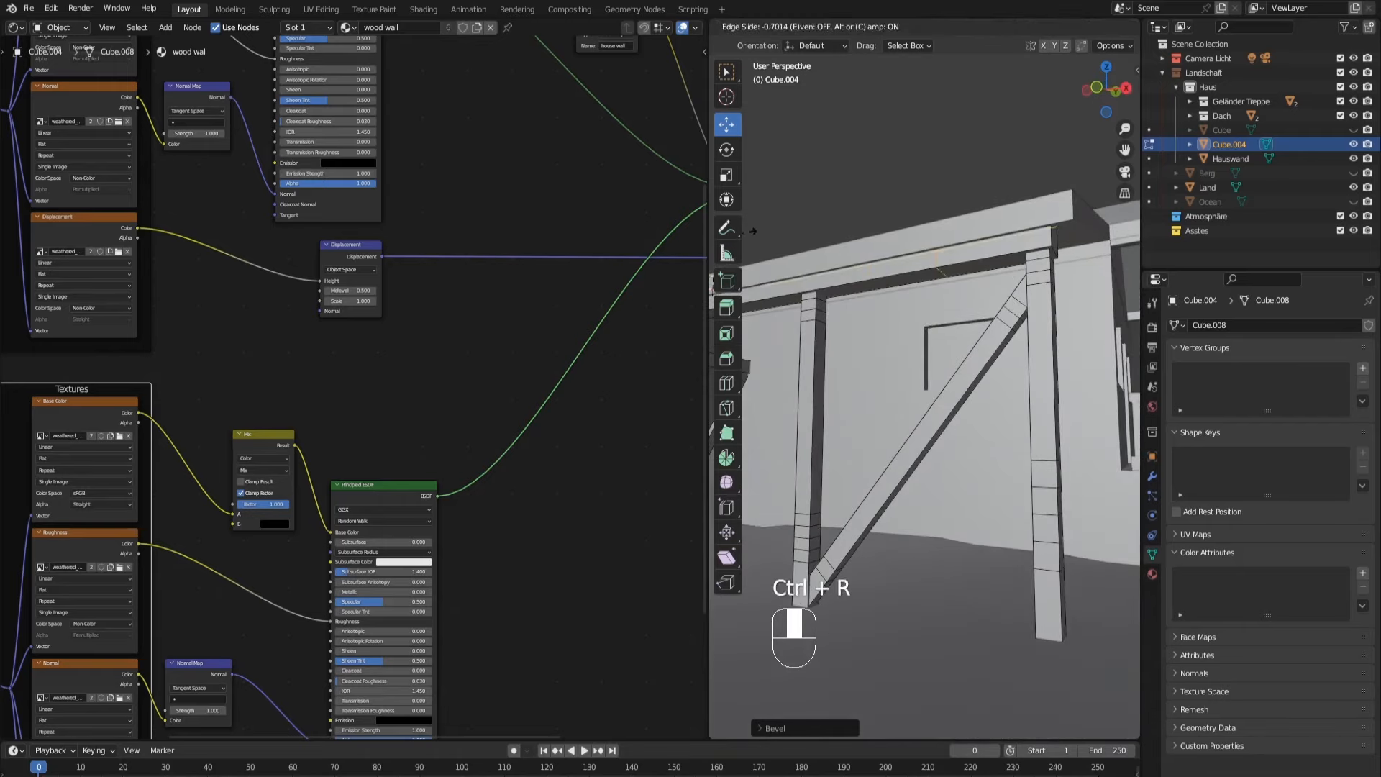
pyautogui.click(791, 227)
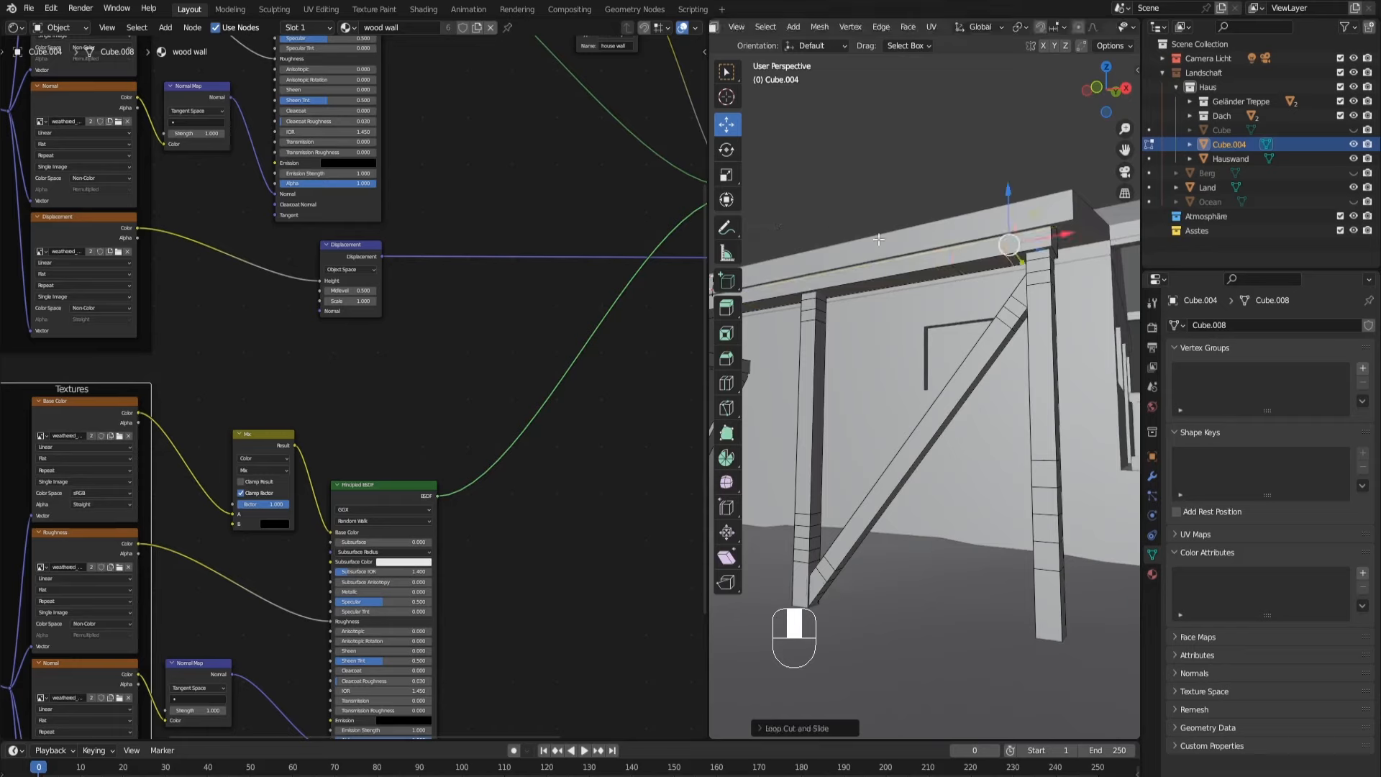
pyautogui.hotkey('ctrl', 'b')
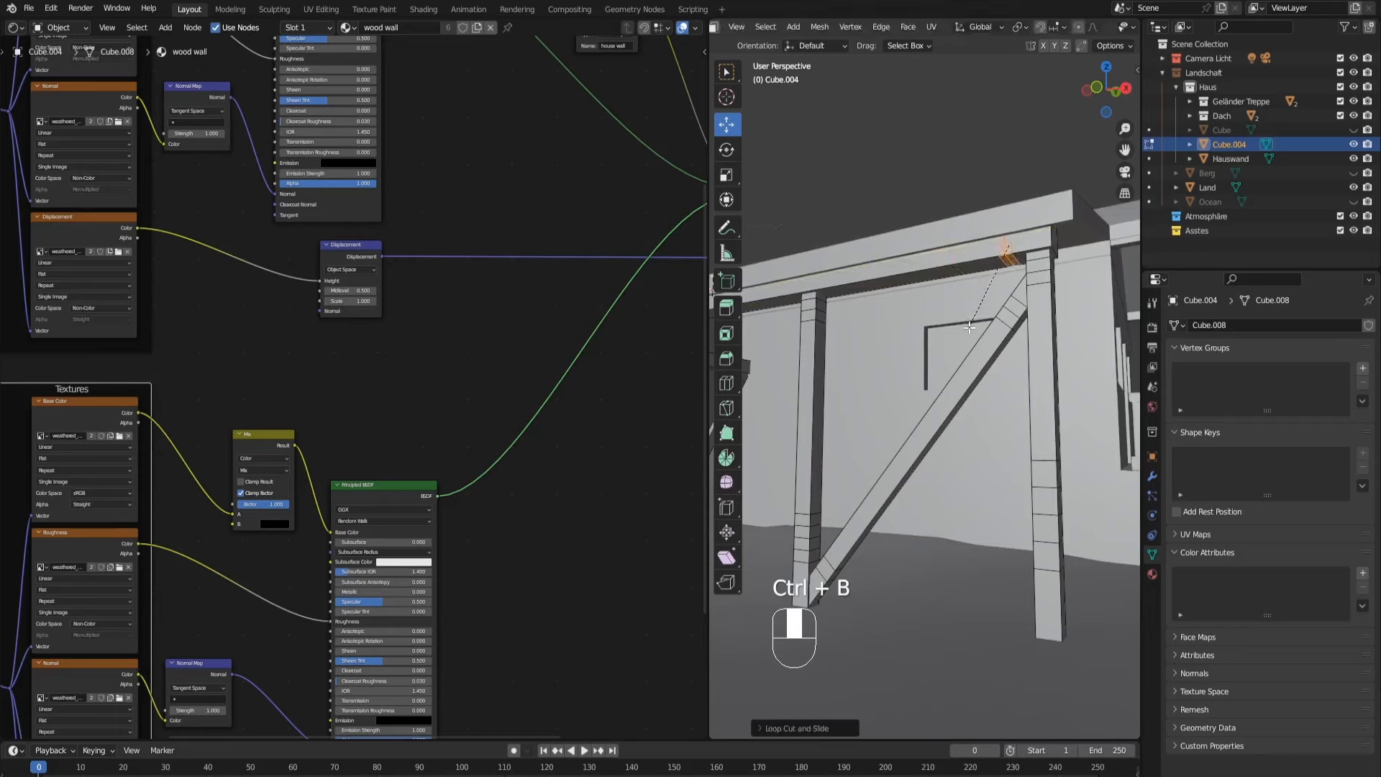
pyautogui.click(968, 324)
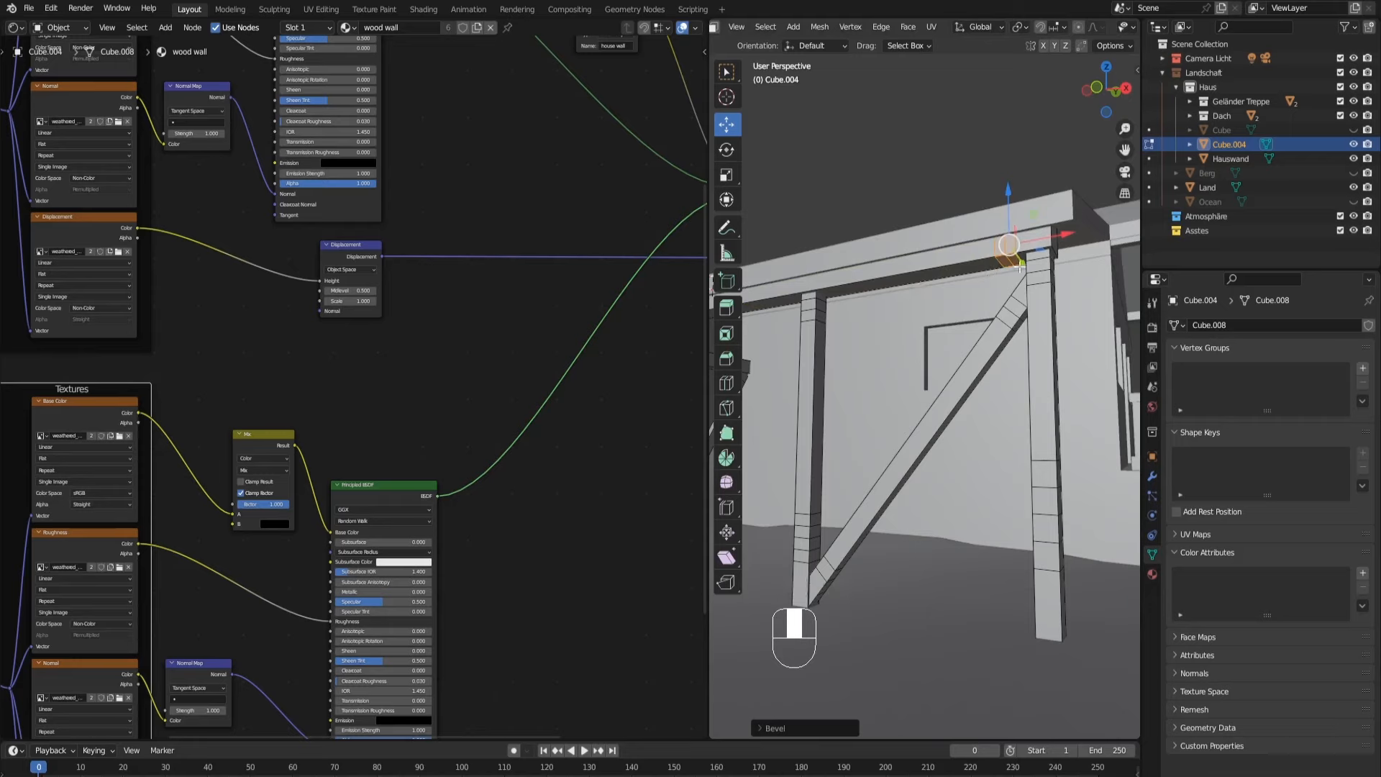
# Step: Add an edge loop to the long beam above the inner post near that end, bevel it, and return to Object Mode
pyautogui.keyDown('shift'); pyautogui.moveTo(1051, 249); pyautogui.dragTo(914, 308, button='middle'); pyautogui.keyUp('shift')
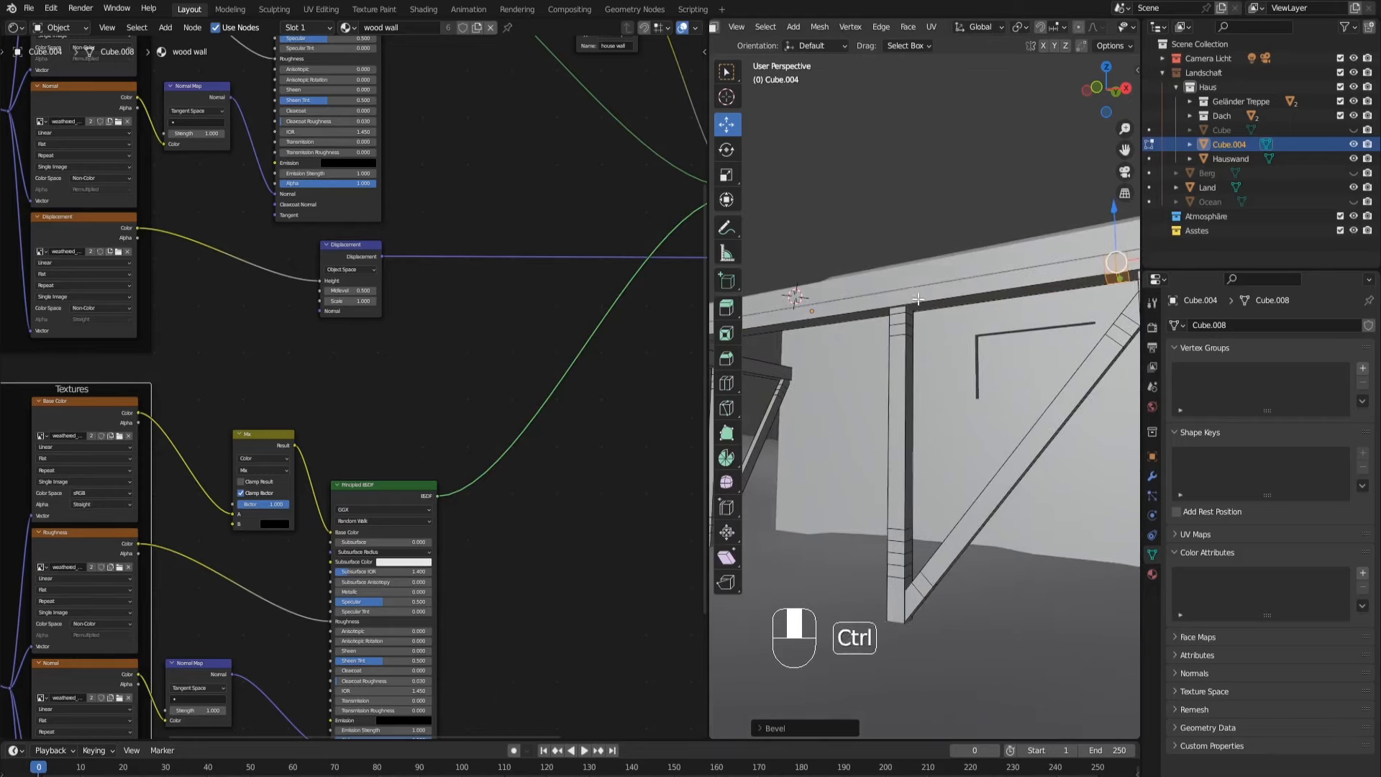
pyautogui.hotkey('ctrl', 'r')
pyautogui.click(918, 298)
pyautogui.click(1002, 286)
pyautogui.hotkey('ctrl', 'b')
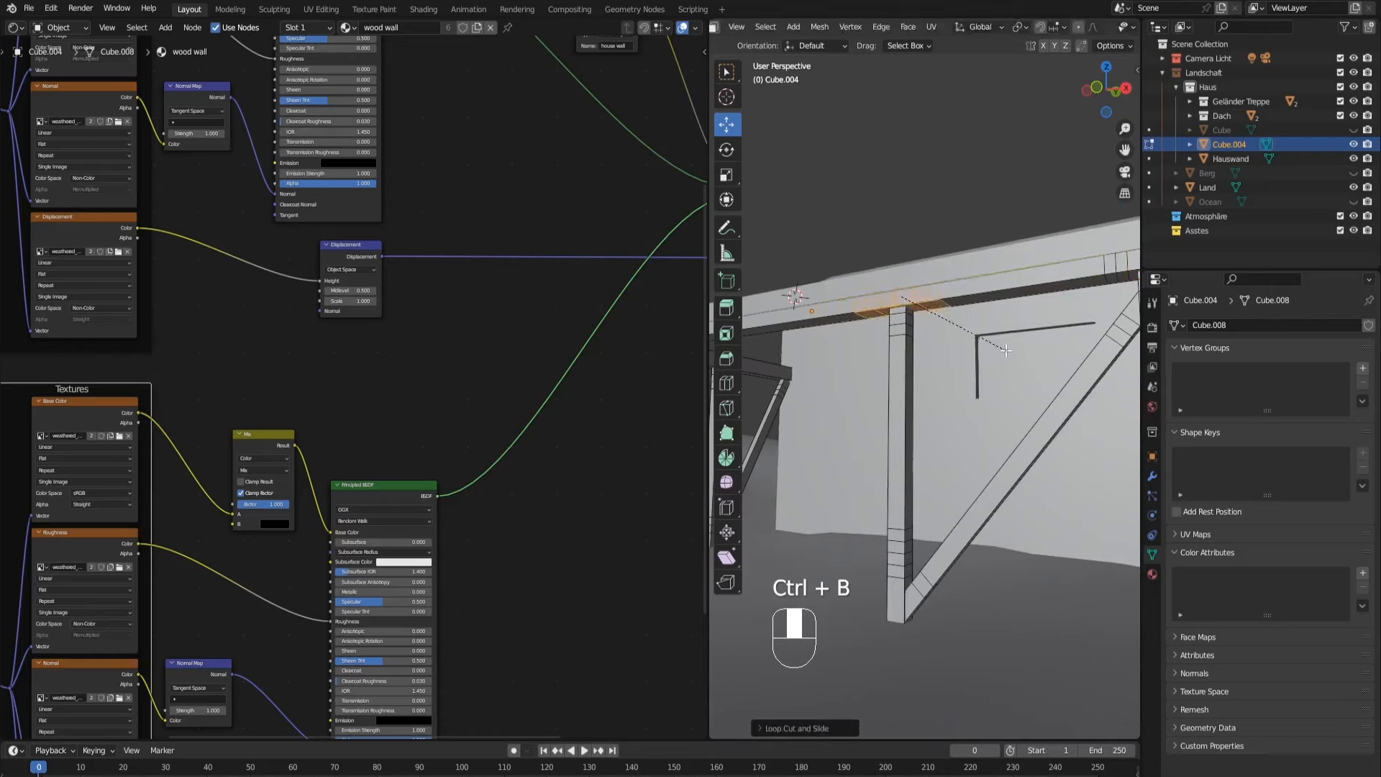
pyautogui.click(1005, 349)
pyautogui.moveTo(965, 380); pyautogui.dragTo(938, 379, button='middle')
pyautogui.press('Tab')
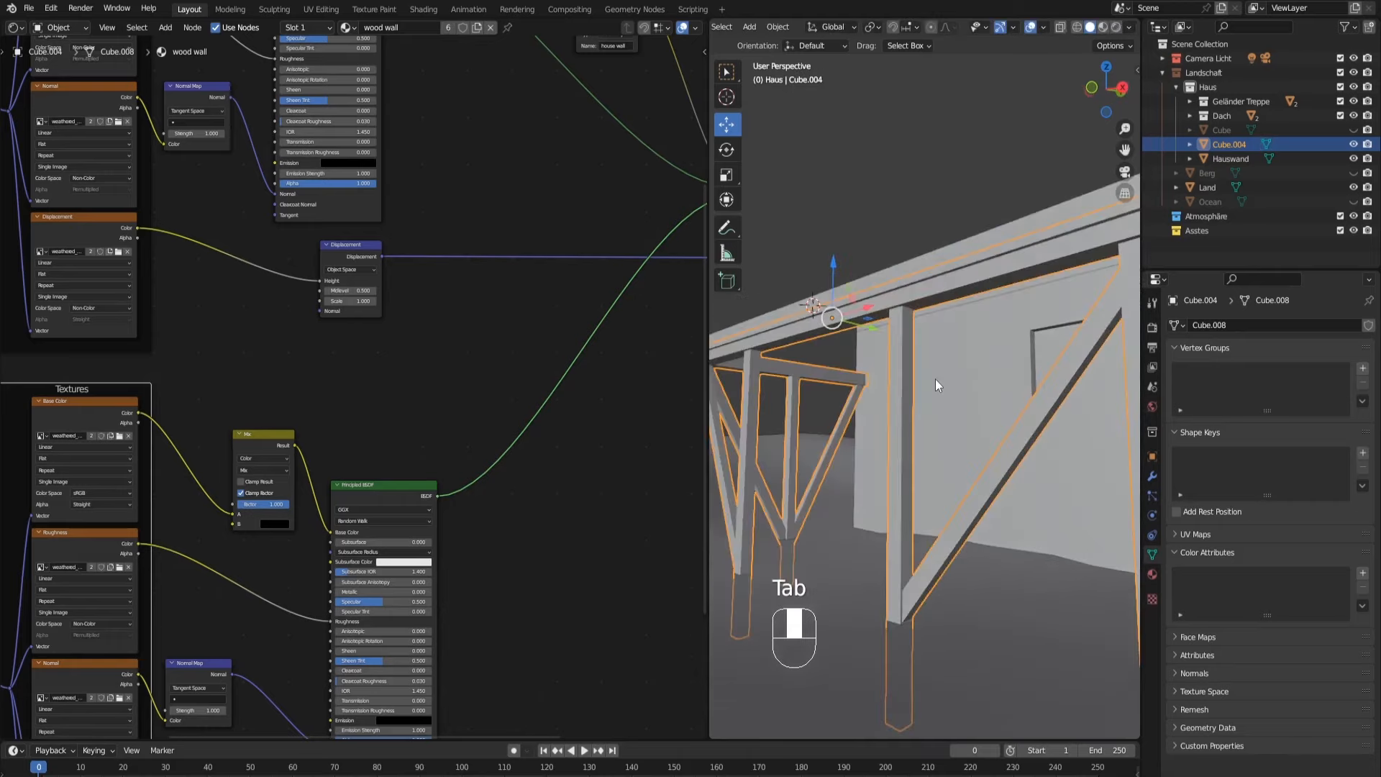
# Step: Add a color attribute named beams to the wooden support structure, with Vertex domain, Color data type and black color
pyautogui.keyDown('ctrl'); pyautogui.moveTo(935, 328); pyautogui.dragTo(1007, 446, button='middle'); pyautogui.keyUp('ctrl')
pyautogui.keyDown('shift'); pyautogui.moveTo(1018, 452); pyautogui.dragTo(967, 355, button='middle'); pyautogui.keyUp('shift')
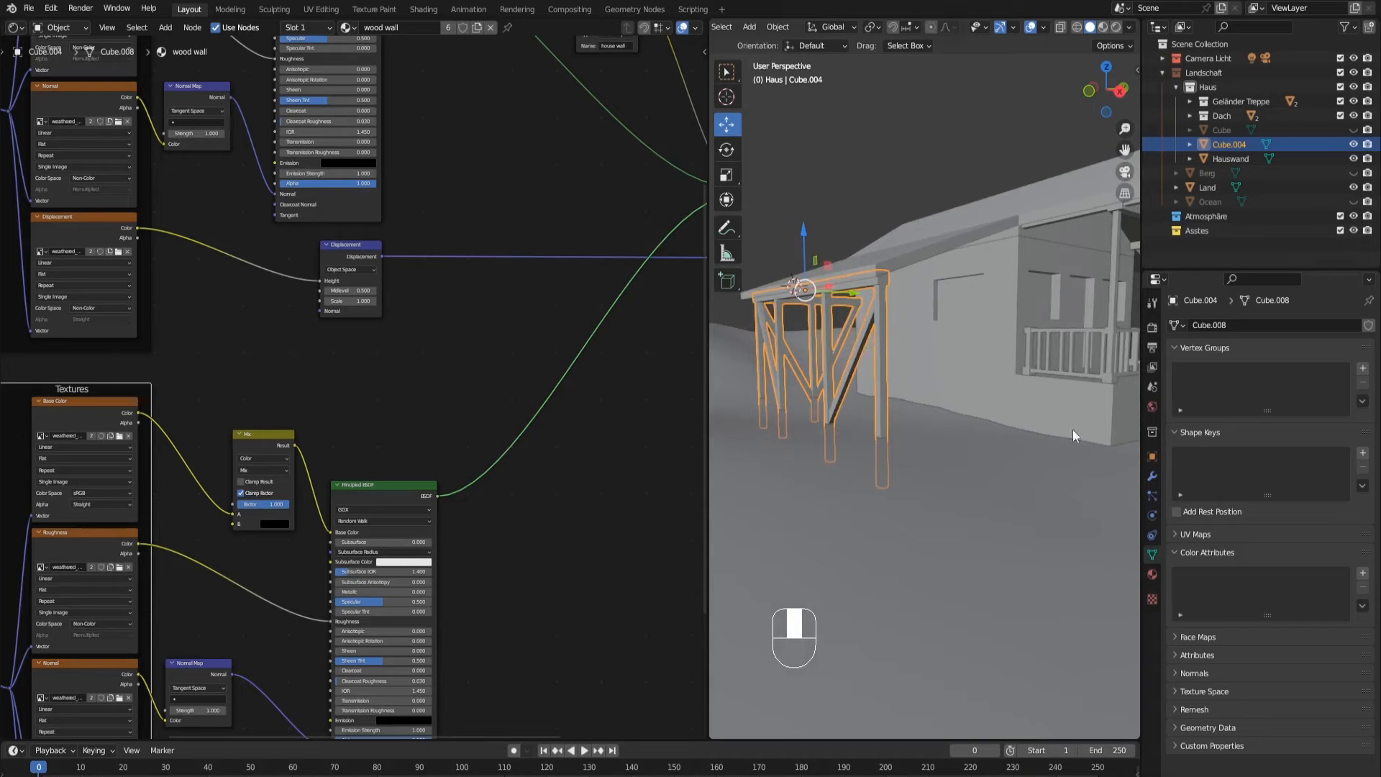
pyautogui.click(995, 304)
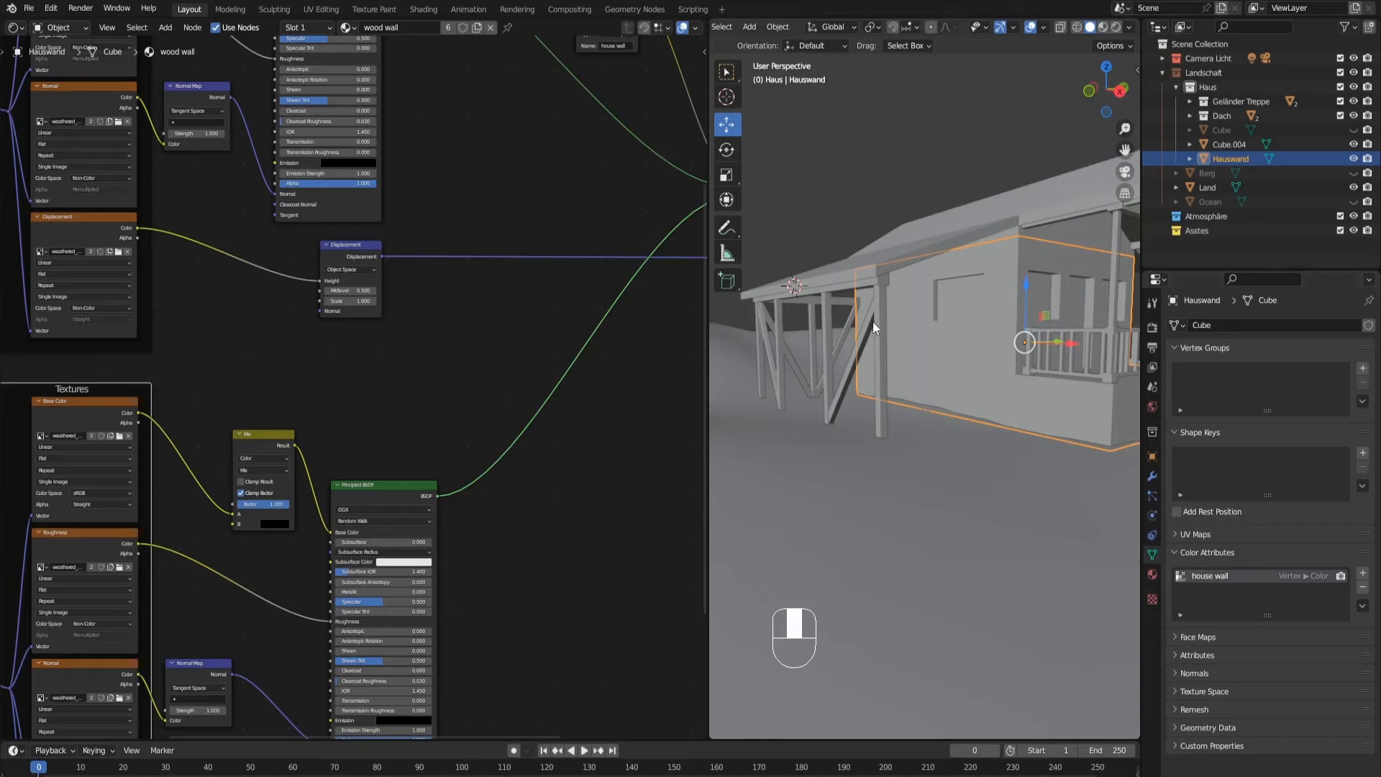
pyautogui.click(987, 225)
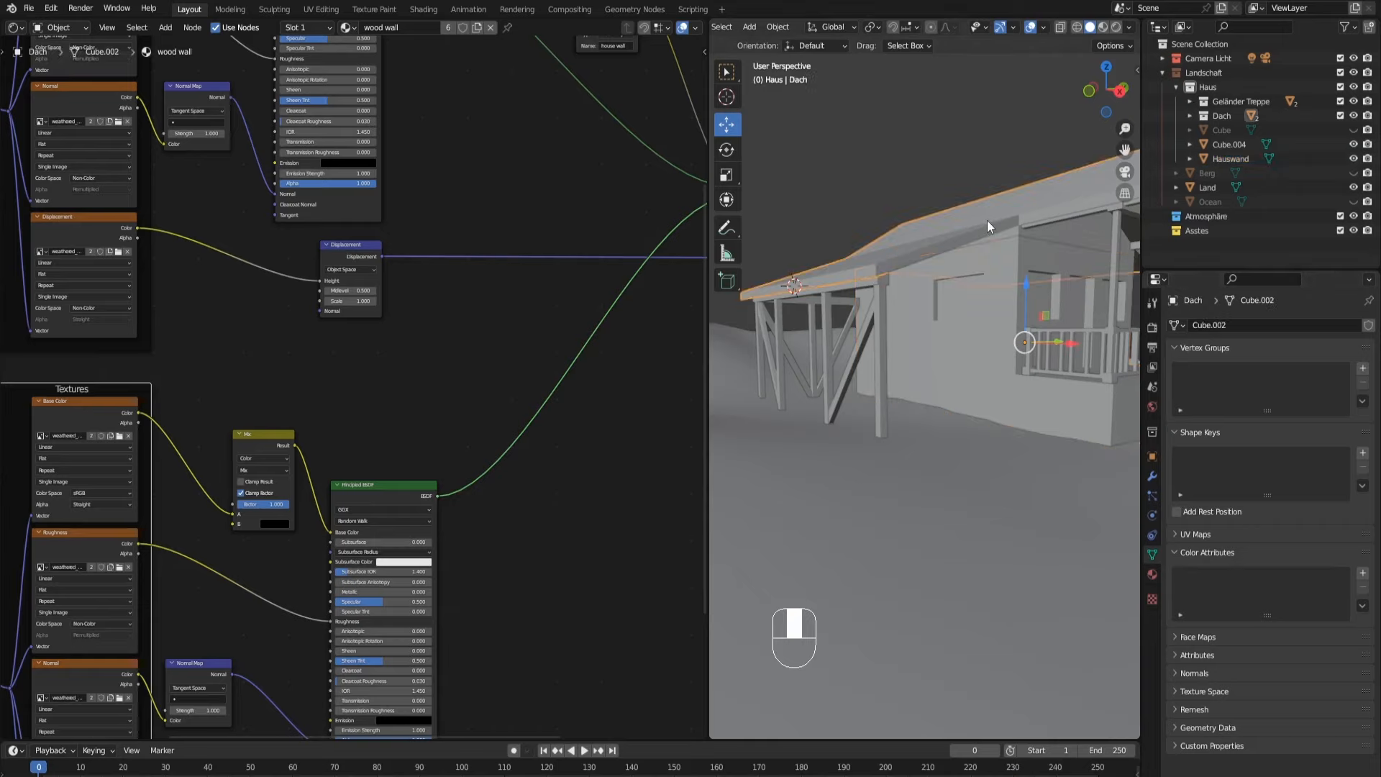
pyautogui.click(879, 321)
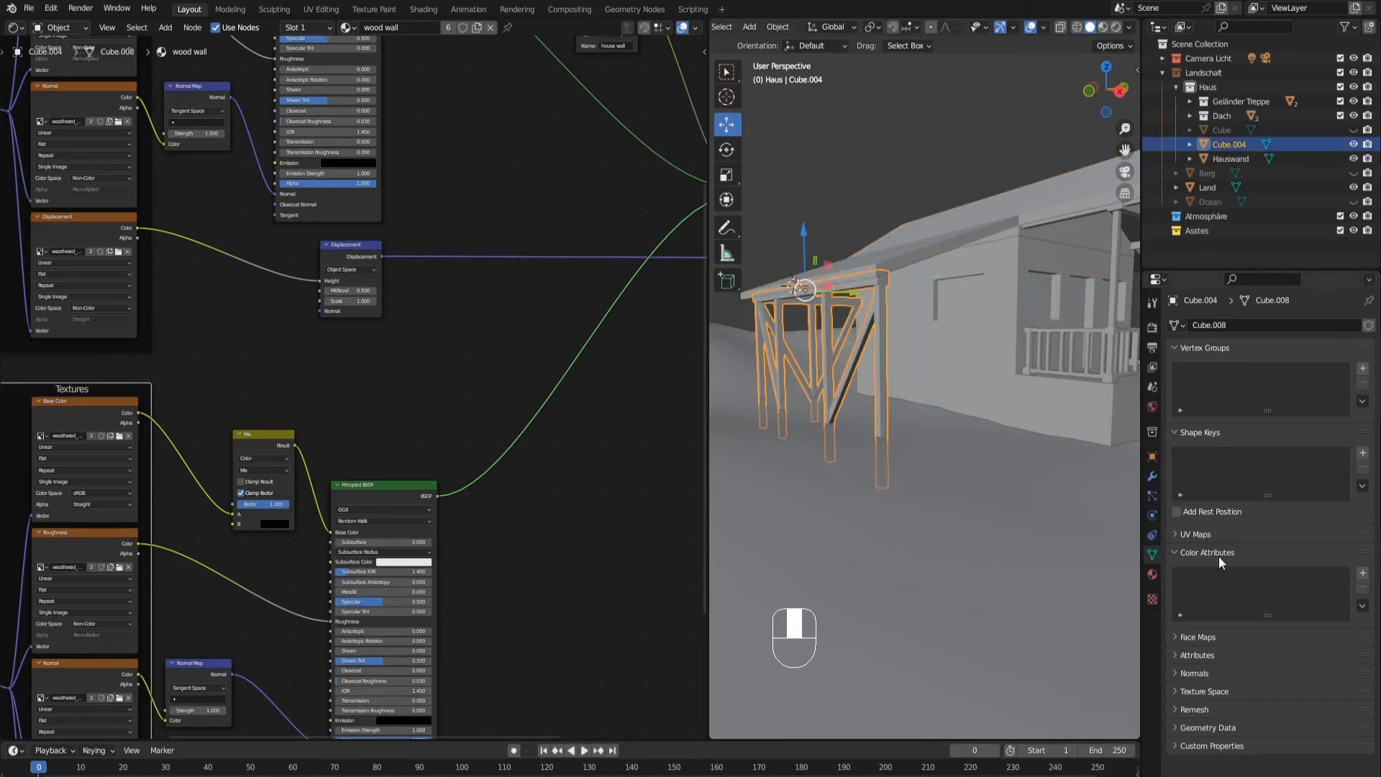
pyautogui.click(1361, 575)
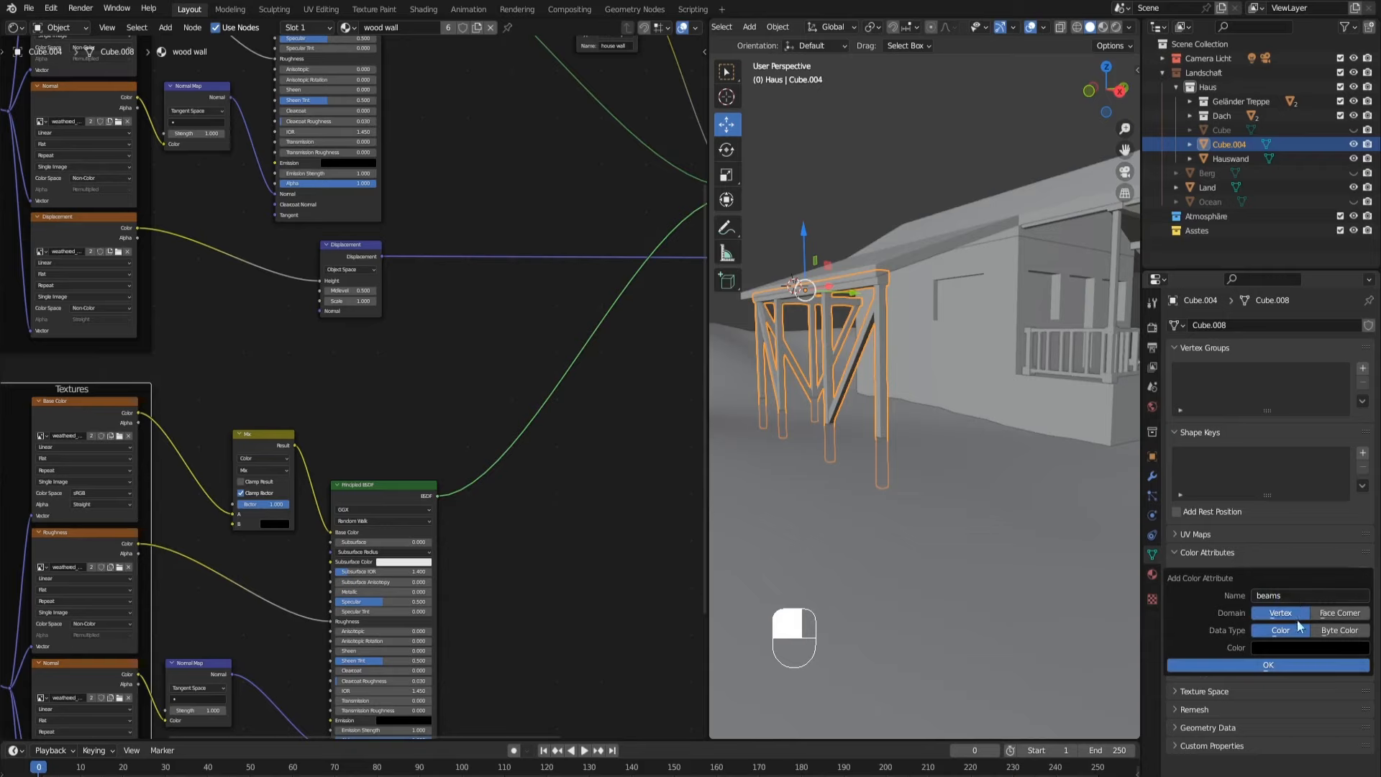
pyautogui.click(1287, 663)
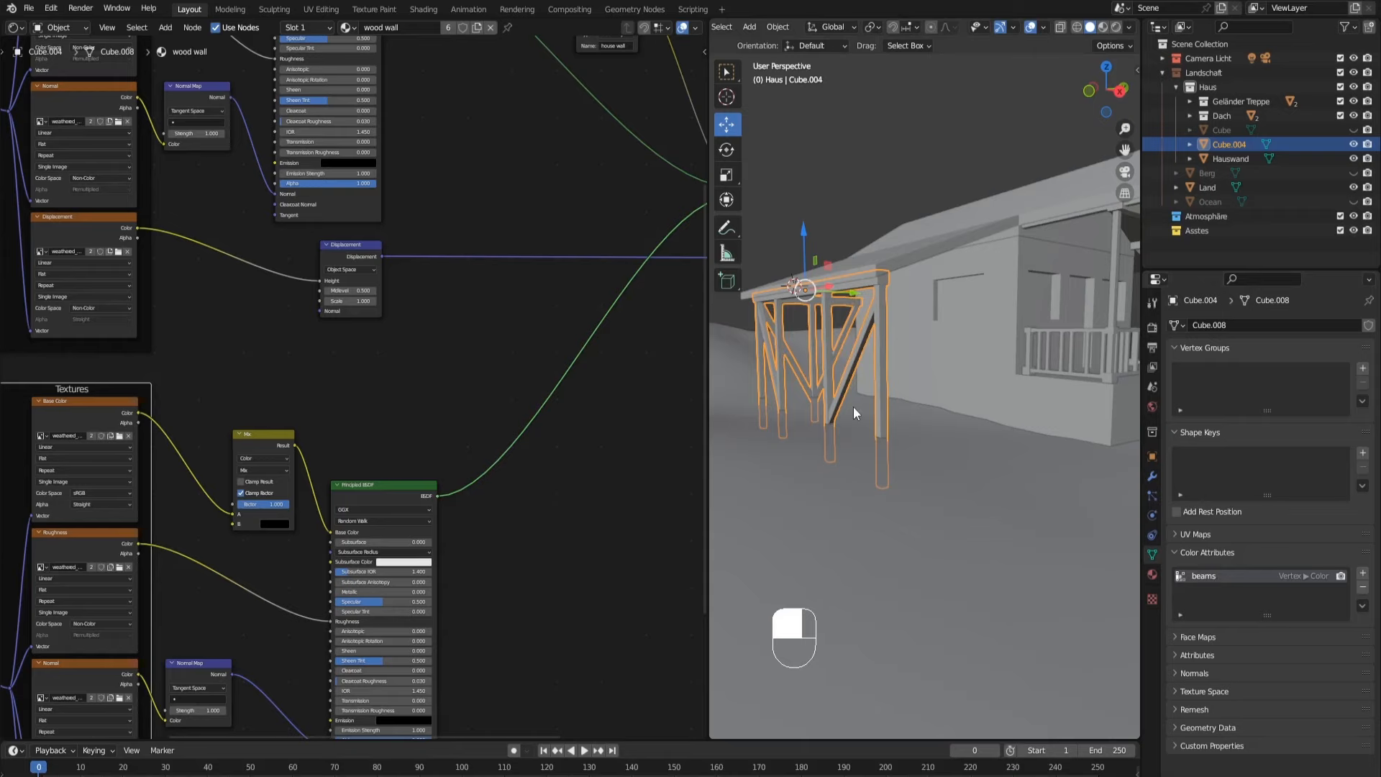
# Step: Switch the wooden support structure to Vertex Paint mode and open the Draw brush's settings
pyautogui.keyDown('ctrl'); pyautogui.moveTo(507, 318); pyautogui.dragTo(507, 347, button='middle'); pyautogui.keyUp('ctrl')
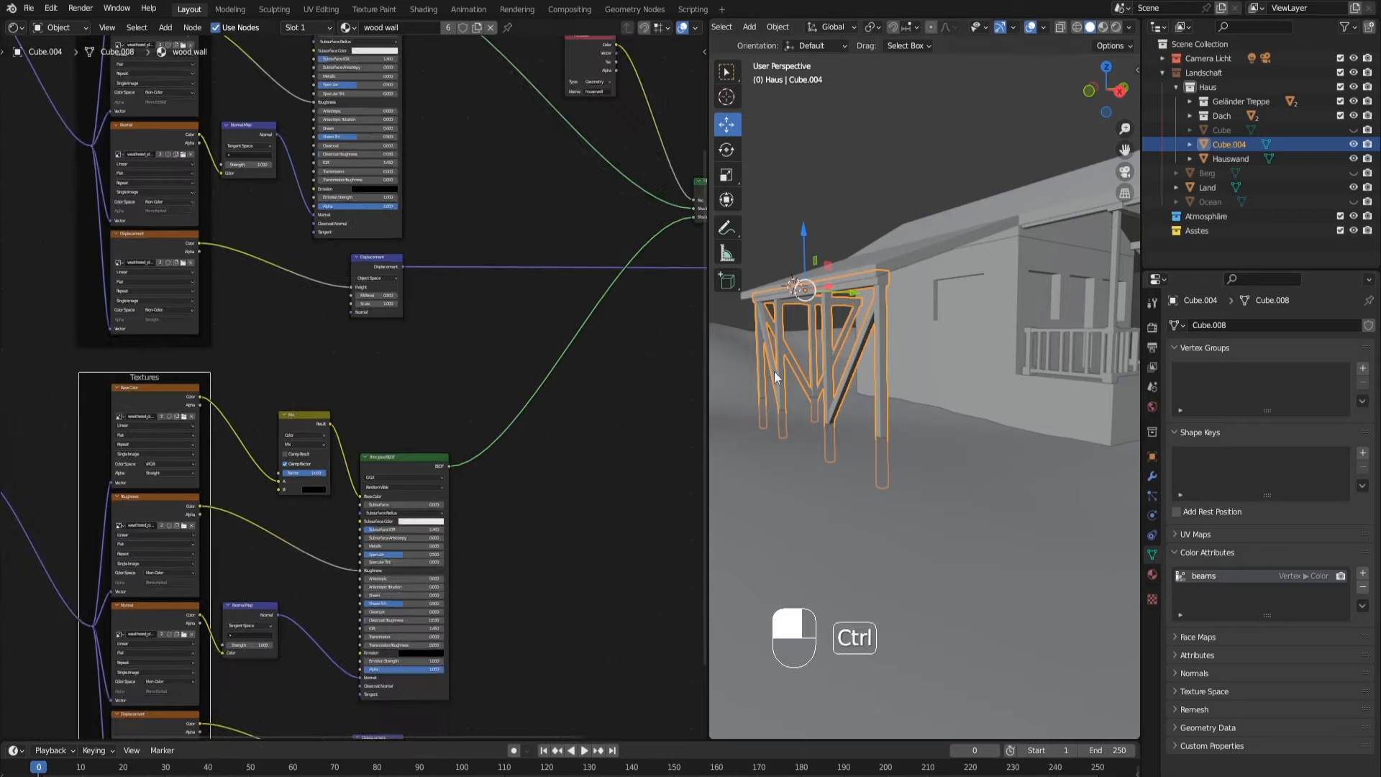
pyautogui.press('shift')
pyautogui.scroll(5, 748, 32)
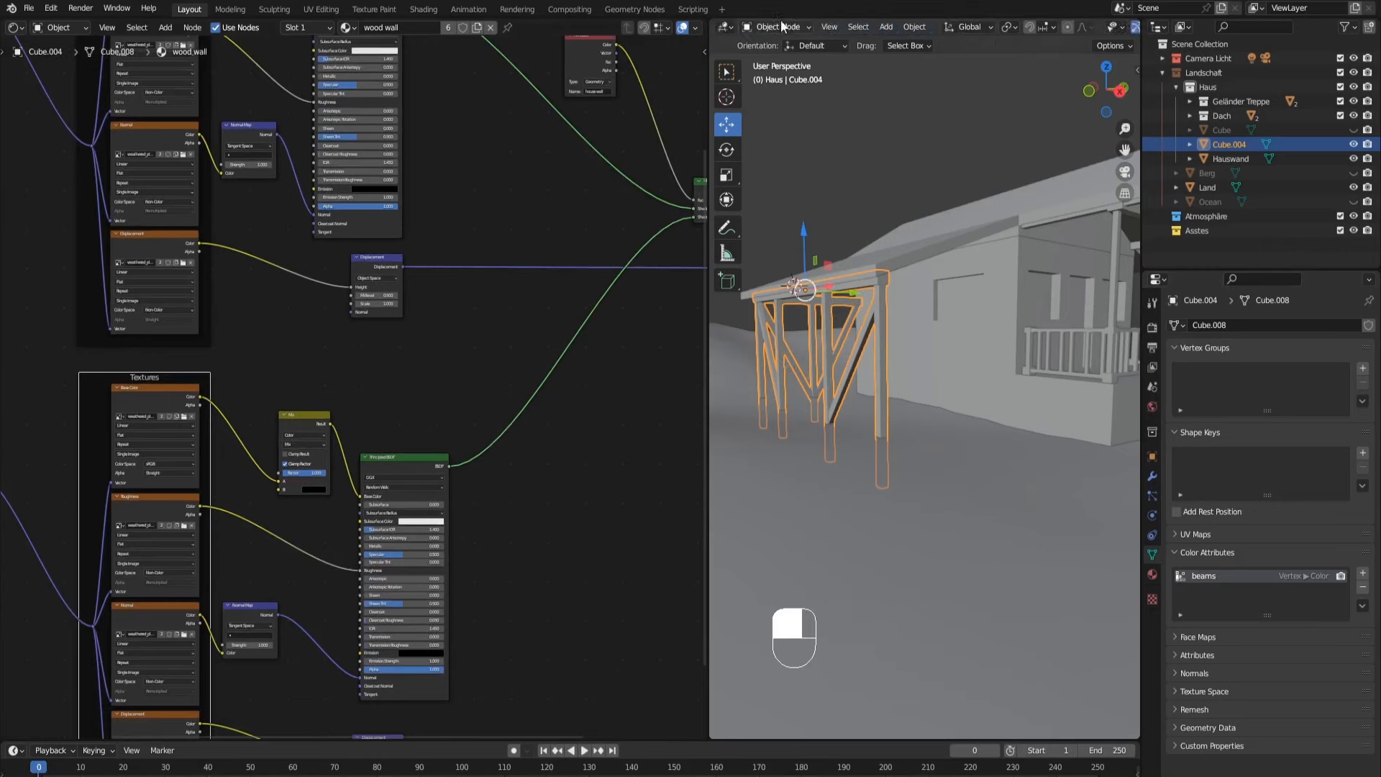
pyautogui.click(773, 27)
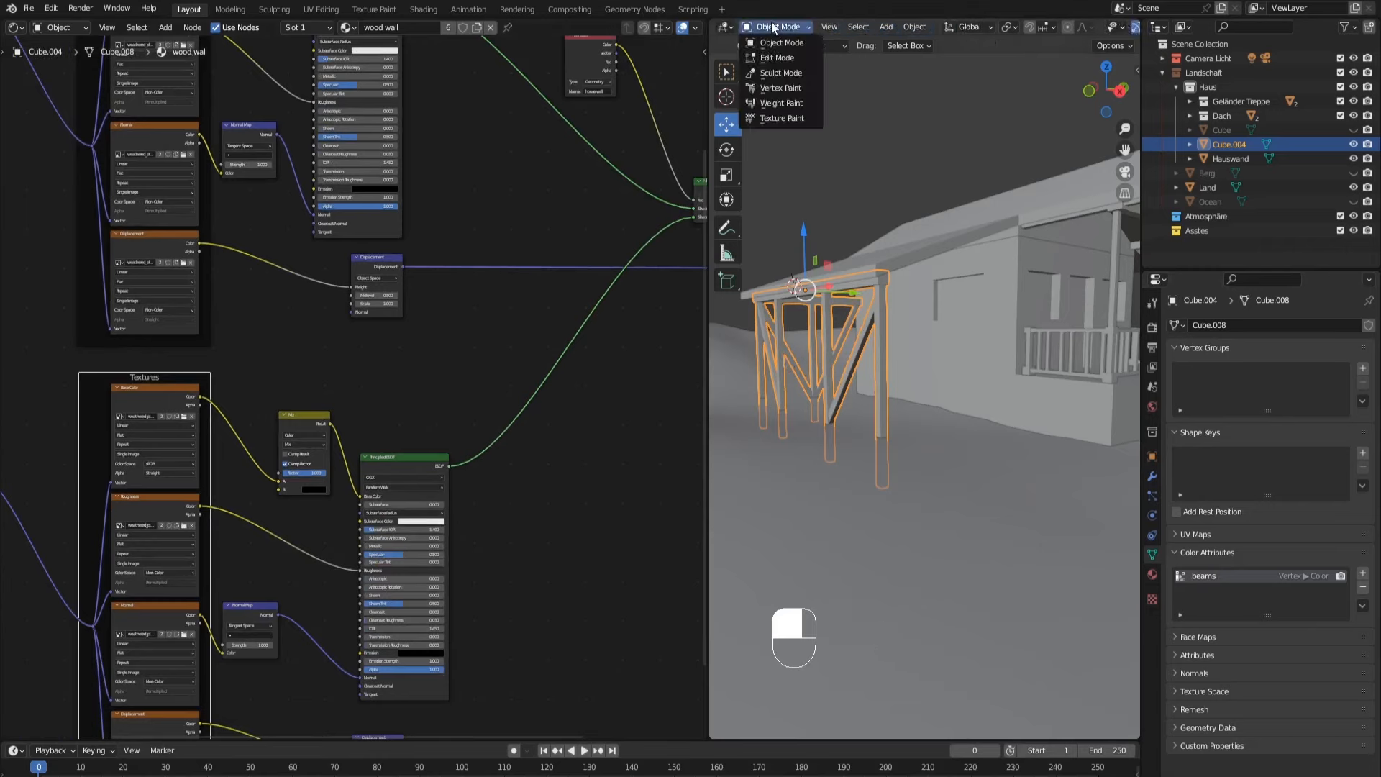
pyautogui.click(797, 89)
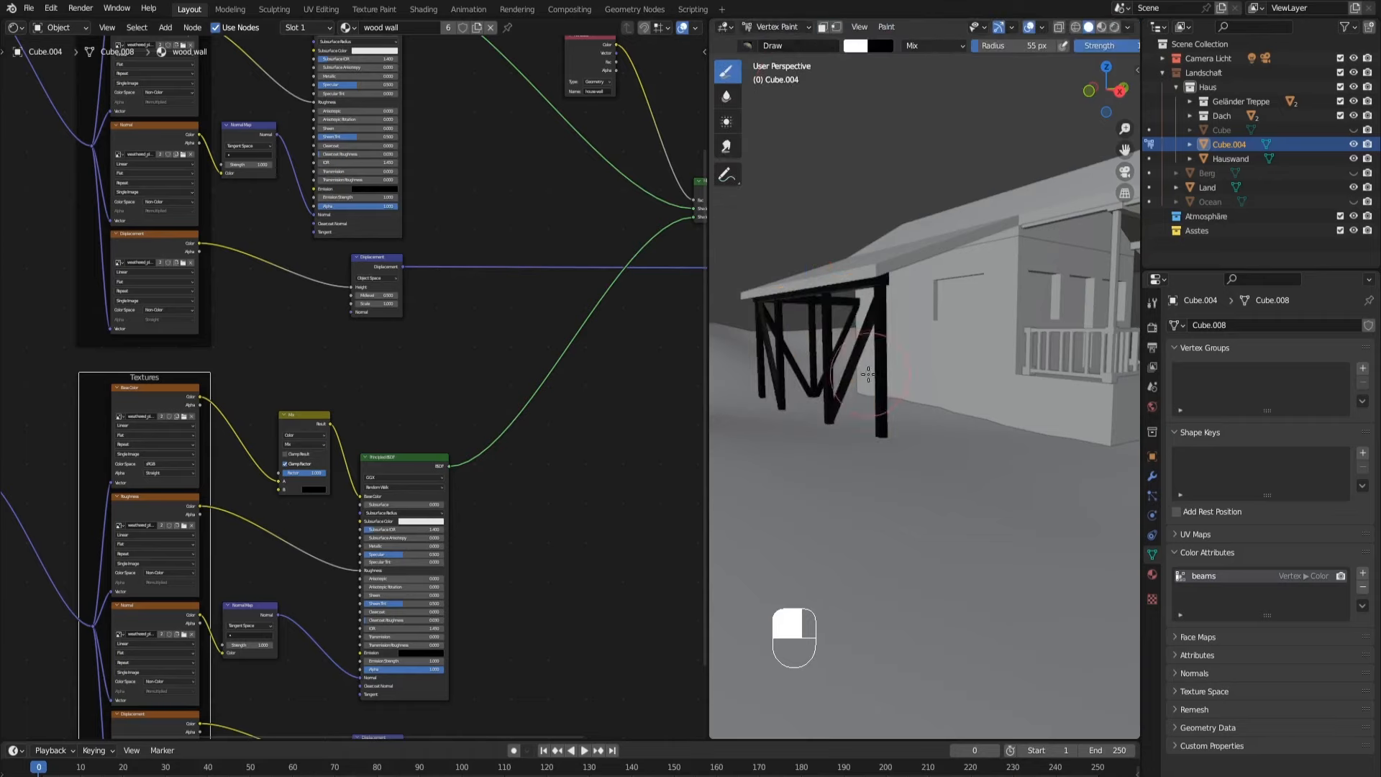
pyautogui.keyDown('ctrl'); pyautogui.moveTo(844, 404); pyautogui.dragTo(839, 369, button='middle'); pyautogui.keyUp('ctrl')
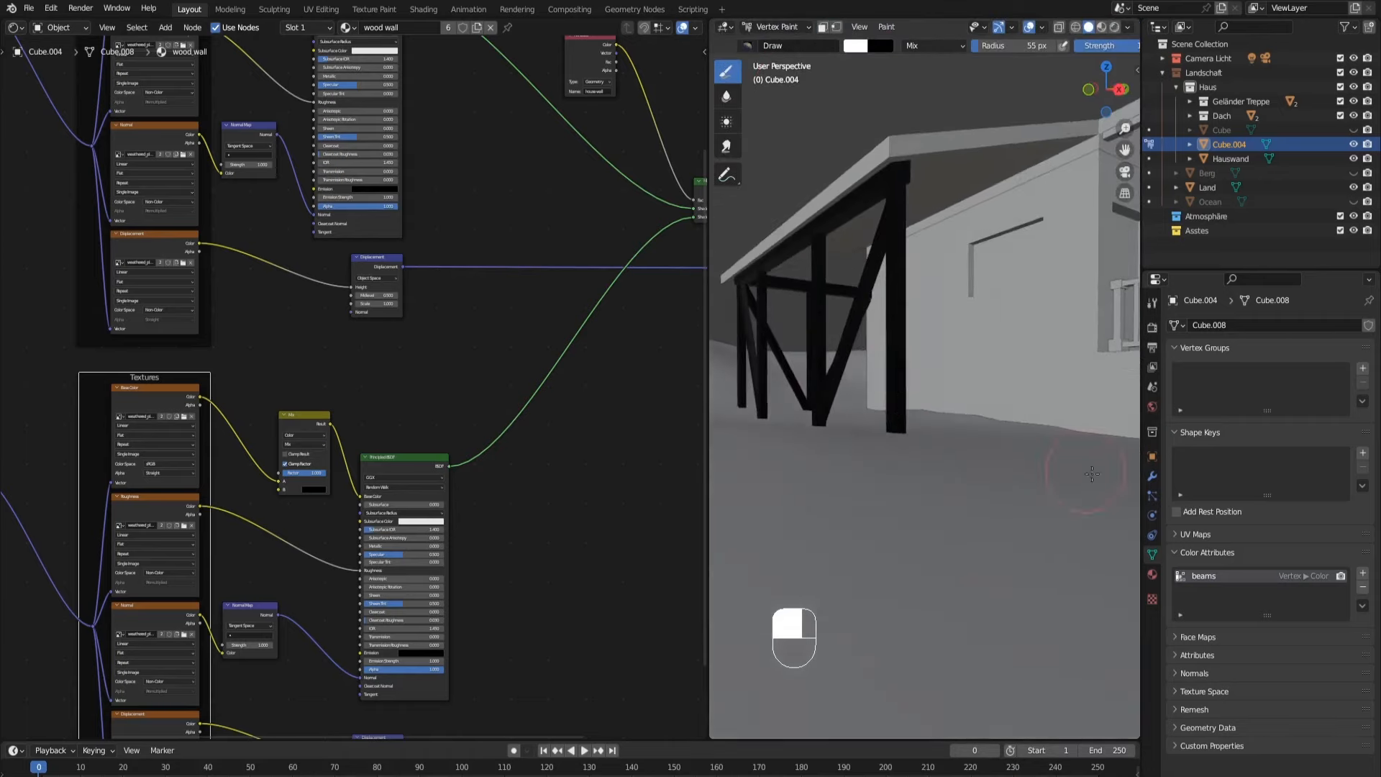
pyautogui.click(1150, 302)
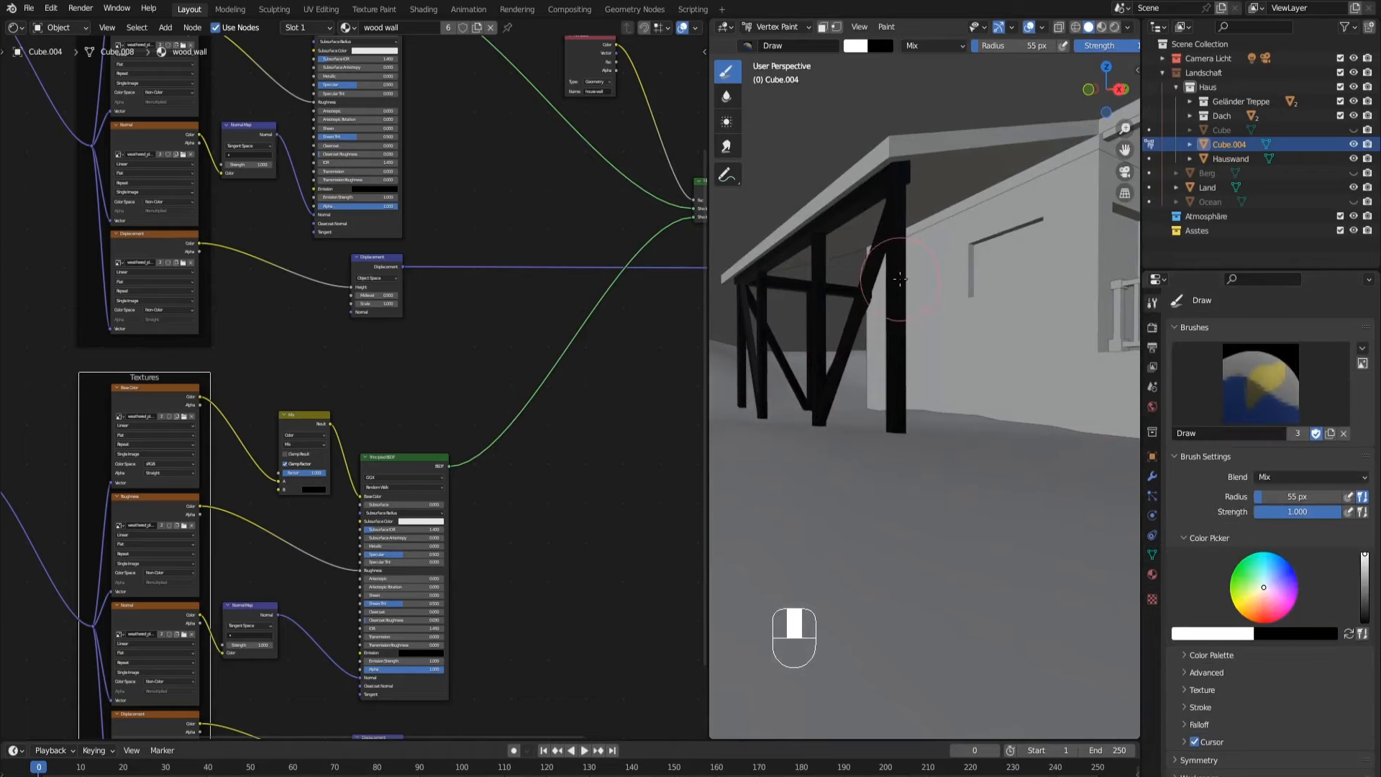
# Step: Paint white over the joints and ends of the near corner post, its brace, the inner post and the long beam
pyautogui.moveTo(903, 282); pyautogui.dragTo(934, 280, button='middle')
pyautogui.moveTo(941, 205)
pyautogui.mouseDown()
pyautogui.moveTo(935, 360)
pyautogui.moveTo(928, 316)
pyautogui.moveTo(809, 424)
pyautogui.moveTo(835, 413)
pyautogui.mouseUp()
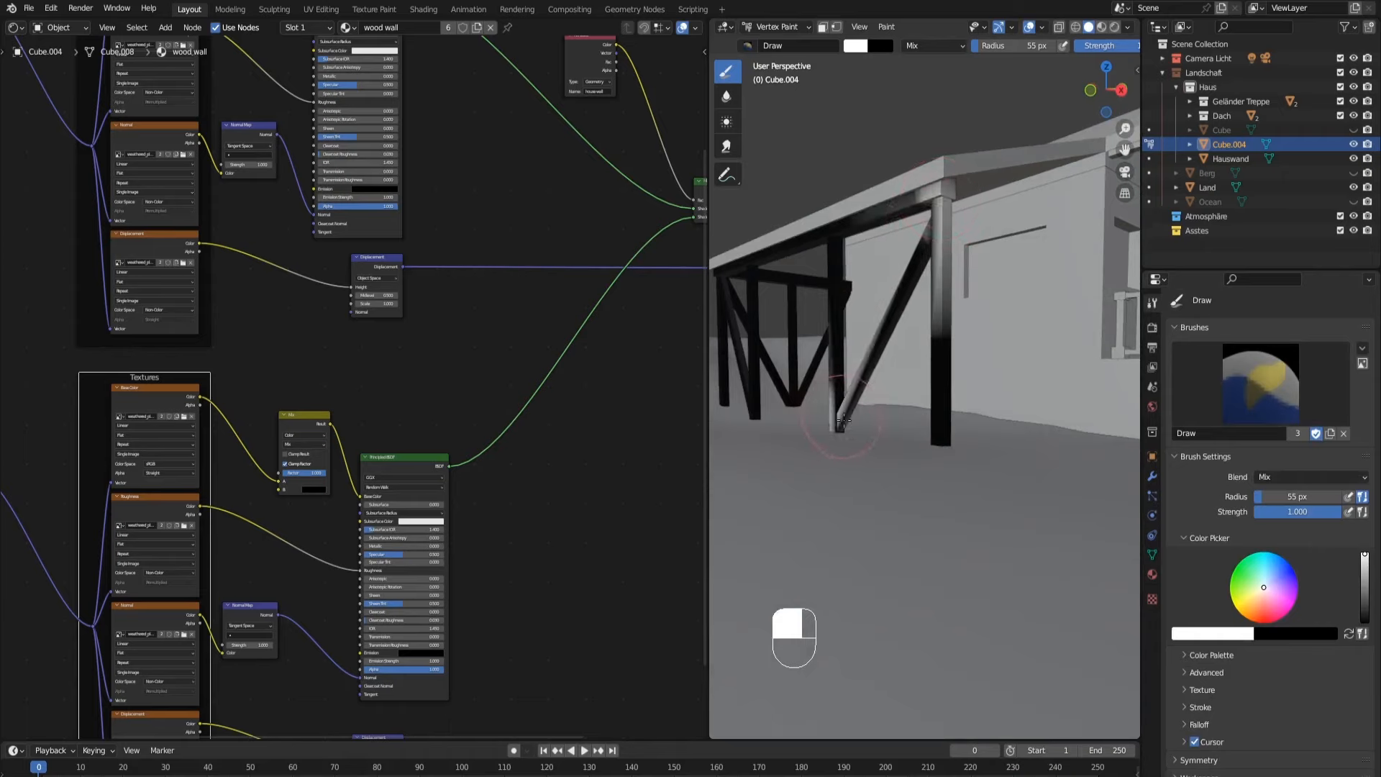
pyautogui.moveTo(843, 420); pyautogui.dragTo(756, 427, button='middle')
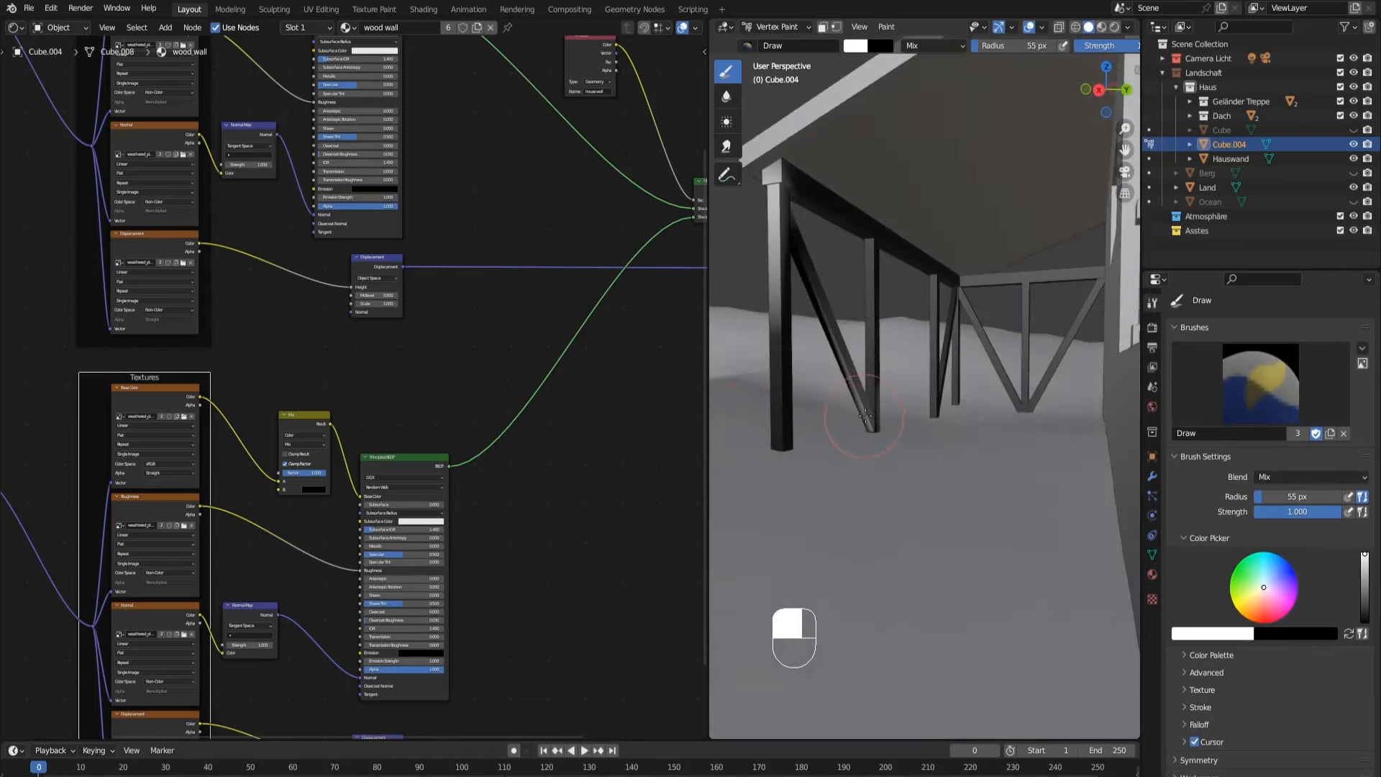
pyautogui.moveTo(858, 446)
pyautogui.mouseDown(button='middle')
pyautogui.moveTo(971, 460)
pyautogui.moveTo(962, 468)
pyautogui.mouseUp(button='middle')
pyautogui.click(965, 458)
pyautogui.keyDown('shift'); pyautogui.moveTo(849, 374); pyautogui.dragTo(924, 453, button='middle'); pyautogui.keyUp('shift')
pyautogui.moveTo(924, 453); pyautogui.dragTo(918, 425, button='middle')
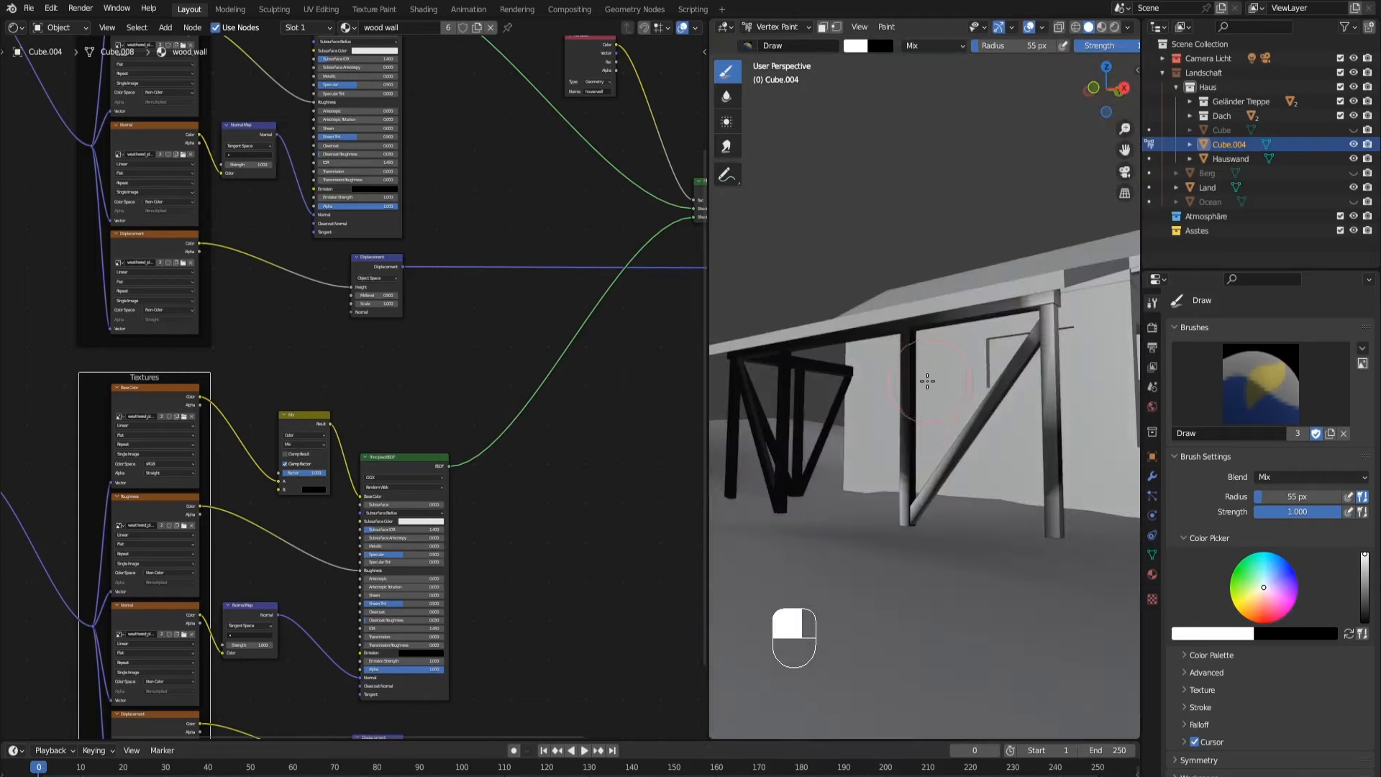
# Step: Set the brush radius to 32 px and paint white on the post, brace and beam joints at the structure's far corner
pyautogui.press('f')
pyautogui.click(920, 374)
pyautogui.keyDown('ctrl'); pyautogui.moveTo(920, 374); pyautogui.dragTo(912, 317, button='middle'); pyautogui.keyUp('ctrl')
pyautogui.moveTo(912, 311)
pyautogui.mouseDown()
pyautogui.moveTo(904, 338)
pyautogui.moveTo(830, 339)
pyautogui.mouseUp()
pyautogui.moveTo(851, 369); pyautogui.dragTo(1007, 385, button='middle')
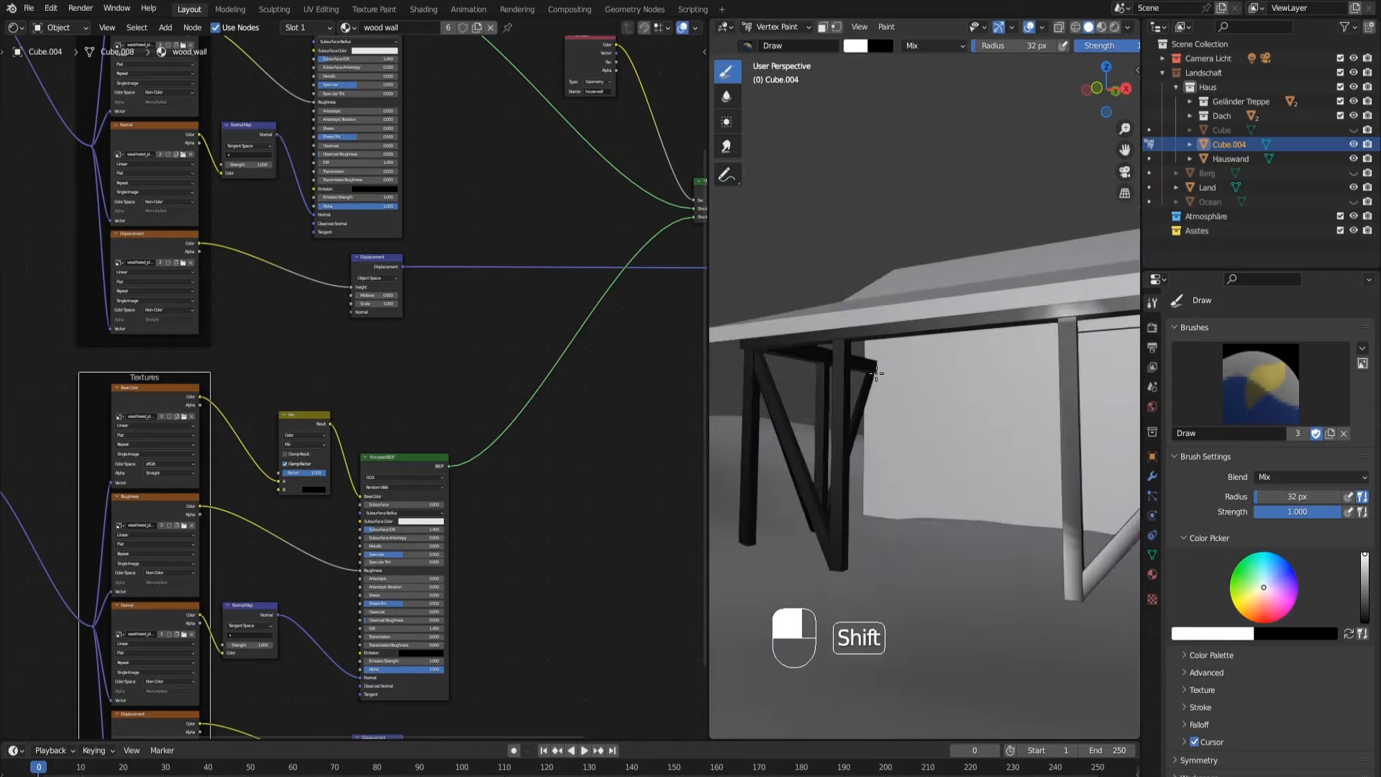
pyautogui.moveTo(899, 381); pyautogui.dragTo(884, 363, button='middle')
pyautogui.moveTo(868, 373)
pyautogui.mouseDown()
pyautogui.moveTo(795, 384)
pyautogui.moveTo(783, 553)
pyautogui.moveTo(857, 574)
pyautogui.moveTo(823, 495)
pyautogui.moveTo(845, 431)
pyautogui.moveTo(919, 399)
pyautogui.mouseUp()
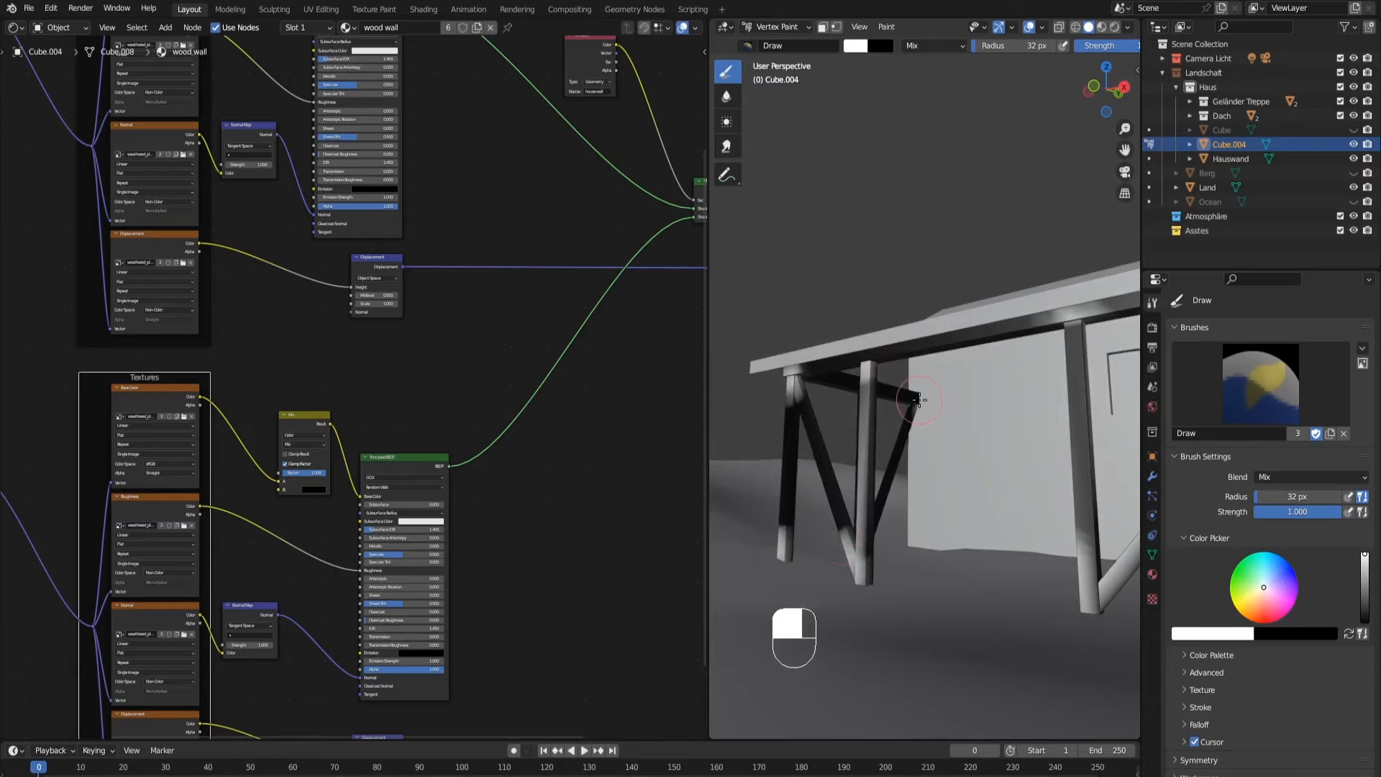
# Step: Paint white on the side frame's joints, at both ends of its middle post and on the adjoining braces
pyautogui.moveTo(904, 413); pyautogui.dragTo(1009, 516, button='middle')
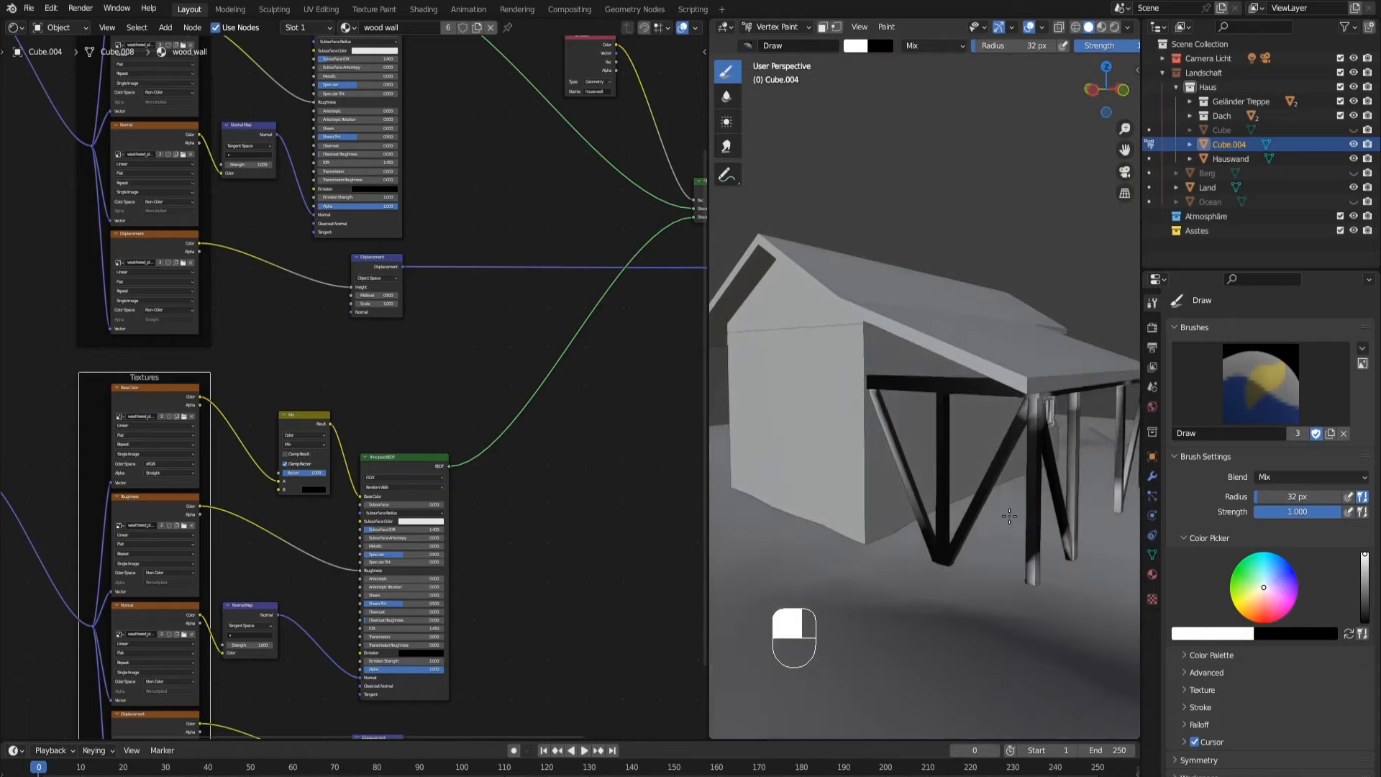
pyautogui.moveTo(951, 553); pyautogui.dragTo(938, 552)
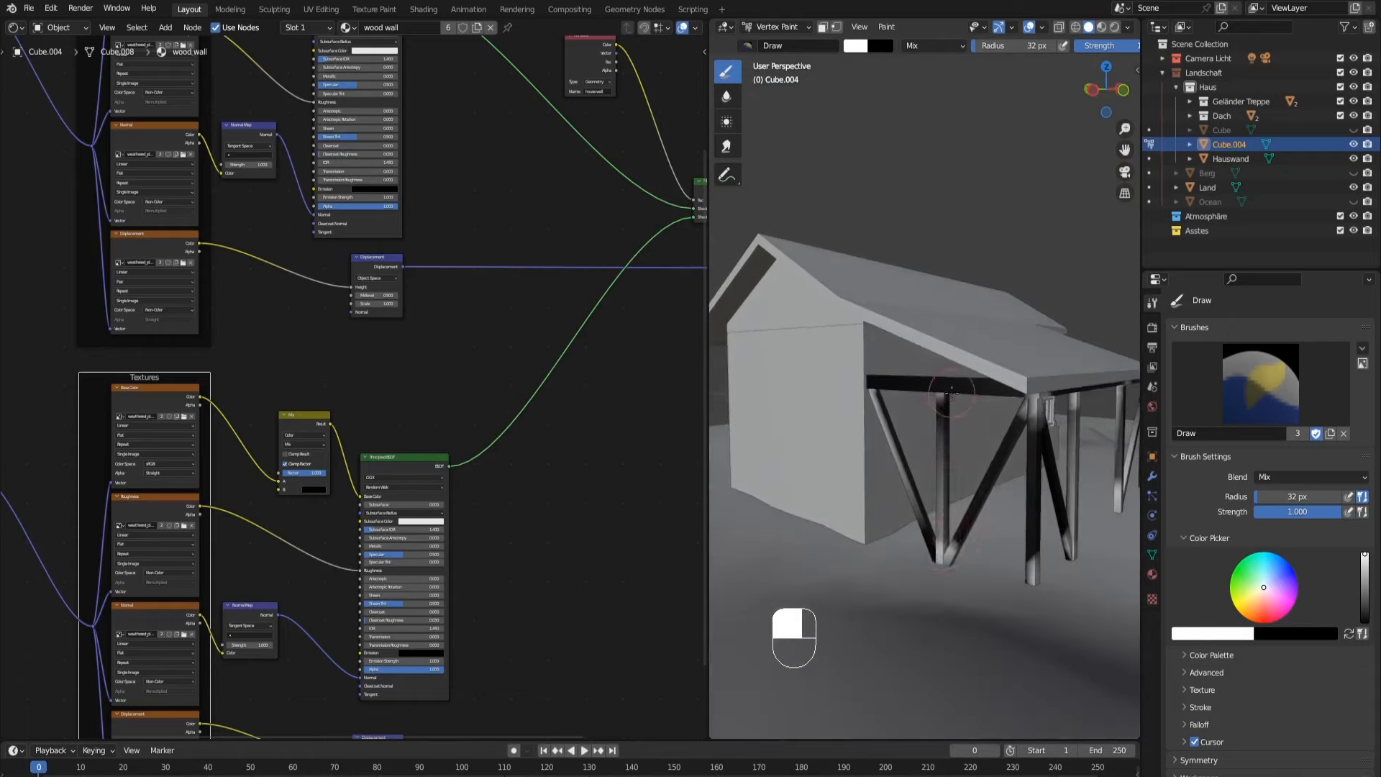
pyautogui.keyDown('ctrl'); pyautogui.moveTo(990, 432); pyautogui.dragTo(1000, 358, button='middle'); pyautogui.keyUp('ctrl')
pyautogui.moveTo(910, 400); pyautogui.dragTo(937, 405)
pyautogui.keyDown('ctrl'); pyautogui.moveTo(931, 443); pyautogui.dragTo(836, 397, button='middle'); pyautogui.keyUp('ctrl')
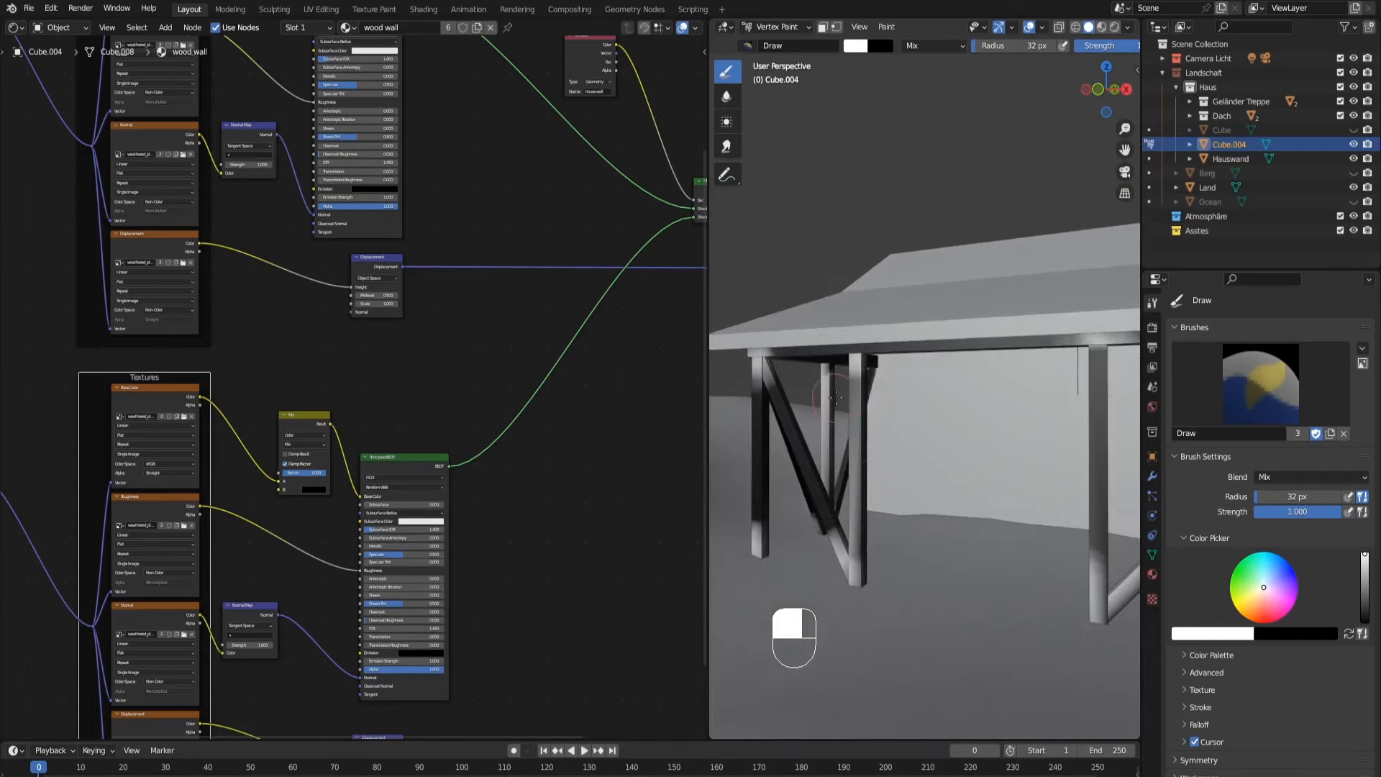
# Step: Paint white where the long beam meets the top of the inner post near the house wall
pyautogui.keyDown('ctrl'); pyautogui.moveTo(900, 539); pyautogui.dragTo(897, 550, button='middle'); pyautogui.keyUp('ctrl')
pyautogui.keyDown('shift'); pyautogui.moveTo(1064, 584); pyautogui.dragTo(1002, 558, button='middle'); pyautogui.keyUp('shift')
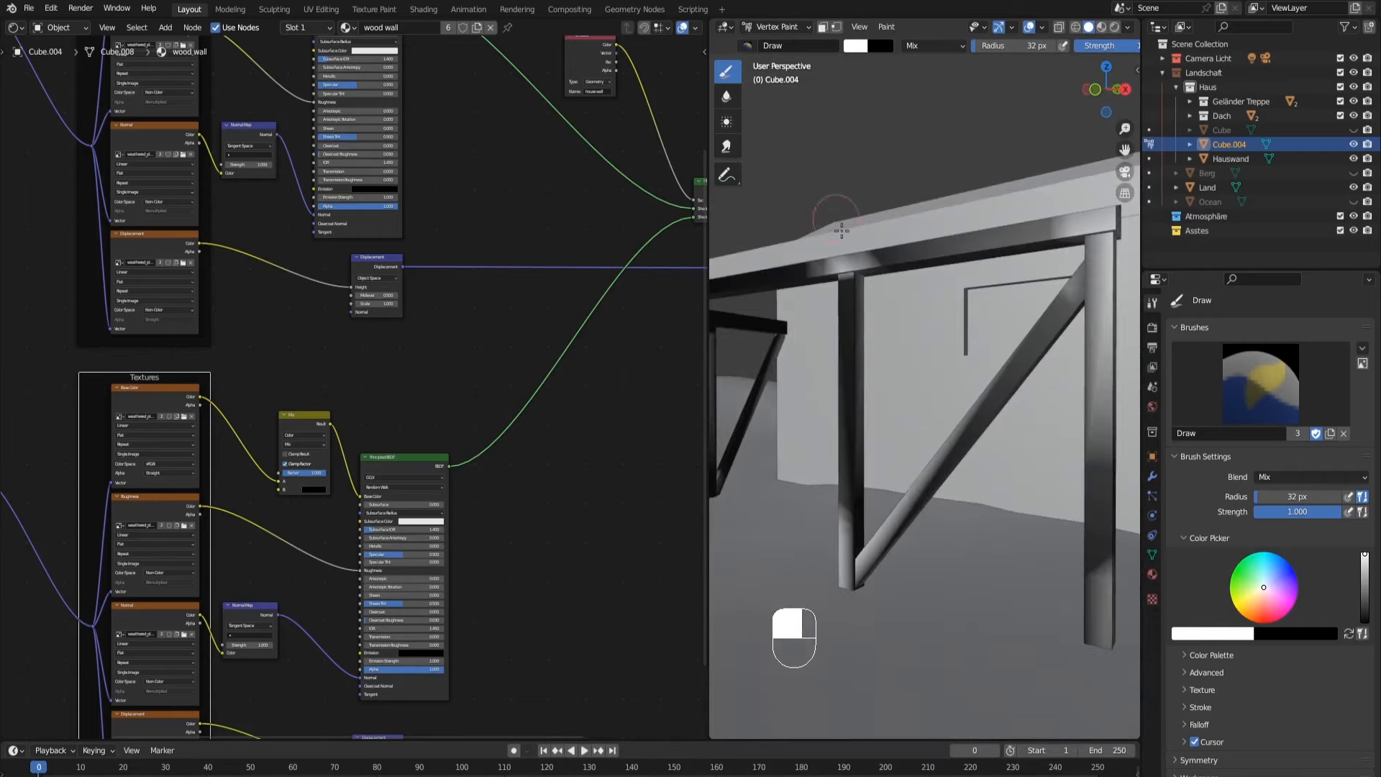
pyautogui.moveTo(841, 231); pyautogui.dragTo(847, 349)
pyautogui.moveTo(847, 374)
pyautogui.mouseDown(button='middle')
pyautogui.moveTo(823, 330)
pyautogui.moveTo(853, 287)
pyautogui.mouseUp(button='middle')
pyautogui.moveTo(864, 260); pyautogui.dragTo(853, 270)
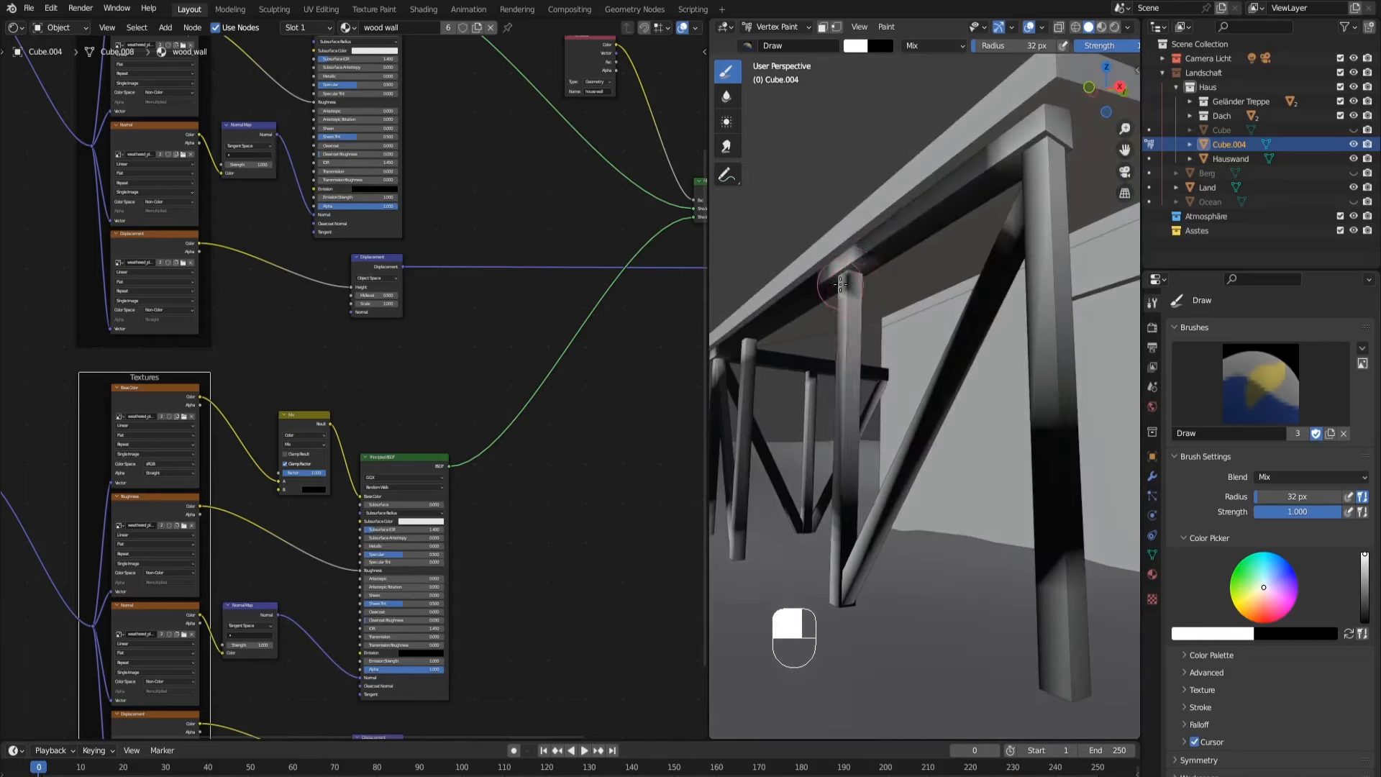
# Step: Set the brush color to black and select the inner post's middle face ring in Edit Mode before returning to Vertex Paint
pyautogui.moveTo(847, 335); pyautogui.dragTo(908, 395, button='middle')
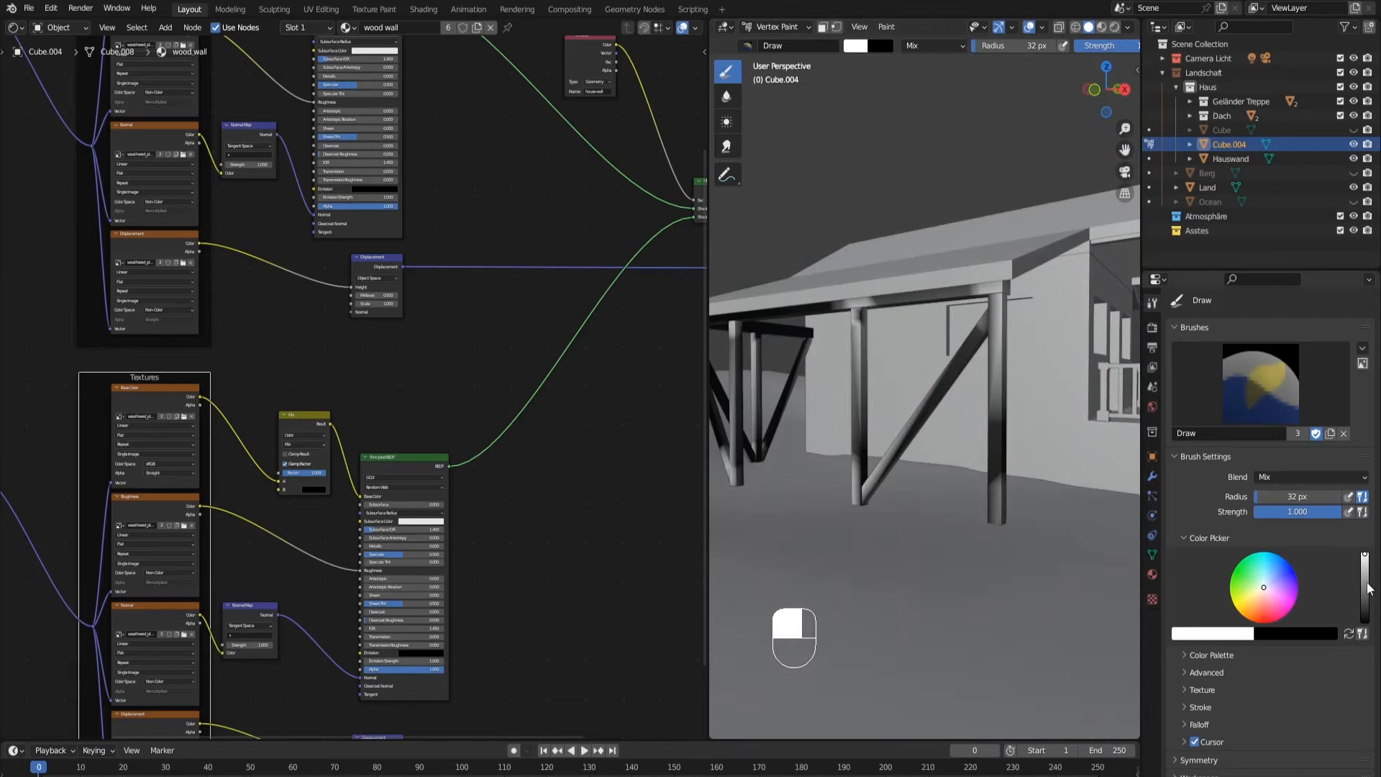
pyautogui.moveTo(1367, 579); pyautogui.dragTo(1207, 620)
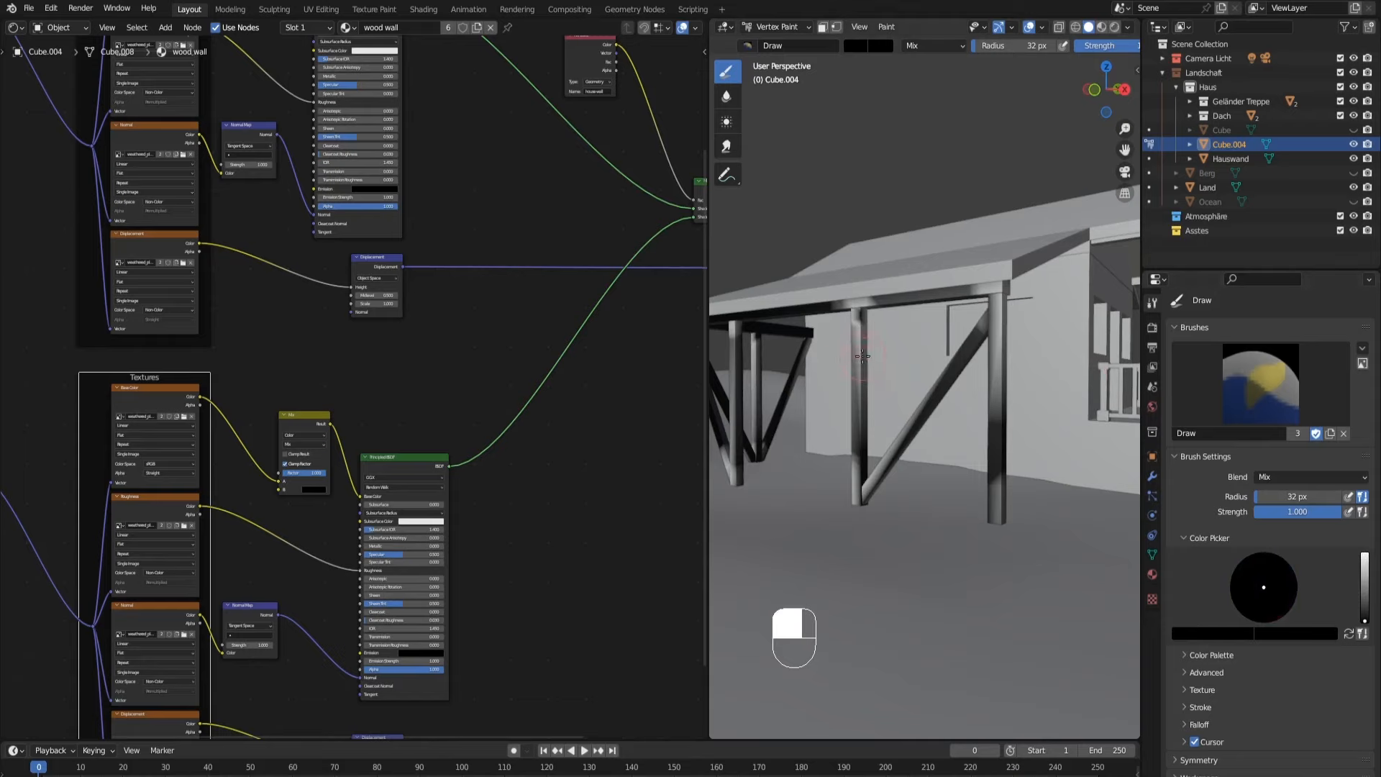
pyautogui.moveTo(855, 401); pyautogui.dragTo(876, 291, button='middle')
pyautogui.press('Tab')
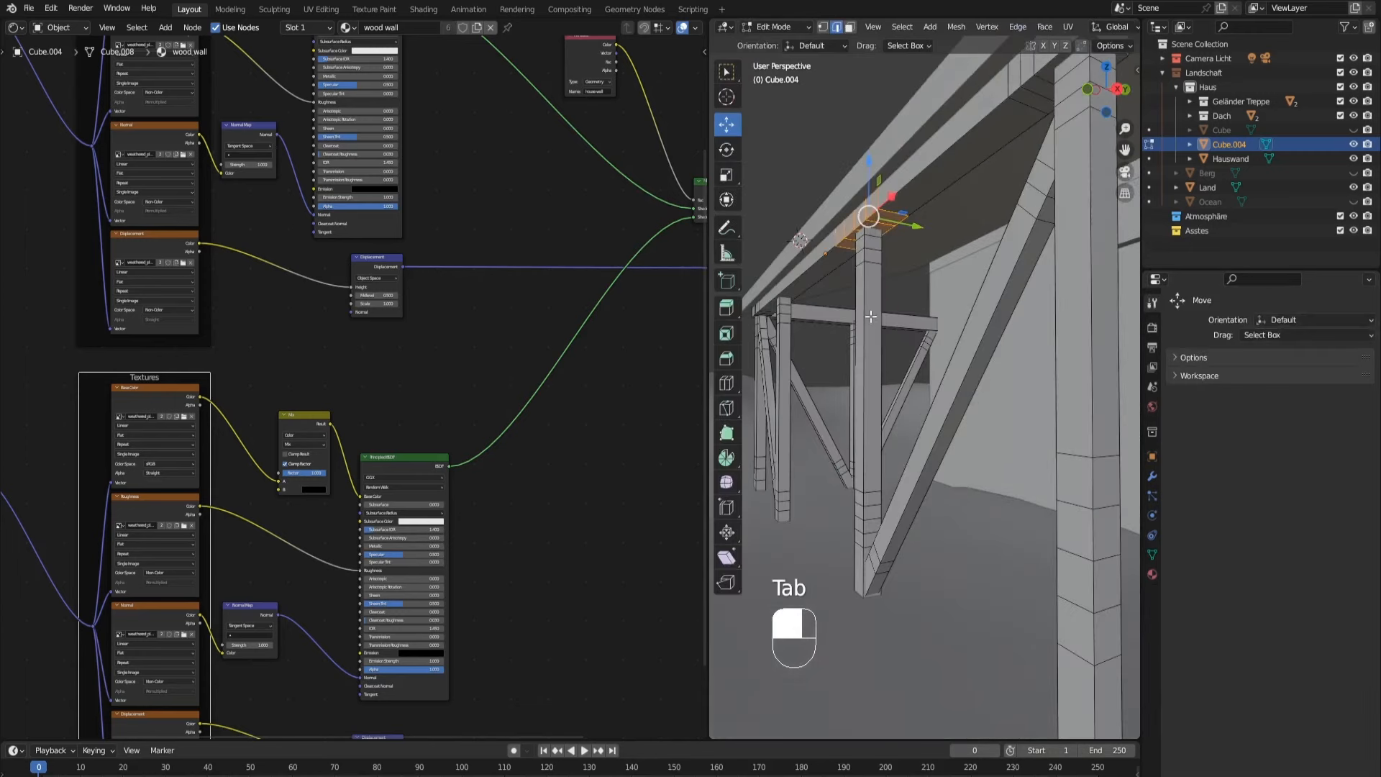
pyautogui.click(850, 27)
pyautogui.keyDown('alt'); pyautogui.click(864, 338); pyautogui.keyUp('alt')
pyautogui.moveTo(865, 345)
pyautogui.mouseDown(button='middle')
pyautogui.moveTo(922, 357)
pyautogui.moveTo(899, 346)
pyautogui.mouseUp(button='middle')
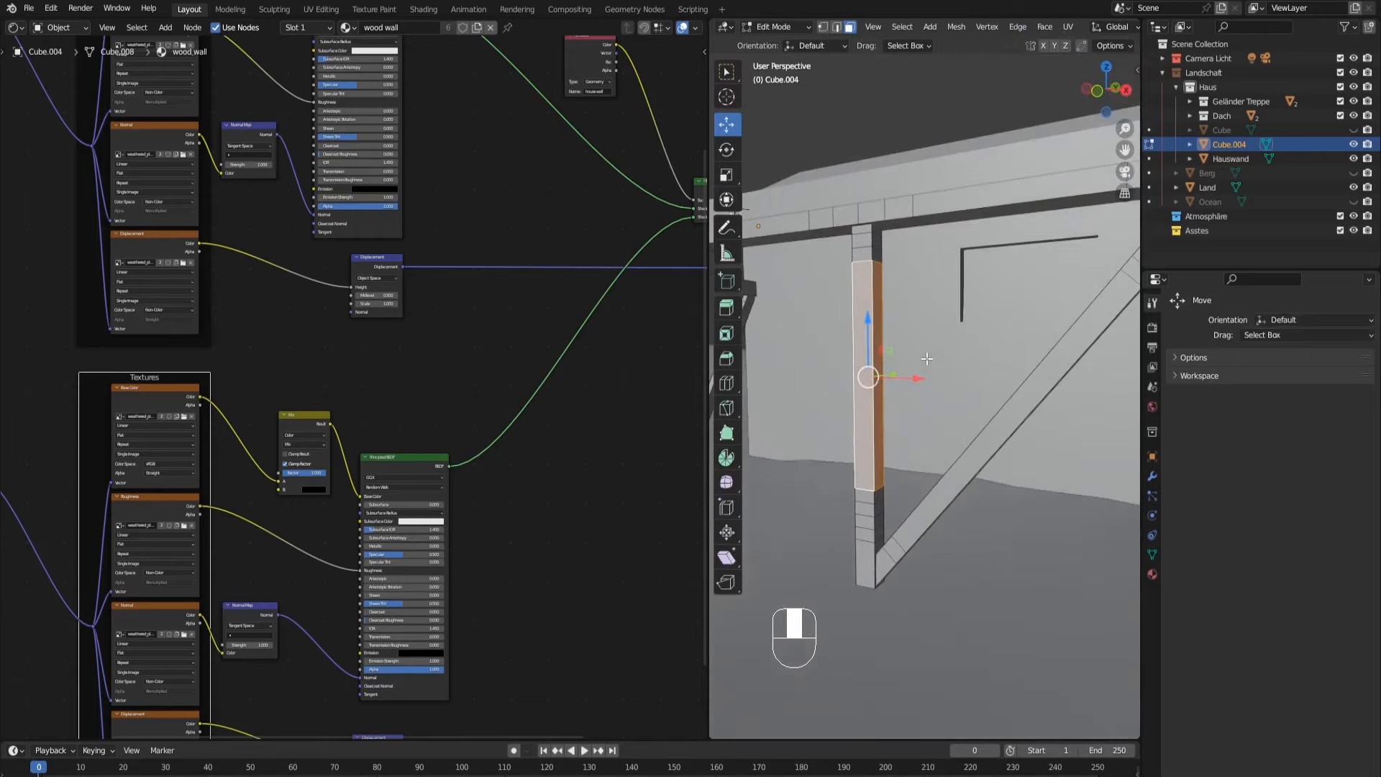
pyautogui.press('Tab')
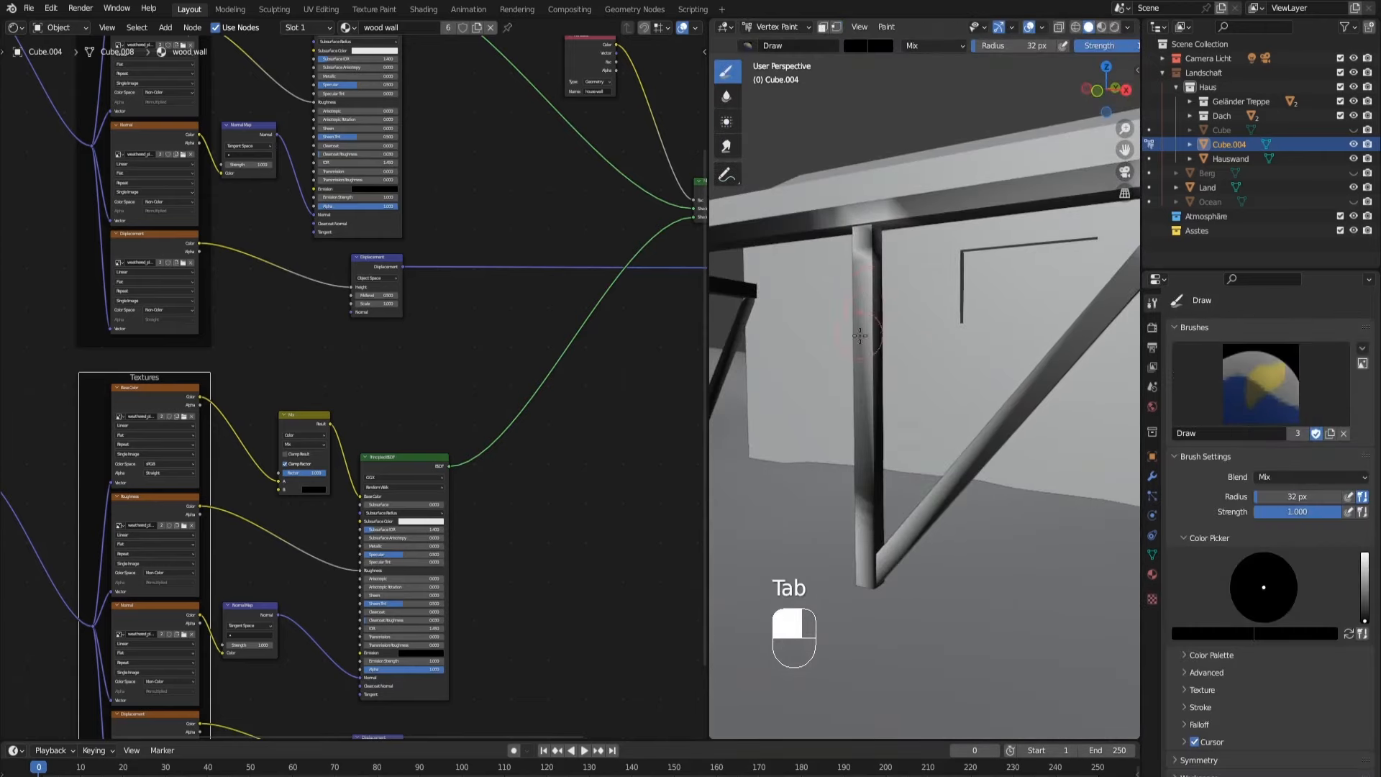
# Step: Set the brush radius to 83 px and paint black over the middle section of the inner post
pyautogui.moveTo(887, 350); pyautogui.dragTo(876, 302, button='middle')
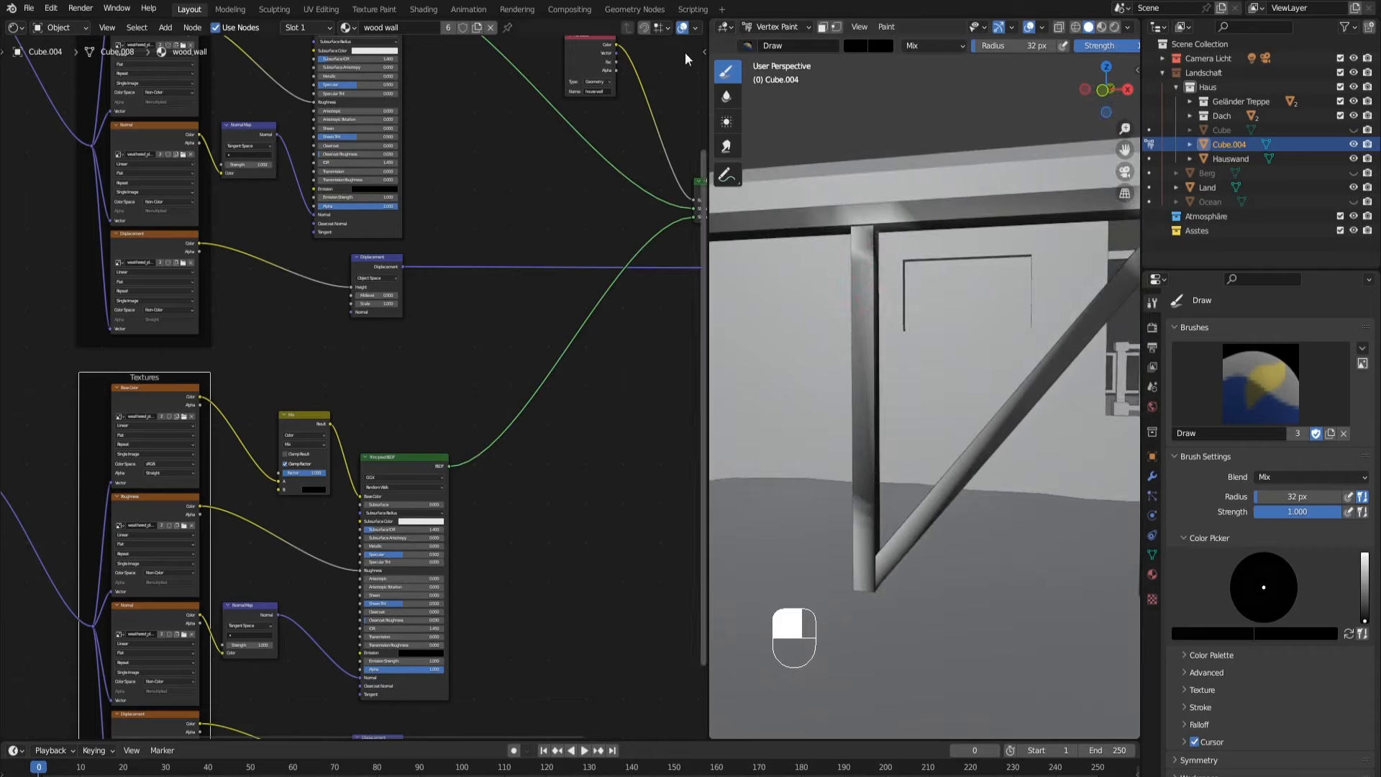
pyautogui.moveTo(1086, 44); pyautogui.dragTo(994, 52, button='middle')
pyautogui.moveTo(870, 303); pyautogui.dragTo(872, 285)
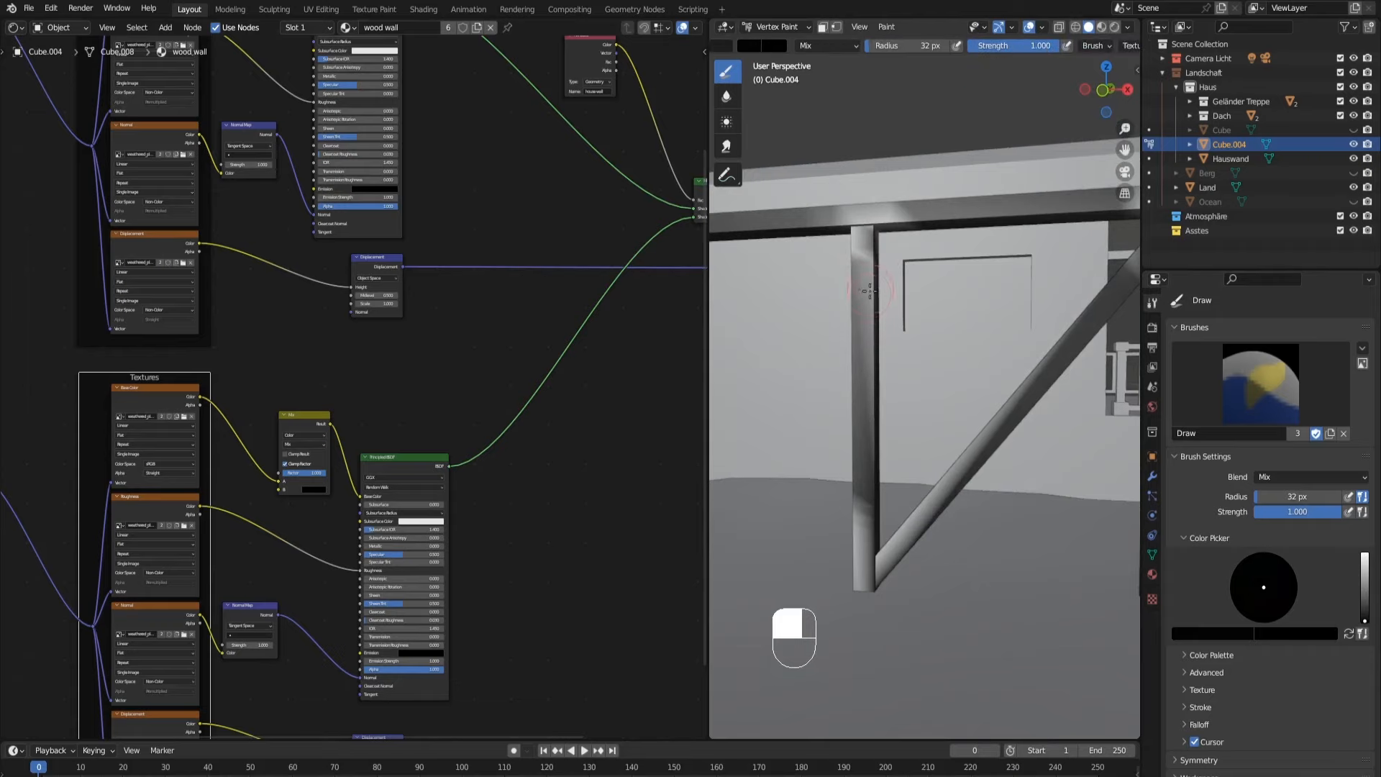
pyautogui.press('f')
pyautogui.click(900, 358)
pyautogui.moveTo(864, 414); pyautogui.dragTo(922, 408, button='middle')
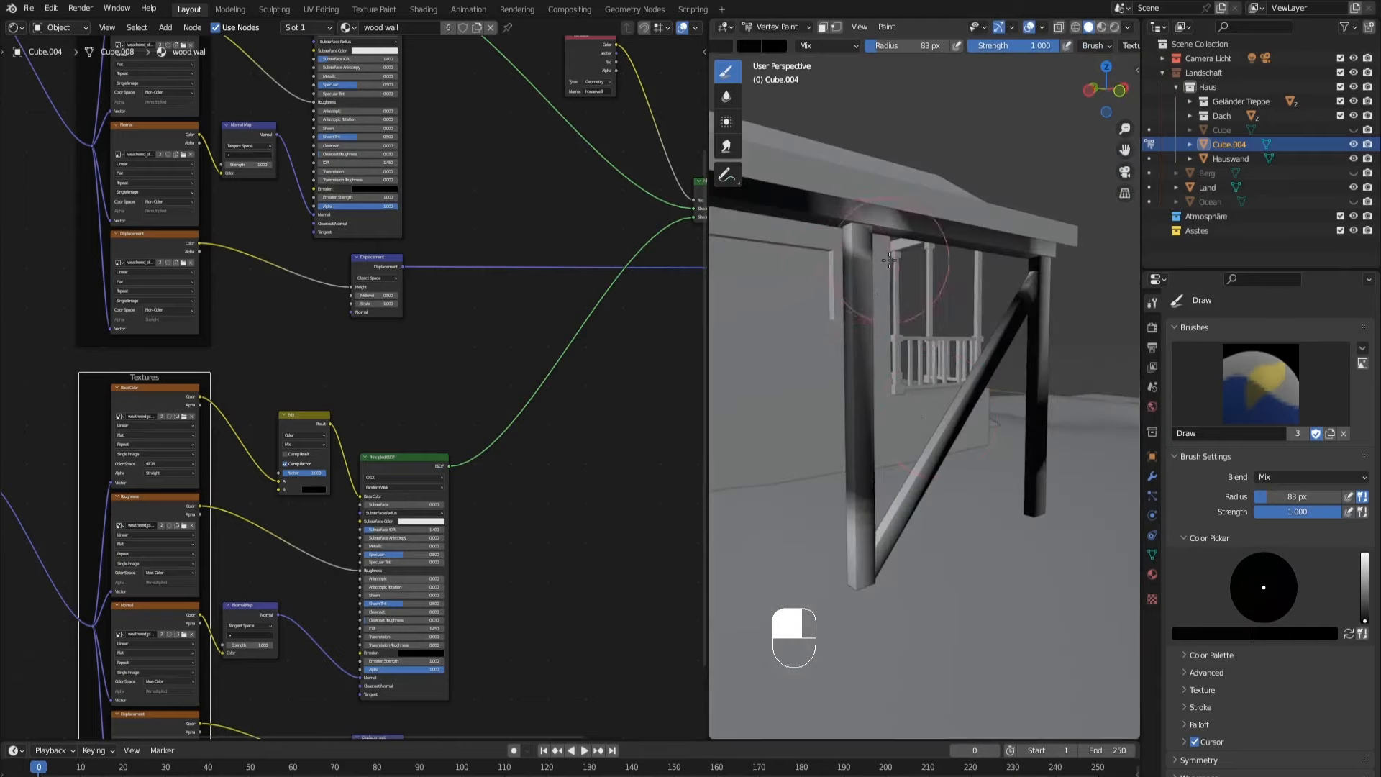
pyautogui.moveTo(899, 279); pyautogui.dragTo(715, 289, button='middle')
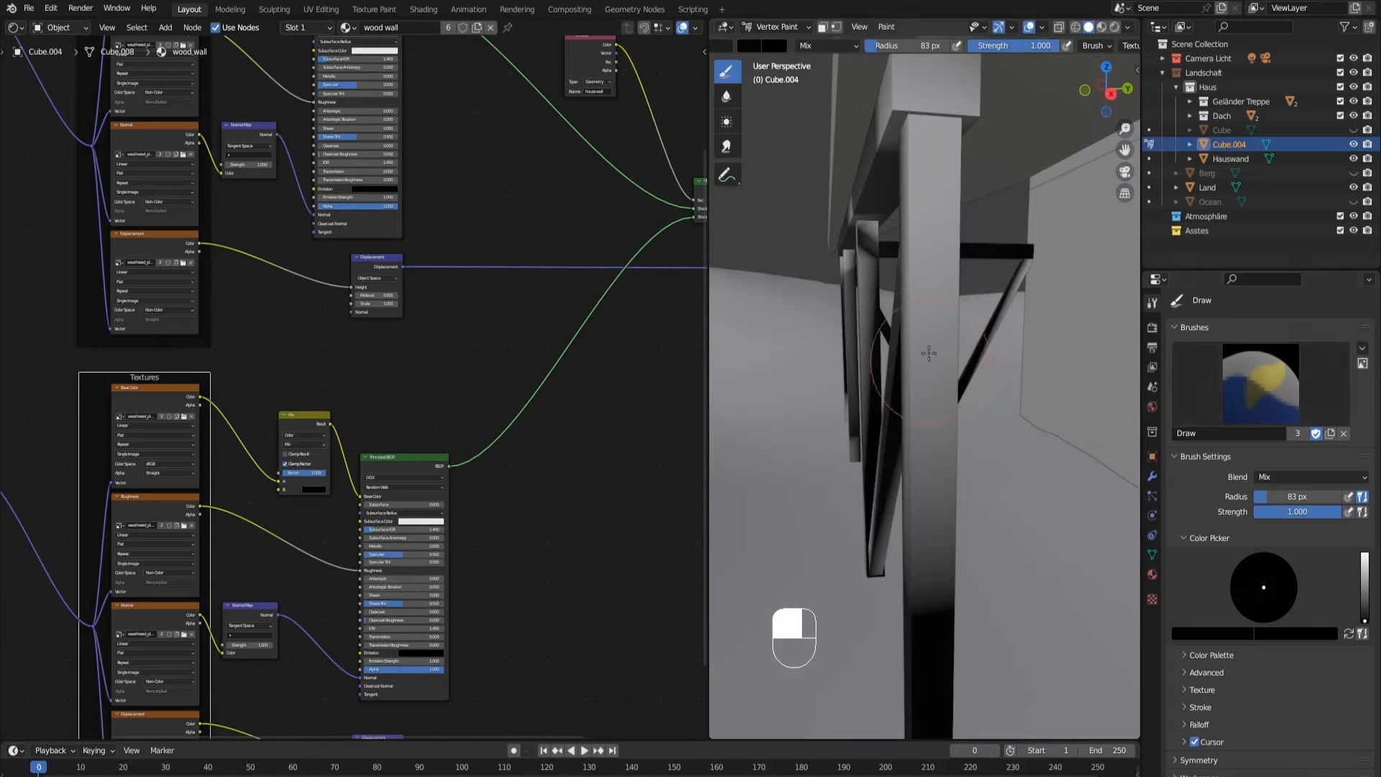
pyautogui.moveTo(872, 295); pyautogui.dragTo(854, 297)
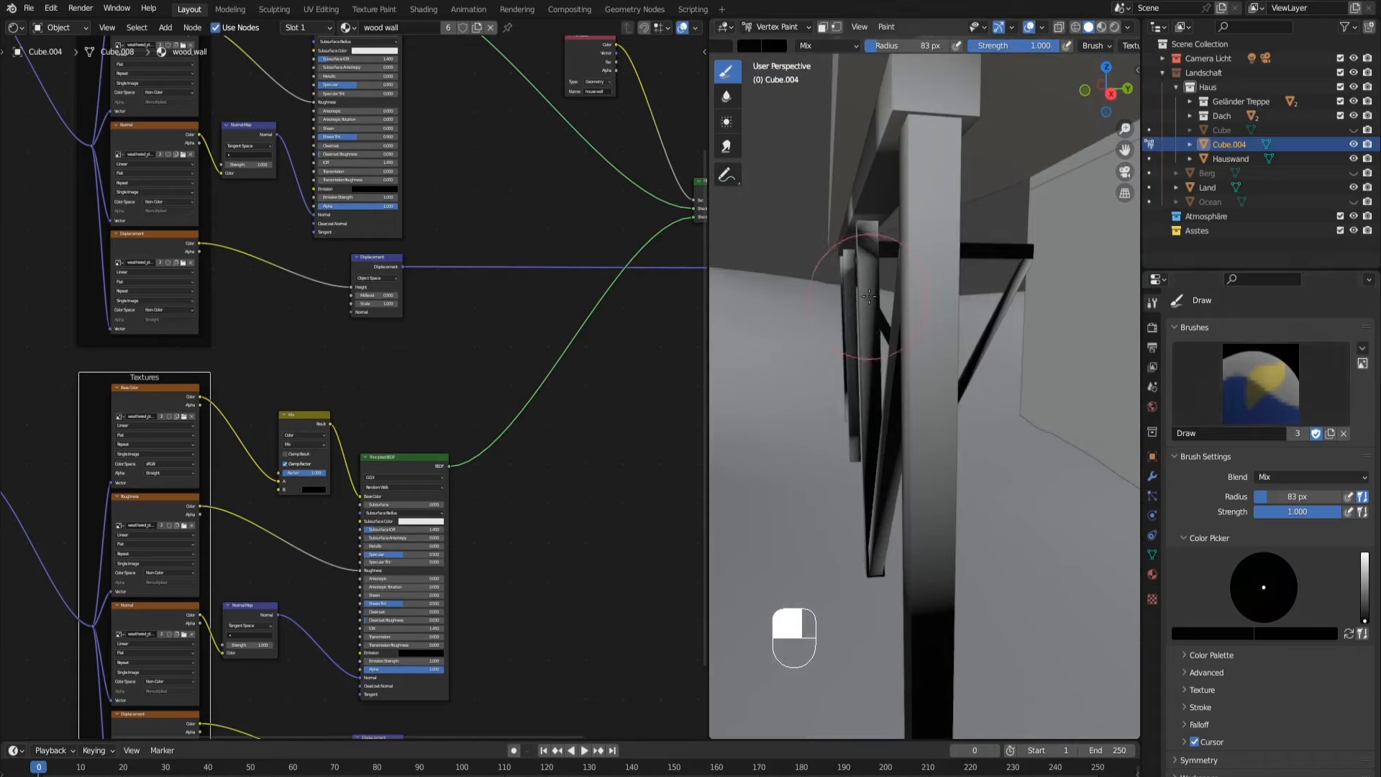
# Step: Leave Vertex Paint and return the wooden support structure to Object Mode
pyautogui.moveTo(869, 295); pyautogui.dragTo(962, 432, button='middle')
pyautogui.press('Tab')
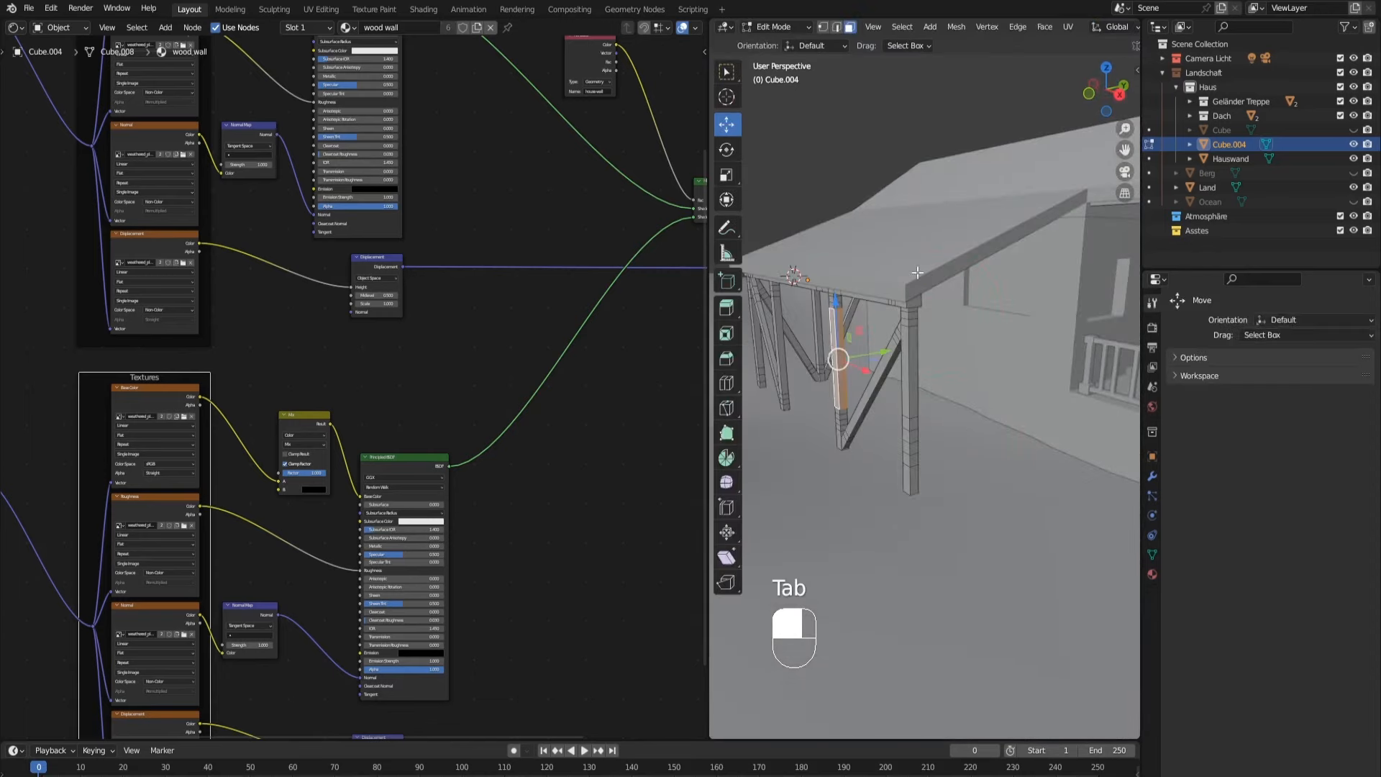
pyautogui.press('Tab')
pyautogui.click(775, 28)
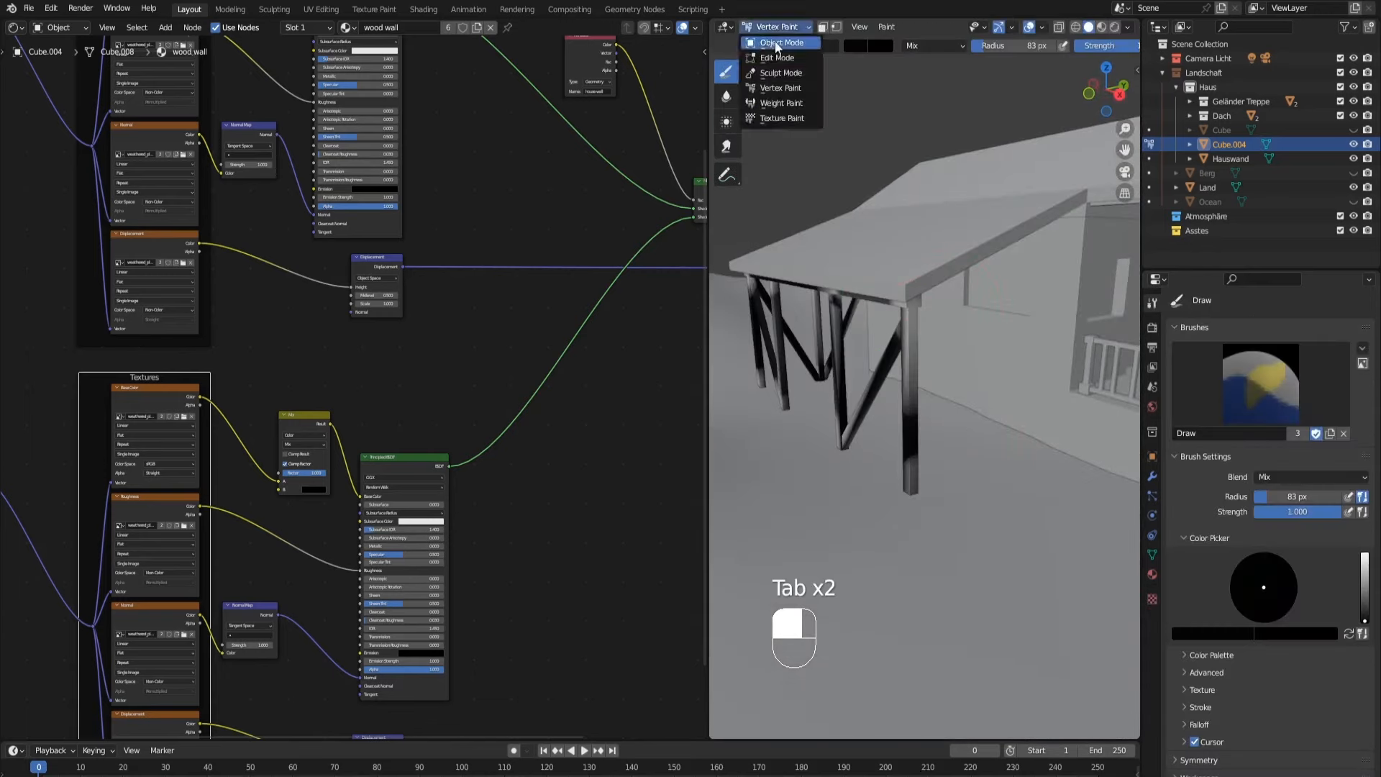
pyautogui.click(776, 32)
pyautogui.moveTo(921, 262)
pyautogui.mouseDown(button='middle')
pyautogui.moveTo(951, 270)
pyautogui.moveTo(927, 262)
pyautogui.mouseUp(button='middle')
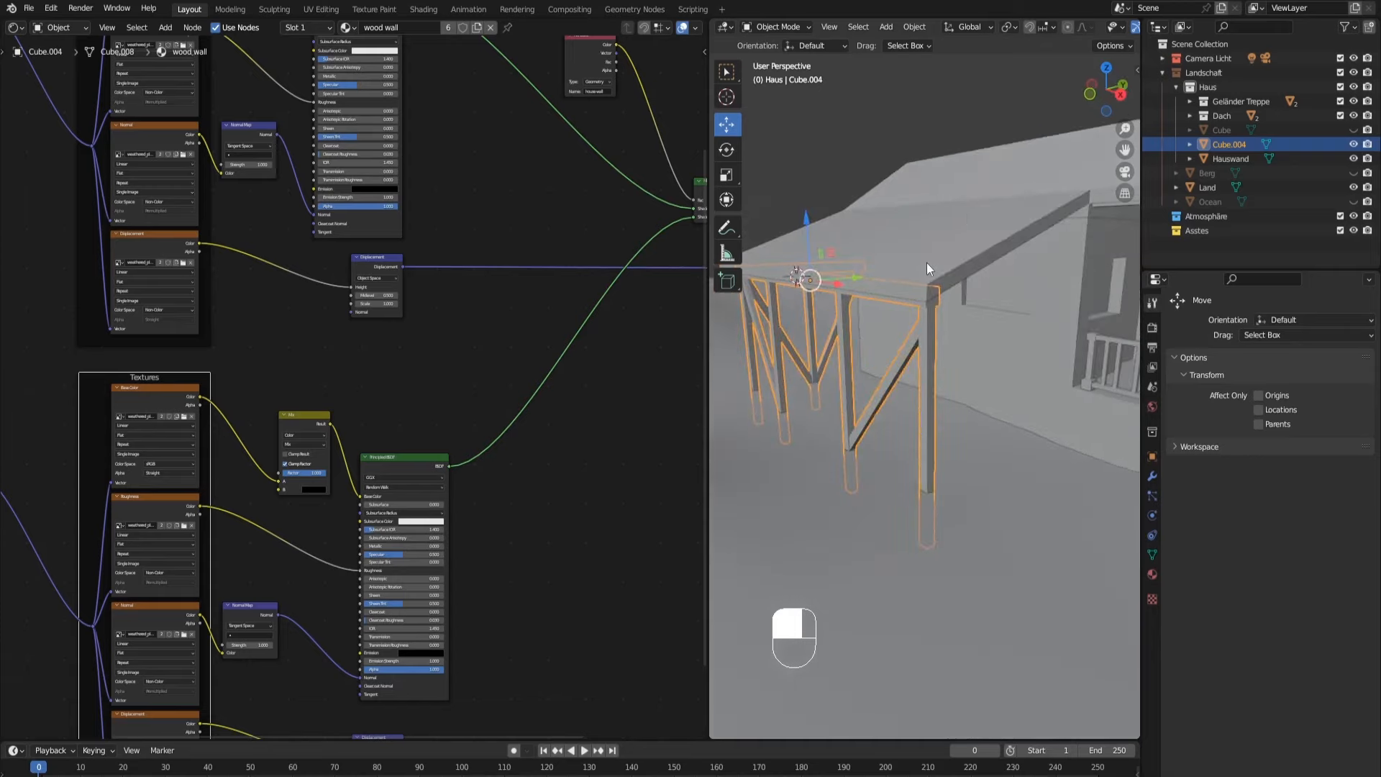
# Step: Add a vertex-domain color attribute named roof to the Dach roof object, with data type Color and black fill
pyautogui.click(973, 171)
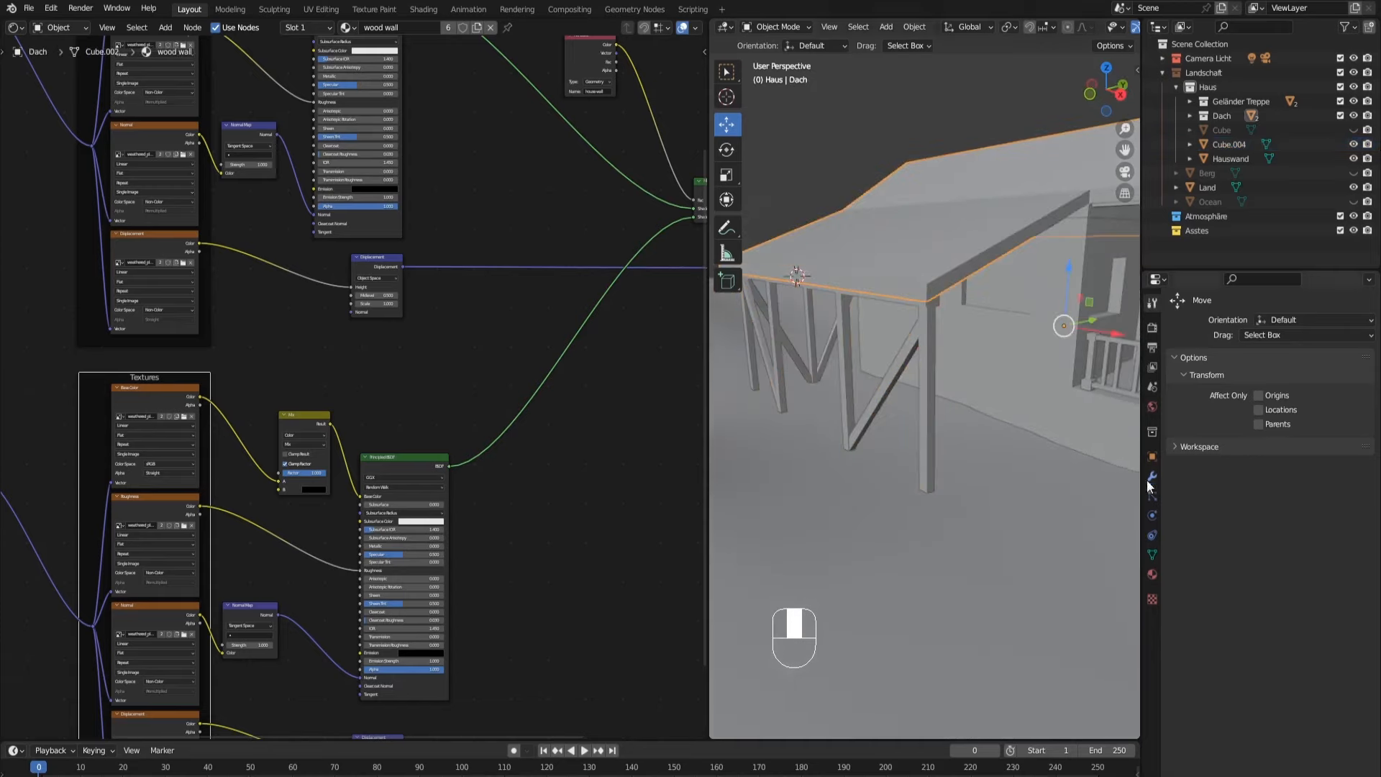
pyautogui.click(1152, 554)
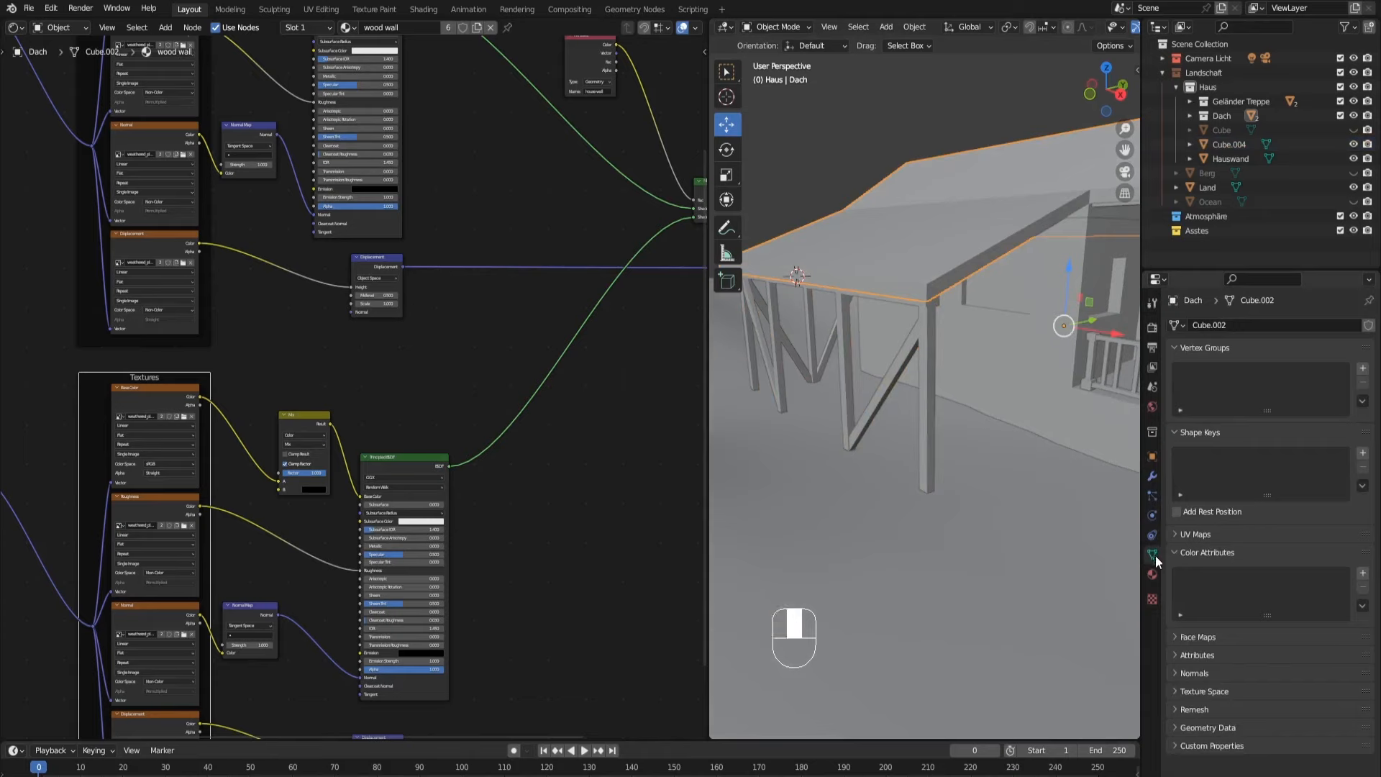
pyautogui.click(1363, 574)
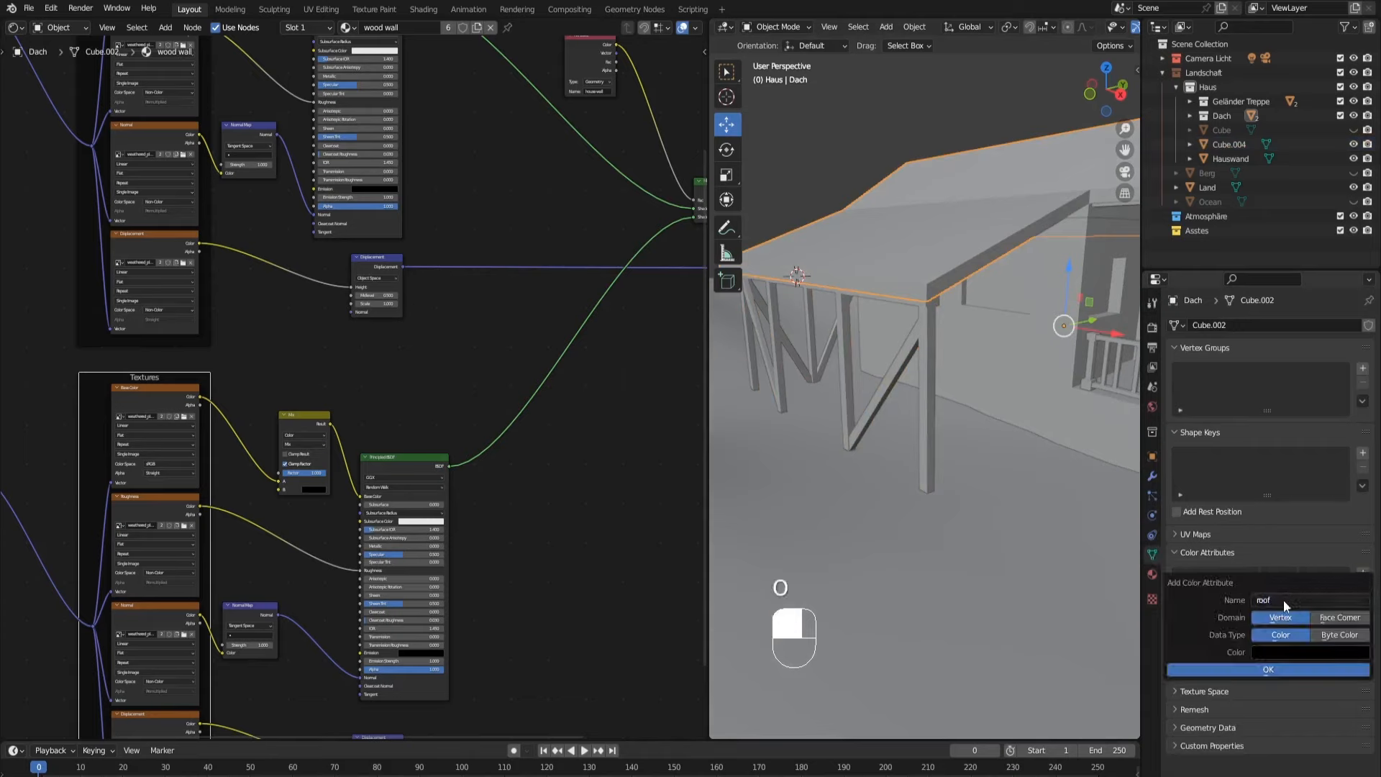
pyautogui.click(1276, 670)
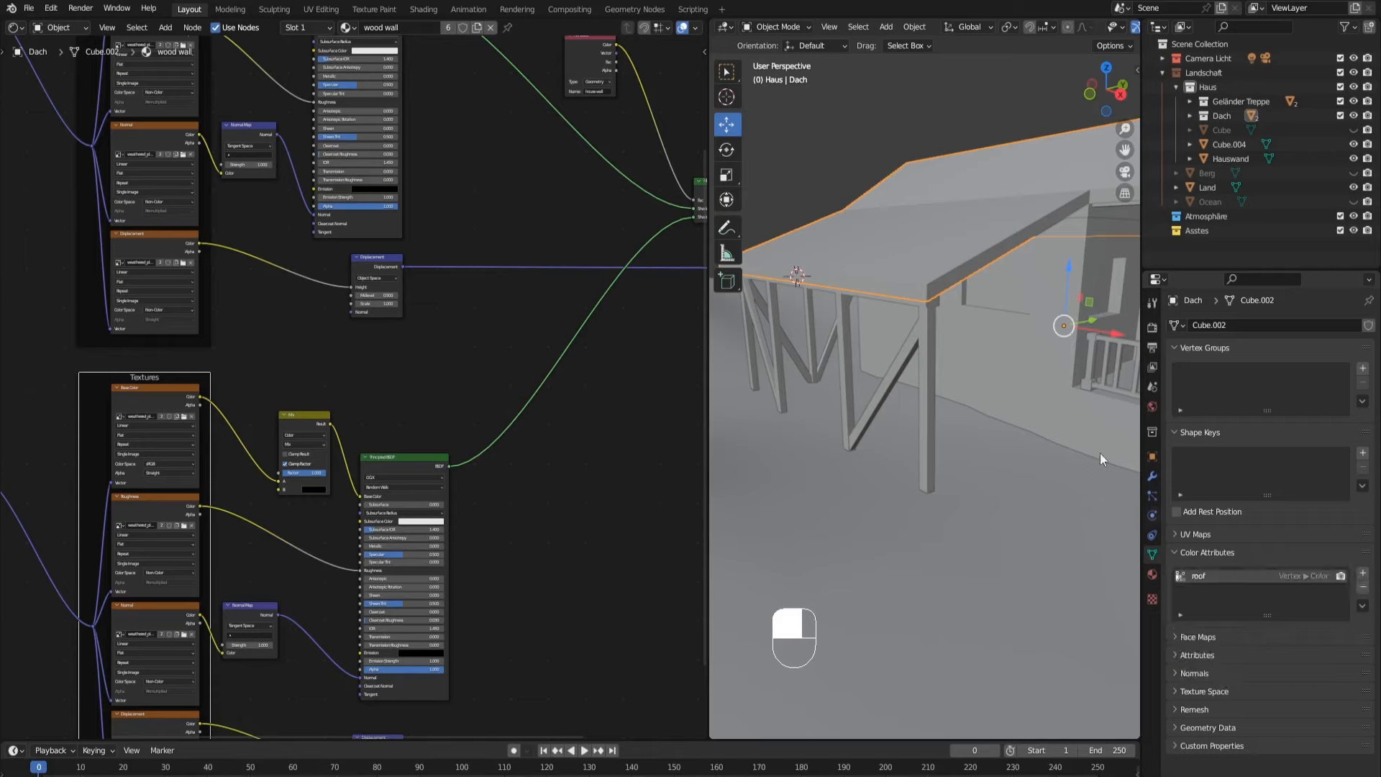
# Step: Put the roof into Vertex Paint and set the brush to a 34 px radius and white
pyautogui.moveTo(986, 226); pyautogui.dragTo(981, 234, button='middle')
pyautogui.click(770, 27)
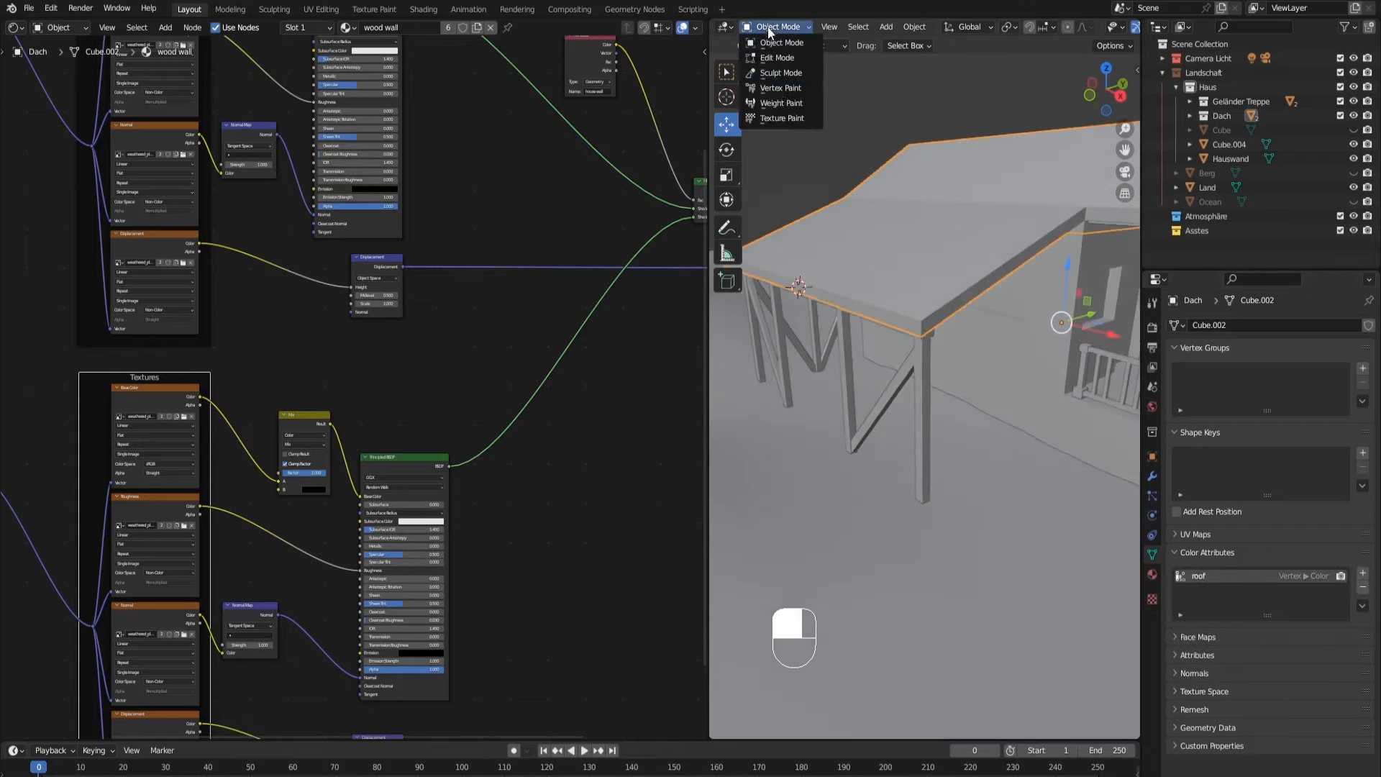
pyautogui.click(780, 88)
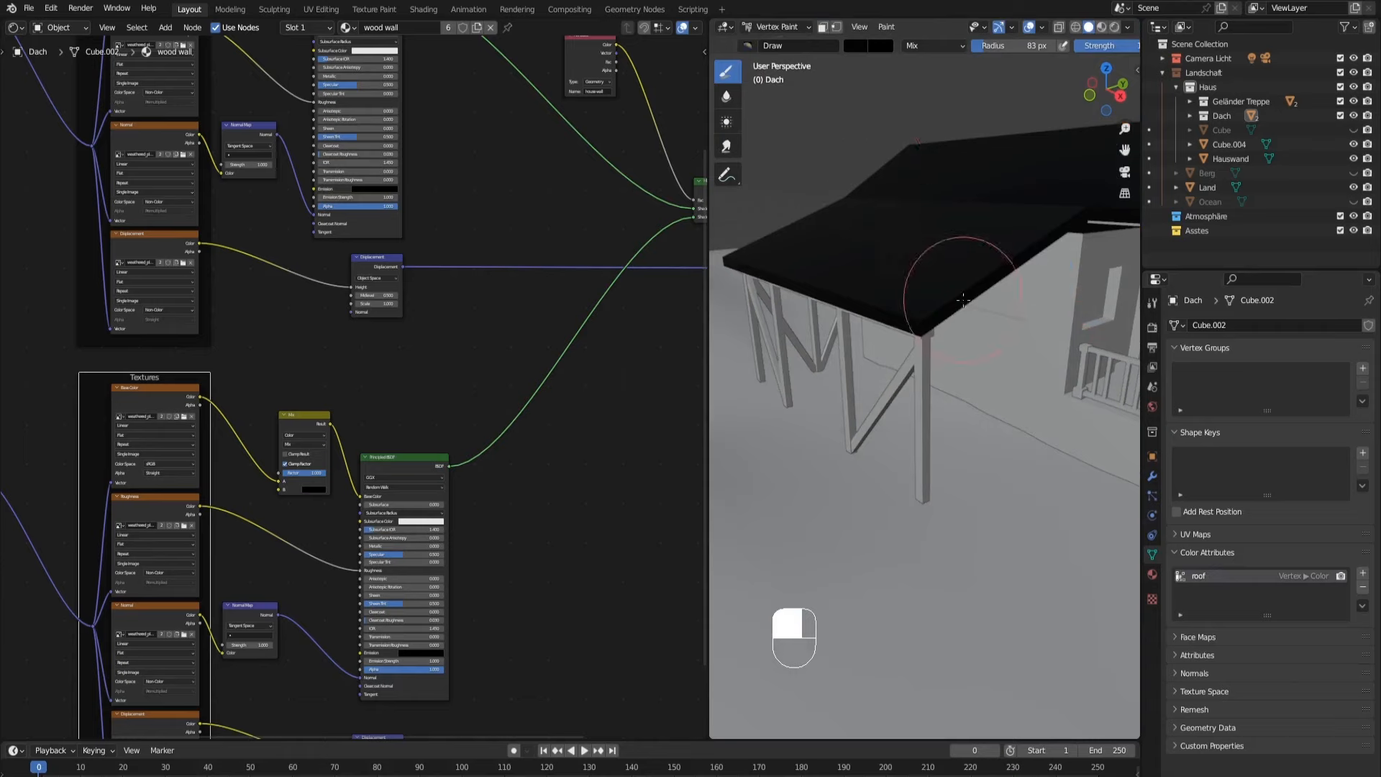
pyautogui.press('f')
pyautogui.click(909, 303)
pyautogui.click(1151, 302)
pyautogui.moveTo(1366, 611); pyautogui.dragTo(1364, 554)
# Step: Paint white on the lower side roof's outer corner above the wooden support post
pyautogui.moveTo(958, 352); pyautogui.dragTo(968, 364, button='middle')
pyautogui.click(932, 322)
pyautogui.click(927, 317)
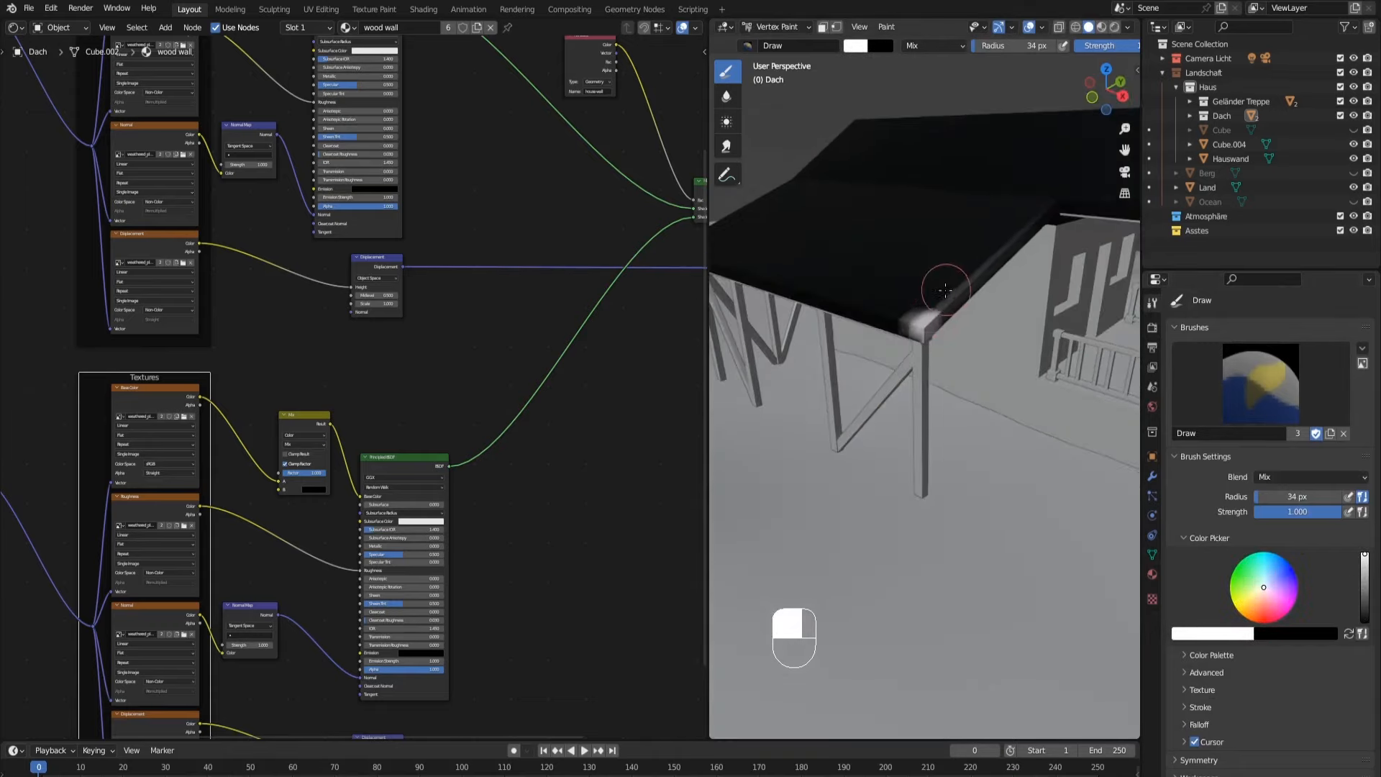
pyautogui.click(932, 305)
pyautogui.click(908, 328)
# Step: Try painting the porch roof's lower corner white, and cover the area again with black
pyautogui.moveTo(1007, 332)
pyautogui.mouseDown(button='middle')
pyautogui.moveTo(932, 334)
pyautogui.moveTo(1016, 352)
pyautogui.moveTo(969, 352)
pyautogui.mouseUp(button='middle')
pyautogui.click(1045, 270)
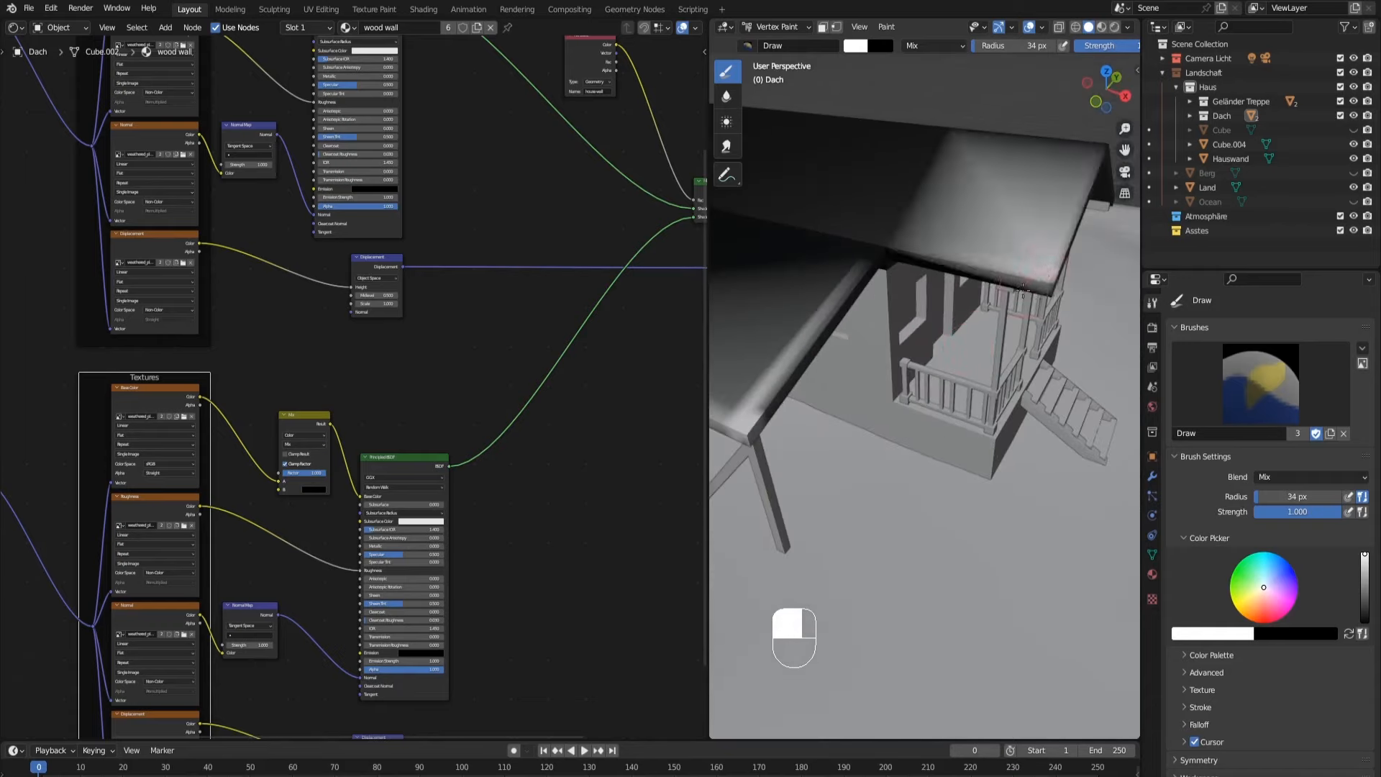
pyautogui.moveTo(1020, 251)
pyautogui.mouseDown(button='middle')
pyautogui.moveTo(975, 217)
pyautogui.moveTo(1005, 268)
pyautogui.moveTo(1194, 388)
pyautogui.mouseUp(button='middle')
pyautogui.moveTo(1365, 558); pyautogui.dragTo(1364, 621)
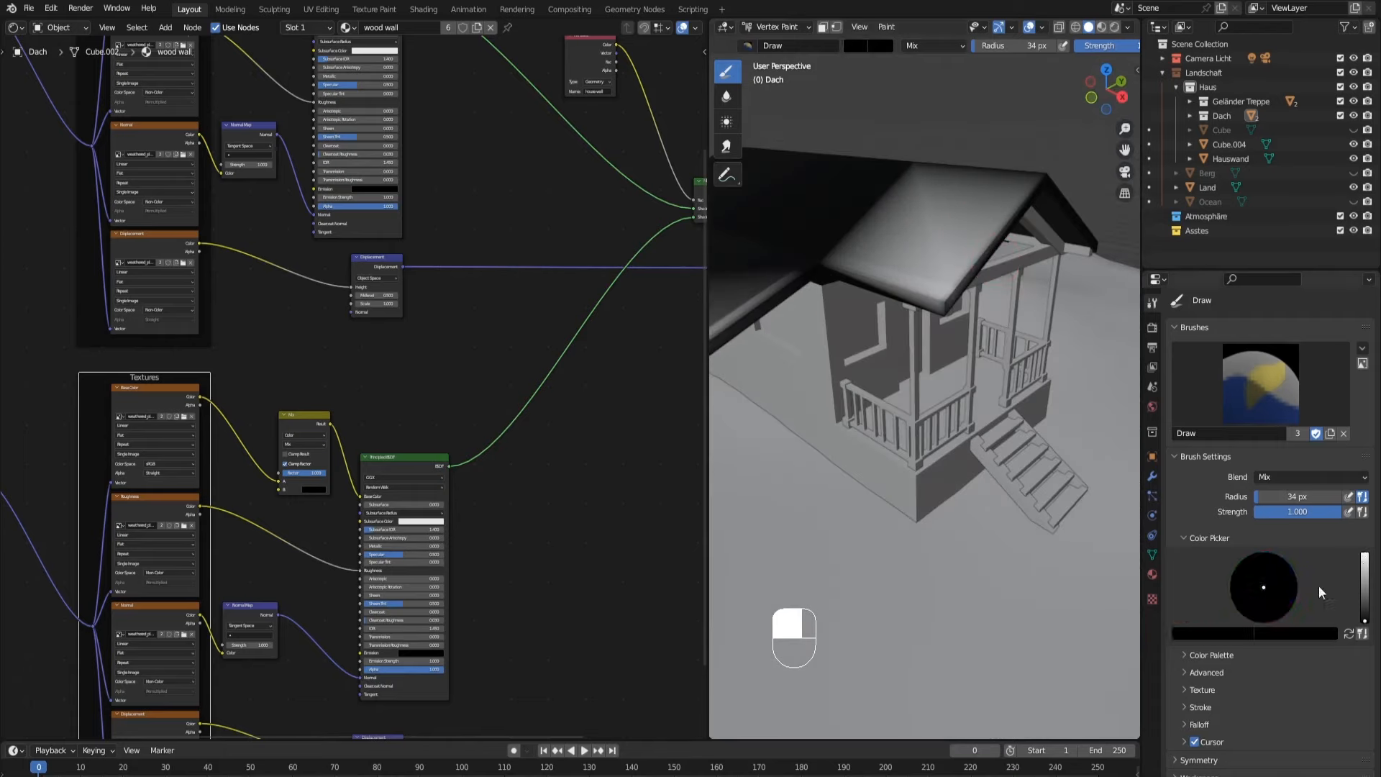
pyautogui.moveTo(937, 260)
pyautogui.mouseDown()
pyautogui.moveTo(834, 284)
pyautogui.moveTo(971, 216)
pyautogui.moveTo(957, 298)
pyautogui.mouseUp()
# Step: Set the brush color to near white and paint the porch roof's lower front corner and adjoining edges
pyautogui.moveTo(1366, 617); pyautogui.dragTo(1364, 561)
pyautogui.moveTo(1022, 336)
pyautogui.mouseDown(button='middle')
pyautogui.moveTo(1016, 309)
pyautogui.moveTo(971, 313)
pyautogui.moveTo(950, 271)
pyautogui.mouseUp(button='middle')
pyautogui.moveTo(943, 275)
pyautogui.mouseDown()
pyautogui.moveTo(924, 260)
pyautogui.moveTo(917, 274)
pyautogui.moveTo(943, 270)
pyautogui.mouseUp()
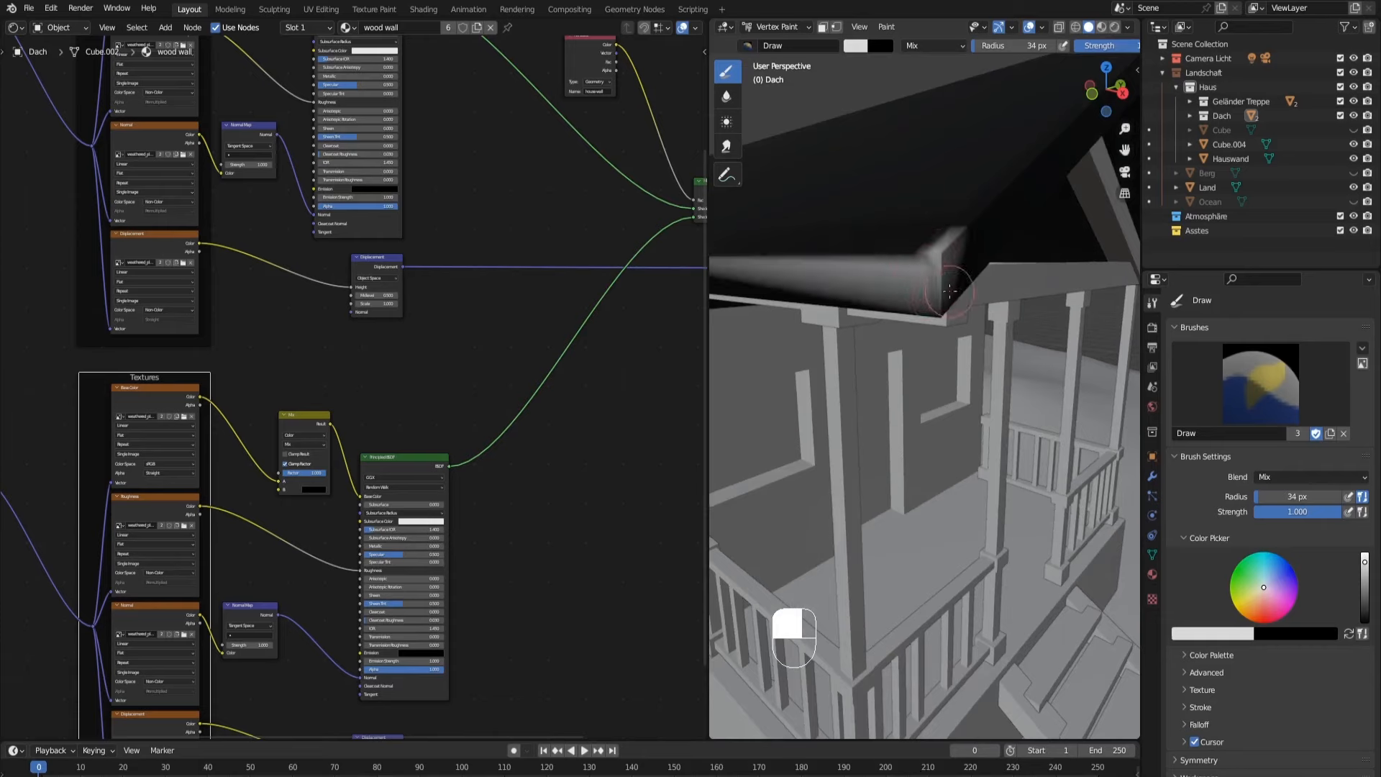
pyautogui.moveTo(944, 266)
pyautogui.mouseDown(button='middle')
pyautogui.moveTo(956, 270)
pyautogui.moveTo(938, 269)
pyautogui.mouseUp(button='middle')
pyautogui.moveTo(939, 270)
pyautogui.mouseDown()
pyautogui.moveTo(926, 253)
pyautogui.moveTo(945, 250)
pyautogui.mouseUp()
# Step: Paint near white along the roof edges toward the joint between the main roof and the lower side roof
pyautogui.keyDown('ctrl'); pyautogui.moveTo(943, 259); pyautogui.dragTo(915, 333, button='middle'); pyautogui.keyUp('ctrl')
pyautogui.moveTo(914, 332)
pyautogui.mouseDown(button='middle')
pyautogui.moveTo(905, 337)
pyautogui.moveTo(928, 328)
pyautogui.mouseUp(button='middle')
pyautogui.moveTo(808, 277); pyautogui.dragTo(841, 296, button='middle')
pyautogui.moveTo(842, 297)
pyautogui.keyDown('shift'); pyautogui.mouseDown(button='middle')
pyautogui.moveTo(947, 358)
pyautogui.moveTo(940, 314)
pyautogui.mouseUp(button='middle'); pyautogui.keyUp('shift')
pyautogui.moveTo(940, 315)
pyautogui.mouseDown()
pyautogui.moveTo(915, 315)
pyautogui.moveTo(959, 320)
pyautogui.moveTo(948, 359)
pyautogui.mouseUp()
pyautogui.moveTo(947, 361)
pyautogui.keyDown('ctrl'); pyautogui.mouseDown(button='middle')
pyautogui.moveTo(903, 428)
pyautogui.moveTo(927, 426)
pyautogui.mouseUp(button='middle'); pyautogui.keyUp('ctrl')
pyautogui.moveTo(928, 426)
pyautogui.keyDown('shift'); pyautogui.mouseDown(button='middle')
pyautogui.moveTo(902, 435)
pyautogui.moveTo(1092, 397)
pyautogui.mouseUp(button='middle'); pyautogui.keyUp('shift')
pyautogui.keyDown('ctrl'); pyautogui.moveTo(814, 465); pyautogui.dragTo(830, 429, button='middle'); pyautogui.keyUp('ctrl')
pyautogui.moveTo(858, 419); pyautogui.dragTo(852, 409)
pyautogui.moveTo(855, 285)
pyautogui.mouseDown()
pyautogui.moveTo(879, 218)
pyautogui.moveTo(865, 388)
pyautogui.mouseUp()
# Step: Paint near white over the lower side roof's outer corner above the support post
pyautogui.moveTo(1047, 422)
pyautogui.mouseDown(button='middle')
pyautogui.moveTo(972, 374)
pyautogui.moveTo(938, 401)
pyautogui.moveTo(872, 371)
pyautogui.mouseUp(button='middle')
pyautogui.moveTo(1036, 392)
pyautogui.keyDown('shift'); pyautogui.mouseDown(button='middle')
pyautogui.moveTo(955, 400)
pyautogui.moveTo(968, 402)
pyautogui.mouseUp(button='middle'); pyautogui.keyUp('shift')
pyautogui.moveTo(912, 475); pyautogui.dragTo(935, 464)
pyautogui.moveTo(923, 493); pyautogui.dragTo(971, 505, button='middle')
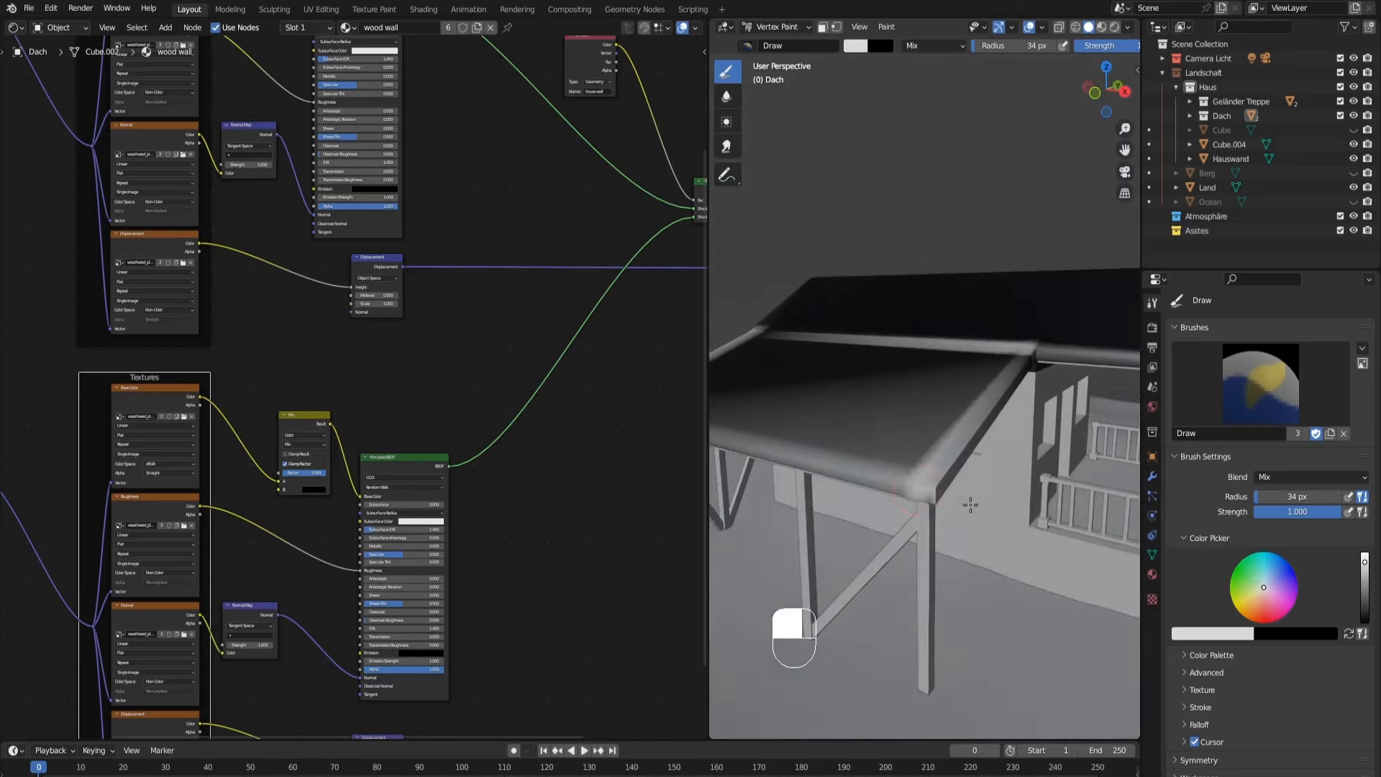
pyautogui.click(910, 479)
pyautogui.moveTo(1065, 384)
pyautogui.mouseDown(button='middle')
pyautogui.moveTo(1043, 406)
pyautogui.moveTo(958, 430)
pyautogui.moveTo(962, 447)
pyautogui.mouseUp(button='middle')
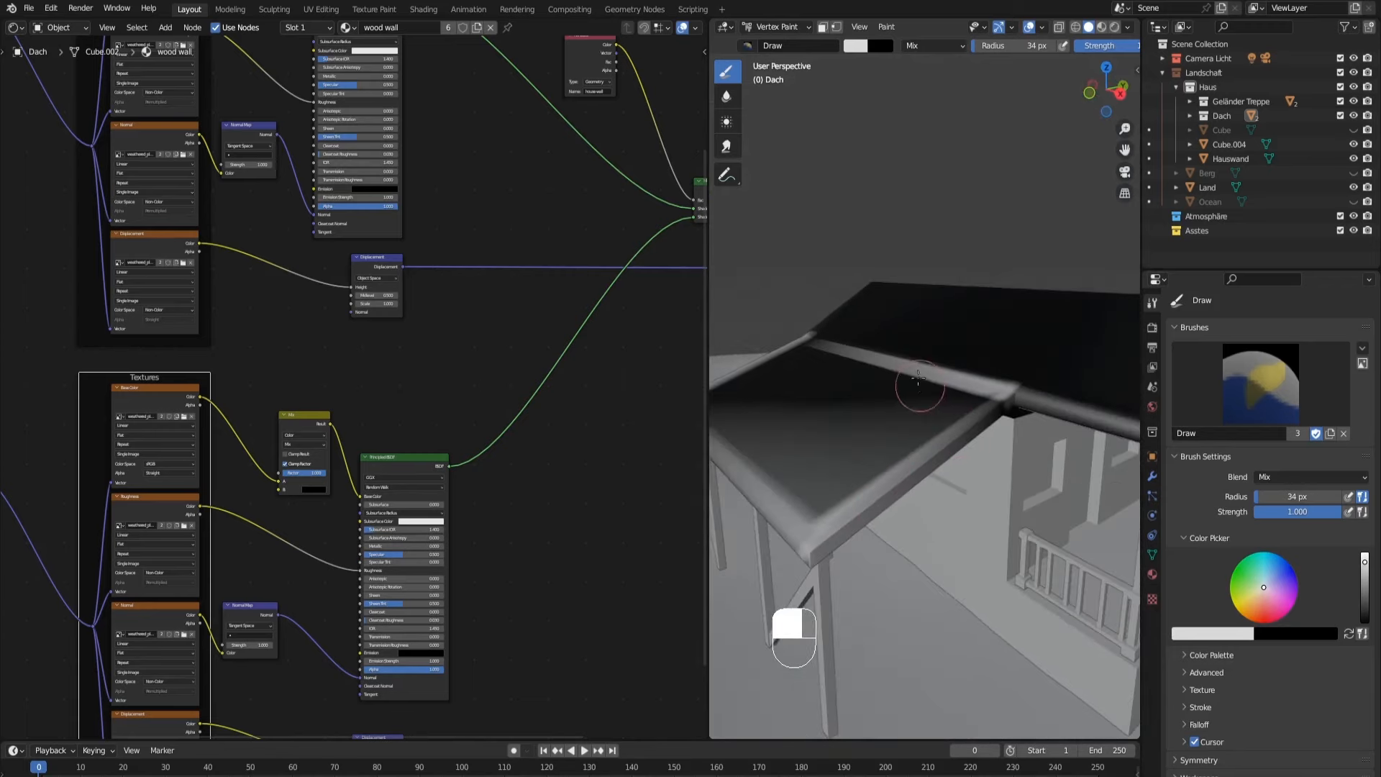
# Step: Paint near white at the front gable peak of the porch roof
pyautogui.scroll(-5, 1094, 400)
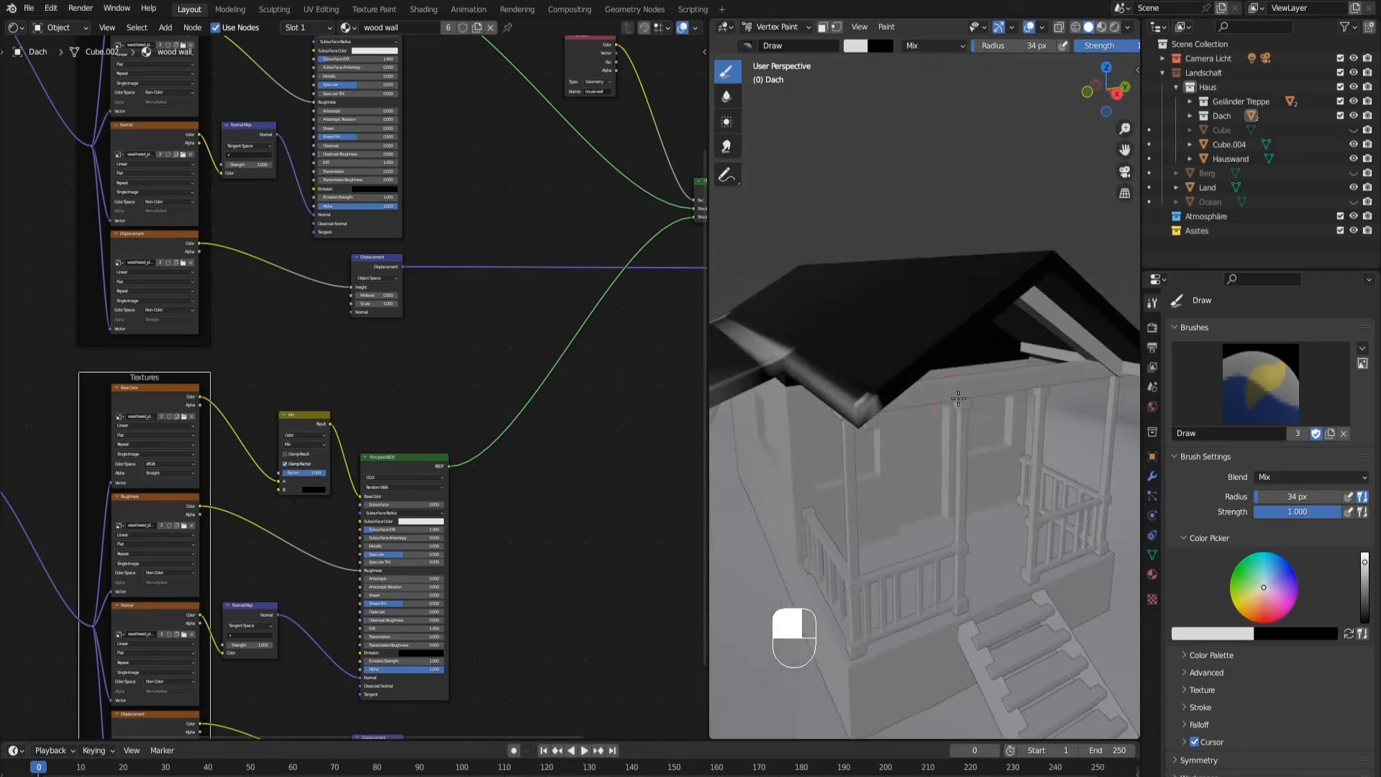
pyautogui.click(1056, 257)
pyautogui.moveTo(1042, 312); pyautogui.dragTo(1067, 309, button='middle')
pyautogui.moveTo(1016, 263); pyautogui.dragTo(991, 262, button='middle')
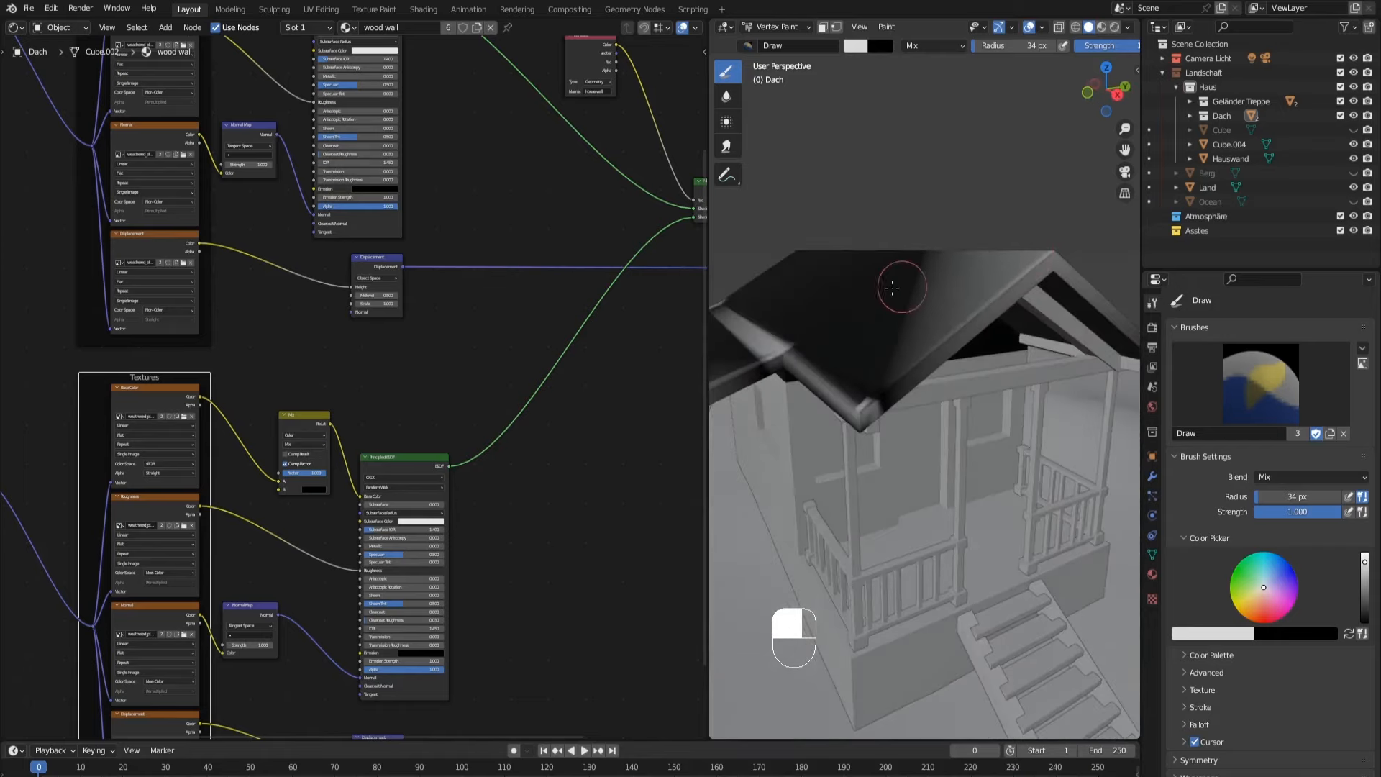
pyautogui.moveTo(871, 379)
pyautogui.mouseDown(button='middle')
pyautogui.moveTo(907, 335)
pyautogui.moveTo(922, 362)
pyautogui.moveTo(899, 360)
pyautogui.moveTo(942, 371)
pyautogui.mouseUp(button='middle')
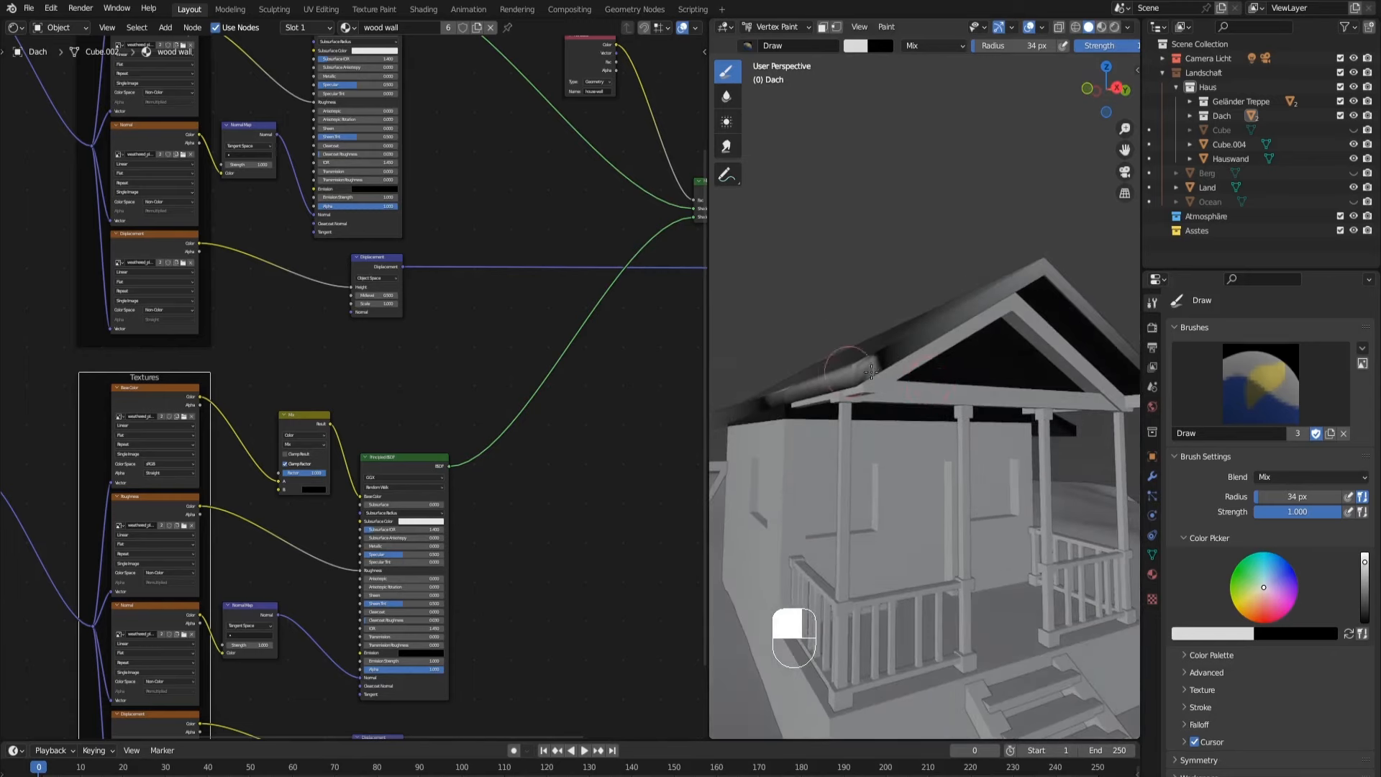
# Step: Inspect the roof's edge loops in Edit Mode against its vertex paint, ending back in Vertex Paint
pyautogui.press('Tab')
pyautogui.press('Tab')
pyautogui.moveTo(879, 338)
pyautogui.mouseDown(button='middle')
pyautogui.moveTo(885, 434)
pyautogui.moveTo(932, 480)
pyautogui.mouseUp(button='middle')
pyautogui.press('Tab')
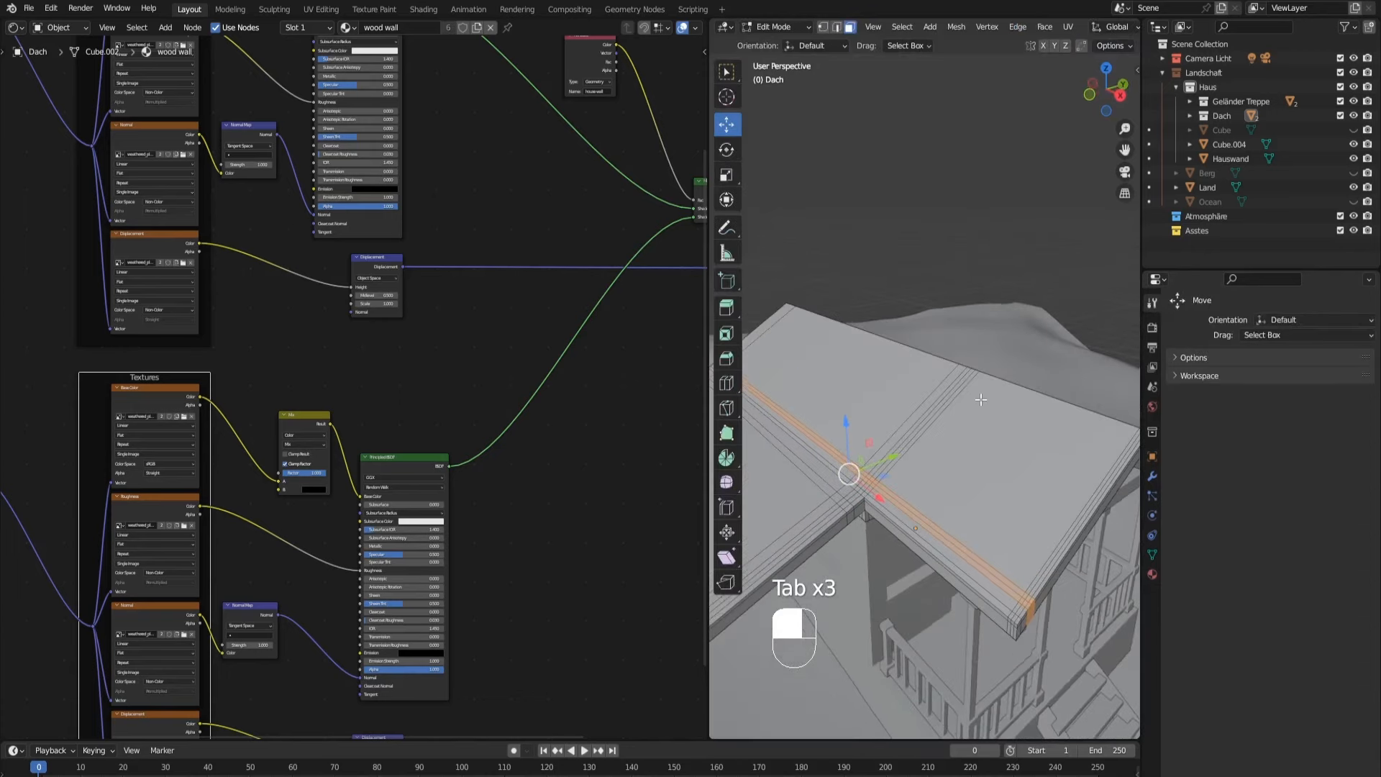
pyautogui.moveTo(983, 392); pyautogui.dragTo(971, 435, button='middle')
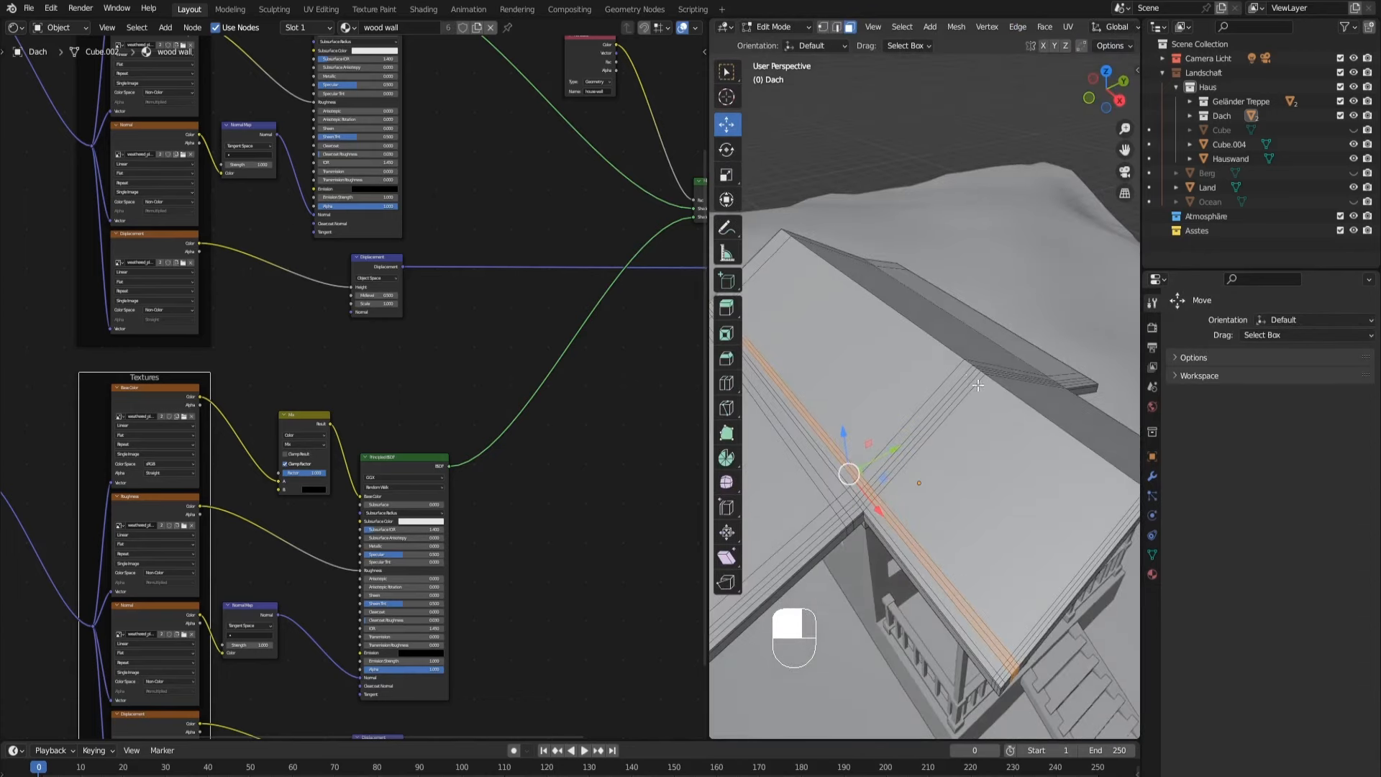
pyautogui.press('Tab')
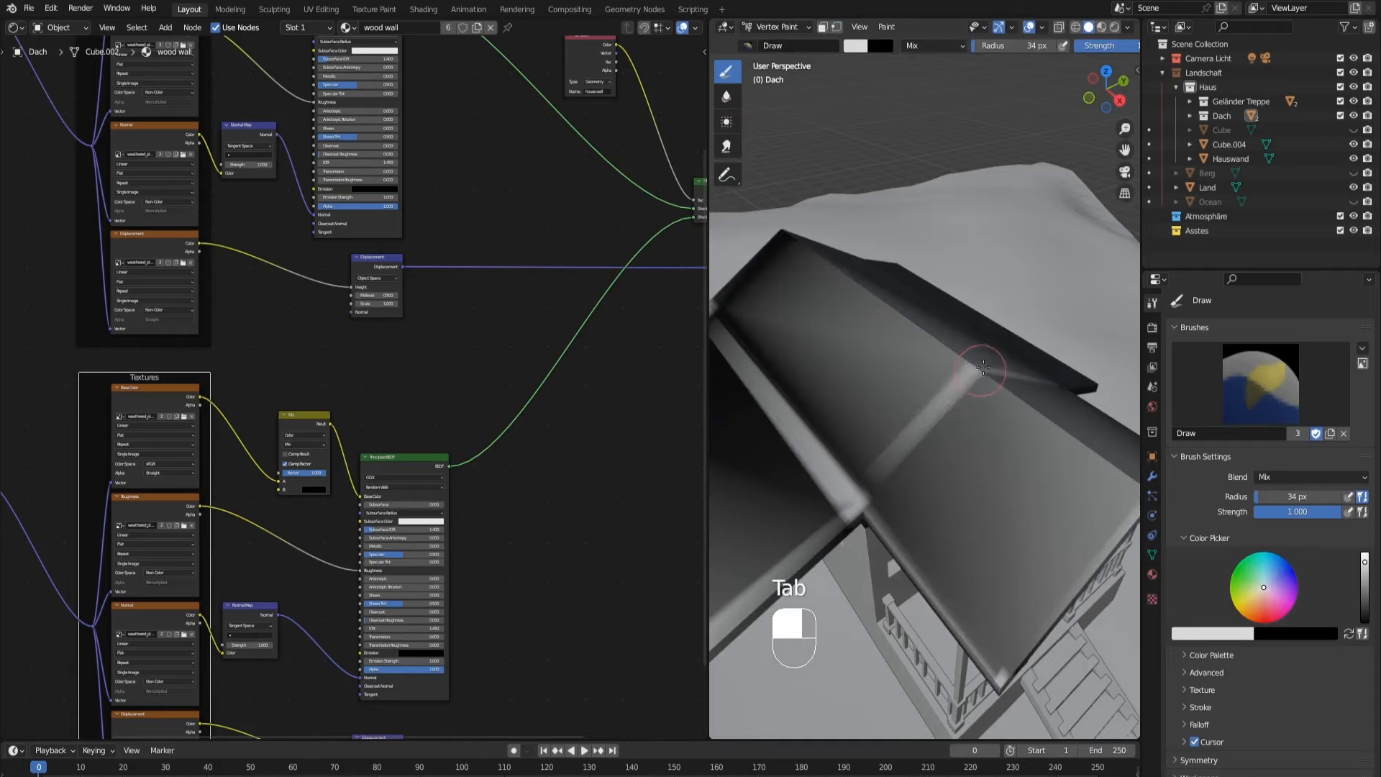
pyautogui.moveTo(955, 404); pyautogui.dragTo(965, 389, button='middle')
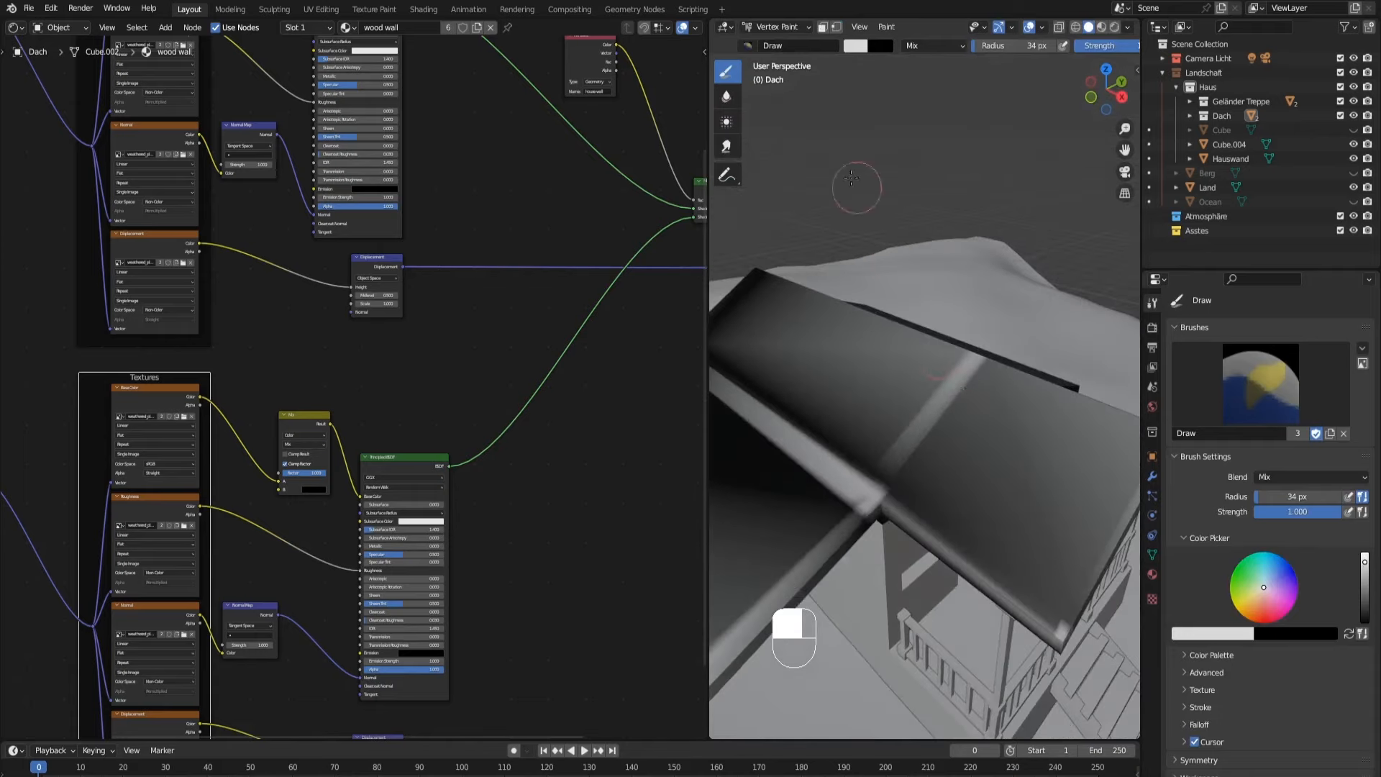
# Step: Return to Object Mode and add a vertex-domain color attribute named beams to the porch's gable beams
pyautogui.click(790, 27)
pyautogui.click(788, 43)
pyautogui.moveTo(924, 471)
pyautogui.mouseDown(button='middle')
pyautogui.moveTo(946, 408)
pyautogui.moveTo(945, 436)
pyautogui.moveTo(962, 428)
pyautogui.moveTo(947, 318)
pyautogui.mouseUp(button='middle')
pyautogui.click(959, 371)
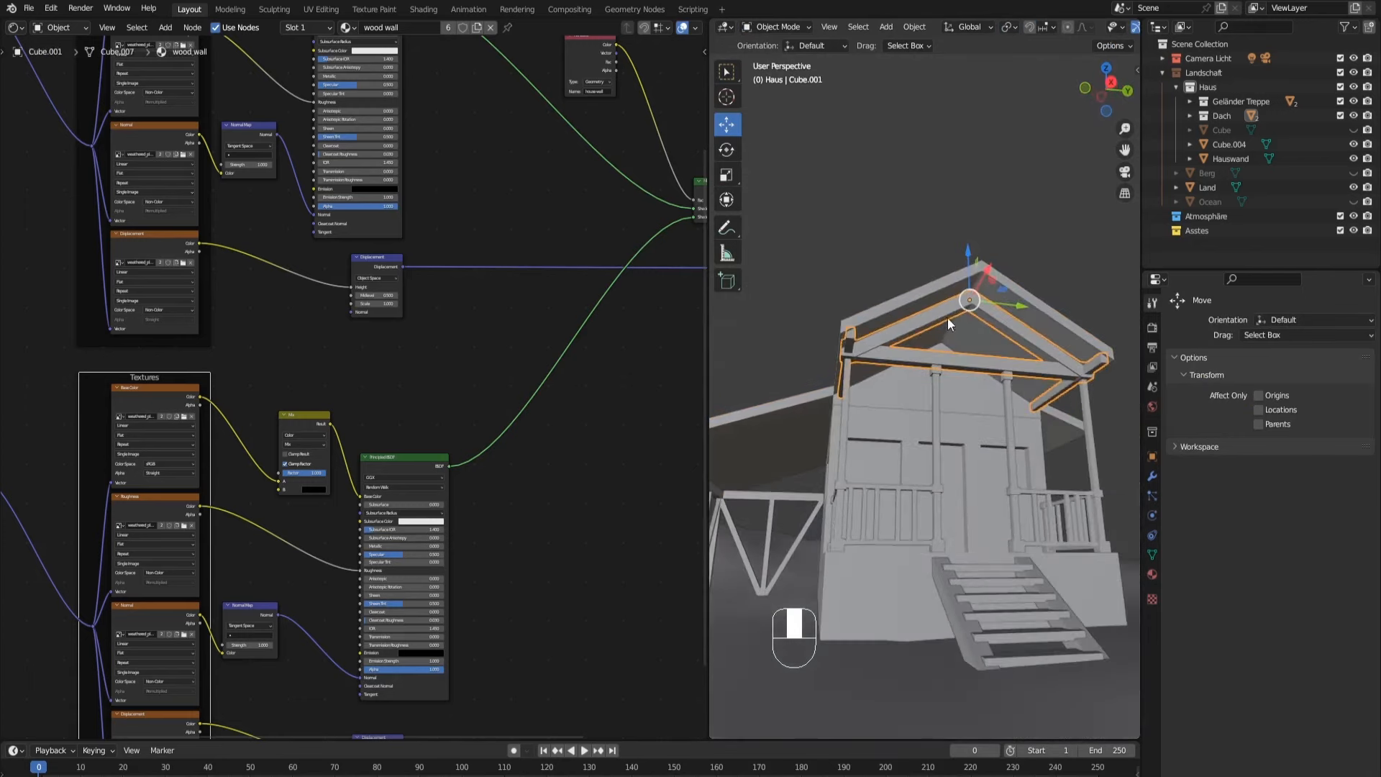
pyautogui.click(1152, 555)
pyautogui.click(1363, 572)
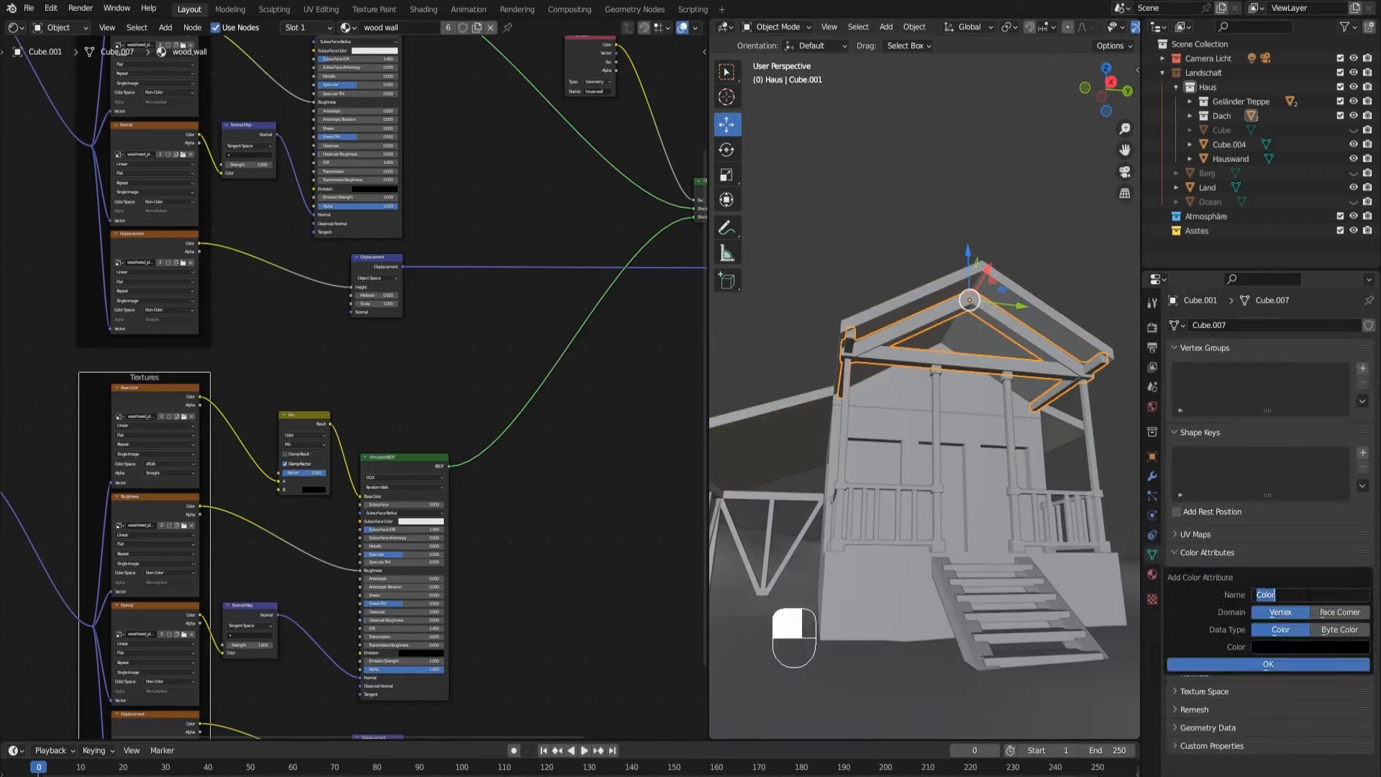
pyautogui.write('beas')
pyautogui.press('BackSpace')
pyautogui.press('BackSpace')
pyautogui.click(1298, 664)
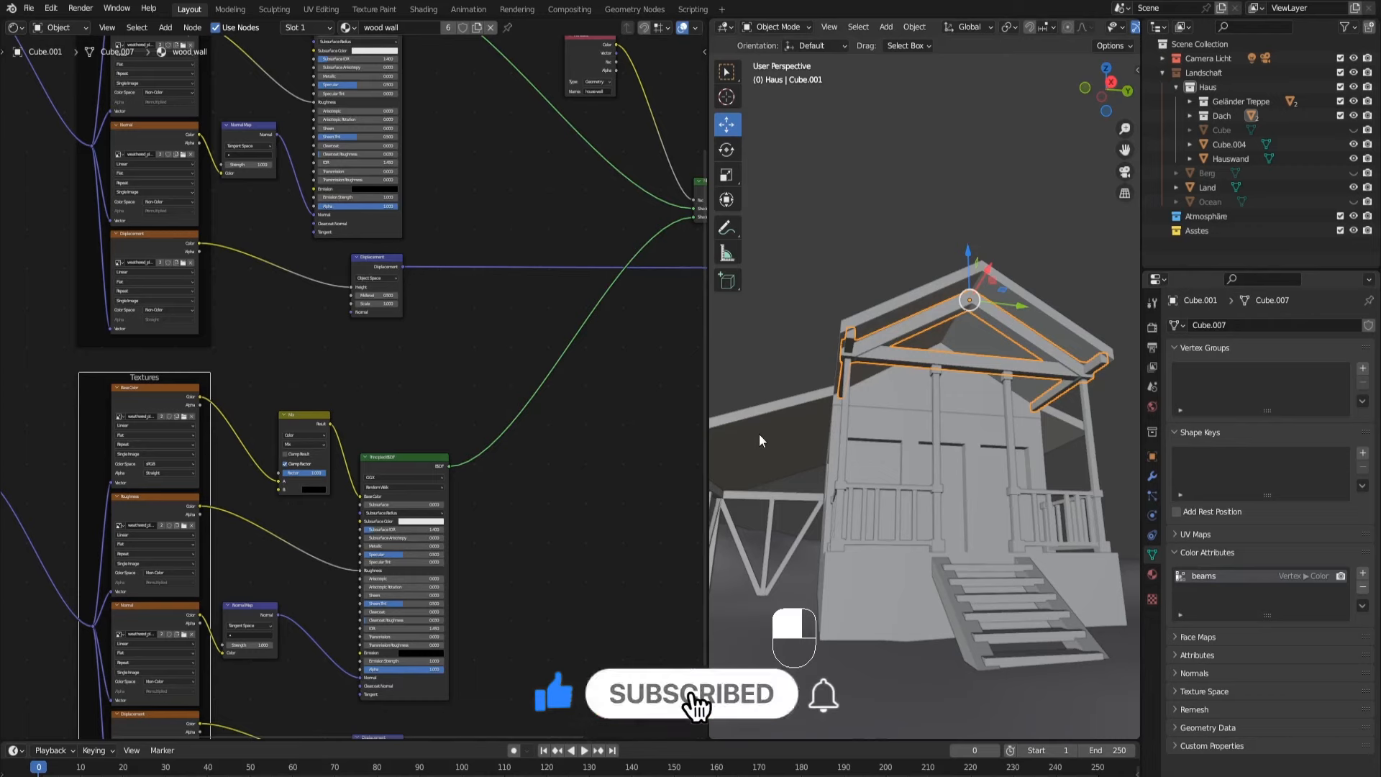
# Step: Check the color attribute names on the roof and the side support structure, then reselect the porch's gable beams
pyautogui.click(773, 416)
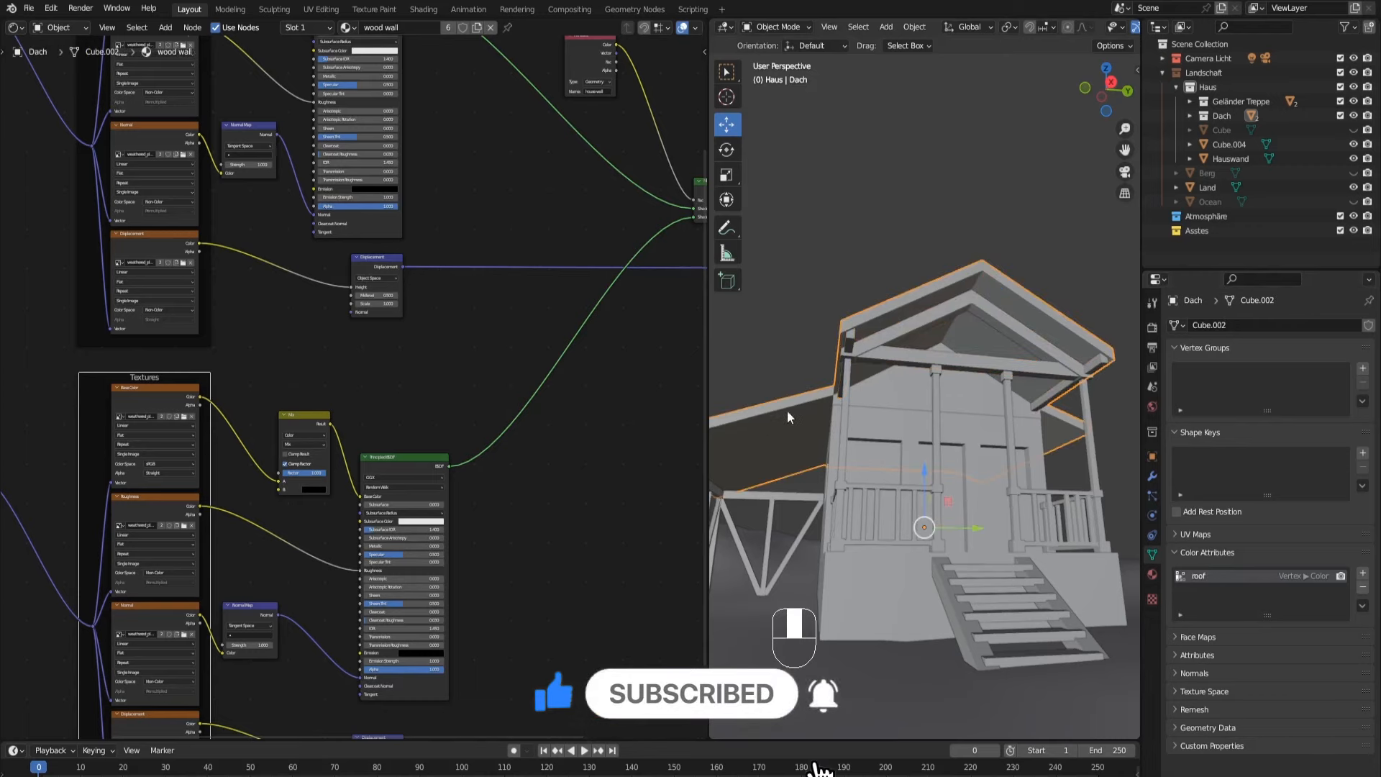
pyautogui.click(781, 496)
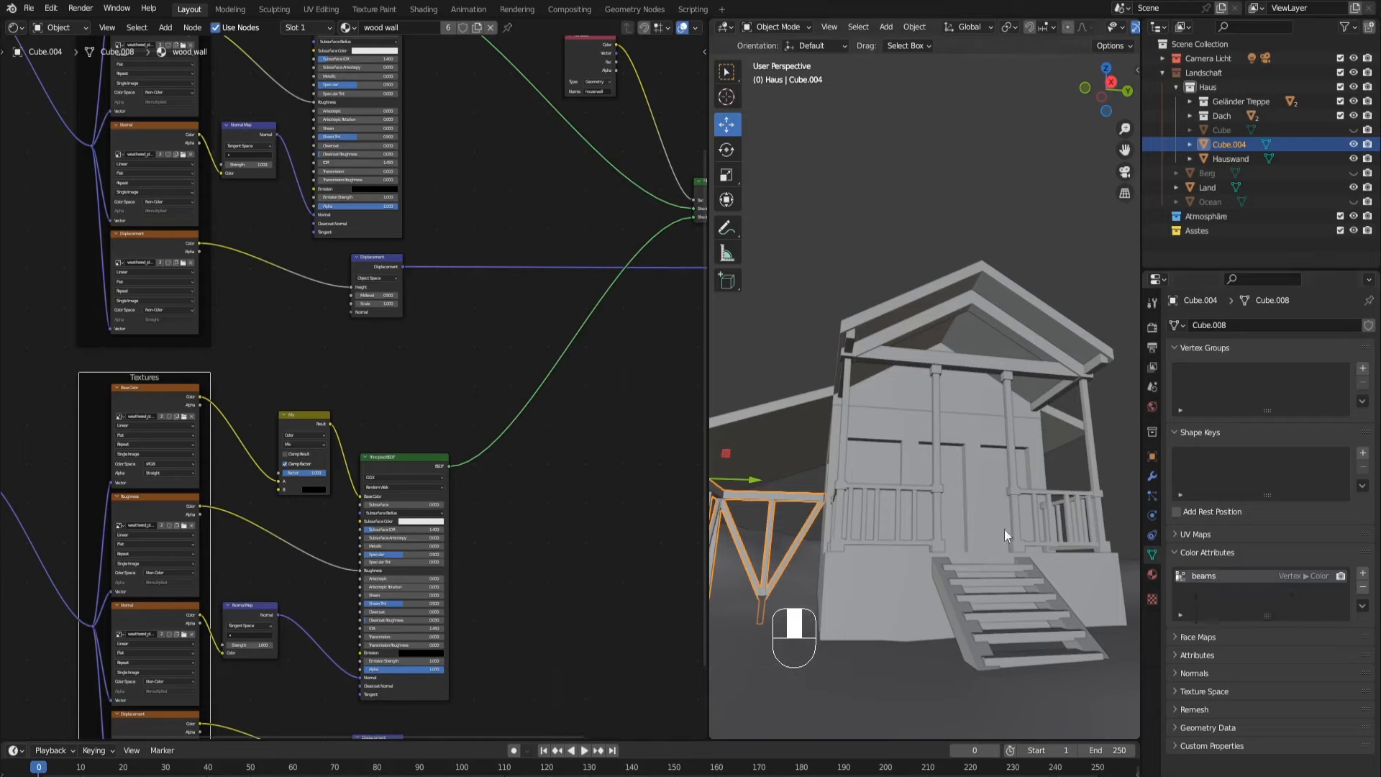
pyautogui.moveTo(792, 525)
pyautogui.mouseDown(button='middle')
pyautogui.moveTo(791, 503)
pyautogui.moveTo(801, 513)
pyautogui.mouseUp(button='middle')
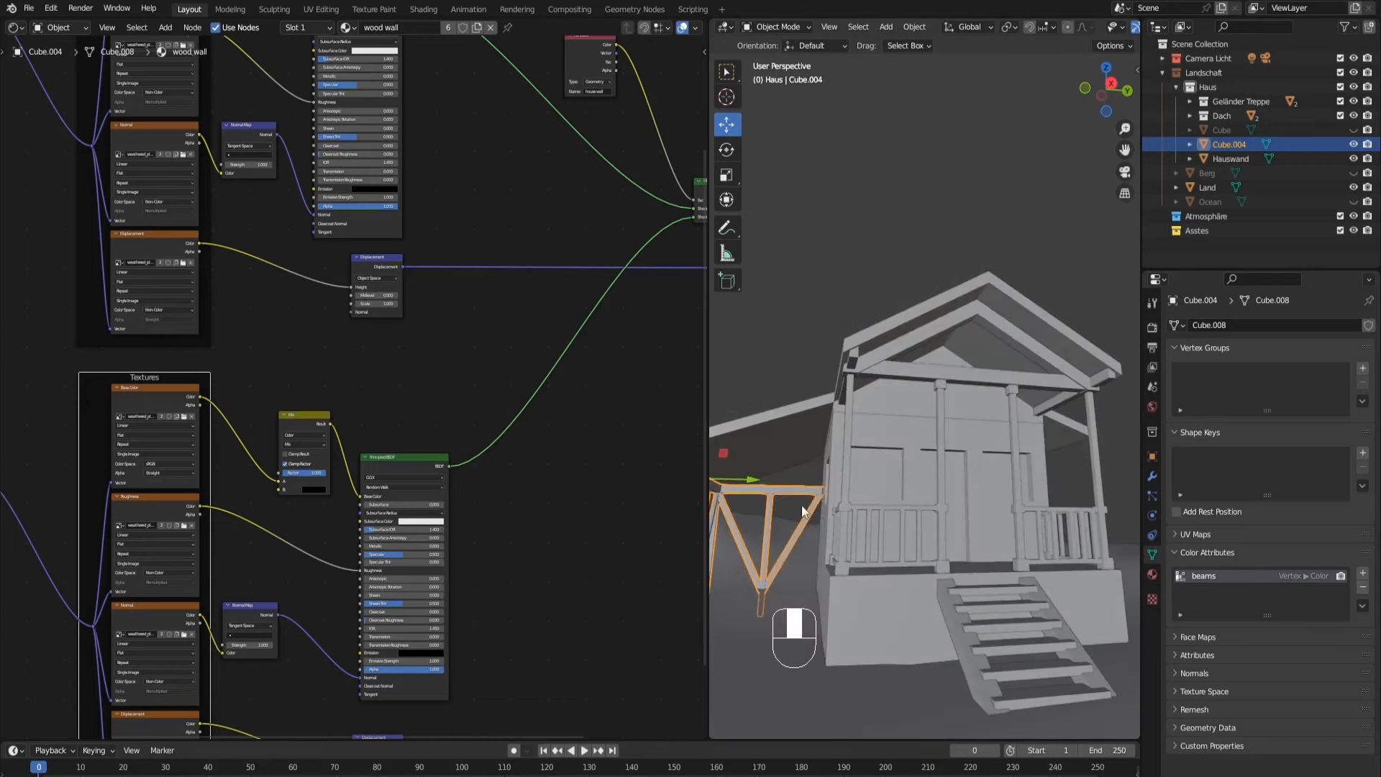
pyautogui.click(908, 365)
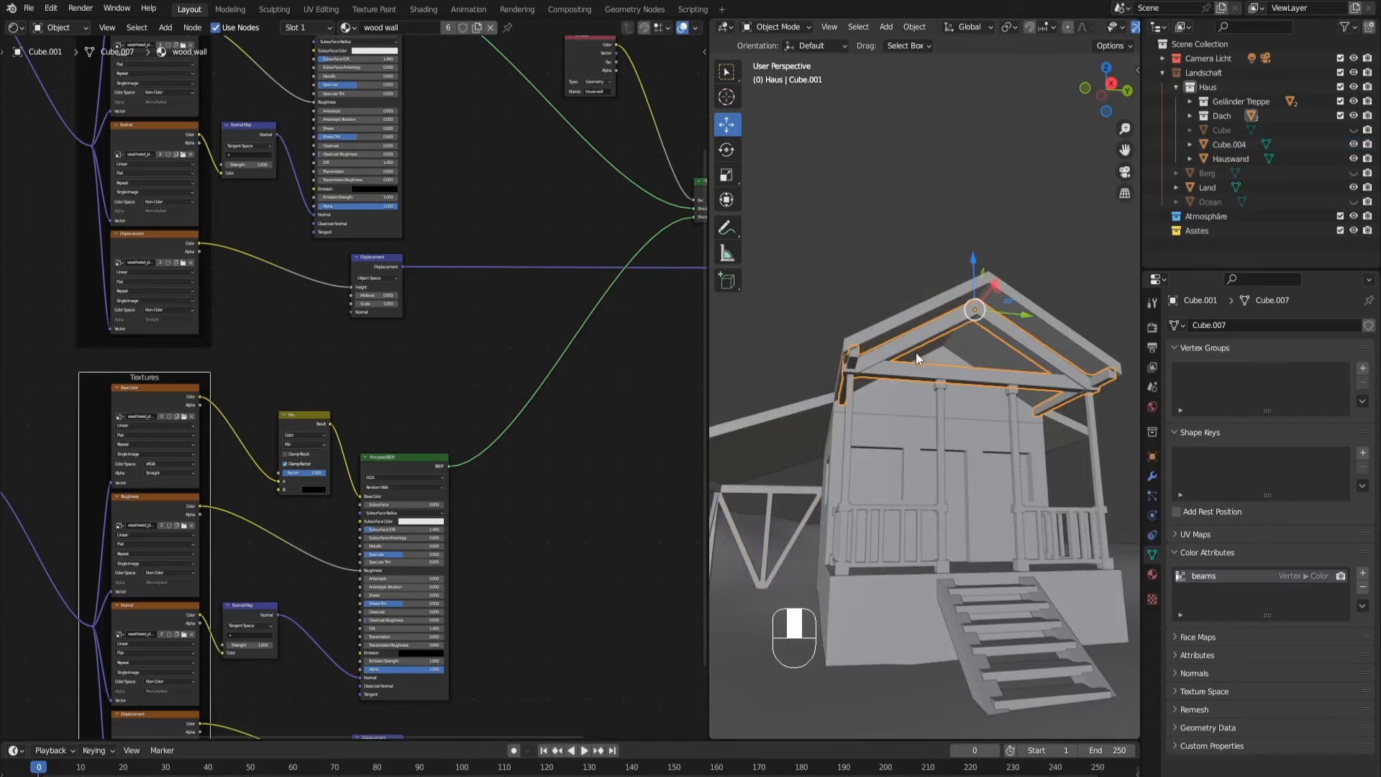
pyautogui.moveTo(918, 364); pyautogui.dragTo(910, 374, button='middle')
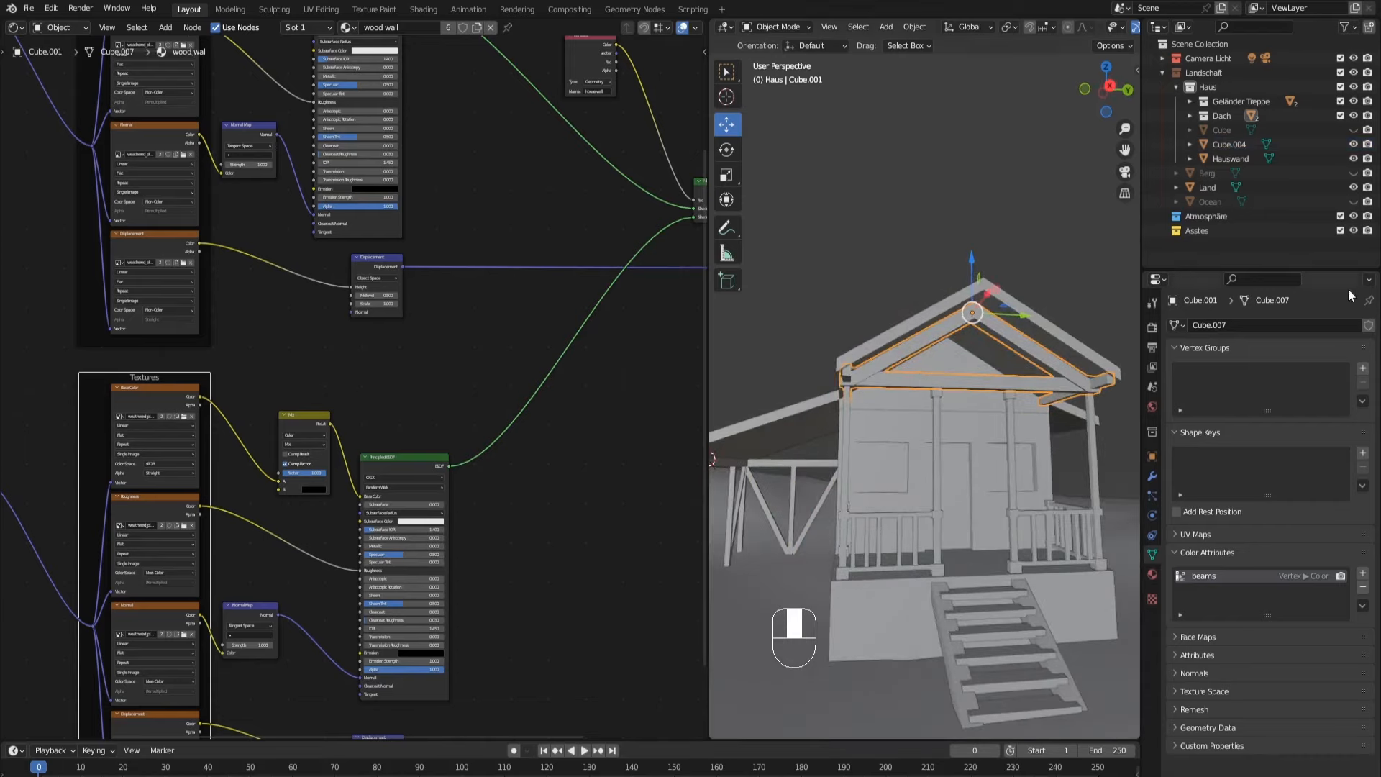
# Step: Put the gable beams into Vertex Paint and set the brush color to full white
pyautogui.click(792, 27)
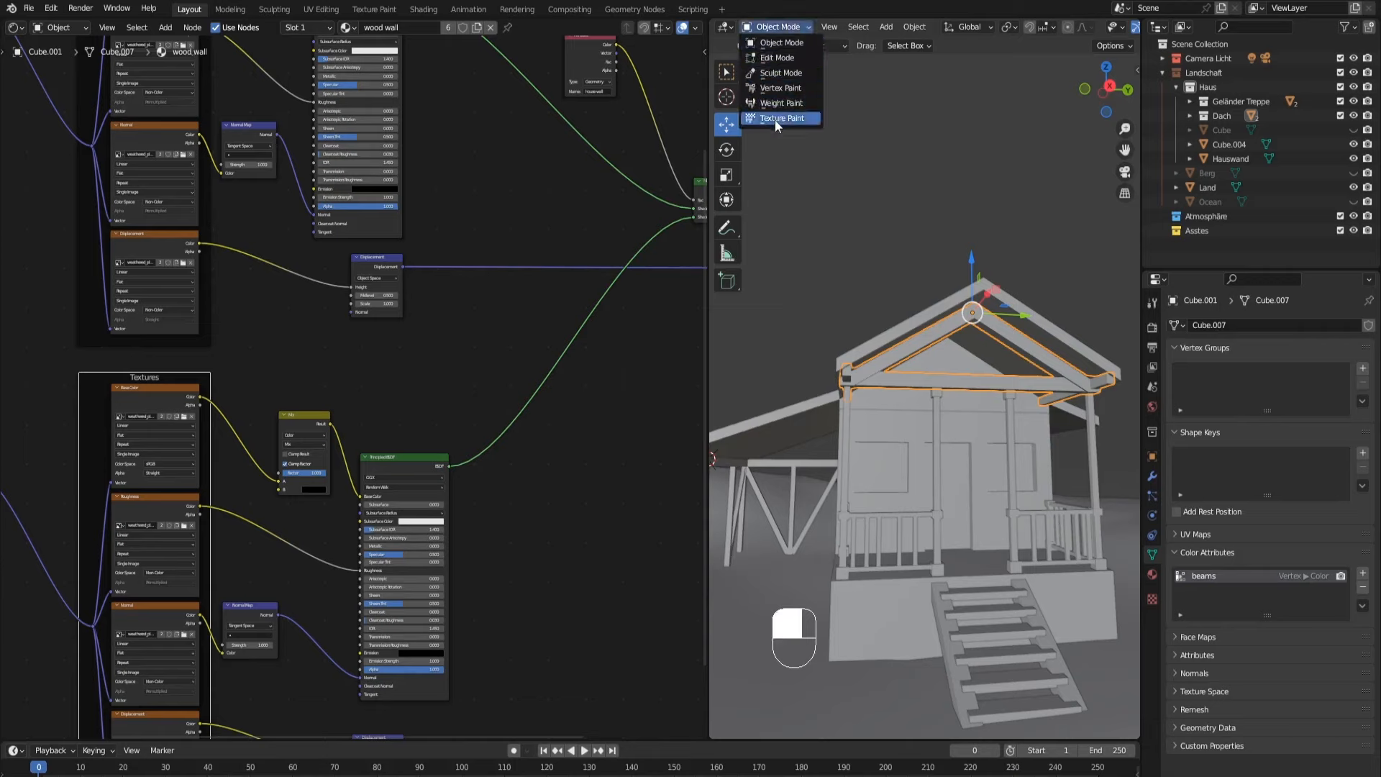
pyautogui.click(777, 70)
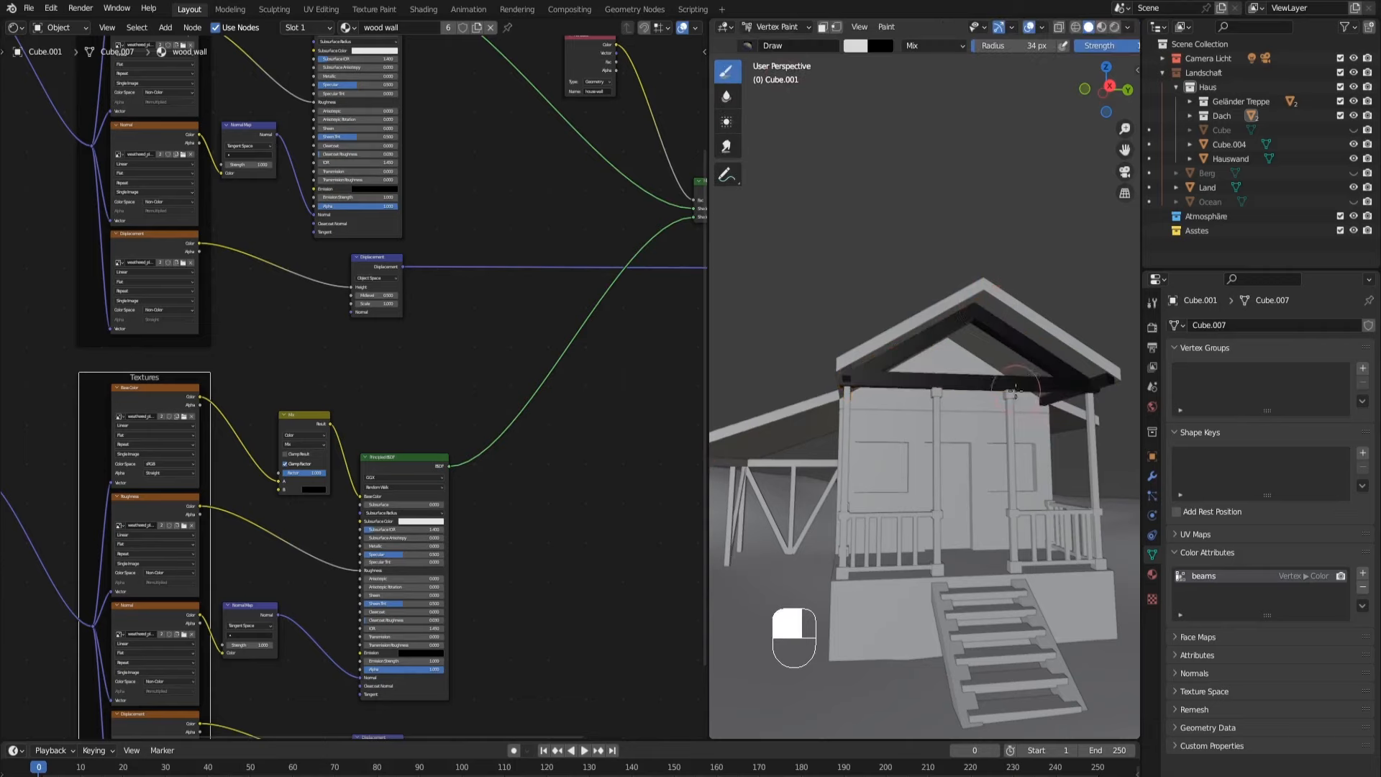
pyautogui.click(1153, 327)
pyautogui.click(1153, 303)
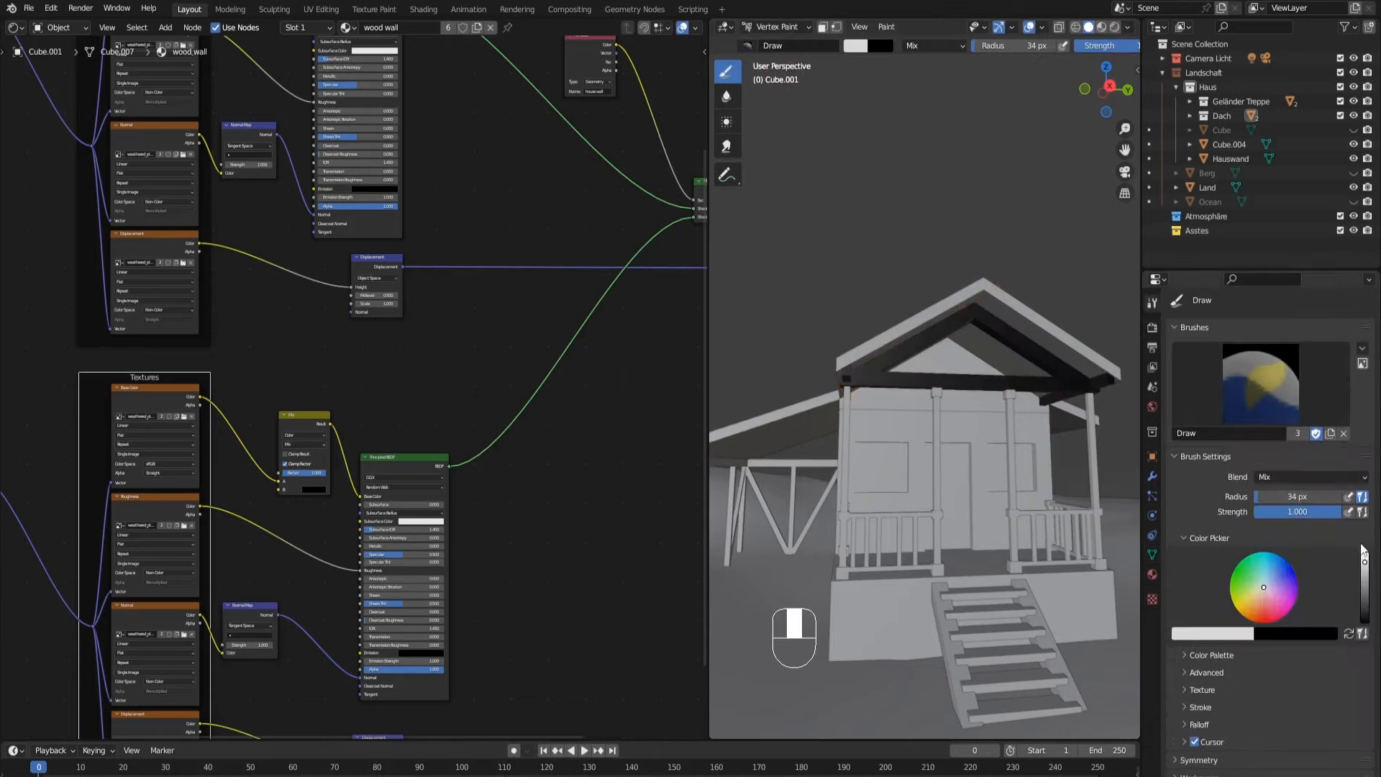
pyautogui.moveTo(1364, 564); pyautogui.dragTo(1364, 554)
# Step: Paint white on the gable beams where they meet each other and the porch posts
pyautogui.moveTo(946, 379); pyautogui.dragTo(903, 382, button='middle')
pyautogui.moveTo(812, 347); pyautogui.dragTo(818, 355)
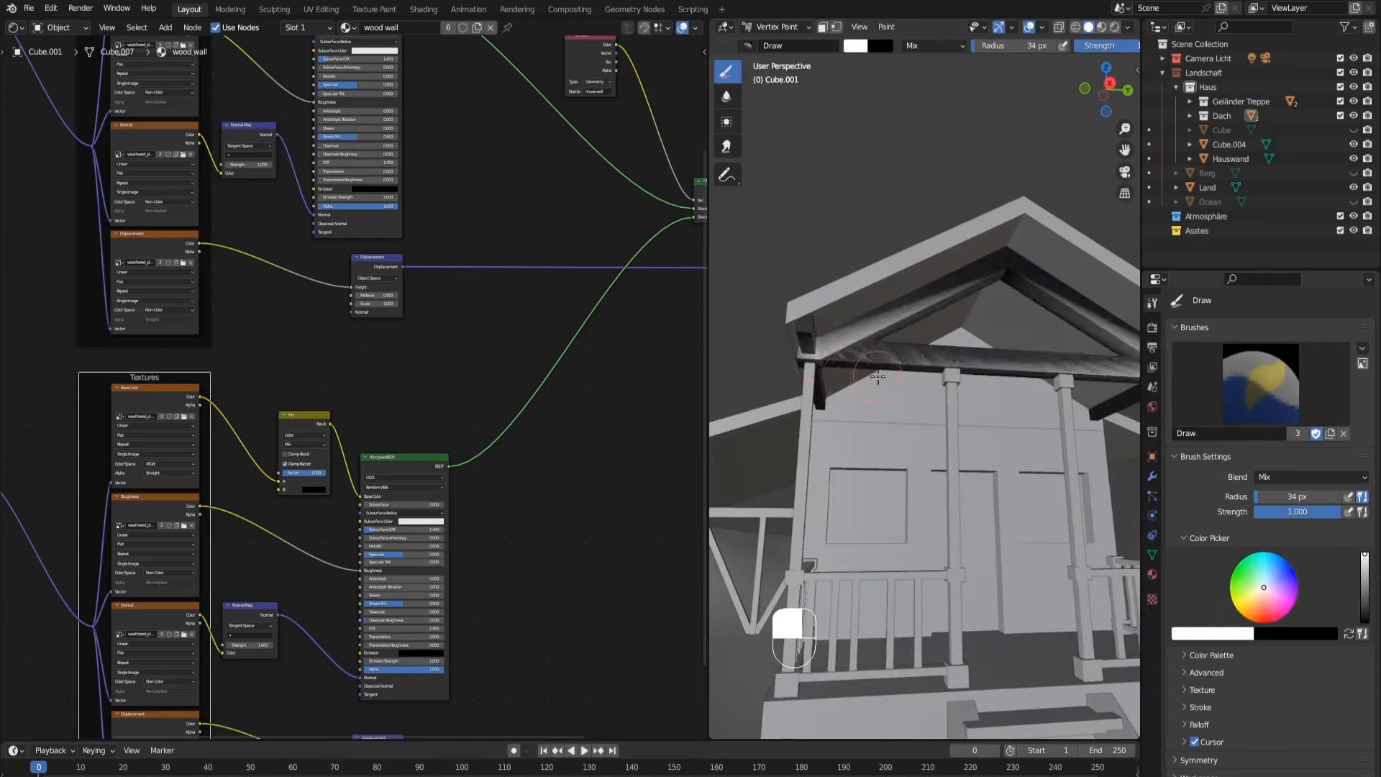
pyautogui.moveTo(878, 357)
pyautogui.mouseDown(button='middle')
pyautogui.moveTo(941, 390)
pyautogui.moveTo(895, 381)
pyautogui.mouseUp(button='middle')
pyautogui.moveTo(1005, 363); pyautogui.dragTo(1024, 352)
pyautogui.moveTo(949, 376)
pyautogui.mouseDown(button='middle')
pyautogui.moveTo(884, 364)
pyautogui.moveTo(1015, 387)
pyautogui.mouseUp(button='middle')
pyautogui.moveTo(965, 377); pyautogui.dragTo(951, 405)
pyautogui.moveTo(951, 408)
pyautogui.mouseDown(button='middle')
pyautogui.moveTo(1023, 420)
pyautogui.moveTo(1030, 403)
pyautogui.mouseUp(button='middle')
pyautogui.moveTo(1010, 380); pyautogui.dragTo(1004, 367)
pyautogui.moveTo(1061, 383)
pyautogui.mouseDown(button='middle')
pyautogui.moveTo(1001, 403)
pyautogui.moveTo(999, 421)
pyautogui.moveTo(978, 410)
pyautogui.moveTo(1012, 418)
pyautogui.mouseUp(button='middle')
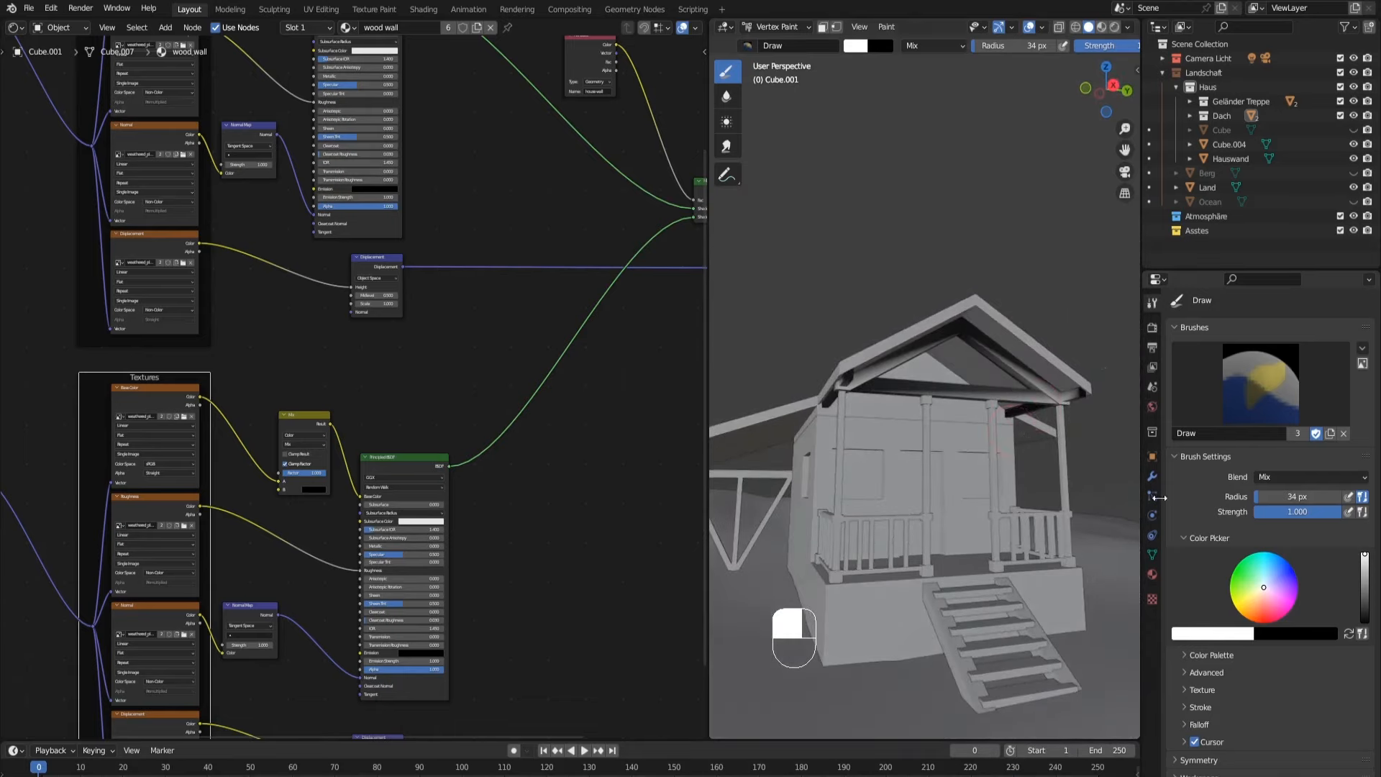
# Step: Return to Object Mode and select the porch posts, railing and stairs object
pyautogui.click(780, 27)
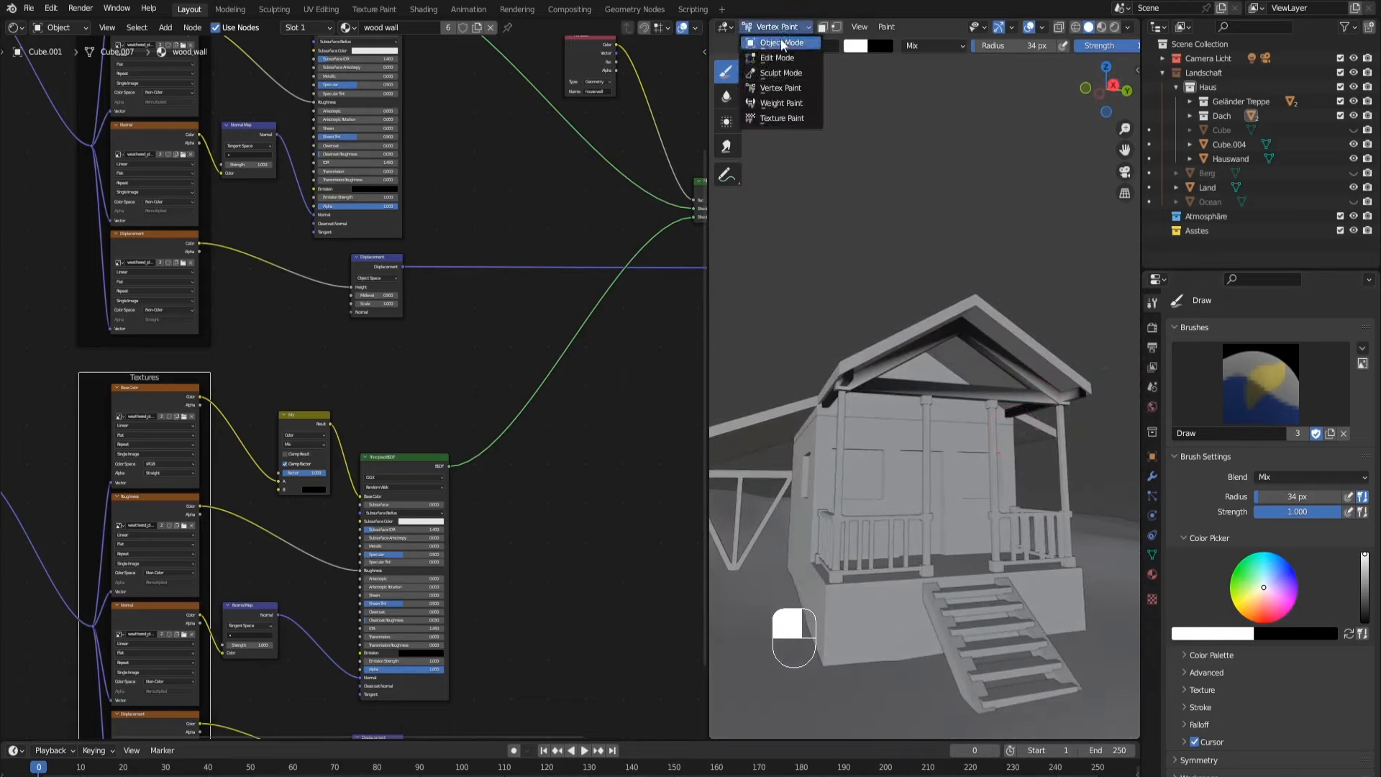
pyautogui.click(778, 48)
pyautogui.click(927, 502)
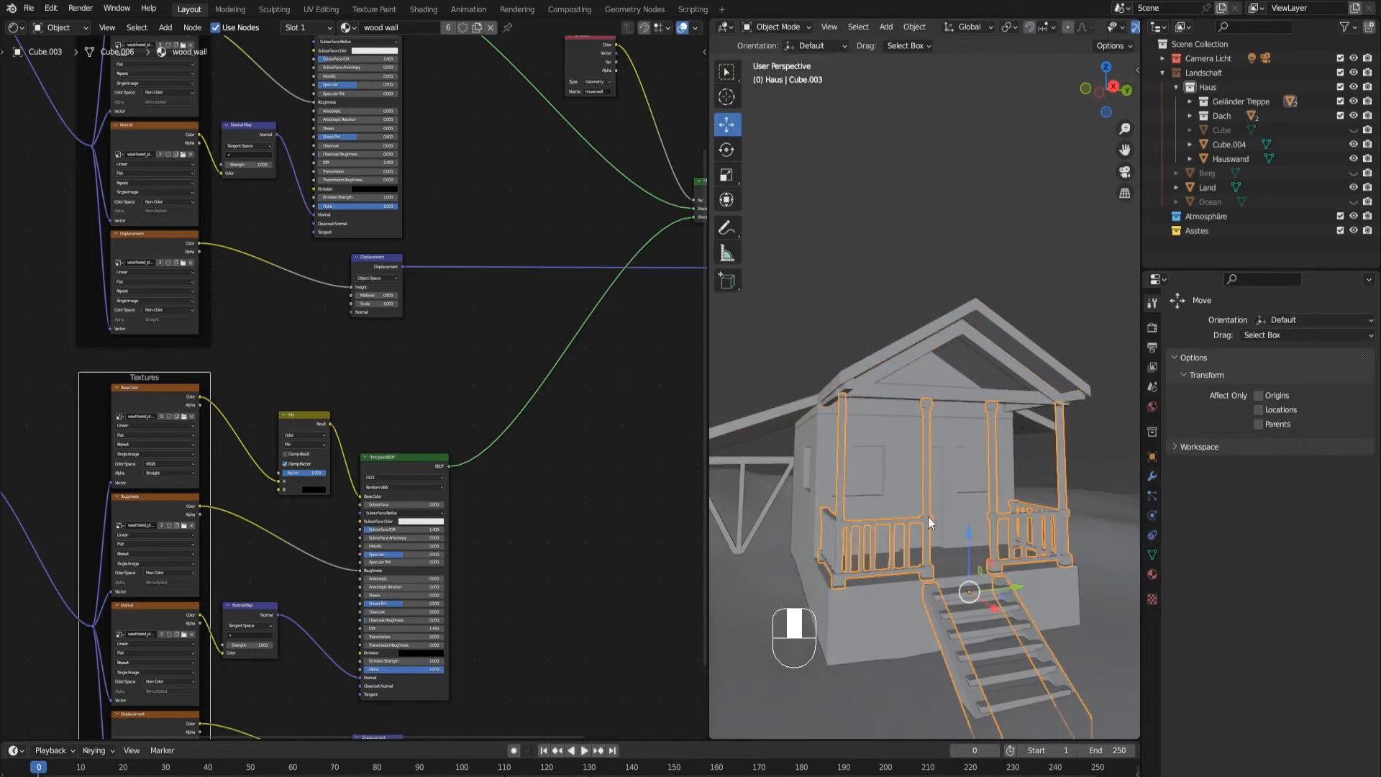
pyautogui.moveTo(928, 518); pyautogui.dragTo(938, 541, button='middle')
pyautogui.keyDown('ctrl'); pyautogui.moveTo(944, 602); pyautogui.dragTo(951, 579, button='middle'); pyautogui.keyUp('ctrl')
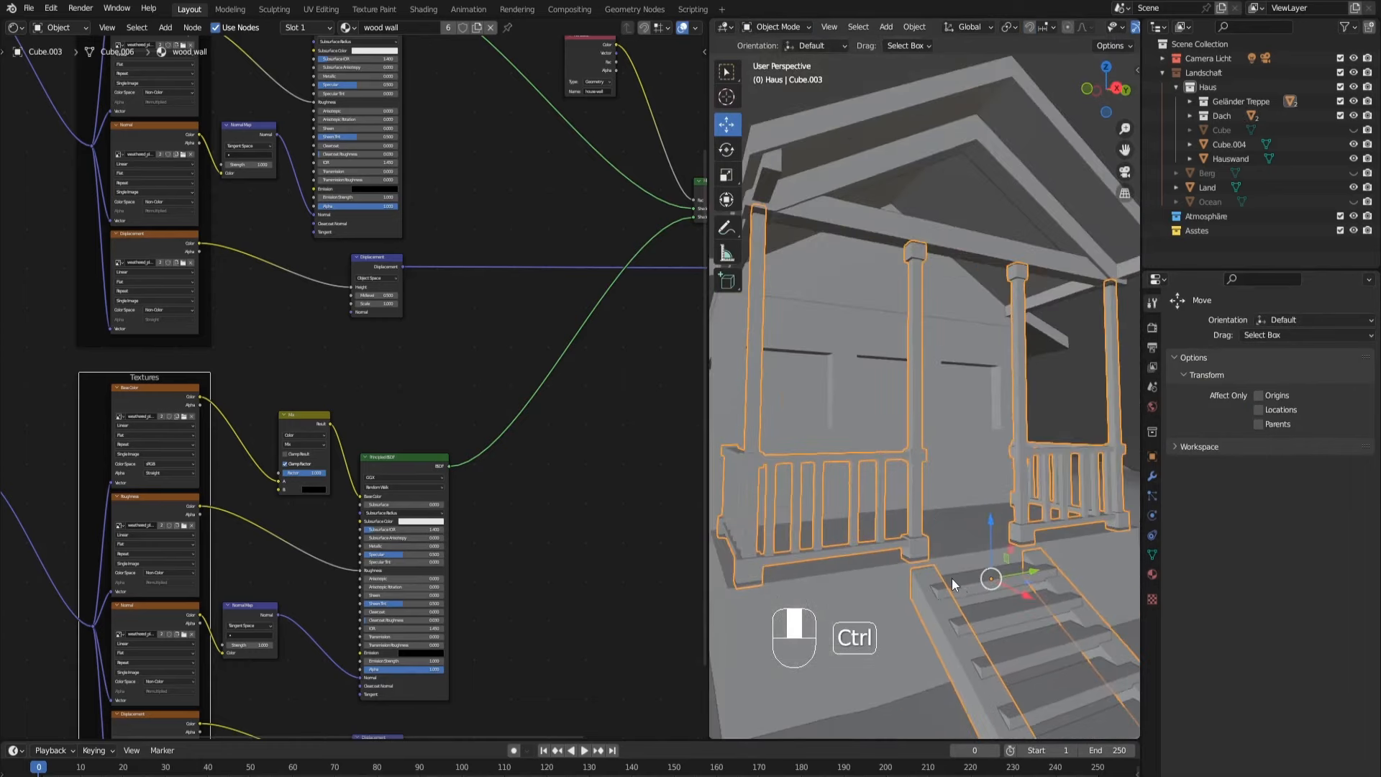
# Step: Add a vertex color attribute named "railing" to the porch posts, railing and stairs object
pyautogui.click(1152, 555)
pyautogui.click(1361, 573)
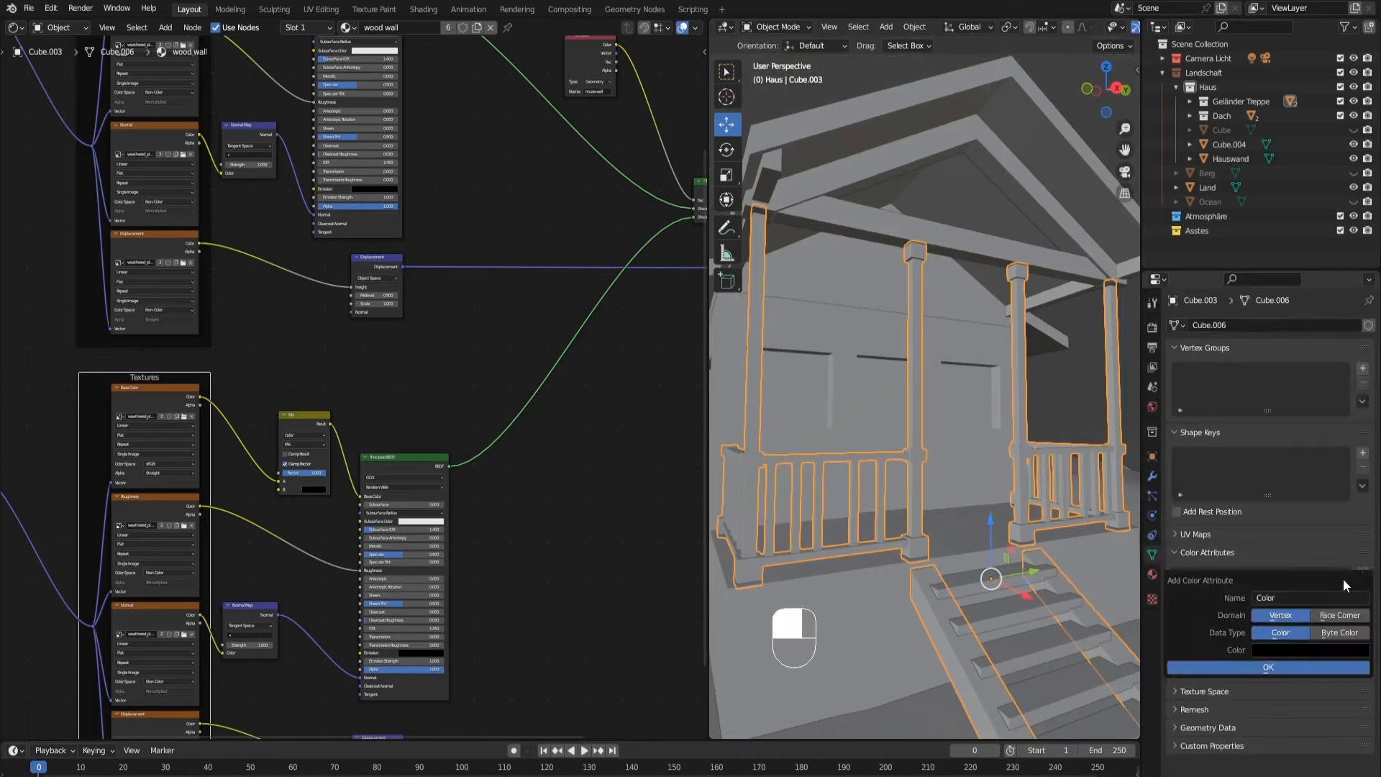
pyautogui.click(1284, 598)
pyautogui.write('r')
pyautogui.press('BackSpace')
pyautogui.press('BackSpace')
pyautogui.press('BackSpace')
pyautogui.press('BackSpace')
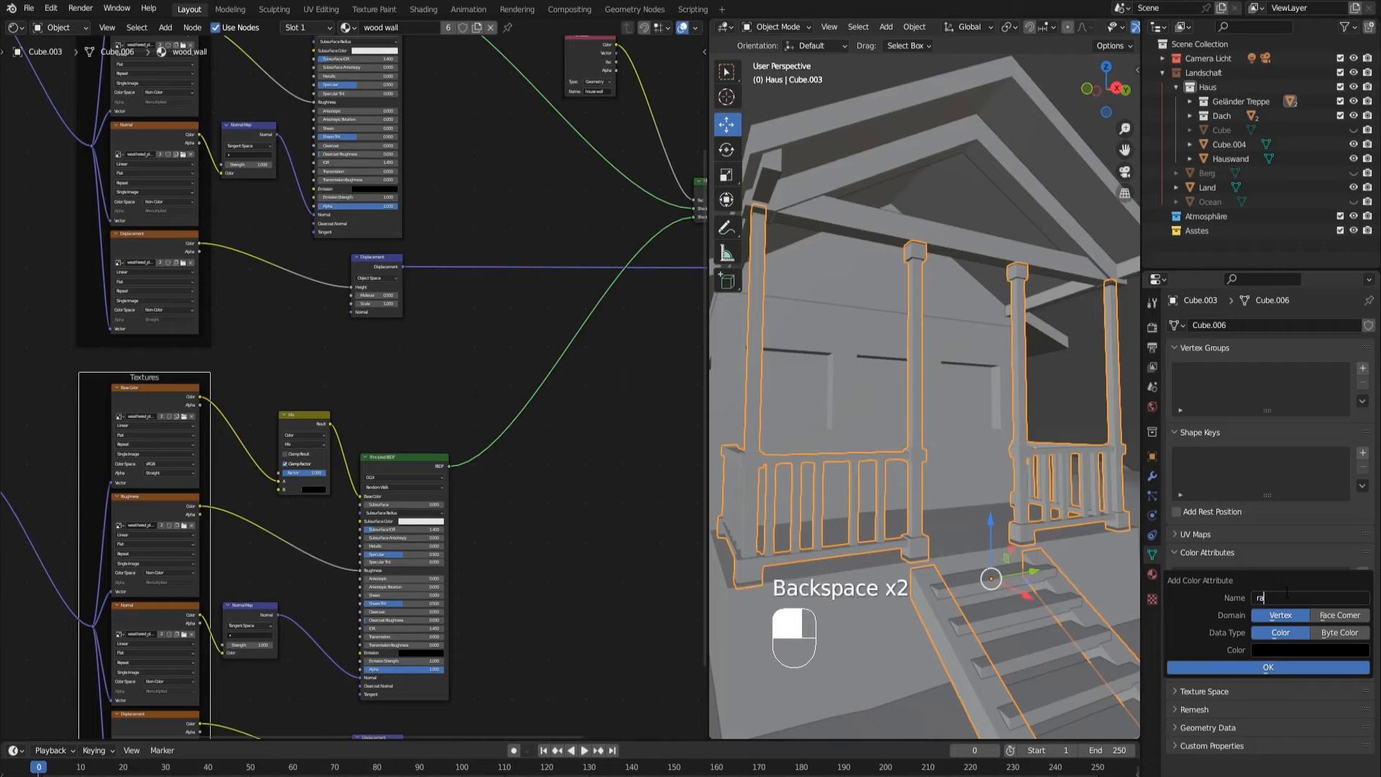
pyautogui.write('ling')
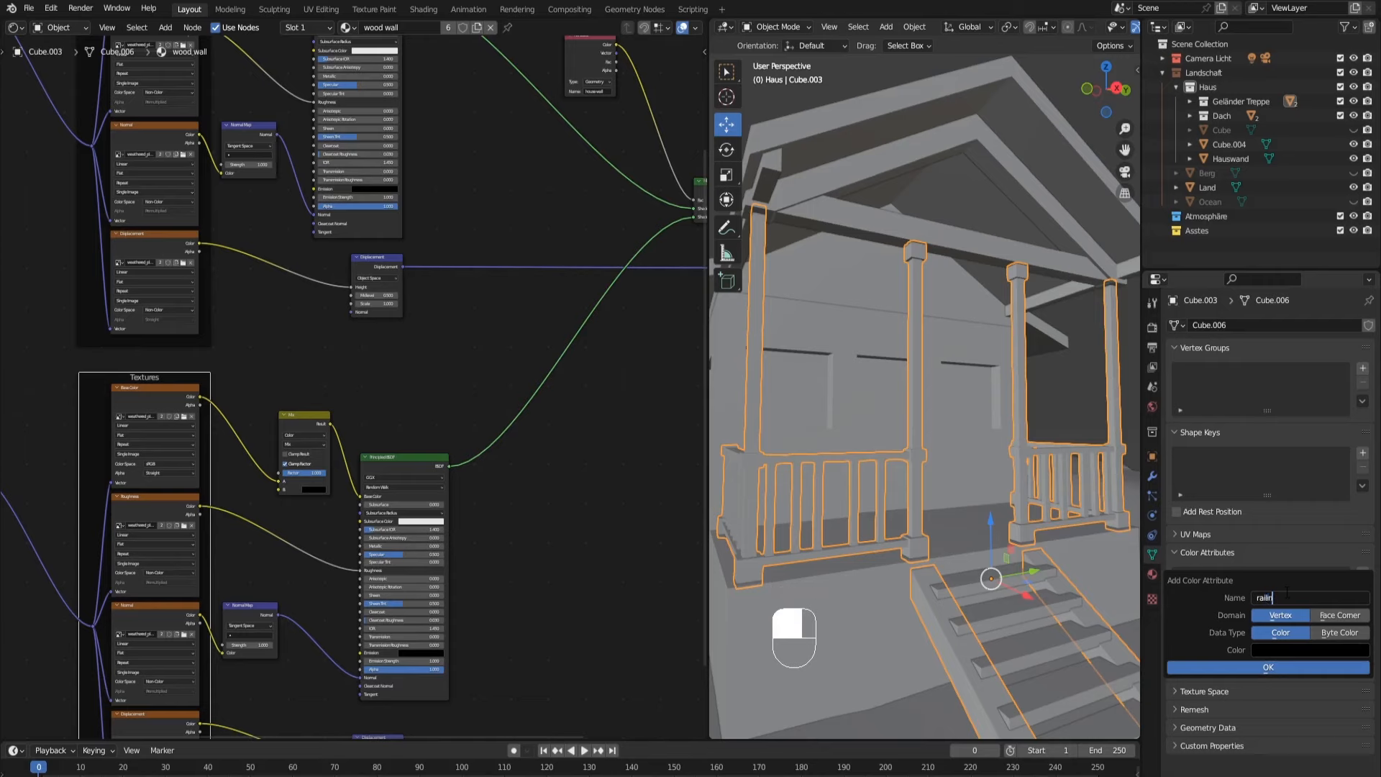
pyautogui.click(1255, 667)
# Step: Put the porch railing object into Vertex Paint and show the Draw brush's settings
pyautogui.moveTo(894, 534); pyautogui.dragTo(882, 532, button='middle')
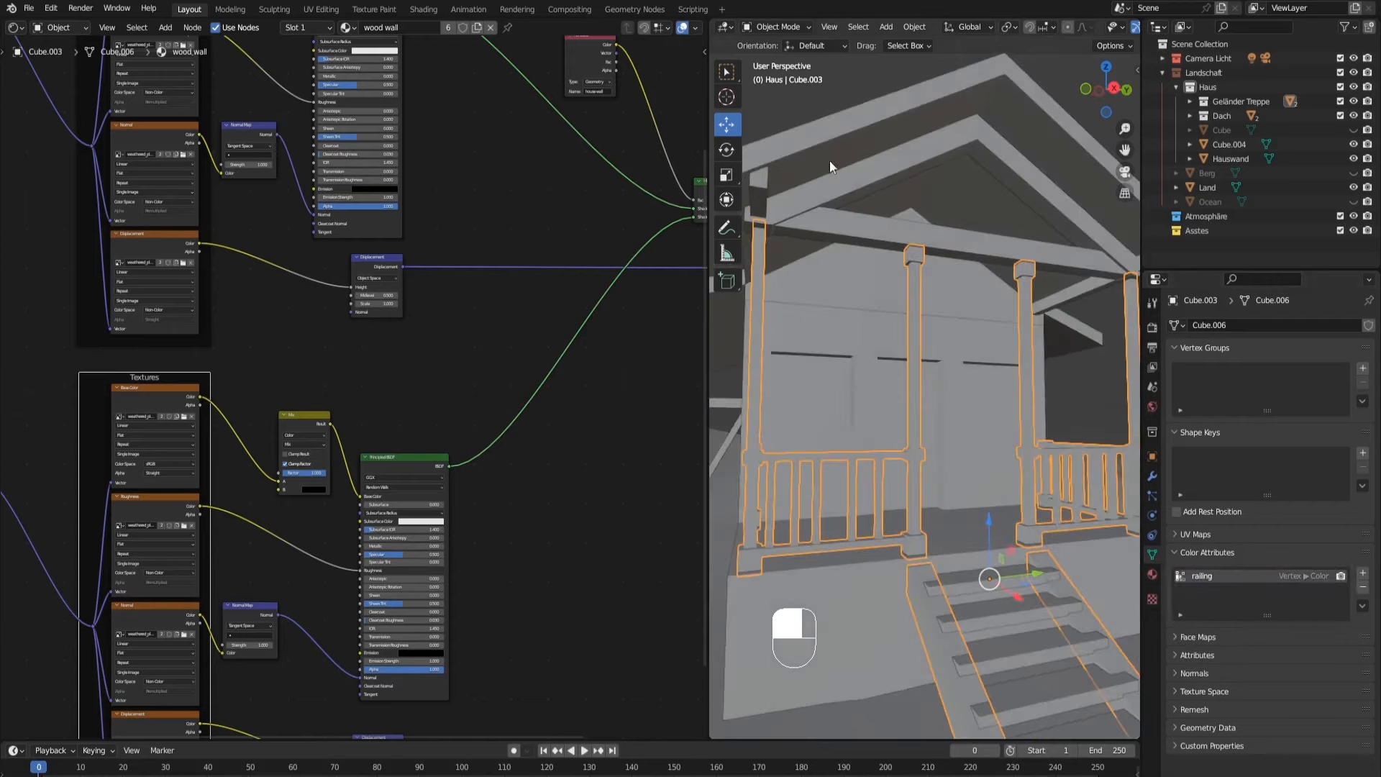
pyautogui.click(783, 29)
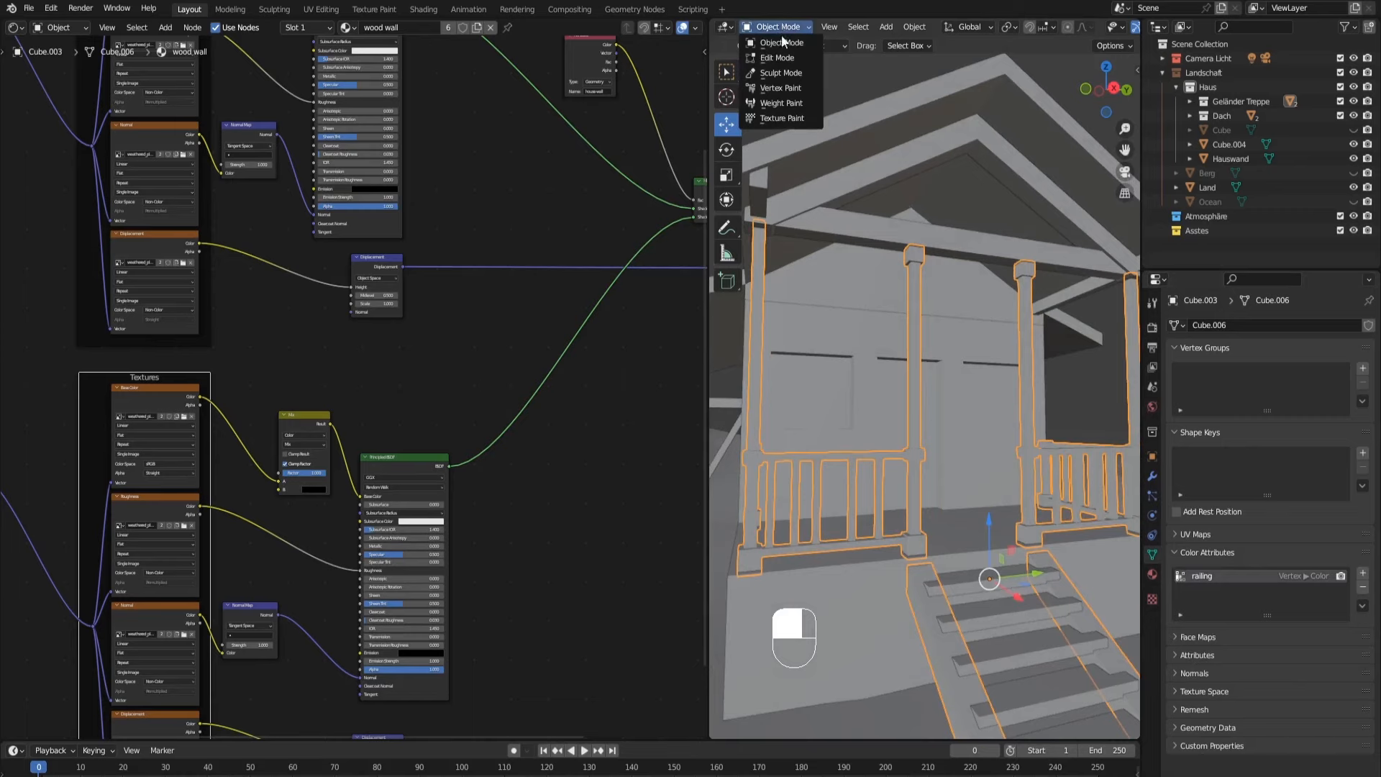
pyautogui.click(781, 88)
pyautogui.scroll(2, 922, 519)
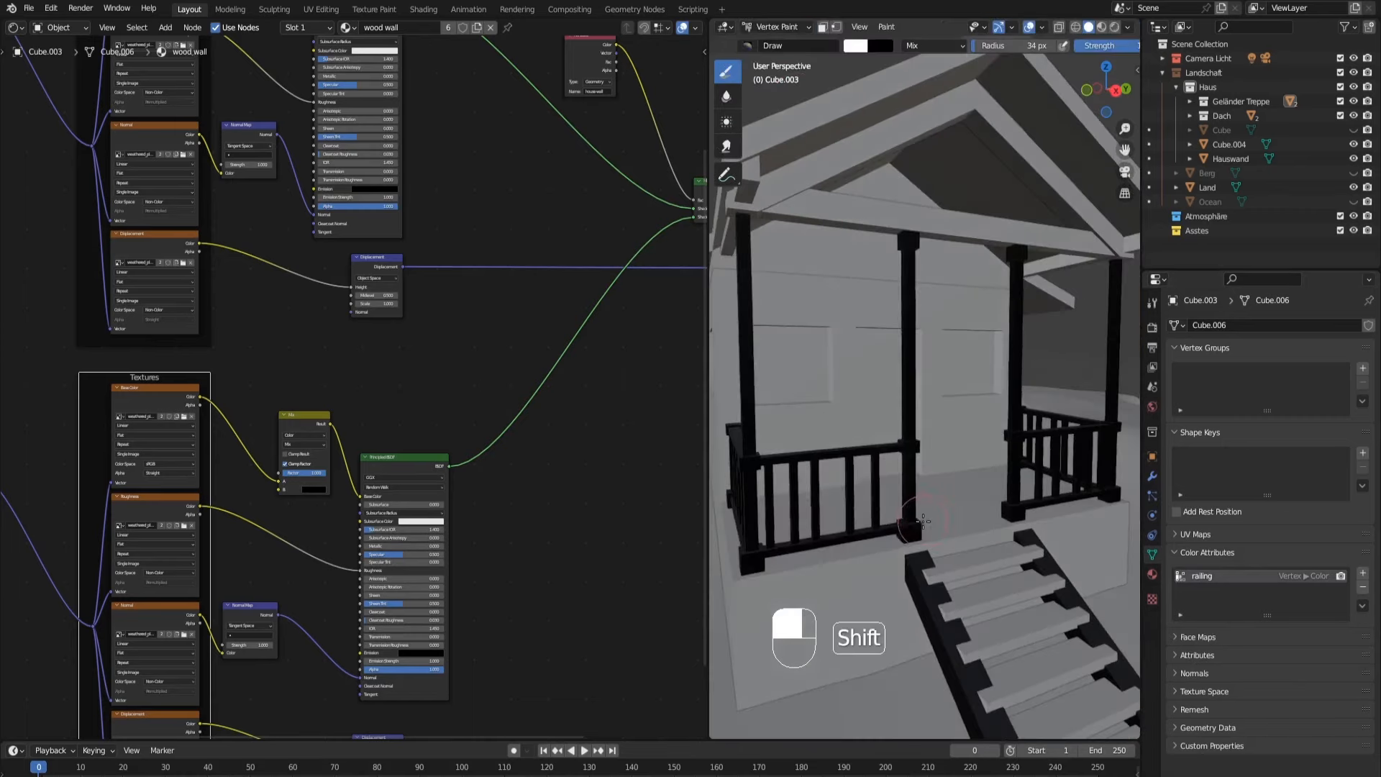
pyautogui.keyDown('shift'); pyautogui.moveTo(922, 520); pyautogui.dragTo(985, 516, button='middle'); pyautogui.keyUp('shift')
pyautogui.click(1151, 303)
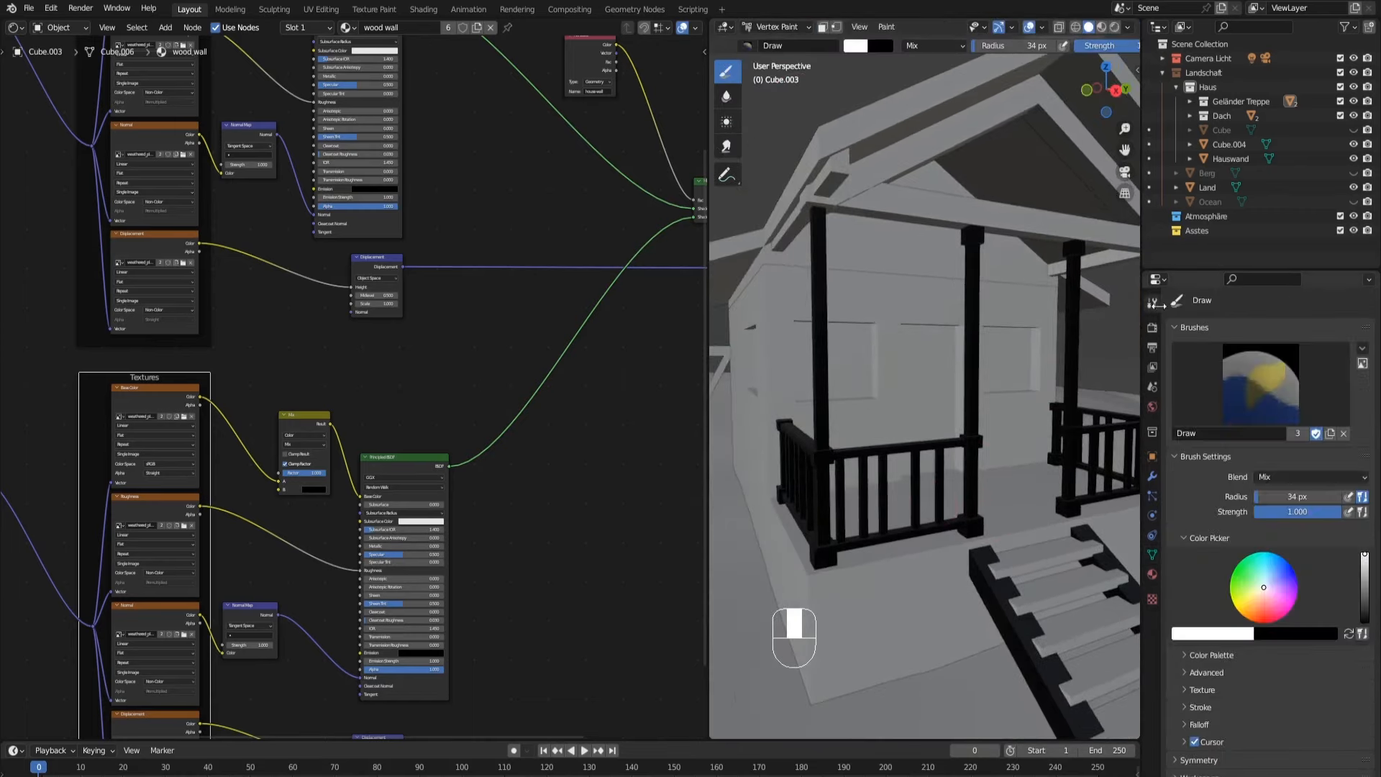
# Step: Paint white on the bases of the porch posts and where the handrails meet the corner post
pyautogui.click(972, 517)
pyautogui.click(822, 560)
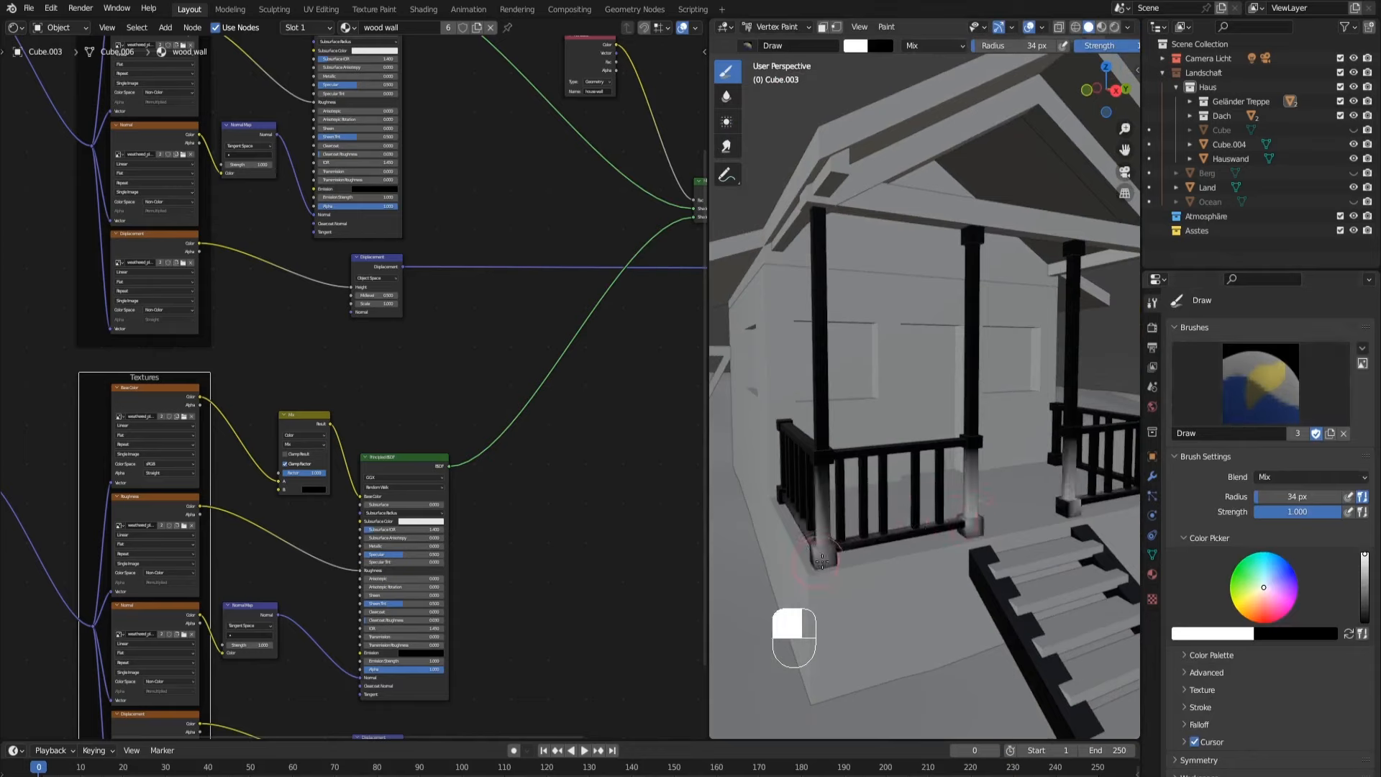
pyautogui.moveTo(822, 560); pyautogui.dragTo(867, 529, button='middle')
pyautogui.click(825, 464)
pyautogui.moveTo(826, 449); pyautogui.dragTo(912, 382, button='middle')
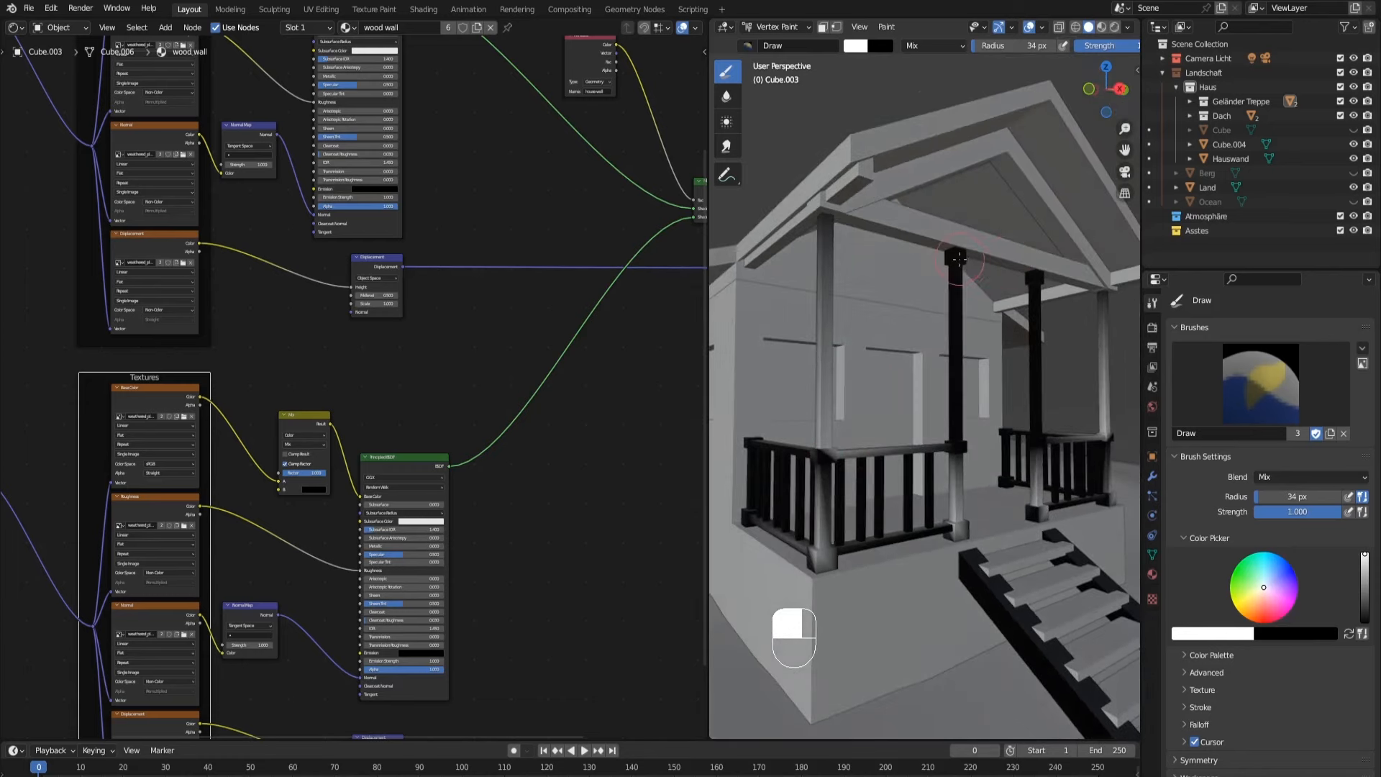
# Step: Reduce the brush radius to 20 px and paint white on the tops of the middle porch posts
pyautogui.press('f')
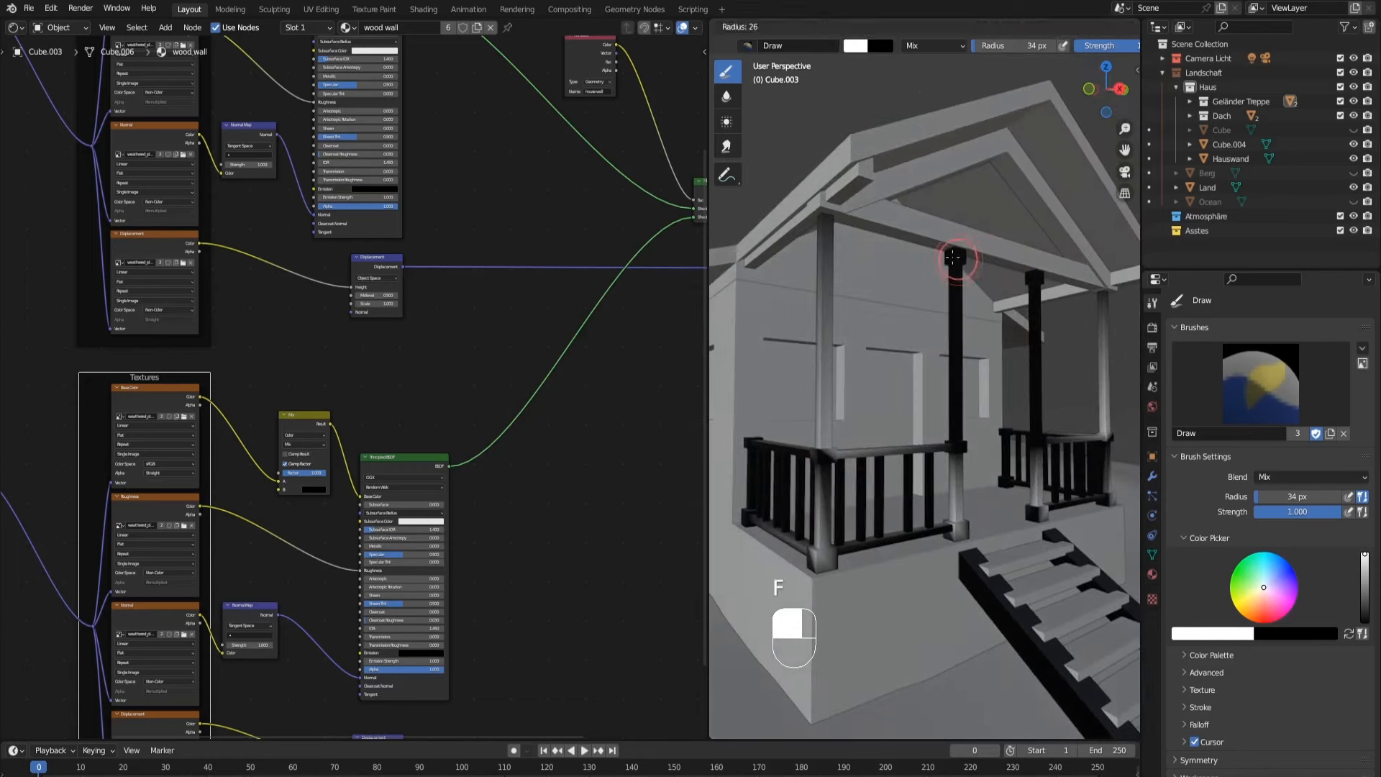
pyautogui.click(952, 257)
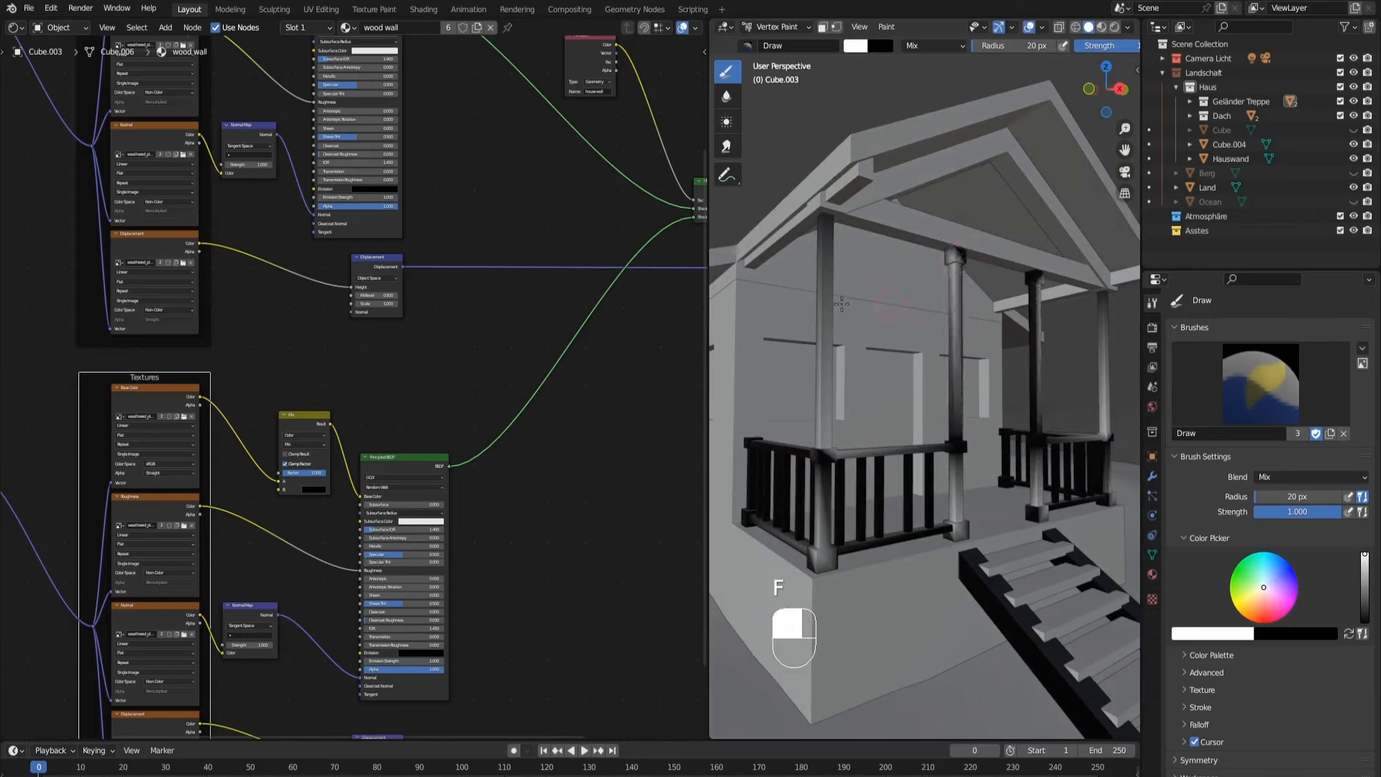
pyautogui.moveTo(802, 297); pyautogui.dragTo(758, 461, button='middle')
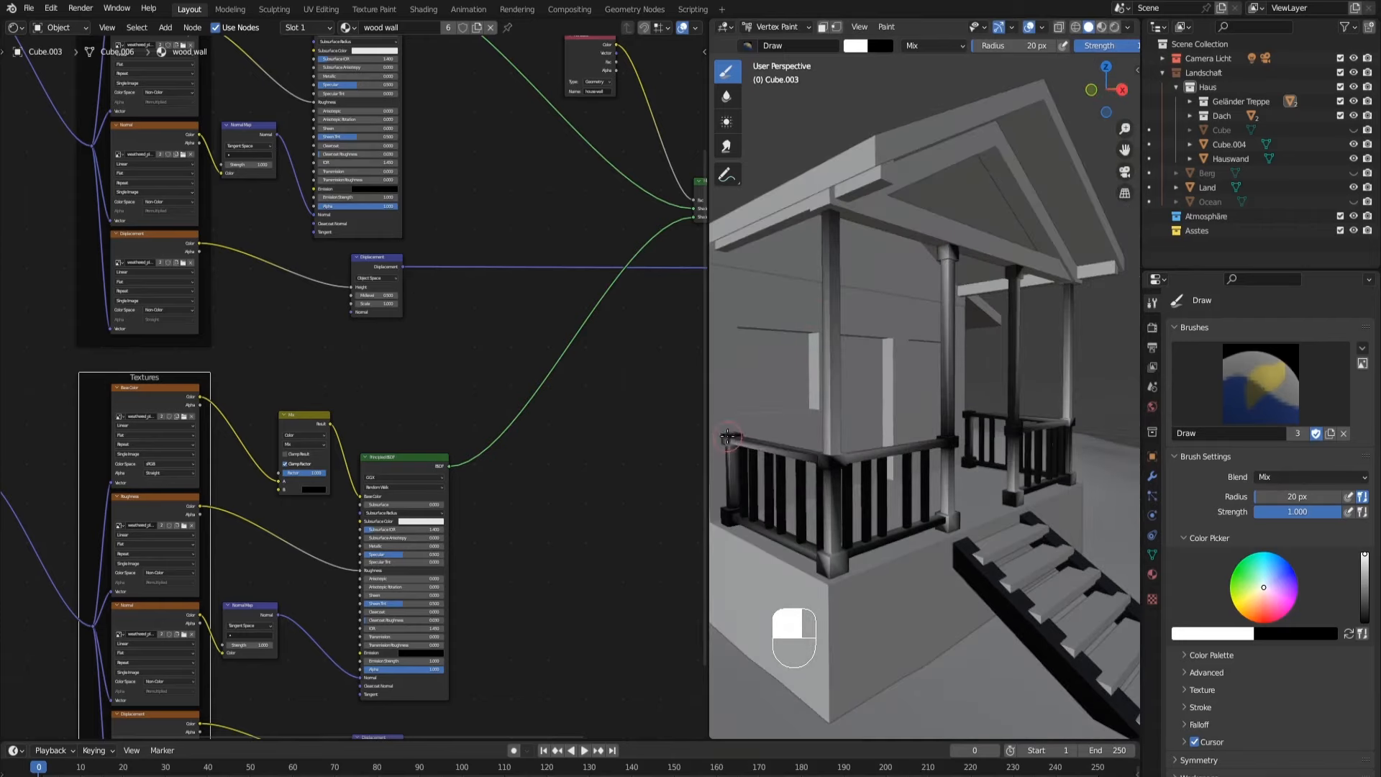
pyautogui.moveTo(737, 529)
pyautogui.mouseDown(button='middle')
pyautogui.moveTo(928, 574)
pyautogui.moveTo(964, 662)
pyautogui.moveTo(1002, 604)
pyautogui.moveTo(906, 540)
pyautogui.moveTo(938, 500)
pyautogui.mouseUp(button='middle')
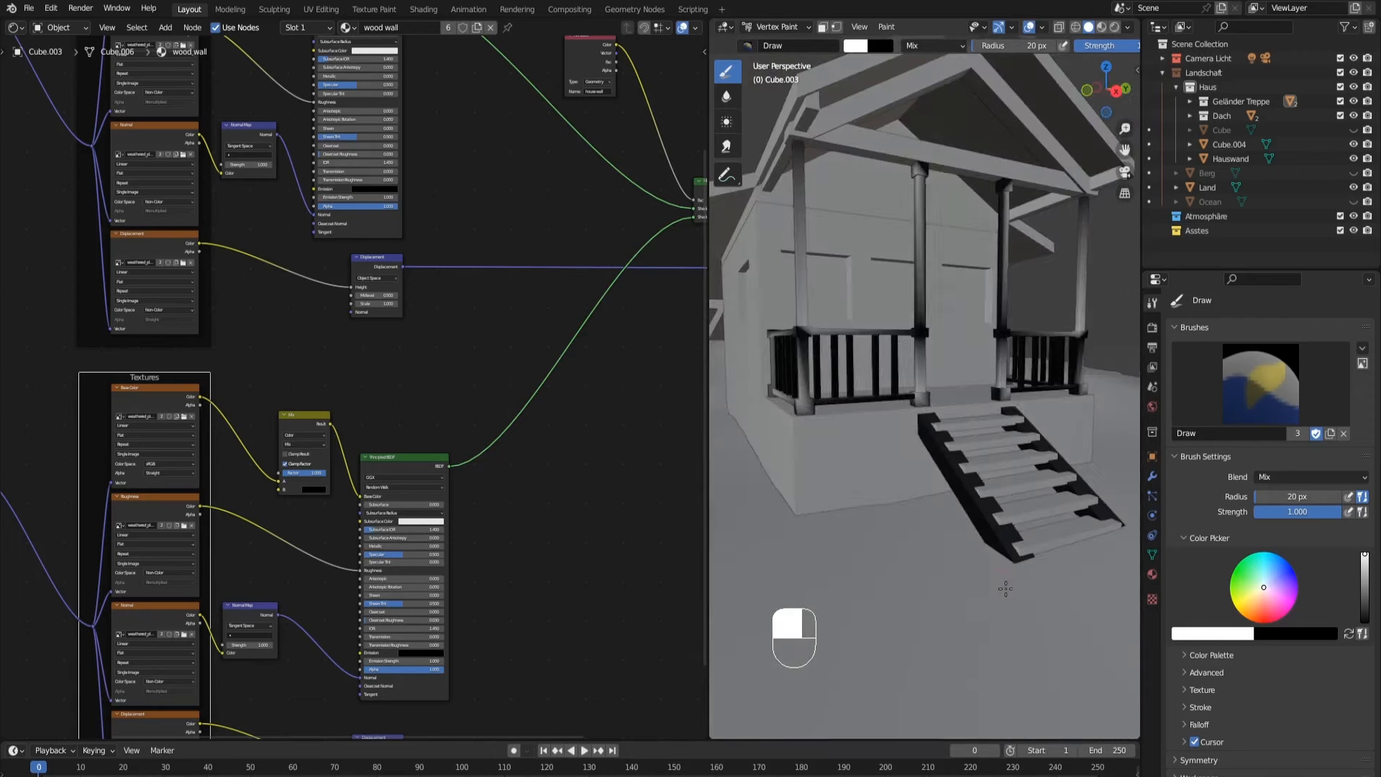
# Step: Paint white along the sides of the porch stairs and return to Object Mode
pyautogui.moveTo(936, 497)
pyautogui.mouseDown()
pyautogui.moveTo(960, 478)
pyautogui.moveTo(977, 538)
pyautogui.moveTo(983, 519)
pyautogui.moveTo(1010, 561)
pyautogui.mouseUp()
pyautogui.moveTo(927, 418)
pyautogui.mouseDown(button='middle')
pyautogui.moveTo(848, 431)
pyautogui.moveTo(910, 417)
pyautogui.moveTo(910, 394)
pyautogui.moveTo(789, 335)
pyautogui.moveTo(855, 388)
pyautogui.moveTo(872, 379)
pyautogui.mouseUp(button='middle')
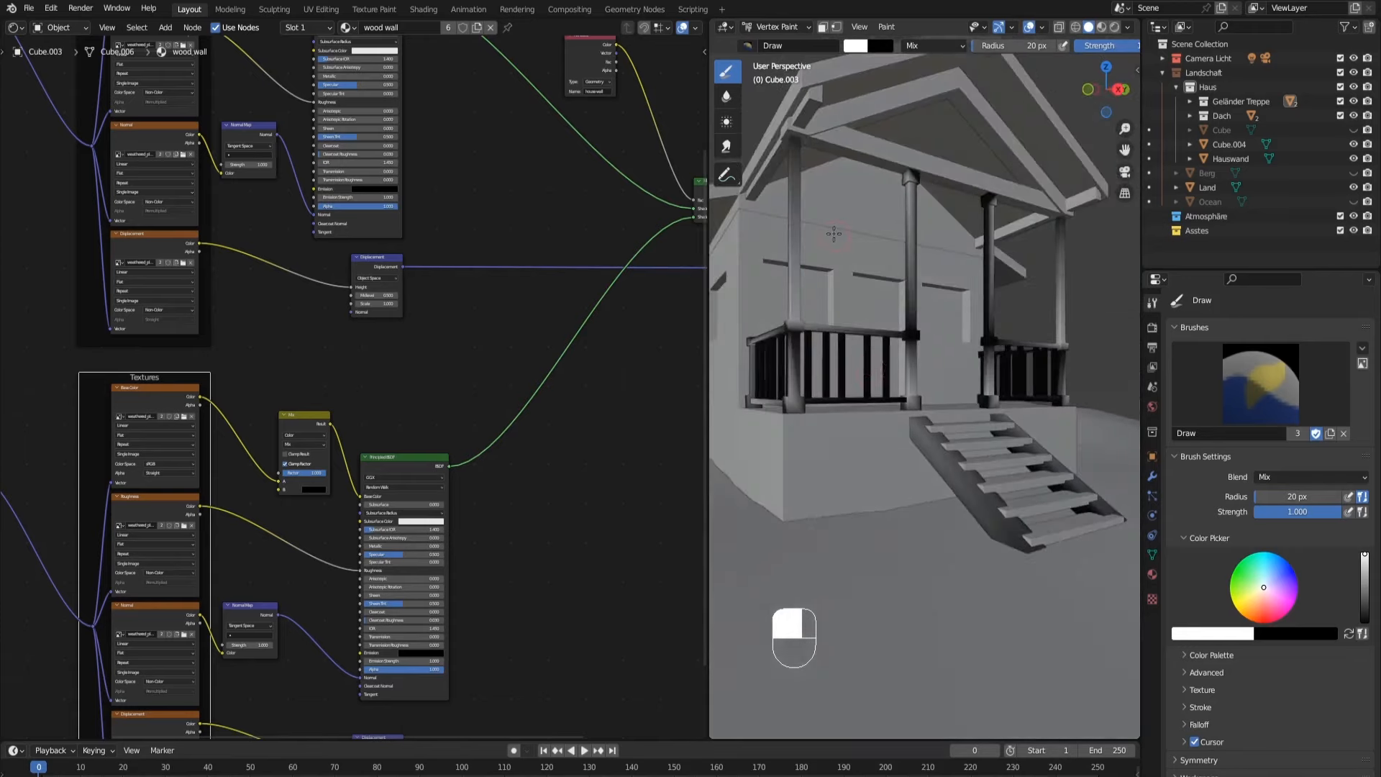
pyautogui.click(777, 26)
pyautogui.click(777, 42)
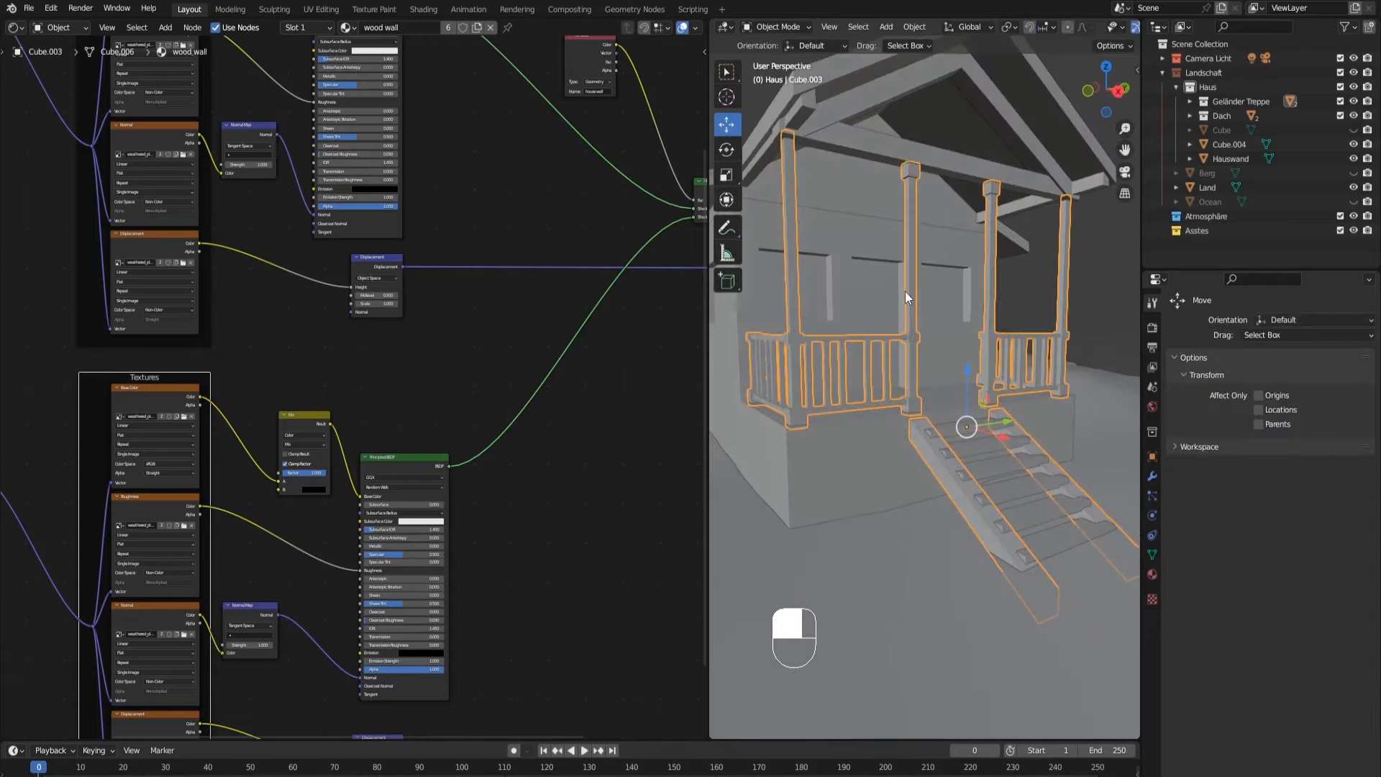
# Step: Check the color attribute names on the roof, side supports, gable beams, railing and house wall one after another
pyautogui.keyDown('ctrl'); pyautogui.moveTo(905, 291); pyautogui.dragTo(913, 317, button='middle'); pyautogui.keyUp('ctrl')
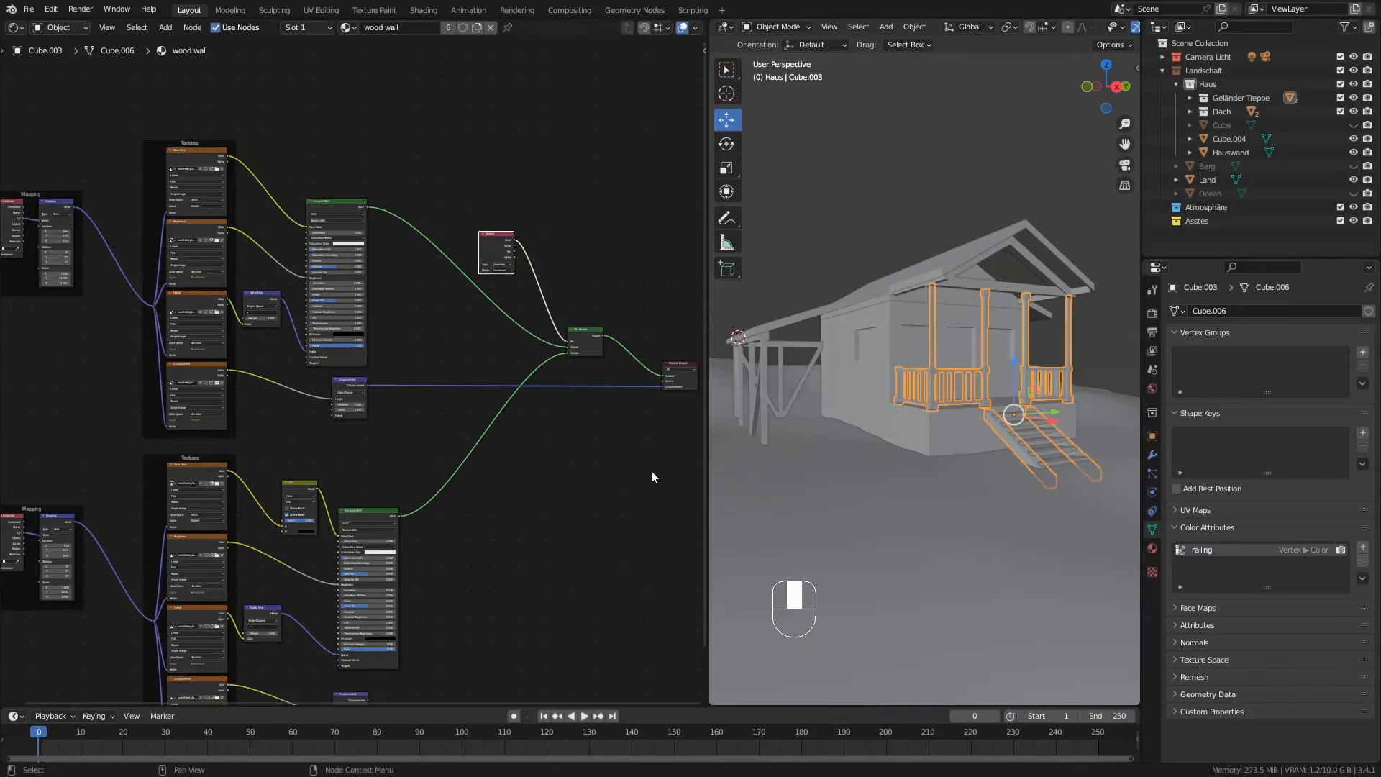
pyautogui.moveTo(861, 495); pyautogui.dragTo(878, 501, button='middle')
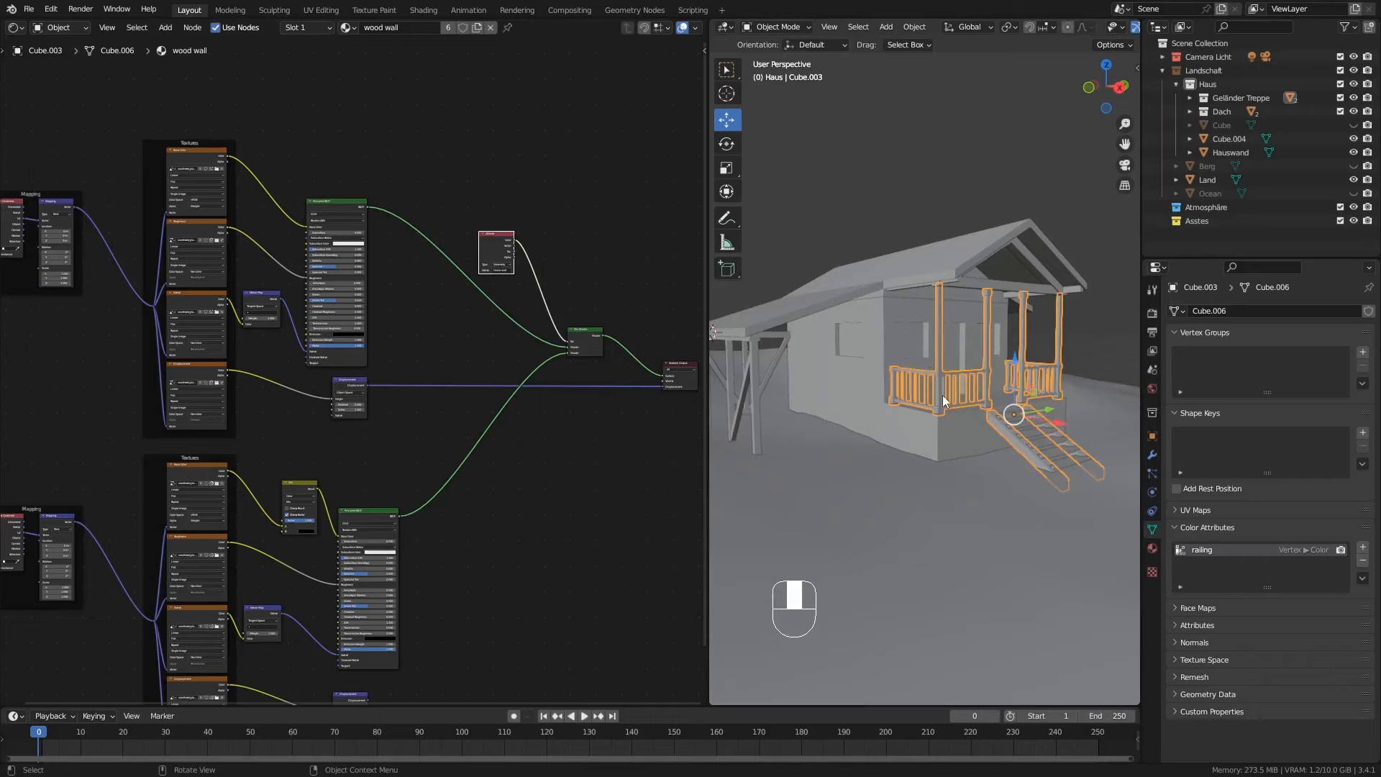
pyautogui.moveTo(942, 395); pyautogui.dragTo(937, 391, button='middle')
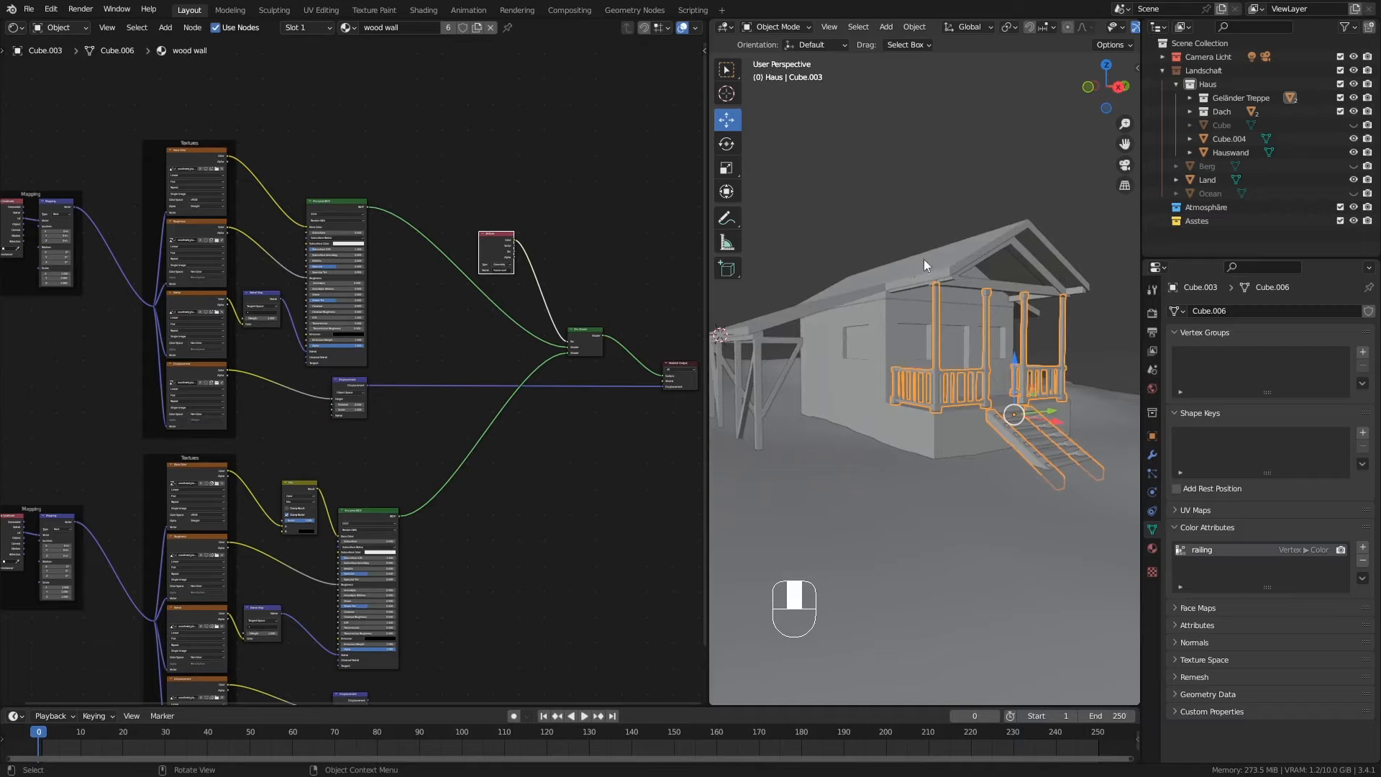
pyautogui.click(944, 252)
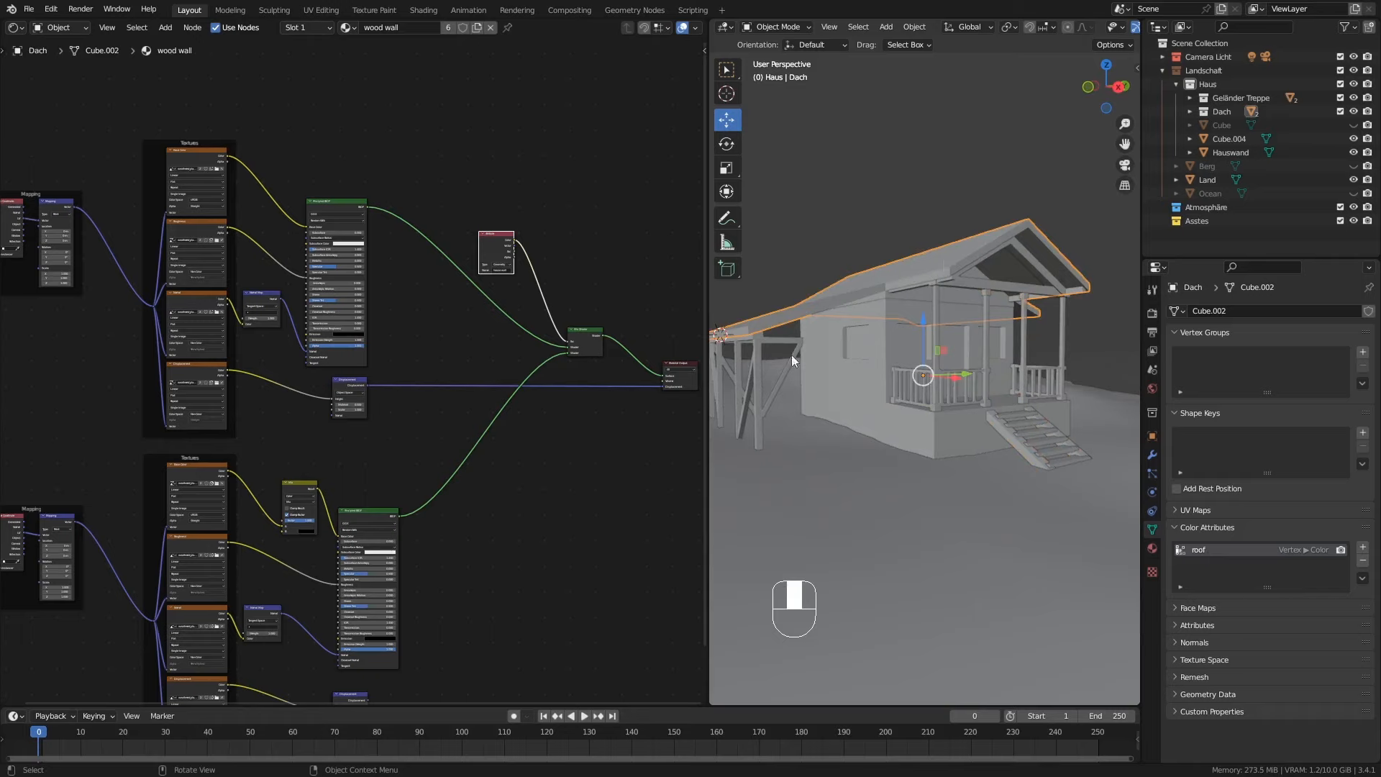
pyautogui.click(764, 389)
pyautogui.click(997, 295)
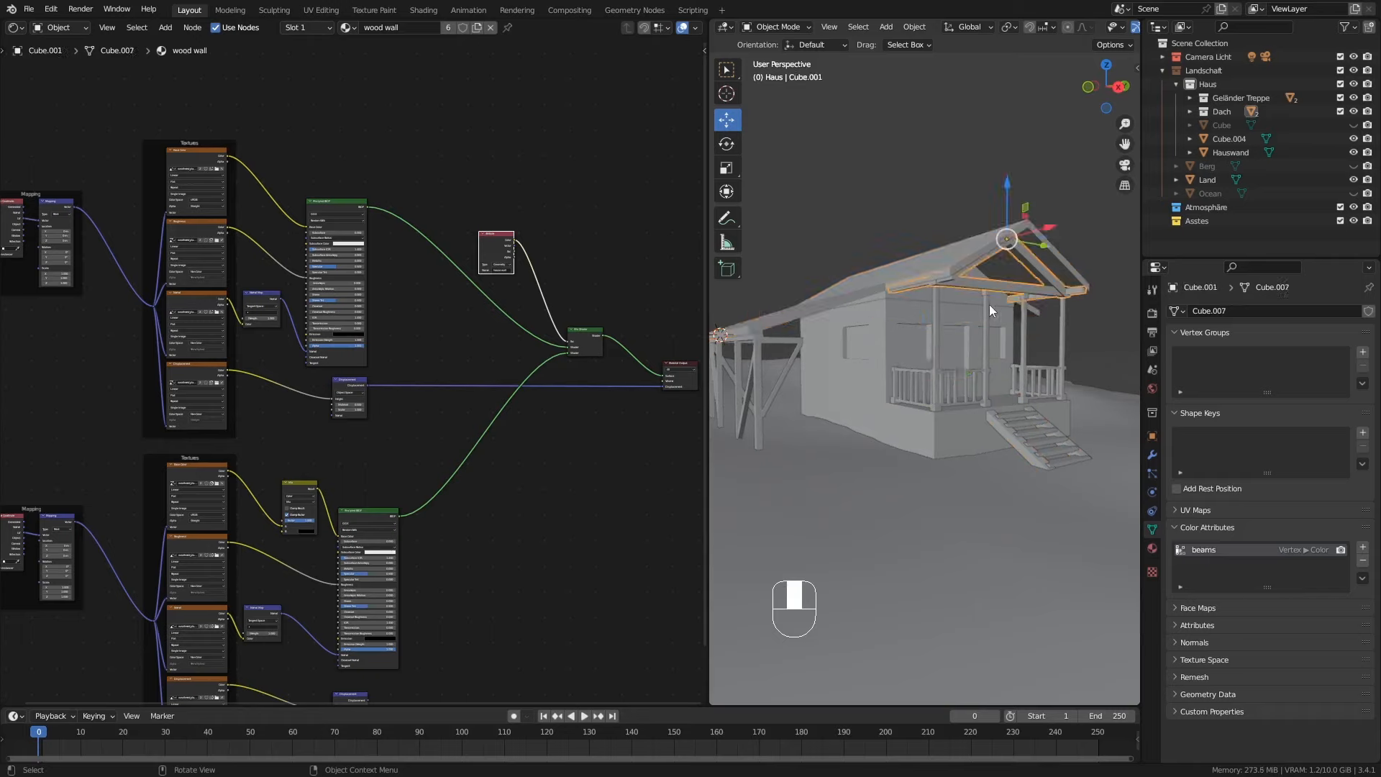
pyautogui.click(968, 373)
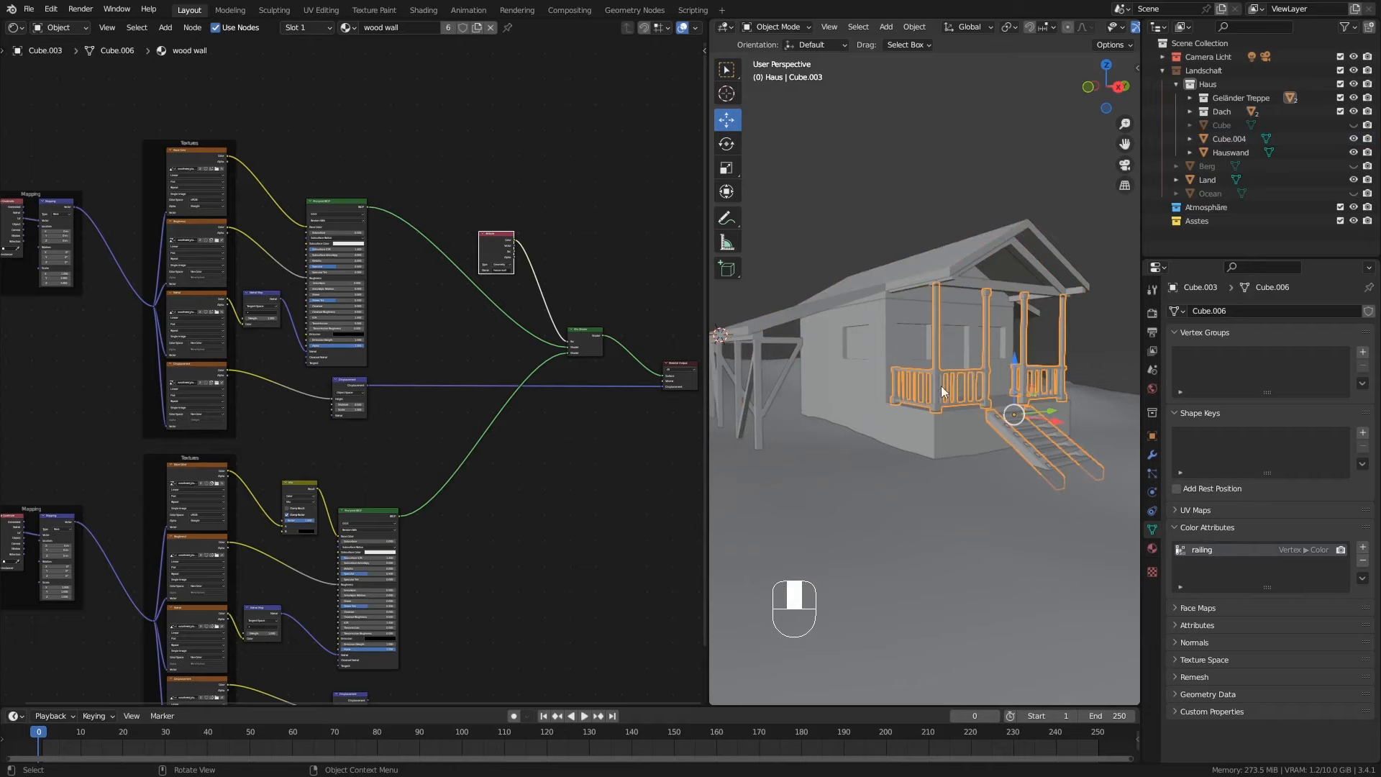
pyautogui.click(874, 384)
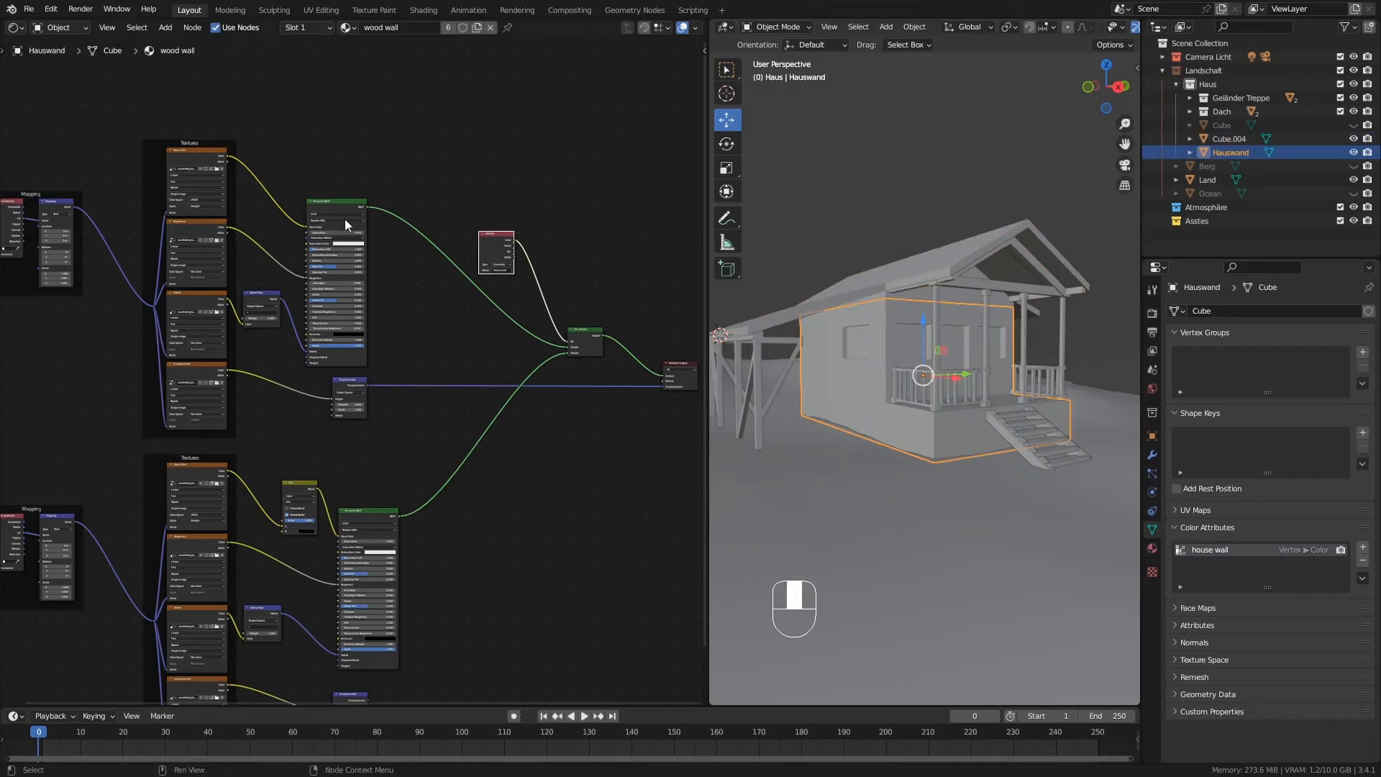
# Step: Compare the house wall's material with its color attribute, and recheck the attributes on the roof, side supports and railing
pyautogui.click(1153, 549)
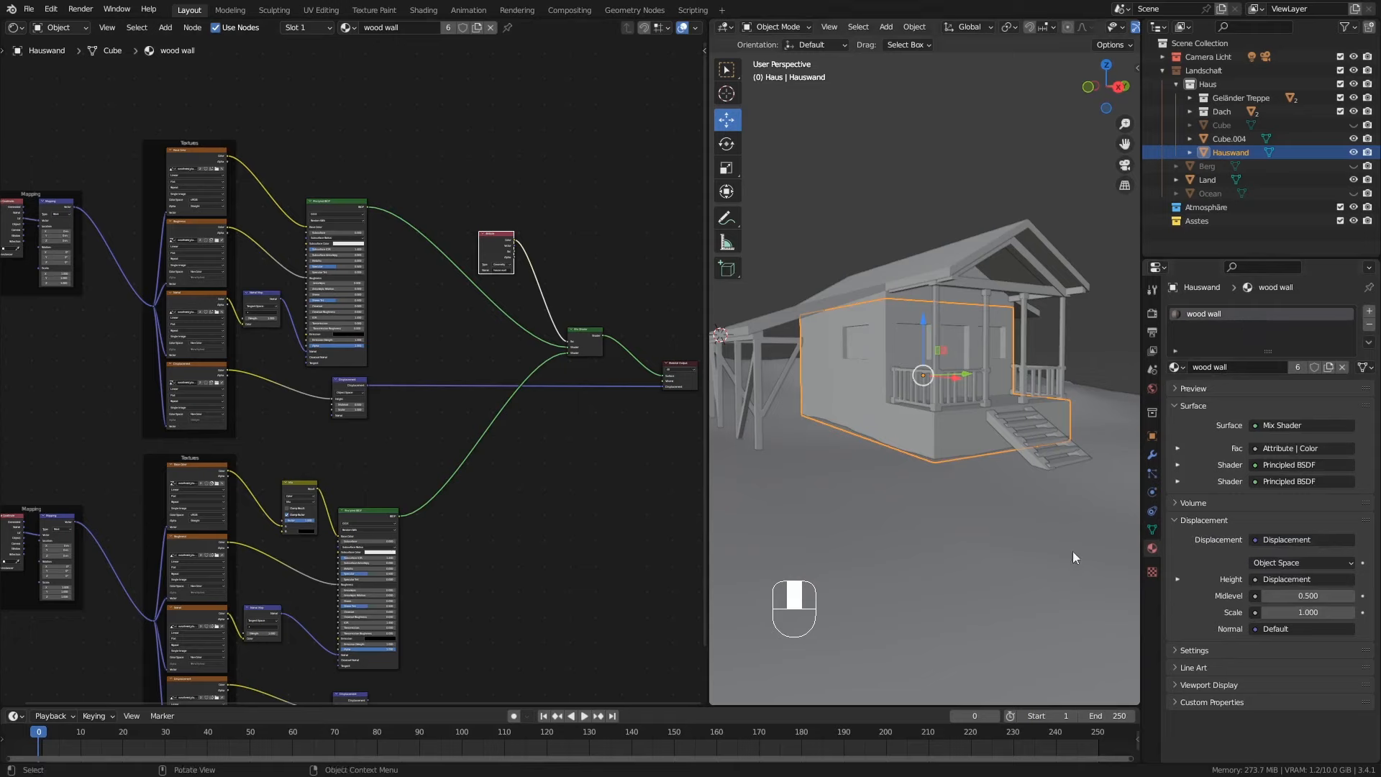
pyautogui.click(1153, 529)
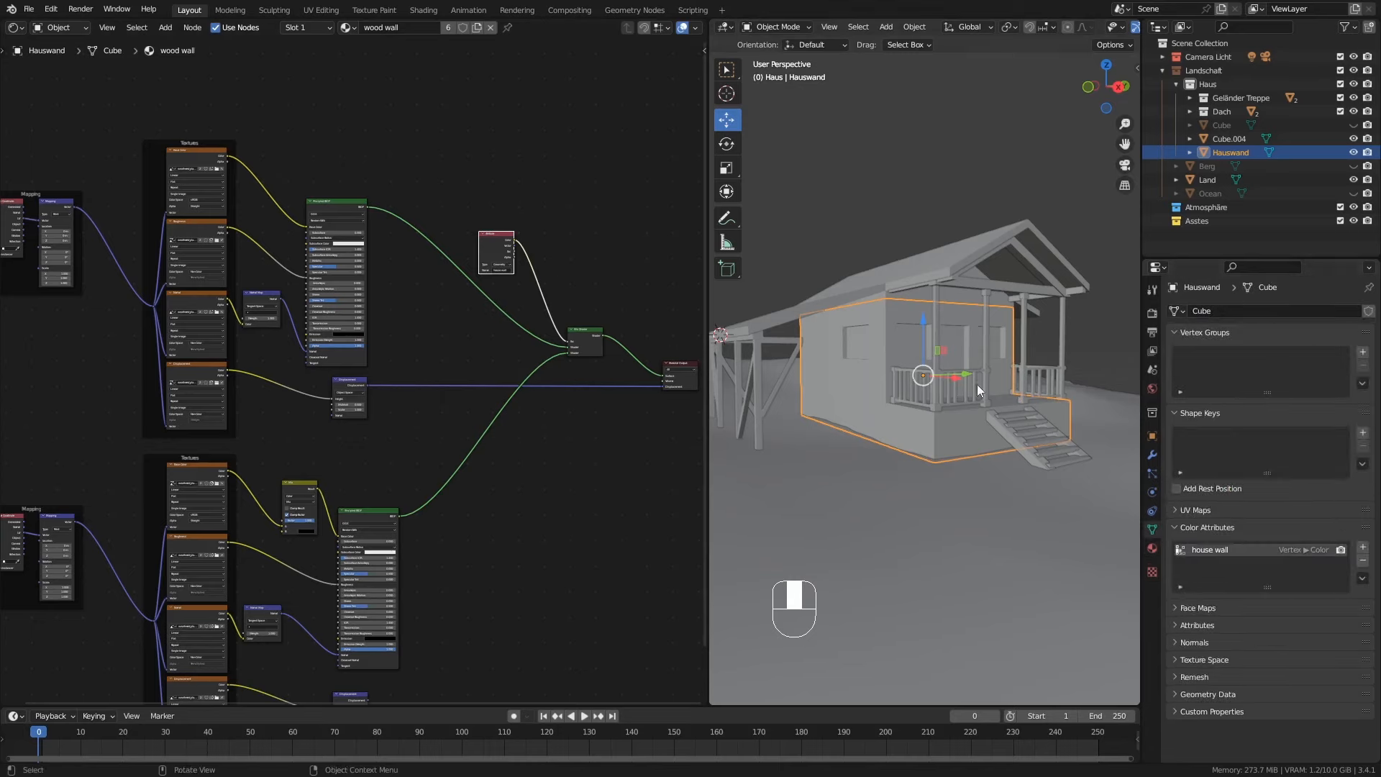
pyautogui.click(966, 248)
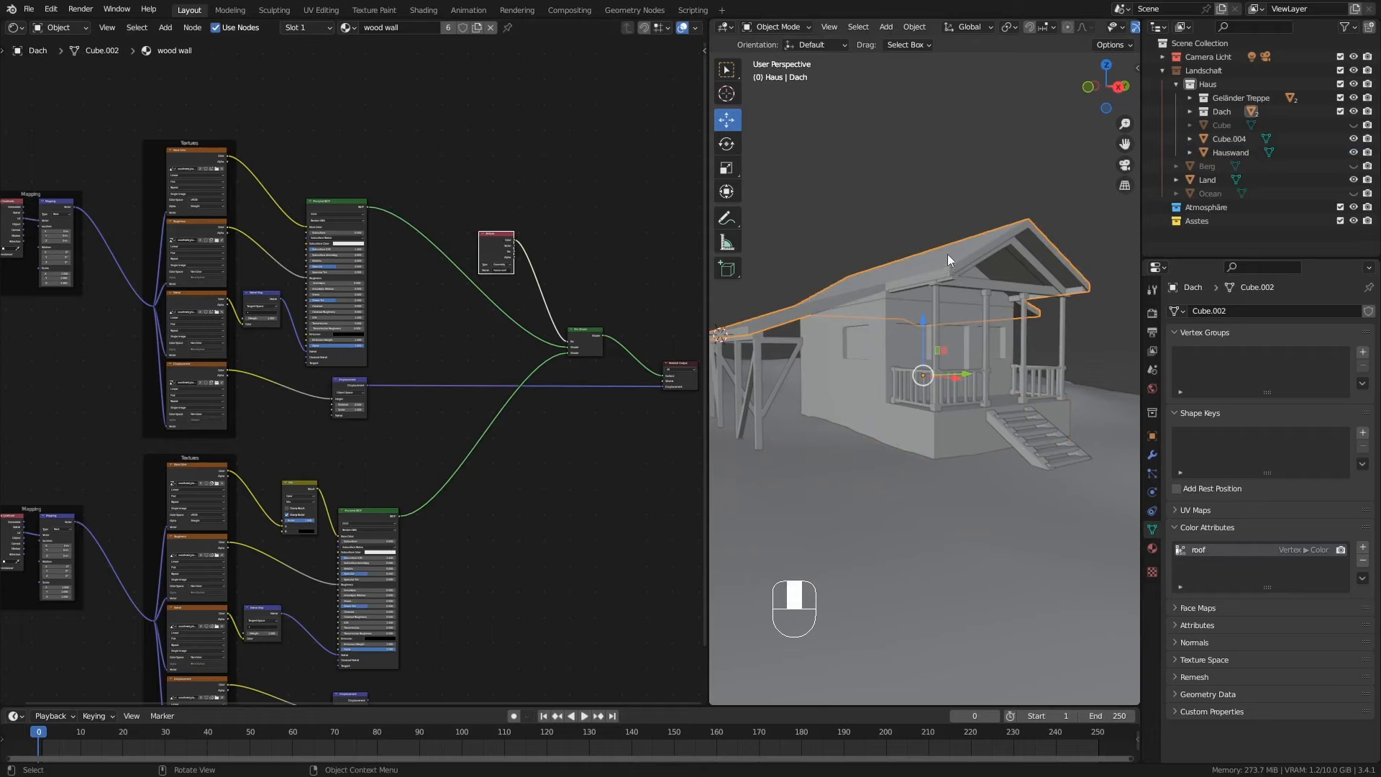
pyautogui.click(761, 365)
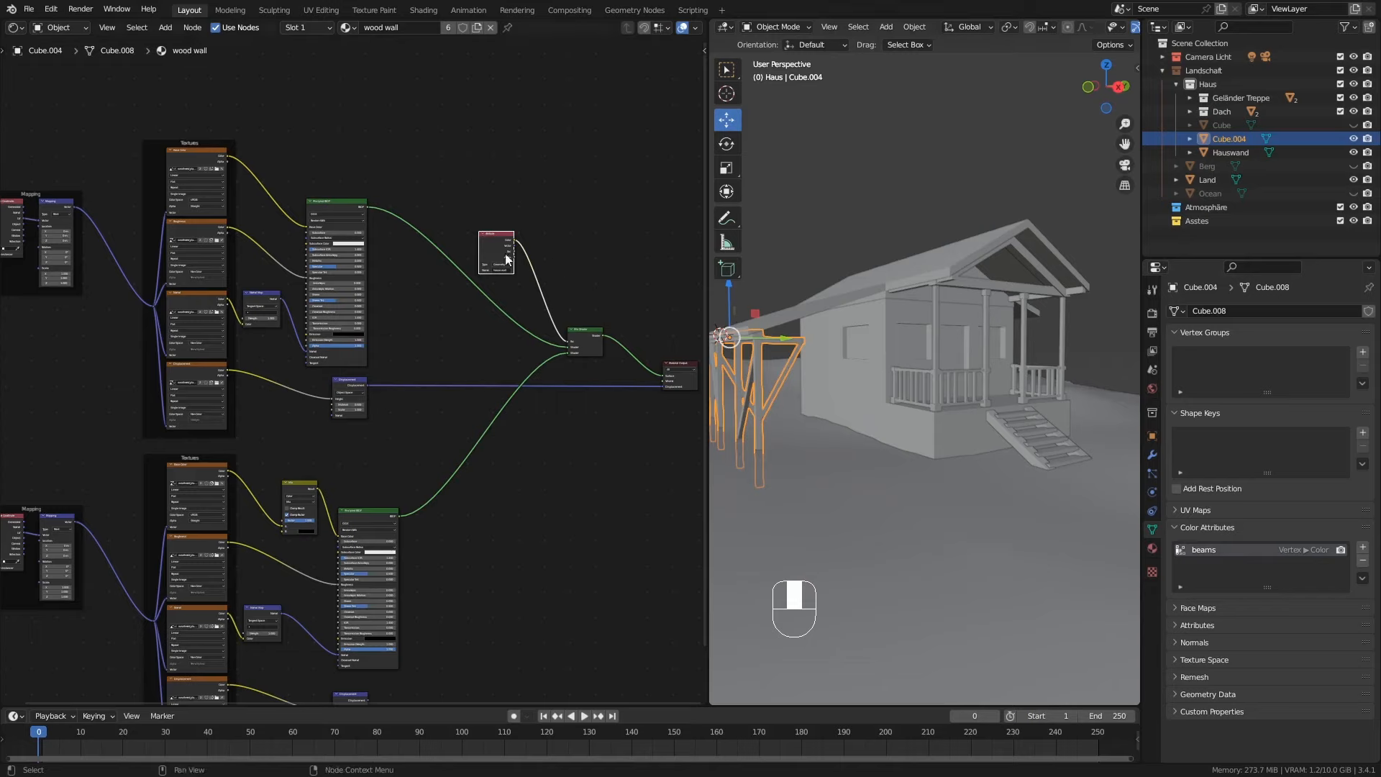
pyautogui.click(1004, 285)
pyautogui.click(986, 321)
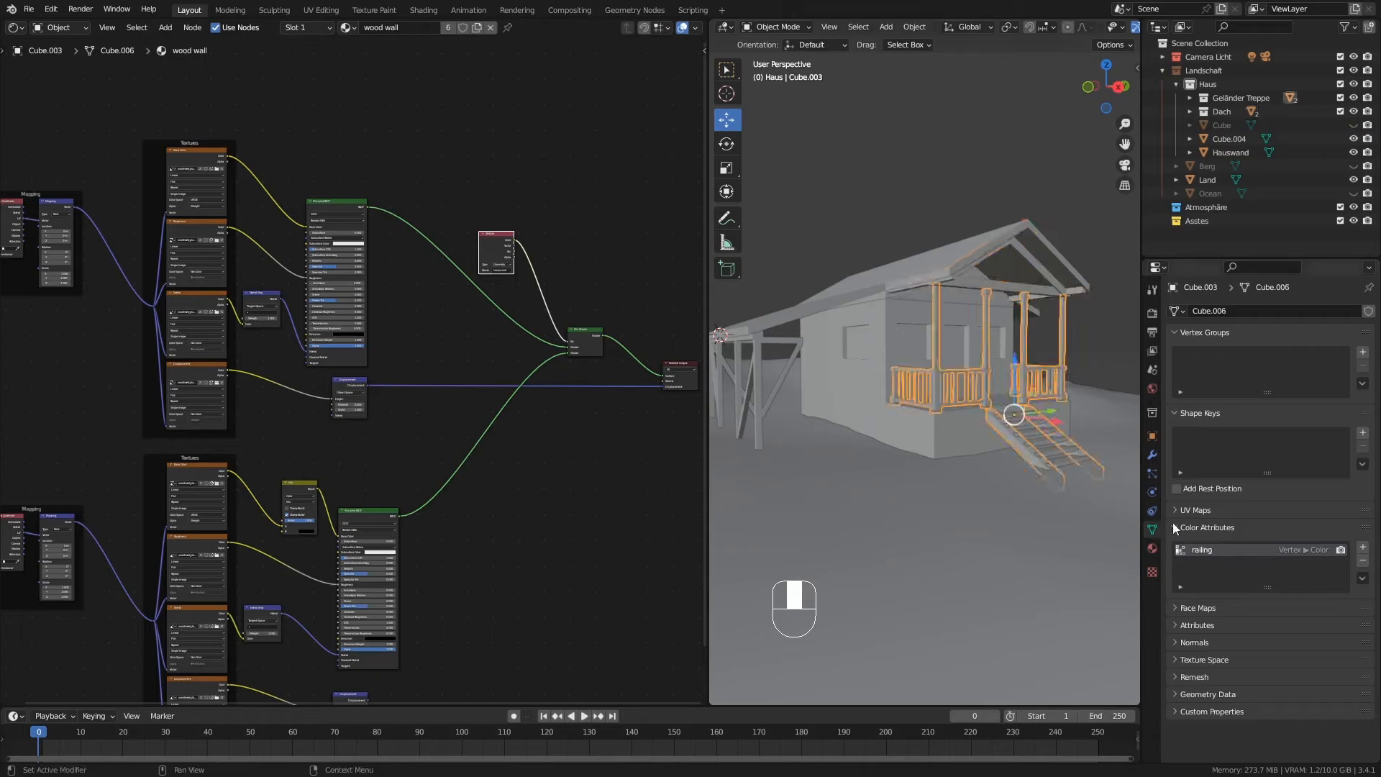
# Step: Select the roof and switch the 3D viewport to Rendered shading
pyautogui.click(917, 271)
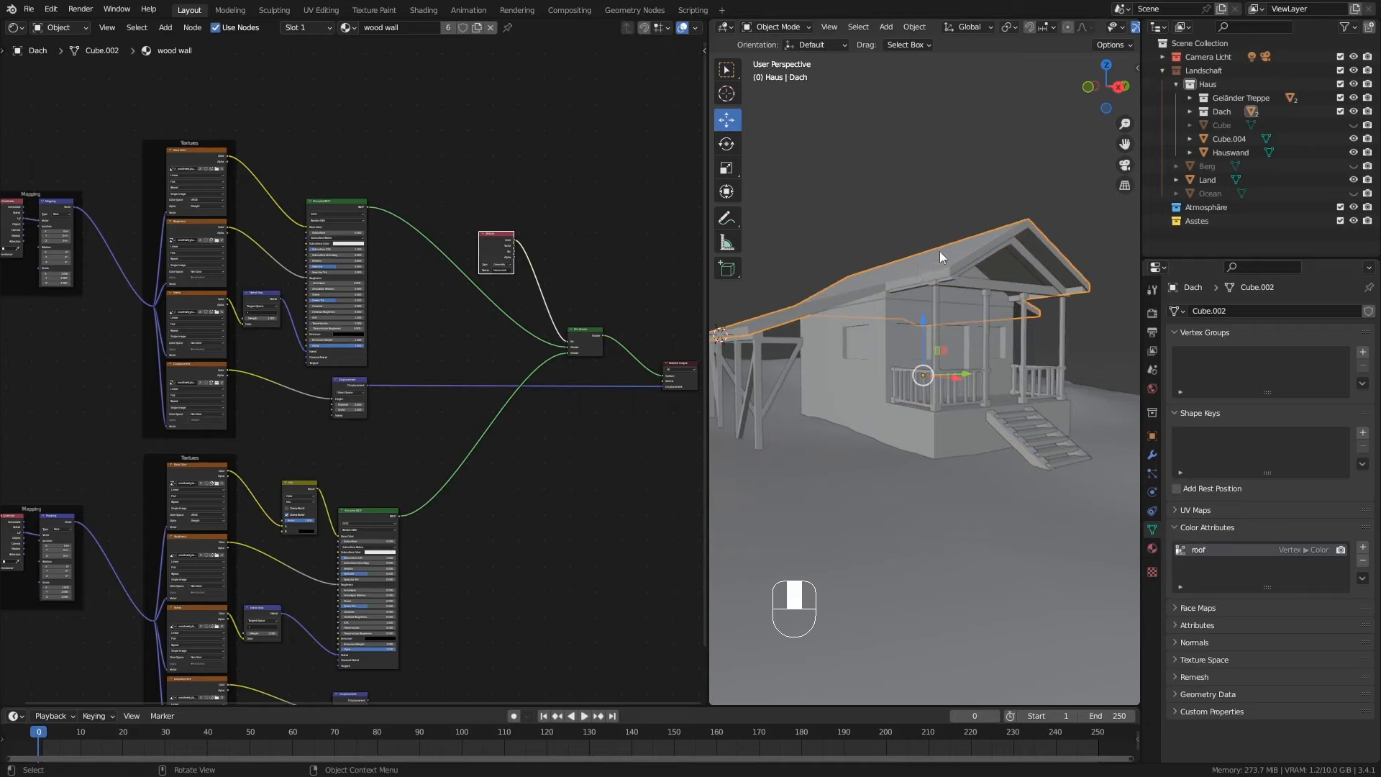
pyautogui.moveTo(938, 252); pyautogui.dragTo(939, 258, button='middle')
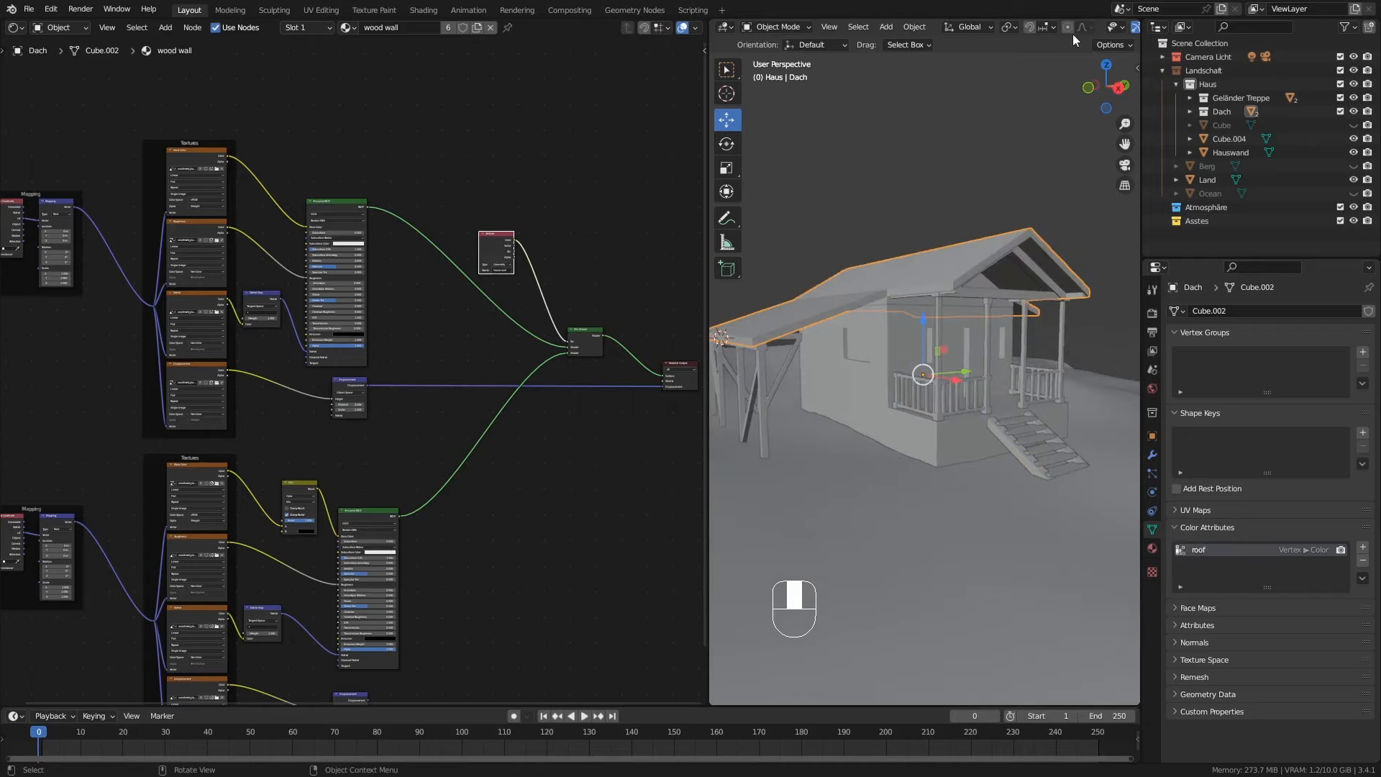
pyautogui.scroll(-3, 925, 27)
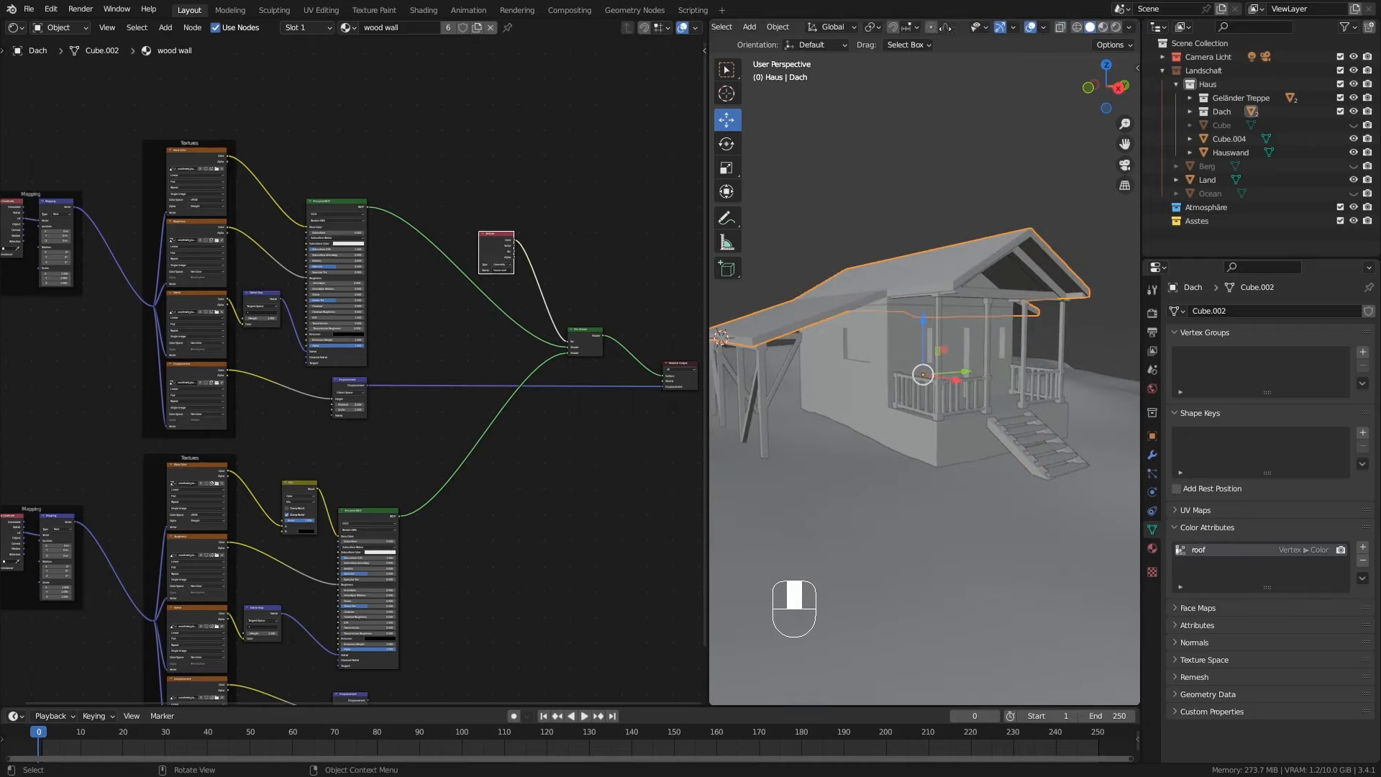
pyautogui.click(1118, 28)
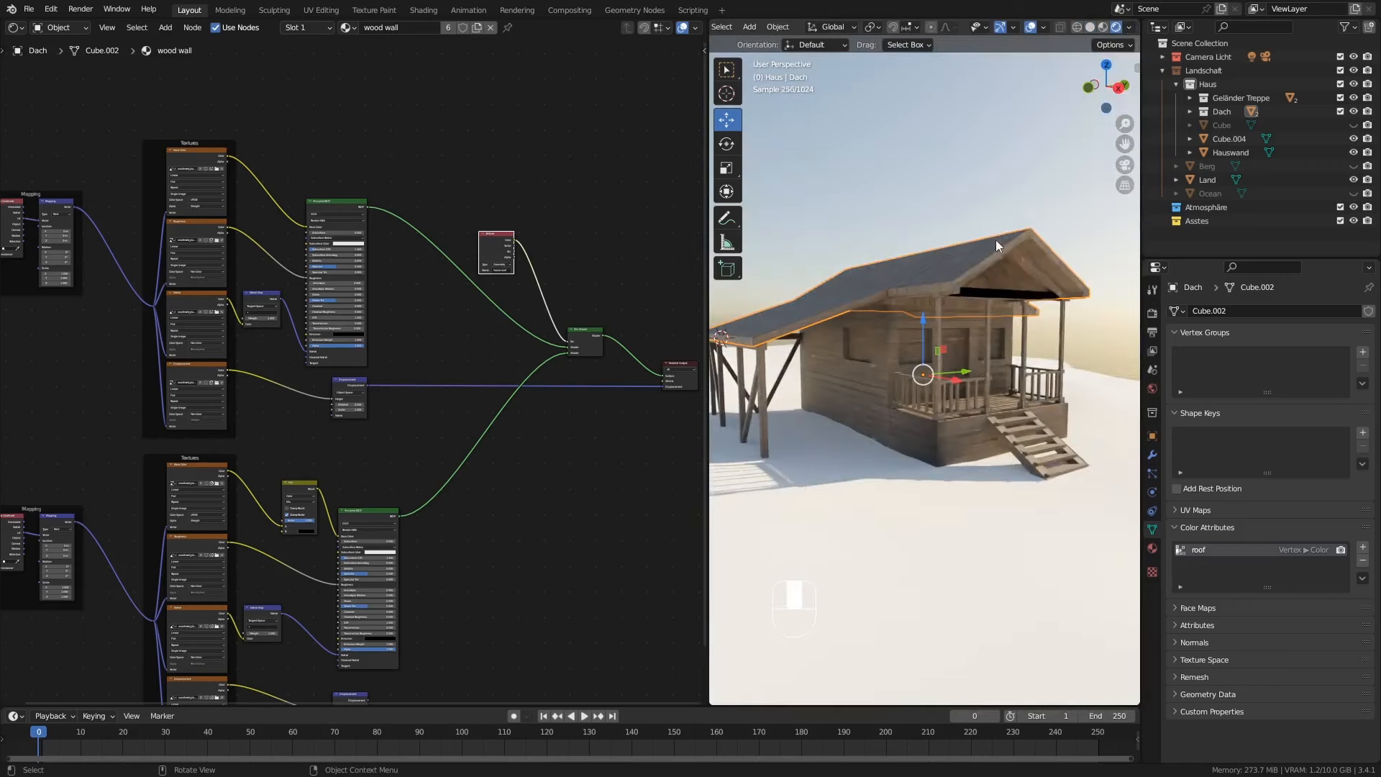
pyautogui.moveTo(1010, 229); pyautogui.dragTo(969, 287, button='middle')
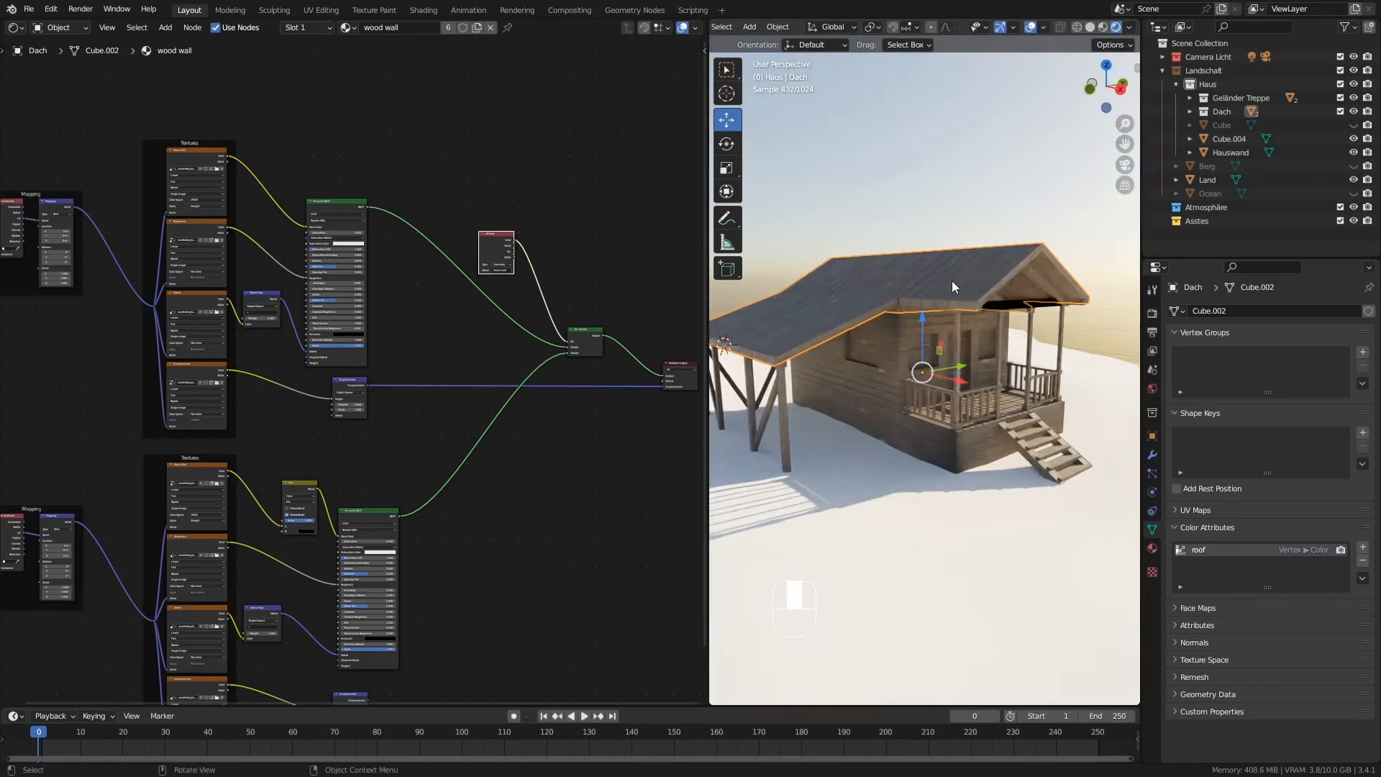
# Step: Compare the roof's assigned material with its color attribute
pyautogui.click(1152, 549)
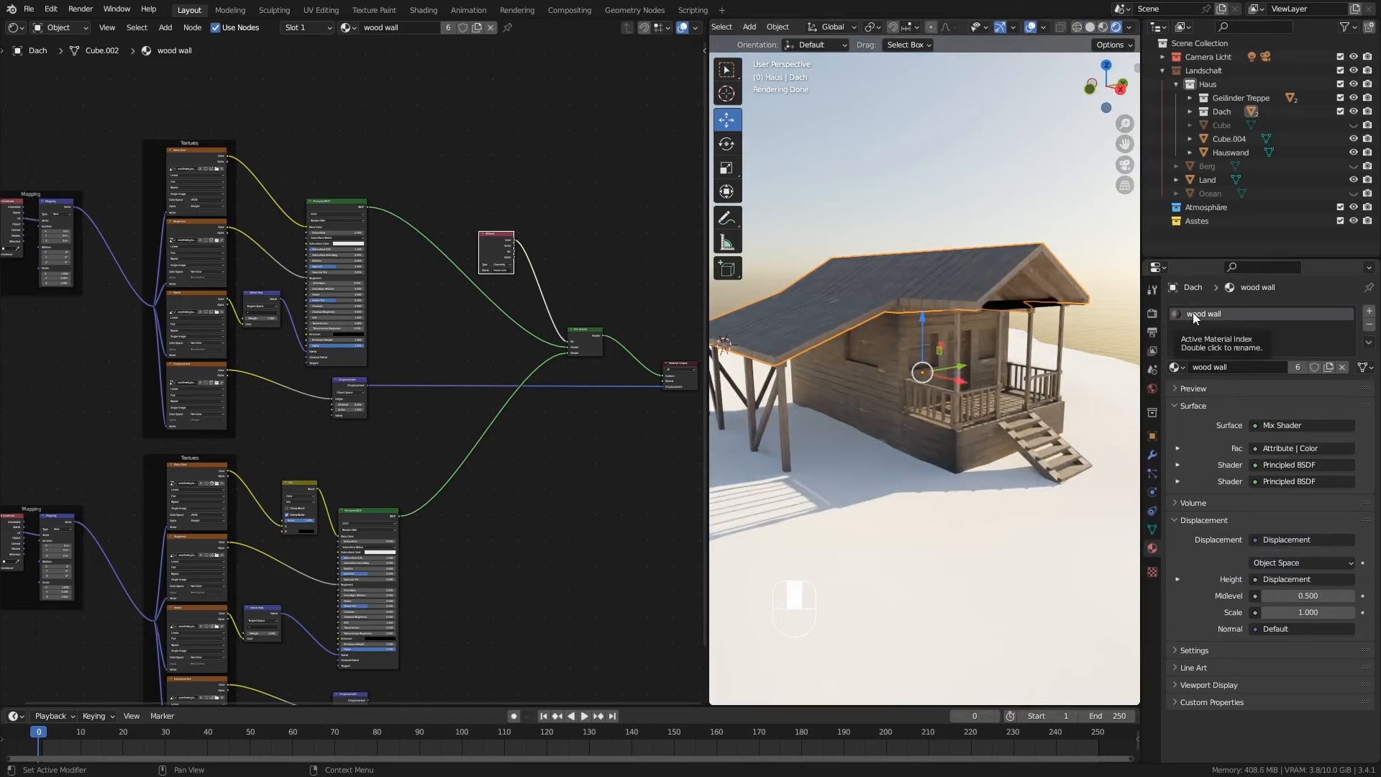
pyautogui.click(1153, 529)
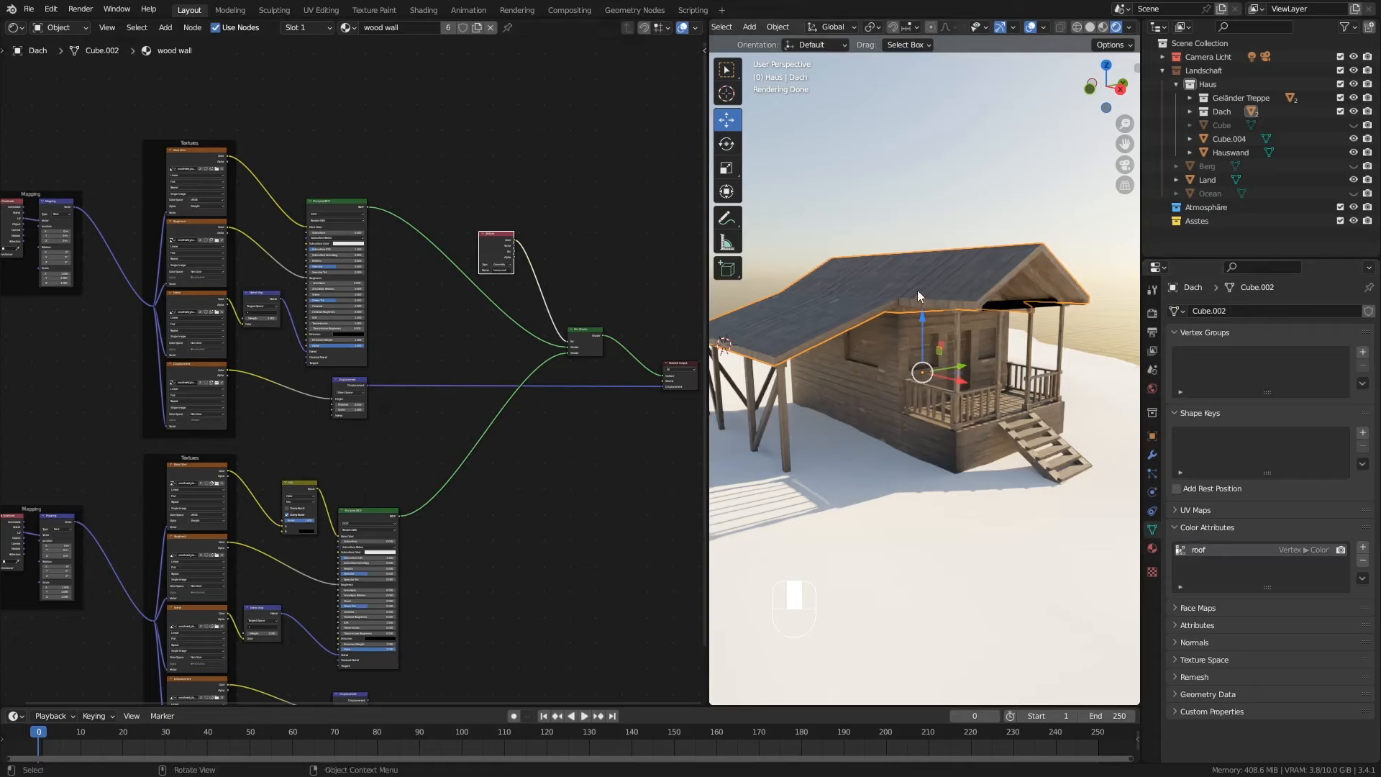
pyautogui.click(1152, 548)
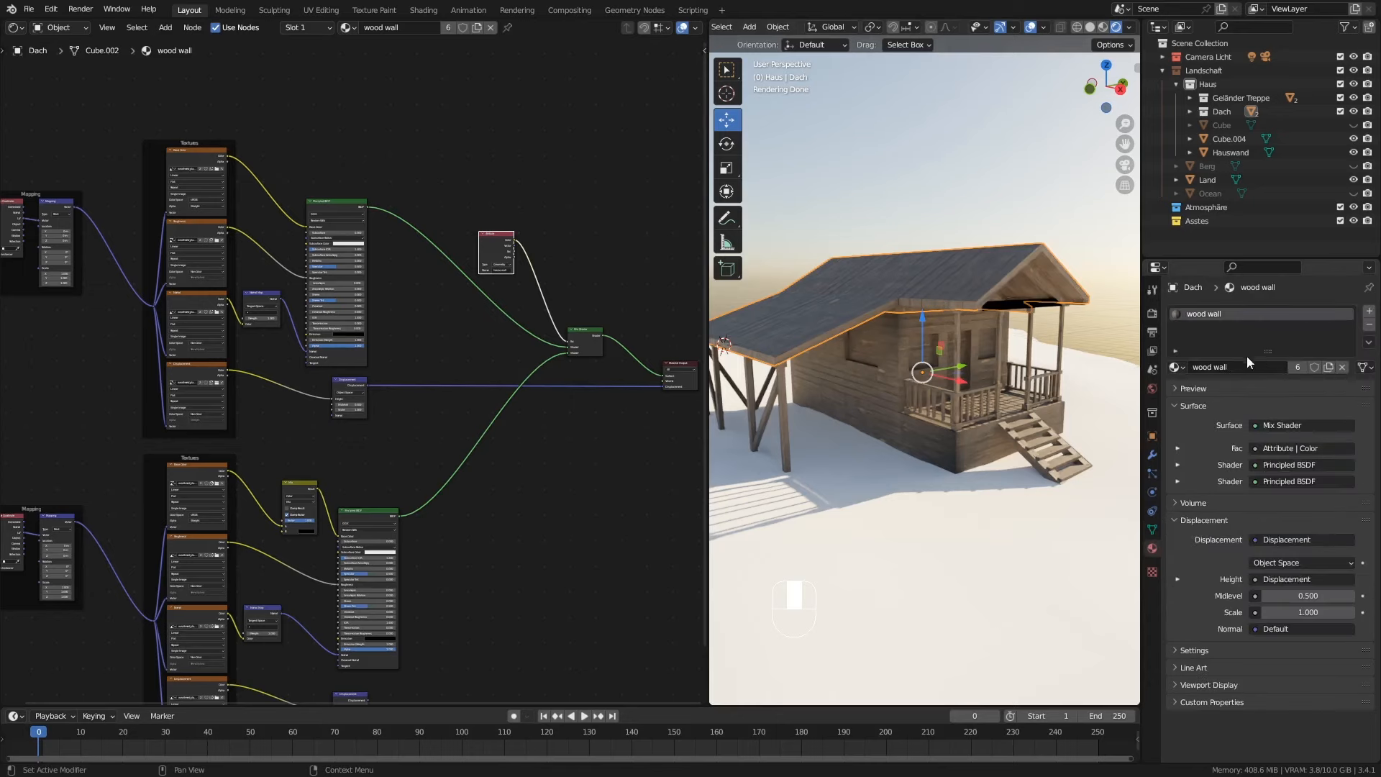
# Step: Make the roof's wood wall material a single-user copy and rename it "wood roof"
pyautogui.click(1297, 366)
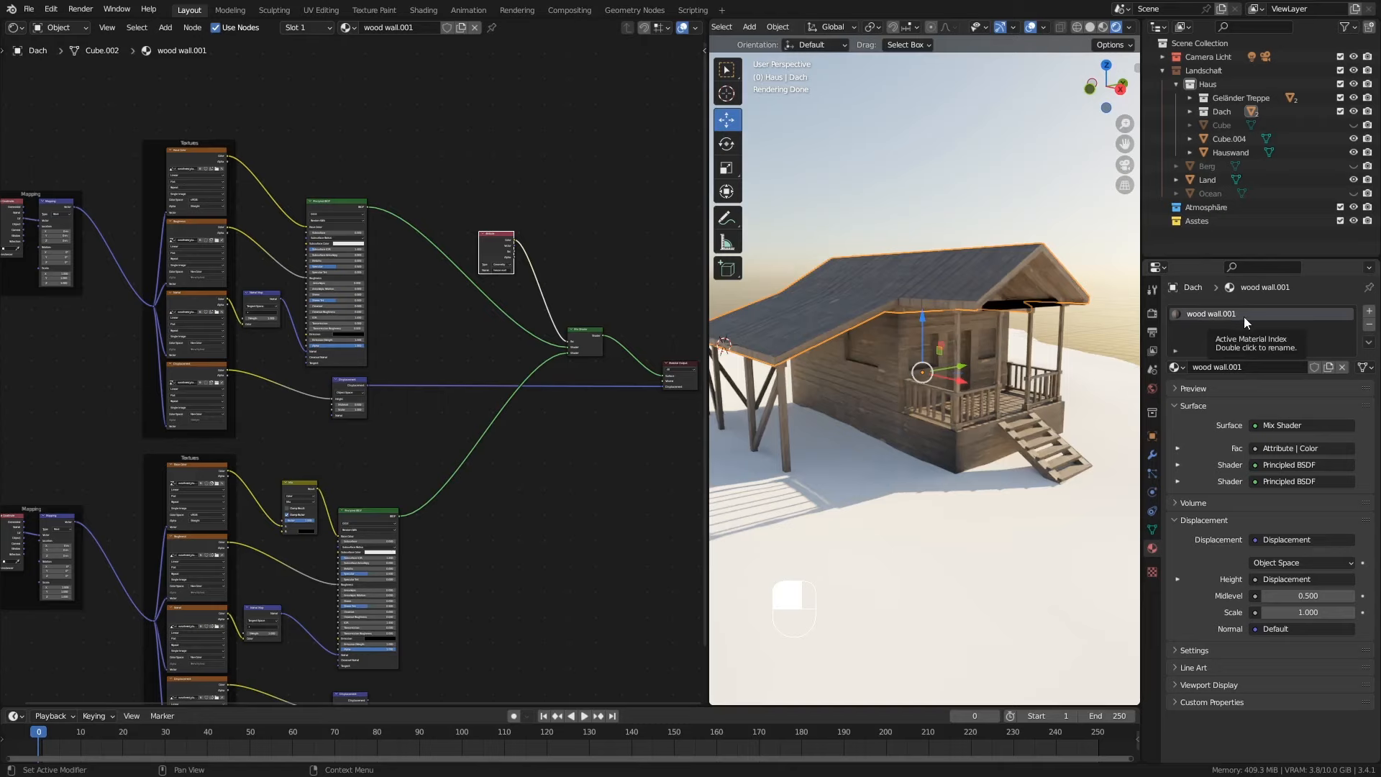
pyautogui.click(1241, 366)
pyautogui.click(1244, 366)
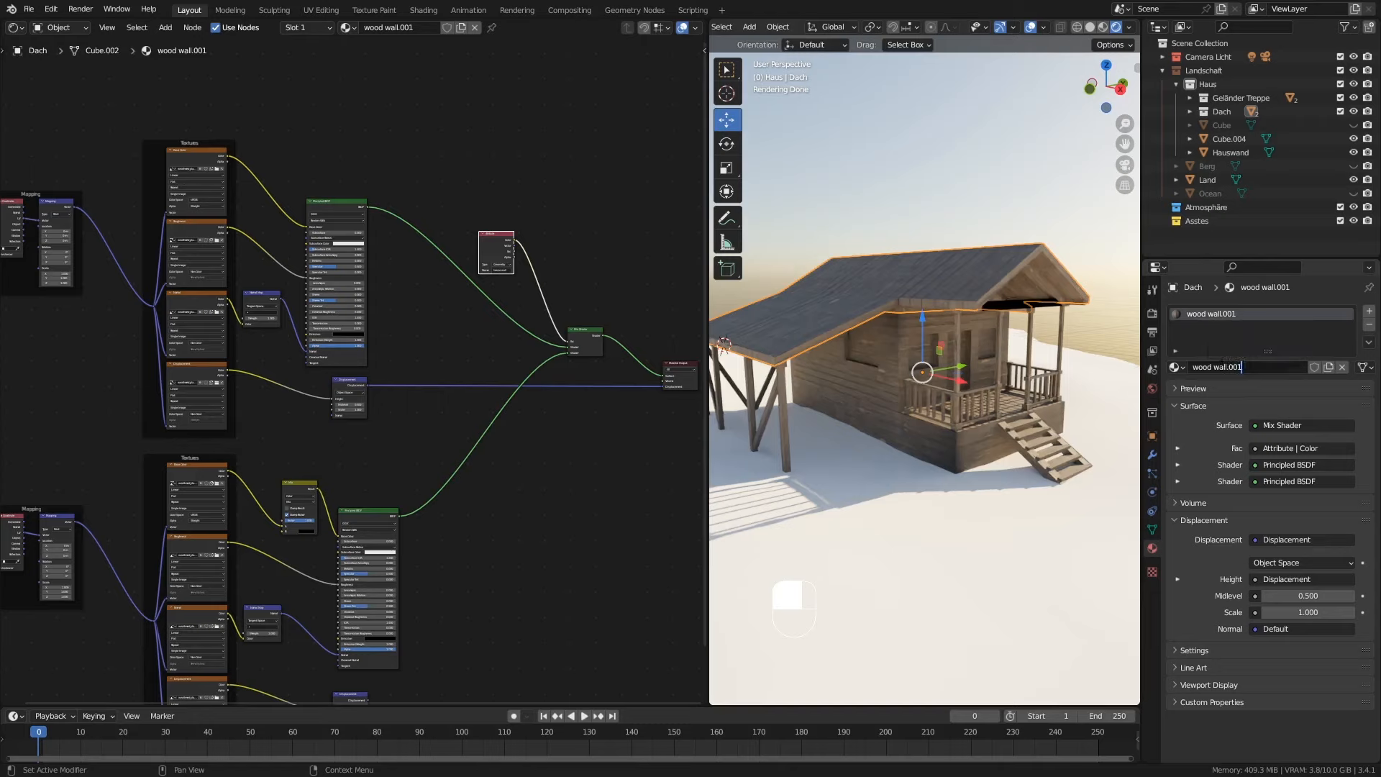
pyautogui.moveTo(1214, 366); pyautogui.dragTo(1243, 367)
pyautogui.write('d roof')
pyautogui.press('Return')
pyautogui.click(1180, 367)
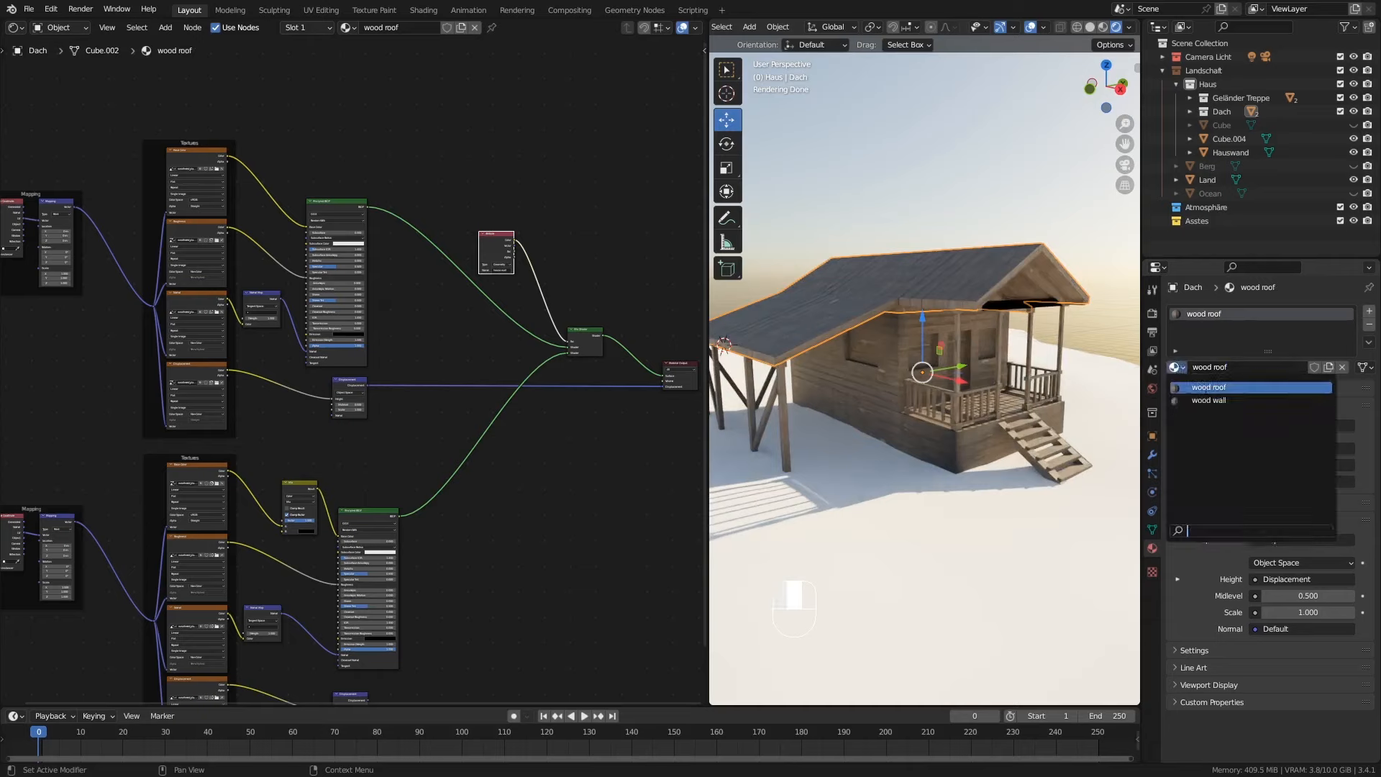
pyautogui.click(1206, 388)
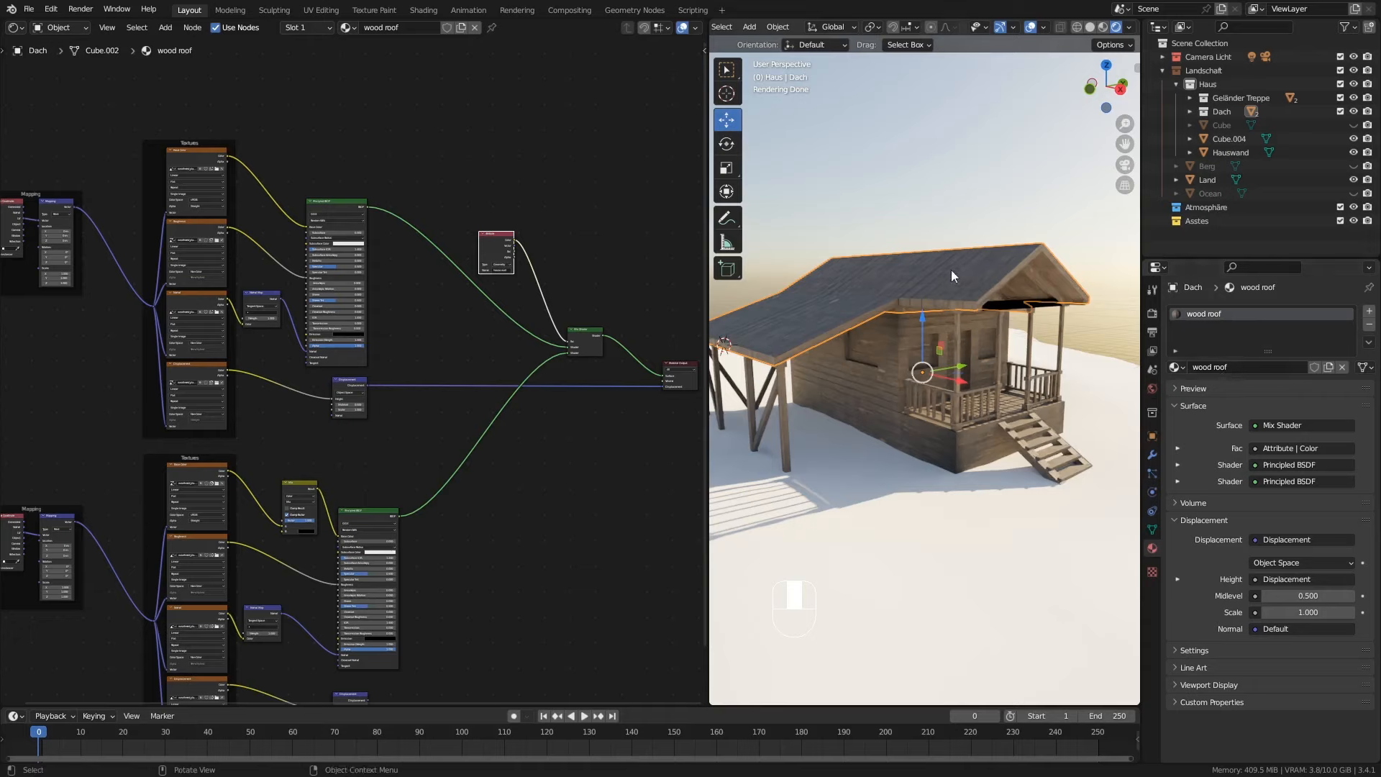
# Step: Look up the roof's color attribute name and set the Attribute node in the wood roof material to "roof"
pyautogui.keyDown('ctrl'); pyautogui.moveTo(524, 293); pyautogui.dragTo(532, 151, button='middle'); pyautogui.keyUp('ctrl')
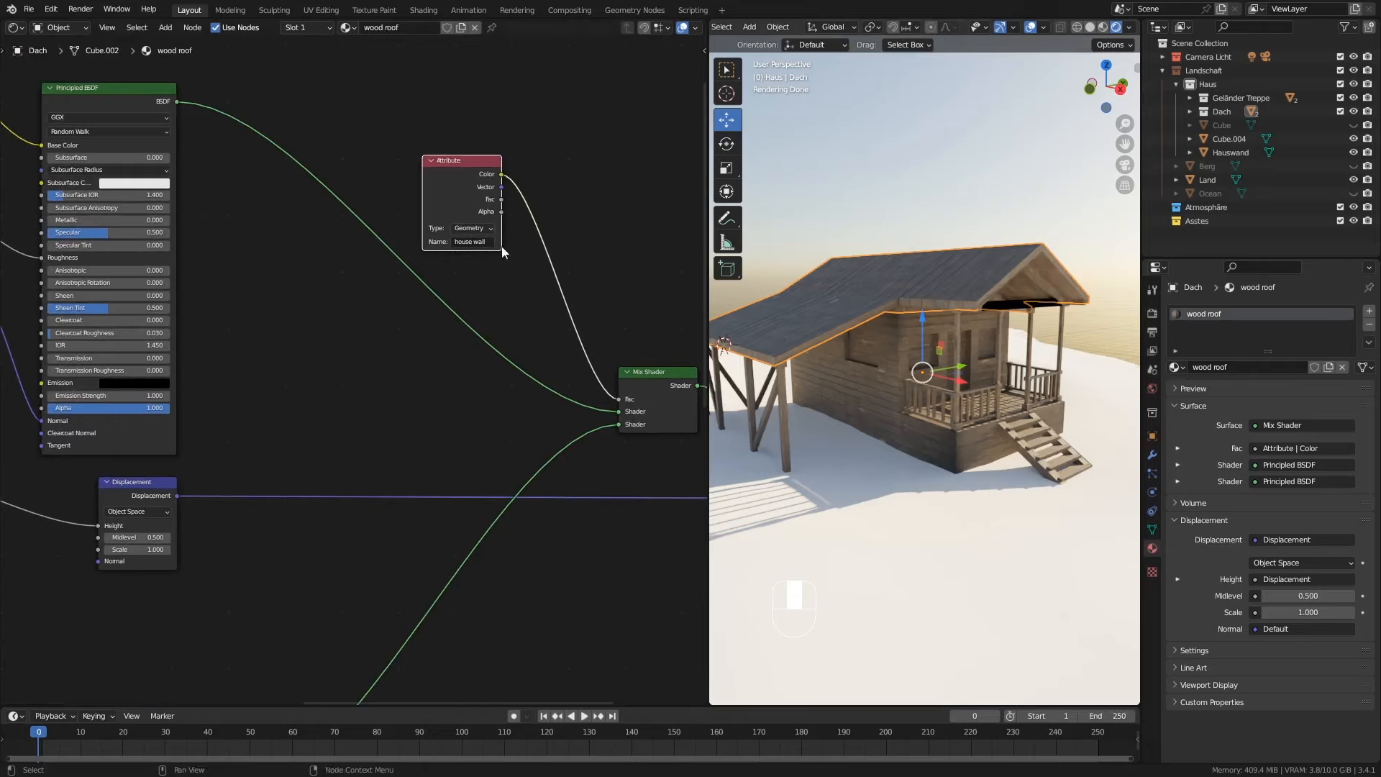
pyautogui.click(475, 241)
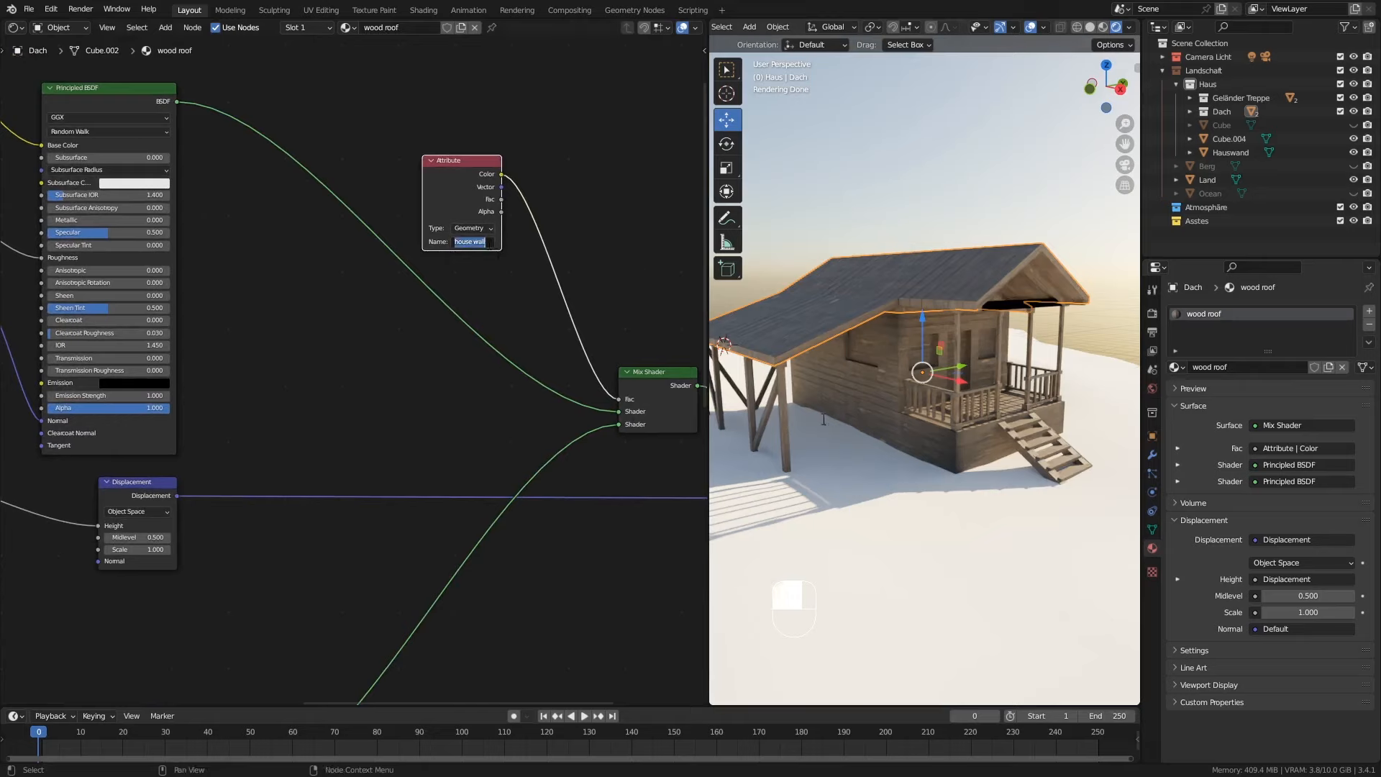
pyautogui.click(1152, 529)
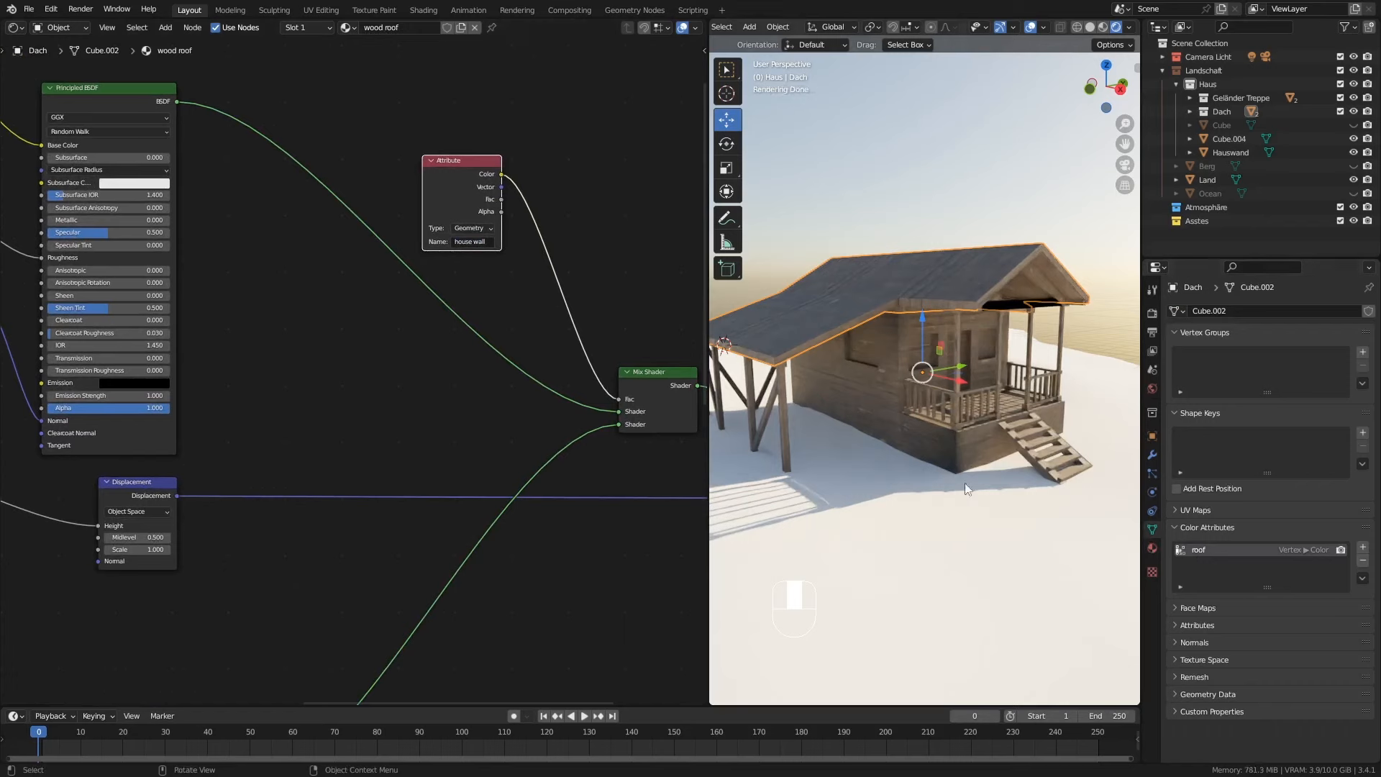
pyautogui.click(481, 242)
pyautogui.write('roof')
pyautogui.press('Return')
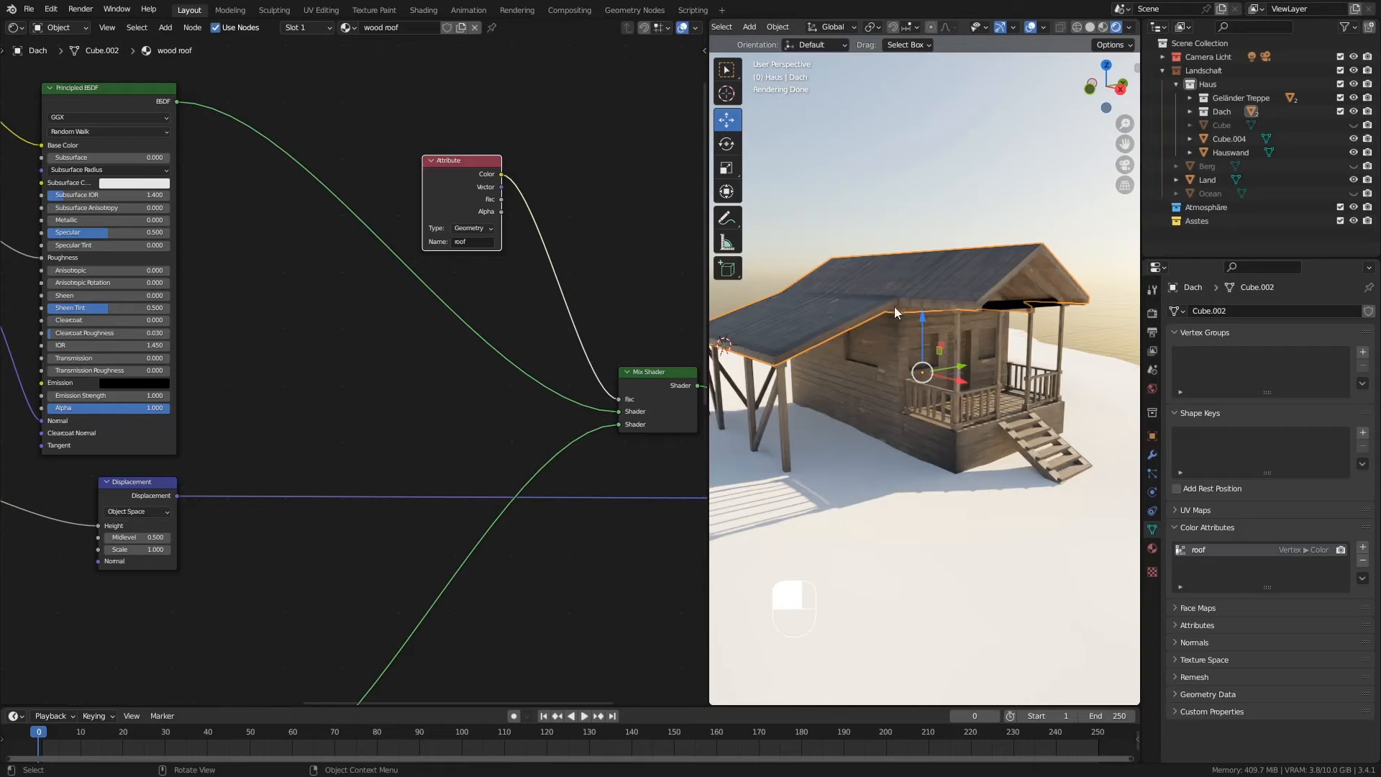
# Step: Switch the viewport to Material Preview shading and put the roof into Vertex Paint mode with the brush settings shown
pyautogui.moveTo(903, 308); pyautogui.dragTo(955, 326, button='middle')
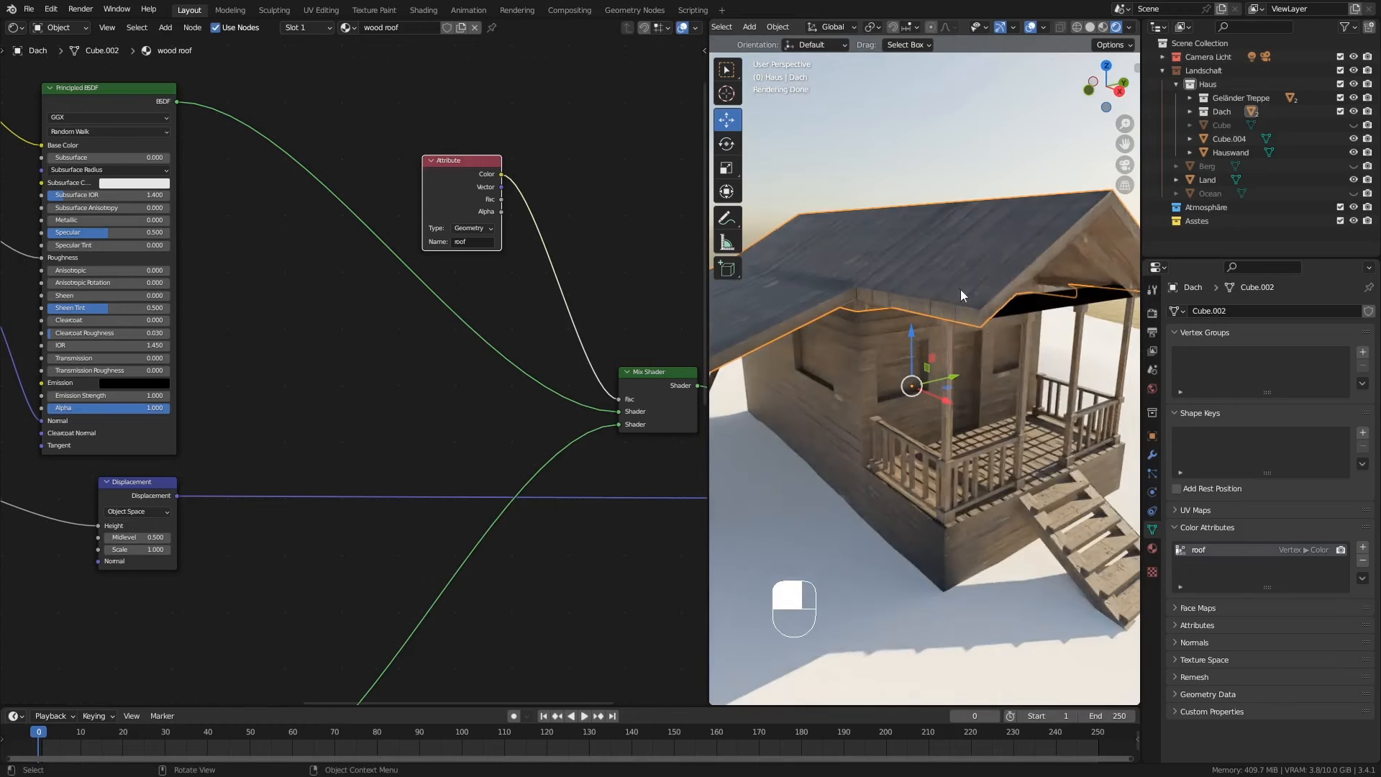
pyautogui.click(1091, 30)
pyautogui.click(1104, 27)
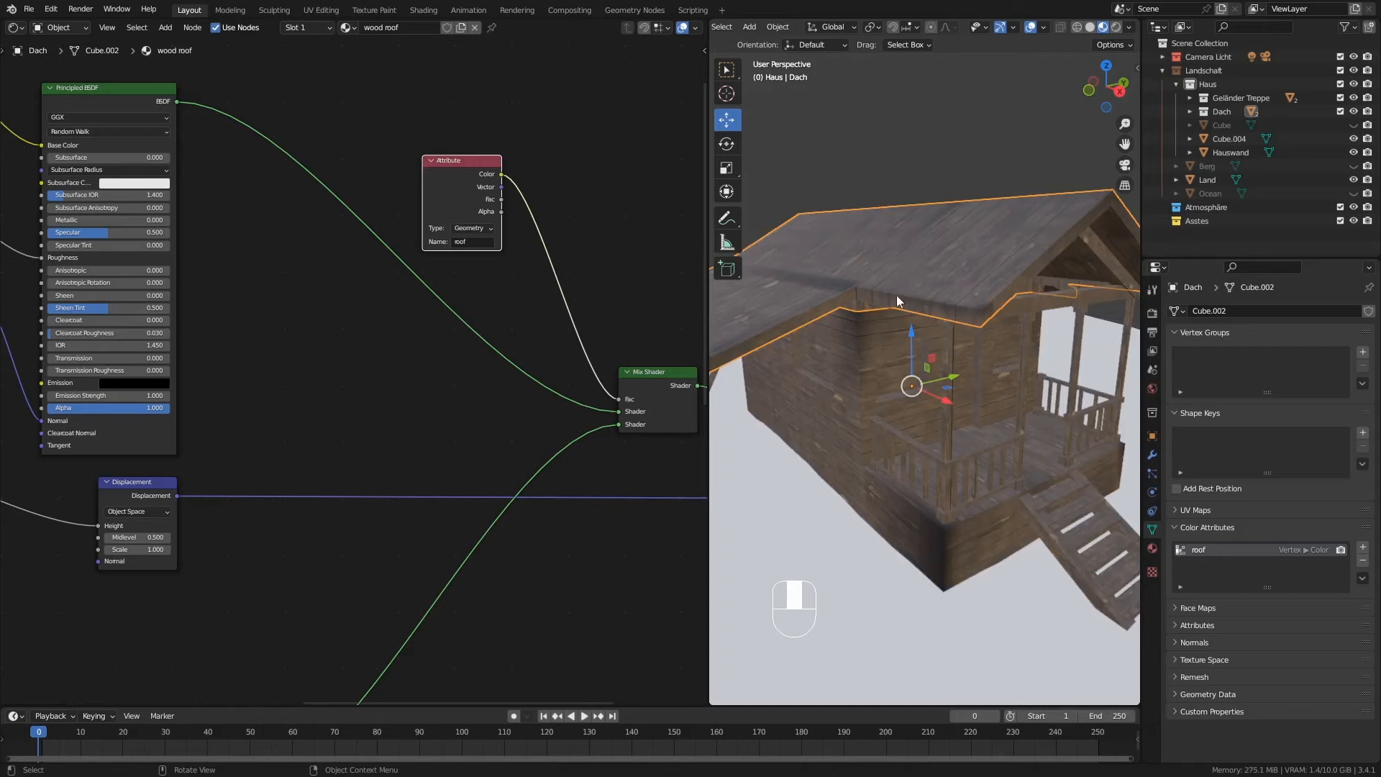
pyautogui.scroll(5, 774, 31)
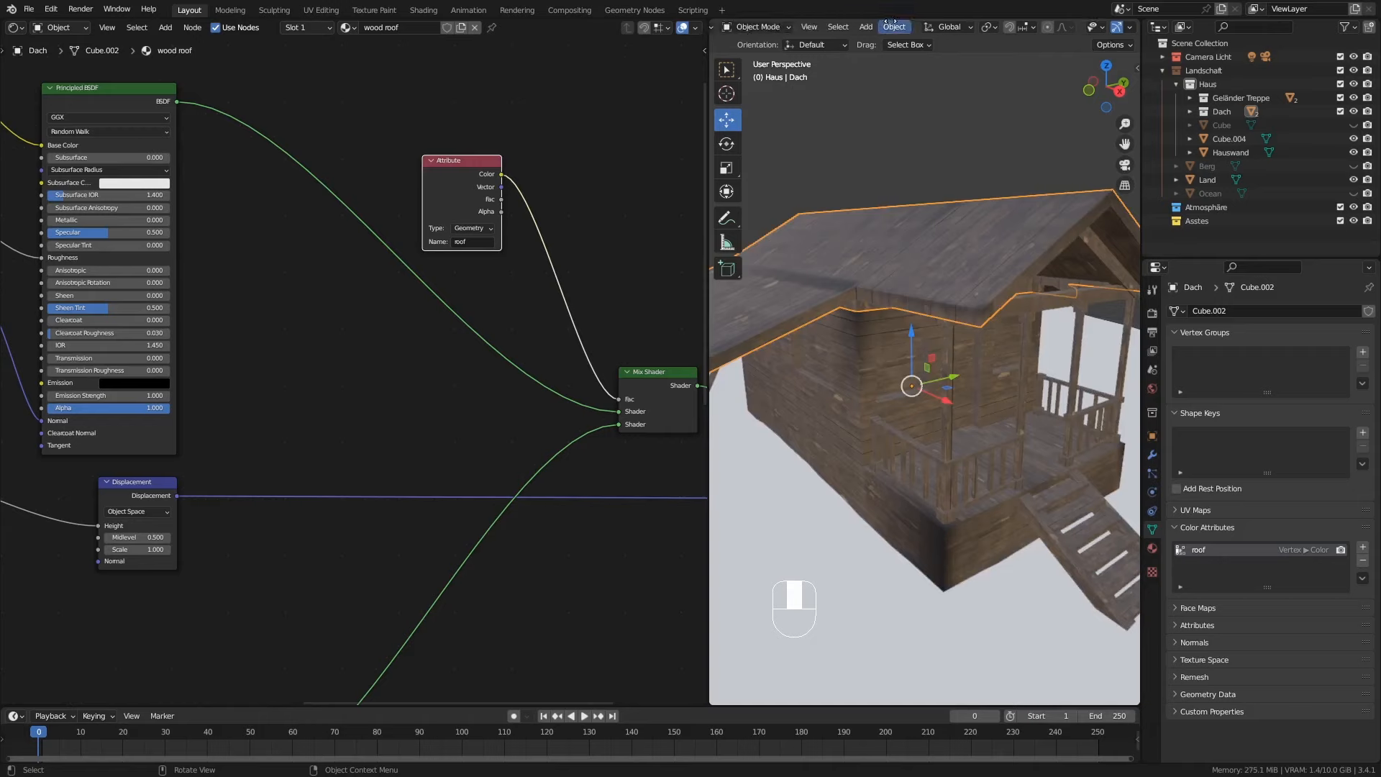
pyautogui.click(786, 27)
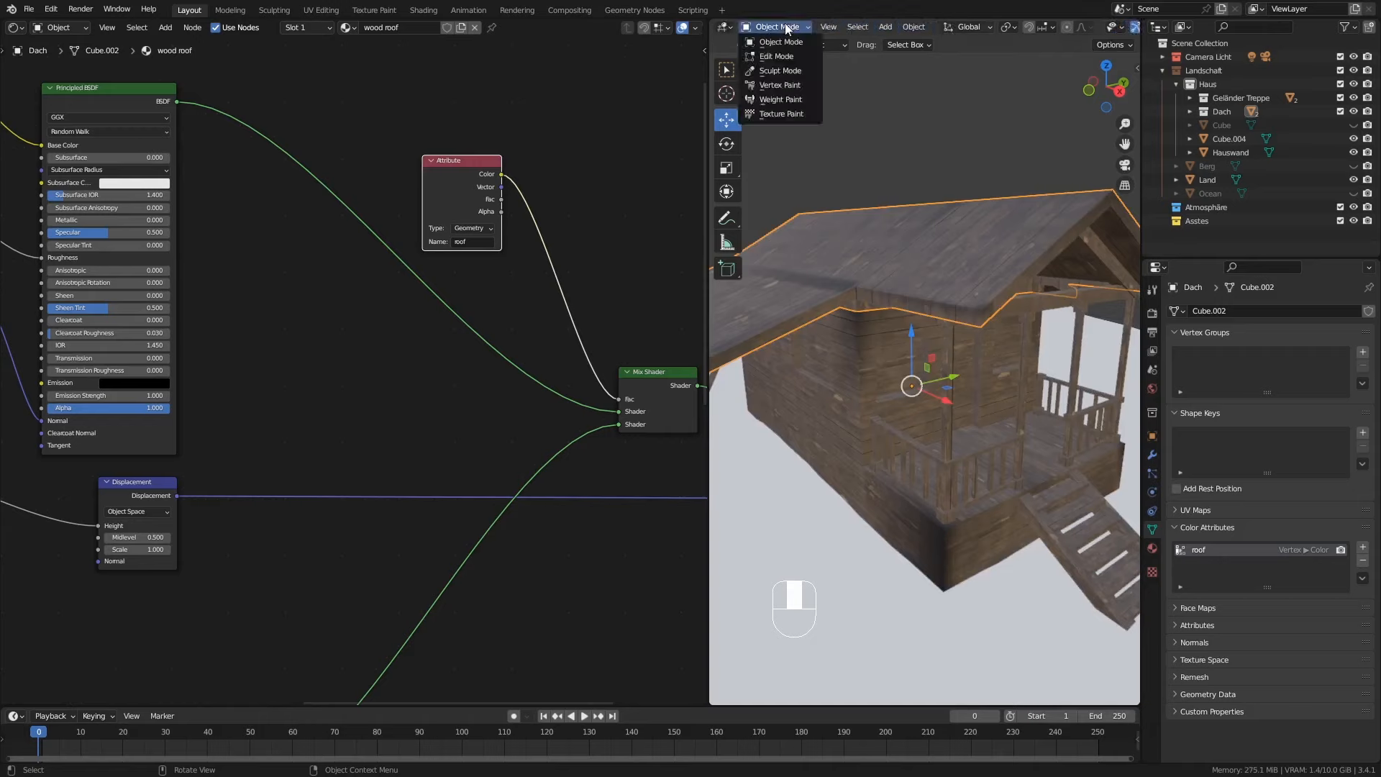
pyautogui.click(787, 85)
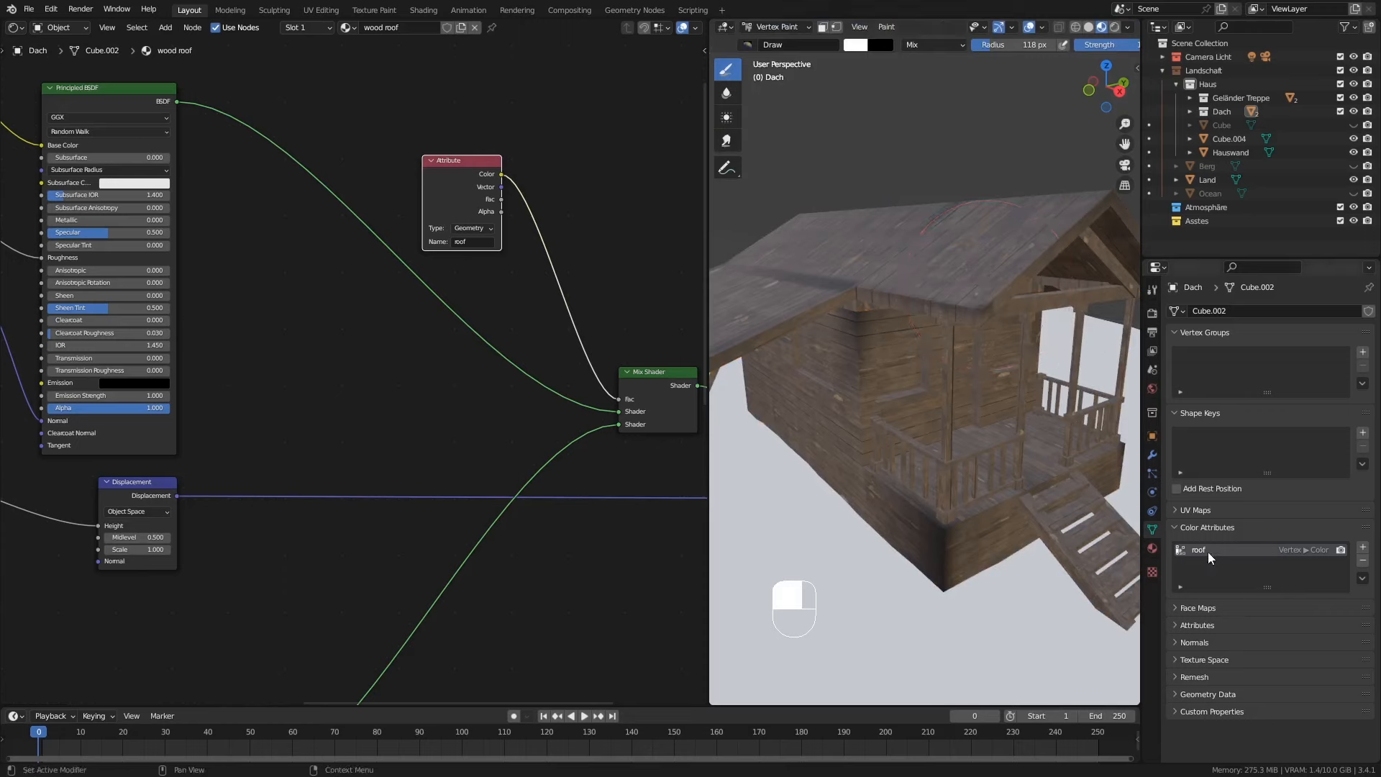
pyautogui.click(1152, 289)
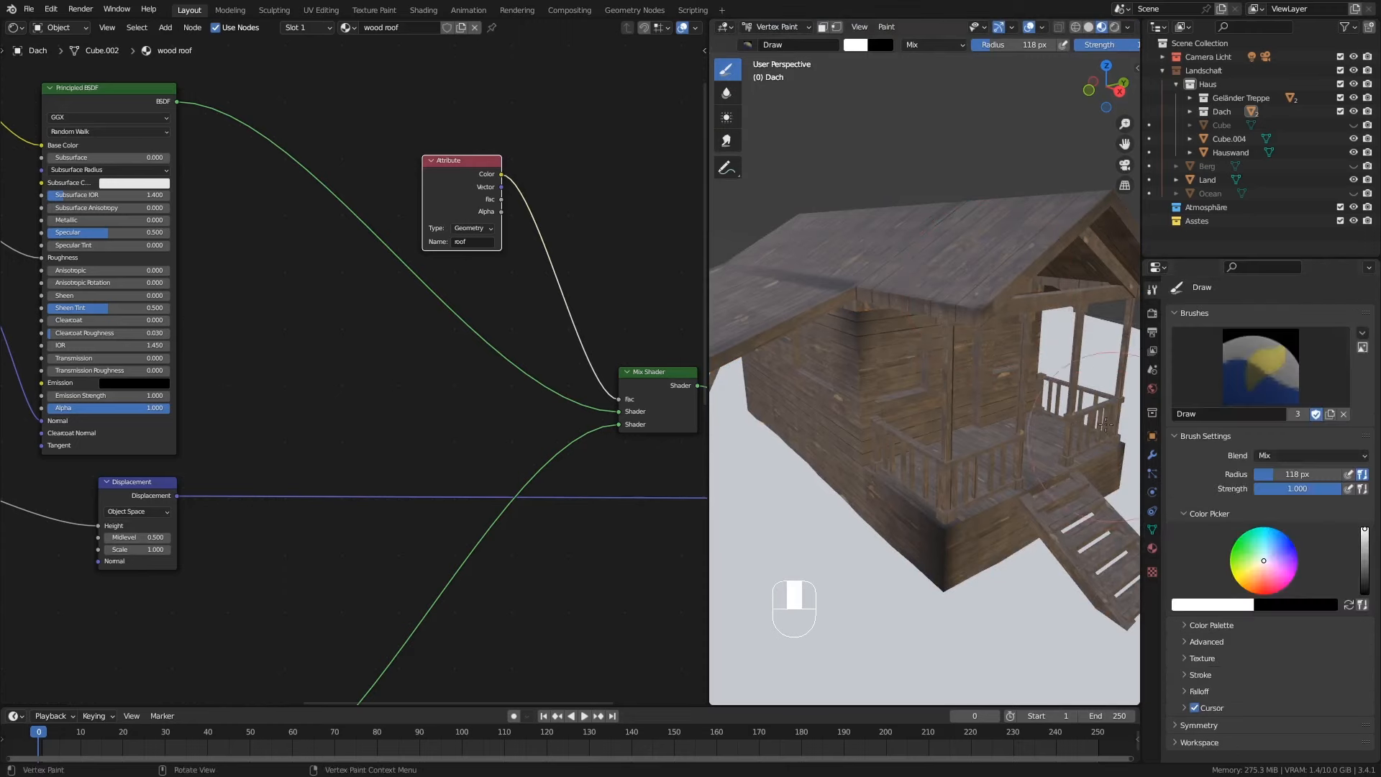
pyautogui.moveTo(979, 301); pyautogui.dragTo(1015, 322)
pyautogui.scroll(2, 1010, 306)
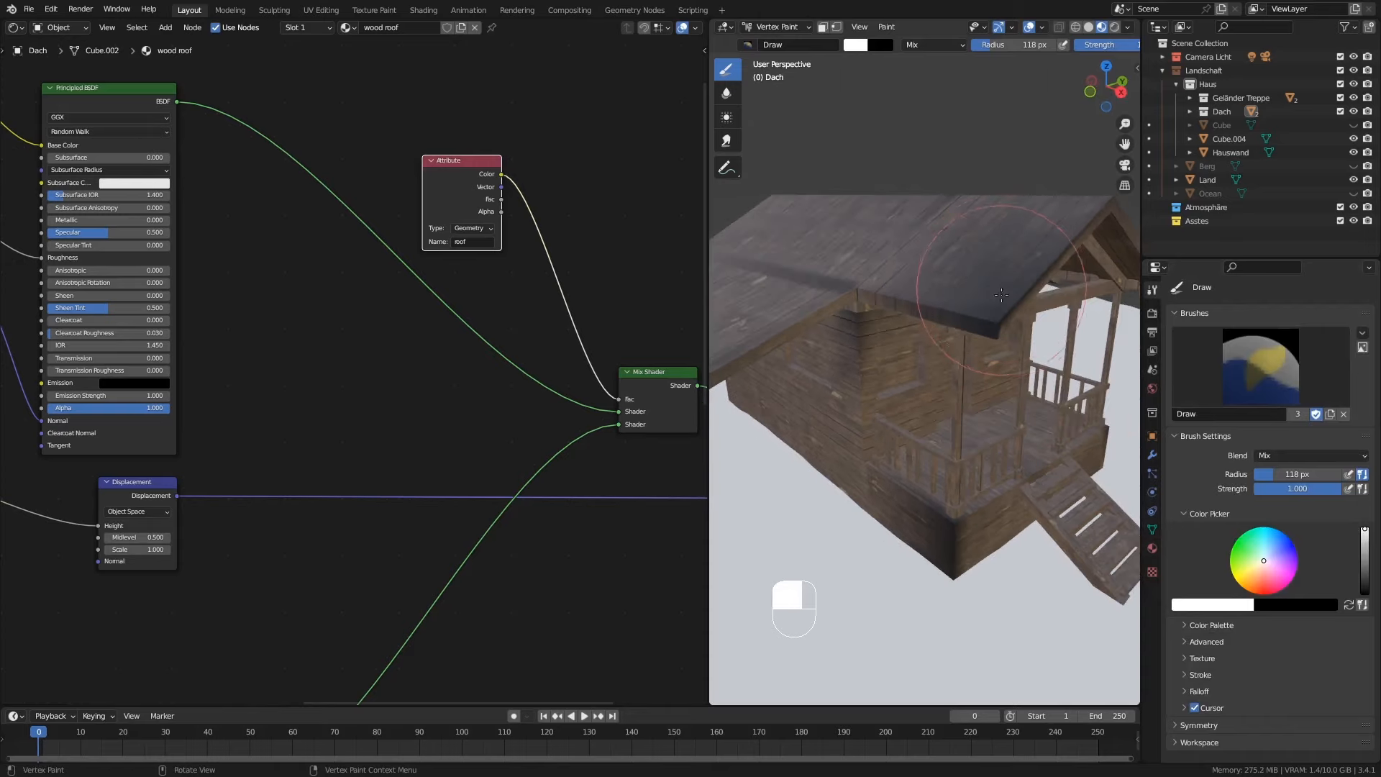
pyautogui.hotkey('ctrl', 'z')
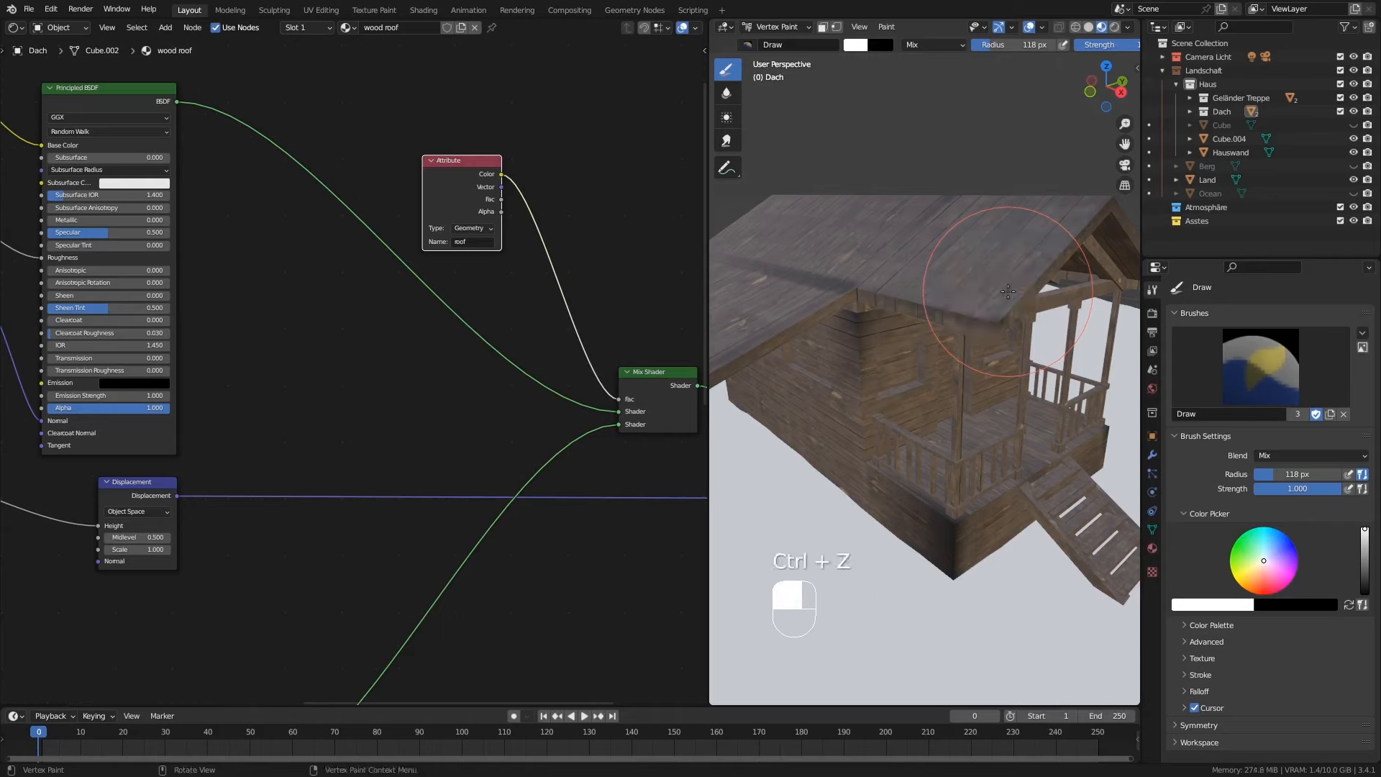
# Step: Reduce the brush radius to 38 px and vertex paint white along the roof's lower edges and corners
pyautogui.press('f')
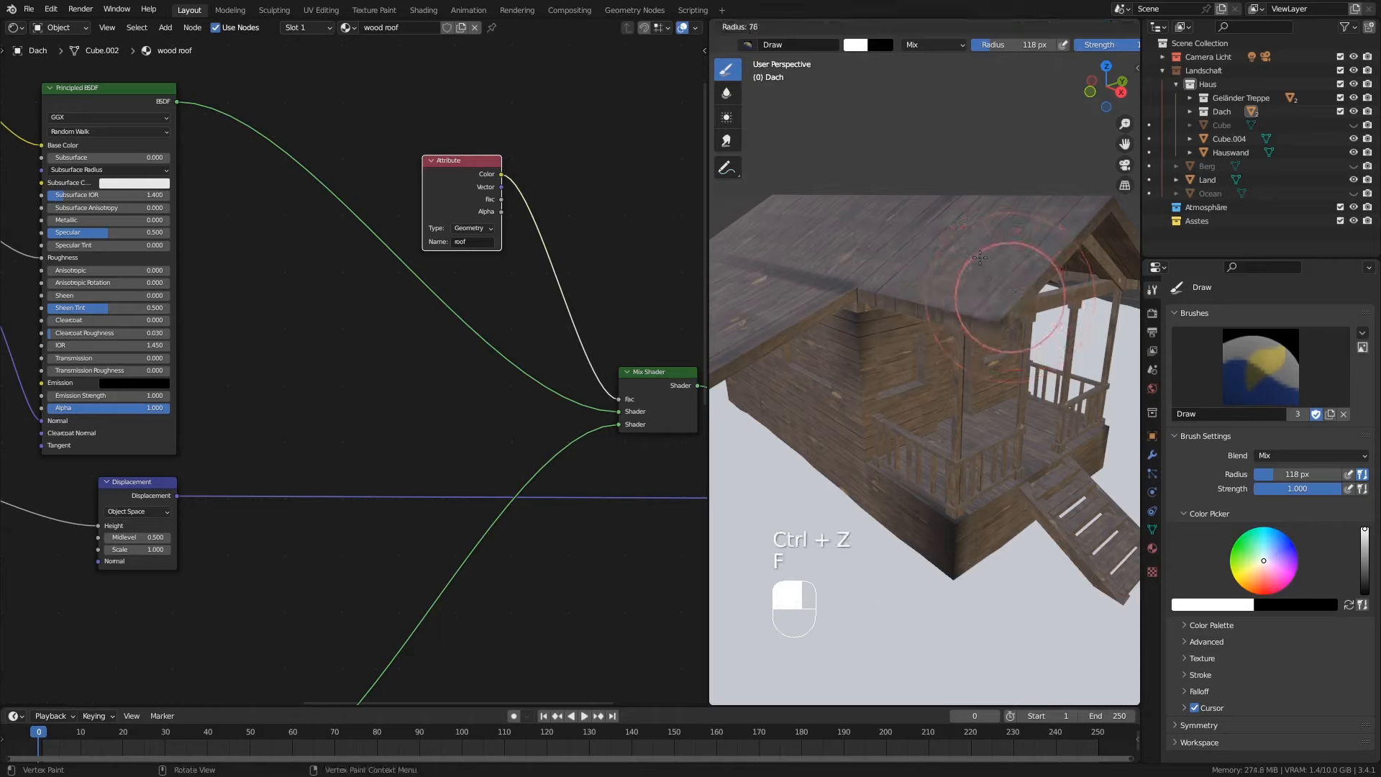
pyautogui.click(960, 241)
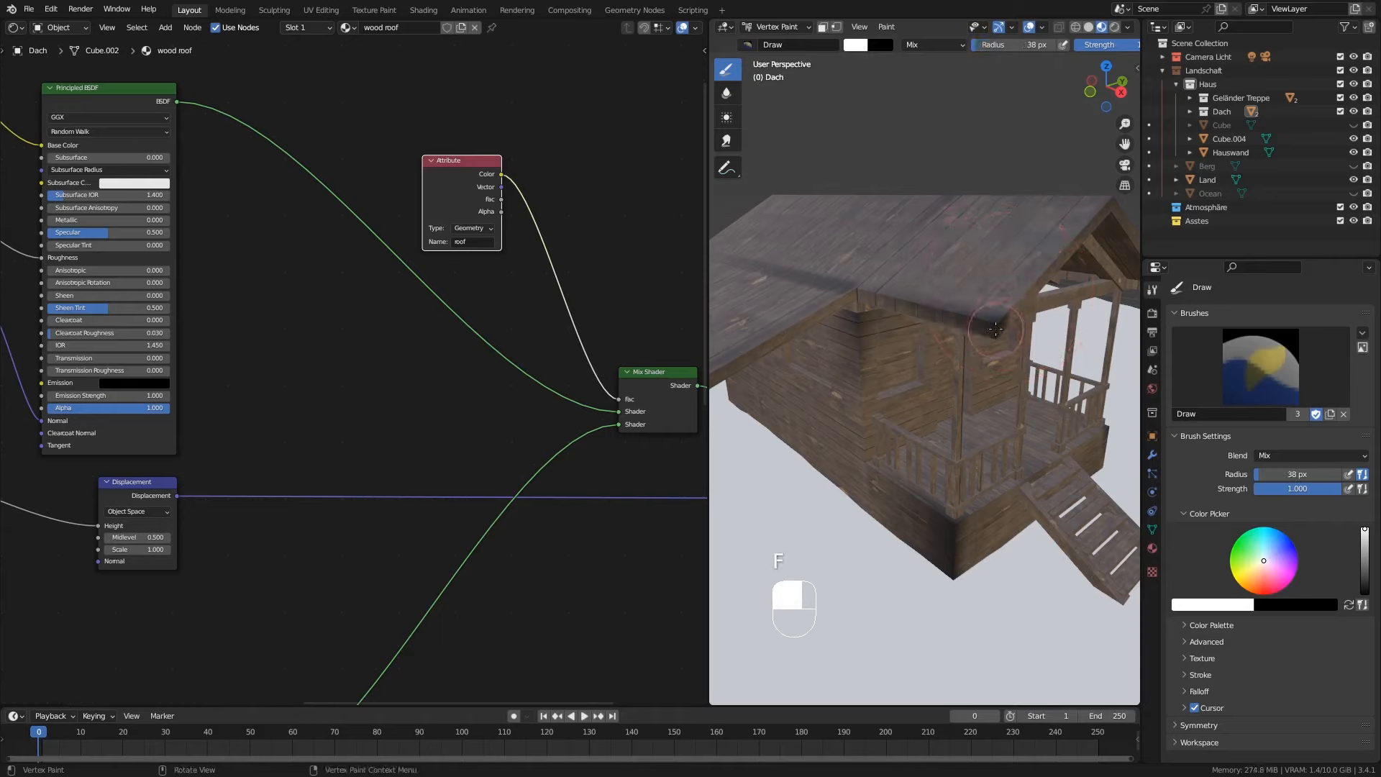
pyautogui.moveTo(1021, 334); pyautogui.dragTo(1025, 309, button='middle')
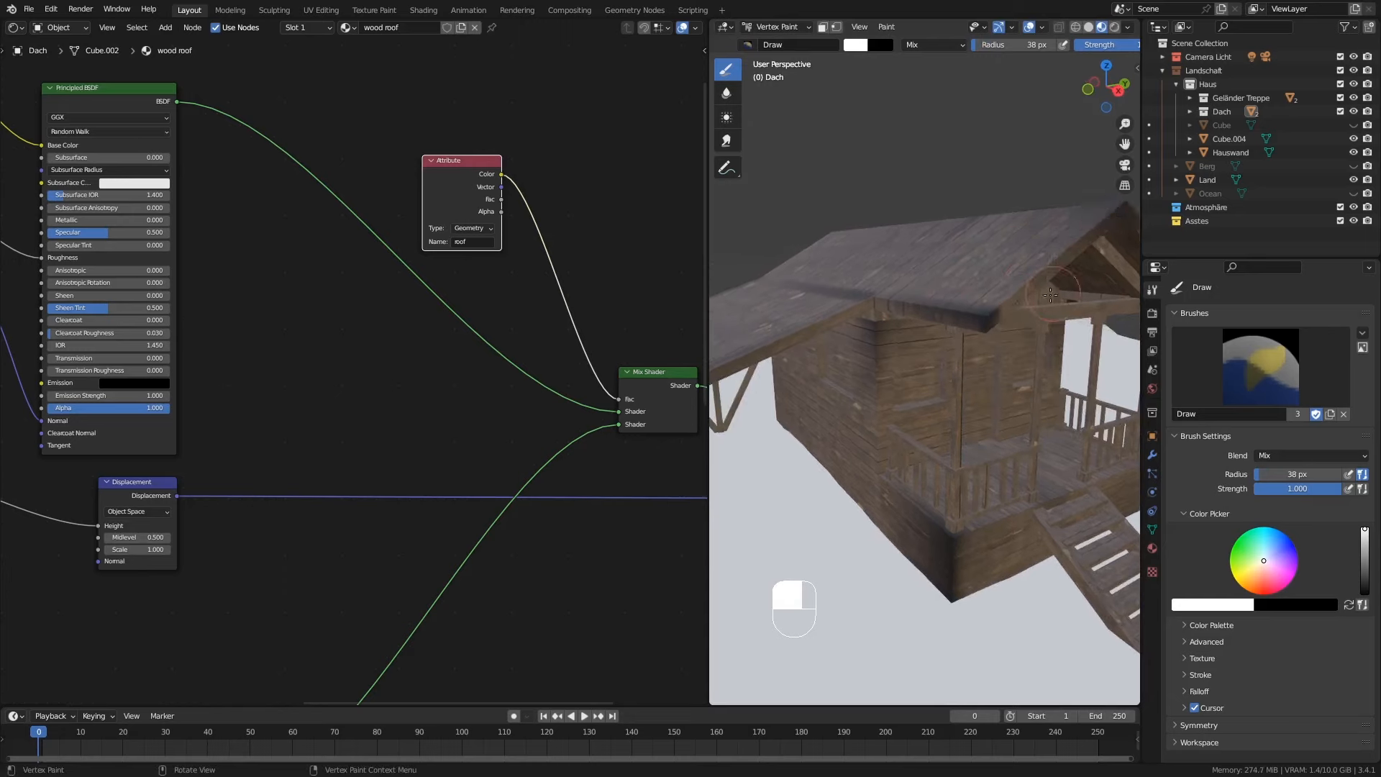
pyautogui.keyDown('shift'); pyautogui.moveTo(842, 383); pyautogui.dragTo(957, 425, button='middle'); pyautogui.keyUp('shift')
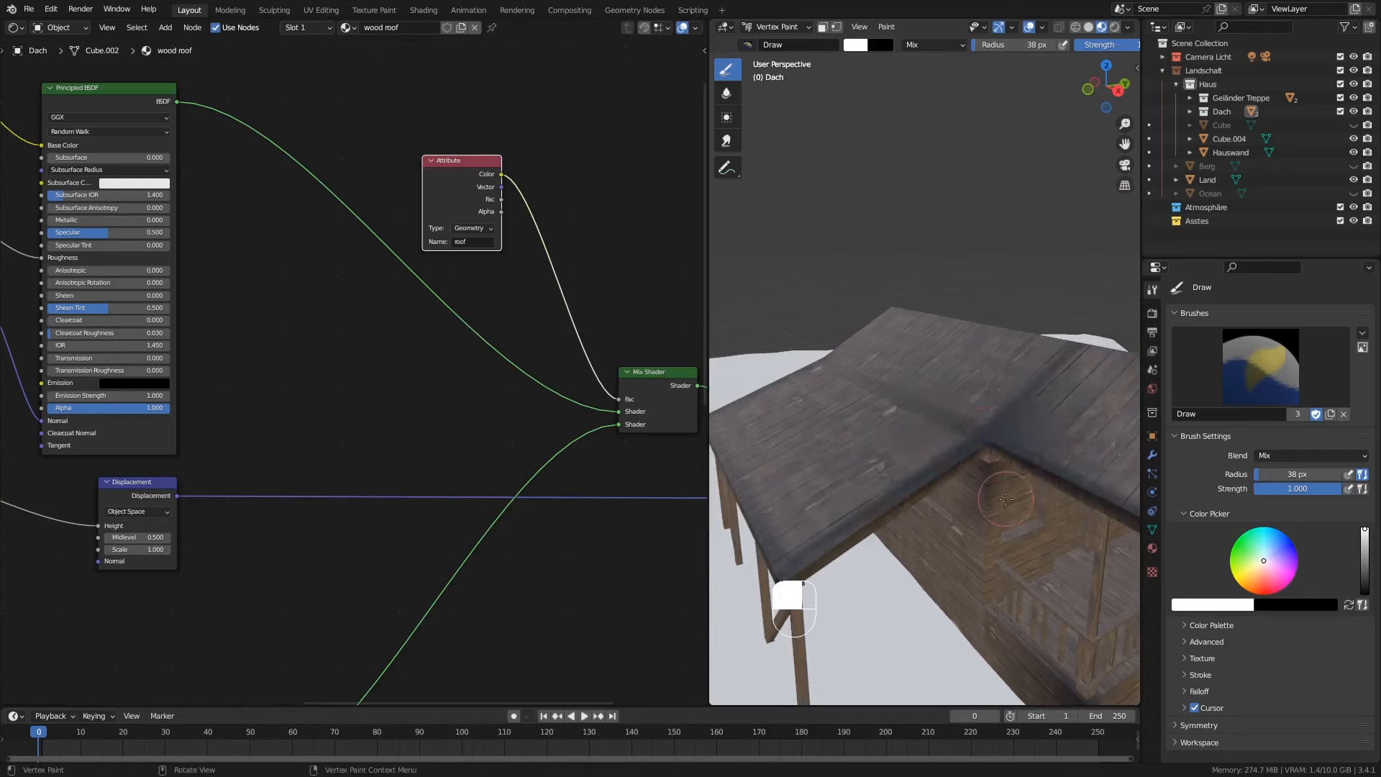
pyautogui.moveTo(1007, 438); pyautogui.dragTo(963, 450, button='middle')
pyautogui.moveTo(963, 450); pyautogui.dragTo(943, 502)
pyautogui.moveTo(943, 501)
pyautogui.mouseDown(button='middle')
pyautogui.moveTo(872, 475)
pyautogui.moveTo(914, 525)
pyautogui.moveTo(820, 453)
pyautogui.mouseUp(button='middle')
pyautogui.moveTo(800, 451); pyautogui.dragTo(917, 458)
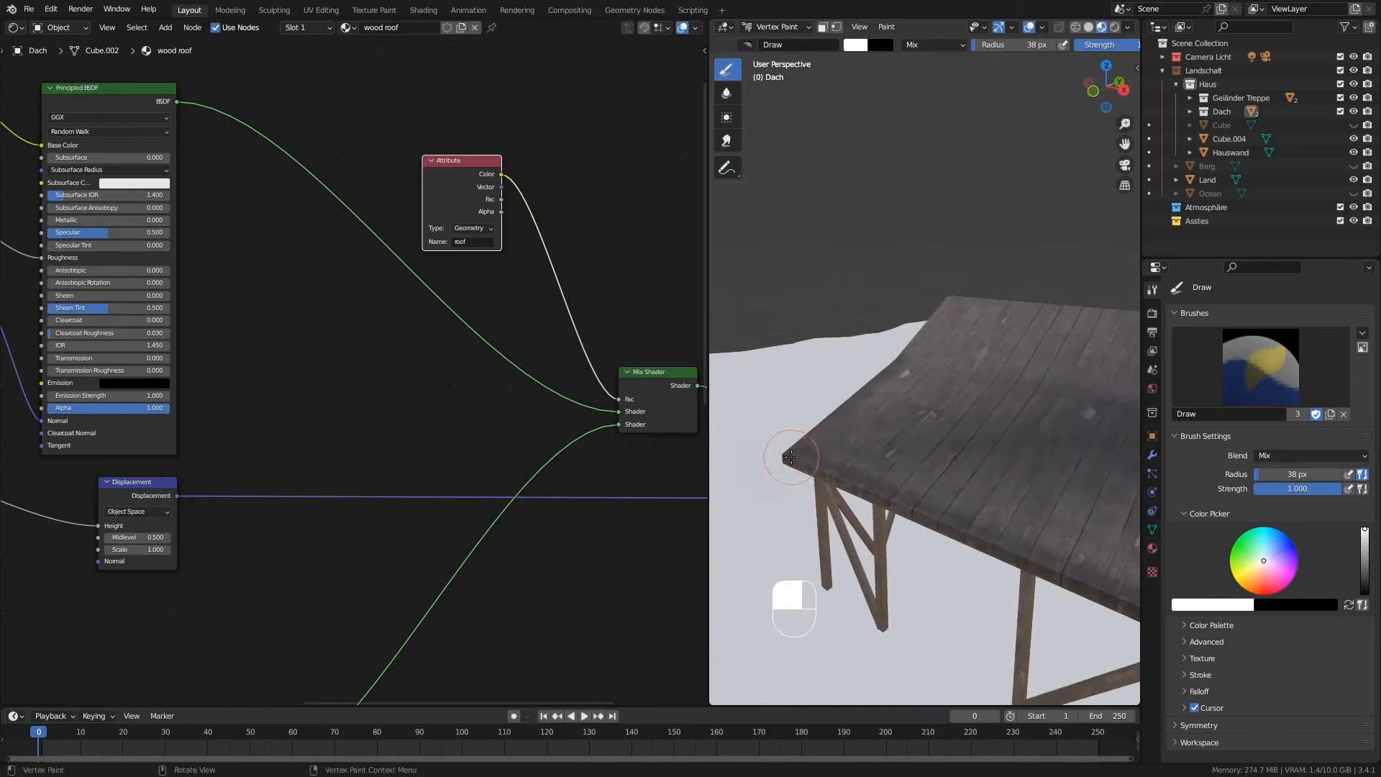
# Step: Vertex paint white along the roof's ridge and remaining edges, undoing unwanted strokes, and return to Object Mode
pyautogui.moveTo(917, 458)
pyautogui.mouseDown(button='middle')
pyautogui.moveTo(942, 402)
pyautogui.moveTo(971, 392)
pyautogui.moveTo(952, 422)
pyautogui.moveTo(989, 487)
pyautogui.mouseUp(button='middle')
pyautogui.hotkey('ctrl', 'z')
pyautogui.moveTo(888, 370)
pyautogui.mouseDown(button='middle')
pyautogui.moveTo(985, 390)
pyautogui.moveTo(851, 413)
pyautogui.moveTo(914, 429)
pyautogui.moveTo(884, 439)
pyautogui.mouseUp(button='middle')
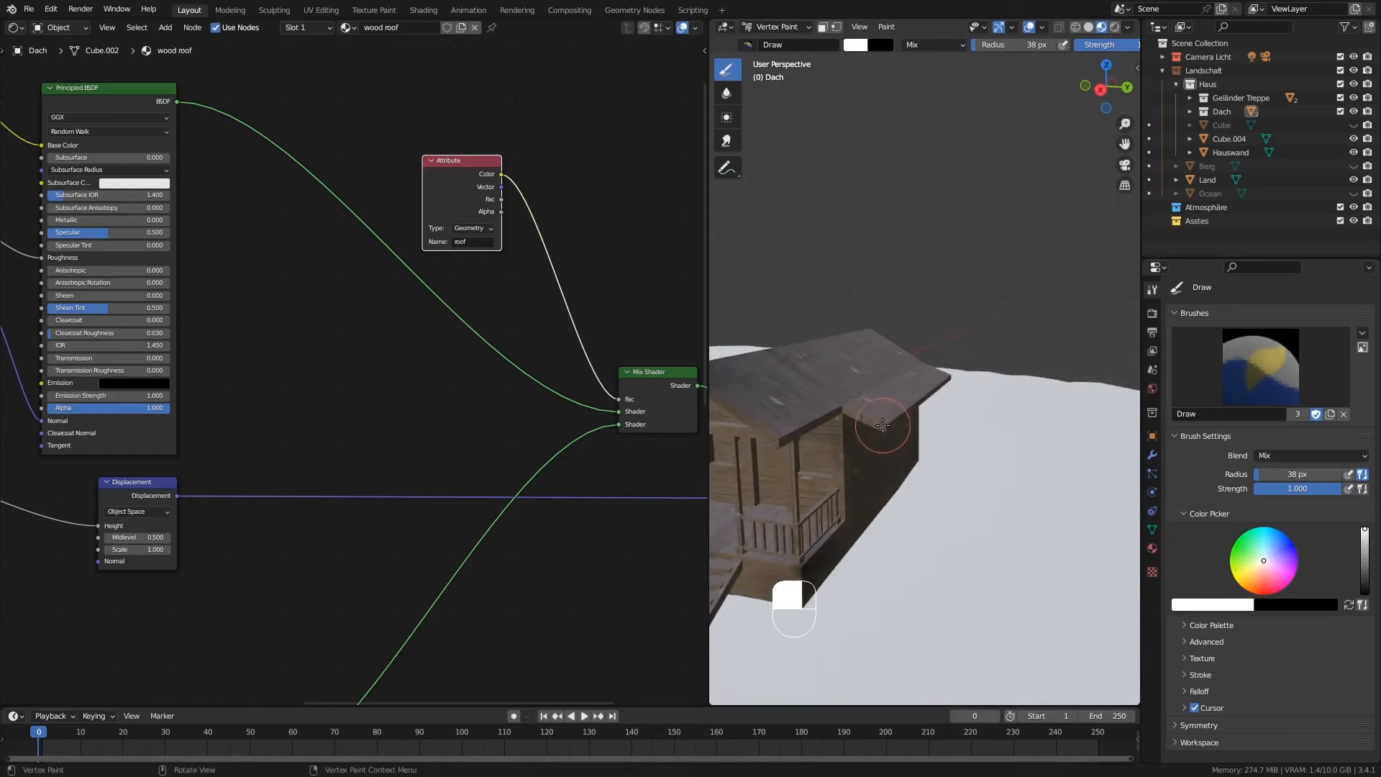
pyautogui.moveTo(774, 439); pyautogui.dragTo(856, 479, button='middle')
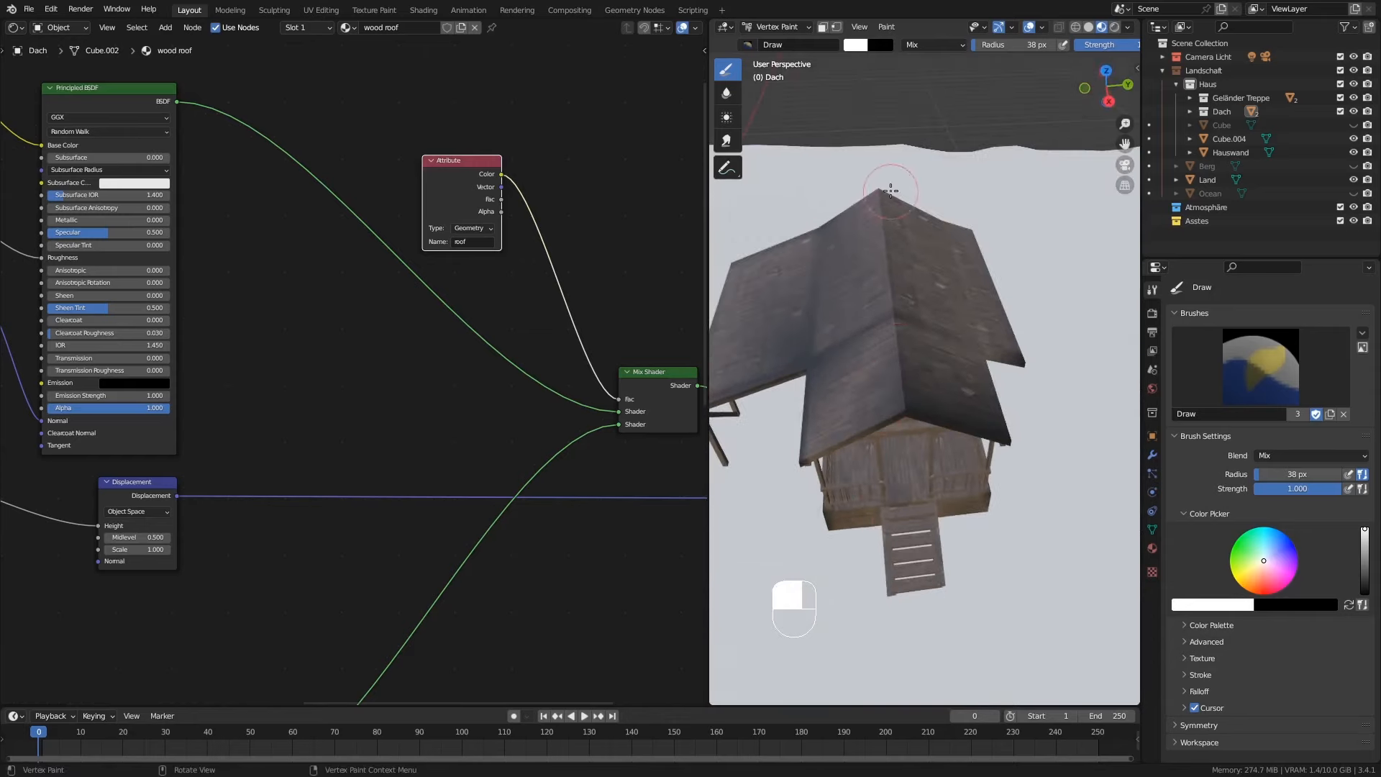
pyautogui.moveTo(1058, 228); pyautogui.dragTo(852, 366, button='middle')
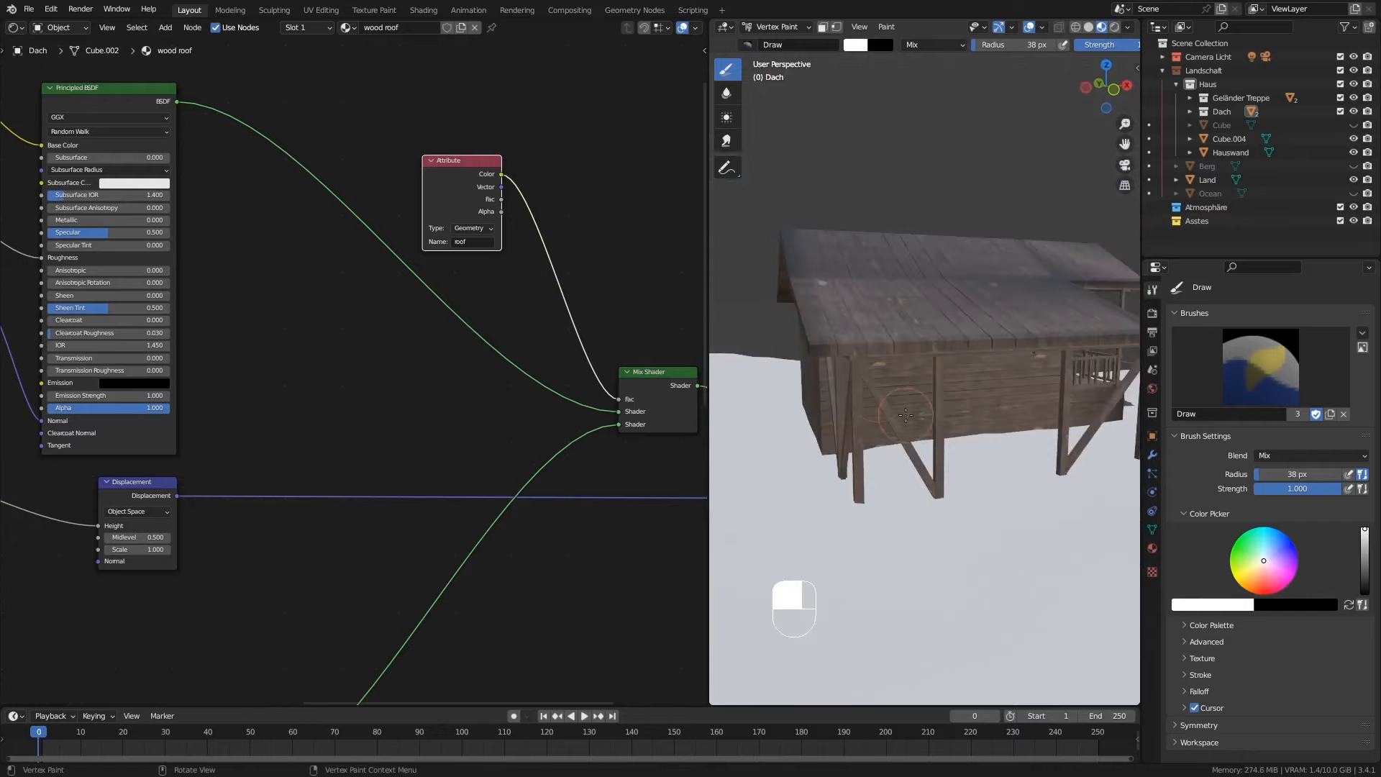
pyautogui.moveTo(839, 347)
pyautogui.mouseDown(button='middle')
pyautogui.moveTo(938, 392)
pyautogui.moveTo(920, 406)
pyautogui.moveTo(957, 438)
pyautogui.moveTo(939, 408)
pyautogui.moveTo(947, 393)
pyautogui.mouseUp(button='middle')
pyautogui.hotkey('ctrl', 'z')
pyautogui.keyDown('shift'); pyautogui.moveTo(1100, 438); pyautogui.dragTo(921, 394, button='middle'); pyautogui.keyUp('shift')
pyautogui.keyDown('shift'); pyautogui.moveTo(953, 331); pyautogui.dragTo(931, 387, button='middle'); pyautogui.keyUp('shift')
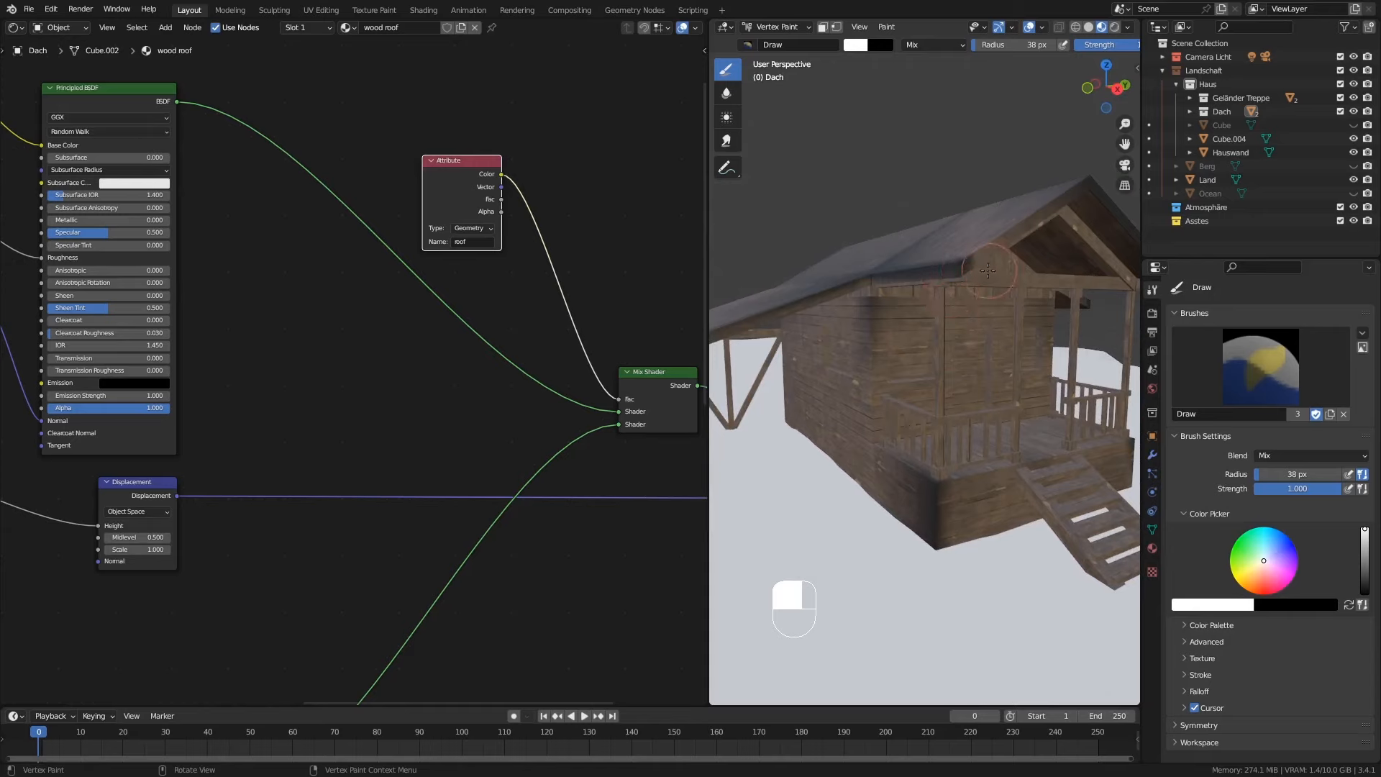
pyautogui.scroll(-3, 946, 267)
pyautogui.click(798, 27)
pyautogui.click(773, 43)
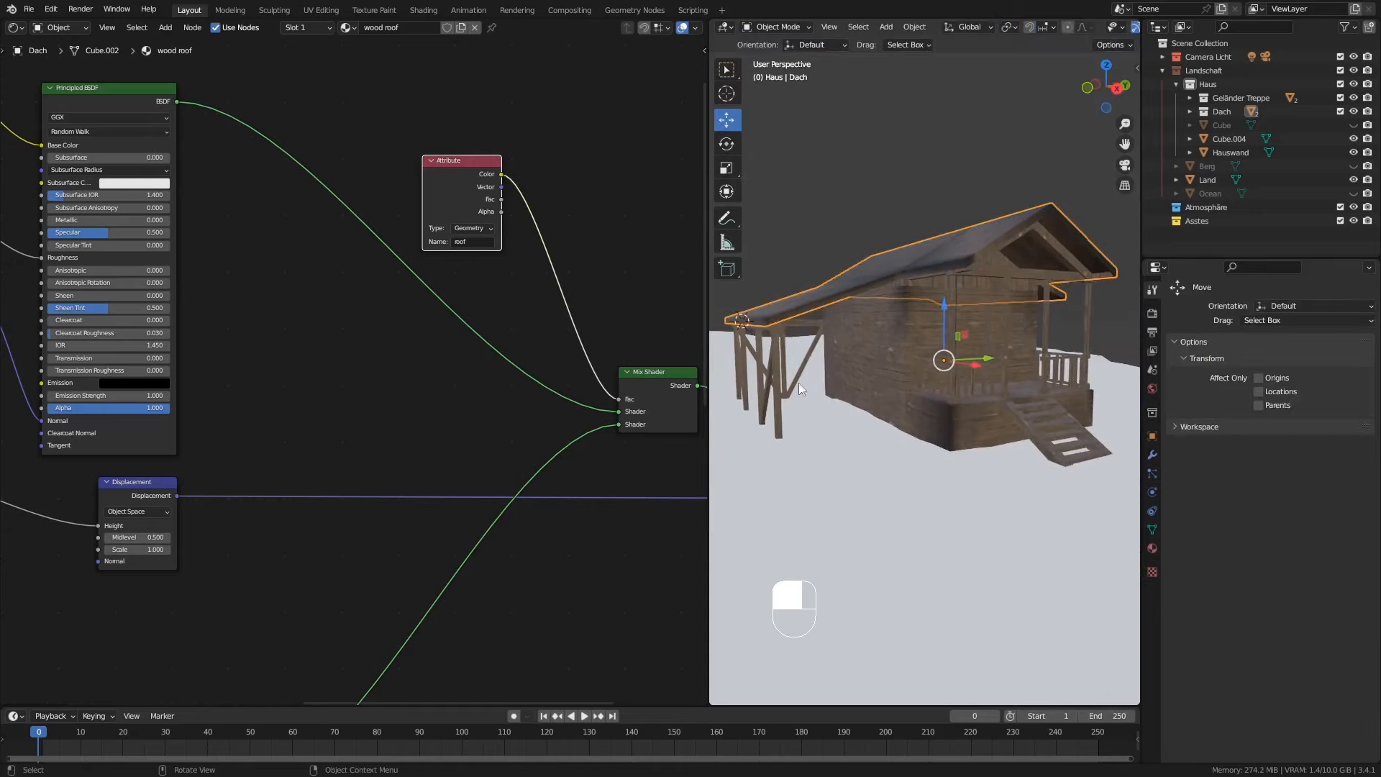
# Step: Select the railing and check its color attribute and assigned material, comparing the material with the roof's
pyautogui.moveTo(809, 387); pyautogui.dragTo(824, 377, button='middle')
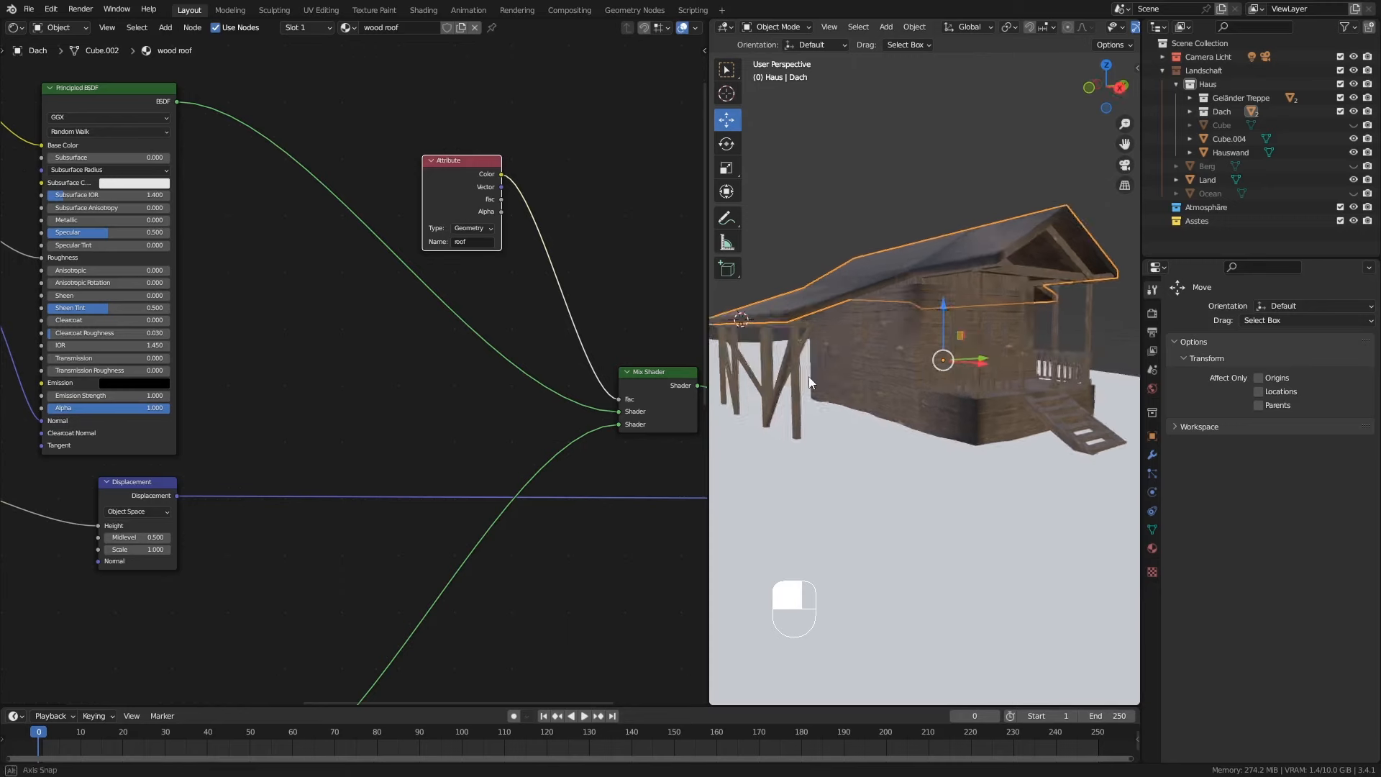
pyautogui.click(975, 371)
pyautogui.moveTo(975, 371); pyautogui.dragTo(1079, 424, button='middle')
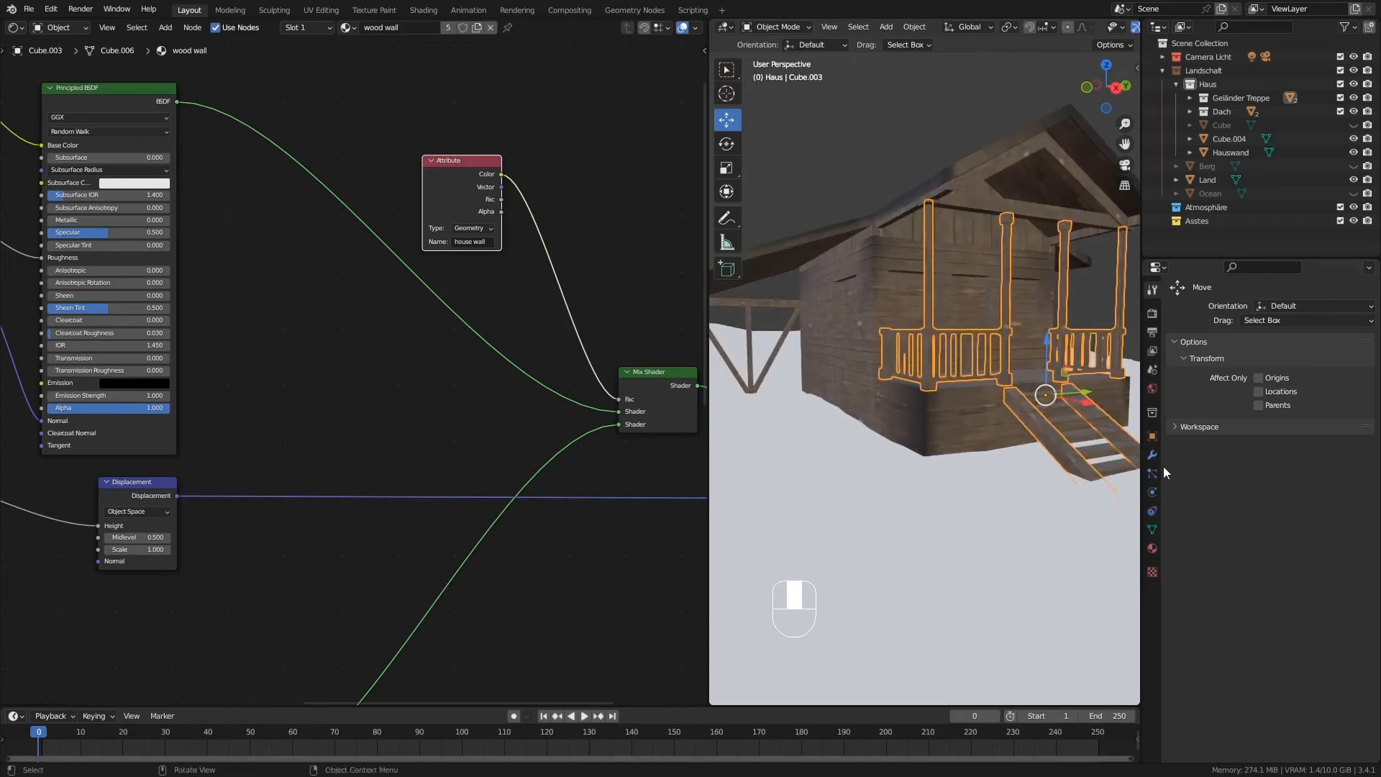
pyautogui.click(1152, 530)
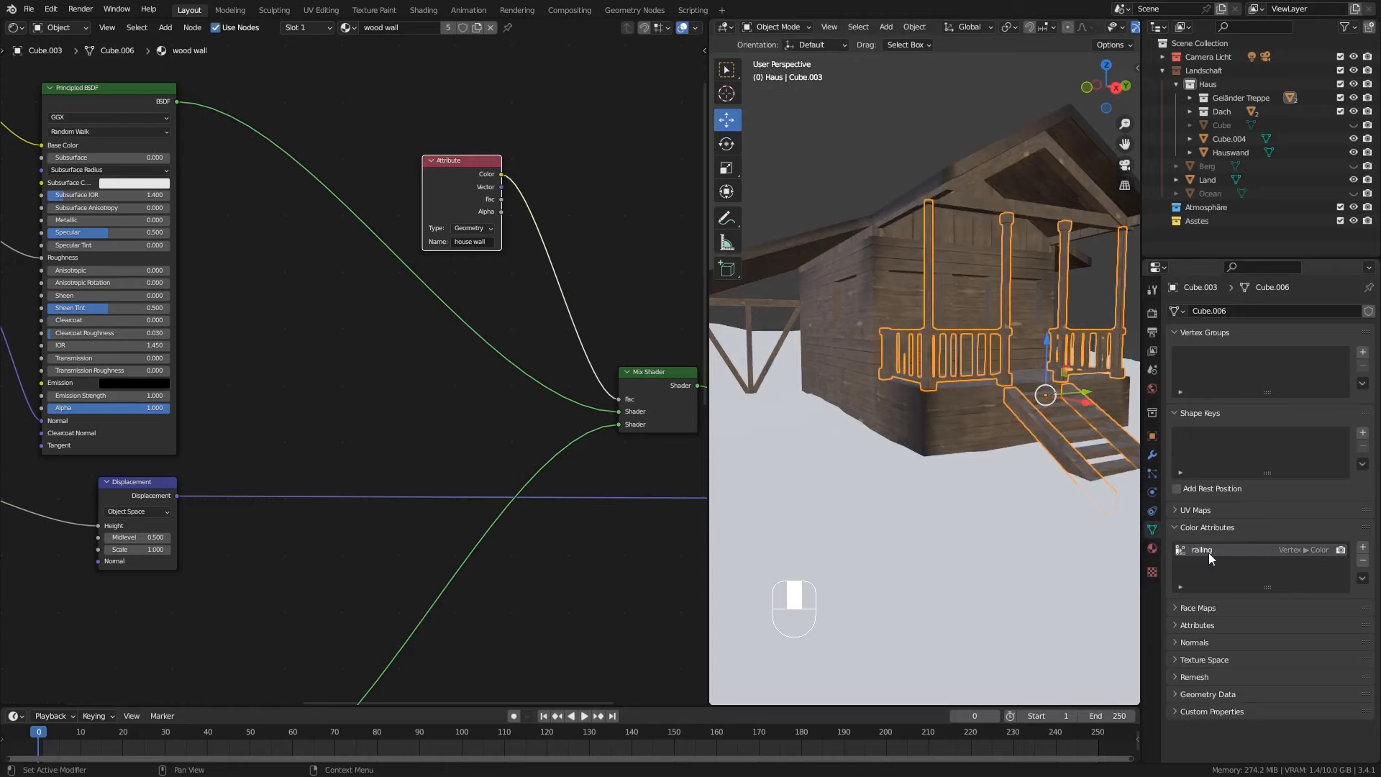
pyautogui.click(1150, 549)
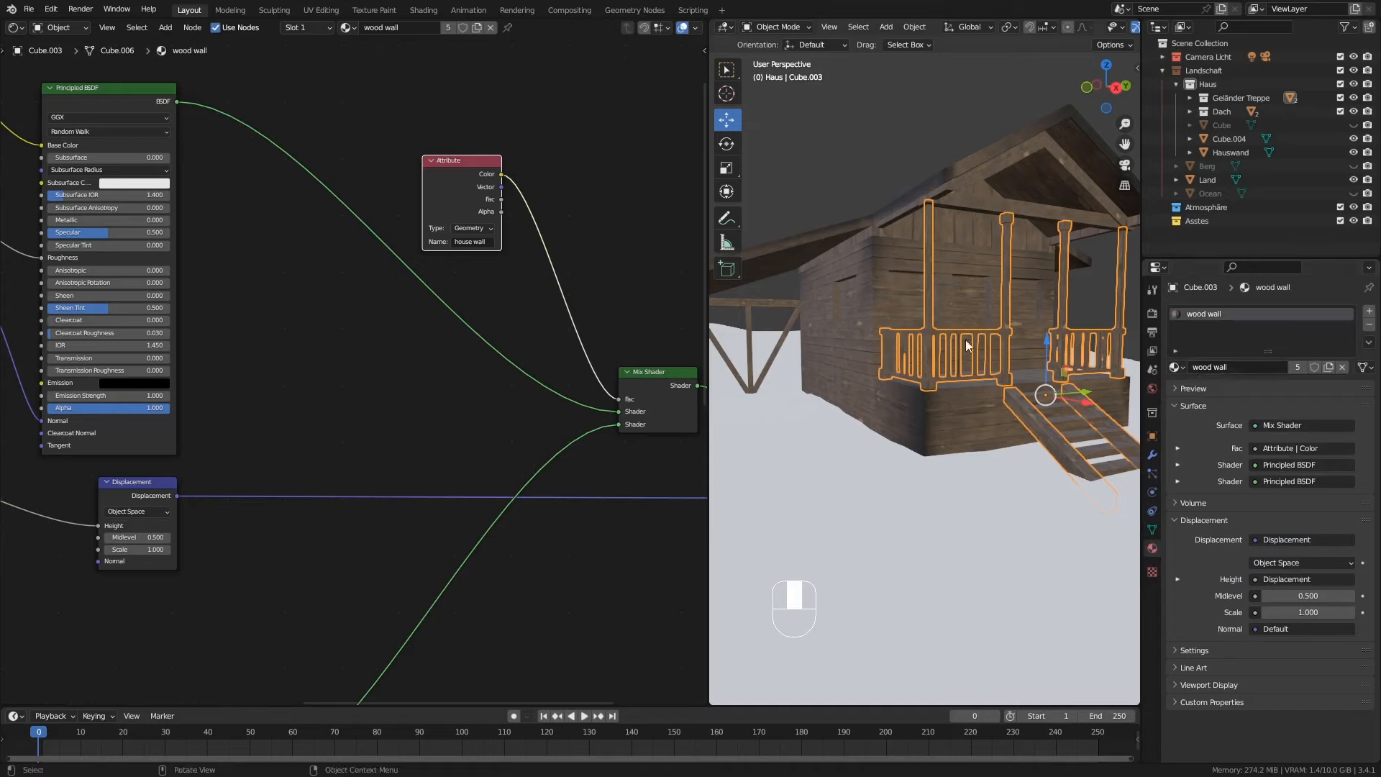
pyautogui.click(905, 202)
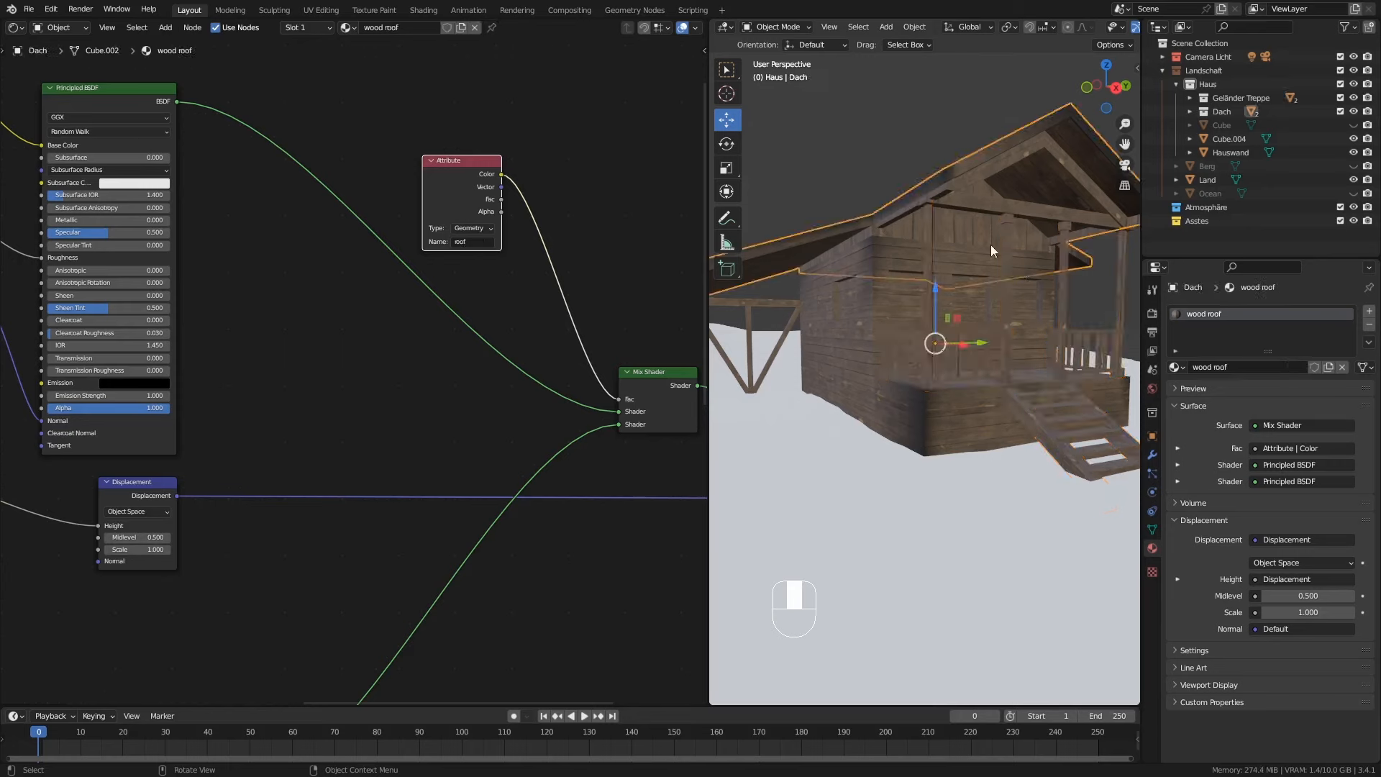
pyautogui.click(944, 362)
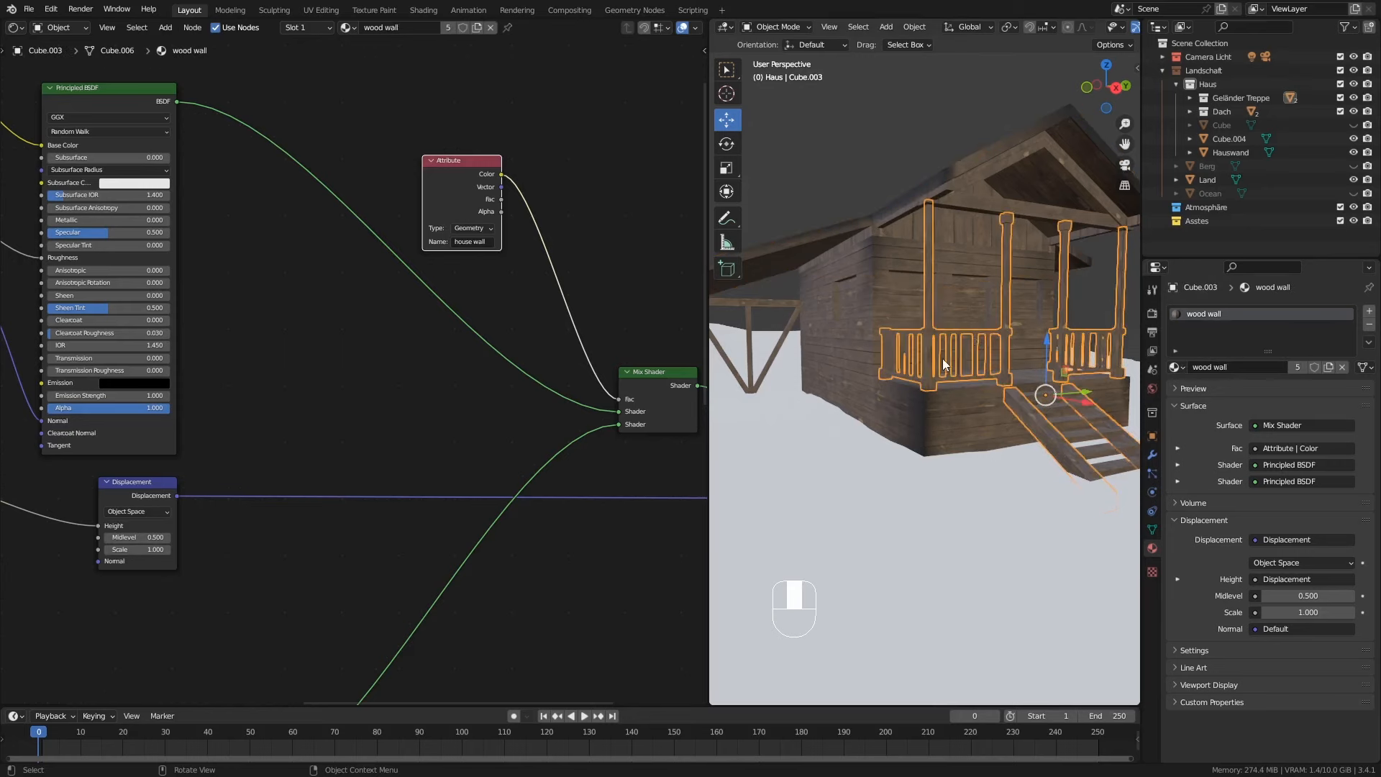
# Step: Make the railing's wood wall material a single-user copy and rename it "wood railing"
pyautogui.click(1296, 366)
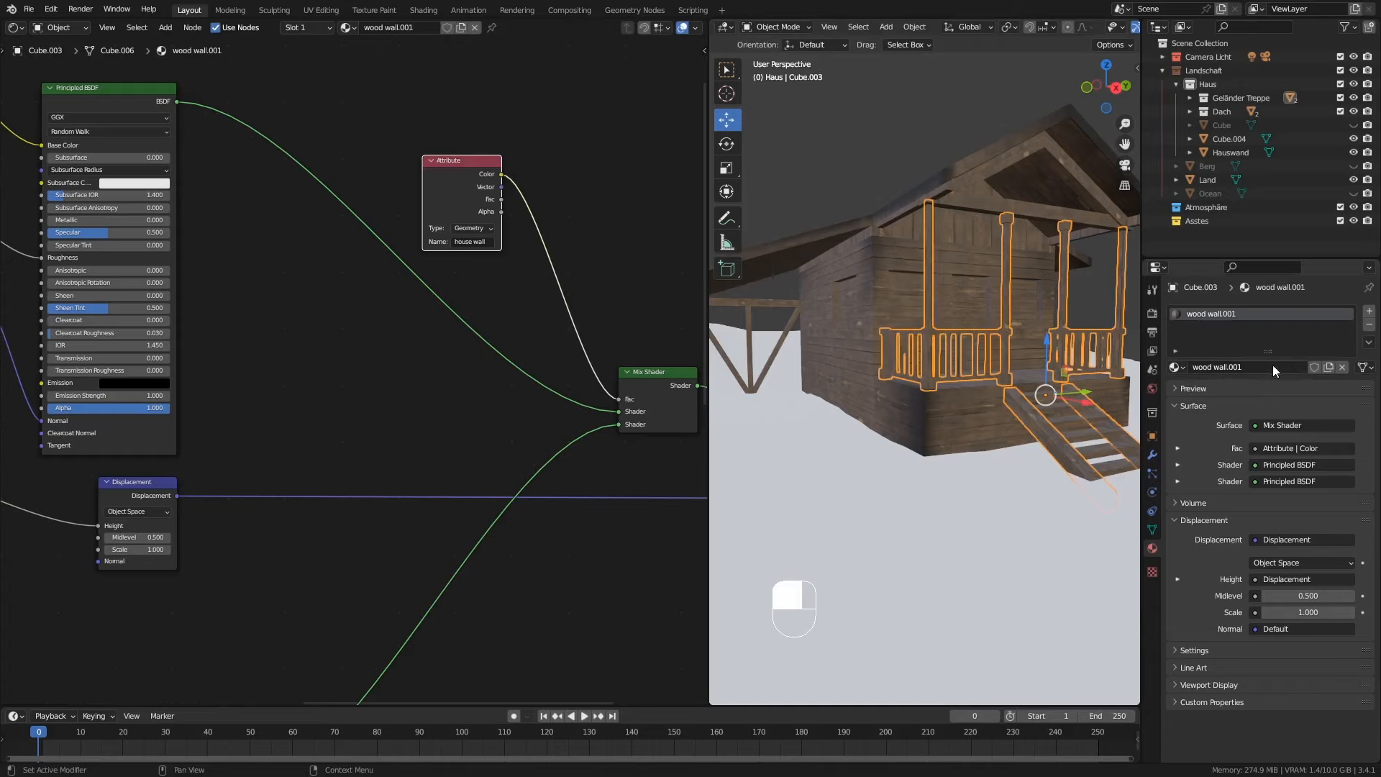
pyautogui.click(1222, 366)
pyautogui.click(1228, 367)
pyautogui.press('Return')
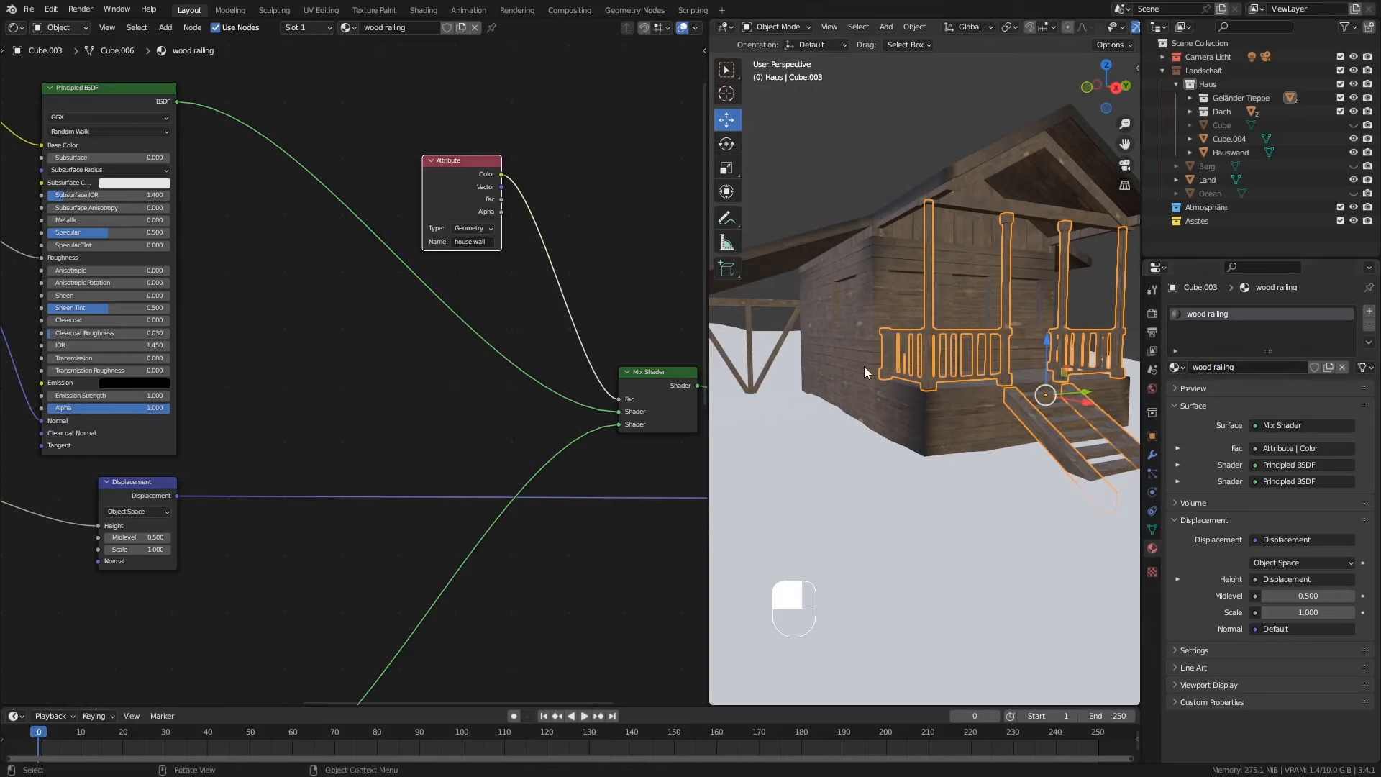
# Step: Set the attribute name of the wood railing material's Attribute node to "railing", matching the railing's color attribute
pyautogui.click(1152, 529)
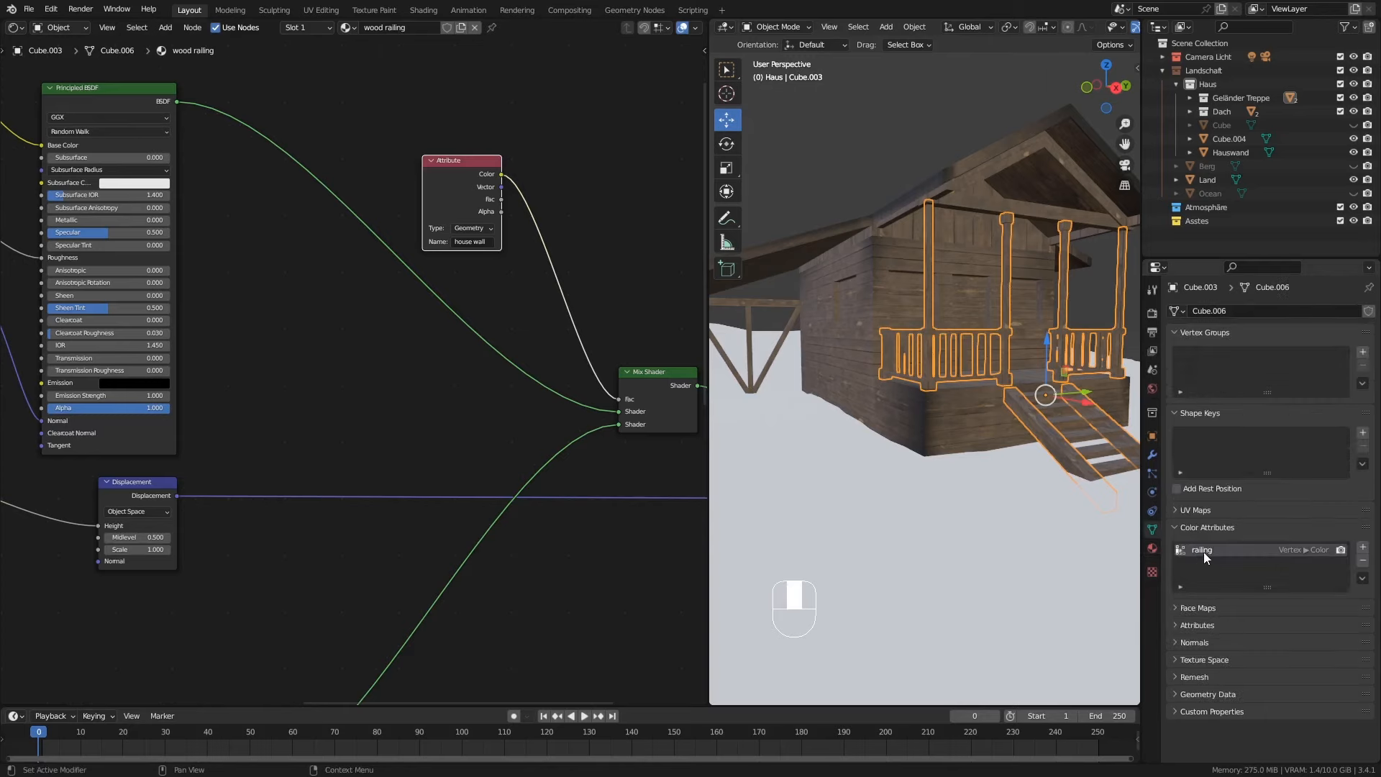
pyautogui.press('ctrl')
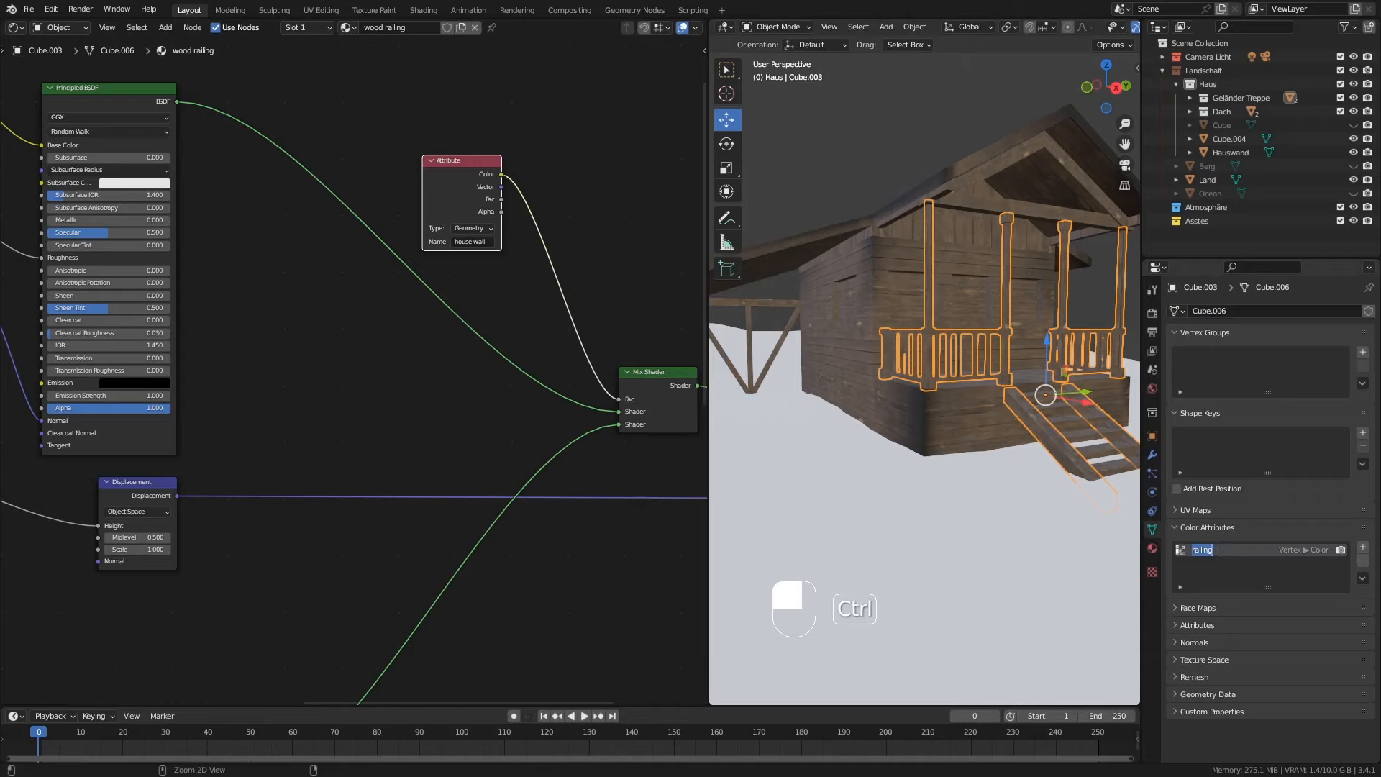
pyautogui.press('Return')
pyautogui.click(465, 243)
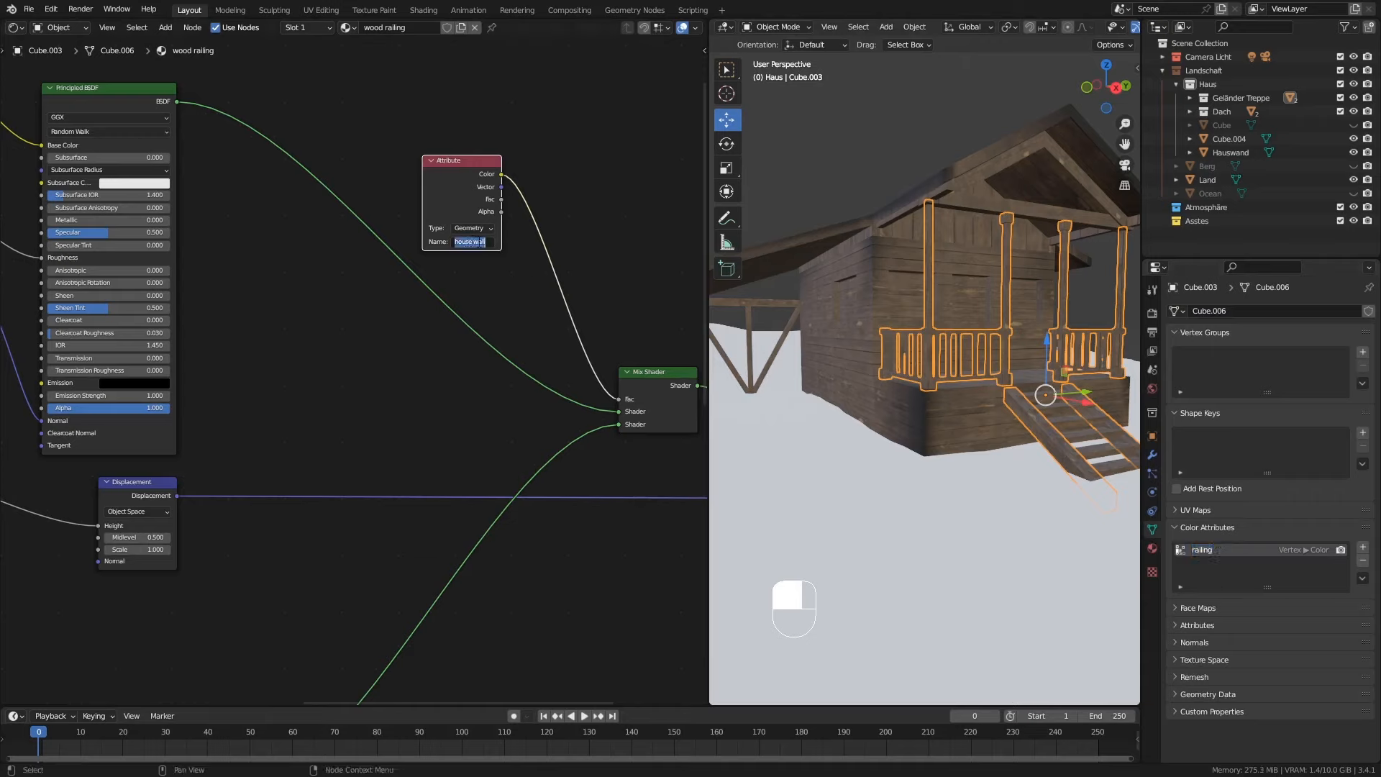
pyautogui.write('railing')
pyautogui.press('Return')
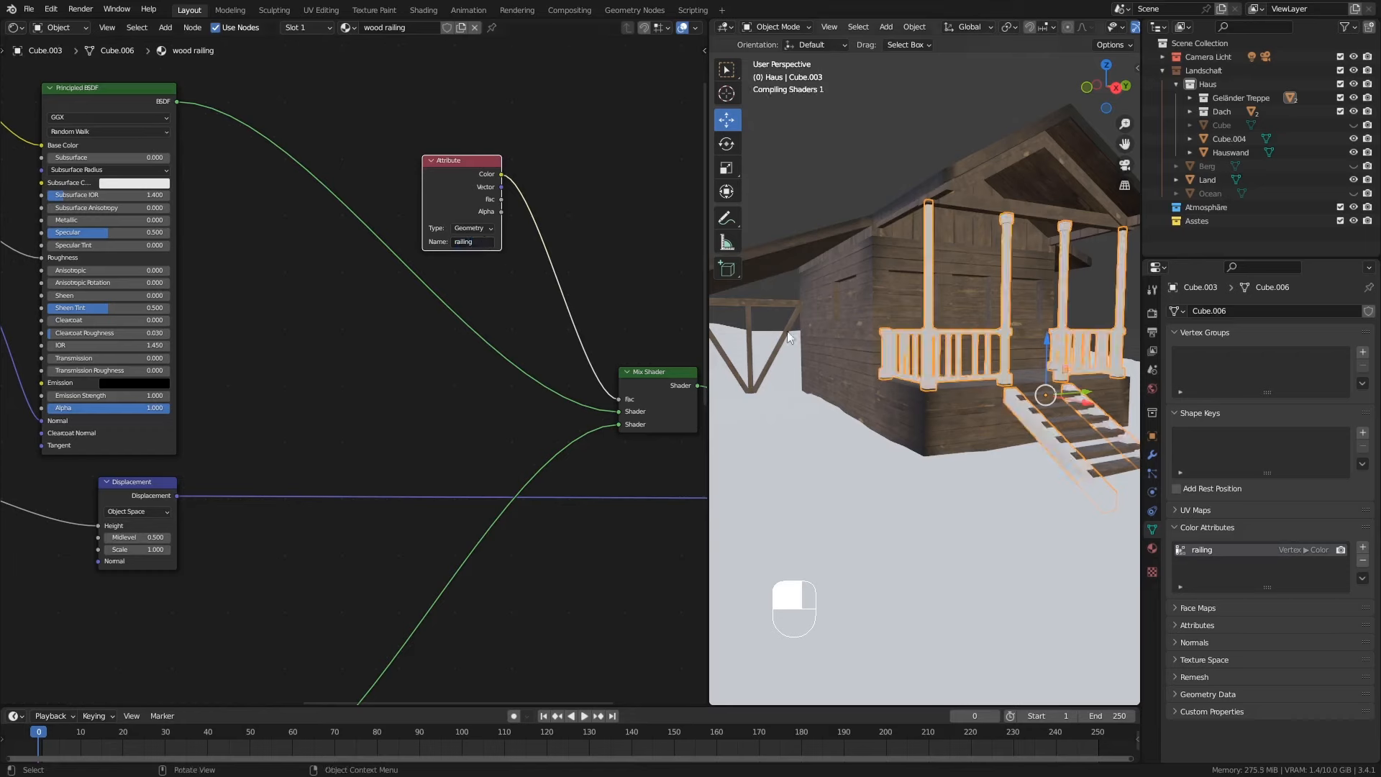
# Step: Switch the railing to Vertex Paint mode, set the brush color to white, and paint the corners of the front railing
pyautogui.moveTo(960, 366); pyautogui.dragTo(891, 404, button='middle')
pyautogui.moveTo(900, 324); pyautogui.dragTo(925, 331, button='middle')
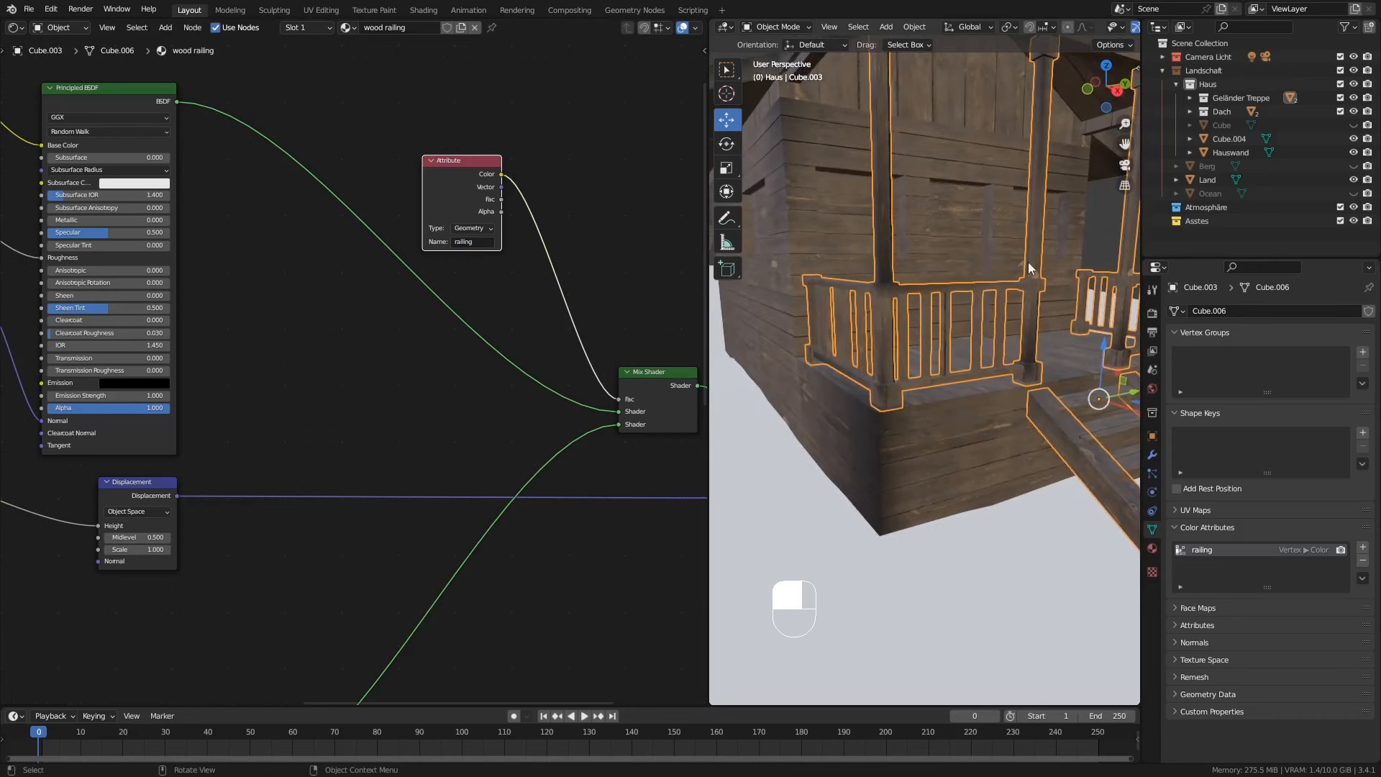
pyautogui.click(772, 26)
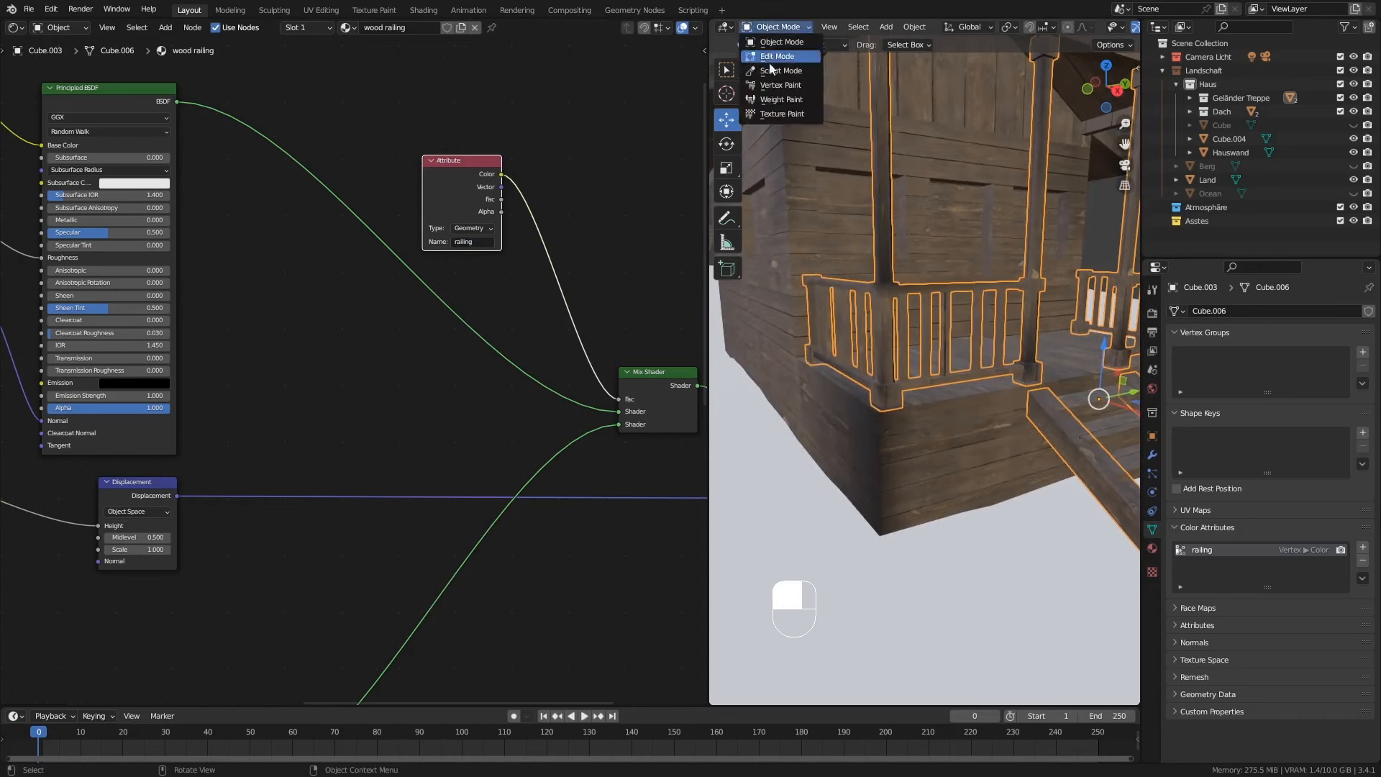
pyautogui.click(780, 86)
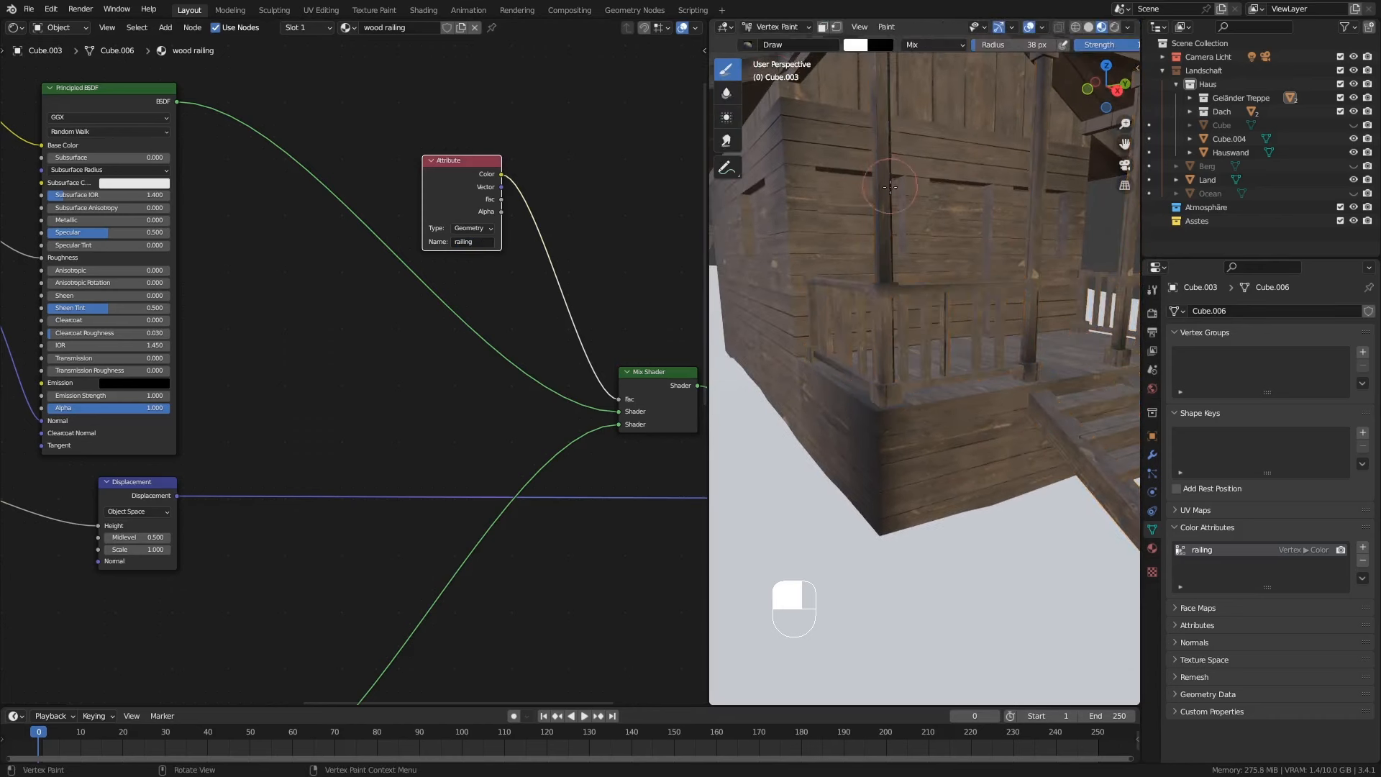
pyautogui.click(1152, 291)
pyautogui.moveTo(1365, 538)
pyautogui.mouseDown()
pyautogui.moveTo(1366, 550)
pyautogui.moveTo(1365, 522)
pyautogui.mouseUp()
pyautogui.moveTo(947, 368); pyautogui.dragTo(924, 392, button='middle')
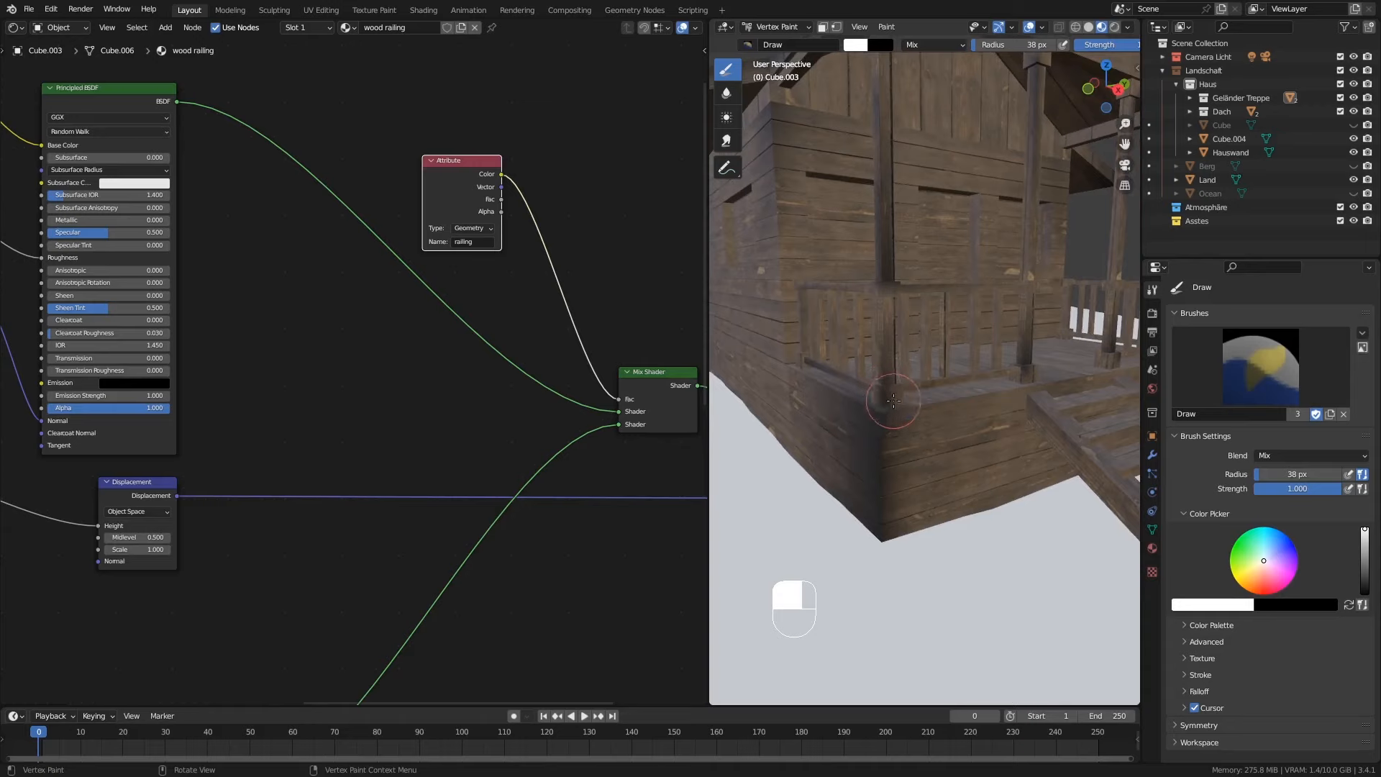
pyautogui.moveTo(875, 407)
pyautogui.mouseDown(button='middle')
pyautogui.moveTo(881, 294)
pyautogui.moveTo(812, 325)
pyautogui.mouseUp(button='middle')
pyautogui.moveTo(749, 307); pyautogui.dragTo(738, 304)
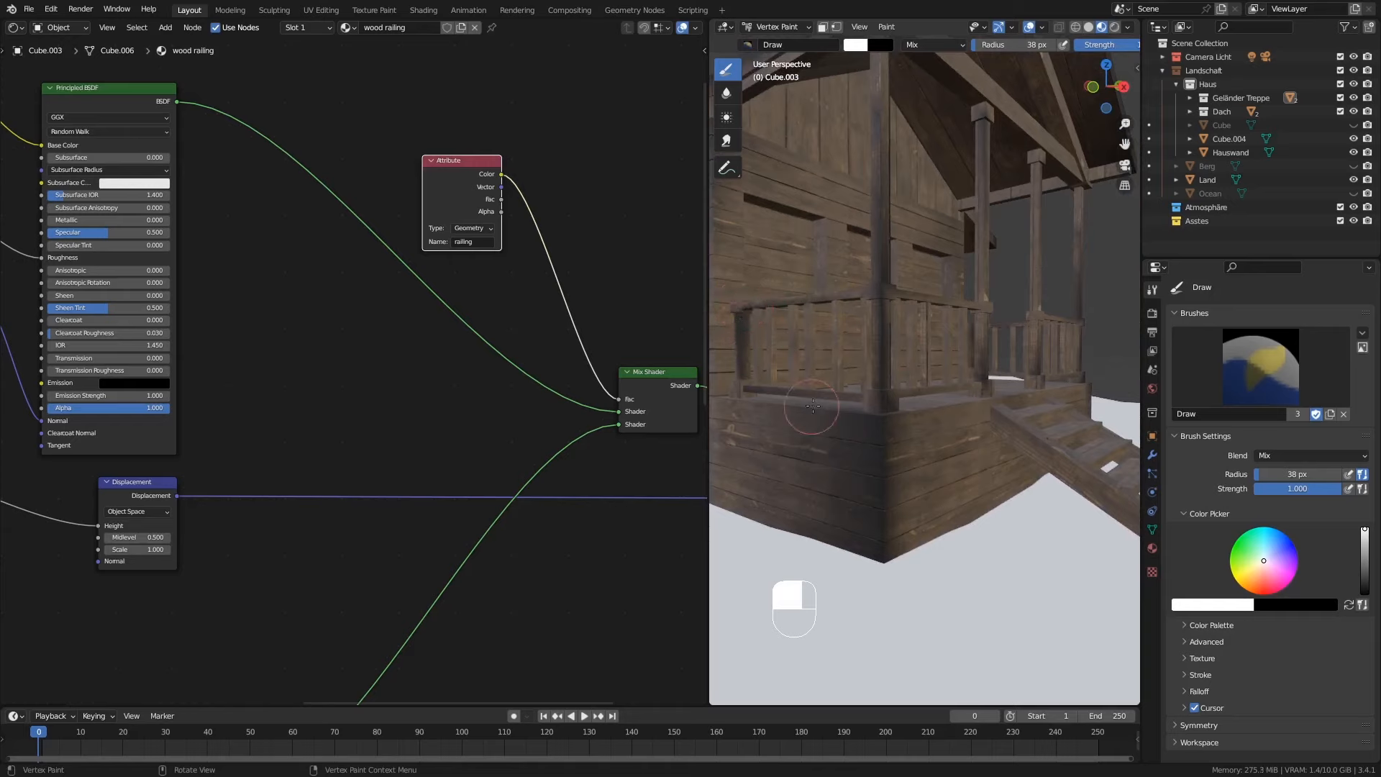
pyautogui.moveTo(812, 409); pyautogui.dragTo(782, 402, button='middle')
# Step: Vertex paint white on the tops of the porch posts where they meet the roof beam
pyautogui.keyDown('shift'); pyautogui.moveTo(949, 266); pyautogui.dragTo(1047, 435, button='middle'); pyautogui.keyUp('shift')
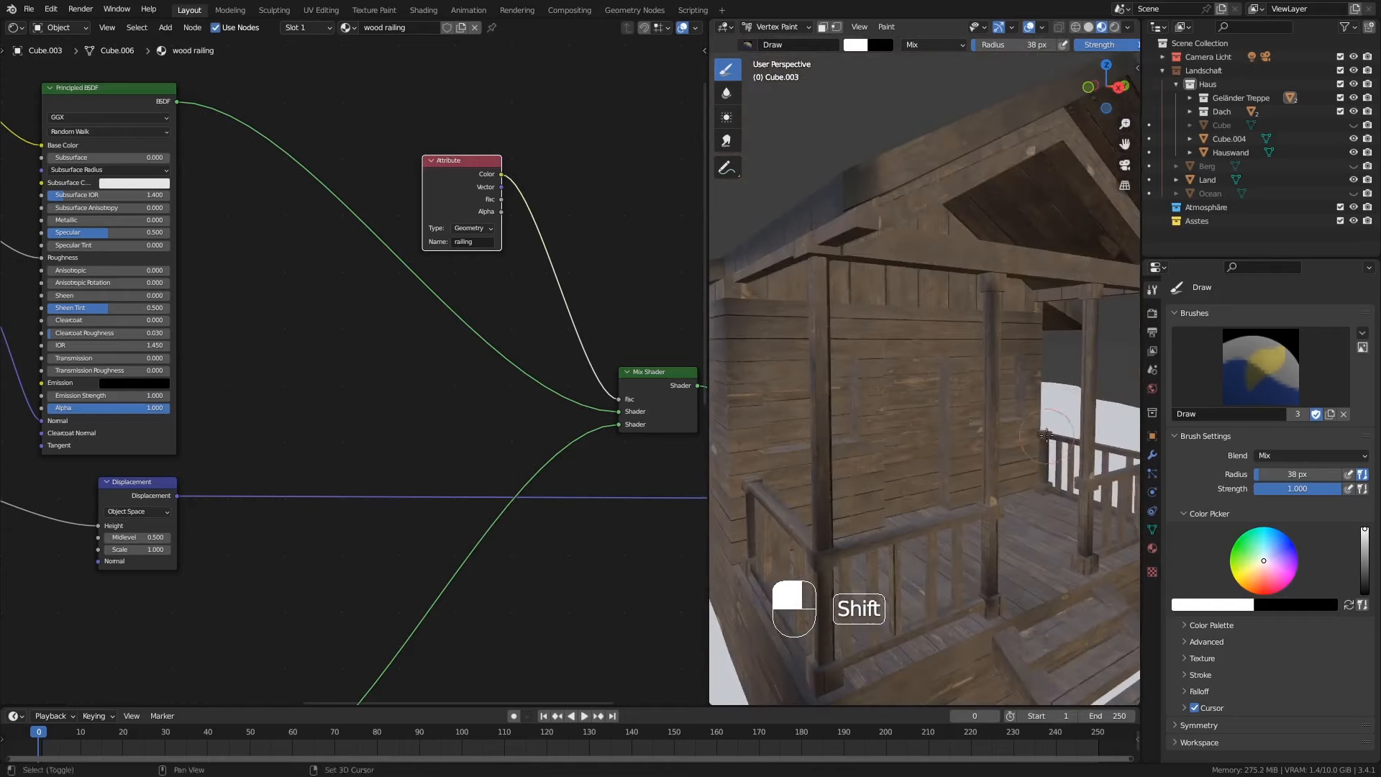
pyautogui.click(992, 277)
pyautogui.moveTo(1043, 306); pyautogui.dragTo(996, 306, button='middle')
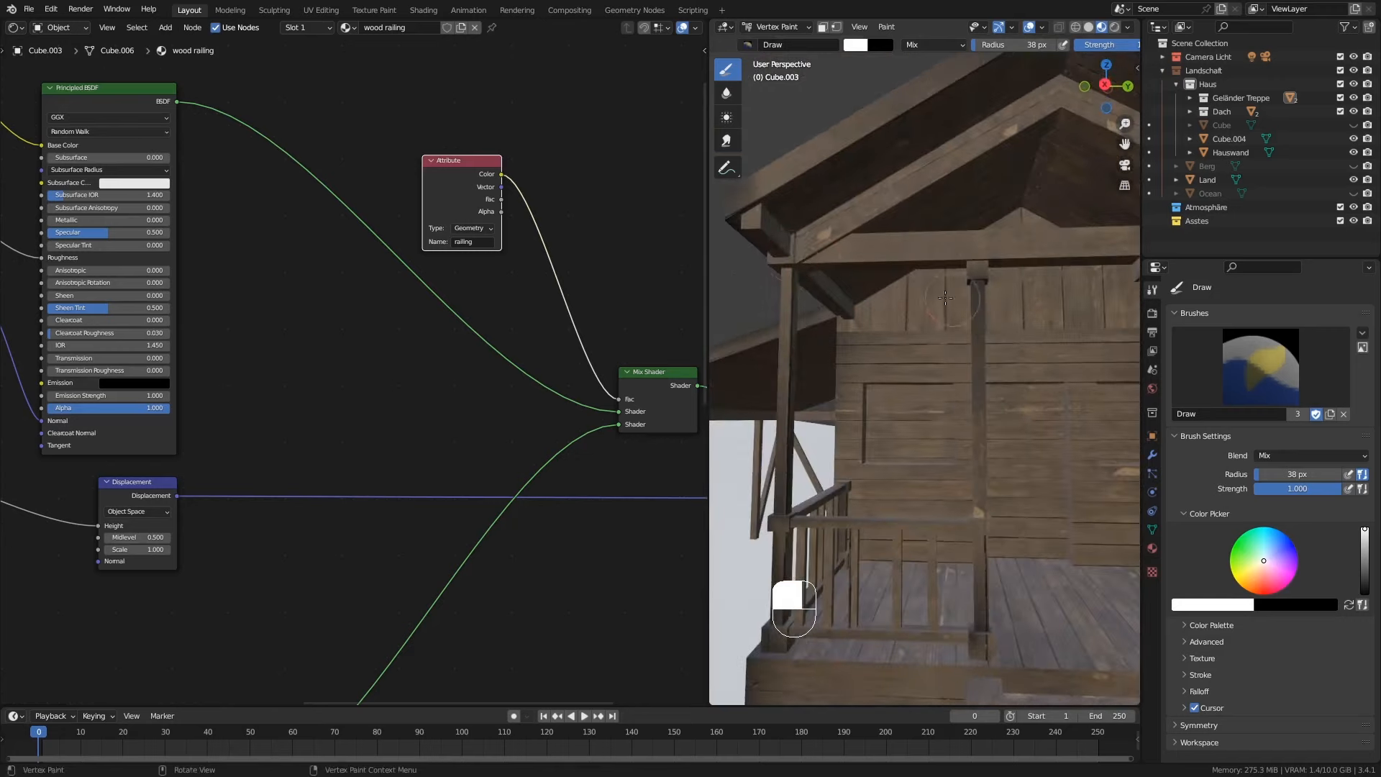
pyautogui.click(787, 260)
# Step: Vertex paint white on the remaining railing and stair areas, and return to Object Mode
pyautogui.moveTo(864, 290)
pyautogui.mouseDown(button='middle')
pyautogui.moveTo(848, 291)
pyautogui.moveTo(891, 298)
pyautogui.moveTo(895, 338)
pyautogui.mouseUp(button='middle')
pyautogui.moveTo(928, 403); pyautogui.dragTo(874, 403, button='middle')
pyautogui.keyDown('shift'); pyautogui.moveTo(879, 532); pyautogui.dragTo(848, 538, button='middle'); pyautogui.keyUp('shift')
pyautogui.moveTo(899, 482); pyautogui.dragTo(968, 478, button='middle')
pyautogui.moveTo(921, 439); pyautogui.dragTo(927, 431)
pyautogui.moveTo(928, 431); pyautogui.dragTo(984, 529, button='middle')
pyautogui.moveTo(917, 425)
pyautogui.keyDown('shift'); pyautogui.mouseDown(button='middle')
pyautogui.moveTo(967, 493)
pyautogui.moveTo(939, 478)
pyautogui.moveTo(911, 328)
pyautogui.moveTo(968, 345)
pyautogui.mouseUp(button='middle'); pyautogui.keyUp('shift')
pyautogui.click(777, 28)
pyautogui.click(779, 41)
# Step: Select the support beams under the side roof, make their wood wall material a single-user copy, and rename it "wood beams"
pyautogui.keyDown('ctrl'); pyautogui.moveTo(961, 309); pyautogui.dragTo(918, 382, button='middle'); pyautogui.keyUp('ctrl')
pyautogui.keyDown('shift'); pyautogui.moveTo(827, 374); pyautogui.dragTo(787, 392, button='middle'); pyautogui.keyUp('shift')
pyautogui.click(832, 348)
pyautogui.click(1152, 549)
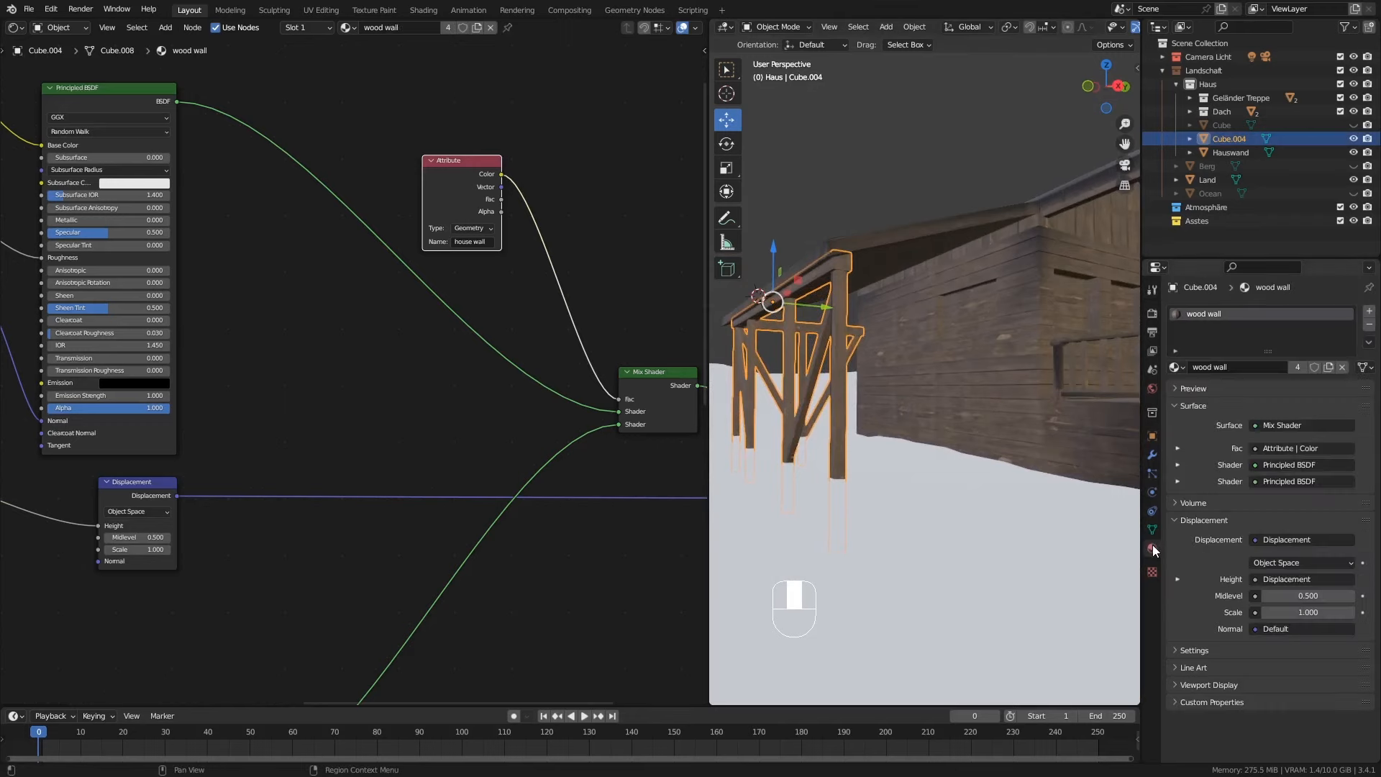
pyautogui.click(1298, 366)
pyautogui.click(1221, 367)
pyautogui.click(1218, 367)
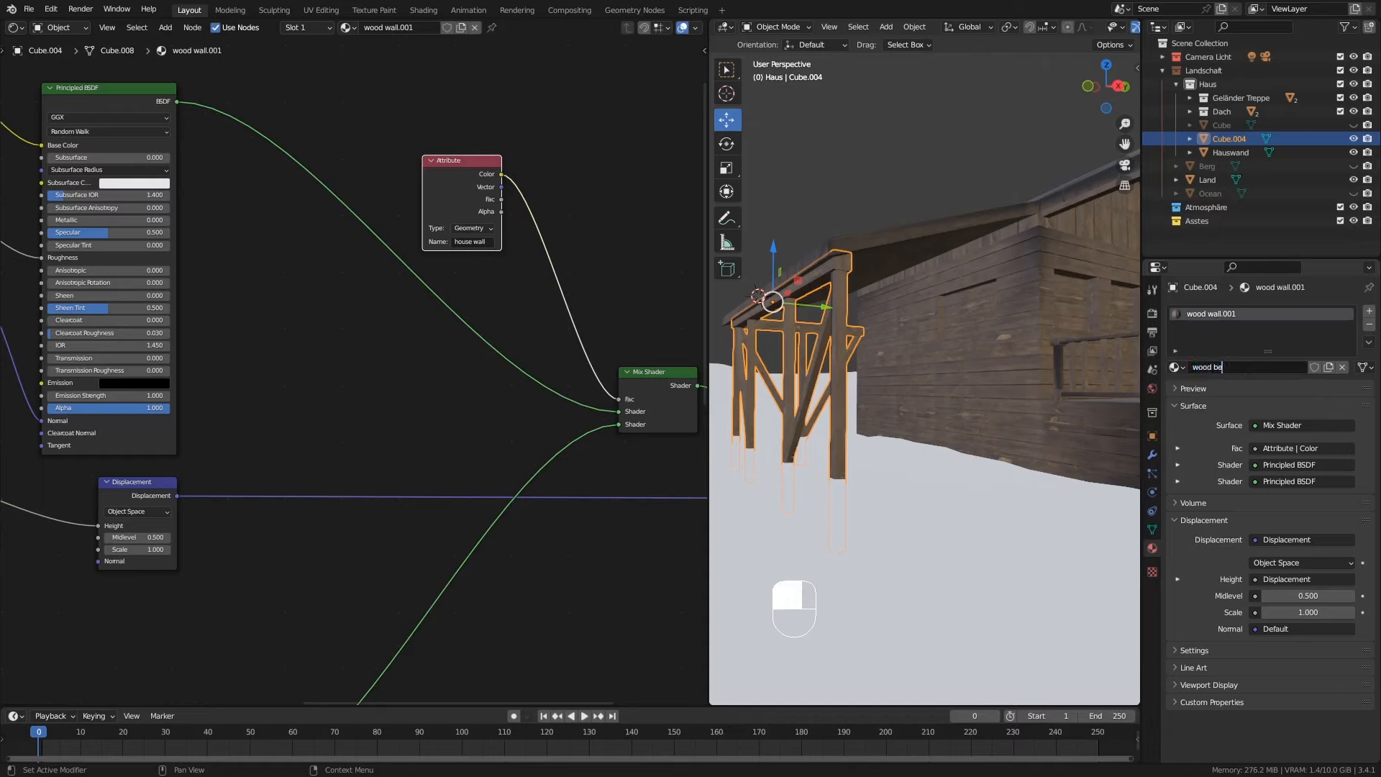
pyautogui.write('beams')
pyautogui.press('Return')
# Step: Set the attribute name of the wood beams material's Attribute node to "beams", matching the beams' color attribute
pyautogui.moveTo(903, 380); pyautogui.dragTo(938, 404, button='middle')
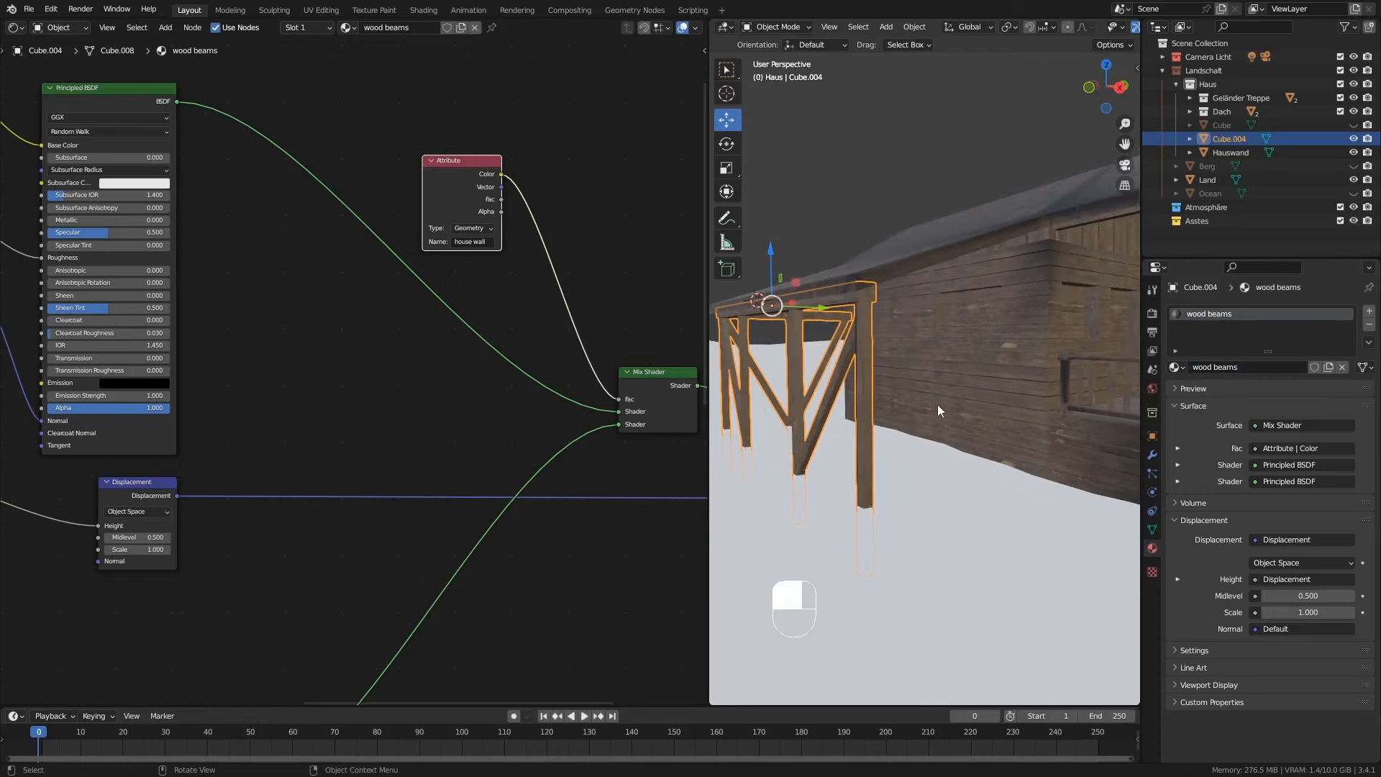
pyautogui.click(1152, 529)
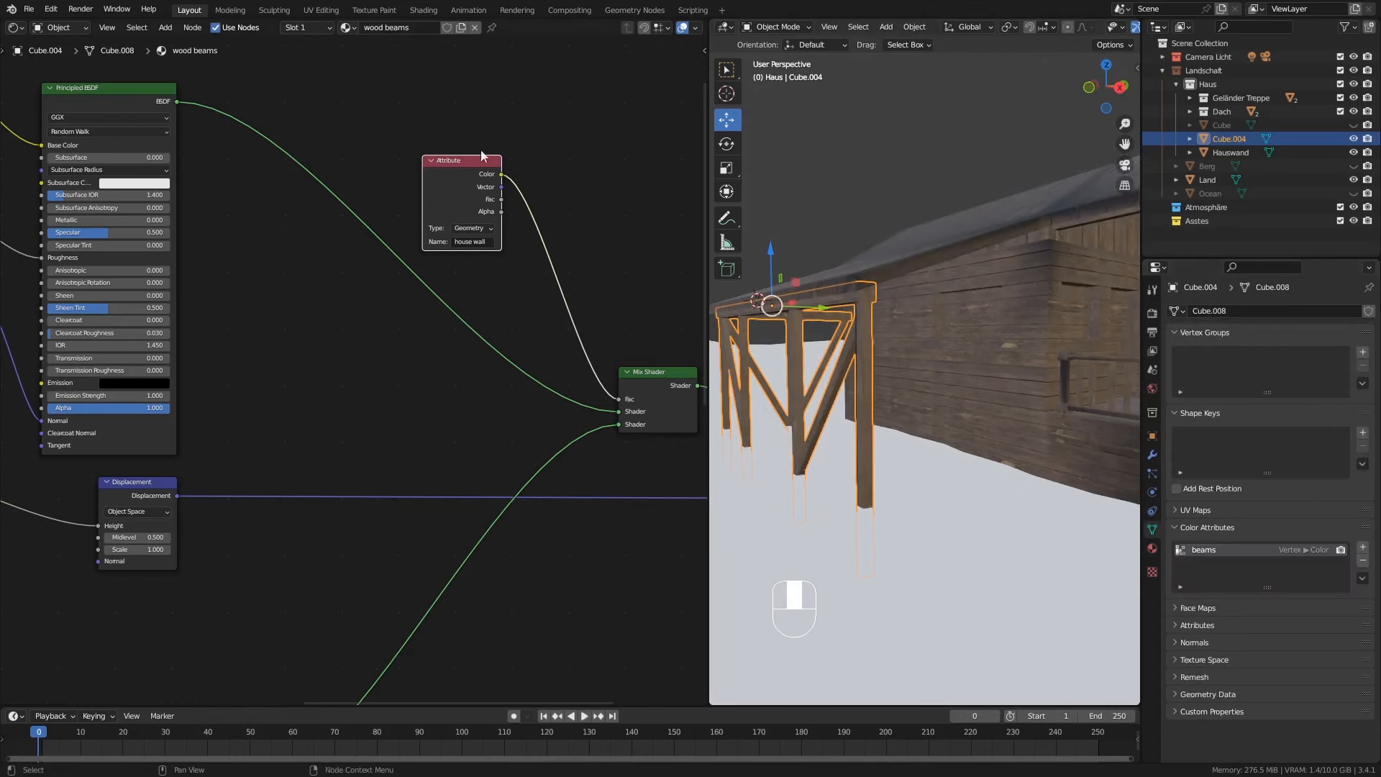
pyautogui.click(480, 243)
pyautogui.press('Return')
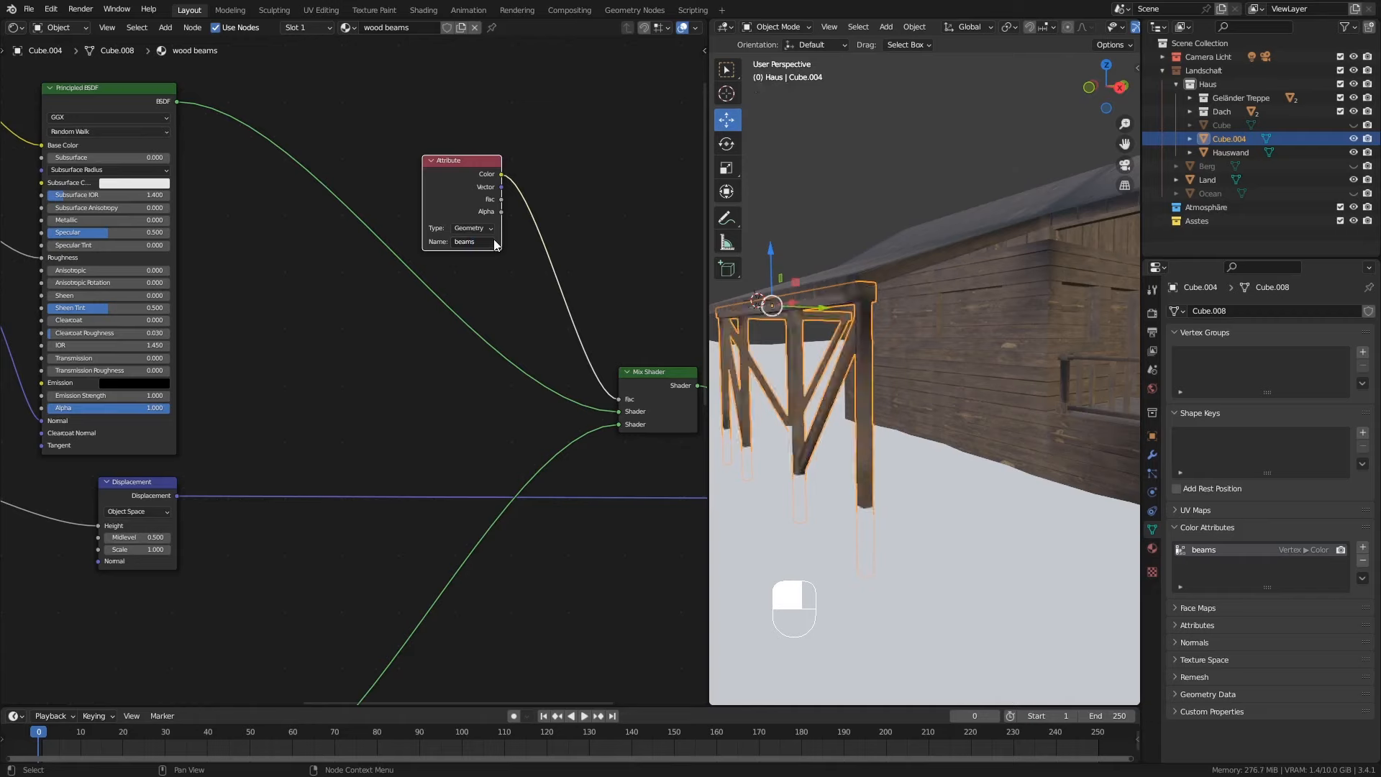
# Step: Switch the support beams to Vertex Paint mode and paint white on the tops and feet of the posts
pyautogui.moveTo(765, 351); pyautogui.dragTo(827, 339, button='middle')
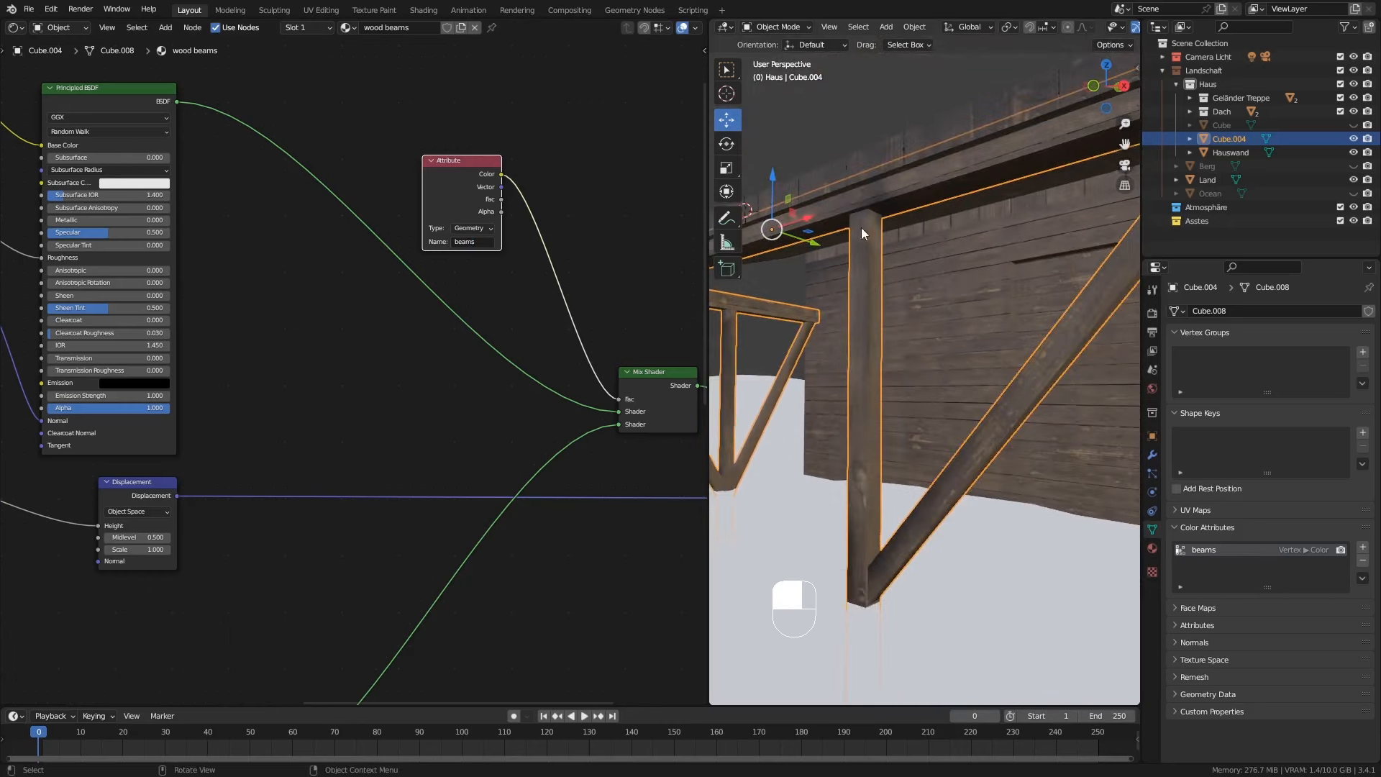
pyautogui.scroll(-3, 922, 240)
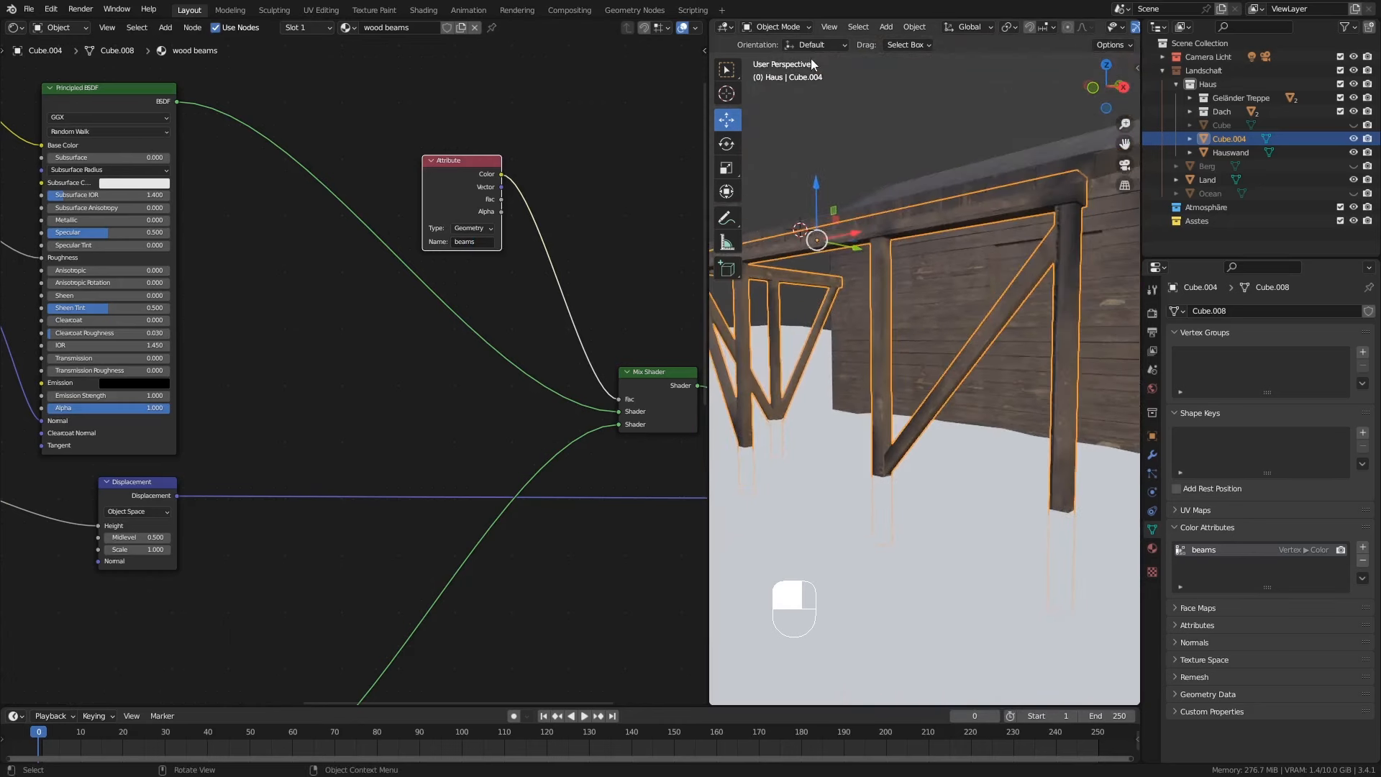
pyautogui.click(772, 26)
pyautogui.click(779, 85)
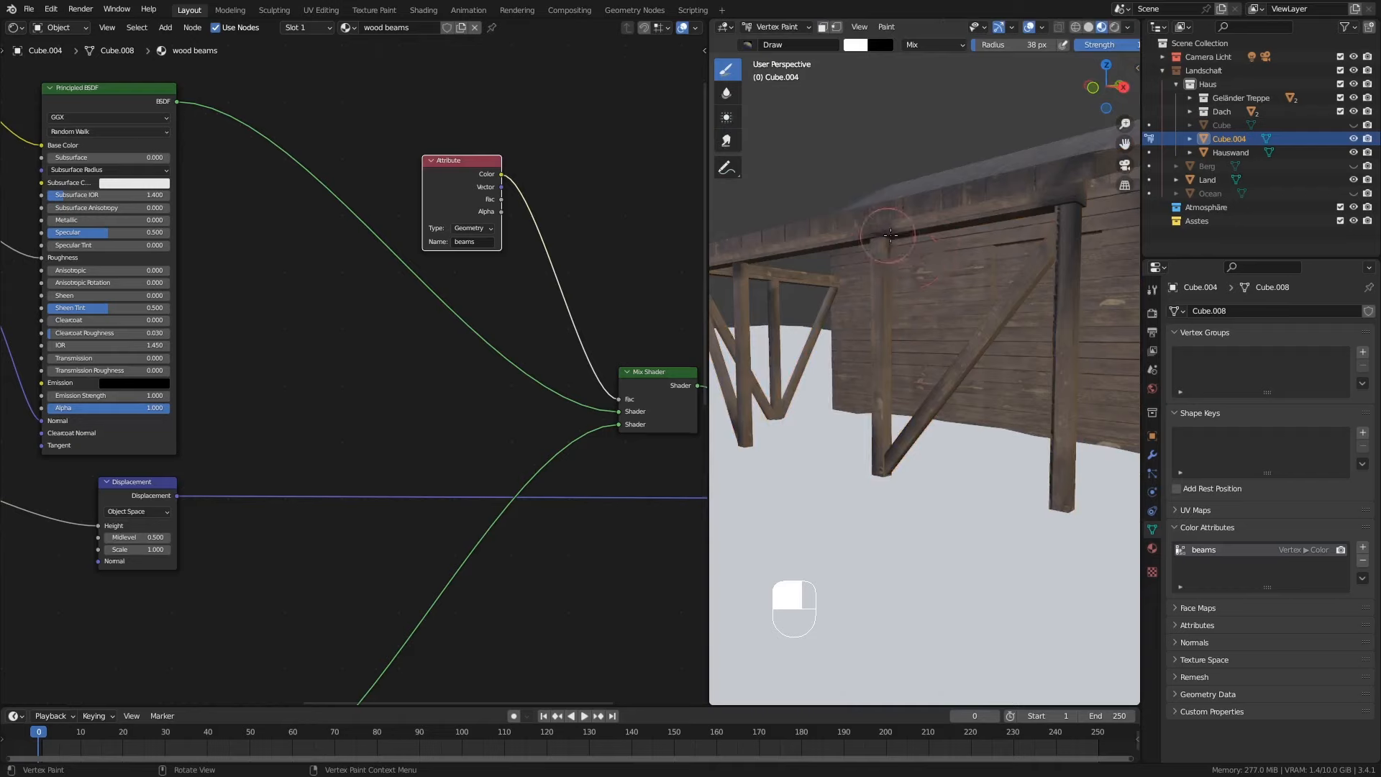
pyautogui.moveTo(878, 234)
pyautogui.mouseDown(button='middle')
pyautogui.moveTo(918, 360)
pyautogui.moveTo(874, 481)
pyautogui.mouseUp(button='middle')
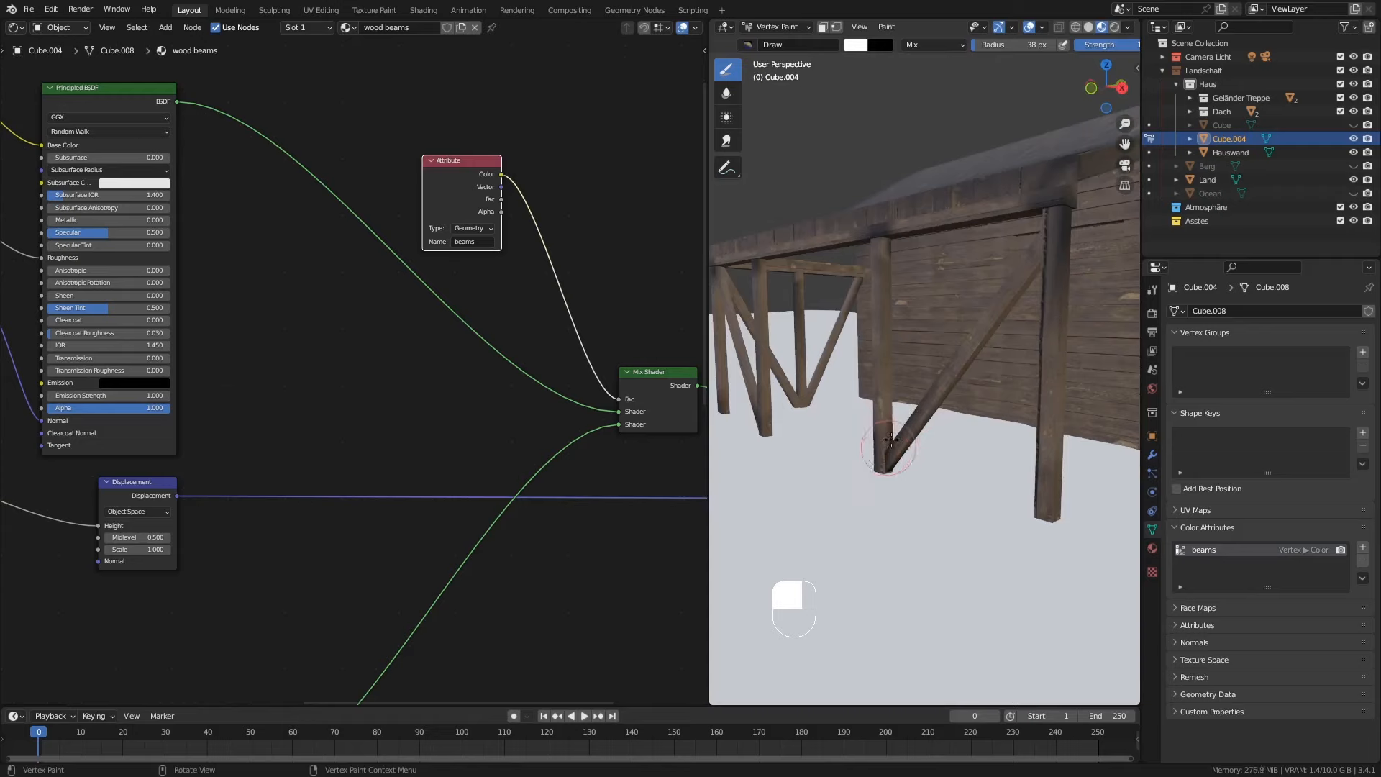
pyautogui.moveTo(878, 426)
pyautogui.mouseDown(button='middle')
pyautogui.moveTo(950, 392)
pyautogui.moveTo(942, 450)
pyautogui.moveTo(986, 463)
pyautogui.mouseUp(button='middle')
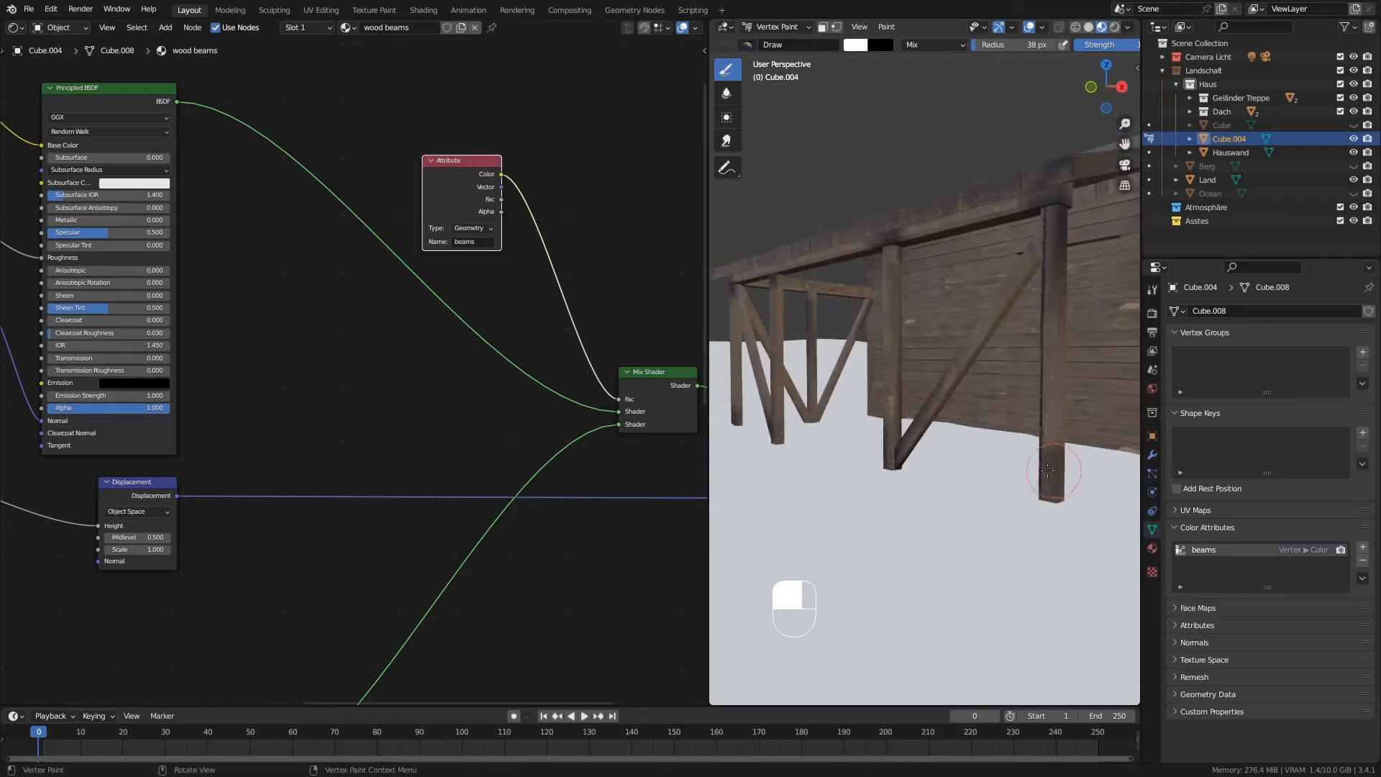
pyautogui.moveTo(809, 447); pyautogui.dragTo(927, 437, button='middle')
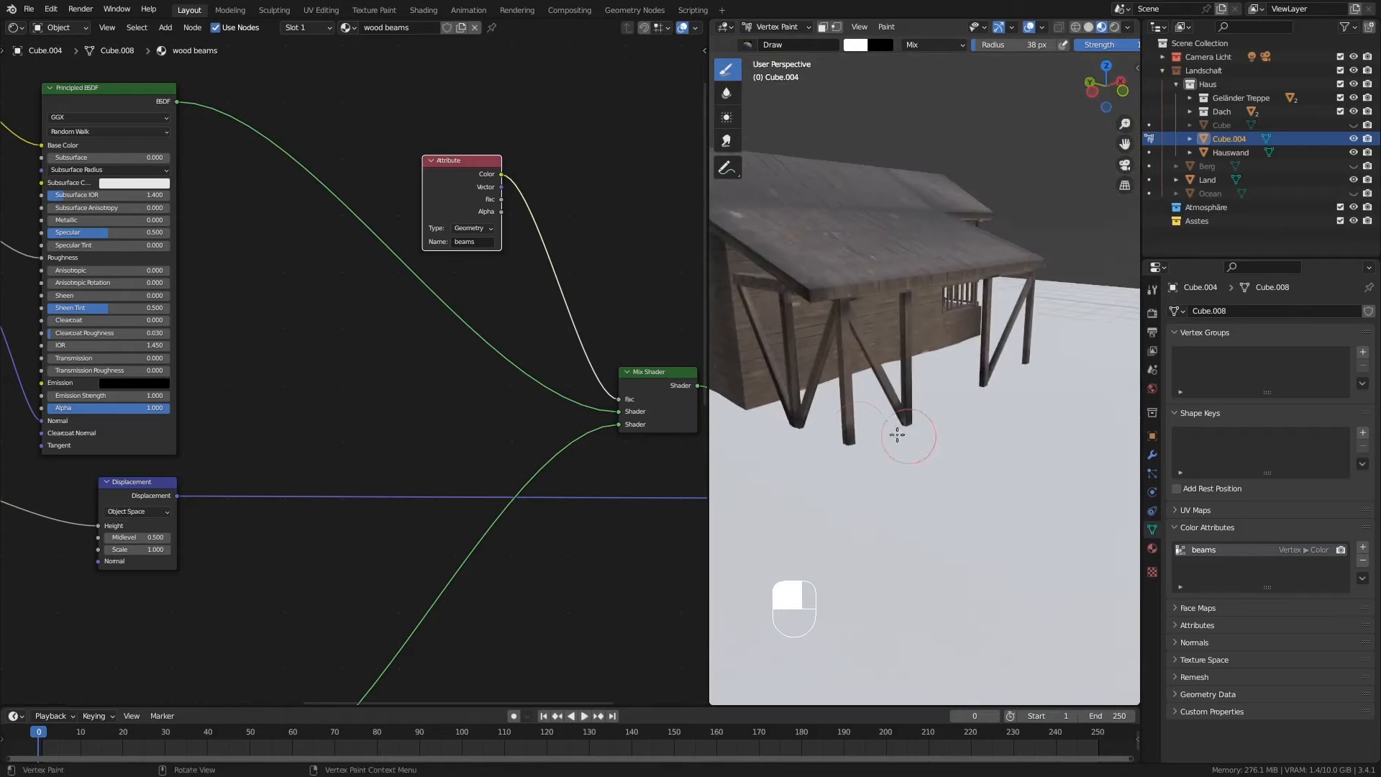
# Step: Vertex paint white on the support beams where the end post joins the horizontal beam under the side roof
pyautogui.moveTo(795, 305)
pyautogui.mouseDown(button='middle')
pyautogui.moveTo(820, 298)
pyautogui.moveTo(791, 289)
pyautogui.moveTo(730, 327)
pyautogui.moveTo(640, 320)
pyautogui.mouseUp(button='middle')
pyautogui.click(792, 290)
pyautogui.keyDown('ctrl'); pyautogui.moveTo(1188, 309); pyautogui.dragTo(1185, 318, button='middle'); pyautogui.keyUp('ctrl')
pyautogui.moveTo(913, 344); pyautogui.dragTo(819, 209, button='middle')
pyautogui.moveTo(811, 194)
pyautogui.mouseDown()
pyautogui.moveTo(795, 187)
pyautogui.moveTo(807, 190)
pyautogui.mouseUp()
pyautogui.moveTo(800, 191); pyautogui.dragTo(810, 189, button='middle')
pyautogui.moveTo(810, 188)
pyautogui.mouseDown()
pyautogui.moveTo(790, 186)
pyautogui.moveTo(827, 180)
pyautogui.moveTo(820, 191)
pyautogui.moveTo(796, 172)
pyautogui.mouseUp()
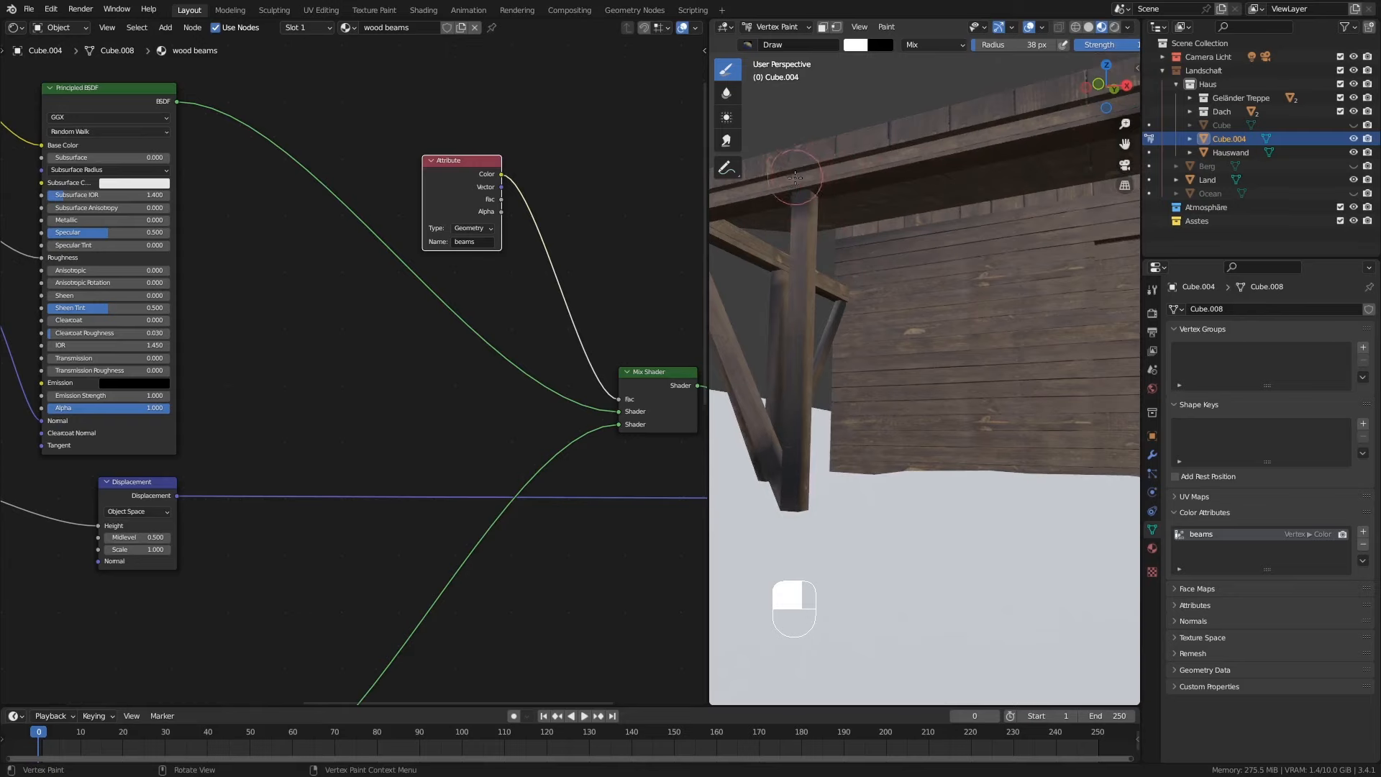
# Step: Vertex paint white on the remaining post-to-beam joints under the side roof and return to Object Mode
pyautogui.moveTo(803, 195); pyautogui.dragTo(895, 218, button='middle')
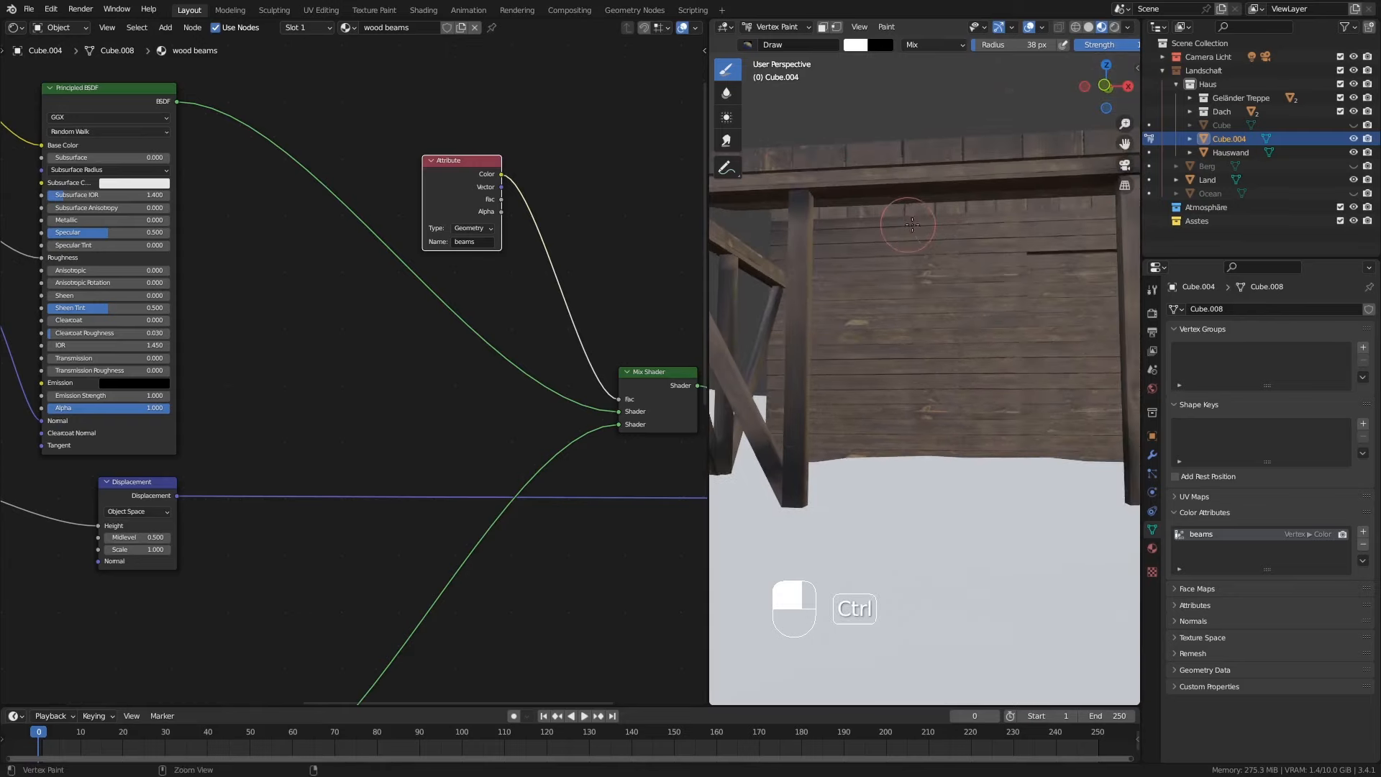
pyautogui.keyDown('shift'); pyautogui.moveTo(982, 228); pyautogui.dragTo(992, 190, button='middle'); pyautogui.keyUp('shift')
pyautogui.moveTo(993, 179)
pyautogui.mouseDown()
pyautogui.moveTo(1004, 172)
pyautogui.moveTo(979, 177)
pyautogui.moveTo(1021, 167)
pyautogui.moveTo(993, 176)
pyautogui.moveTo(1014, 169)
pyautogui.moveTo(995, 181)
pyautogui.moveTo(1019, 187)
pyautogui.mouseUp()
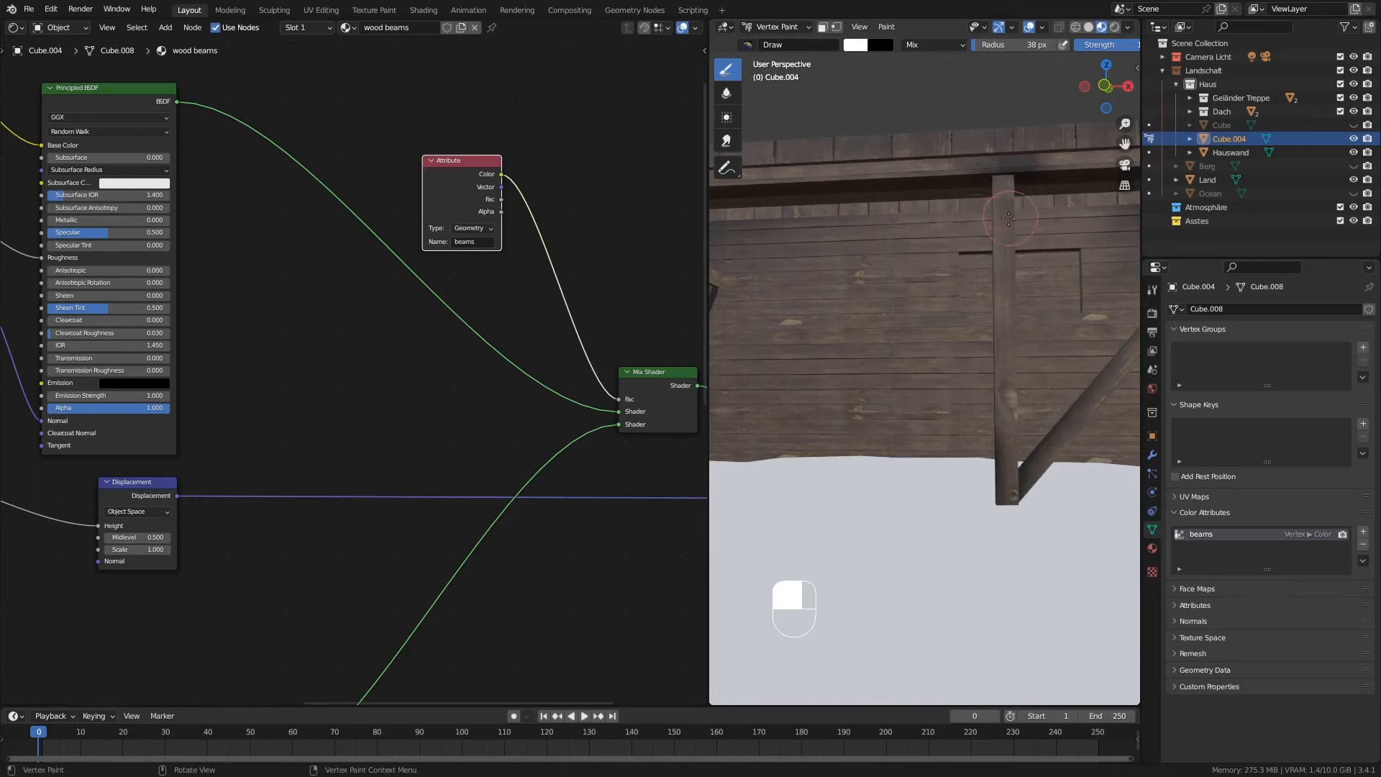
pyautogui.moveTo(1008, 219); pyautogui.dragTo(948, 138, button='middle')
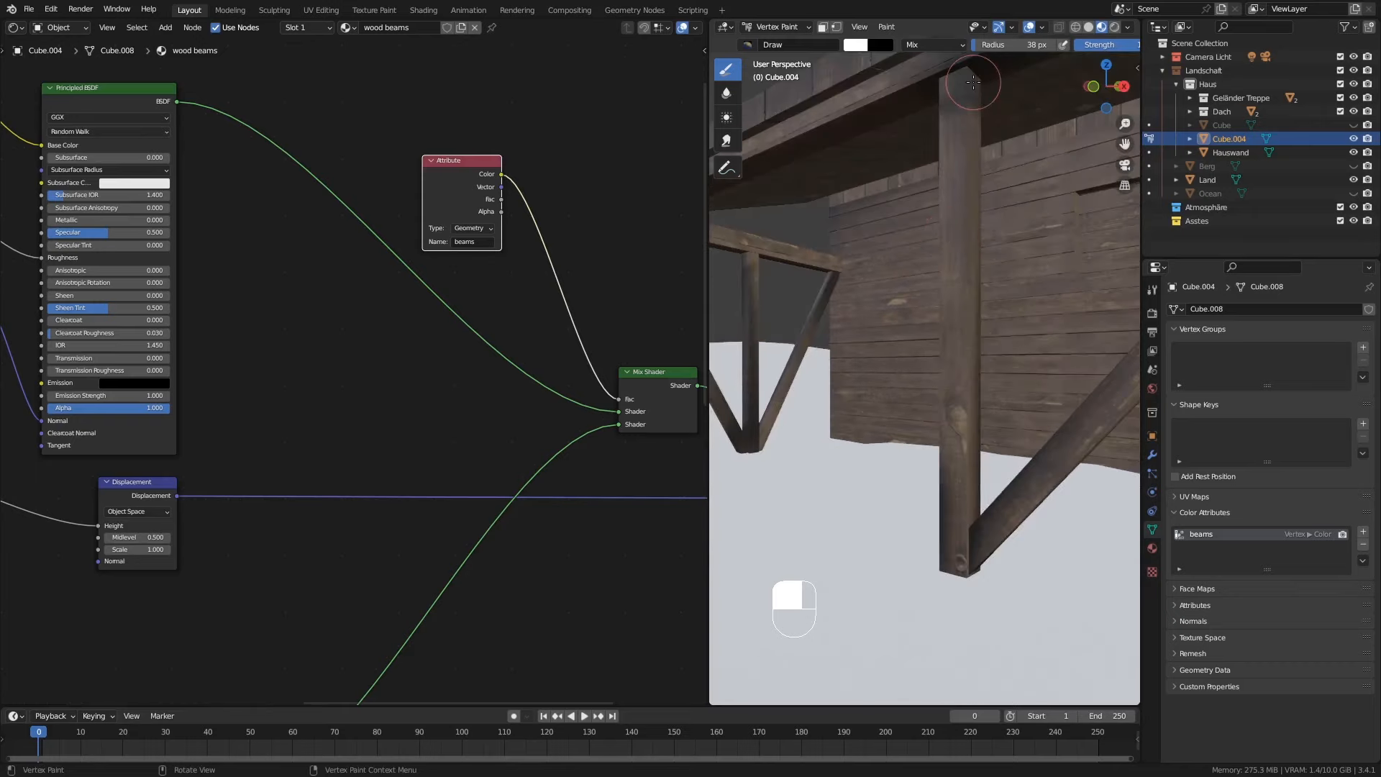
pyautogui.moveTo(973, 82); pyautogui.dragTo(980, 97)
pyautogui.moveTo(930, 141)
pyautogui.keyDown('ctrl'); pyautogui.mouseDown(button='middle')
pyautogui.moveTo(958, 147)
pyautogui.moveTo(932, 213)
pyautogui.moveTo(907, 240)
pyautogui.moveTo(852, 258)
pyautogui.moveTo(924, 223)
pyautogui.mouseUp(button='middle'); pyautogui.keyUp('ctrl')
pyautogui.click(782, 30)
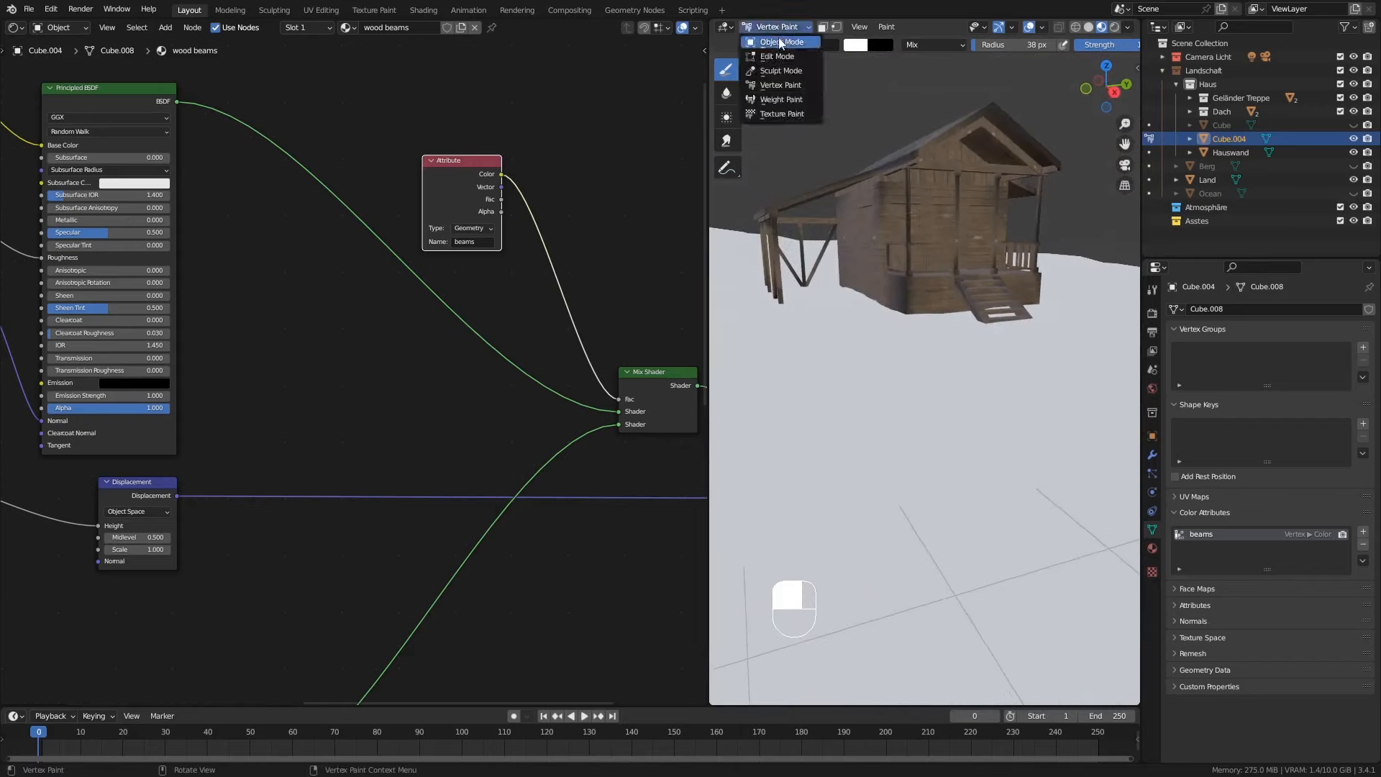
pyautogui.click(780, 41)
# Step: Select the gable roof beams, make their wood wall material a single-user copy, and rename it "wood beams roof"
pyautogui.scroll(4, 1012, 174)
pyautogui.click(982, 151)
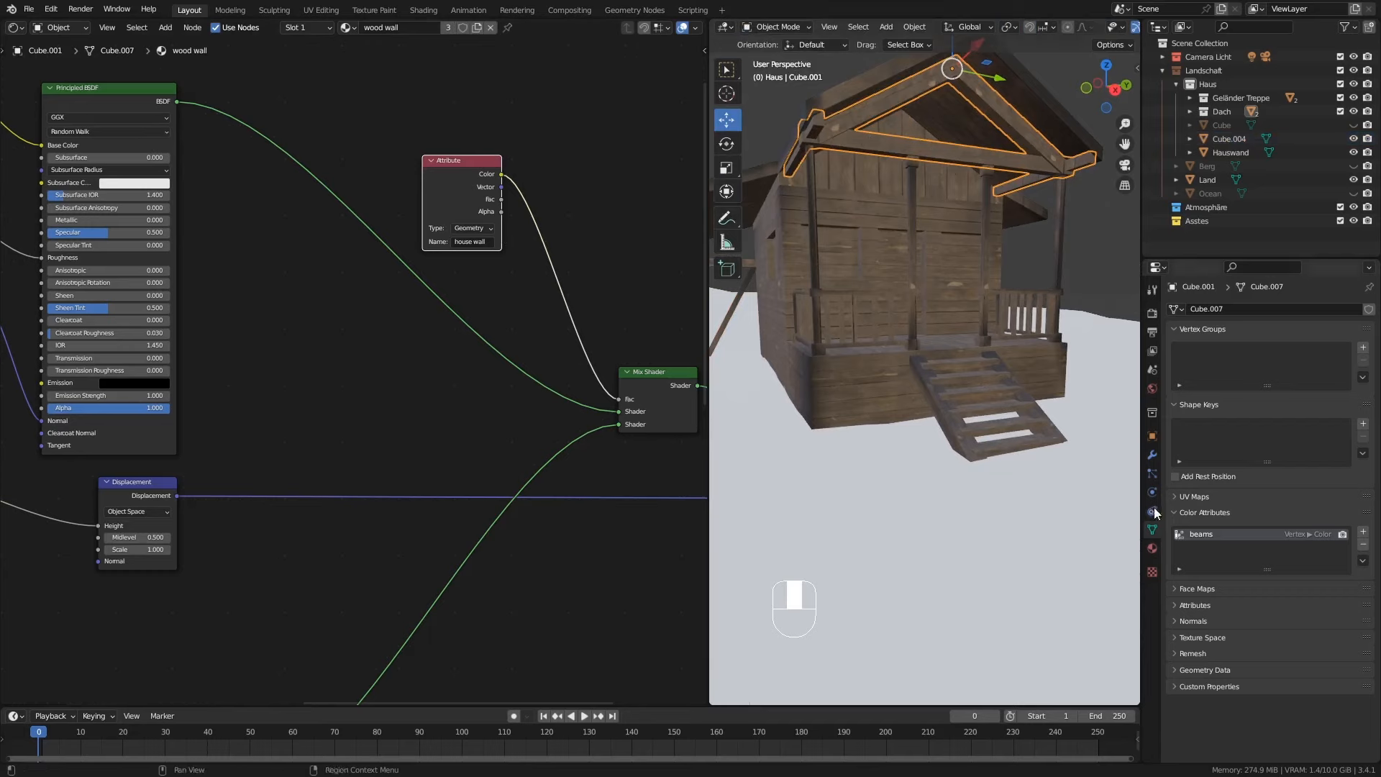
pyautogui.click(1152, 547)
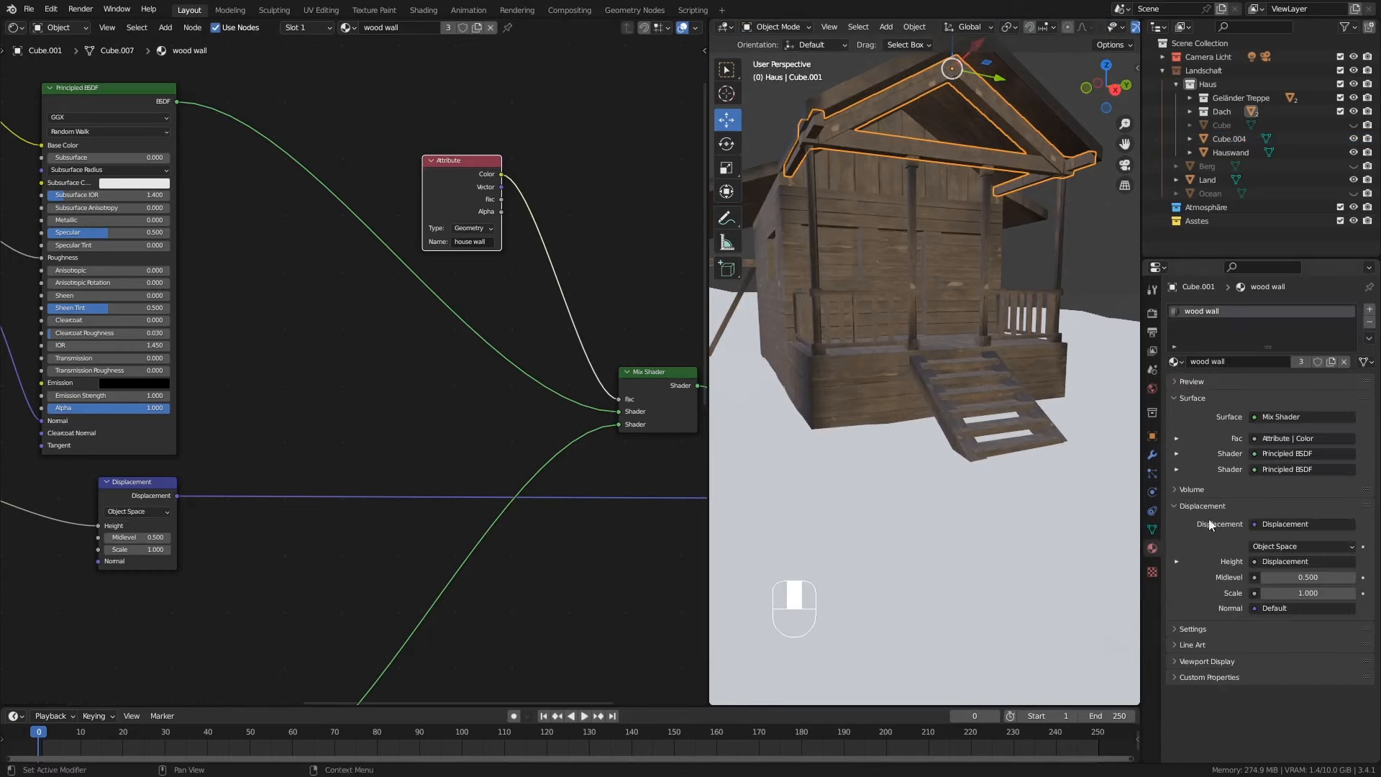
pyautogui.click(1302, 360)
pyautogui.click(1258, 361)
pyautogui.doubleClick(1219, 361)
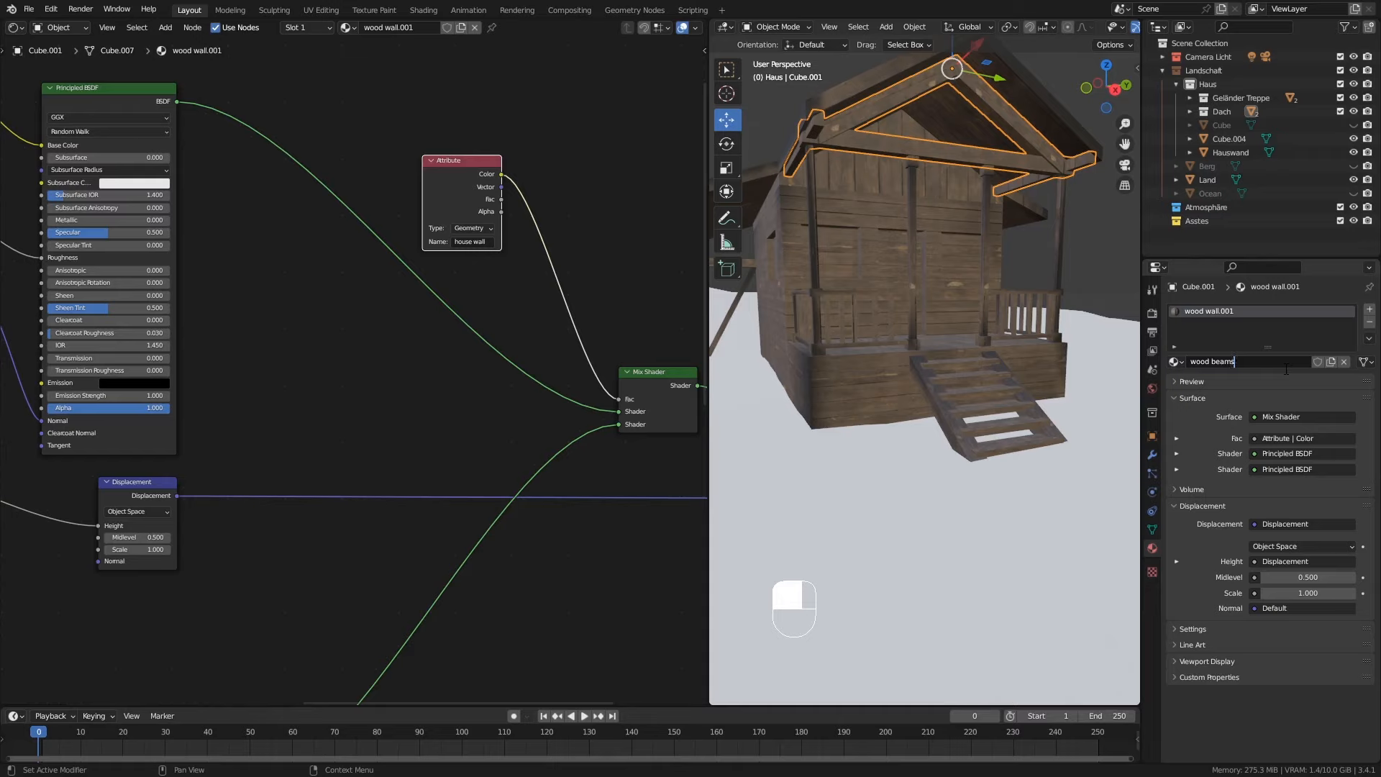
pyautogui.press('Return')
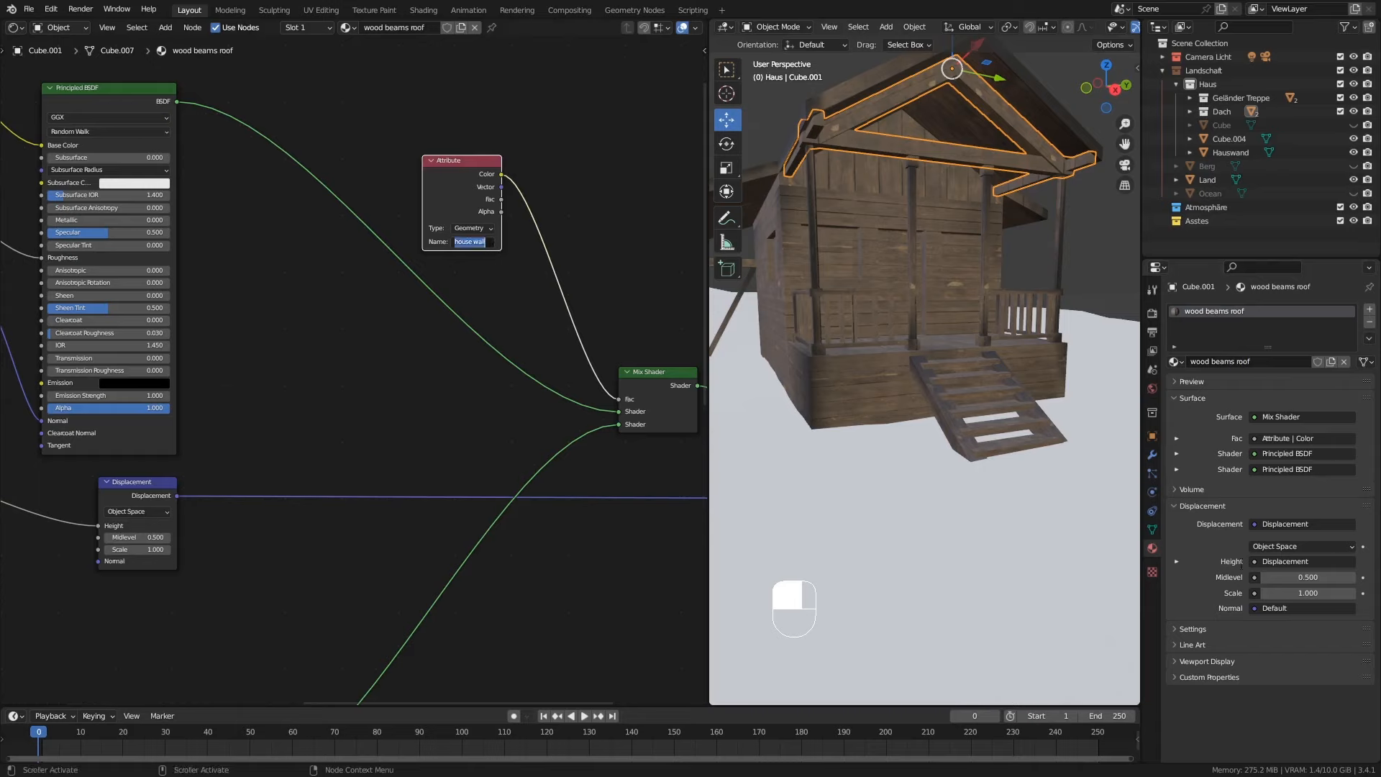
# Step: Set the attribute name of the wood beams roof material's Attribute node to "beams", matching the mesh's color attribute
pyautogui.click(1152, 529)
pyautogui.click(1152, 529)
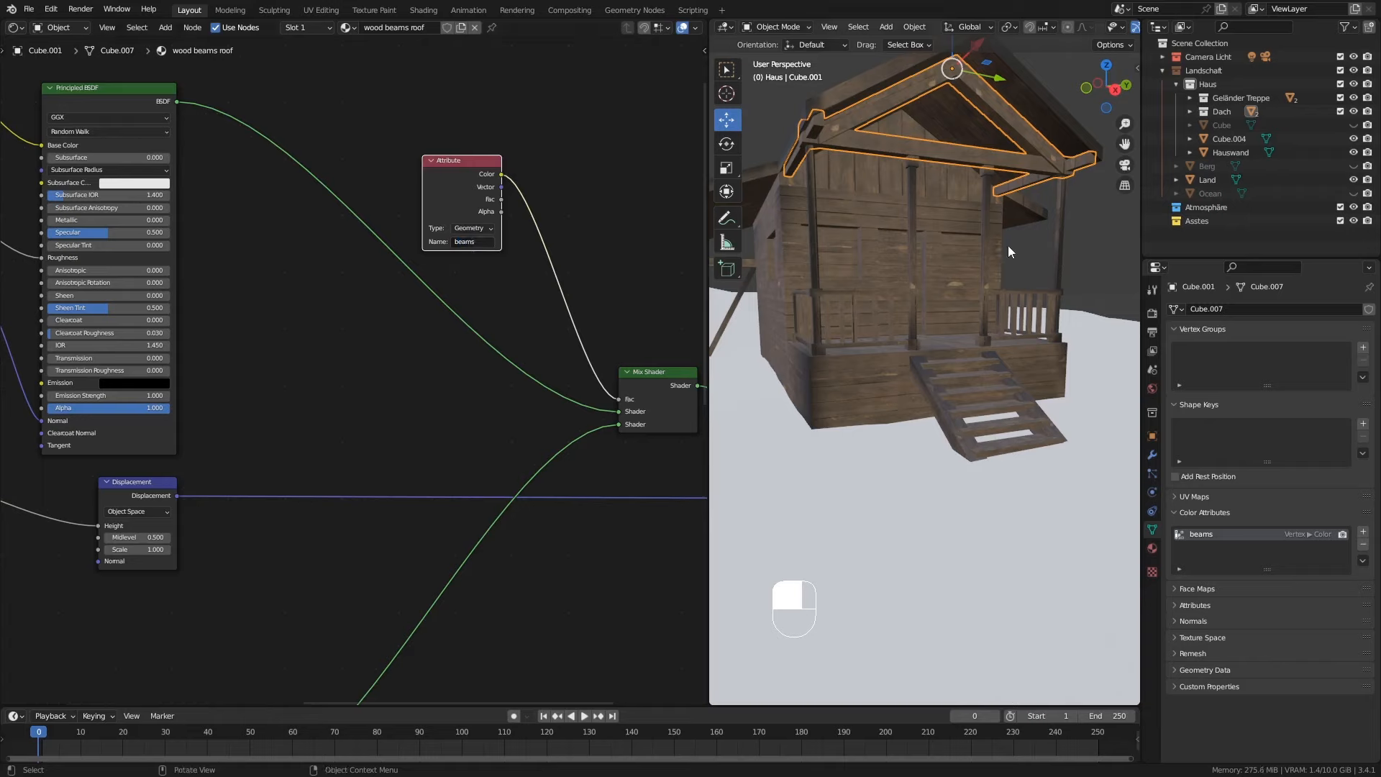
# Step: Vertex paint white on the edges and end joints of the front gable roof beams and return to Object Mode
pyautogui.moveTo(883, 226); pyautogui.dragTo(898, 167, button='middle')
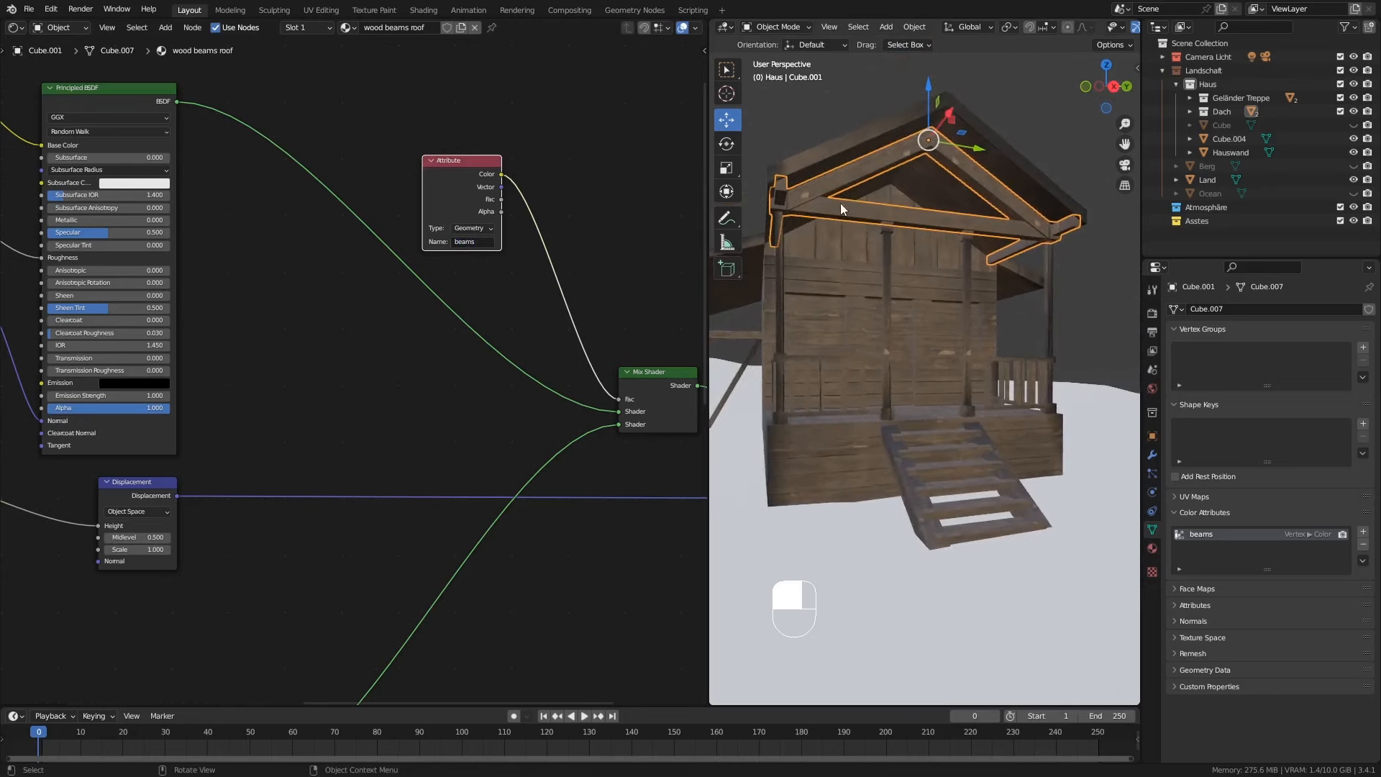
pyautogui.moveTo(840, 206); pyautogui.dragTo(852, 178, button='middle')
pyautogui.click(765, 27)
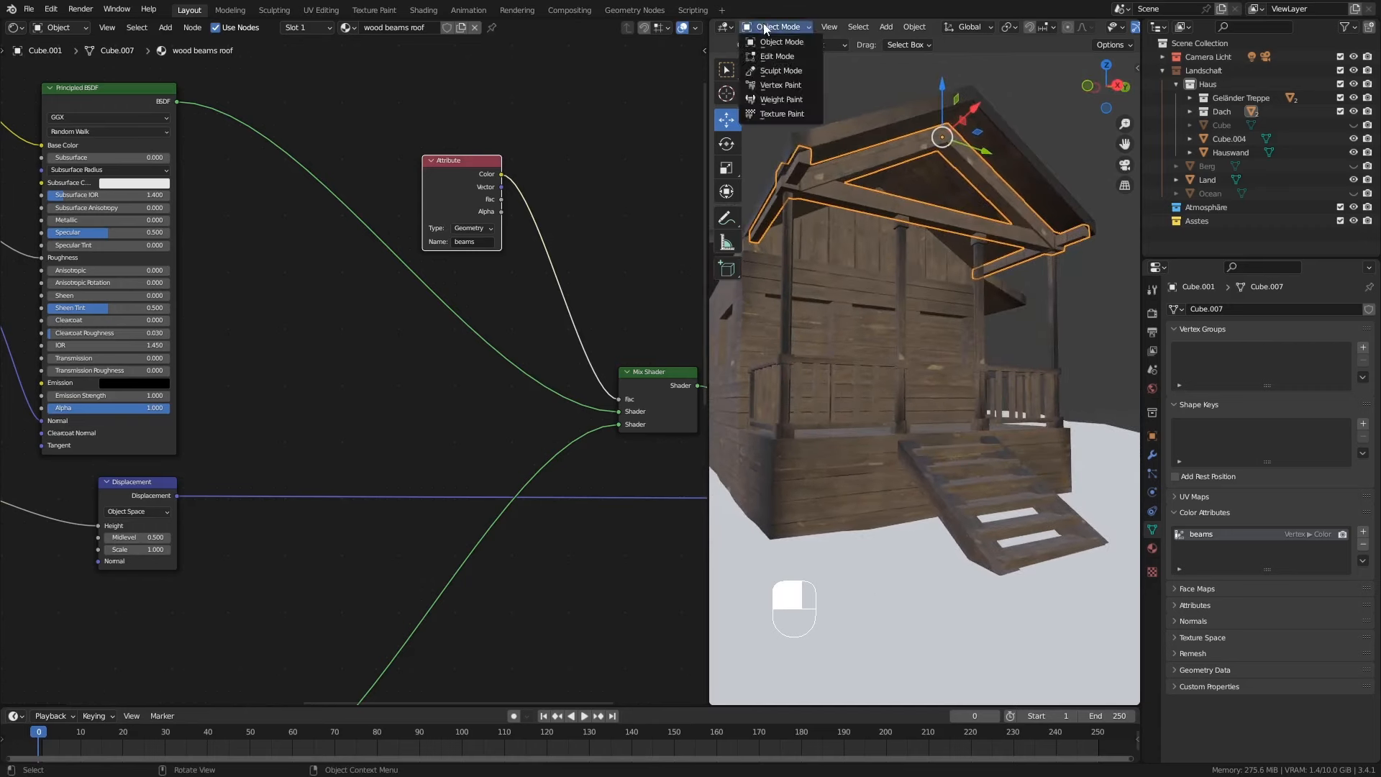
pyautogui.click(771, 85)
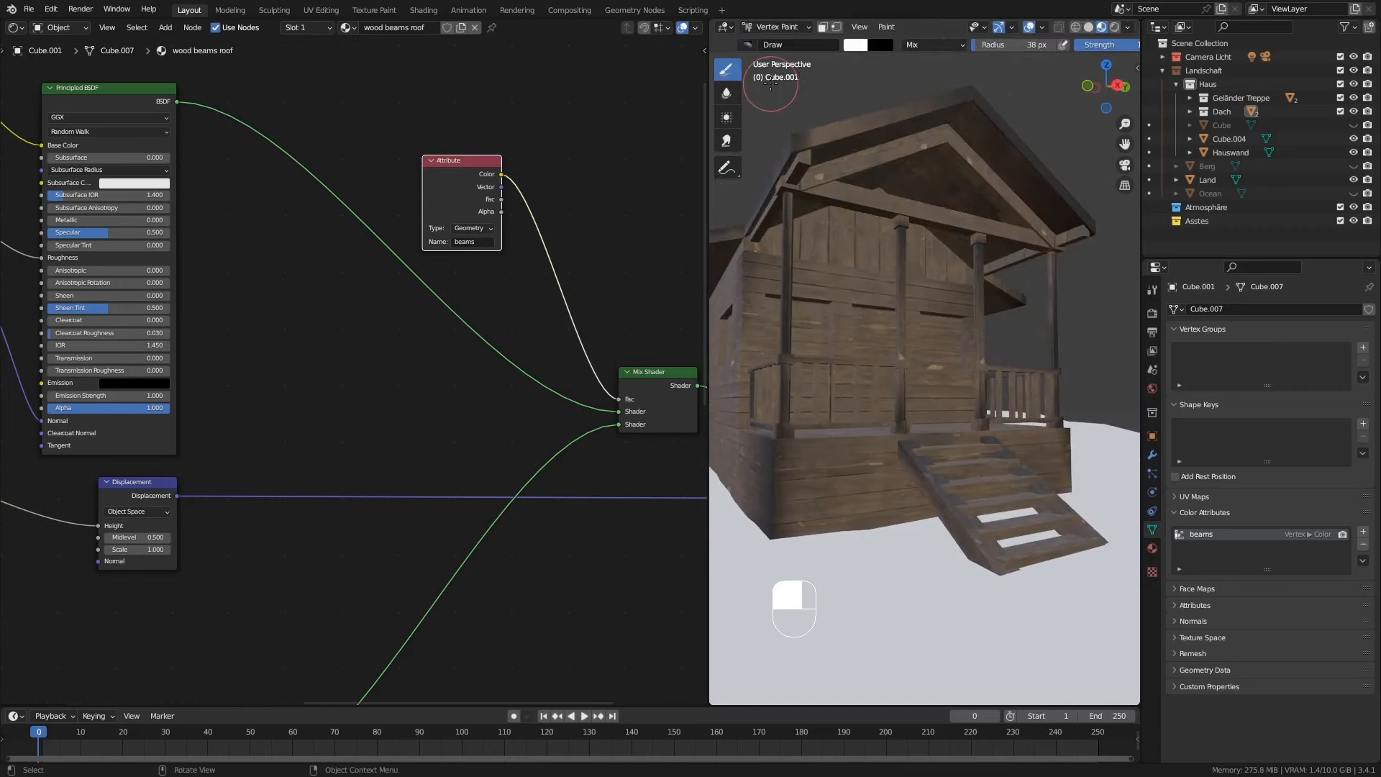
pyautogui.moveTo(819, 156); pyautogui.dragTo(935, 144, button='middle')
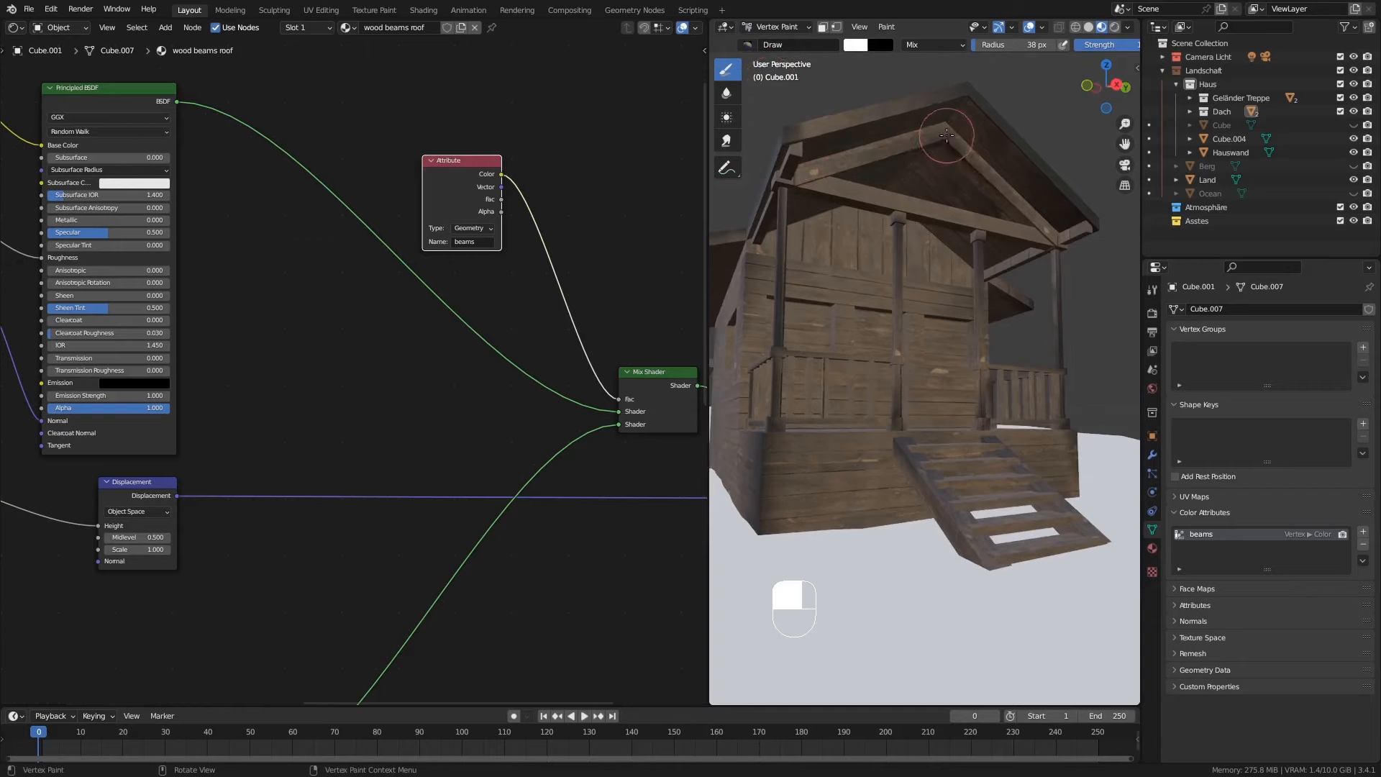
pyautogui.moveTo(799, 174); pyautogui.dragTo(786, 185)
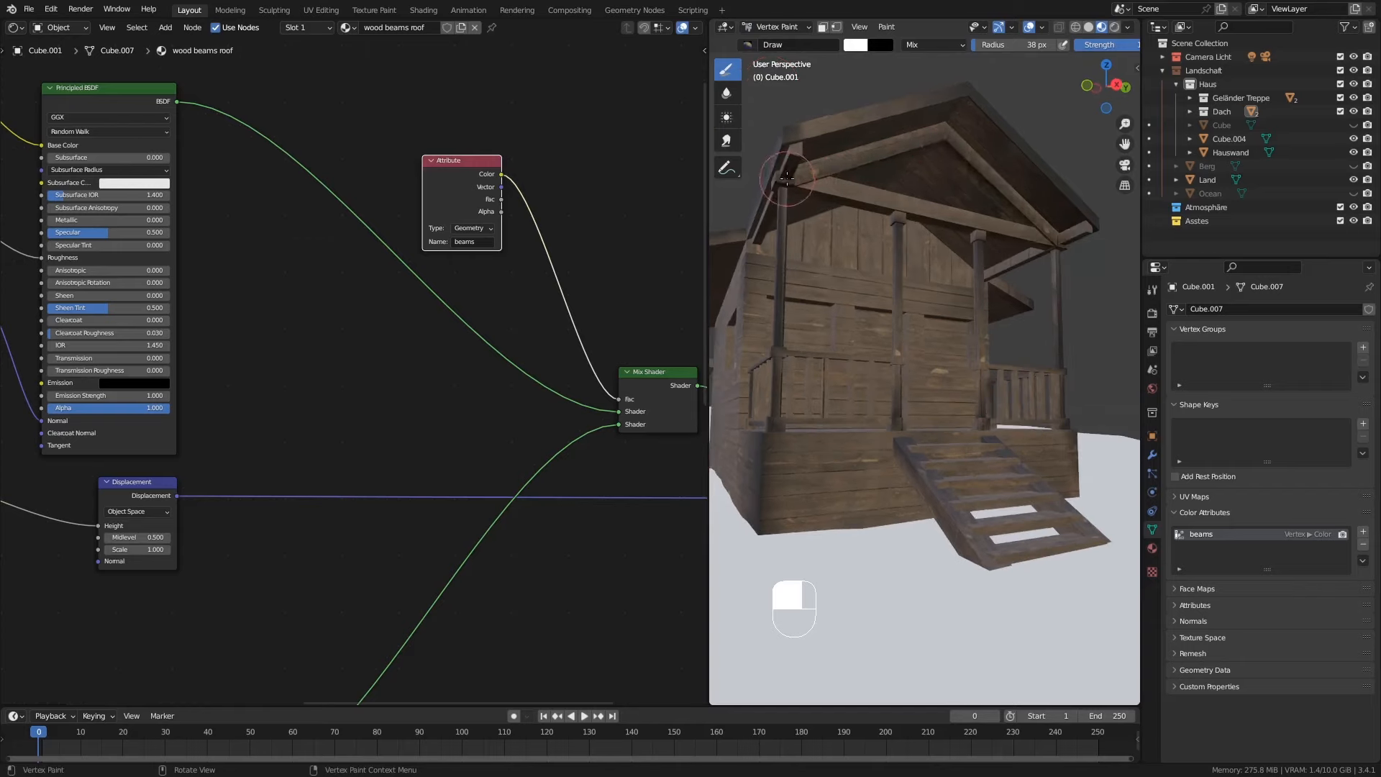
pyautogui.moveTo(786, 176); pyautogui.dragTo(979, 238, button='middle')
pyautogui.moveTo(795, 157); pyautogui.dragTo(788, 167)
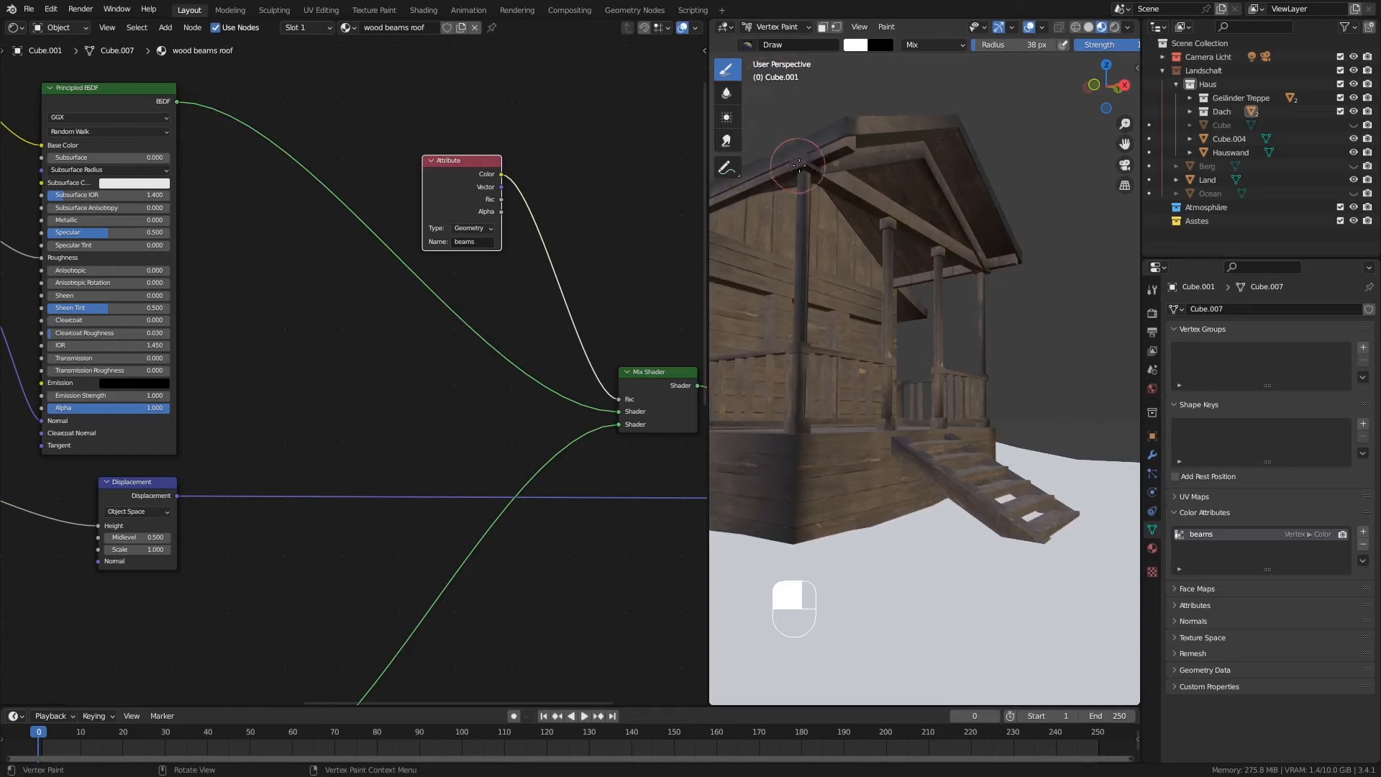
pyautogui.moveTo(999, 208)
pyautogui.mouseDown(button='middle')
pyautogui.moveTo(835, 207)
pyautogui.moveTo(1021, 199)
pyautogui.moveTo(1055, 240)
pyautogui.moveTo(1017, 202)
pyautogui.moveTo(960, 208)
pyautogui.moveTo(971, 259)
pyautogui.moveTo(971, 200)
pyautogui.moveTo(956, 197)
pyautogui.mouseUp(button='middle')
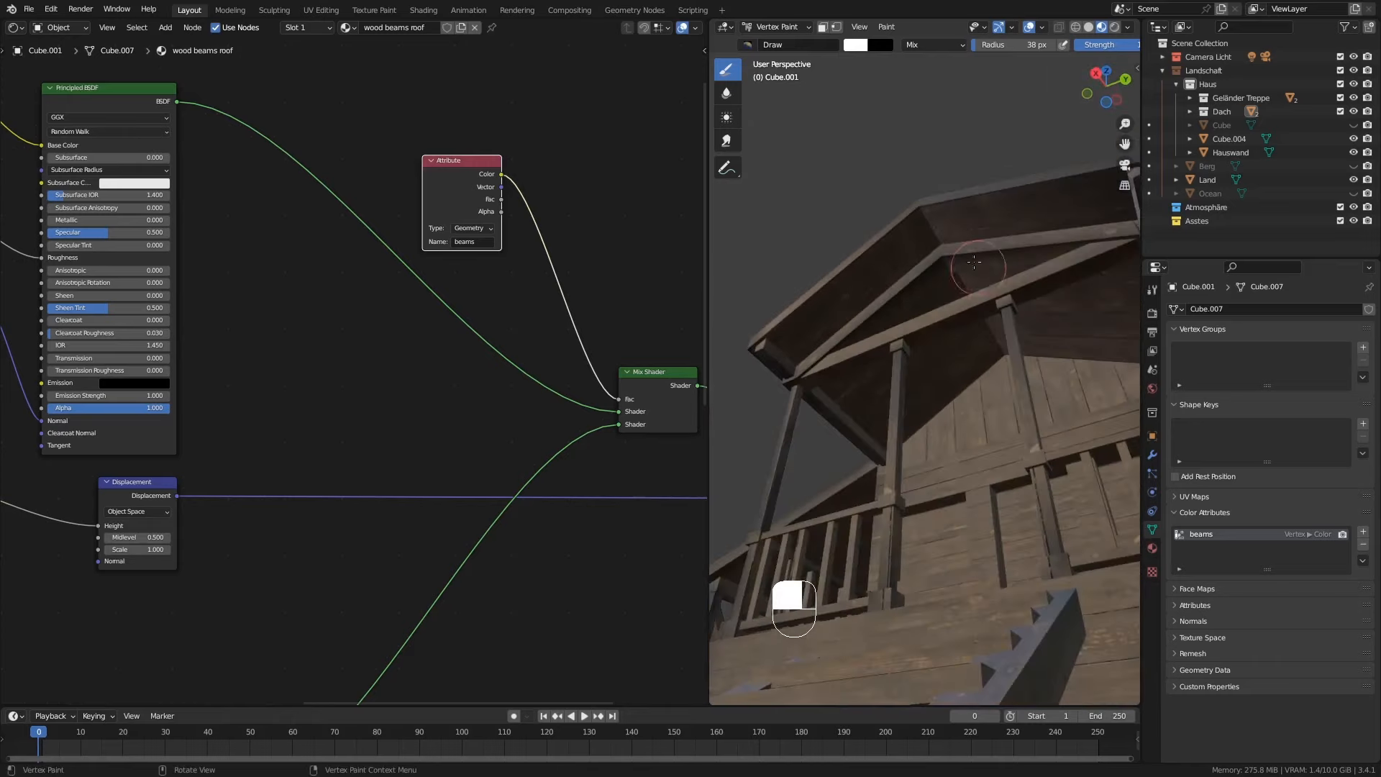
pyautogui.click(774, 29)
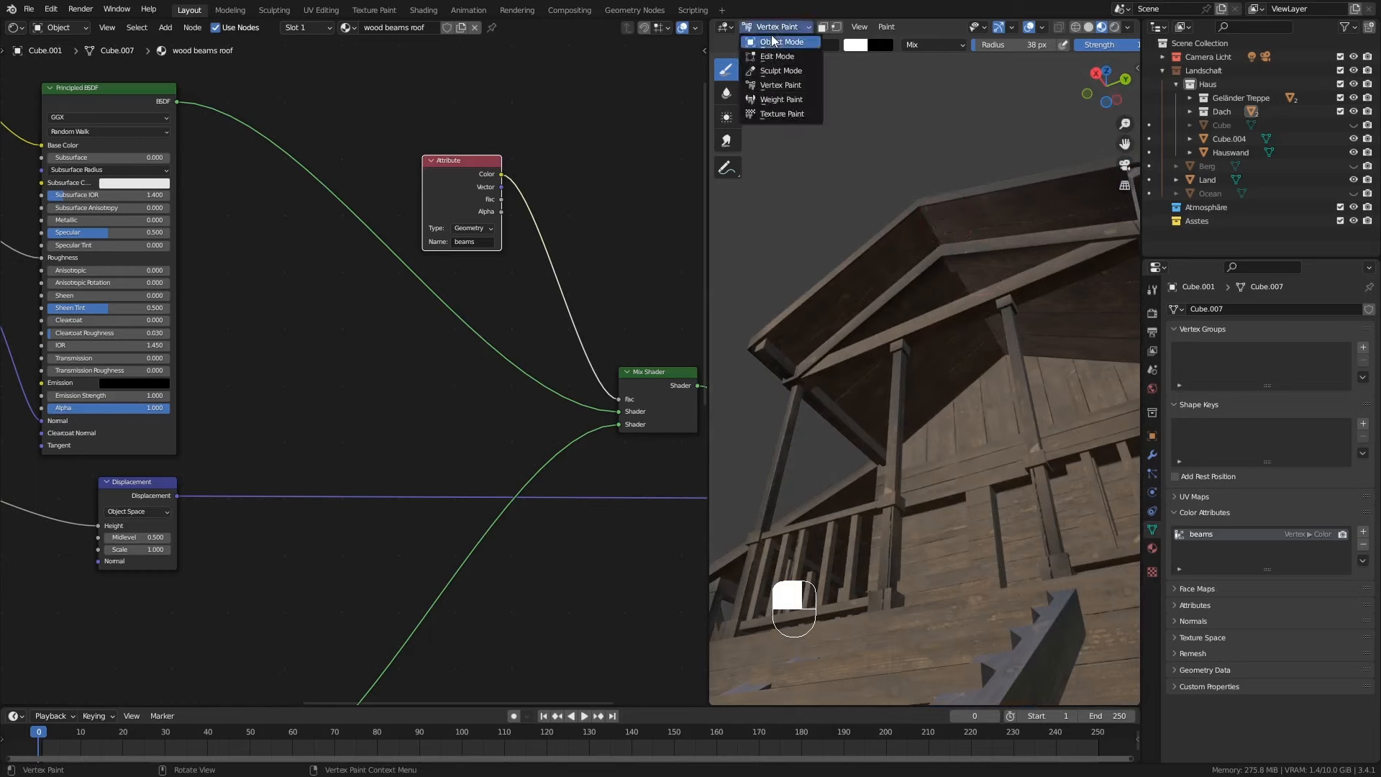
pyautogui.click(776, 45)
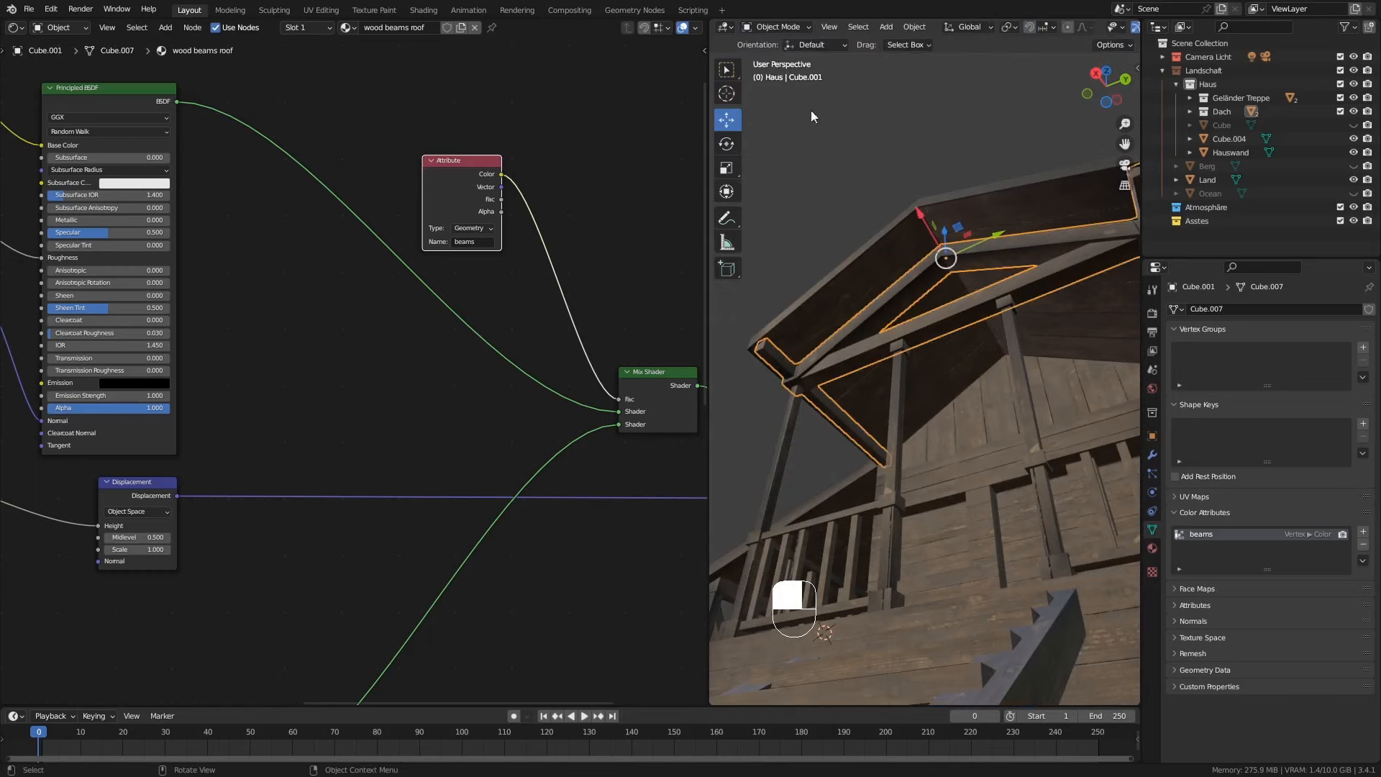
# Step: Select the roof, vertex paint white along its front gable edges, and return to Object Mode
pyautogui.click(960, 204)
pyautogui.moveTo(953, 225); pyautogui.dragTo(952, 243, button='middle')
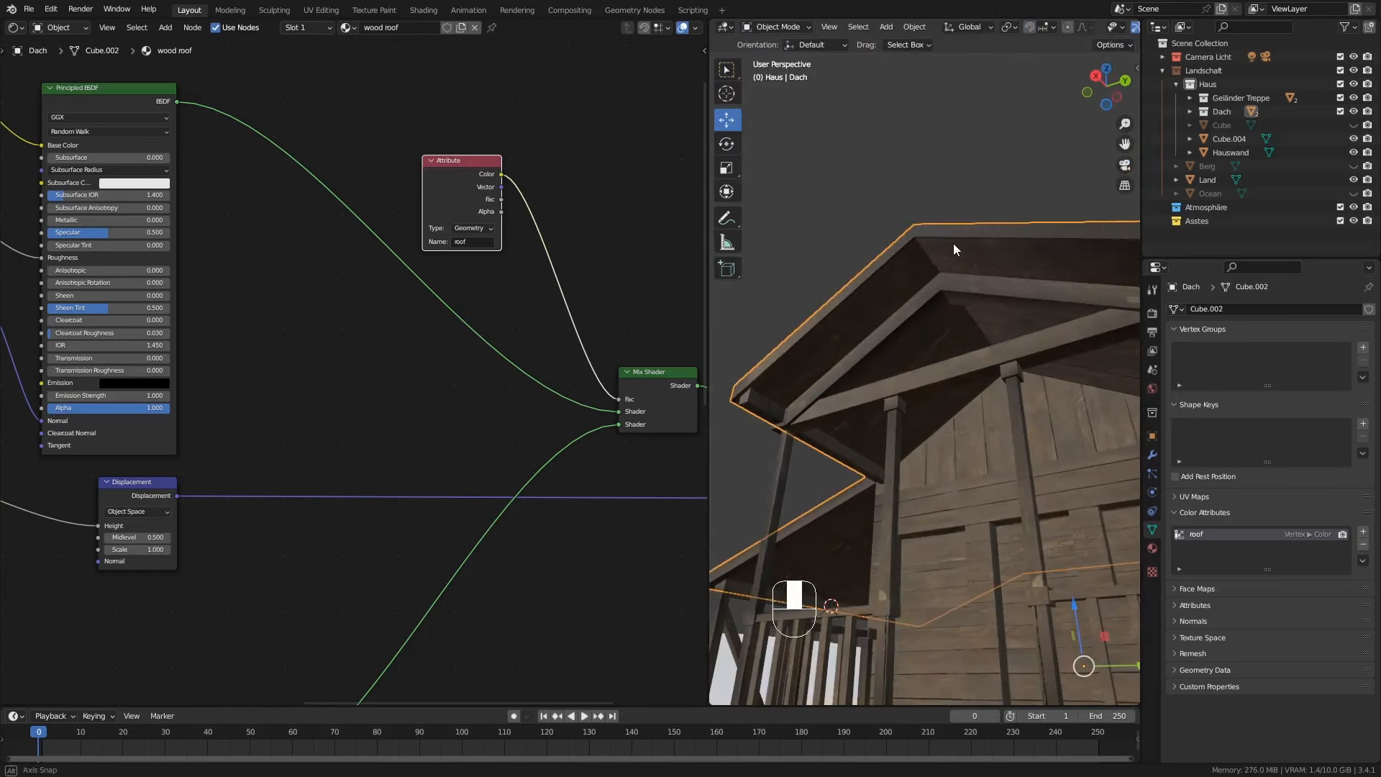
pyautogui.click(775, 29)
pyautogui.click(775, 85)
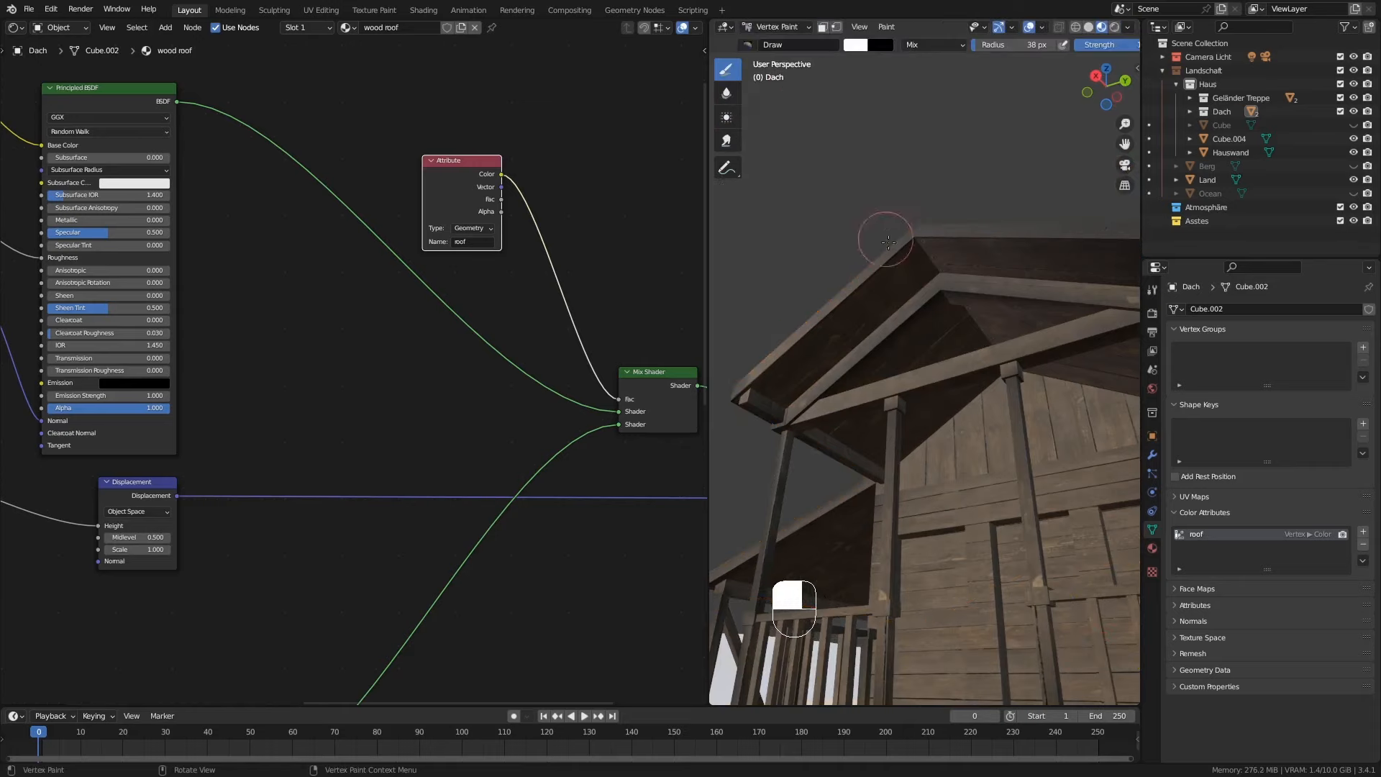
pyautogui.moveTo(928, 252)
pyautogui.mouseDown(button='middle')
pyautogui.moveTo(1029, 379)
pyautogui.moveTo(956, 308)
pyautogui.moveTo(926, 332)
pyautogui.moveTo(951, 330)
pyautogui.moveTo(936, 367)
pyautogui.moveTo(935, 341)
pyautogui.mouseUp(button='middle')
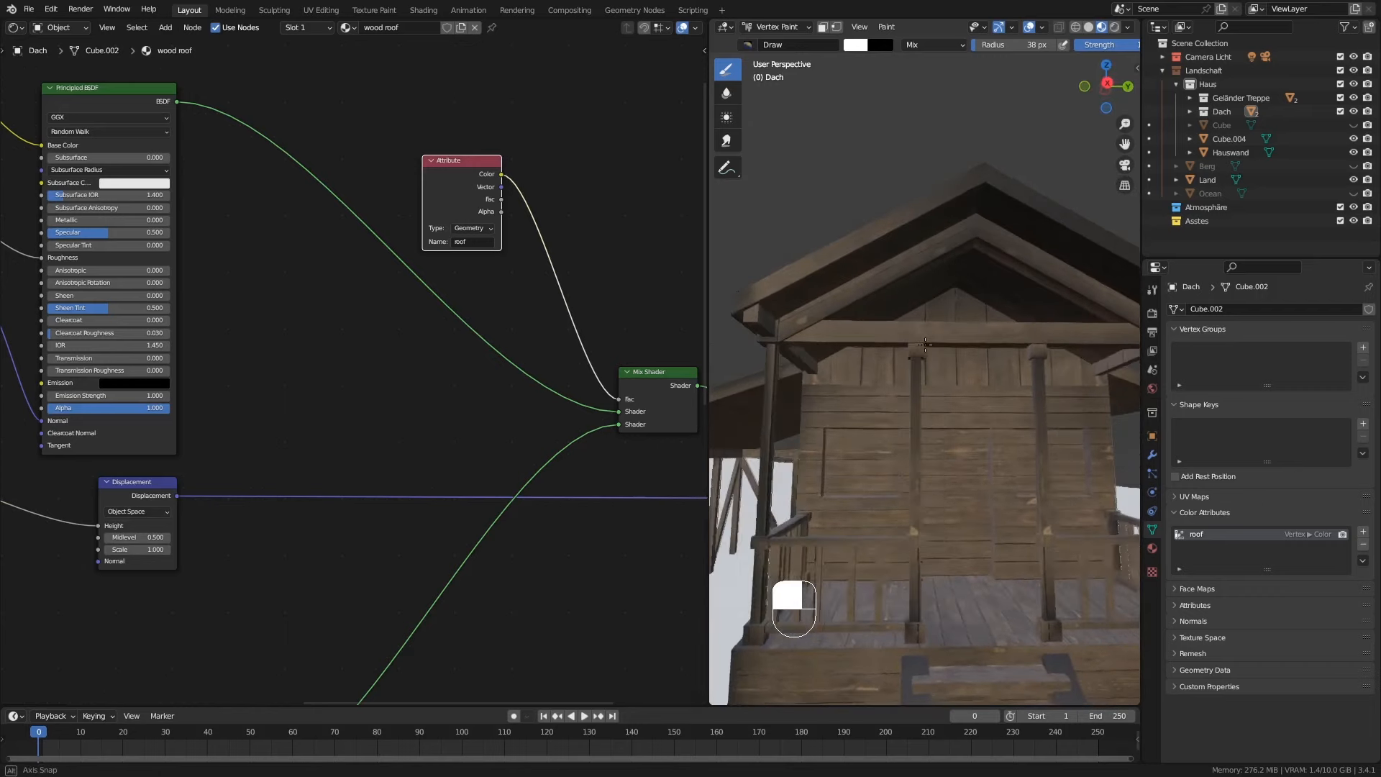
pyautogui.click(773, 27)
pyautogui.click(771, 49)
# Step: In Edit Mode on the roof object, select all faces of the triangular gable wall above the porch
pyautogui.moveTo(946, 392)
pyautogui.mouseDown(button='middle')
pyautogui.moveTo(914, 369)
pyautogui.moveTo(1022, 397)
pyautogui.moveTo(987, 460)
pyautogui.moveTo(956, 445)
pyautogui.moveTo(955, 402)
pyautogui.mouseUp(button='middle')
pyautogui.press('Tab')
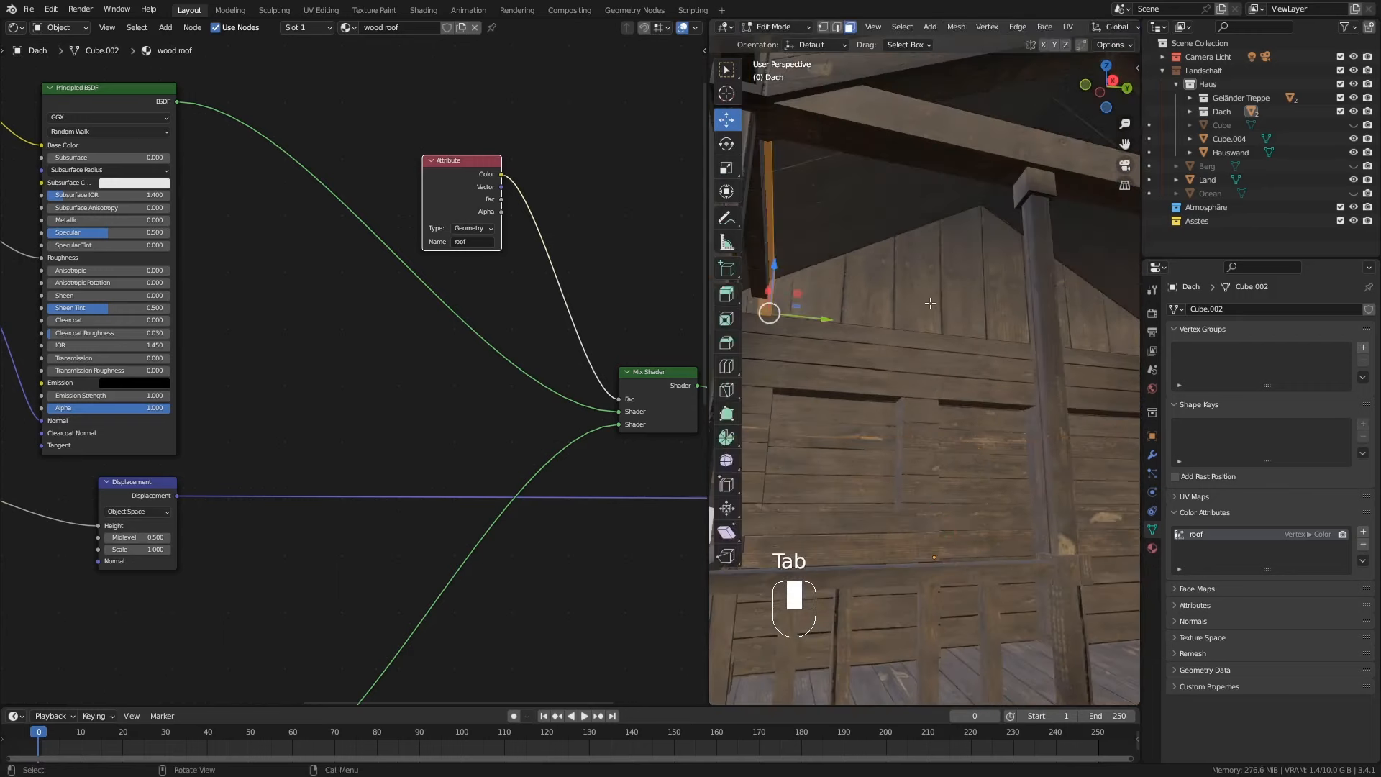
pyautogui.scroll(-5, 970, 299)
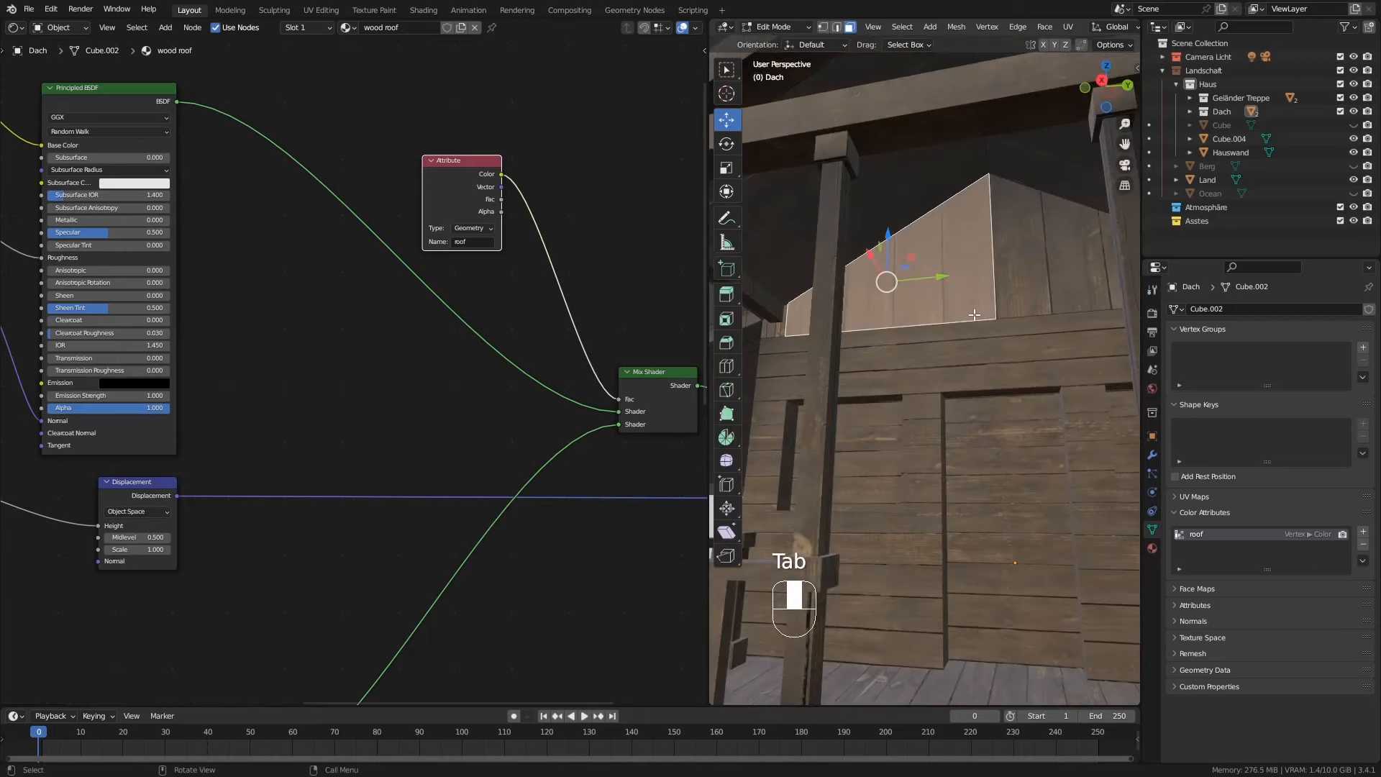
pyautogui.click(1078, 295)
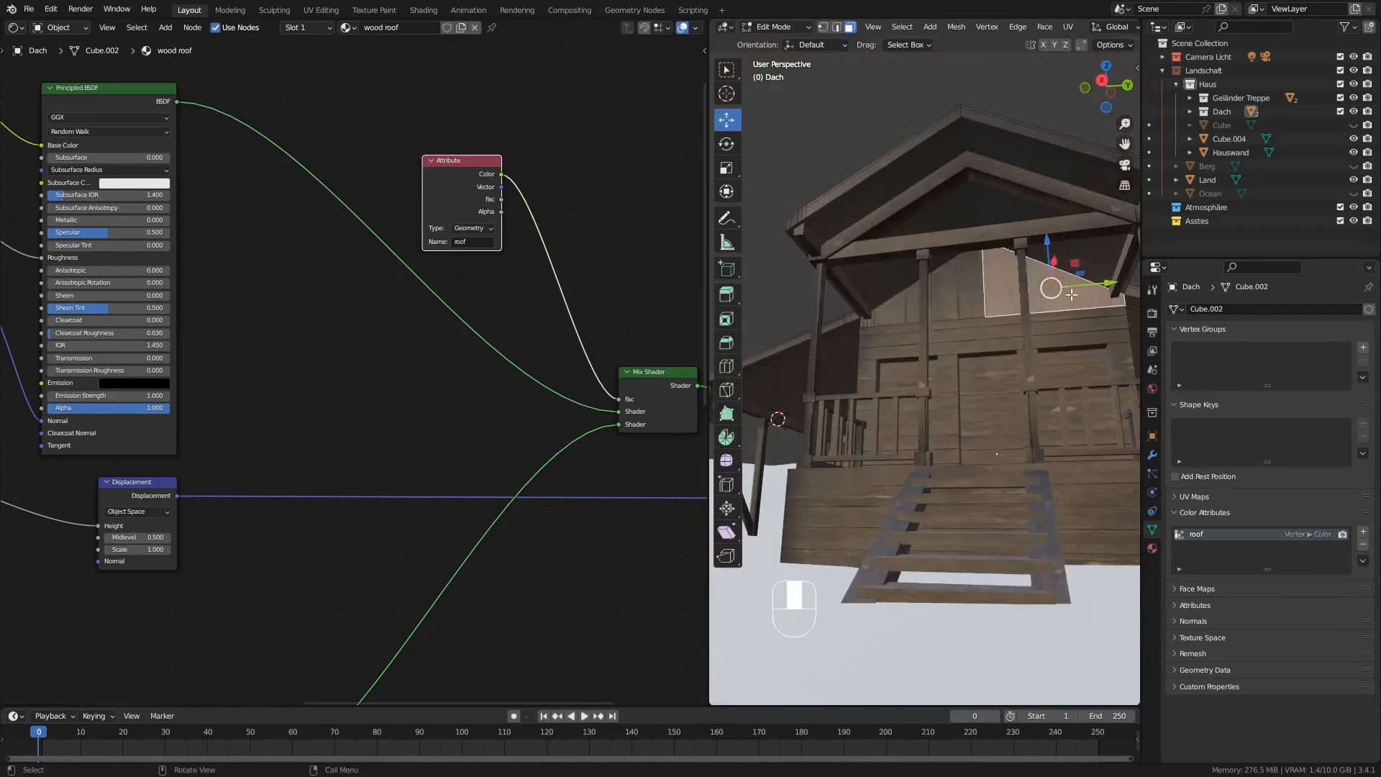
pyautogui.click(942, 296)
pyautogui.moveTo(942, 296); pyautogui.dragTo(788, 284, button='middle')
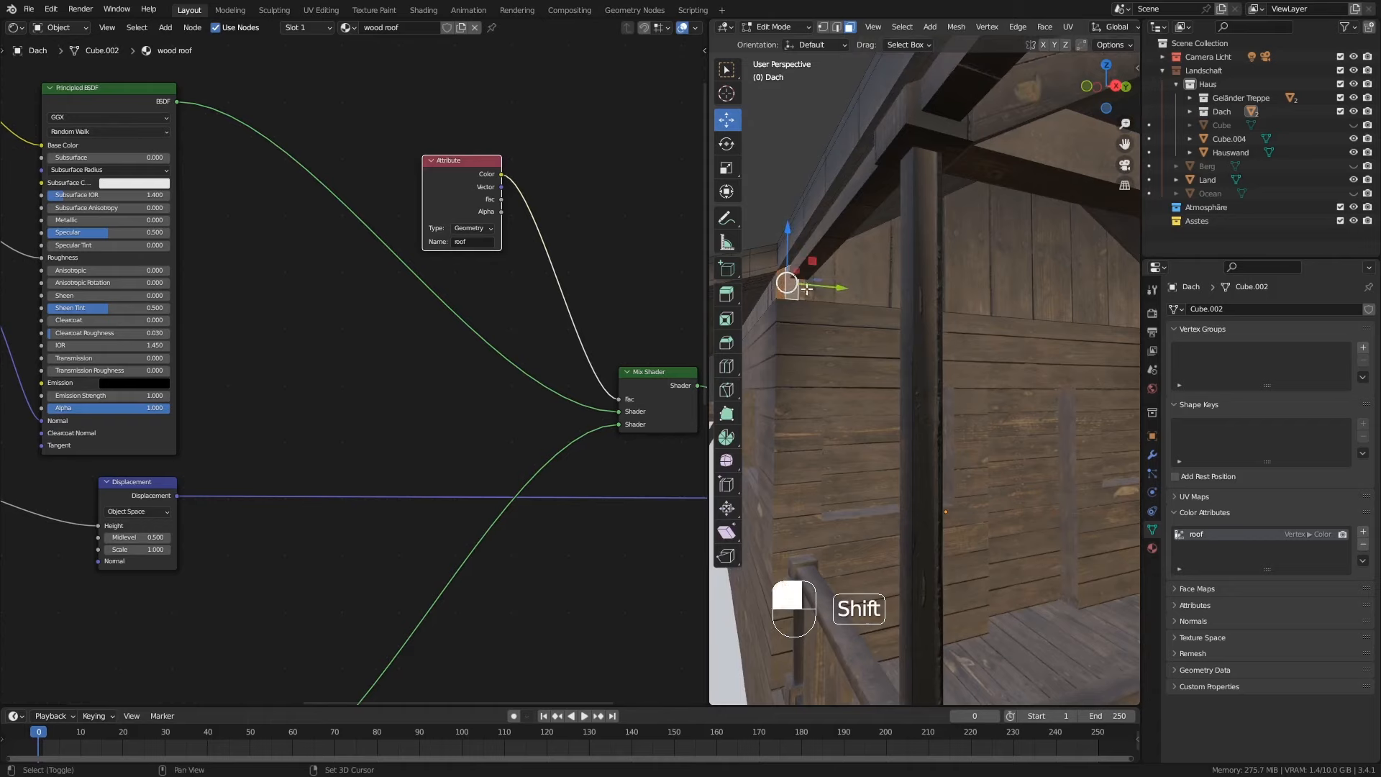
pyautogui.keyDown('shift'); pyautogui.click(807, 289); pyautogui.keyUp('shift')
pyautogui.keyDown('shift'); pyautogui.click(817, 290); pyautogui.keyUp('shift')
pyautogui.keyDown('shift'); pyautogui.click(981, 292); pyautogui.keyUp('shift')
pyautogui.scroll(-4, 1017, 309)
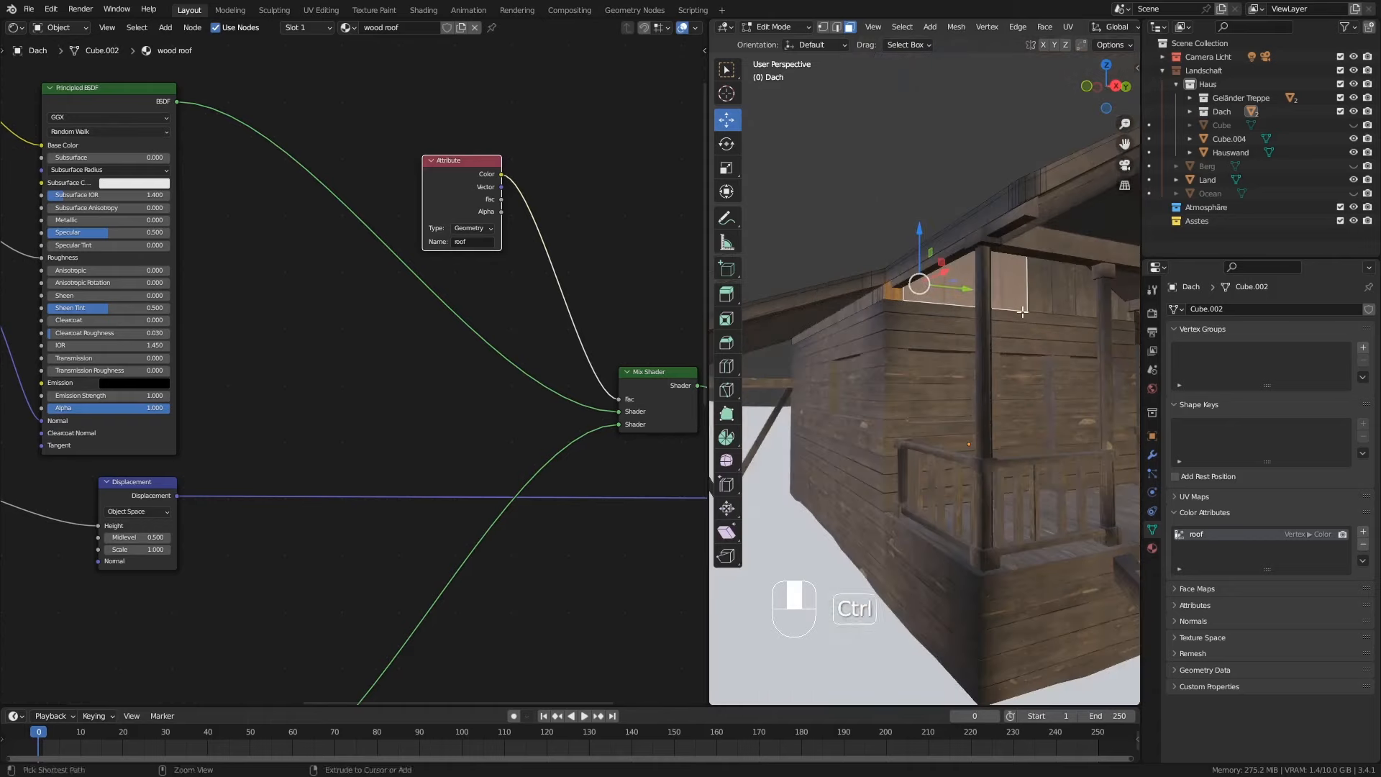
pyautogui.moveTo(1022, 312); pyautogui.dragTo(947, 321, button='middle')
pyautogui.keyDown('shift'); pyautogui.moveTo(1079, 316); pyautogui.dragTo(976, 300, button='middle'); pyautogui.keyUp('shift')
pyautogui.keyDown('shift'); pyautogui.click(951, 273); pyautogui.keyUp('shift')
pyautogui.keyDown('shift'); pyautogui.moveTo(871, 337); pyautogui.dragTo(946, 212, button='middle'); pyautogui.keyUp('shift')
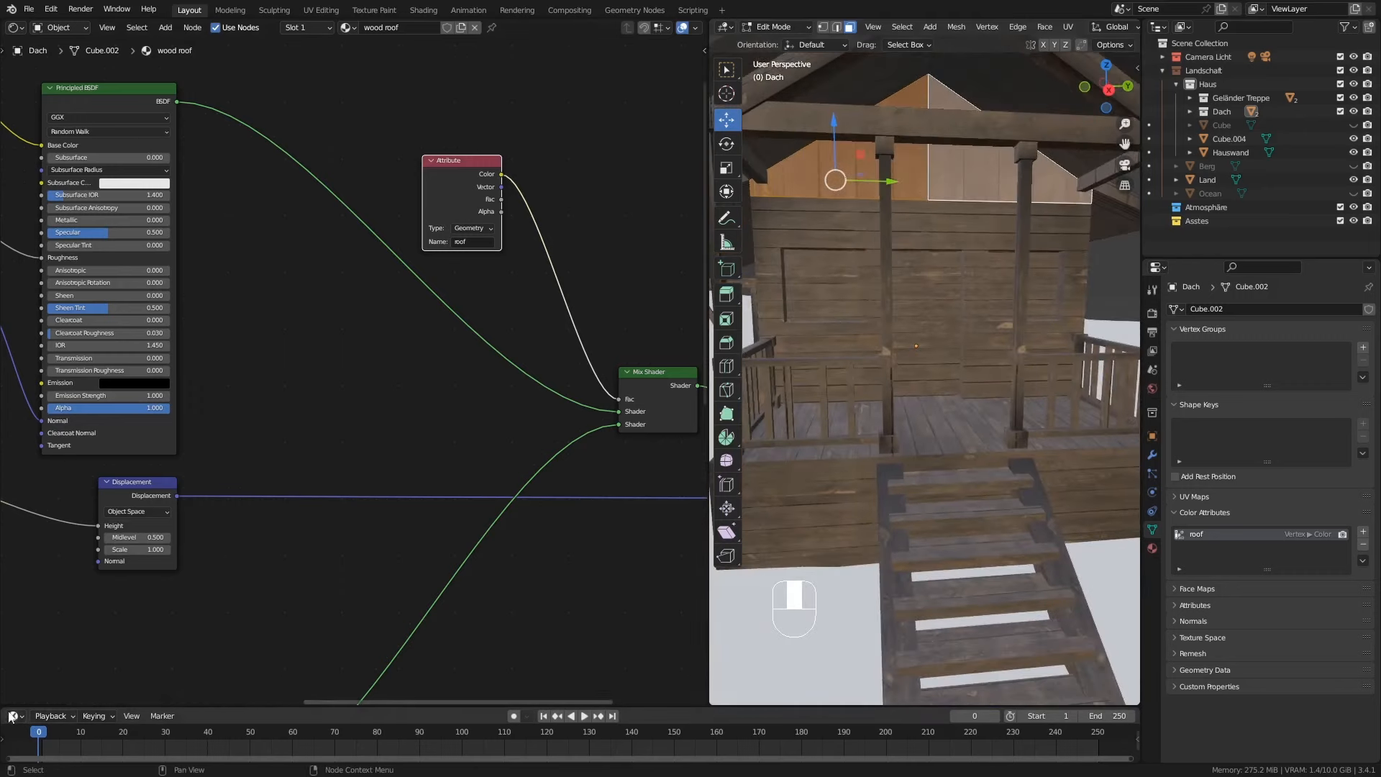
# Step: Split off an area below the node graph and make it a UV Editor showing the gable wall's UVs
pyautogui.moveTo(5, 704); pyautogui.dragTo(13, 368)
pyautogui.click(13, 377)
pyautogui.click(56, 442)
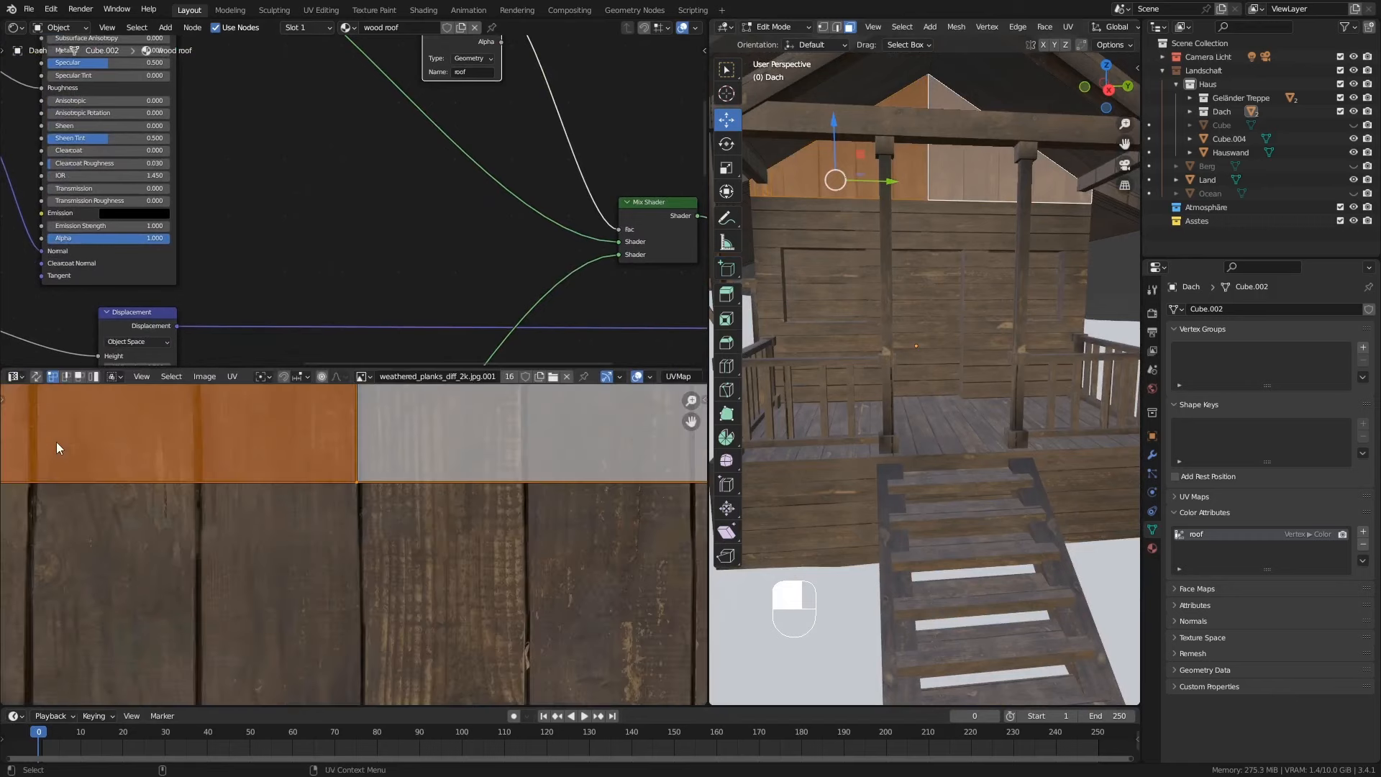
pyautogui.scroll(-10, 431, 553)
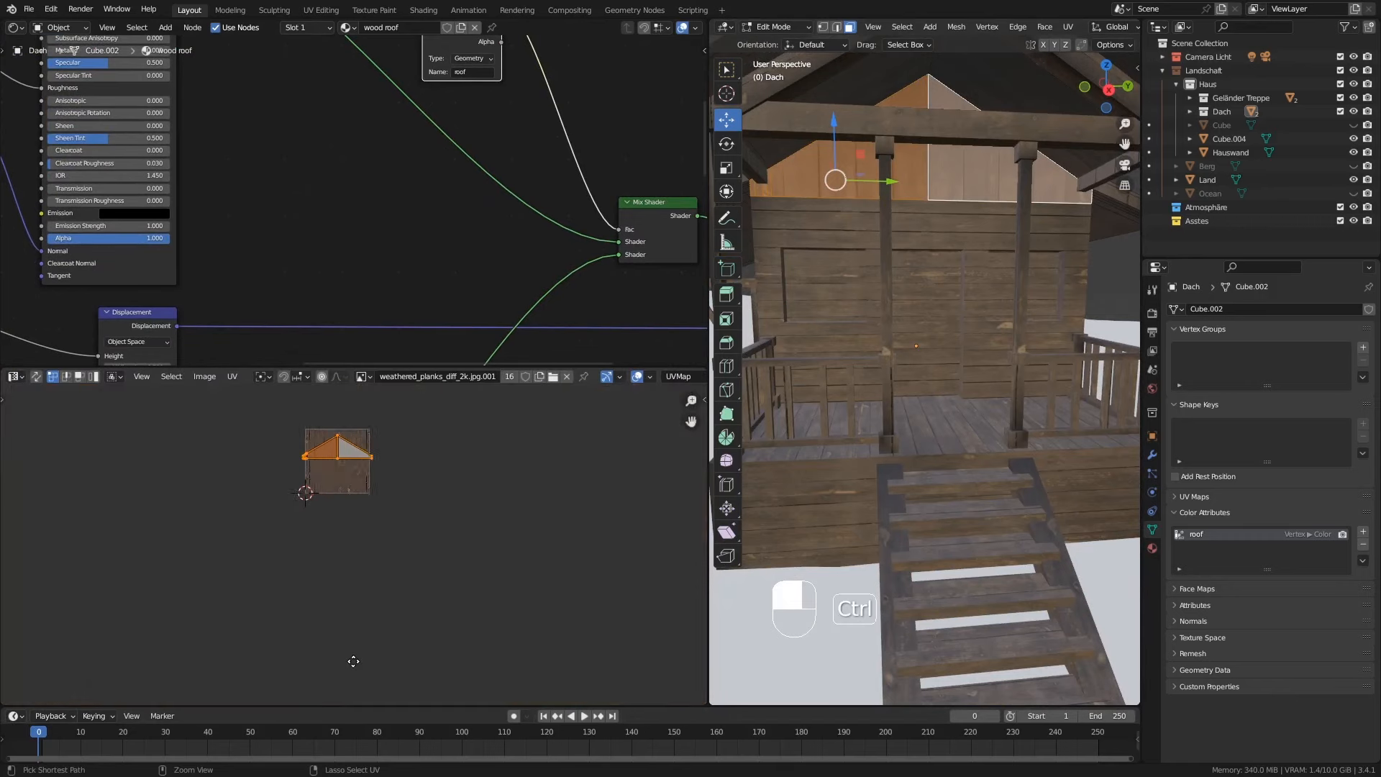
pyautogui.scroll(4, 354, 661)
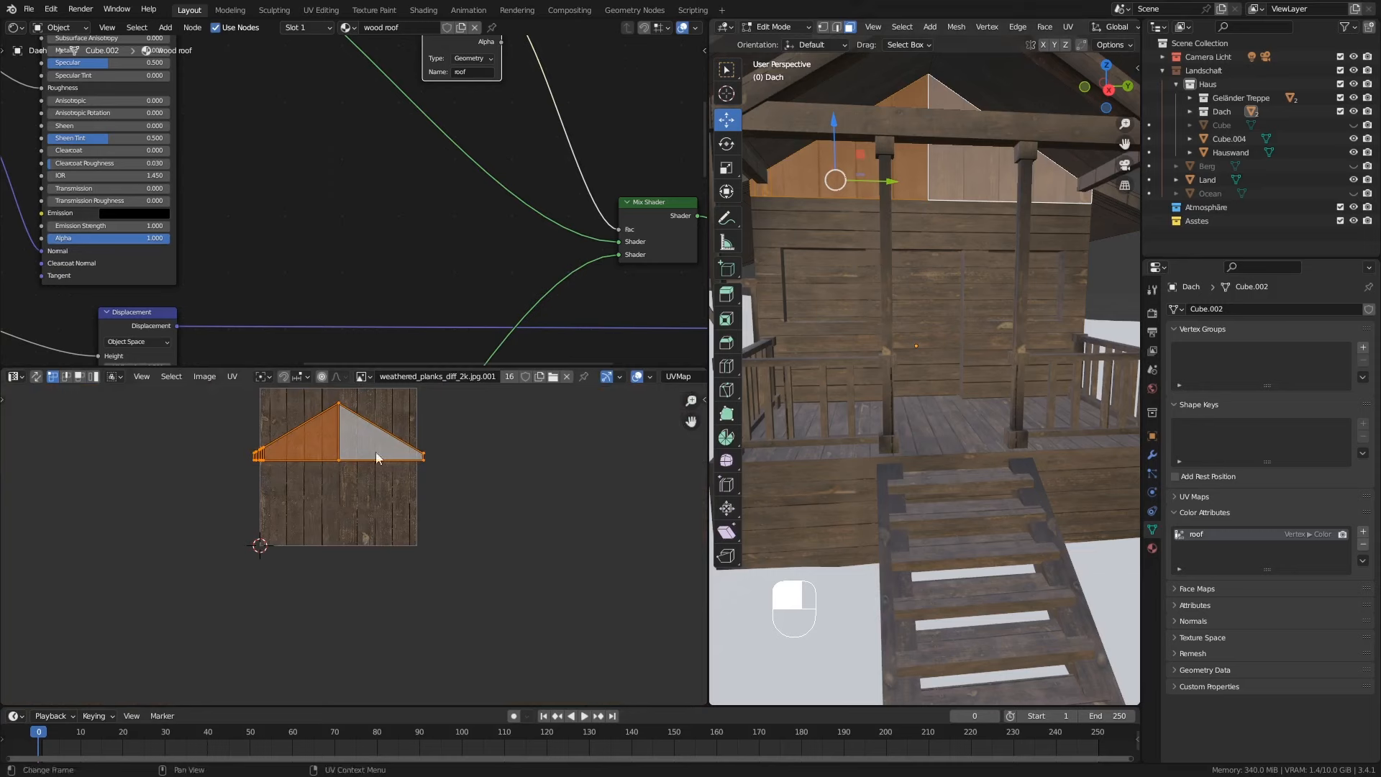
# Step: Scale the gable wall's UVs up by about 1.77 and check the plank texture in Object Mode
pyautogui.press('s')
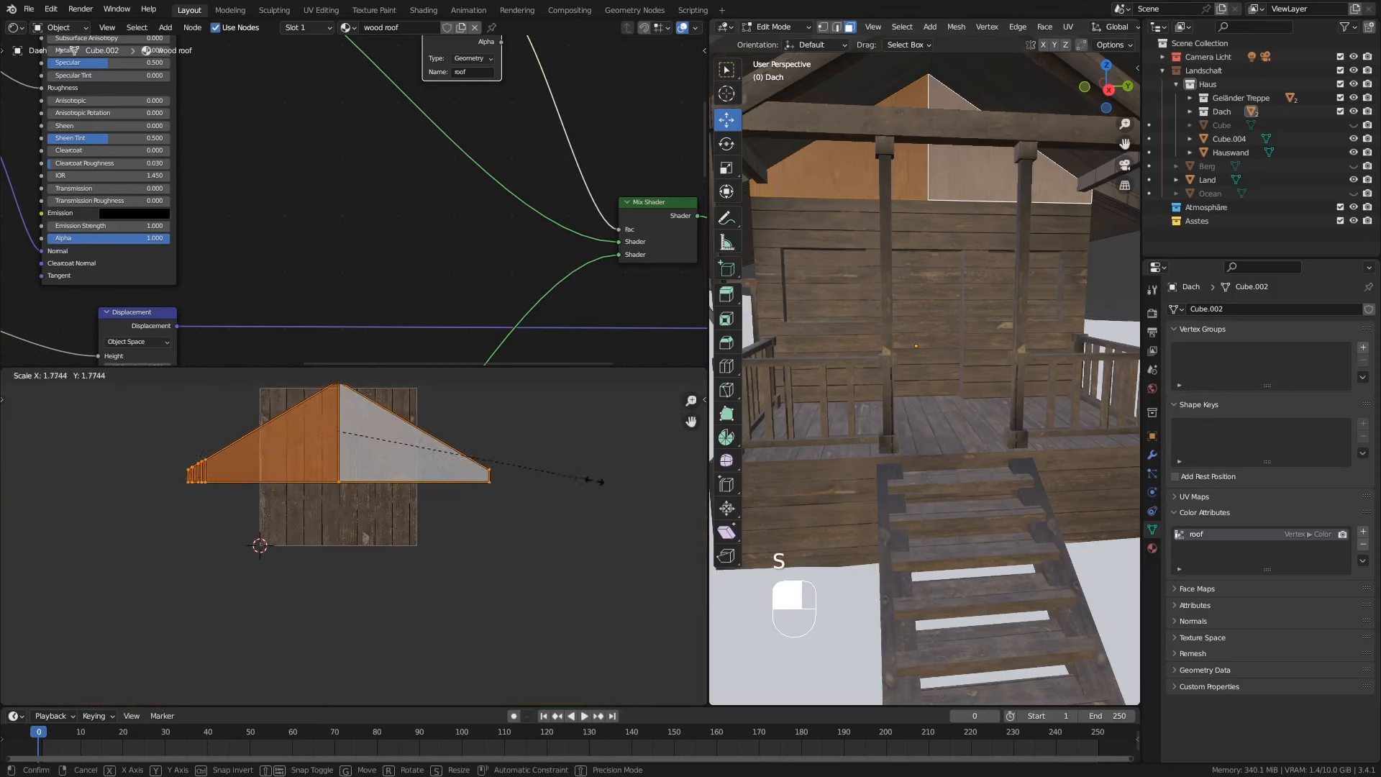
pyautogui.click(594, 487)
pyautogui.press('Tab')
pyautogui.moveTo(890, 292); pyautogui.dragTo(915, 279, button='middle')
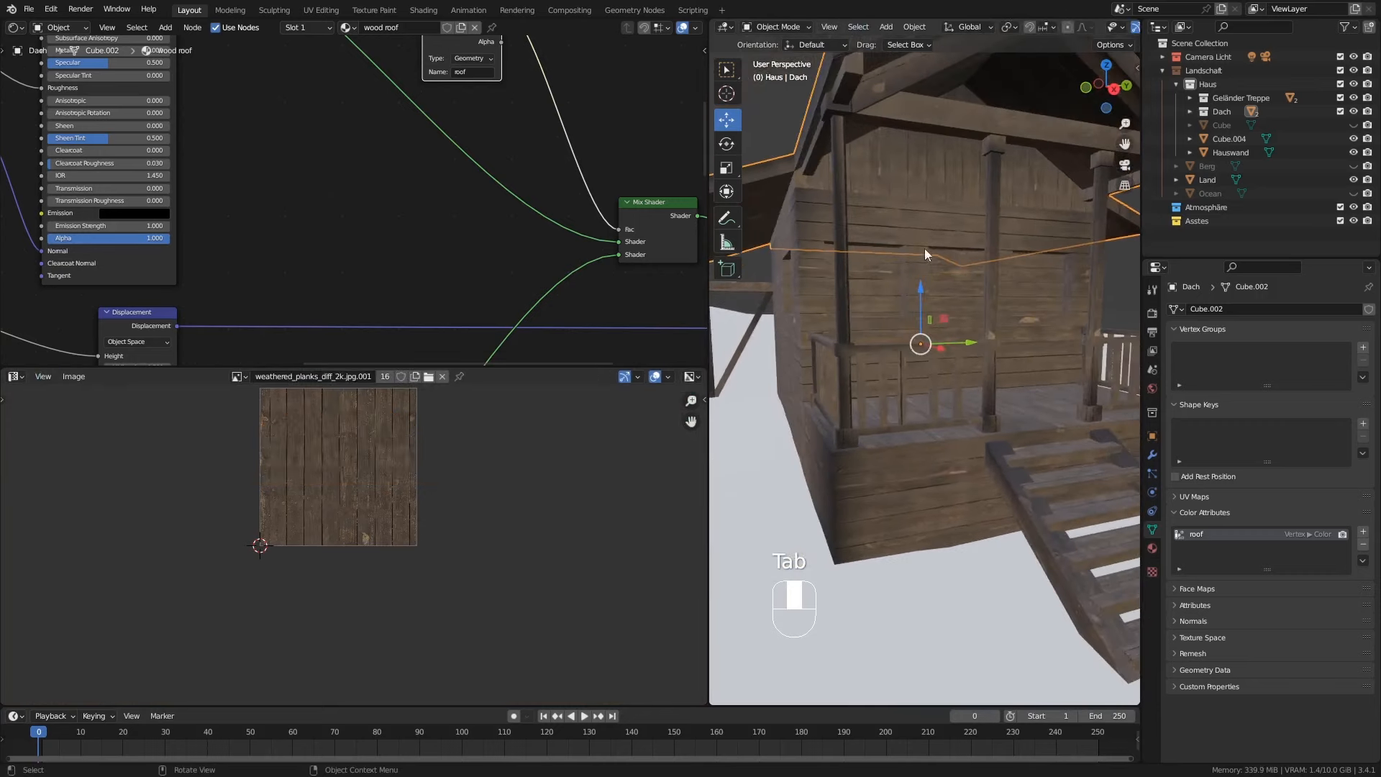
pyautogui.scroll(-4, 946, 201)
pyautogui.moveTo(947, 200); pyautogui.dragTo(904, 222, button='middle')
# Step: Move the gable wall's UVs slightly down over the plank texture and check the house in Object Mode
pyautogui.press('Tab')
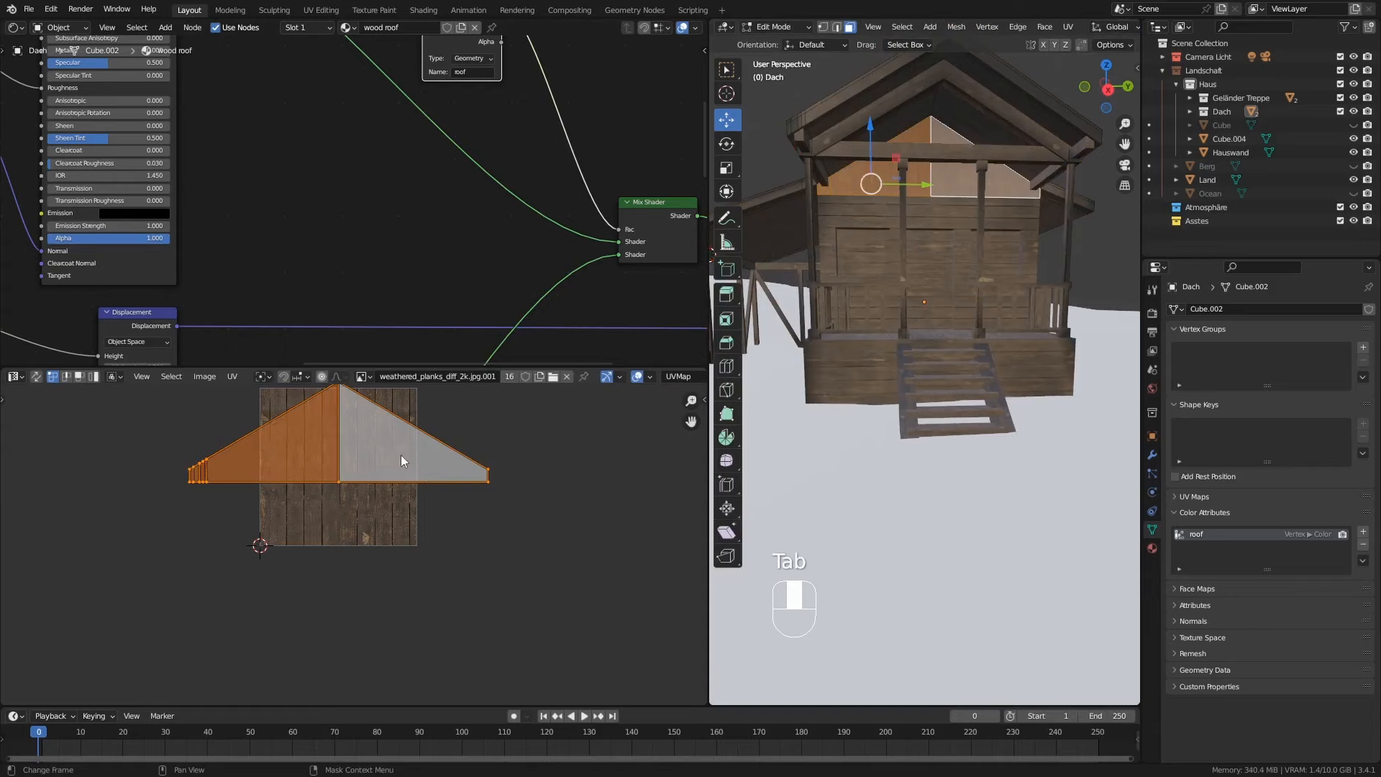
pyautogui.press('g')
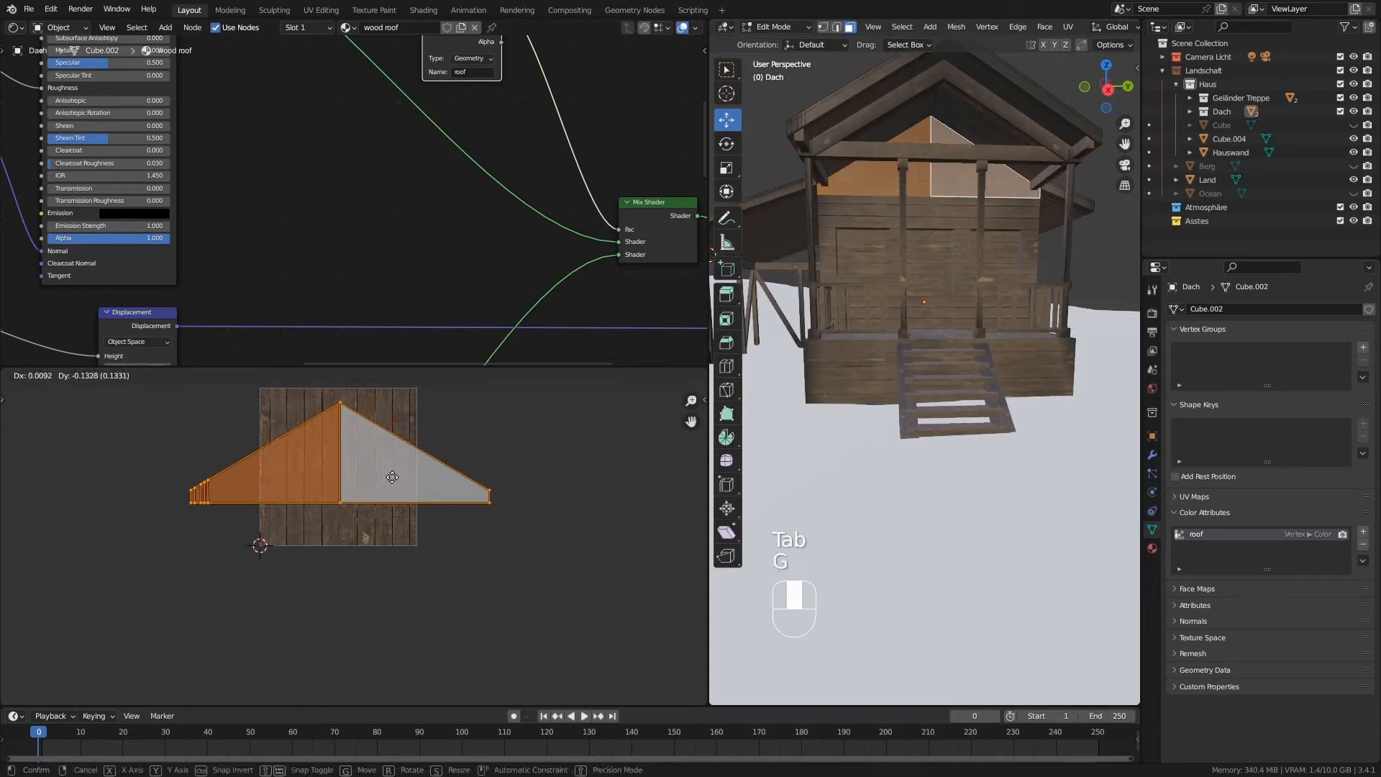
pyautogui.click(388, 486)
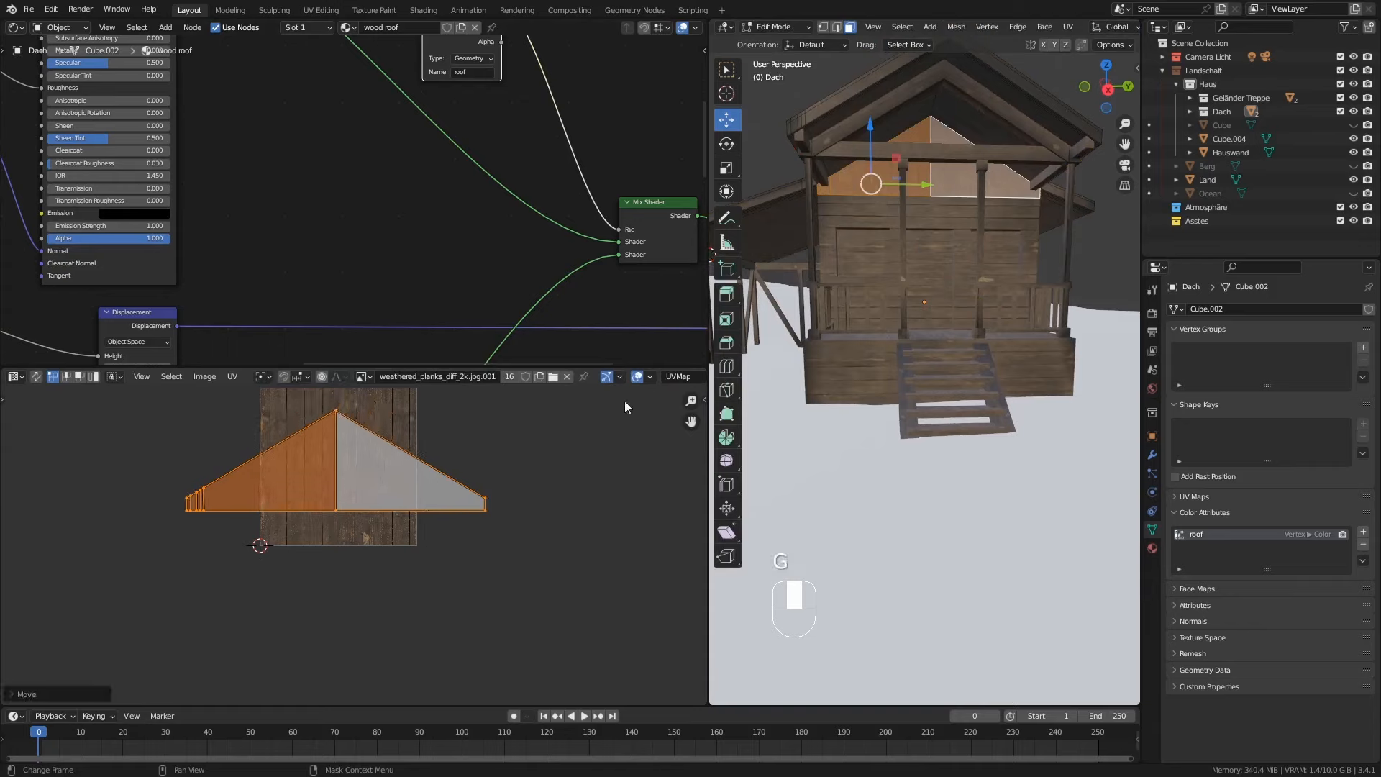
pyautogui.press('Tab')
pyautogui.moveTo(904, 236); pyautogui.dragTo(956, 265, button='middle')
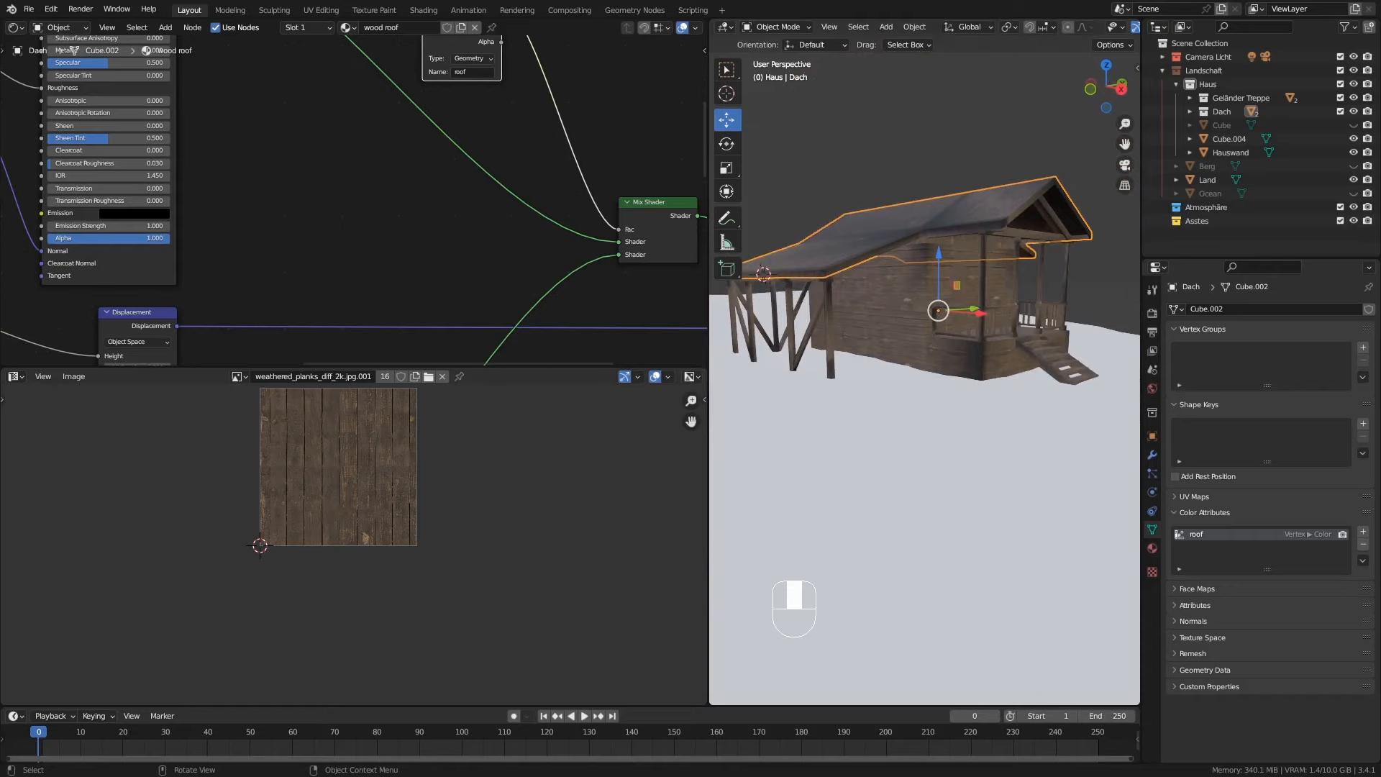
# Step: Close the UV Editor area and widen the 3D viewport, framing the roof material's whole node tree
pyautogui.moveTo(3, 365); pyautogui.dragTo(43, 428)
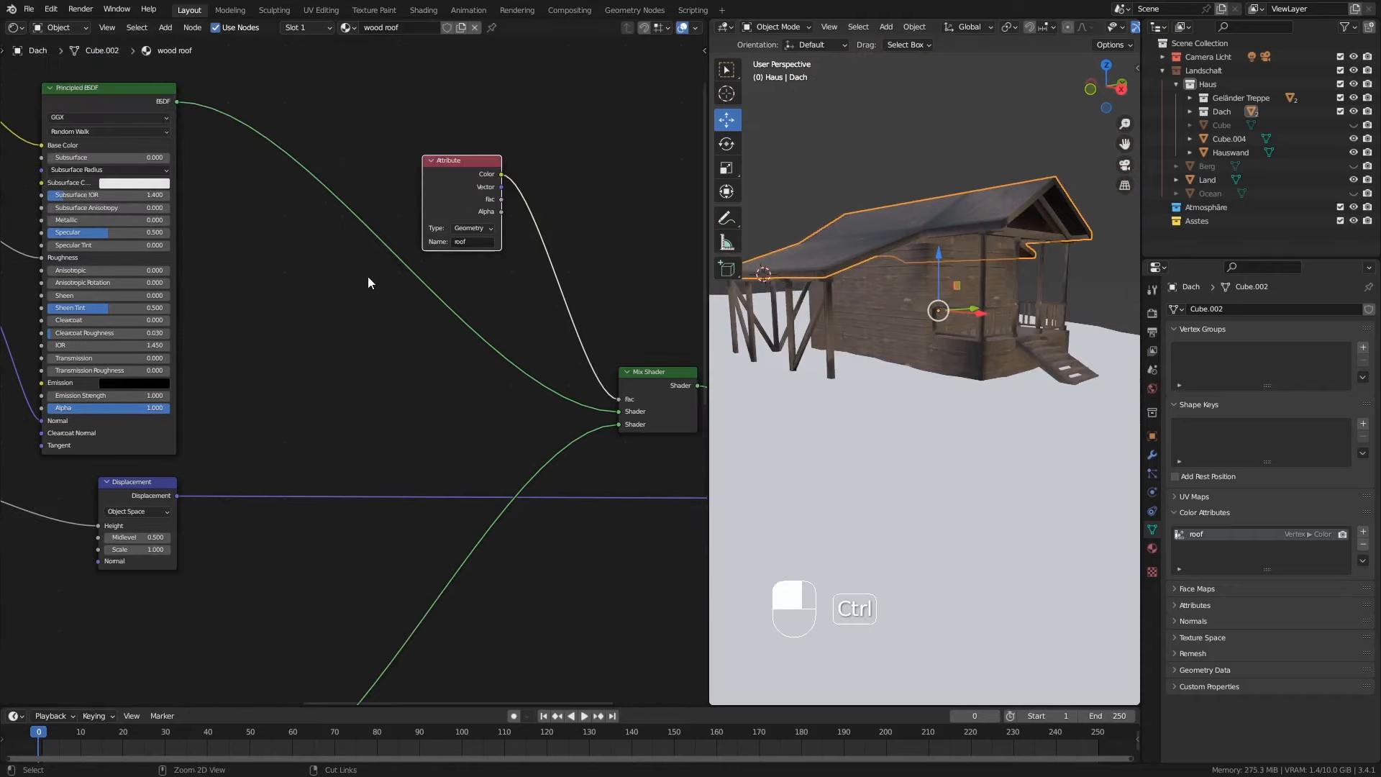
pyautogui.keyDown('ctrl'); pyautogui.moveTo(368, 276); pyautogui.dragTo(381, 452, button='middle'); pyautogui.keyUp('ctrl')
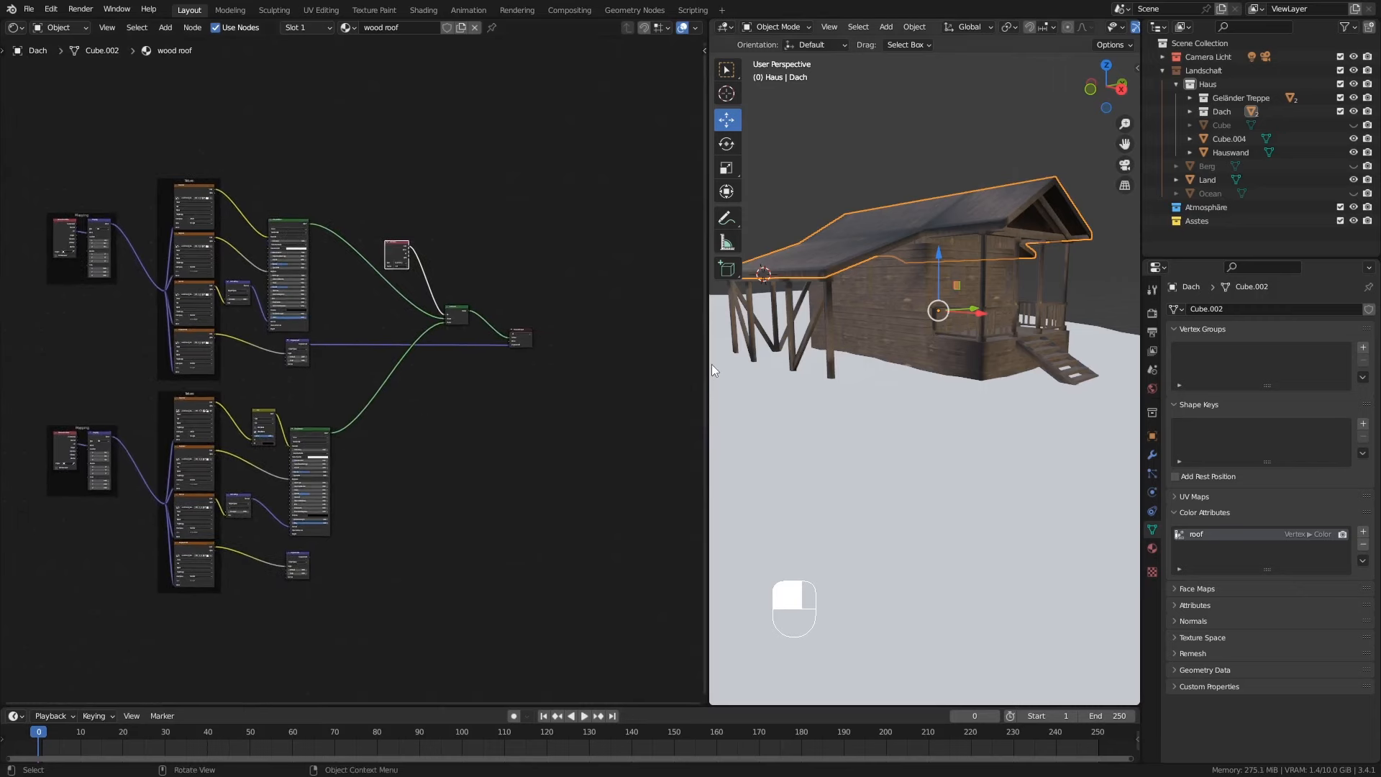
pyautogui.moveTo(710, 364); pyautogui.dragTo(507, 349)
pyautogui.moveTo(257, 330); pyautogui.dragTo(289, 416, button='middle')
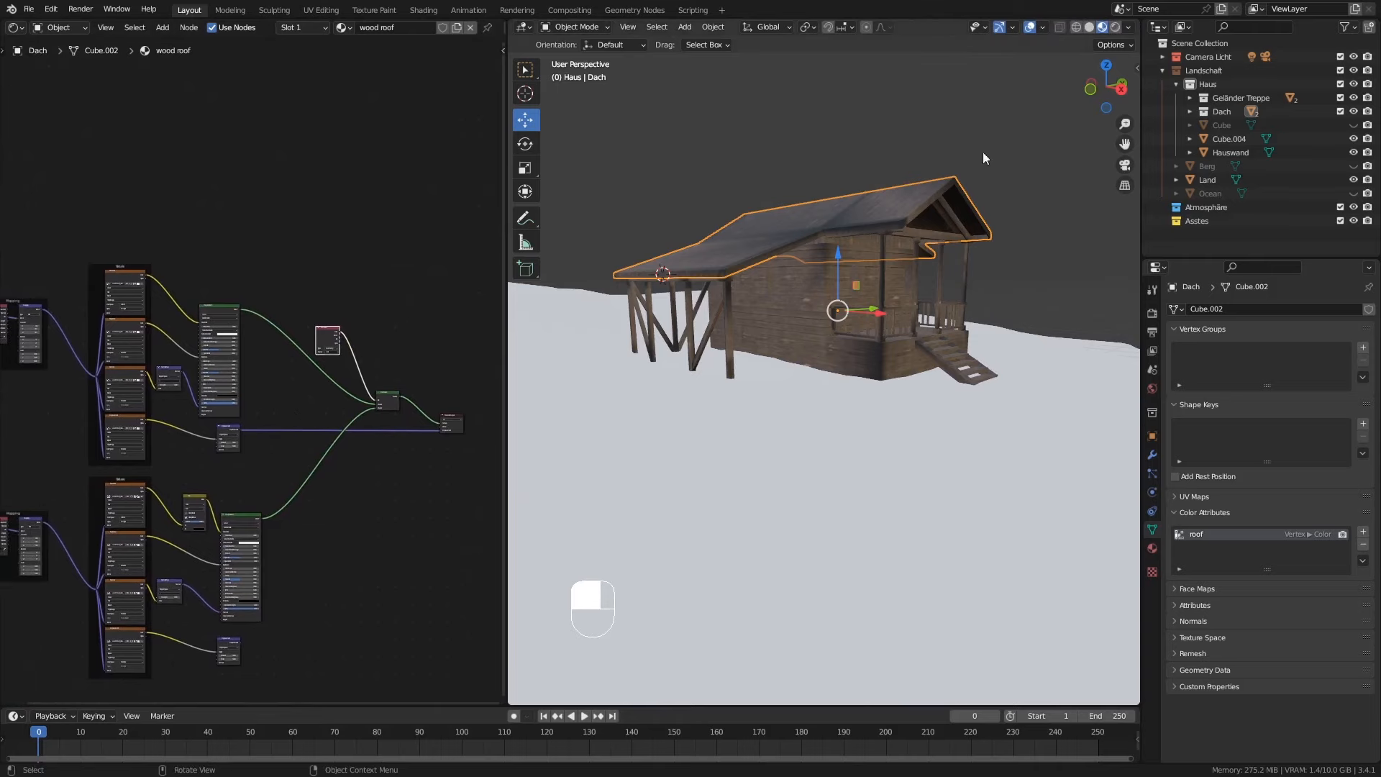
# Step: Examine the house from the side in rendered shading, then return to Material Preview
pyautogui.click(1117, 27)
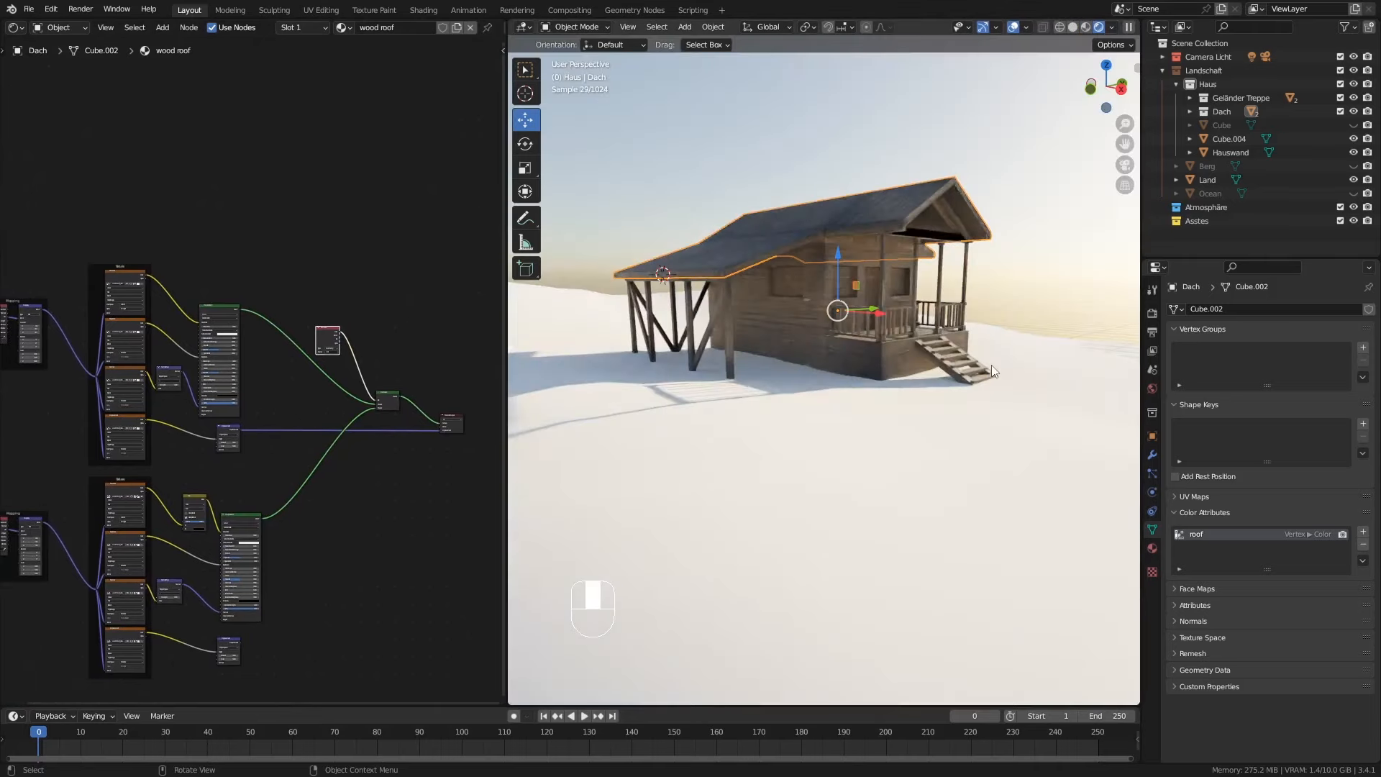
pyautogui.moveTo(991, 364)
pyautogui.mouseDown(button='middle')
pyautogui.moveTo(945, 340)
pyautogui.moveTo(866, 338)
pyautogui.moveTo(877, 343)
pyautogui.moveTo(871, 397)
pyautogui.moveTo(829, 401)
pyautogui.moveTo(851, 441)
pyautogui.moveTo(840, 465)
pyautogui.mouseUp(button='middle')
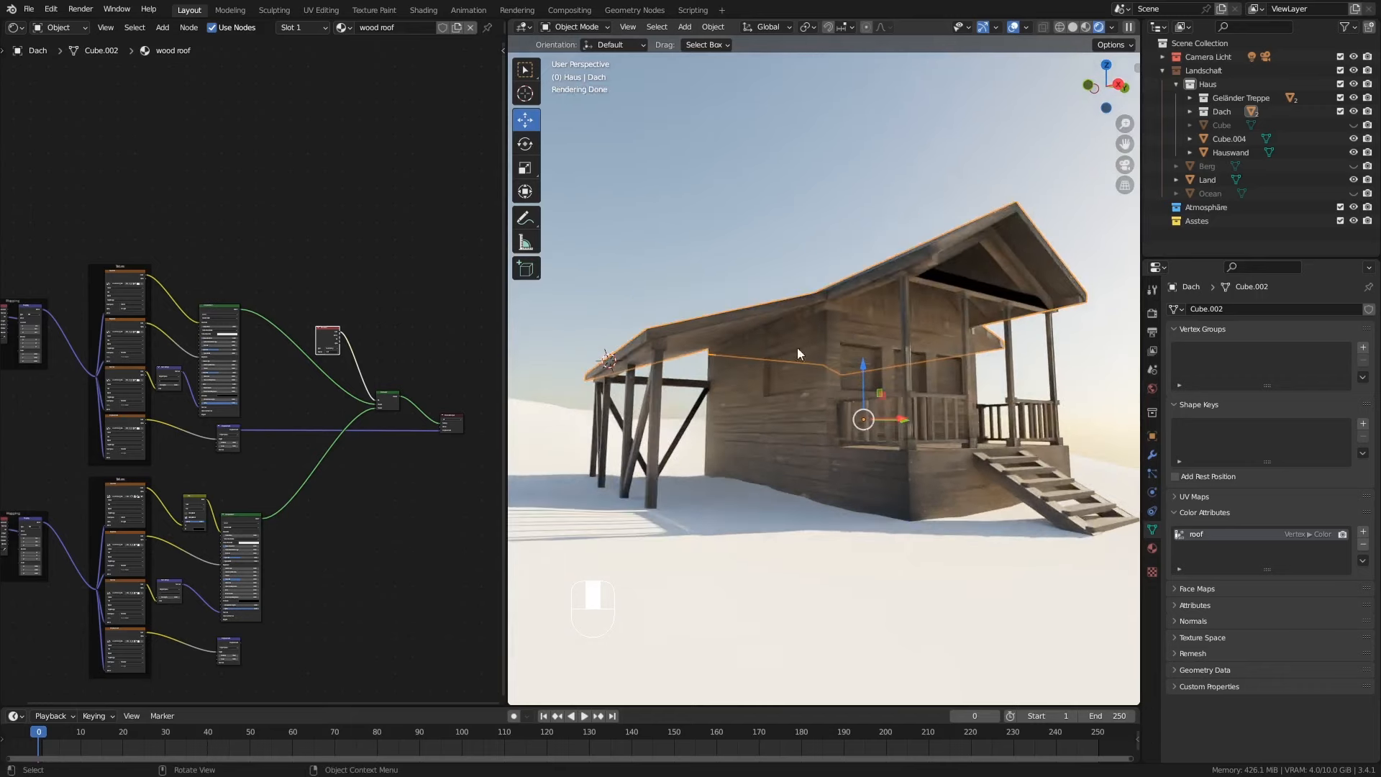
pyautogui.moveTo(707, 416)
pyautogui.mouseDown(button='middle')
pyautogui.moveTo(744, 429)
pyautogui.moveTo(718, 435)
pyautogui.mouseUp(button='middle')
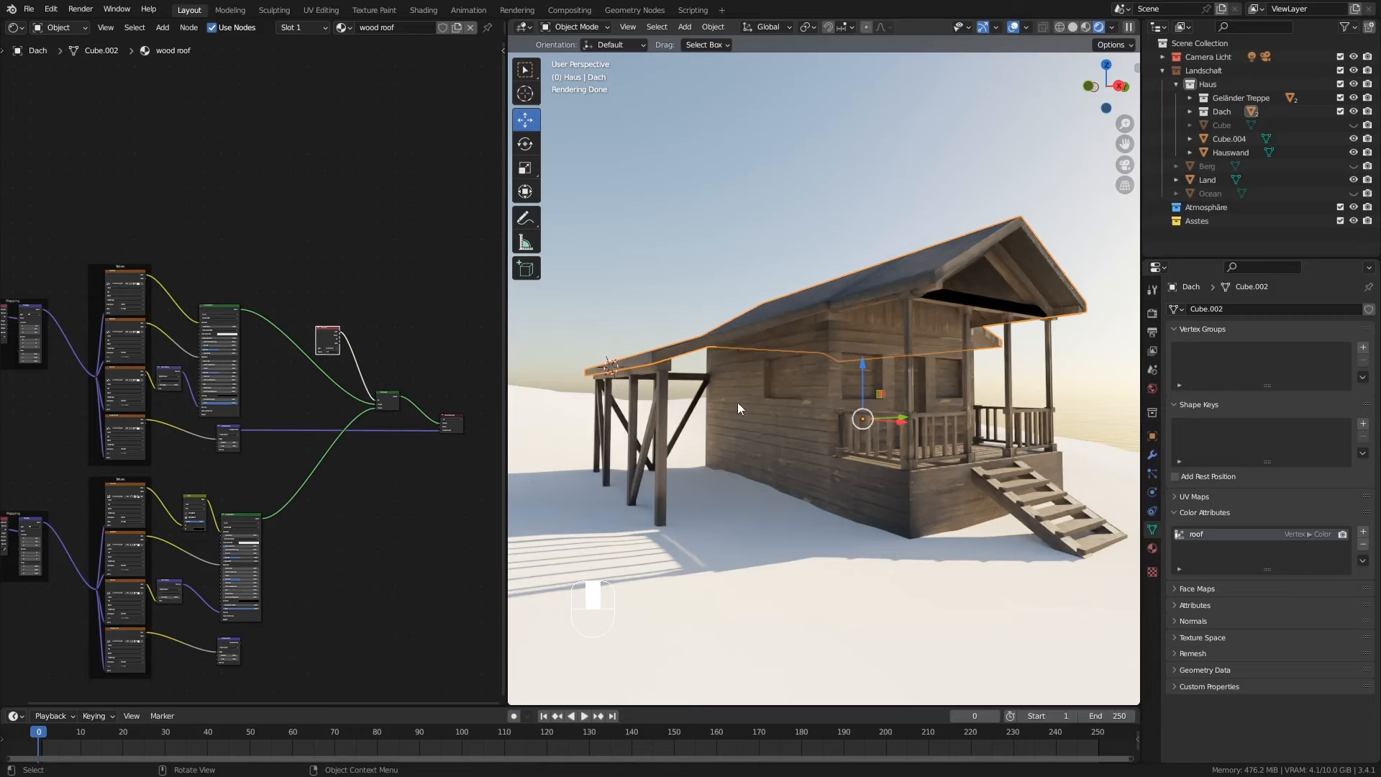
pyautogui.moveTo(746, 380); pyautogui.dragTo(742, 379, button='middle')
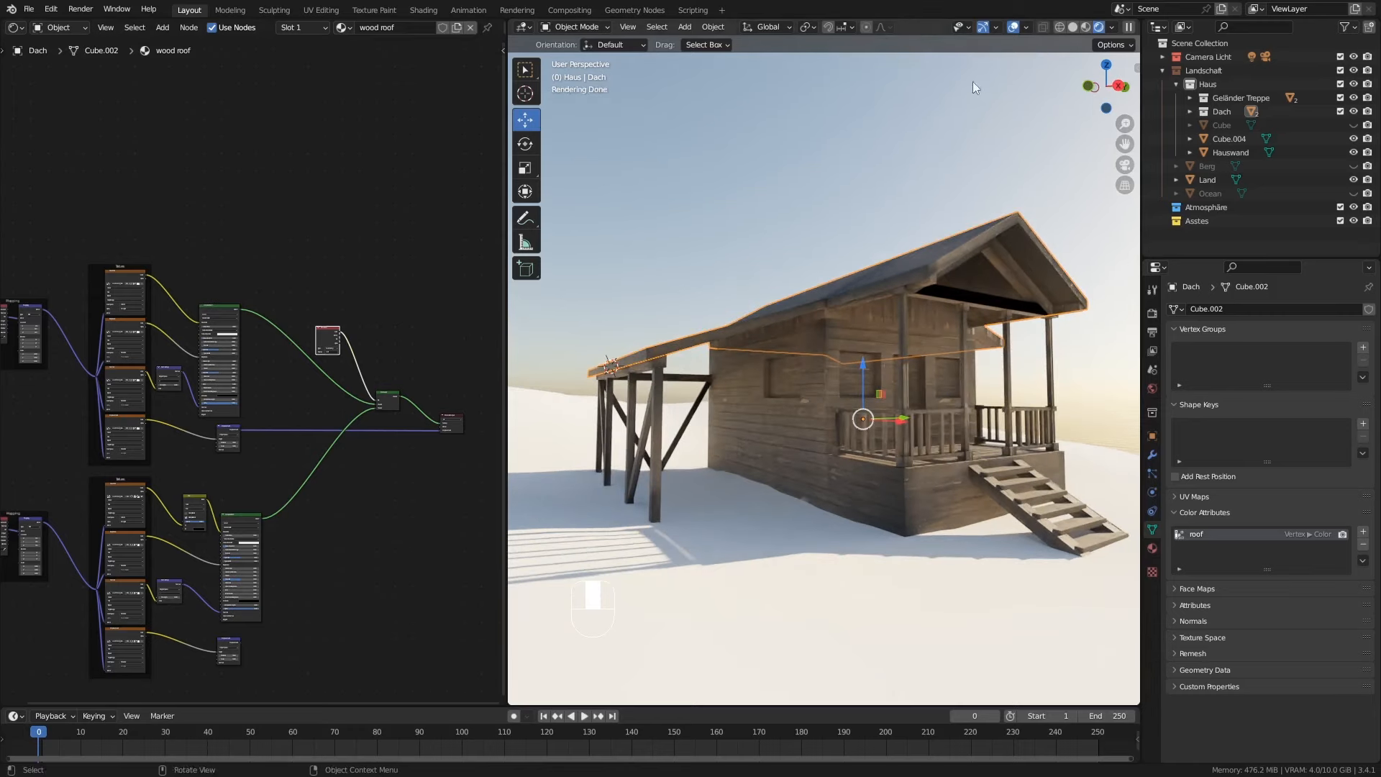
pyautogui.click(1084, 32)
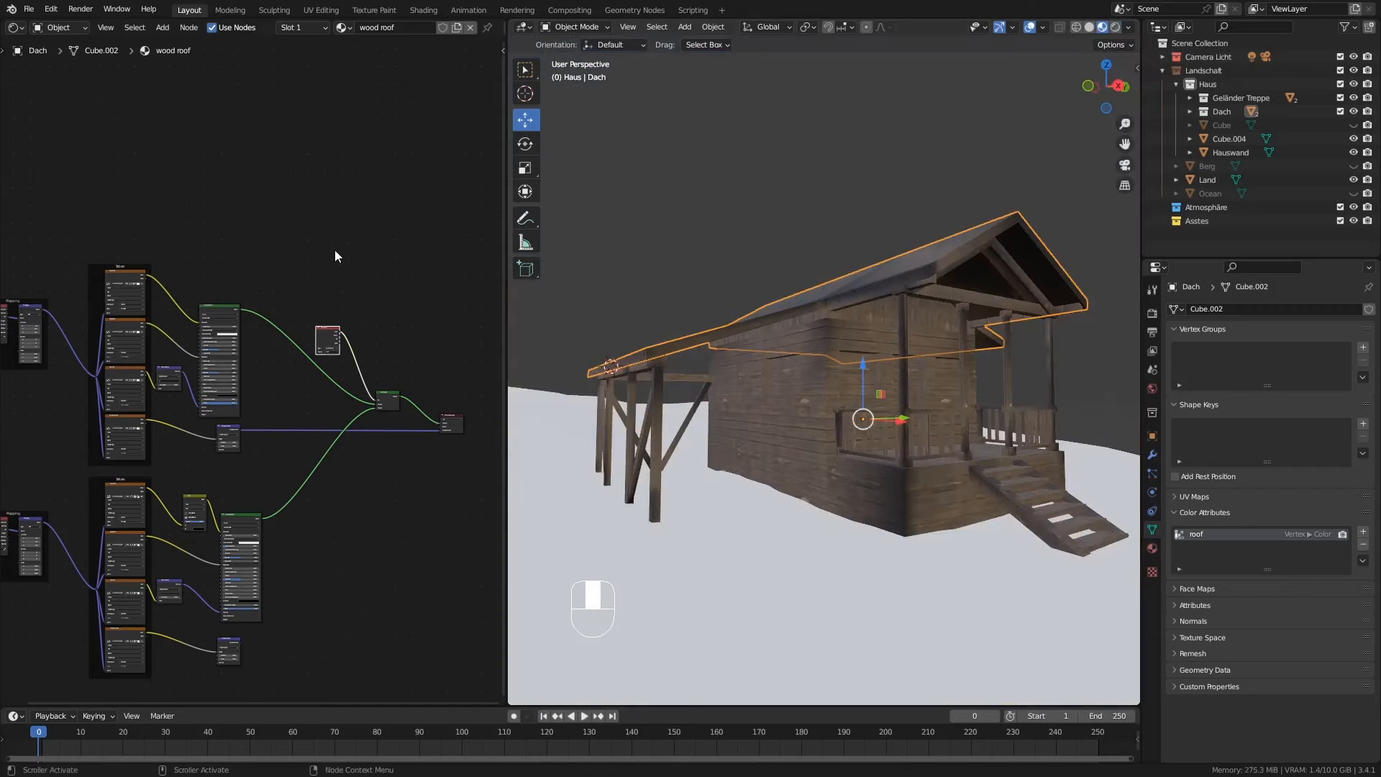
# Step: Widen the node editor and move the upper Principled BSDF away from its textures, making room in the roof material's node tree
pyautogui.moveTo(270, 251); pyautogui.dragTo(278, 275, button='middle')
pyautogui.keyDown('ctrl'); pyautogui.moveTo(265, 377); pyautogui.dragTo(276, 313, button='middle'); pyautogui.keyUp('ctrl')
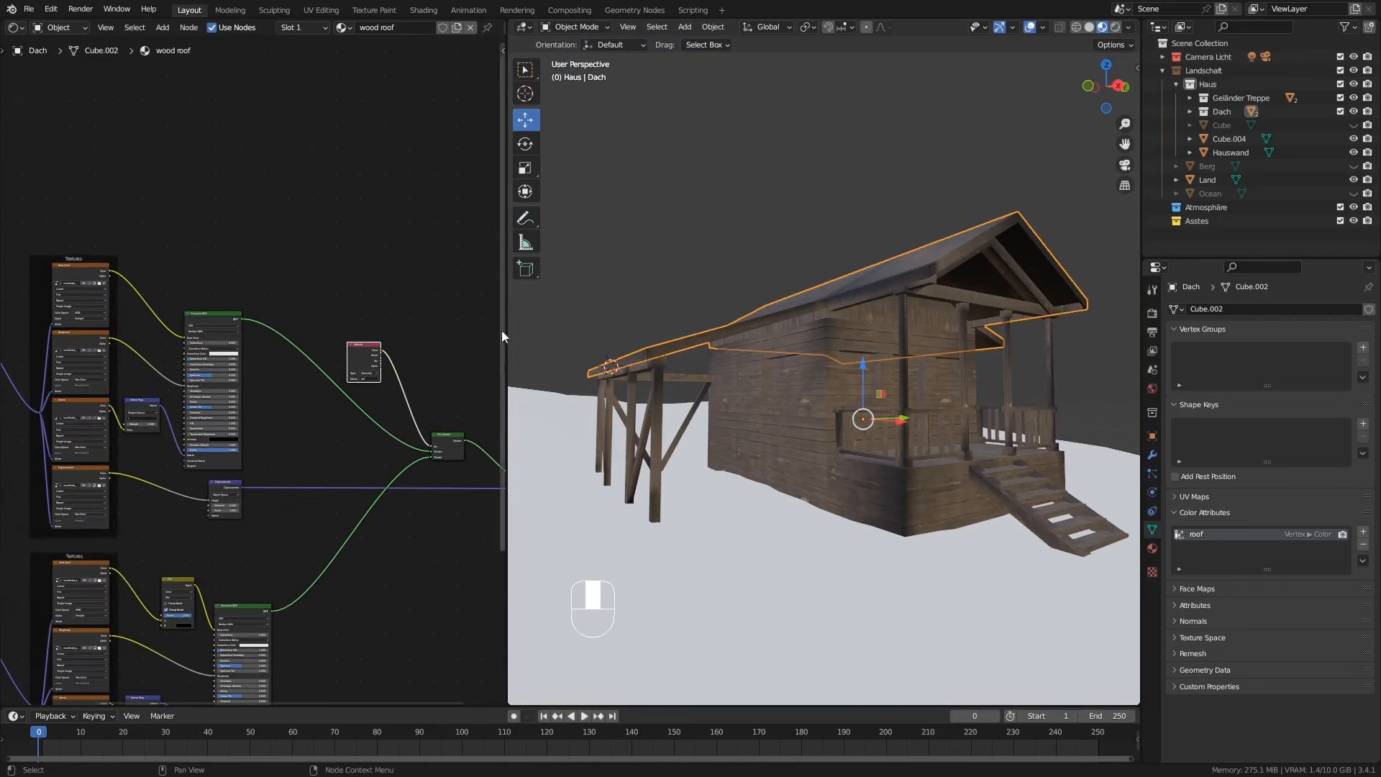
pyautogui.moveTo(505, 329); pyautogui.dragTo(705, 329)
pyautogui.moveTo(292, 250); pyautogui.dragTo(304, 235, button='middle')
pyautogui.moveTo(474, 335); pyautogui.dragTo(517, 311)
pyautogui.moveTo(306, 303); pyautogui.dragTo(406, 278)
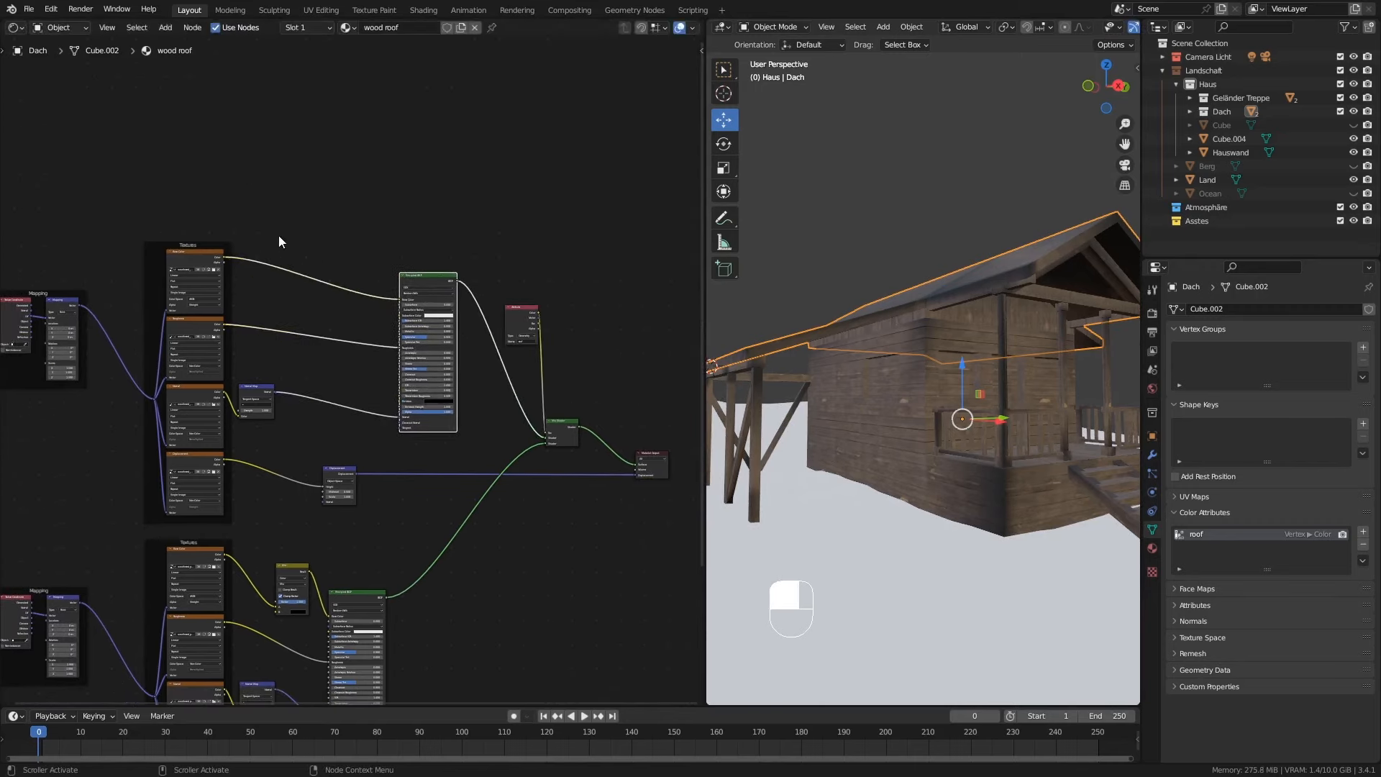
# Step: Add an Ambient Occlusion node above the upper texture frame in the roof material
pyautogui.moveTo(253, 180); pyautogui.dragTo(265, 246, button='middle')
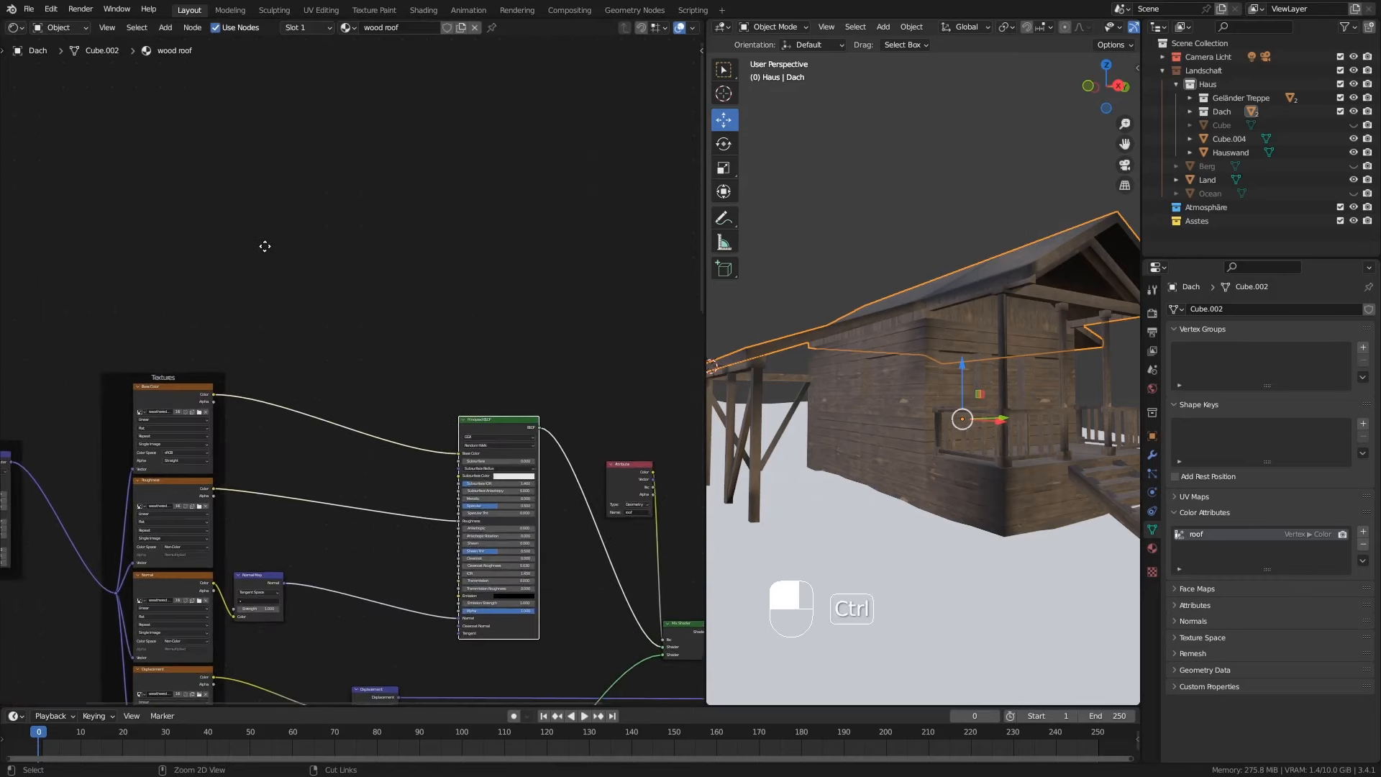
pyautogui.hotkey('shift', 'a')
pyautogui.moveTo(188, 230)
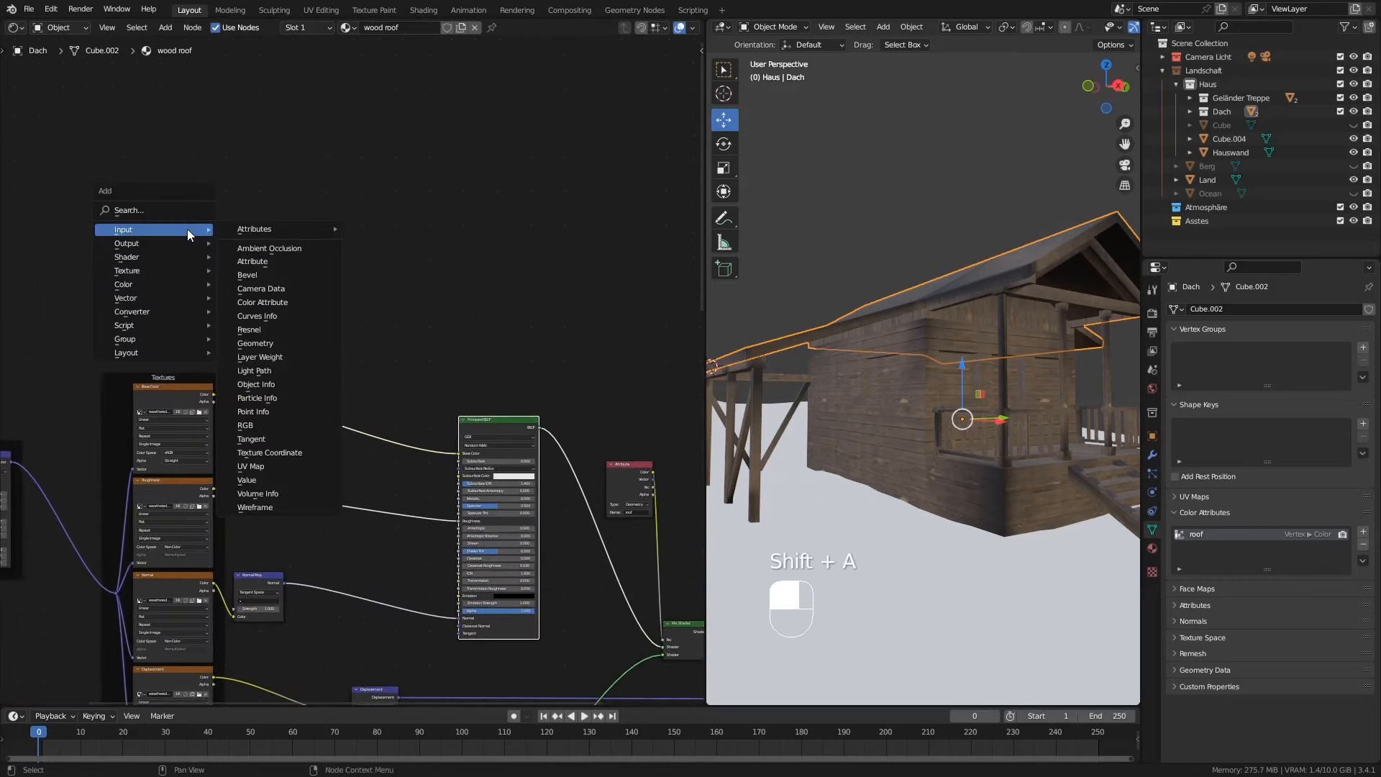
pyautogui.click(266, 250)
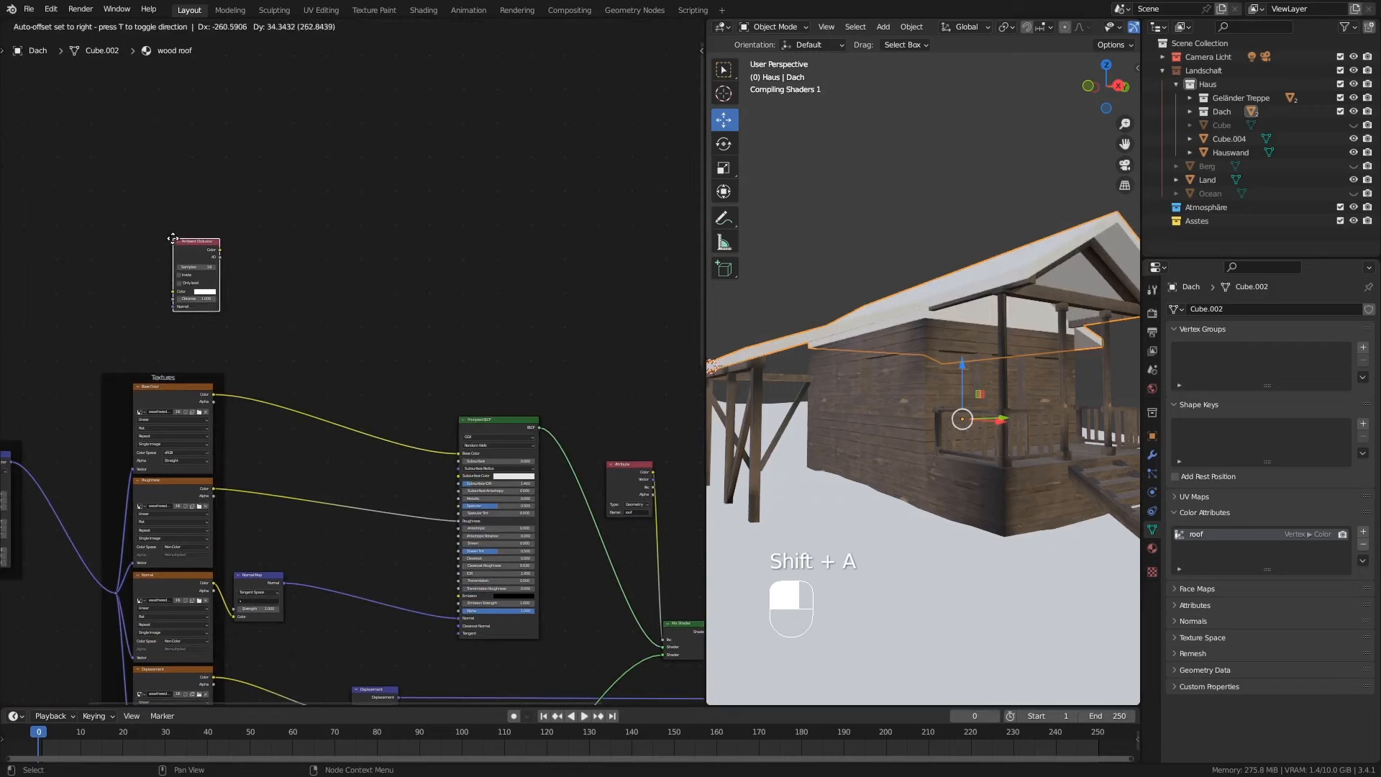
pyautogui.click(242, 283)
pyautogui.keyDown('ctrl'); pyautogui.moveTo(243, 282); pyautogui.dragTo(270, 227, button='middle'); pyautogui.keyUp('ctrl')
# Step: Add a ColorRamp node beside the Ambient Occlusion node
pyautogui.hotkey('shift', 'a')
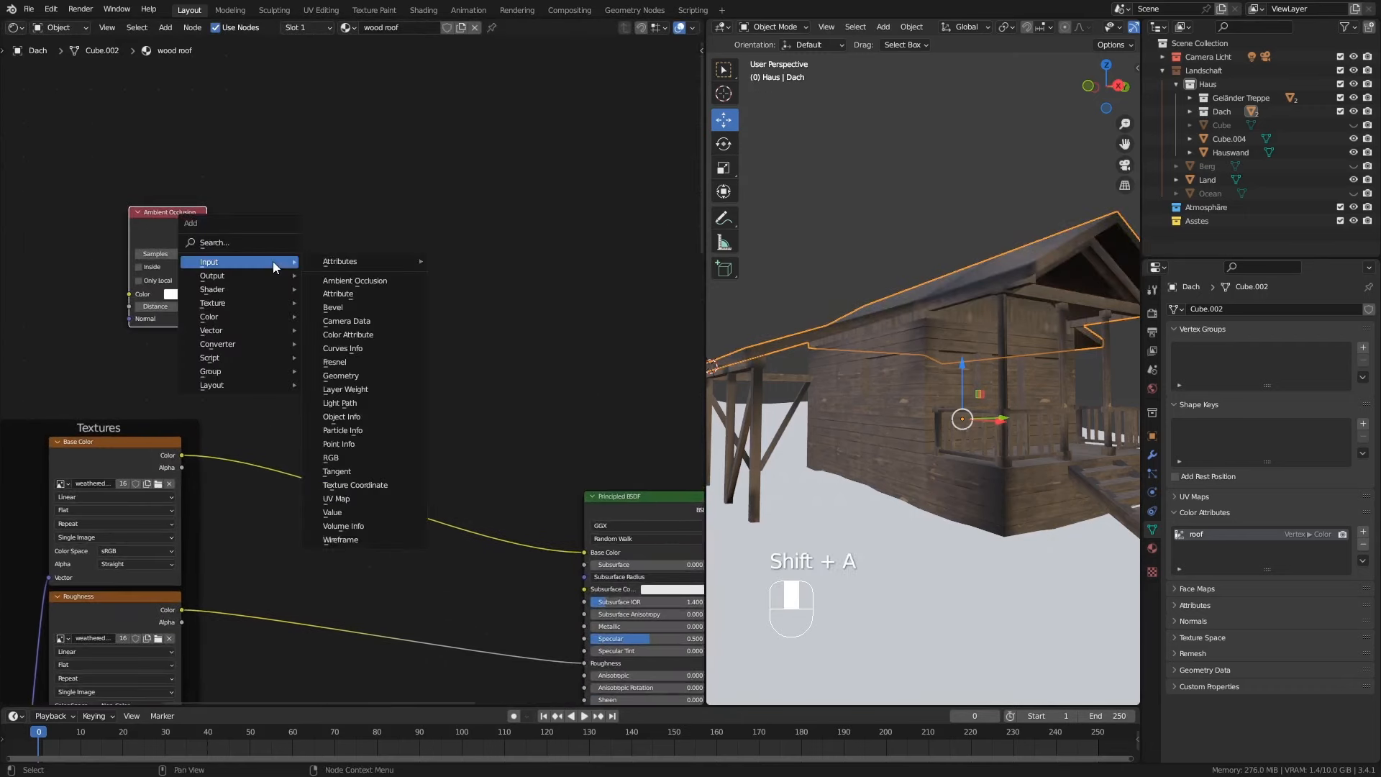
pyautogui.moveTo(231, 348)
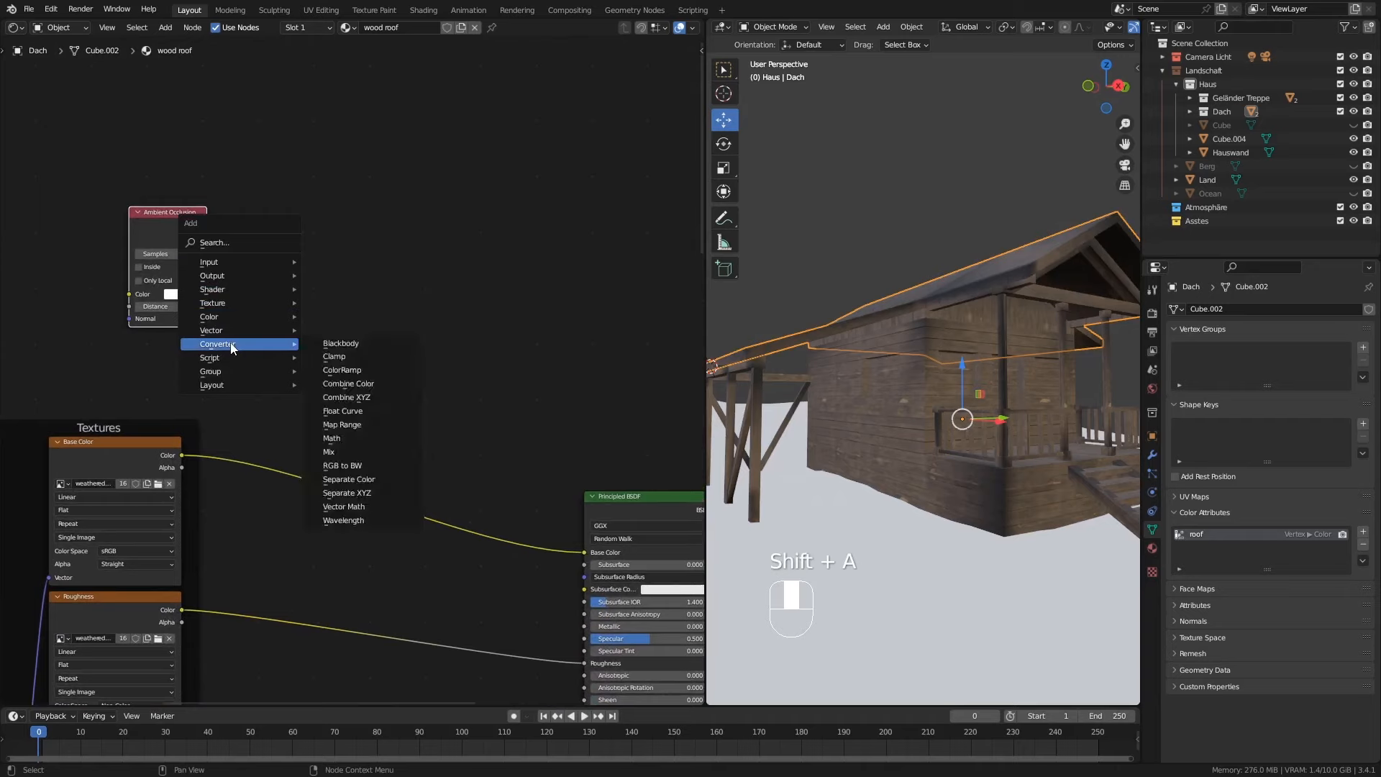
pyautogui.click(338, 369)
pyautogui.click(309, 281)
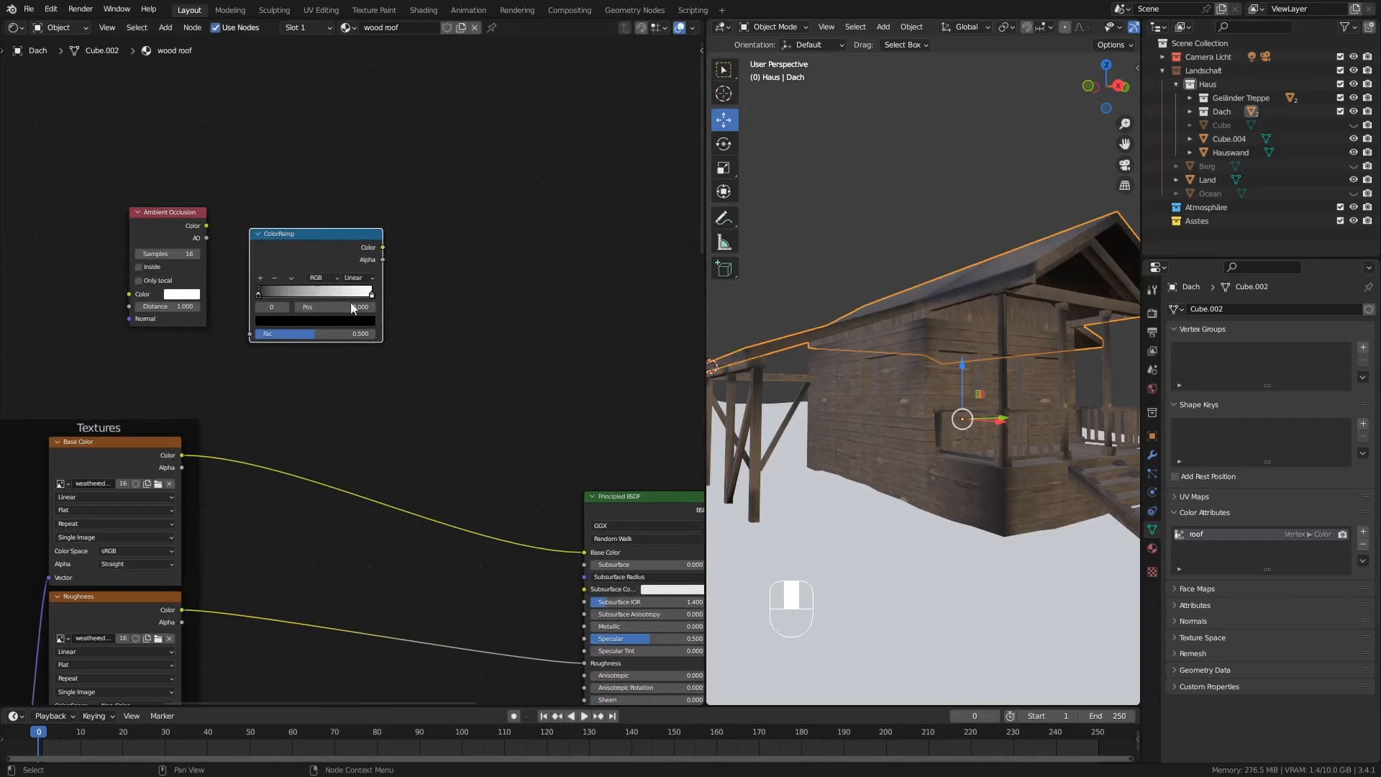
# Step: Add an Invert color node between the ColorRamp and the upper Principled BSDF
pyautogui.moveTo(473, 364); pyautogui.dragTo(373, 282, button='middle')
pyautogui.hotkey('shift', 'a')
pyautogui.moveTo(373, 282)
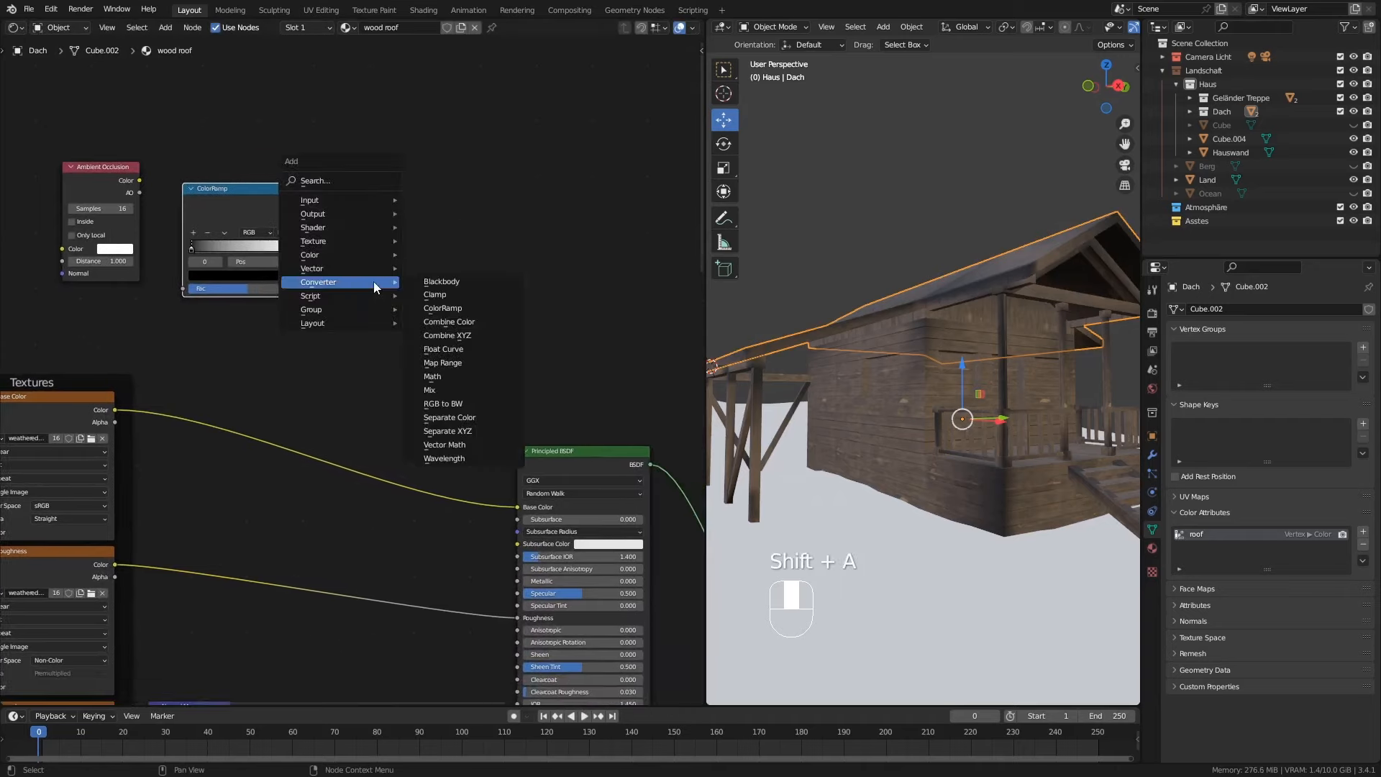
pyautogui.moveTo(347, 254)
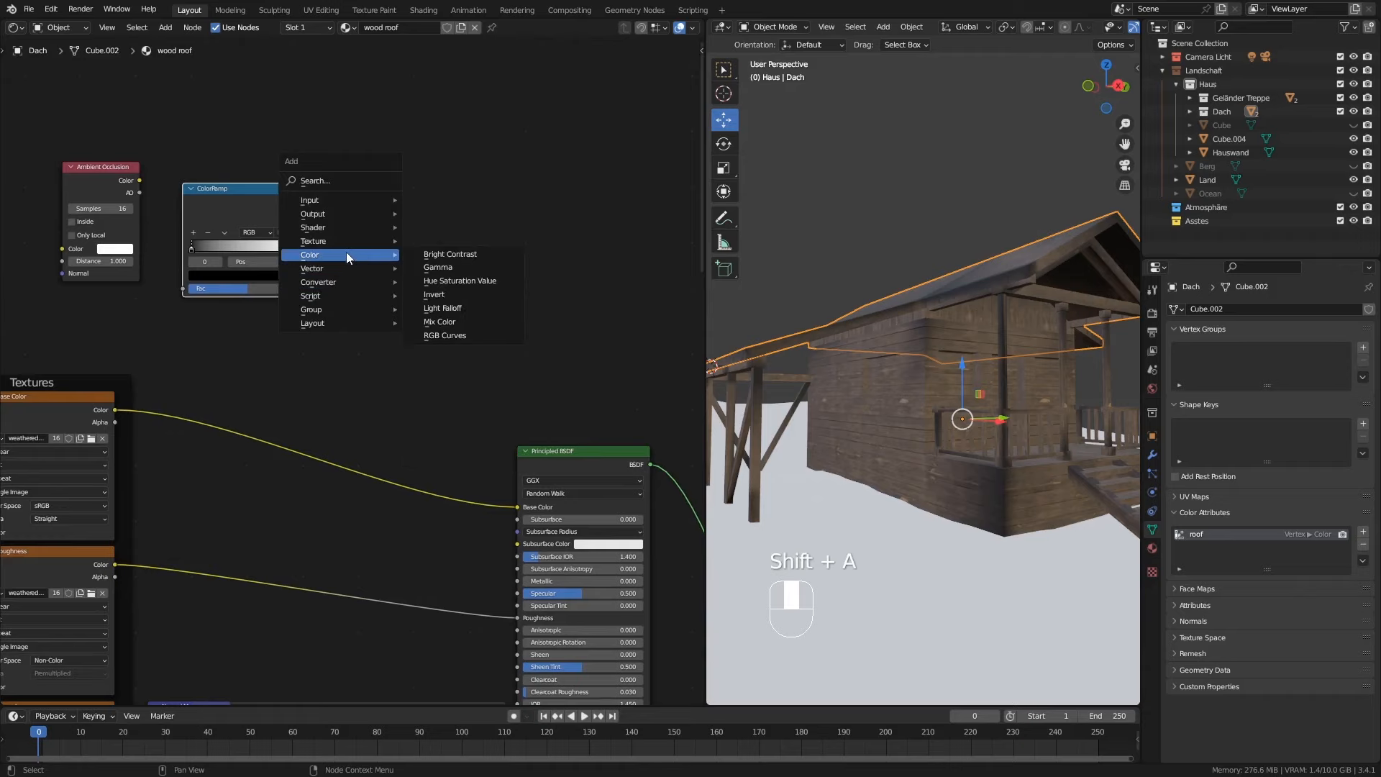
pyautogui.click(450, 301)
pyautogui.click(418, 371)
pyautogui.moveTo(477, 361); pyautogui.dragTo(457, 328, button='middle')
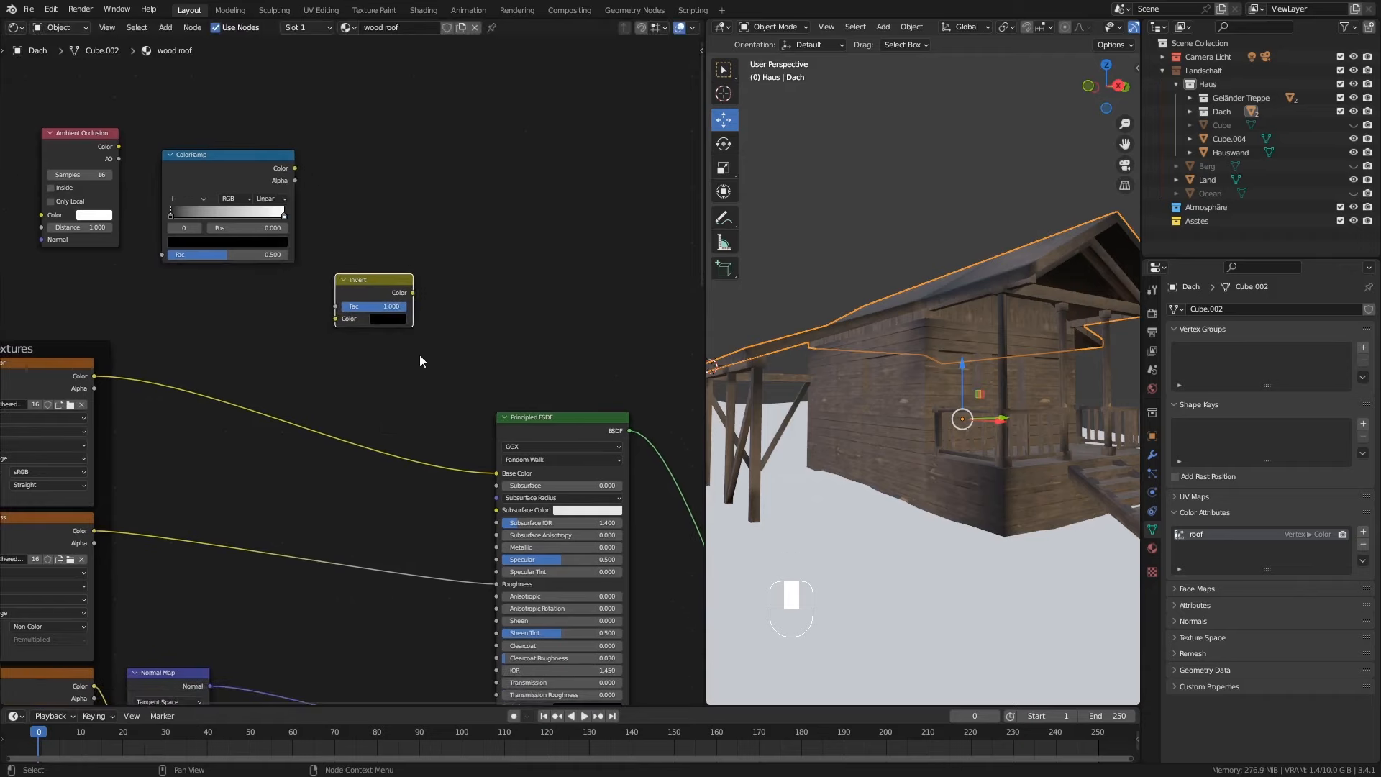
# Step: Insert a Mix Color node between the Base Color texture and the Principled BSDF, and set its B color to black
pyautogui.hotkey('shift', 'a')
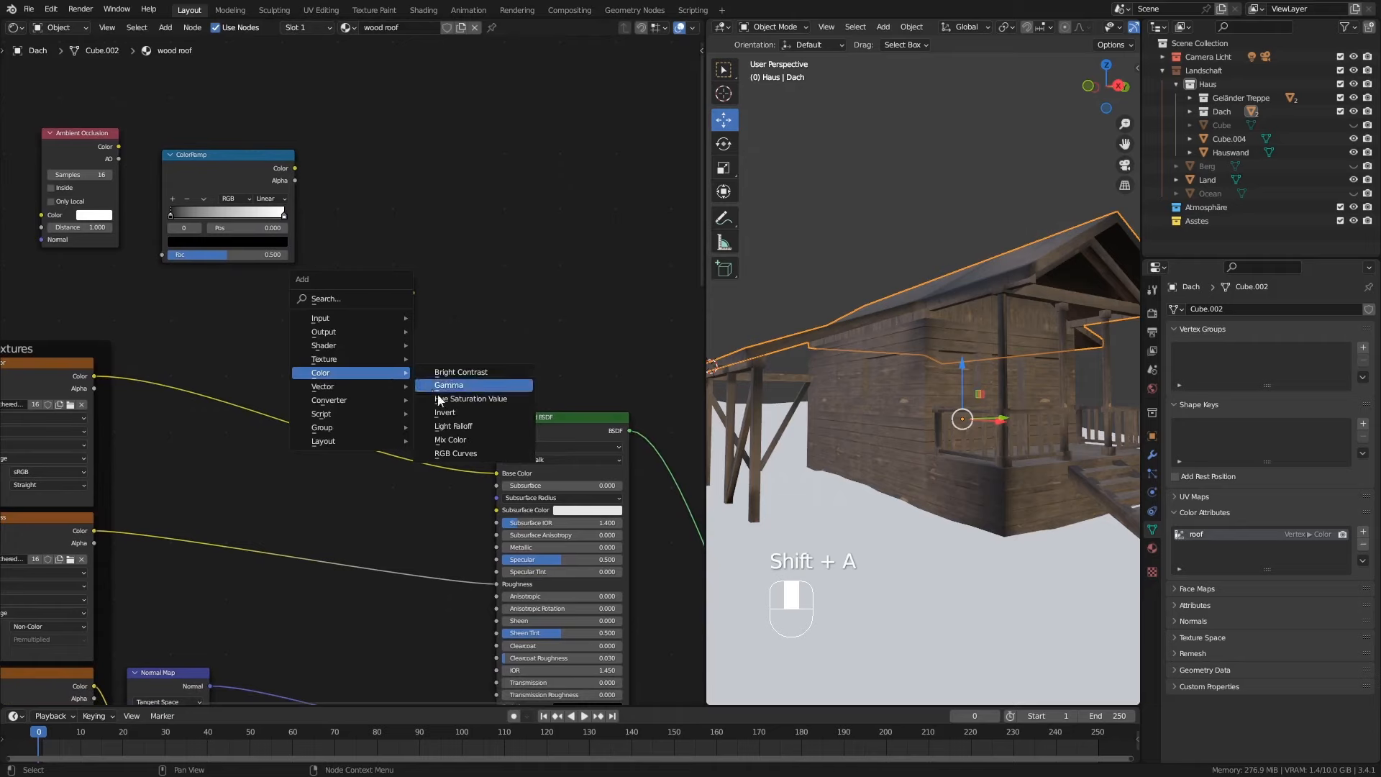
pyautogui.click(452, 439)
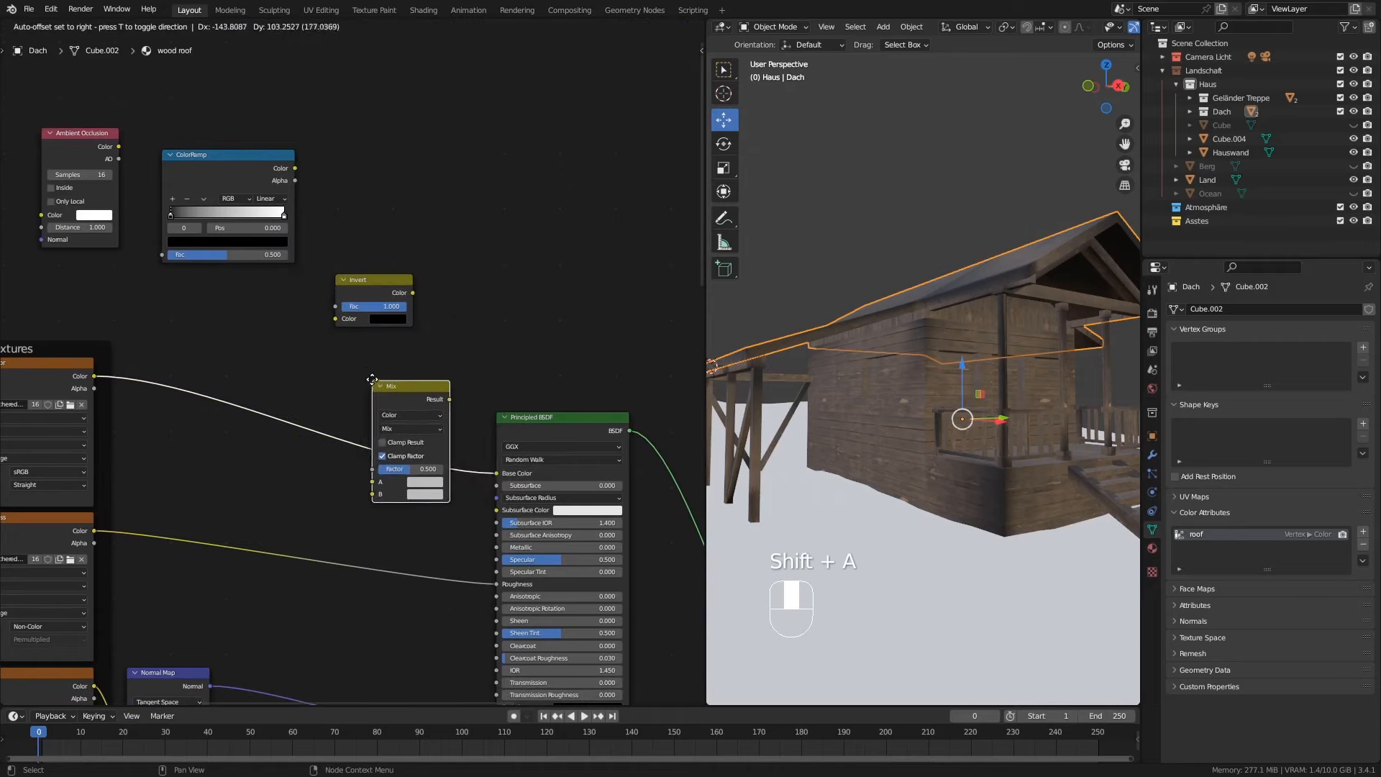
pyautogui.click(389, 382)
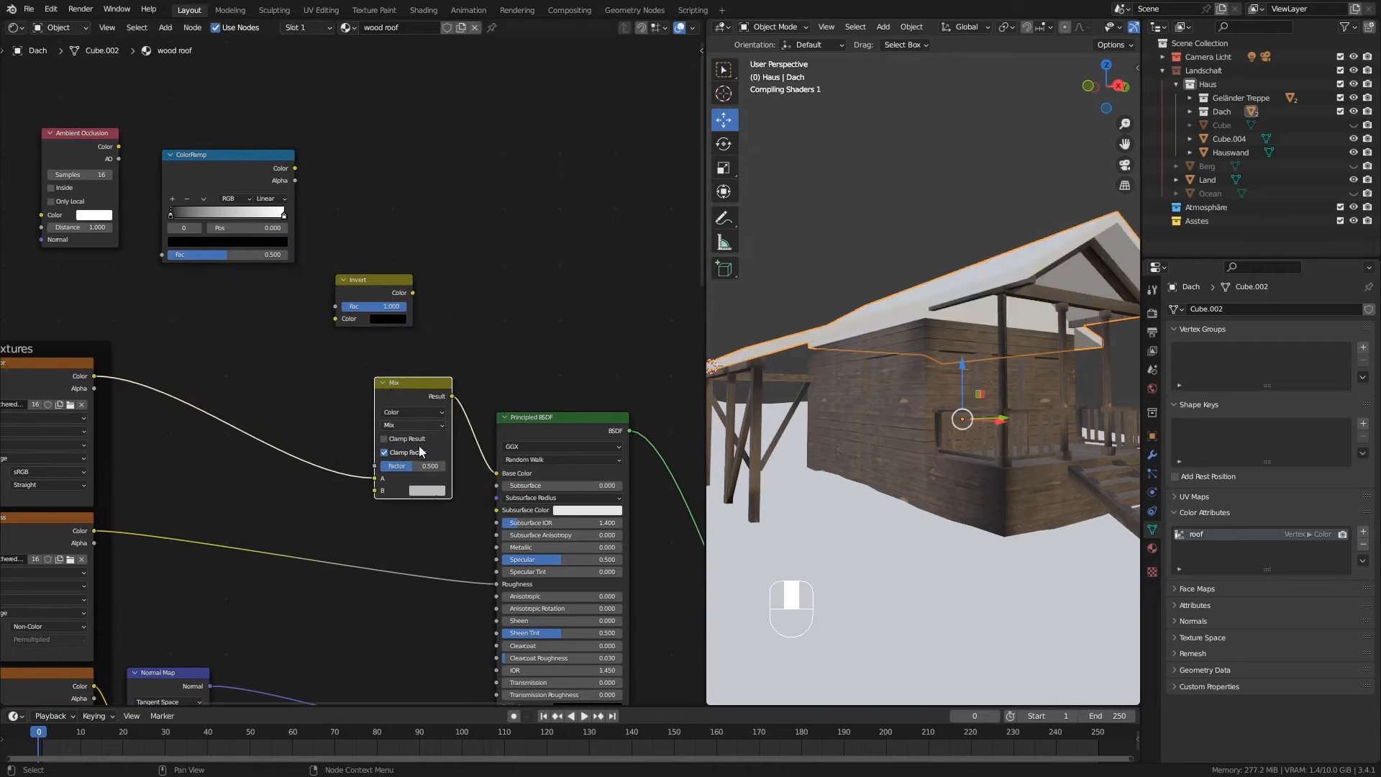
pyautogui.click(426, 491)
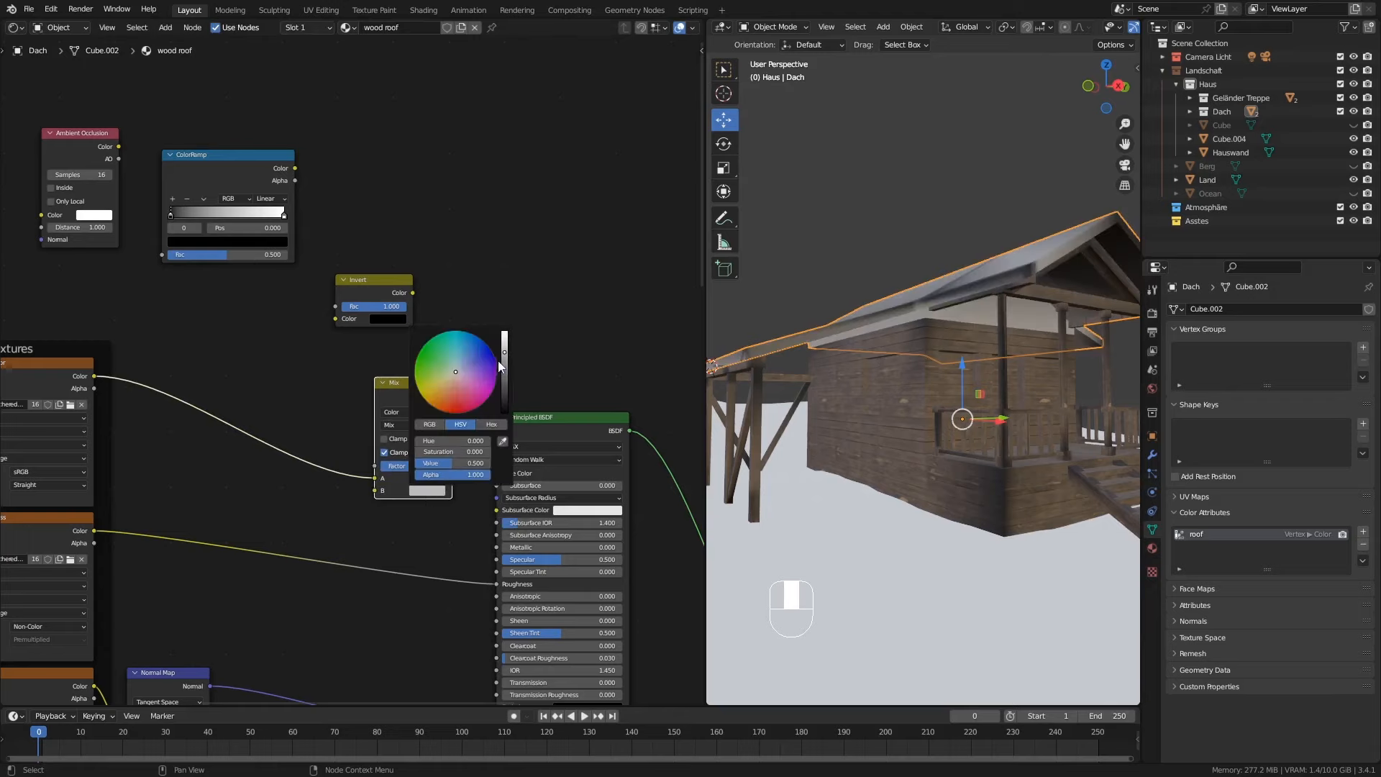
pyautogui.moveTo(504, 354); pyautogui.dragTo(504, 413)
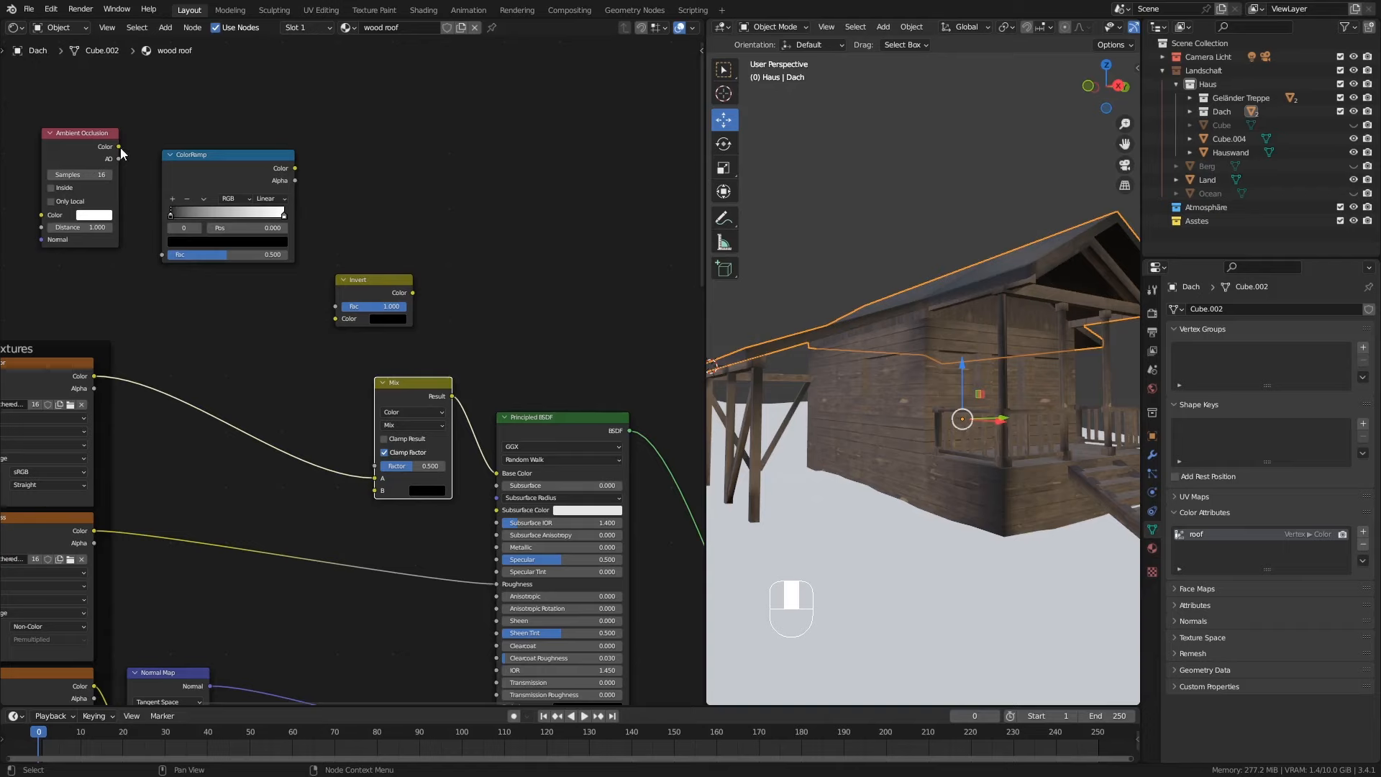
# Step: Link the Ambient Occlusion color through the ColorRamp and Invert nodes into the Mix node's Factor, and check the roof
pyautogui.moveTo(119, 148); pyautogui.dragTo(134, 172)
pyautogui.moveTo(160, 250); pyautogui.dragTo(161, 253)
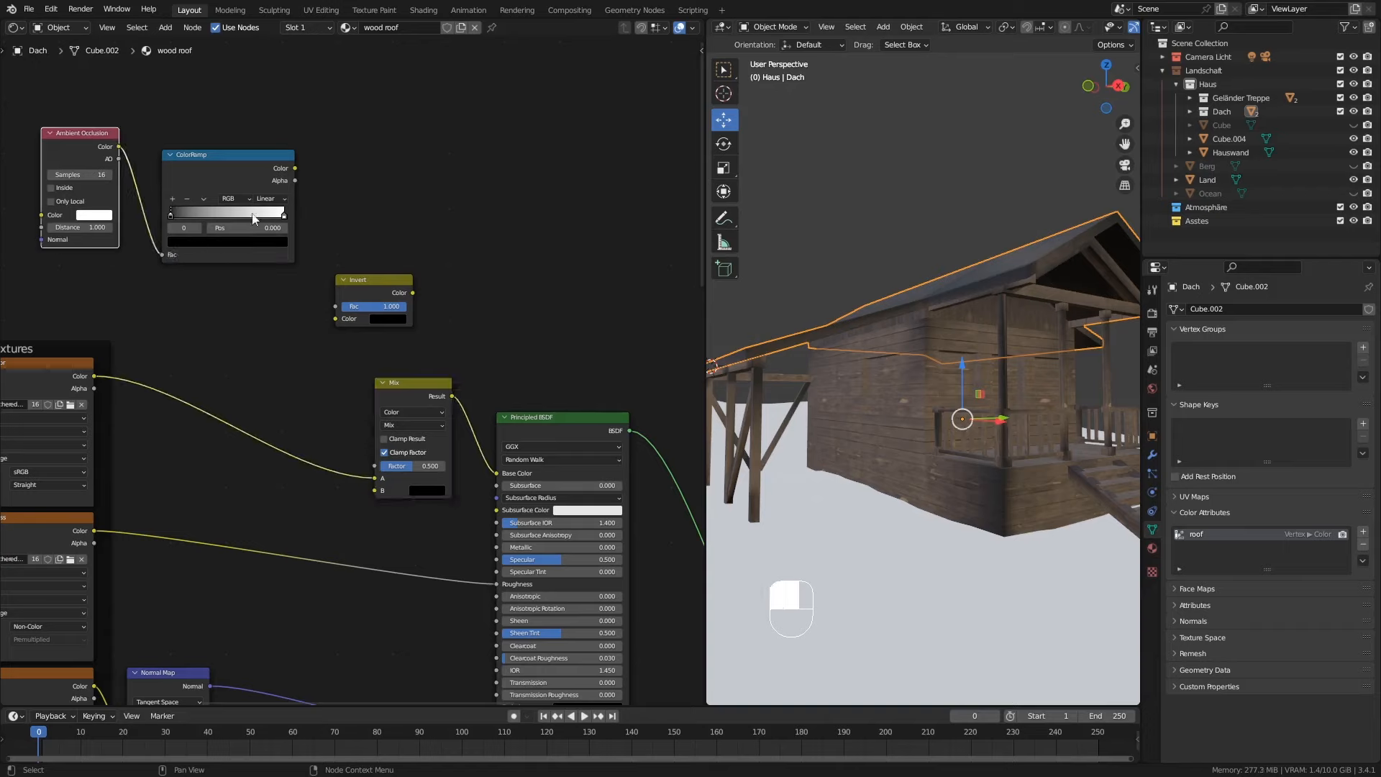
pyautogui.moveTo(294, 168); pyautogui.dragTo(393, 469)
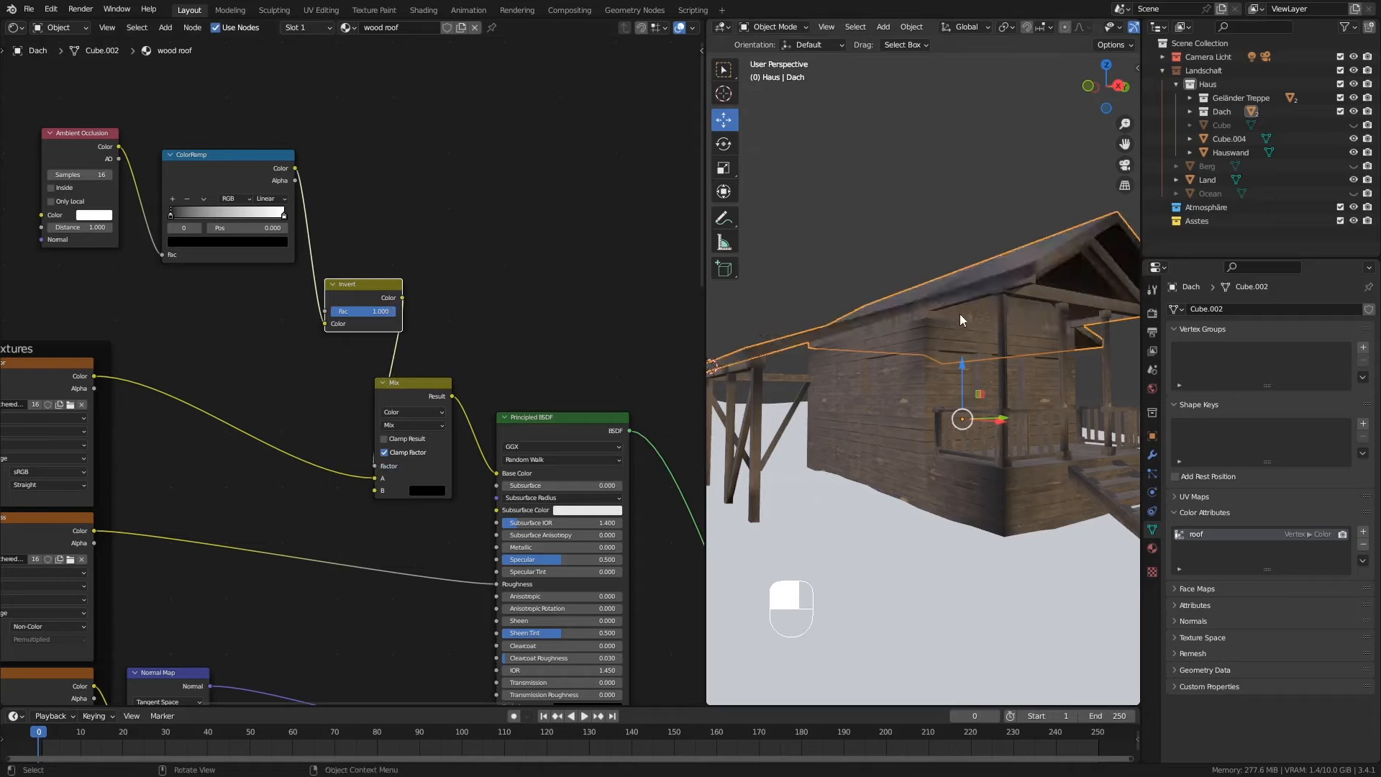
pyautogui.moveTo(960, 313); pyautogui.dragTo(948, 328, button='middle')
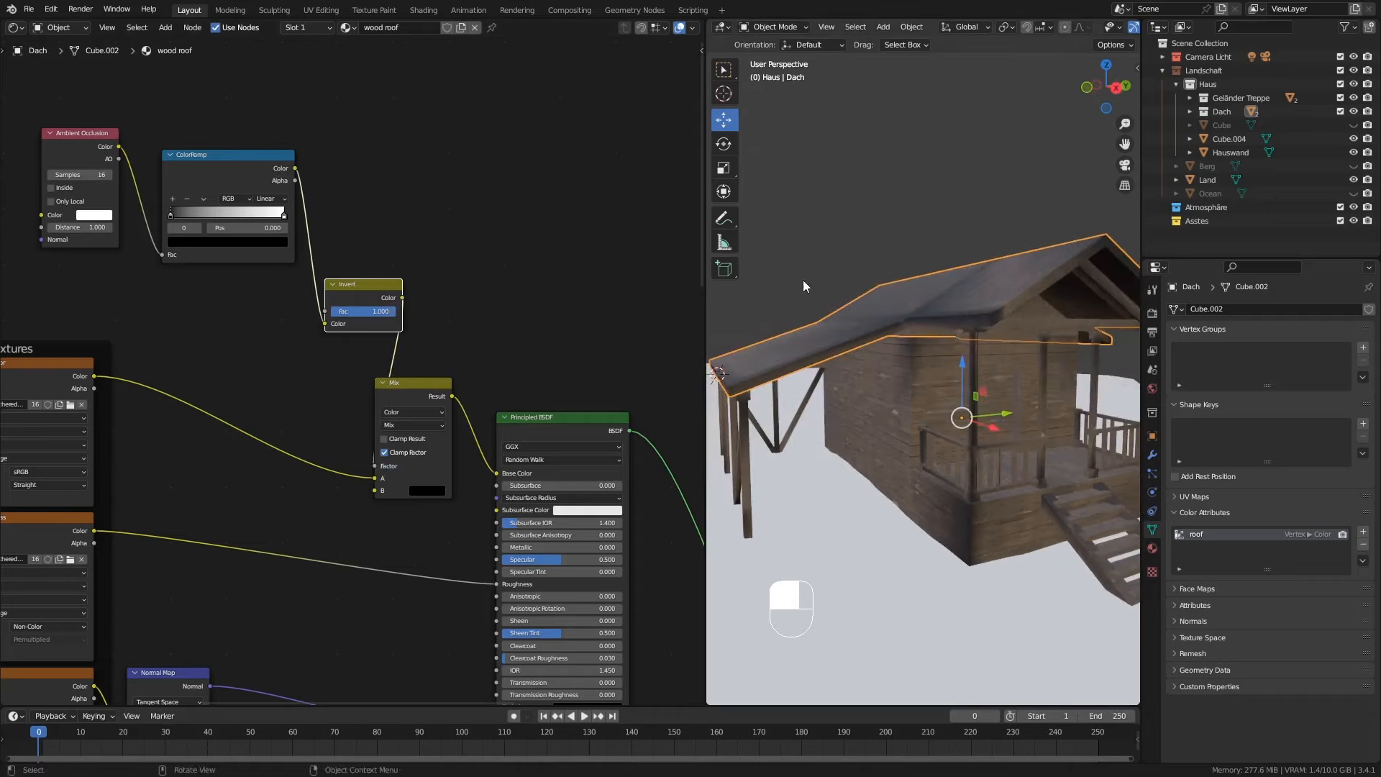
pyautogui.moveTo(570, 399); pyautogui.dragTo(403, 300, button='middle')
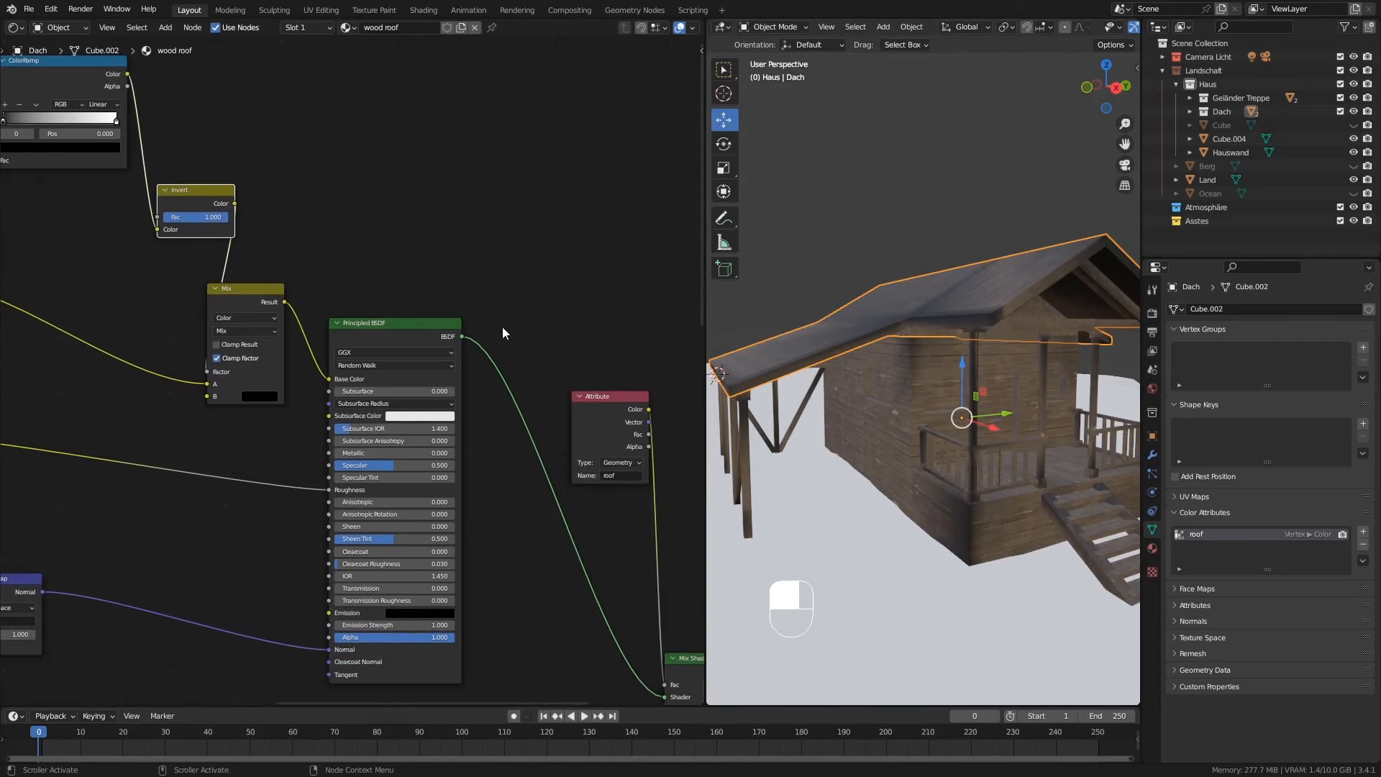
pyautogui.keyDown('ctrl'); pyautogui.moveTo(502, 327); pyautogui.dragTo(549, 440, button='middle'); pyautogui.keyUp('ctrl')
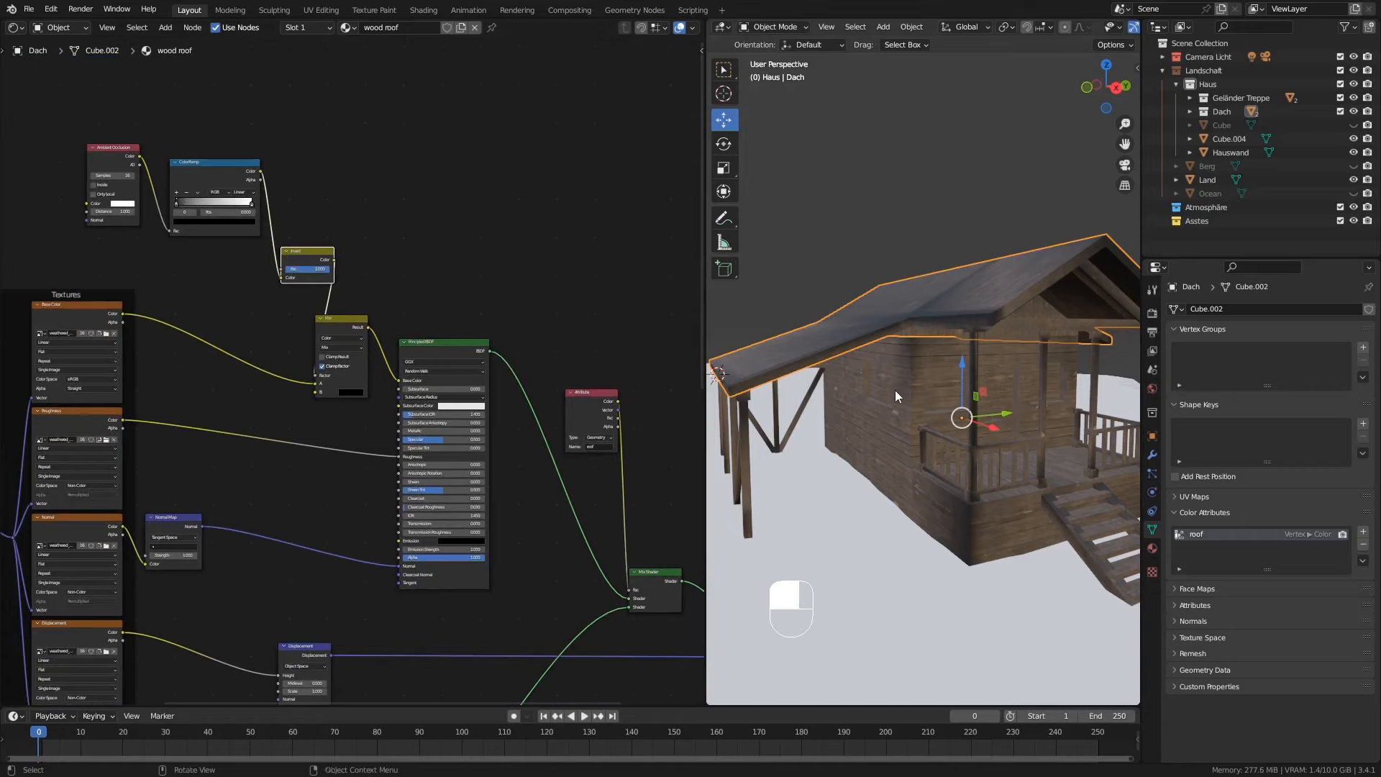
pyautogui.moveTo(895, 389); pyautogui.dragTo(892, 378, button='middle')
# Step: Move the Material Output up near the Invert node and link the inverted color to its Surface to preview the mask
pyautogui.moveTo(582, 403); pyautogui.dragTo(496, 380, button='middle')
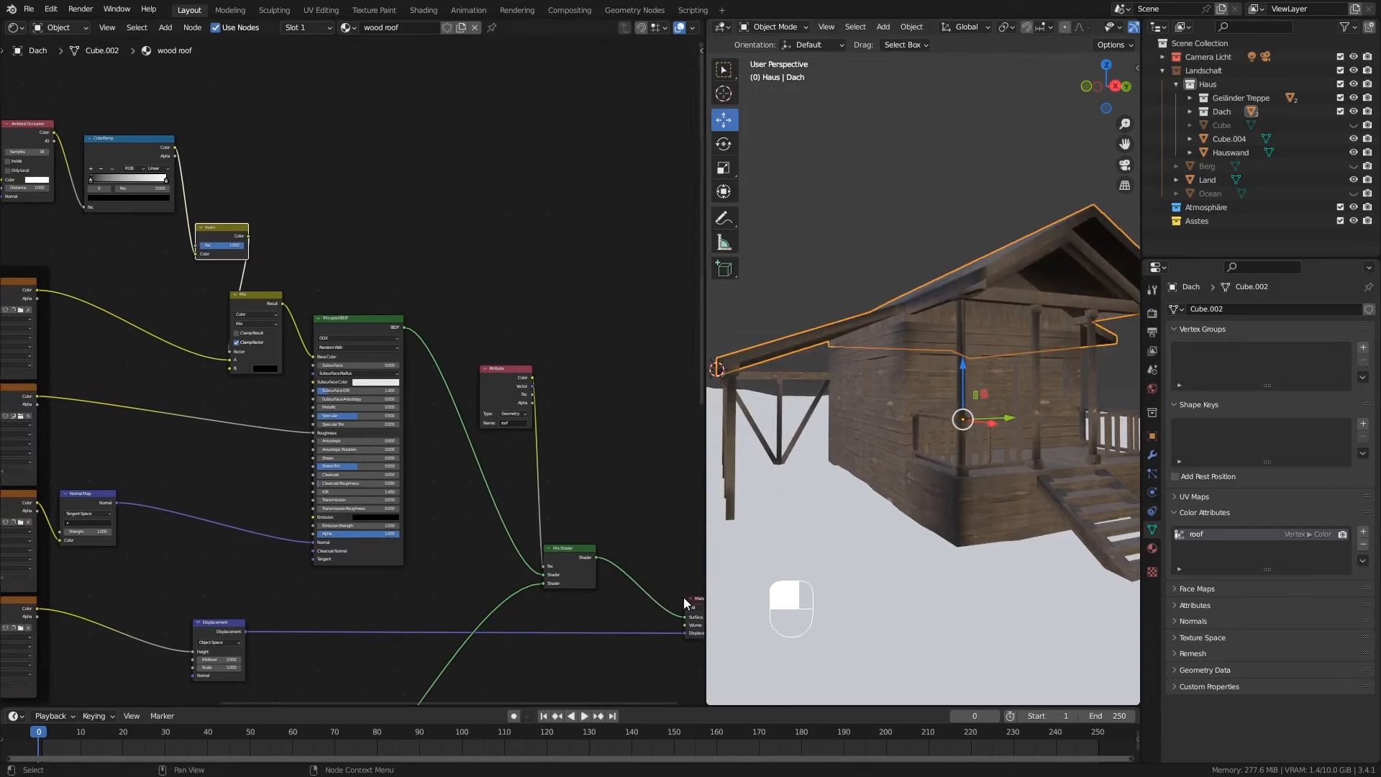
pyautogui.moveTo(697, 598); pyautogui.dragTo(679, 577)
pyautogui.moveTo(528, 245); pyautogui.dragTo(392, 567, button='middle')
pyautogui.moveTo(578, 428); pyautogui.dragTo(298, 117)
pyautogui.moveTo(298, 116); pyautogui.dragTo(484, 246, button='middle')
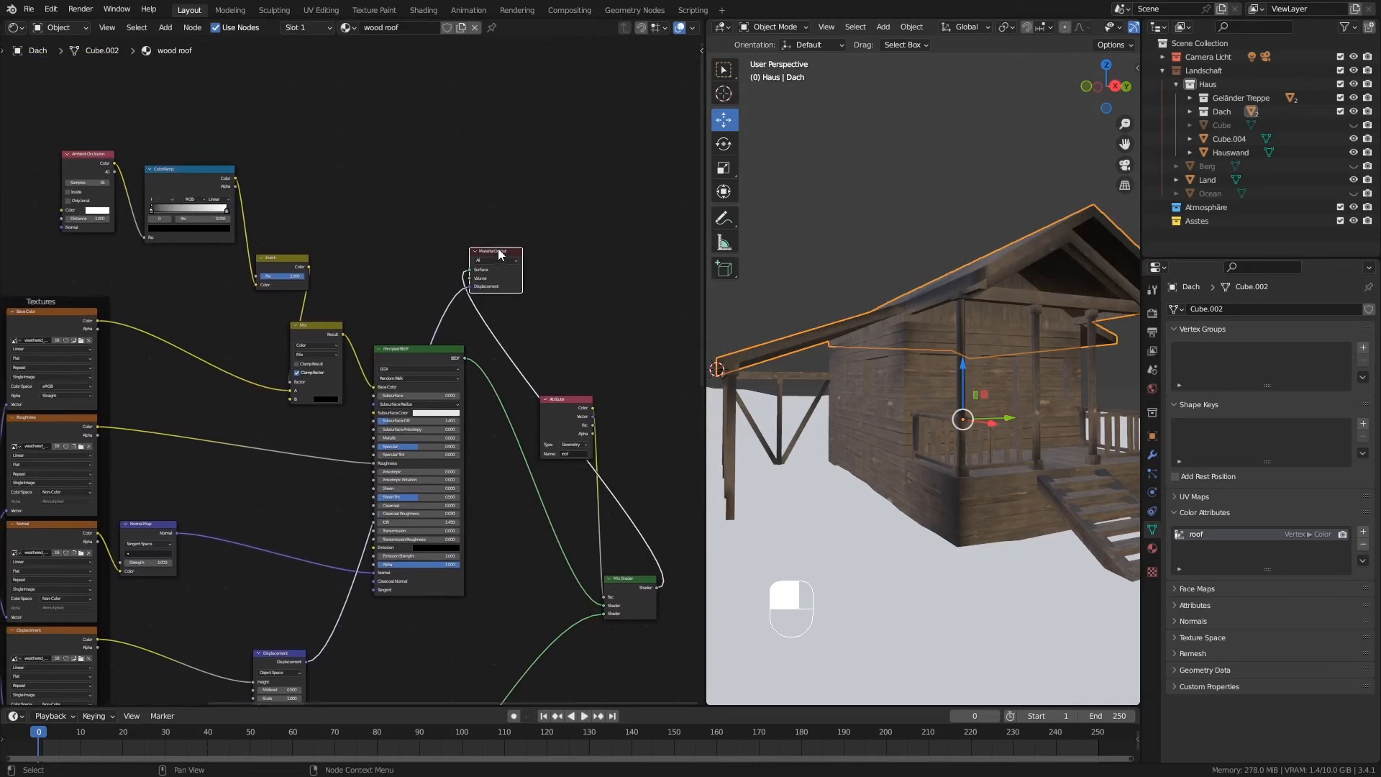
pyautogui.moveTo(484, 245); pyautogui.dragTo(593, 221)
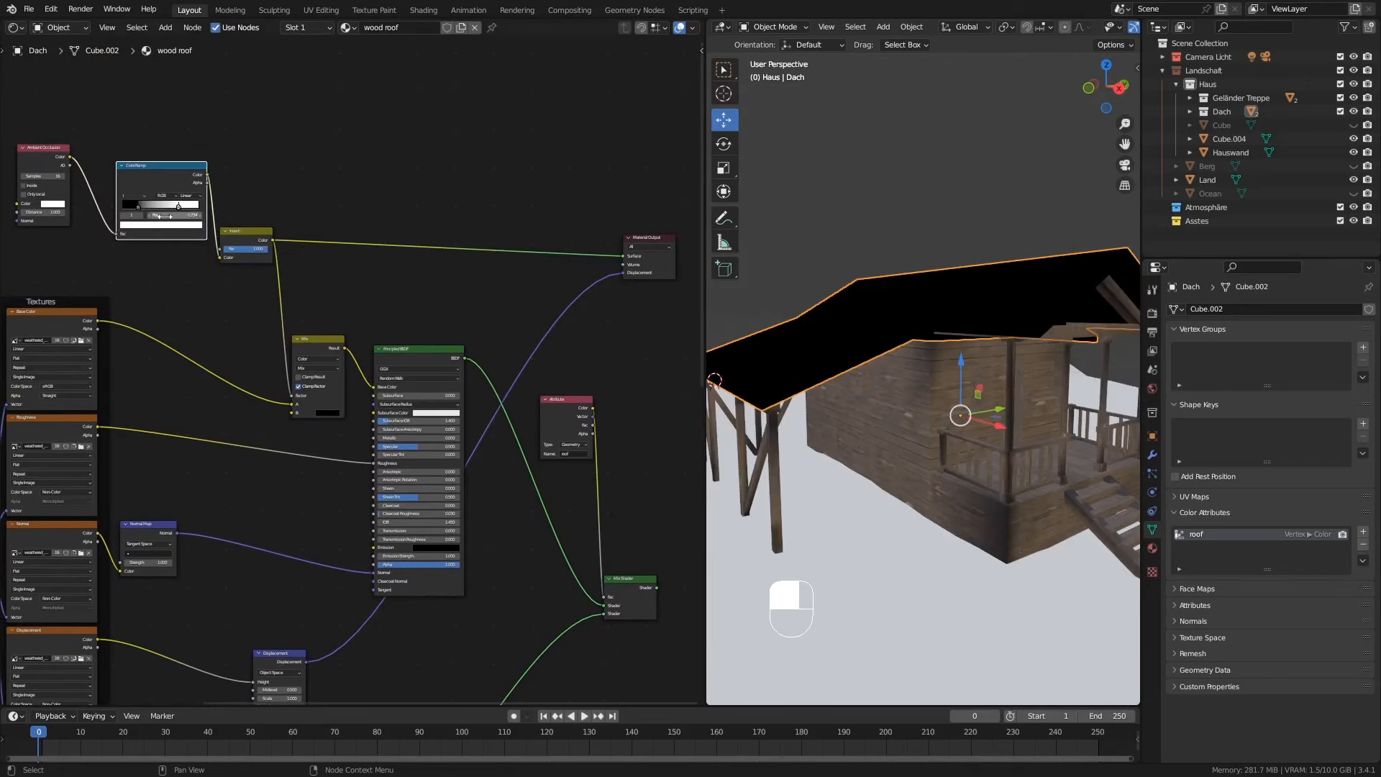
# Step: Move the ColorRamp's white stop to about the middle and switch the viewport to Rendered shading to inspect the roof mask
pyautogui.moveTo(126, 207); pyautogui.dragTo(162, 206)
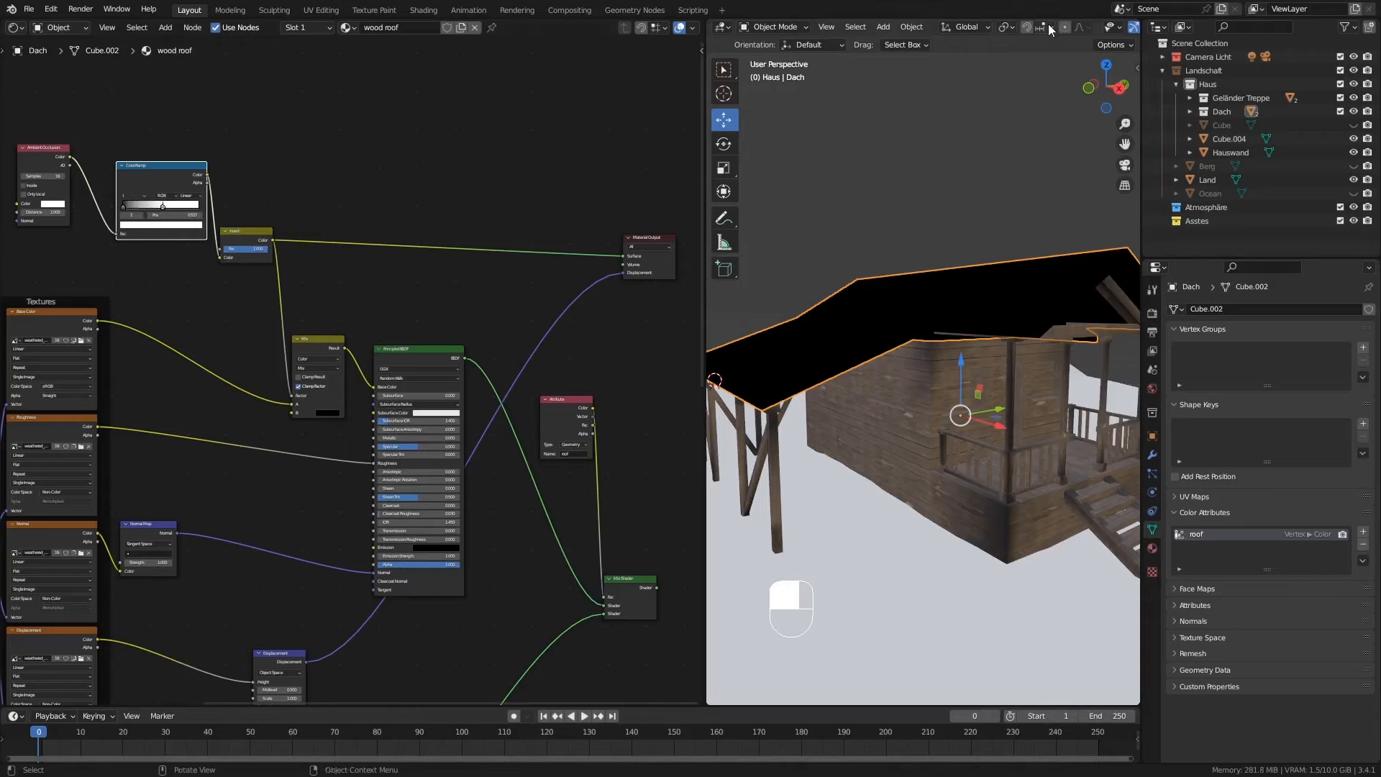
pyautogui.moveTo(1050, 29); pyautogui.dragTo(878, 16, button='middle')
pyautogui.click(1090, 26)
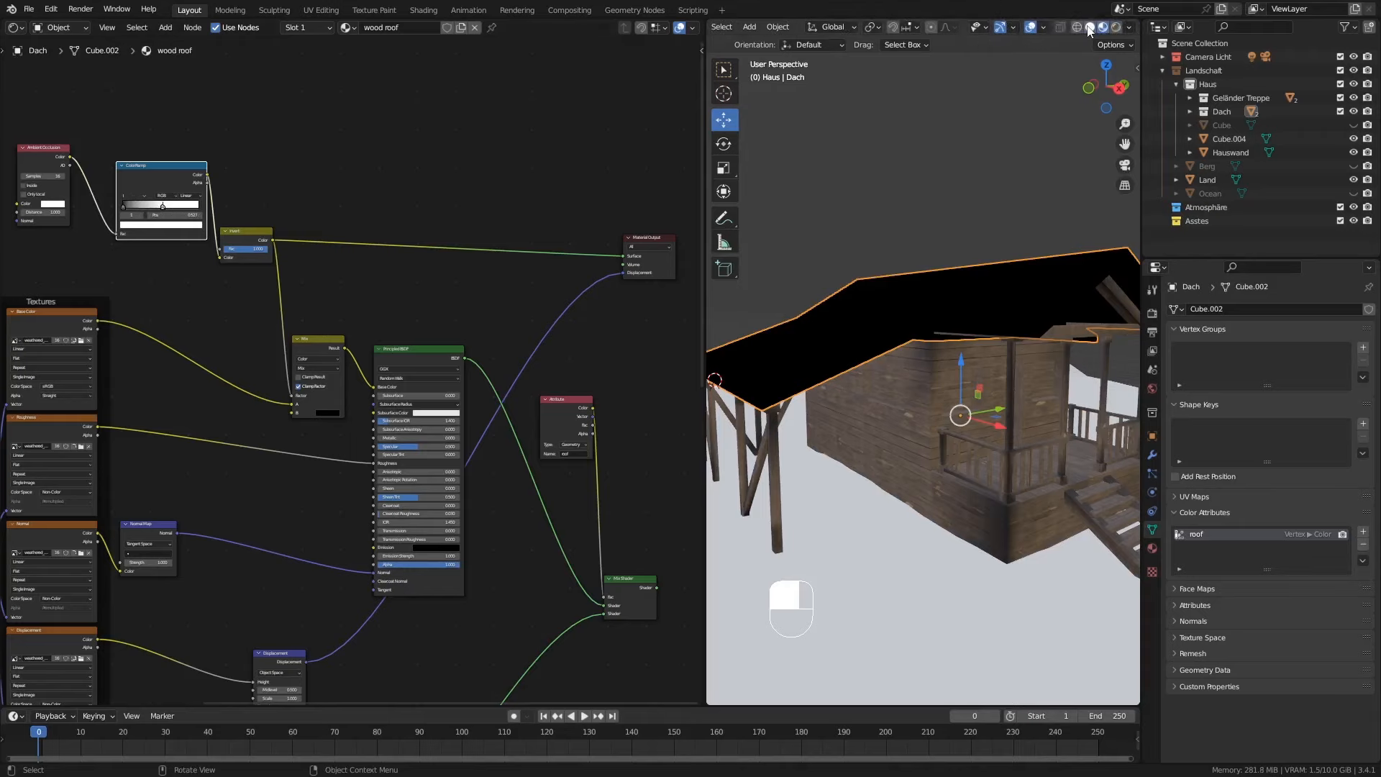
pyautogui.scroll(-3, 1037, 261)
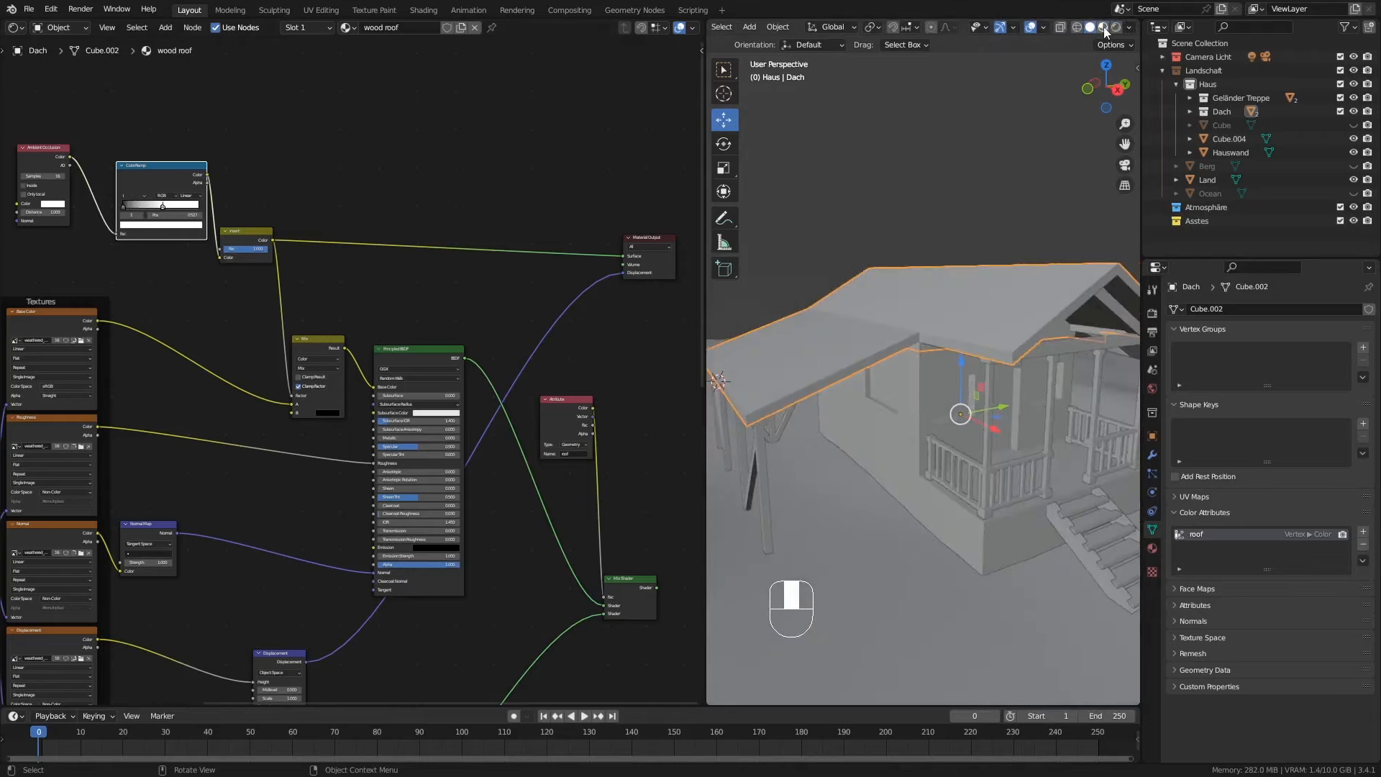
pyautogui.click(1103, 28)
pyautogui.scroll(3, 1038, 256)
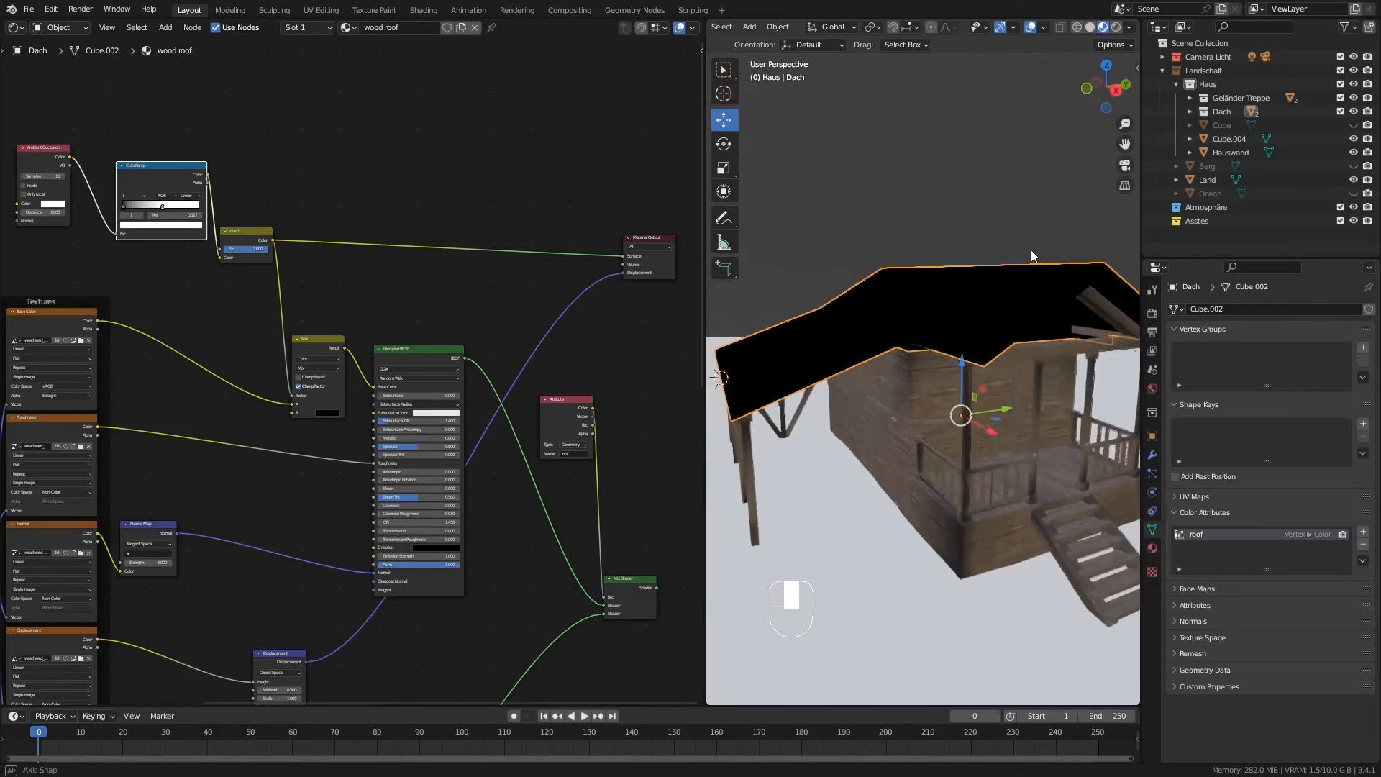
pyautogui.moveTo(1032, 255); pyautogui.dragTo(1022, 252, button='middle')
pyautogui.click(1116, 28)
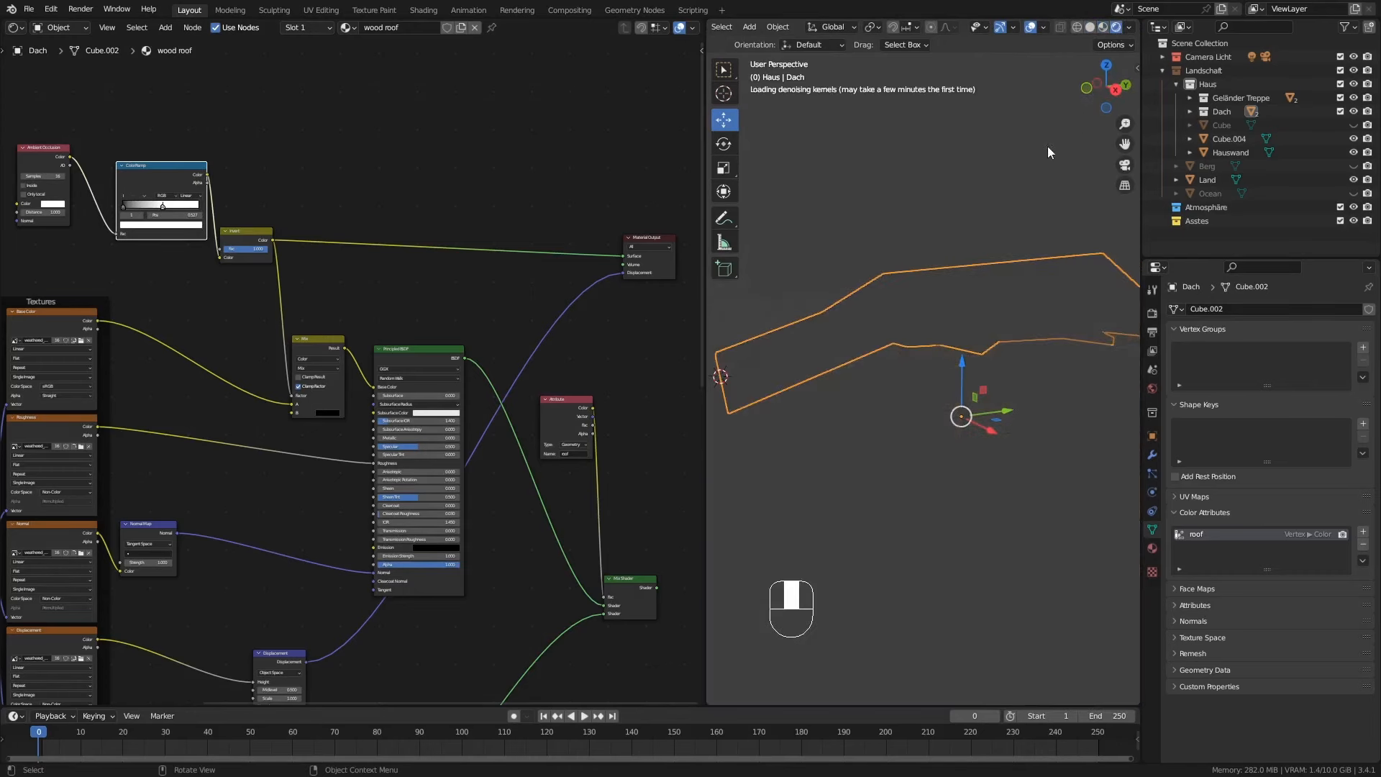
pyautogui.scroll(-3, 961, 252)
pyautogui.scroll(4, 964, 270)
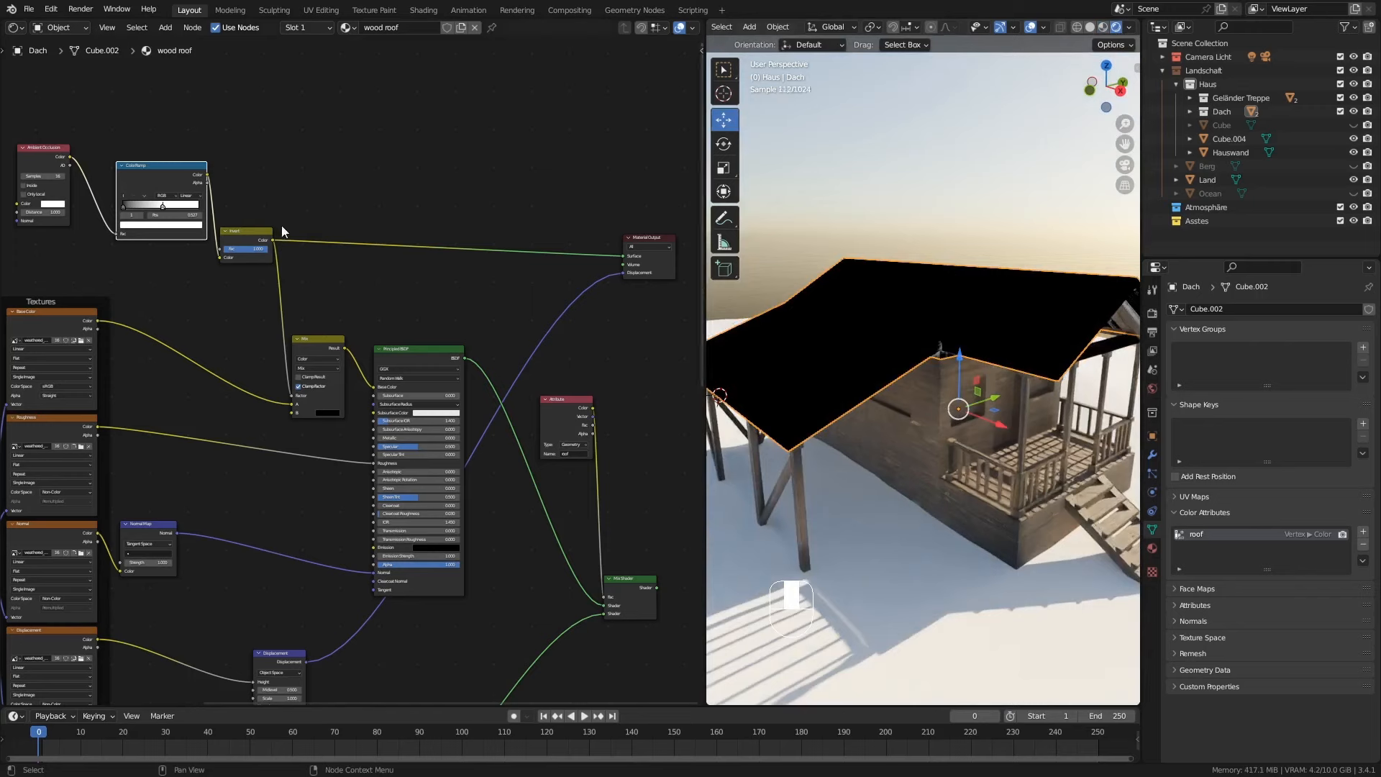
# Step: Move the Invert node away from the ColorRamp and shift the ramp's white stop closer to its end
pyautogui.moveTo(256, 241); pyautogui.dragTo(286, 218)
pyautogui.moveTo(163, 208); pyautogui.dragTo(187, 210)
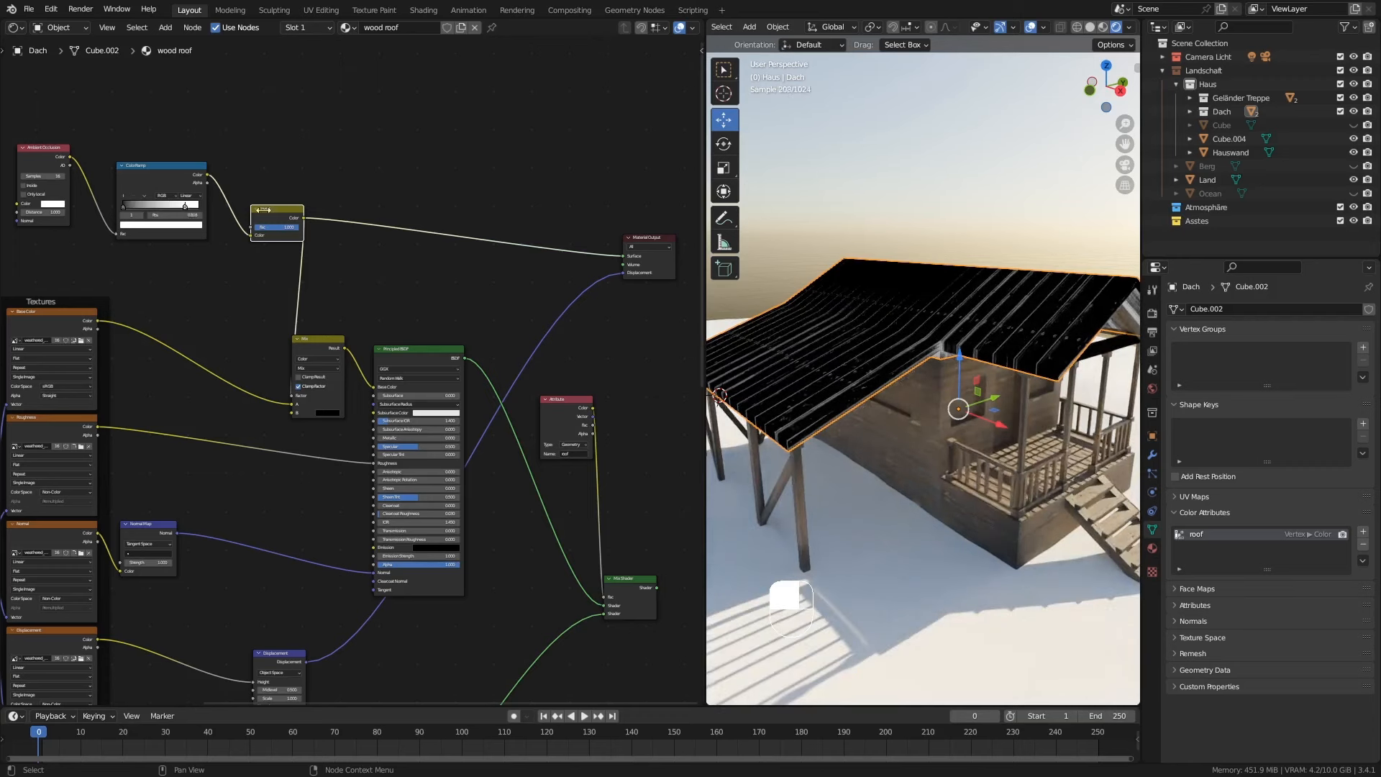
pyautogui.moveTo(857, 343); pyautogui.dragTo(860, 351, button='middle')
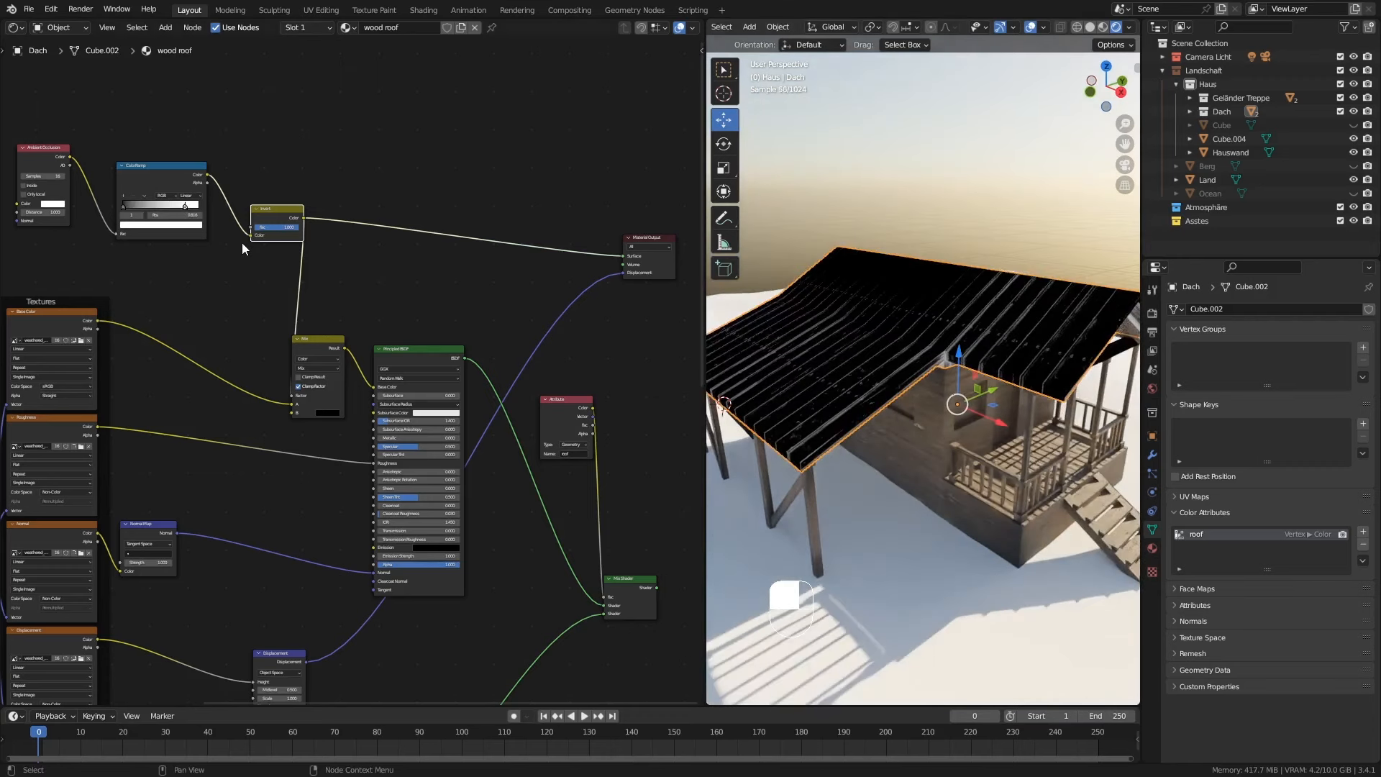
# Step: Feed the ColorRamp directly into the Material Output's Surface, and arrange its stops to run from white to black
pyautogui.moveTo(252, 241); pyautogui.dragTo(626, 258)
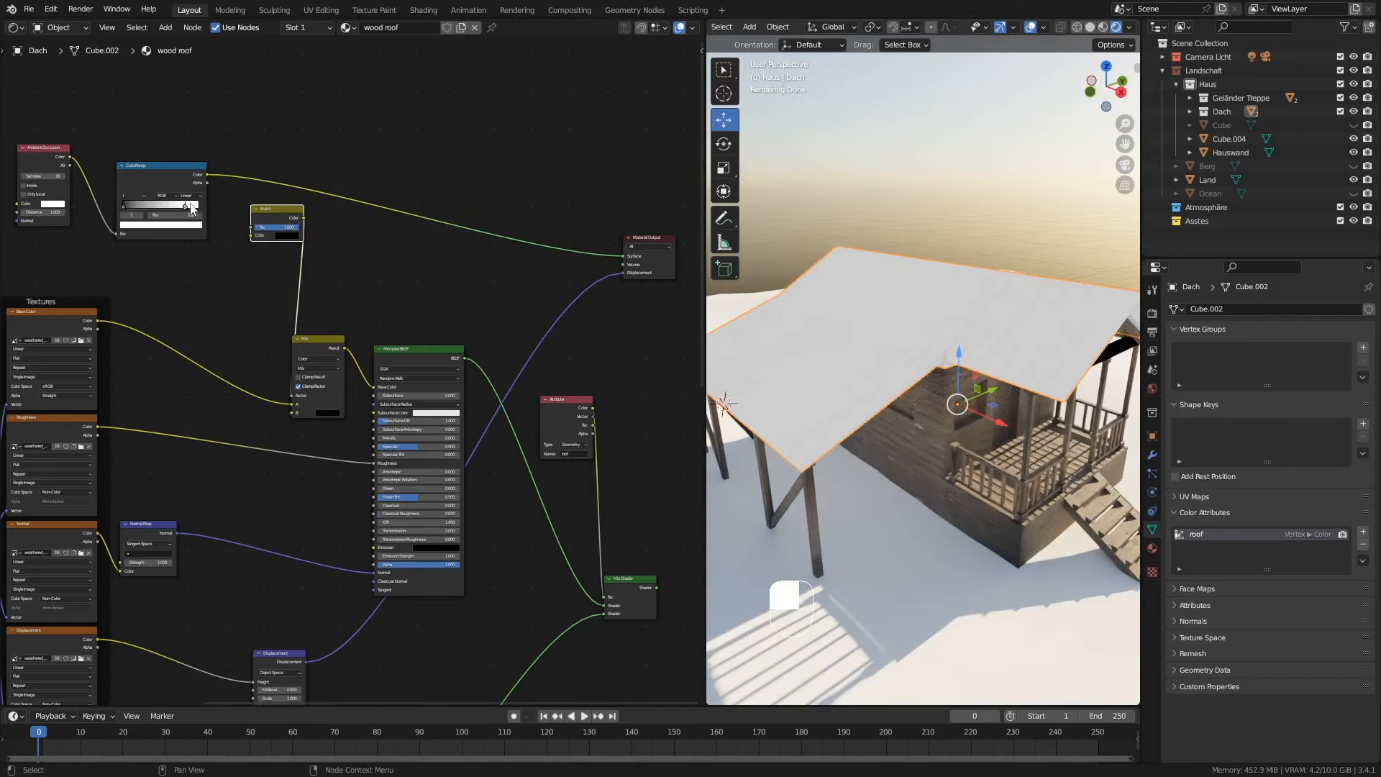
pyautogui.moveTo(193, 209)
pyautogui.mouseDown()
pyautogui.moveTo(106, 200)
pyautogui.moveTo(209, 207)
pyautogui.mouseUp()
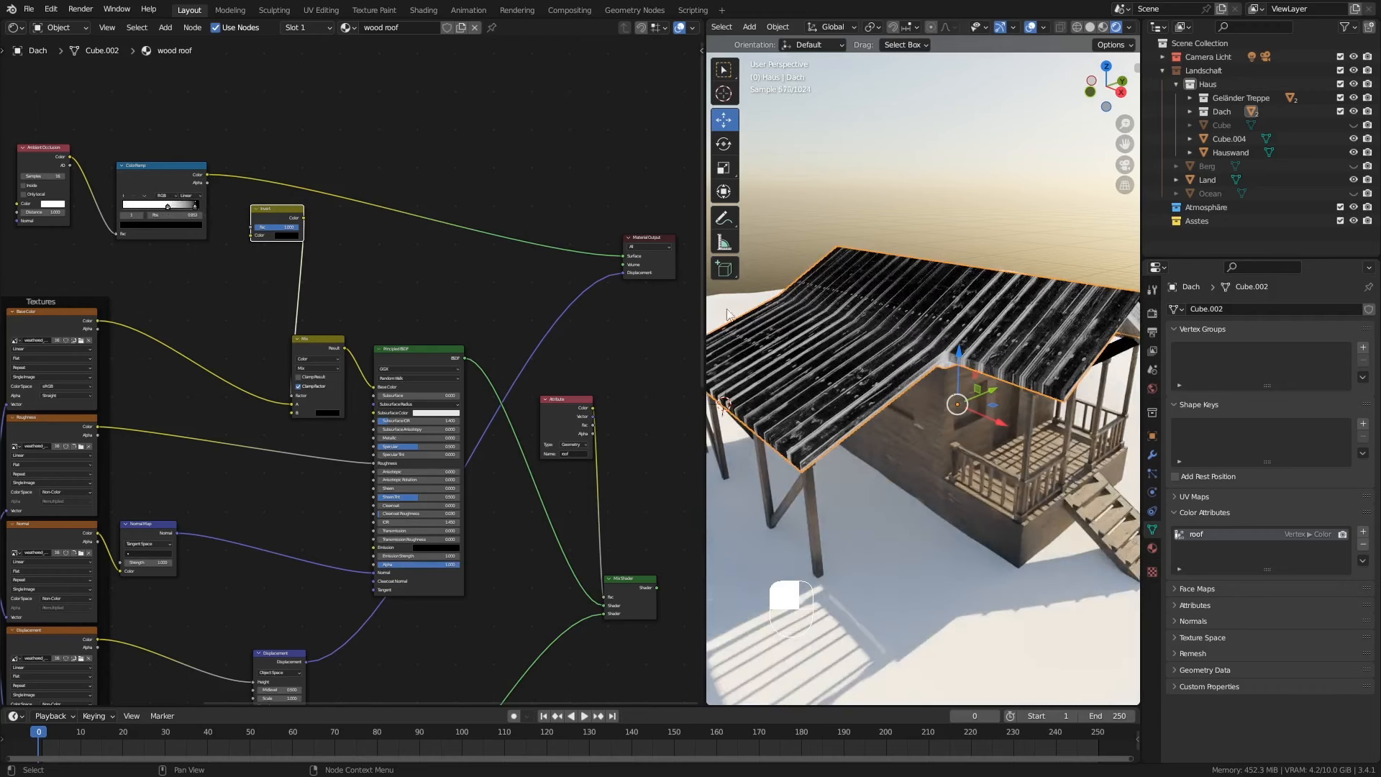
pyautogui.moveTo(1031, 383); pyautogui.dragTo(999, 368, button='middle')
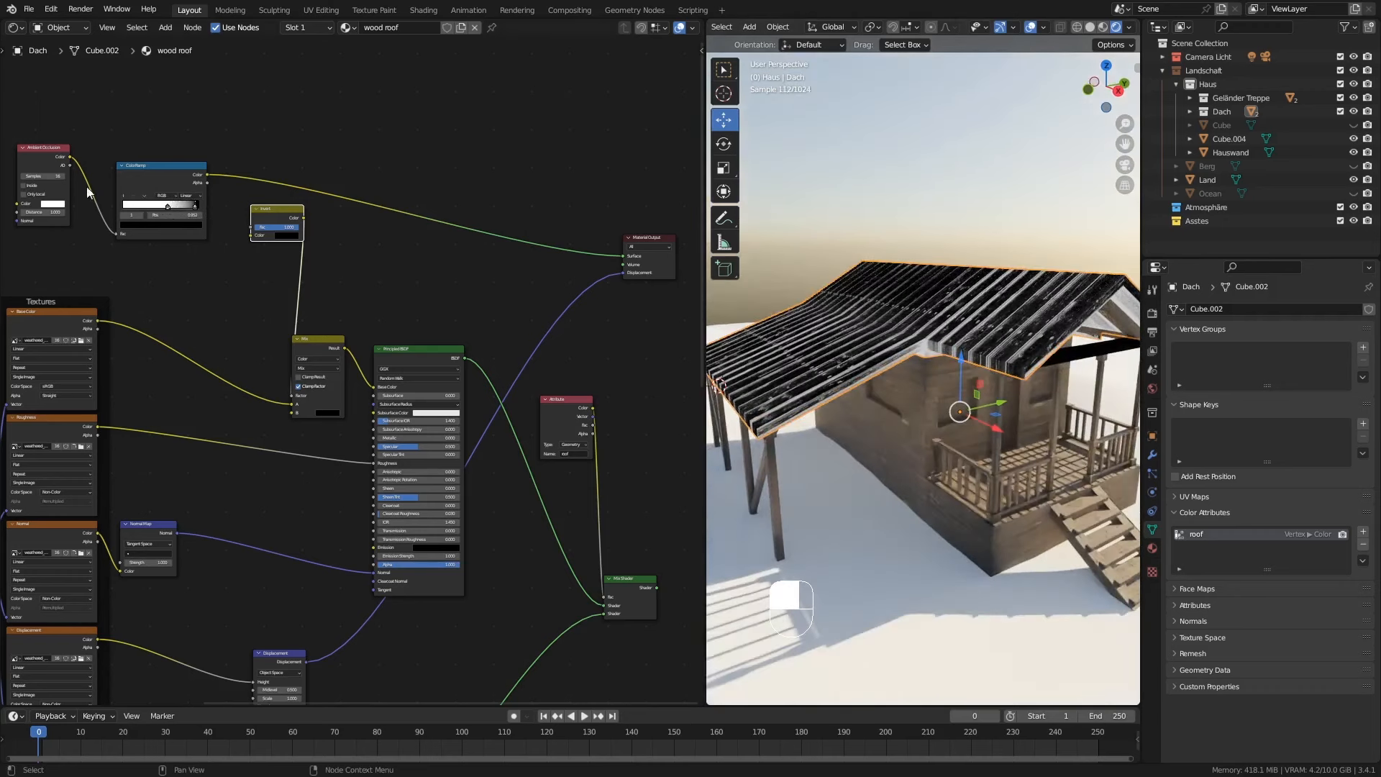
# Step: Shift the ColorRamp's black stop slightly toward the end, bring its white stop close beside it, and inspect the roof mask
pyautogui.moveTo(937, 307); pyautogui.dragTo(985, 333, button='middle')
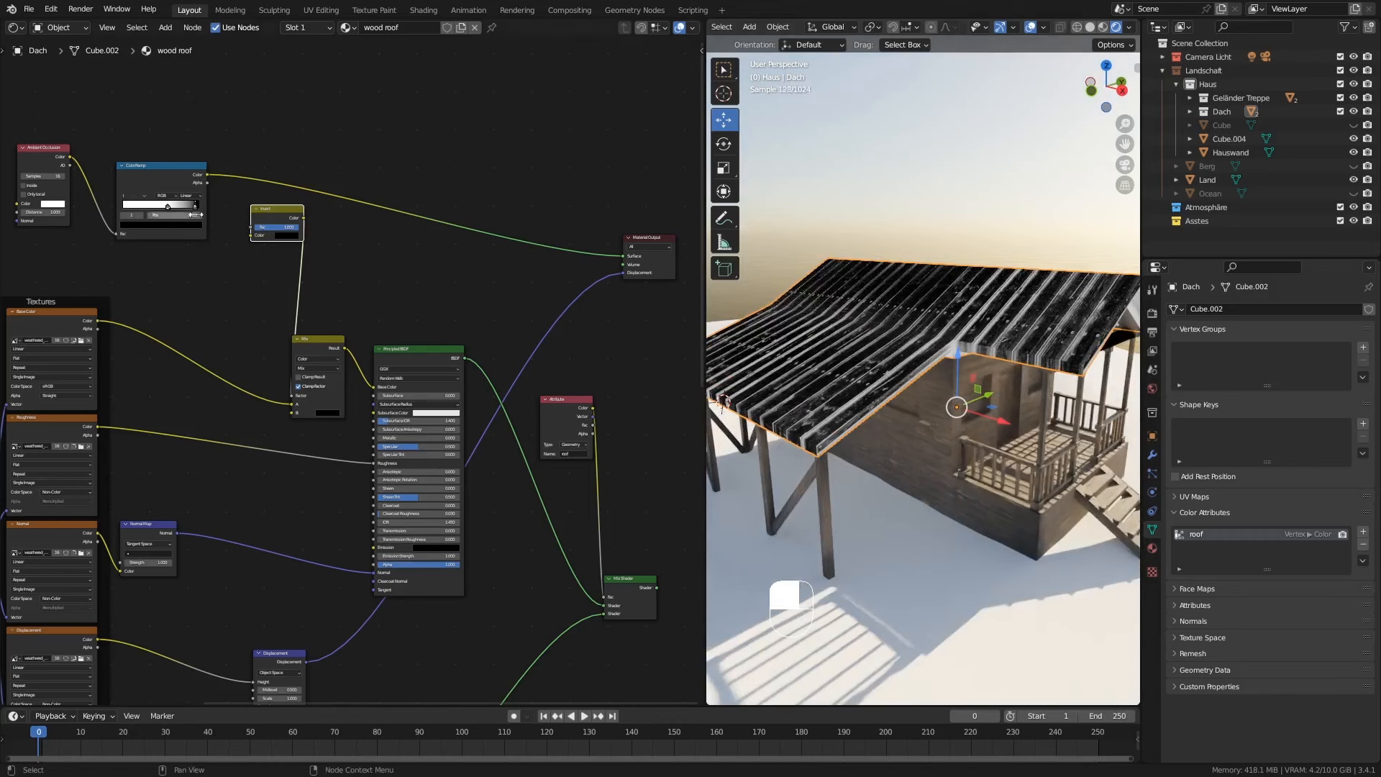
pyautogui.moveTo(195, 207); pyautogui.dragTo(201, 208)
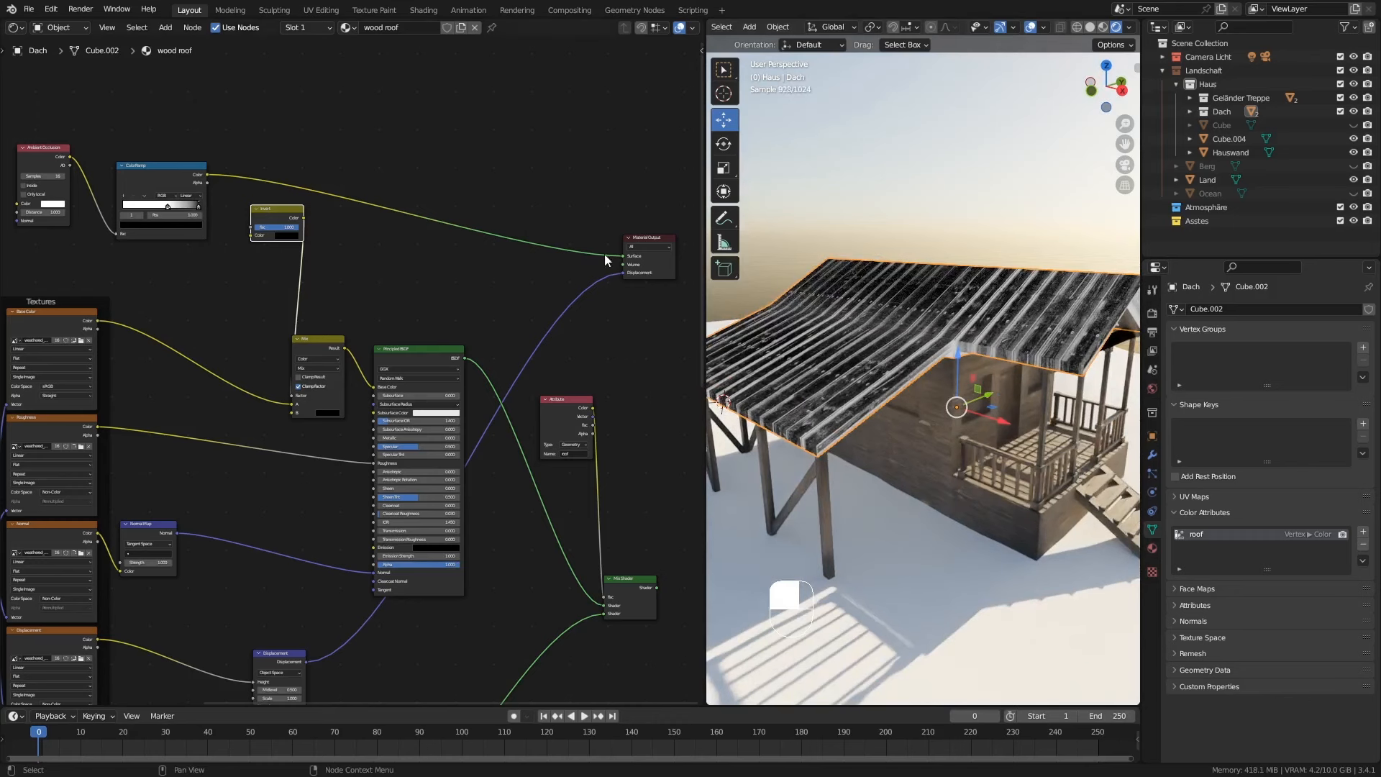
pyautogui.moveTo(168, 207); pyautogui.dragTo(196, 216)
pyautogui.moveTo(845, 330); pyautogui.dragTo(961, 351, button='middle')
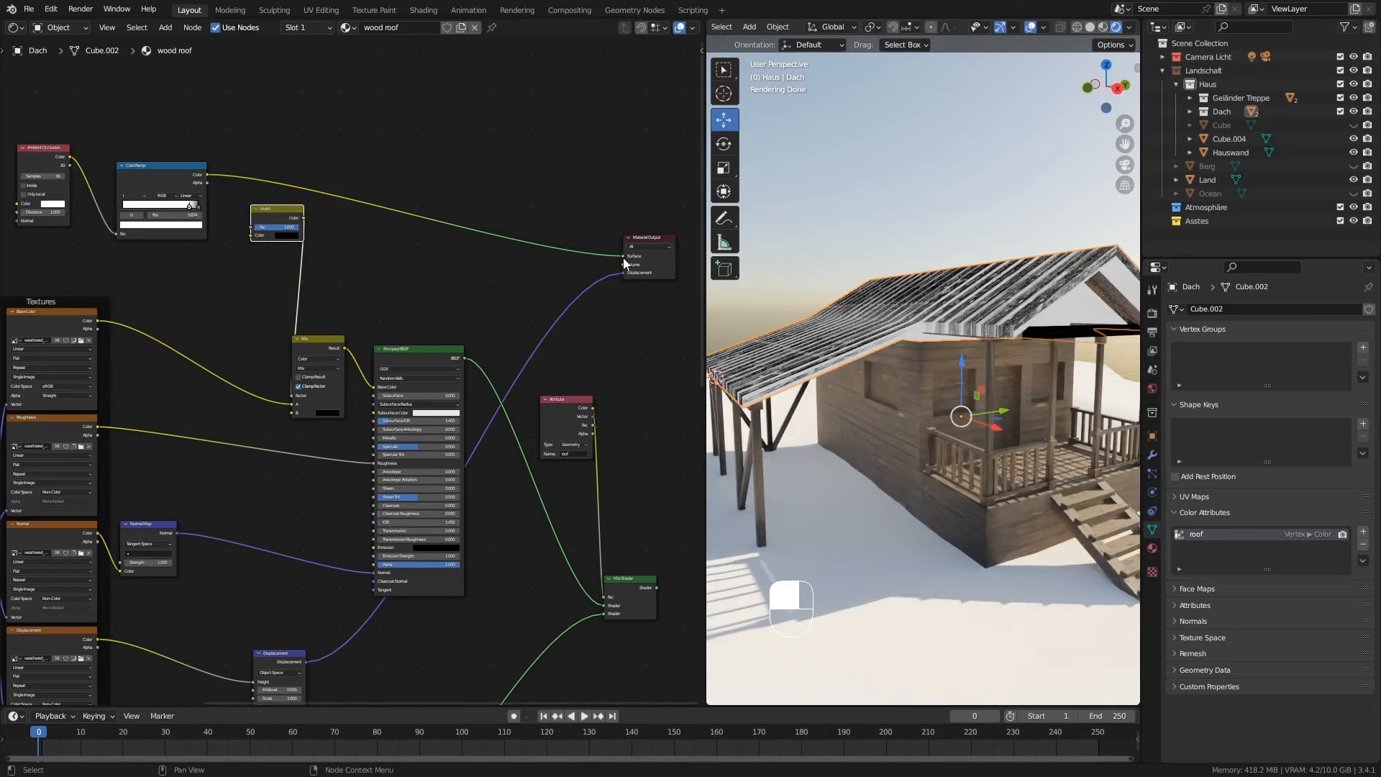
# Step: Route the ColorRamp's color back into the Invert node and reconnect the Mix Shader to the Surface of the Material Output, placed beside it
pyautogui.moveTo(623, 256); pyautogui.dragTo(382, 224)
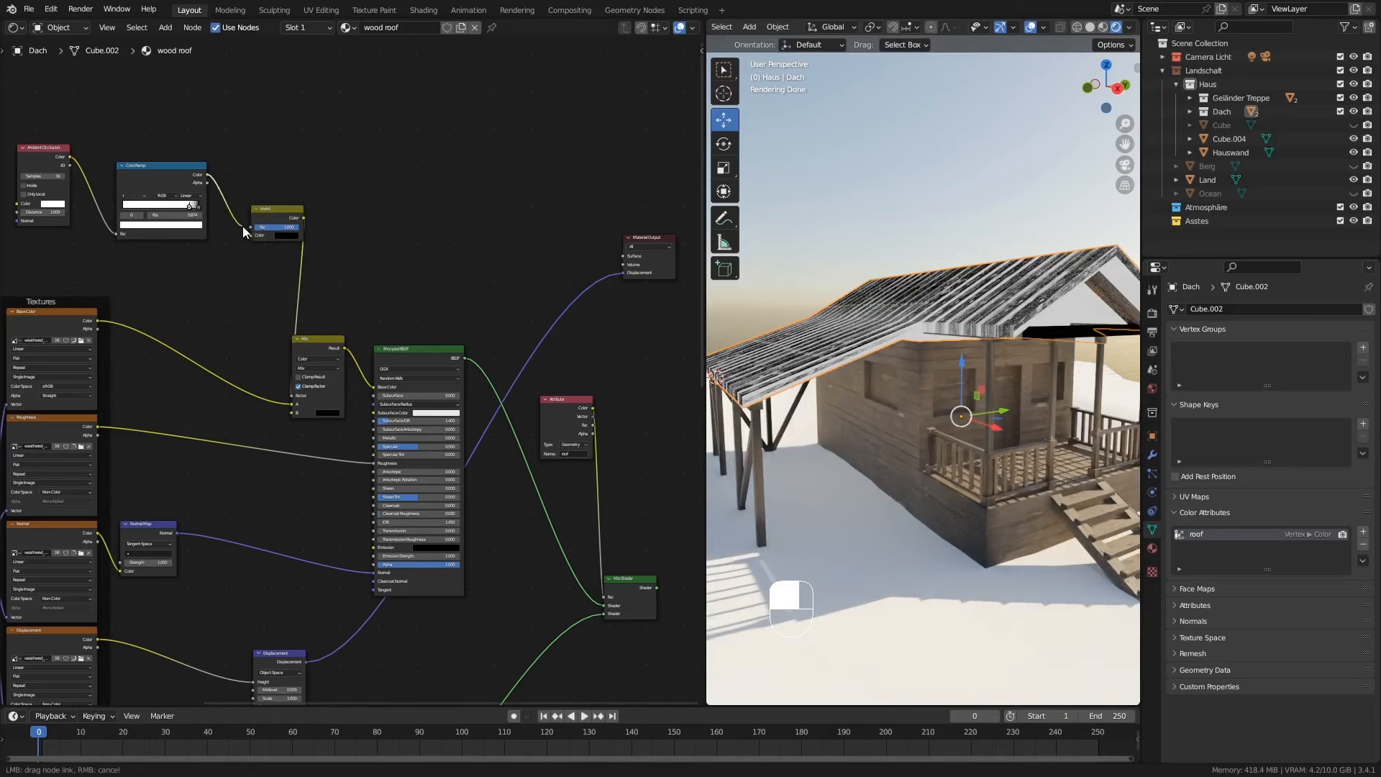
pyautogui.moveTo(249, 235); pyautogui.dragTo(250, 235)
pyautogui.moveTo(626, 429); pyautogui.dragTo(421, 387, button='middle')
pyautogui.moveTo(458, 240); pyautogui.dragTo(628, 557)
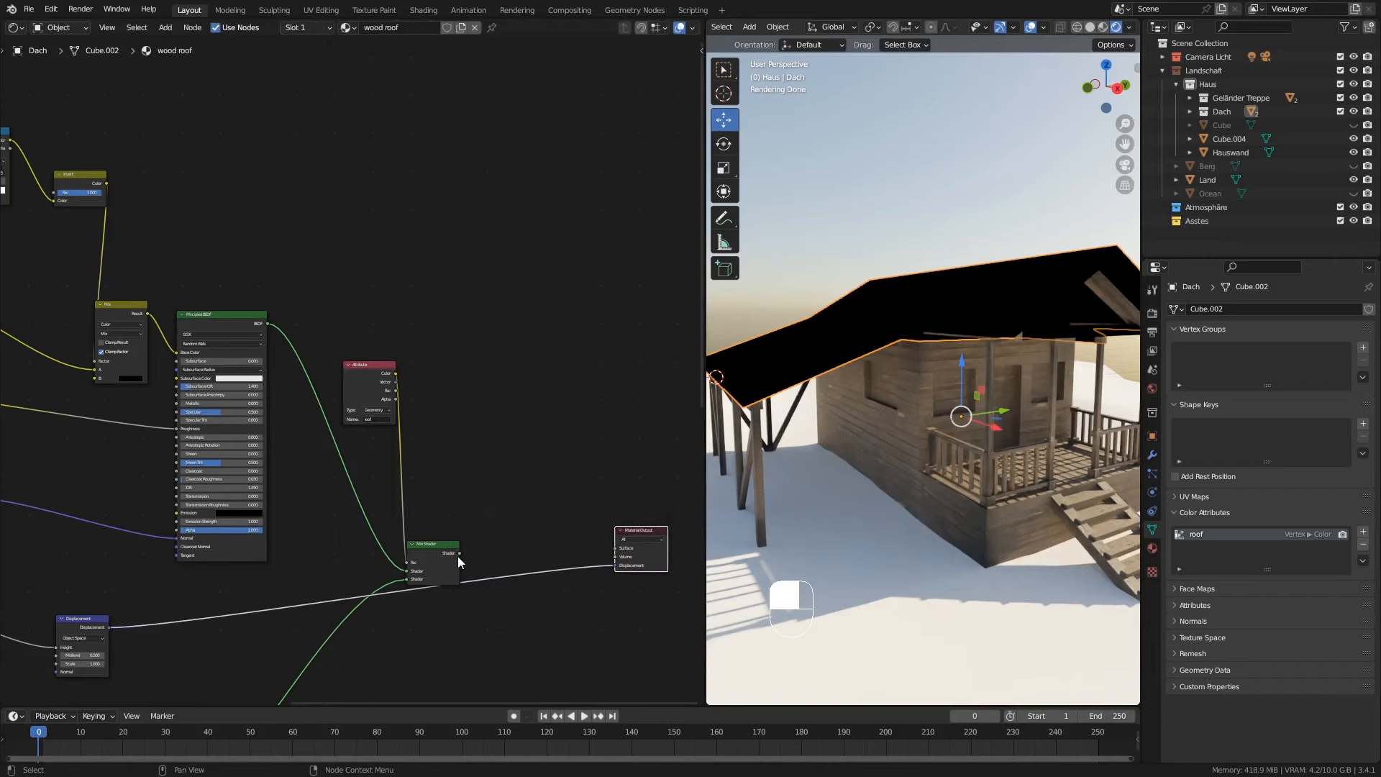
pyautogui.moveTo(459, 552); pyautogui.dragTo(615, 548)
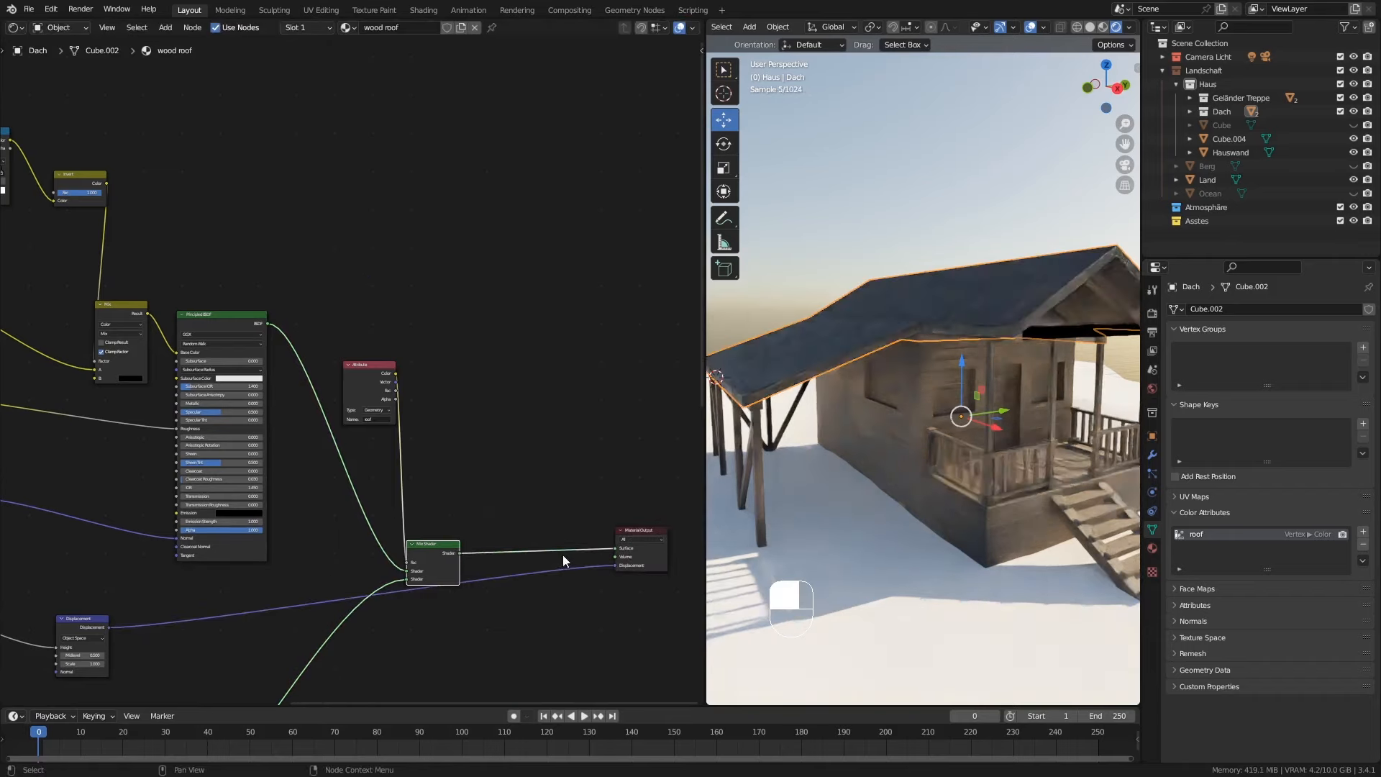
# Step: Rearrange the ColorRamp's stops to run from black at the start to white just before the middle, checking the rendered roof
pyautogui.moveTo(868, 344); pyautogui.dragTo(994, 369, button='middle')
pyautogui.moveTo(128, 230); pyautogui.dragTo(335, 333, button='middle')
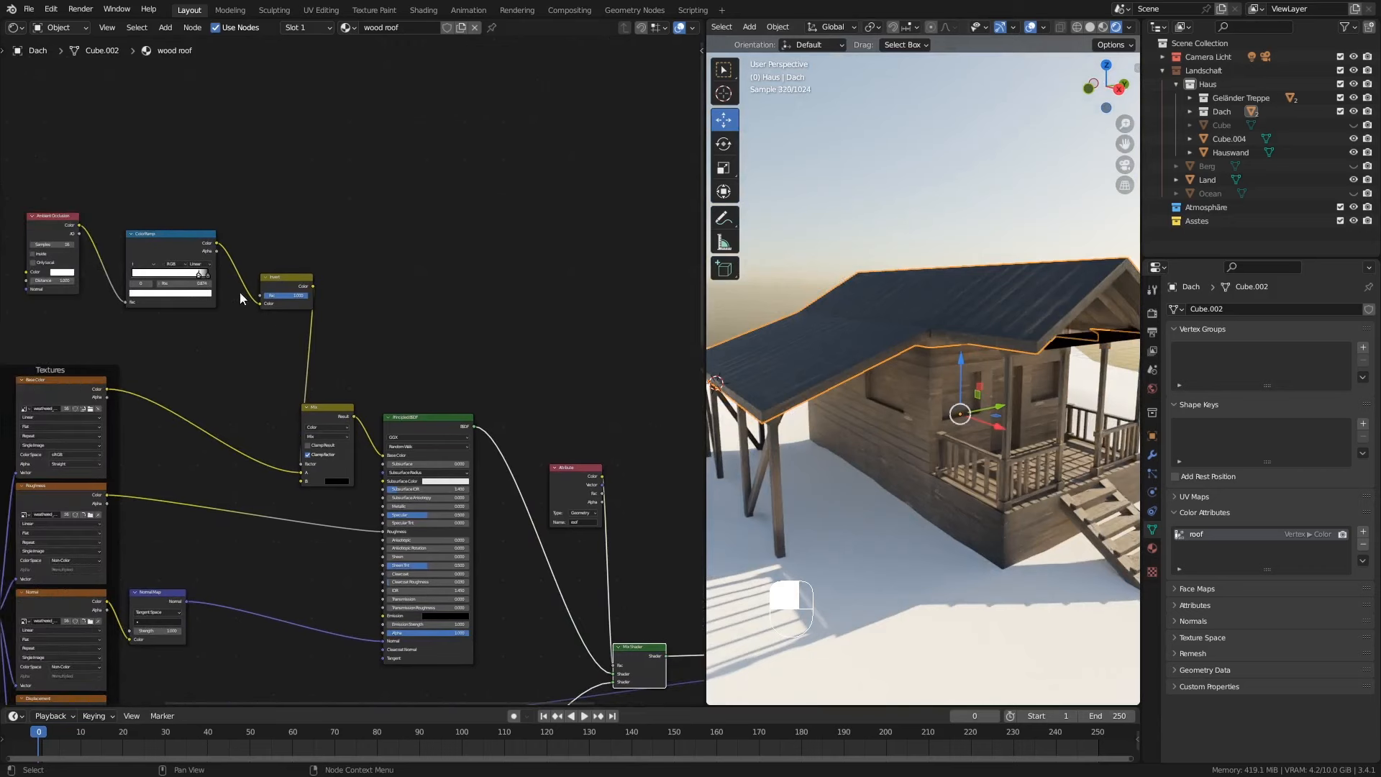
pyautogui.moveTo(199, 274); pyautogui.dragTo(169, 278)
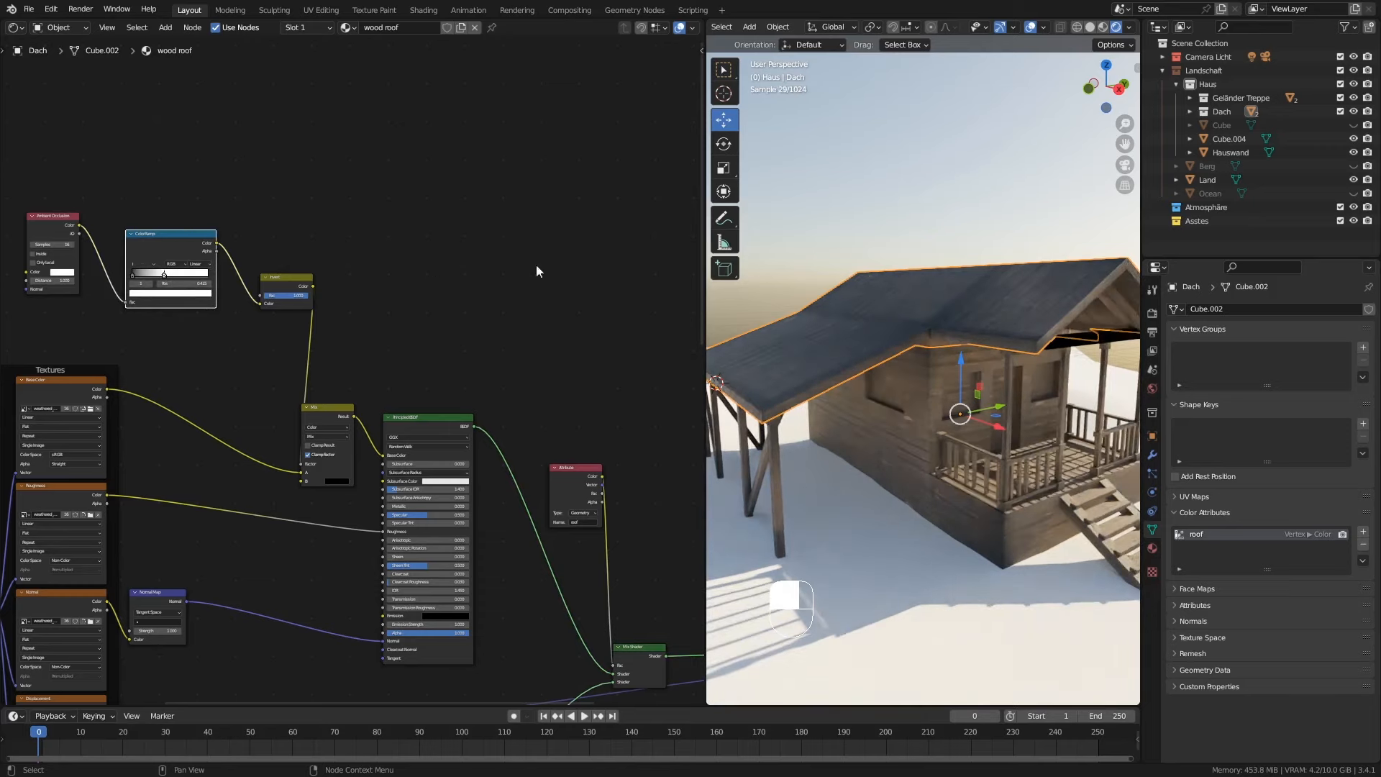
# Step: Reposition the roof material's Invert node between the Color Ramp and Mix, and move the ramp's white stop slightly past its middle
pyautogui.moveTo(894, 321); pyautogui.dragTo(952, 305, button='middle')
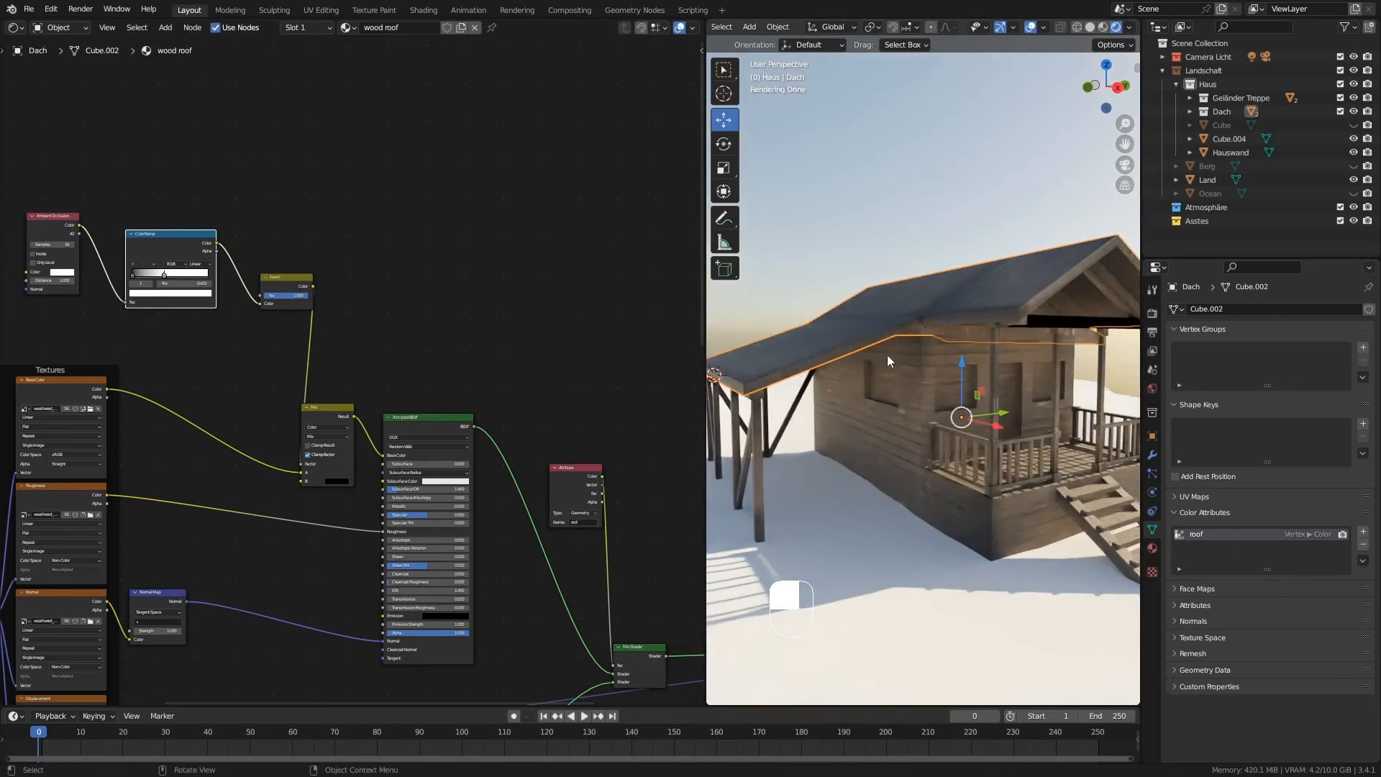
pyautogui.moveTo(865, 347); pyautogui.dragTo(879, 351, button='middle')
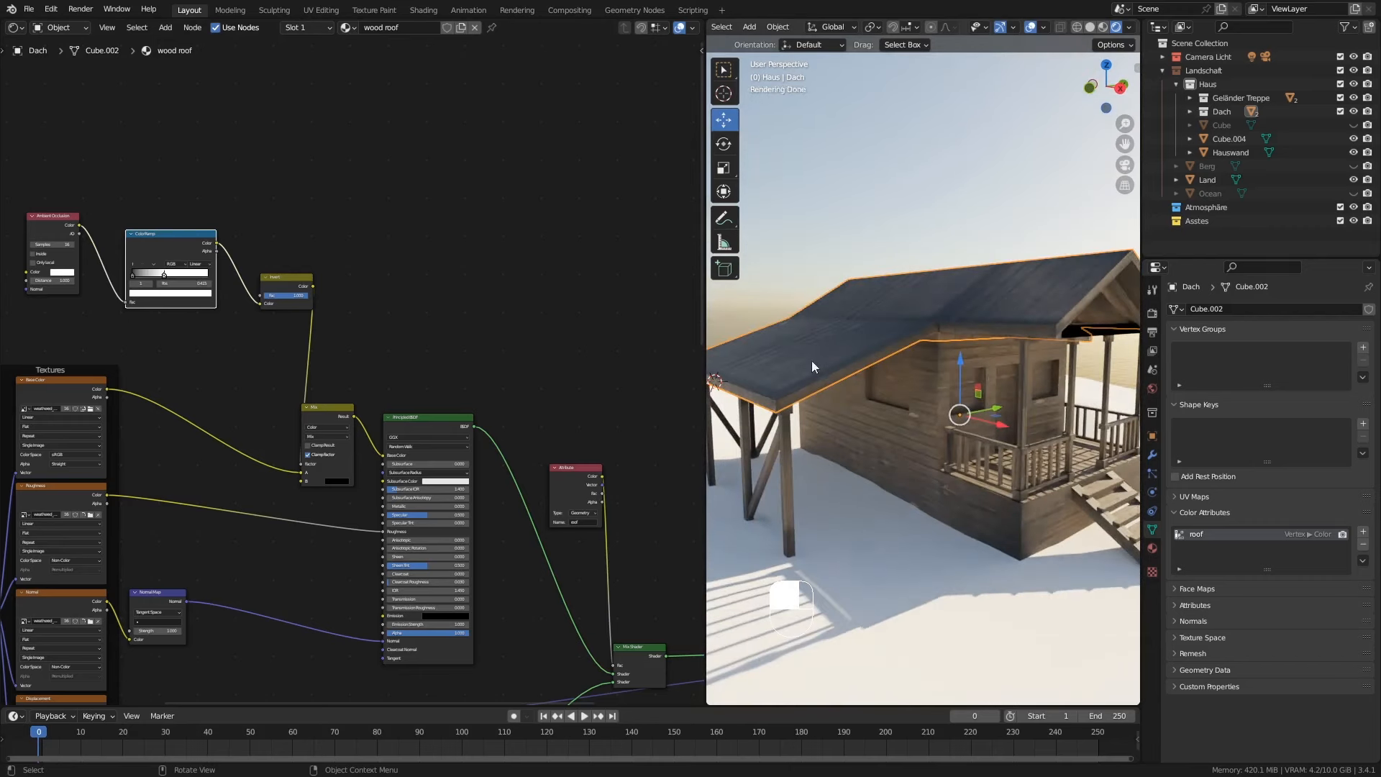
pyautogui.moveTo(278, 302); pyautogui.dragTo(259, 326)
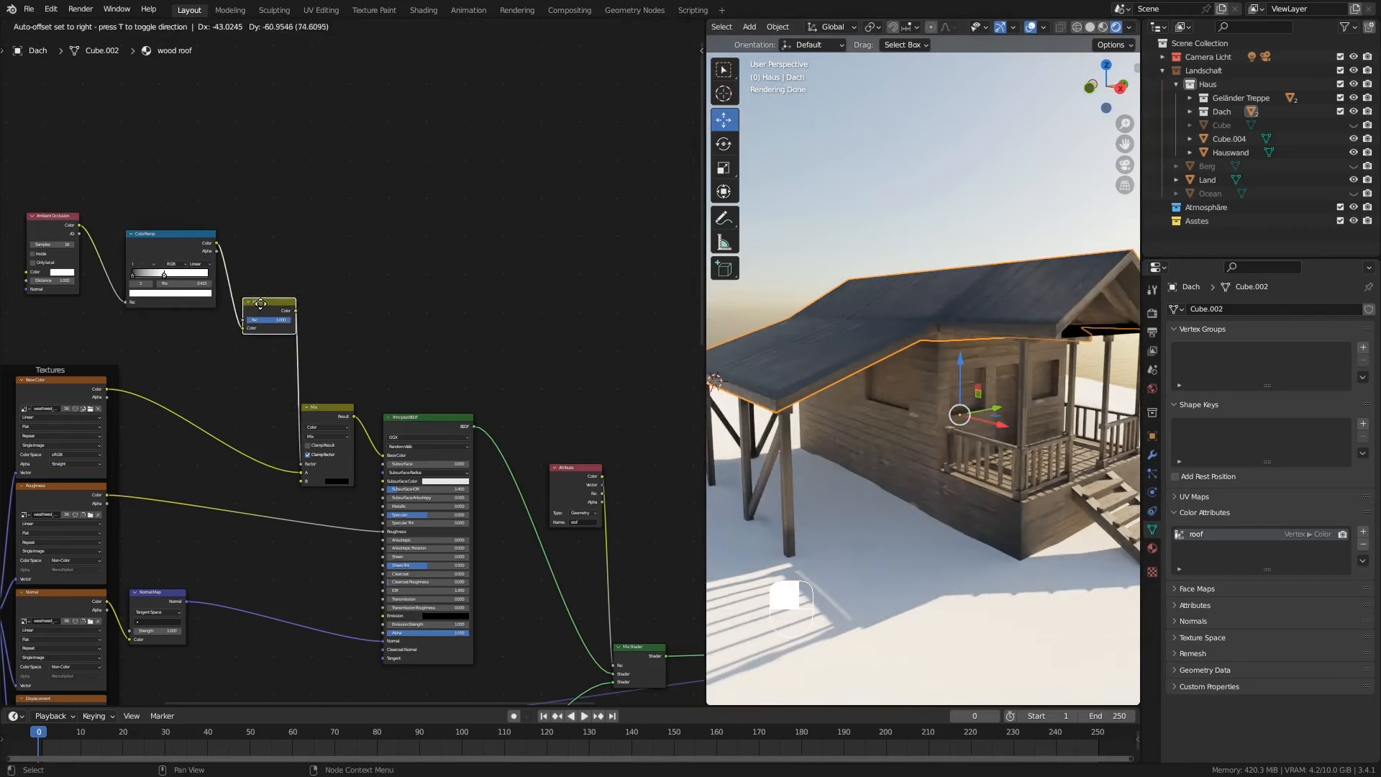
pyautogui.moveTo(168, 271)
pyautogui.mouseDown()
pyautogui.moveTo(142, 281)
pyautogui.moveTo(188, 284)
pyautogui.moveTo(162, 284)
pyautogui.mouseUp()
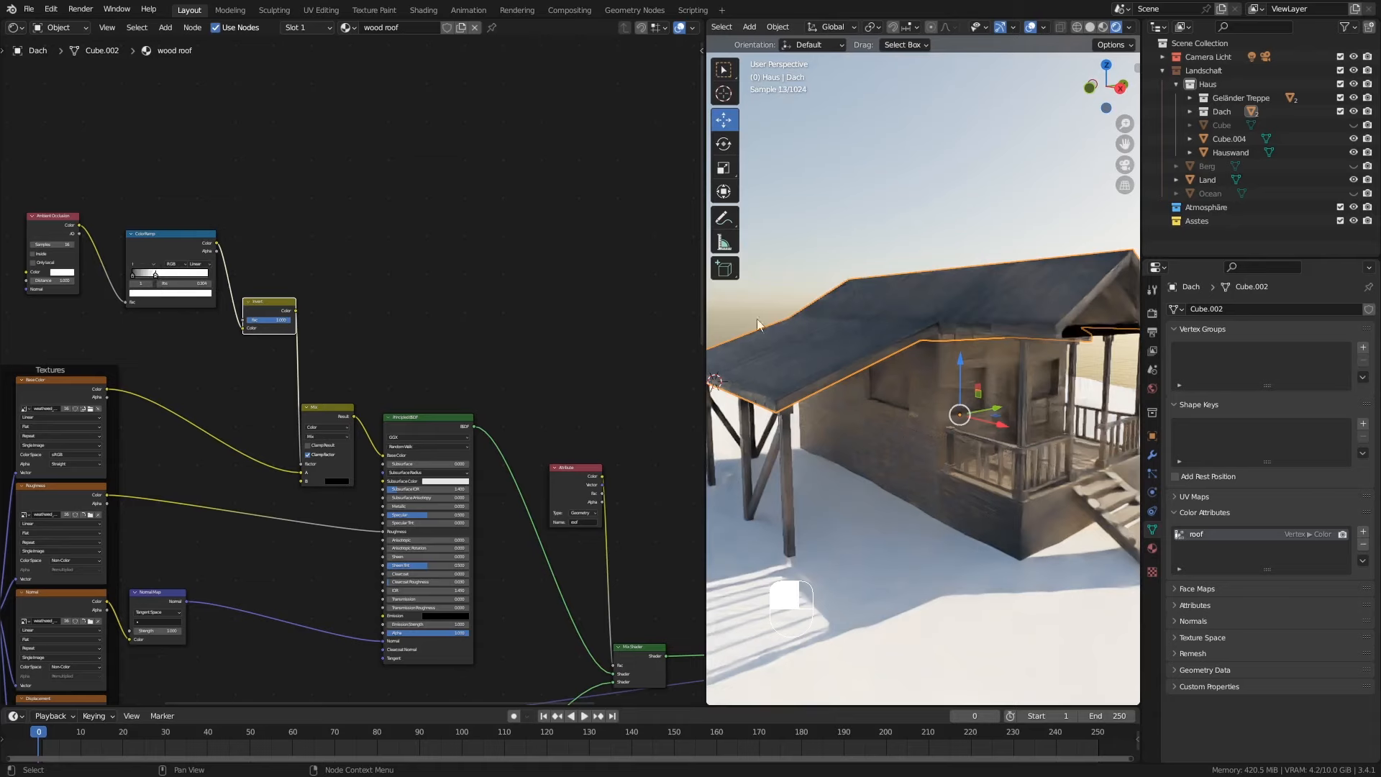
pyautogui.moveTo(1053, 310); pyautogui.dragTo(1042, 277, button='middle')
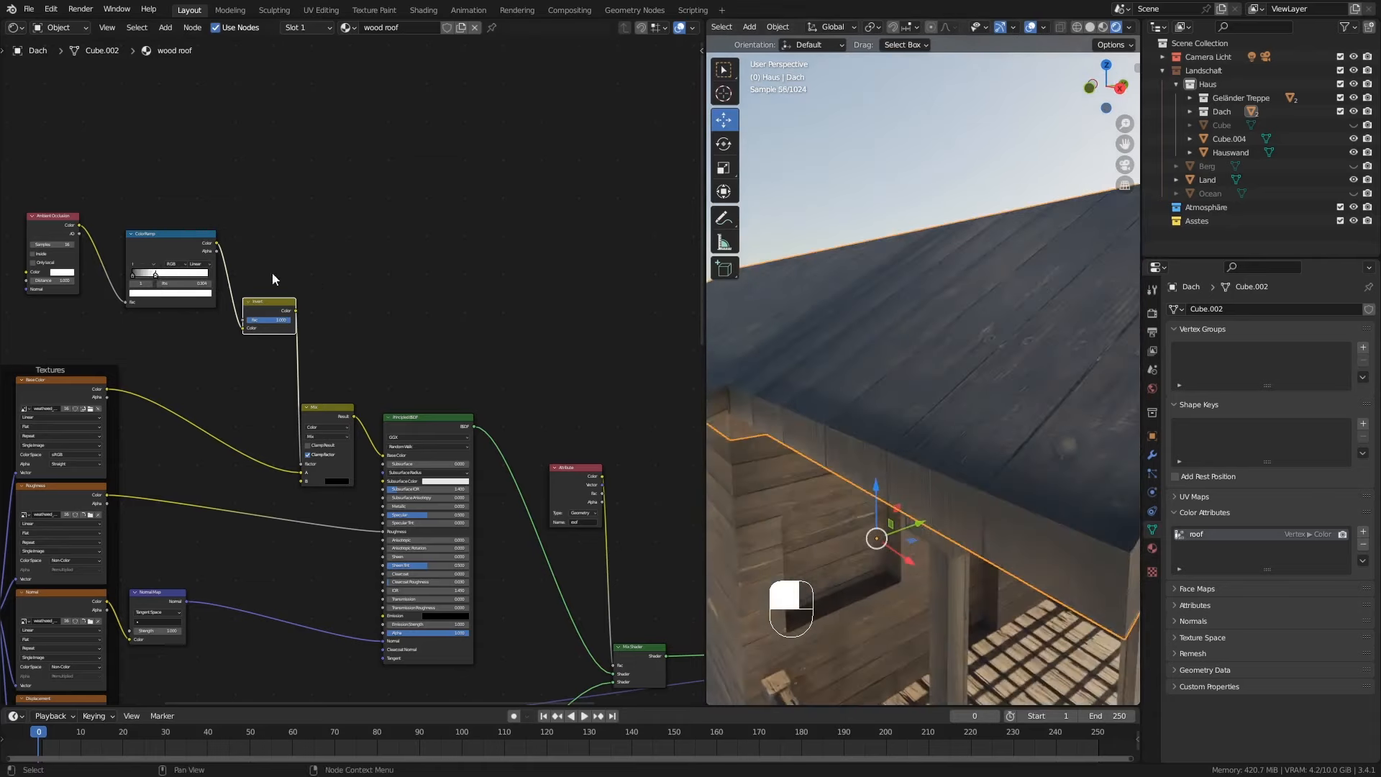
pyautogui.moveTo(154, 275); pyautogui.dragTo(188, 281)
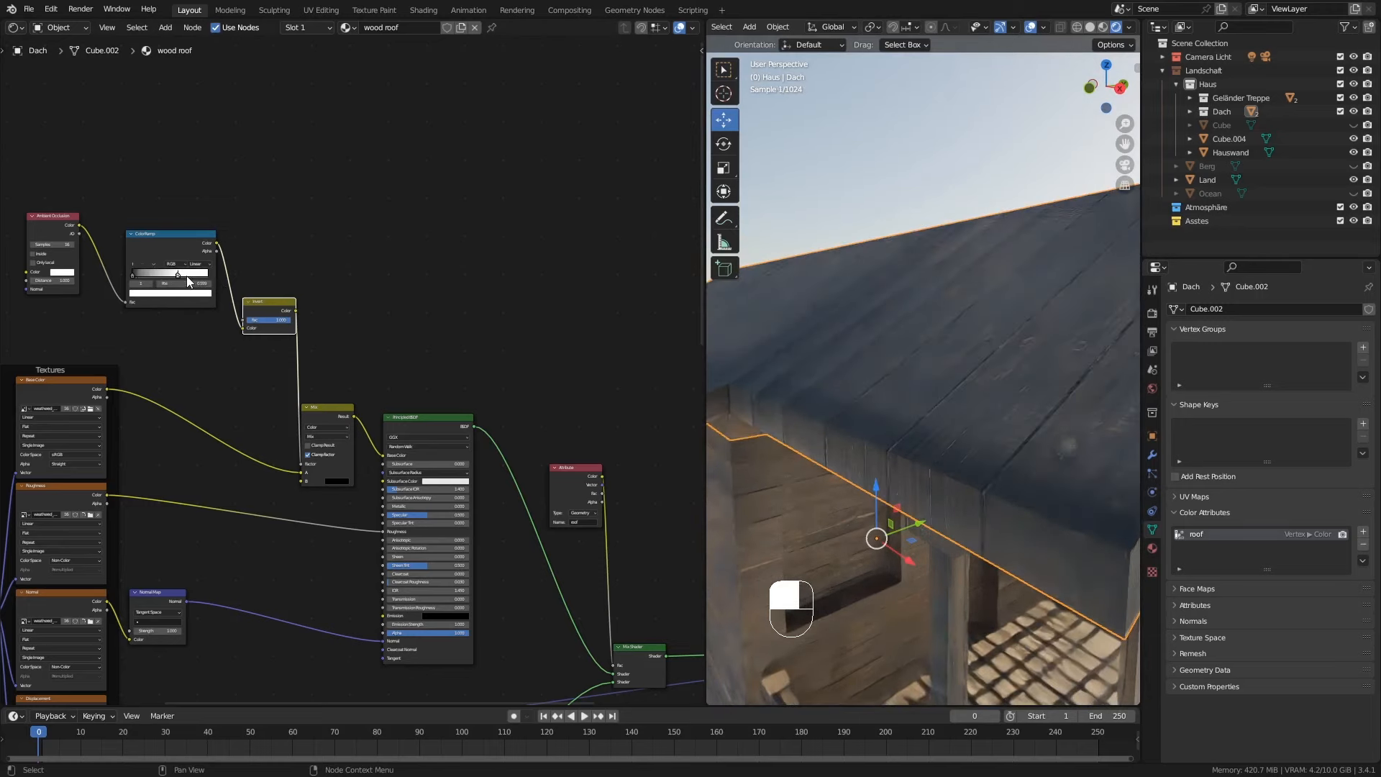
pyautogui.moveTo(289, 326)
pyautogui.mouseDown()
pyautogui.moveTo(262, 326)
pyautogui.moveTo(292, 320)
pyautogui.mouseUp()
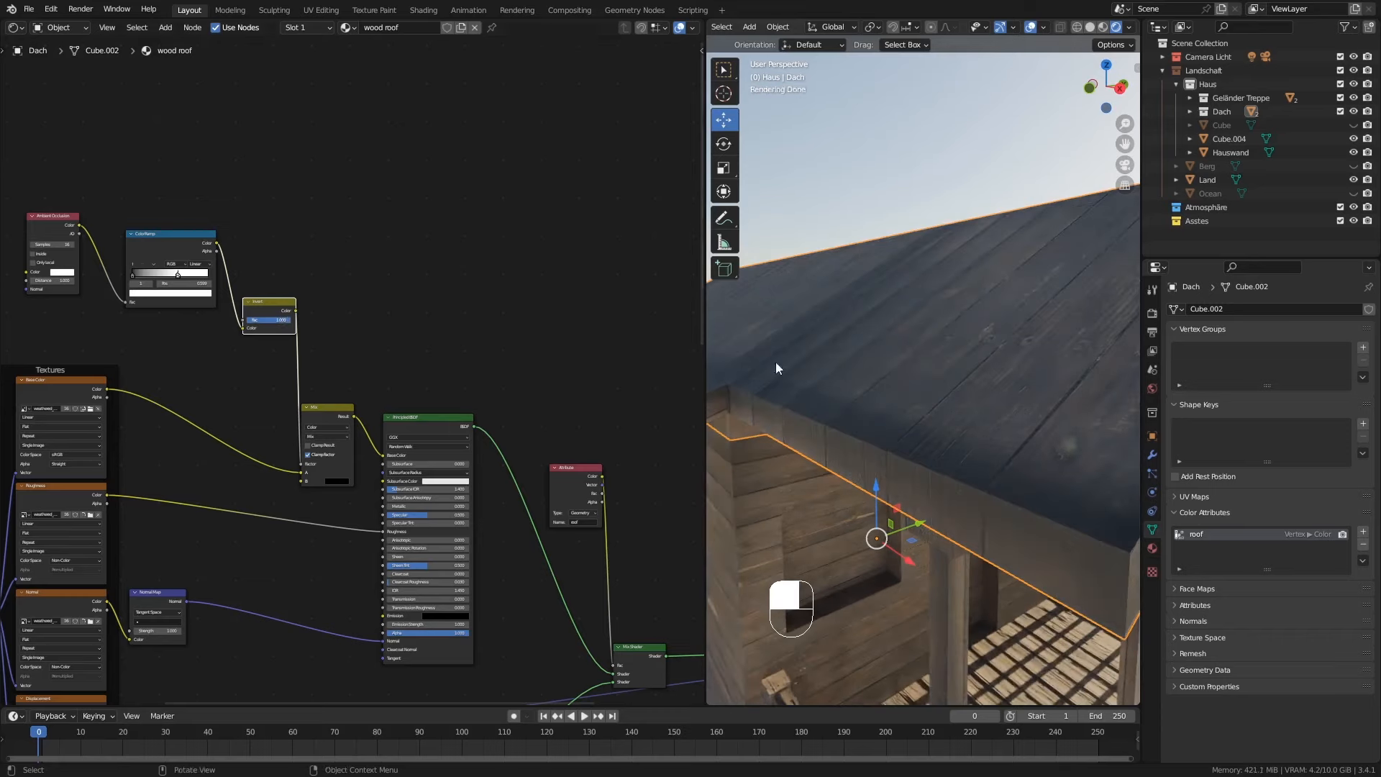
# Step: Move the Mix Shader and Material Output nodes of the roof material up and farther right to tidy the layout
pyautogui.scroll(-2, 843, 374)
pyautogui.scroll(-5, 909, 349)
pyautogui.moveTo(909, 351); pyautogui.dragTo(927, 391, button='middle')
pyautogui.moveTo(485, 390); pyautogui.dragTo(351, 265, button='middle')
pyautogui.moveTo(582, 430); pyautogui.dragTo(411, 434, button='middle')
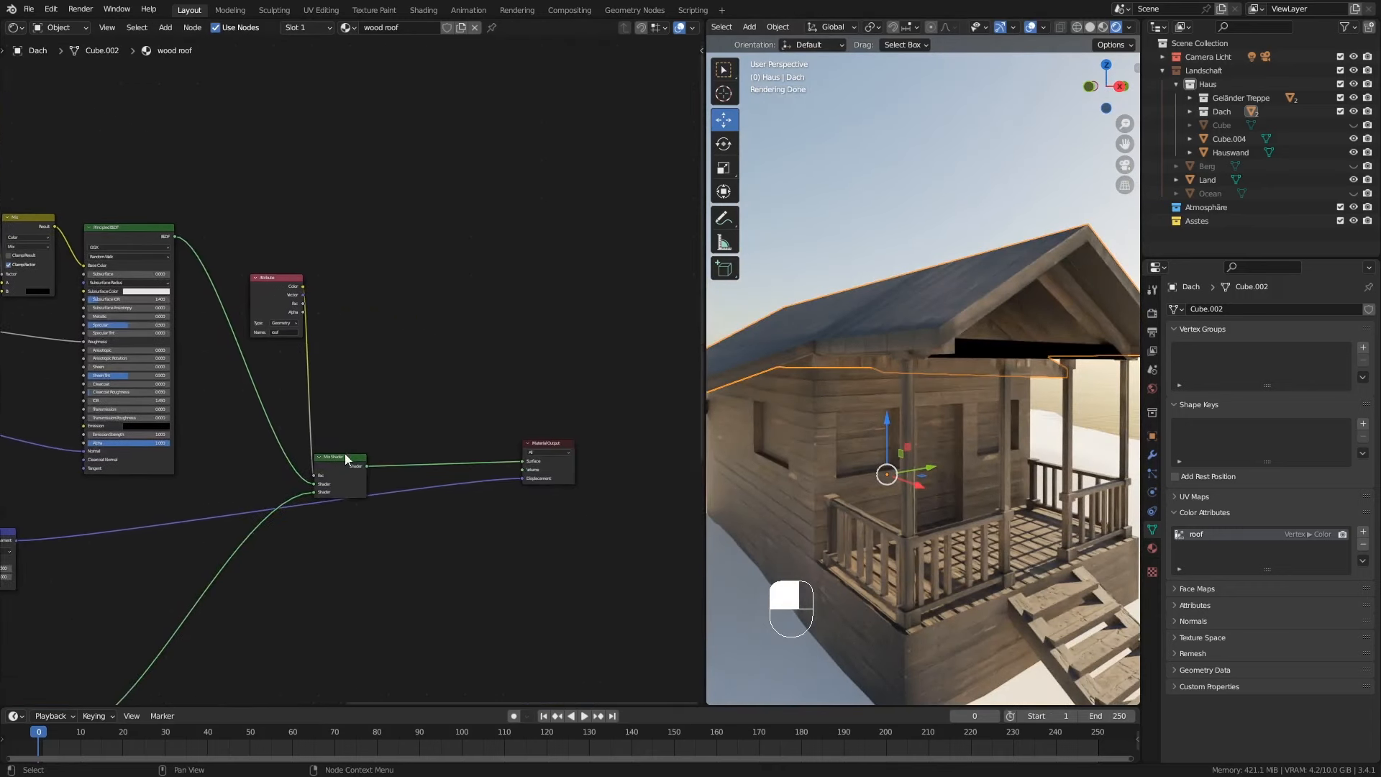
pyautogui.moveTo(344, 460); pyautogui.dragTo(403, 392)
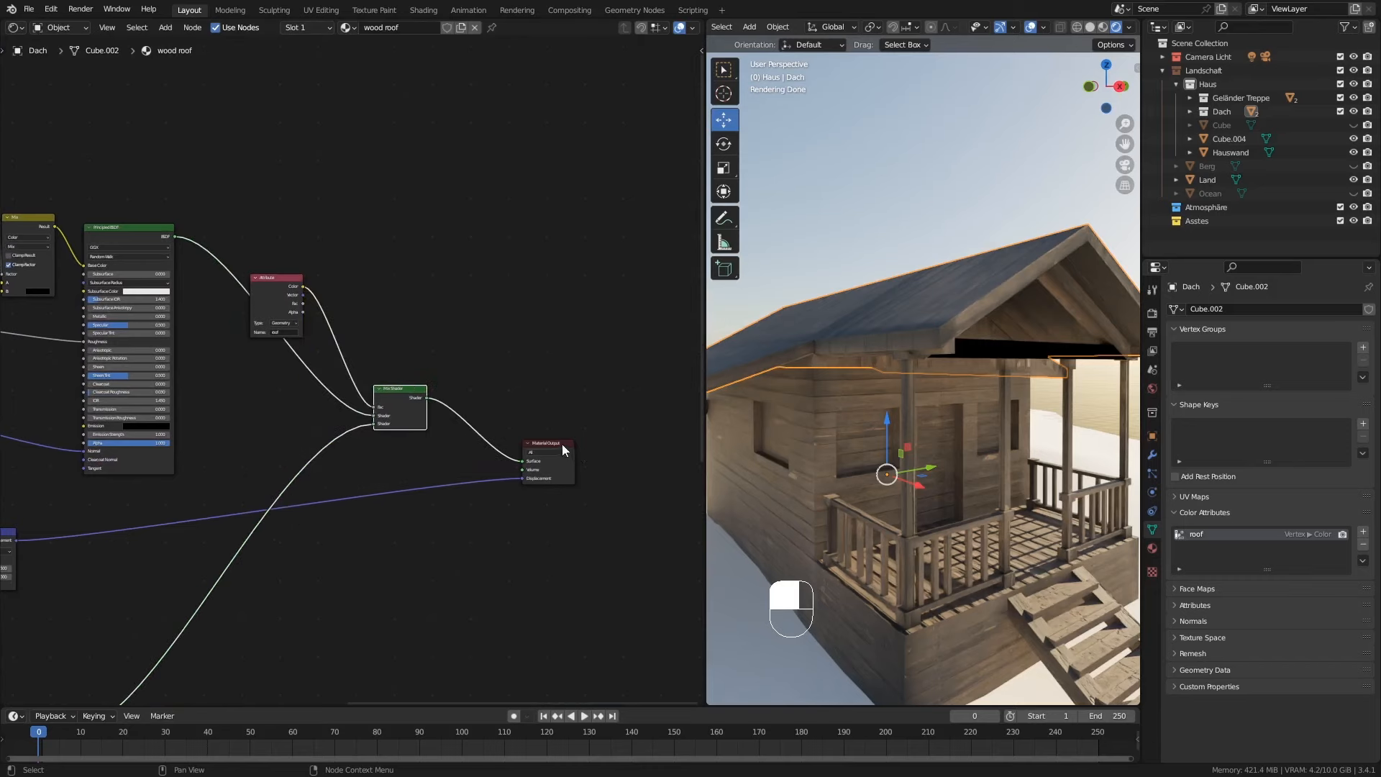
pyautogui.moveTo(563, 443); pyautogui.dragTo(595, 401)
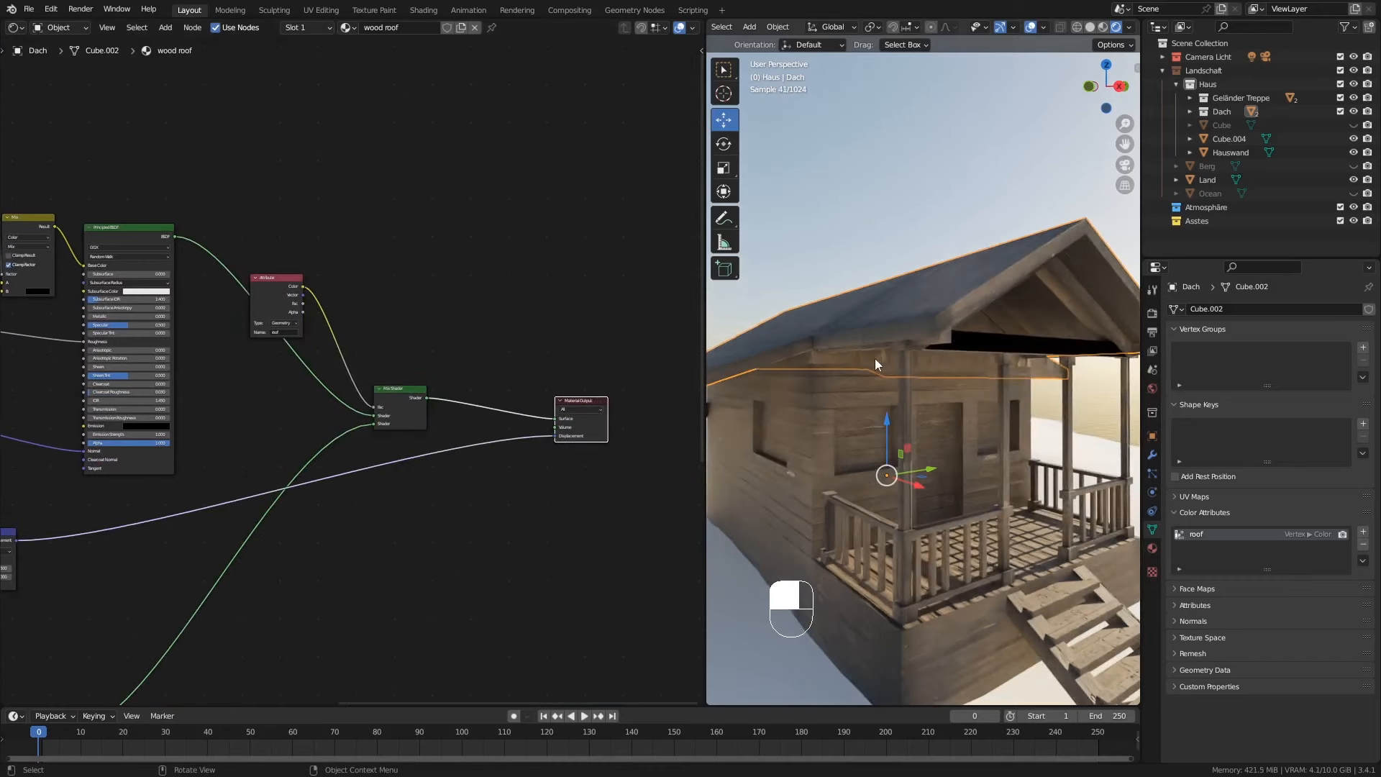
# Step: Copy the Ambient Occlusion, Color Ramp, Invert and Mix nodes from the wood roof material
pyautogui.keyDown('ctrl'); pyautogui.moveTo(261, 190); pyautogui.dragTo(246, 238, button='middle'); pyautogui.keyUp('ctrl')
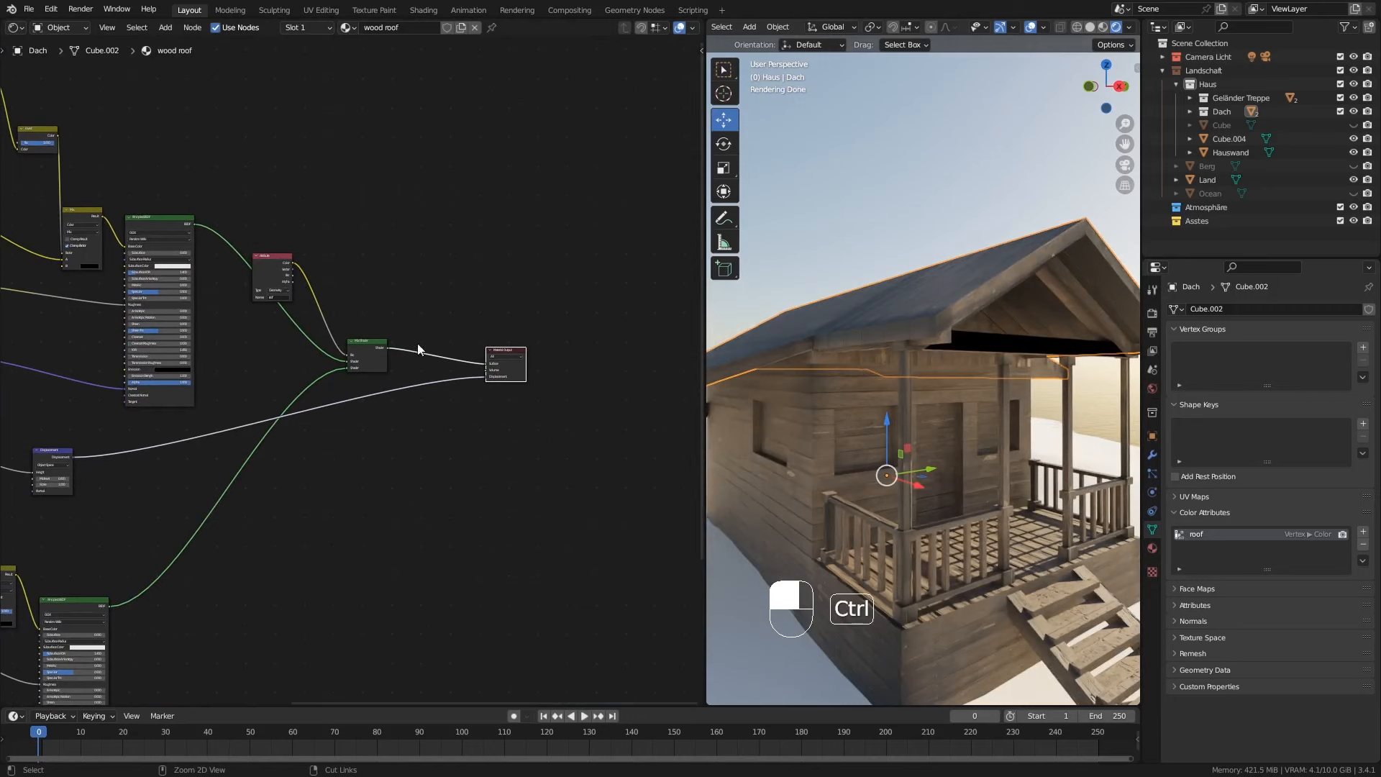
pyautogui.moveTo(100, 179); pyautogui.dragTo(362, 312, button='middle')
pyautogui.click(132, 225)
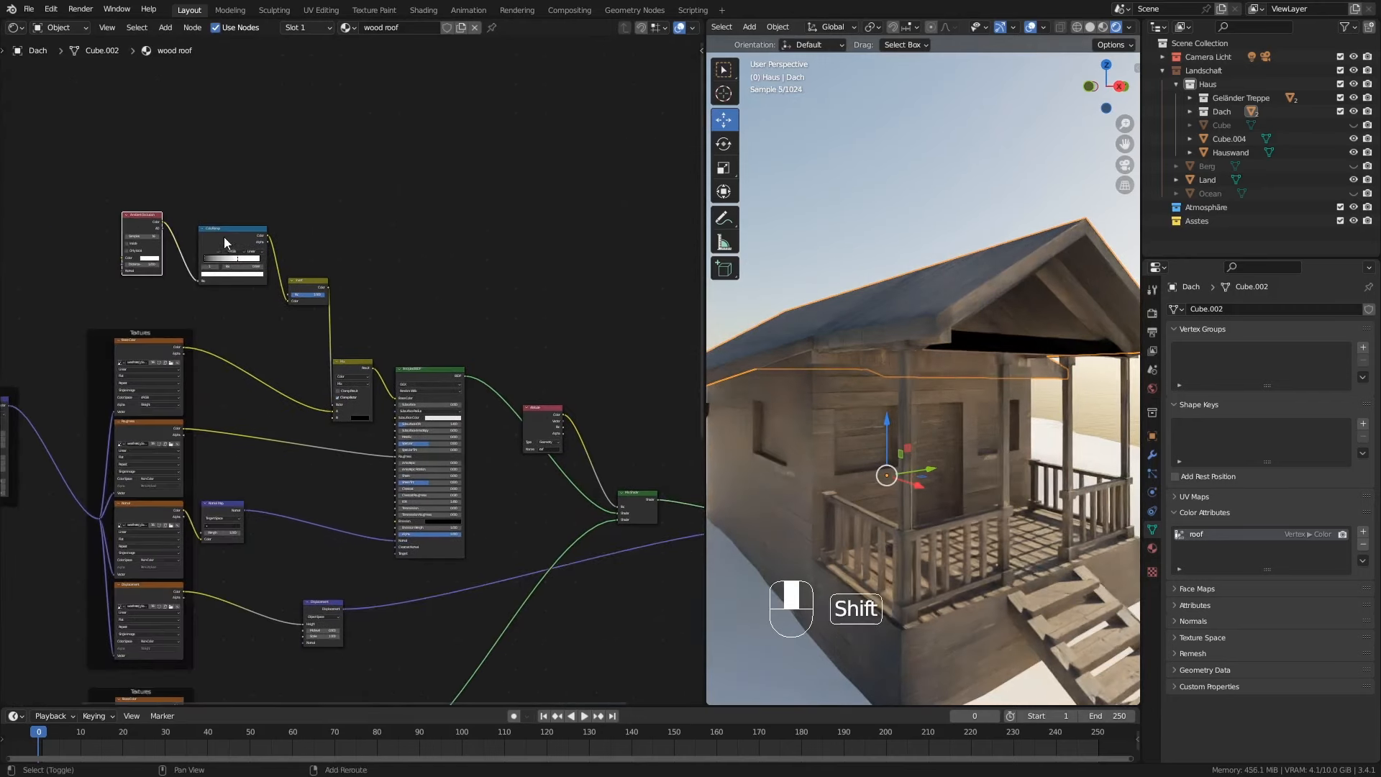
pyautogui.keyDown('shift'); pyautogui.click(229, 244); pyautogui.keyUp('shift')
pyautogui.keyDown('shift'); pyautogui.click(306, 288); pyautogui.keyUp('shift')
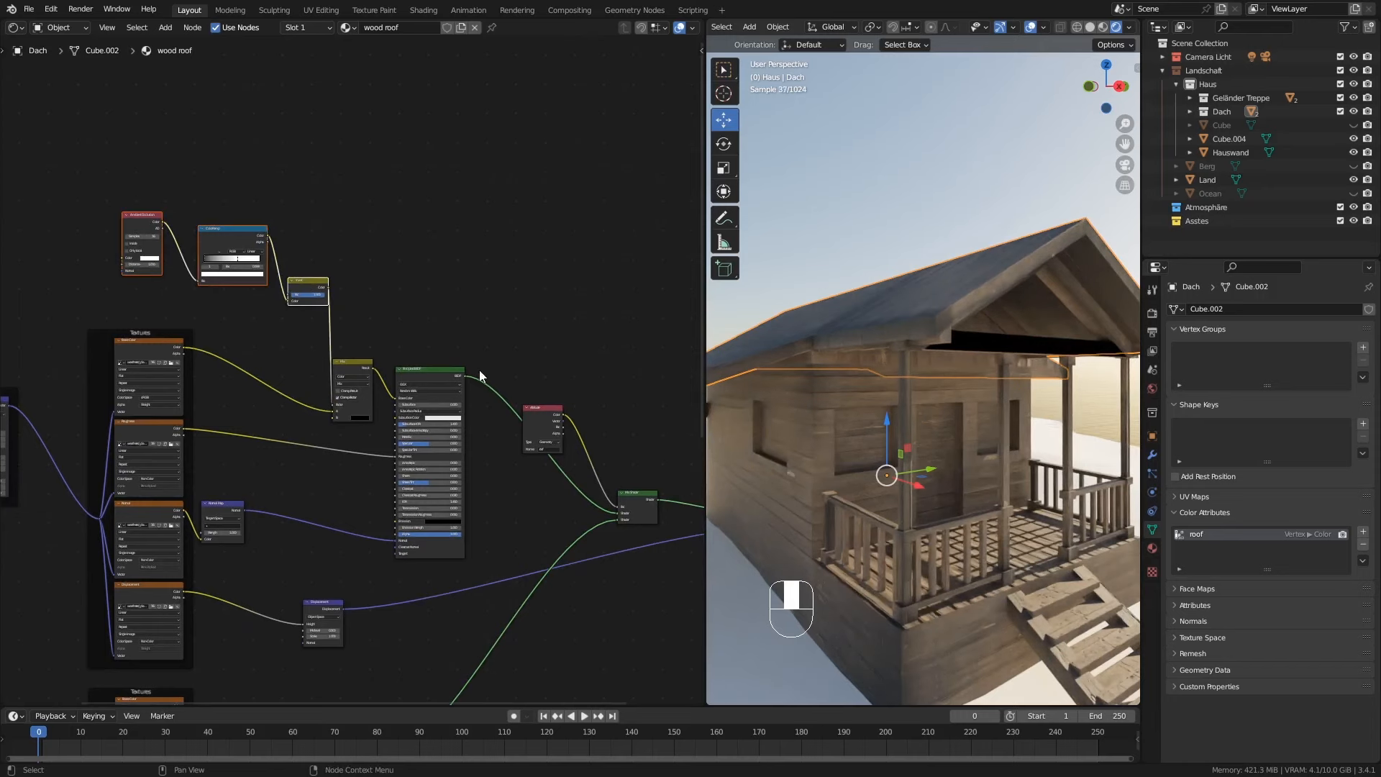
pyautogui.moveTo(468, 339); pyautogui.dragTo(427, 301, button='middle')
pyautogui.keyDown('shift'); pyautogui.click(300, 331); pyautogui.keyUp('shift')
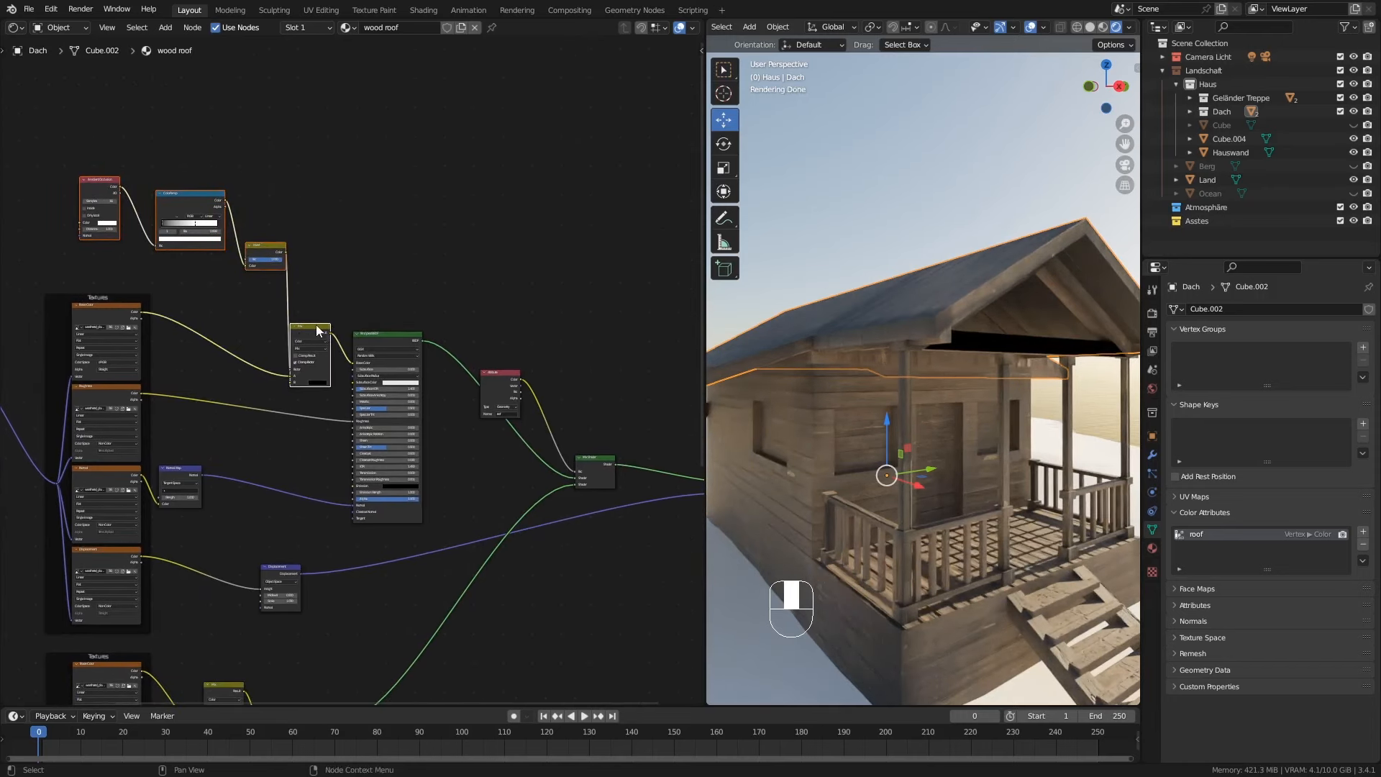
pyautogui.hotkey('ctrl', 'c')
# Step: Paste the copied nodes into the house wall's wood wall material and place them above the upper Textures frame
pyautogui.click(837, 377)
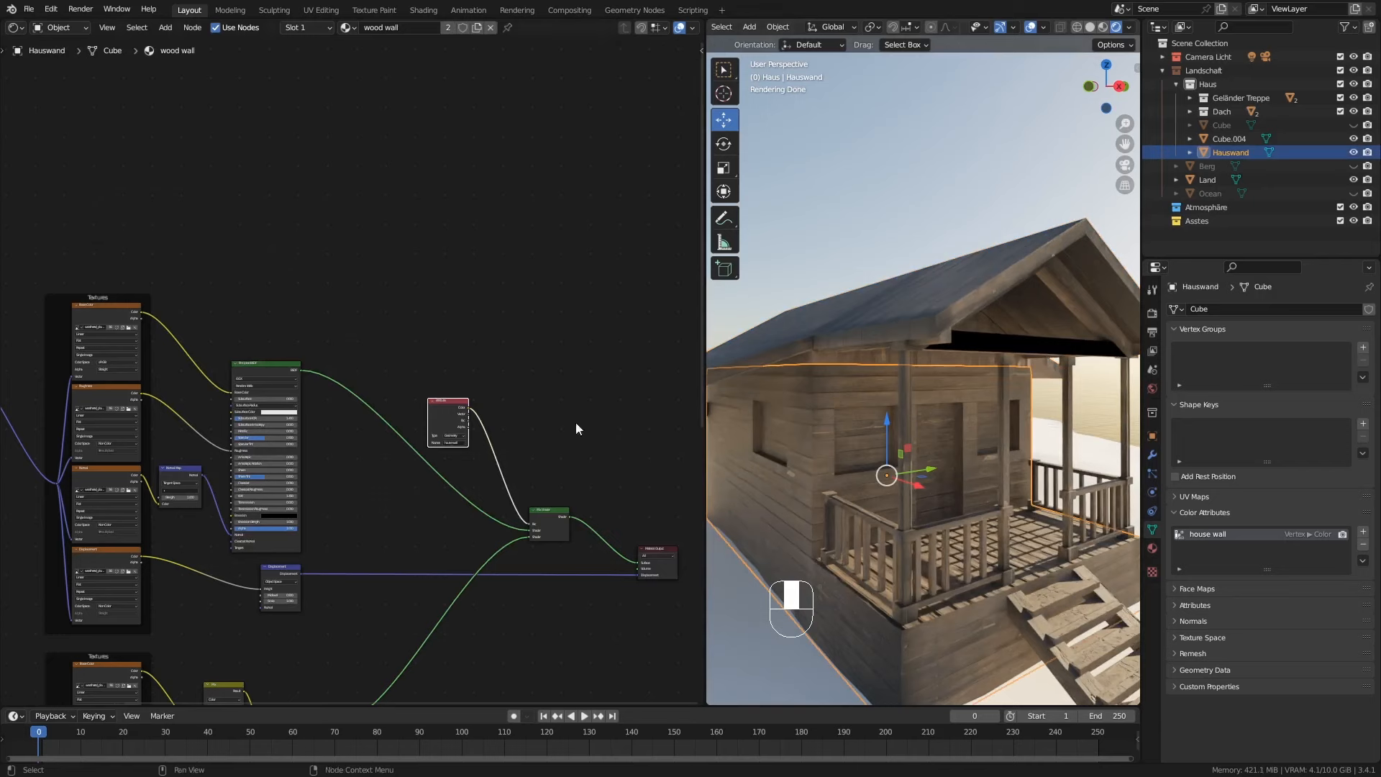
pyautogui.moveTo(532, 408); pyautogui.dragTo(531, 399, button='middle')
pyautogui.click(272, 179)
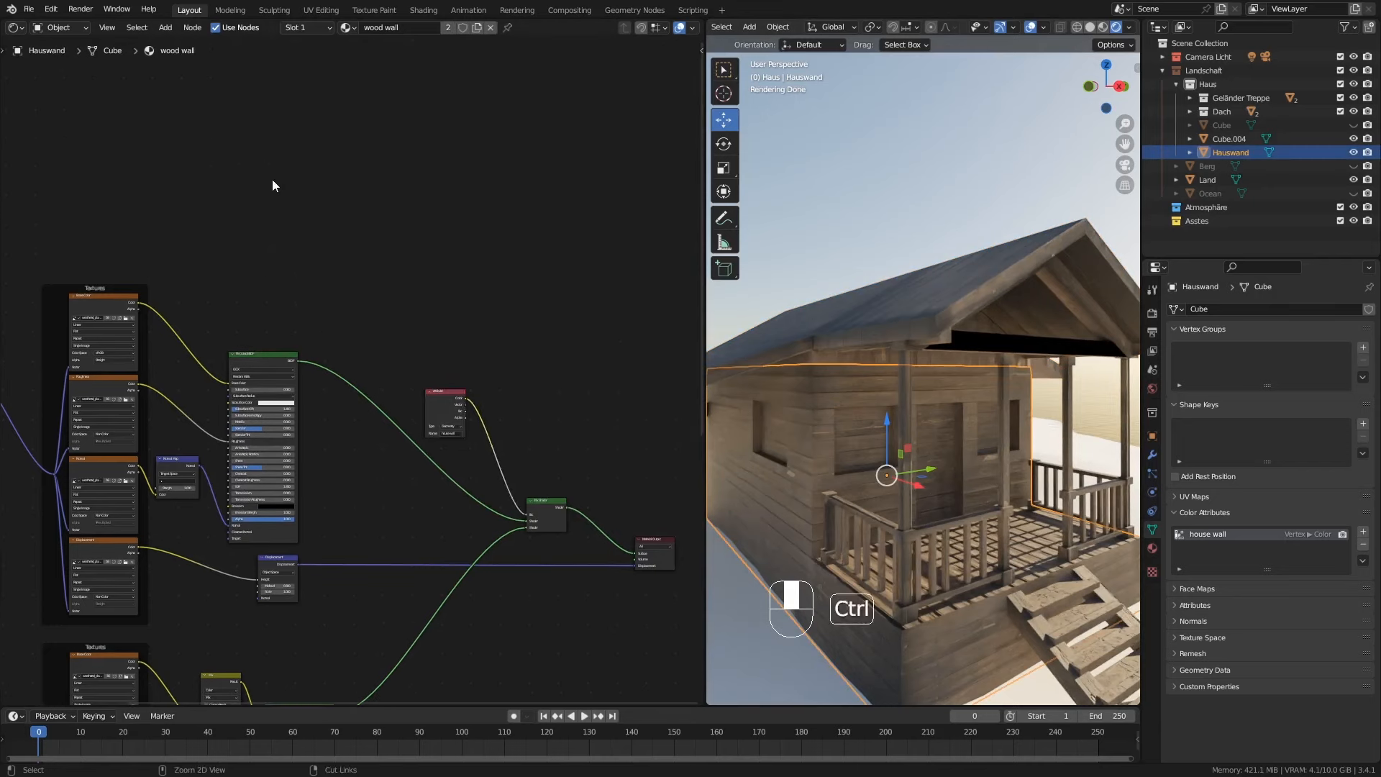
pyautogui.hotkey('ctrl', 'v')
pyautogui.moveTo(310, 317); pyautogui.dragTo(217, 246)
pyautogui.moveTo(301, 306); pyautogui.dragTo(455, 276, button='middle')
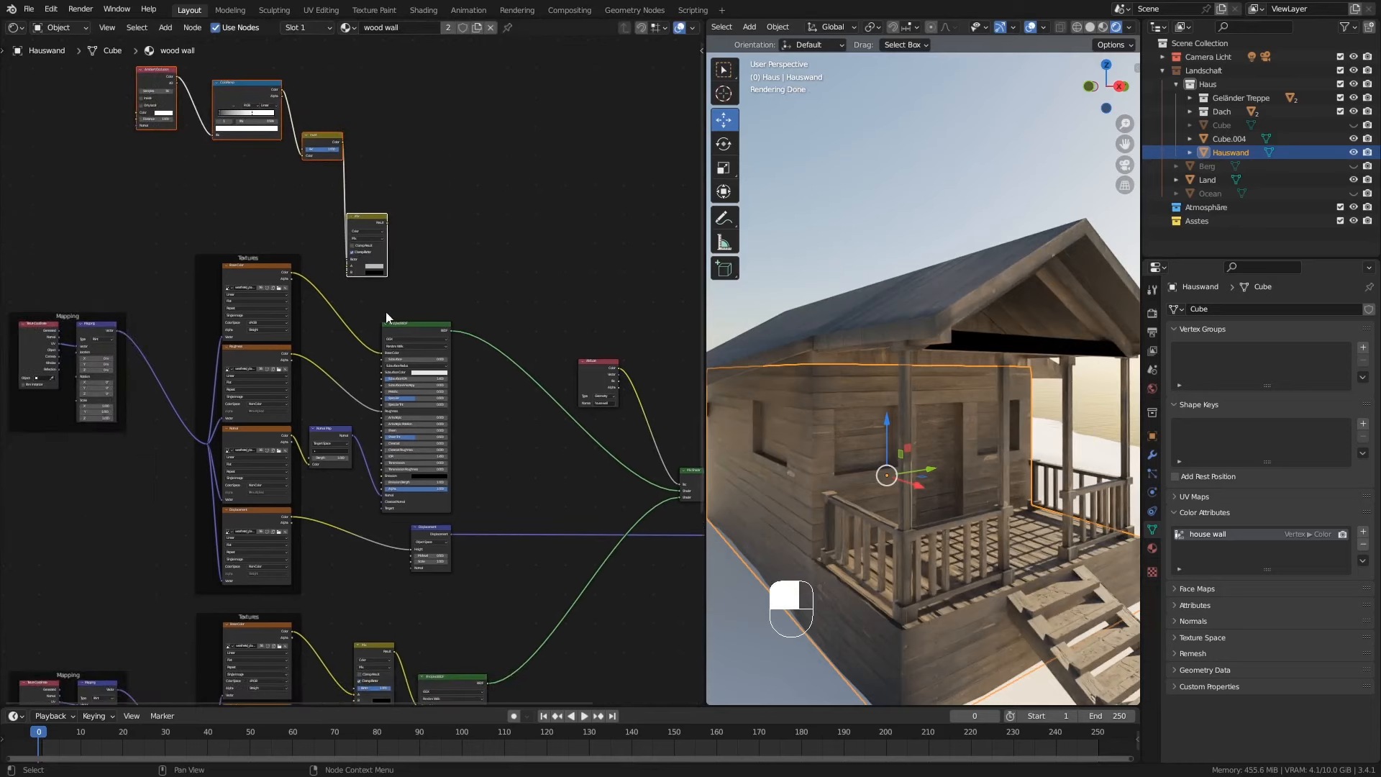
# Step: Move the upper Principled BSDF aside and route the base colour texture through the pasted Mix node into its Base Color
pyautogui.moveTo(422, 329); pyautogui.dragTo(347, 270)
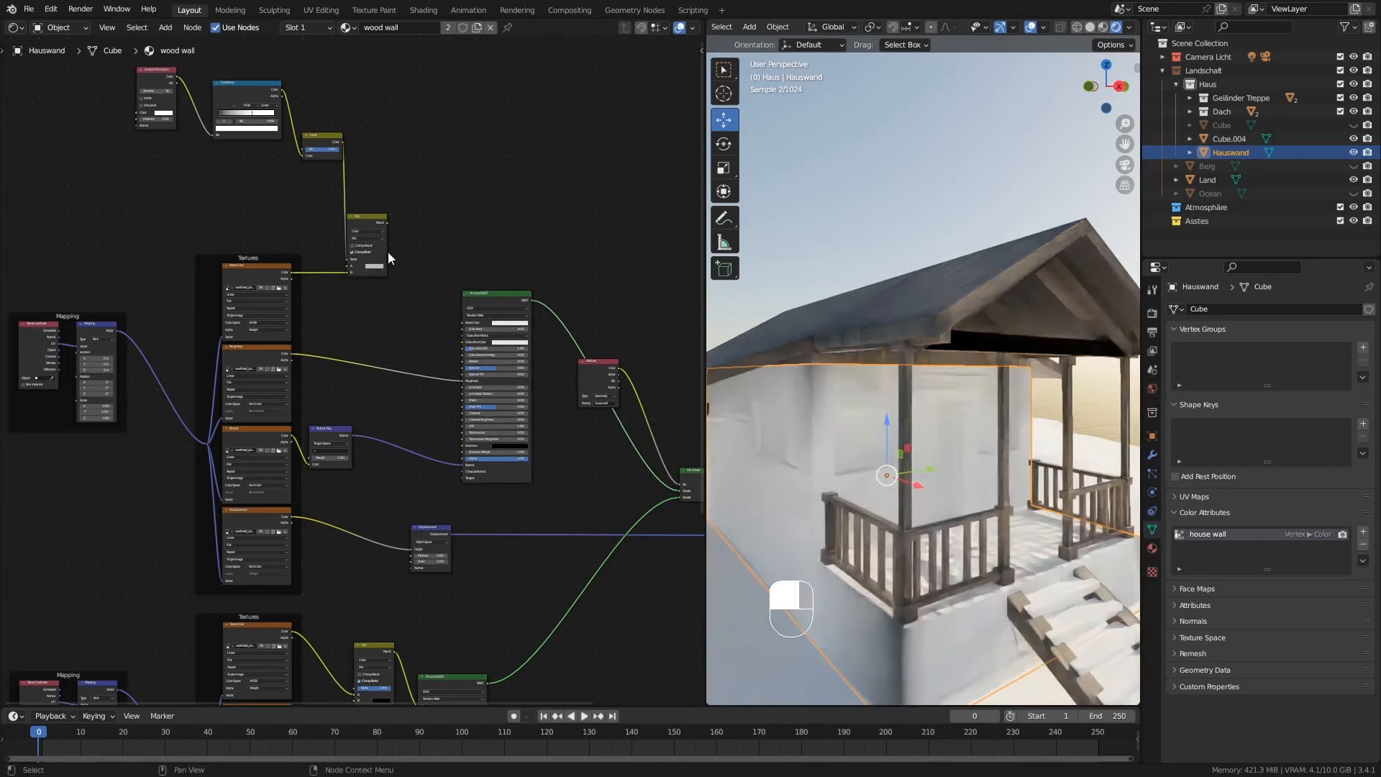
pyautogui.moveTo(387, 222); pyautogui.dragTo(462, 320)
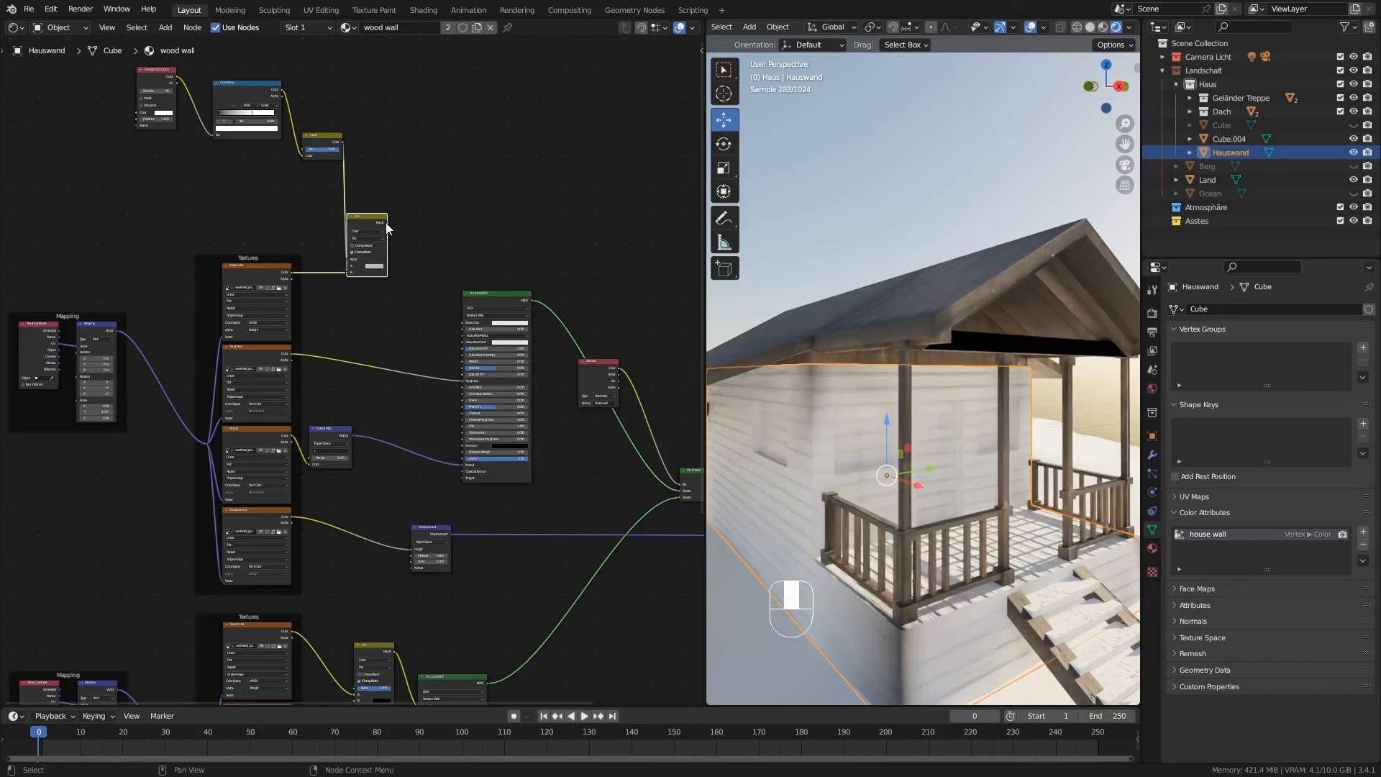
pyautogui.moveTo(386, 222); pyautogui.dragTo(459, 322)
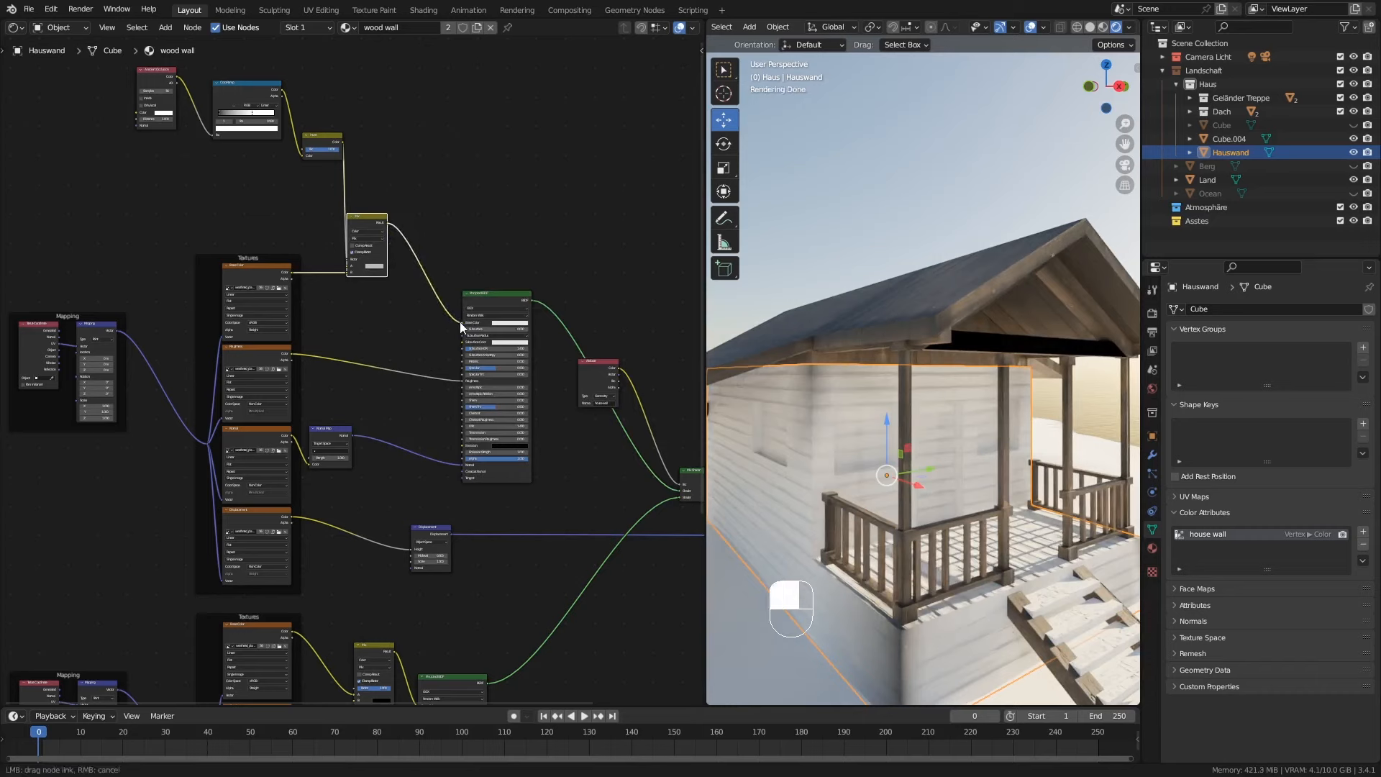
pyautogui.moveTo(882, 482); pyautogui.dragTo(870, 450, button='middle')
# Step: Spread the wall material's Ambient Occlusion, Color Ramp and Invert nodes out to the left of the Mix node
pyautogui.moveTo(385, 124); pyautogui.dragTo(410, 187, button='middle')
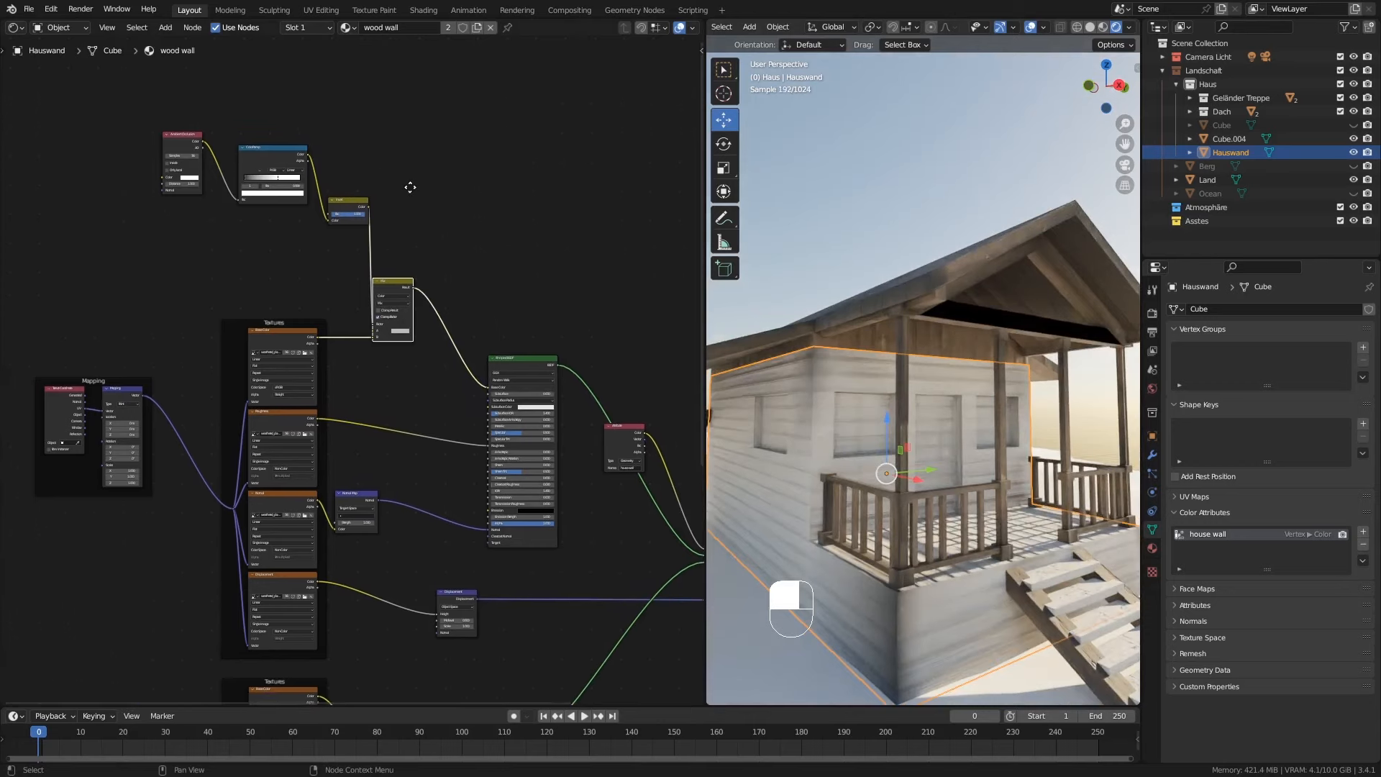
pyautogui.moveTo(286, 227); pyautogui.dragTo(148, 165)
pyautogui.moveTo(306, 153); pyautogui.dragTo(231, 193)
pyautogui.moveTo(342, 205); pyautogui.dragTo(296, 255)
# Step: Move the base colour texture link from input B to input A of the wall material's Mix node
pyautogui.moveTo(791, 397); pyautogui.dragTo(722, 356, button='middle')
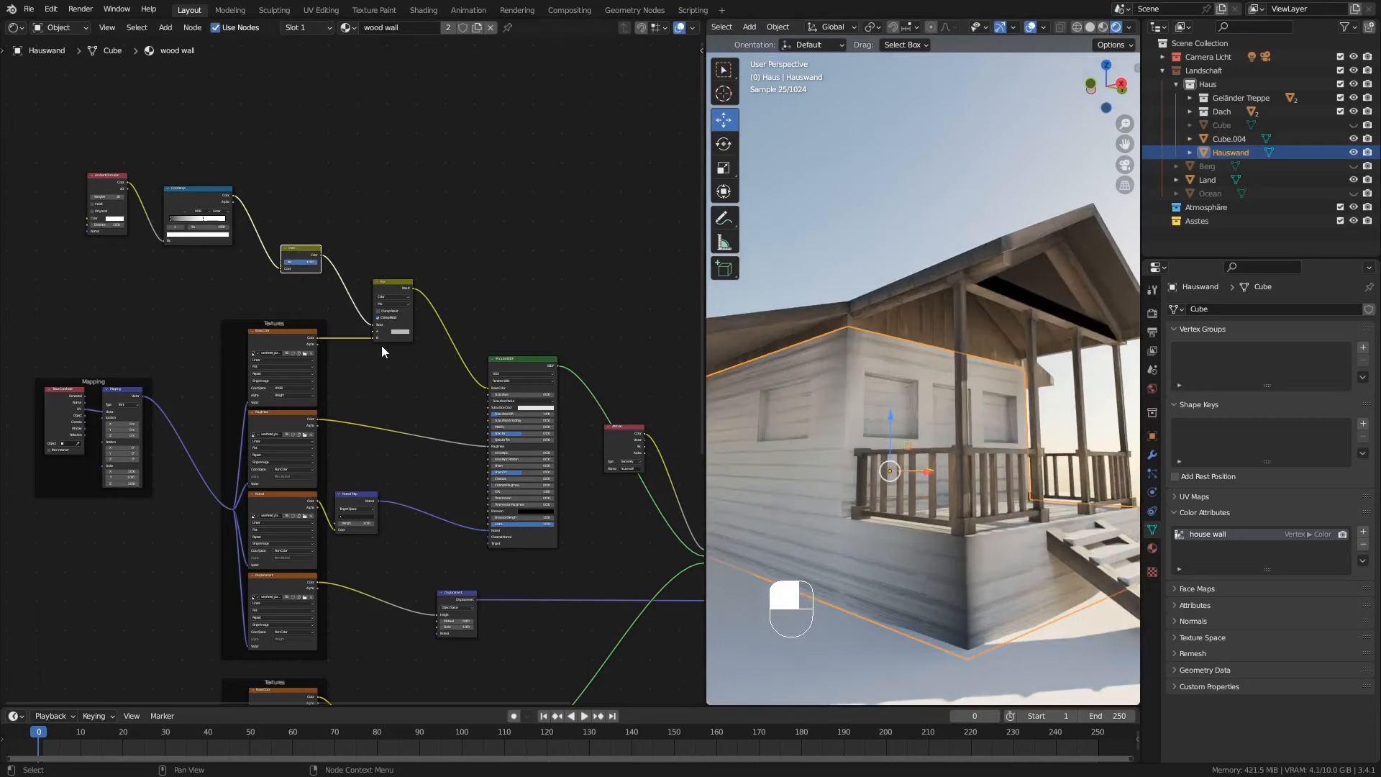
pyautogui.scroll(1, 381, 345)
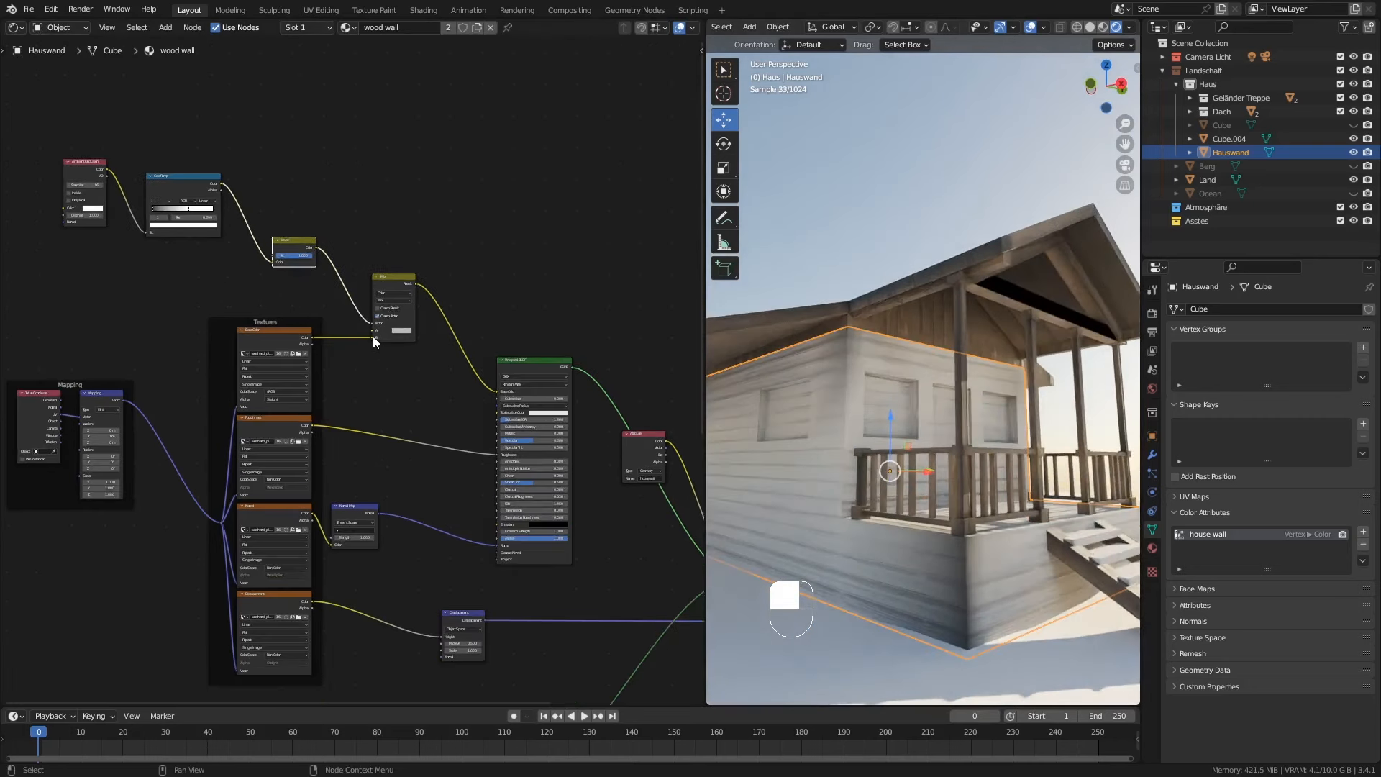
pyautogui.scroll(1, 371, 331)
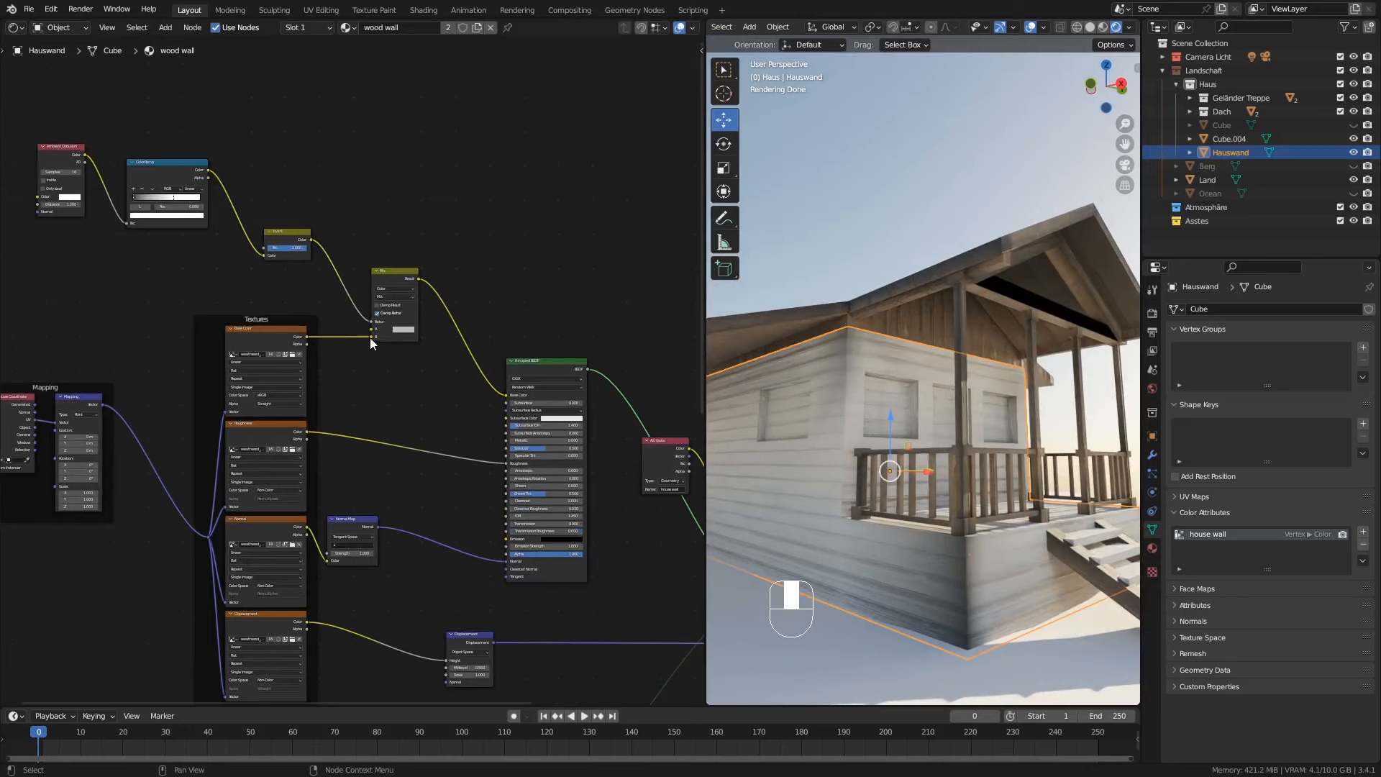
pyautogui.moveTo(370, 336)
pyautogui.mouseDown()
pyautogui.moveTo(357, 335)
pyautogui.moveTo(371, 329)
pyautogui.mouseUp()
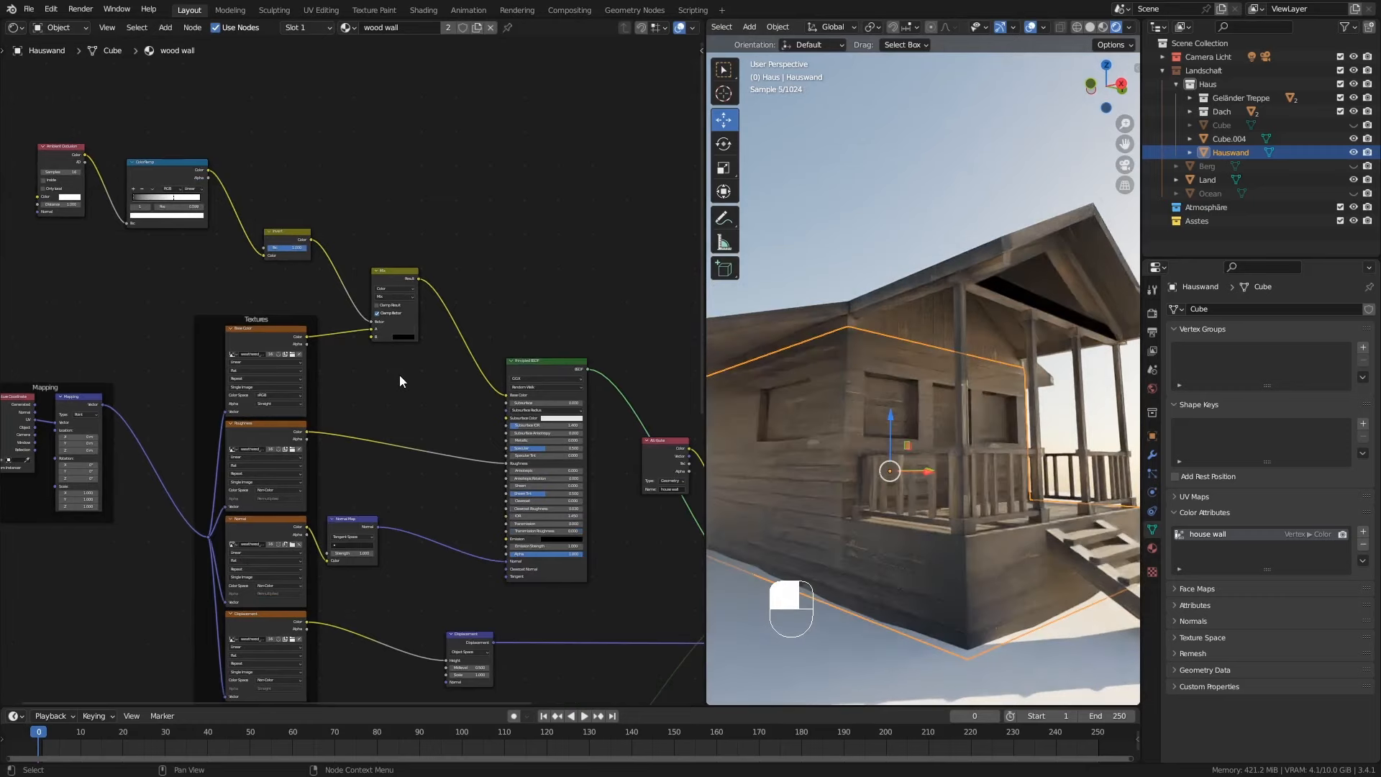
# Step: Move the wall Color Ramp's black stop inward, leaving a short gradient up to the white stop near the middle
pyautogui.moveTo(856, 410); pyautogui.dragTo(825, 398, button='middle')
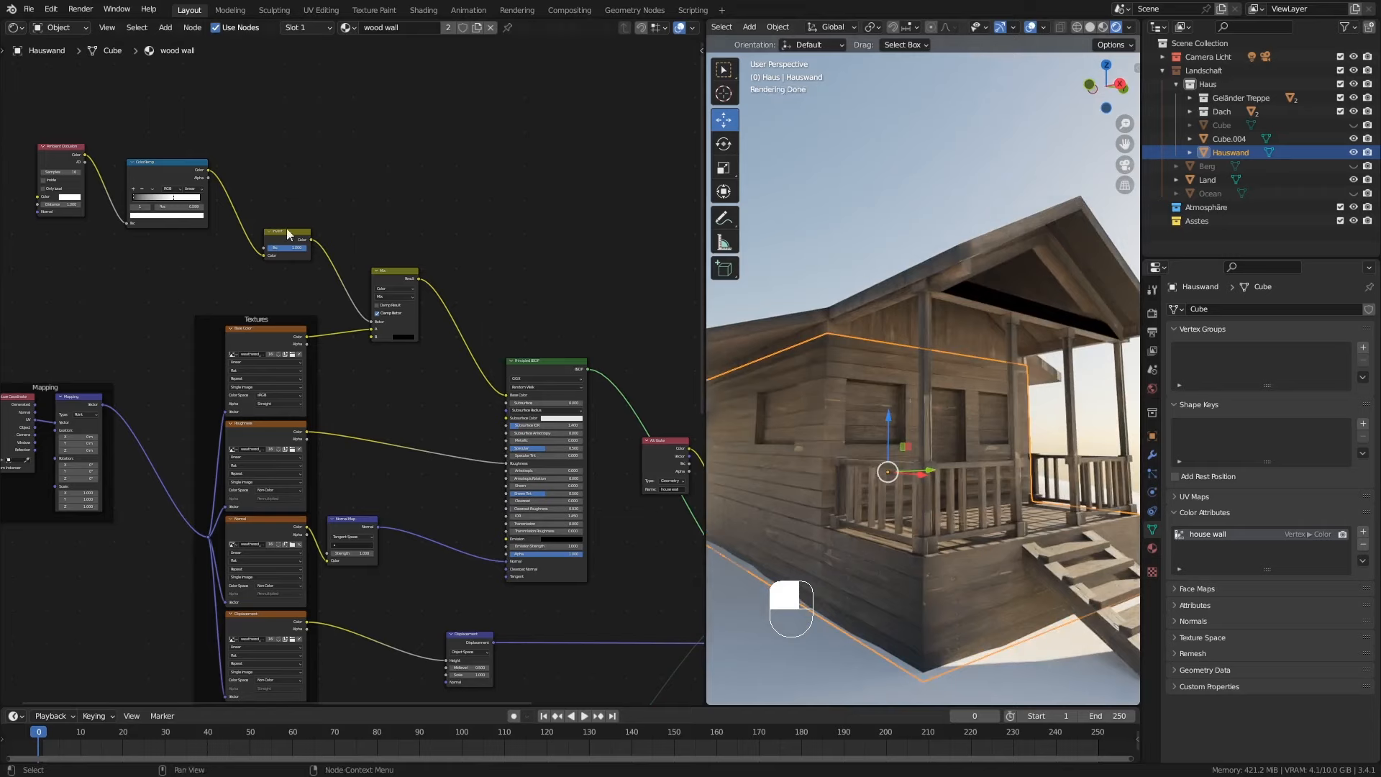
pyautogui.moveTo(170, 197)
pyautogui.mouseDown()
pyautogui.moveTo(148, 202)
pyautogui.moveTo(197, 204)
pyautogui.moveTo(138, 196)
pyautogui.moveTo(150, 201)
pyautogui.mouseUp()
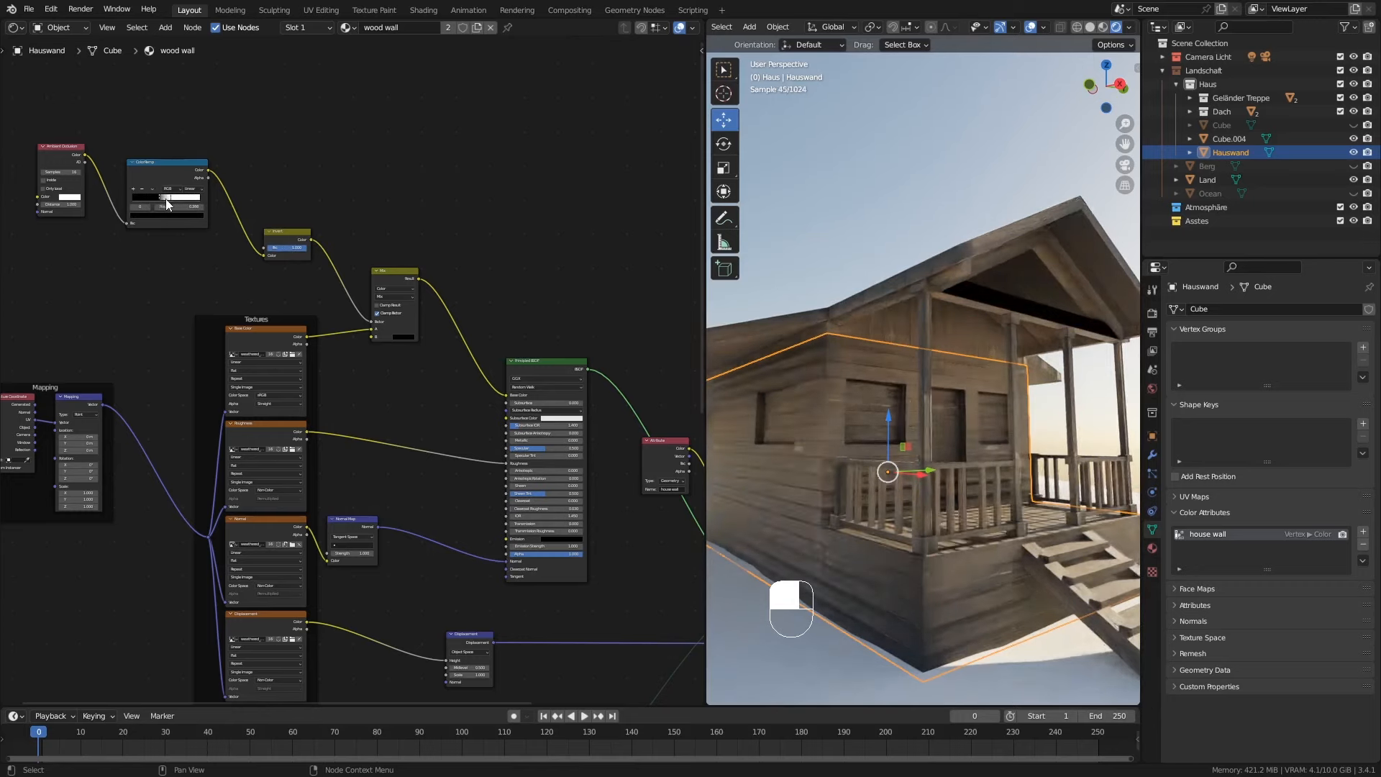
pyautogui.moveTo(166, 200); pyautogui.dragTo(158, 198)
pyautogui.keyDown('ctrl'); pyautogui.moveTo(938, 454); pyautogui.dragTo(967, 477, button='middle'); pyautogui.keyUp('ctrl')
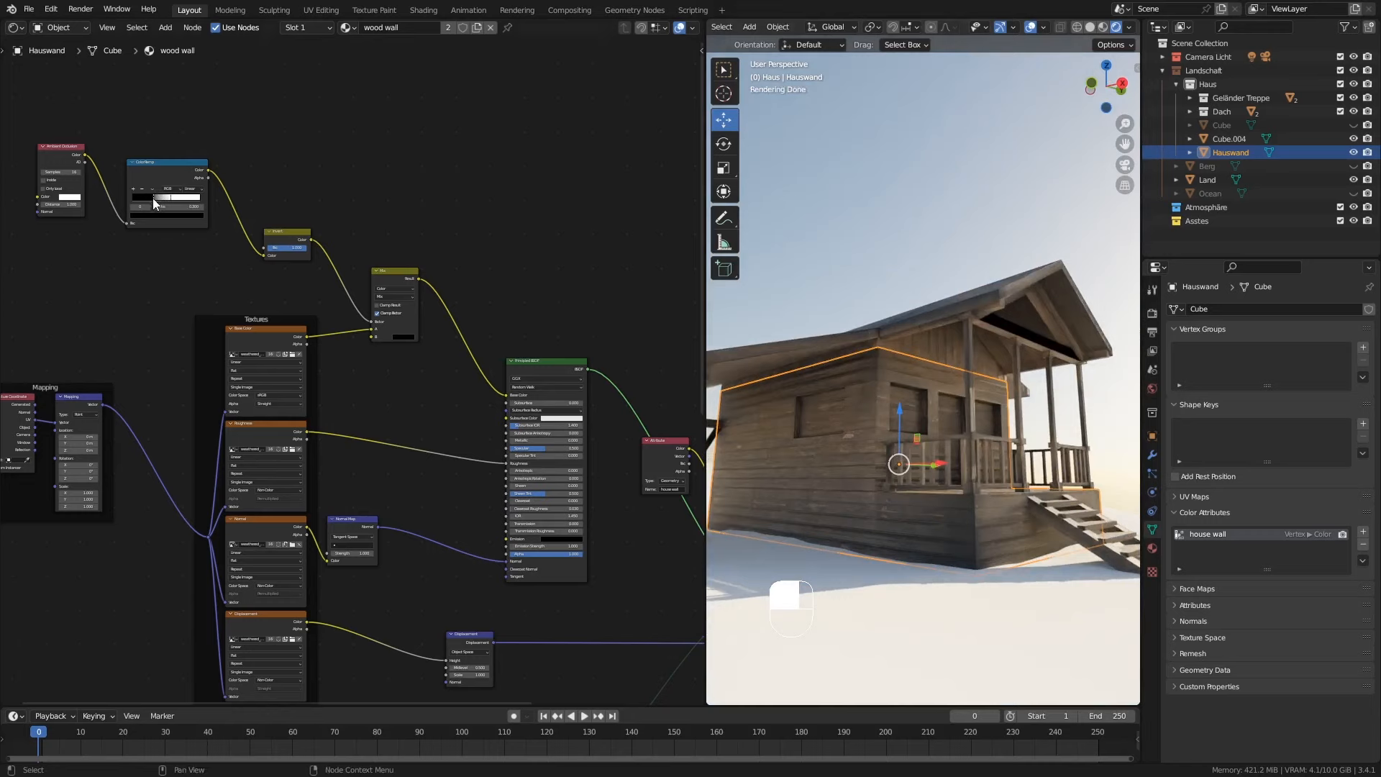
pyautogui.moveTo(153, 201); pyautogui.dragTo(149, 202)
pyautogui.moveTo(1011, 453); pyautogui.dragTo(963, 455, button='middle')
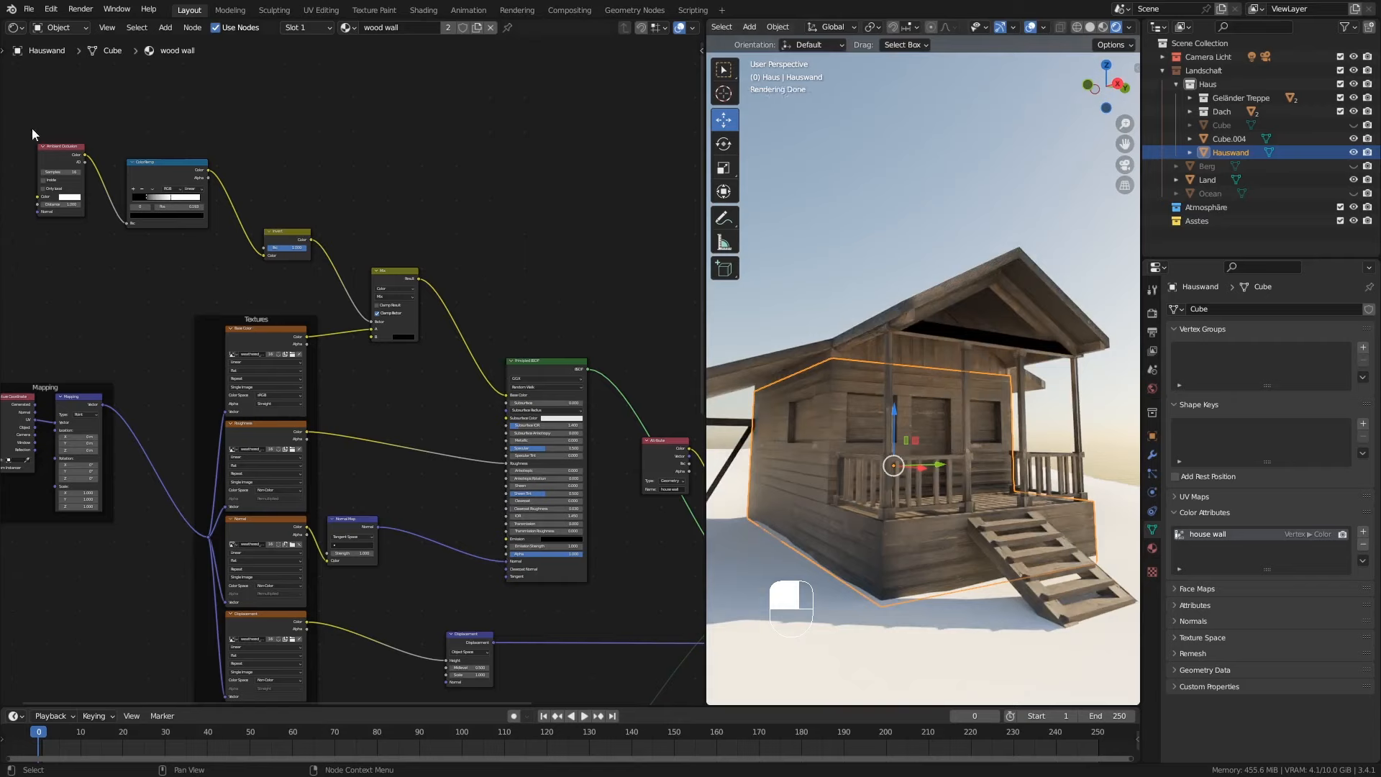
# Step: Copy the Ambient Occlusion, Color Ramp, Invert and Mix nodes from the wood wall material into the railing's wood railing material
pyautogui.moveTo(21, 120); pyautogui.dragTo(395, 275)
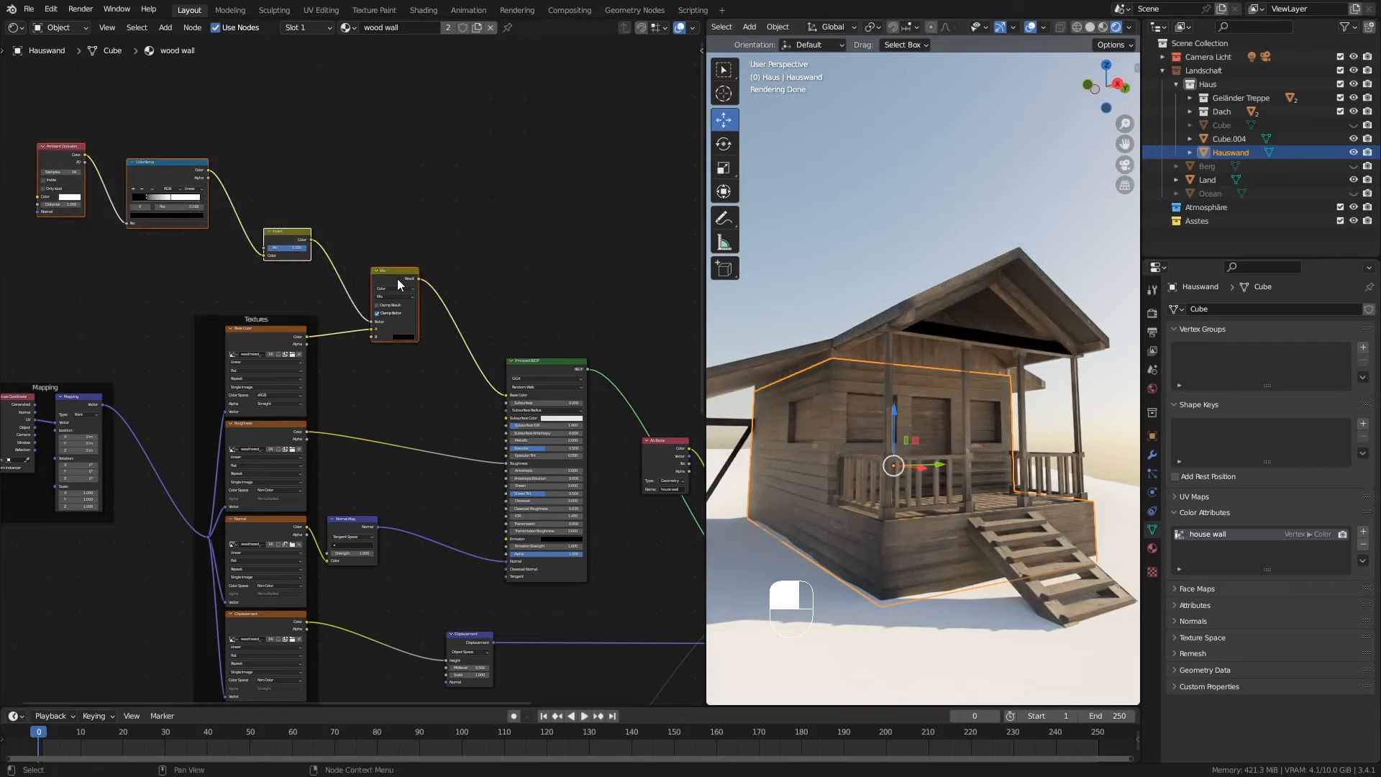
pyautogui.press('ctrl')
pyautogui.hotkey('ctrl', 'c')
pyautogui.click(891, 367)
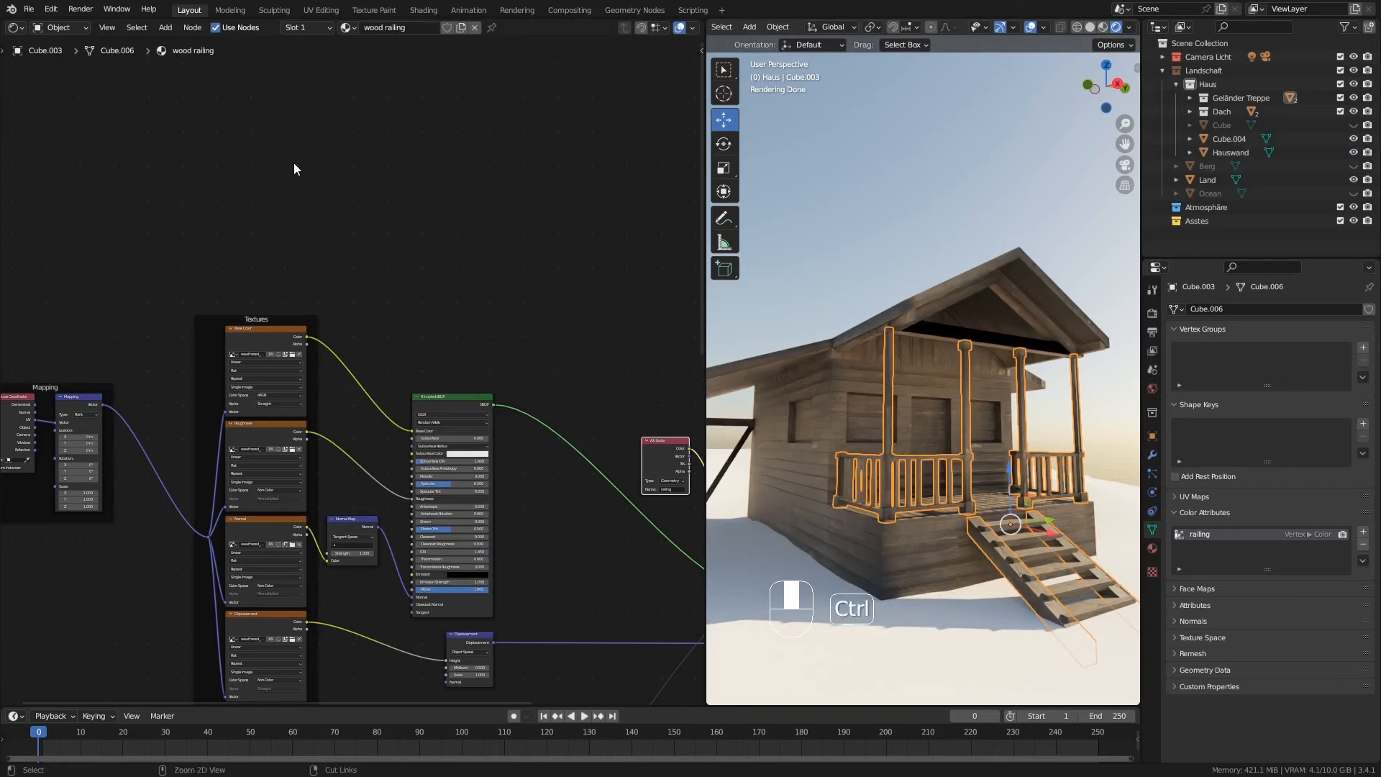
pyautogui.hotkey('ctrl', 'v')
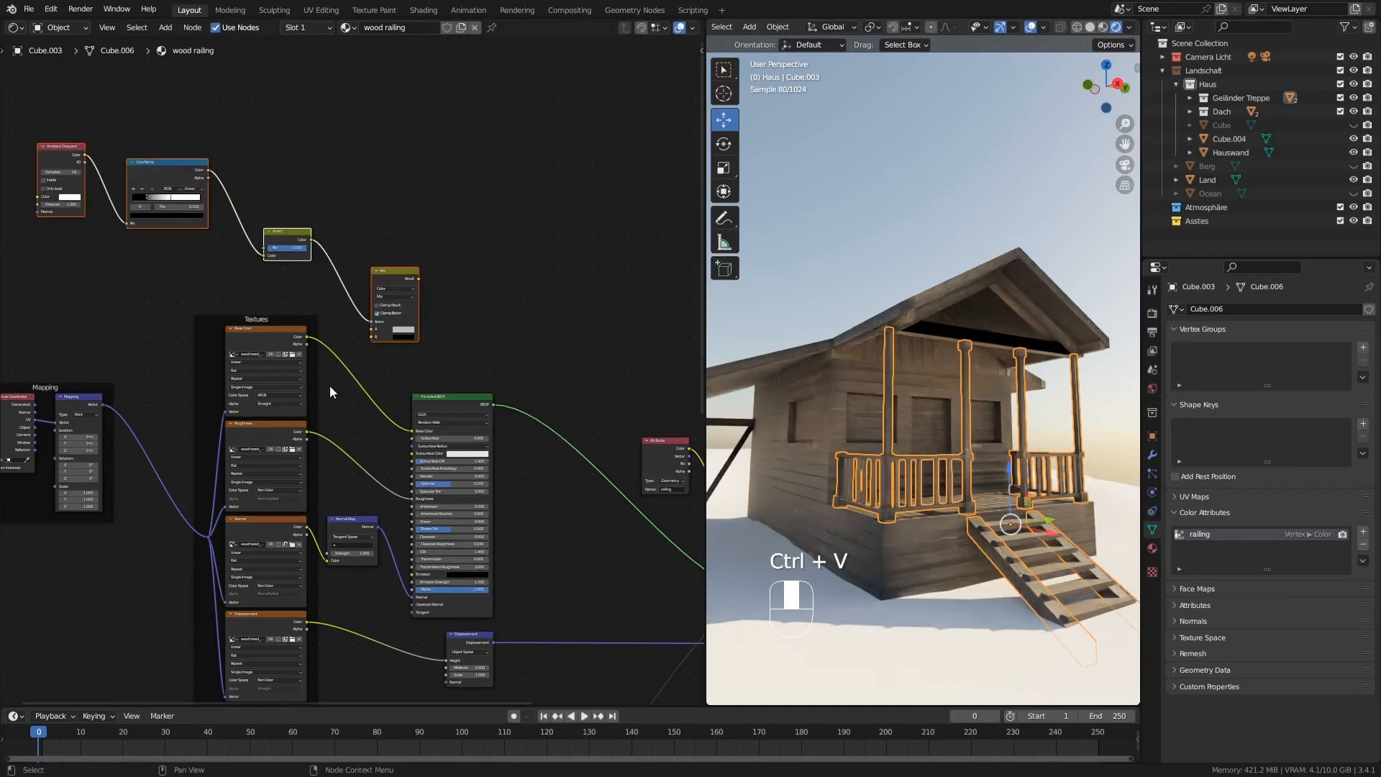
# Step: Move the railing's Principled BSDF right, link the base colour texture to Mix input A and the Mix result to Base Color
pyautogui.moveTo(450, 403); pyautogui.dragTo(488, 371)
pyautogui.moveTo(374, 339); pyautogui.dragTo(373, 330)
pyautogui.moveTo(419, 279); pyautogui.dragTo(533, 367)
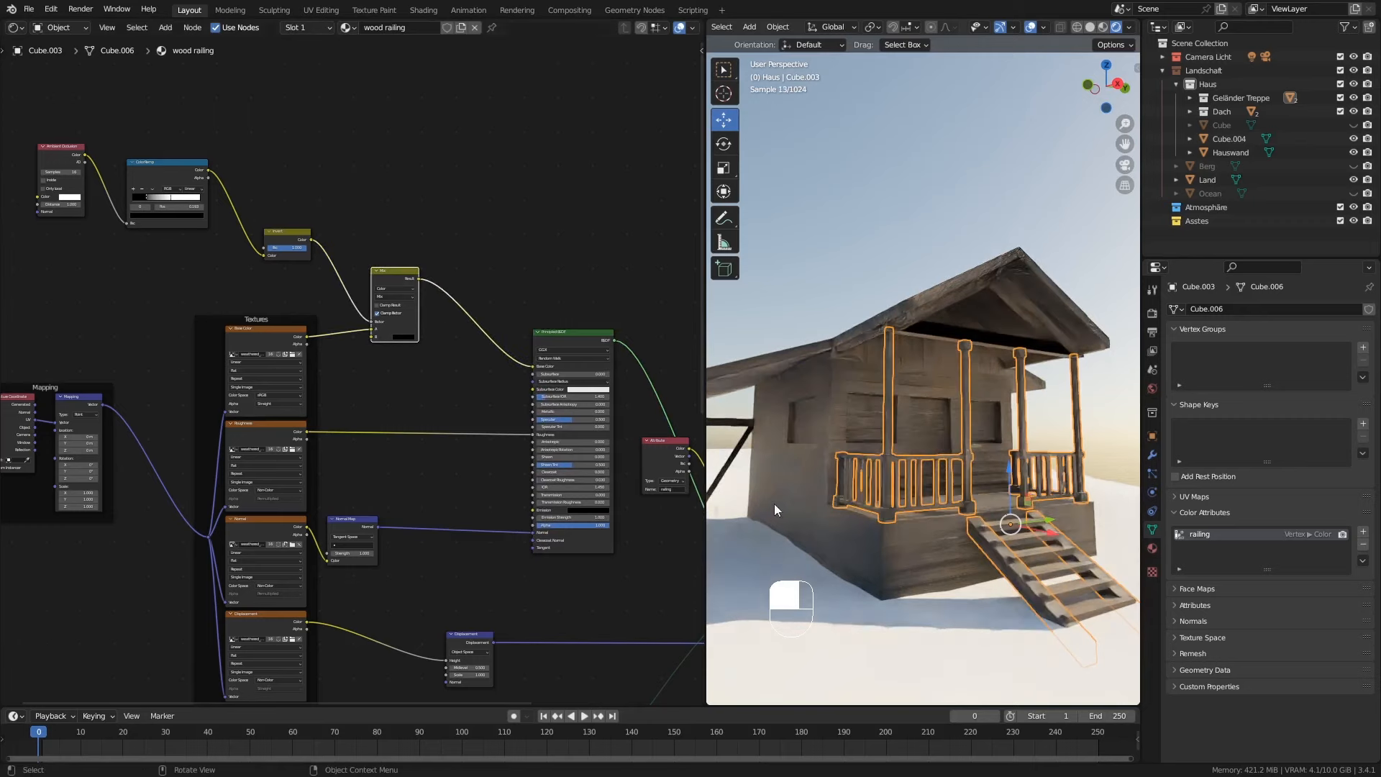
# Step: Adjust the stops of the railing material's Color Ramp to refine the ambient occlusion shading on the posts and balusters
pyautogui.keyDown('ctrl'); pyautogui.moveTo(931, 521); pyautogui.dragTo(899, 478, button='middle'); pyautogui.keyUp('ctrl')
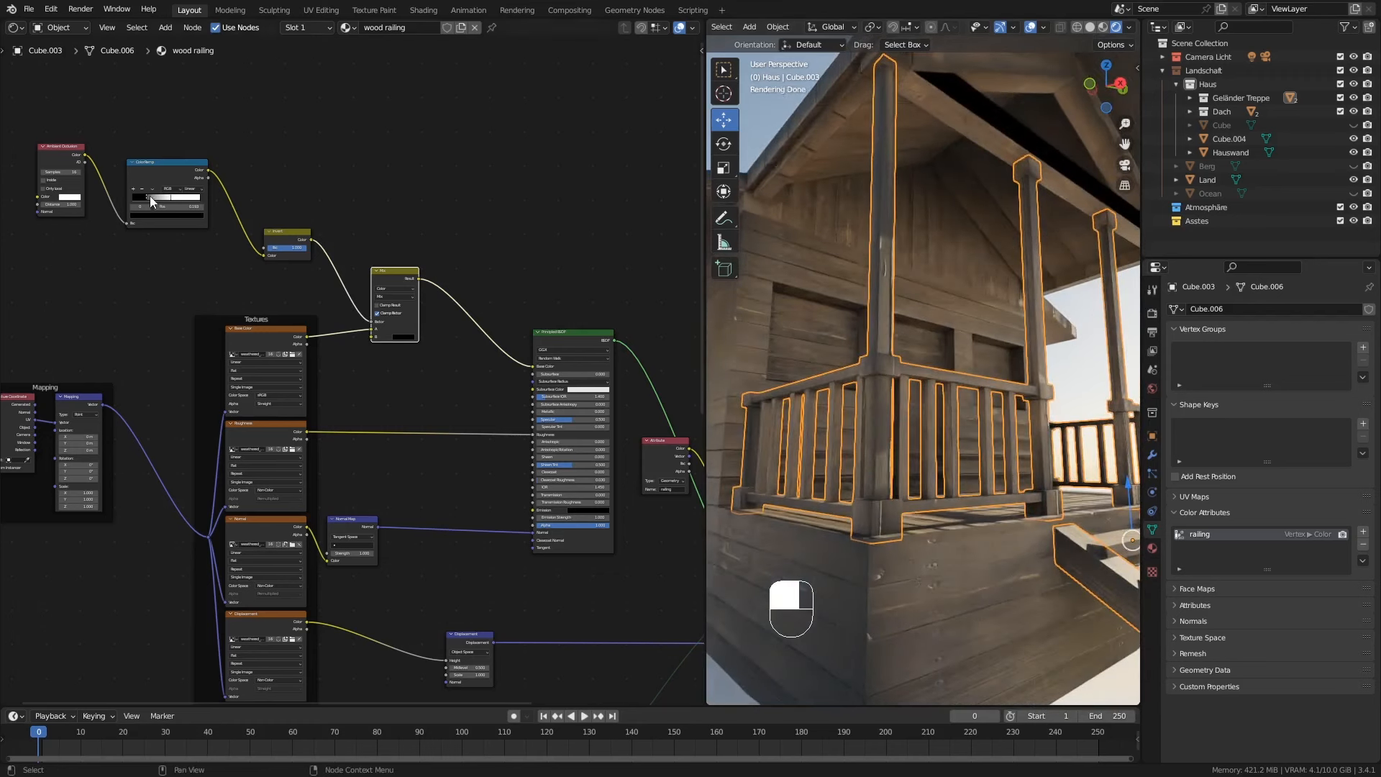
pyautogui.moveTo(150, 196)
pyautogui.mouseDown()
pyautogui.moveTo(215, 197)
pyautogui.moveTo(109, 197)
pyautogui.moveTo(157, 200)
pyautogui.moveTo(139, 200)
pyautogui.mouseUp()
pyautogui.keyDown('ctrl'); pyautogui.moveTo(883, 394); pyautogui.dragTo(981, 460, button='middle'); pyautogui.keyUp('ctrl')
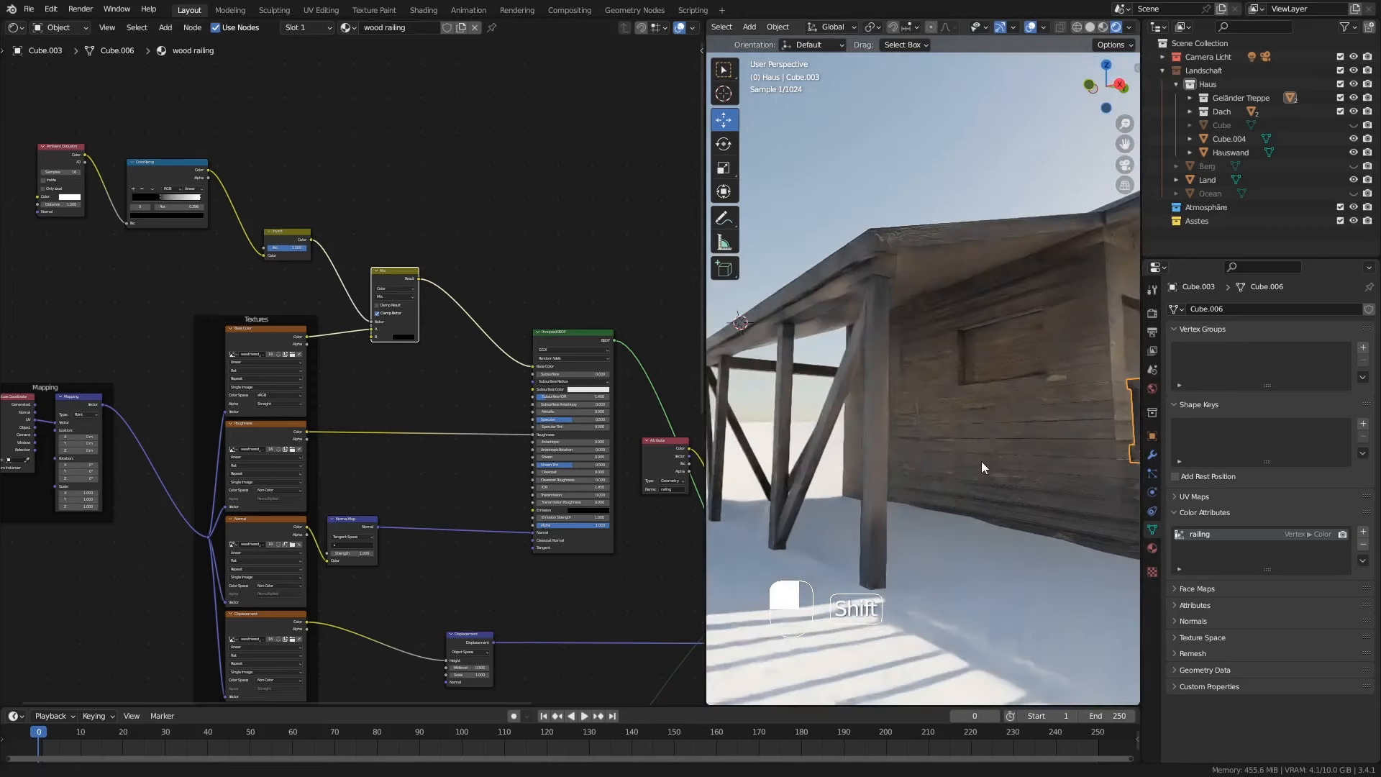
# Step: Paste the Ambient Occlusion, Color Ramp, Invert and Mix nodes into the wood beams material of the side roof's support beams
pyautogui.click(884, 361)
pyautogui.moveTo(848, 402); pyautogui.dragTo(856, 404, button='middle')
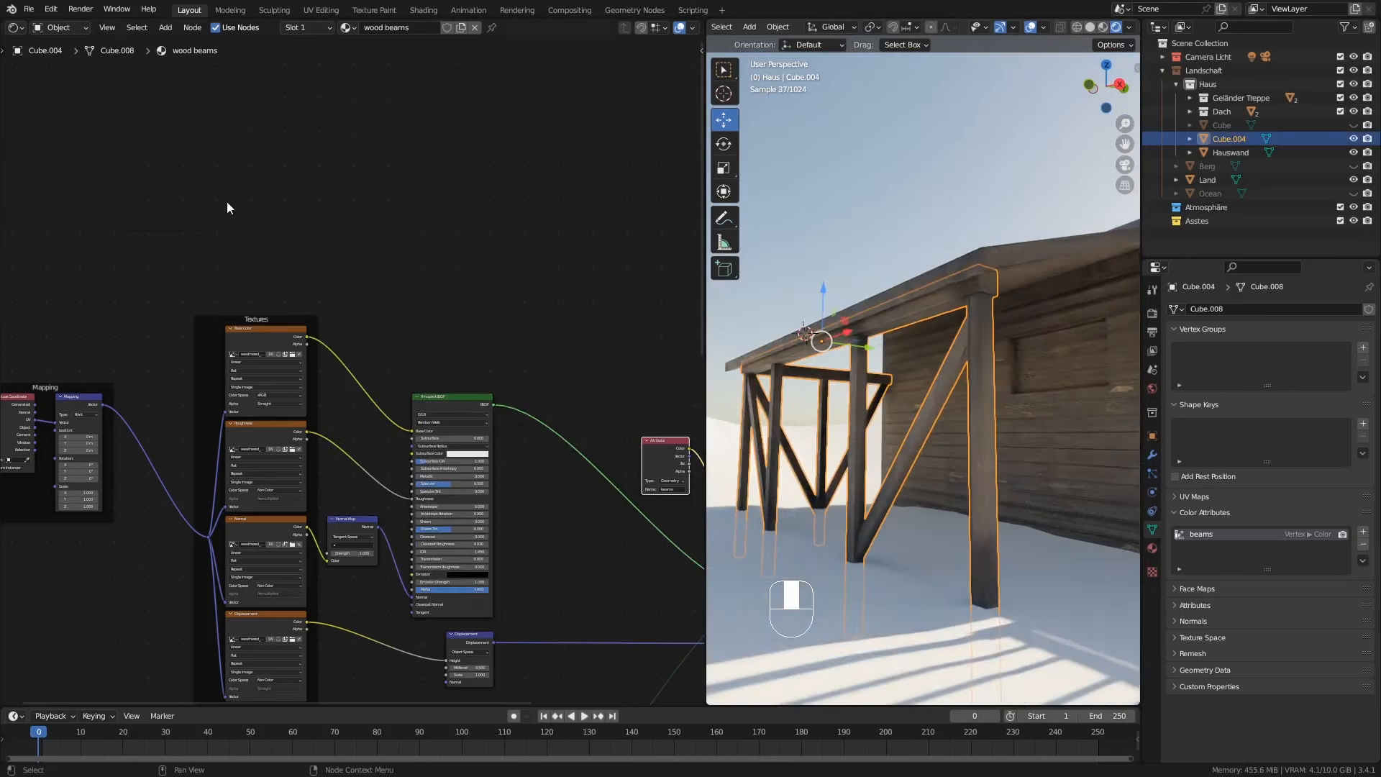
pyautogui.hotkey('ctrl', 'v')
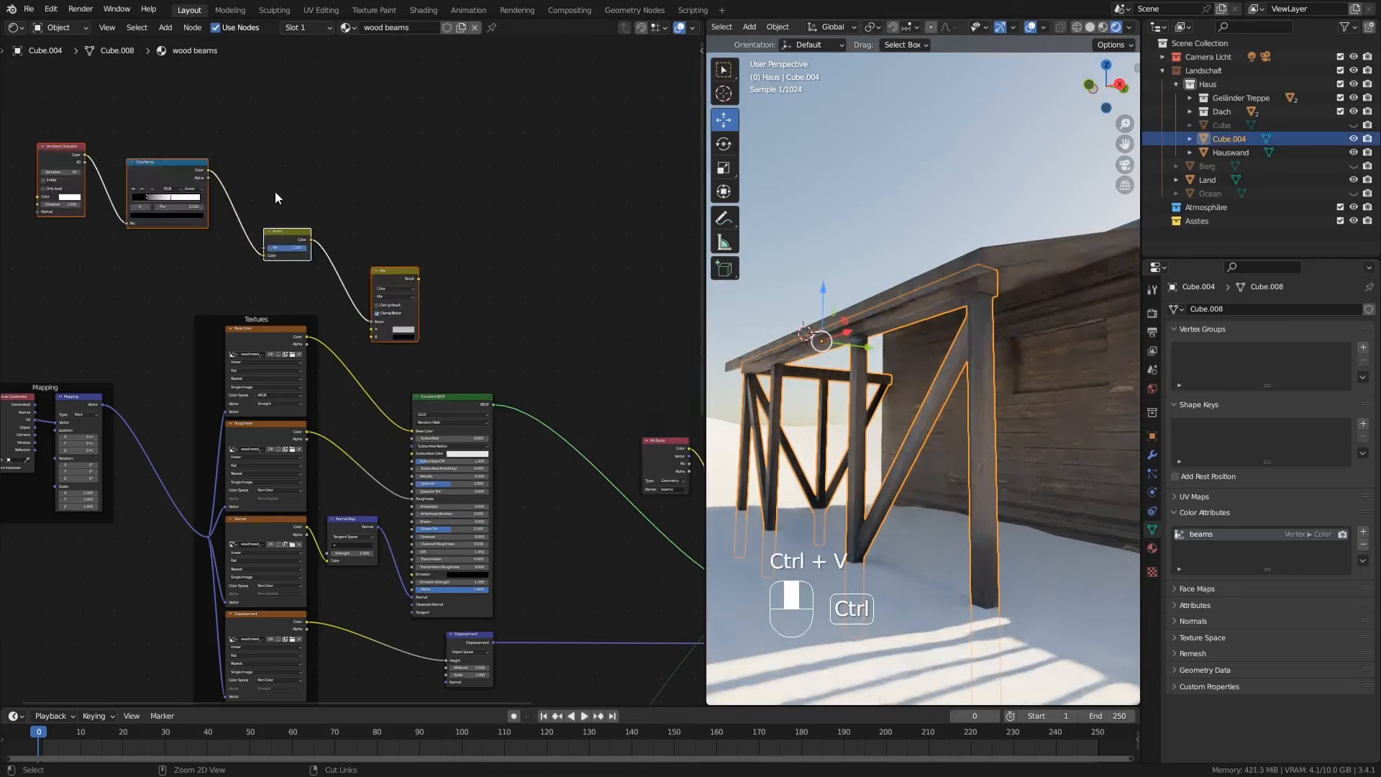
# Step: Move the wood beams Principled BSDF right, link the base colour texture to Mix input A and the Mix result to Base Color
pyautogui.click(460, 395)
pyautogui.moveTo(451, 395); pyautogui.dragTo(367, 330)
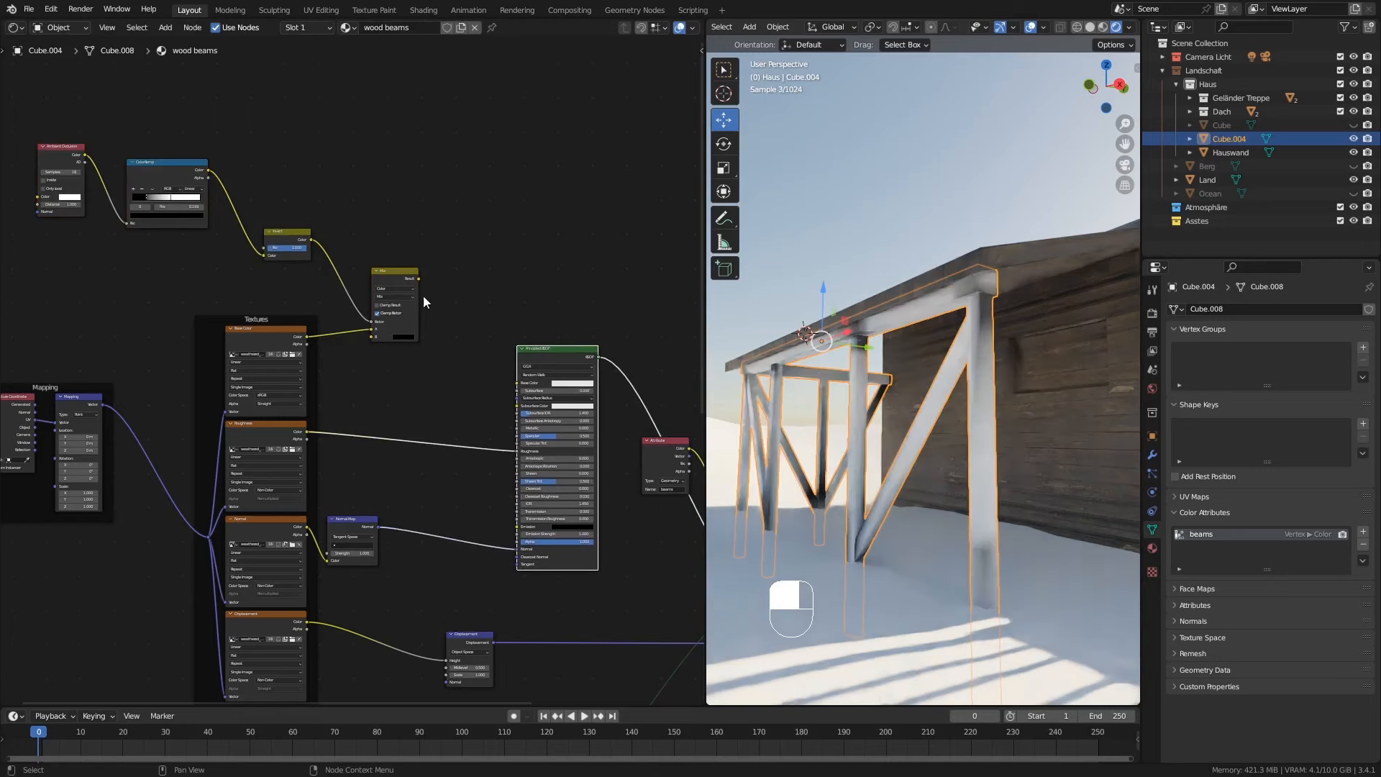
pyautogui.moveTo(418, 278); pyautogui.dragTo(517, 383)
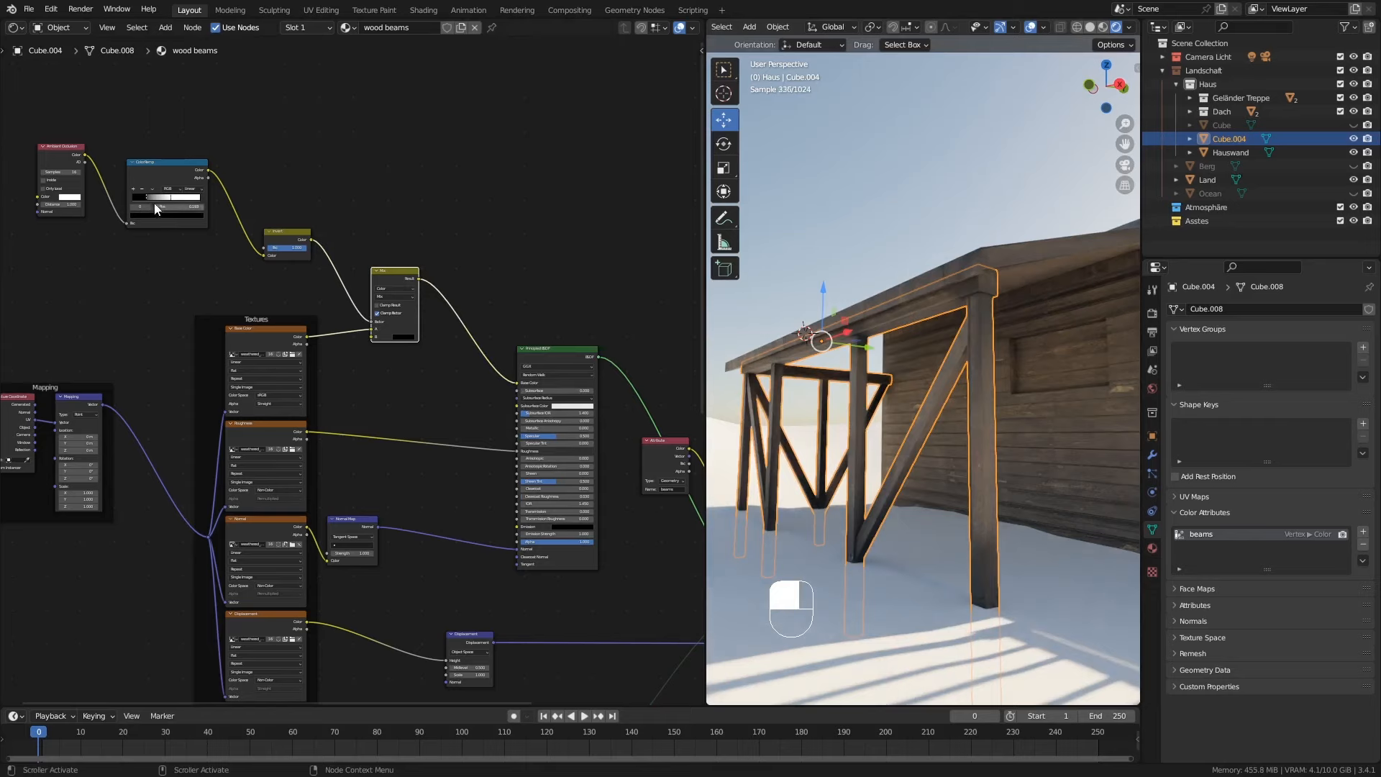
# Step: Shift the wood beams Color Ramp's white stop further toward the end of the gradient and widen the 3D viewport to check the cabin
pyautogui.moveTo(148, 196); pyautogui.dragTo(186, 199)
pyautogui.keyDown('ctrl'); pyautogui.moveTo(908, 423); pyautogui.dragTo(995, 516, button='middle'); pyautogui.keyUp('ctrl')
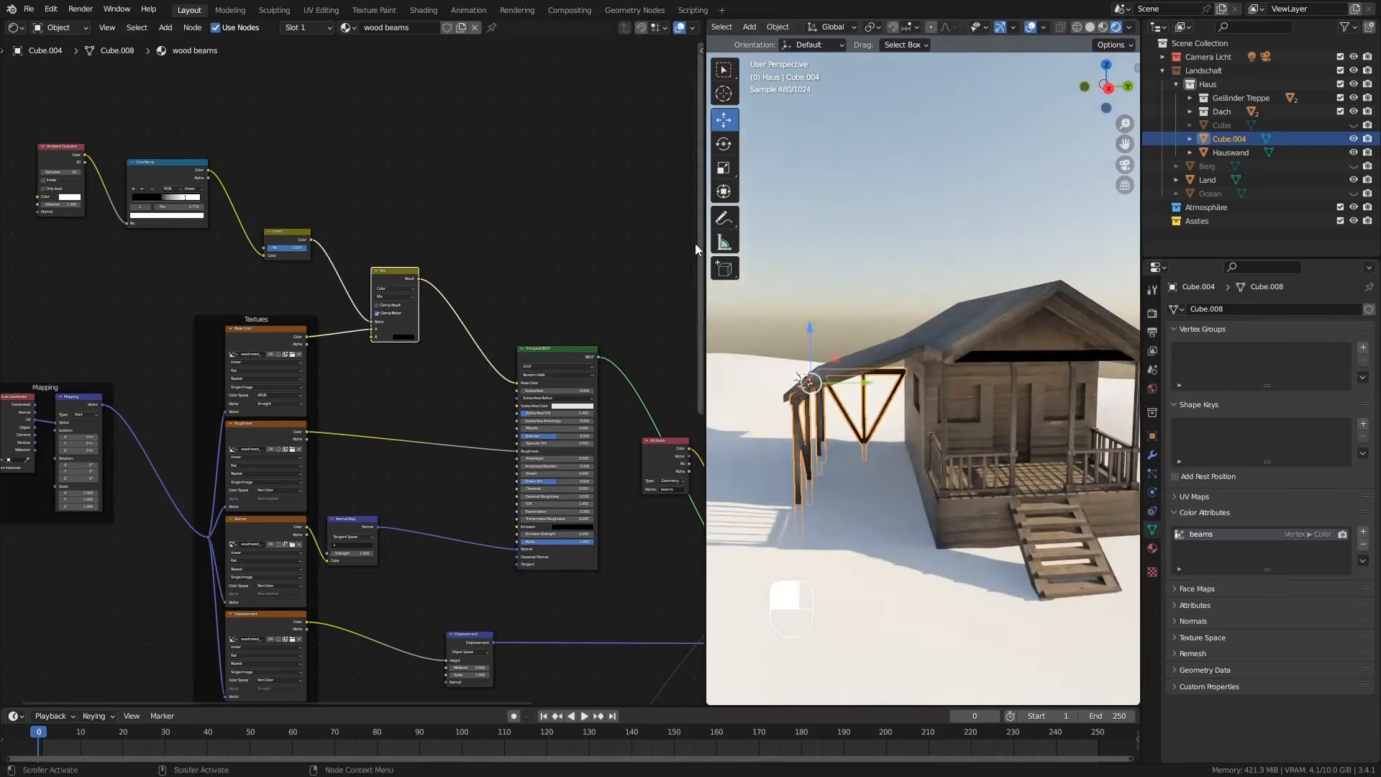
pyautogui.moveTo(708, 309); pyautogui.dragTo(279, 274)
pyautogui.moveTo(882, 466)
pyautogui.mouseDown(button='middle')
pyautogui.moveTo(921, 450)
pyautogui.moveTo(892, 447)
pyautogui.mouseUp(button='middle')
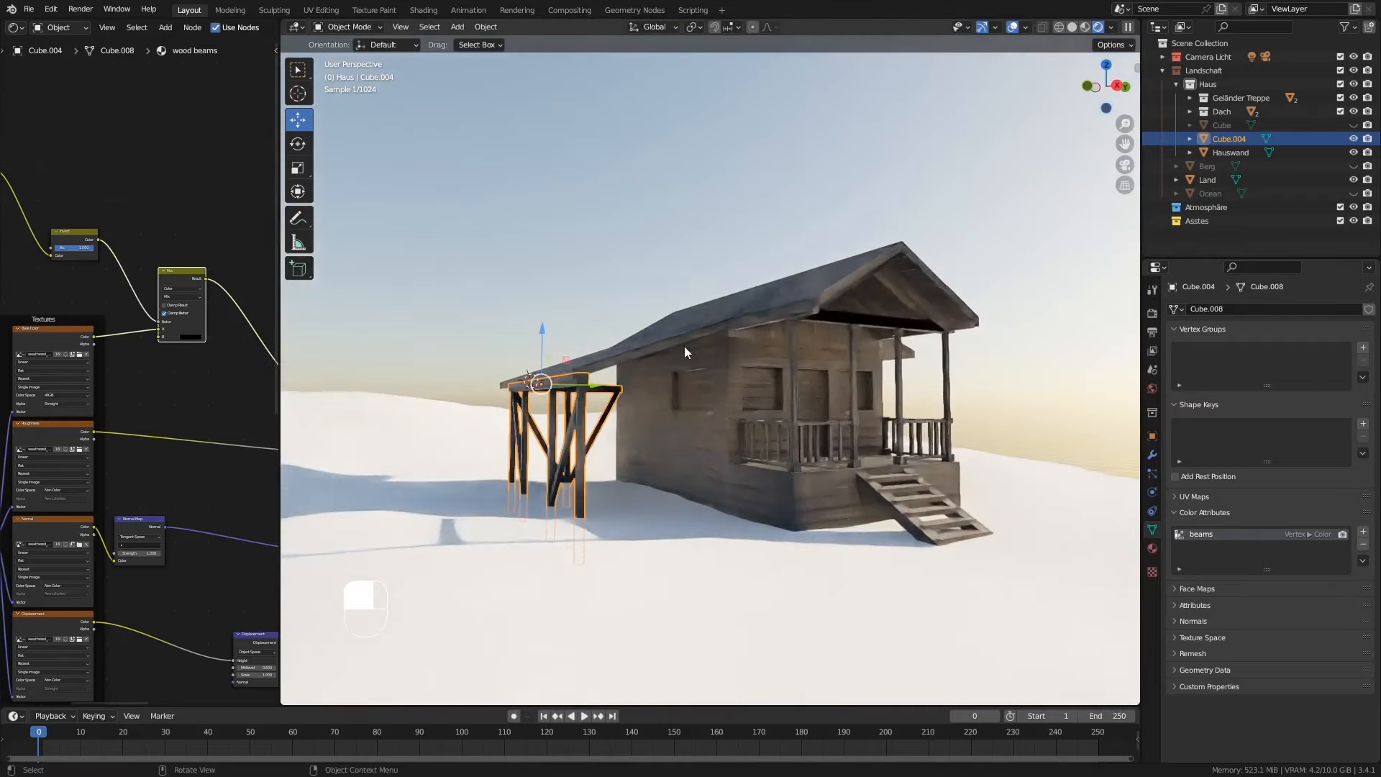
# Step: Paste the copied ambient occlusion node group into the wood beams roof material of the gable's roof beams
pyautogui.click(904, 296)
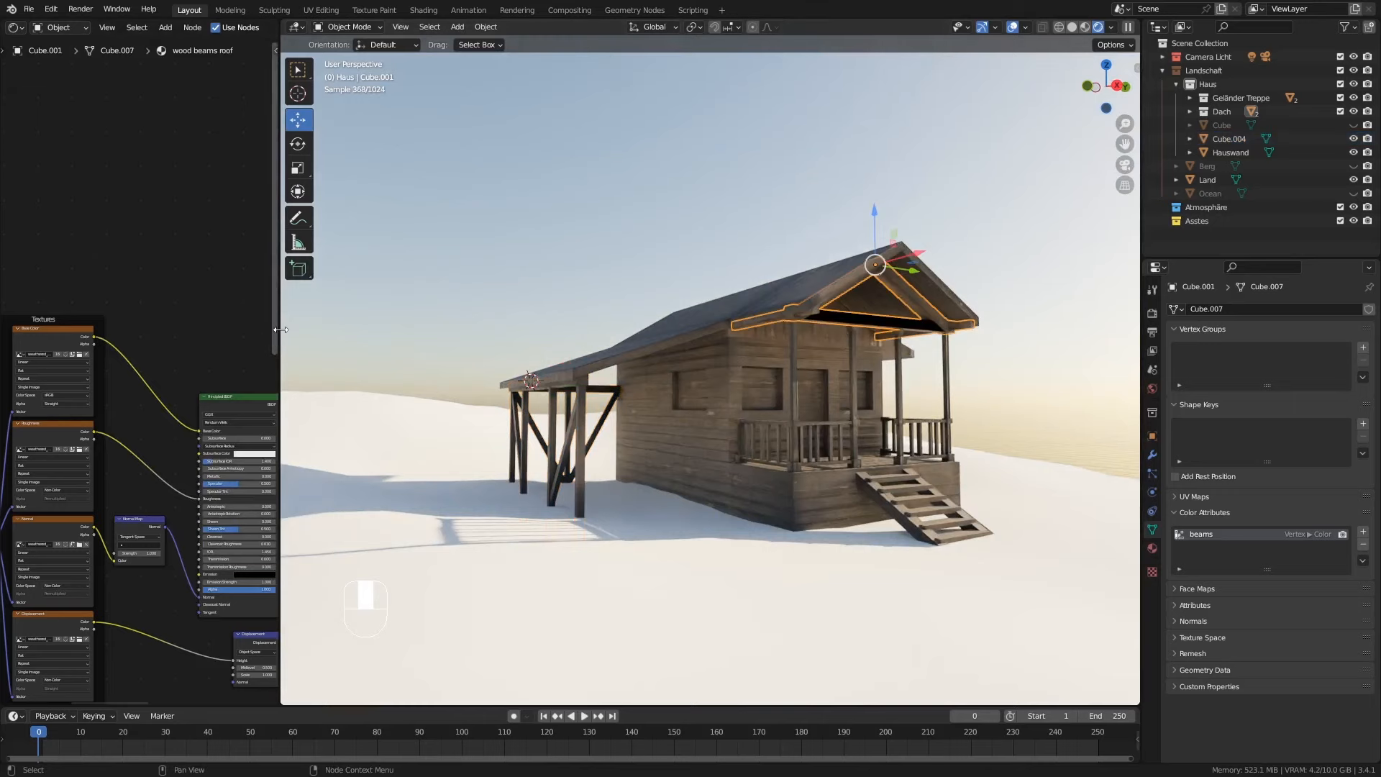
pyautogui.moveTo(279, 335); pyautogui.dragTo(536, 334)
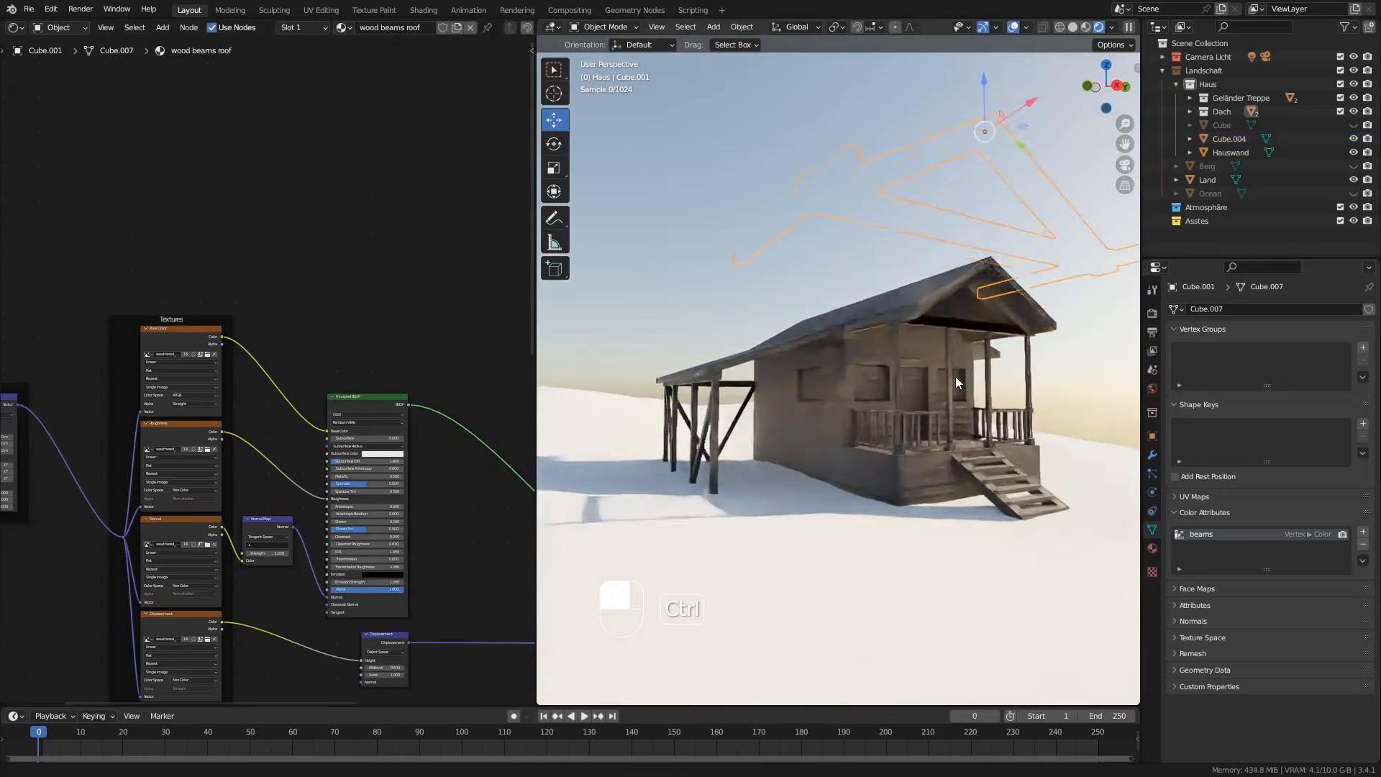
pyautogui.keyDown('ctrl'); pyautogui.moveTo(955, 376); pyautogui.dragTo(955, 377, button='middle'); pyautogui.keyUp('ctrl')
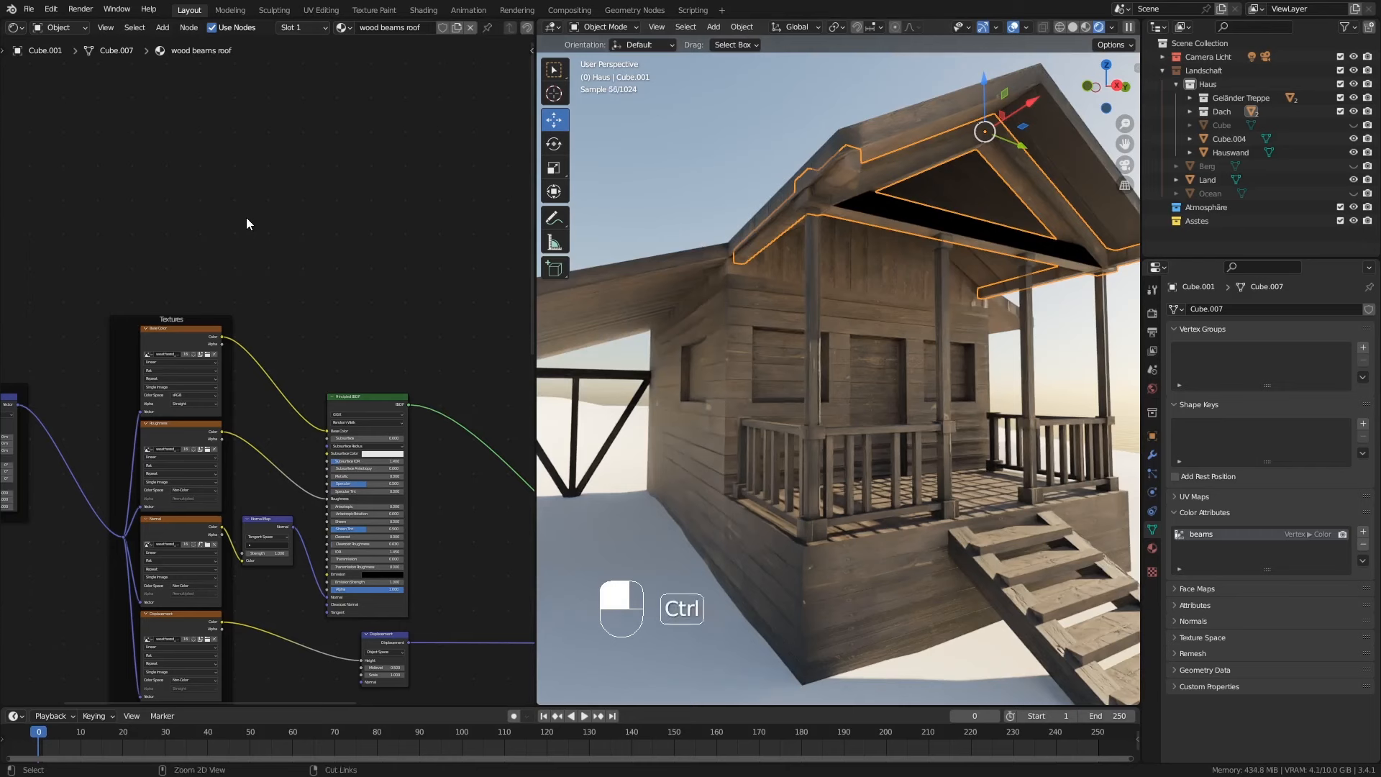
pyautogui.hotkey('ctrl', 'v')
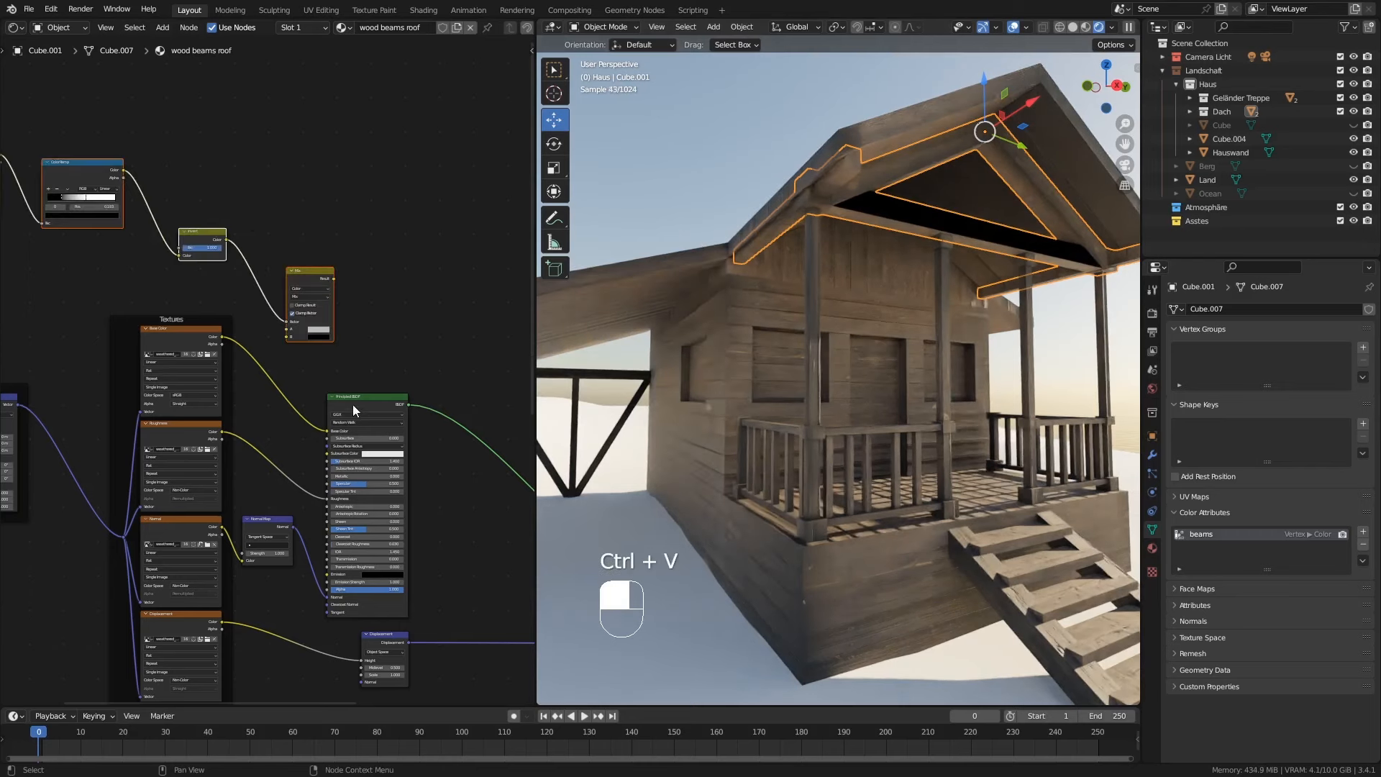
# Step: Route the roof beams' base colour through Mix input A into the Principled BSDF and shift the Color Ramp's white stop toward the end
pyautogui.moveTo(353, 404); pyautogui.dragTo(288, 329)
pyautogui.moveTo(334, 279); pyautogui.dragTo(415, 395)
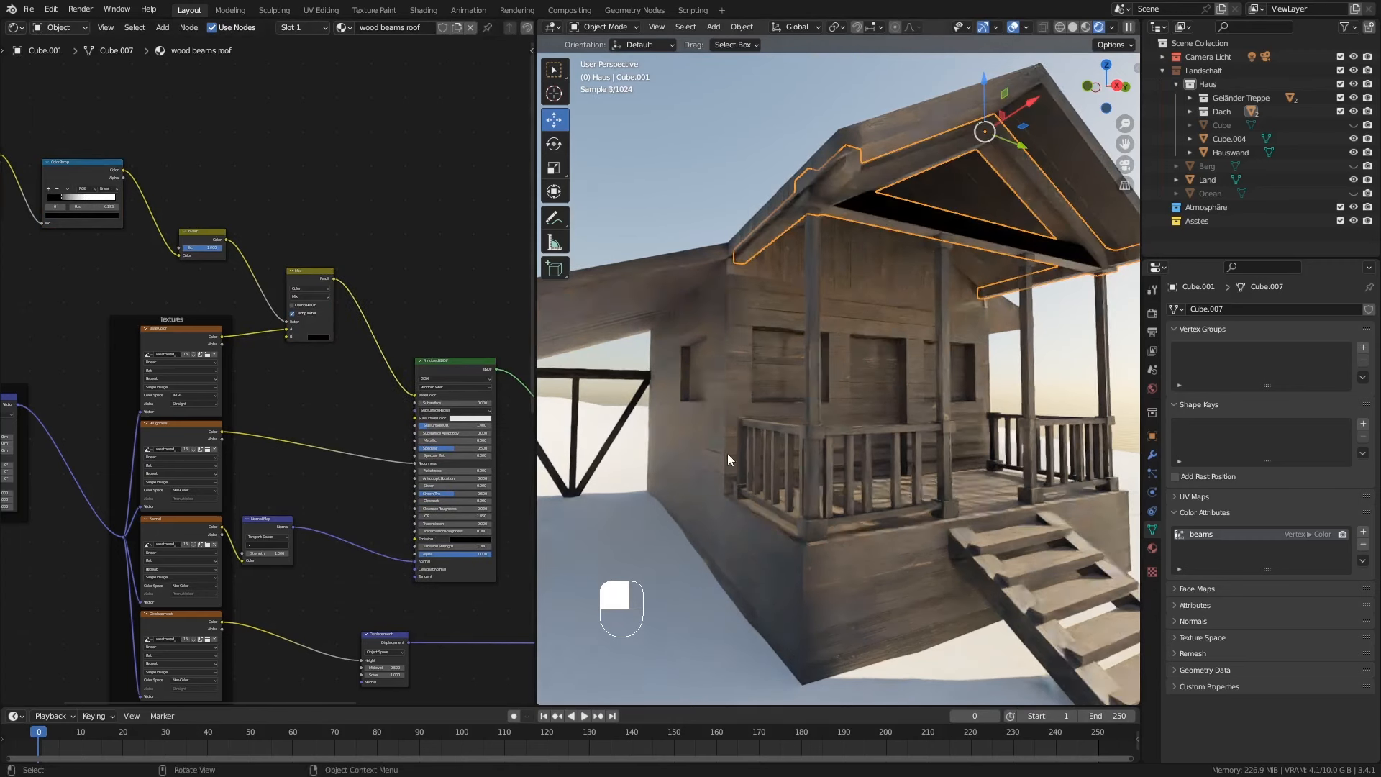
pyautogui.moveTo(67, 199); pyautogui.dragTo(95, 201)
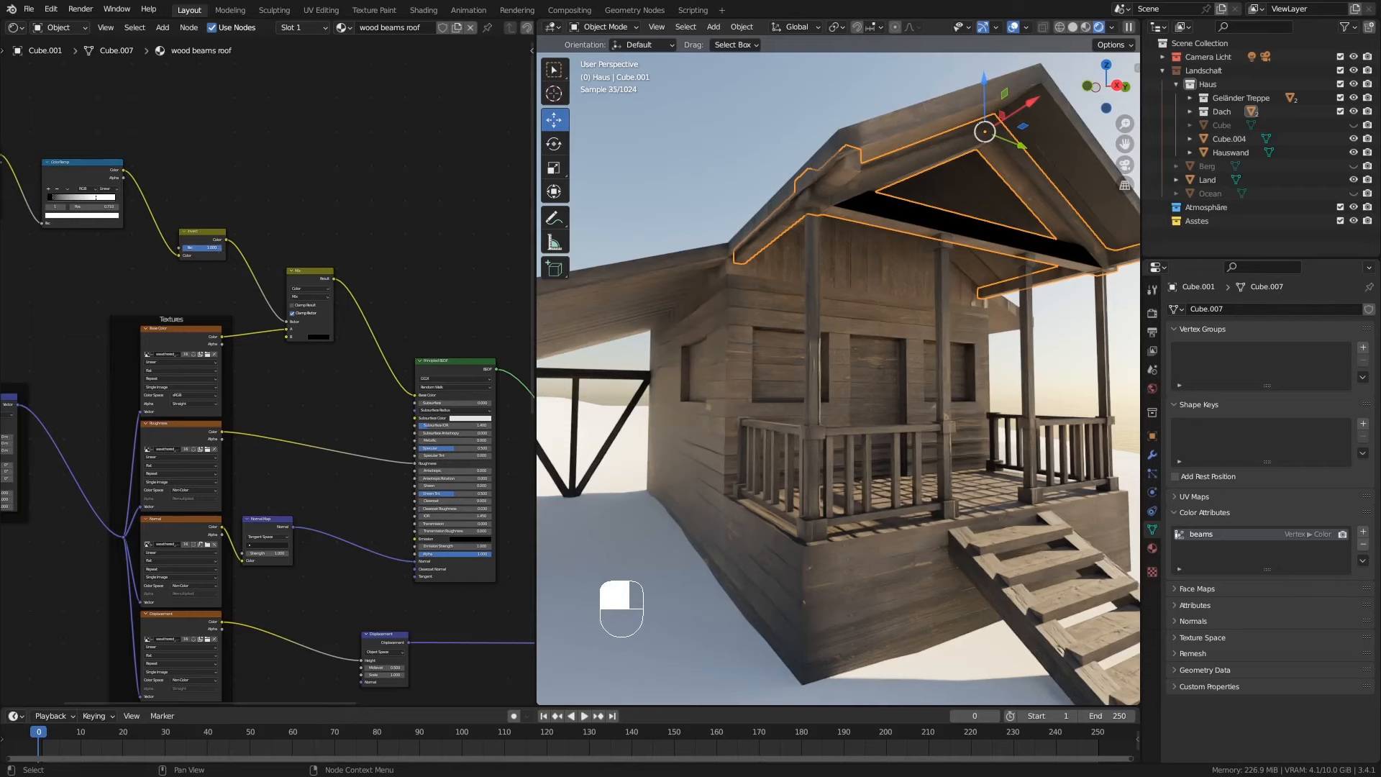
pyautogui.moveTo(659, 266); pyautogui.dragTo(938, 402, button='middle')
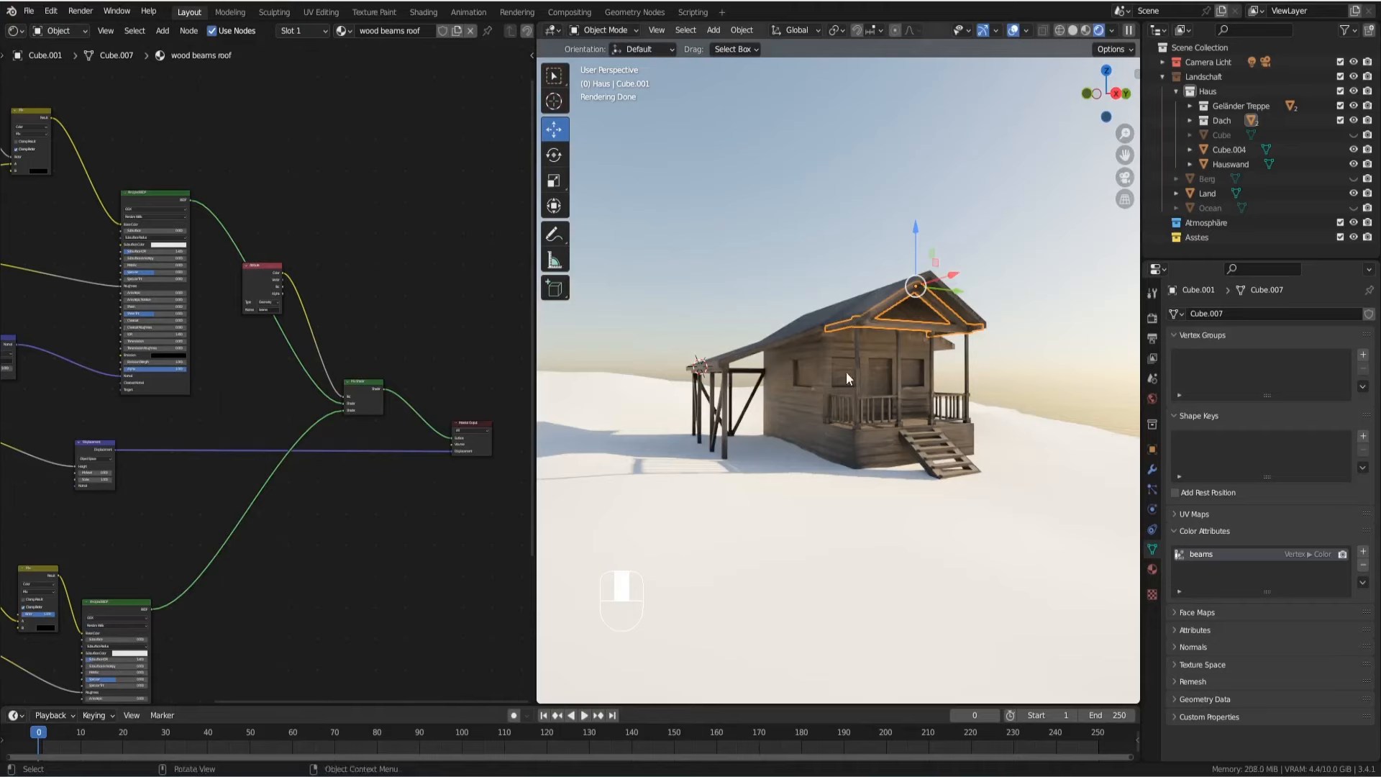
pyautogui.moveTo(846, 373)
pyautogui.mouseDown(button='middle')
pyautogui.moveTo(835, 362)
pyautogui.moveTo(851, 365)
pyautogui.mouseUp(button='middle')
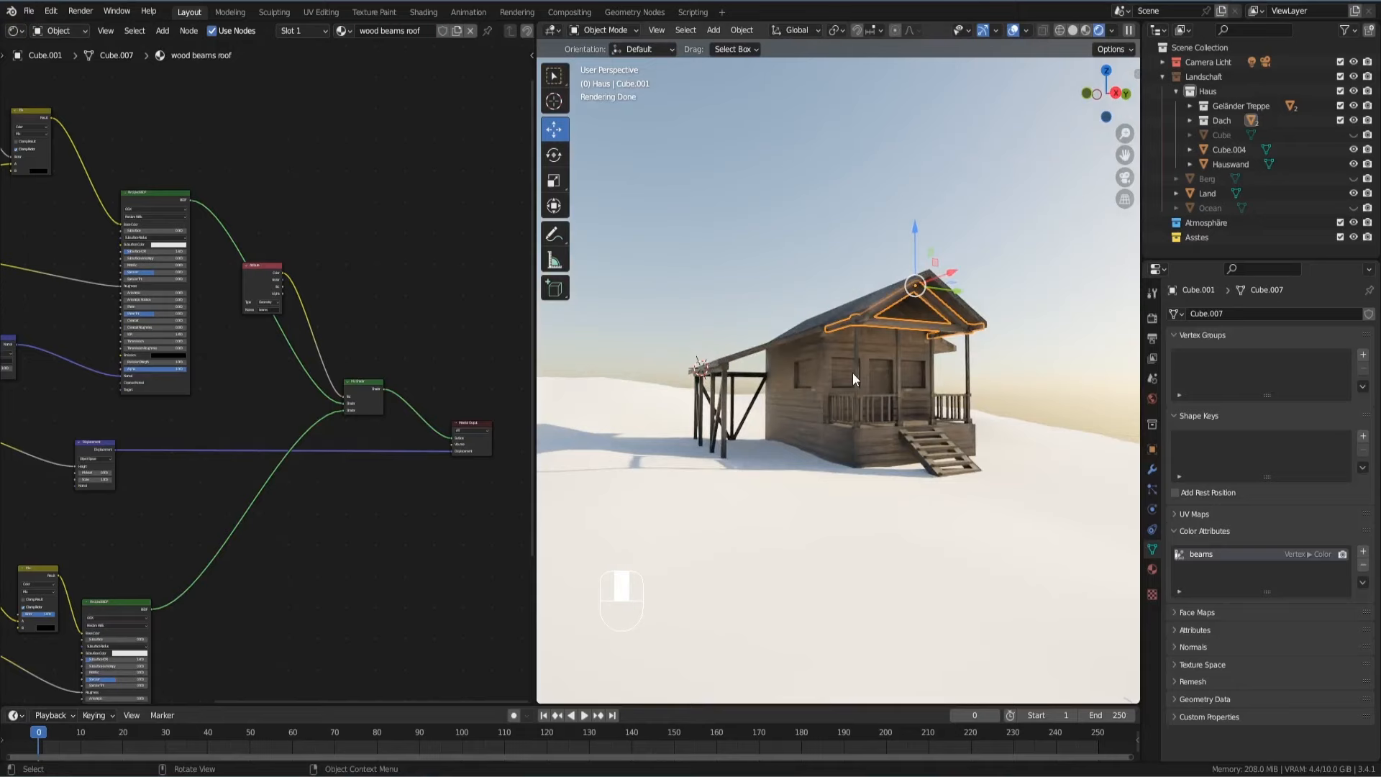
# Step: Switch the viewport to Material Preview and separate the house wall's front window face beside the corner post into its own object
pyautogui.click(1086, 29)
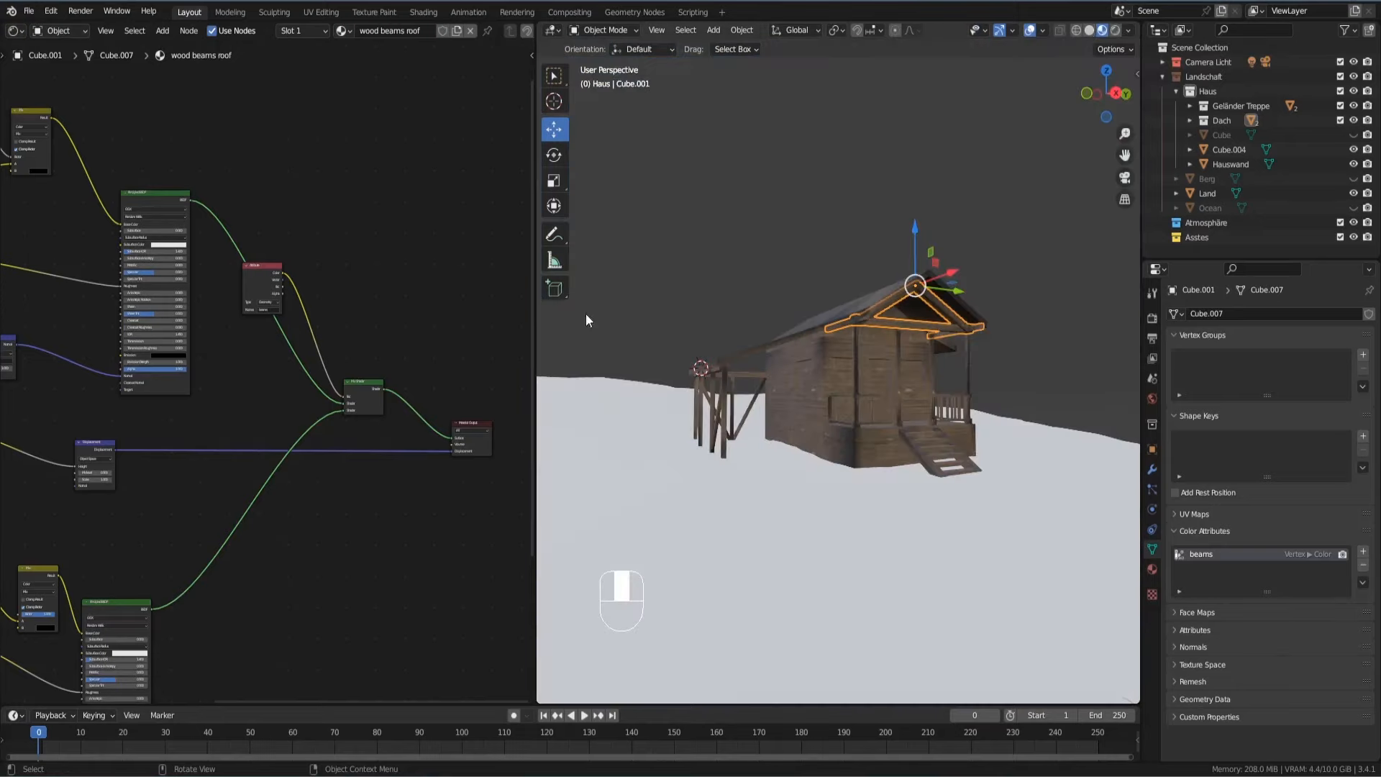
pyautogui.keyDown('ctrl'); pyautogui.moveTo(944, 431); pyautogui.dragTo(917, 305, button='middle'); pyautogui.keyUp('ctrl')
pyautogui.click(758, 319)
pyautogui.moveTo(817, 324); pyautogui.dragTo(787, 329, button='middle')
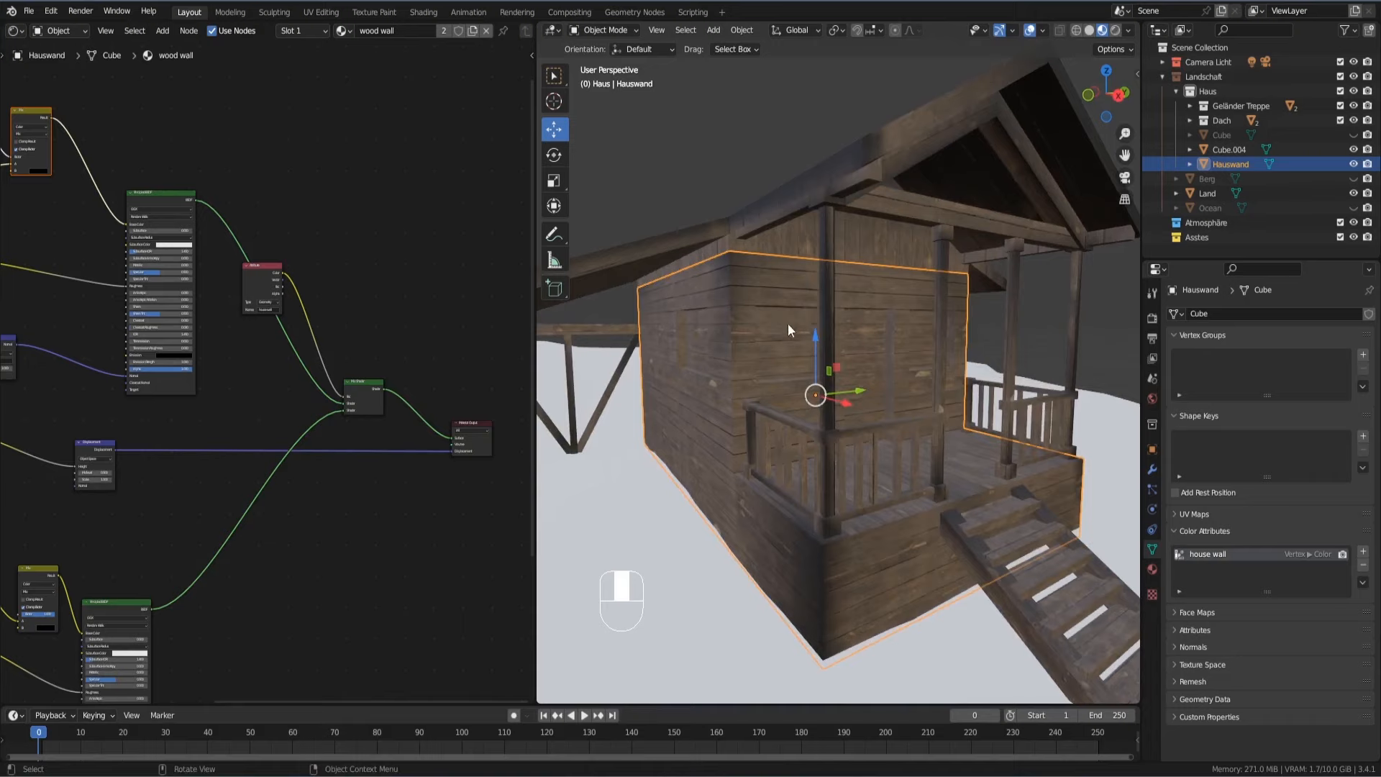
pyautogui.moveTo(789, 345)
pyautogui.mouseDown(button='middle')
pyautogui.moveTo(774, 344)
pyautogui.moveTo(784, 338)
pyautogui.mouseUp(button='middle')
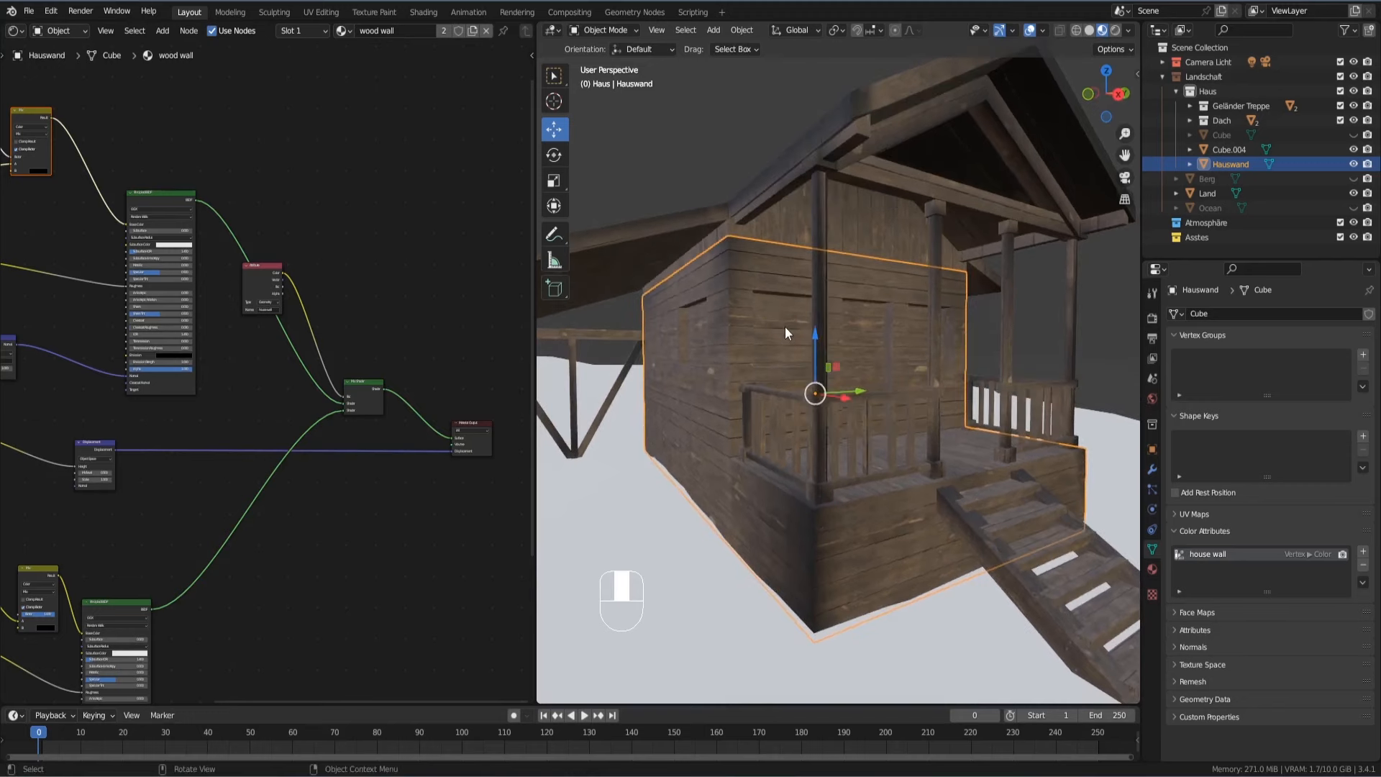
pyautogui.press('Tab')
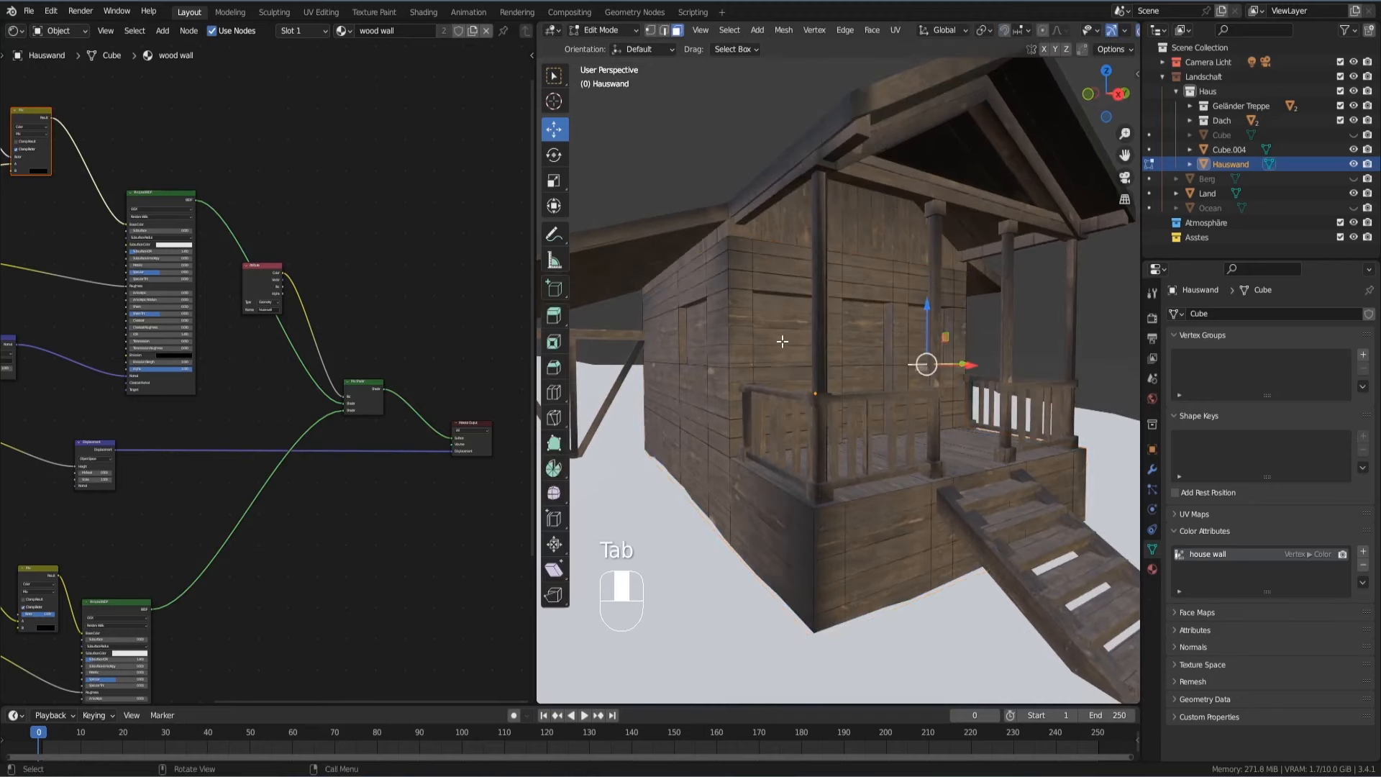
pyautogui.moveTo(781, 335); pyautogui.dragTo(779, 333, button='middle')
pyautogui.click(777, 333)
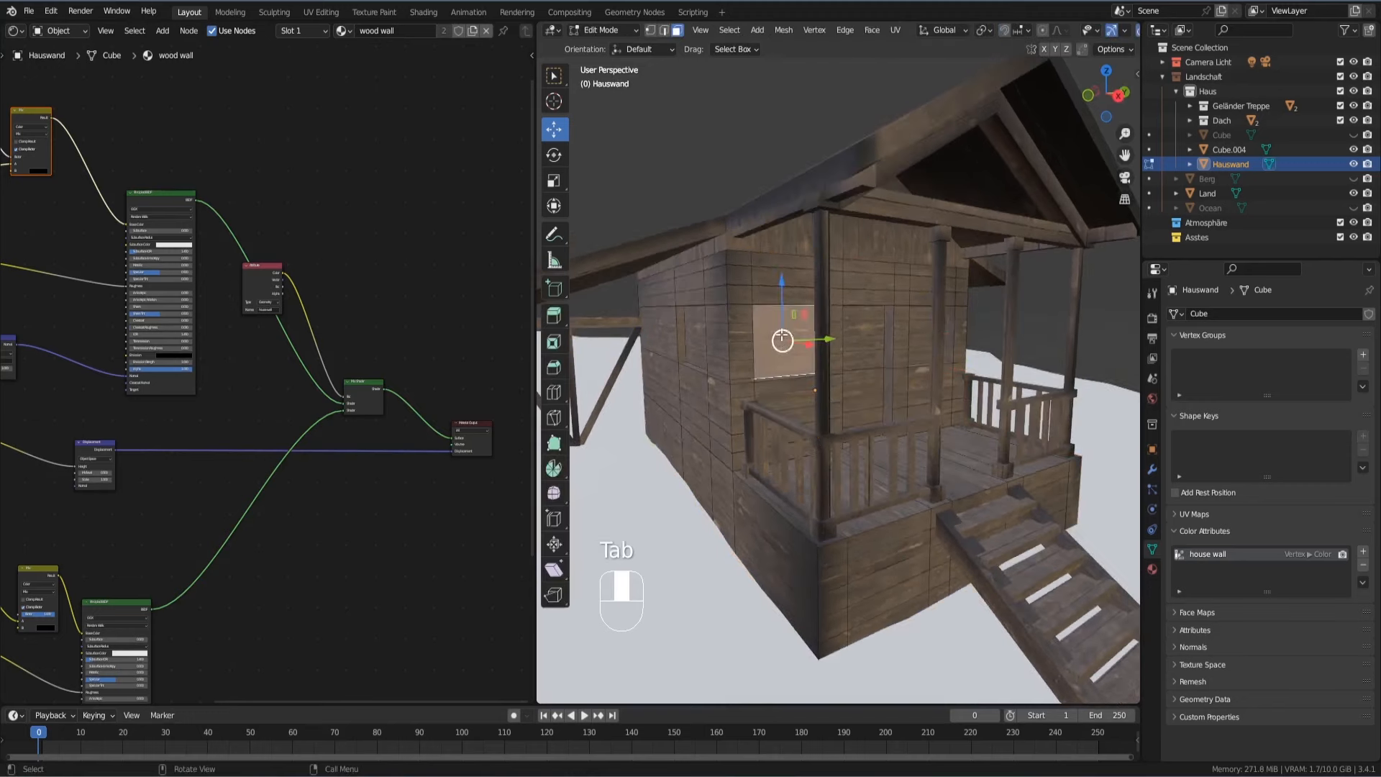
pyautogui.press('p')
pyautogui.click(781, 333)
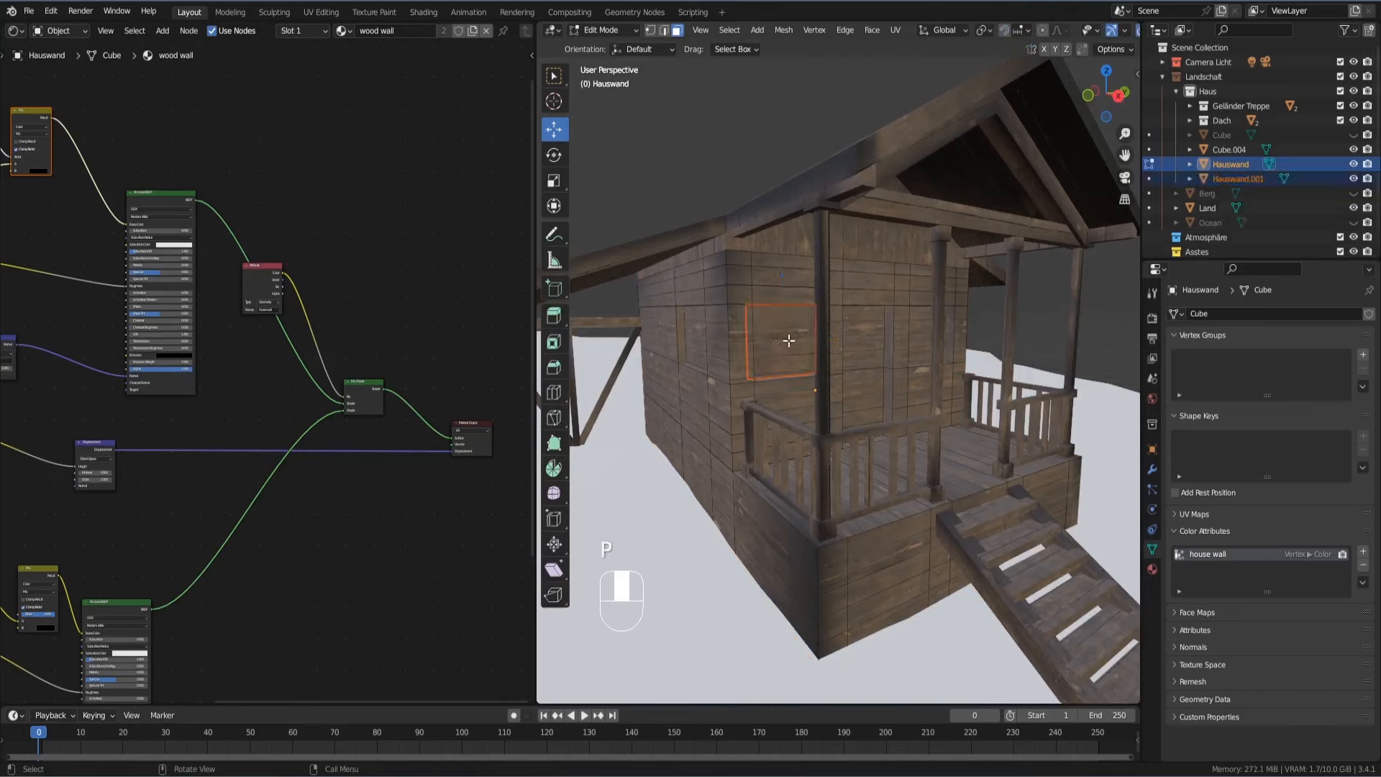
# Step: Select the separated window face in Object Mode and rename it window1
pyautogui.press('Tab')
pyautogui.click(775, 317)
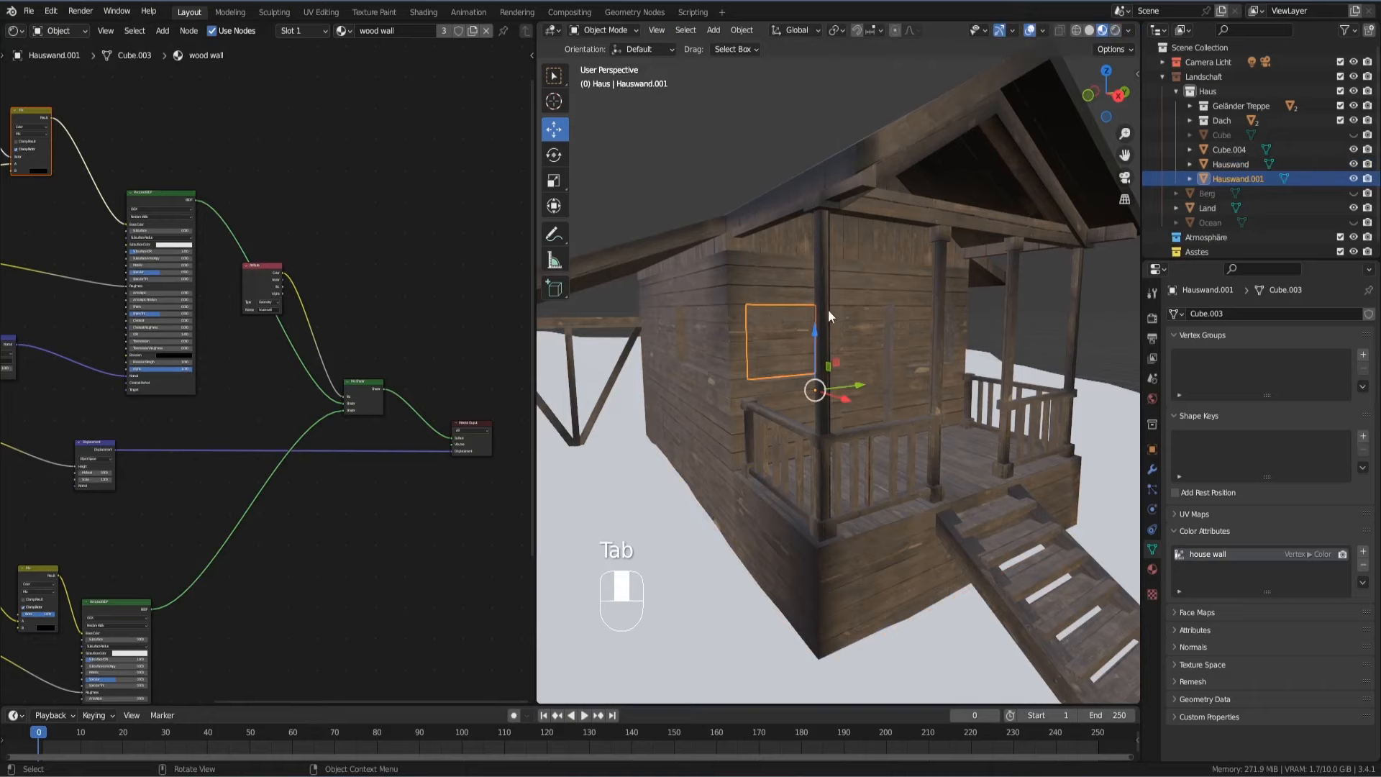
pyautogui.doubleClick(1259, 179)
pyautogui.write('window1')
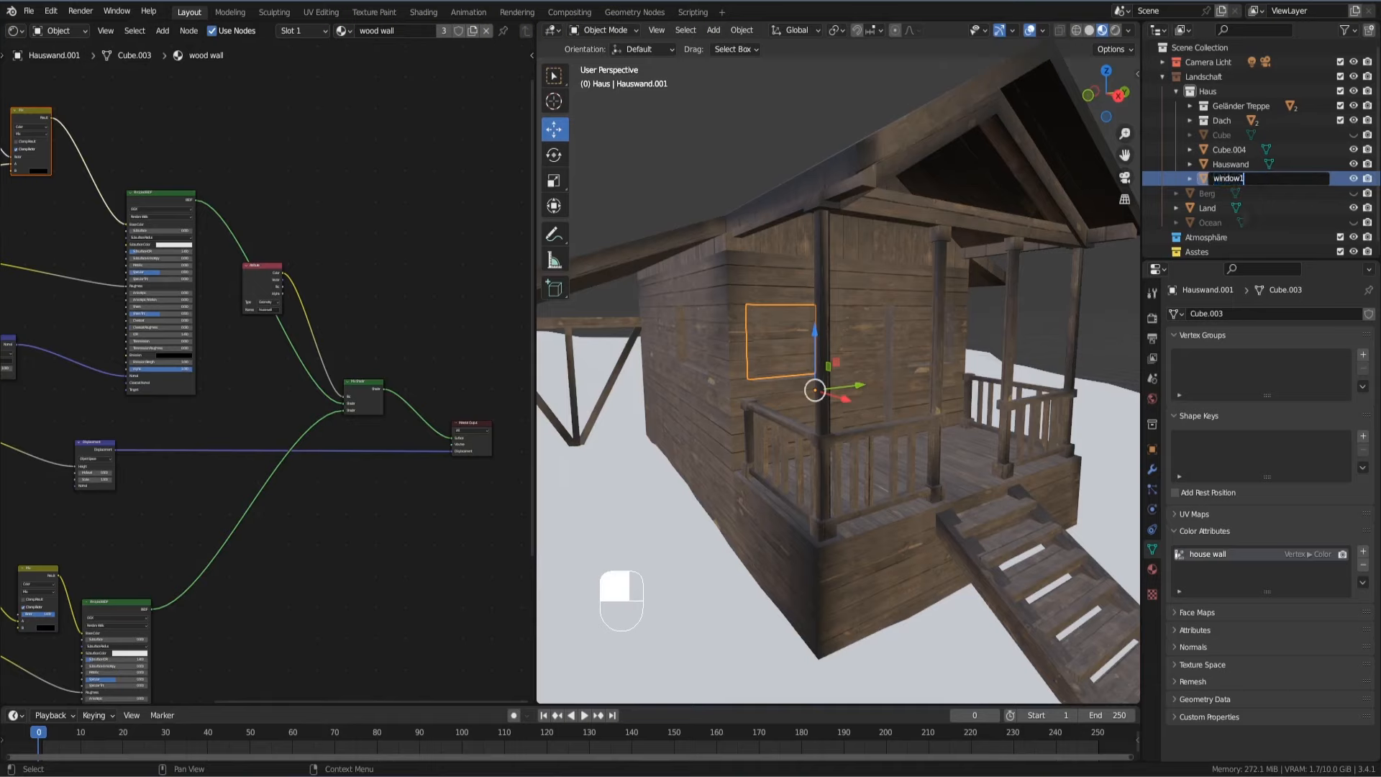
pyautogui.press('Return')
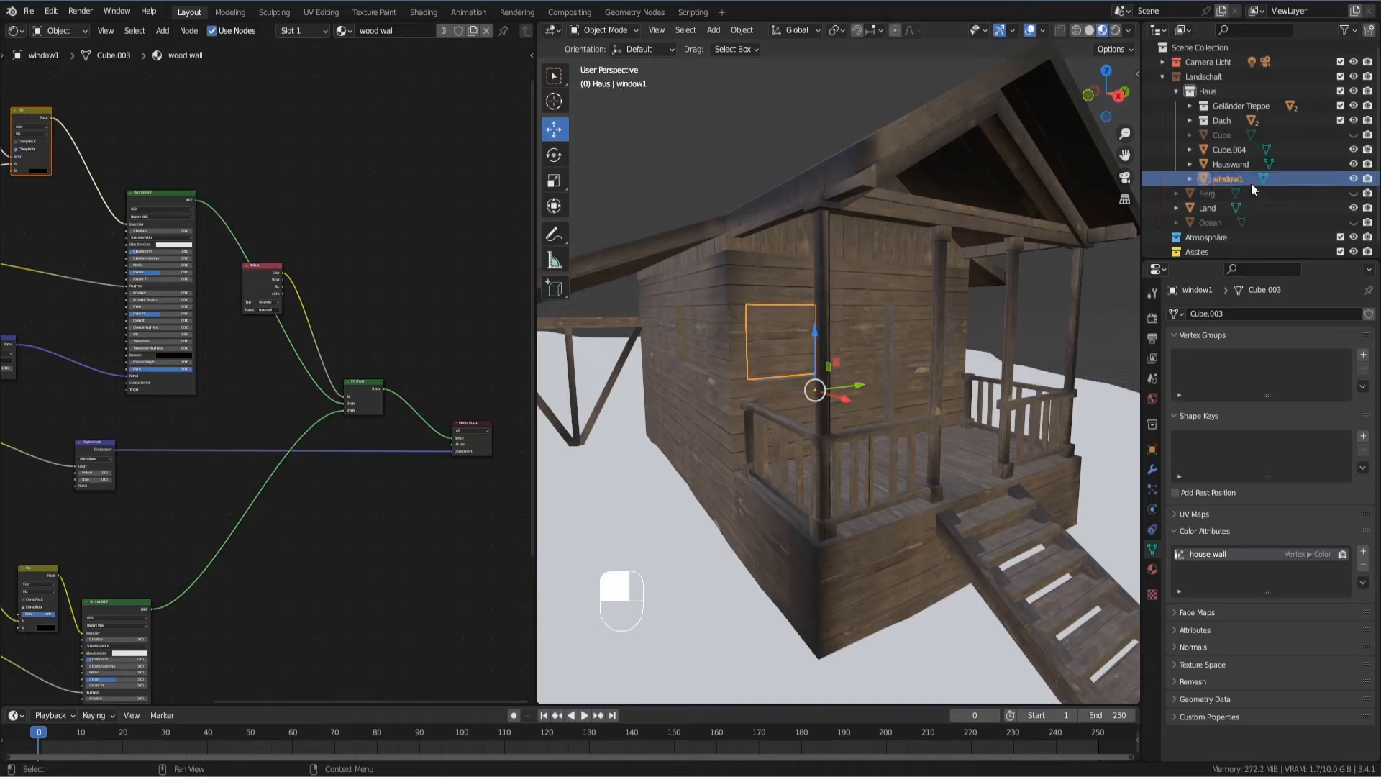
# Step: Remove the wood wall material from the window face and create a new material named window1
pyautogui.moveTo(866, 353); pyautogui.dragTo(811, 338, button='middle')
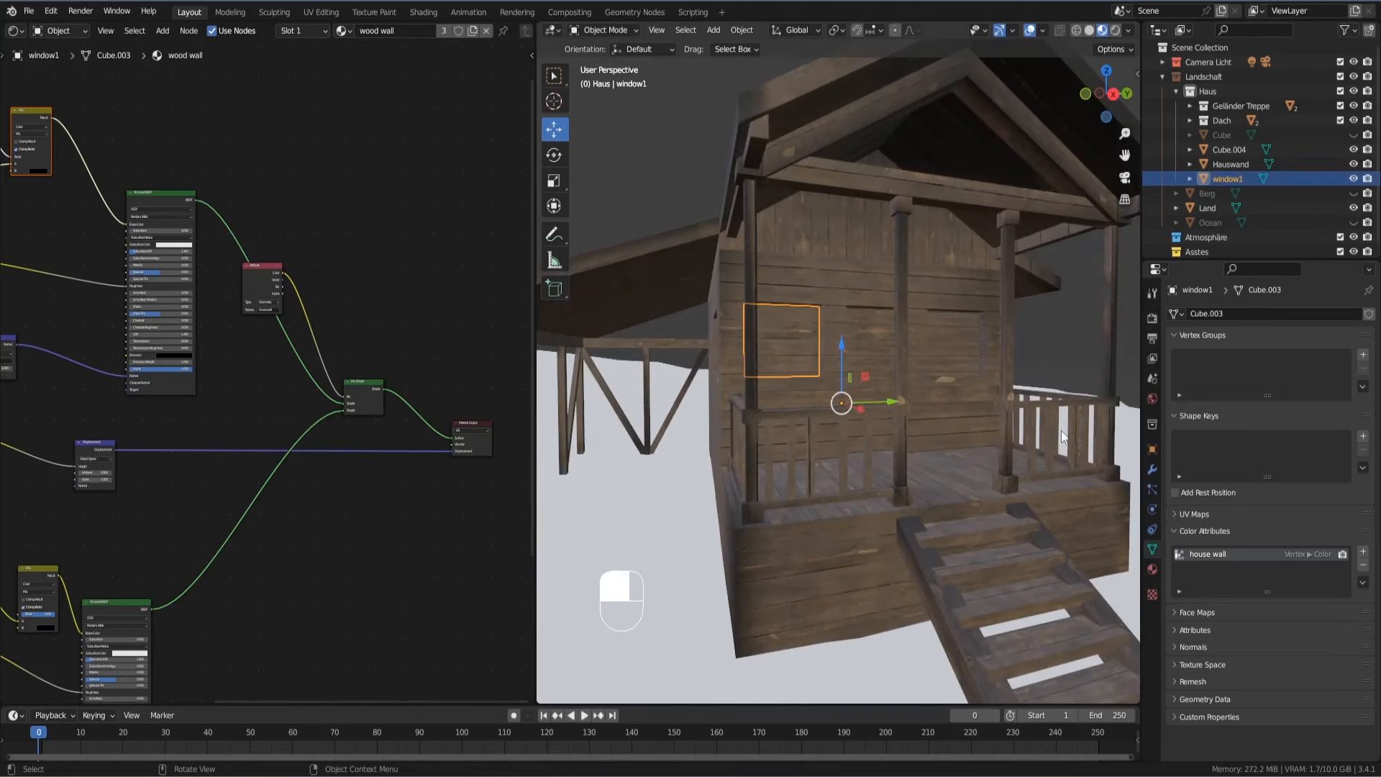
pyautogui.click(1151, 568)
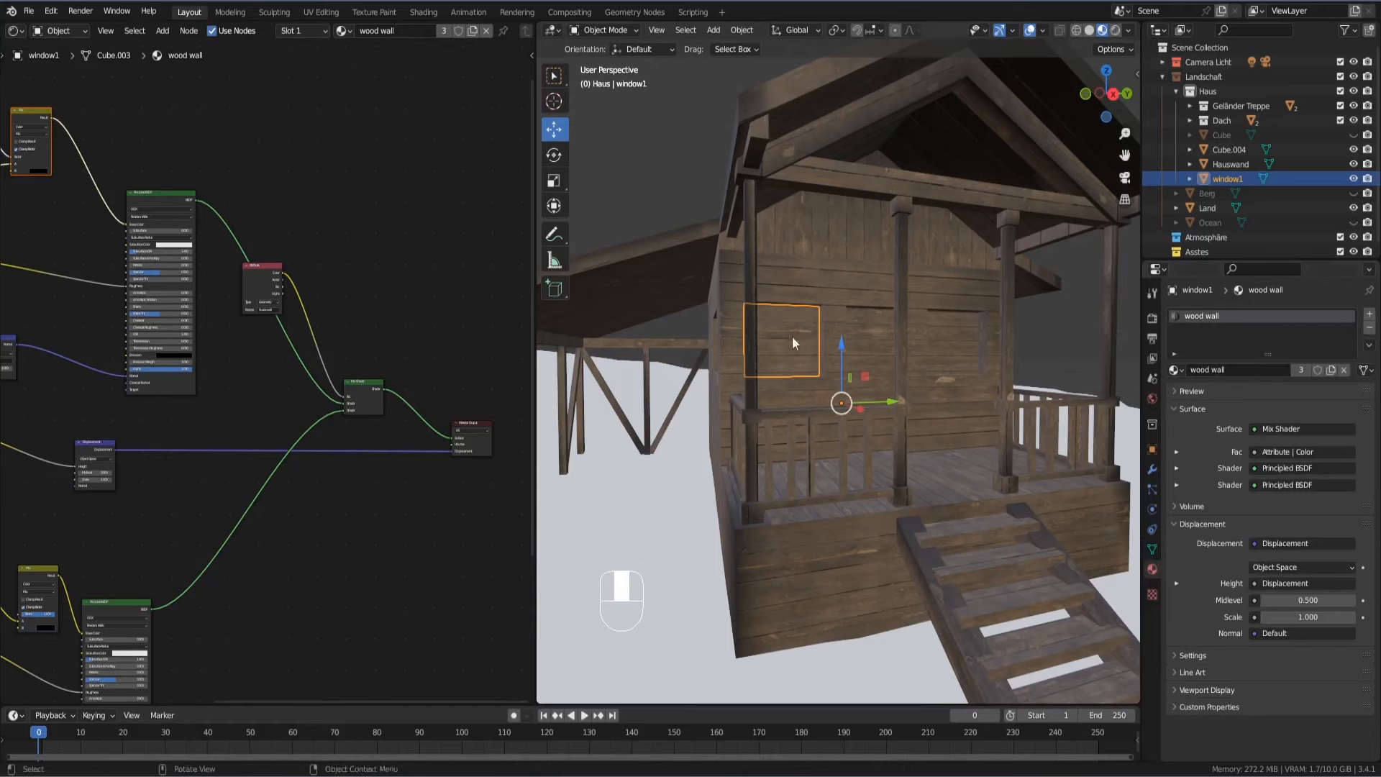
pyautogui.click(1369, 328)
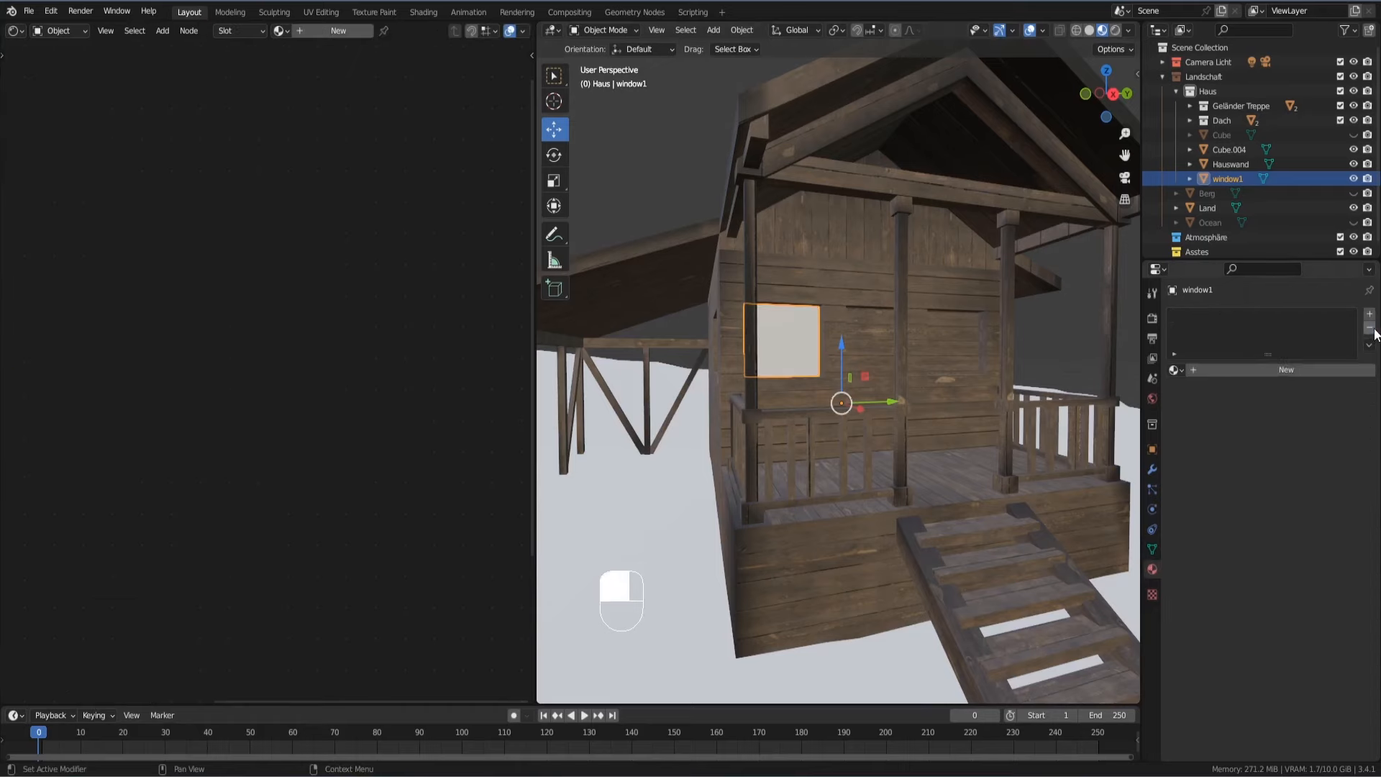
pyautogui.click(1252, 364)
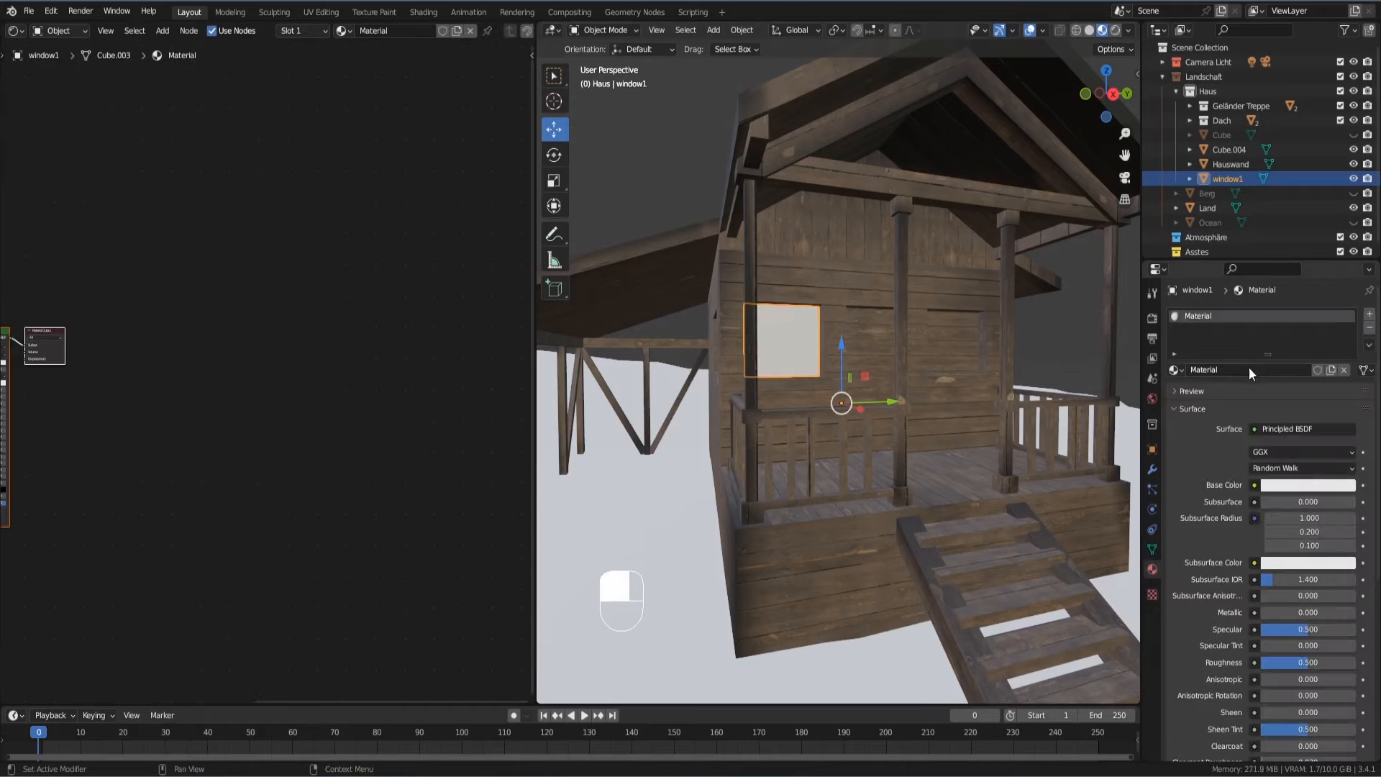
pyautogui.click(1242, 369)
pyautogui.write('window1')
pyautogui.press('Return')
# Step: Add window-3898044_1920.jpg as an image texture in the window1 material and link its Color to the Principled BSDF's Base Color
pyautogui.press('Home')
pyautogui.moveTo(483, 333); pyautogui.dragTo(512, 333, button='middle')
pyautogui.scroll(1, 351, 378)
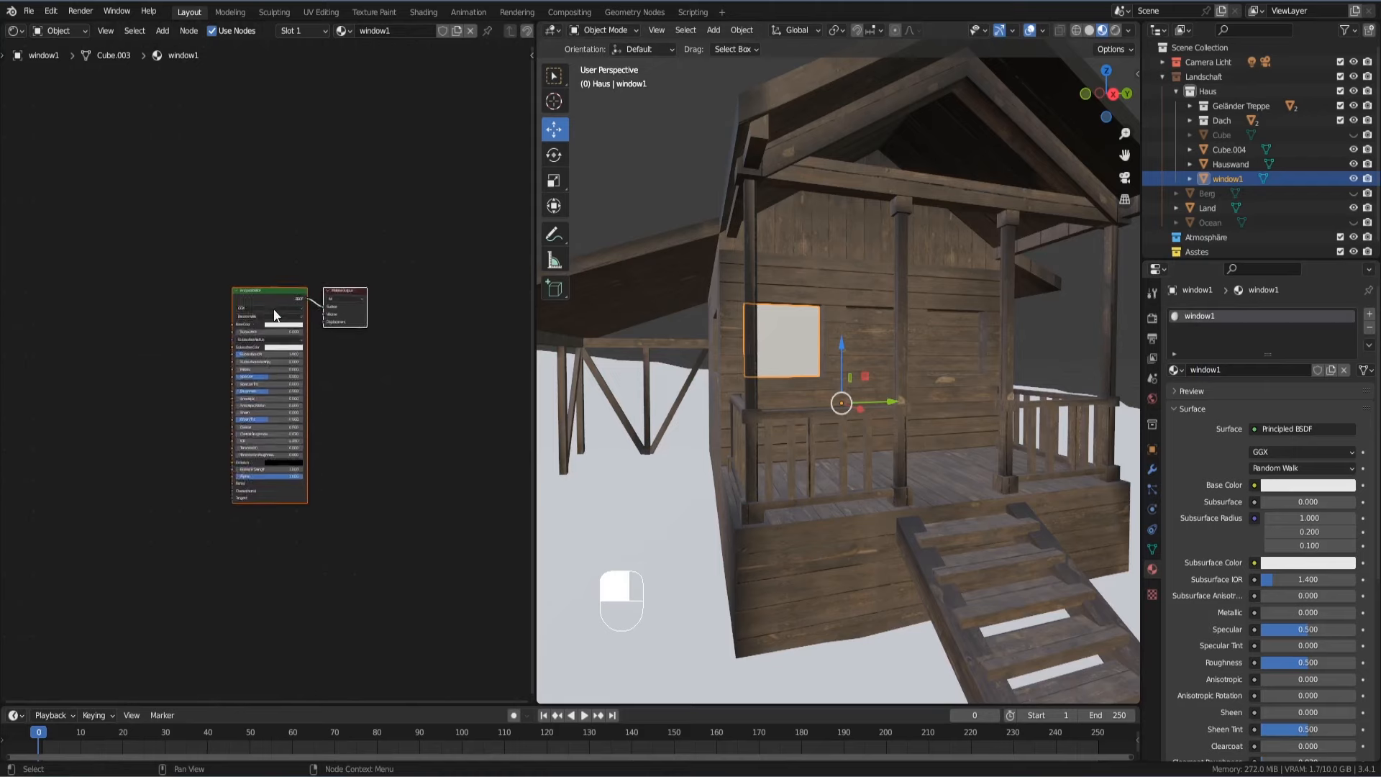
pyautogui.scroll(1, 291, 295)
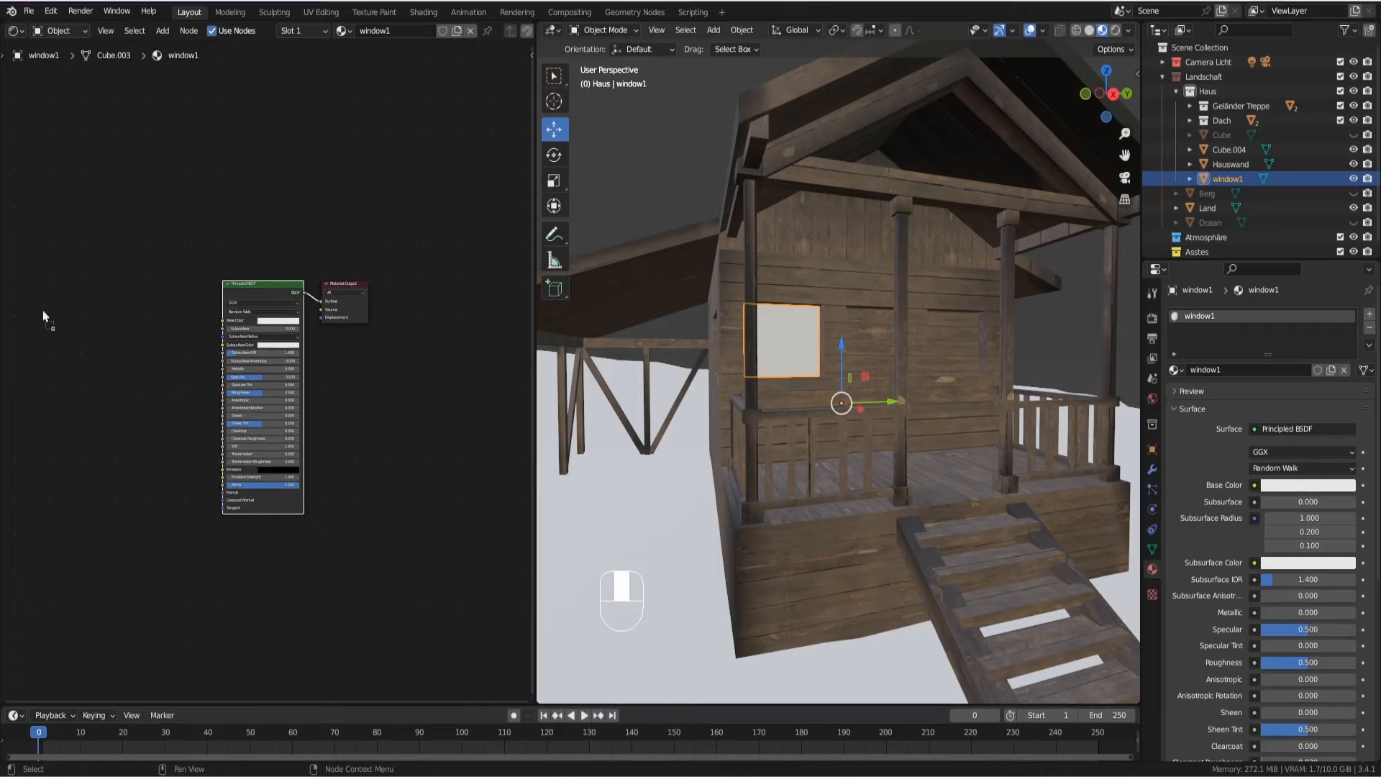
pyautogui.moveTo(145, 287); pyautogui.dragTo(145, 287)
pyautogui.moveTo(353, 284); pyautogui.dragTo(407, 284)
pyautogui.moveTo(288, 285); pyautogui.dragTo(328, 262)
pyautogui.moveTo(206, 314); pyautogui.dragTo(264, 297)
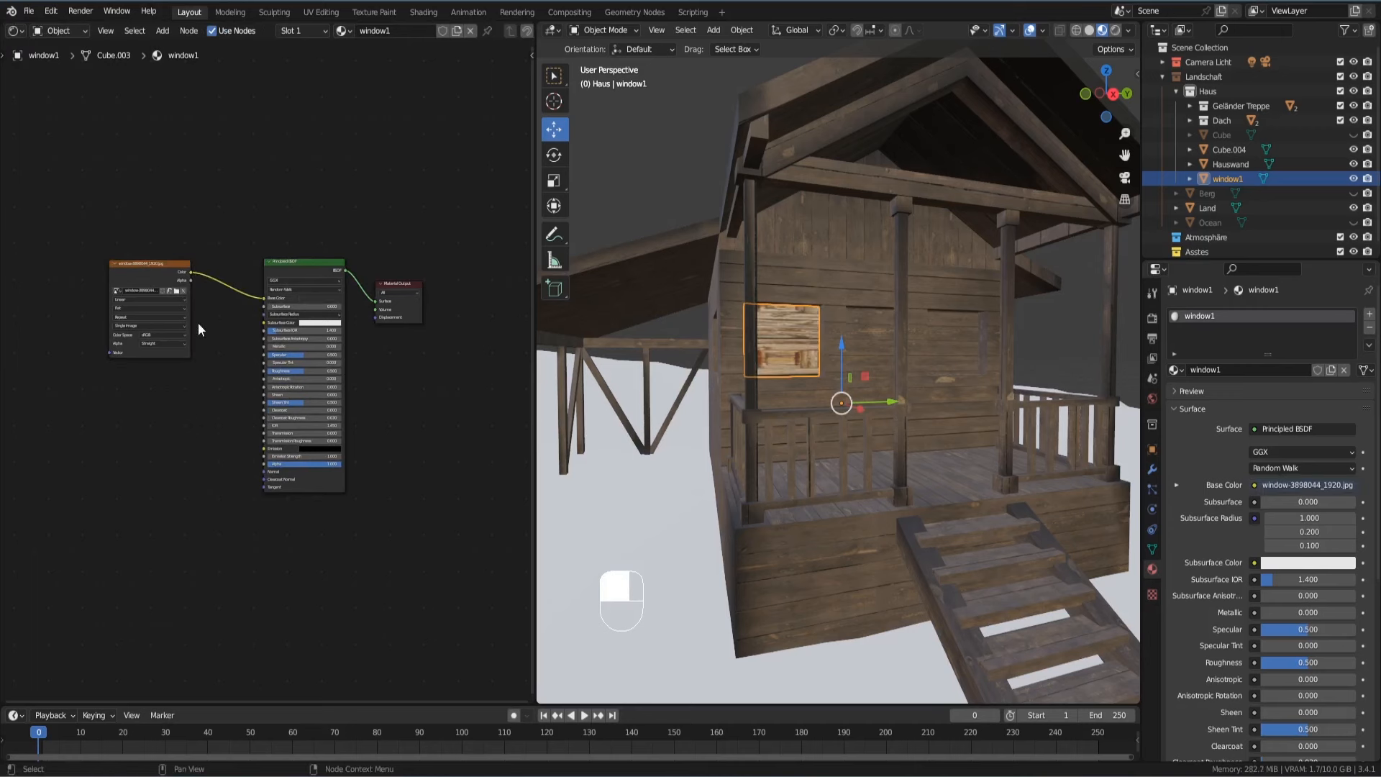
# Step: Browse the image files for window photos, including TexturesCom_WindowsHouseOld0423_1_M.jpg and window-3898044_1920.jpg, and view the latter's Pixabay source page
pyautogui.click(176, 292)
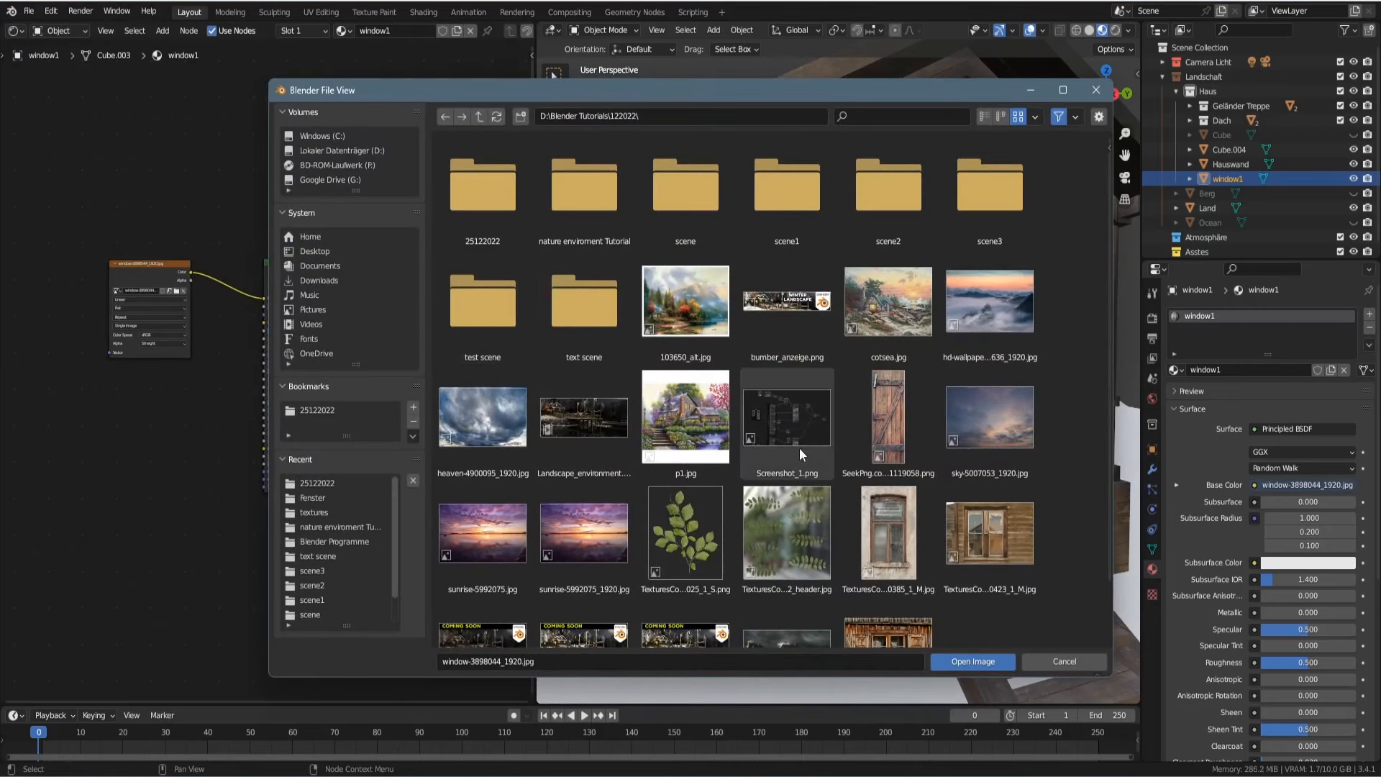
pyautogui.click(1000, 528)
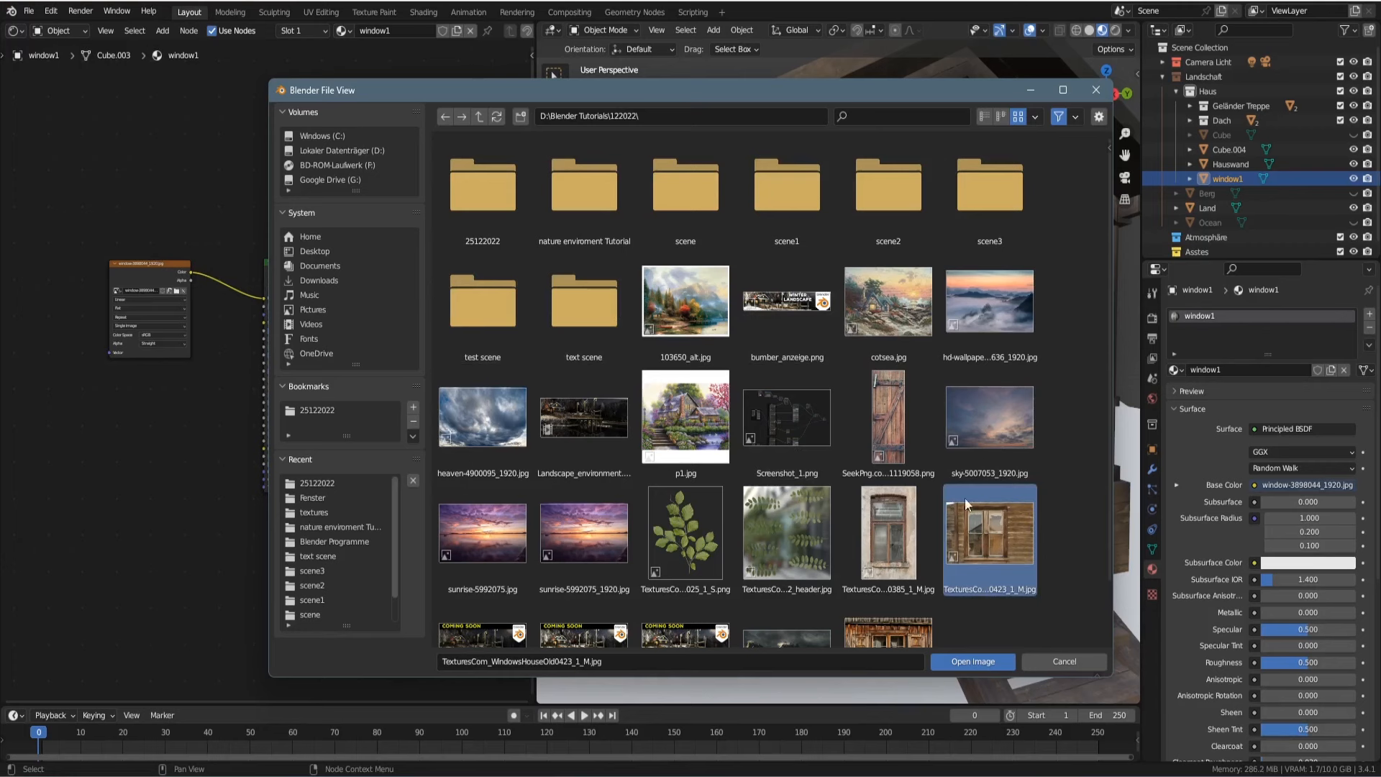
pyautogui.click(896, 623)
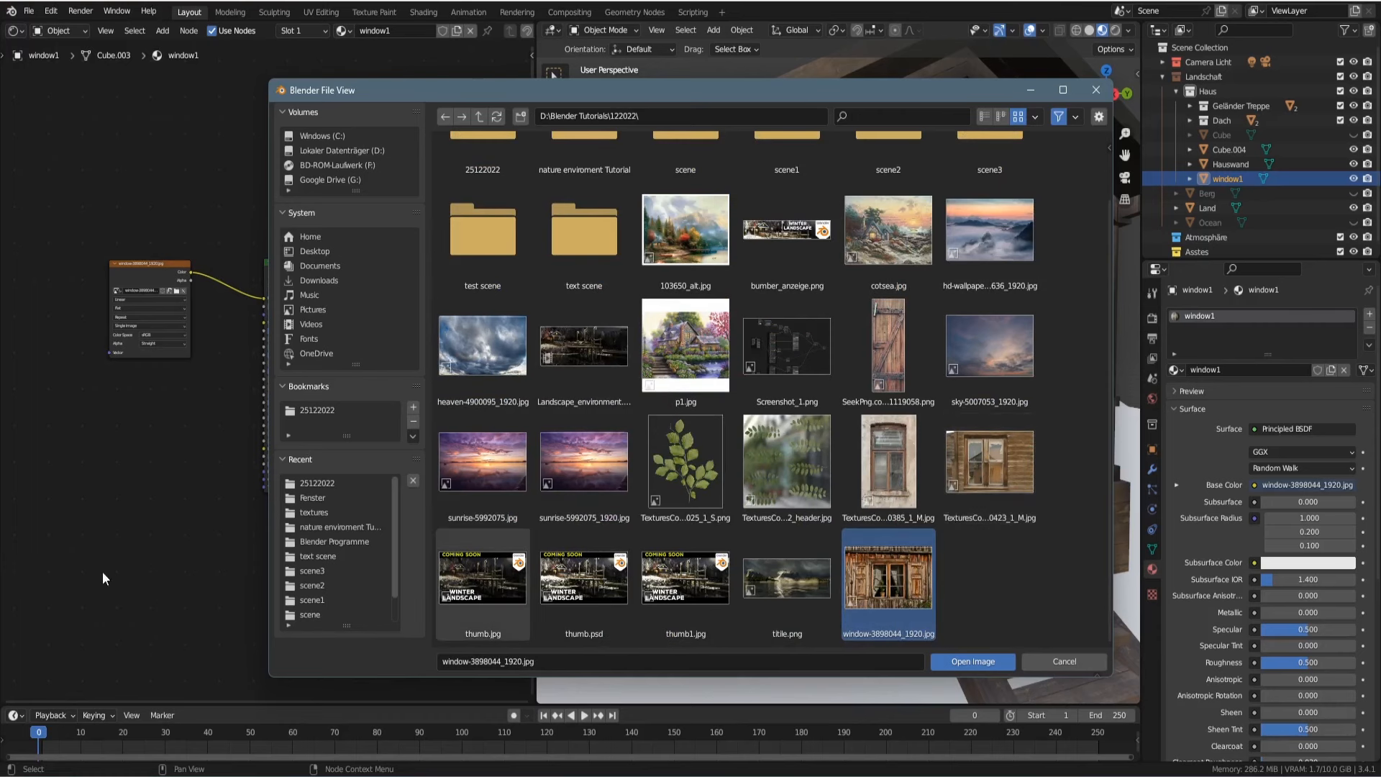
pyautogui.moveTo(2, 151); pyautogui.dragTo(550, 2)
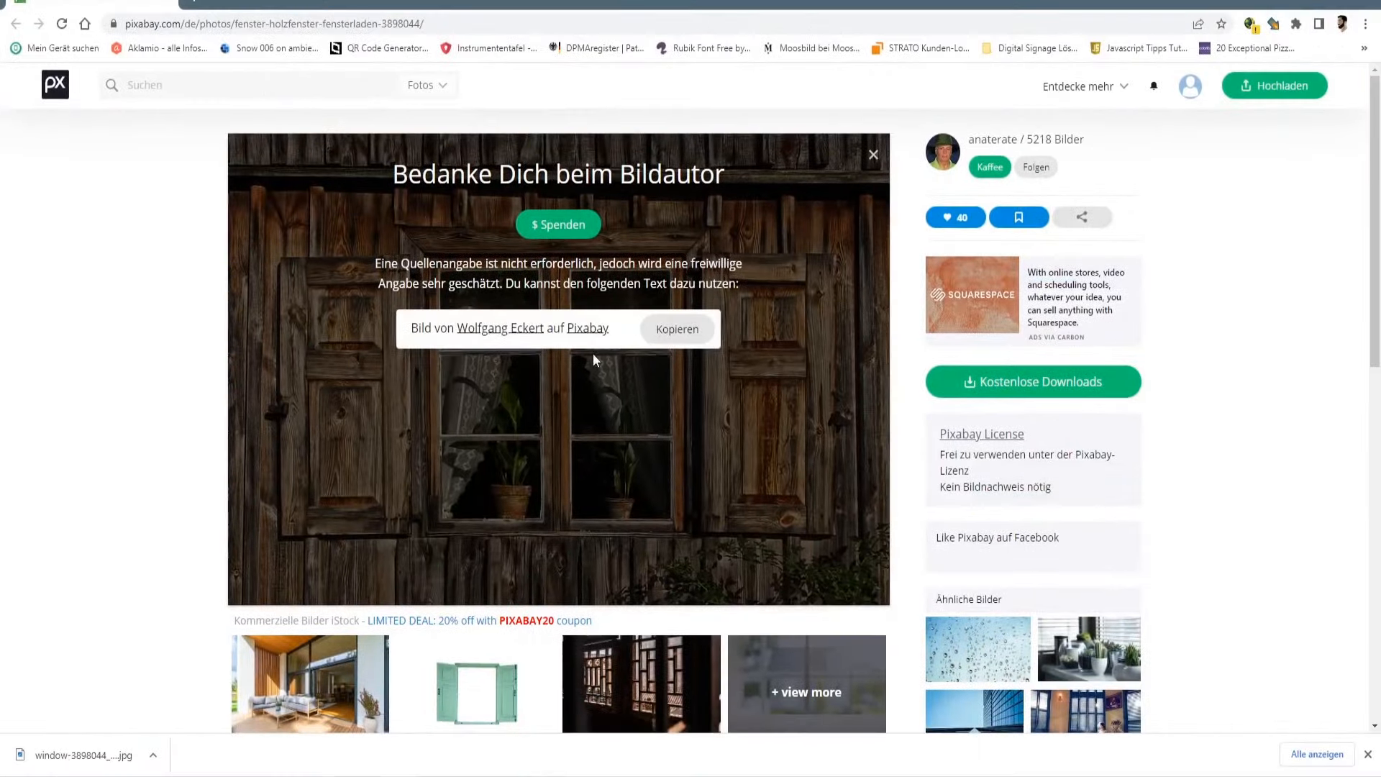
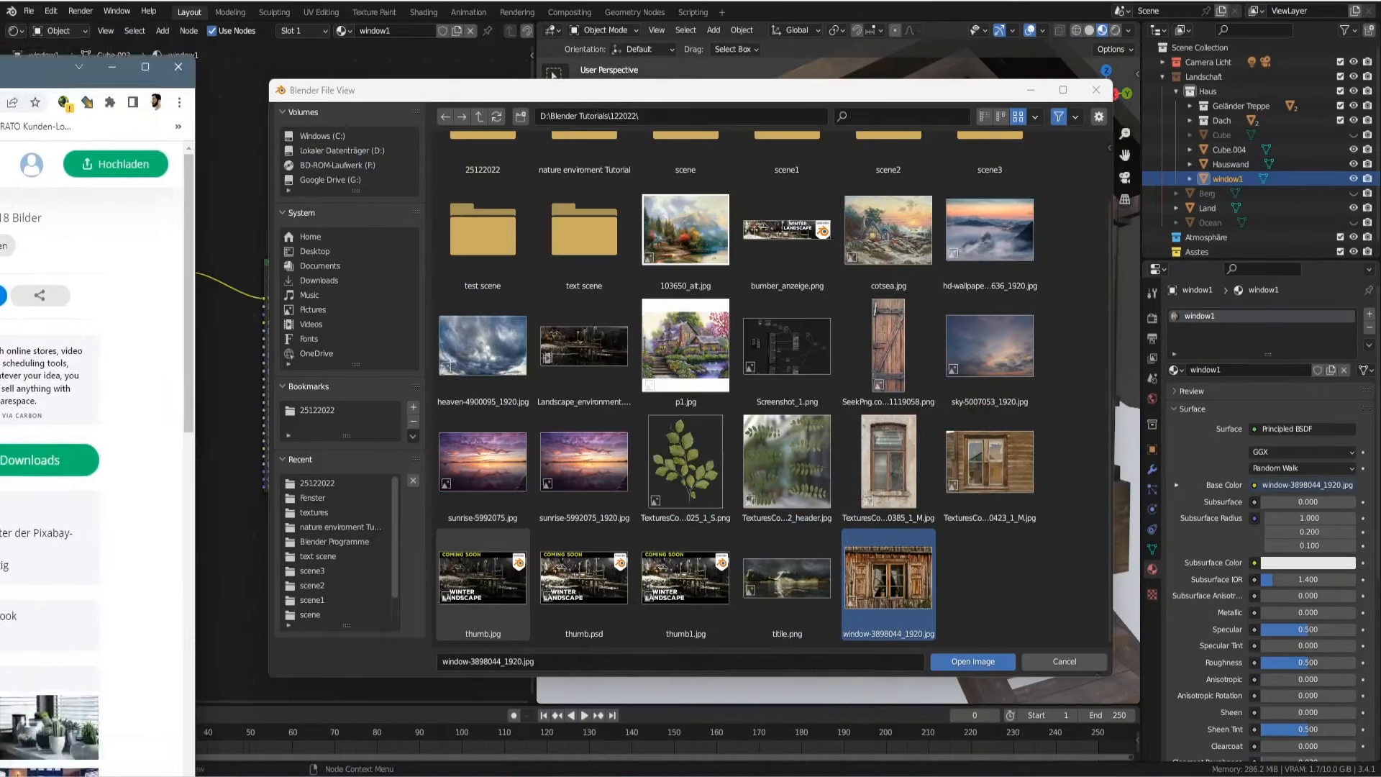
# Step: Close the image file browser, split the shader editor area in two and turn the lower half into a UV Editor
pyautogui.click(1095, 90)
pyautogui.moveTo(768, 348)
pyautogui.keyDown('ctrl'); pyautogui.mouseDown(button='middle')
pyautogui.moveTo(754, 334)
pyautogui.moveTo(774, 358)
pyautogui.mouseUp(button='middle'); pyautogui.keyUp('ctrl')
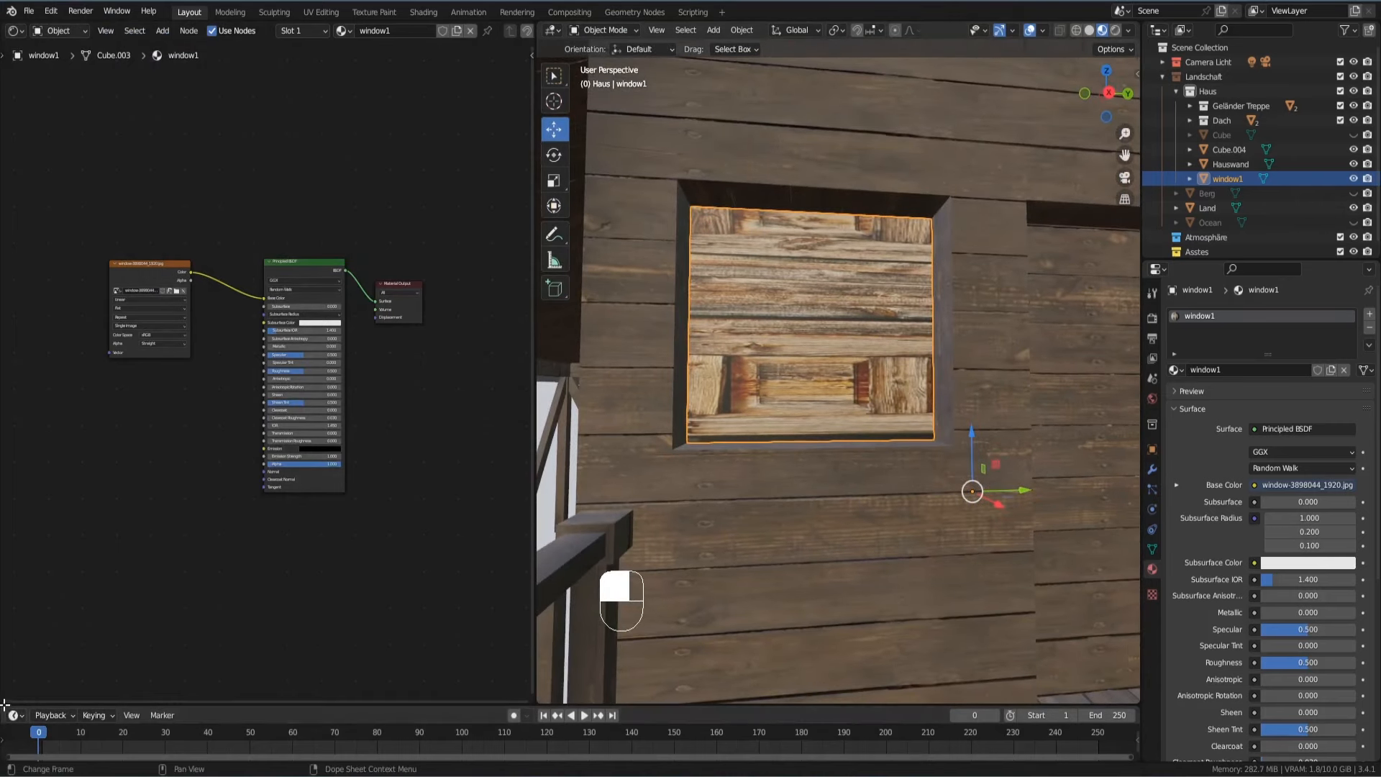
pyautogui.moveTo(4, 701); pyautogui.dragTo(9, 364)
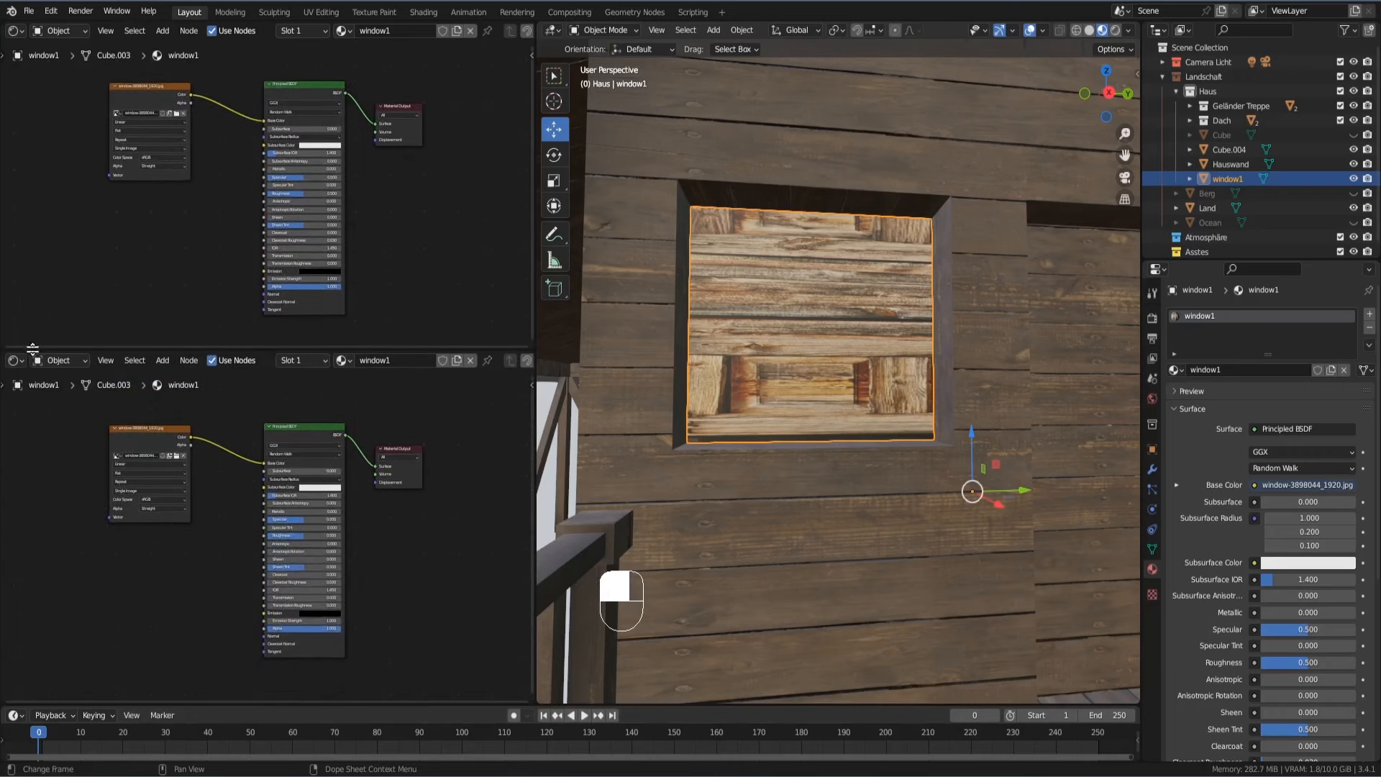
pyautogui.click(12, 361)
pyautogui.click(49, 427)
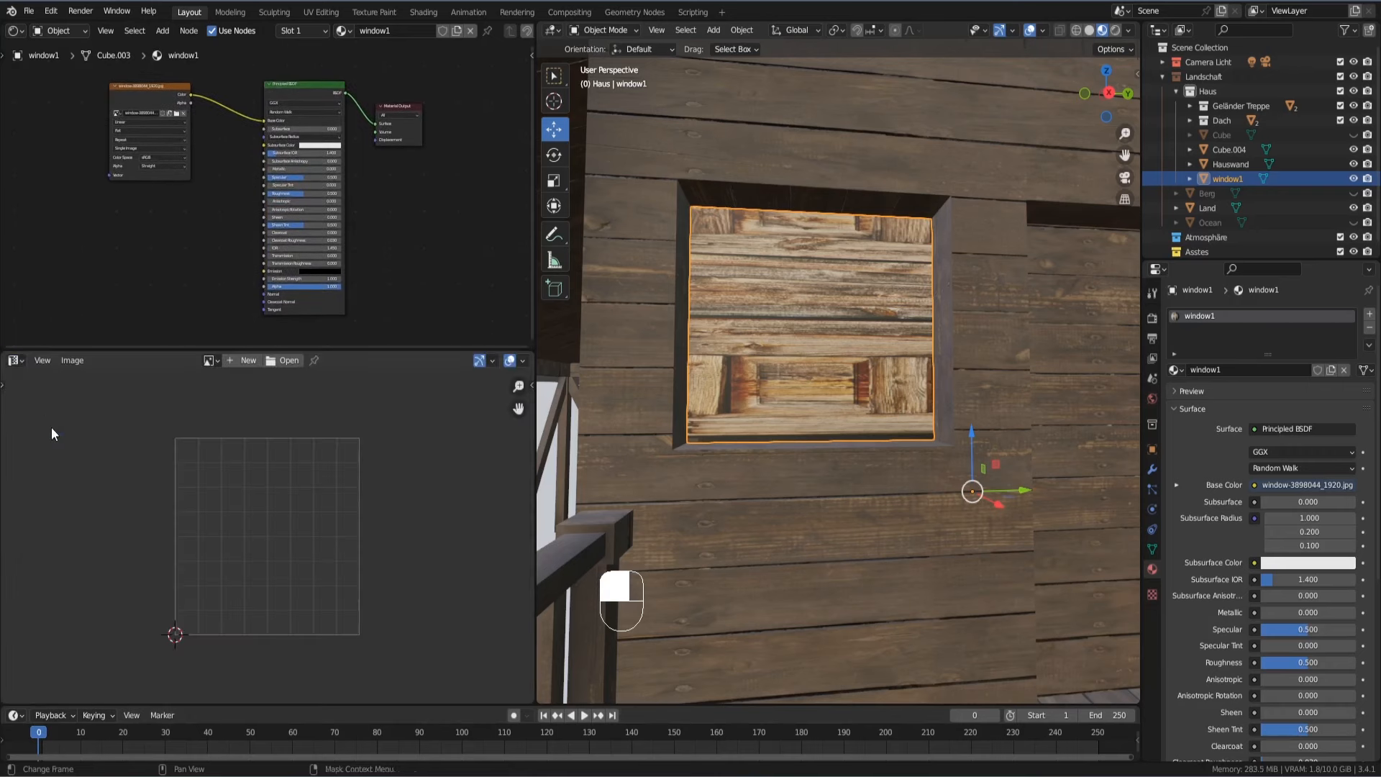
# Step: Display window-3898044_1920.jpg in the UV Editor with the whole photo in view
pyautogui.click(210, 361)
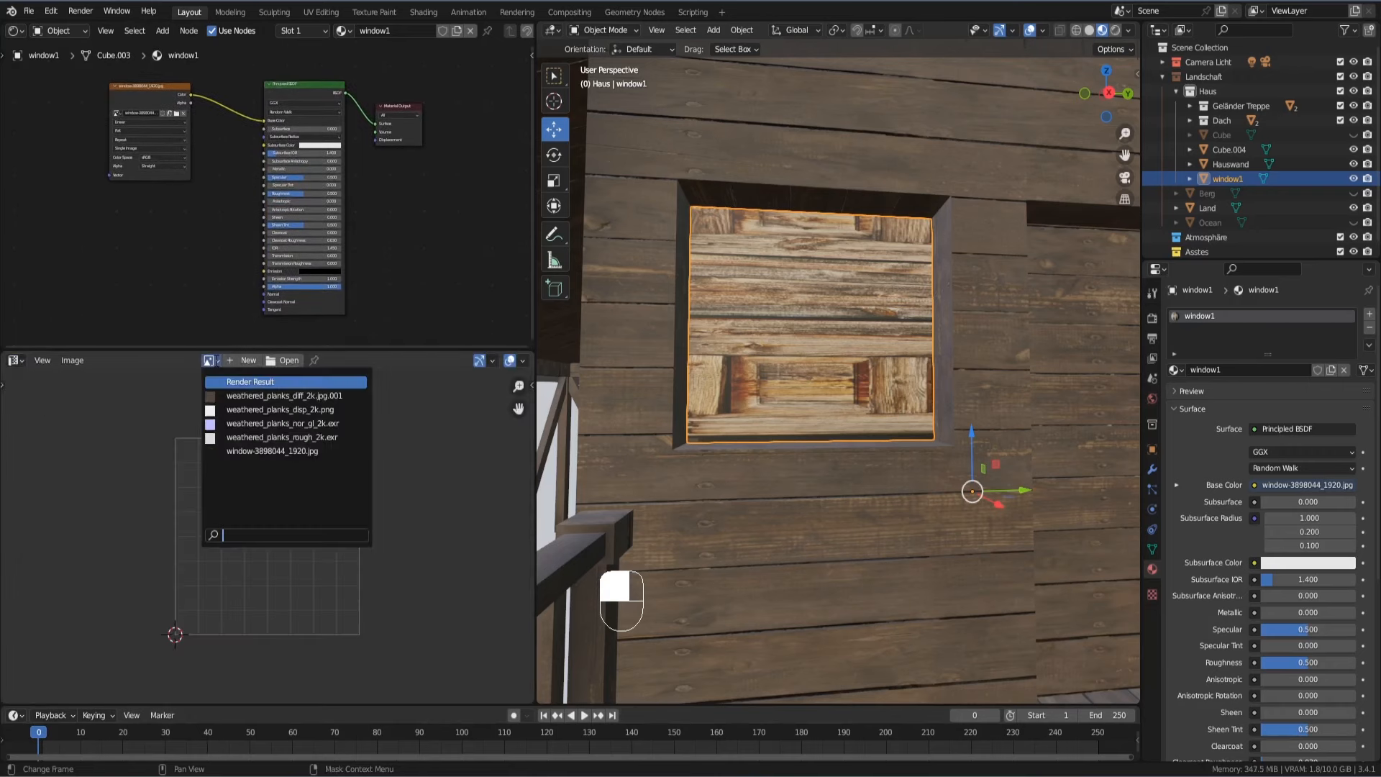
pyautogui.click(294, 451)
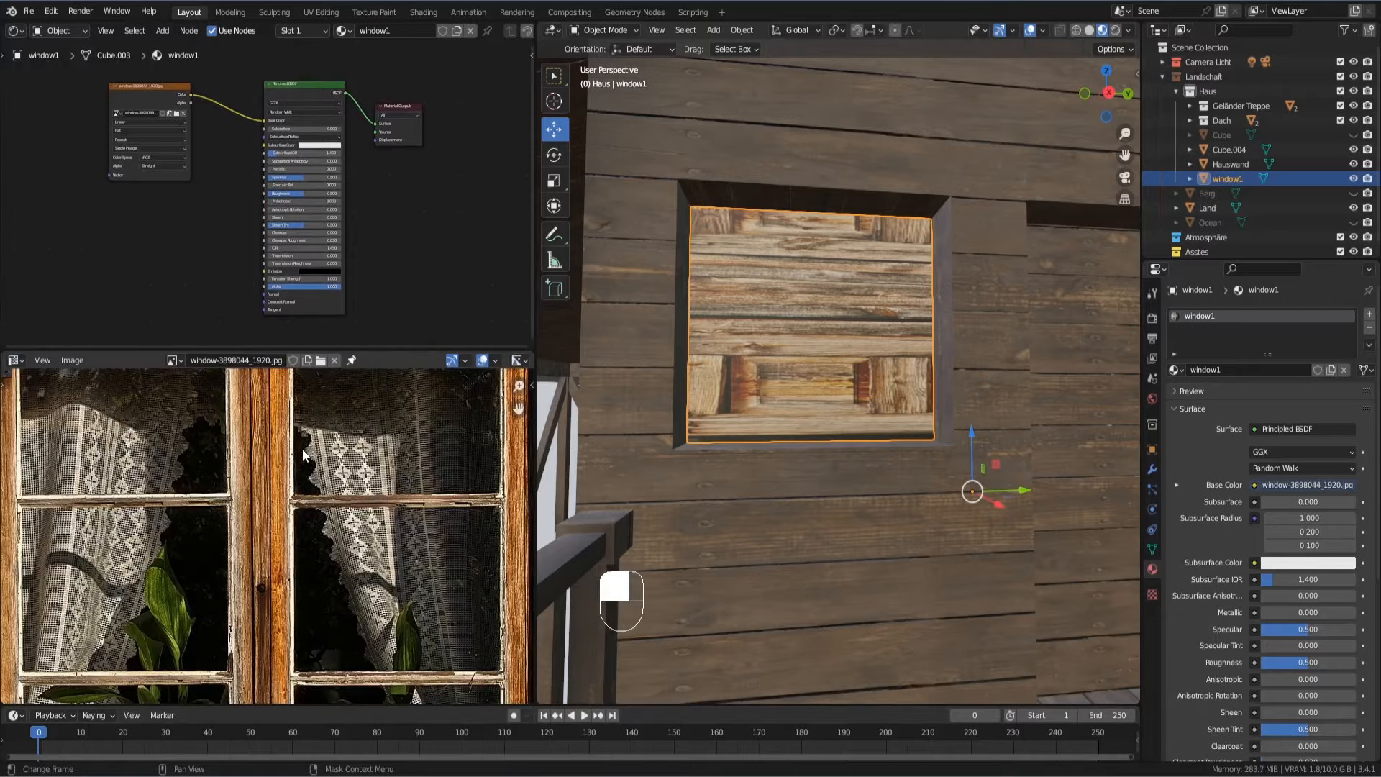
pyautogui.keyDown('ctrl'); pyautogui.moveTo(321, 426); pyautogui.dragTo(338, 528, button='middle'); pyautogui.keyUp('ctrl')
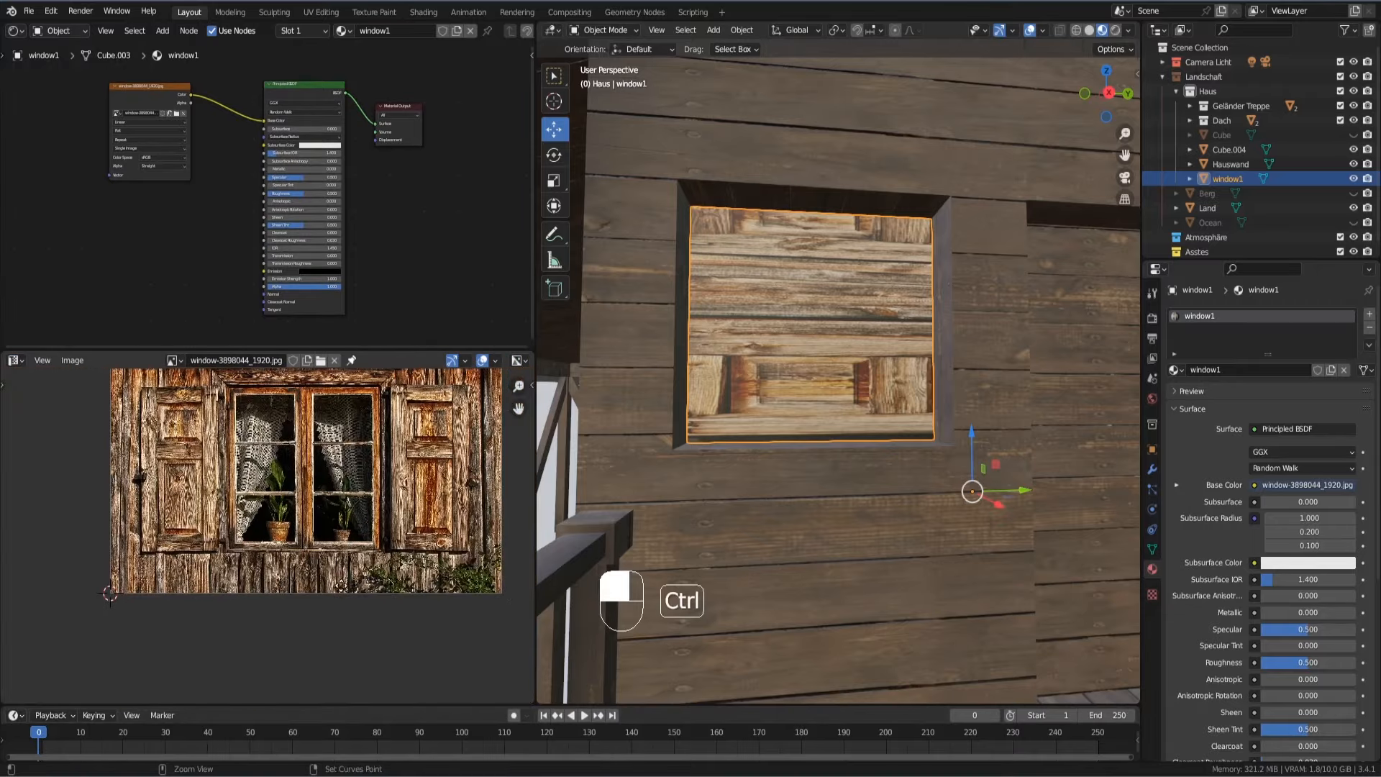
pyautogui.moveTo(341, 474); pyautogui.dragTo(325, 583, button='middle')
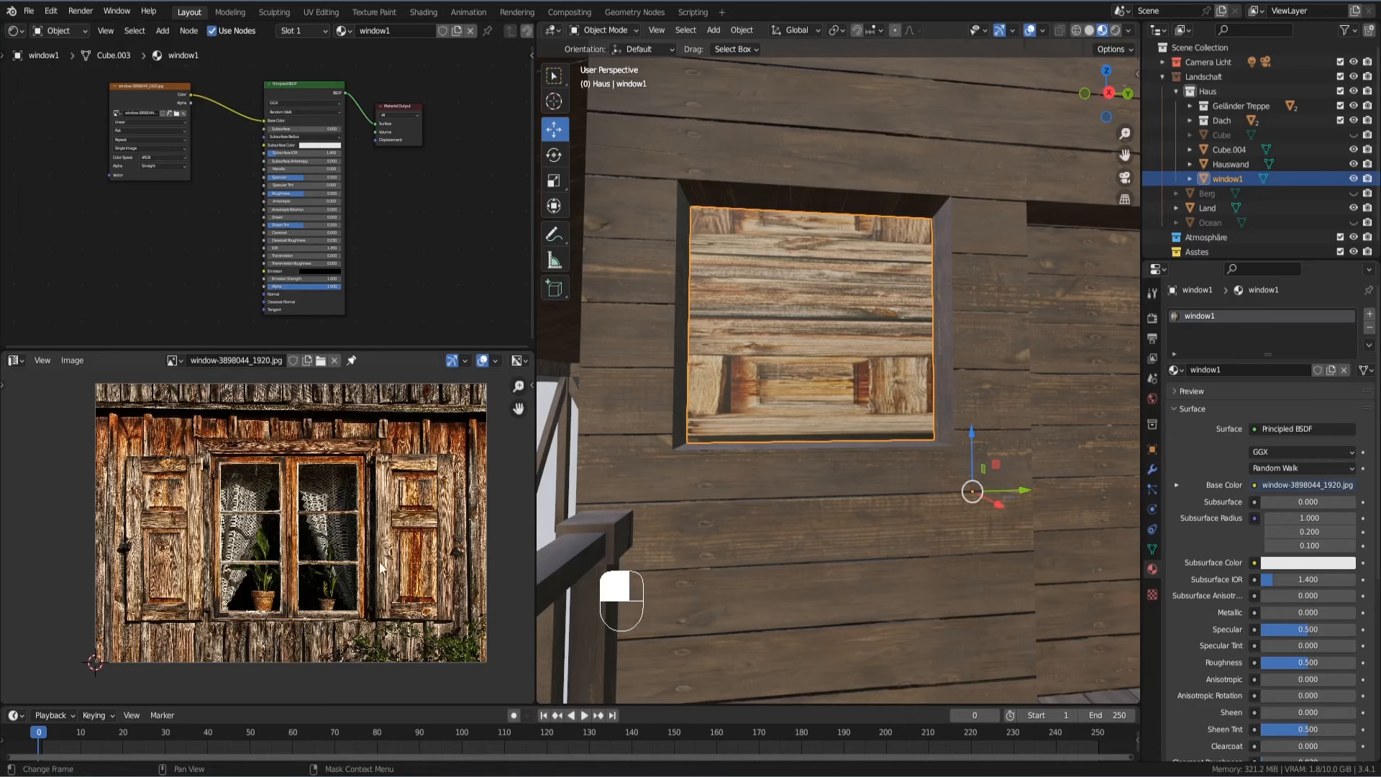
# Step: Unwrap the window1 face in Edit Mode and rotate its UV island a quarter turn to set the photo upright
pyautogui.press('Tab')
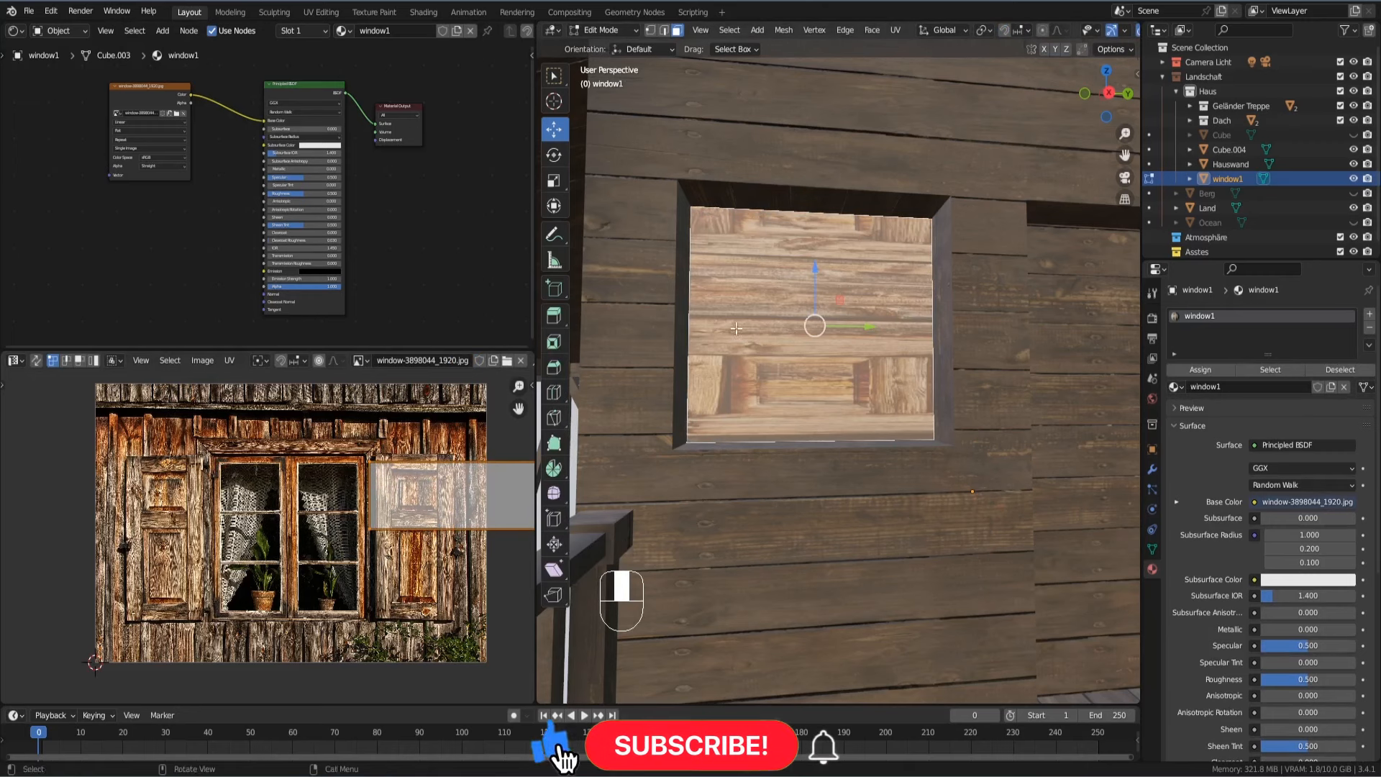
pyautogui.press('u')
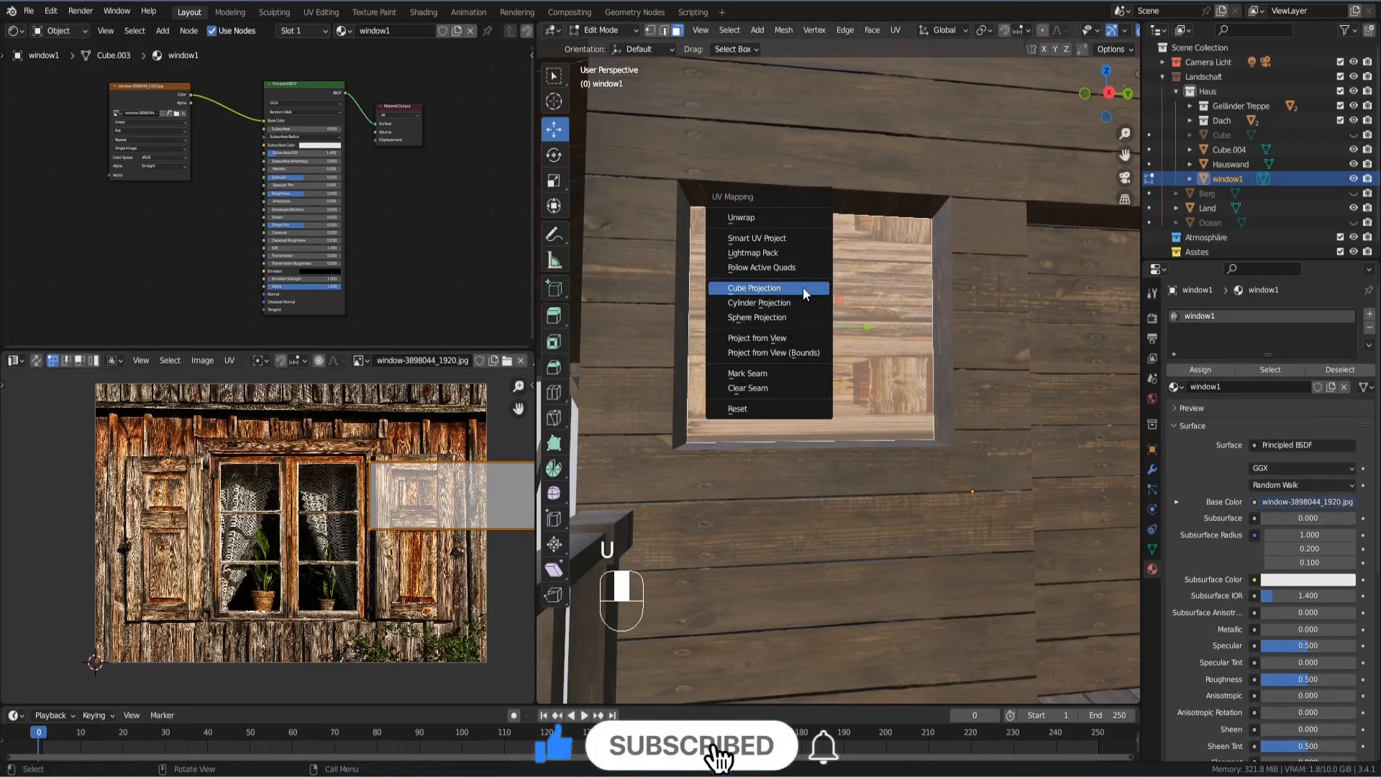
pyautogui.click(747, 216)
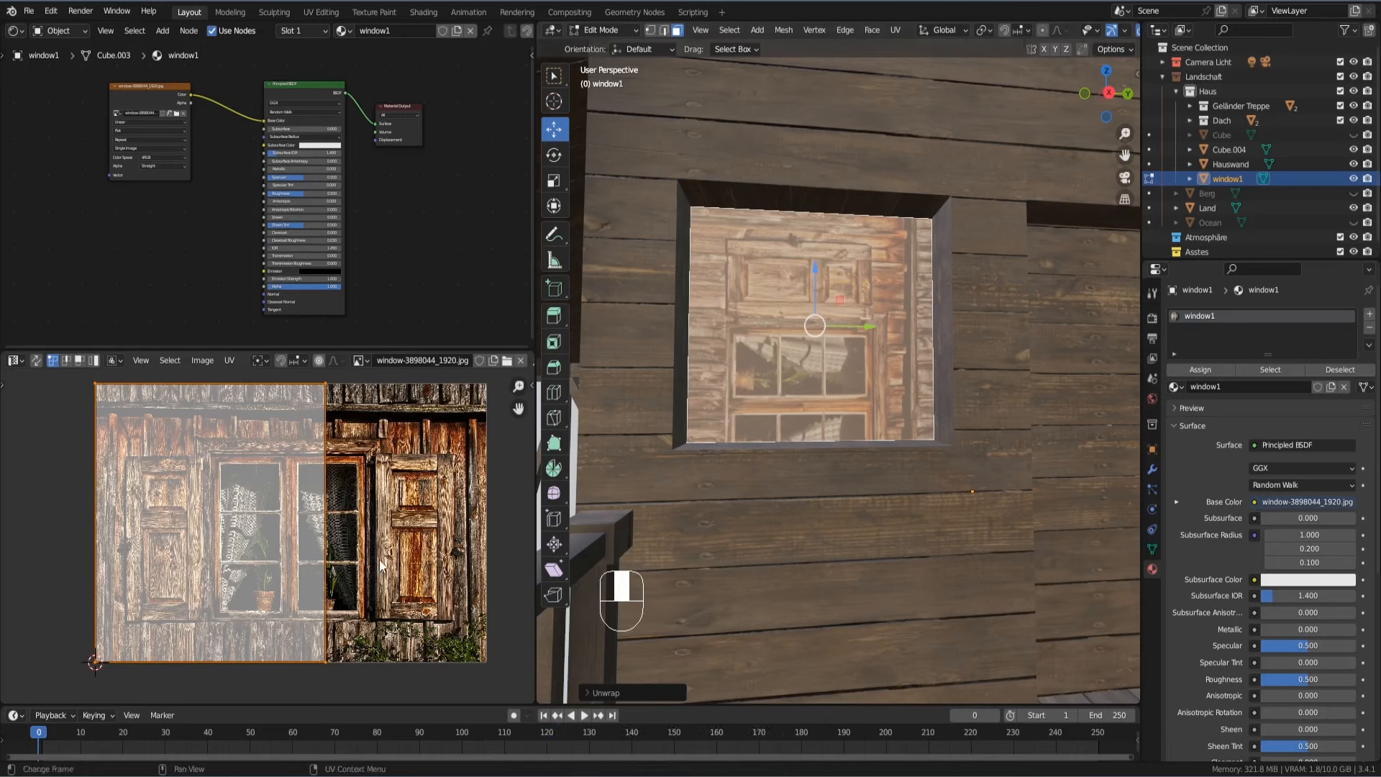
pyautogui.press('r')
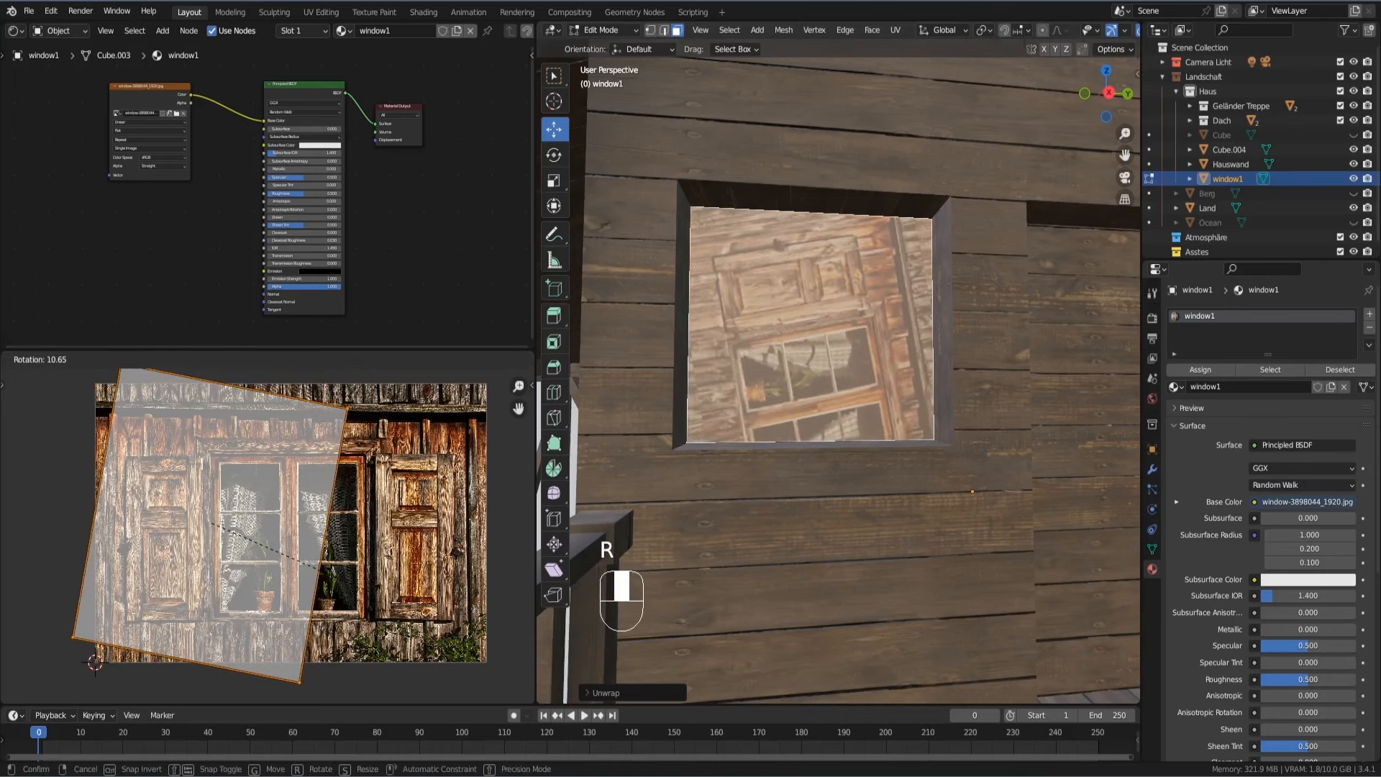
pyautogui.click(376, 601)
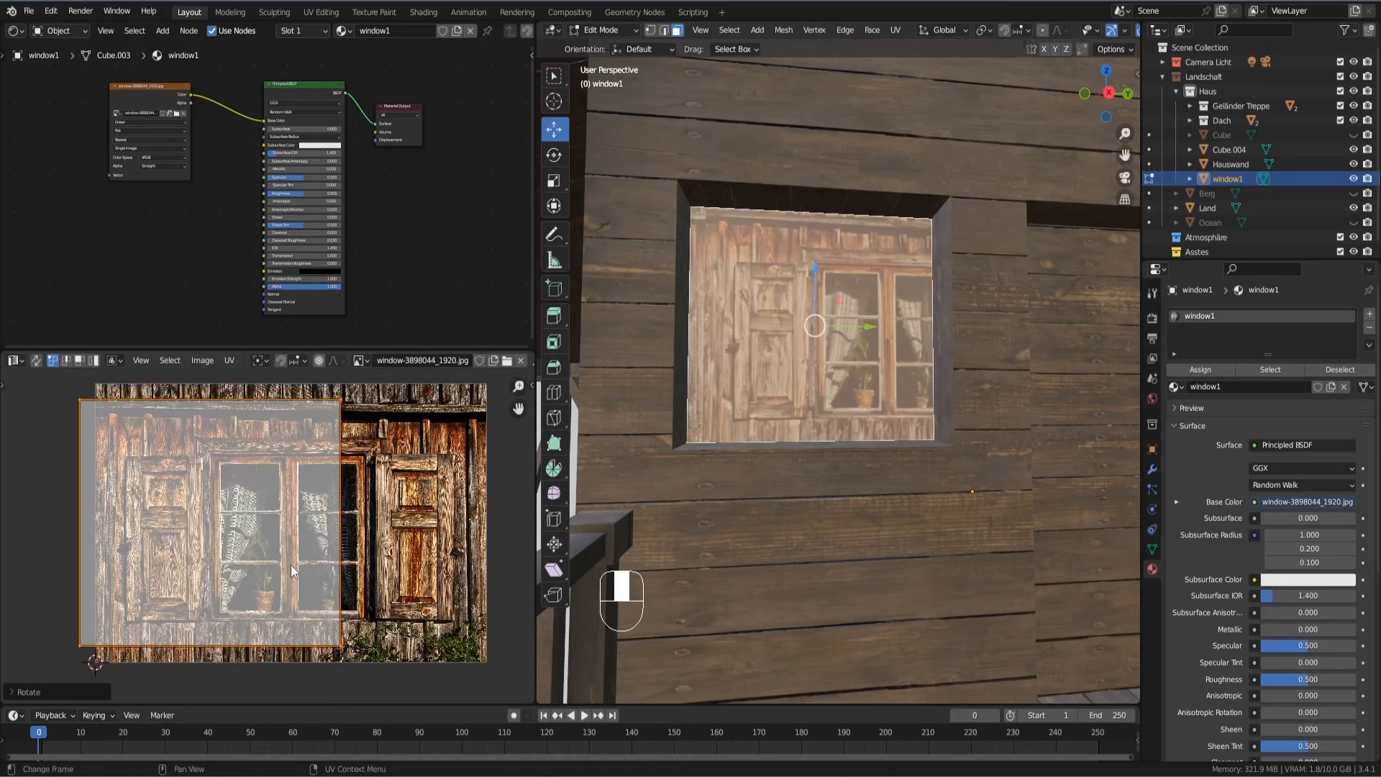
# Step: Center the UV island on the window in the photo and scale it down to about 0.63
pyautogui.press('g')
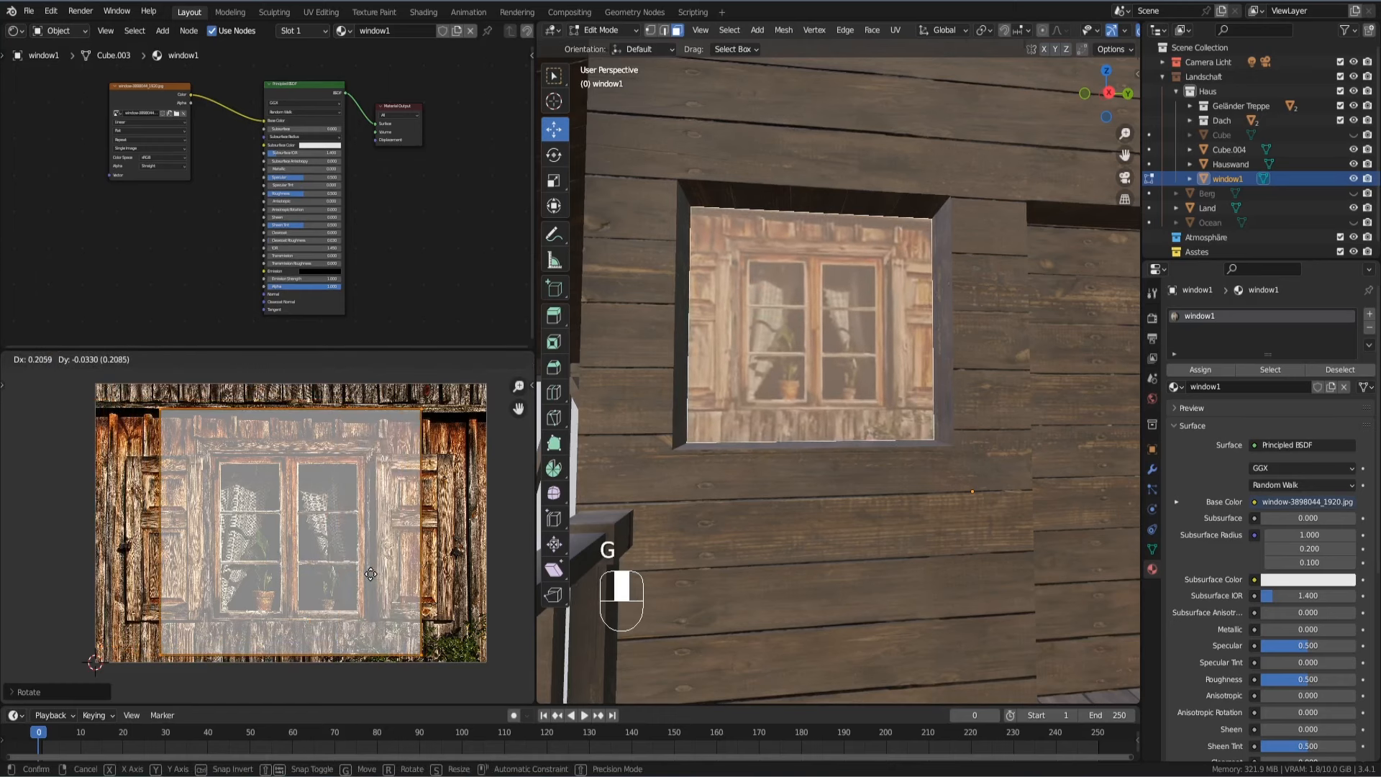
pyautogui.click(373, 575)
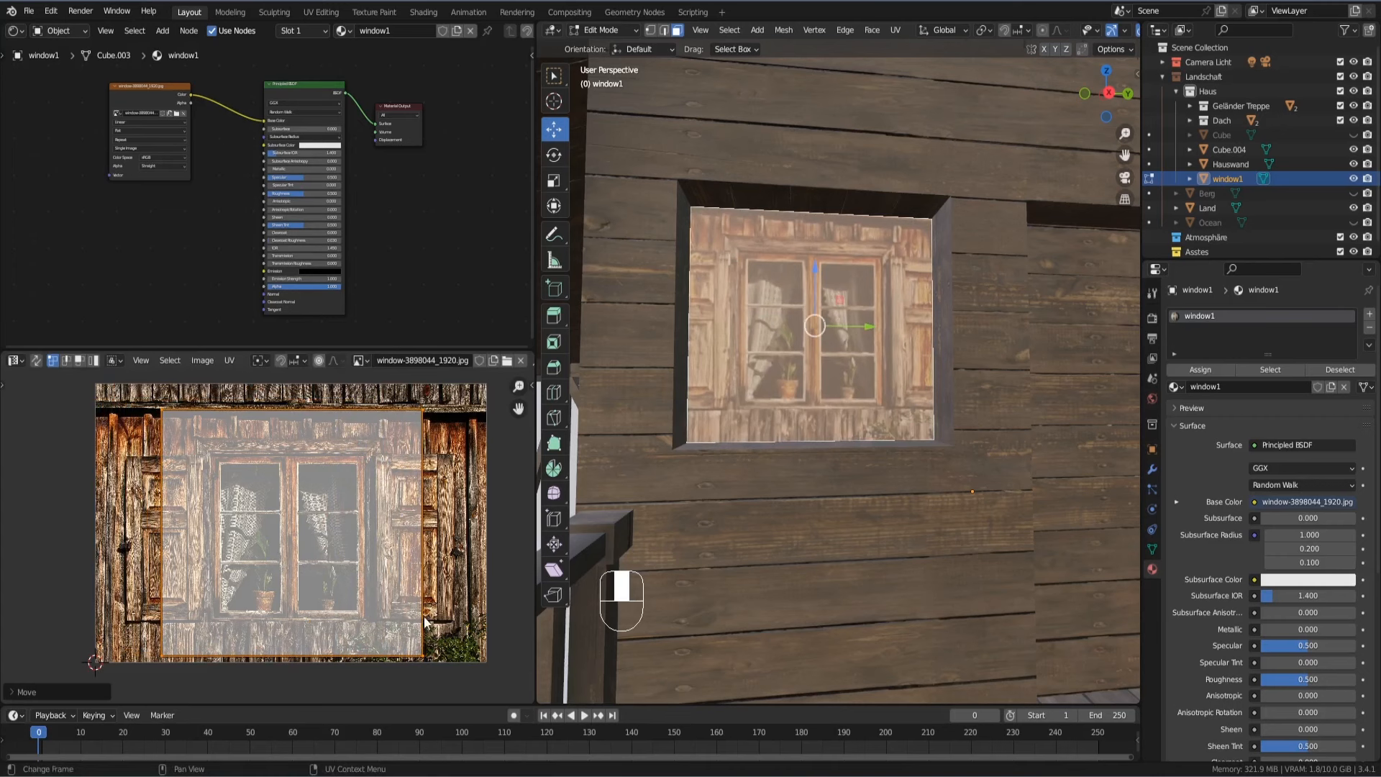
pyautogui.press('s')
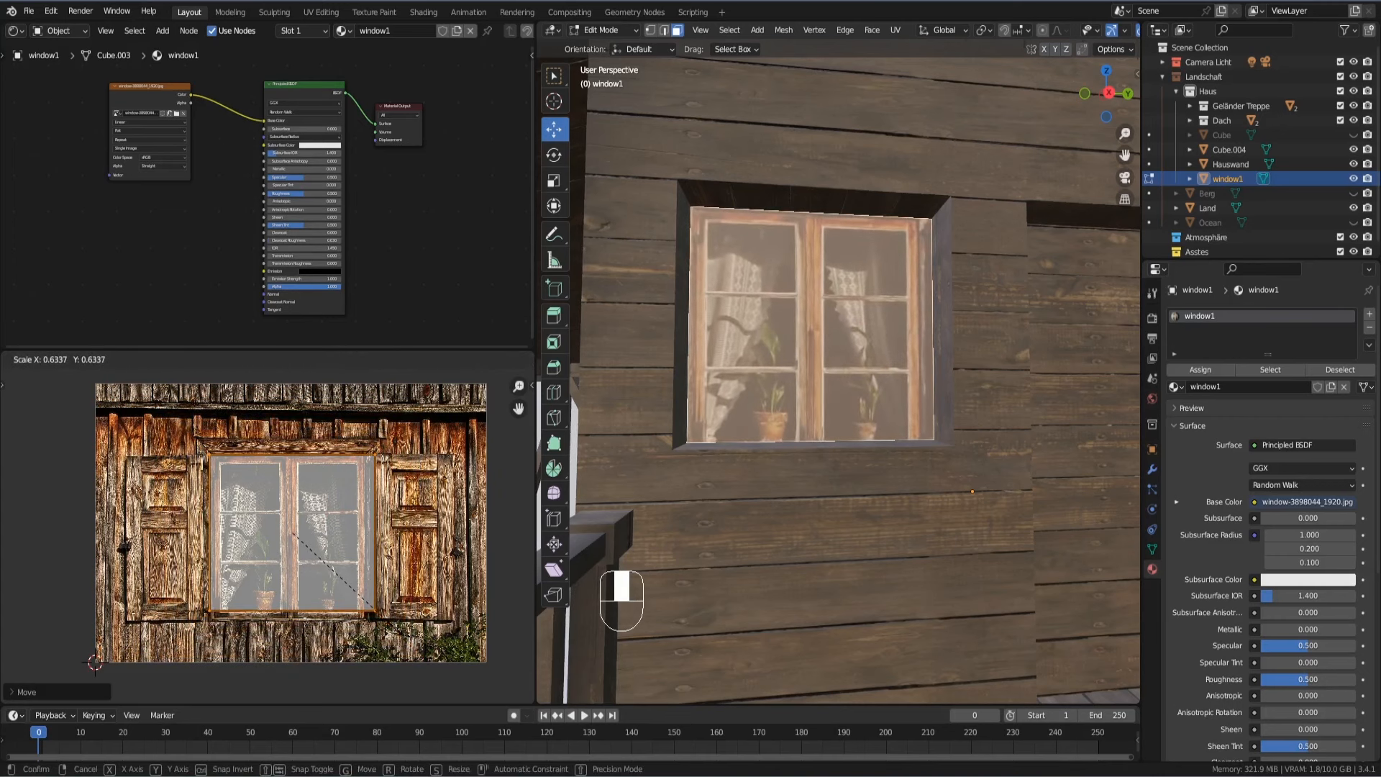
pyautogui.click(364, 606)
pyautogui.keyDown('ctrl'); pyautogui.moveTo(317, 582); pyautogui.dragTo(313, 473, button='middle'); pyautogui.keyUp('ctrl')
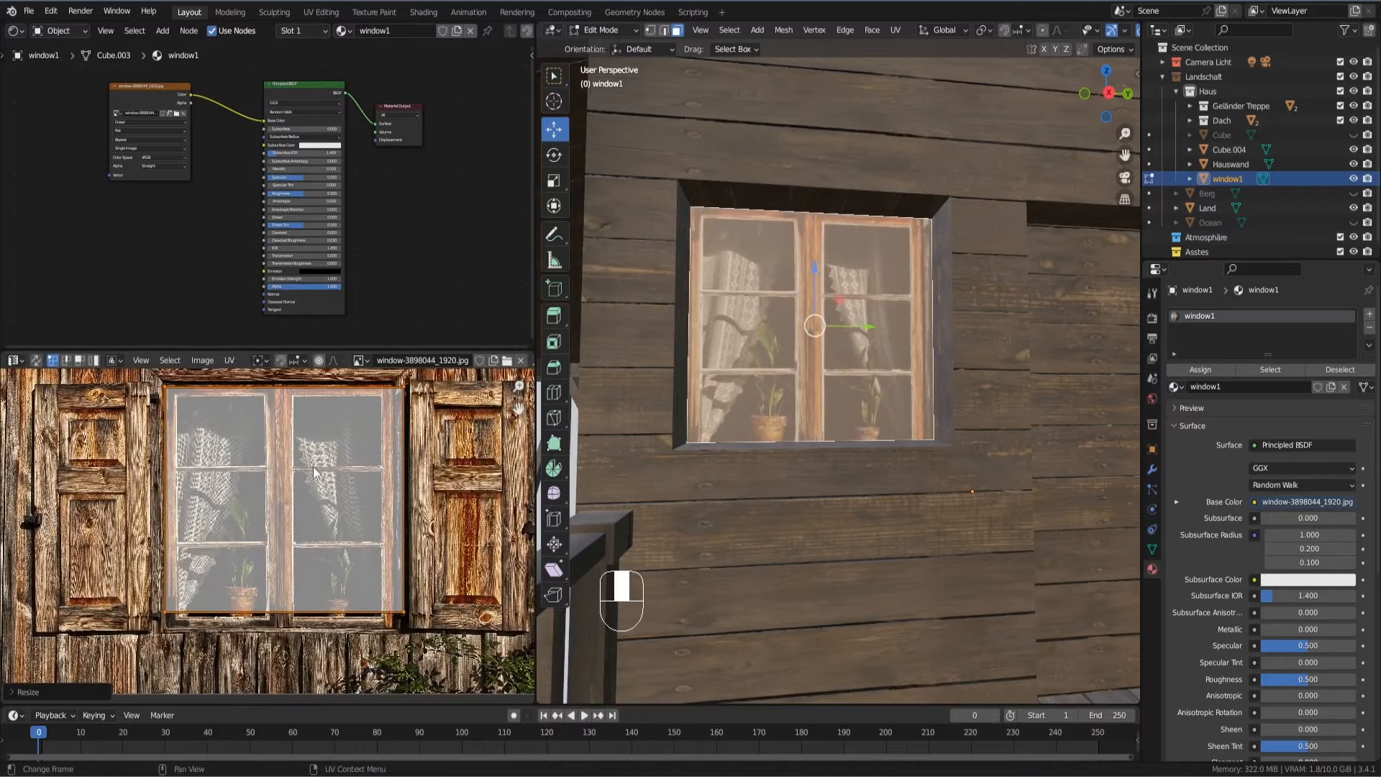
# Step: Nudge the UV island sideways onto the window frame and stretch it slightly along Y to cover the frame's height
pyautogui.press('g')
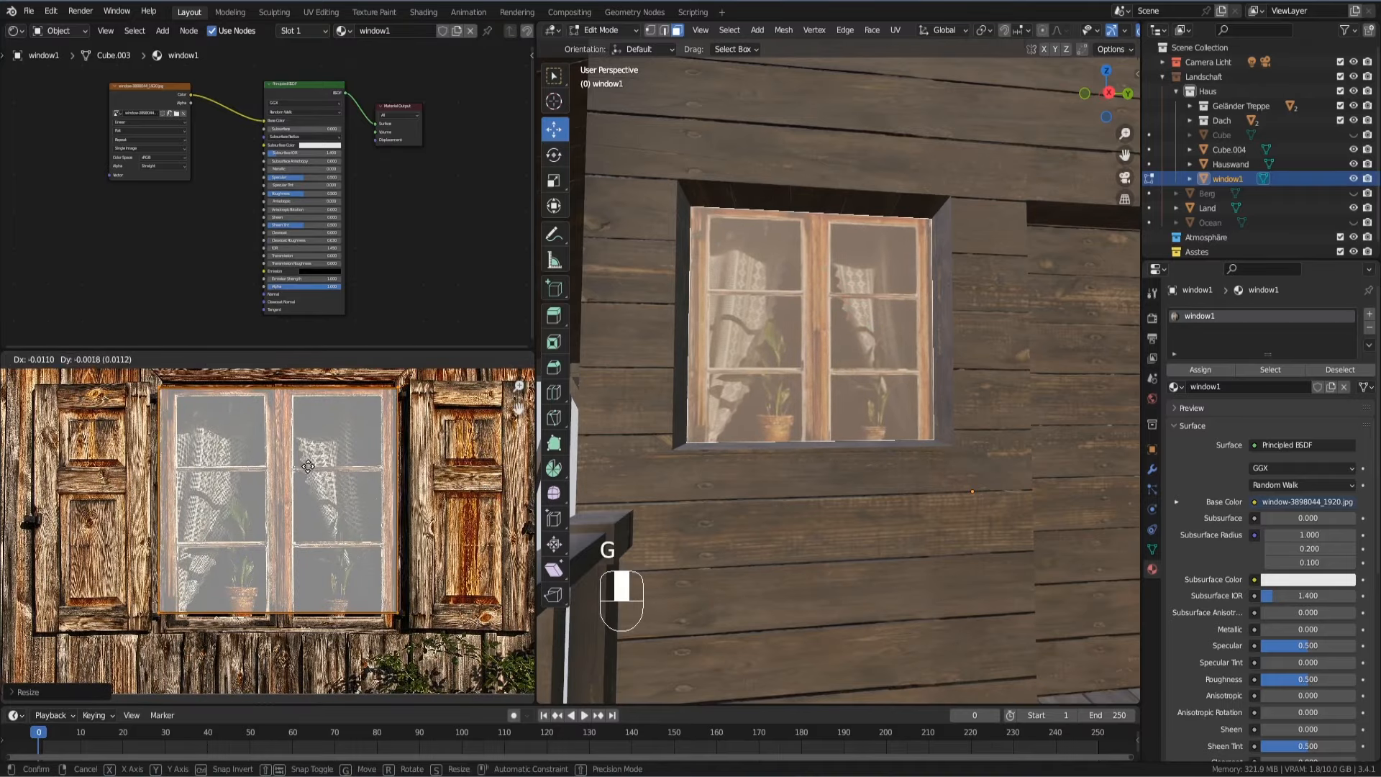
pyautogui.click(310, 471)
pyautogui.press('s')
pyautogui.press('y')
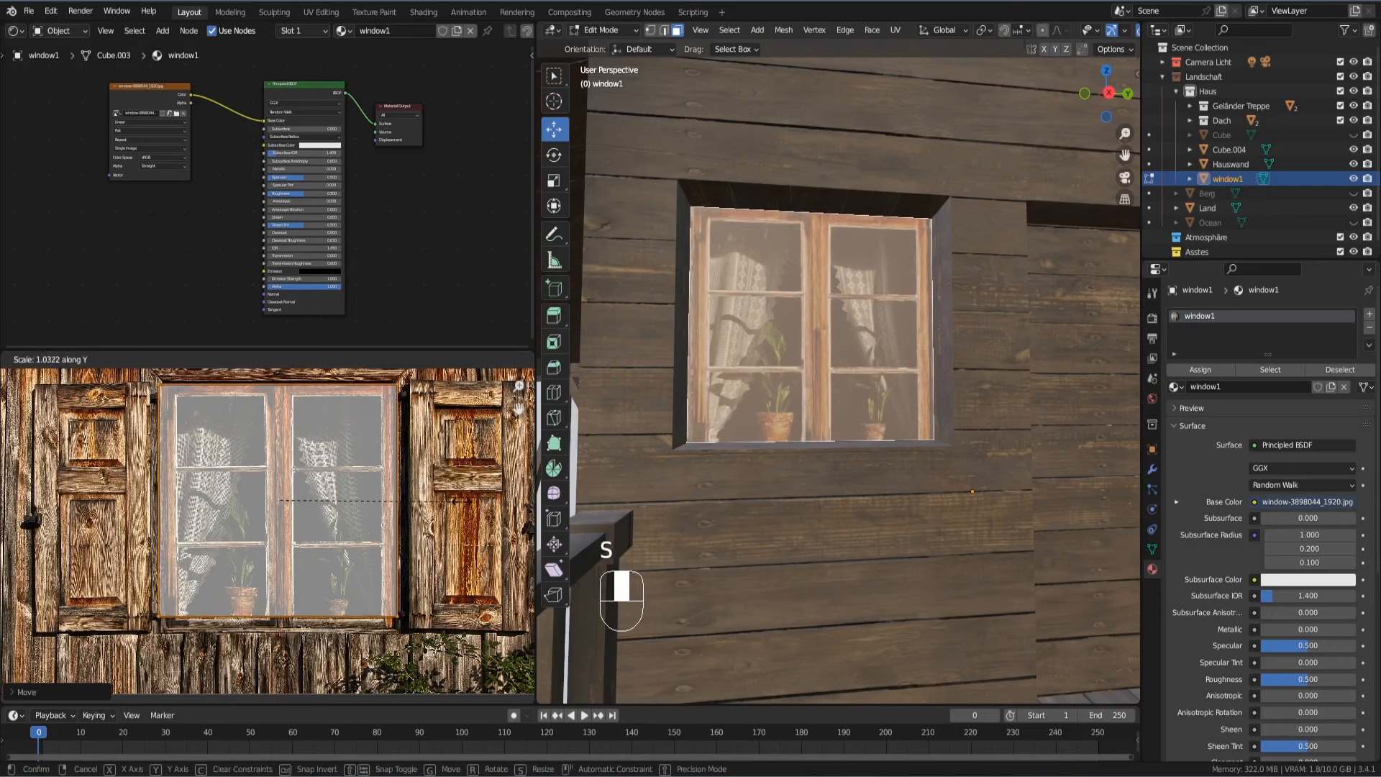
pyautogui.click(475, 507)
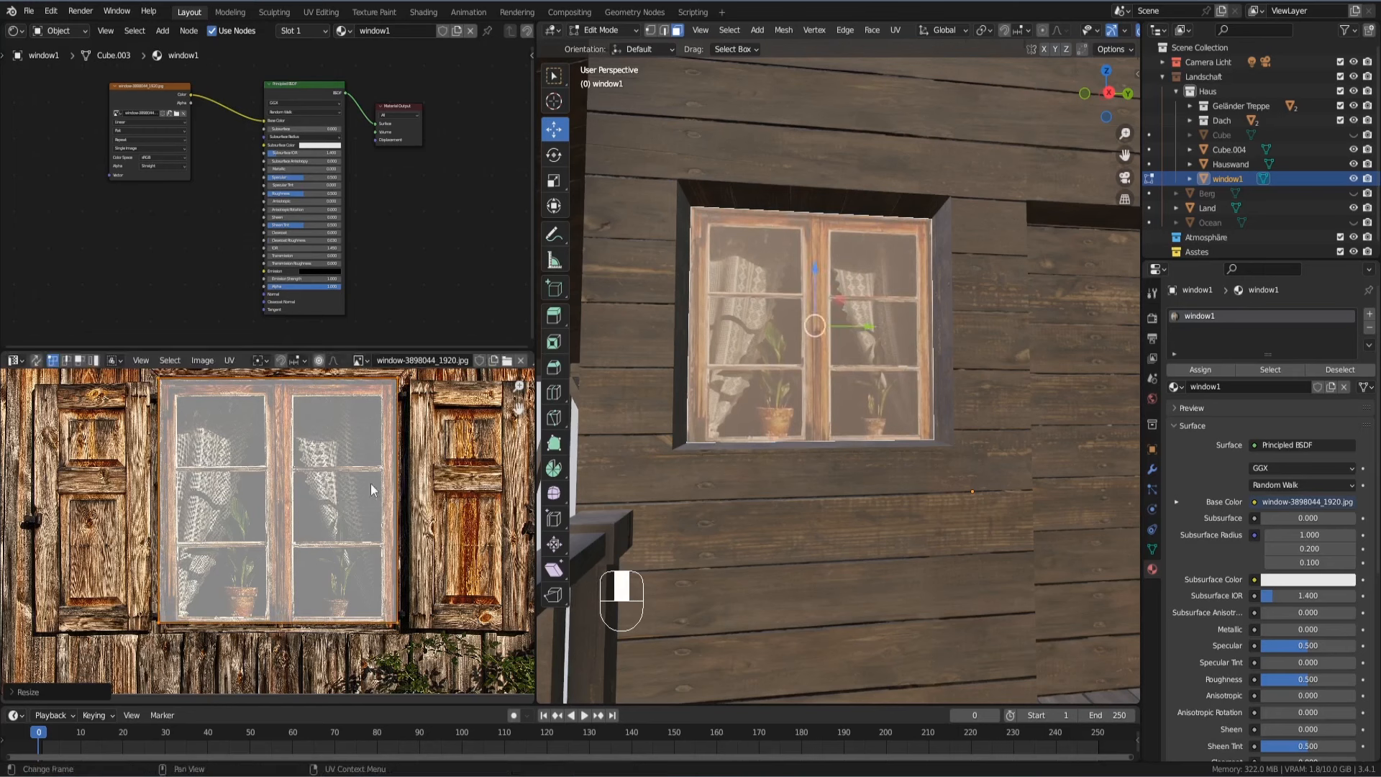
# Step: Lower the UV island by about 0.009, narrow it slightly along X to fit the wooden frame, and return to Object Mode
pyautogui.press('g')
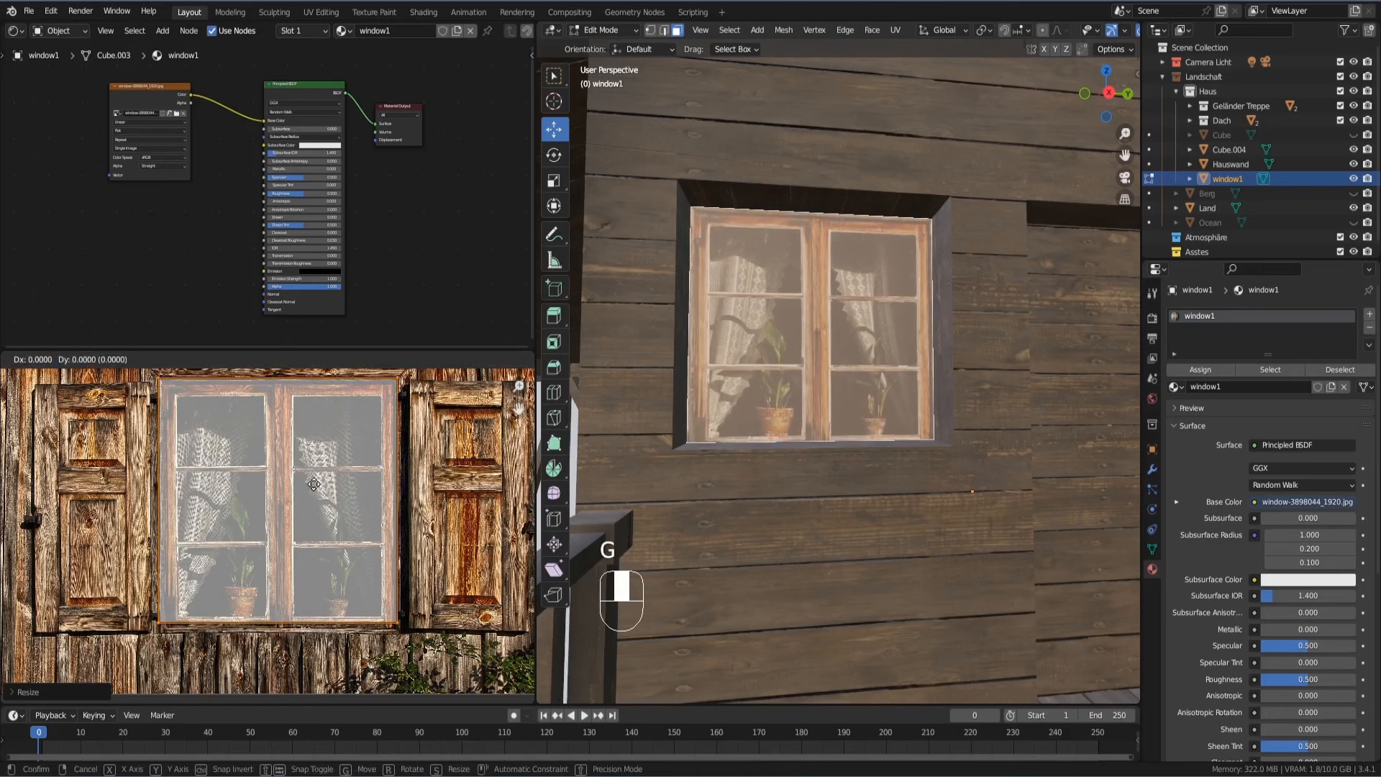
pyautogui.press('shift')
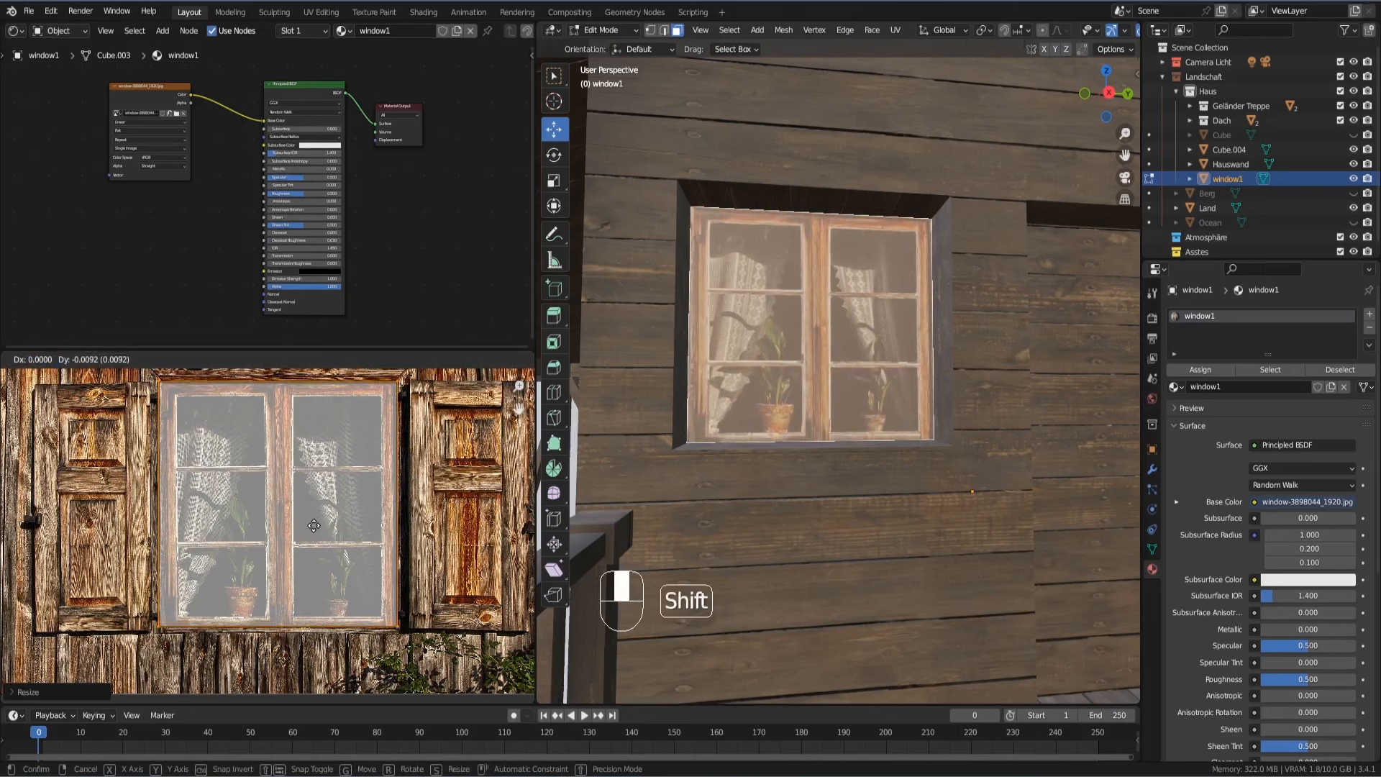
pyautogui.click(314, 528)
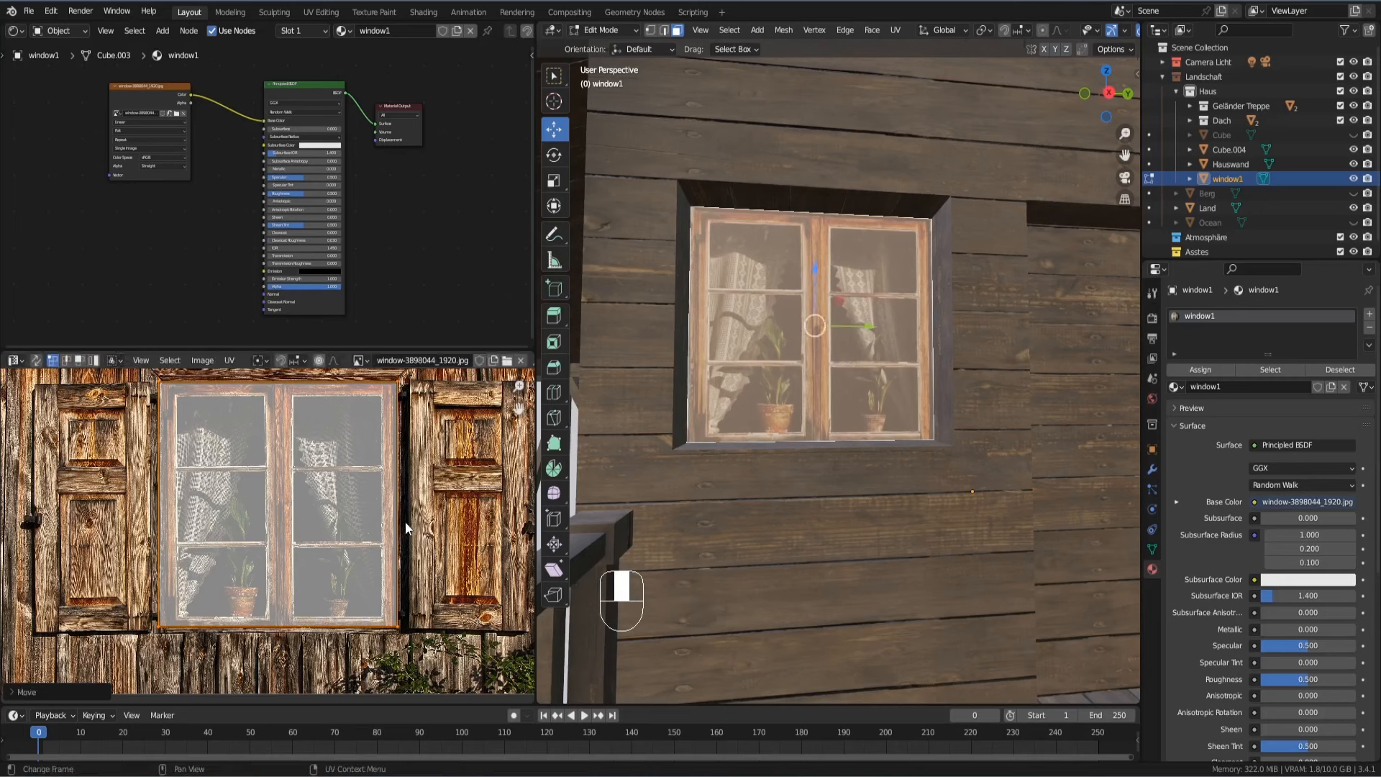
pyautogui.press('s')
pyautogui.press('x')
pyautogui.press('shift')
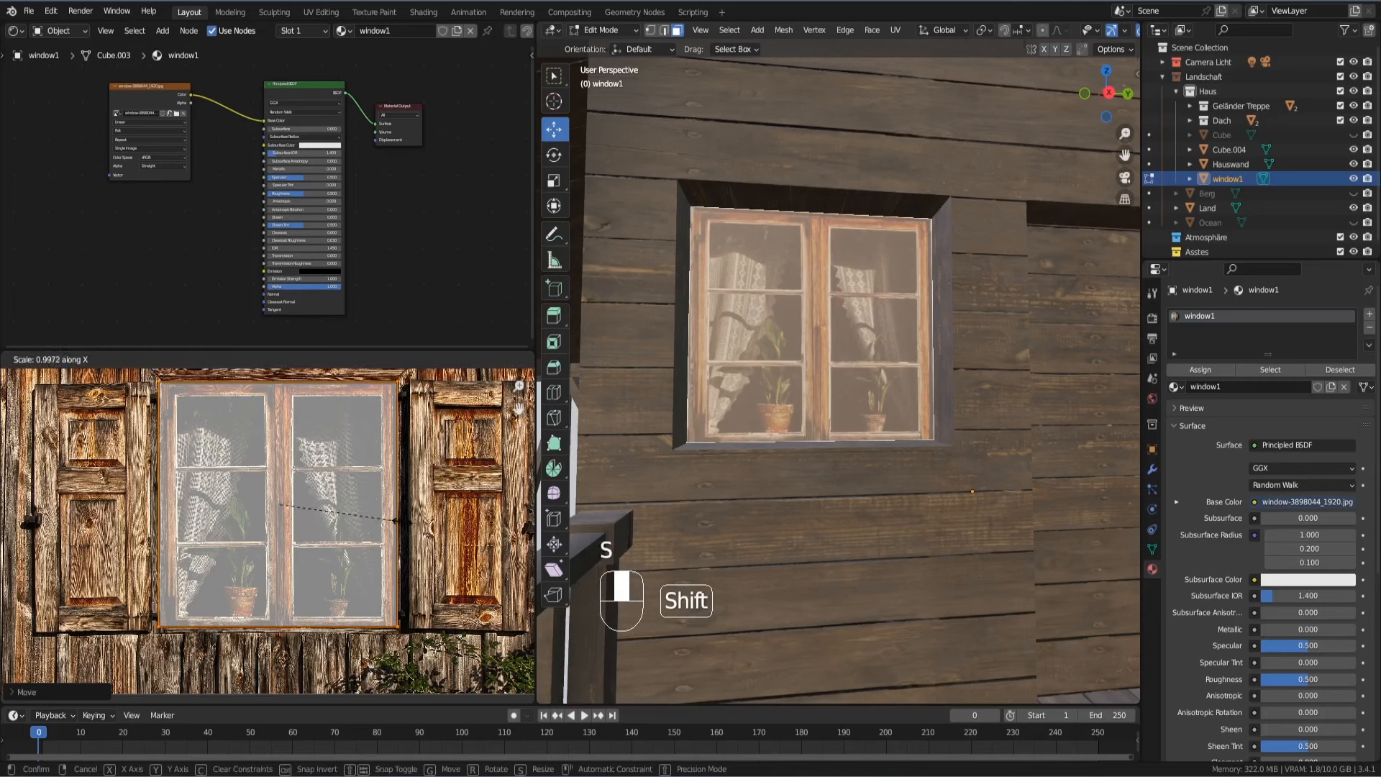
pyautogui.click(354, 515)
pyautogui.press('Tab')
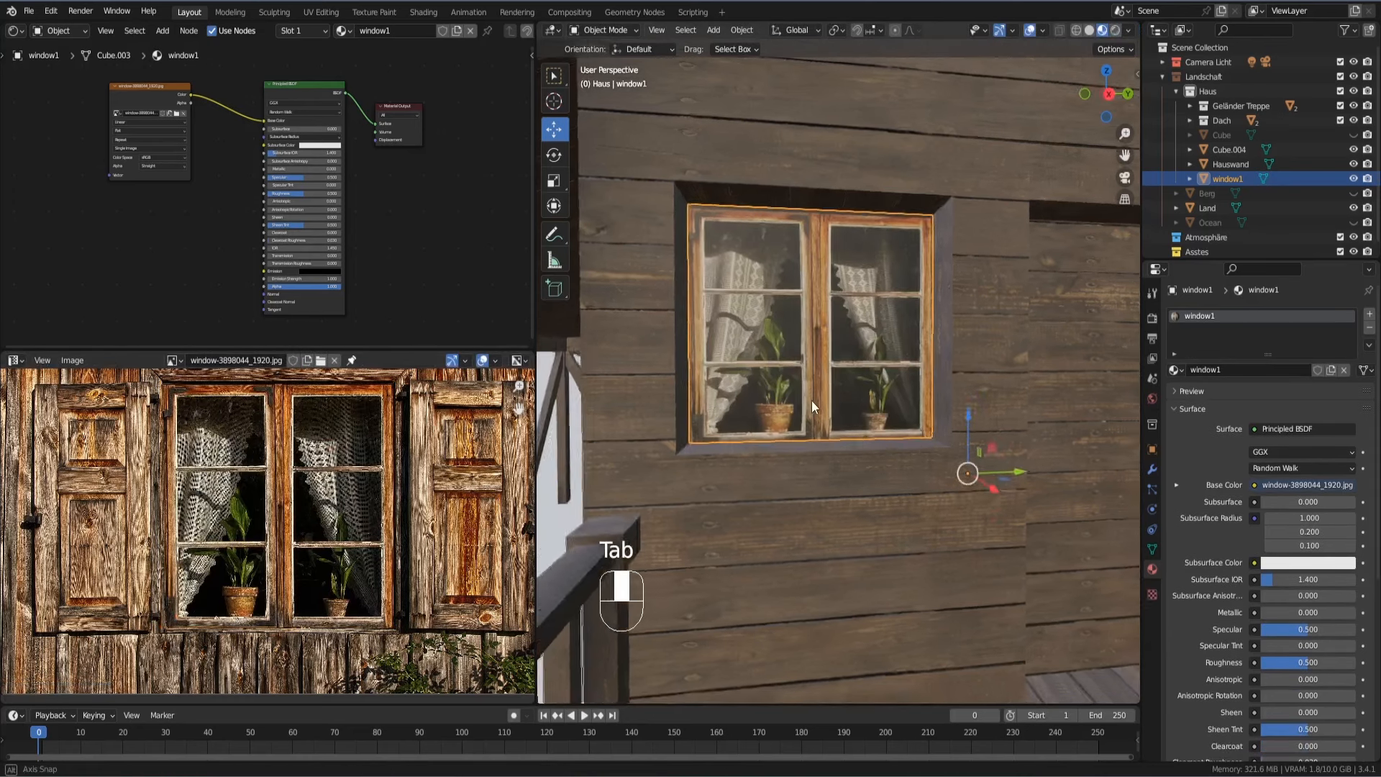
pyautogui.moveTo(811, 400); pyautogui.dragTo(700, 446, button='middle')
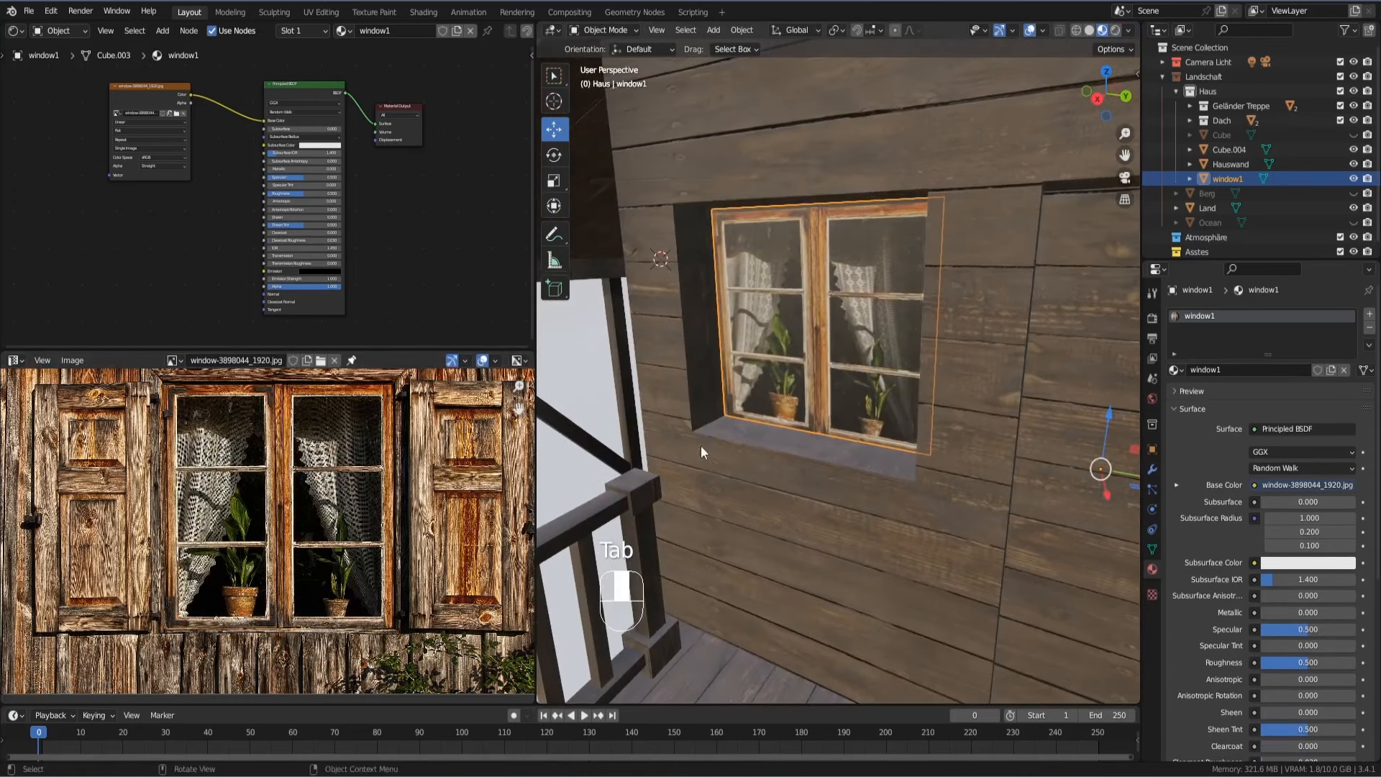
# Step: Fine-tune the position of window1's UV island over the photographed window frame, returning to Object Mode when done
pyautogui.press('Tab')
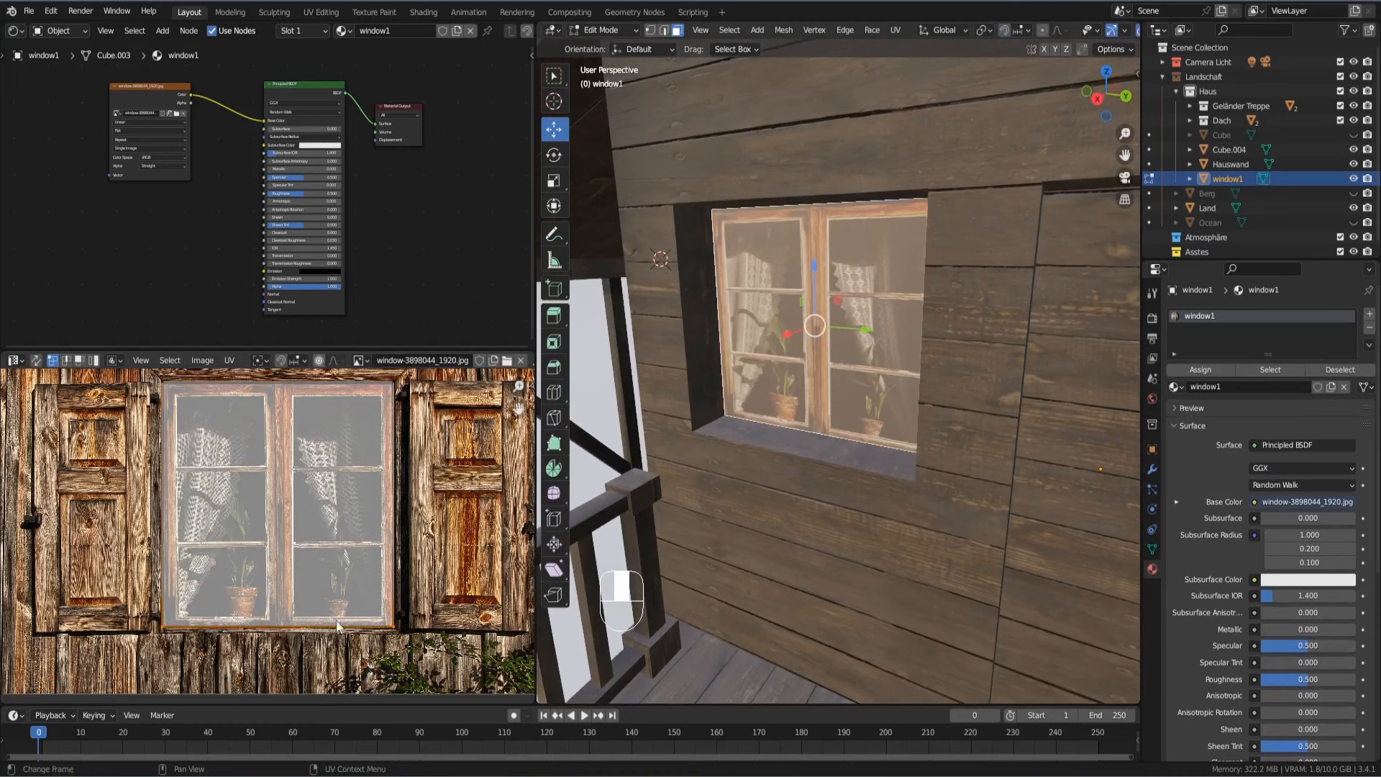
pyautogui.press('g')
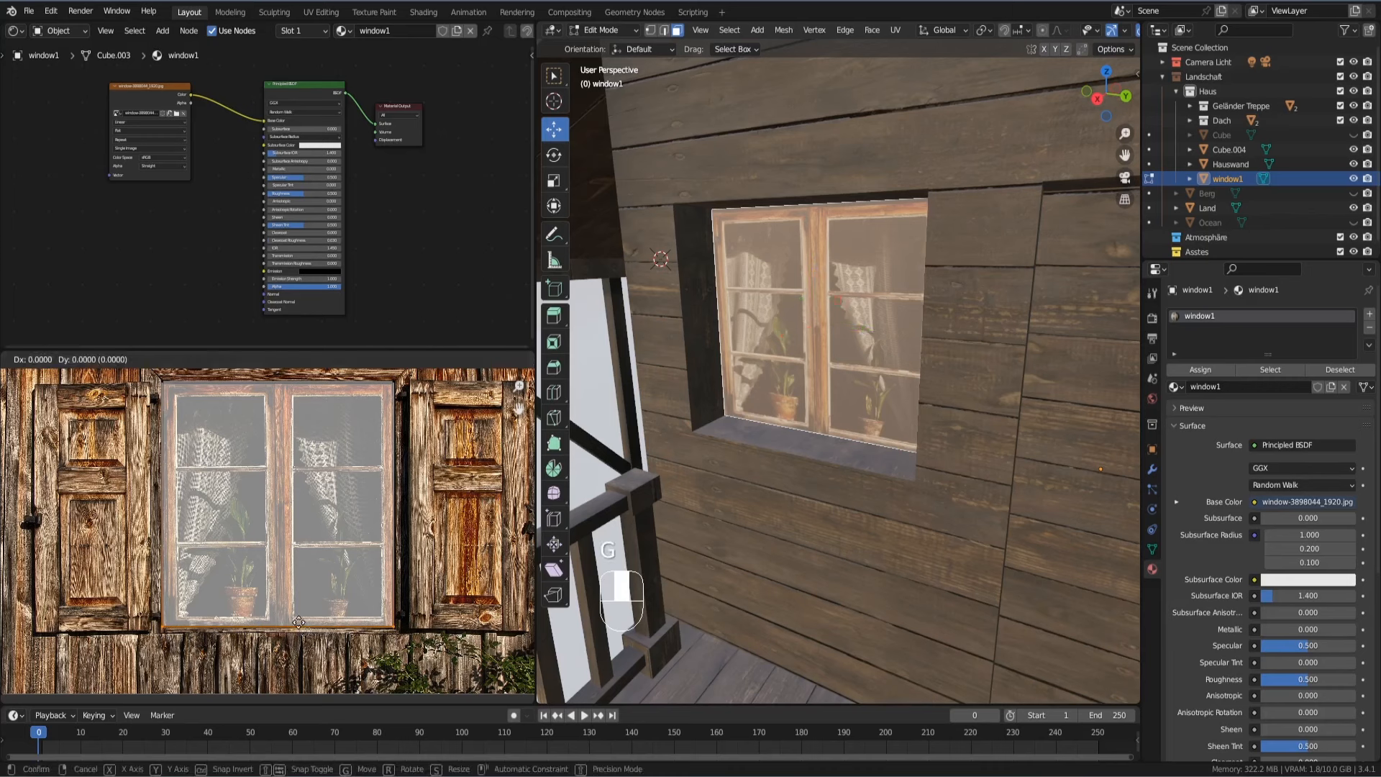
pyautogui.click(301, 676)
pyautogui.keyDown('shift'); pyautogui.scroll(3, 288, 474); pyautogui.keyUp('shift')
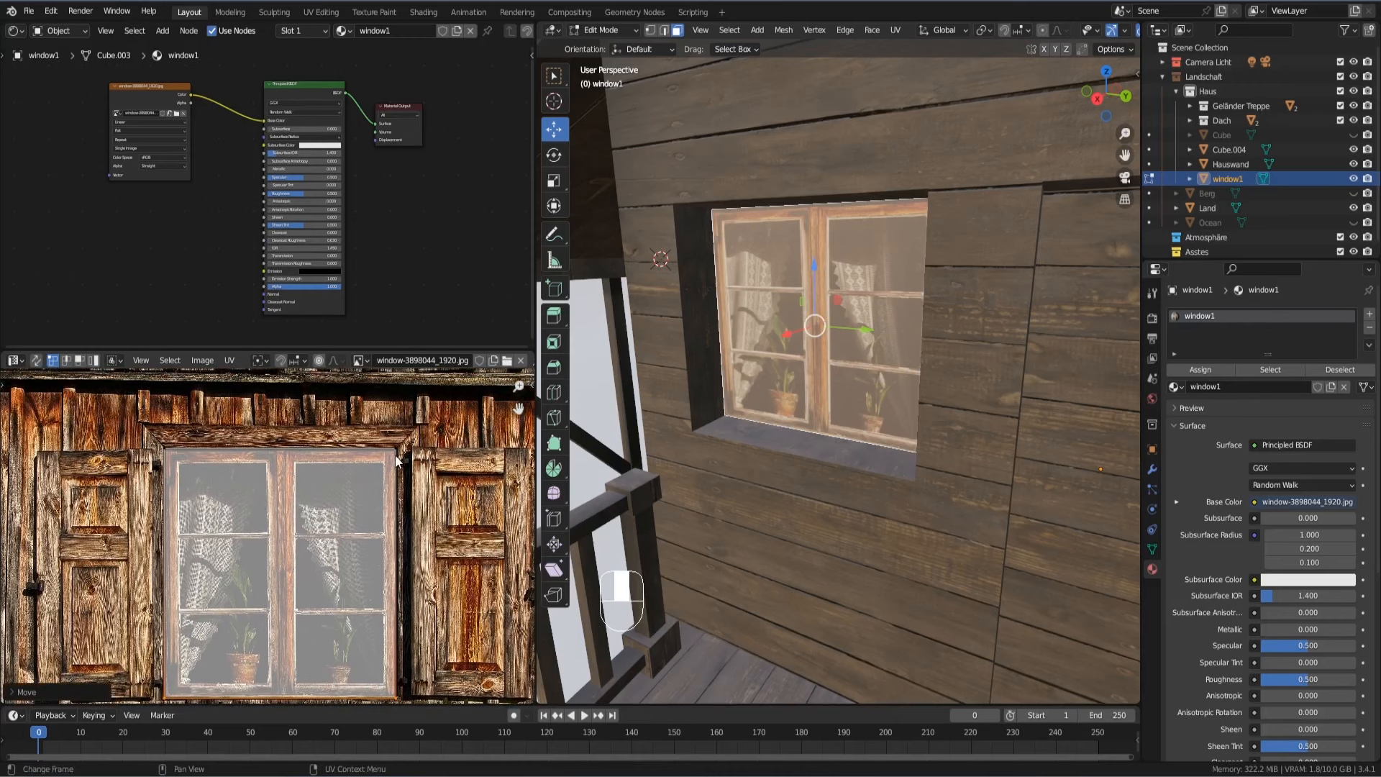
pyautogui.press('Tab')
pyautogui.moveTo(804, 335); pyautogui.dragTo(829, 317, button='middle')
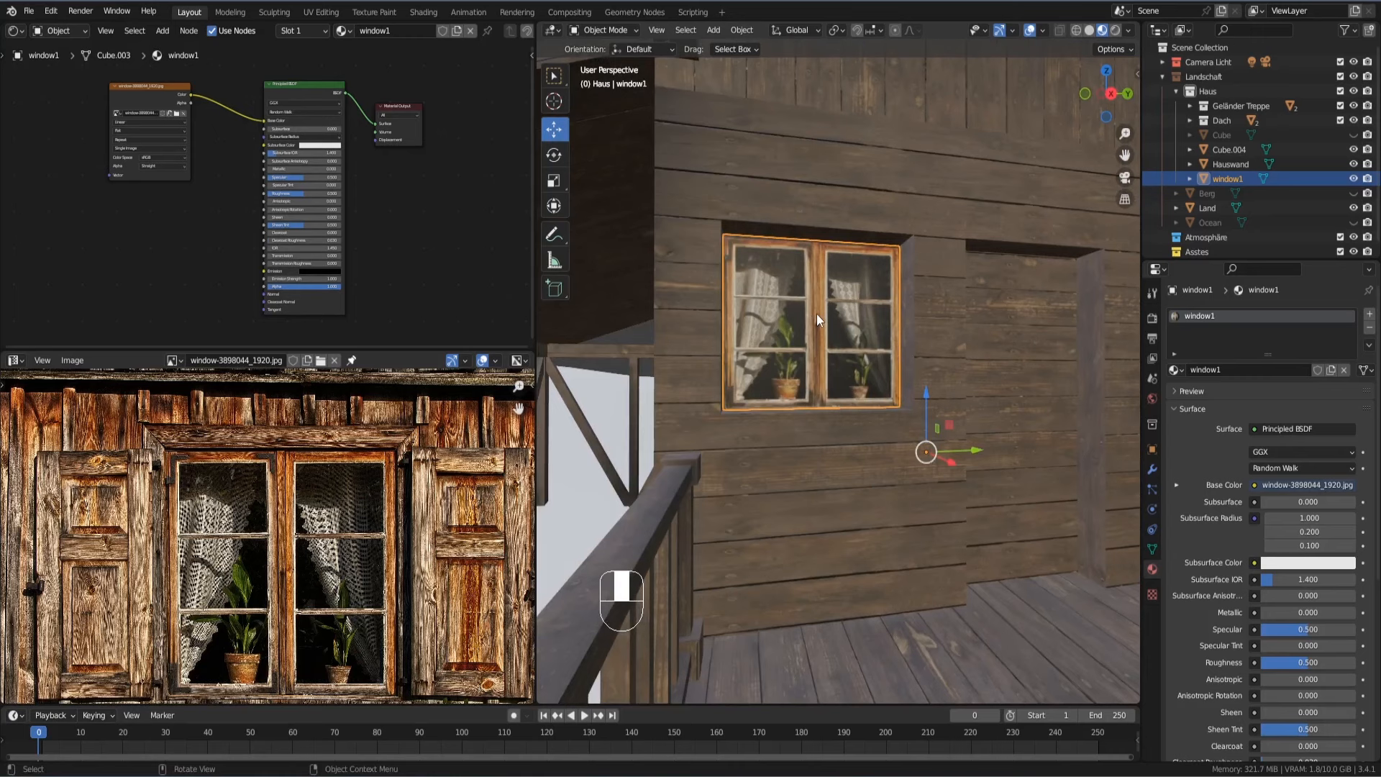
# Step: Isolate window1 in Local View and examine its fitted window texture from several angles
pyautogui.moveTo(817, 313); pyautogui.dragTo(821, 314, button='middle')
pyautogui.press('KP_Divide')
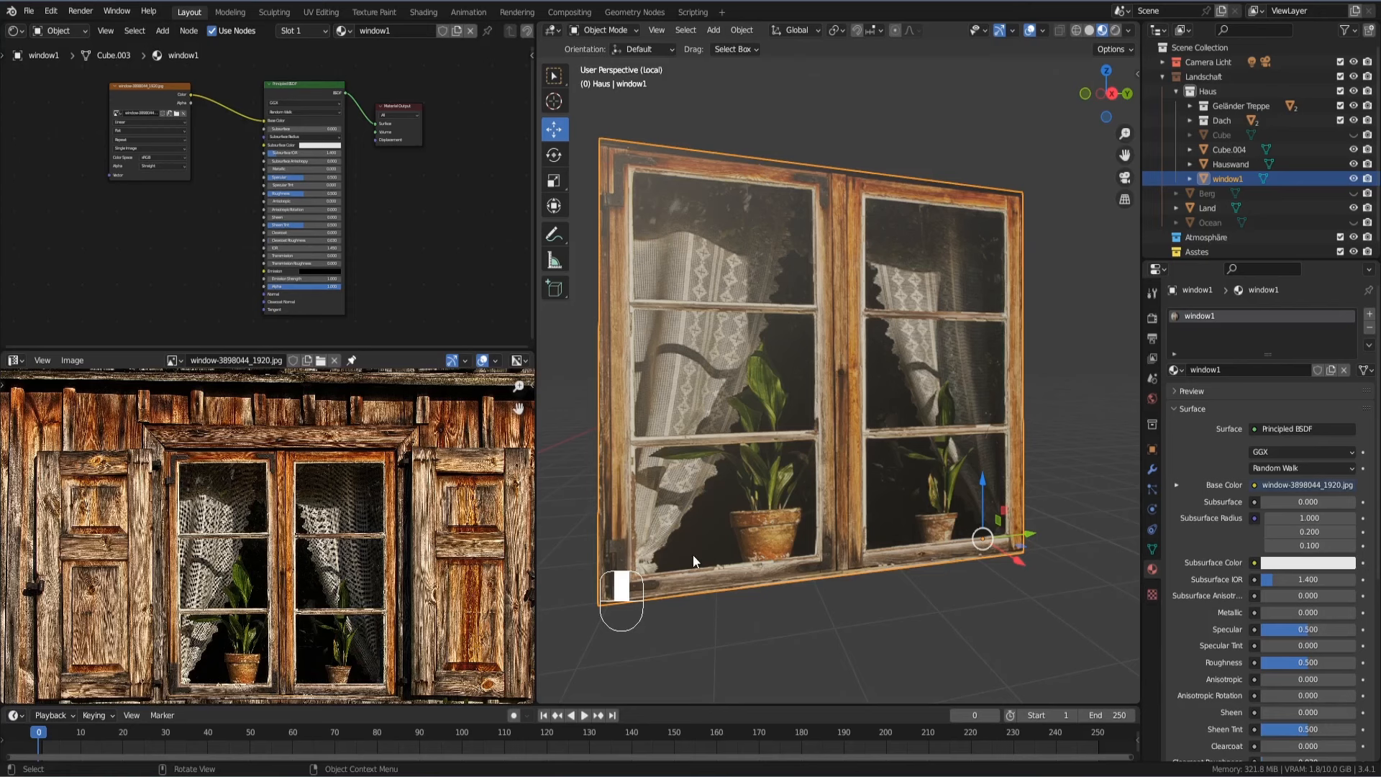
pyautogui.press('KP_Divide')
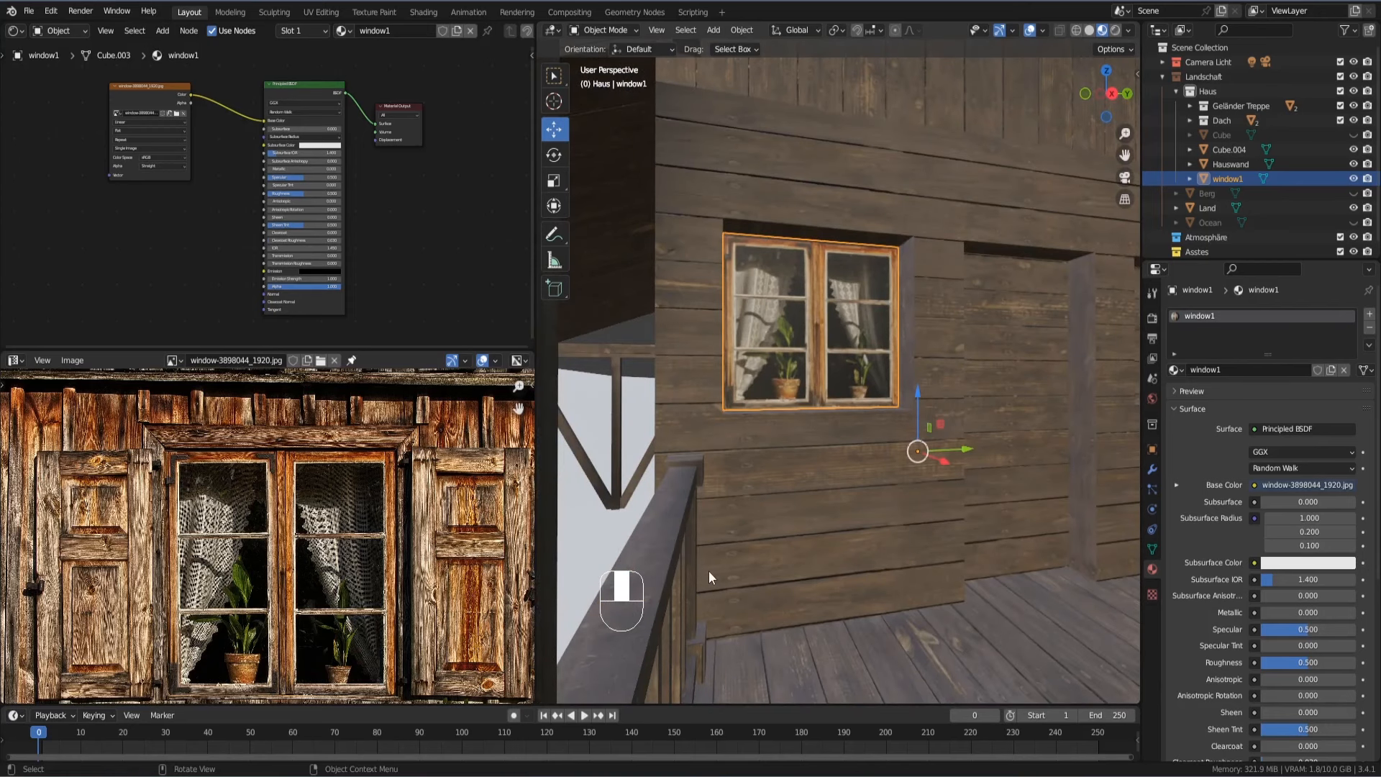
pyautogui.press('KP_Divide')
pyautogui.moveTo(813, 483); pyautogui.dragTo(869, 440, button='middle')
pyautogui.moveTo(866, 375); pyautogui.dragTo(837, 372, button='middle')
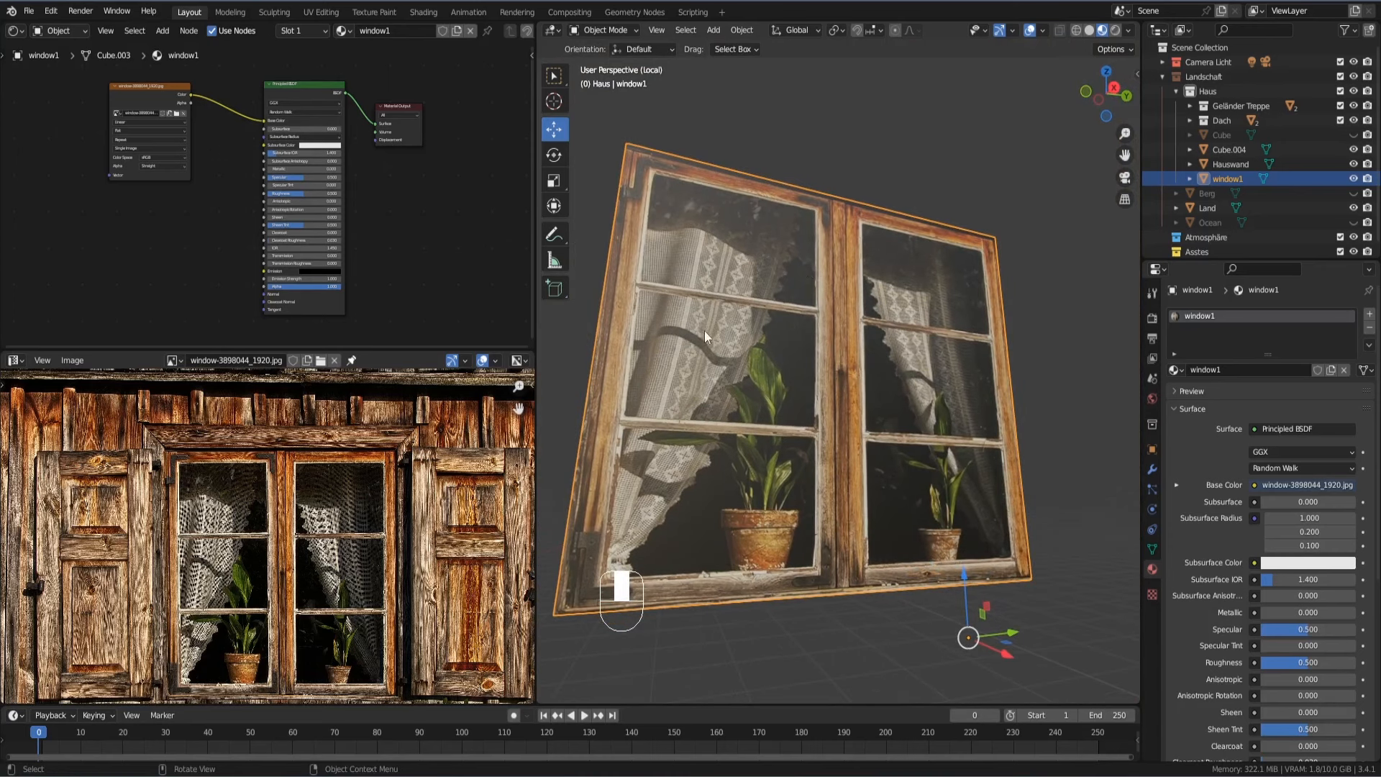
pyautogui.moveTo(801, 409); pyautogui.dragTo(806, 304, button='middle')
pyautogui.moveTo(807, 417); pyautogui.dragTo(817, 390, button='middle')
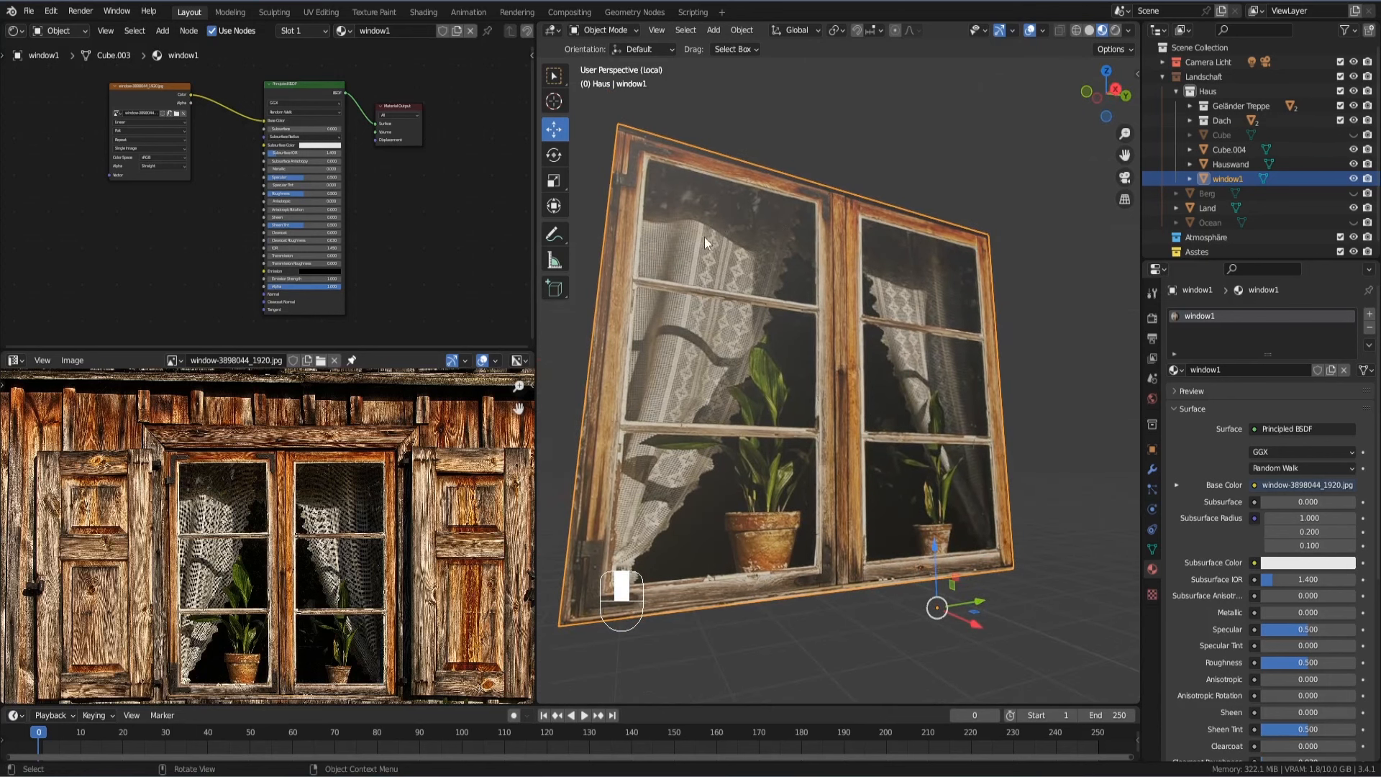
pyautogui.moveTo(814, 249)
pyautogui.mouseDown(button='middle')
pyautogui.moveTo(818, 262)
pyautogui.moveTo(831, 252)
pyautogui.mouseUp(button='middle')
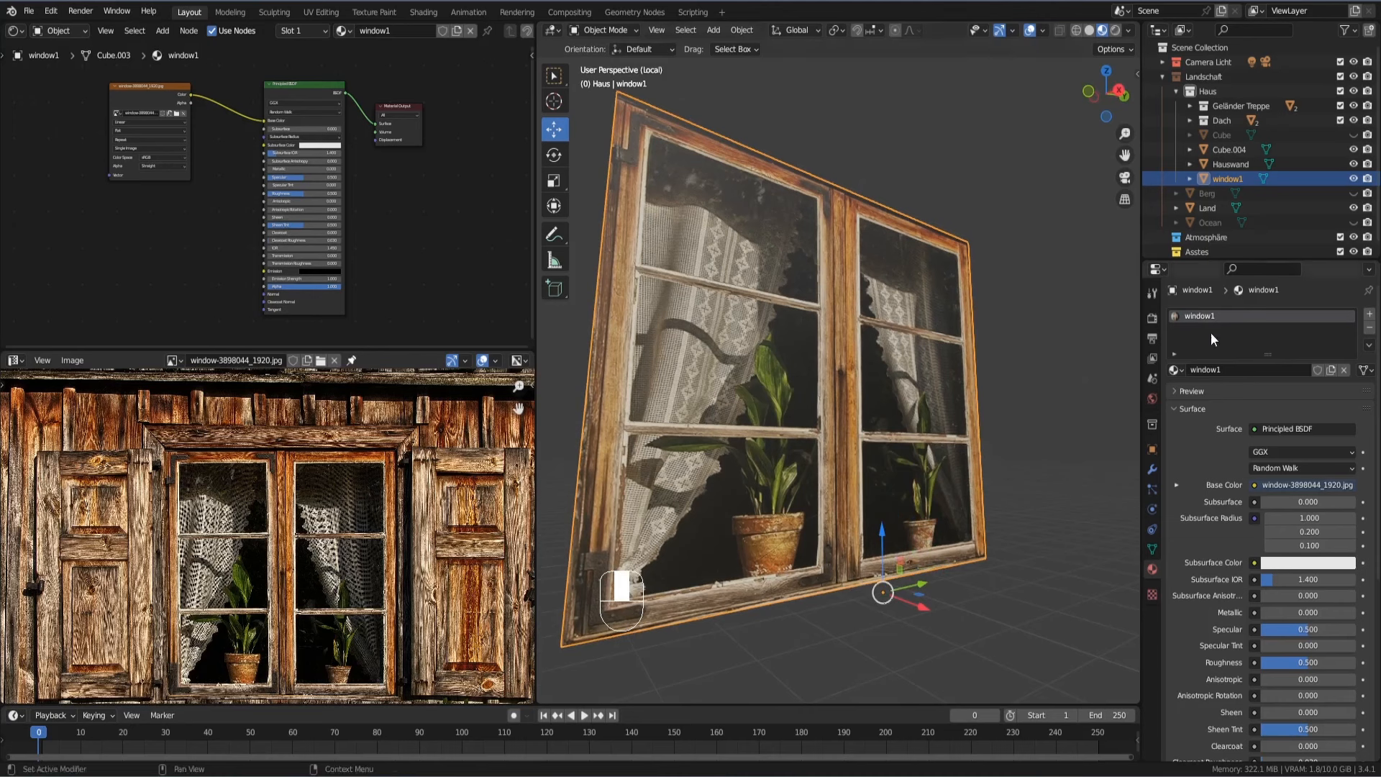
pyautogui.moveTo(802, 307); pyautogui.dragTo(813, 351, button='middle')
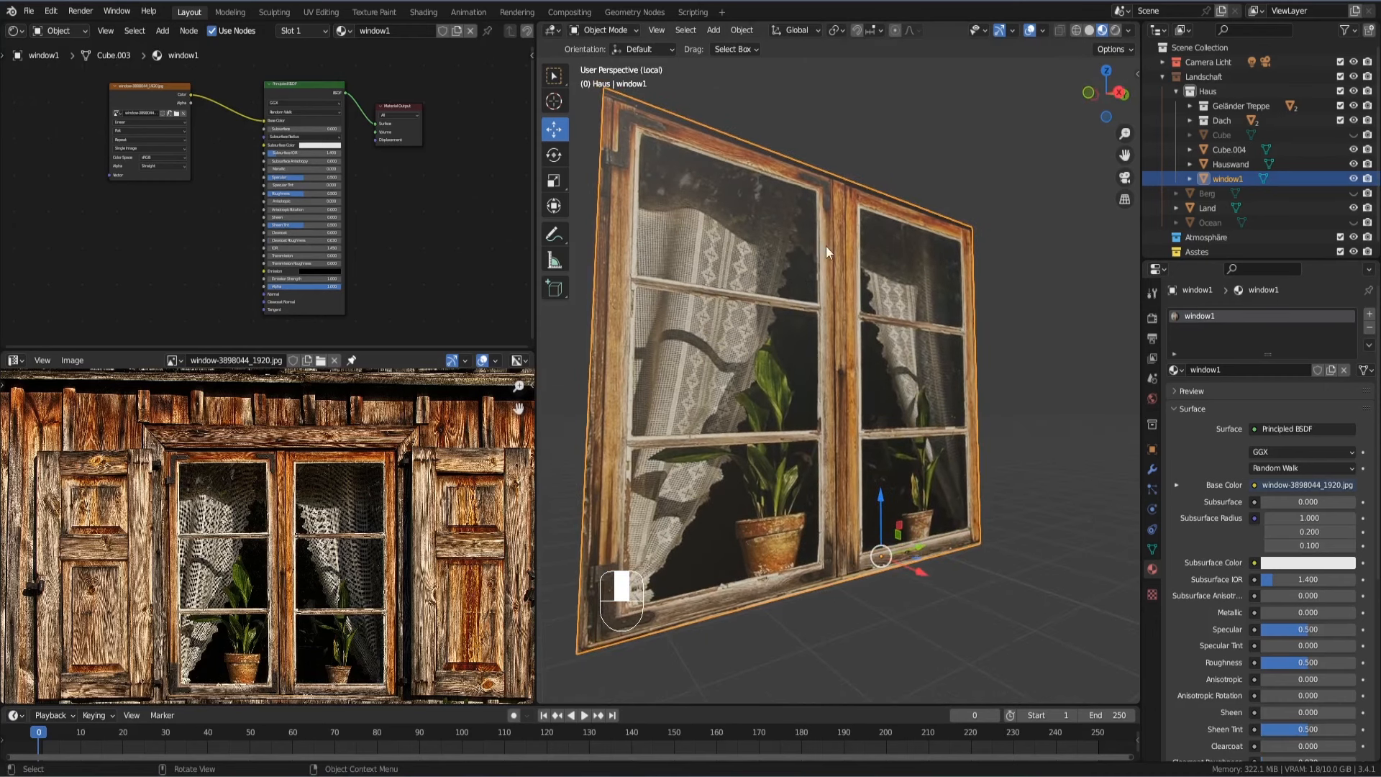
# Step: Add a horizontal loop cut to window1 in Edit Mode and slide it to the upper edge of the glass panes
pyautogui.press('Tab')
pyautogui.moveTo(823, 257); pyautogui.dragTo(822, 291, button='middle')
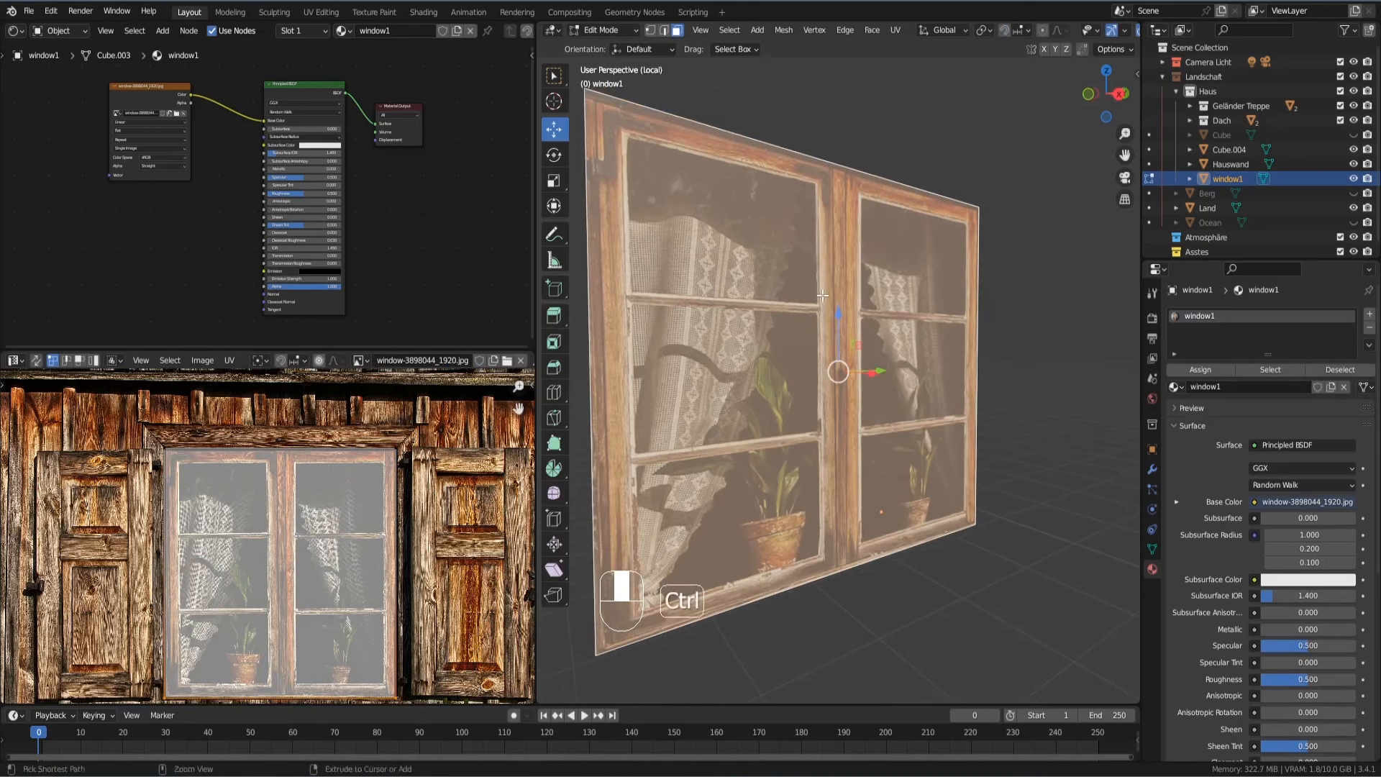
pyautogui.hotkey('ctrl', 'r')
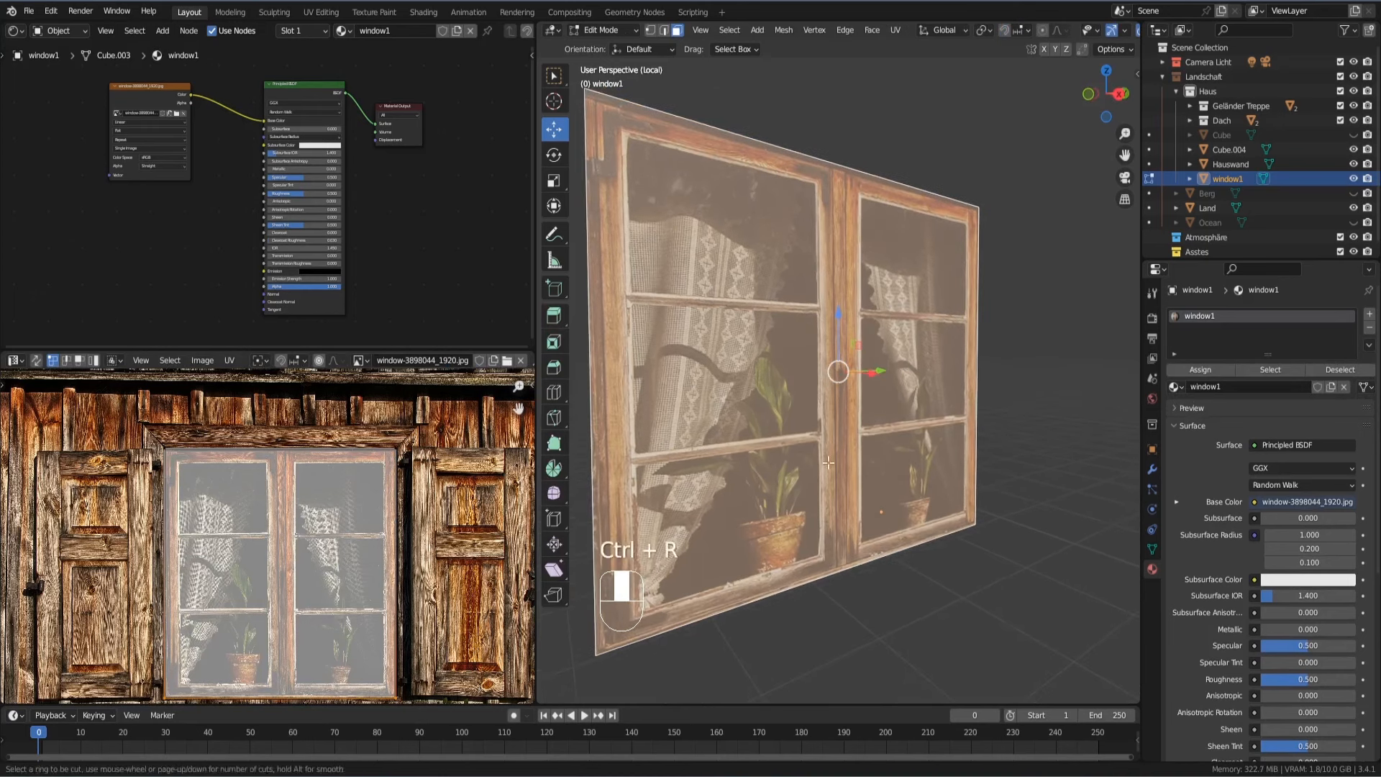
pyautogui.click(986, 448)
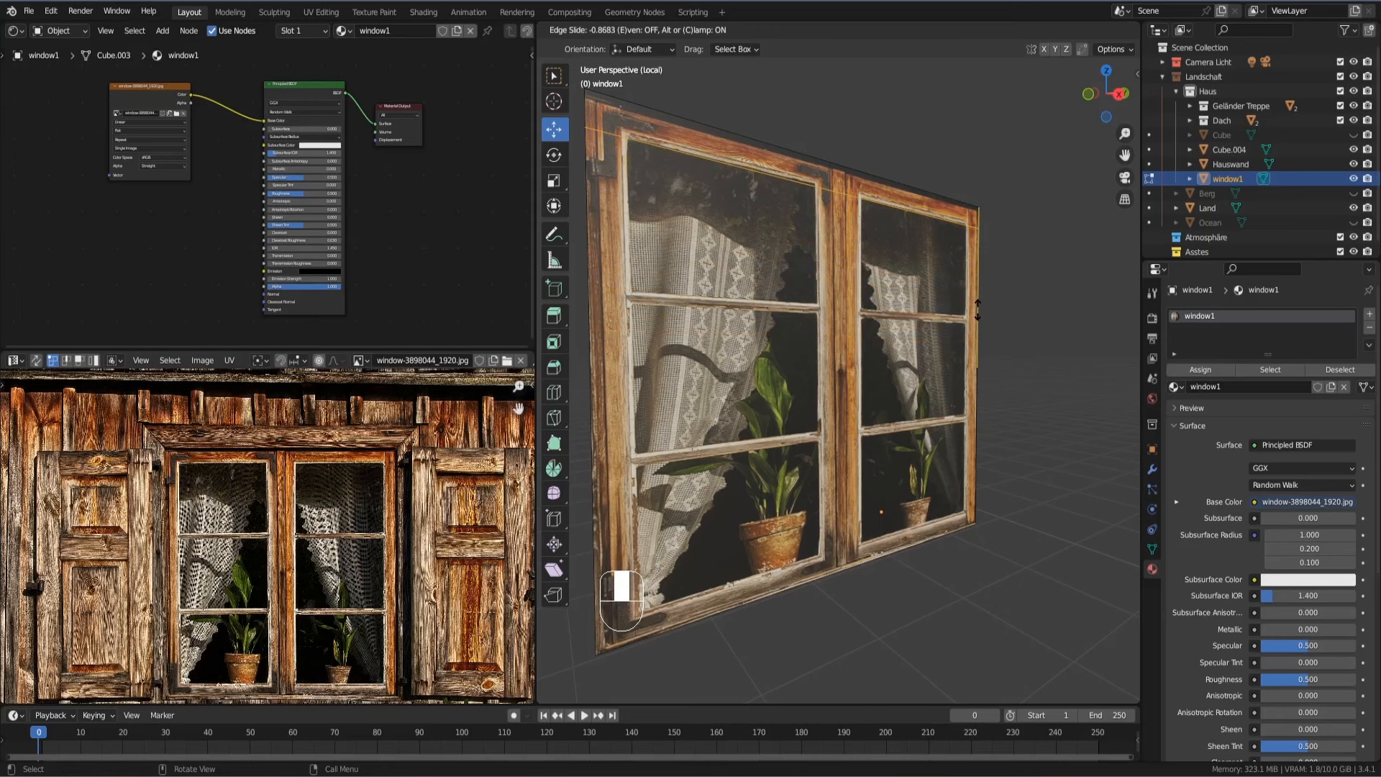
pyautogui.click(978, 310)
pyautogui.moveTo(976, 308); pyautogui.dragTo(907, 318, button='middle')
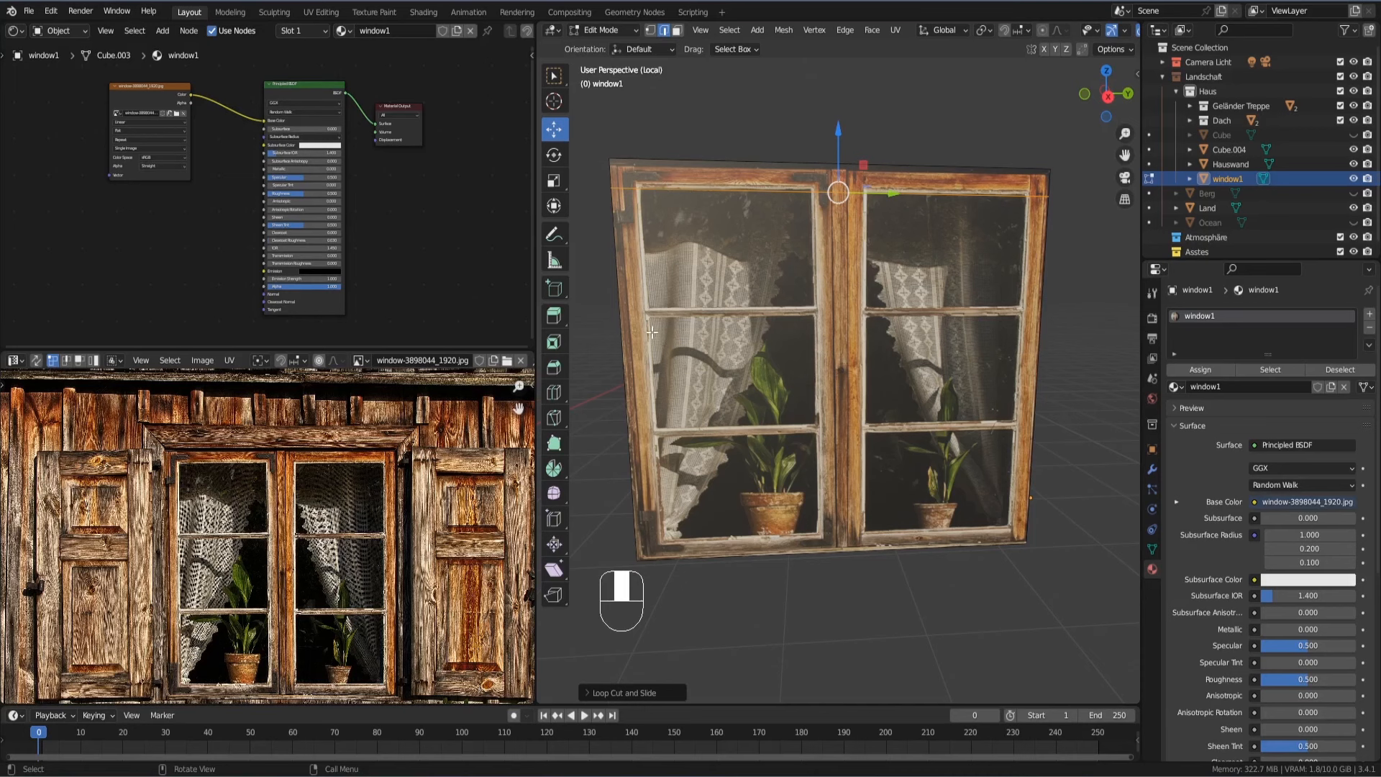
pyautogui.moveTo(660, 324); pyautogui.dragTo(722, 187, button='middle')
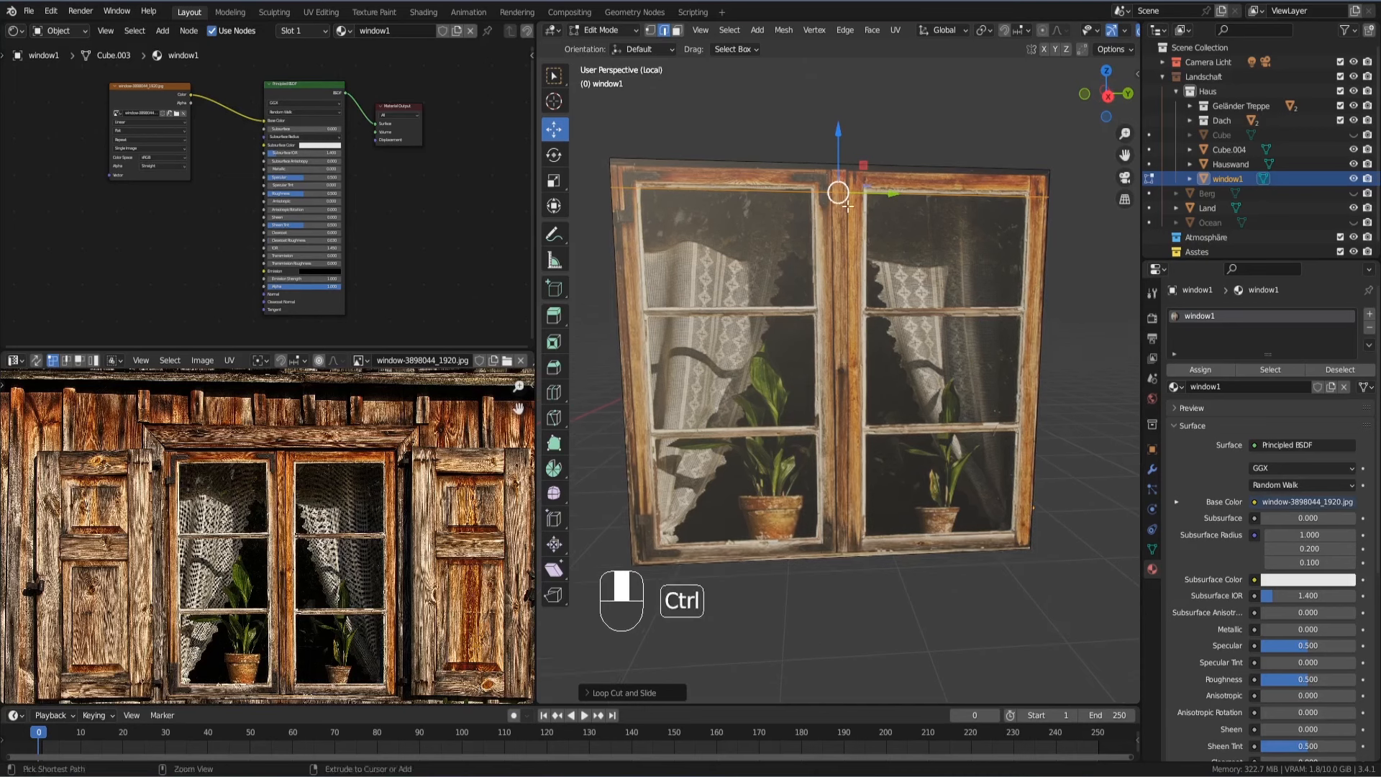
# Step: Add two vertical loop cuts, aligning them with the outer and inner edges of the left casement's panes
pyautogui.hotkey('ctrl', 'r')
pyautogui.click(827, 191)
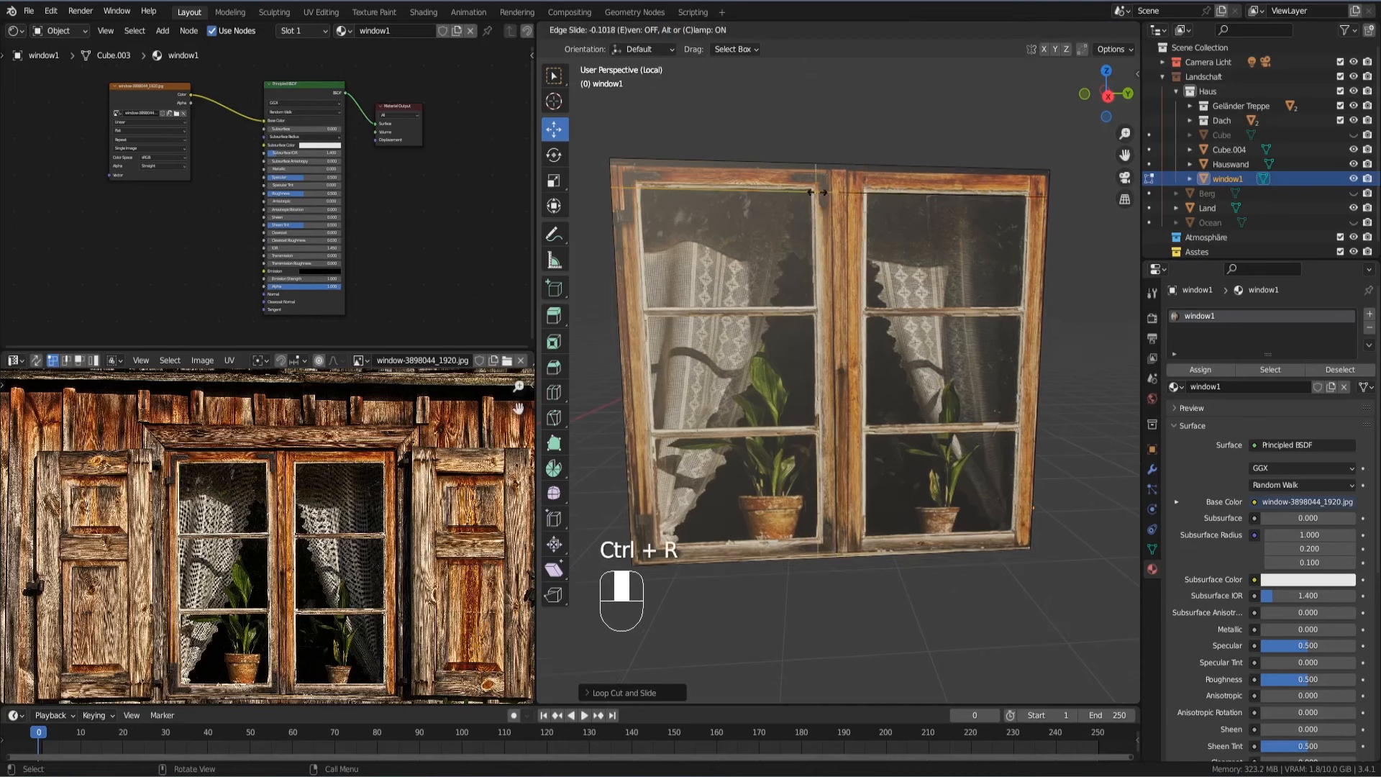
pyautogui.click(648, 222)
pyautogui.hotkey('ctrl', 'r')
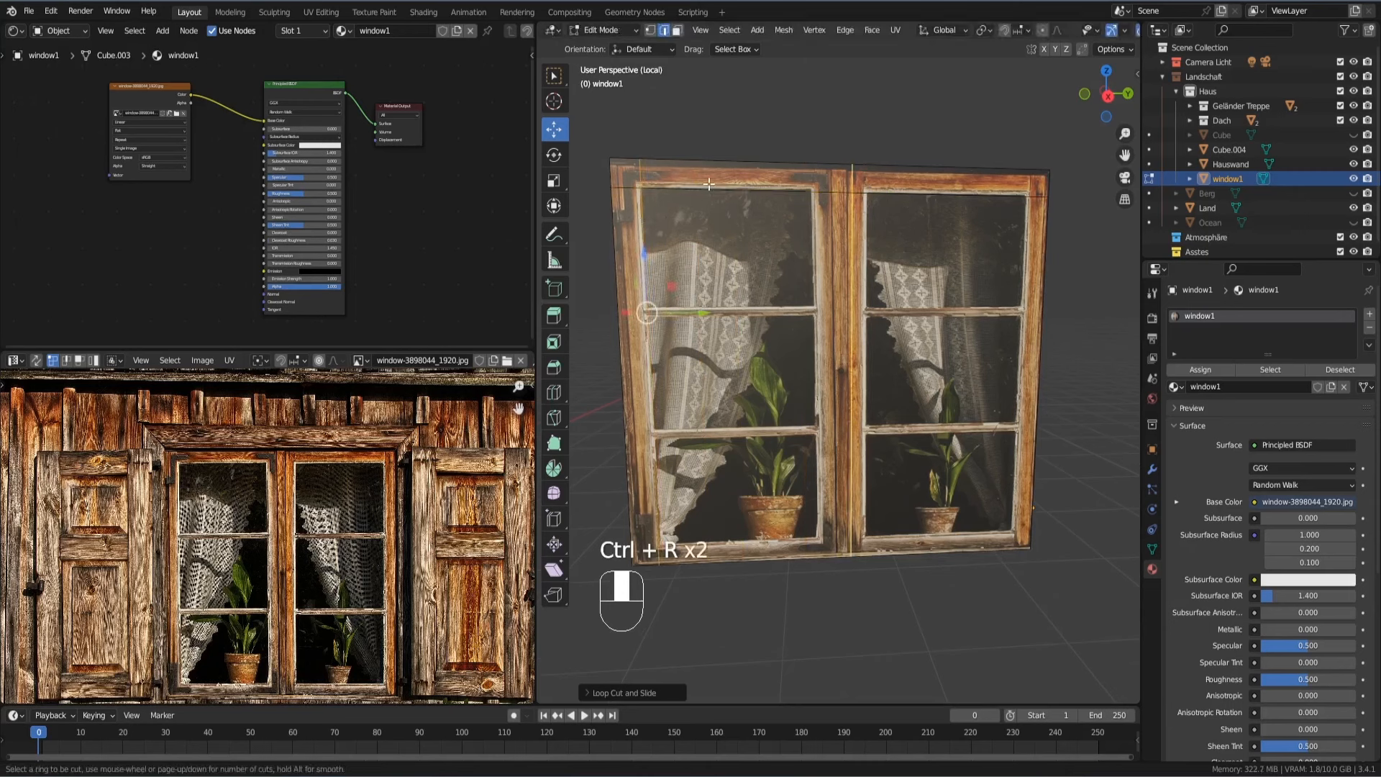
pyautogui.click(702, 183)
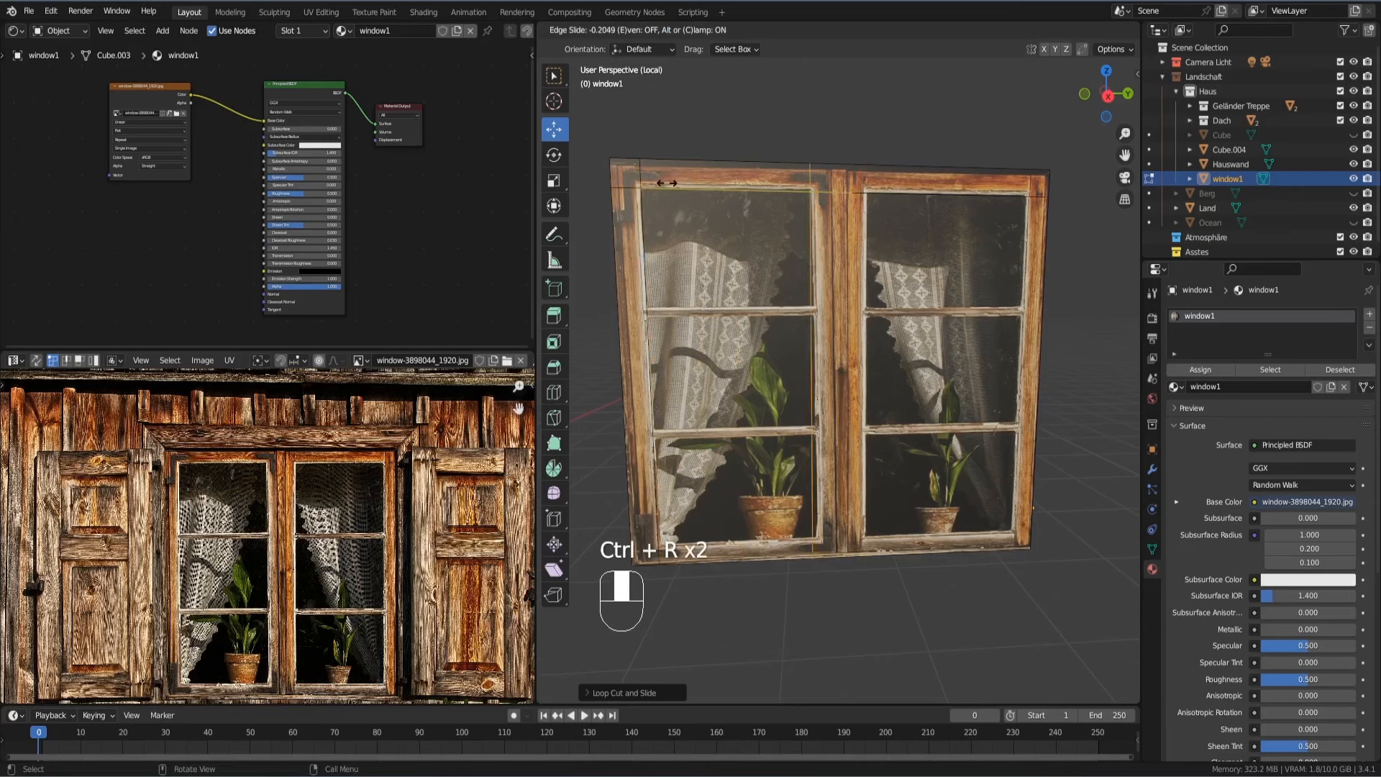
pyautogui.click(670, 181)
# Step: Add two vertical loop cuts, aligning them with the inner and outer edges of the right casement's panes
pyautogui.hotkey('ctrl', 'r')
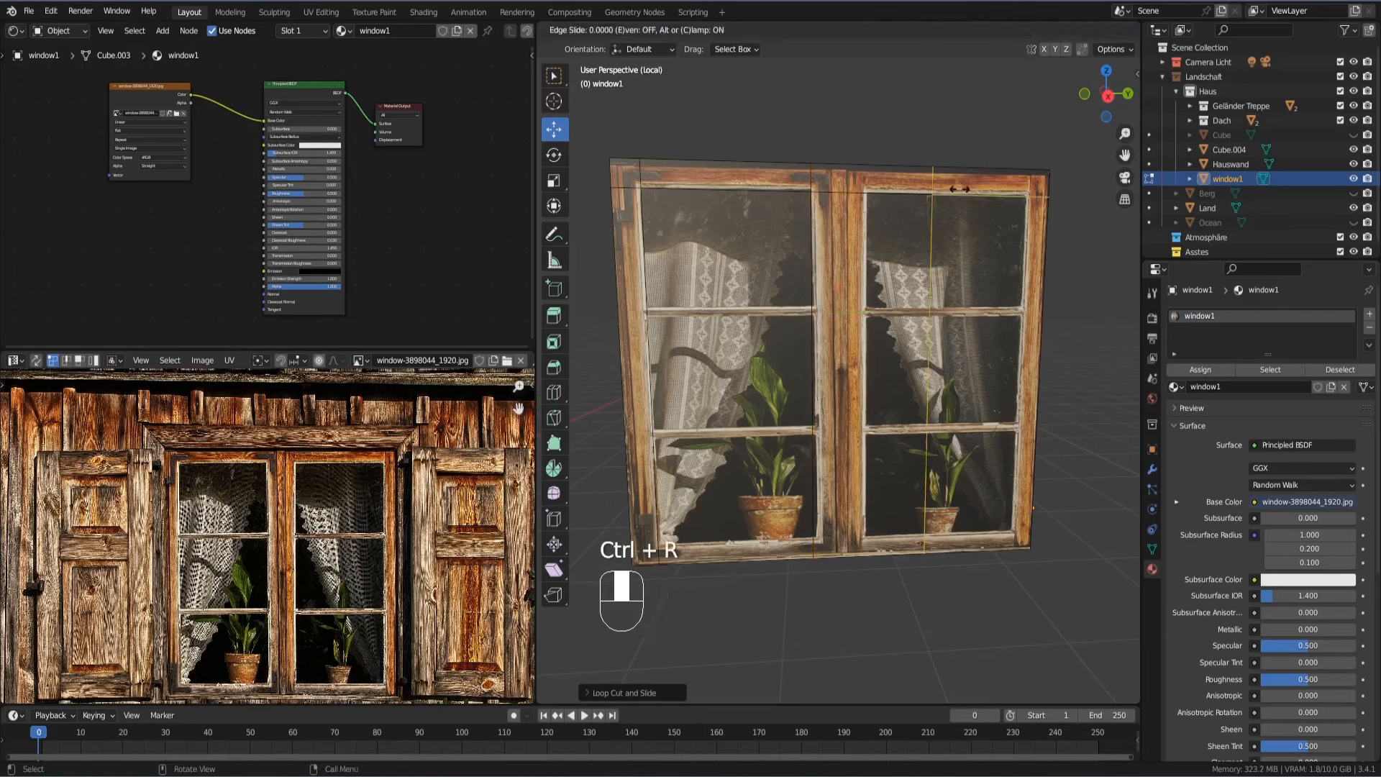
pyautogui.click(935, 190)
pyautogui.click(894, 198)
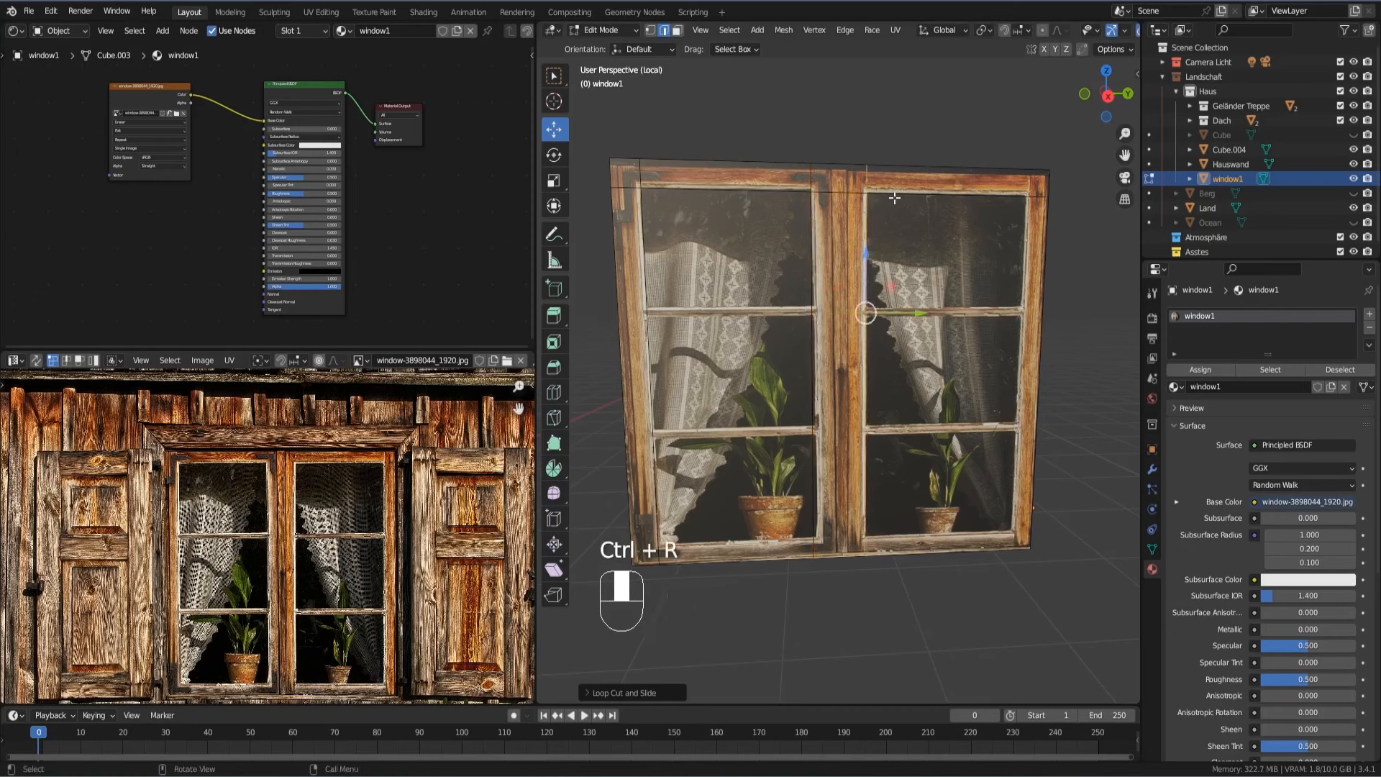
pyautogui.hotkey('ctrl', 'r')
pyautogui.click(991, 195)
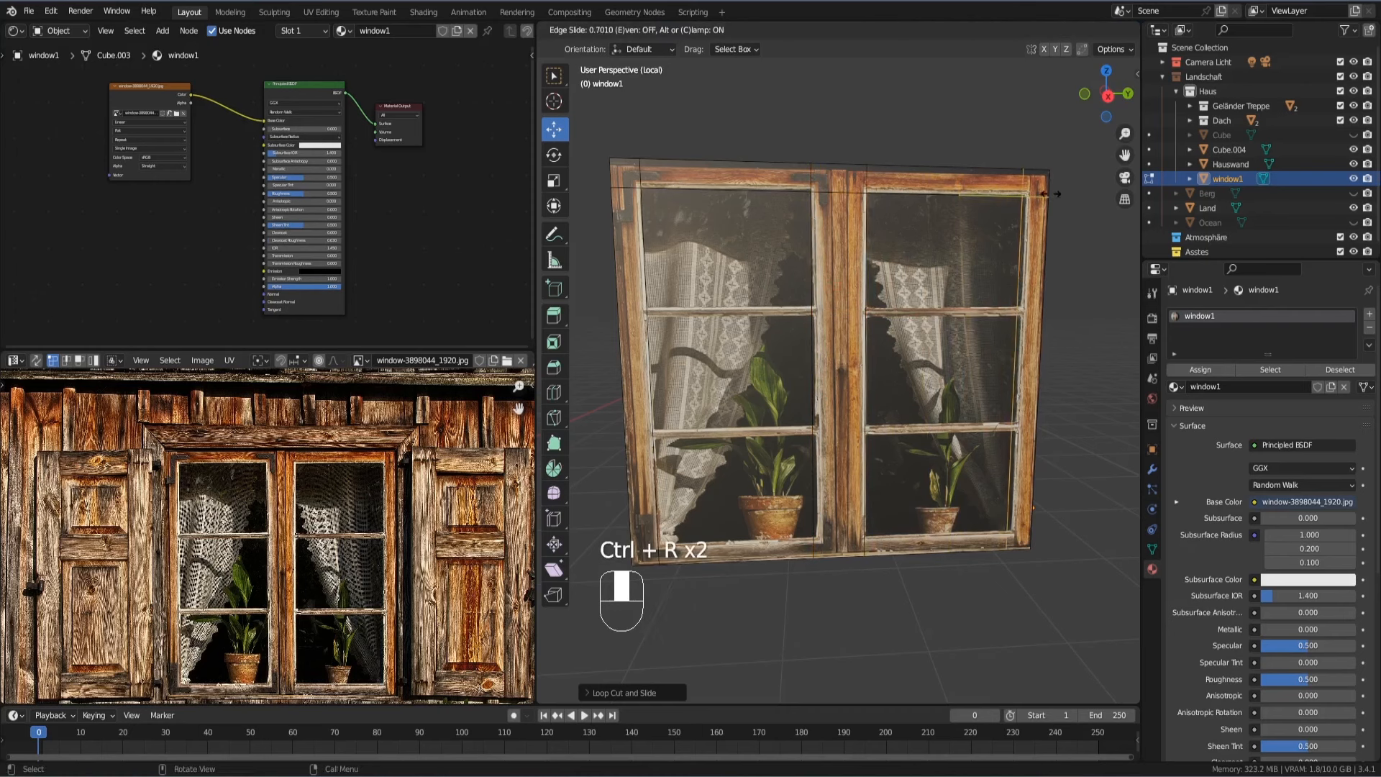
pyautogui.click(1055, 194)
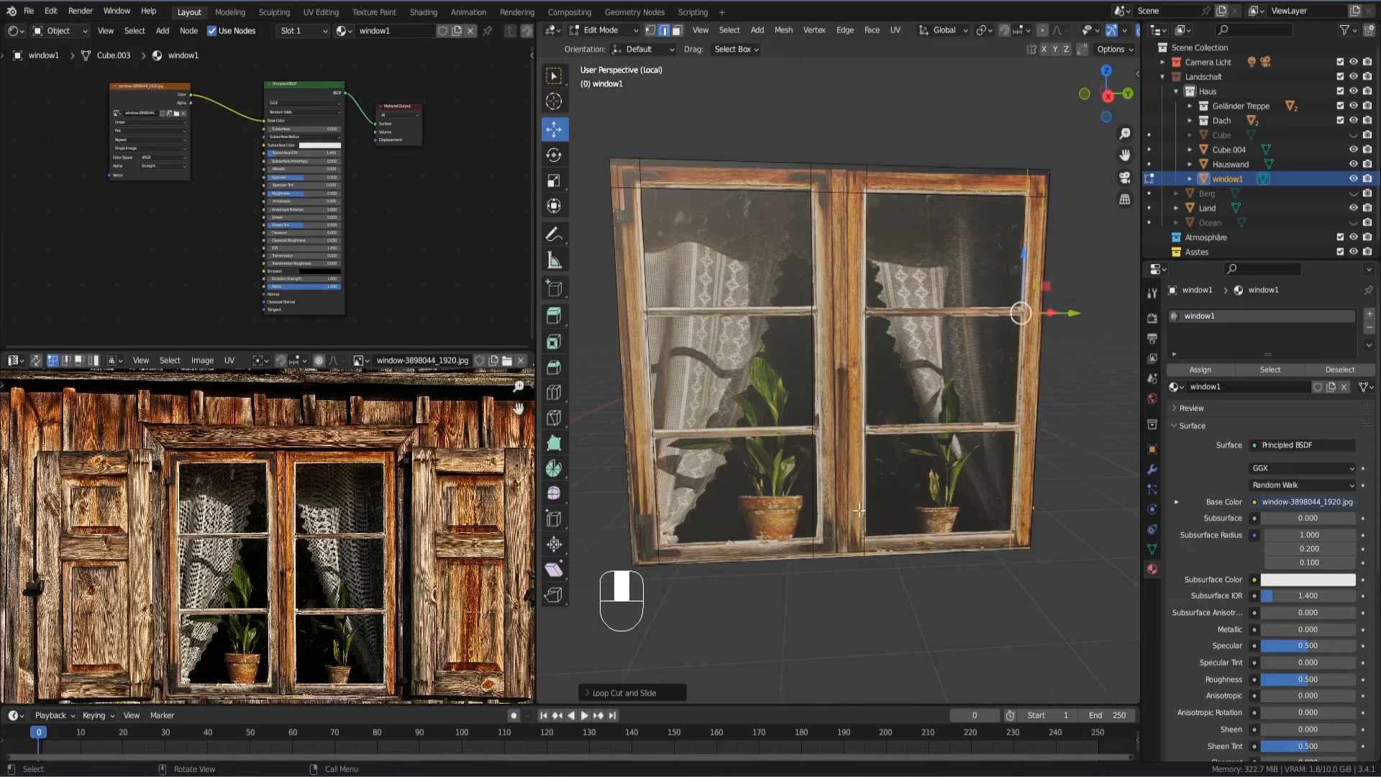
# Step: Add a horizontal loop cut and slide it to the lower edge of the bottom panes
pyautogui.moveTo(860, 511); pyautogui.dragTo(859, 485, button='middle')
pyautogui.hotkey('ctrl', 'r')
pyautogui.click(873, 542)
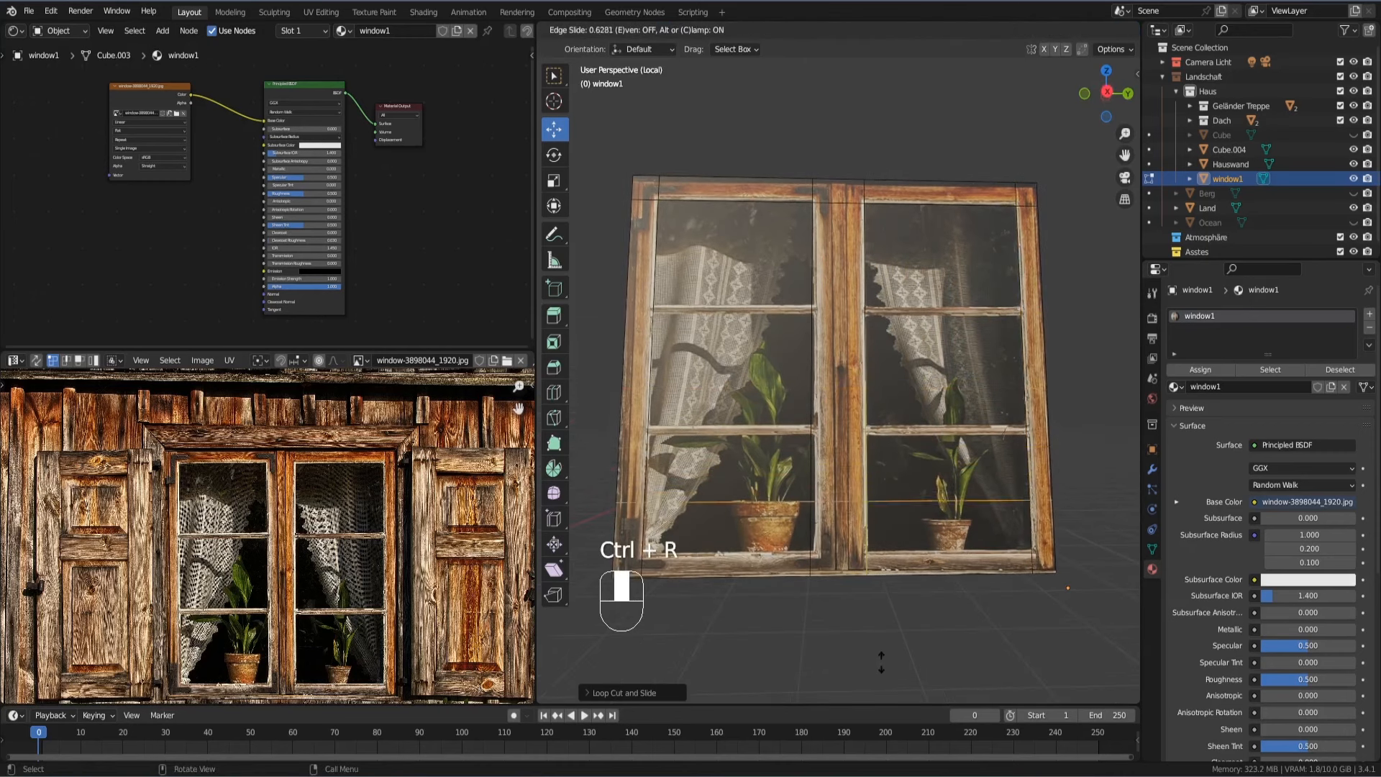
pyautogui.click(893, 18)
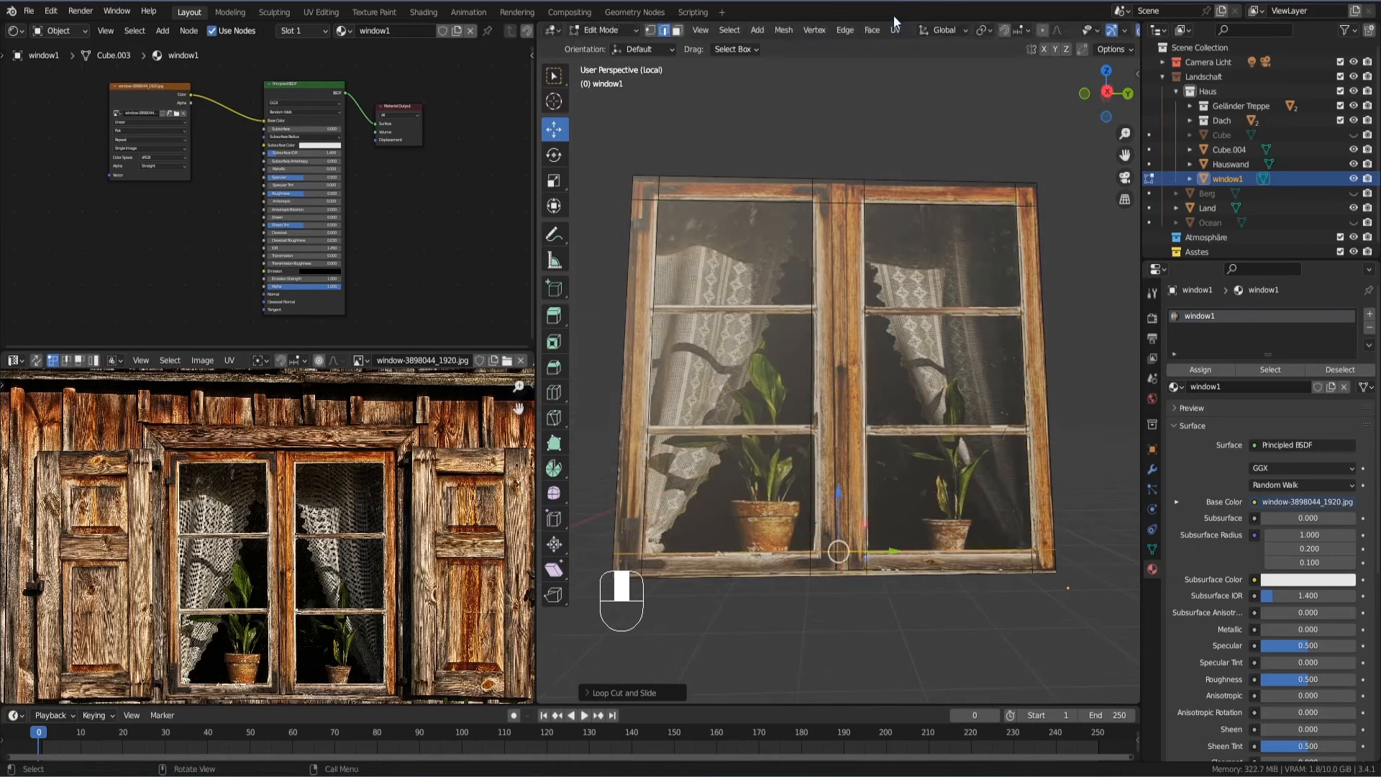
pyautogui.moveTo(904, 364); pyautogui.dragTo(889, 332, button='middle')
pyautogui.moveTo(888, 332); pyautogui.dragTo(911, 410, button='middle')
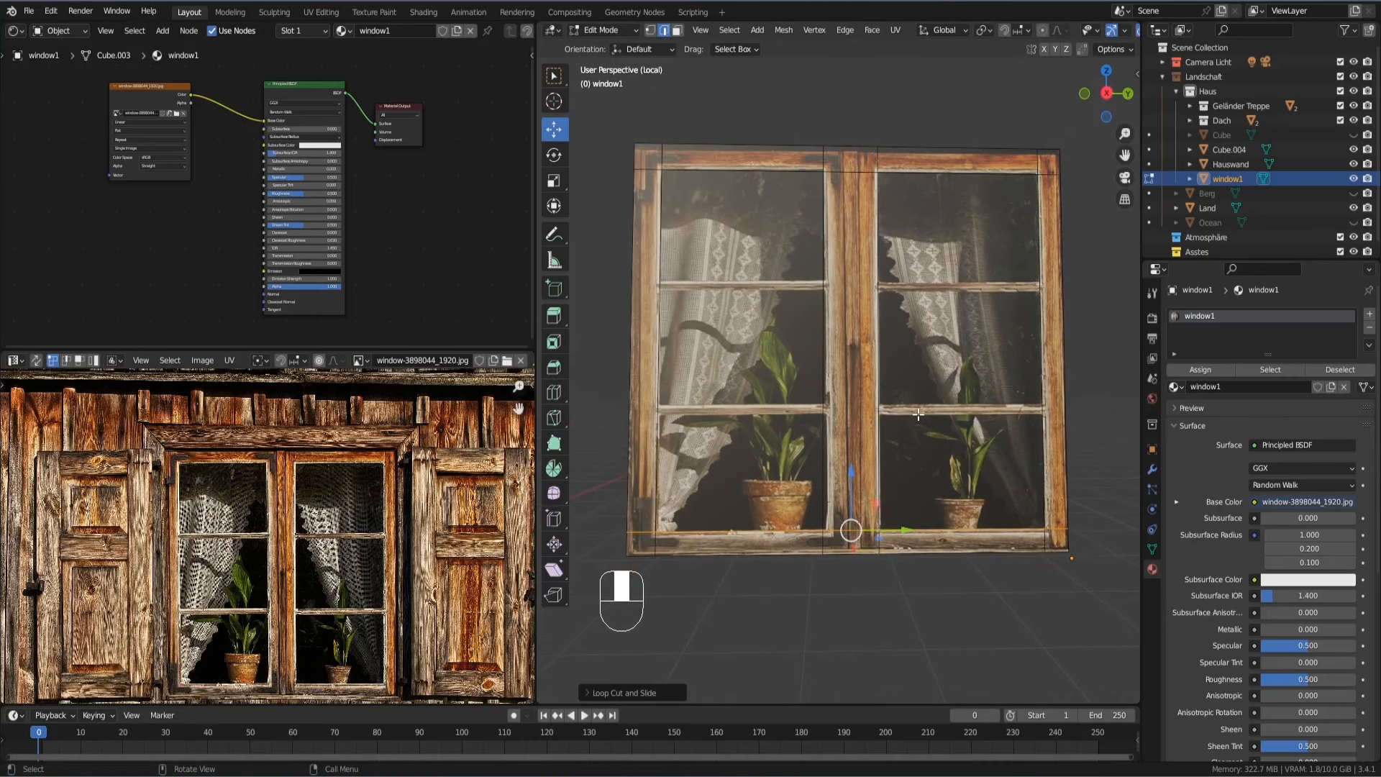
# Step: Add a horizontal loop cut and slide it onto the window's upper crossbar
pyautogui.press('ctrl')
pyautogui.hotkey('ctrl', 'r')
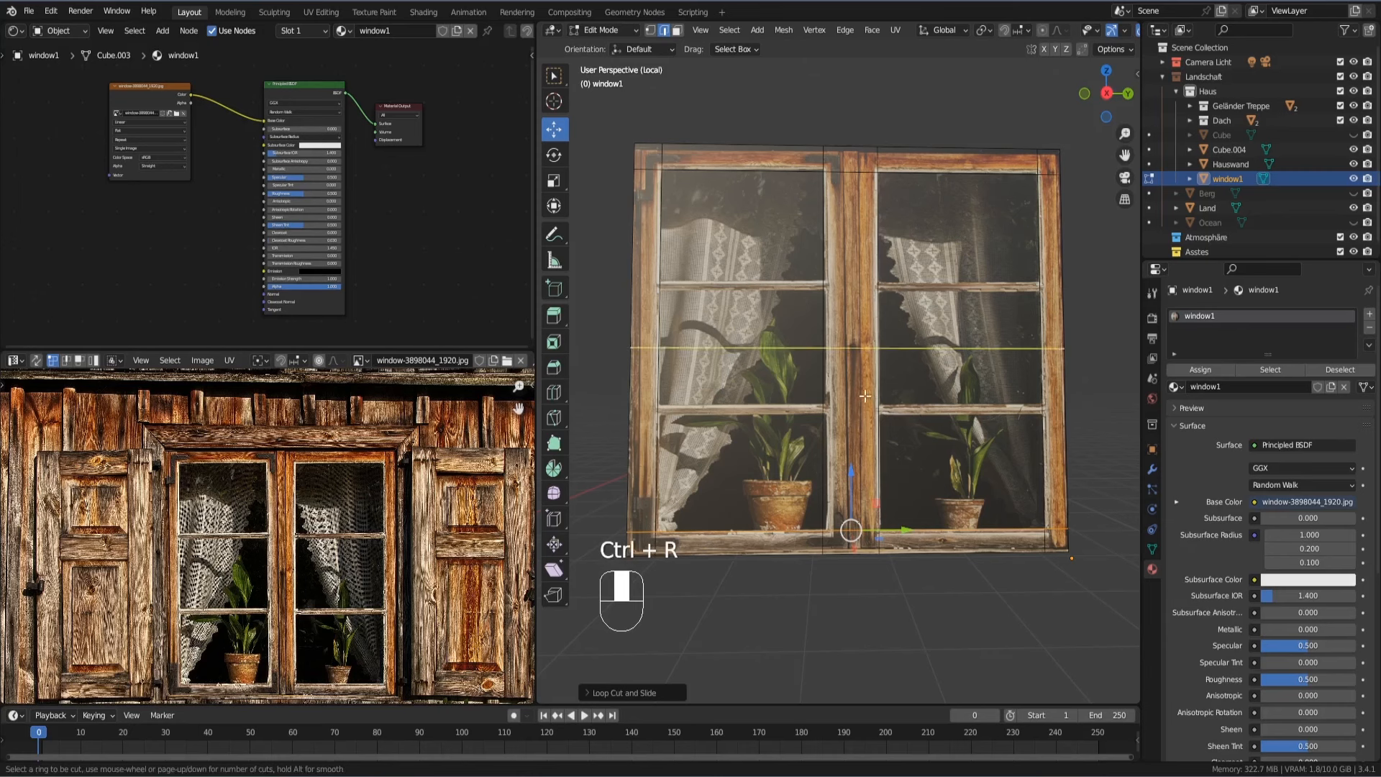
pyautogui.click(856, 396)
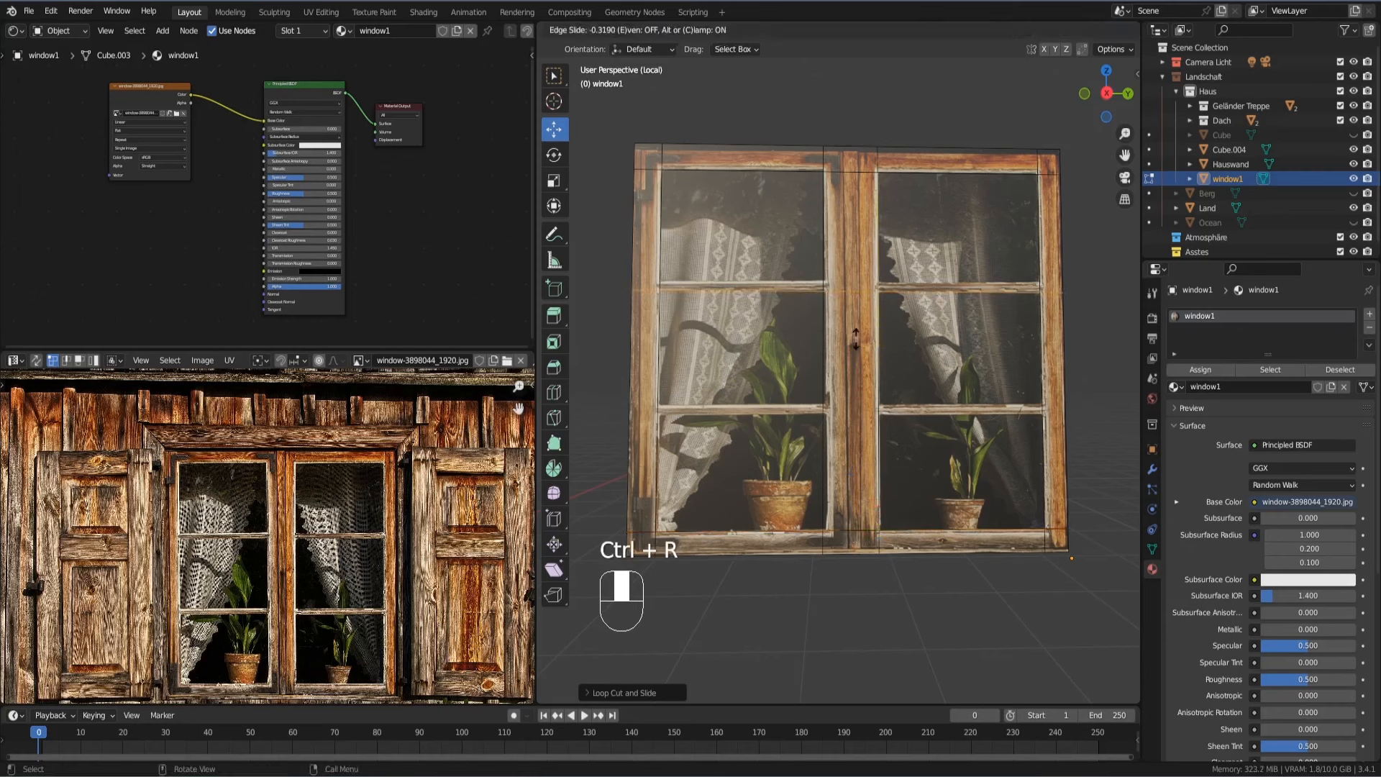
pyautogui.moveTo(857, 337); pyautogui.dragTo(861, 332)
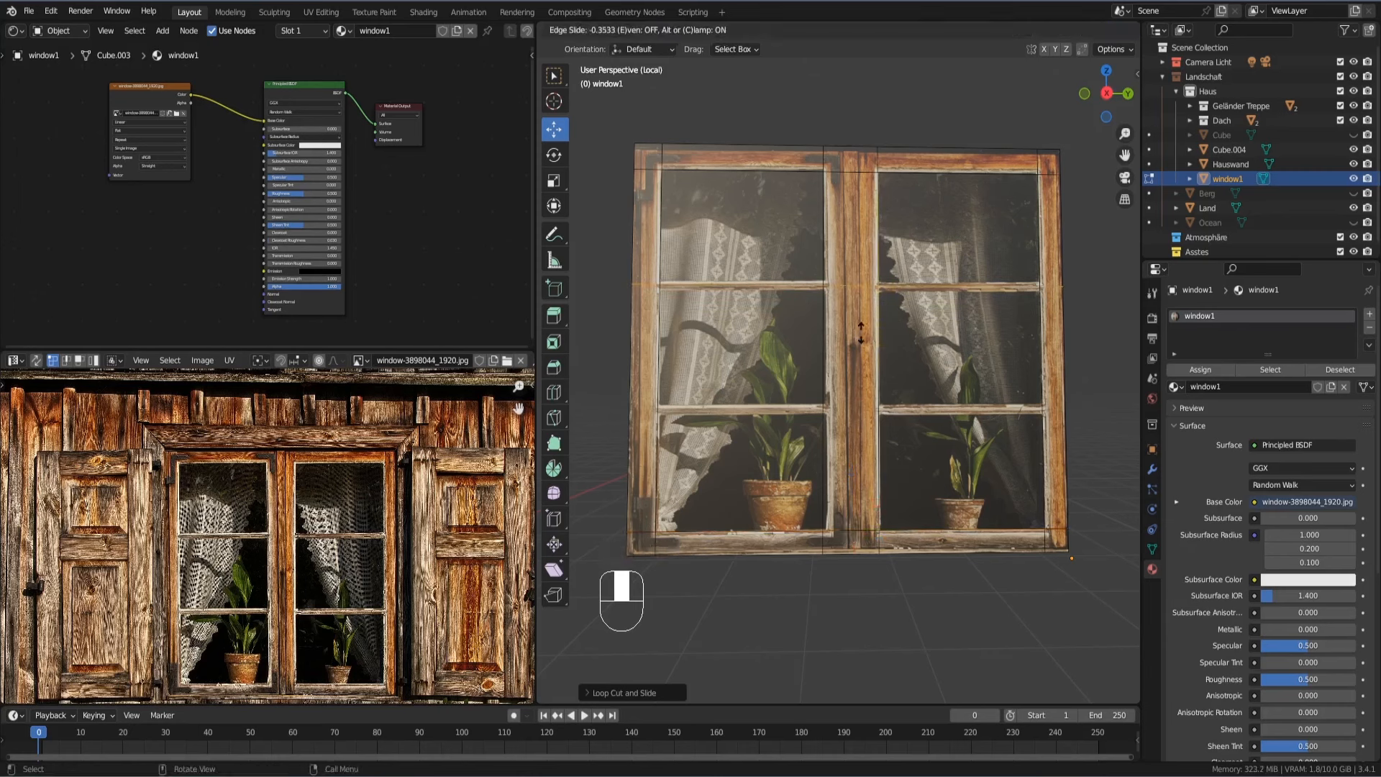
pyautogui.click(861, 332)
# Step: Bevel the upper crossbar's edge loop into two loops matching the bar's thickness
pyautogui.moveTo(919, 309); pyautogui.dragTo(953, 309, button='middle')
pyautogui.moveTo(784, 285); pyautogui.dragTo(924, 325, button='middle')
pyautogui.hotkey('ctrl', 'b')
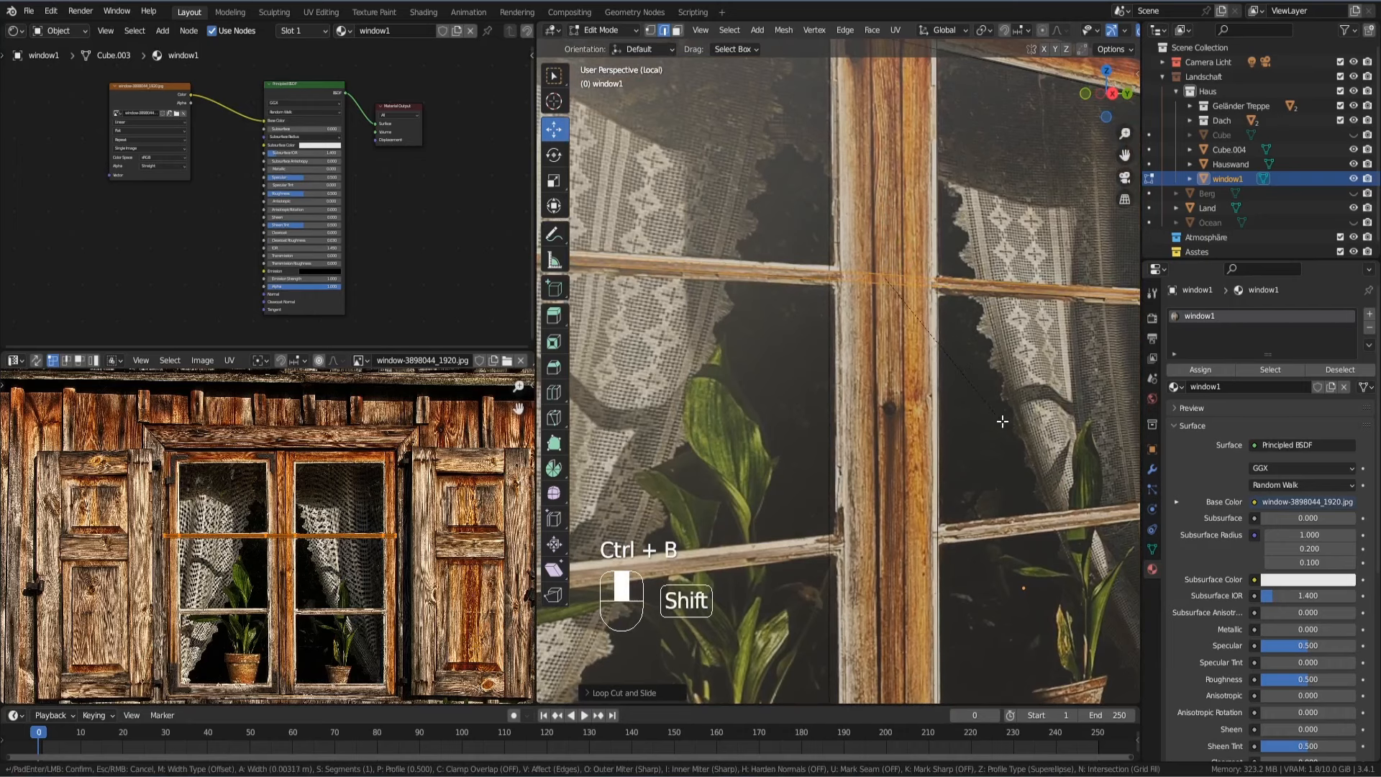
pyautogui.click(1019, 447)
pyautogui.moveTo(996, 410); pyautogui.dragTo(928, 482, button='middle')
pyautogui.moveTo(927, 482)
pyautogui.mouseDown(button='middle')
pyautogui.moveTo(896, 508)
pyautogui.moveTo(877, 485)
pyautogui.moveTo(903, 482)
pyautogui.mouseUp(button='middle')
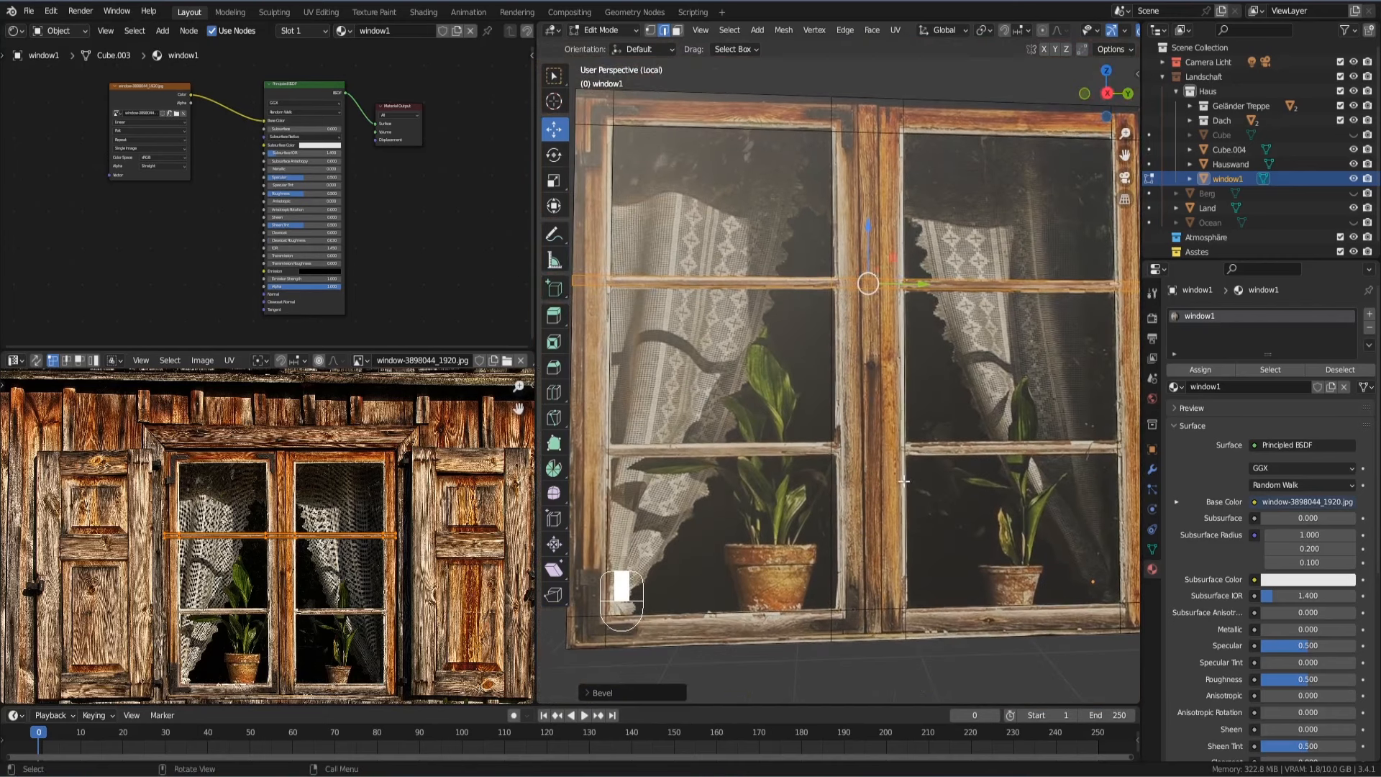
# Step: Add a horizontal loop cut on the lower crossbar and bevel it to the bar's thickness
pyautogui.hotkey('ctrl', 'r')
pyautogui.click(900, 480)
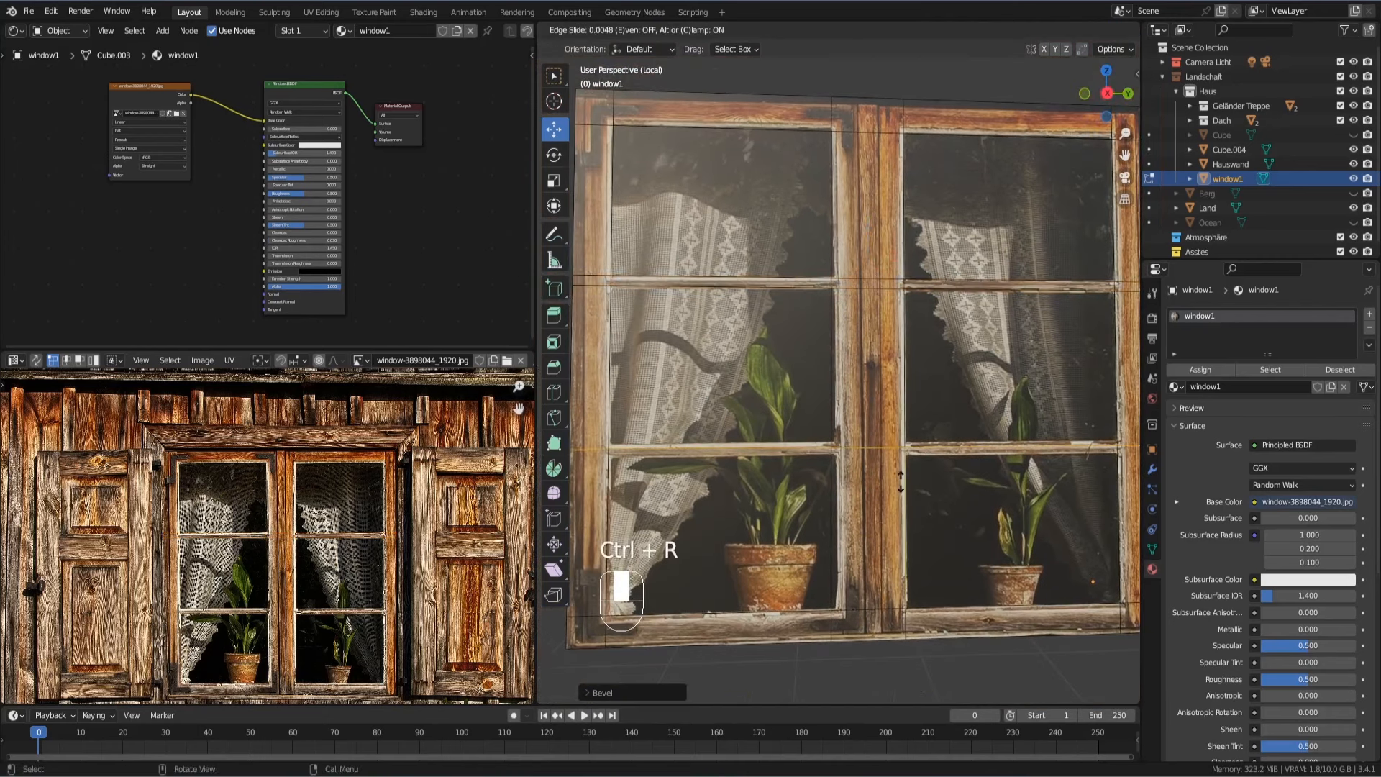
pyautogui.click(903, 484)
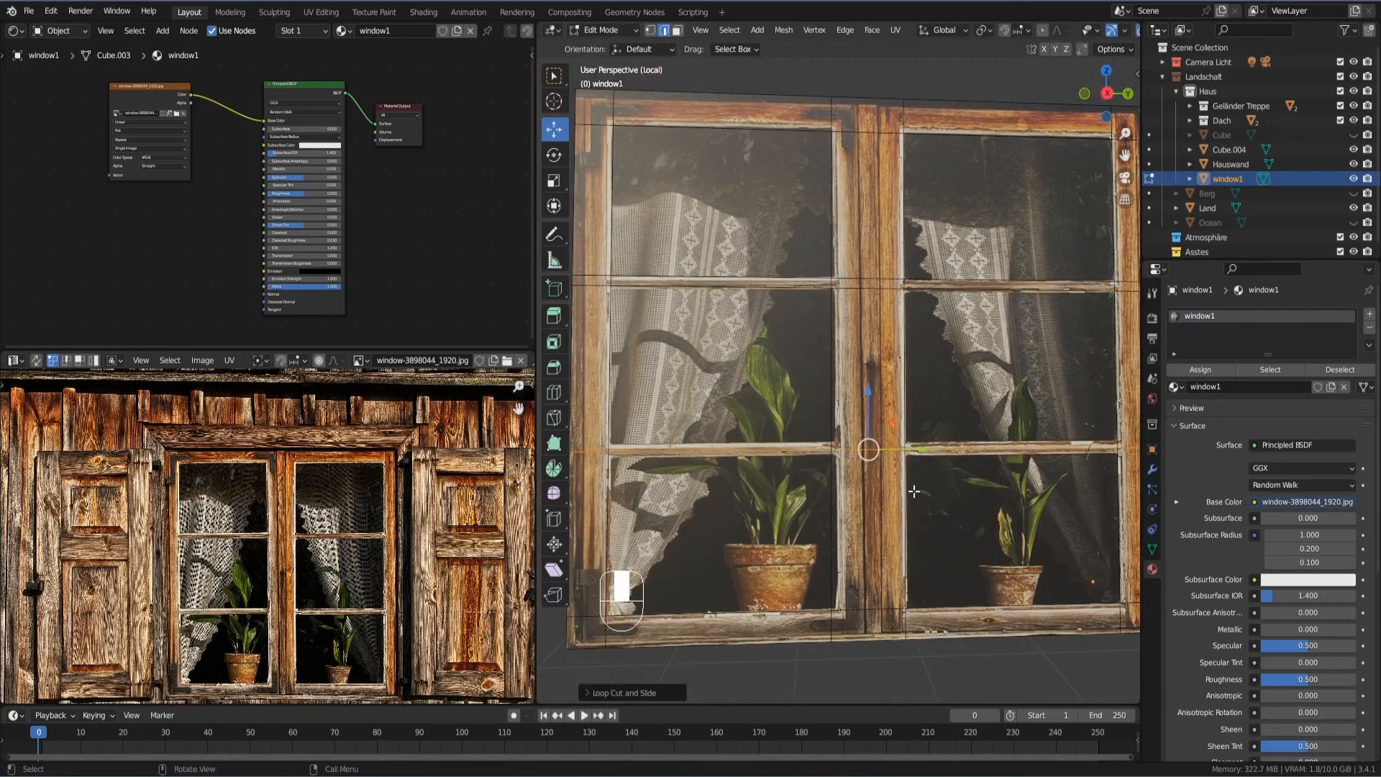
pyautogui.hotkey('ctrl', 'b')
pyautogui.press('shift')
pyautogui.click(945, 509)
pyautogui.moveTo(945, 508); pyautogui.dragTo(971, 510, button='middle')
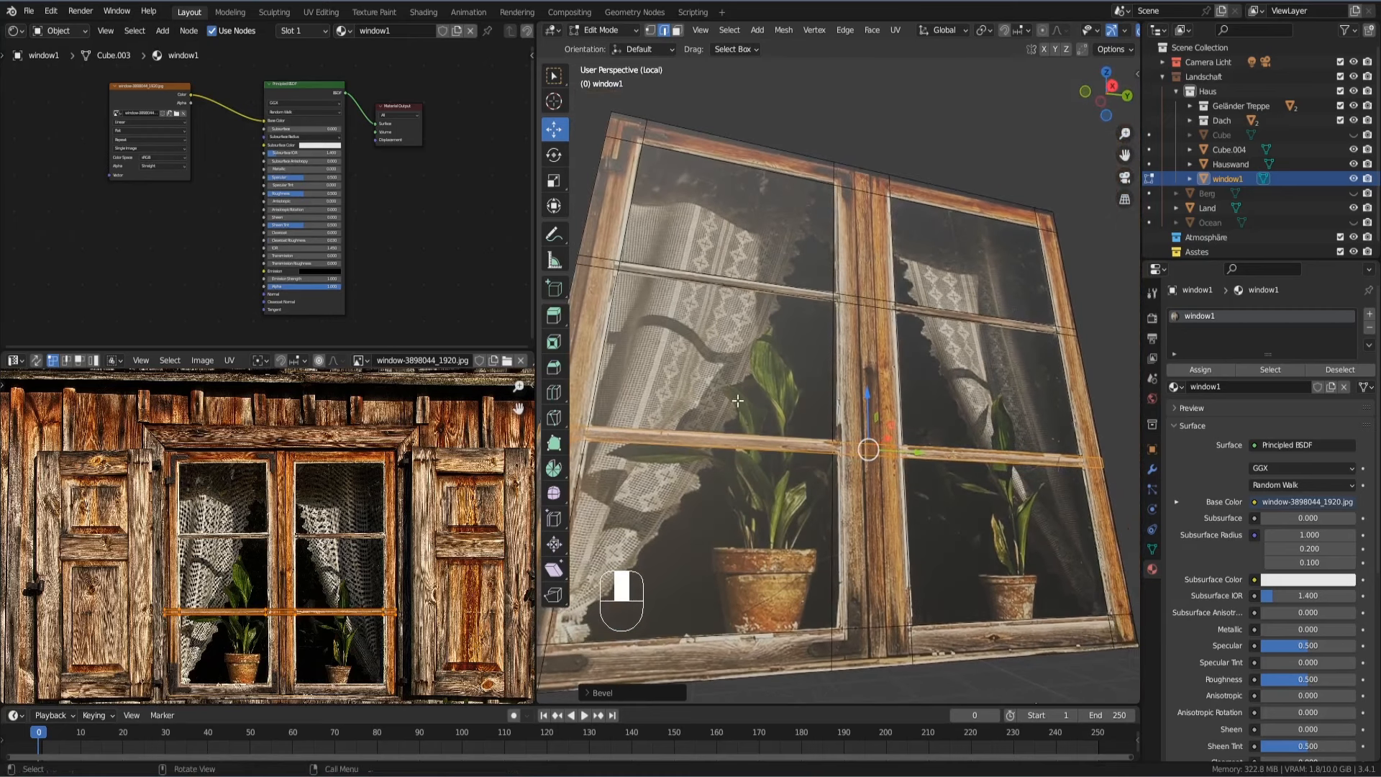
# Step: Select the six glass pane faces in face mode and extrude them inward about 0.016 m
pyautogui.keyDown('shift'); pyautogui.moveTo(746, 395); pyautogui.dragTo(796, 374, button='middle'); pyautogui.keyUp('shift')
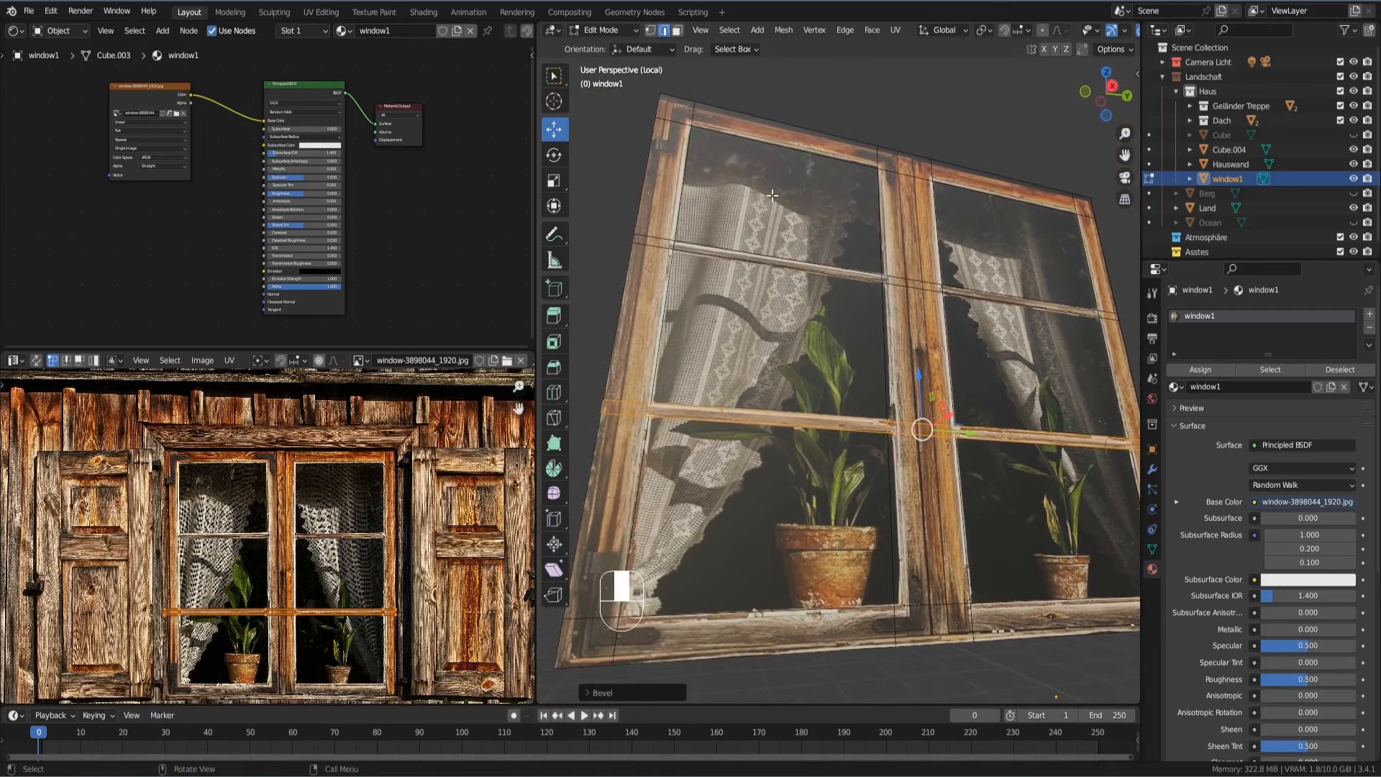
pyautogui.click(677, 31)
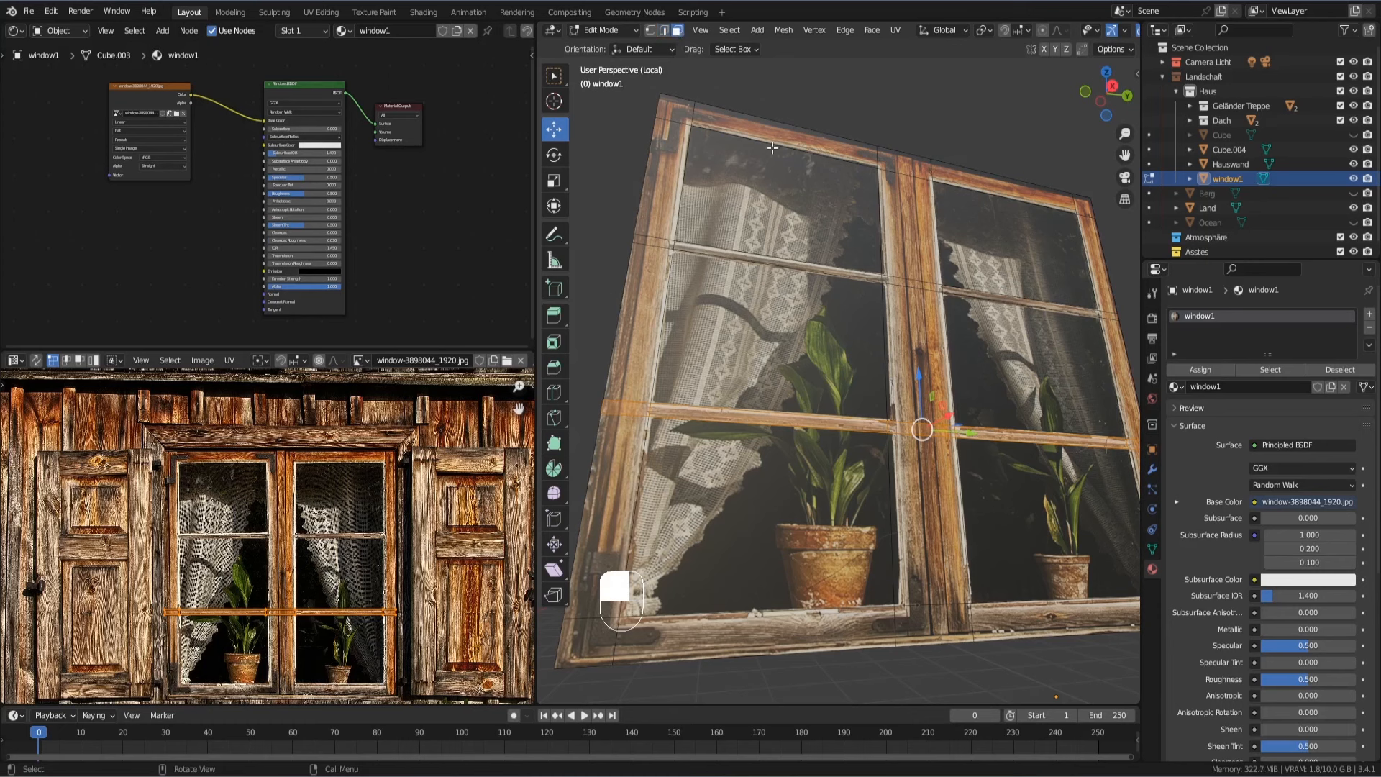
pyautogui.click(746, 168)
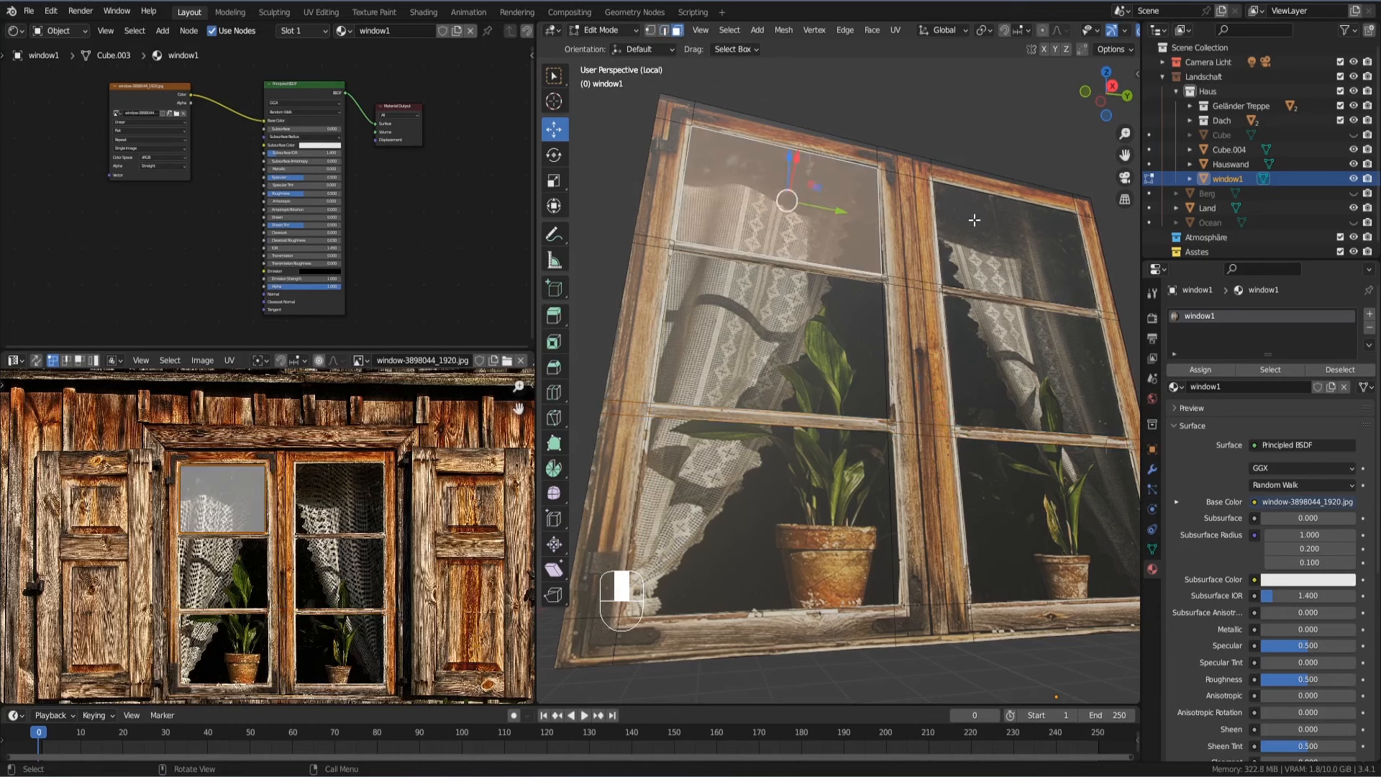
pyautogui.keyDown('shift'); pyautogui.click(762, 332); pyautogui.keyUp('shift')
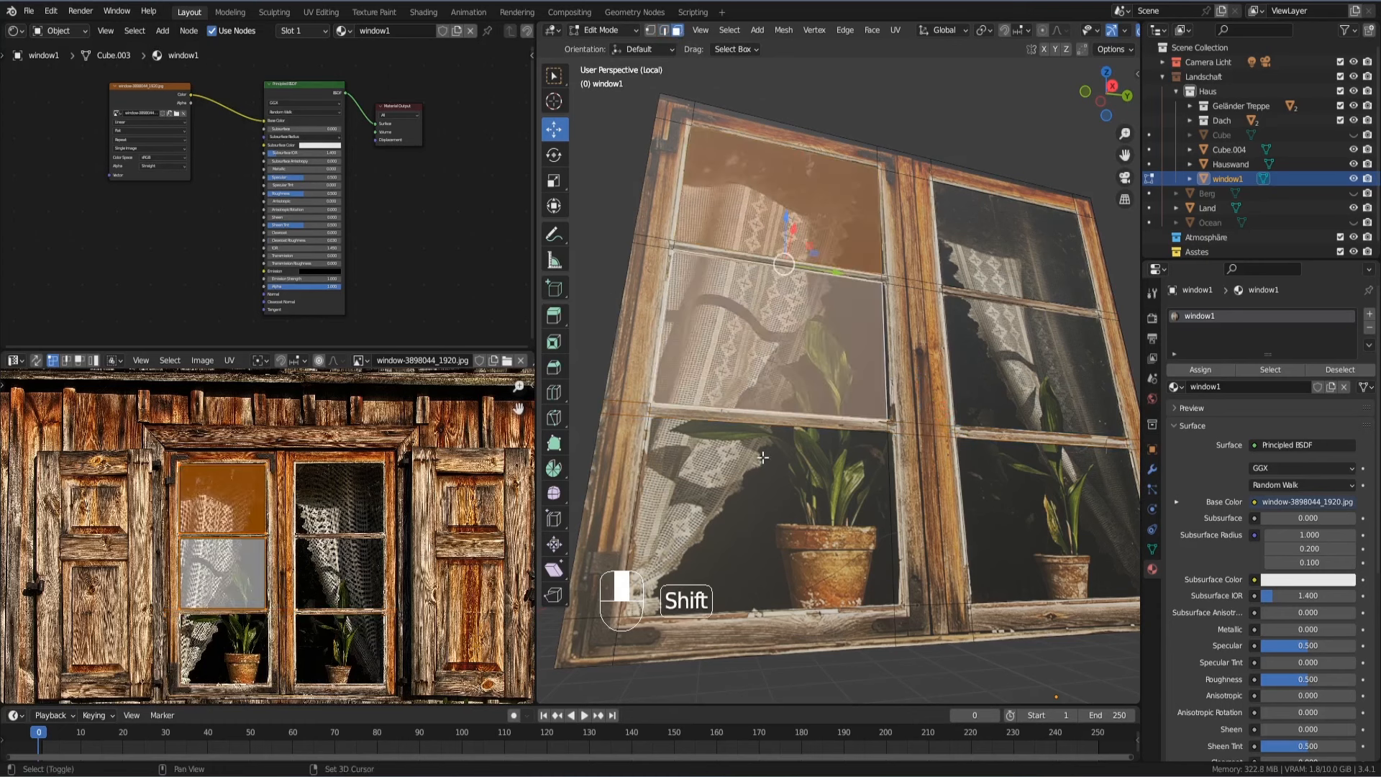
pyautogui.keyDown('shift'); pyautogui.click(771, 475); pyautogui.keyUp('shift')
pyautogui.keyDown('shift'); pyautogui.click(993, 489); pyautogui.keyUp('shift')
pyautogui.keyDown('shift'); pyautogui.click(1031, 374); pyautogui.keyUp('shift')
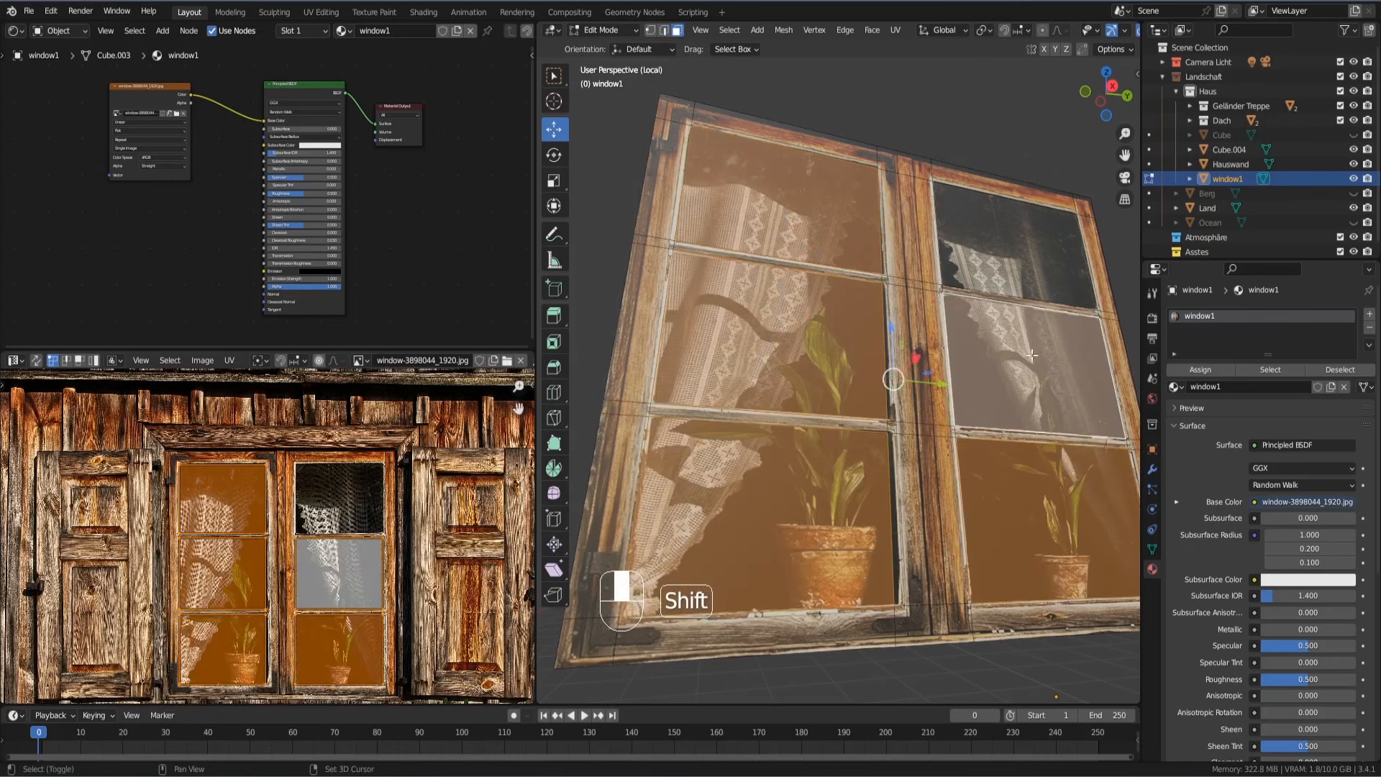
pyautogui.keyDown('shift'); pyautogui.click(1016, 276); pyautogui.keyUp('shift')
pyautogui.moveTo(1016, 275); pyautogui.dragTo(955, 340, button='middle')
pyautogui.press('e')
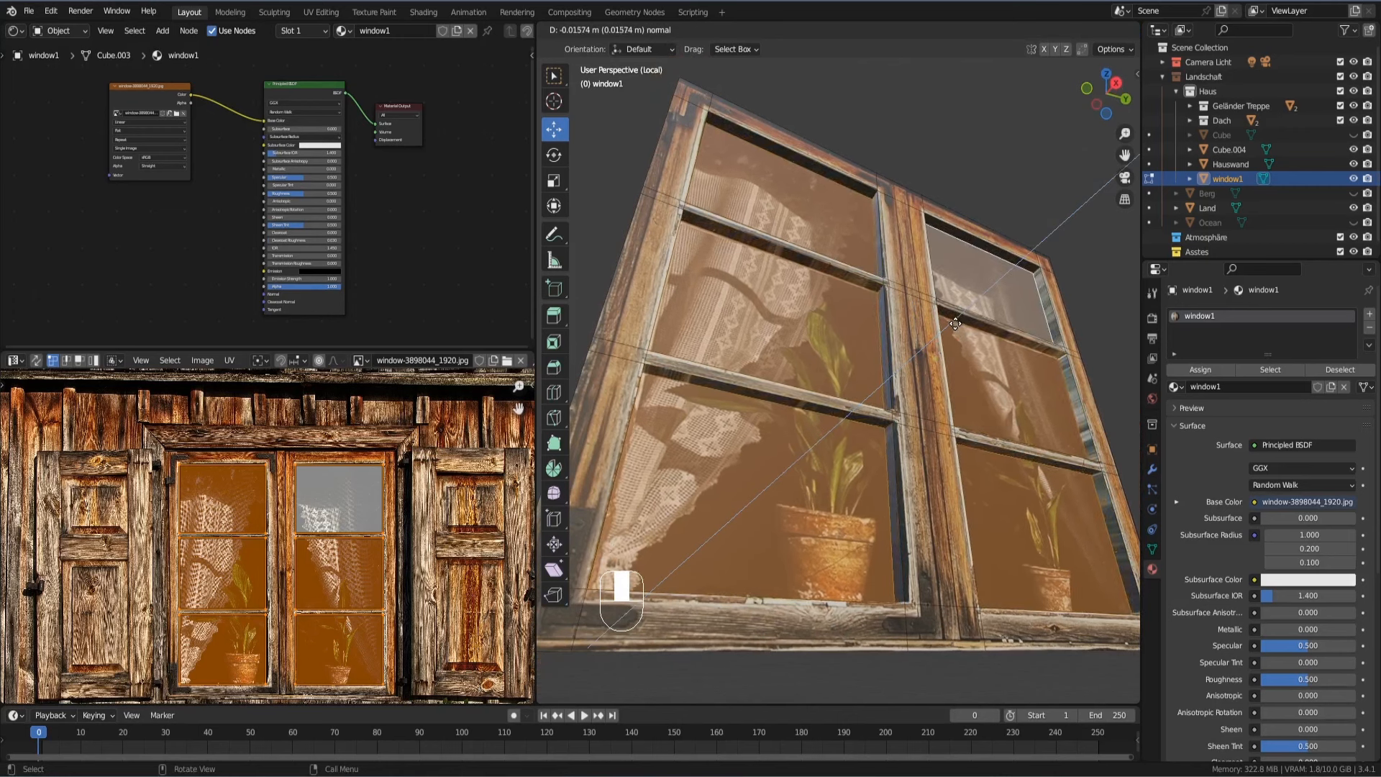
pyautogui.click(959, 324)
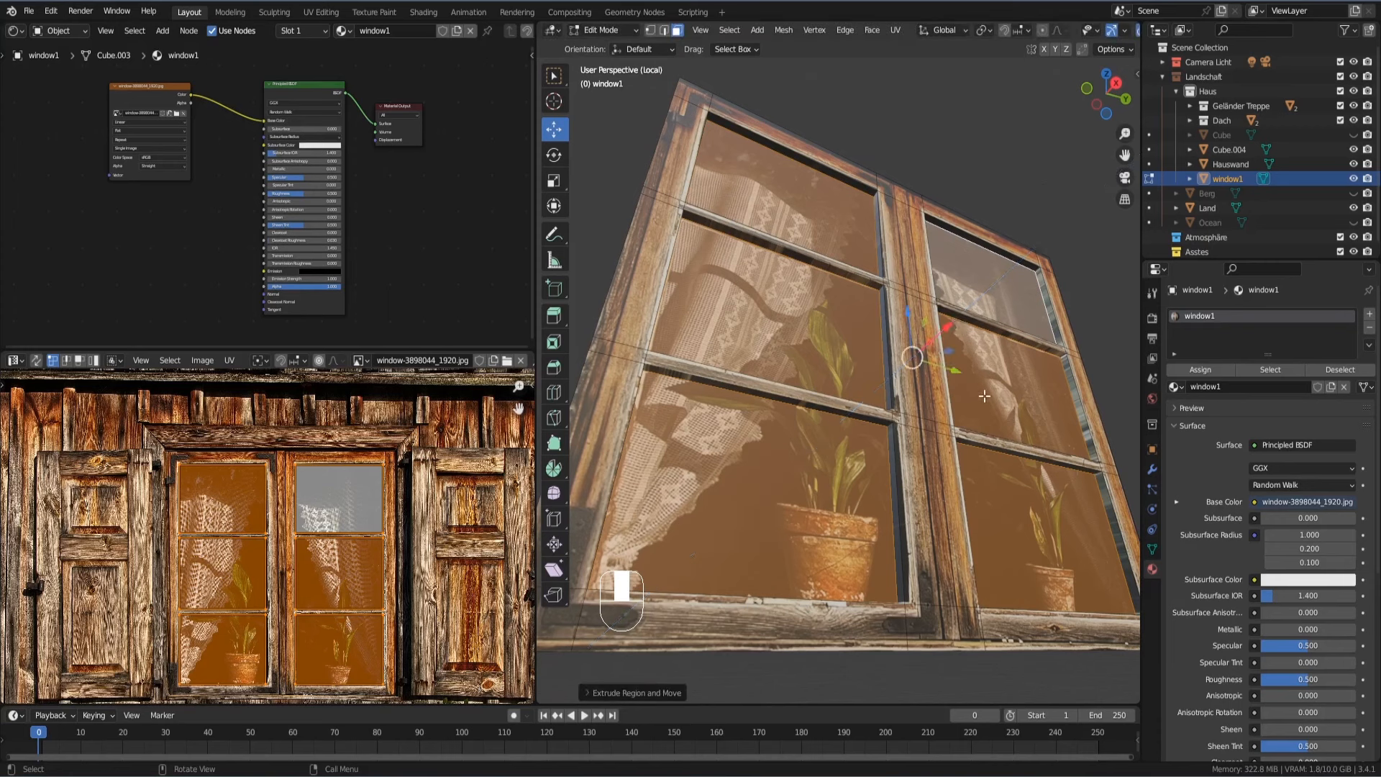
# Step: Fine-tune the recess depth by moving the six pane faces slightly along X, and return to Object Mode
pyautogui.moveTo(984, 396); pyautogui.dragTo(892, 380, button='middle')
pyautogui.press('Tab')
pyautogui.press('Tab')
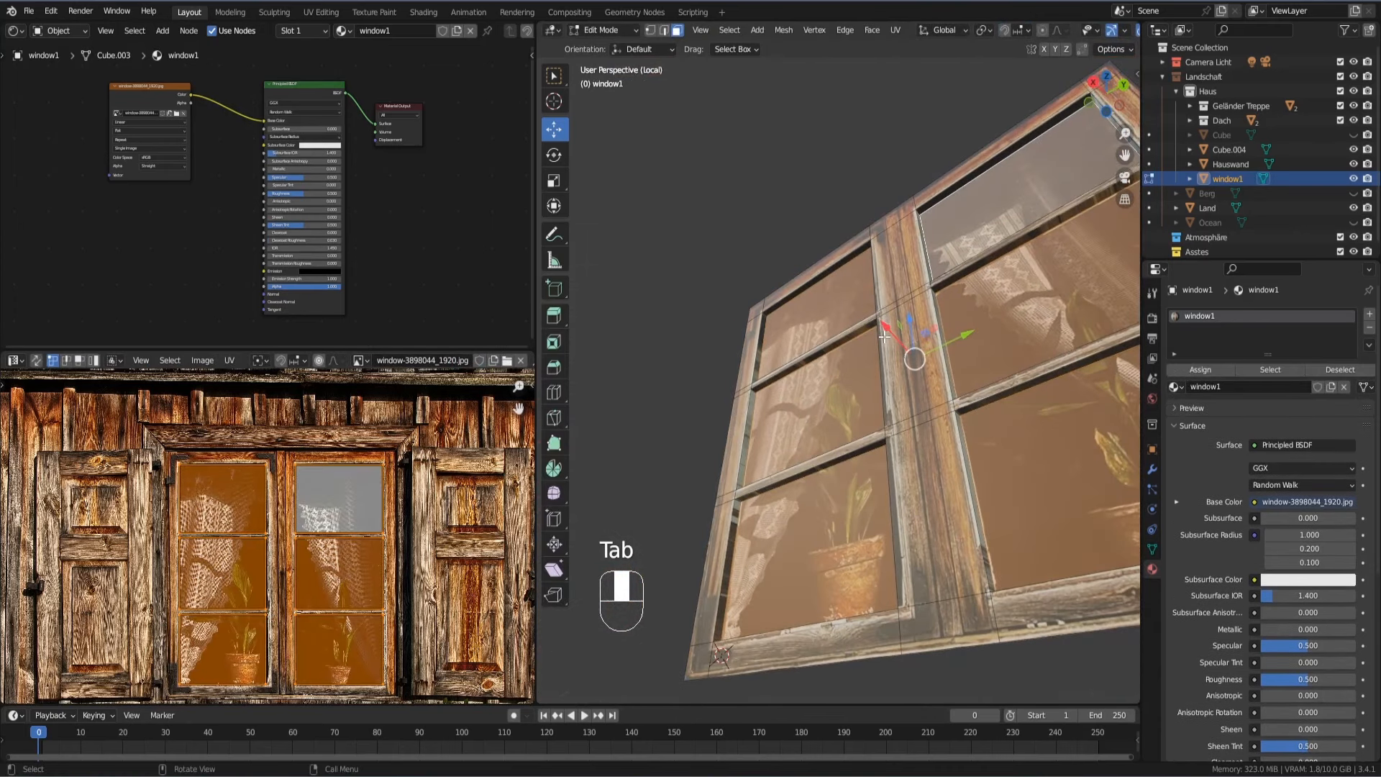
pyautogui.keyDown('shift'); pyautogui.moveTo(884, 336); pyautogui.dragTo(879, 338); pyautogui.keyUp('shift')
pyautogui.moveTo(879, 338); pyautogui.dragTo(875, 355, button='middle')
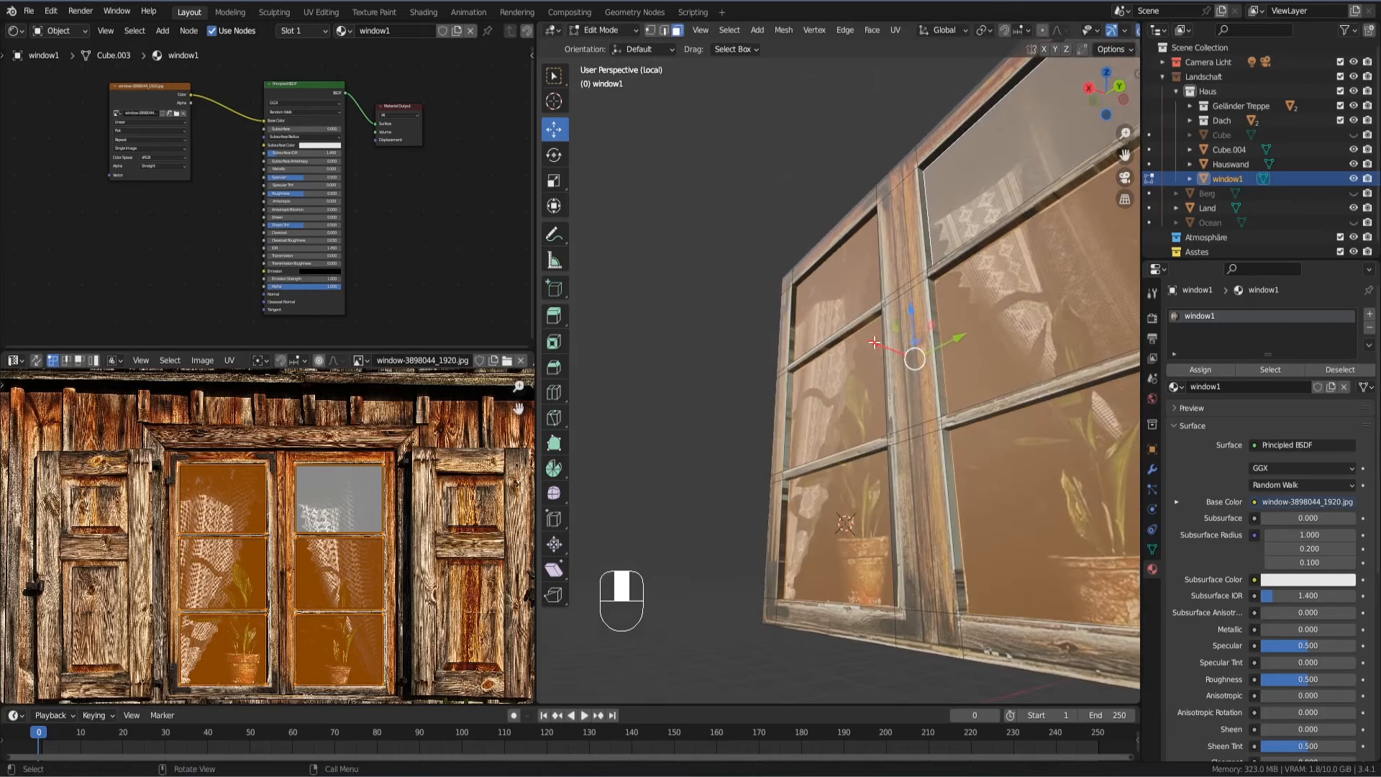
pyautogui.keyDown('shift'); pyautogui.moveTo(874, 342); pyautogui.dragTo(856, 342); pyautogui.keyUp('shift')
pyautogui.moveTo(856, 342); pyautogui.dragTo(921, 251, button='middle')
pyautogui.press('Tab')
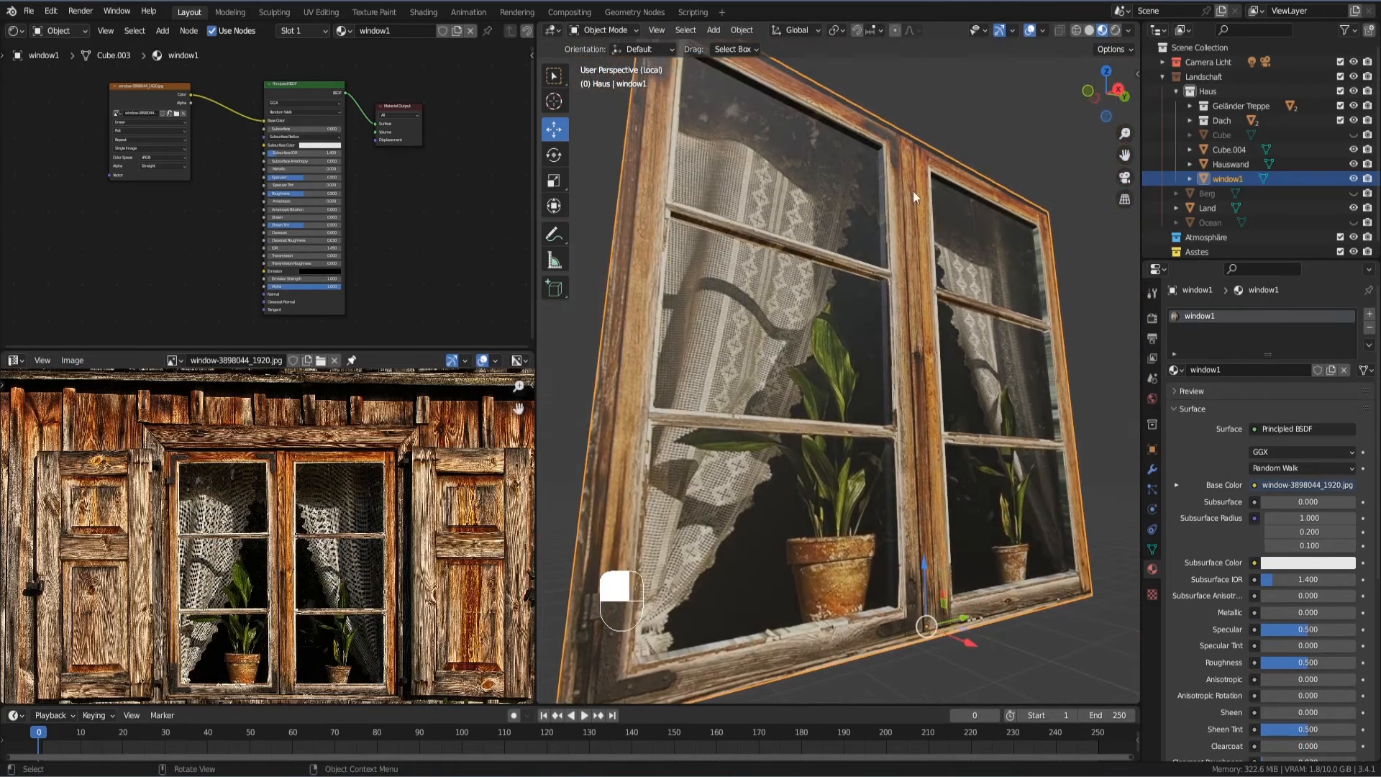
# Step: Examine the depth of window1's recessed panes from both sides and return to Edit Mode
pyautogui.moveTo(913, 191); pyautogui.dragTo(895, 234, button='middle')
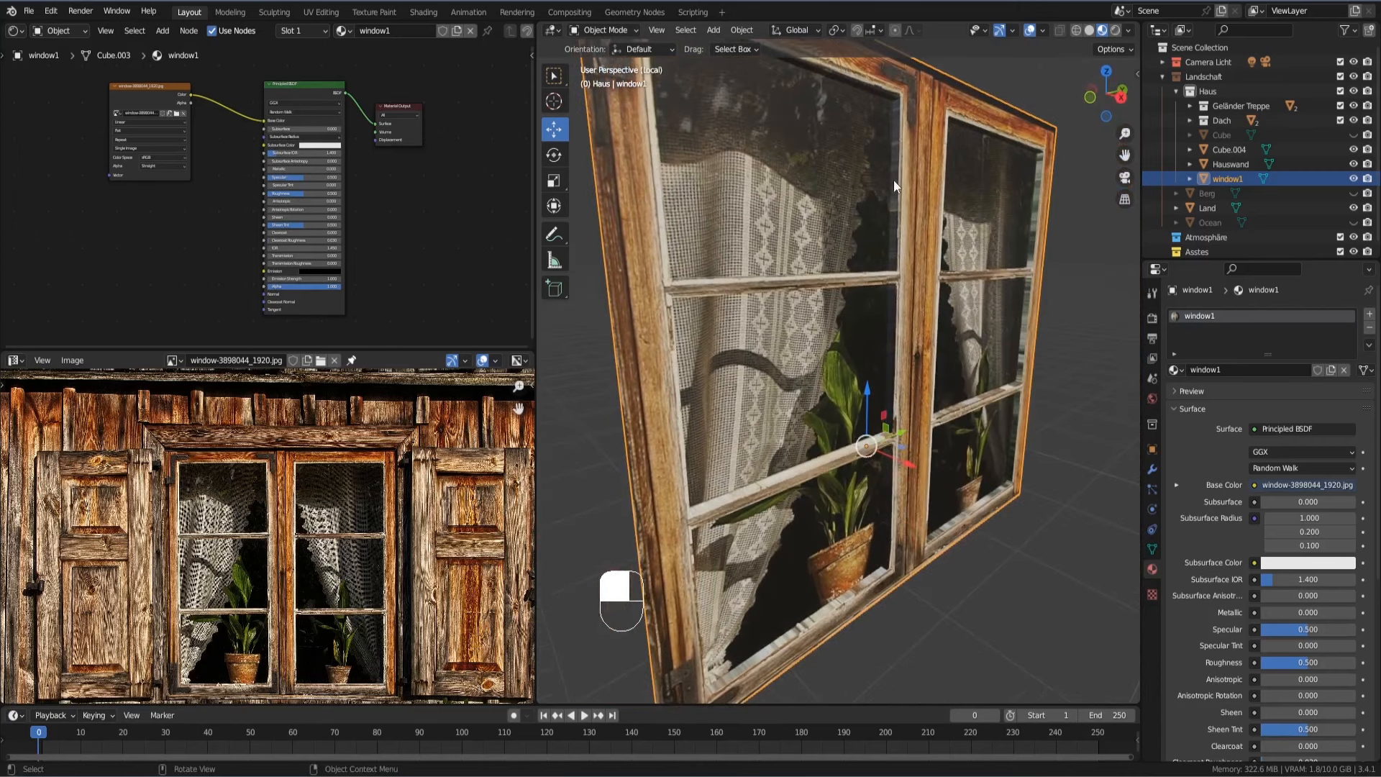
pyautogui.moveTo(895, 173); pyautogui.dragTo(741, 191, button='middle')
pyautogui.press('Tab')
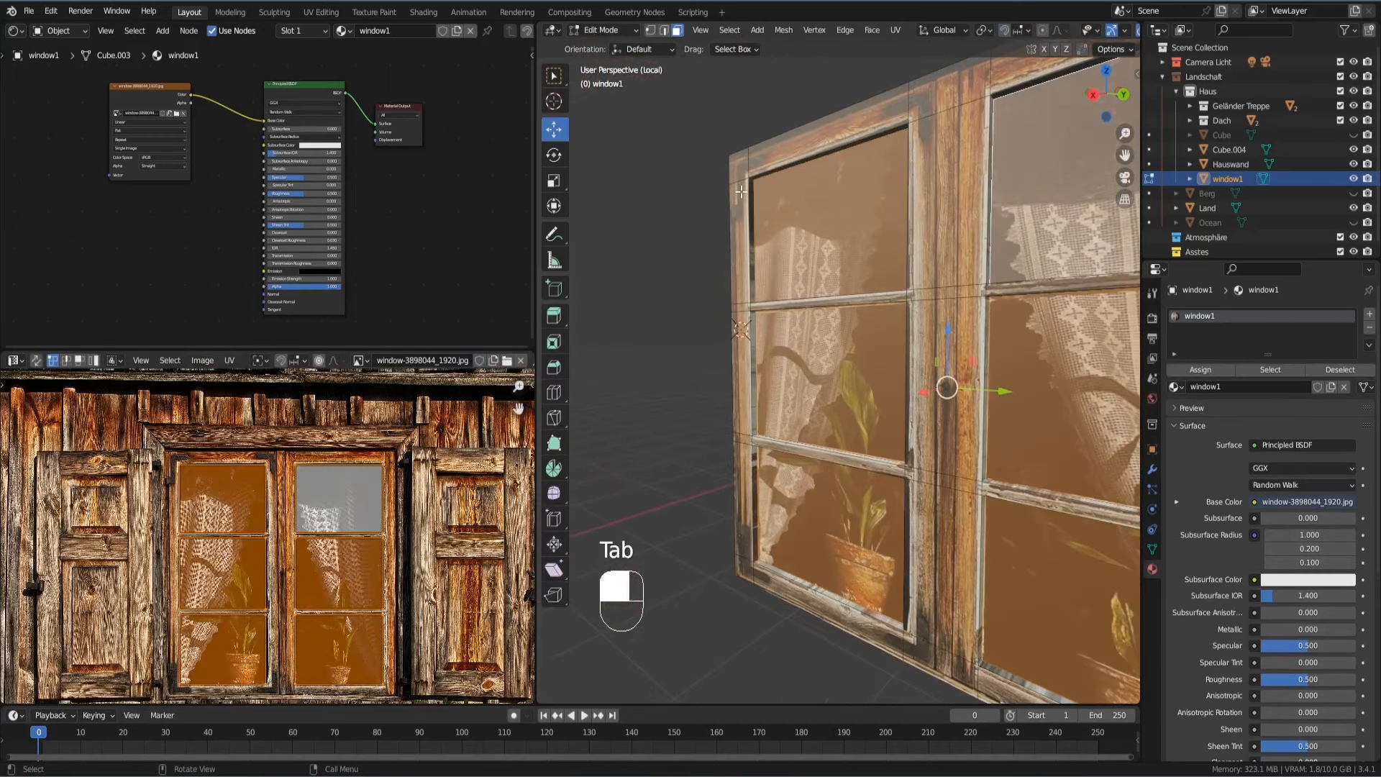
# Step: Select the recess's left side face of the upper left pane and unwrap it
pyautogui.scroll(1, 741, 192)
pyautogui.moveTo(758, 250)
pyautogui.keyDown('ctrl'); pyautogui.mouseDown(button='middle')
pyautogui.moveTo(749, 241)
pyautogui.moveTo(769, 243)
pyautogui.mouseUp(button='middle'); pyautogui.keyUp('ctrl')
pyautogui.click(753, 242)
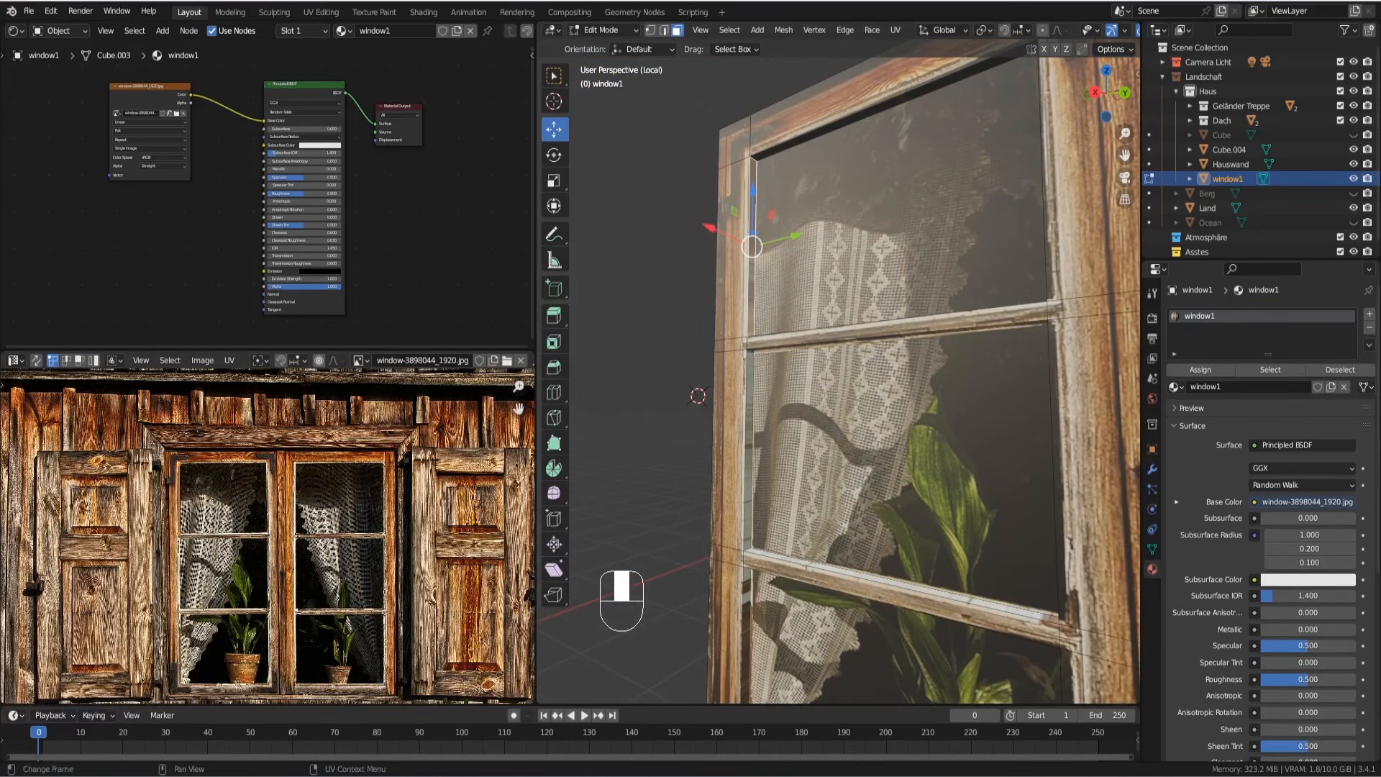
pyautogui.scroll(3, 315, 515)
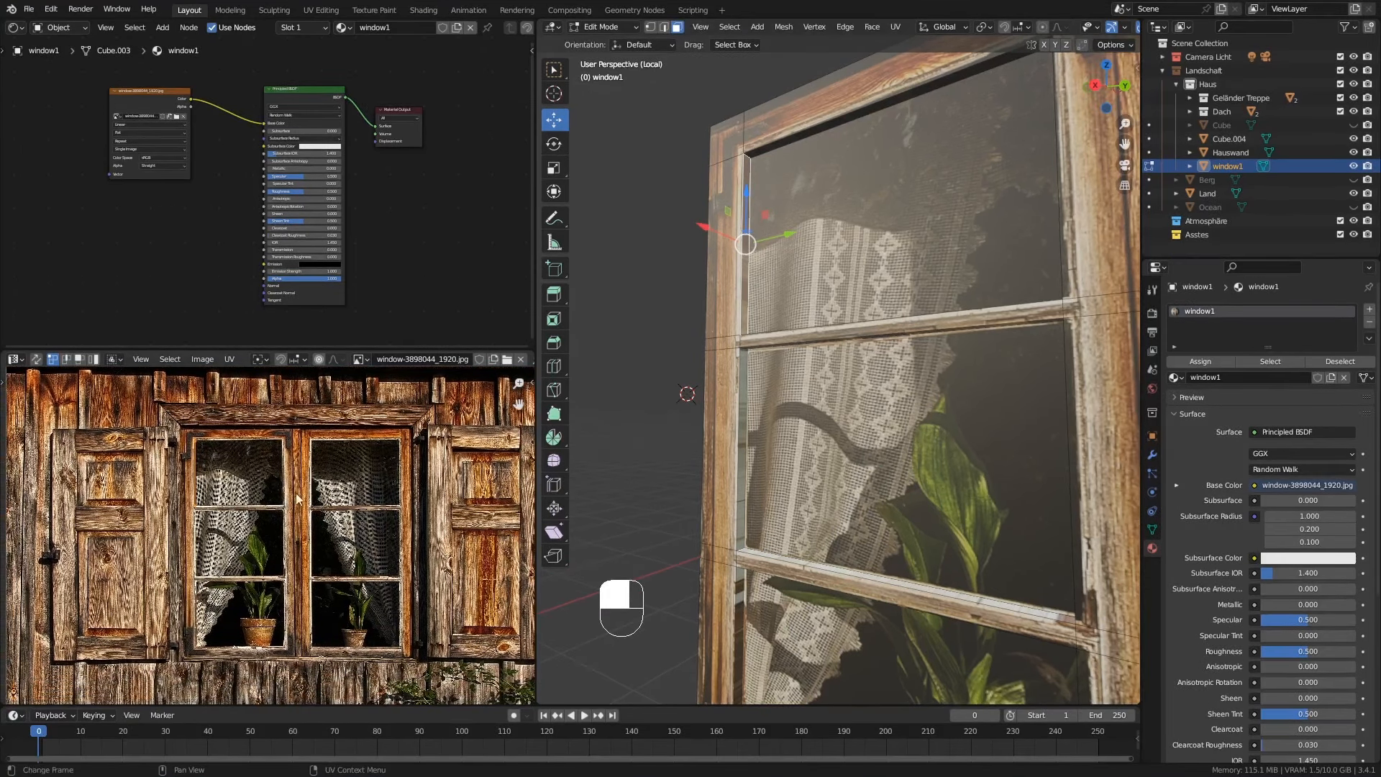
pyautogui.scroll(-1, 314, 500)
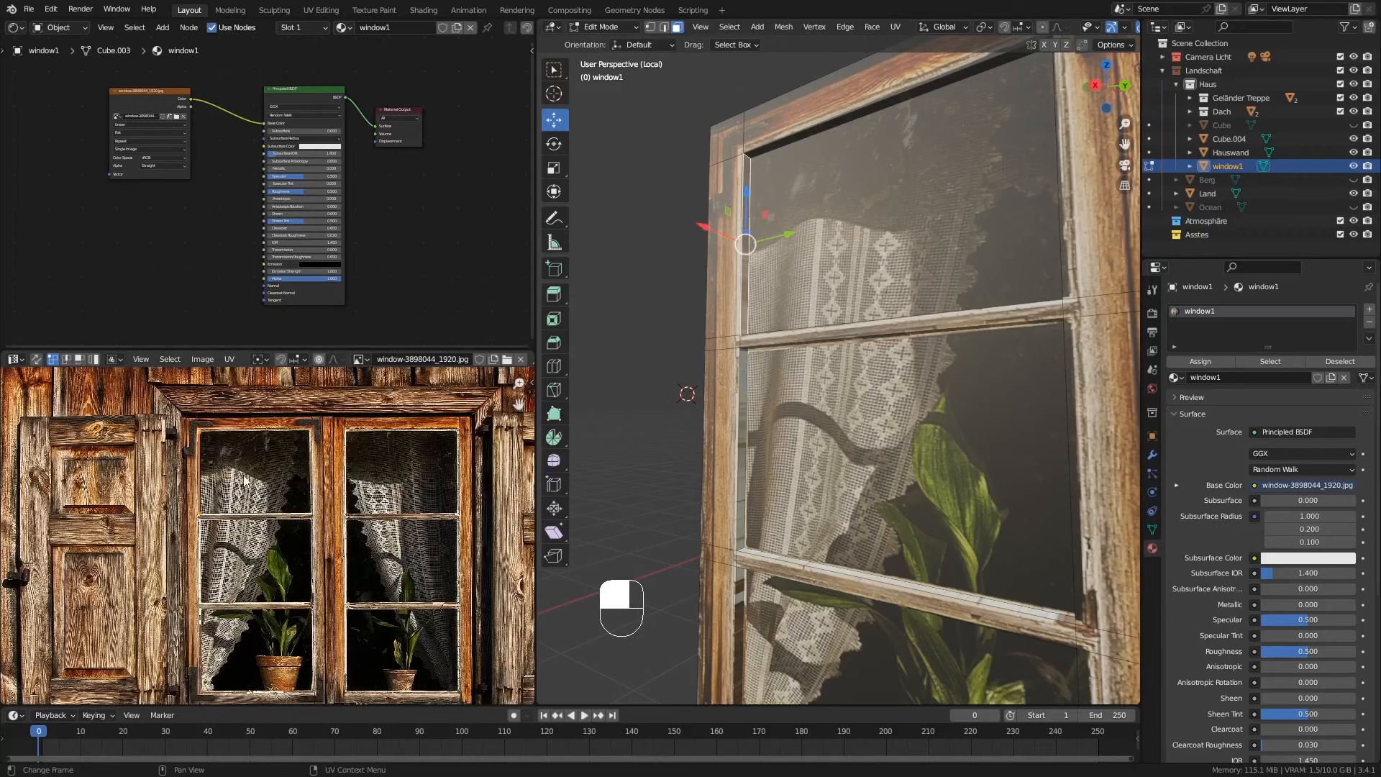
pyautogui.scroll(5, 203, 451)
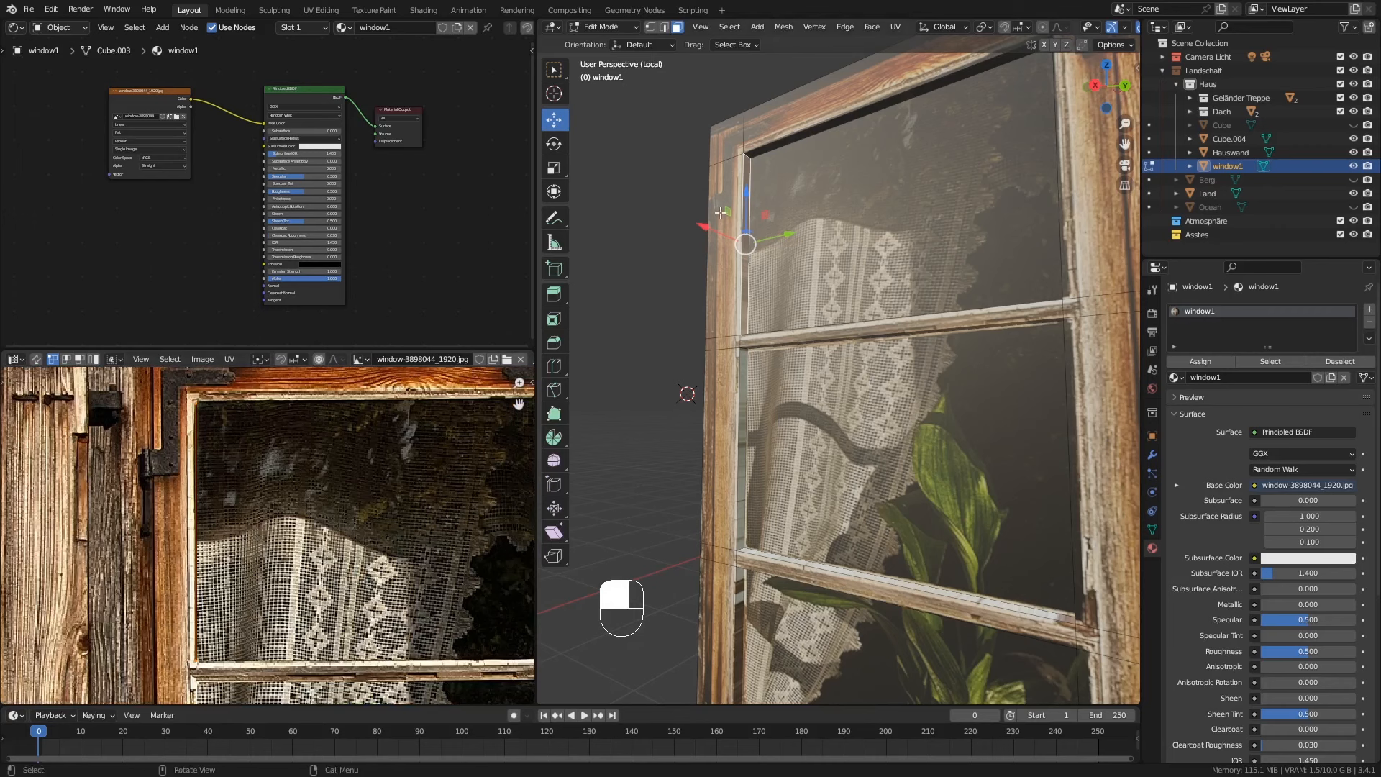
pyautogui.press('u')
pyautogui.click(760, 204)
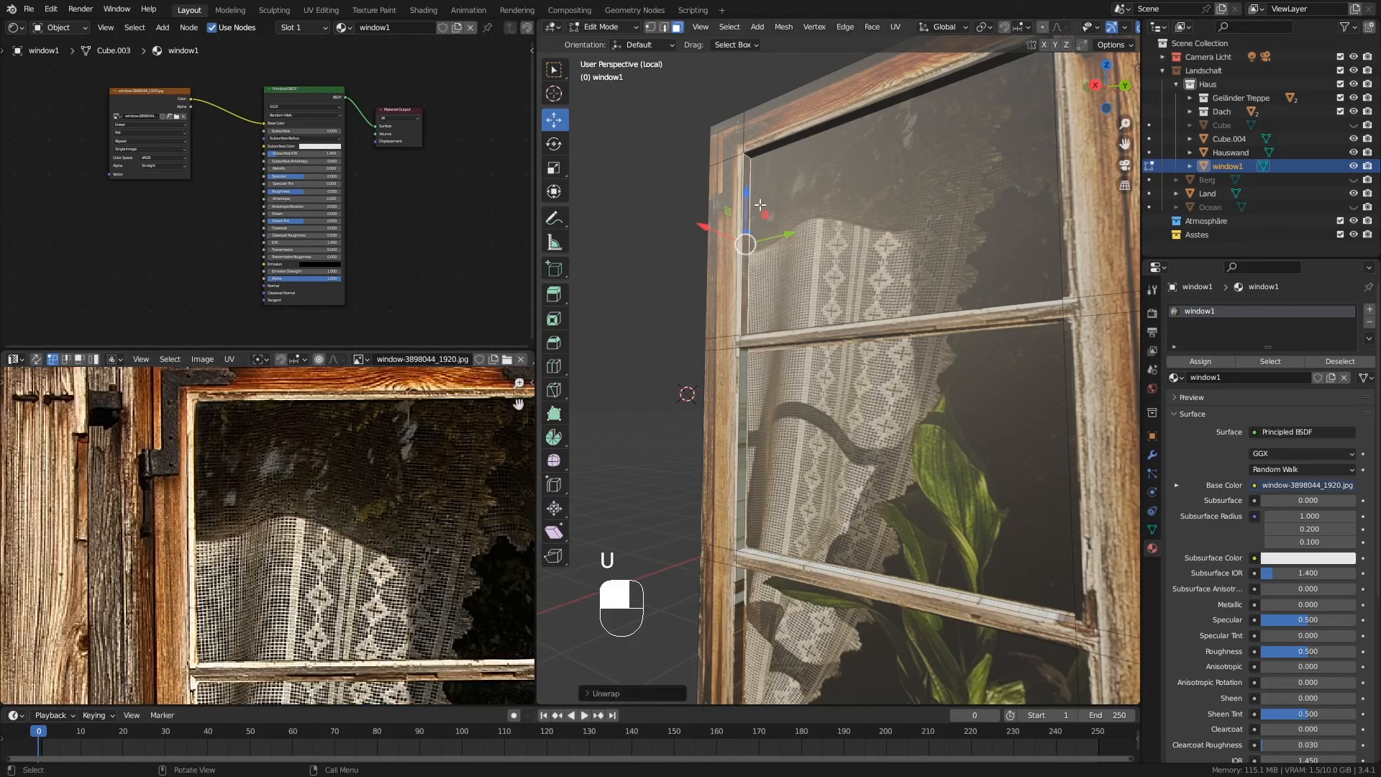
pyautogui.scroll(-5, 236, 519)
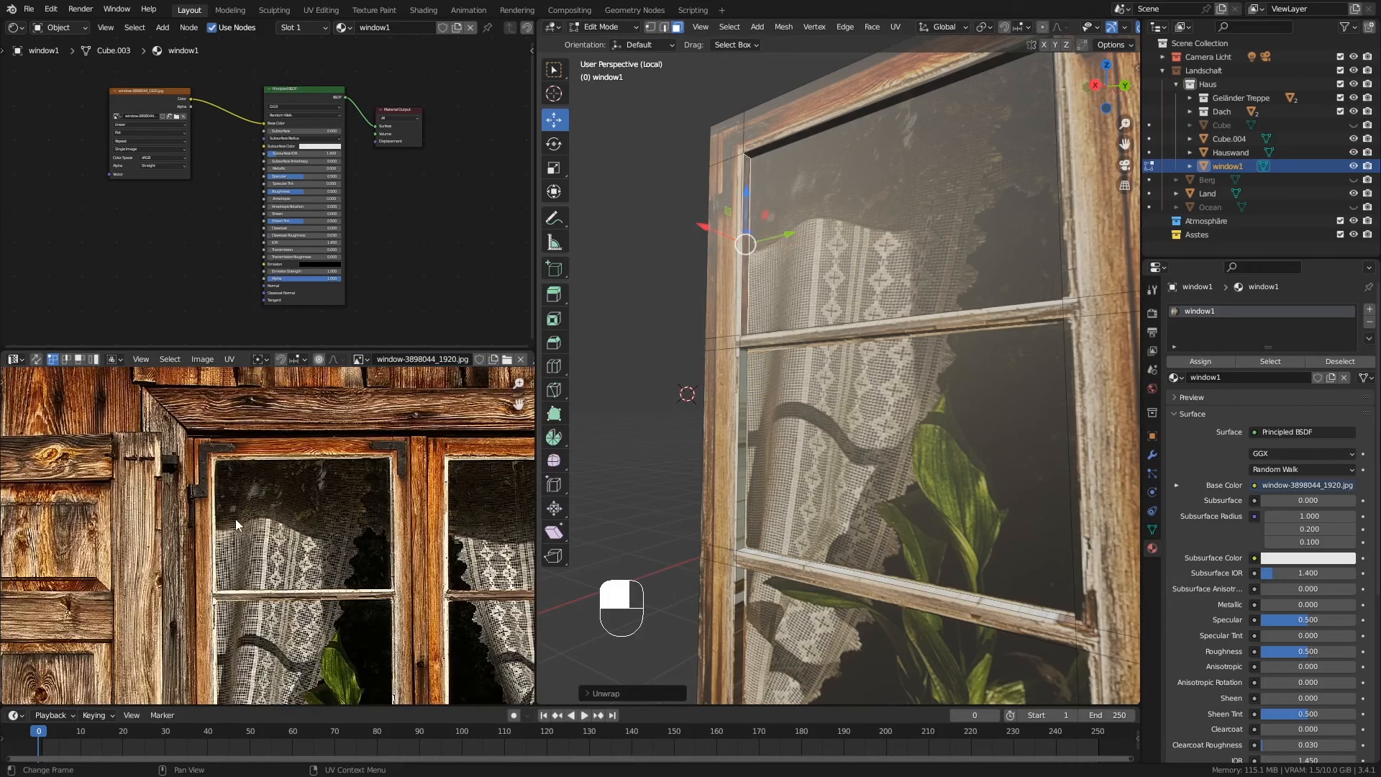
pyautogui.scroll(-1, 235, 520)
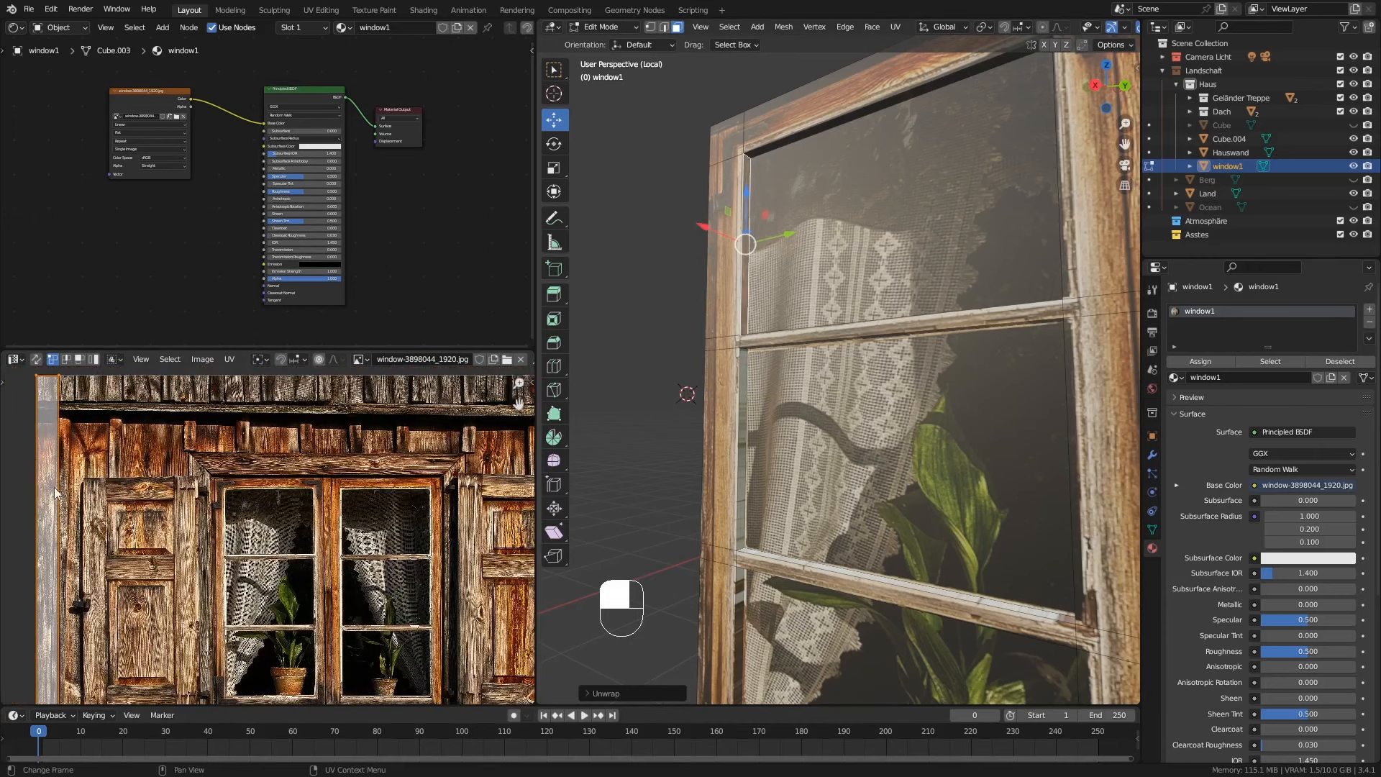
# Step: Move and shrink the unwrapped side face's UV island onto plain frame wood in the photo, then check it in Object Mode and return to Edit Mode
pyautogui.press('g')
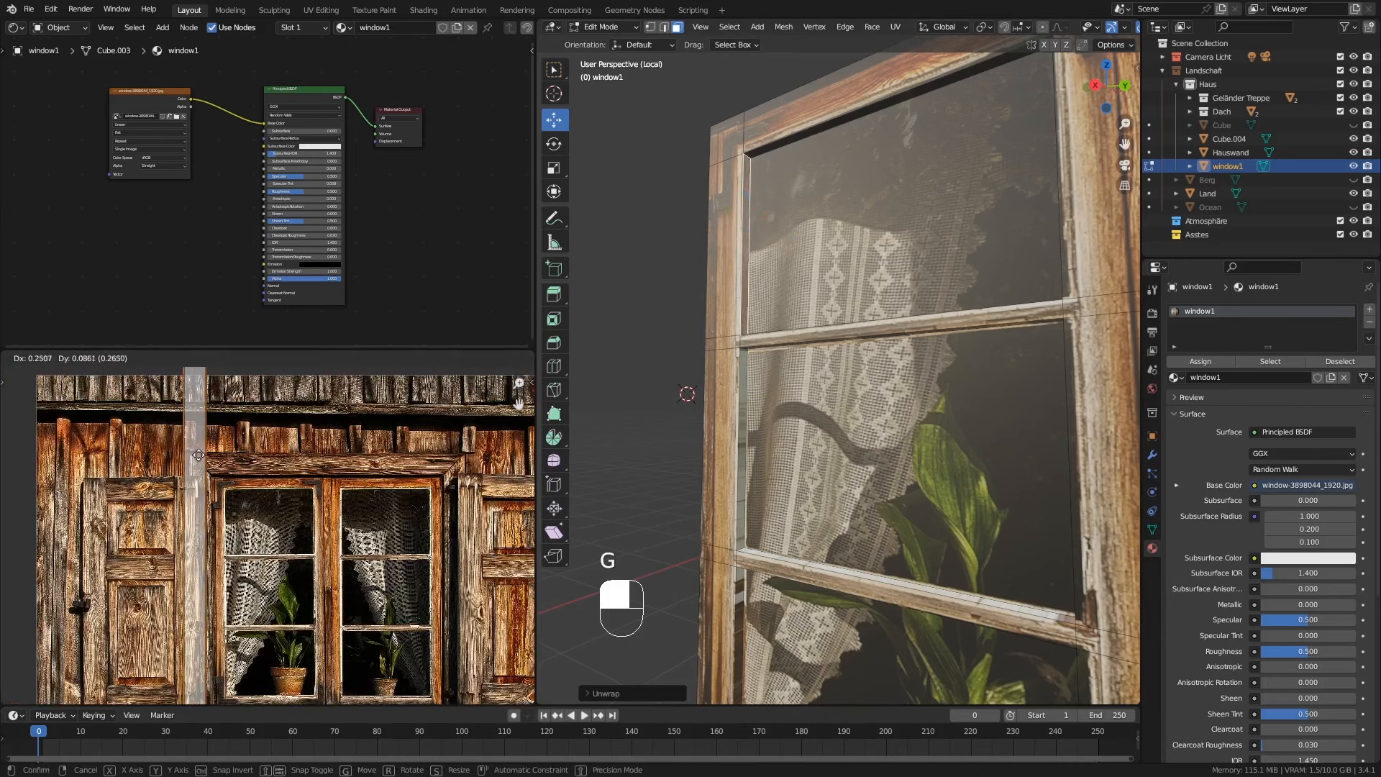
pyautogui.click(220, 455)
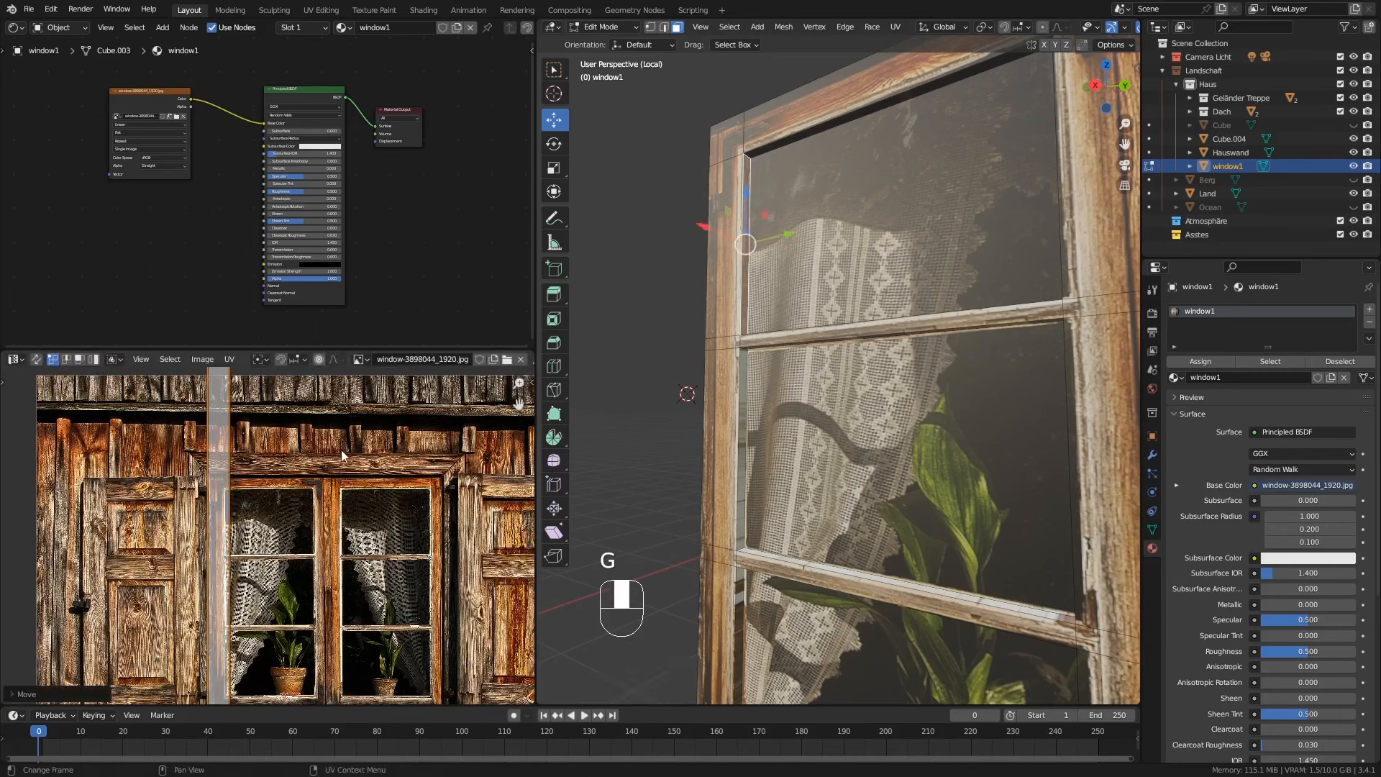
pyautogui.press('s')
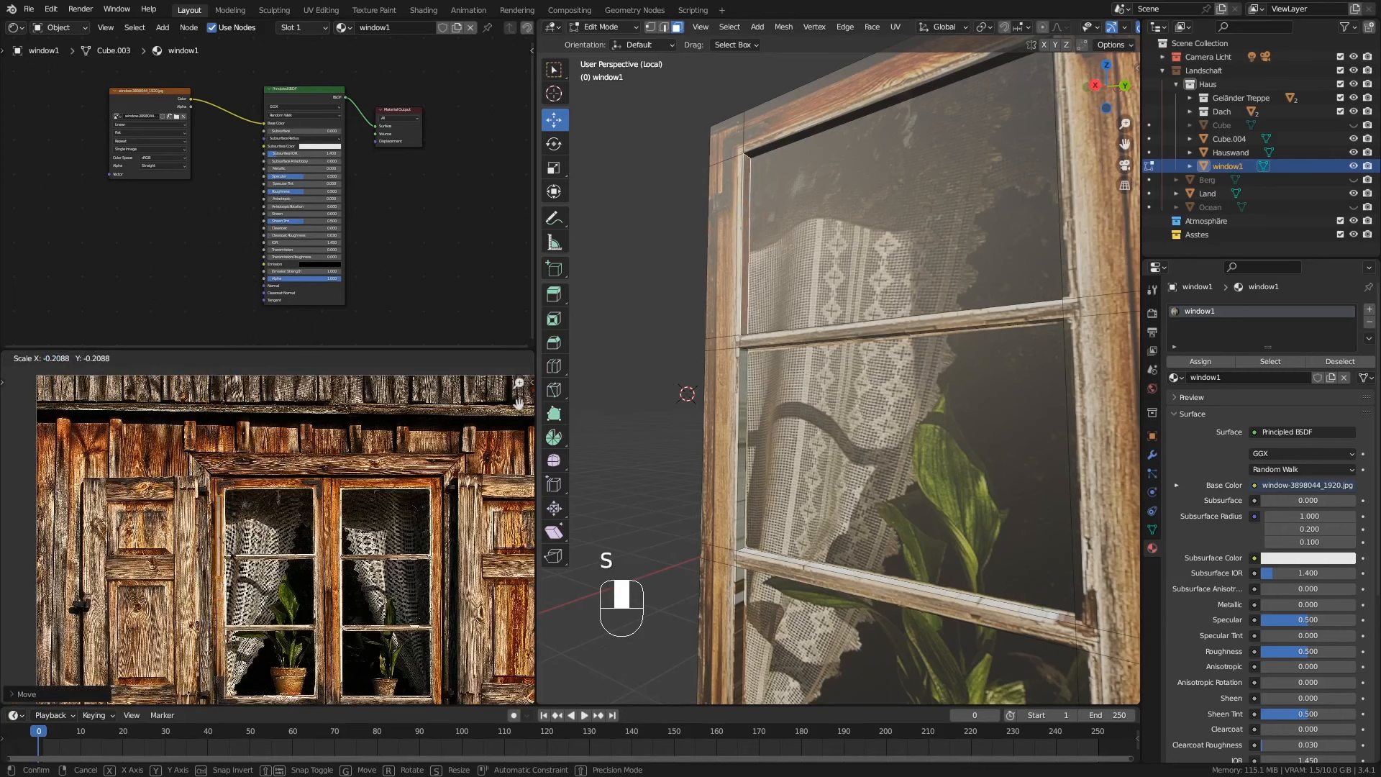
pyautogui.click(236, 569)
pyautogui.press('g')
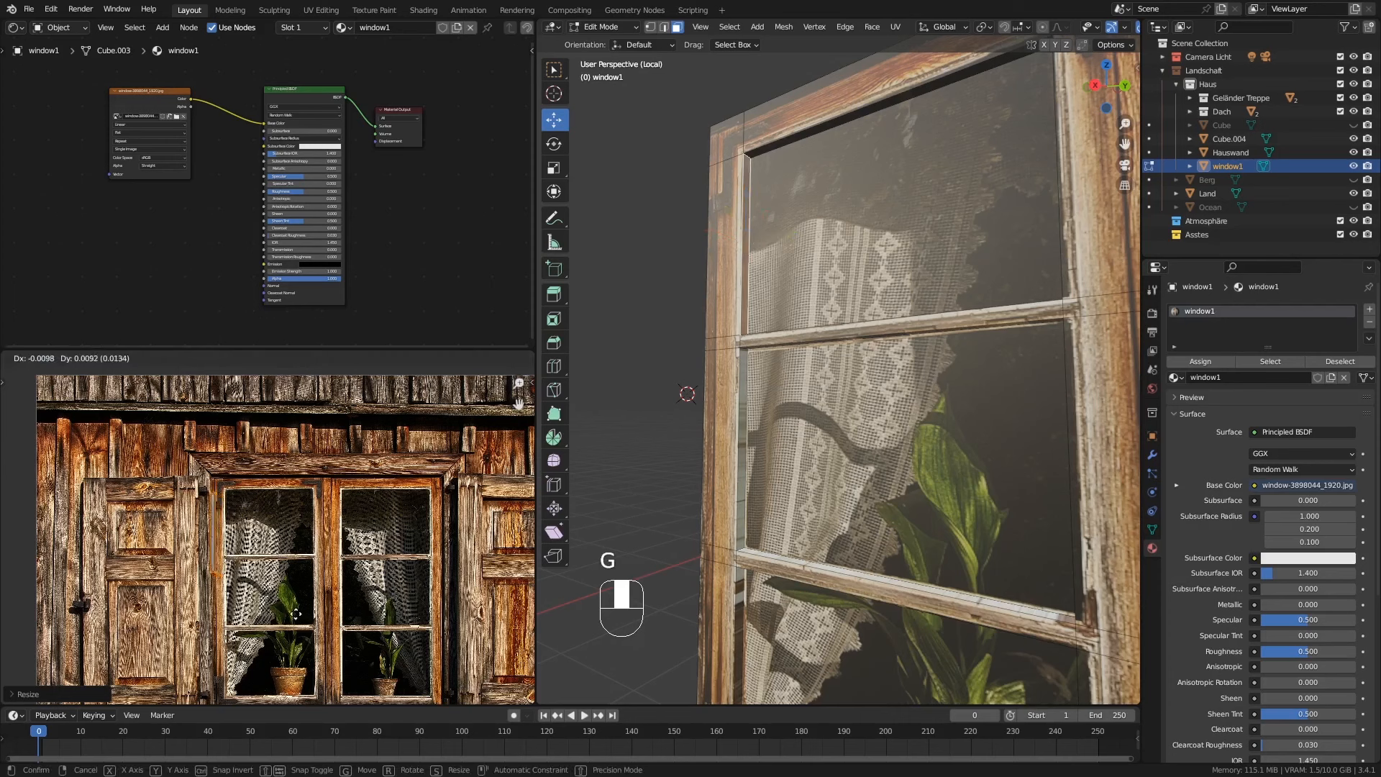
pyautogui.click(300, 605)
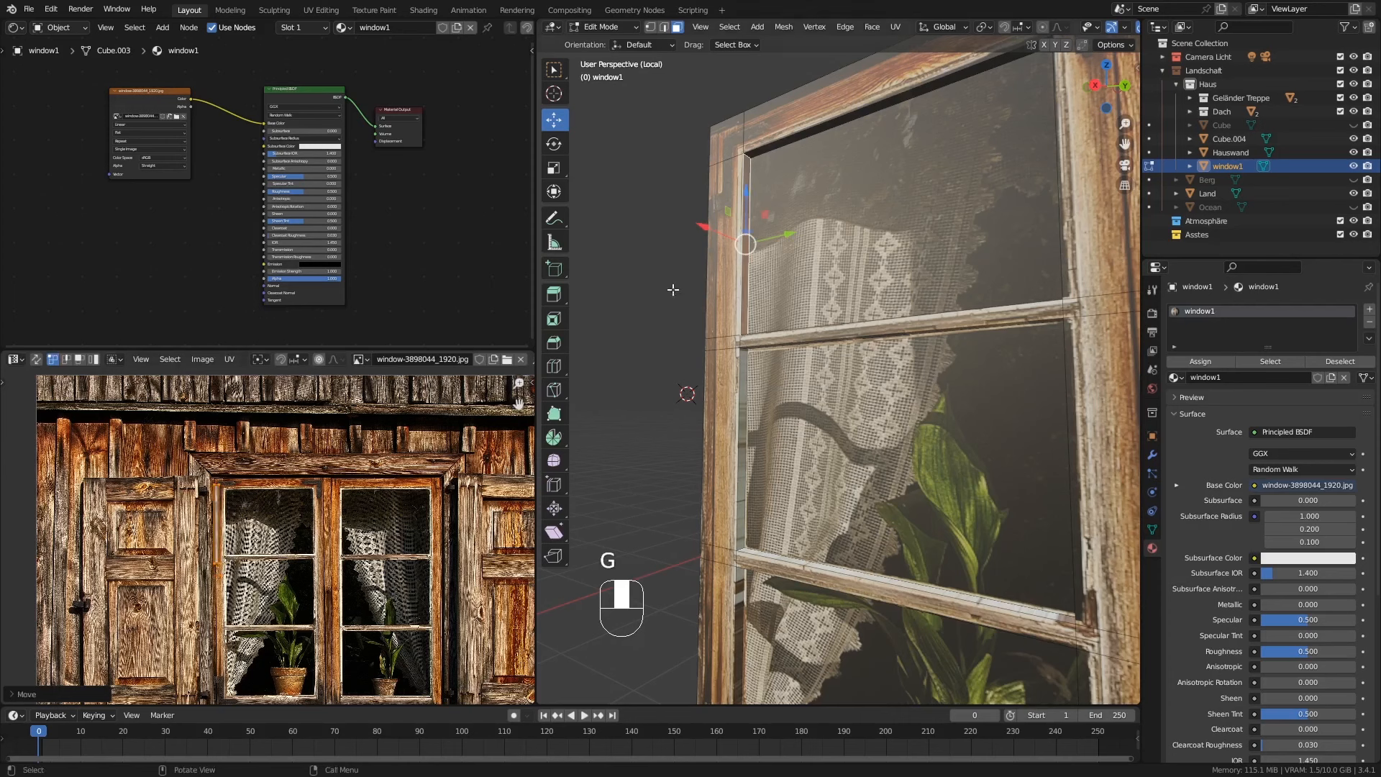
pyautogui.press('Tab')
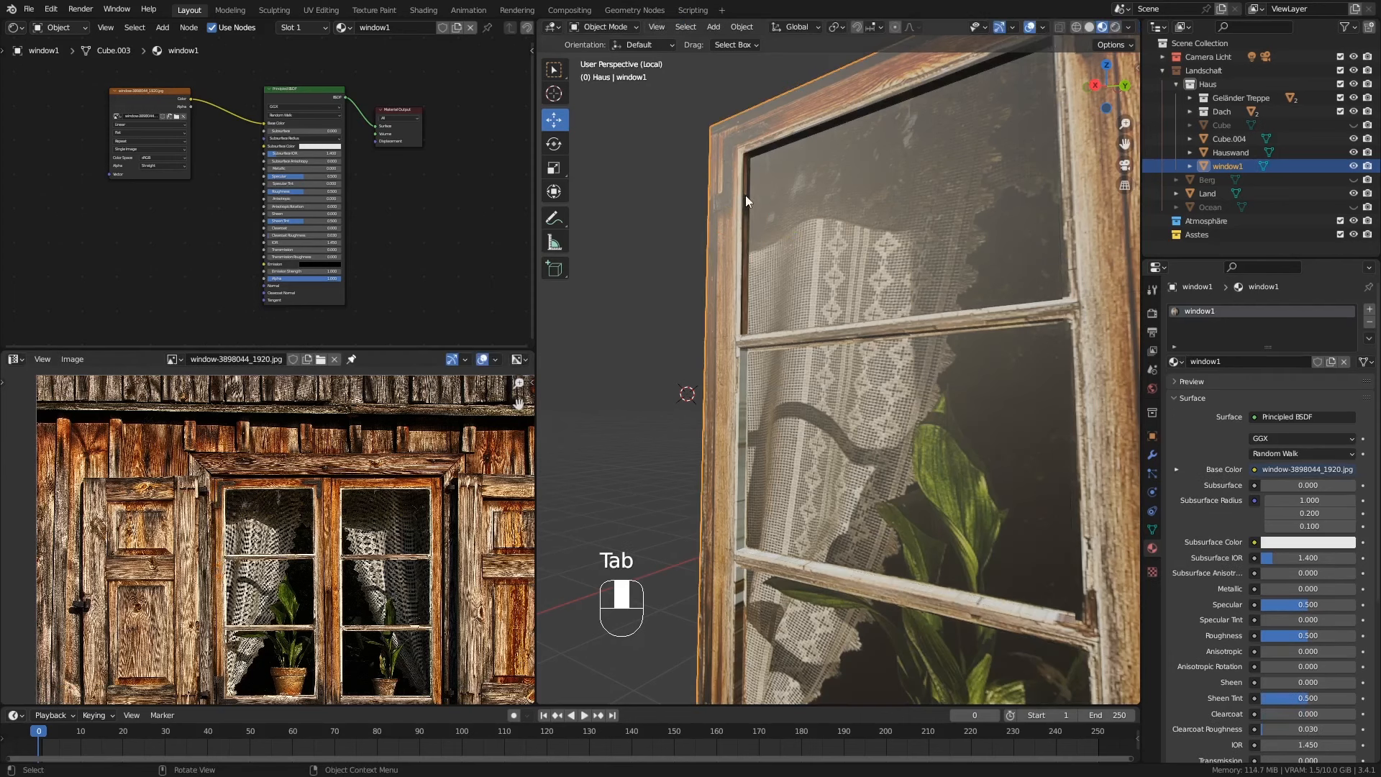
pyautogui.press('Tab')
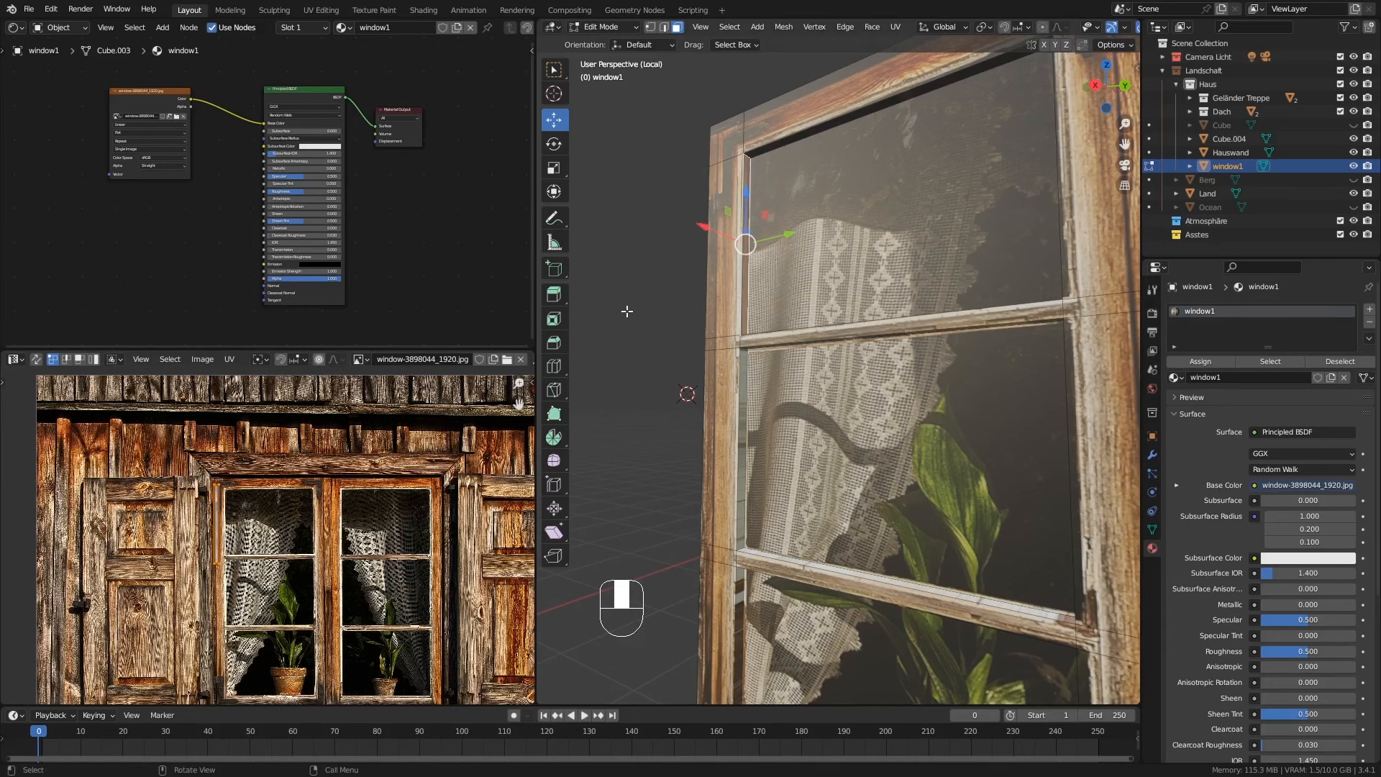
# Step: Select the right-hand recess faces of the upper and middle left panes and fit their UVs onto the photo's centre post
pyautogui.moveTo(627, 311); pyautogui.dragTo(673, 248, button='middle')
pyautogui.click(909, 175)
pyautogui.moveTo(909, 175); pyautogui.dragTo(967, 241, button='middle')
pyautogui.keyDown('shift'); pyautogui.click(986, 263); pyautogui.keyUp('shift')
pyautogui.keyDown('shift'); pyautogui.click(991, 398); pyautogui.keyUp('shift')
pyautogui.click(989, 416)
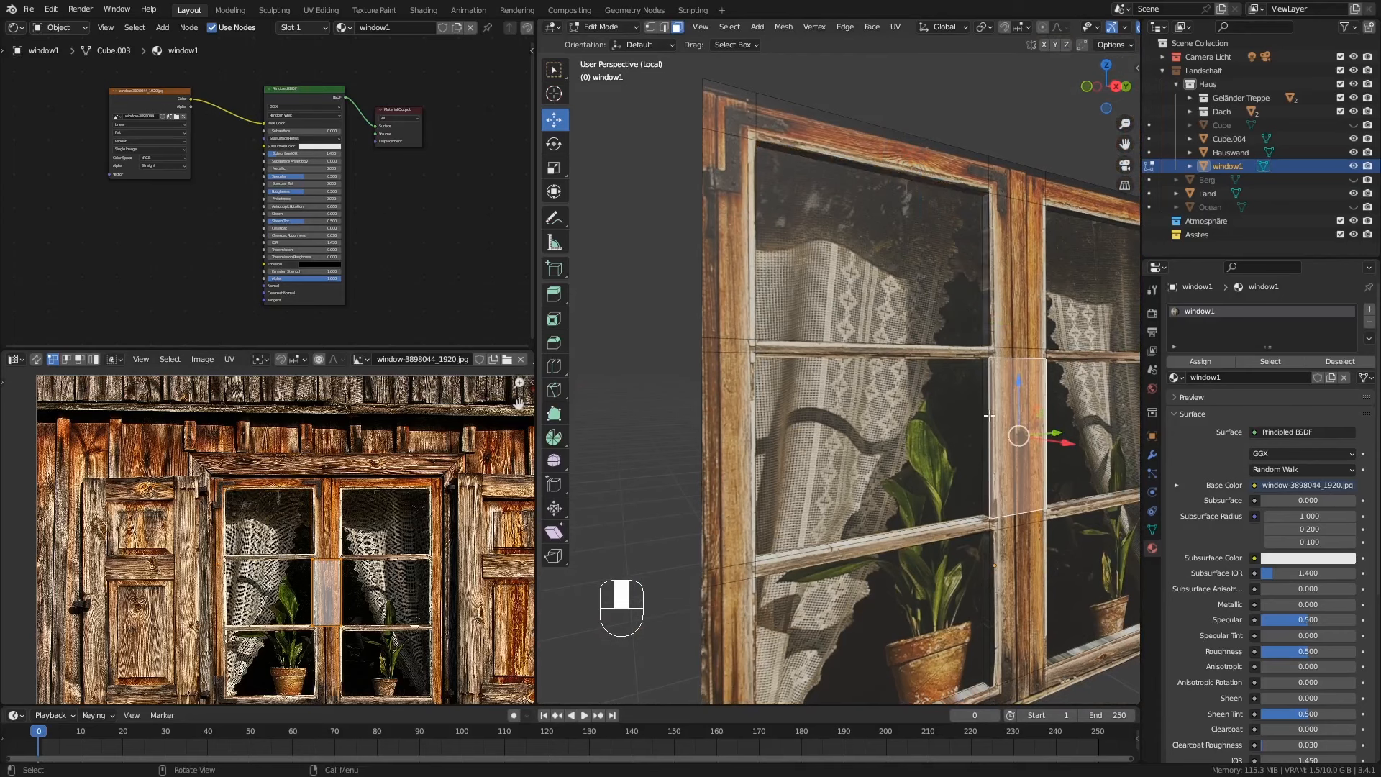
pyautogui.moveTo(990, 416); pyautogui.dragTo(992, 432, button='middle')
pyautogui.click(992, 432)
pyautogui.keyDown('shift'); pyautogui.click(997, 302); pyautogui.keyUp('shift')
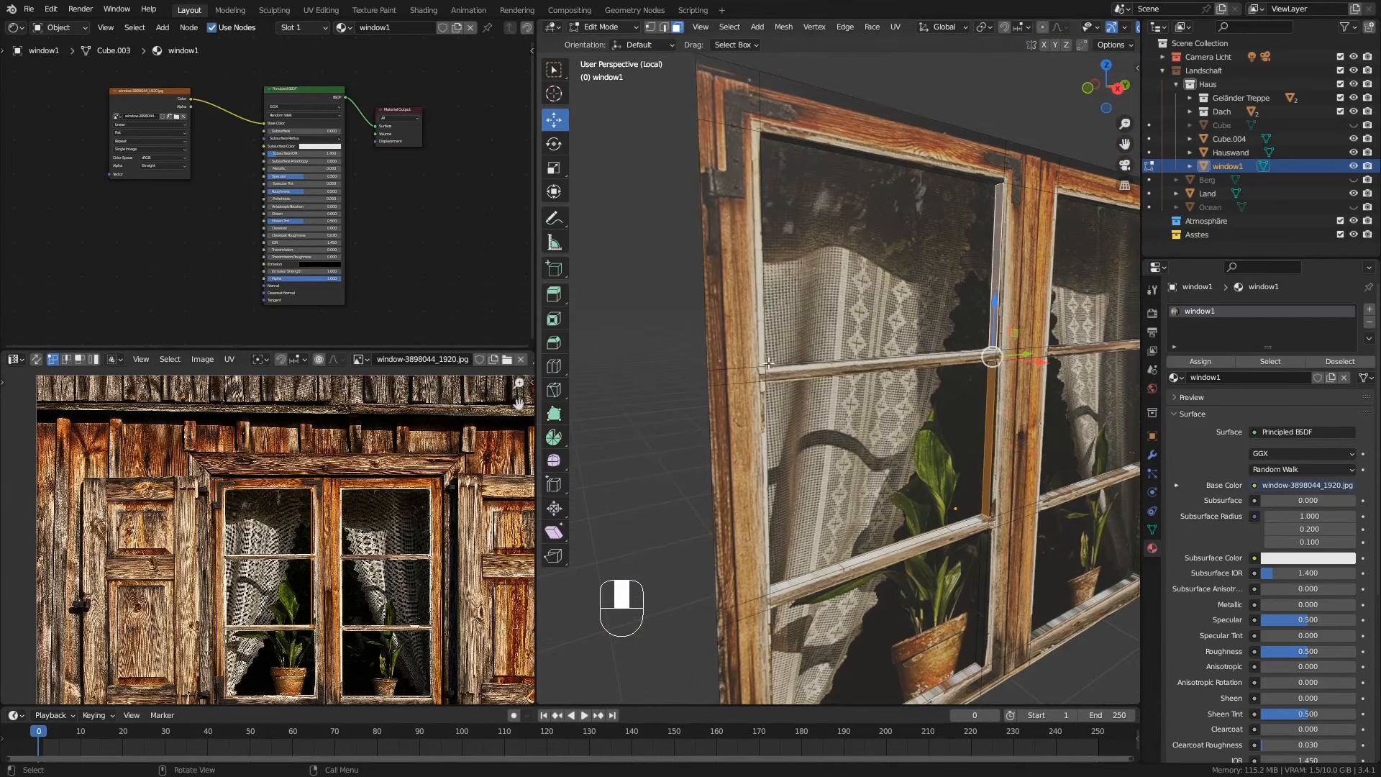
pyautogui.press('g')
pyautogui.press('s')
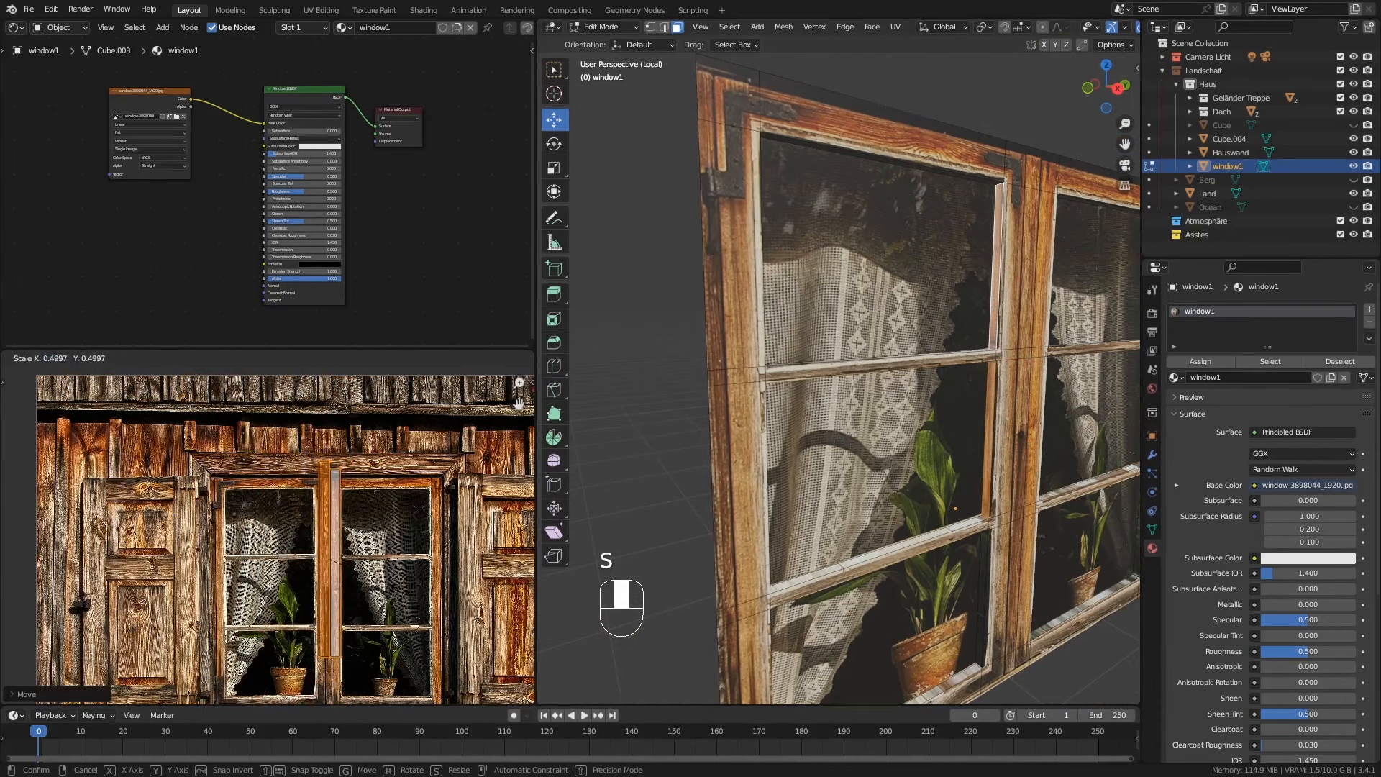
pyautogui.click(335, 561)
# Step: Unwrap the downward-facing recess faces of the upper and middle left panes and scale their UVs onto the centre post wood
pyautogui.moveTo(816, 442); pyautogui.dragTo(831, 493, button='middle')
pyautogui.click(932, 373)
pyautogui.moveTo(932, 373); pyautogui.dragTo(909, 288, button='middle')
pyautogui.keyDown('shift'); pyautogui.click(883, 233); pyautogui.keyUp('shift')
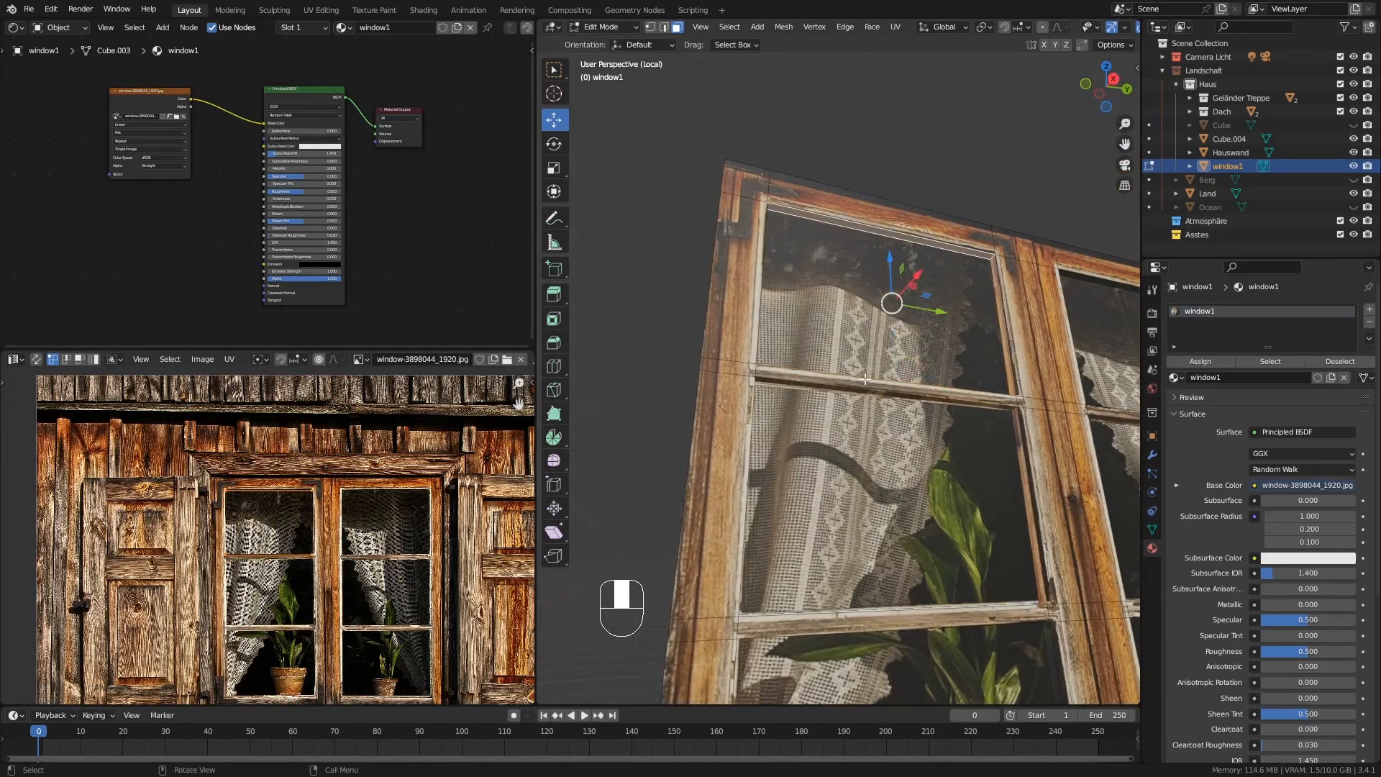
pyautogui.press('u')
pyautogui.press('g')
pyautogui.press('s')
pyautogui.click(341, 587)
pyautogui.press('g')
pyautogui.click(346, 594)
# Step: Unwrap the recess face along the left window's lower crossbar and move and shrink its UVs onto the photo's centre post
pyautogui.moveTo(860, 409); pyautogui.dragTo(886, 421, button='middle')
pyautogui.click(842, 509)
pyautogui.moveTo(829, 551); pyautogui.dragTo(857, 593, button='middle')
pyautogui.keyDown('shift'); pyautogui.click(845, 485); pyautogui.keyUp('shift')
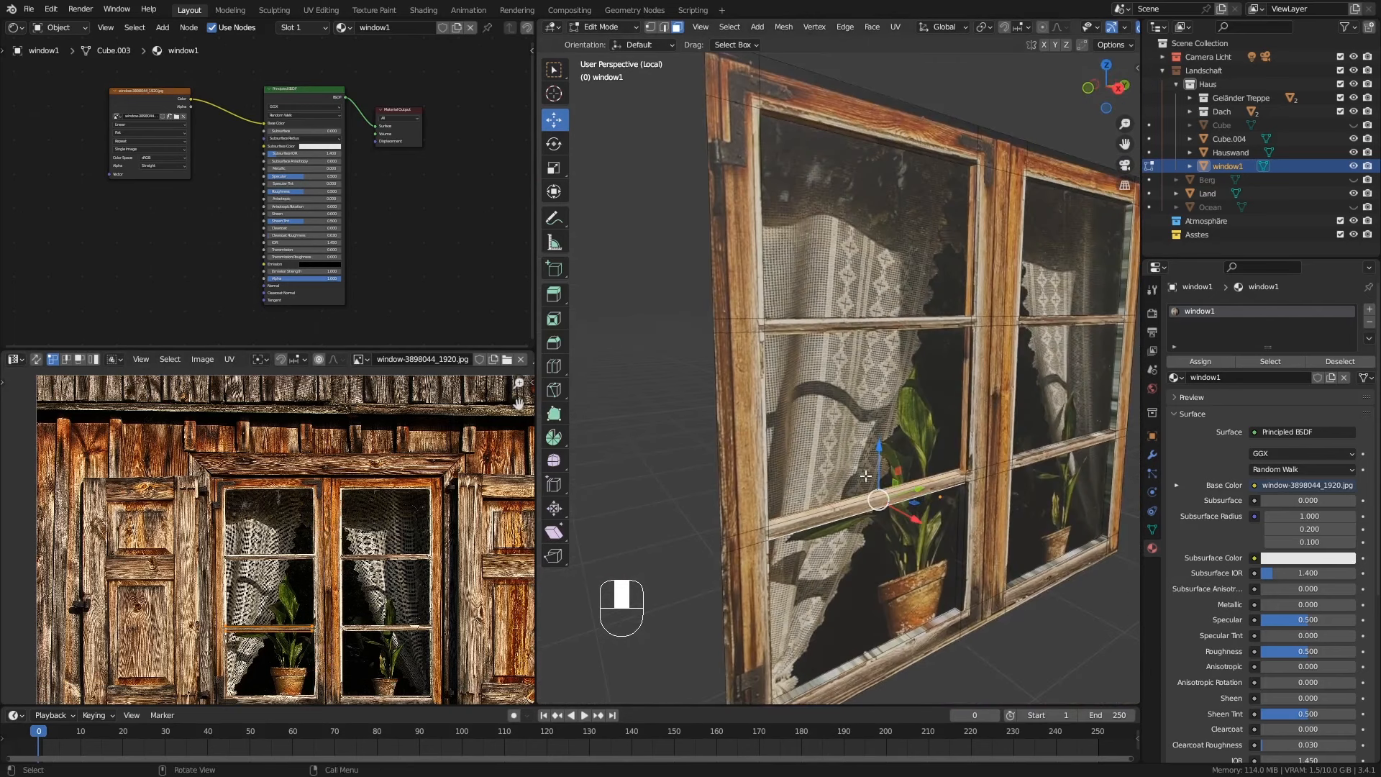
pyautogui.press('u')
pyautogui.click(943, 376)
pyautogui.press('a')
pyautogui.press('g')
pyautogui.click(460, 581)
pyautogui.press('s')
pyautogui.click(453, 558)
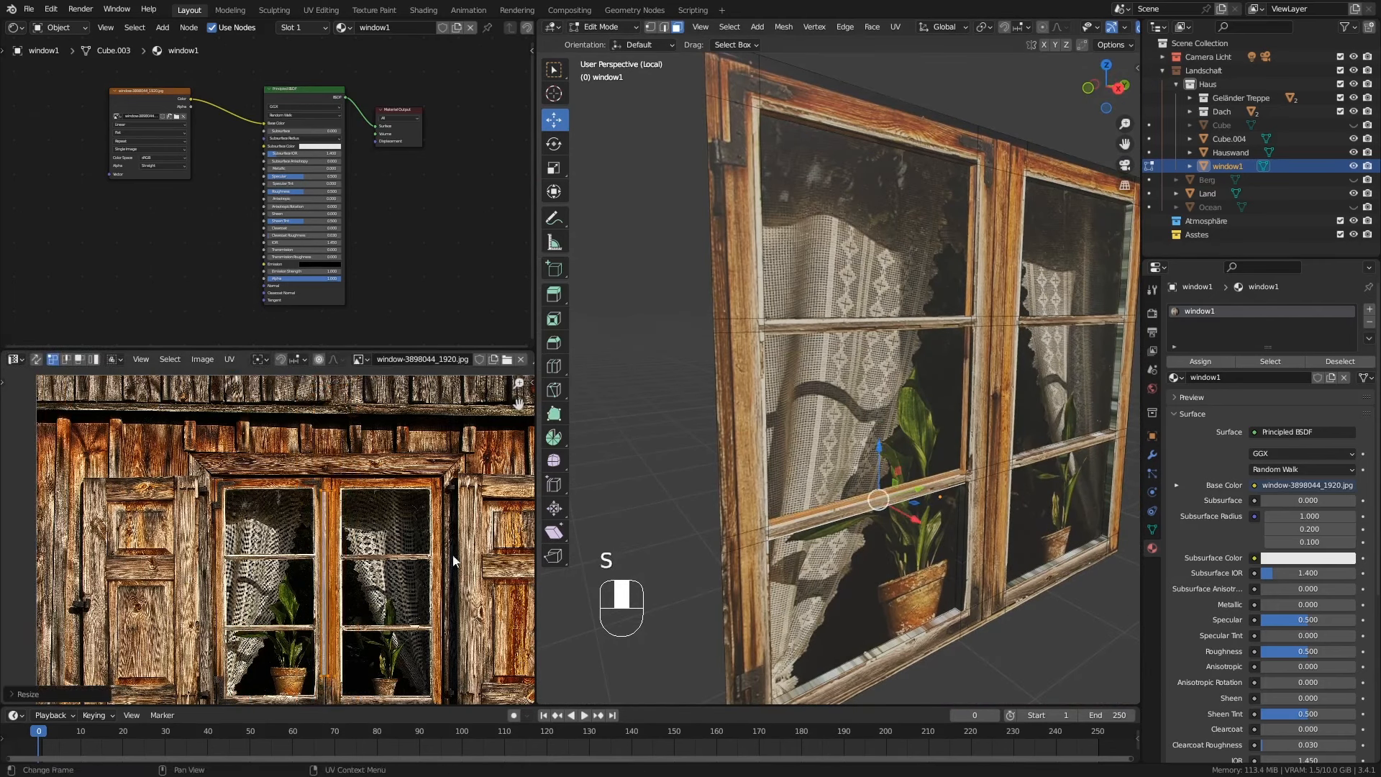
# Step: Unwrap the bottom ledge face of the lower left pane and move and shrink its UVs onto frame wood in the photo
pyautogui.click(909, 630)
pyautogui.press('u')
pyautogui.click(935, 444)
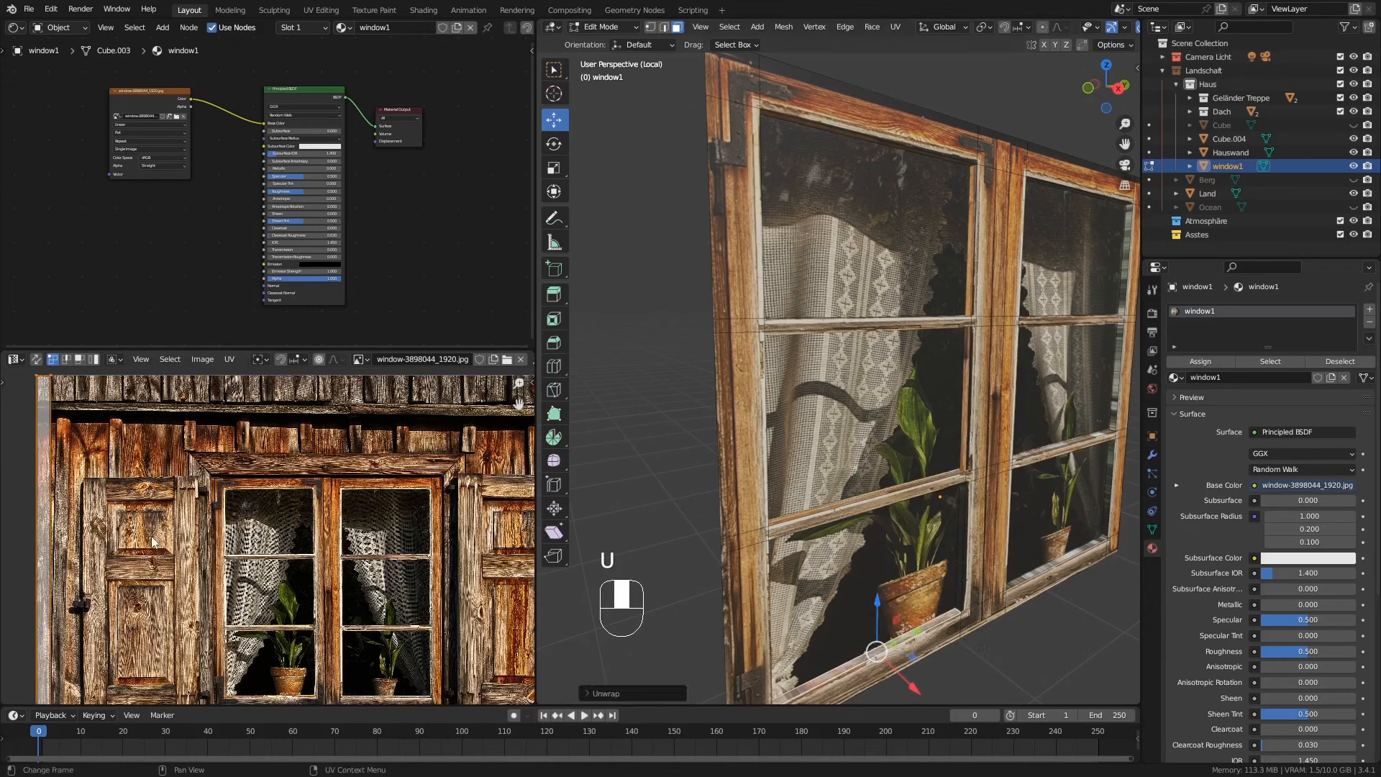
pyautogui.press('a')
pyautogui.press('g')
pyautogui.click(327, 576)
pyautogui.press('s')
pyautogui.click(363, 547)
# Step: Unwrap the lower left pane's right recess face with the middle left pane's left one, and fit their UVs onto the centre post
pyautogui.moveTo(919, 485); pyautogui.dragTo(859, 497, button='middle')
pyautogui.click(953, 538)
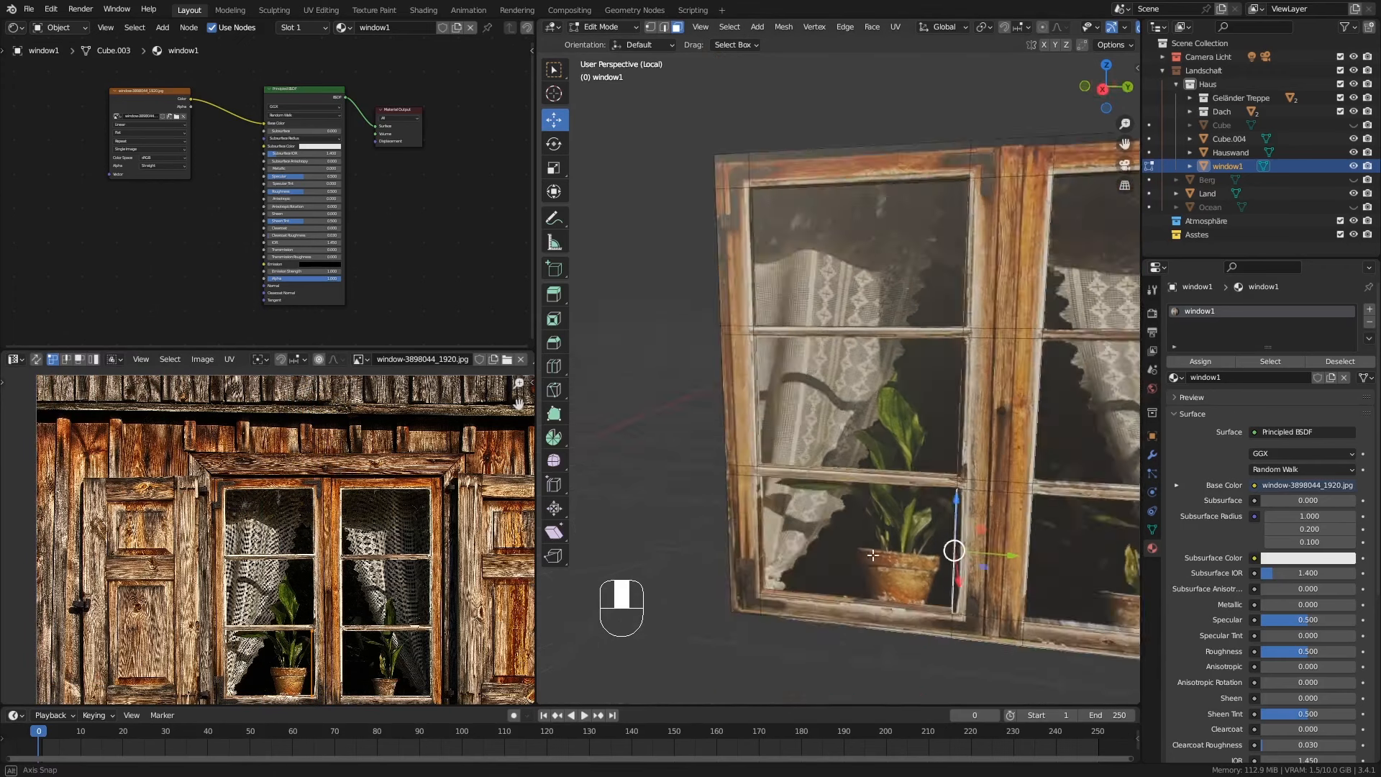
pyautogui.moveTo(952, 538); pyautogui.dragTo(888, 536, button='middle')
pyautogui.keyDown('shift'); pyautogui.moveTo(763, 367); pyautogui.dragTo(801, 334, button='middle'); pyautogui.keyUp('shift')
pyautogui.scroll(2, 801, 334)
pyautogui.click(800, 335)
pyautogui.press('u')
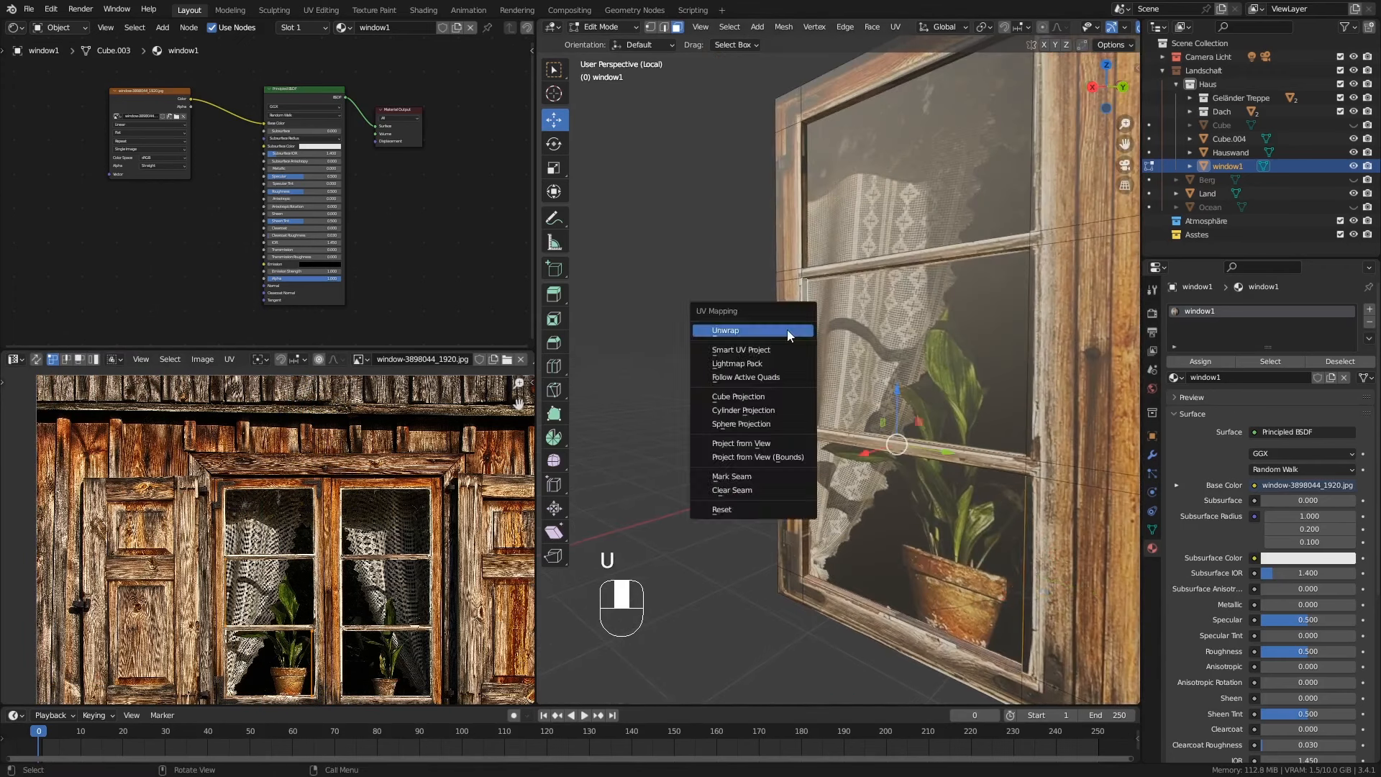
pyautogui.click(784, 325)
pyautogui.press('a')
pyautogui.press('g')
pyautogui.click(498, 599)
pyautogui.press('s')
pyautogui.click(381, 590)
pyautogui.press('g')
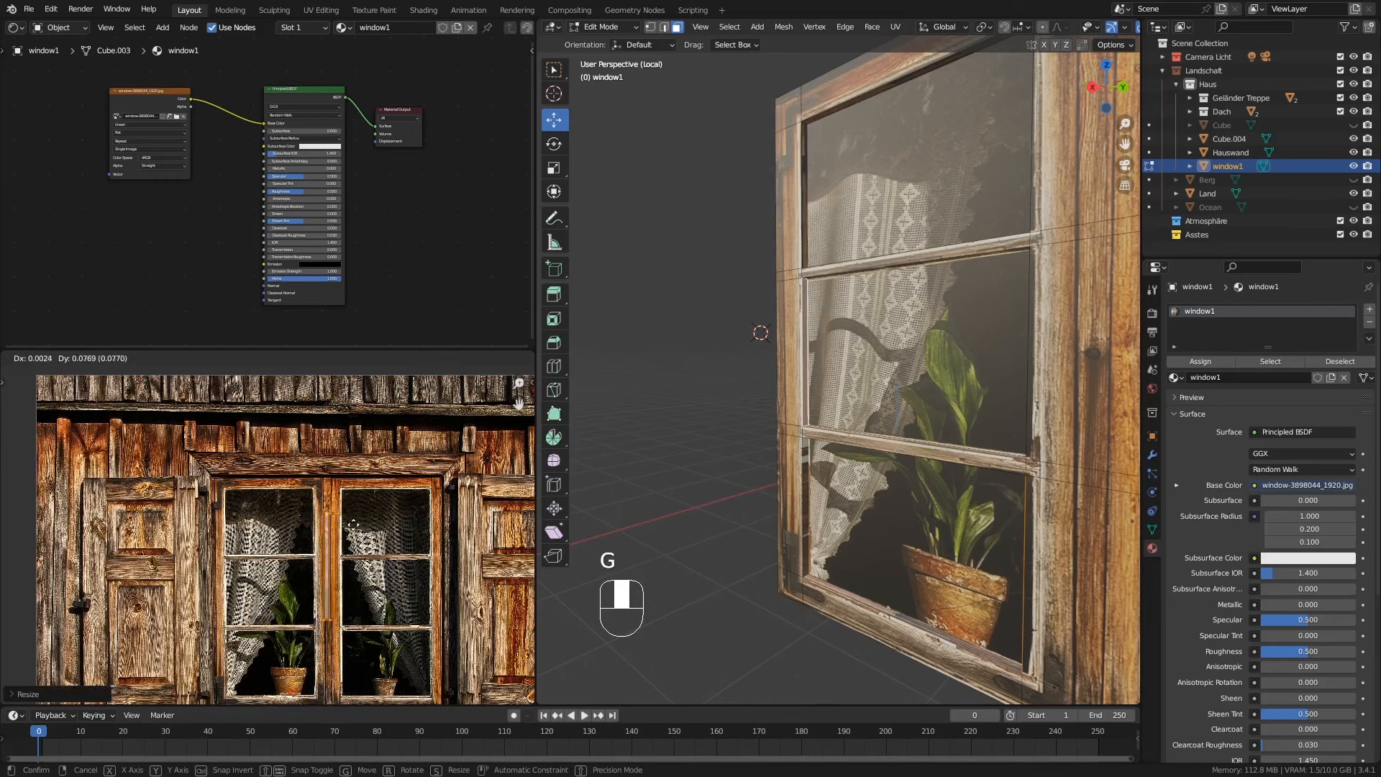
pyautogui.click(378, 560)
# Step: Unwrap the left recess face of the lower left pane, shrink its UVs onto the centre post, and check the model in Object Mode
pyautogui.press('Tab')
pyautogui.moveTo(824, 515); pyautogui.dragTo(784, 515, button='middle')
pyautogui.press('Tab')
pyautogui.press('u')
pyautogui.click(869, 414)
pyautogui.press('g')
pyautogui.click(423, 541)
pyautogui.press('s')
pyautogui.click(375, 542)
pyautogui.press('Tab')
pyautogui.moveTo(821, 352); pyautogui.dragTo(928, 561, button='middle')
pyautogui.press('Tab')
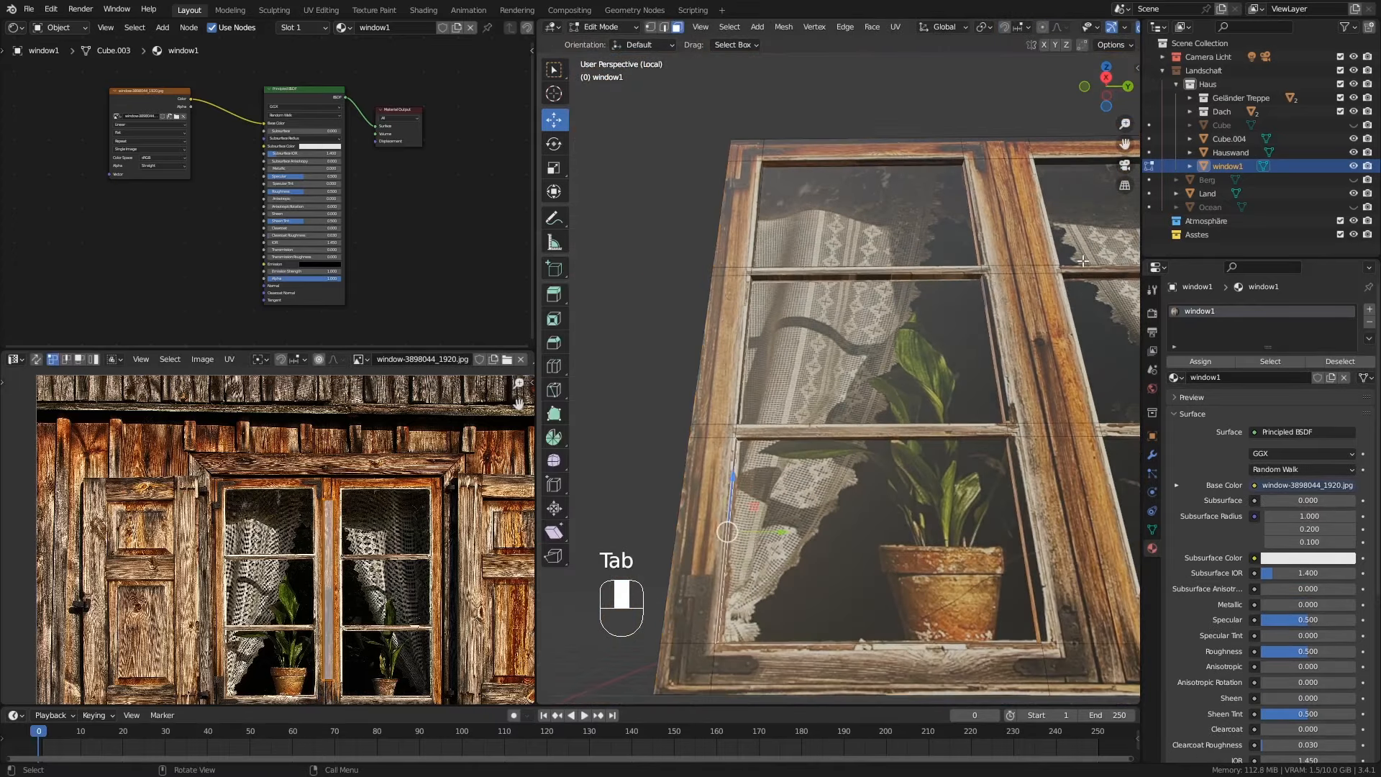
# Step: Select the vertical recess faces on both sides of the right window's panes and unwrap them together
pyautogui.press('KP_Decimal')
pyautogui.moveTo(1083, 260); pyautogui.dragTo(848, 377, button='middle')
pyautogui.keyDown('shift'); pyautogui.click(797, 436); pyautogui.keyUp('shift')
pyautogui.keyDown('shift'); pyautogui.click(790, 531); pyautogui.keyUp('shift')
pyautogui.moveTo(790, 531); pyautogui.dragTo(950, 574, button='middle')
pyautogui.keyDown('shift'); pyautogui.click(992, 565); pyautogui.keyUp('shift')
pyautogui.keyDown('shift'); pyautogui.click(994, 403); pyautogui.keyUp('shift')
pyautogui.moveTo(994, 392); pyautogui.dragTo(989, 309, button='middle')
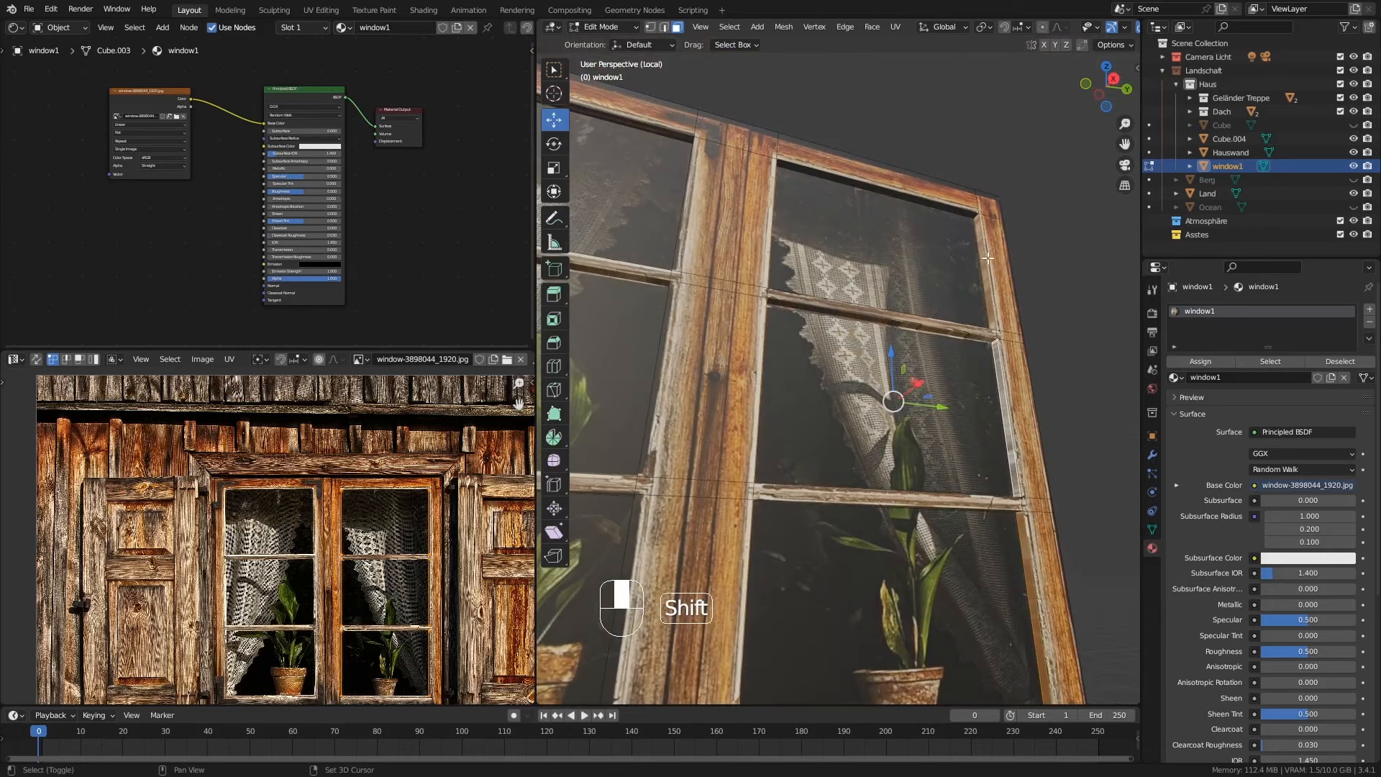
pyautogui.moveTo(988, 257); pyautogui.dragTo(908, 334, button='middle')
pyautogui.press('u')
pyautogui.click(908, 334)
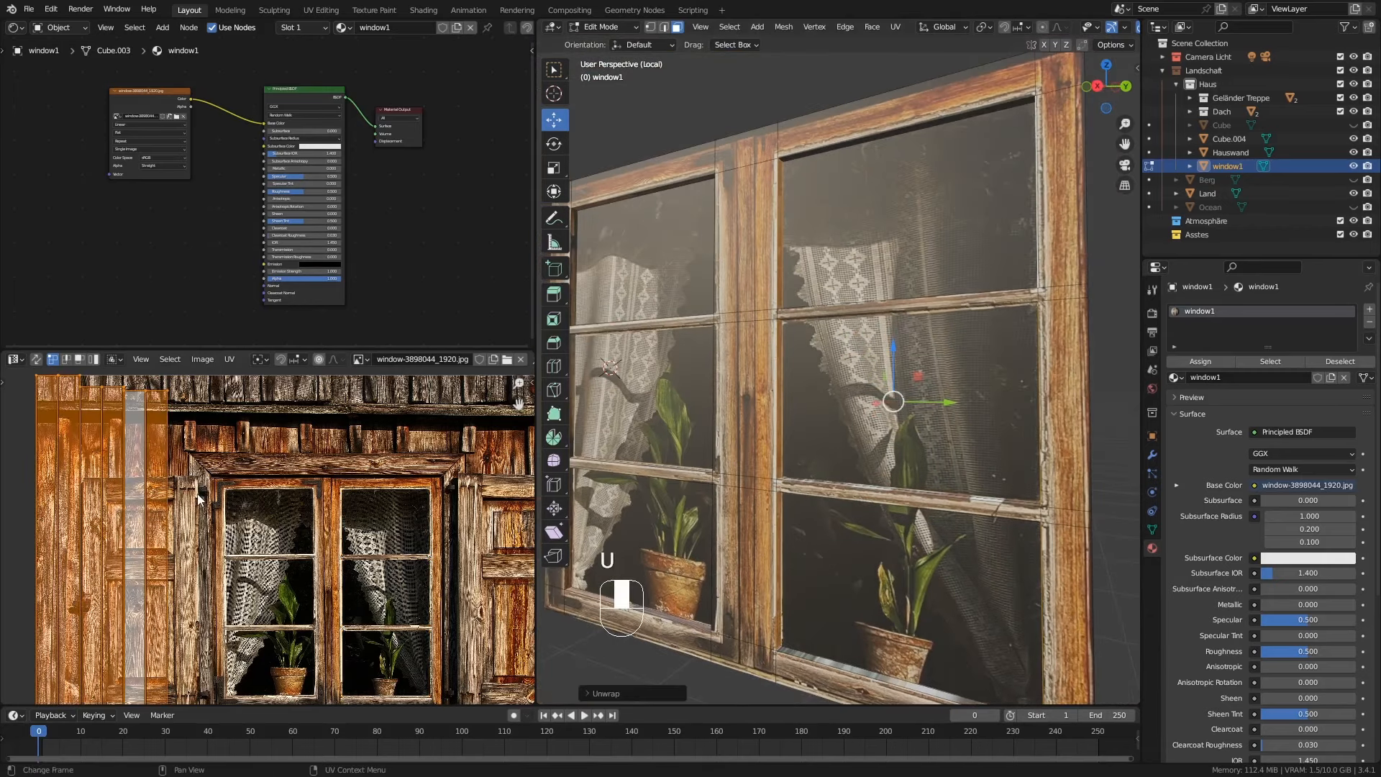
# Step: Move all the unwrapped vertical faces' UVs to the photo's centre post and shrink them to about the frame's height
pyautogui.press('a')
pyautogui.press('g')
pyautogui.click(412, 496)
pyautogui.press('s')
pyautogui.click(309, 507)
pyautogui.moveTo(288, 481); pyautogui.dragTo(313, 445, button='middle')
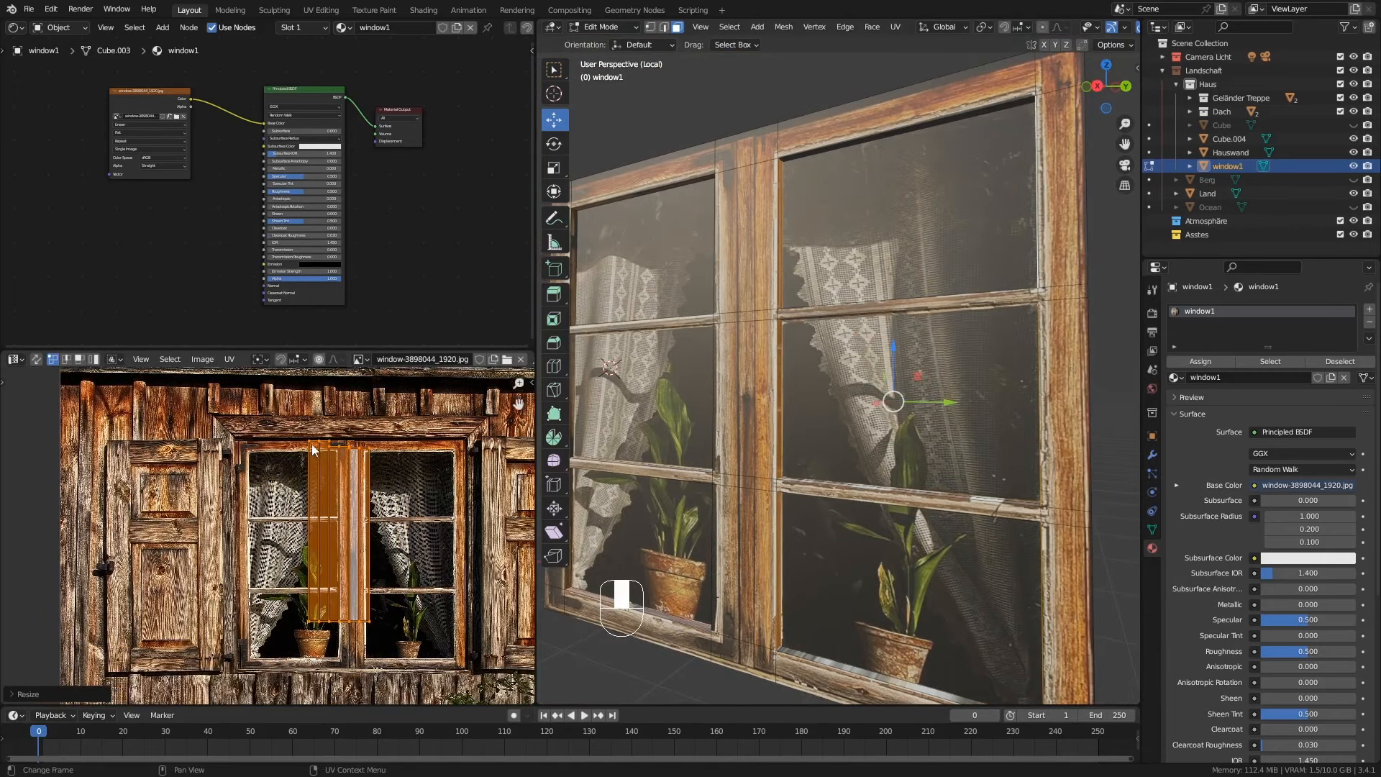
pyautogui.scroll(3, 368, 540)
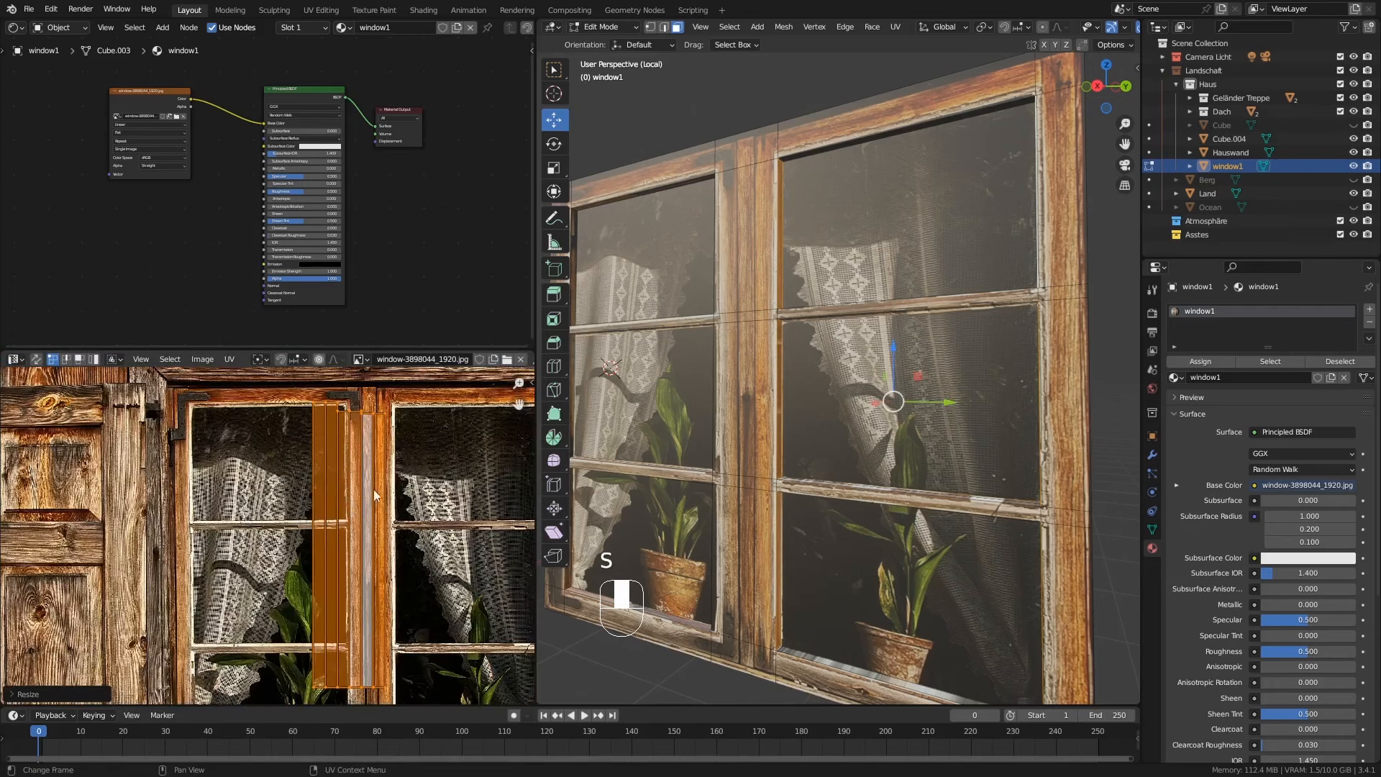
# Step: Reposition the linked UV islands one by one so that each lies on the centre post's wood instead of the glass
pyautogui.click(320, 407)
pyautogui.press('g')
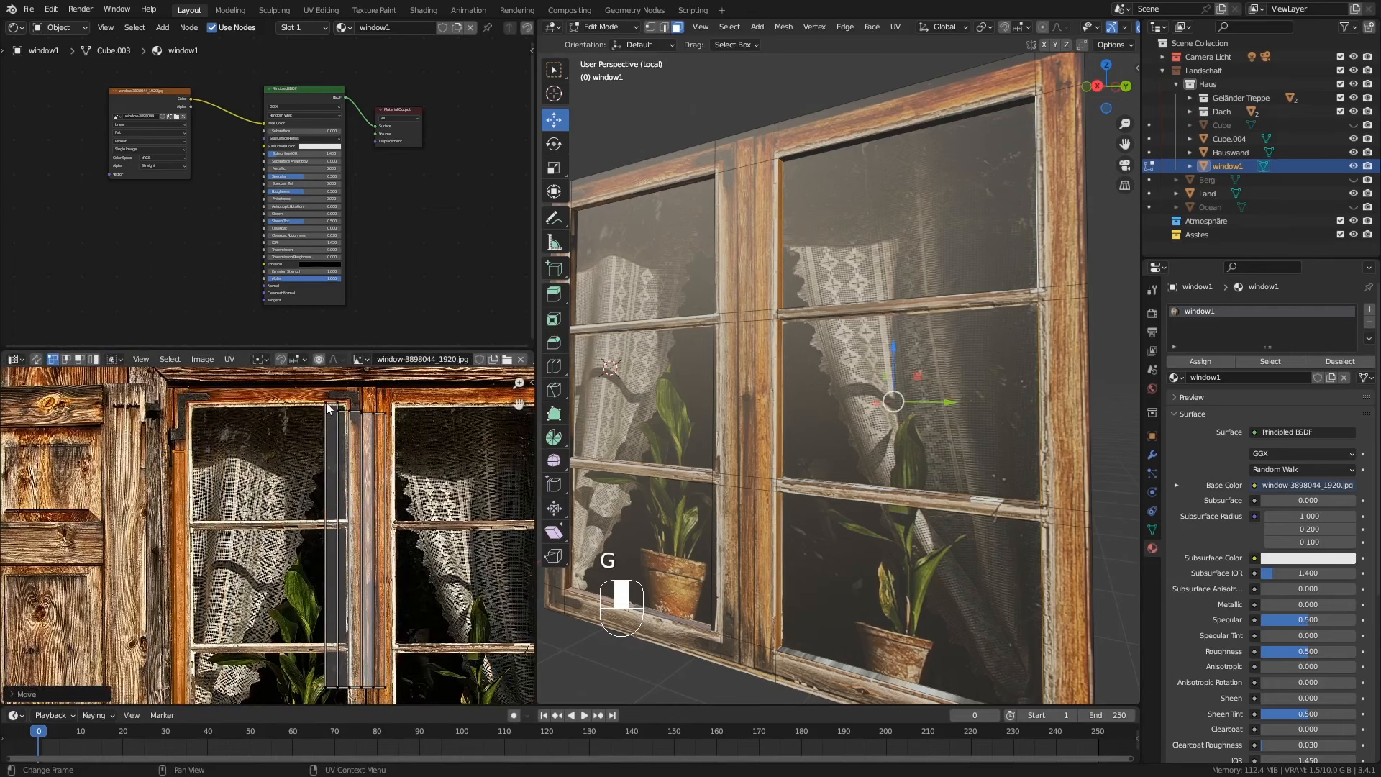
pyautogui.click(329, 415)
pyautogui.press('l')
pyautogui.press('g')
pyautogui.click(380, 408)
pyautogui.click(363, 415)
pyautogui.press('g')
pyautogui.rightClick(364, 422)
pyautogui.press('l')
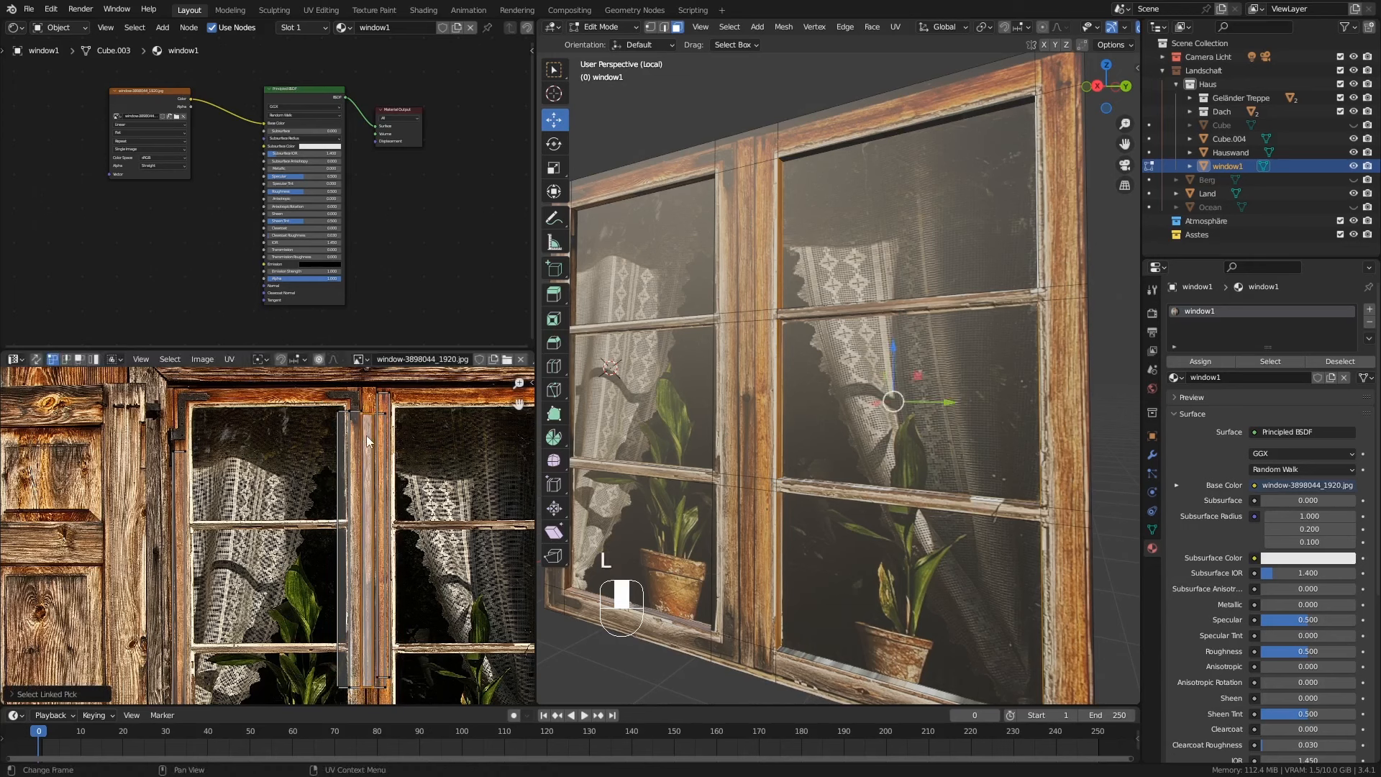
pyautogui.press('g')
pyautogui.click(365, 469)
pyautogui.click(349, 417)
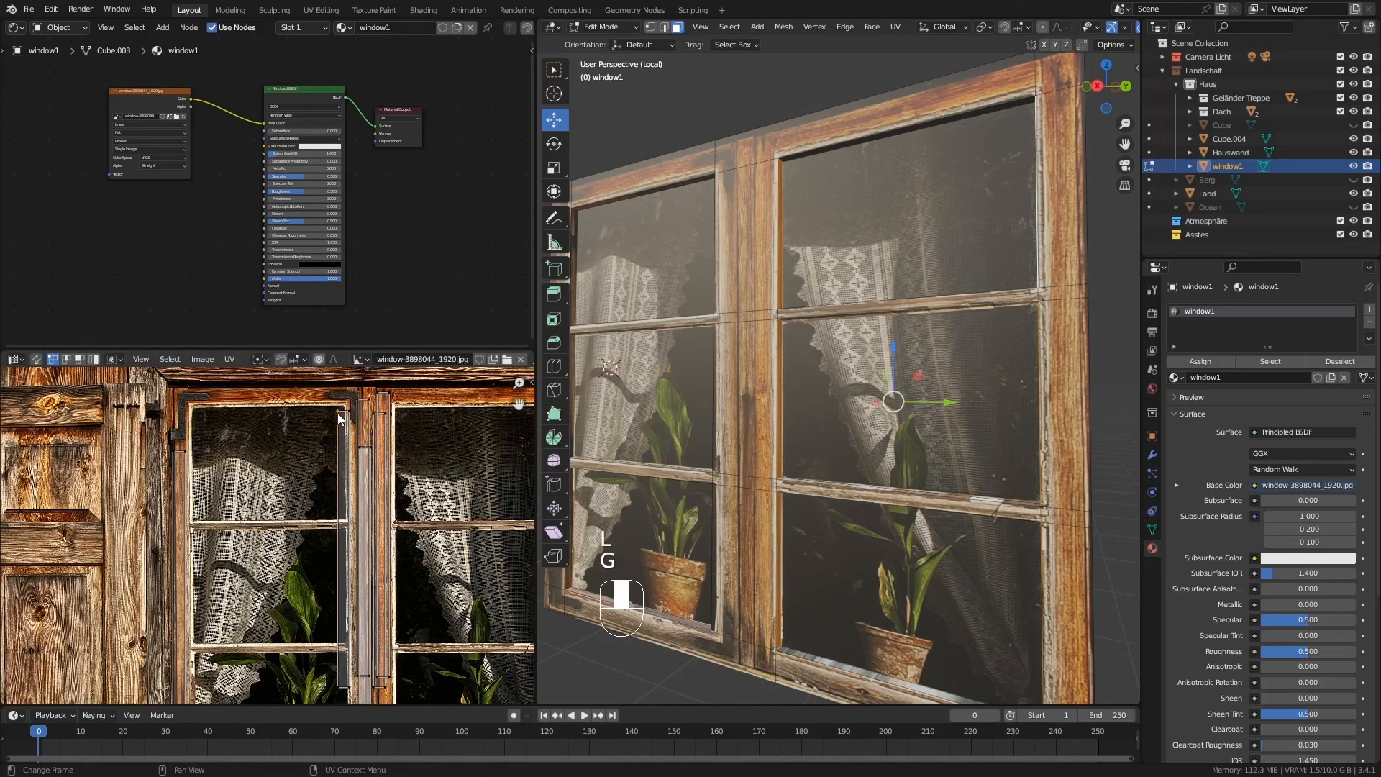
pyautogui.press('l')
pyautogui.press('g')
pyautogui.click(359, 420)
# Step: Select the horizontal recess faces above and below the right window's panes and unwrap them together
pyautogui.moveTo(885, 122); pyautogui.dragTo(885, 61, button='middle')
pyautogui.click(887, 150)
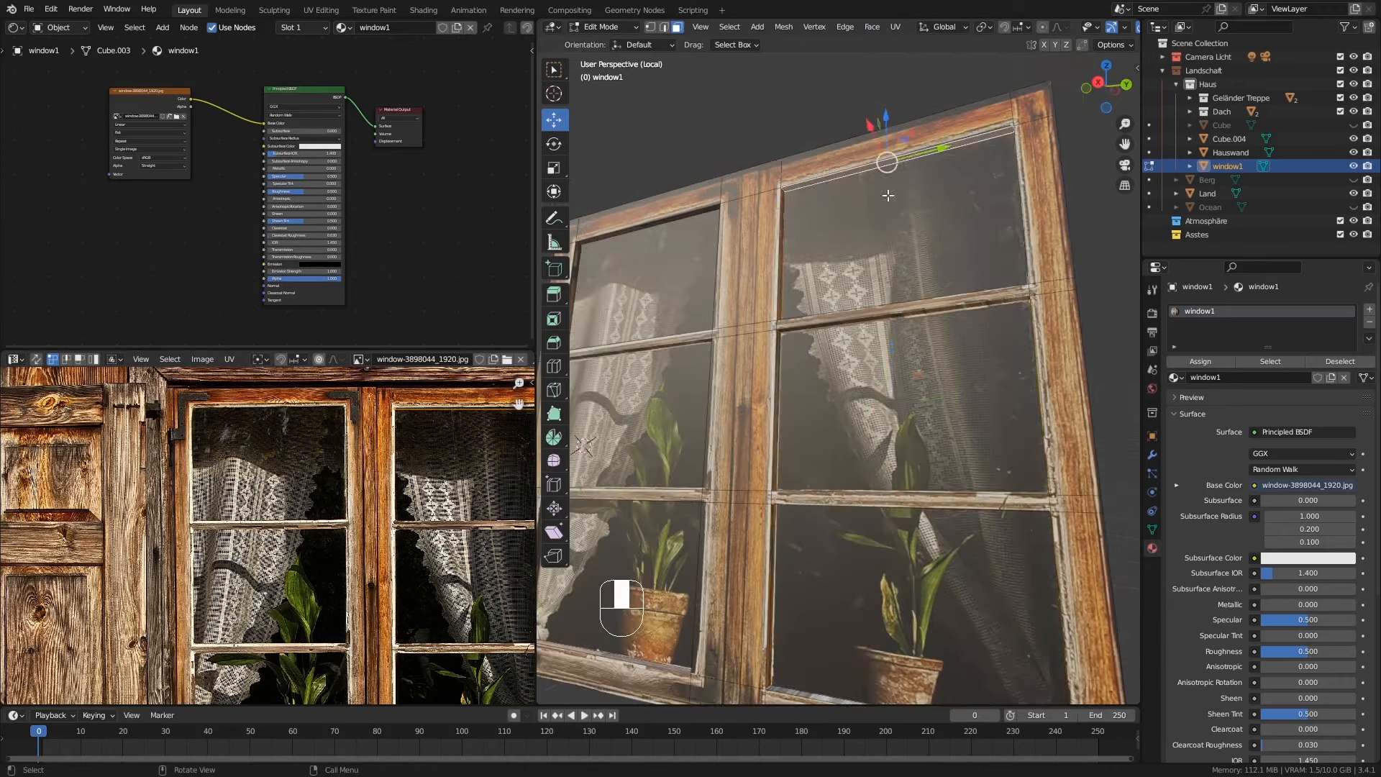
pyautogui.moveTo(887, 152); pyautogui.dragTo(905, 290, button='middle')
pyautogui.keyDown('shift'); pyautogui.click(905, 289); pyautogui.keyUp('shift')
pyautogui.keyDown('shift'); pyautogui.click(905, 290); pyautogui.keyUp('shift')
pyautogui.keyDown('shift'); pyautogui.click(904, 293); pyautogui.keyUp('shift')
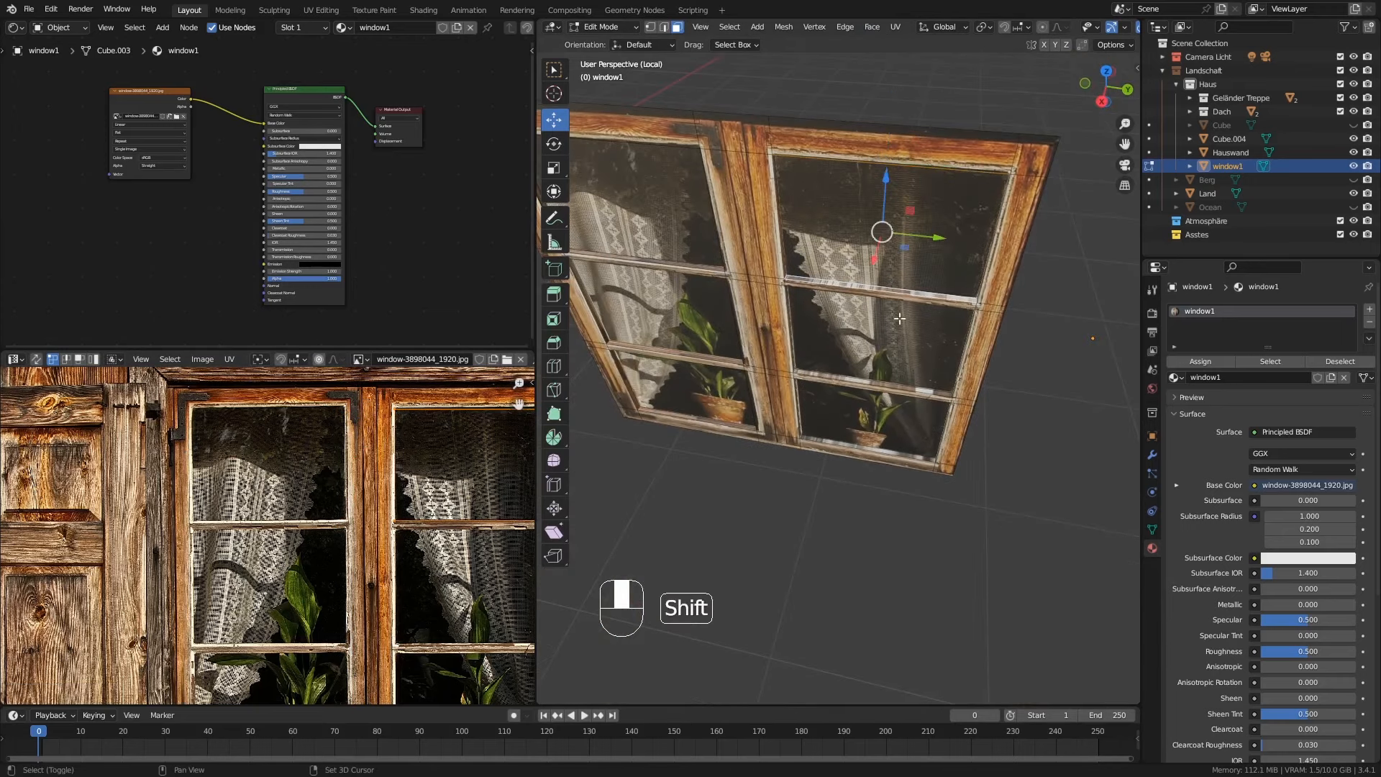
pyautogui.keyDown('shift'); pyautogui.click(890, 385); pyautogui.keyUp('shift')
pyautogui.moveTo(890, 385); pyautogui.dragTo(889, 324, button='middle')
pyautogui.keyDown('shift'); pyautogui.click(889, 380); pyautogui.keyUp('shift')
pyautogui.keyDown('shift'); pyautogui.click(879, 507); pyautogui.keyUp('shift')
pyautogui.press('u')
pyautogui.click(890, 322)
# Step: Shrink all the unwrapped horizontal faces' UVs and move them onto the window frame's centre post in the photo
pyautogui.keyDown('ctrl'); pyautogui.moveTo(180, 503); pyautogui.dragTo(140, 545, button='middle'); pyautogui.keyUp('ctrl')
pyautogui.press('a')
pyautogui.press('s')
pyautogui.click(133, 515)
pyautogui.press('g')
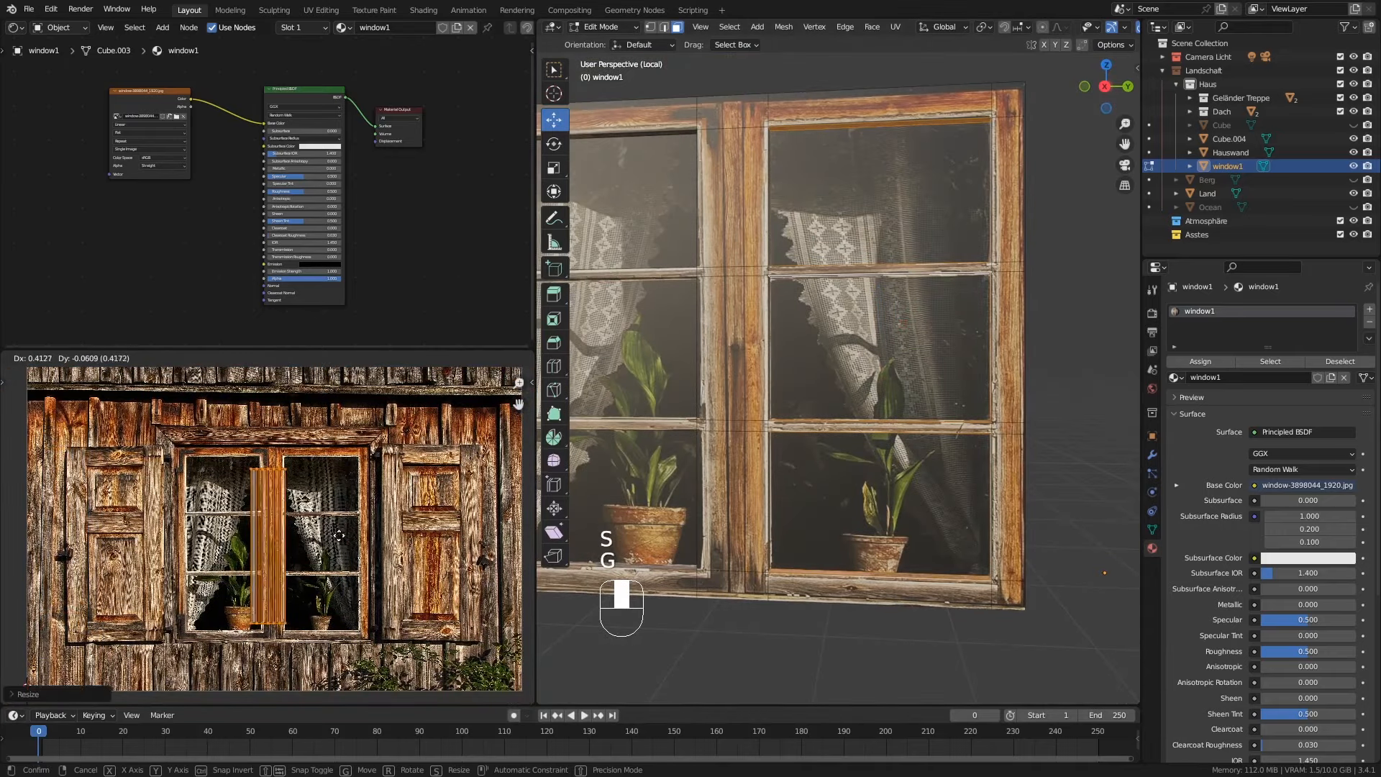
pyautogui.click(336, 536)
# Step: Reposition the linked UV islands of the horizontal faces onto the centre post's wood and leave mesh editing
pyautogui.keyDown('ctrl'); pyautogui.moveTo(336, 535); pyautogui.dragTo(305, 402, button='middle'); pyautogui.keyUp('ctrl')
pyautogui.press('l')
pyautogui.press('g')
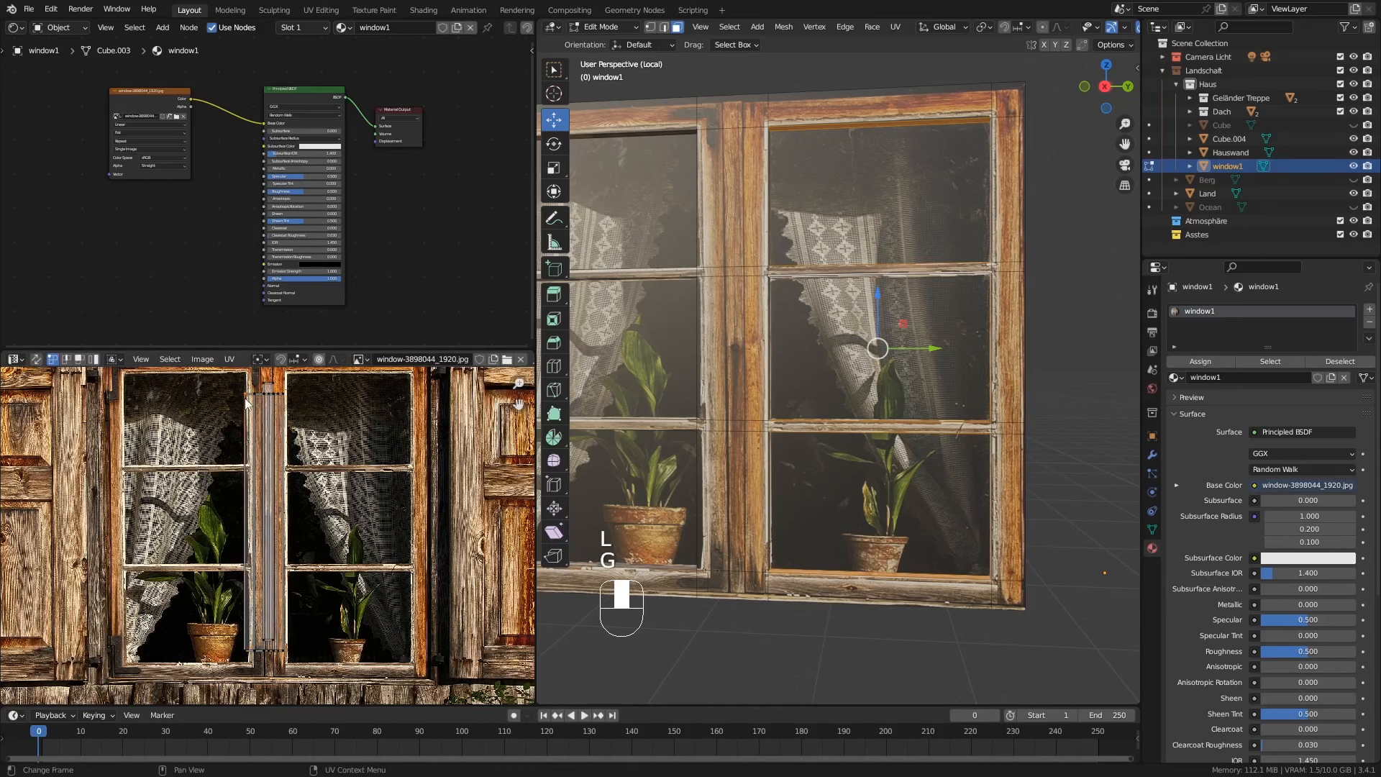
pyautogui.press('l')
pyautogui.press('g')
pyautogui.click(416, 394)
pyautogui.press('Tab')
# Step: Move the window photo's image texture node farther from the Principled BSDF to make room between them
pyautogui.moveTo(812, 391); pyautogui.dragTo(481, 423, button='middle')
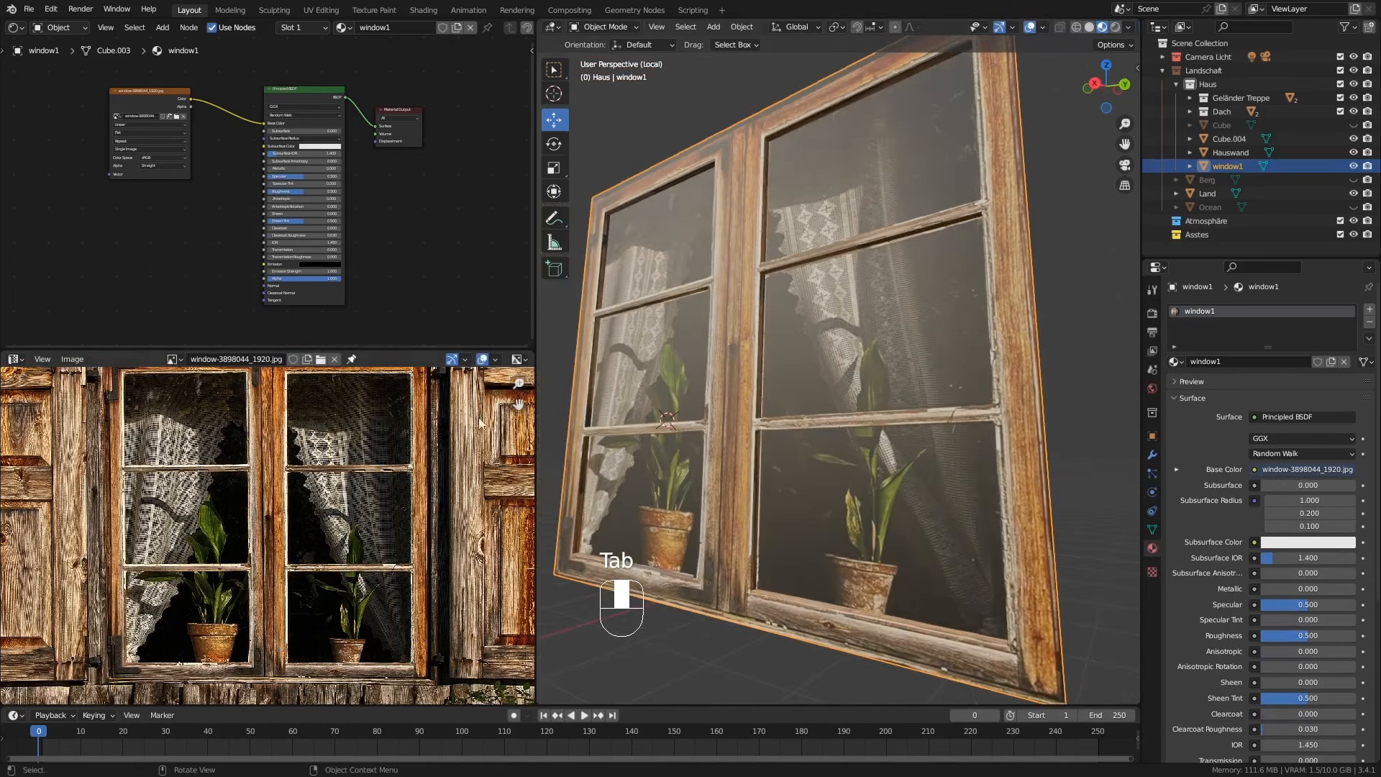
pyautogui.moveTo(616, 352); pyautogui.dragTo(866, 408, button='middle')
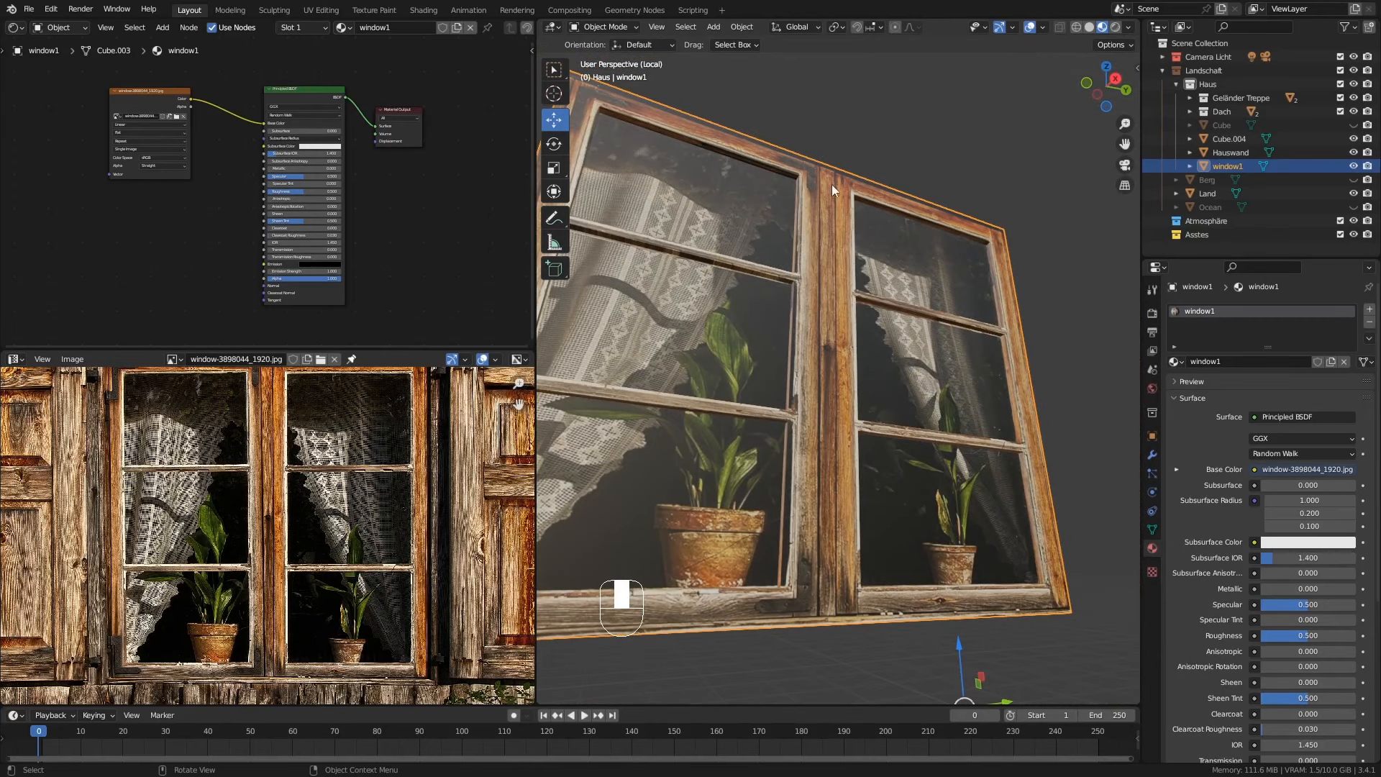
pyautogui.moveTo(826, 405); pyautogui.dragTo(821, 269, button='middle')
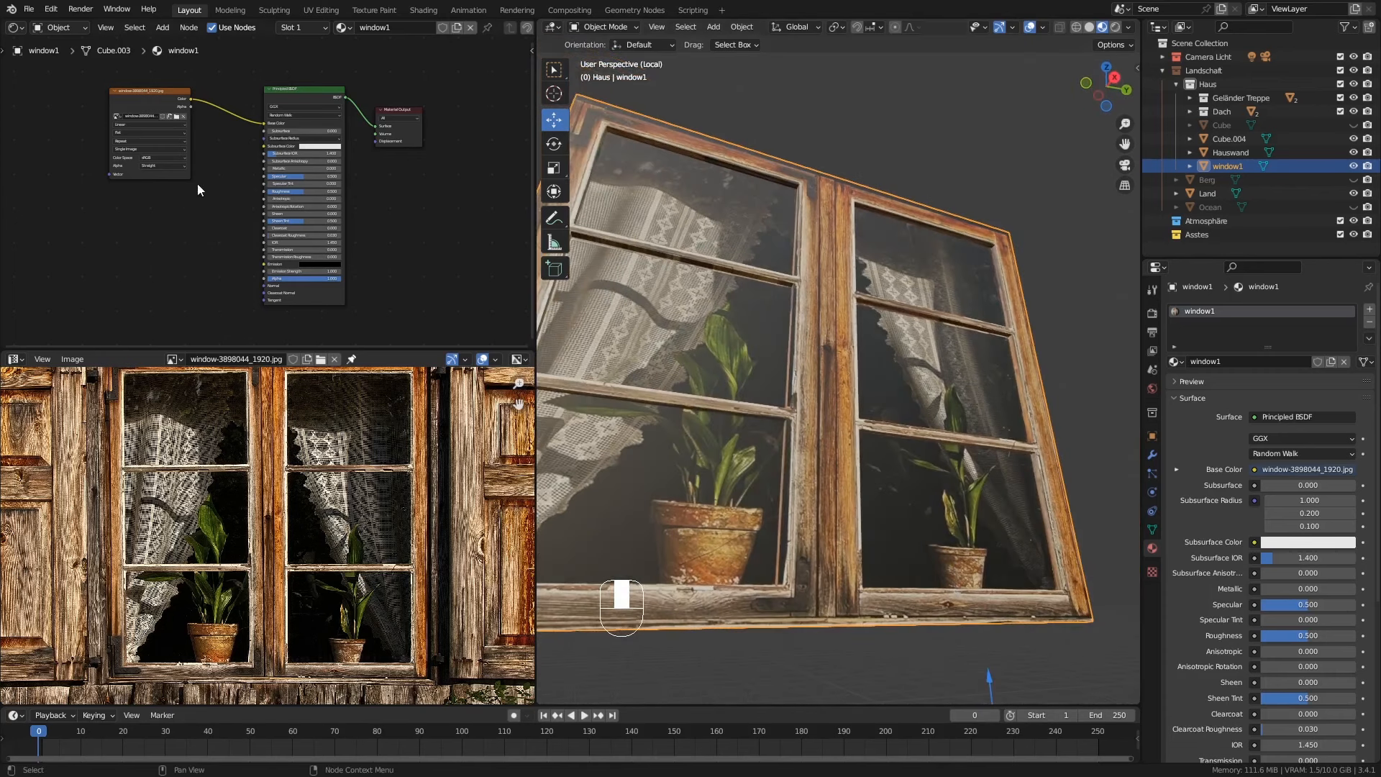
pyautogui.moveTo(146, 112); pyautogui.dragTo(63, 135)
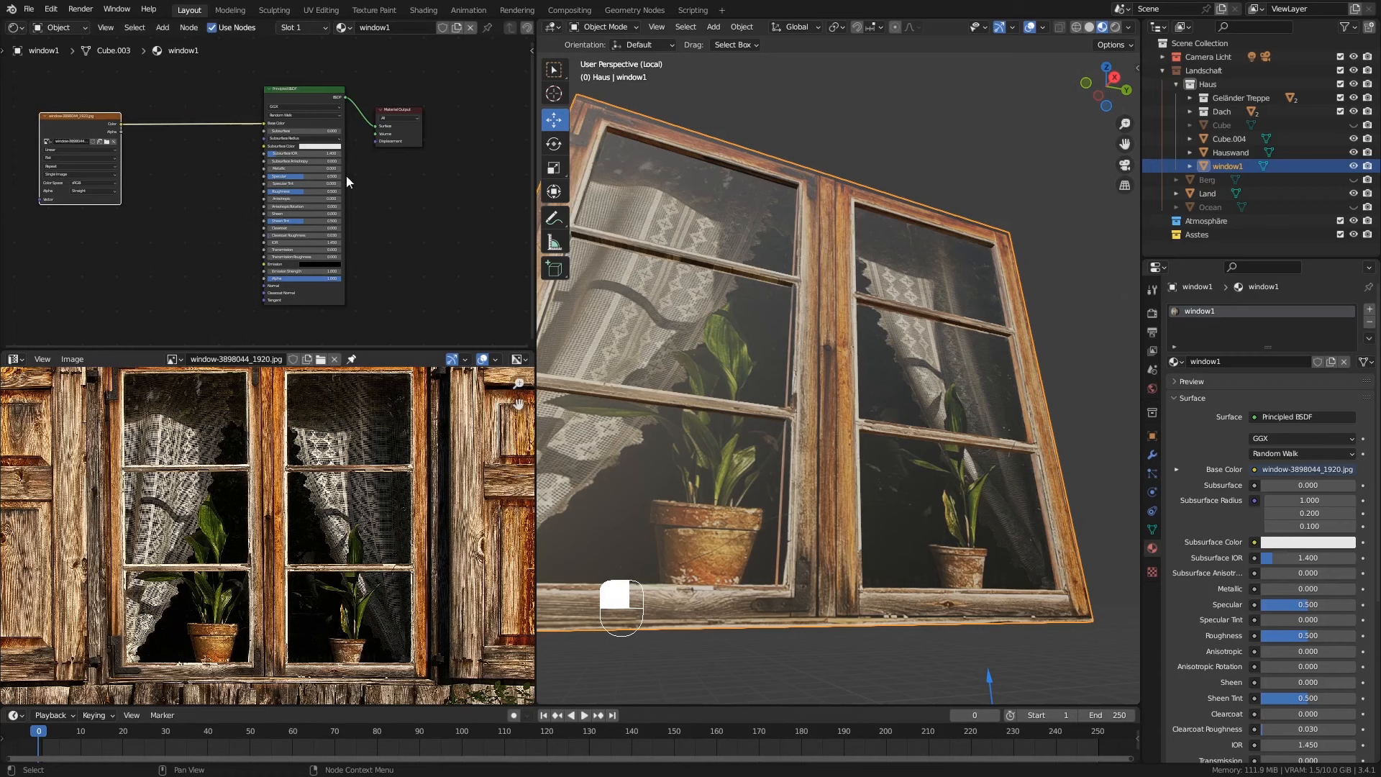
pyautogui.moveTo(411, 200); pyautogui.dragTo(457, 186, button='middle')
pyautogui.moveTo(103, 113); pyautogui.dragTo(47, 111)
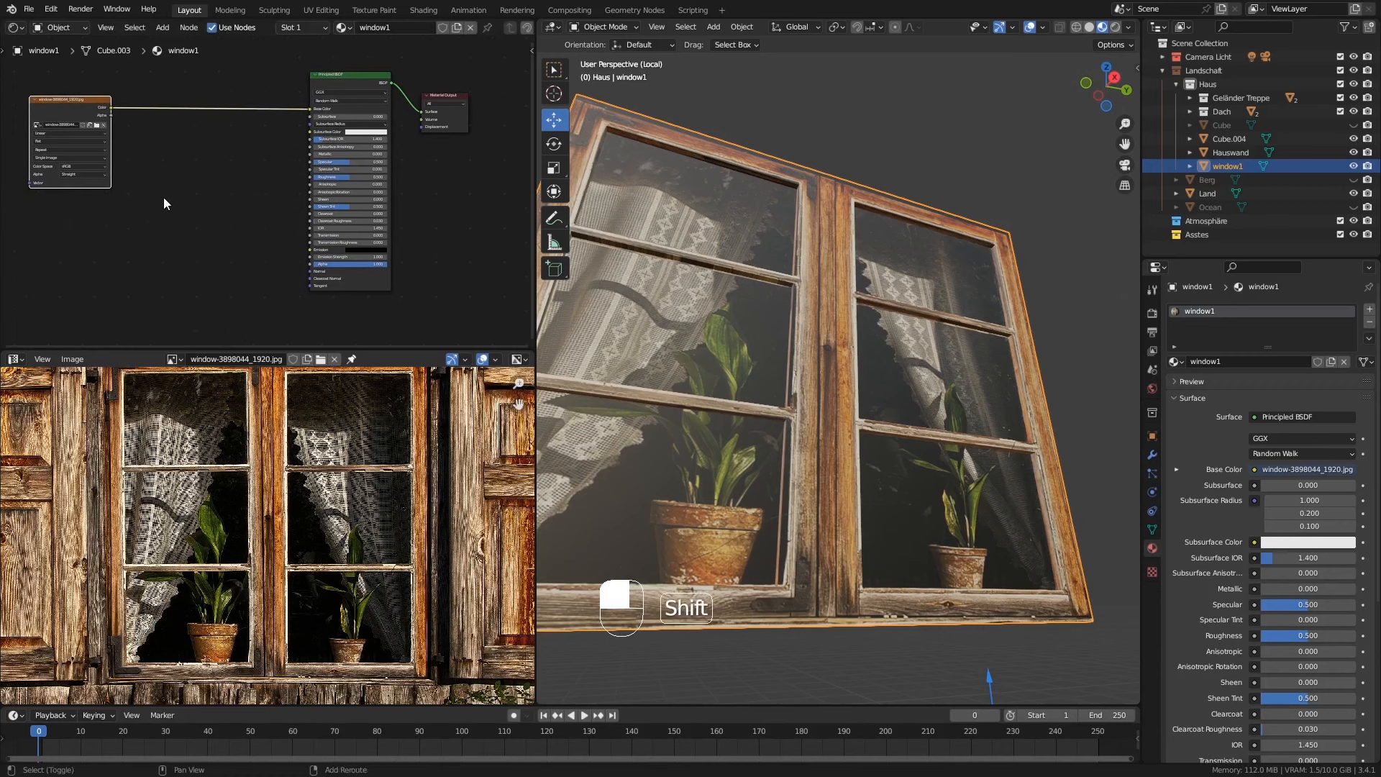
# Step: Add a Bump node, feeding the image's Color into its Height and its Normal into the Principled BSDF's Normal
pyautogui.hotkey('shift', 'a')
pyautogui.moveTo(163, 197)
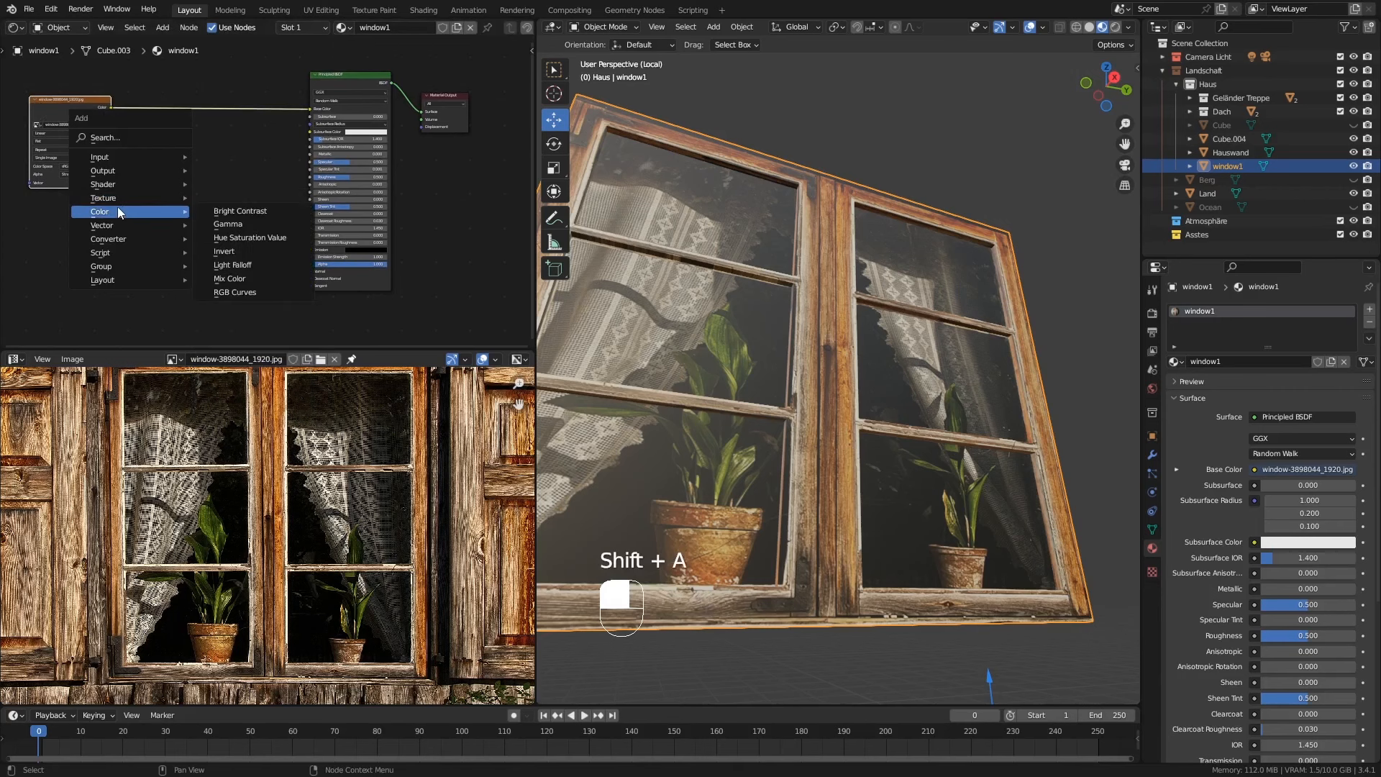
pyautogui.moveTo(118, 226)
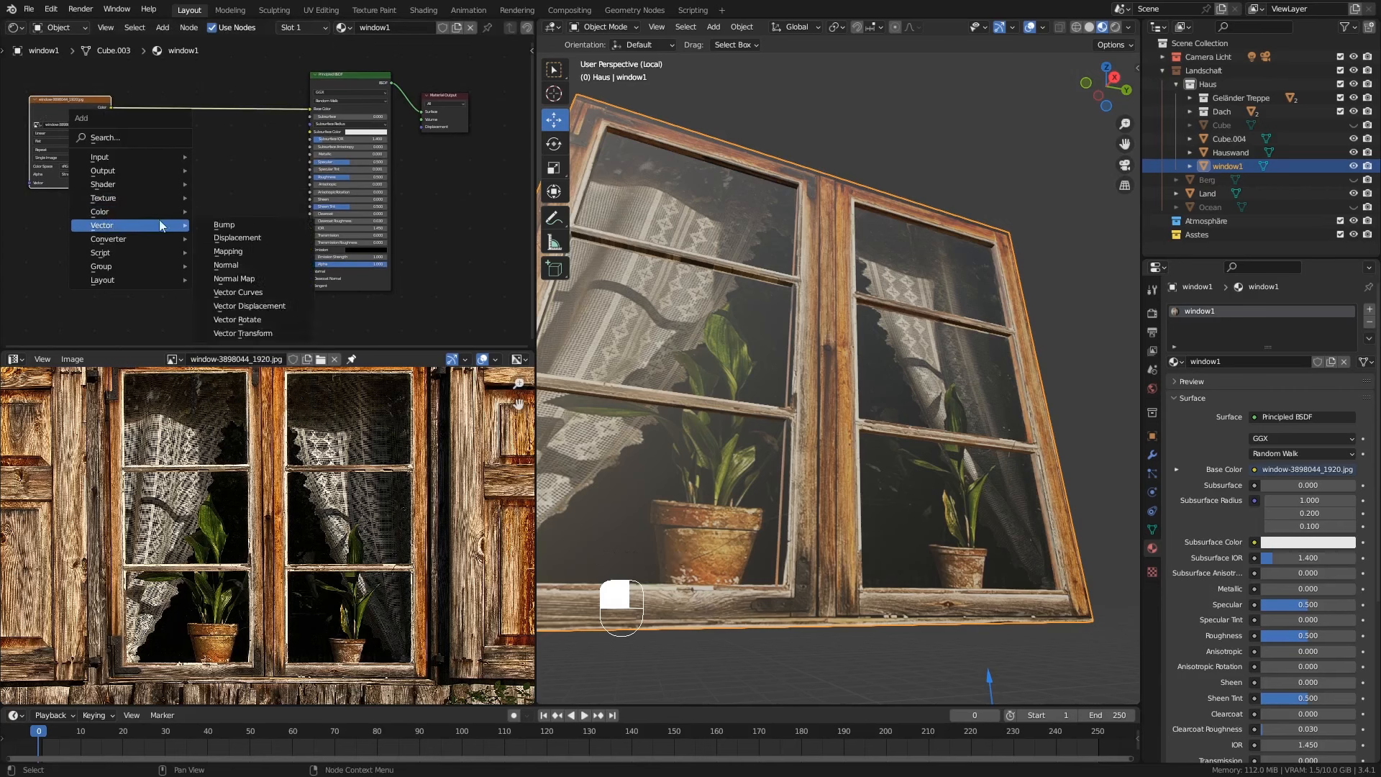
pyautogui.click(223, 228)
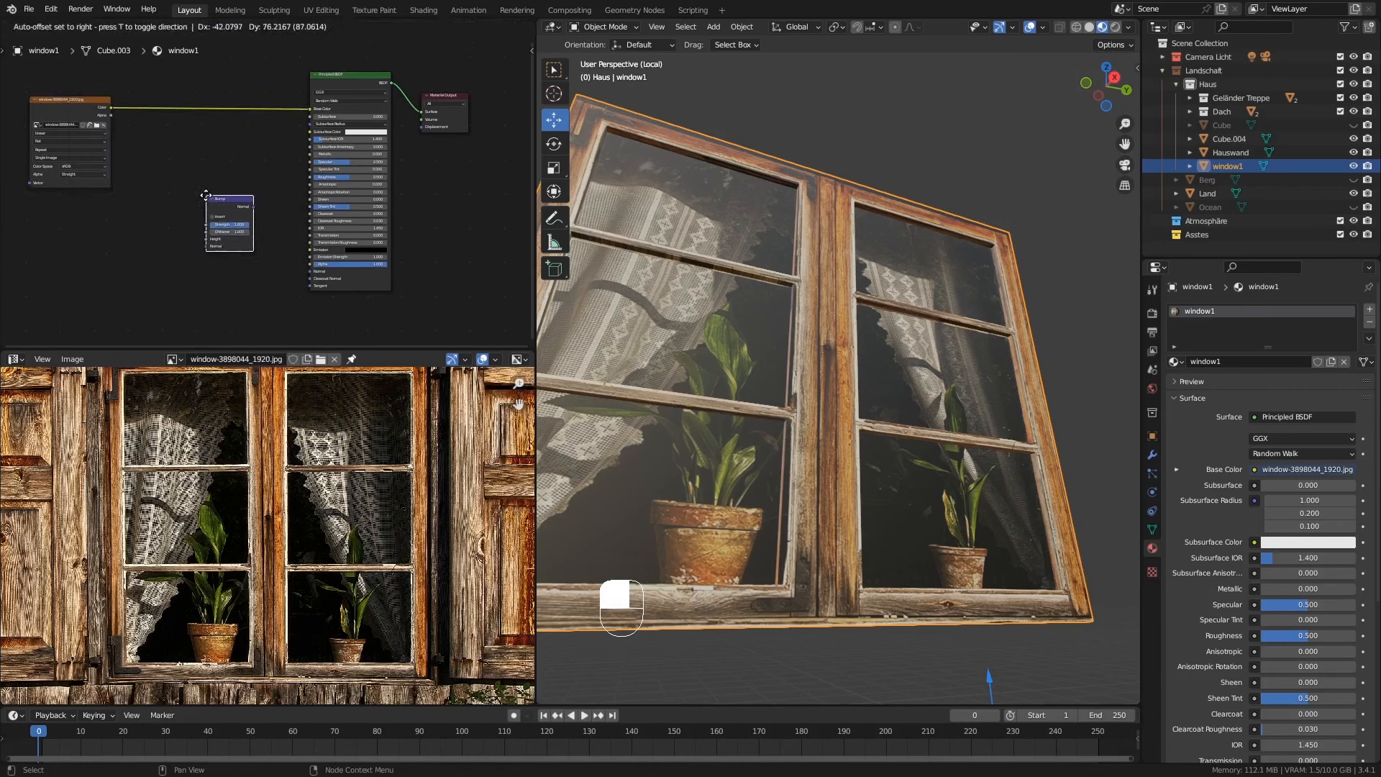
pyautogui.click(224, 220)
pyautogui.moveTo(41, 100); pyautogui.dragTo(102, 113)
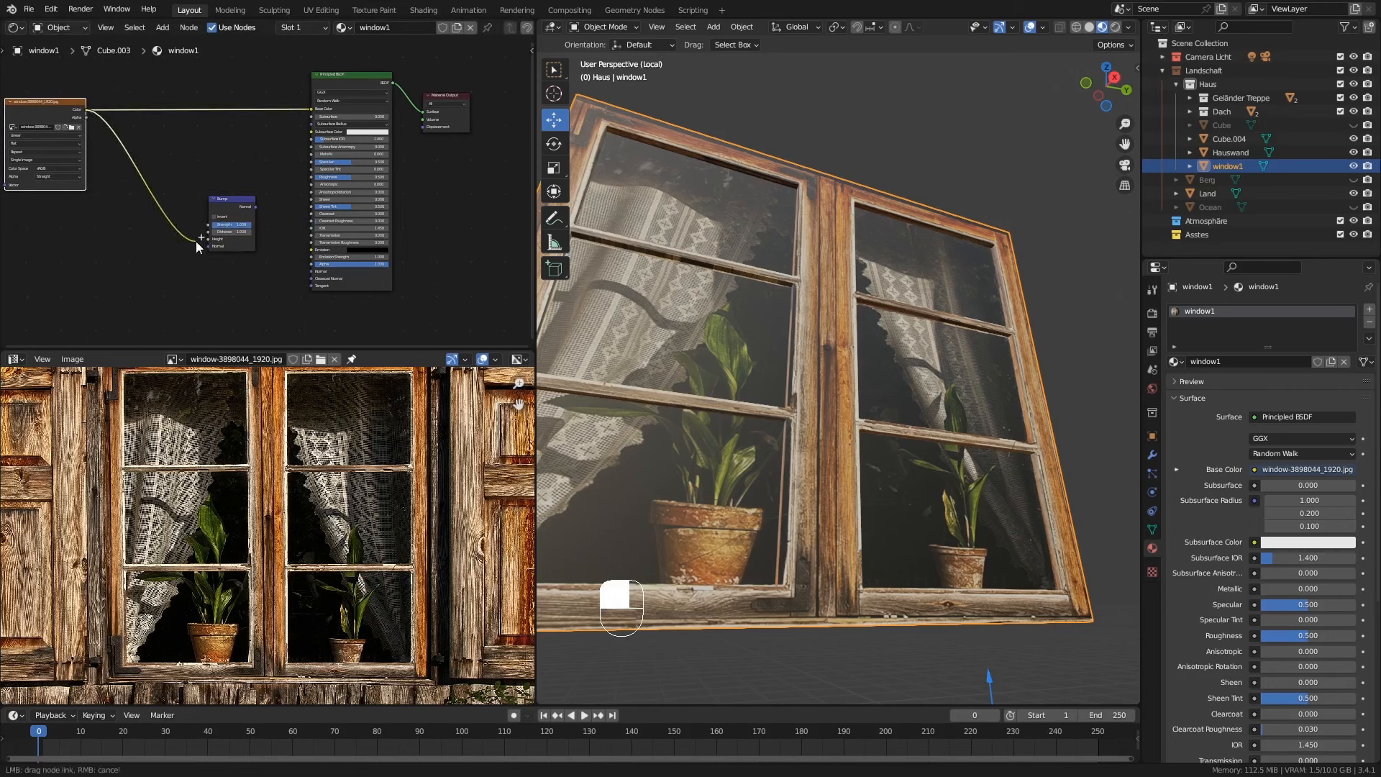
pyautogui.moveTo(196, 240); pyautogui.dragTo(312, 272)
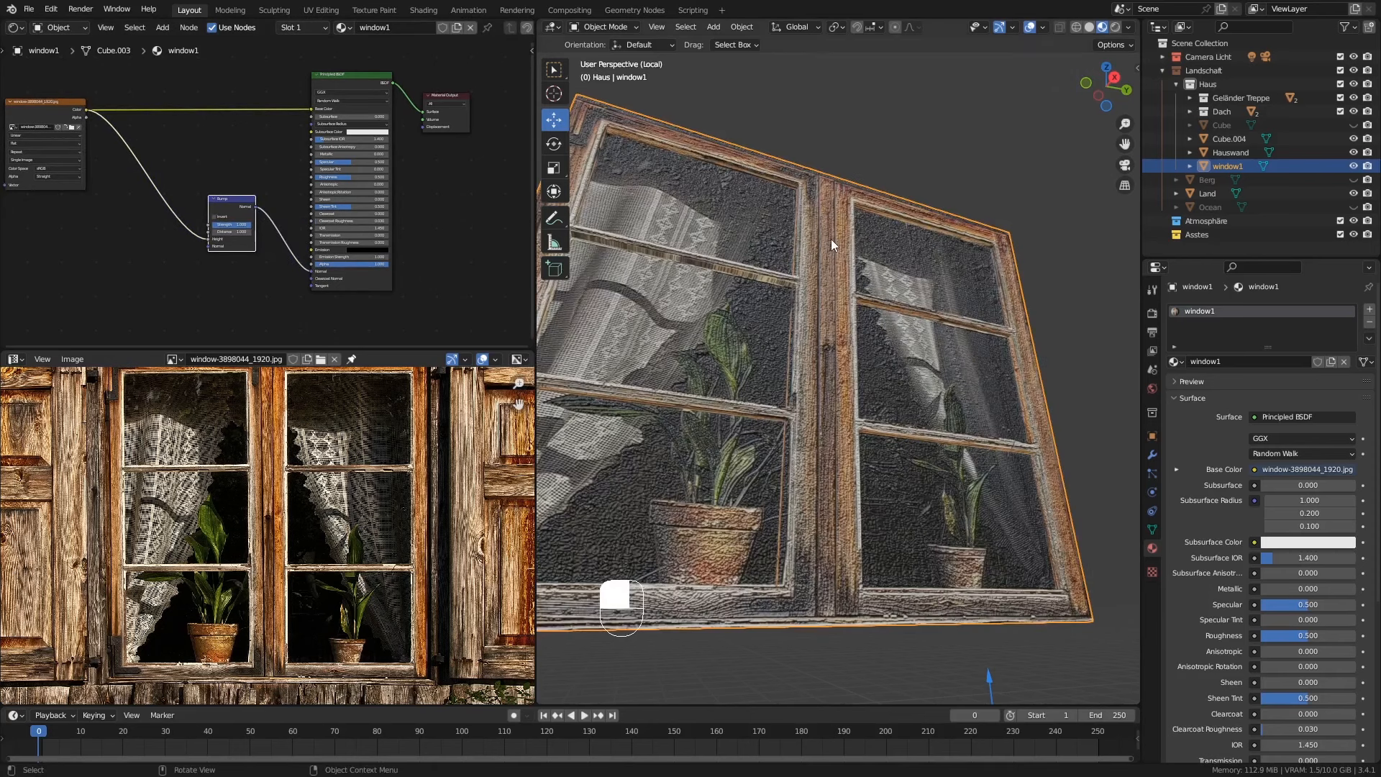
# Step: Set the Bump node's strength to 0.2
pyautogui.moveTo(826, 208); pyautogui.dragTo(831, 221, button='middle')
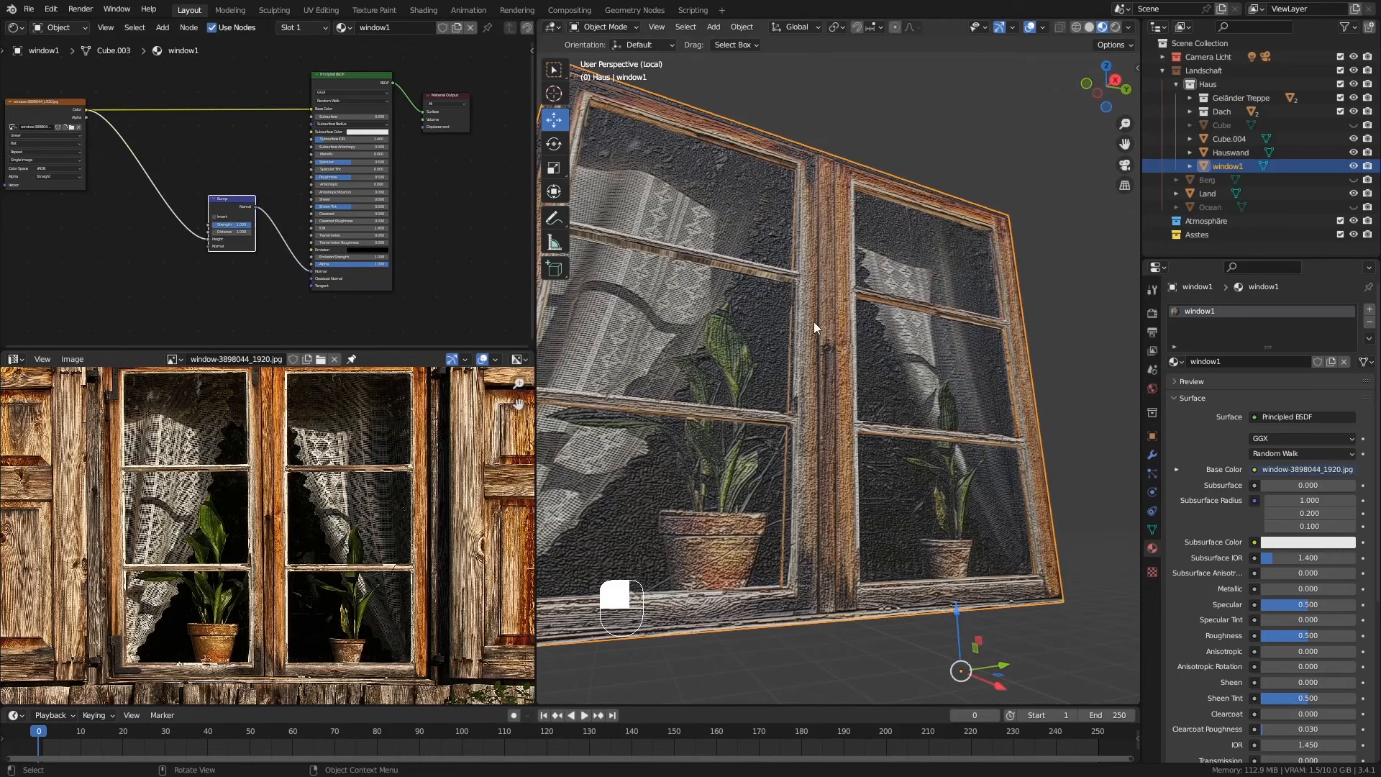
pyautogui.keyDown('ctrl'); pyautogui.moveTo(814, 291); pyautogui.dragTo(822, 156, button='middle'); pyautogui.keyUp('ctrl')
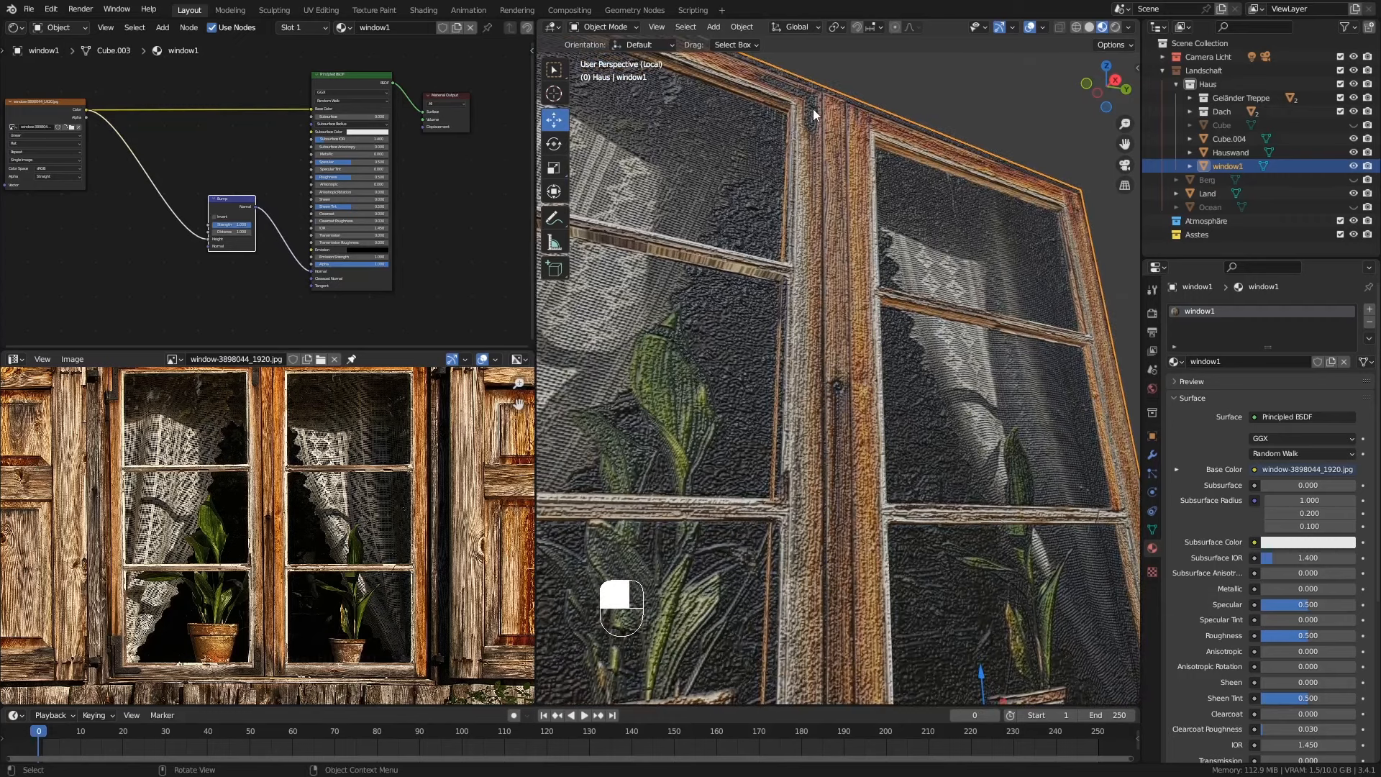
pyautogui.moveTo(817, 171); pyautogui.dragTo(827, 139, button='middle')
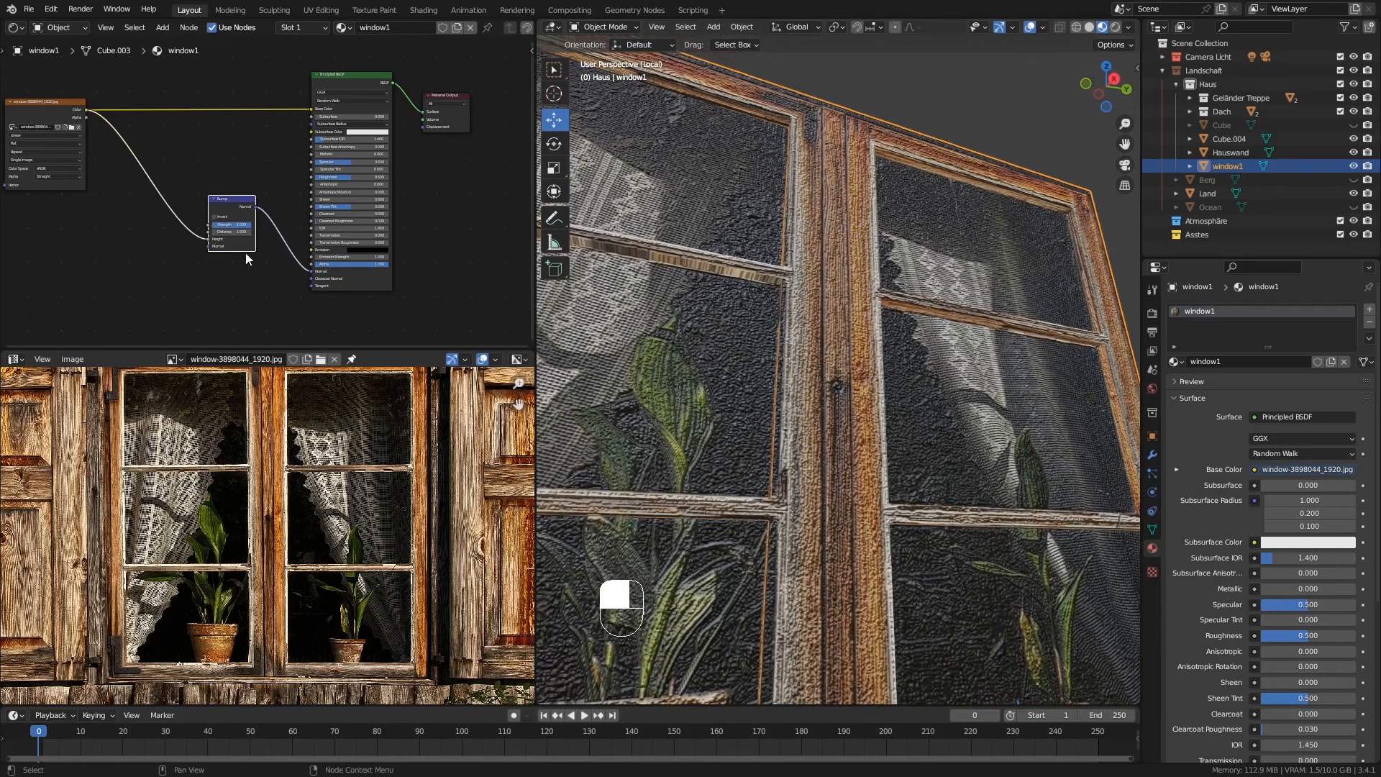
pyautogui.keyDown('ctrl'); pyautogui.moveTo(240, 229); pyautogui.dragTo(244, 210, button='middle'); pyautogui.keyUp('ctrl')
pyautogui.click(244, 220)
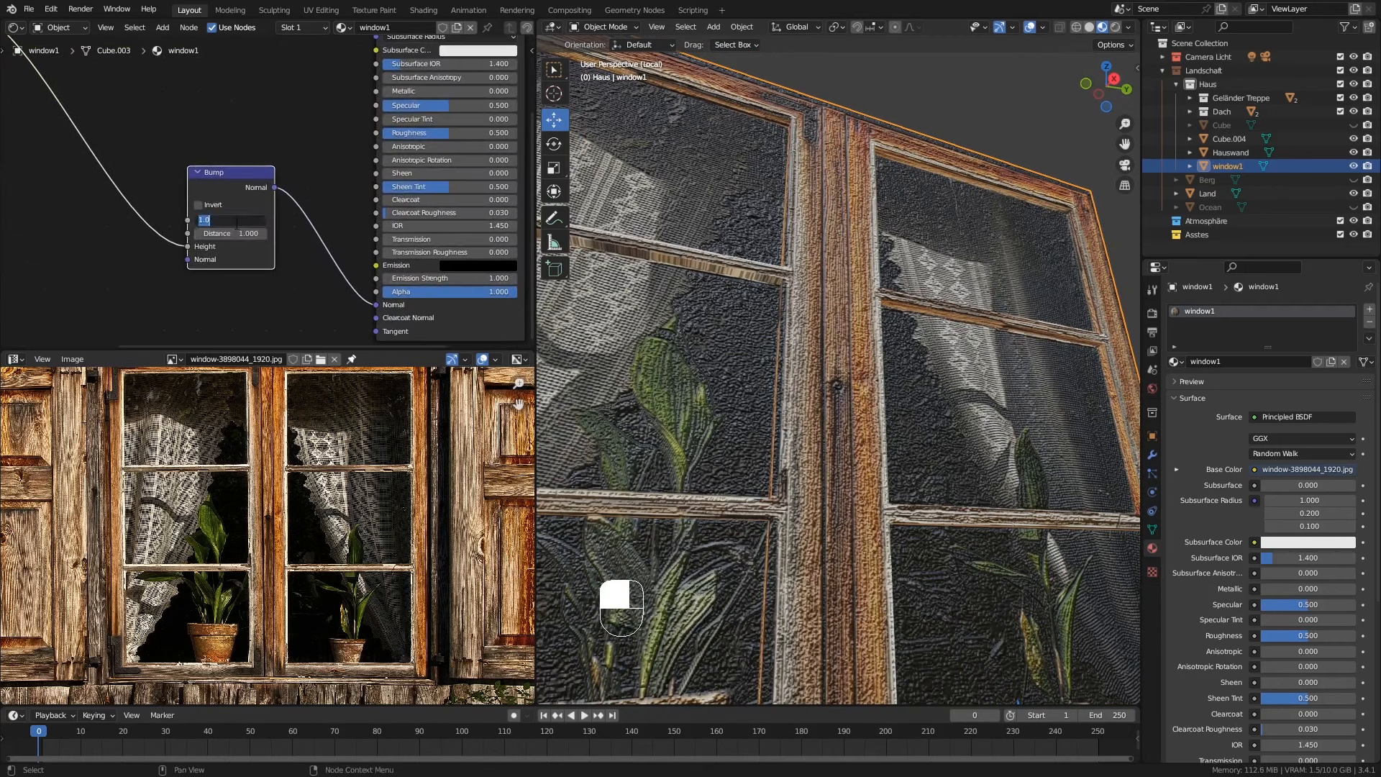
pyautogui.write('0.2')
pyautogui.press('Return')
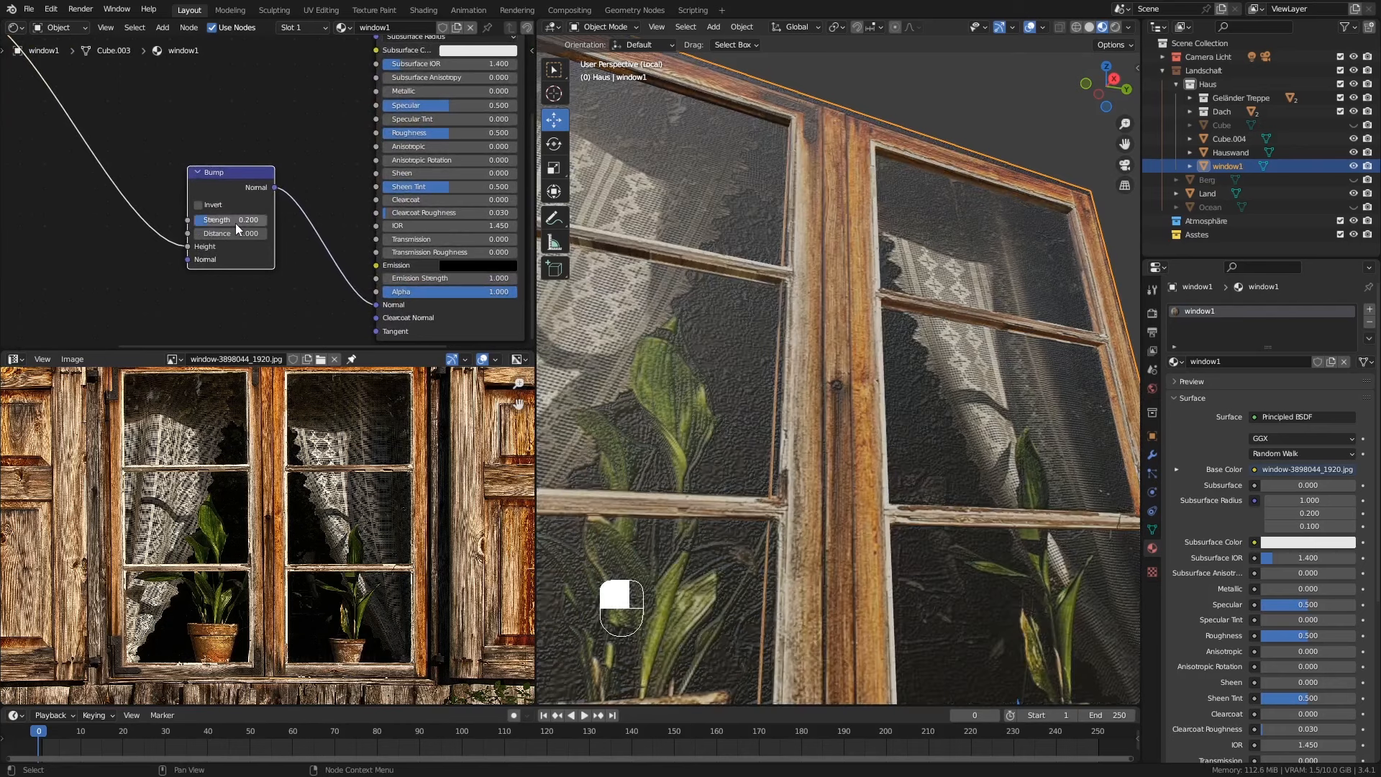
# Step: Set the Bump node's strength to 0.3 and check the relief on the window from another angle
pyautogui.moveTo(714, 227); pyautogui.dragTo(658, 269, button='middle')
pyautogui.click(242, 220)
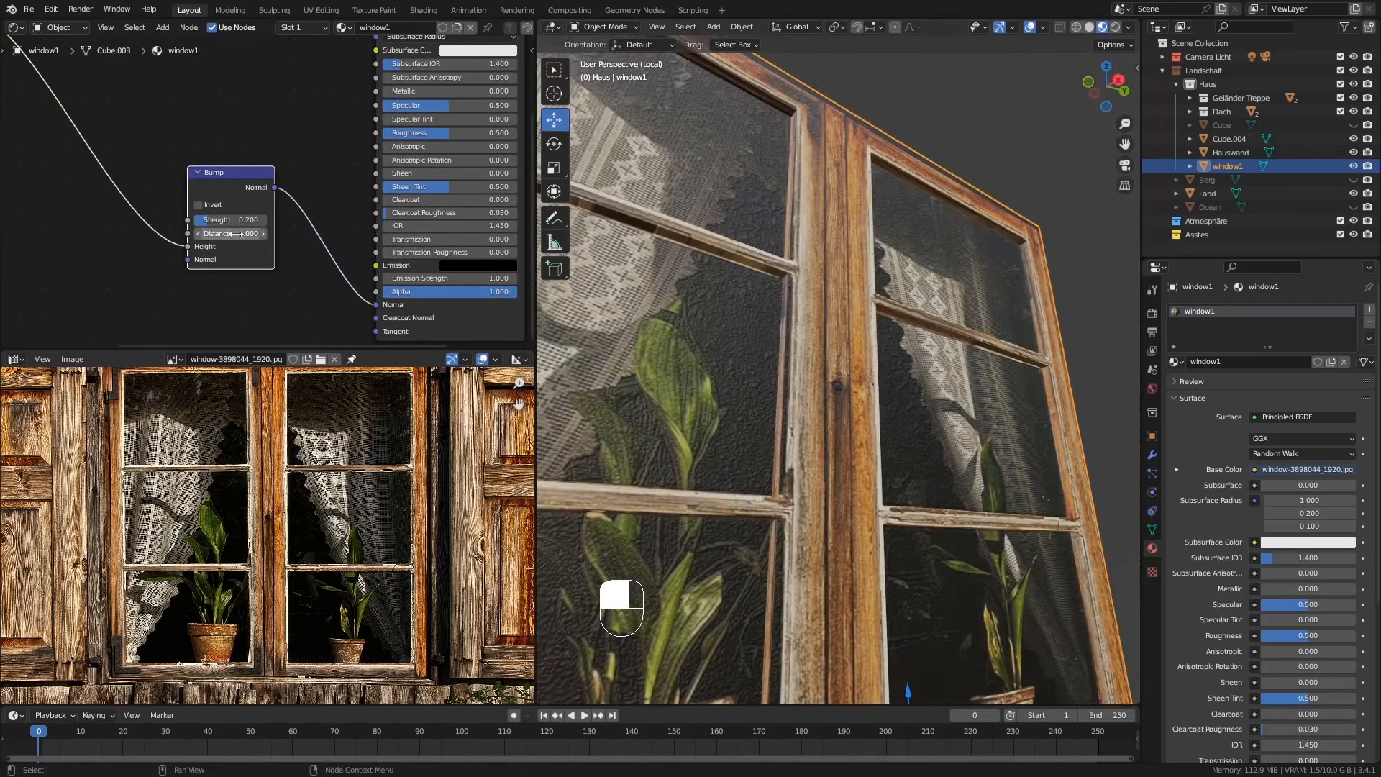
pyautogui.write('0.3')
pyautogui.press('Return')
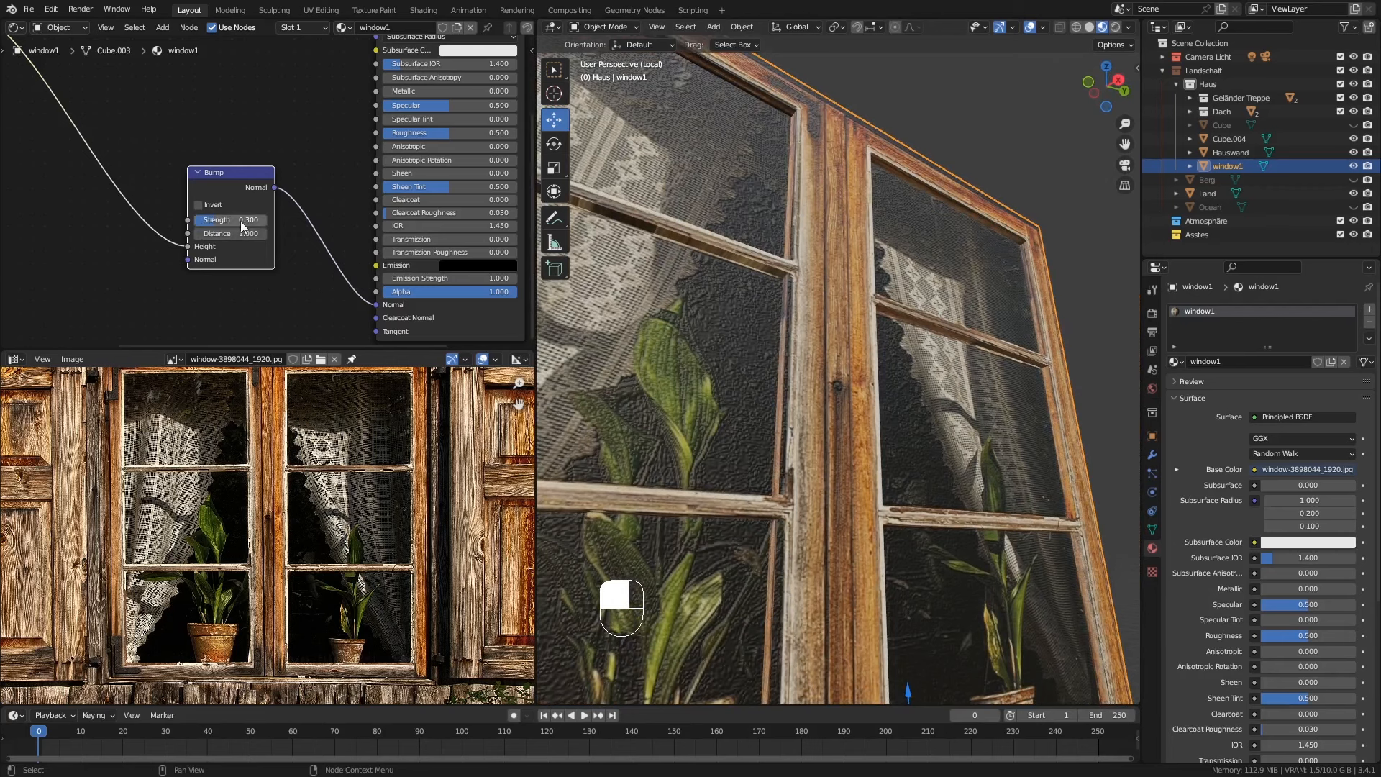
pyautogui.moveTo(741, 407); pyautogui.dragTo(707, 370, button='middle')
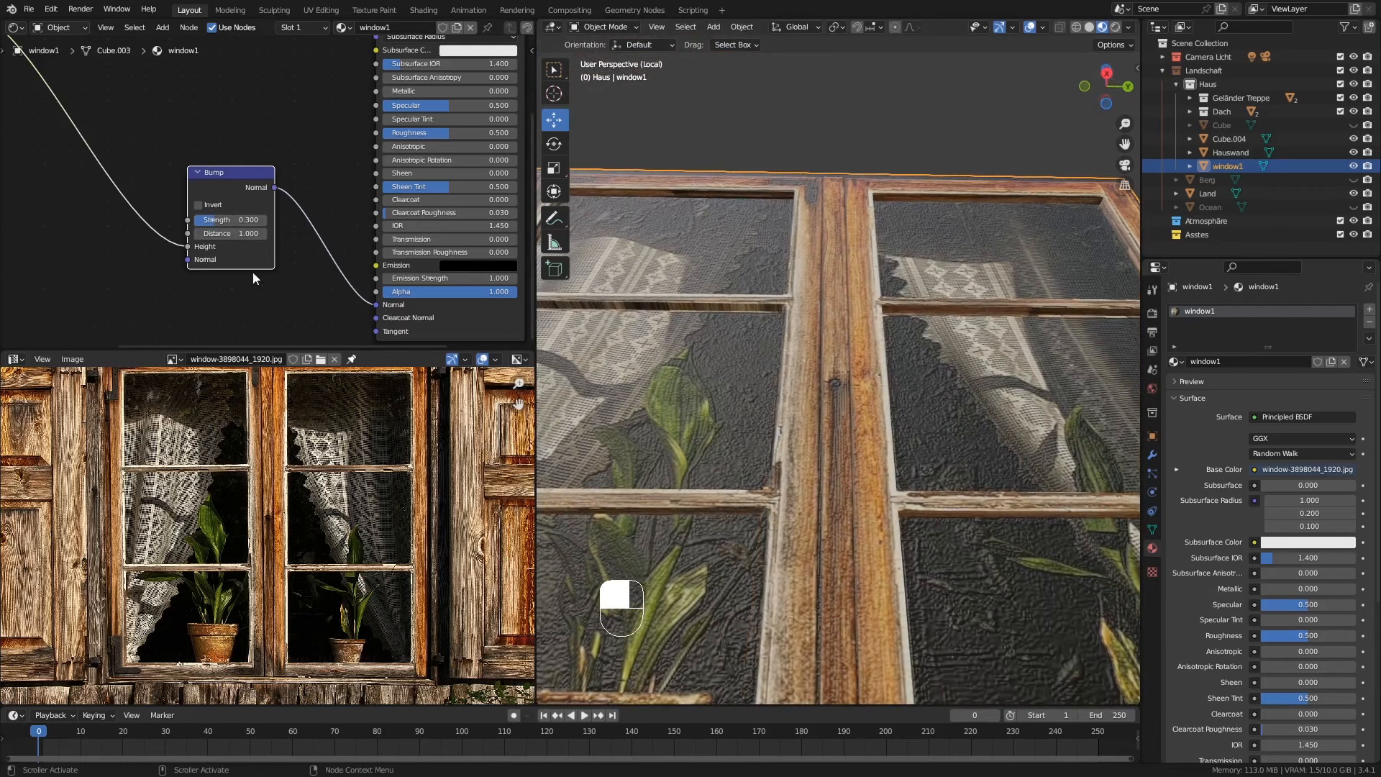
# Step: Insert an RGB to BW node into the link between the image's Color and the Bump node's Height
pyautogui.moveTo(190, 191); pyautogui.dragTo(267, 230, button='middle')
pyautogui.hotkey('shift', 'a')
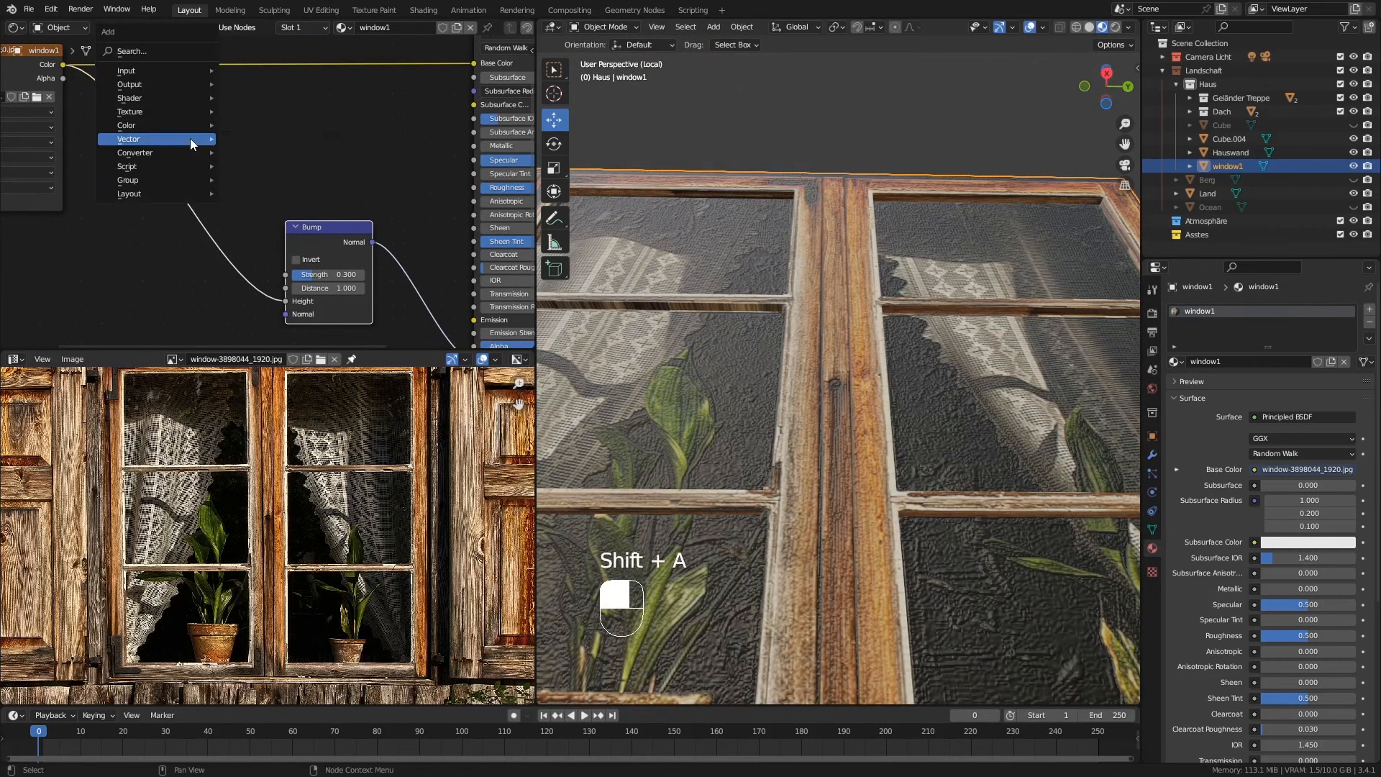
pyautogui.moveTo(191, 140)
pyautogui.moveTo(147, 154)
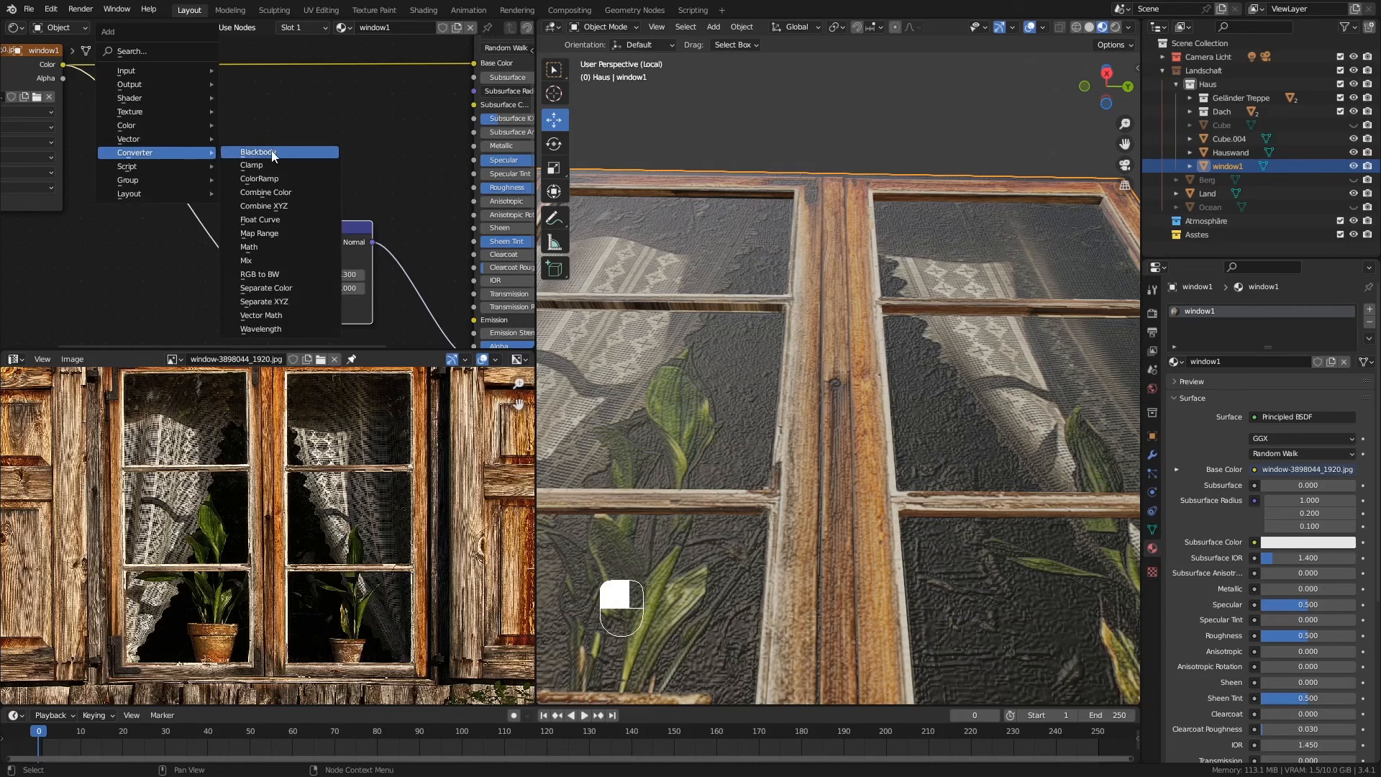
pyautogui.click(286, 274)
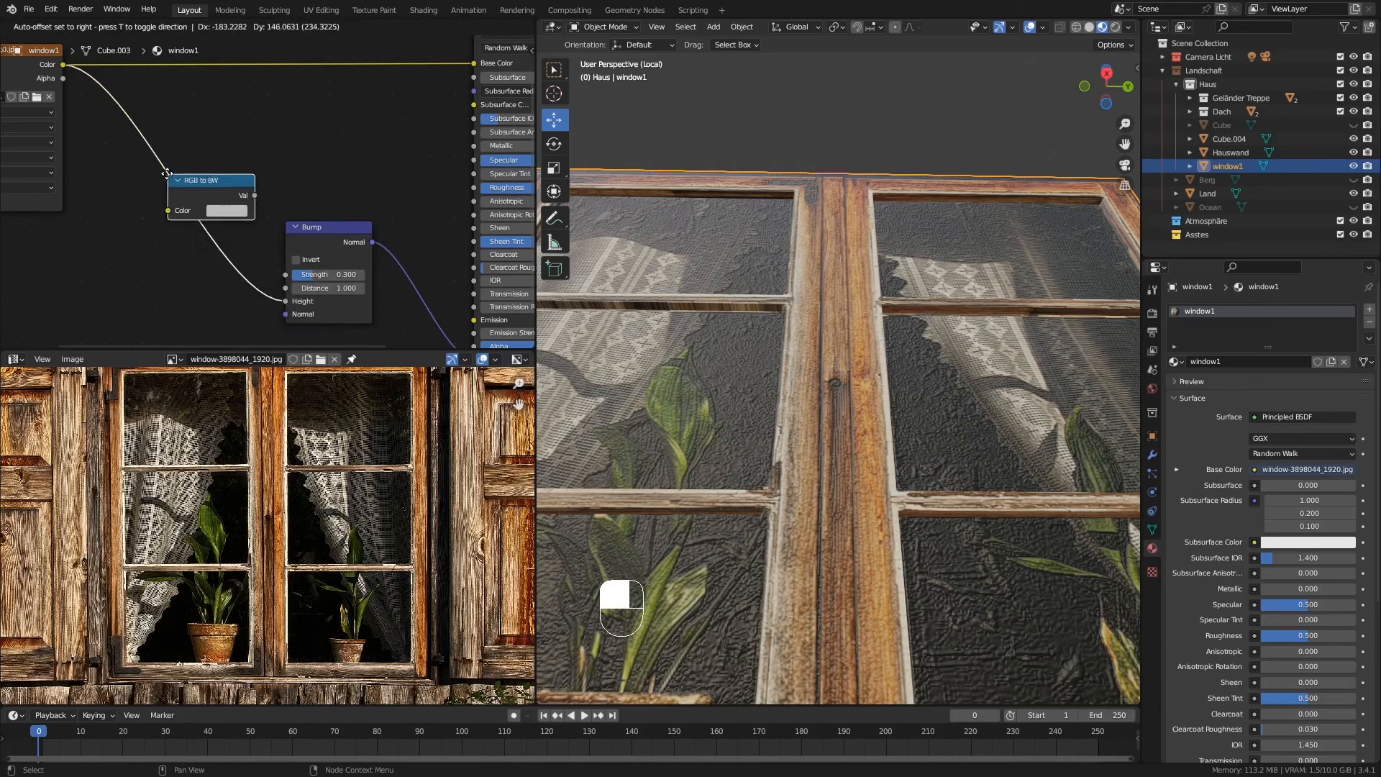
pyautogui.click(164, 175)
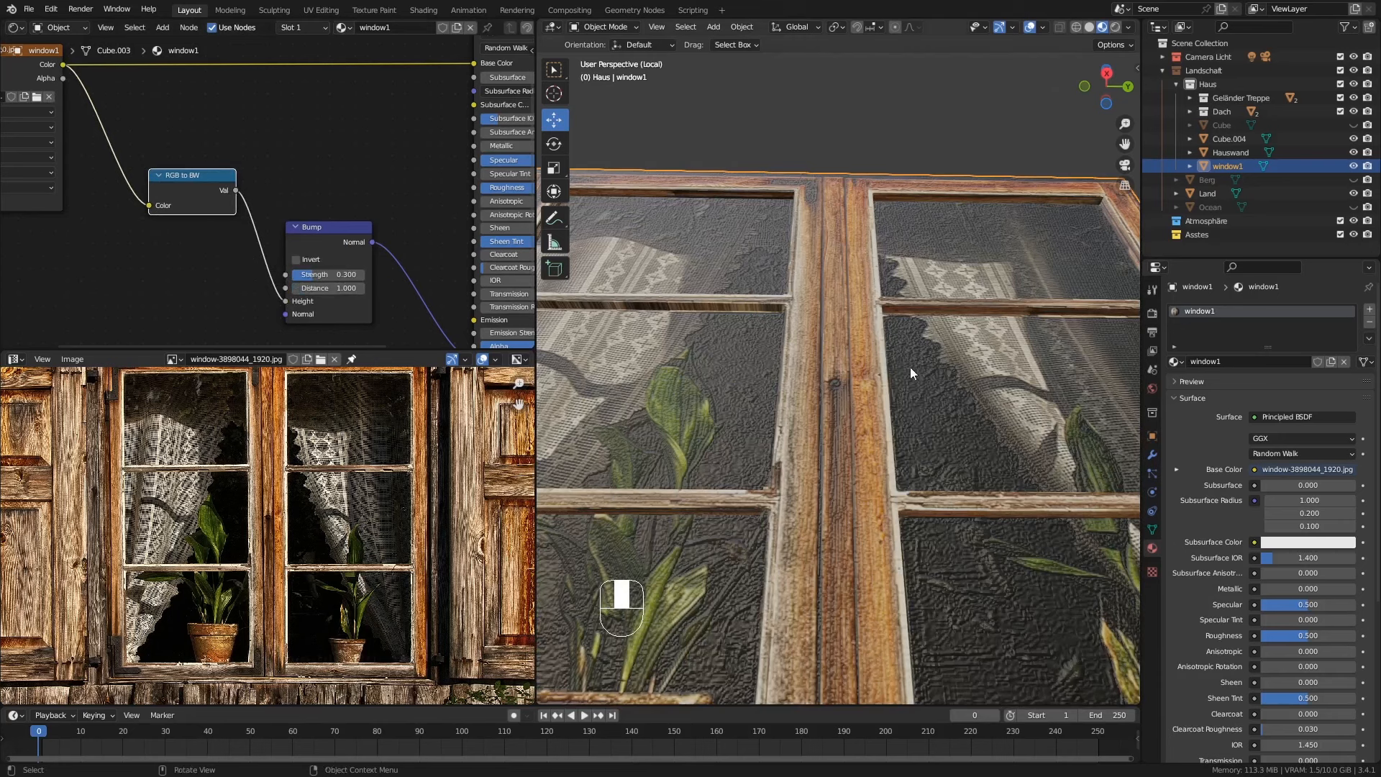
# Step: Select all six glass pane faces of the window mesh in Edit Mode
pyautogui.moveTo(909, 366); pyautogui.dragTo(935, 392, button='middle')
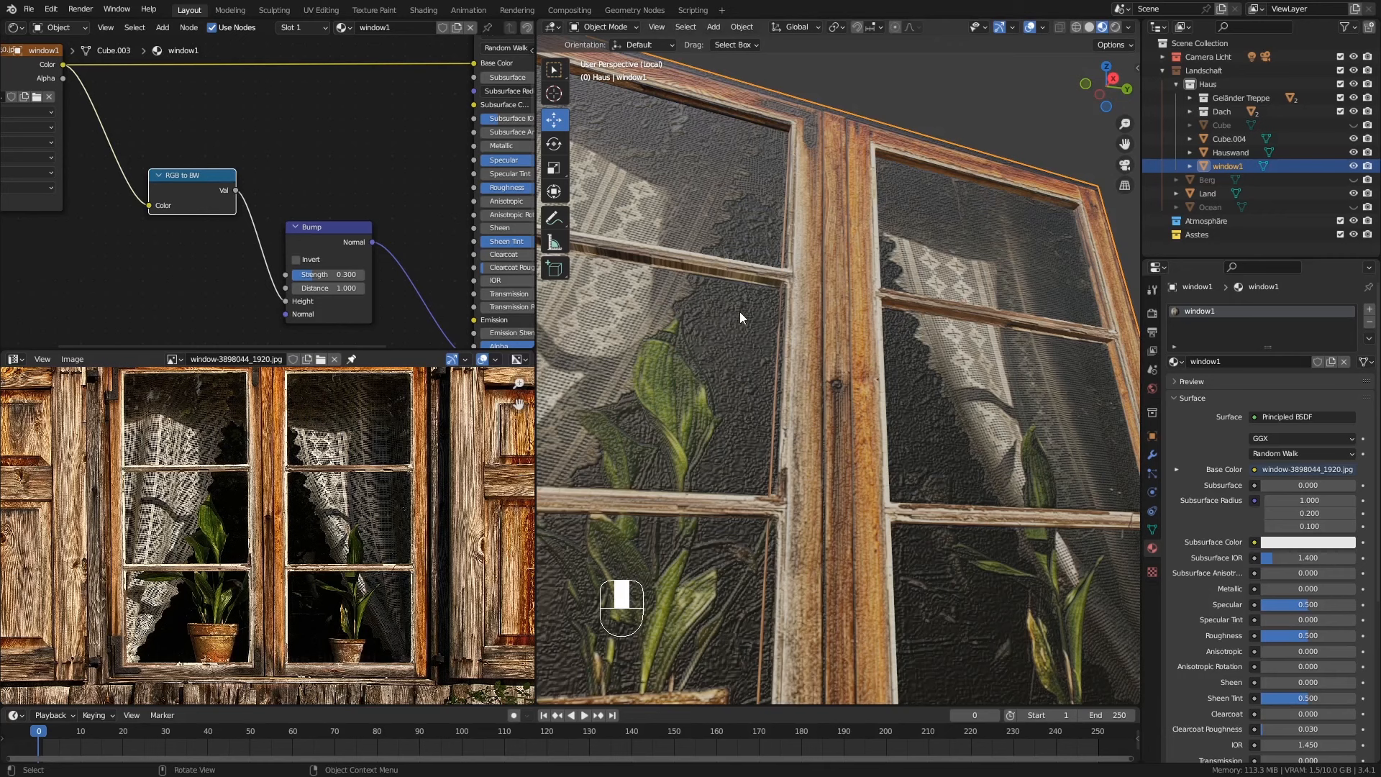
pyautogui.keyDown('ctrl'); pyautogui.moveTo(817, 253); pyautogui.dragTo(813, 357, button='middle'); pyautogui.keyUp('ctrl')
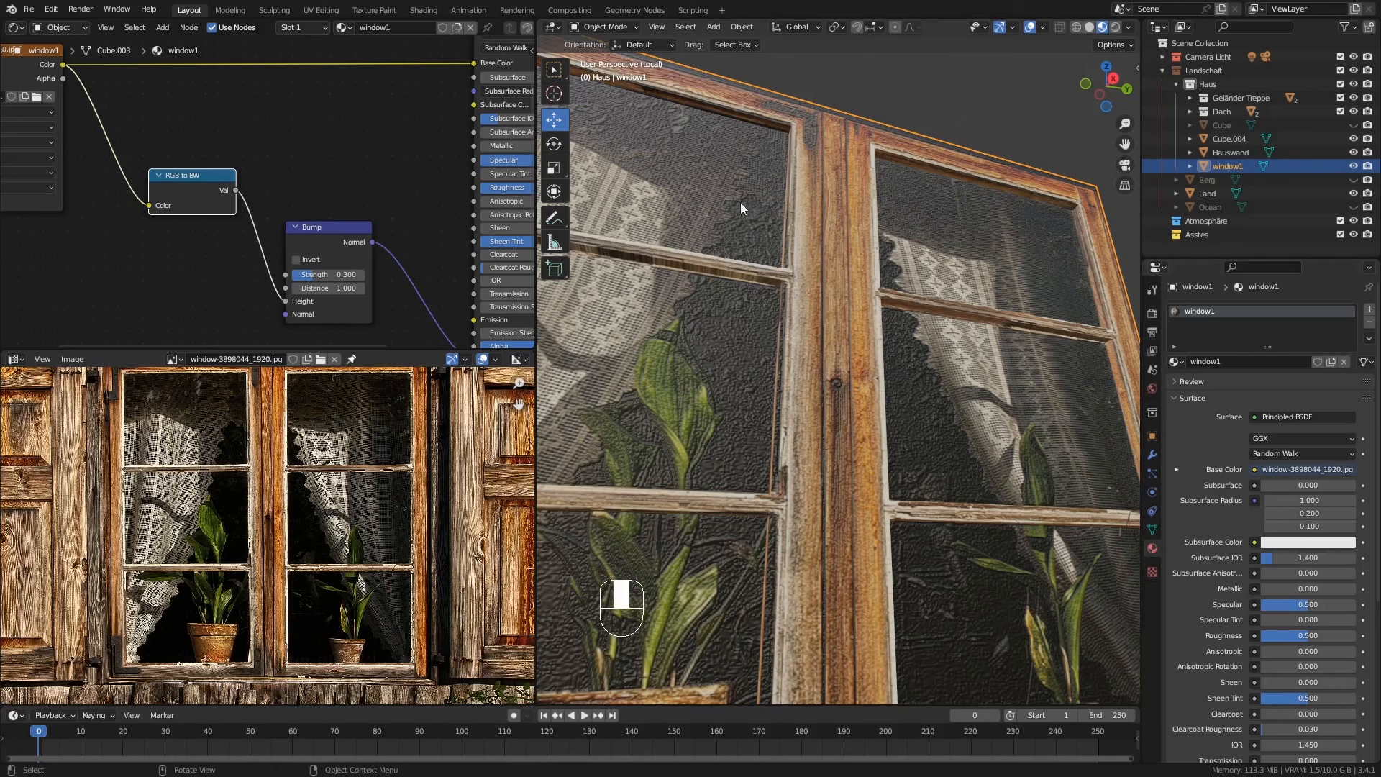
pyautogui.press('Tab')
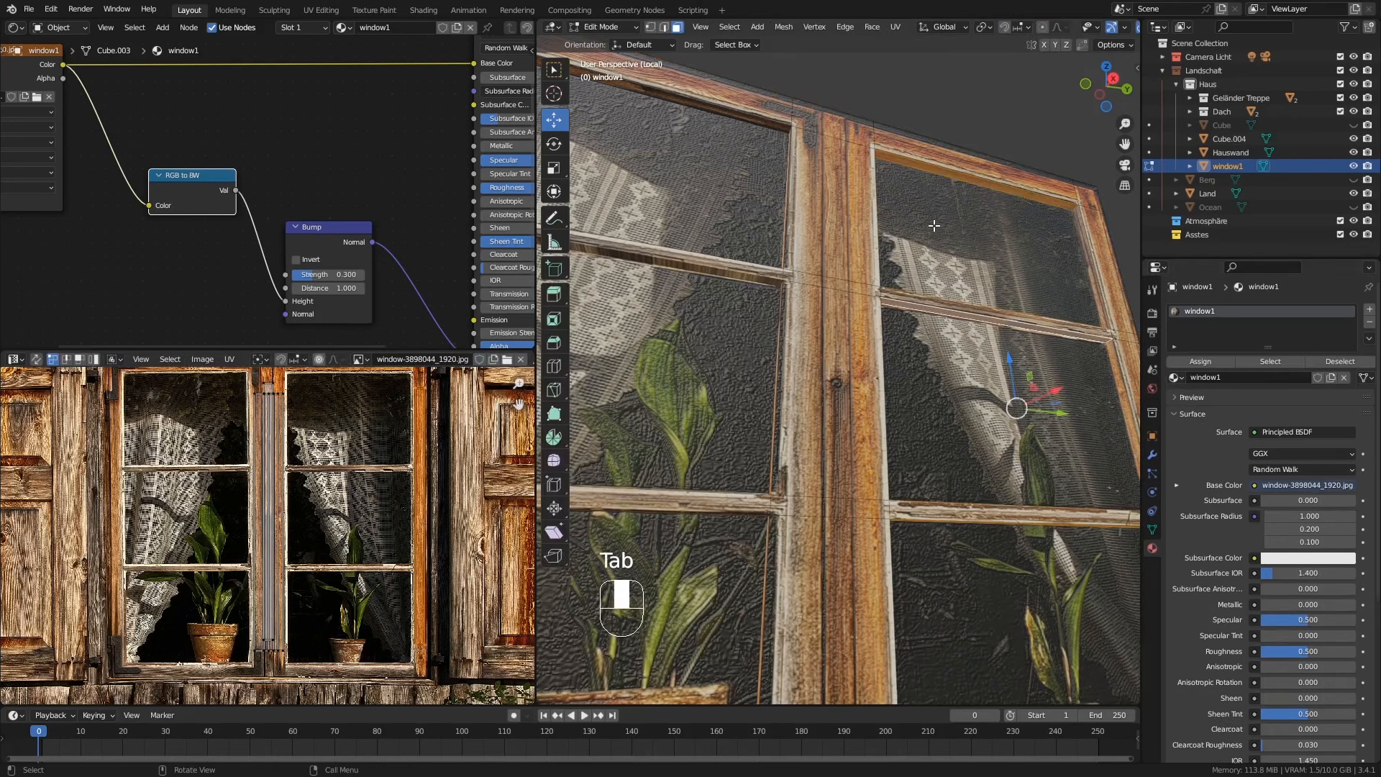
pyautogui.click(987, 277)
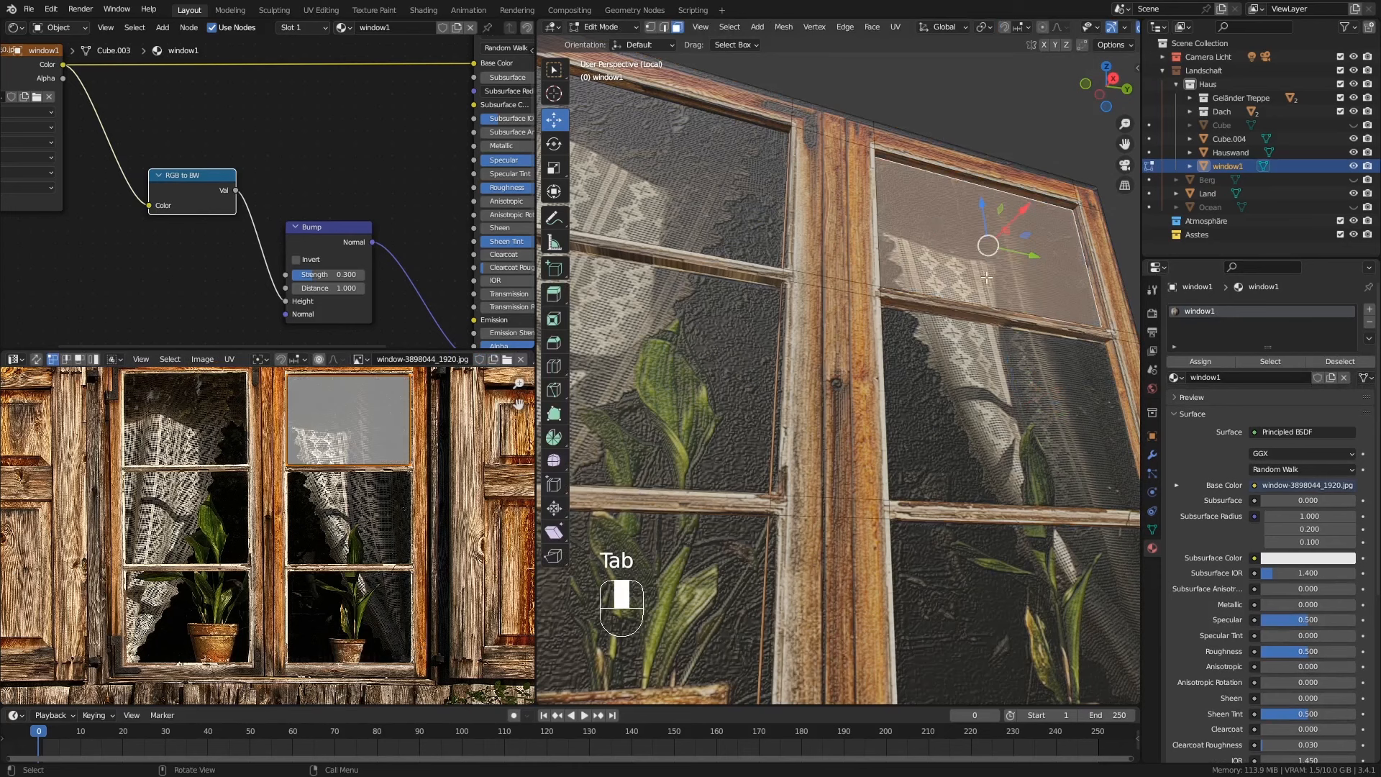
pyautogui.keyDown('shift'); pyautogui.click(991, 383); pyautogui.keyUp('shift')
pyautogui.keyDown('shift'); pyautogui.click(715, 242); pyautogui.keyUp('shift')
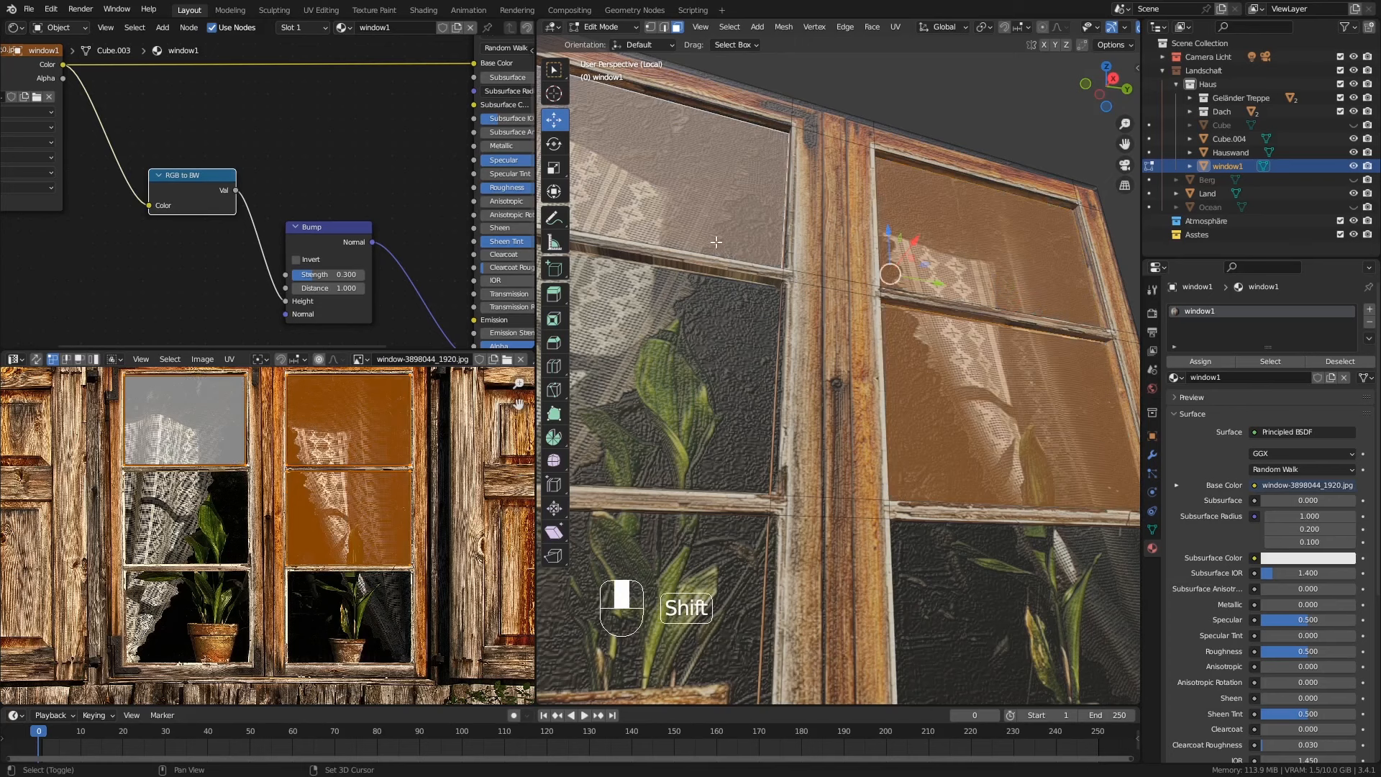
pyautogui.keyDown('shift'); pyautogui.click(706, 330); pyautogui.keyUp('shift')
pyautogui.keyDown('shift'); pyautogui.click(741, 532); pyautogui.keyUp('shift')
pyautogui.keyDown('shift'); pyautogui.click(966, 568); pyautogui.keyUp('shift')
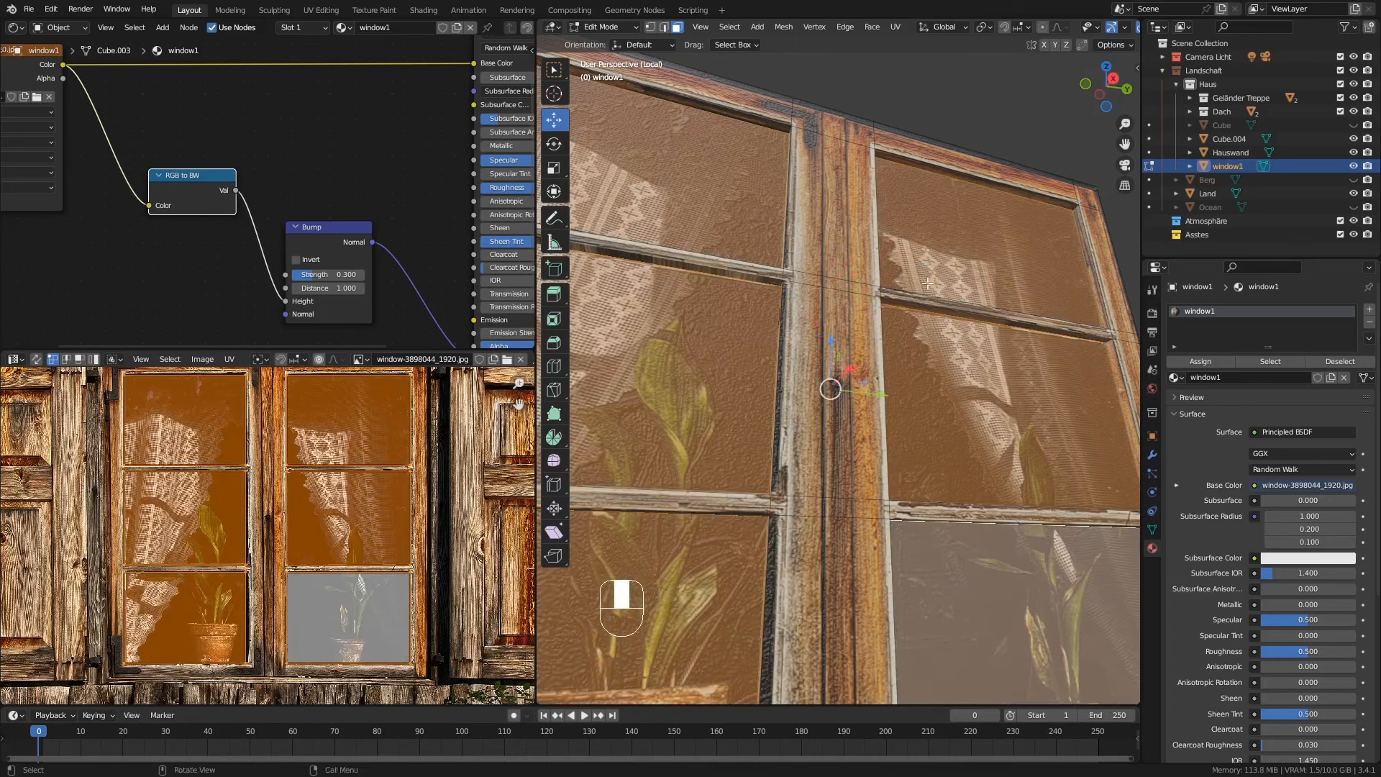
# Step: Add a second material slot to the window, give it the existing window1 material, and return to Object Mode
pyautogui.keyDown('ctrl'); pyautogui.moveTo(938, 247); pyautogui.dragTo(746, 138, button='middle'); pyautogui.keyUp('ctrl')
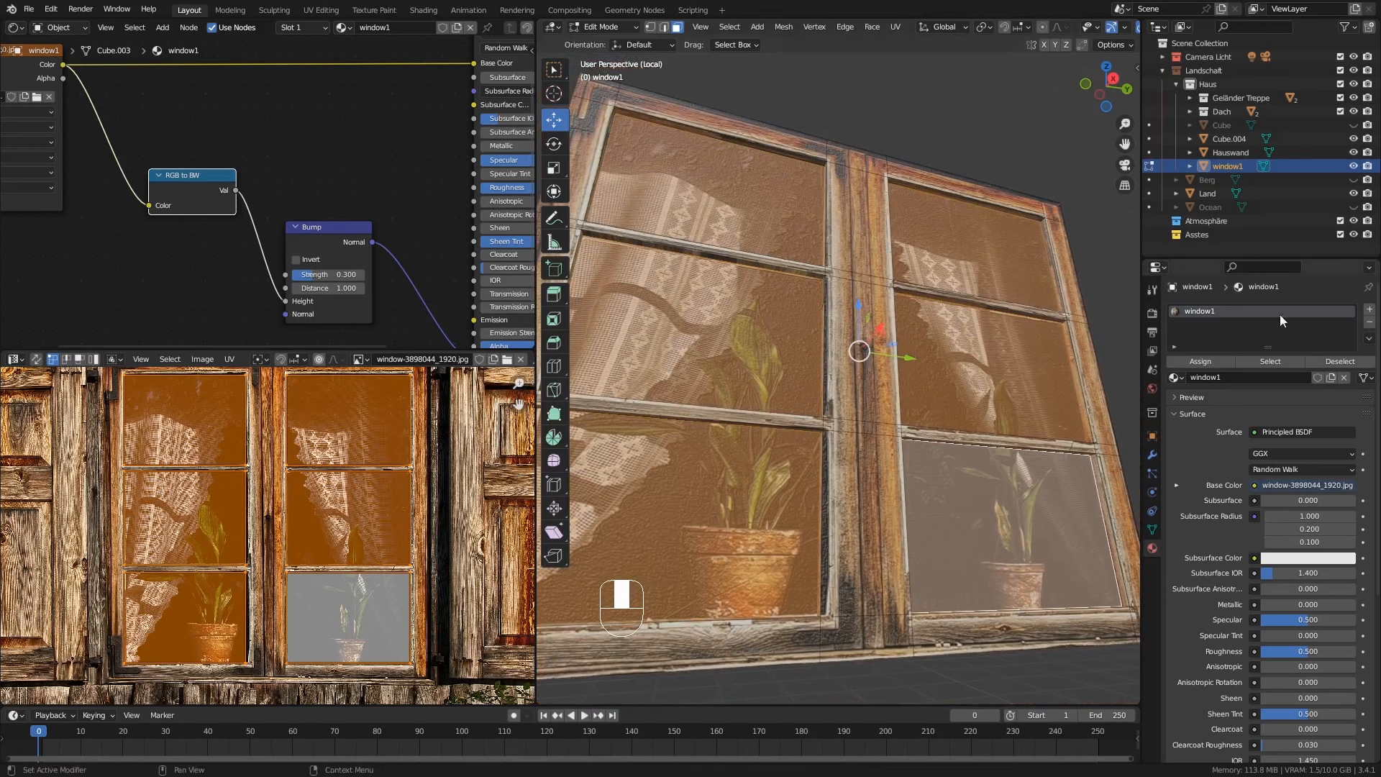
pyautogui.click(1370, 314)
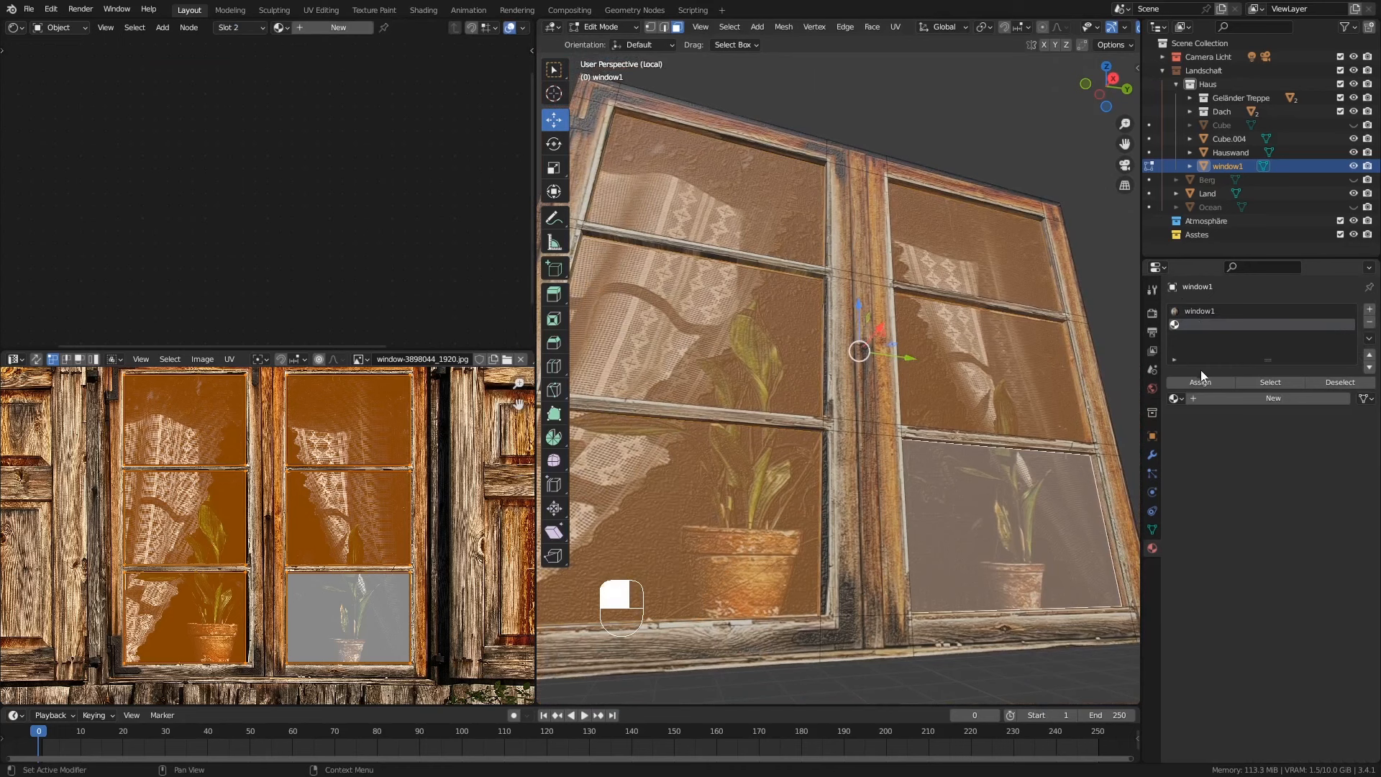
pyautogui.click(1176, 398)
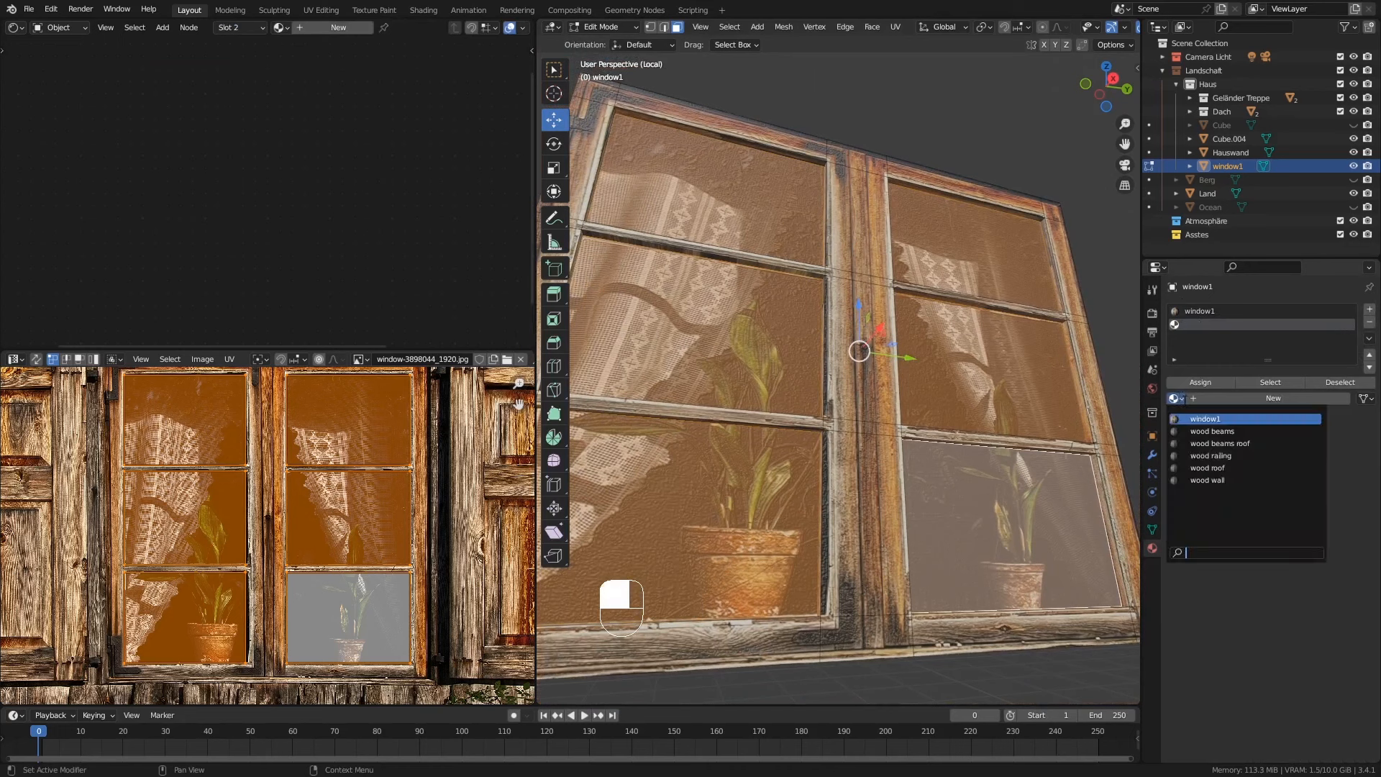
pyautogui.click(1221, 418)
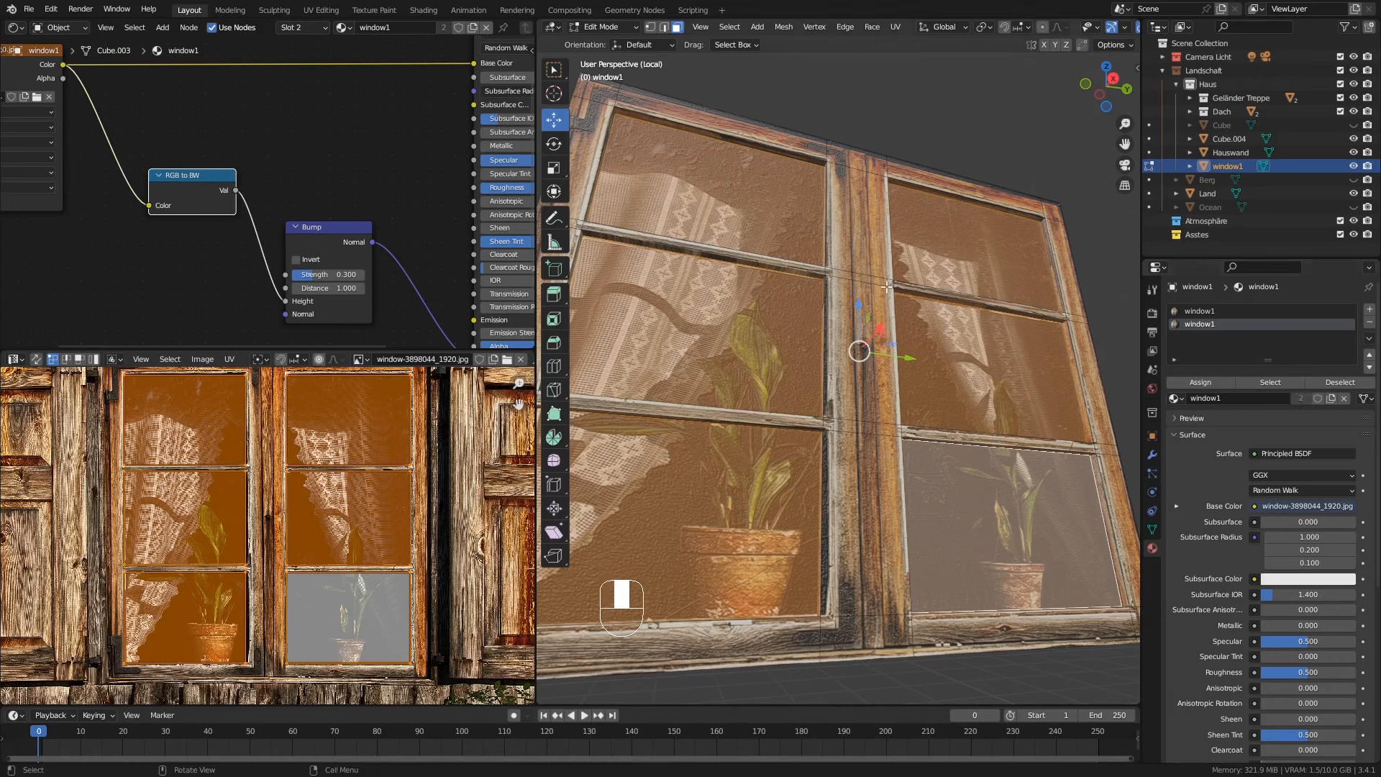
pyautogui.press('Tab')
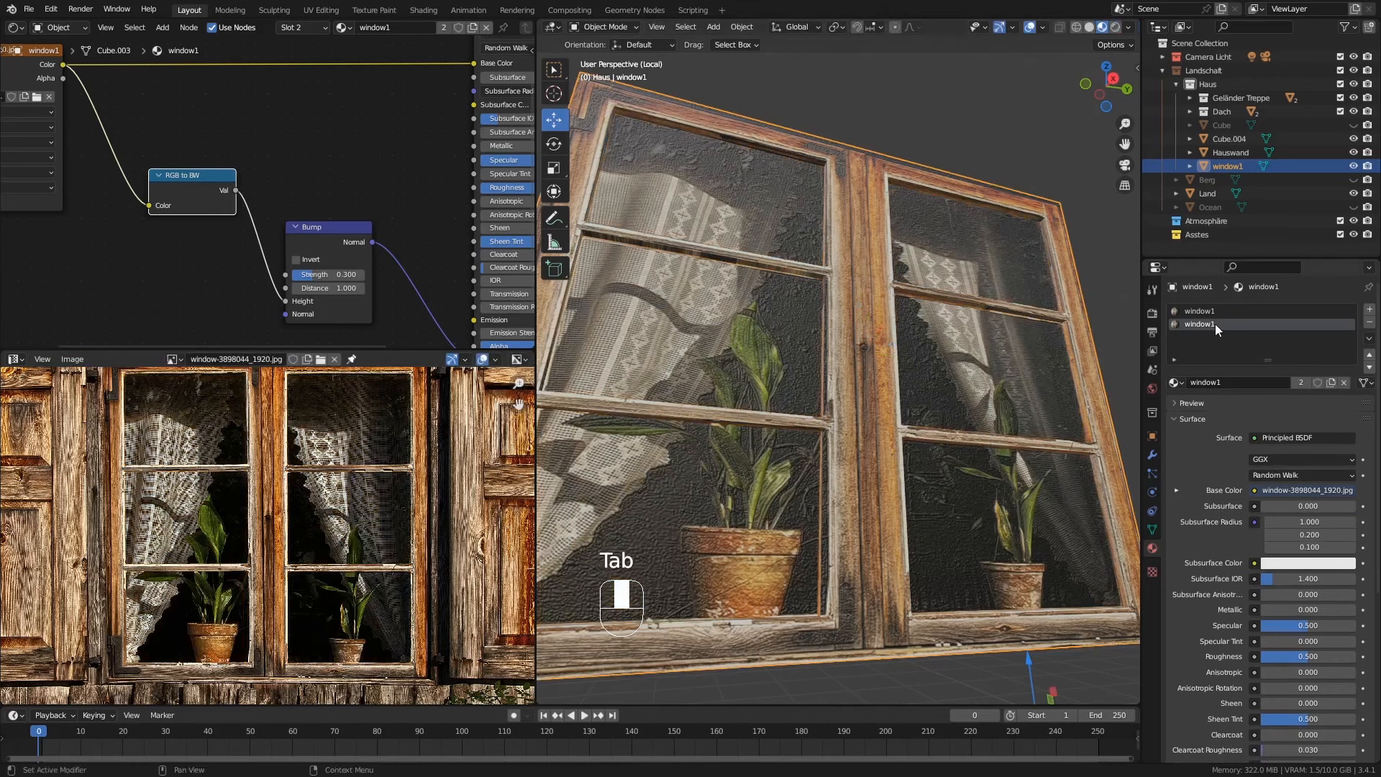
# Step: Make the material in the window's second slot a single-user copy and rename it window1.glass
pyautogui.press('Tab')
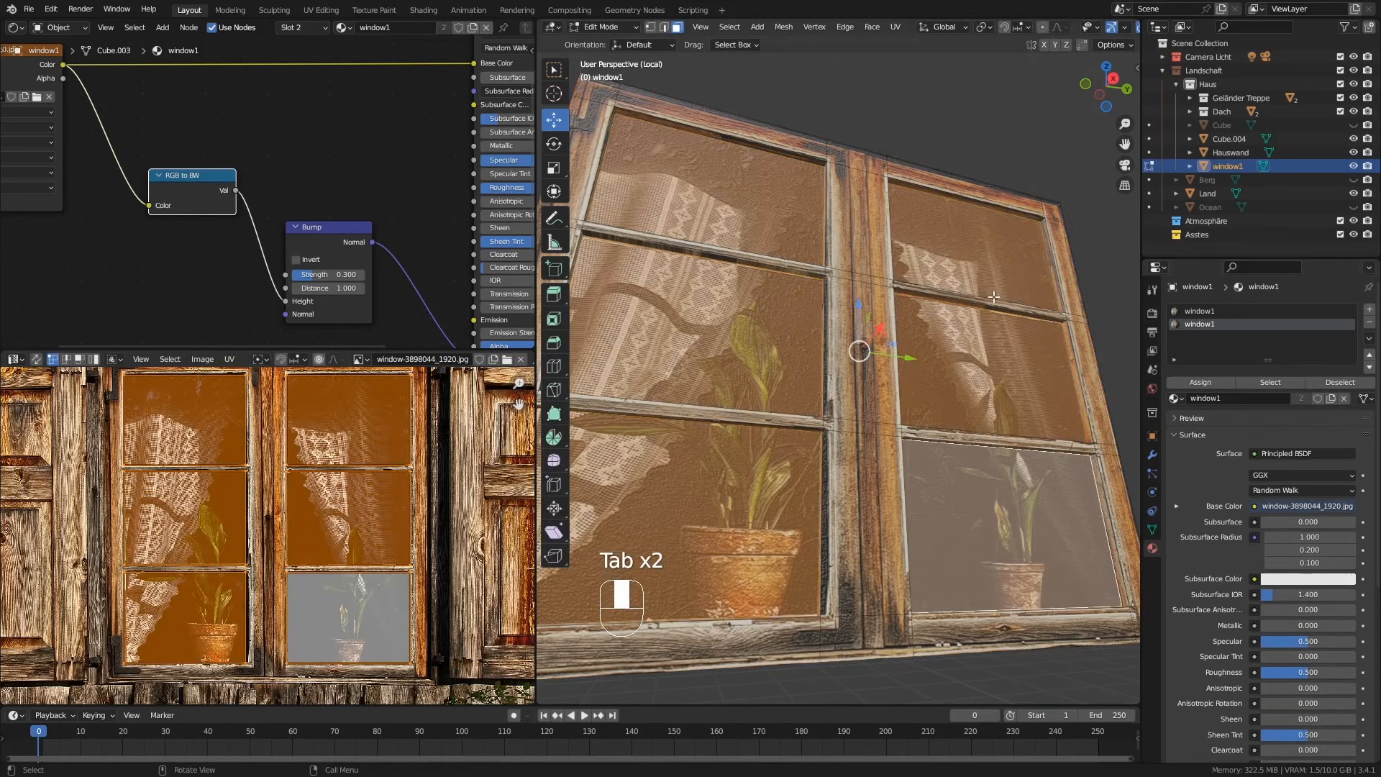
pyautogui.press('Tab')
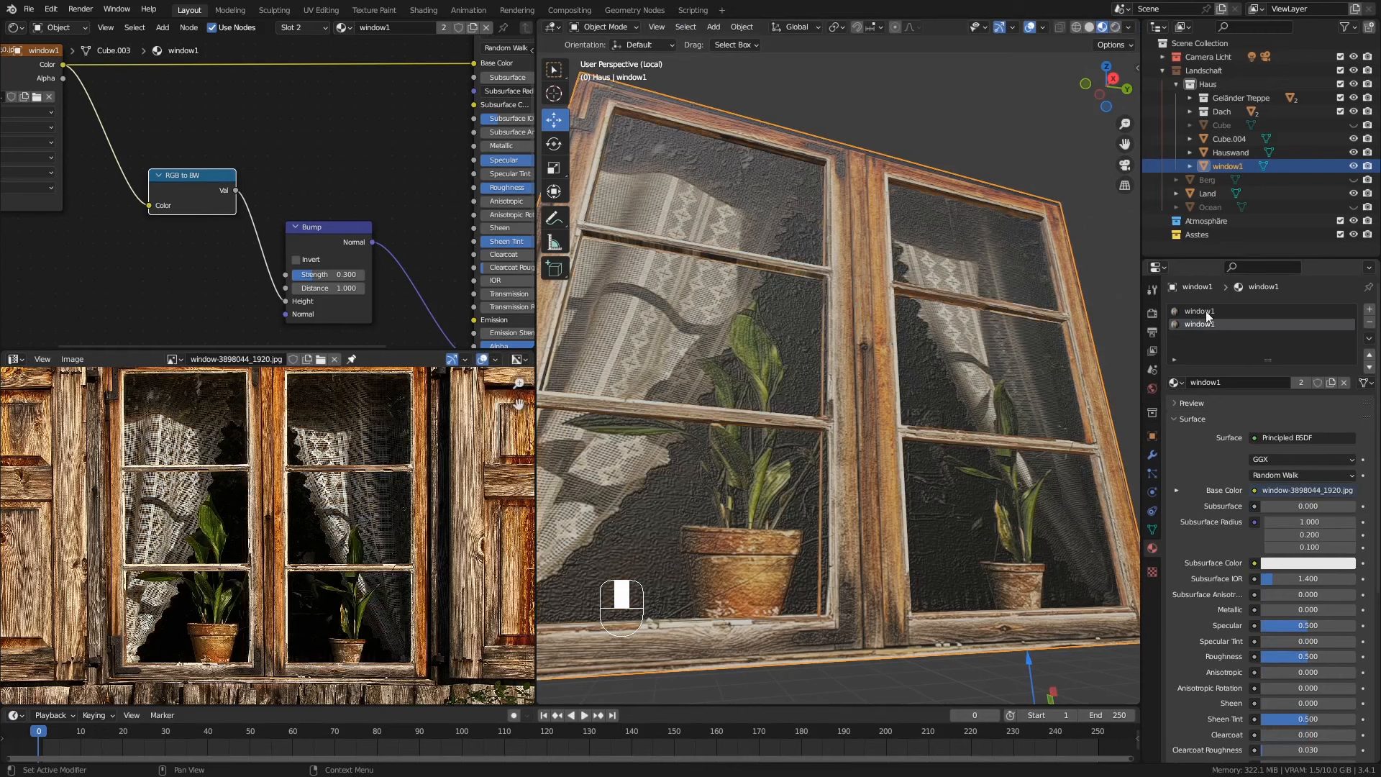
pyautogui.click(1301, 382)
pyautogui.click(1226, 381)
pyautogui.click(1226, 382)
pyautogui.moveTo(1226, 382); pyautogui.dragTo(1268, 382)
pyautogui.write('0')
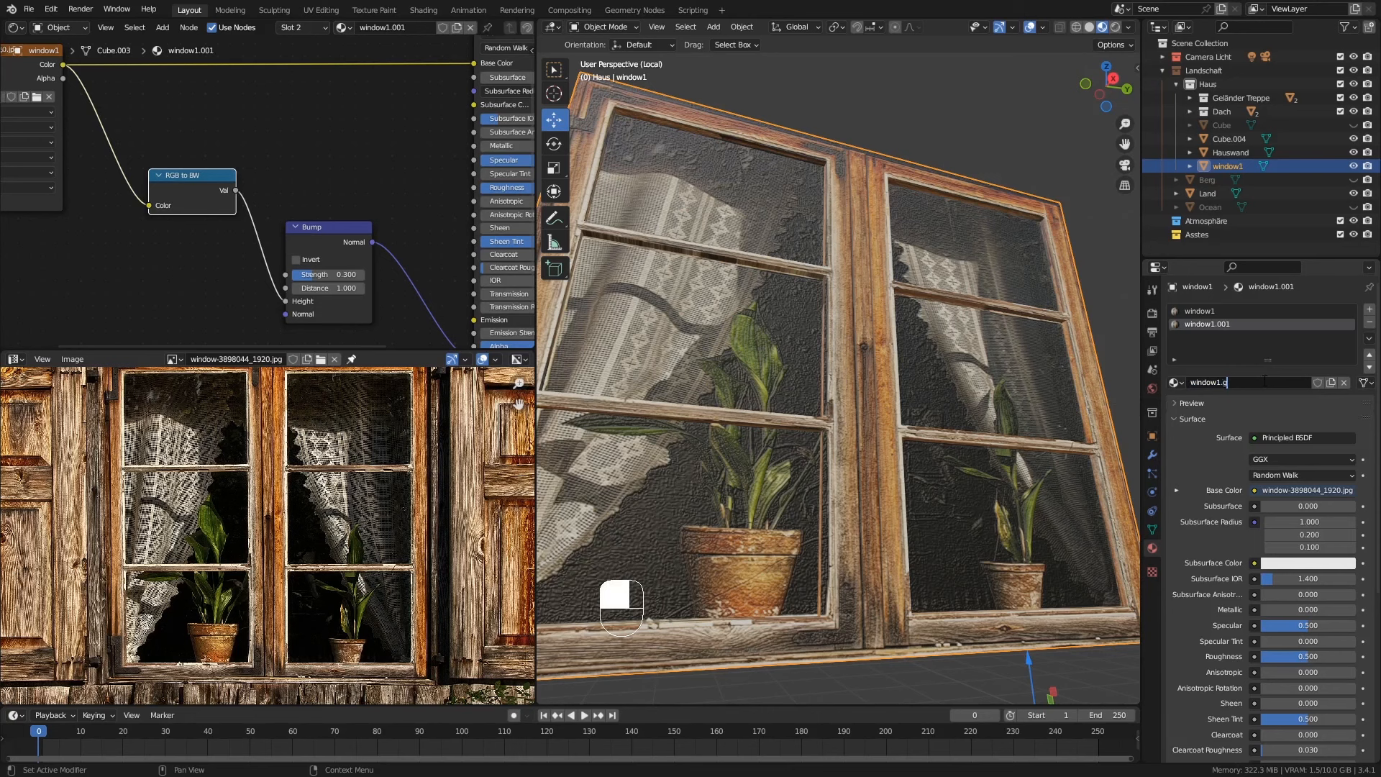
pyautogui.write('lass')
pyautogui.press('Return')
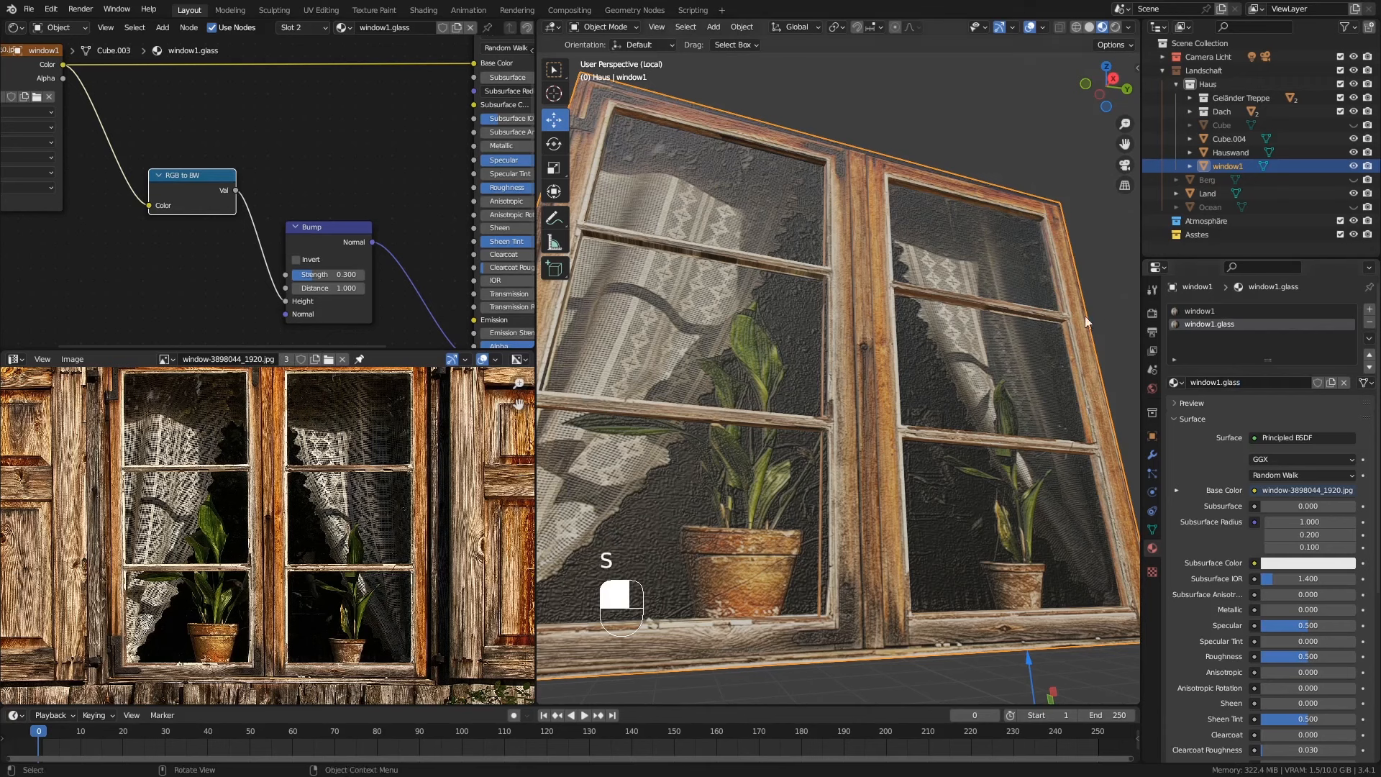
# Step: Assign the window1.glass material to the selected pane faces in Edit Mode and return to Object Mode
pyautogui.press('Tab')
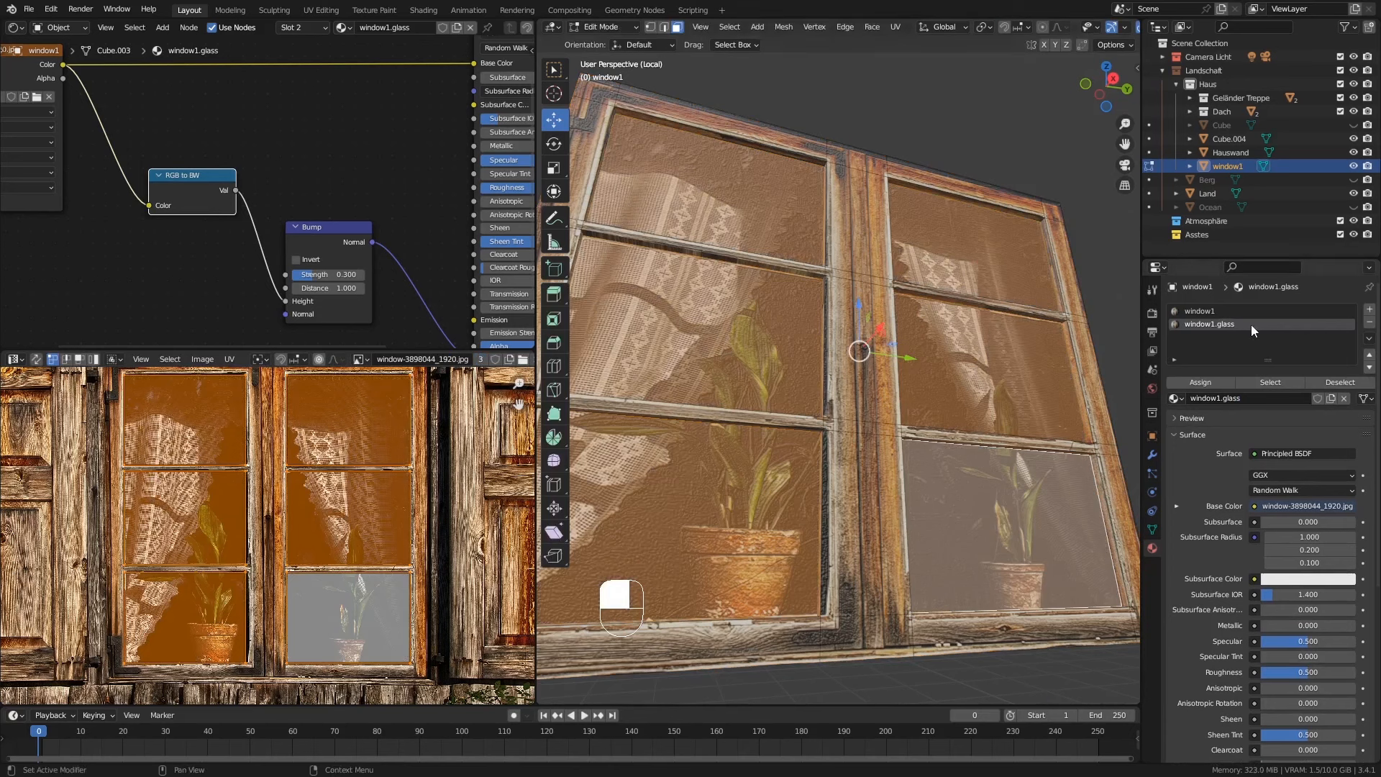
pyautogui.click(1206, 383)
pyautogui.press('Tab')
pyautogui.moveTo(990, 348); pyautogui.dragTo(939, 338, button='middle')
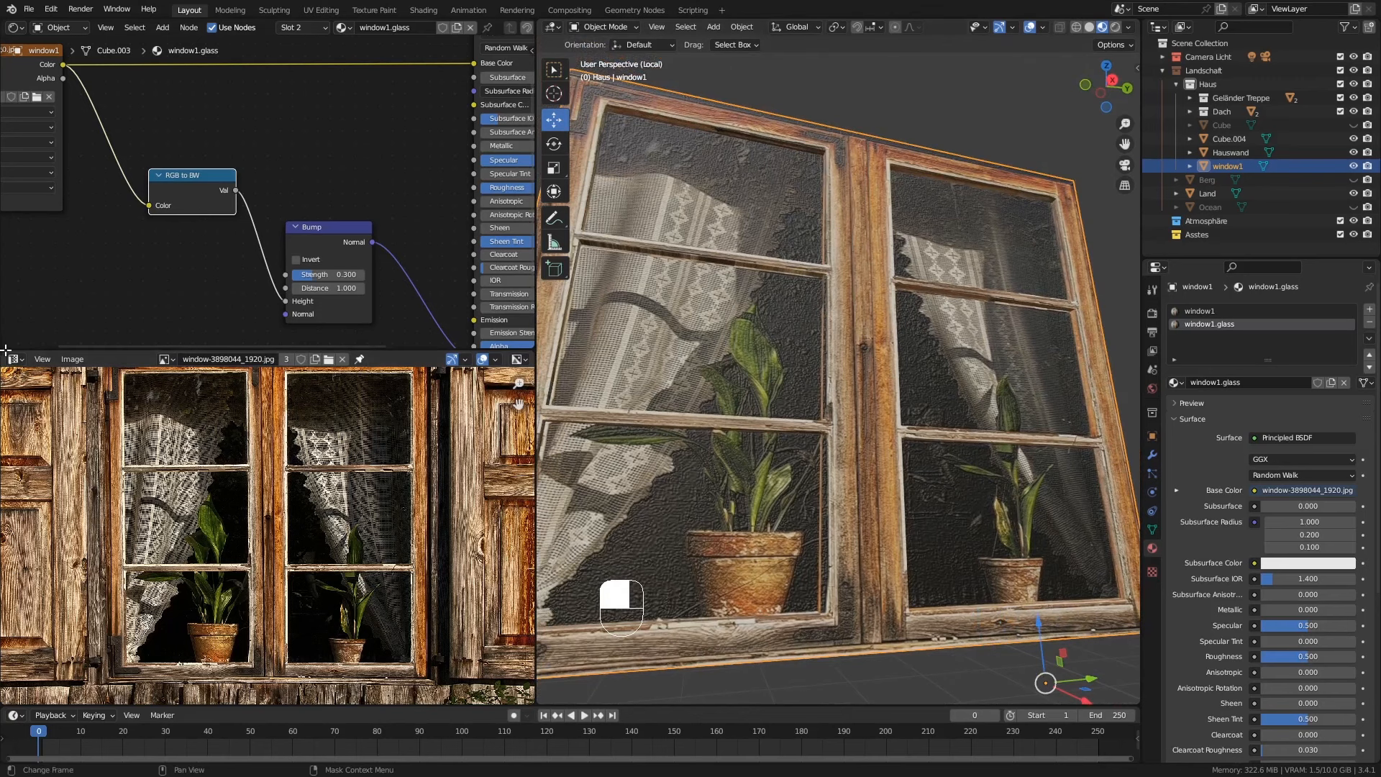
# Step: Close the image editor area and enlarge the shader editor so the Principled BSDF node of window1.glass is fully visible
pyautogui.moveTo(15, 383); pyautogui.dragTo(14, 388)
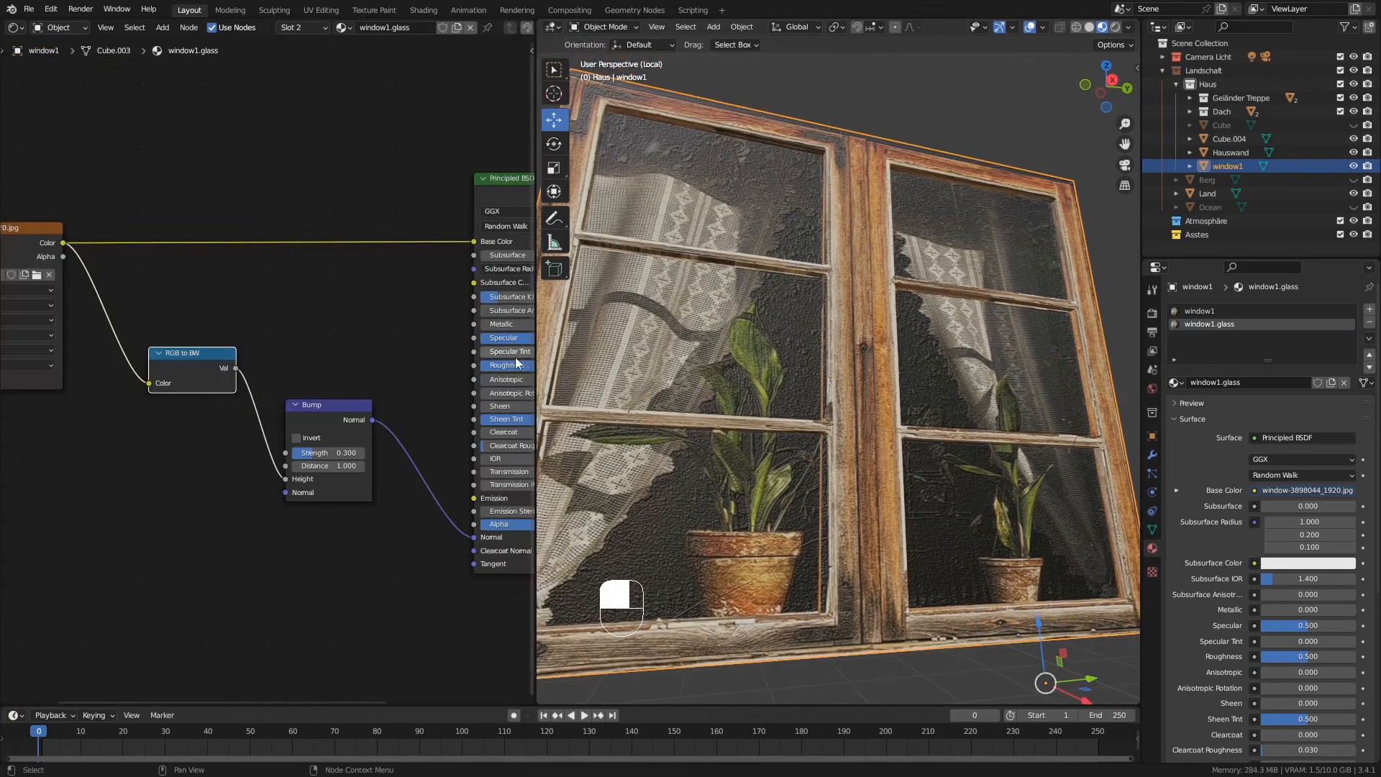
pyautogui.moveTo(536, 359); pyautogui.dragTo(624, 358)
pyautogui.moveTo(952, 491); pyautogui.dragTo(913, 535, button='middle')
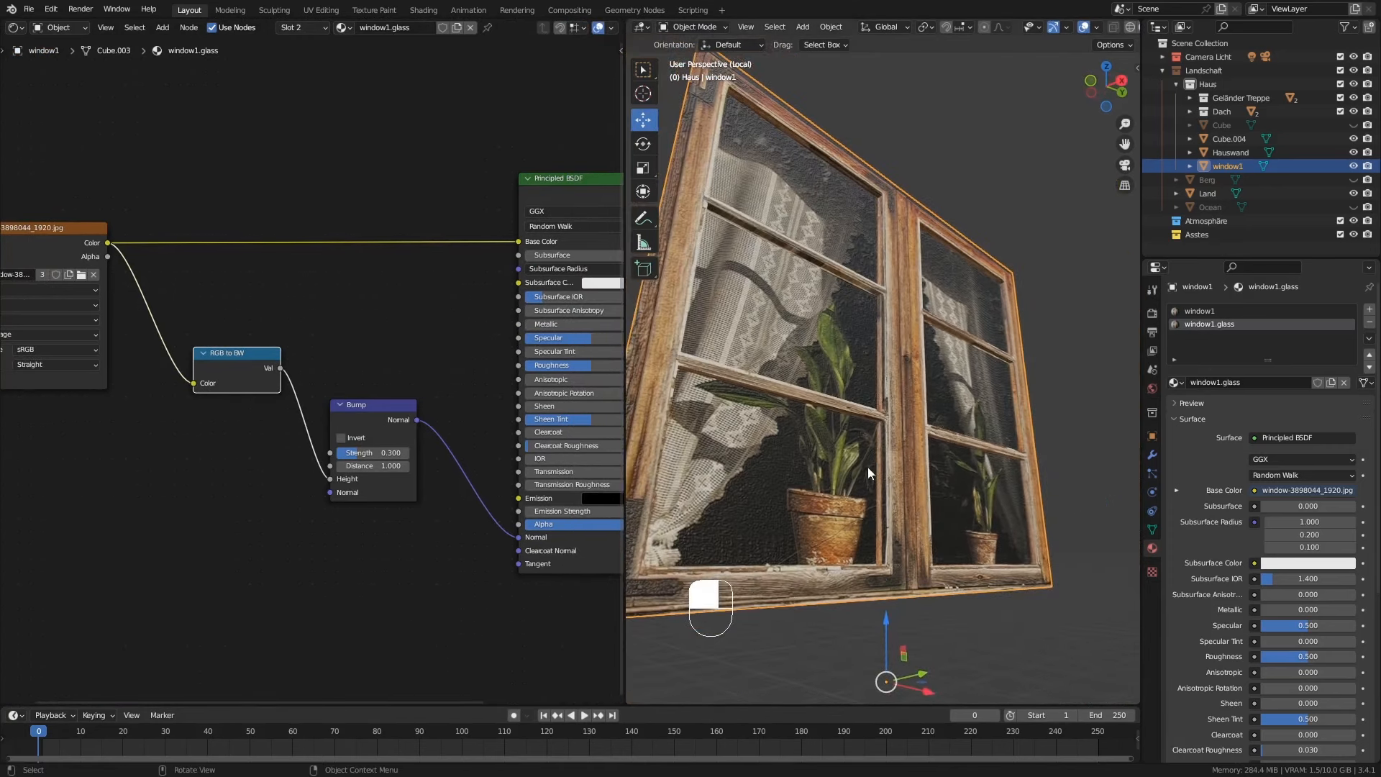
pyautogui.moveTo(868, 468); pyautogui.dragTo(877, 478, button='middle')
pyautogui.moveTo(391, 295); pyautogui.dragTo(349, 308, button='middle')
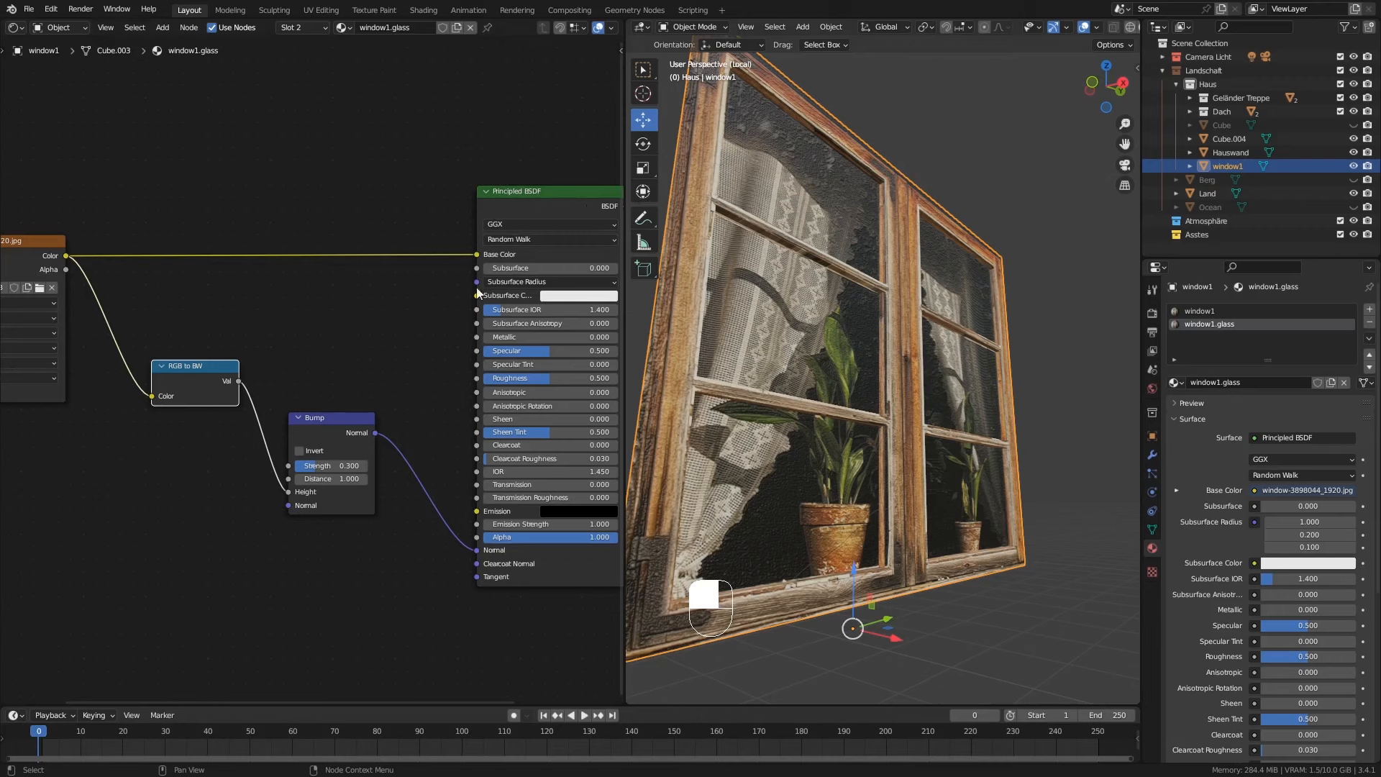
# Step: Try Roughness values of 0.3 and about 0.058 on the glass material, checking the panes from different angles
pyautogui.click(549, 380)
pyautogui.write('0.3')
pyautogui.press('Return')
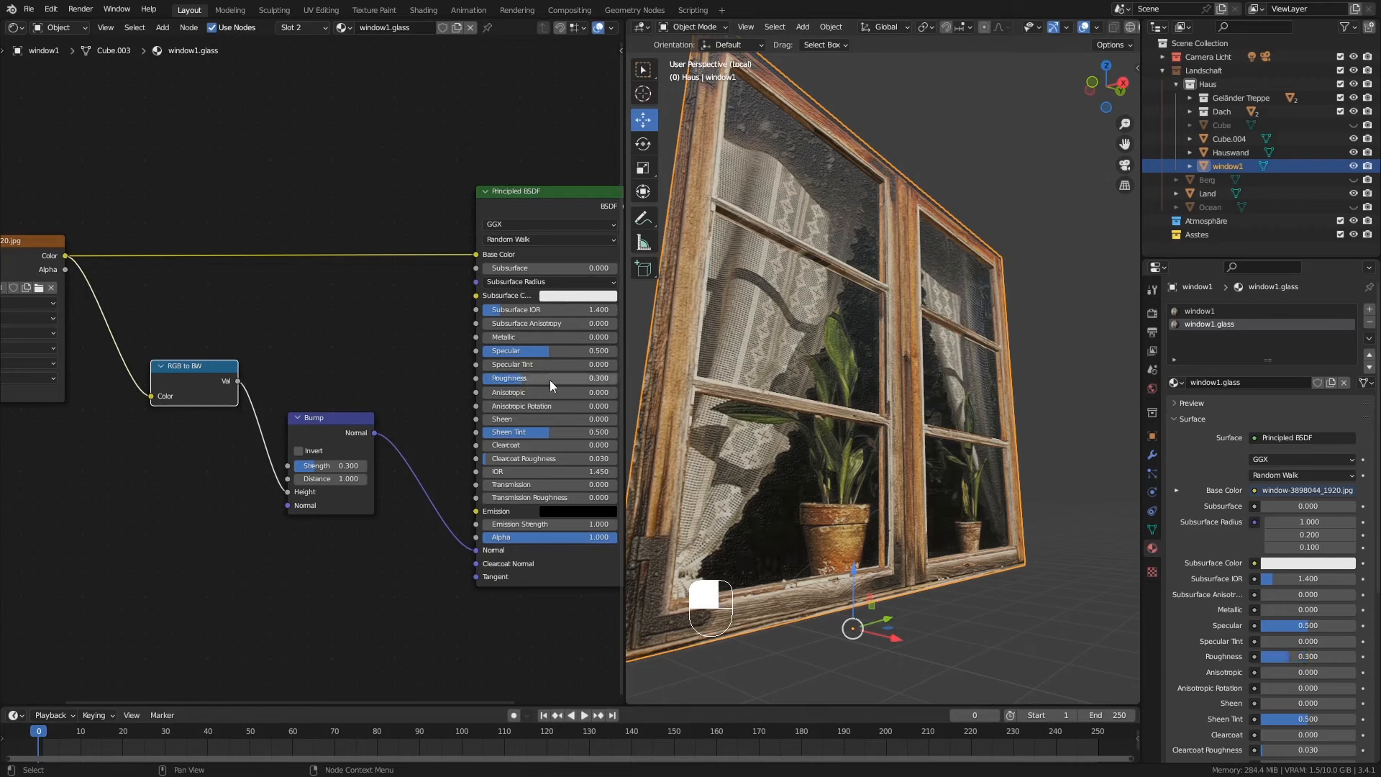
pyautogui.moveTo(636, 367); pyautogui.dragTo(769, 315, button='middle')
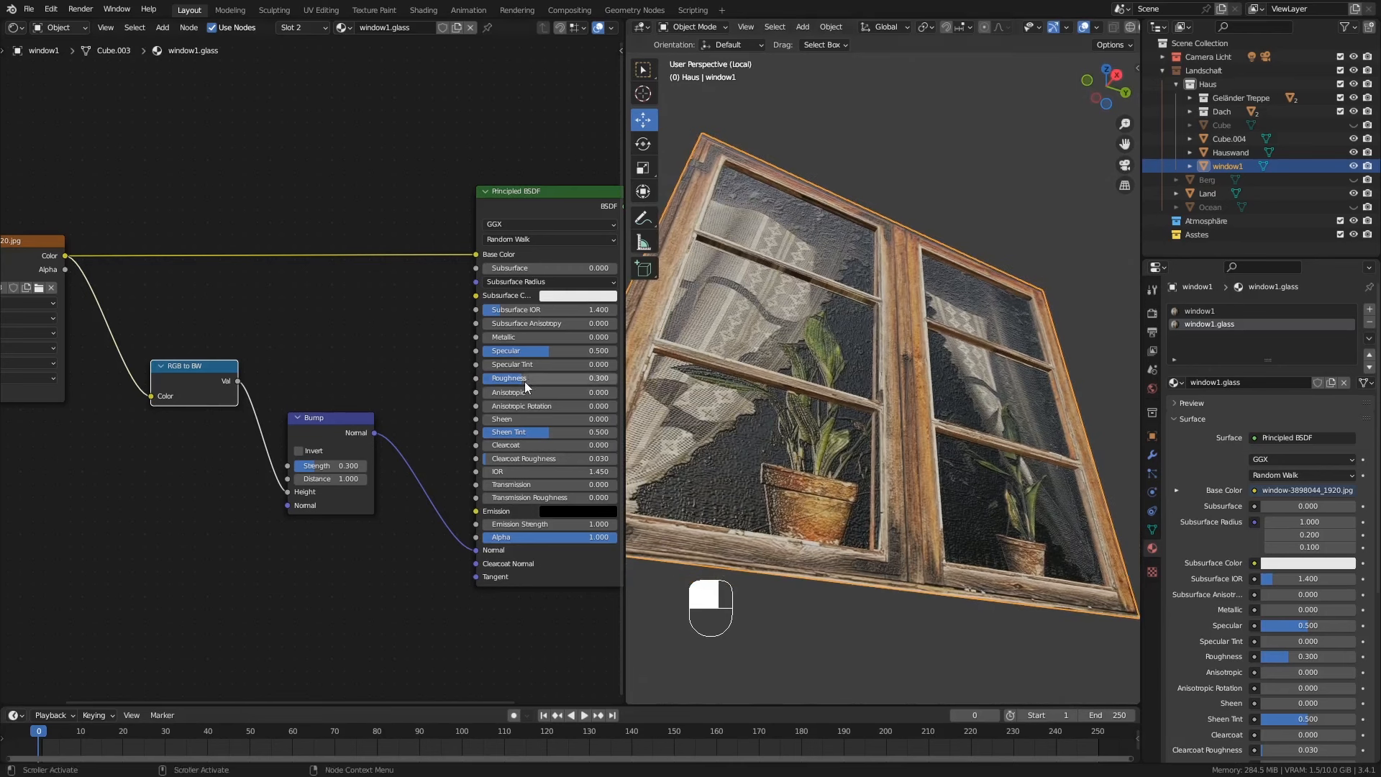
pyautogui.moveTo(524, 382); pyautogui.dragTo(494, 381)
pyautogui.moveTo(777, 408); pyautogui.dragTo(823, 456, button='middle')
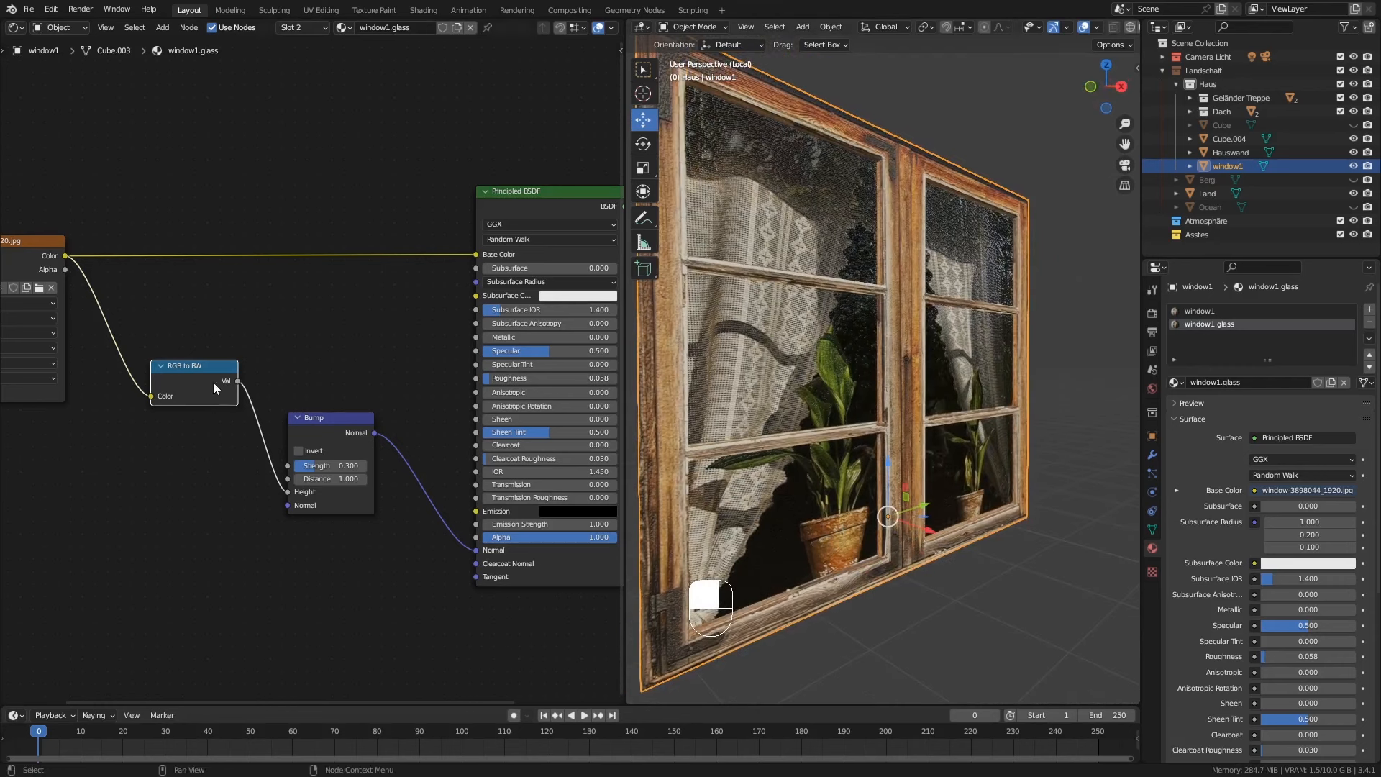
# Step: Delete the RGB to BW and Bump nodes from the window1.glass material
pyautogui.moveTo(365, 594); pyautogui.dragTo(173, 369)
pyautogui.press('Delete')
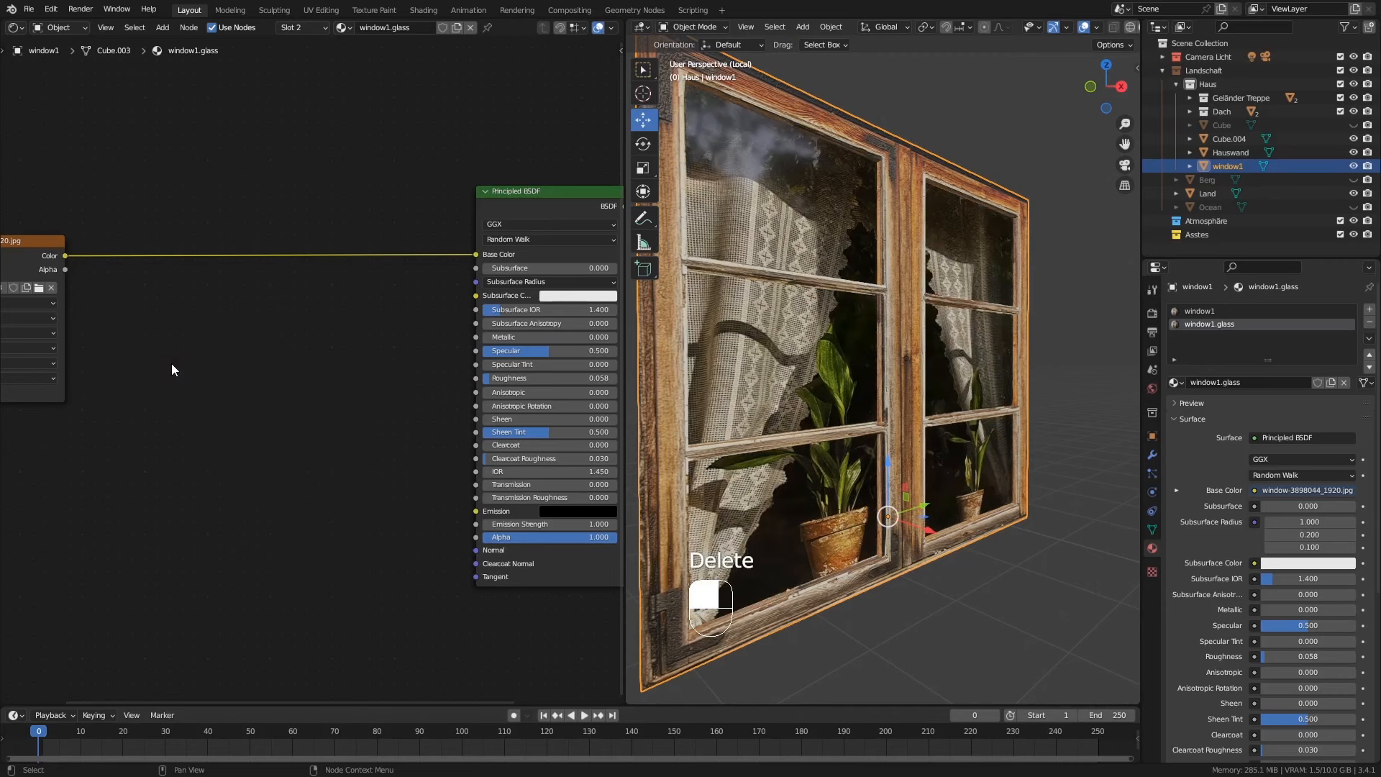
pyautogui.moveTo(792, 343); pyautogui.dragTo(857, 328, button='middle')
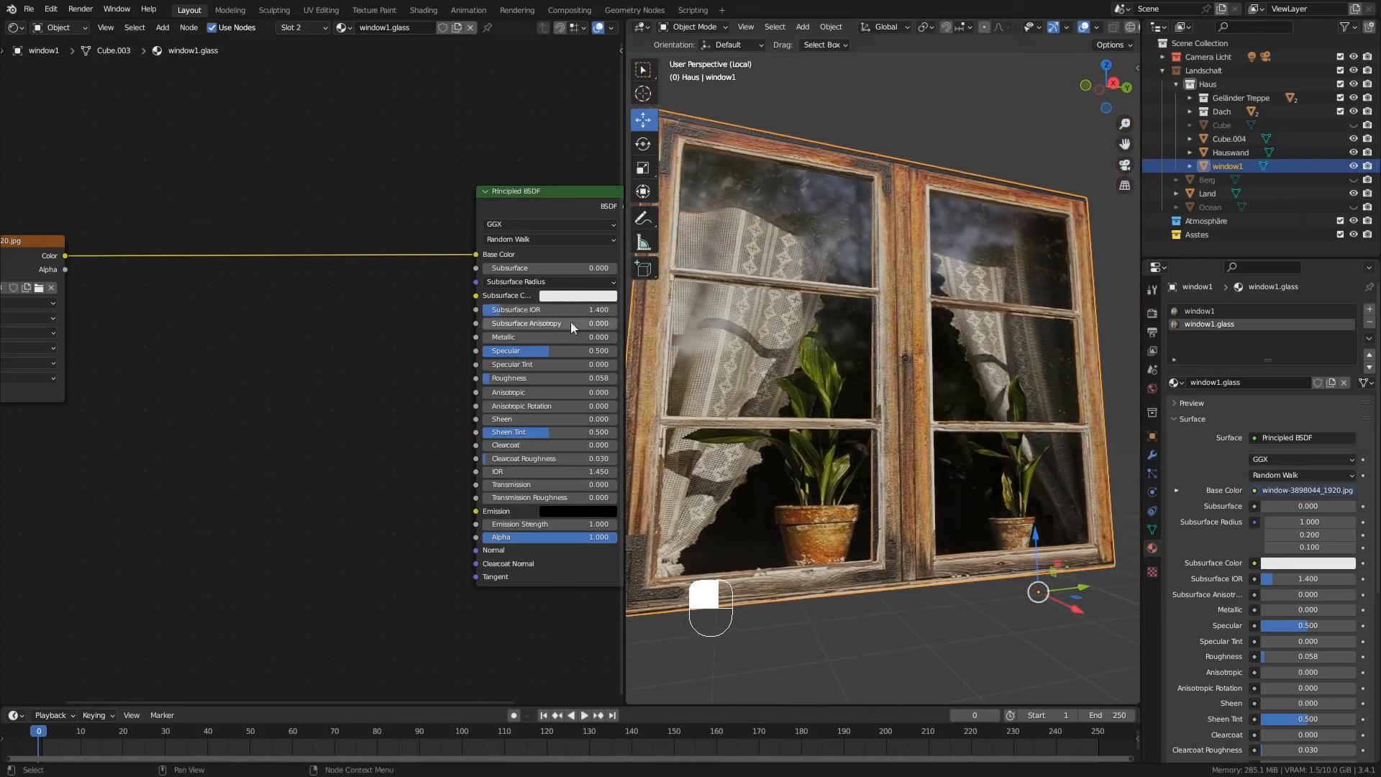
# Step: Raise the glass material's Specular to 0.882 and check the reflections on the panes
pyautogui.moveTo(546, 351); pyautogui.dragTo(601, 351)
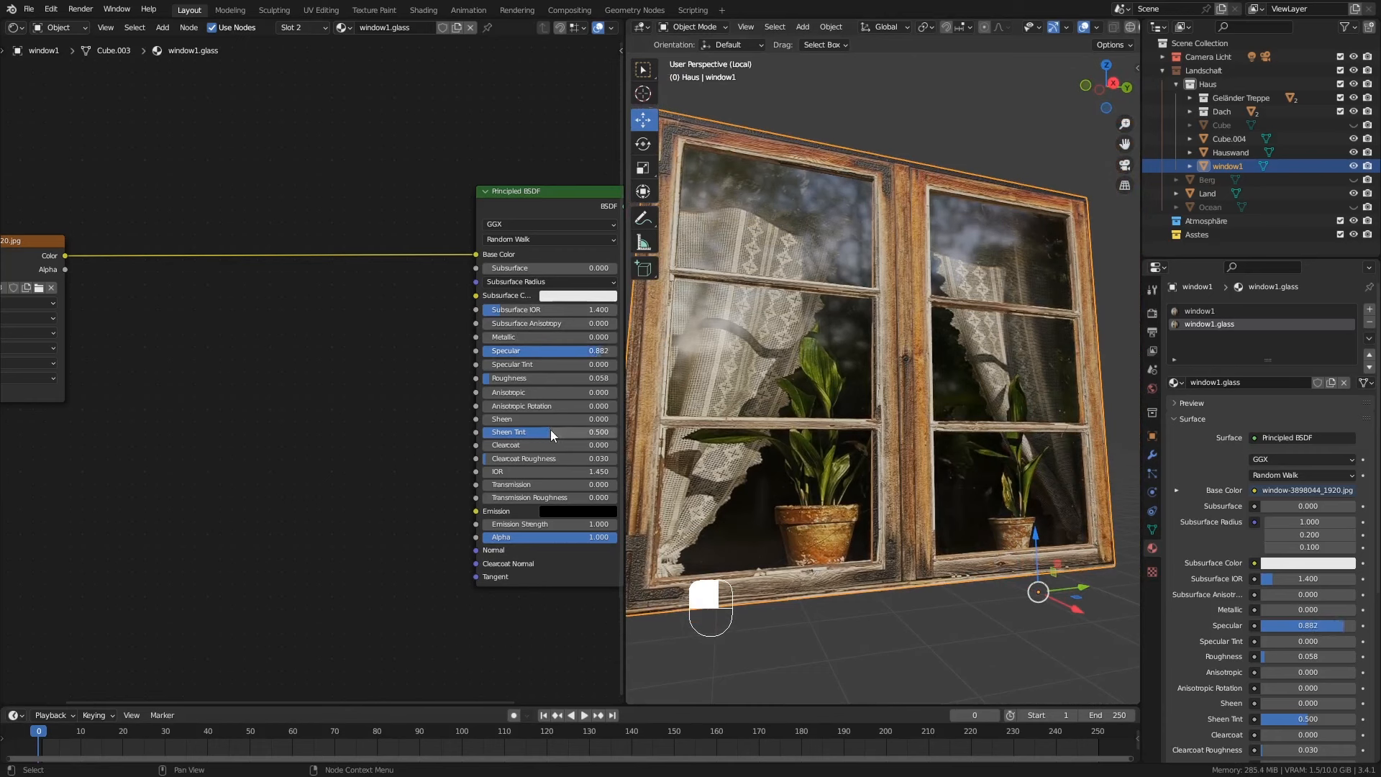
pyautogui.moveTo(507, 381); pyautogui.dragTo(491, 379)
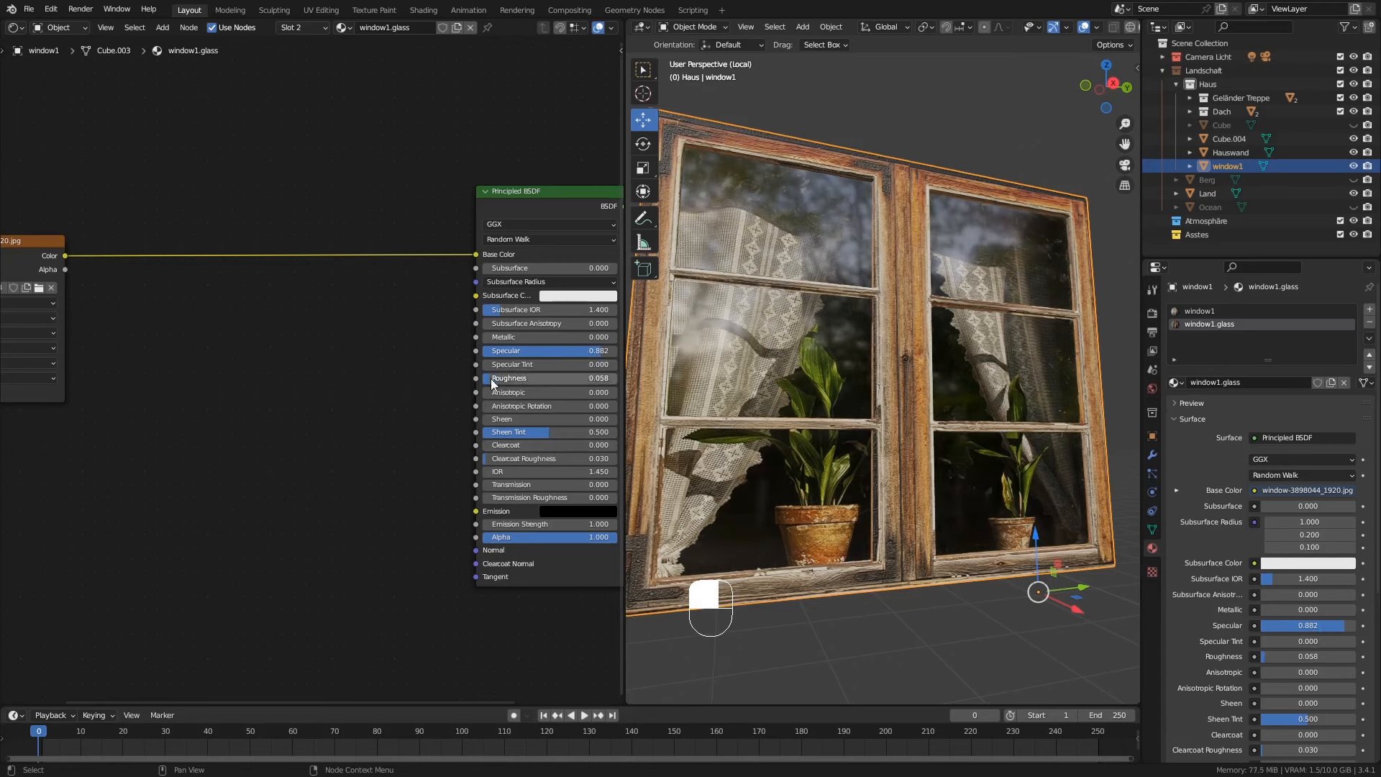
pyautogui.moveTo(812, 351); pyautogui.dragTo(853, 325, button='middle')
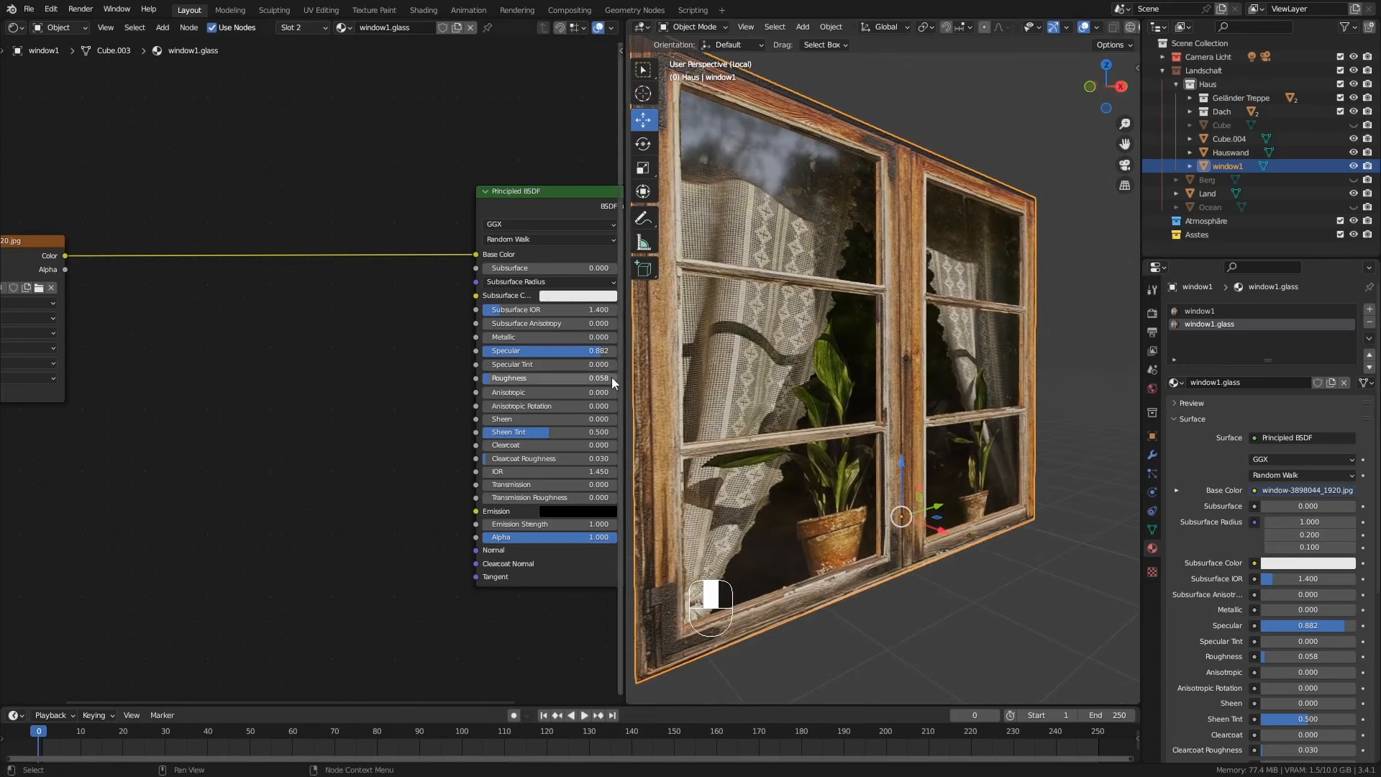
# Step: Try a Roughness of 0.03 on the glass material and check the reflections
pyautogui.click(510, 377)
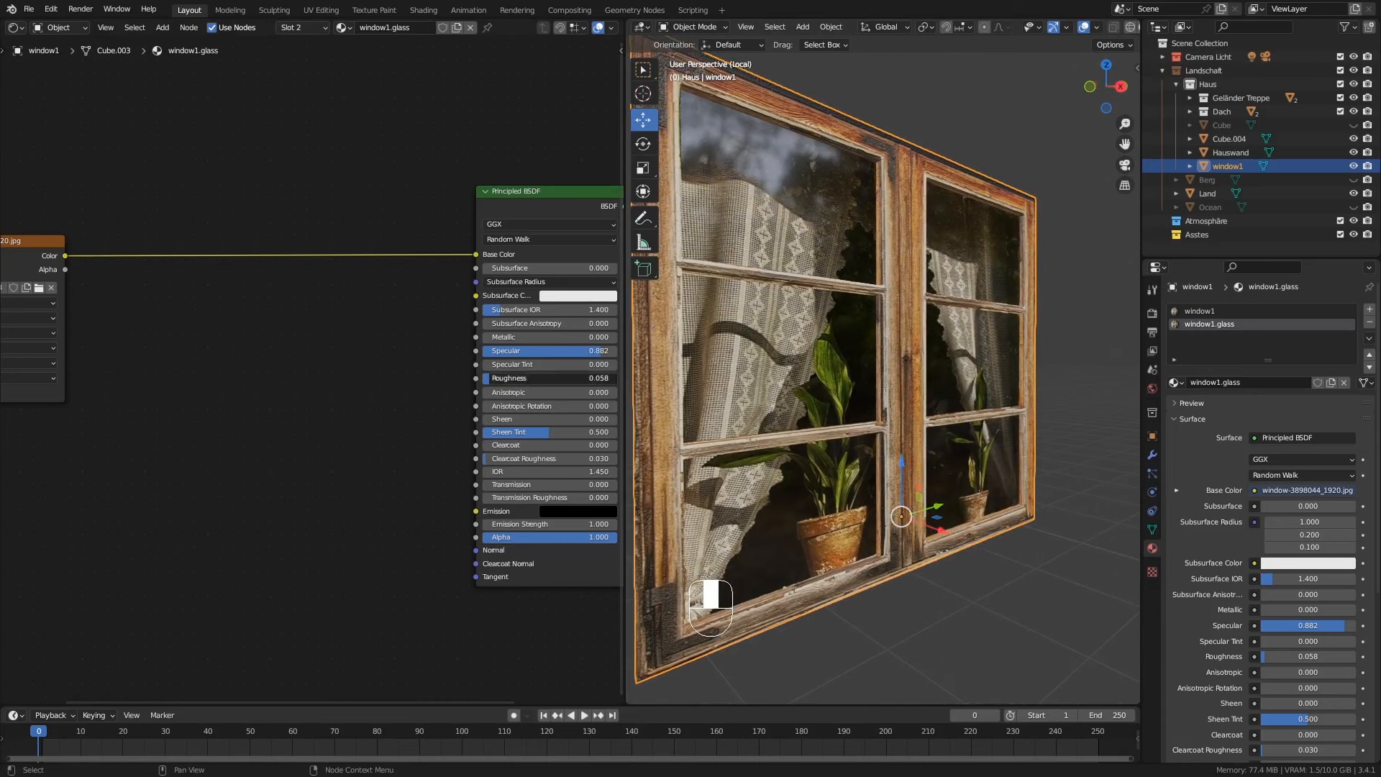
pyautogui.write('0.03')
pyautogui.press('Return')
pyautogui.moveTo(878, 314); pyautogui.dragTo(882, 348, button='middle')
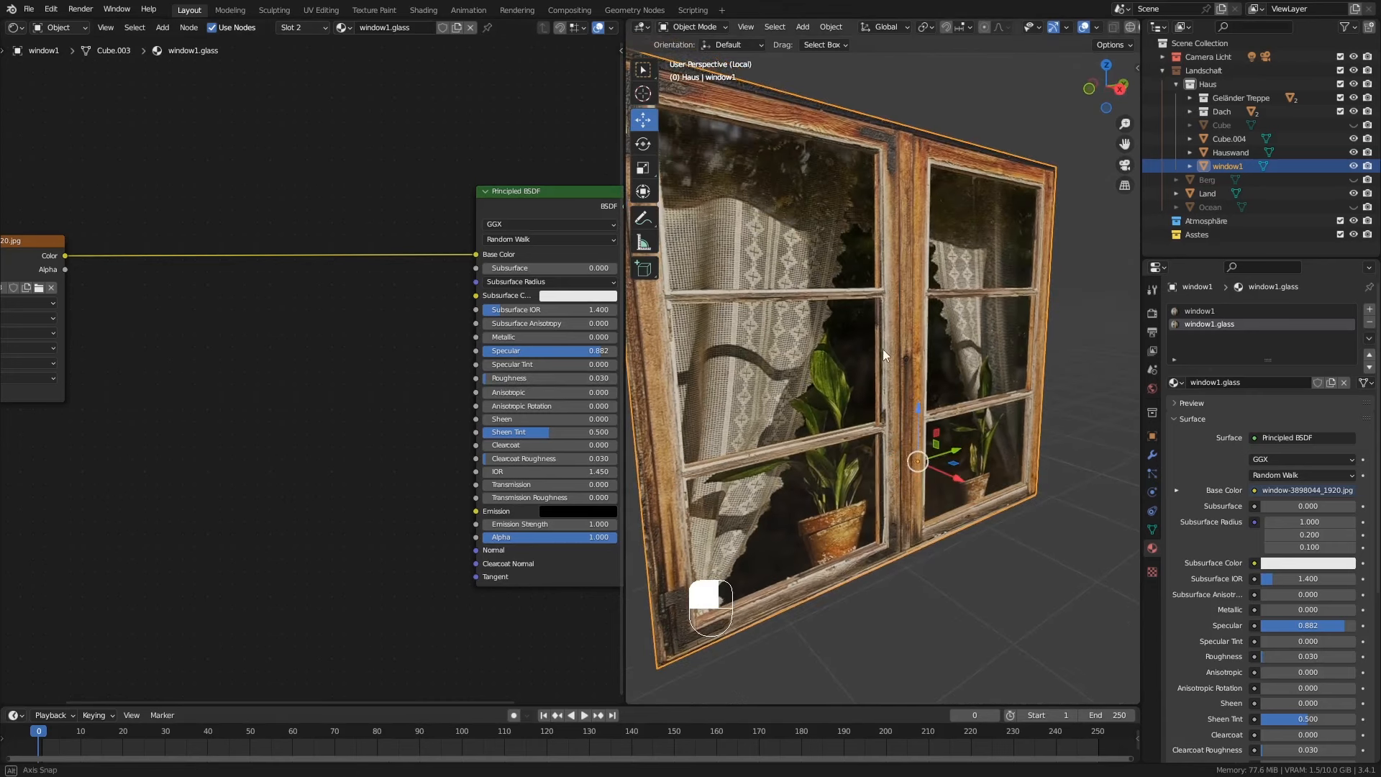
# Step: Set the glass material's Roughness to 0.02 and inspect the whole window
pyautogui.click(561, 379)
pyautogui.write('0')
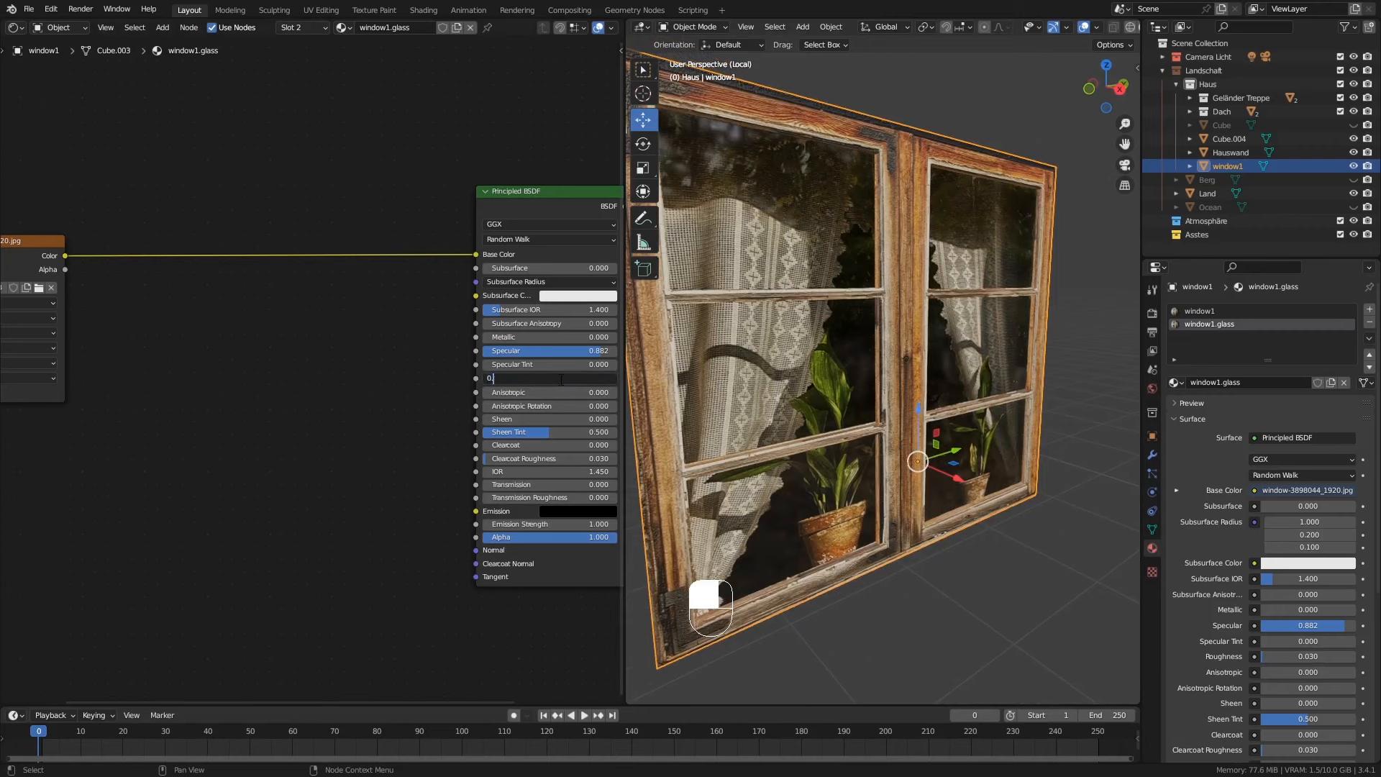
pyautogui.write('.02')
pyautogui.press('Return')
pyautogui.moveTo(808, 344); pyautogui.dragTo(860, 341, button='middle')
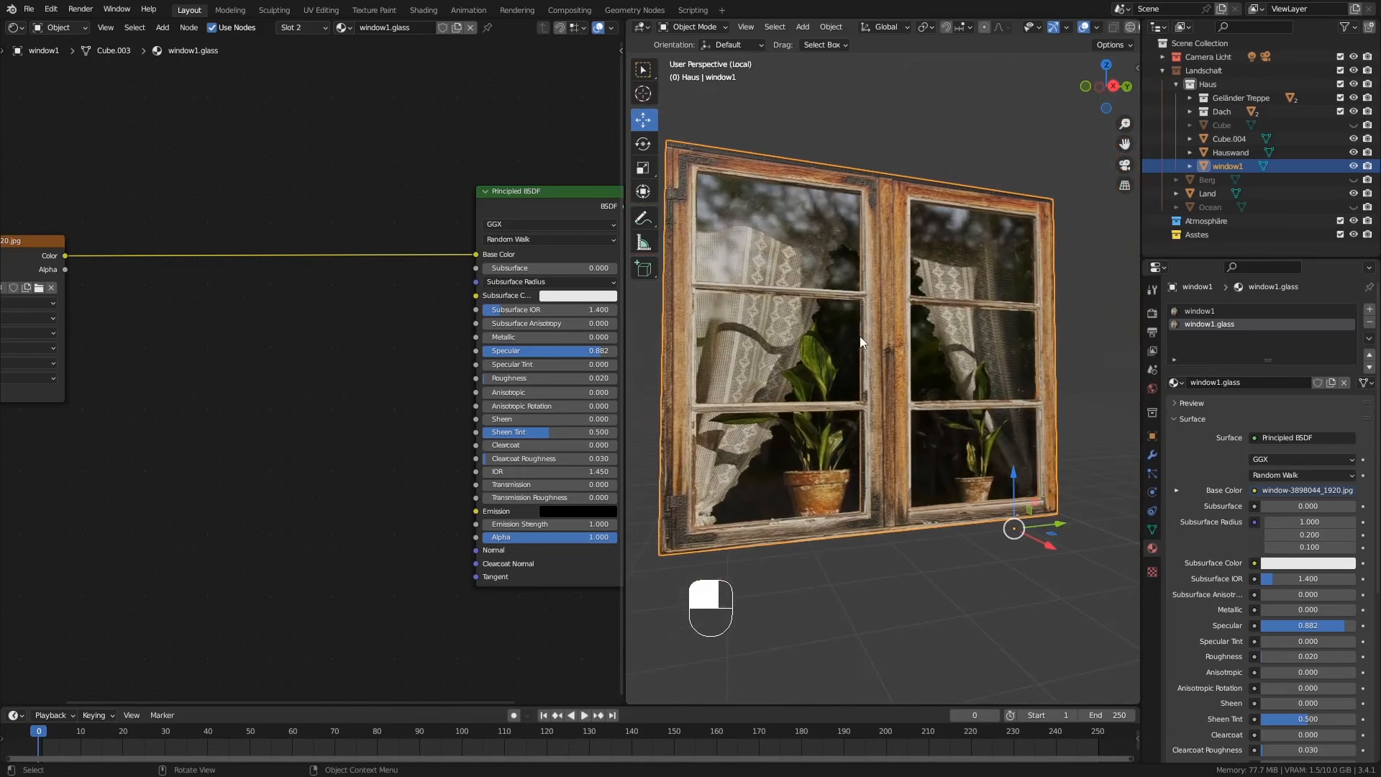
# Step: Leave local view, check the window on the cabin in rendered shading, and switch back to material preview
pyautogui.press('KP_Divide')
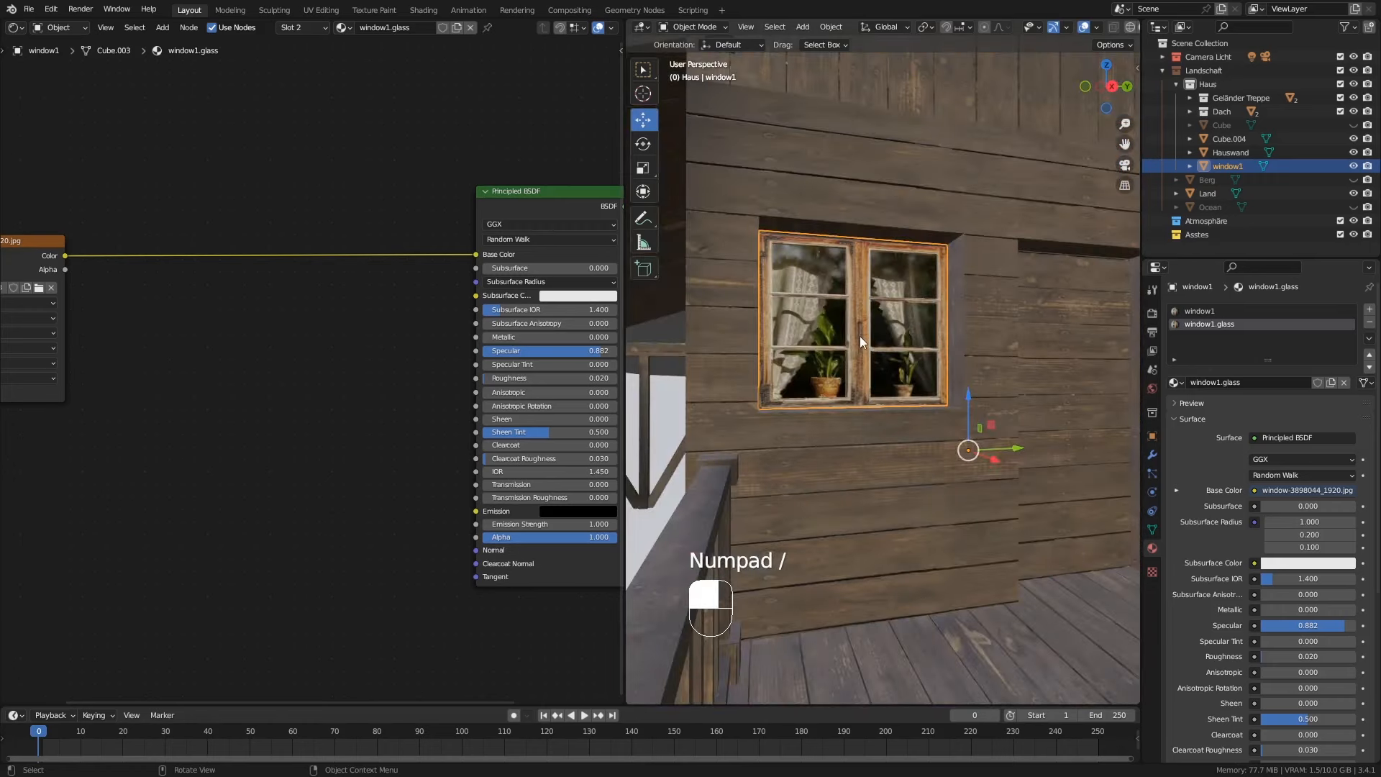
pyautogui.moveTo(861, 338); pyautogui.dragTo(892, 333, button='middle')
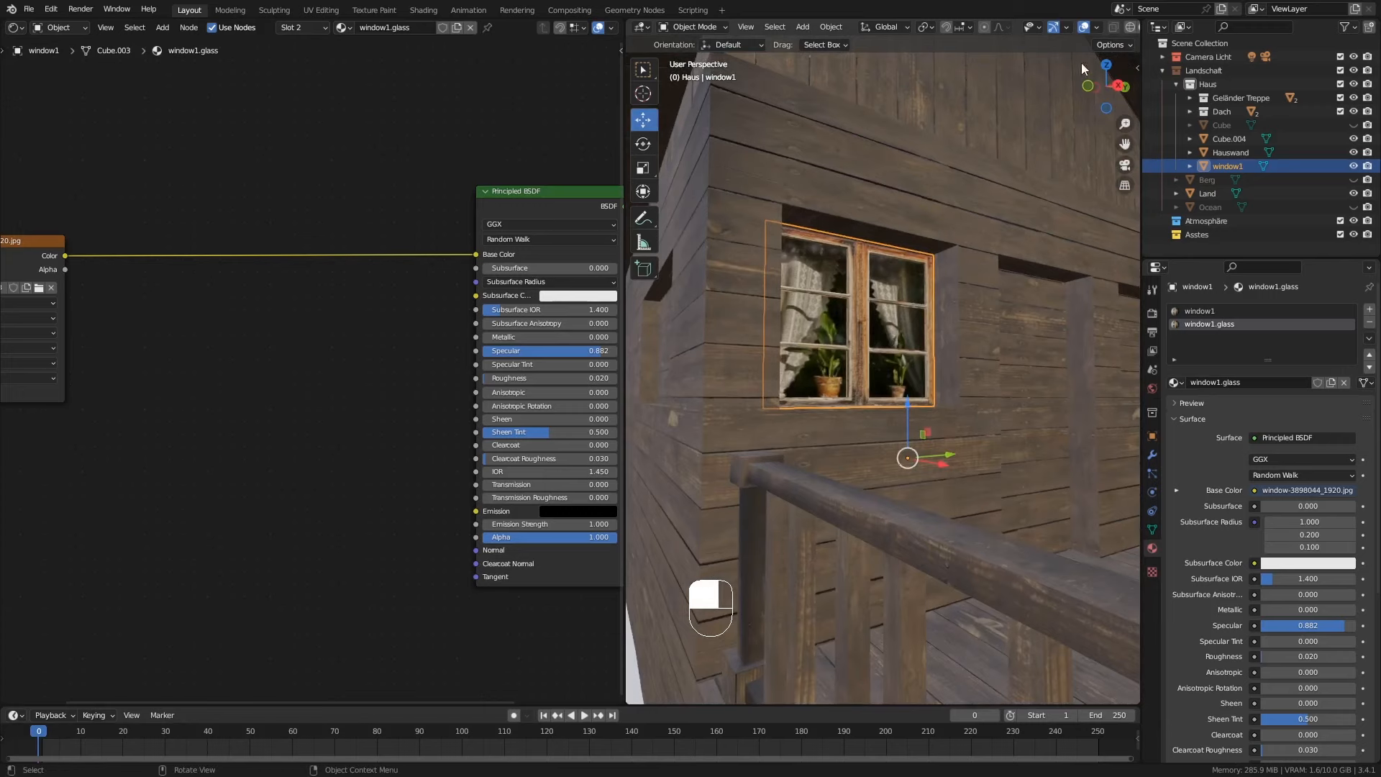
pyautogui.scroll(-2, 1101, 27)
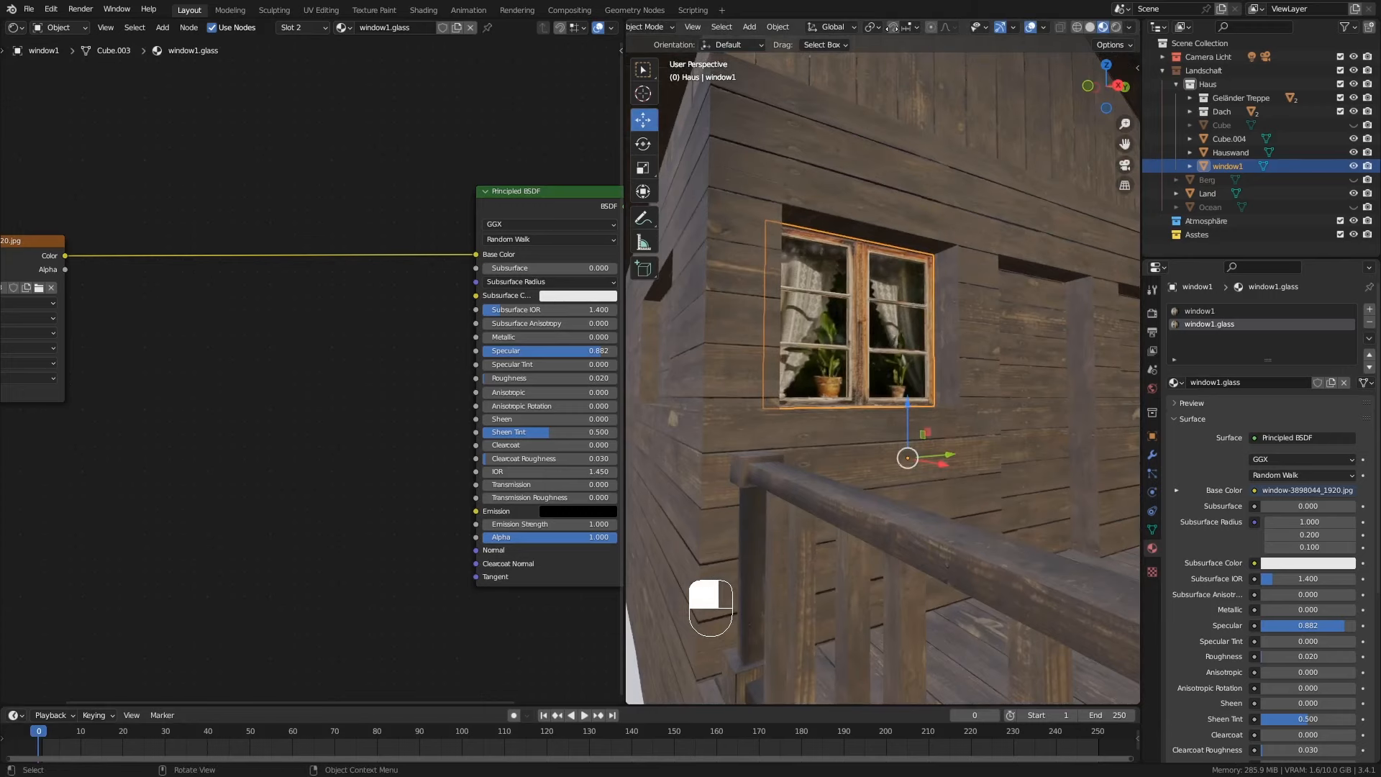
pyautogui.click(1117, 28)
pyautogui.moveTo(981, 381)
pyautogui.mouseDown(button='middle')
pyautogui.moveTo(966, 378)
pyautogui.moveTo(994, 387)
pyautogui.moveTo(926, 374)
pyautogui.moveTo(965, 383)
pyautogui.mouseUp(button='middle')
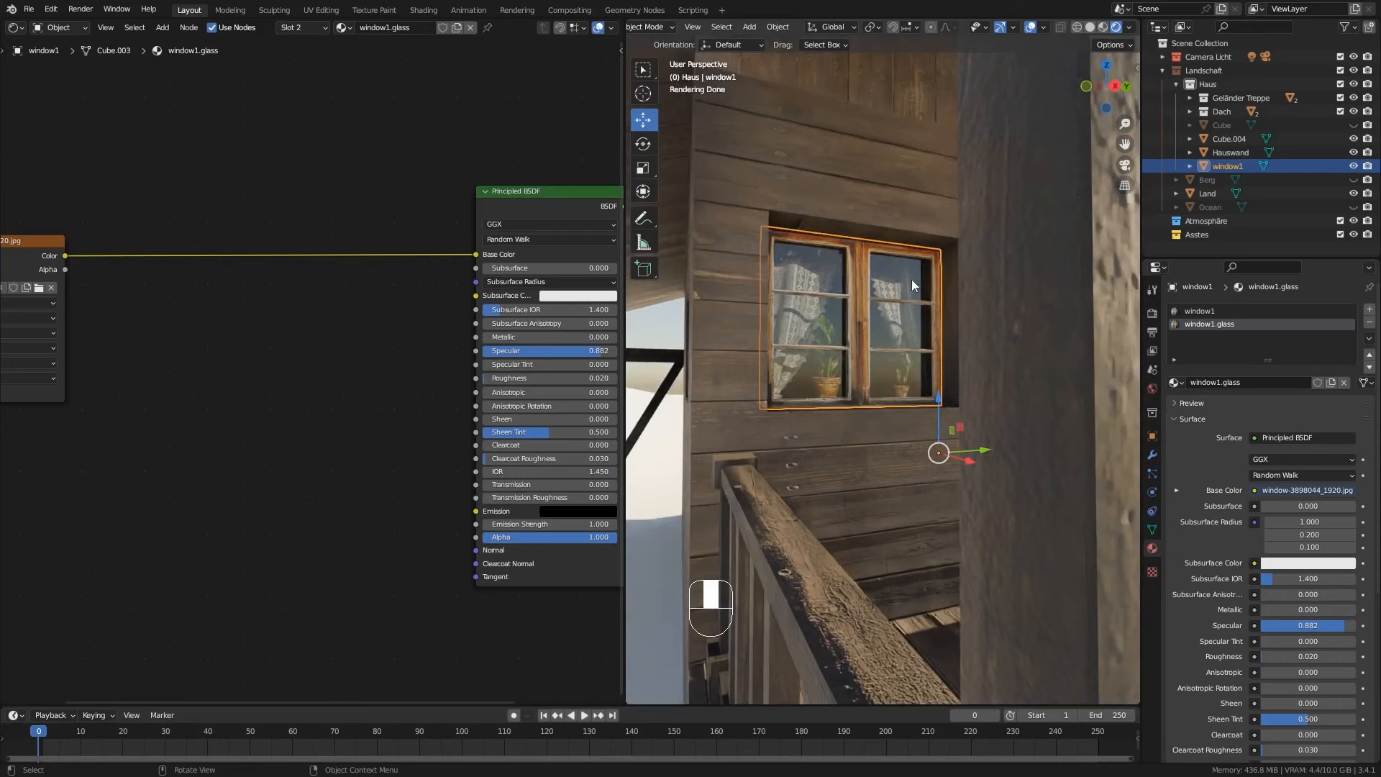
pyautogui.click(1102, 29)
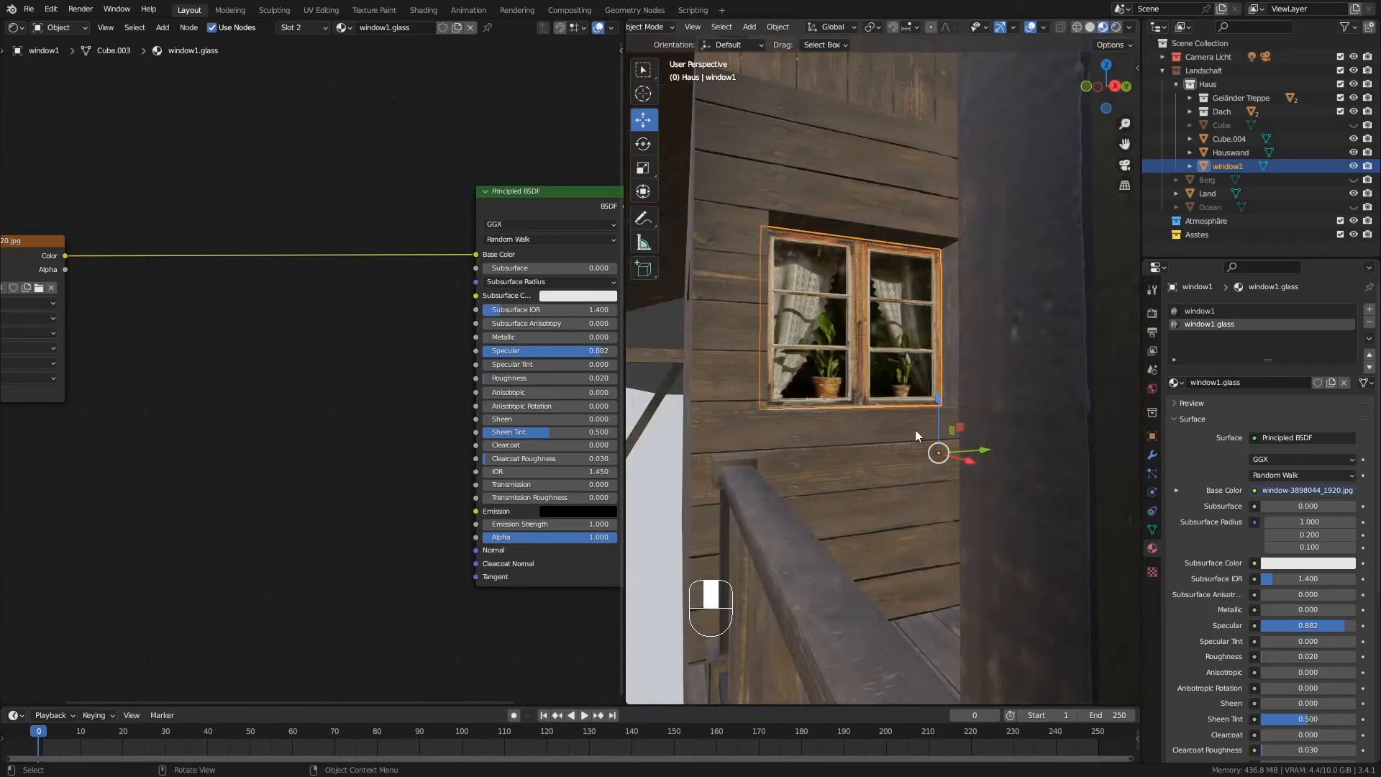
# Step: Separate the window recess face right of the door from the Hauswand mesh into its own object
pyautogui.scroll(-10, 904, 424)
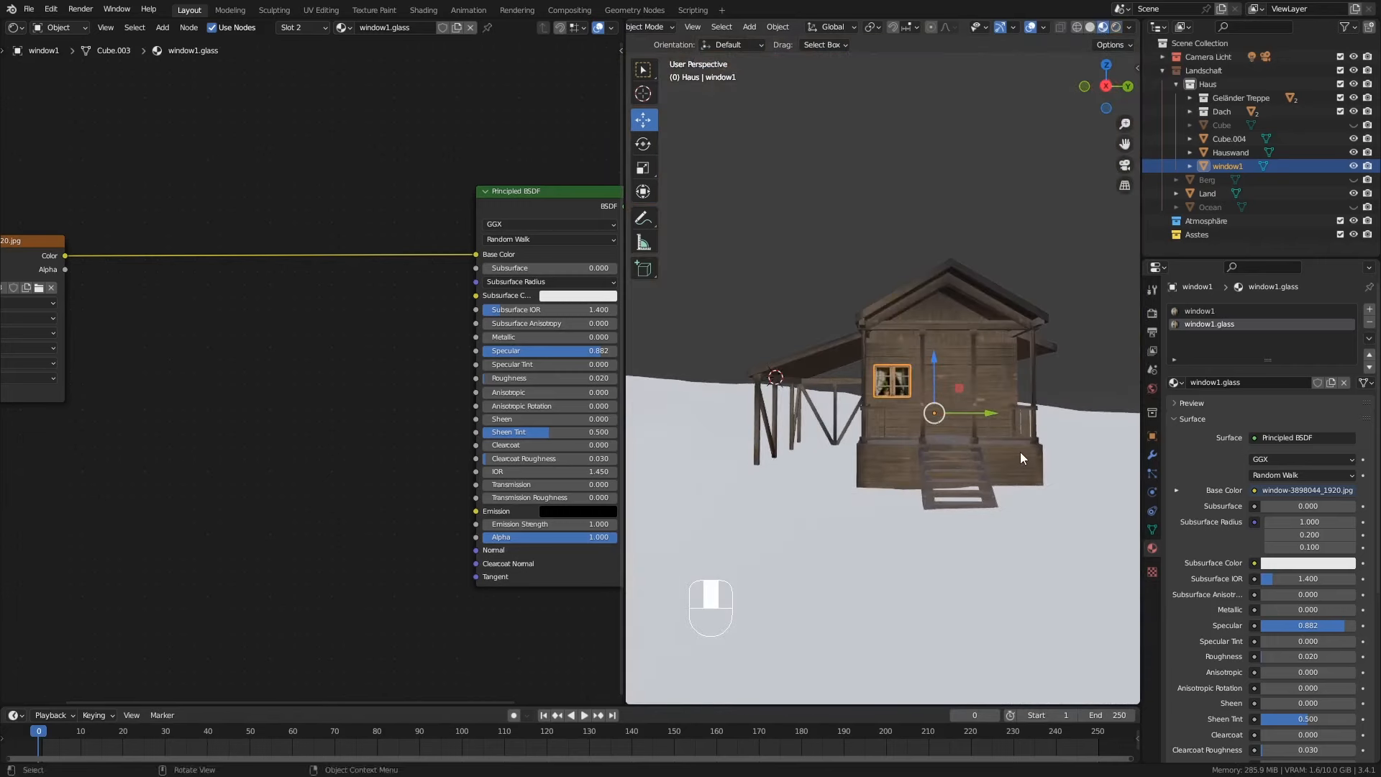
pyautogui.scroll(10, 1018, 454)
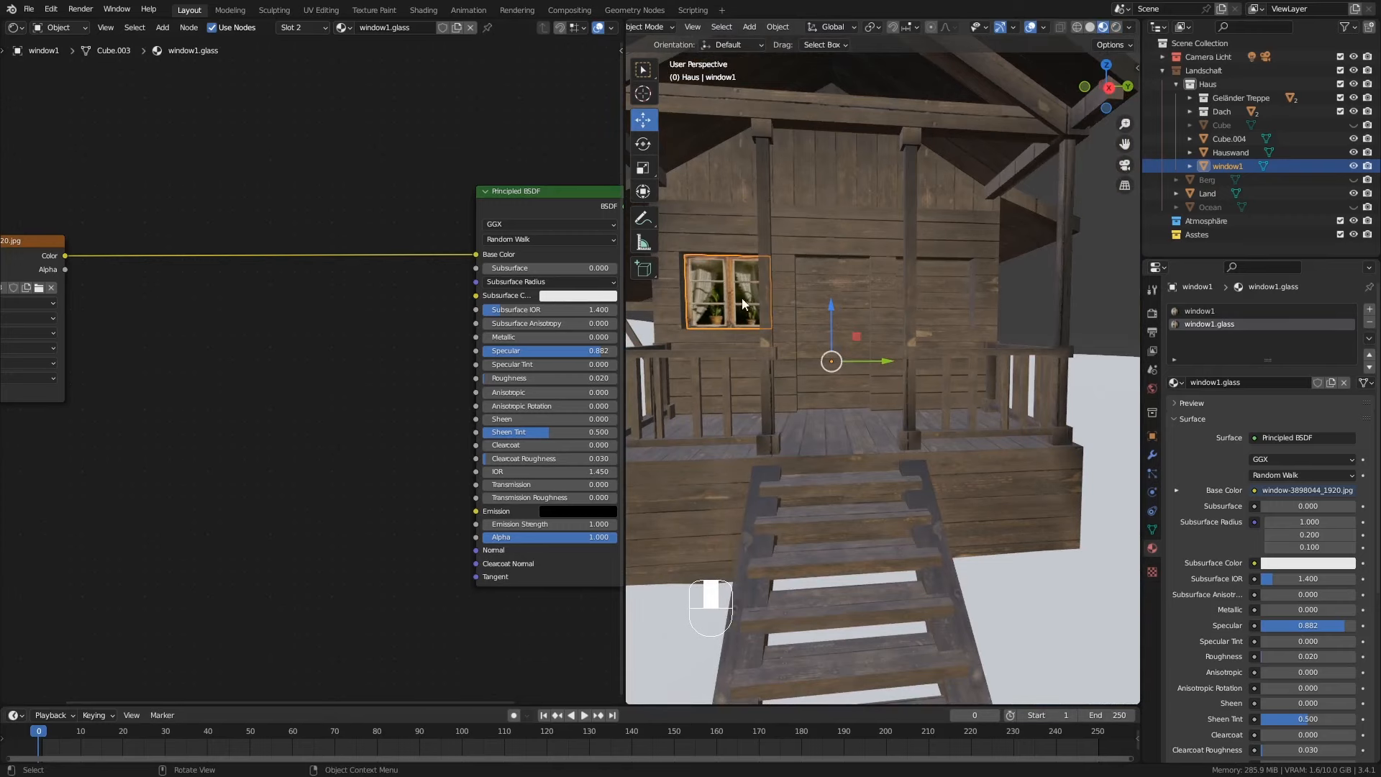
pyautogui.press('Tab')
pyautogui.click(933, 290)
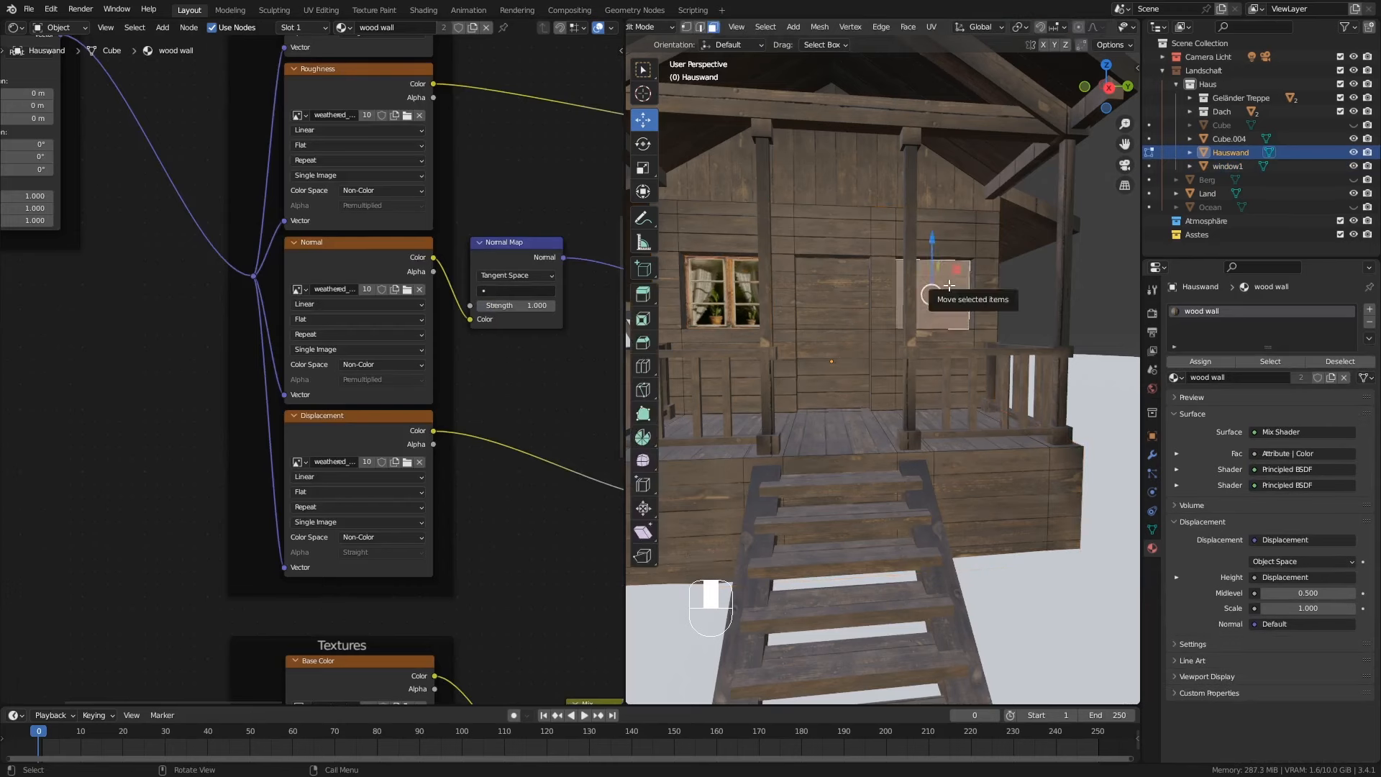
pyautogui.press('p')
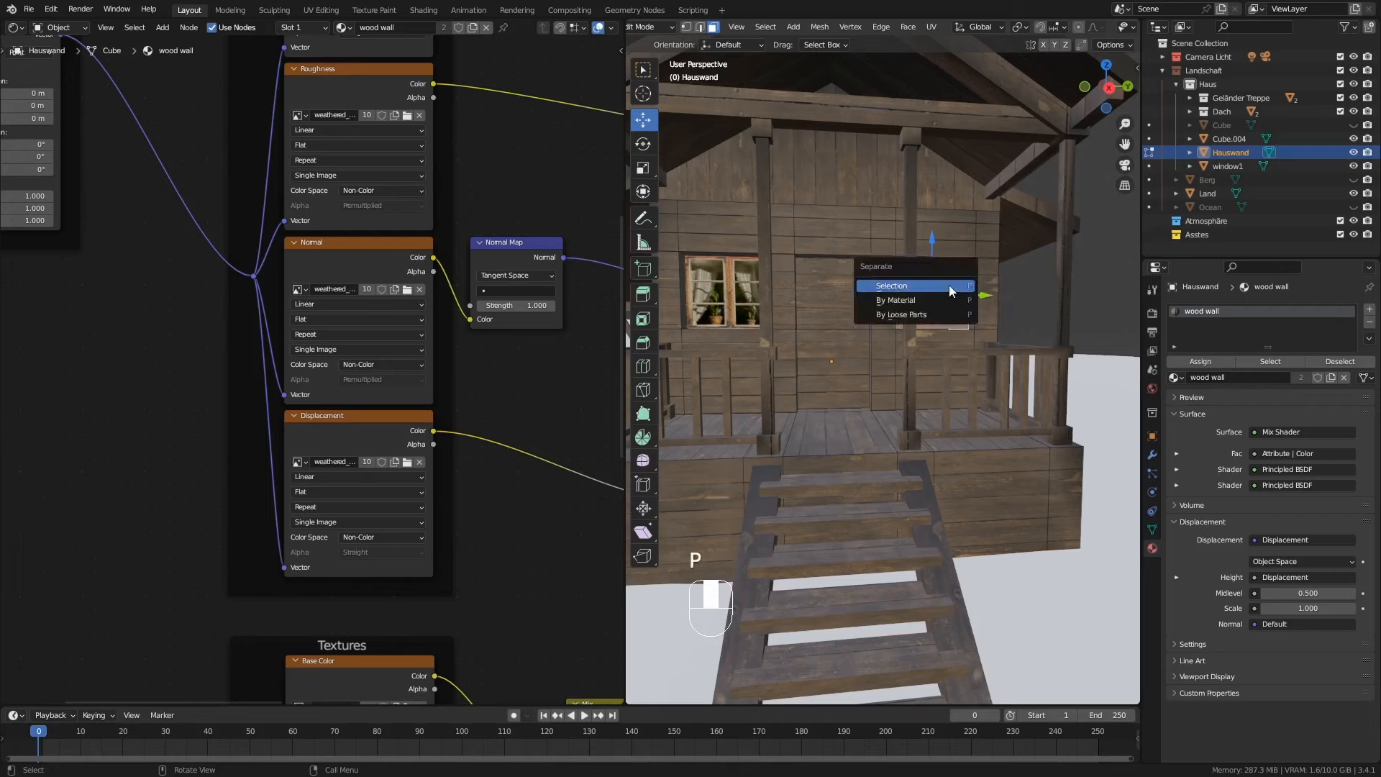
pyautogui.click(948, 286)
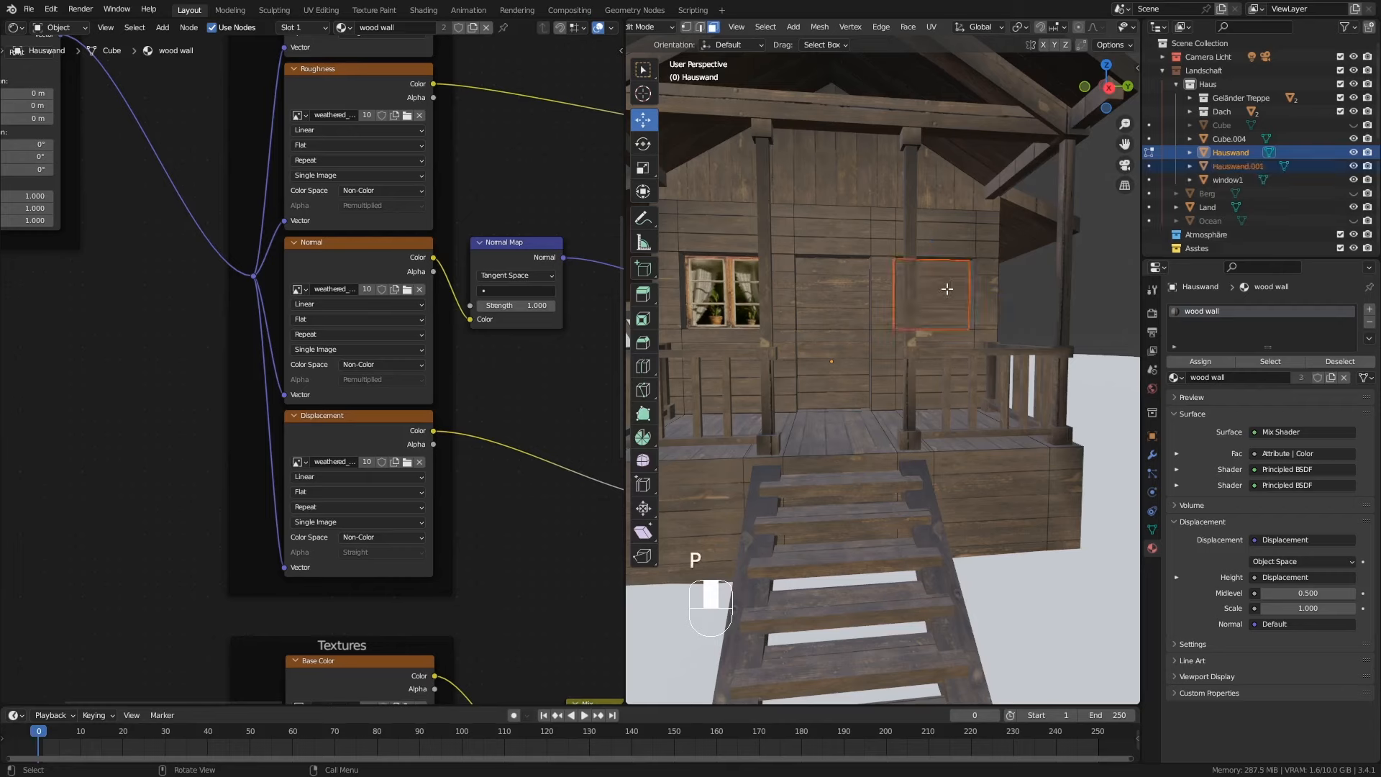
pyautogui.press('Tab')
# Step: Rename the separated window face object to window2 and remove its wood wall material slot
pyautogui.click(938, 279)
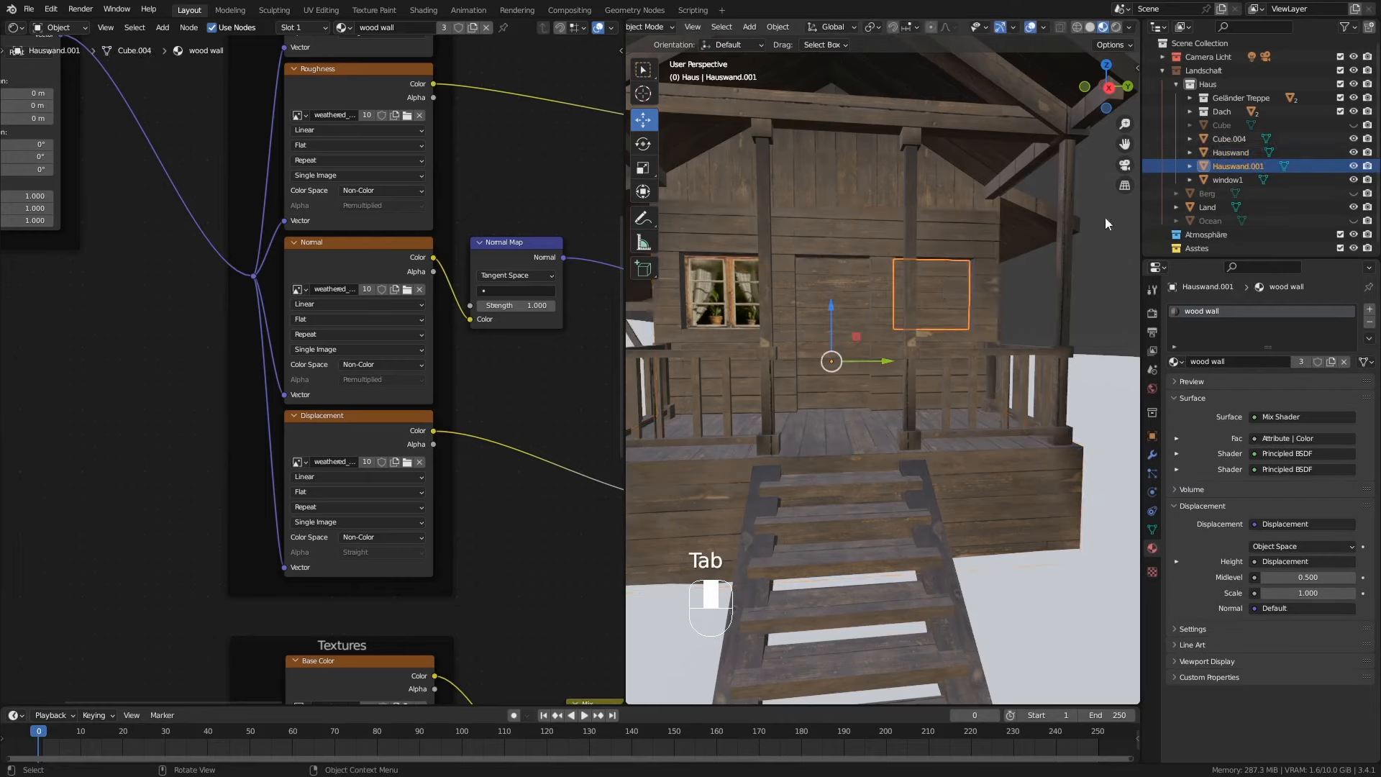
pyautogui.doubleClick(1240, 168)
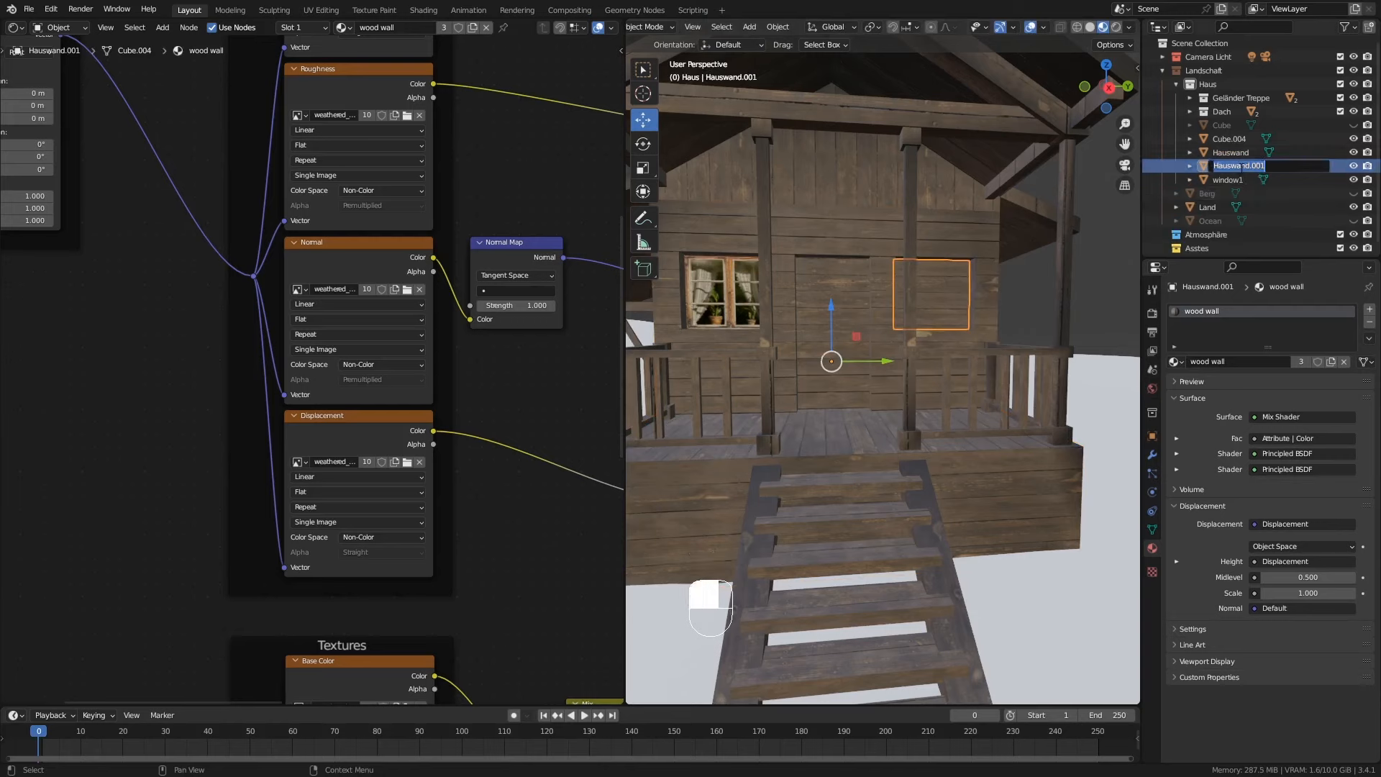
pyautogui.write('w')
pyautogui.press('Return')
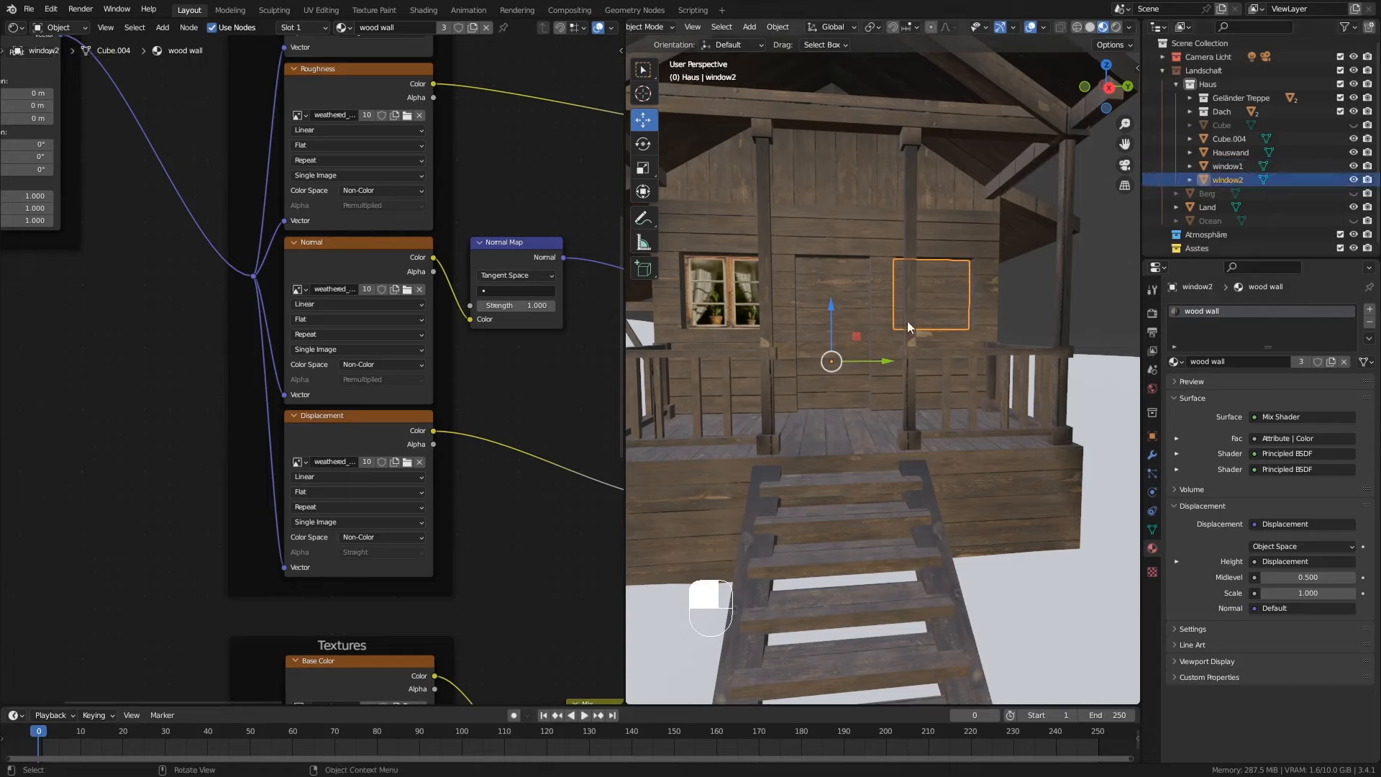
pyautogui.click(1368, 321)
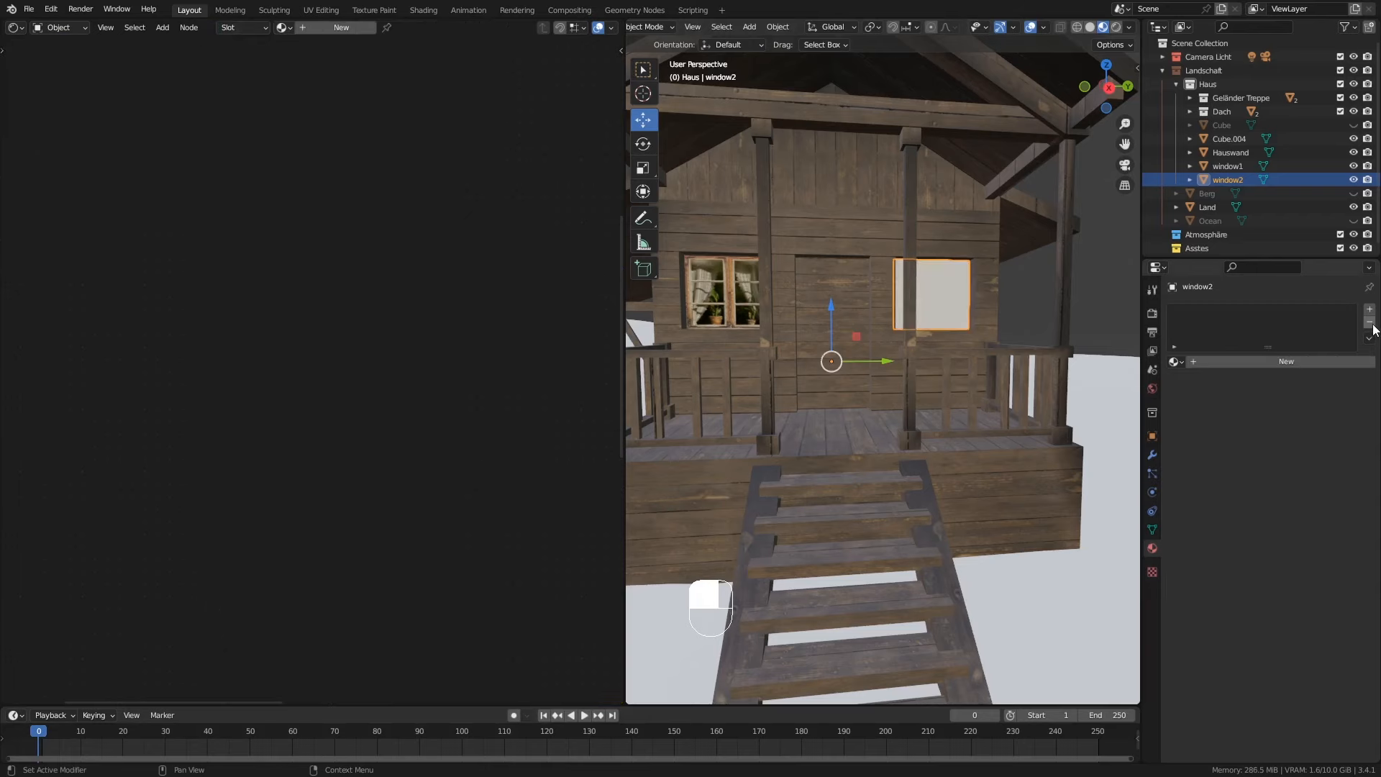
# Step: Create a new material for the window2 object and name it window2
pyautogui.click(1256, 361)
pyautogui.doubleClick(1229, 359)
pyautogui.write('window2')
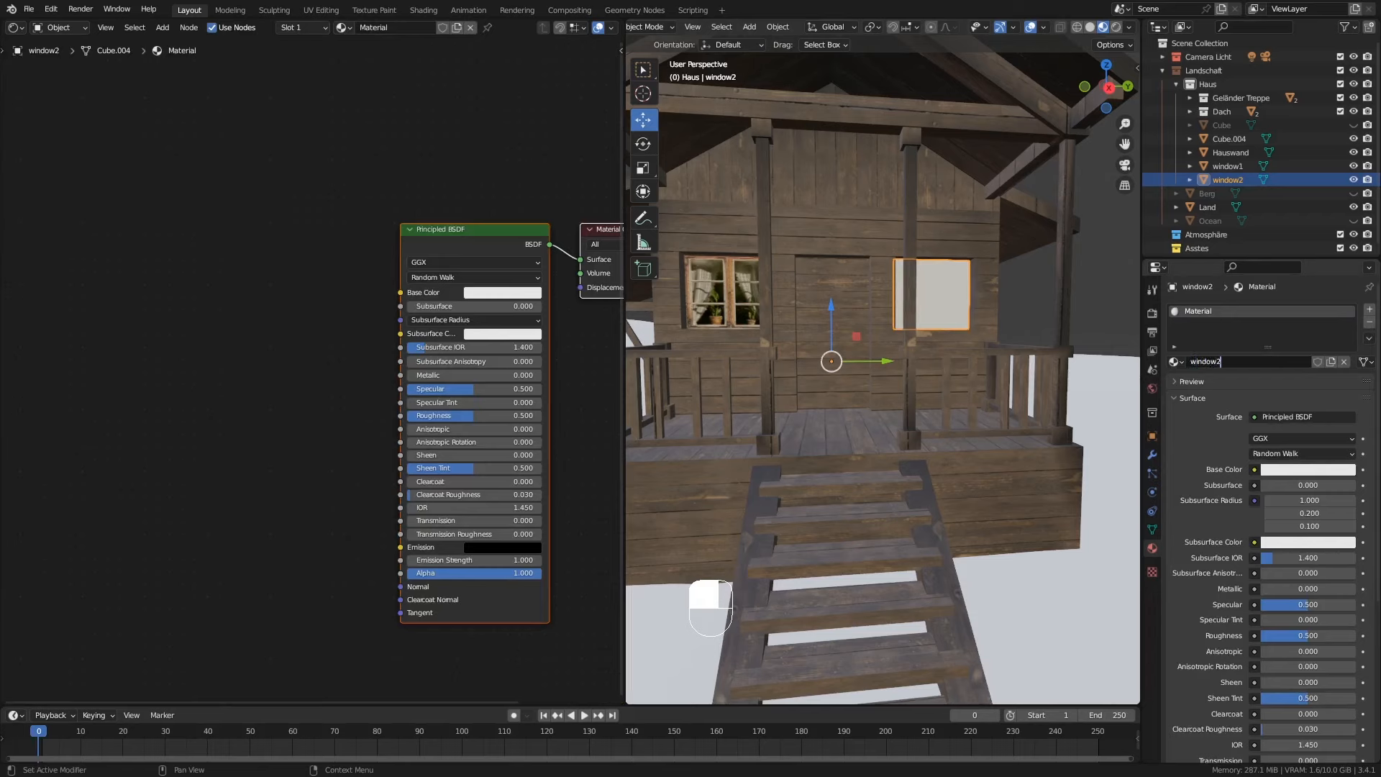
pyautogui.press('Return')
# Step: Add the TexturesCom_WindowsHouseOld0423_1_M.jpg photo as an image texture and connect its Color to the Principled BSDF's Base Color
pyautogui.moveTo(492, 238); pyautogui.dragTo(426, 203)
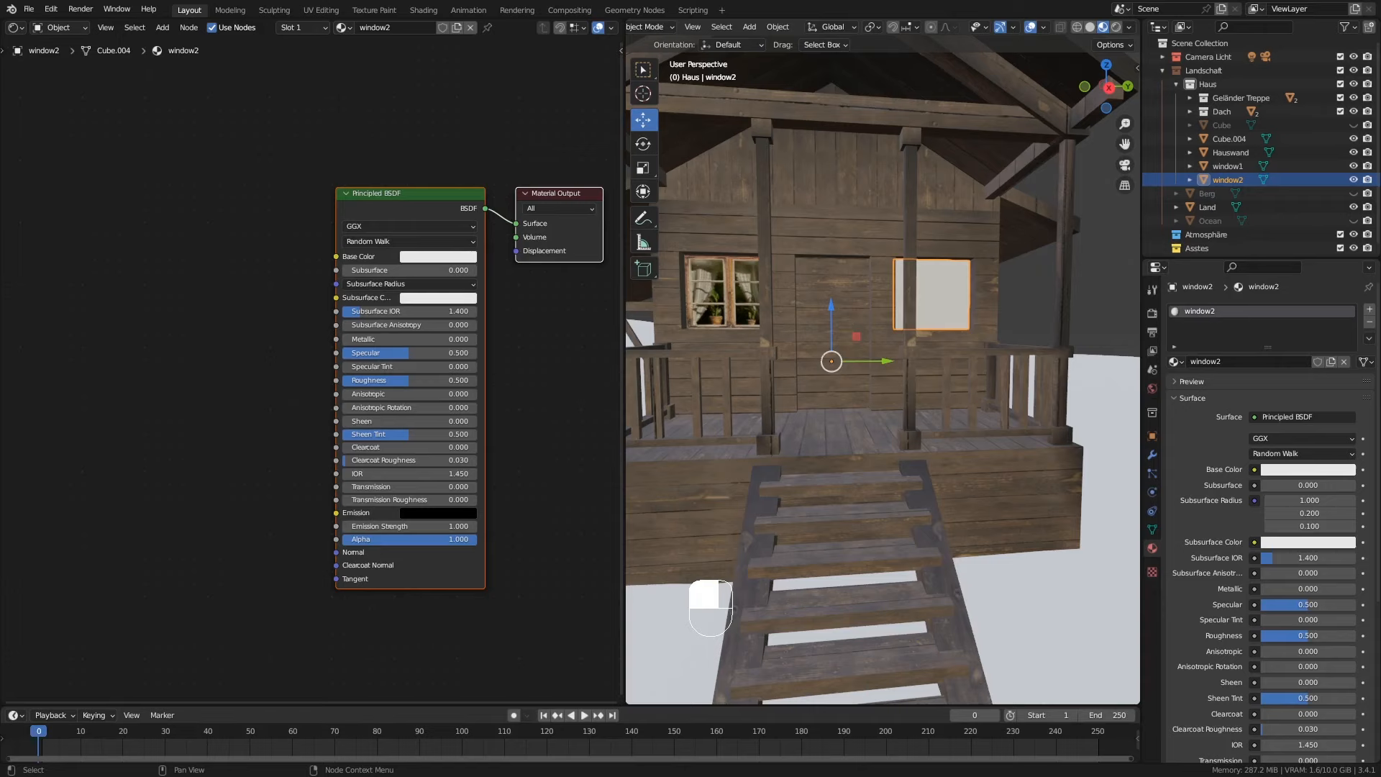
pyautogui.moveTo(248, 321); pyautogui.dragTo(163, 221)
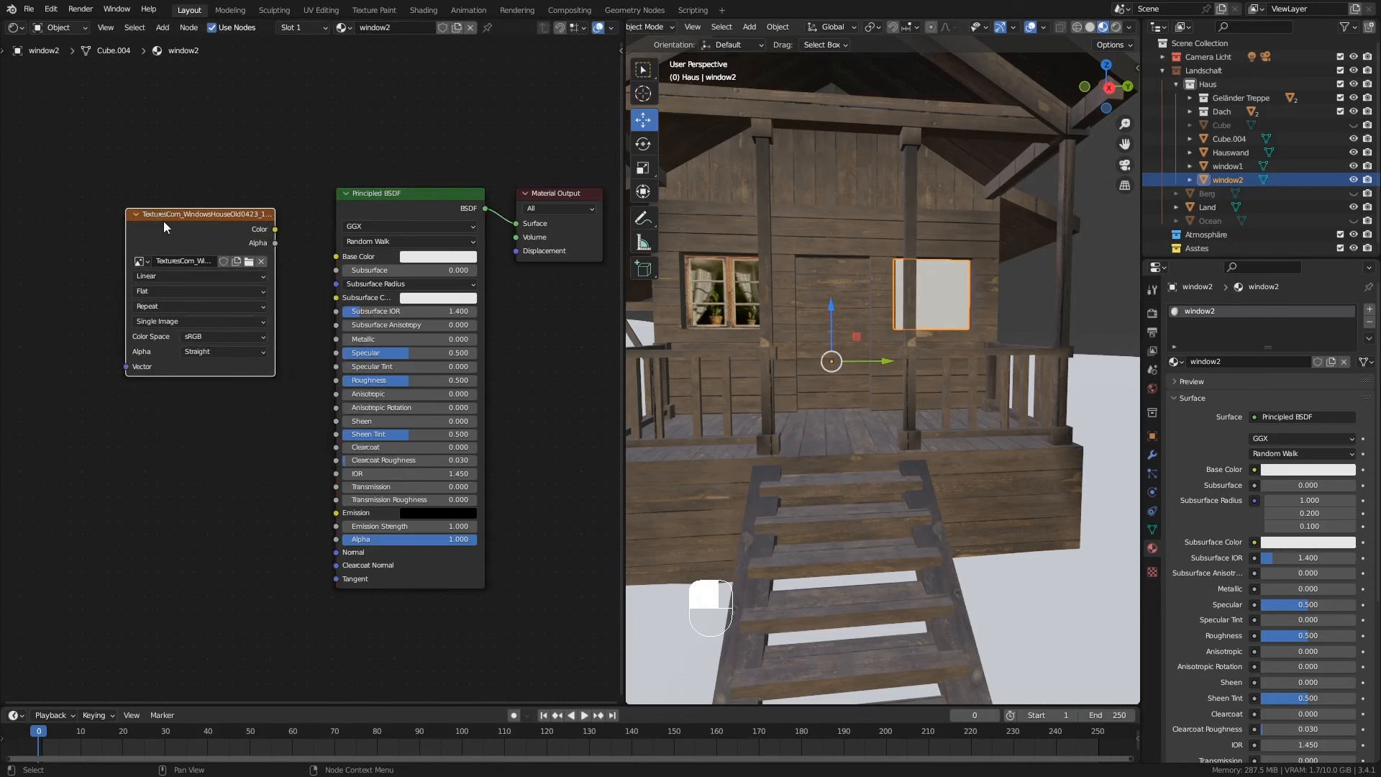
pyautogui.click(249, 263)
pyautogui.click(988, 512)
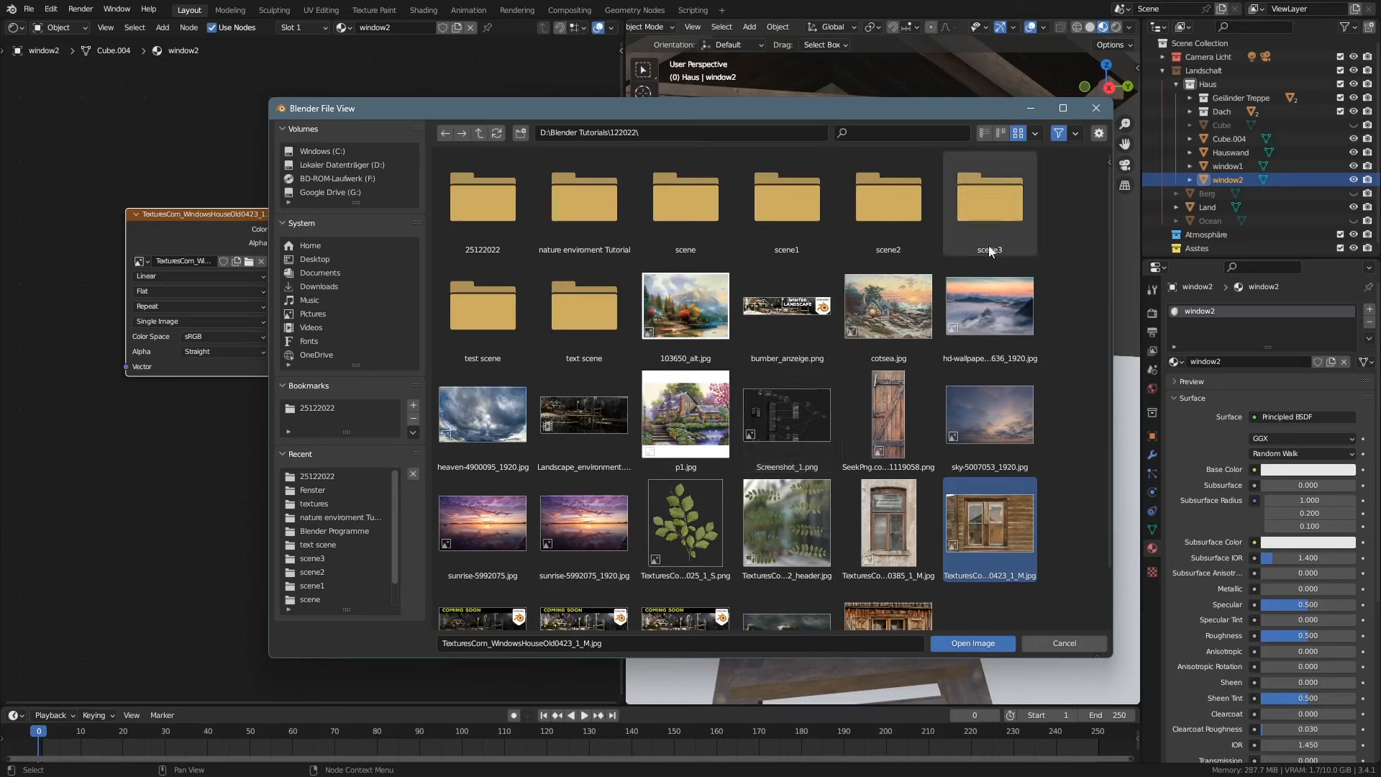
pyautogui.press('Escape')
pyautogui.moveTo(203, 220); pyautogui.dragTo(336, 256)
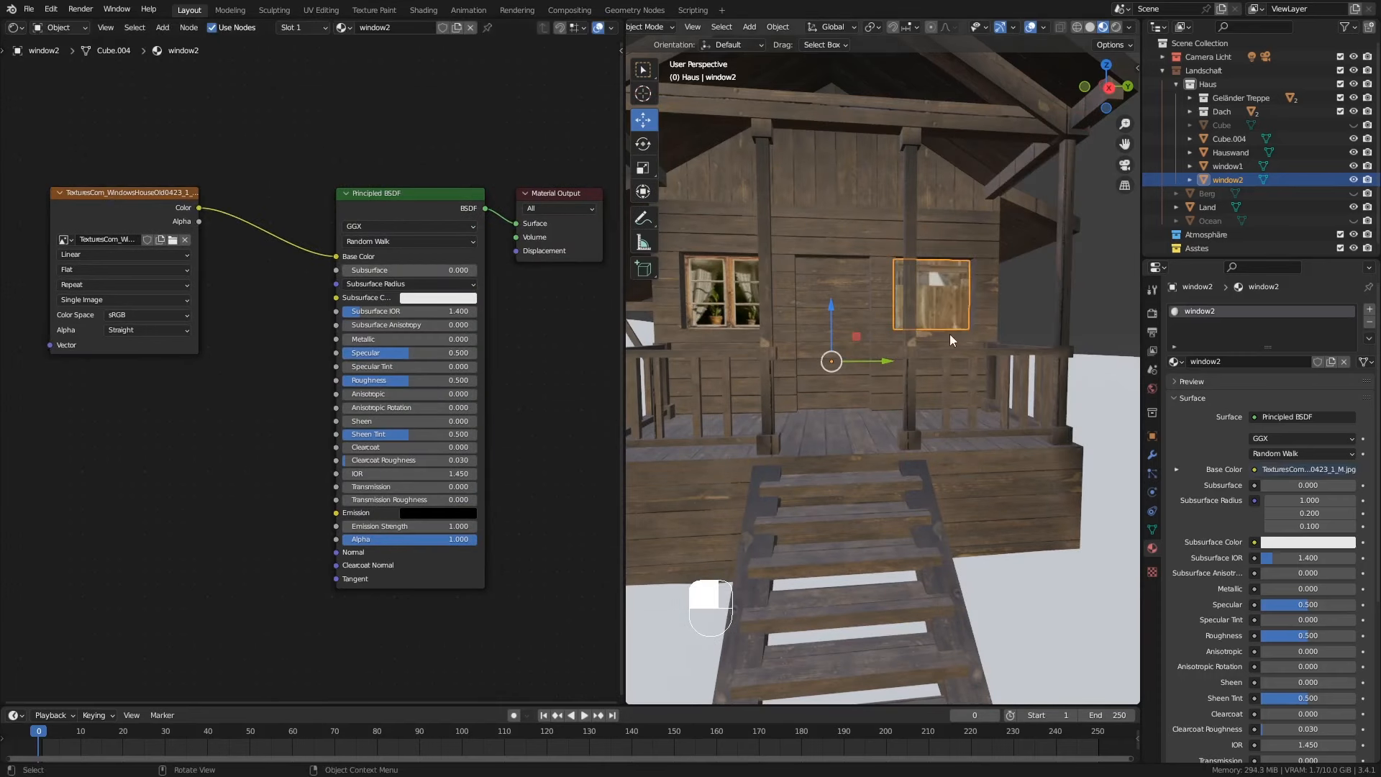
# Step: Isolate the window2 object in local view
pyautogui.moveTo(967, 324); pyautogui.dragTo(973, 291, button='middle')
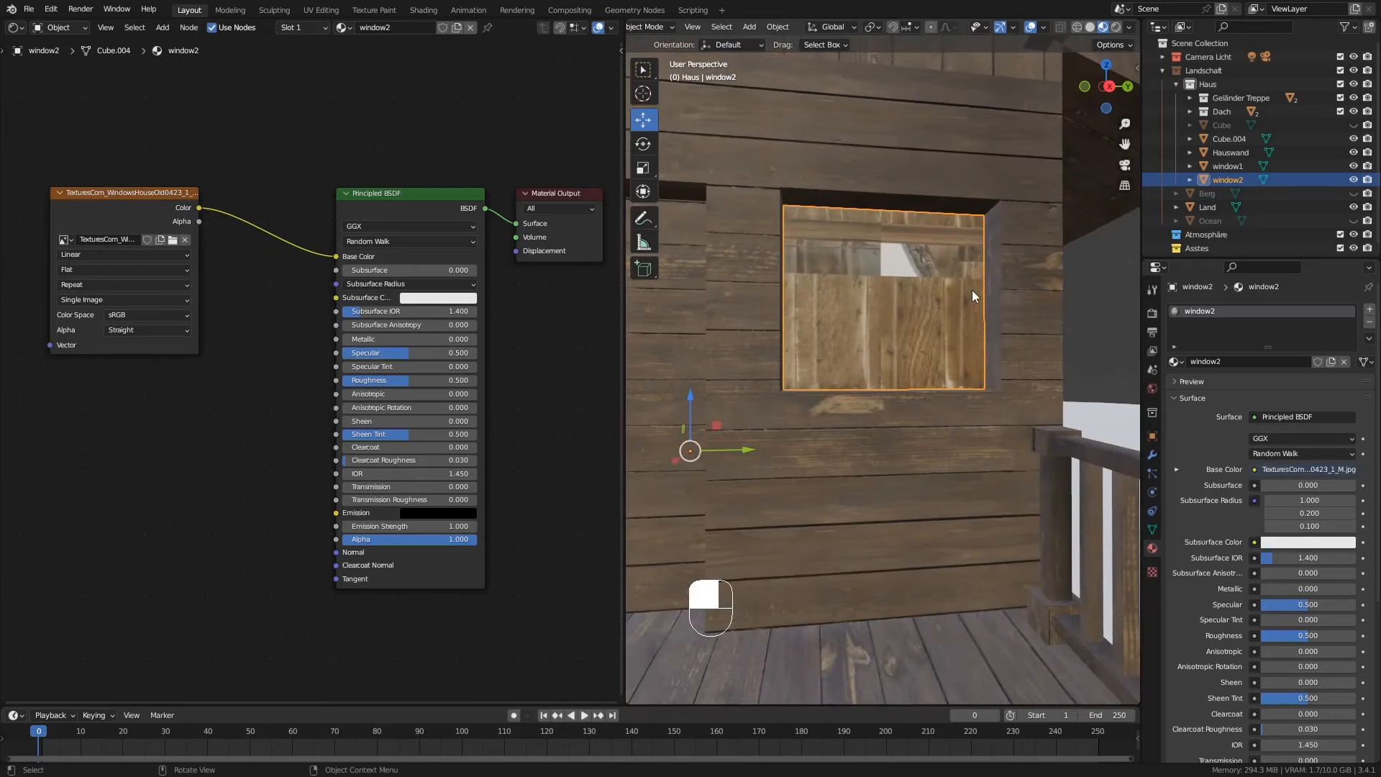
pyautogui.press('KP_Divide')
pyautogui.moveTo(922, 320); pyautogui.dragTo(919, 331, button='middle')
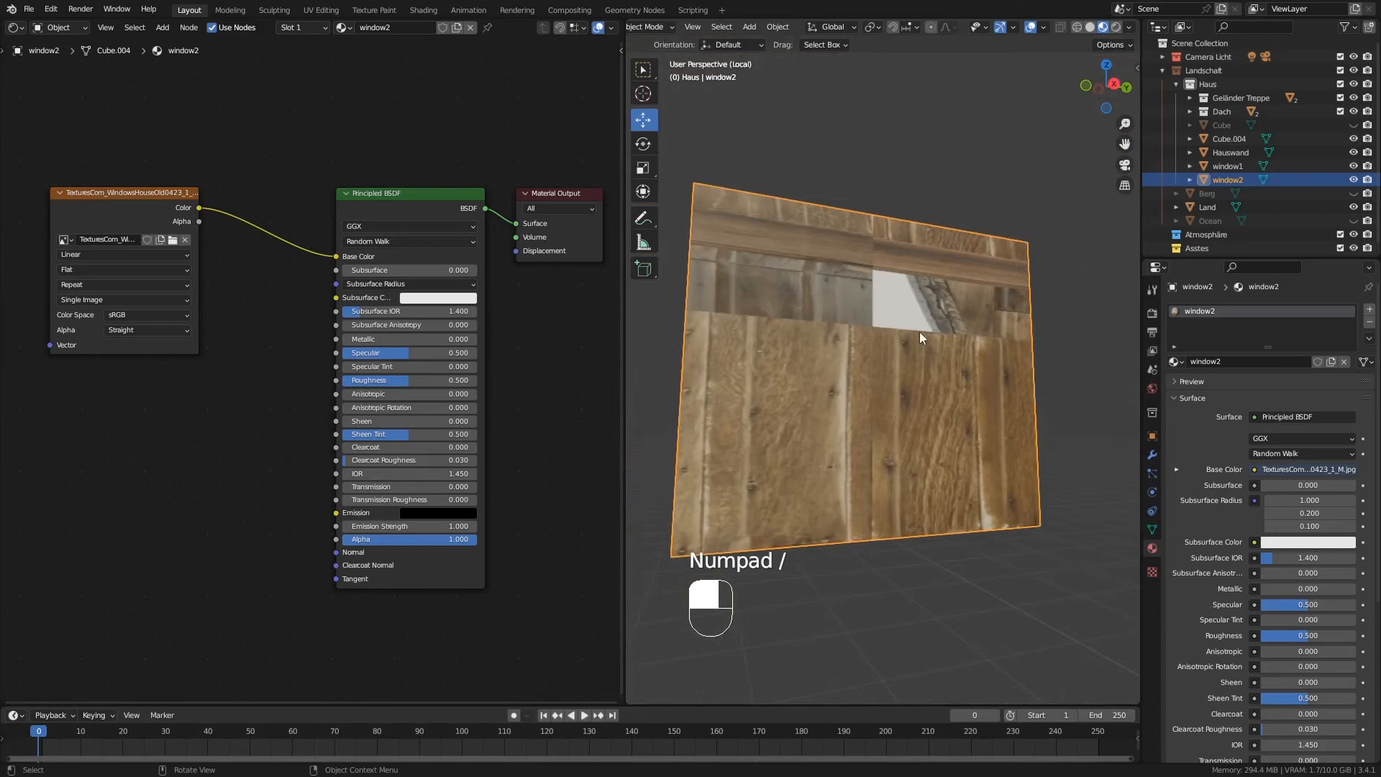
# Step: Split the node editor area, turn the new part into a UV Editor, and display the old-house window photo in it
pyautogui.moveTo(6, 699); pyautogui.dragTo(27, 295)
pyautogui.click(15, 308)
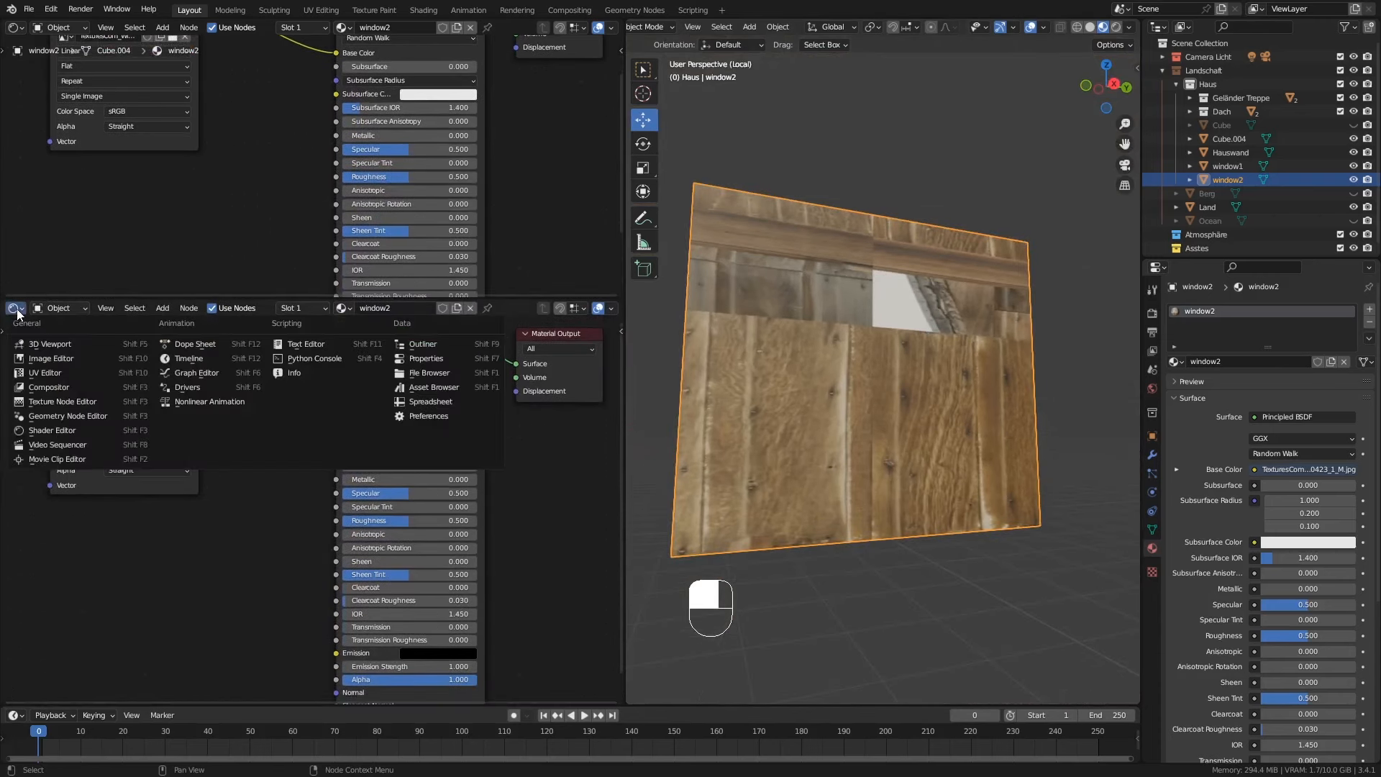
pyautogui.click(54, 373)
pyautogui.press('Tab')
pyautogui.press('Tab')
pyautogui.click(254, 309)
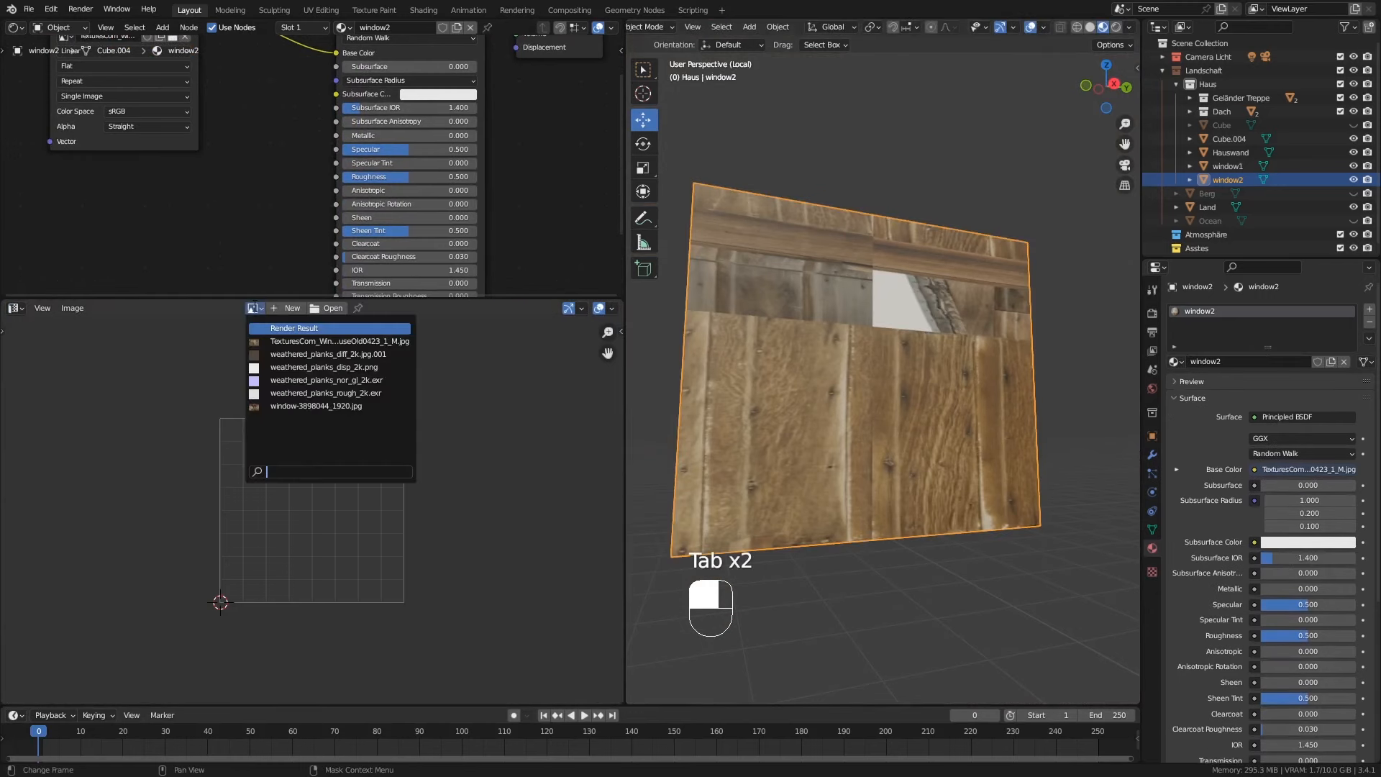
pyautogui.click(338, 341)
pyautogui.keyDown('ctrl'); pyautogui.moveTo(320, 415); pyautogui.dragTo(311, 534, button='middle'); pyautogui.keyUp('ctrl')
pyautogui.moveTo(309, 453); pyautogui.dragTo(346, 492, button='middle')
# Step: Unwrap the window2 face and rotate its UV island half a turn so the photo stands upright
pyautogui.press('Tab')
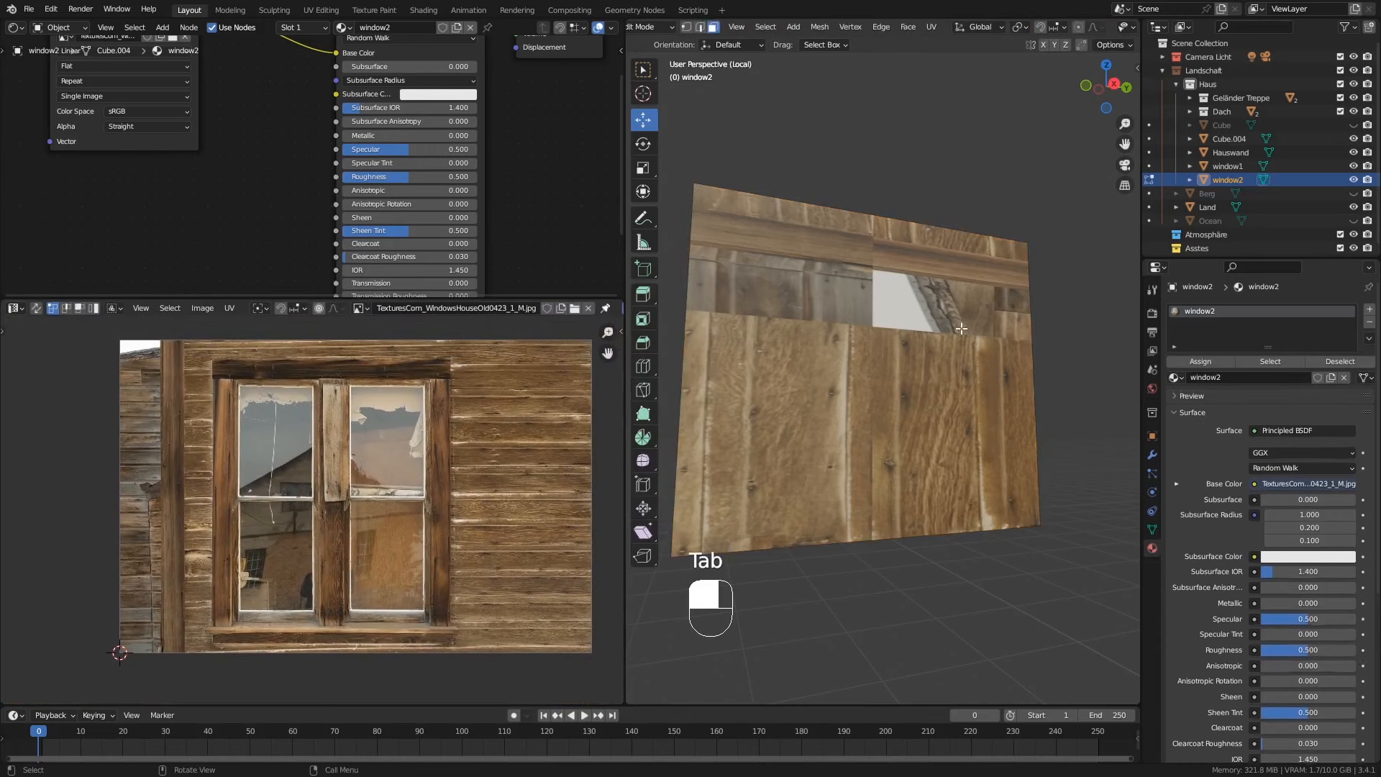
pyautogui.click(896, 328)
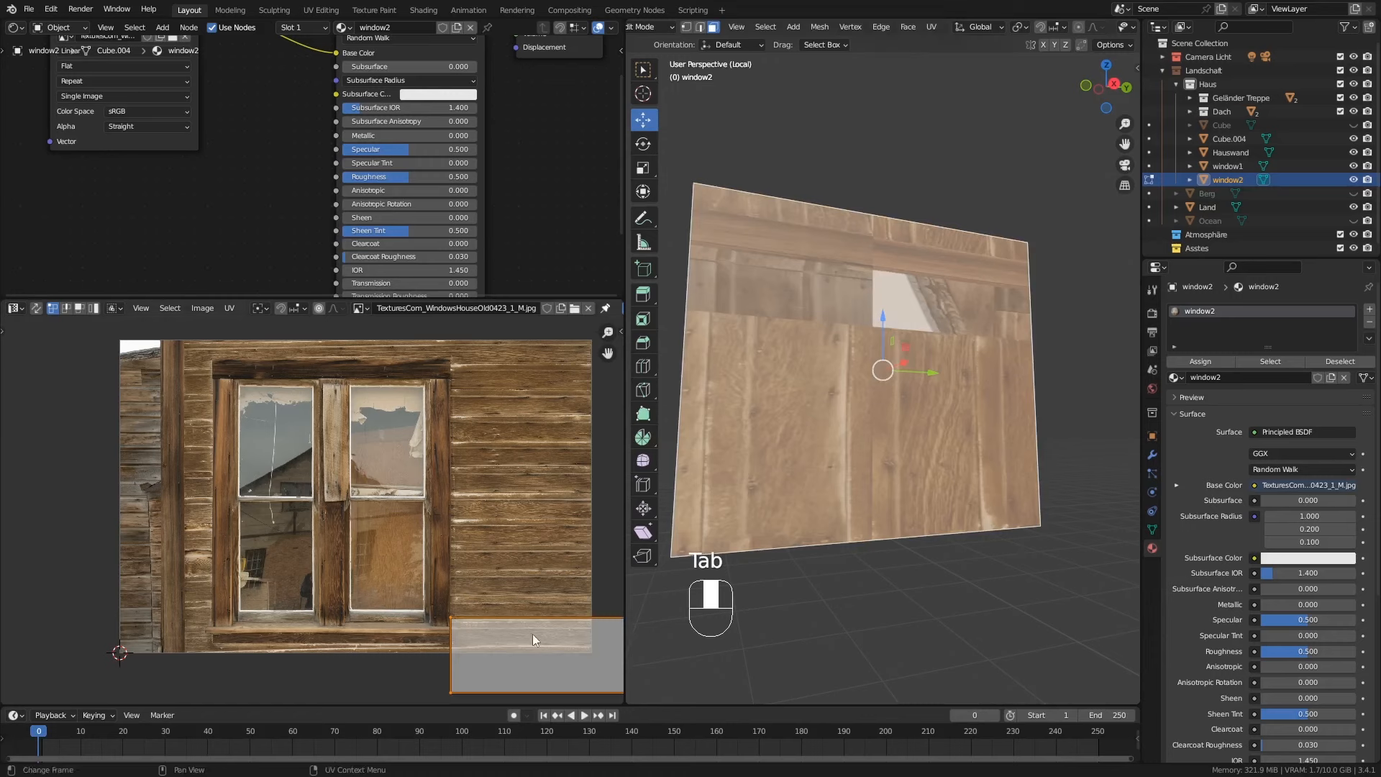
pyautogui.press('u')
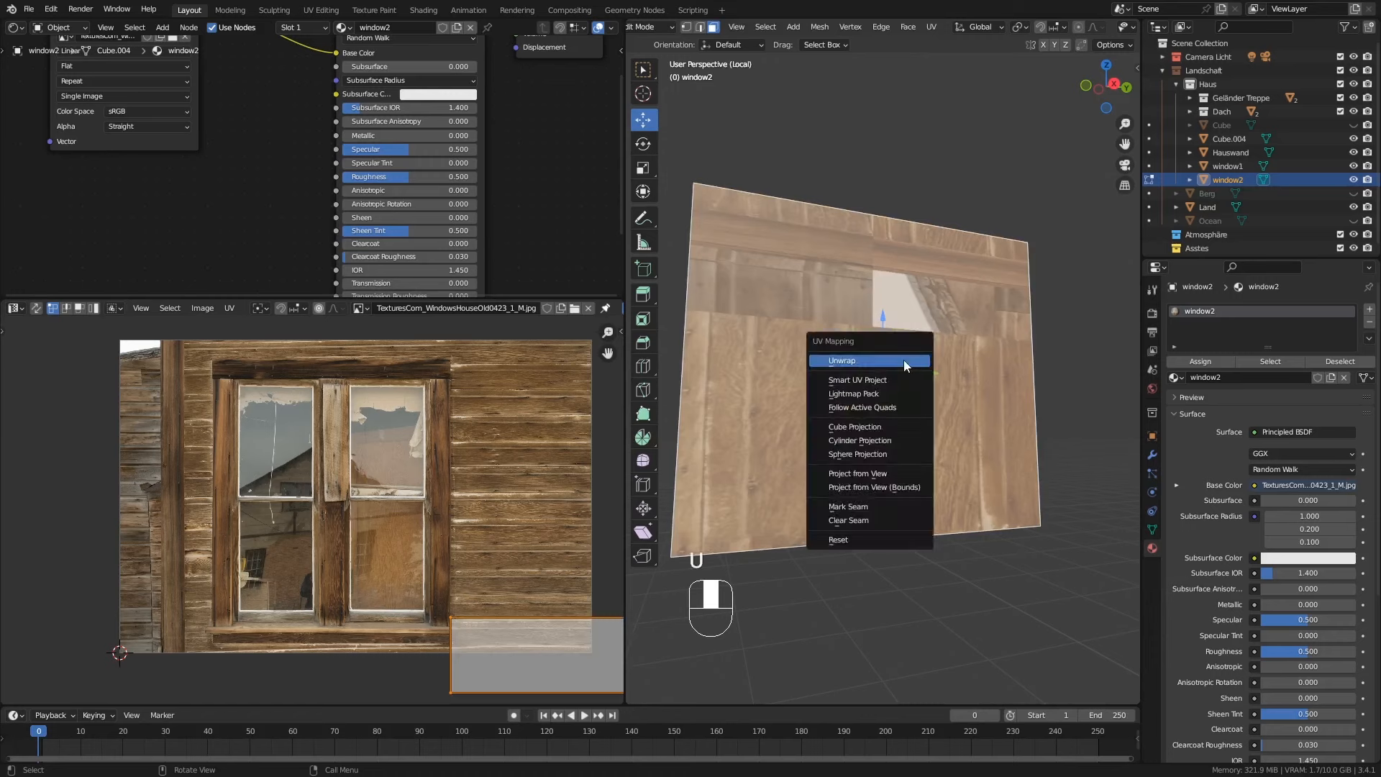
pyautogui.click(903, 358)
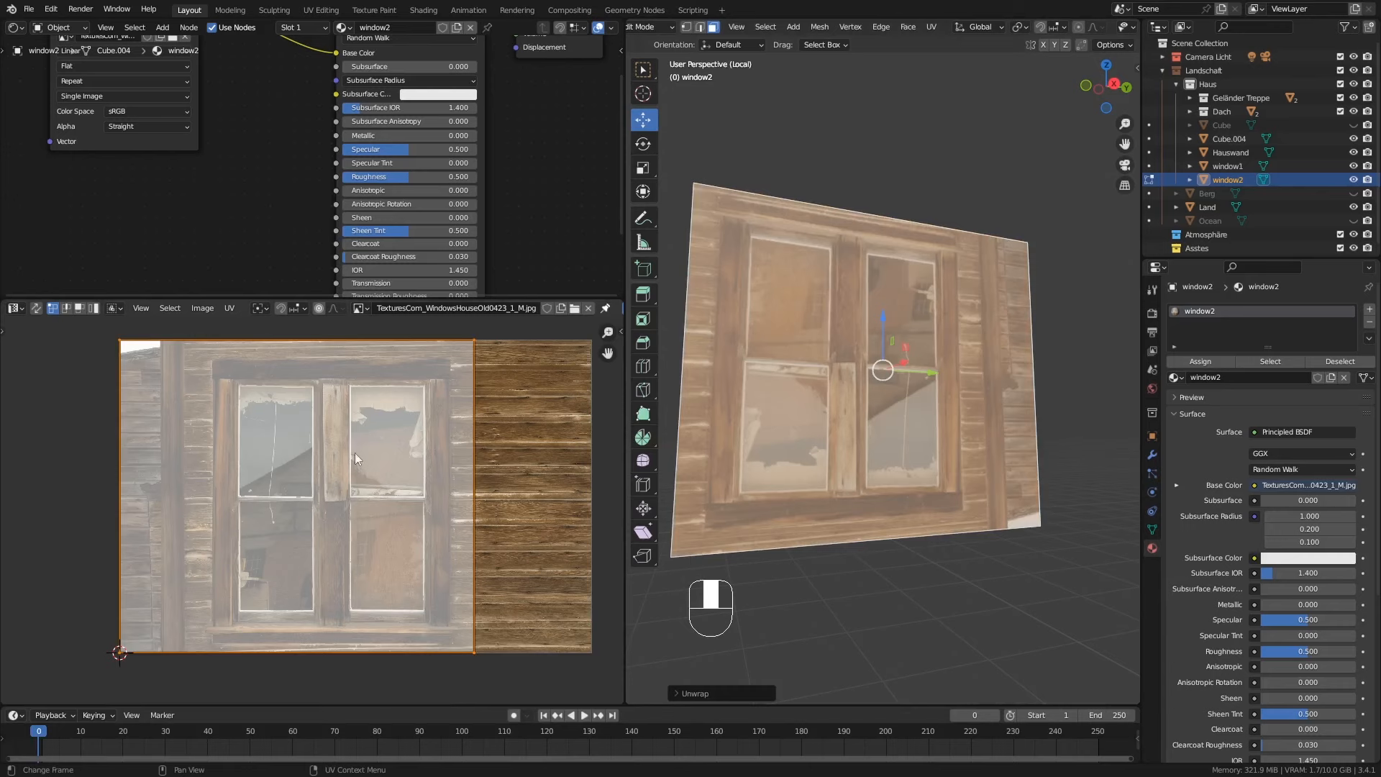
pyautogui.write('r')
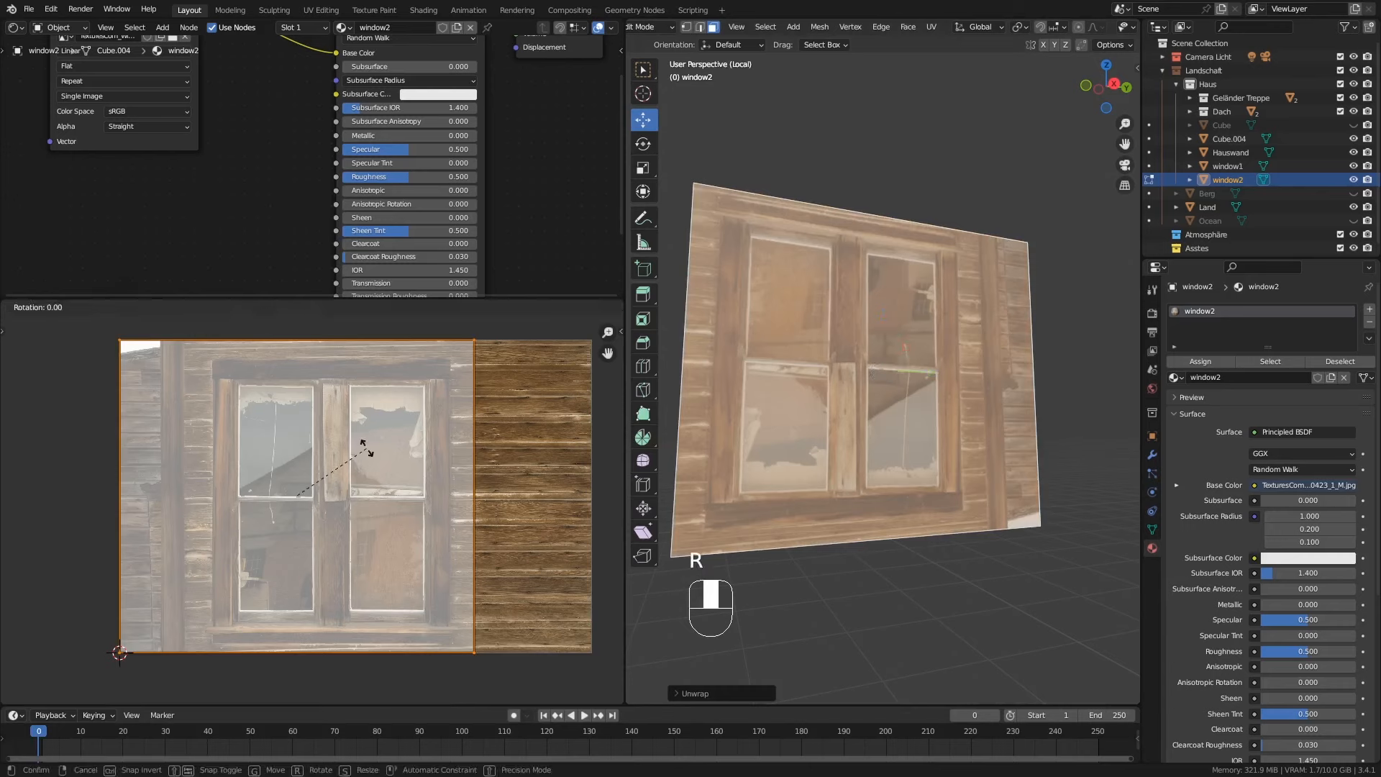
pyautogui.write('0')
pyautogui.press('Return')
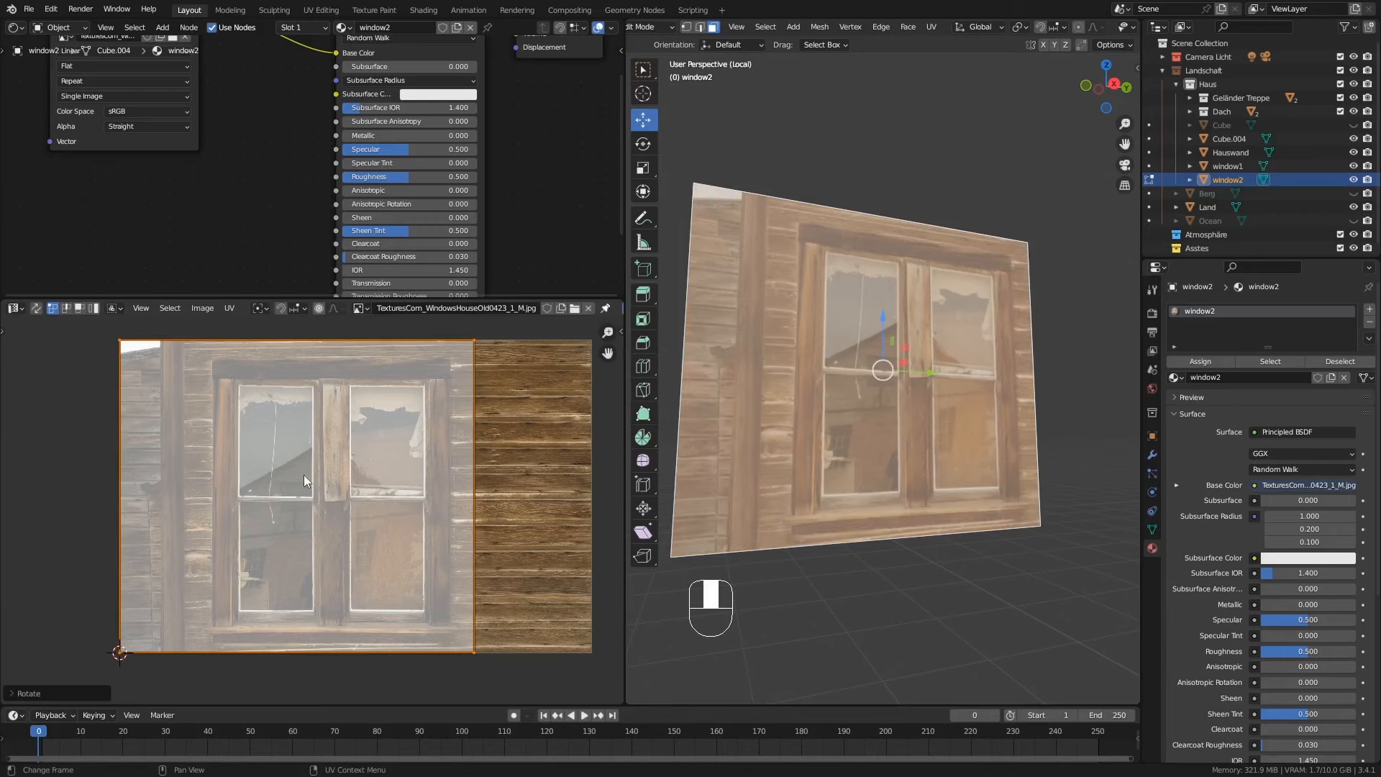
# Step: Move the UV island about 0.08 along X, scale it to about 0.87, and lower it about 0.014 along Y over the photographed window
pyautogui.press('g')
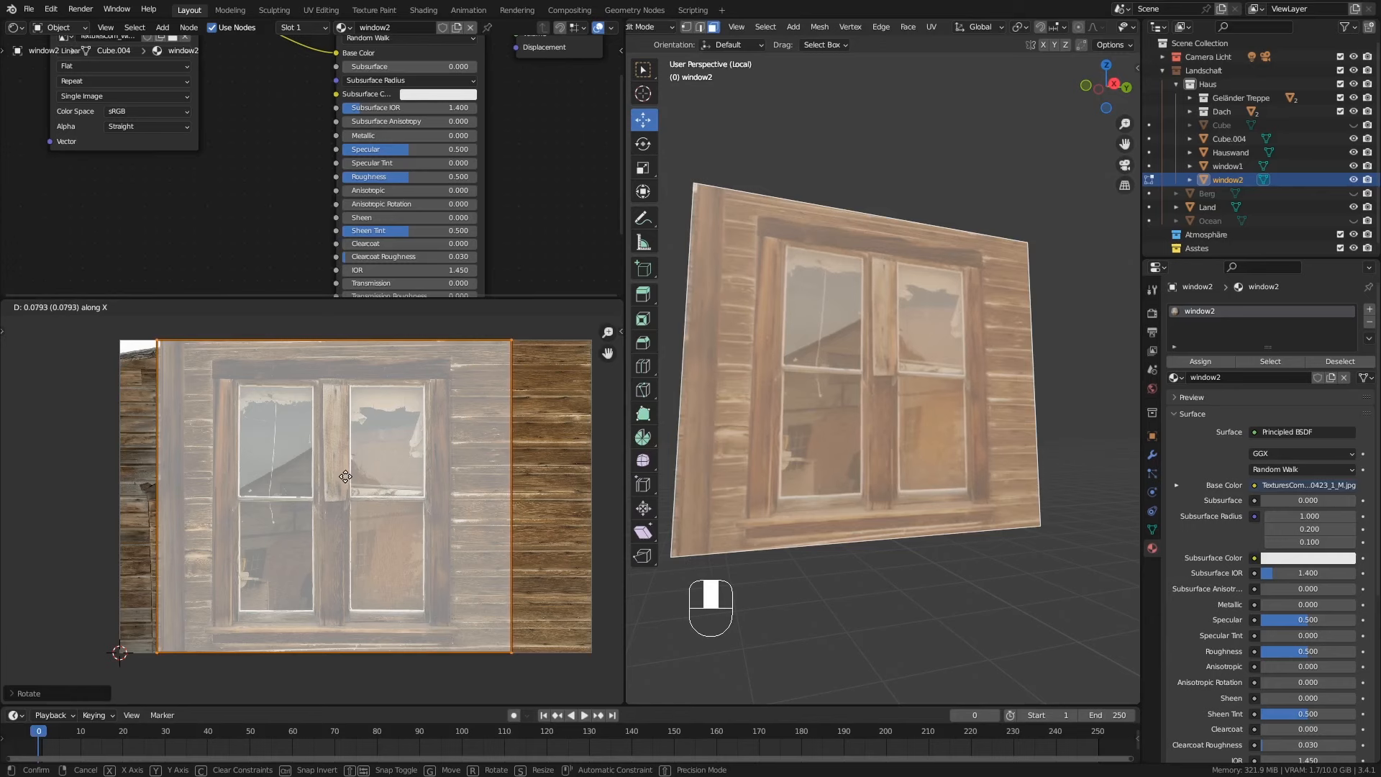
pyautogui.click(346, 476)
pyautogui.press('s')
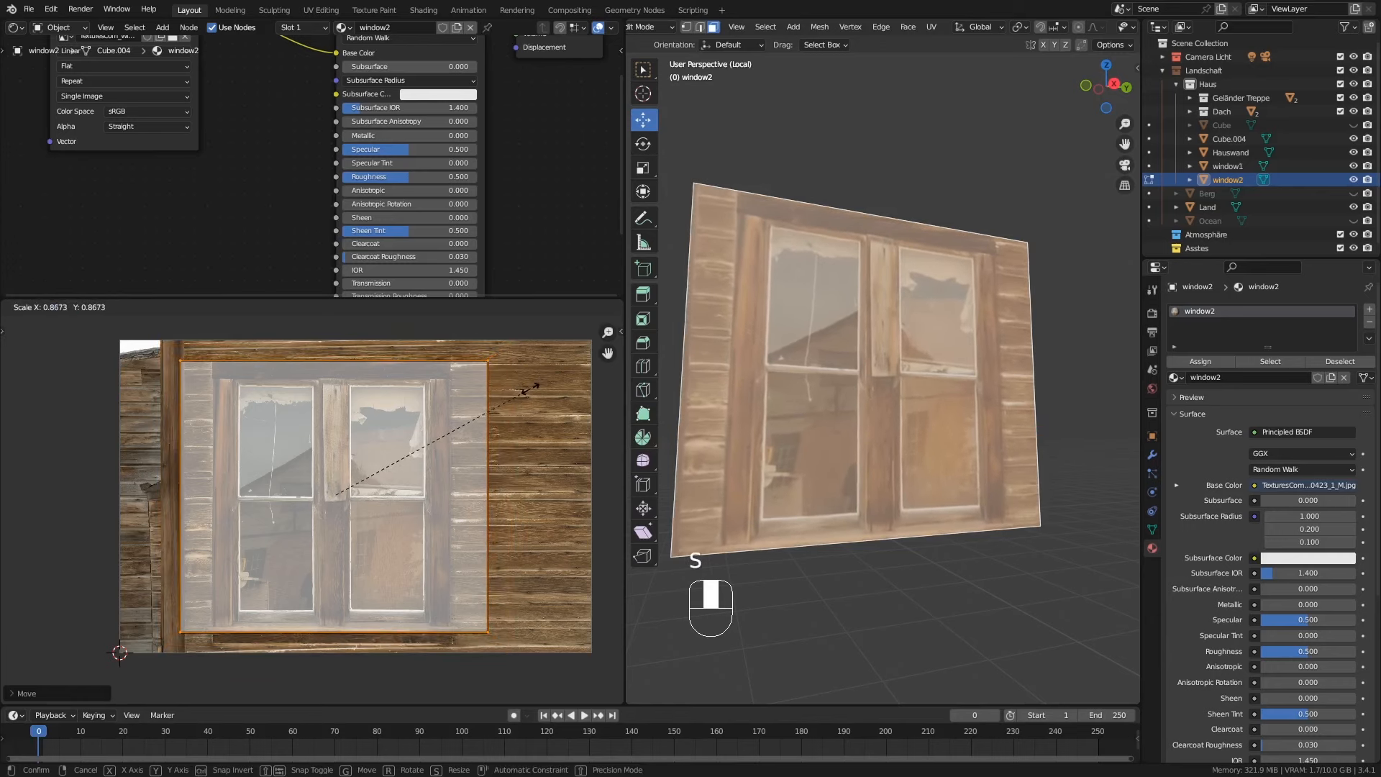
pyautogui.click(530, 389)
pyautogui.press('g')
pyautogui.press('y')
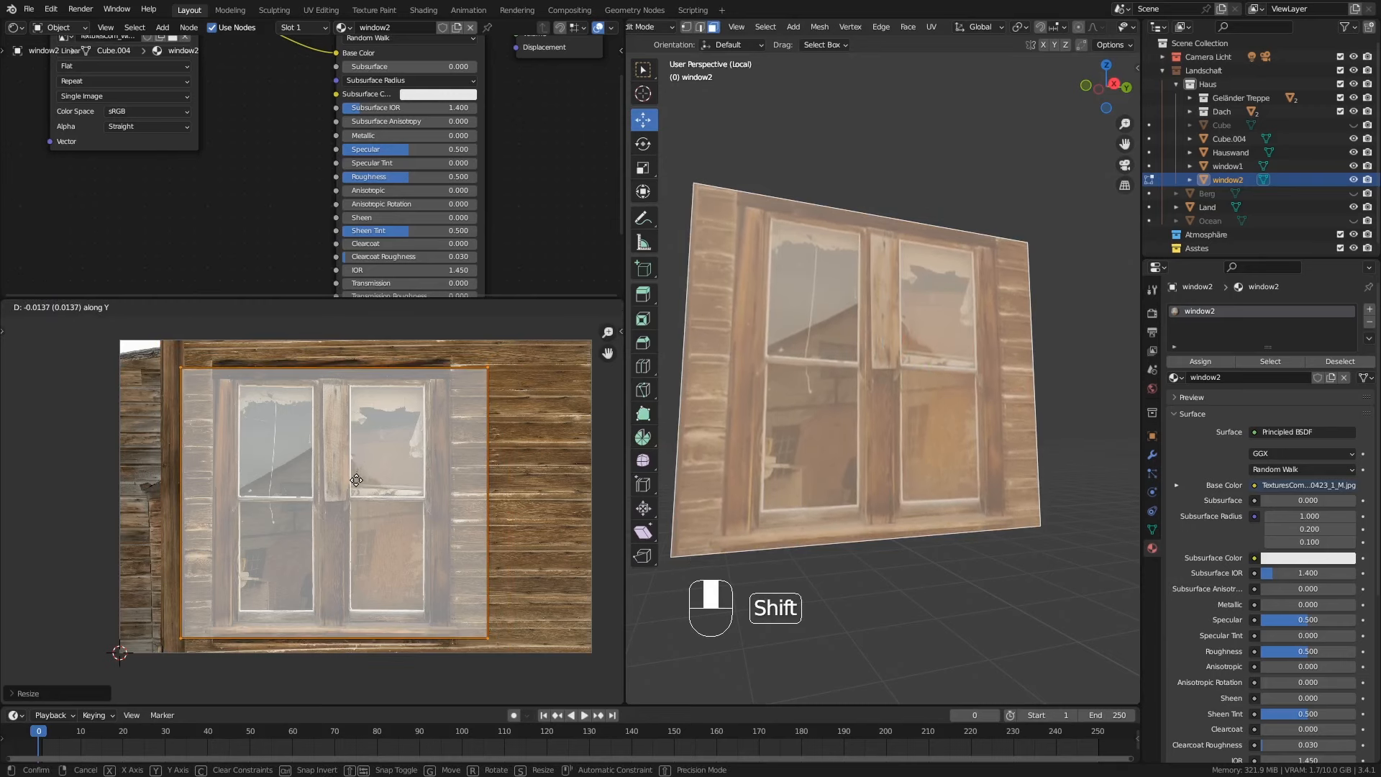
pyautogui.click(357, 481)
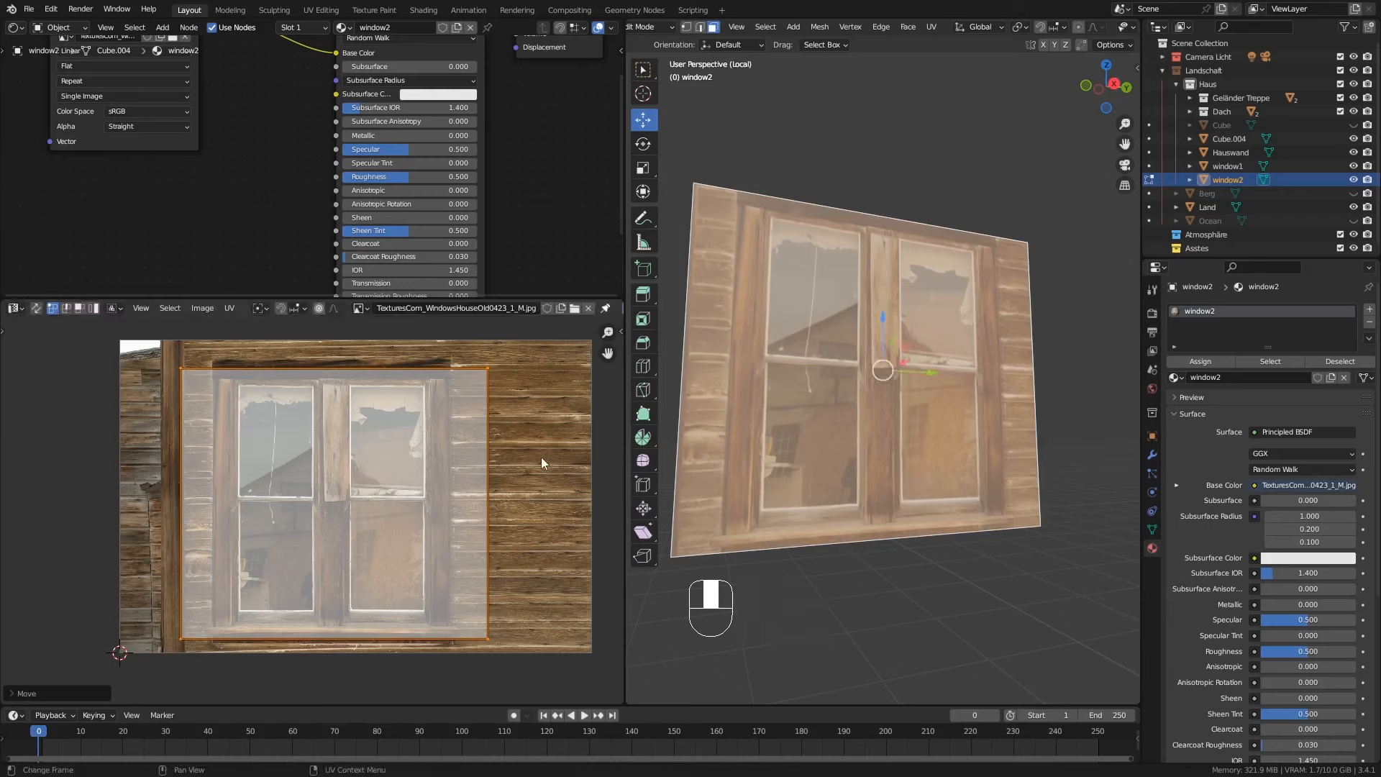
# Step: Scale the UV island to about 0.77 along X and shift it about -0.005 along X to match the frame's outer sides
pyautogui.press('s')
pyautogui.press('x')
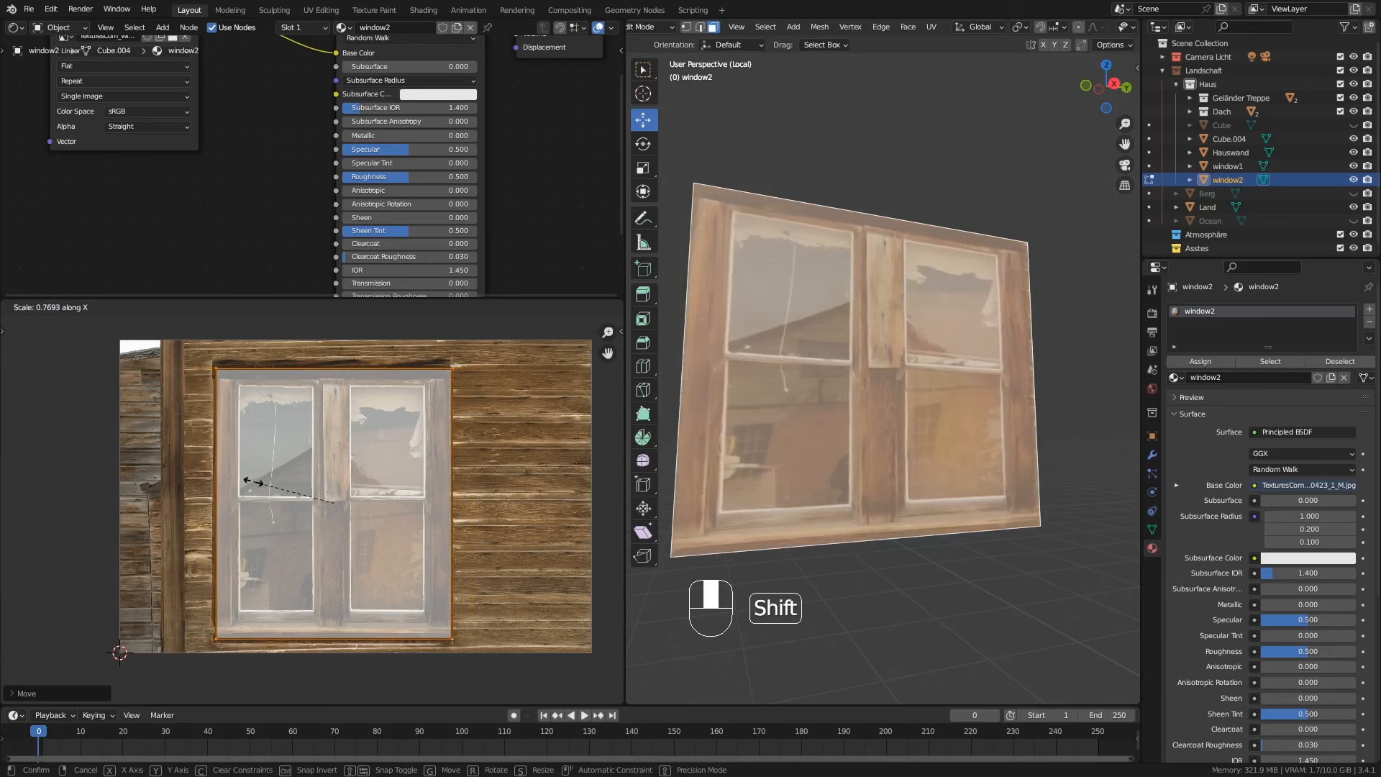
pyautogui.click(249, 484)
pyautogui.press('g')
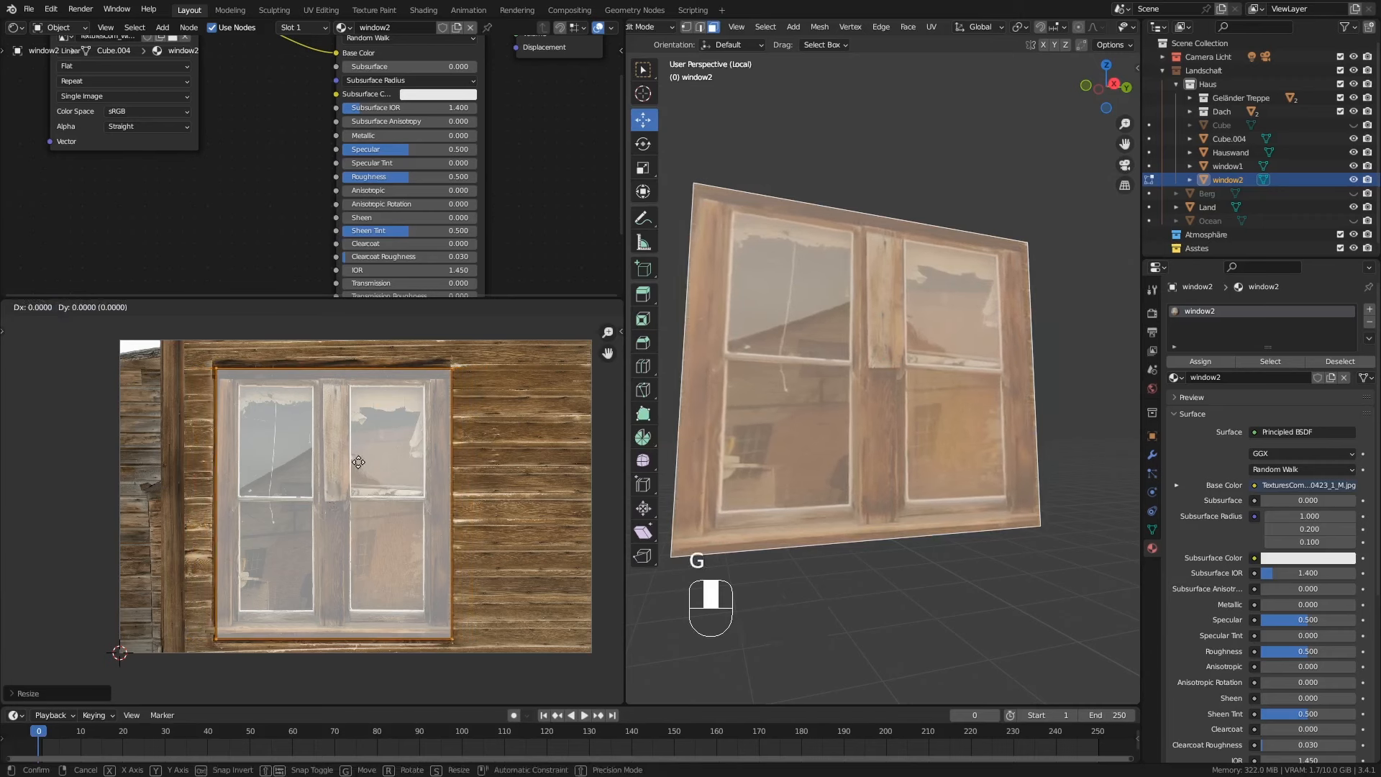
pyautogui.press('x')
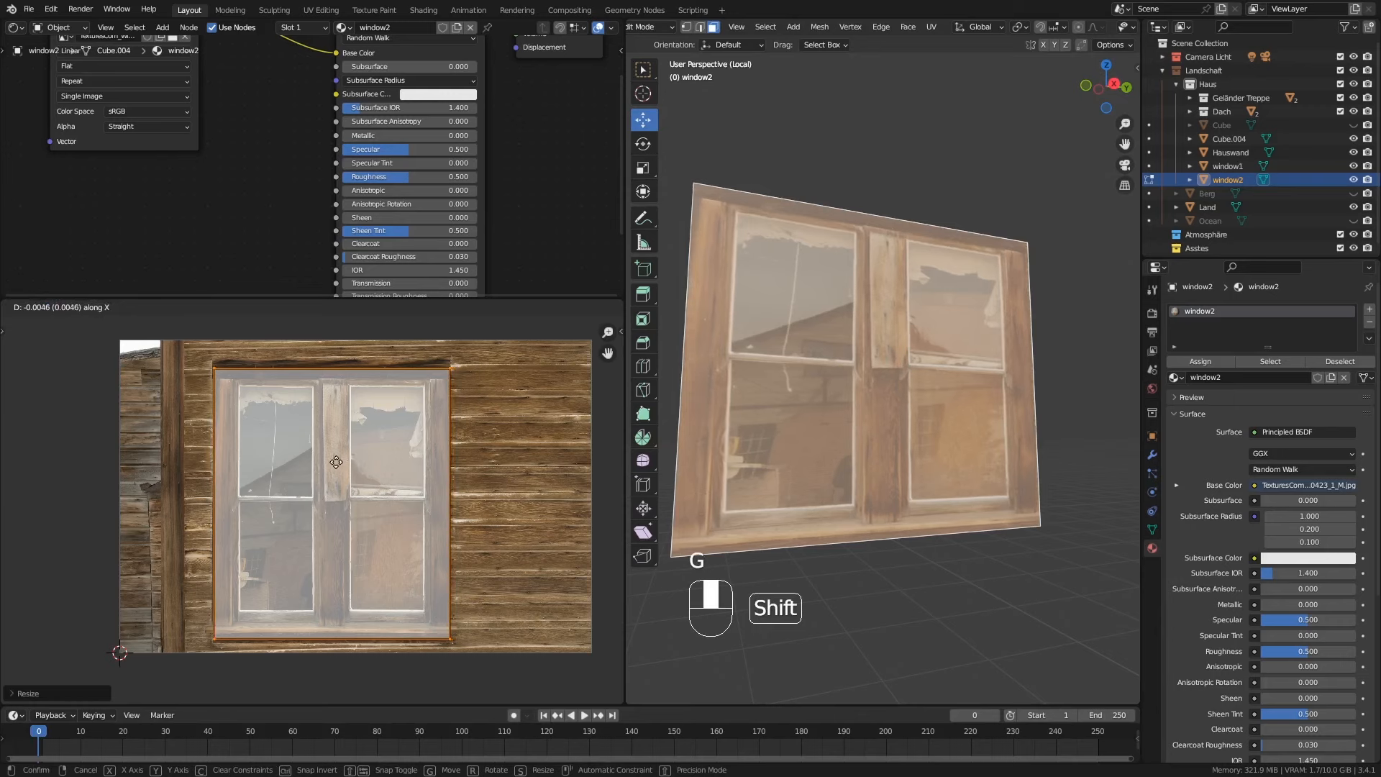
pyautogui.click(337, 464)
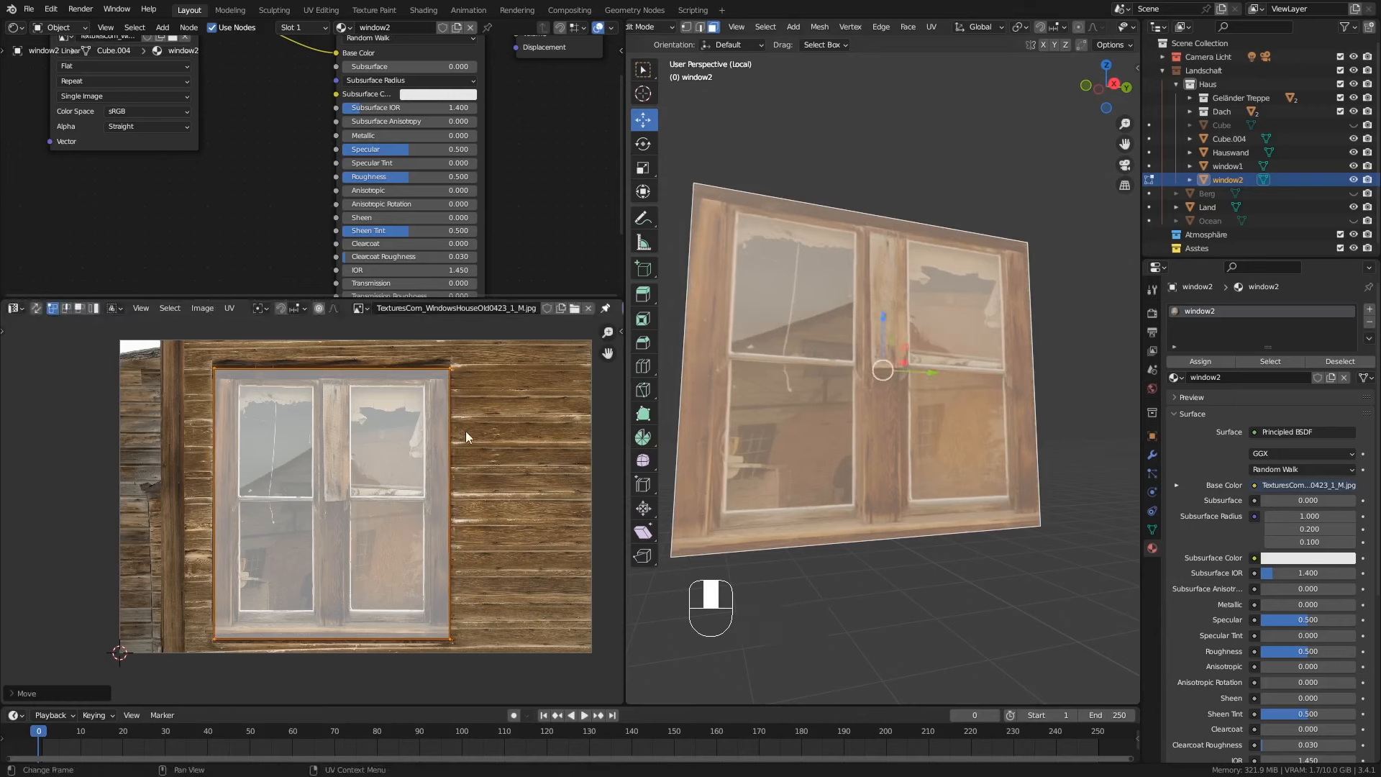
# Step: Stretch the UV island to about 1.015 along Y and check the fitted photo on the window outside Edit Mode
pyautogui.press('s')
pyautogui.press('y')
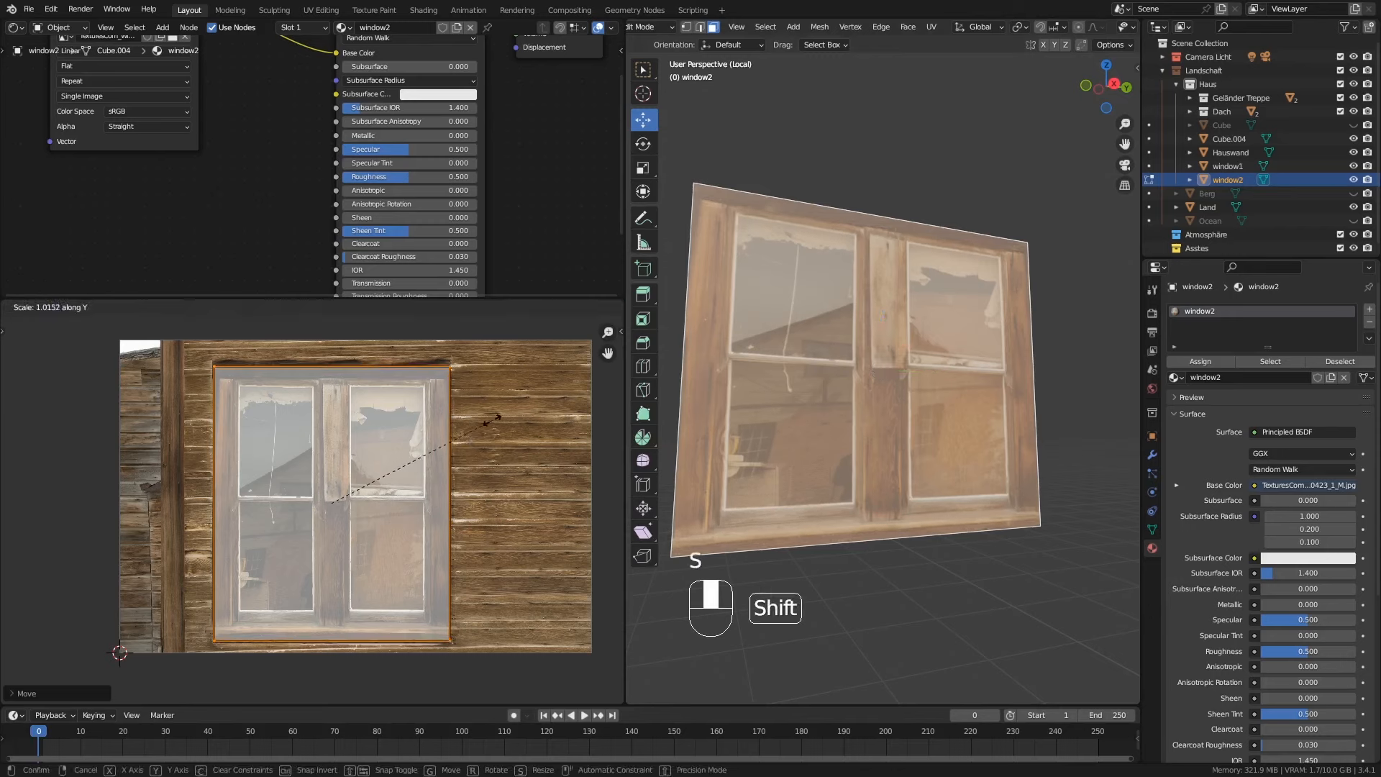
pyautogui.click(494, 417)
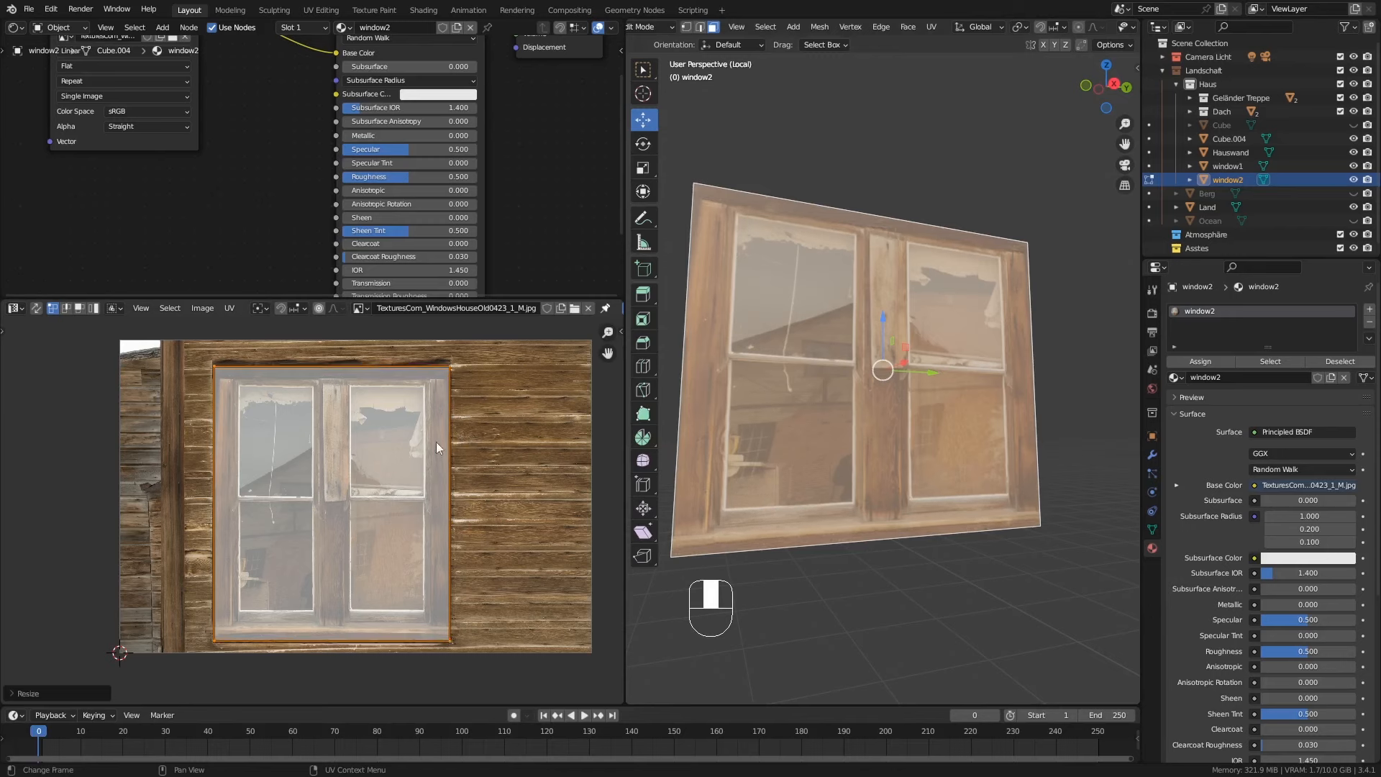
pyautogui.press('Tab')
pyautogui.moveTo(853, 447); pyautogui.dragTo(873, 390, button='middle')
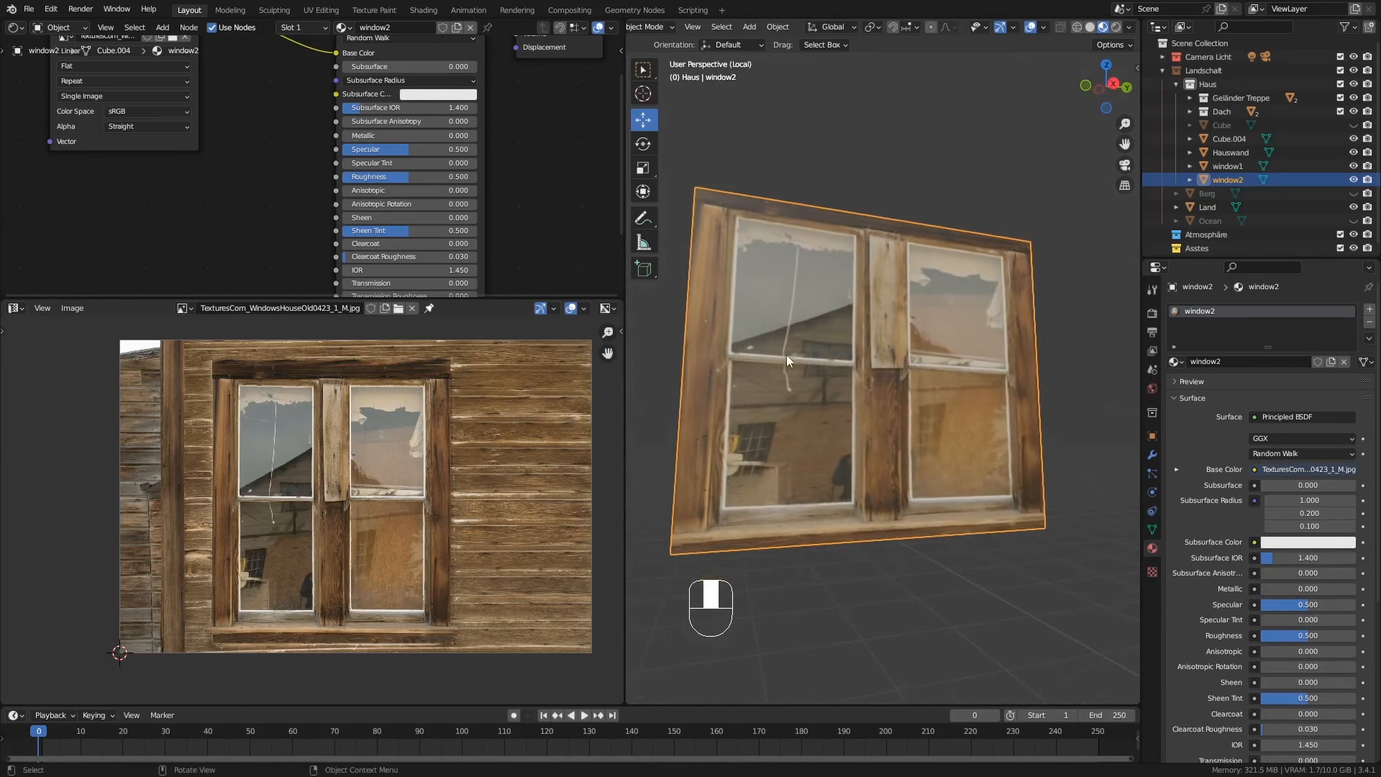
pyautogui.moveTo(786, 355)
pyautogui.mouseDown(button='middle')
pyautogui.moveTo(817, 344)
pyautogui.moveTo(793, 351)
pyautogui.mouseUp(button='middle')
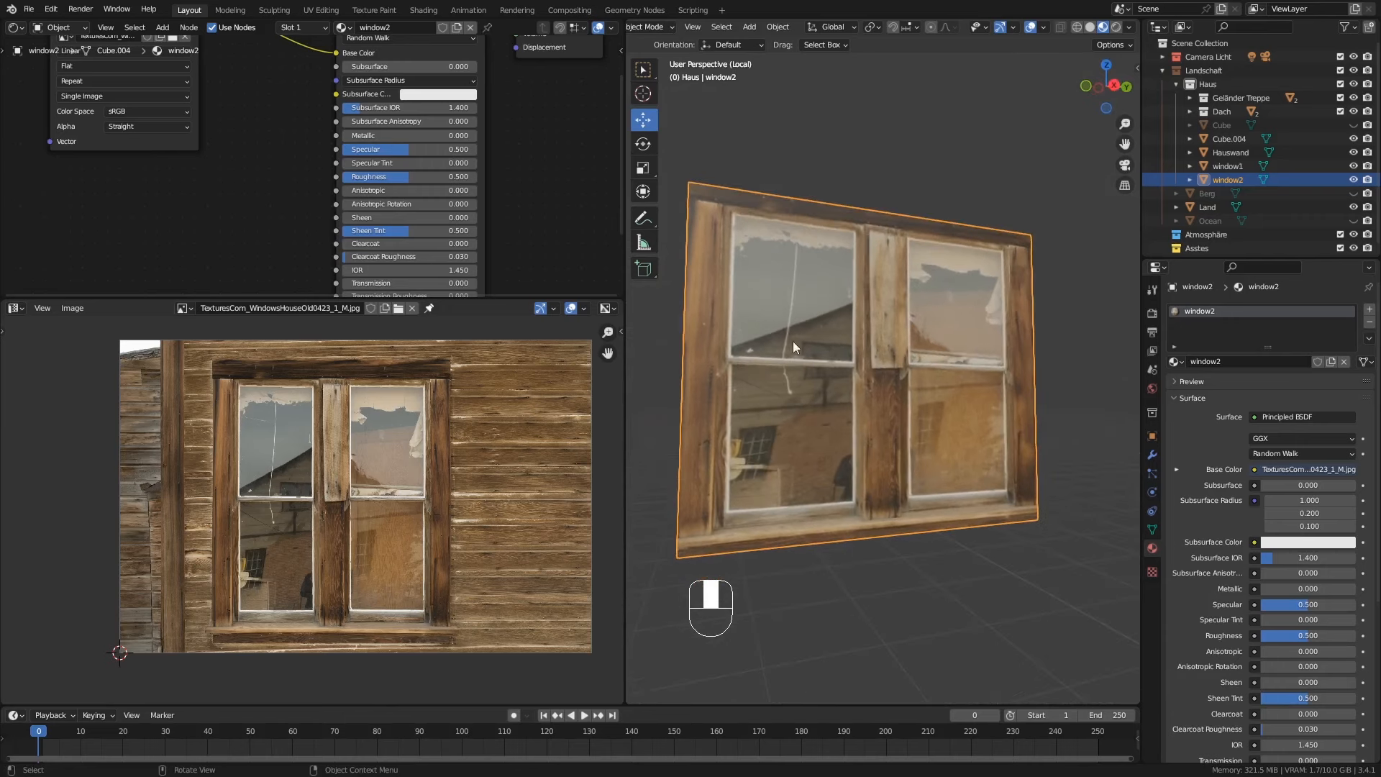
pyautogui.moveTo(805, 237); pyautogui.dragTo(886, 245, button='middle')
pyautogui.press('Tab')
# Step: Try a vertical loop cut through the window's central post beside the left panes and undo it
pyautogui.hotkey('ctrl', 'r')
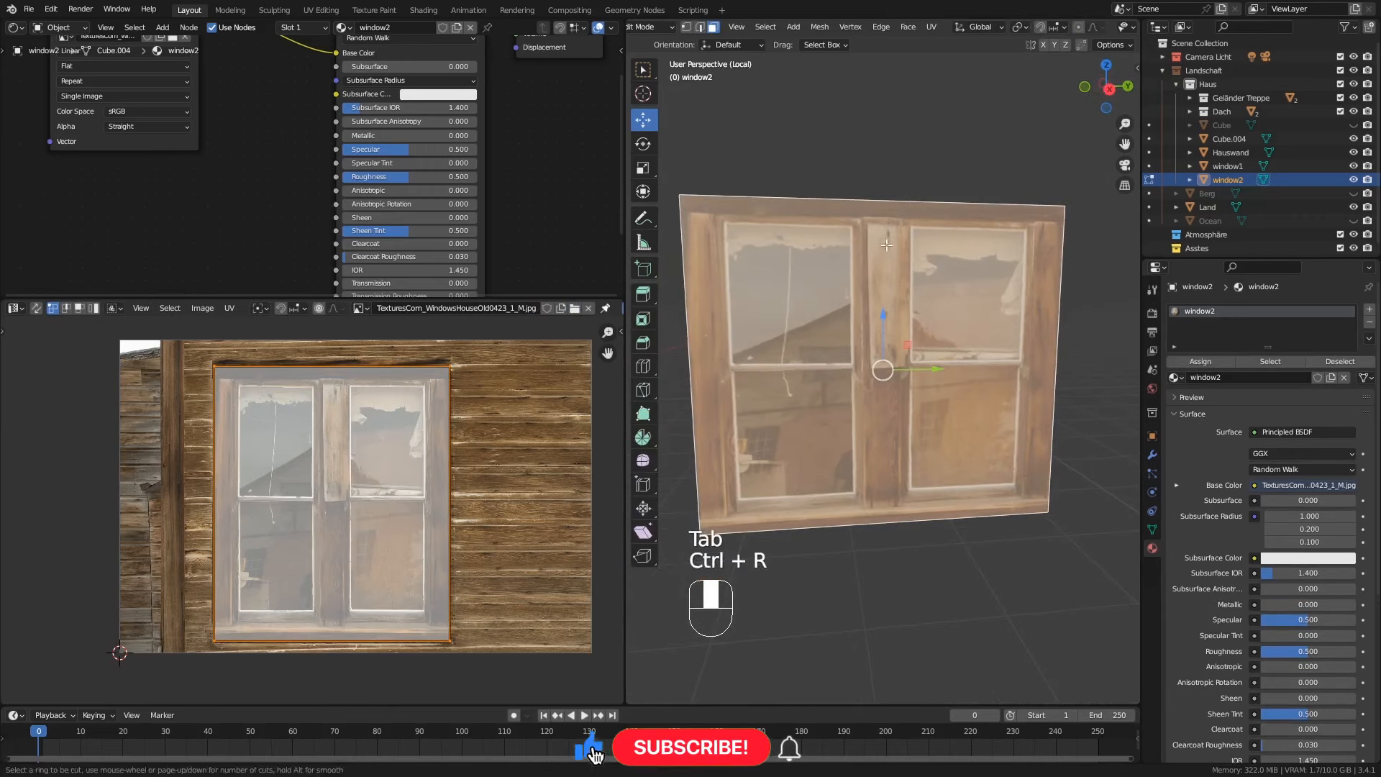
pyautogui.click(886, 229)
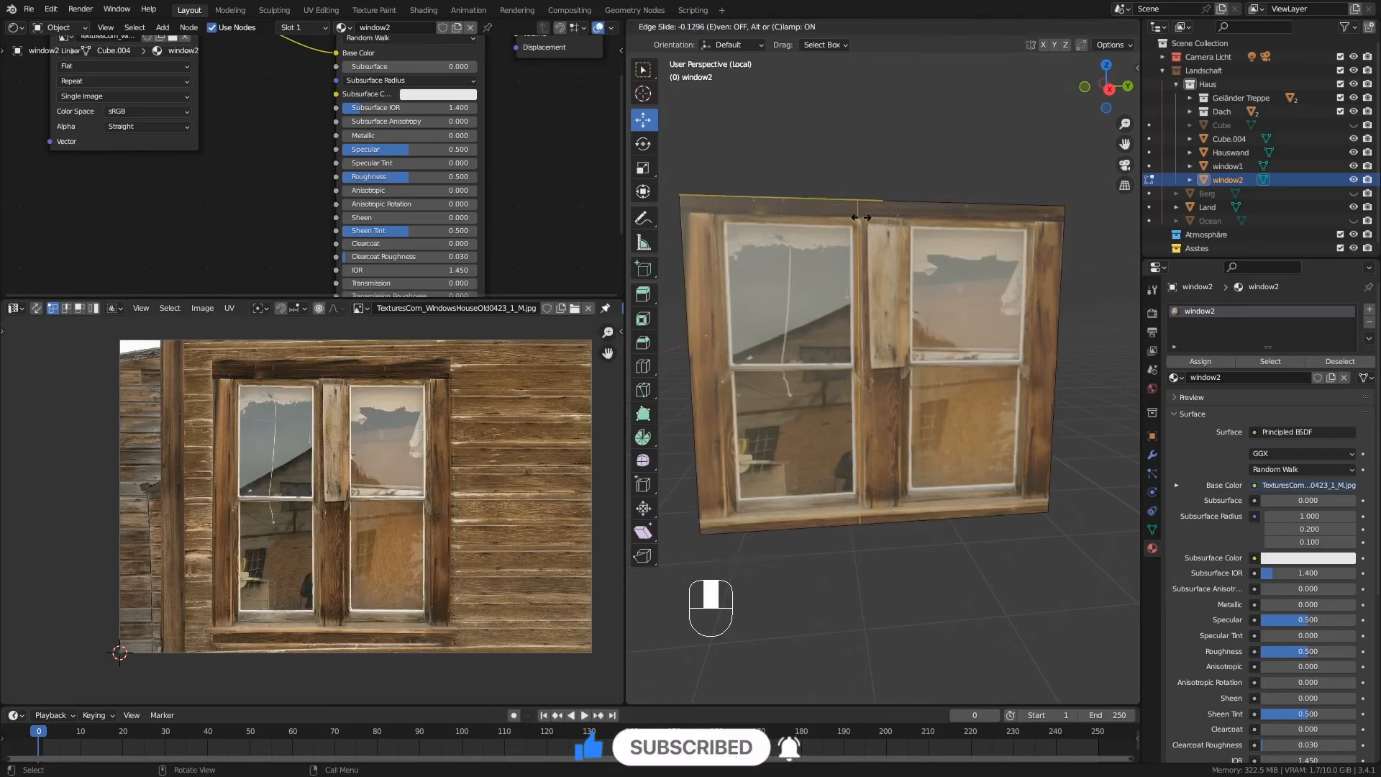
pyautogui.click(859, 229)
pyautogui.moveTo(859, 229)
pyautogui.mouseDown(button='middle')
pyautogui.moveTo(846, 285)
pyautogui.moveTo(865, 207)
pyautogui.mouseUp(button='middle')
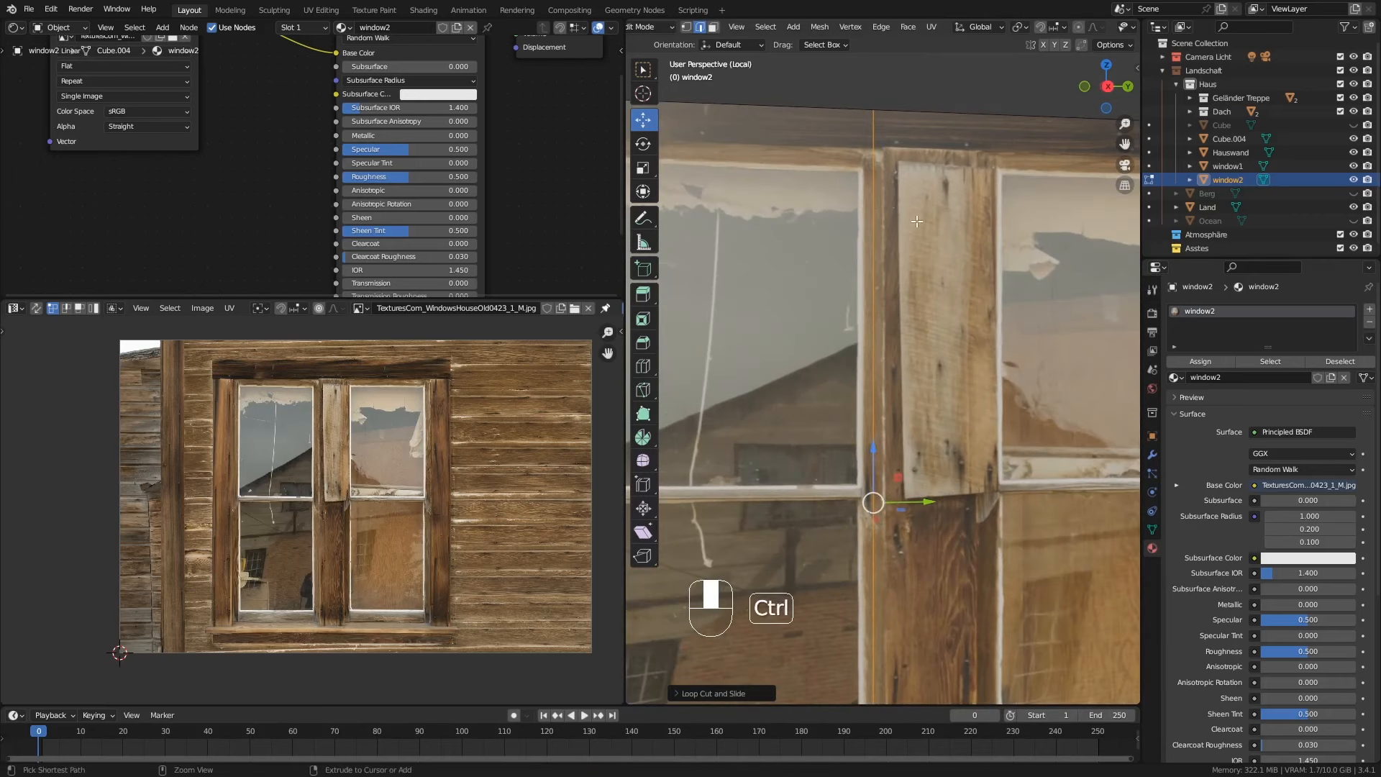
pyautogui.hotkey('ctrl', 'z')
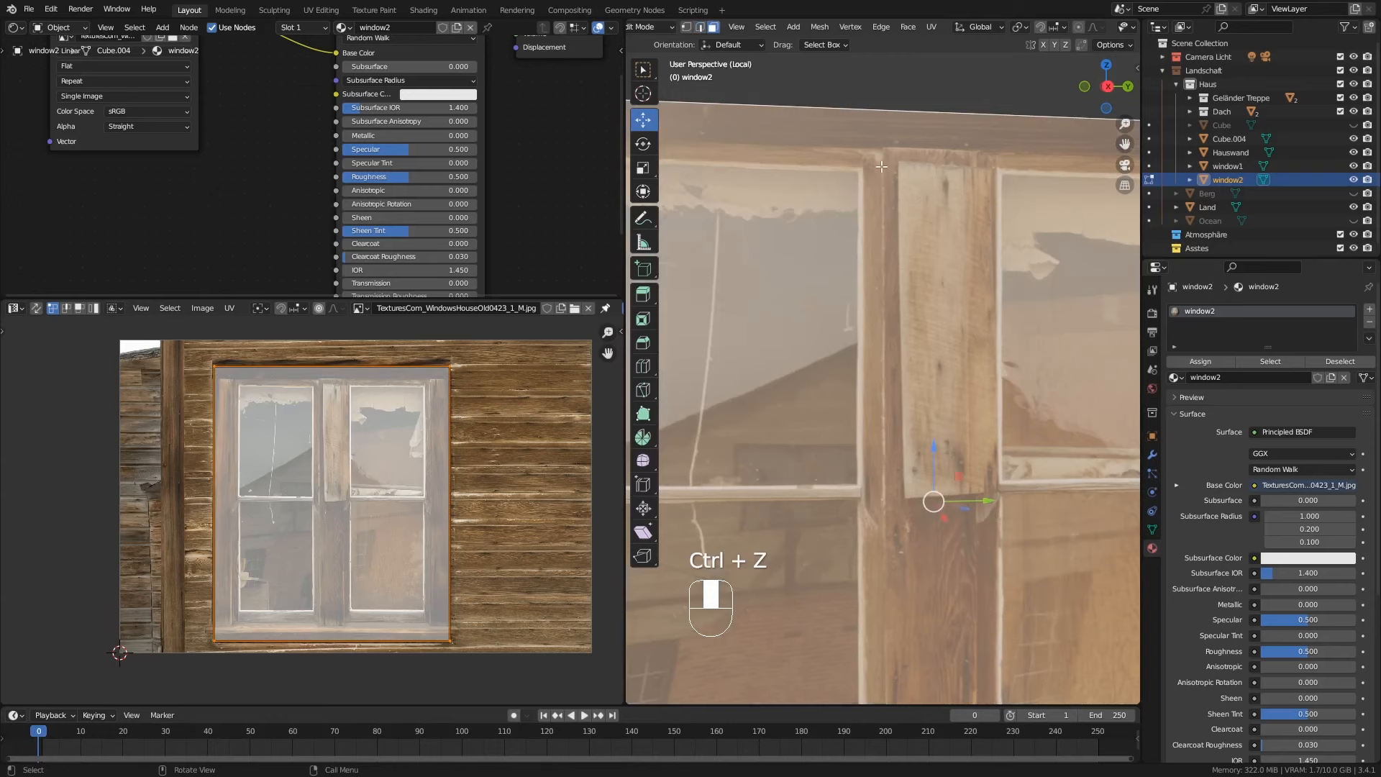
# Step: Add two vertical loop cuts to the window2 face, one along each side of the central wooden post
pyautogui.hotkey('ctrl', 'r')
pyautogui.click(934, 139)
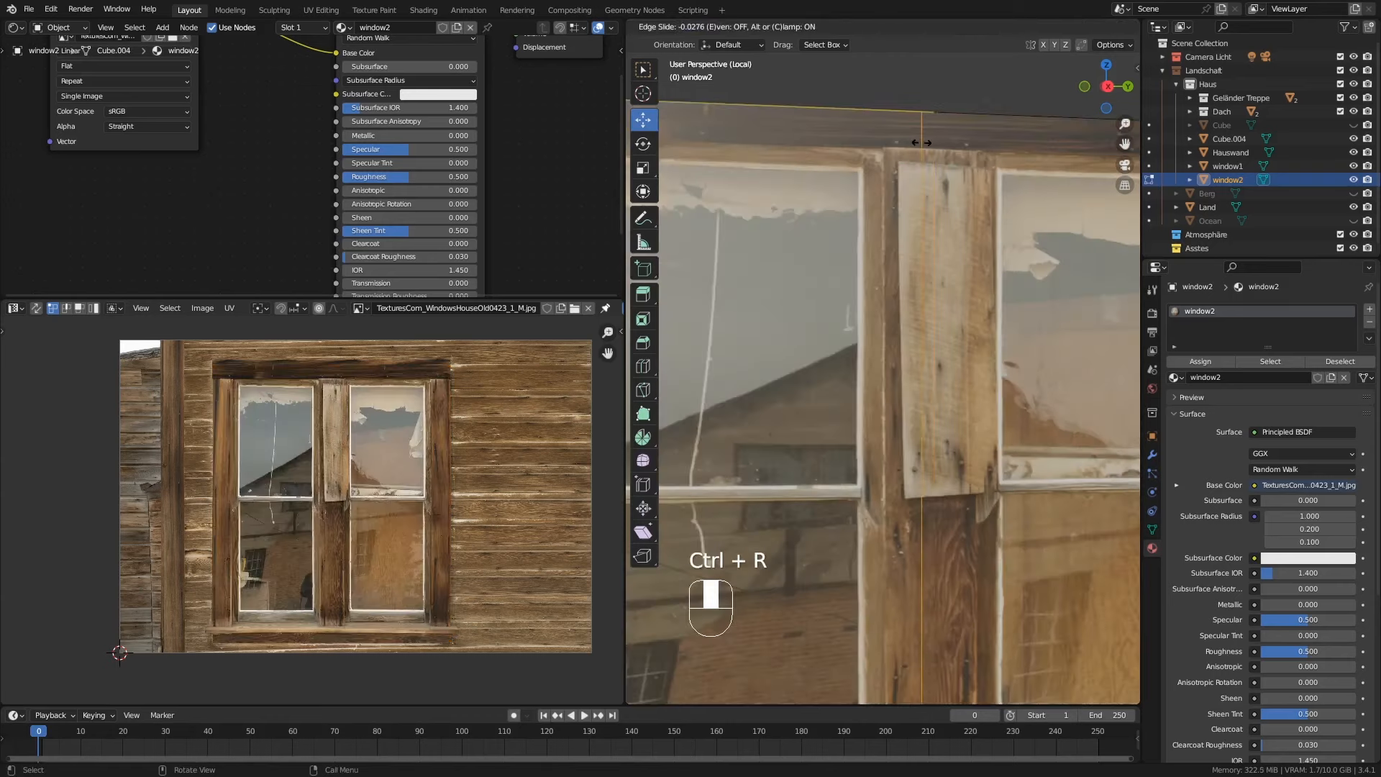
pyautogui.click(886, 140)
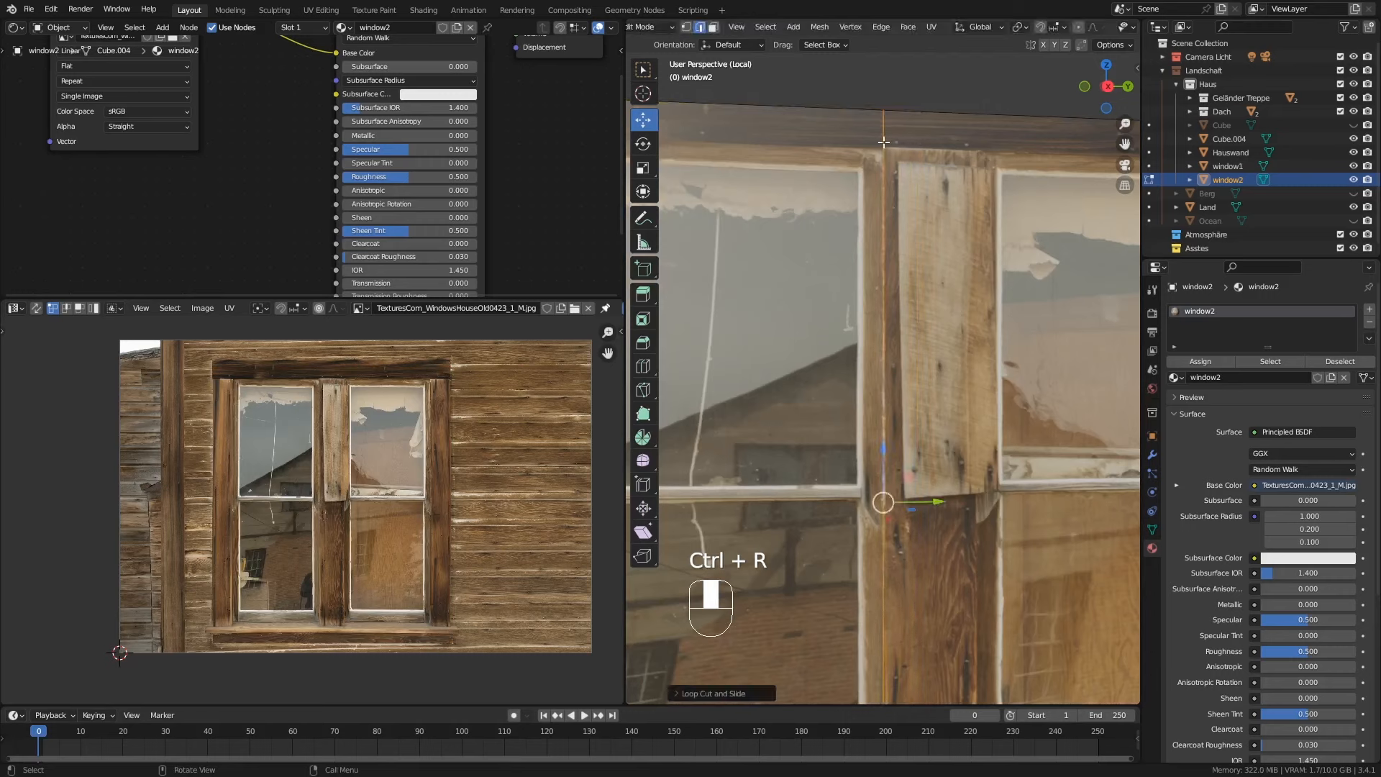
pyautogui.hotkey('ctrl', 'r')
pyautogui.click(960, 129)
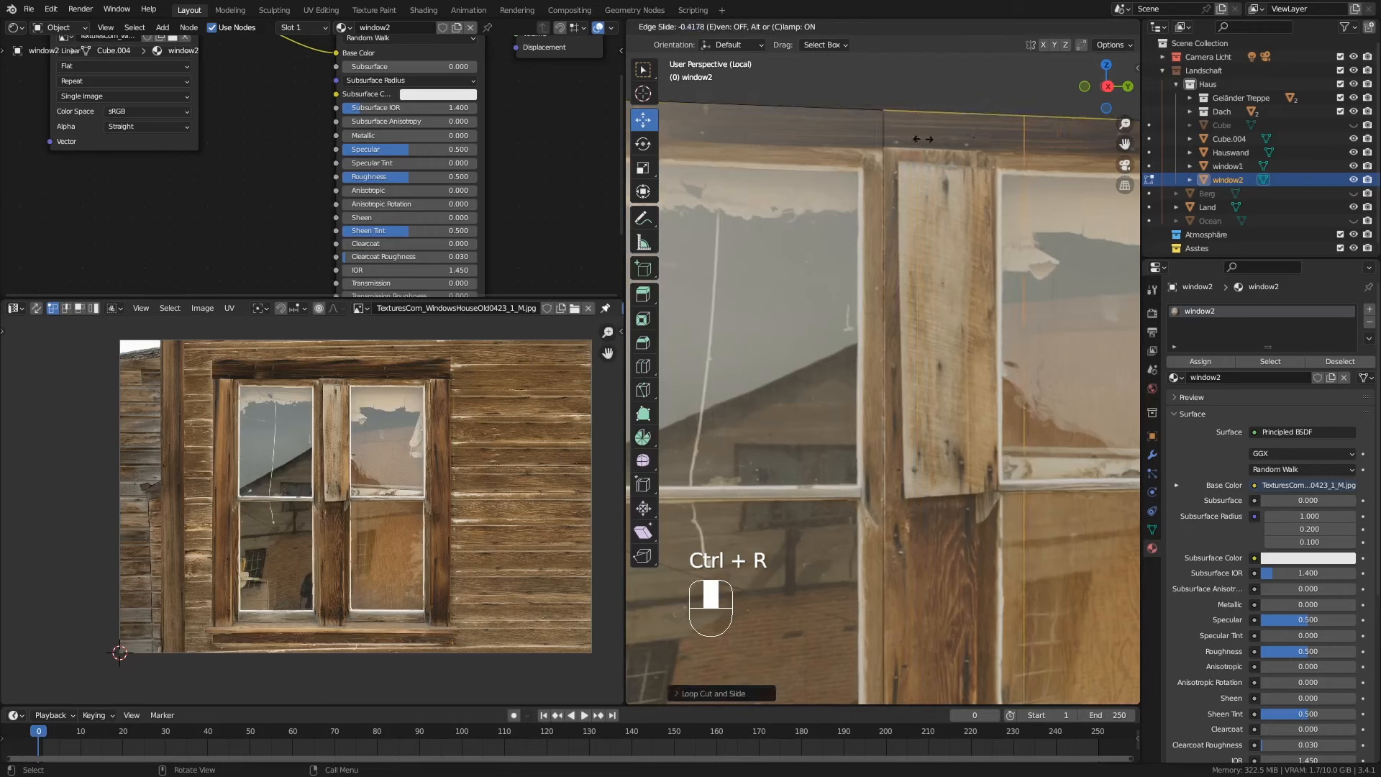
pyautogui.click(877, 139)
pyautogui.keyDown('ctrl'); pyautogui.moveTo(913, 246); pyautogui.dragTo(874, 320, button='middle'); pyautogui.keyUp('ctrl')
pyautogui.moveTo(765, 235); pyautogui.dragTo(737, 227, button='middle')
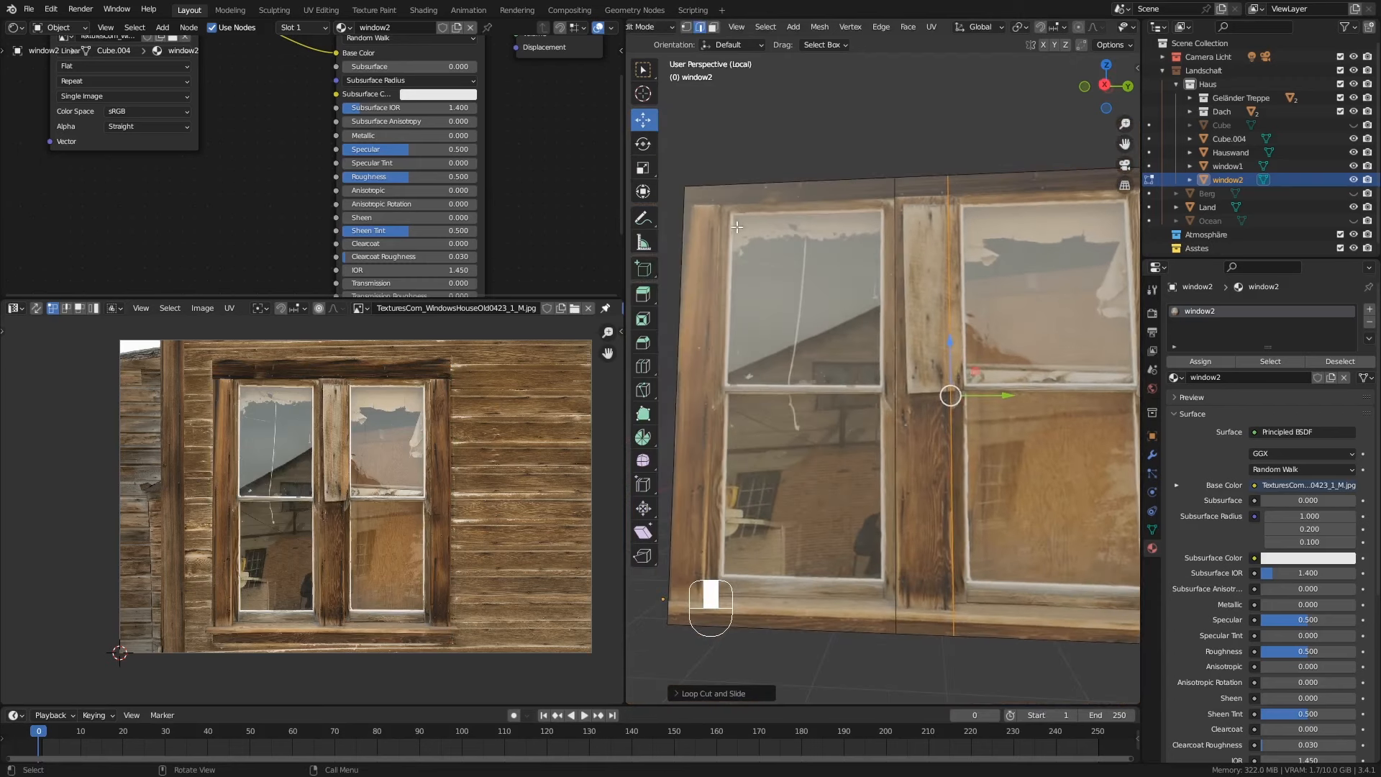
# Step: Add two vertical loop cuts to the window2 face, one along the inner edge of each outer wooden side post
pyautogui.hotkey('ctrl', 'r')
pyautogui.click(759, 187)
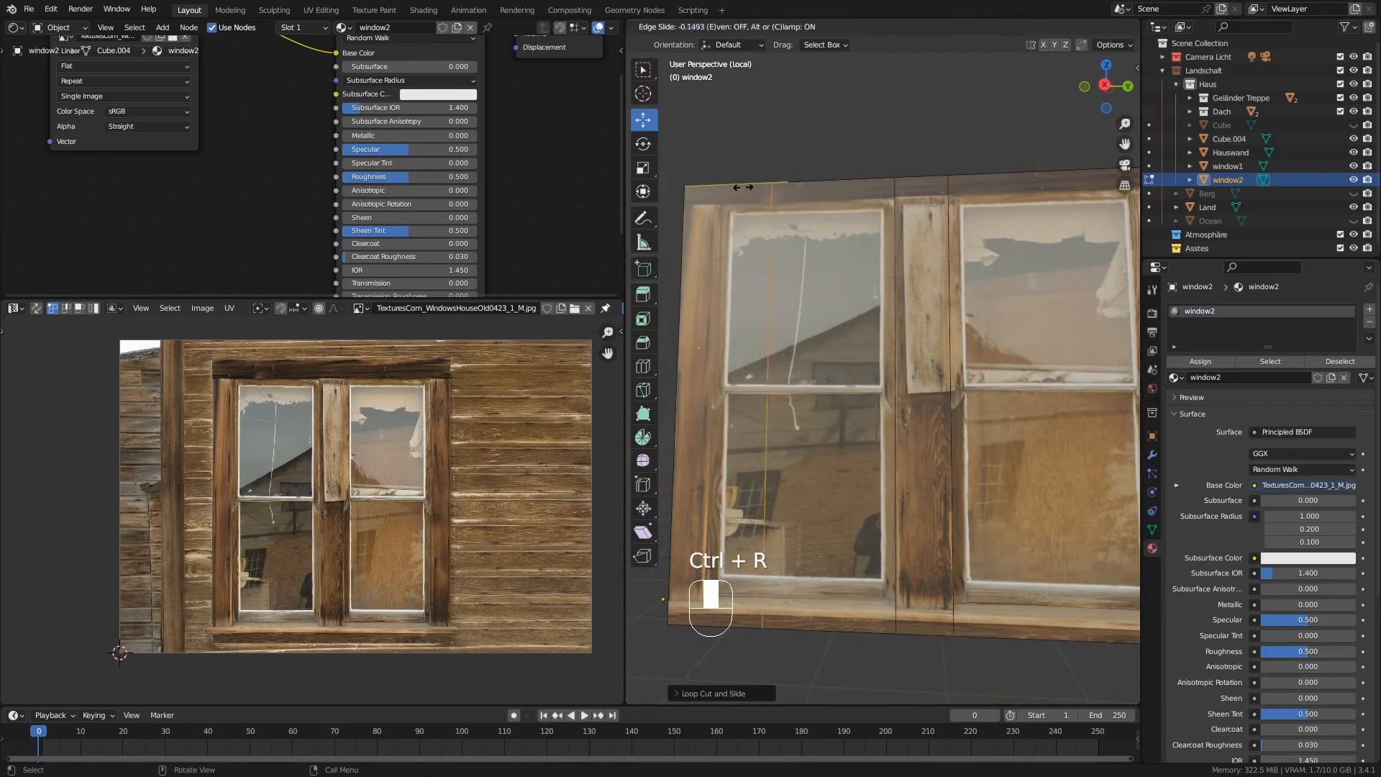
pyautogui.click(690, 194)
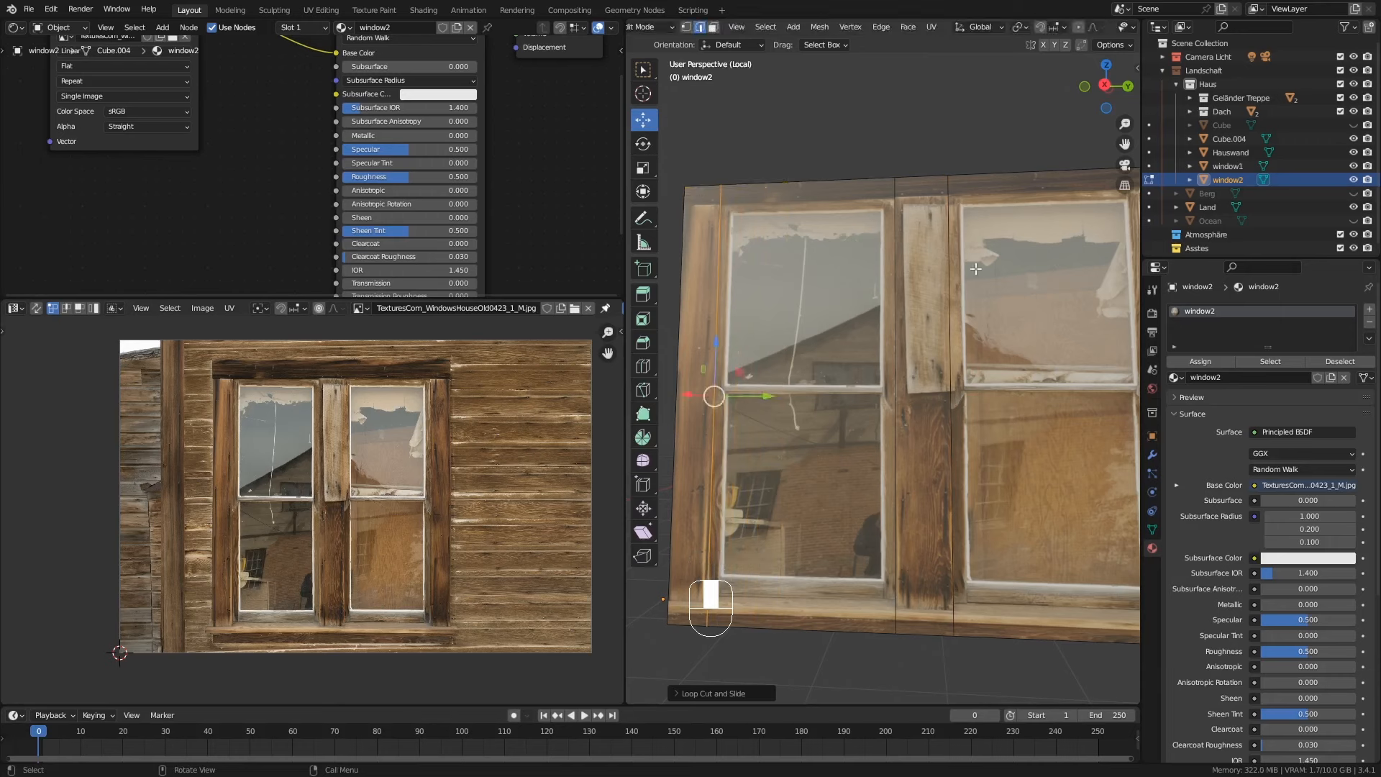
pyautogui.keyDown('shift'); pyautogui.moveTo(1049, 248); pyautogui.dragTo(980, 170, button='middle'); pyautogui.keyUp('shift')
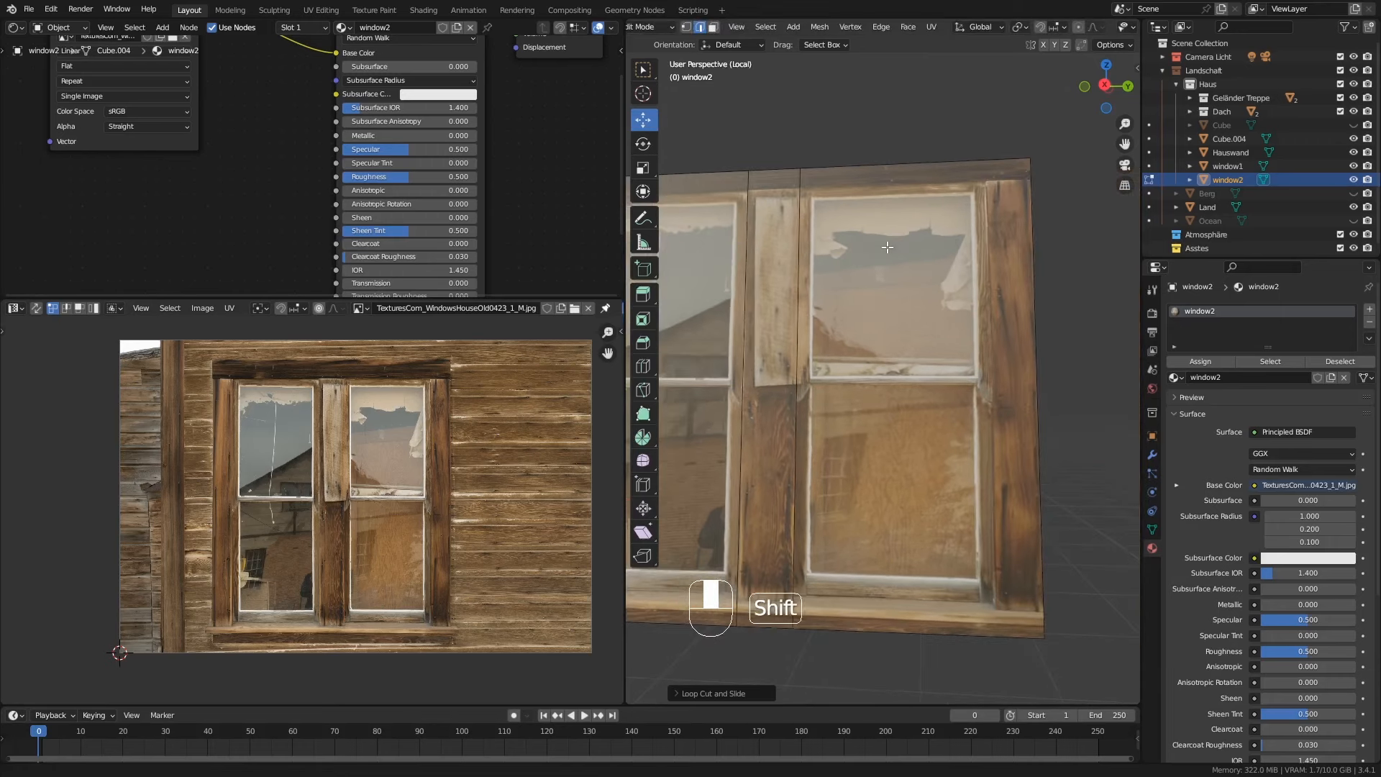
pyautogui.hotkey('ctrl', 'r')
pyautogui.click(980, 170)
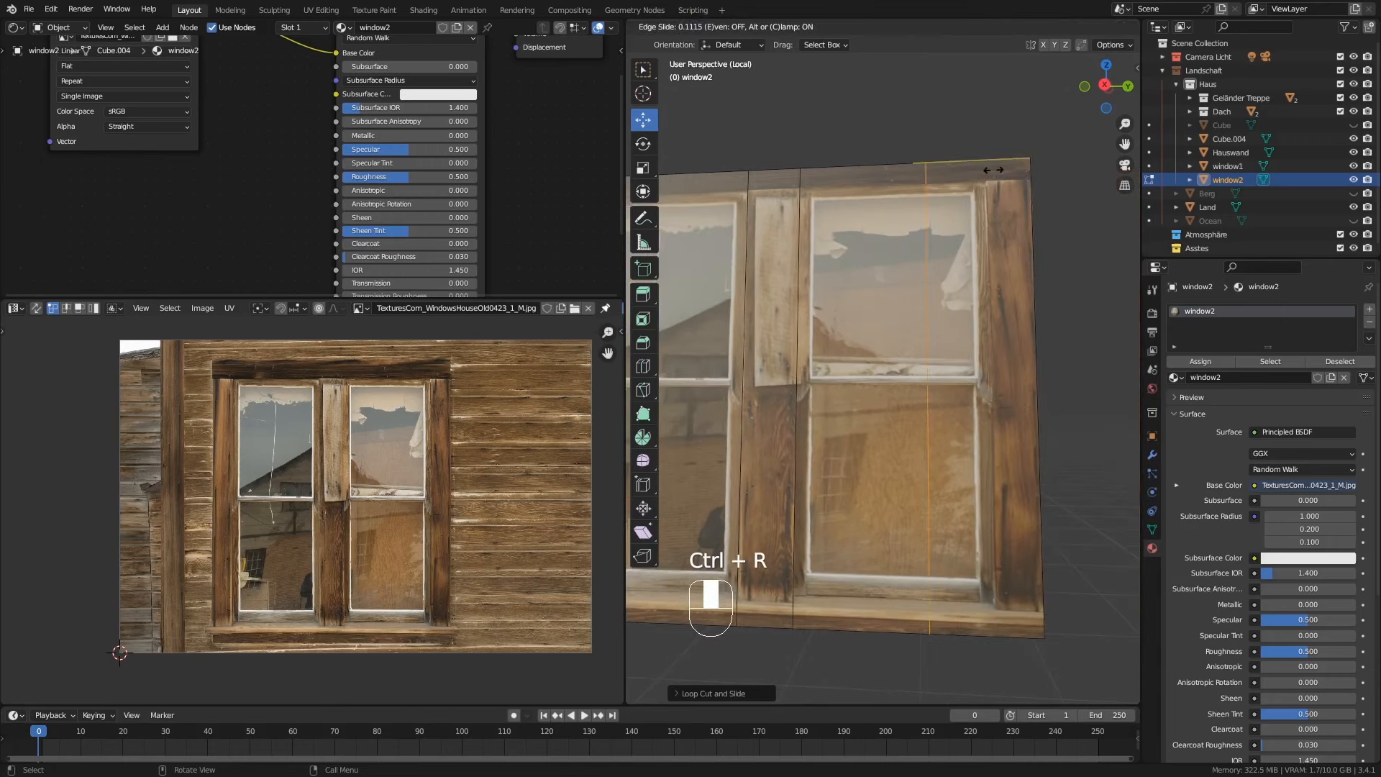
pyautogui.click(1051, 183)
# Step: Add a horizontal loop cut along the lower edge of the window's top beam
pyautogui.moveTo(872, 328); pyautogui.dragTo(1111, 447, button='middle')
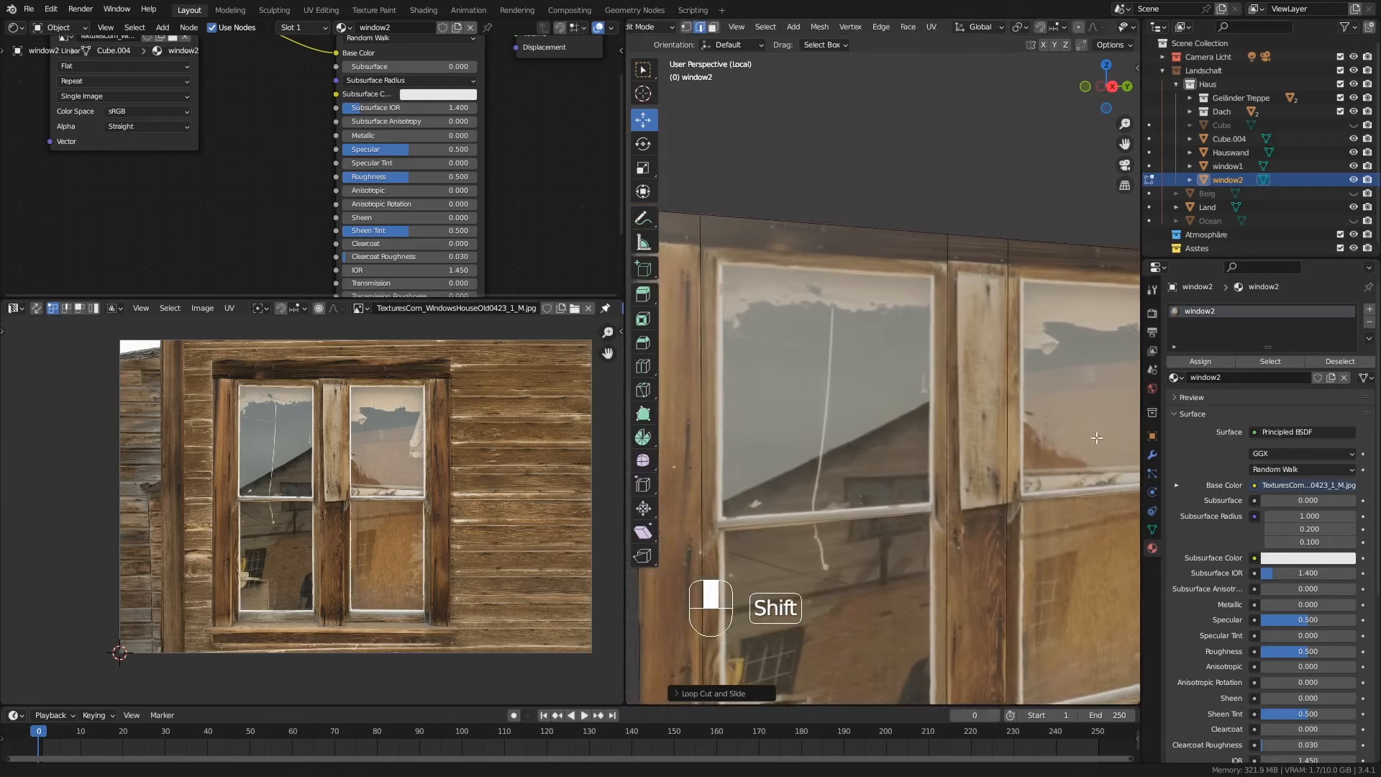
pyautogui.keyDown('shift'); pyautogui.moveTo(764, 282); pyautogui.dragTo(854, 280, button='middle'); pyautogui.keyUp('shift')
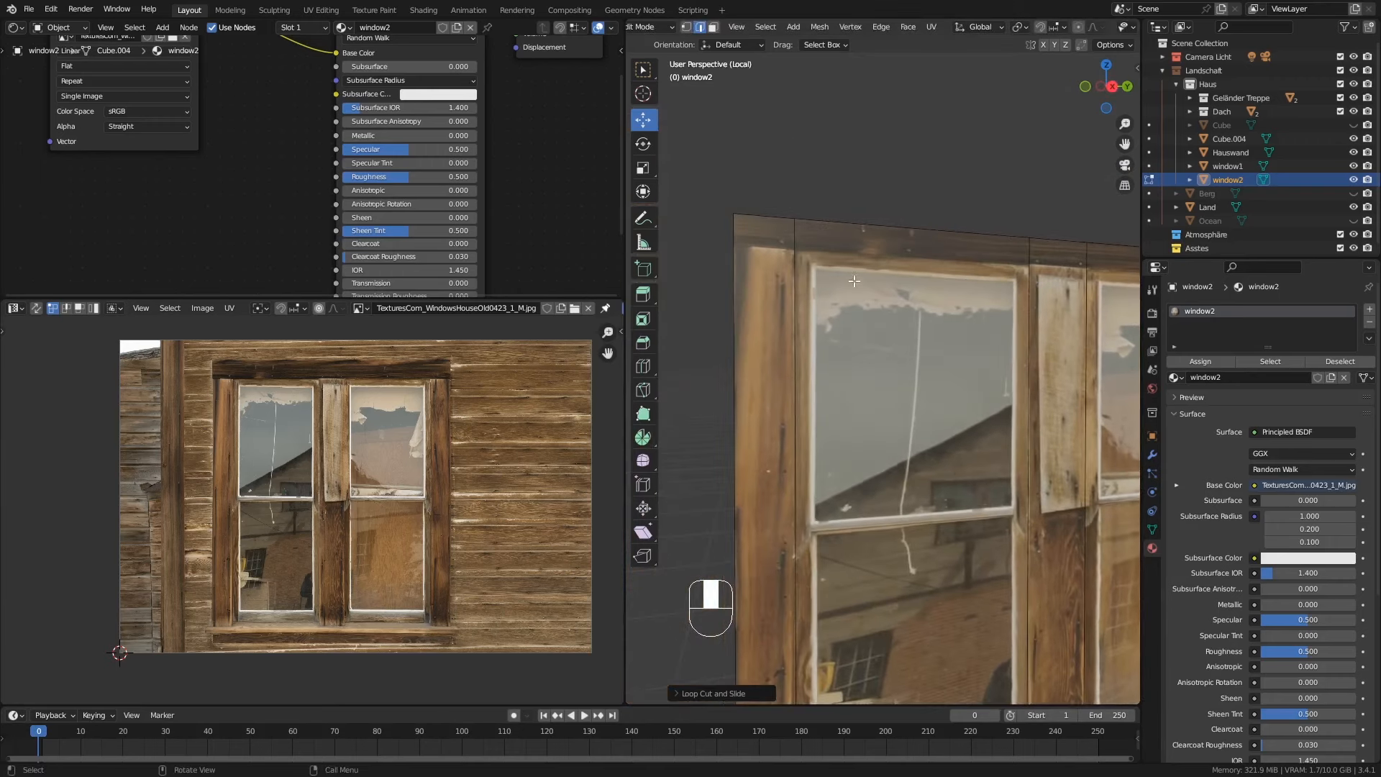
pyautogui.hotkey('ctrl', 'r')
pyautogui.click(747, 300)
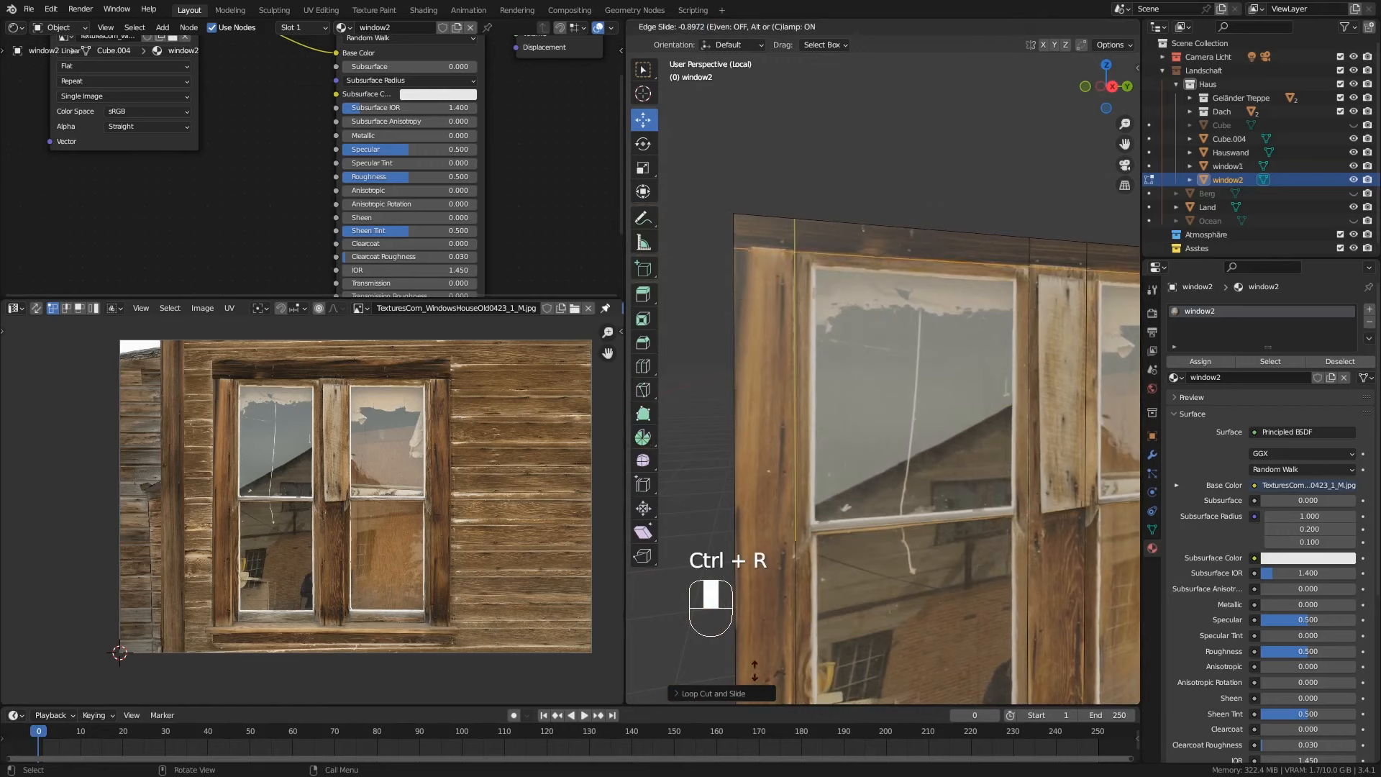
pyautogui.click(754, 669)
# Step: Add a horizontal loop cut just above the wooden sill at the base of the window
pyautogui.moveTo(823, 642); pyautogui.dragTo(807, 634, button='middle')
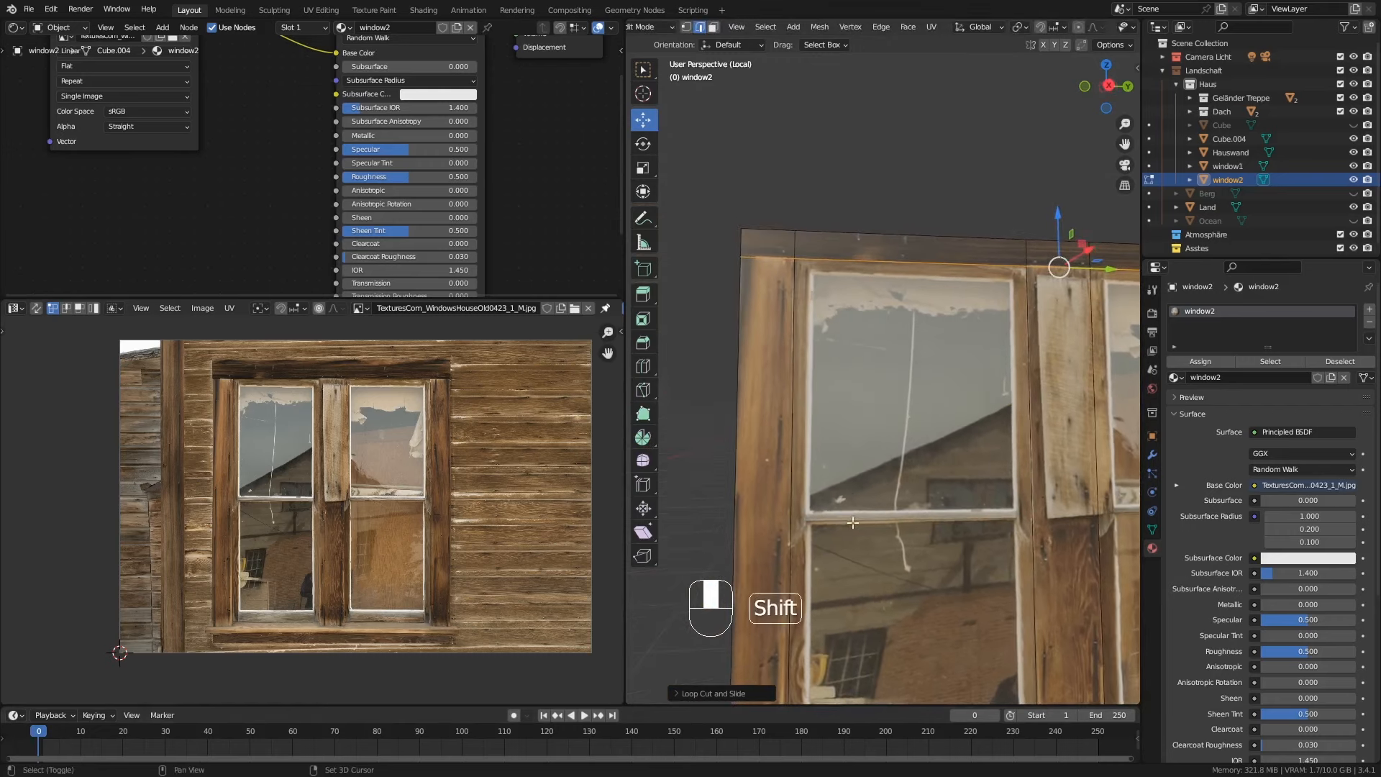
pyautogui.keyDown('shift'); pyautogui.moveTo(848, 546); pyautogui.dragTo(869, 400, button='middle'); pyautogui.keyUp('shift')
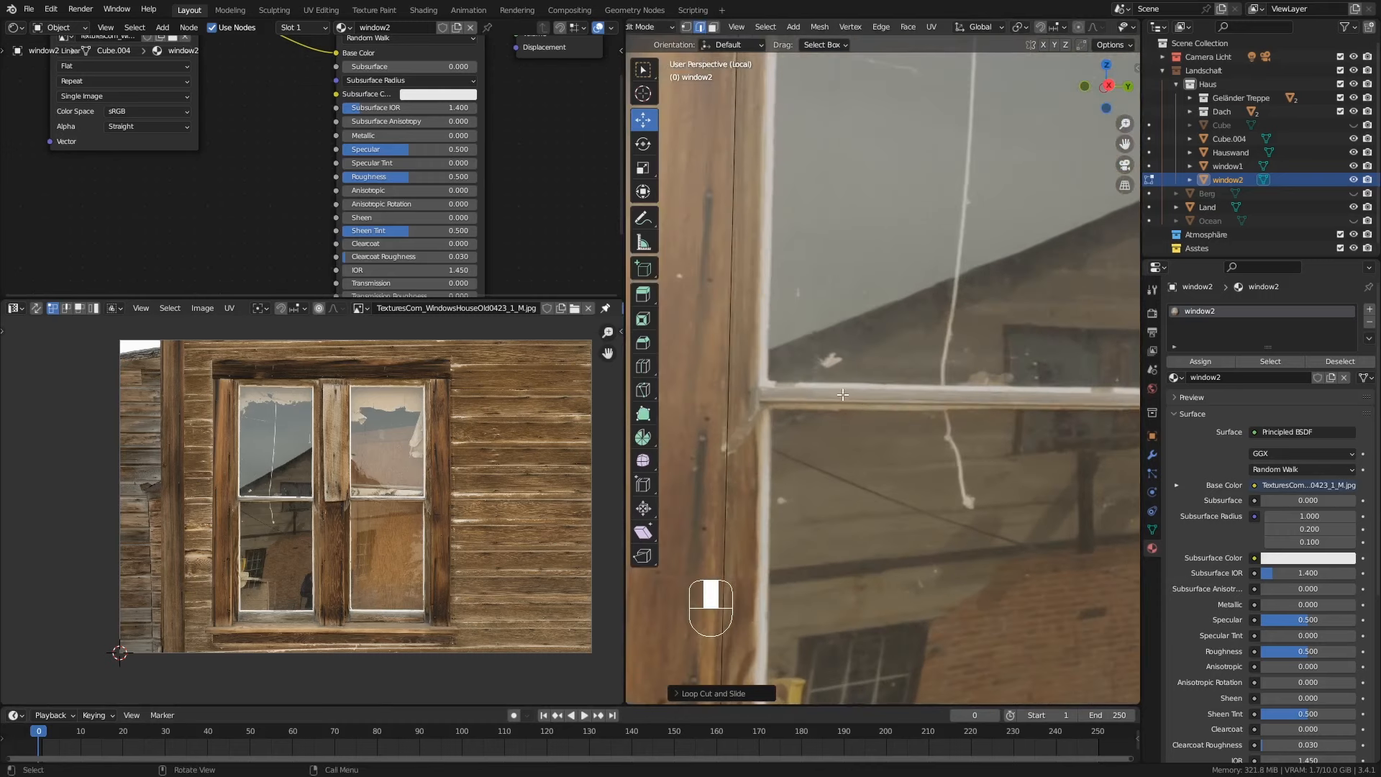
pyautogui.keyDown('ctrl'); pyautogui.moveTo(752, 484); pyautogui.dragTo(837, 480, button='middle'); pyautogui.keyUp('ctrl')
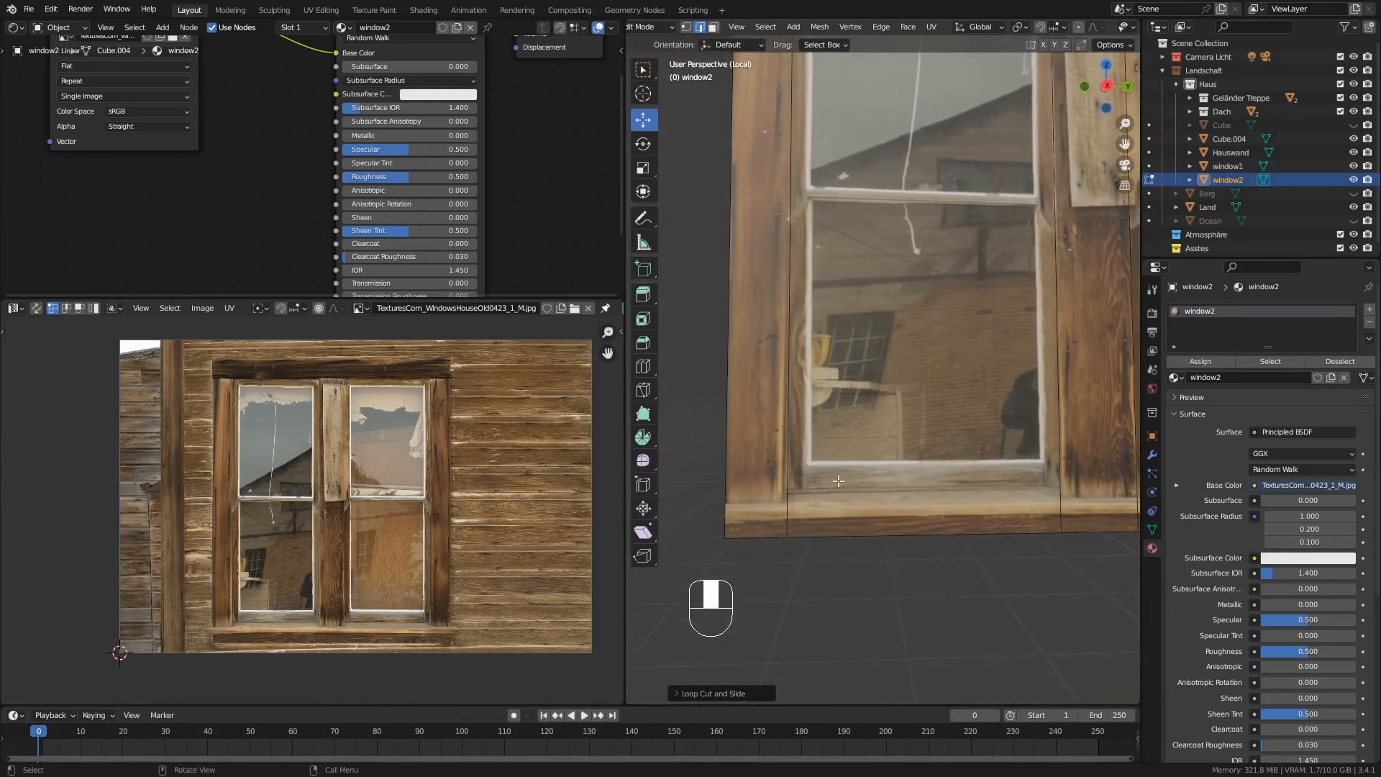
pyautogui.hotkey('ctrl', 'r')
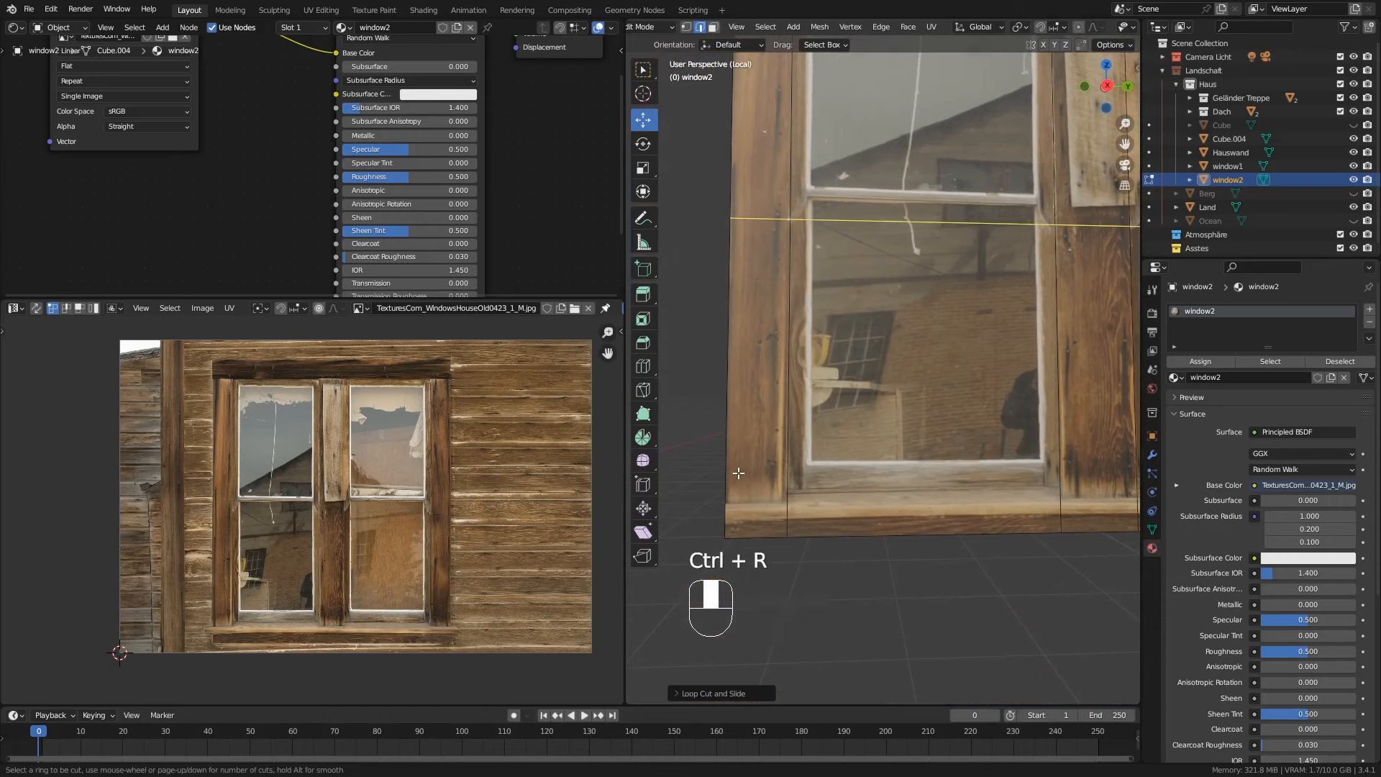
pyautogui.click(747, 475)
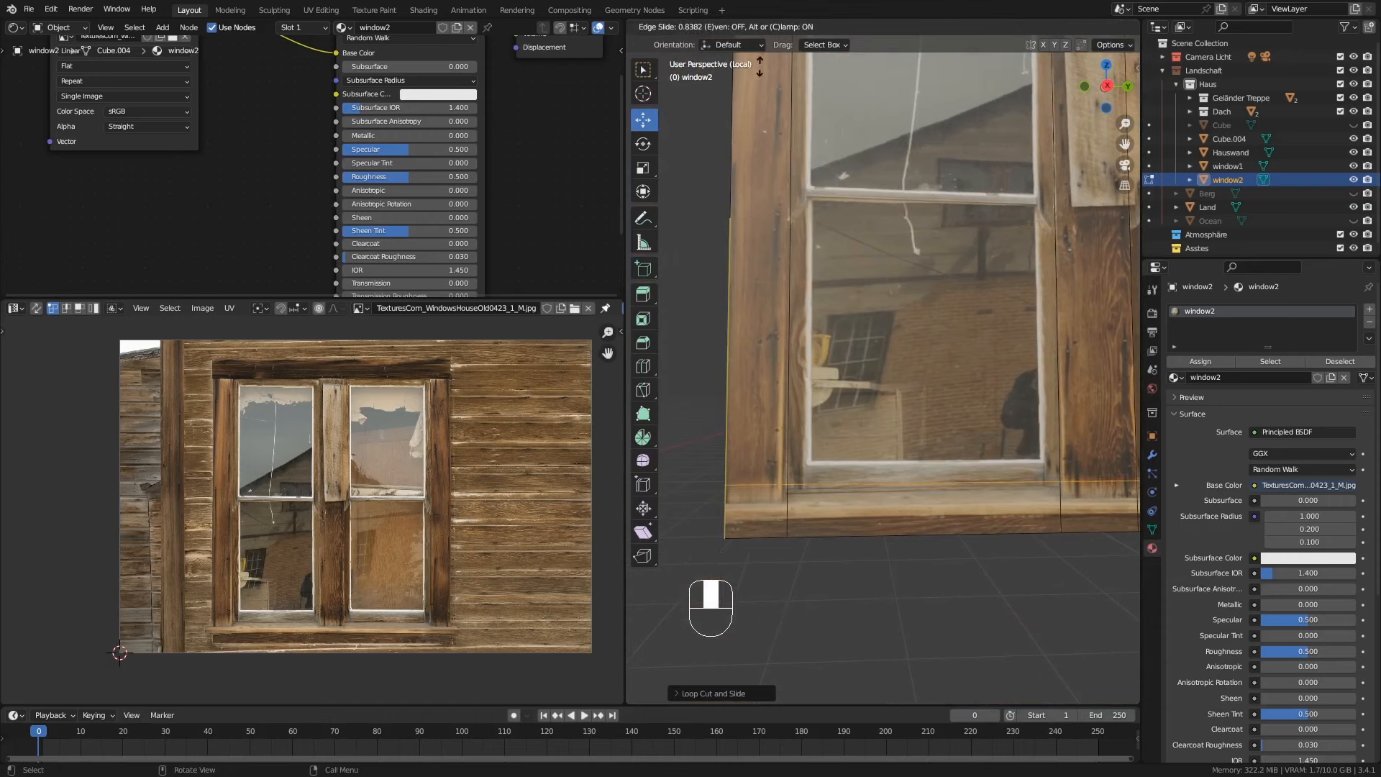
pyautogui.click(751, 497)
# Step: Add two close horizontal loop cuts along the crossbar that separates the upper and lower panes
pyautogui.keyDown('shift'); pyautogui.moveTo(1099, 326); pyautogui.dragTo(993, 316, button='middle'); pyautogui.keyUp('shift')
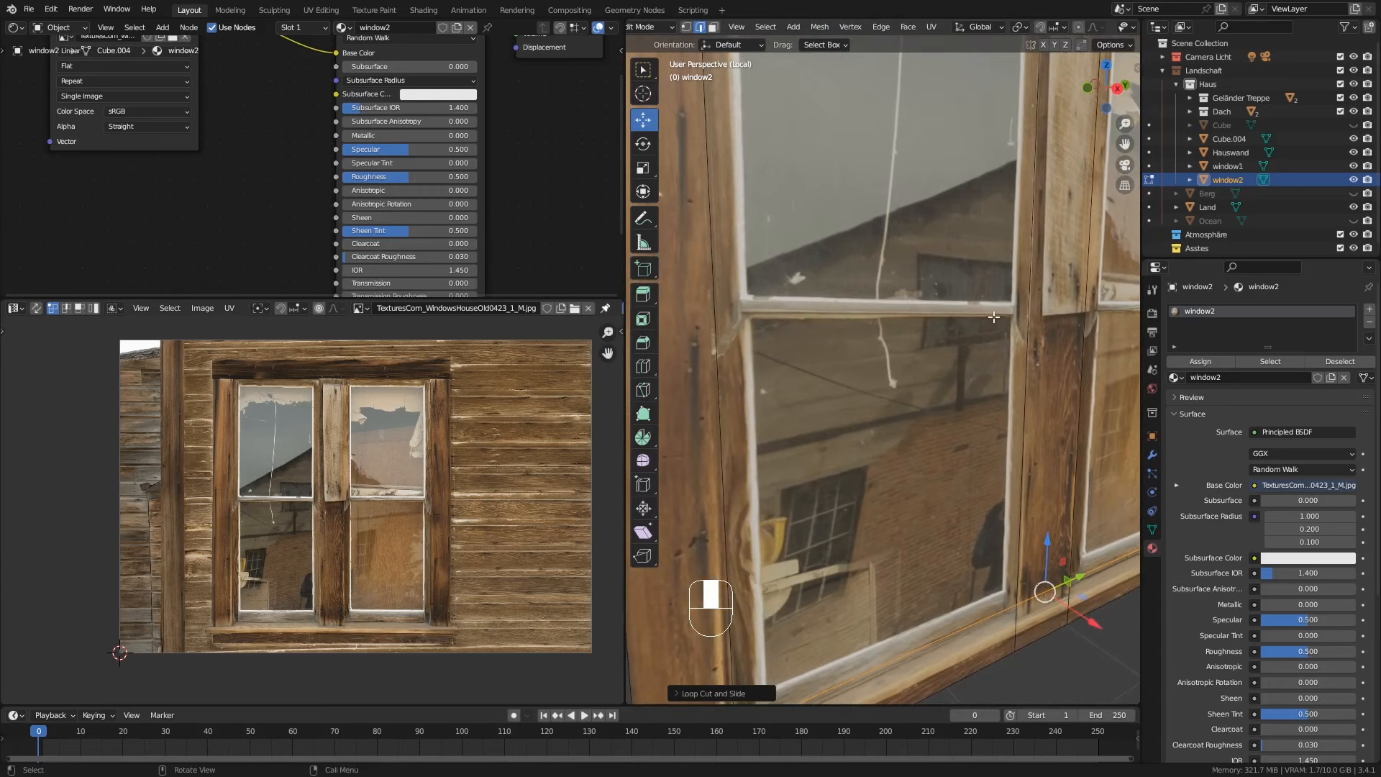
pyautogui.hotkey('ctrl', 'r')
pyautogui.click(1042, 317)
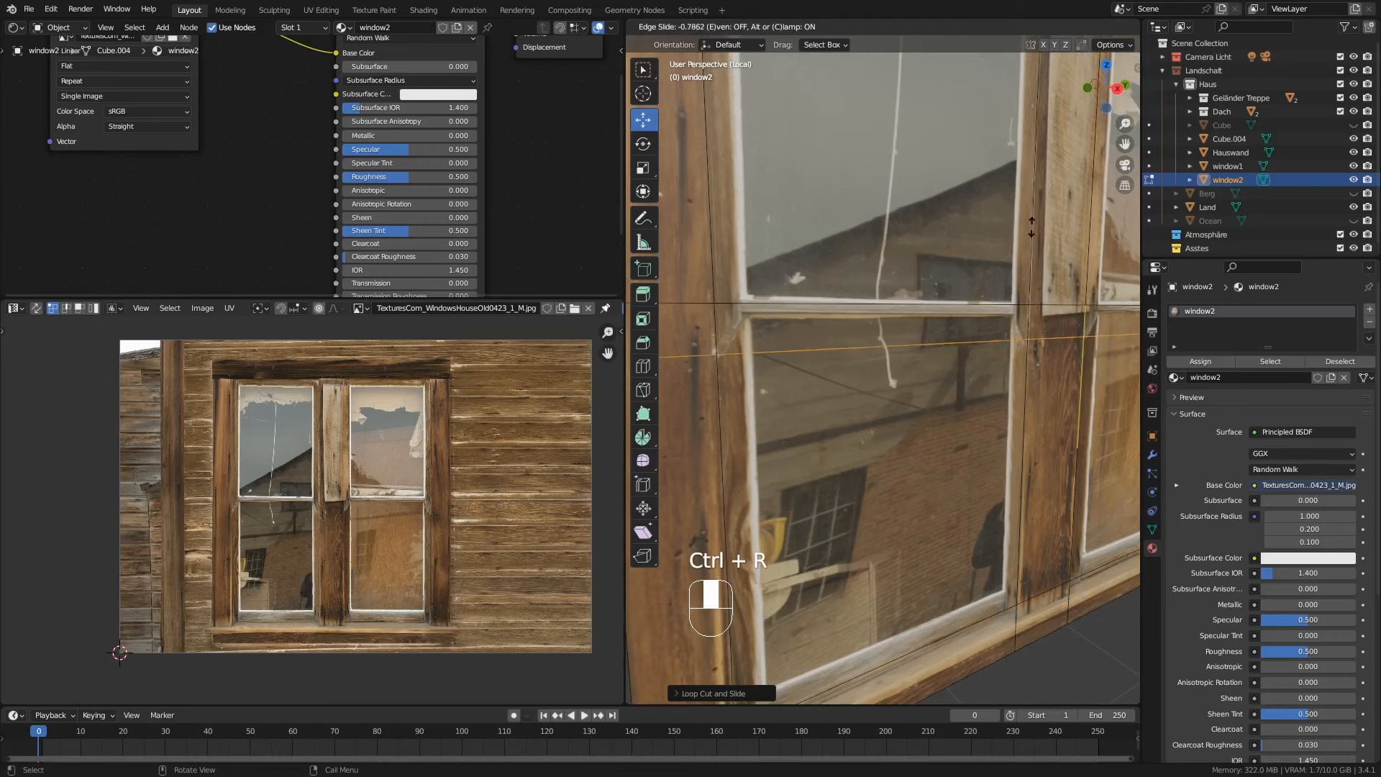
pyautogui.click(1040, 202)
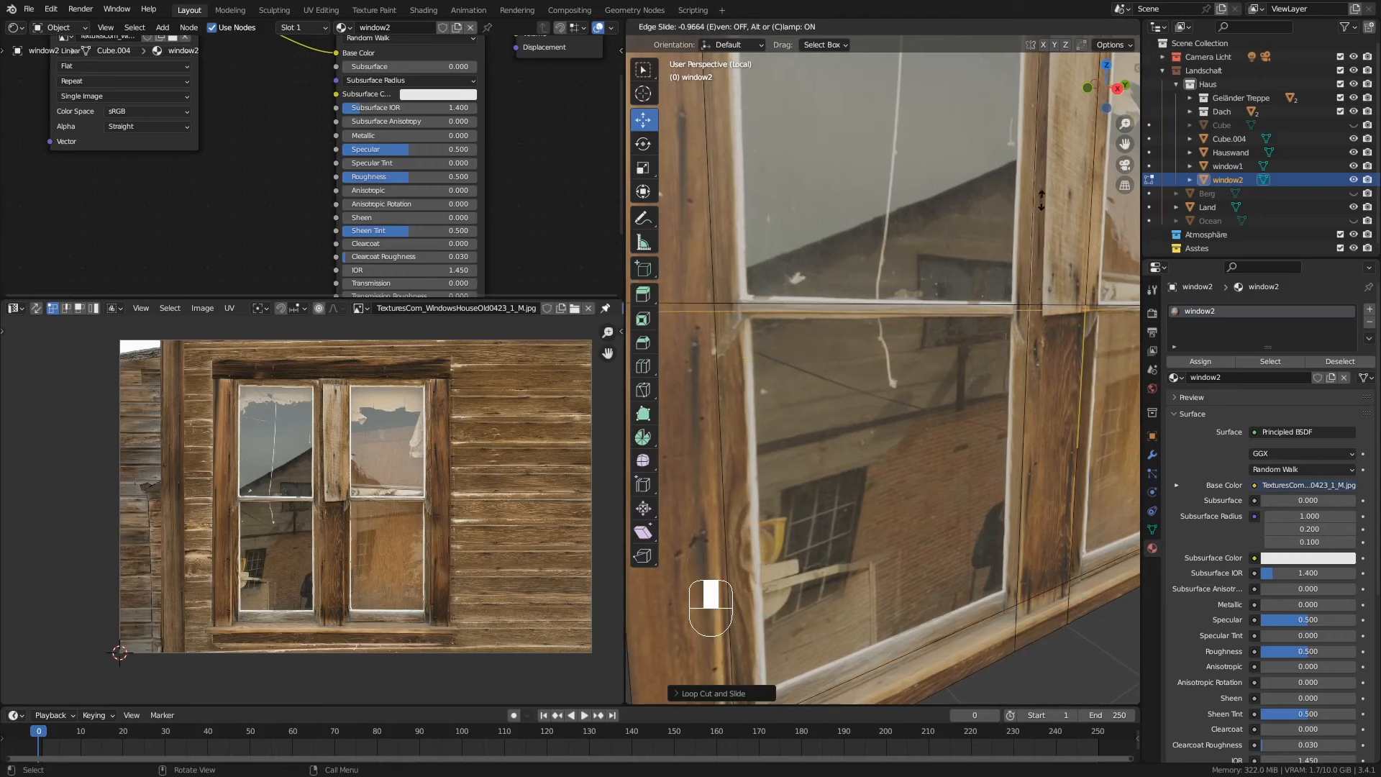
# Step: Add two horizontal loop cuts, one along the top edge and one along the bottom edge of the upper panes' glass
pyautogui.keyDown('shift'); pyautogui.moveTo(1050, 358); pyautogui.dragTo(935, 429, button='middle'); pyautogui.keyUp('shift')
pyautogui.moveTo(936, 429); pyautogui.dragTo(851, 292, button='middle')
pyautogui.click(717, 29)
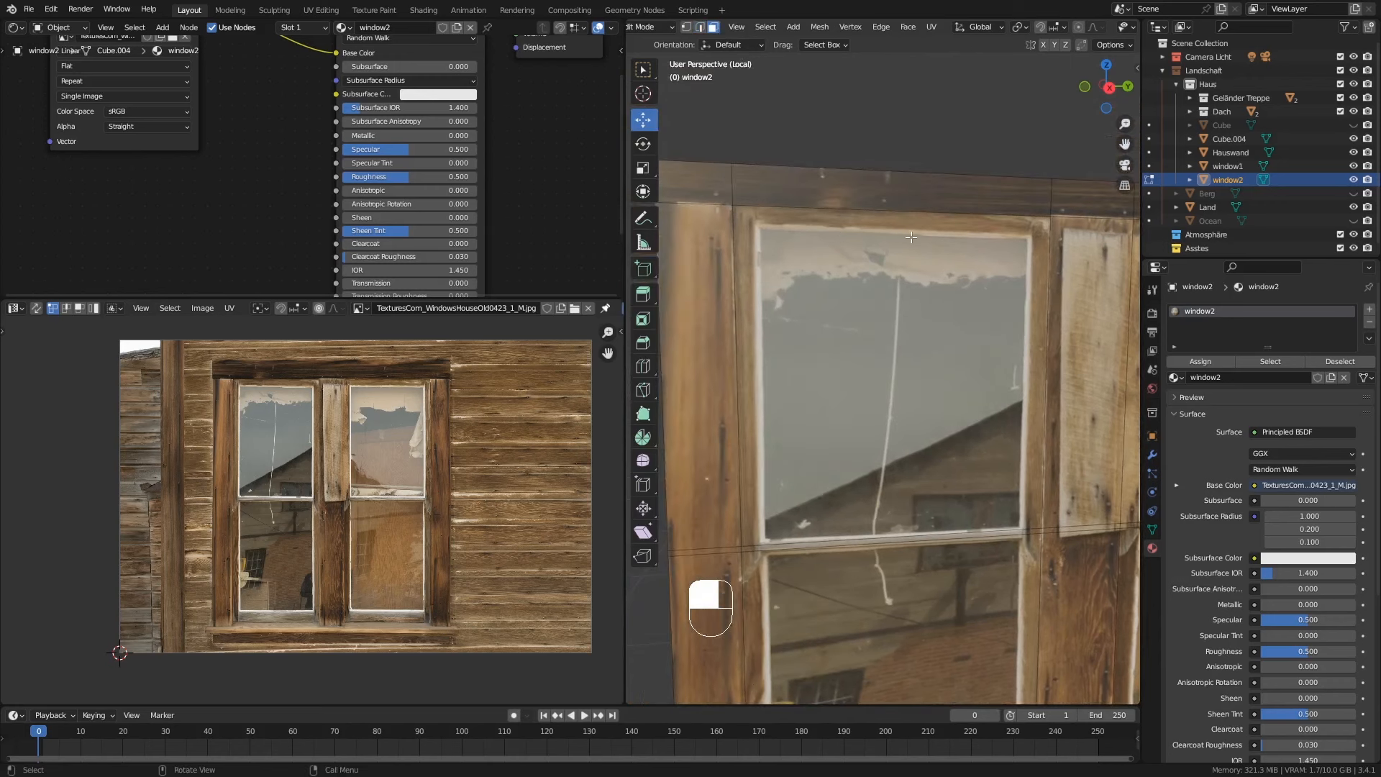
pyautogui.hotkey('ctrl', 'r')
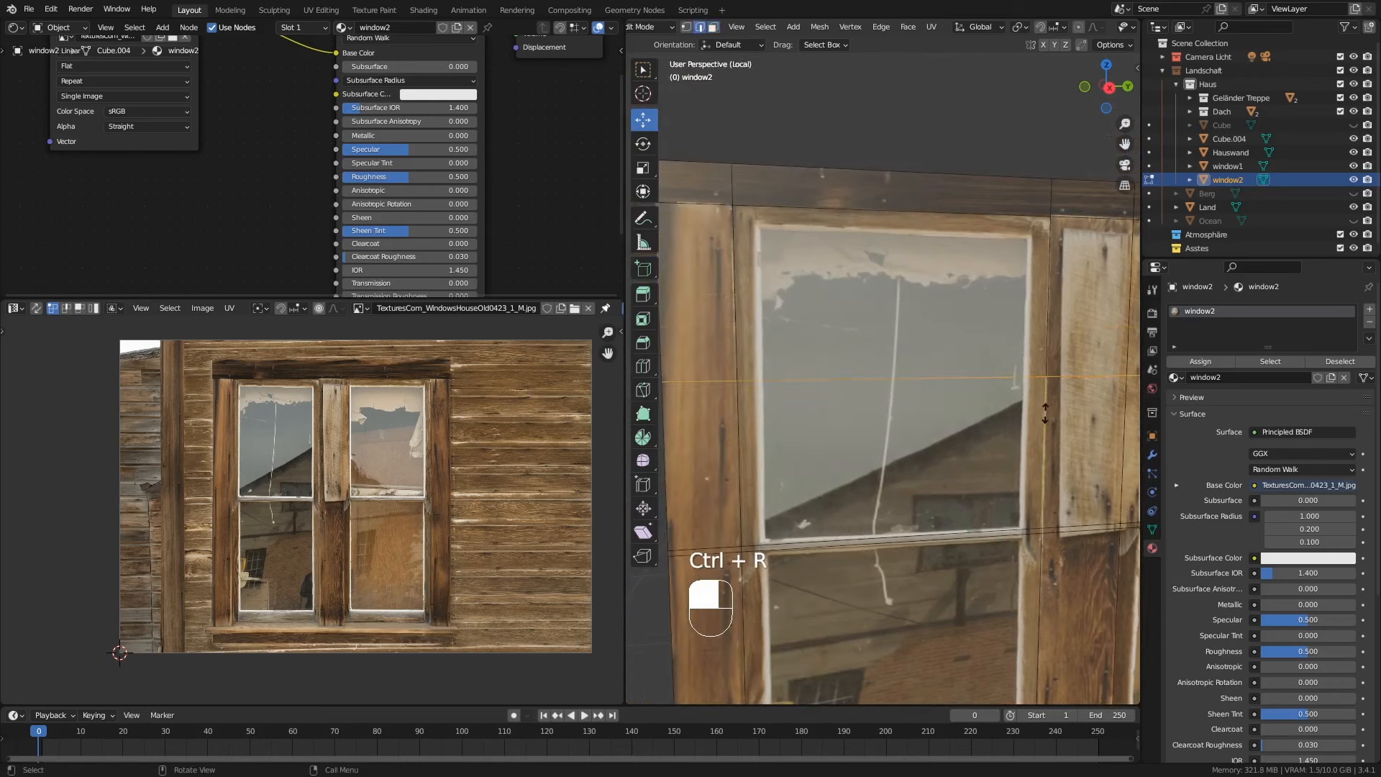
pyautogui.click(1043, 324)
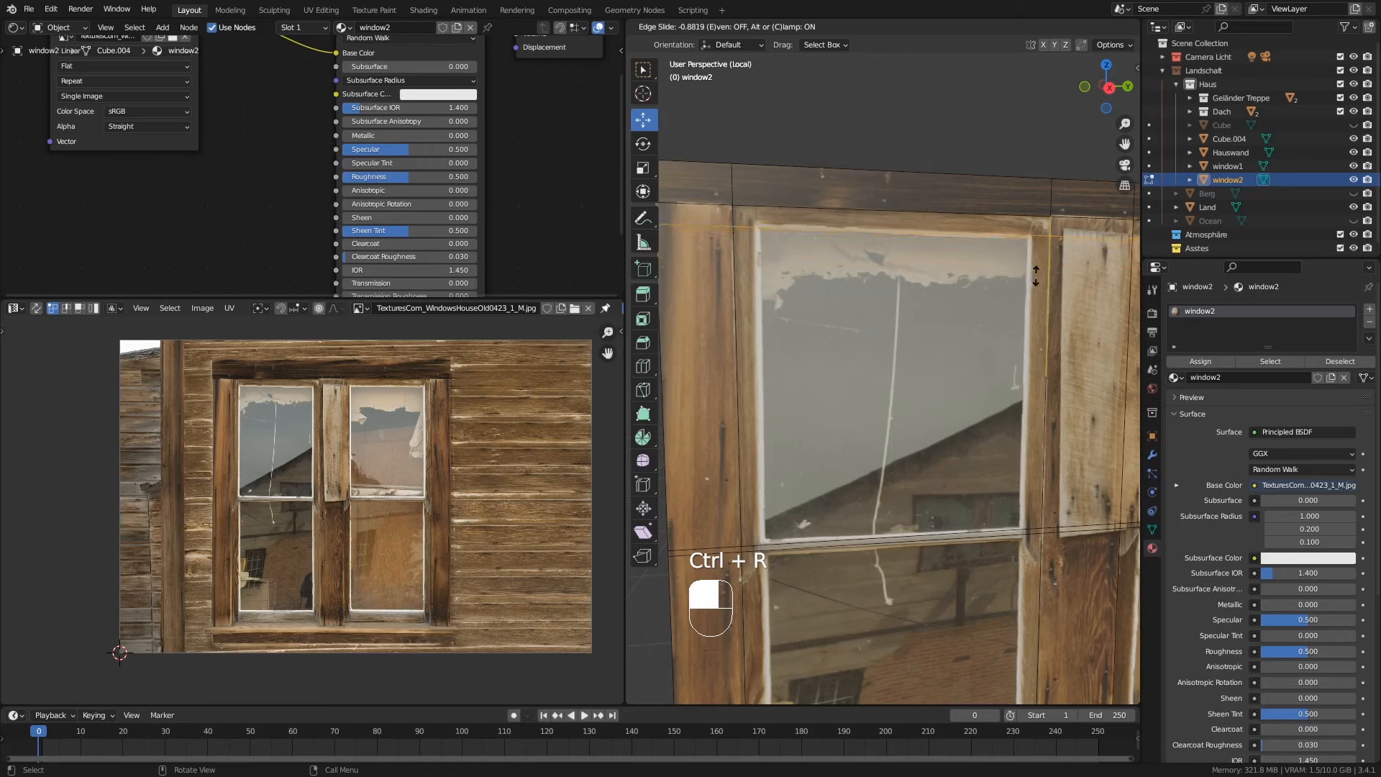
pyautogui.click(1035, 275)
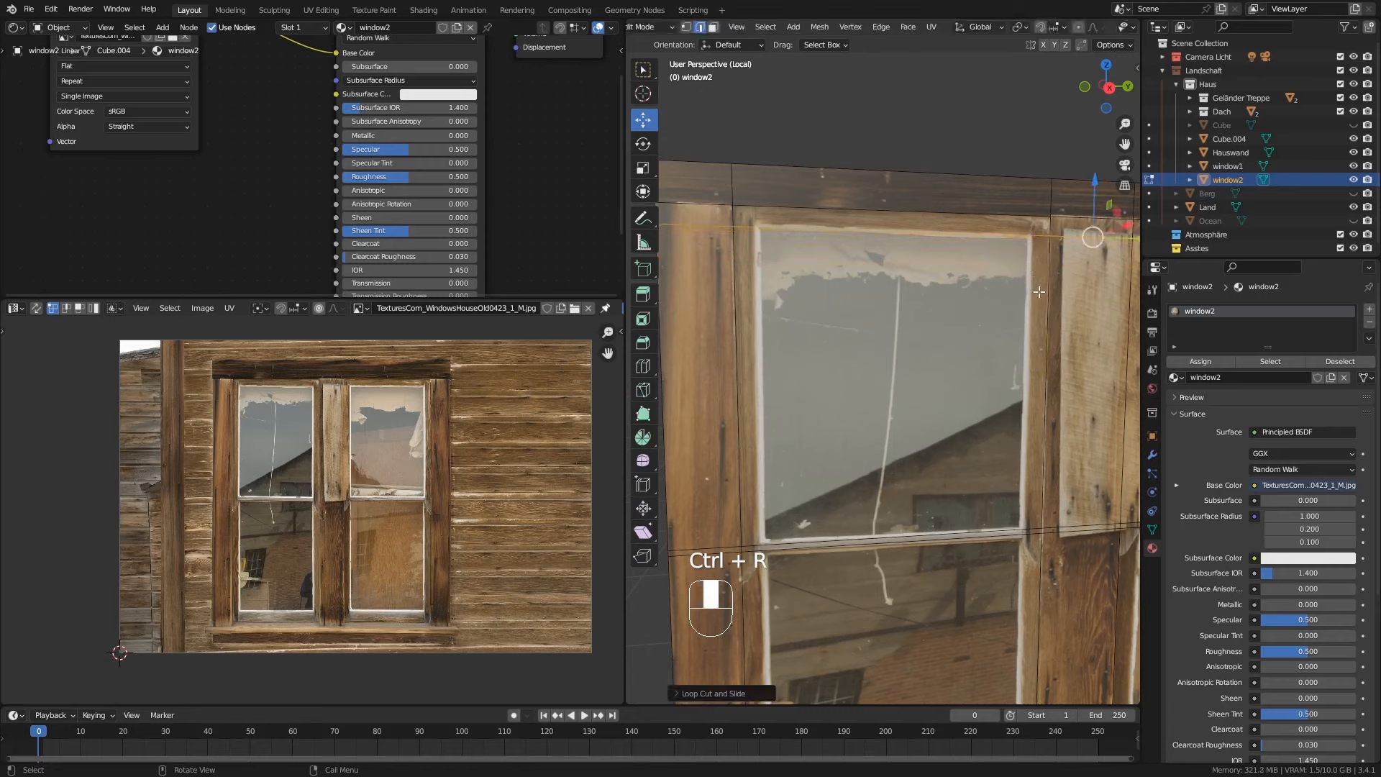
pyautogui.hotkey('ctrl', 'r')
pyautogui.click(1023, 385)
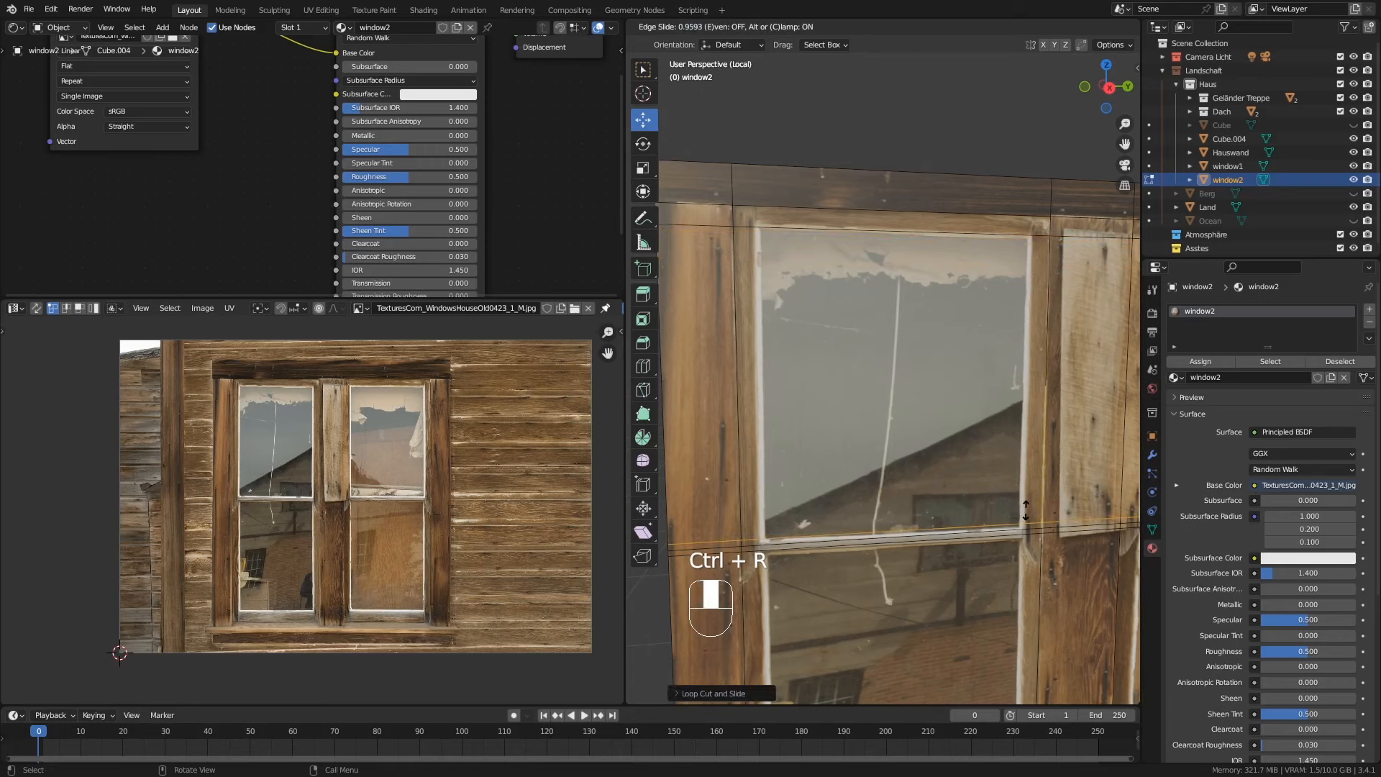
pyautogui.click(1026, 510)
# Step: Add two vertical loop cuts, one along each side of the glass in the left-hand panes
pyautogui.hotkey('ctrl', 'r')
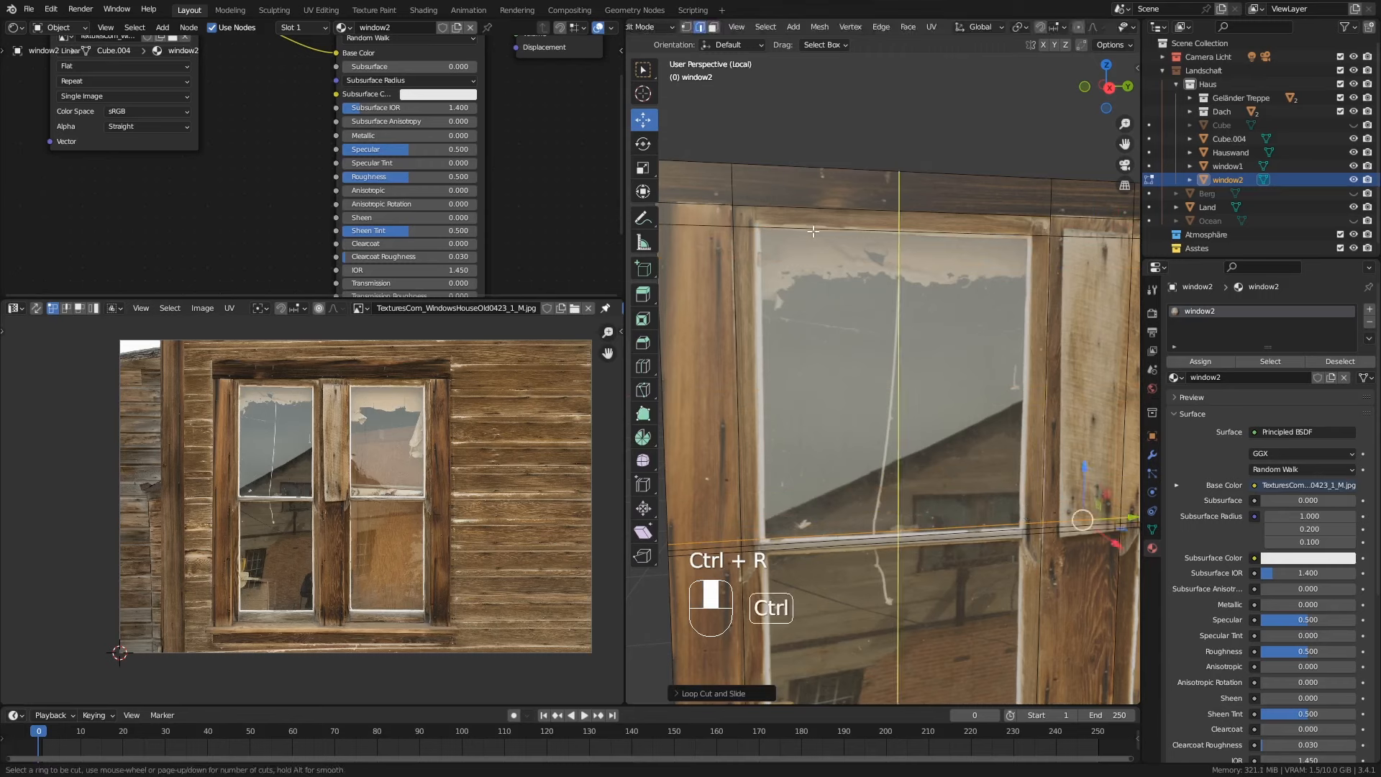
pyautogui.click(813, 232)
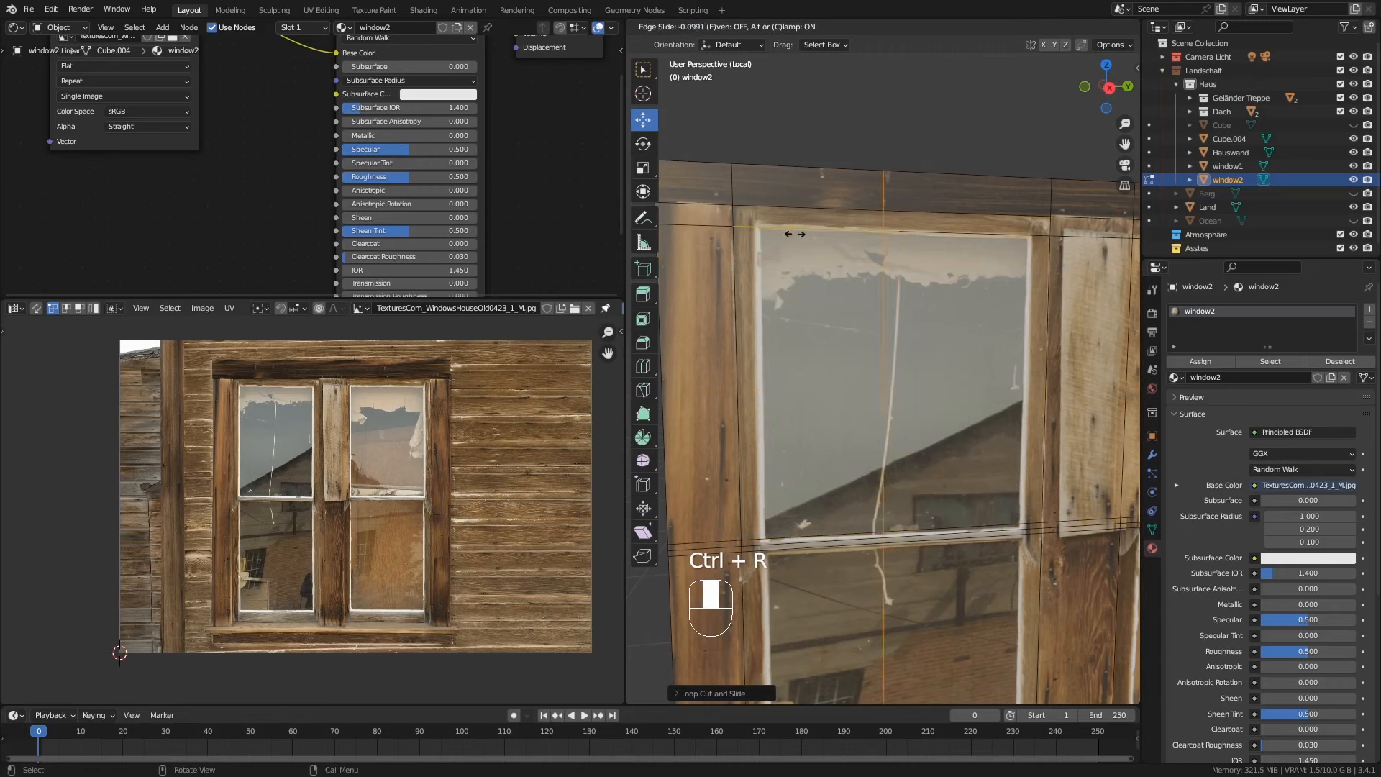
pyautogui.click(677, 245)
pyautogui.hotkey('ctrl', 'r')
pyautogui.click(908, 231)
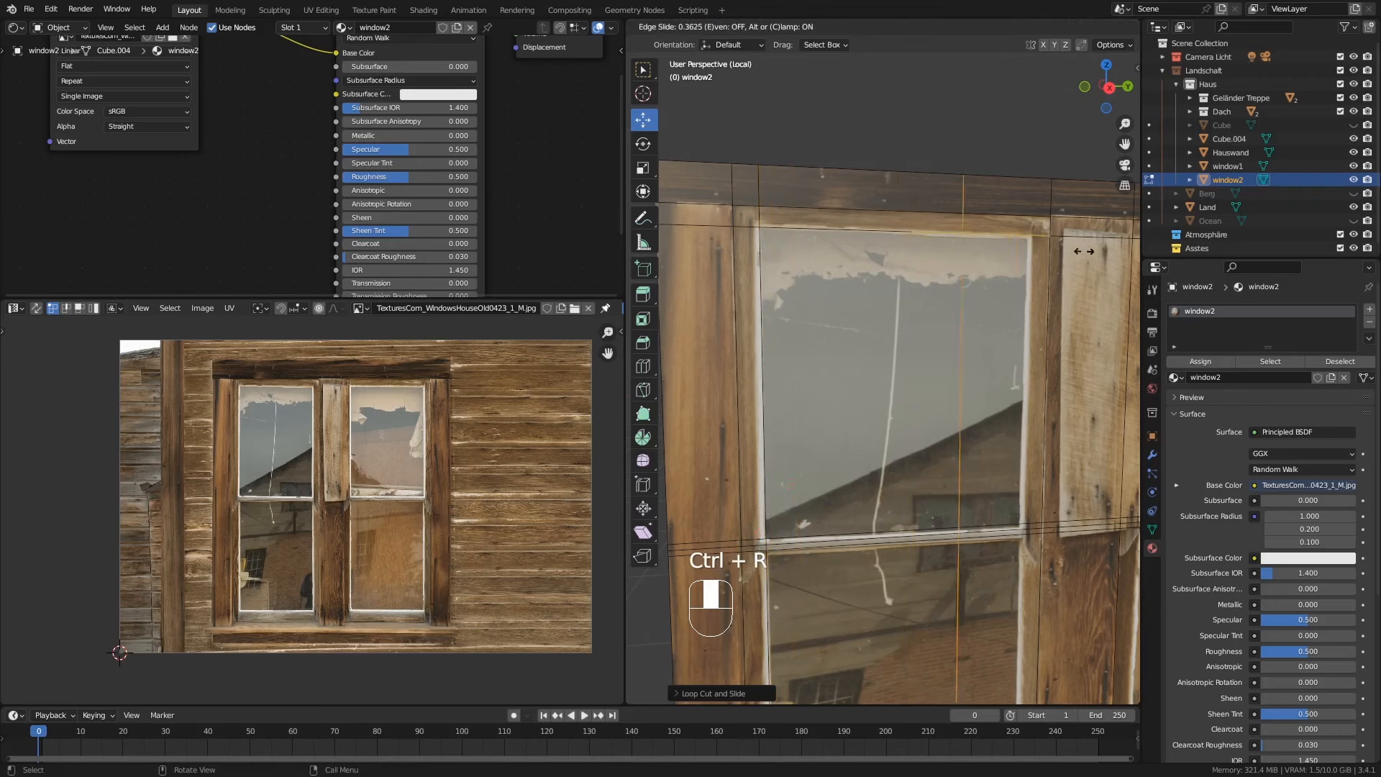
pyautogui.click(918, 391)
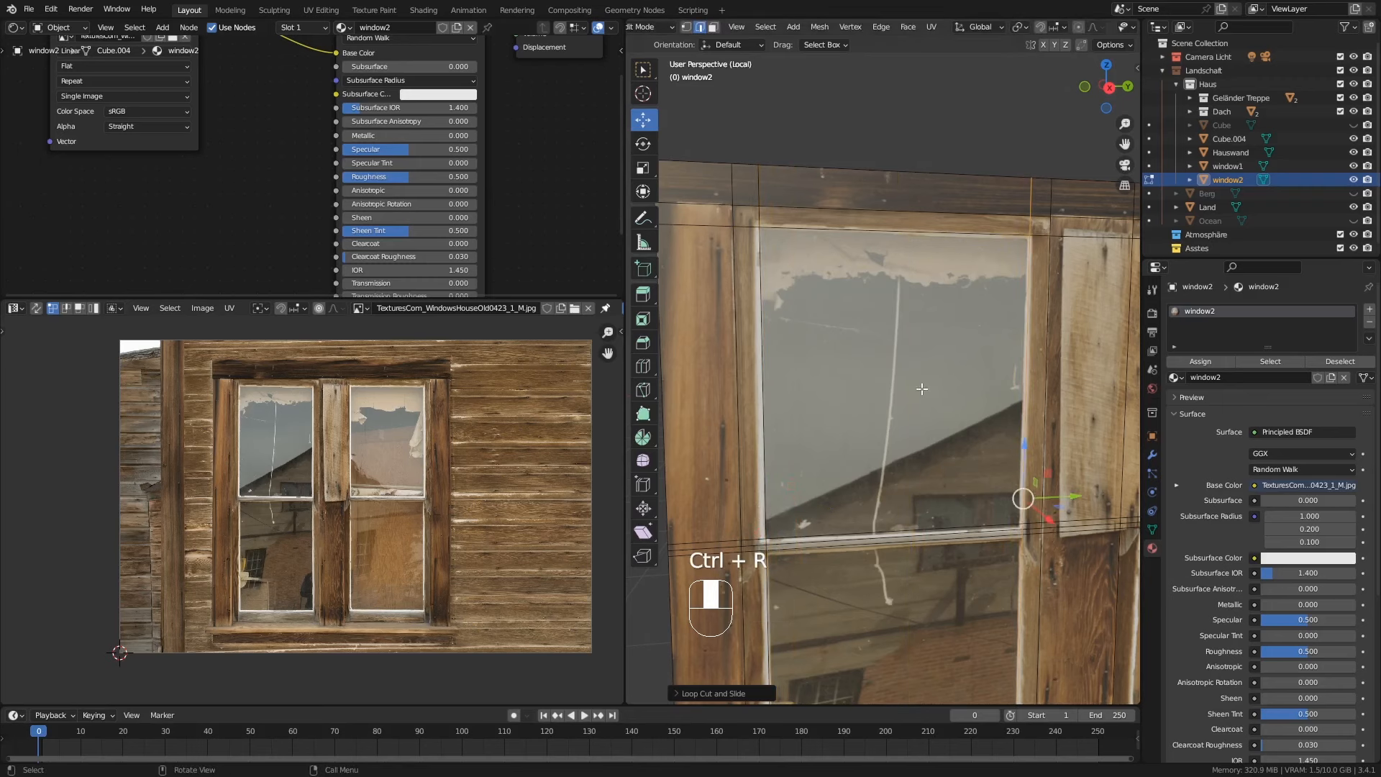
# Step: Add a horizontal loop cut along the bottom edge of the lower panes' glass
pyautogui.keyDown('shift'); pyautogui.moveTo(918, 391); pyautogui.dragTo(854, 259, button='middle'); pyautogui.keyUp('shift')
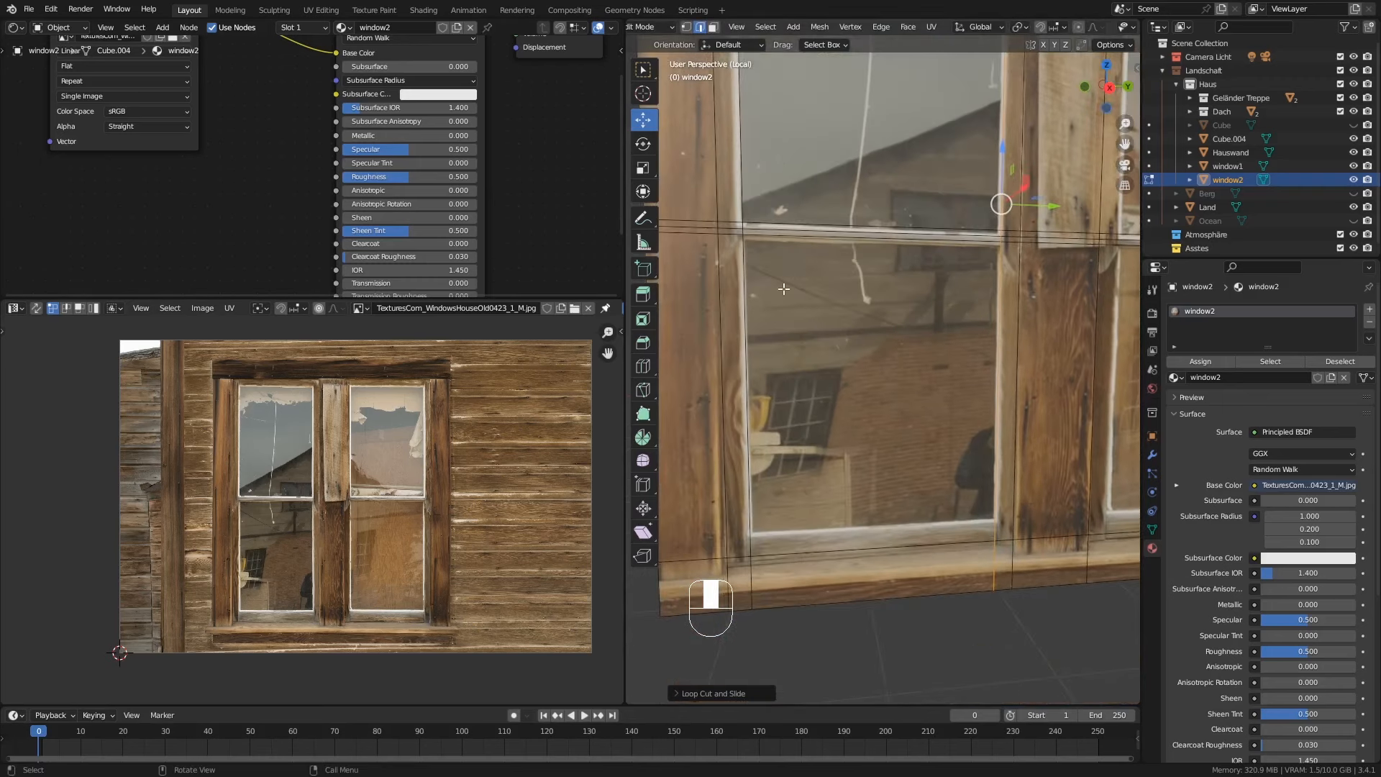
pyautogui.moveTo(784, 289); pyautogui.dragTo(780, 279, button='middle')
pyautogui.keyDown('shift'); pyautogui.moveTo(1014, 335); pyautogui.dragTo(988, 522, button='middle'); pyautogui.keyUp('shift')
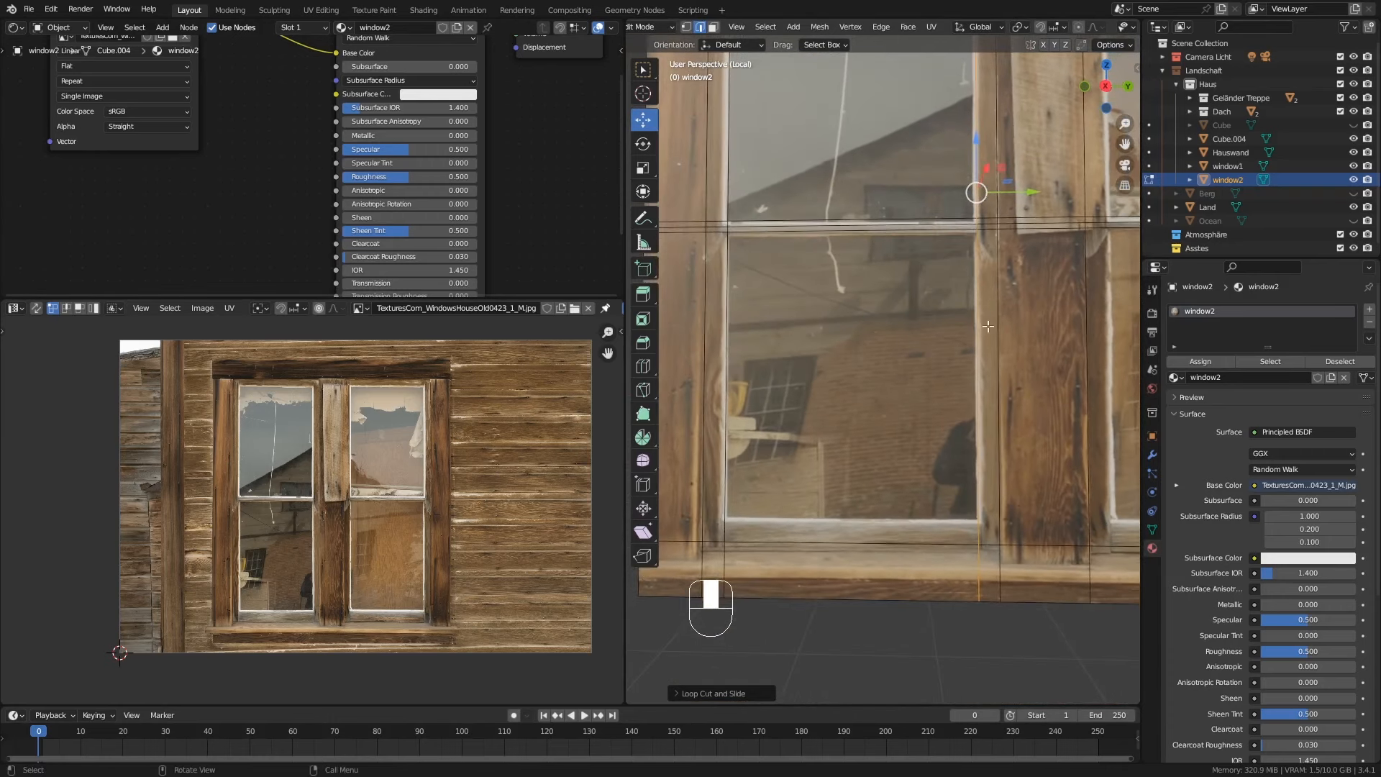
pyautogui.hotkey('ctrl', 'r')
pyautogui.click(999, 510)
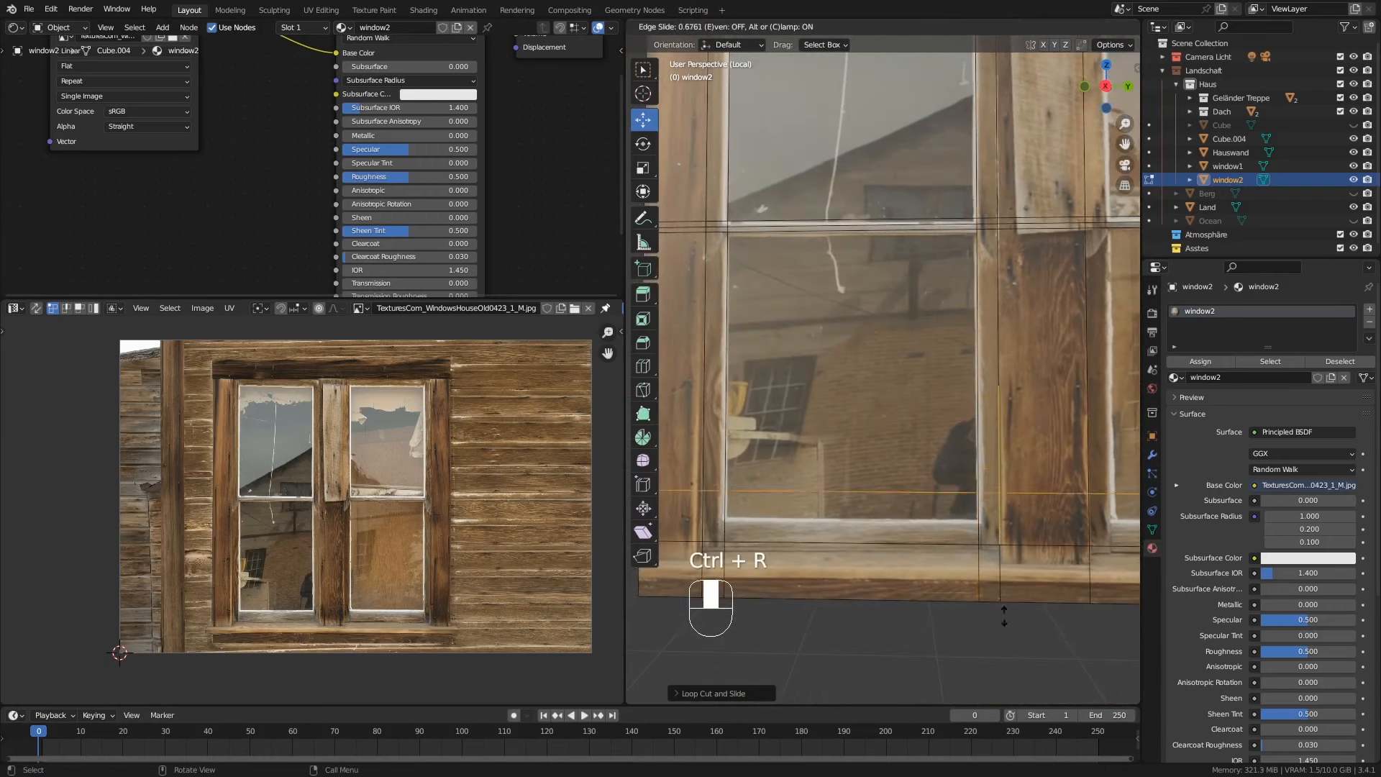
pyautogui.click(1012, 645)
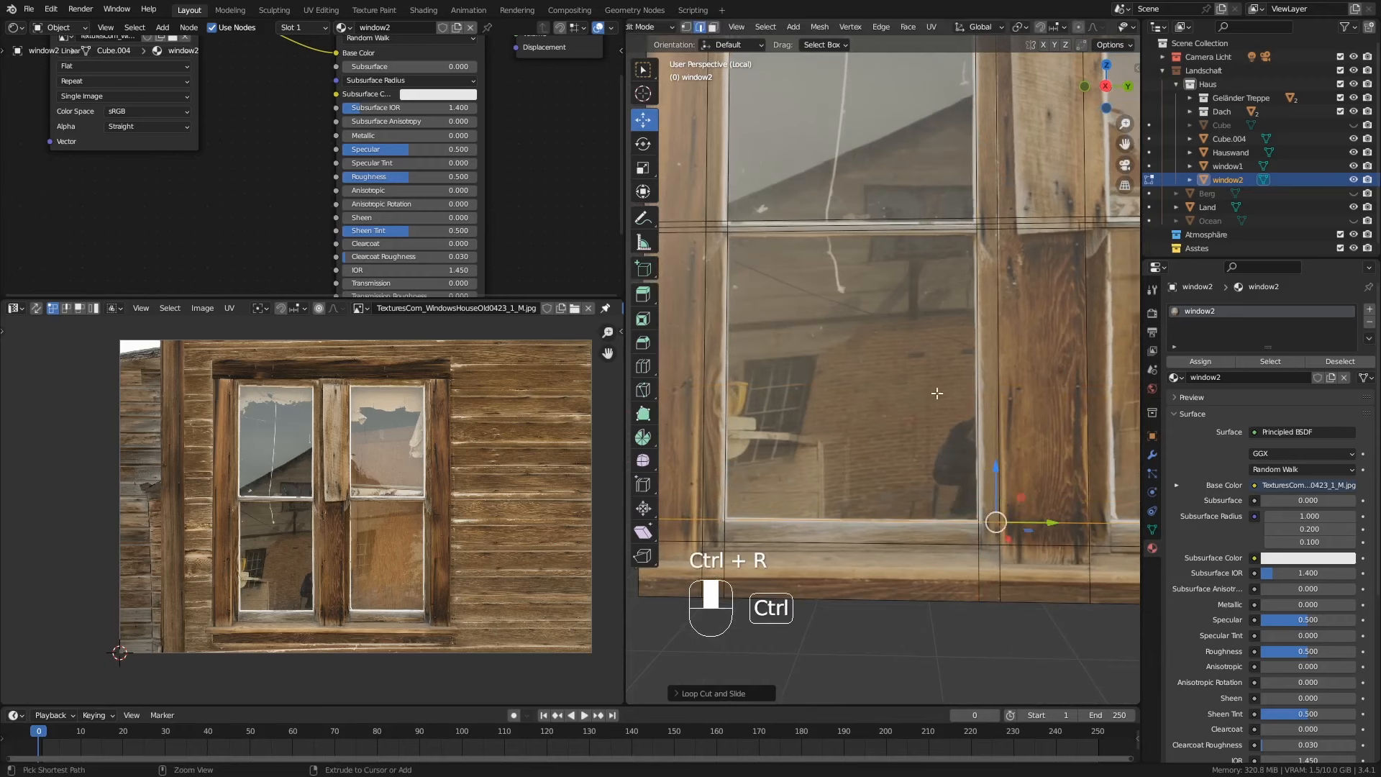
# Step: Add two vertical loop cuts, one along each side of the glass in the right-hand panes
pyautogui.keyDown('ctrl'); pyautogui.moveTo(937, 391); pyautogui.dragTo(957, 446, button='middle'); pyautogui.keyUp('ctrl')
pyautogui.keyDown('shift'); pyautogui.moveTo(1029, 396); pyautogui.dragTo(870, 506, button='middle'); pyautogui.keyUp('shift')
pyautogui.hotkey('ctrl', 'r')
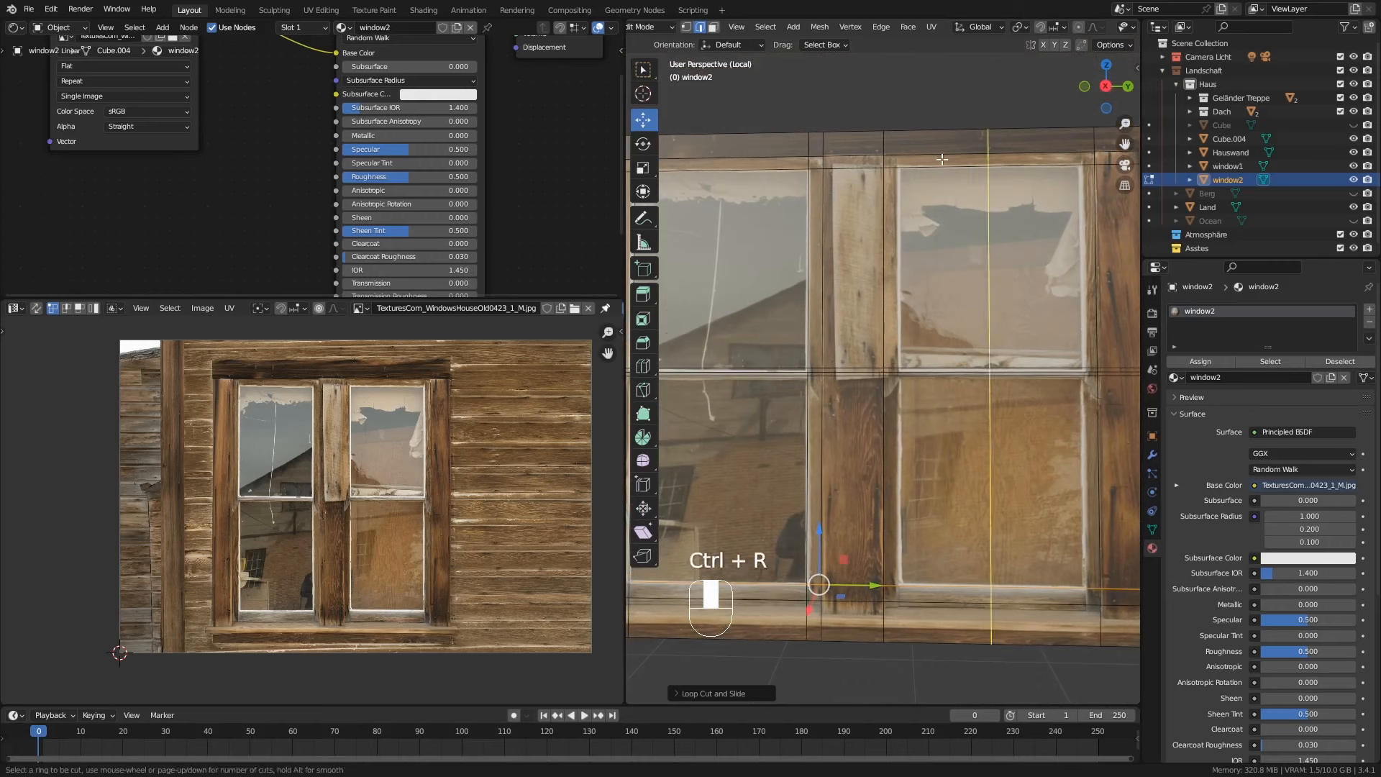
pyautogui.click(937, 157)
pyautogui.click(897, 370)
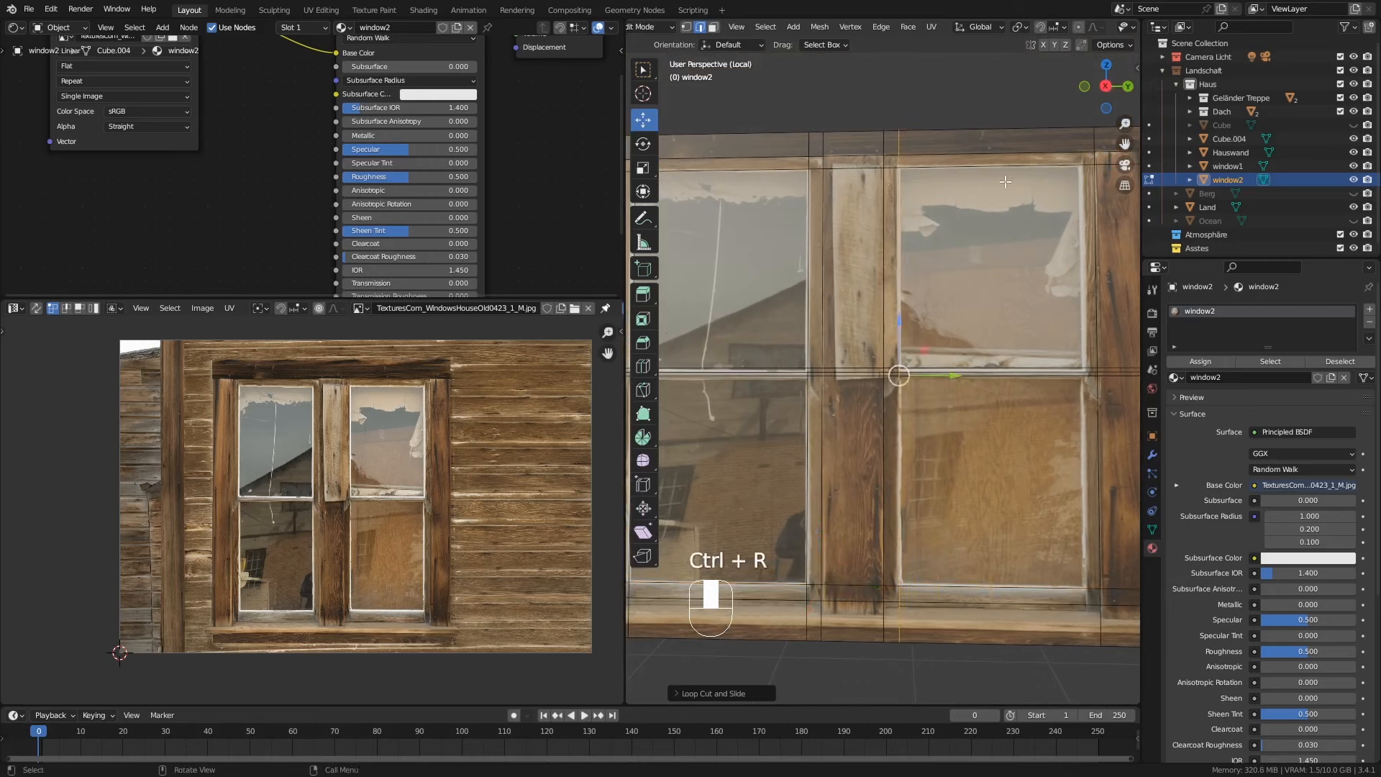
pyautogui.hotkey('ctrl', 'r')
pyautogui.click(1014, 169)
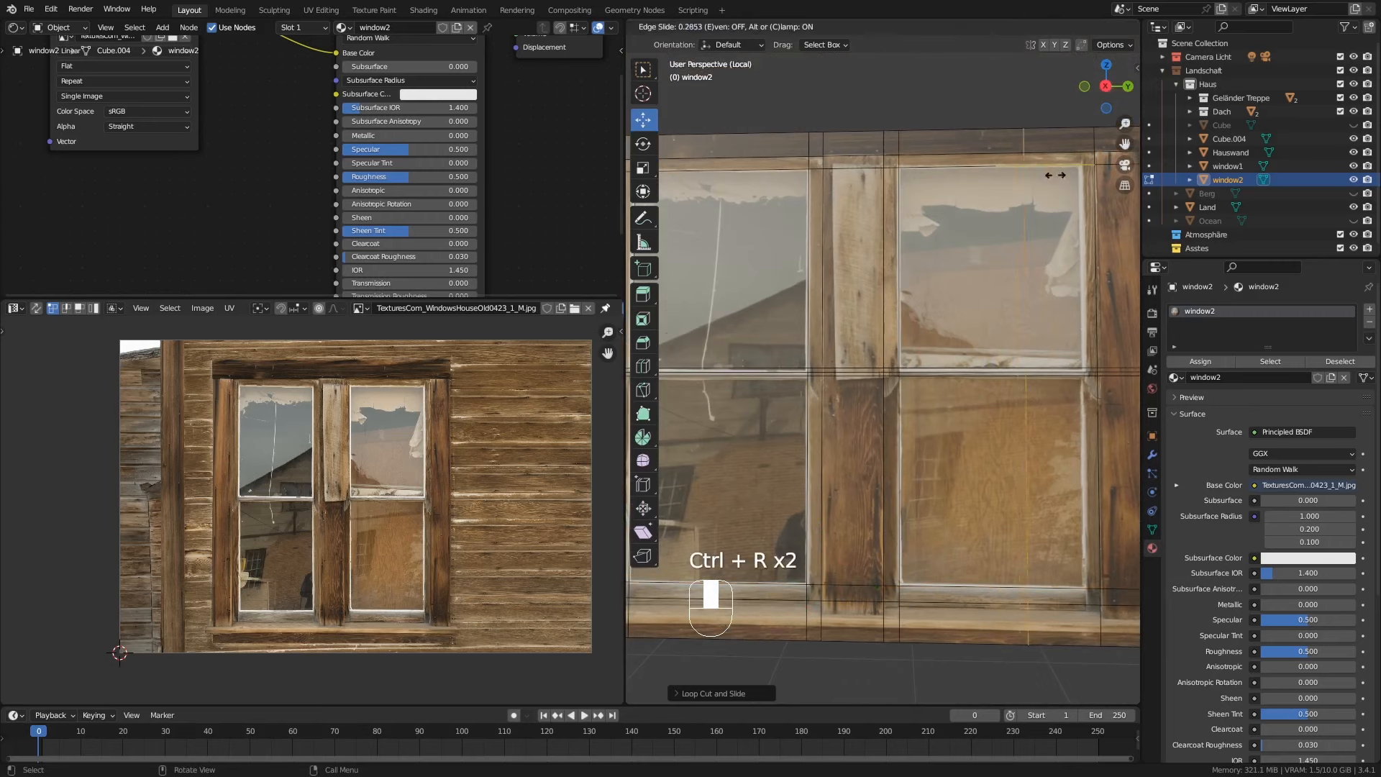
pyautogui.click(1113, 228)
pyautogui.moveTo(1113, 229); pyautogui.dragTo(1086, 255, button='middle')
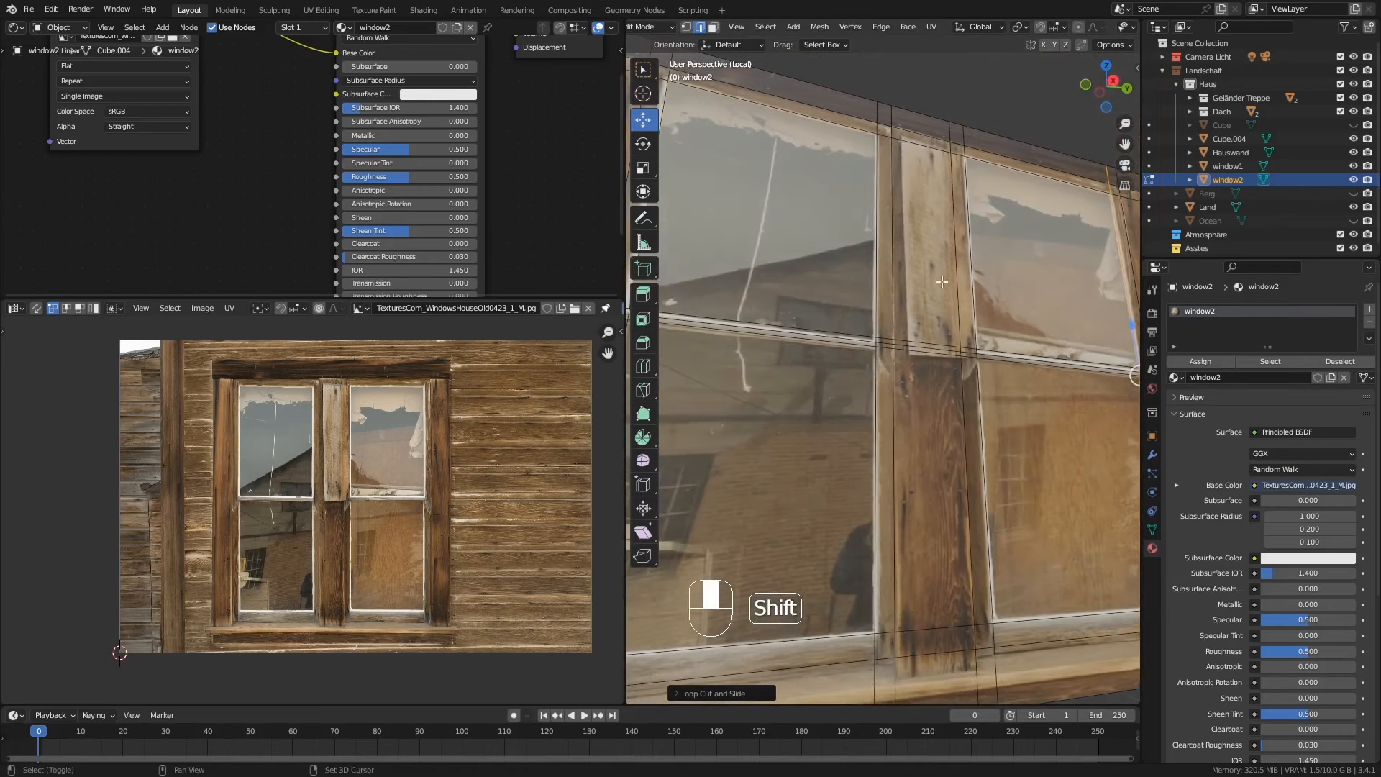
# Step: Select the four glass pane faces of window2 in face mode and push them slightly inward along the X axis
pyautogui.click(712, 26)
pyautogui.keyDown('ctrl'); pyautogui.moveTo(775, 198); pyautogui.dragTo(797, 227, button='middle'); pyautogui.keyUp('ctrl')
pyautogui.click(796, 228)
pyautogui.keyDown('shift'); pyautogui.click(806, 340); pyautogui.keyUp('shift')
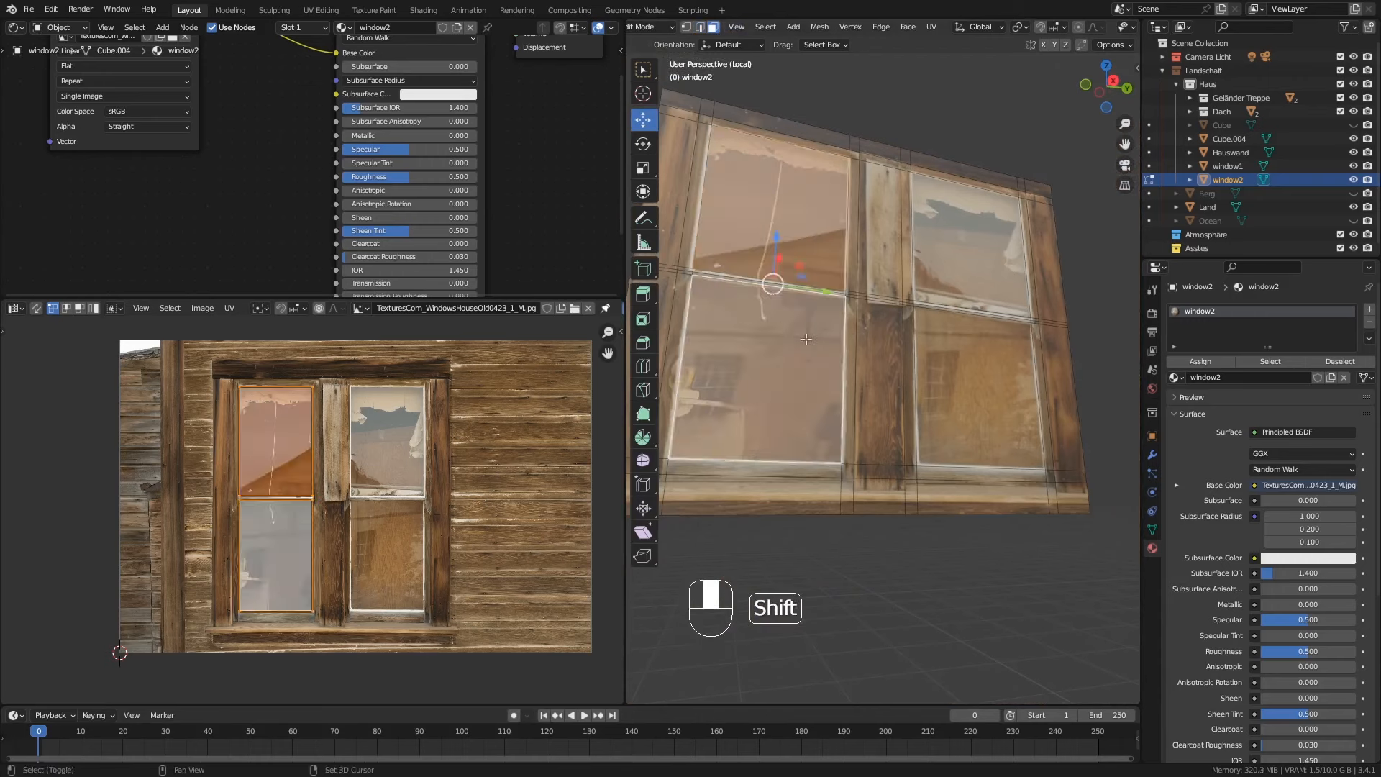
pyautogui.keyDown('shift'); pyautogui.click(953, 256); pyautogui.keyUp('shift')
pyautogui.keyDown('shift'); pyautogui.click(970, 381); pyautogui.keyUp('shift')
pyautogui.moveTo(971, 381); pyautogui.dragTo(898, 316, button='middle')
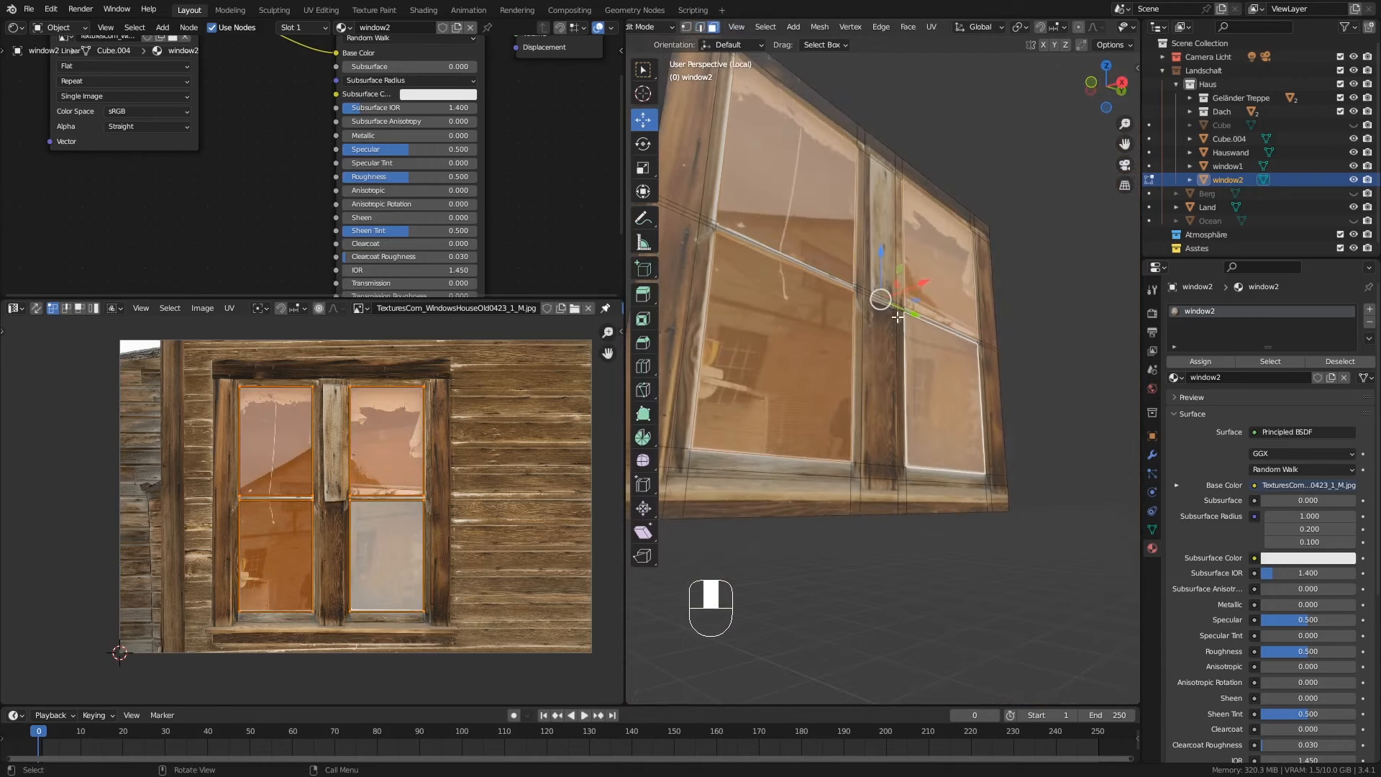
pyautogui.moveTo(919, 282); pyautogui.dragTo(913, 287)
pyautogui.moveTo(913, 286); pyautogui.dragTo(822, 407, button='middle')
pyautogui.press('Tab')
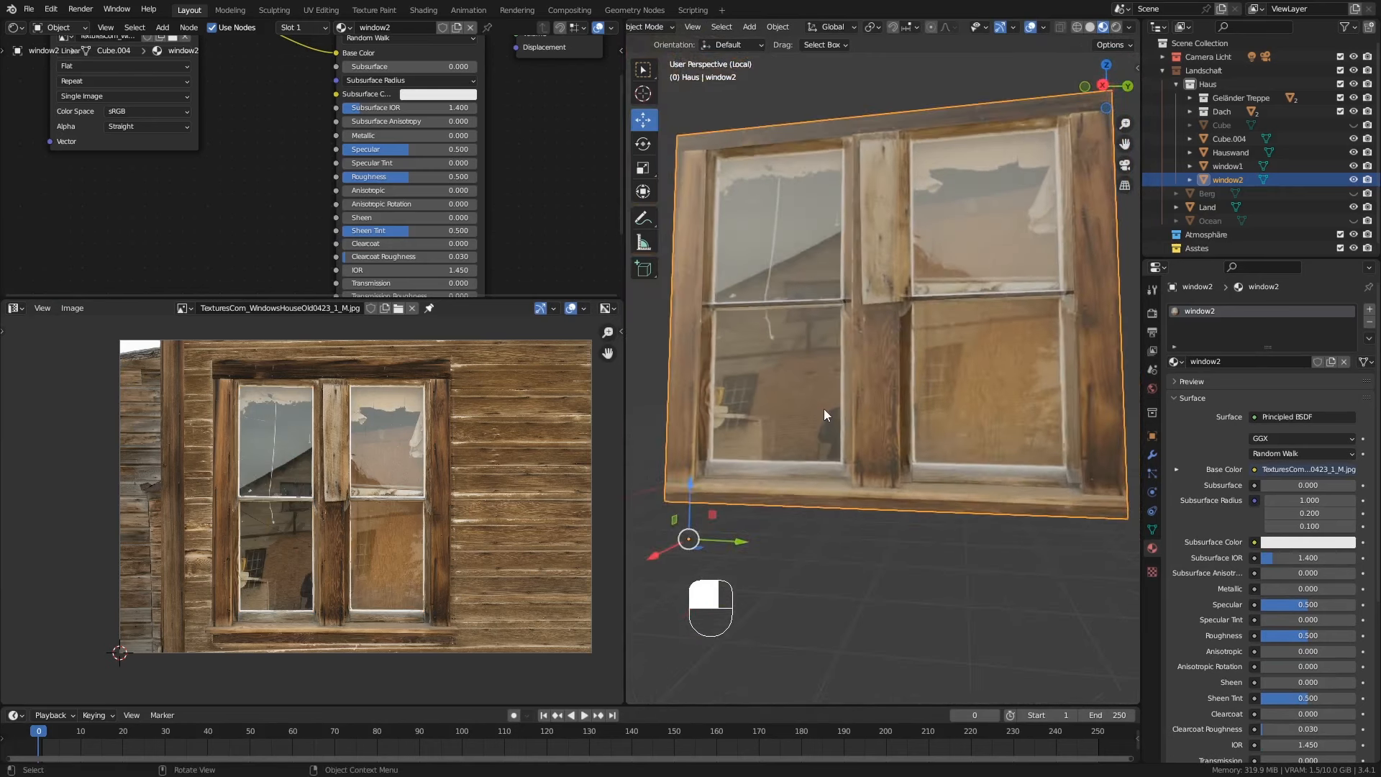
pyautogui.moveTo(827, 353); pyautogui.dragTo(894, 324, button='middle')
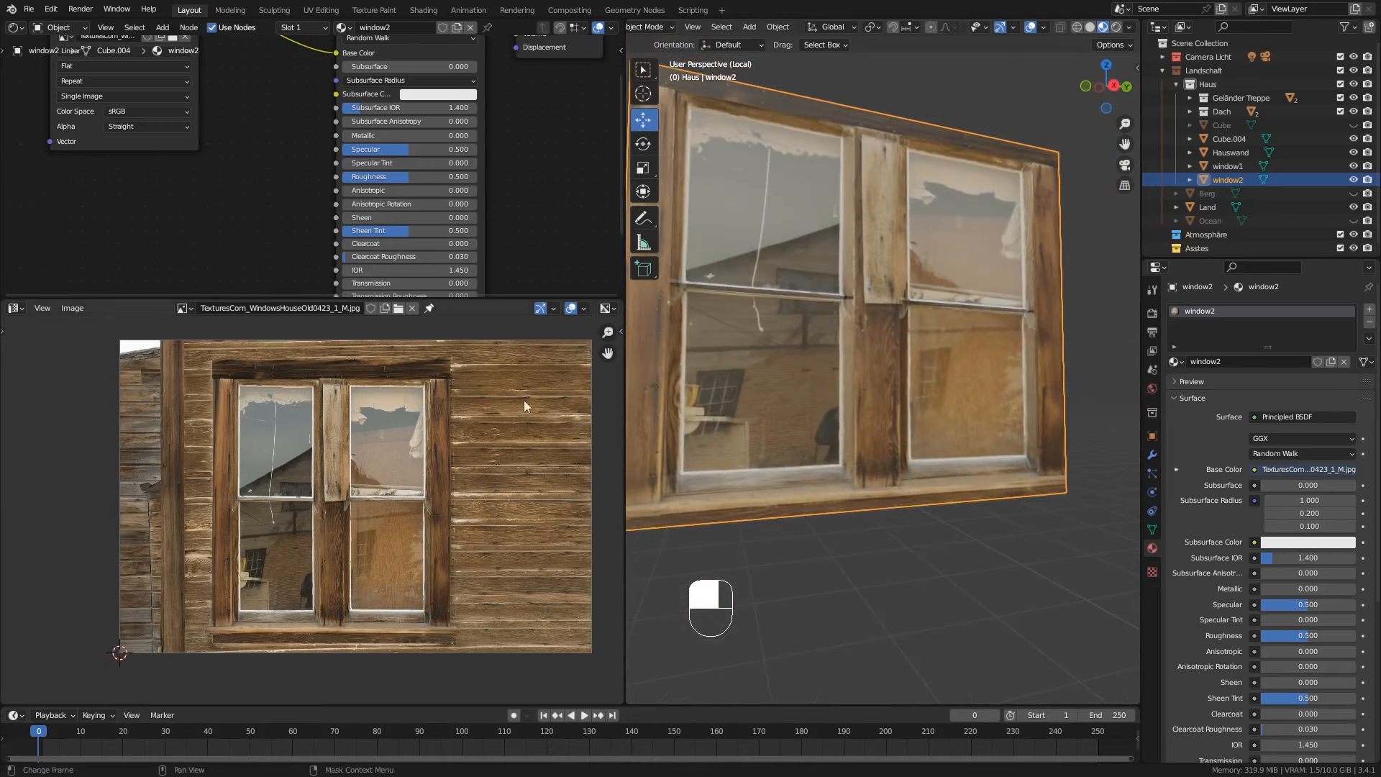
# Step: Expand the shader node area over the image viewer and move the image texture node farther away from the Principled BSDF
pyautogui.moveTo(3, 298); pyautogui.dragTo(11, 338)
pyautogui.moveTo(161, 342); pyautogui.dragTo(312, 342, button='middle')
pyautogui.click(228, 208)
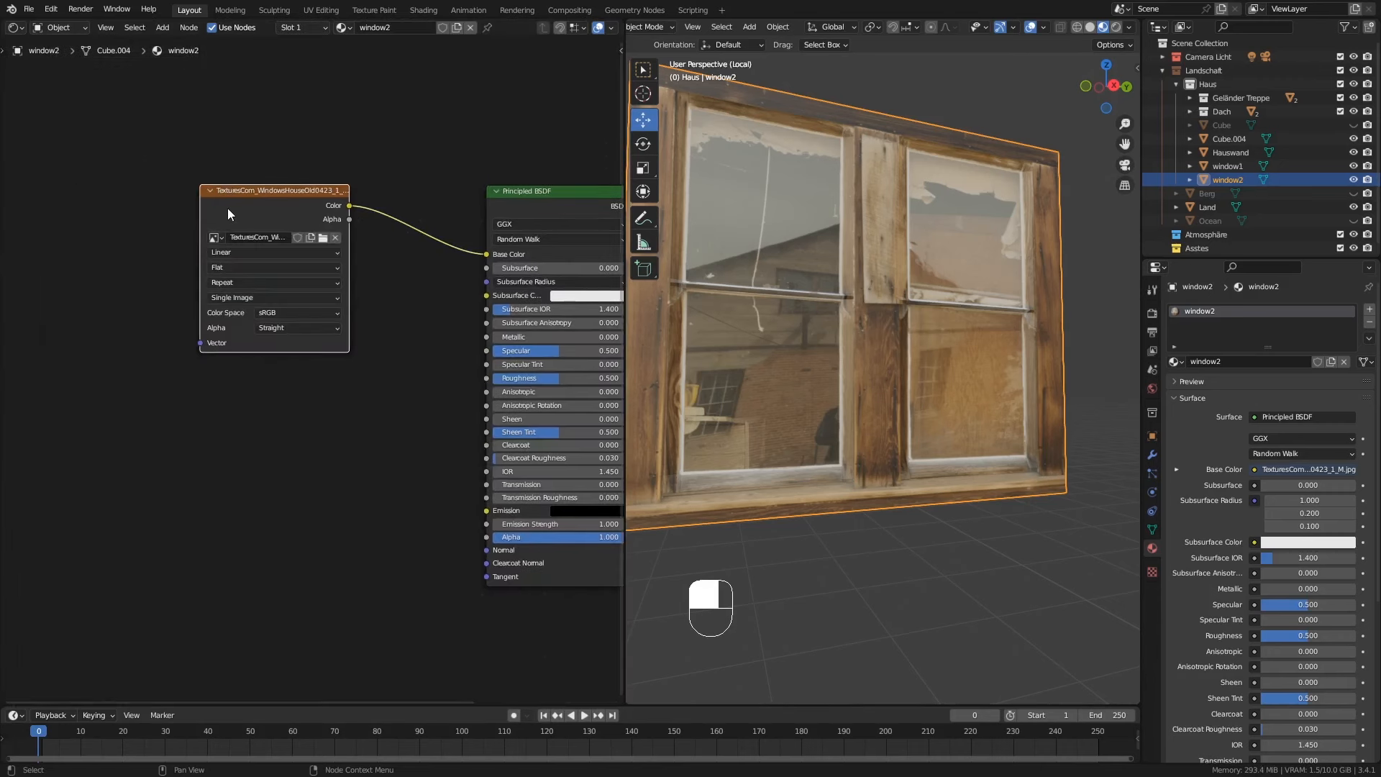
pyautogui.moveTo(264, 206); pyautogui.dragTo(59, 209)
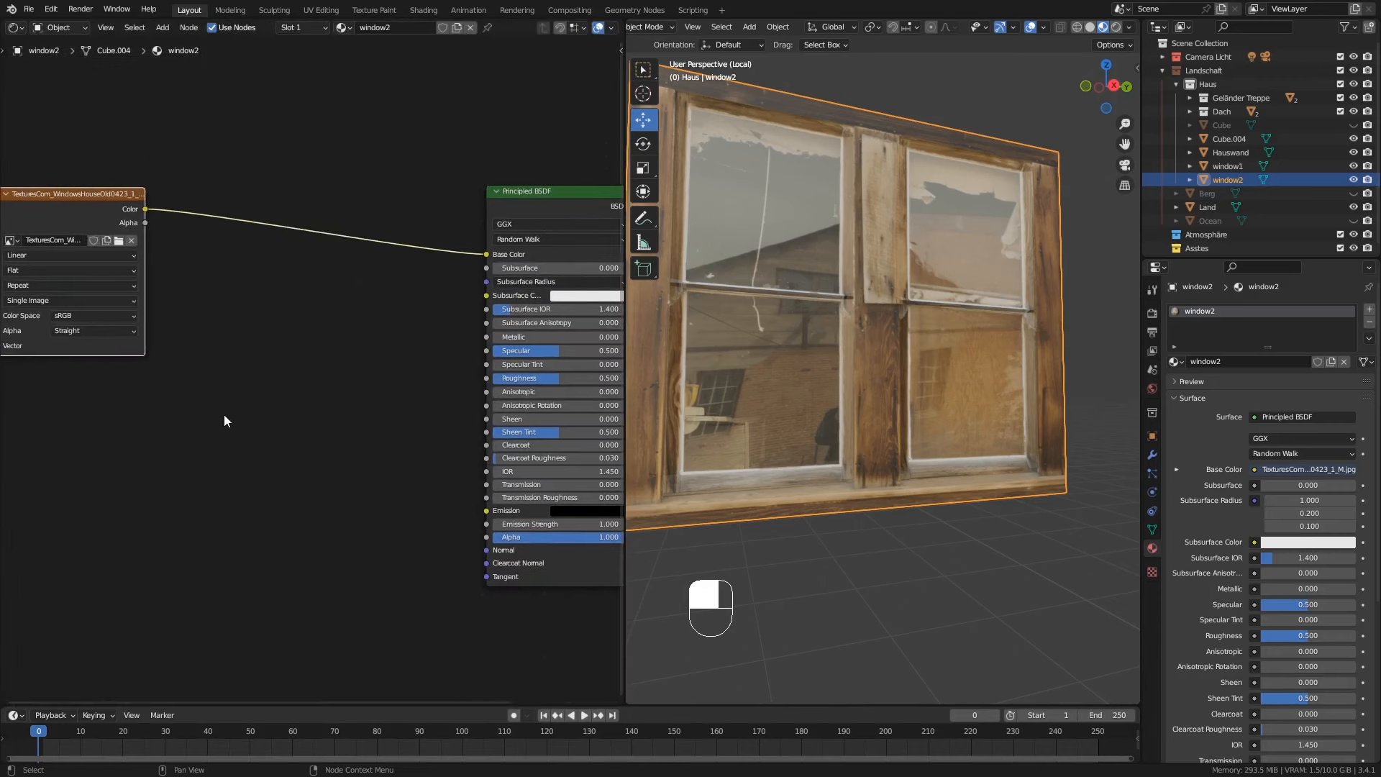
# Step: Add a Bump node between the two nodes and connect the image texture's Color output to its Height input
pyautogui.hotkey('shift', 'a')
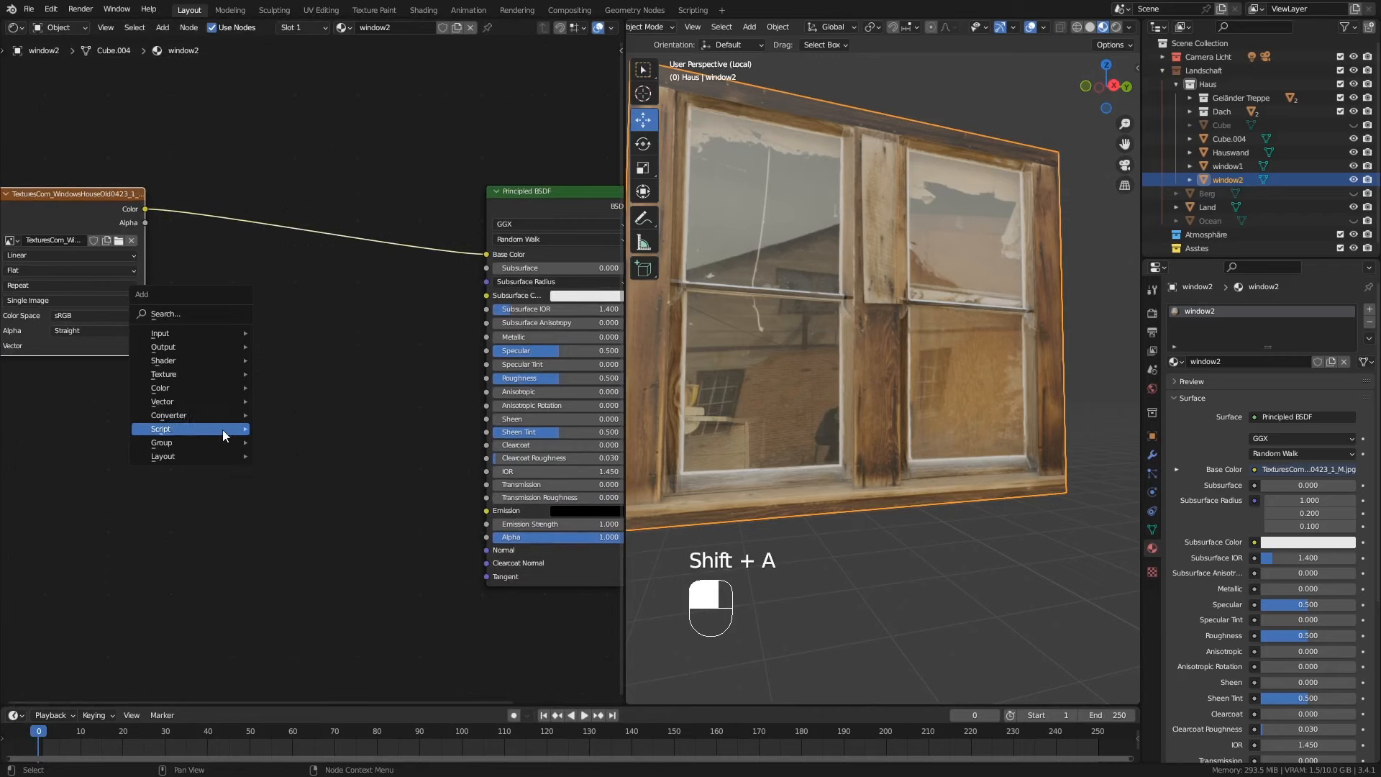
pyautogui.moveTo(224, 401)
pyautogui.click(290, 404)
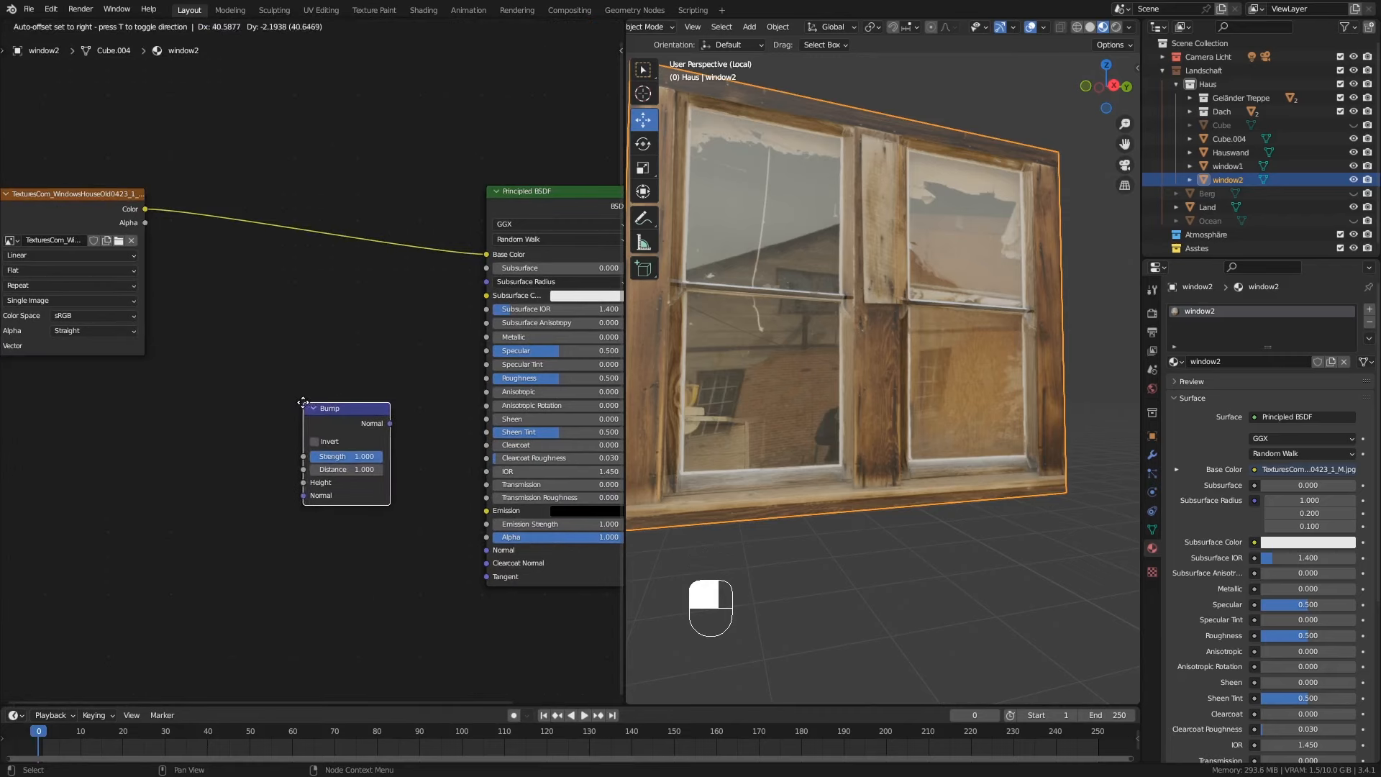
pyautogui.click(287, 403)
pyautogui.moveTo(146, 209); pyautogui.dragTo(286, 482)
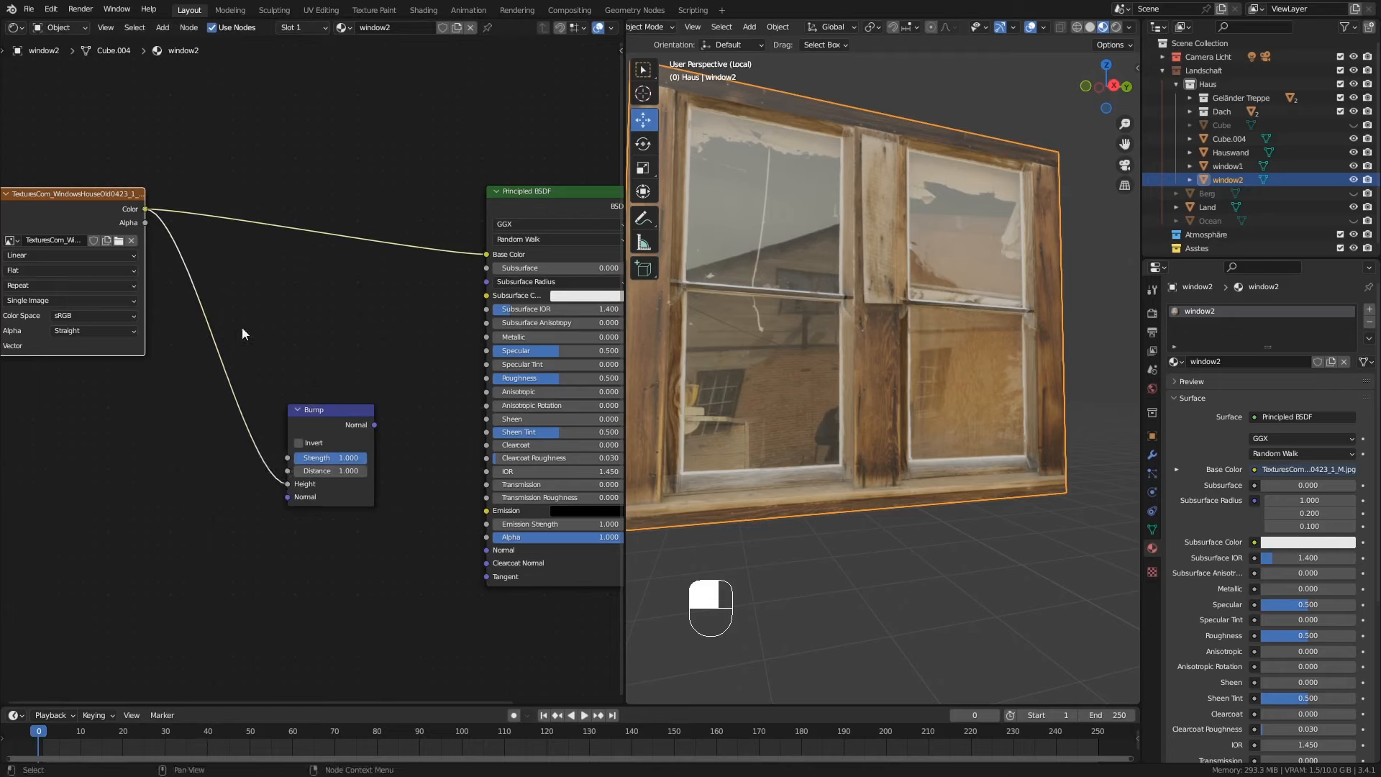
# Step: Insert an RGB to BW node between the texture and Bump nodes, and connect Bump's Normal output to the Principled BSDF's Normal input
pyautogui.hotkey('shift', 'a')
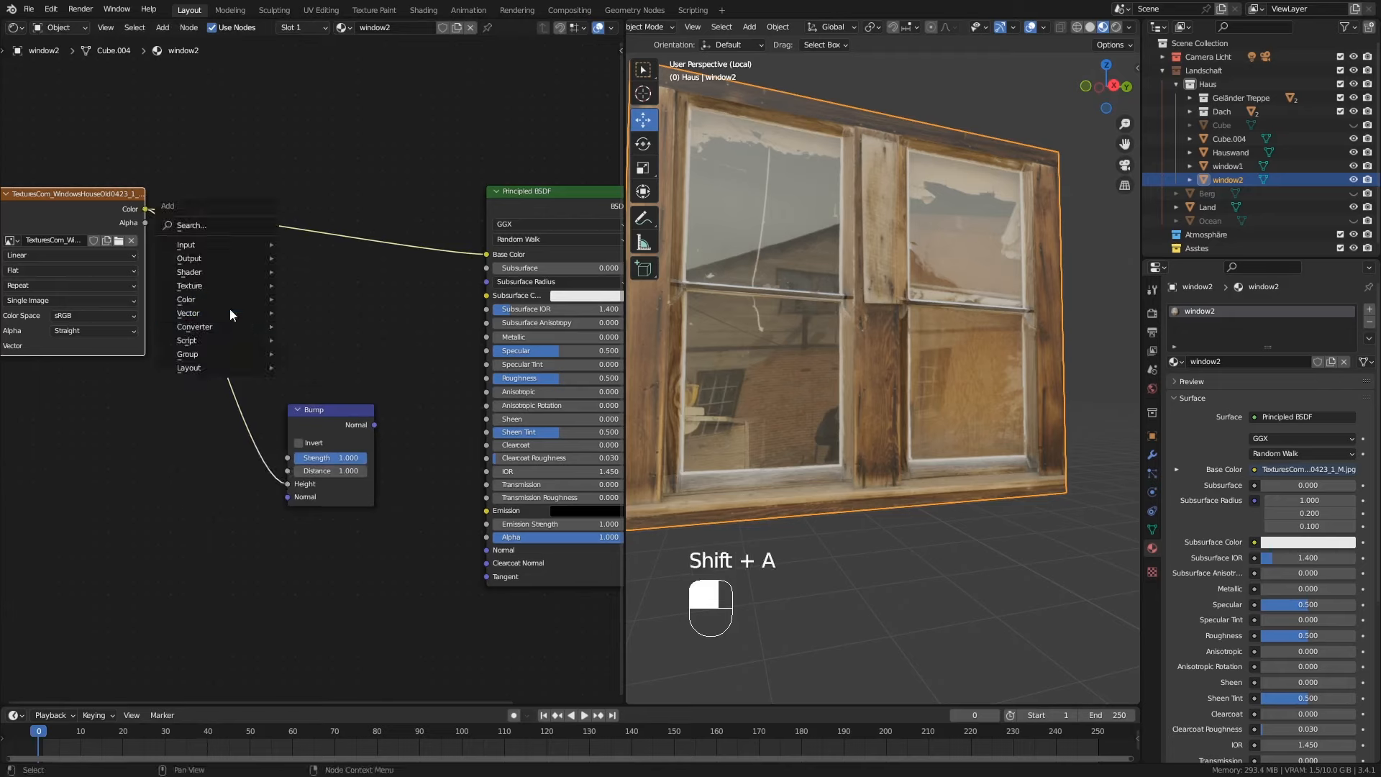
pyautogui.moveTo(220, 321)
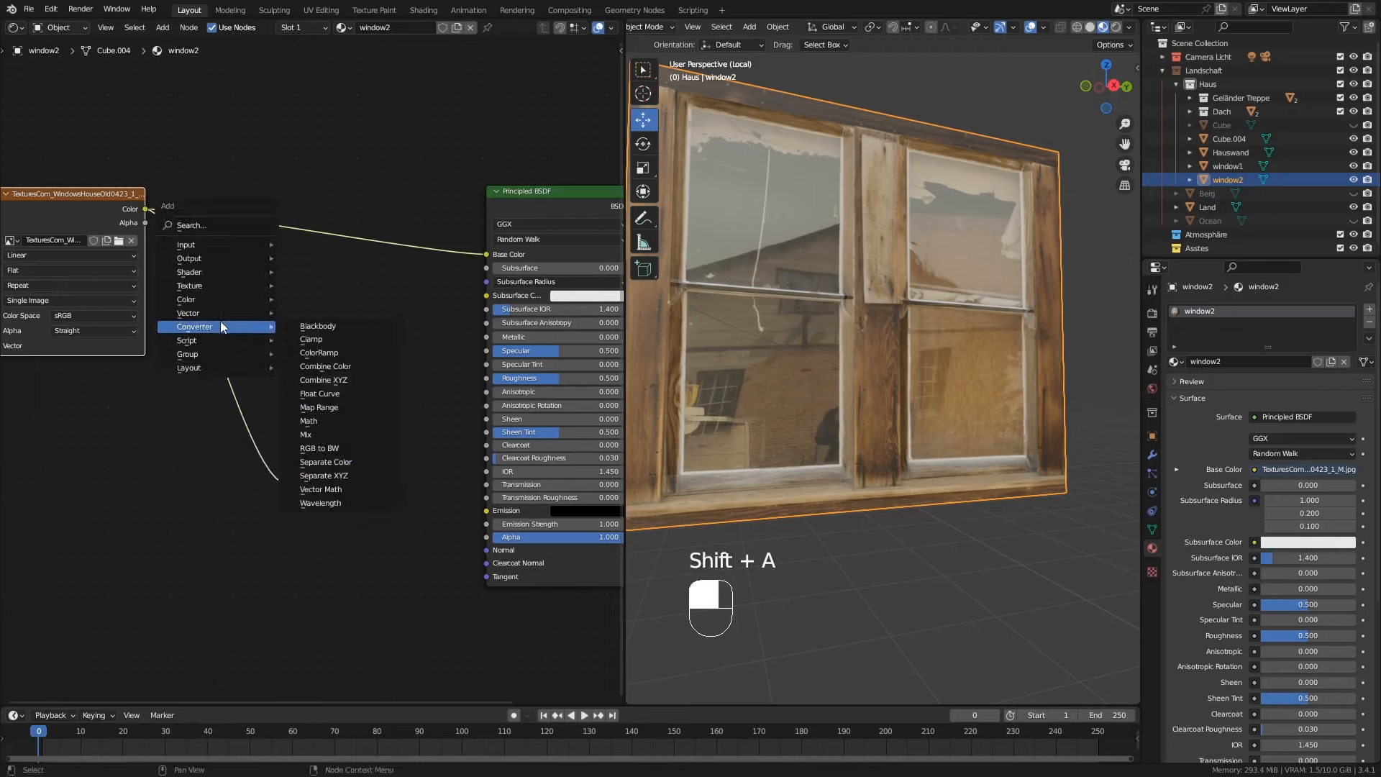
pyautogui.click(335, 456)
pyautogui.click(248, 401)
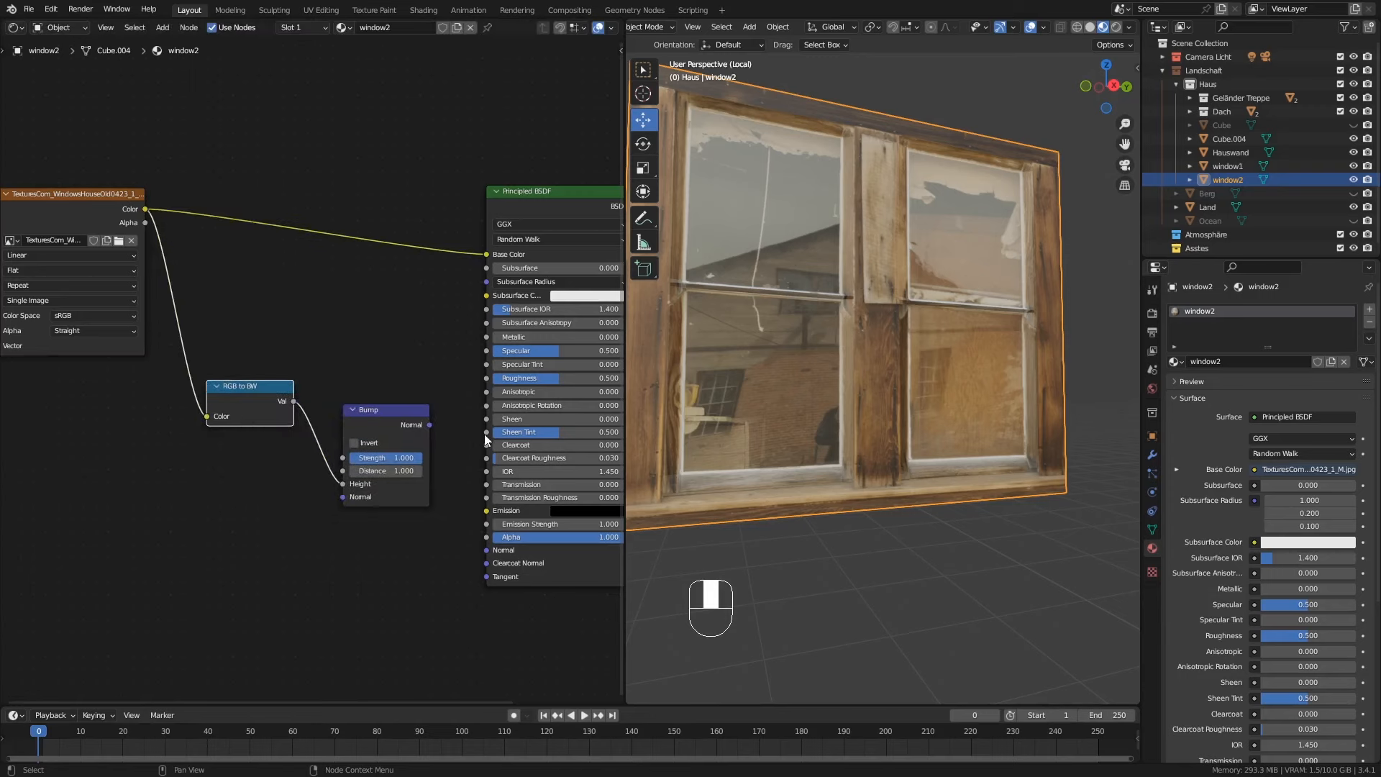
pyautogui.moveTo(429, 424); pyautogui.dragTo(498, 552)
pyautogui.moveTo(860, 319); pyautogui.dragTo(788, 359, button='middle')
# Step: Try a Bump strength of 0.1, check the window surface, and raise the strength to 0.2
pyautogui.click(396, 461)
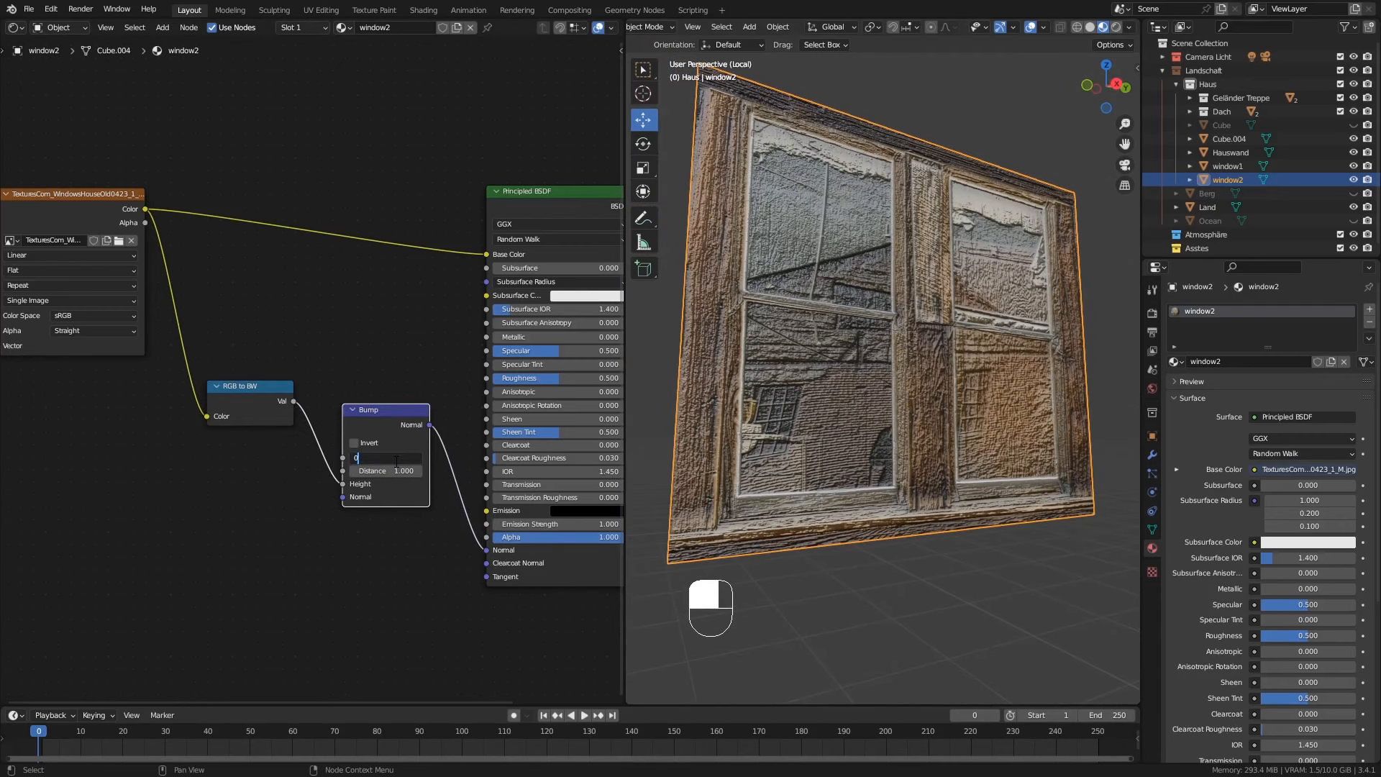
pyautogui.press('Return')
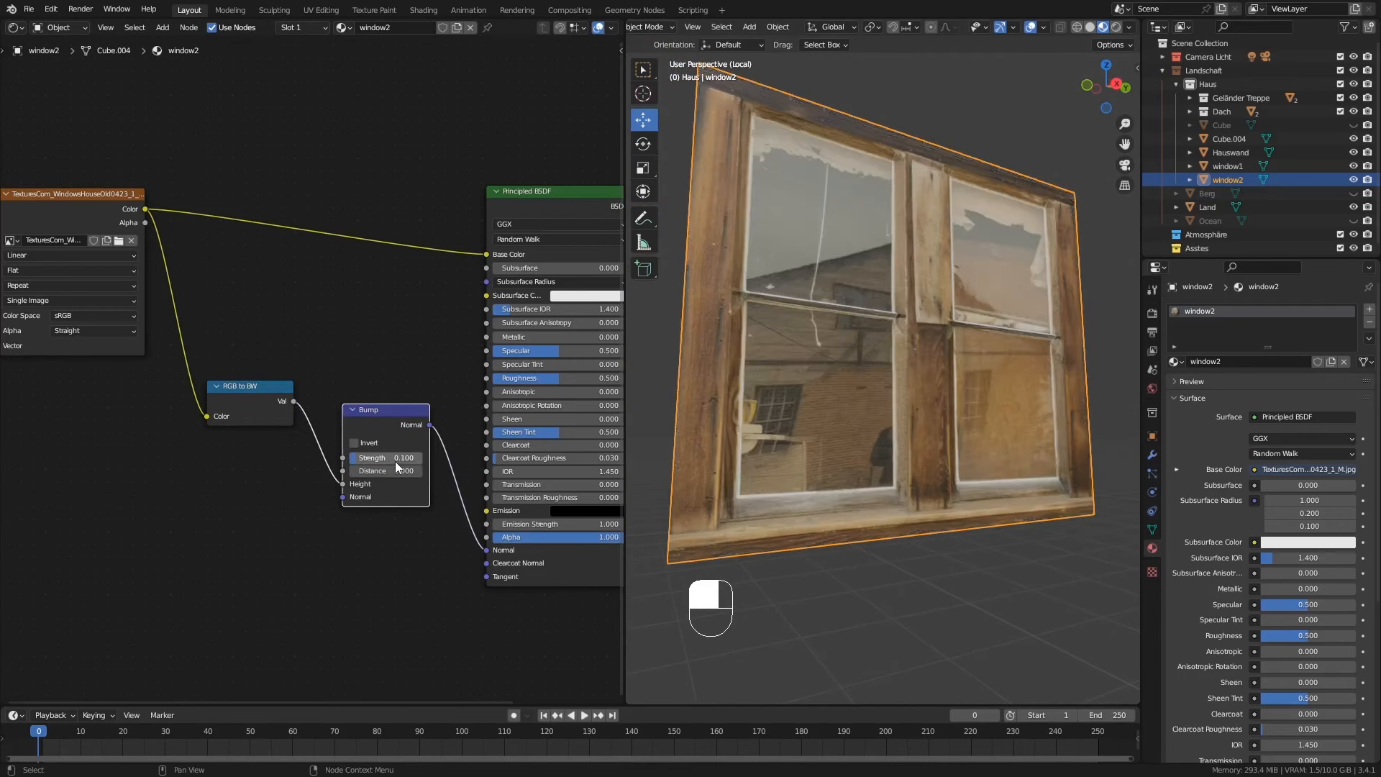
pyautogui.moveTo(684, 320); pyautogui.dragTo(740, 290, button='middle')
pyautogui.click(404, 458)
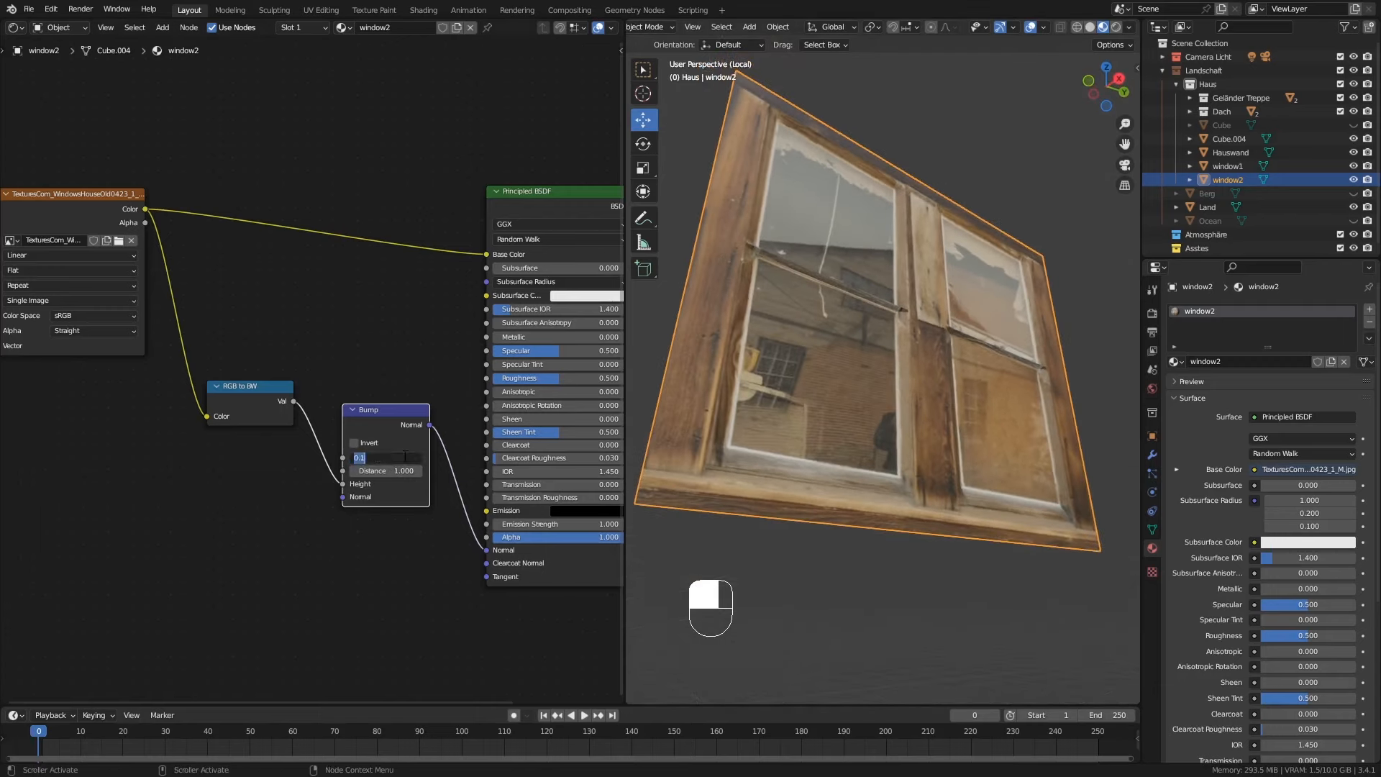
pyautogui.press('Return')
pyautogui.moveTo(668, 271); pyautogui.dragTo(732, 308, button='middle')
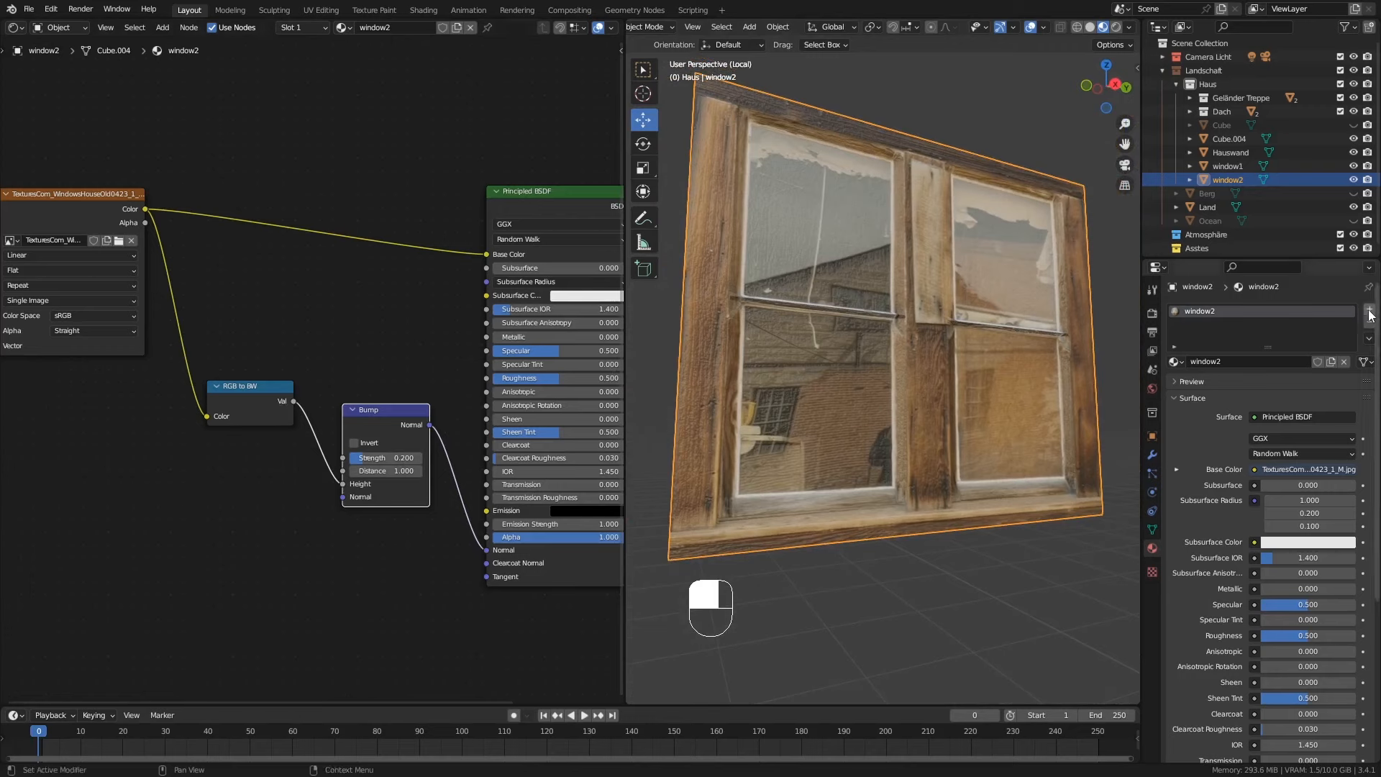
# Step: Add a second material slot to window2 and load the existing window2 material into it
pyautogui.press('Tab')
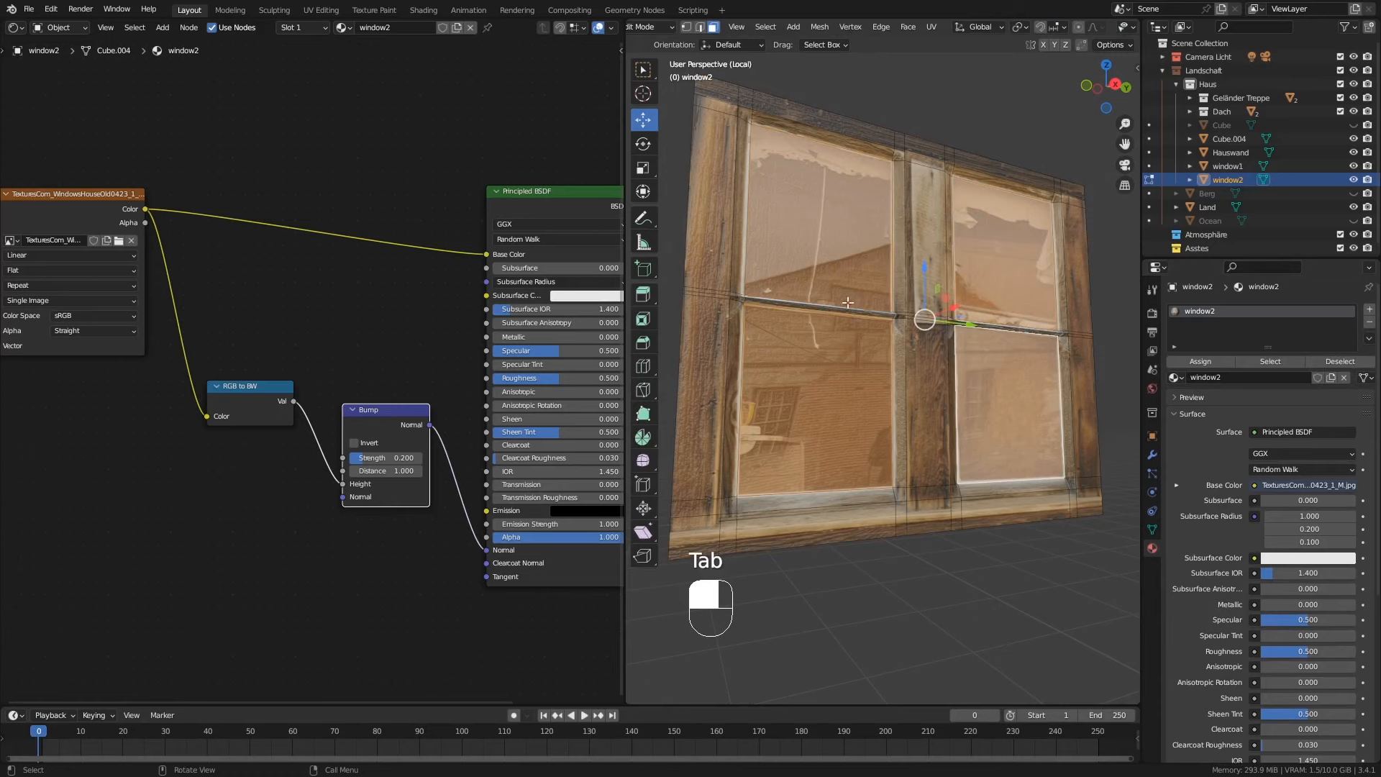
pyautogui.press('Tab')
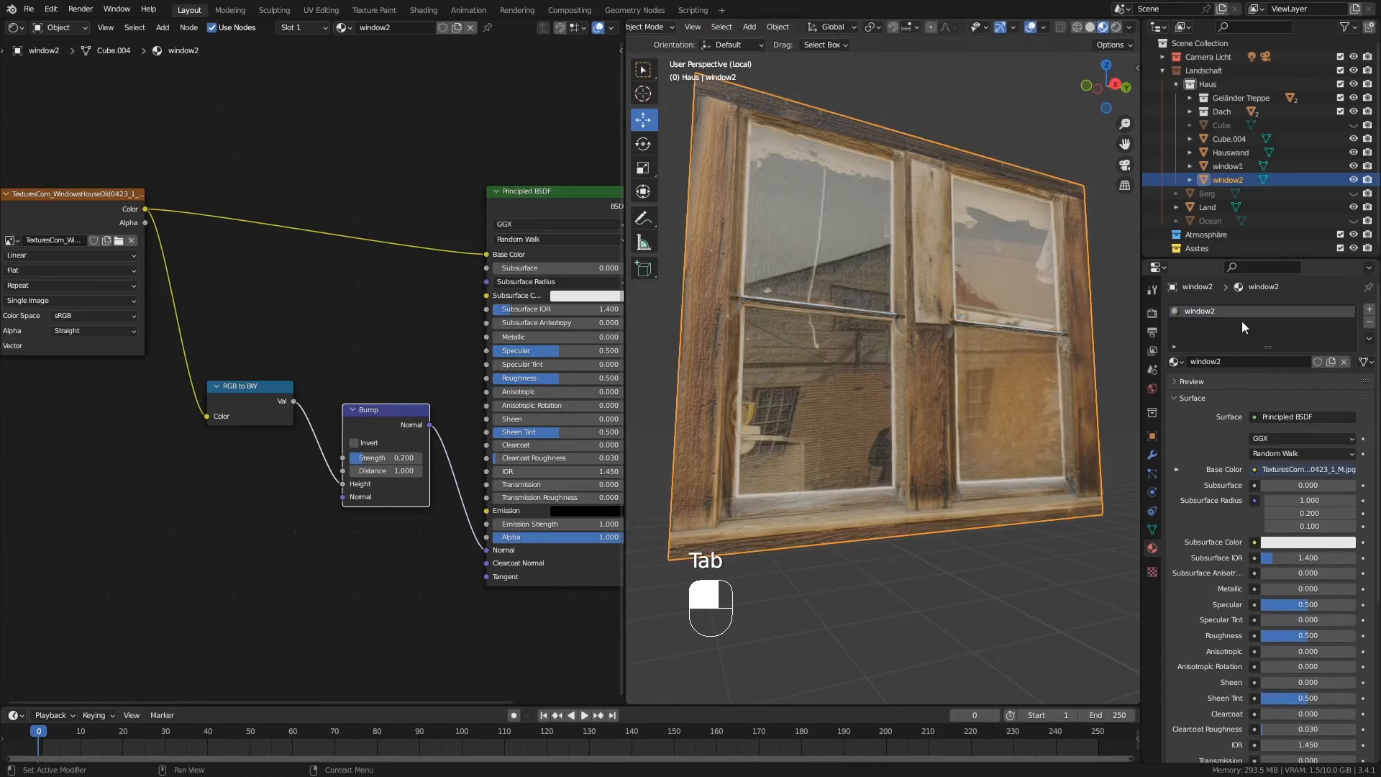
pyautogui.click(1370, 309)
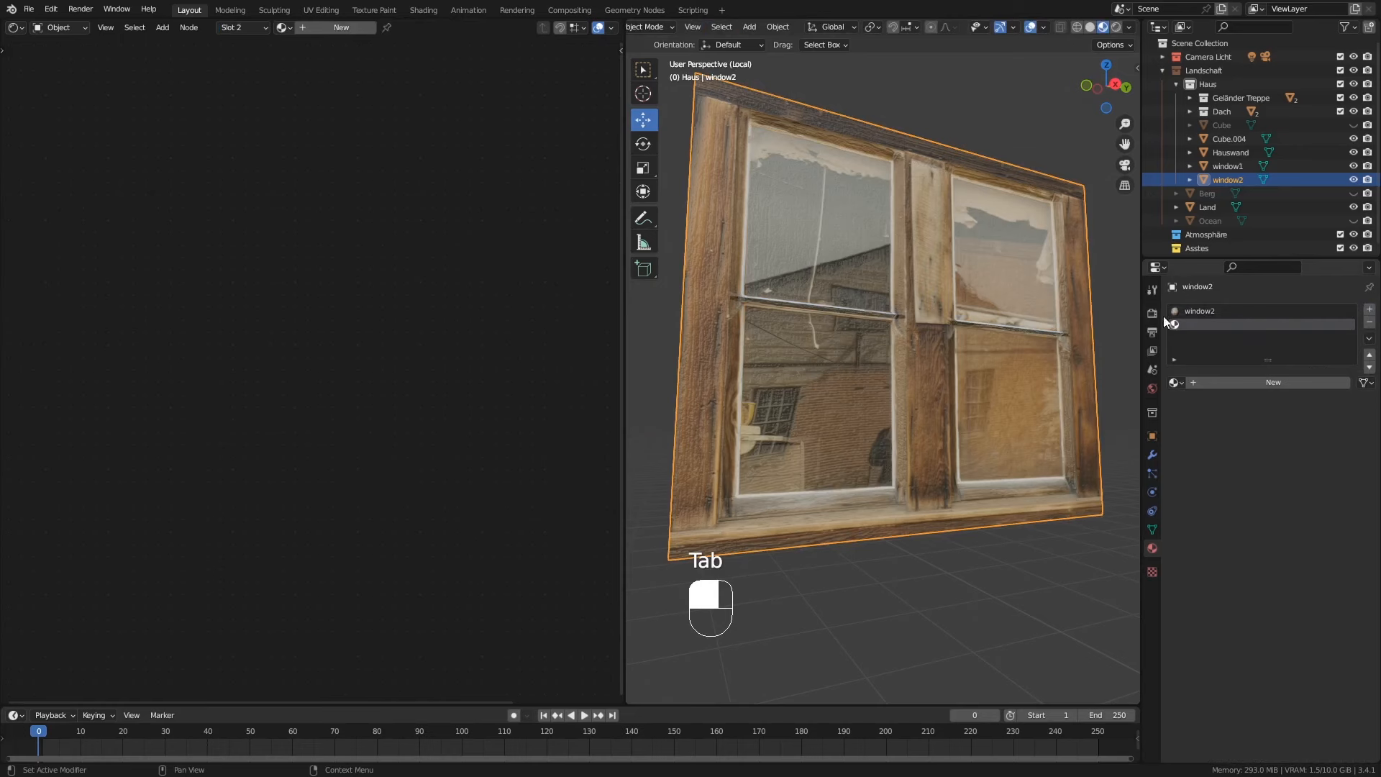
pyautogui.click(1175, 383)
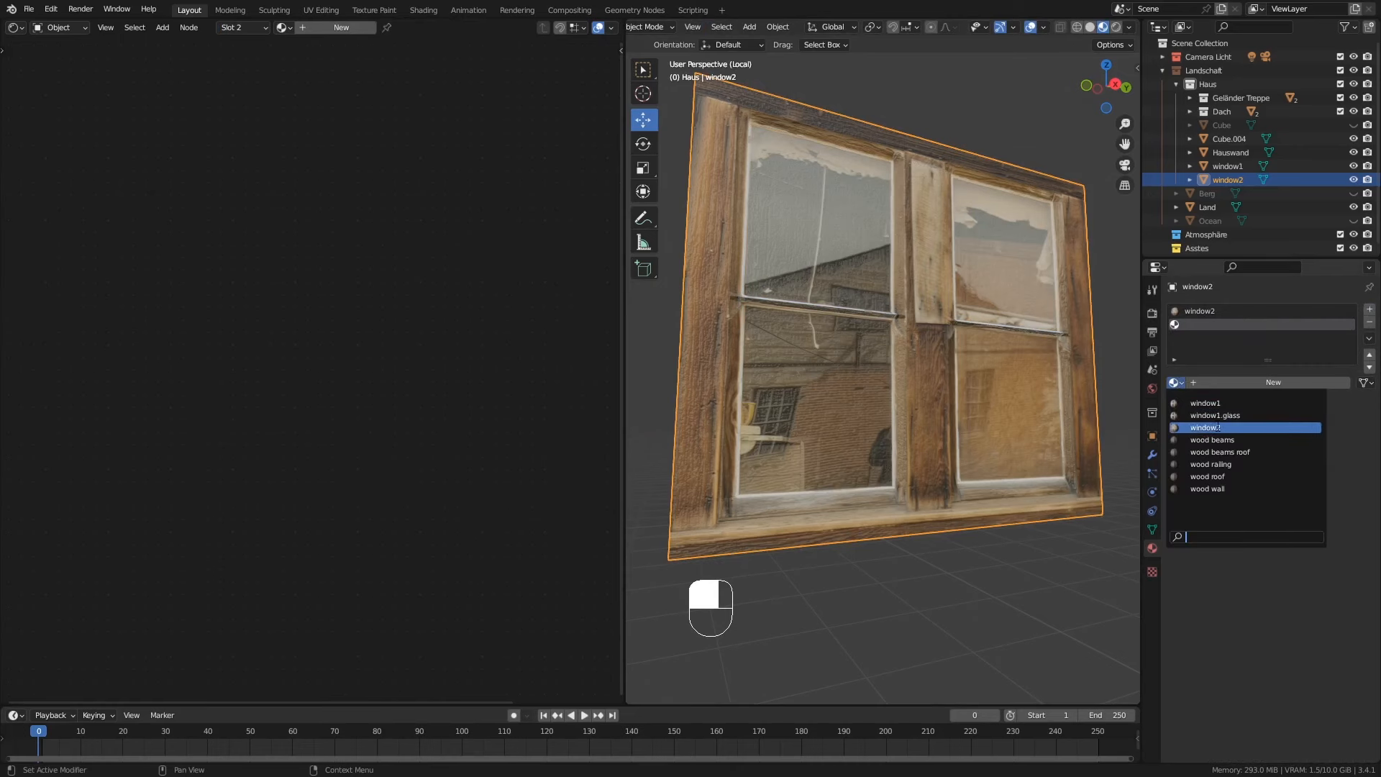
pyautogui.click(1216, 428)
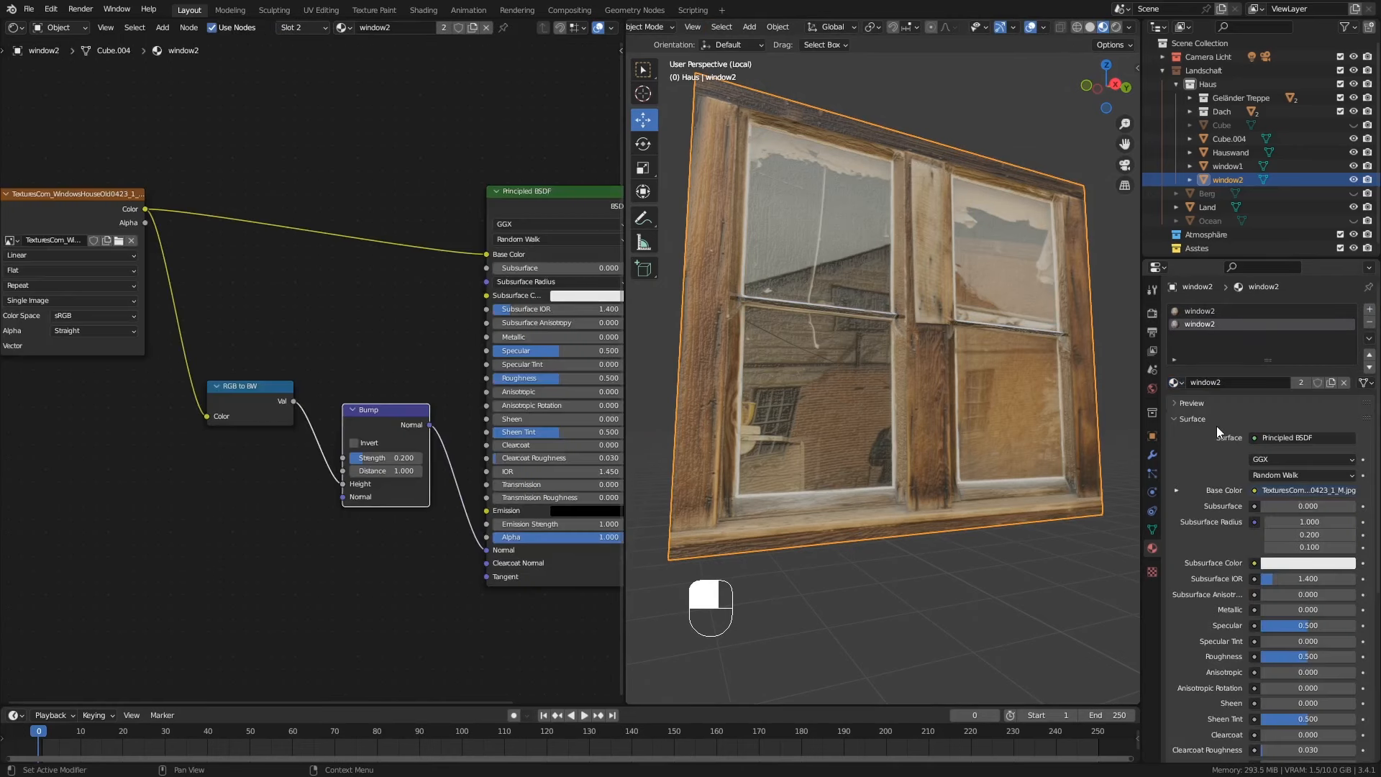
# Step: Make the second slot's material an independent copy and rename it window2.glass
pyautogui.click(1303, 381)
pyautogui.click(1229, 383)
pyautogui.click(1228, 383)
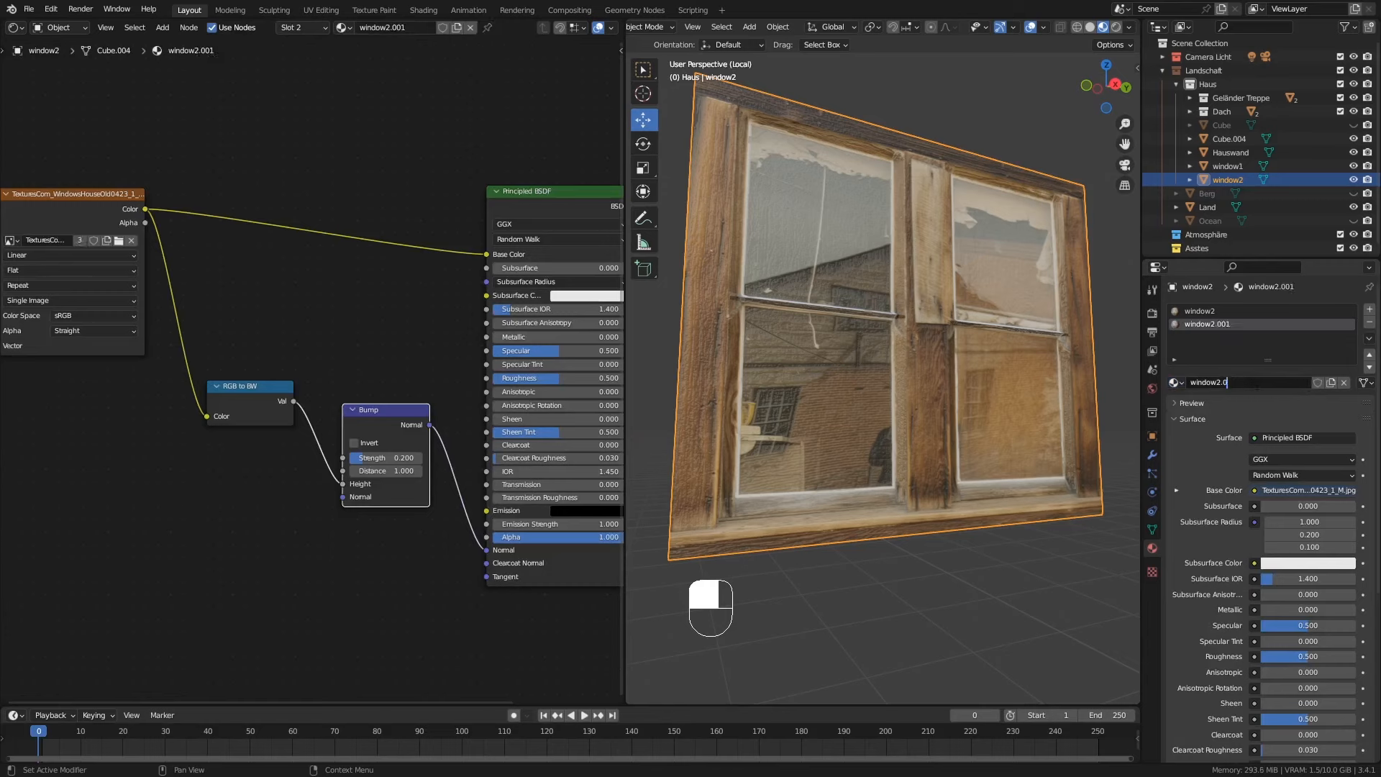
pyautogui.press('BackSpace')
pyautogui.press('BackSpace')
pyautogui.write('glass')
pyautogui.press('Return')
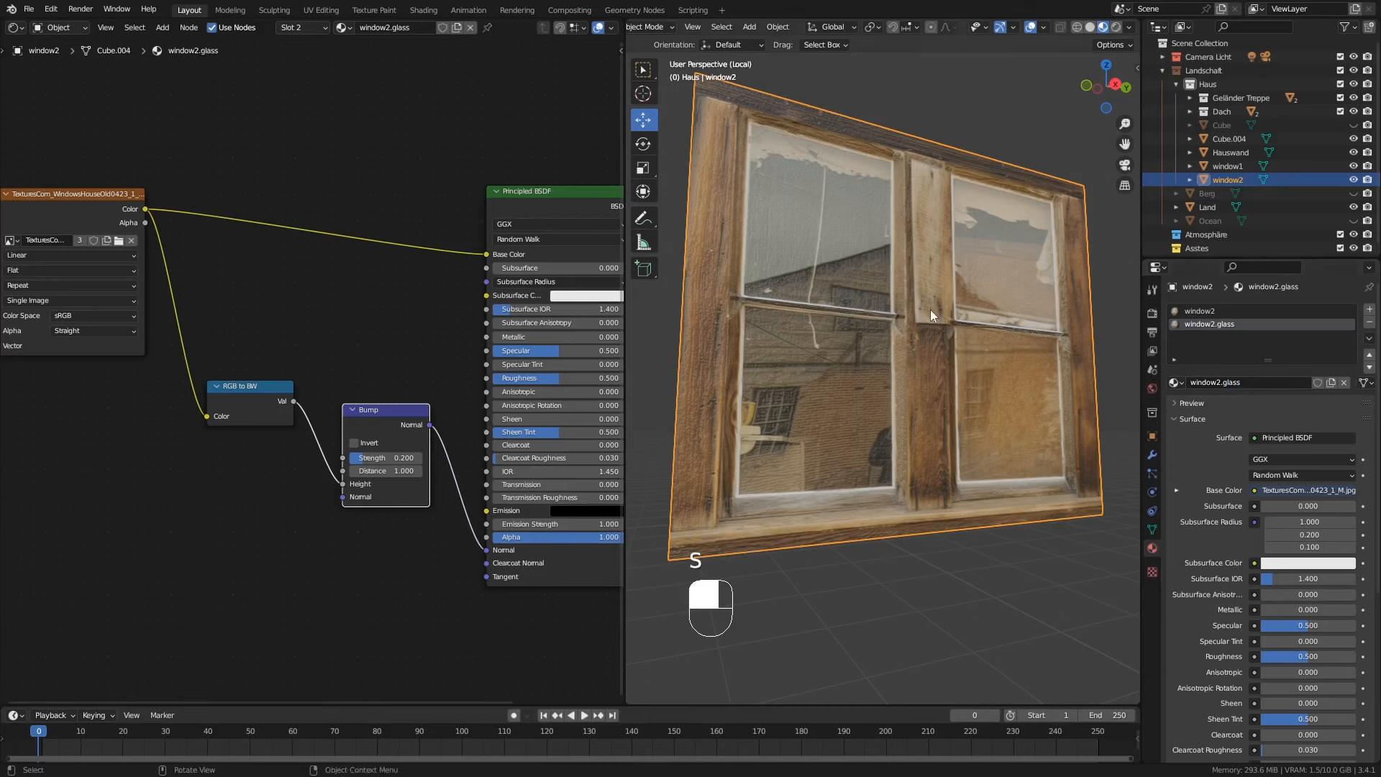
# Step: Assign window2.glass to the four selected panes and delete the RGB to BW and Bump nodes from that material
pyautogui.press('Tab')
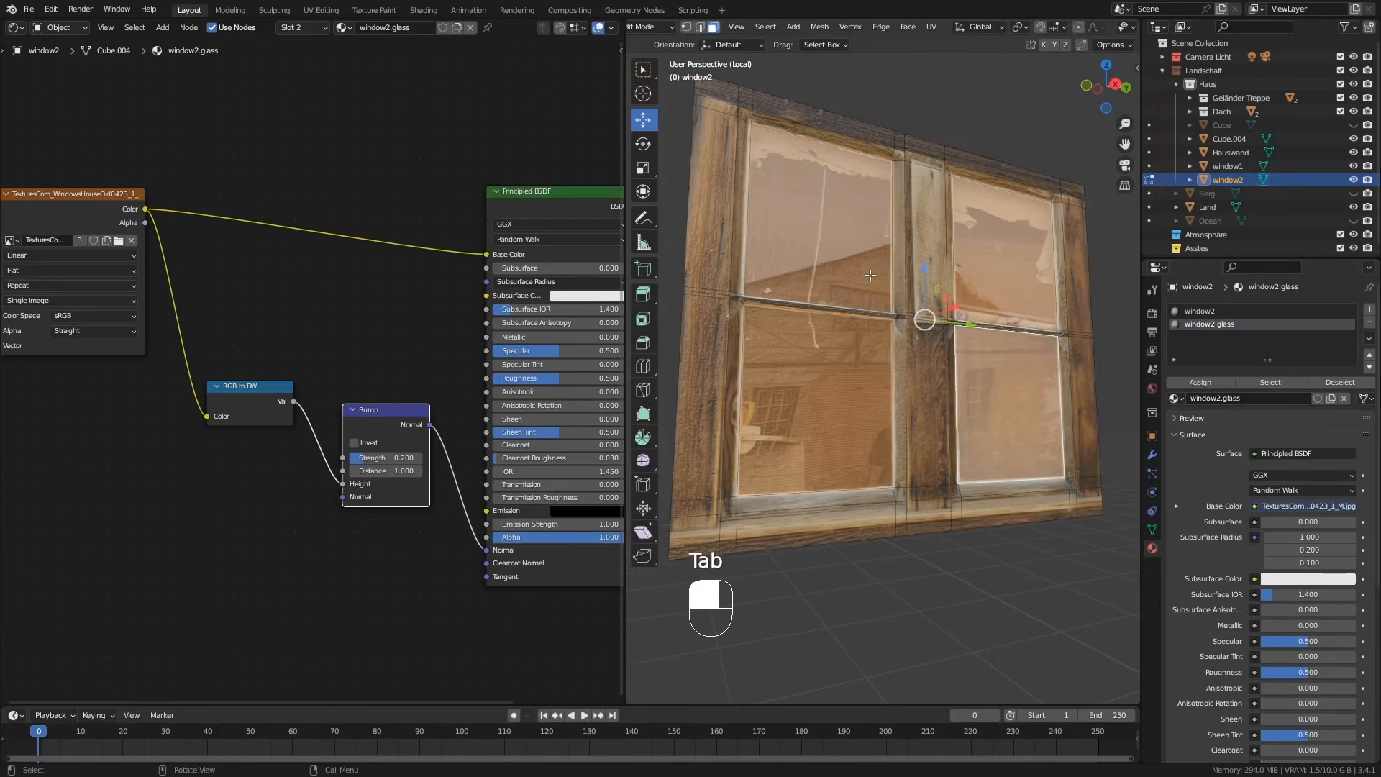
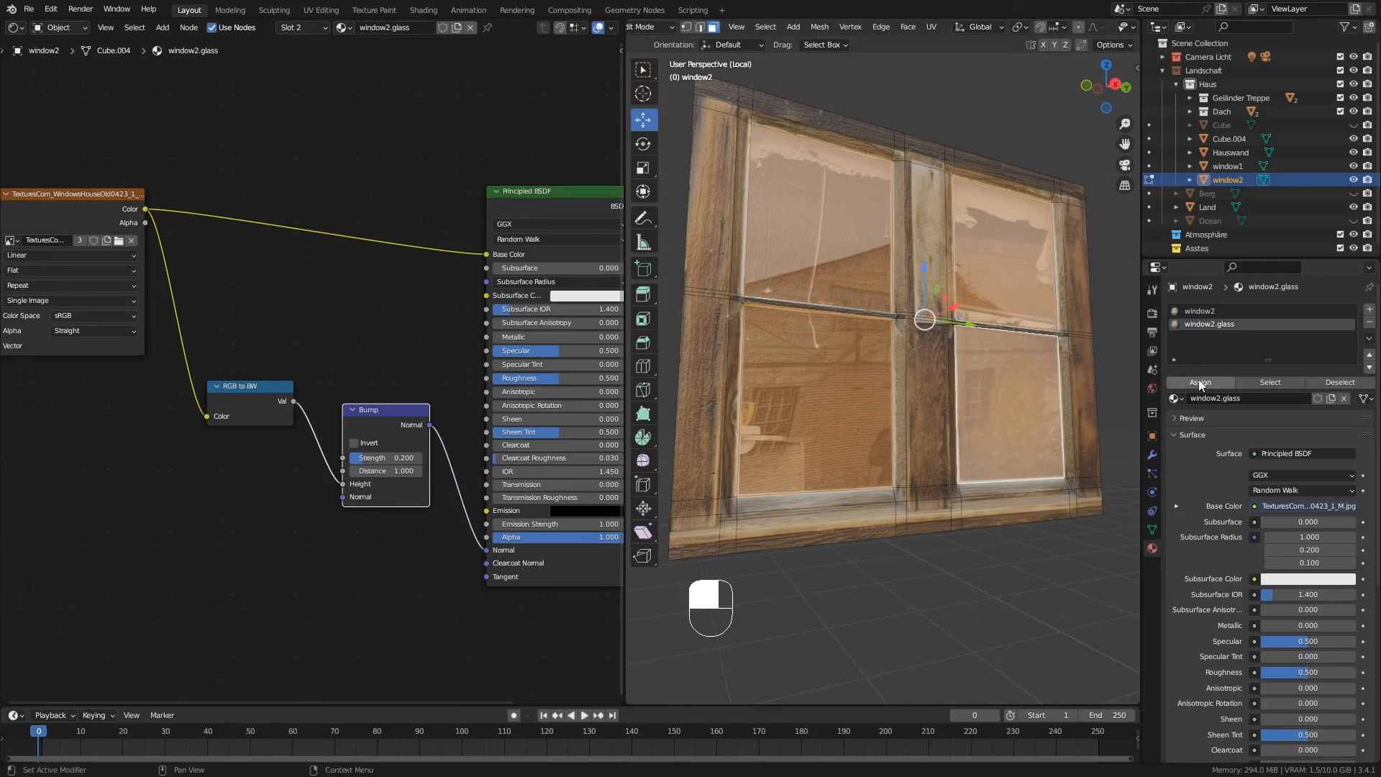
pyautogui.press('Tab')
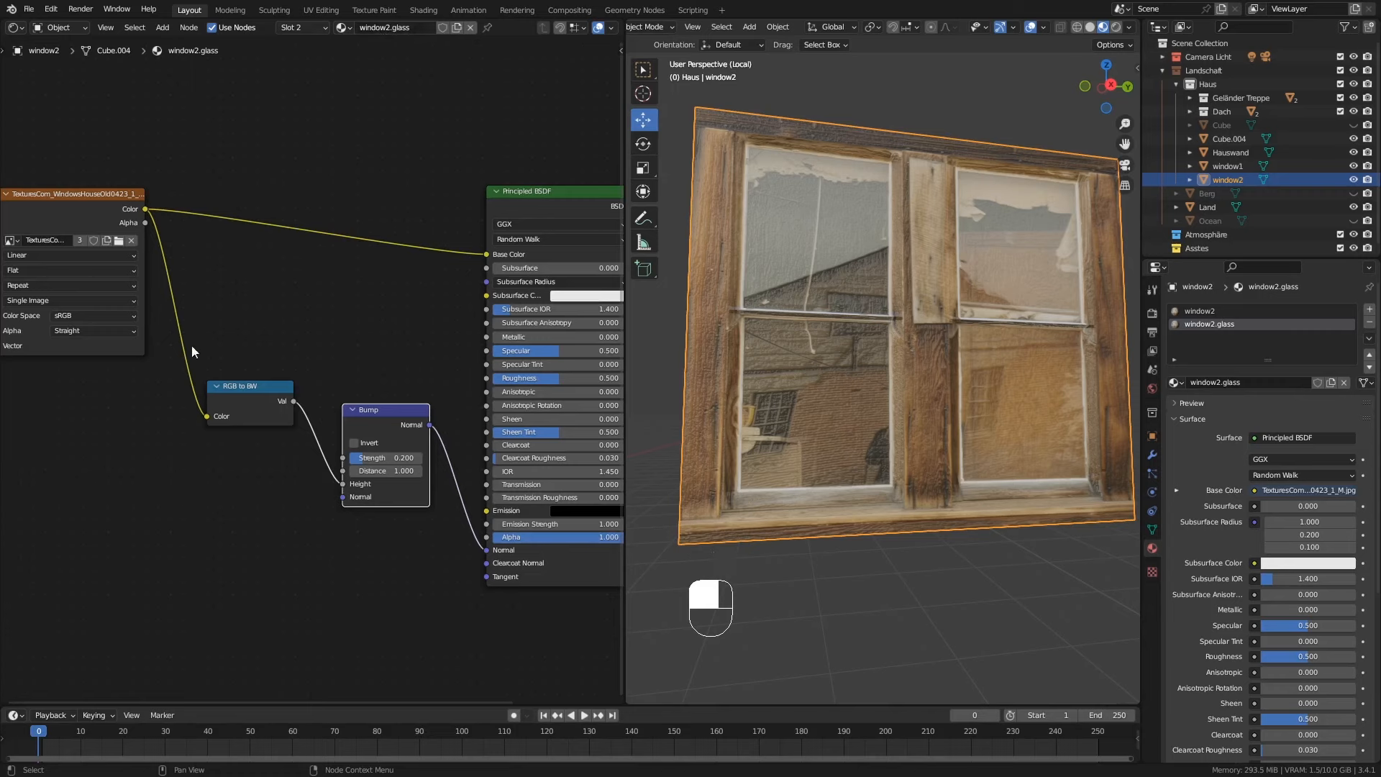
pyautogui.moveTo(207, 344); pyautogui.dragTo(394, 559)
pyautogui.press('Delete')
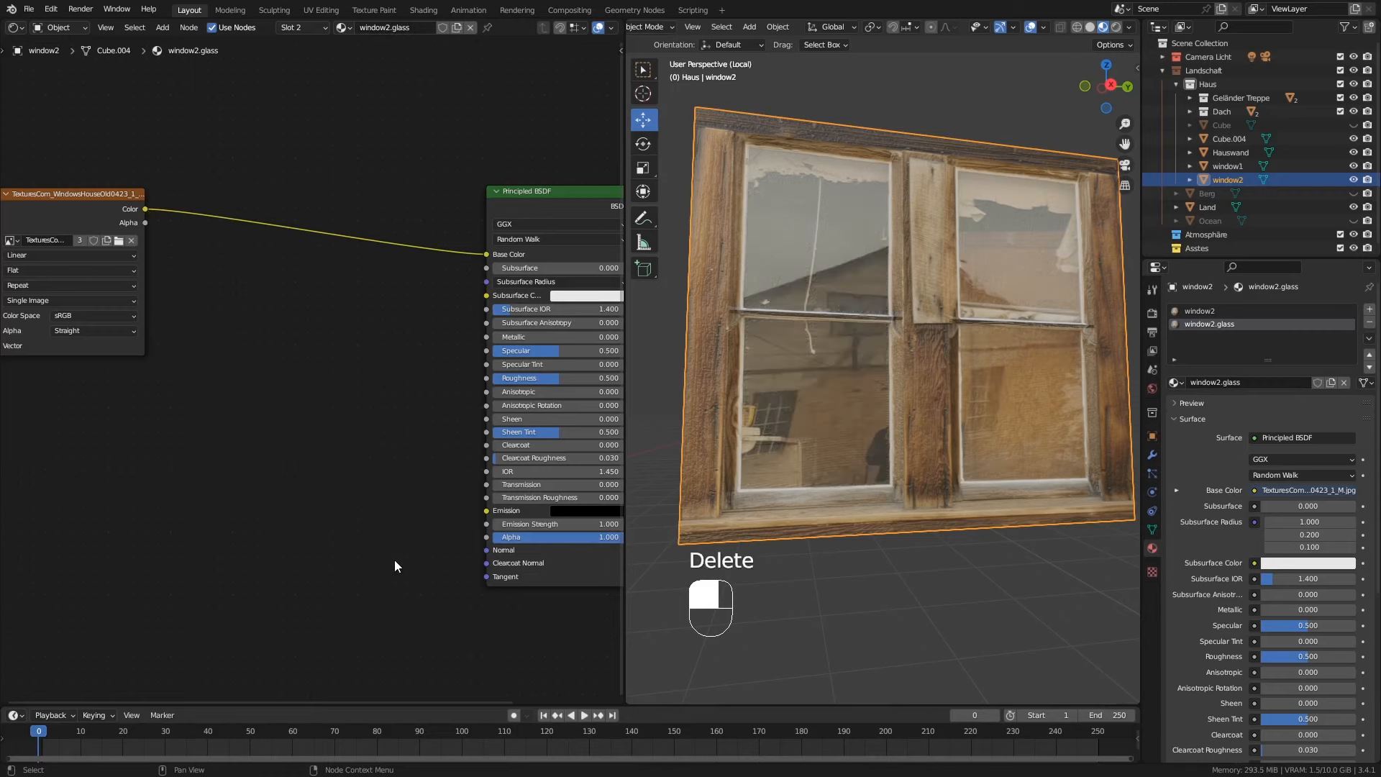
pyautogui.moveTo(837, 390); pyautogui.dragTo(924, 355, button='middle')
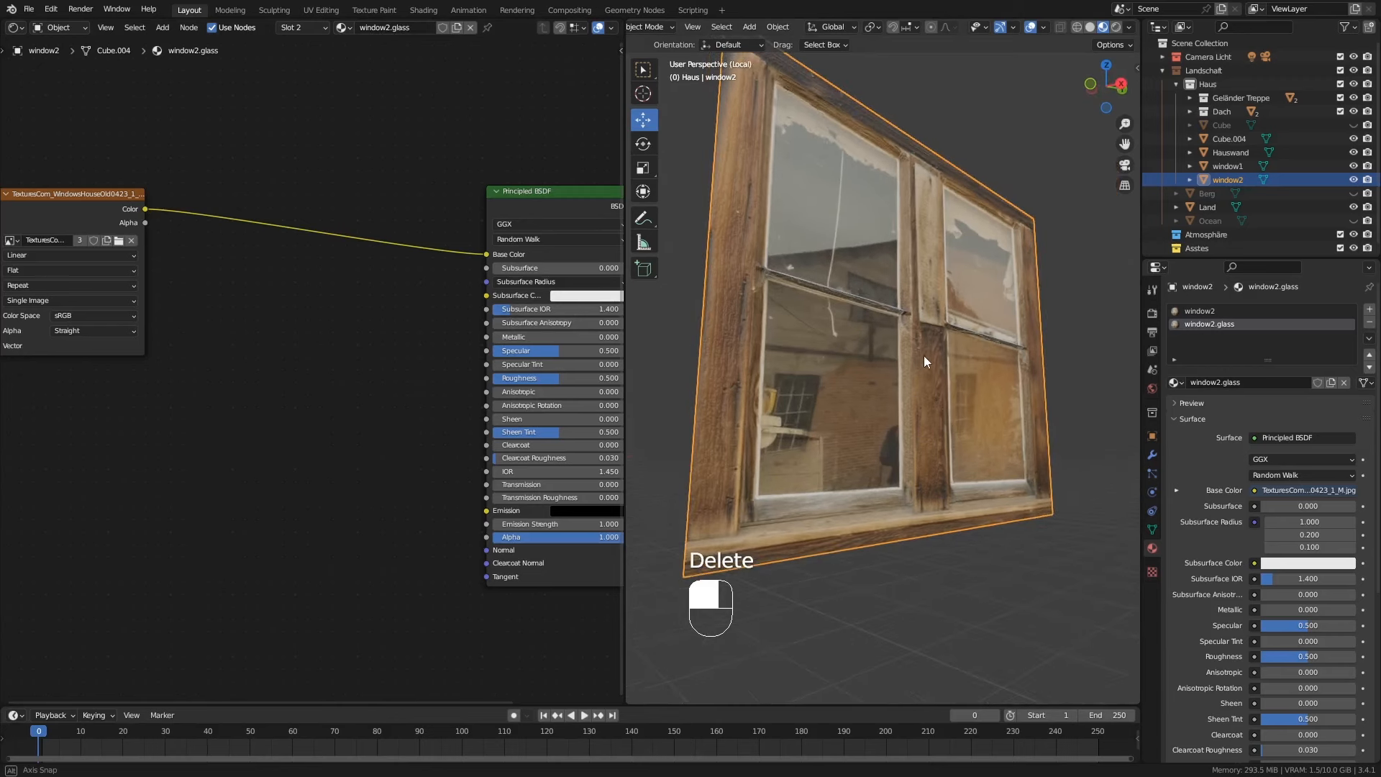
# Step: Make the glass material reflective with roughness 0.036, specular 0.761 and metallic 0.237, and check the reflections on the panes
pyautogui.moveTo(541, 378); pyautogui.dragTo(500, 377)
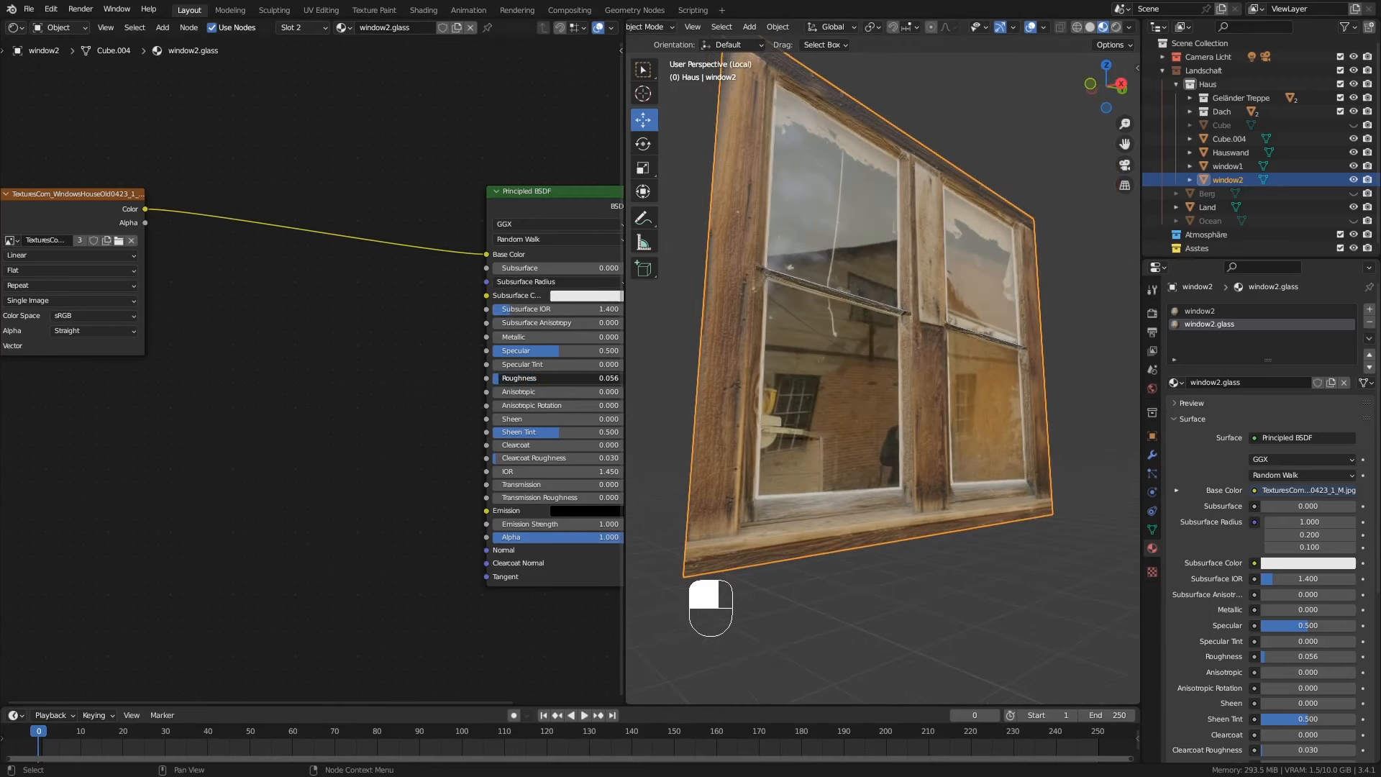
pyautogui.moveTo(888, 366)
pyautogui.mouseDown(button='middle')
pyautogui.moveTo(912, 382)
pyautogui.moveTo(864, 360)
pyautogui.mouseUp(button='middle')
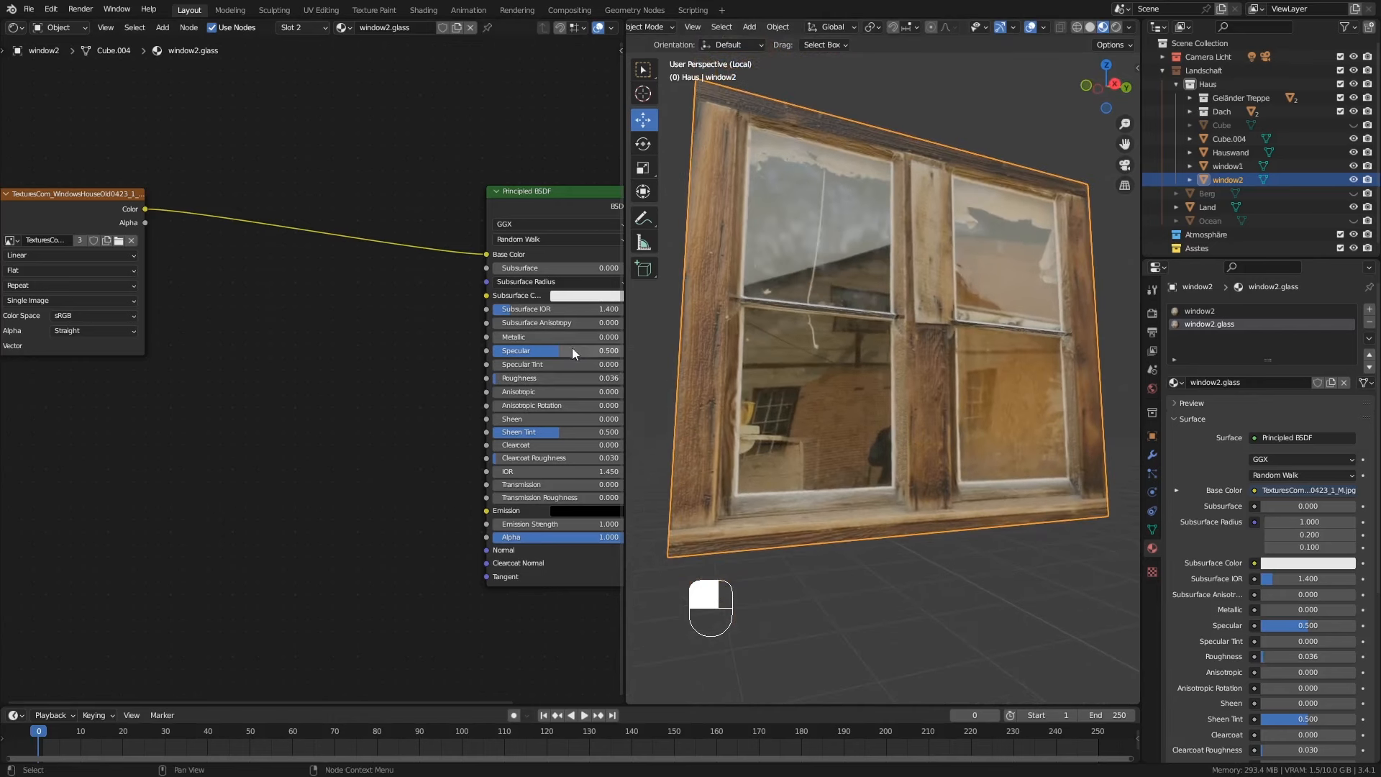
pyautogui.moveTo(559, 350)
pyautogui.mouseDown()
pyautogui.moveTo(584, 351)
pyautogui.moveTo(502, 337)
pyautogui.moveTo(543, 337)
pyautogui.mouseUp()
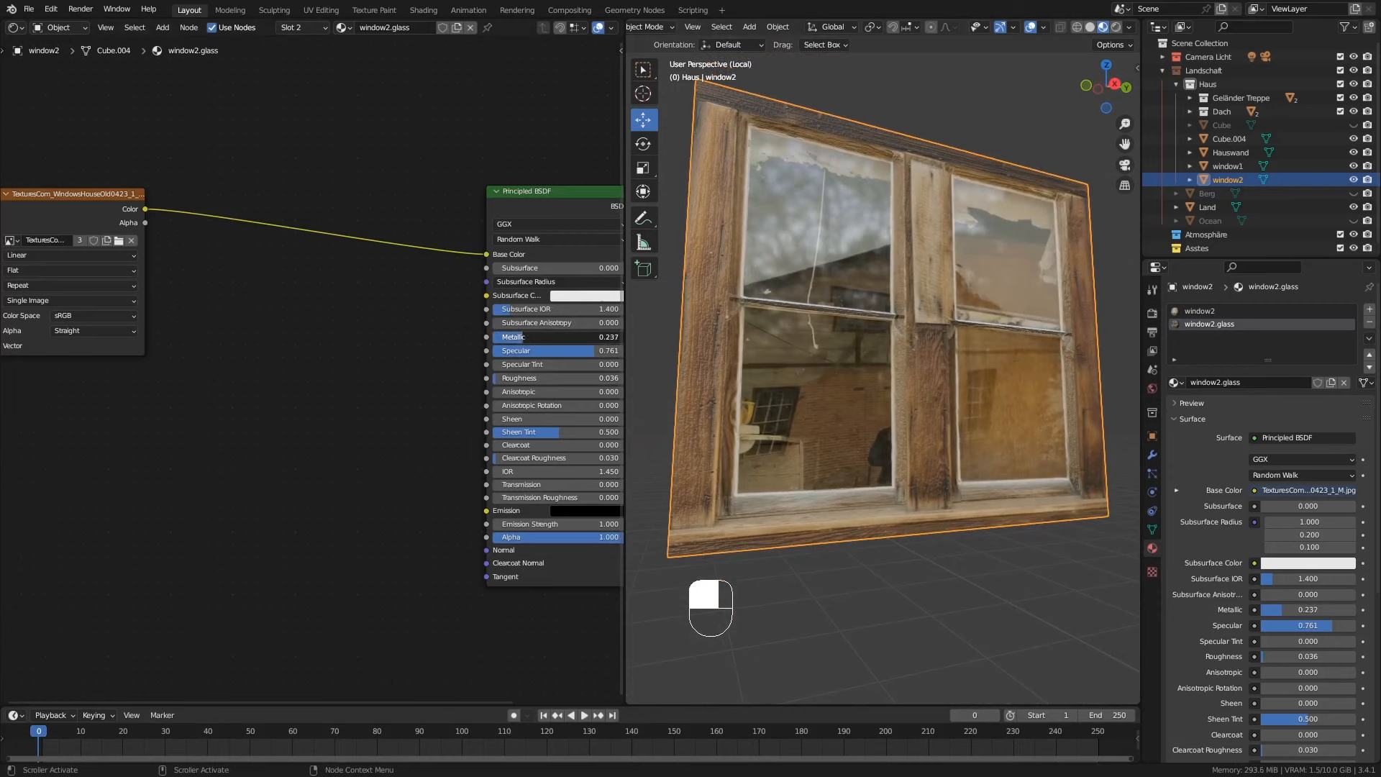
pyautogui.moveTo(907, 352); pyautogui.dragTo(844, 389, button='middle')
pyautogui.moveTo(894, 367); pyautogui.dragTo(856, 377, button='middle')
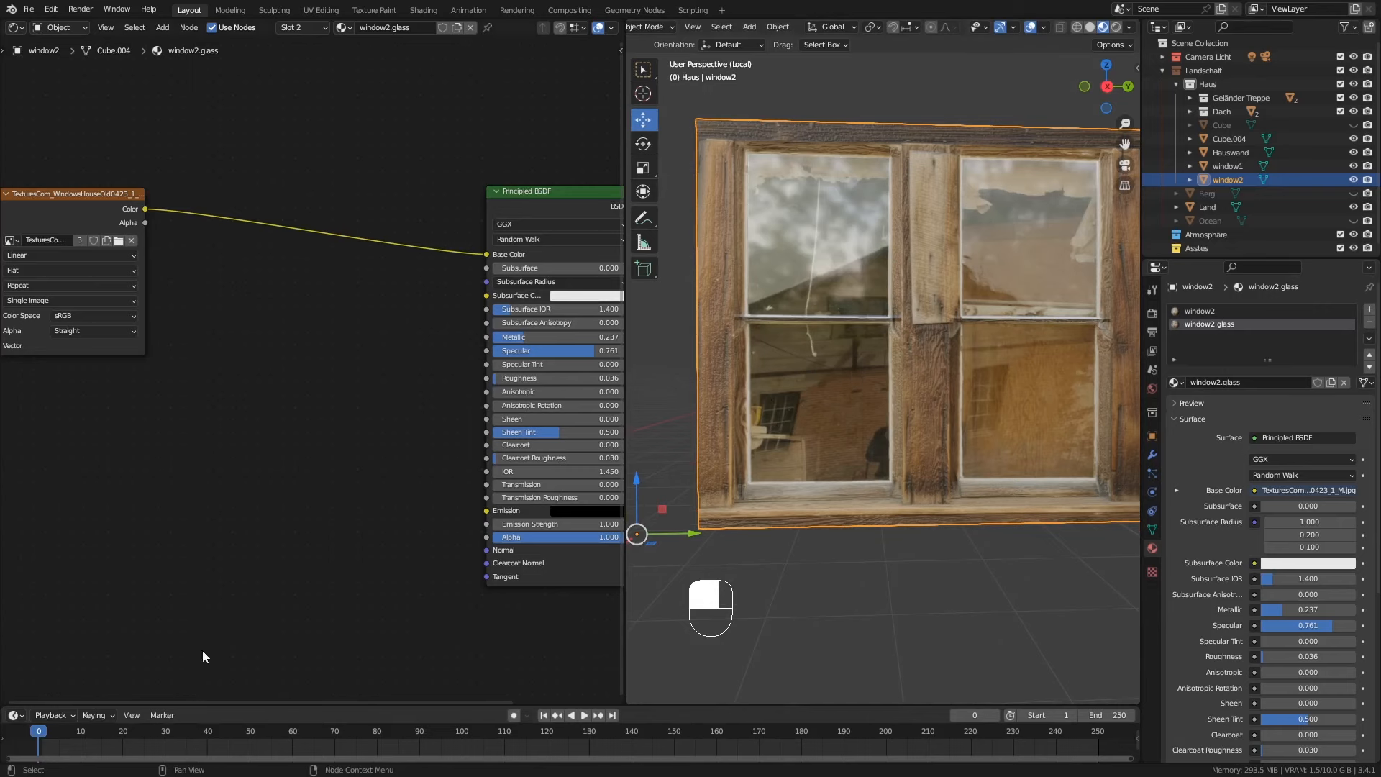
# Step: Split the node editor area, turn the new lower area into an Image Editor and show TexturesCom_WindowsHouseOld0423_1_M.jpg in it
pyautogui.moveTo(5, 699); pyautogui.dragTo(7, 331)
pyautogui.click(15, 338)
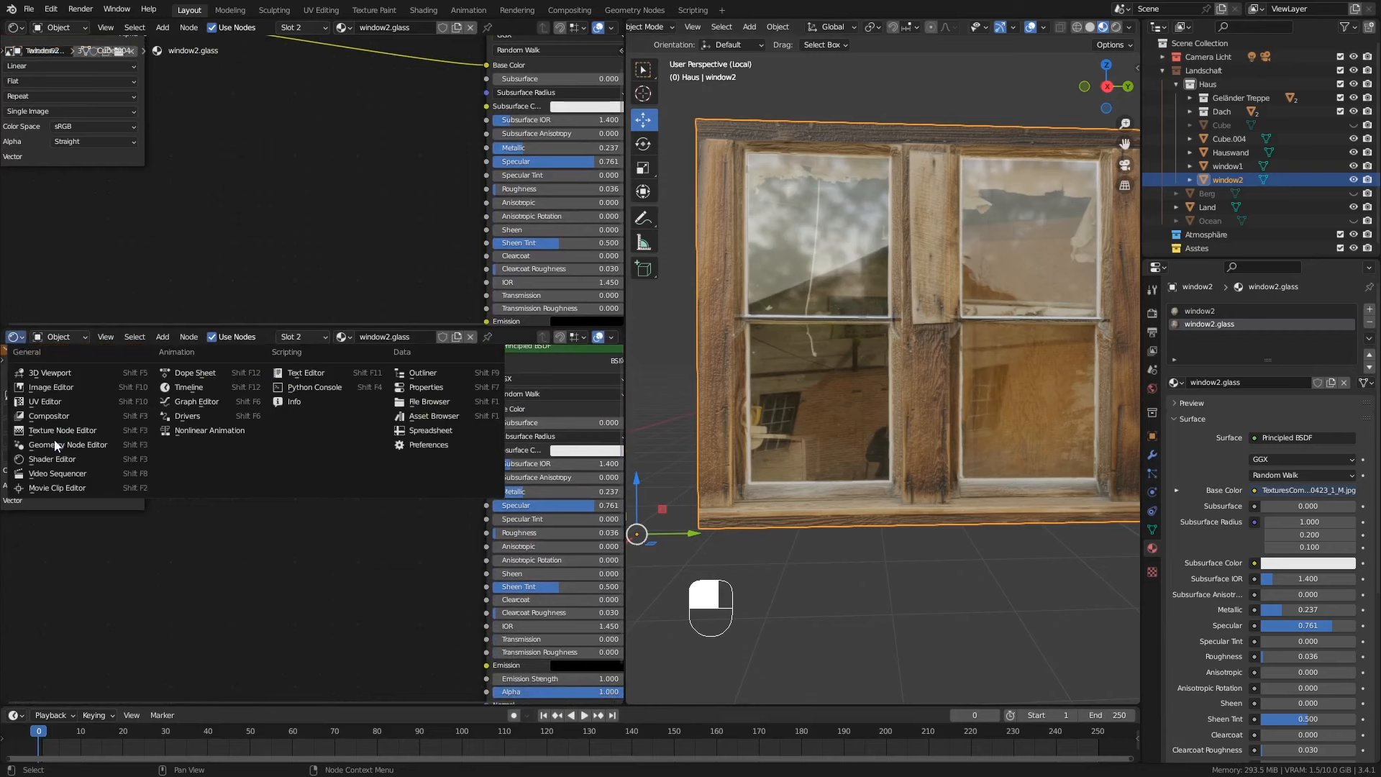
pyautogui.click(52, 389)
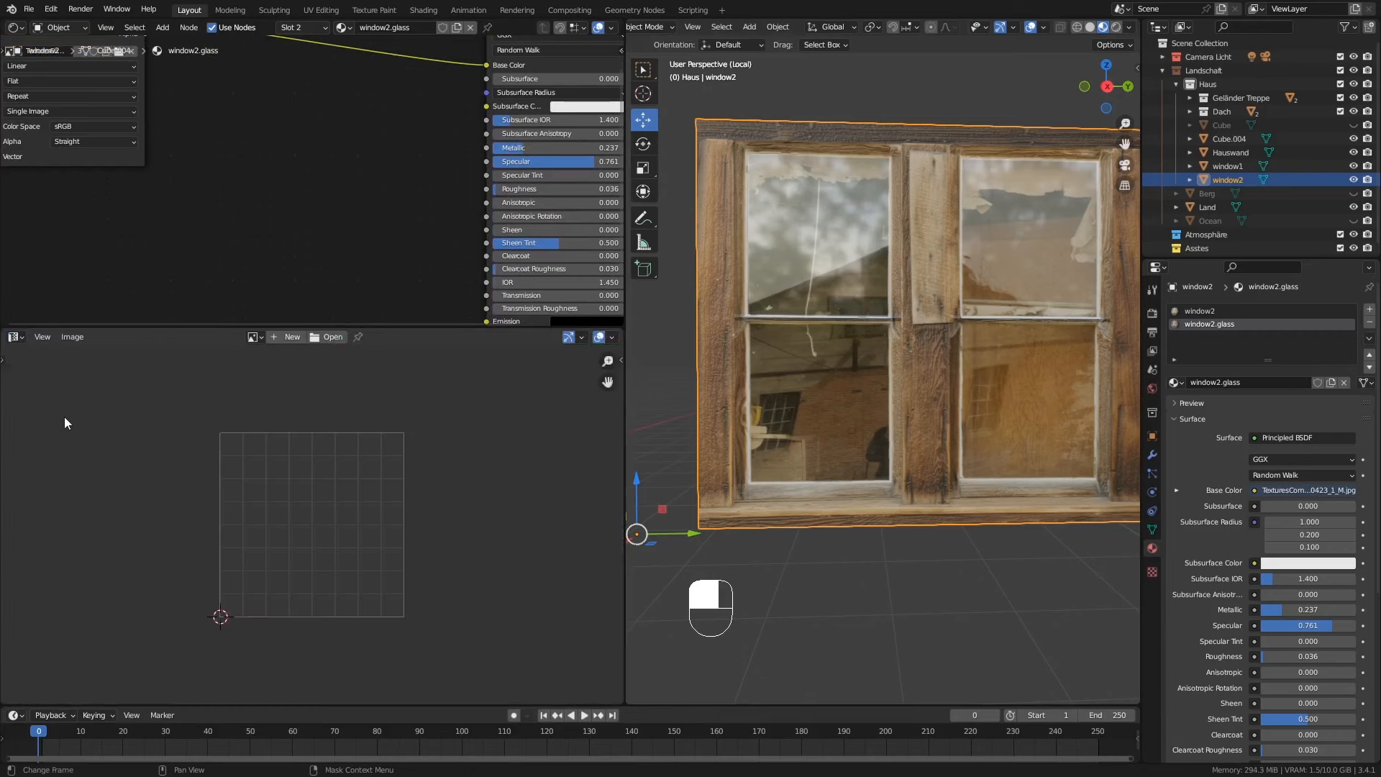
pyautogui.click(257, 337)
pyautogui.click(284, 369)
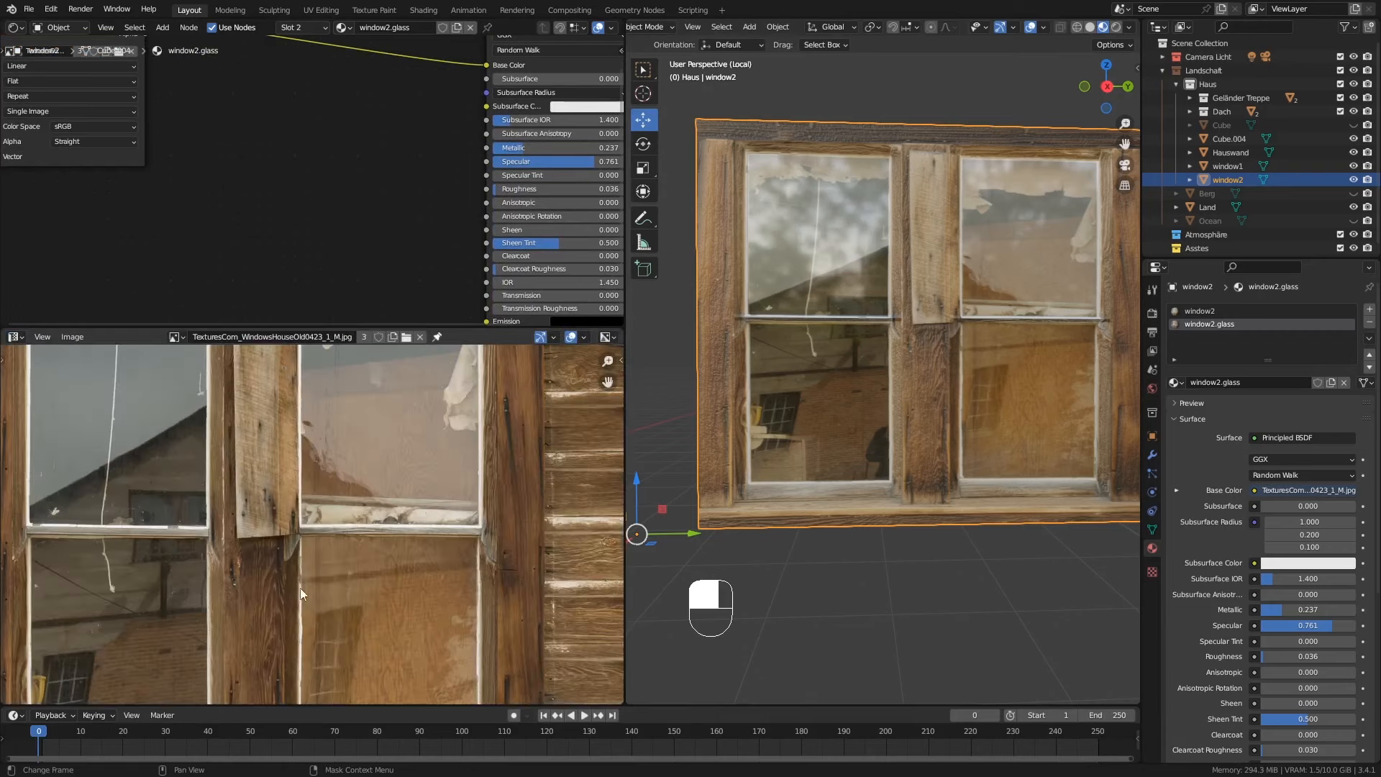
# Step: In Edit Mode, select the lower-left pane and move its UV face onto the upper-left pane of the photo
pyautogui.keyDown('ctrl'); pyautogui.moveTo(299, 589); pyautogui.dragTo(289, 530, button='middle'); pyautogui.keyUp('ctrl')
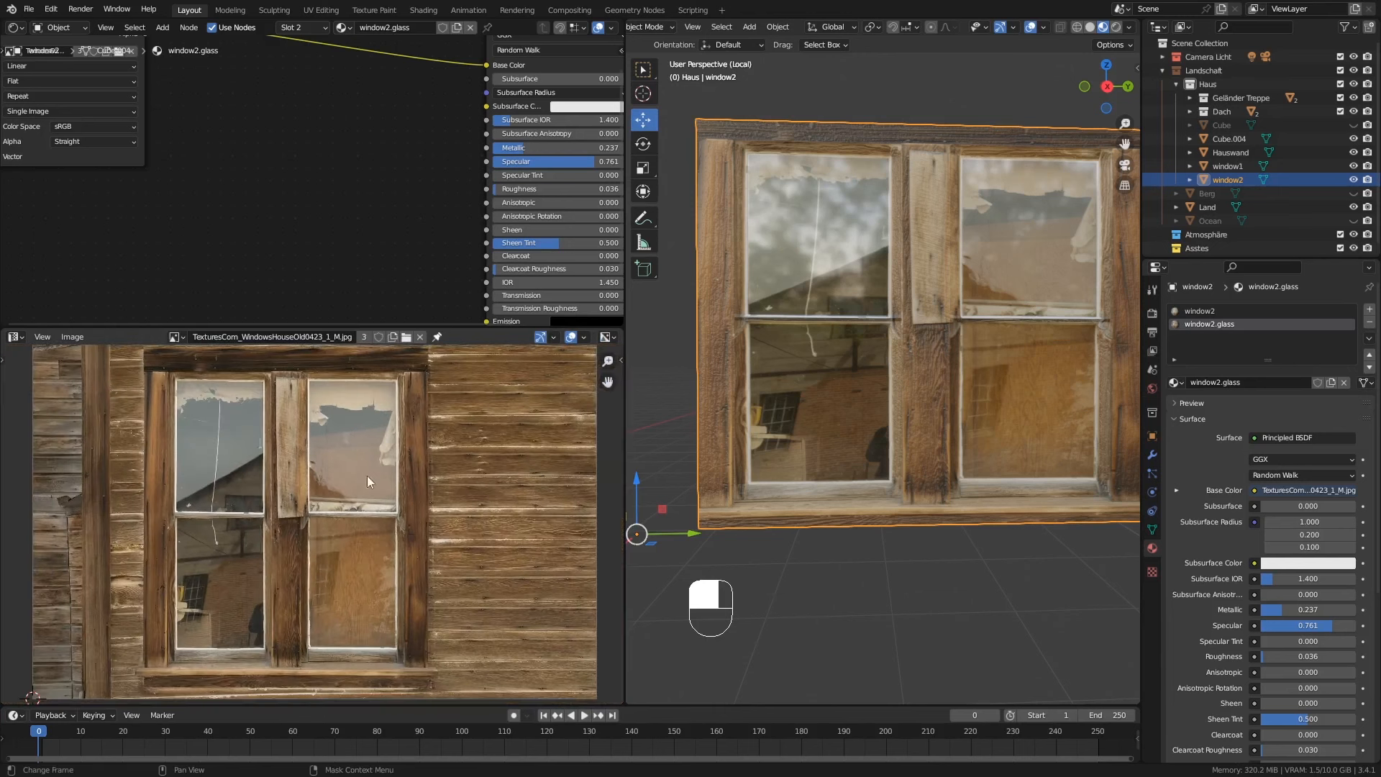
pyautogui.press('Tab')
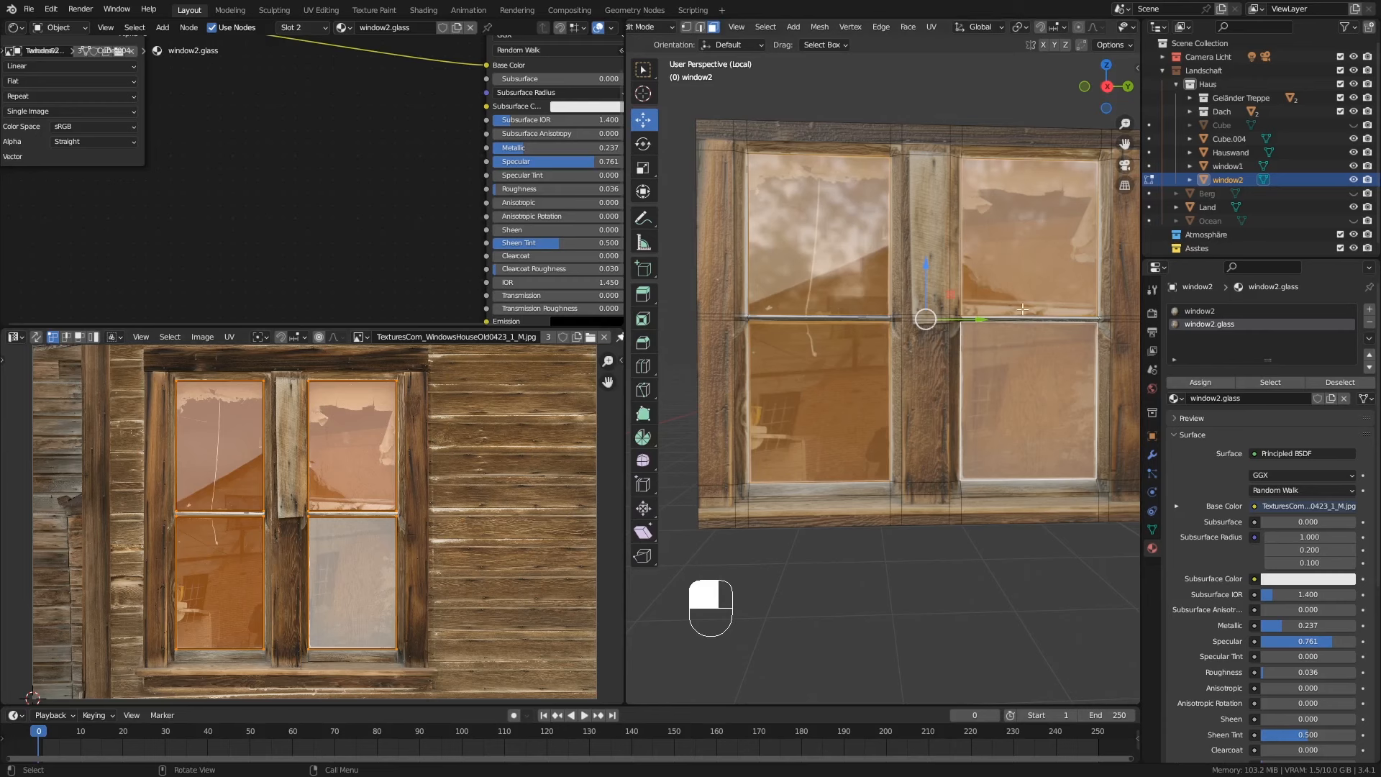
pyautogui.click(1015, 258)
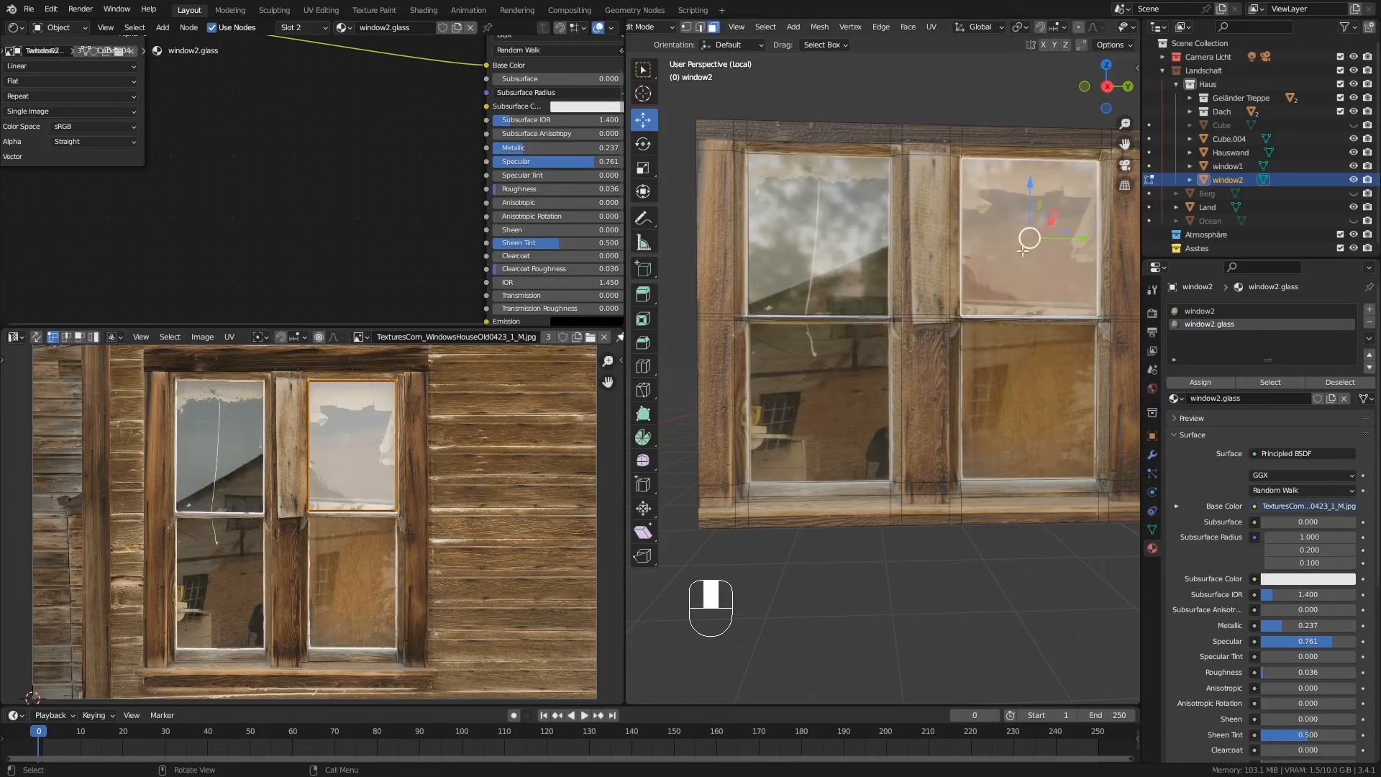
pyautogui.click(997, 456)
pyautogui.click(793, 384)
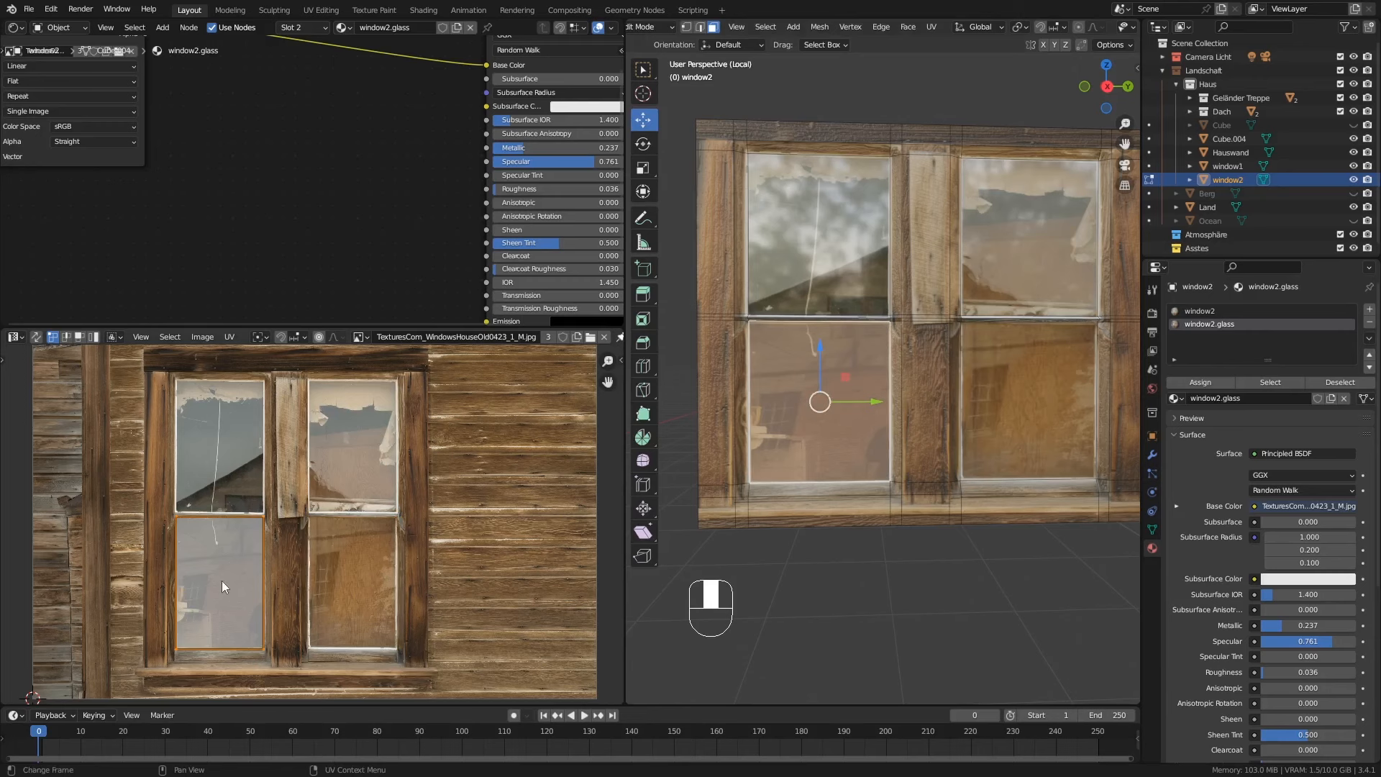
pyautogui.press('g')
pyautogui.moveTo(221, 580); pyautogui.dragTo(225, 447, button='middle')
pyautogui.click(225, 447)
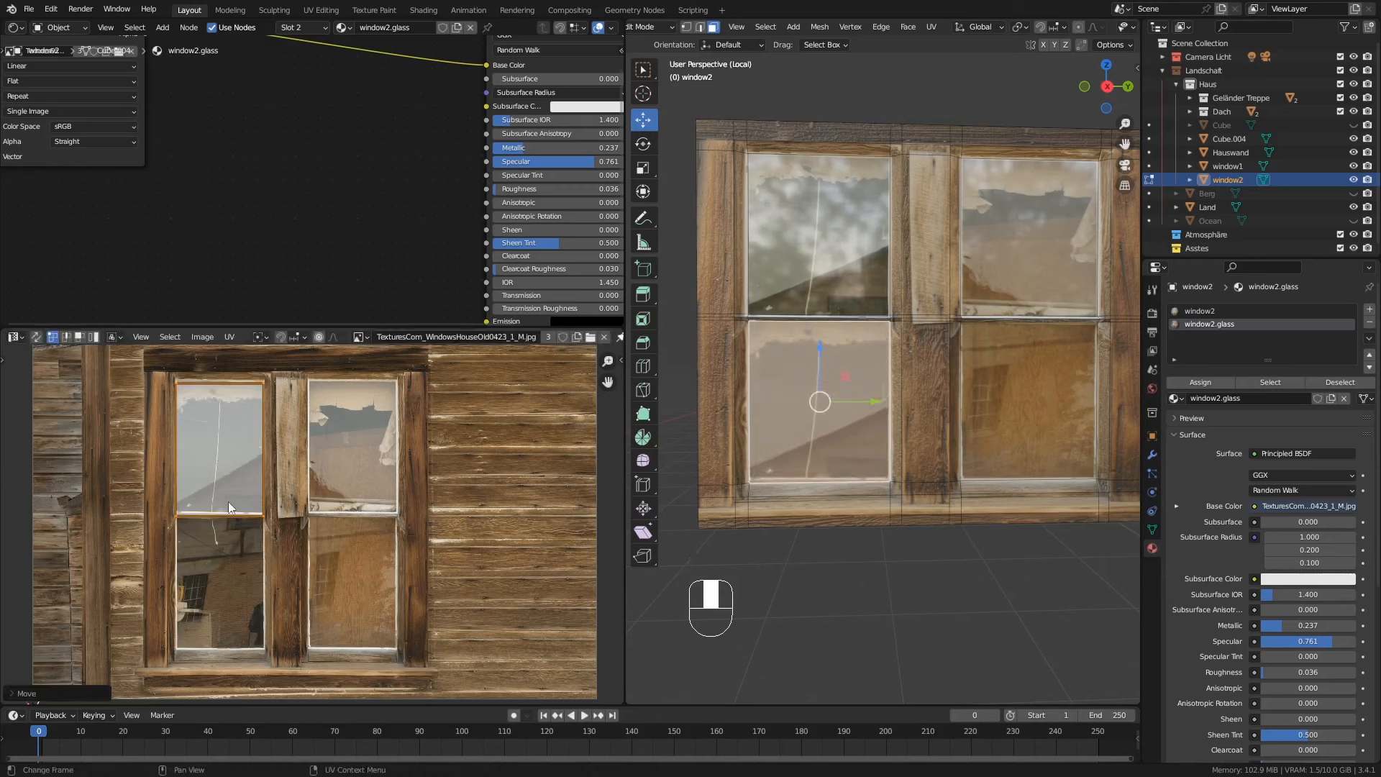
# Step: Raise the lower edge of the lower-left pane's UV face along Y to about the roofline, and check the glass in Object Mode
pyautogui.click(265, 519)
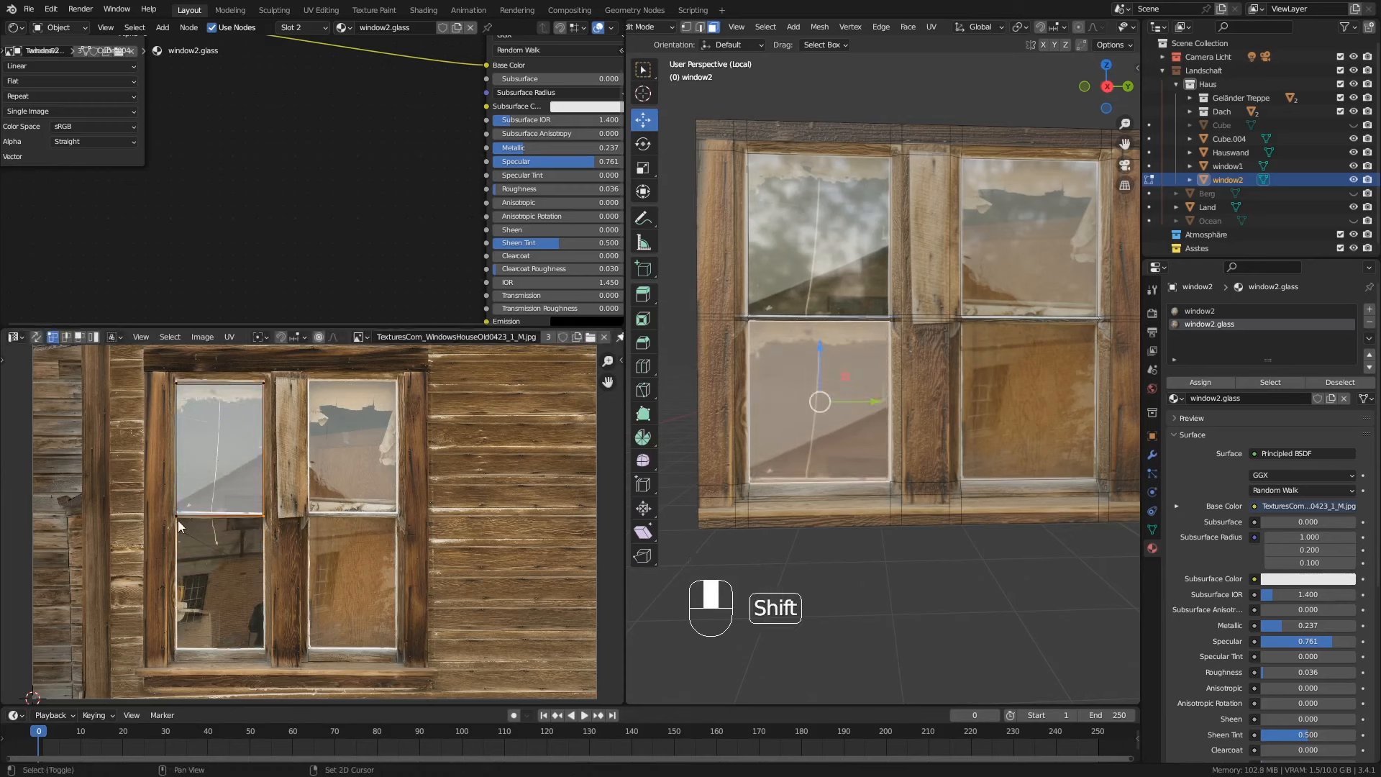
pyautogui.press('g')
pyautogui.moveTo(223, 522); pyautogui.dragTo(222, 508, button='middle')
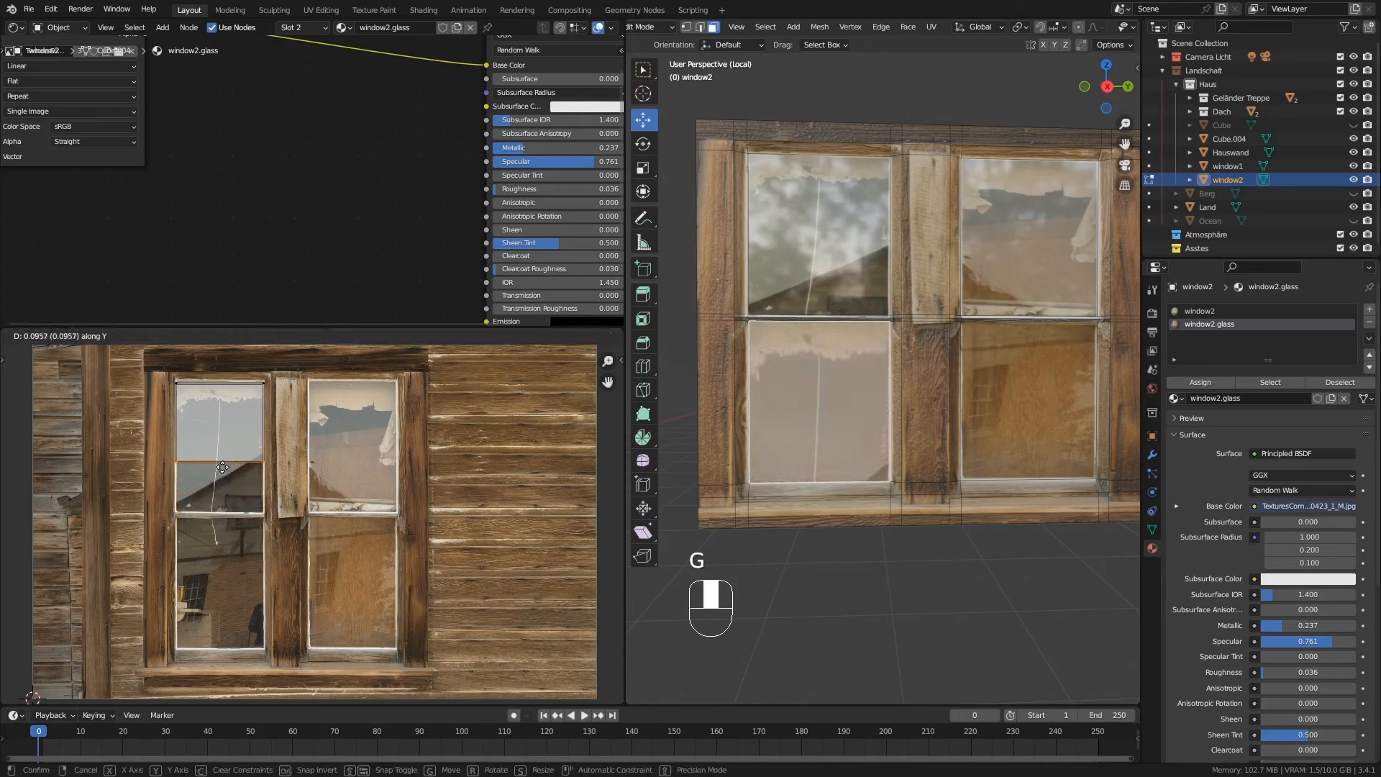
pyautogui.click(229, 466)
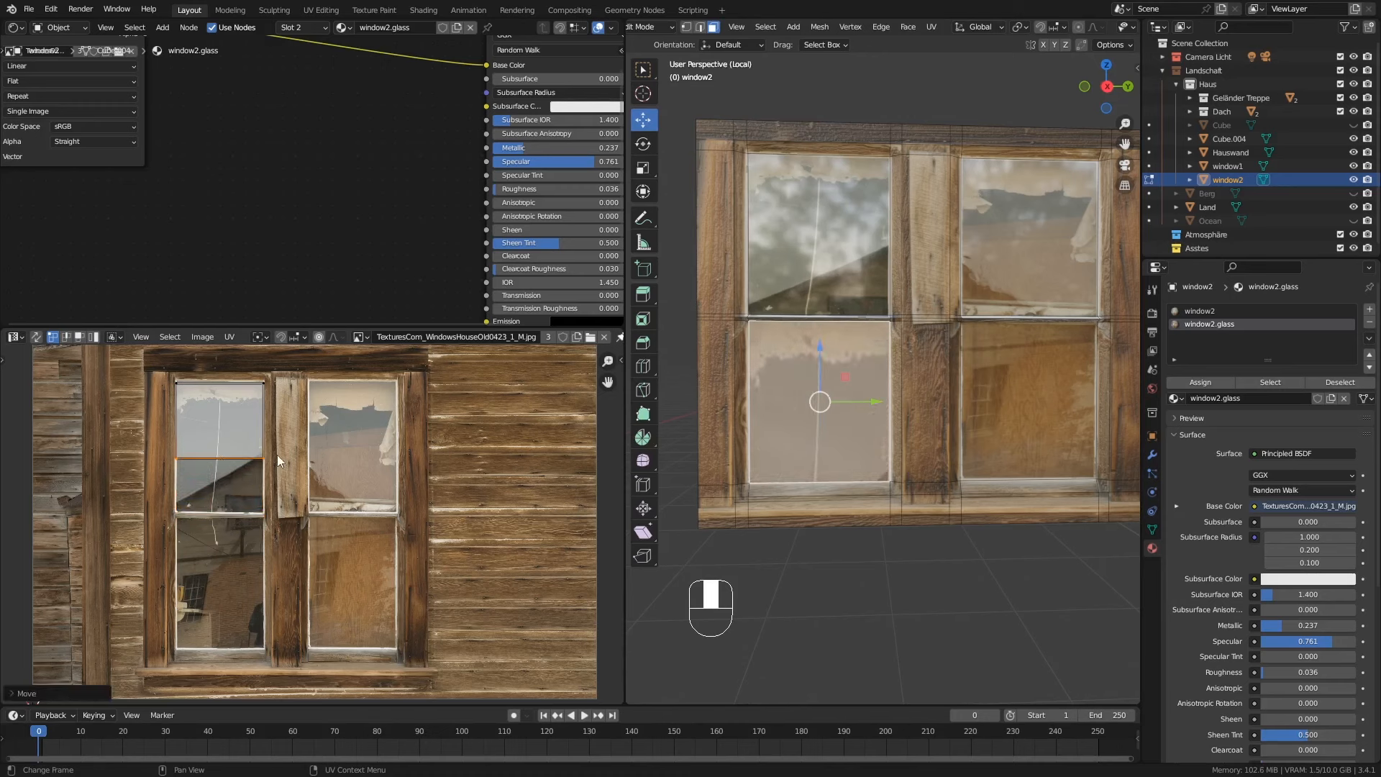
pyautogui.press('Tab')
pyautogui.moveTo(755, 464)
pyautogui.mouseDown(button='middle')
pyautogui.moveTo(793, 454)
pyautogui.moveTo(771, 463)
pyautogui.moveTo(766, 446)
pyautogui.mouseUp(button='middle')
# Step: Select the upper-left pane and move the two lower corners of its UV face up above the reflected roof
pyautogui.press('Tab')
pyautogui.click(810, 240)
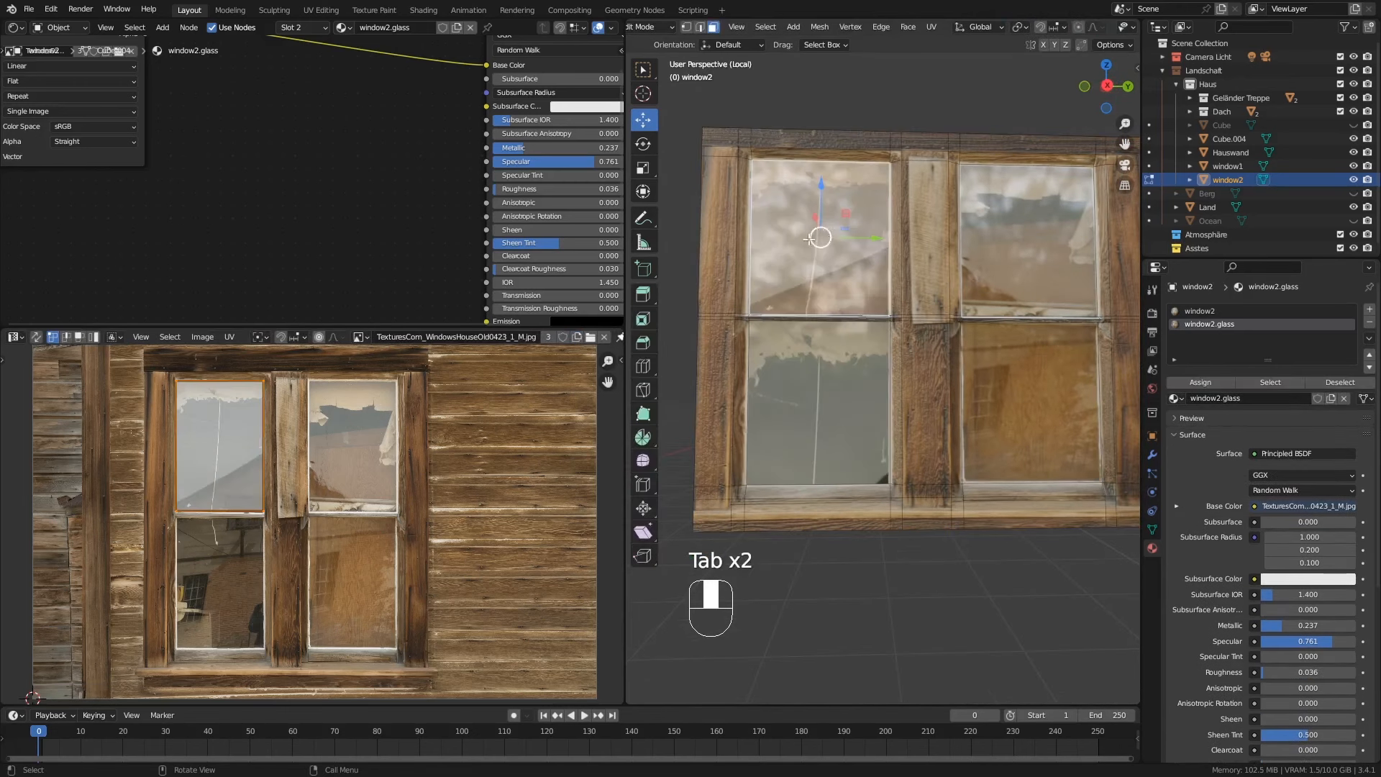
pyautogui.click(179, 508)
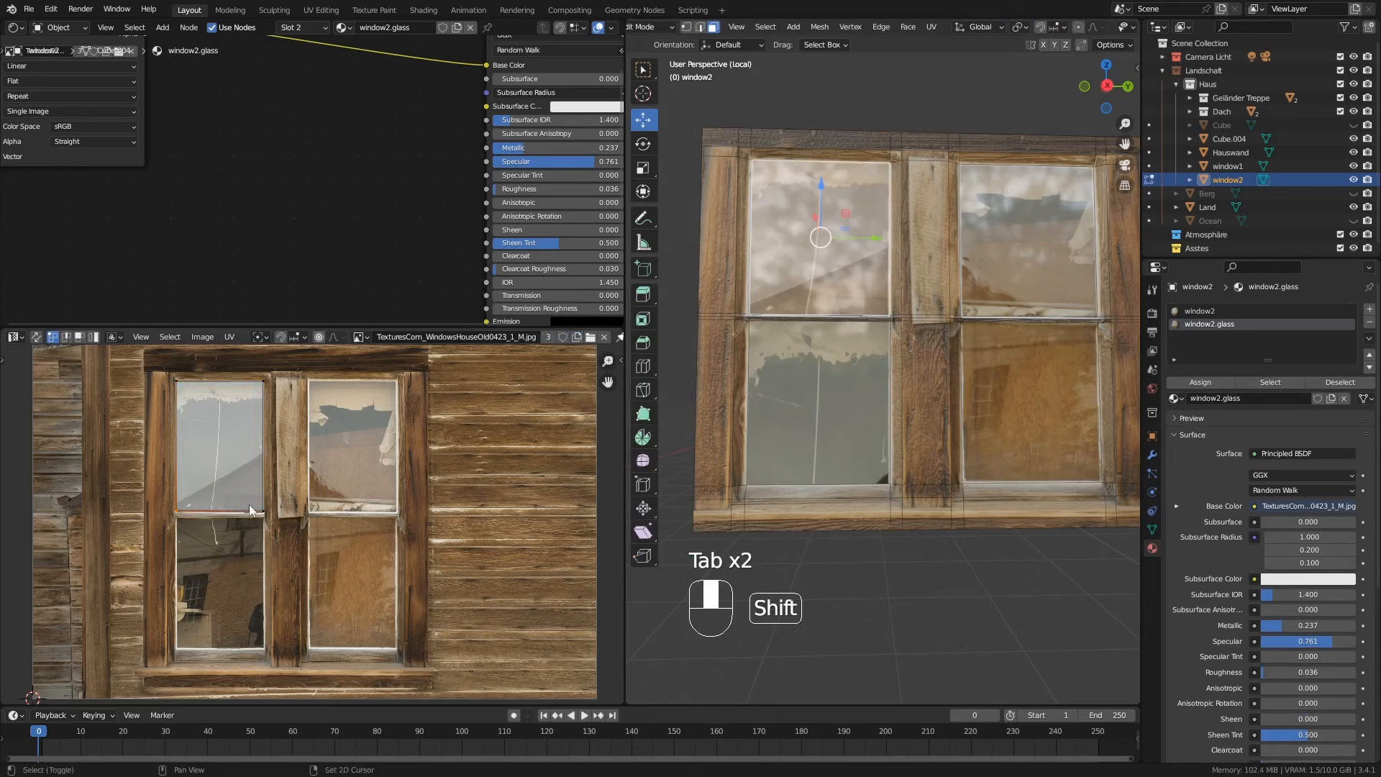
pyautogui.keyDown('shift'); pyautogui.click(264, 509); pyautogui.keyUp('shift')
pyautogui.press('g')
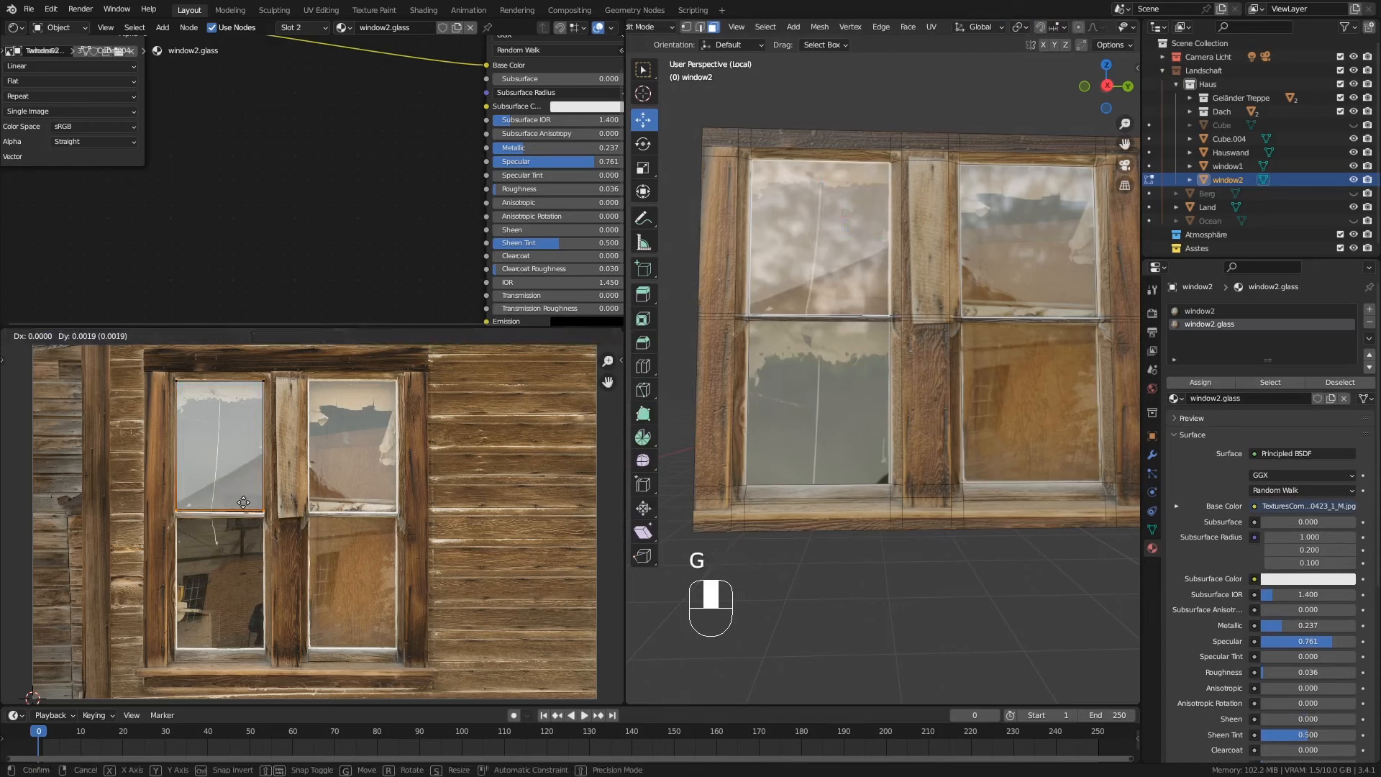
pyautogui.click(245, 453)
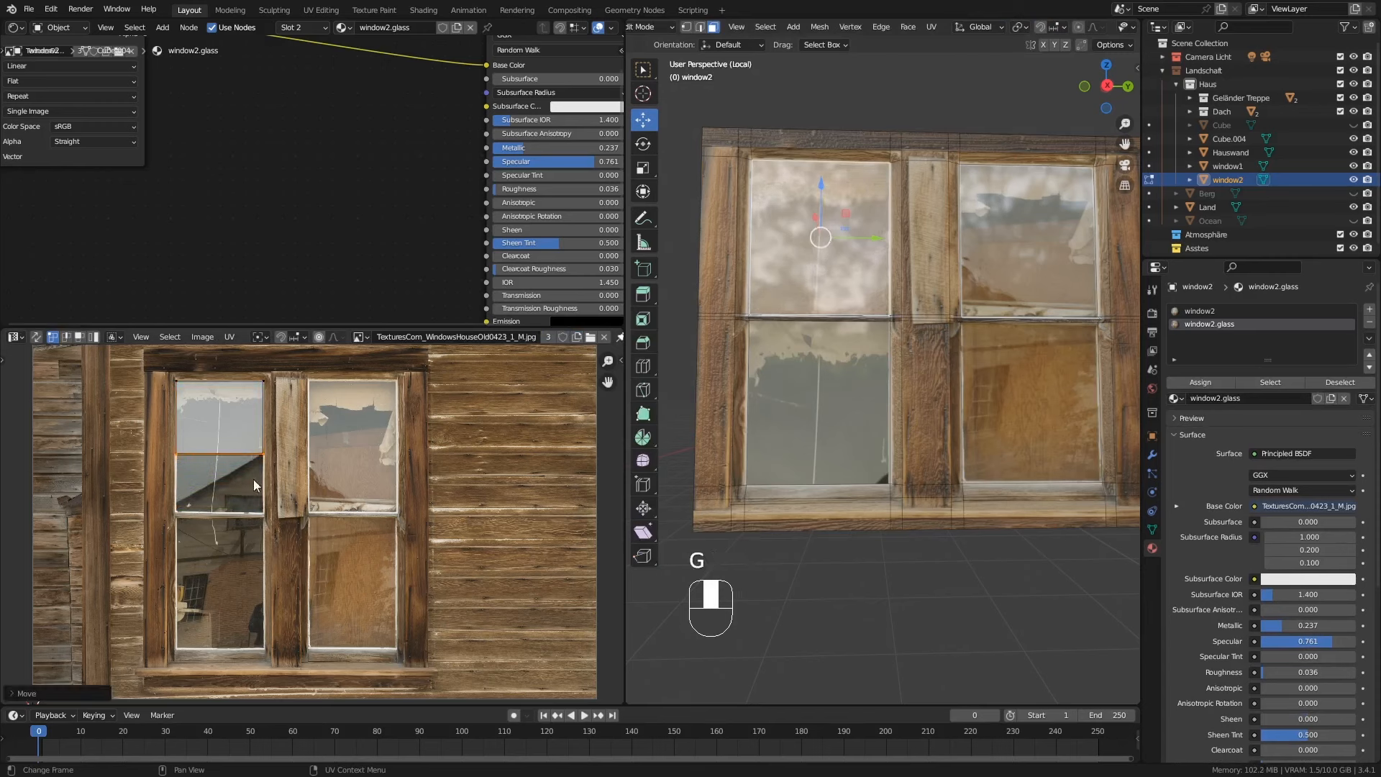
pyautogui.press('Tab')
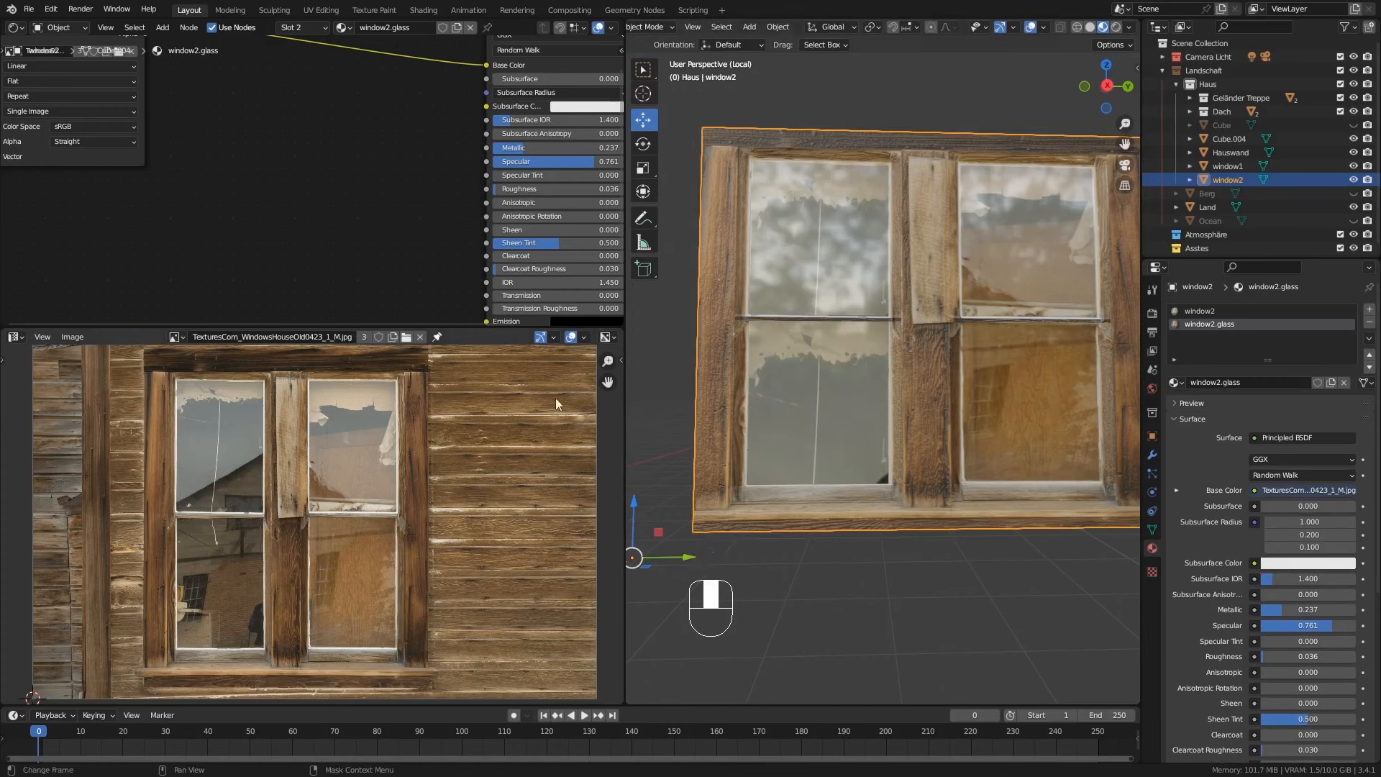
# Step: Scale the upper-left pane's whole UV face along X to mirror its texture, and check the glass reflections in Object Mode
pyautogui.press('Tab')
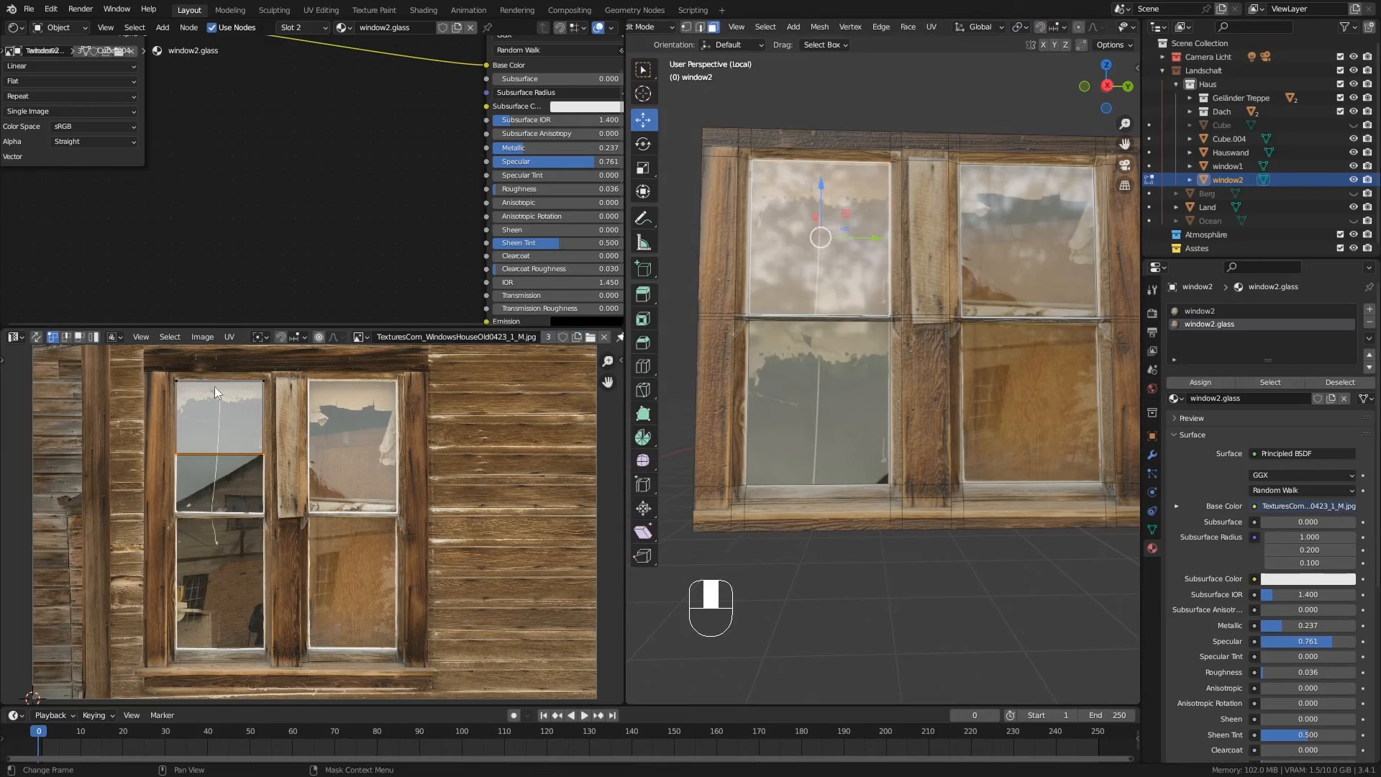
pyautogui.press('a')
pyautogui.press('s')
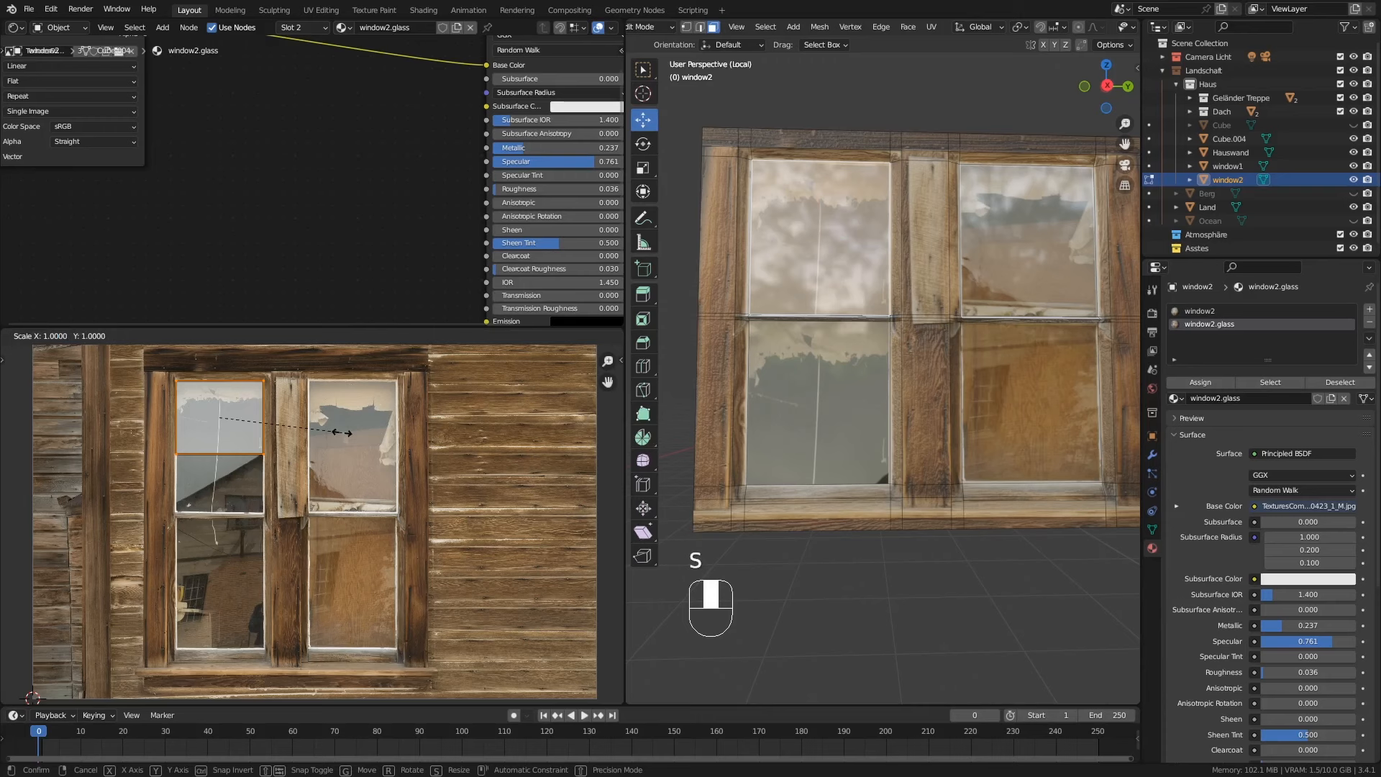
pyautogui.press('x')
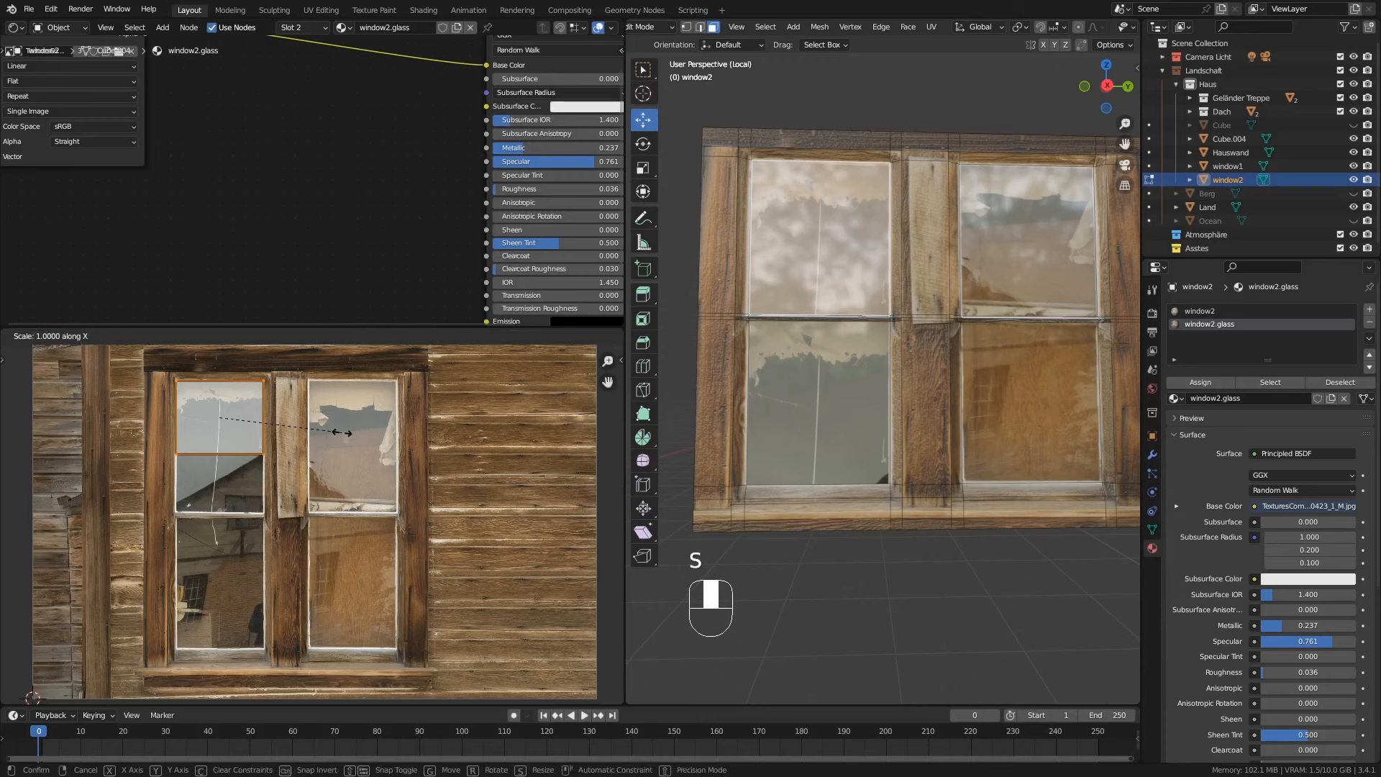
pyautogui.click(344, 432)
pyautogui.press('Tab')
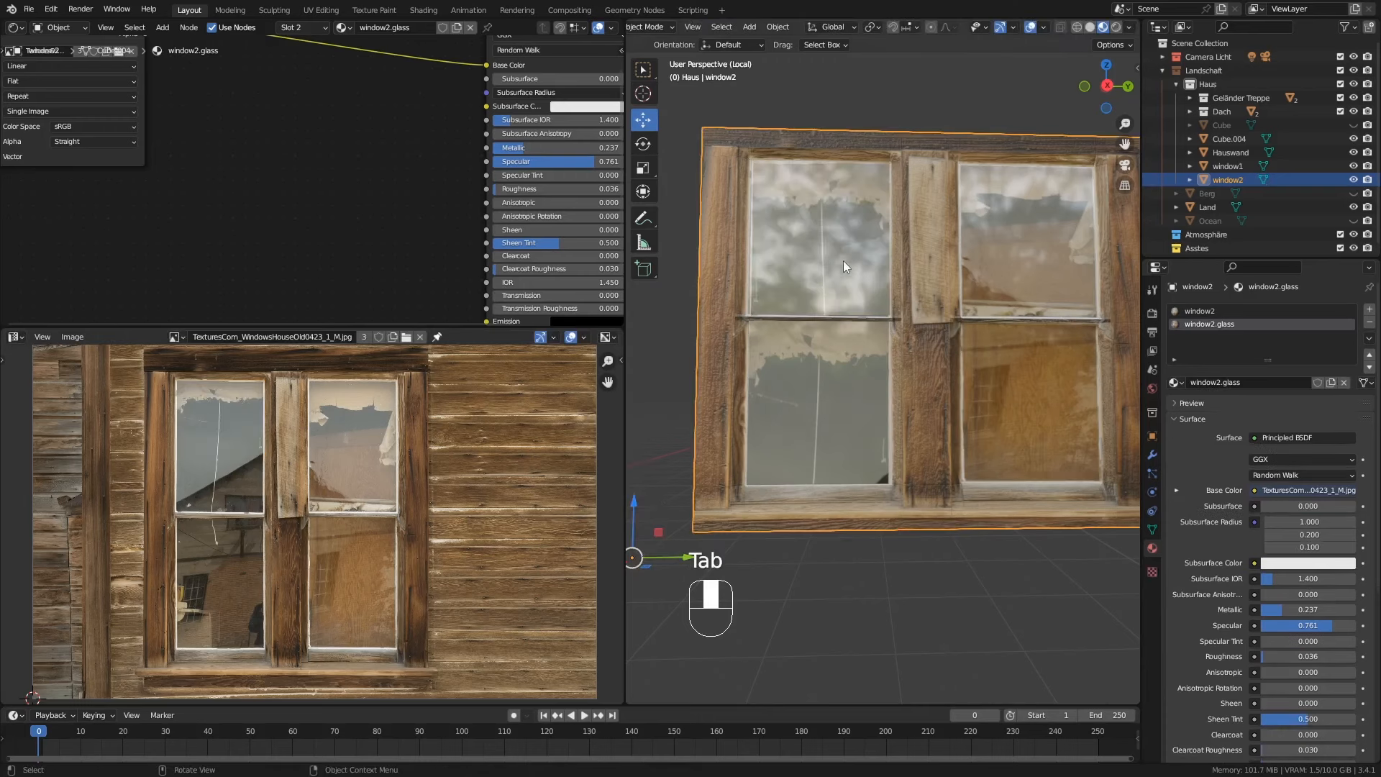
pyautogui.moveTo(843, 260); pyautogui.dragTo(876, 283, button='middle')
pyautogui.moveTo(856, 230); pyautogui.dragTo(1004, 310, button='middle')
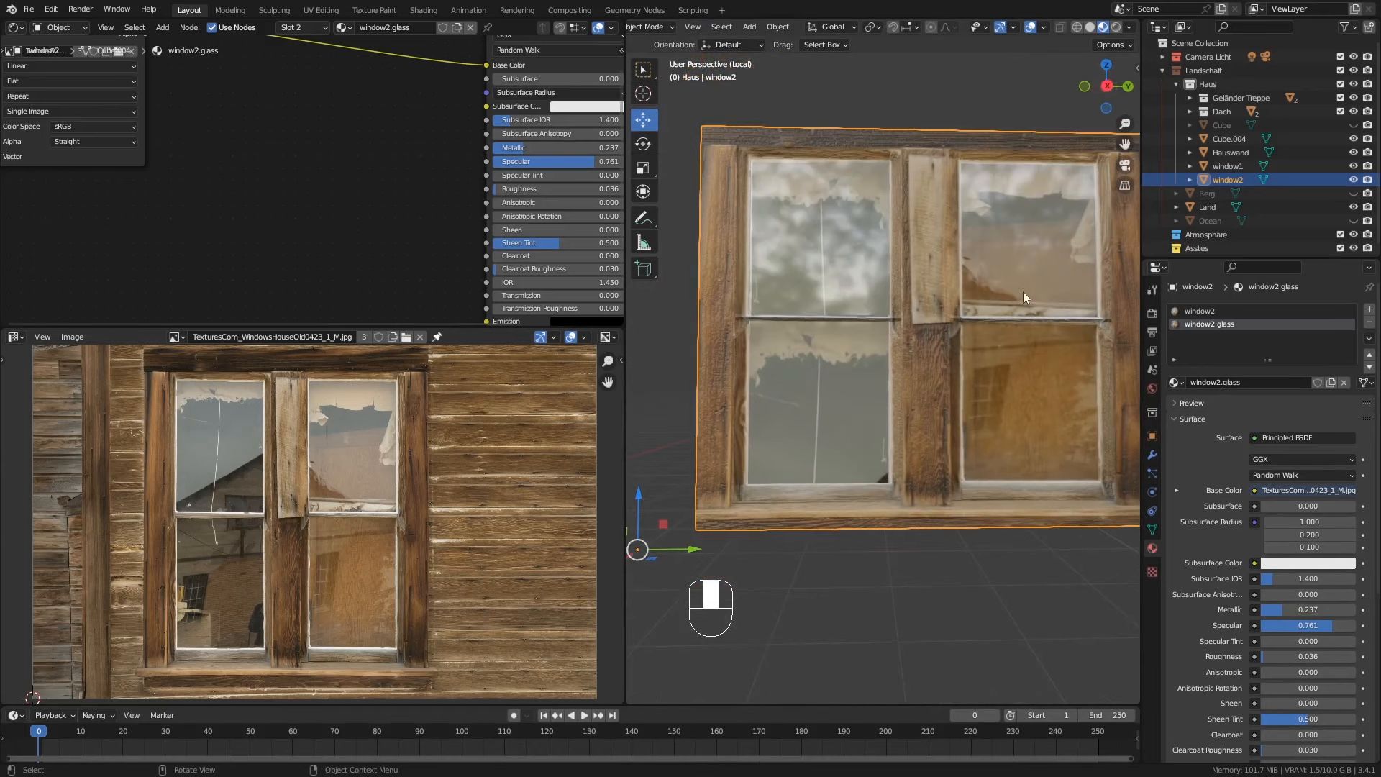
# Step: Move the lower-right pane's UV face onto the photo's upper-left pane and raise its lower edge about 0.144 along Y
pyautogui.press('Tab')
pyautogui.click(1012, 384)
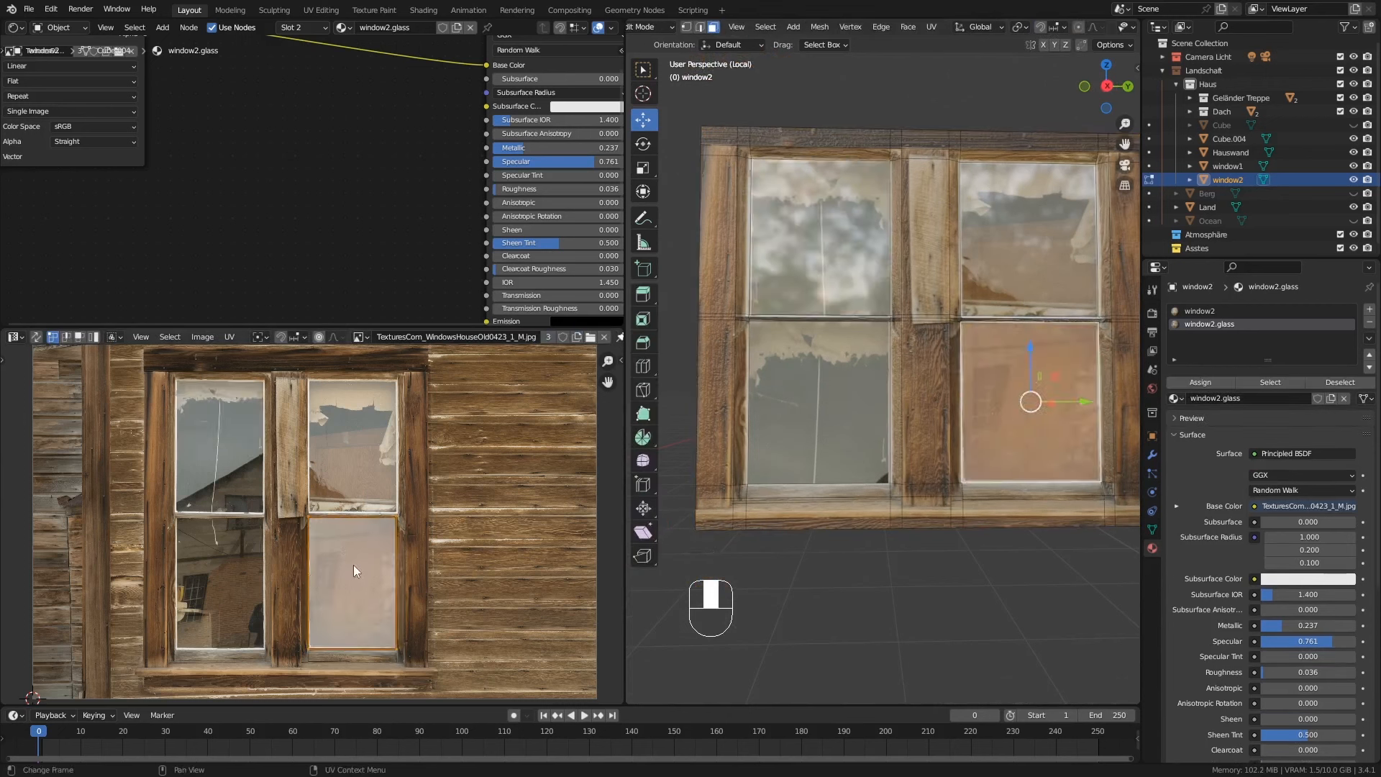
pyautogui.press('g')
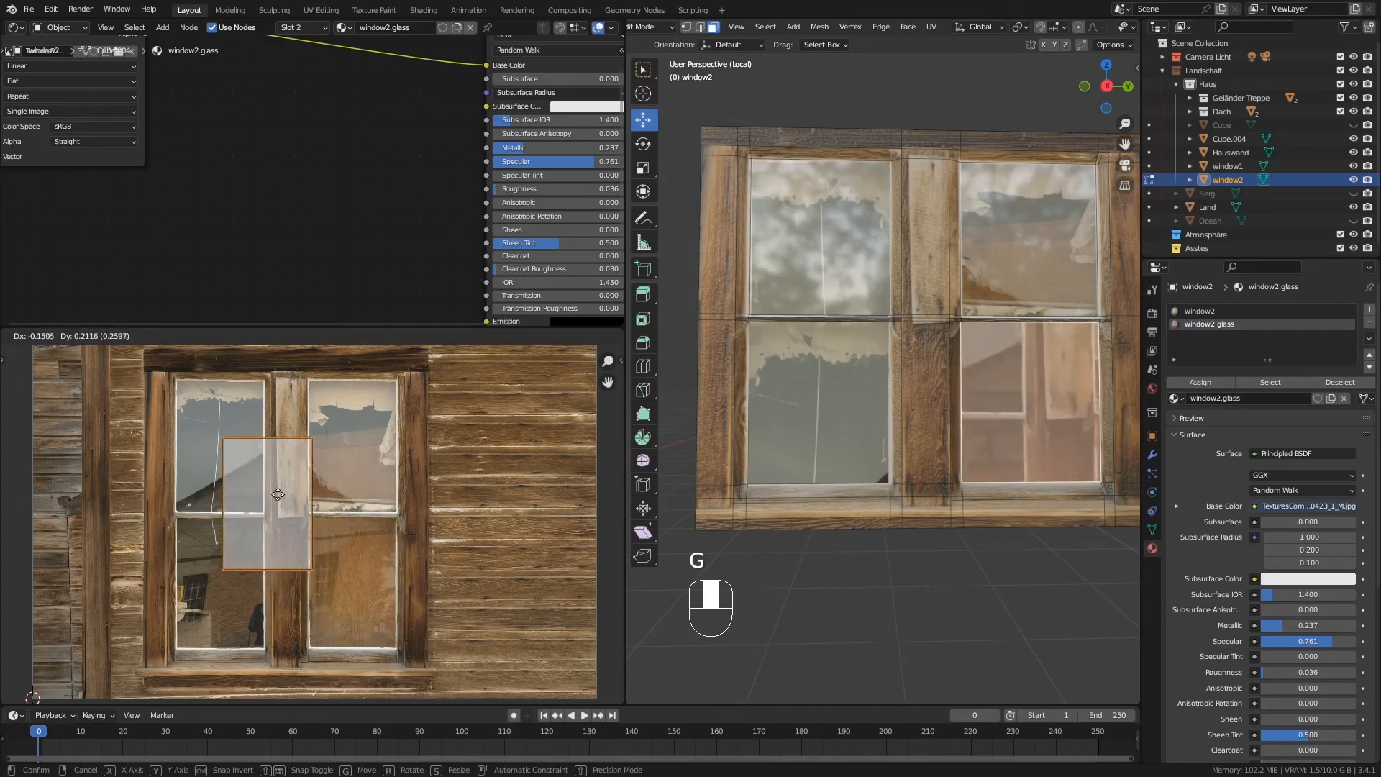
pyautogui.click(230, 467)
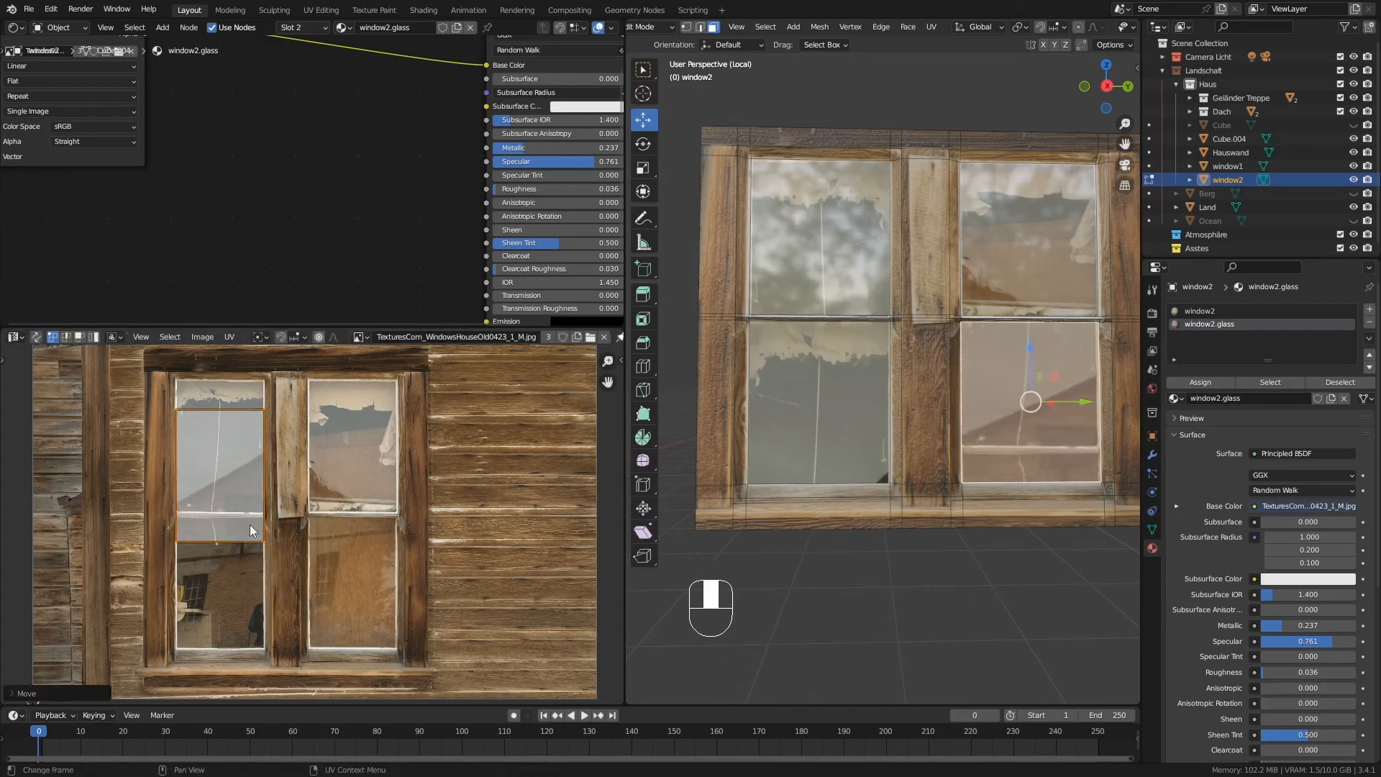
pyautogui.click(261, 544)
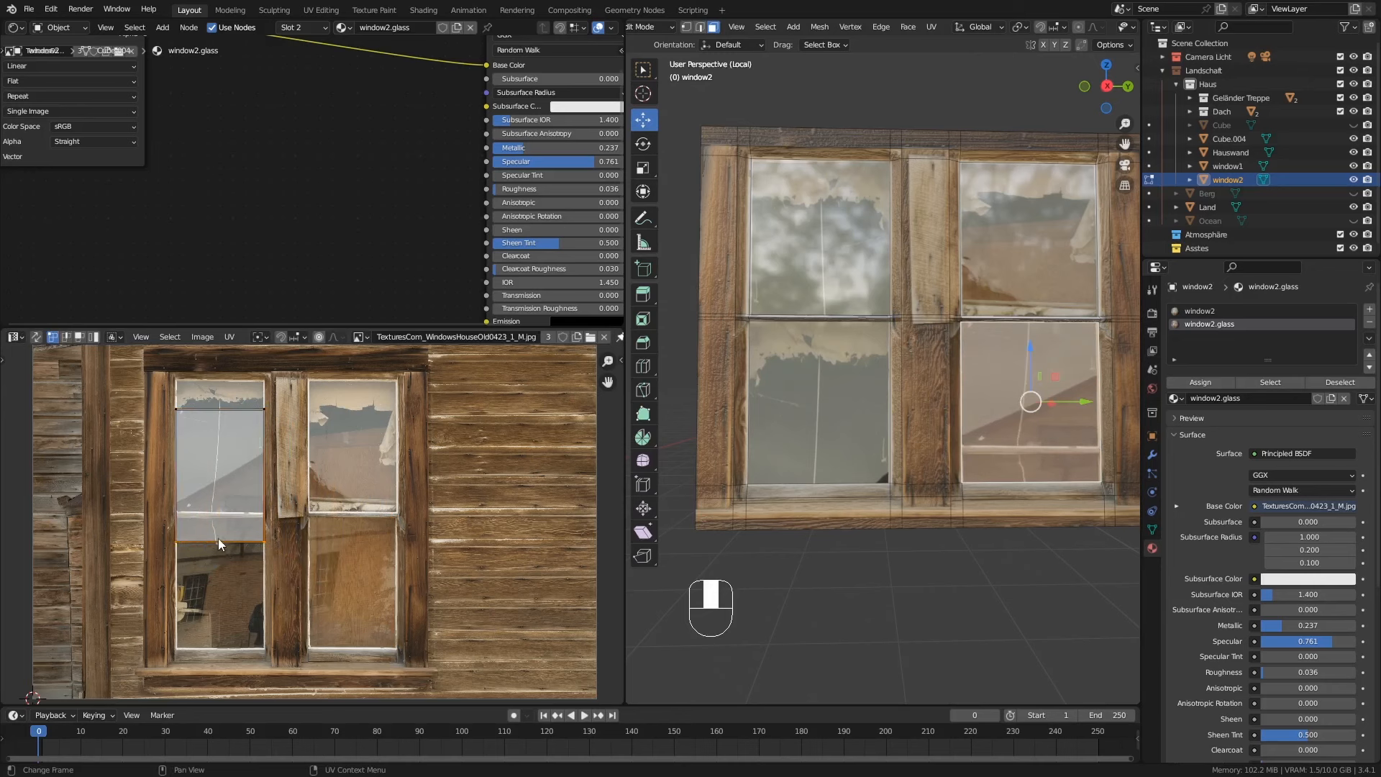
pyautogui.press('g')
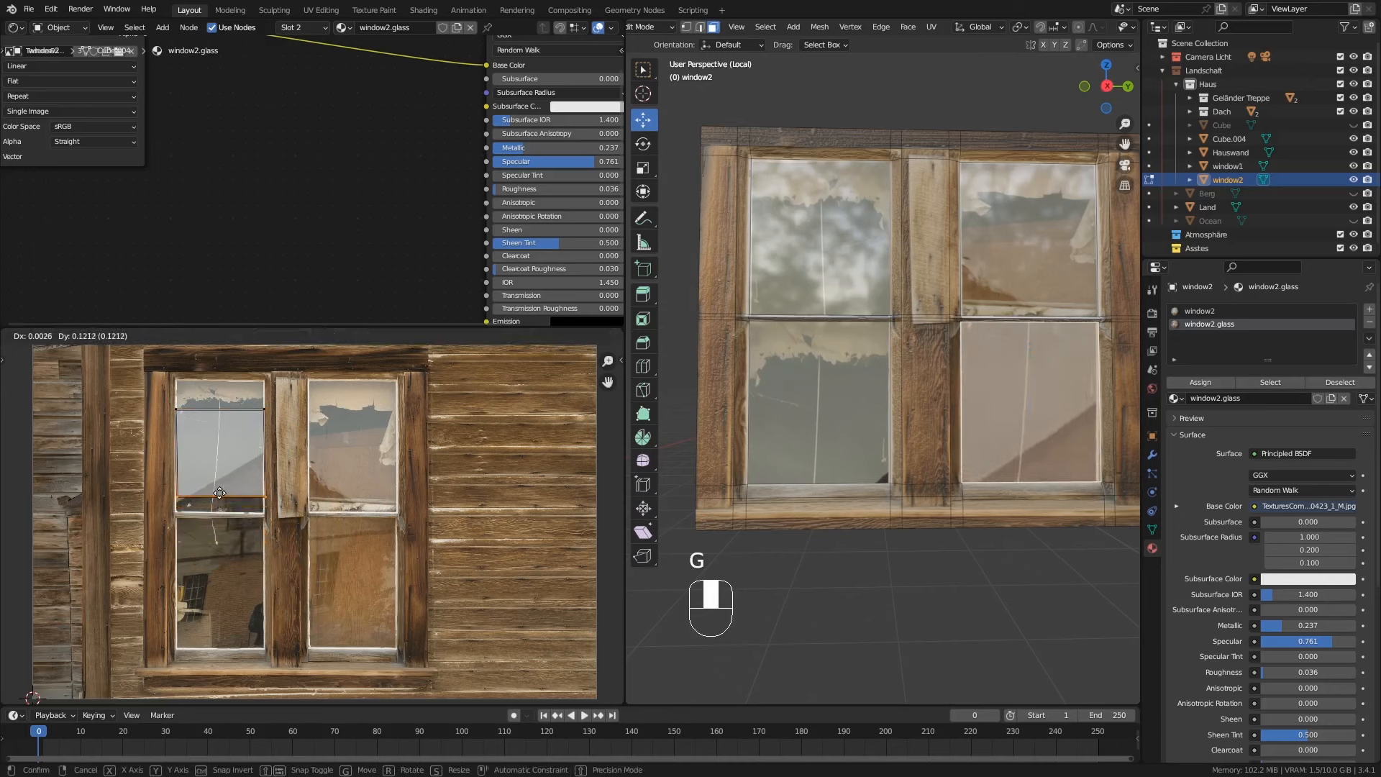
pyautogui.press('y')
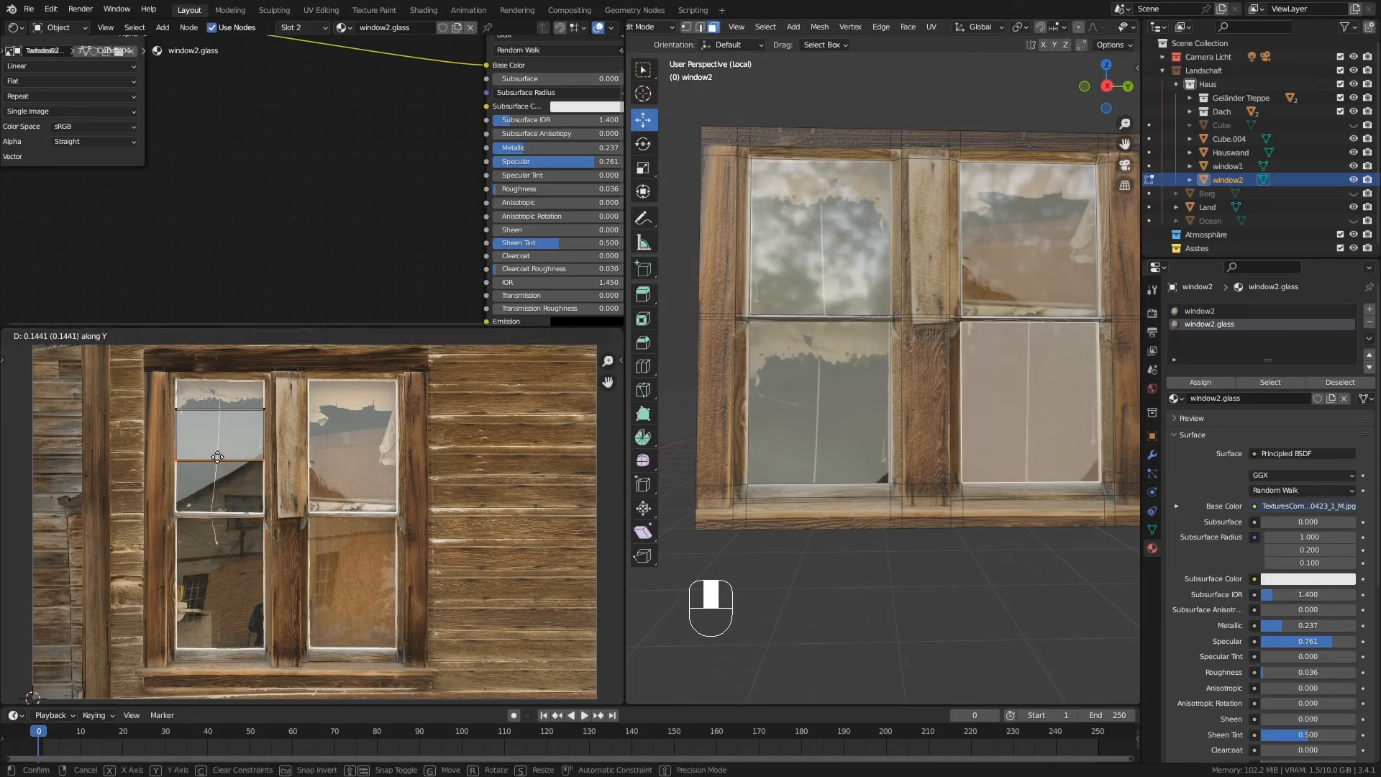
pyautogui.click(217, 457)
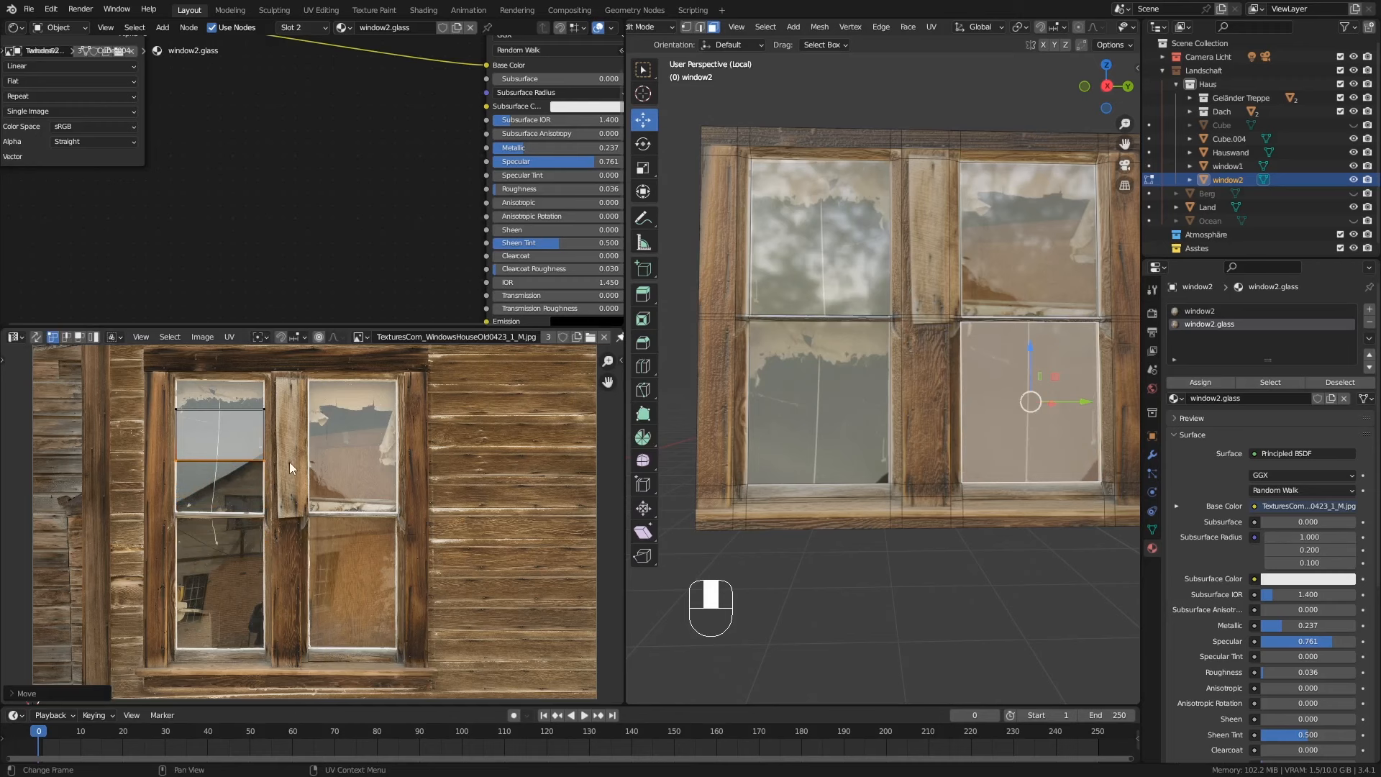
# Step: Select the upper-right pane and raise the lower edge of its UV face about 0.10 along Y
pyautogui.click(1001, 253)
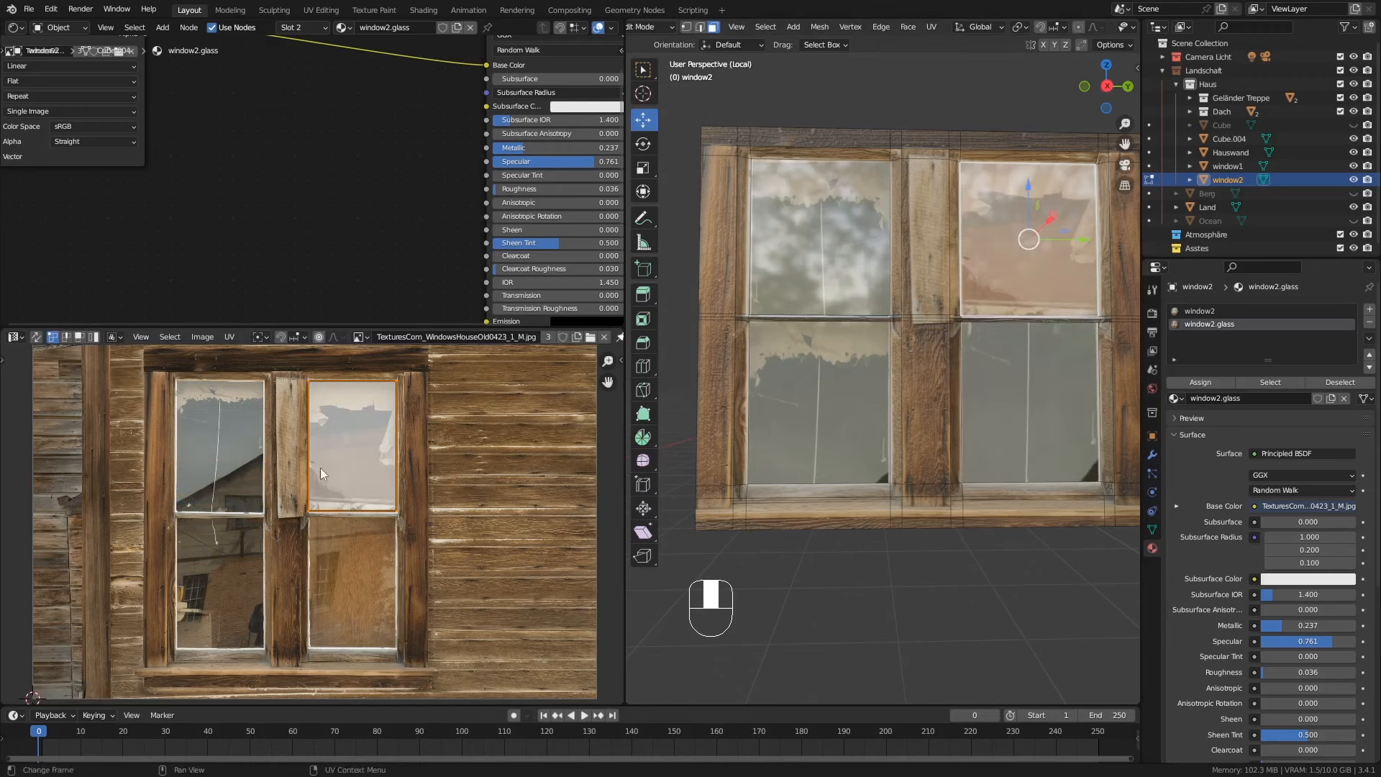
pyautogui.click(312, 507)
pyautogui.keyDown('shift'); pyautogui.click(390, 506); pyautogui.keyUp('shift')
pyautogui.press('g')
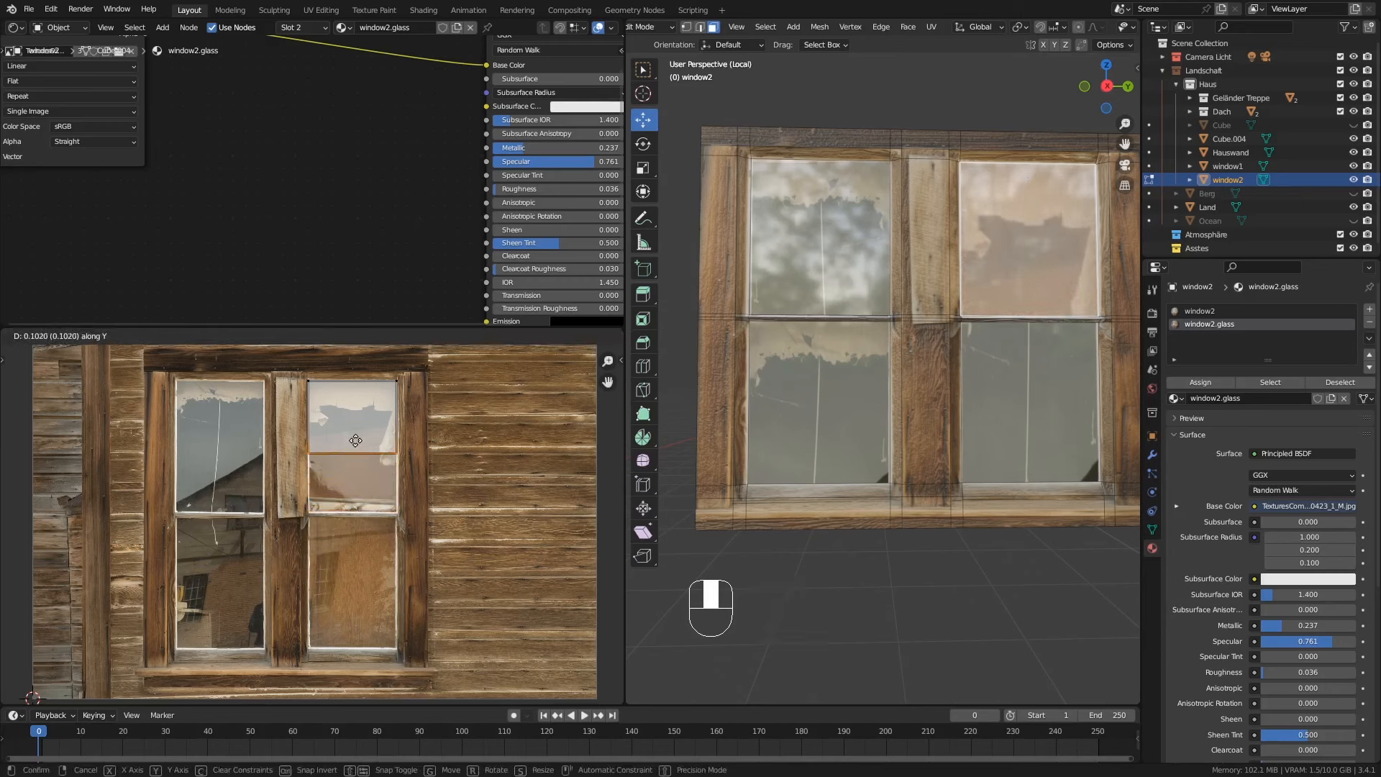
pyautogui.click(357, 443)
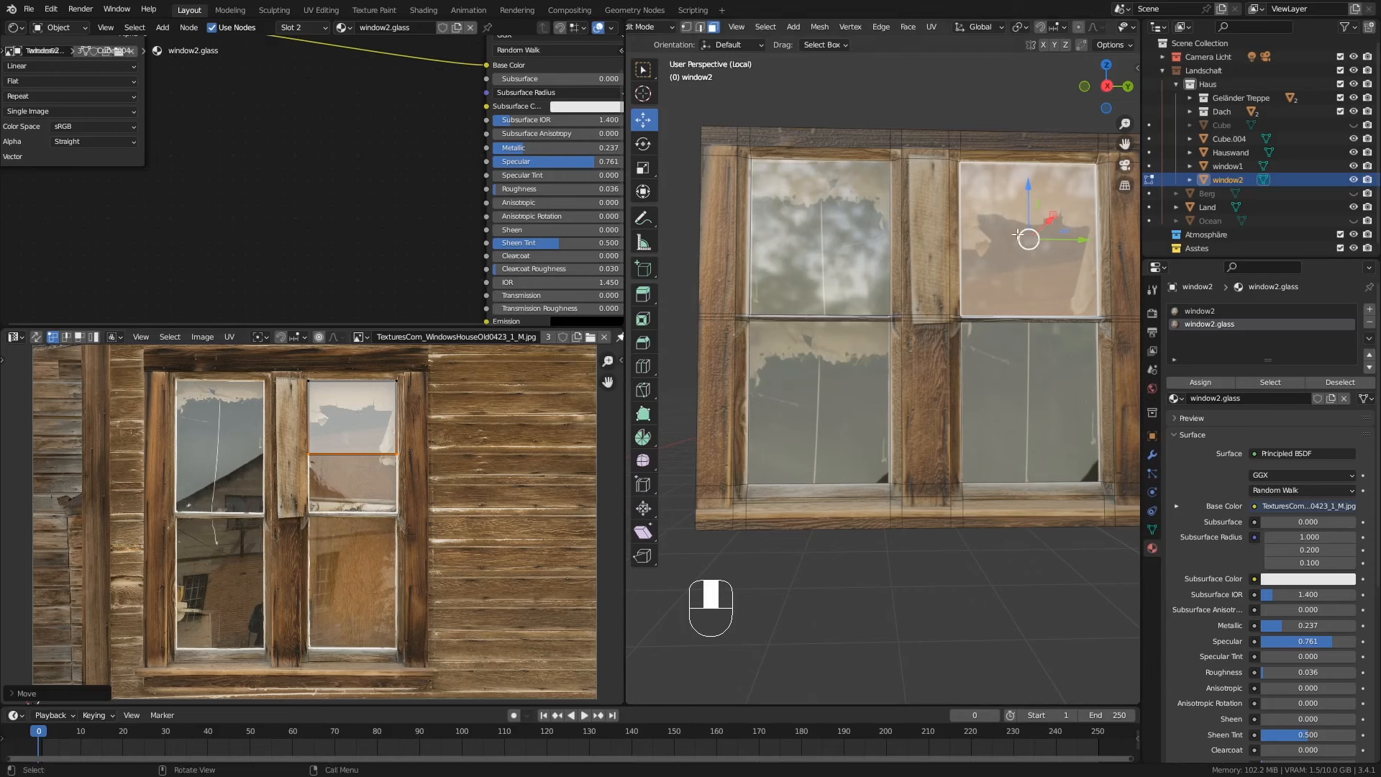
pyautogui.press('a')
pyautogui.press('g')
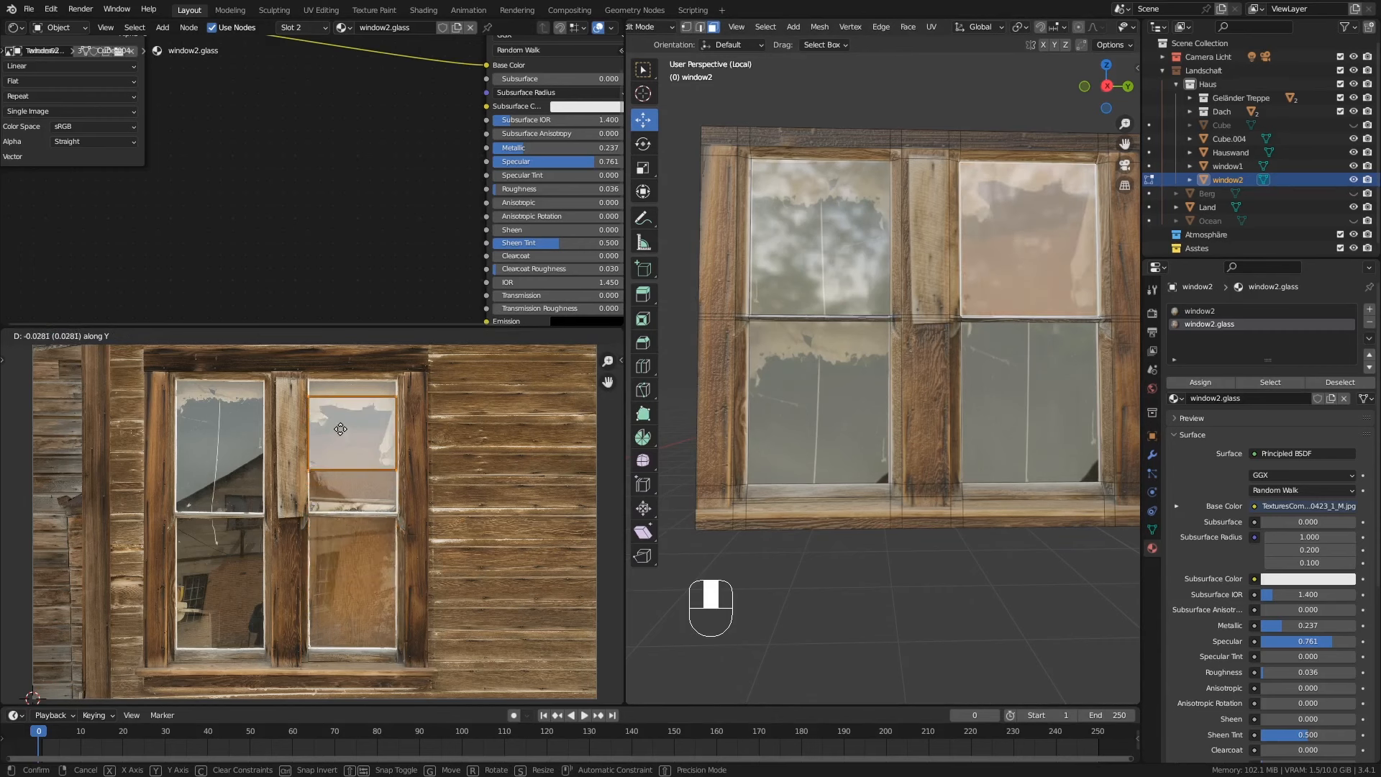
pyautogui.click(332, 412)
# Step: Select the lower-right pane's entire UV face and move it up about 0.037 on the photo's upper-left pane
pyautogui.click(1005, 417)
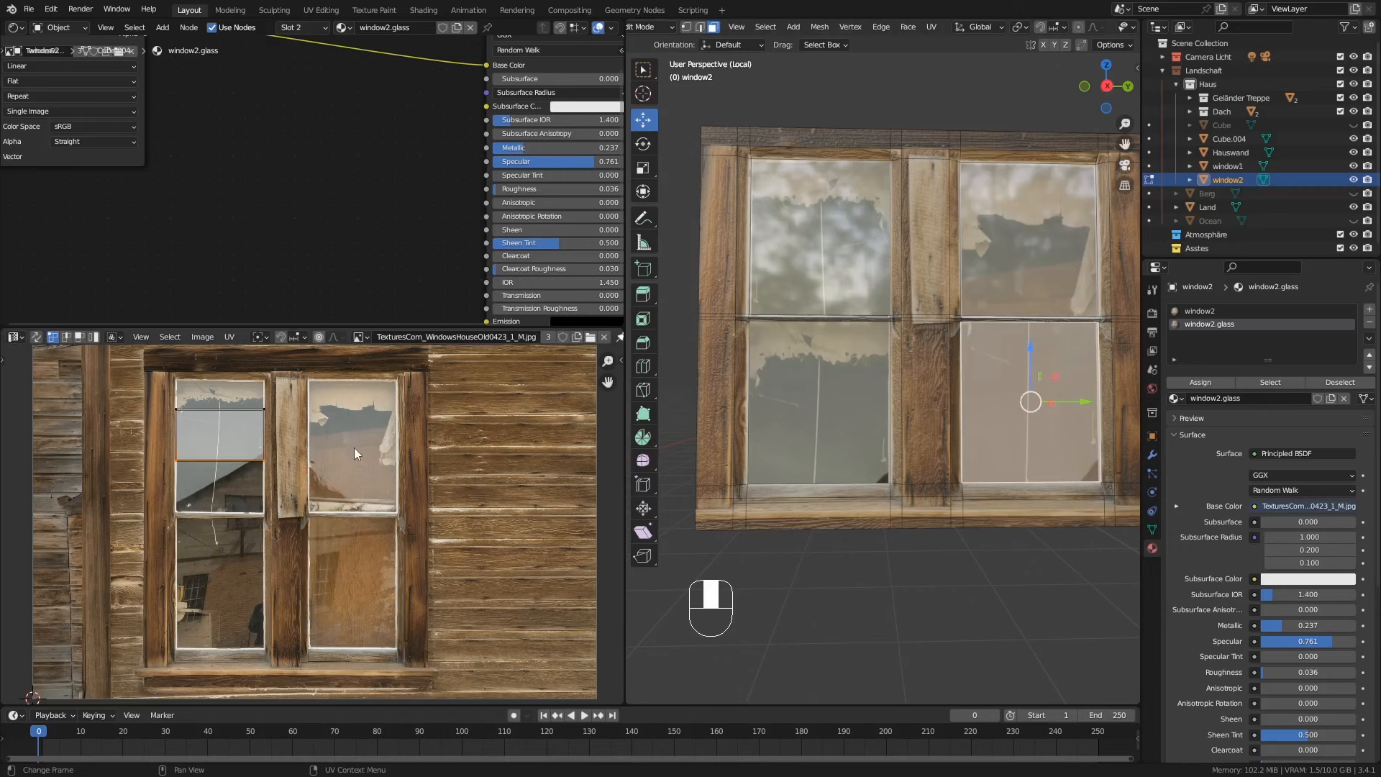
pyautogui.press('a')
pyautogui.press('g')
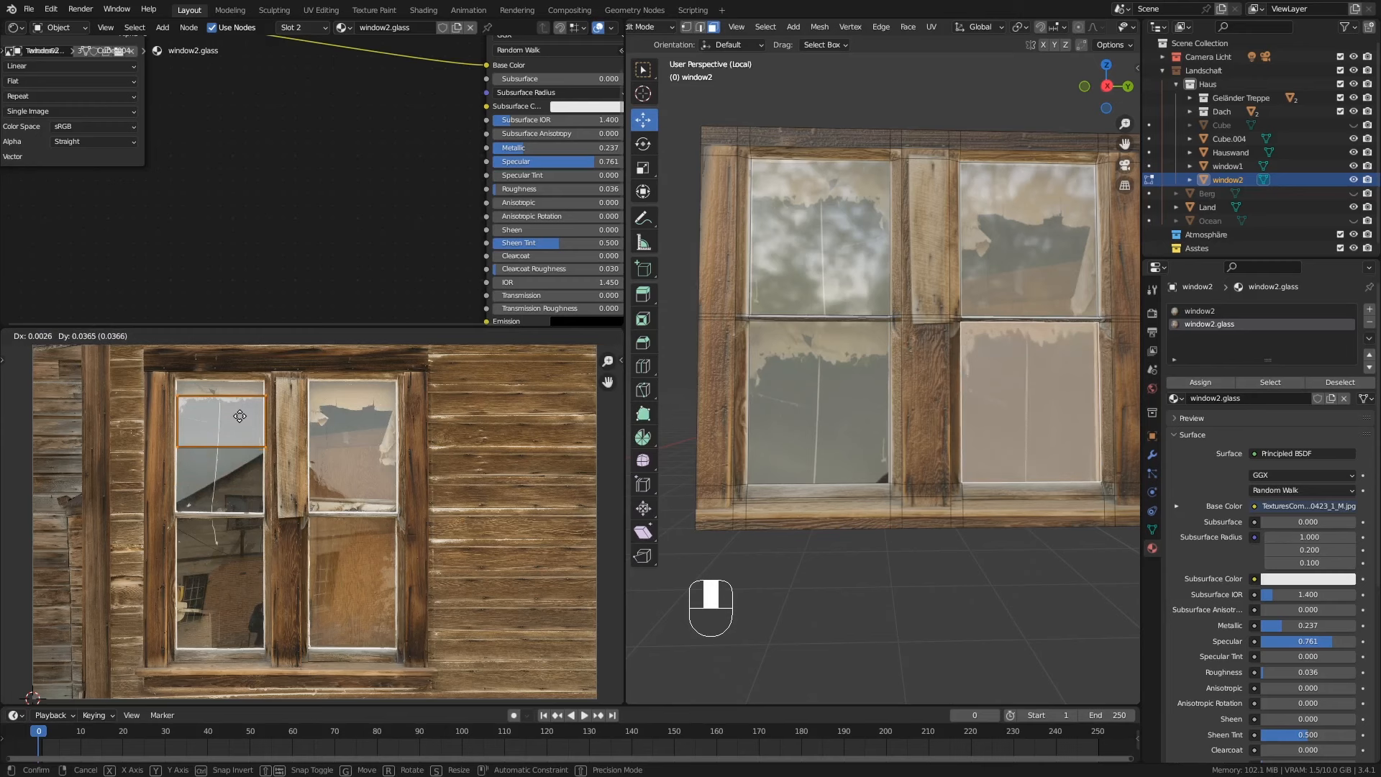
pyautogui.click(239, 416)
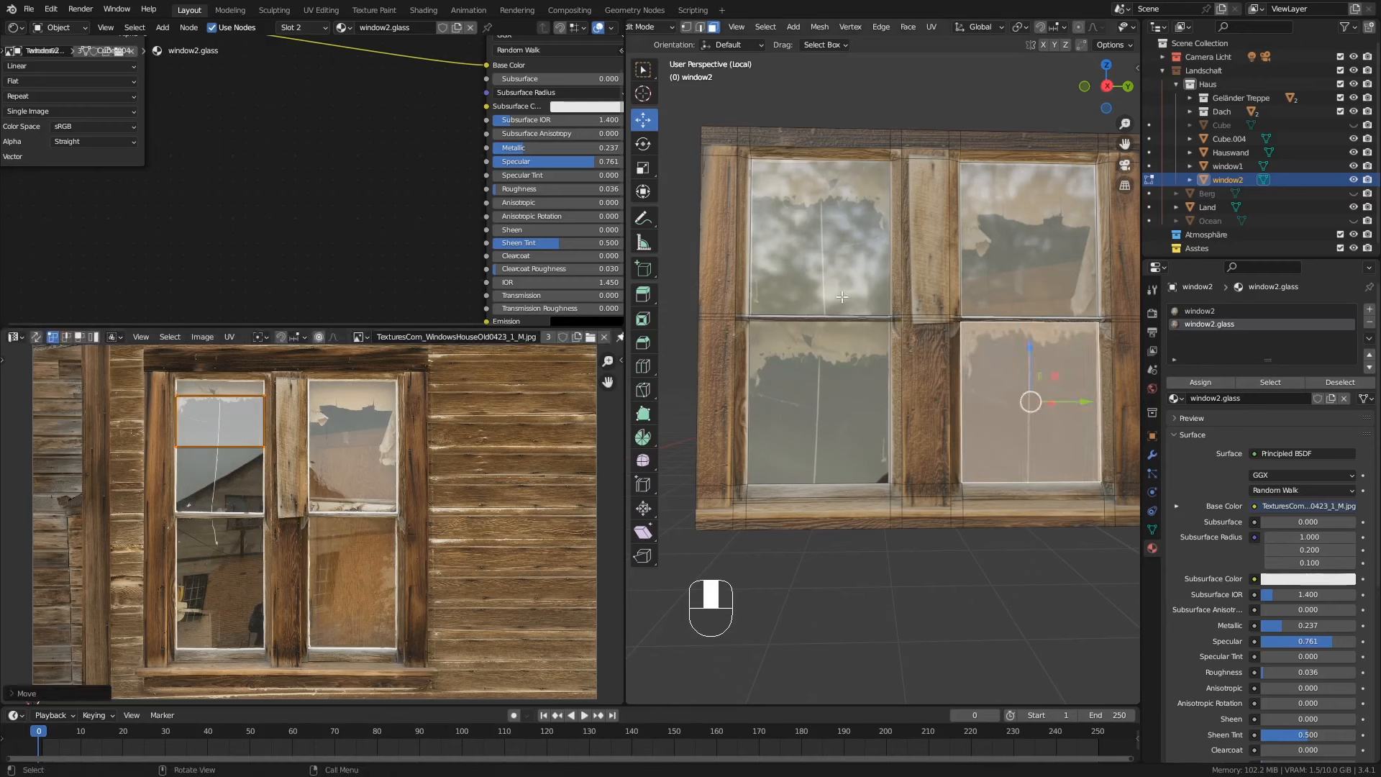
# Step: Move the upper-right pane's UV face onto the photo's upper-left pane and scale down its height
pyautogui.click(1046, 254)
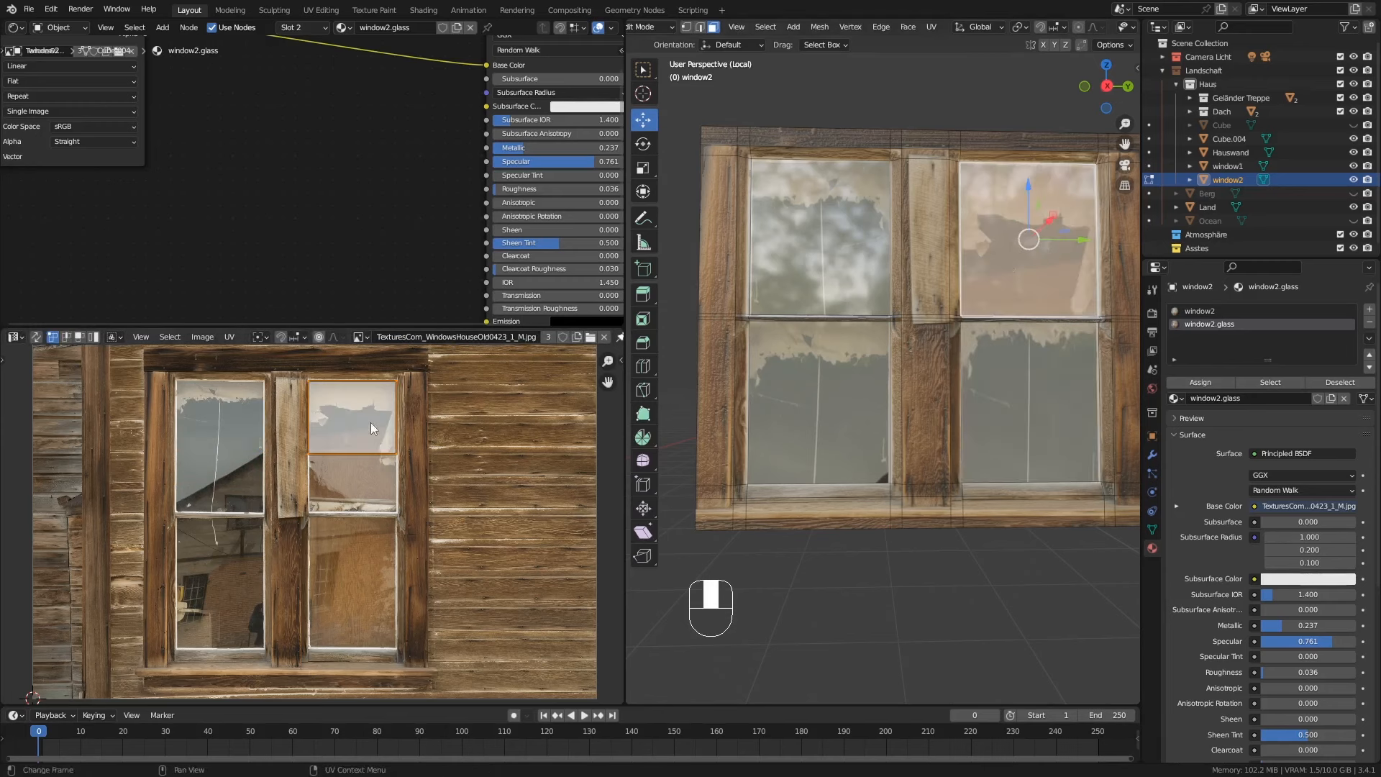
pyautogui.press('g')
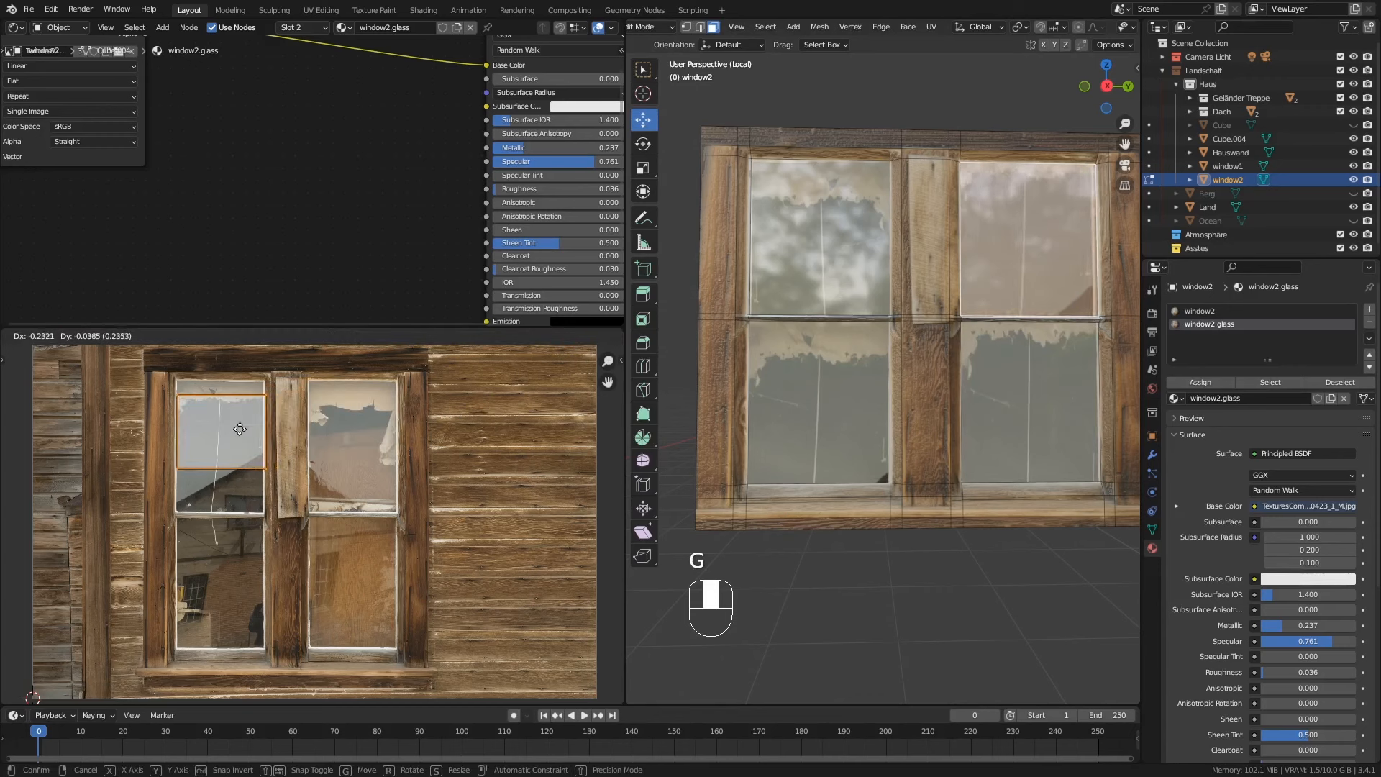
pyautogui.click(237, 429)
pyautogui.press('s')
pyautogui.click(295, 455)
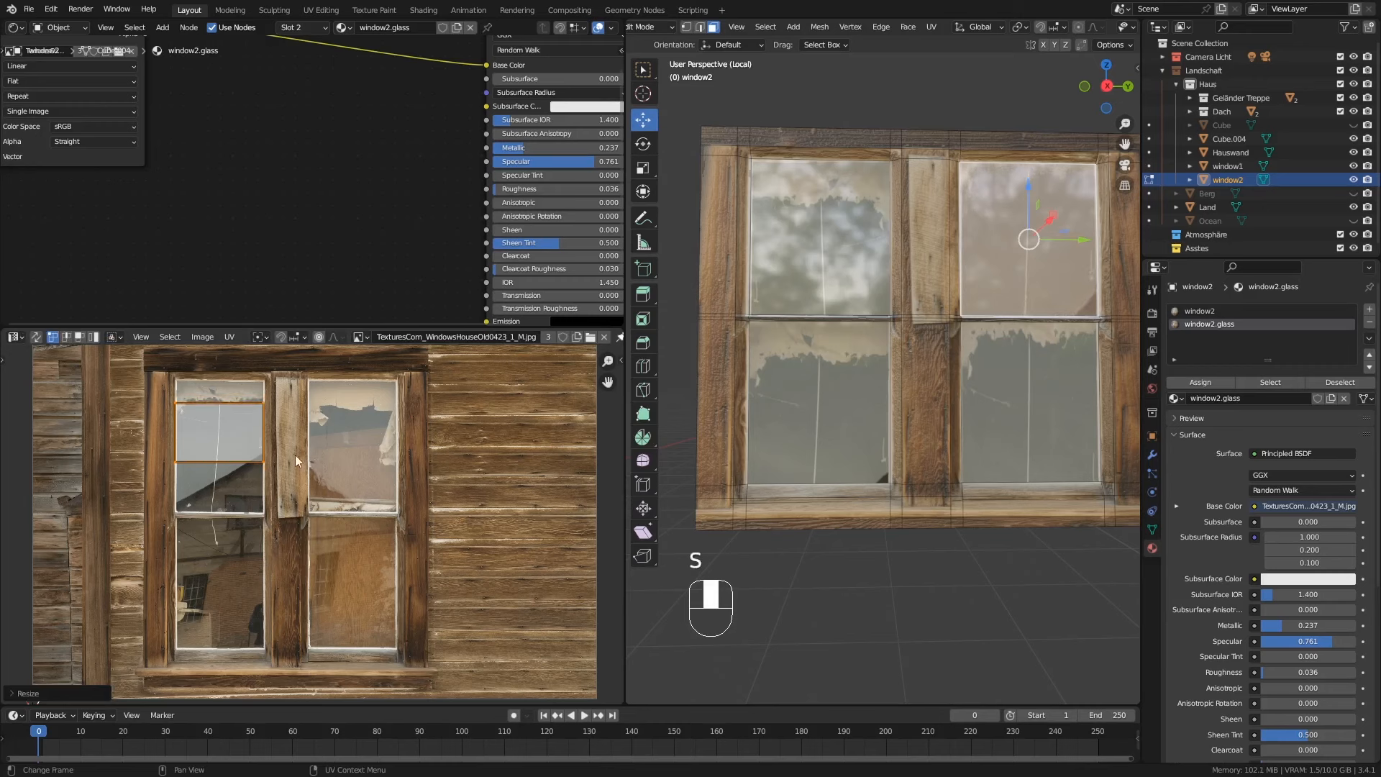
# Step: Move the upper-right pane's UV face slightly up on the photo's upper-left pane and finish editing the mesh
pyautogui.press('g')
pyautogui.click(255, 437)
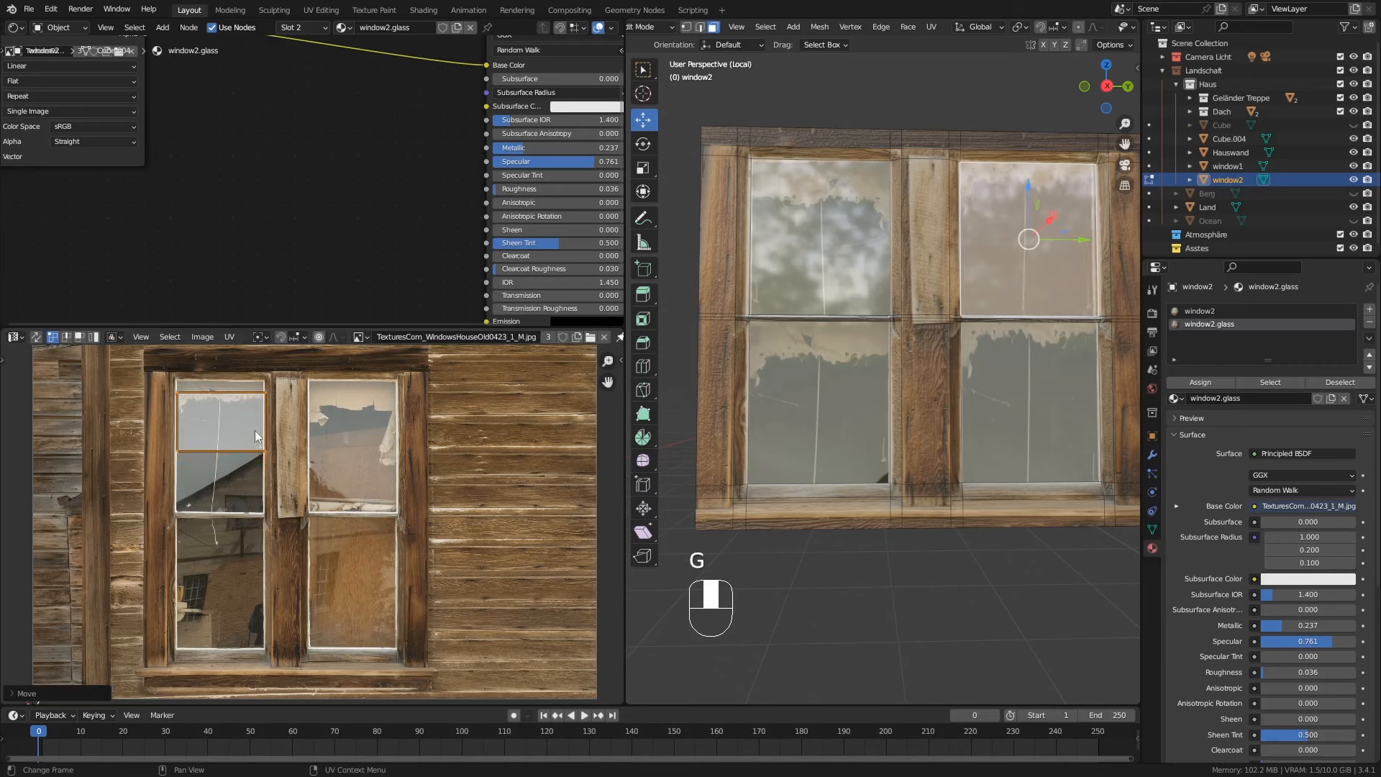
pyautogui.press('Tab')
pyautogui.press('Tab')
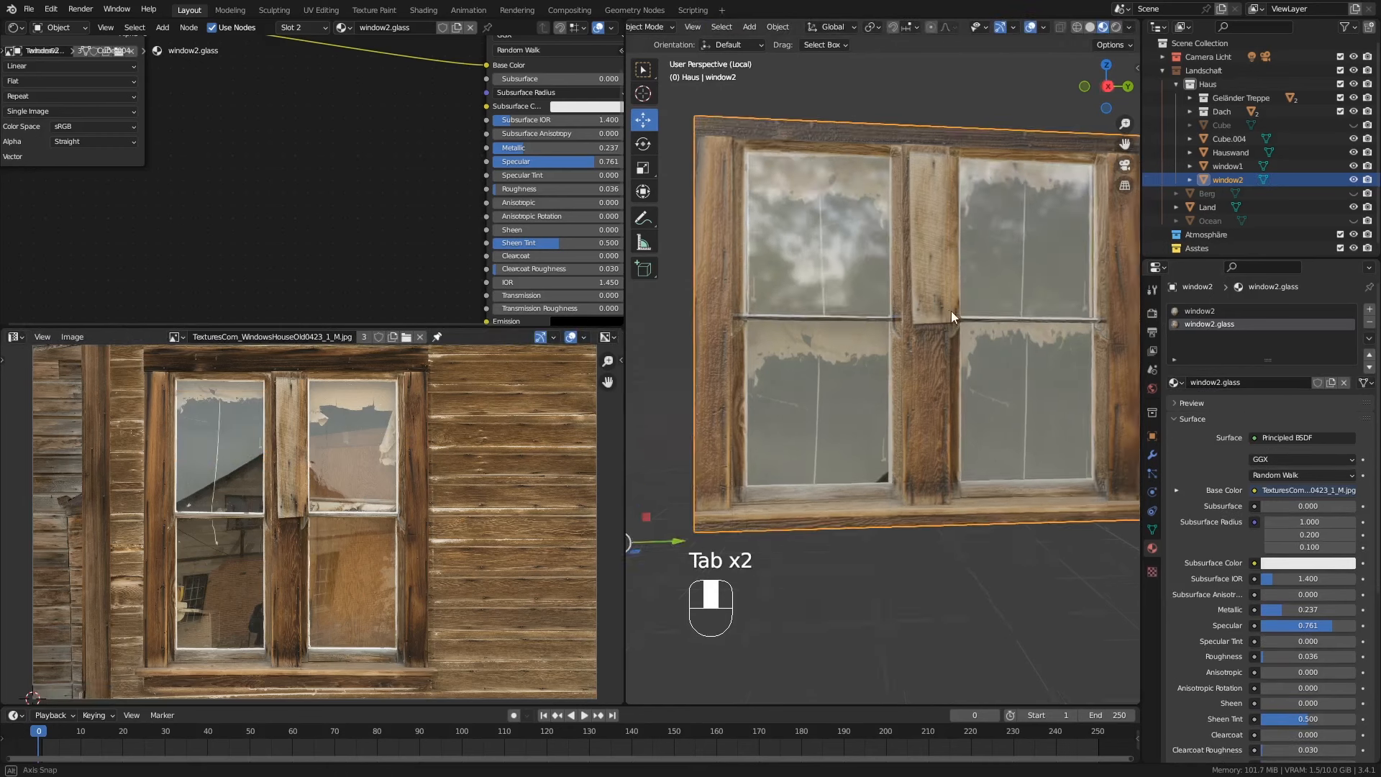
# Step: Set the window2.glass material's Metallic to about 0.459 and Specular to about 0.717
pyautogui.moveTo(951, 310); pyautogui.dragTo(992, 309, button='middle')
pyautogui.moveTo(519, 145); pyautogui.dragTo(575, 163)
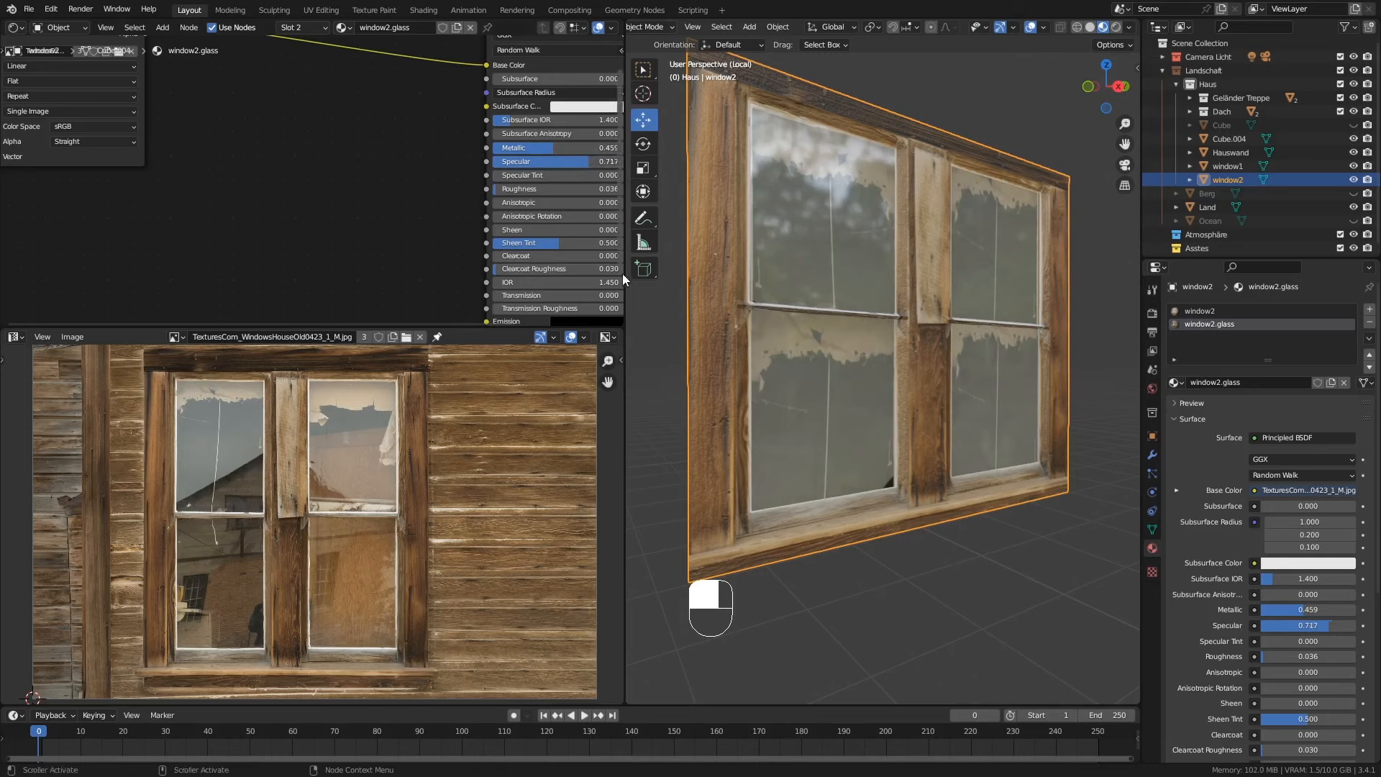
pyautogui.moveTo(949, 338)
pyautogui.mouseDown(button='middle')
pyautogui.moveTo(980, 347)
pyautogui.moveTo(926, 318)
pyautogui.moveTo(981, 378)
pyautogui.moveTo(956, 353)
pyautogui.moveTo(951, 387)
pyautogui.moveTo(873, 352)
pyautogui.moveTo(917, 381)
pyautogui.moveTo(973, 361)
pyautogui.moveTo(965, 351)
pyautogui.mouseUp(button='middle')
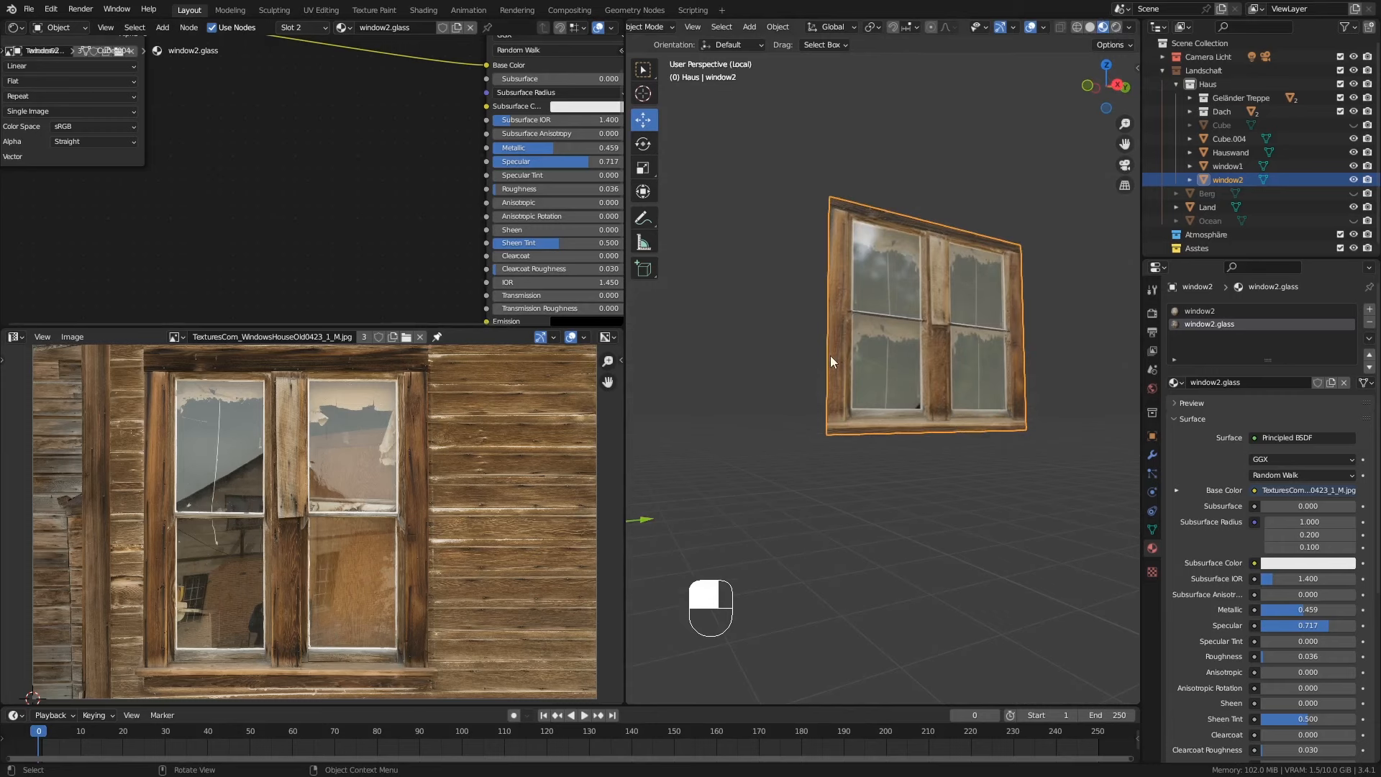
# Step: Leave the isolated view and examine the windows on the whole house in rendered shading from the front and side
pyautogui.press('KP_Divide')
pyautogui.moveTo(830, 355)
pyautogui.keyDown('ctrl'); pyautogui.mouseDown(button='middle')
pyautogui.moveTo(855, 335)
pyautogui.moveTo(799, 390)
pyautogui.moveTo(827, 330)
pyautogui.mouseUp(button='middle'); pyautogui.keyUp('ctrl')
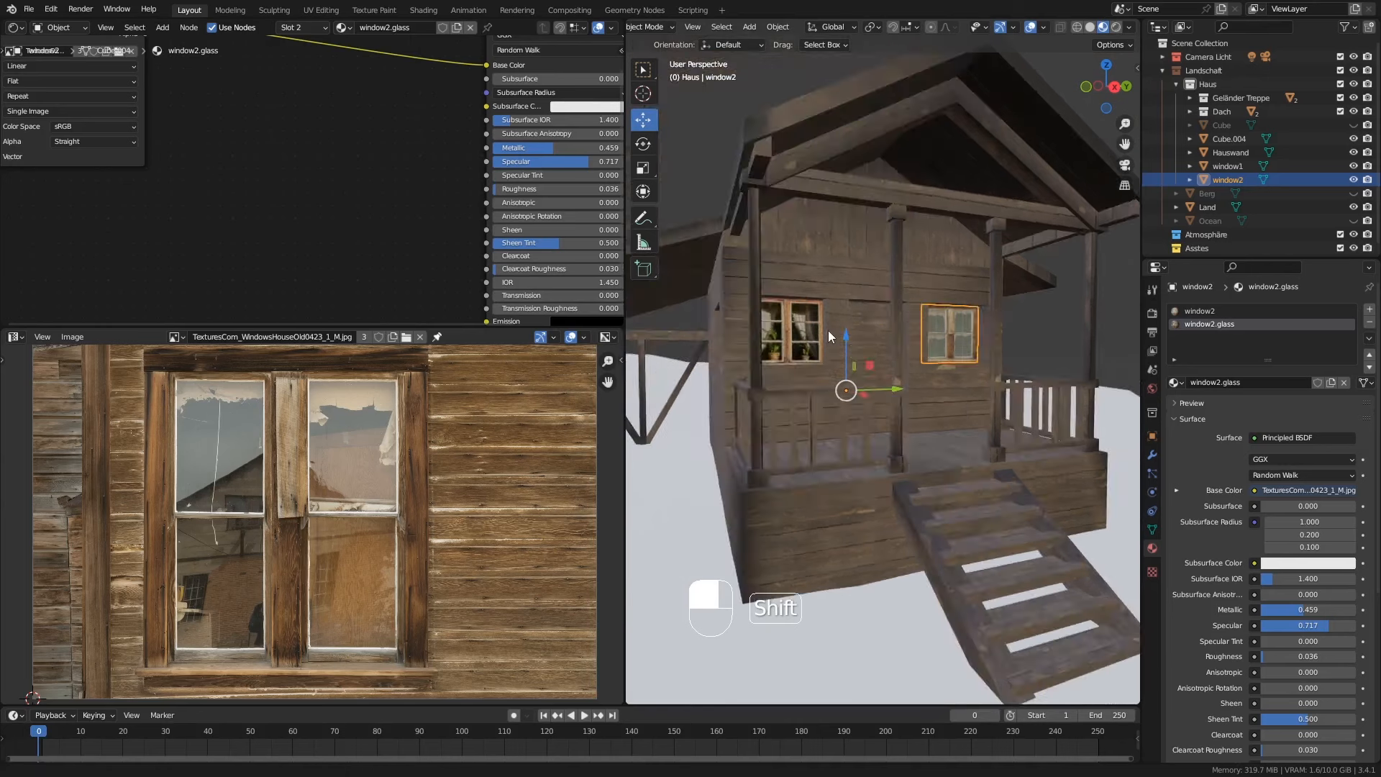
pyautogui.click(1116, 27)
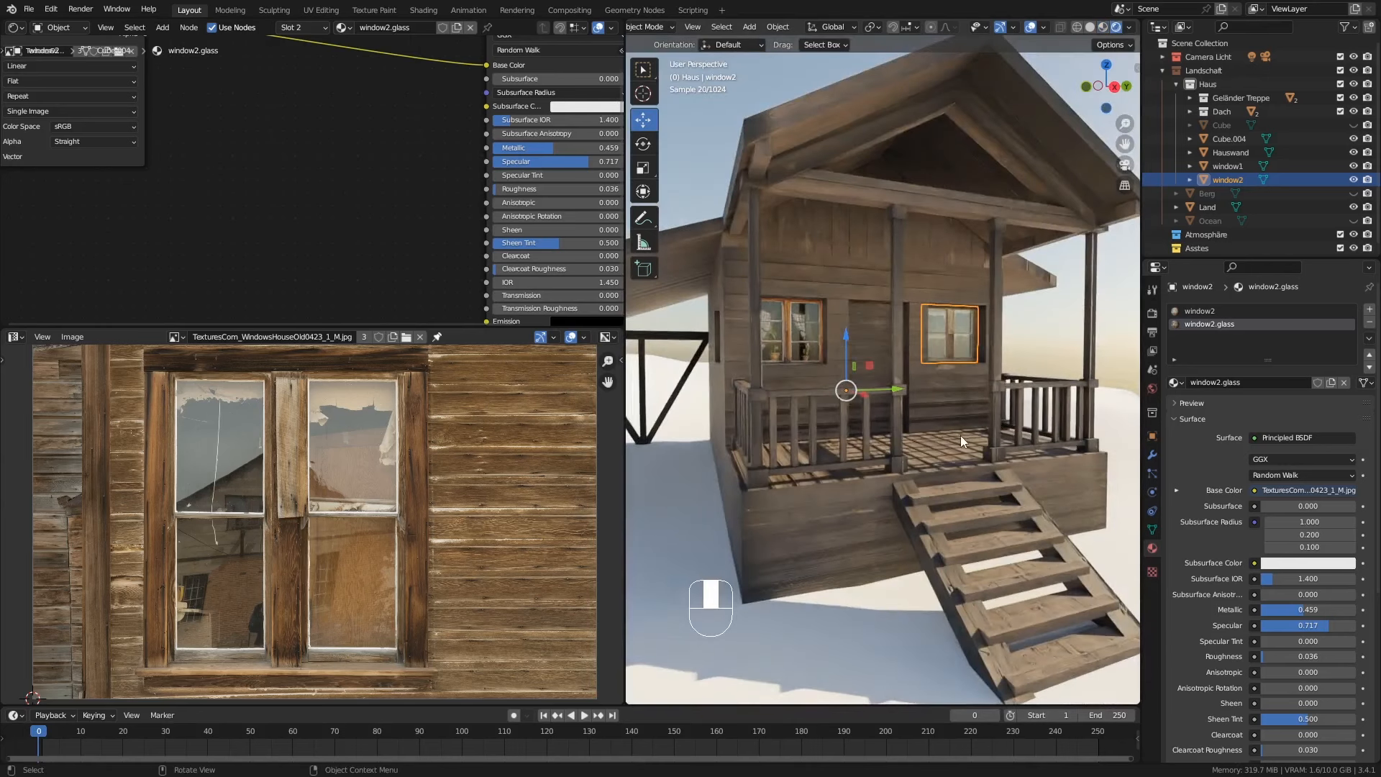
pyautogui.moveTo(946, 435)
pyautogui.mouseDown(button='middle')
pyautogui.moveTo(824, 426)
pyautogui.moveTo(958, 428)
pyautogui.mouseUp(button='middle')
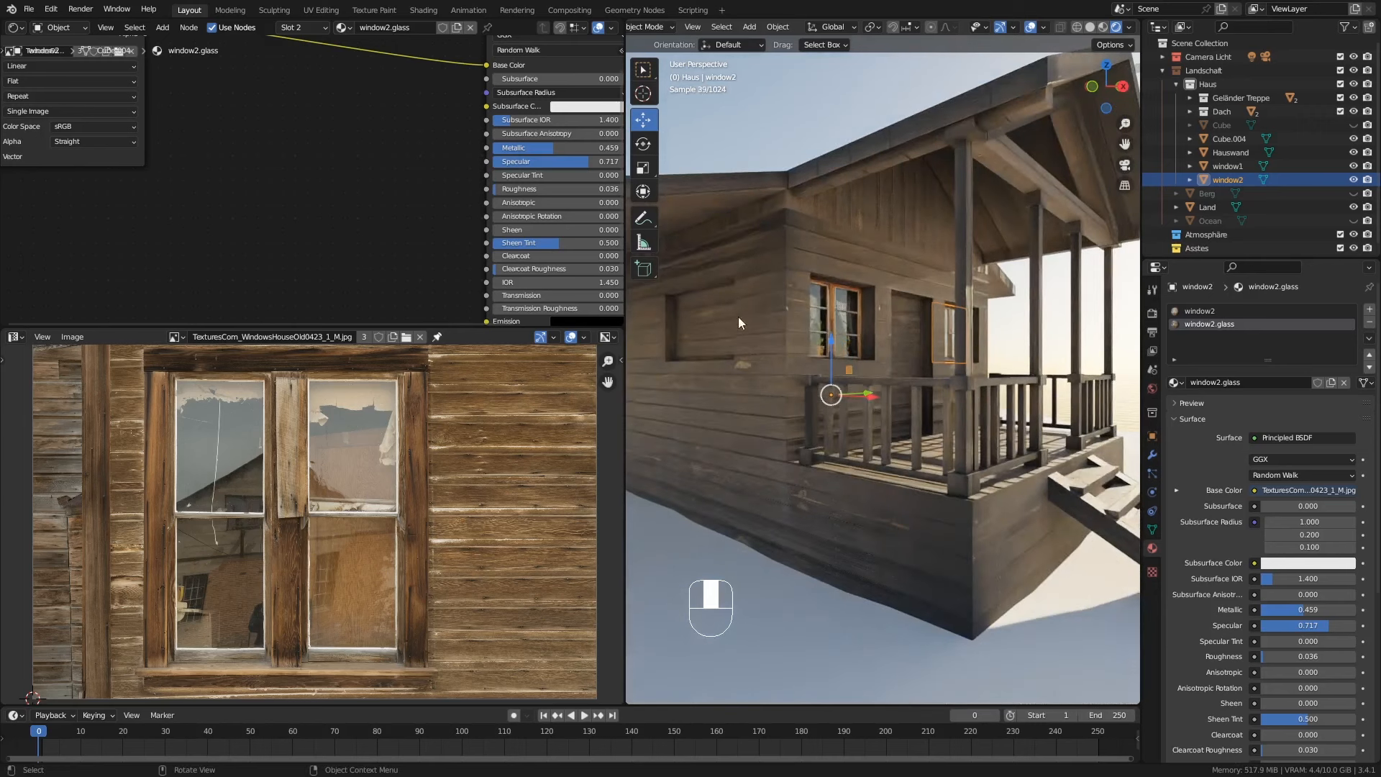
pyautogui.press('shift')
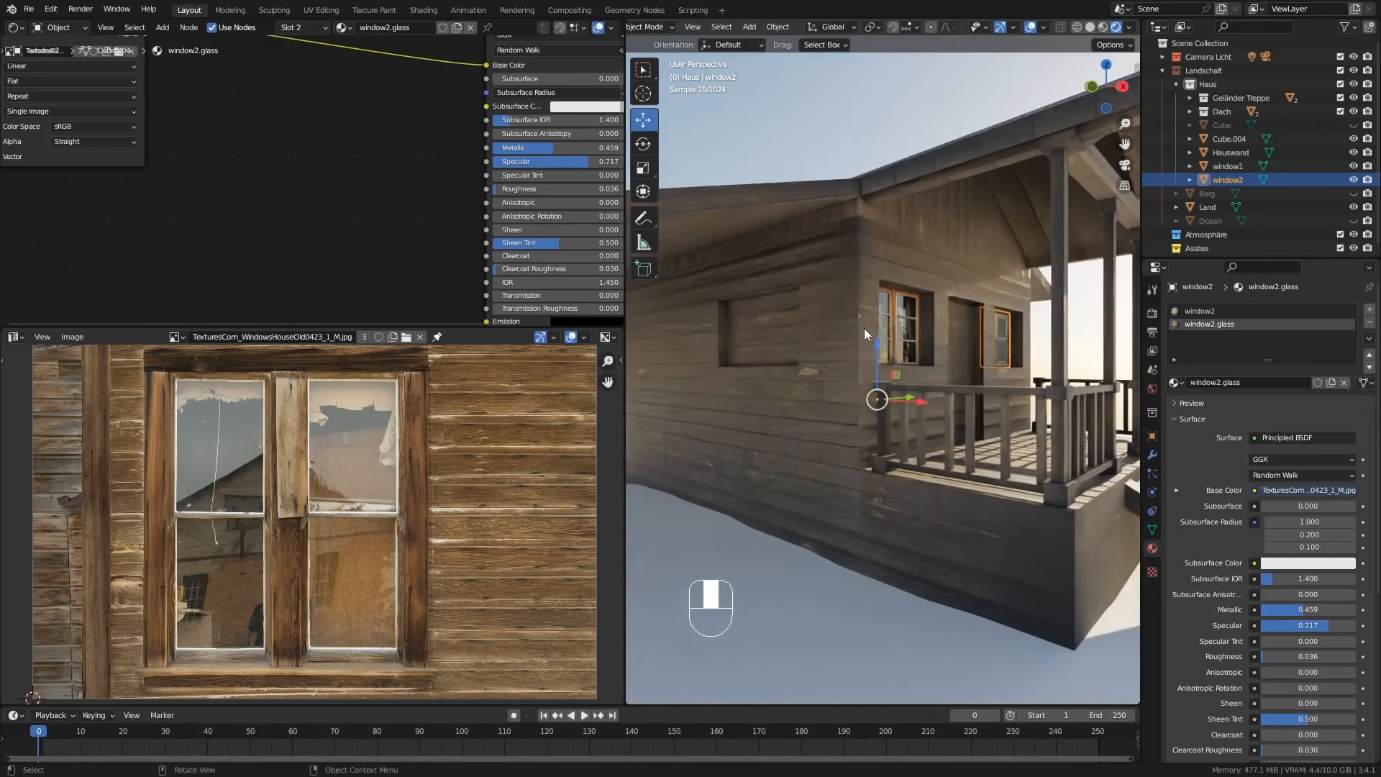
pyautogui.moveTo(864, 328); pyautogui.dragTo(856, 331, button='middle')
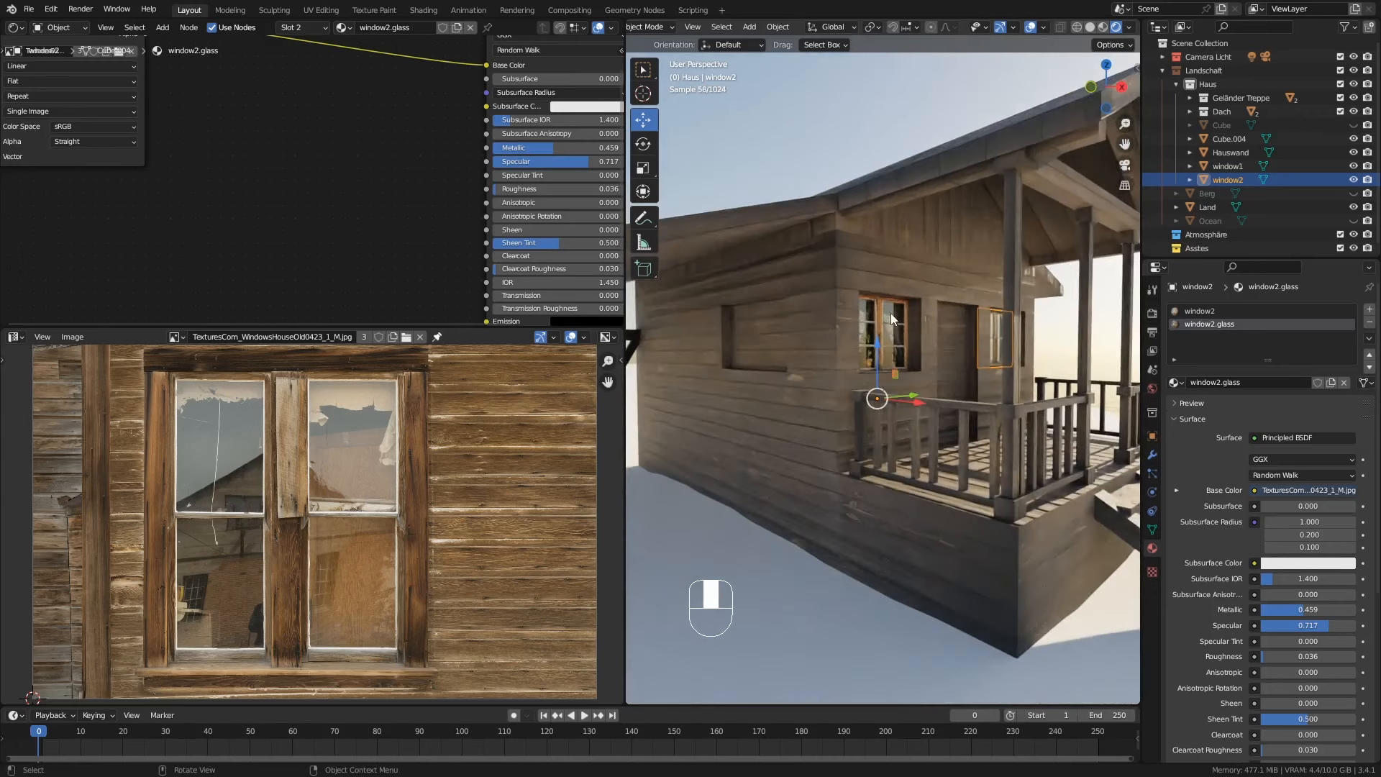
# Step: In solid shading, separate the recessed window face in the side wall of Hauswand into its own object
pyautogui.click(768, 328)
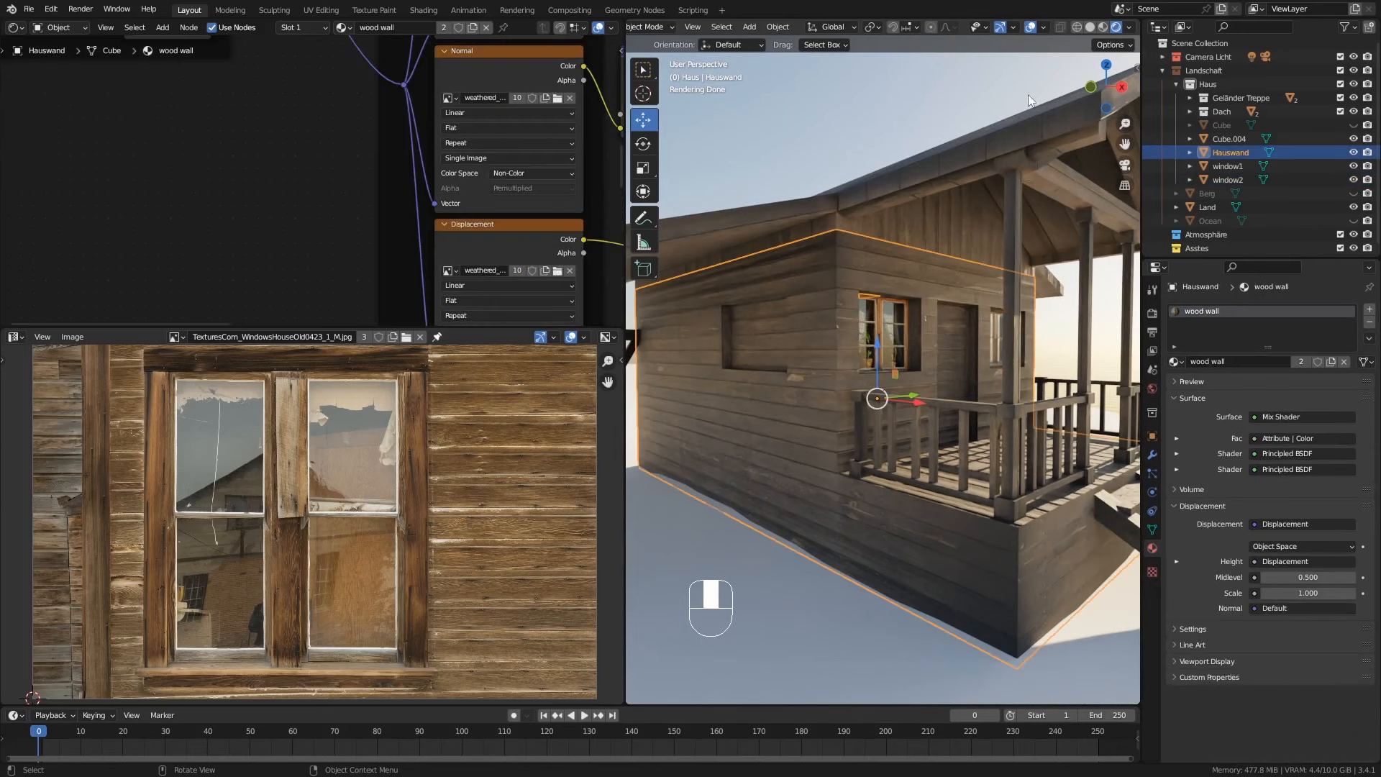
pyautogui.click(1090, 27)
pyautogui.press('Tab')
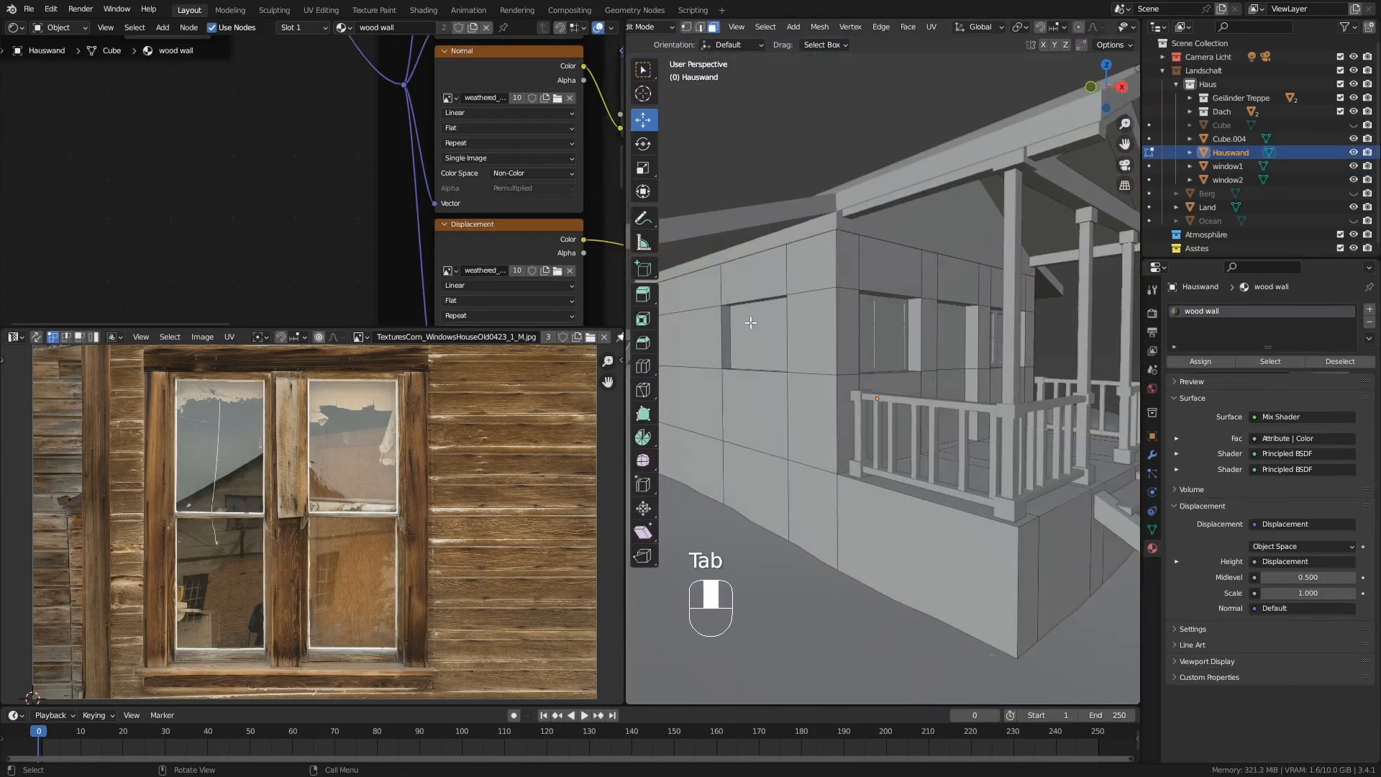
pyautogui.click(758, 329)
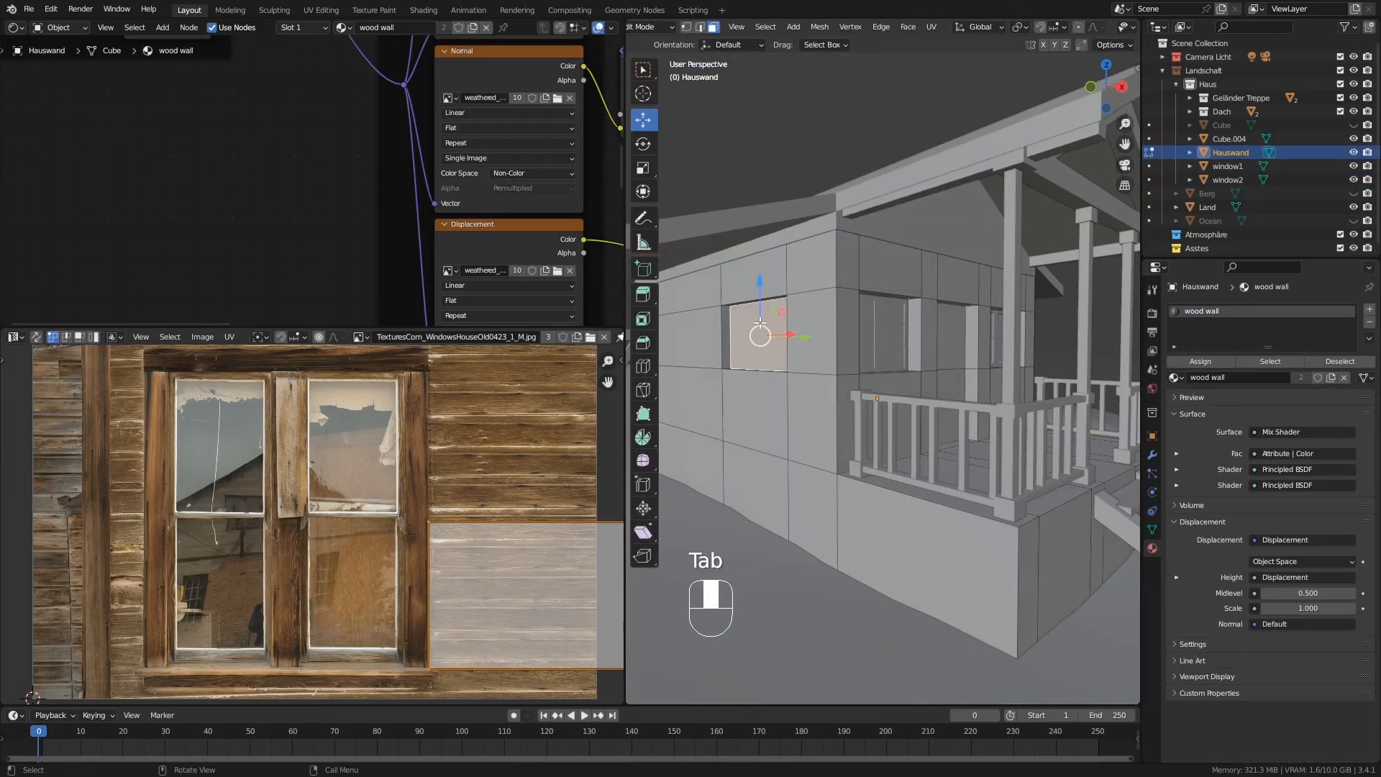
pyautogui.press('p')
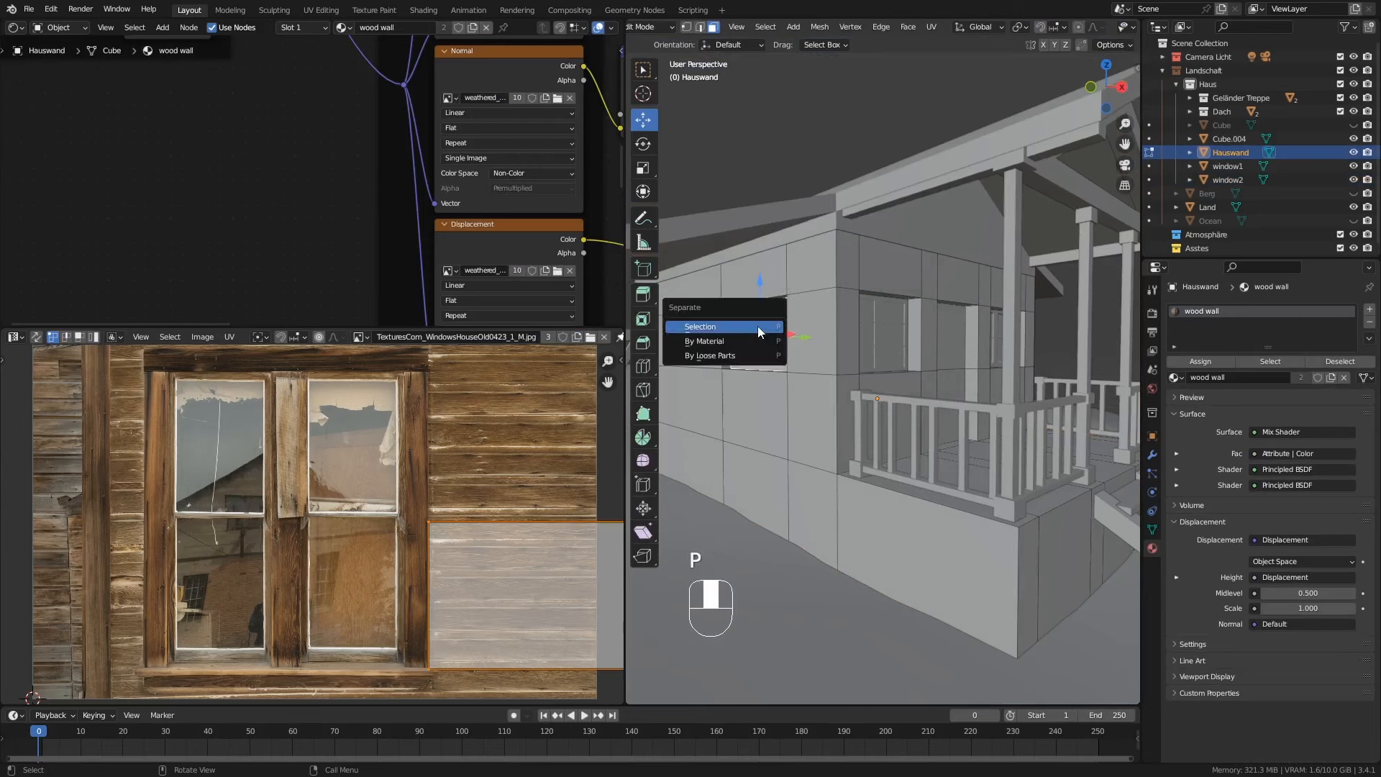
pyautogui.click(758, 326)
pyautogui.press('Tab')
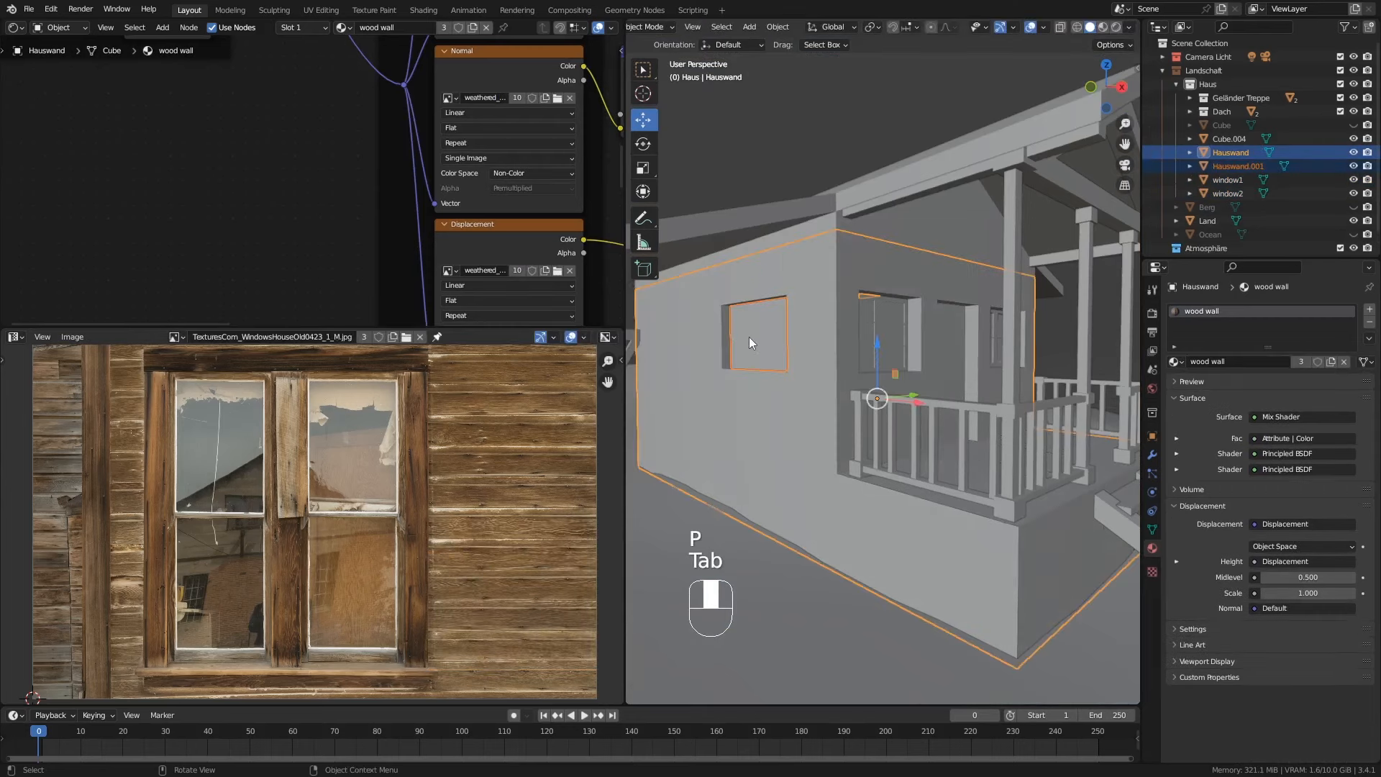
# Step: Select the separated window face and rename its object window3
pyautogui.click(748, 334)
pyautogui.doubleClick(1230, 164)
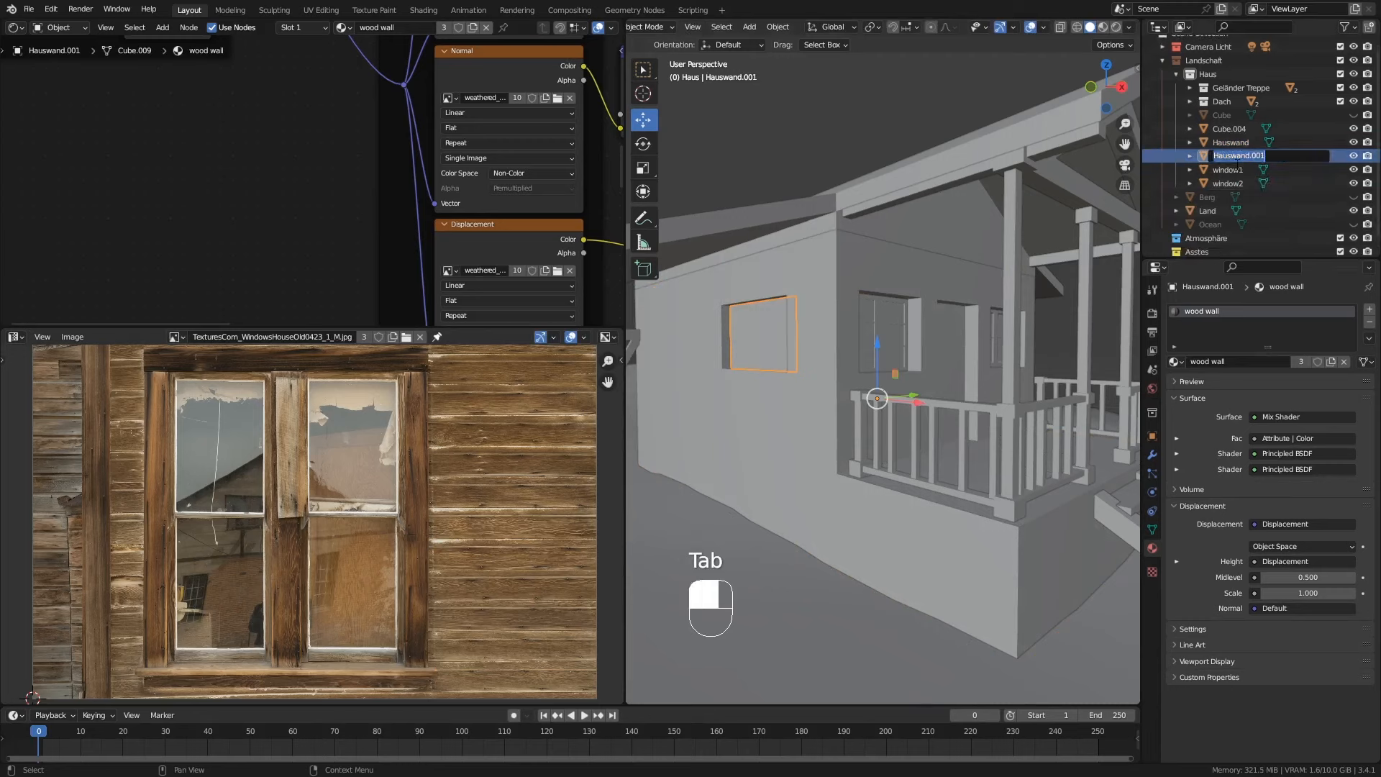
pyautogui.write('window3')
pyautogui.press('Return')
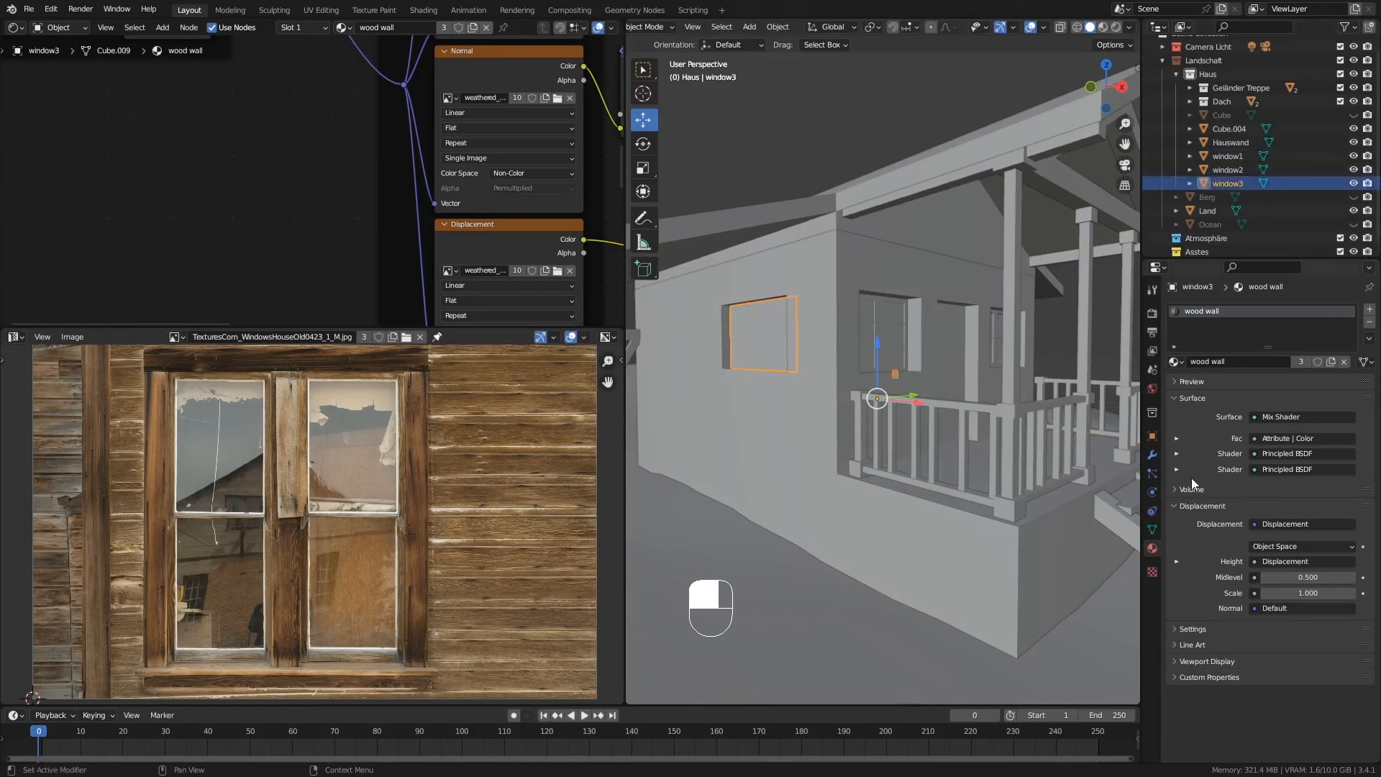
# Step: Remove the wood wall material from window3 and assign the existing window1 material
pyautogui.click(1369, 322)
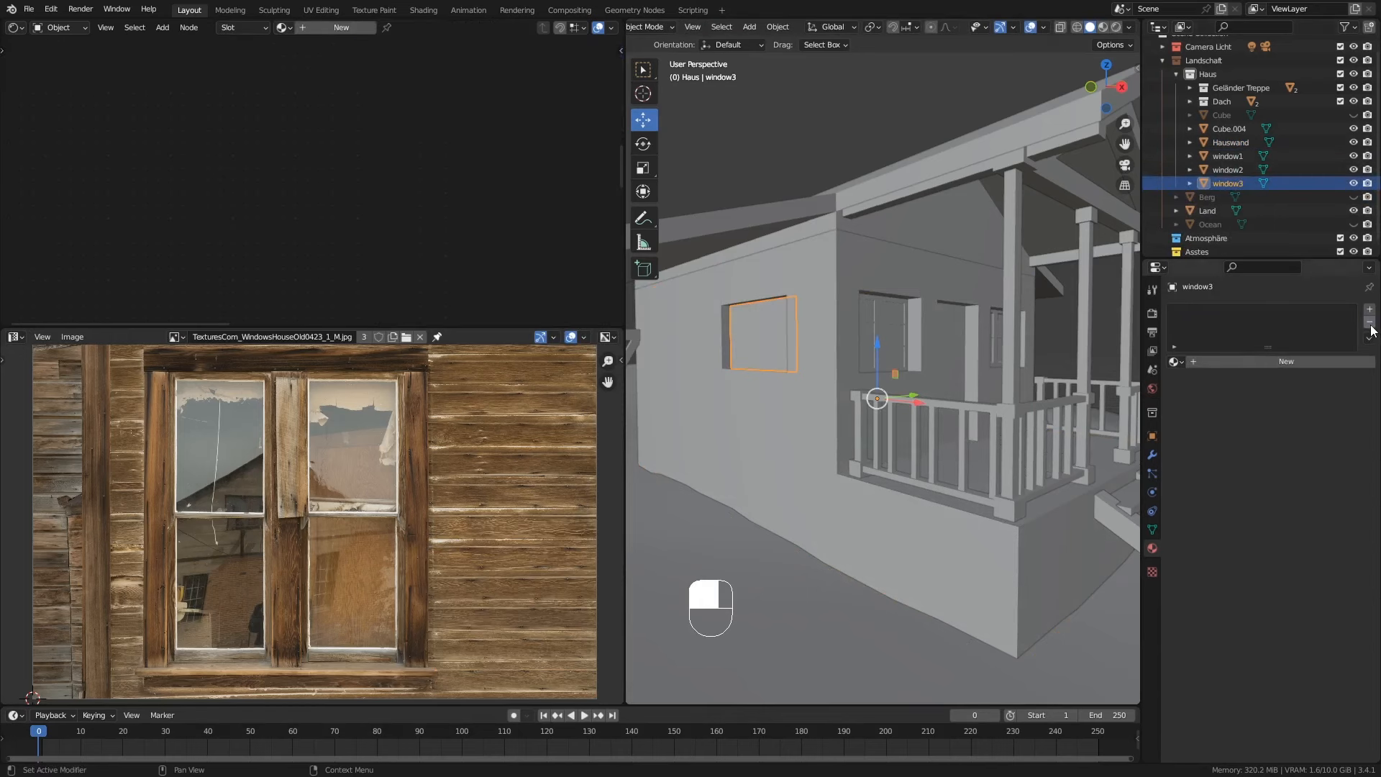
pyautogui.click(1176, 361)
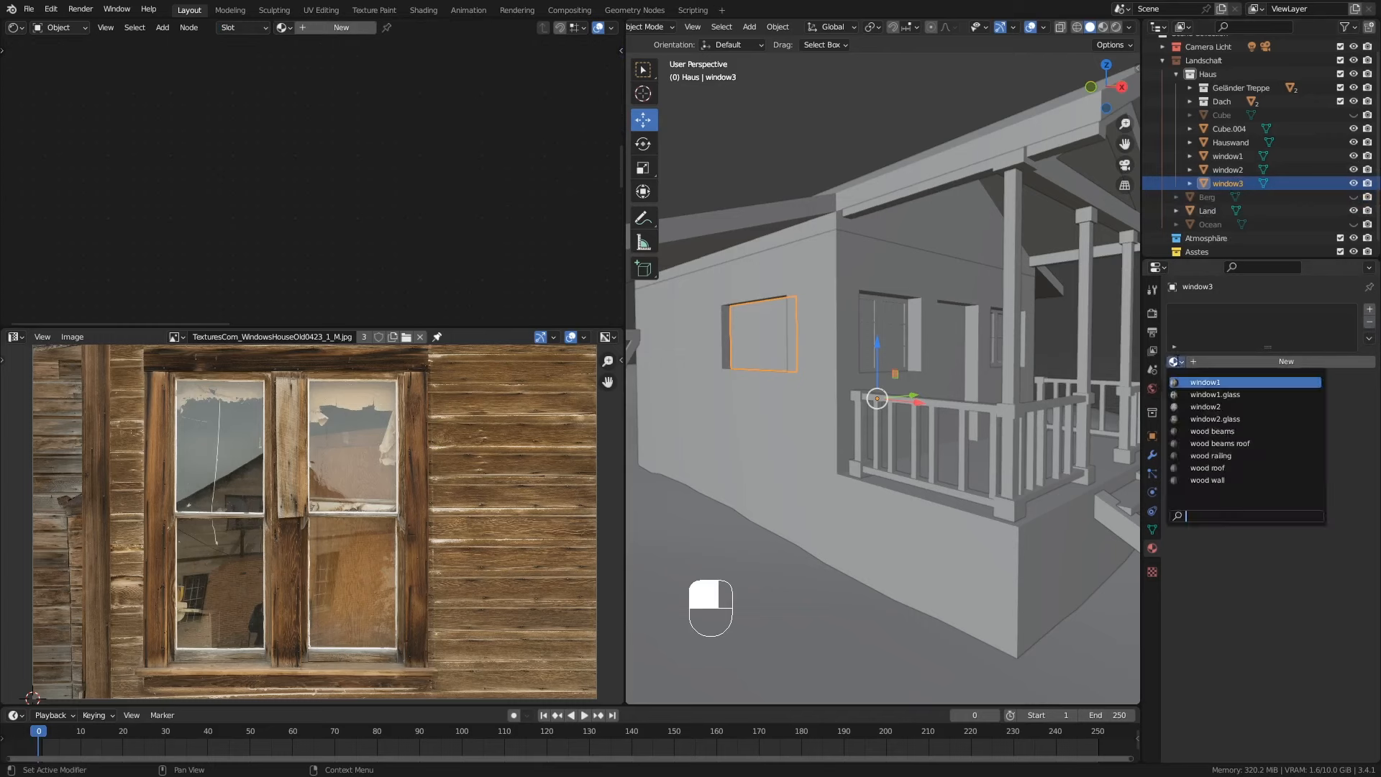
pyautogui.click(1227, 382)
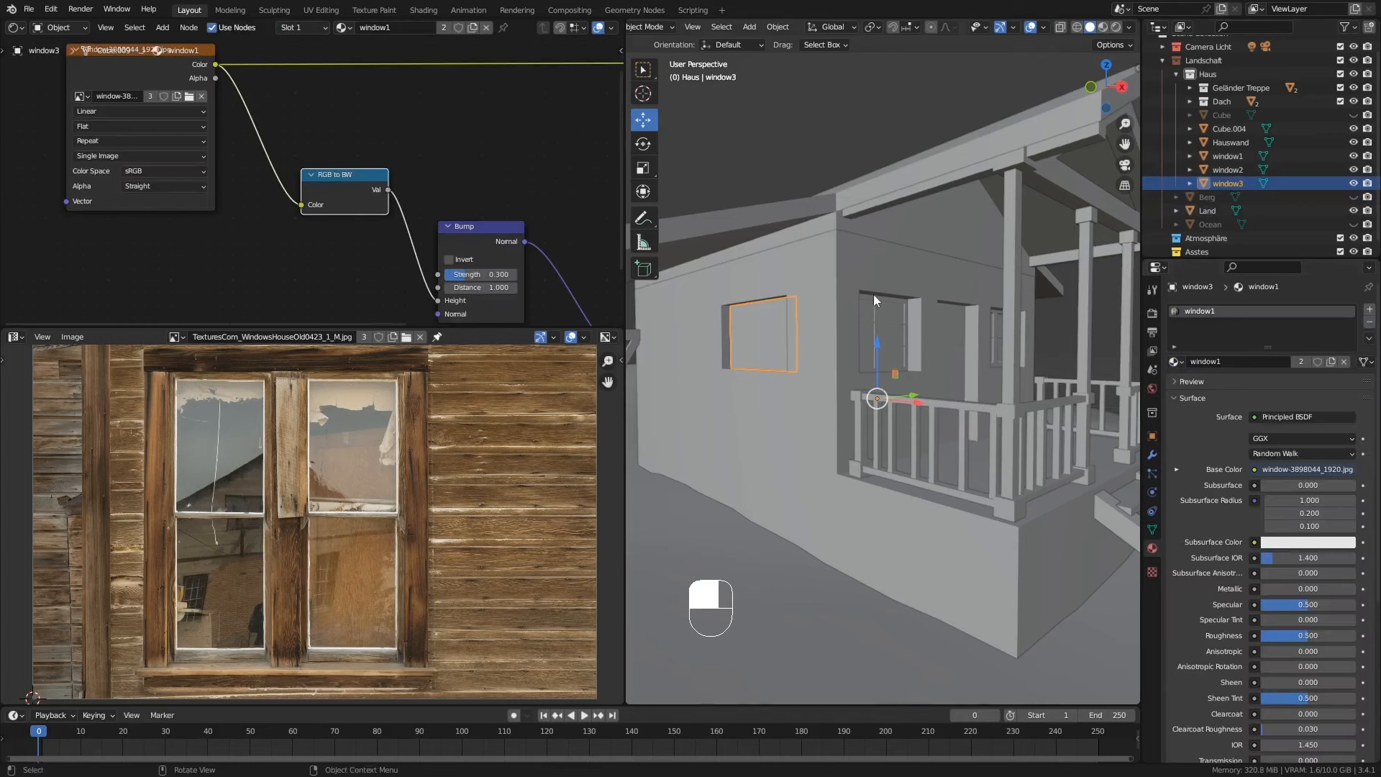
# Step: Show window3 close up in material preview and load window-3898044_1920.jpg as the UV editor's background image
pyautogui.click(1103, 28)
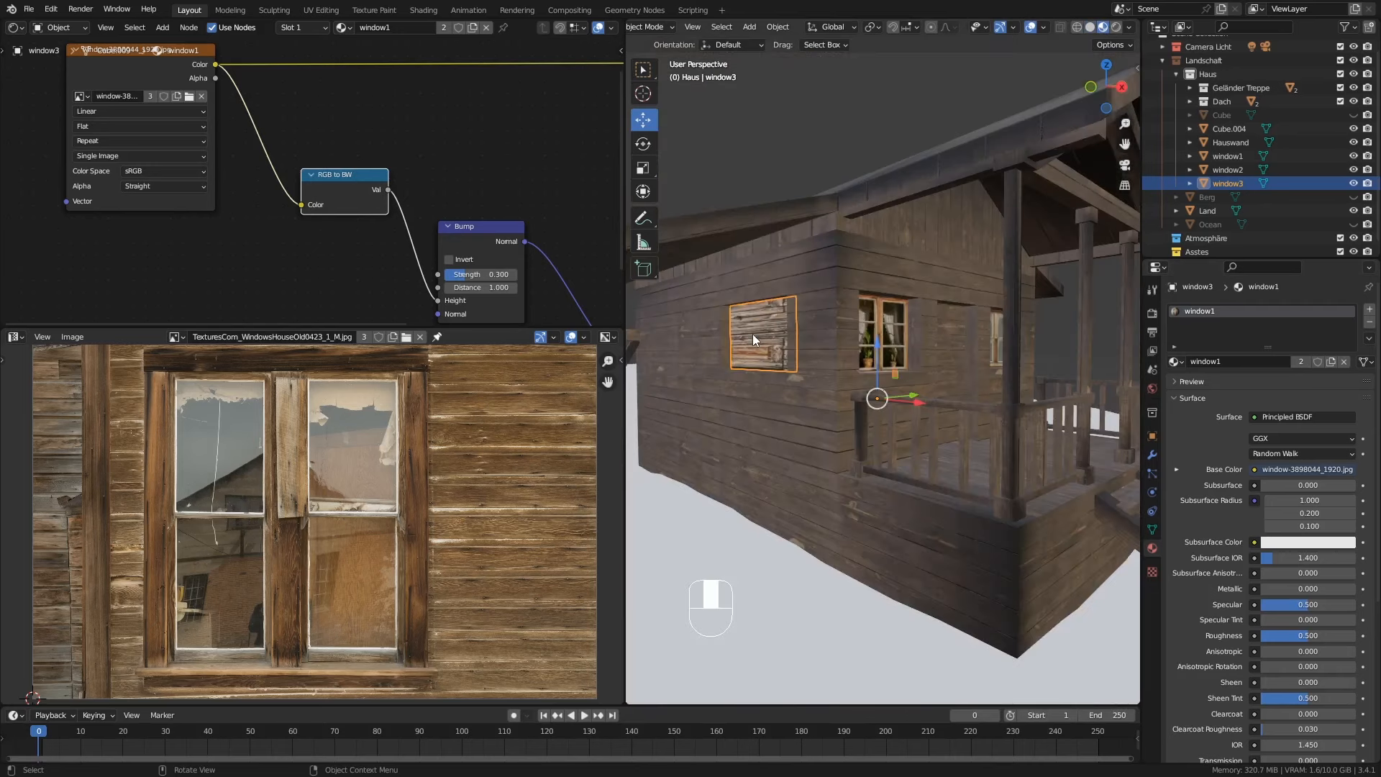
pyautogui.press('KP_Decimal')
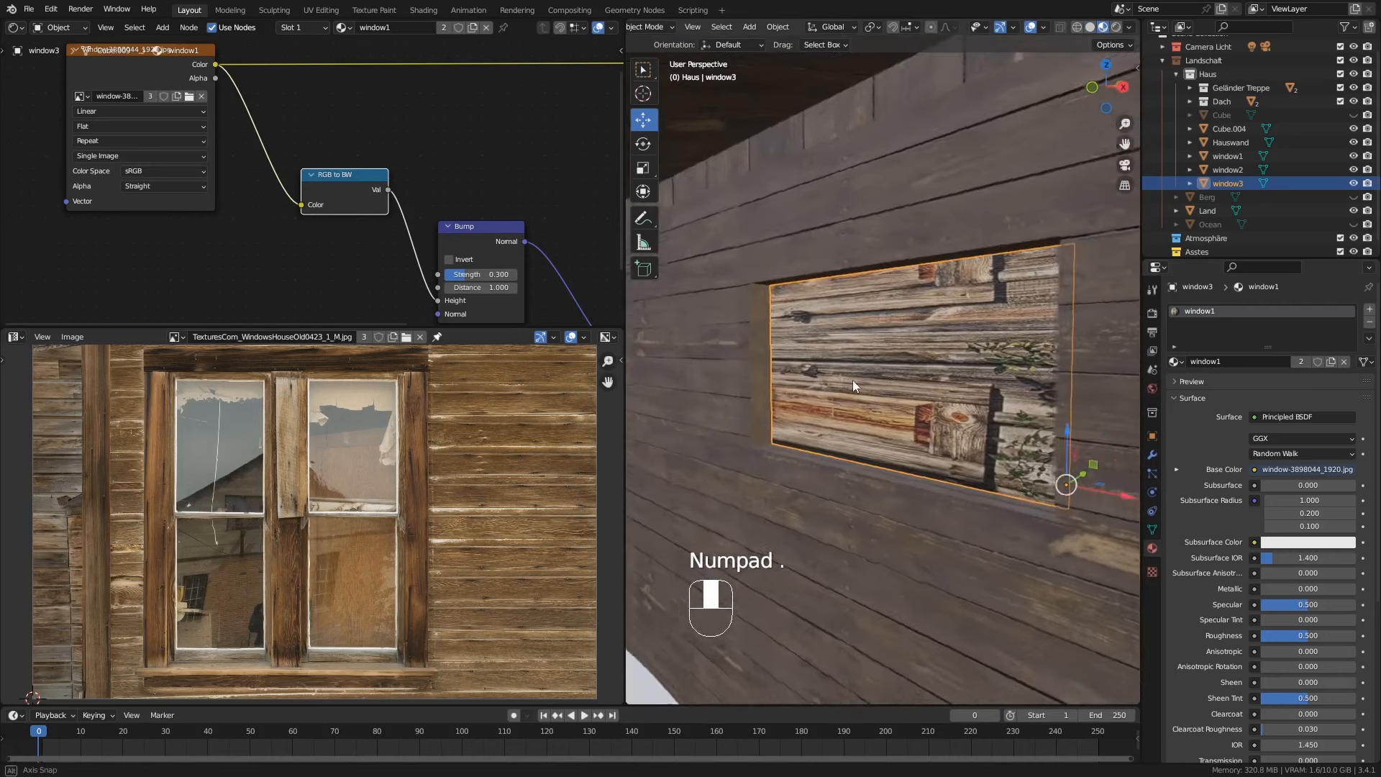
pyautogui.click(176, 338)
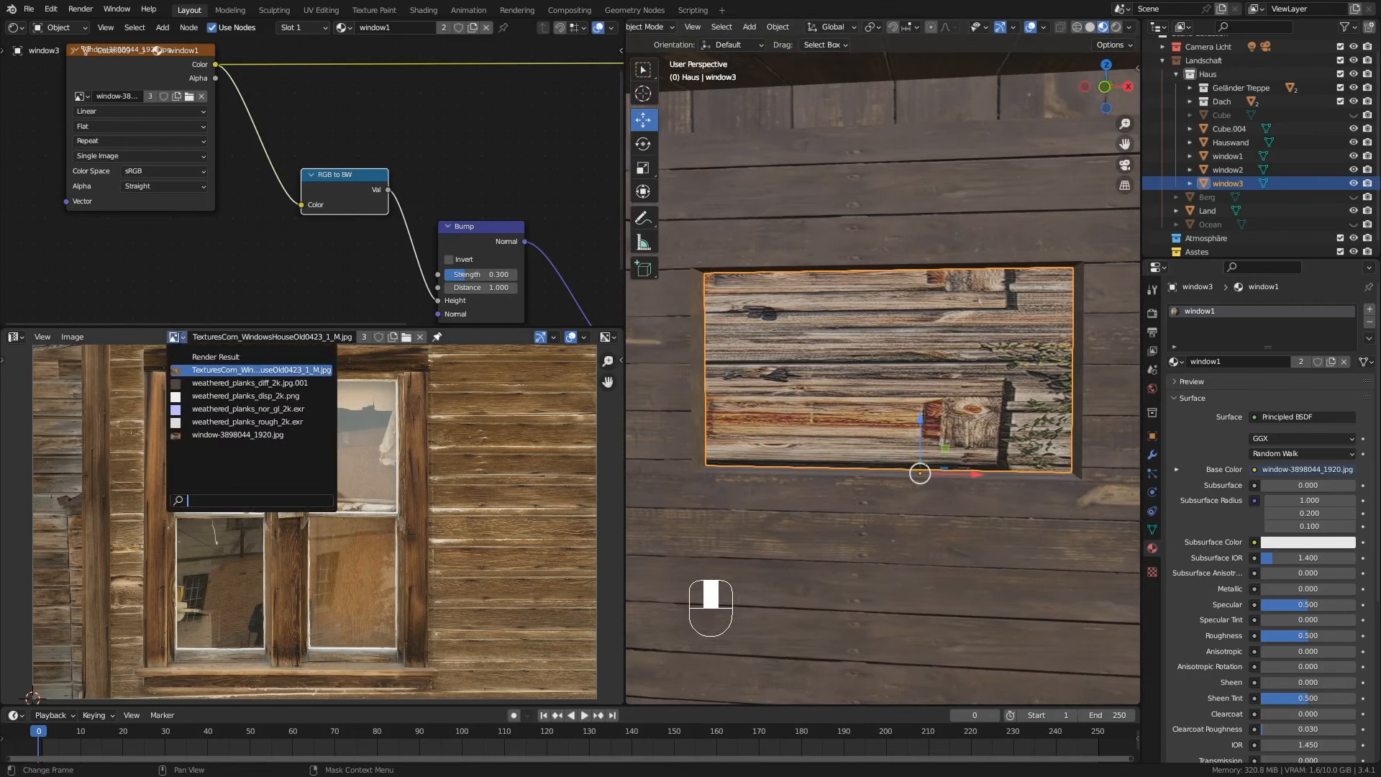
pyautogui.click(218, 434)
pyautogui.keyDown('ctrl'); pyautogui.scroll(-3, 299, 442); pyautogui.keyUp('ctrl')
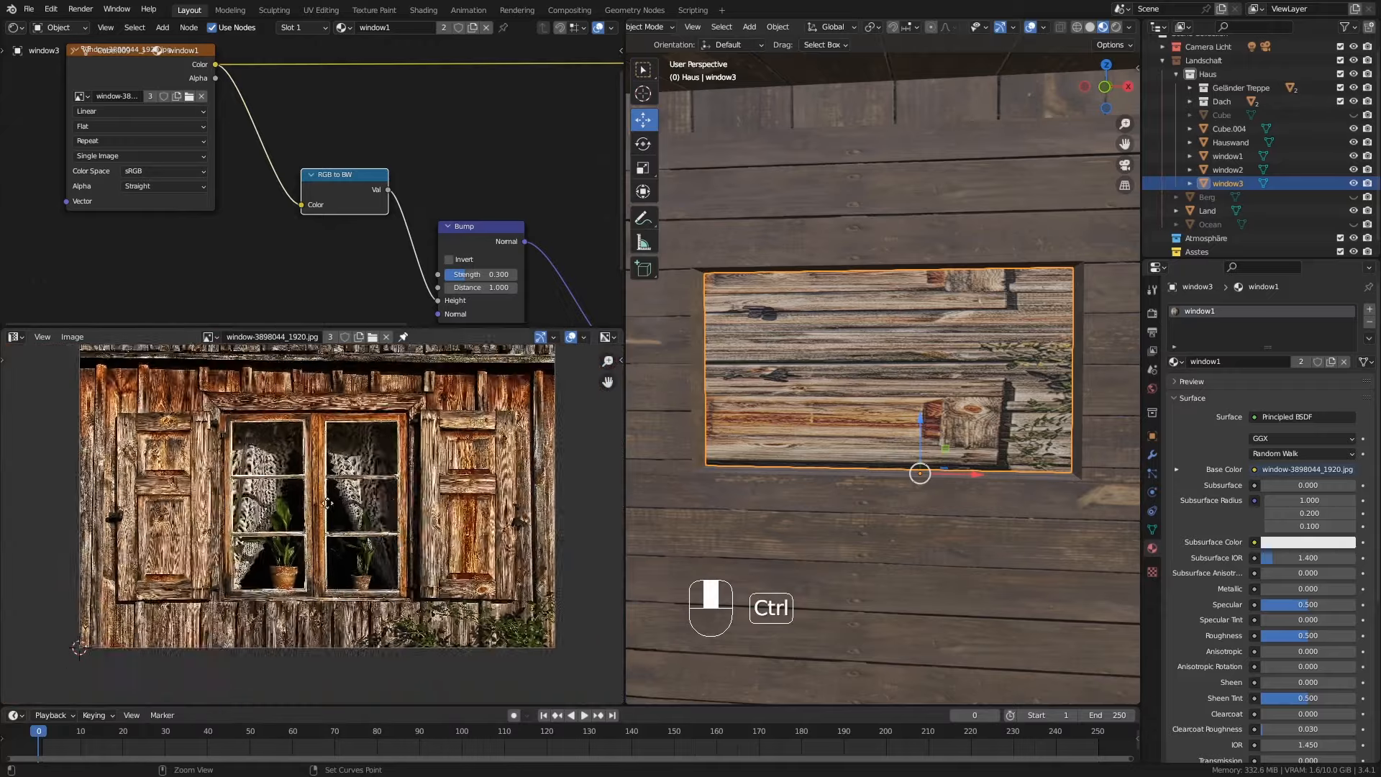
# Step: Unwrap the entire window3 face in Edit Mode
pyautogui.press('Tab')
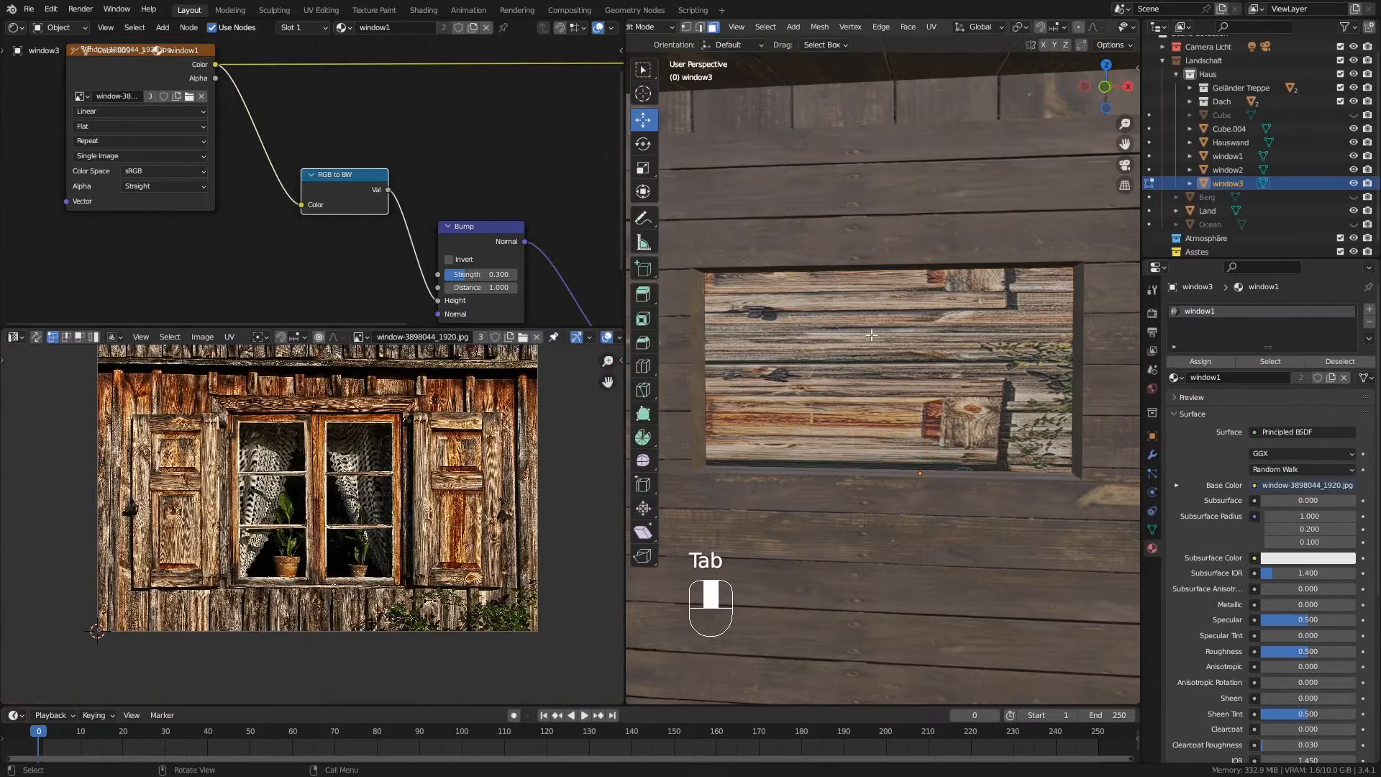
pyautogui.press('a')
pyautogui.press('u')
pyautogui.click(871, 335)
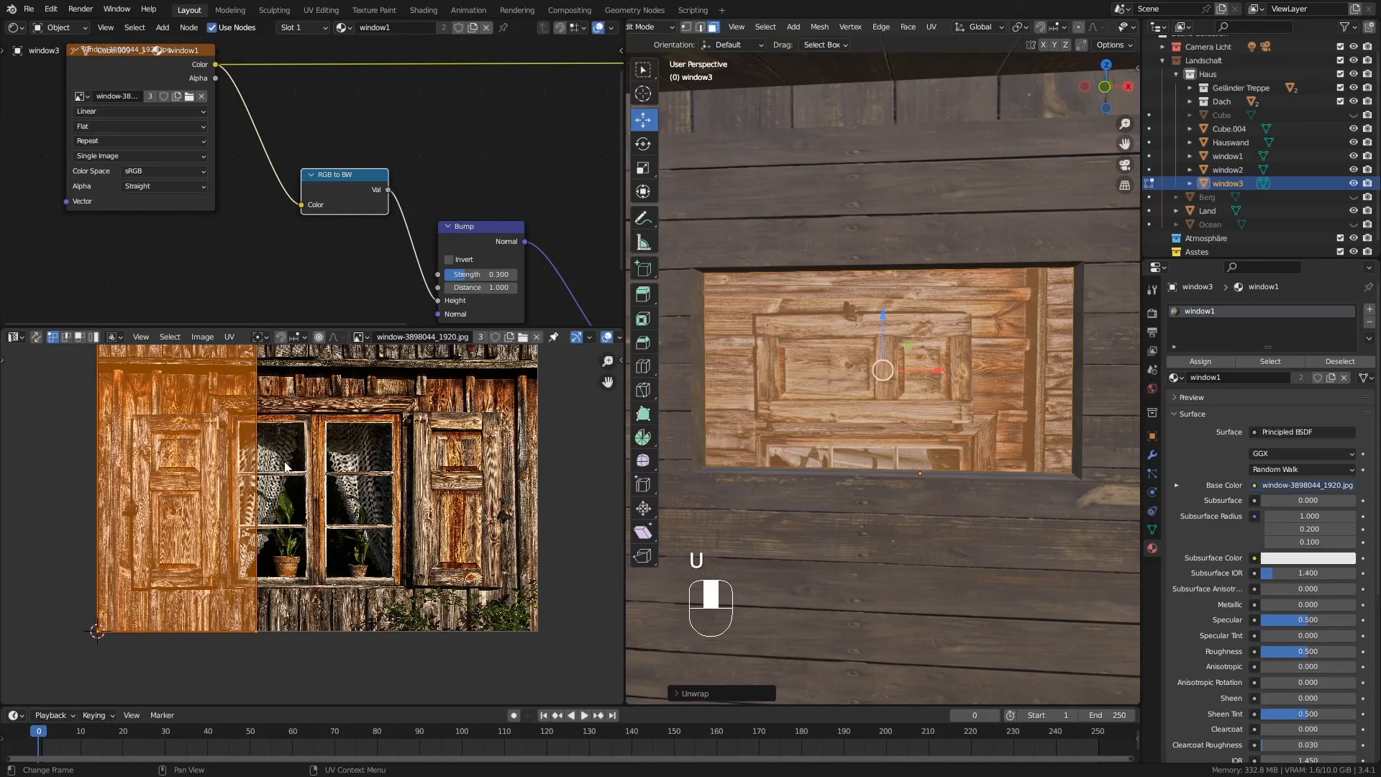
# Step: Move the UV face about 0.32 along X onto the photo's window and rotate it 90°
pyautogui.press('g')
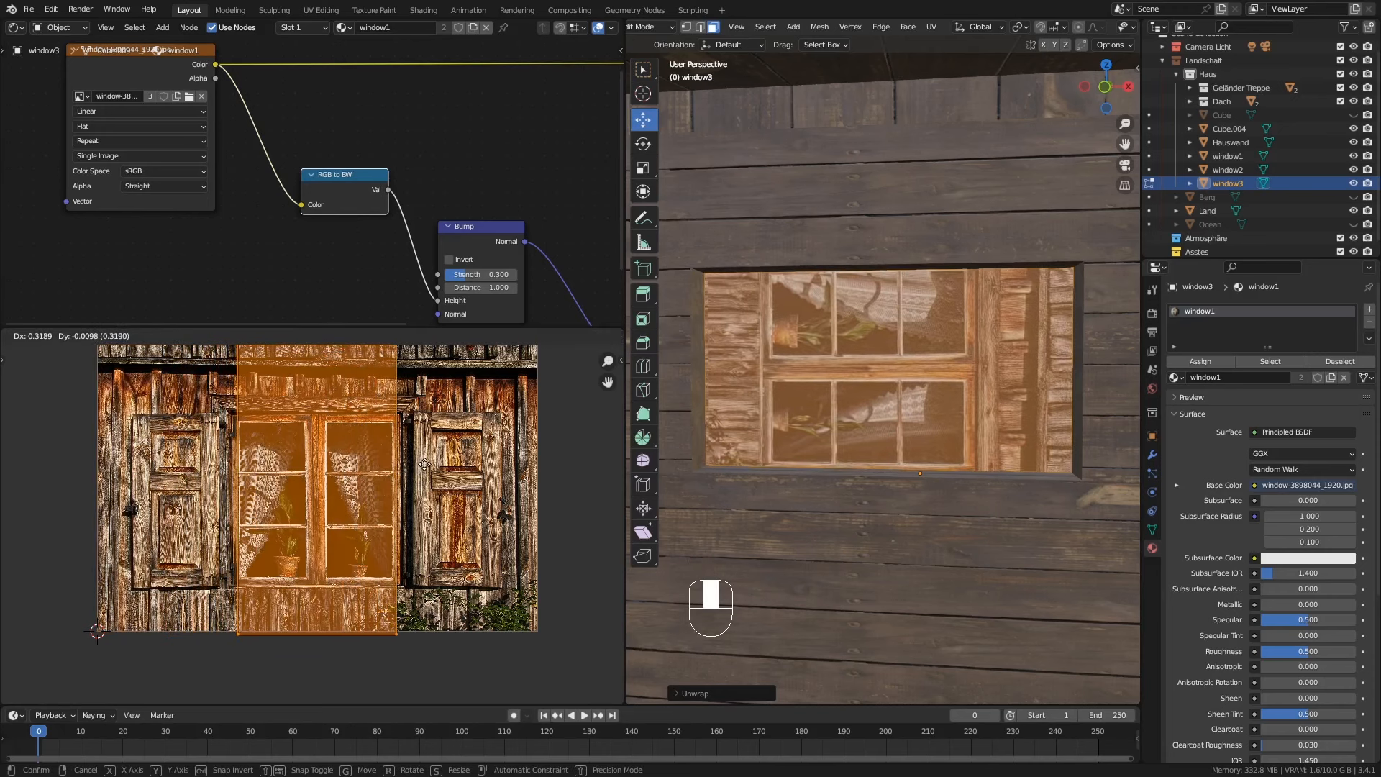
pyautogui.click(424, 464)
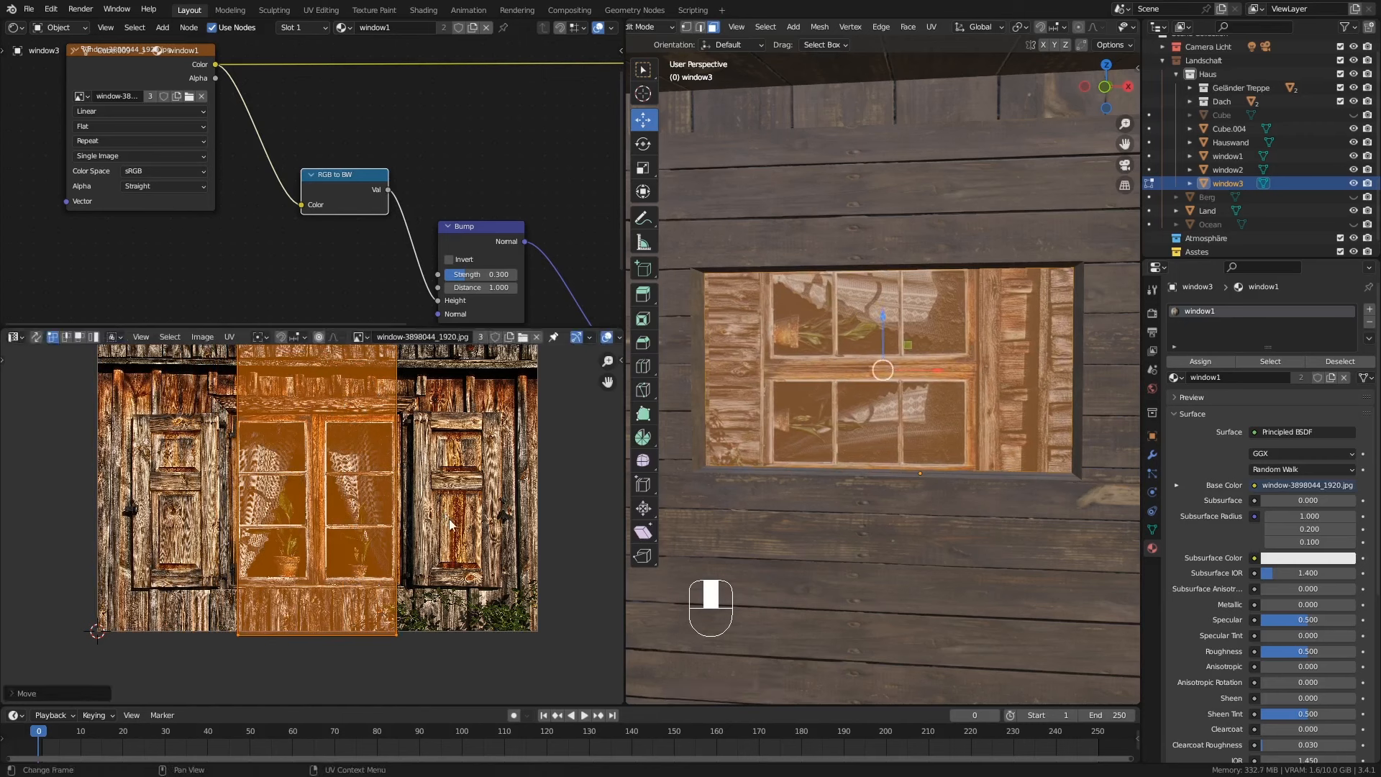
pyautogui.write('r90')
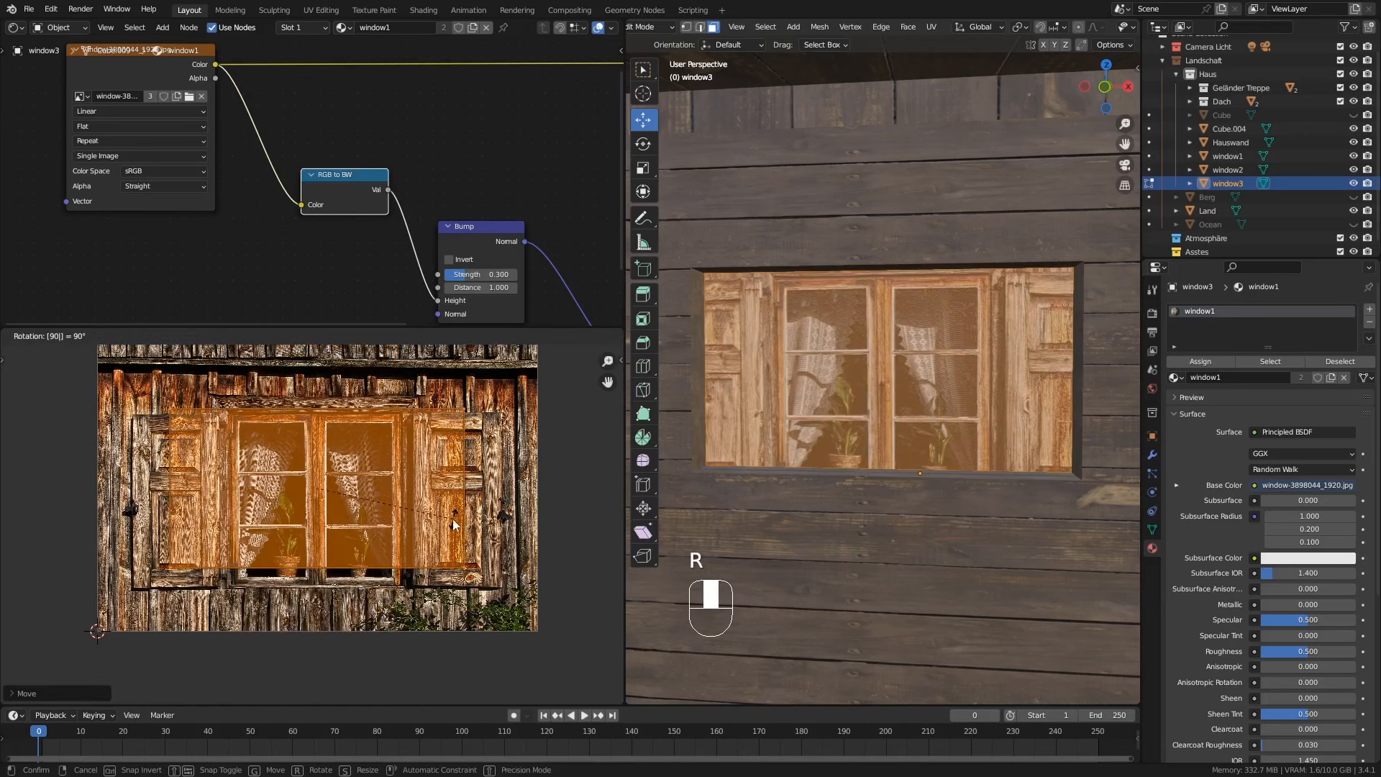
pyautogui.click(454, 524)
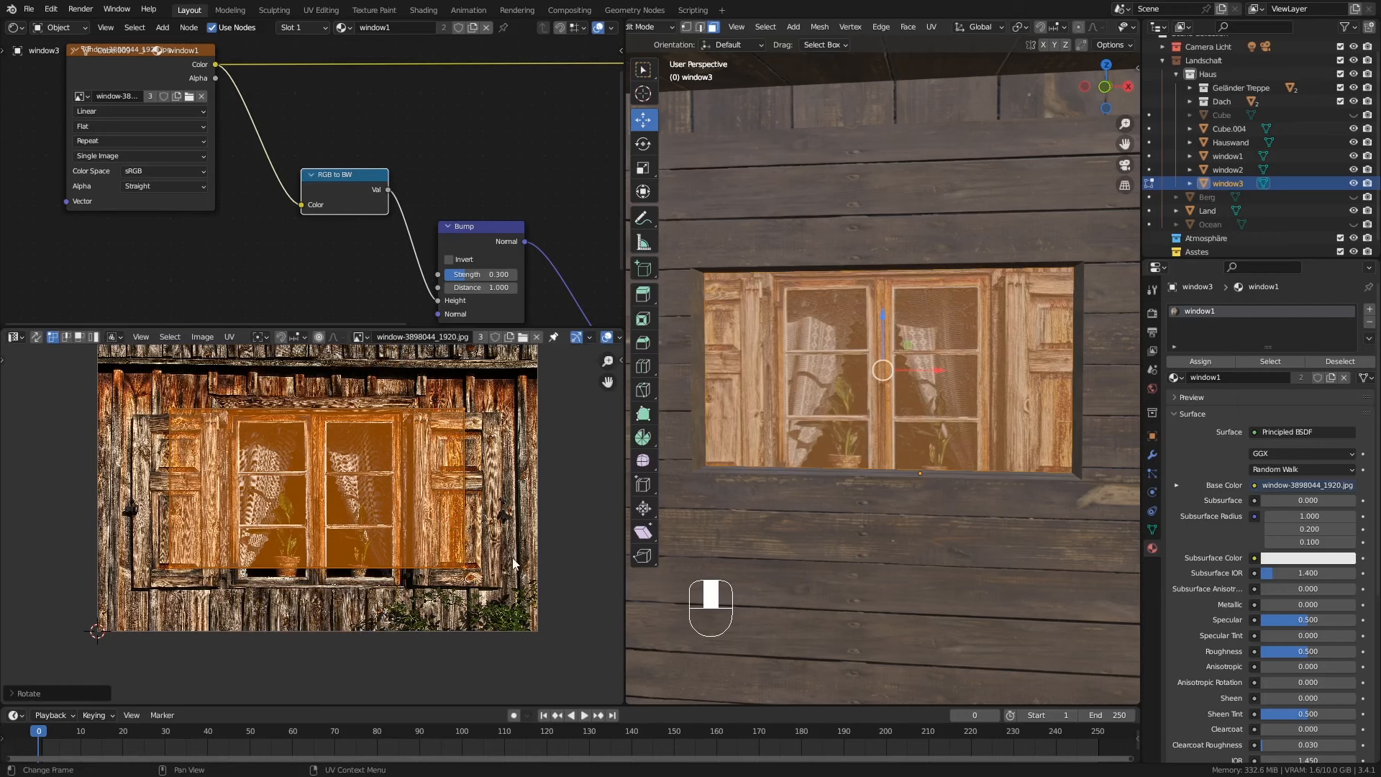
# Step: Scale the UV face down to the width of the photo's window frame and stretch its height along Y
pyautogui.press('s')
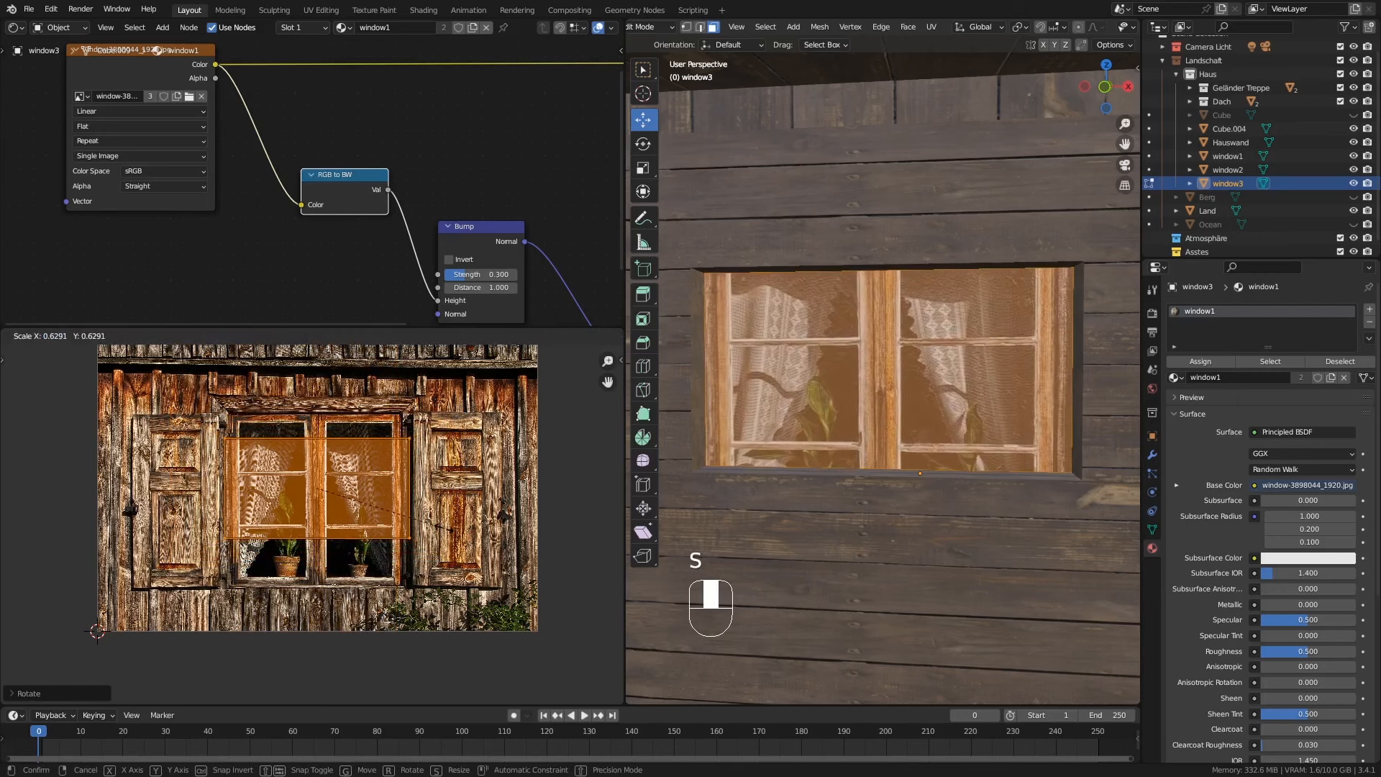
pyautogui.click(447, 499)
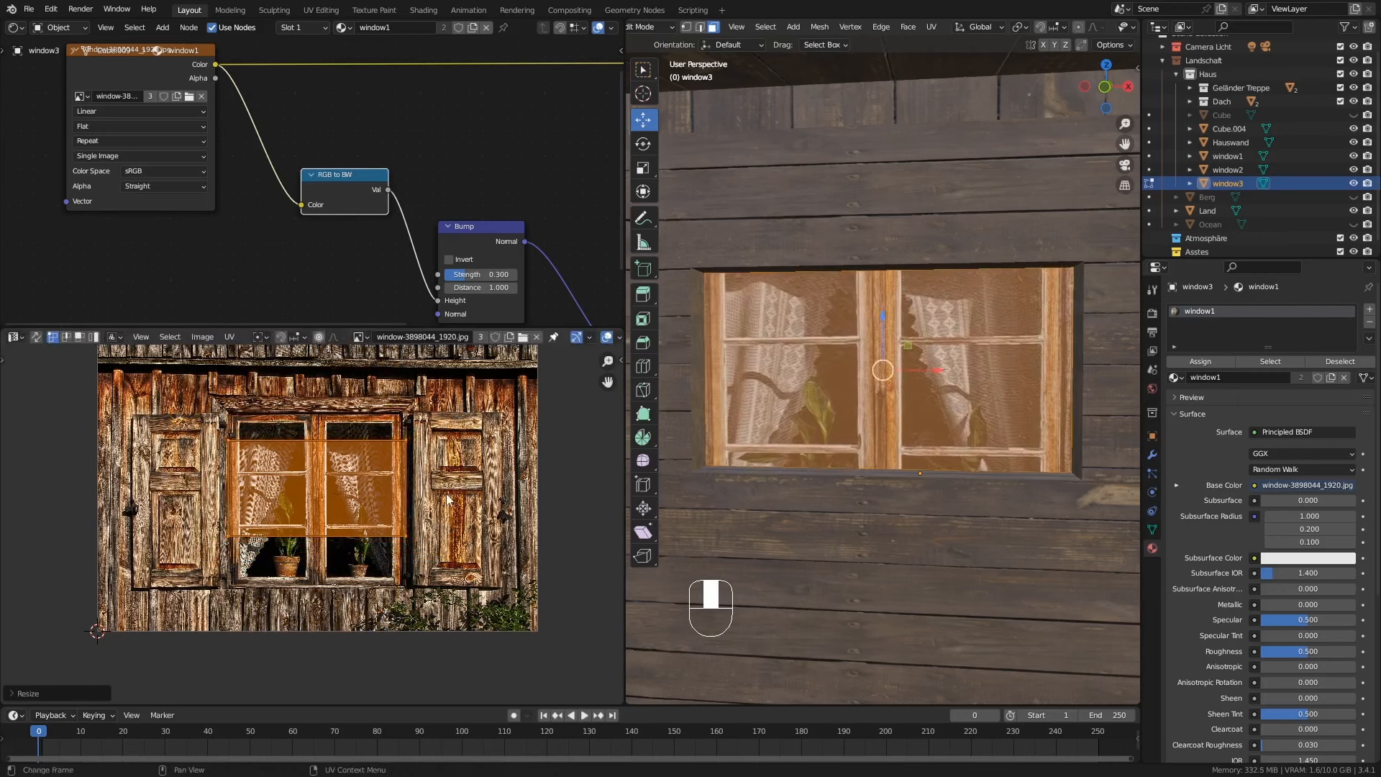
pyautogui.press('s')
pyautogui.click(541, 485)
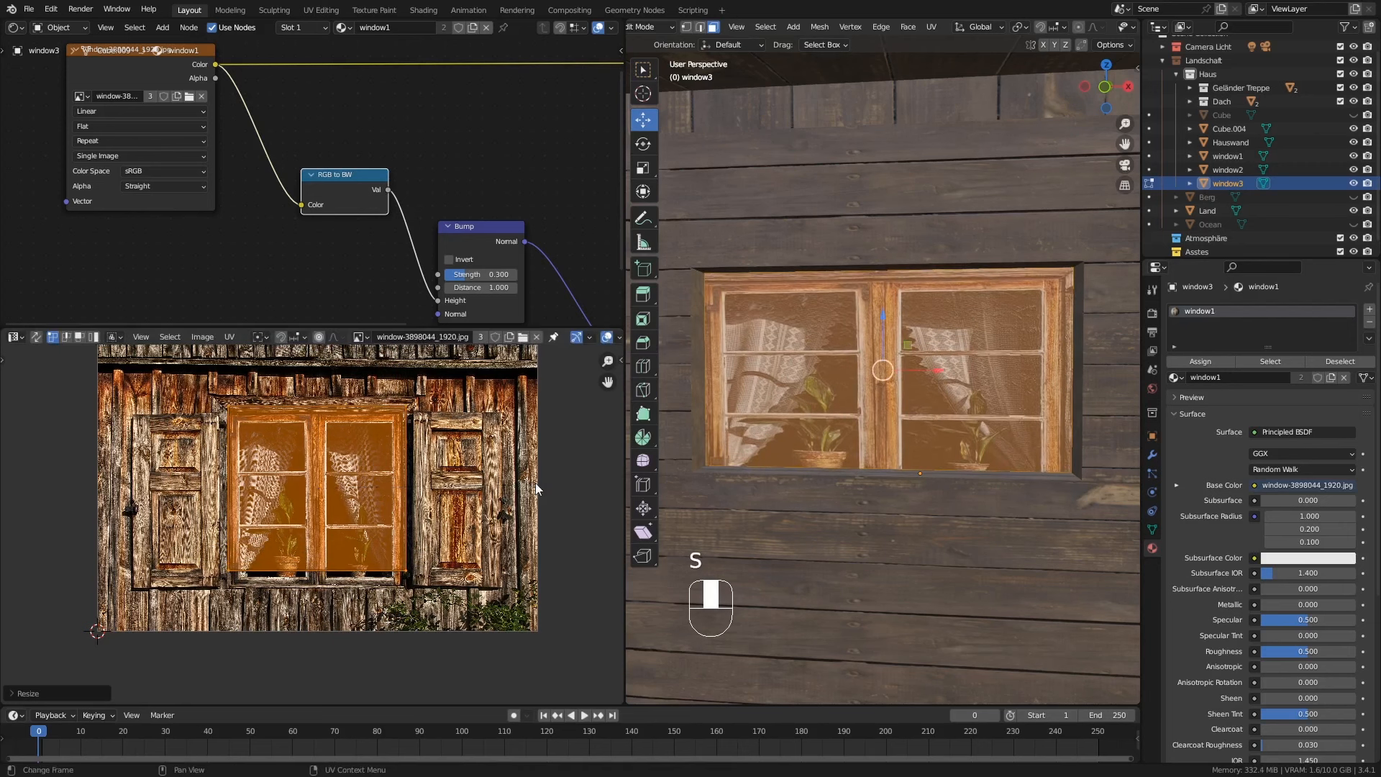
# Step: Move the UV face down about 0.028 along Y, scale it about 1.08 along Y, and leave Edit Mode
pyautogui.press('g')
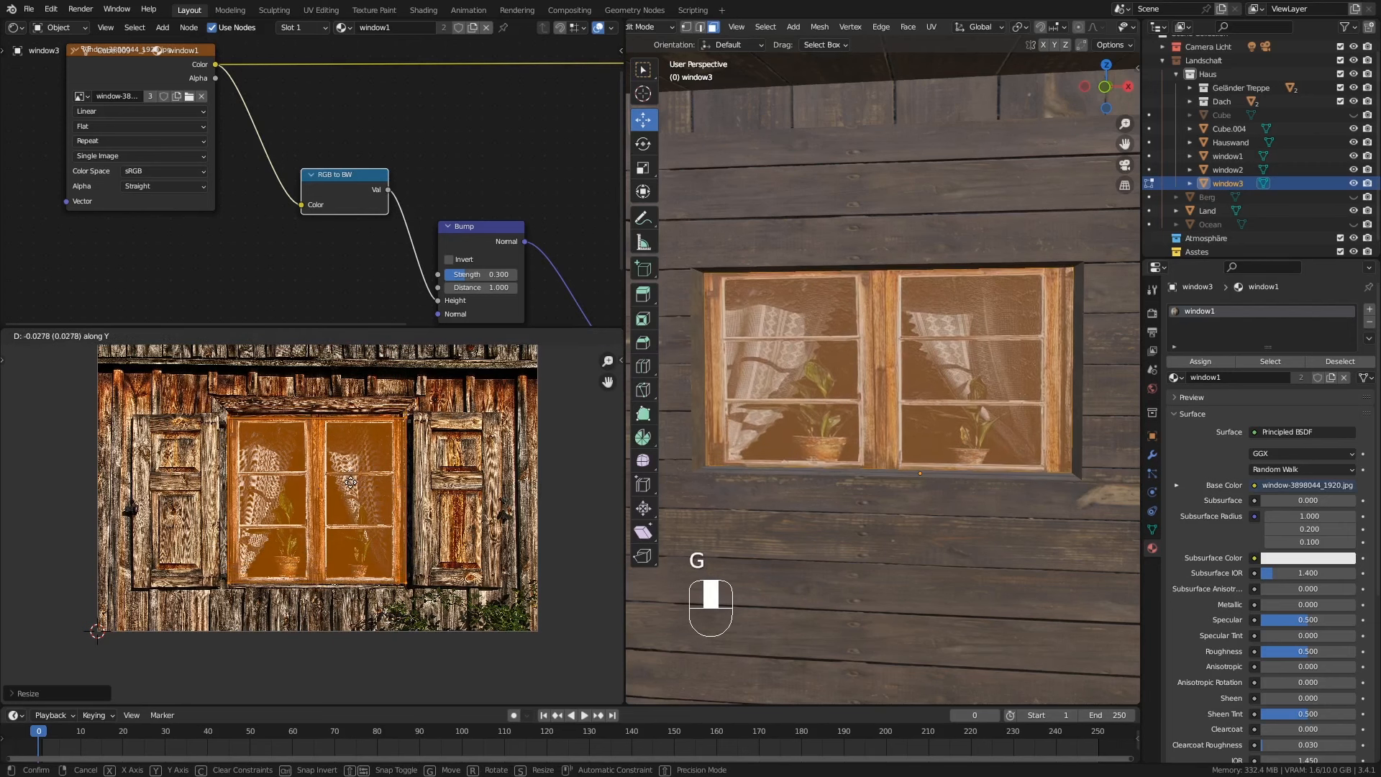
pyautogui.click(386, 470)
pyautogui.press('s')
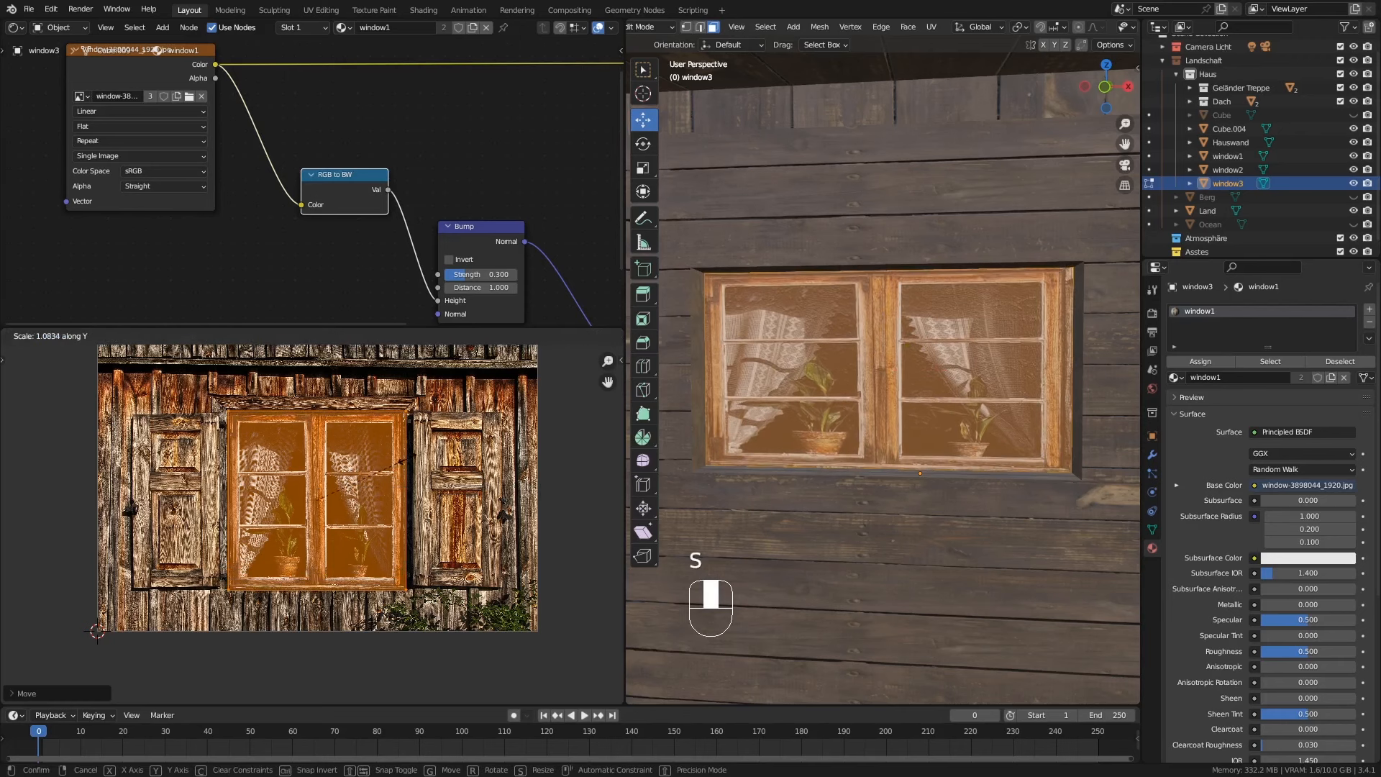
pyautogui.click(406, 459)
pyautogui.press('Tab')
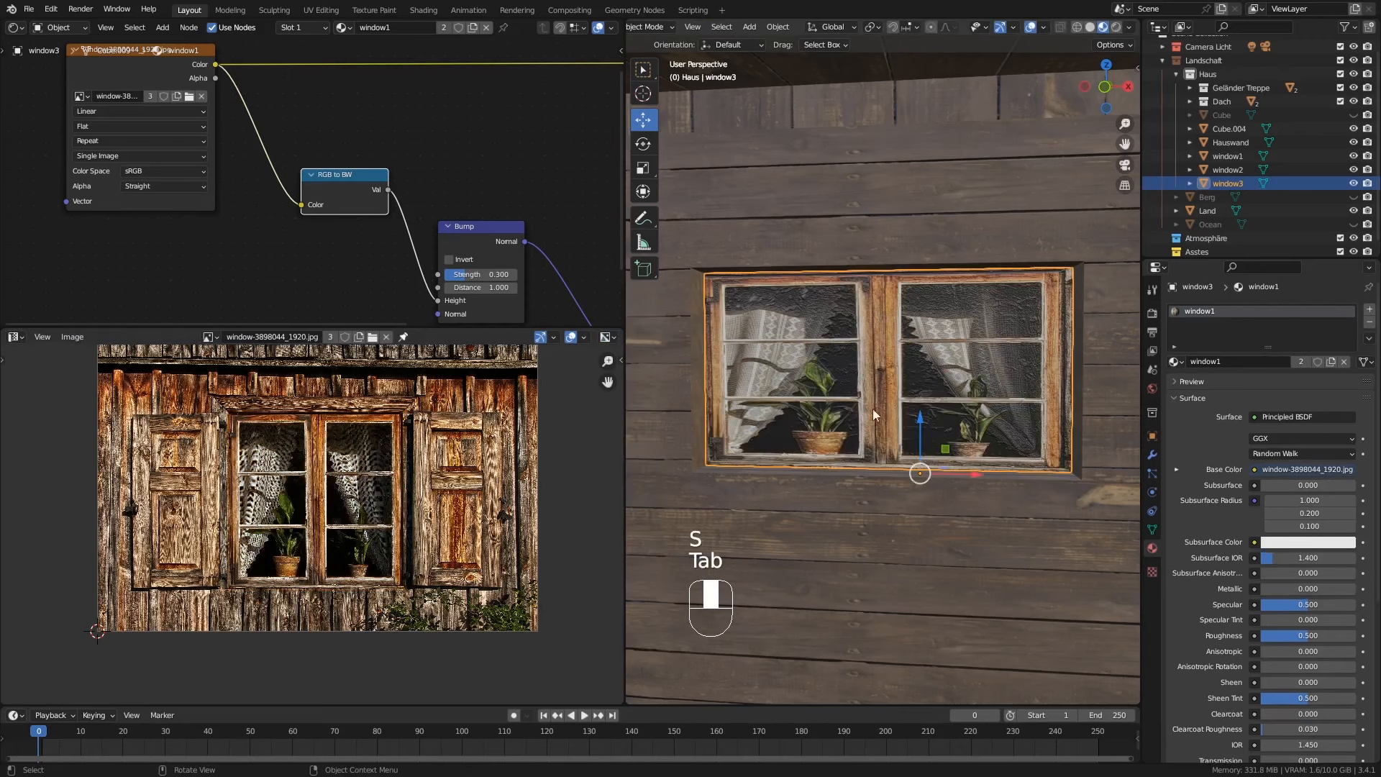
# Step: Delete the window3 object from the side wall's opening in Object Mode
pyautogui.moveTo(873, 409); pyautogui.dragTo(916, 411, button='middle')
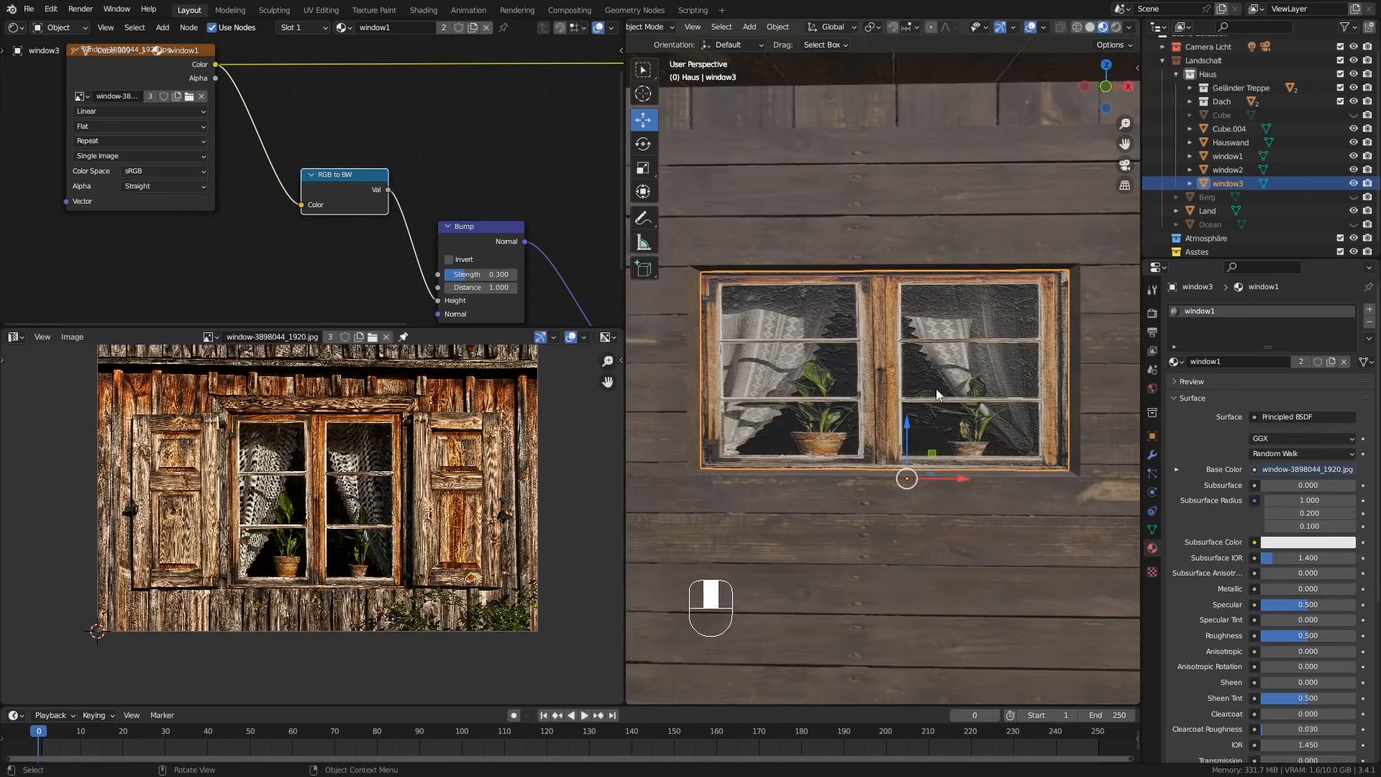
pyautogui.moveTo(936, 393); pyautogui.dragTo(951, 325, button='middle')
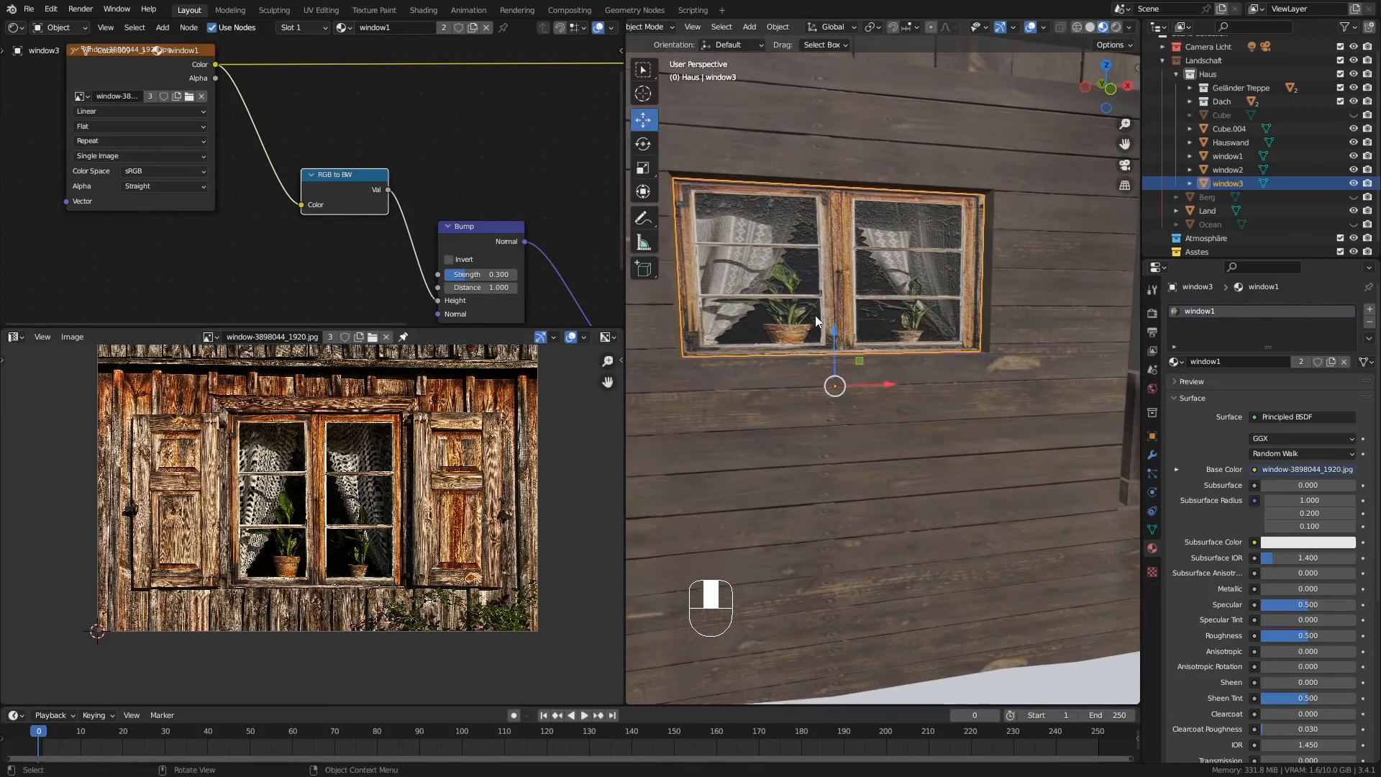
pyautogui.moveTo(814, 315); pyautogui.dragTo(789, 315, button='middle')
pyautogui.press('Tab')
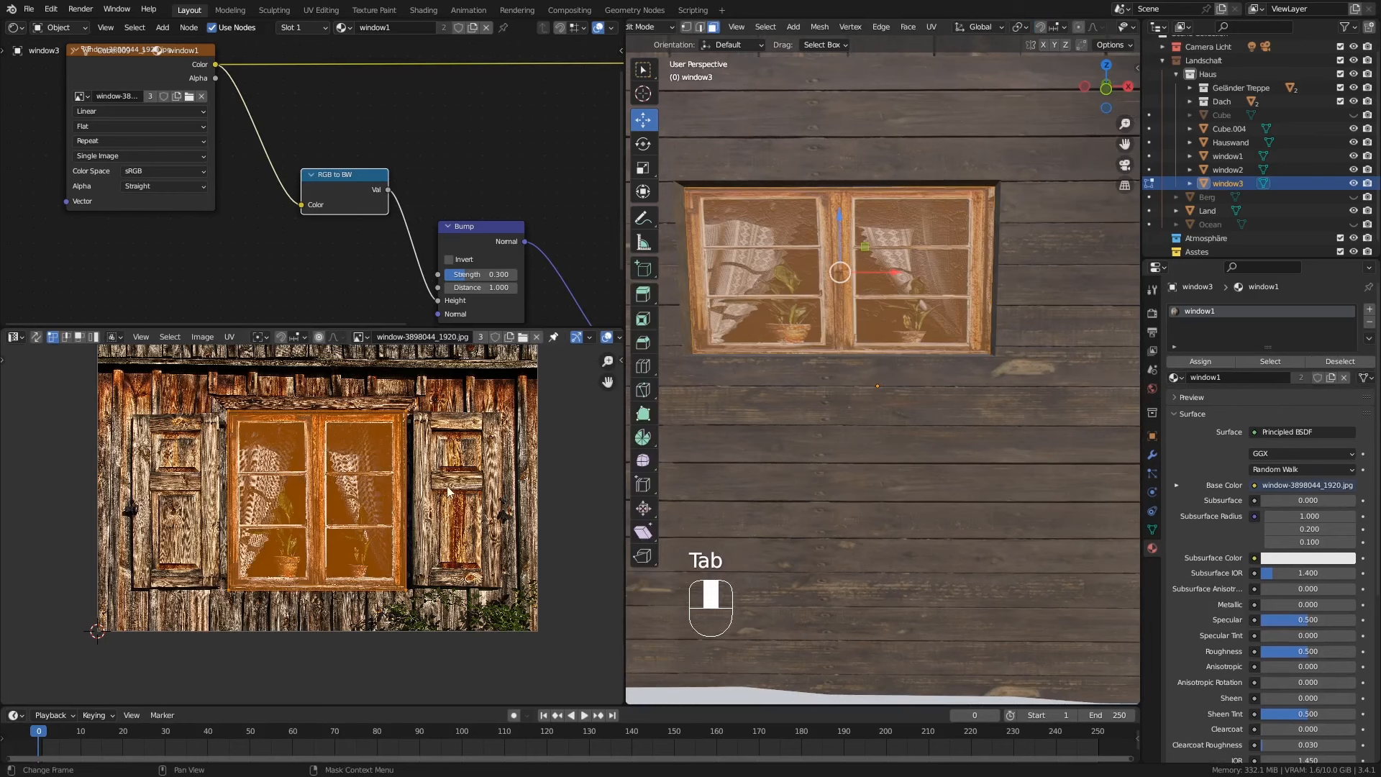
pyautogui.moveTo(867, 295); pyautogui.dragTo(907, 250, button='middle')
pyautogui.moveTo(991, 263); pyautogui.dragTo(858, 263, button='middle')
pyautogui.press('Tab')
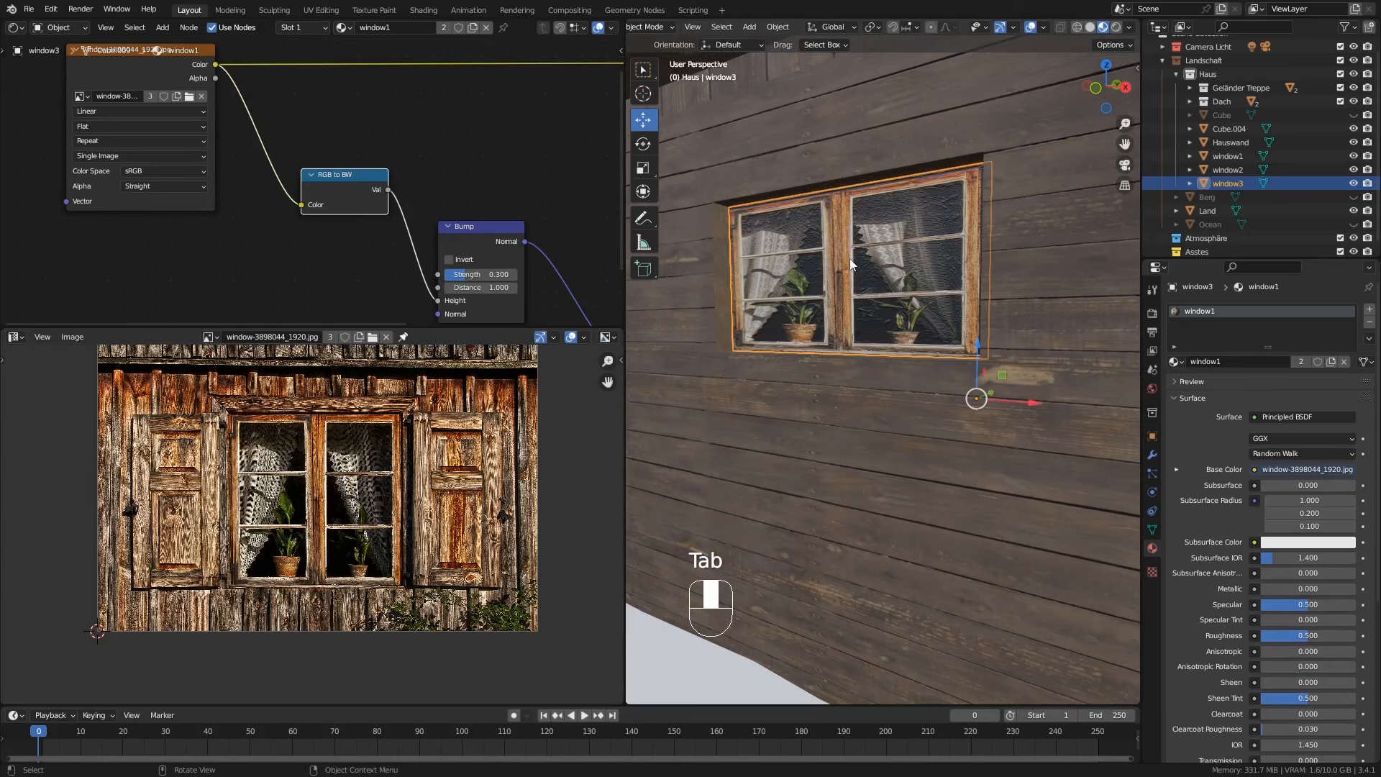
pyautogui.press('Delete')
# Step: Duplicate the front wall's window1 in place and rename the copy window3
pyautogui.moveTo(845, 265); pyautogui.dragTo(838, 334, button='middle')
pyautogui.click(1054, 270)
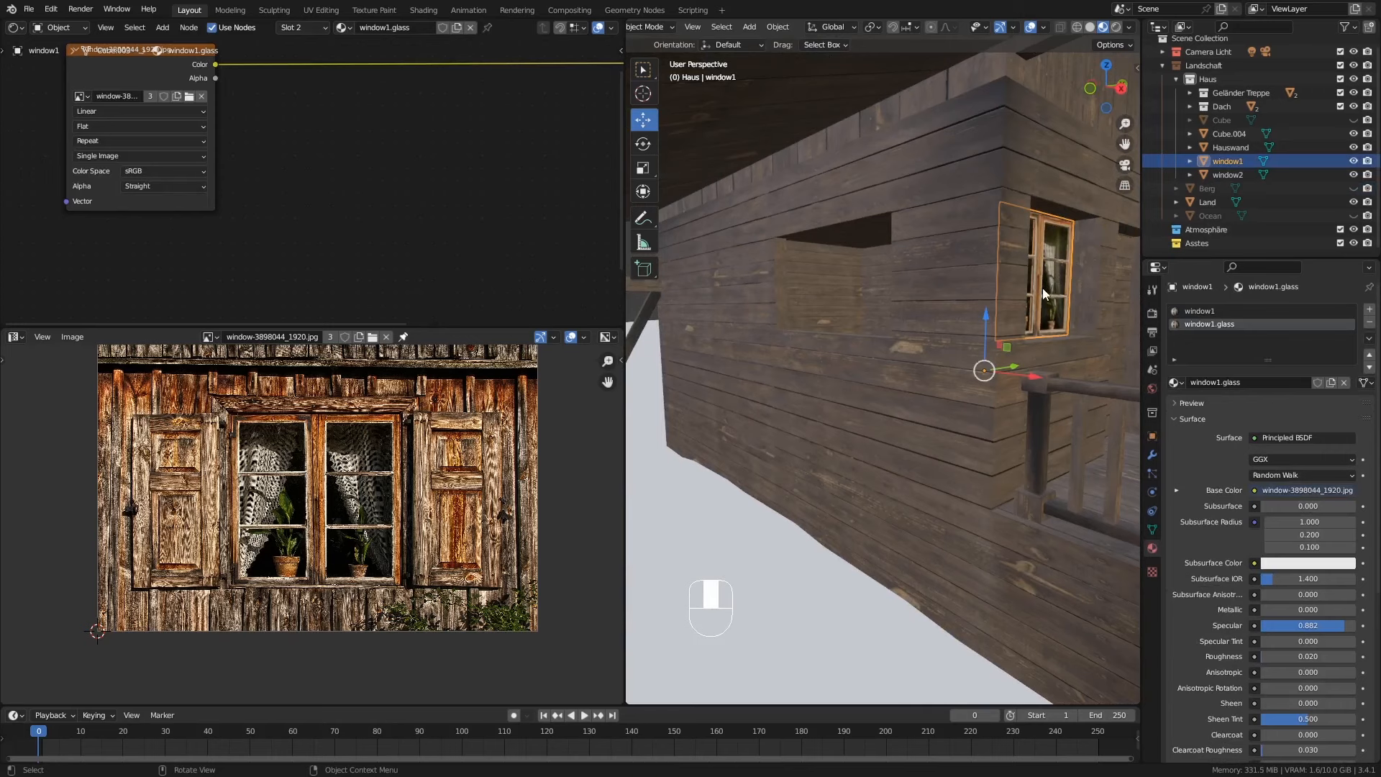
pyautogui.hotkey('shift', 'd')
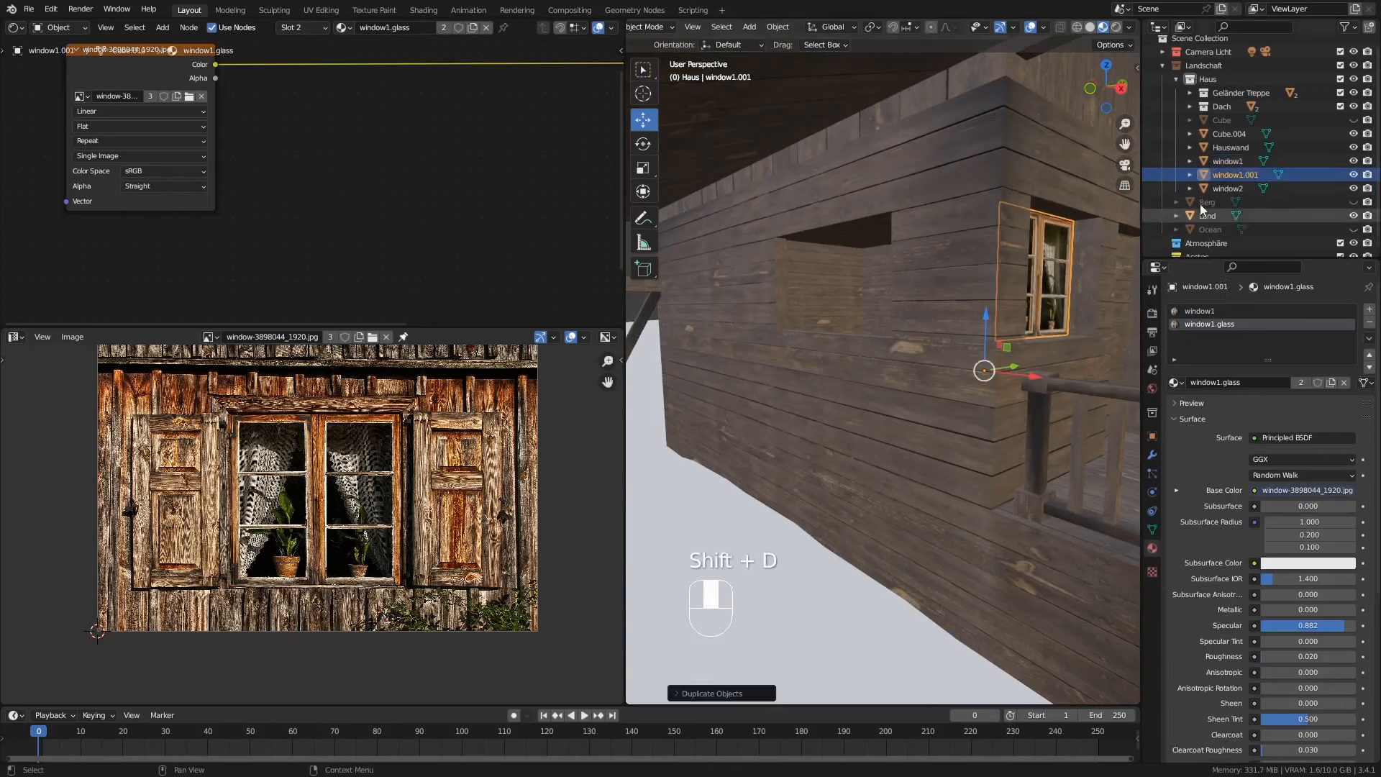
pyautogui.doubleClick(1237, 175)
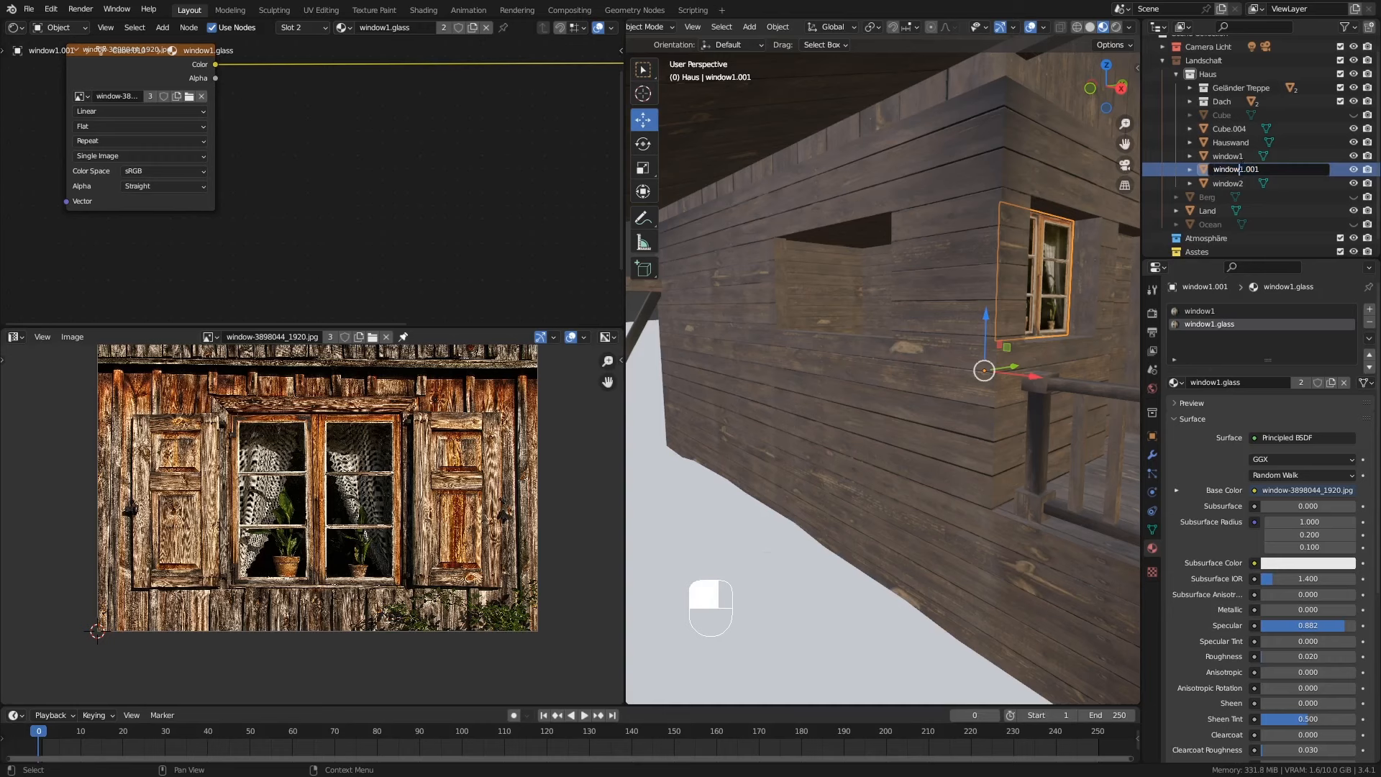
pyautogui.write('3')
pyautogui.press('Return')
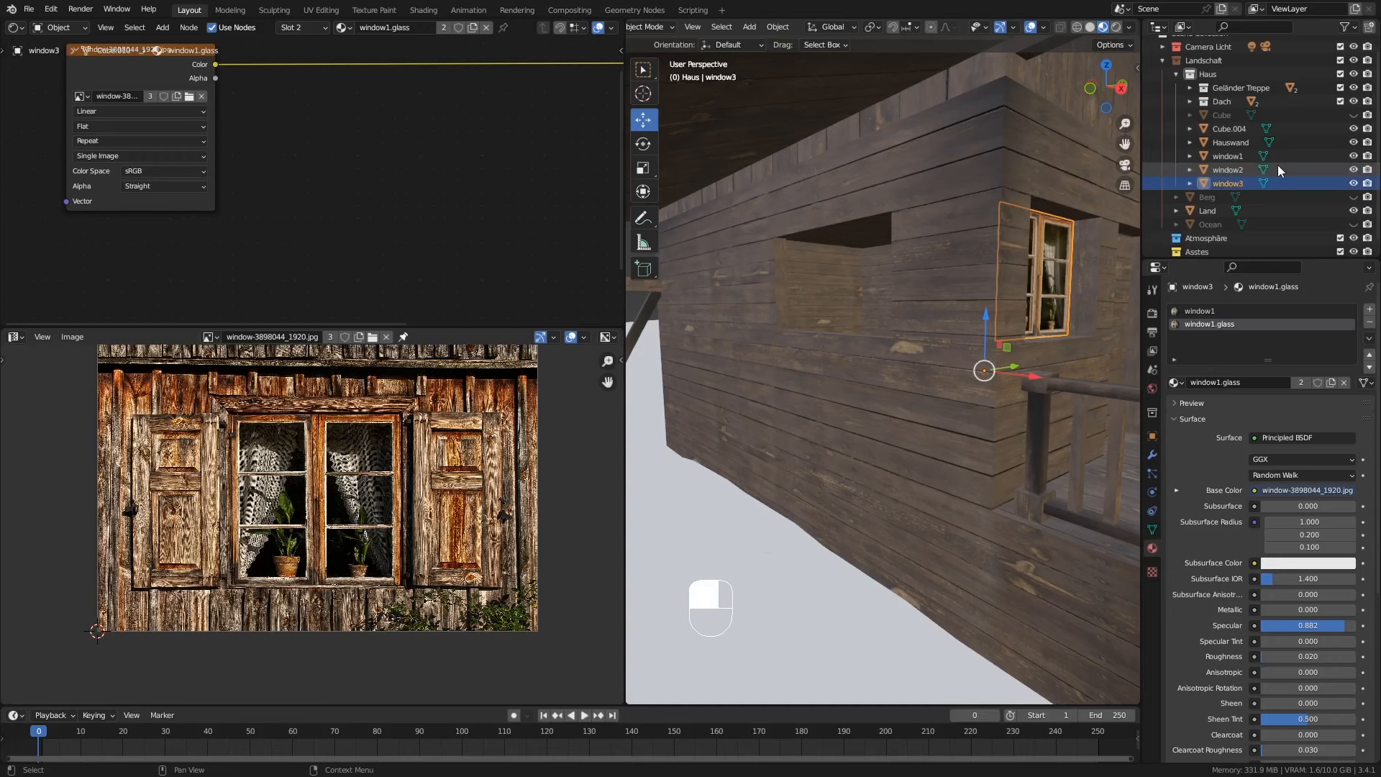
# Step: Move window3 along Y past the house corner and try to rotate it 90° about the global Z axis
pyautogui.moveTo(1043, 302); pyautogui.dragTo(1043, 350, button='middle')
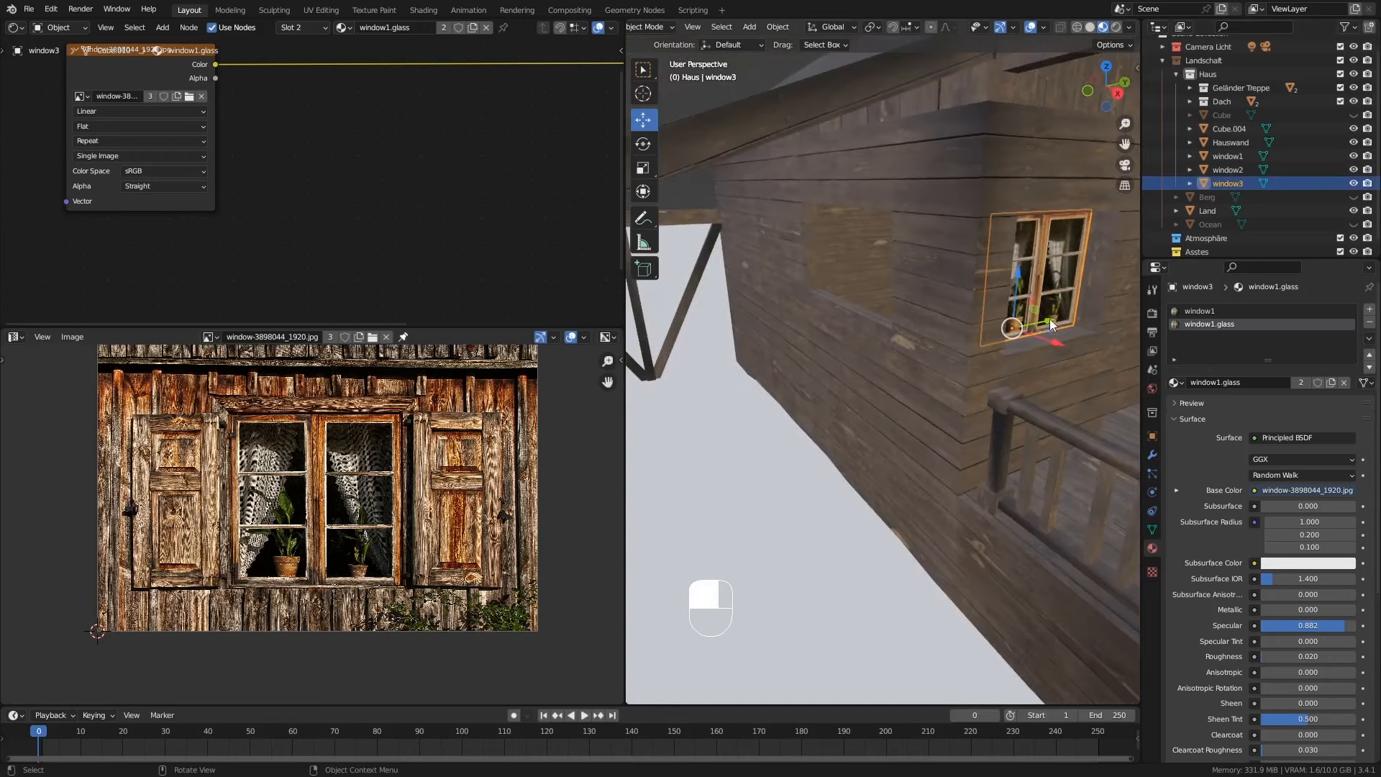
pyautogui.moveTo(1050, 324); pyautogui.dragTo(1020, 333)
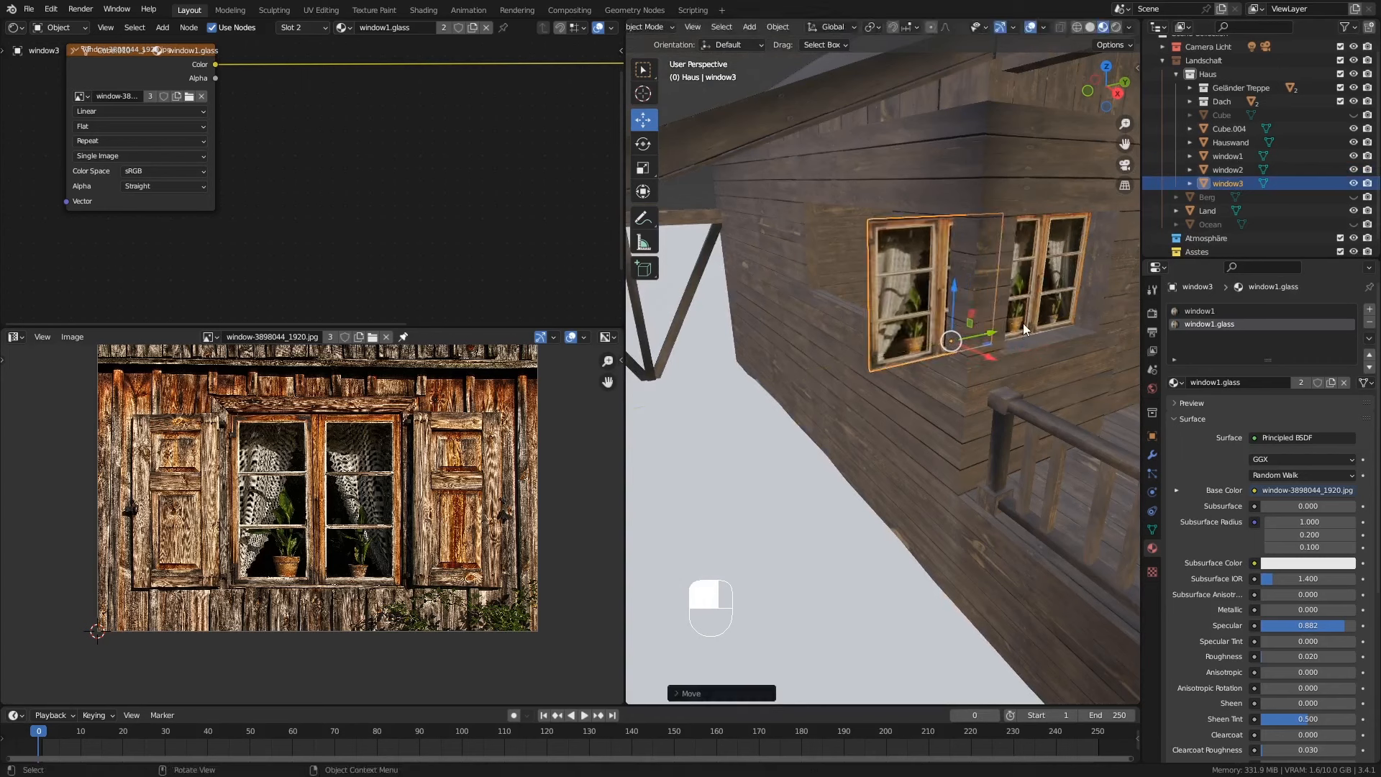
pyautogui.write('rz90')
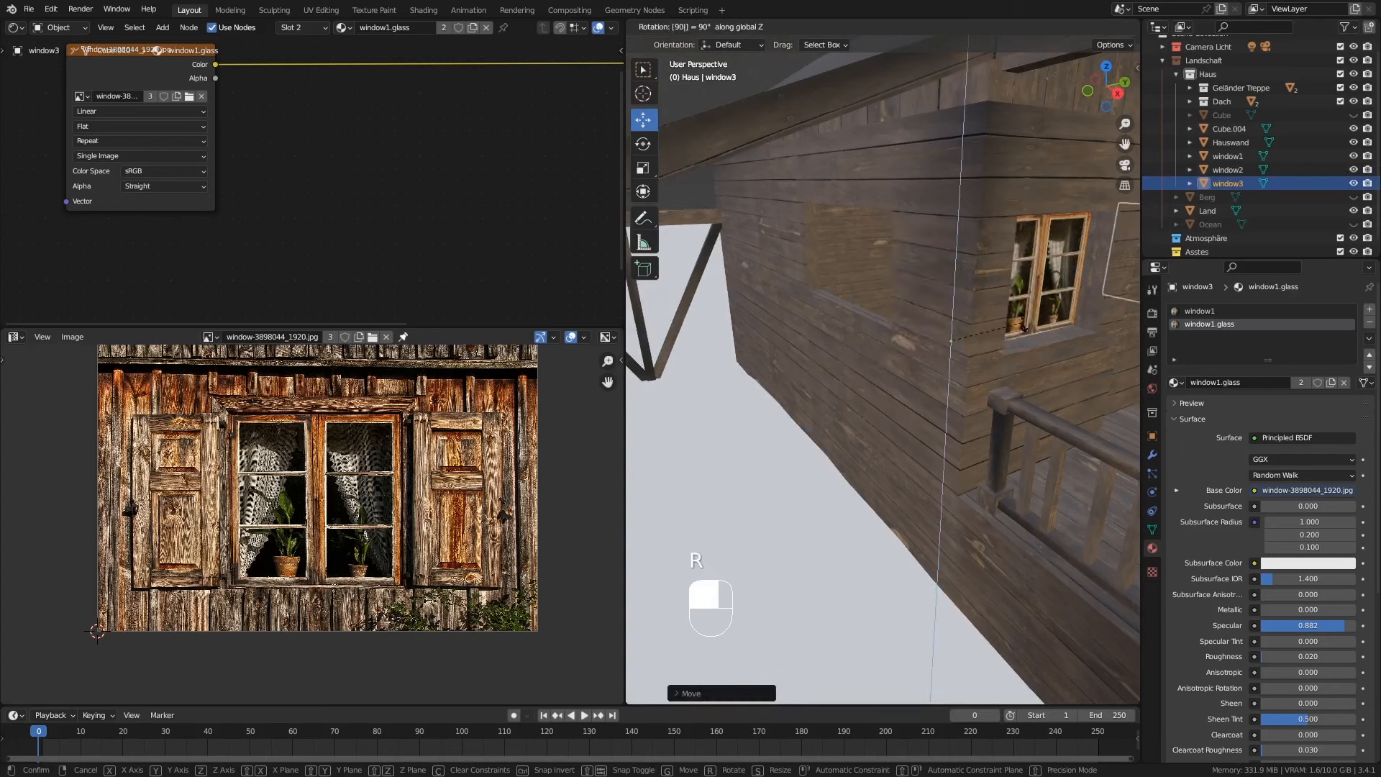
pyautogui.click(1024, 330)
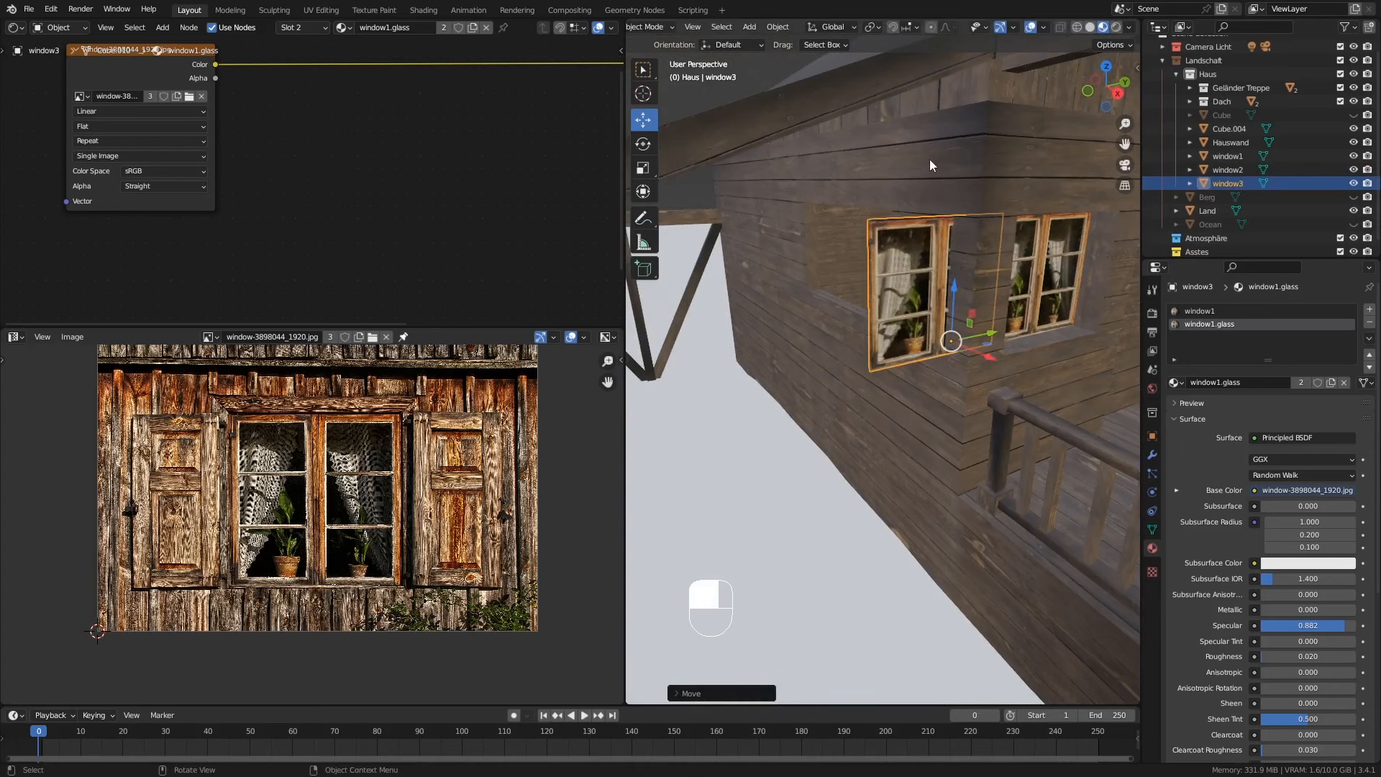
# Step: Set window3's origin to its geometry and rotate it 90° about the global Z axis
pyautogui.moveTo(961, 262); pyautogui.dragTo(855, 371, button='middle')
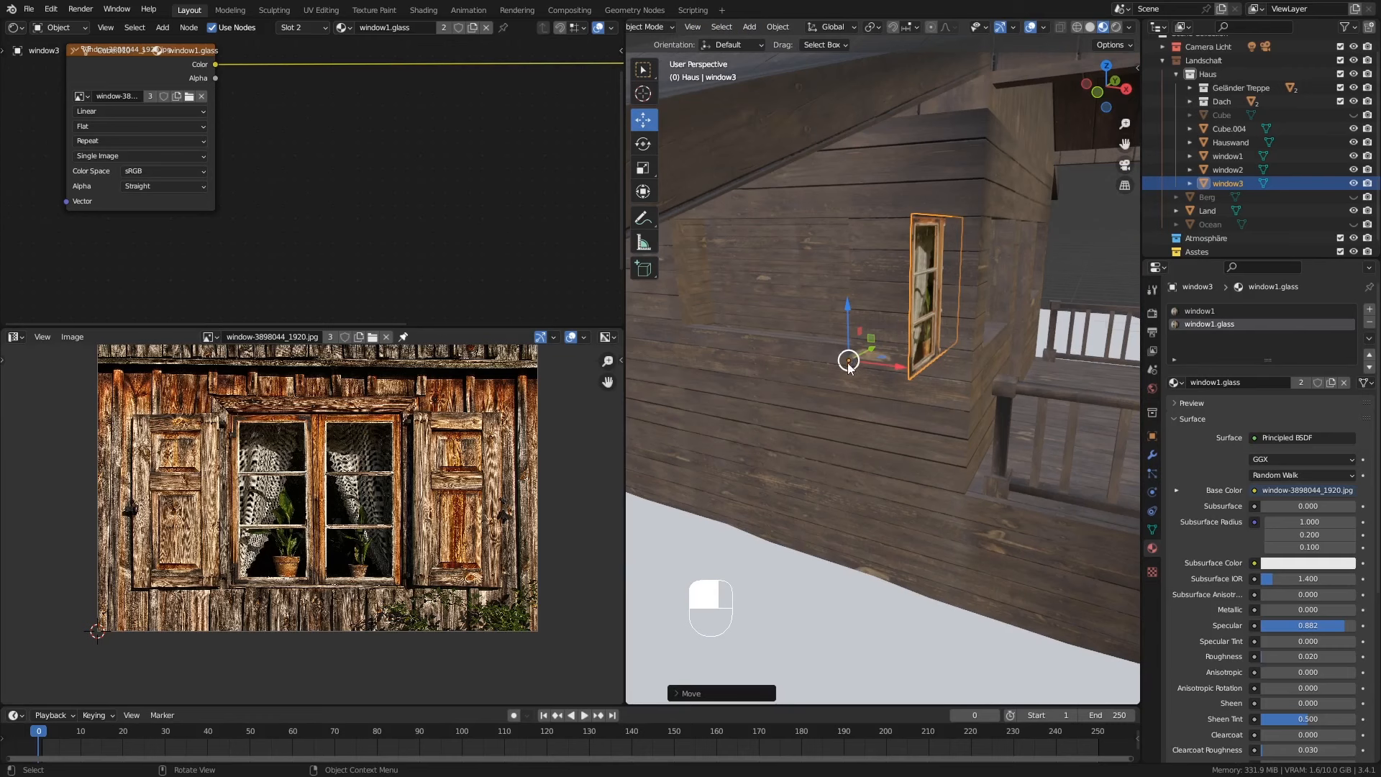
pyautogui.click(770, 29)
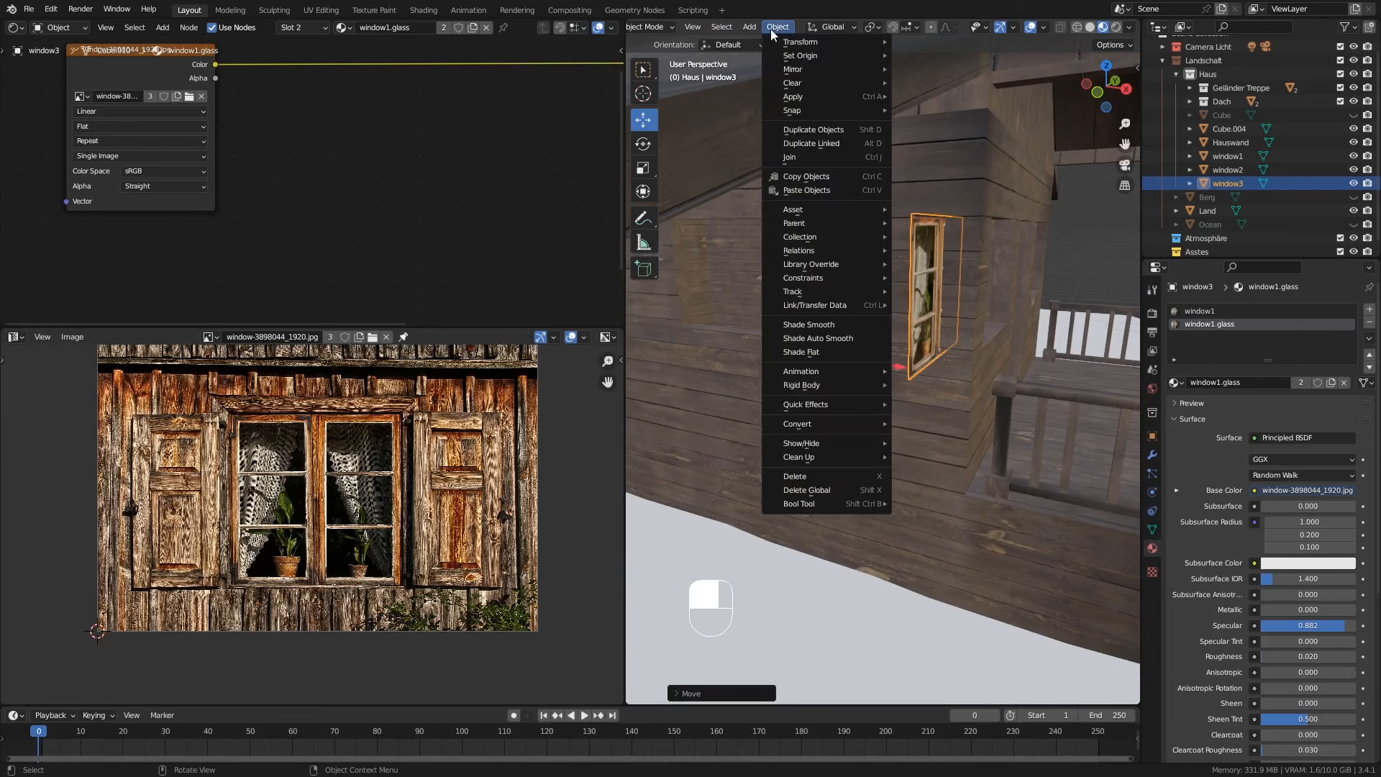
pyautogui.moveTo(794, 61)
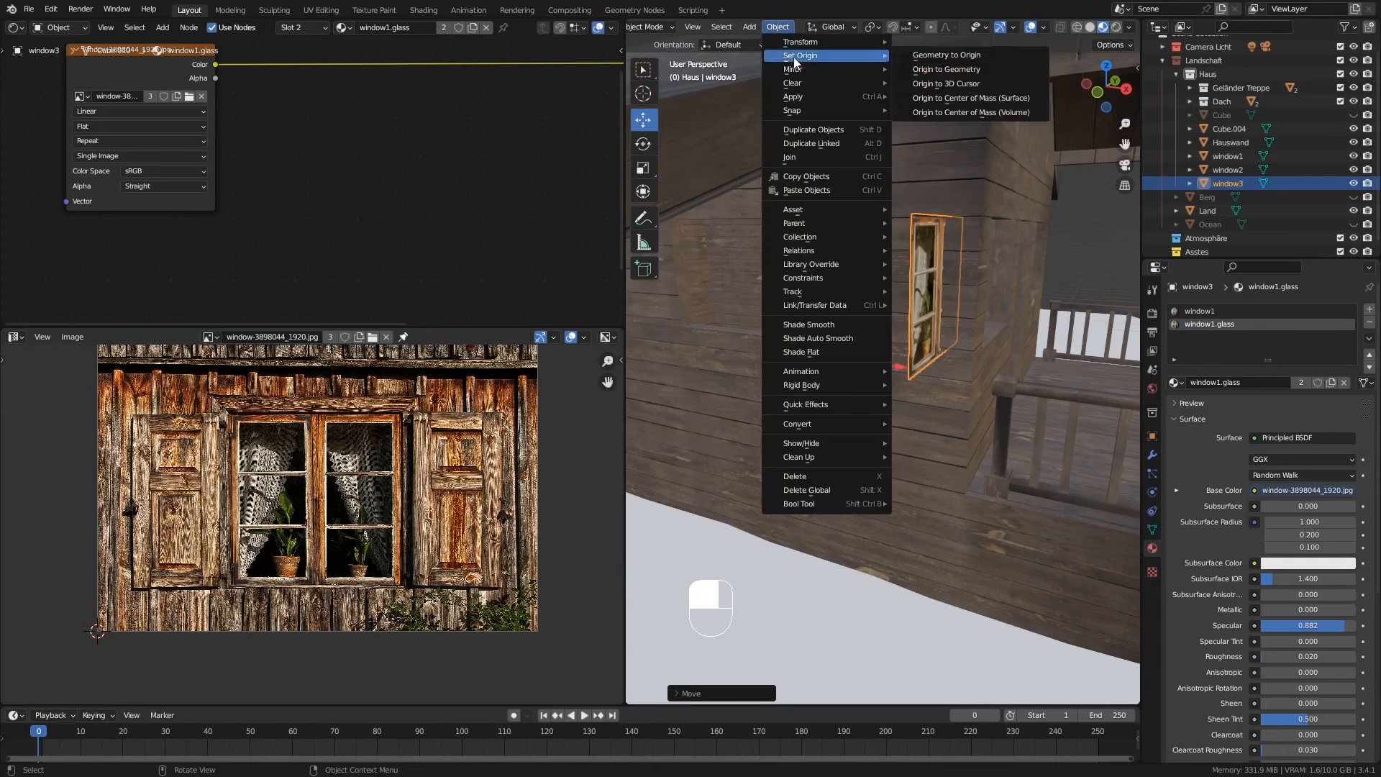
pyautogui.click(949, 72)
pyautogui.moveTo(1007, 407); pyautogui.dragTo(993, 384, button='middle')
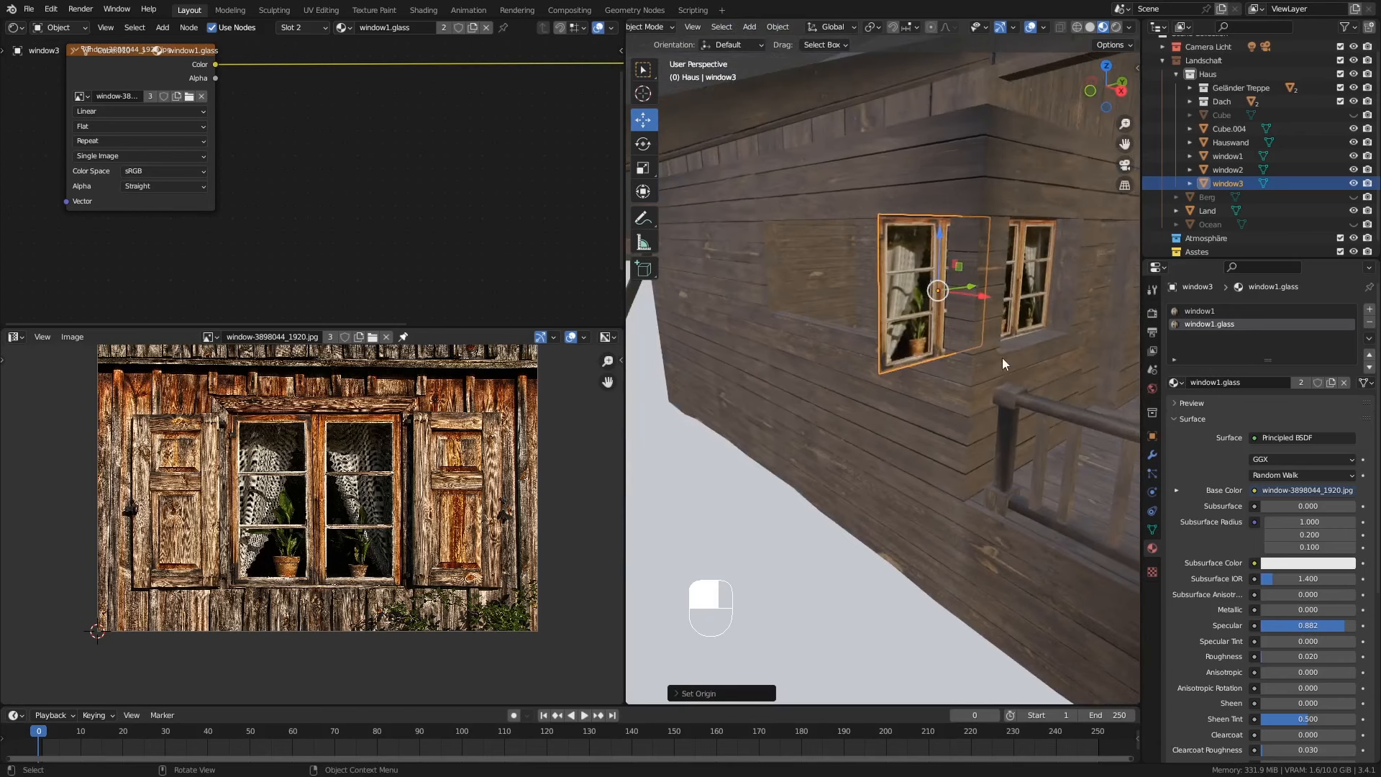
pyautogui.write('rz90')
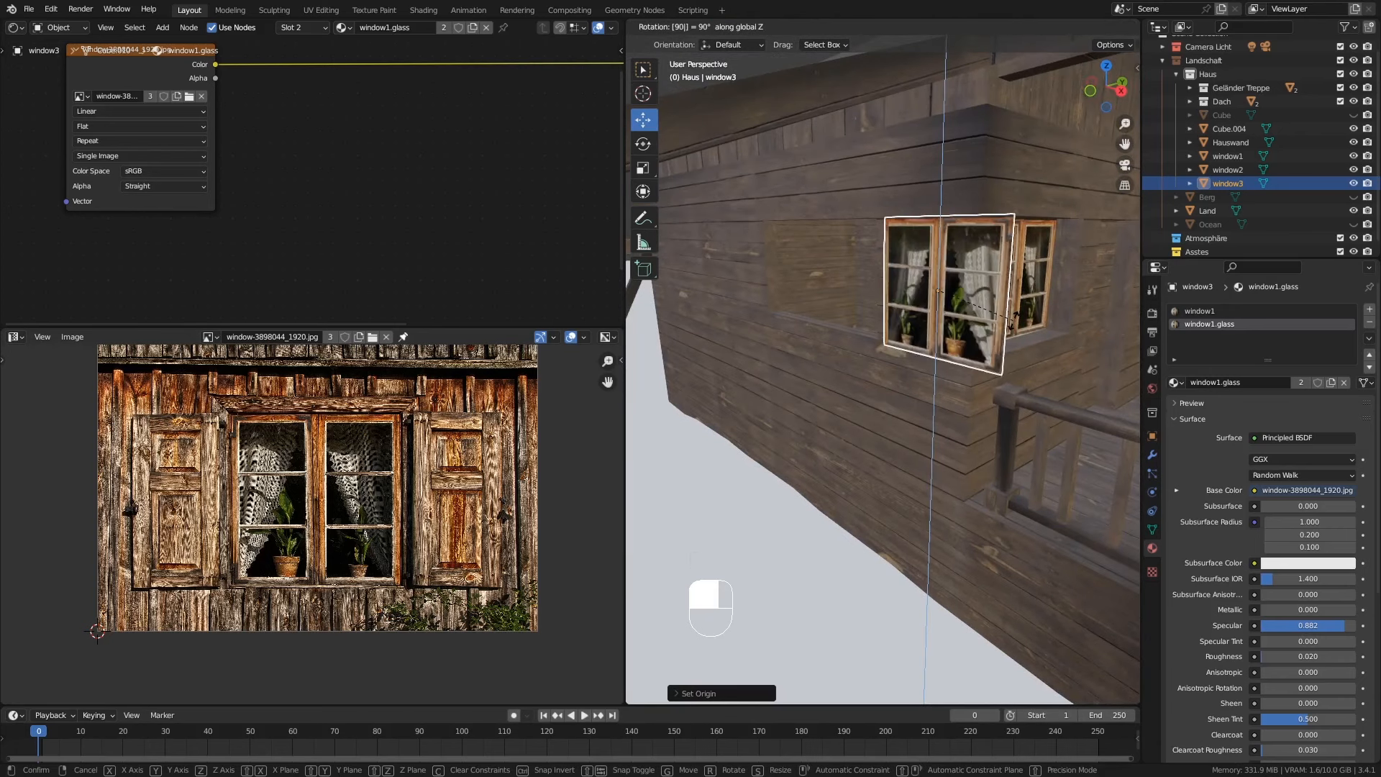
pyautogui.click(1015, 318)
# Step: Move window3 along X into the side wall's opening and align it with the opening's edge farther from the porch
pyautogui.moveTo(1013, 321); pyautogui.dragTo(1059, 257, button='middle')
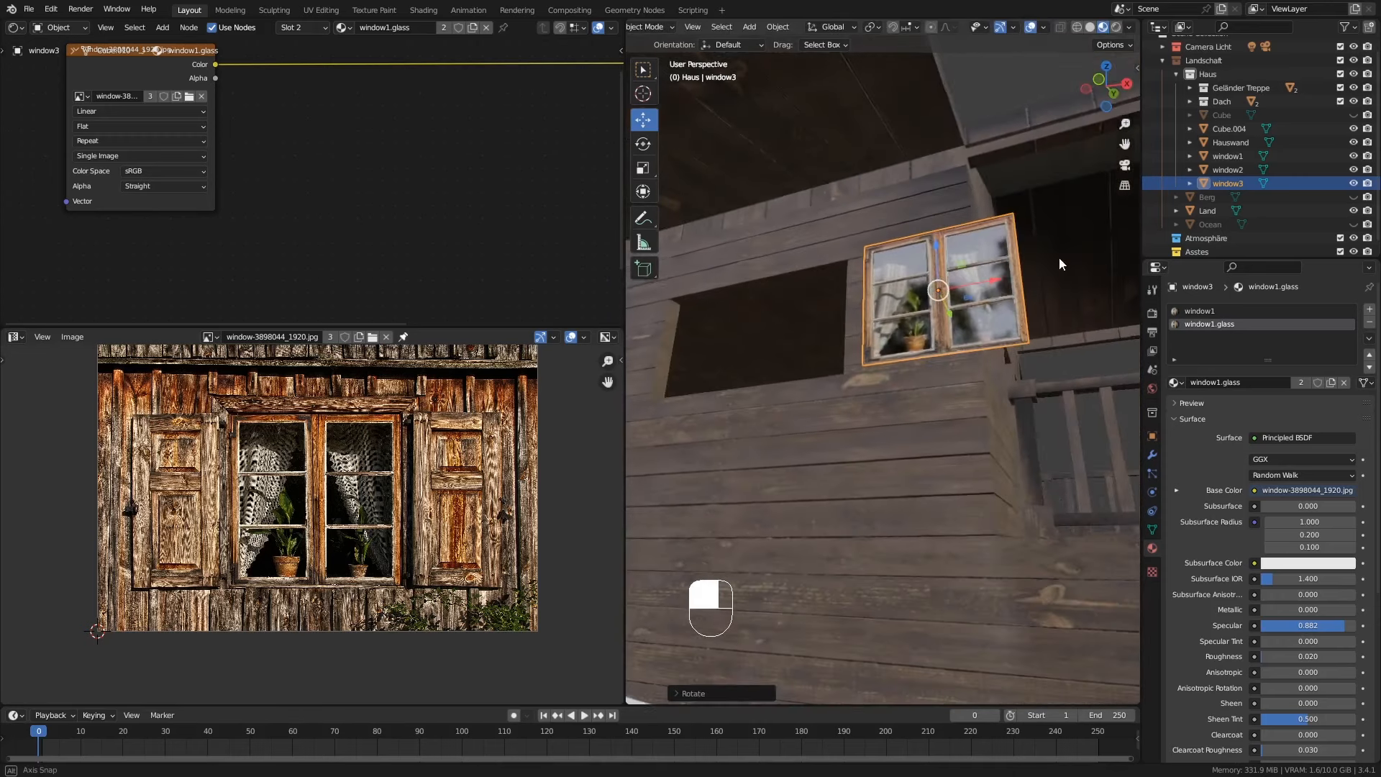
pyautogui.press('g')
pyautogui.press('x')
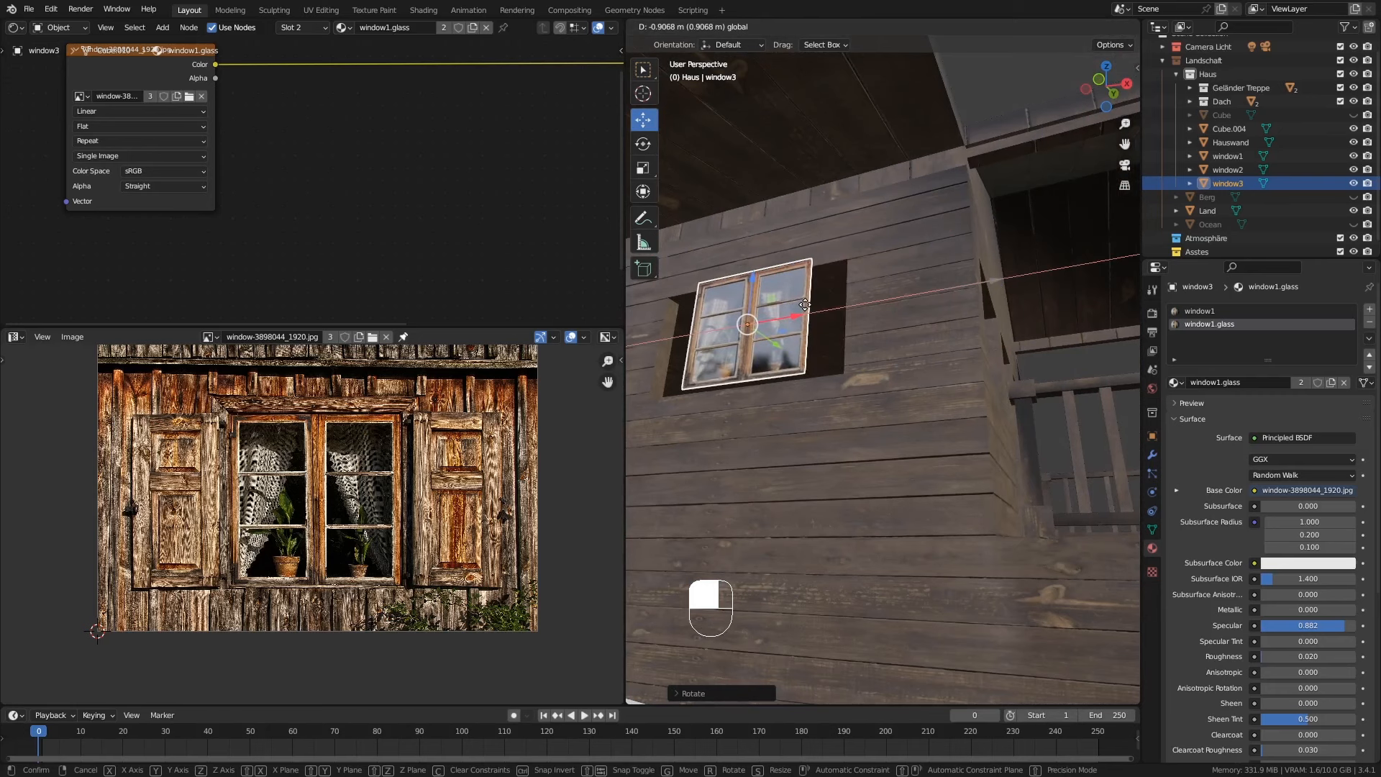
pyautogui.click(754, 362)
pyautogui.moveTo(754, 362); pyautogui.dragTo(935, 336, button='middle')
pyautogui.moveTo(935, 336); pyautogui.dragTo(846, 335)
# Step: Duplicate window3 and move the copy along X until it sits directly beside the original
pyautogui.keyDown('shift'); pyautogui.moveTo(917, 336); pyautogui.dragTo(868, 335, button='middle'); pyautogui.keyUp('shift')
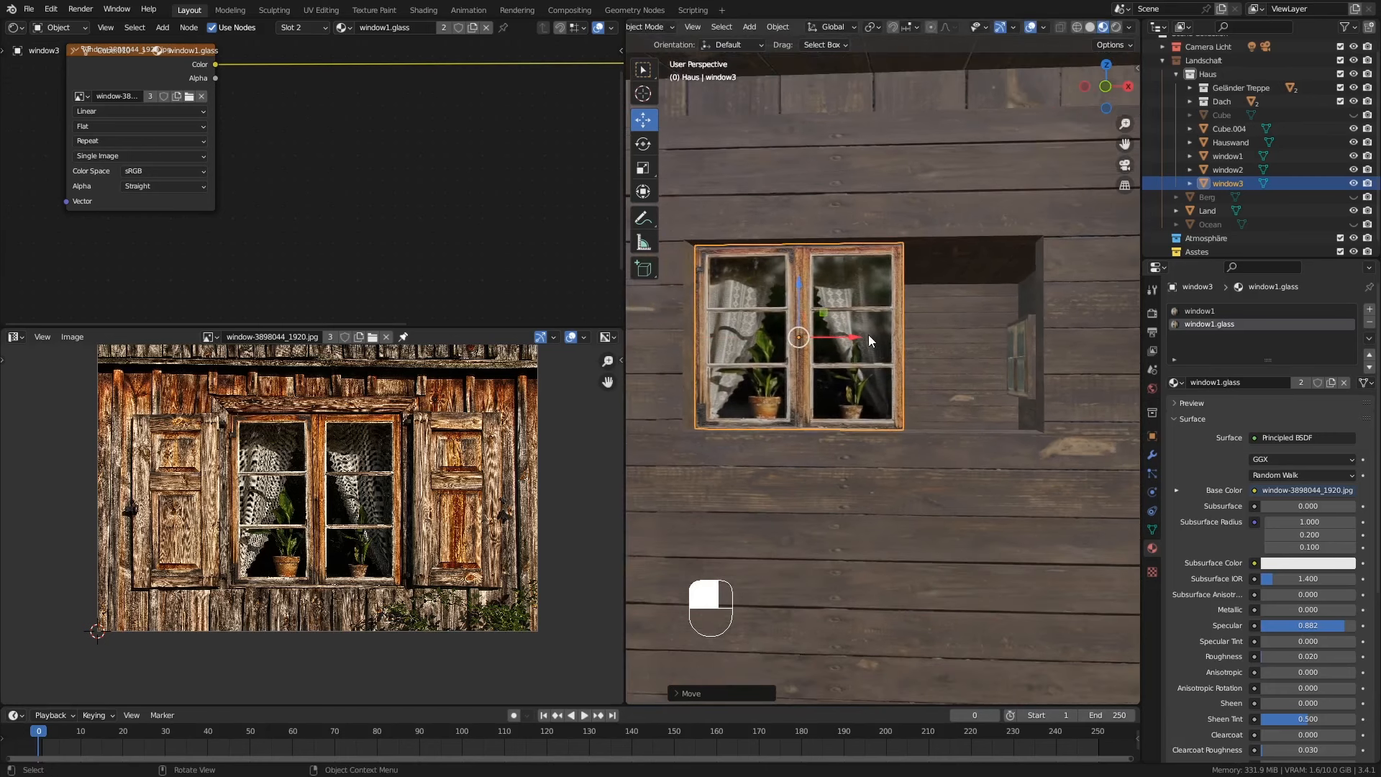
pyautogui.hotkey('shift', 'd')
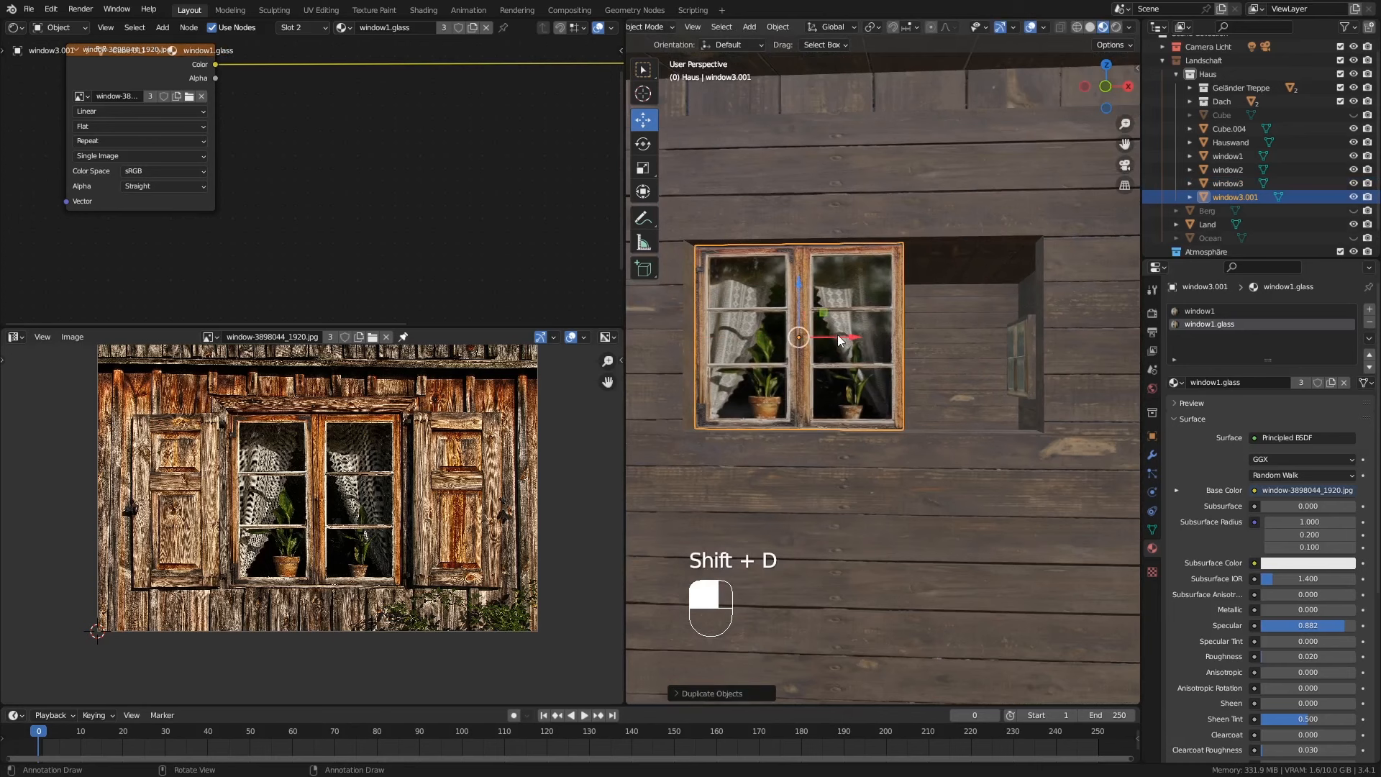
pyautogui.moveTo(838, 334); pyautogui.dragTo(1055, 343)
# Step: Scale both side wall windows to about 0.83 along X and move them about -0.12 m along X to fill the opening
pyautogui.keyDown('shift'); pyautogui.click(832, 252); pyautogui.keyUp('shift')
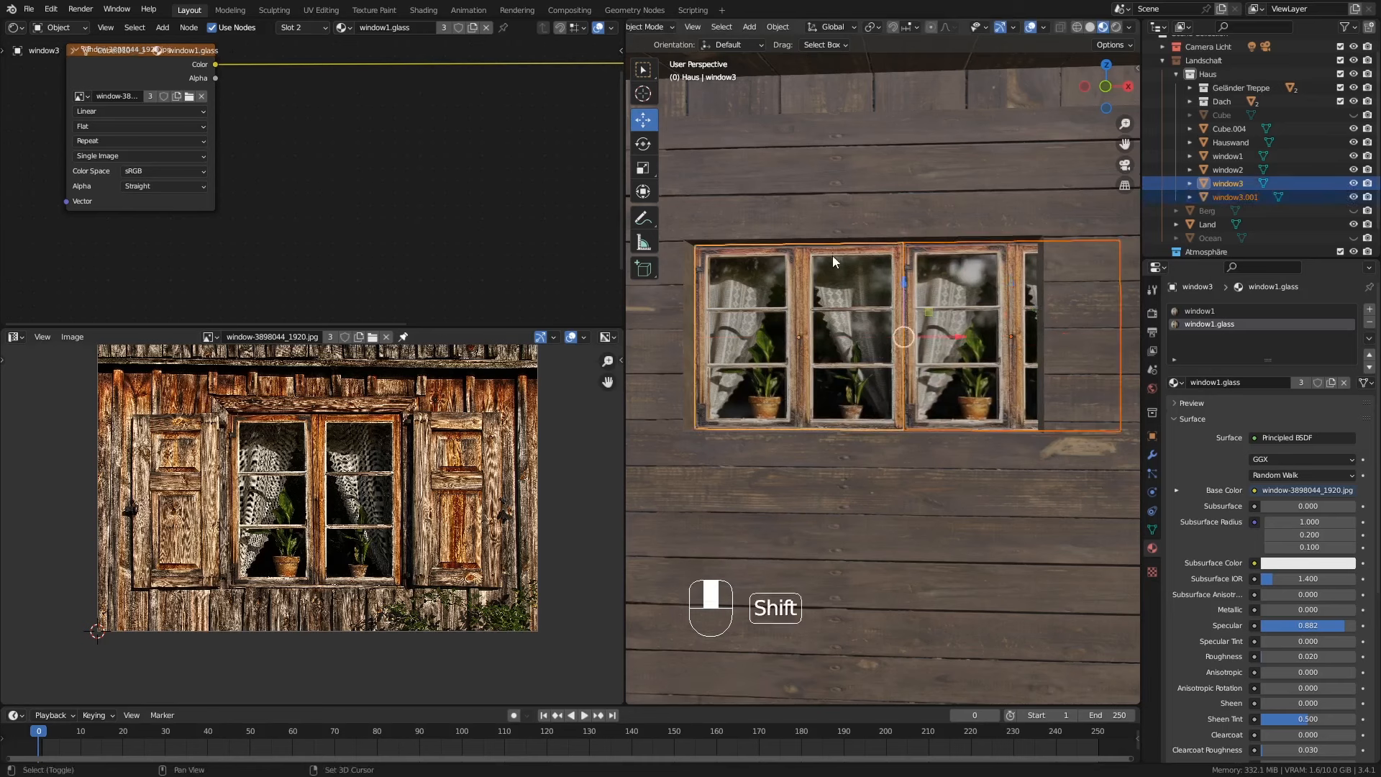
pyautogui.press('s')
pyautogui.press('x')
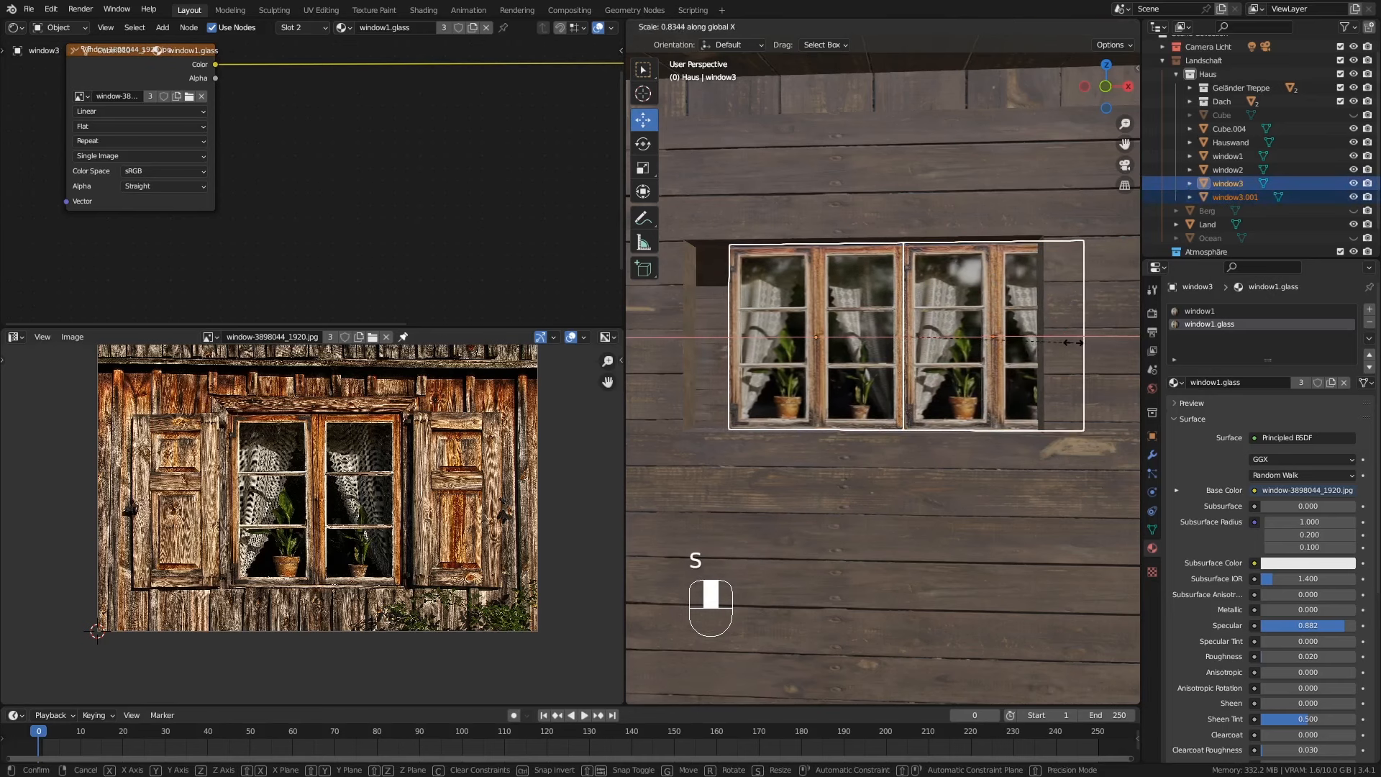
pyautogui.click(1045, 362)
pyautogui.moveTo(960, 337); pyautogui.dragTo(916, 337)
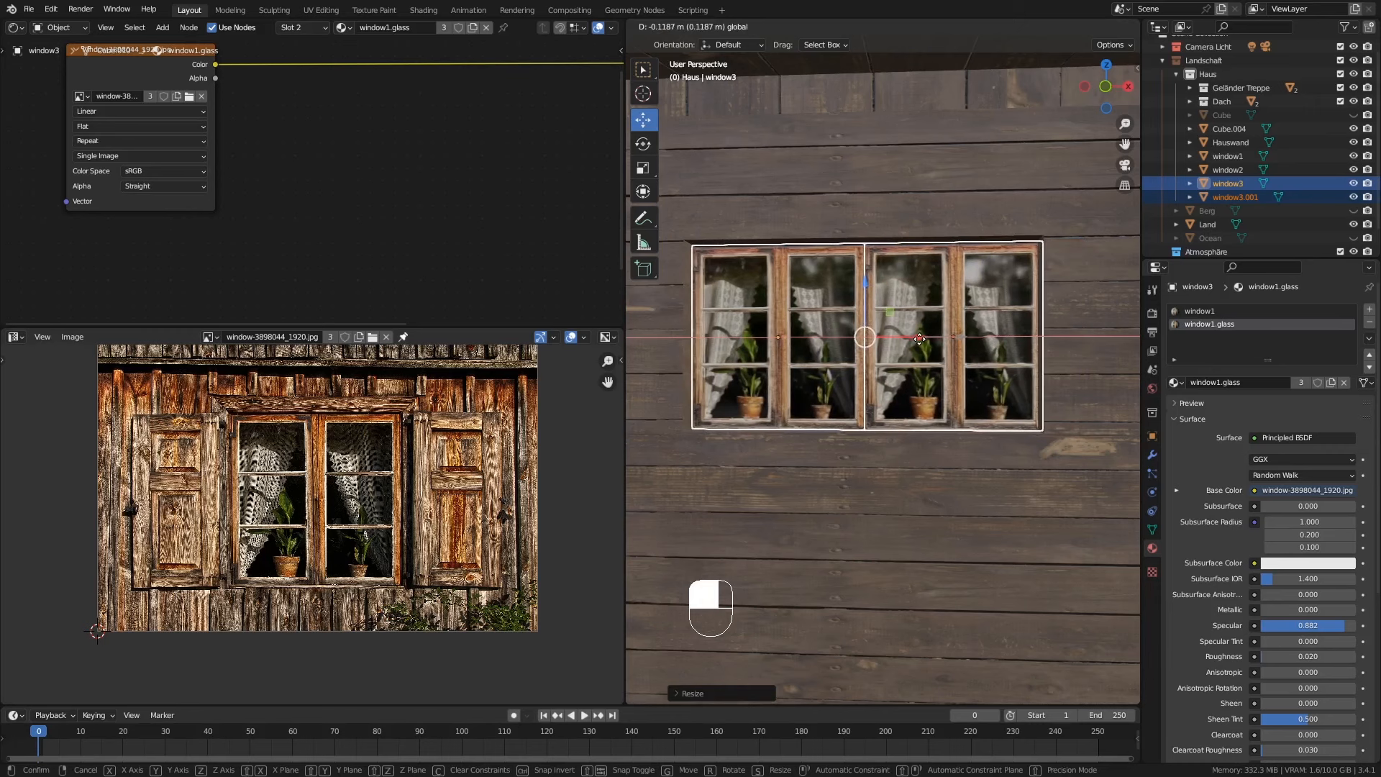
# Step: Widen the 3D viewport, switch it to rendered shading with nothing selected, and examine the house's windows and front porch
pyautogui.moveTo(985, 471); pyautogui.dragTo(930, 541, button='middle')
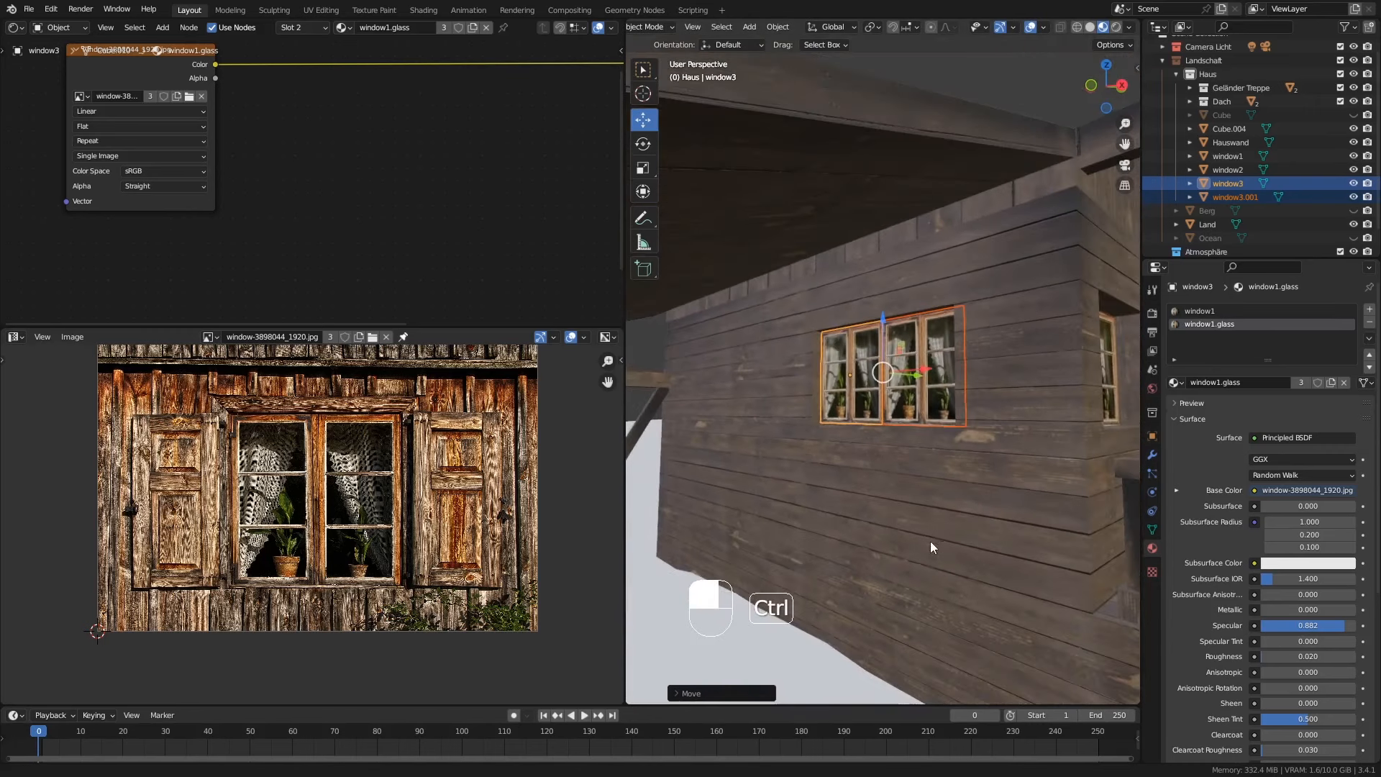
pyautogui.keyDown('ctrl'); pyautogui.moveTo(930, 481); pyautogui.dragTo(824, 462, button='middle'); pyautogui.keyUp('ctrl')
pyautogui.keyDown('shift'); pyautogui.moveTo(824, 462); pyautogui.dragTo(825, 421, button='middle'); pyautogui.keyUp('shift')
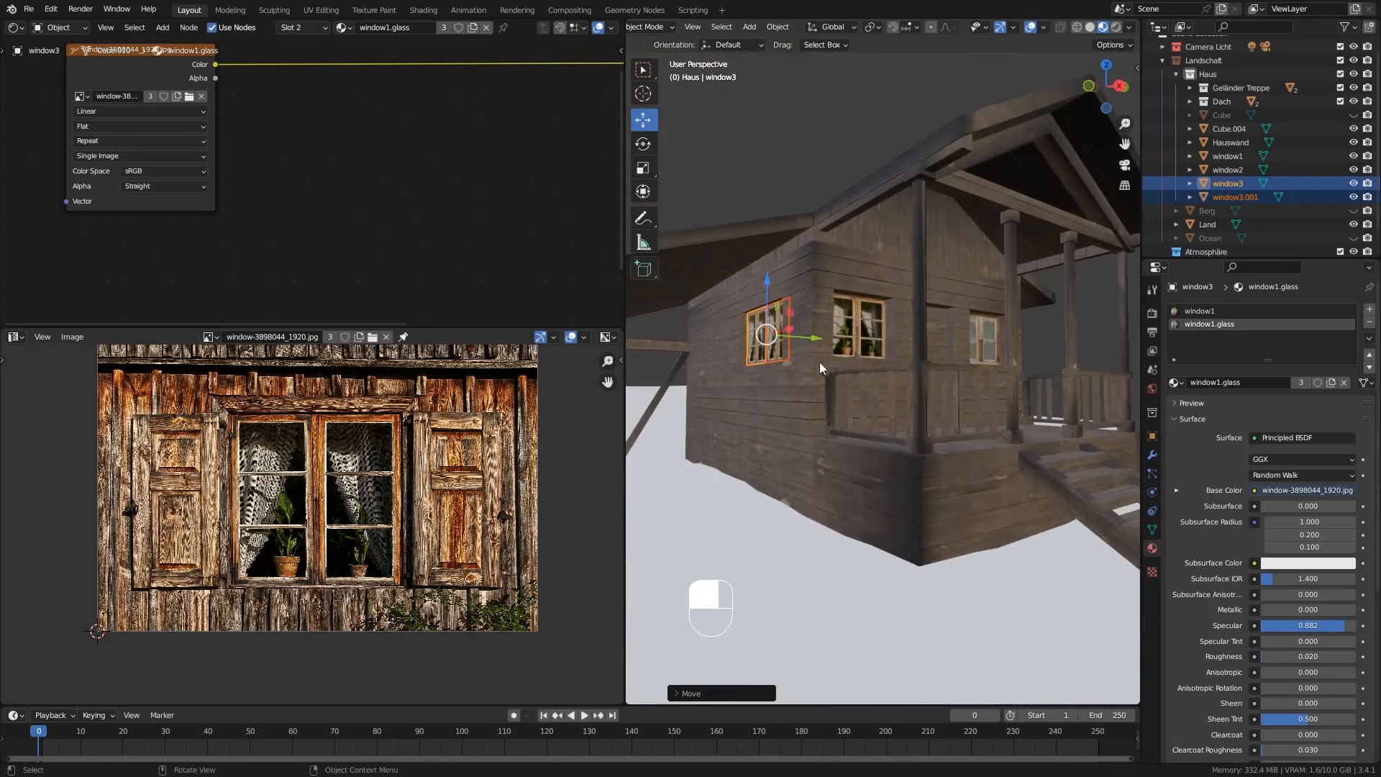
pyautogui.moveTo(818, 364); pyautogui.dragTo(854, 464, button='middle')
pyautogui.moveTo(933, 347); pyautogui.dragTo(873, 406, button='middle')
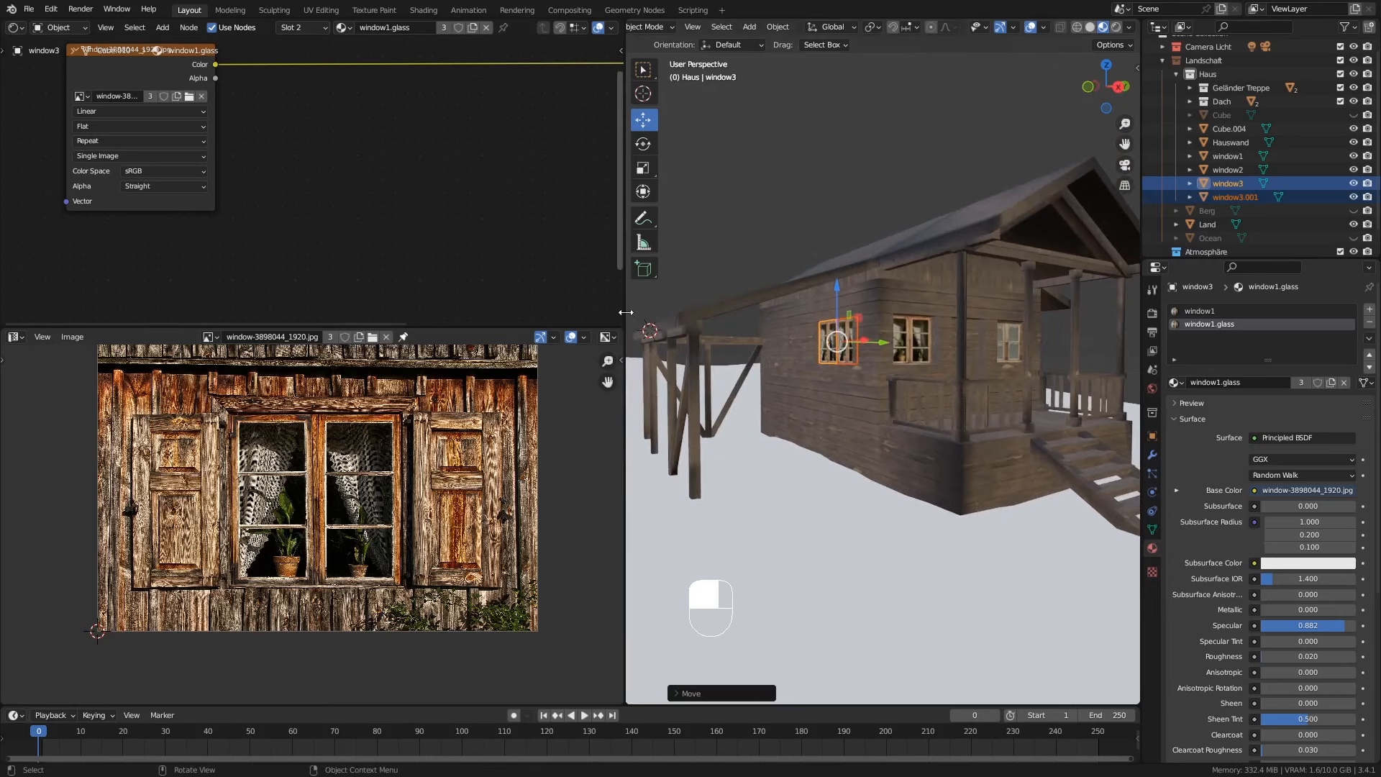
pyautogui.moveTo(624, 312); pyautogui.dragTo(405, 305)
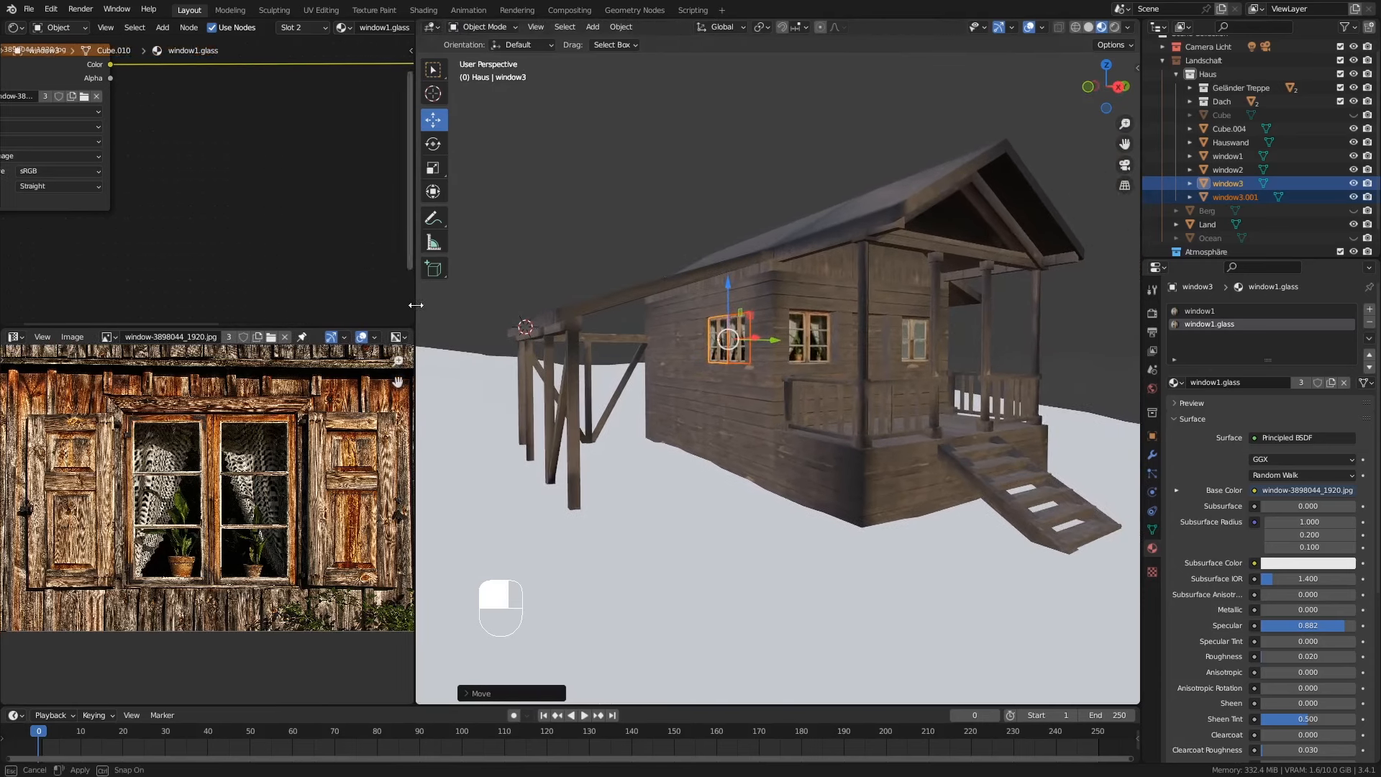
pyautogui.click(1114, 27)
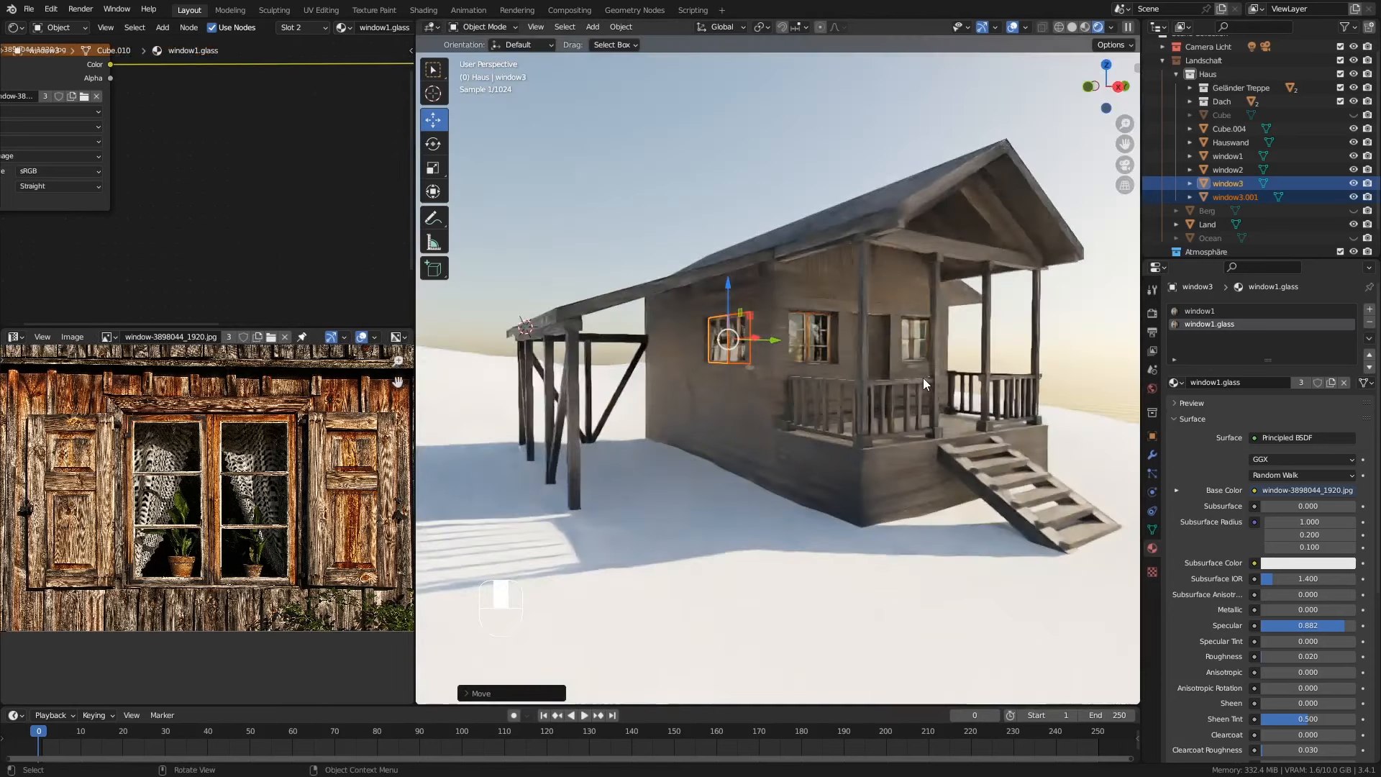
pyautogui.hotkey('alt', 'a')
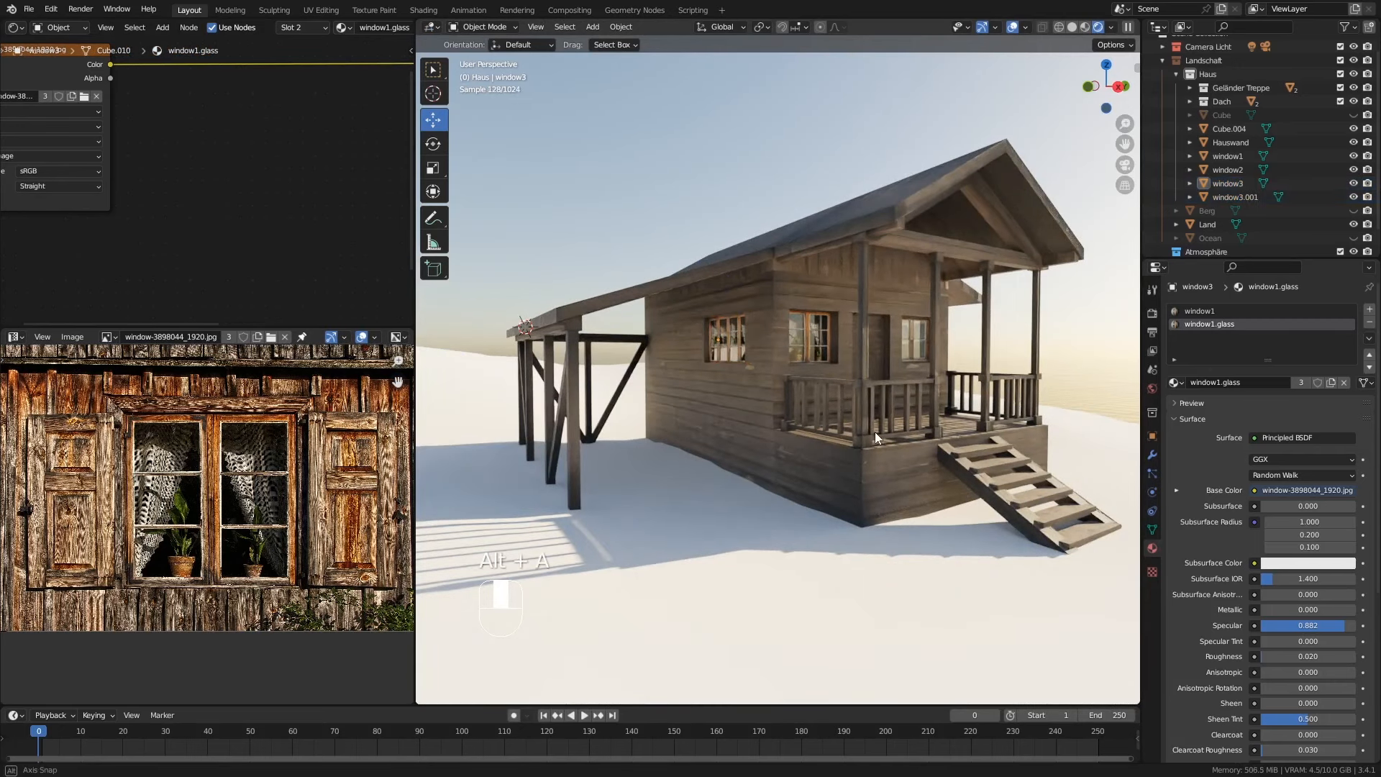
pyautogui.moveTo(875, 432); pyautogui.dragTo(891, 491, button='middle')
pyautogui.moveTo(922, 442); pyautogui.dragTo(871, 287, button='middle')
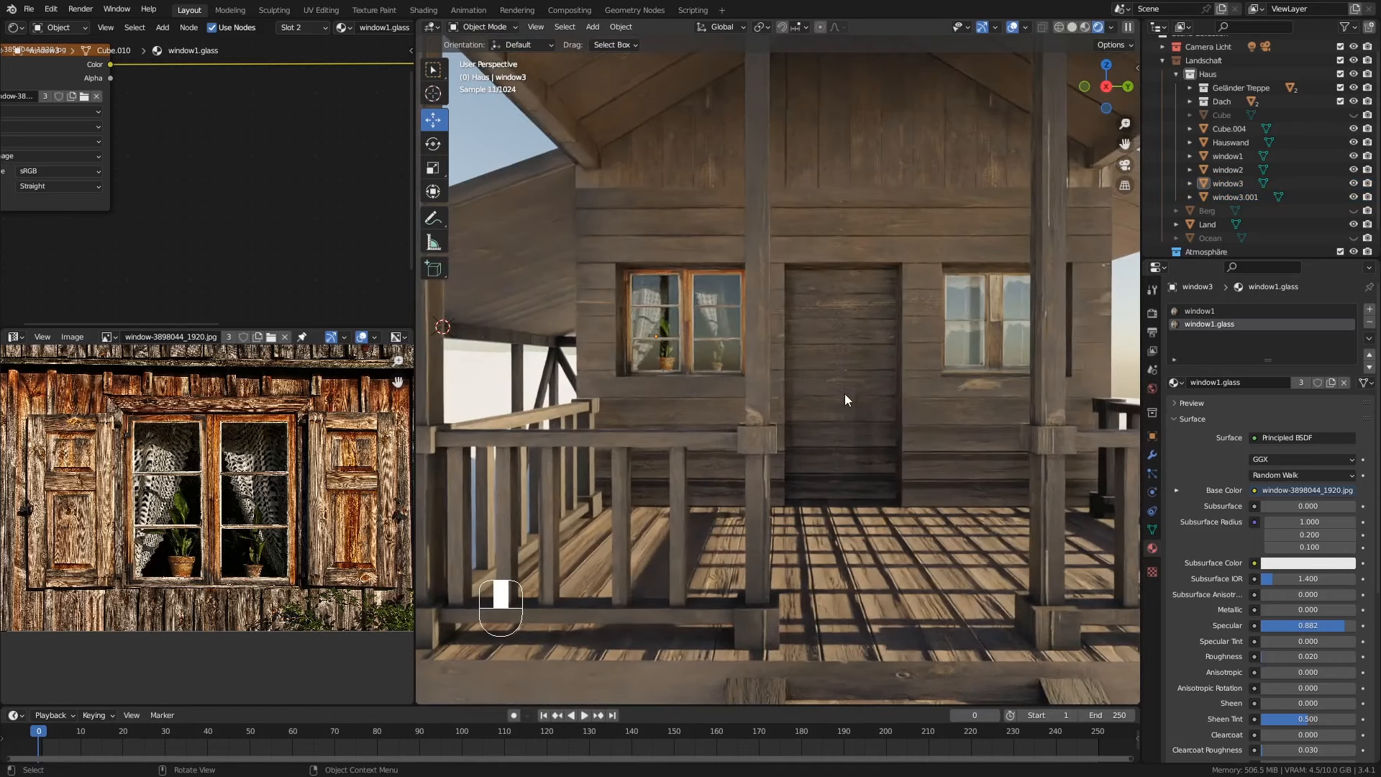
# Step: Separate the two front door faces from the Hauswand mesh into their own object, working in material preview shading
pyautogui.click(1084, 28)
pyautogui.click(882, 318)
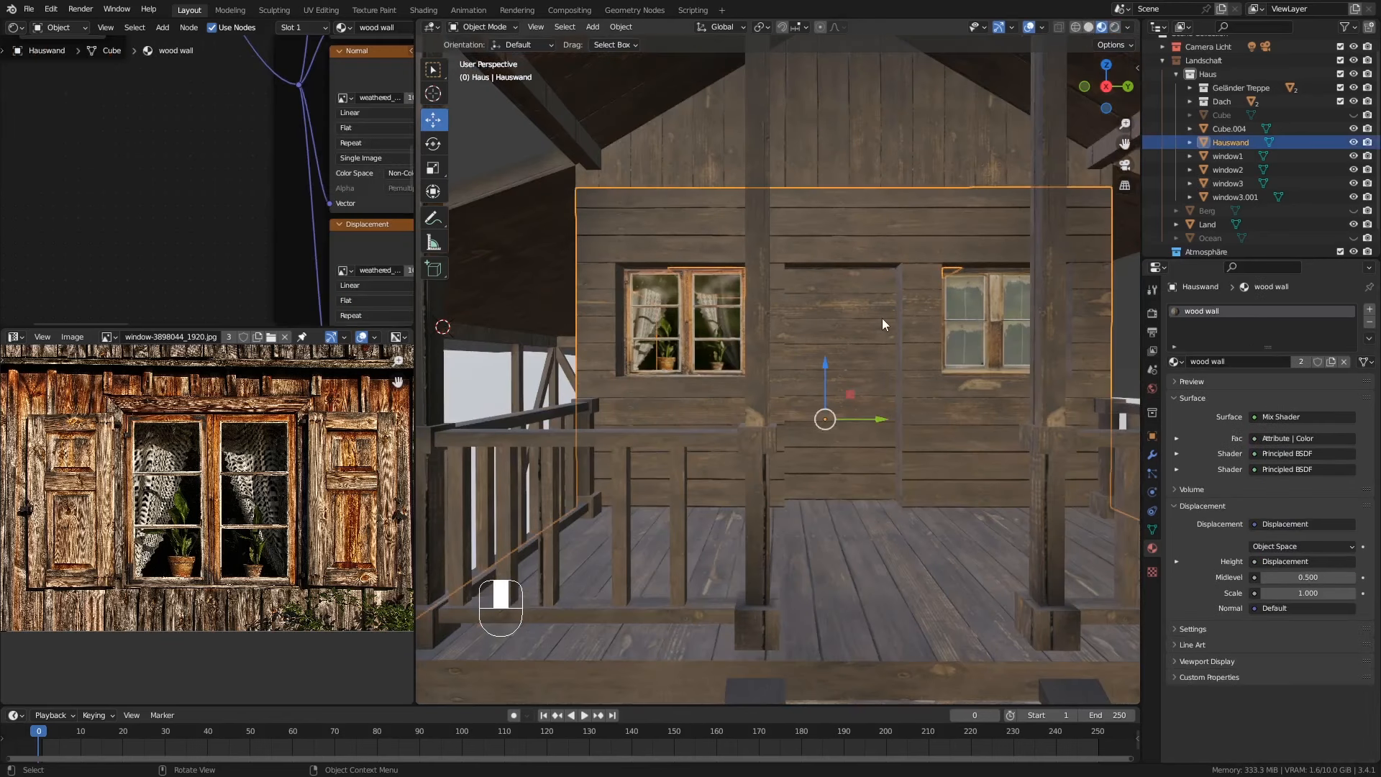
pyautogui.press('Tab')
pyautogui.click(859, 327)
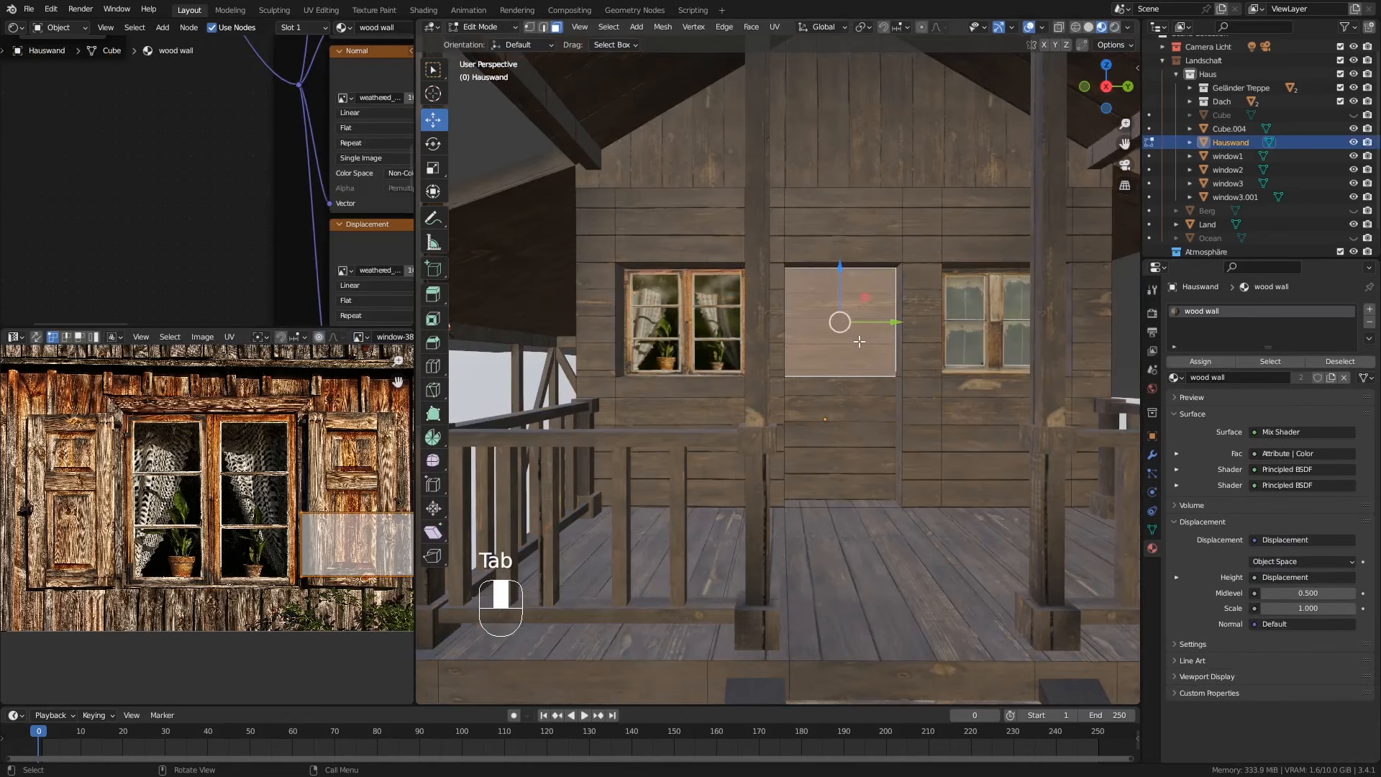
pyautogui.keyDown('shift'); pyautogui.click(834, 389); pyautogui.keyUp('shift')
pyautogui.moveTo(834, 389); pyautogui.dragTo(858, 359, button='middle')
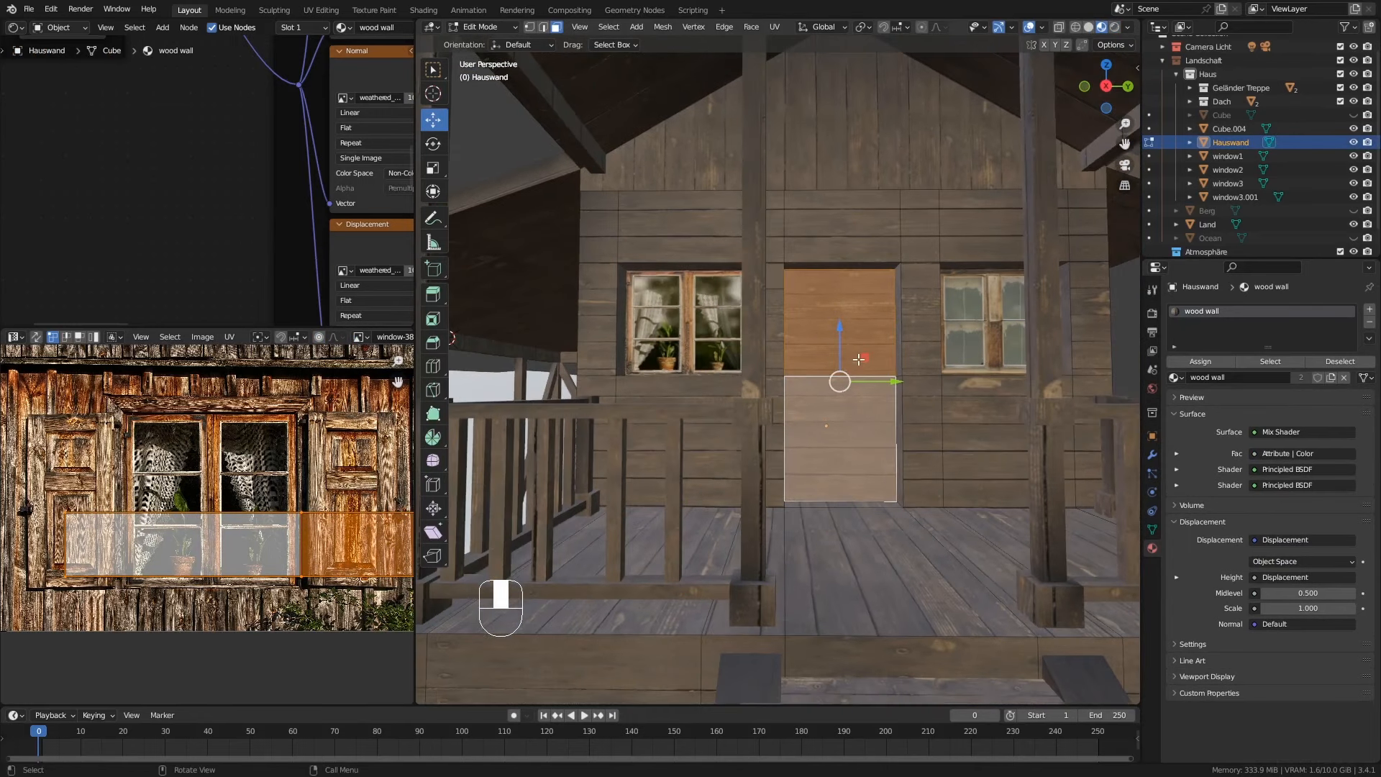
pyautogui.press('p')
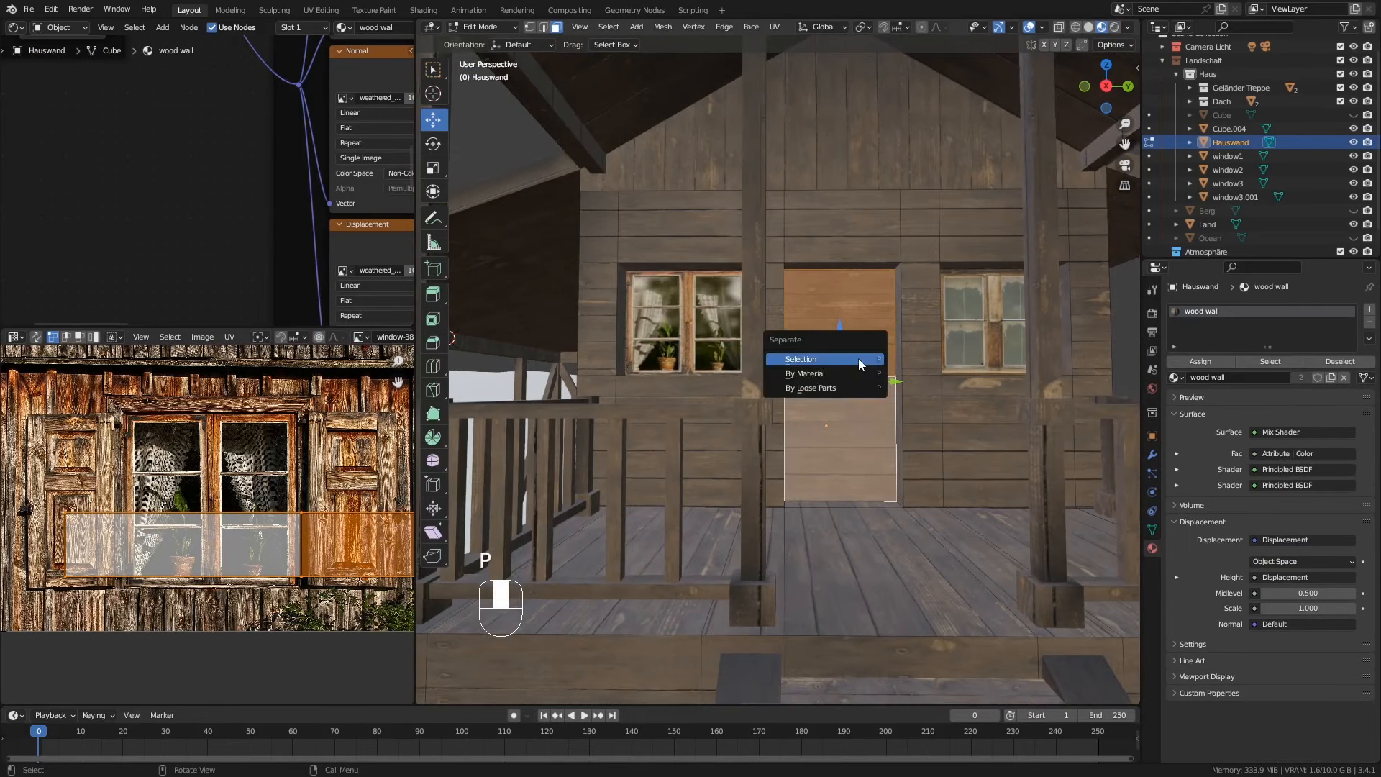
pyautogui.click(817, 358)
pyautogui.moveTo(820, 359); pyautogui.dragTo(848, 360, button='middle')
pyautogui.press('Tab')
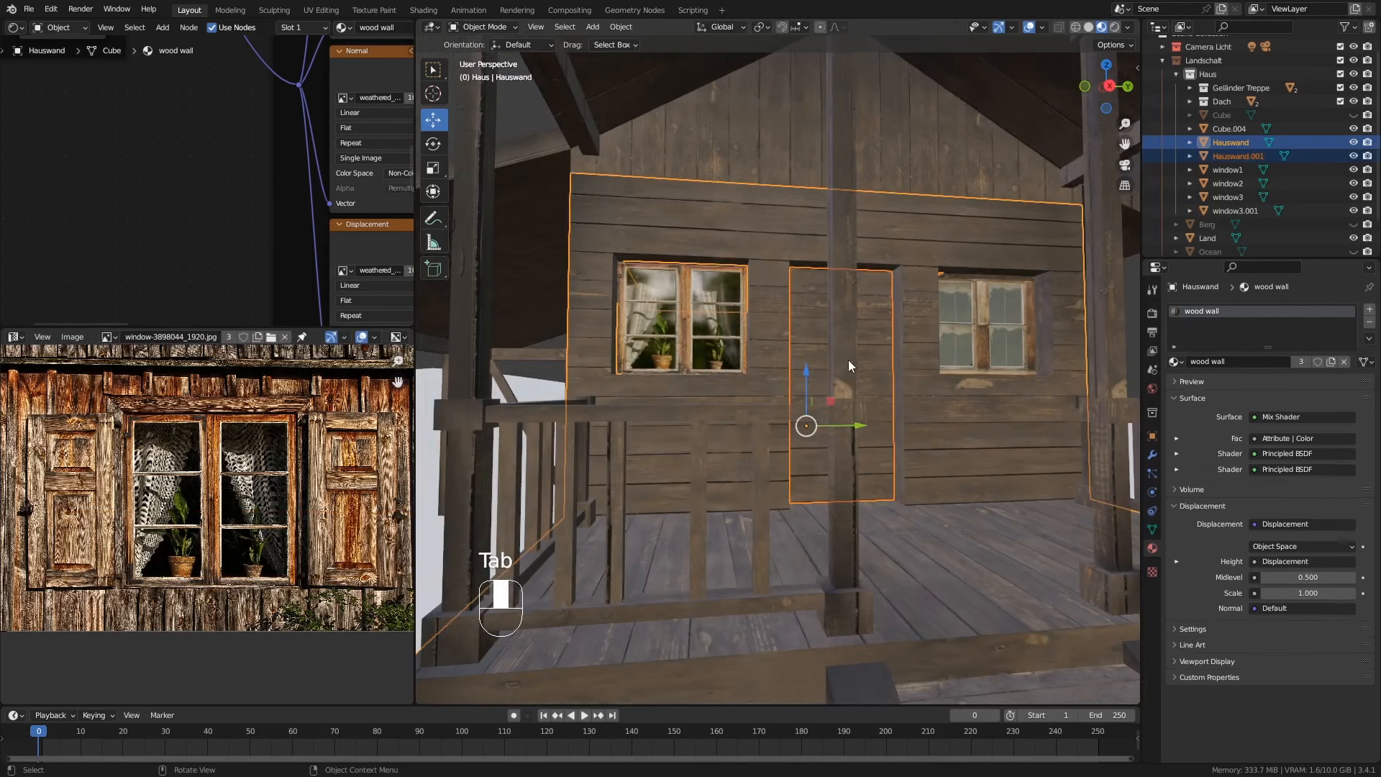
# Step: Set the separated door object's origin to its geometry
pyautogui.click(874, 340)
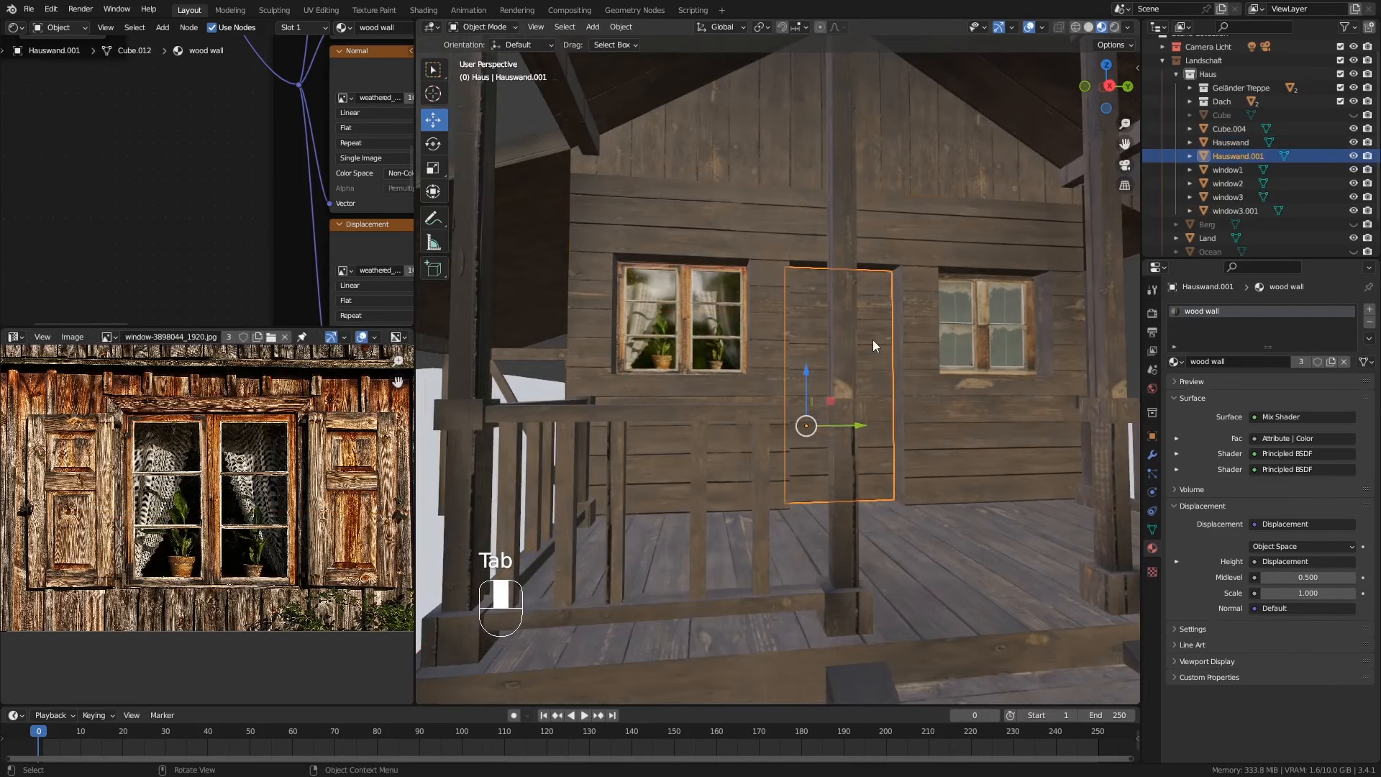
pyautogui.click(620, 26)
pyautogui.moveTo(652, 58)
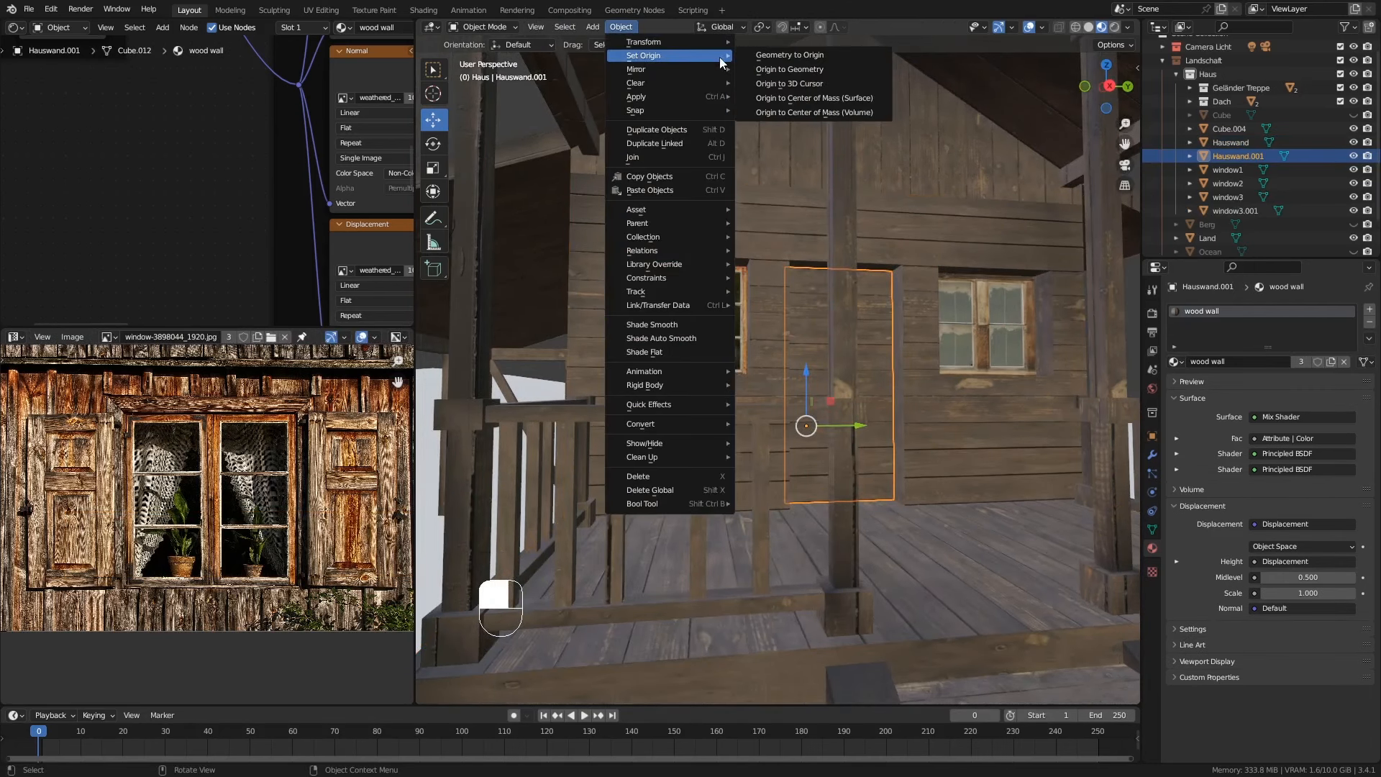
pyautogui.click(801, 69)
pyautogui.moveTo(916, 175); pyautogui.dragTo(860, 391, button='middle')
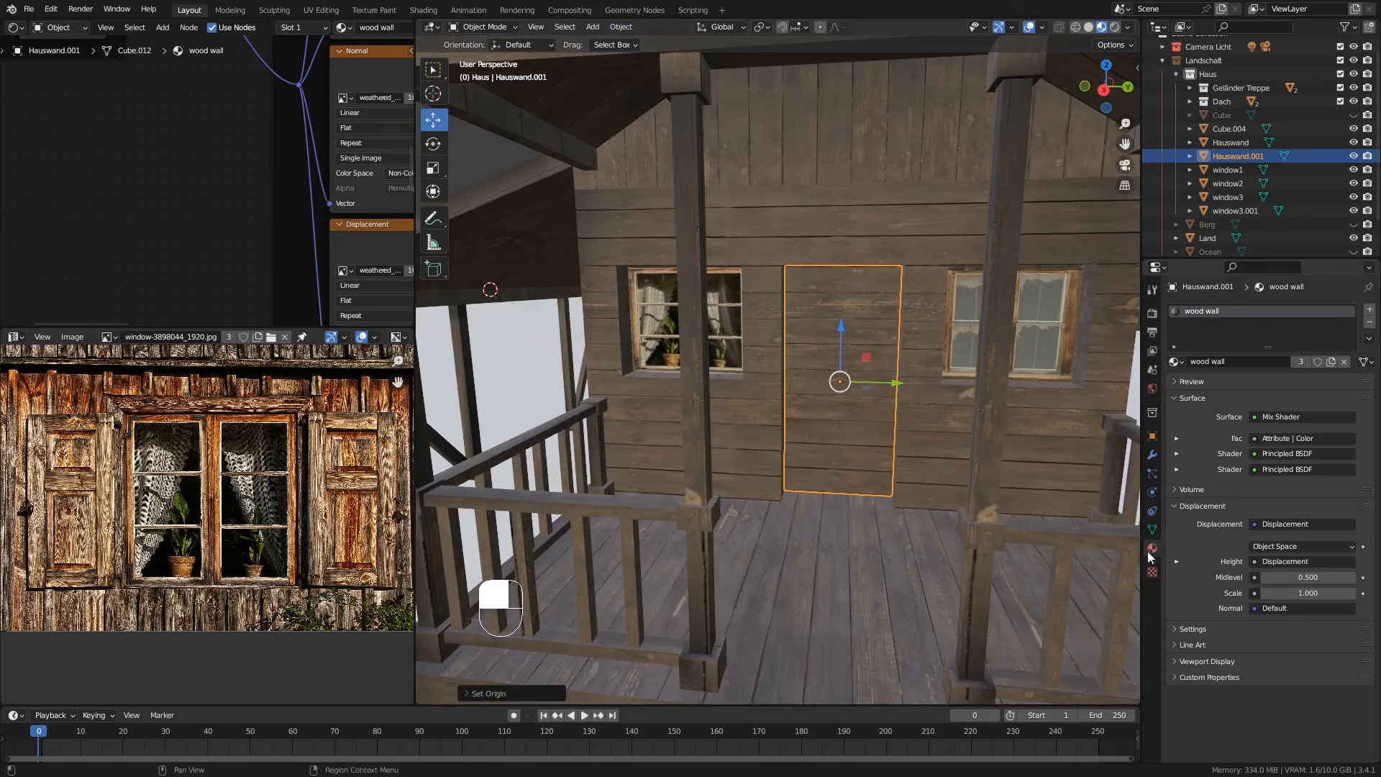
# Step: Replace the door's wood wall material slot with a new material named "wood Door"
pyautogui.click(1369, 321)
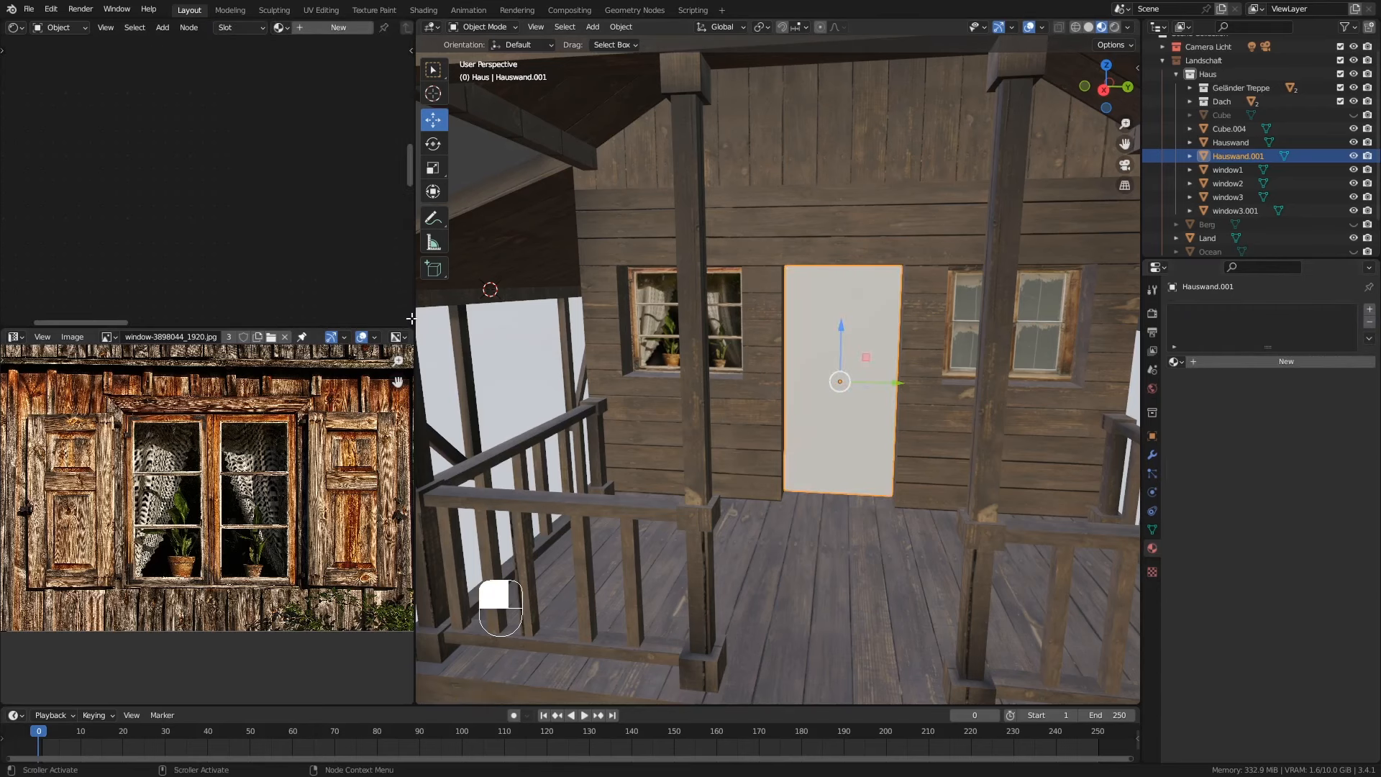
pyautogui.moveTo(421, 320); pyautogui.dragTo(661, 305)
pyautogui.keyDown('ctrl'); pyautogui.moveTo(1003, 430); pyautogui.dragTo(972, 396, button='middle'); pyautogui.keyUp('ctrl')
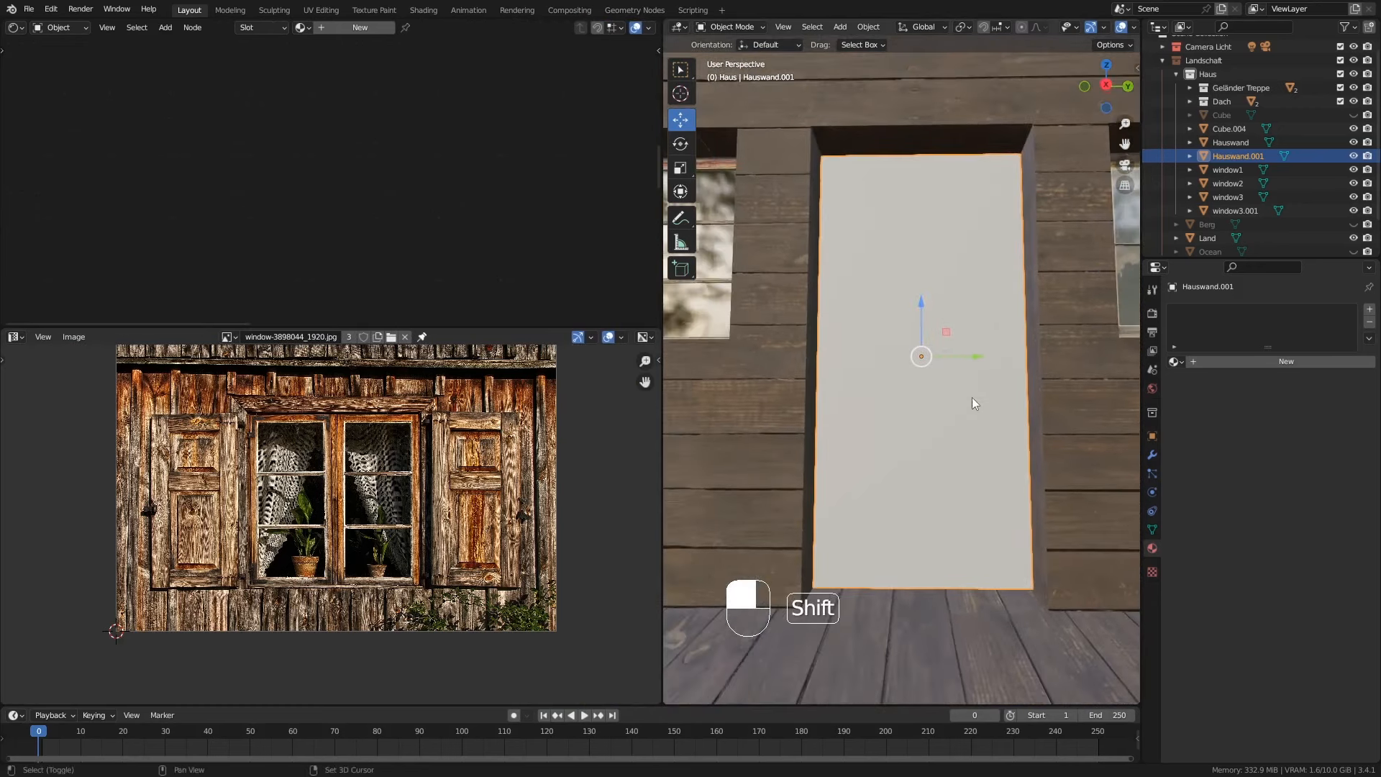
pyautogui.click(1254, 363)
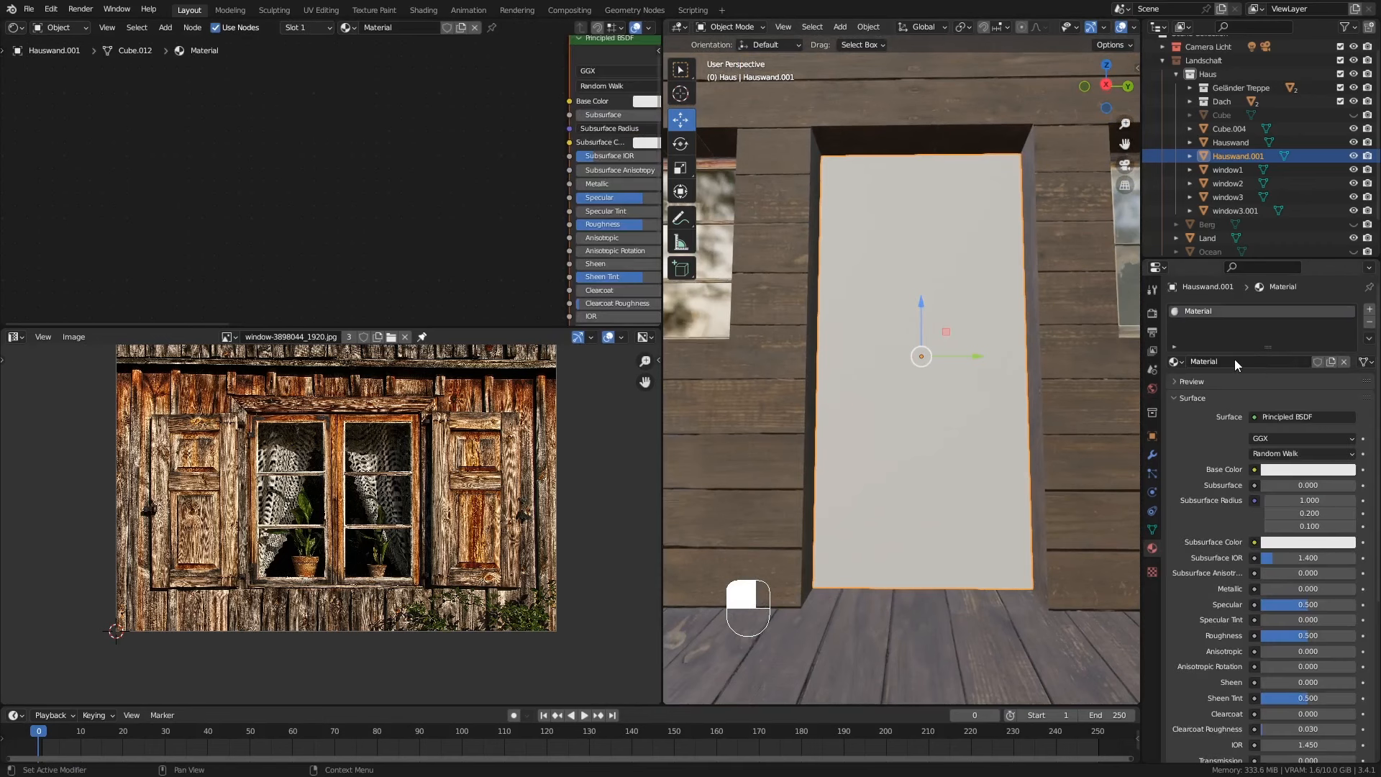
pyautogui.doubleClick(1234, 361)
pyautogui.write('wood Door')
pyautogui.press('Return')
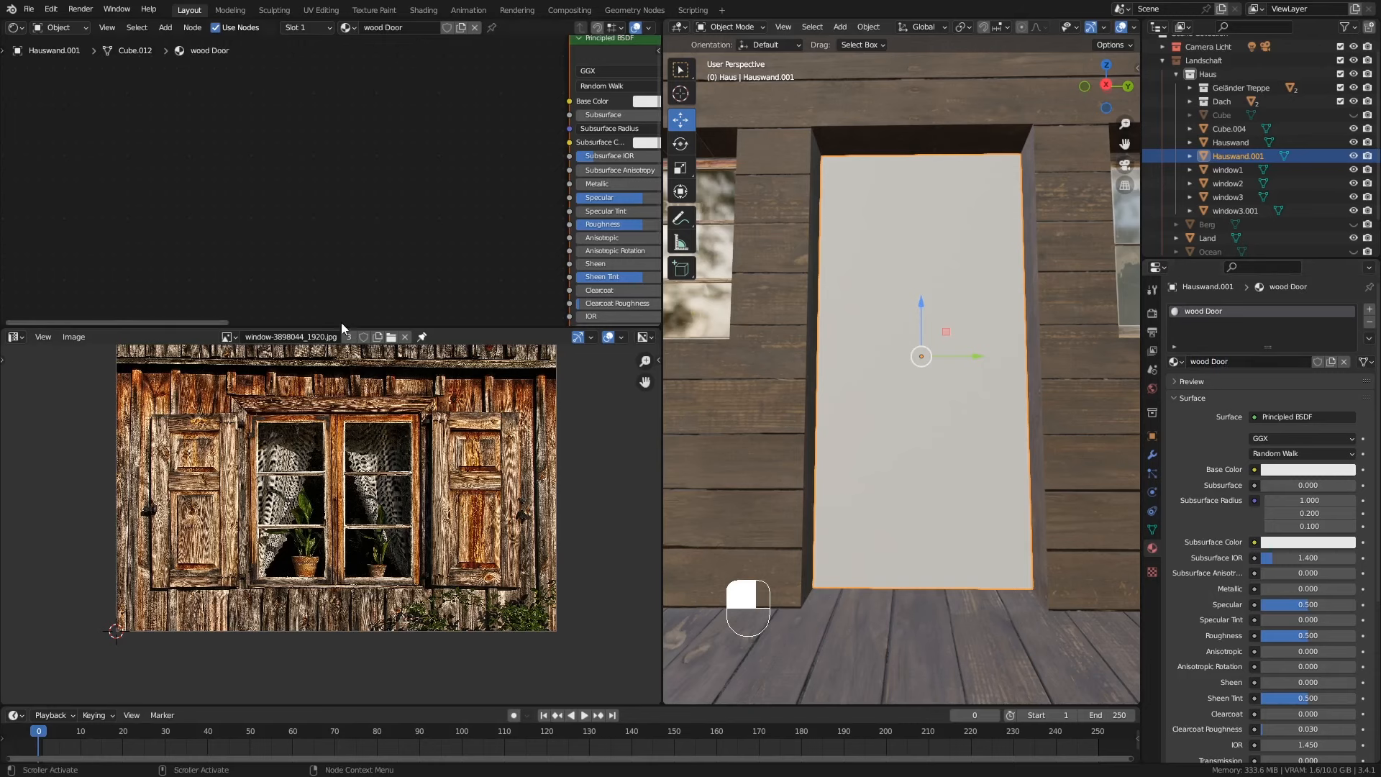
# Step: Enlarge the shader editor and add the SeekPng.com_metal-door-png_1119058.png image texture node to the wood Door material
pyautogui.moveTo(341, 328); pyautogui.dragTo(341, 489)
pyautogui.moveTo(432, 309); pyautogui.dragTo(224, 300, button='middle')
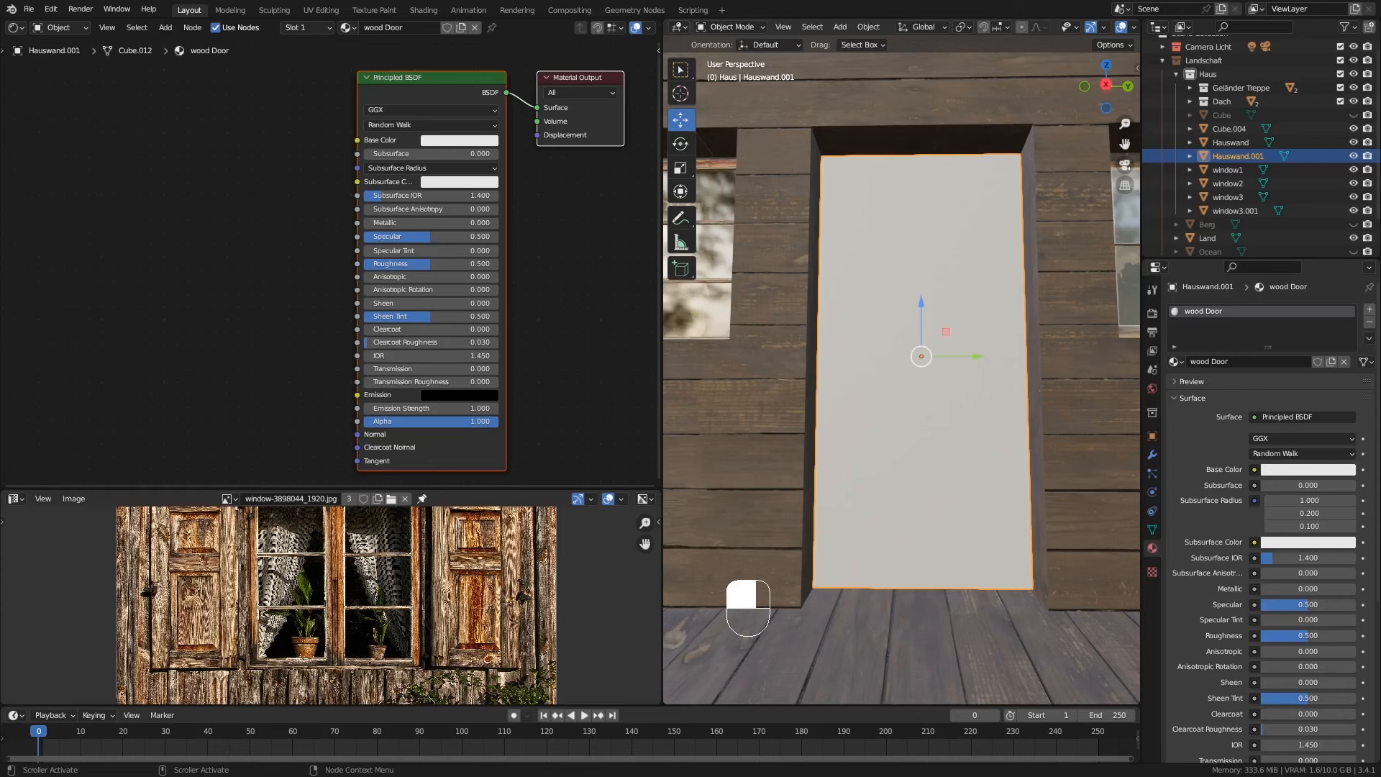
pyautogui.moveTo(205, 252); pyautogui.dragTo(135, 146)
pyautogui.click(240, 192)
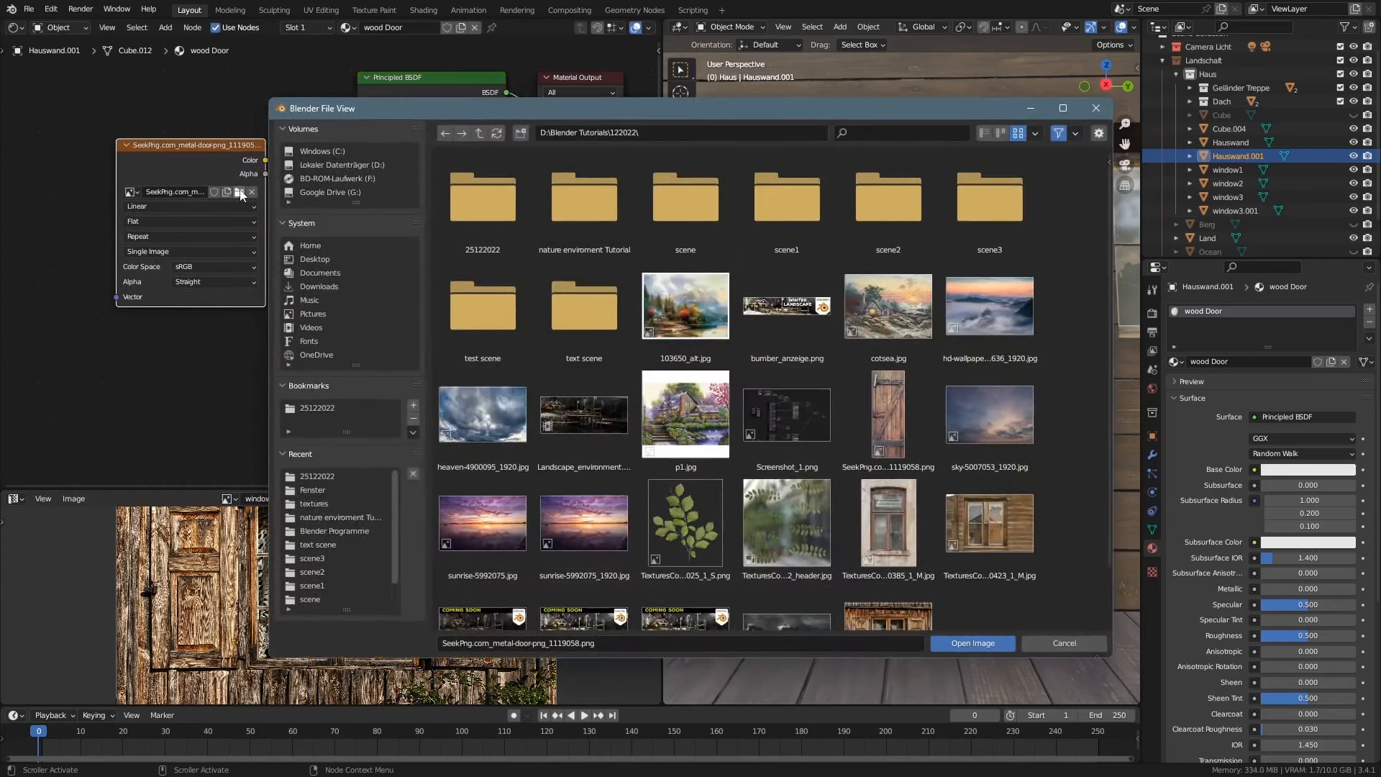
pyautogui.click(894, 407)
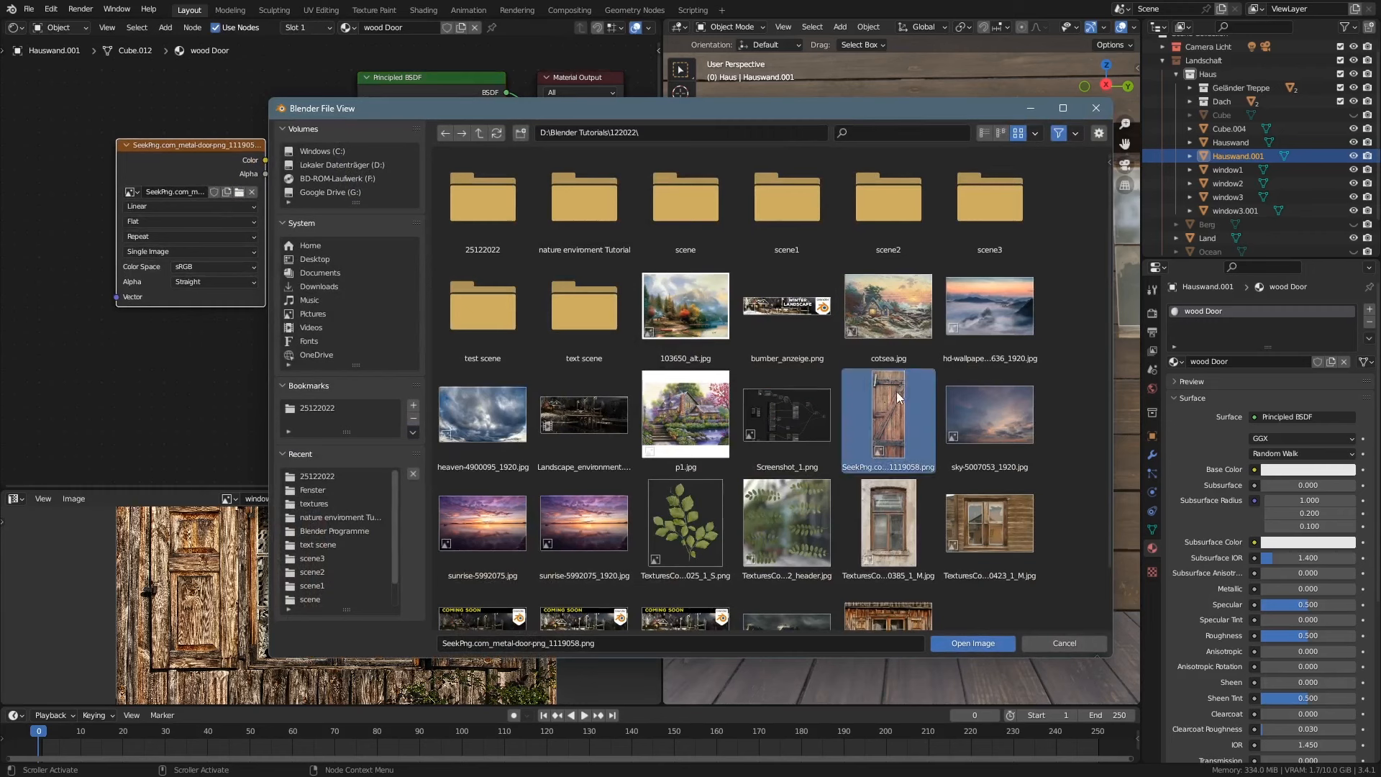
pyautogui.click(1104, 113)
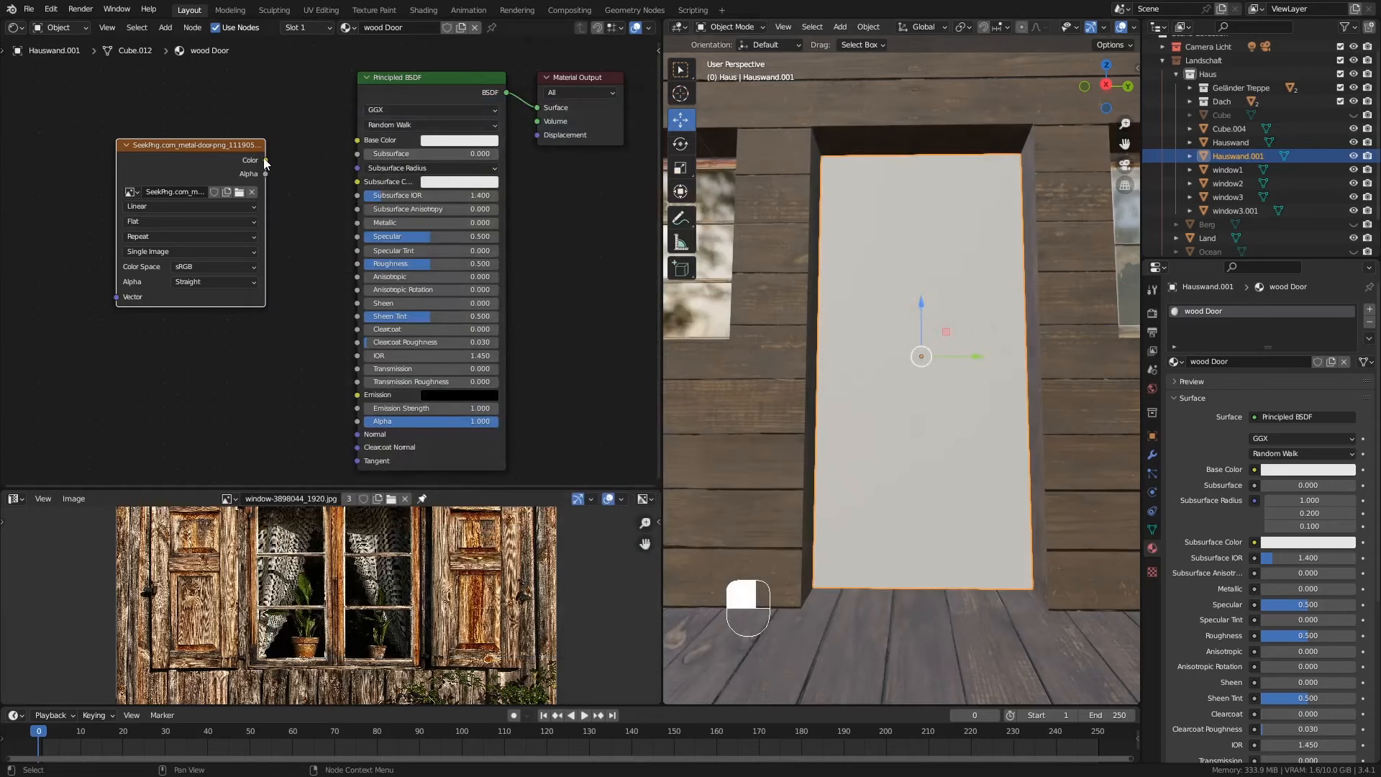
# Step: Connect the door image's Color output to the Principled BSDF's Base Color and move the texture node farther from the shader
pyautogui.moveTo(265, 161); pyautogui.dragTo(356, 139)
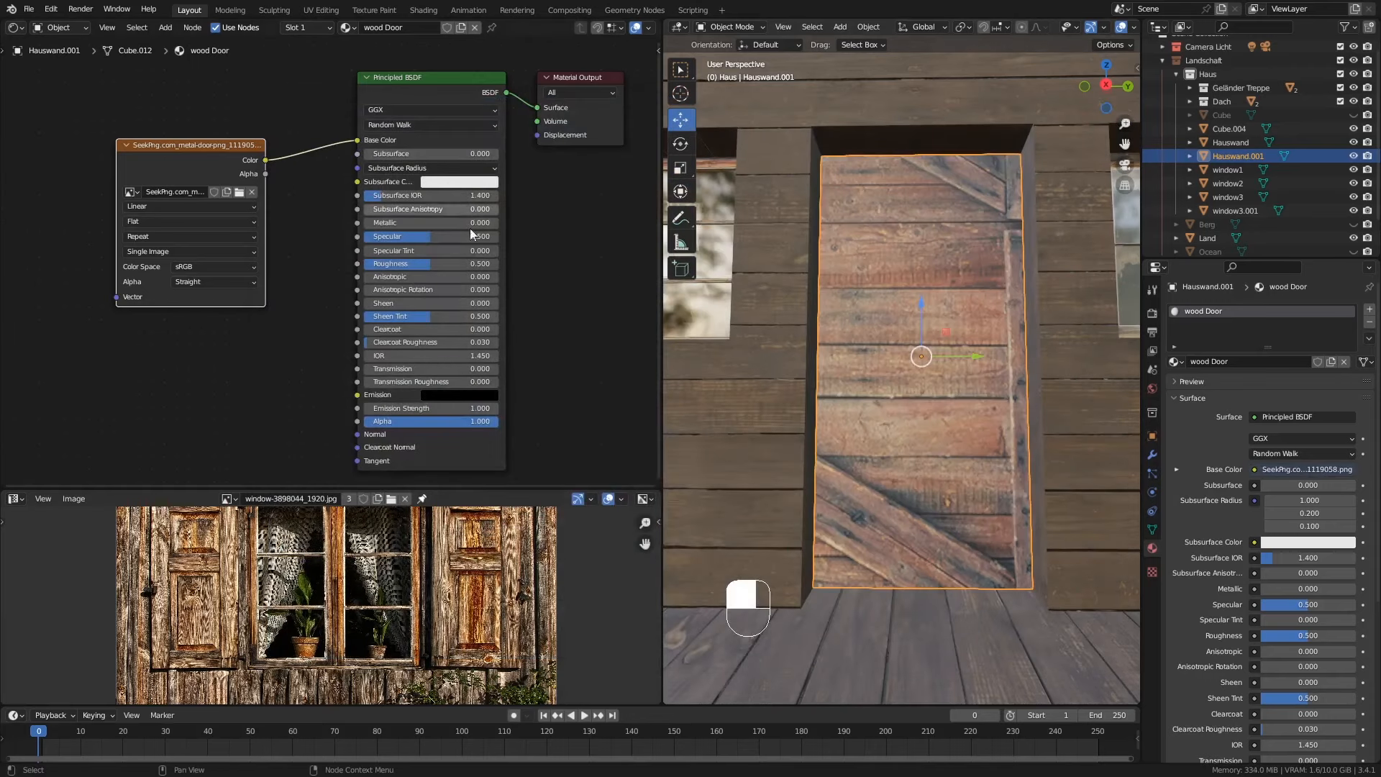
pyautogui.moveTo(1033, 312); pyautogui.dragTo(951, 368, button='middle')
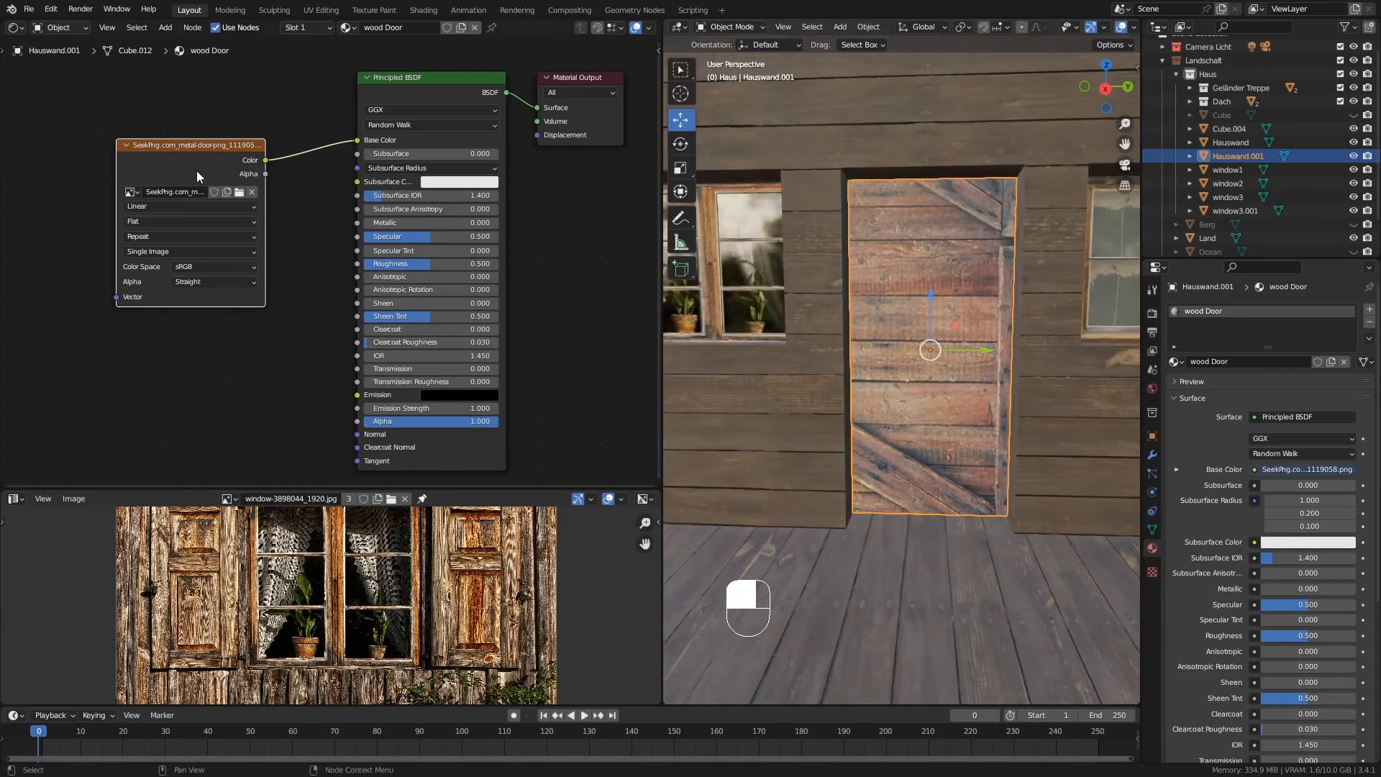
pyautogui.moveTo(197, 176); pyautogui.dragTo(165, 142)
# Step: Display SeekPng.com_metal-door-png_1119058.png in the image editor and enlarge that editor to show the whole door
pyautogui.click(227, 498)
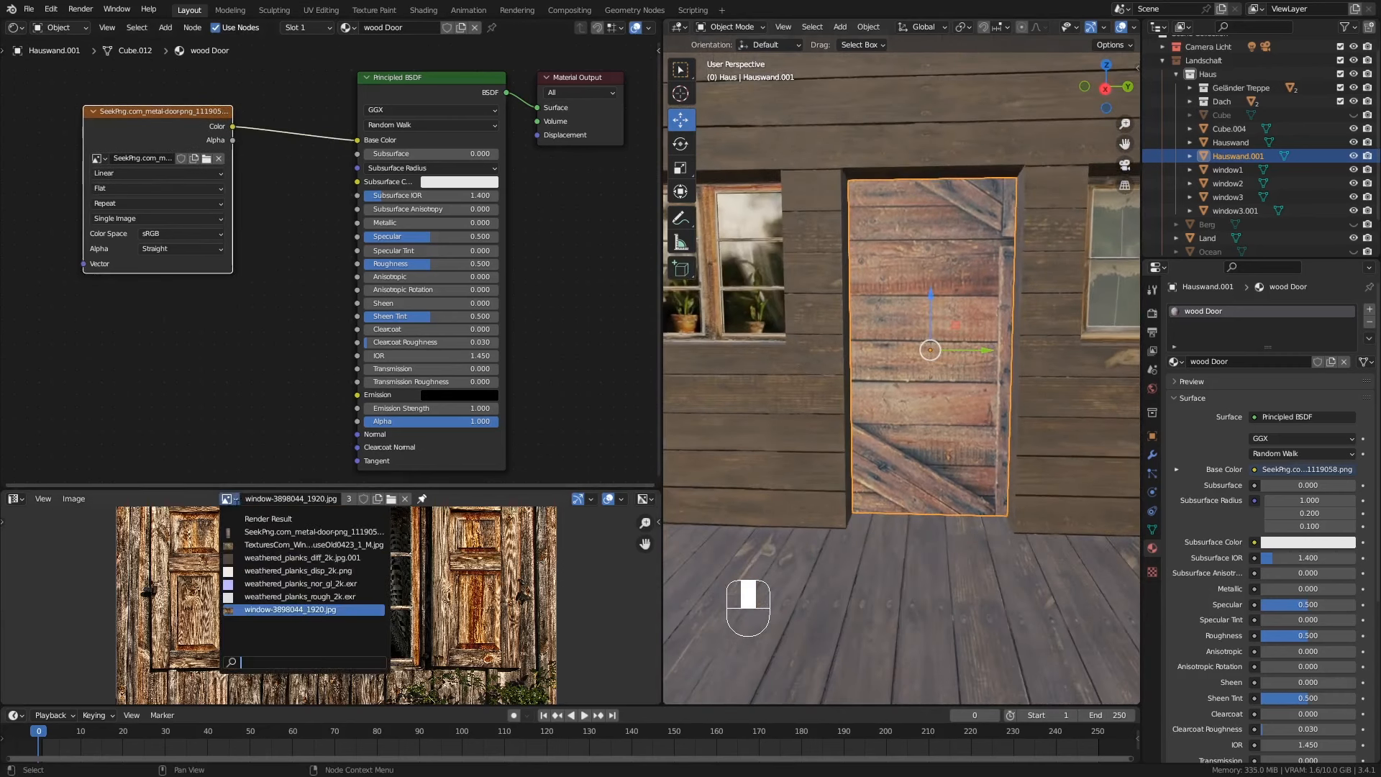
pyautogui.click(312, 531)
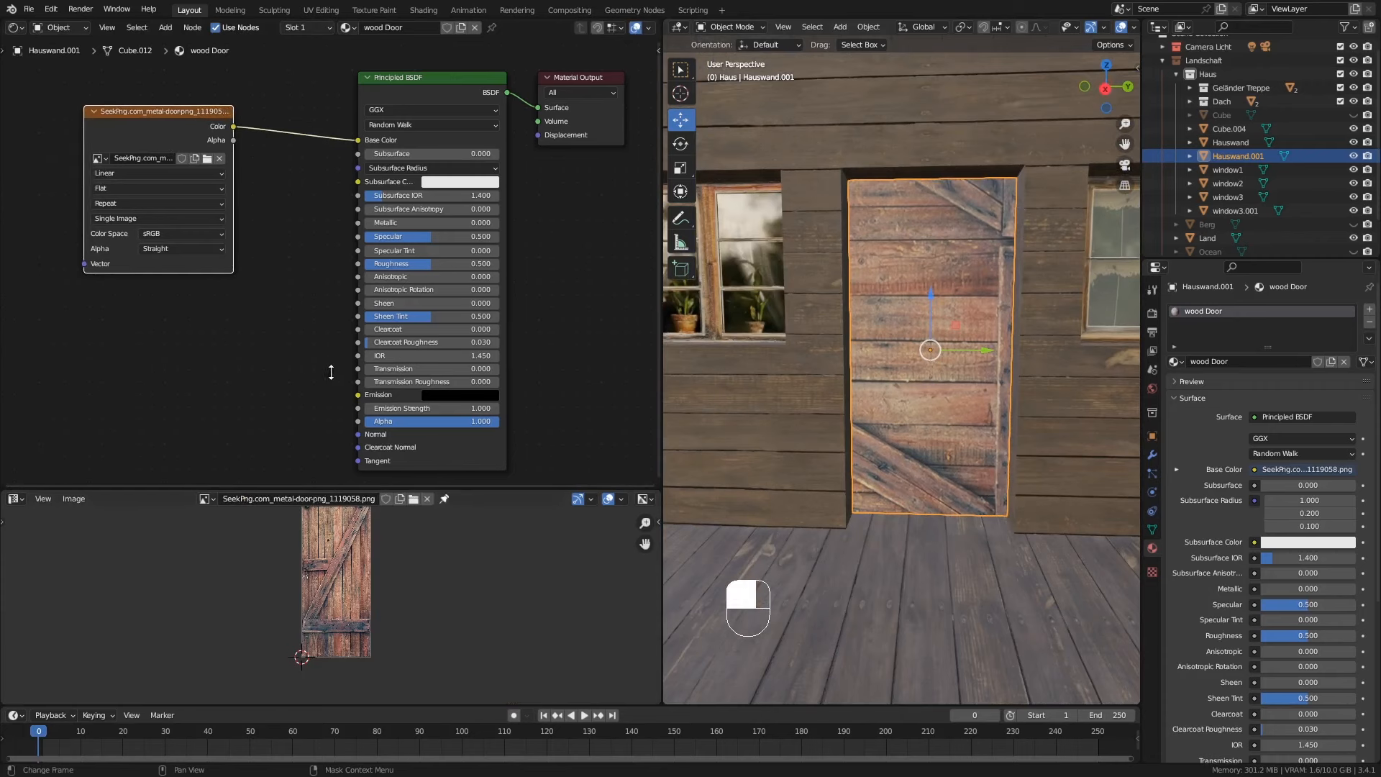
pyautogui.moveTo(319, 487); pyautogui.dragTo(317, 337)
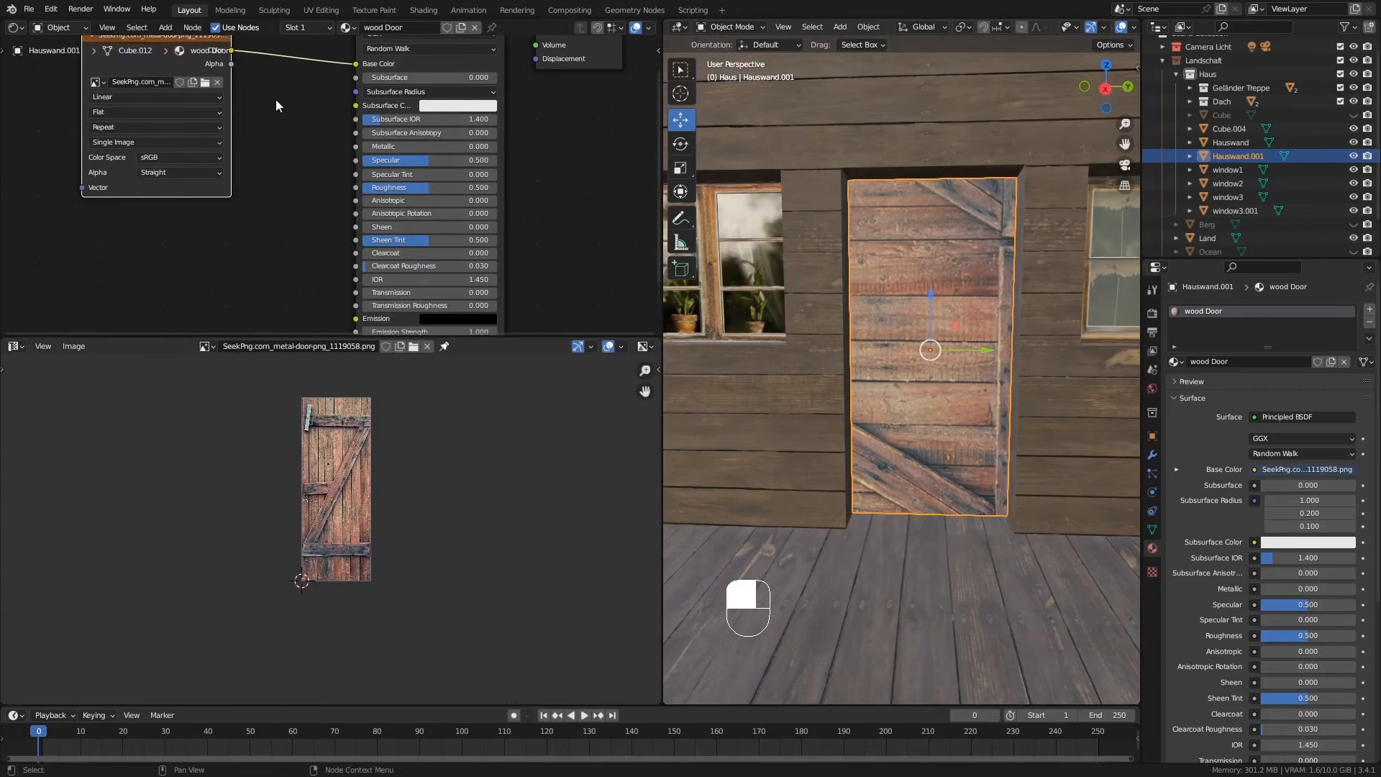
pyautogui.scroll(-1, 275, 101)
pyautogui.scroll(-2, 279, 194)
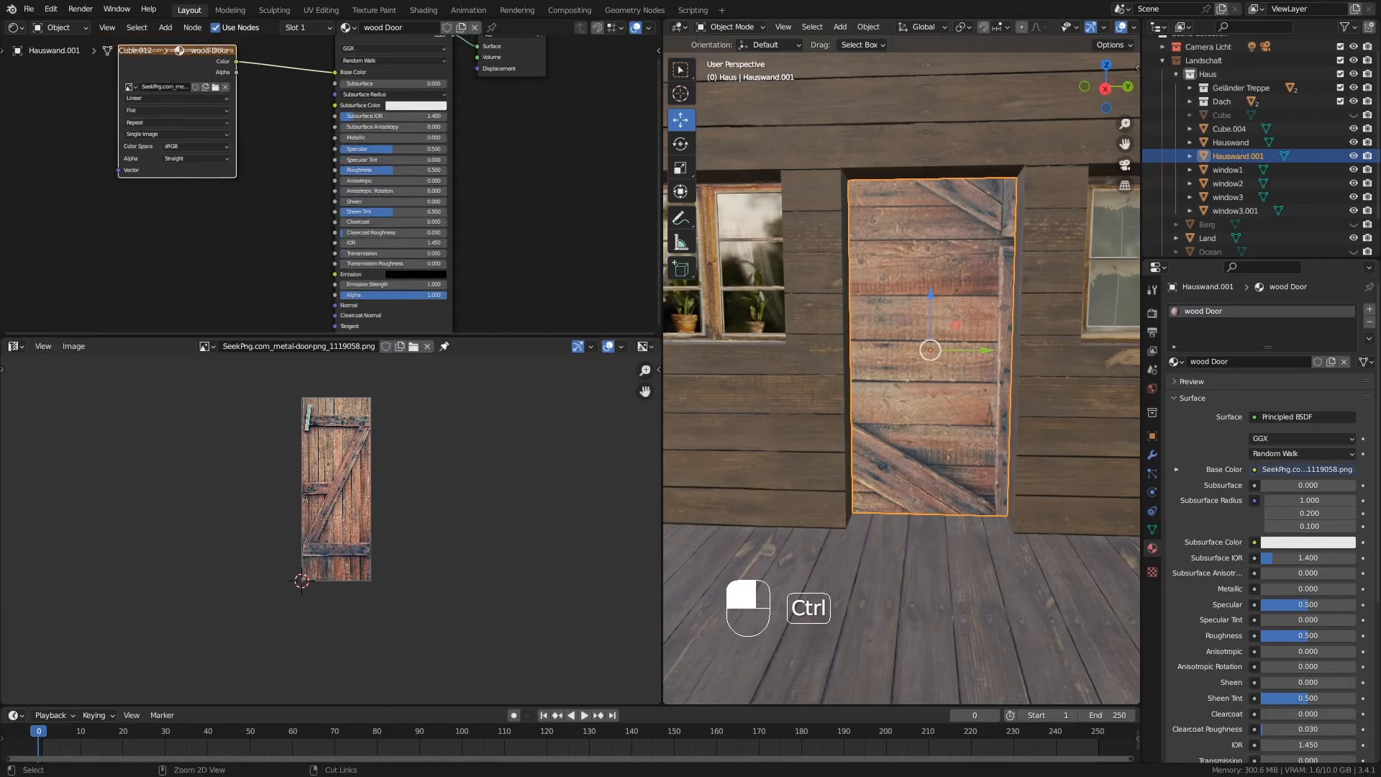
pyautogui.scroll(-3, 167, 149)
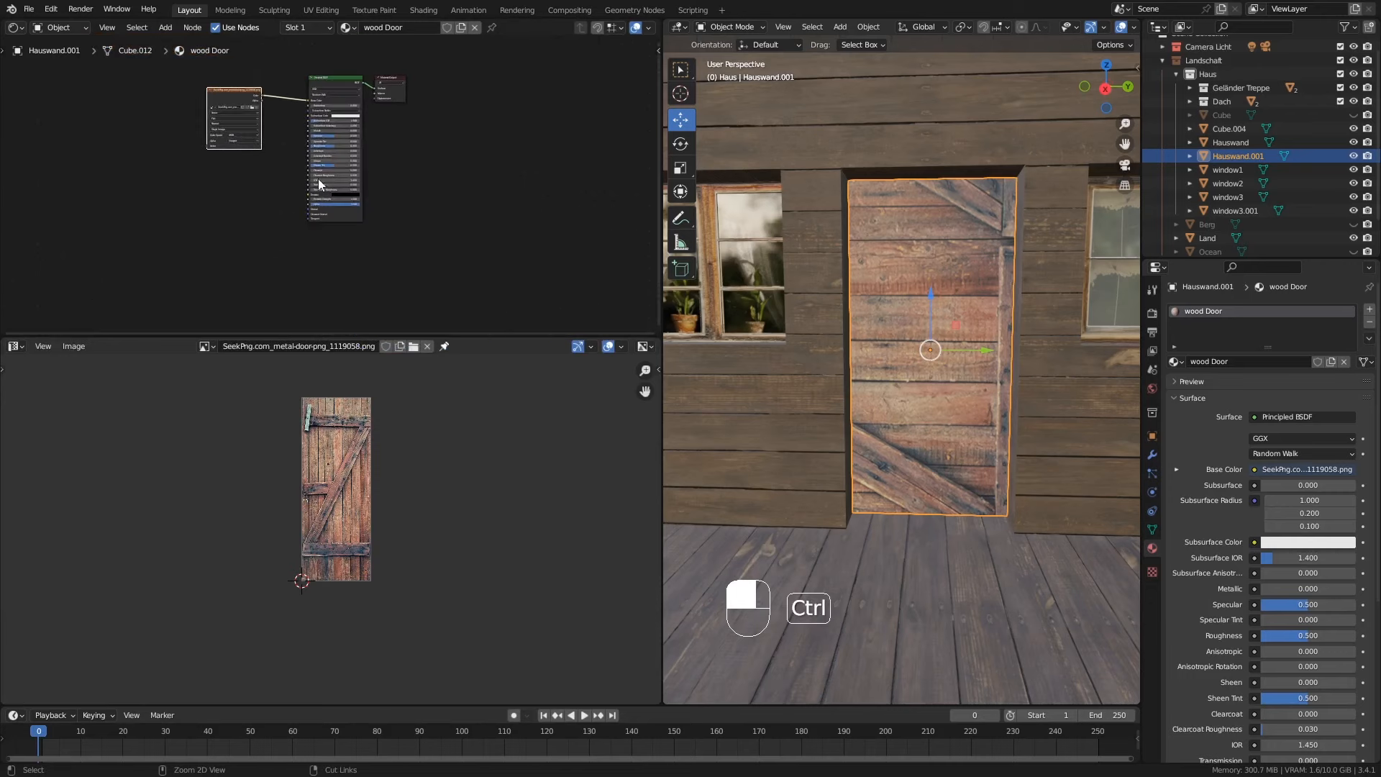
# Step: Unwrap all of the door's faces with Project from View in the right orthographic view
pyautogui.press('Tab')
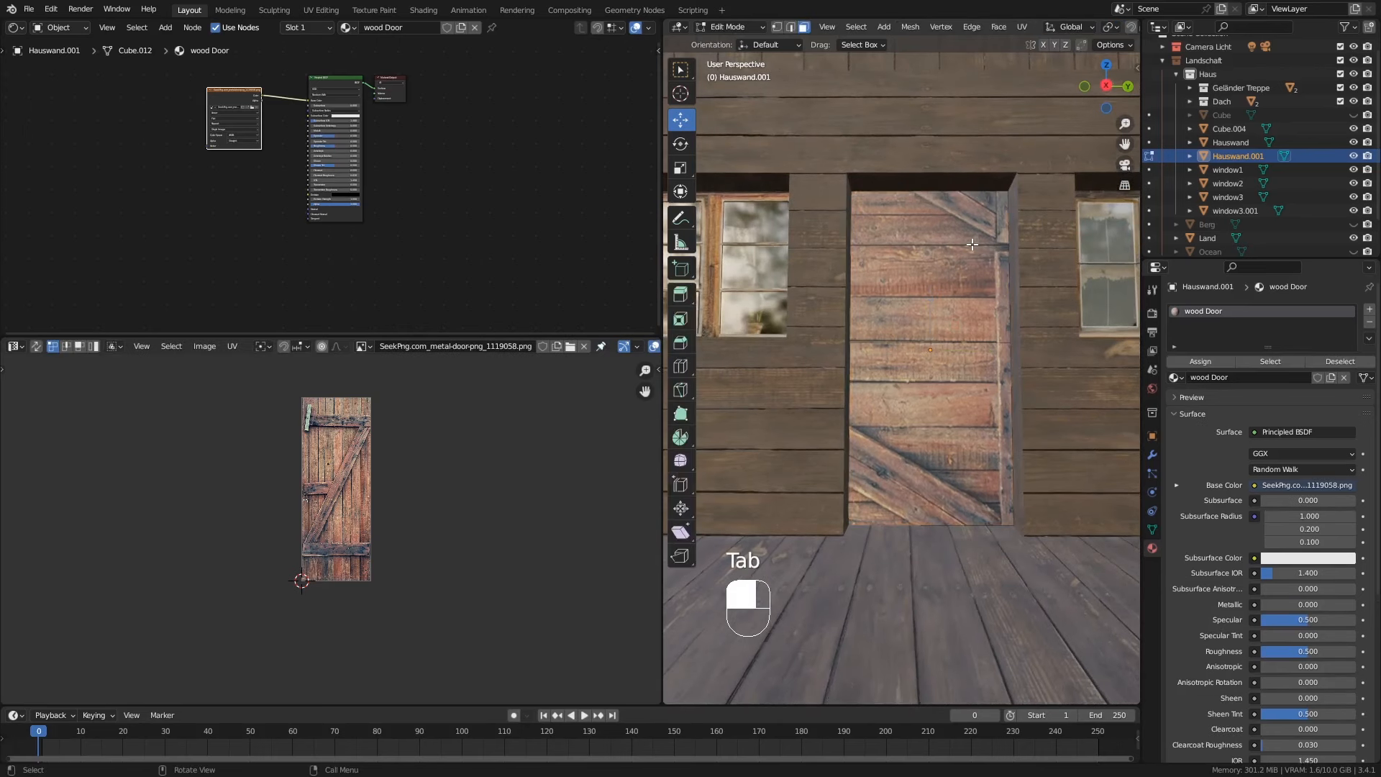
pyautogui.press('a')
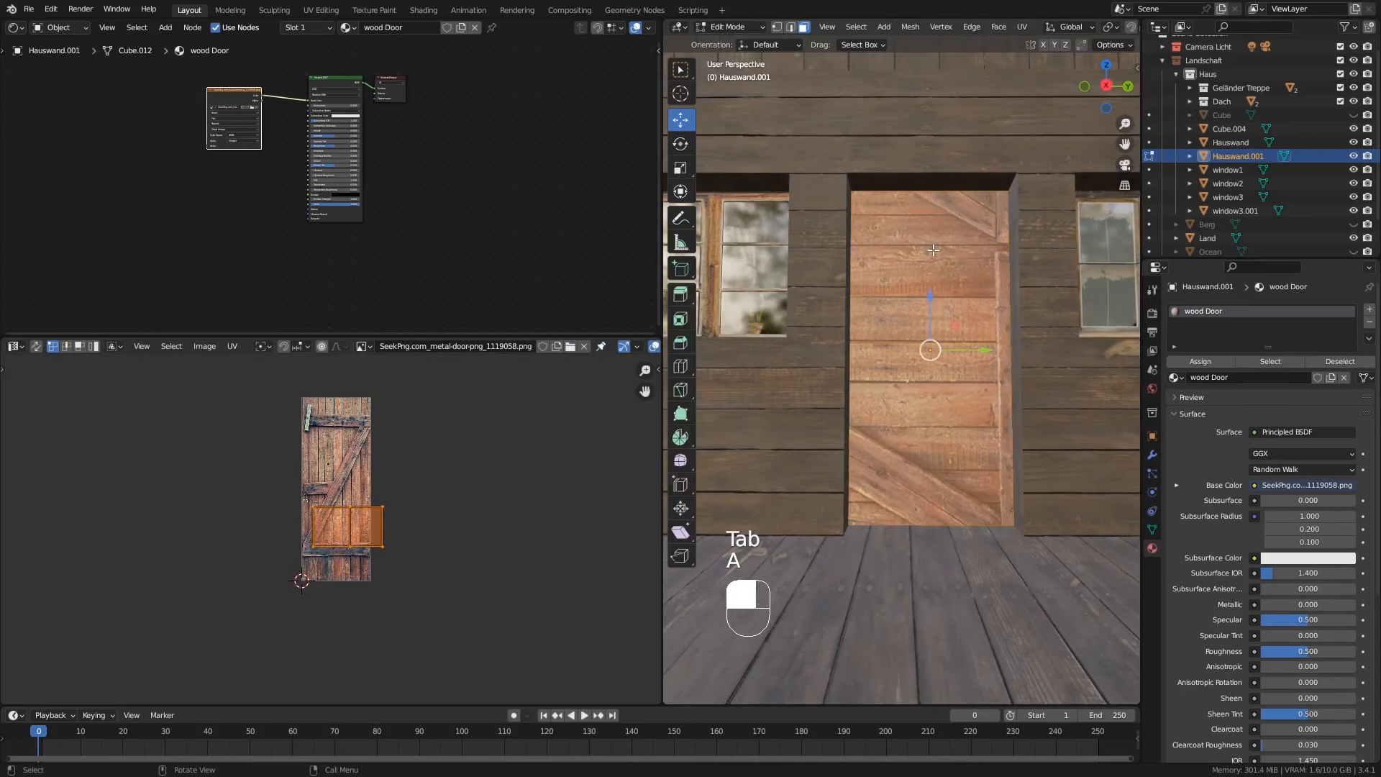
pyautogui.moveTo(938, 266); pyautogui.dragTo(933, 274, button='middle')
pyautogui.press('KP_1')
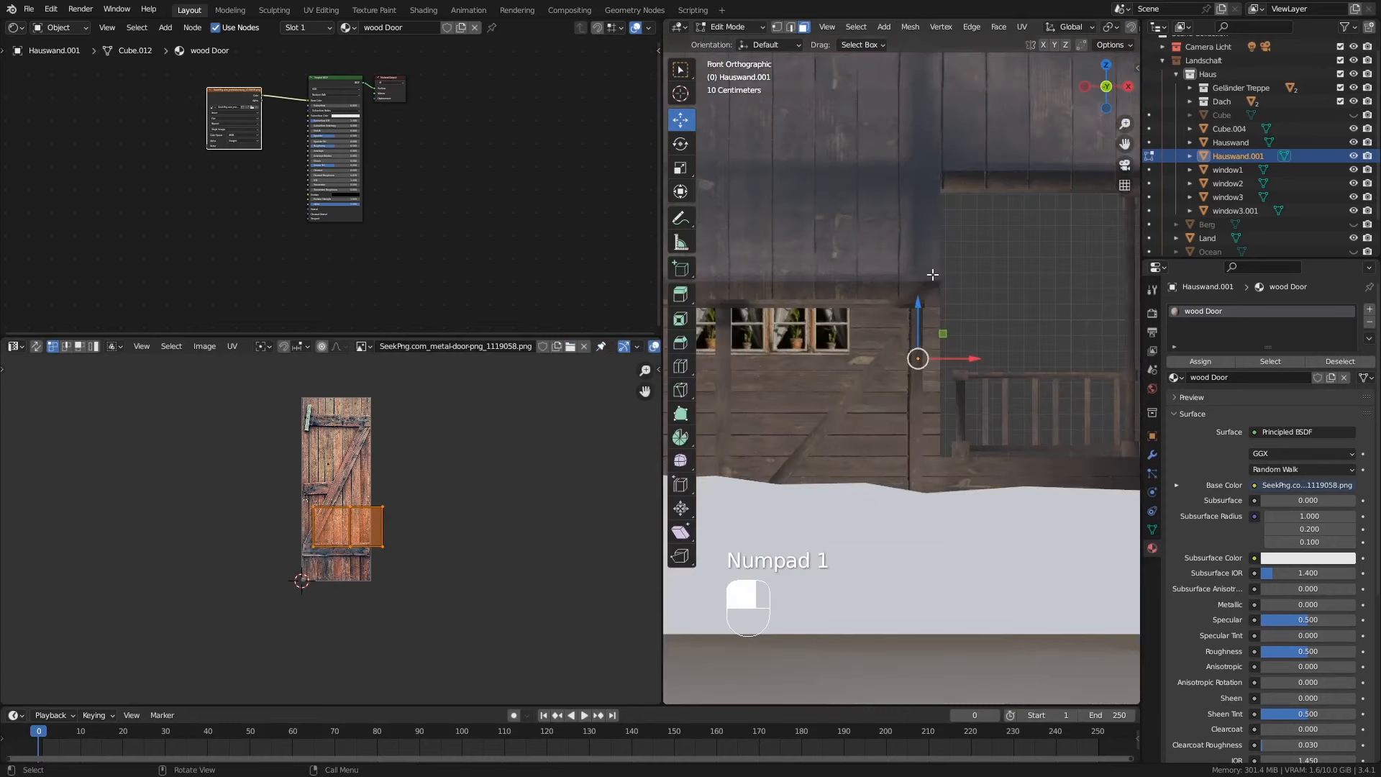
pyautogui.press('KP_3')
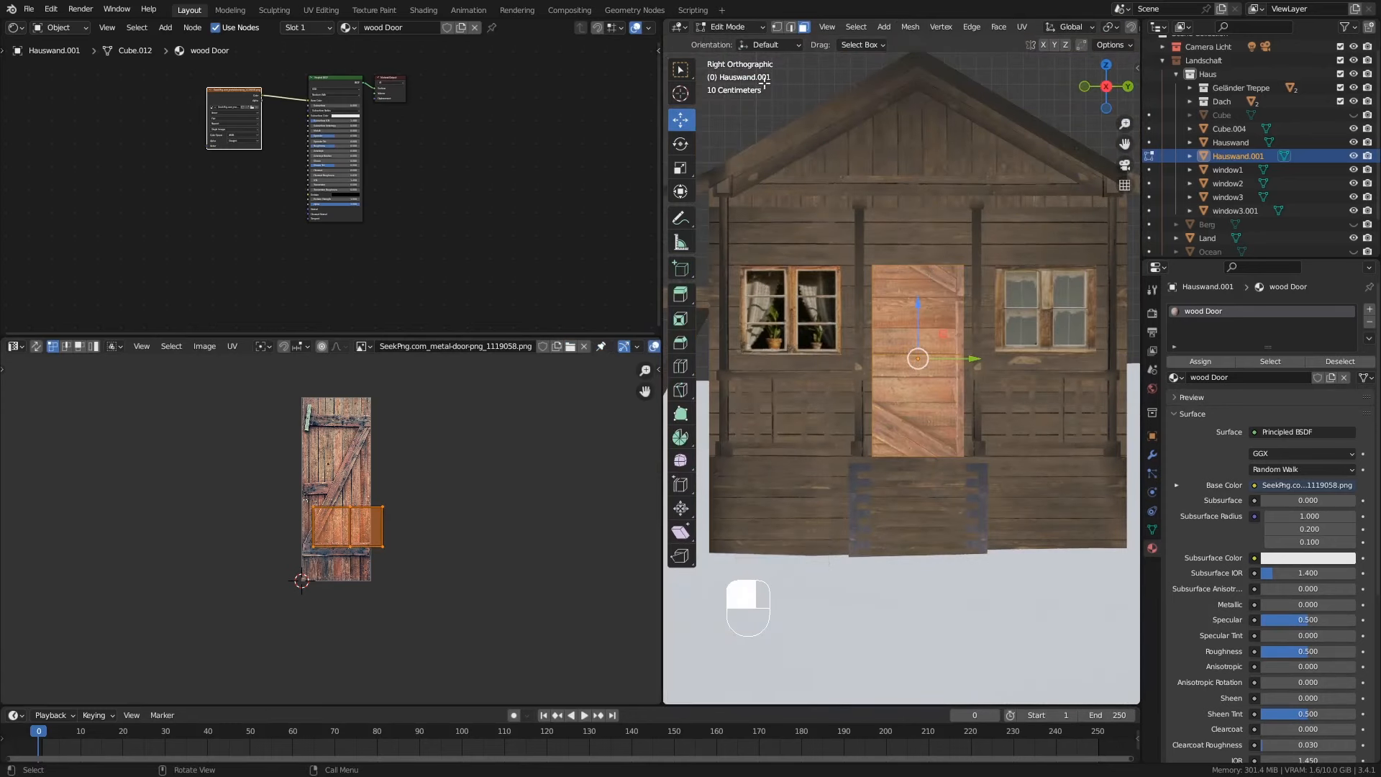
pyautogui.press('KP_3')
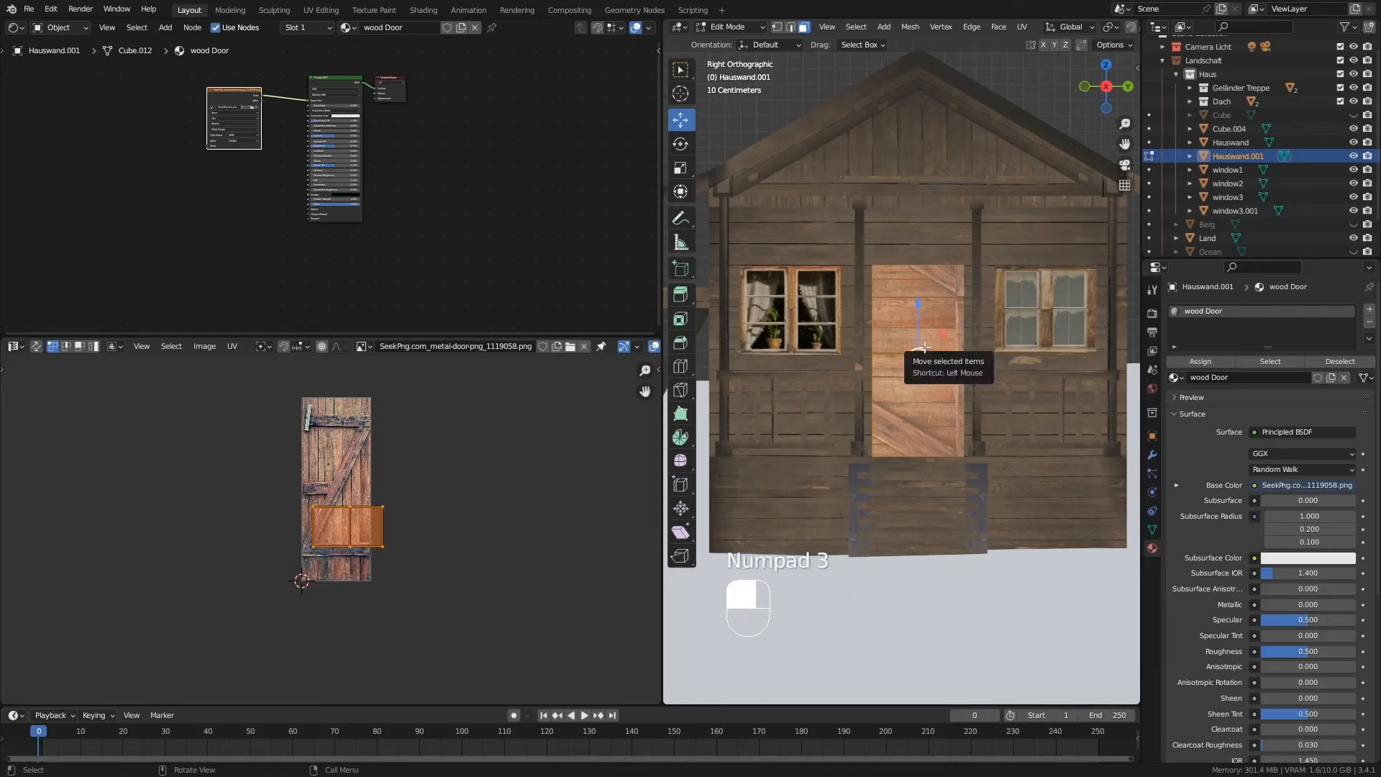
pyautogui.press('u')
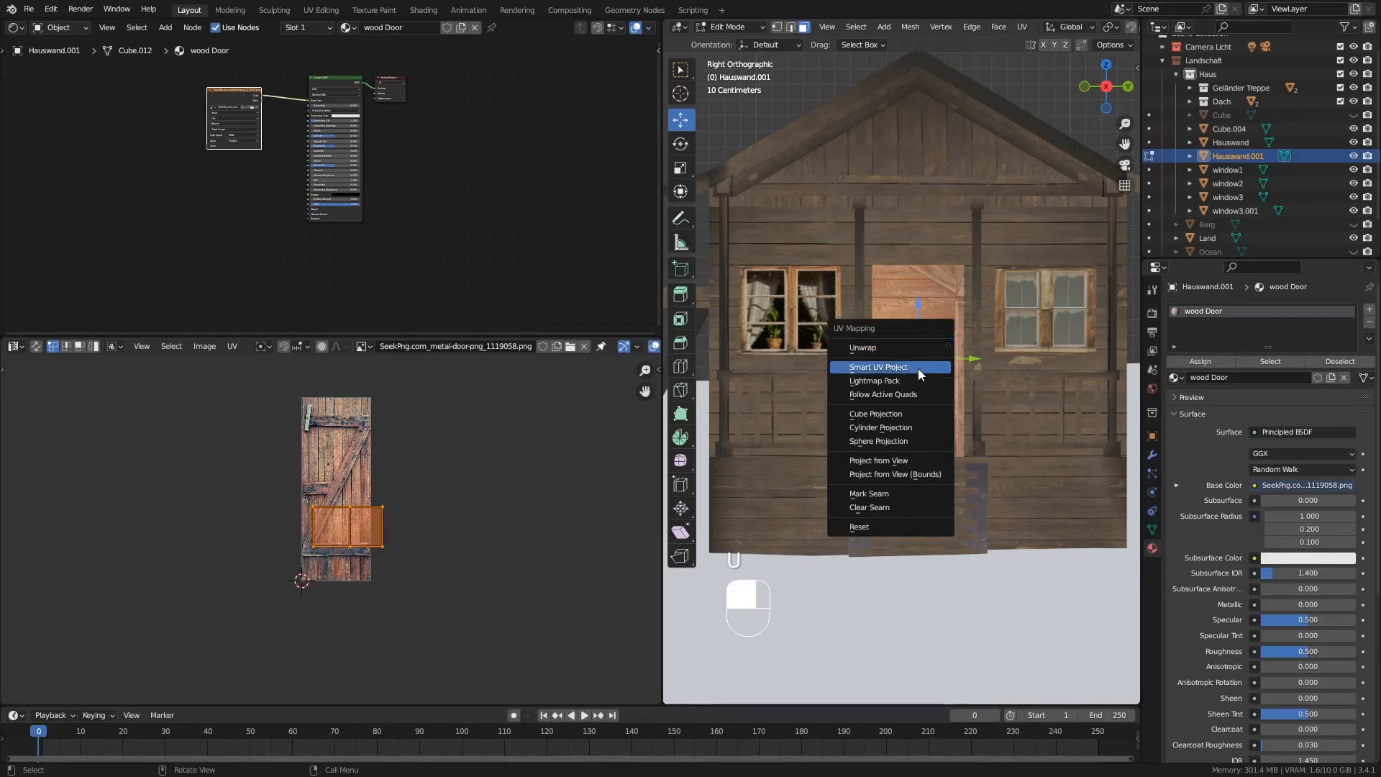
pyautogui.click(877, 461)
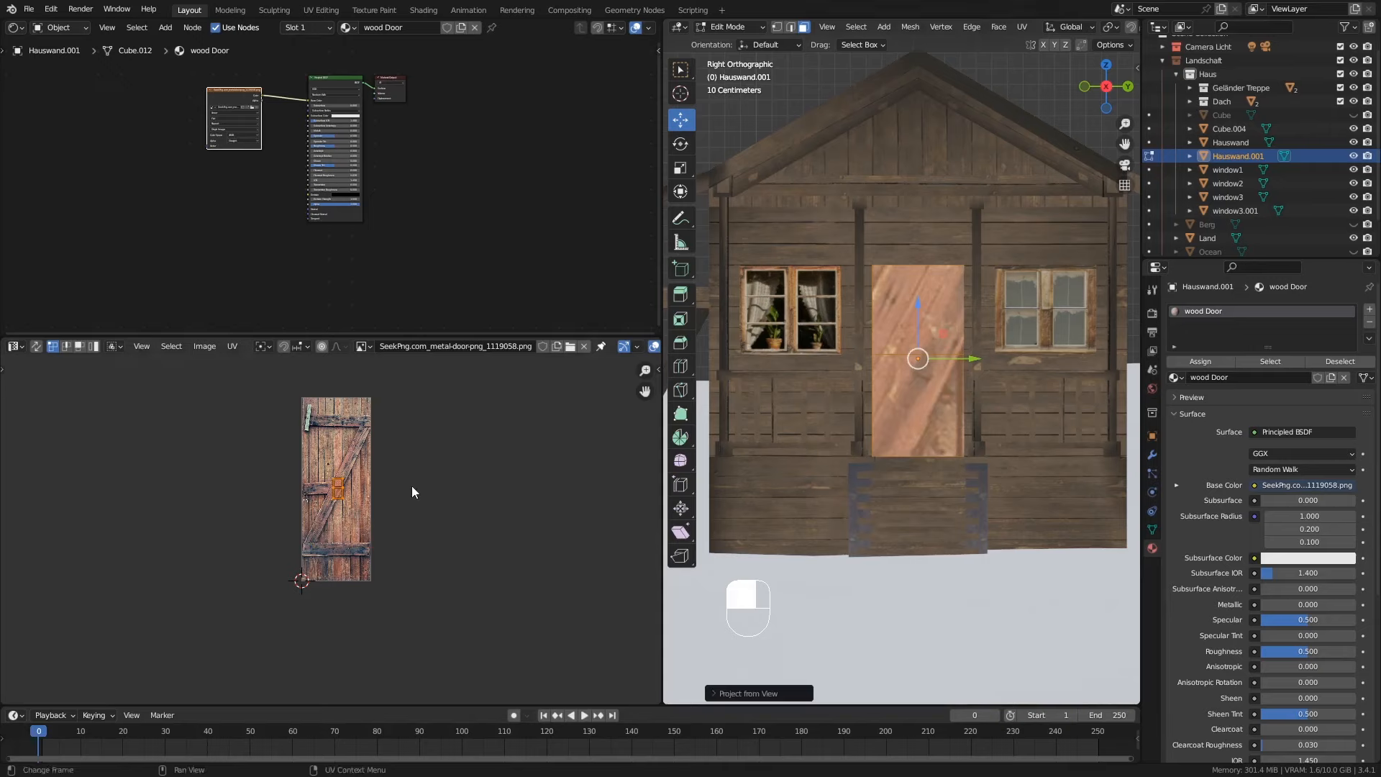
# Step: Scale up the door's UV island about its centre and move it sideways to match the width of the door image
pyautogui.press('s')
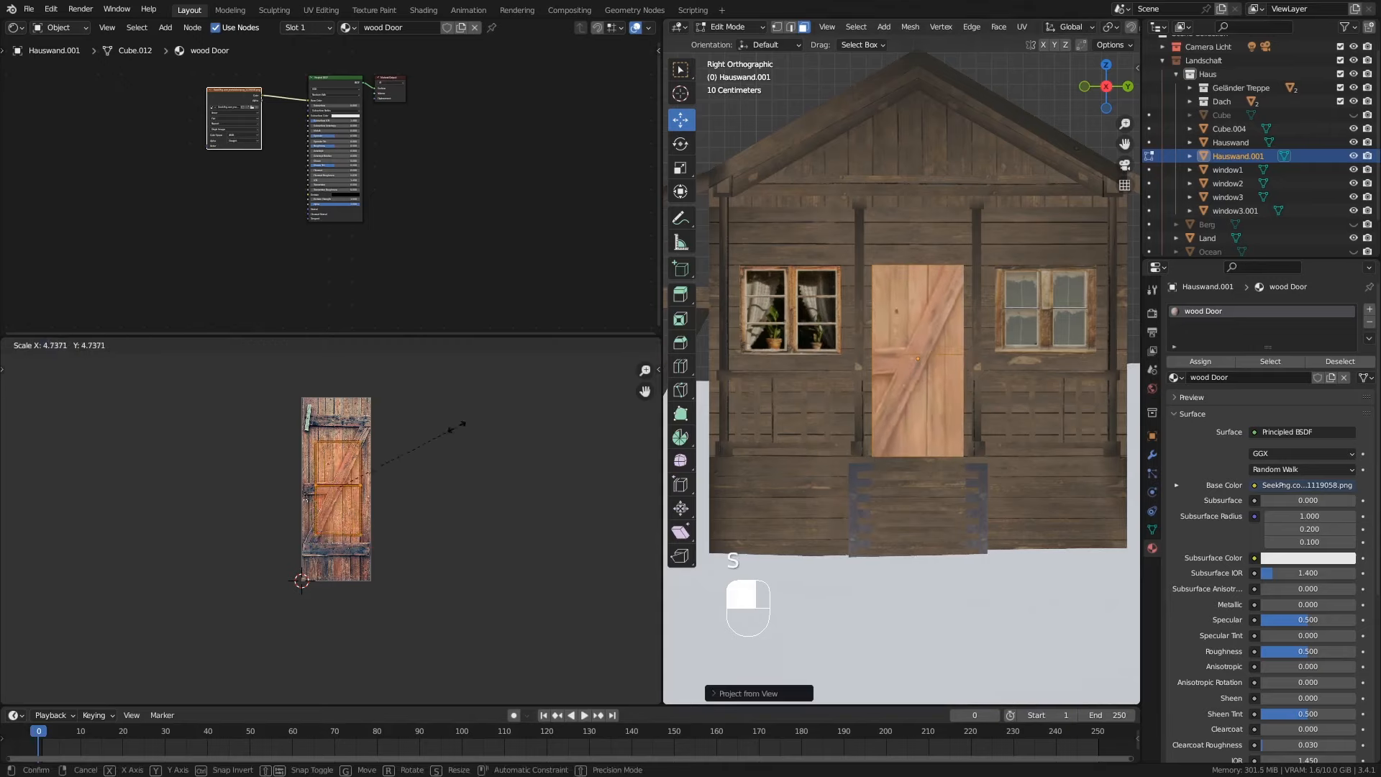
pyautogui.click(512, 374)
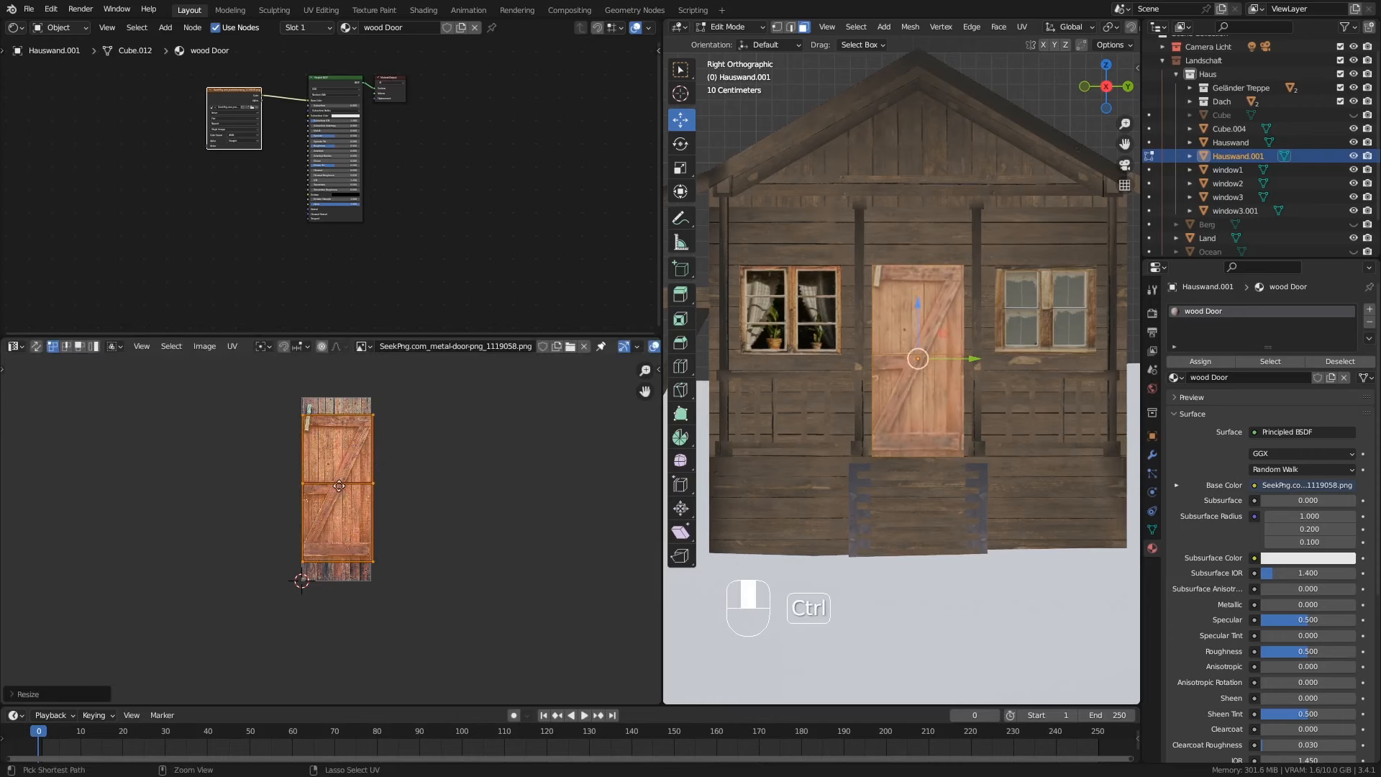
pyautogui.keyDown('ctrl'); pyautogui.moveTo(505, 382); pyautogui.dragTo(377, 357, button='middle'); pyautogui.keyUp('ctrl')
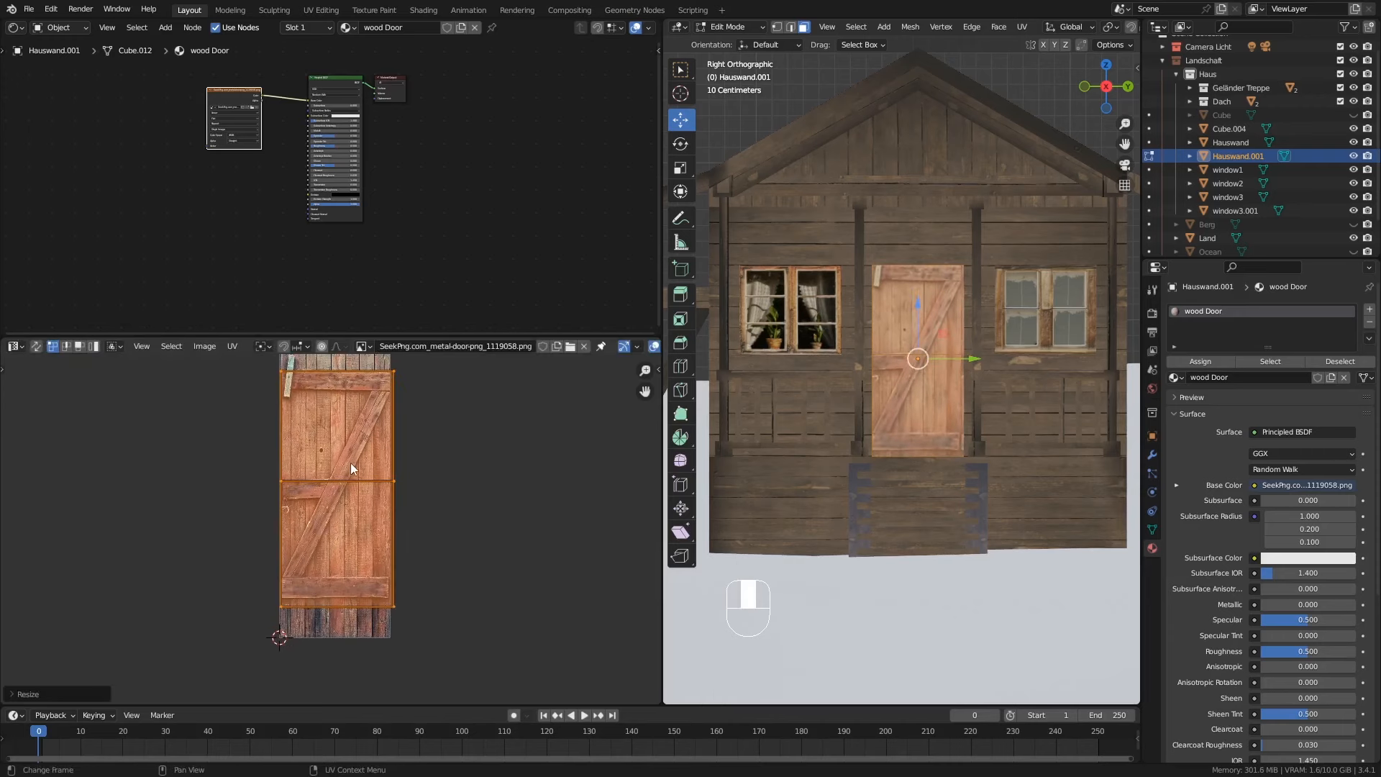
pyautogui.press('g')
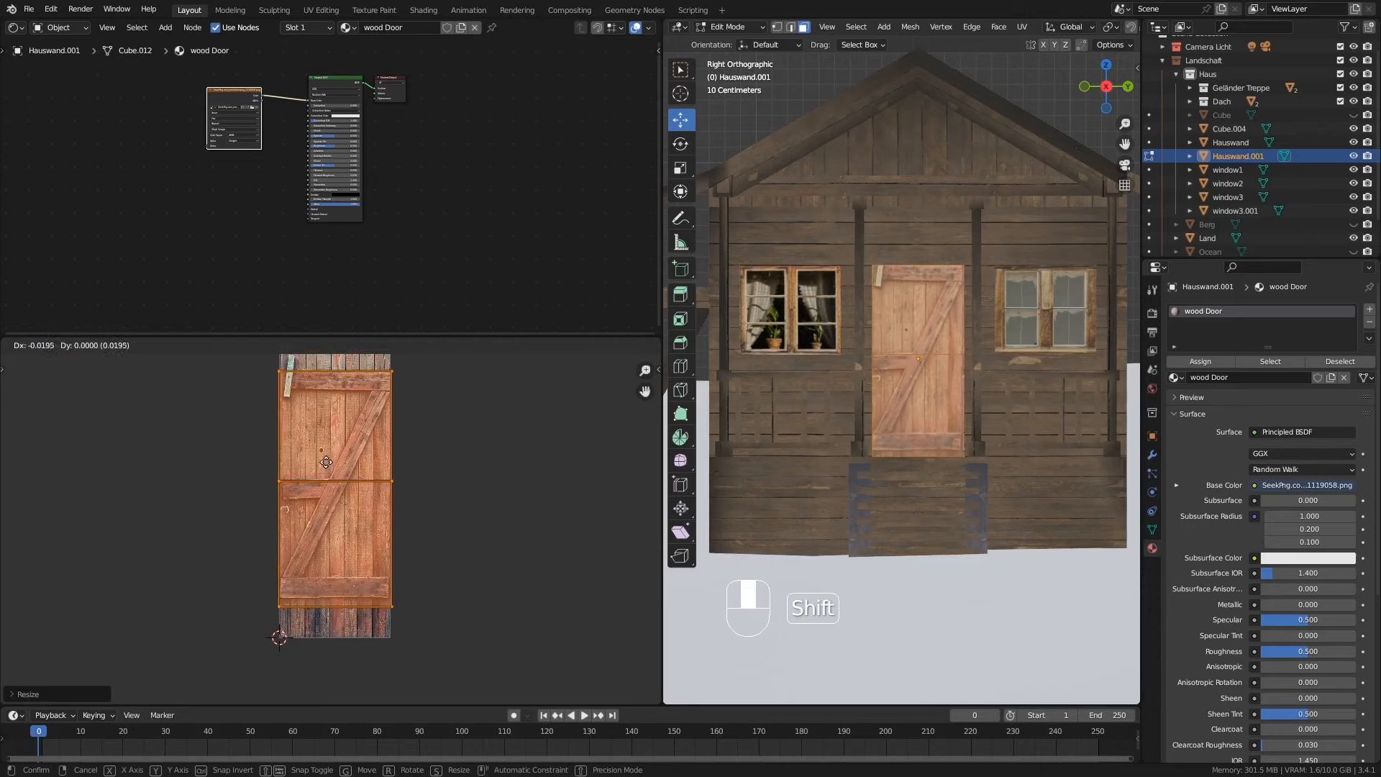
pyautogui.click(326, 462)
pyautogui.press('s')
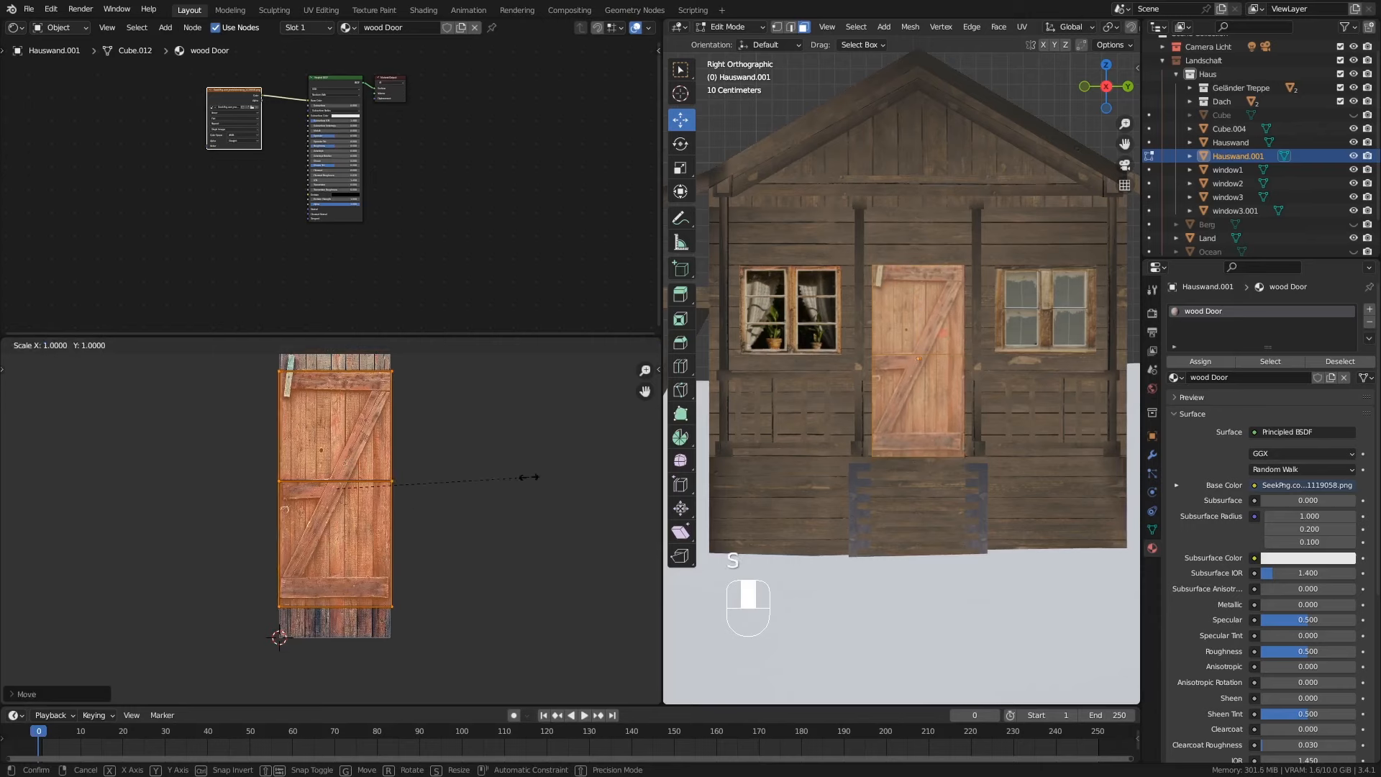
pyautogui.keyDown('shift'); pyautogui.click(481, 488); pyautogui.keyUp('shift')
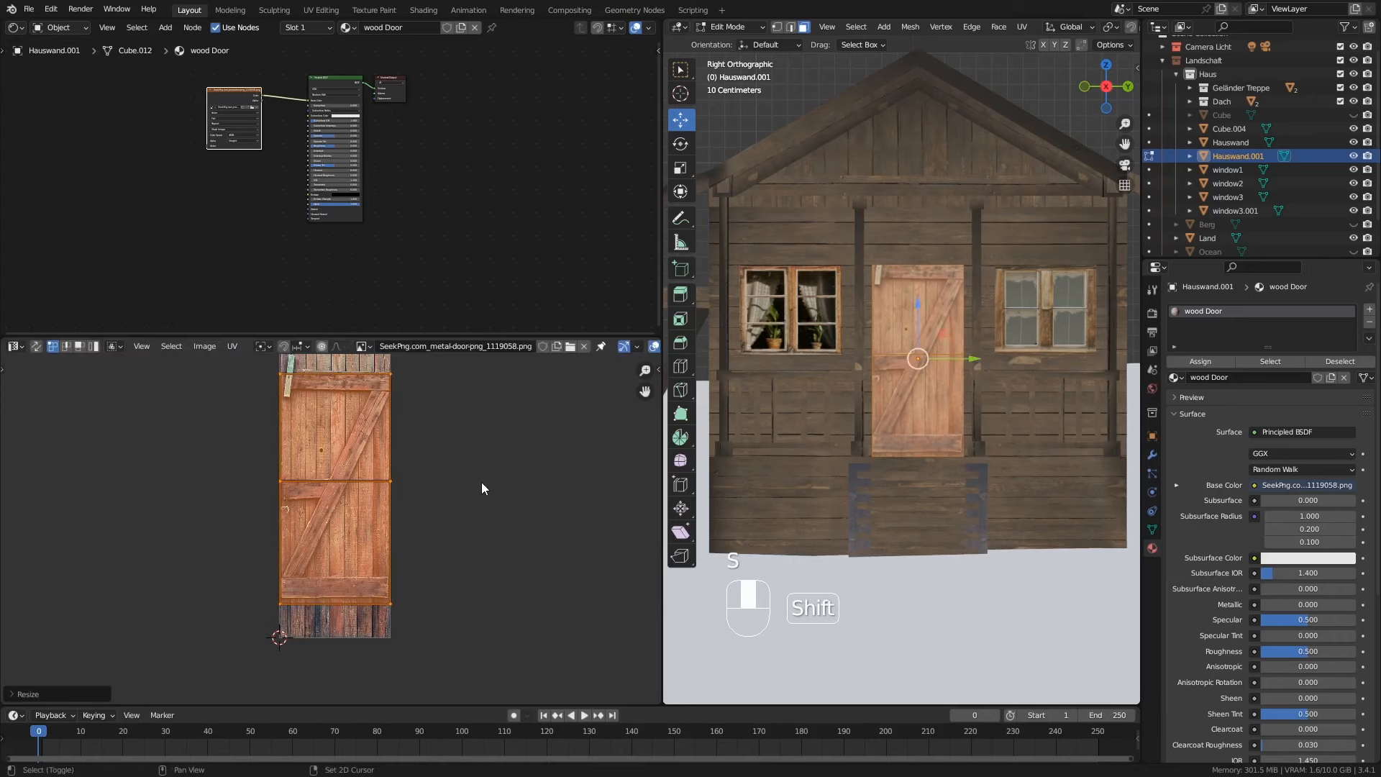
# Step: Stretch the door's UVs along Y and shift them vertically to cover the full height of the door image
pyautogui.keyDown('shift'); pyautogui.scroll(2, 482, 488); pyautogui.keyUp('shift')
pyautogui.press('s')
pyautogui.press('y')
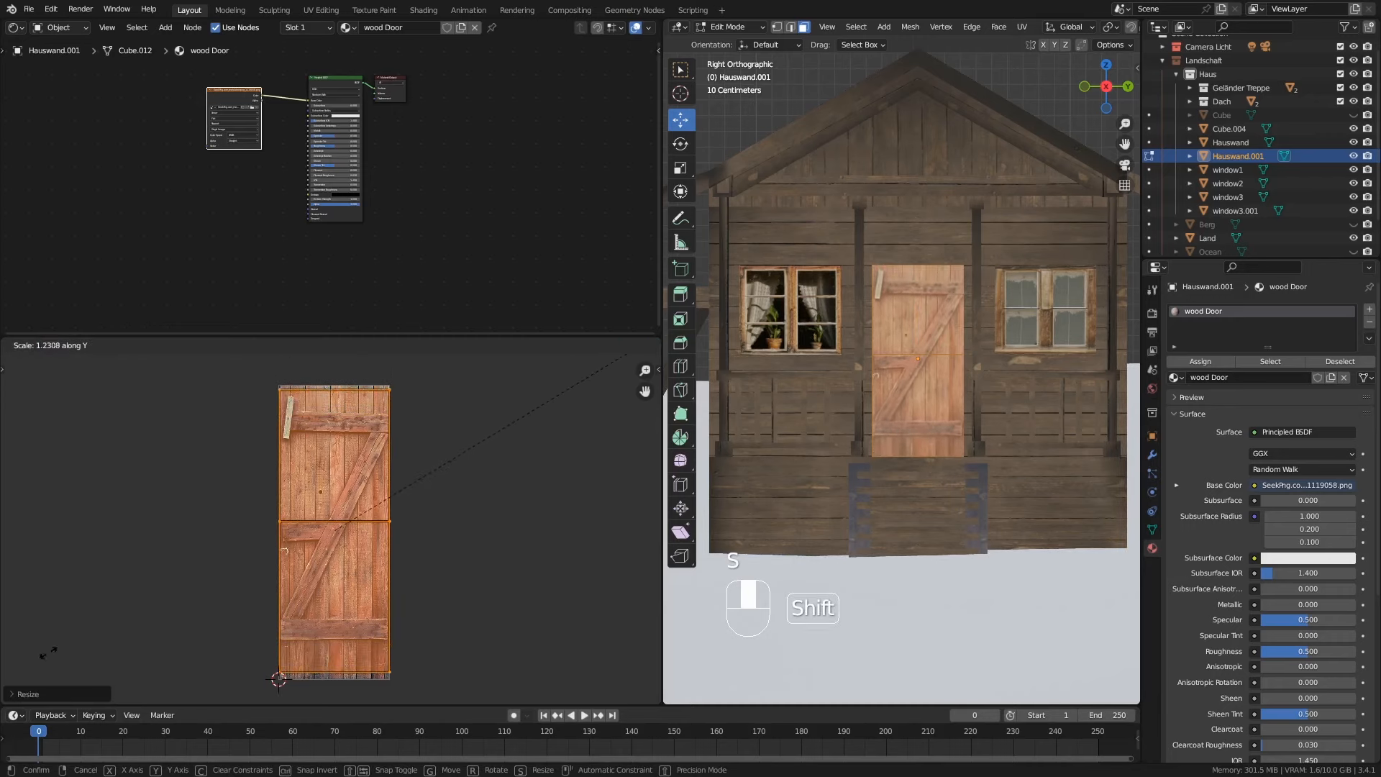
pyautogui.click(115, 628)
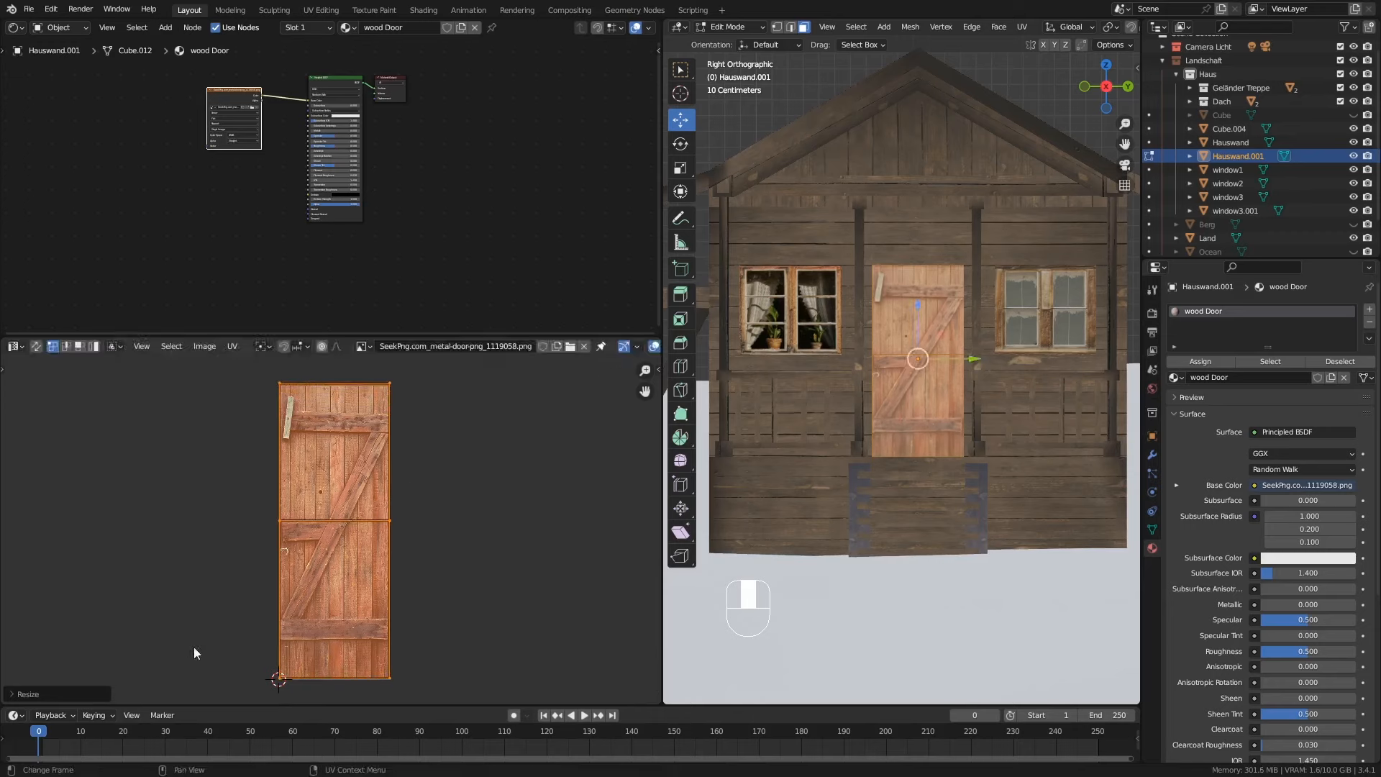
pyautogui.press('g')
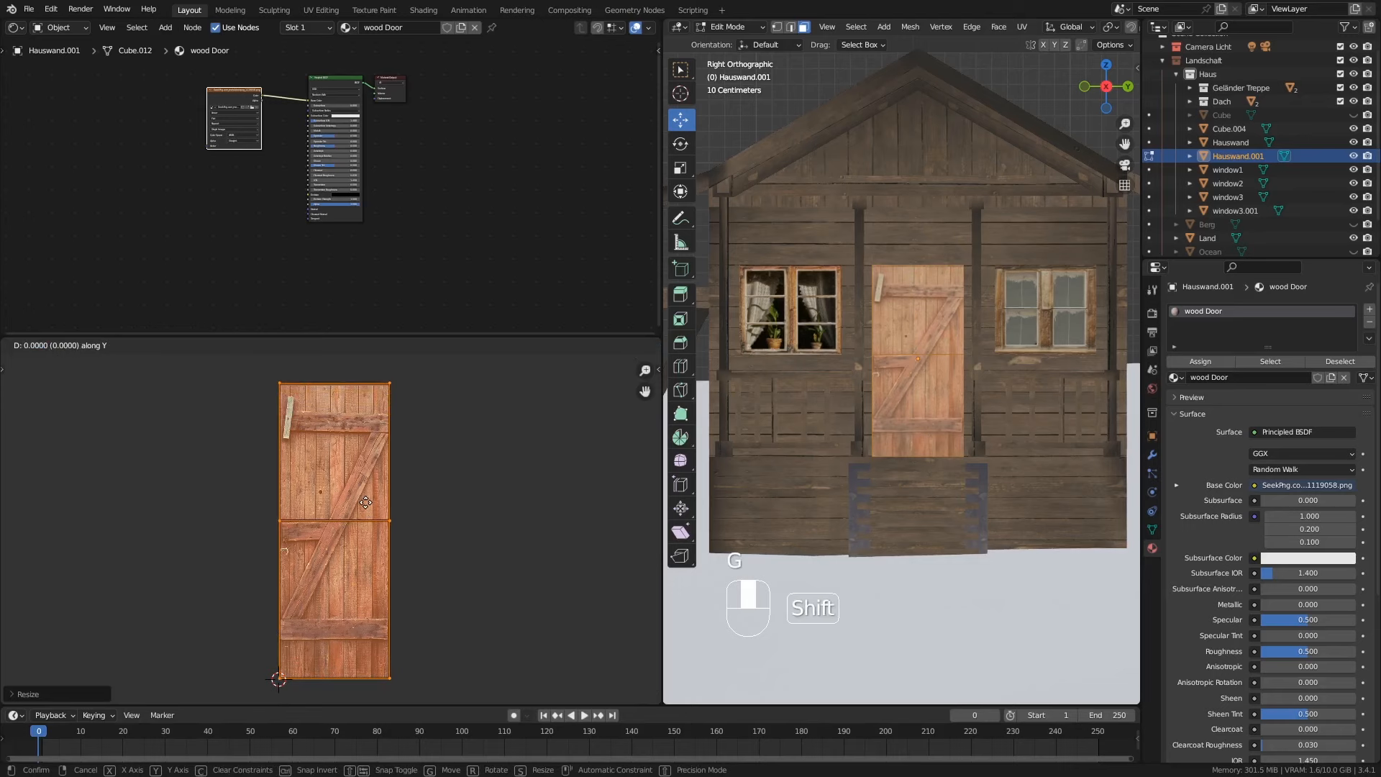
pyautogui.click(367, 507)
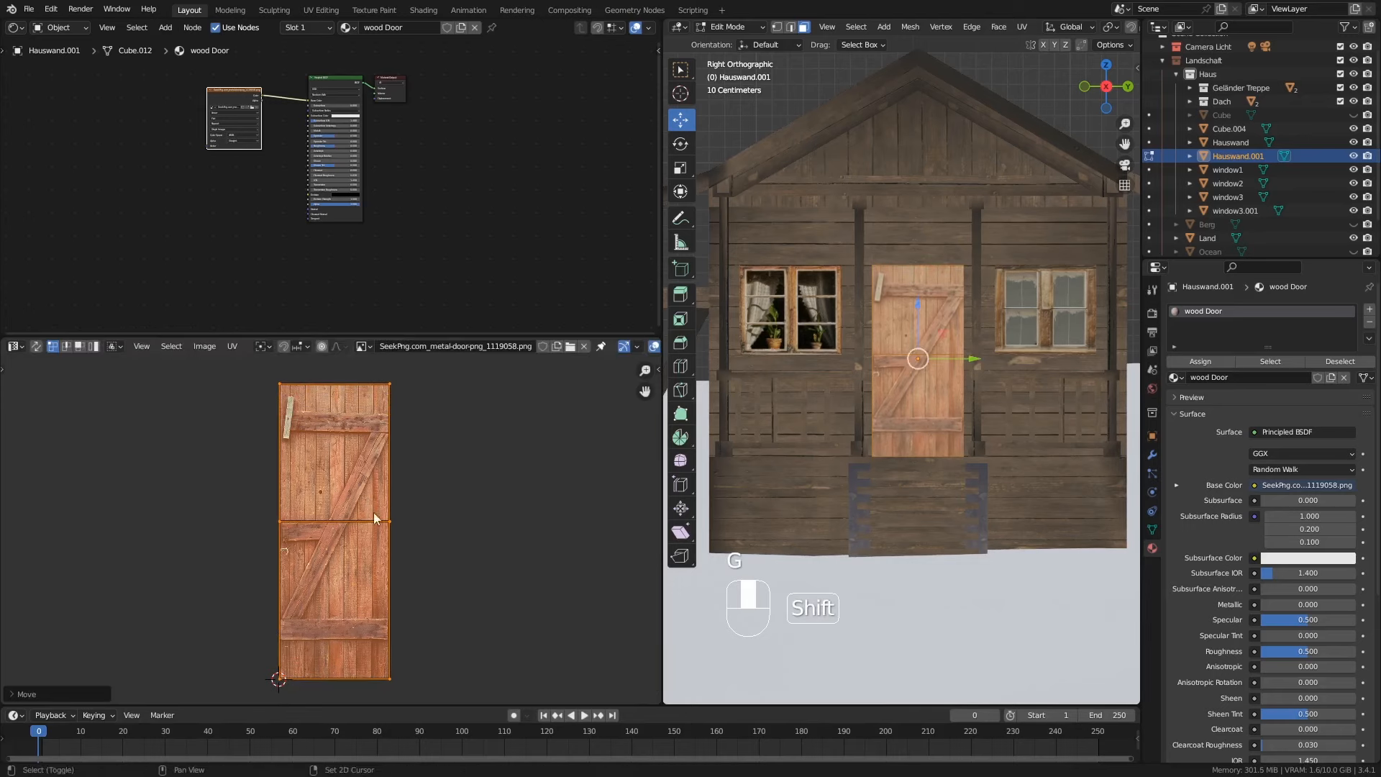
# Step: Isolate the door in local view, inspect its texture from several angles, and return to Edit Mode
pyautogui.press('Tab')
pyautogui.moveTo(866, 399); pyautogui.dragTo(933, 359, button='middle')
pyautogui.moveTo(934, 360); pyautogui.dragTo(953, 322, button='middle')
pyautogui.press('KP_Divide')
pyautogui.moveTo(925, 346); pyautogui.dragTo(840, 226, button='middle')
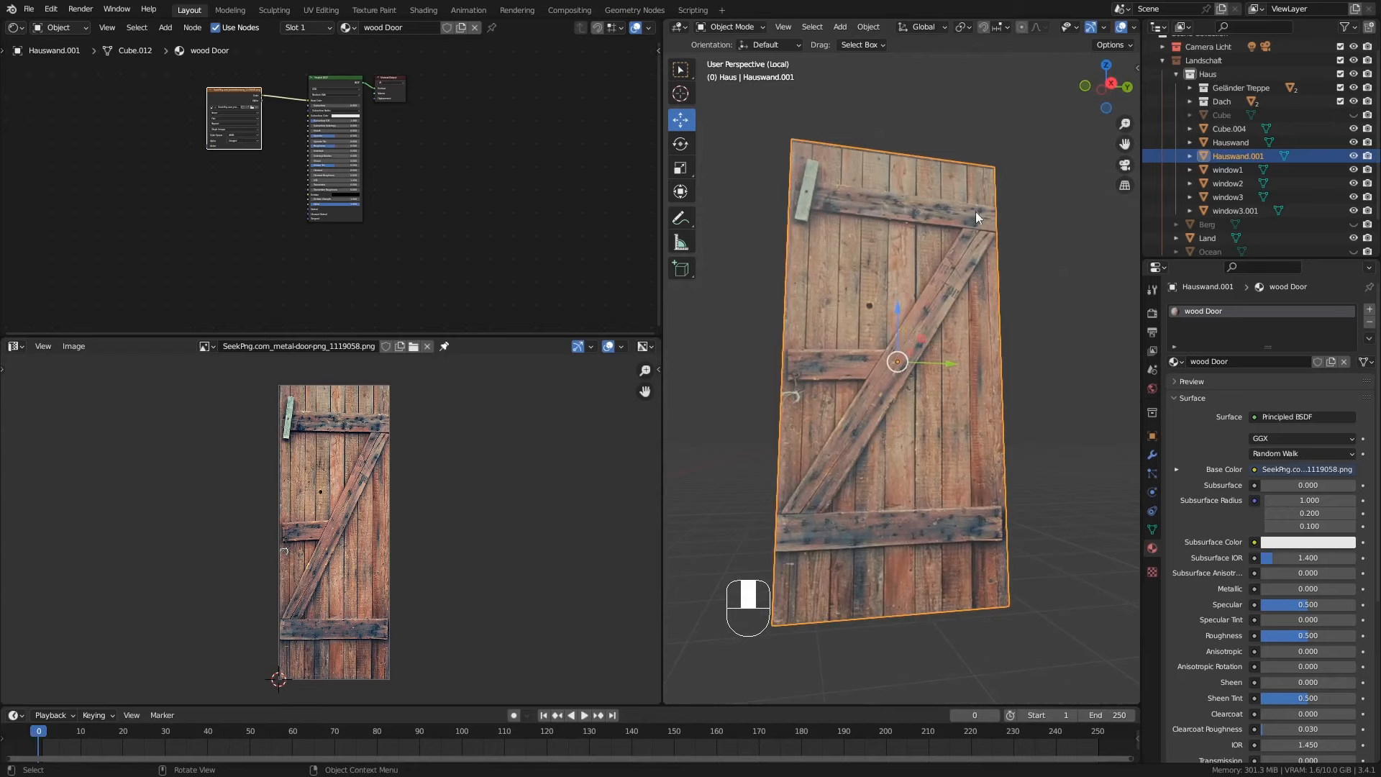
pyautogui.moveTo(922, 260); pyautogui.dragTo(965, 201, button='middle')
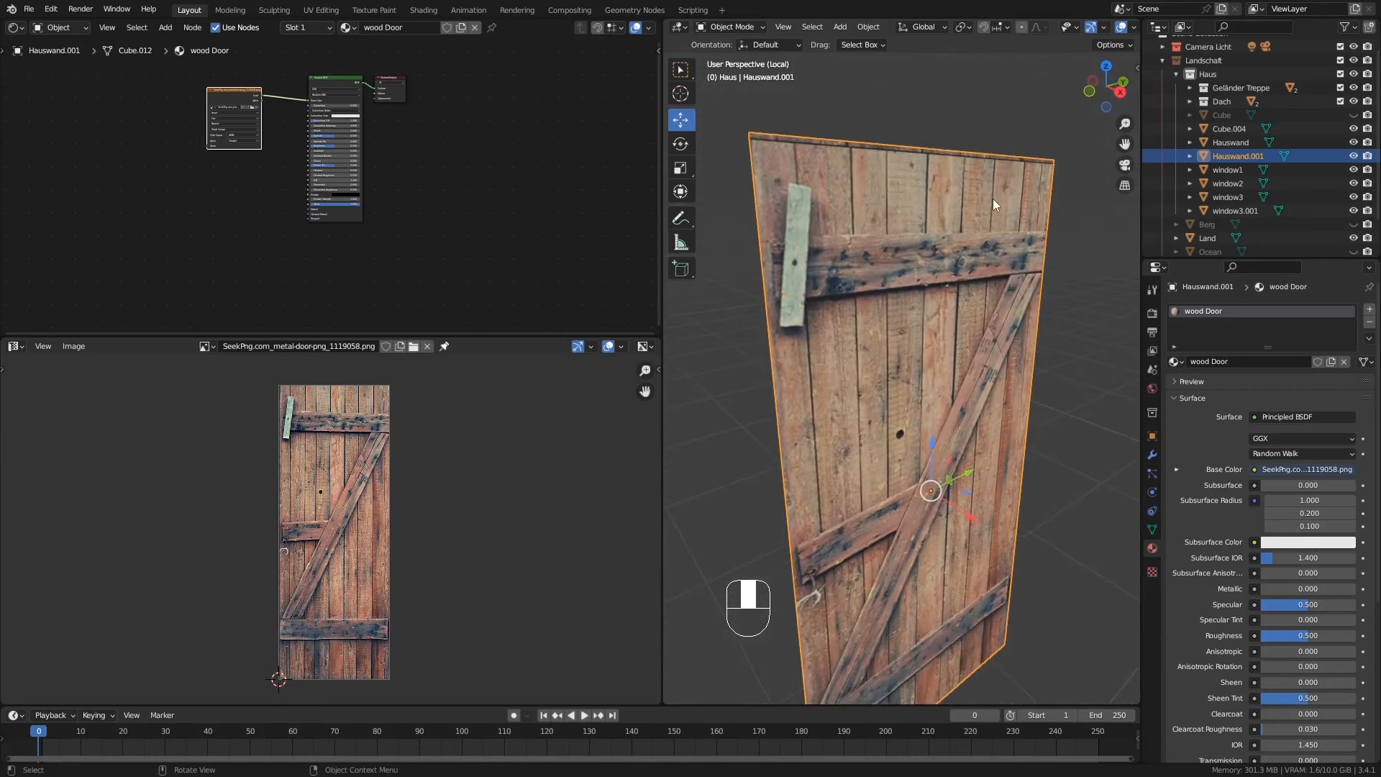
pyautogui.press('Tab')
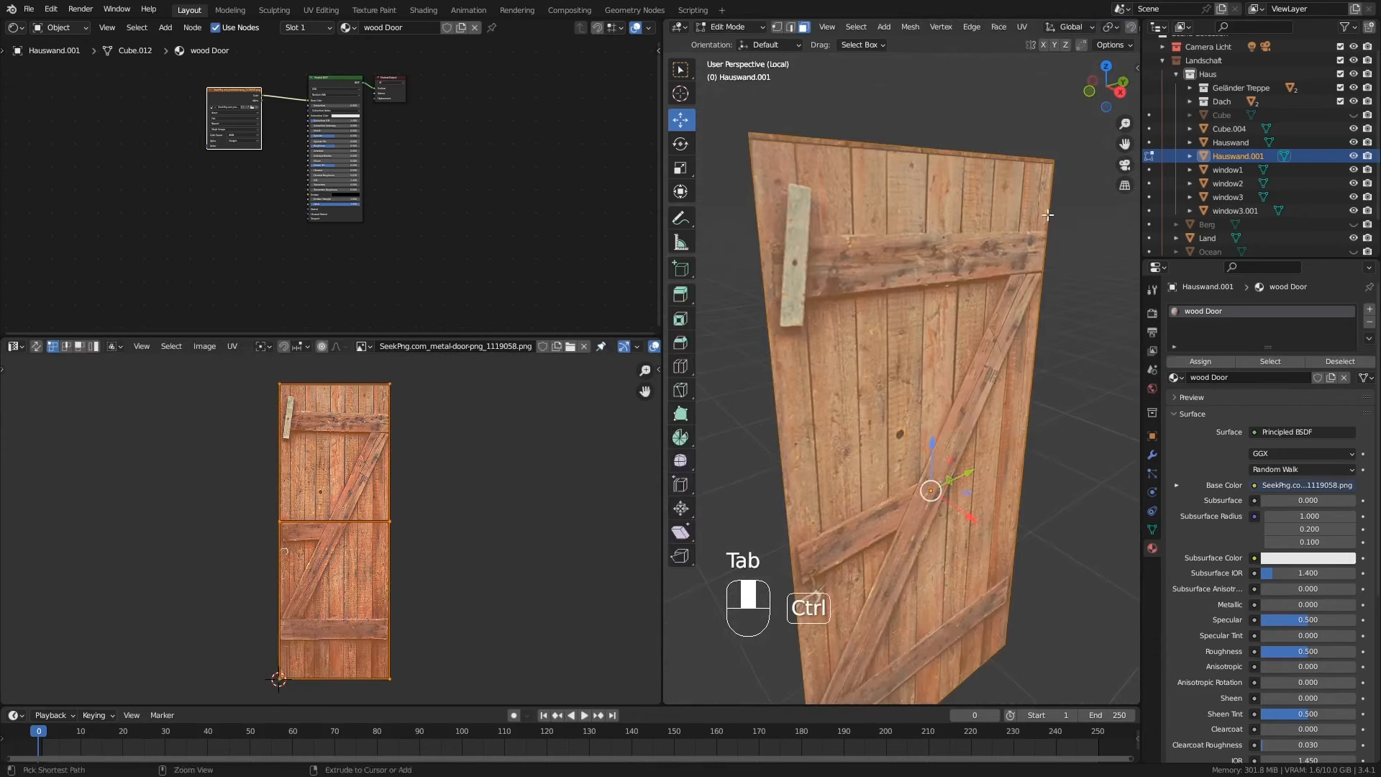
# Step: Try a horizontal loop cut across the upper half of the door, and undo it
pyautogui.hotkey('ctrl', 'r')
pyautogui.click(1048, 214)
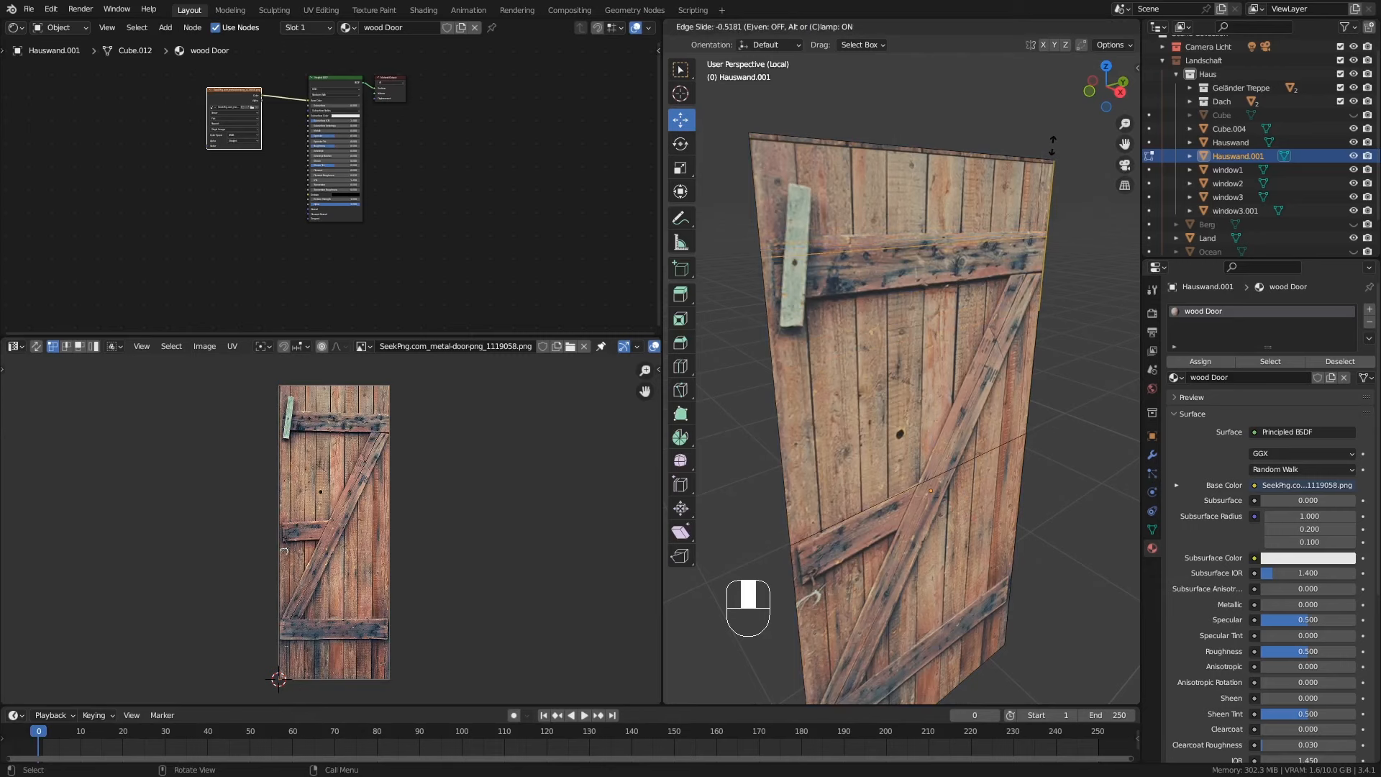
pyautogui.click(1047, 166)
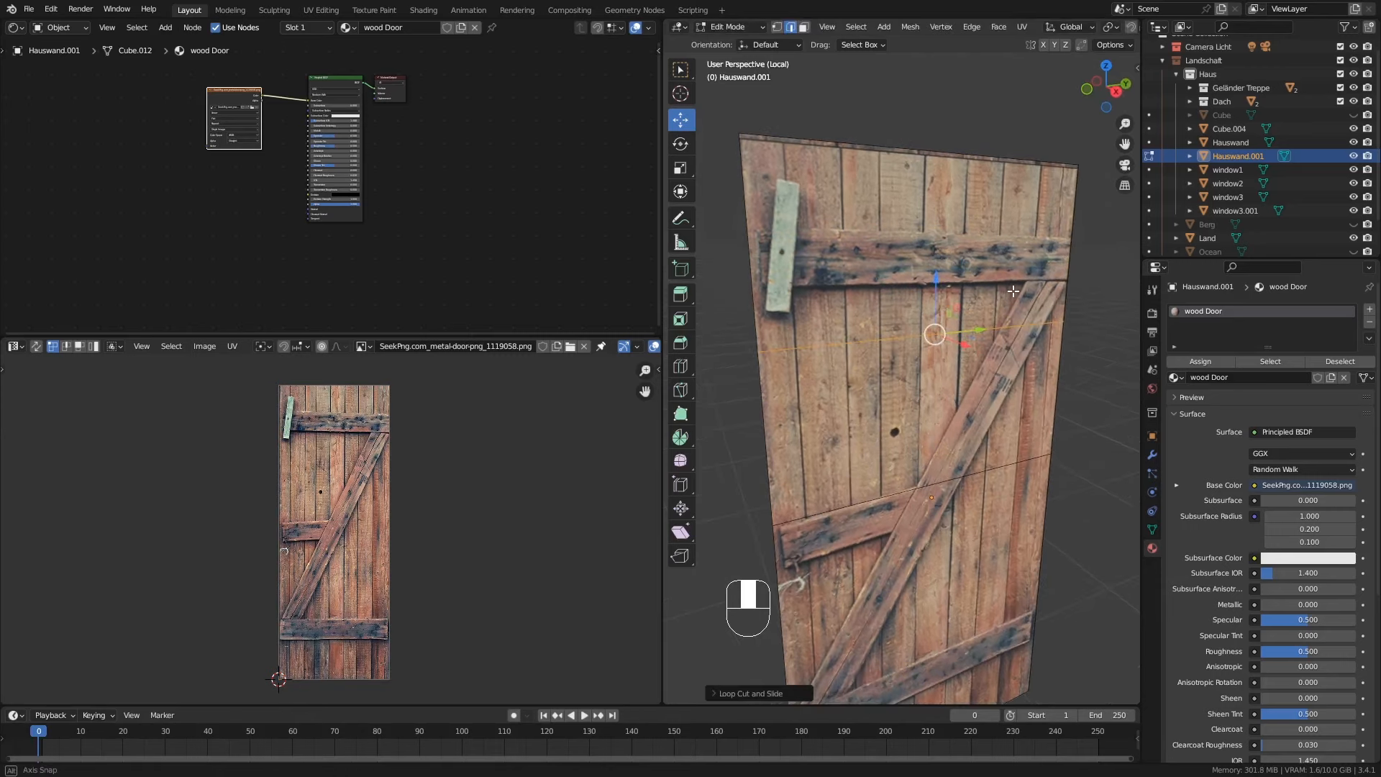
pyautogui.hotkey('ctrl', 'z')
# Step: Show the isolated door in the right orthographic view and widen the 3D viewport to frame the whole door
pyautogui.moveTo(1014, 290); pyautogui.dragTo(953, 318, button='middle')
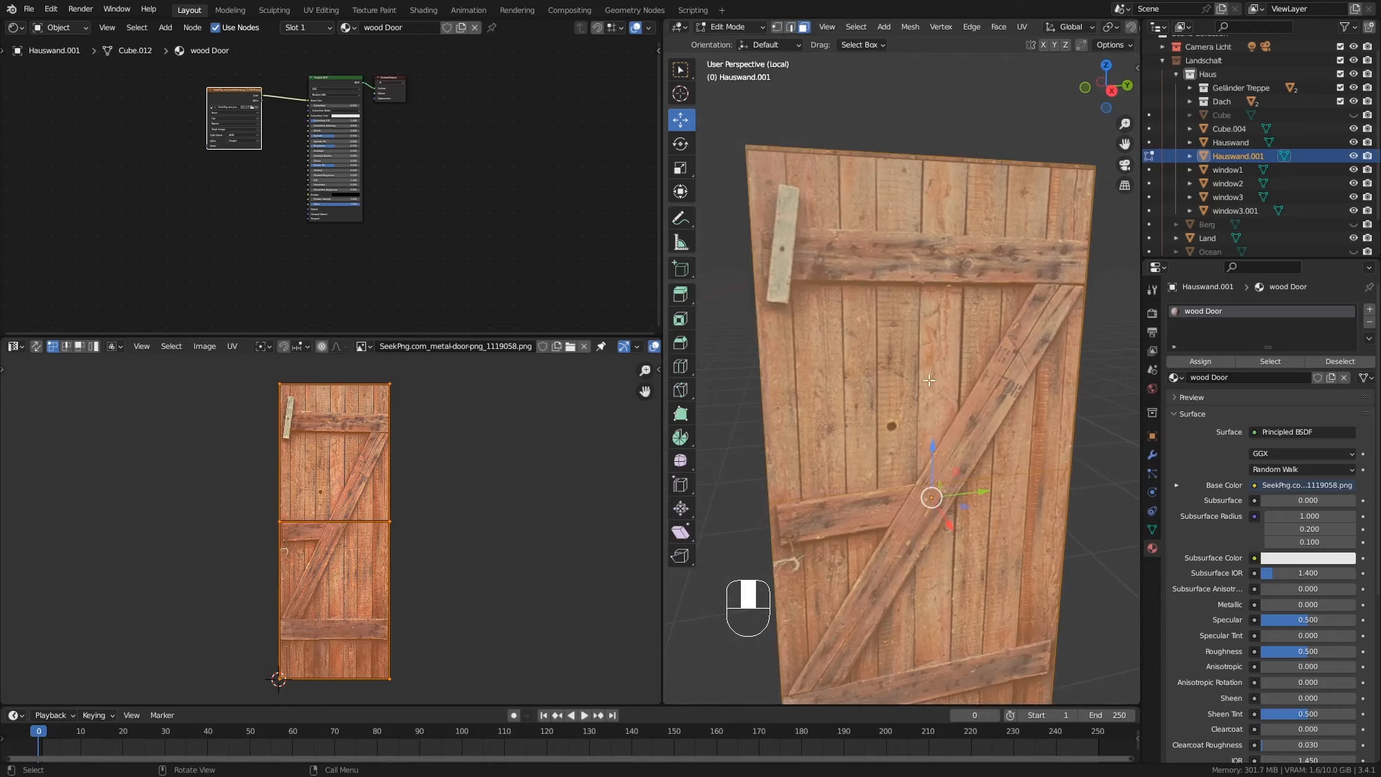
pyautogui.press('KP_3')
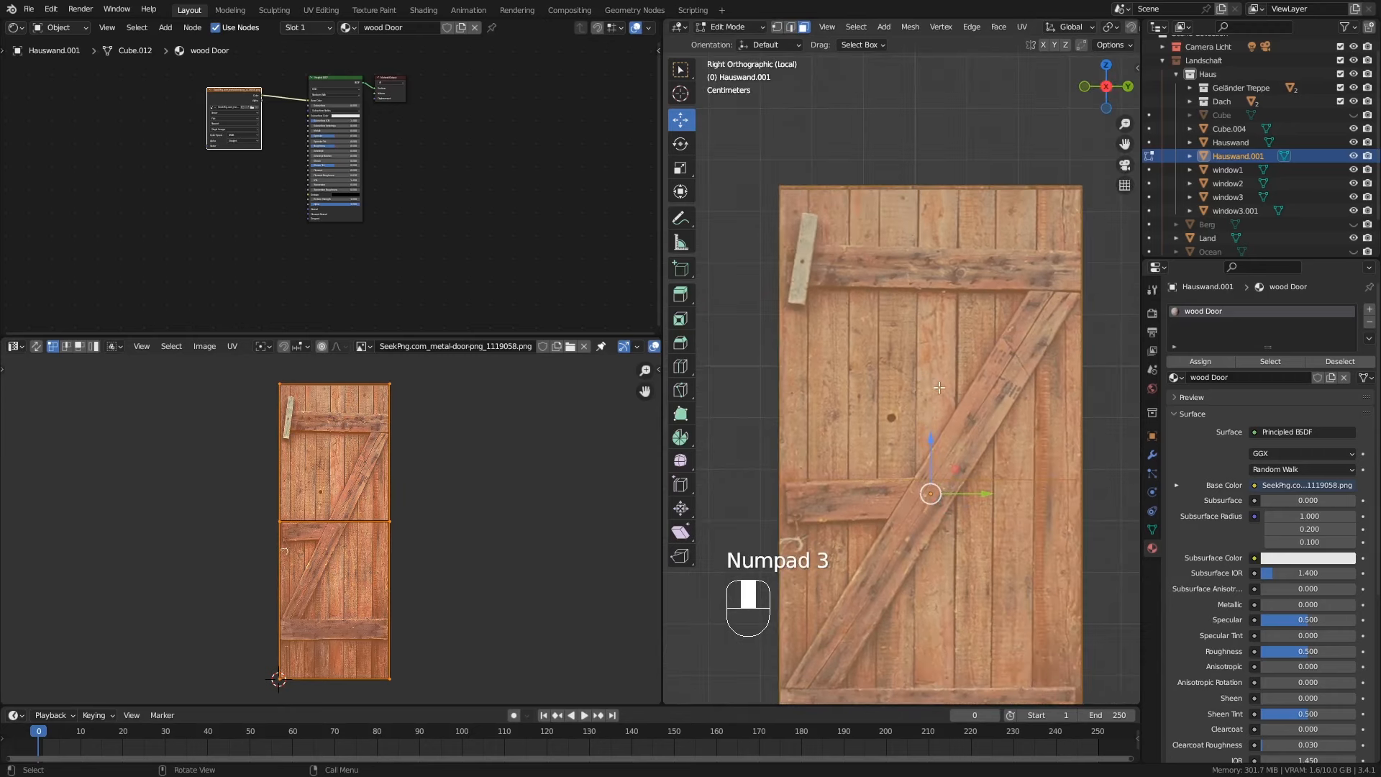
pyautogui.keyDown('shift'); pyautogui.moveTo(938, 388); pyautogui.dragTo(919, 301, button='middle'); pyautogui.keyUp('shift')
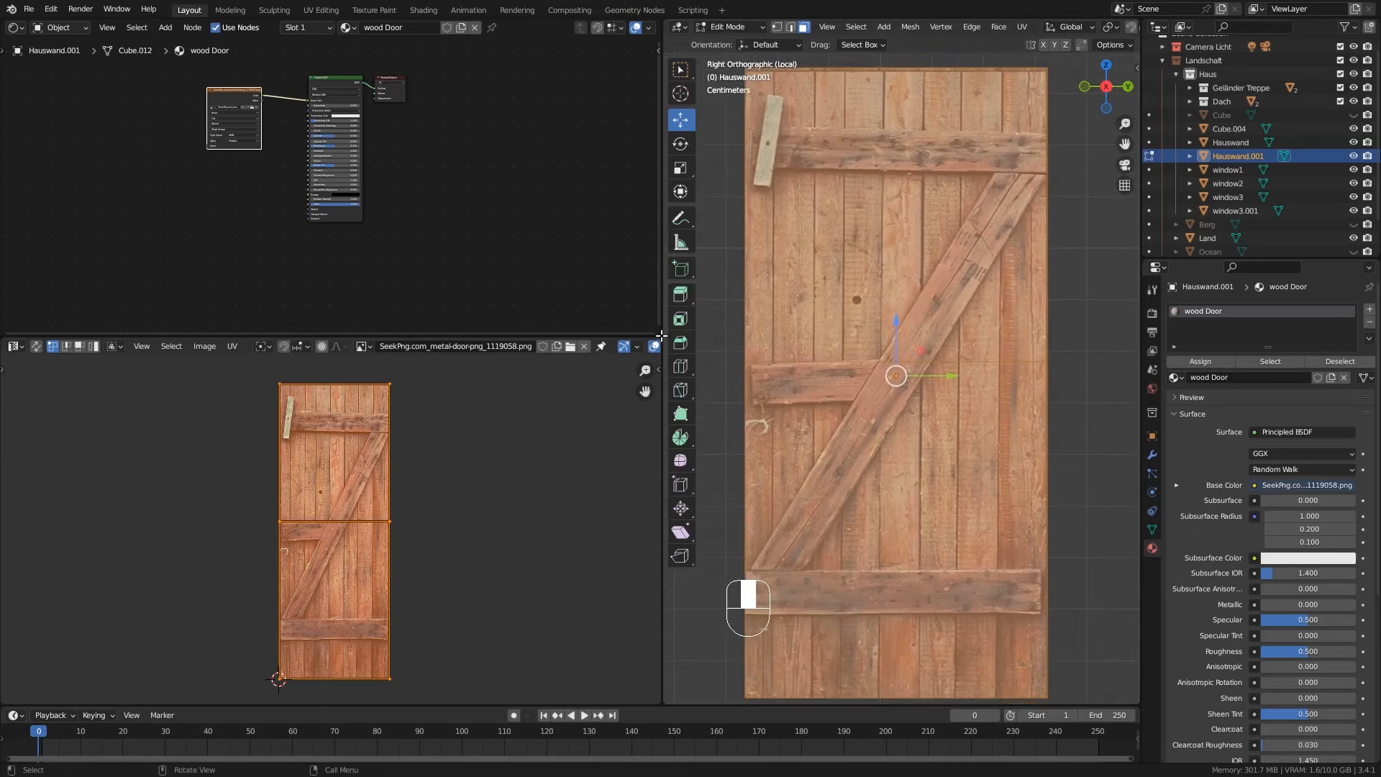
pyautogui.moveTo(662, 332); pyautogui.dragTo(421, 332)
pyautogui.keyDown('ctrl'); pyautogui.moveTo(640, 292); pyautogui.dragTo(687, 313, button='middle'); pyautogui.keyUp('ctrl')
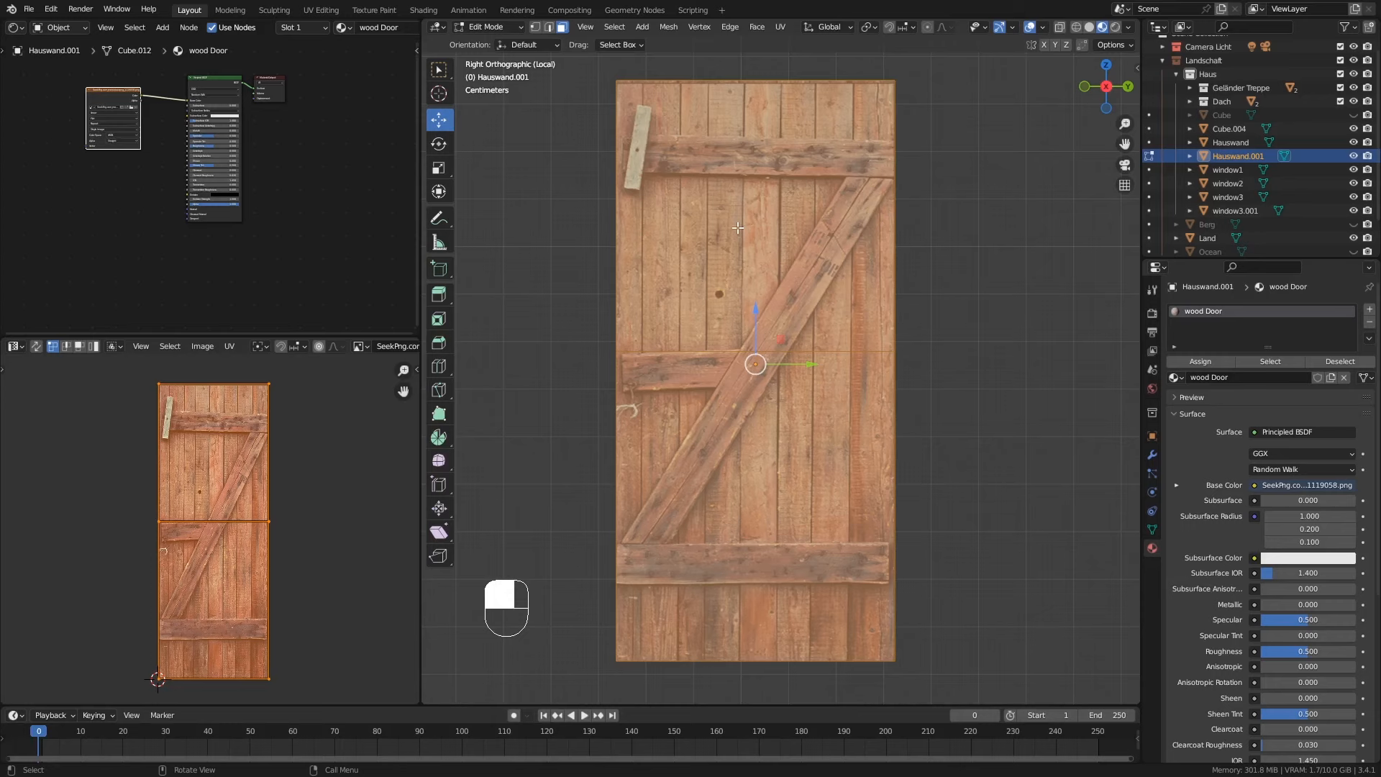
pyautogui.press('k')
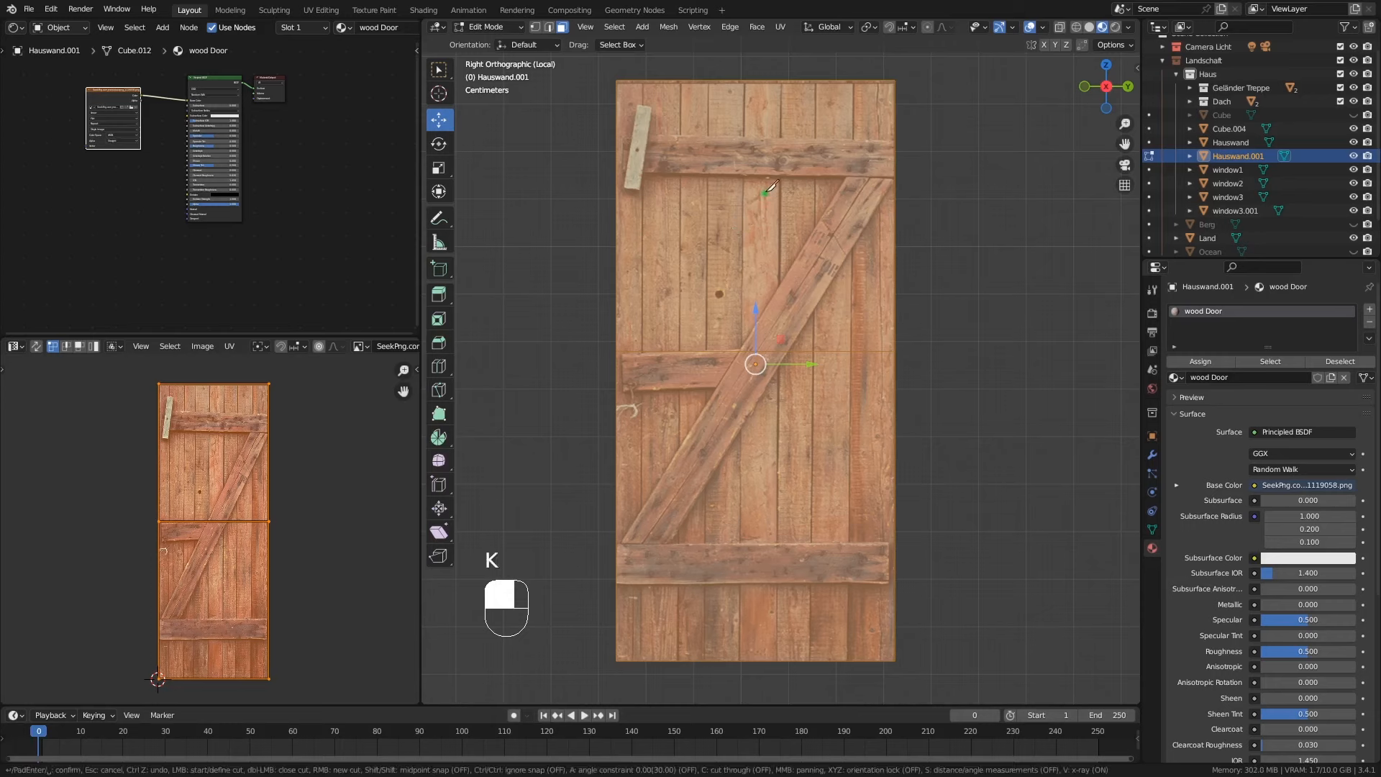
pyautogui.click(895, 142)
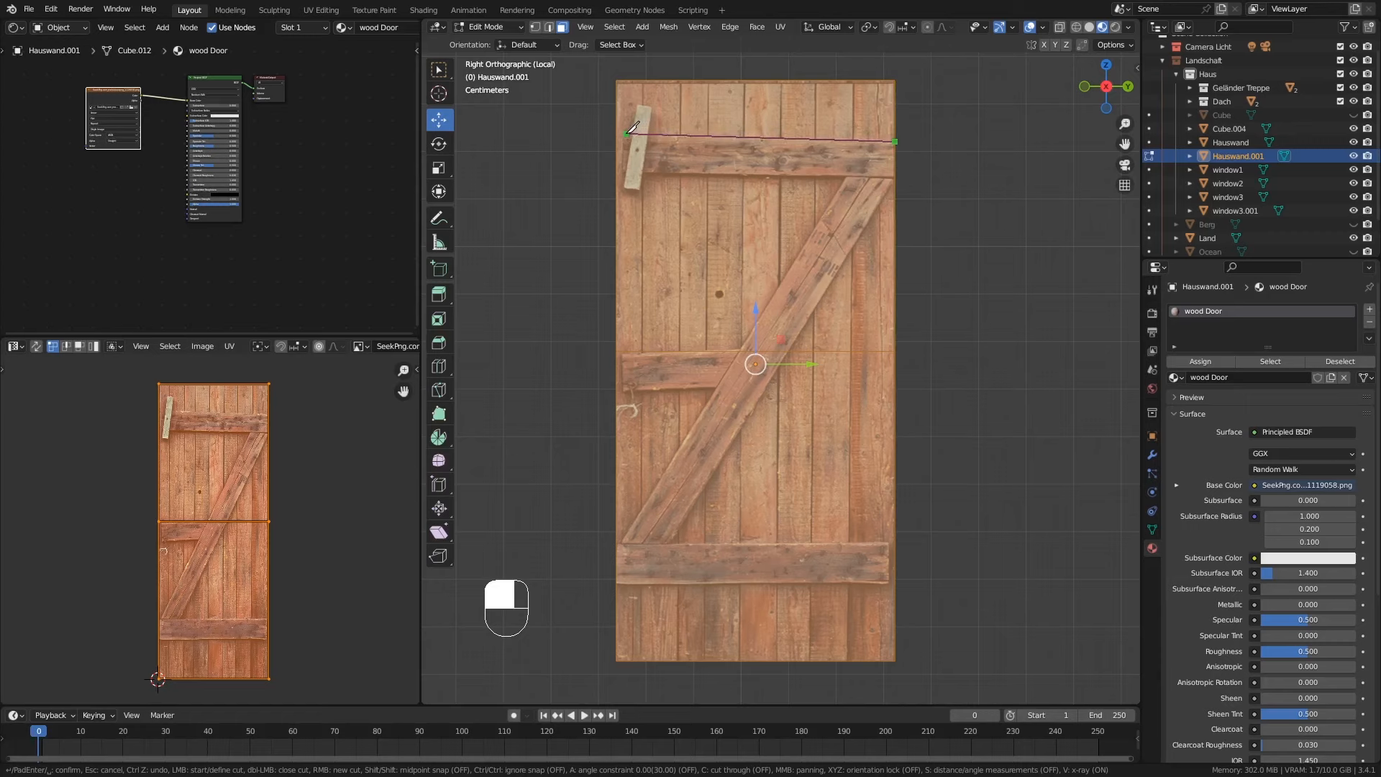
pyautogui.click(626, 133)
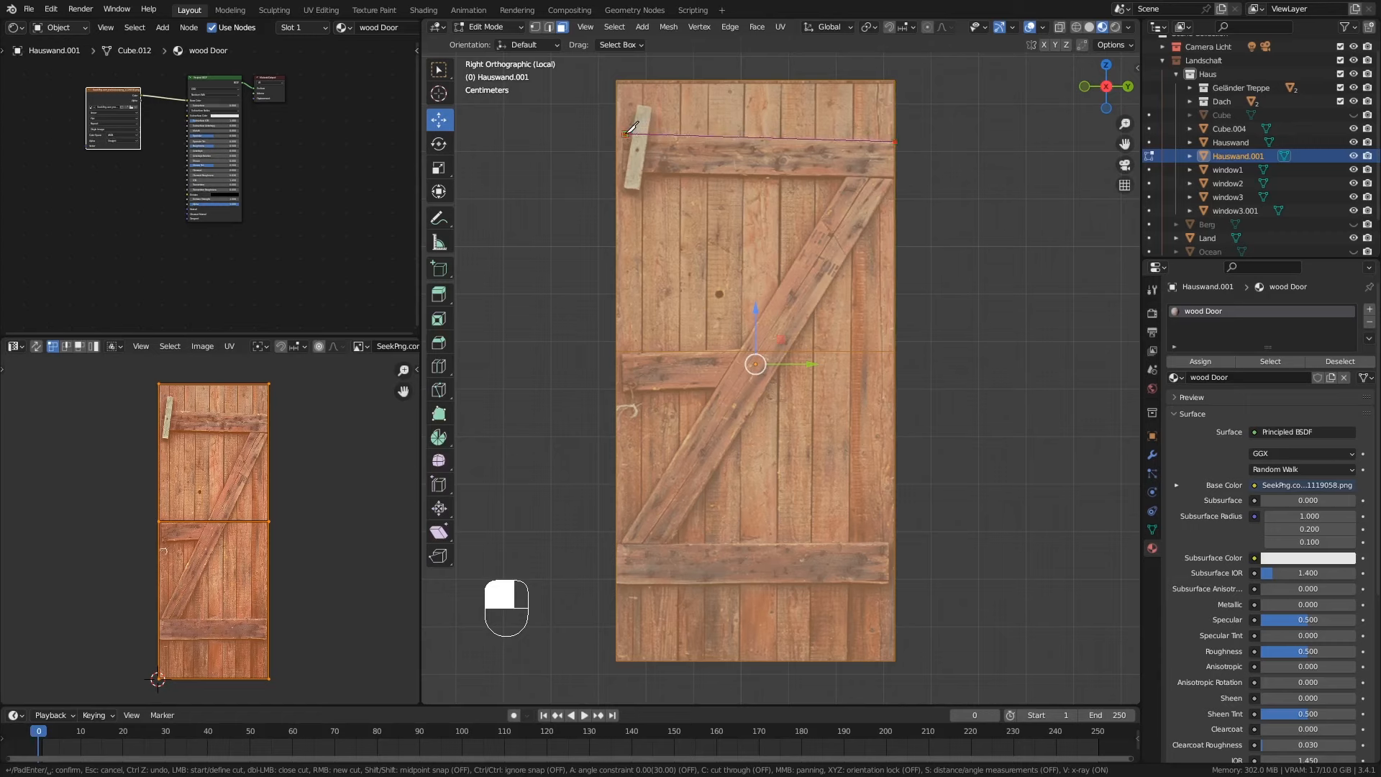
pyautogui.click(625, 170)
pyautogui.click(848, 175)
pyautogui.press('Escape')
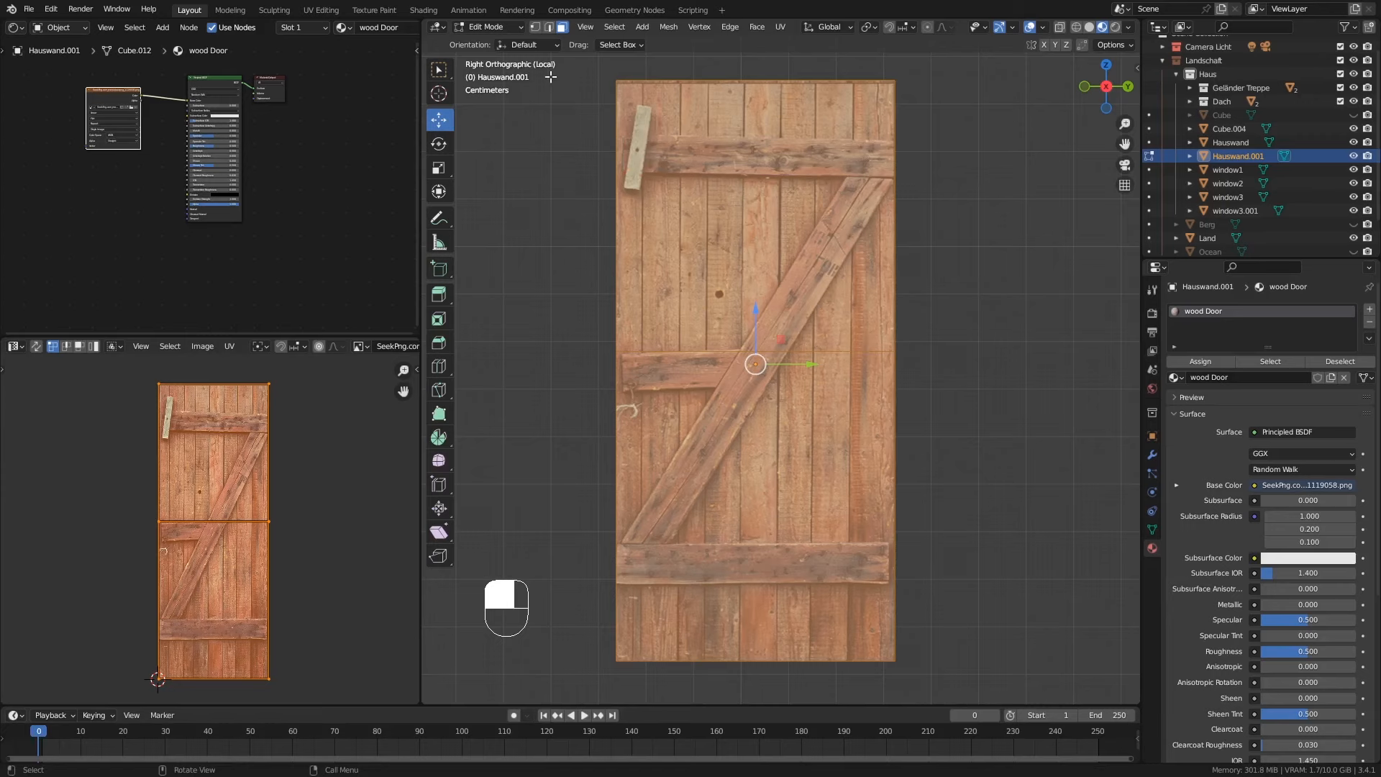
# Step: Dissolve the horizontal edge running across the middle of the door, using edge select mode
pyautogui.click(551, 29)
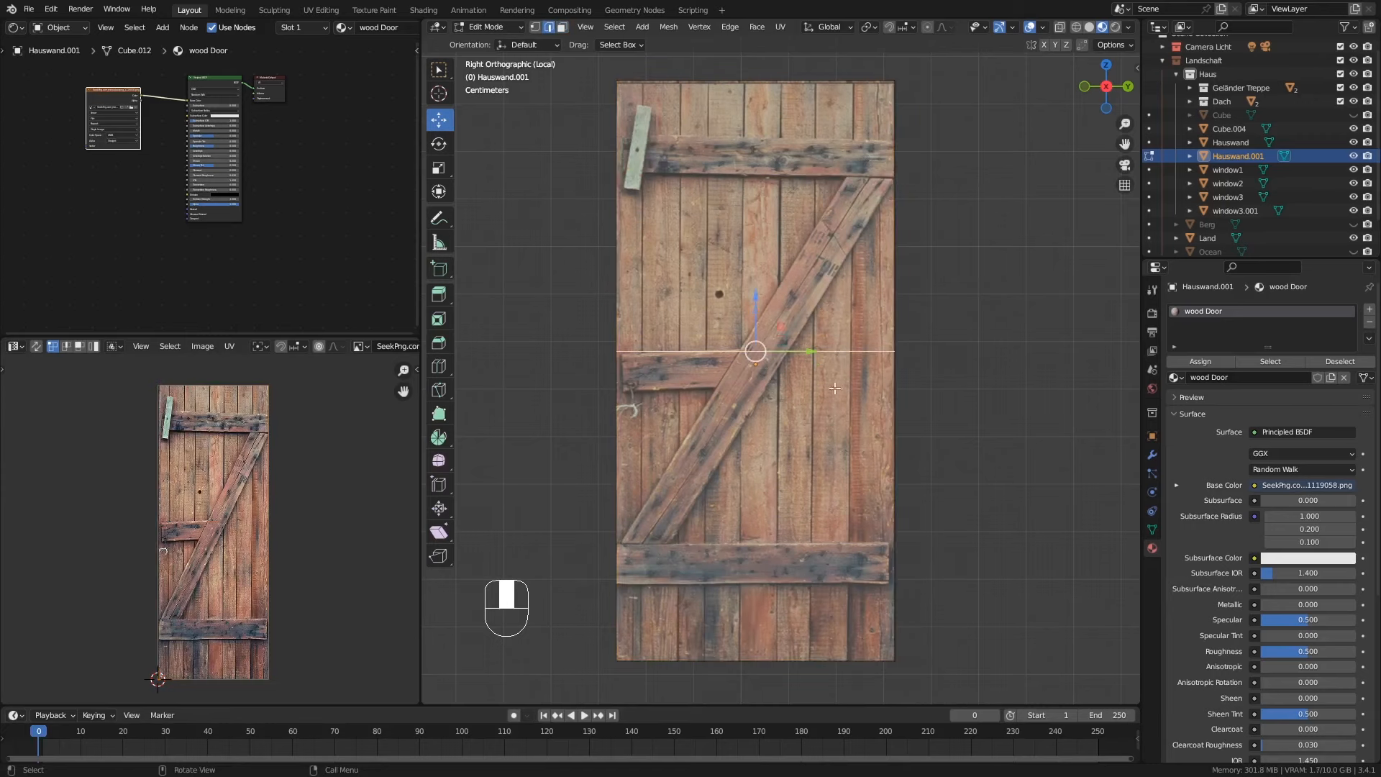
pyautogui.moveTo(835, 388); pyautogui.dragTo(858, 304, button='middle')
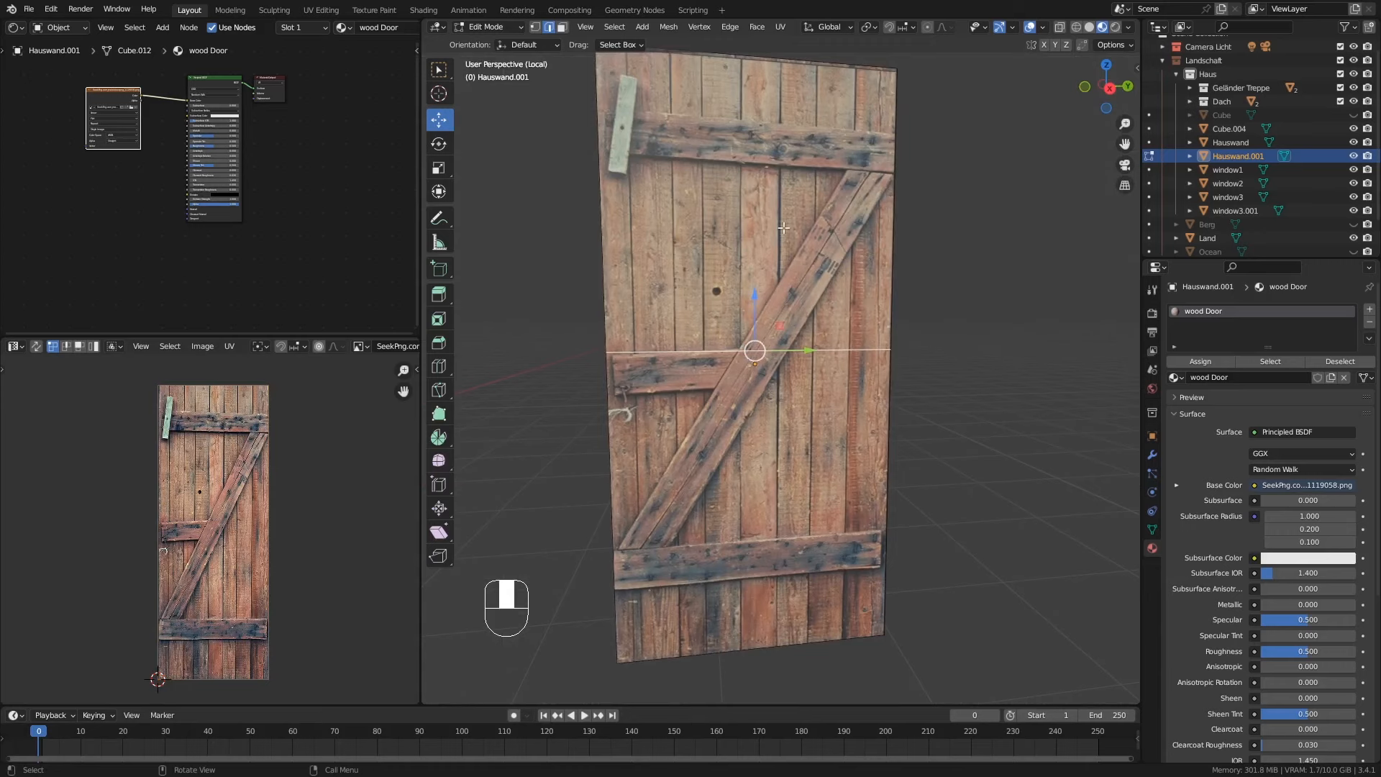
pyautogui.moveTo(803, 365); pyautogui.dragTo(789, 362, button='middle')
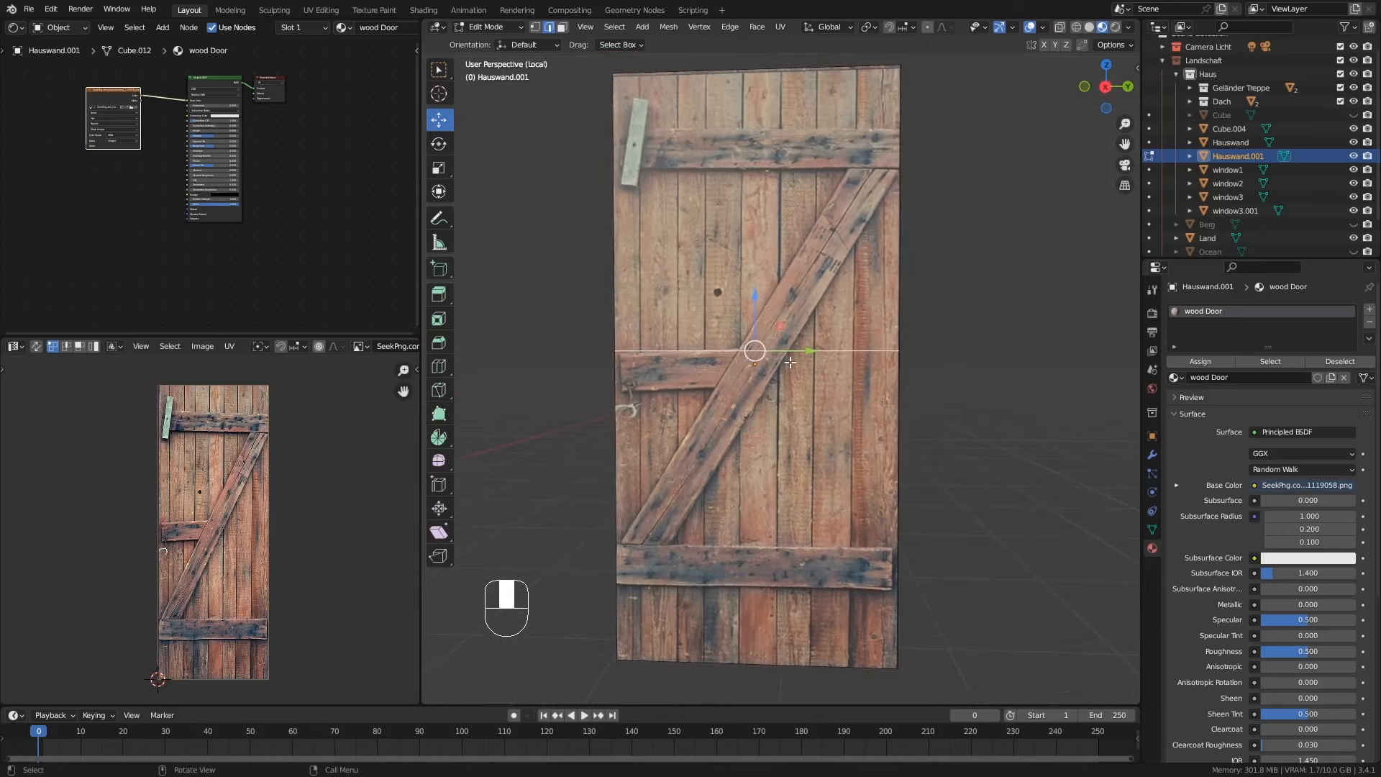
pyautogui.press('Delete')
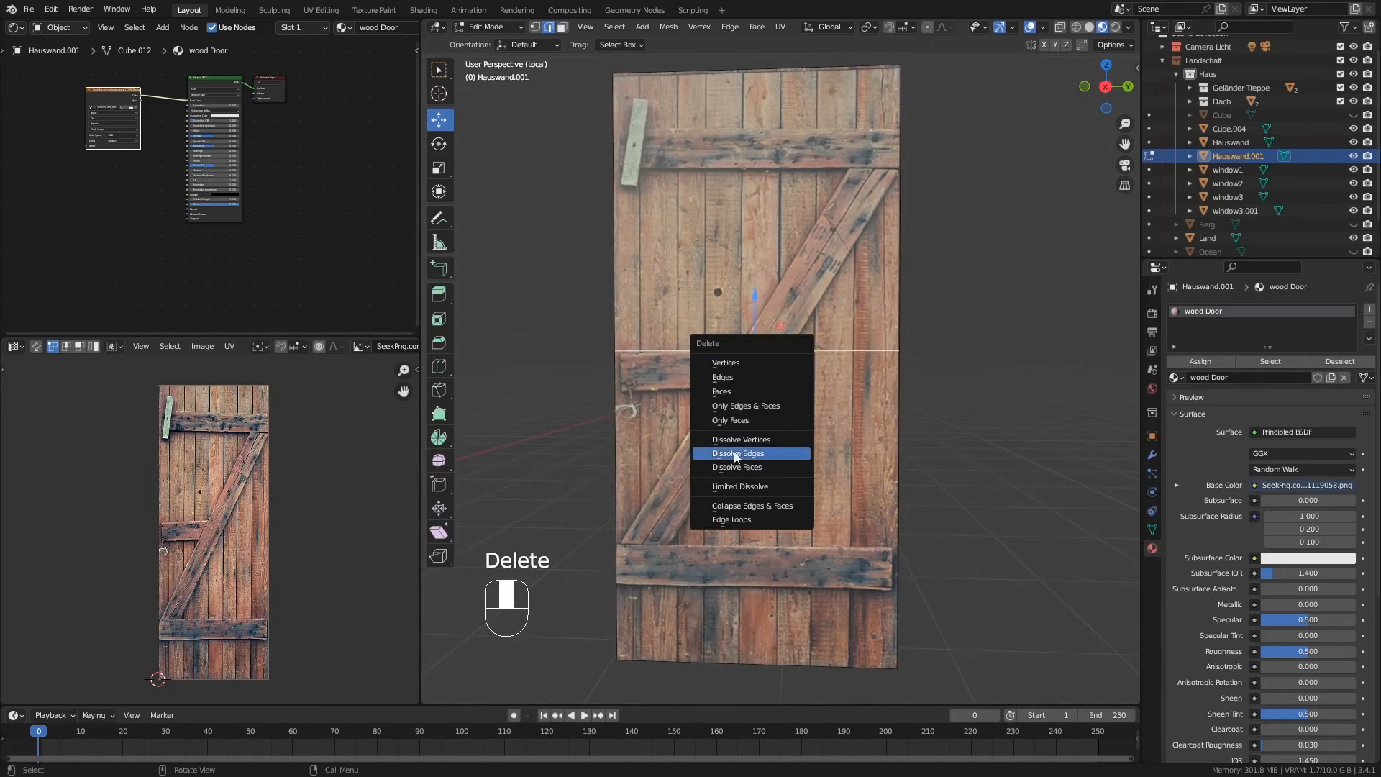
pyautogui.click(737, 453)
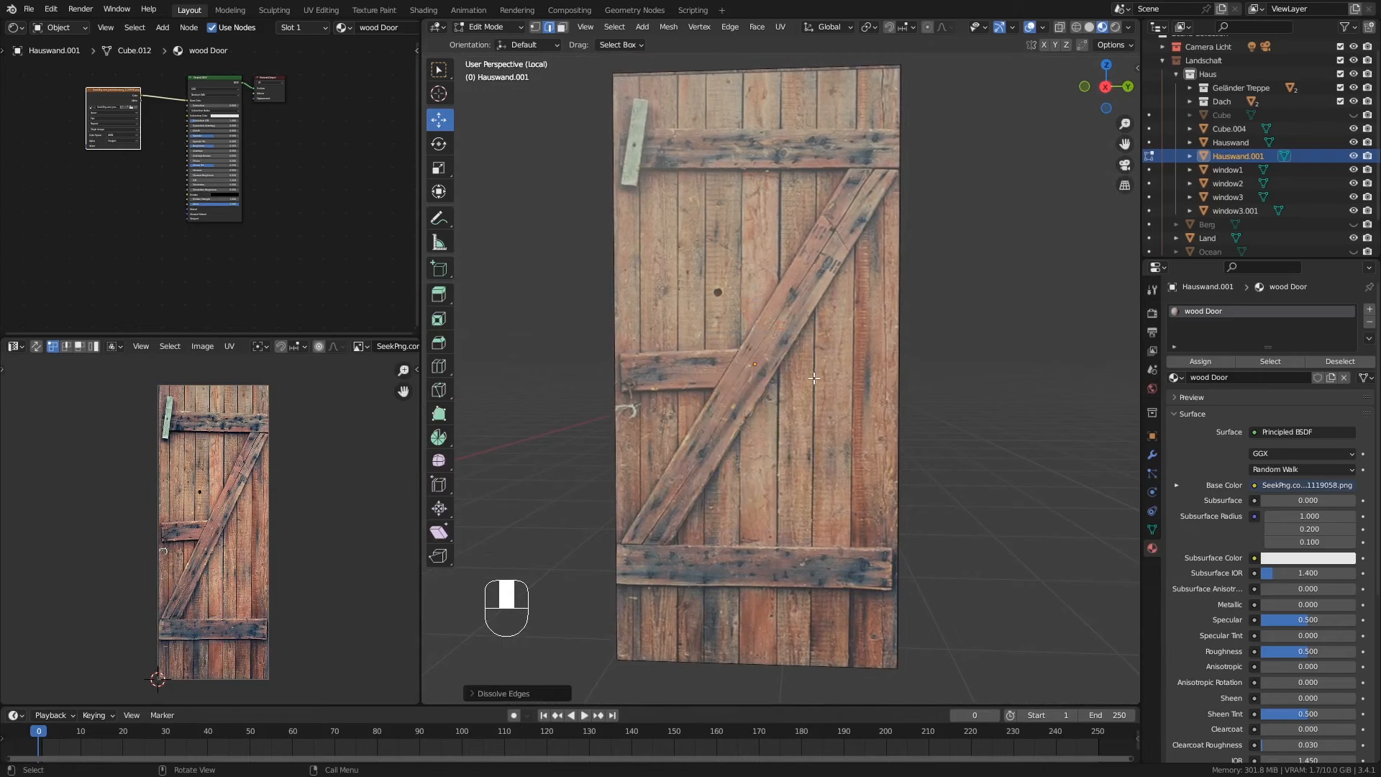
# Step: Select the whole door in vertex select mode and knife-cut along the upper crossbeam's top, side and bottom edges to the diagonal brace
pyautogui.moveTo(813, 378); pyautogui.dragTo(853, 366, button='middle')
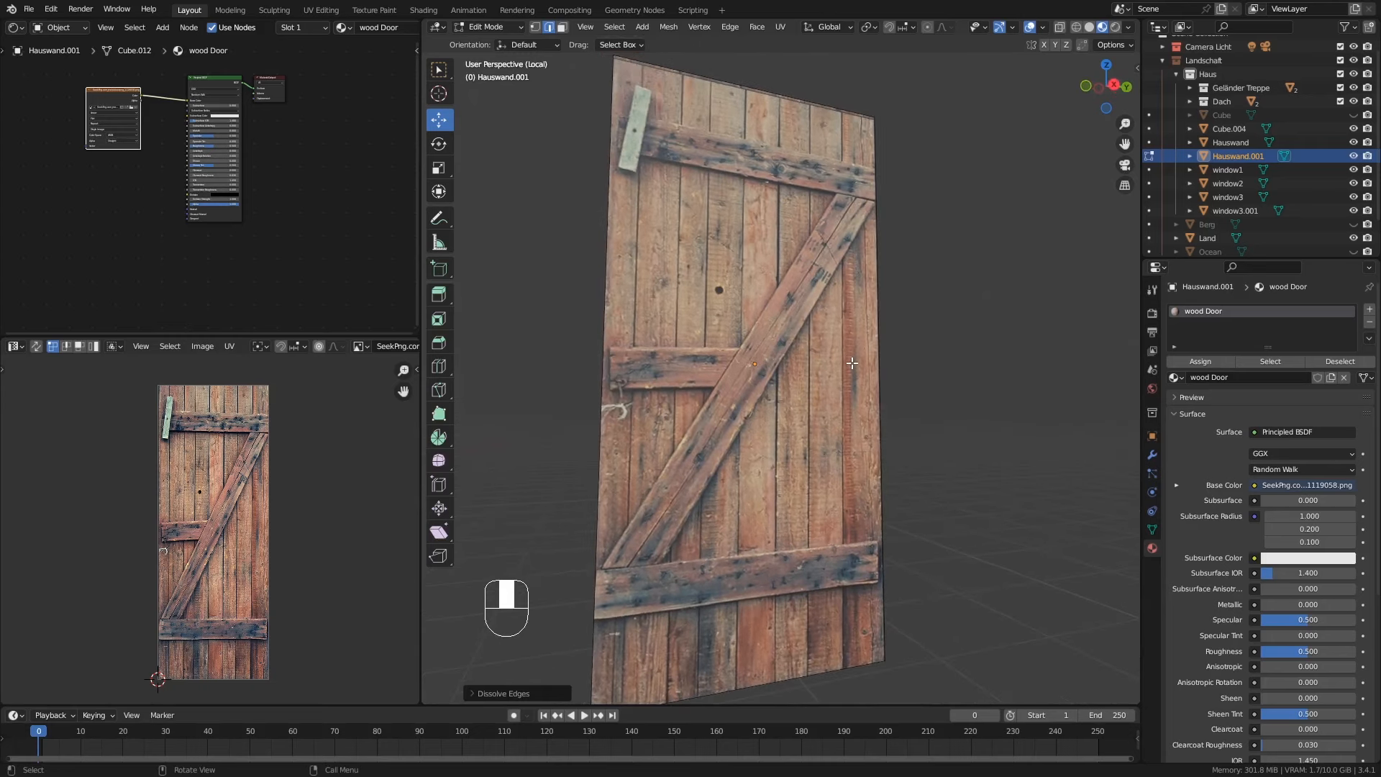
pyautogui.press('a')
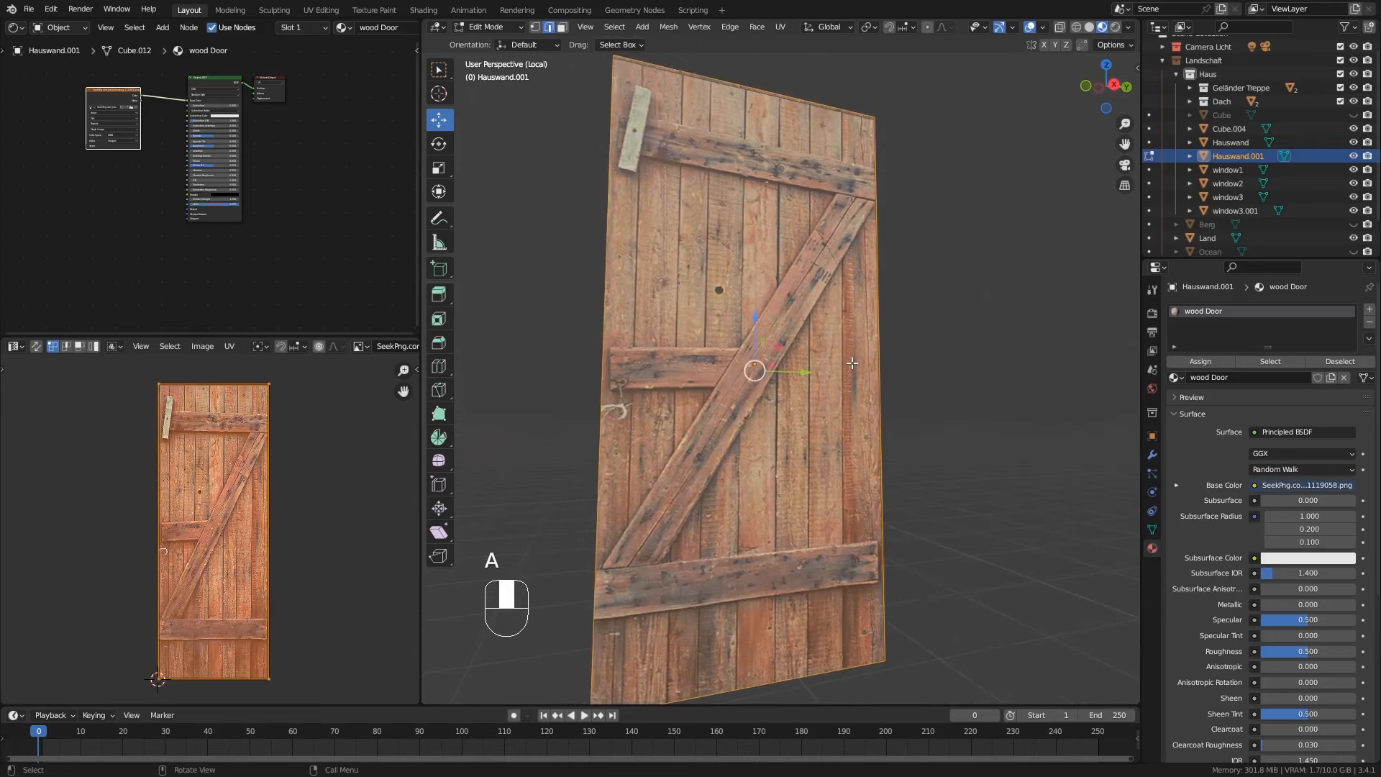
pyautogui.click(536, 29)
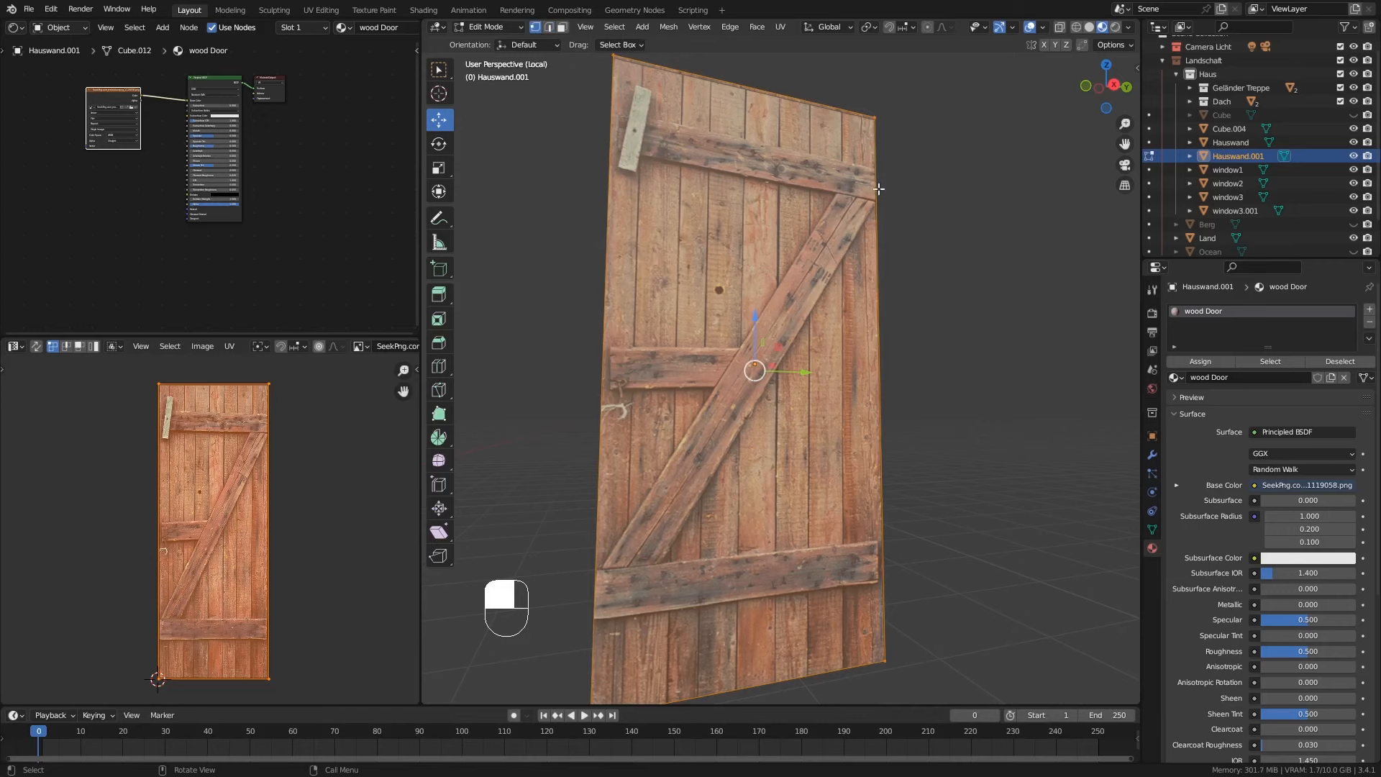
pyautogui.moveTo(921, 391)
pyautogui.mouseDown(button='middle')
pyautogui.moveTo(885, 403)
pyautogui.moveTo(897, 398)
pyautogui.mouseUp(button='middle')
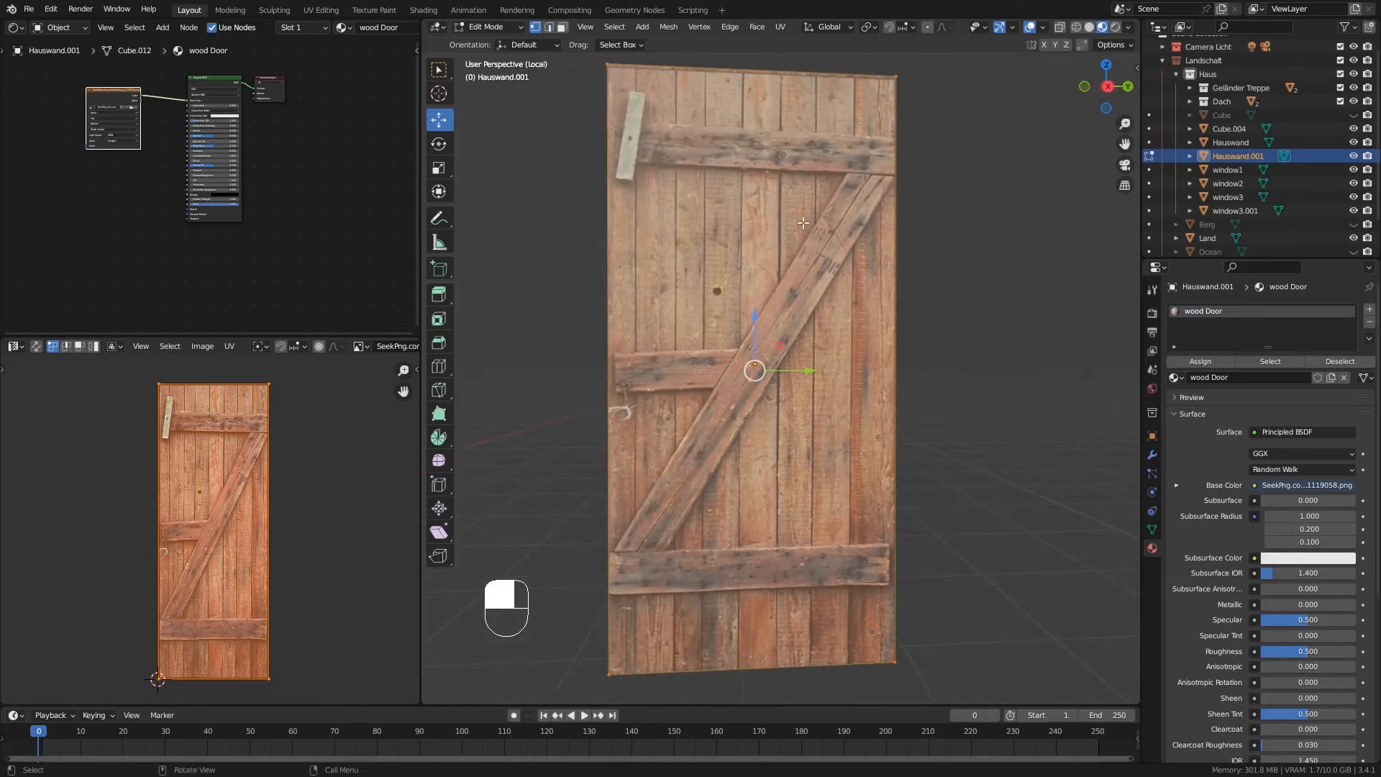
pyautogui.moveTo(802, 223); pyautogui.dragTo(802, 253, button='middle')
pyautogui.press('k')
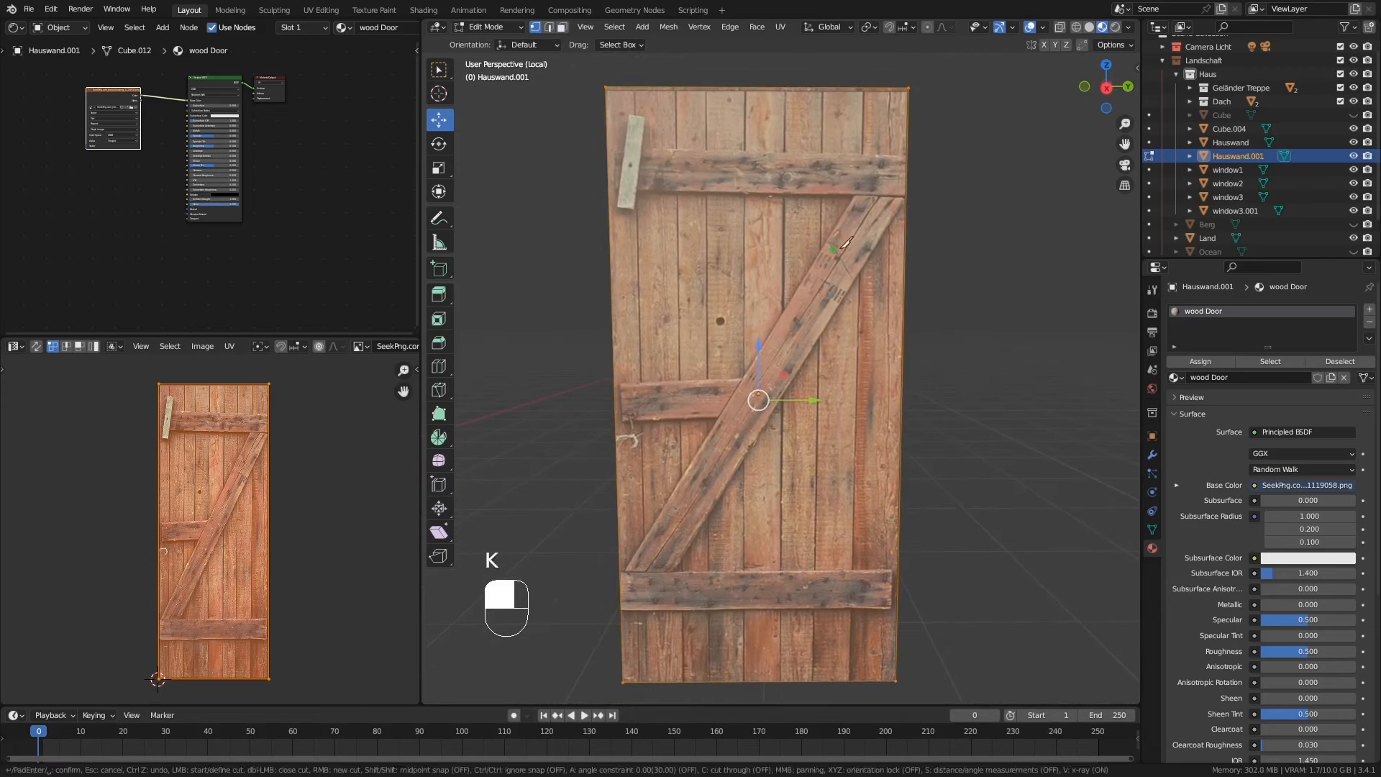
pyautogui.click(907, 156)
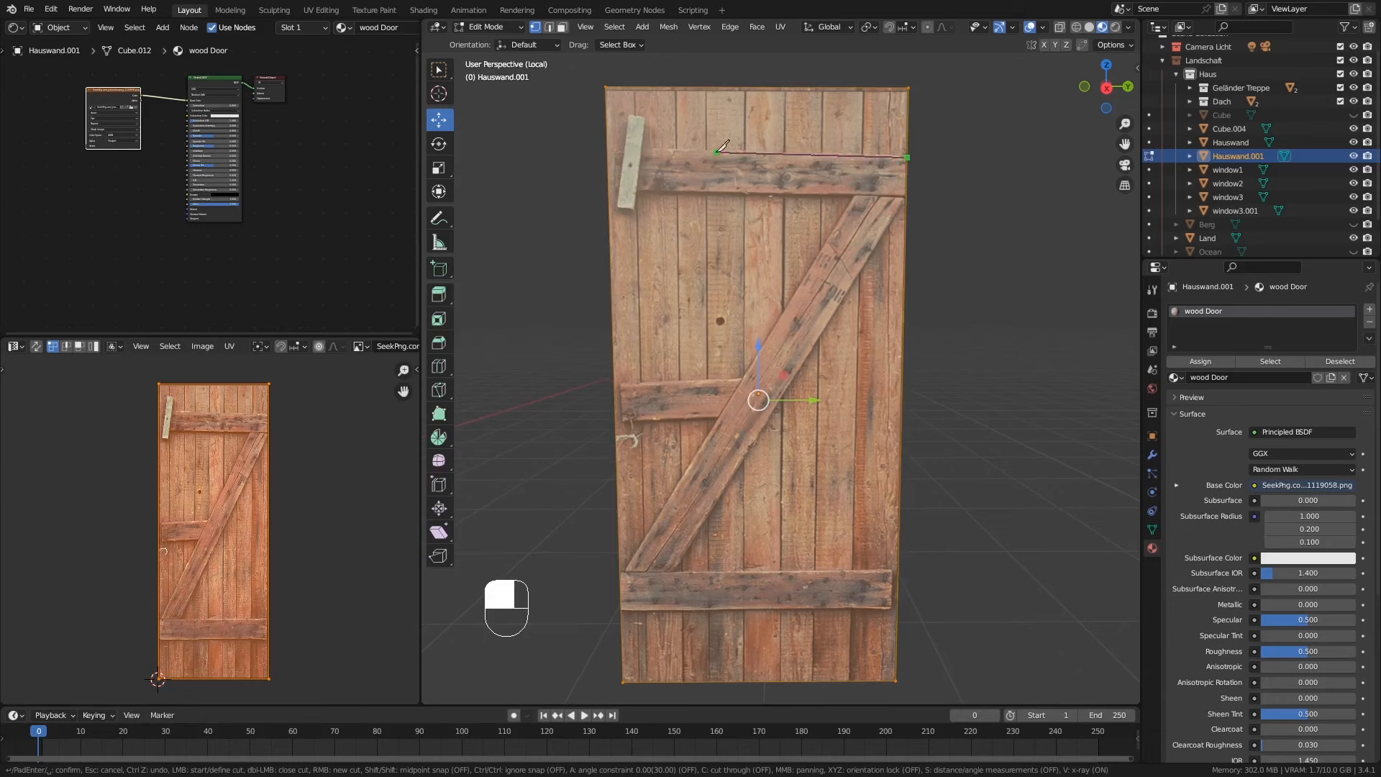
pyautogui.click(617, 147)
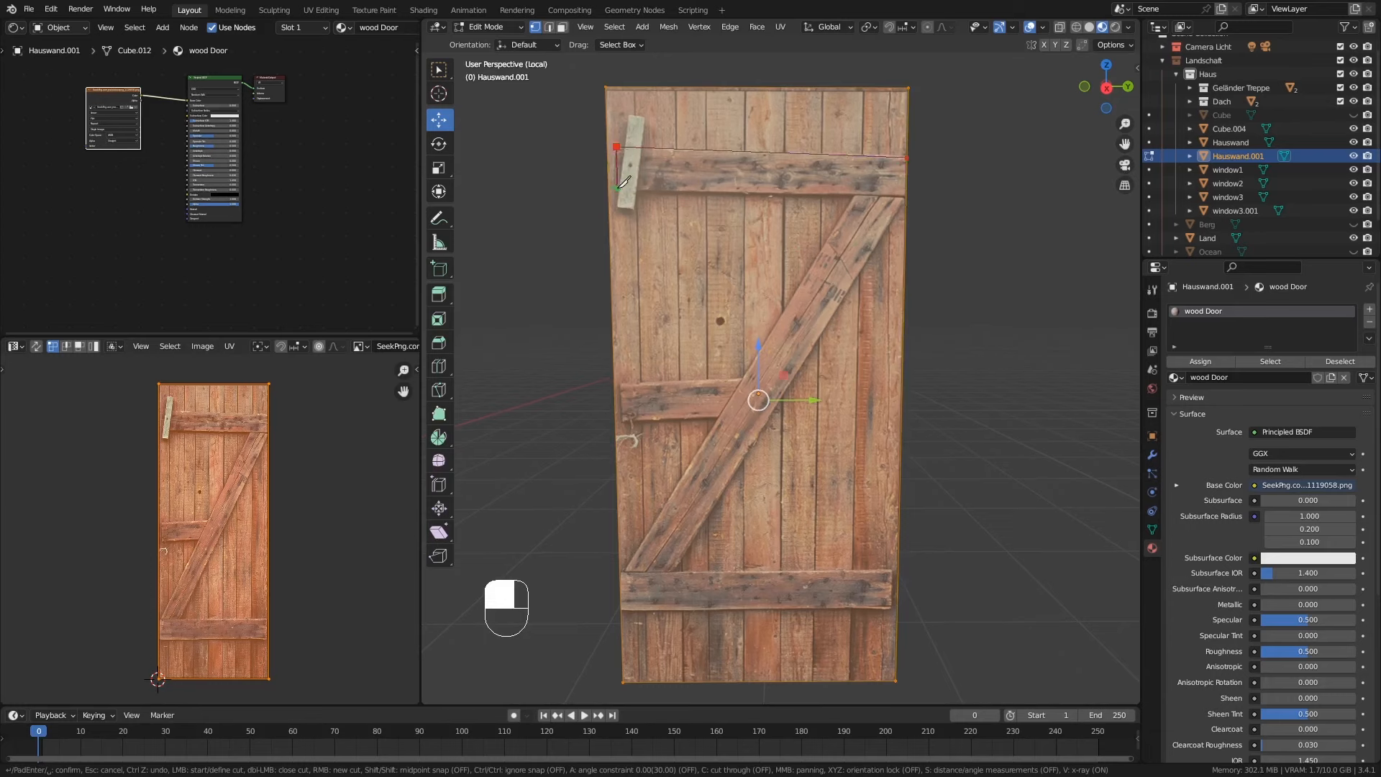
pyautogui.click(618, 188)
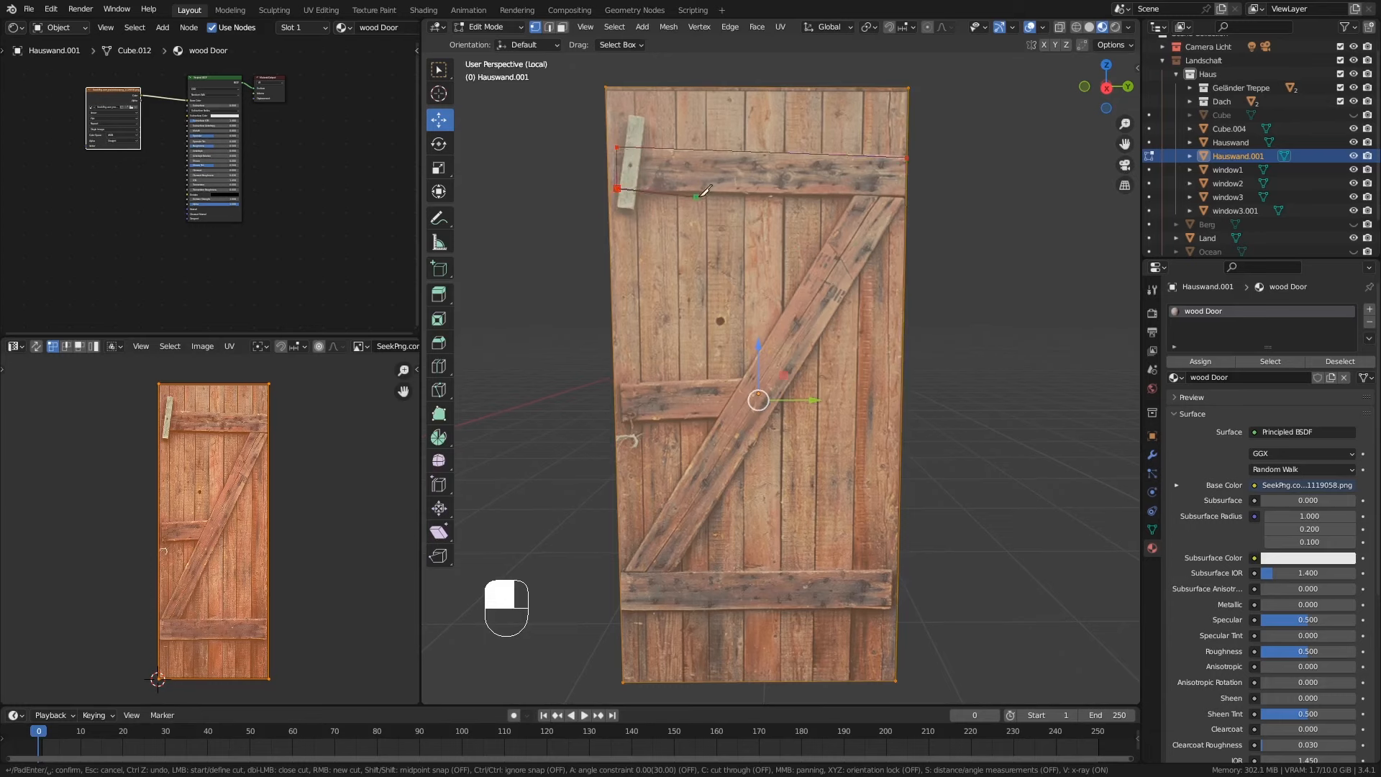
pyautogui.click(856, 193)
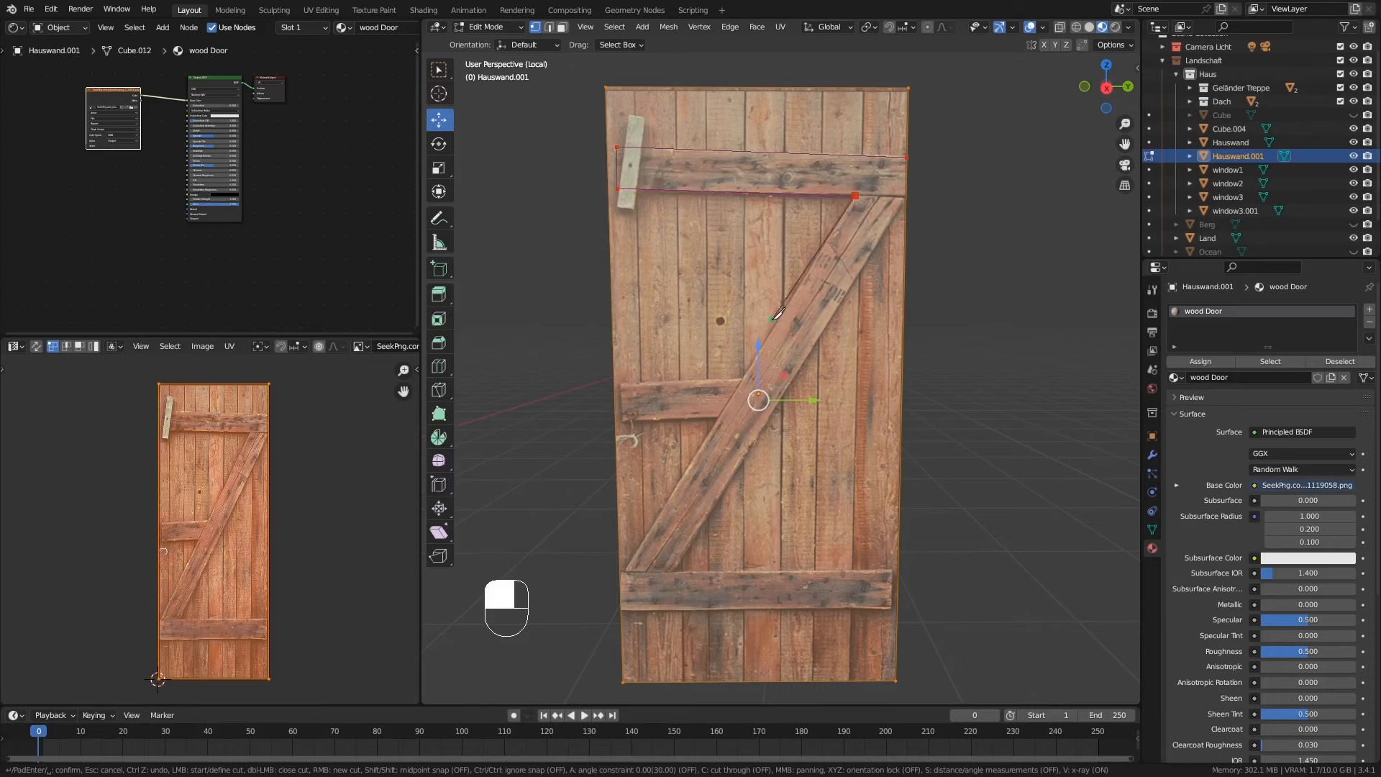
# Step: Continue the knife cut down the diagonal brace and around the short middle crossbeam
pyautogui.click(739, 380)
pyautogui.click(622, 385)
pyautogui.click(623, 421)
pyautogui.click(726, 412)
# Step: Extend the knife cut along the diagonal brace and around the lower crossbeam, return it up the brace's other edge, and apply it
pyautogui.click(620, 575)
pyautogui.click(620, 611)
pyautogui.click(855, 608)
pyautogui.click(891, 608)
pyautogui.click(892, 564)
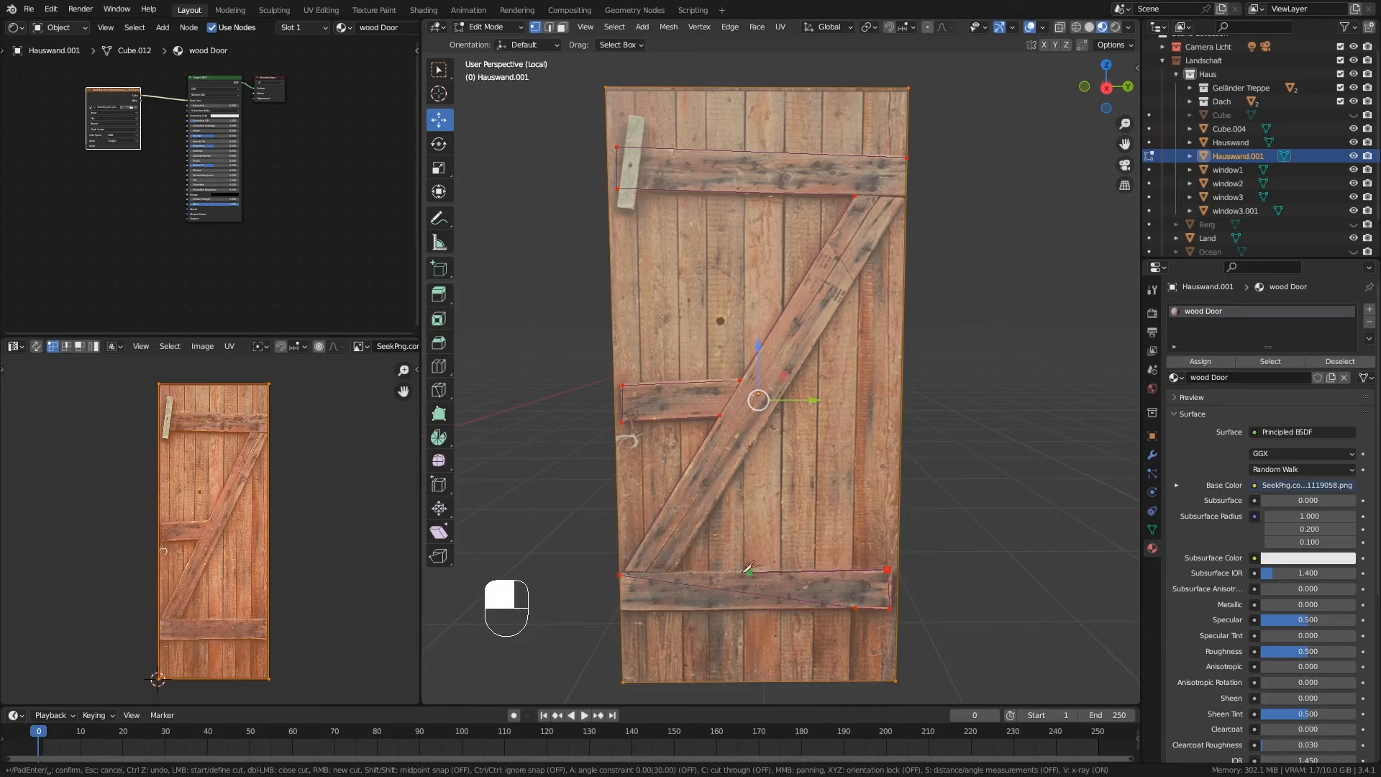
pyautogui.click(690, 559)
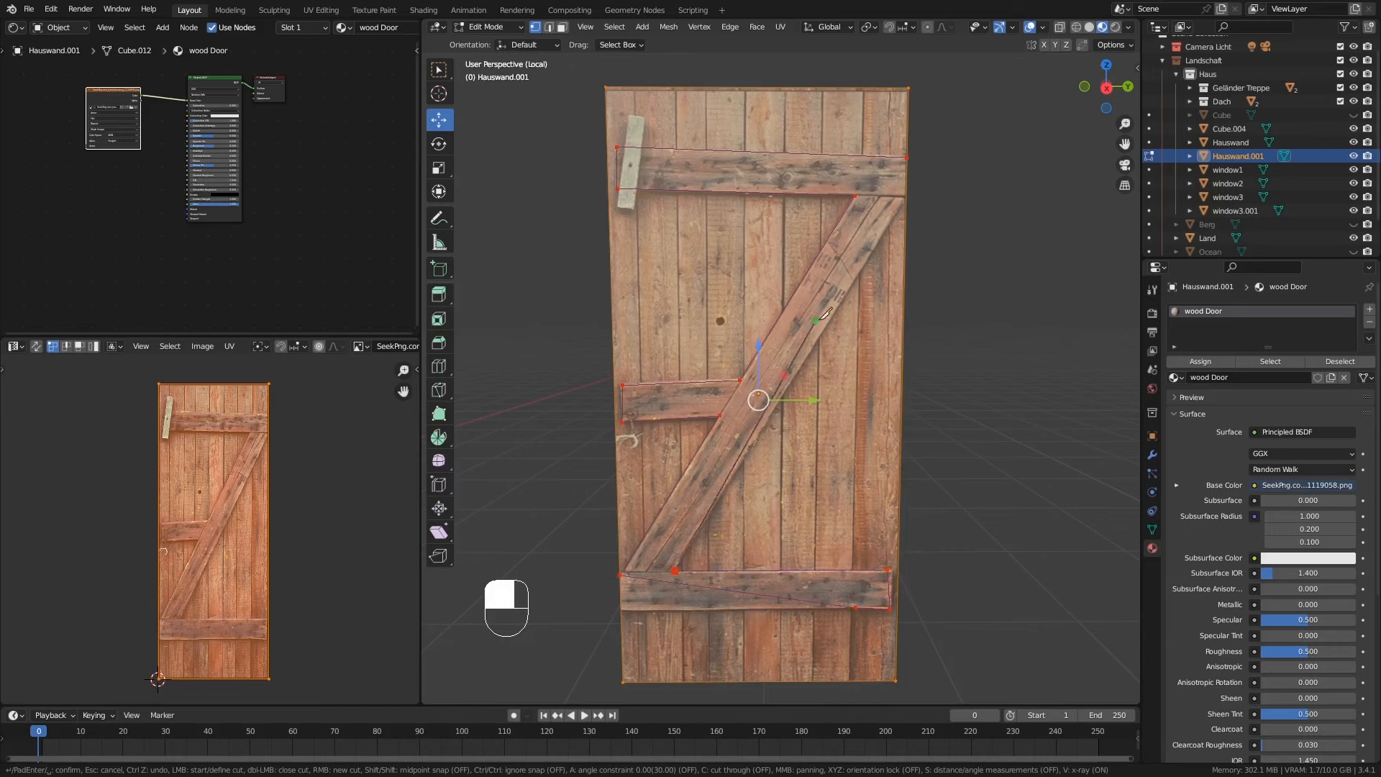
pyautogui.click(907, 200)
pyautogui.press('Return')
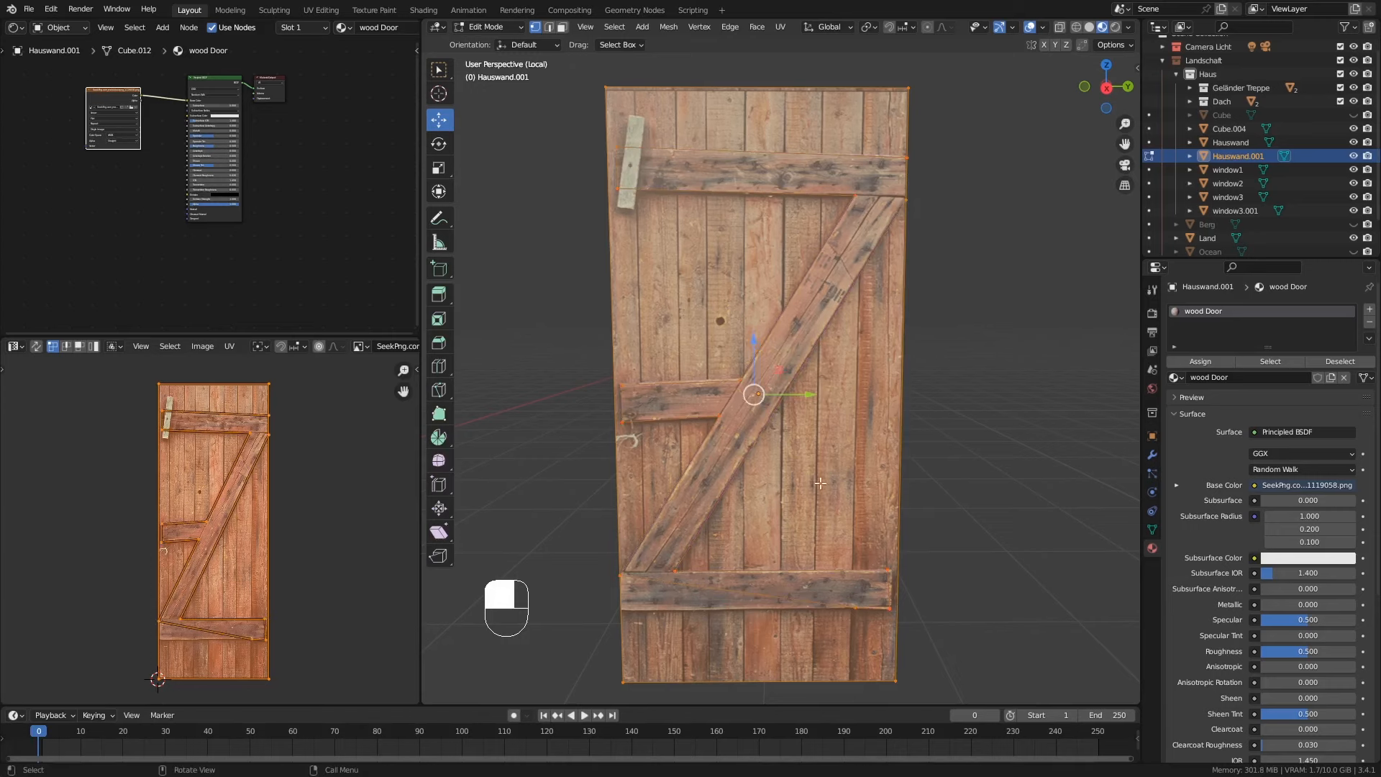
# Step: Knife-cut along the lower edge of the bottom crossbeam
pyautogui.moveTo(821, 492); pyautogui.dragTo(773, 448, button='middle')
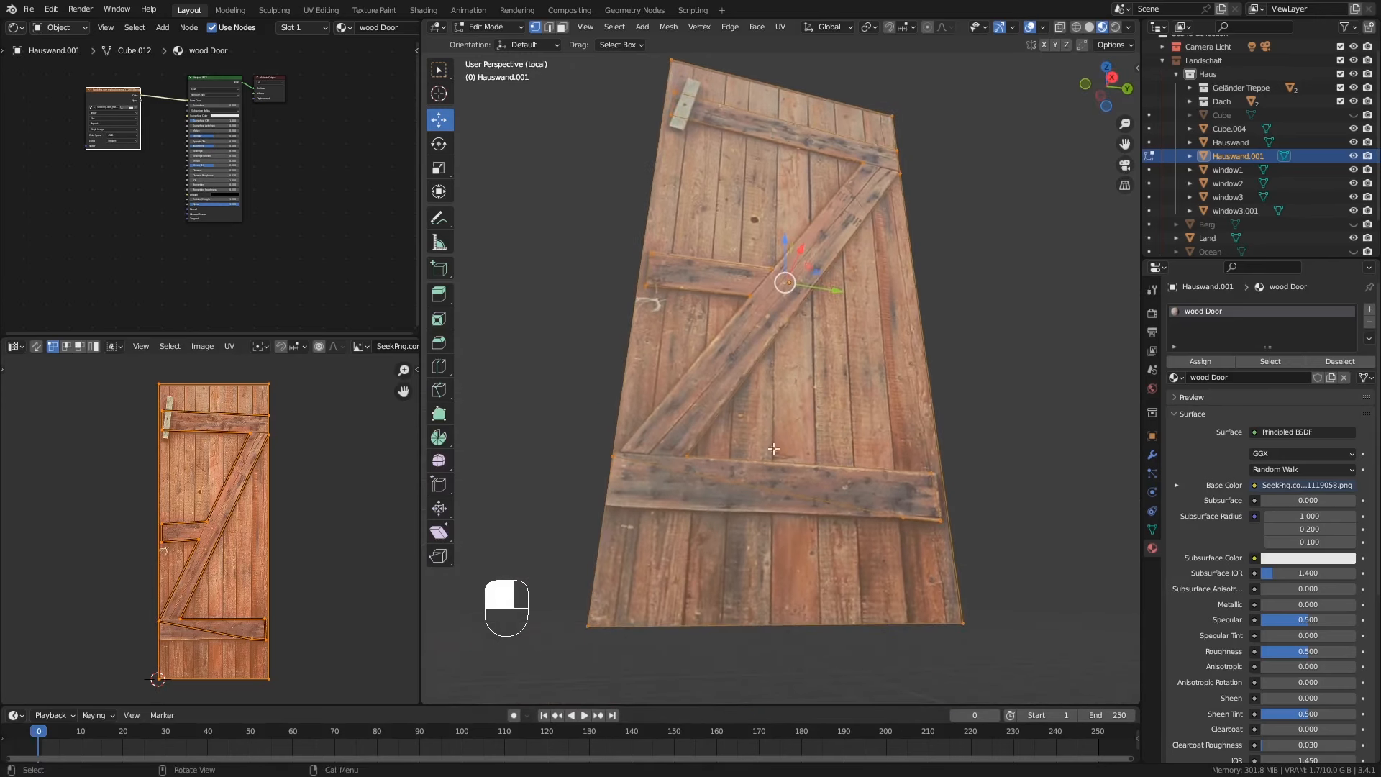
pyautogui.moveTo(642, 459); pyautogui.dragTo(839, 496, button='middle')
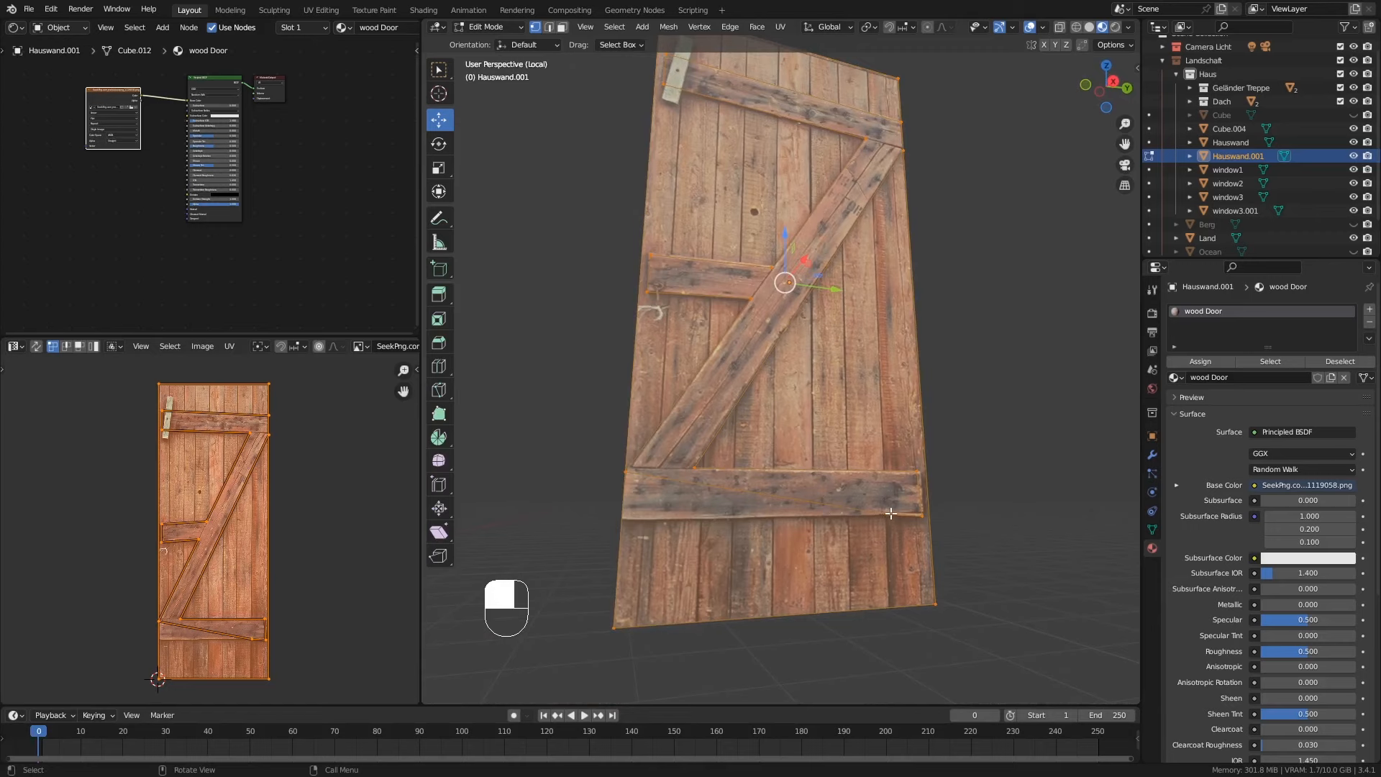
pyautogui.press('k')
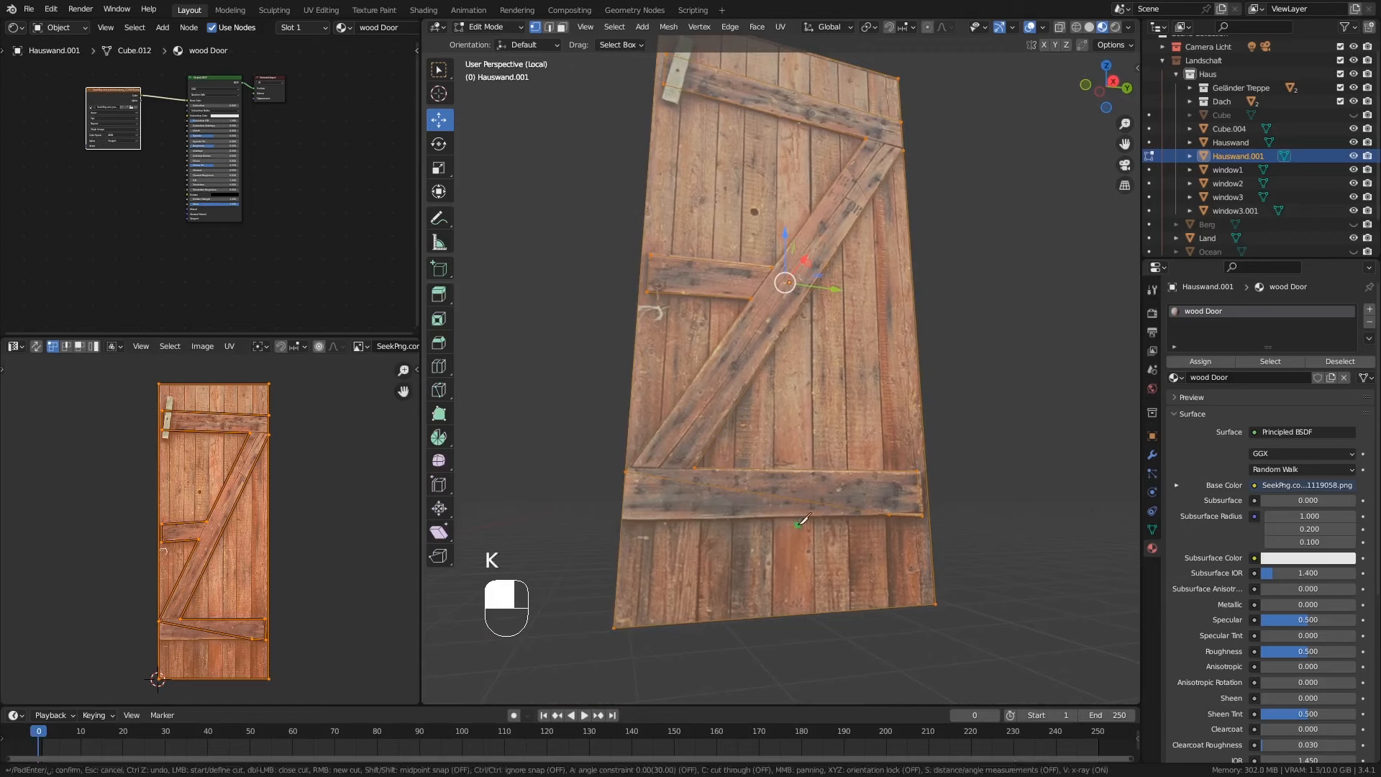
pyautogui.click(622, 518)
pyautogui.moveTo(871, 568); pyautogui.dragTo(840, 553, button='middle')
# Step: Knife-cut a closed outline around the pale wooden latch at the door's upper corner
pyautogui.keyDown('shift'); pyautogui.moveTo(678, 61); pyautogui.dragTo(651, 158, button='middle'); pyautogui.keyUp('shift')
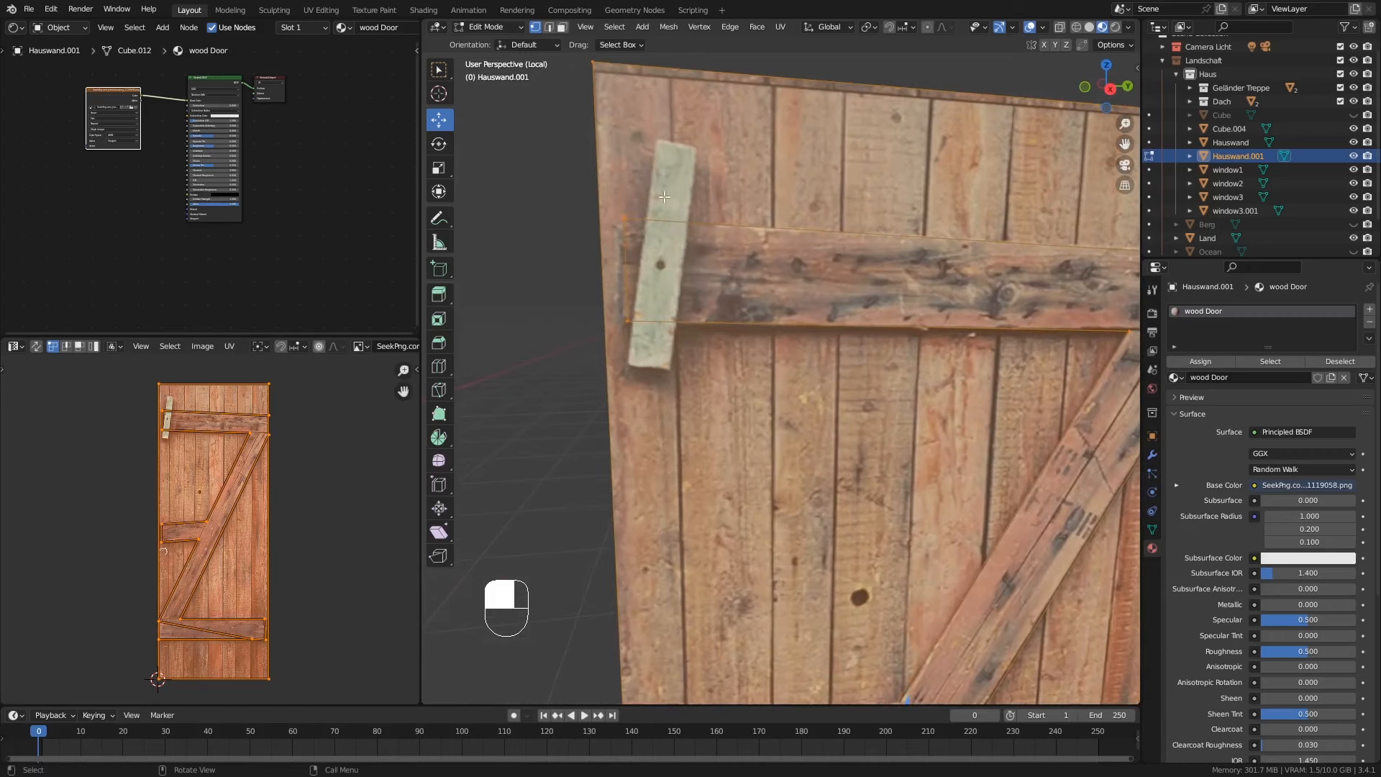
pyautogui.press('k')
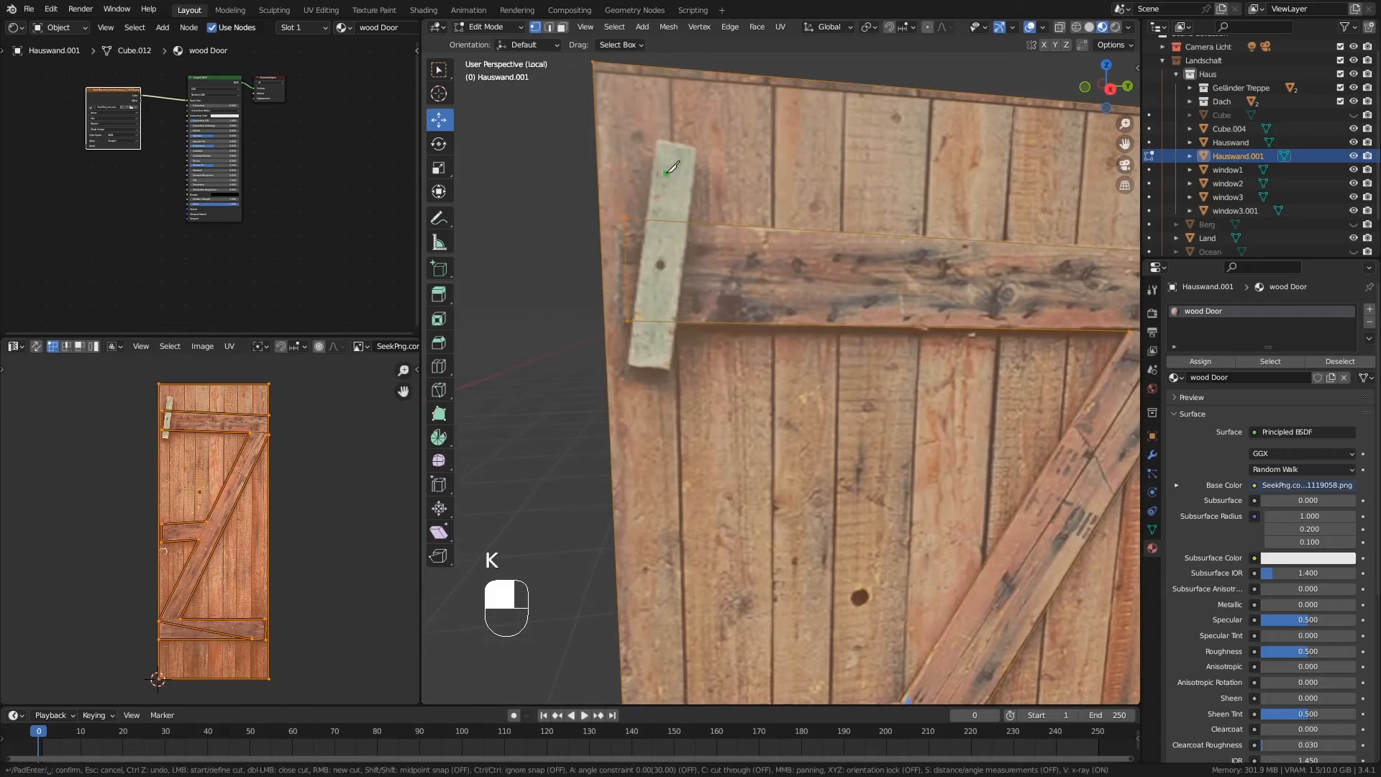
pyautogui.click(657, 141)
pyautogui.click(695, 150)
pyautogui.click(669, 368)
pyautogui.click(631, 361)
pyautogui.click(657, 140)
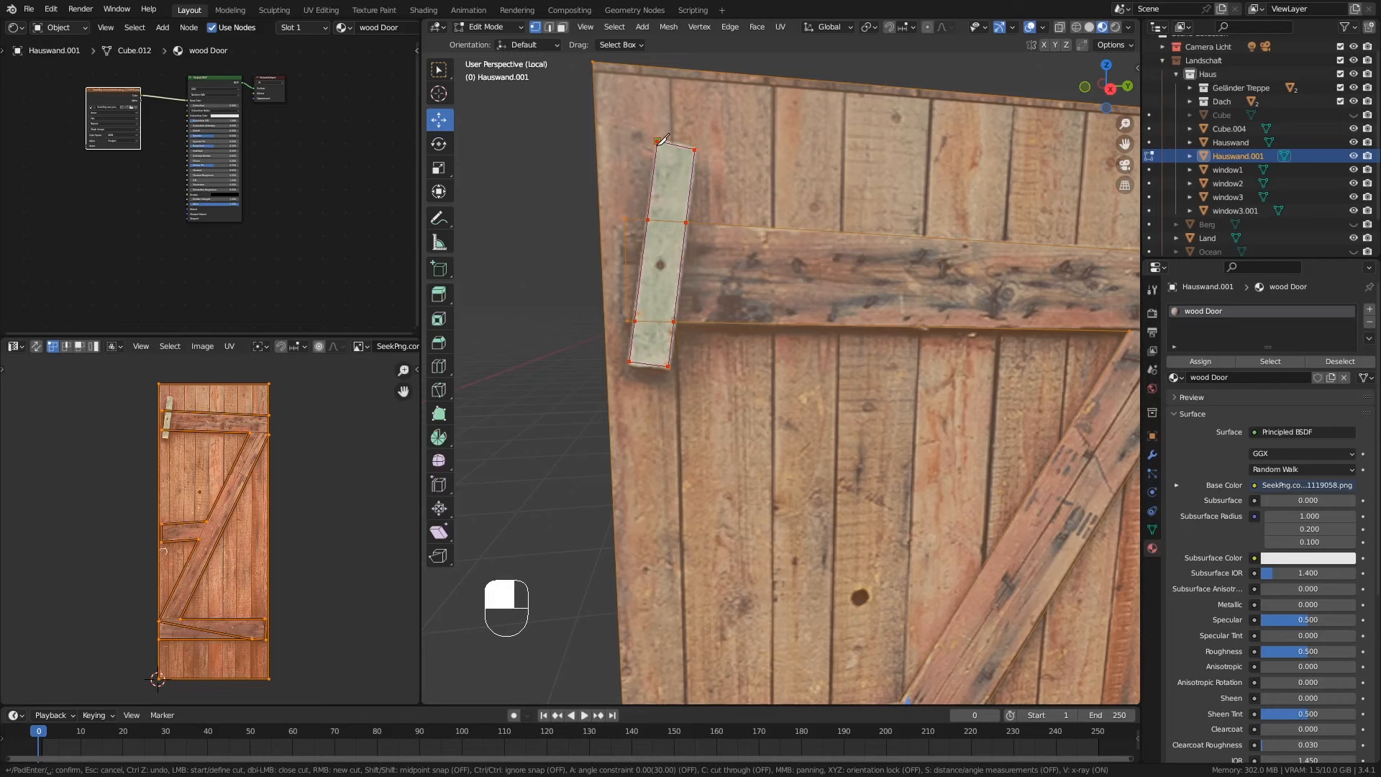
pyautogui.press('Return')
# Step: Select all faces of the latch, the crossbeams and the diagonal brace in face select mode
pyautogui.keyDown('ctrl'); pyautogui.moveTo(707, 231); pyautogui.dragTo(595, 80, button='middle'); pyautogui.keyUp('ctrl')
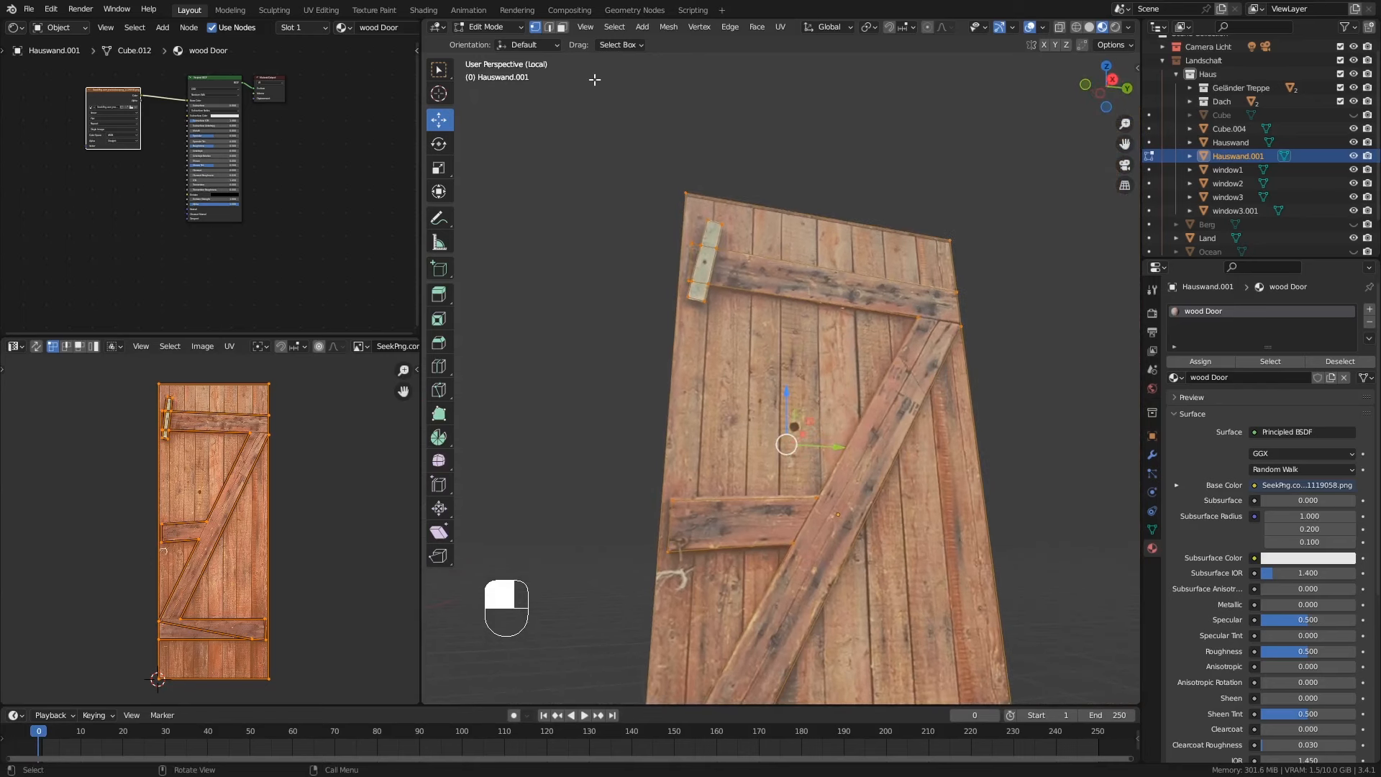
pyautogui.click(563, 29)
pyautogui.moveTo(692, 231); pyautogui.dragTo(701, 259, button='middle')
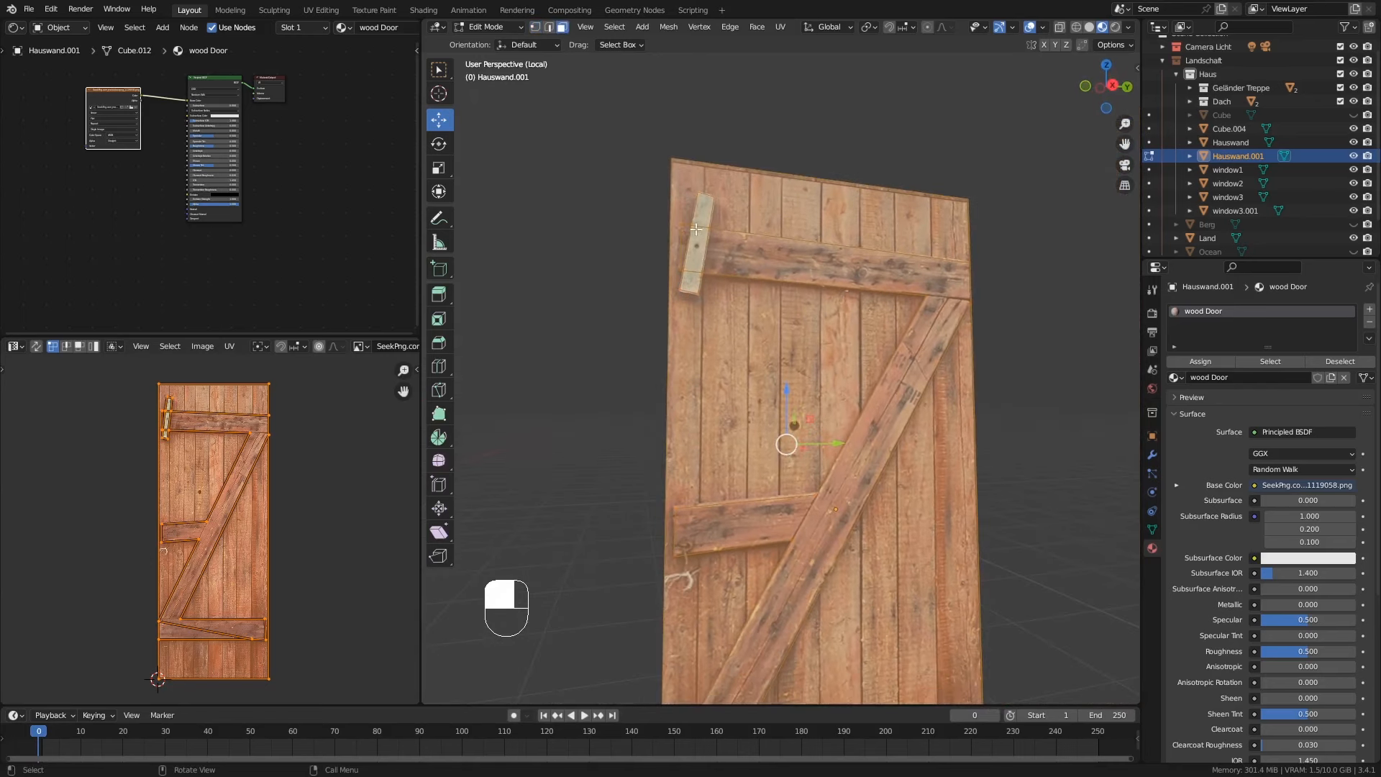
pyautogui.click(684, 232)
pyautogui.keyDown('shift'); pyautogui.click(706, 215); pyautogui.keyUp('shift')
pyautogui.keyDown('shift'); pyautogui.click(700, 254); pyautogui.keyUp('shift')
pyautogui.moveTo(699, 280); pyautogui.dragTo(725, 281, button='middle')
pyautogui.keyDown('shift'); pyautogui.click(694, 283); pyautogui.keyUp('shift')
pyautogui.keyDown('shift'); pyautogui.click(738, 264); pyautogui.keyUp('shift')
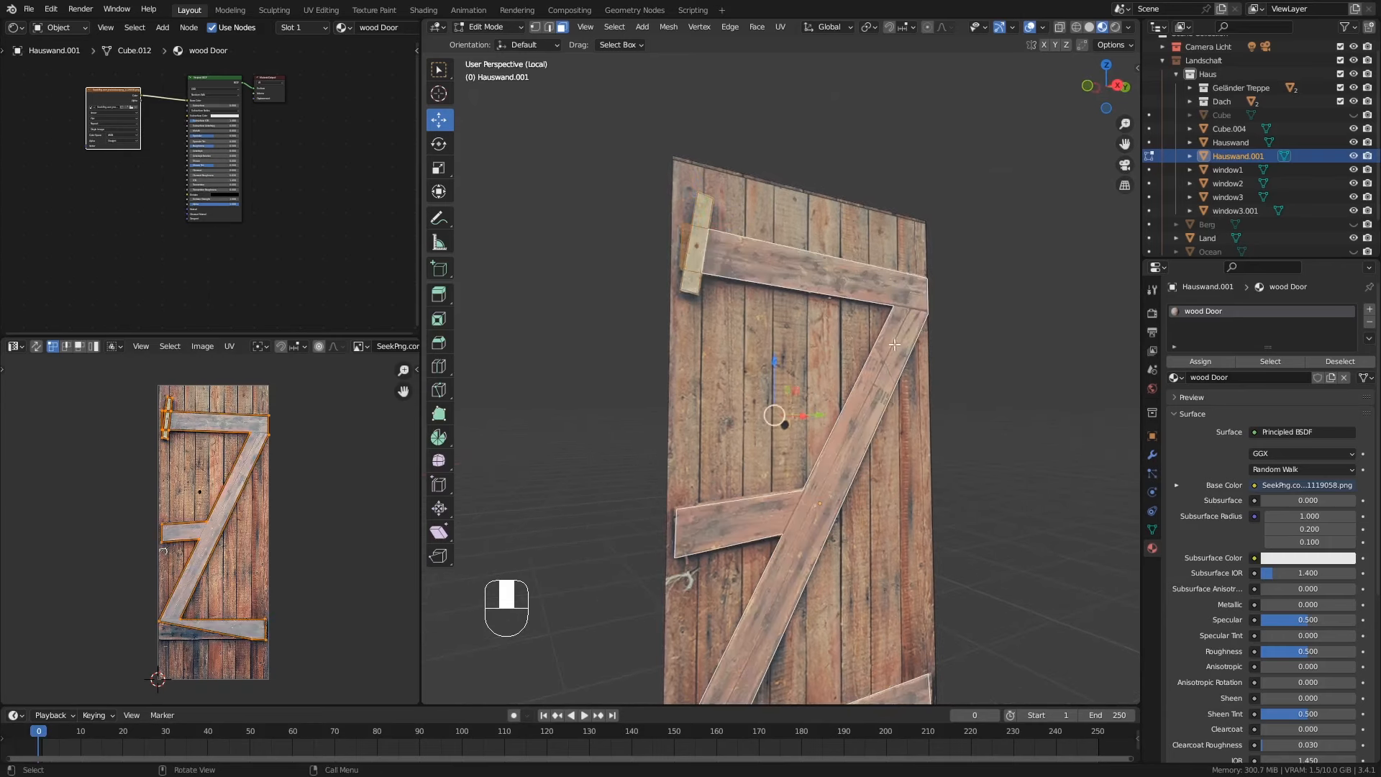
pyautogui.keyDown('shift'); pyautogui.moveTo(894, 344); pyautogui.dragTo(891, 181, button='middle'); pyautogui.keyUp('shift')
pyautogui.keyDown('shift'); pyautogui.click(714, 604); pyautogui.keyUp('shift')
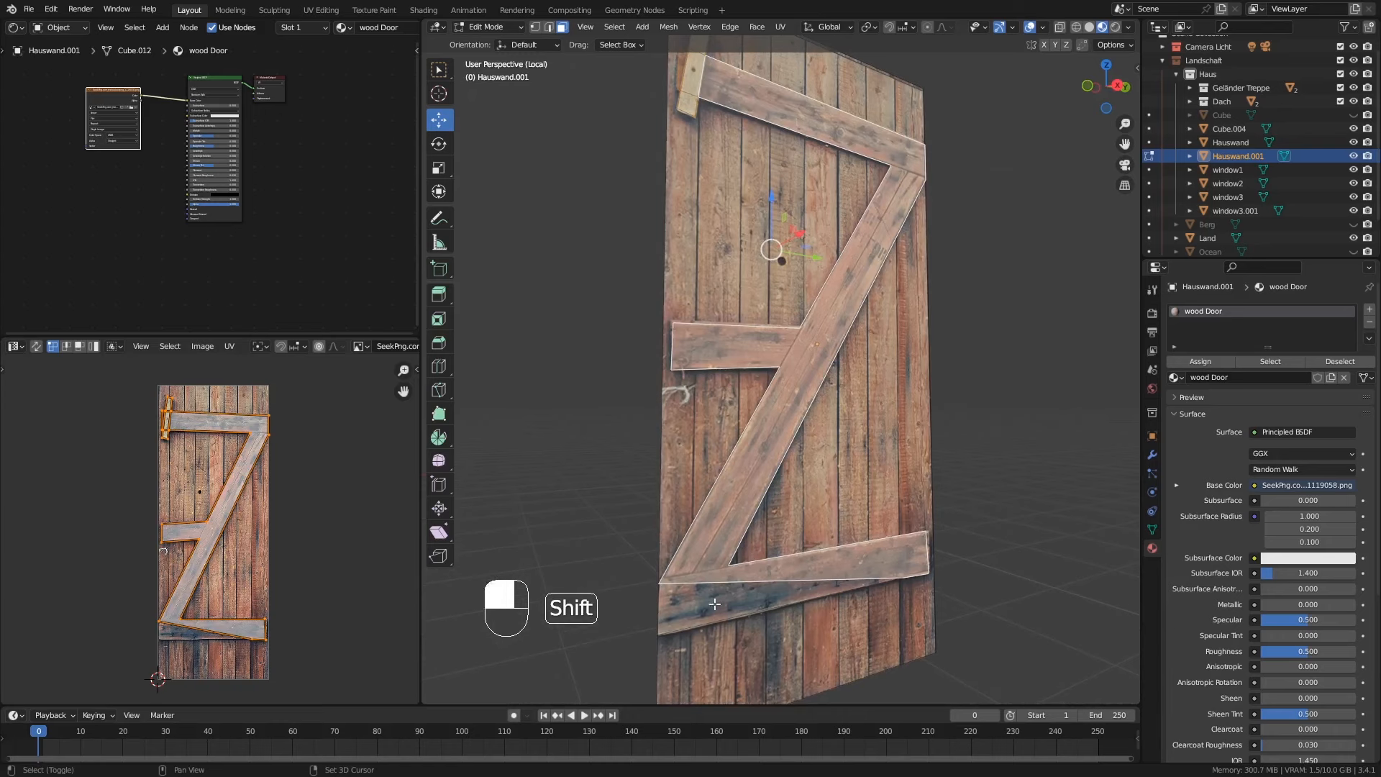
# Step: Extrude the selected beam and latch faces in place and move them slightly outward from the door along the X axis
pyautogui.moveTo(861, 520); pyautogui.dragTo(781, 419, button='middle')
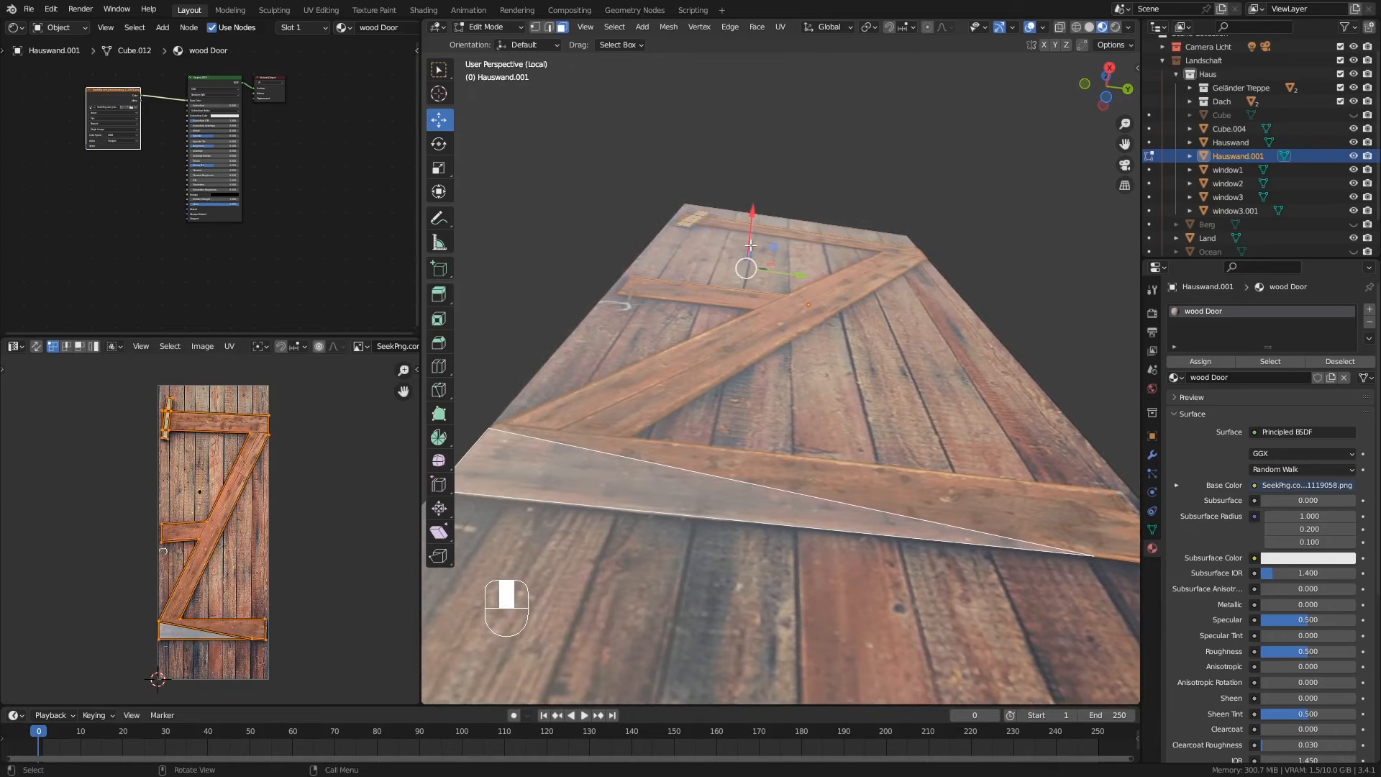
pyautogui.press('e')
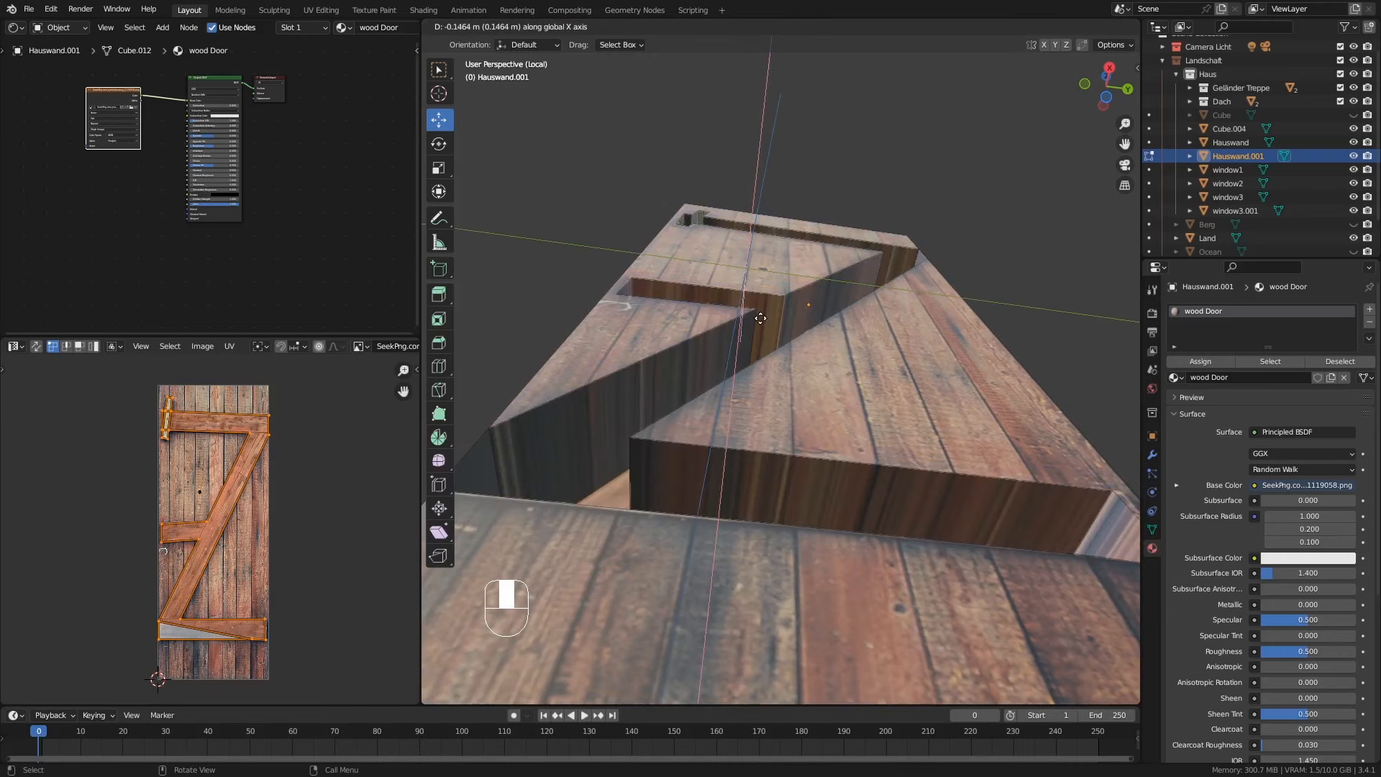
pyautogui.rightClick(757, 233)
pyautogui.moveTo(756, 234); pyautogui.dragTo(756, 214)
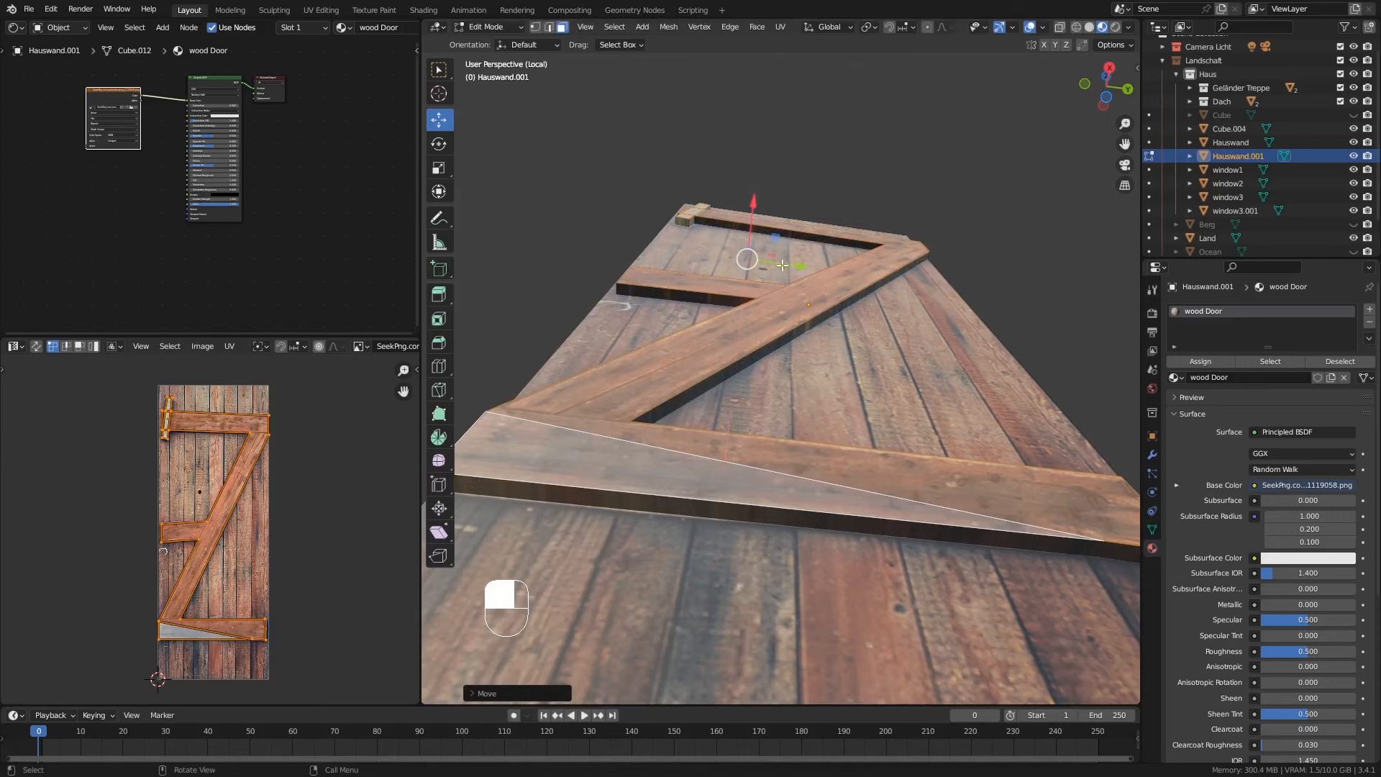
# Step: Select the latch's three front faces and extrude them further outward so the latch stands proud of the crossbeam
pyautogui.moveTo(783, 265); pyautogui.dragTo(823, 382, button='middle')
pyautogui.click(831, 352)
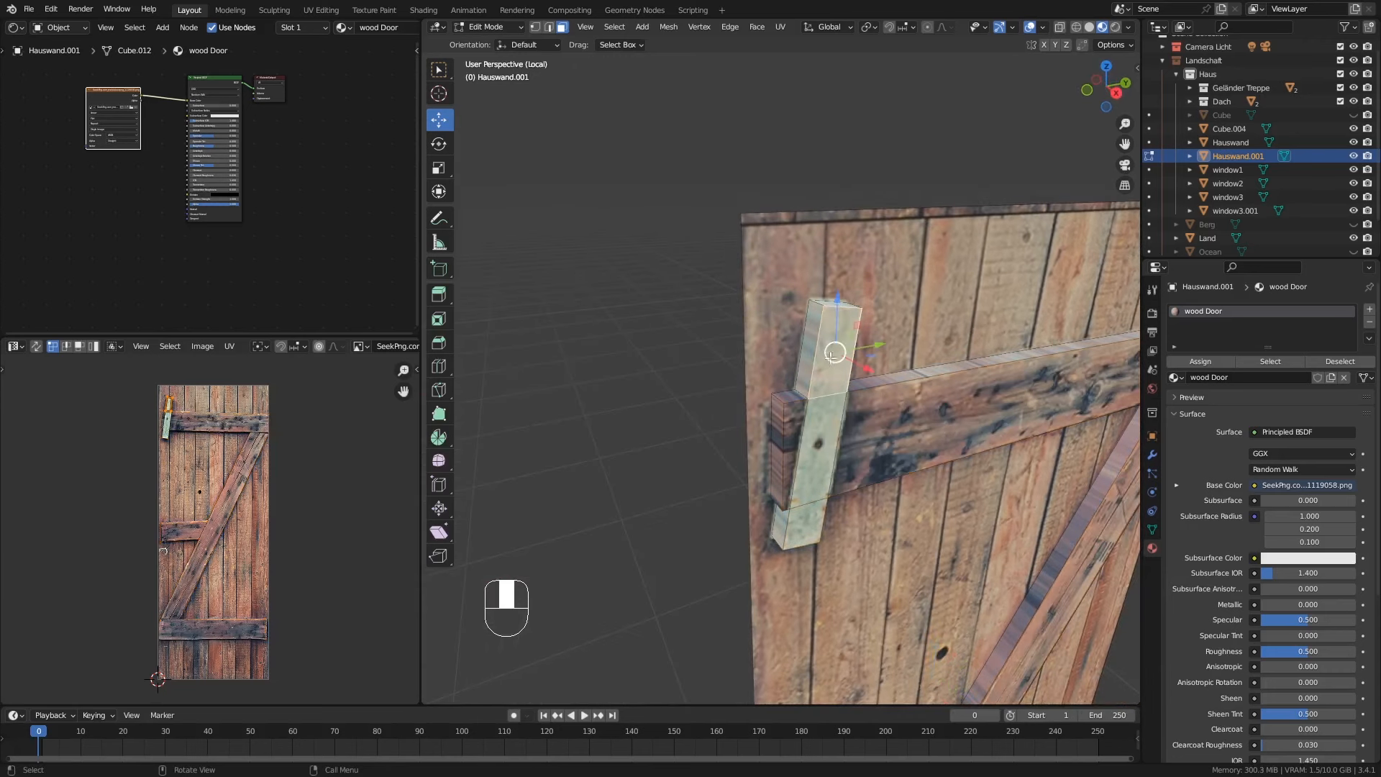
pyautogui.keyDown('shift'); pyautogui.click(825, 432); pyautogui.keyUp('shift')
pyautogui.keyDown('shift'); pyautogui.click(809, 530); pyautogui.keyUp('shift')
pyautogui.moveTo(826, 457); pyautogui.dragTo(849, 467, button='middle')
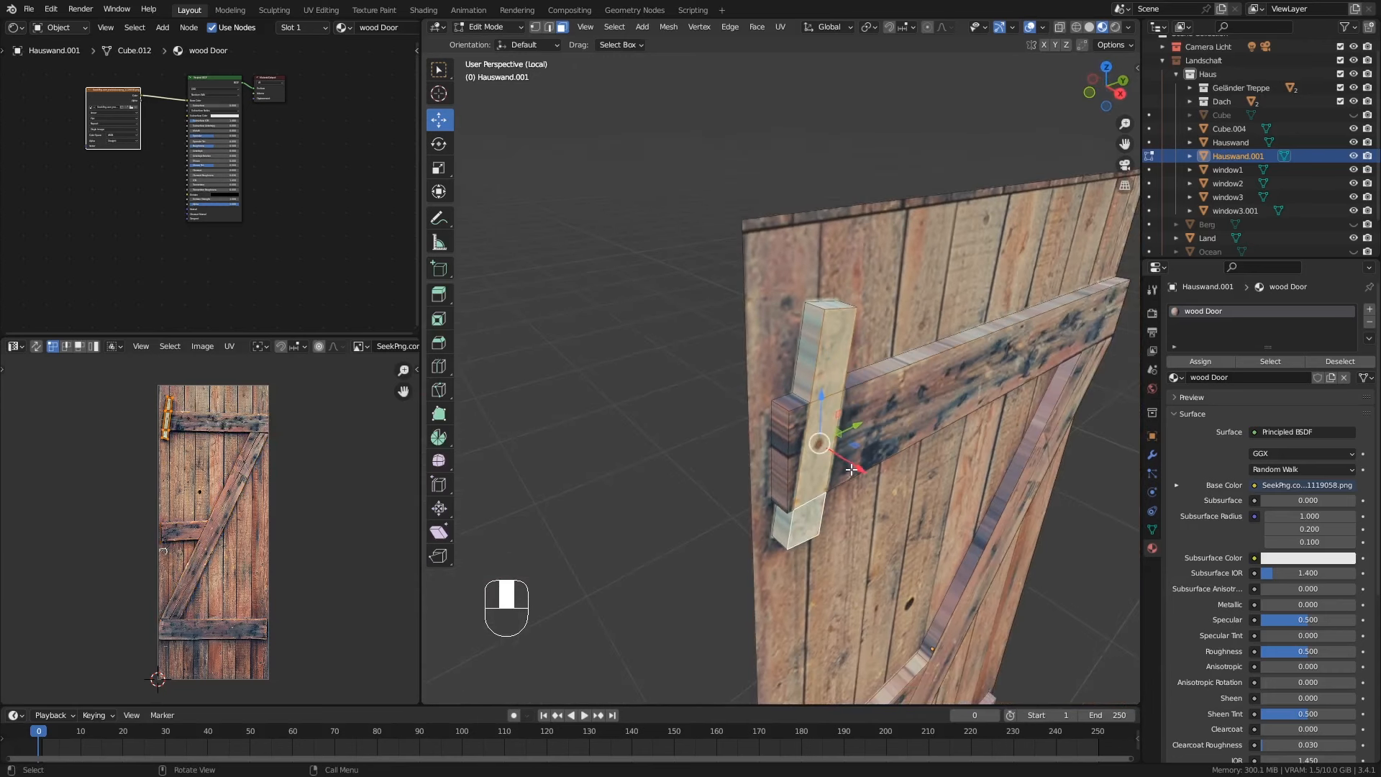
pyautogui.press('e')
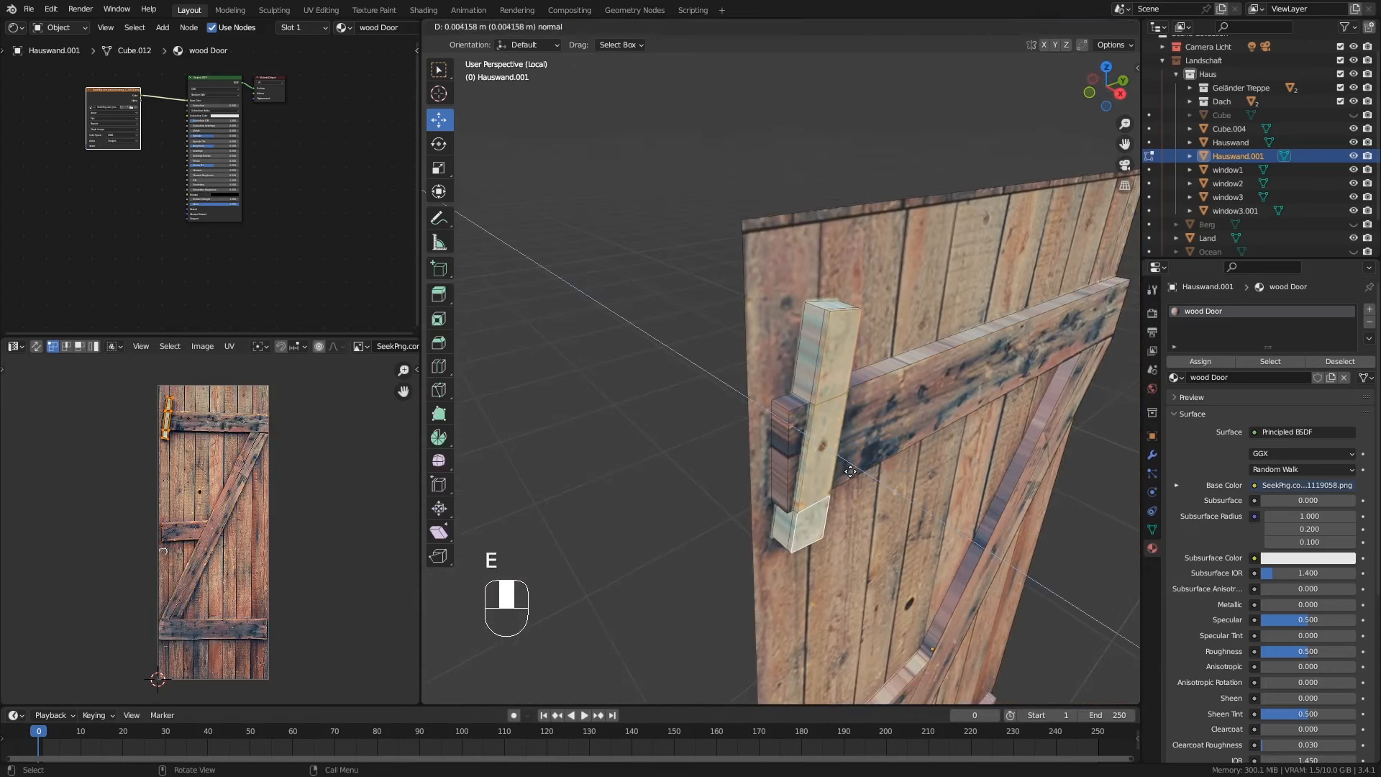
pyautogui.click(859, 480)
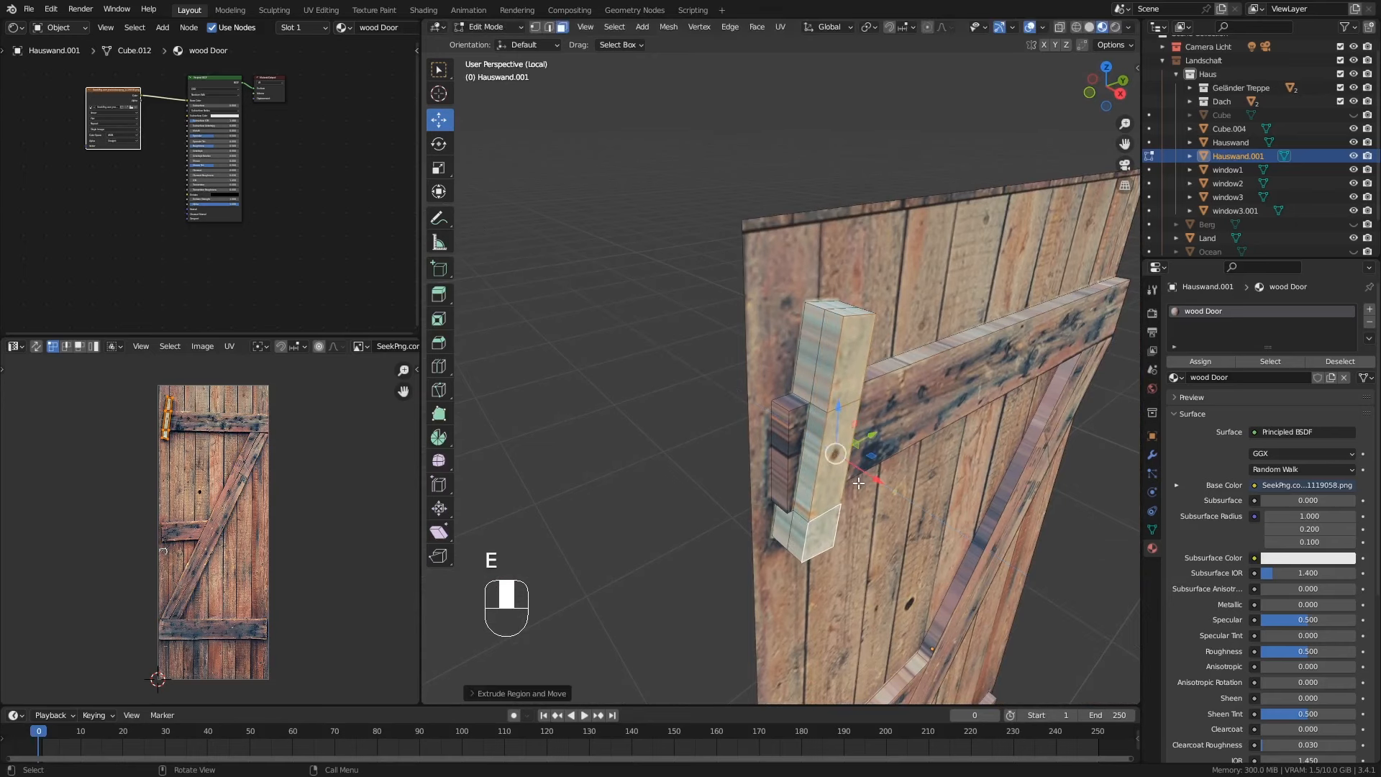
# Step: Inspect the raised beams and latch from several angles, ending in Object Mode
pyautogui.moveTo(859, 481); pyautogui.dragTo(754, 436, button='middle')
pyautogui.press('Tab')
pyautogui.moveTo(857, 461); pyautogui.dragTo(960, 528, button='middle')
pyautogui.press('Tab')
pyautogui.click(907, 411)
pyautogui.press('Tab')
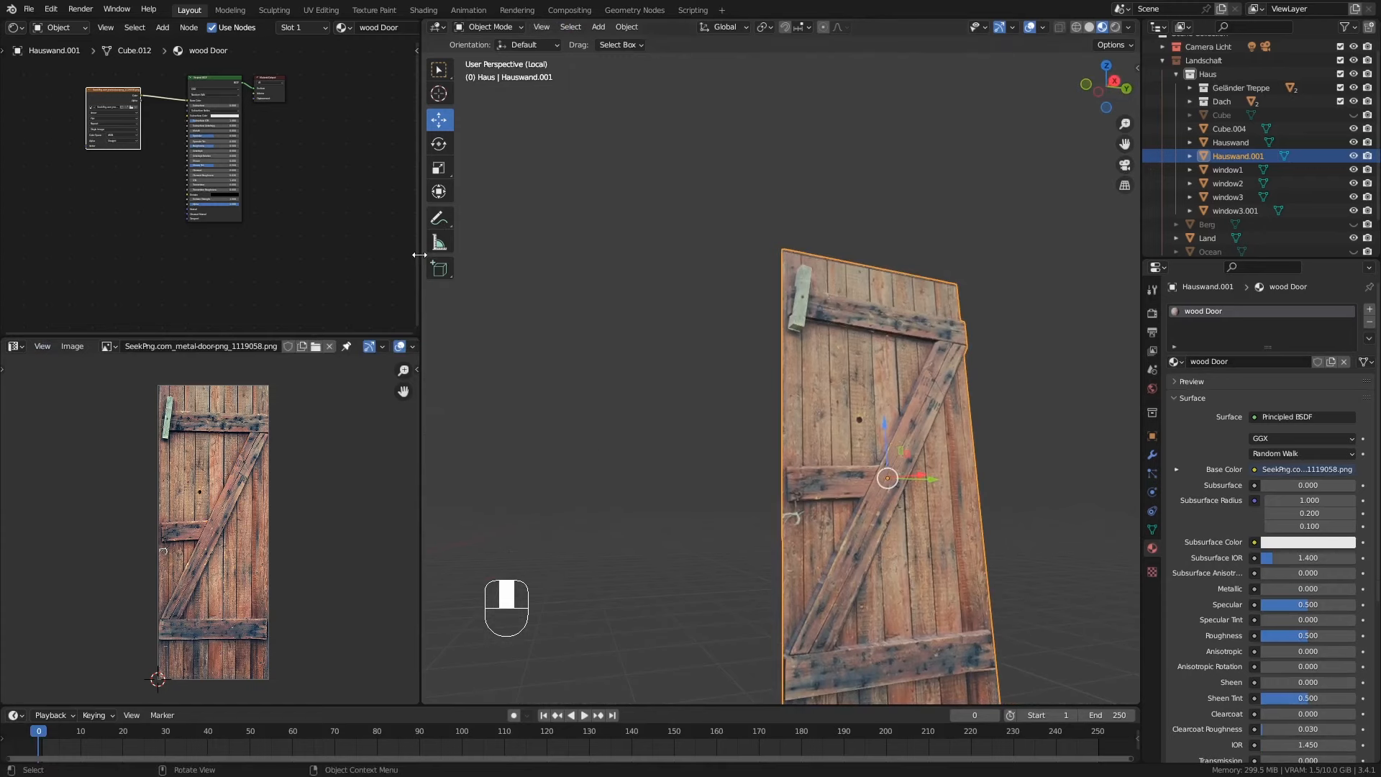
# Step: Enlarge the shader editor and move the door's image texture node away from the Principled BSDF to make room
pyautogui.moveTo(419, 254); pyautogui.dragTo(554, 259)
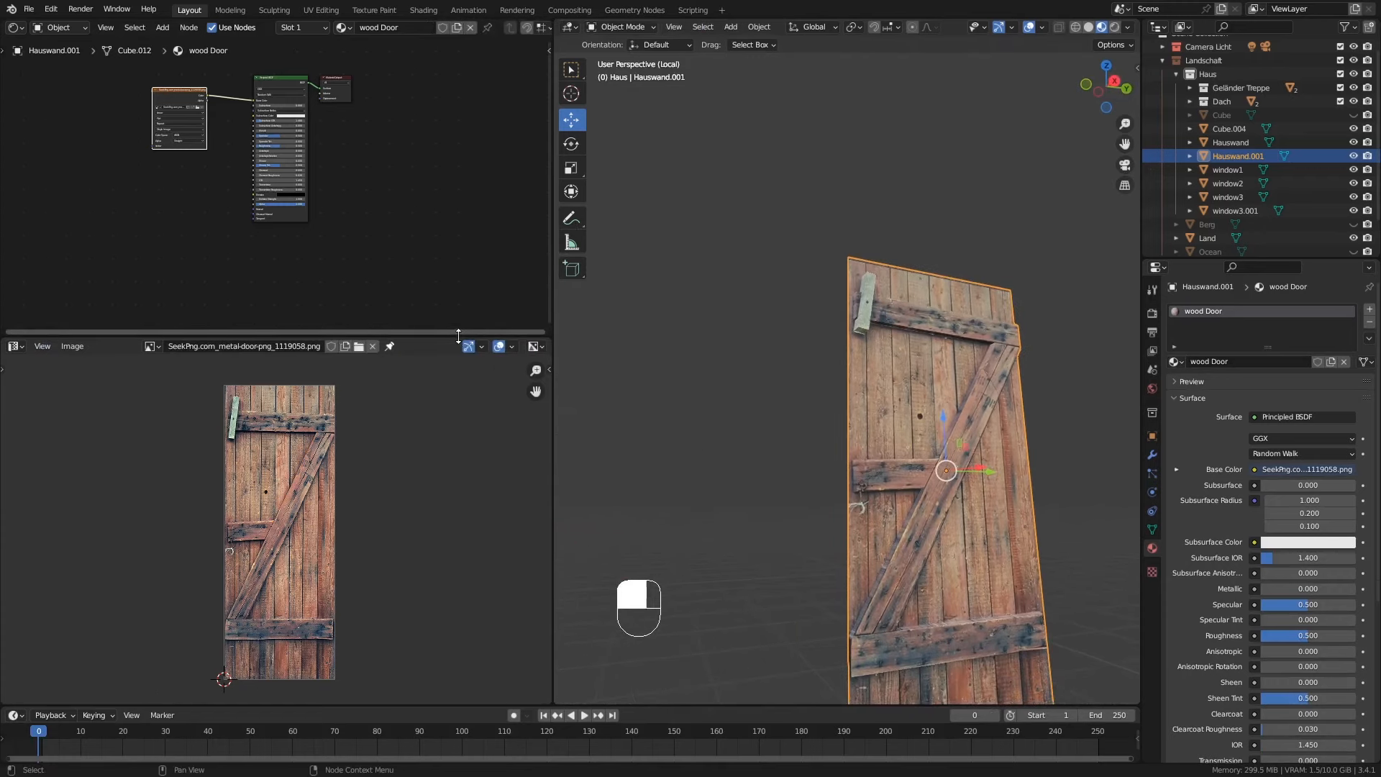
pyautogui.moveTo(458, 336); pyautogui.dragTo(443, 545)
pyautogui.moveTo(370, 371); pyautogui.dragTo(343, 307, button='middle')
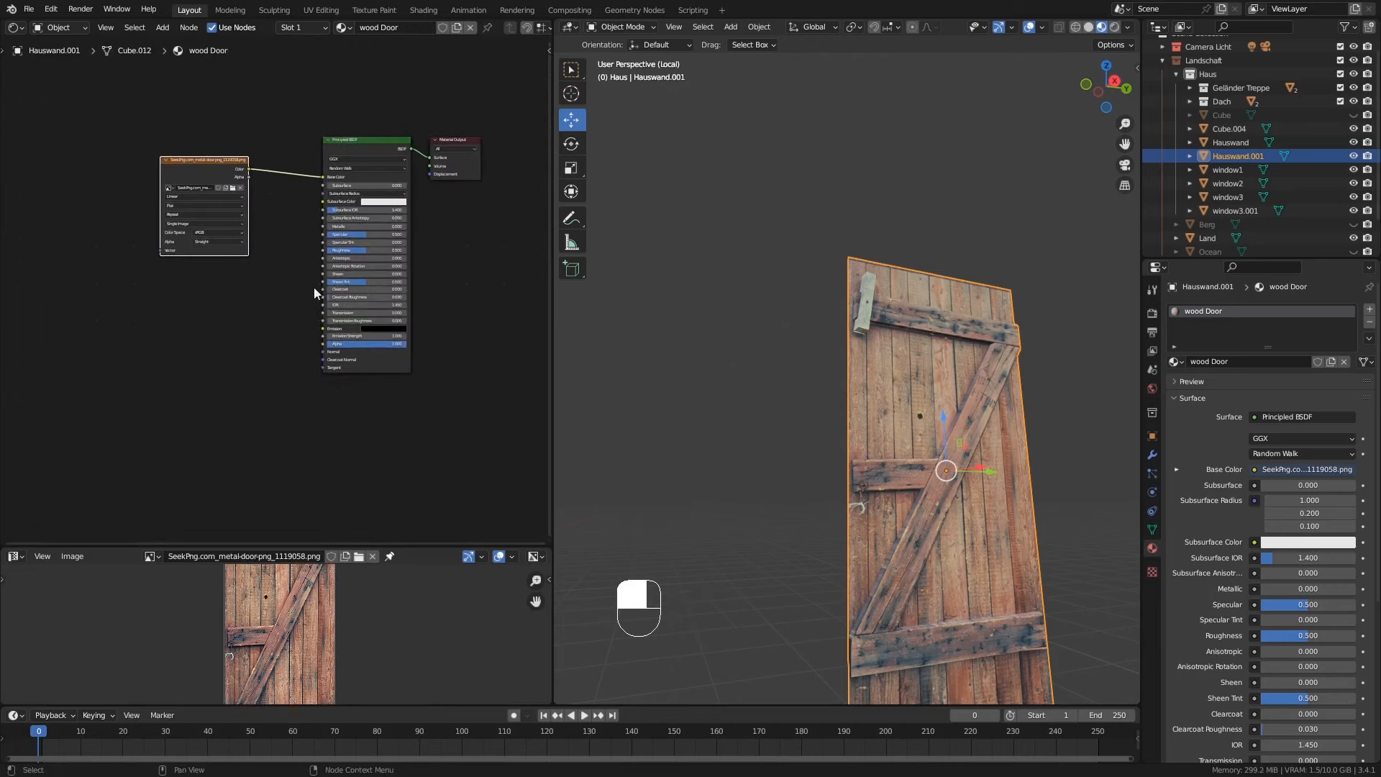
pyautogui.moveTo(192, 169); pyautogui.dragTo(73, 183)
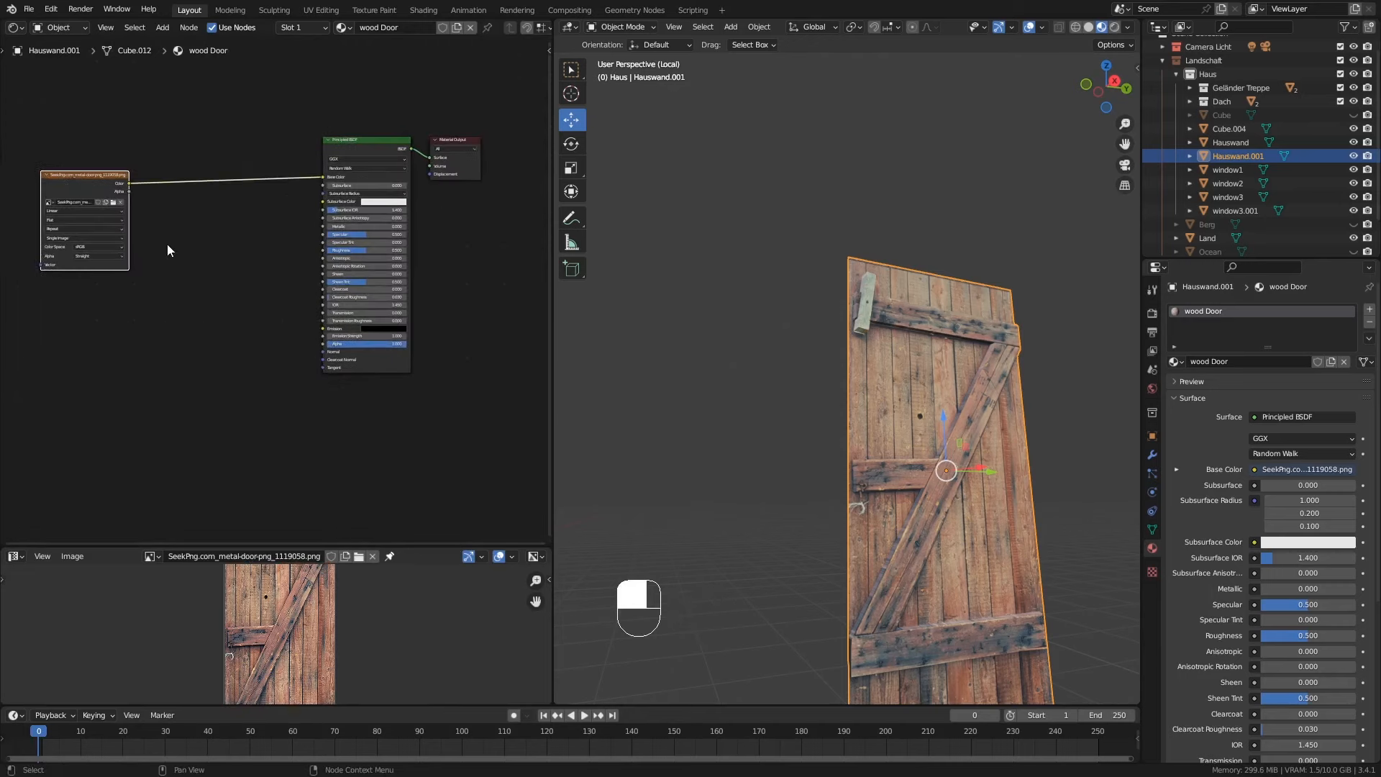
# Step: Add a Bump node to the door material, linking the image's Color to its Height and its Normal to the Principled BSDF's Normal
pyautogui.hotkey('shift', 'a')
pyautogui.moveTo(168, 289)
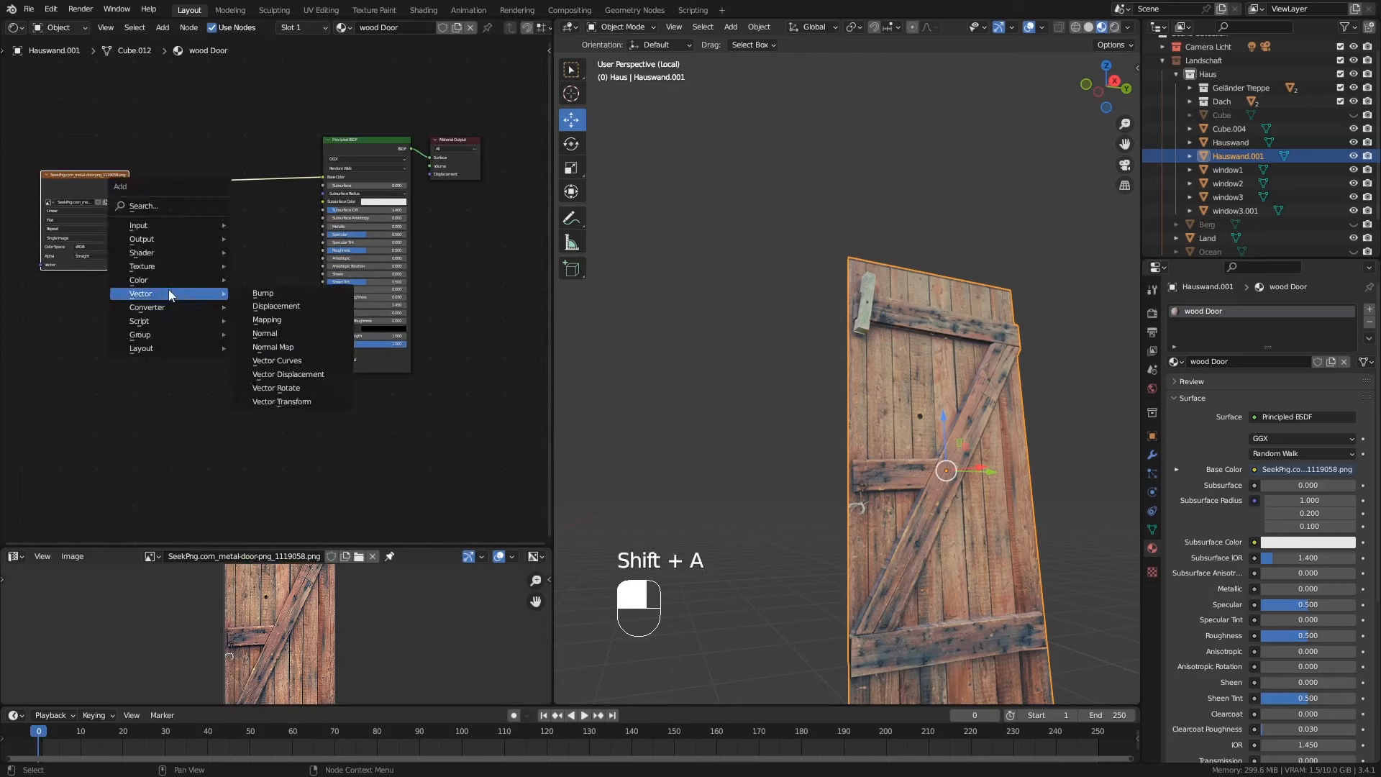
pyautogui.click(263, 292)
pyautogui.click(223, 295)
pyautogui.moveTo(128, 184); pyautogui.dragTo(322, 352)
pyautogui.keyDown('ctrl'); pyautogui.moveTo(927, 439); pyautogui.dragTo(974, 369, button='middle'); pyautogui.keyUp('ctrl')
pyautogui.keyDown('ctrl'); pyautogui.moveTo(248, 331); pyautogui.dragTo(231, 300, button='middle'); pyautogui.keyUp('ctrl')
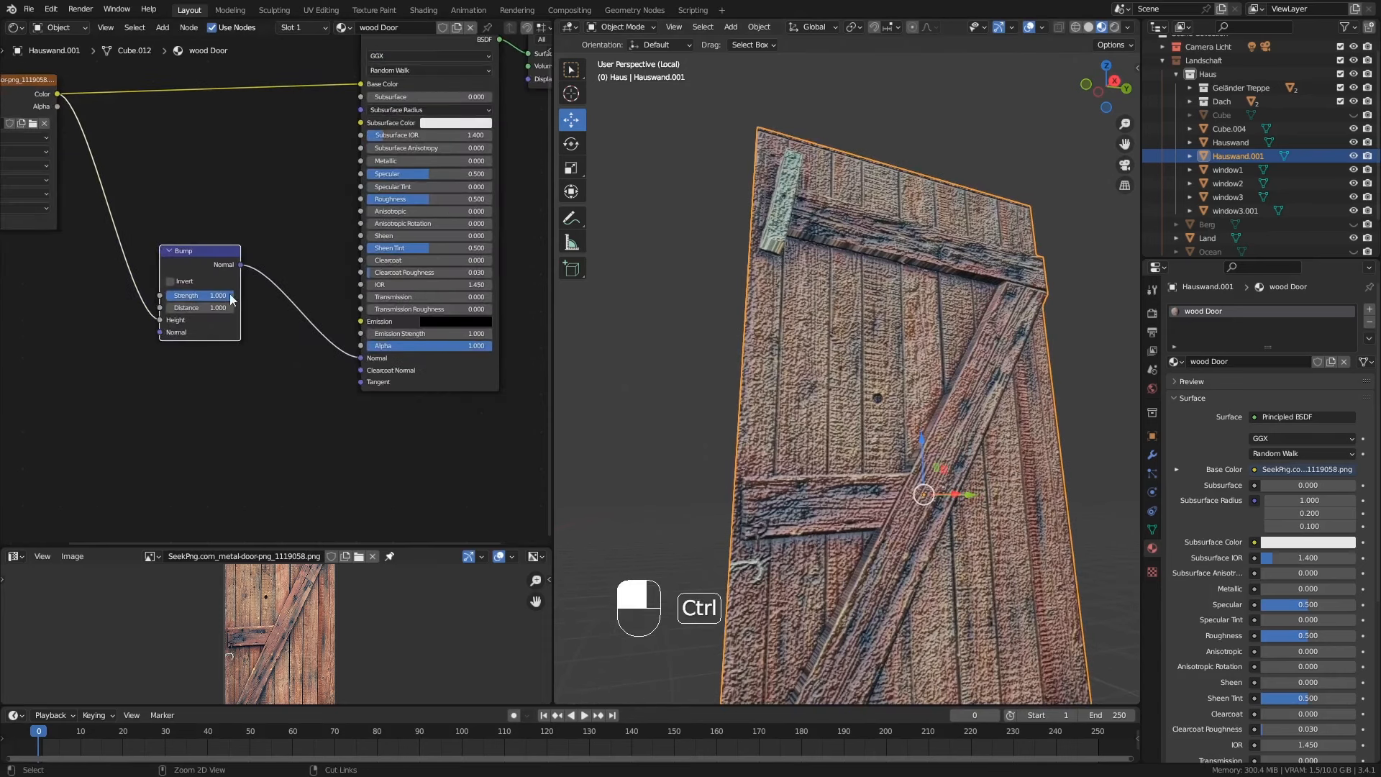
# Step: Set the door material's Bump Strength to about 0.253, Specular to about 0.143 and Roughness to about 0.394
pyautogui.click(214, 297)
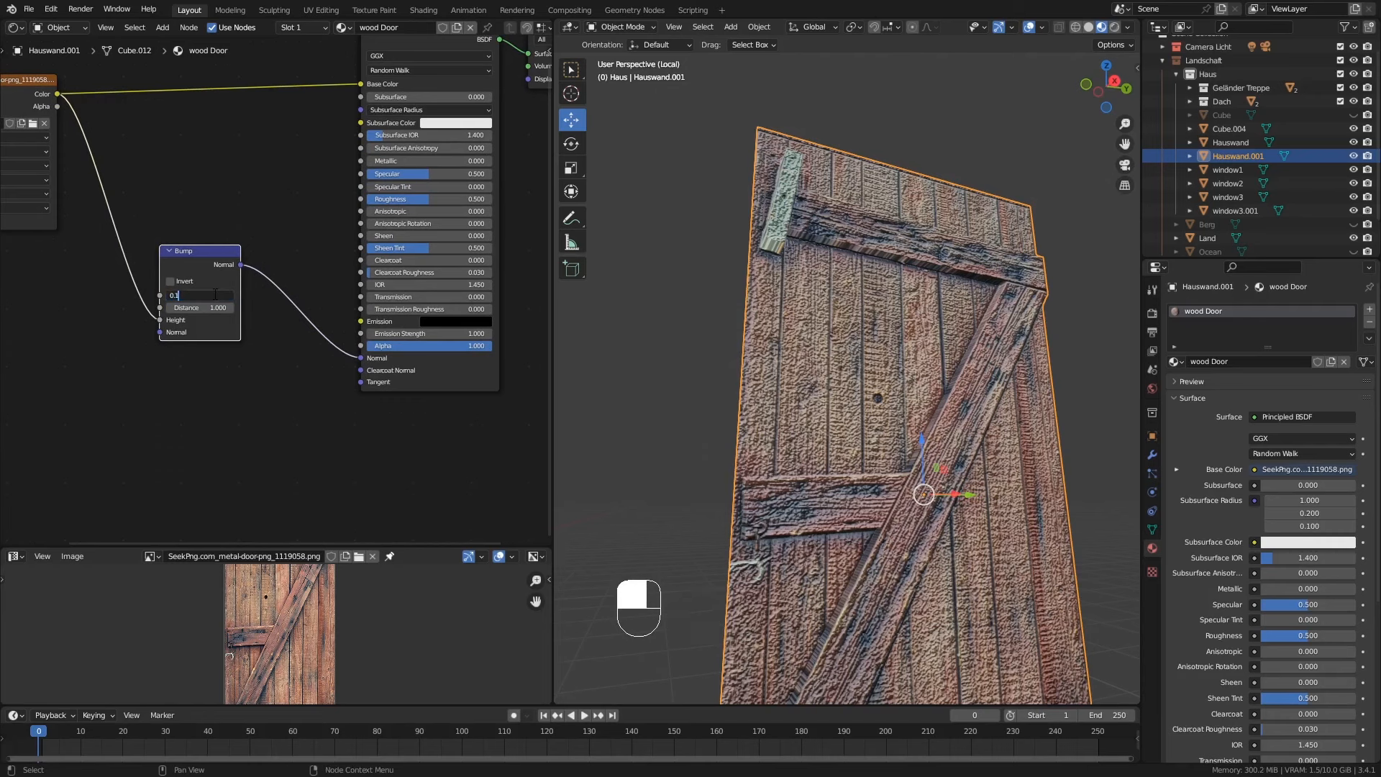
pyautogui.press('Return')
pyautogui.moveTo(787, 167); pyautogui.dragTo(853, 227, button='middle')
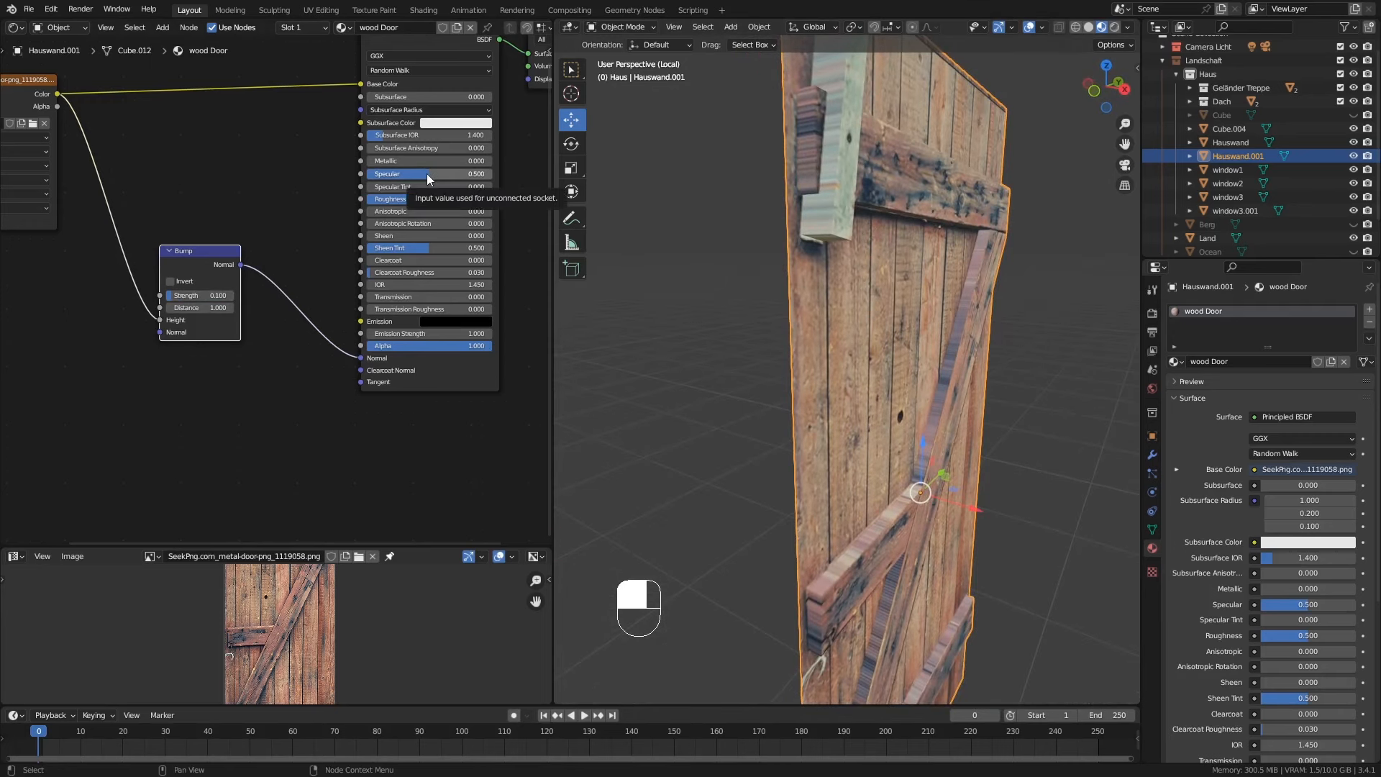
pyautogui.moveTo(426, 174)
pyautogui.mouseDown()
pyautogui.moveTo(368, 174)
pyautogui.moveTo(447, 199)
pyautogui.moveTo(415, 199)
pyautogui.mouseUp()
pyautogui.moveTo(170, 297); pyautogui.dragTo(185, 297)
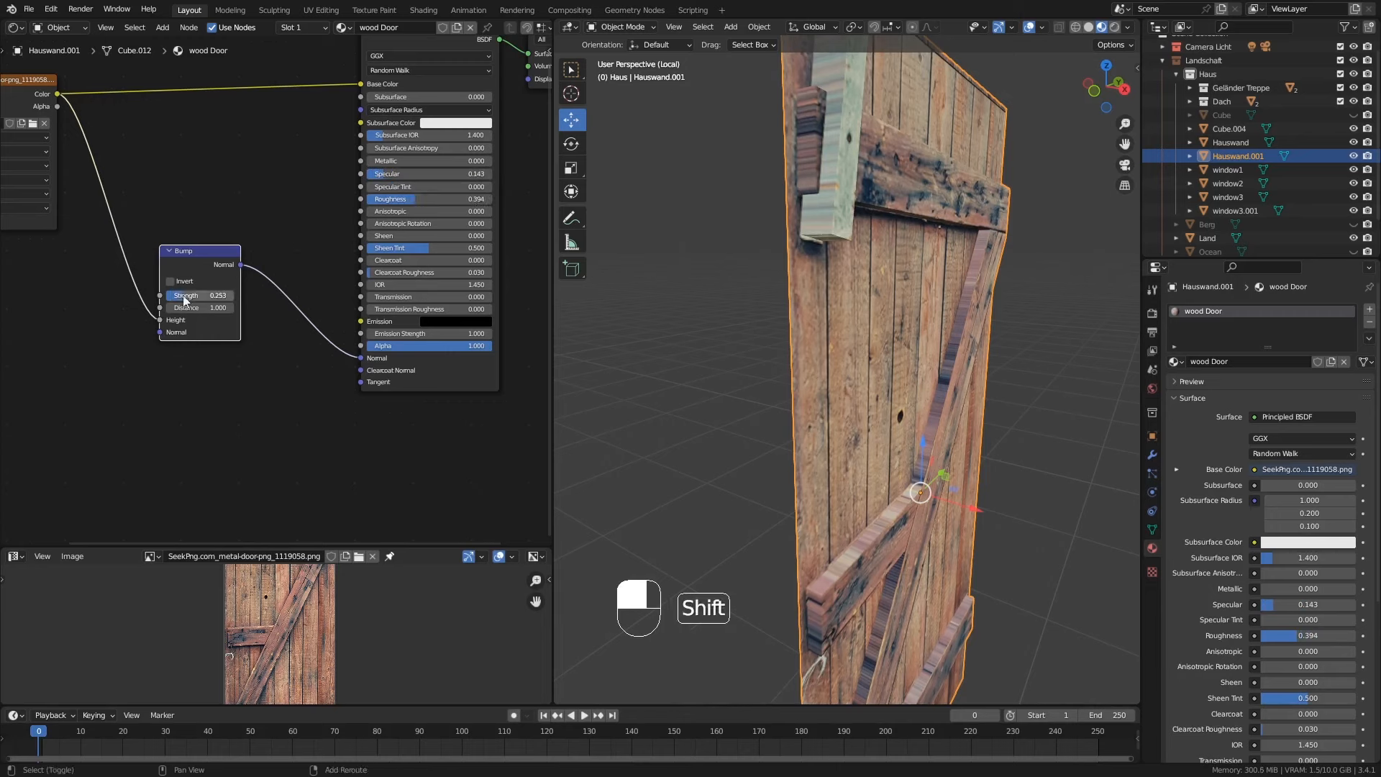
# Step: Insert an RGB to BW node between the image Color and the Bump node's Height, and set the Bump Strength to about 0.306
pyautogui.moveTo(185, 254); pyautogui.dragTo(231, 253)
pyautogui.hotkey('shift', 'a')
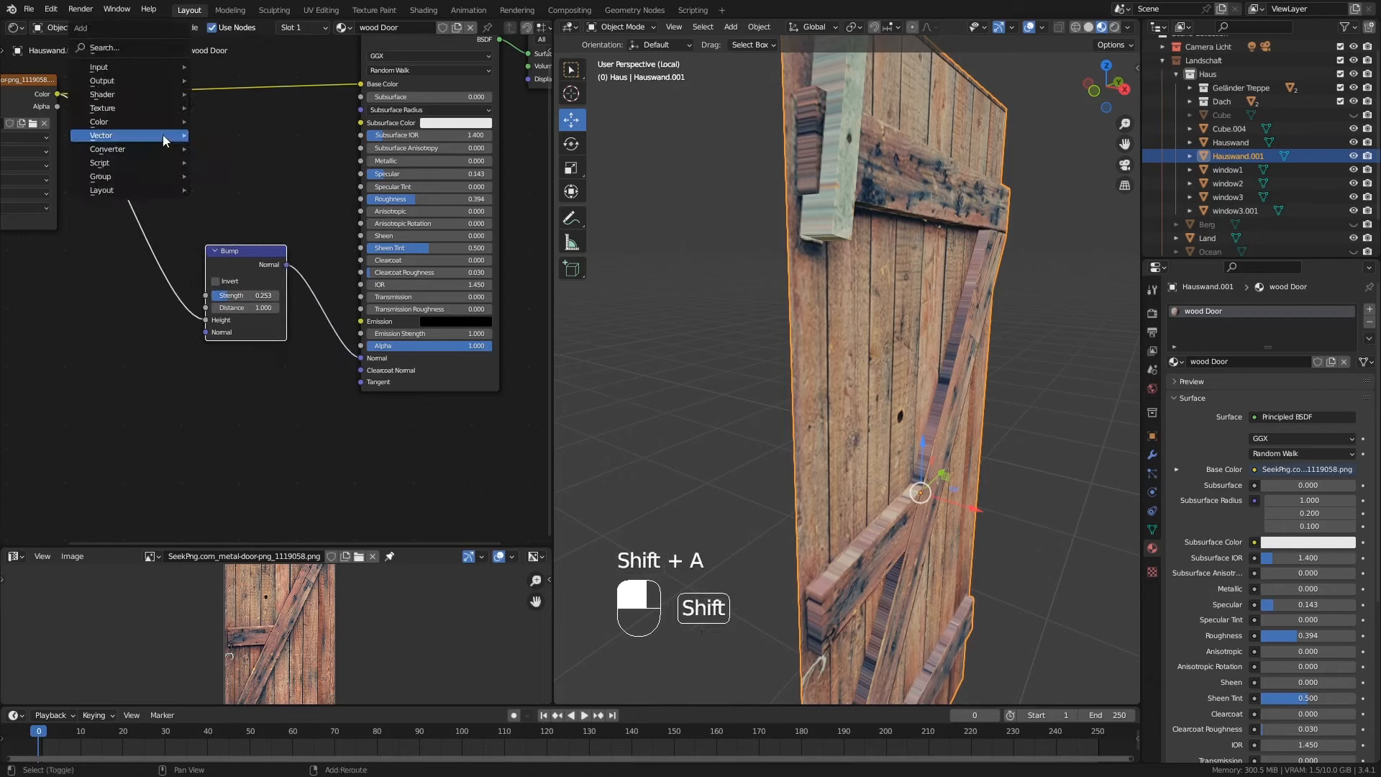
pyautogui.moveTo(131, 150)
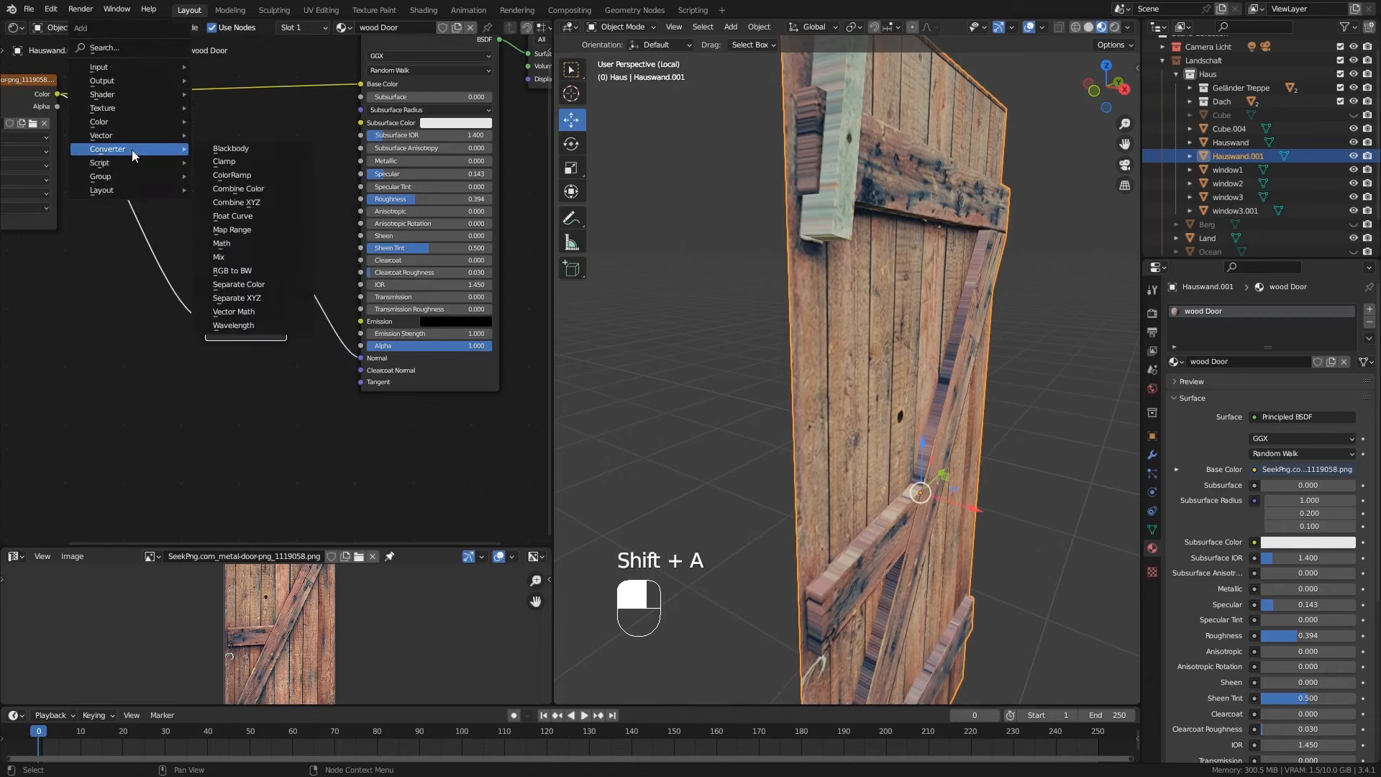
pyautogui.click(238, 270)
pyautogui.click(111, 216)
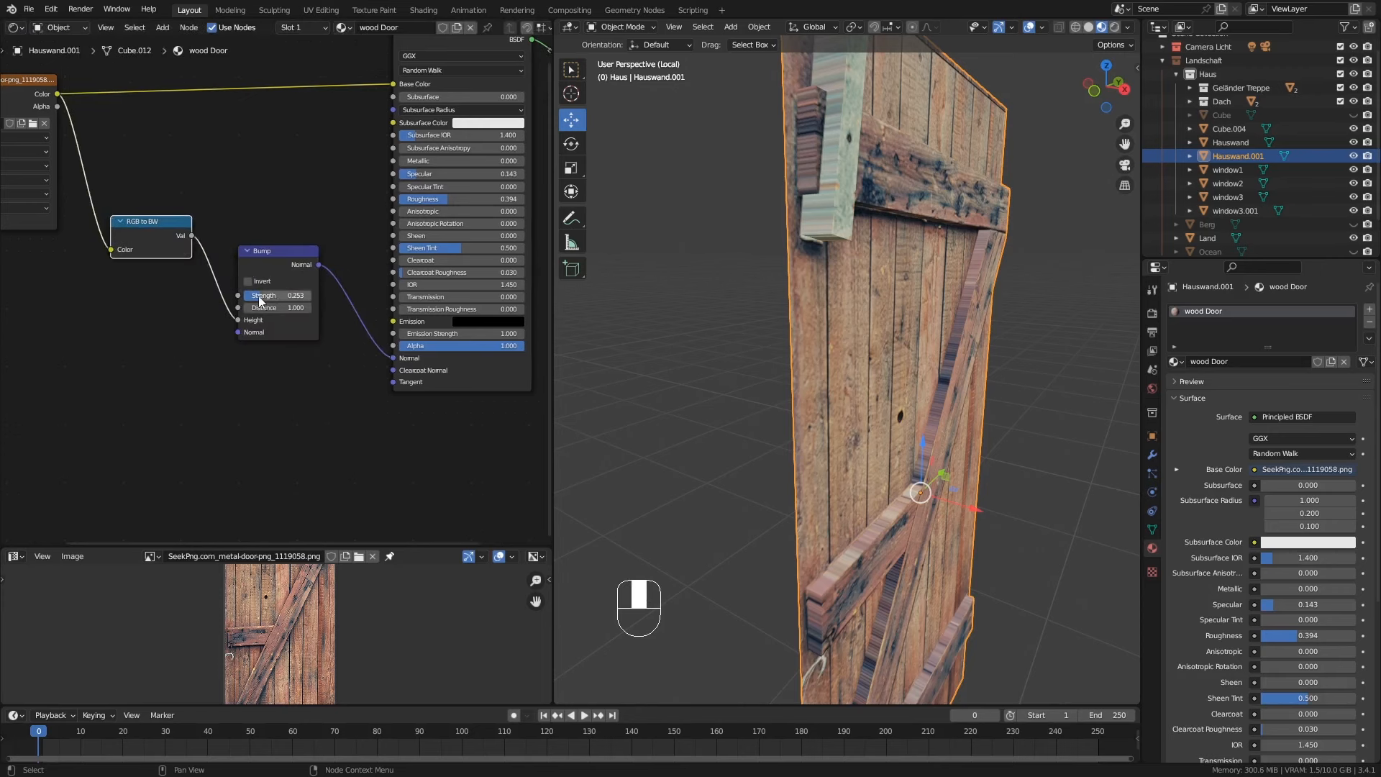
pyautogui.moveTo(260, 301); pyautogui.dragTo(269, 295)
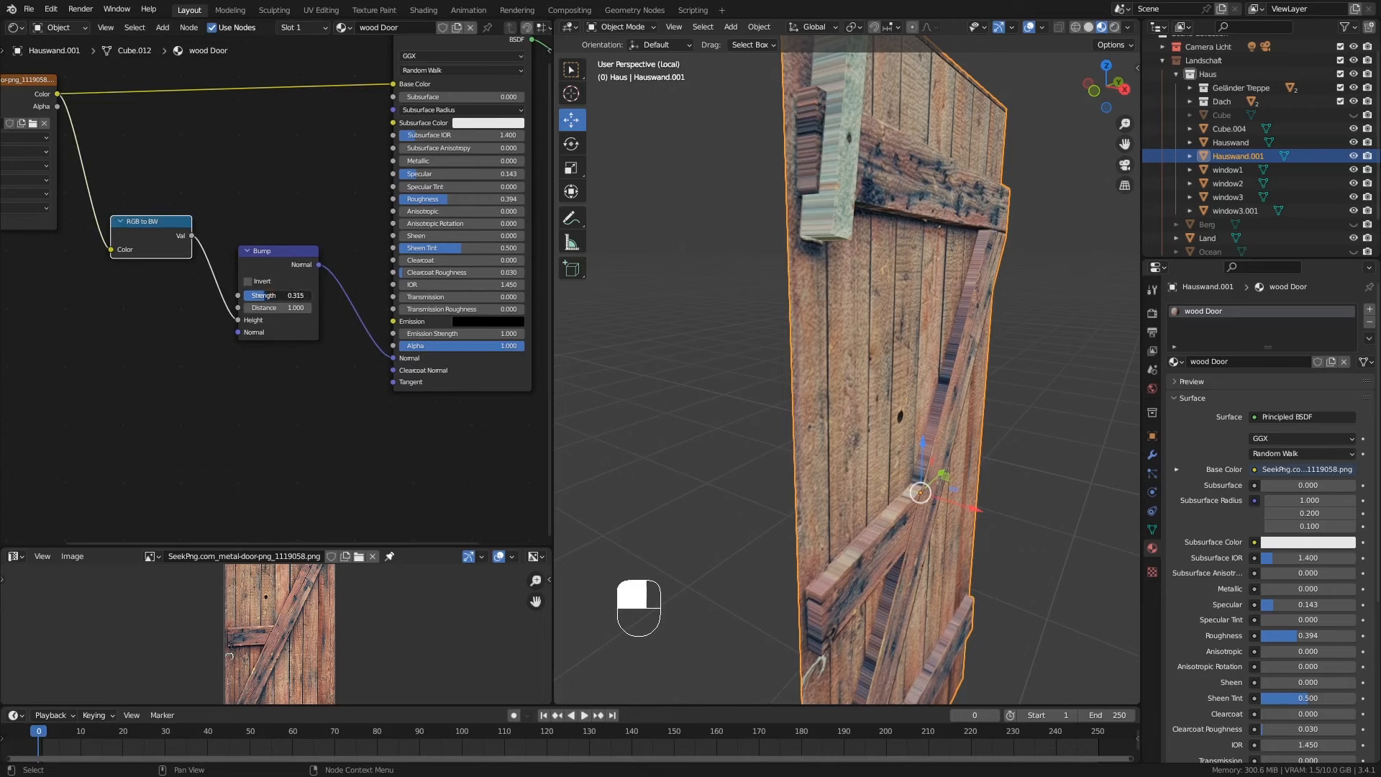
pyautogui.moveTo(265, 301); pyautogui.dragTo(265, 301)
# Step: Select the latch's three front faces in Edit Mode and move them back along X so the latch protrudes less
pyautogui.moveTo(868, 308); pyautogui.dragTo(850, 347, button='middle')
pyautogui.press('Tab')
pyautogui.click(792, 180)
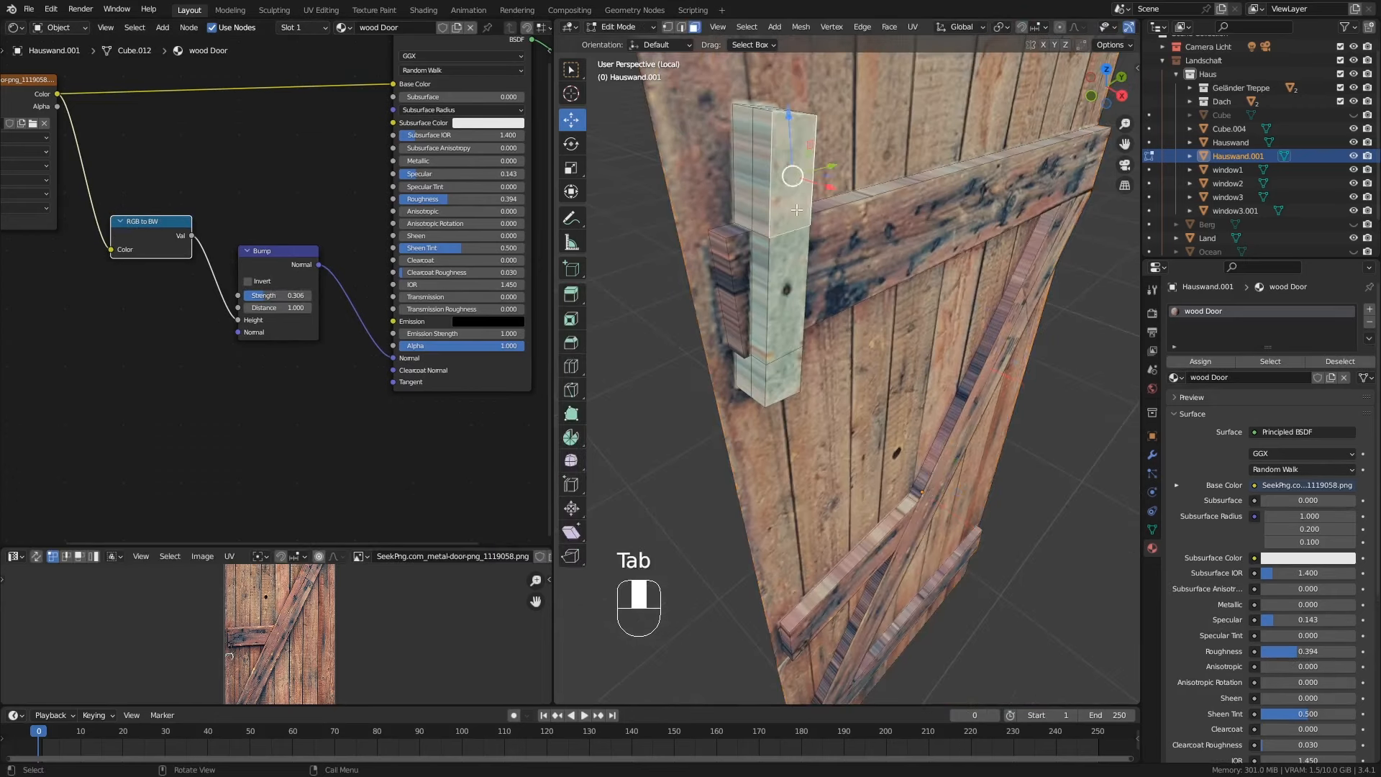
pyautogui.keyDown('shift'); pyautogui.click(796, 257); pyautogui.keyUp('shift')
pyautogui.keyDown('shift'); pyautogui.click(787, 366); pyautogui.keyUp('shift')
pyautogui.moveTo(818, 323); pyautogui.dragTo(833, 319, button='middle')
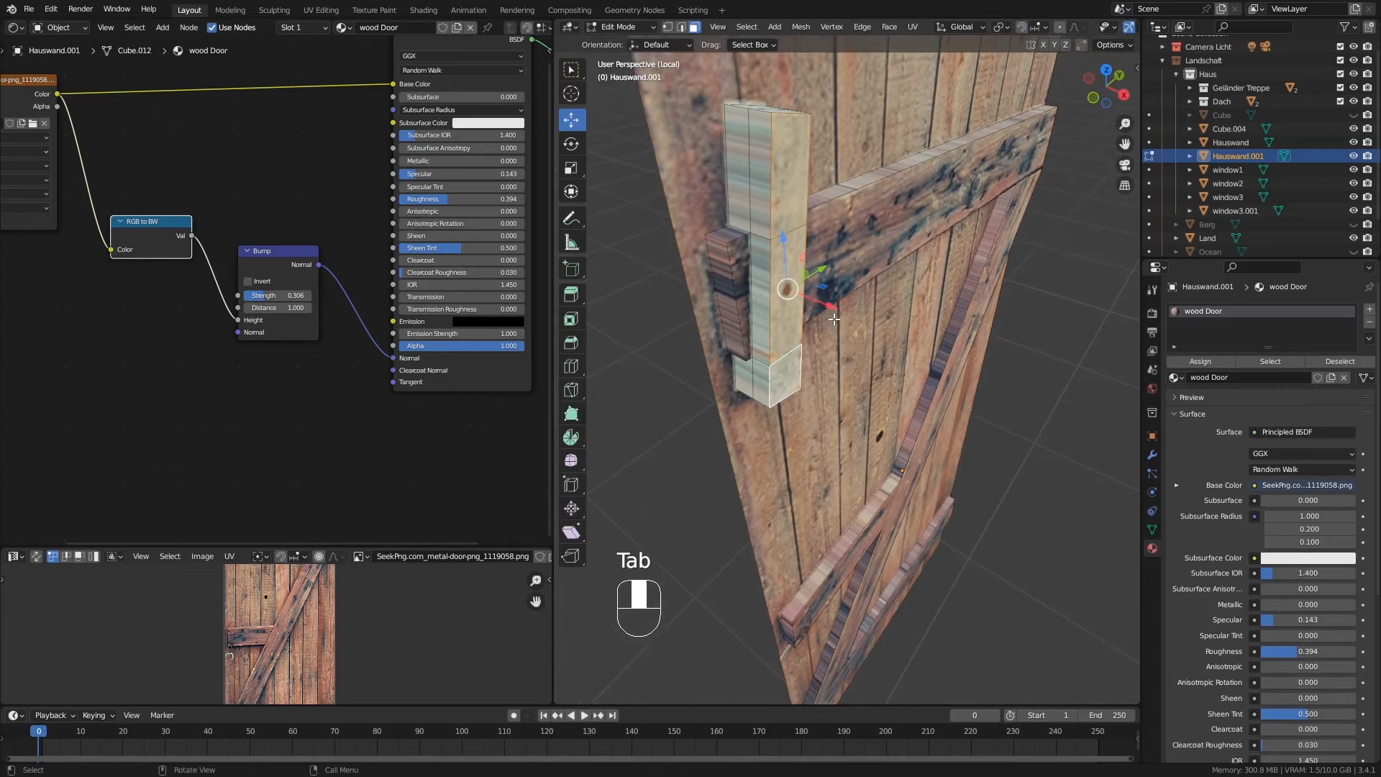
pyautogui.moveTo(829, 310); pyautogui.dragTo(818, 307)
pyautogui.press('Tab')
pyautogui.moveTo(890, 417); pyautogui.dragTo(891, 450, button='middle')
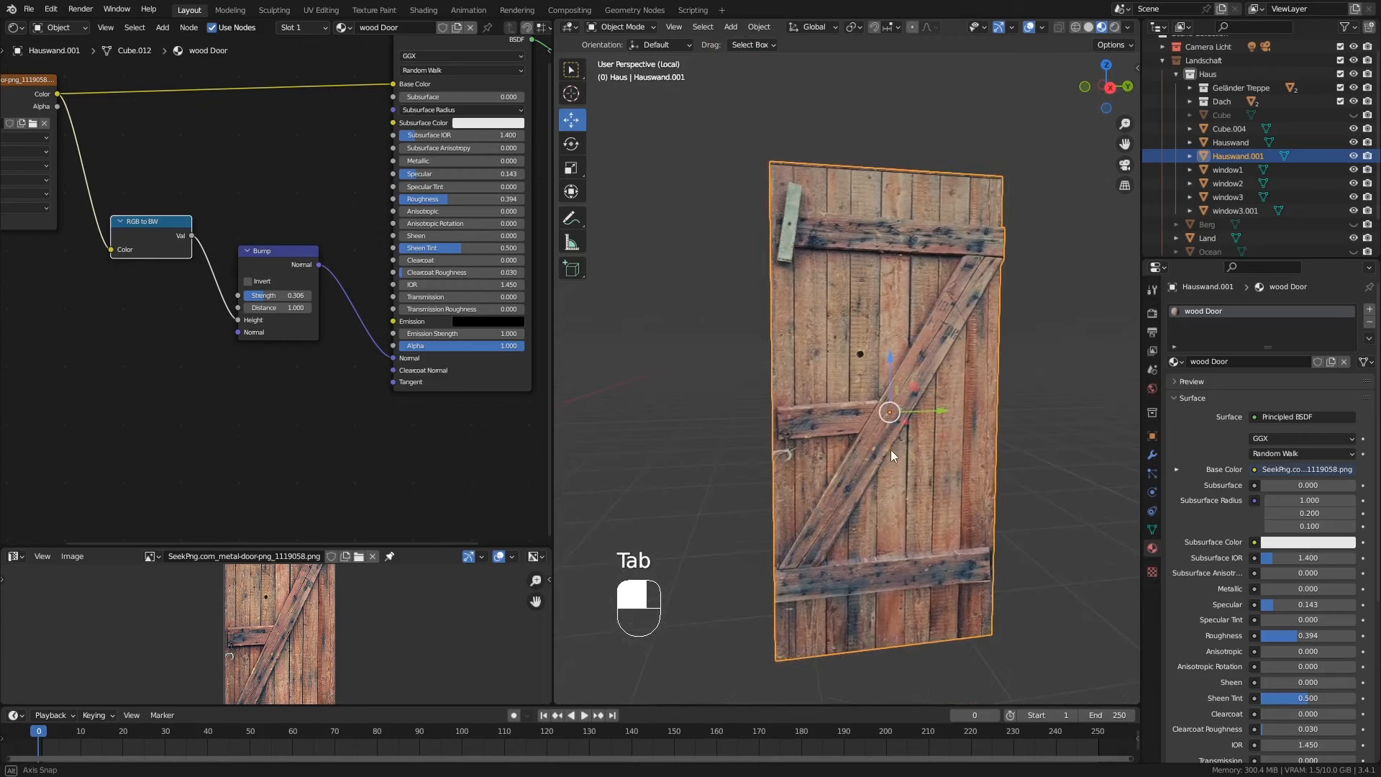
# Step: Leave the door's local view and show the whole house in Rendered shading, with everything deselected and the 3D viewport widened
pyautogui.press('KP_Divide')
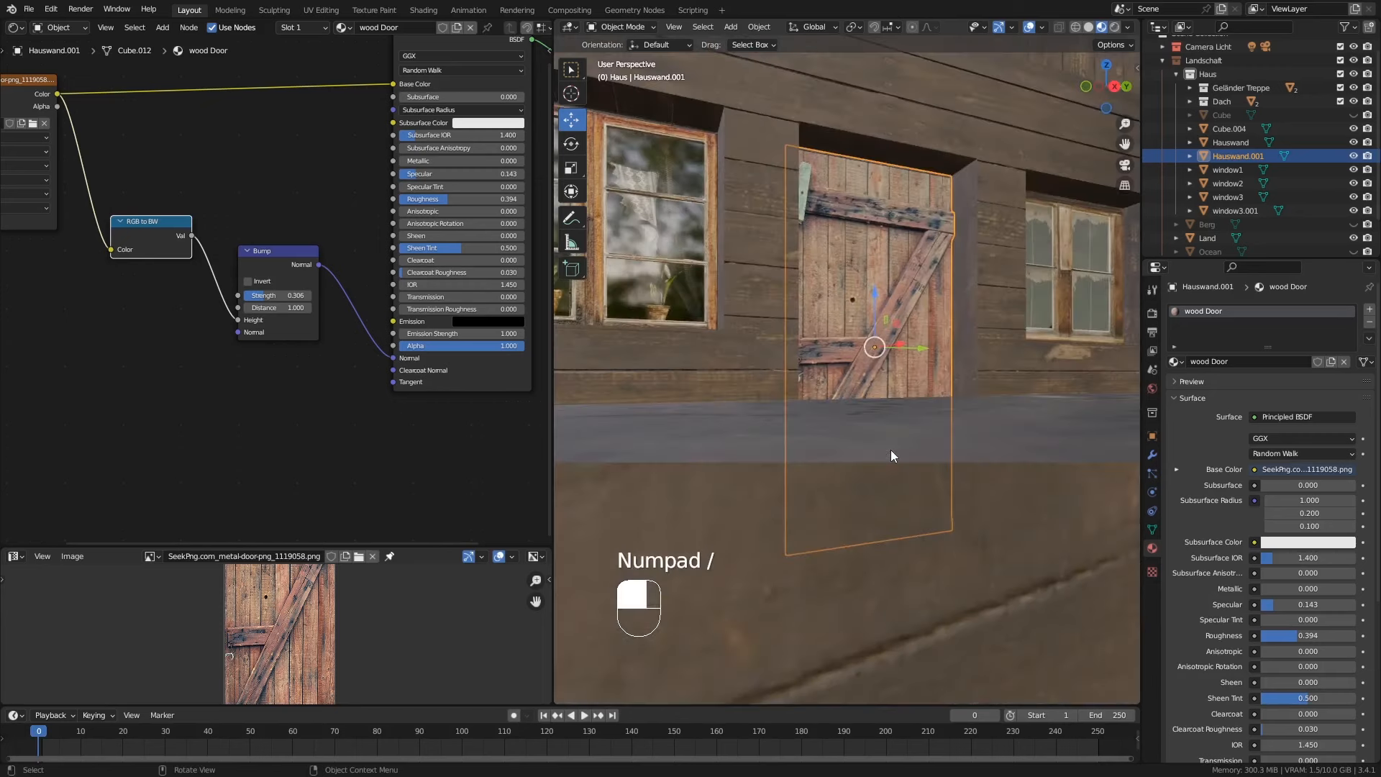
pyautogui.keyDown('ctrl'); pyautogui.moveTo(899, 397); pyautogui.dragTo(937, 468, button='middle'); pyautogui.keyUp('ctrl')
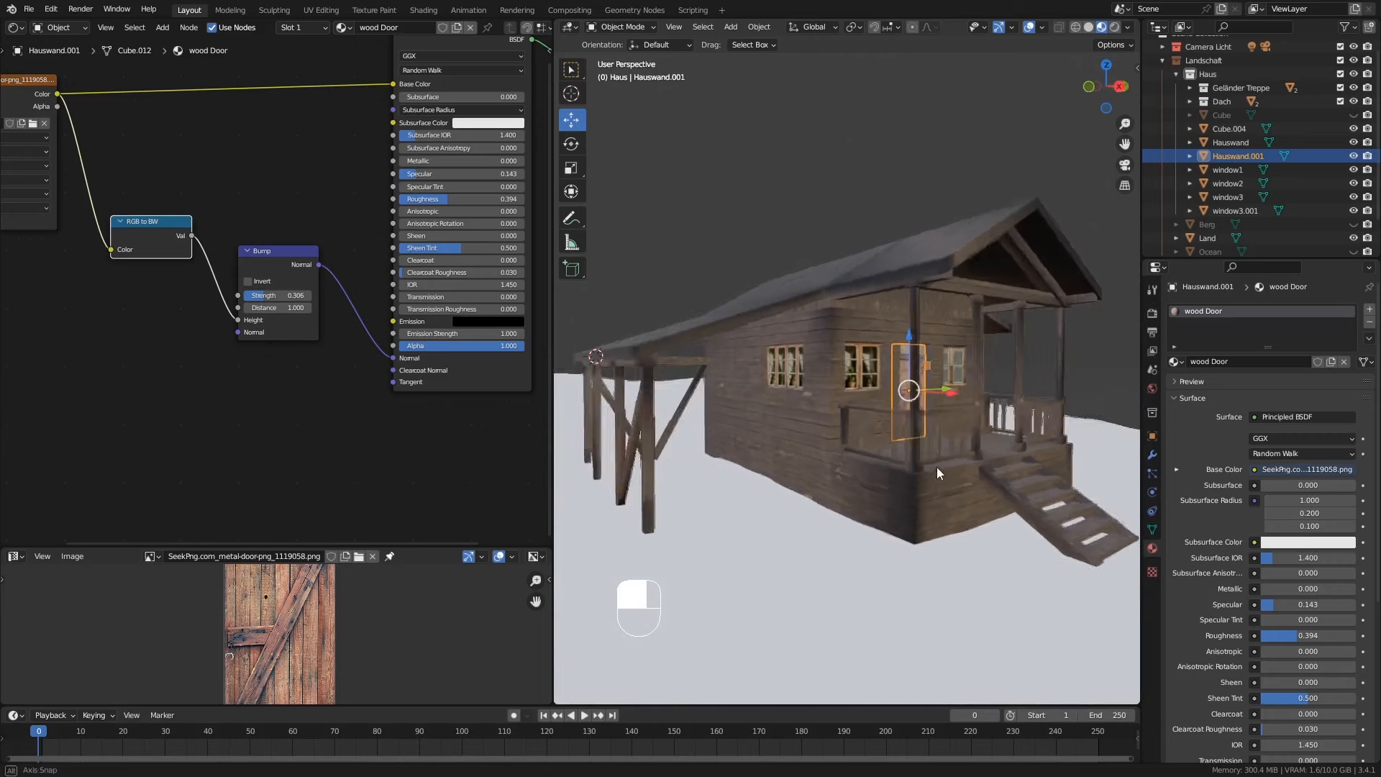
pyautogui.click(1114, 28)
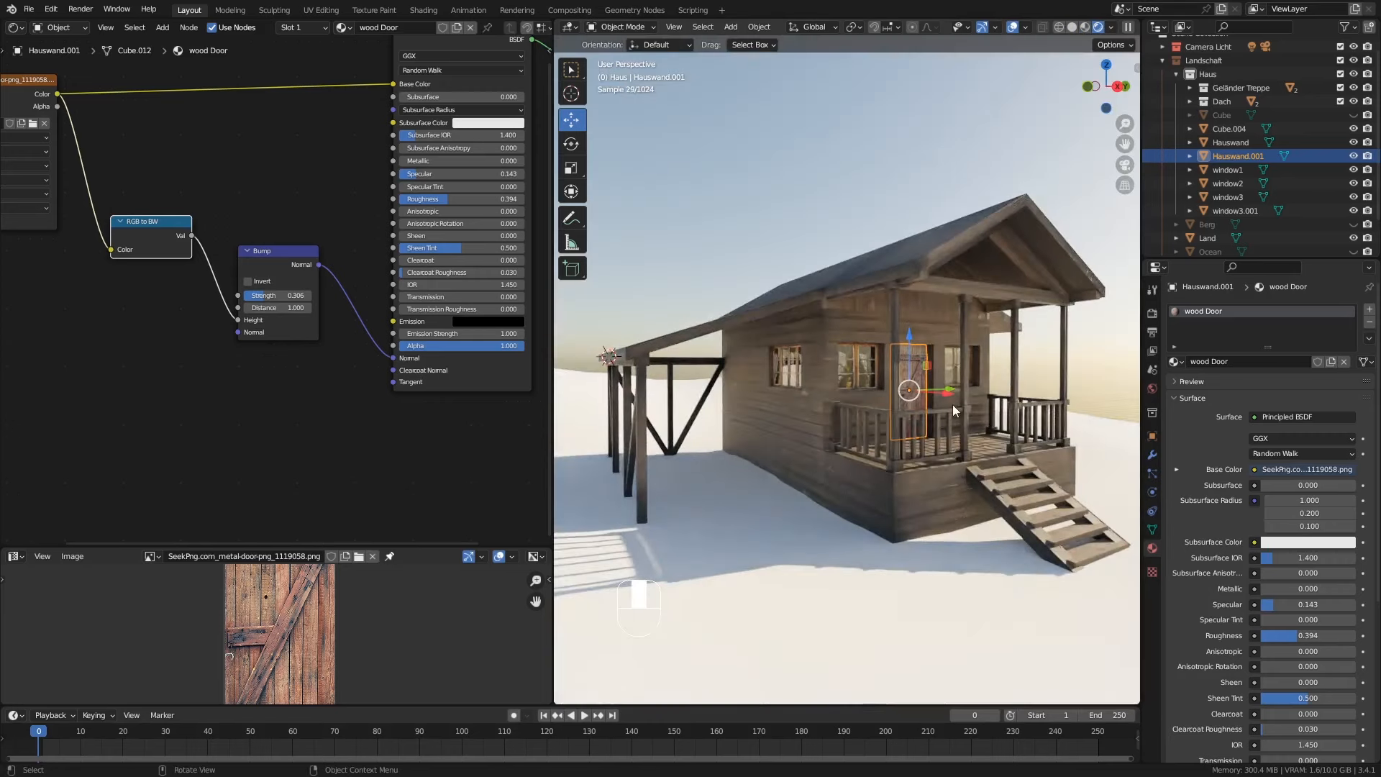
pyautogui.hotkey('alt', 'a')
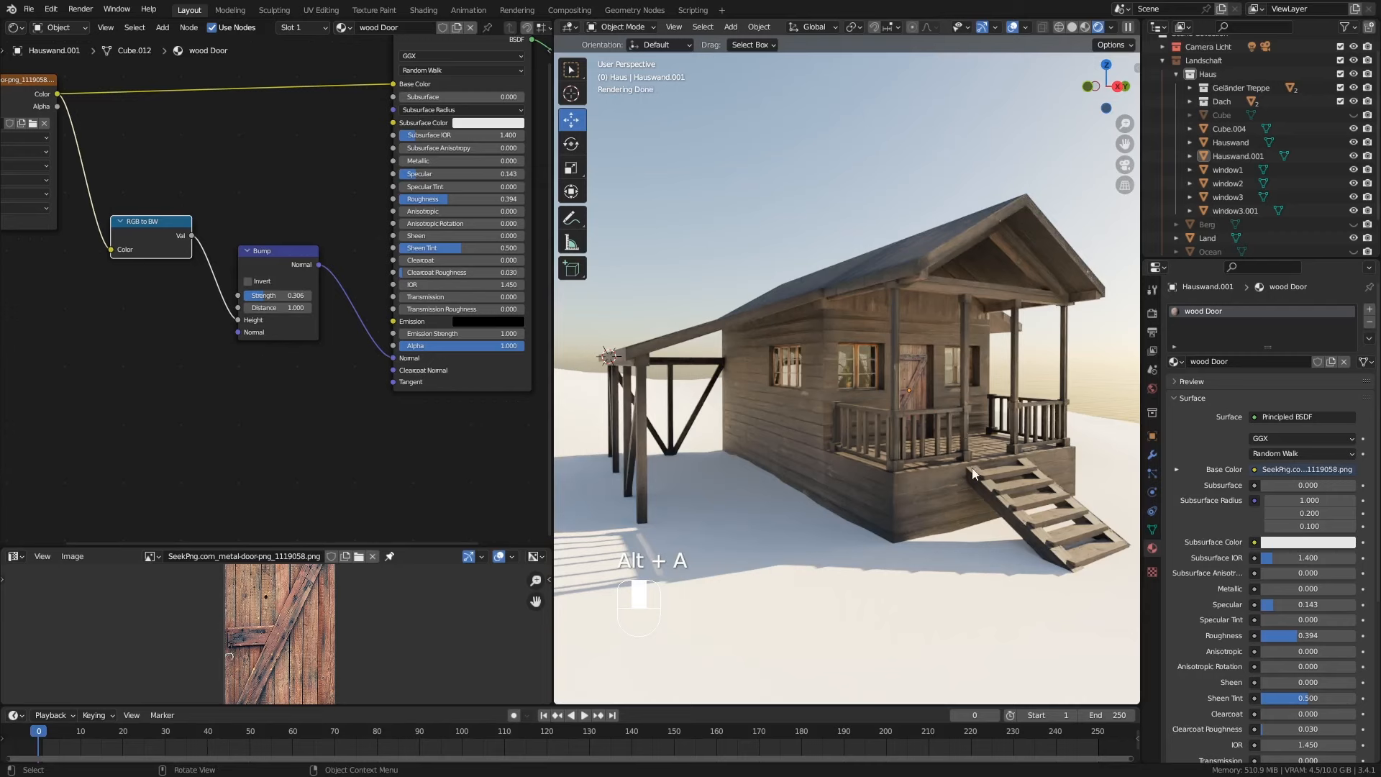
pyautogui.keyDown('shift'); pyautogui.moveTo(954, 486); pyautogui.dragTo(947, 462, button='middle'); pyautogui.keyUp('shift')
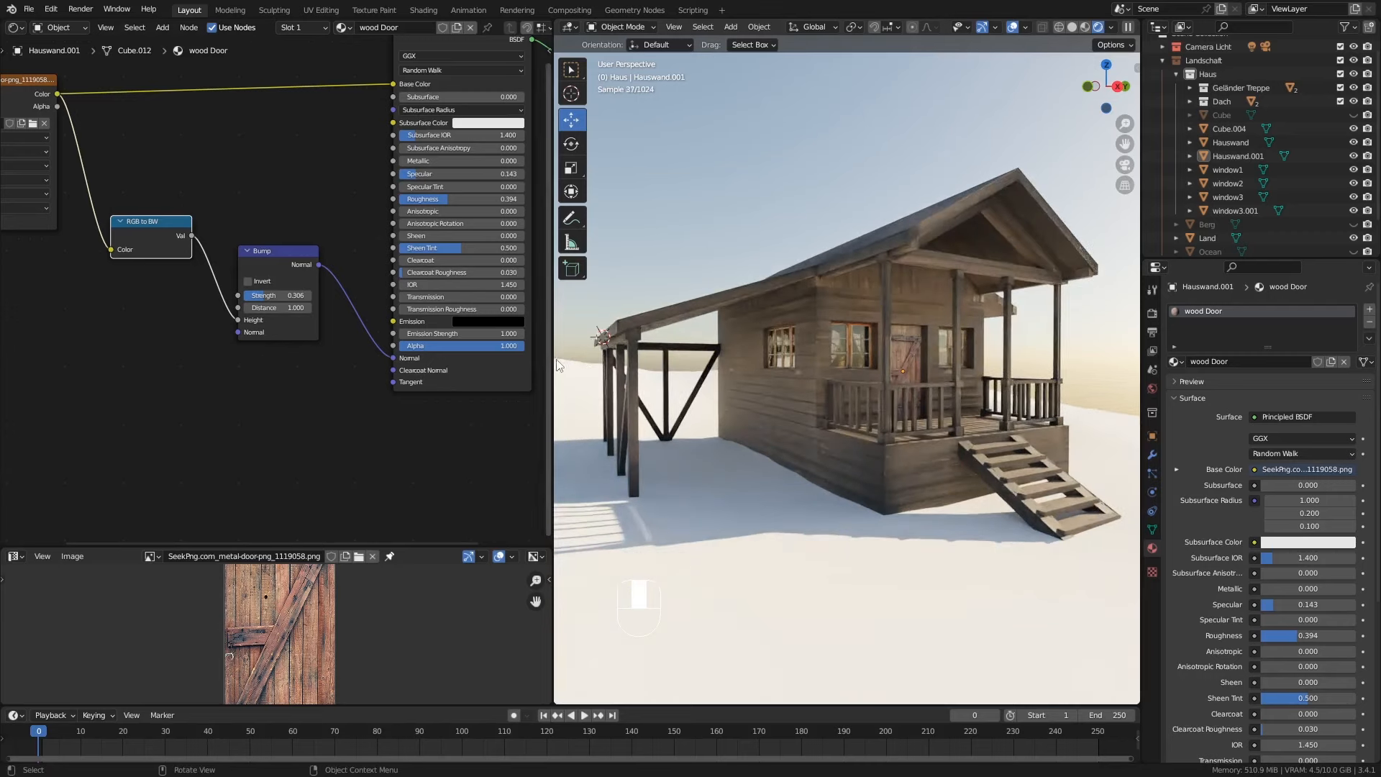
pyautogui.moveTo(554, 360); pyautogui.dragTo(278, 359)
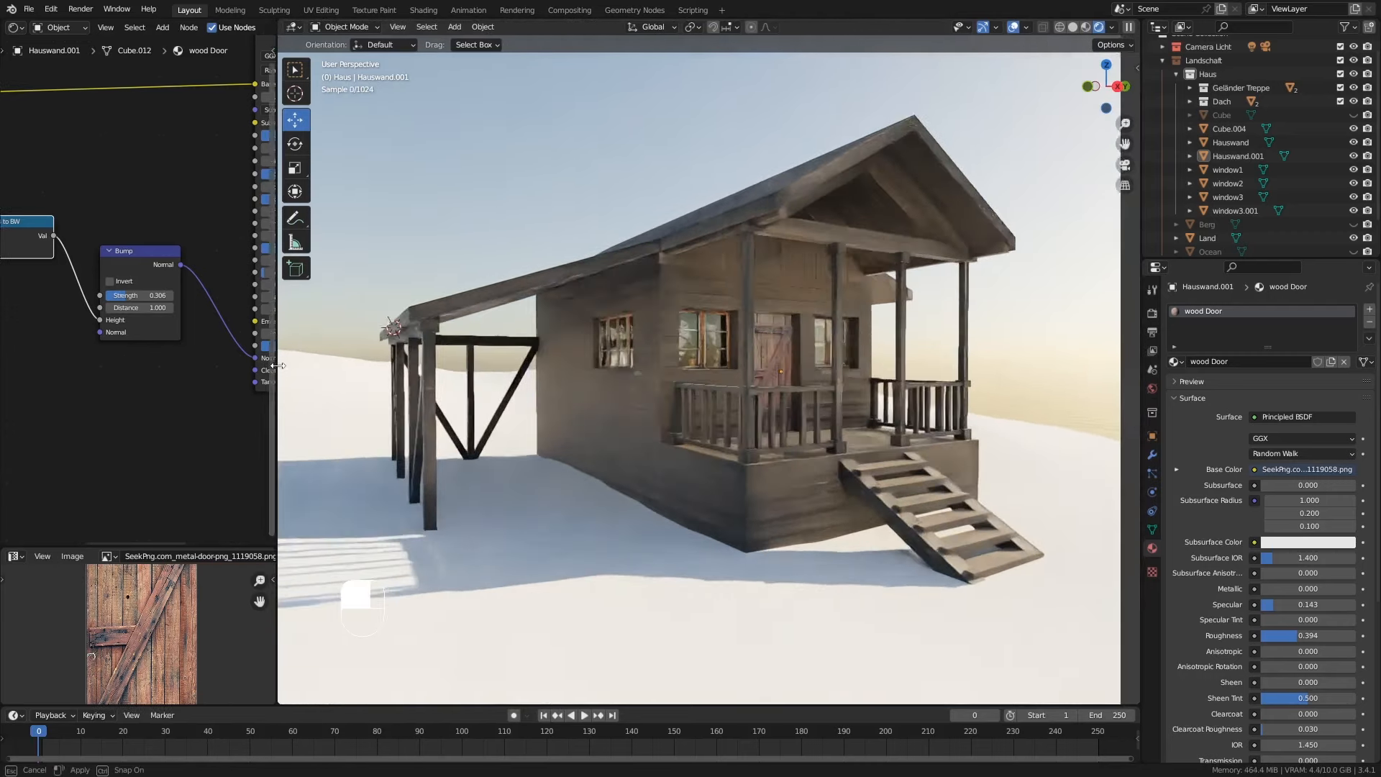
# Step: Inspect the rendered house from several angles, checking the door and windows against the walls, porch and stairs
pyautogui.moveTo(809, 387)
pyautogui.mouseDown(button='middle')
pyautogui.moveTo(828, 383)
pyautogui.moveTo(676, 385)
pyautogui.moveTo(822, 386)
pyautogui.mouseUp(button='middle')
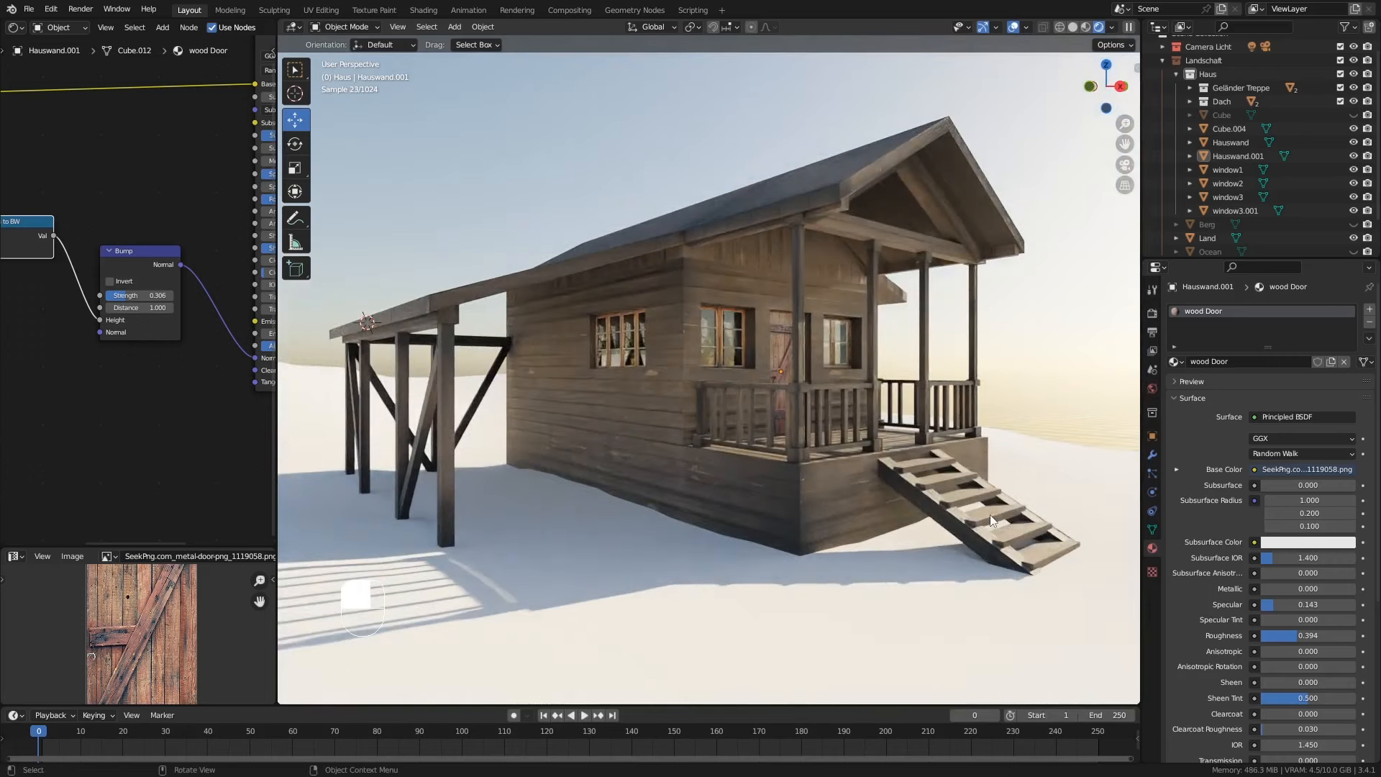
pyautogui.moveTo(995, 508); pyautogui.dragTo(934, 485, button='middle')
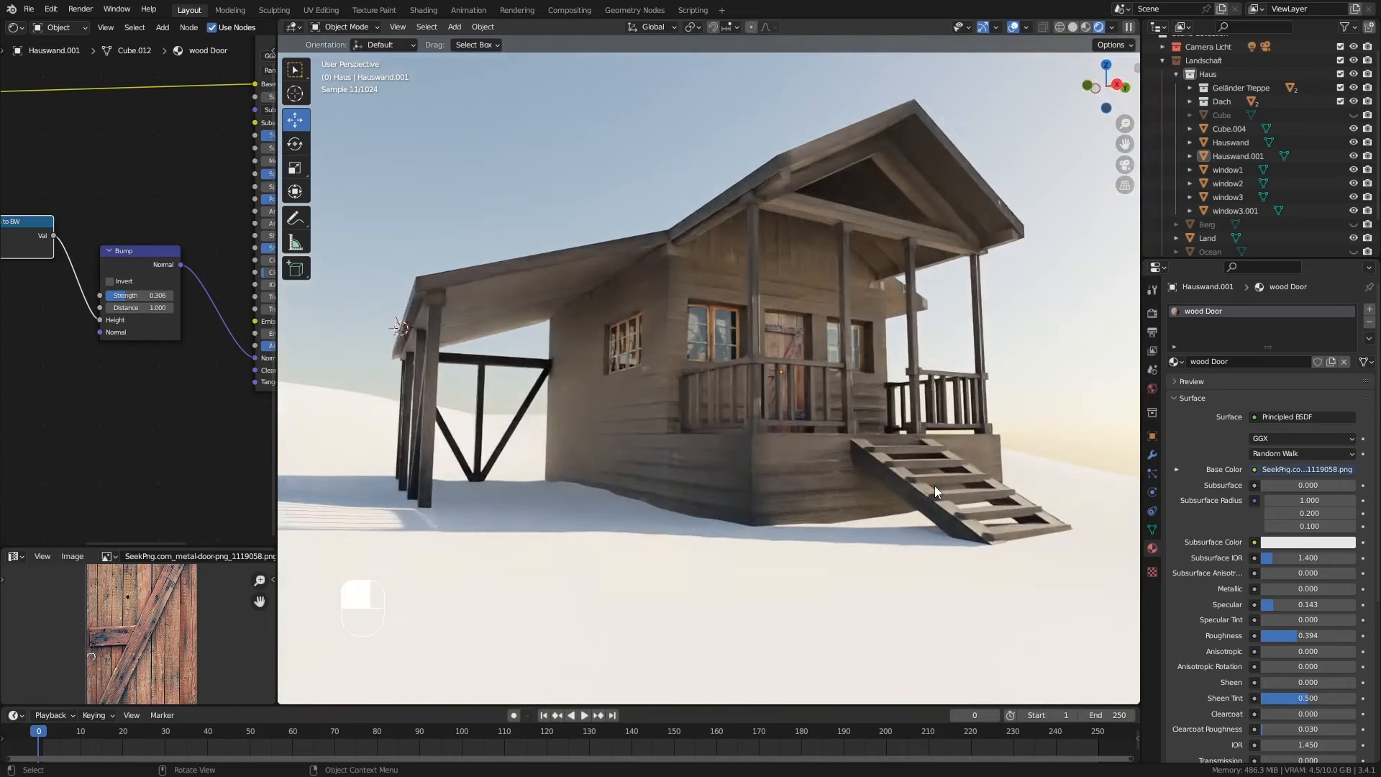
pyautogui.moveTo(864, 318); pyautogui.dragTo(869, 356, button='middle')
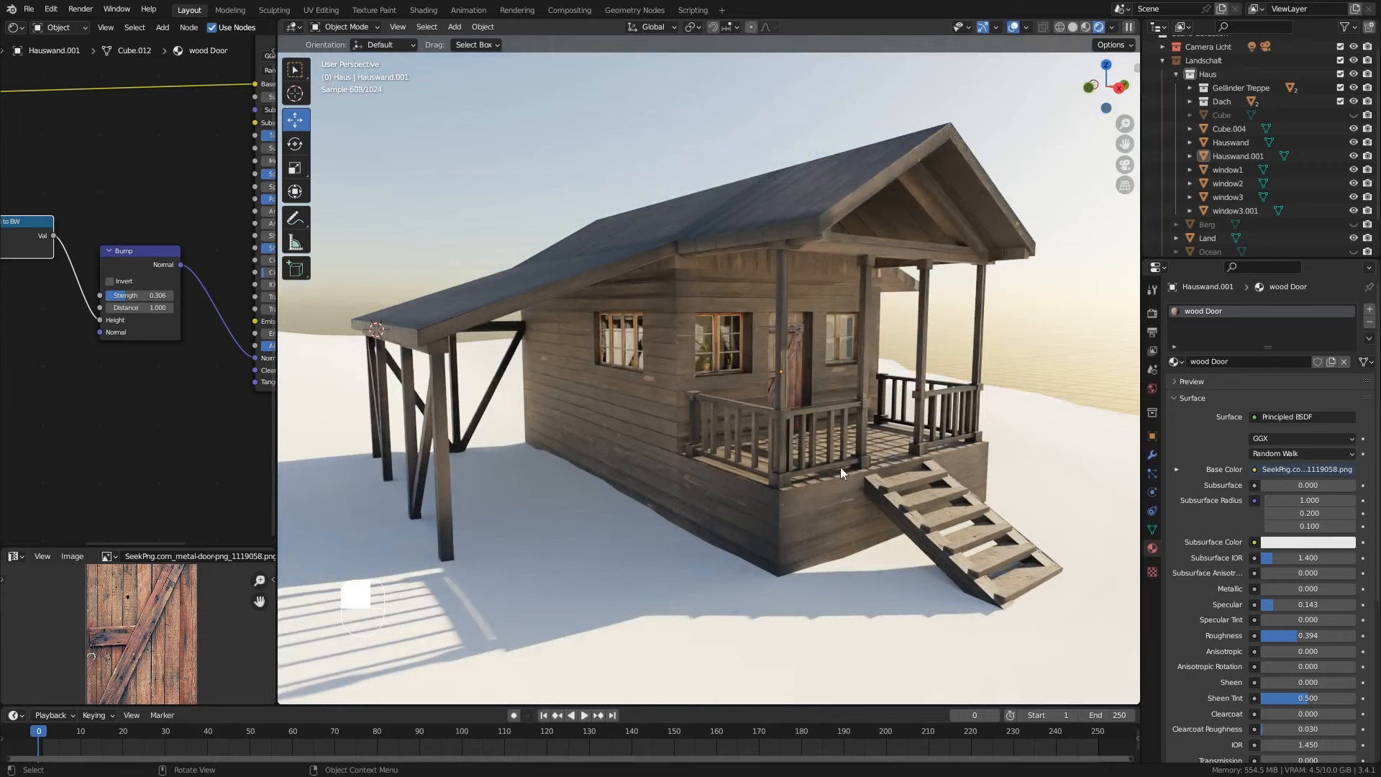
pyautogui.moveTo(840, 472); pyautogui.dragTo(804, 477, button='middle')
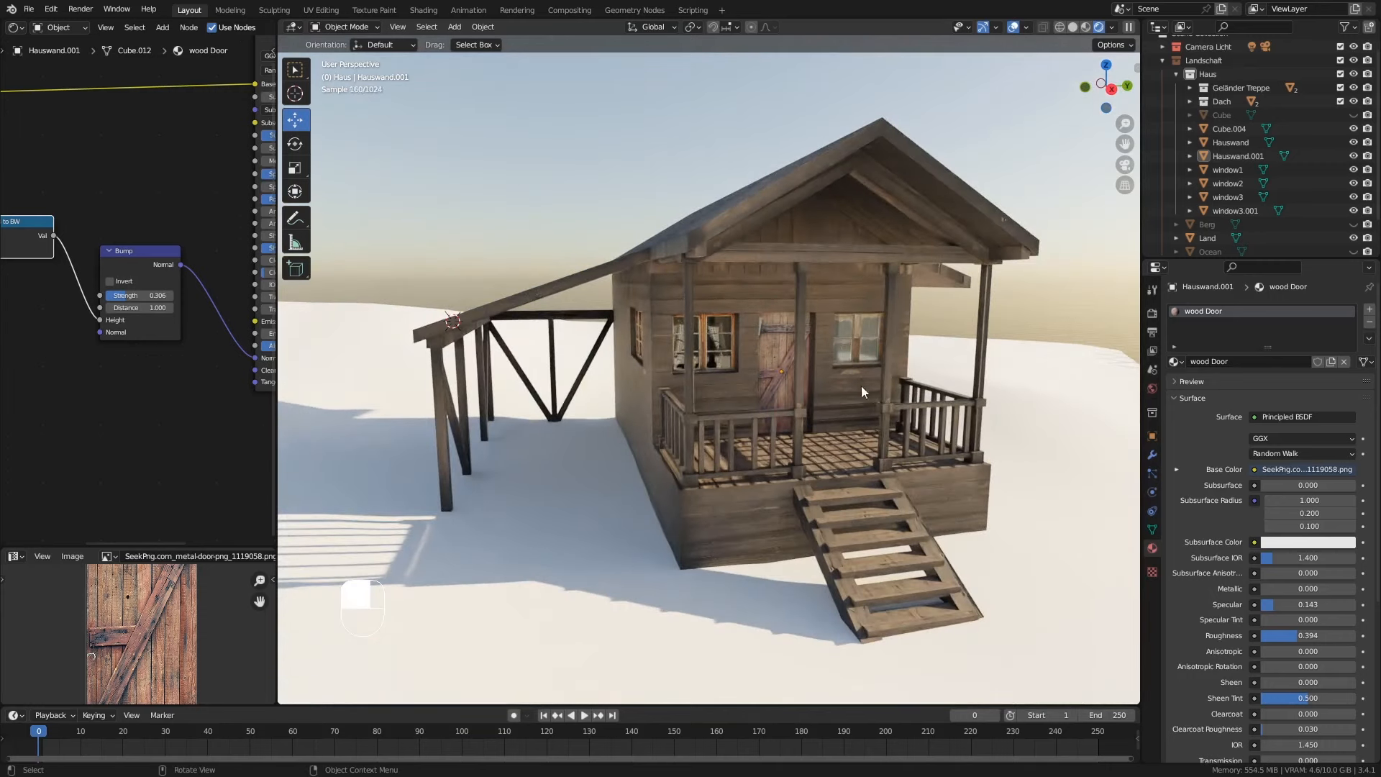
pyautogui.moveTo(857, 438); pyautogui.dragTo(909, 460, button='middle')
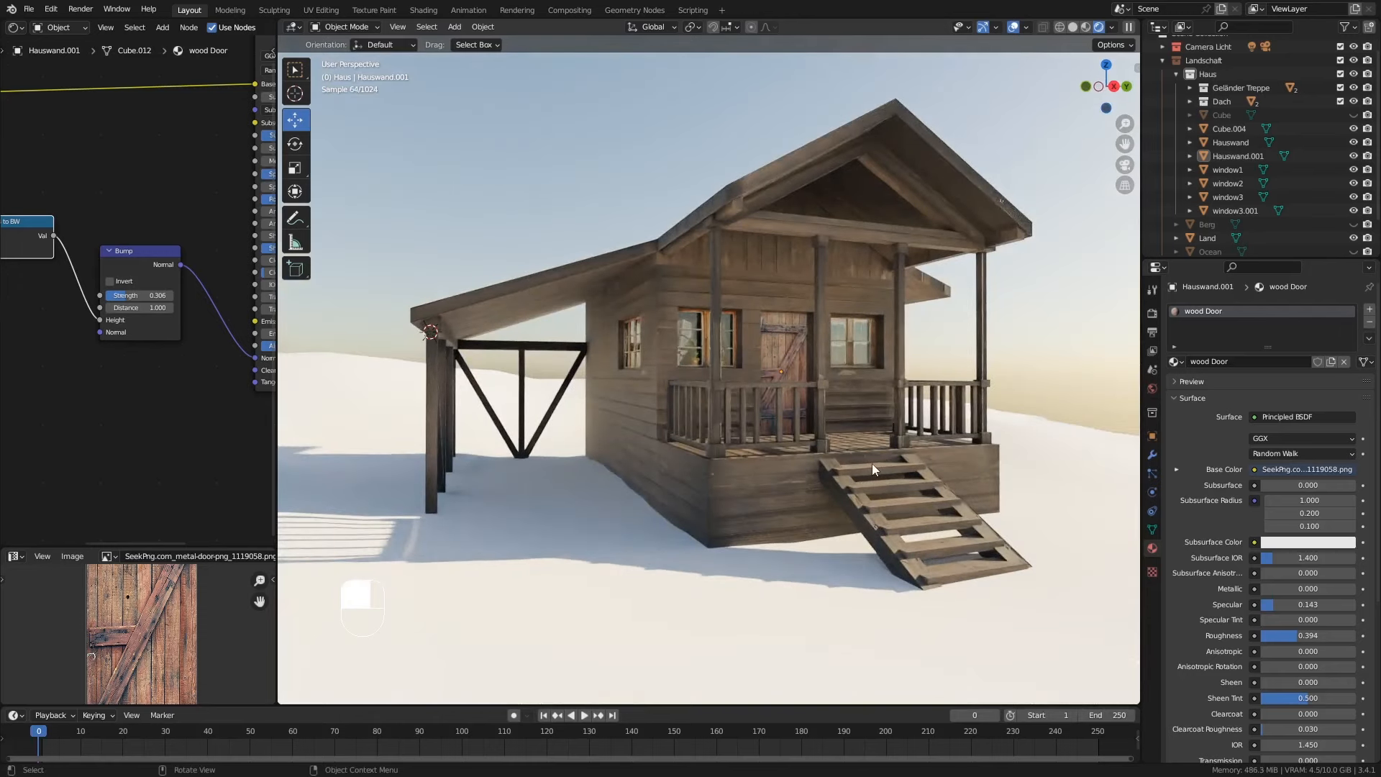
pyautogui.moveTo(930, 516); pyautogui.dragTo(900, 513, button='middle')
# Step: Return to Solid shading and open the porch stair treads in Edit Mode
pyautogui.click(1073, 28)
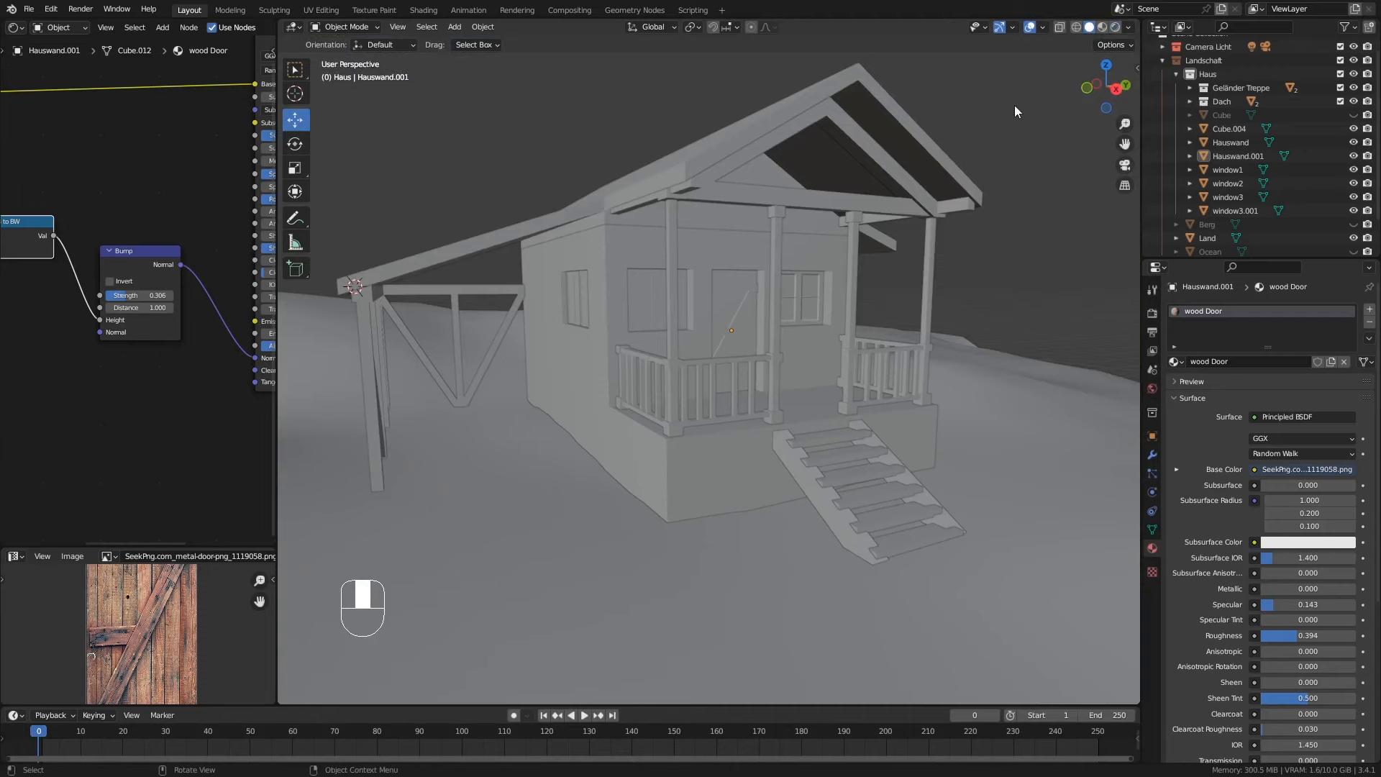
pyautogui.keyDown('ctrl'); pyautogui.moveTo(993, 207); pyautogui.dragTo(839, 430, button='middle'); pyautogui.keyUp('ctrl')
pyautogui.click(830, 419)
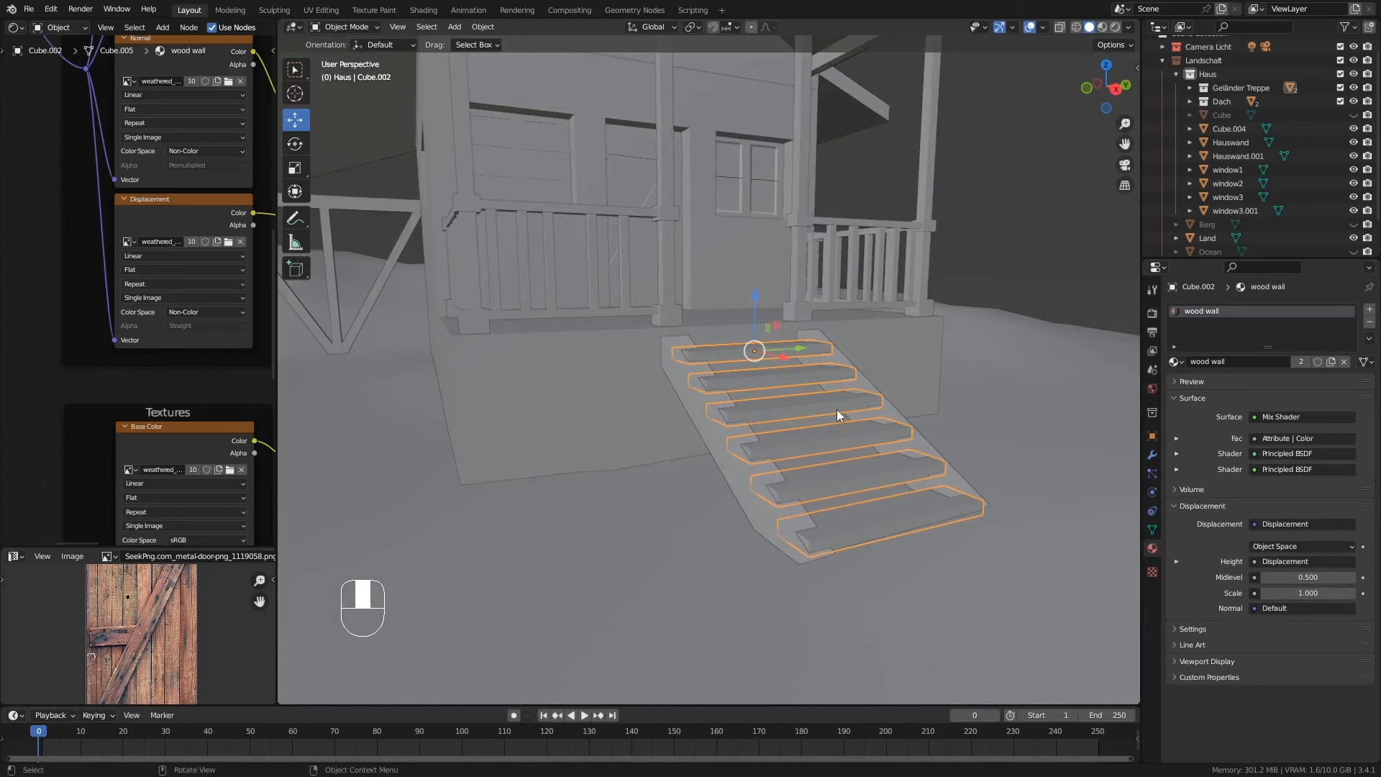
pyautogui.press('Tab')
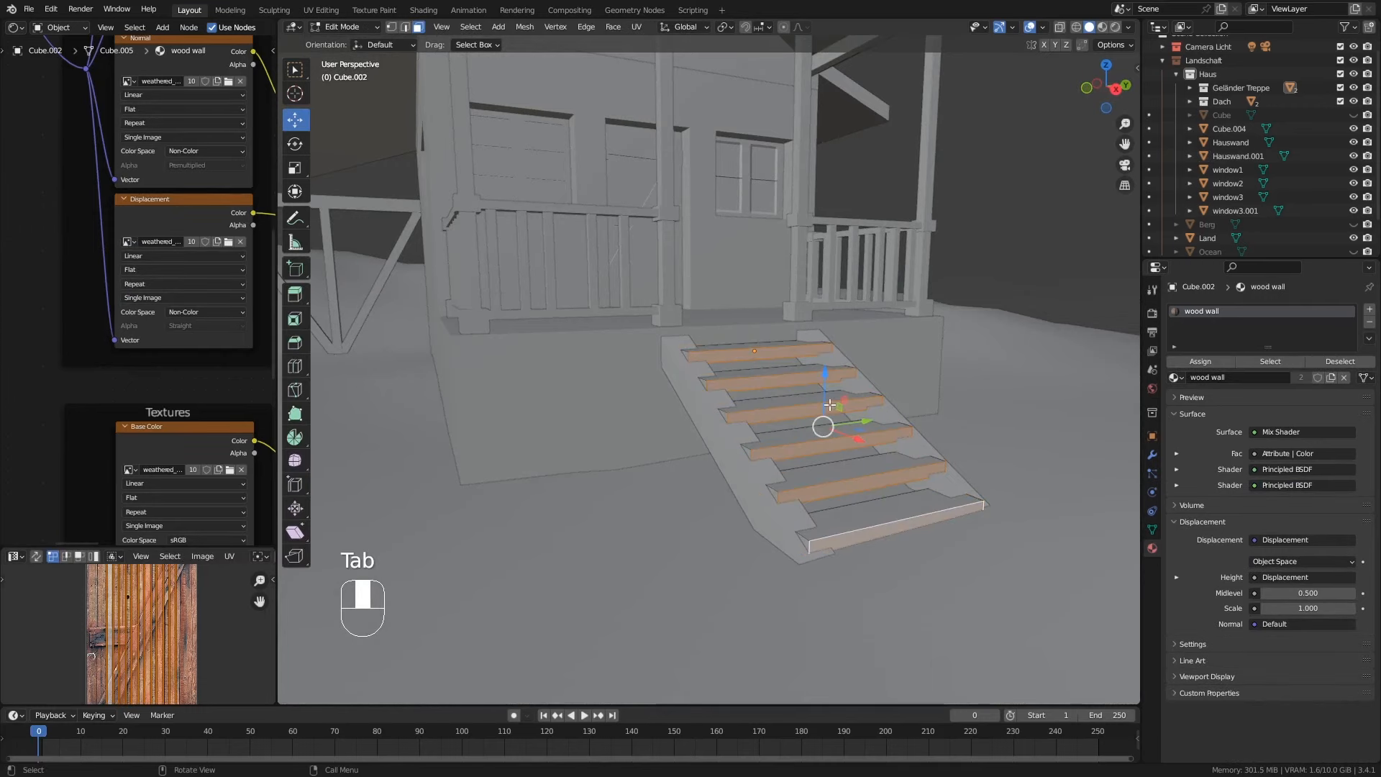
pyautogui.moveTo(830, 405); pyautogui.dragTo(844, 424, button='middle')
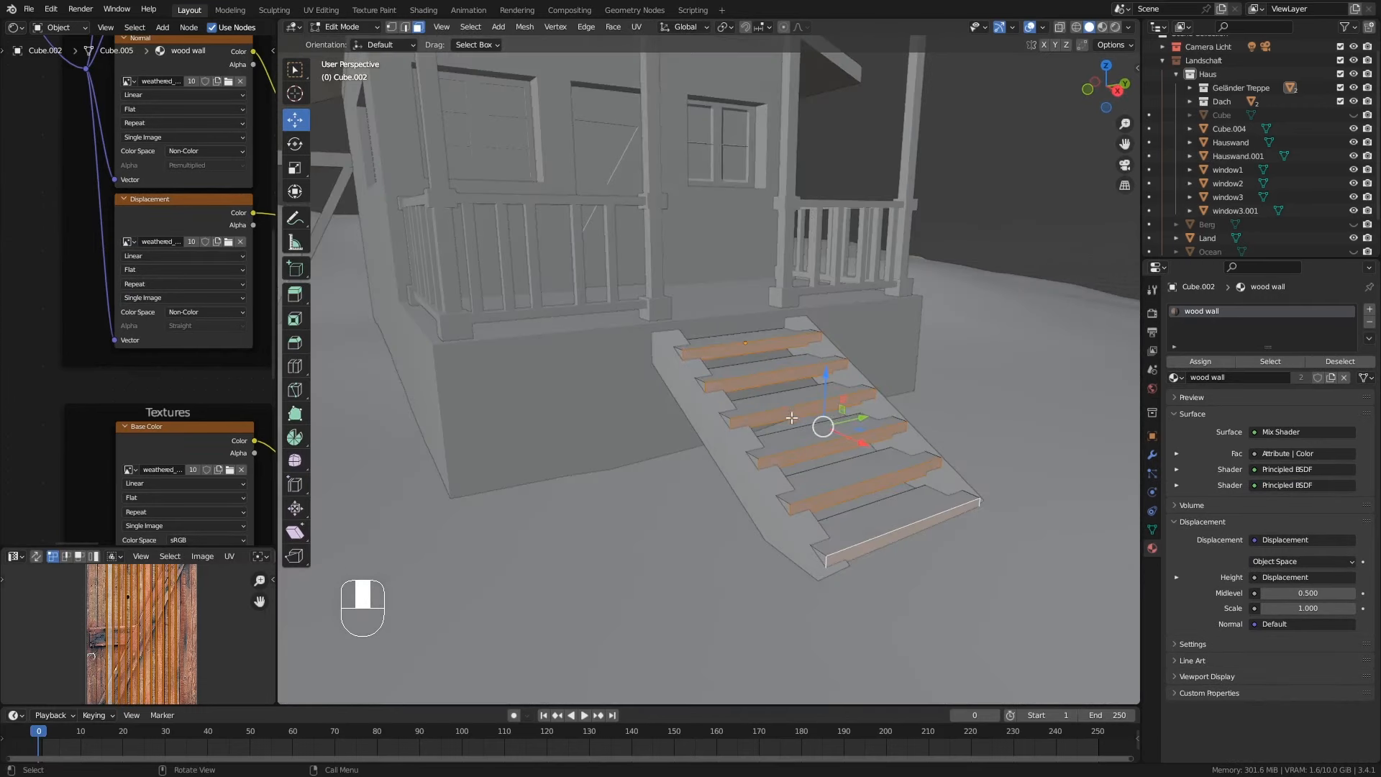
# Step: Select the whole bottom stair tread and tilt it by about 1° with a free trackball rotation
pyautogui.click(891, 518)
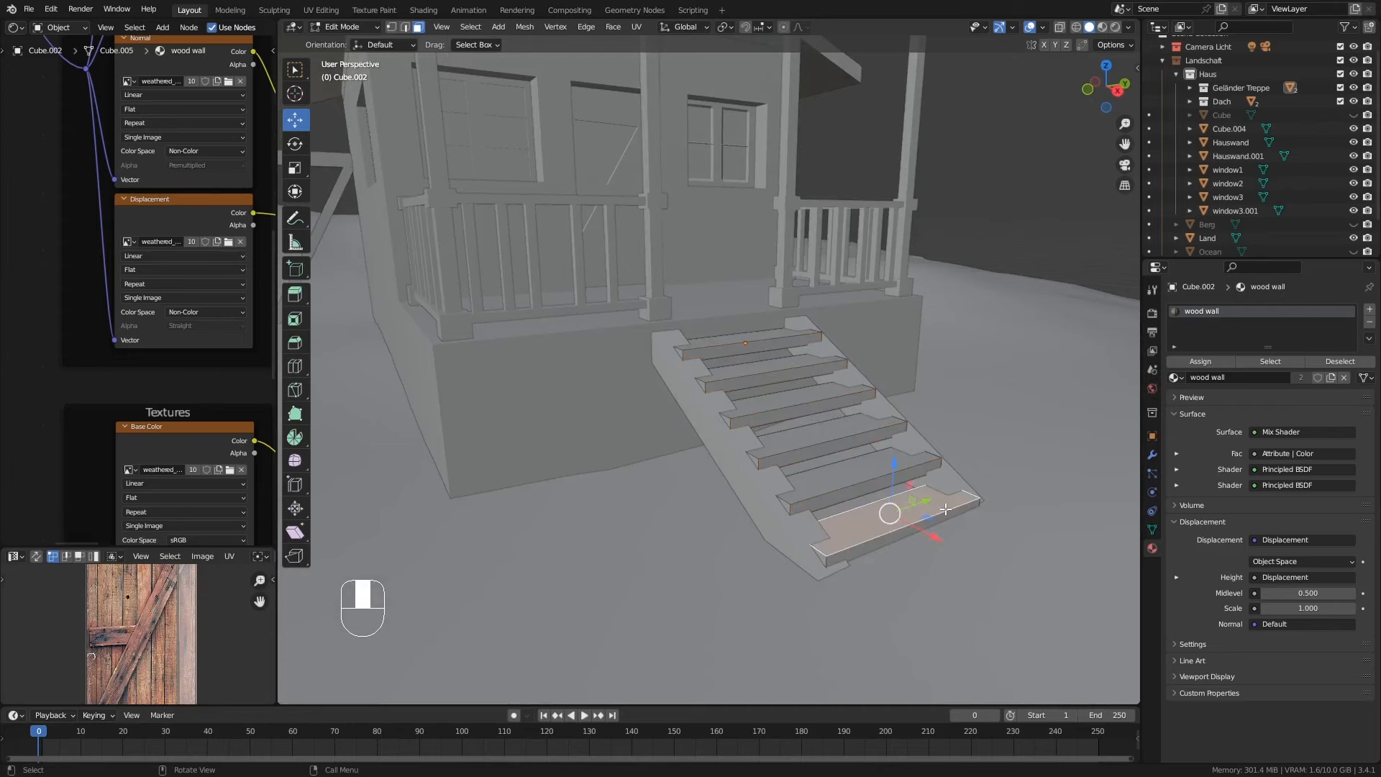
pyautogui.press('l')
pyautogui.moveTo(942, 519); pyautogui.dragTo(974, 491, button='middle')
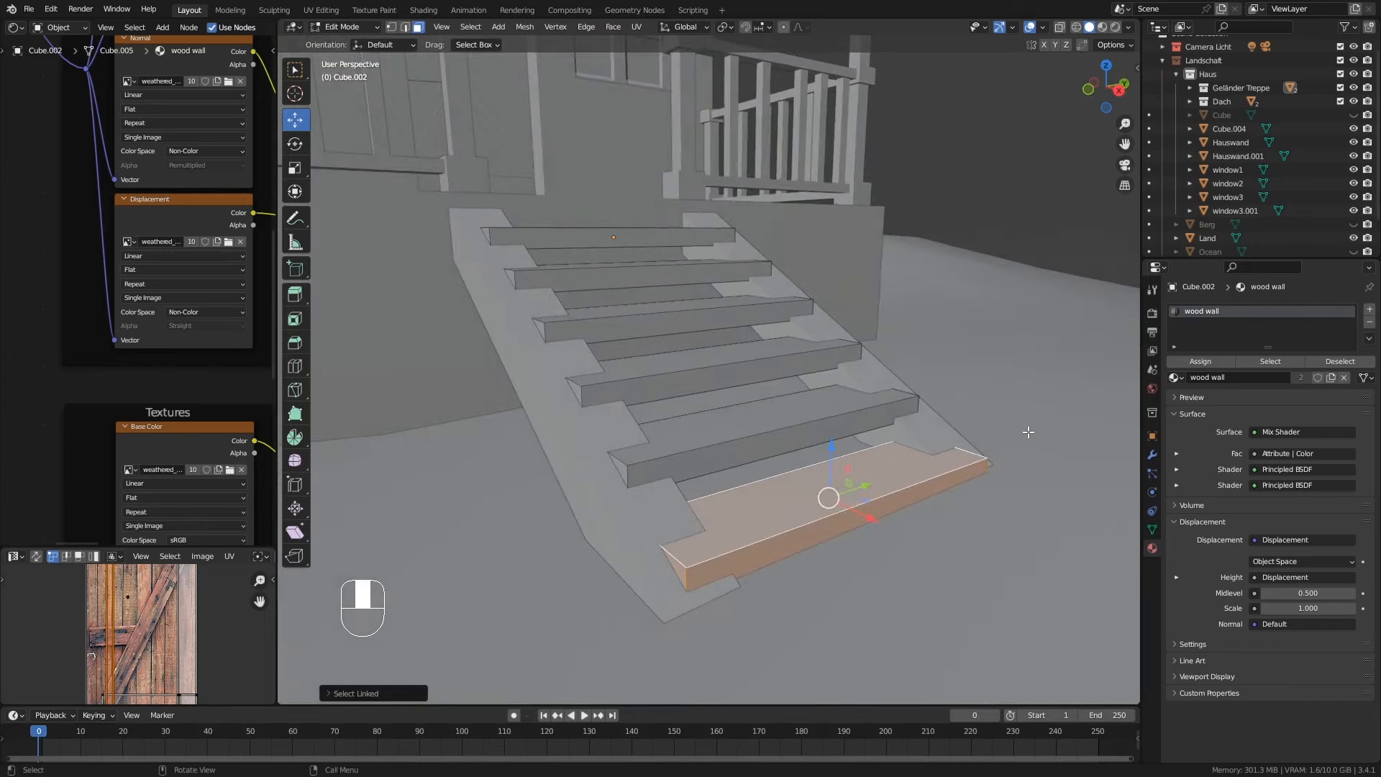
pyautogui.press('r')
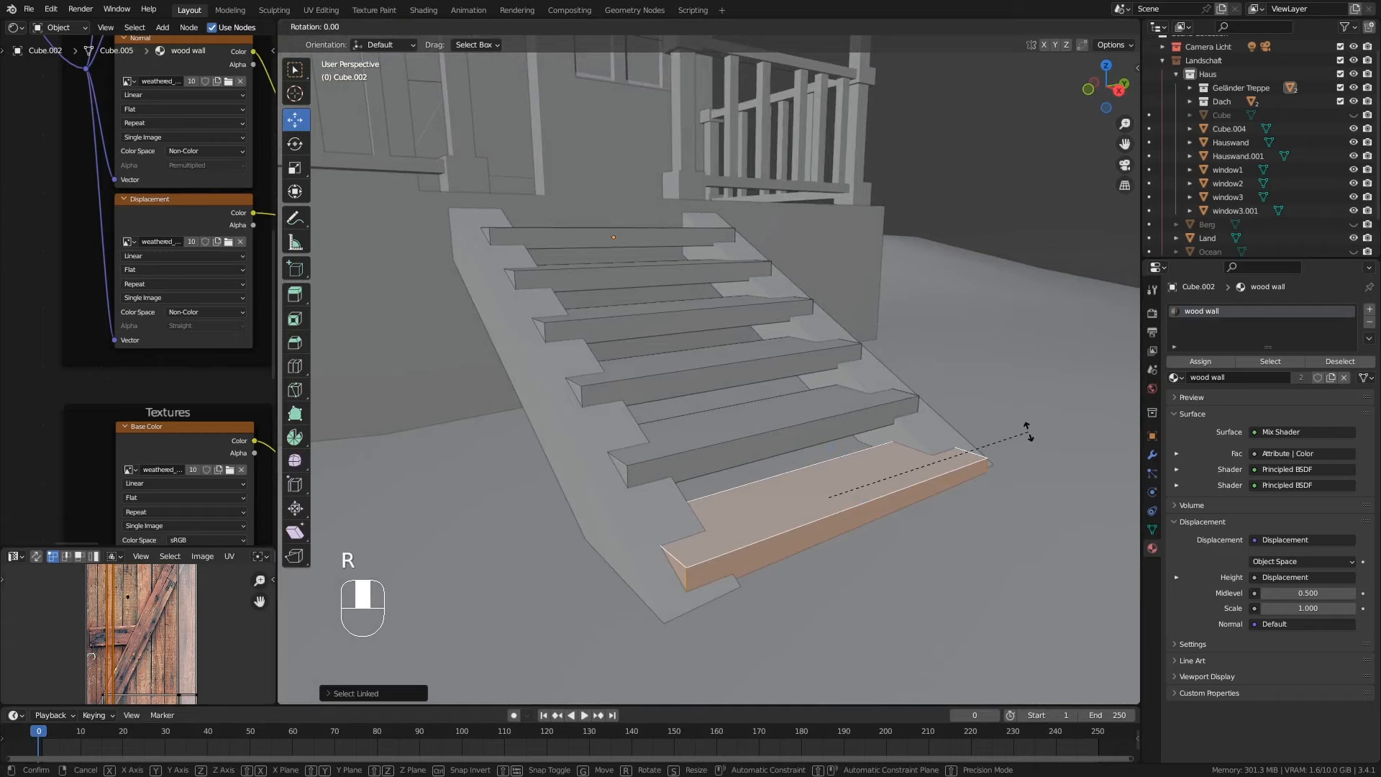
pyautogui.press('r')
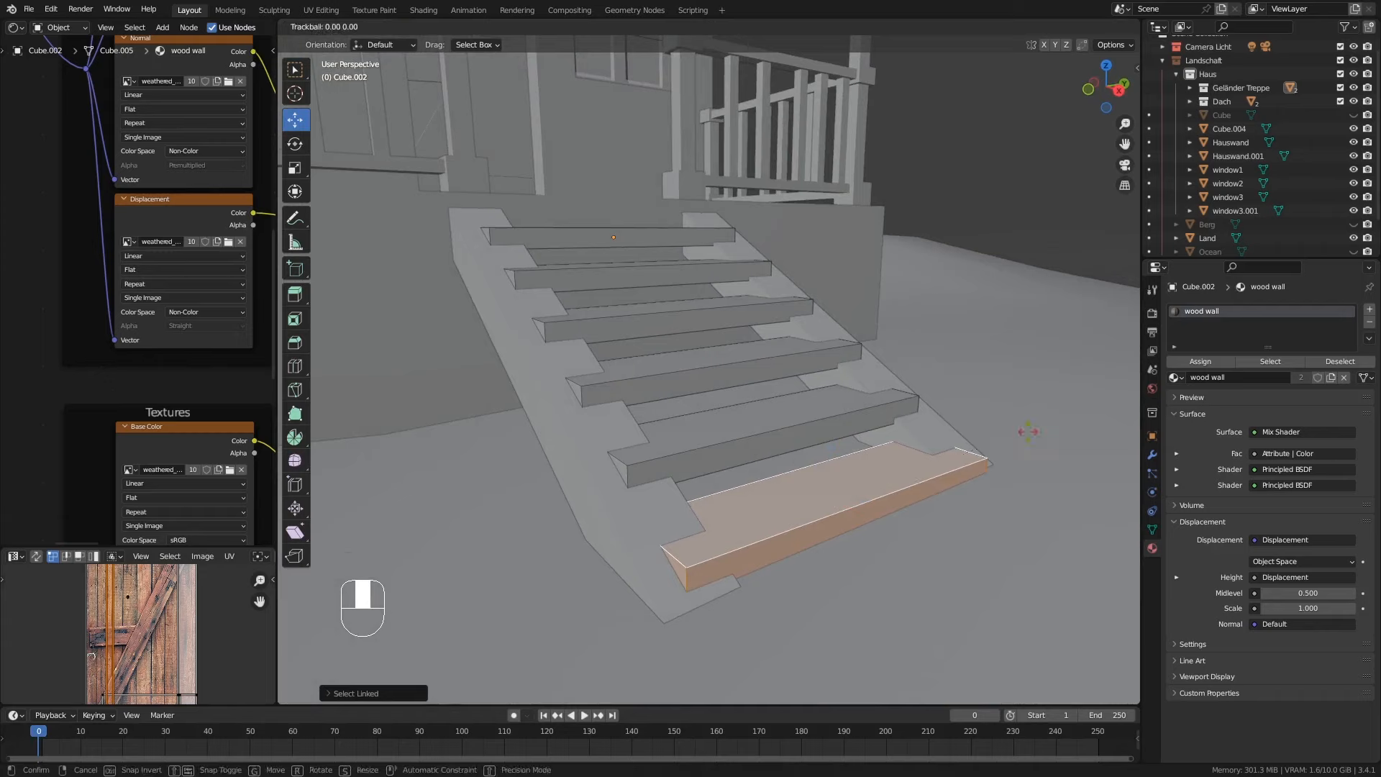
pyautogui.press('shift')
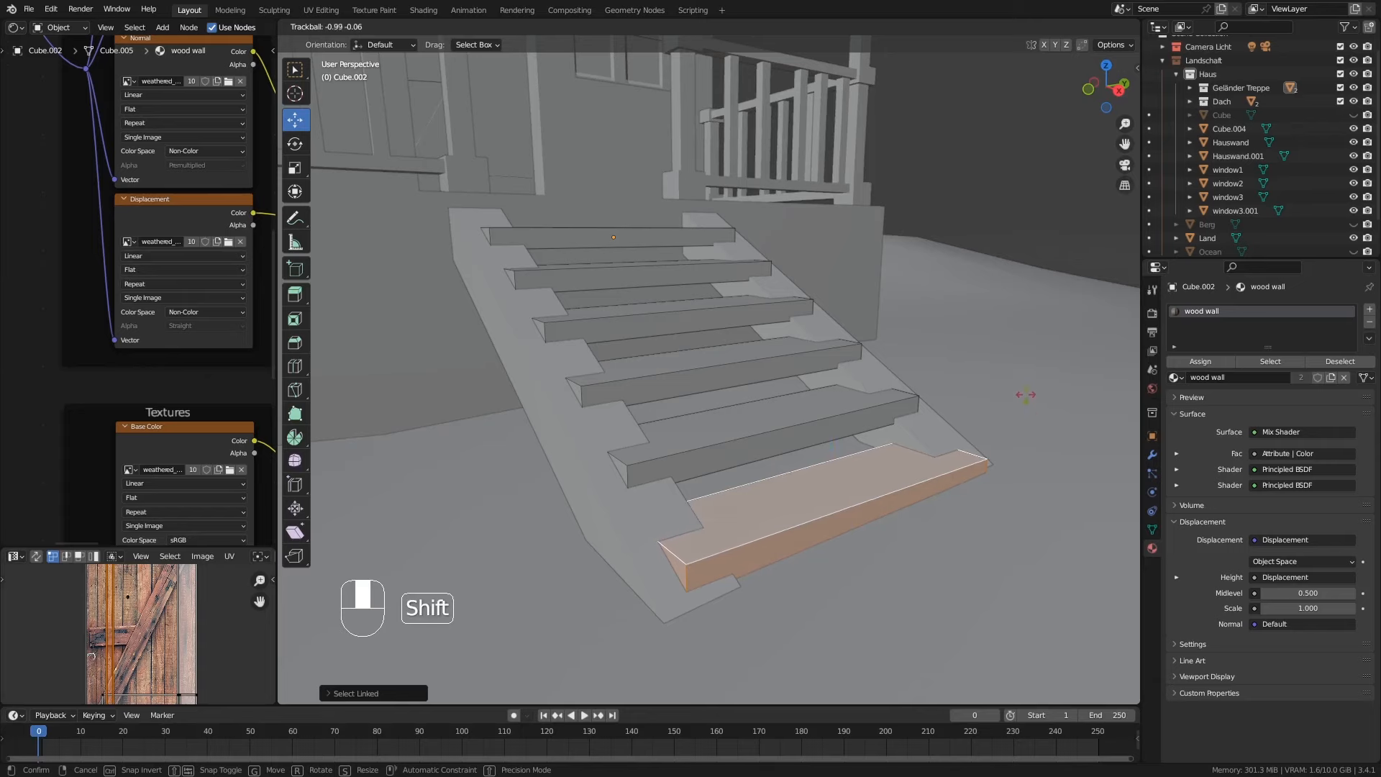
pyautogui.click(1025, 394)
# Step: Select the whole second tread from the bottom and tilt it slightly with a free trackball rotation
pyautogui.click(847, 409)
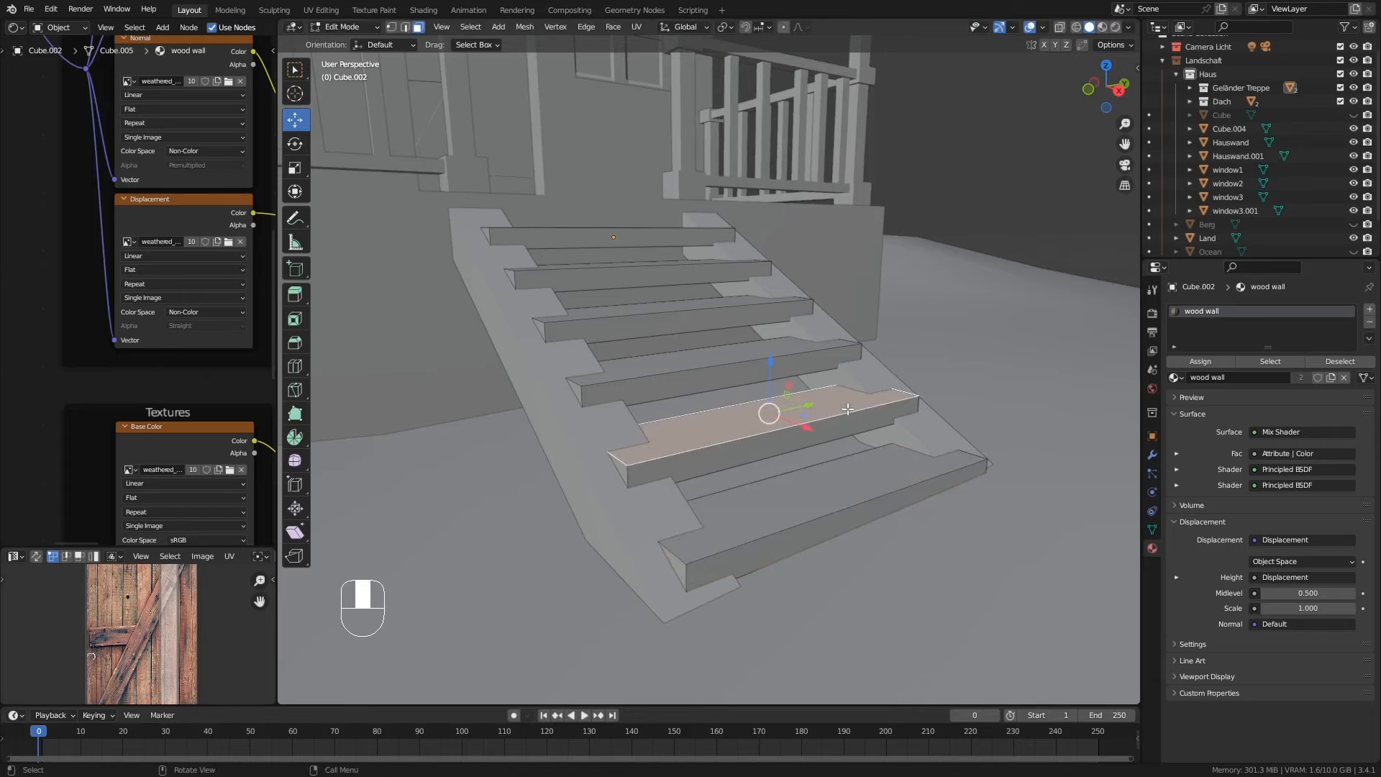
pyautogui.press('l')
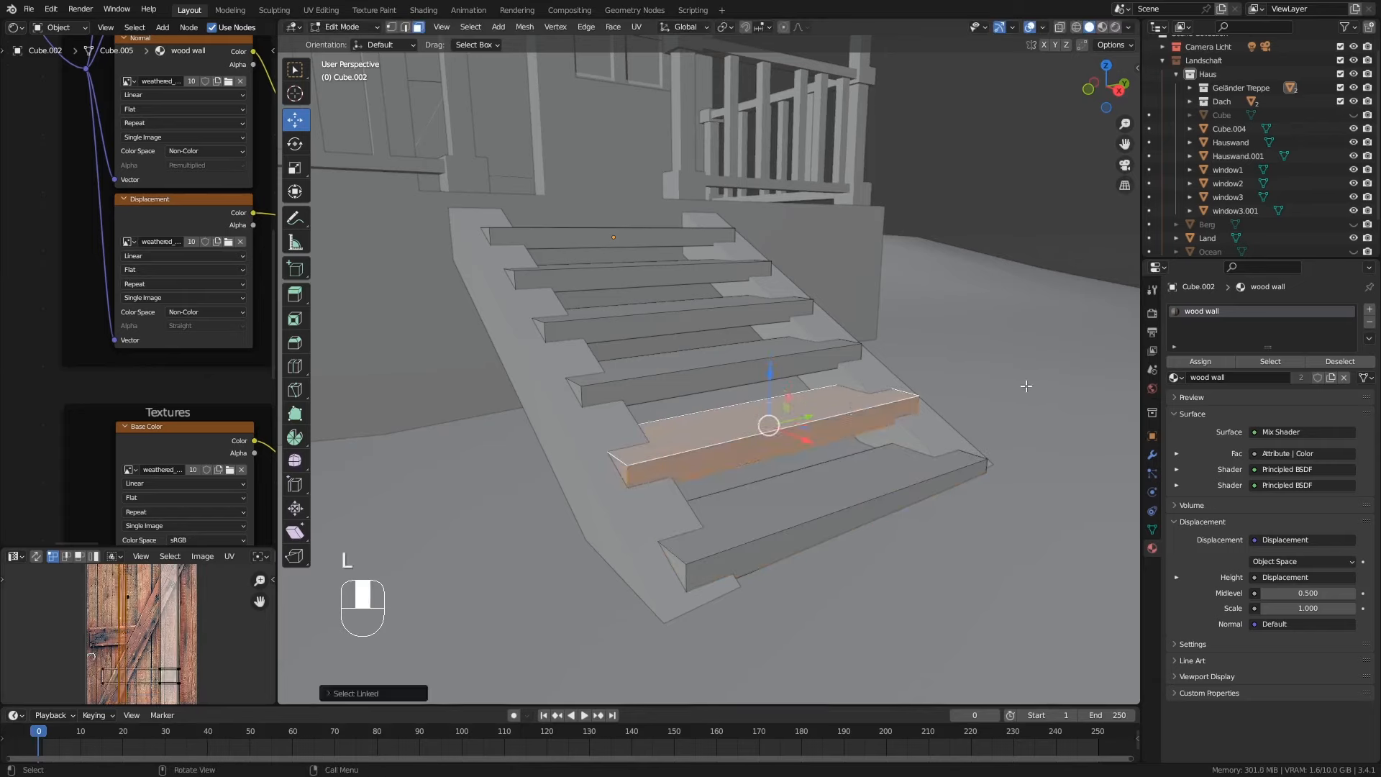
pyautogui.press('r')
pyautogui.press('r')
pyautogui.press('shift')
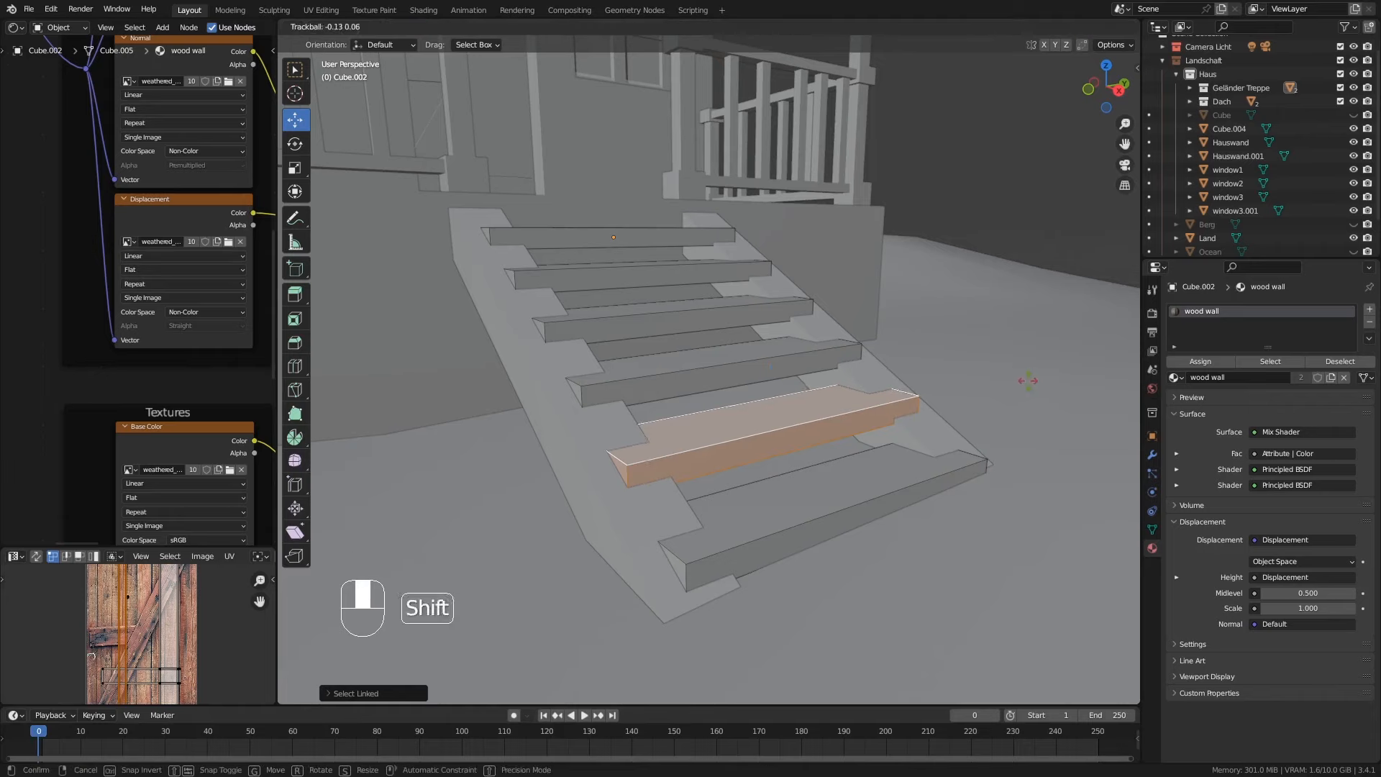
pyautogui.click(1070, 397)
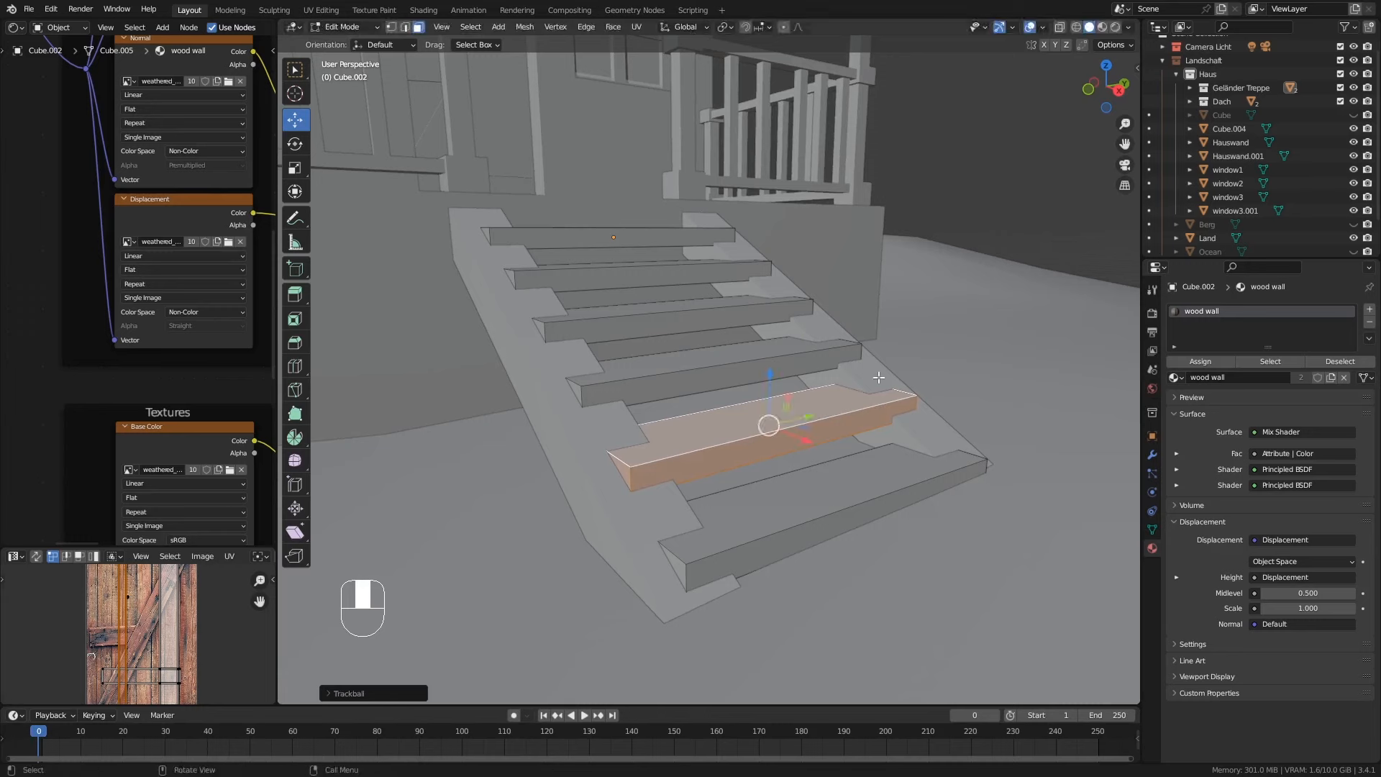
pyautogui.press('Tab')
pyautogui.press('Tab')
# Step: Select the whole third tread from the bottom and tilt it slightly with a free trackball rotation
pyautogui.click(758, 357)
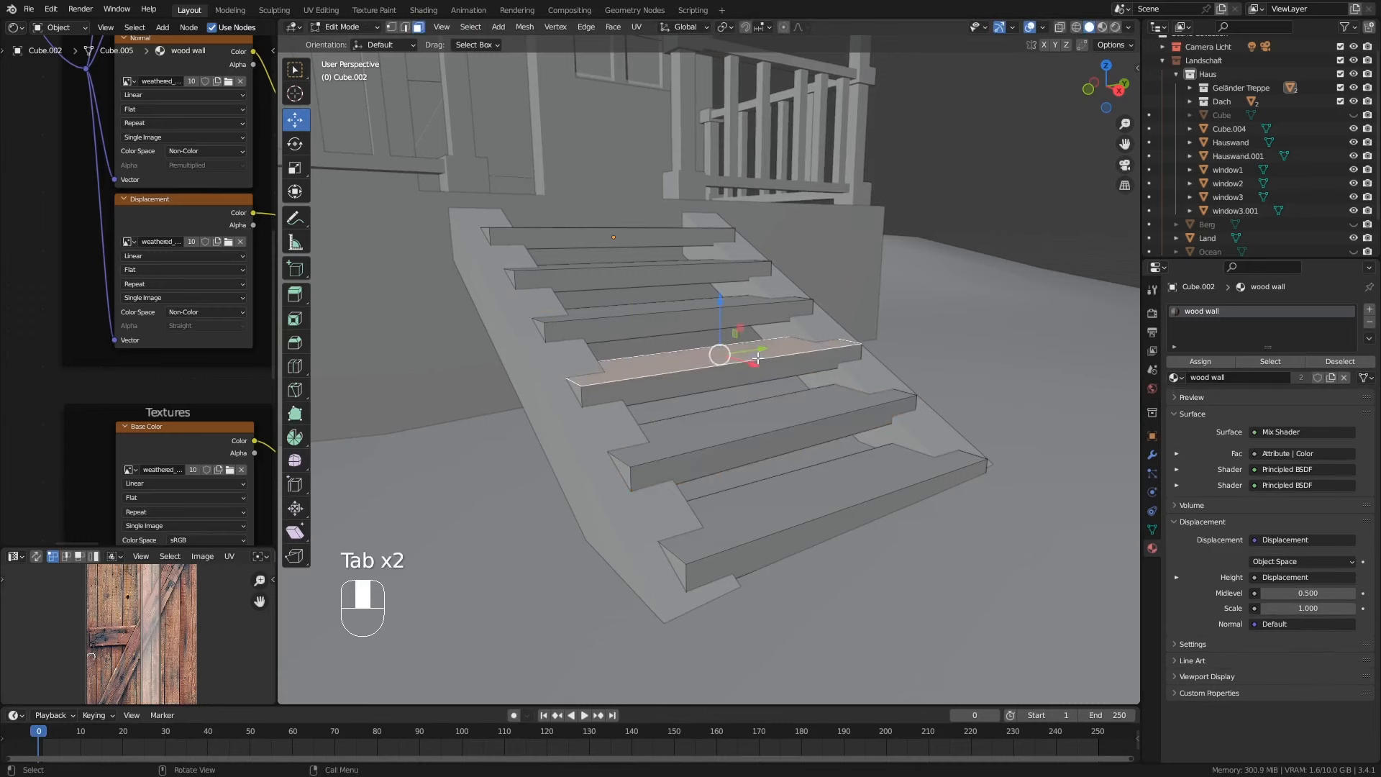
pyautogui.press('l')
pyautogui.press('r')
pyautogui.press('r')
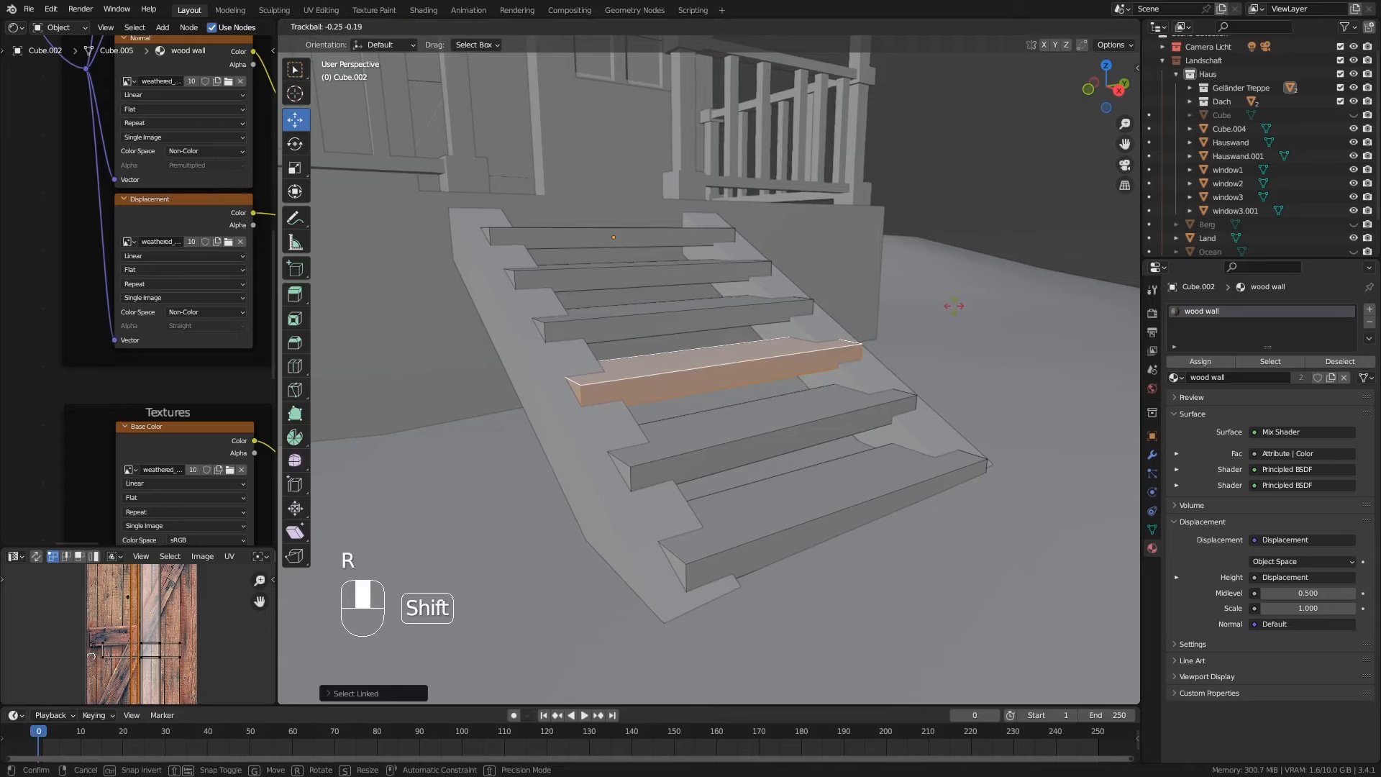
pyautogui.click(959, 307)
# Step: Select the whole fourth tread from the bottom and rotate it slightly about the global Y axis
pyautogui.click(780, 312)
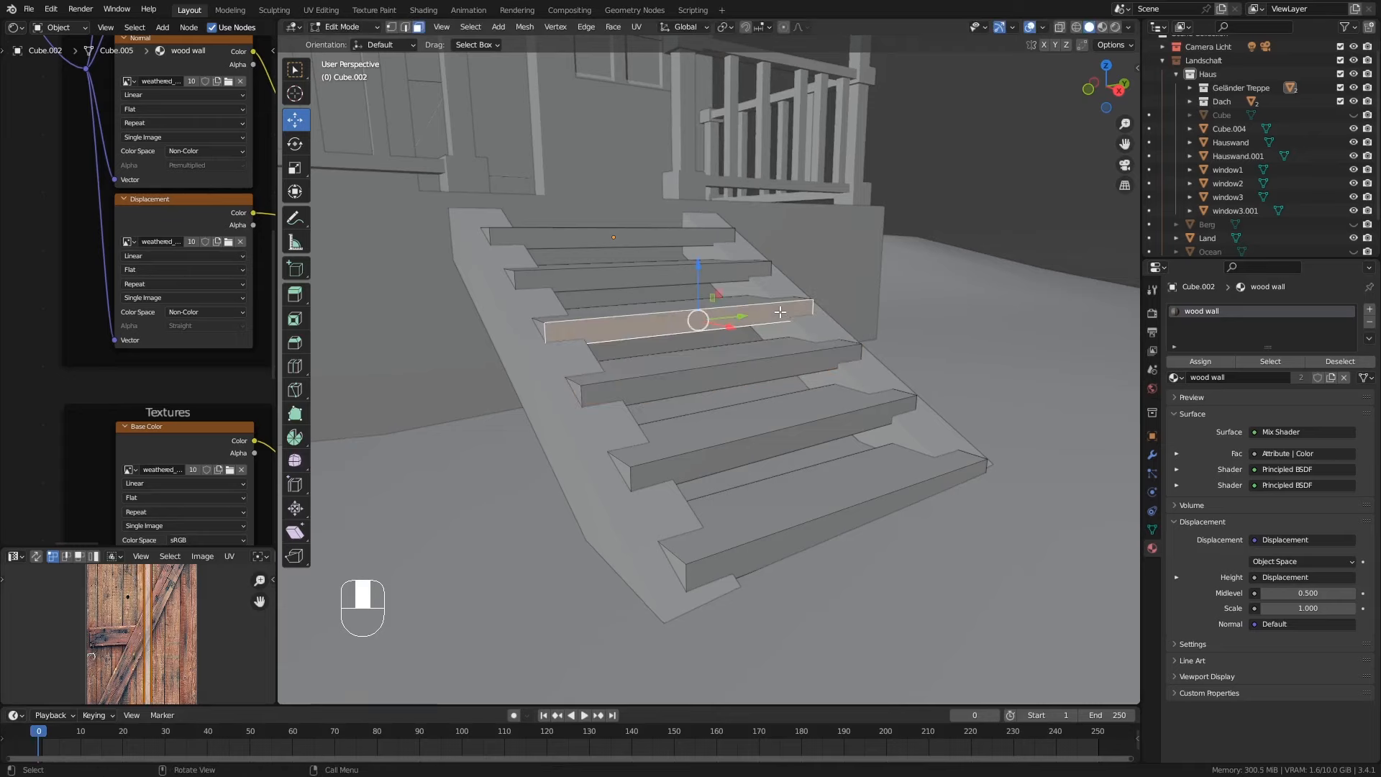
pyautogui.press('l')
pyautogui.moveTo(928, 302); pyautogui.dragTo(952, 314, button='middle')
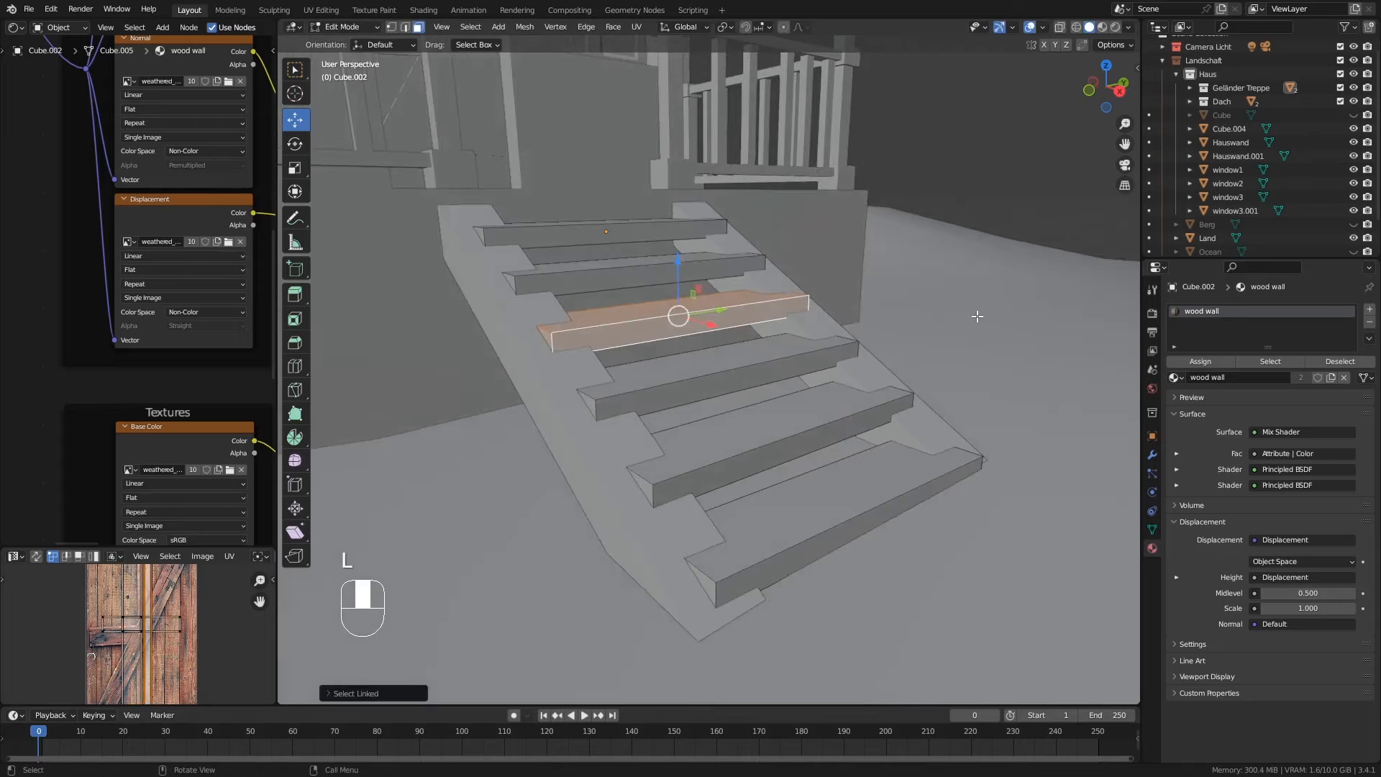
pyautogui.press('r')
pyautogui.press('y')
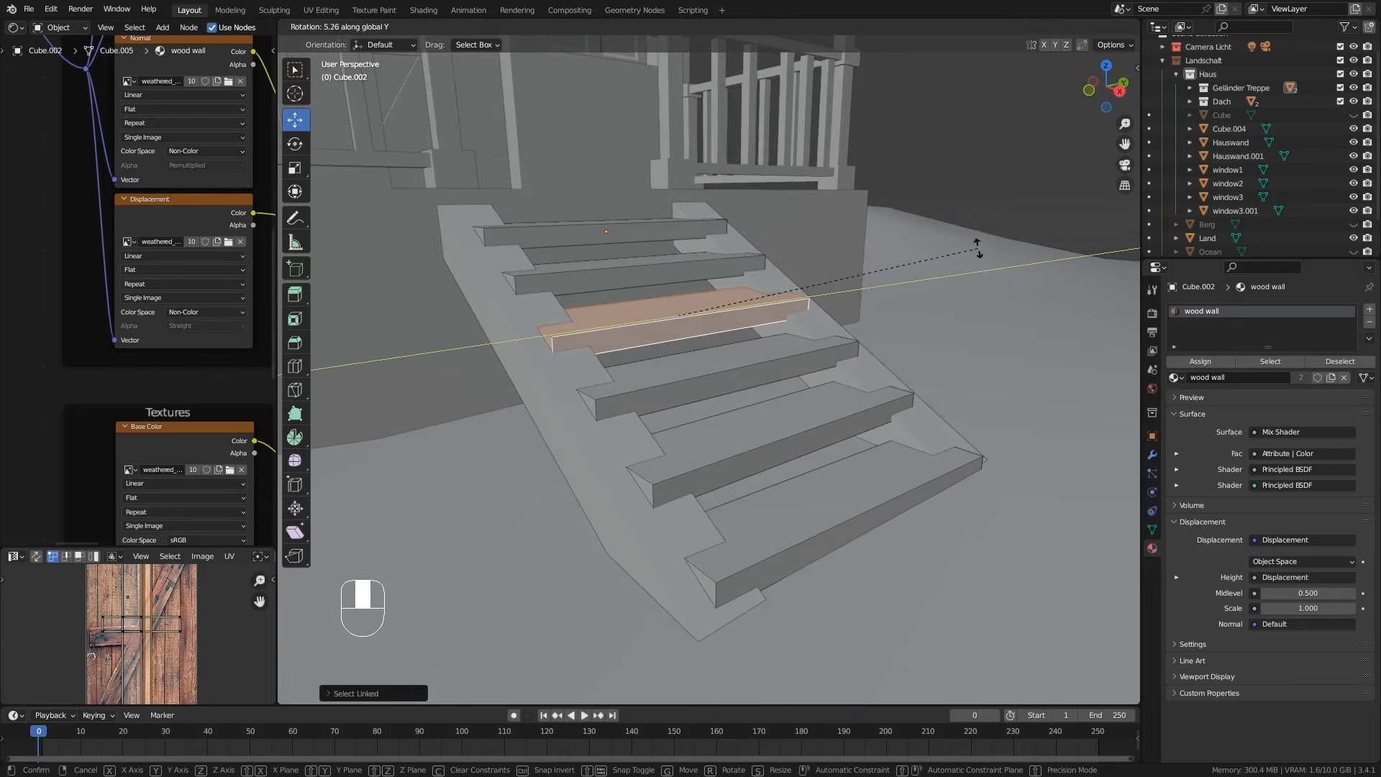
pyautogui.click(834, 274)
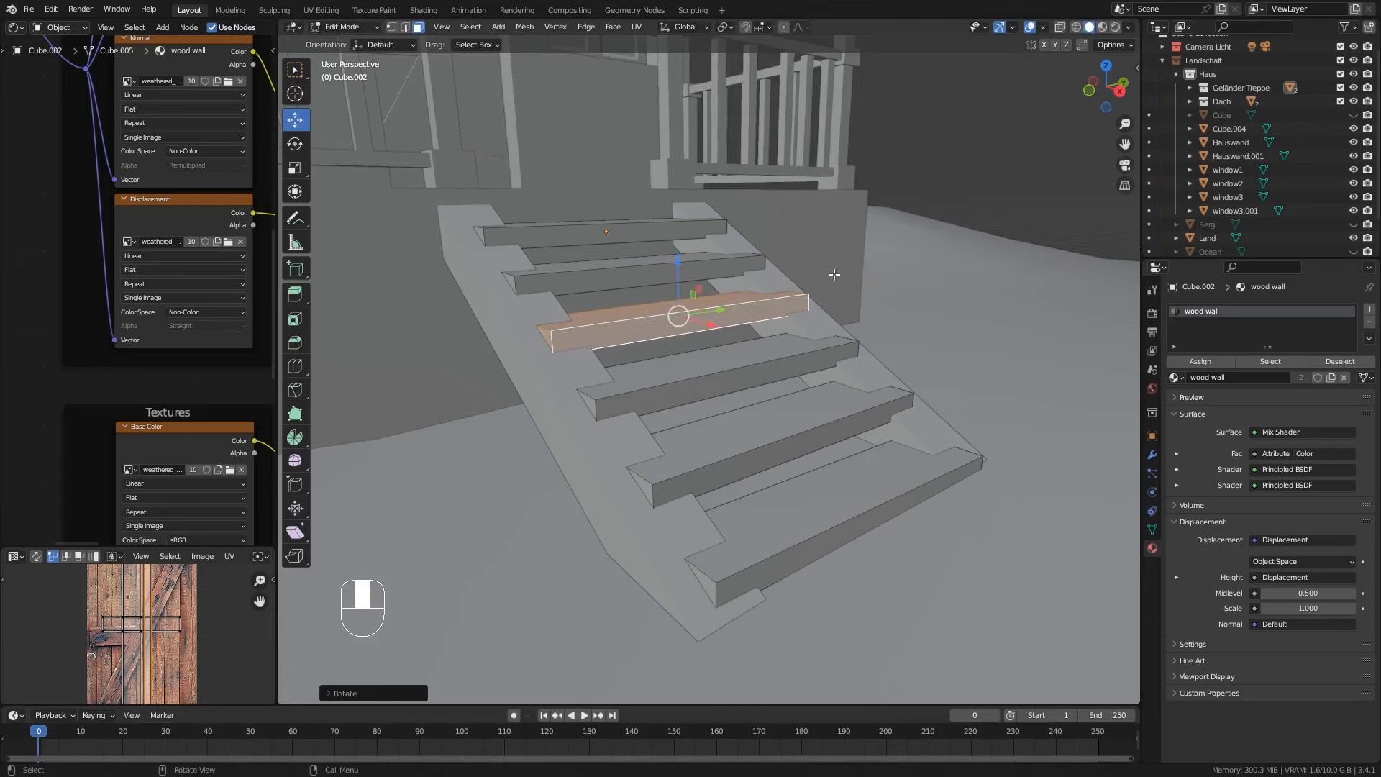
# Step: Select the whole fifth tread from the bottom and tilt it by less than 1° with a free trackball rotation
pyautogui.click(719, 272)
pyautogui.press('l')
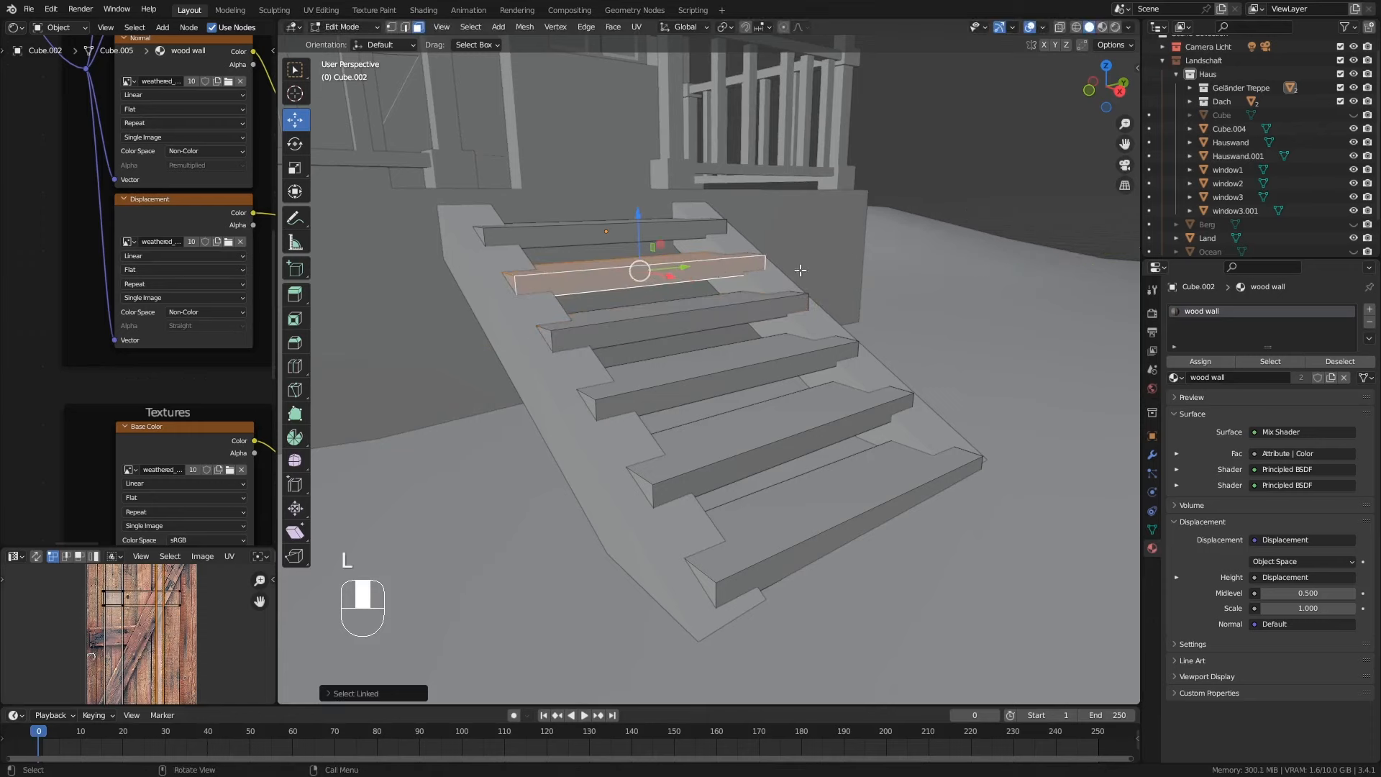
pyautogui.press('r')
pyautogui.press('r')
pyautogui.press('shift')
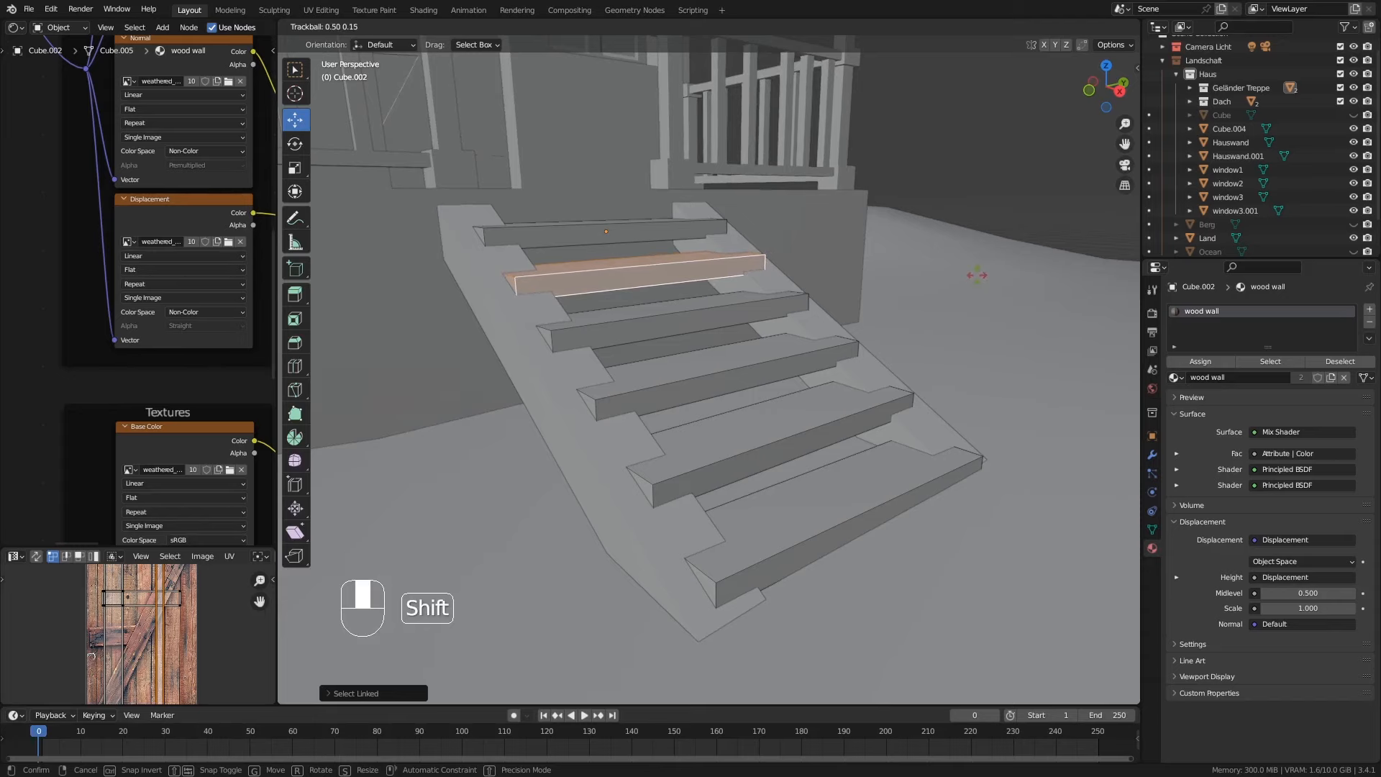
pyautogui.click(976, 271)
# Step: Add a crosswise loop cut to the bottom tread and slide it off-centre
pyautogui.moveTo(883, 379); pyautogui.dragTo(852, 490, button='middle')
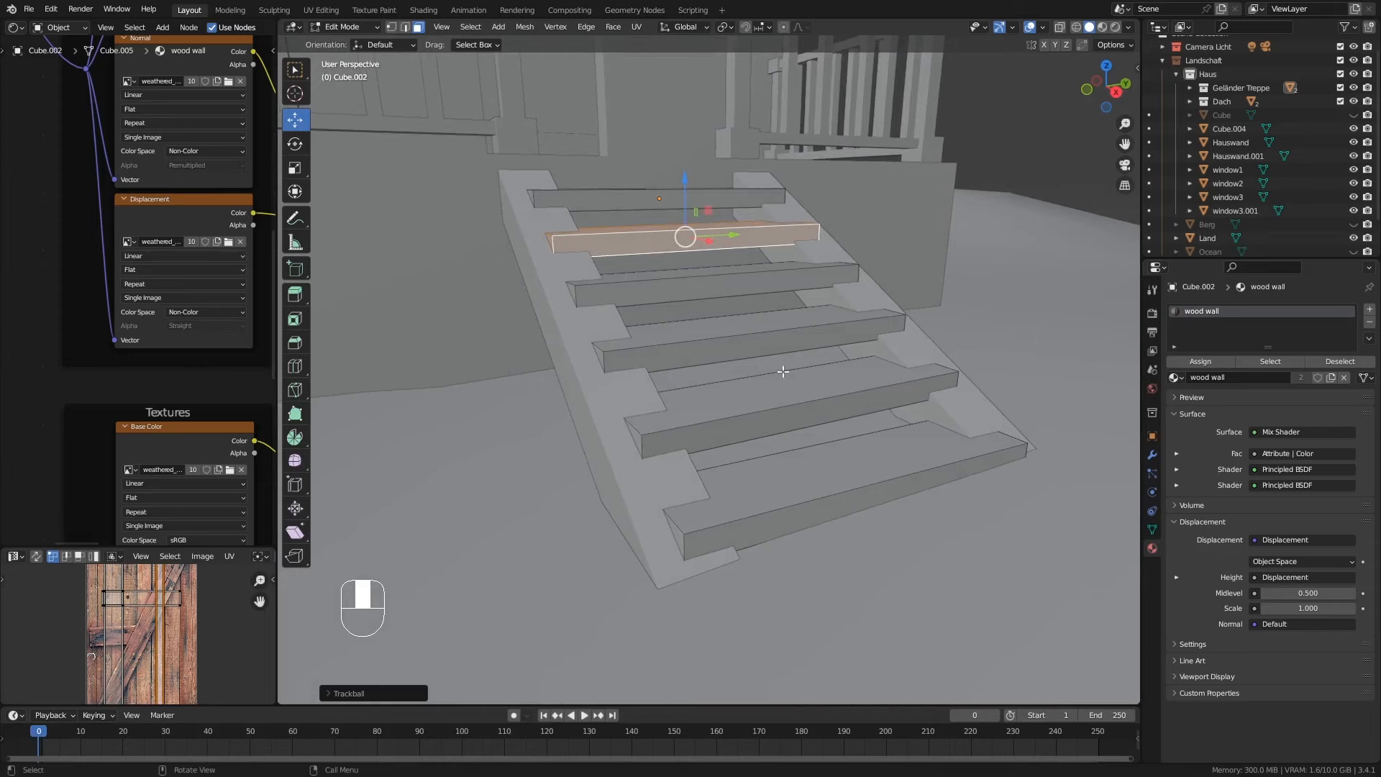
pyautogui.moveTo(782, 371); pyautogui.dragTo(794, 423, button='middle')
pyautogui.moveTo(863, 546); pyautogui.dragTo(868, 521, button='middle')
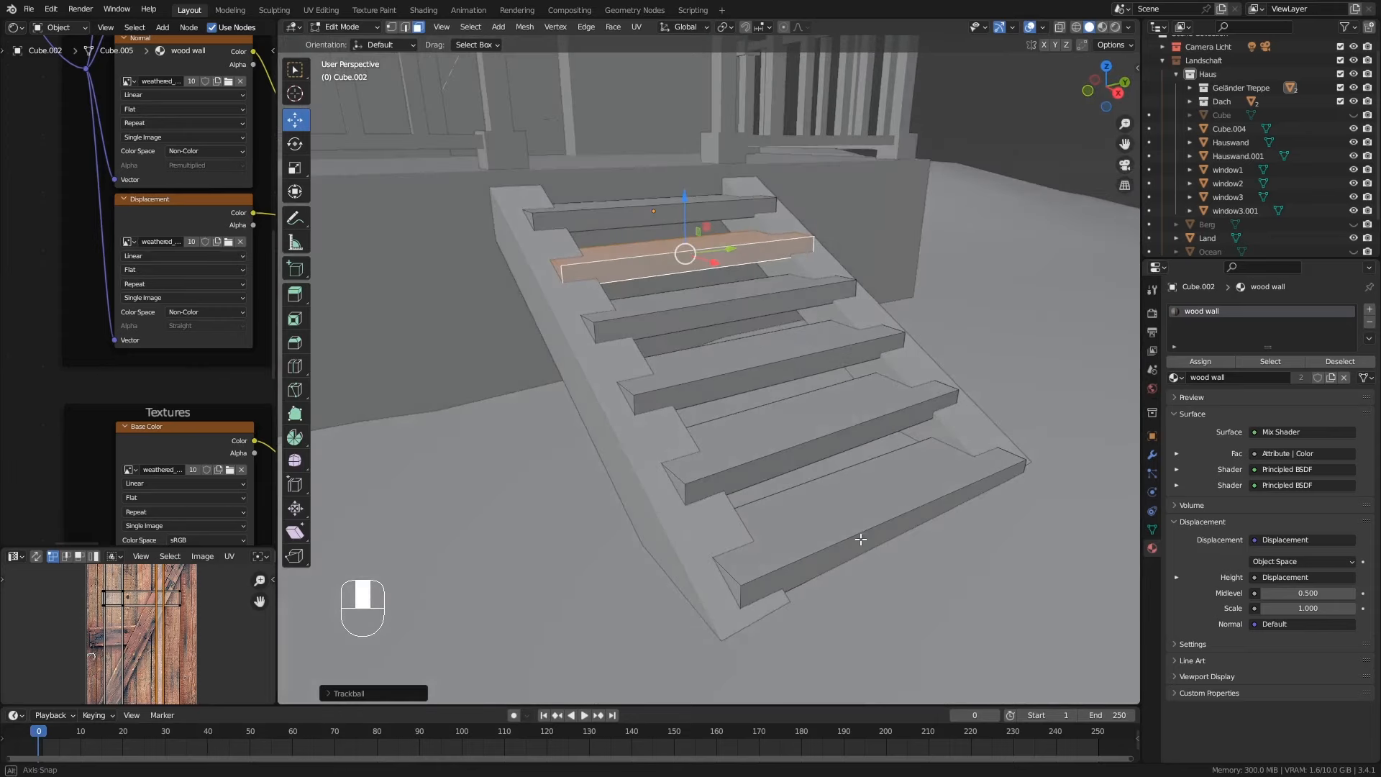
pyautogui.hotkey('ctrl', 'r')
pyautogui.click(871, 517)
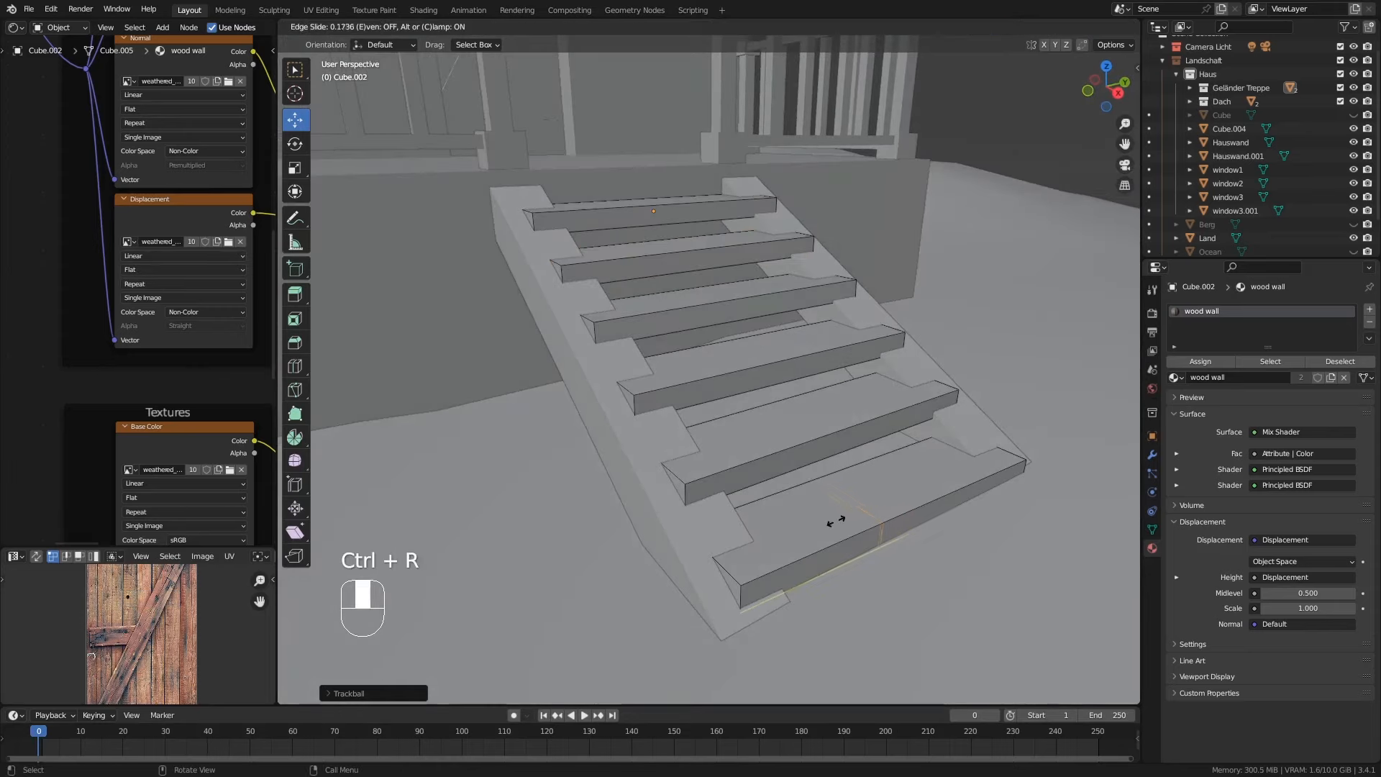
pyautogui.click(808, 526)
# Step: Lower the bottom tread's new edge loop slightly along Z so the board sags
pyautogui.moveTo(808, 527); pyautogui.dragTo(792, 392, button='middle')
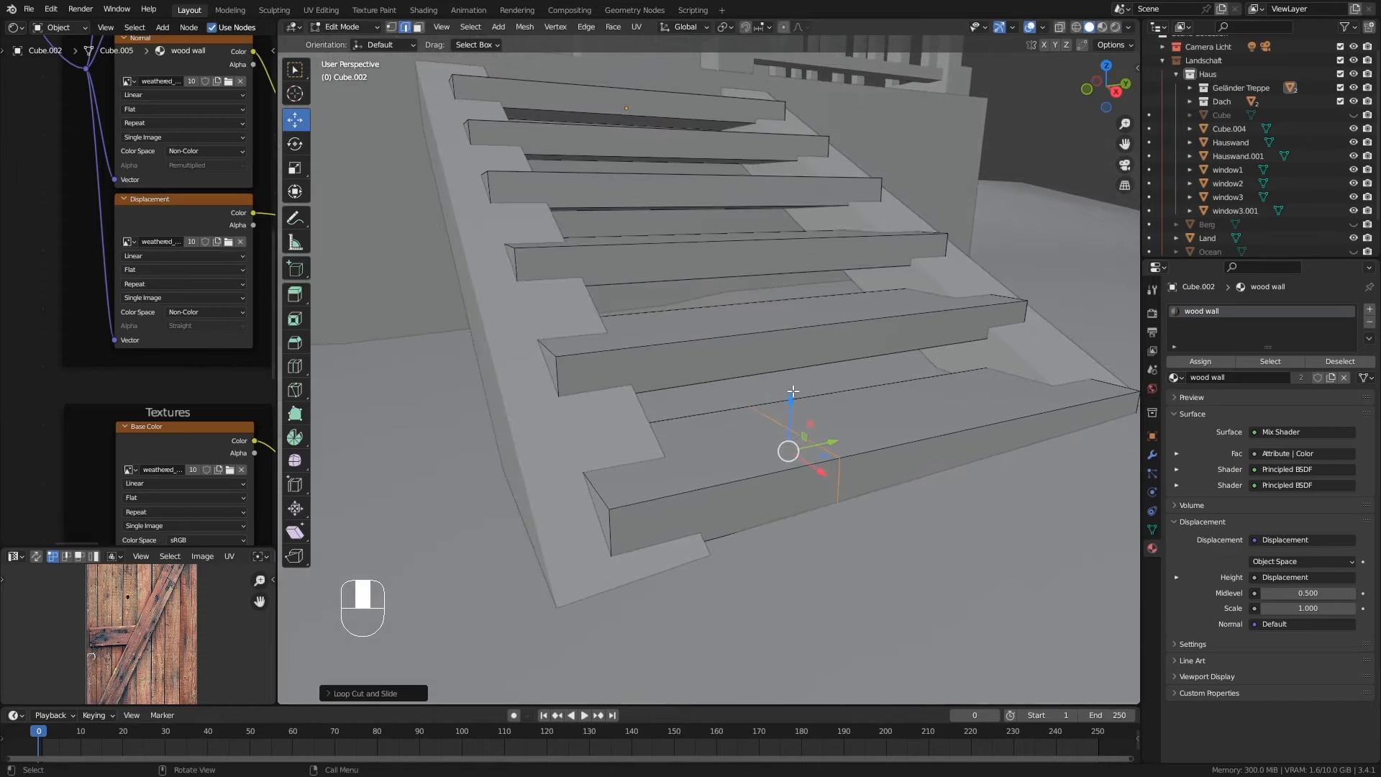
pyautogui.press('g')
pyautogui.press('z')
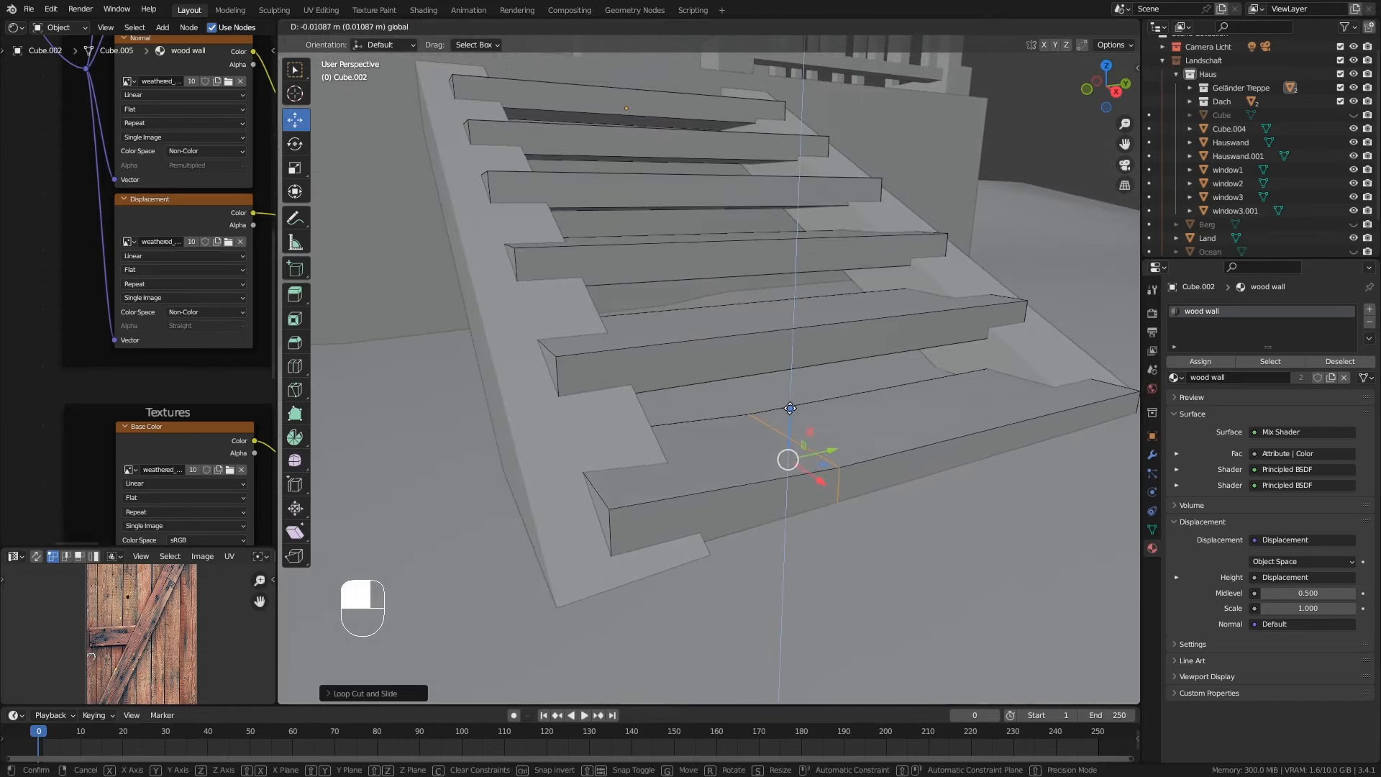
pyautogui.click(787, 415)
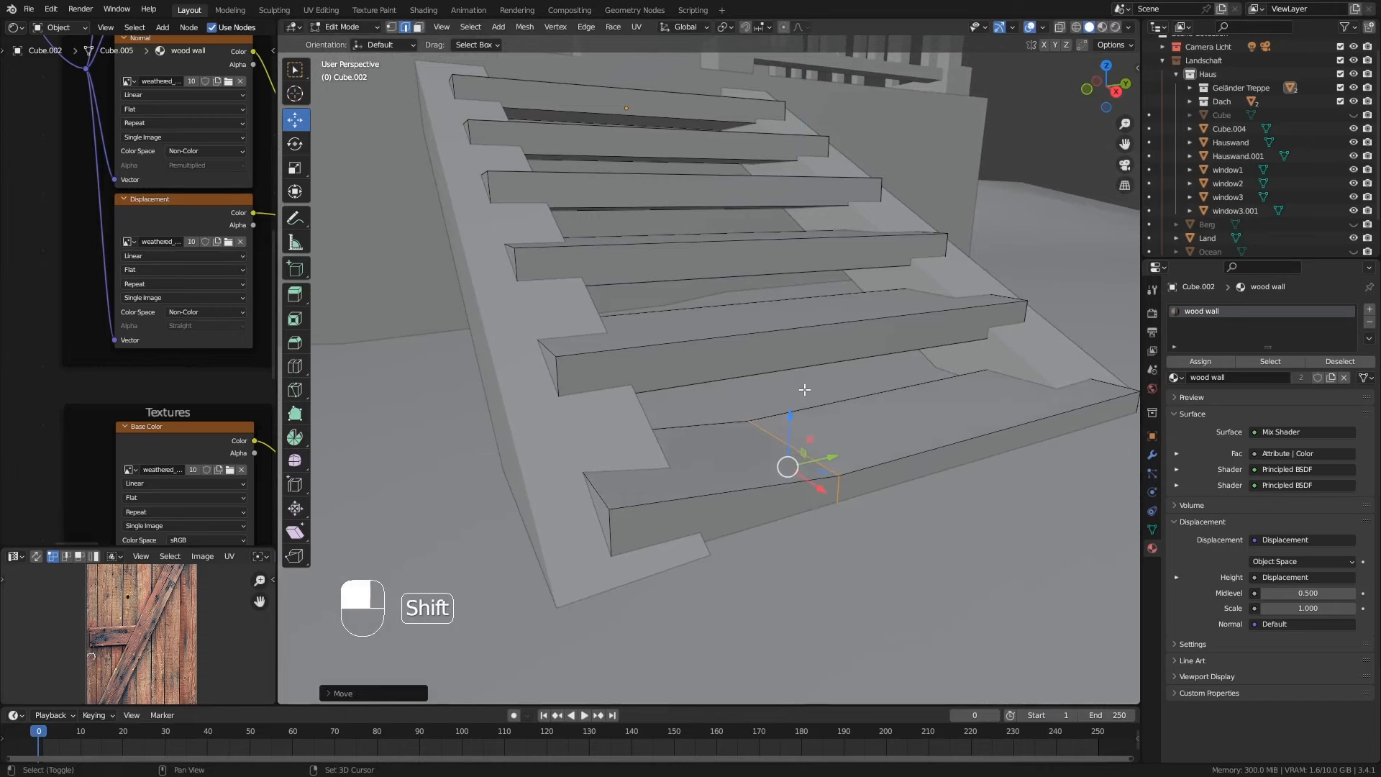
# Step: Add a lengthwise loop cut to the third tread from the bottom and slide it toward the front edge
pyautogui.keyDown('shift'); pyautogui.moveTo(788, 415); pyautogui.dragTo(863, 392, button='middle'); pyautogui.keyUp('shift')
pyautogui.keyDown('shift'); pyautogui.moveTo(863, 392); pyautogui.dragTo(869, 442, button='middle'); pyautogui.keyUp('shift')
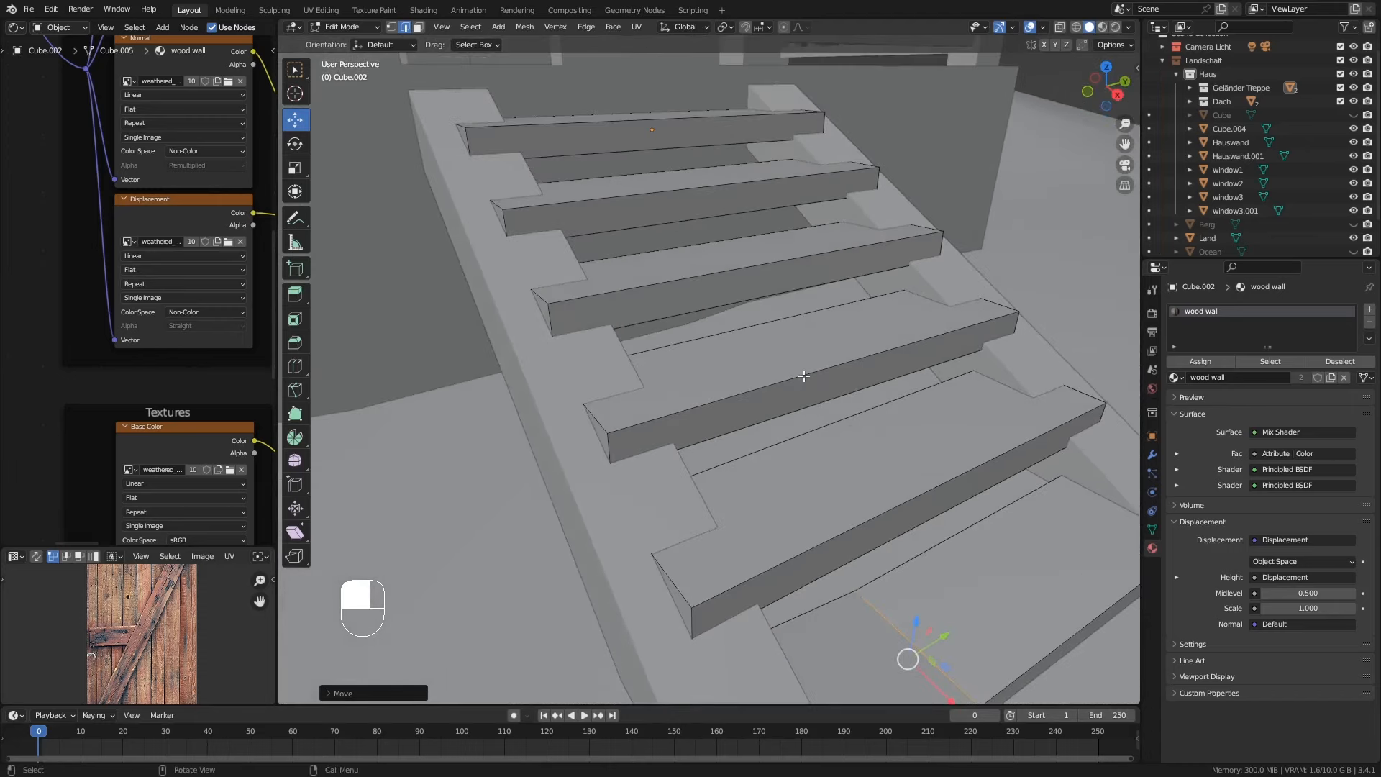
pyautogui.moveTo(805, 374); pyautogui.dragTo(763, 377, button='middle')
pyautogui.hotkey('ctrl', 'r')
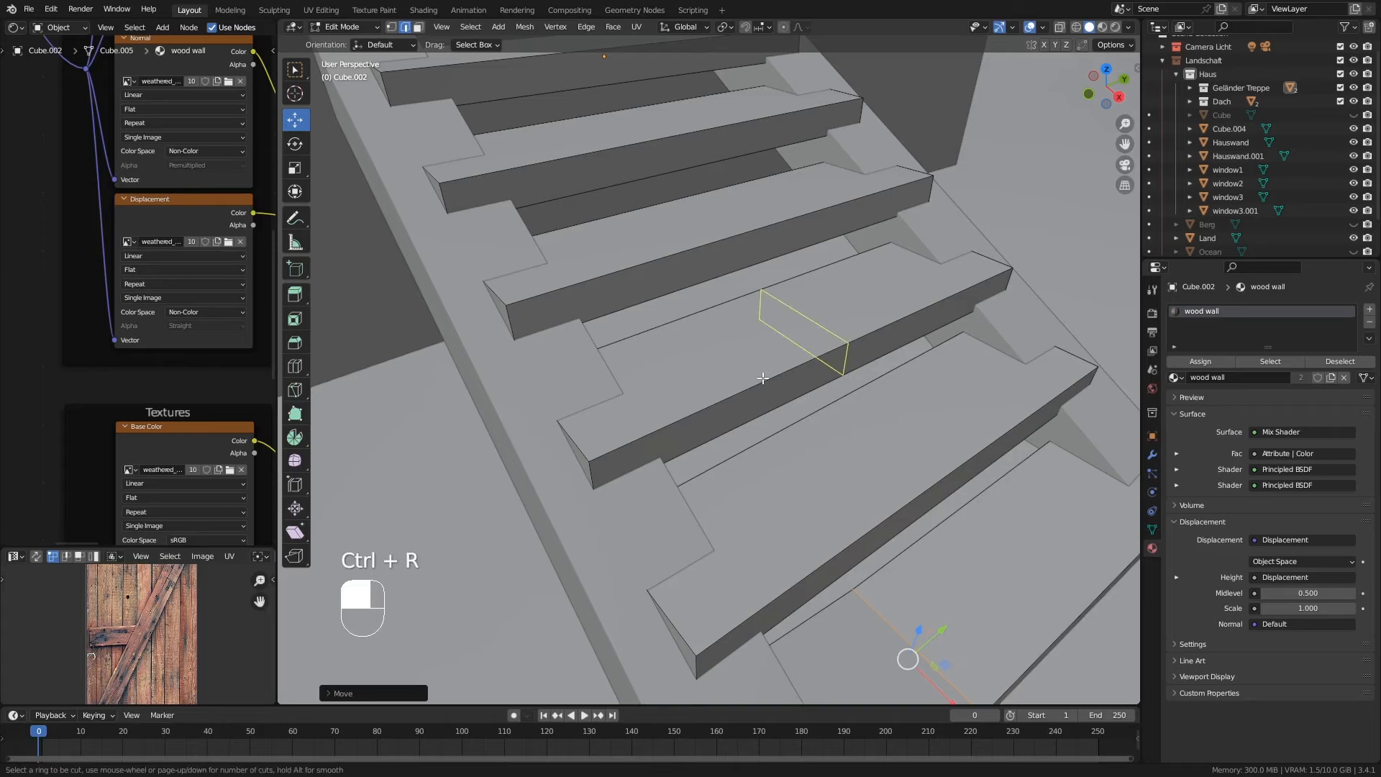
pyautogui.click(568, 433)
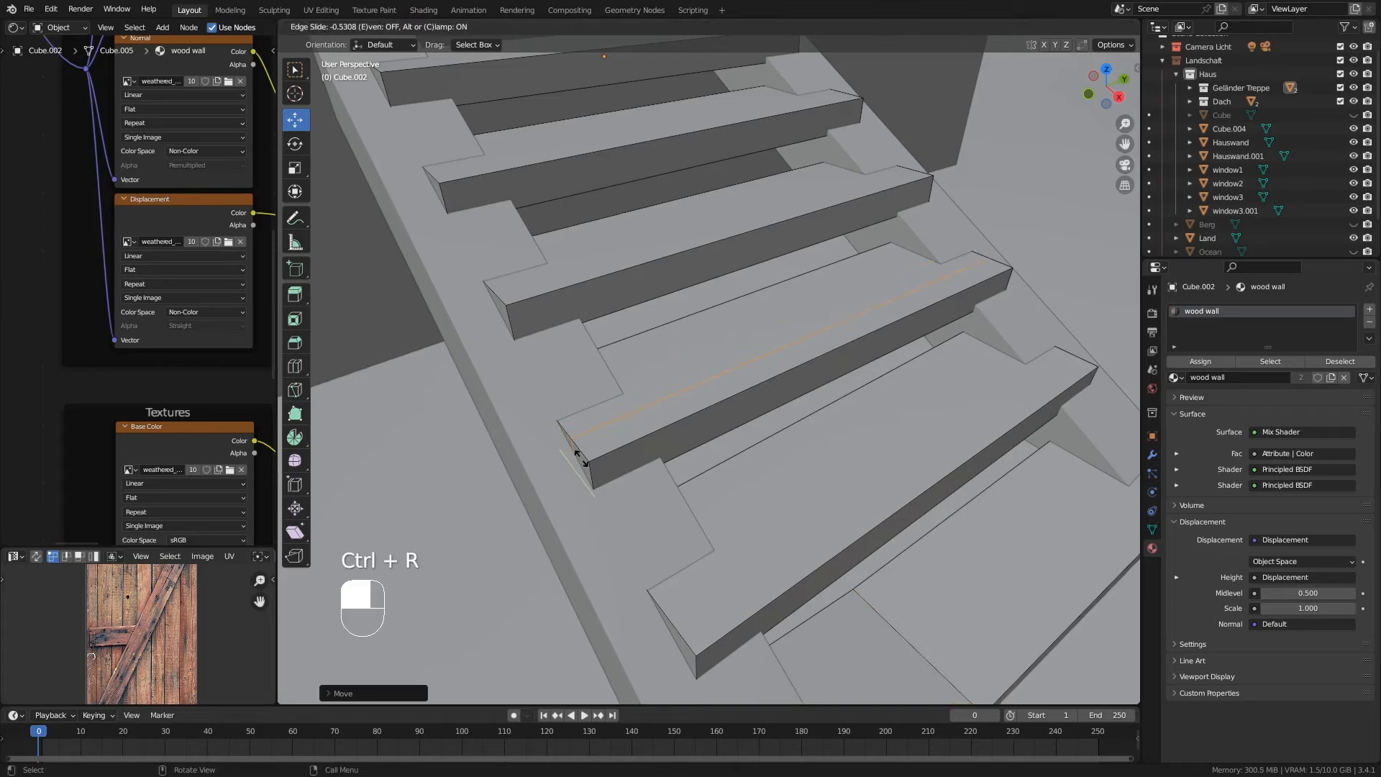
pyautogui.click(600, 444)
pyautogui.moveTo(600, 445); pyautogui.dragTo(702, 423, button='middle')
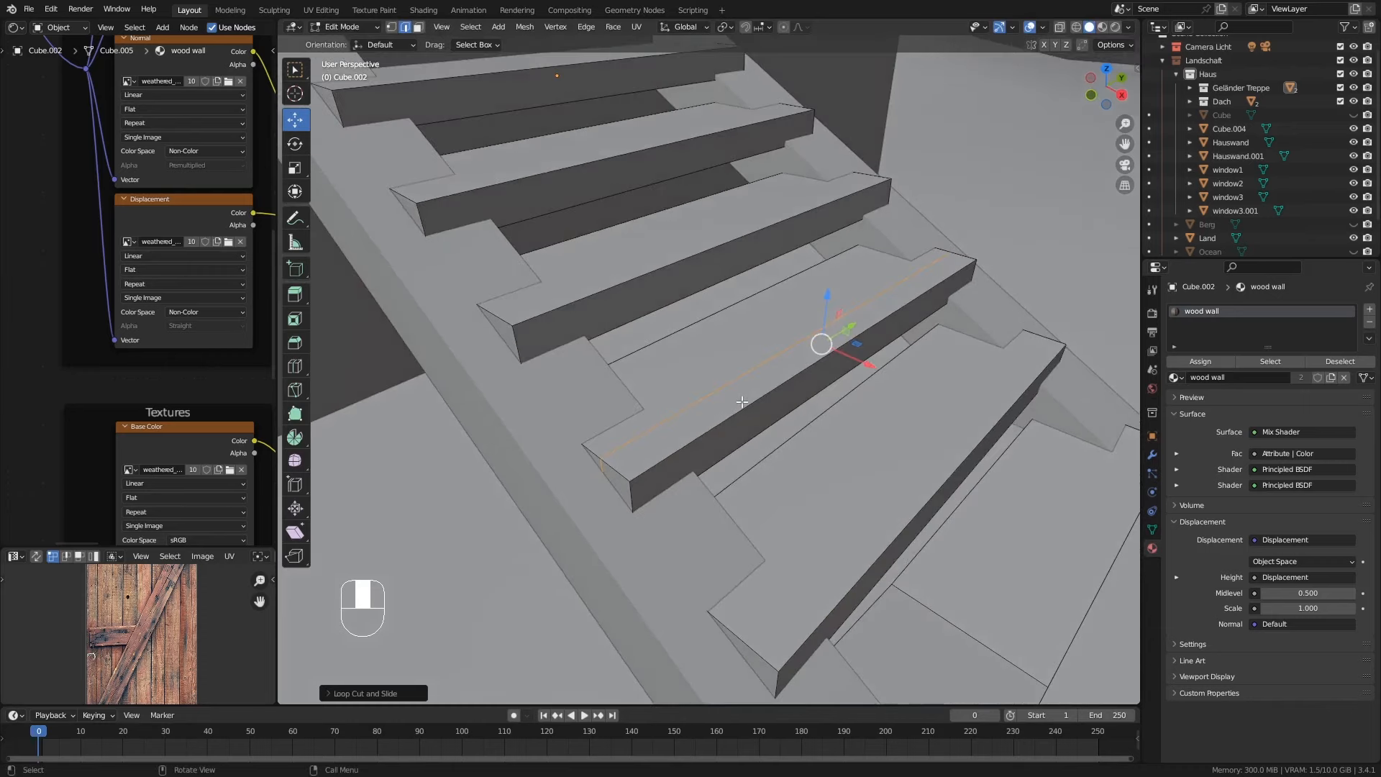
# Step: Add a crosswise loop cut to the third tread from the bottom, slid off-centre toward its near end
pyautogui.hotkey('ctrl', 'r')
pyautogui.click(782, 388)
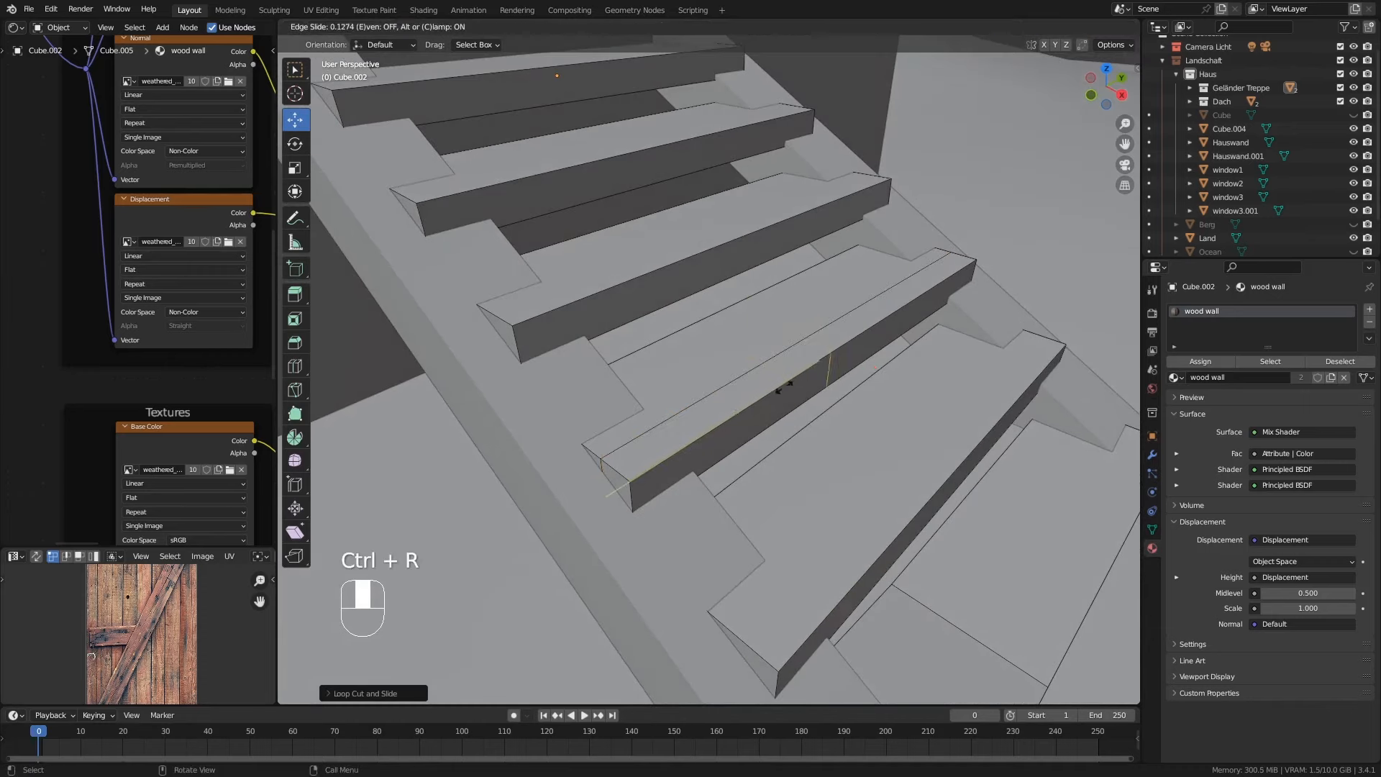
pyautogui.click(741, 411)
pyautogui.moveTo(741, 411); pyautogui.dragTo(728, 307, button='middle')
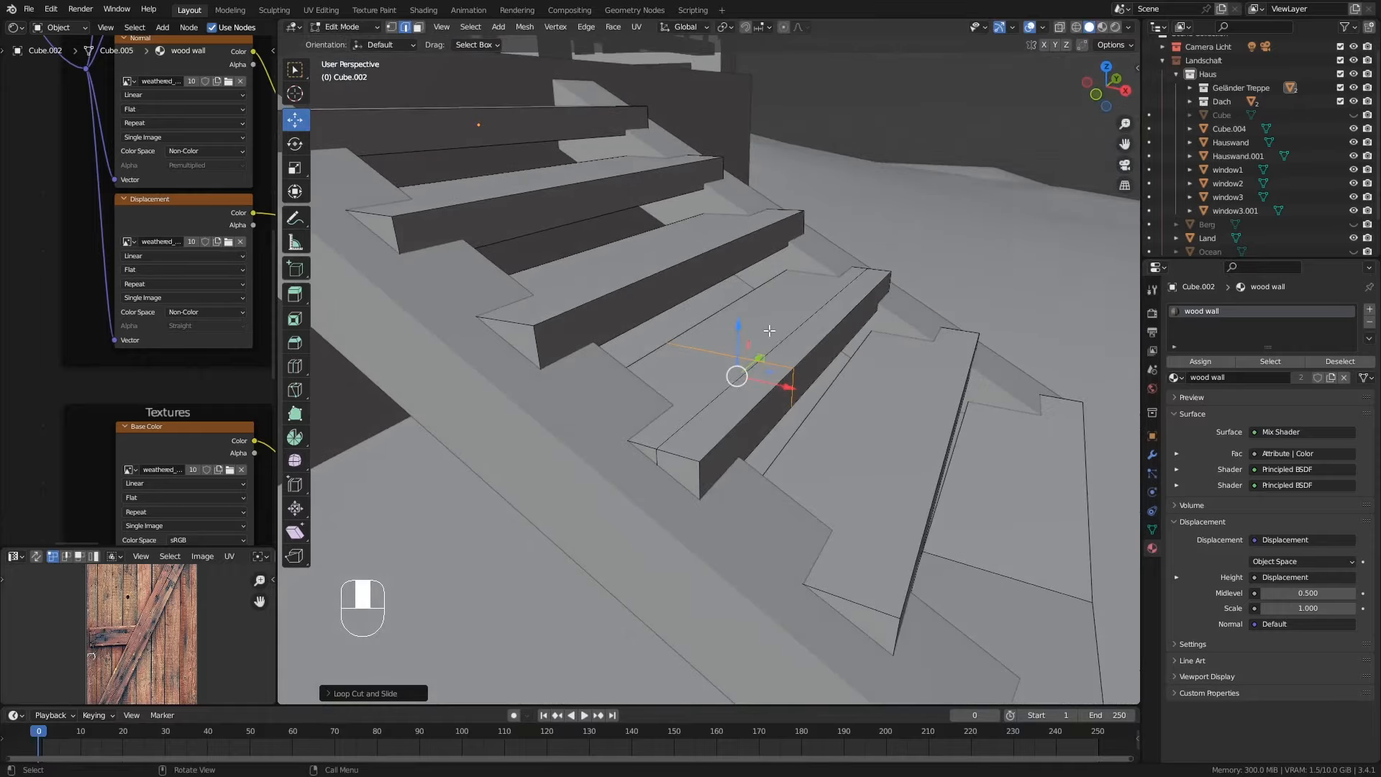
pyautogui.moveTo(745, 393); pyautogui.dragTo(708, 407, button='middle')
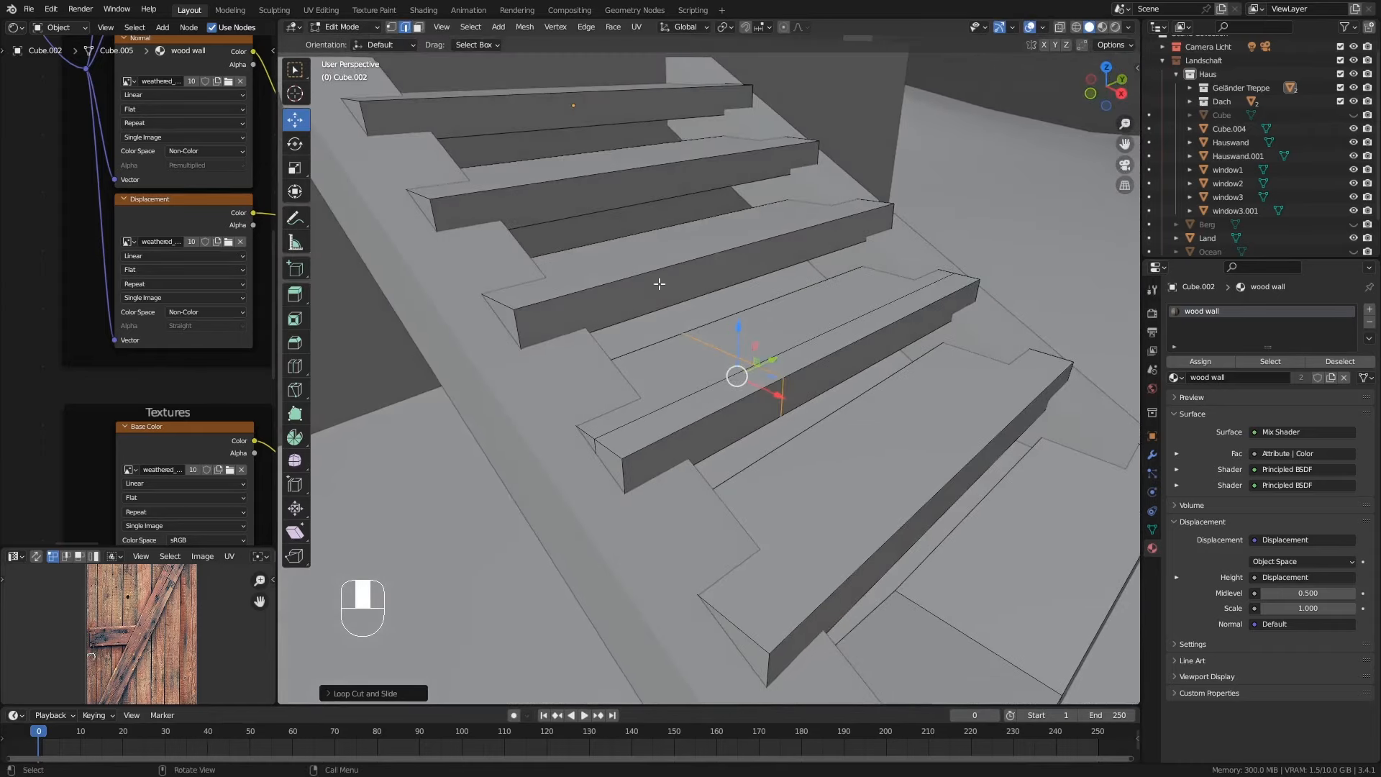
pyautogui.moveTo(660, 284); pyautogui.dragTo(539, 177, button='middle')
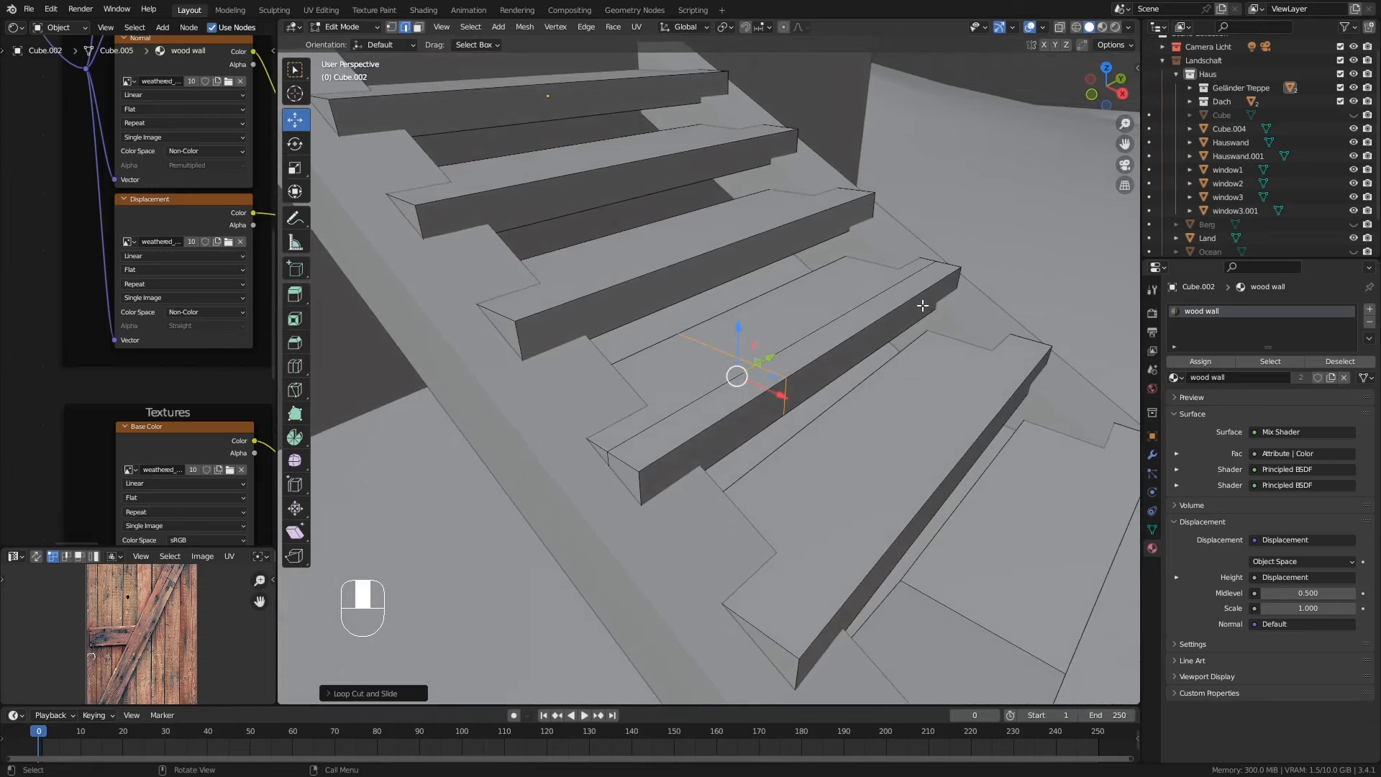
pyautogui.moveTo(750, 411); pyautogui.dragTo(691, 370, button='middle')
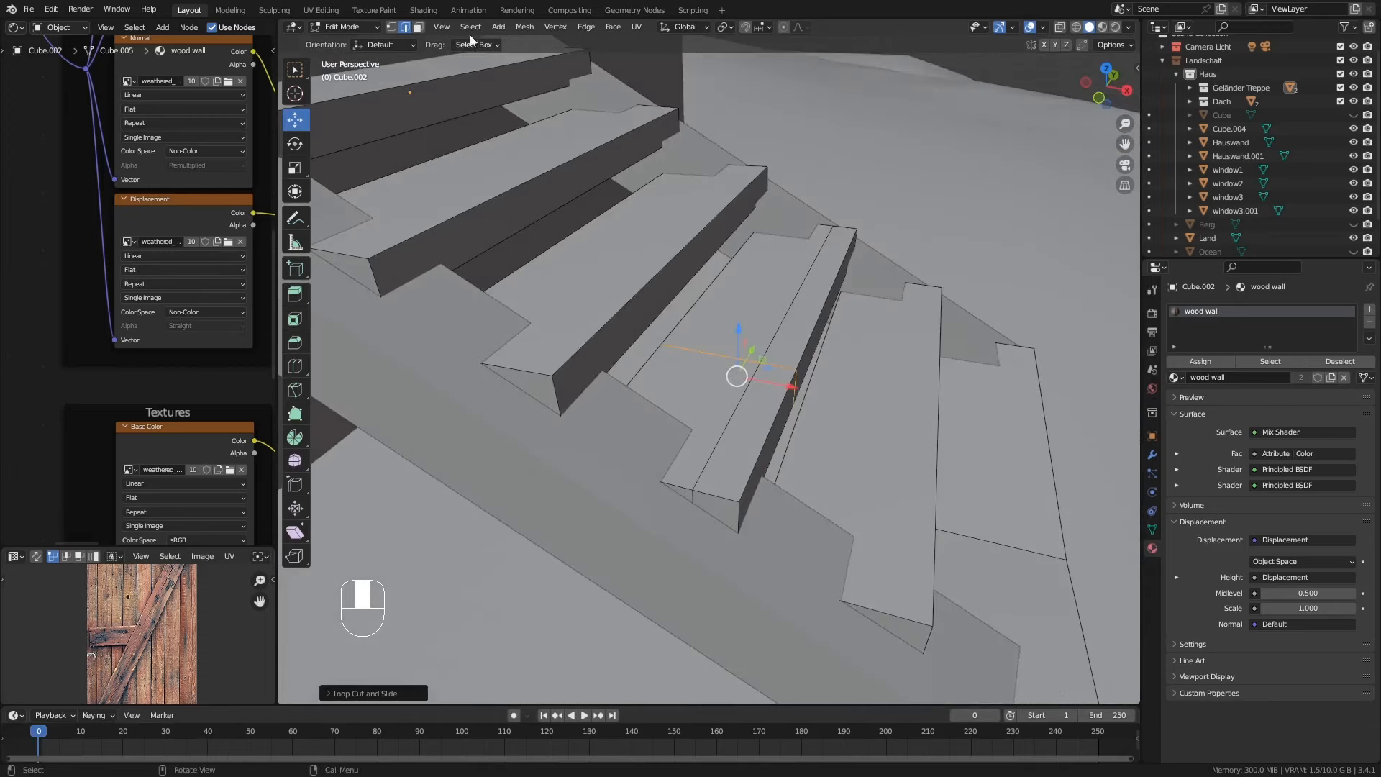
# Step: Using X-ray, select the lengthwise cut's top, end and underside edges on the third tread's near part and rip them apart
pyautogui.click(735, 423)
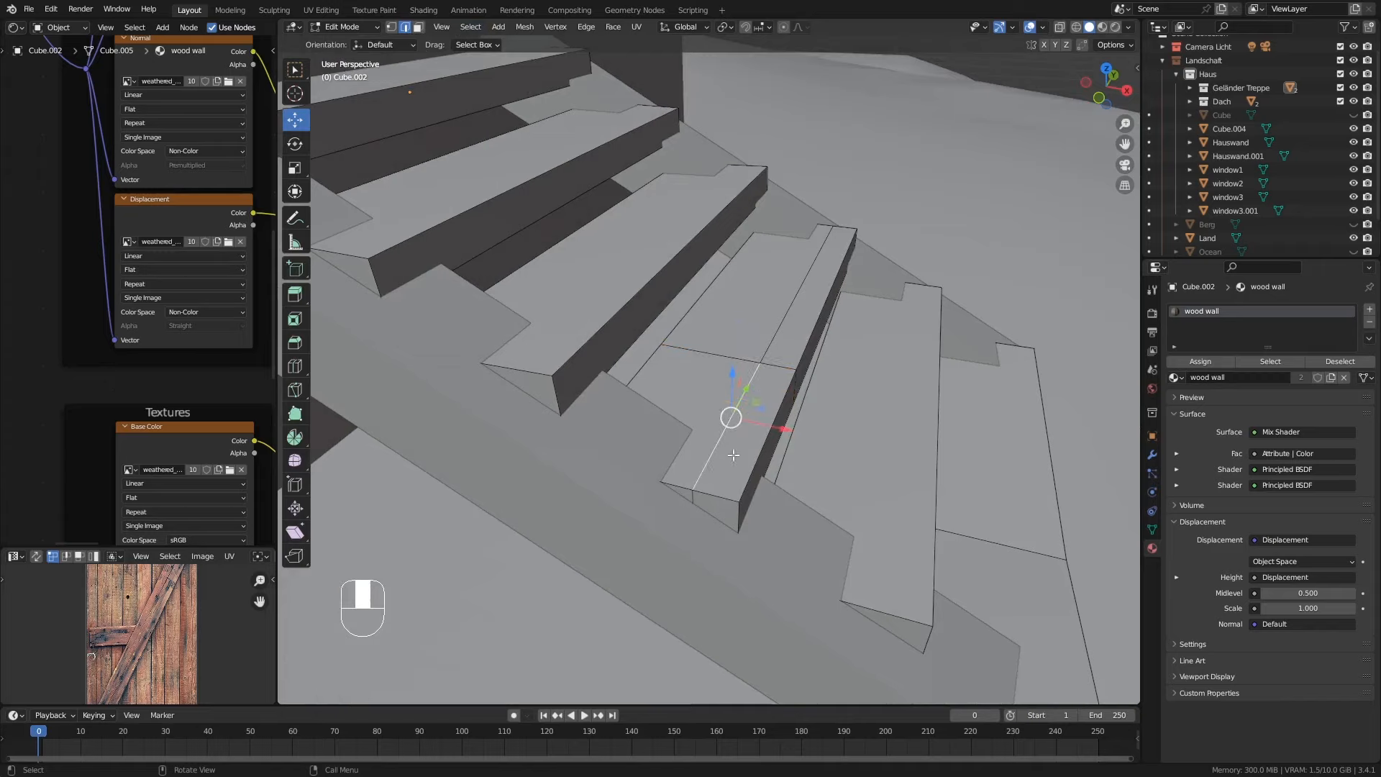
pyautogui.keyDown('shift'); pyautogui.click(732, 412); pyautogui.keyUp('shift')
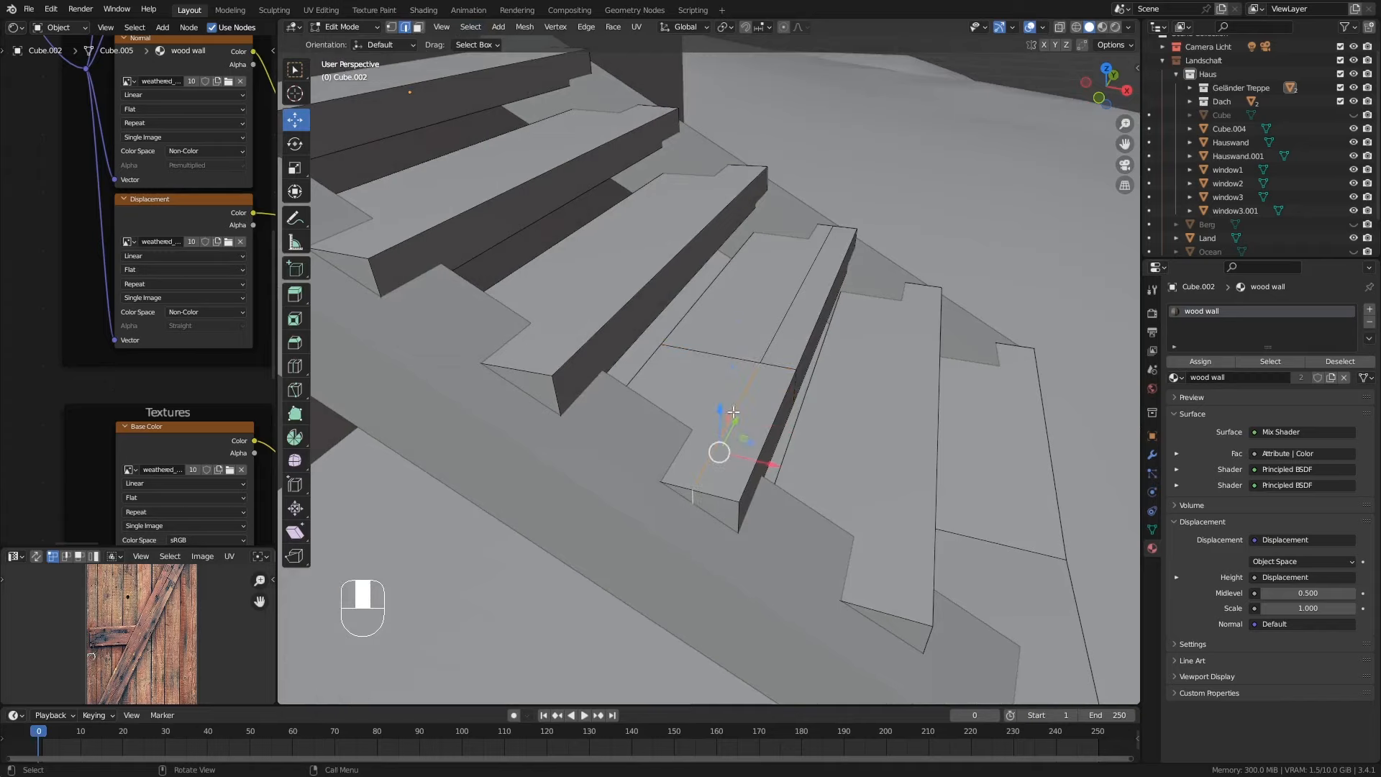
pyautogui.moveTo(705, 460); pyautogui.dragTo(716, 401, button='middle')
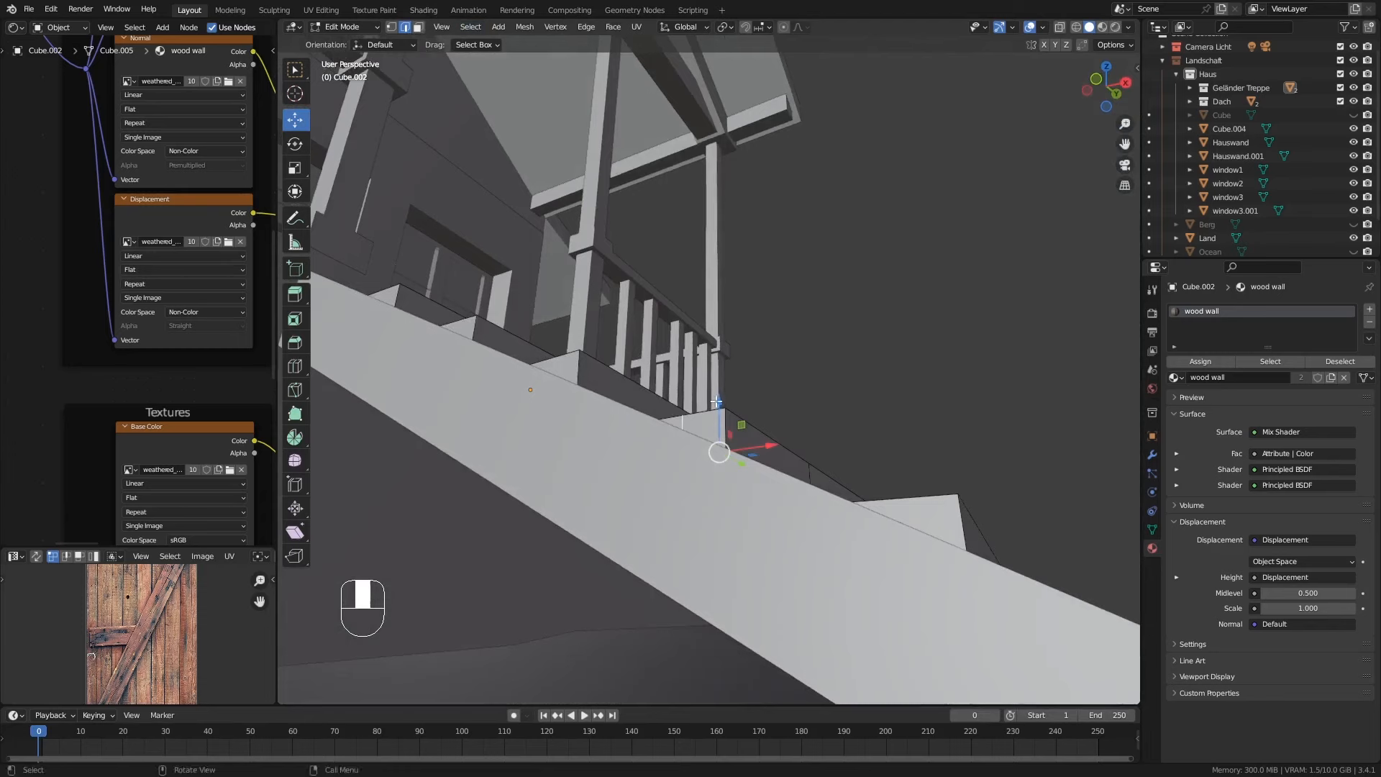
pyautogui.click(1062, 33)
pyautogui.moveTo(819, 441); pyautogui.dragTo(817, 397, button='middle')
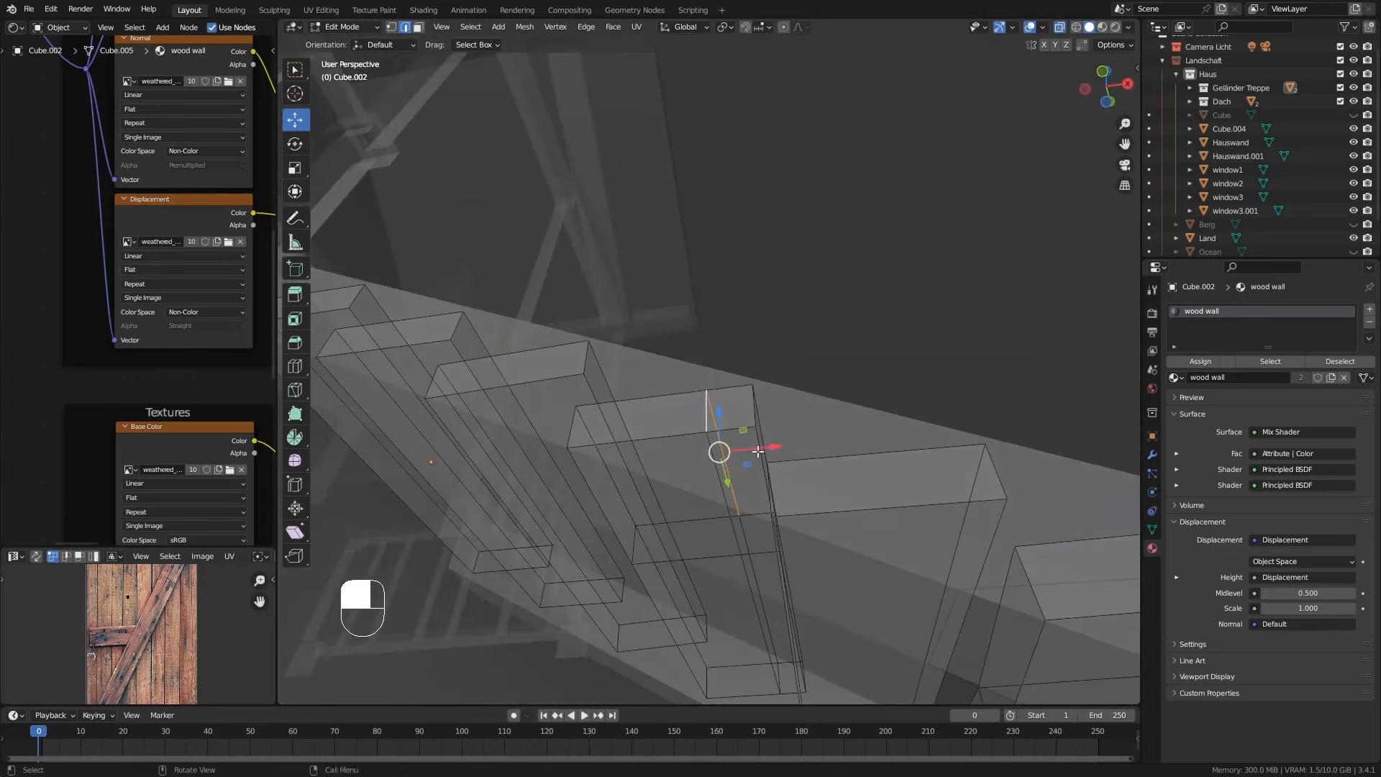
pyautogui.keyDown('shift'); pyautogui.click(709, 447); pyautogui.keyUp('shift')
pyautogui.moveTo(743, 447); pyautogui.dragTo(740, 481, button='middle')
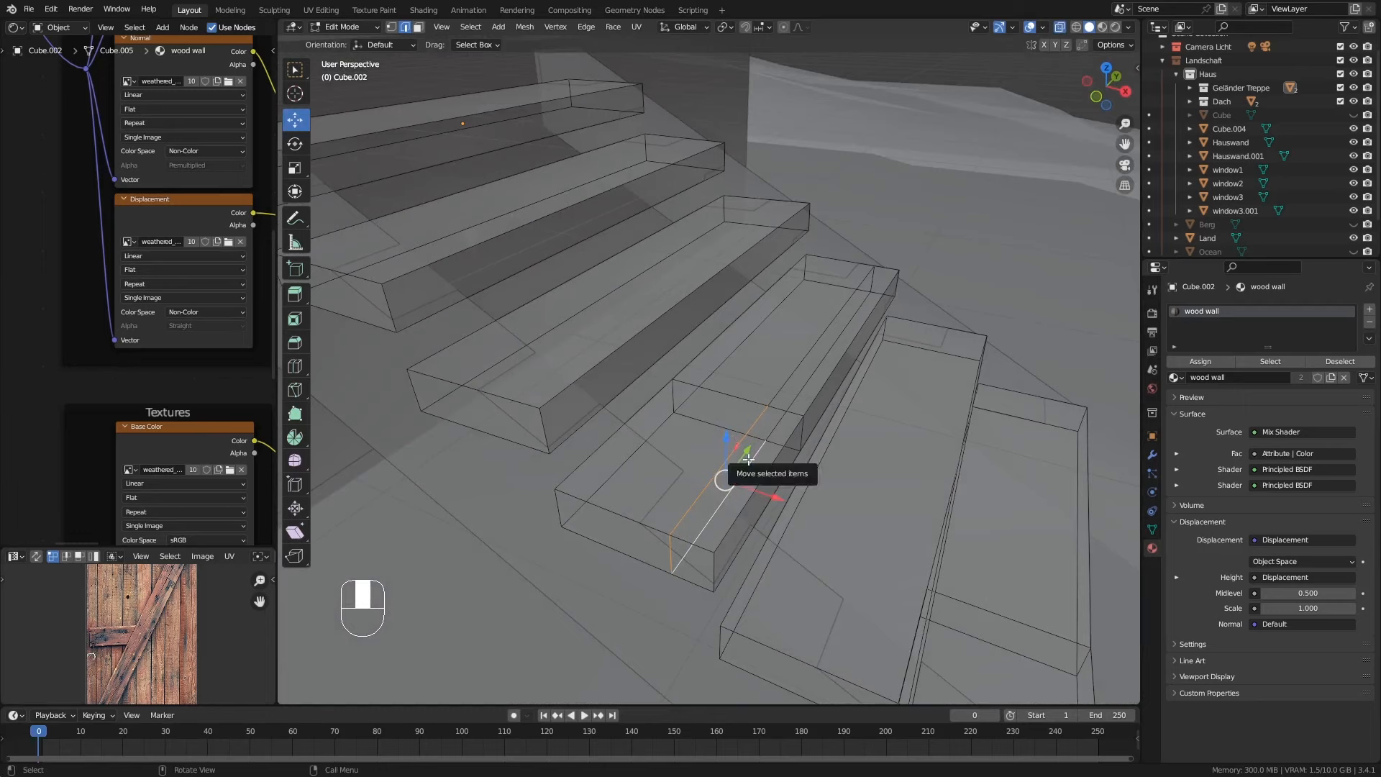
pyautogui.press('v')
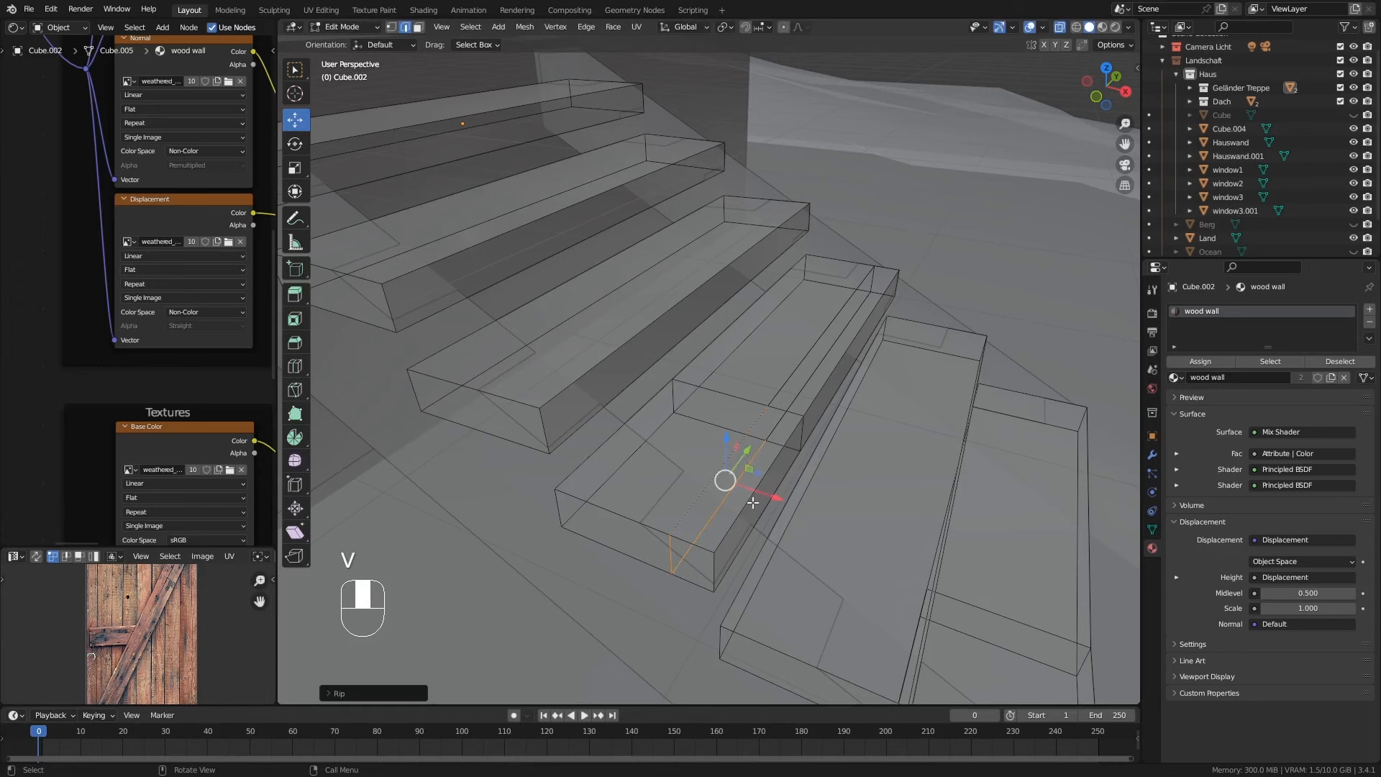
# Step: Select the end face of the ripped front strip and move it outward along X to open a crack in the tread
pyautogui.moveTo(752, 503); pyautogui.dragTo(779, 503, button='middle')
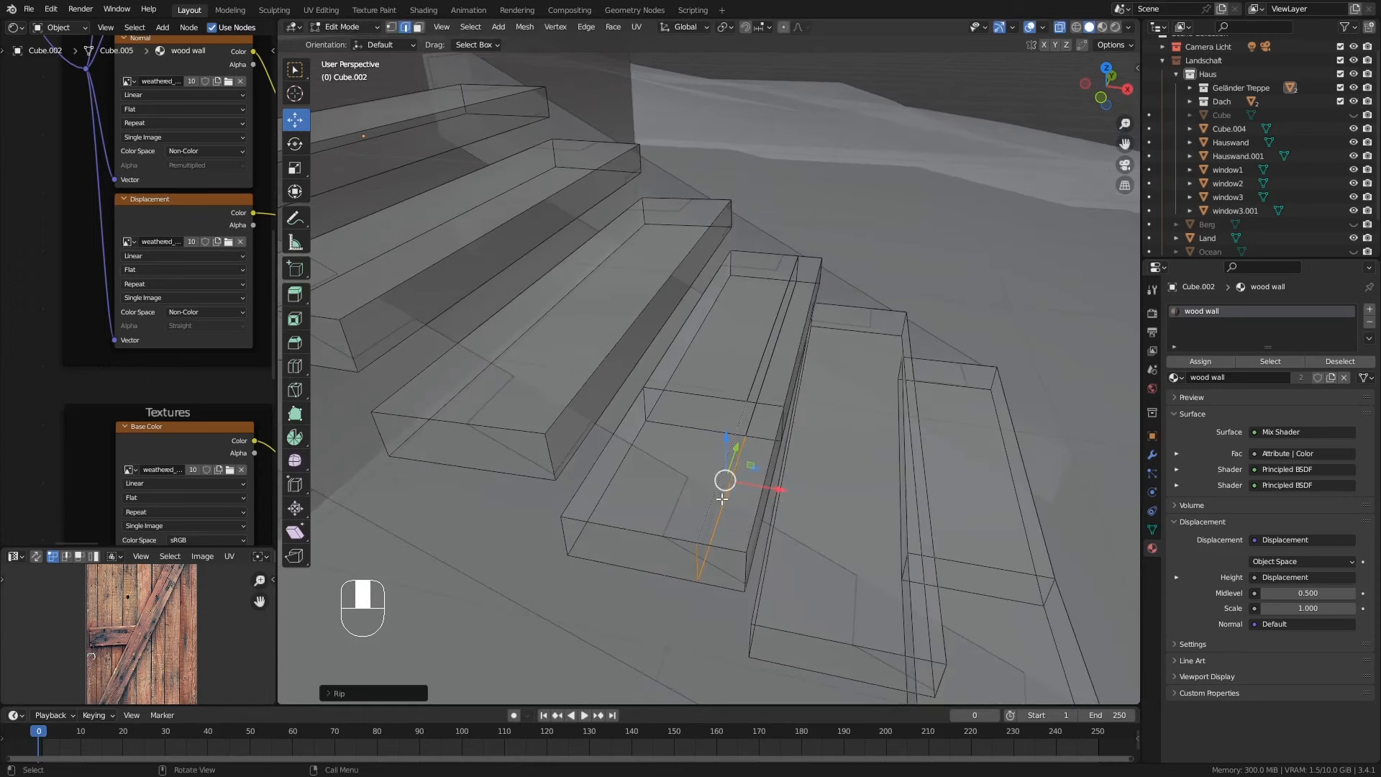
pyautogui.moveTo(738, 479); pyautogui.dragTo(727, 495, button='middle')
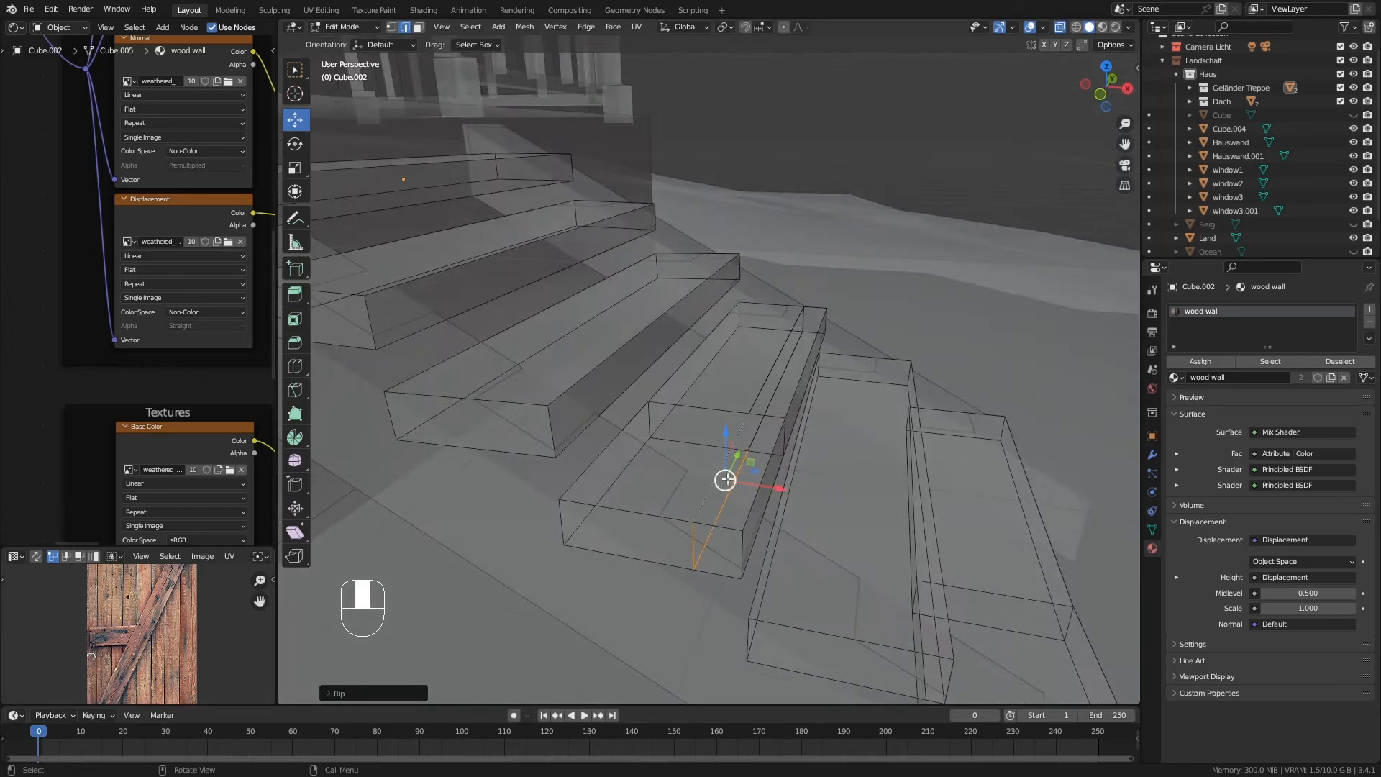
pyautogui.click(420, 30)
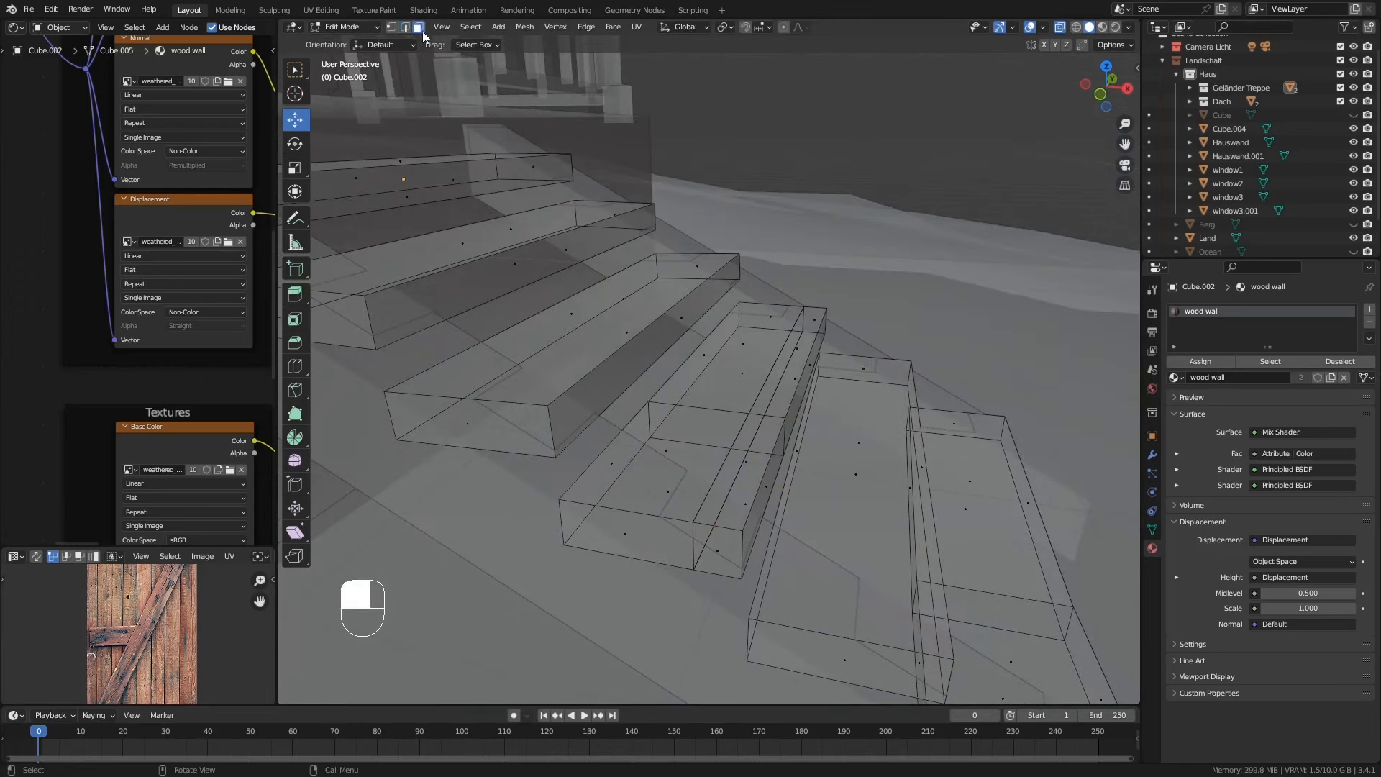
pyautogui.click(717, 544)
pyautogui.moveTo(767, 560); pyautogui.dragTo(791, 562)
pyautogui.moveTo(814, 480); pyautogui.dragTo(834, 486, button='middle')
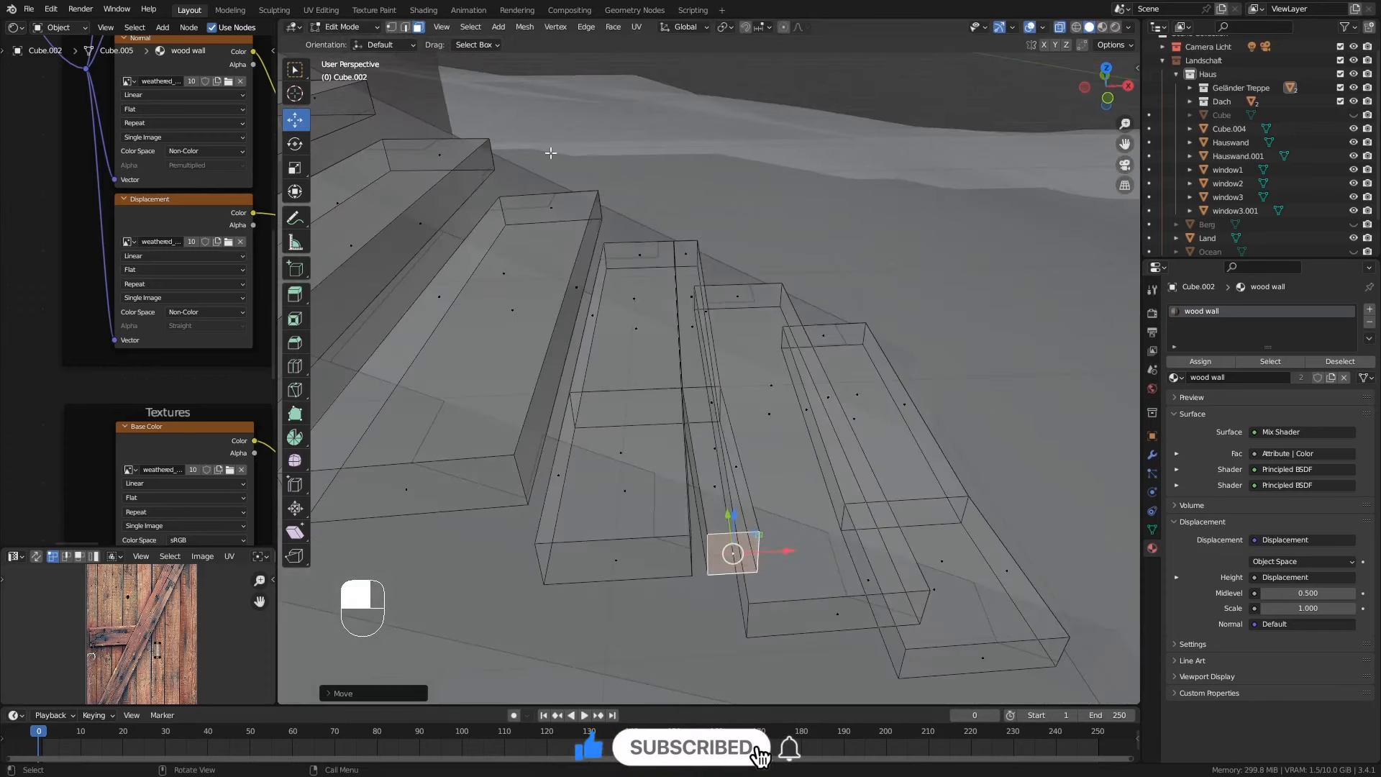
# Step: Switch to edge selection and fill the open inner side of the crack with new faces, starting from the strip's vertical end edge
pyautogui.click(406, 29)
pyautogui.moveTo(733, 499); pyautogui.dragTo(760, 488, button='middle')
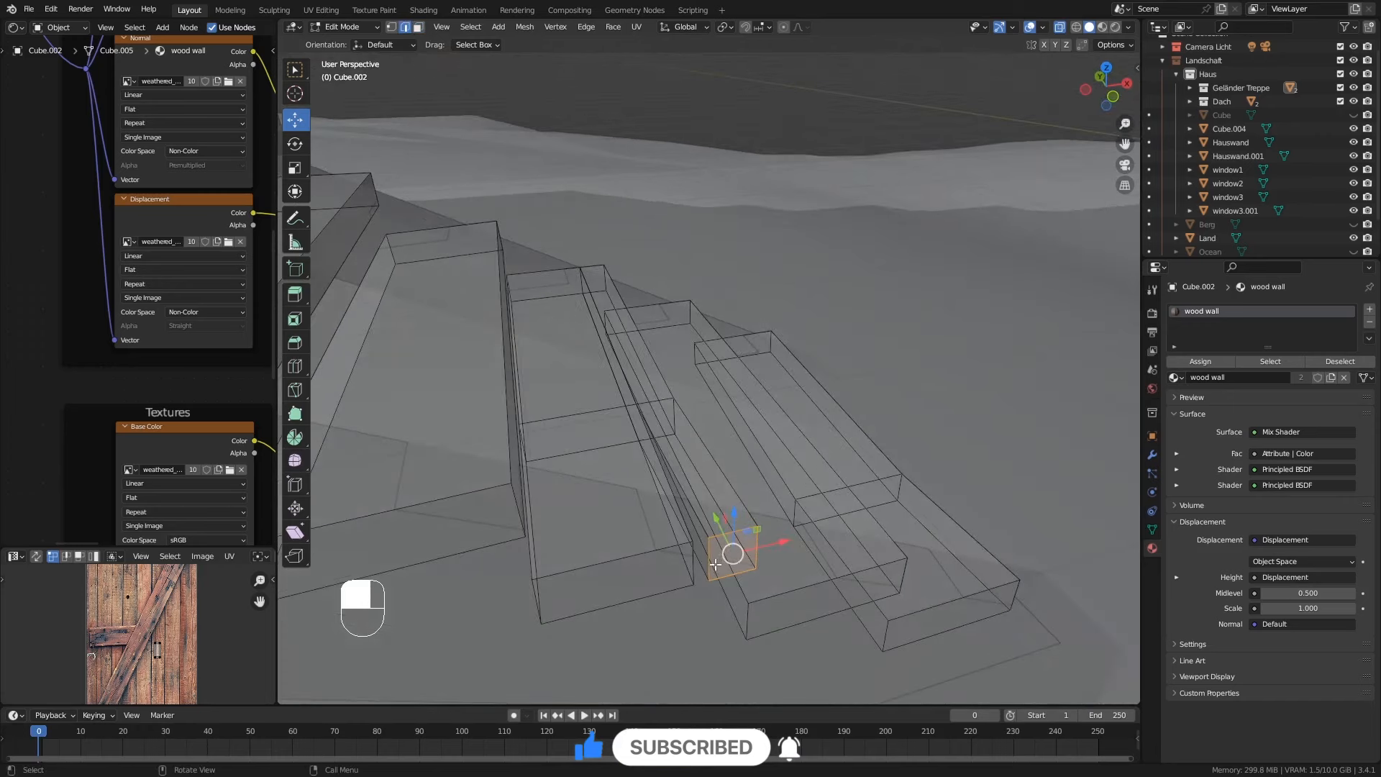
pyautogui.click(707, 558)
pyautogui.click(707, 558)
pyautogui.moveTo(707, 558); pyautogui.dragTo(645, 547, button='middle')
pyautogui.press('f')
pyautogui.press('f')
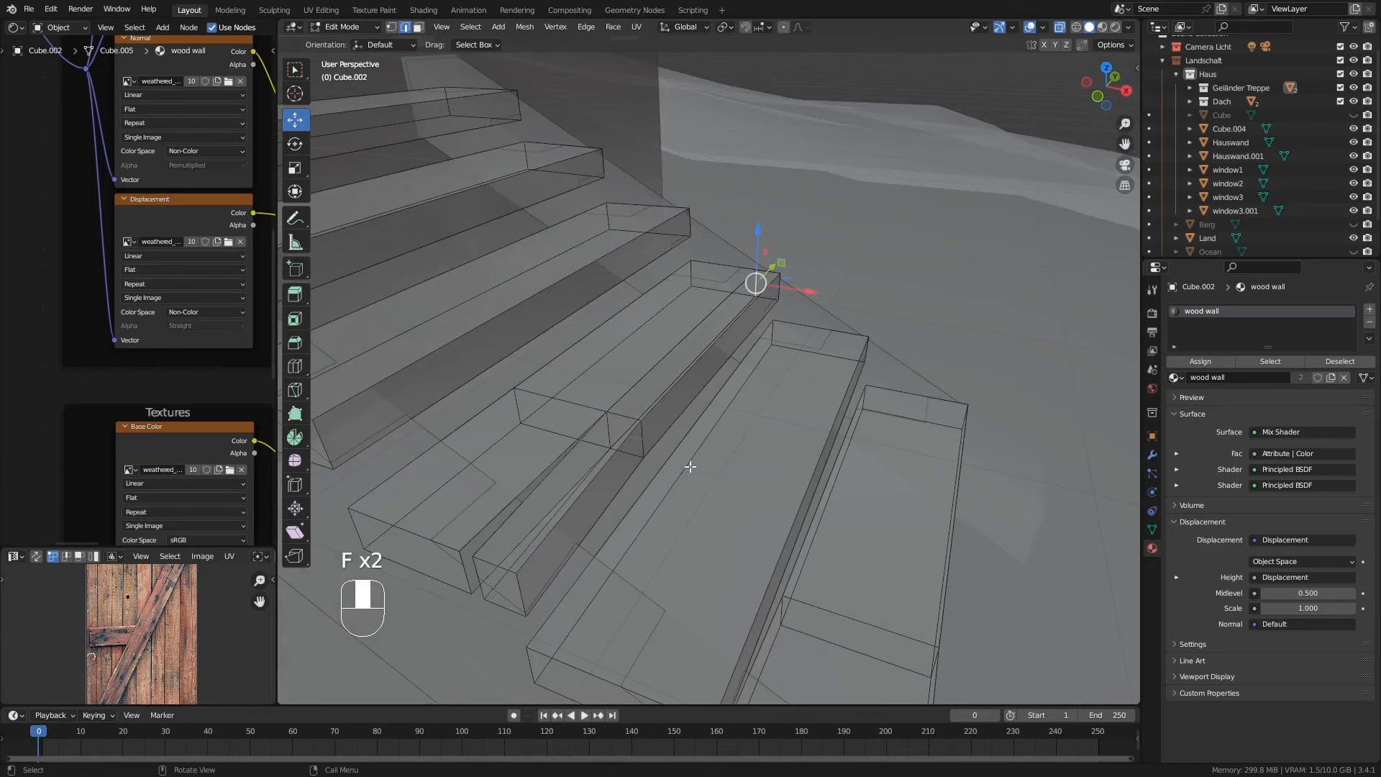
# Step: Undo the last fill and fill the open crack side of the third tread's rear part, starting from its vertical end edge
pyautogui.hotkey('ctrl', 'z')
pyautogui.click(462, 562)
pyautogui.press('f')
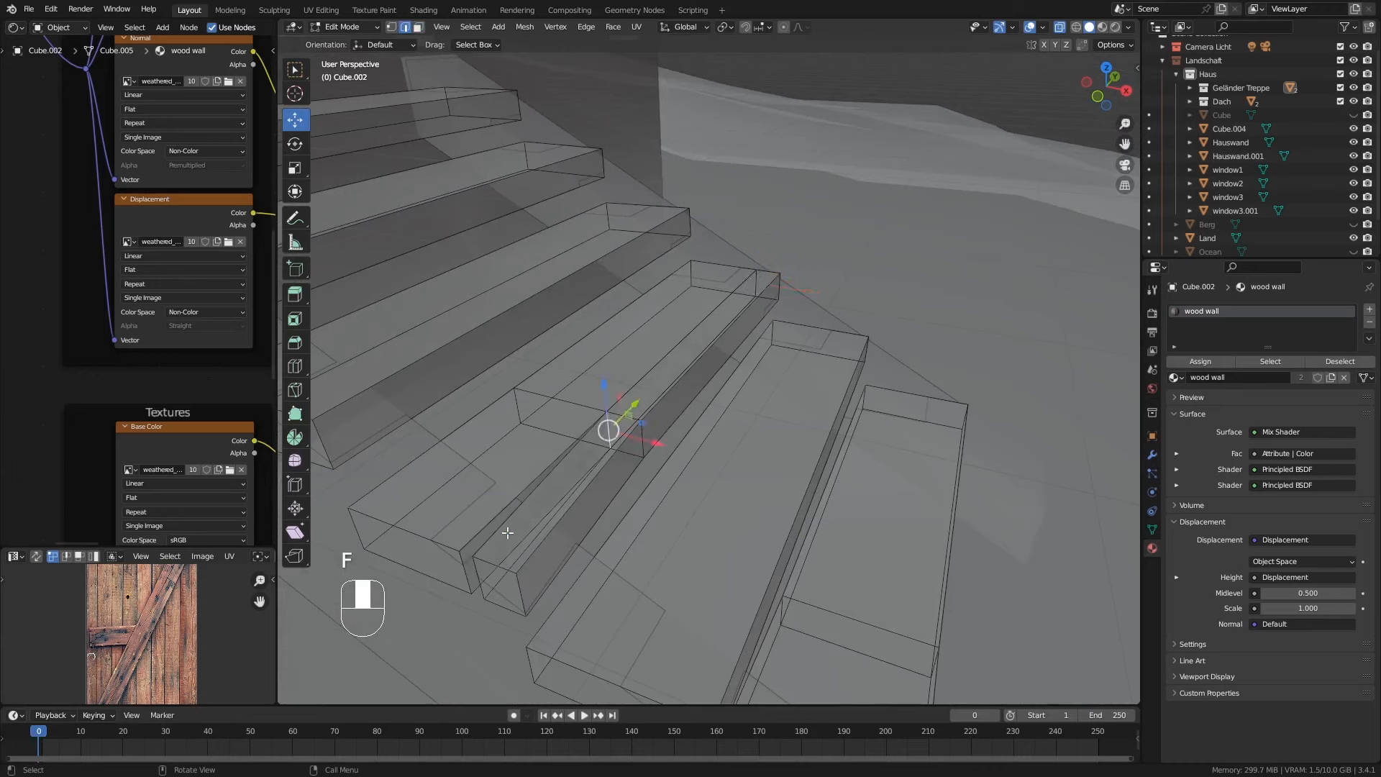
# Step: In Material Preview, select the end face of the cracked tread's front strip, raise it slightly and move it farther outward along X
pyautogui.click(1102, 29)
pyautogui.moveTo(767, 400); pyautogui.dragTo(748, 337, button='middle')
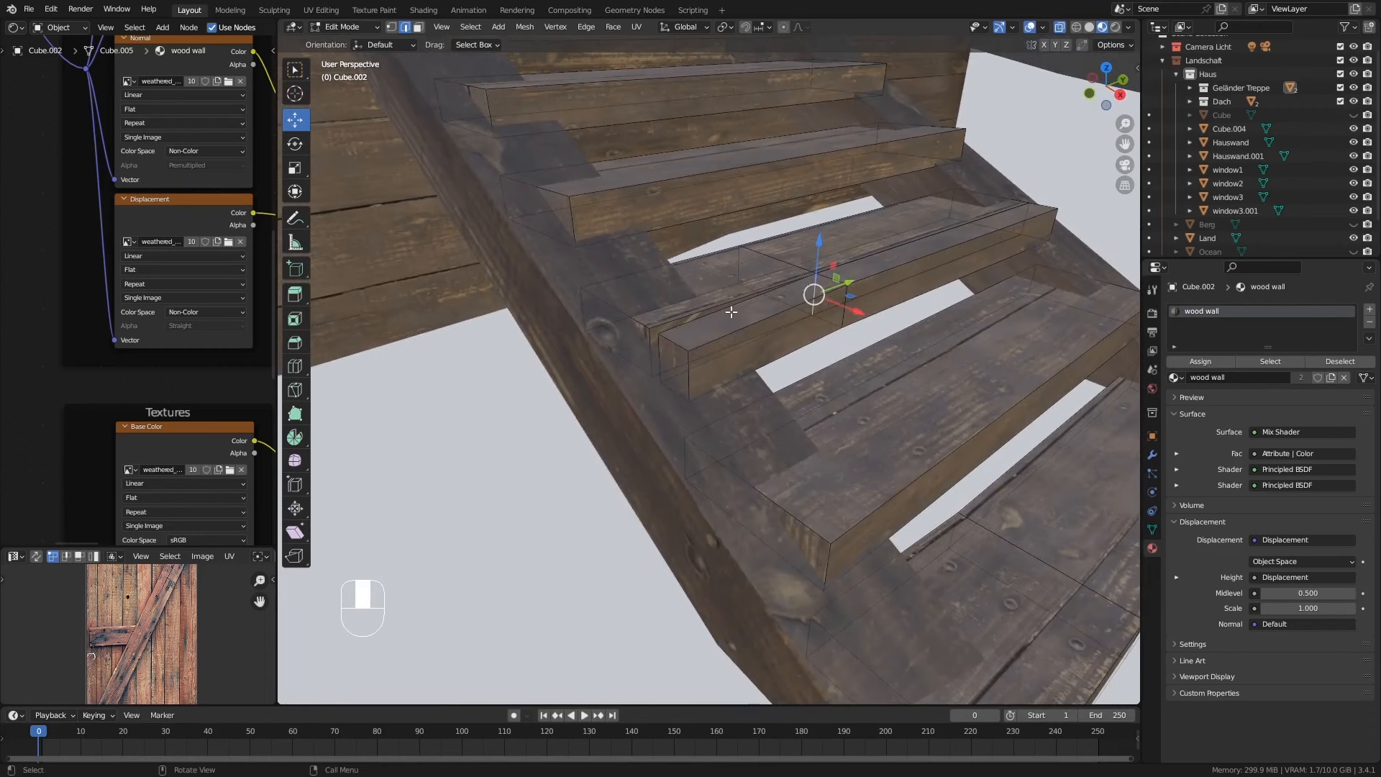
pyautogui.click(418, 27)
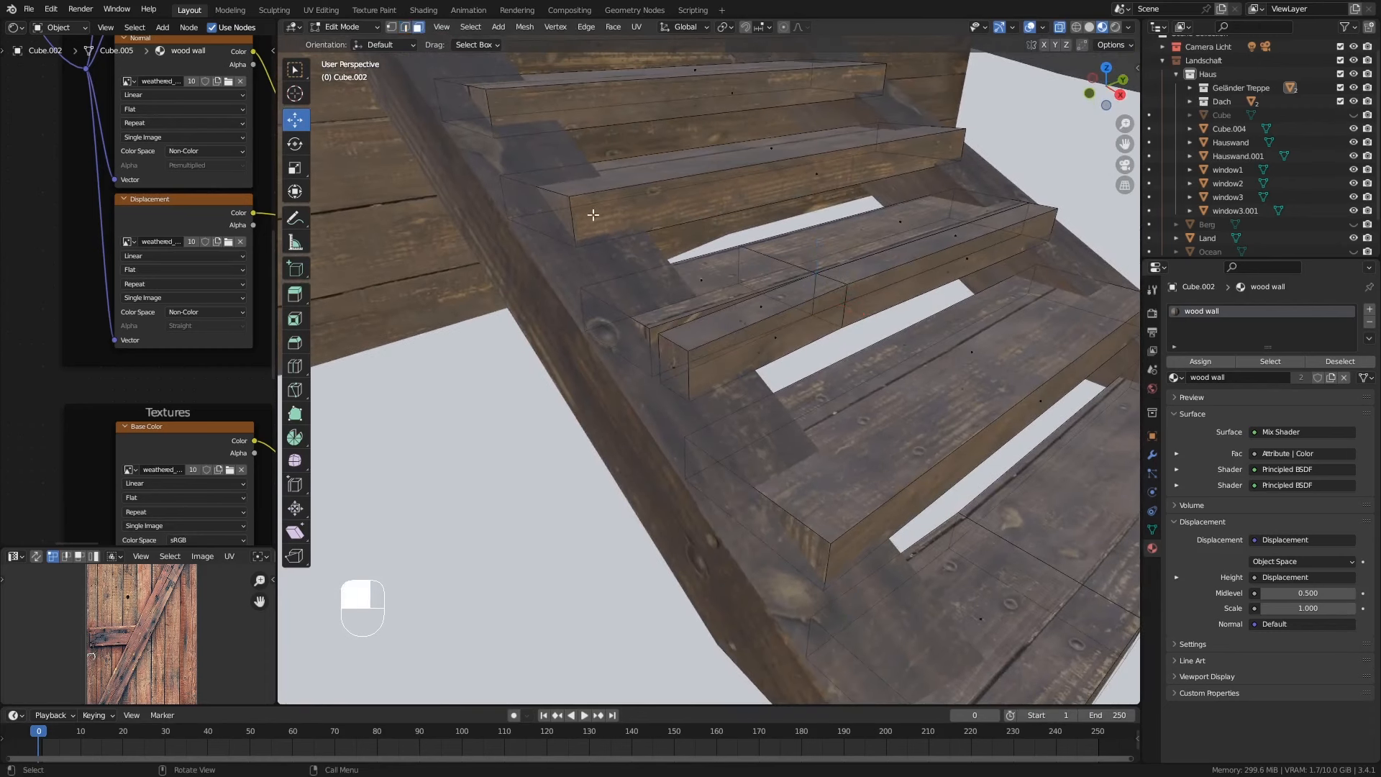
pyautogui.click(683, 369)
pyautogui.moveTo(678, 321)
pyautogui.mouseDown()
pyautogui.moveTo(677, 295)
pyautogui.moveTo(677, 310)
pyautogui.mouseUp()
pyautogui.moveTo(696, 368); pyautogui.dragTo(709, 372)
pyautogui.press('Tab')
# Step: Select the whole second tread from the top with its linked geometry and rotate it slightly so it sits crooked
pyautogui.moveTo(687, 315); pyautogui.dragTo(770, 385, button='middle')
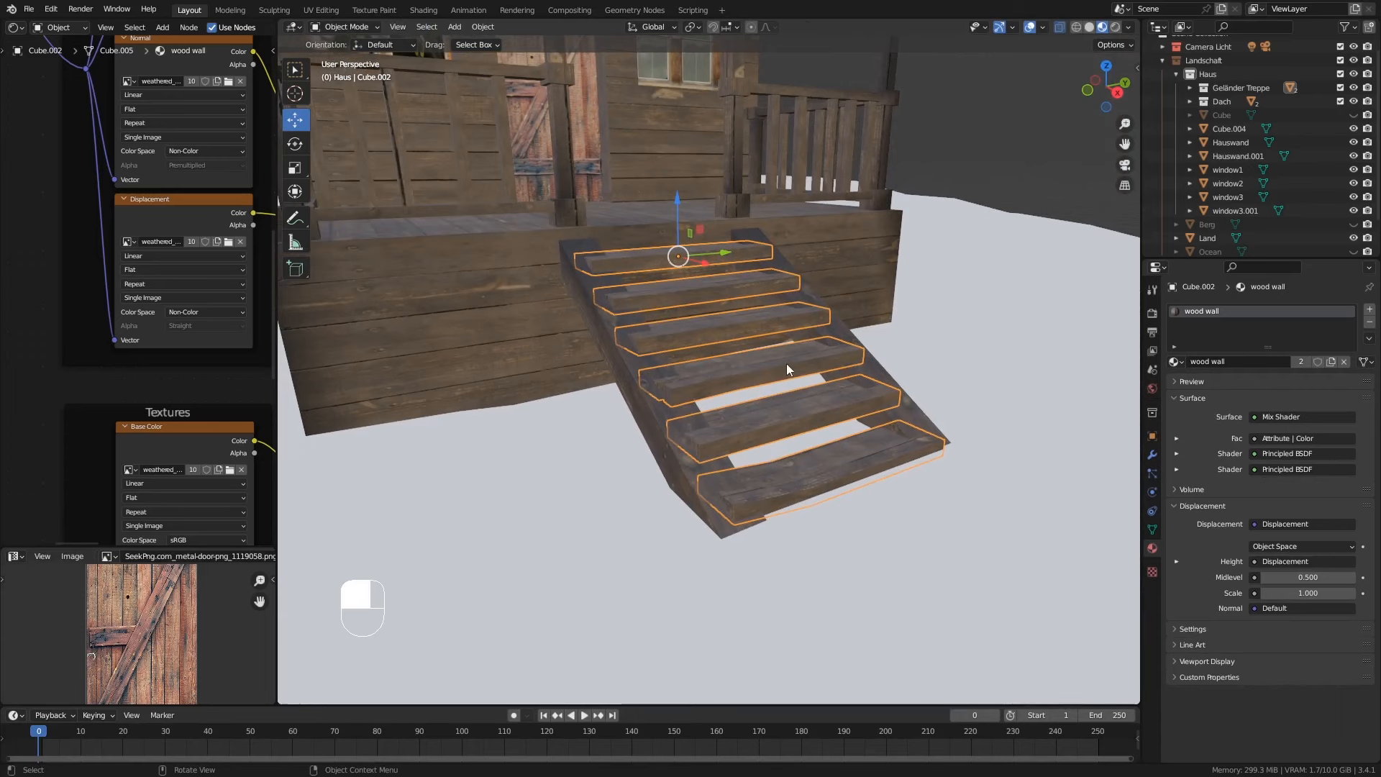
pyautogui.keyDown('ctrl'); pyautogui.moveTo(732, 286); pyautogui.dragTo(641, 330, button='middle'); pyautogui.keyUp('ctrl')
pyautogui.moveTo(807, 354); pyautogui.dragTo(671, 297, button='middle')
pyautogui.press('Tab')
pyautogui.click(673, 314)
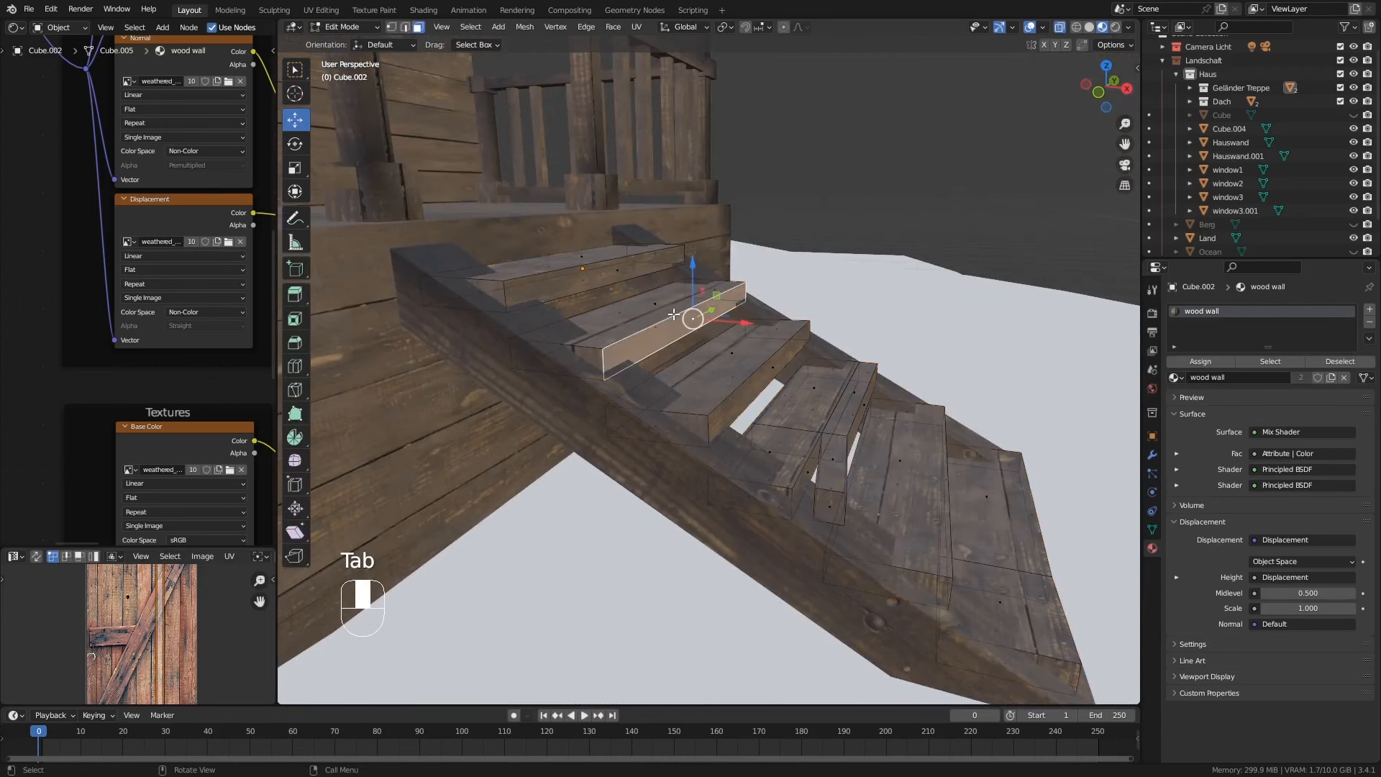
pyautogui.press('l')
pyautogui.press('r')
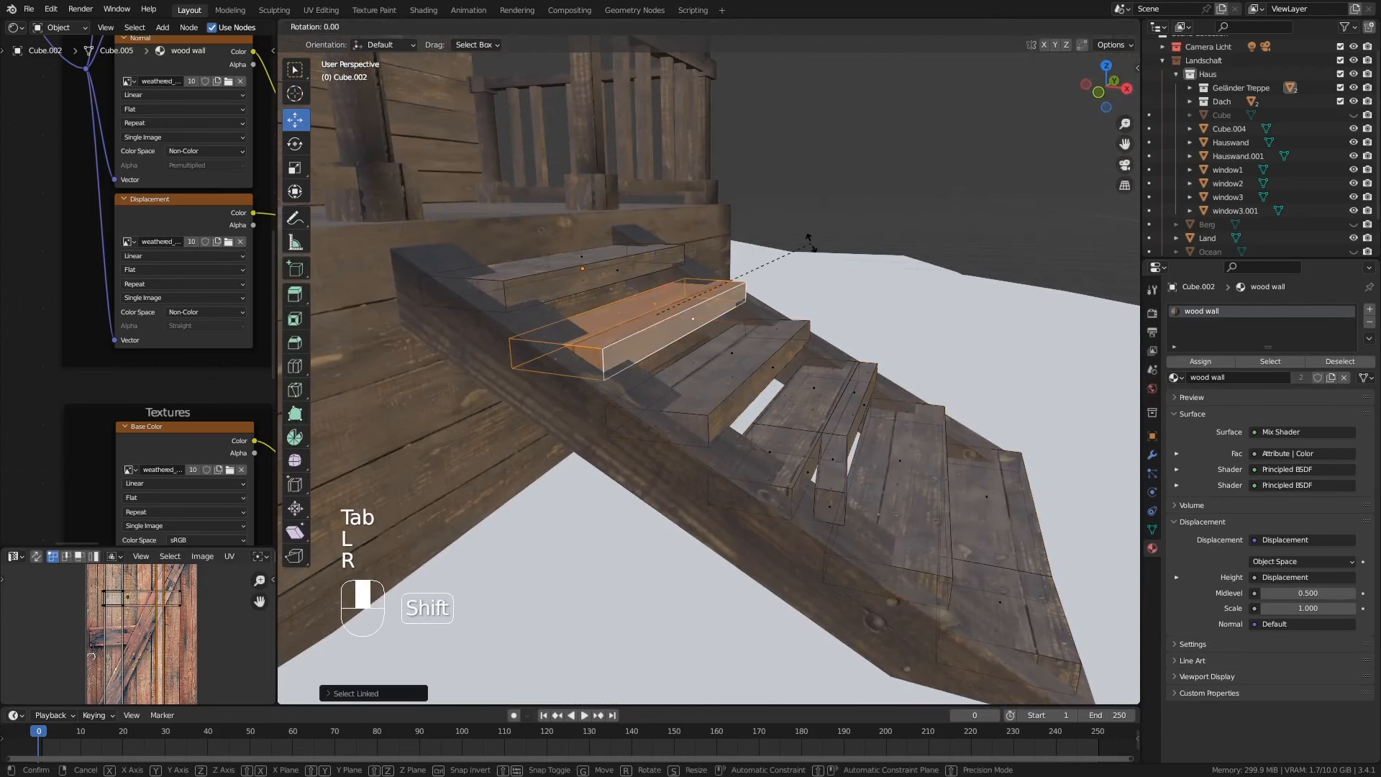
pyautogui.click(802, 430)
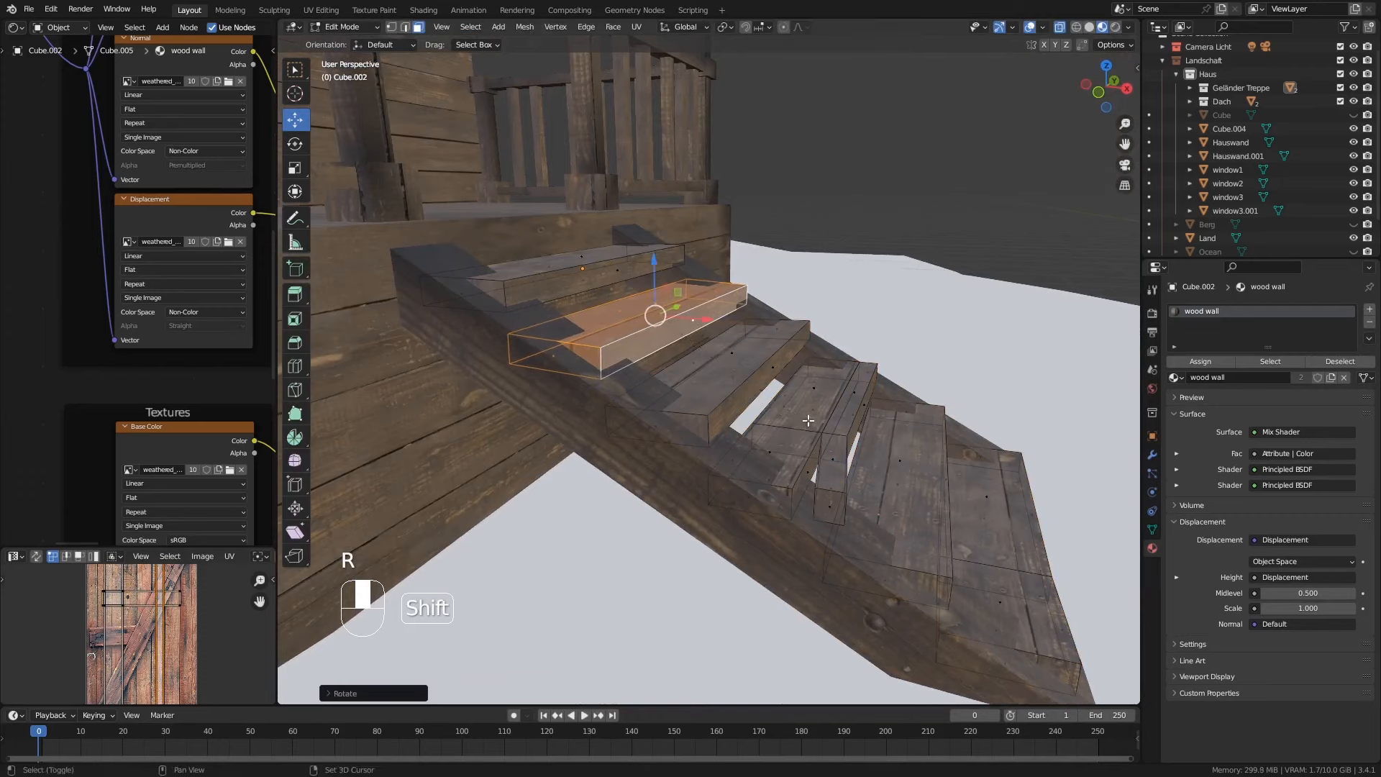
# Step: Add two crosswise loop cuts to the second tread from the top and lower them slightly along Z so its middle sags
pyautogui.moveTo(807, 417); pyautogui.dragTo(729, 392, button='middle')
pyautogui.hotkey('ctrl', 'r')
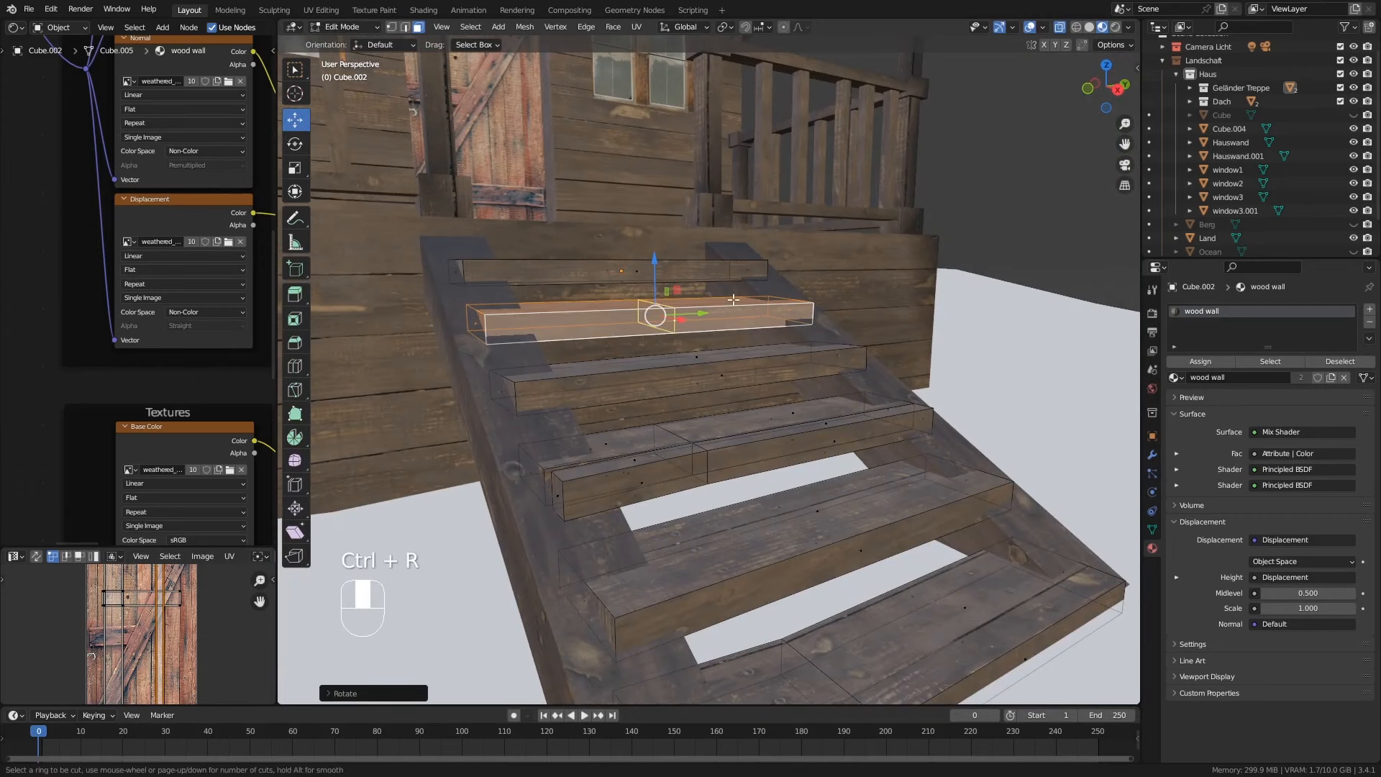
pyautogui.scroll(1, 733, 299)
pyautogui.click(733, 299)
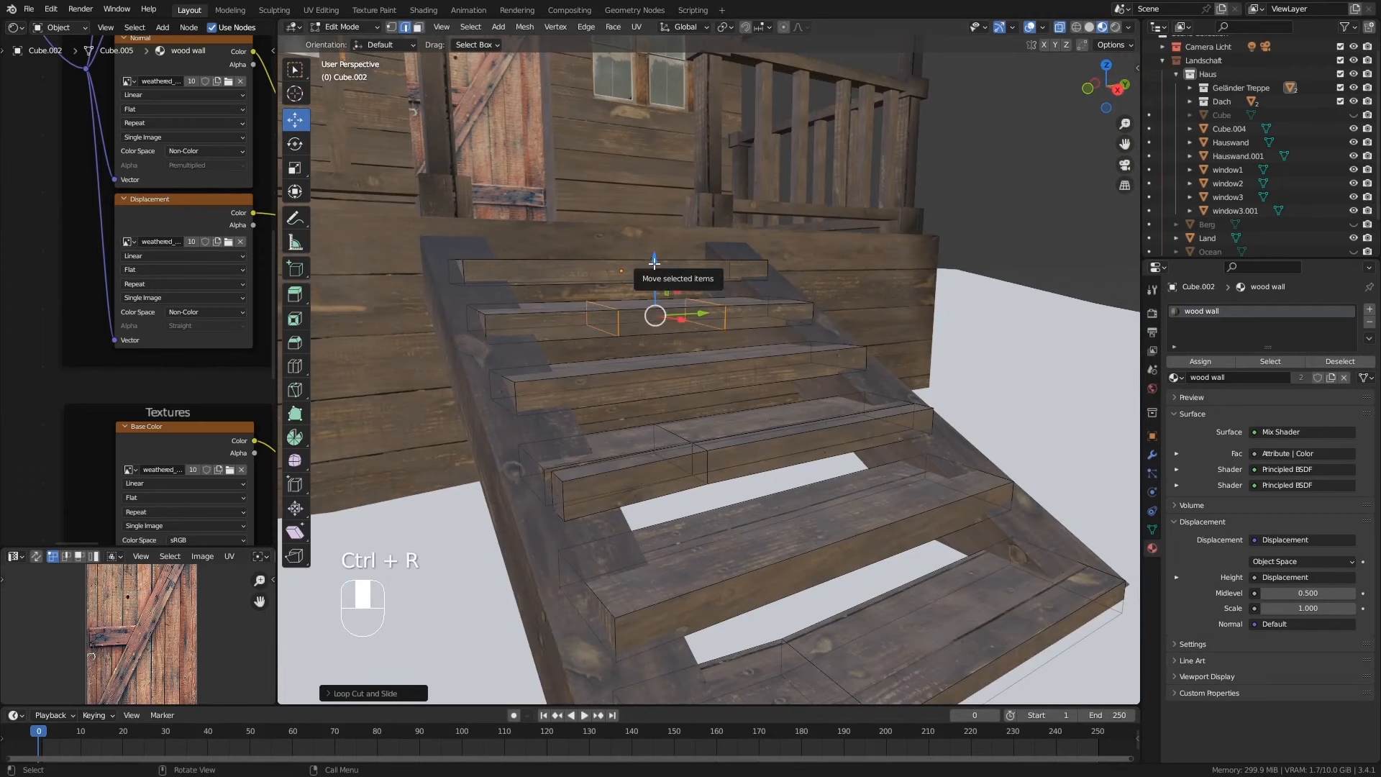
pyautogui.moveTo(654, 269); pyautogui.dragTo(652, 271)
pyautogui.moveTo(652, 271); pyautogui.dragTo(692, 515, button='middle')
pyautogui.press('Tab')
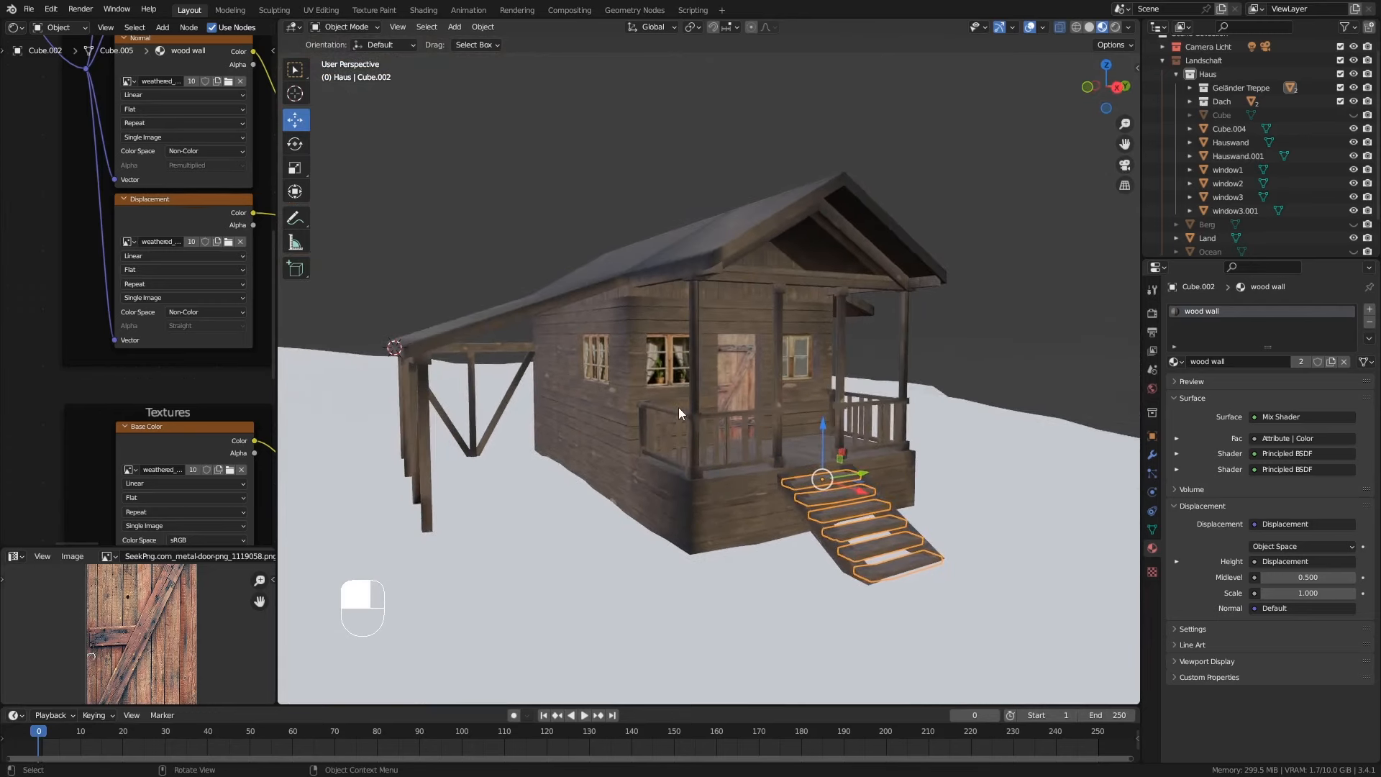
pyautogui.moveTo(676, 407); pyautogui.dragTo(745, 440, button='middle')
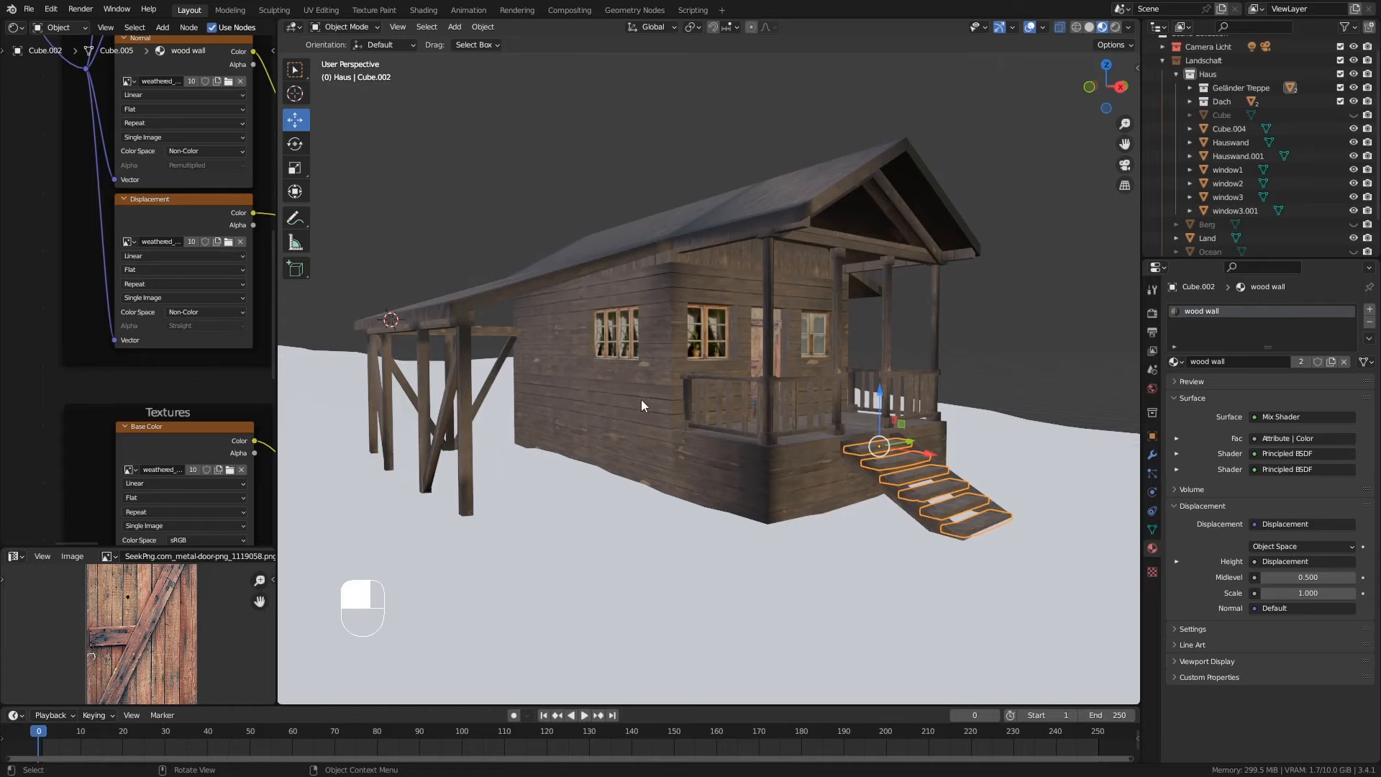
pyautogui.moveTo(654, 450); pyautogui.dragTo(732, 459, button='middle')
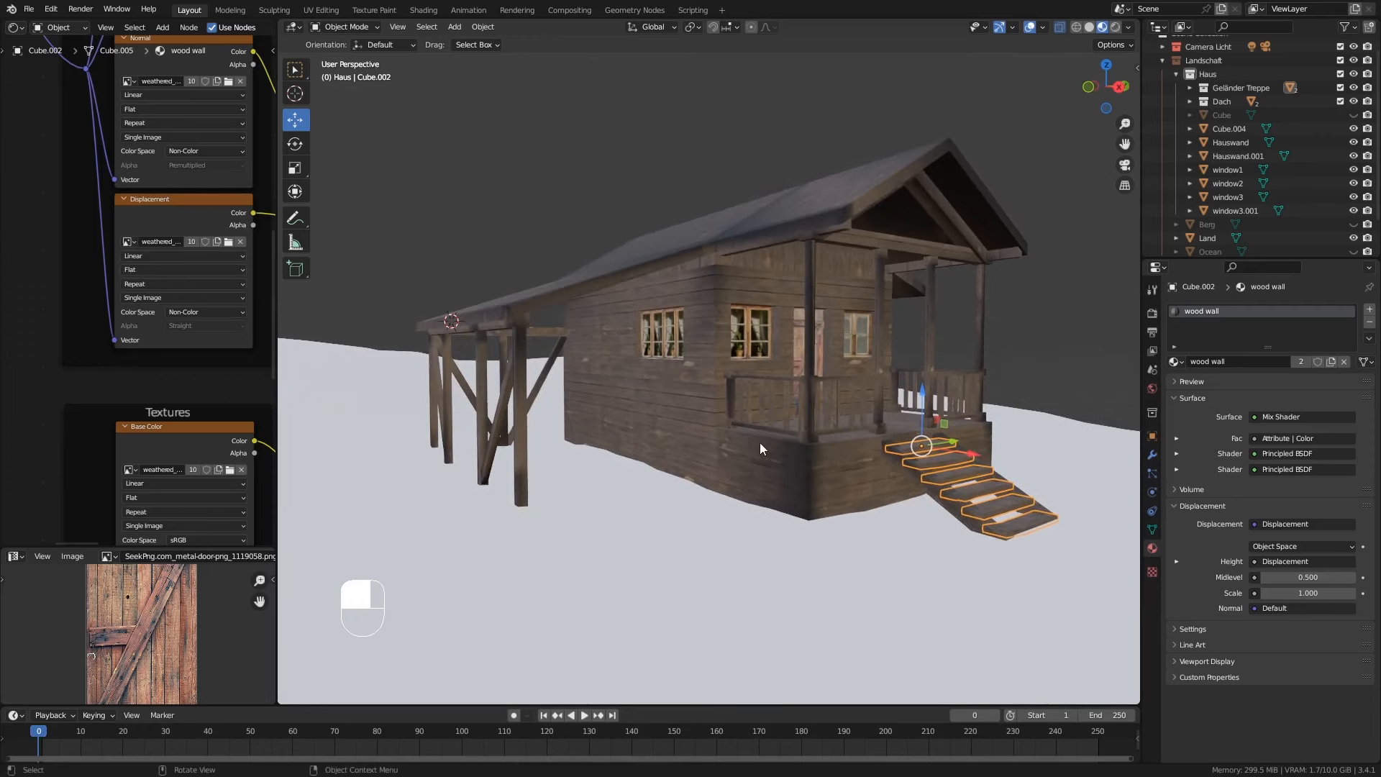
pyautogui.moveTo(712, 430)
pyautogui.mouseDown(button='middle')
pyautogui.moveTo(733, 428)
pyautogui.moveTo(719, 485)
pyautogui.moveTo(700, 443)
pyautogui.mouseUp(button='middle')
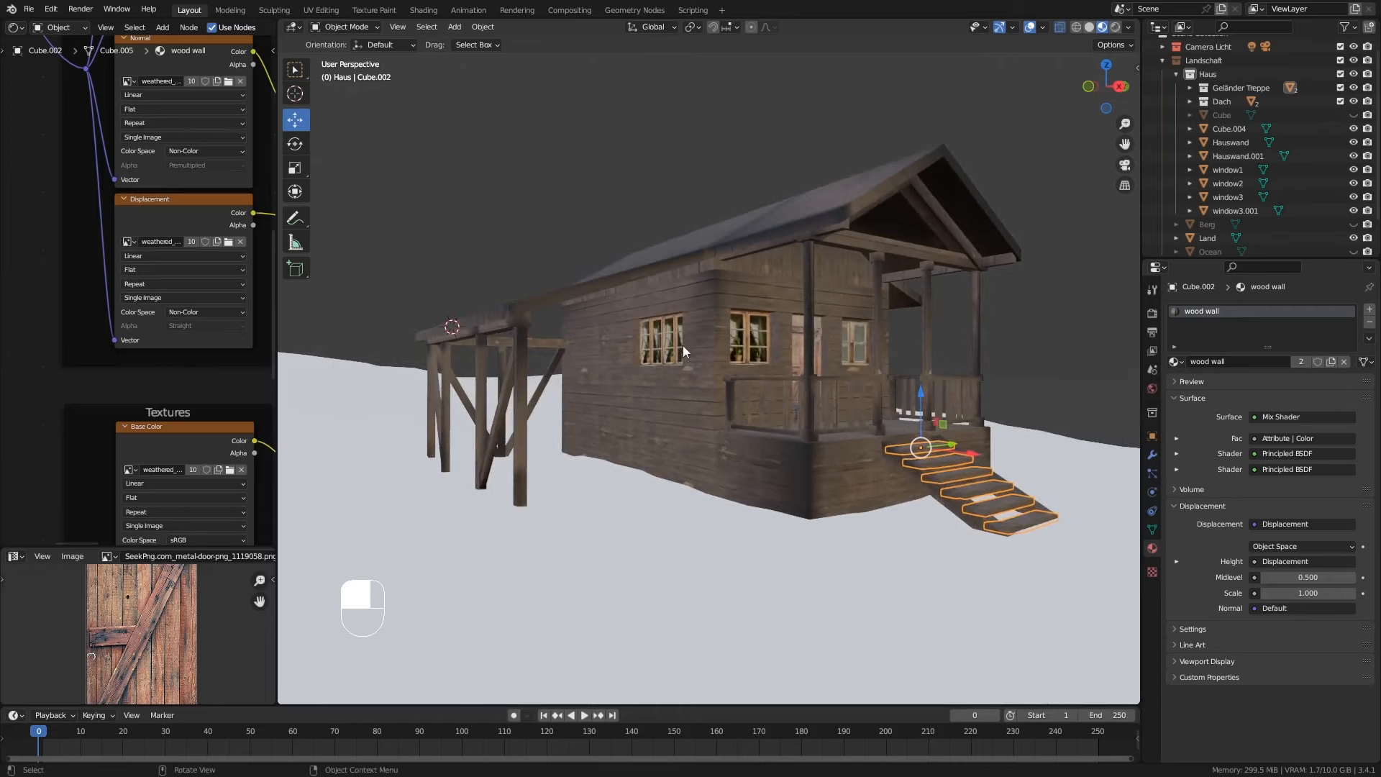
pyautogui.moveTo(686, 348); pyautogui.dragTo(693, 387, button='middle')
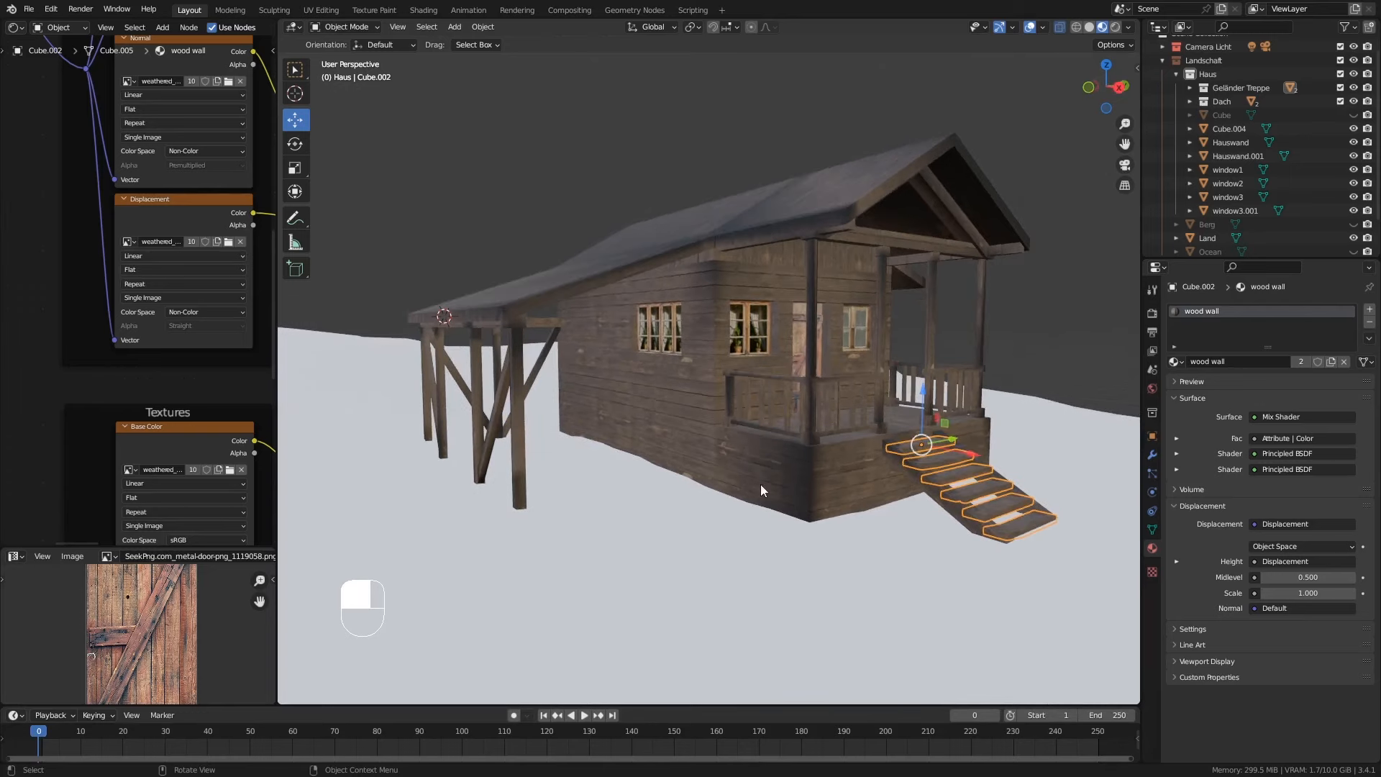